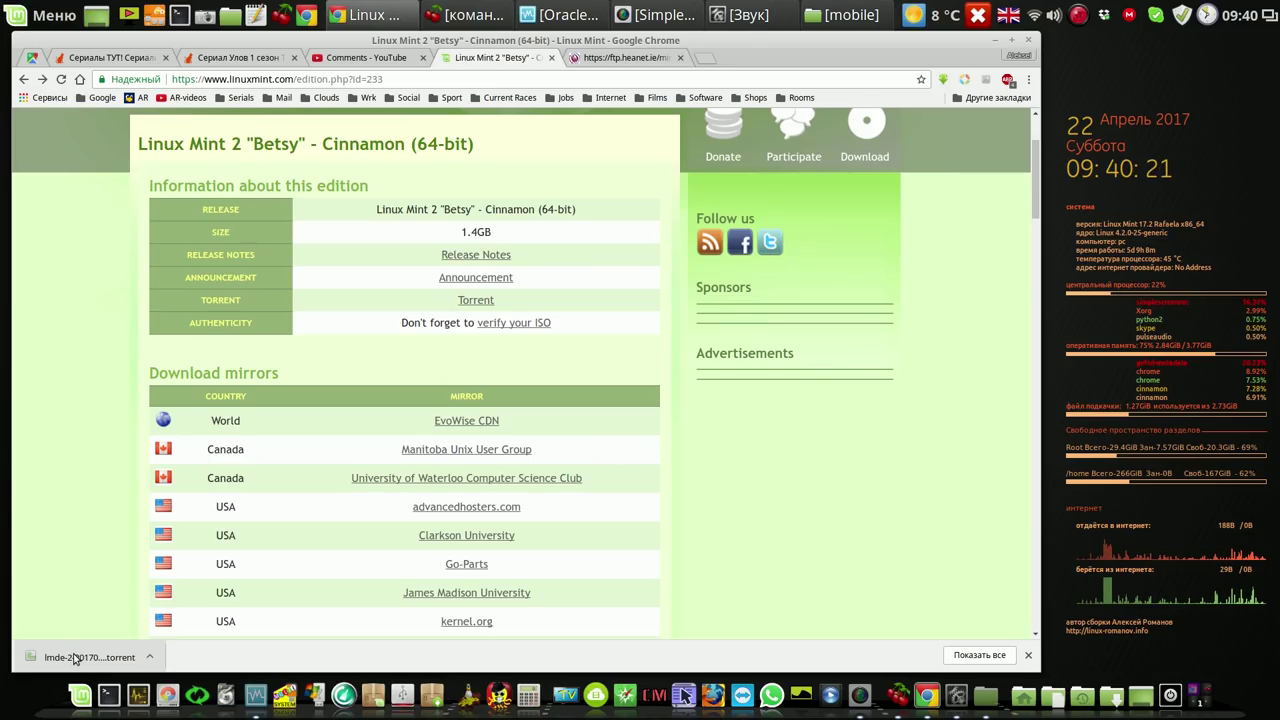
Open the downloaded lmde-2 torrent file in Transmission and start downloading lmde-2-201701-cinnamon-64bit.iso to the Загрузки folder.
left_click(75, 657)
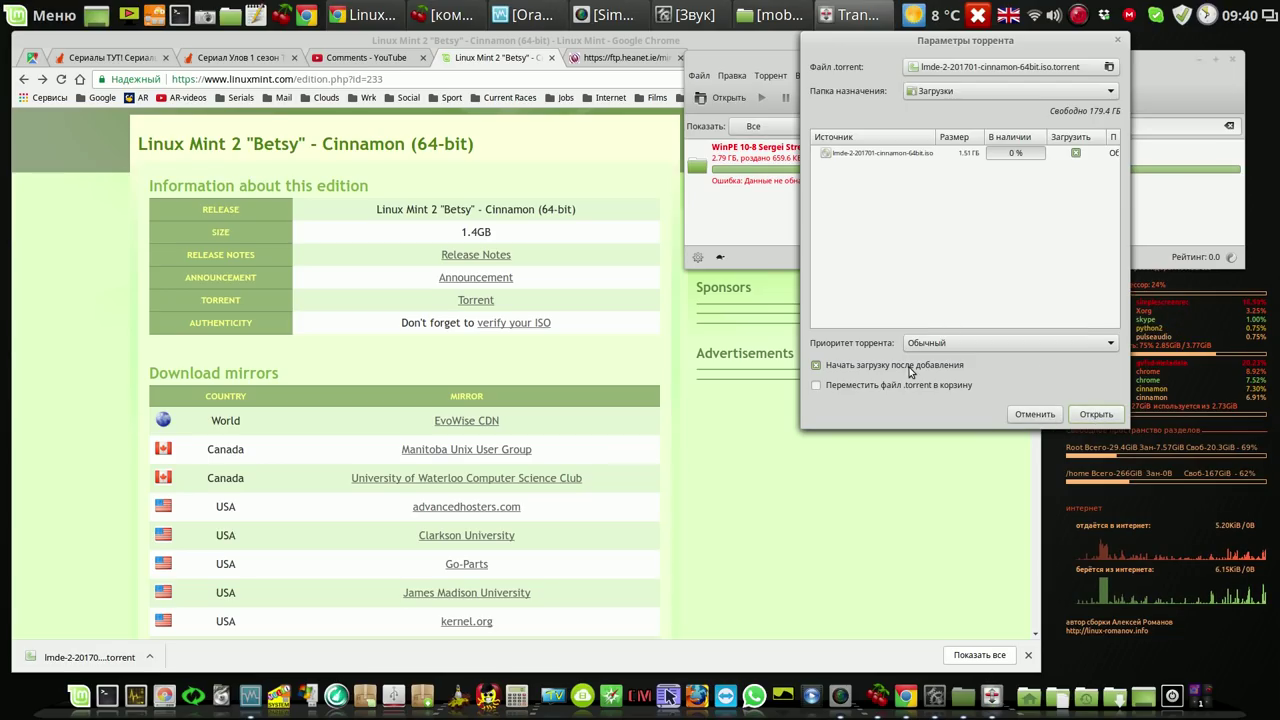
left_click(1097, 414)
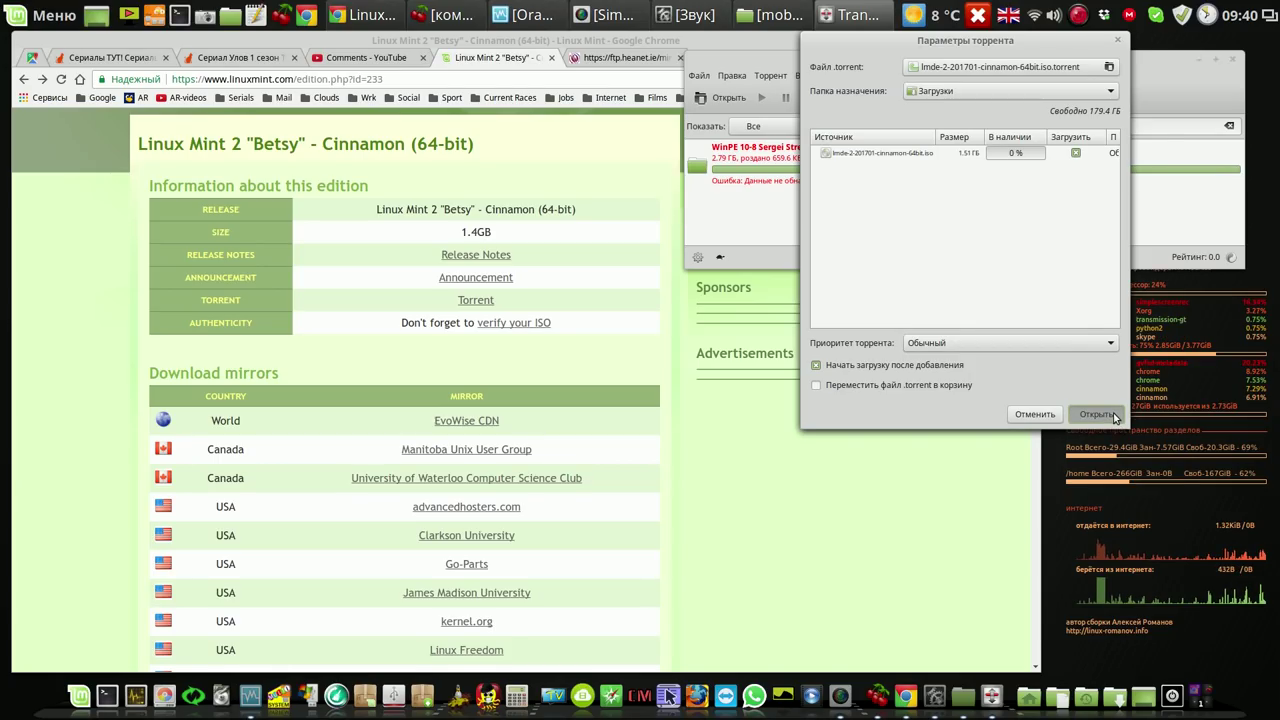
left_click(1114, 415)
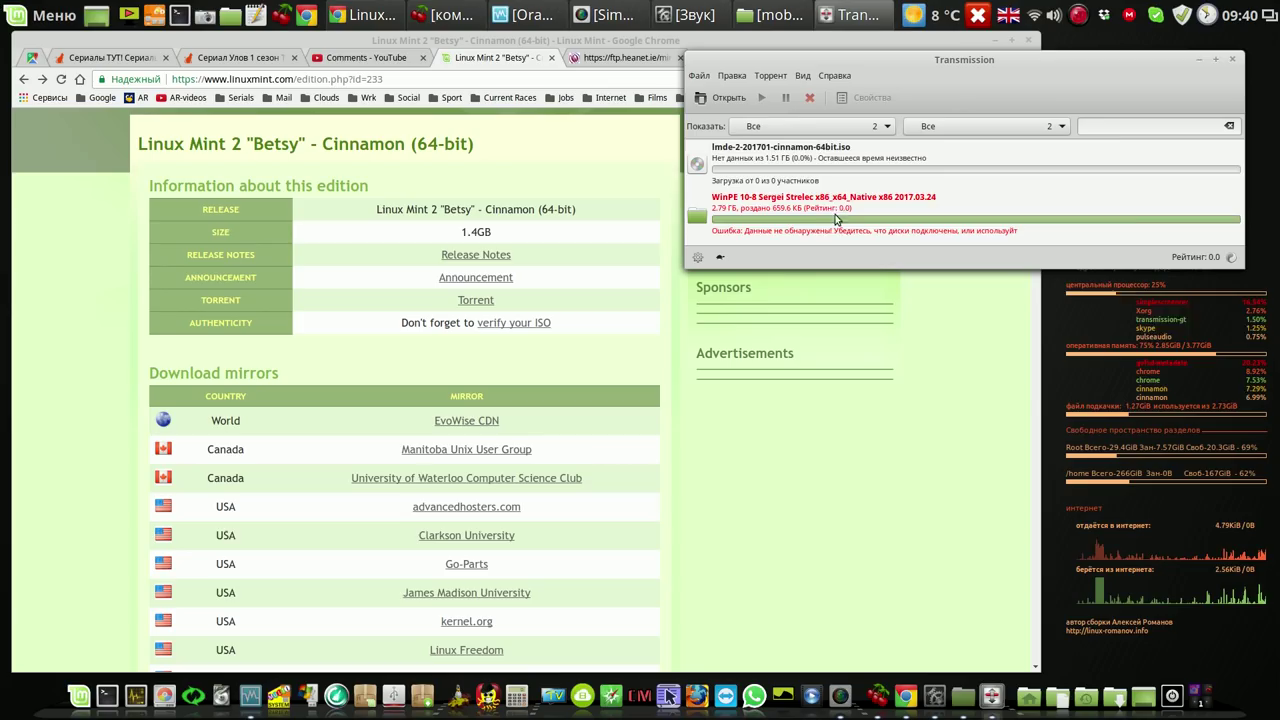
Remove the WinPE 10-8 Sergei Strelec torrent from the Transmission list and minimize the Transmission window.
left_click(798, 212)
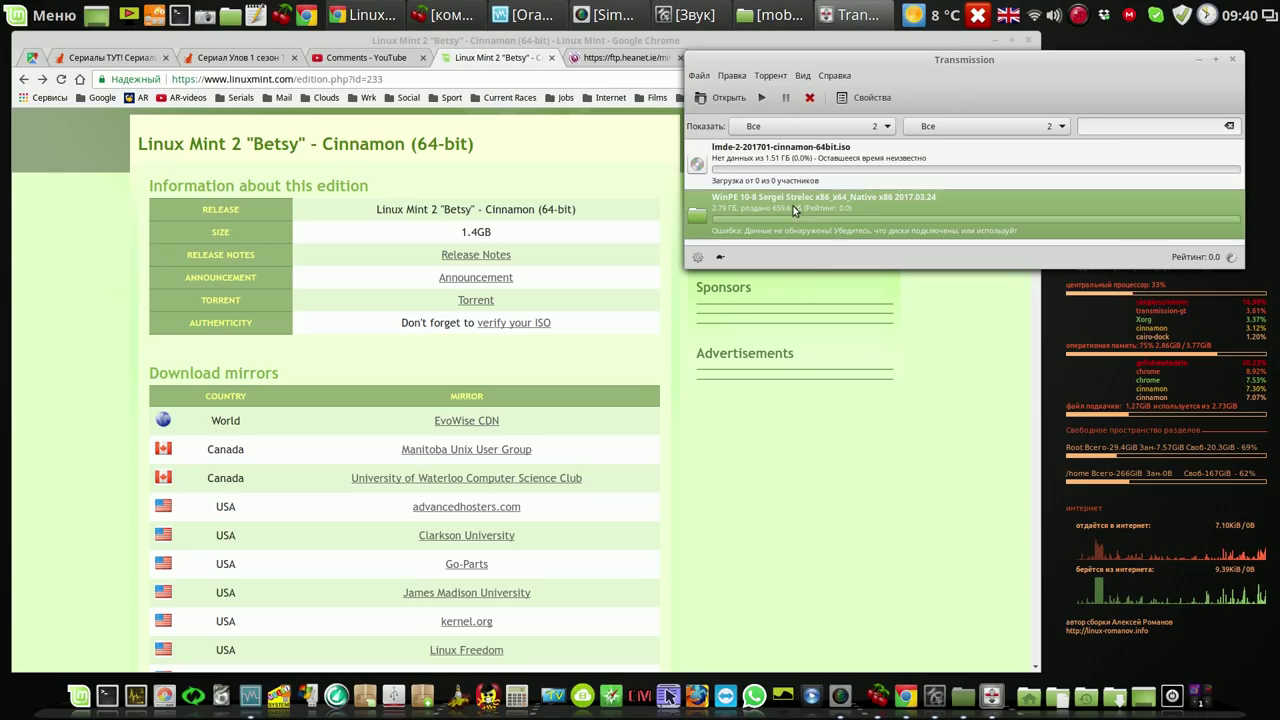
left_click(814, 98)
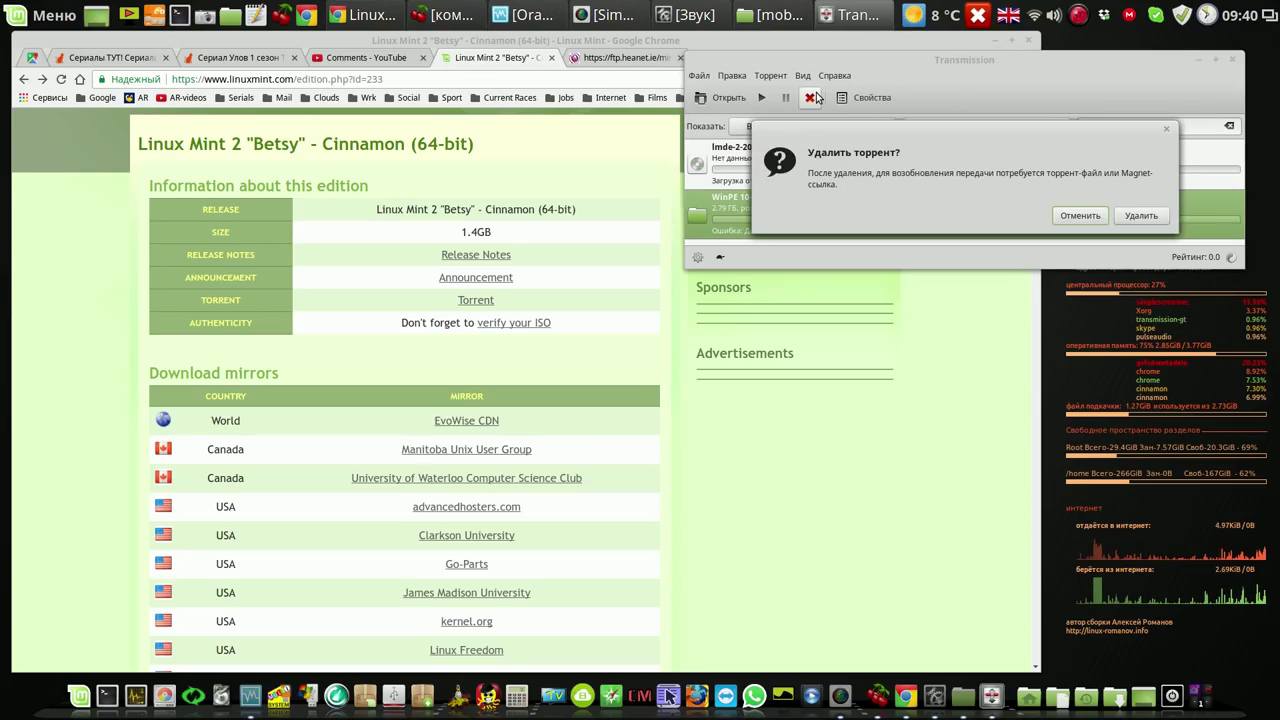
left_click(1140, 216)
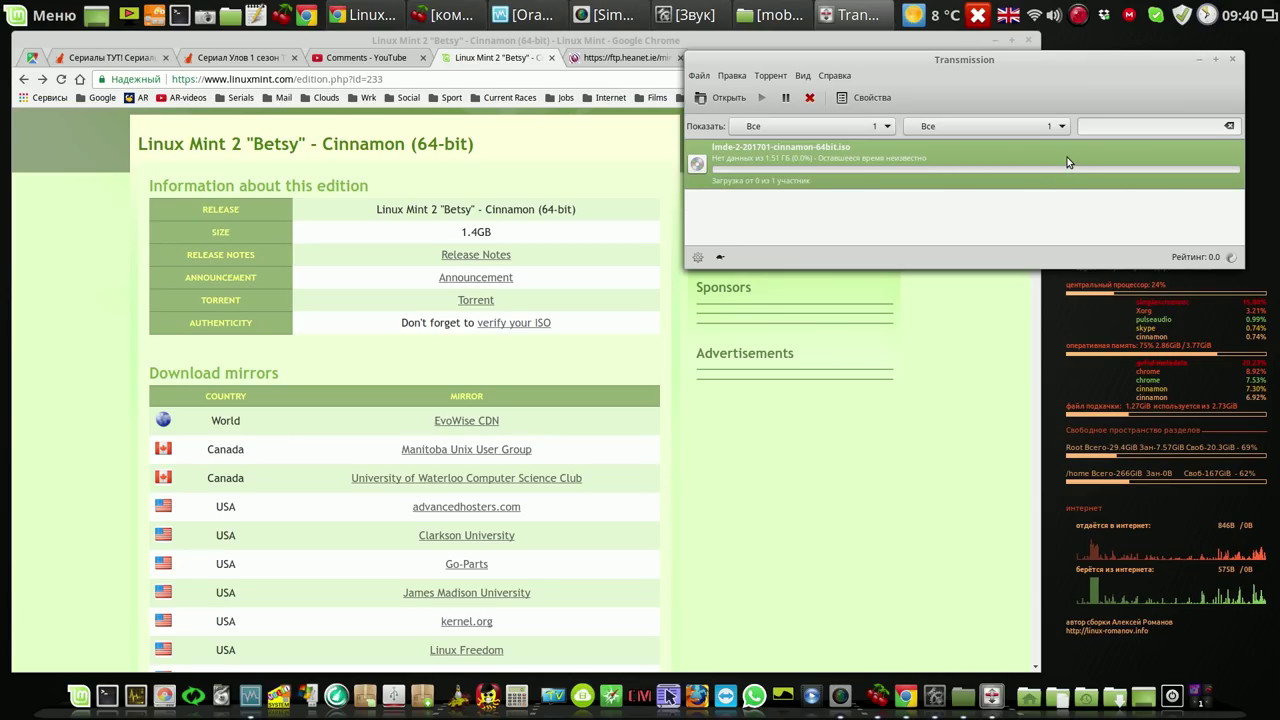
left_click(1214, 60)
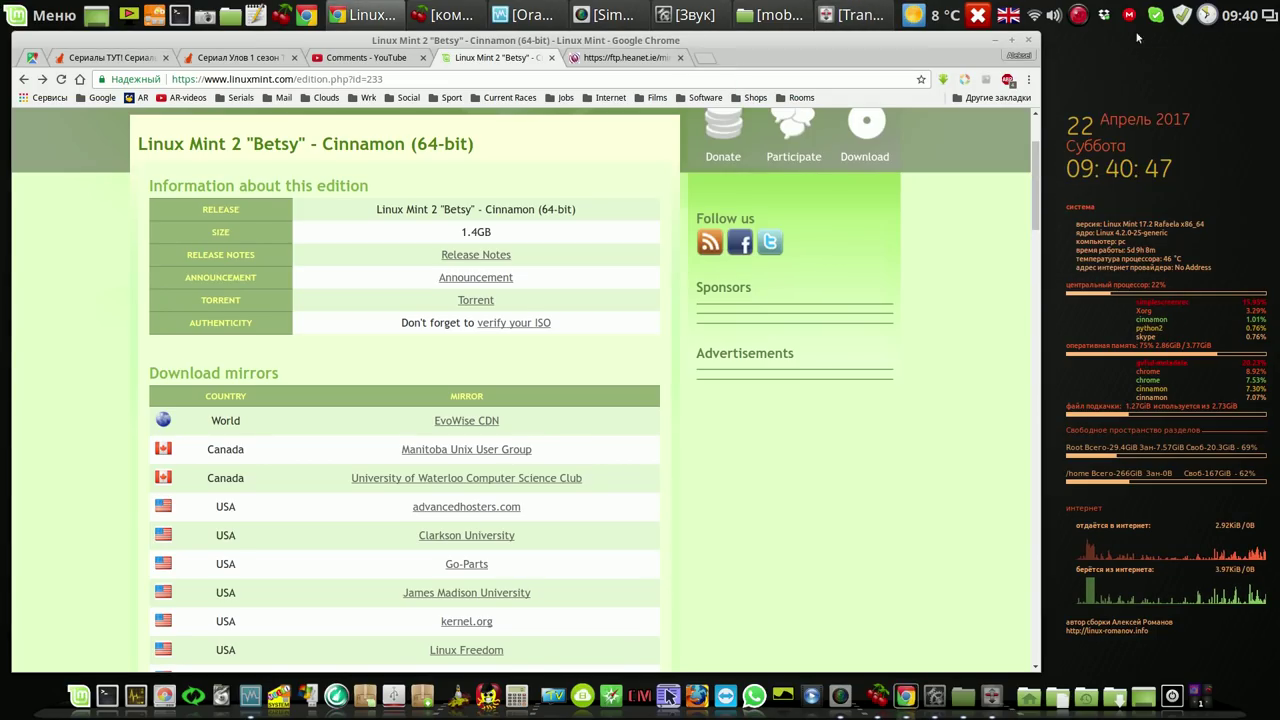
left_click(1078, 16)
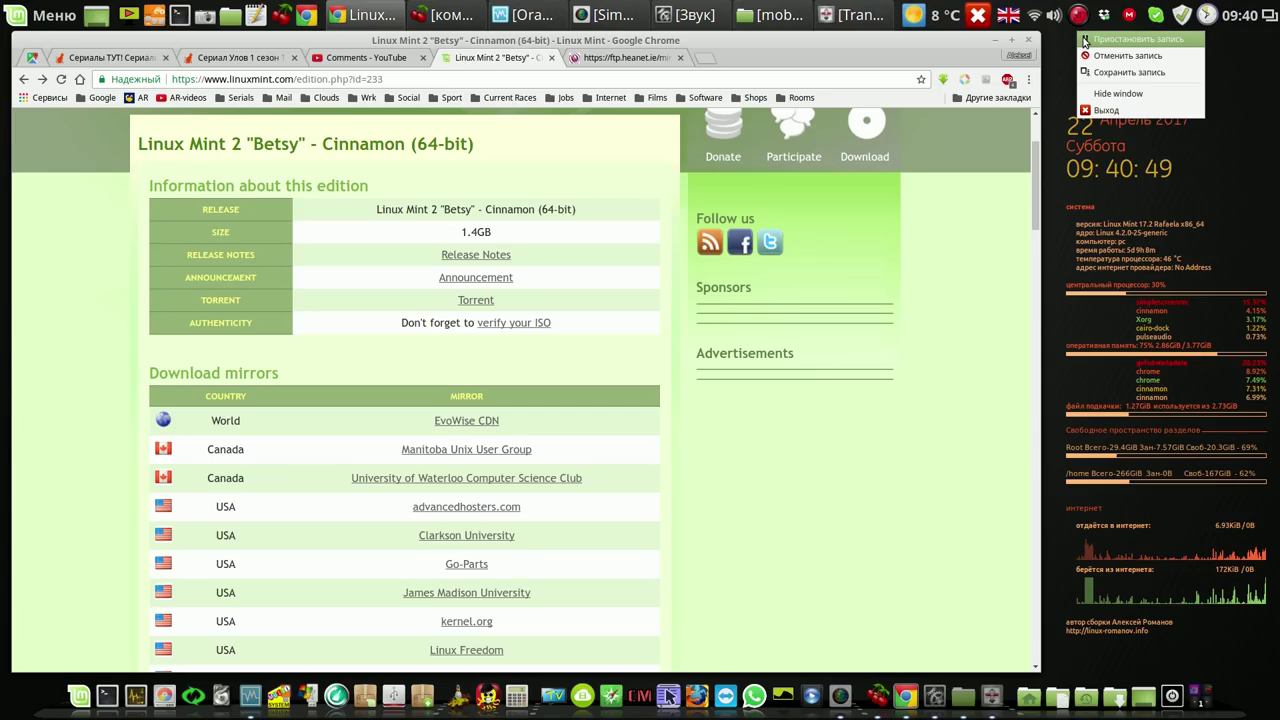
left_click(1084, 40)
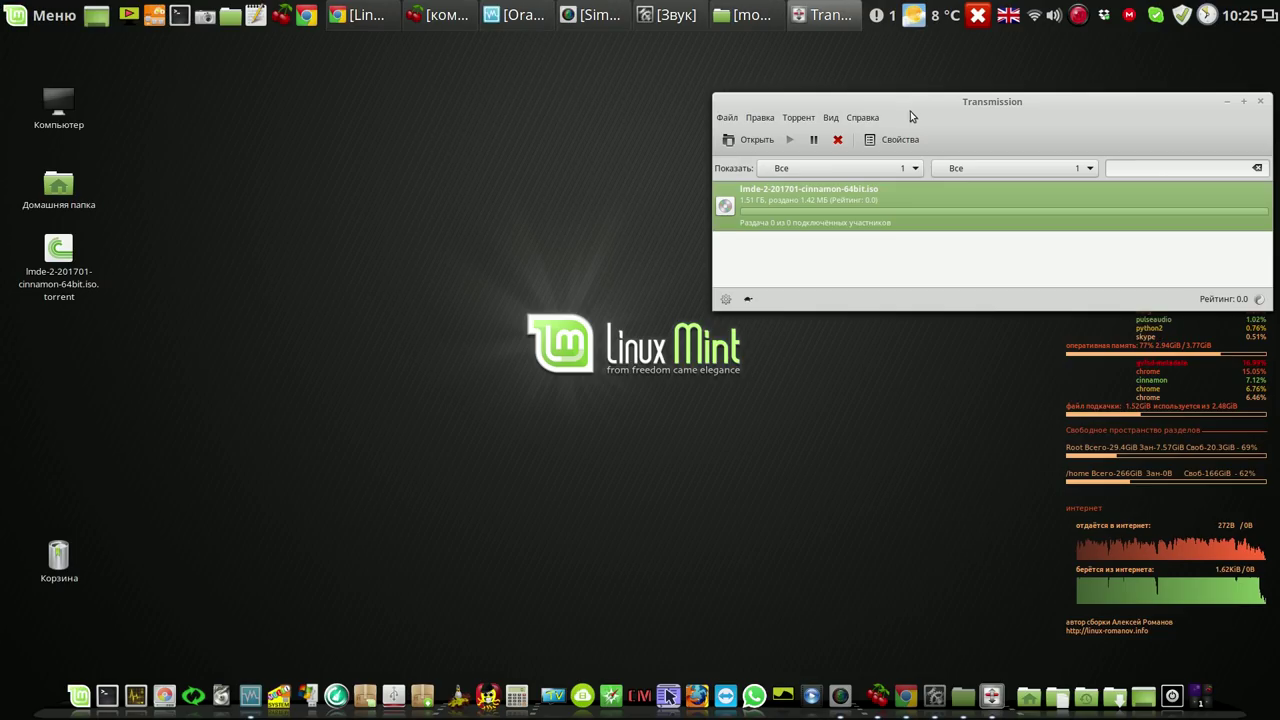
Locate lmde-2-201701-cinnamon-64bit.iso in the torrent's download folder and close Transmission.
right_click(787, 197)
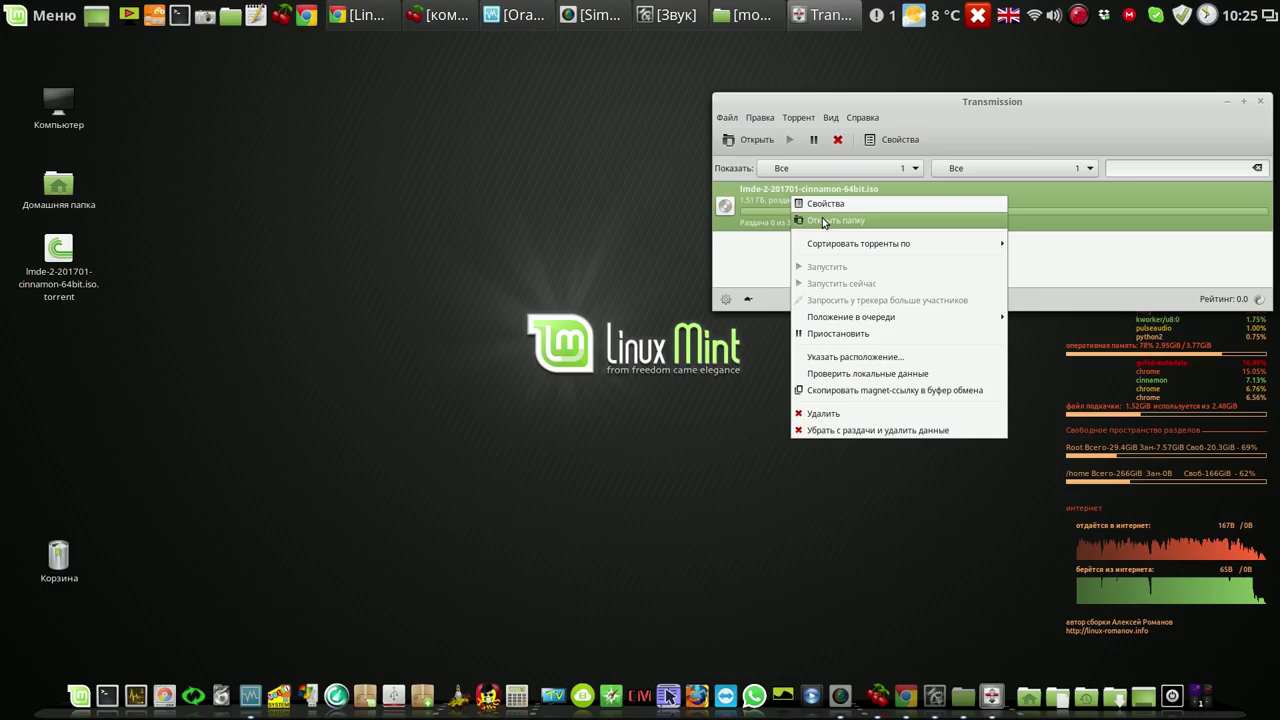
left_click(823, 221)
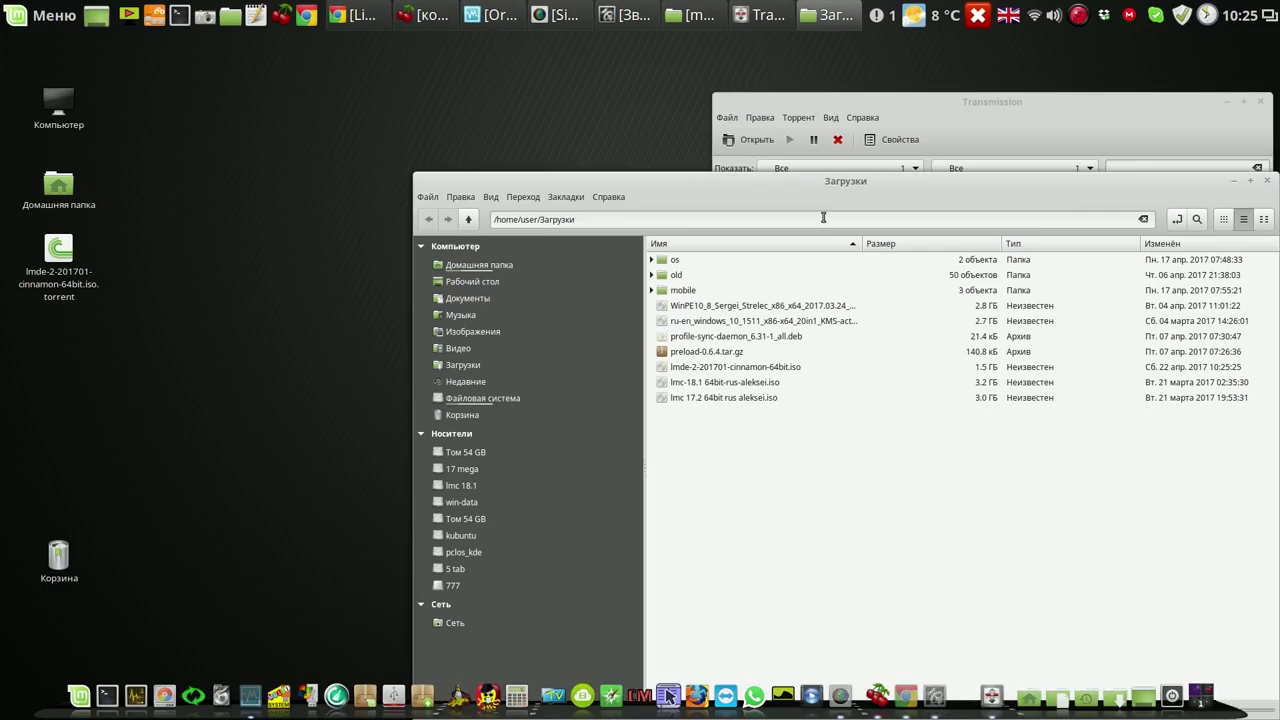
left_click_drag(852, 188, 779, 276)
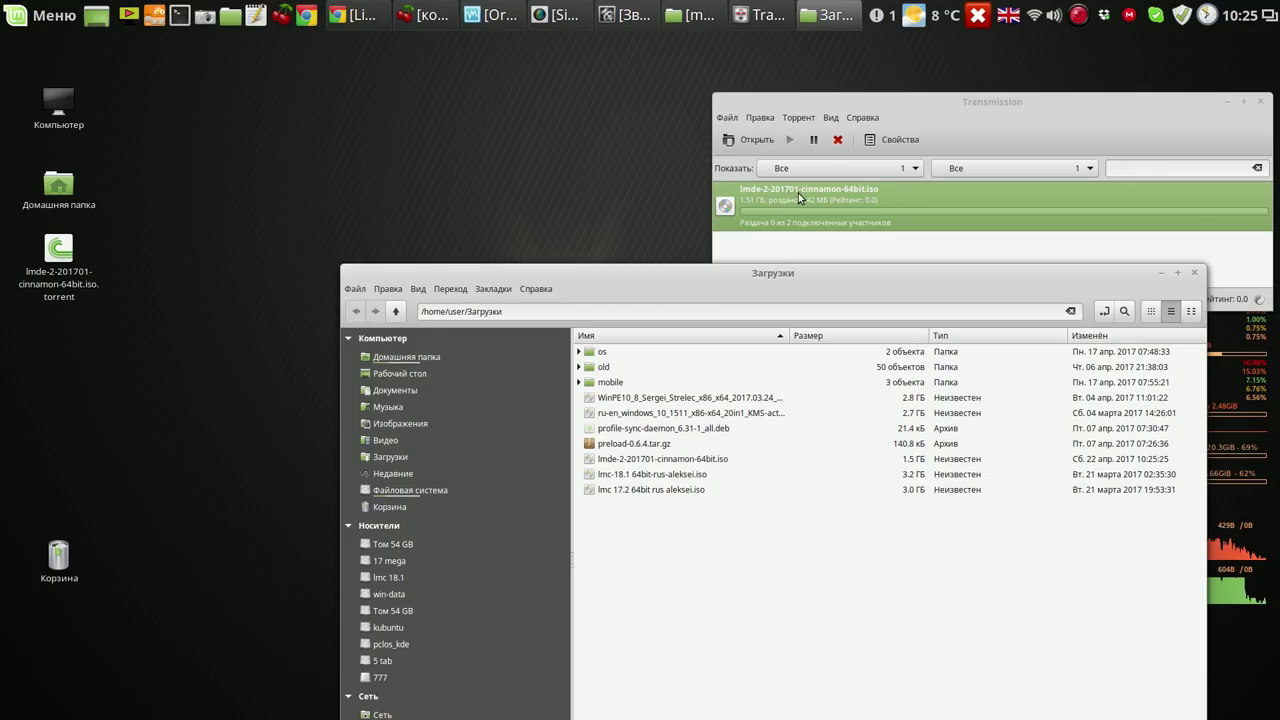
left_click(677, 462)
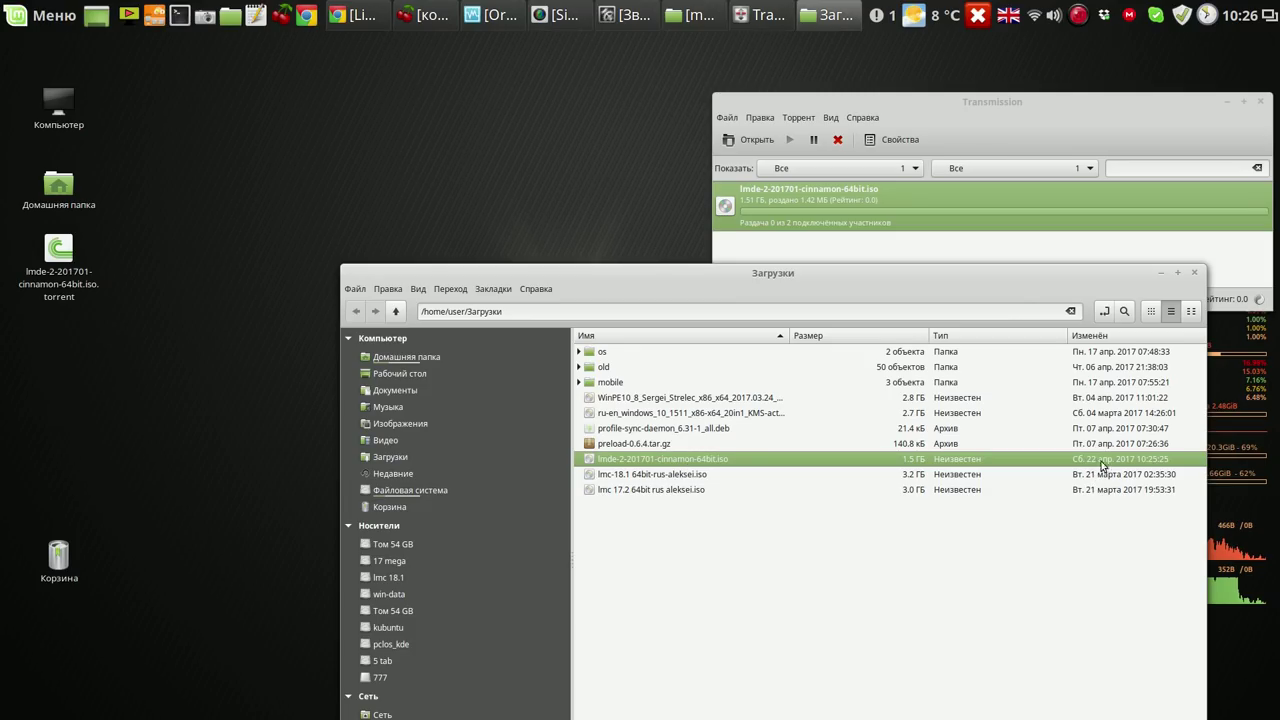
left_click(1261, 104)
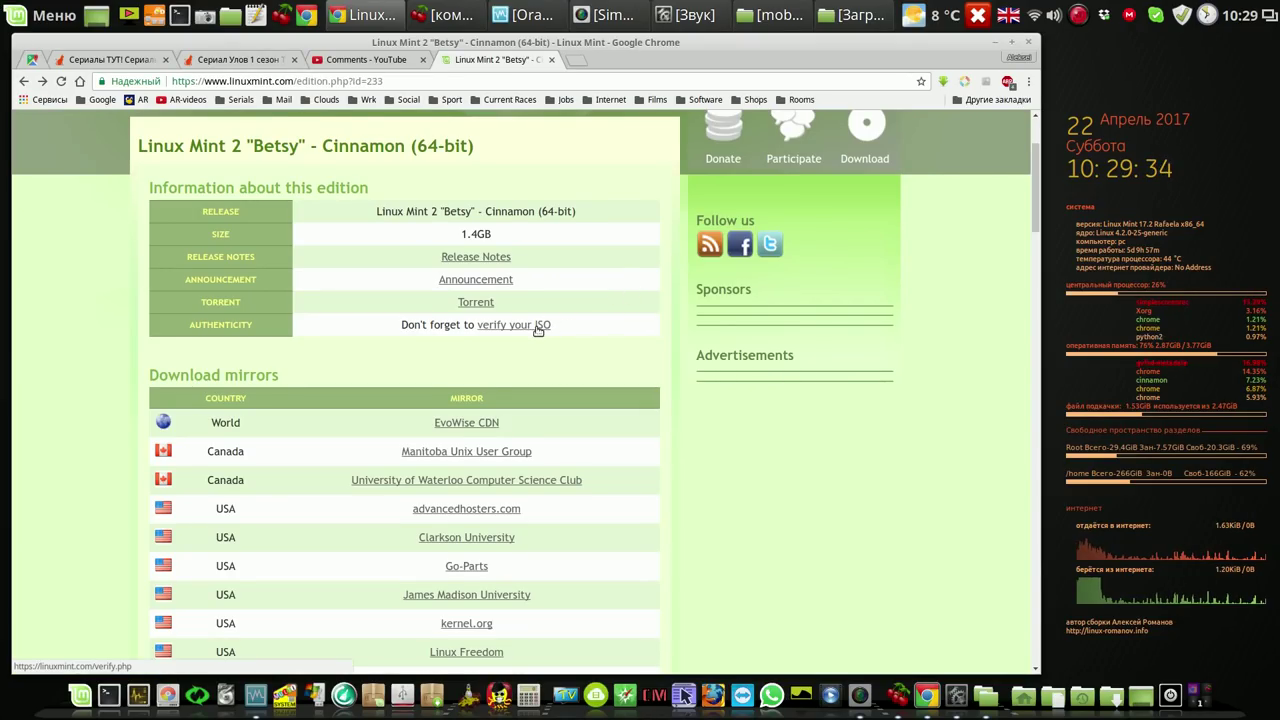
Minimize the browser with the Linux Mint download page and switch to the Oracle VM VirtualBox manager.
scroll(609, 505, "down", 1)
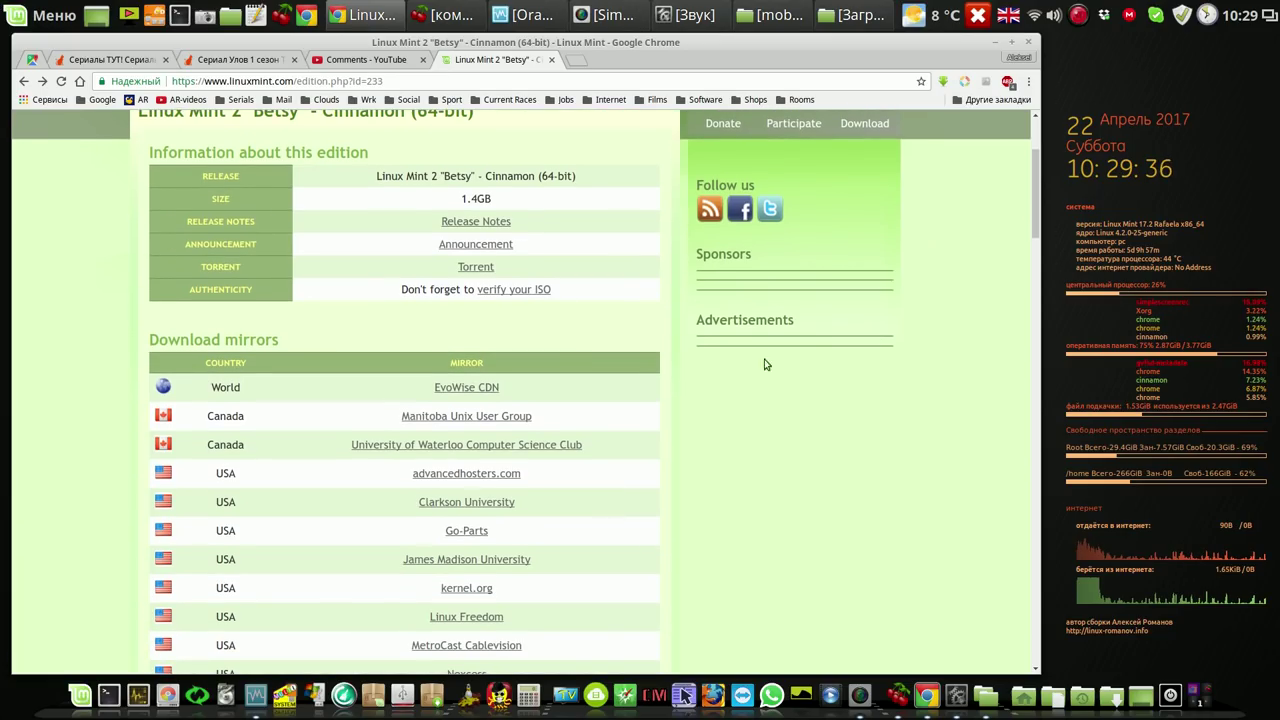
left_click(1010, 42)
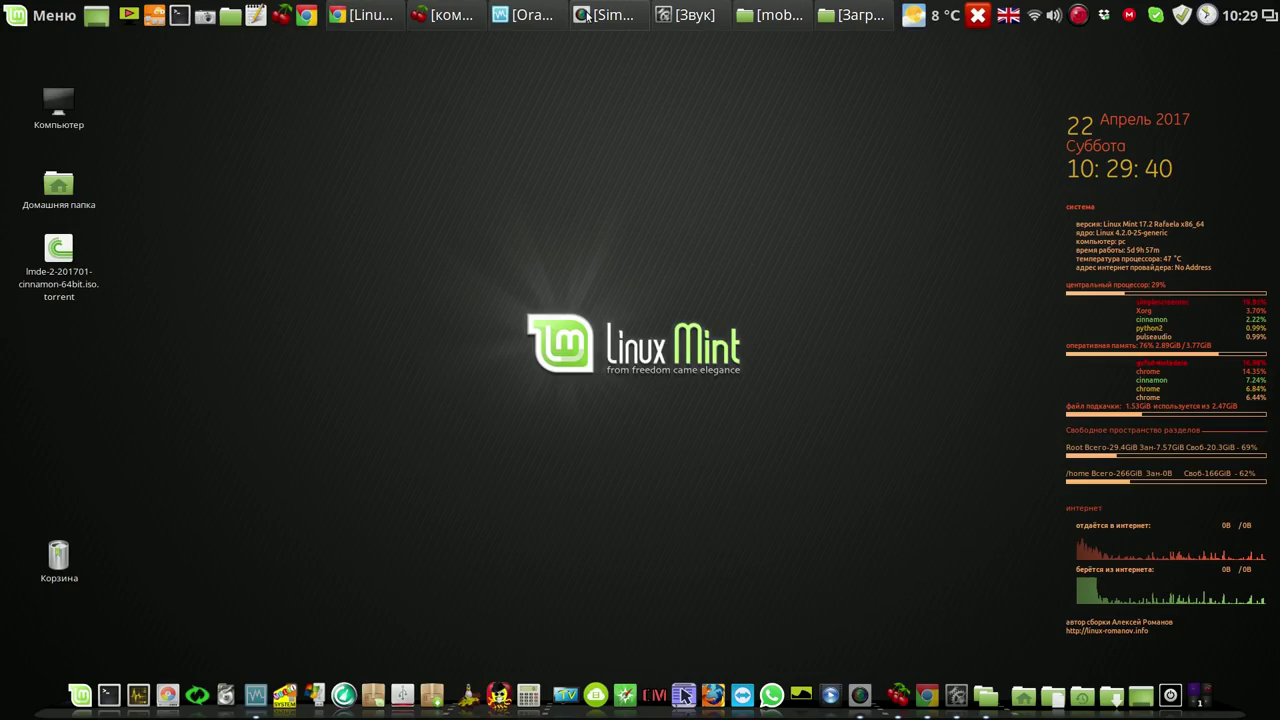
left_click(522, 15)
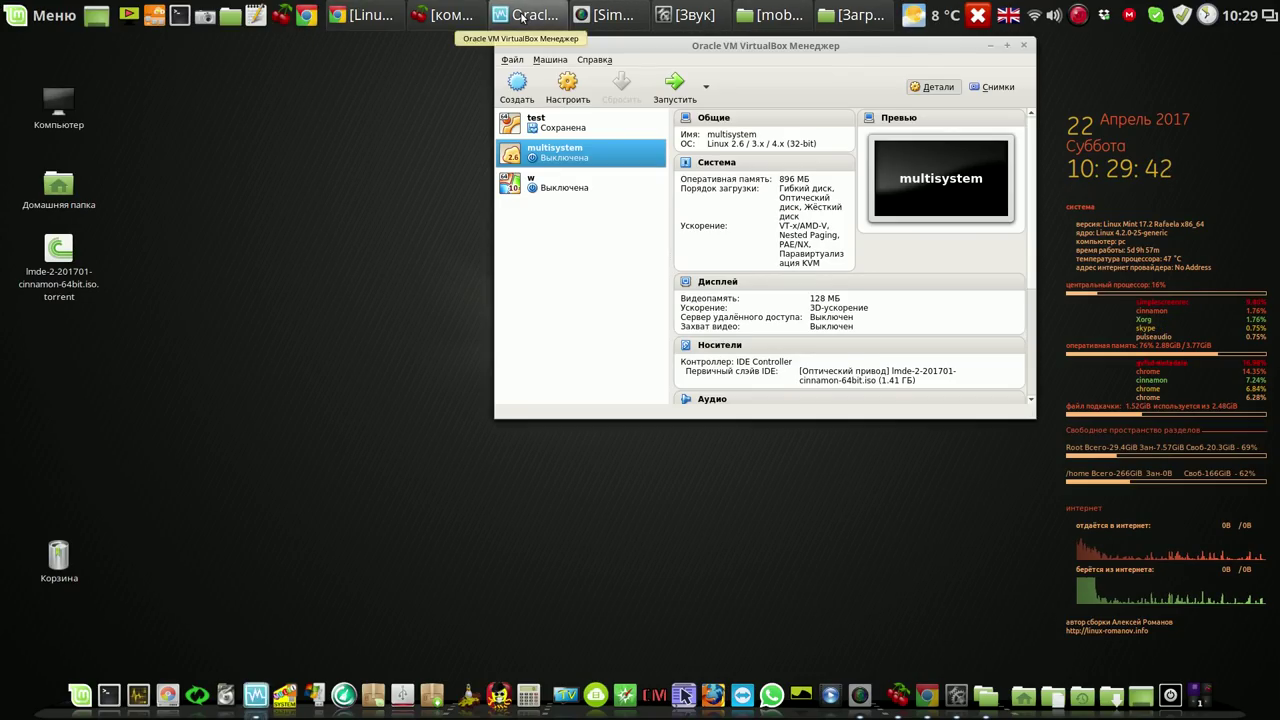
Attach lmde-2-201701-cinnamon-64bit.iso from /home/user/Загрузки to the optical drive of the multisystem virtual machine and save its settings.
left_click(571, 88)
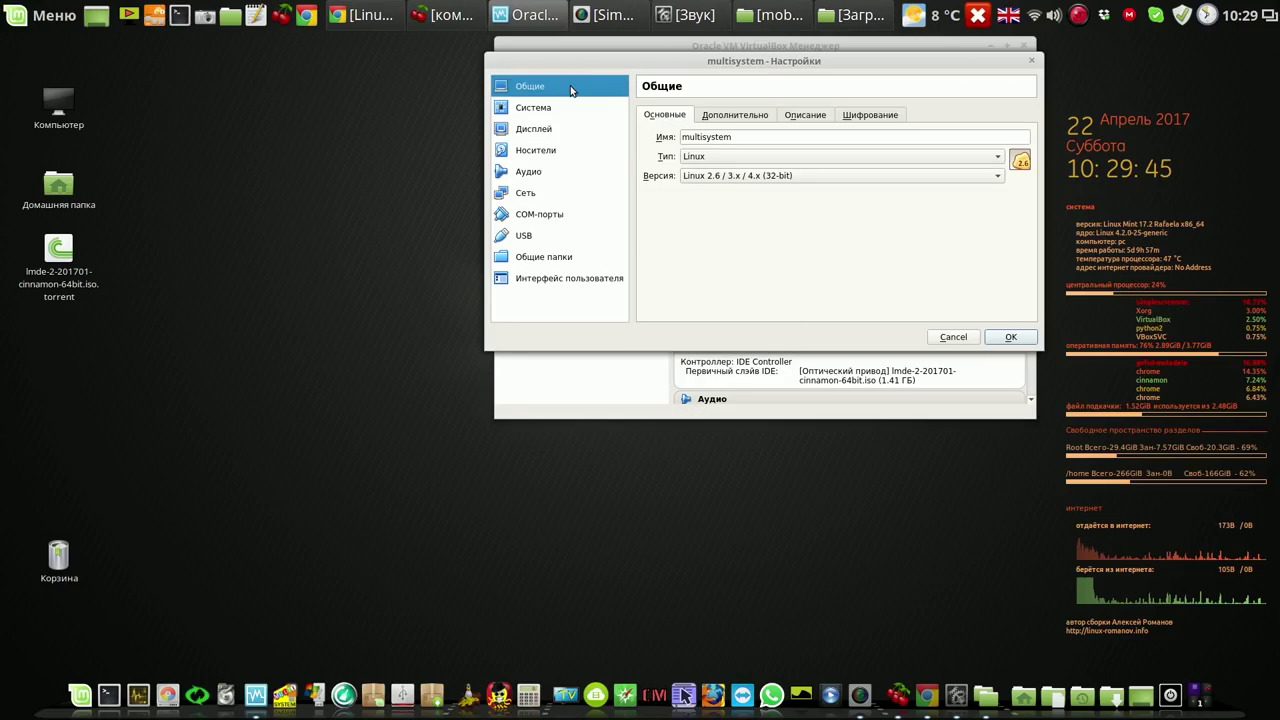
left_click(543, 151)
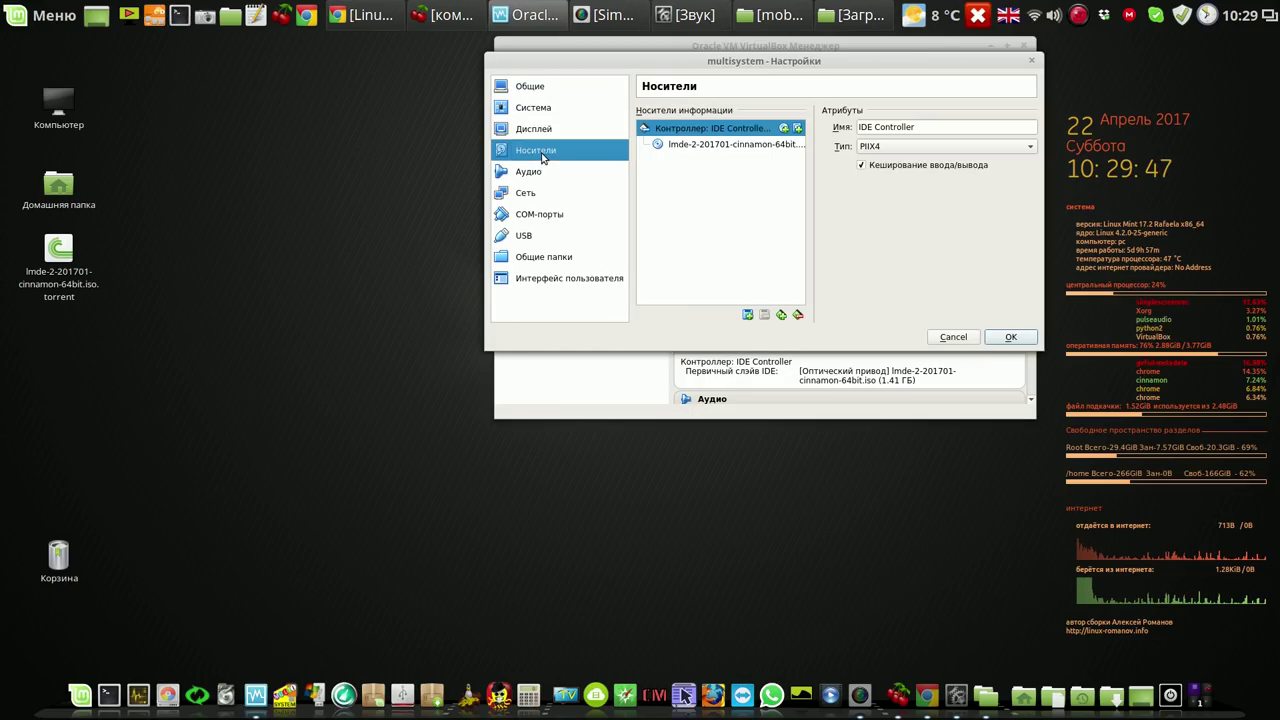
left_click(764, 145)
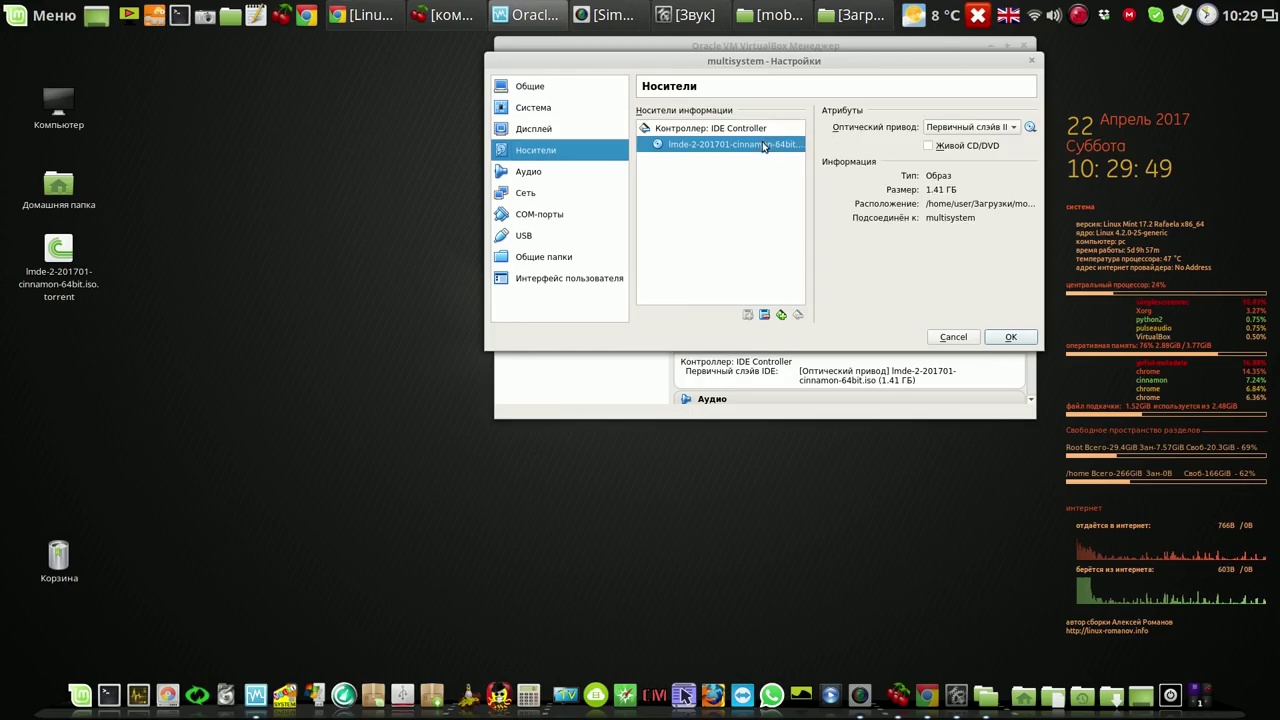
left_click(1029, 129)
left_click(1040, 146)
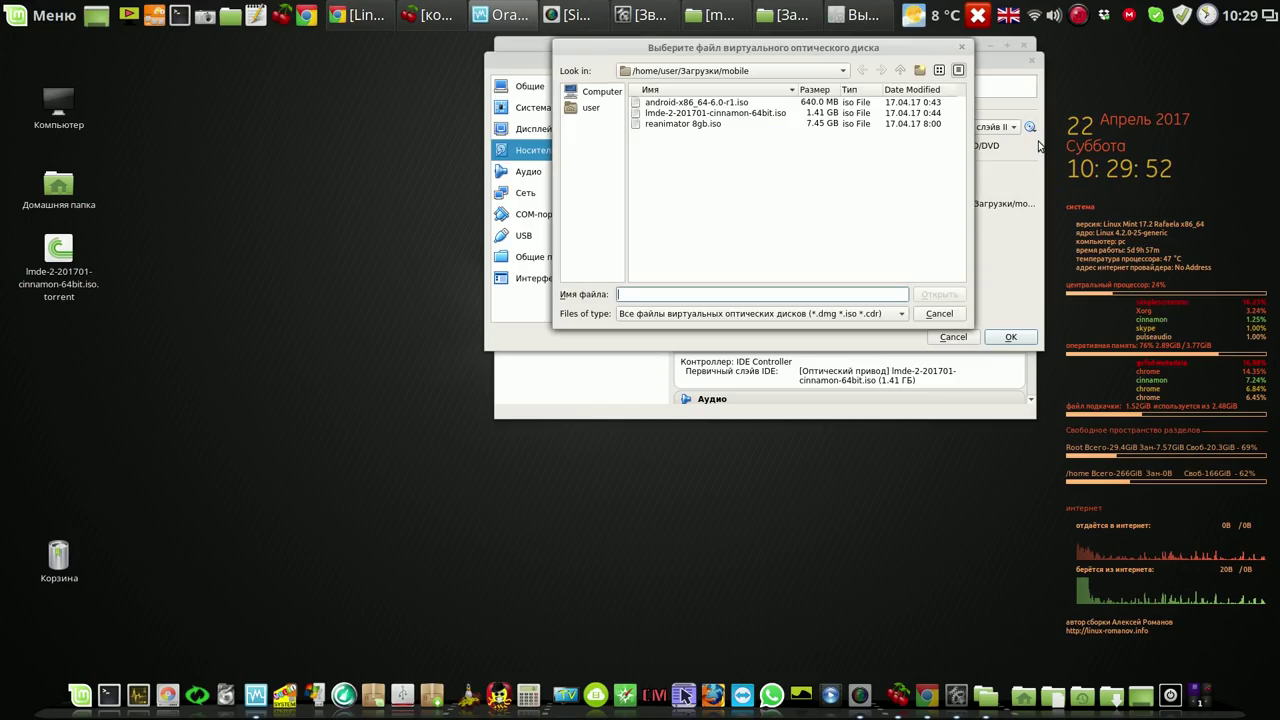
left_click(899, 70)
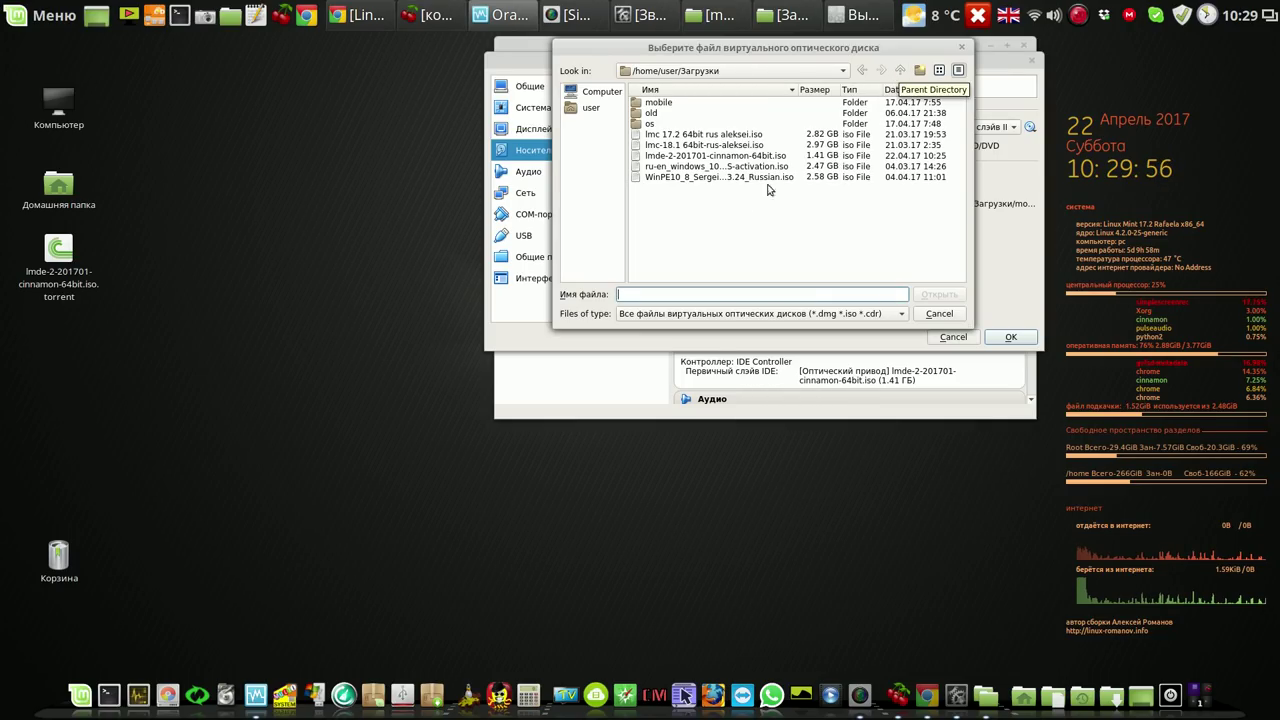
left_click(688, 157)
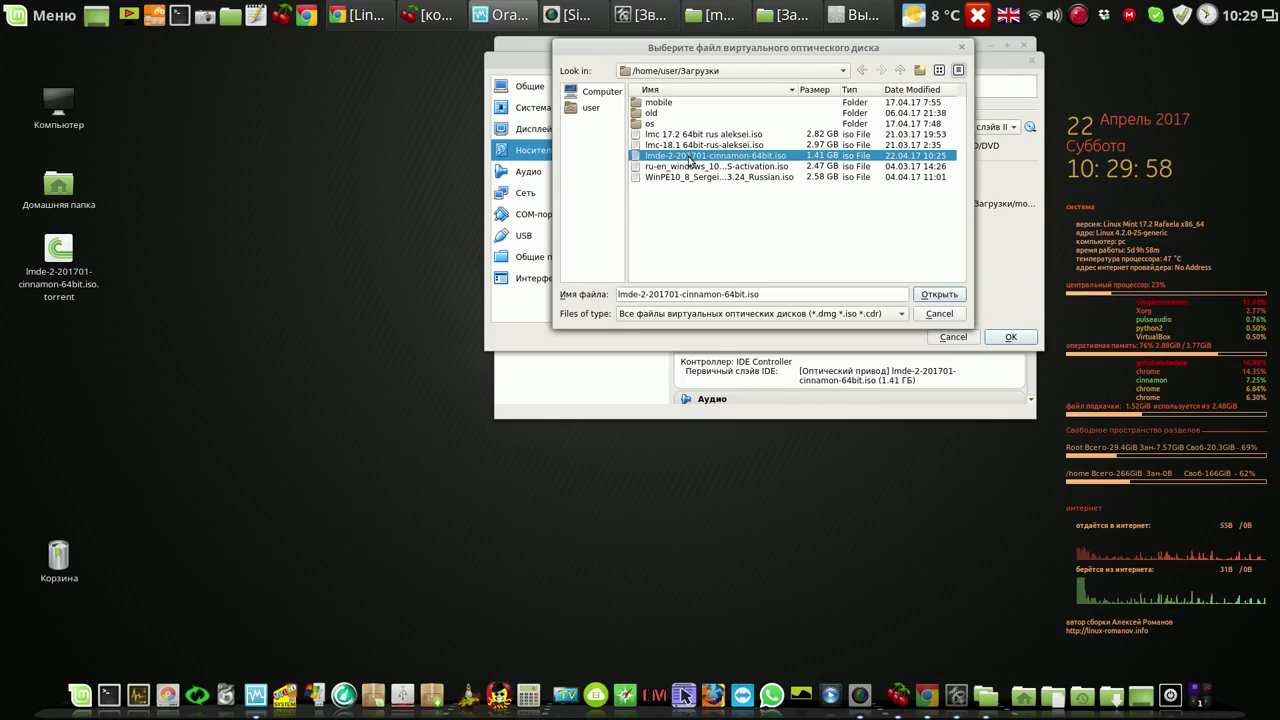
left_click(950, 299)
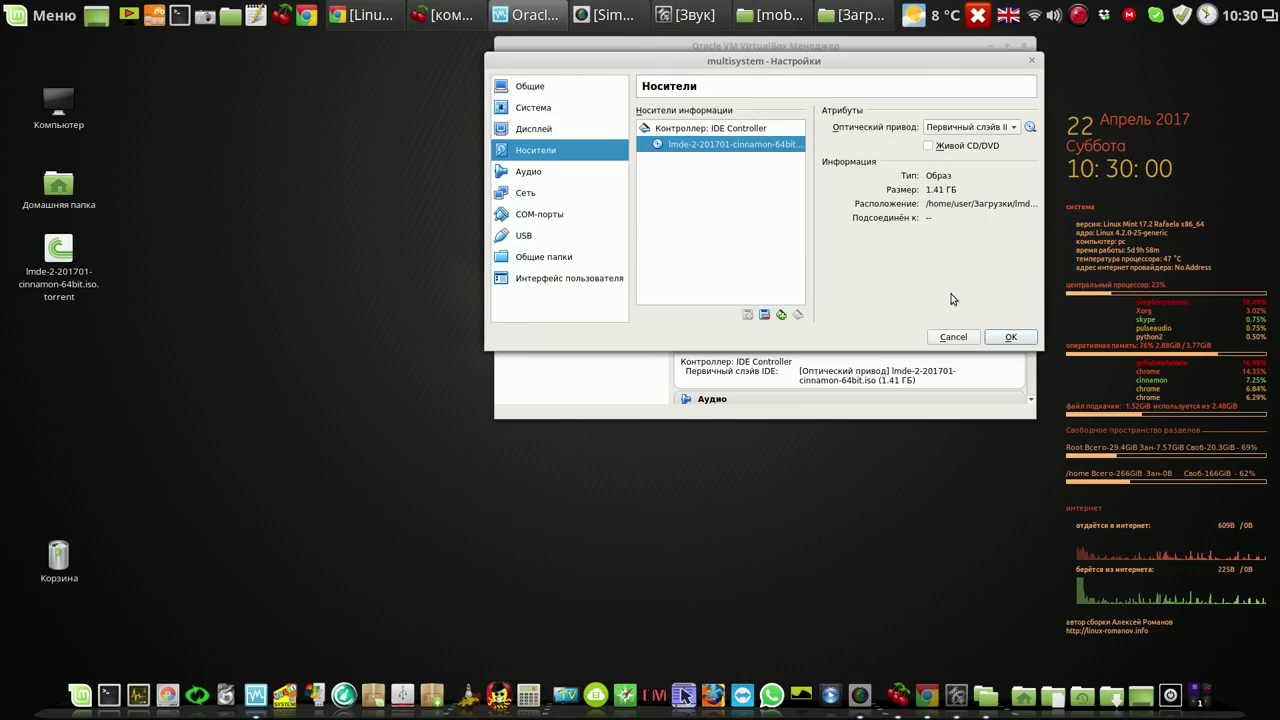
left_click(1010, 336)
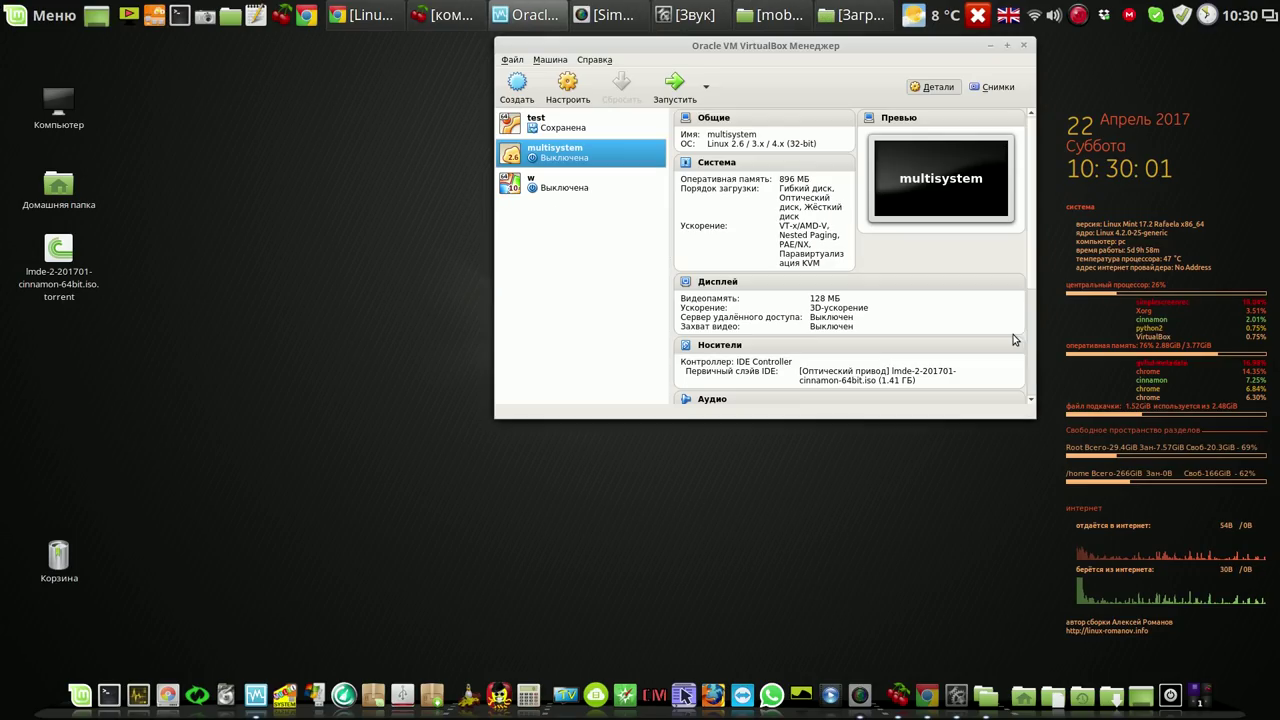
Start the multisystem virtual machine, minimize the VirtualBox manager and dismiss the warning.
left_click(687, 90)
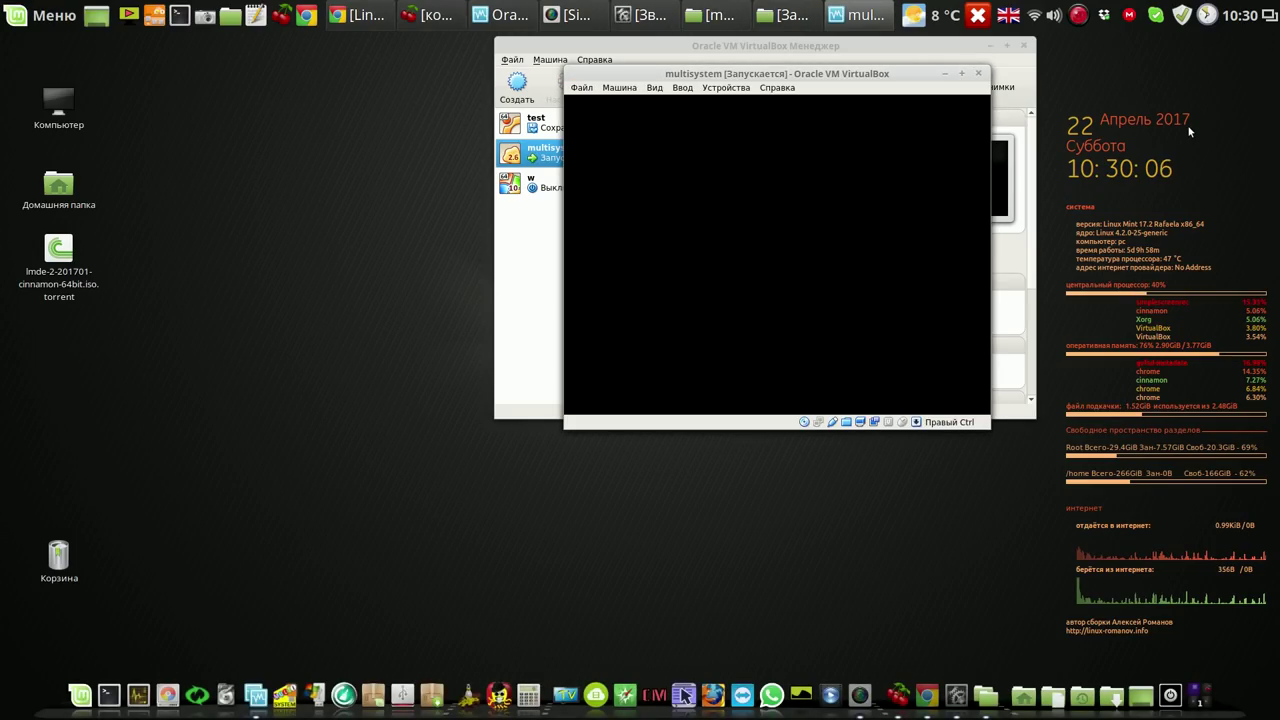
left_click(993, 47)
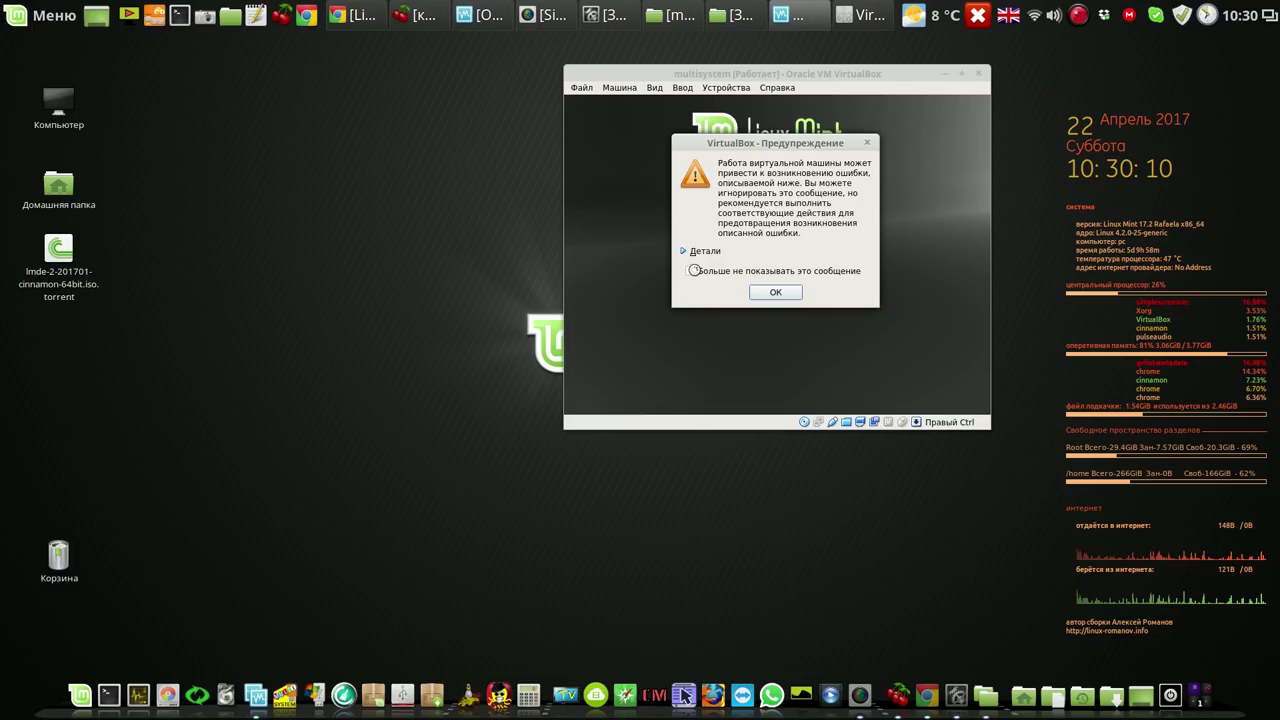
left_click(777, 291)
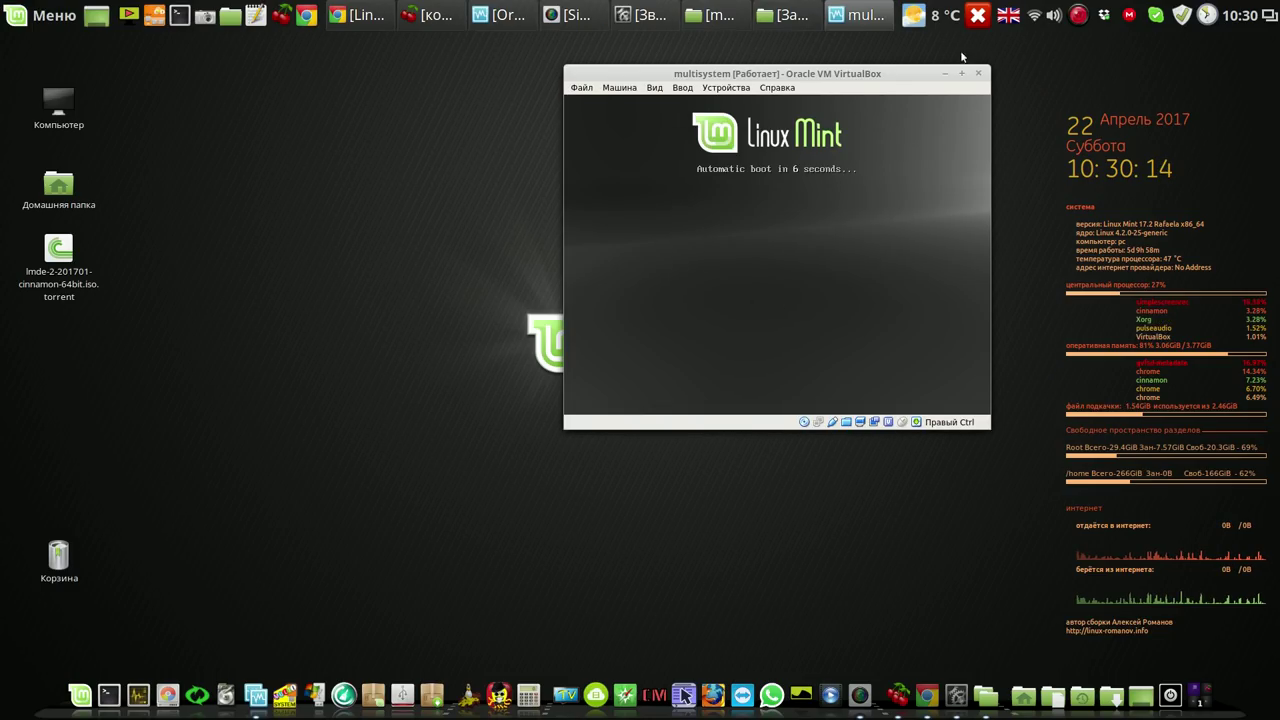
left_click(1079, 16)
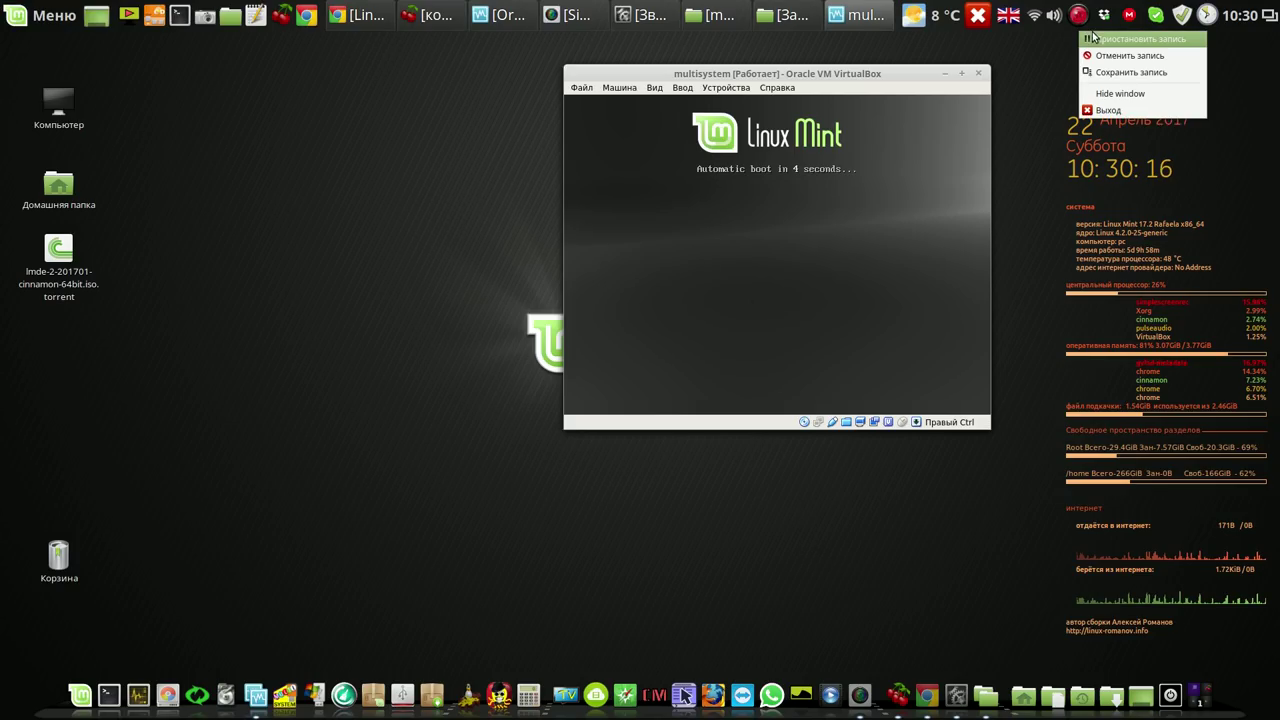
left_click(1095, 40)
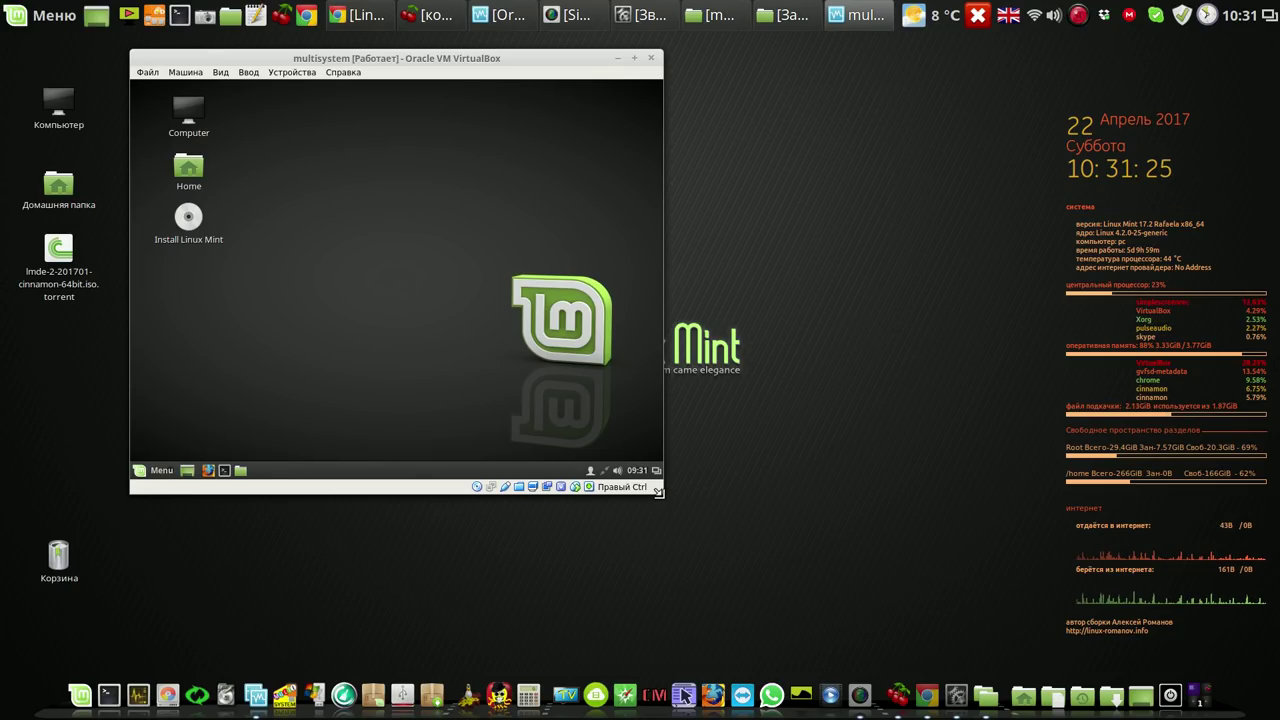
Enlarge the multisystem virtual machine's window and power the machine off.
left_click_drag(657, 490, 795, 574)
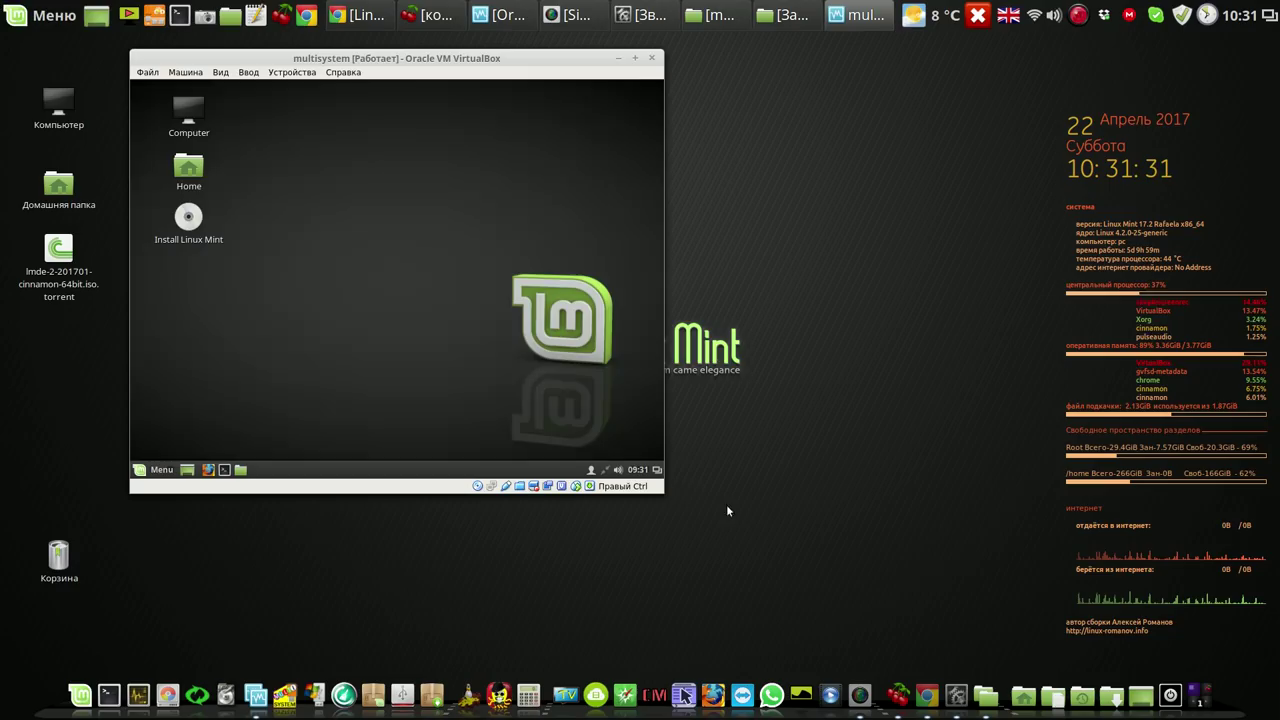
left_click_drag(660, 487, 878, 590)
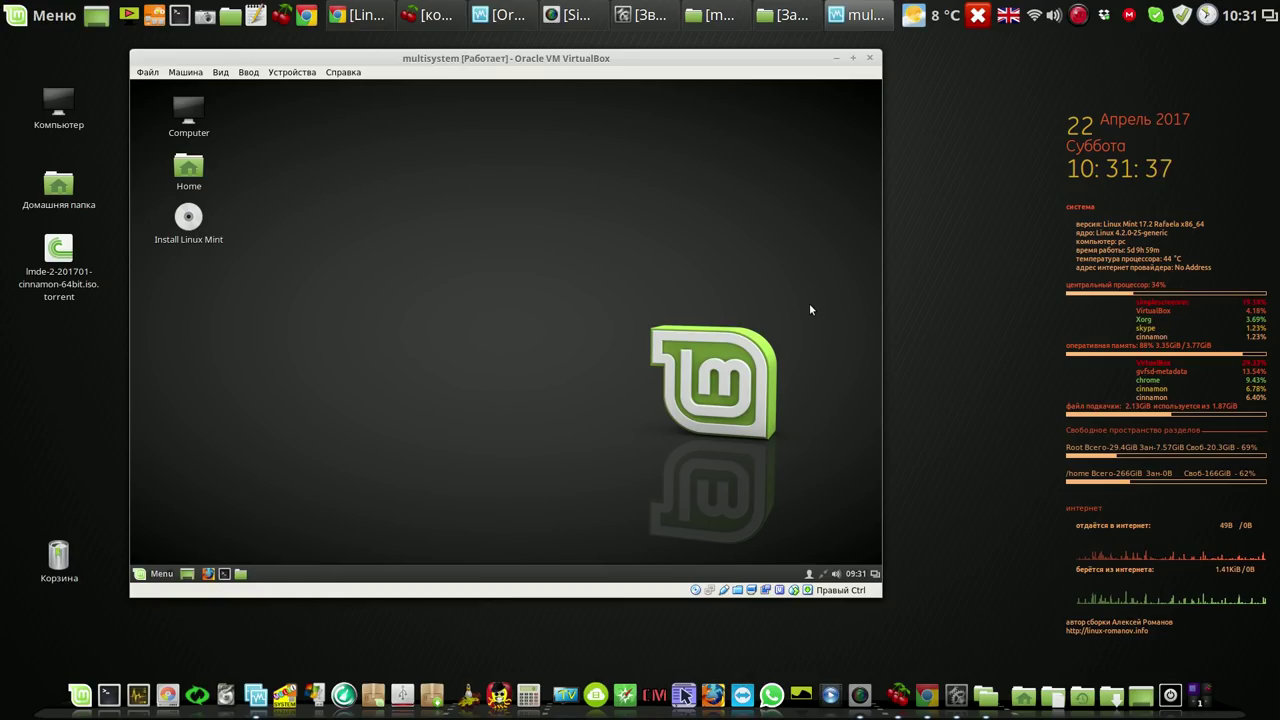
left_click(871, 62)
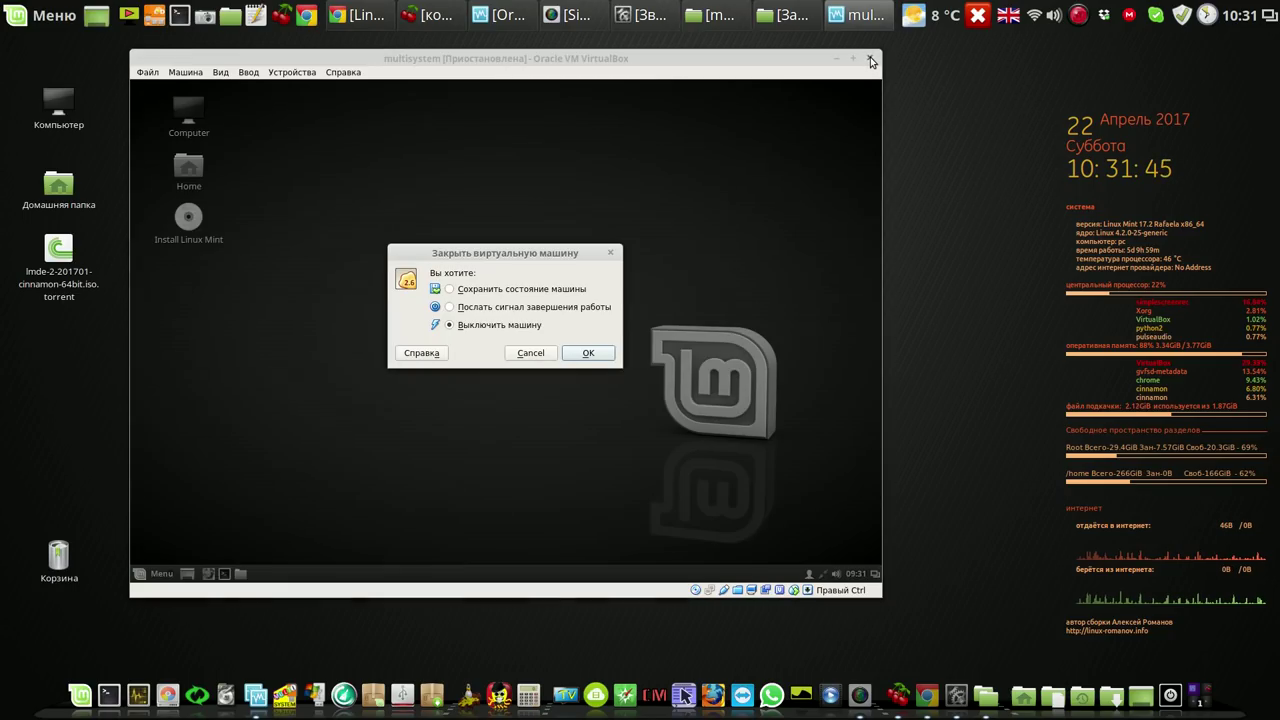
left_click(590, 355)
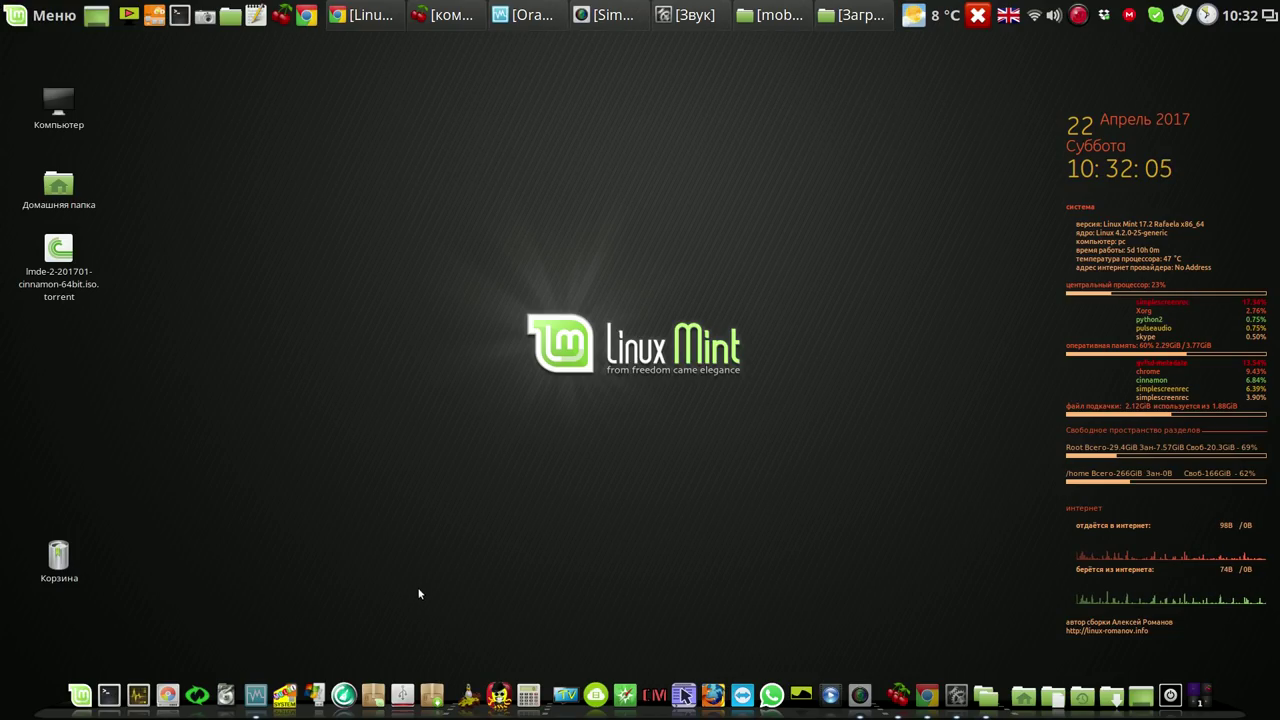
Open the USB stick formatter, keep TDKMedia Trans-It Drive (/dev/sdd) with FAT32, and set the volume label to 777.
left_click(400, 690)
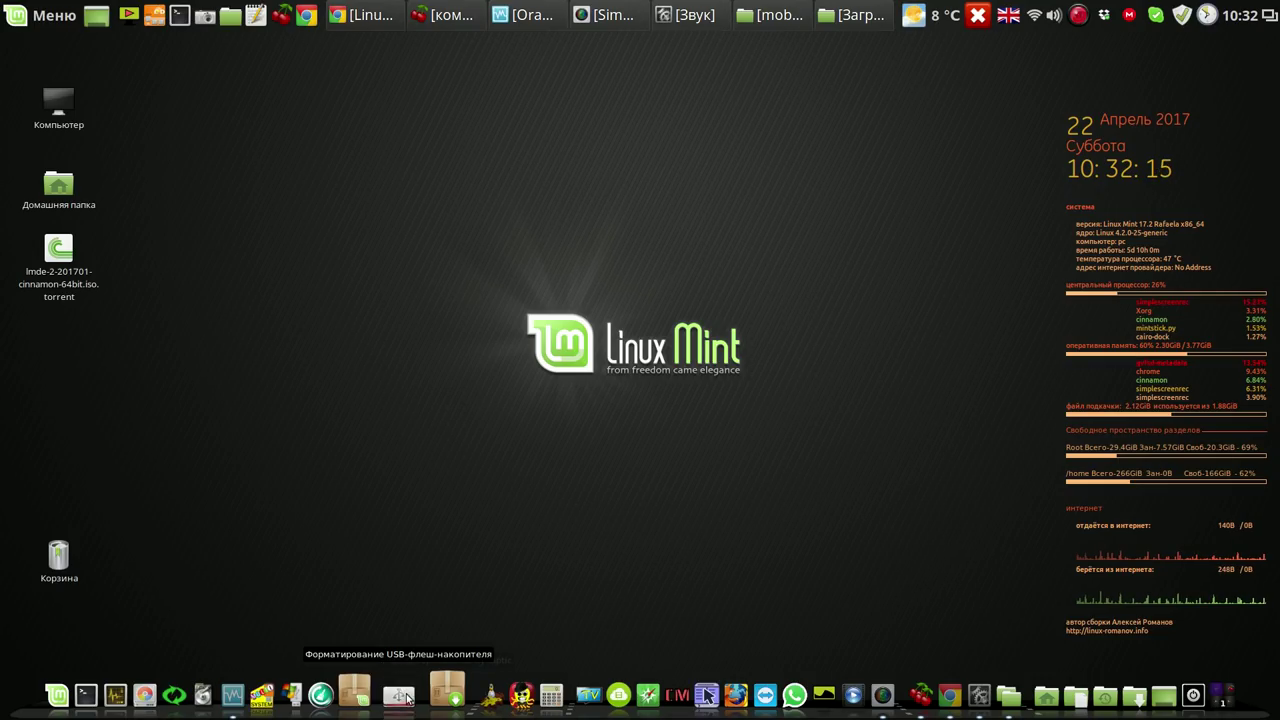
left_click(640, 355)
left_click(640, 355)
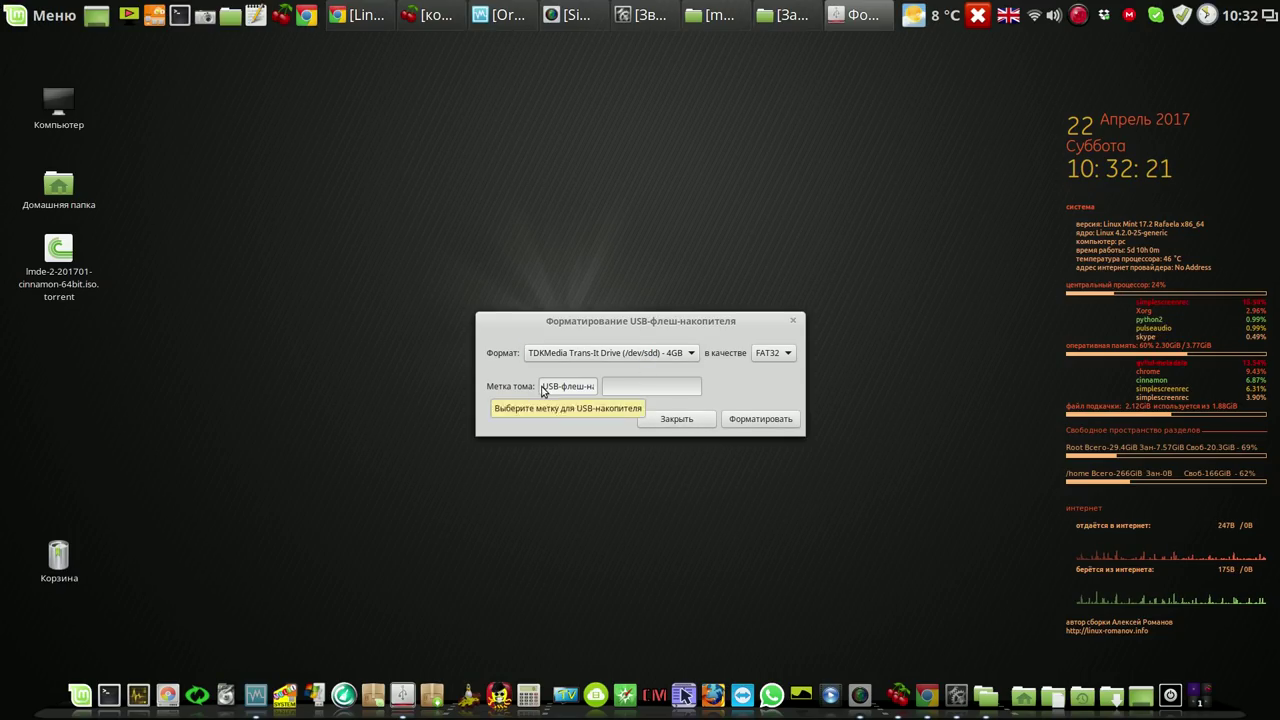
left_click_drag(542, 391, 562, 389)
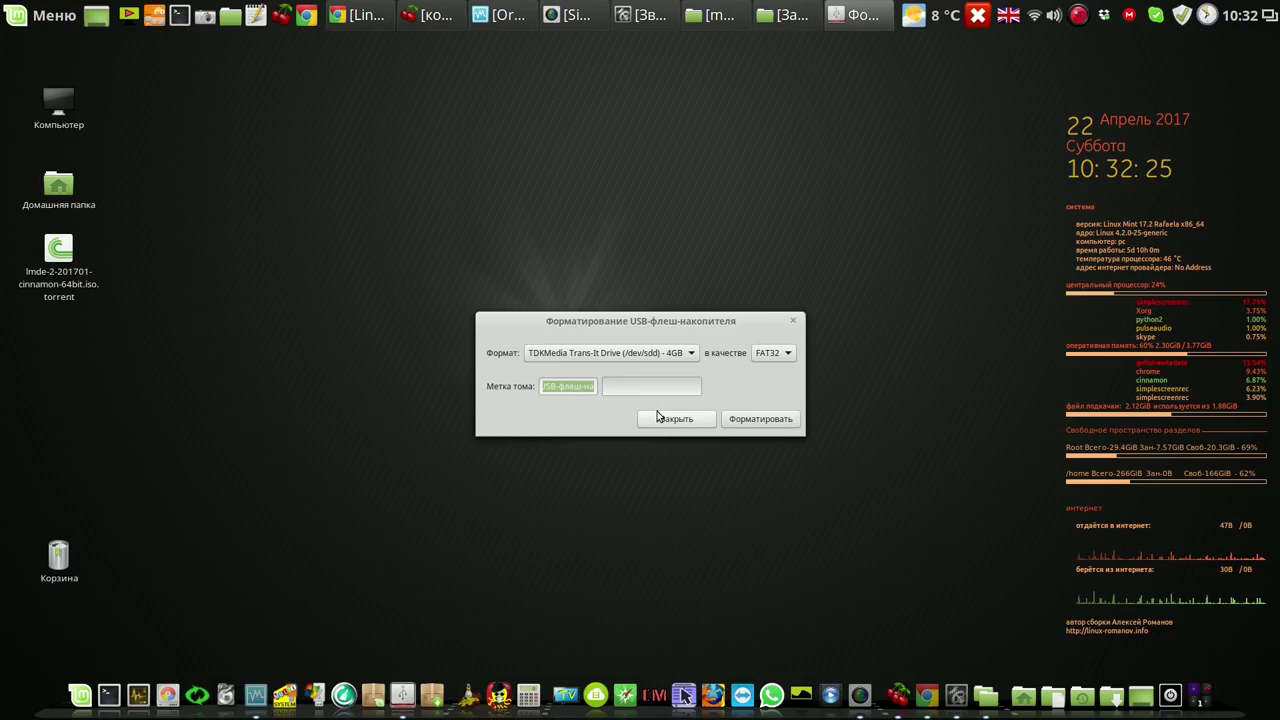
type("777")
Format the USB drive, authenticate with the account password, and close the formatter.
left_click(770, 427)
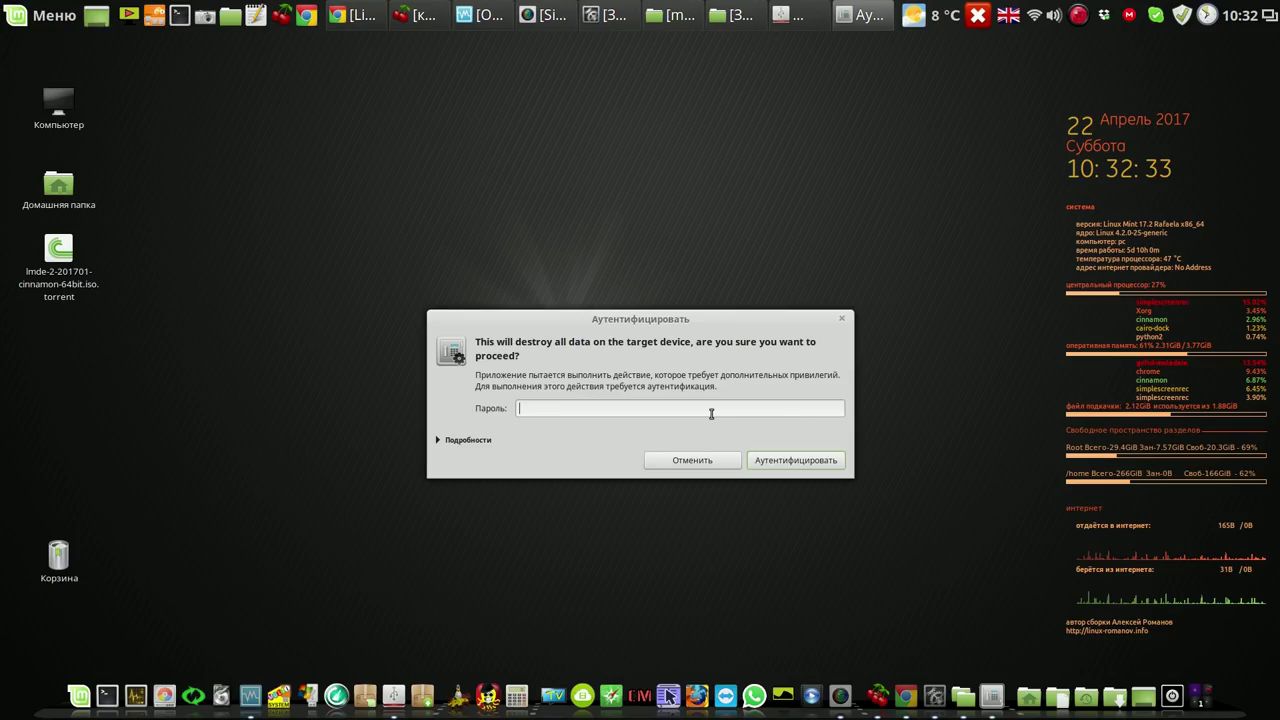
type("1")
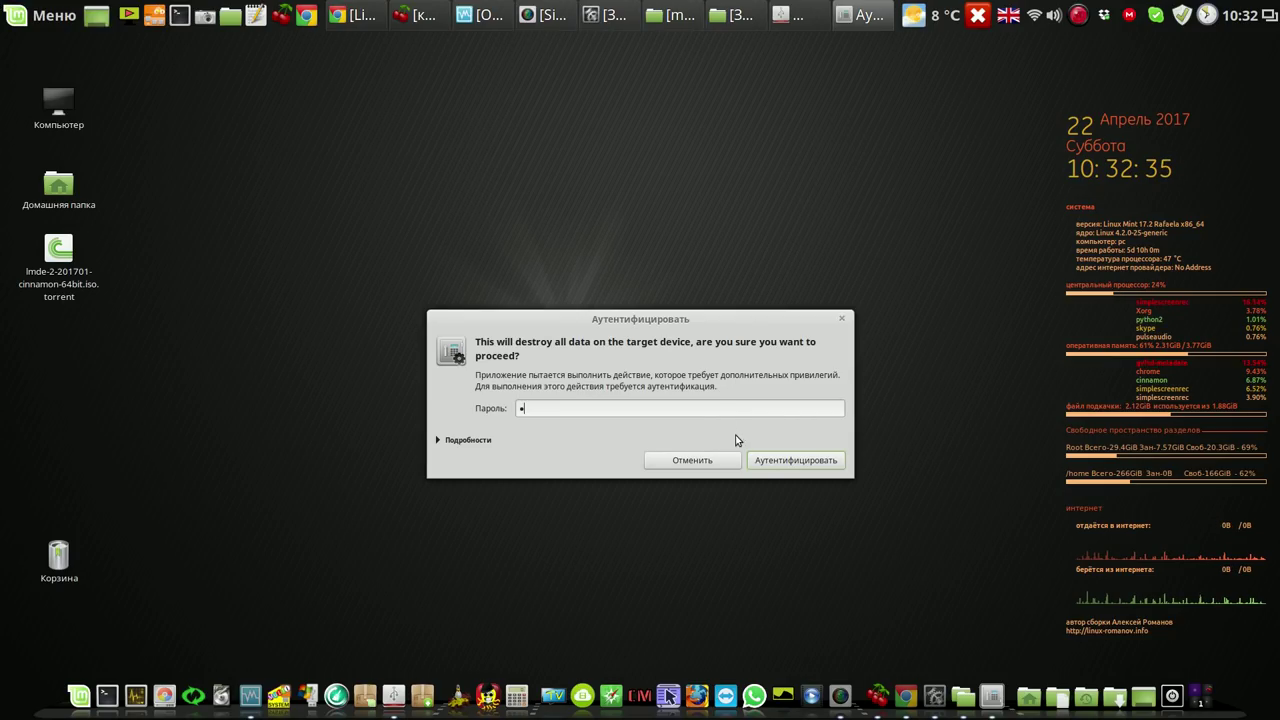
left_click(767, 460)
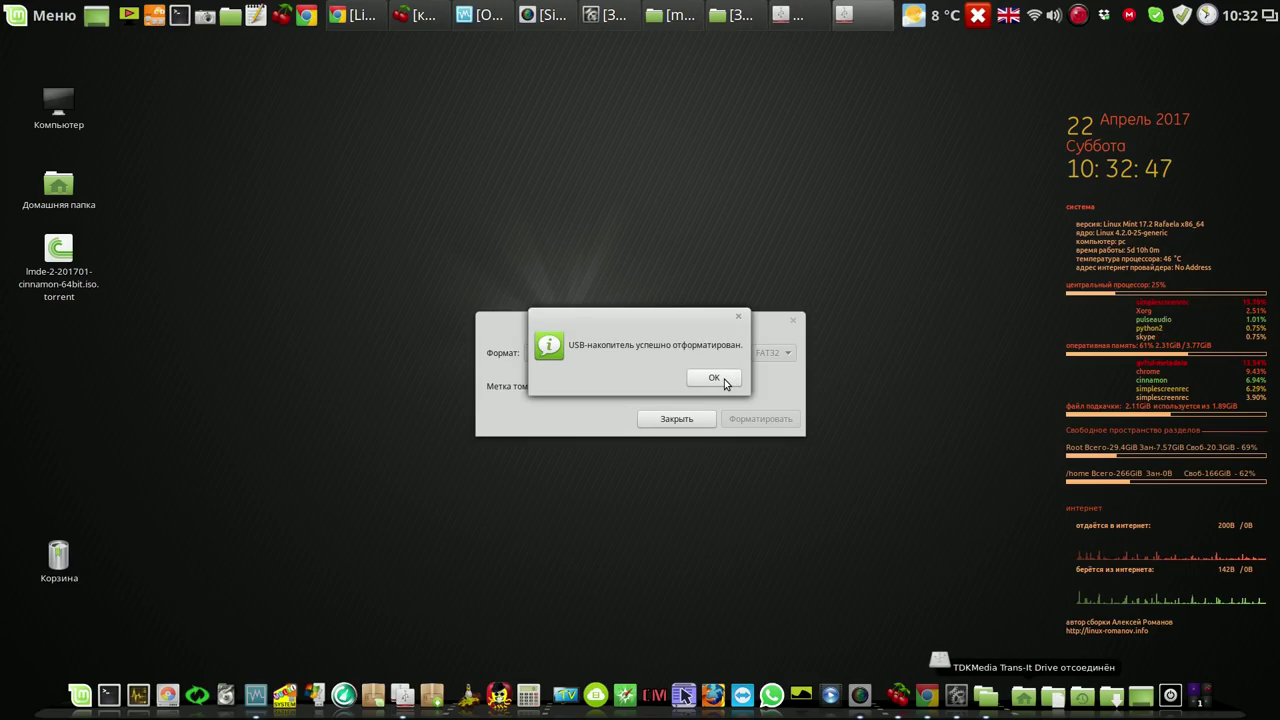
left_click(724, 379)
left_click(695, 419)
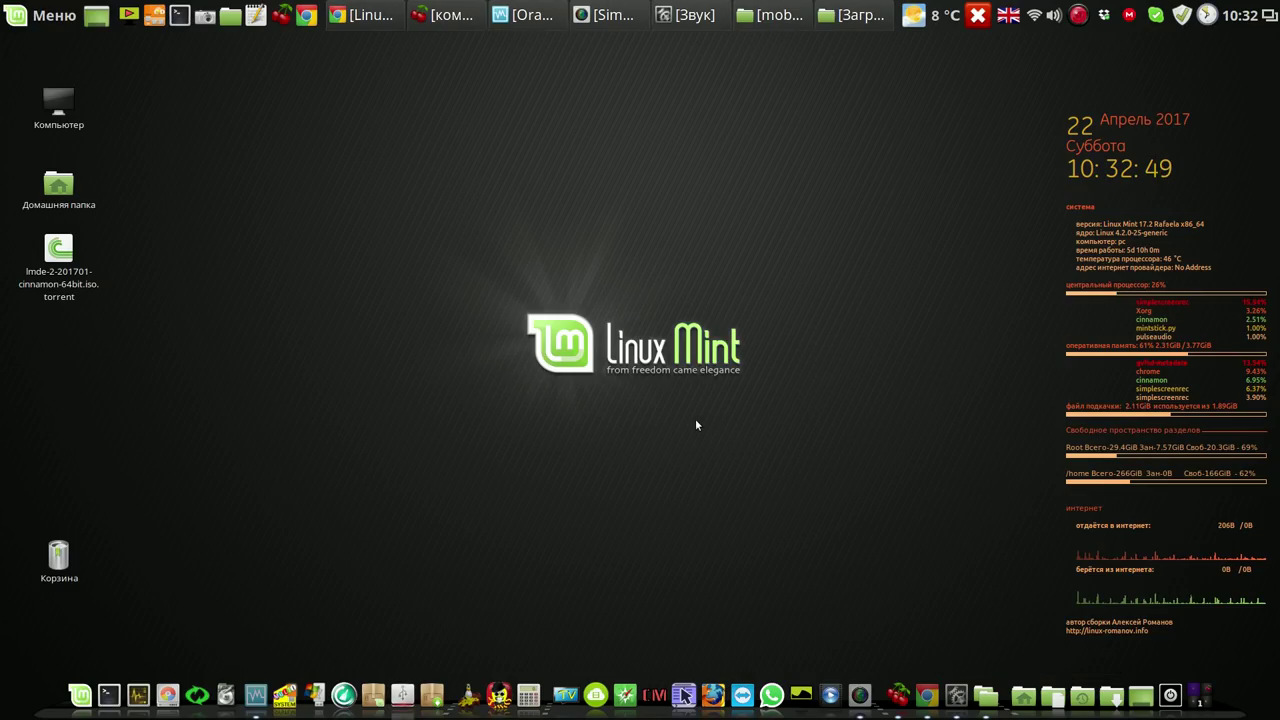
Bring up the Загрузки folder, check the details of lmde-2-201701-cinnamon-64bit.iso in list view, and return to icon view.
left_click(866, 20)
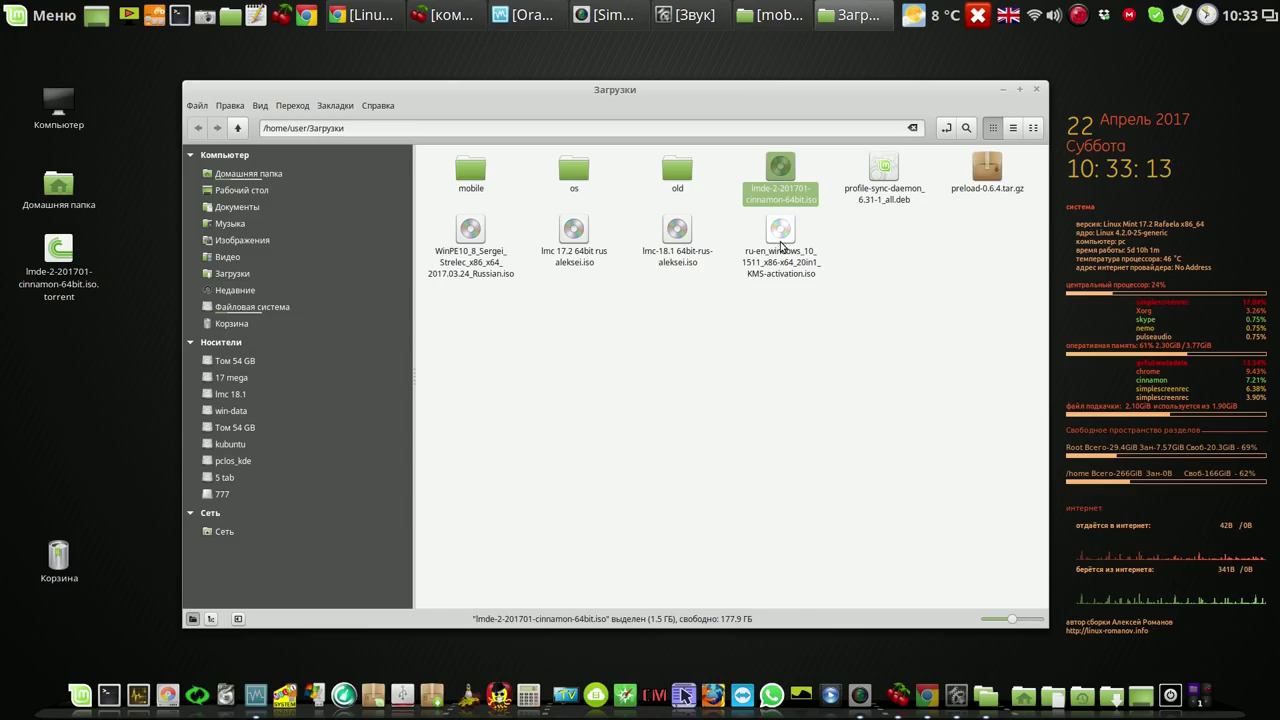
key("Down")
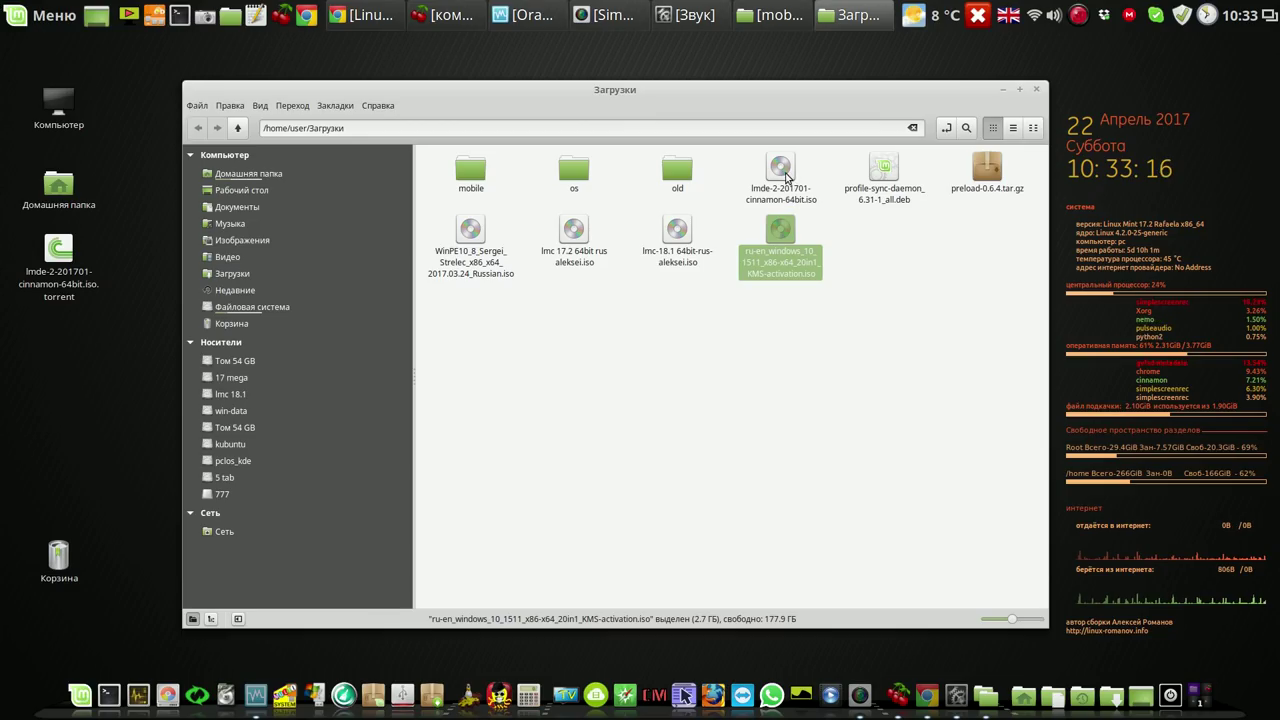
key("Up")
left_click(1014, 129)
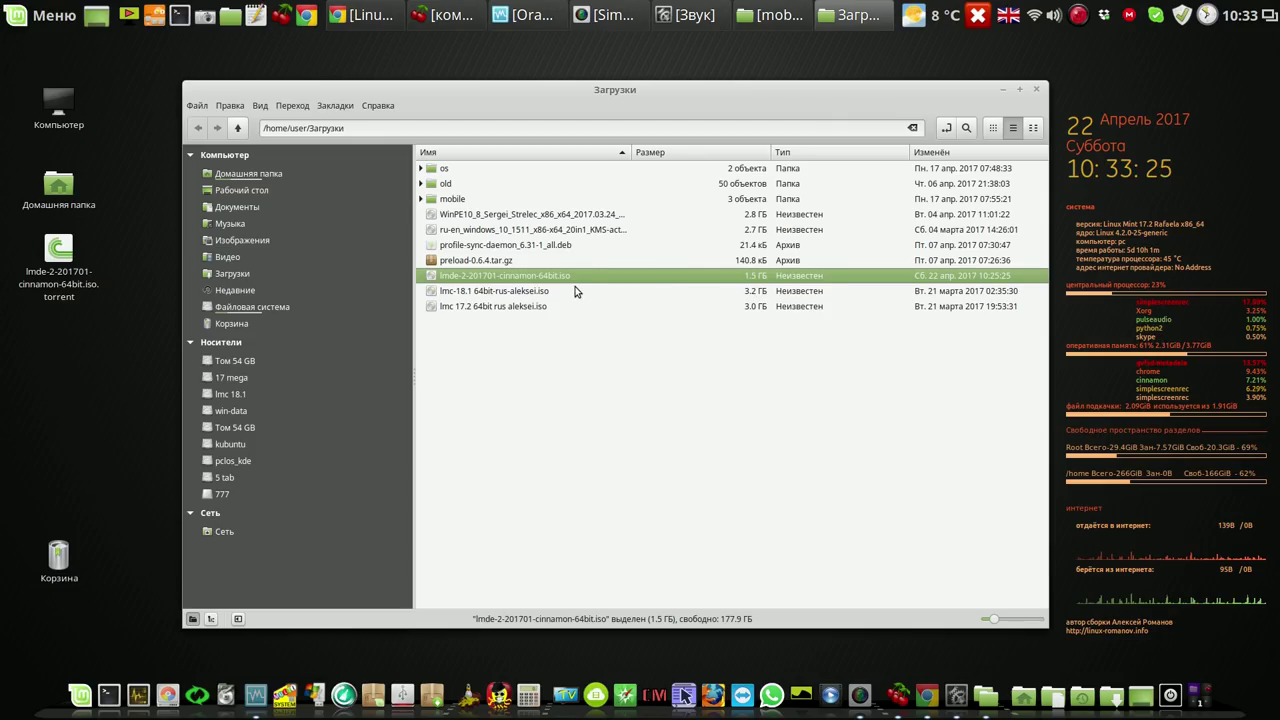
left_click(958, 293)
left_click(967, 279)
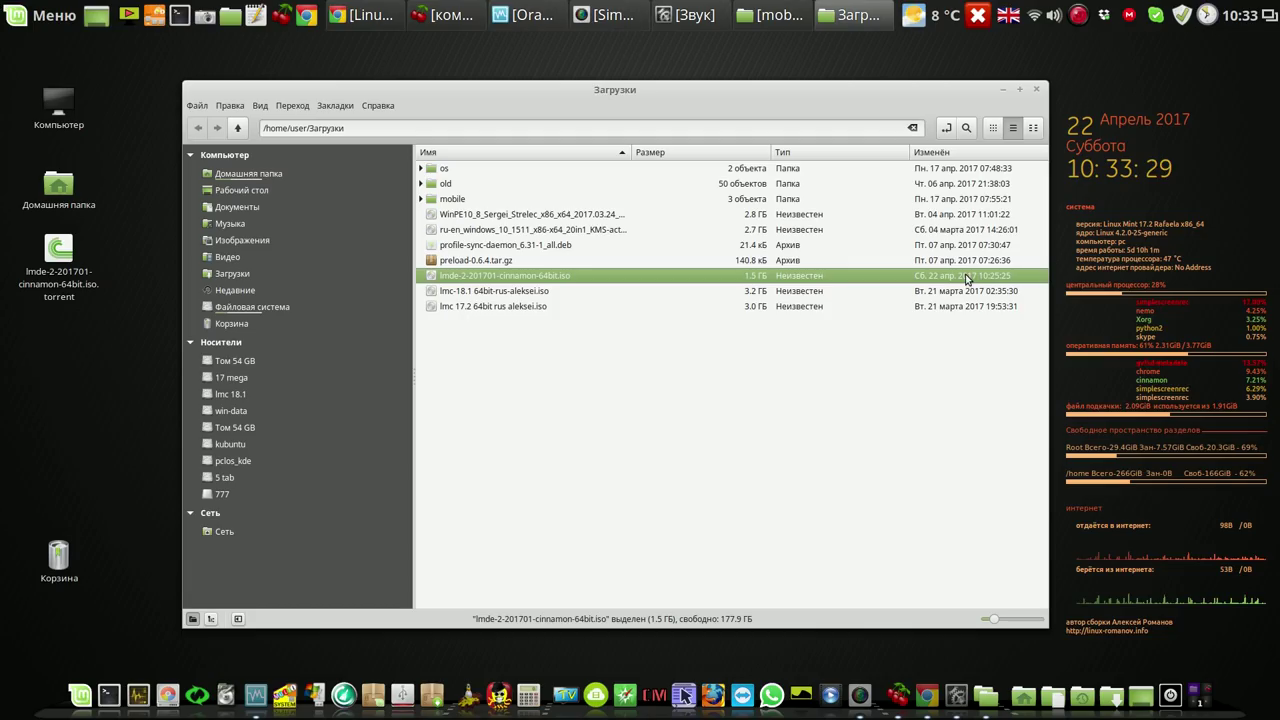
left_click(993, 128)
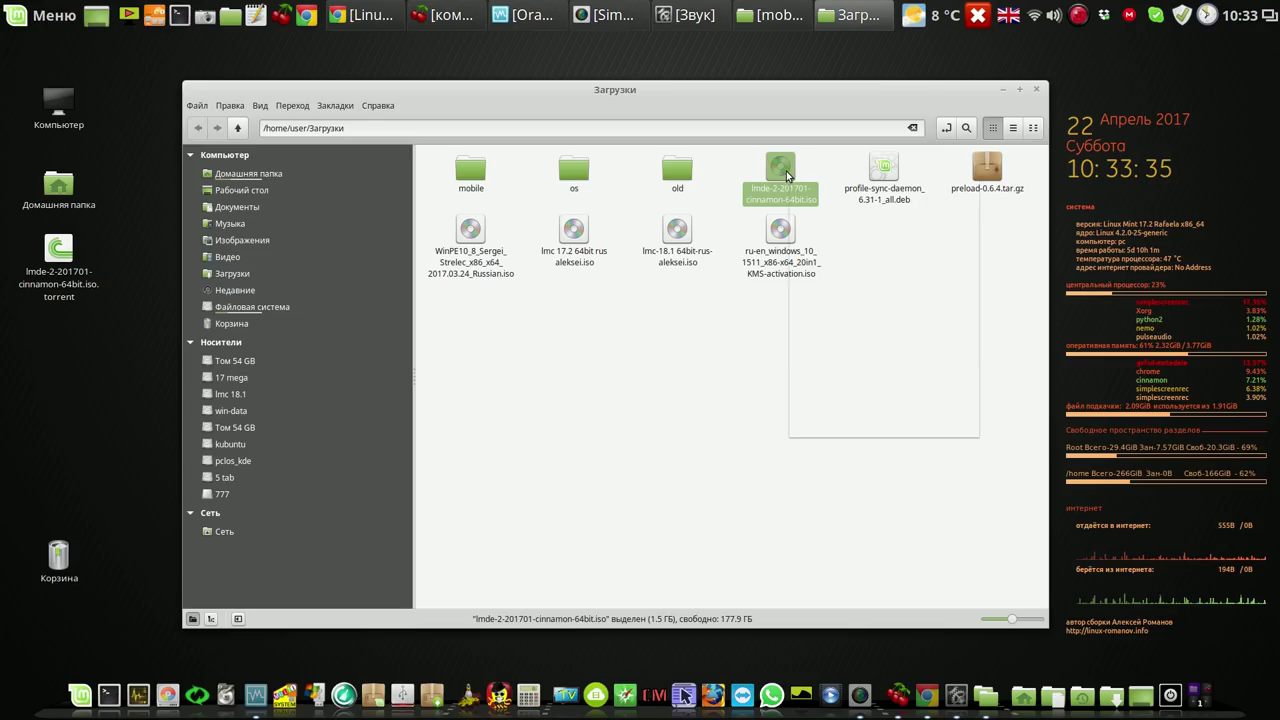
Write lmde-2-201701-cinnamon-64bit.iso to TDKMedia Trans-It Drive (/dev/sdd) as a bootable USB stick, authenticating with the account password.
right_click(787, 175)
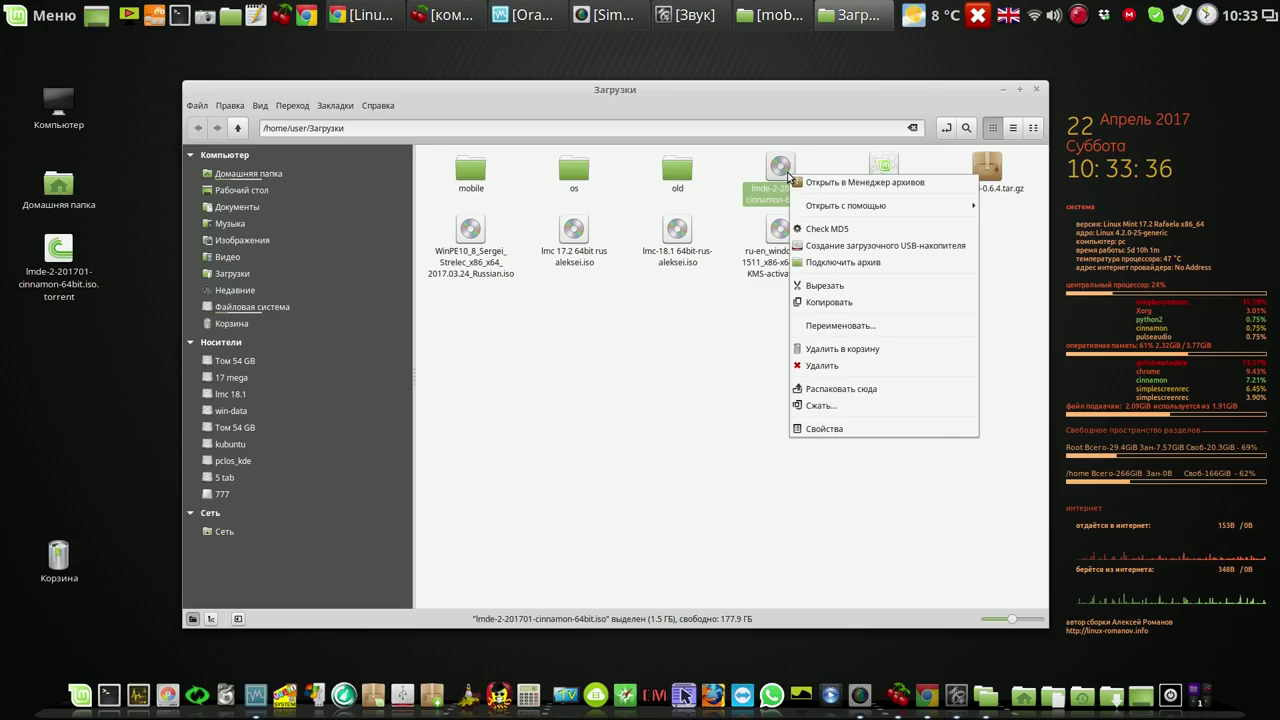
left_click(872, 246)
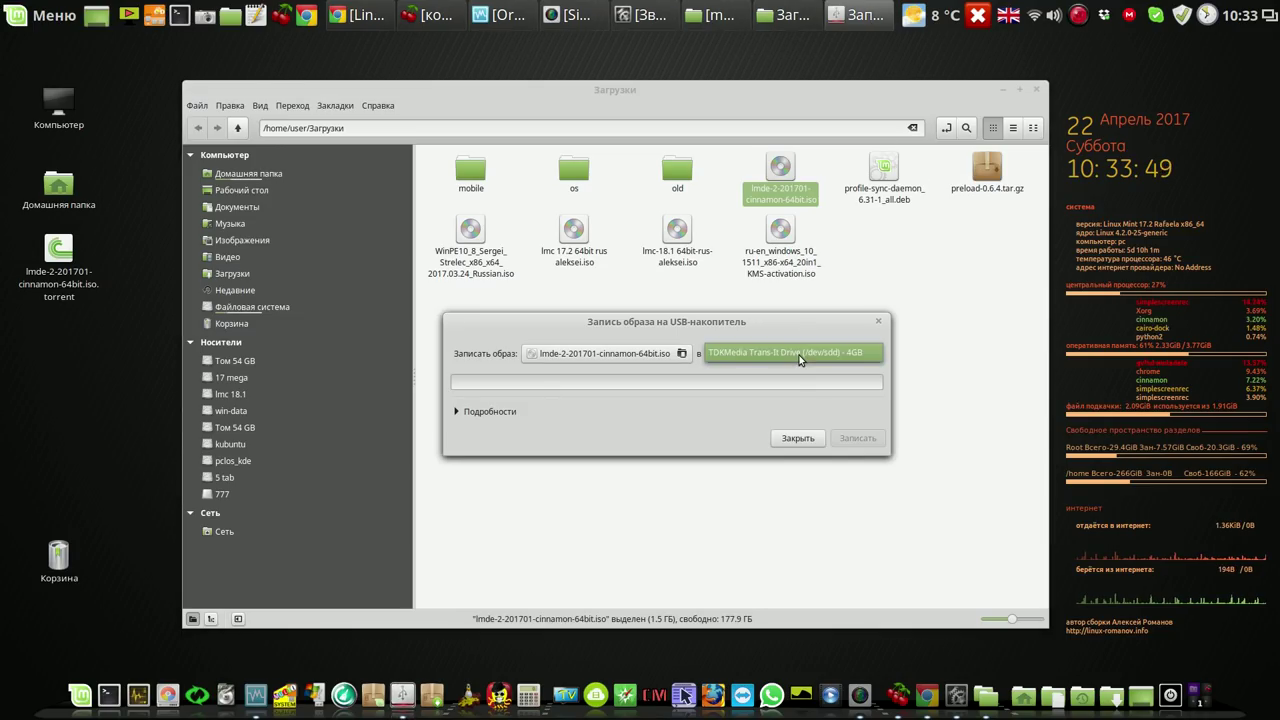
left_click(800, 356)
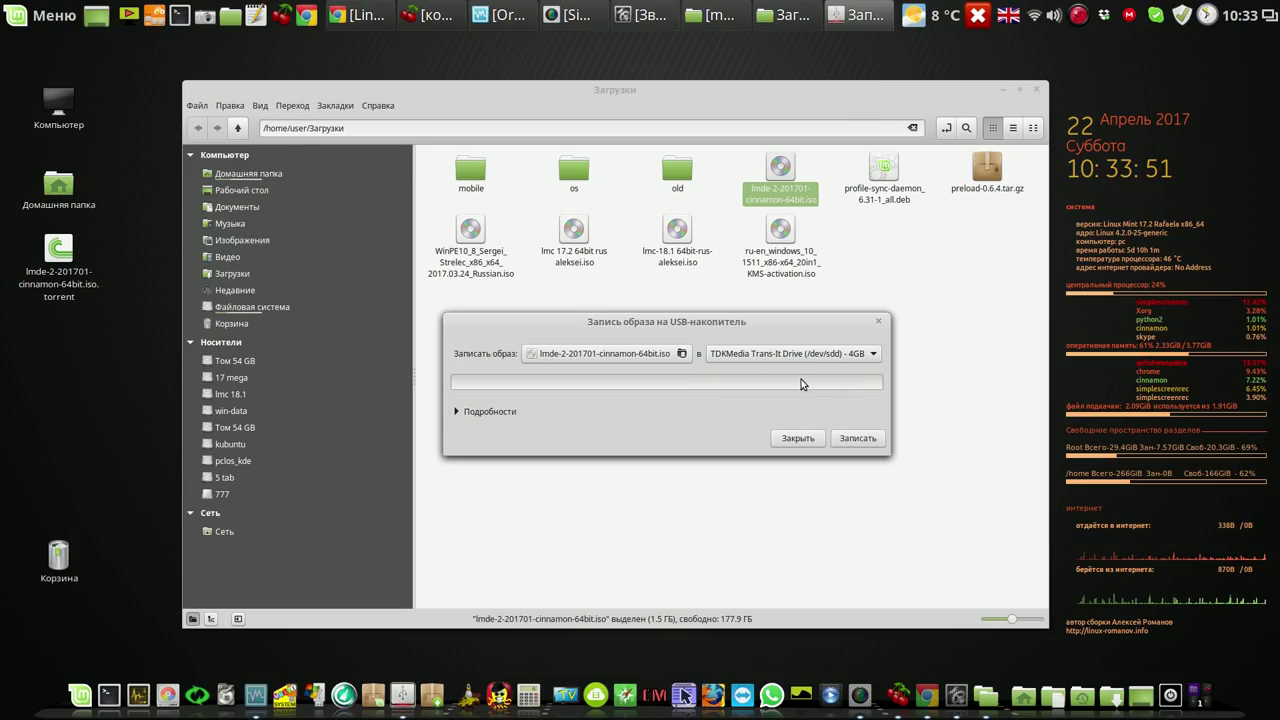
left_click(866, 444)
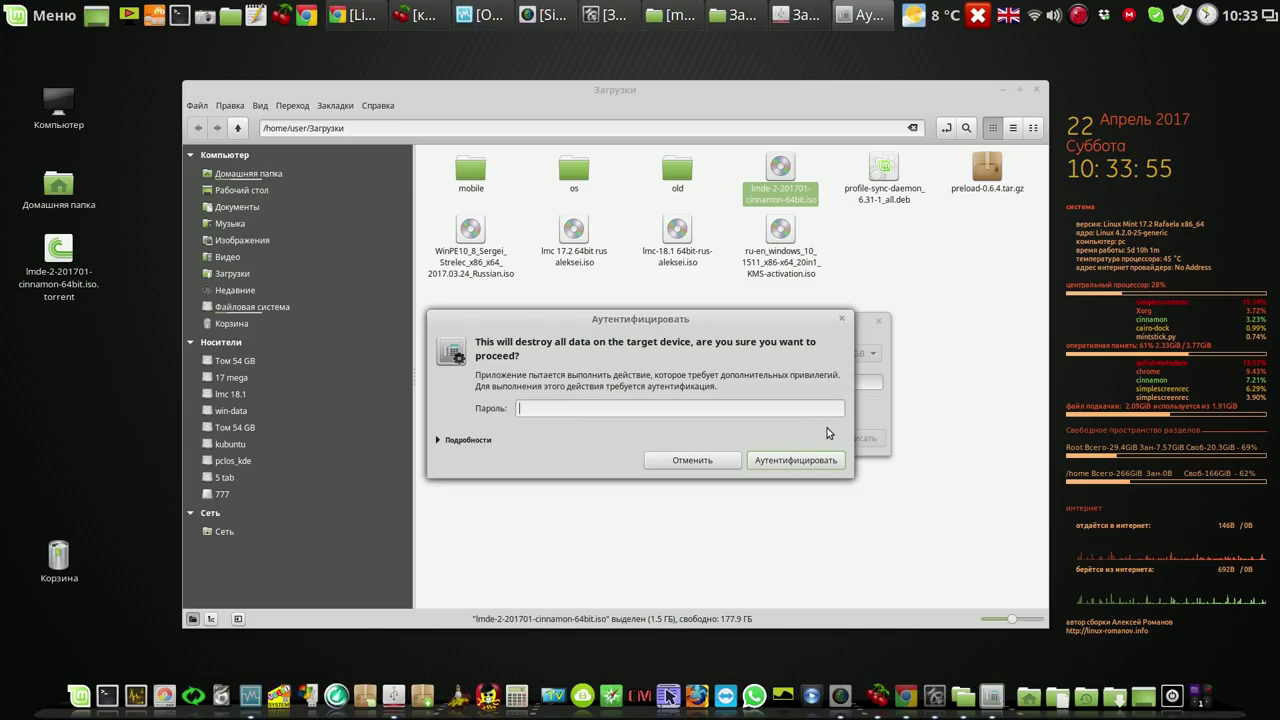
type("1")
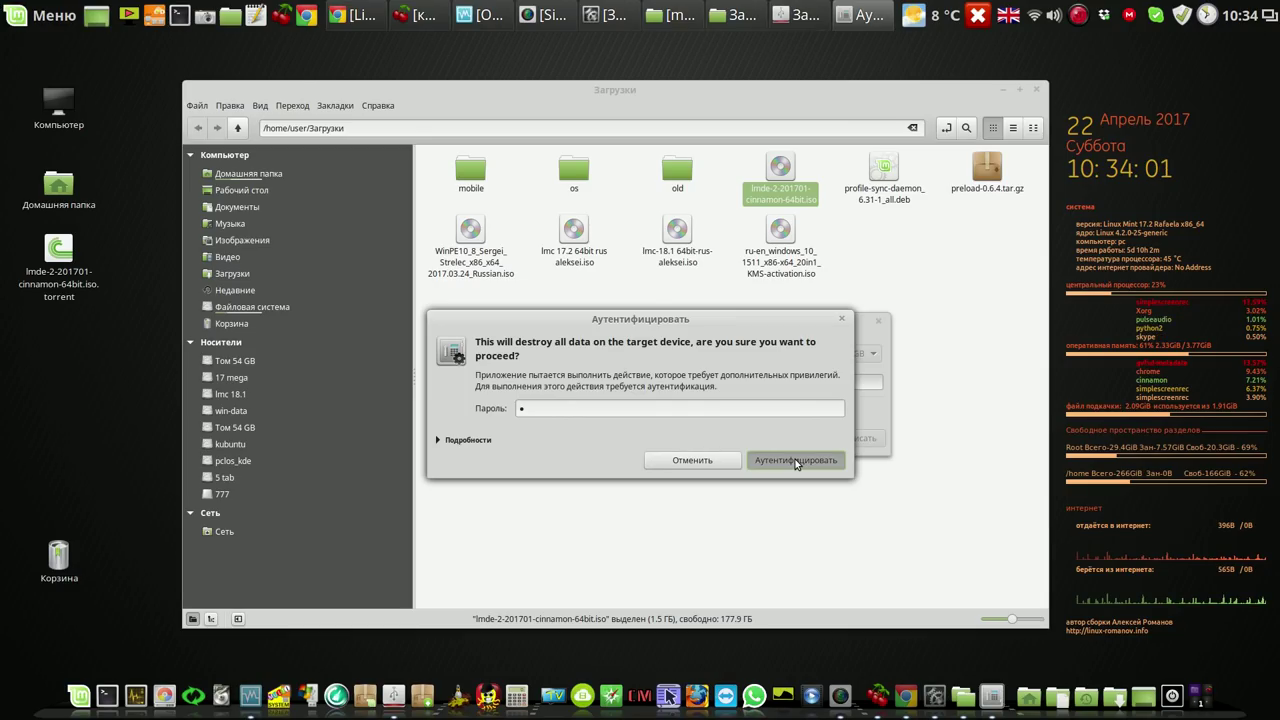
left_click(796, 463)
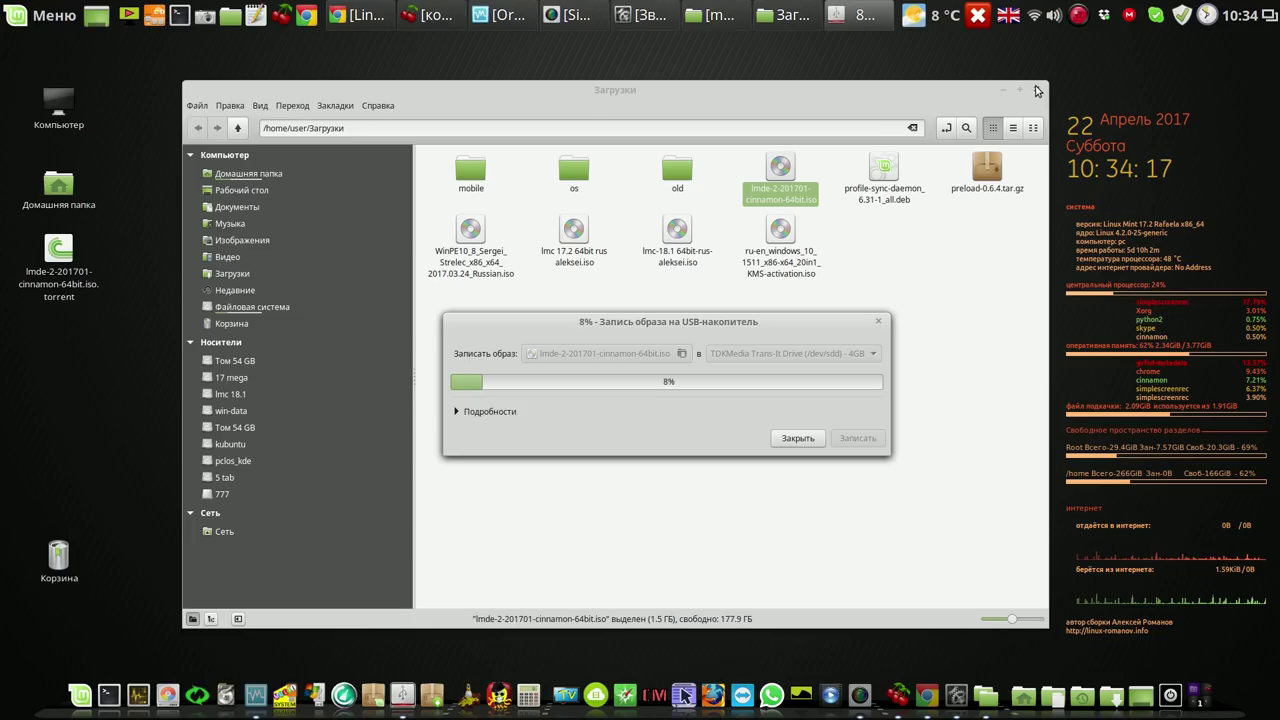
Close the Загрузки folder window and move the image writer window to the upper part of the desktop.
left_click(1038, 90)
left_click_drag(826, 321, 965, 97)
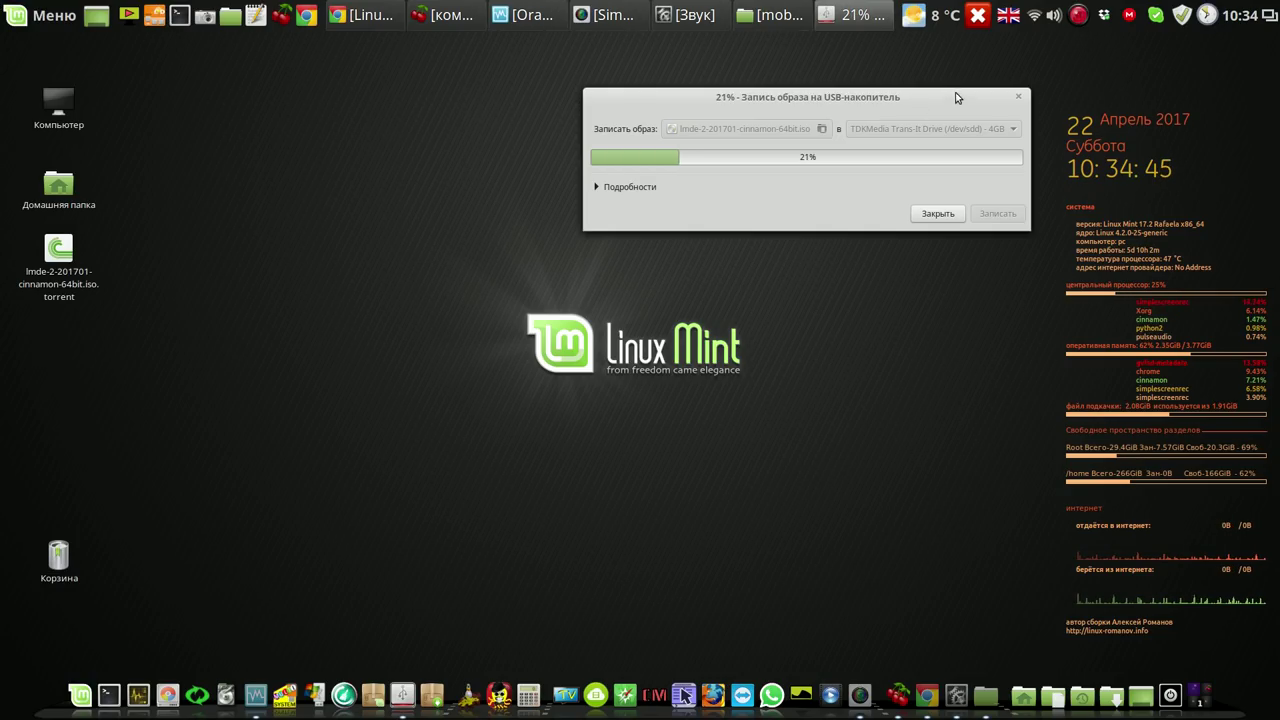
left_click_drag(955, 93, 915, 76)
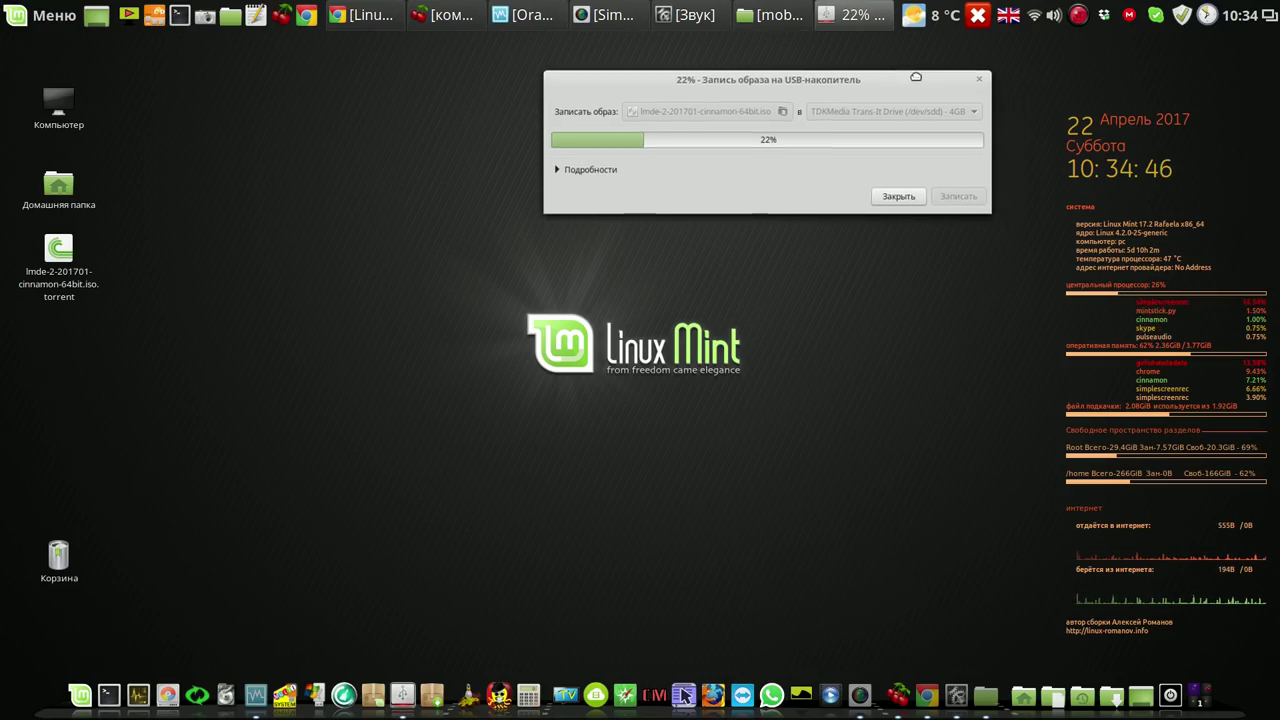
left_click(1078, 17)
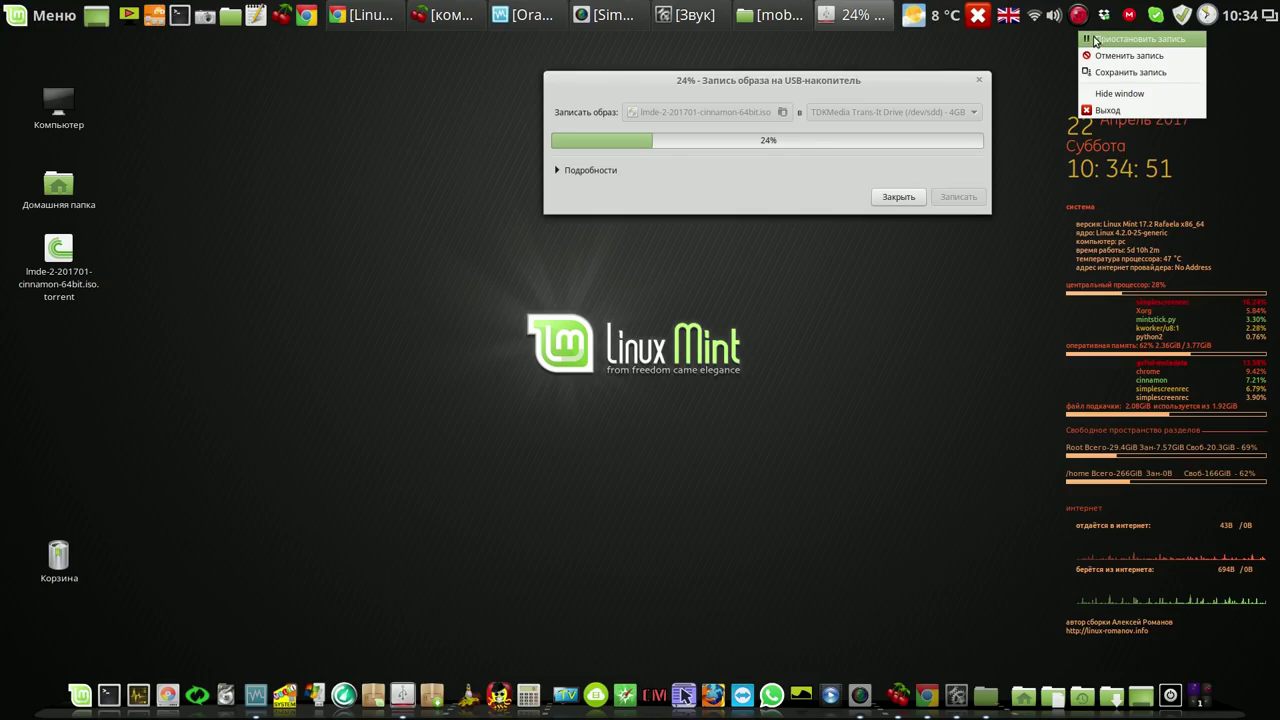
left_click(1096, 38)
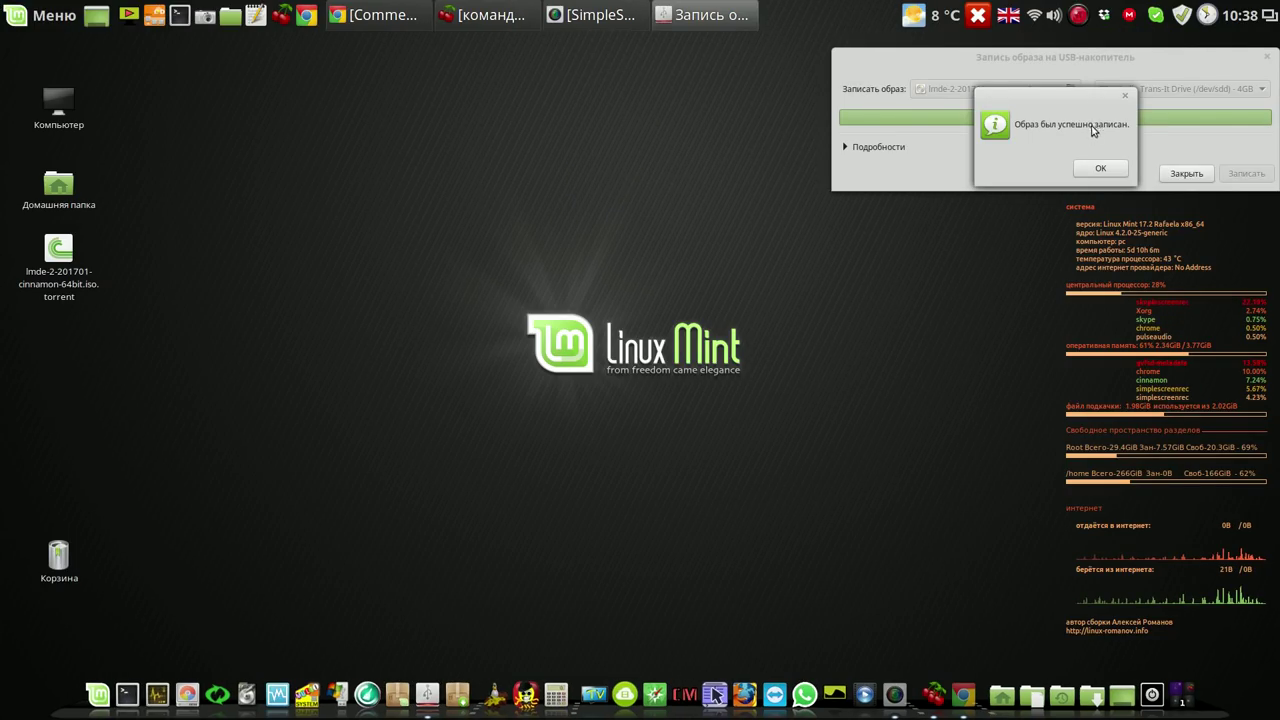
Dismiss the image writing message and close the USB image writer.
left_click(1103, 169)
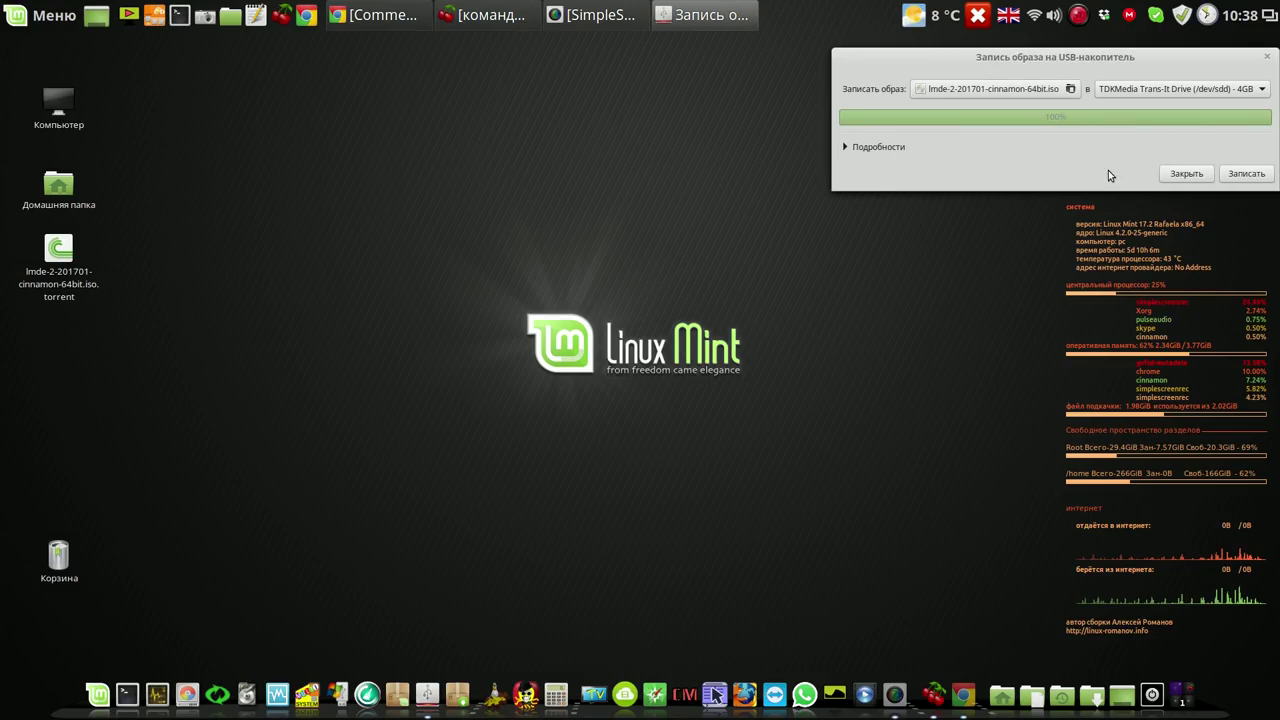
left_click(1186, 176)
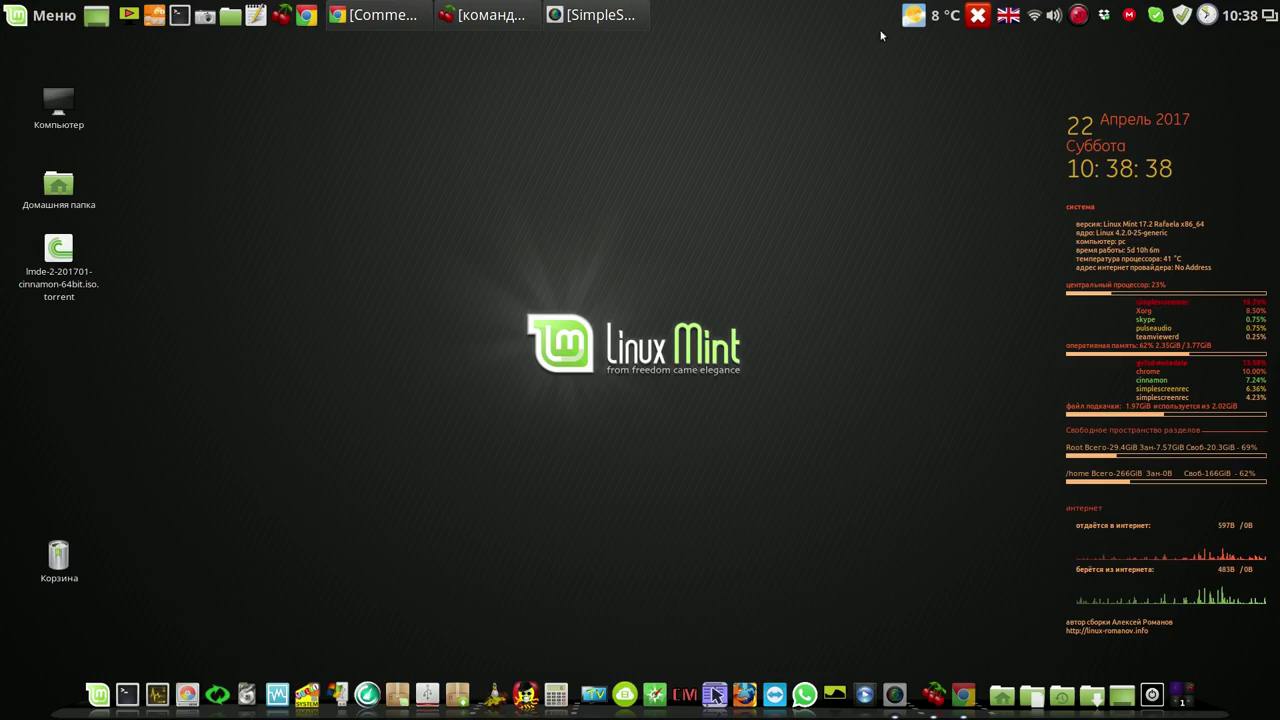
right_click(1080, 17)
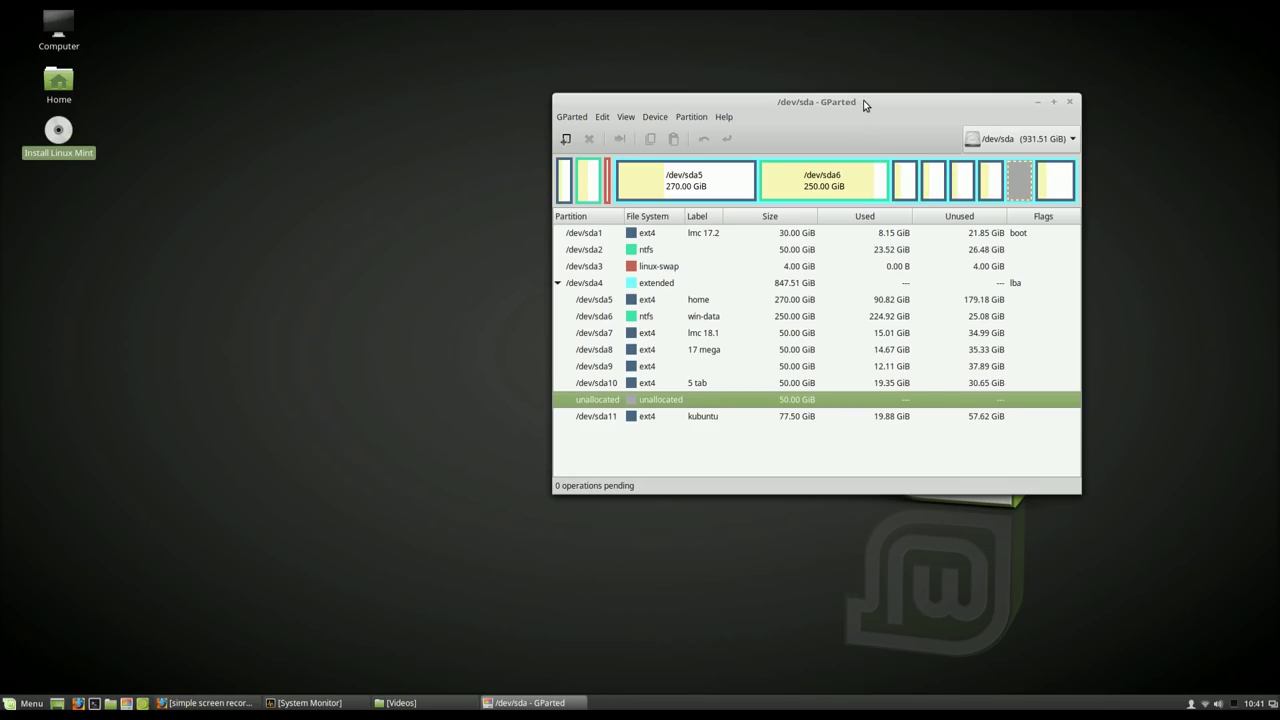
Add a new logical ext4 partition of 51201 MiB labelled lmde in the unallocated space on /dev/sda.
left_click_drag(862, 98, 624, 49)
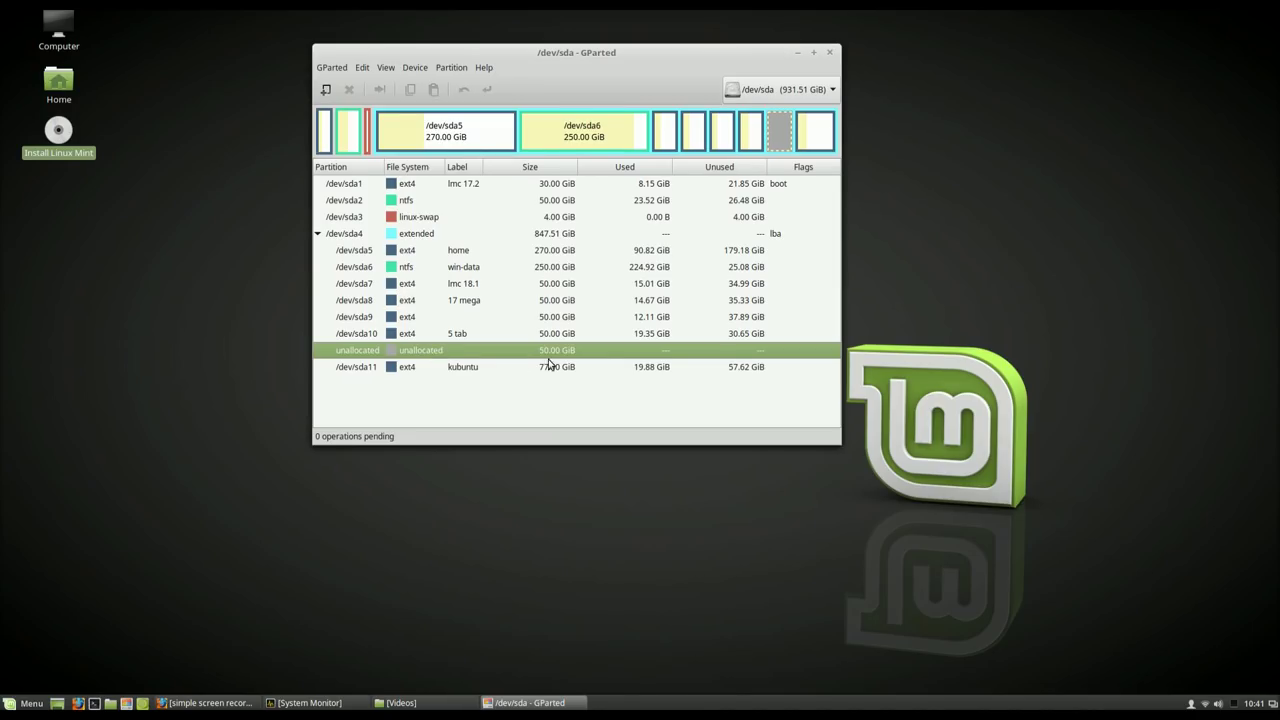
left_click(563, 333)
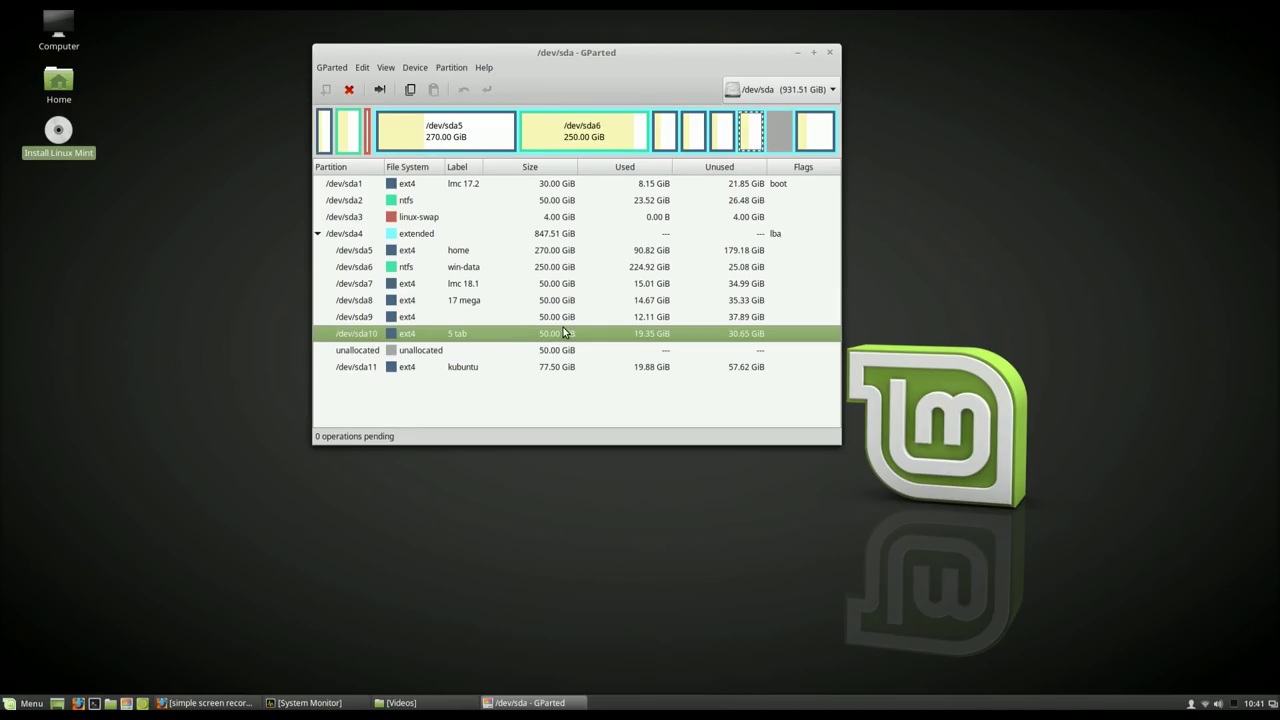
left_click(558, 354)
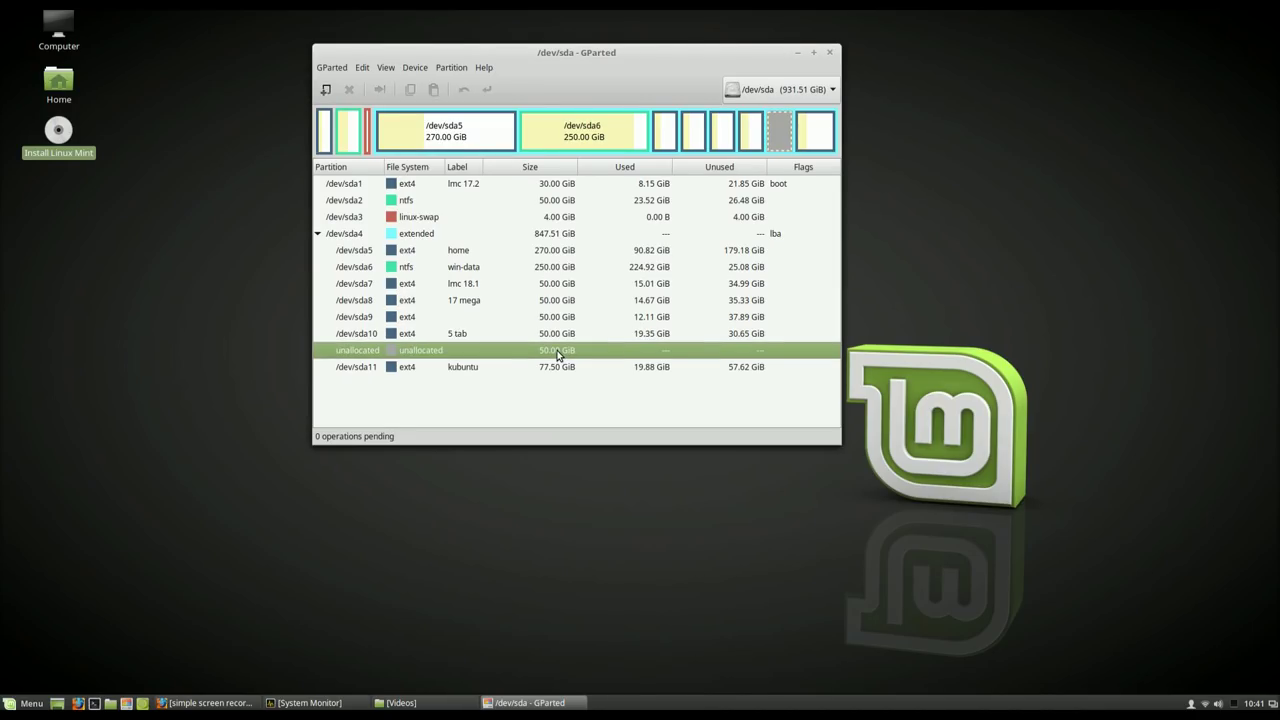
right_click(558, 355)
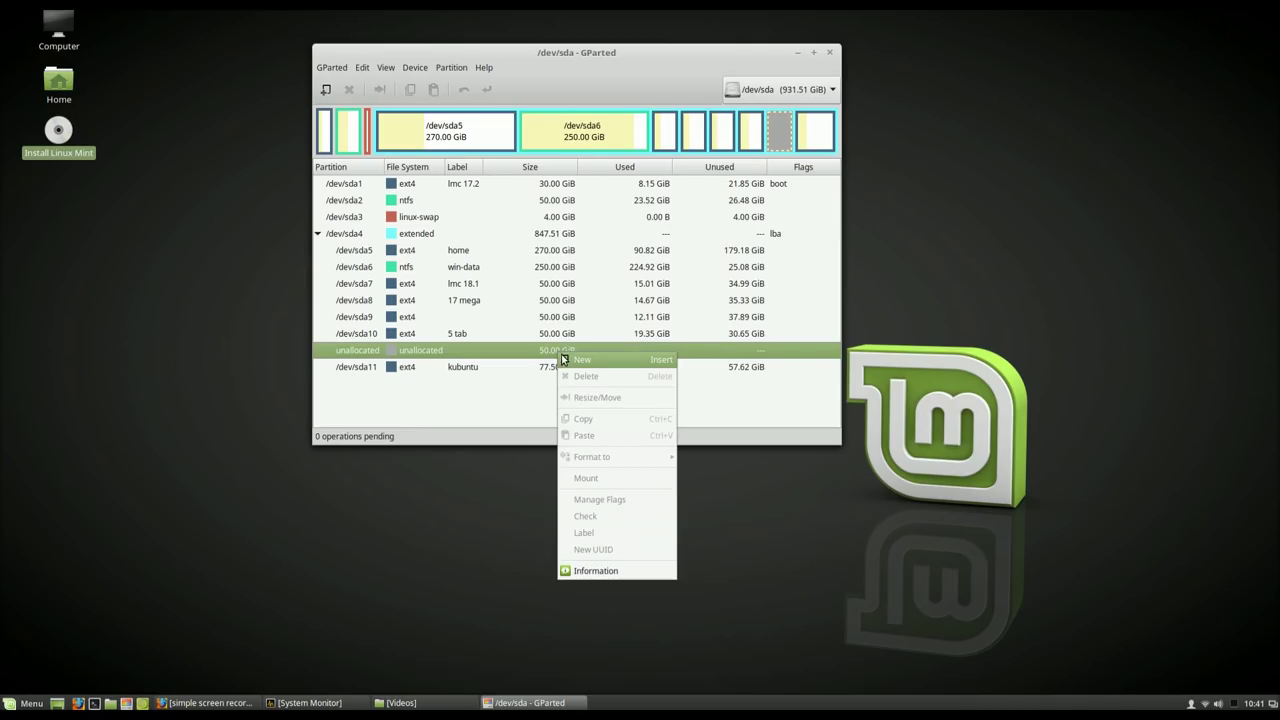
left_click(566, 360)
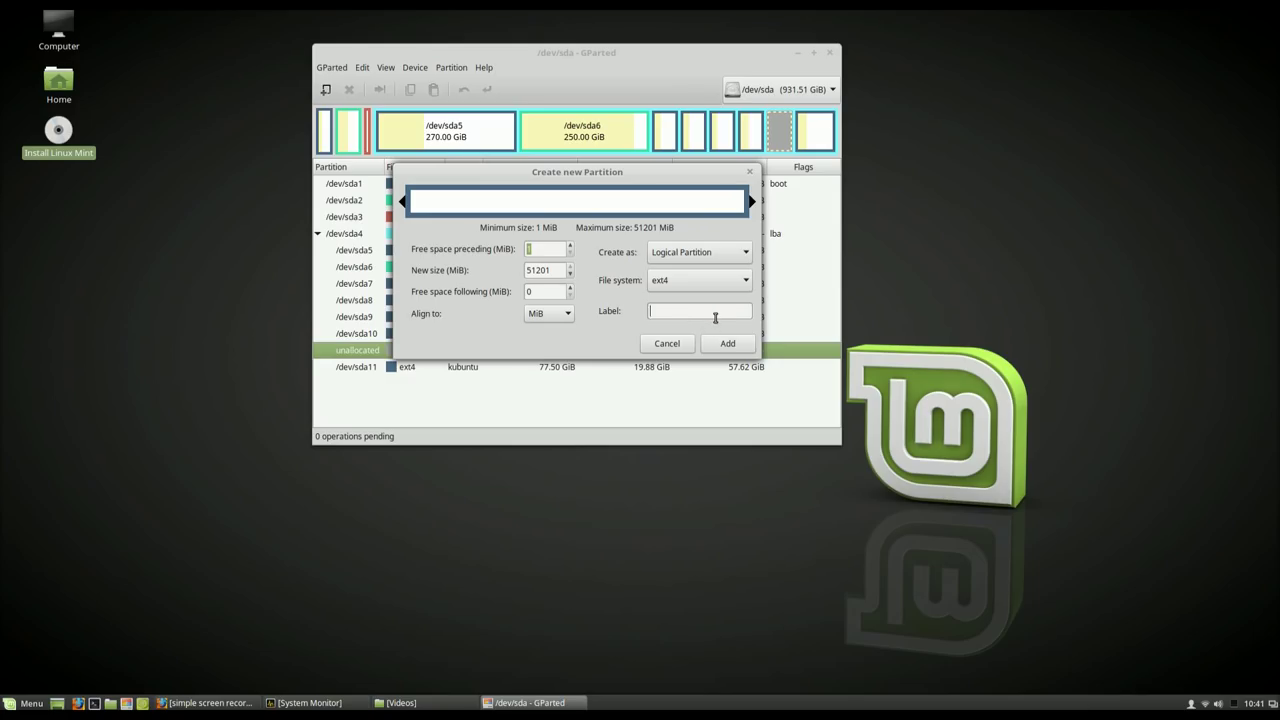
type("lmde")
left_click(722, 347)
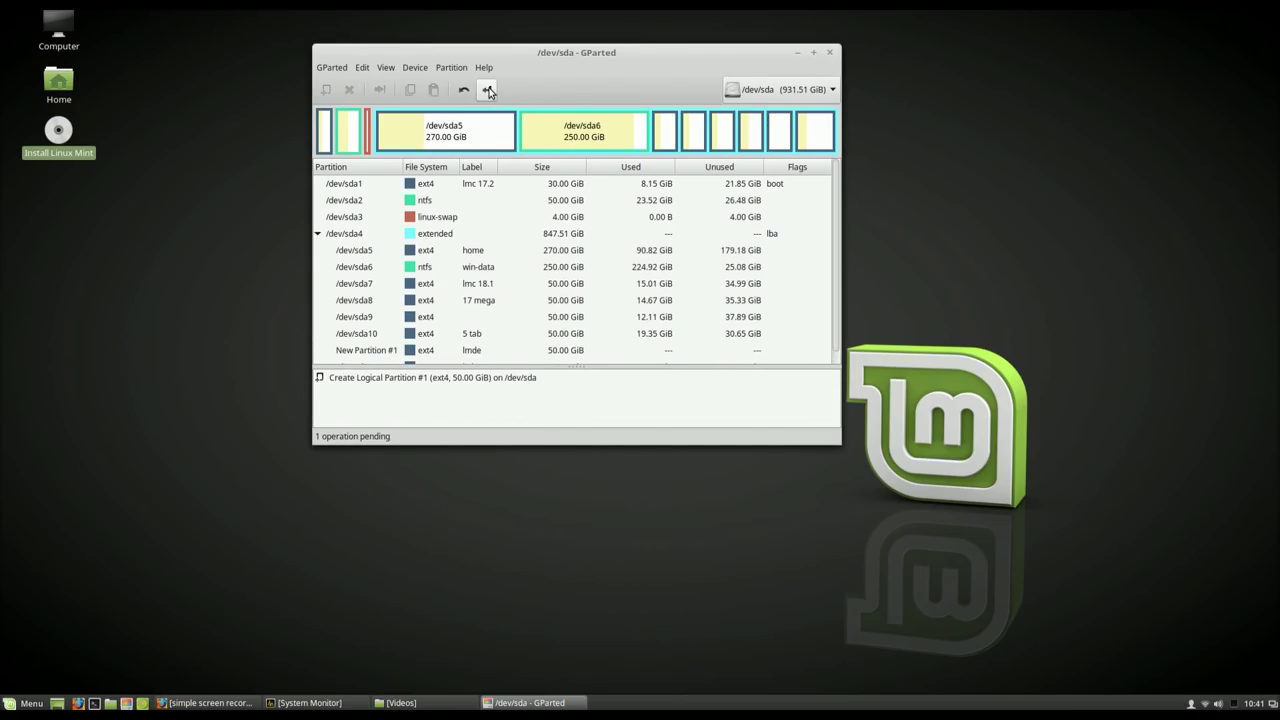
Apply the pending partition creation to /dev/sda and close the operations dialog.
left_click(487, 91)
left_click(706, 302)
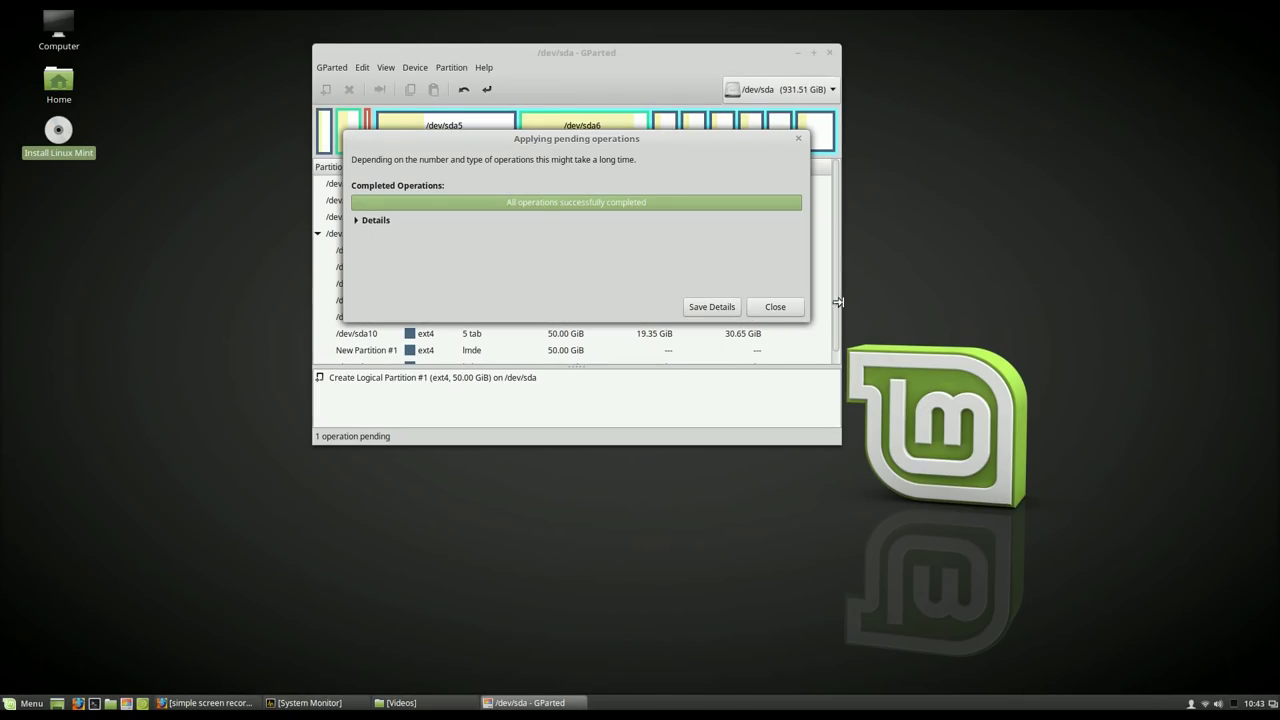
left_click(777, 307)
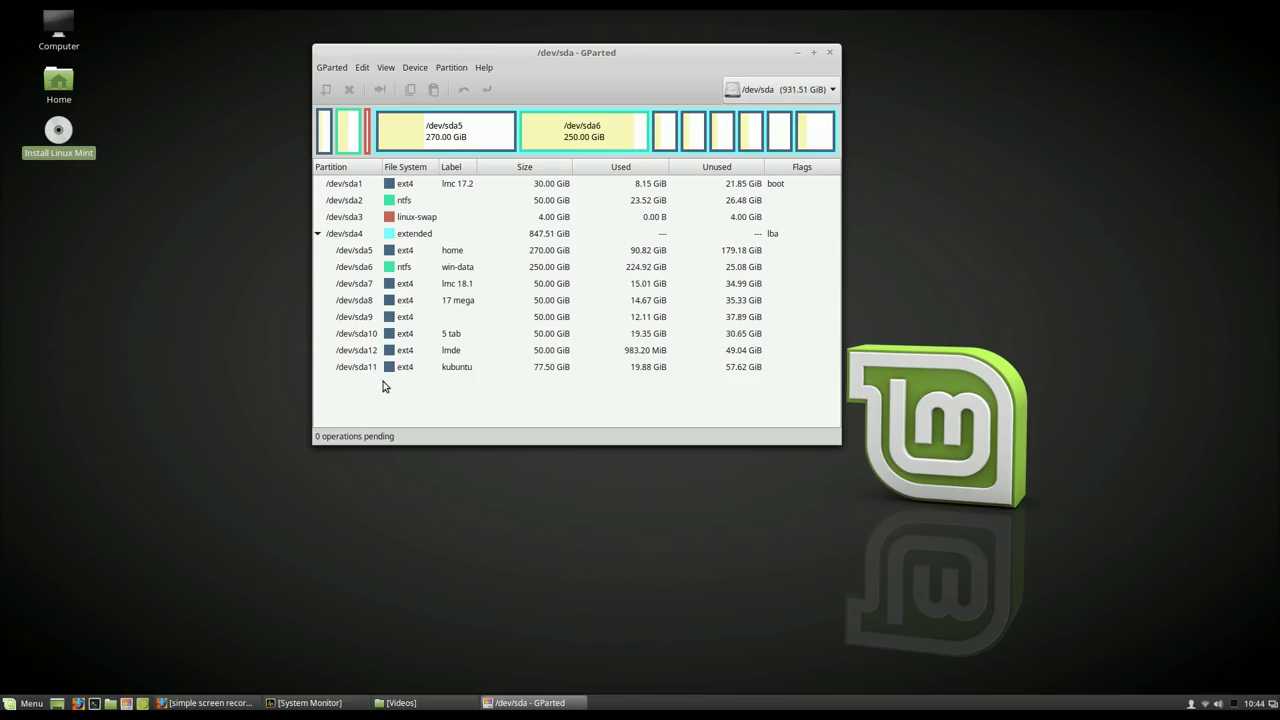
Select the lmde partition /dev/sda12, minimize GParted, and launch the Linux Mint installer from the desktop.
left_click(378, 356)
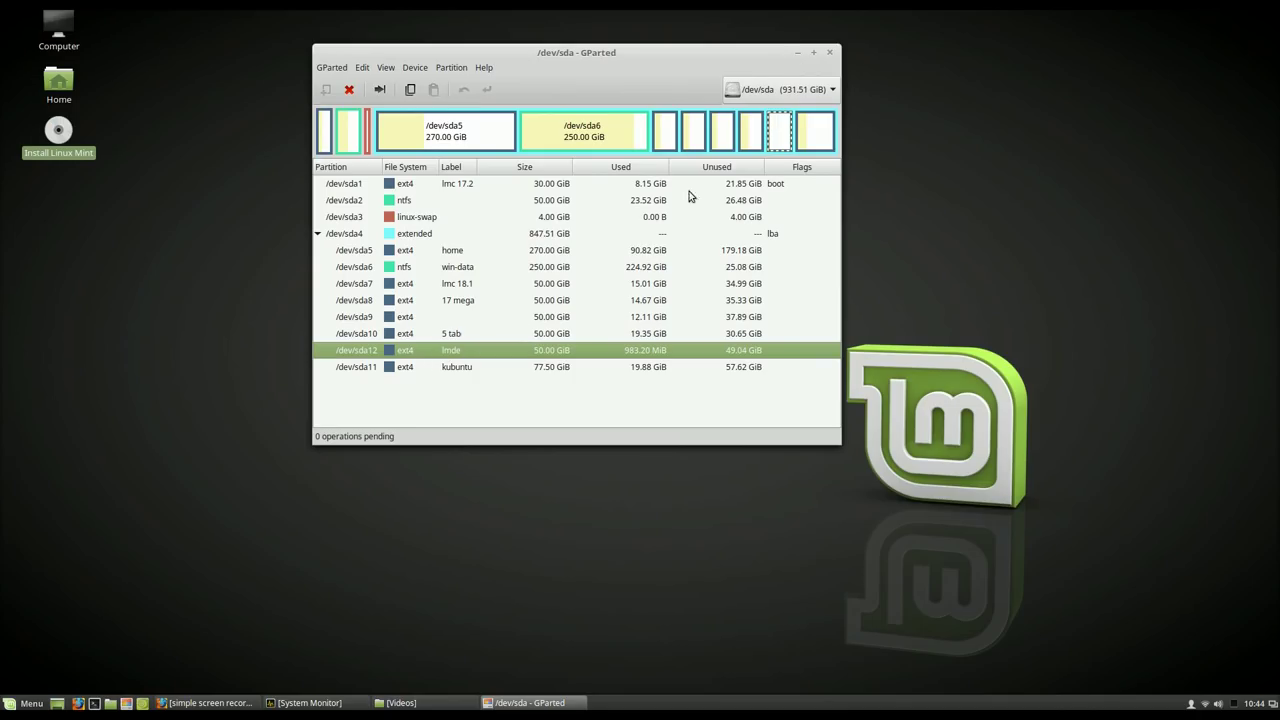
left_click(797, 54)
double_click(58, 130)
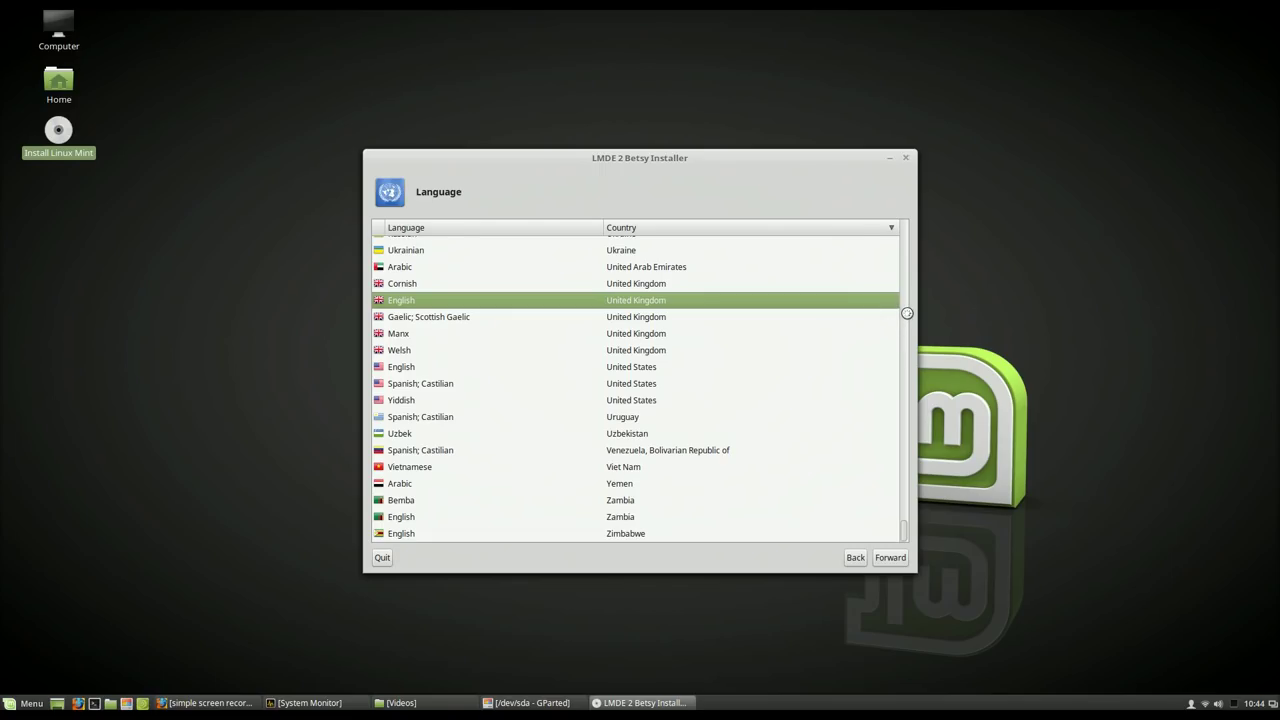
Set the installer language to Russian for the Russian Federation and accept Europe/London as the time zone.
left_click_drag(903, 528, 899, 463)
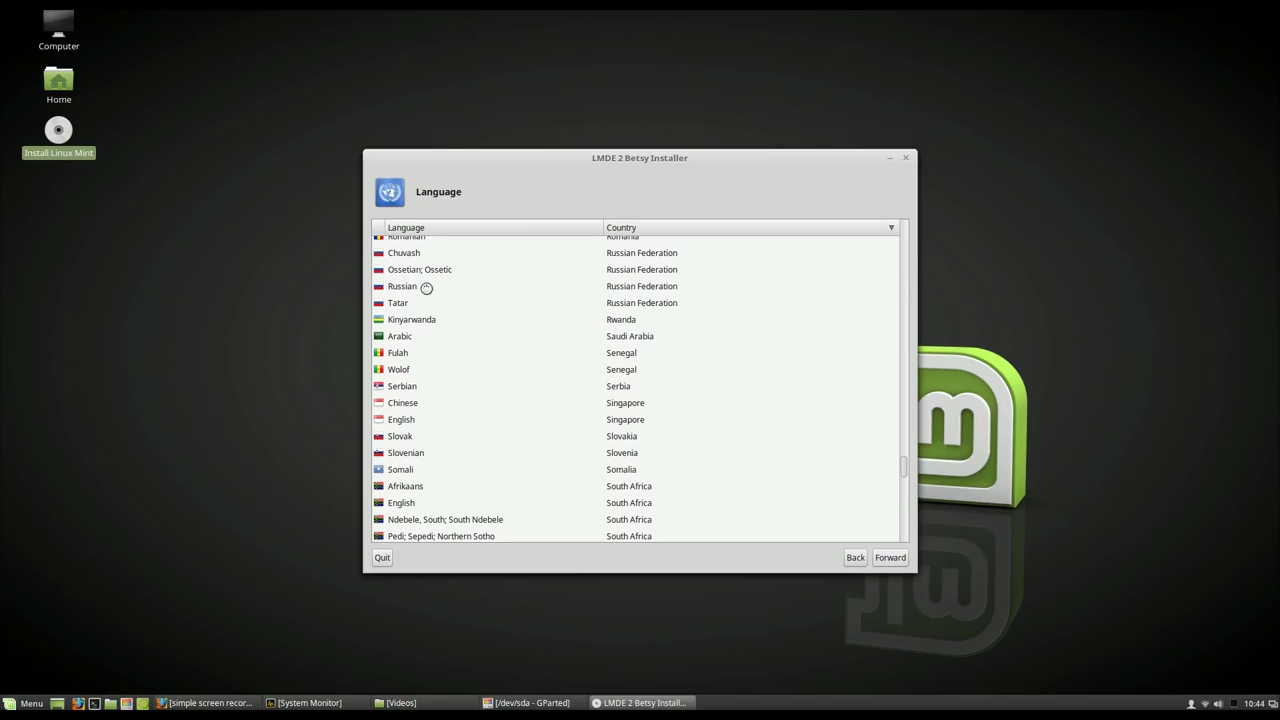
left_click(394, 287)
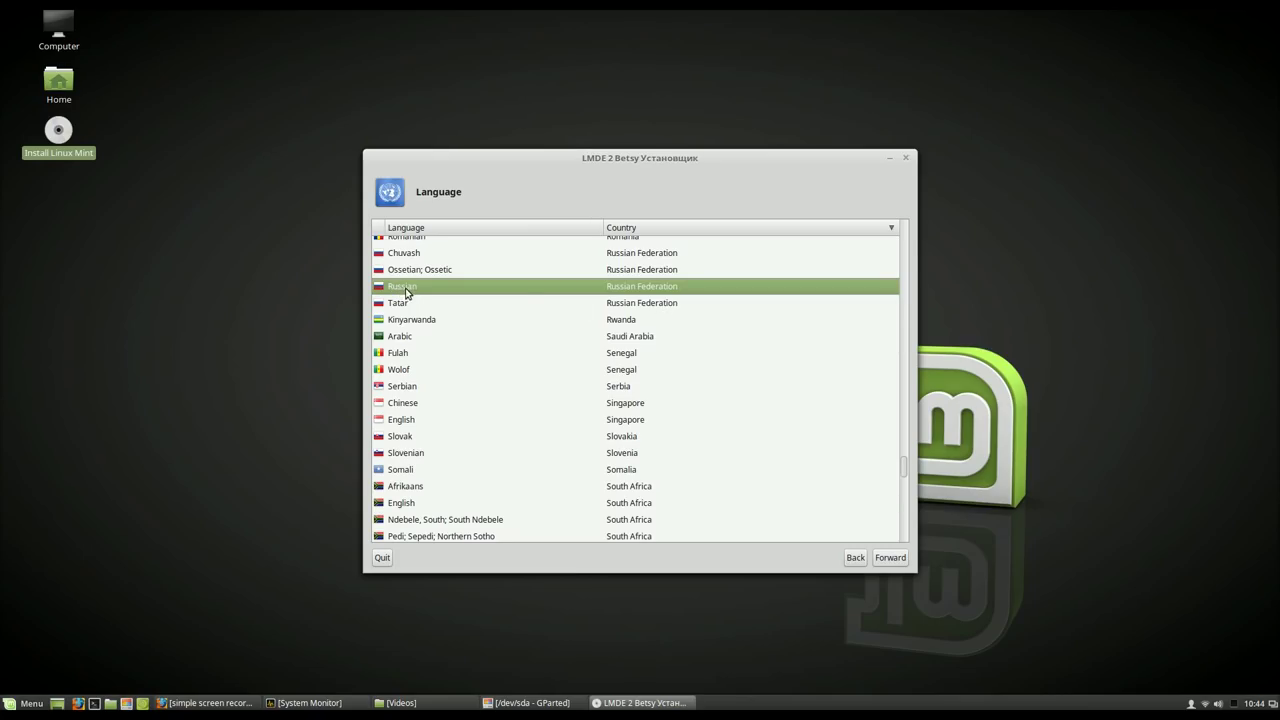
left_click(889, 558)
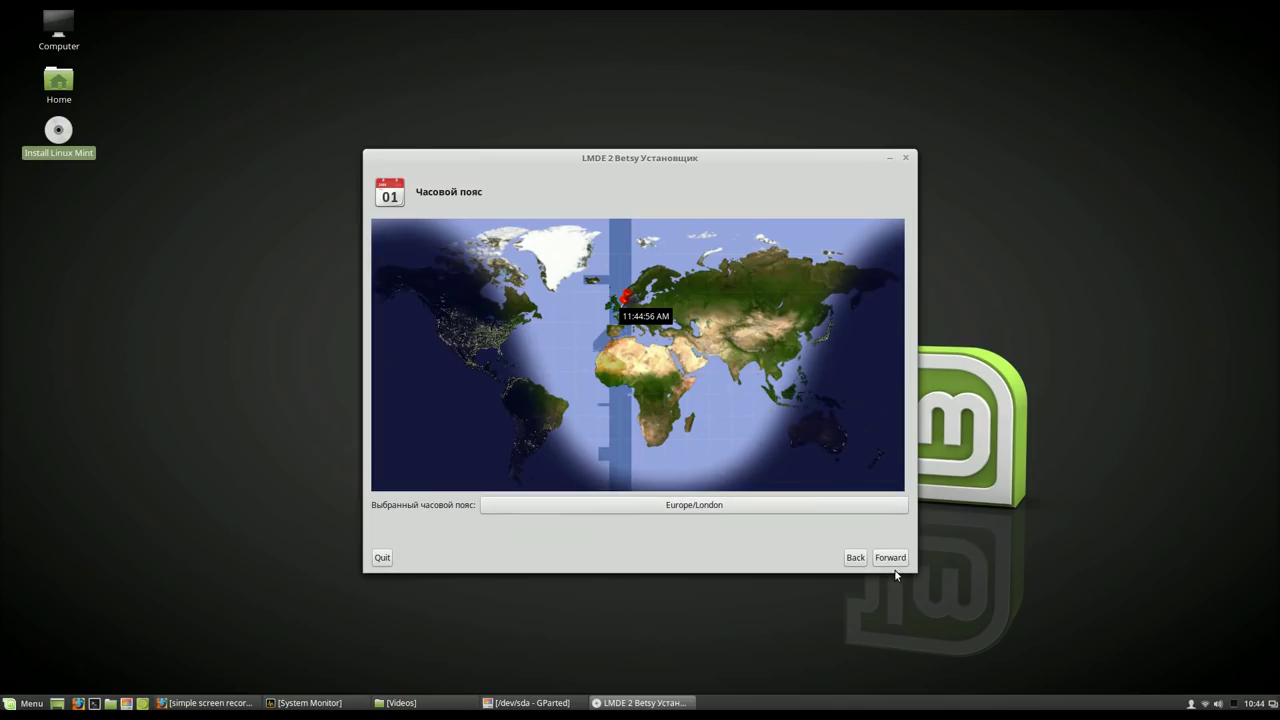
left_click(892, 559)
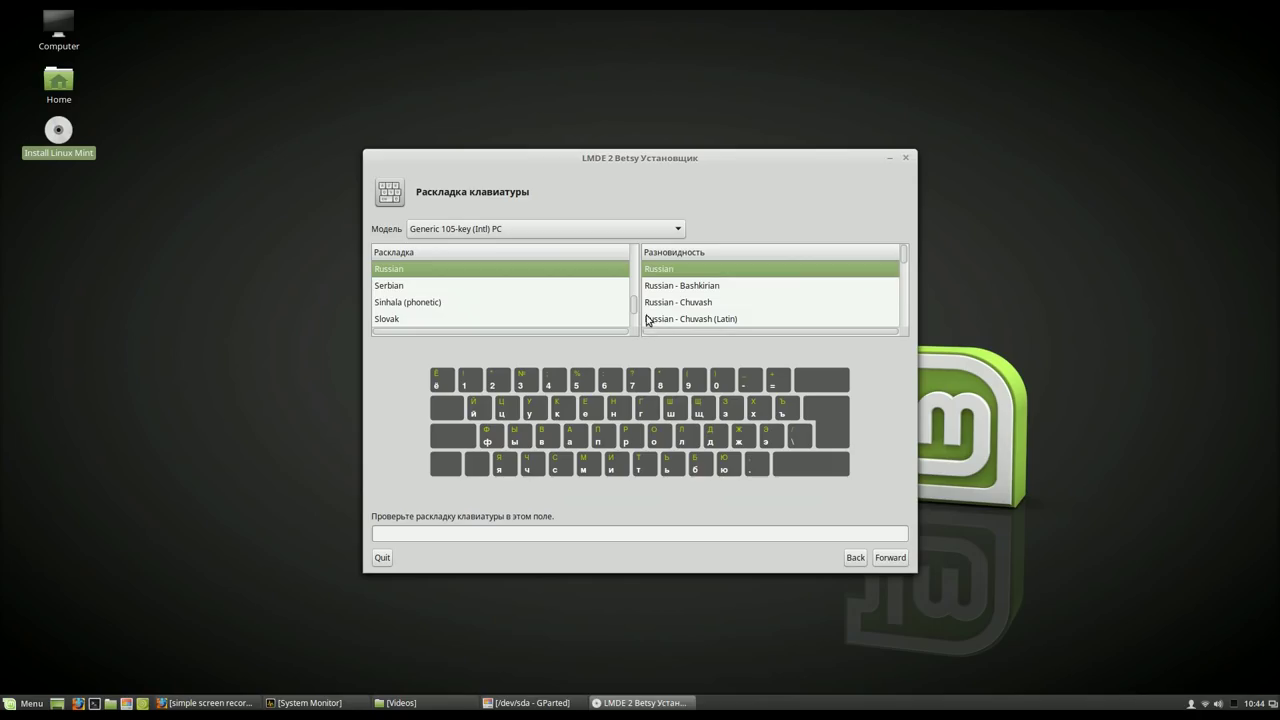
Choose the English (UK) keyboard layout for the installation and continue to the user information page.
scroll(633, 308, "up", 1)
left_click_drag(633, 308, 643, 279)
scroll(603, 277, "down", 1)
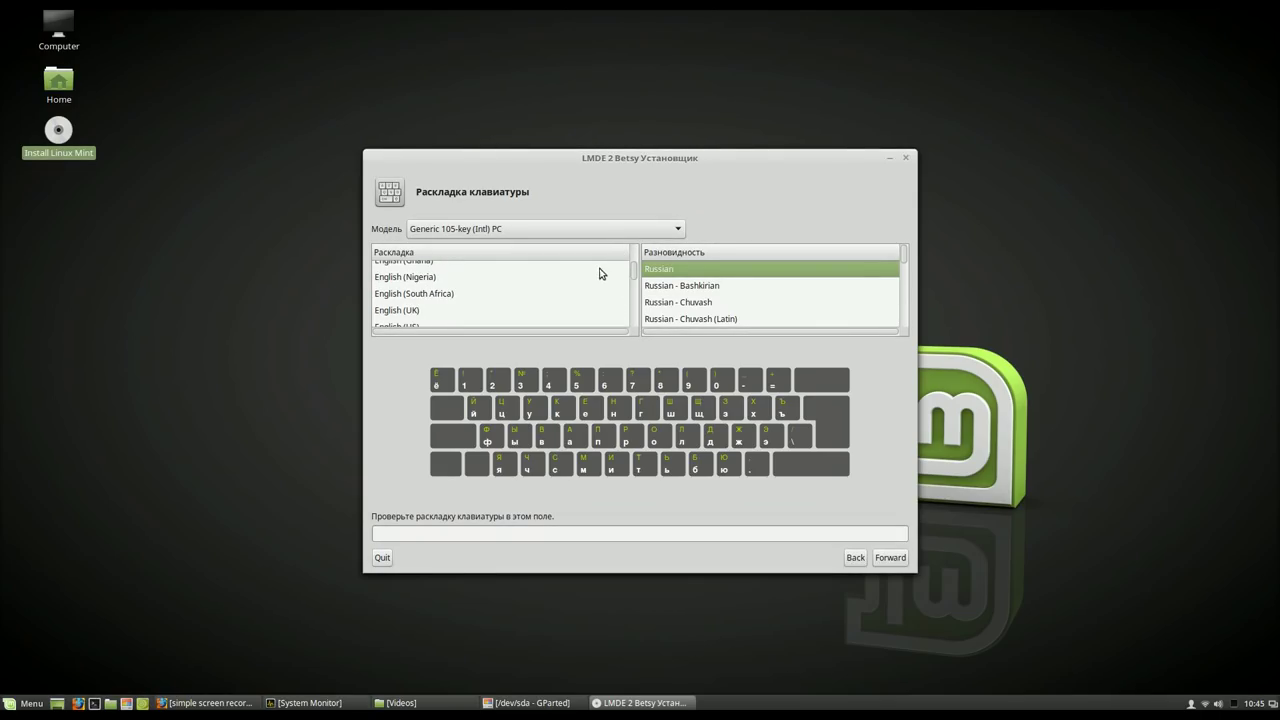
left_click(420, 312)
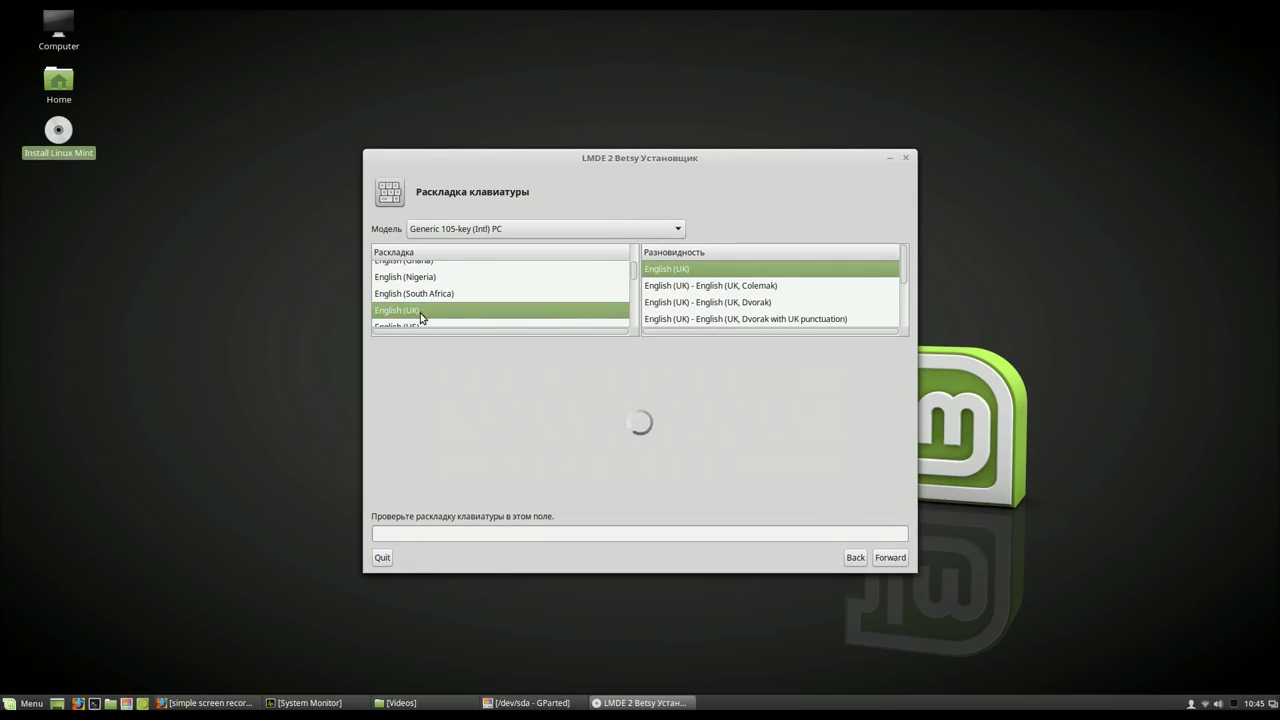
left_click(891, 558)
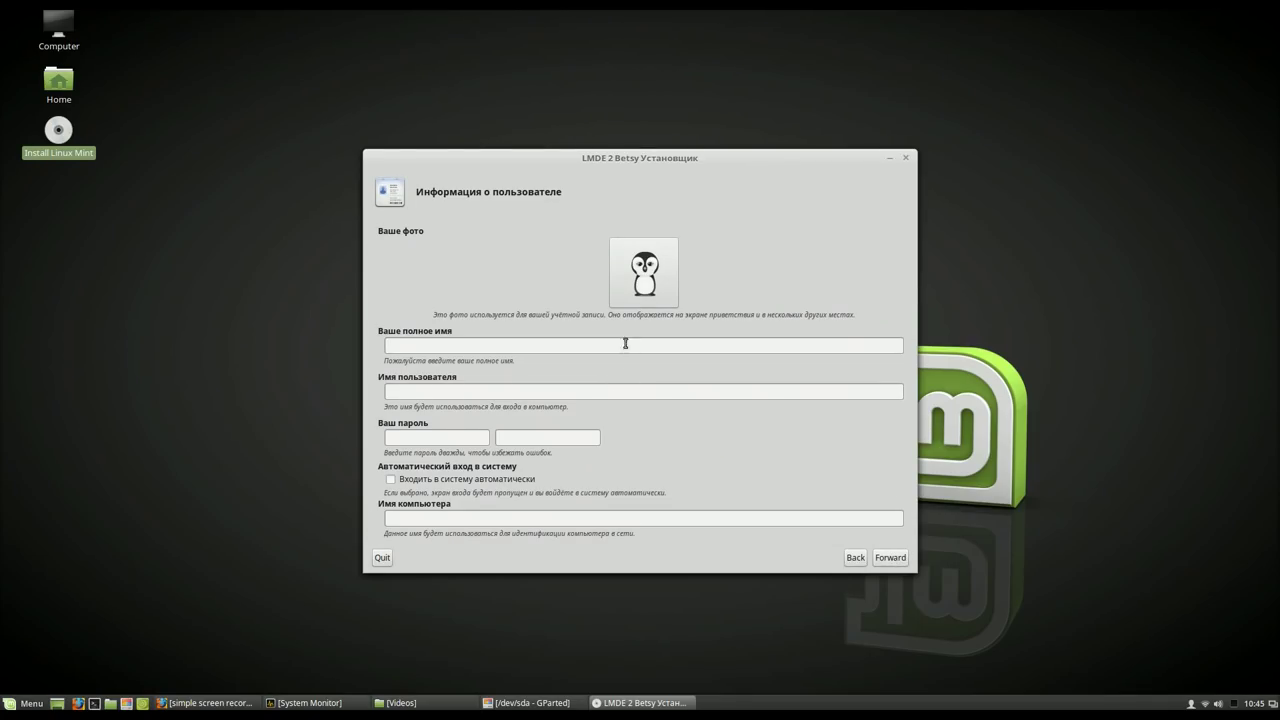
Enter user as the full name, fill in and repeat the account password, enable automatic login, and name the computer pc.
type("user")
left_click(474, 437)
type("1")
left_click(540, 438)
type("1")
left_click(390, 479)
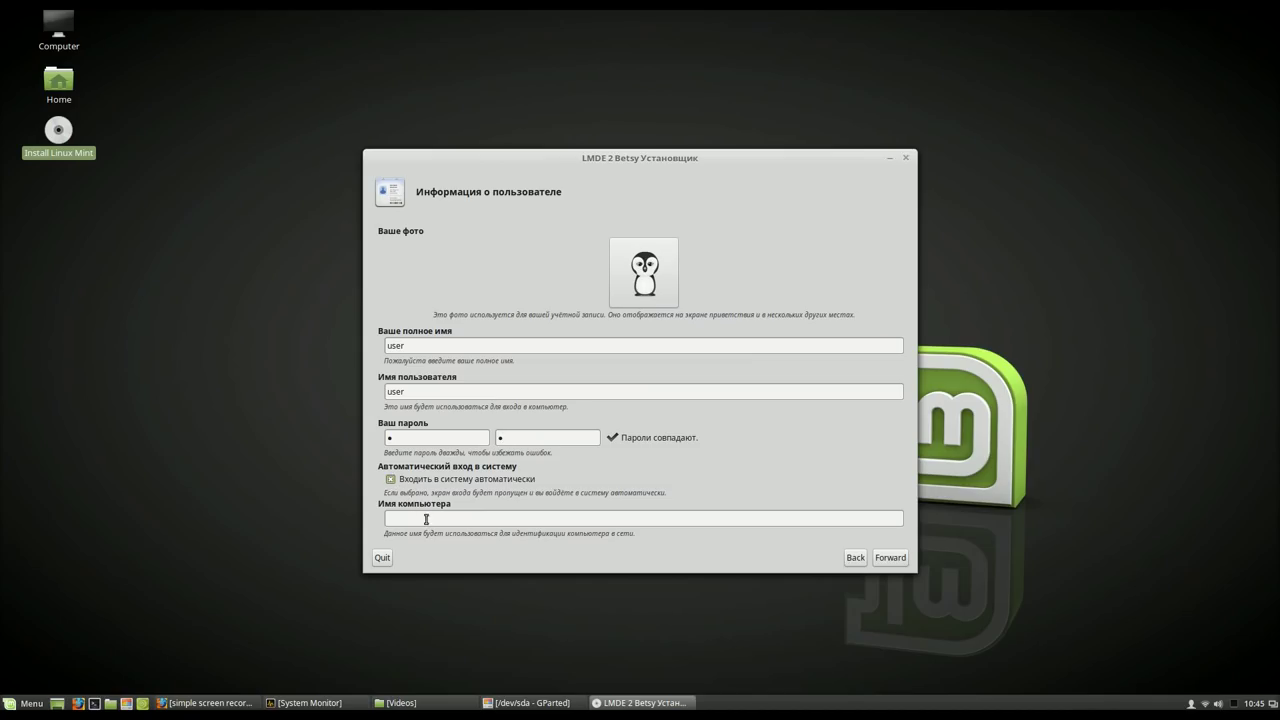
type("pc")
Choose the kitten picture as the account photo and continue to disk partitioning.
left_click(638, 278)
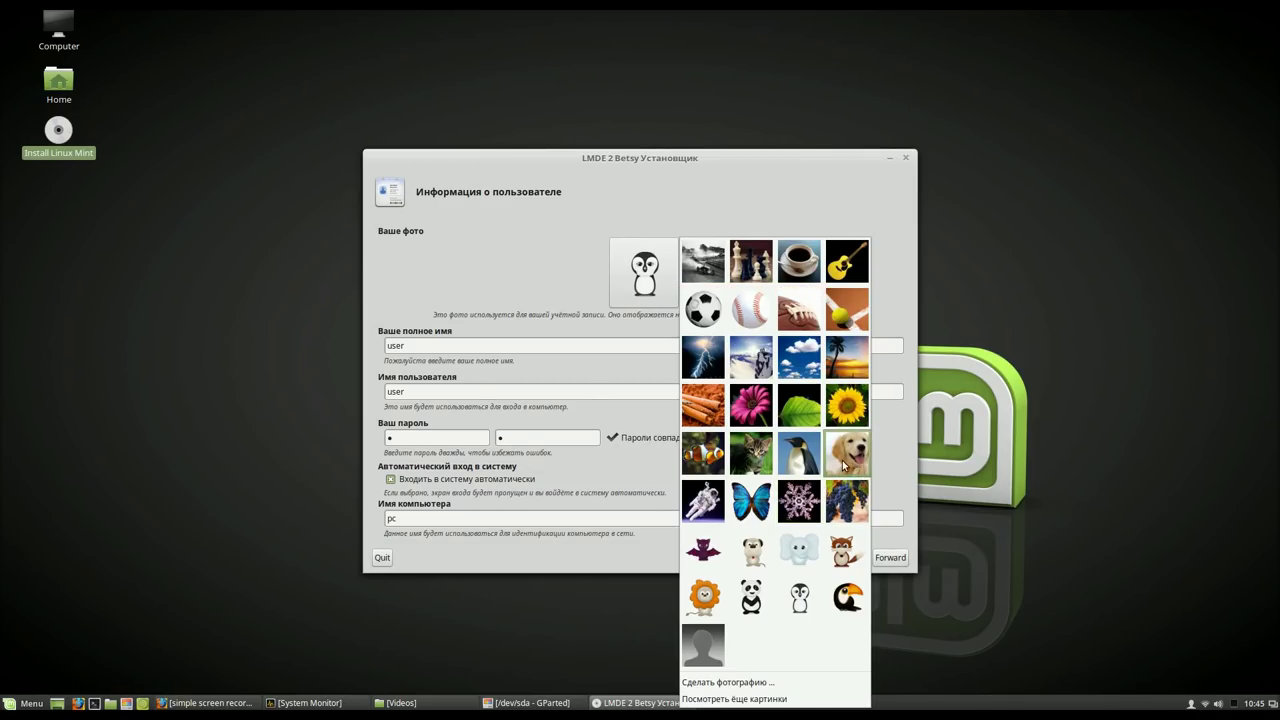
left_click(762, 455)
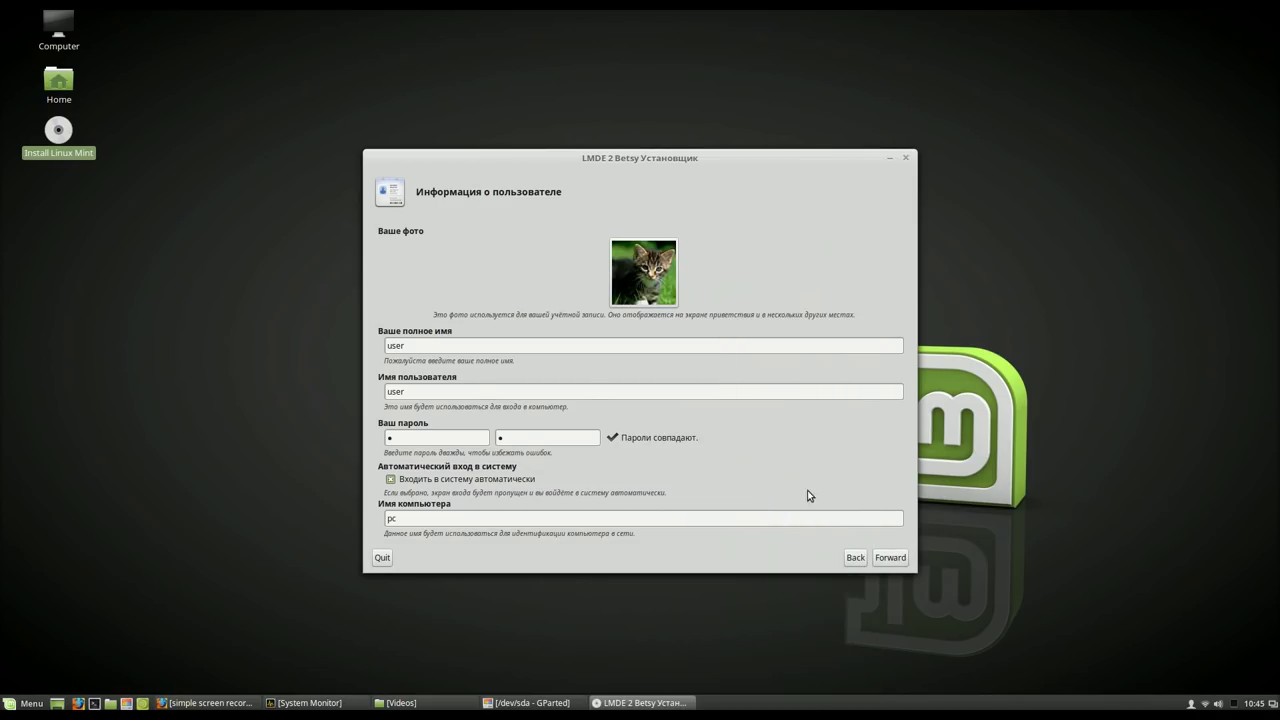
left_click(884, 558)
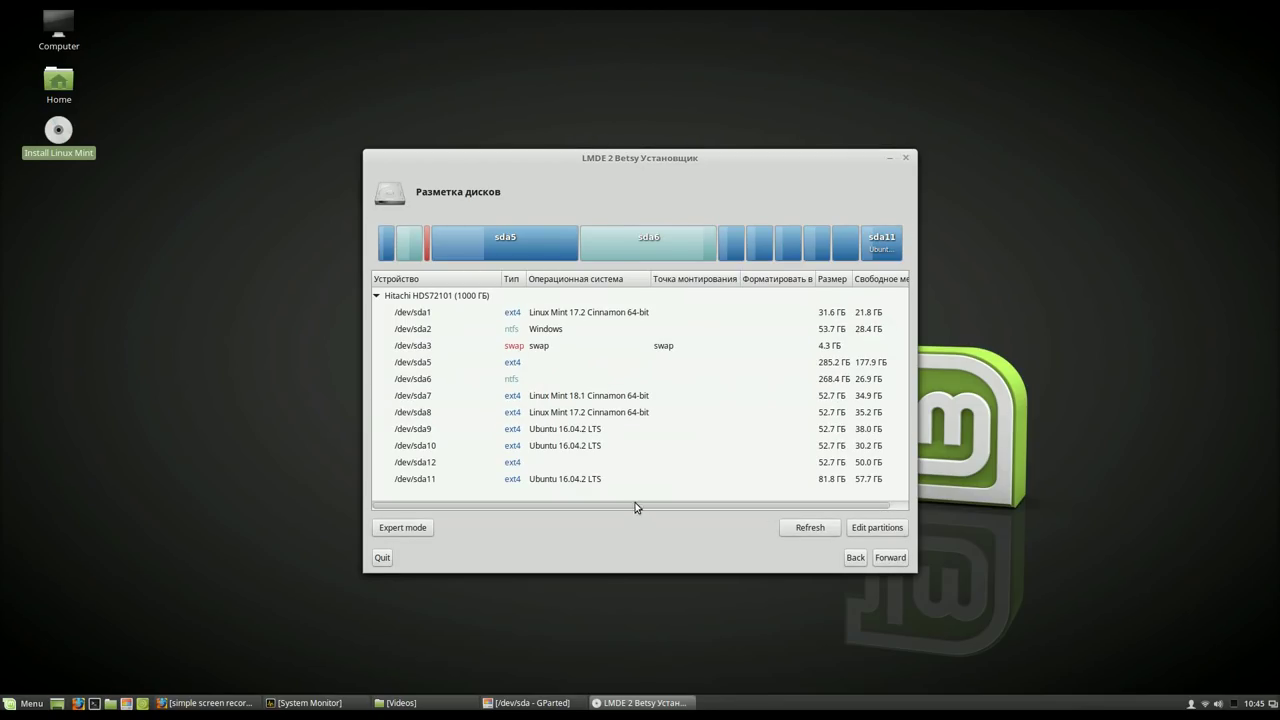
Assign /dev/sda12 the mount point / with ext4 formatting and continue to the additional options.
left_click(522, 466)
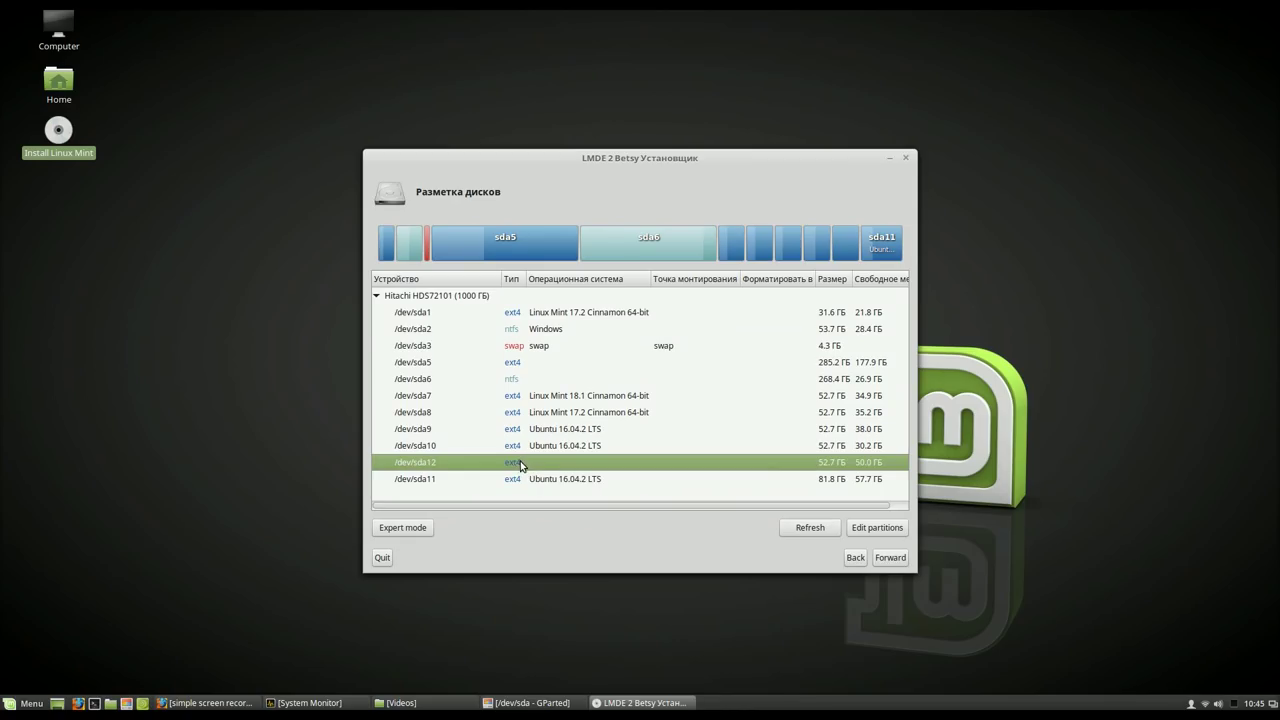
right_click(580, 462)
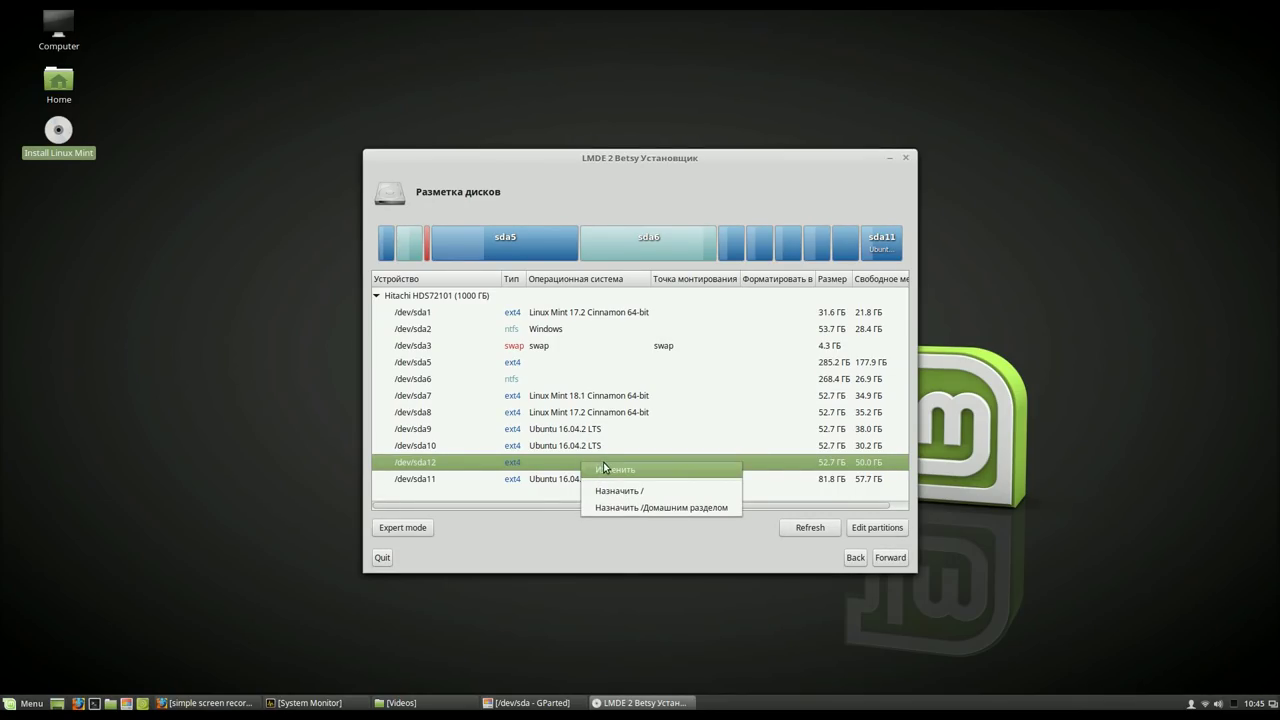
left_click(604, 466)
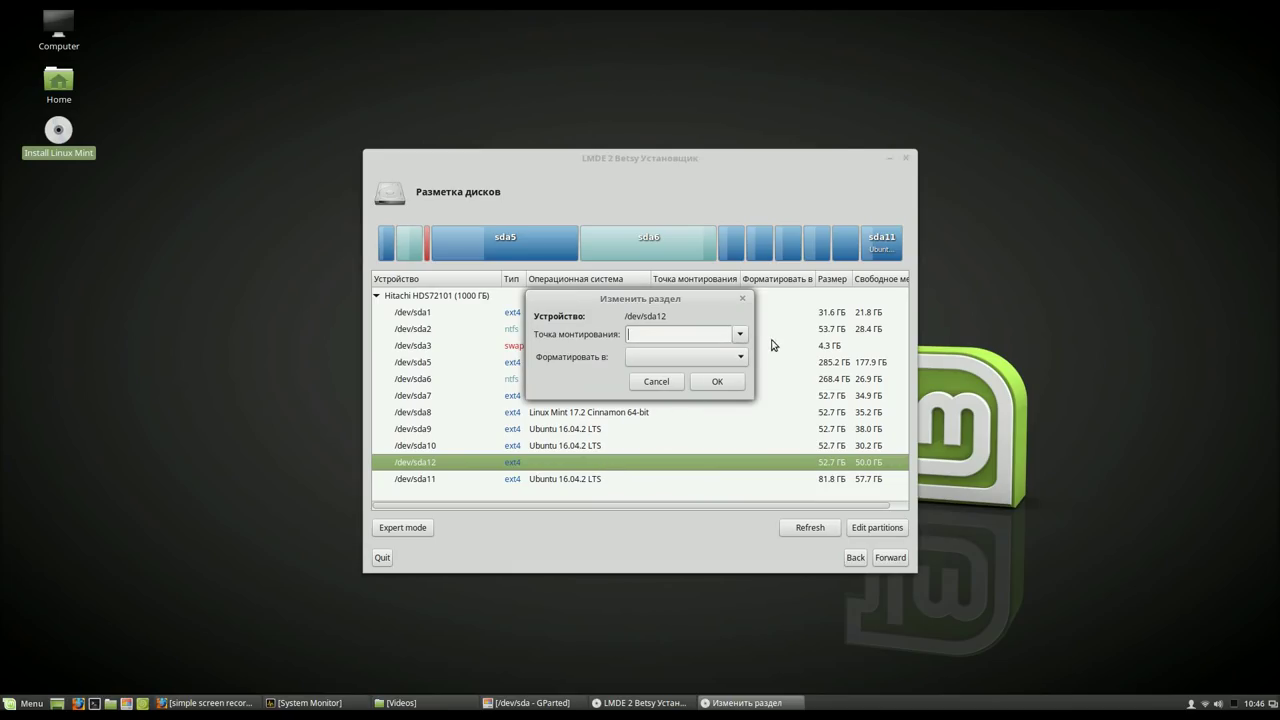
left_click(739, 335)
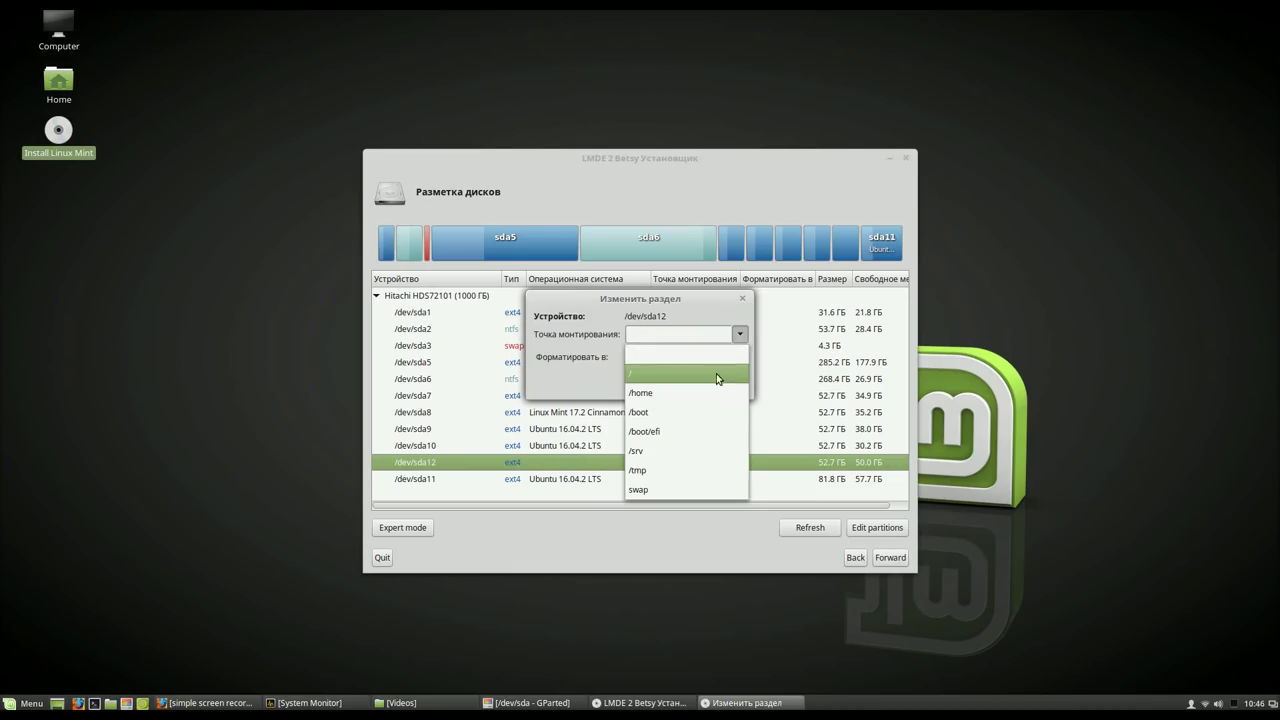
left_click(717, 373)
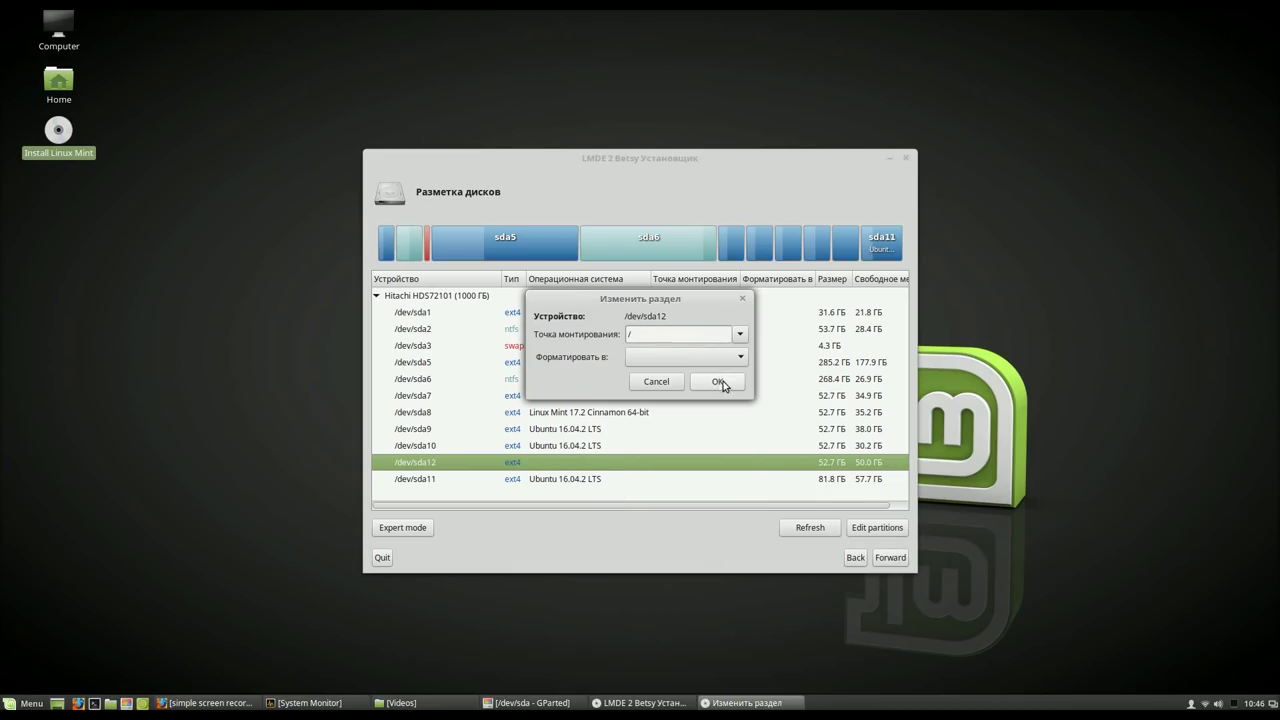
left_click(739, 357)
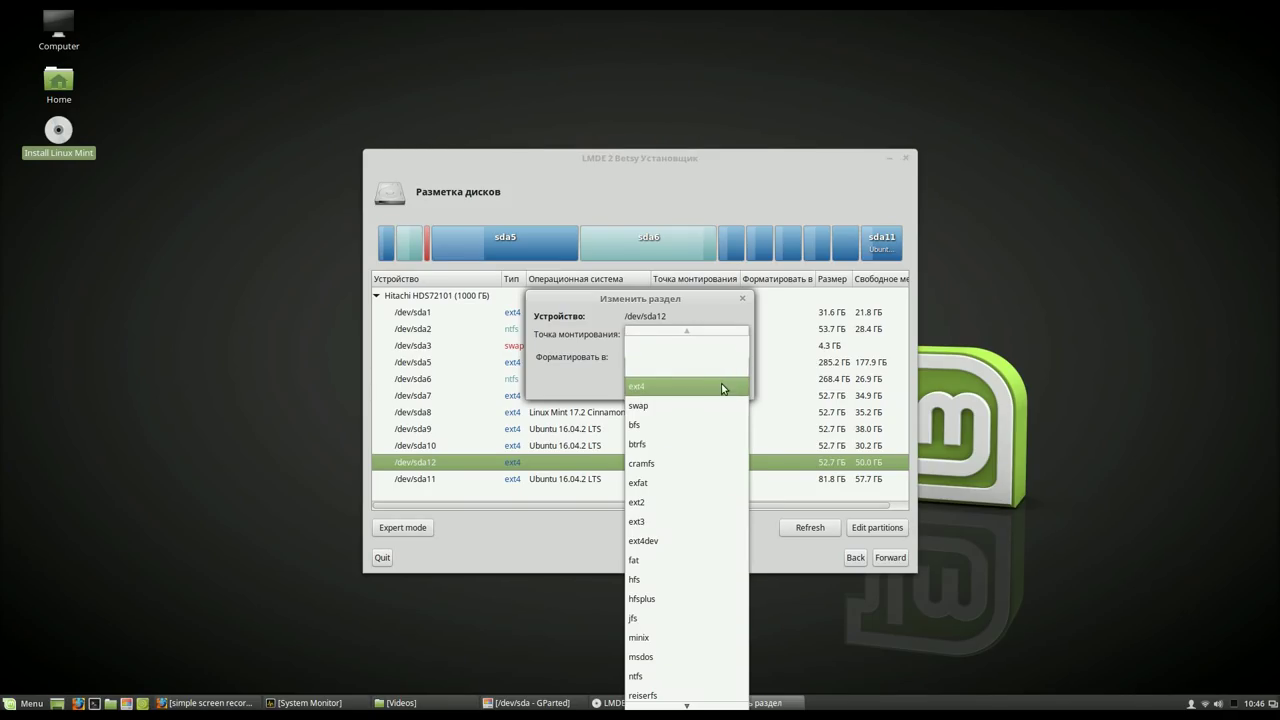
left_click(724, 384)
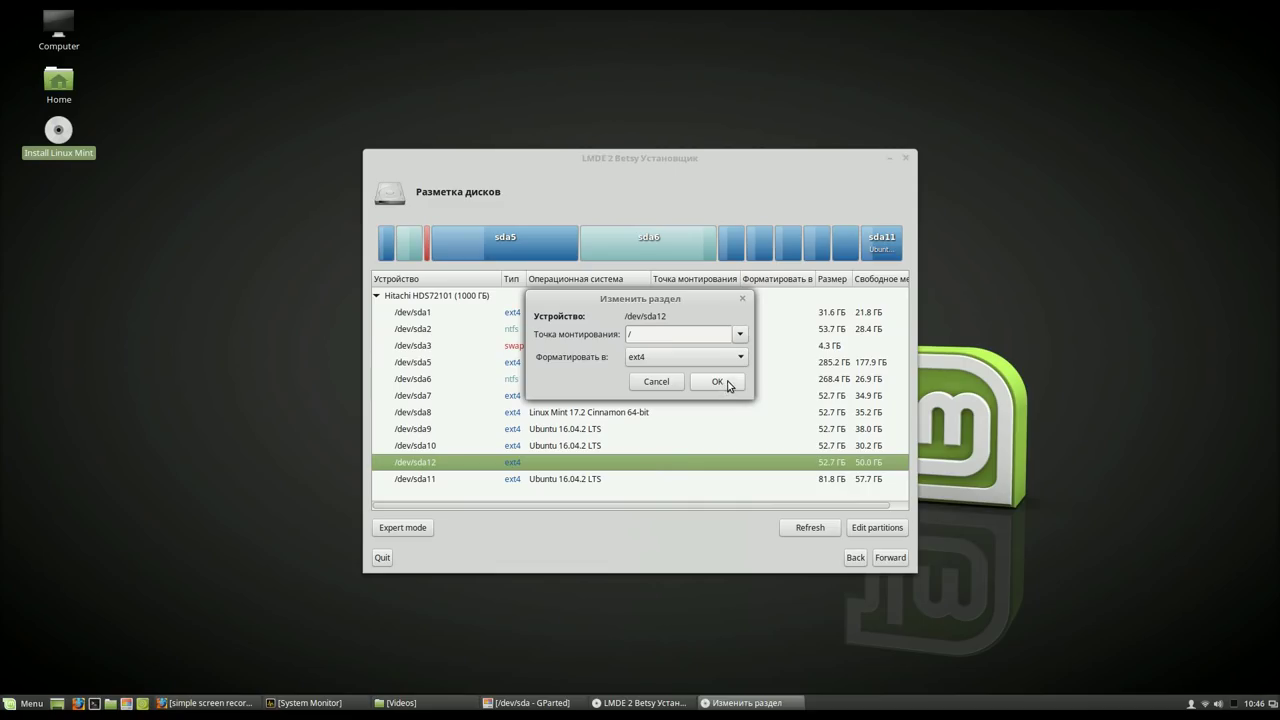
left_click(727, 384)
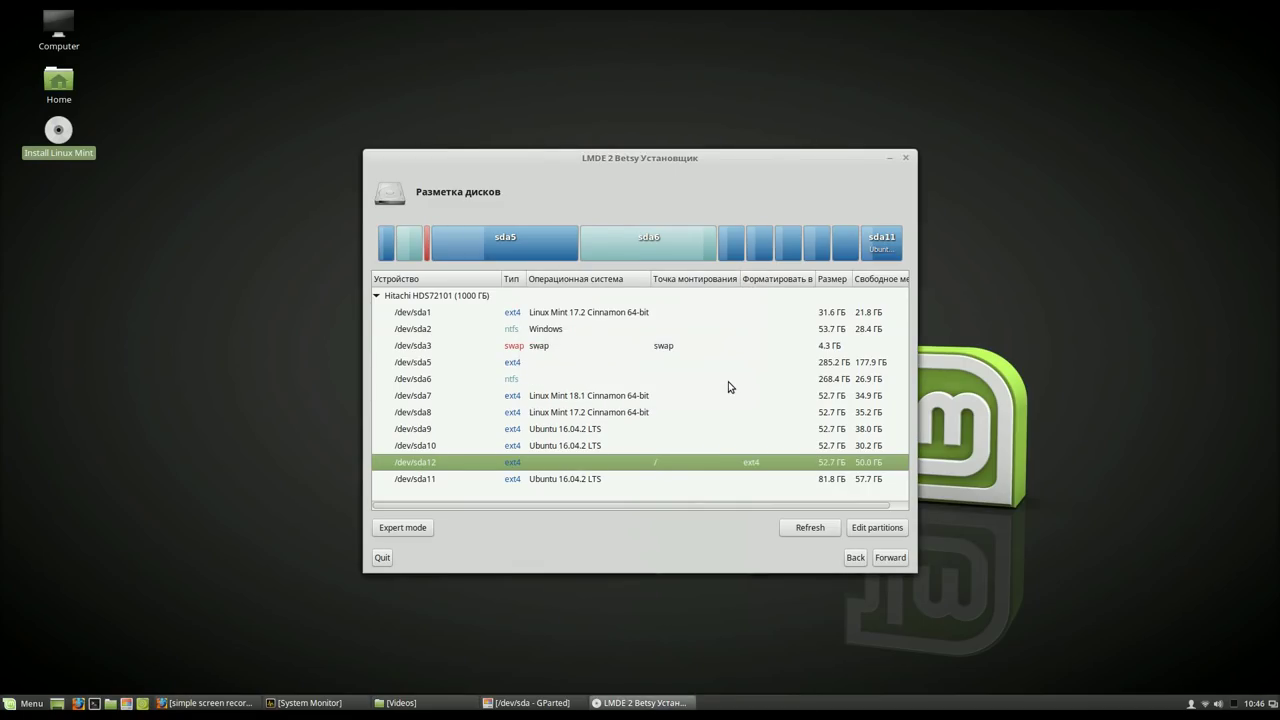
left_click(891, 558)
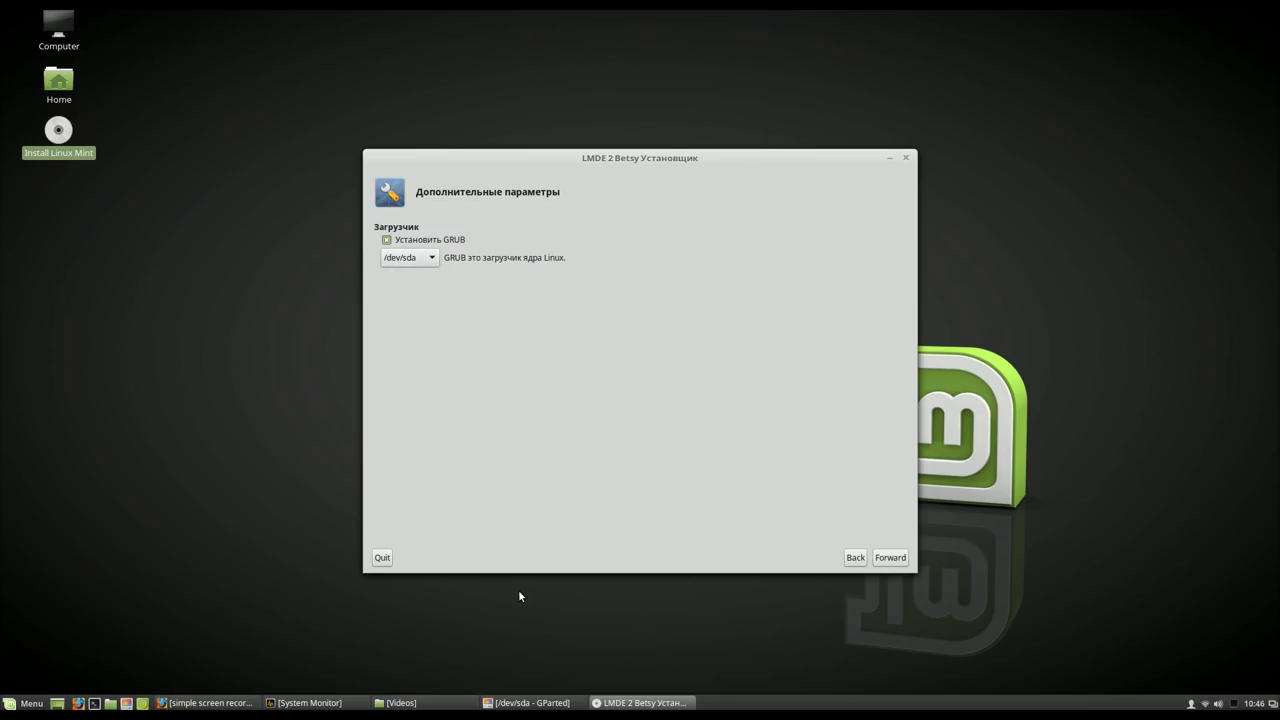
Check the partition layout in GParted, minimize it, and continue with GRUB set to install on /dev/sda.
left_click(550, 703)
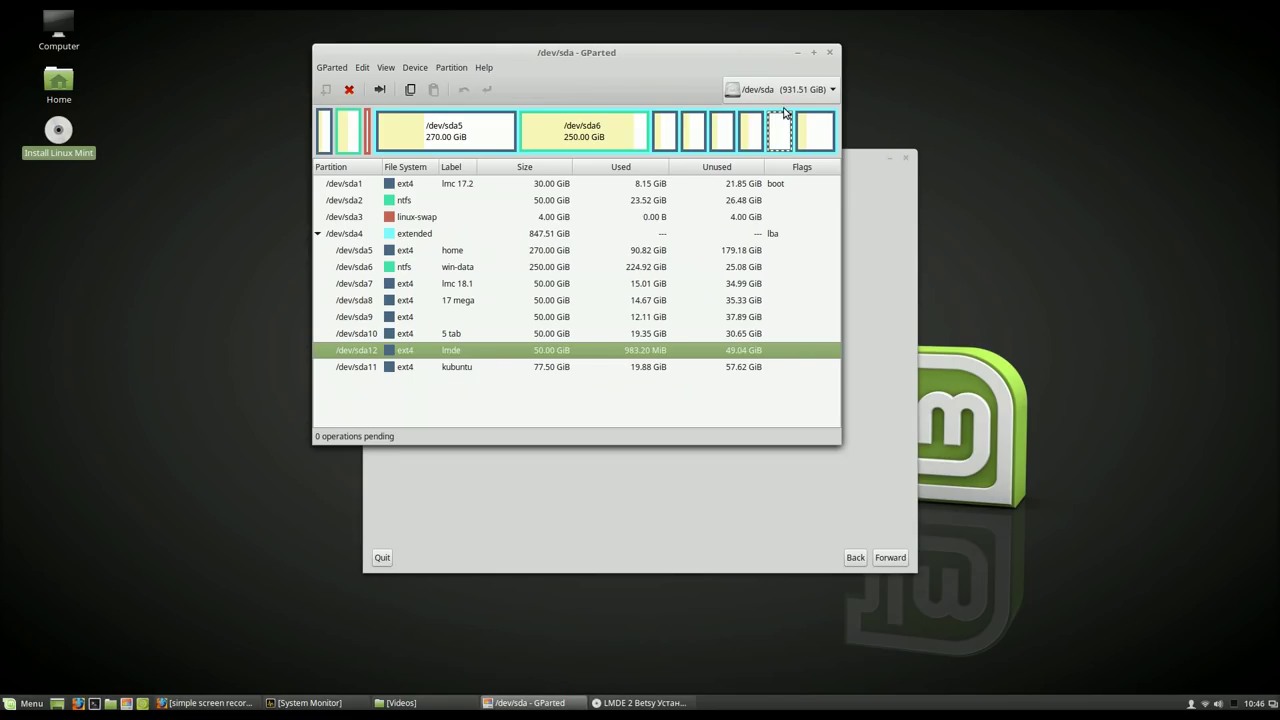
left_click(799, 55)
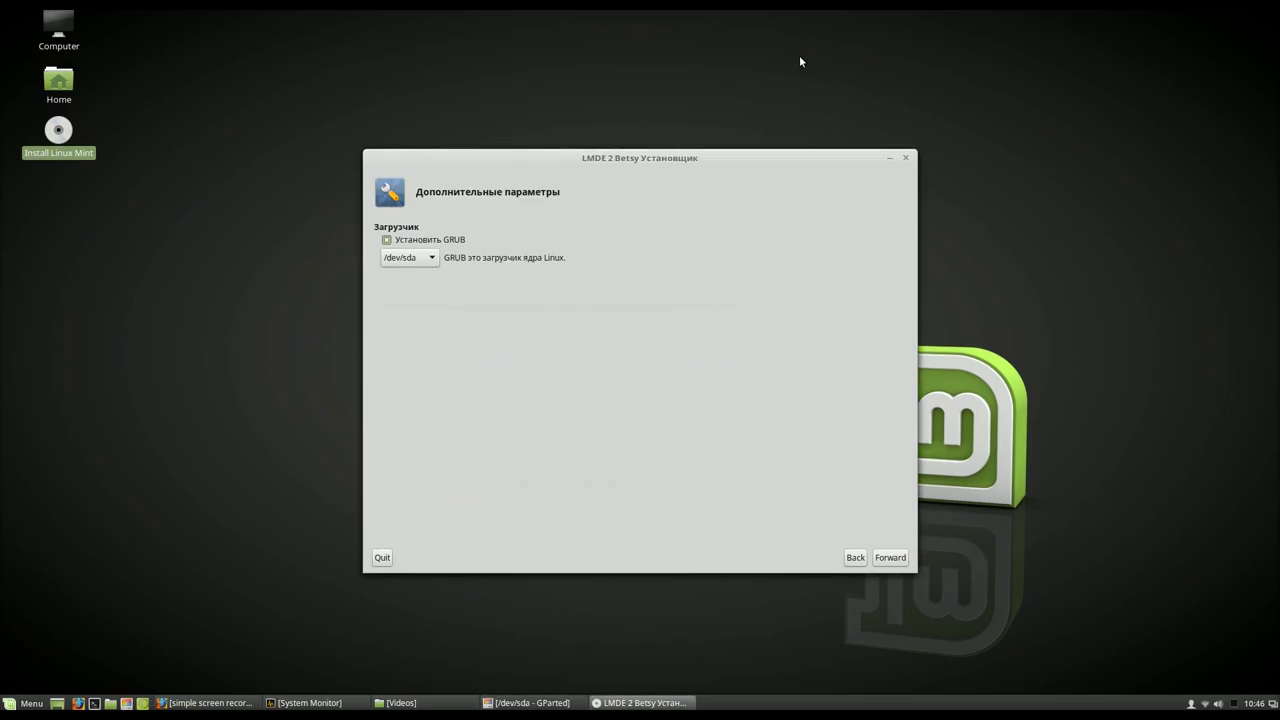
left_click(434, 258)
left_click(434, 258)
left_click(434, 258)
left_click(434, 258)
left_click(893, 561)
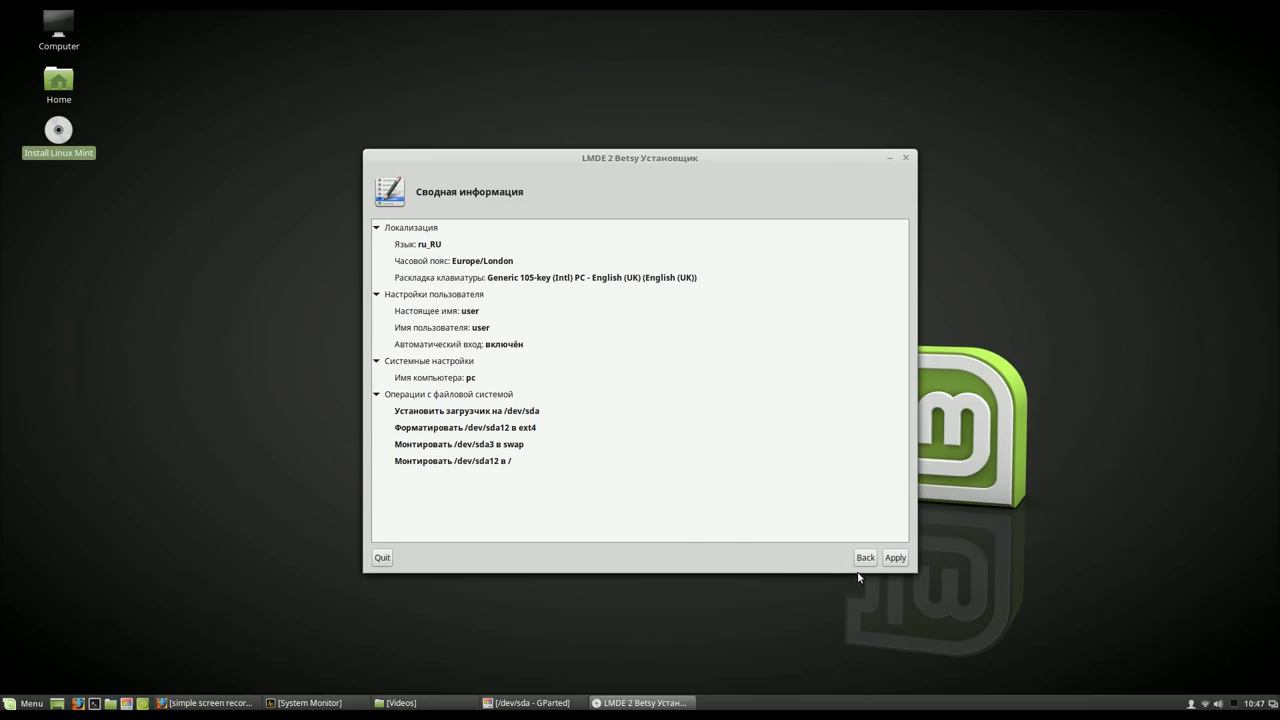
Apply the summarized settings to install LMDE 2 and decline the restart when the installation finishes.
left_click(895, 557)
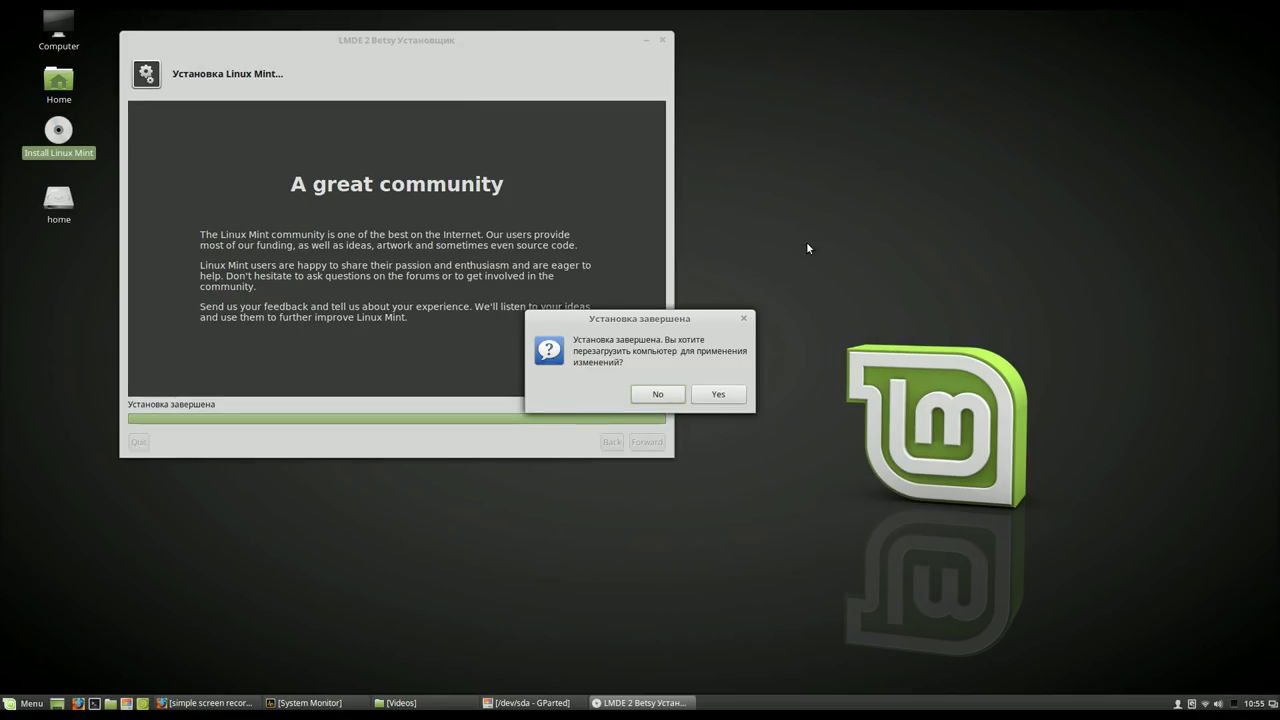
left_click_drag(711, 320, 922, 152)
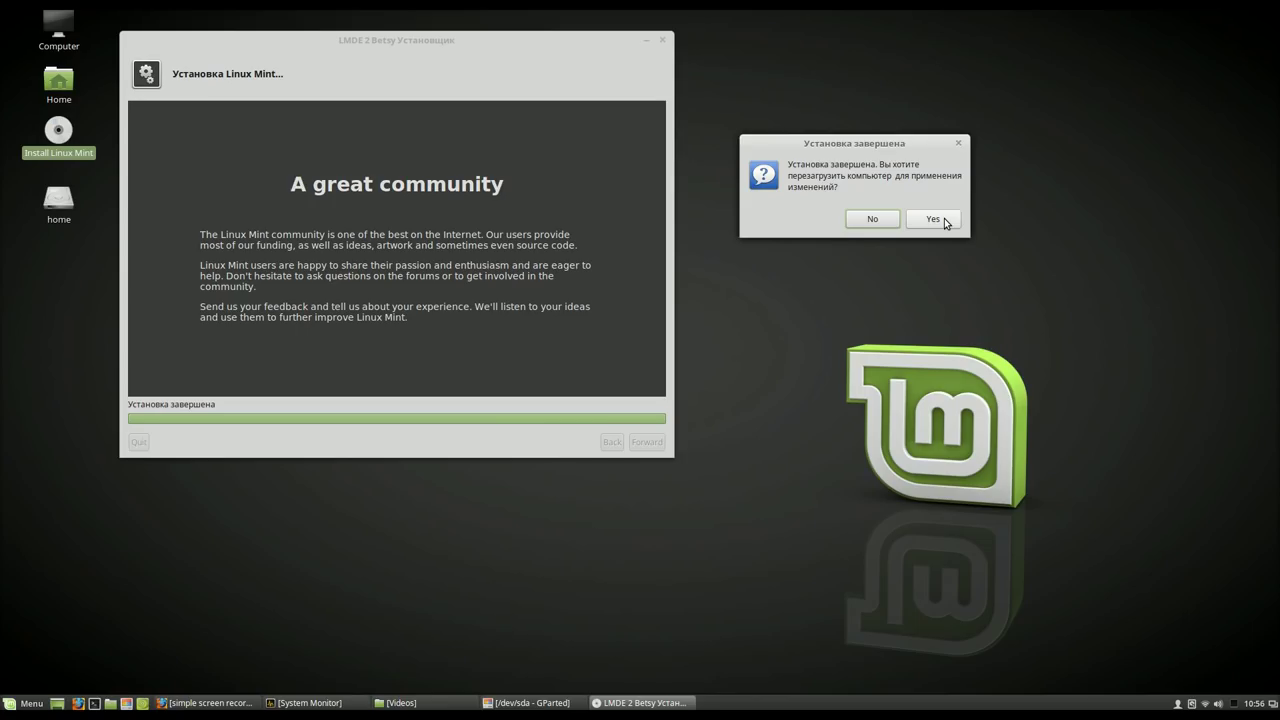
left_click(872, 220)
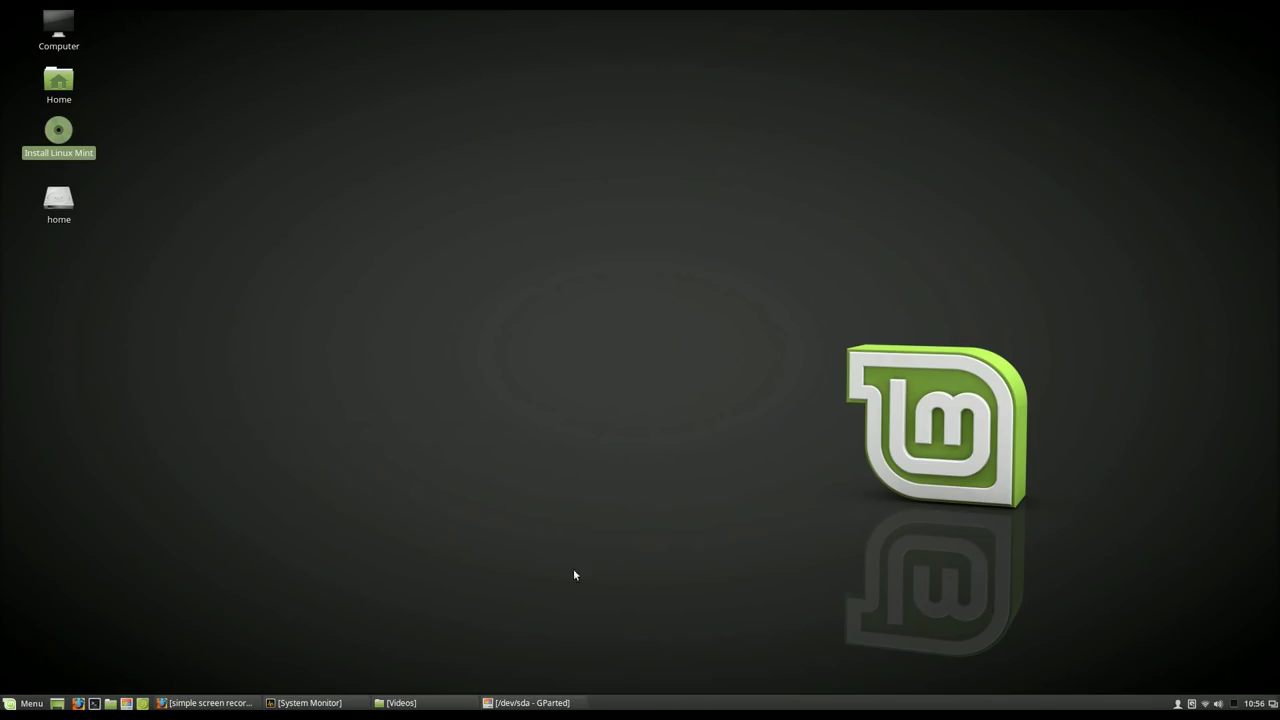
Switch to GParted, examine the flags of the /dev/sda1 and lmde /dev/sda12 partitions, and close GParted.
left_click(535, 703)
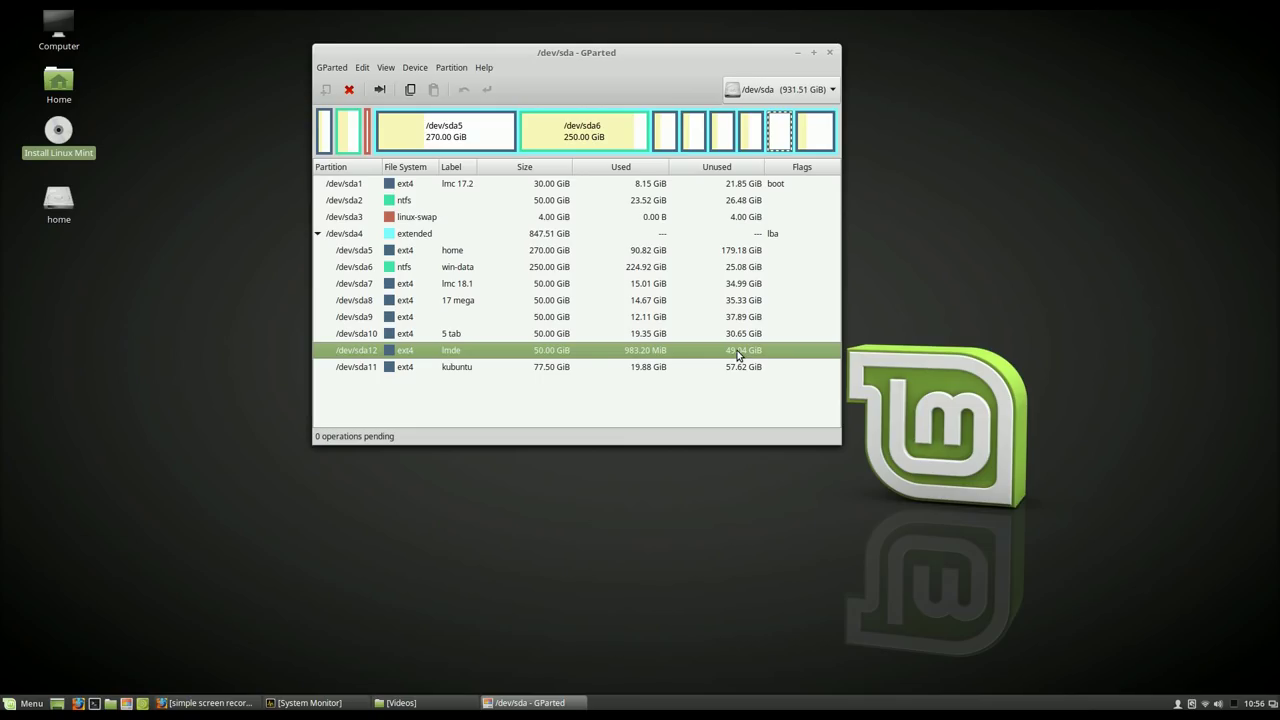
left_click(783, 189)
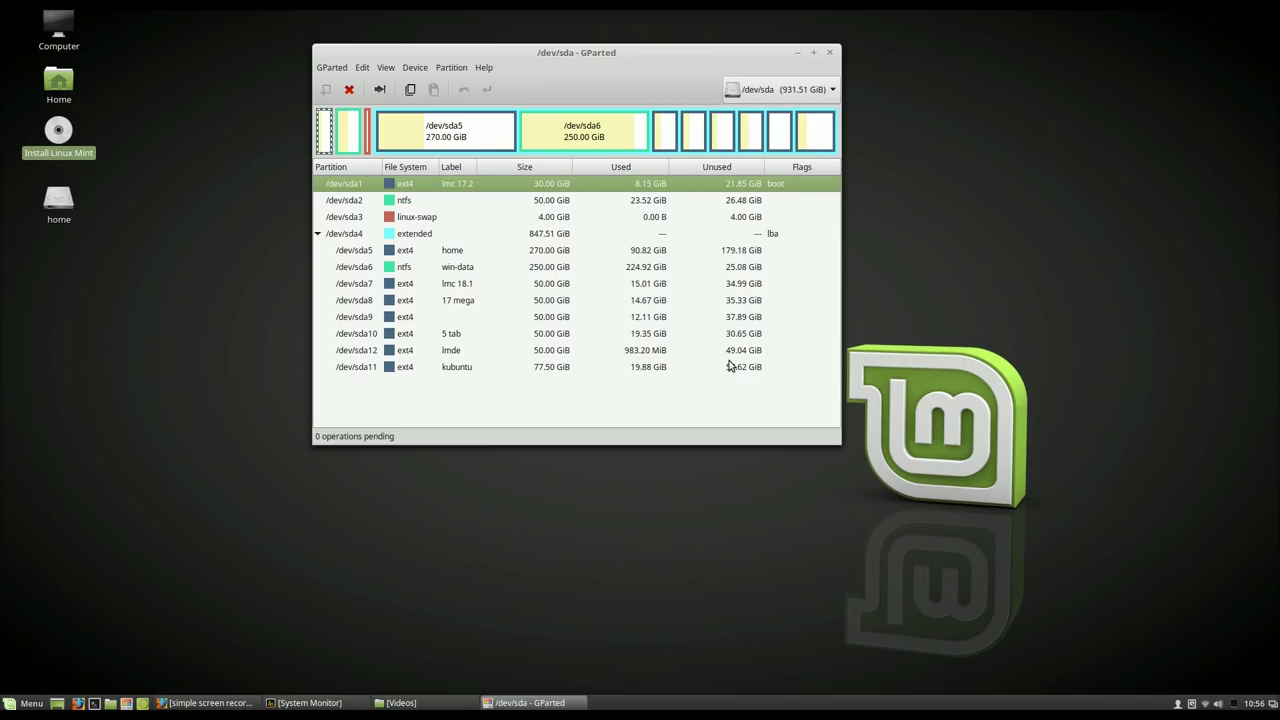
left_click(690, 355)
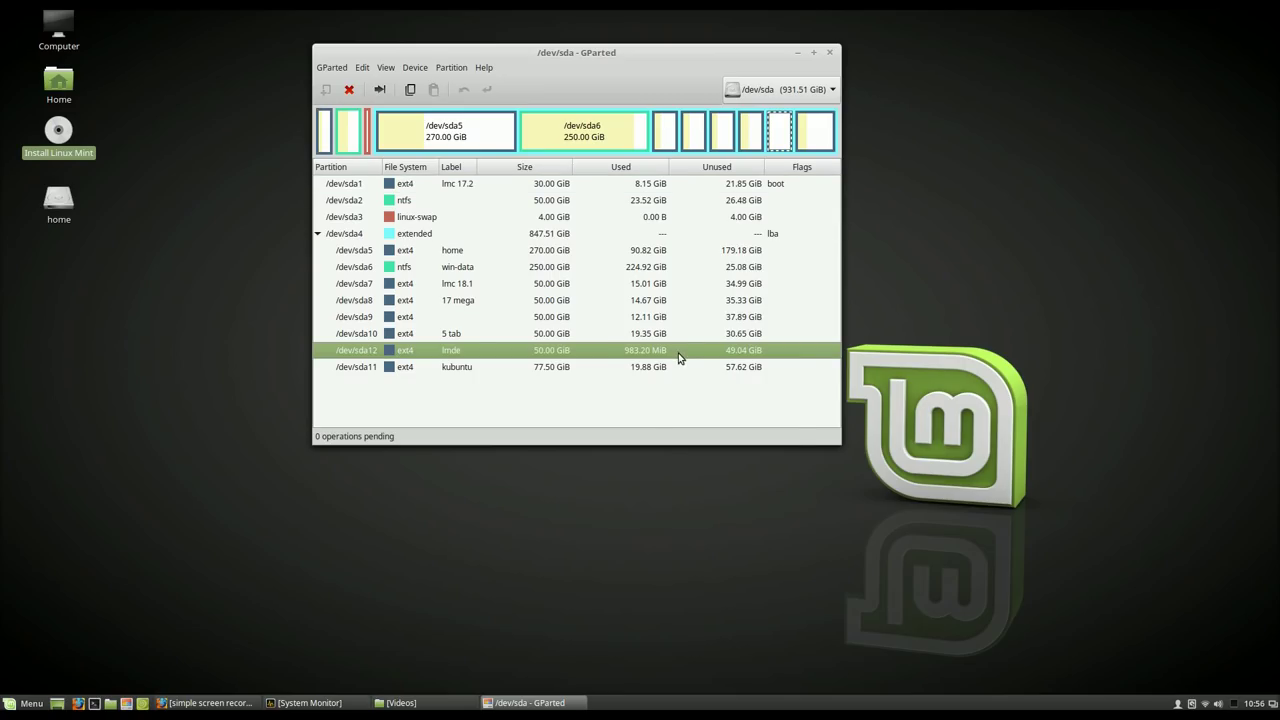
right_click(676, 356)
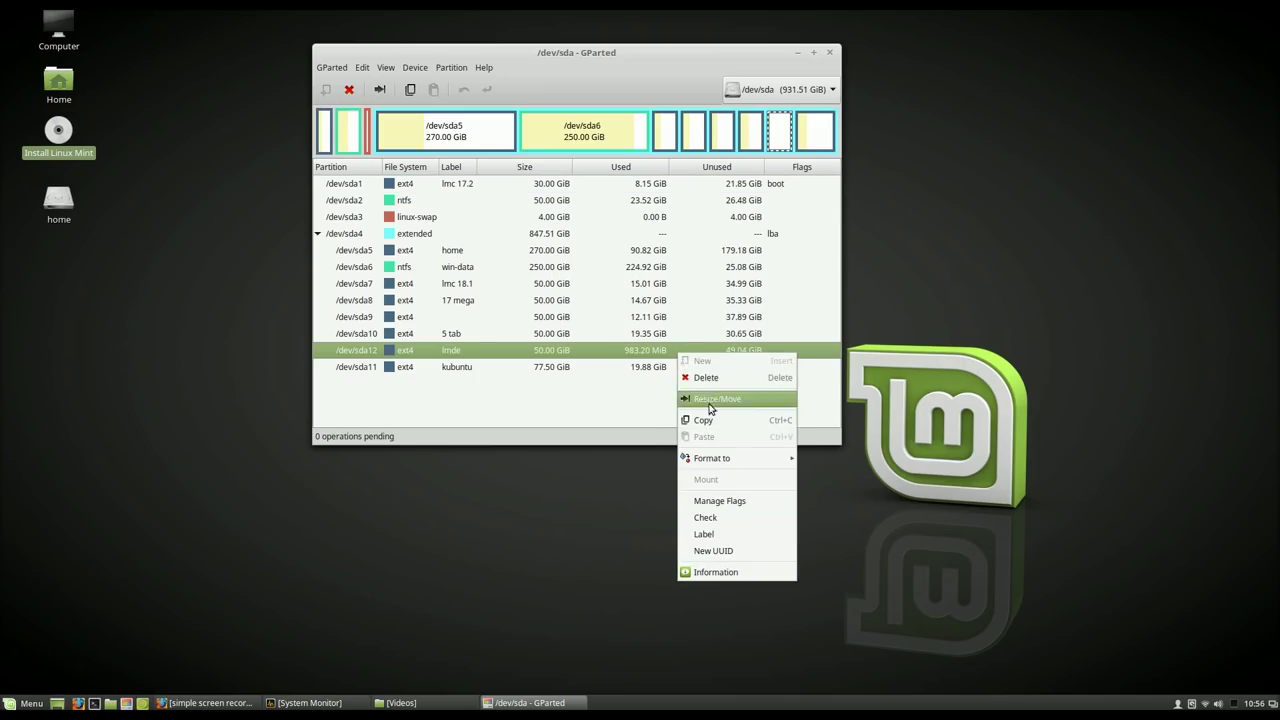
left_click(718, 499)
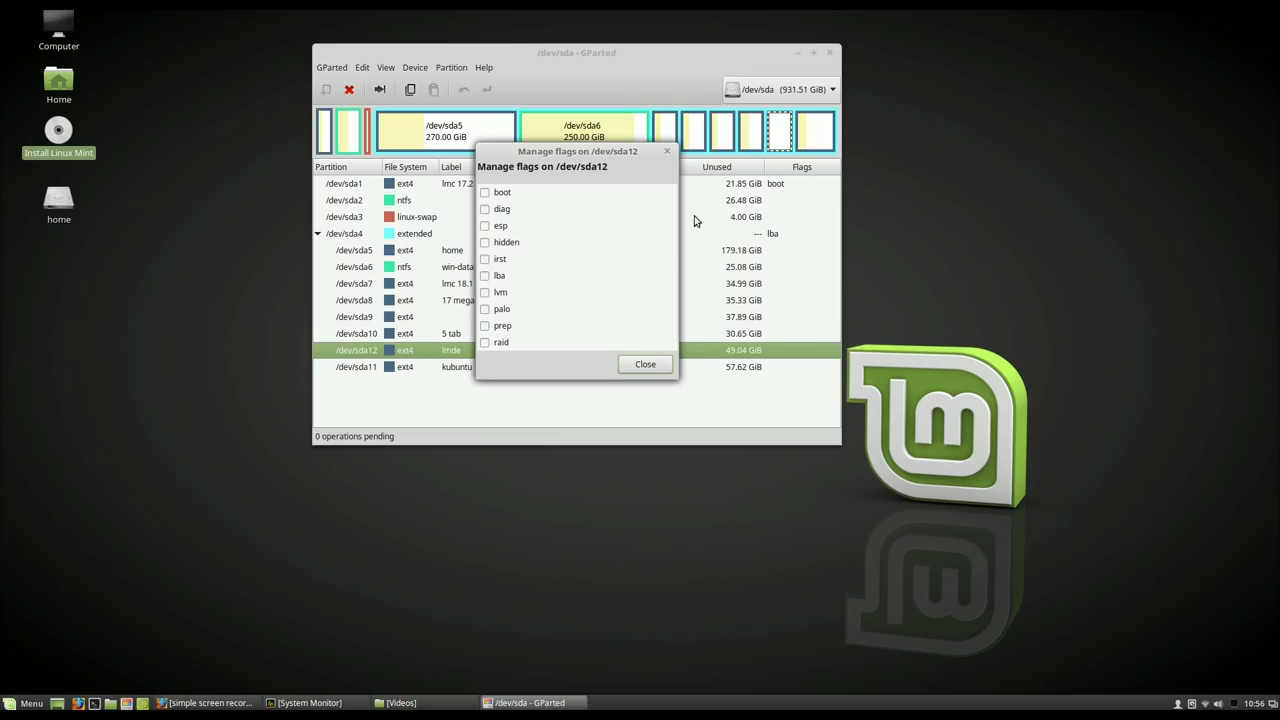
left_click(646, 366)
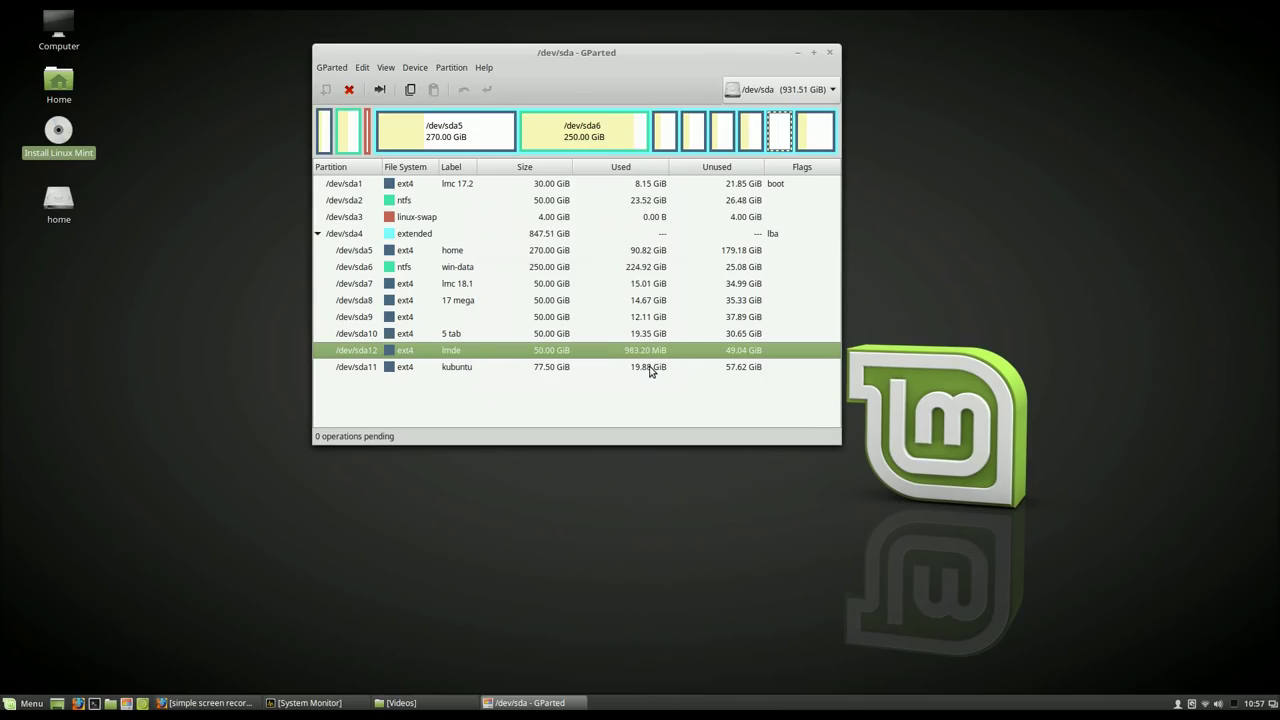
left_click(830, 56)
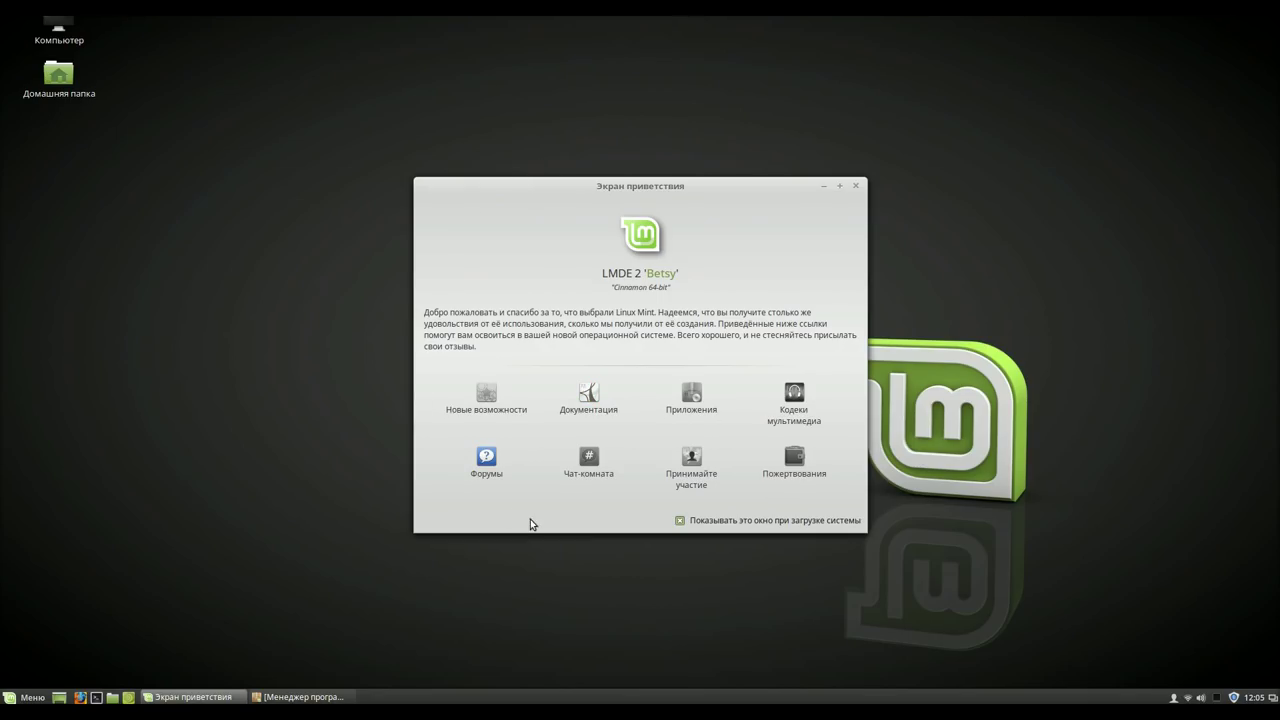
Disable showing the welcome window at system startup and close it.
left_click(680, 520)
left_click(857, 186)
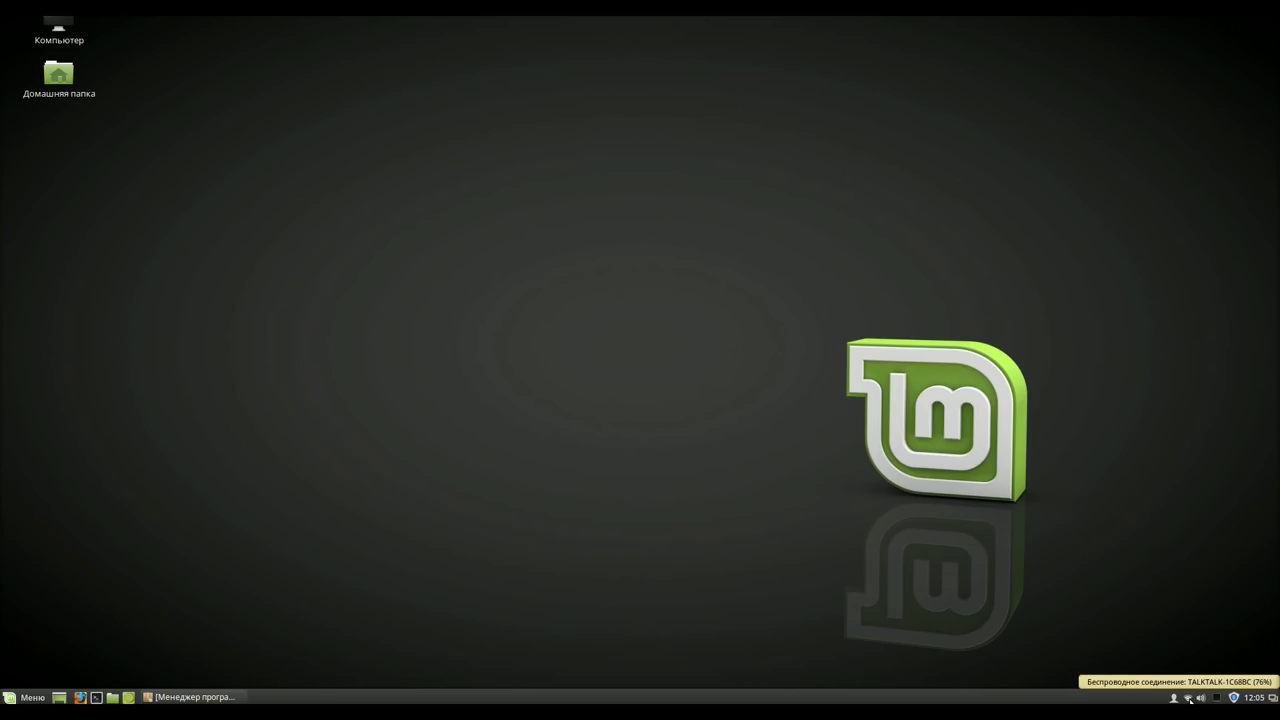
Open the list of available network connections.
left_click(1188, 698)
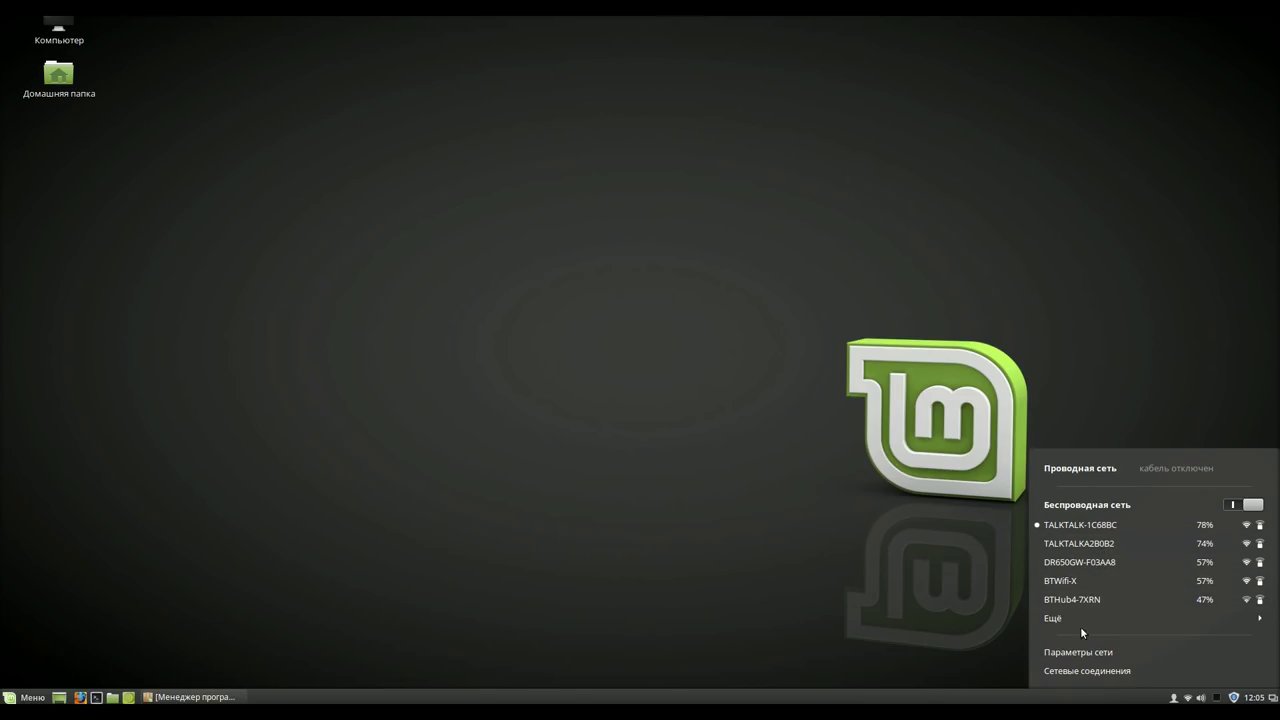
left_click(1105, 545)
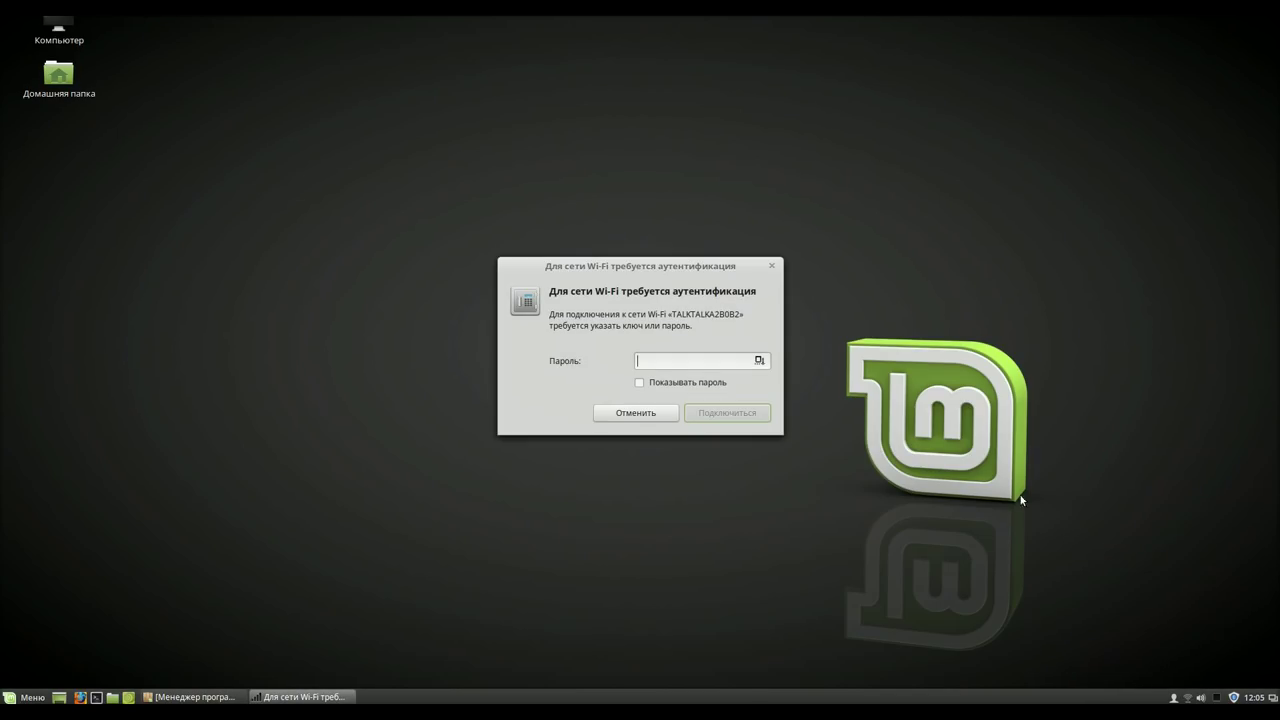
left_click(640, 383)
left_click(636, 413)
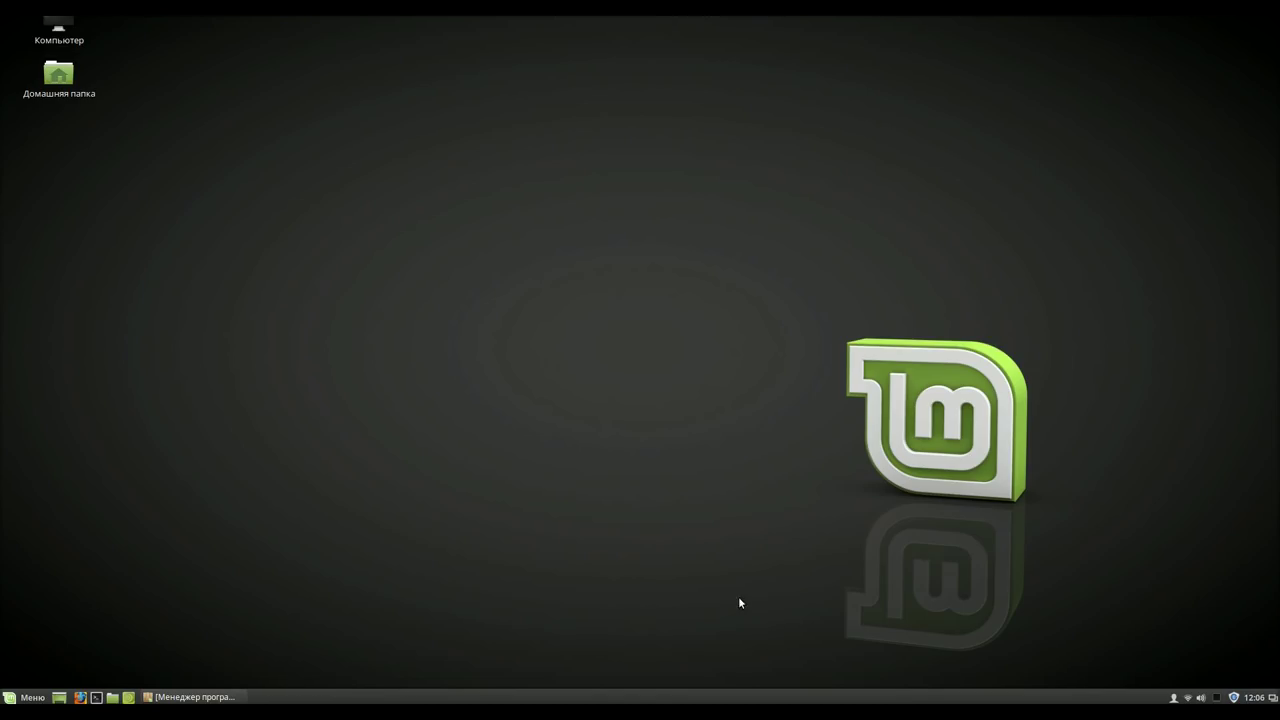
Move the home folder icon and the computer icon lower on the desktop, with more space between them.
left_click_drag(59, 74, 58, 195)
left_click_drag(52, 36, 46, 120)
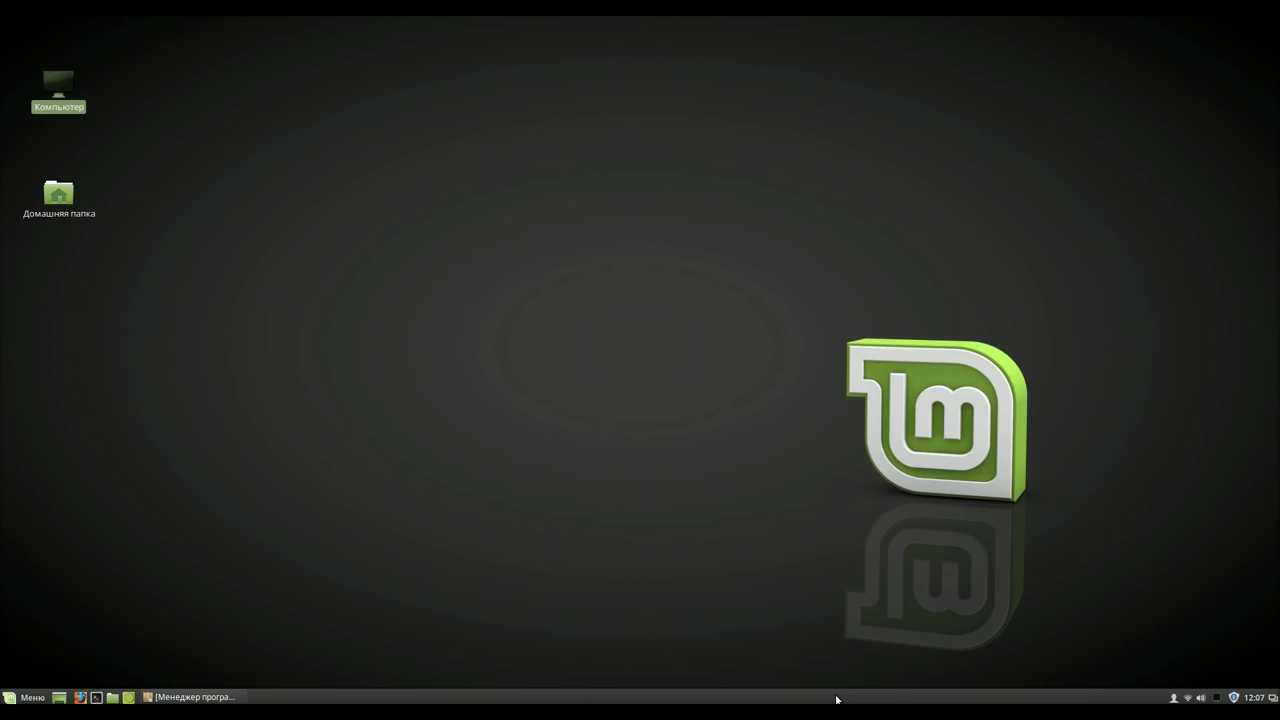
Open the Update Manager and accept the update policy that optimizes stability and security.
left_click(1234, 698)
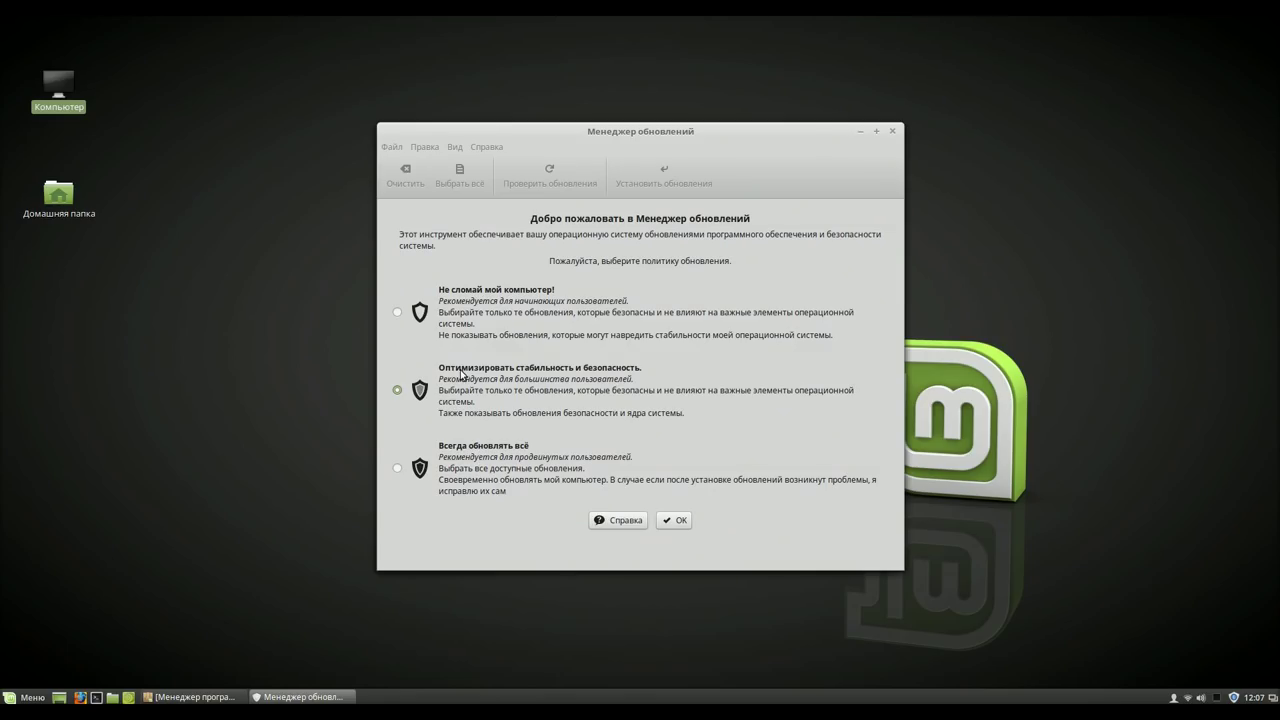
left_click(677, 526)
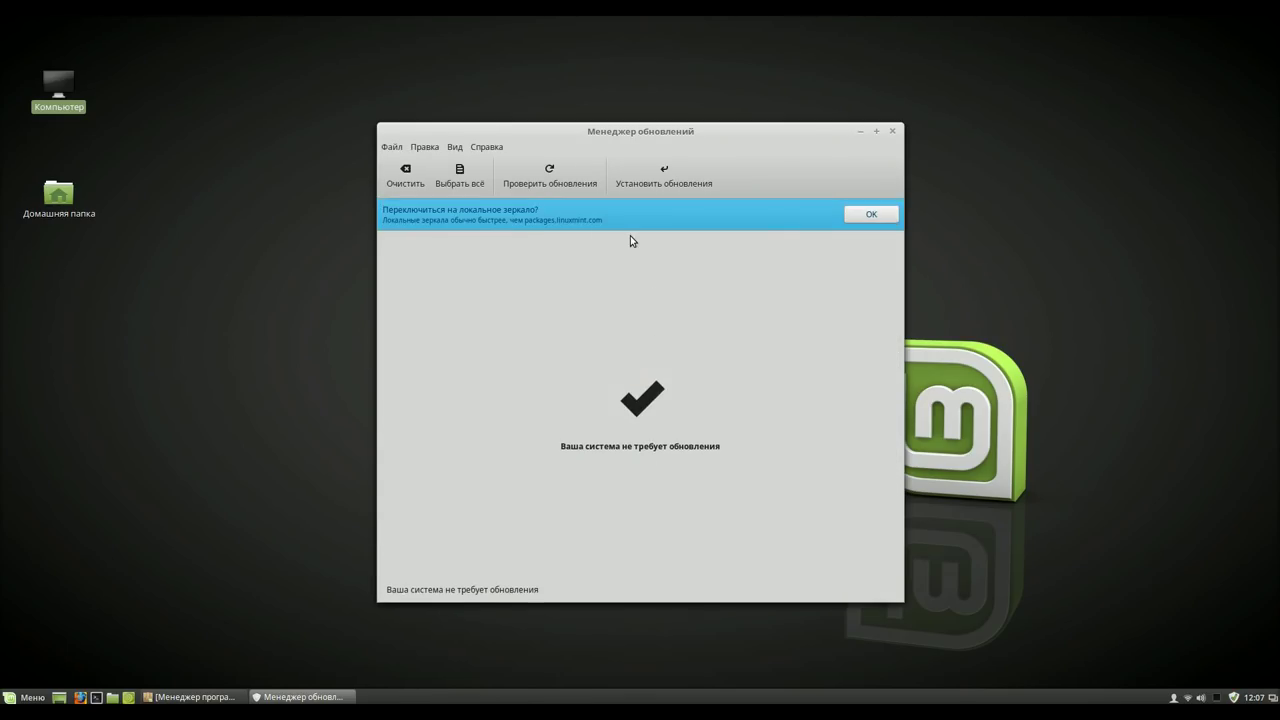
left_click(870, 214)
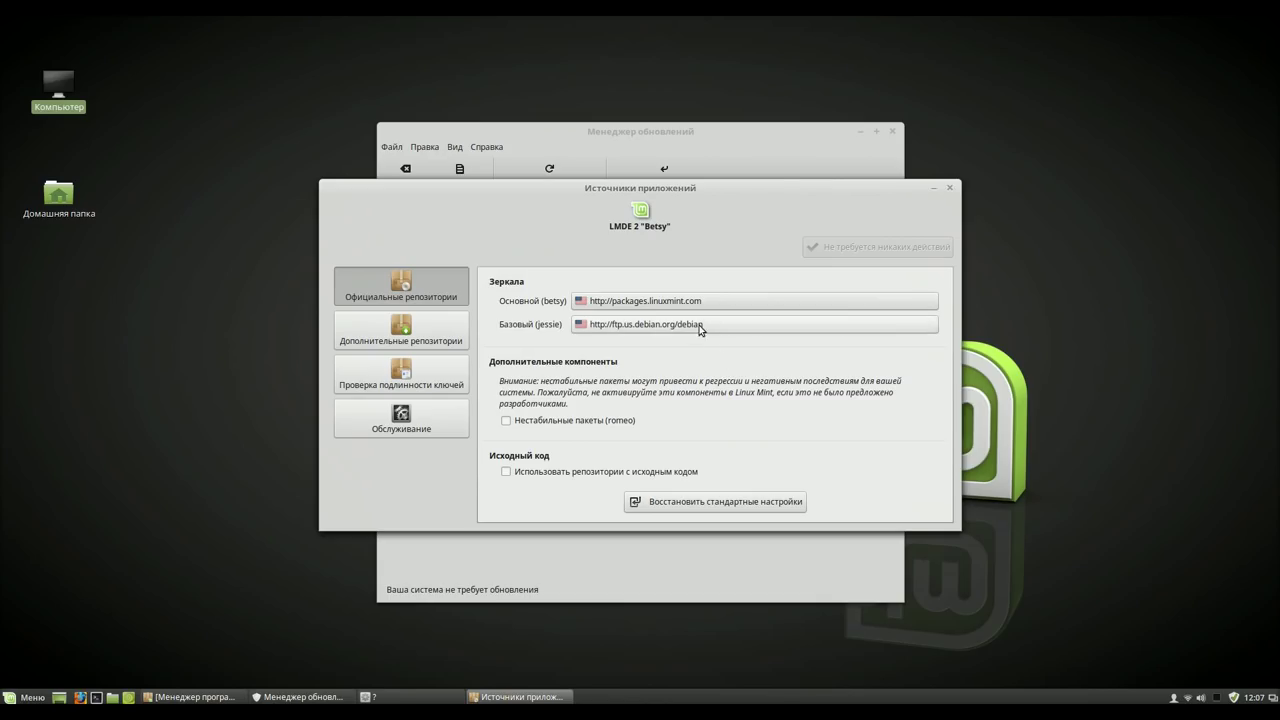
left_click(632, 304)
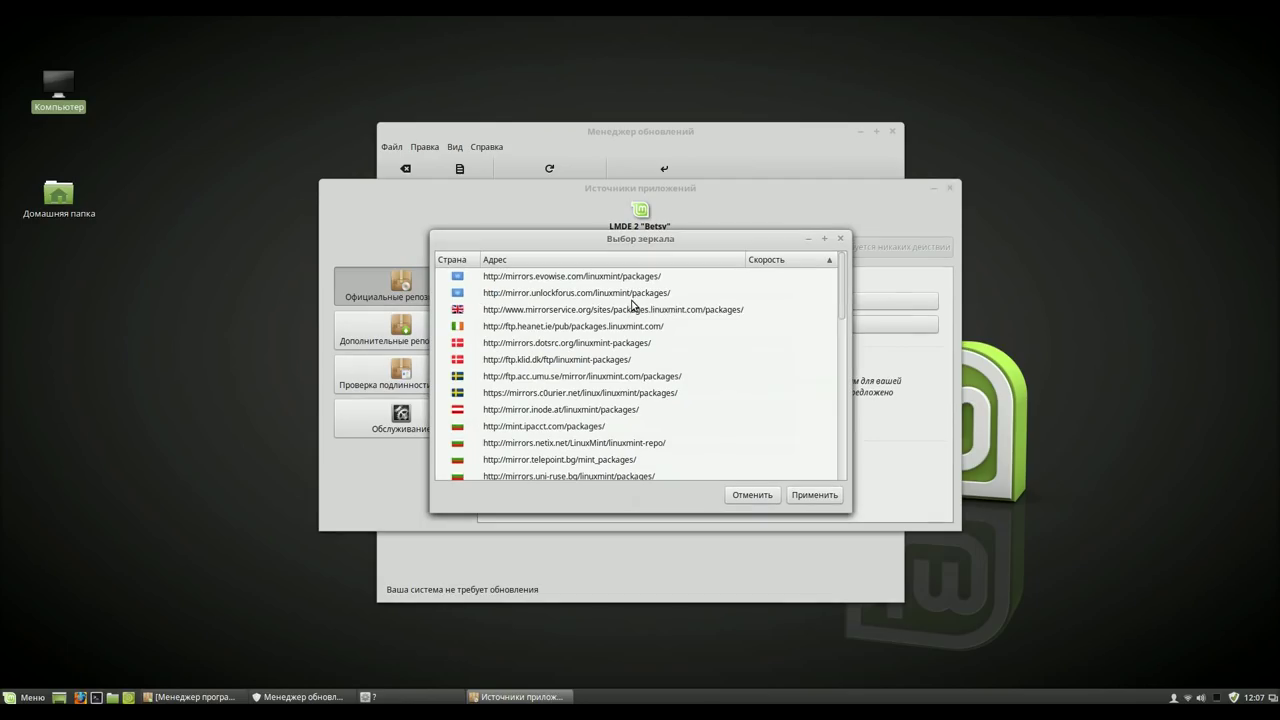
left_click(549, 281)
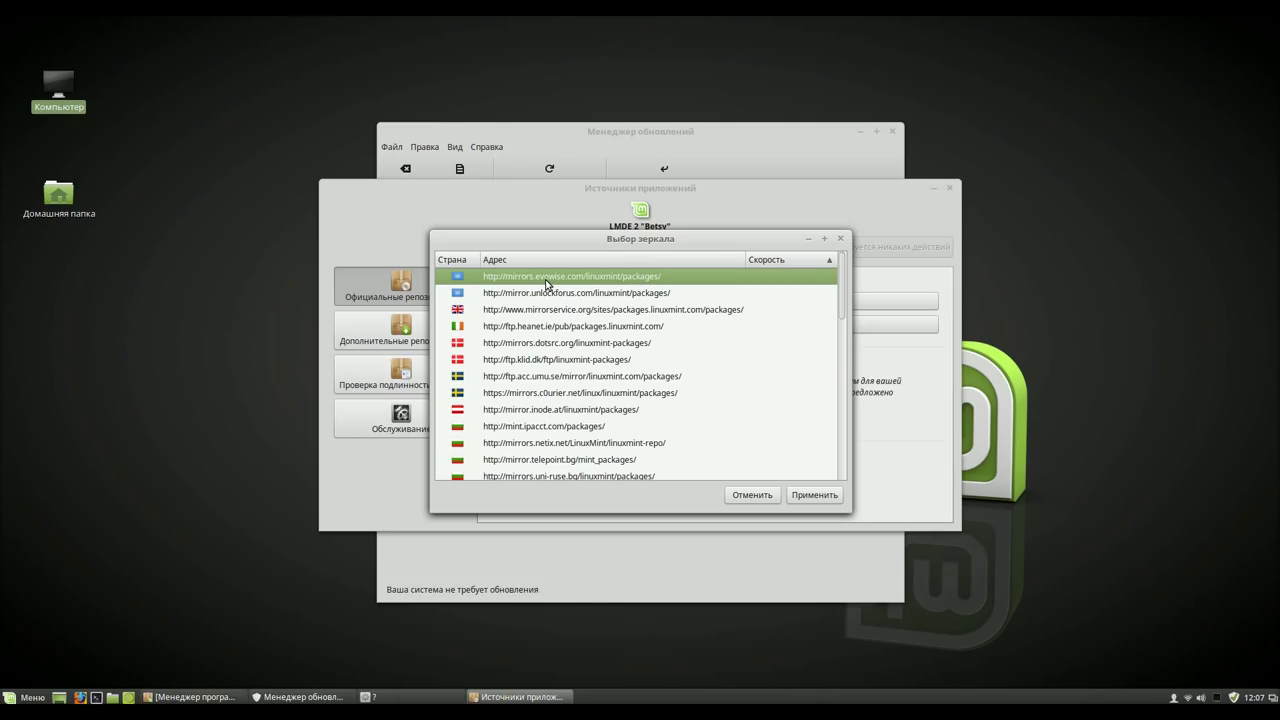
left_click(545, 292)
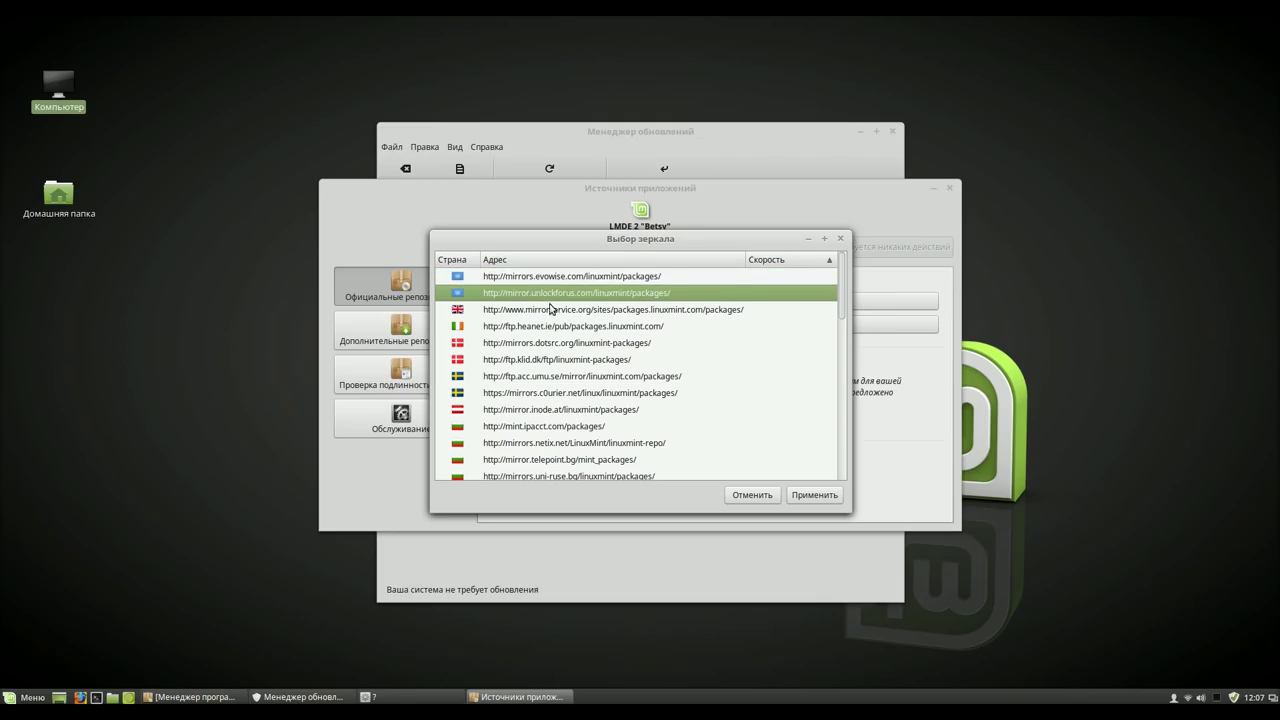
left_click(551, 310)
left_click(554, 294)
left_click(562, 279)
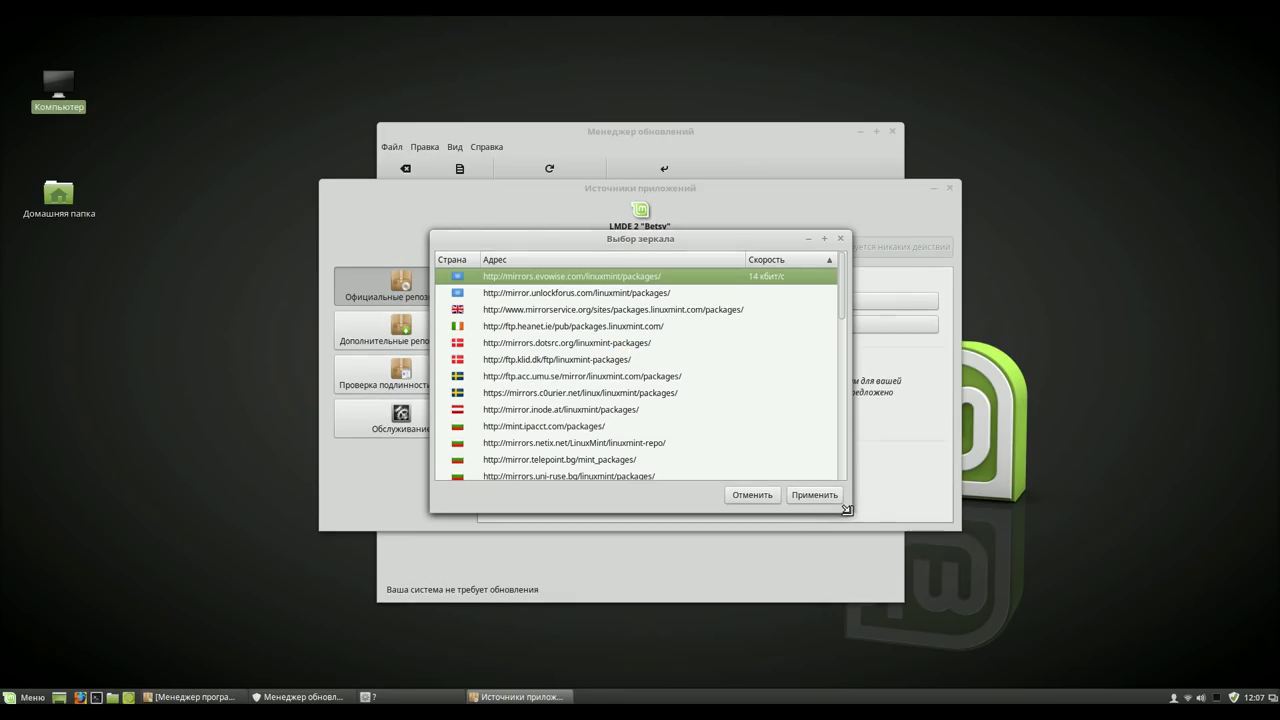
left_click_drag(851, 504, 997, 553)
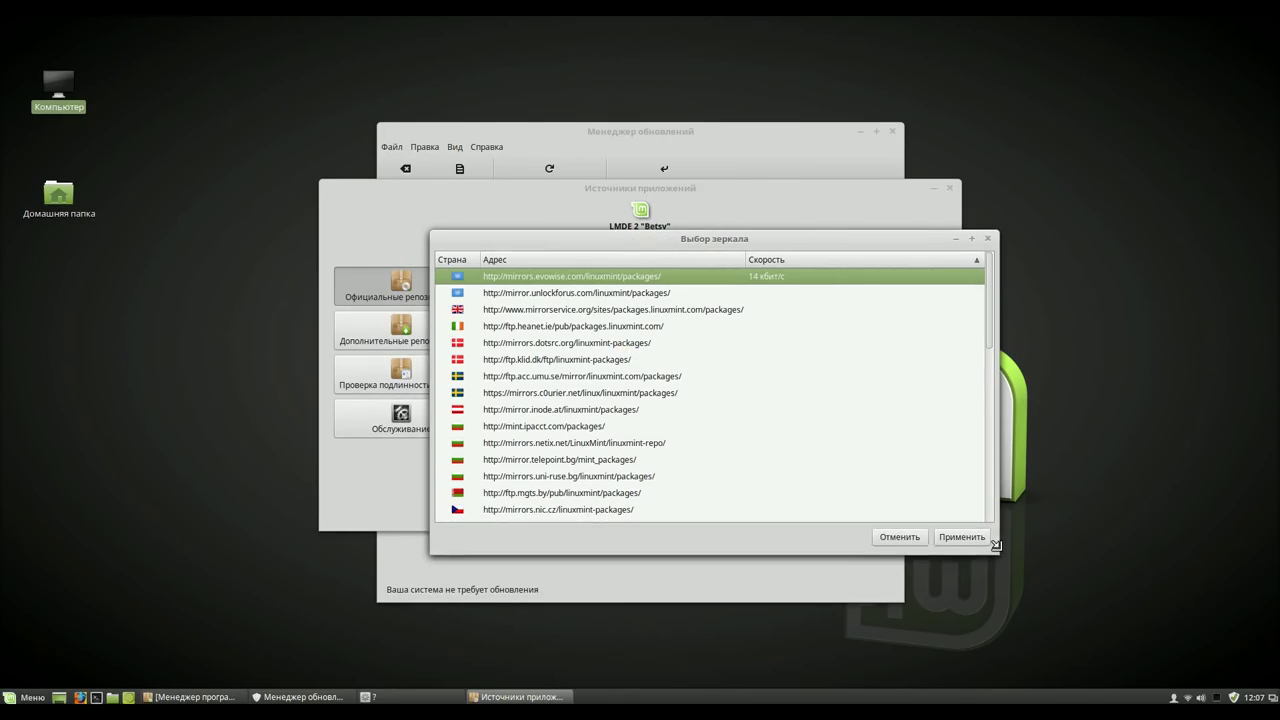
left_click(606, 312)
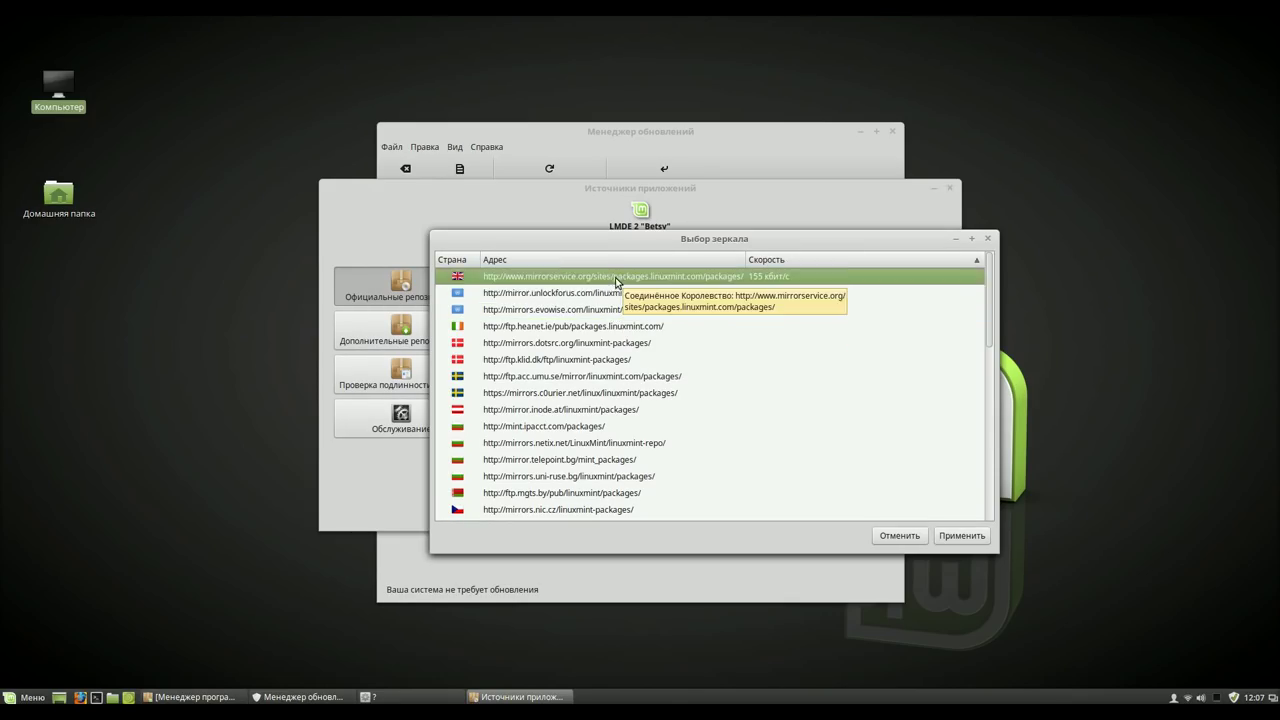
left_click(618, 278)
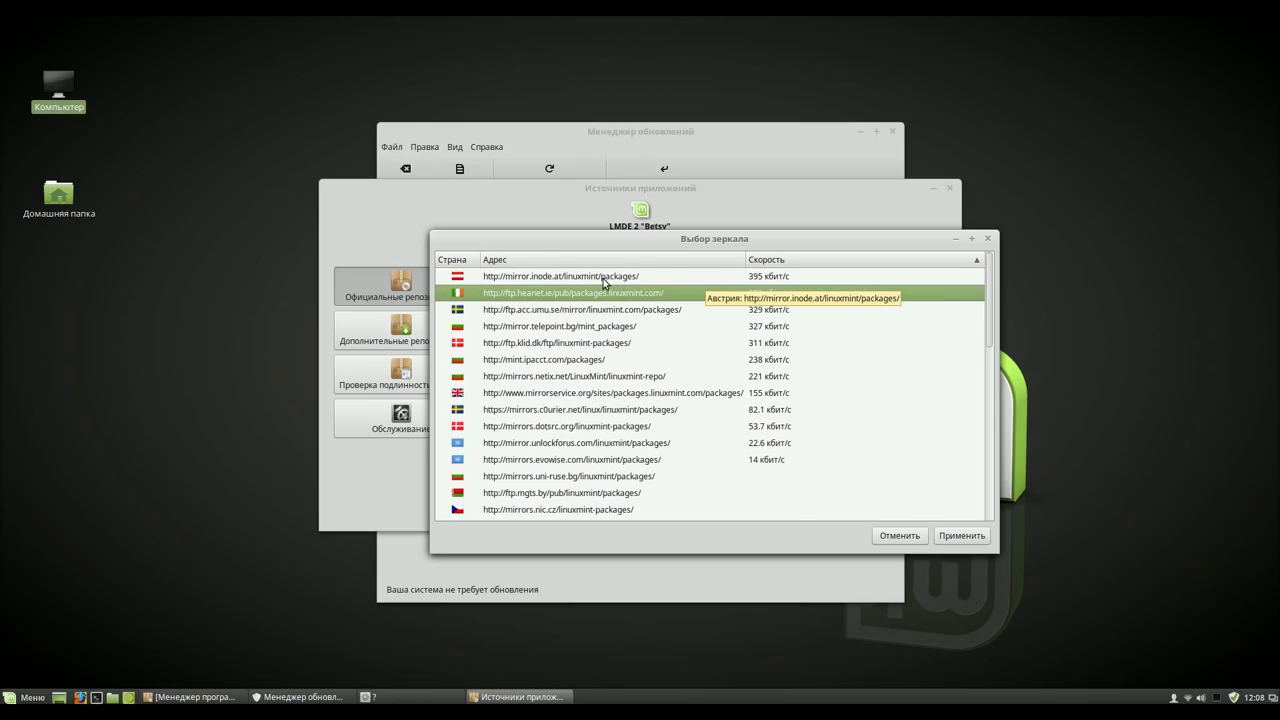
left_click(604, 280)
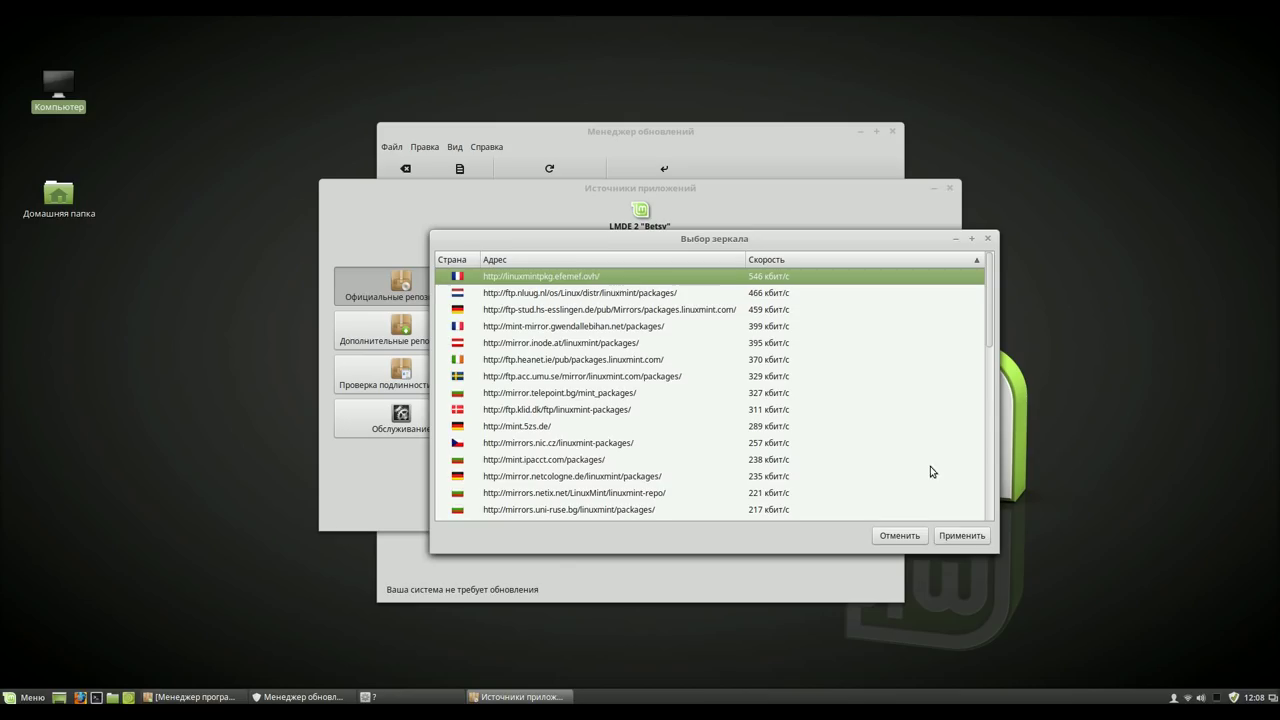
left_click(961, 536)
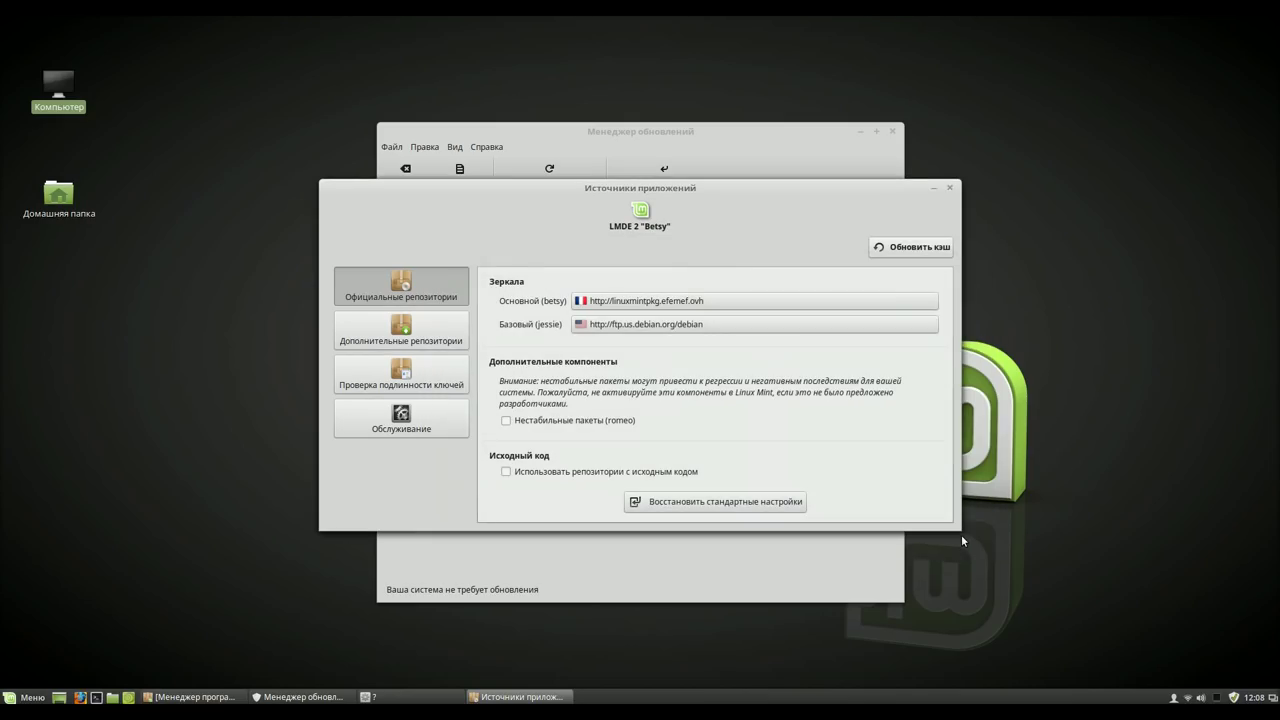
Set the base (jessie) mirror to ftp://debian.serverspace.co.uk/debian and update the package cache.
left_click(676, 330)
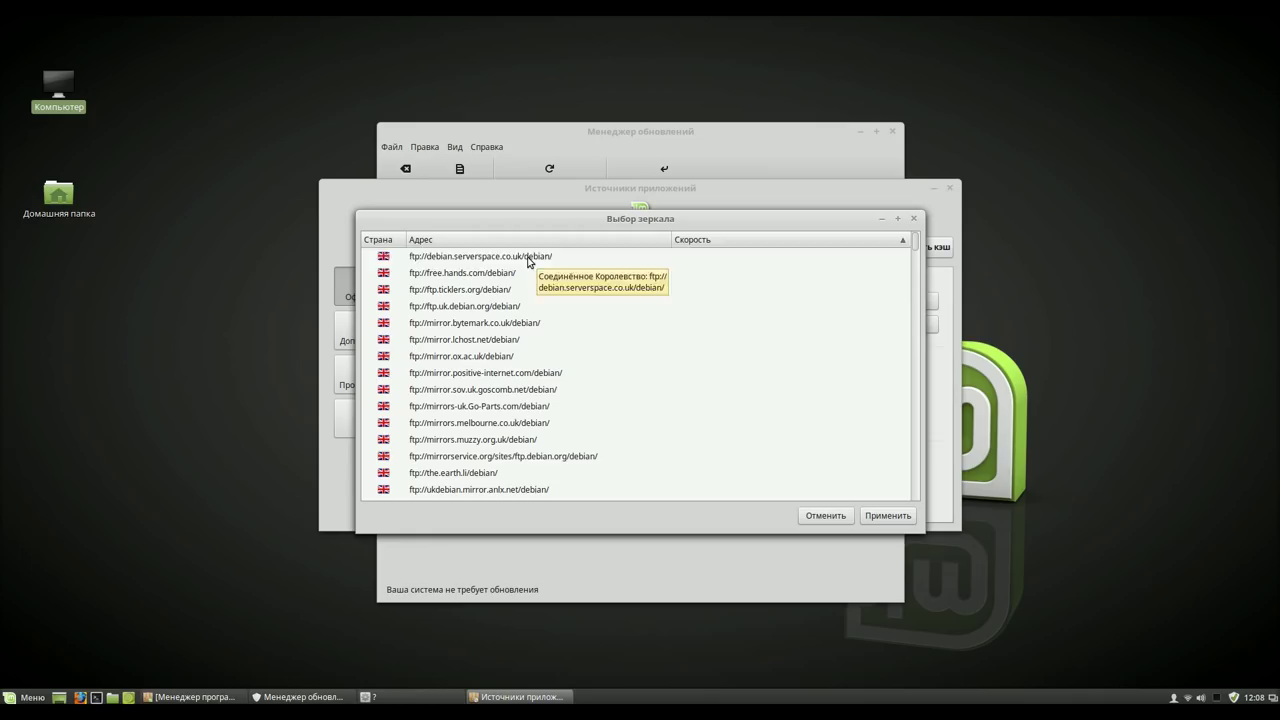
left_click(528, 262)
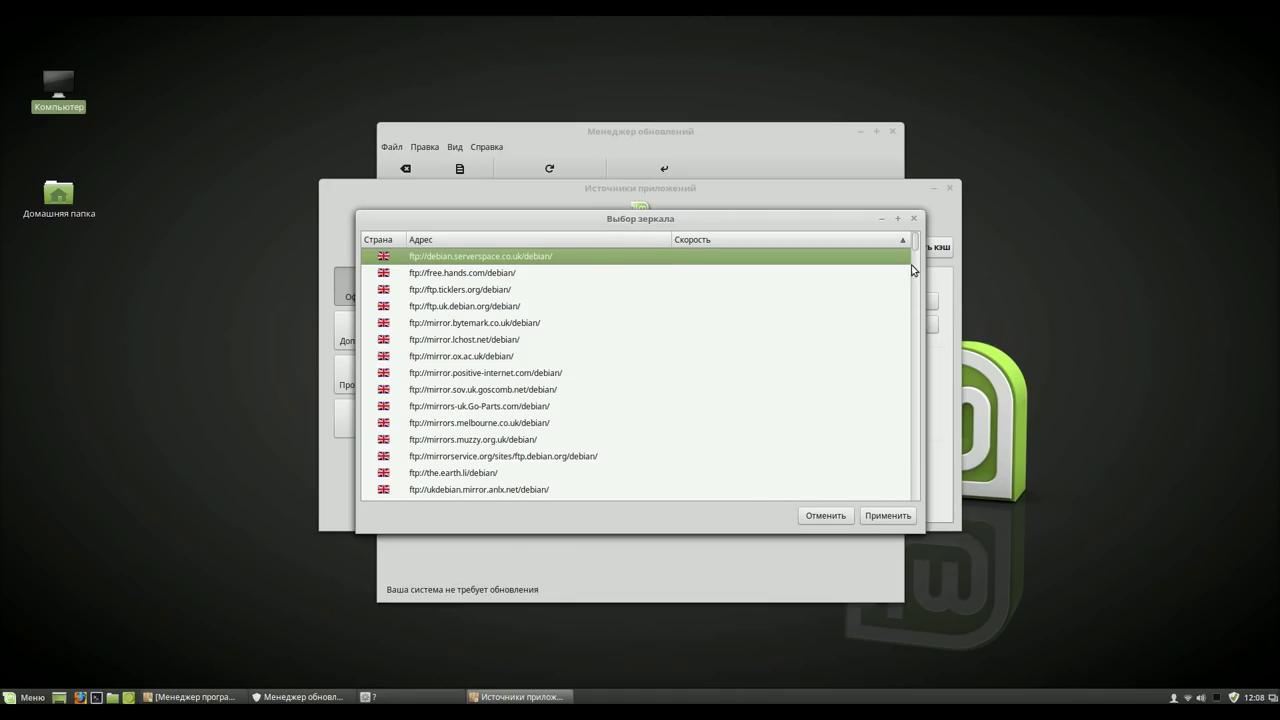
mouse_move(916, 244)
left_mouse_down()
mouse_move(943, 418)
mouse_move(920, 443)
mouse_move(920, 480)
mouse_move(925, 236)
left_mouse_up()
left_click(899, 517)
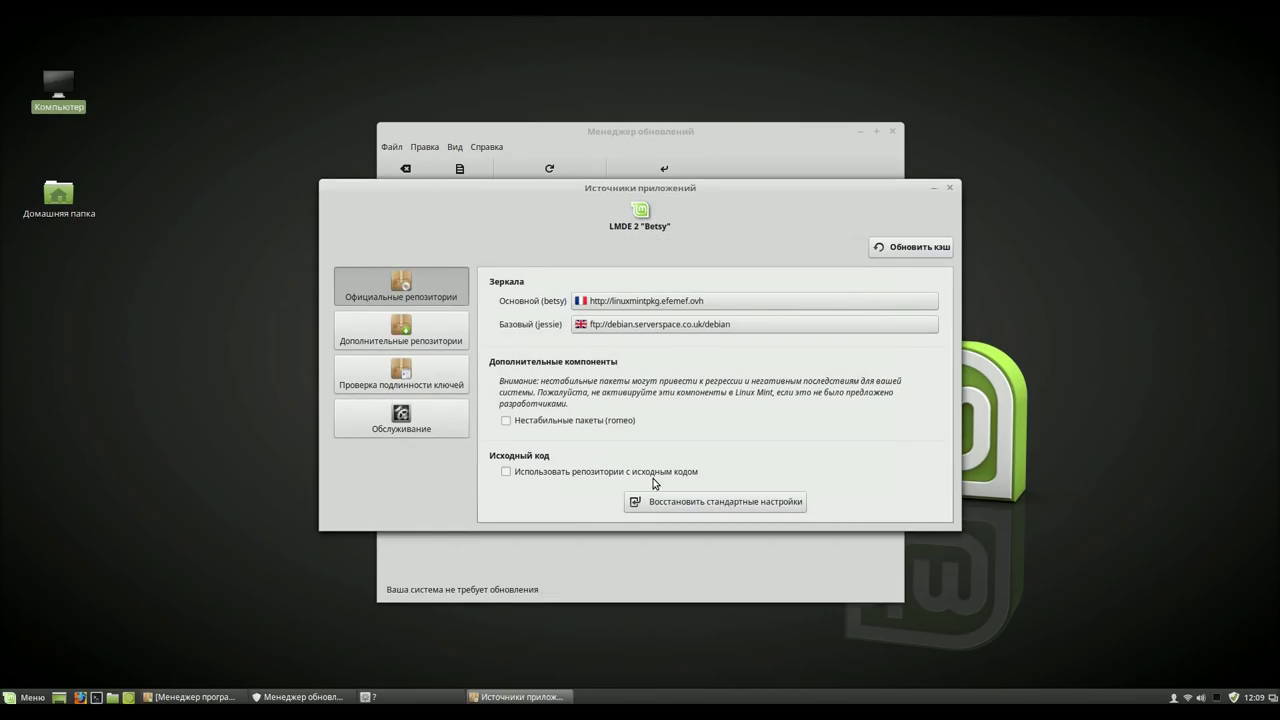
left_click(904, 252)
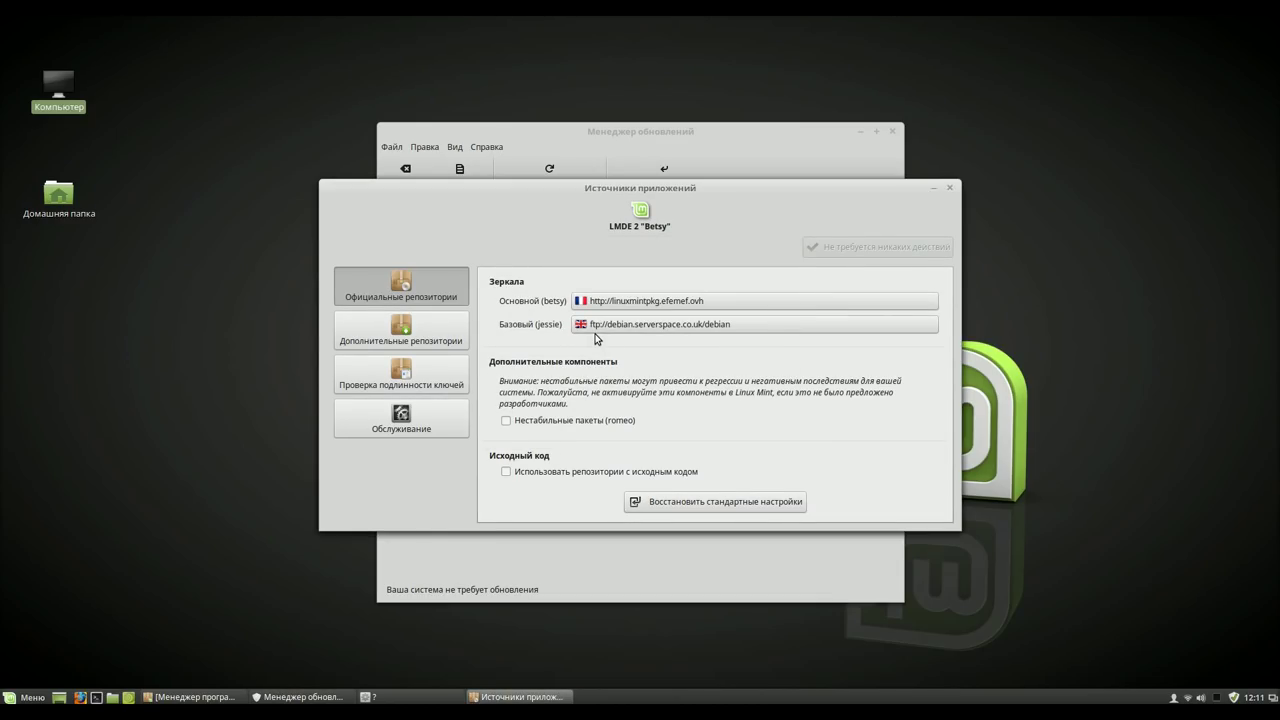
Close the software sources and dismiss the notice about rights granted without a password so it is not shown again.
left_click(950, 190)
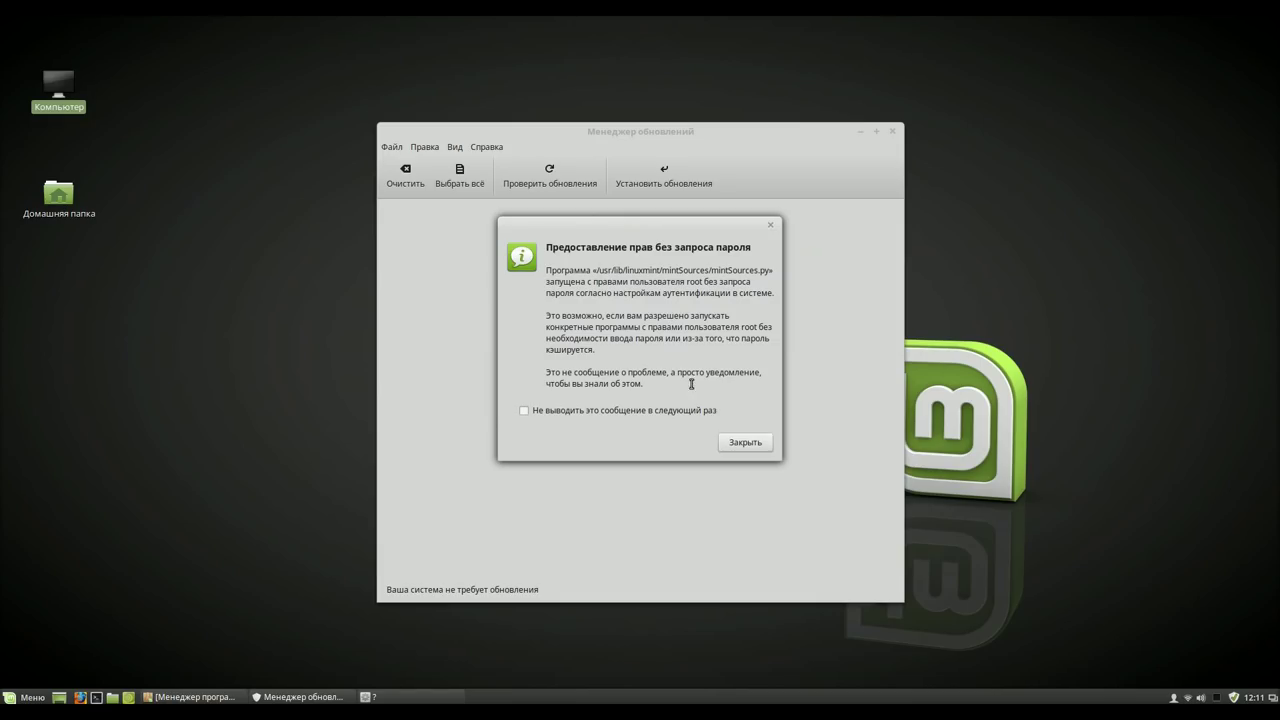
left_click(523, 411)
left_click(745, 443)
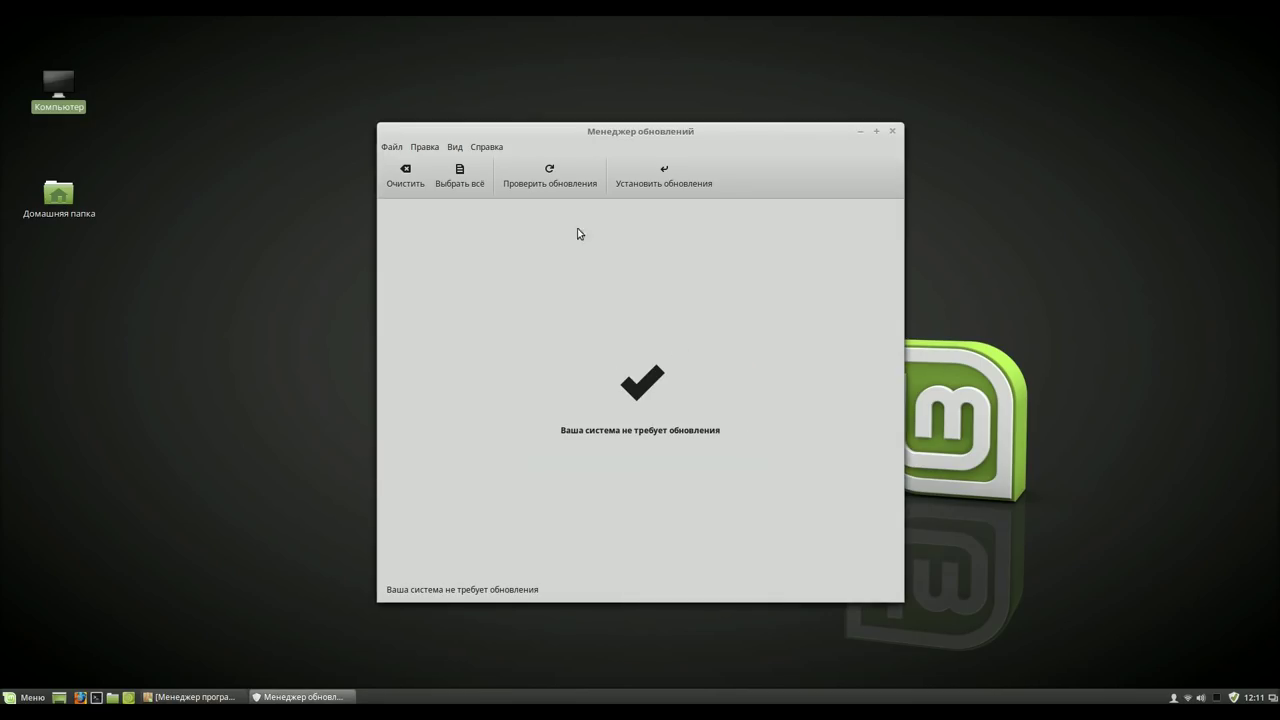
Unmark level 3 updates as safe and visible in the Update Manager preferences and apply the change.
left_click(432, 148)
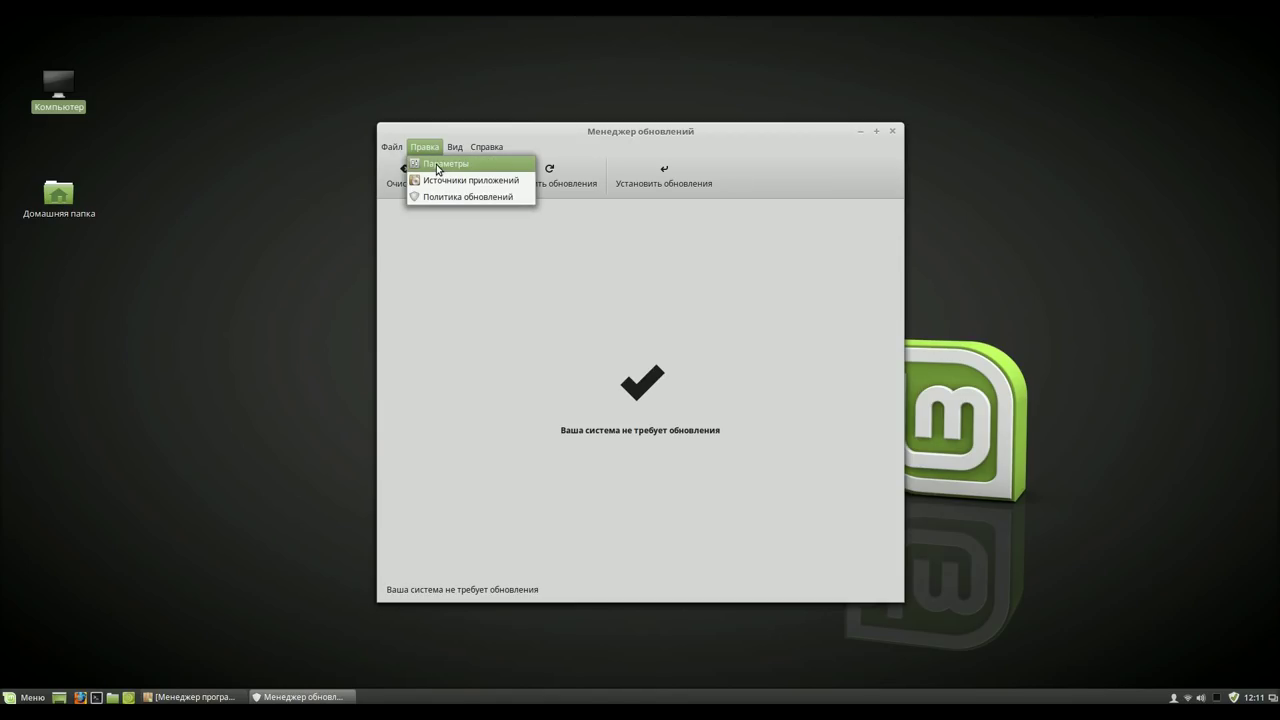
left_click(437, 167)
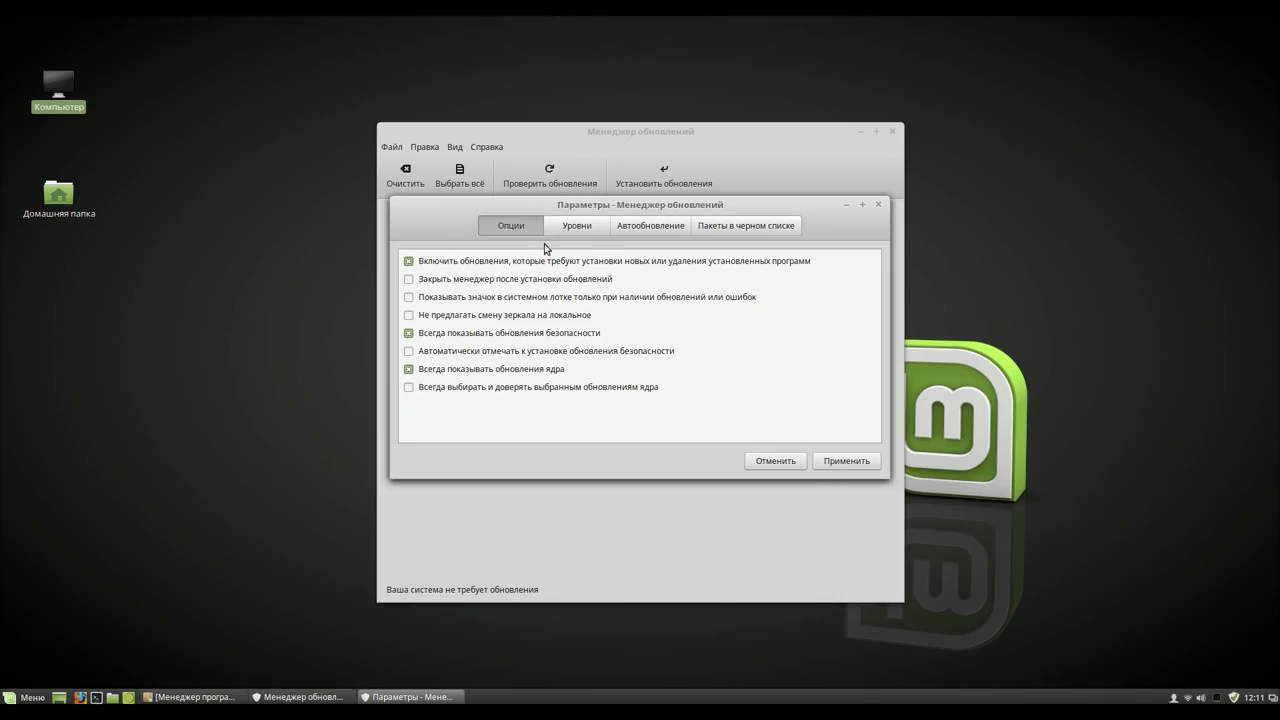
left_click(588, 224)
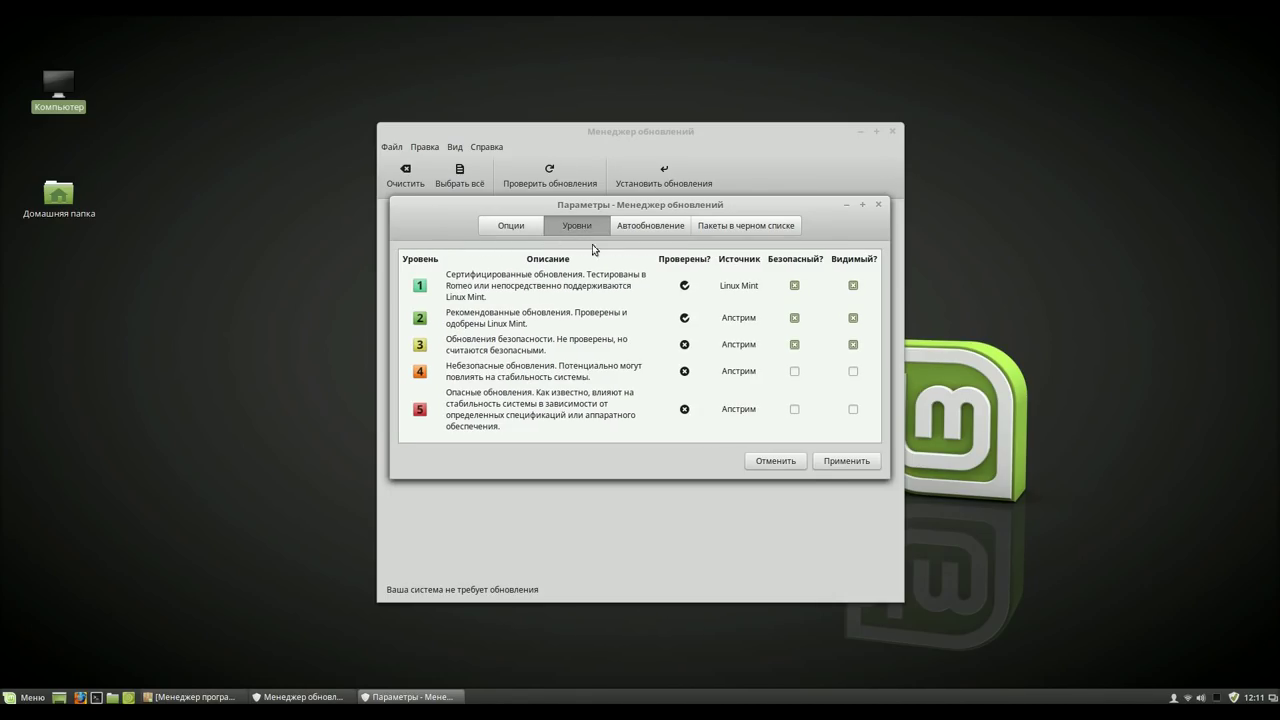
left_click(797, 345)
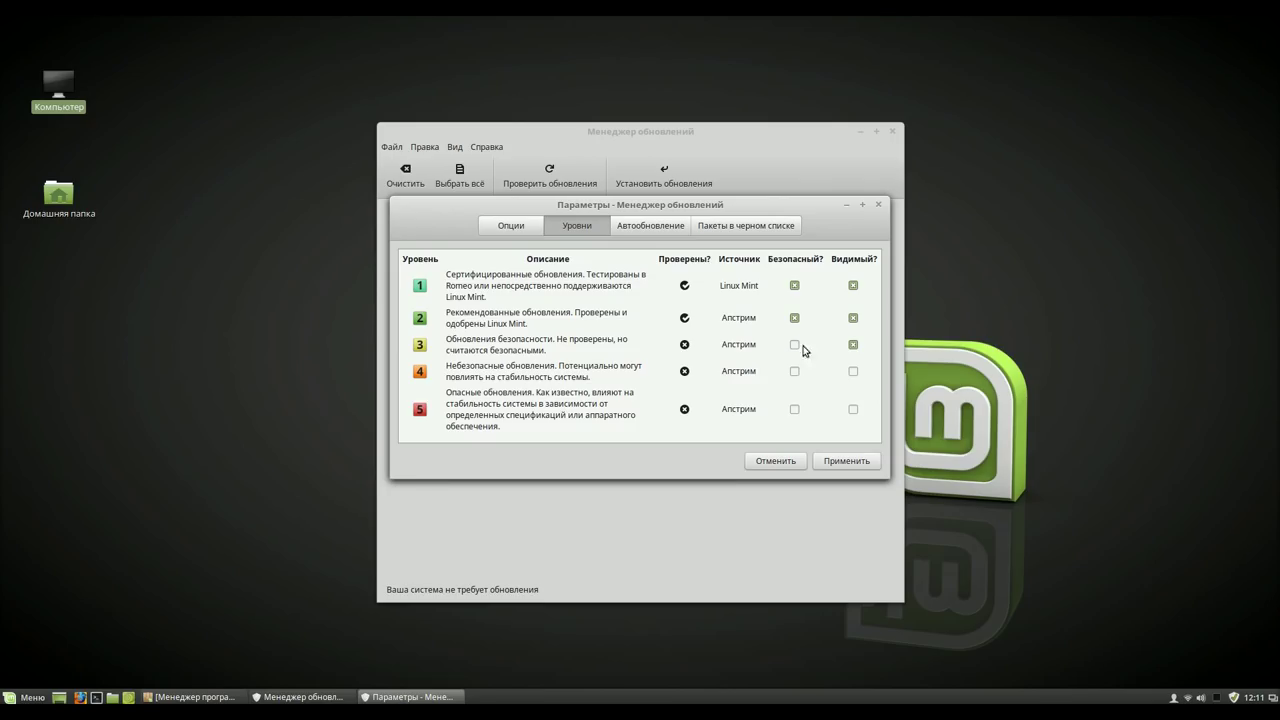
left_click(854, 345)
left_click(842, 461)
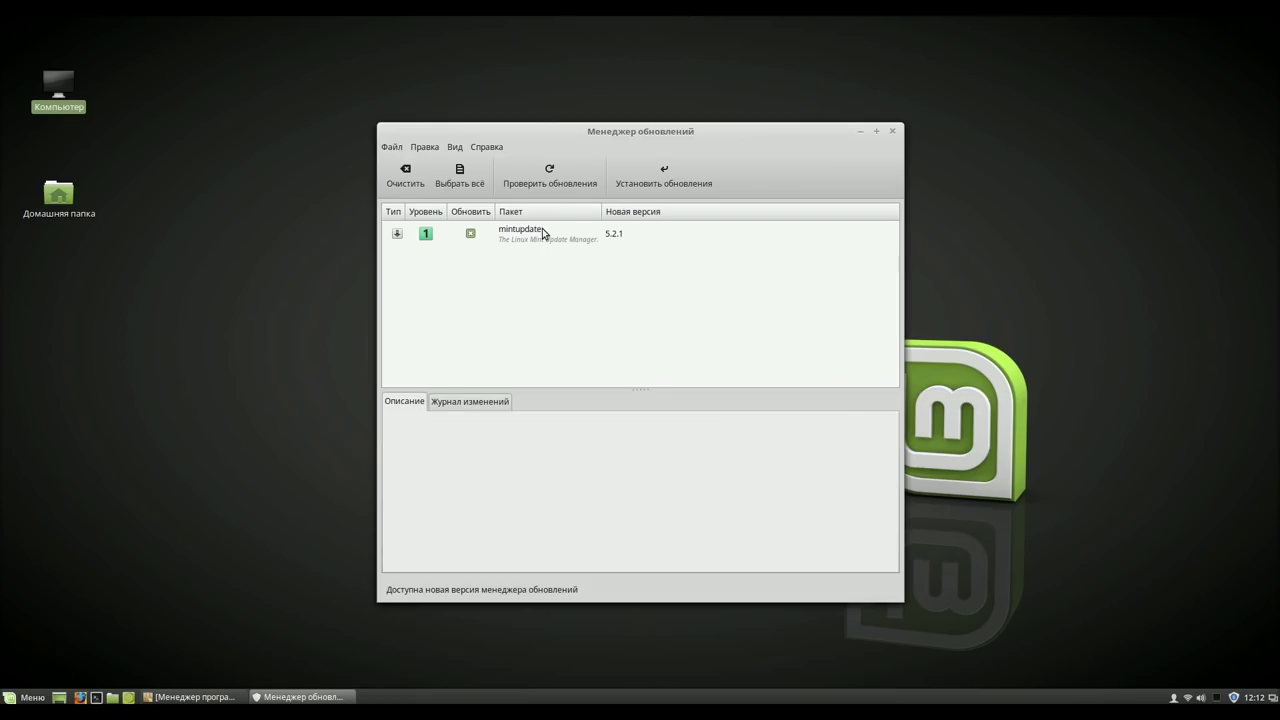
Check for updates and install the mintupdate 5.2.1 update, authenticating with the account password.
left_click(551, 177)
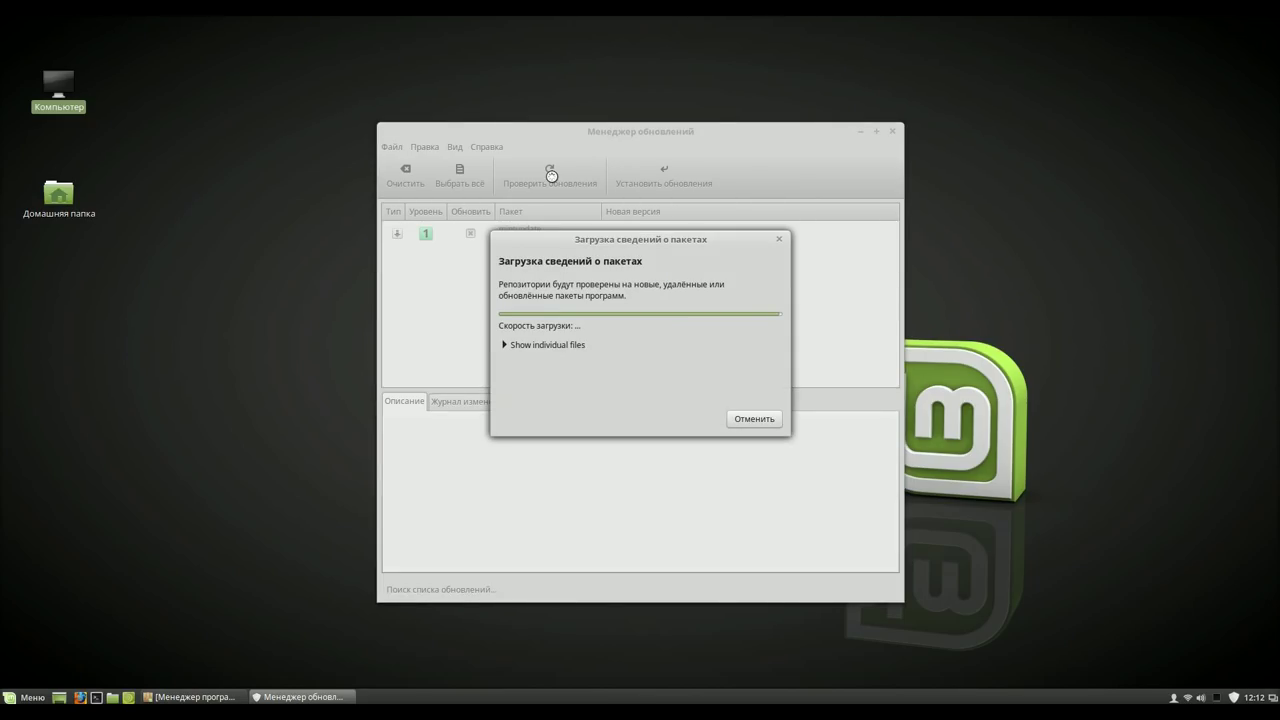
left_click(506, 345)
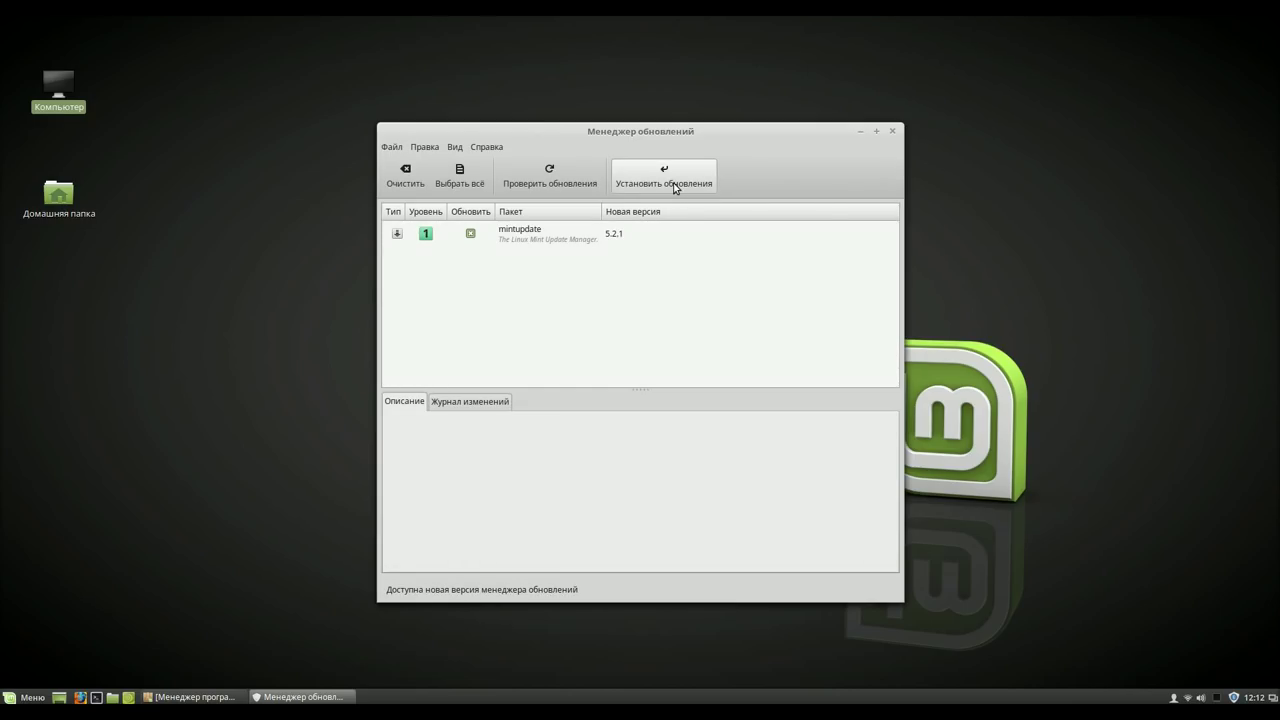
left_click(674, 185)
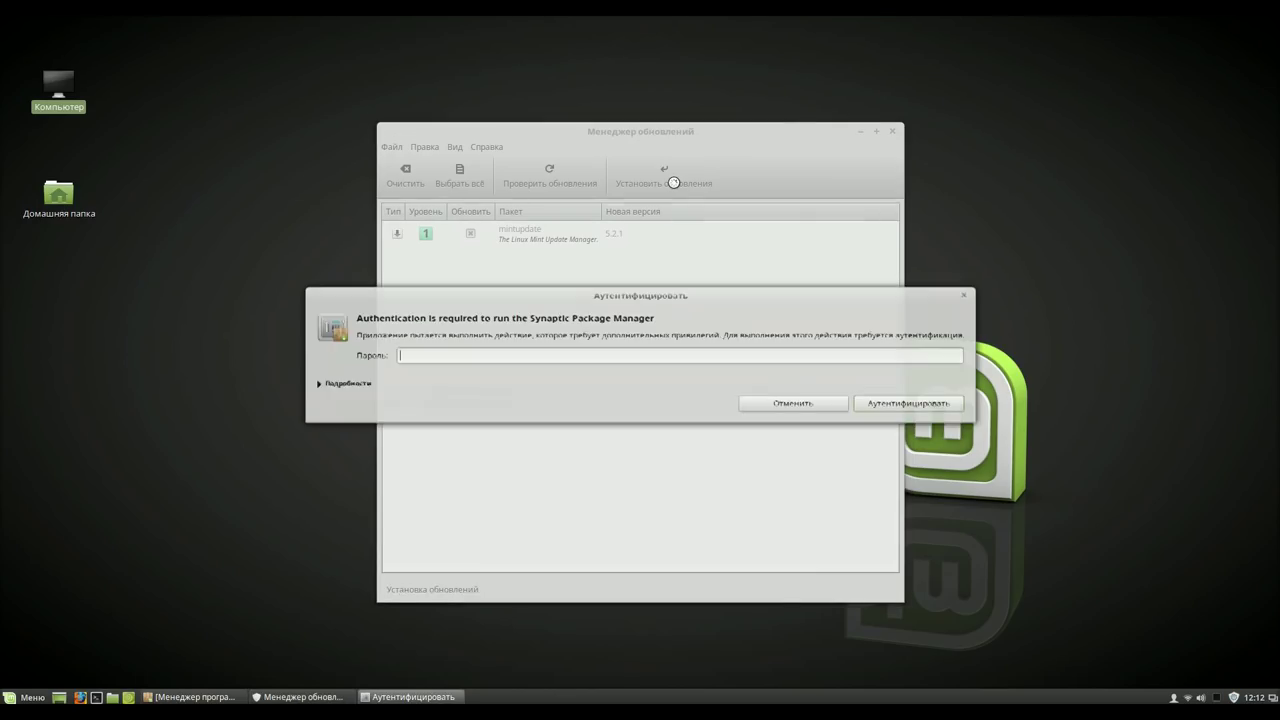
type("1")
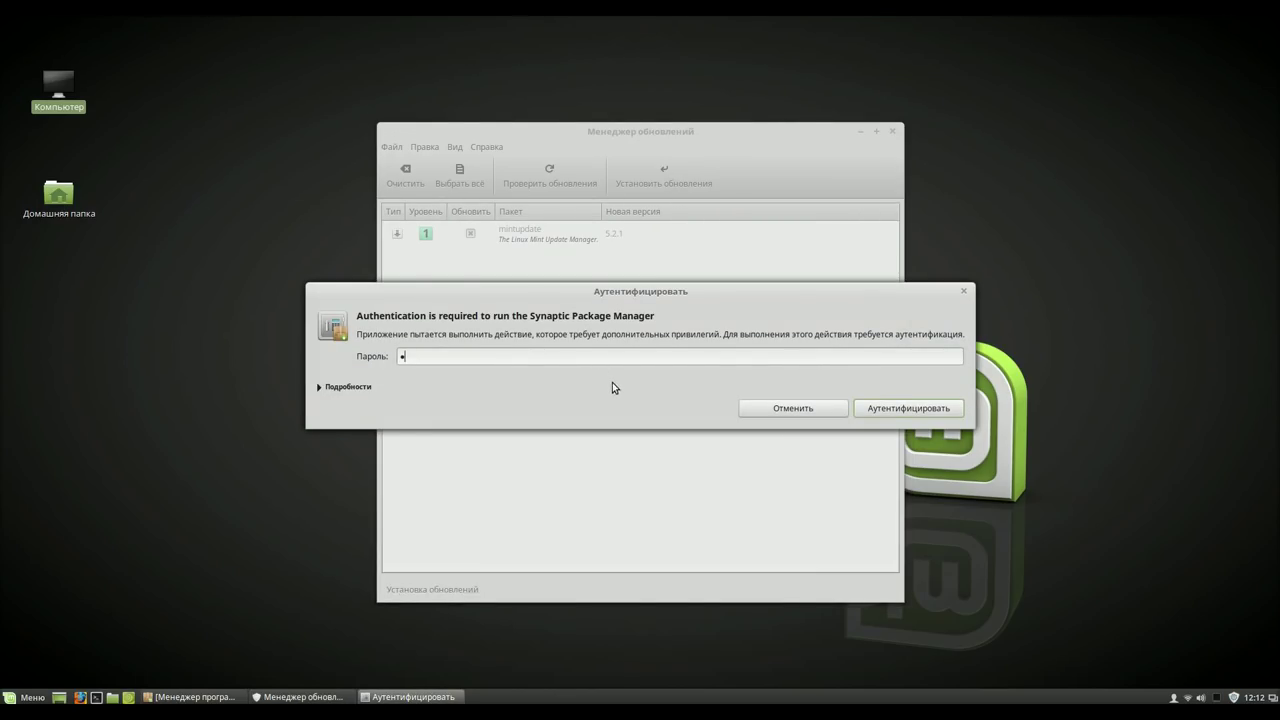
left_click(891, 408)
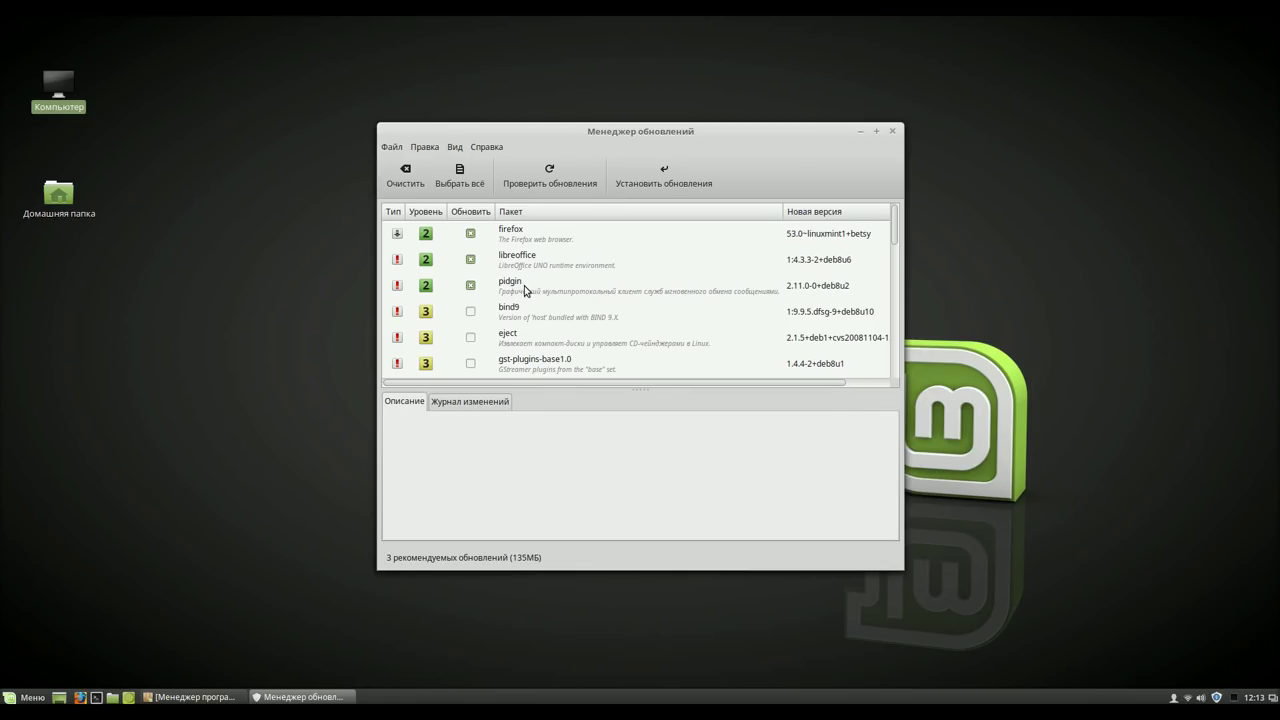
Install the selected level 2 updates for firefox, libreoffice and pidgin, authenticating with the account password.
left_click(660, 184)
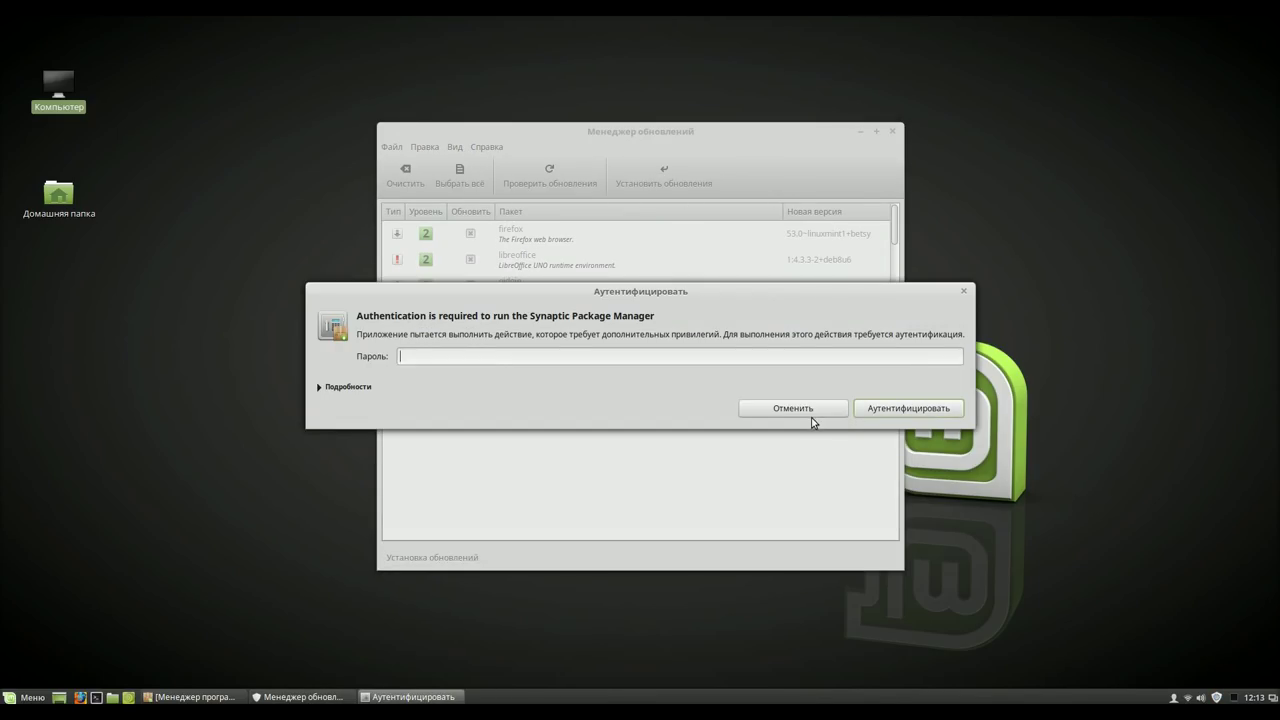
type("•")
left_click(893, 410)
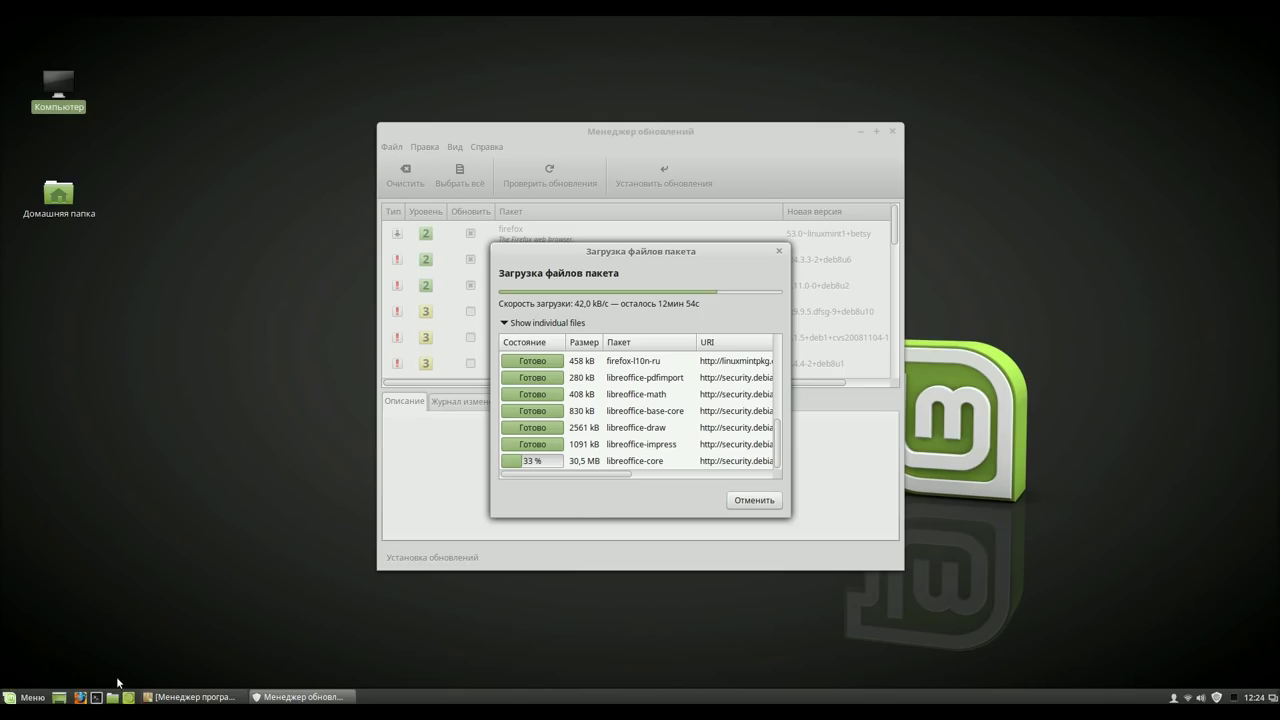
Enable a custom panel size in the system's panel settings and raise the panel height to about three quarters of its range.
left_click(24, 697)
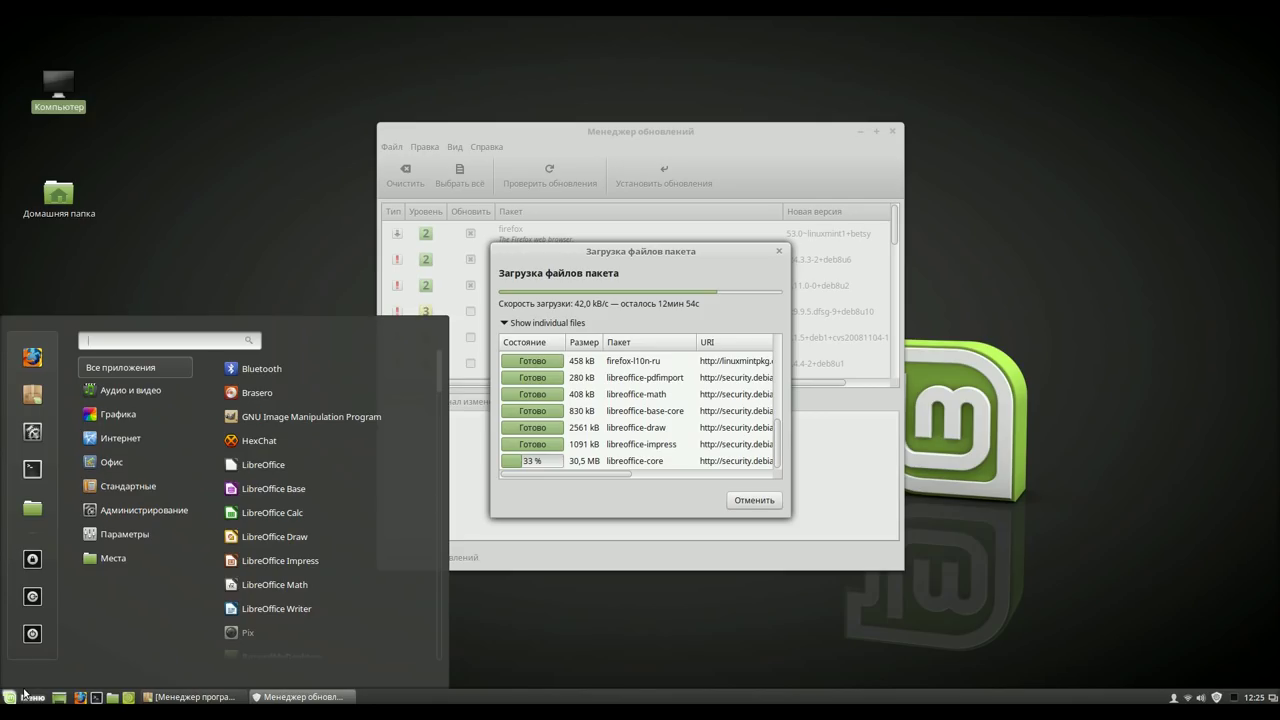
left_click(32, 436)
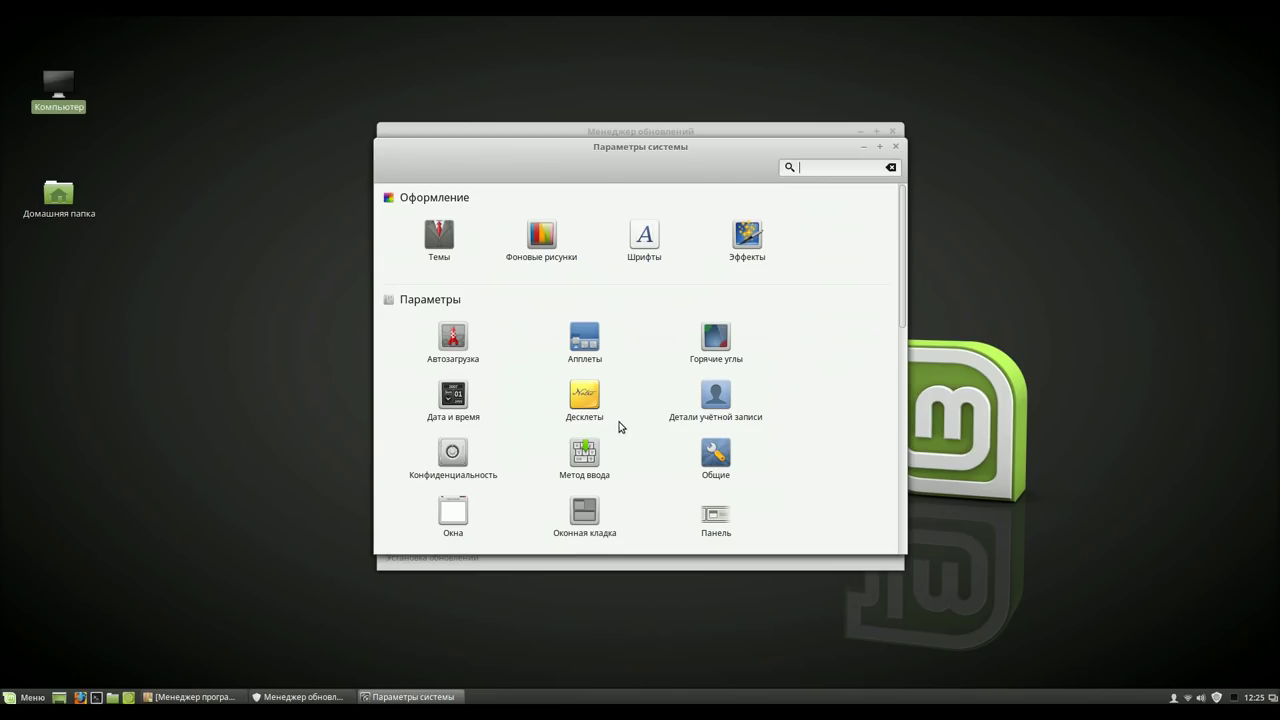
scroll(619, 421, "down", 1)
scroll(619, 421, "down", 1)
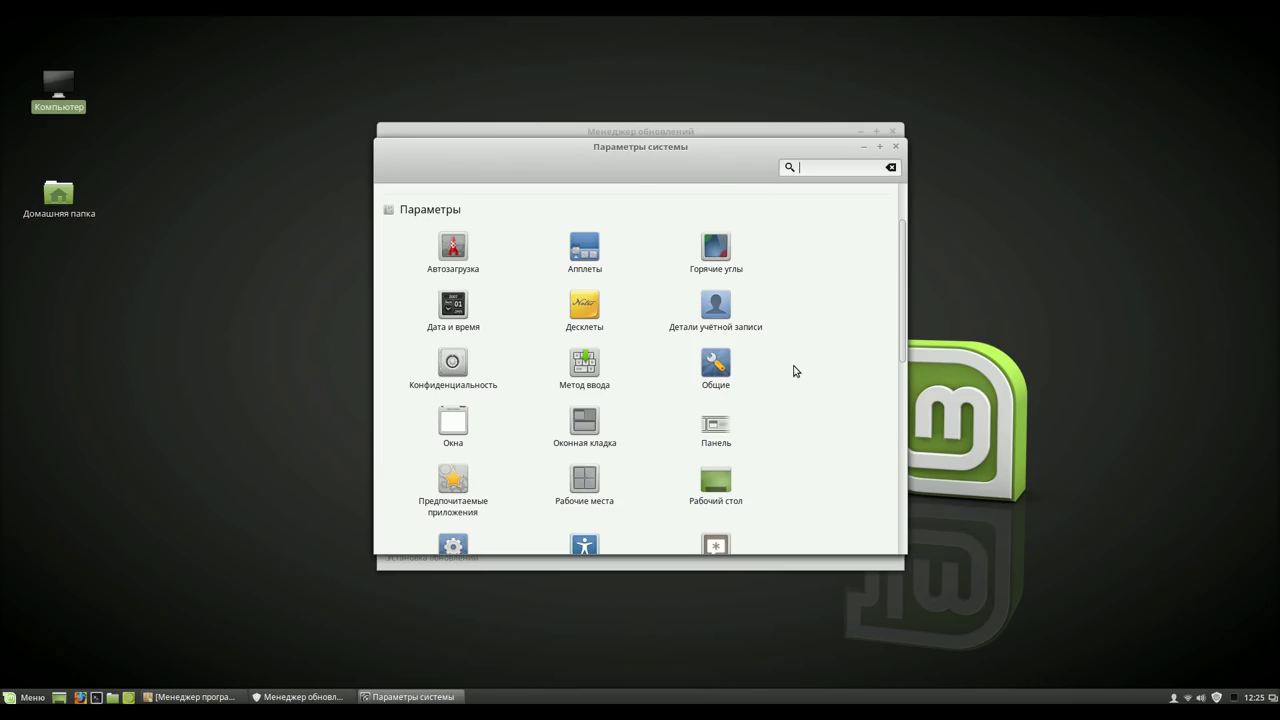
scroll(795, 371, "down", 1)
scroll(795, 371, "down", 1)
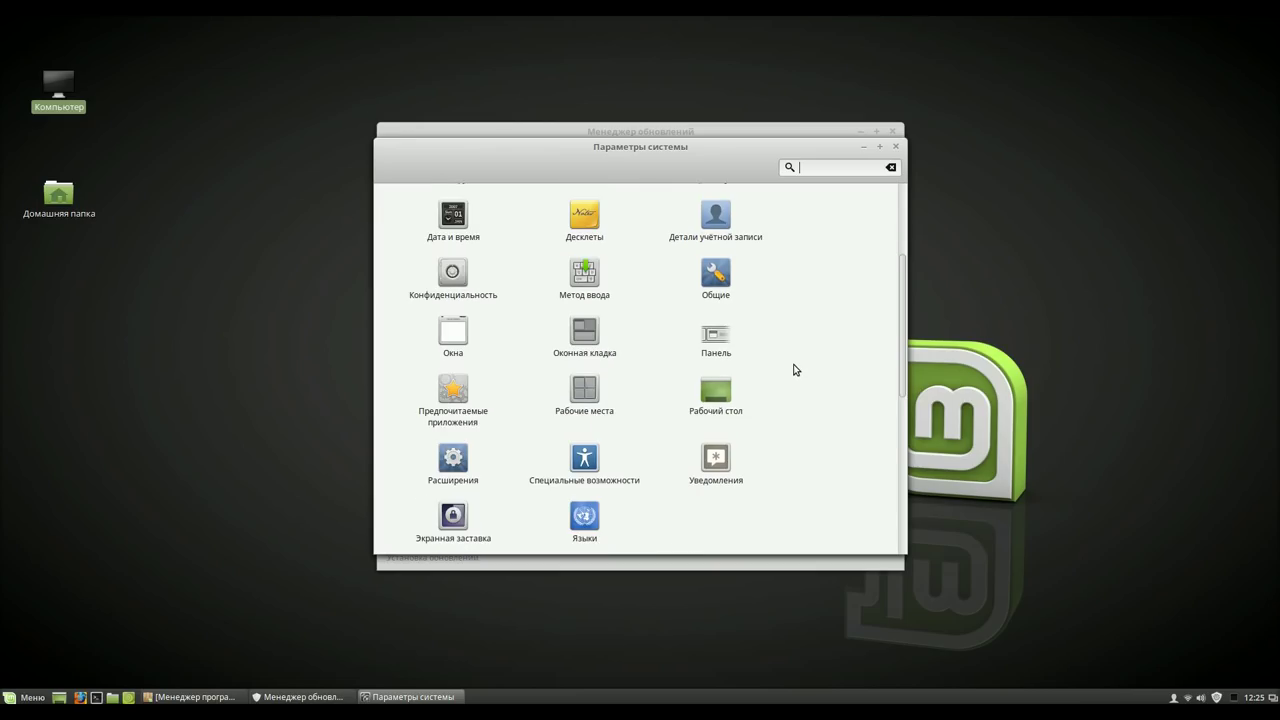
scroll(795, 370, "up", 2)
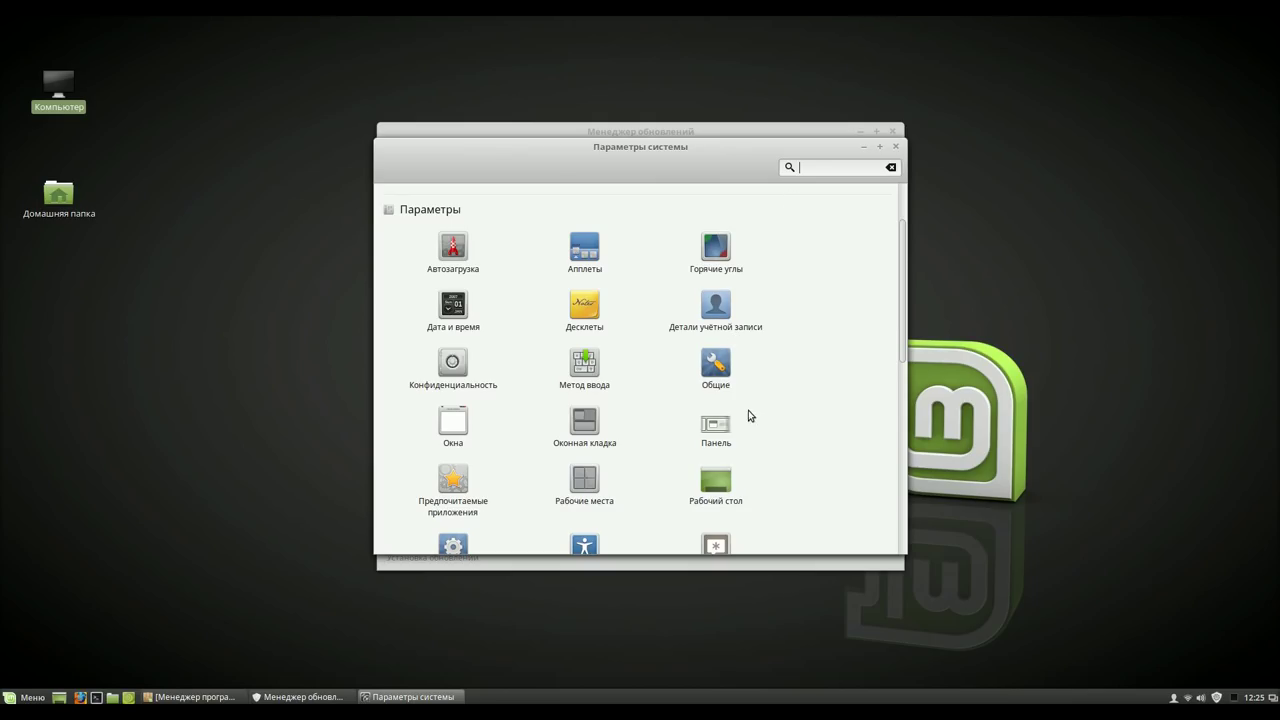
scroll(747, 418, "down", 2)
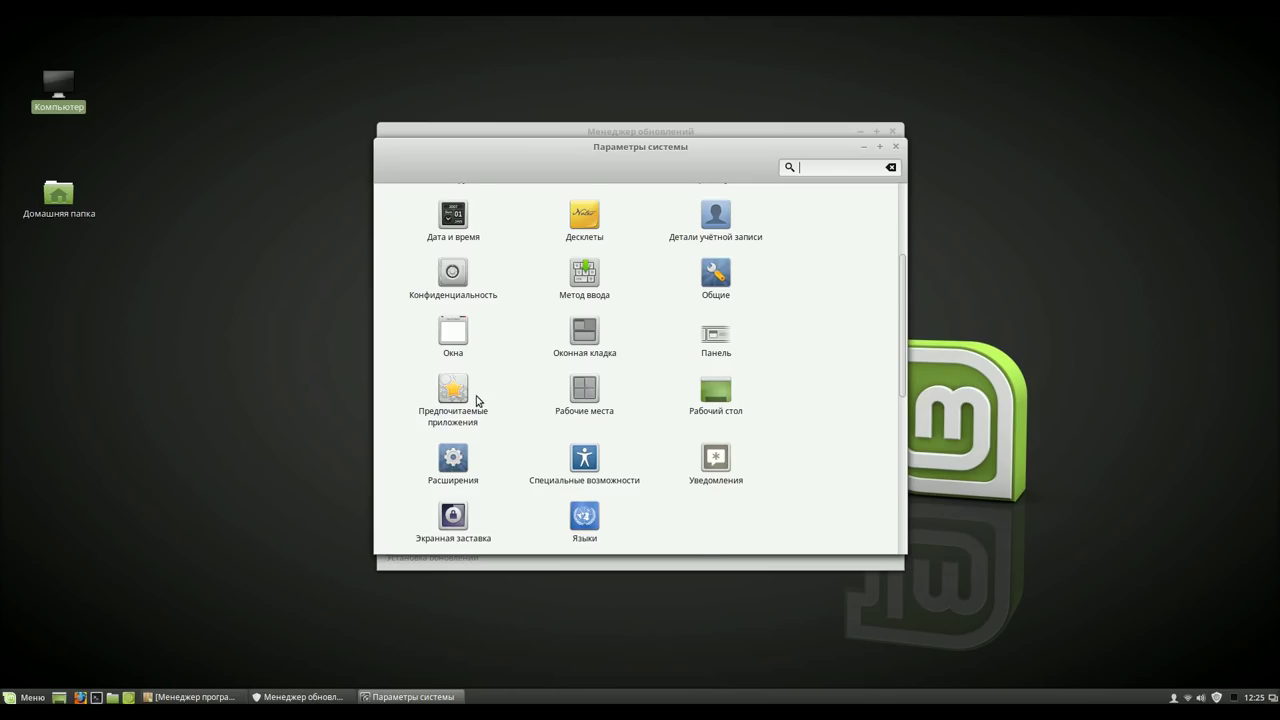
left_click(720, 336)
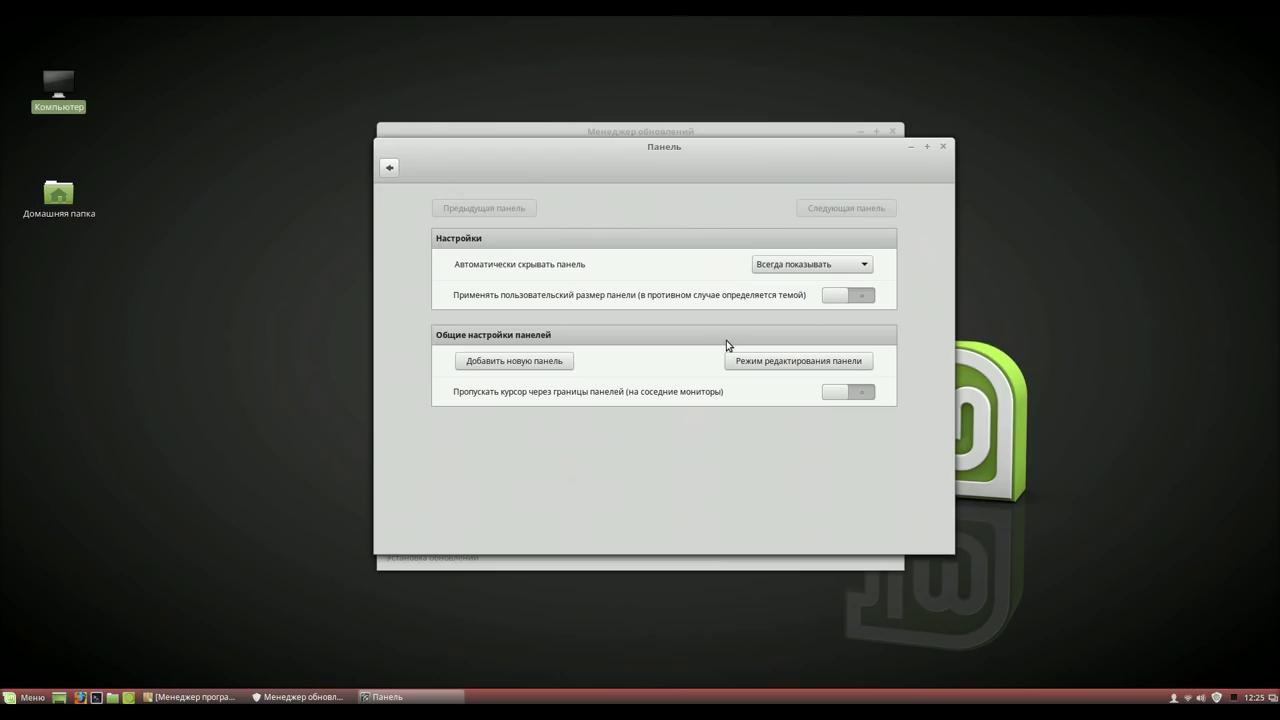
left_click(859, 294)
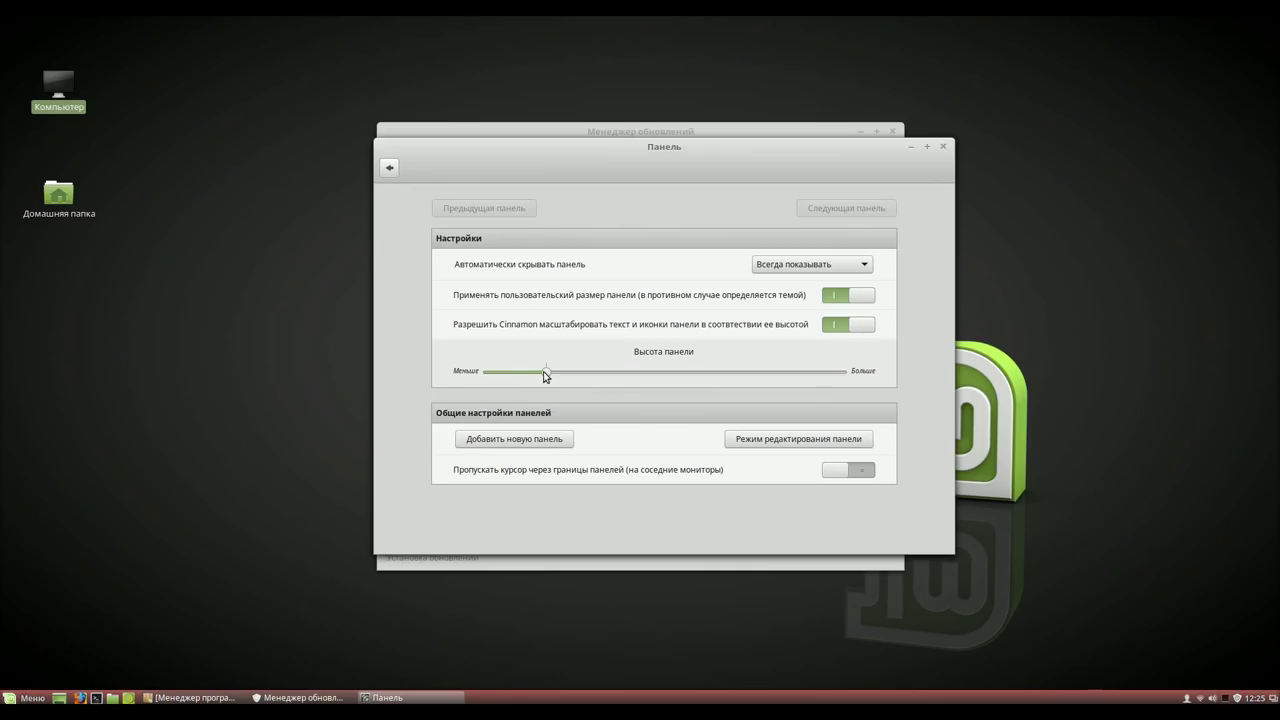
left_click_drag(557, 375, 757, 380)
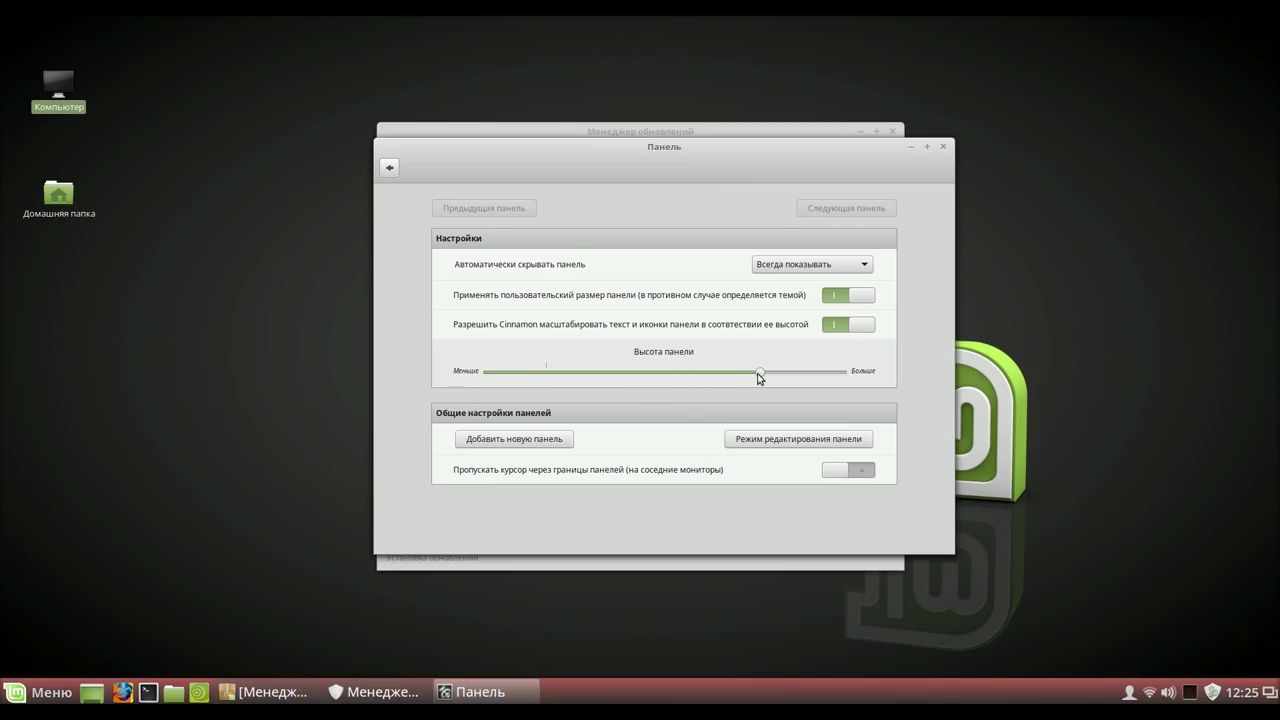
left_click_drag(758, 372, 760, 371)
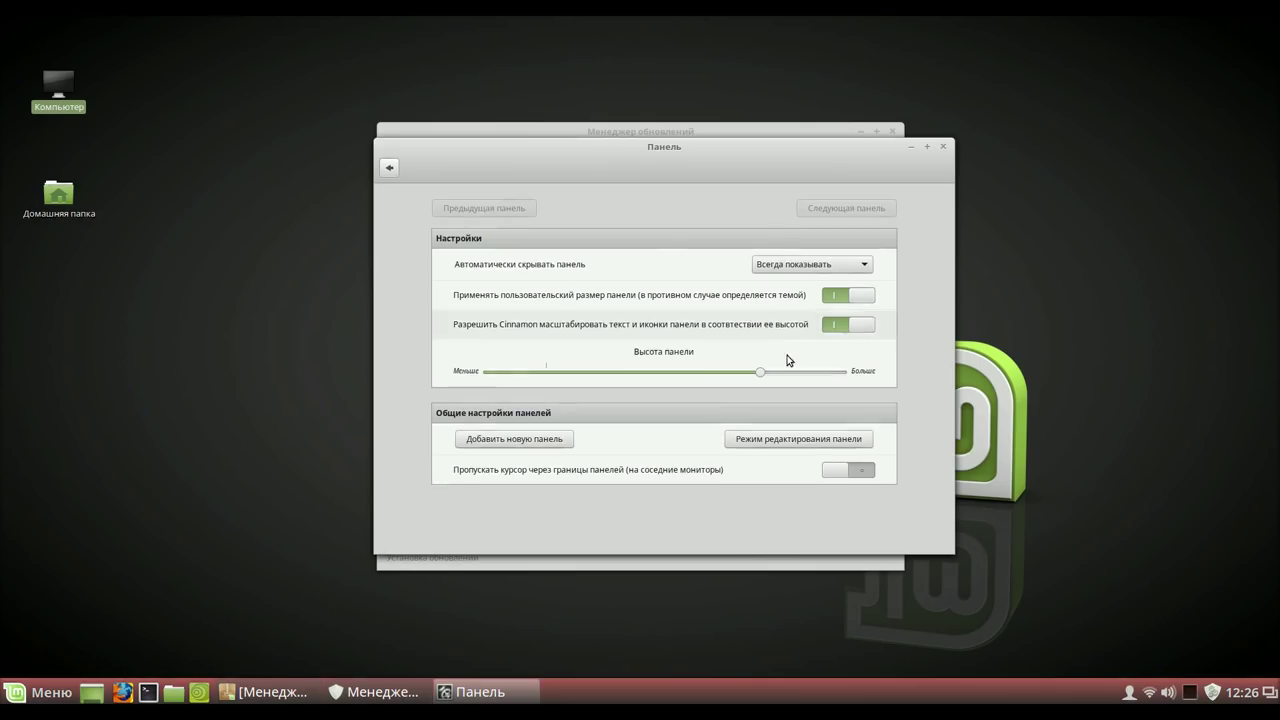
Turn on panel edit mode, allow the pointer to pass through panel edges to neighbouring monitors, and close the panel settings.
left_click(829, 445)
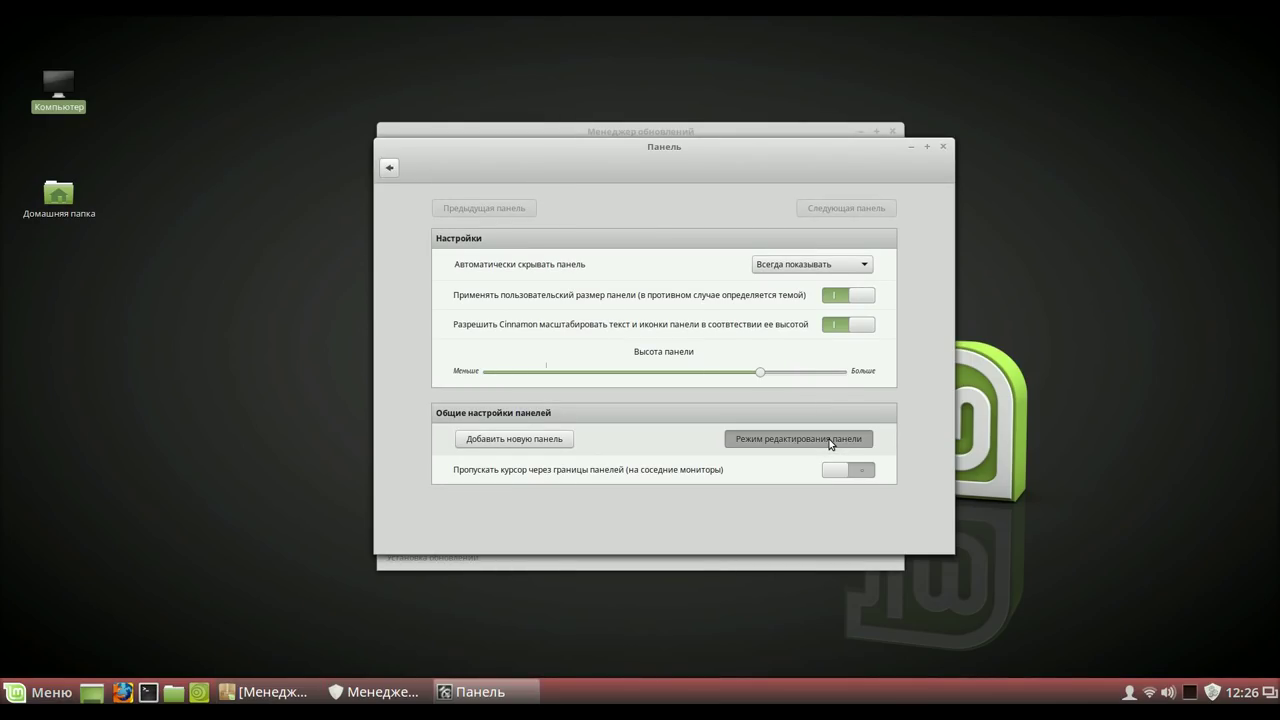
left_click(864, 469)
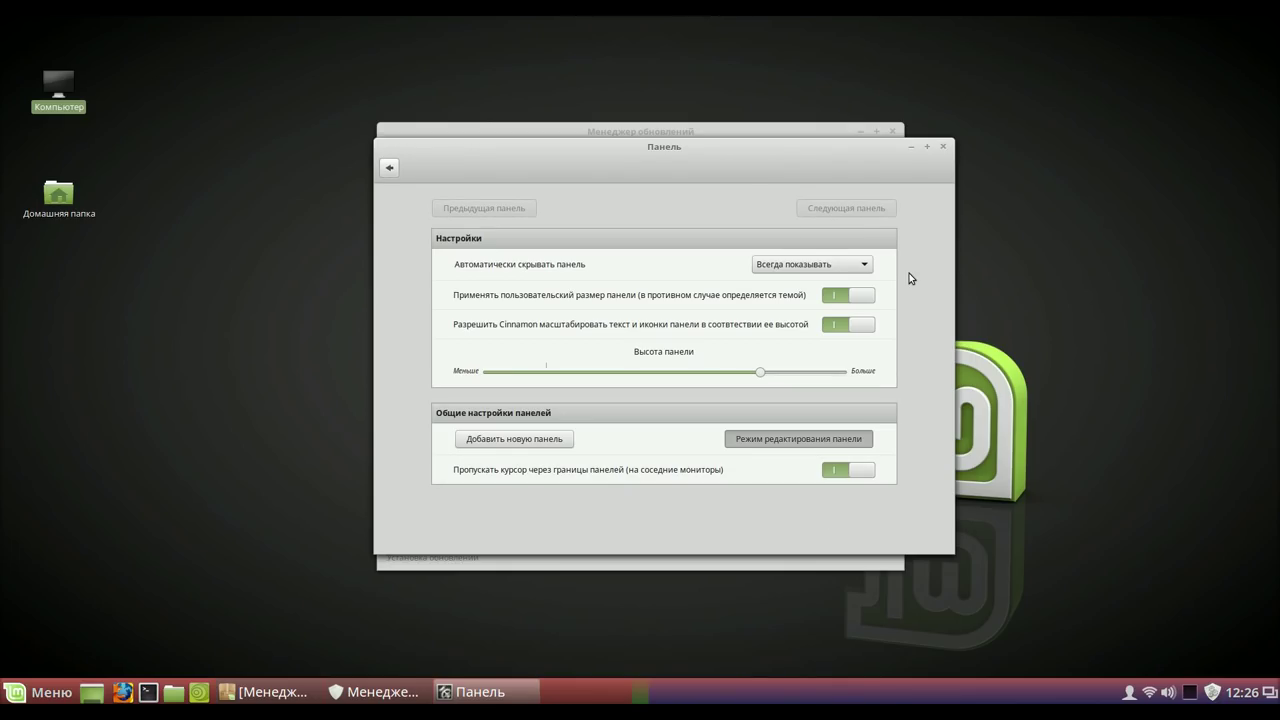
left_click(942, 146)
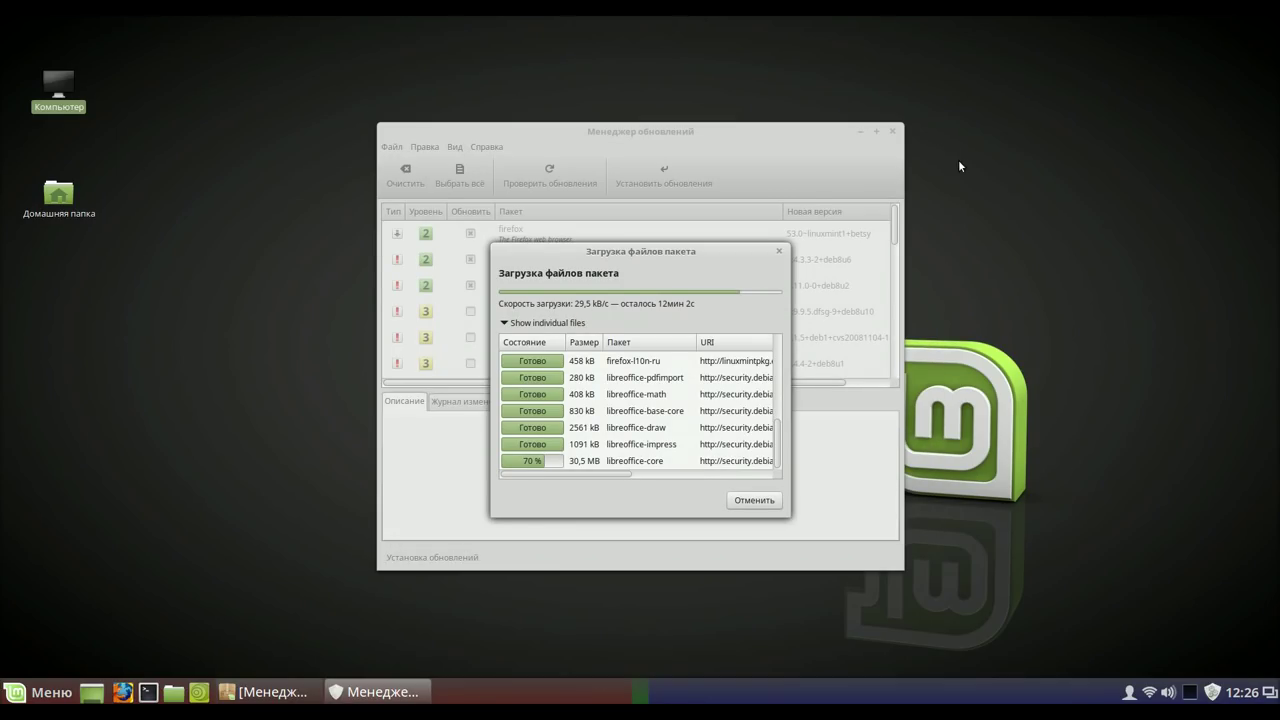
Dismiss the desktop's context menu and close the Update Manager window.
right_click(959, 160)
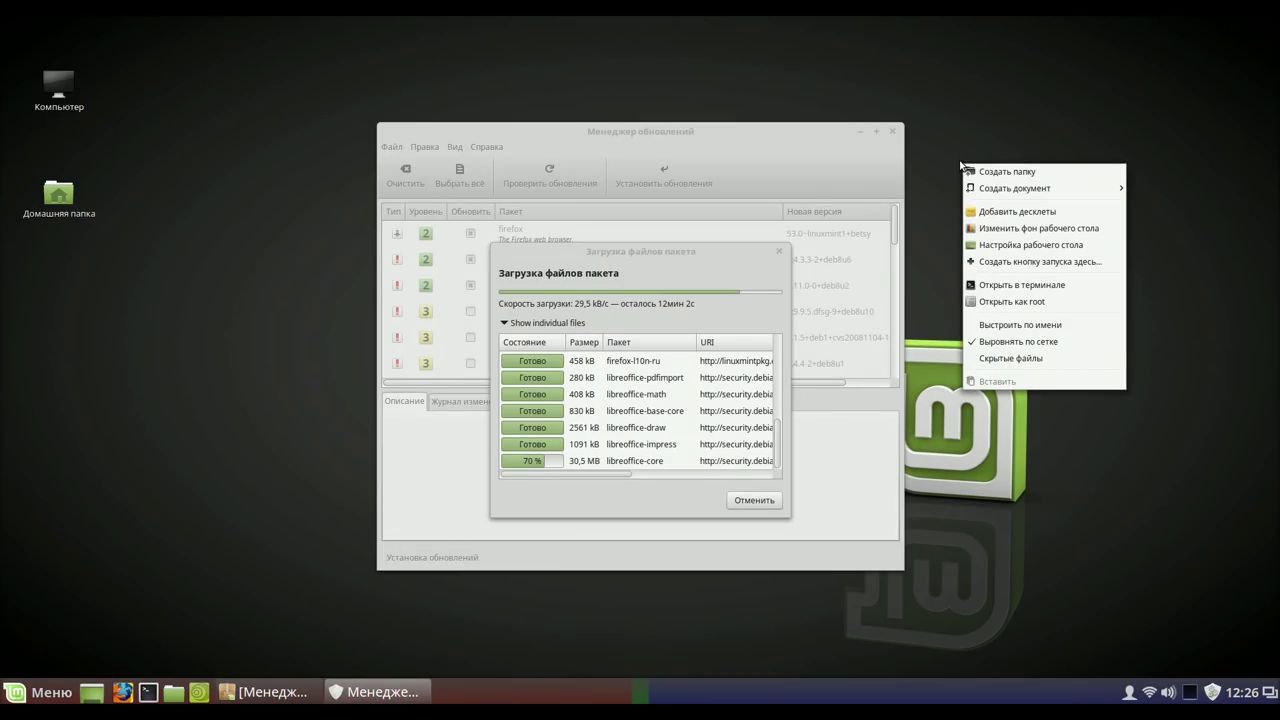
left_click(995, 534)
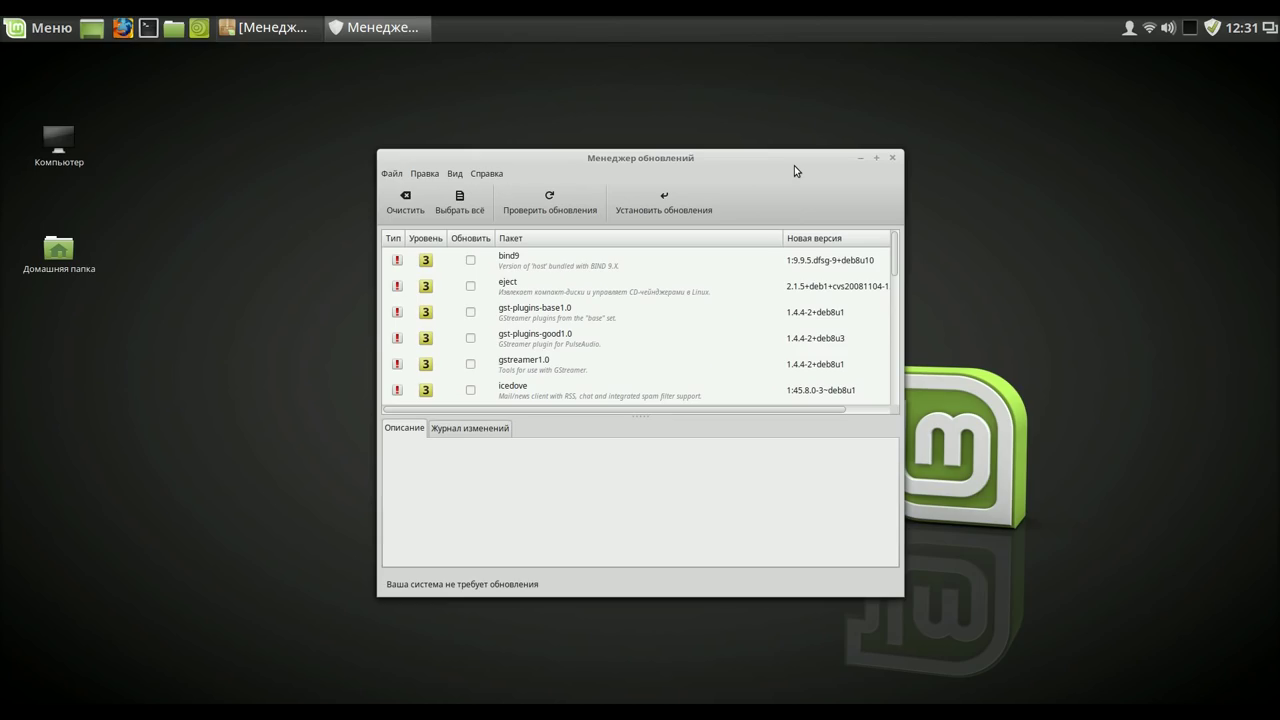
left_click_drag(794, 168, 759, 114)
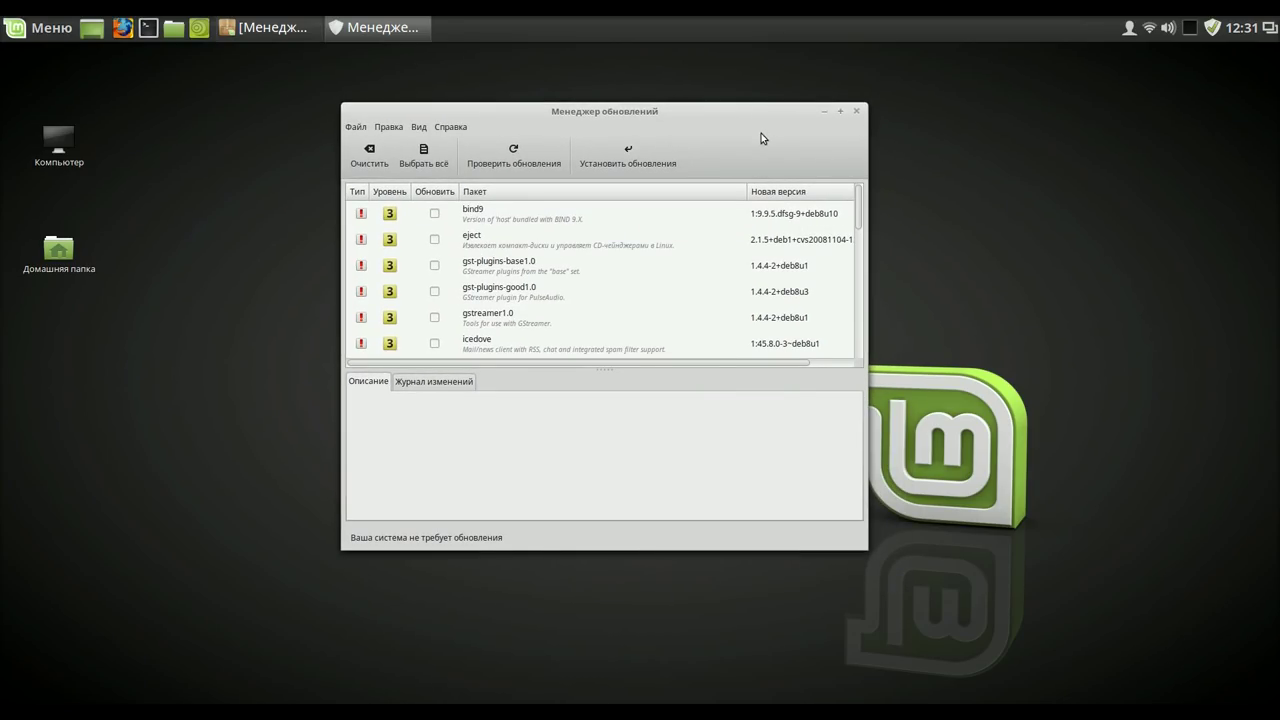
left_click(858, 112)
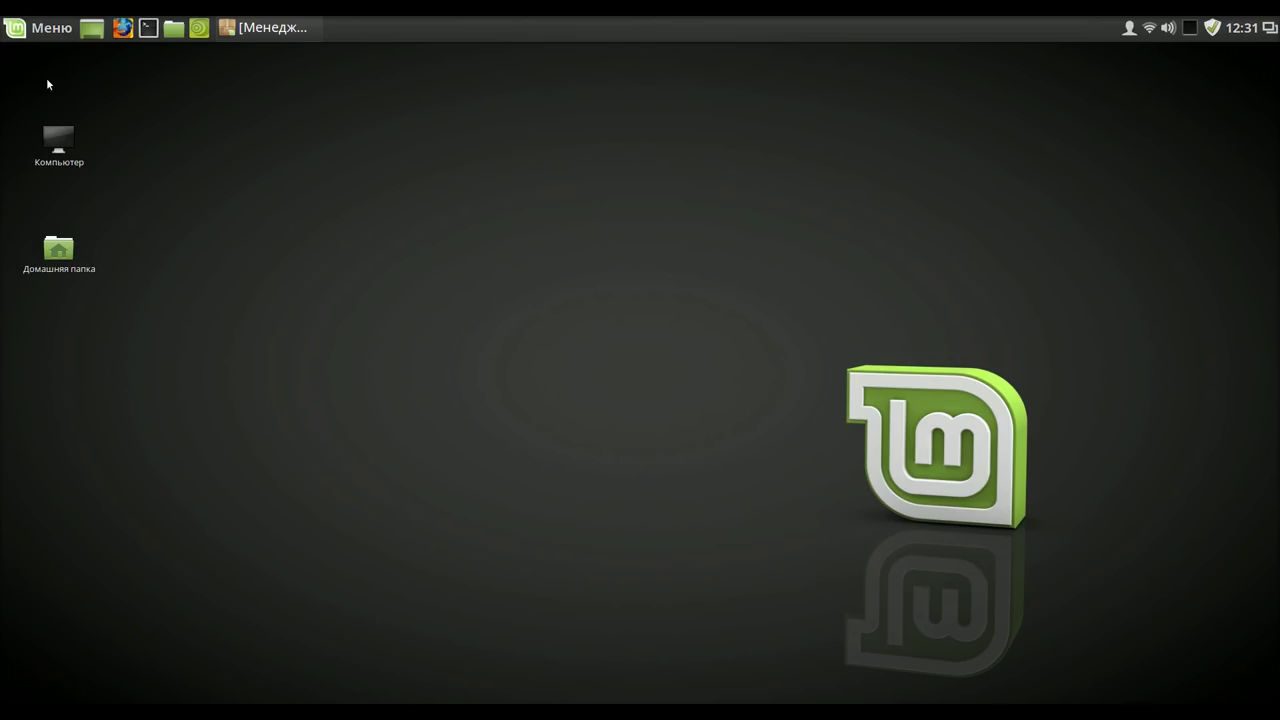
Install the multimedia codecs package mint-meta-debian-codecs and close the installation dialog.
left_click(32, 36)
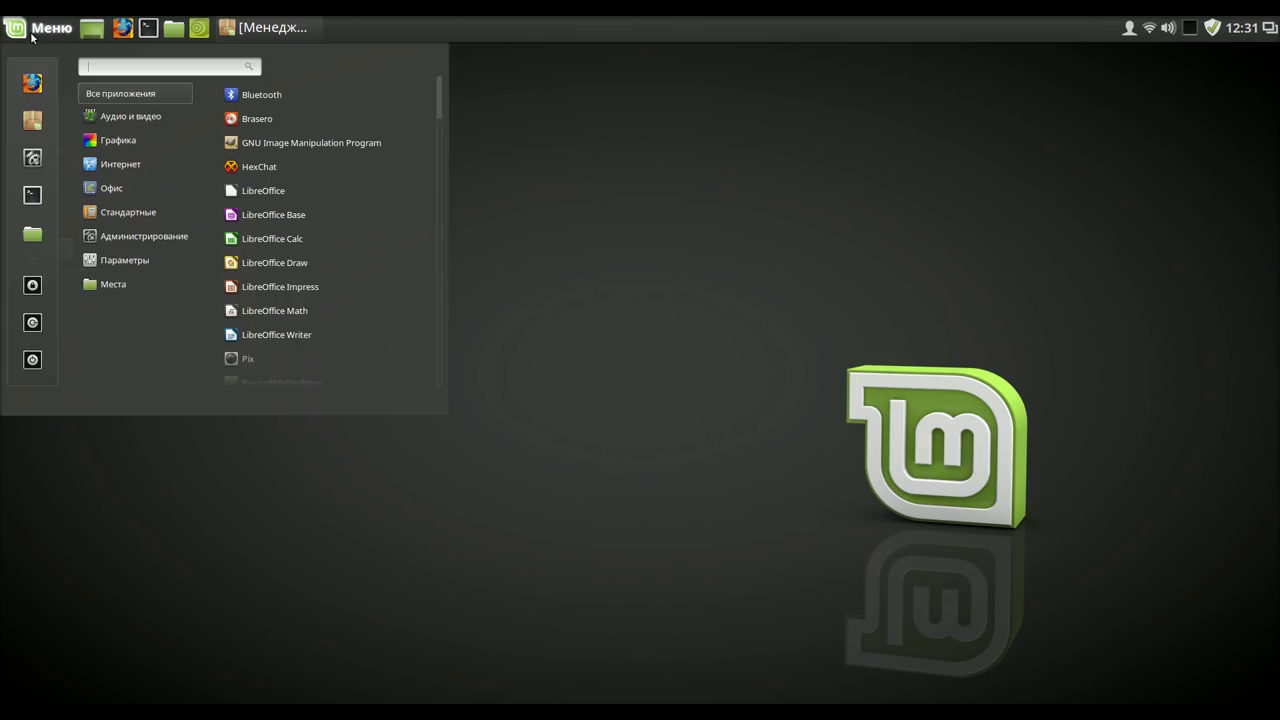
mouse_move(131, 121)
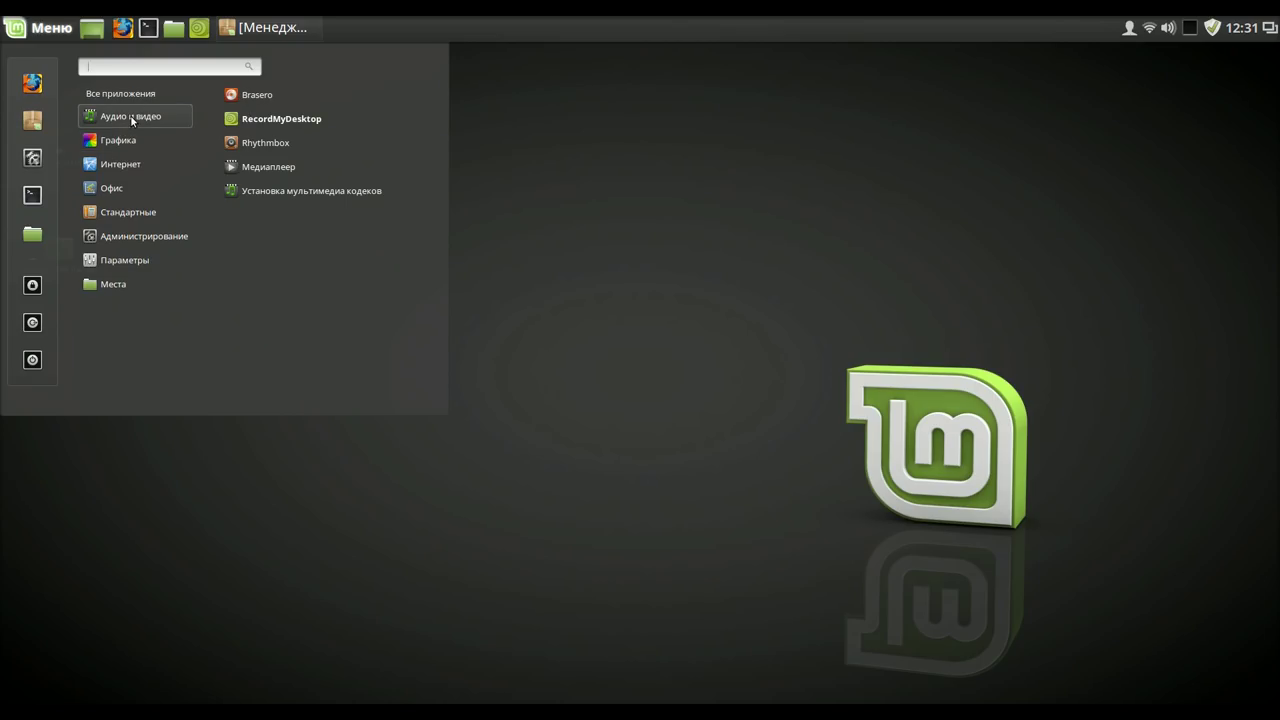
left_click(341, 194)
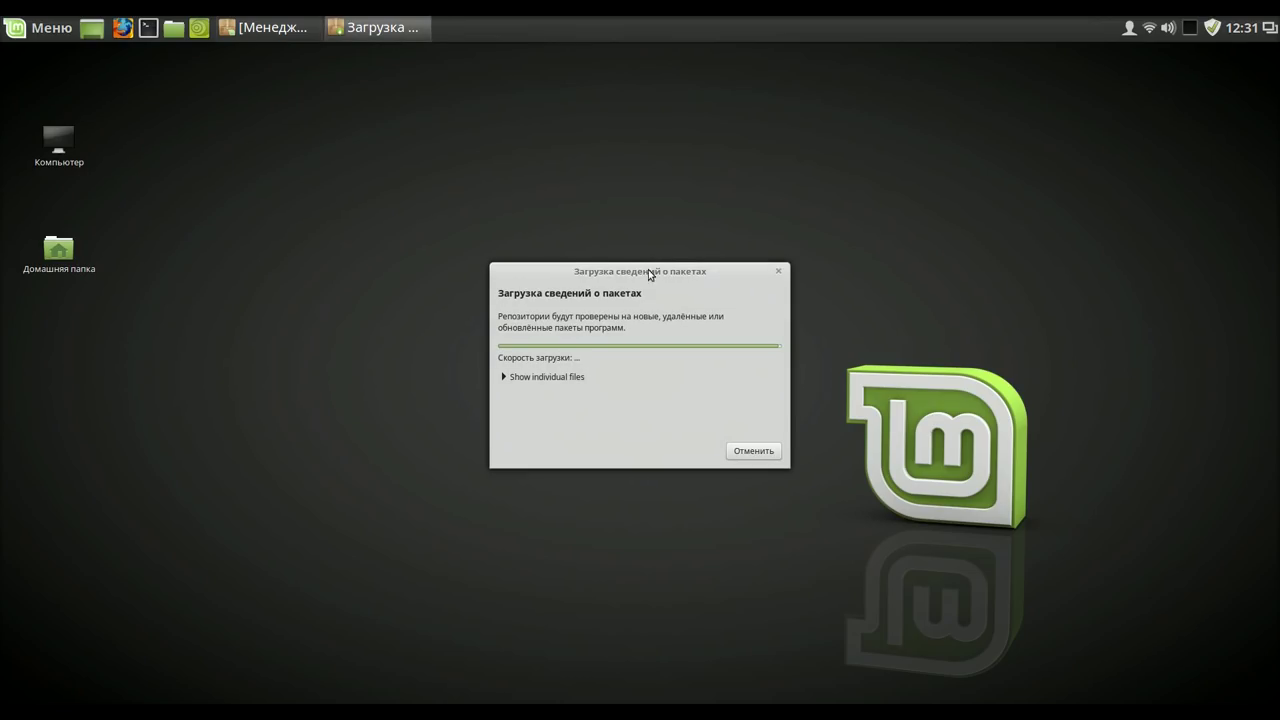
left_click_drag(672, 266, 628, 224)
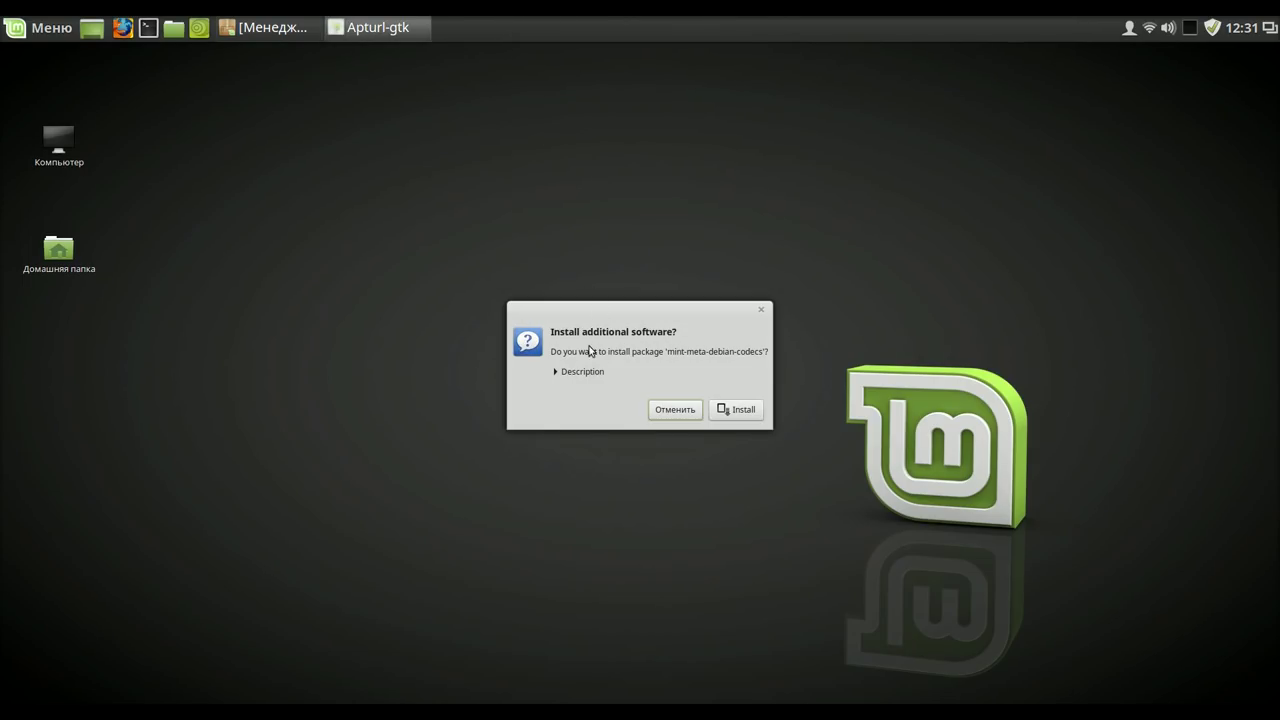
left_click(730, 413)
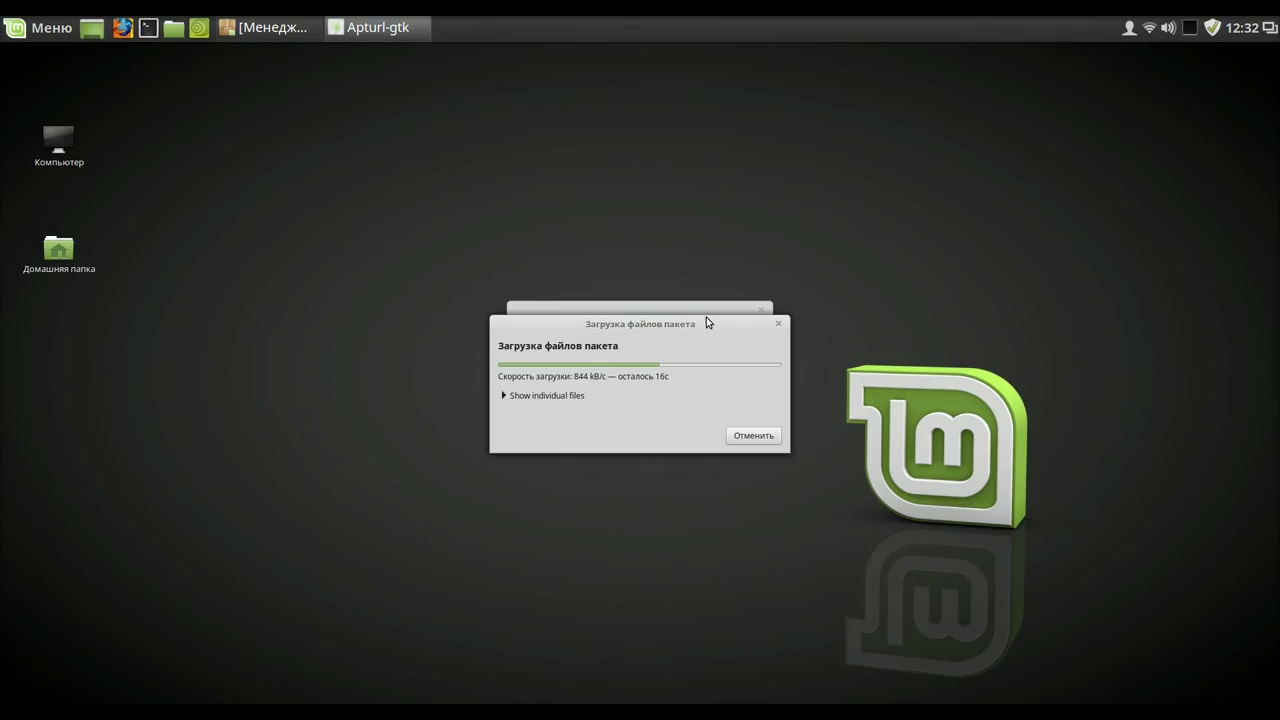
left_click_drag(709, 324, 560, 146)
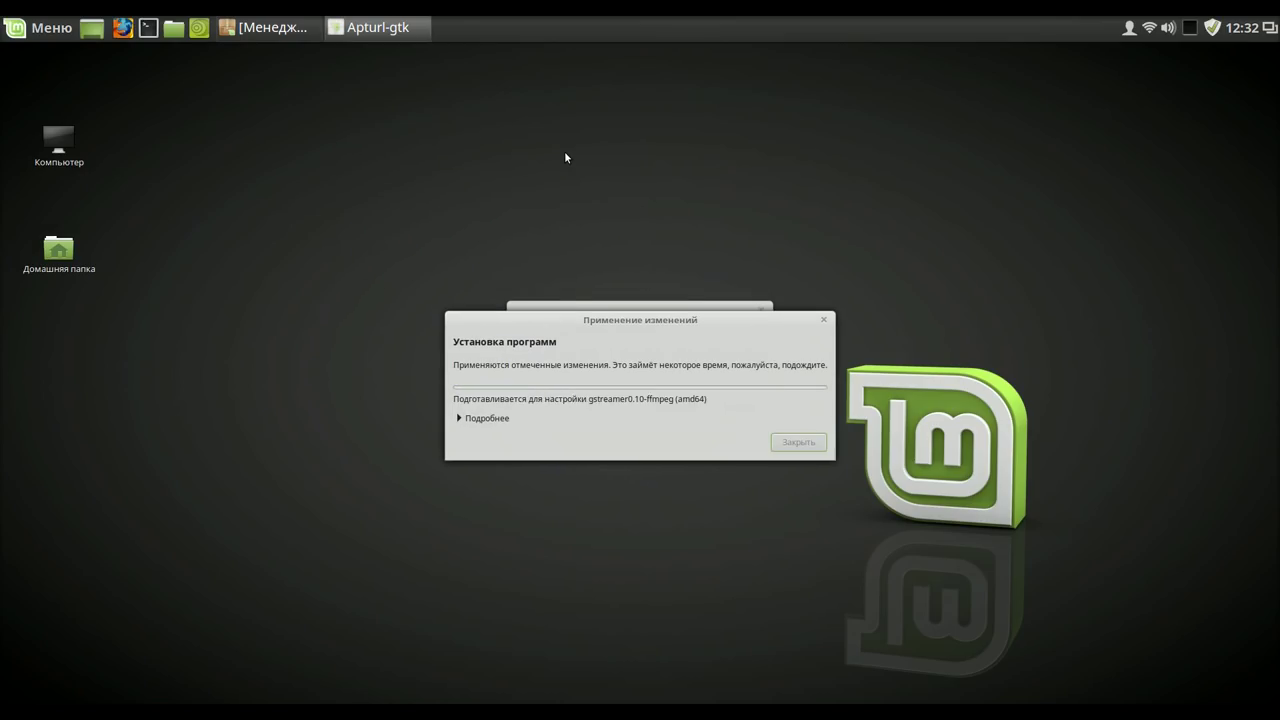
left_click_drag(546, 321, 315, 130)
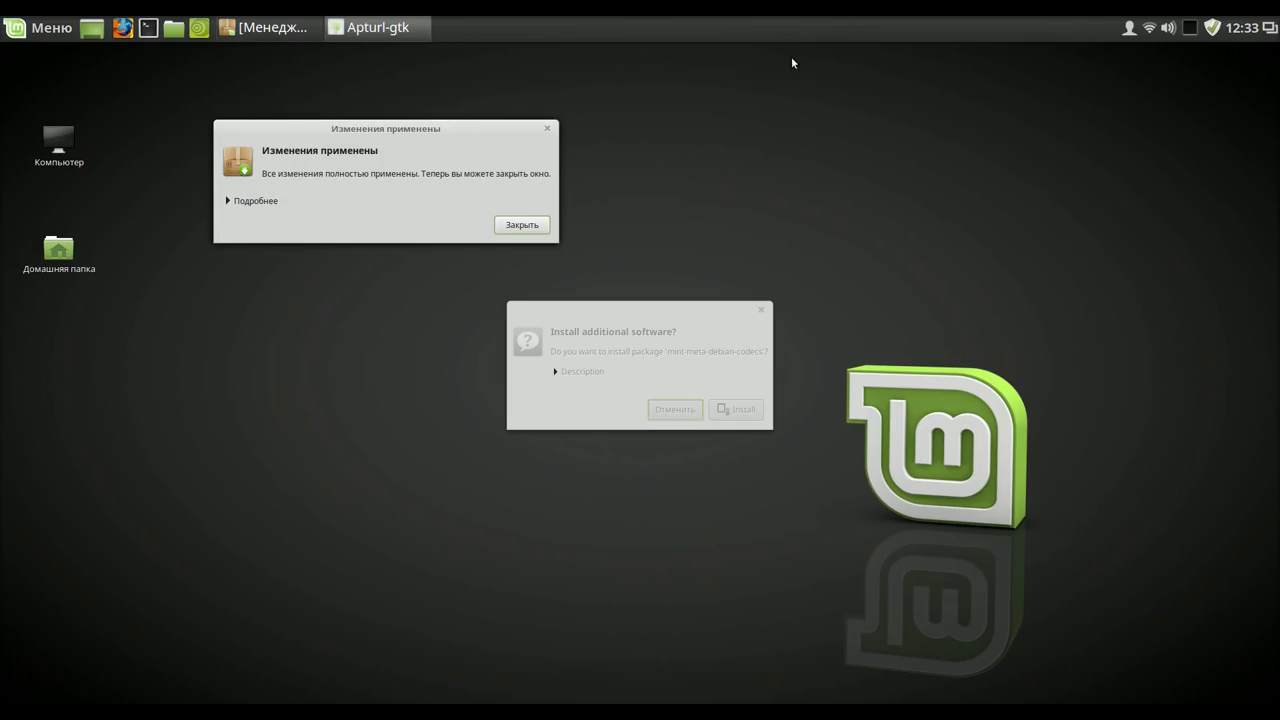
left_click(527, 228)
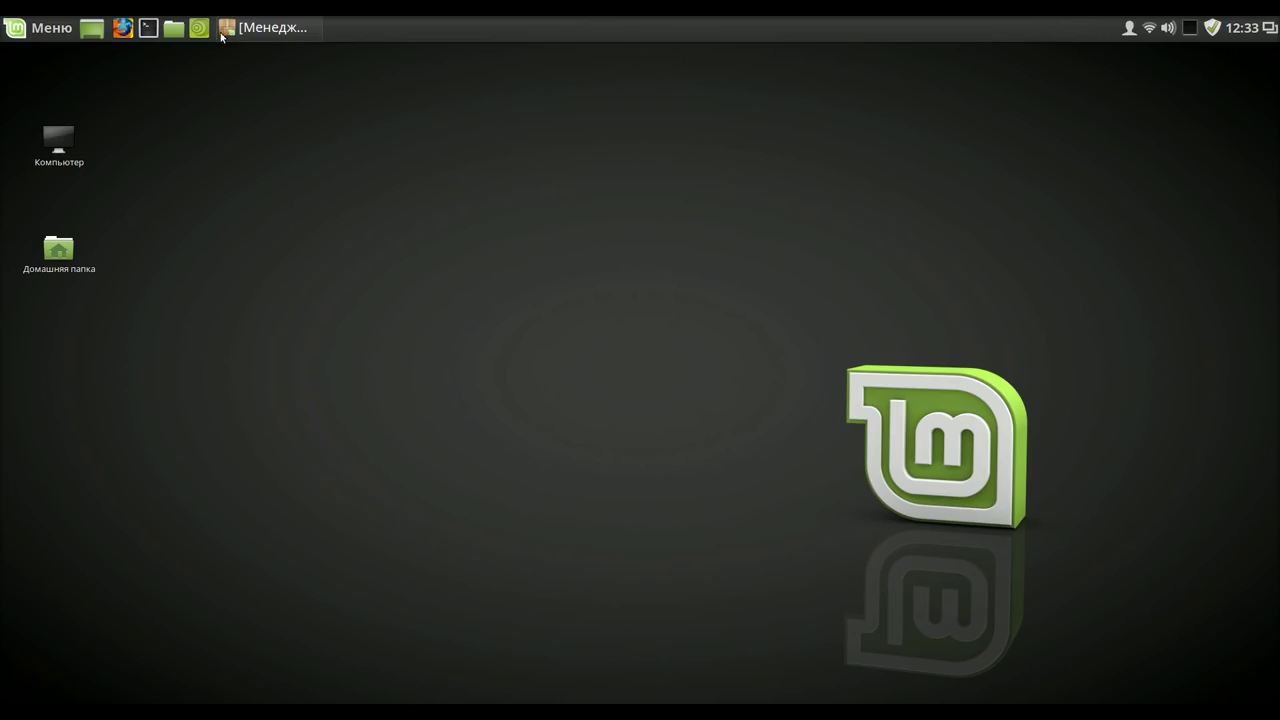
Open the keyboard settings from the system settings and show the keyboard layouts.
left_click(44, 36)
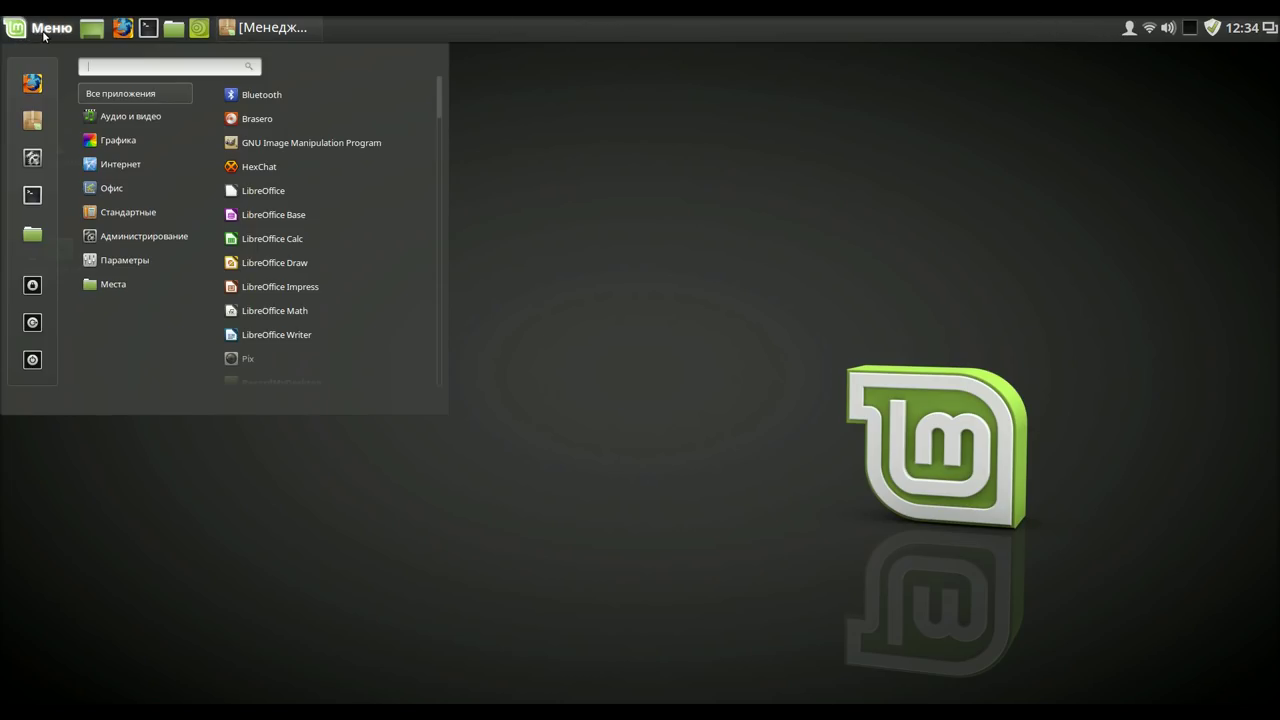
left_click(33, 163)
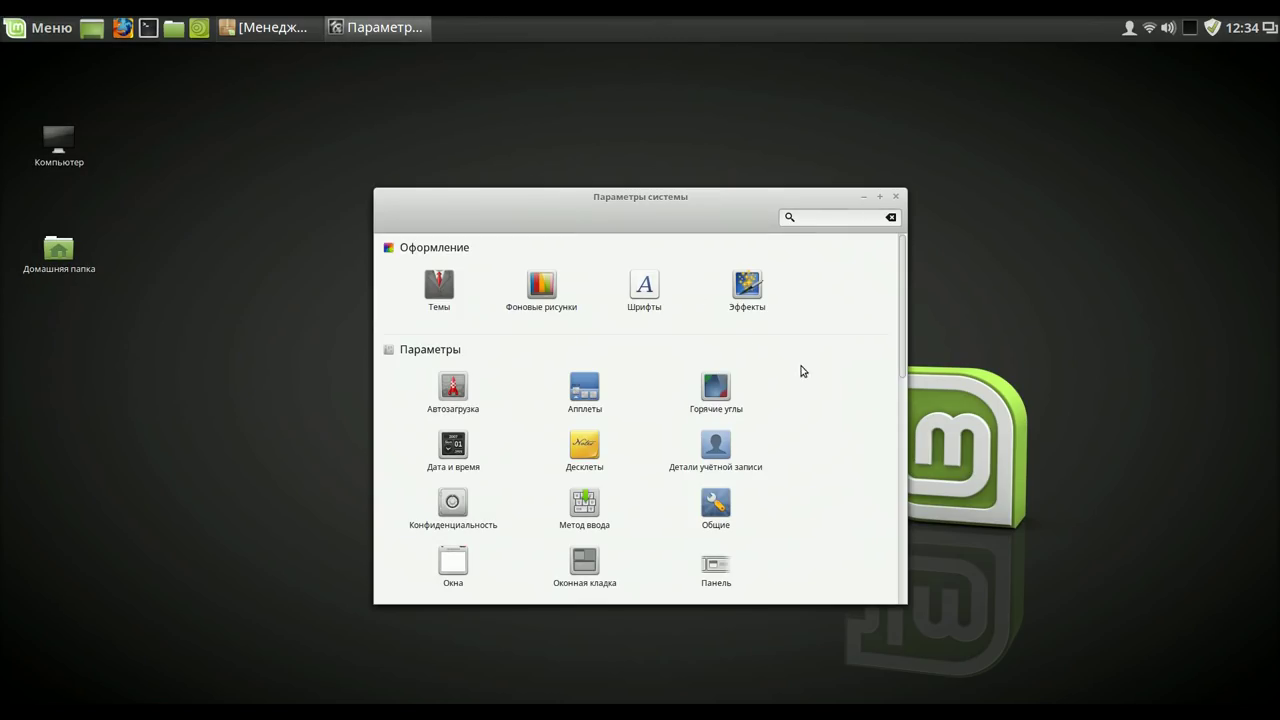
scroll(840, 404, "down", 2)
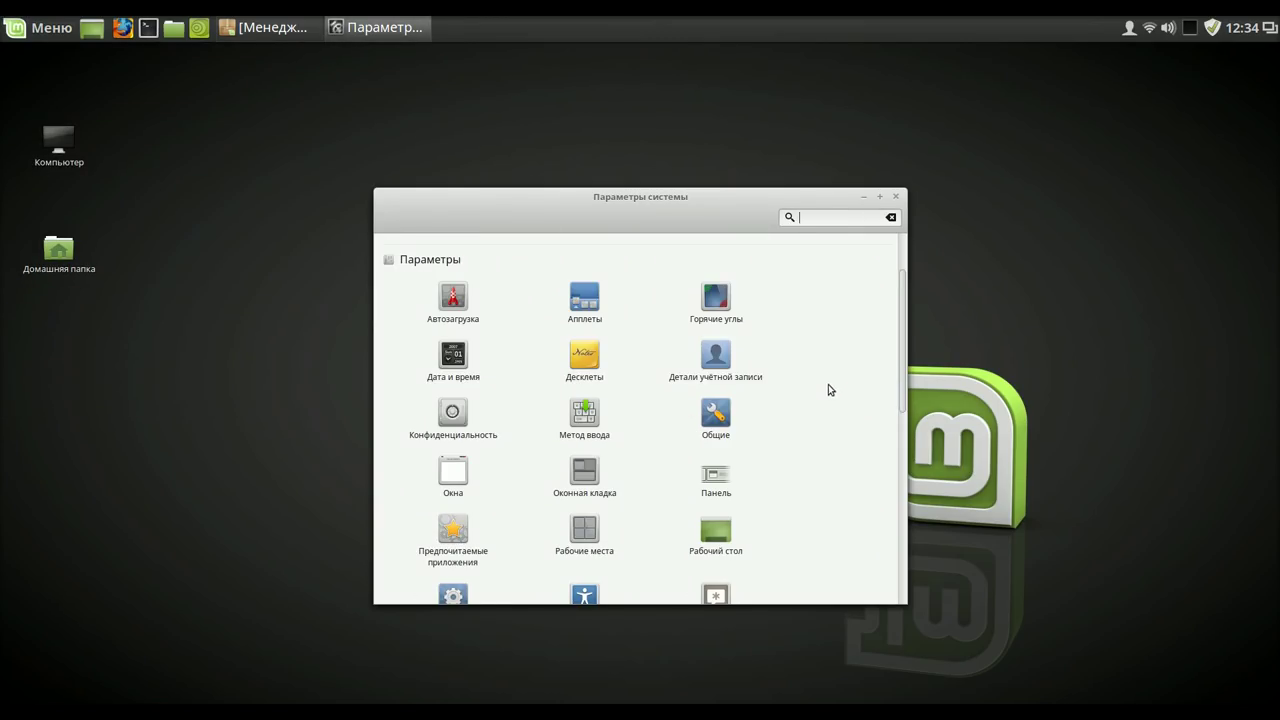
scroll(825, 386, "down", 3)
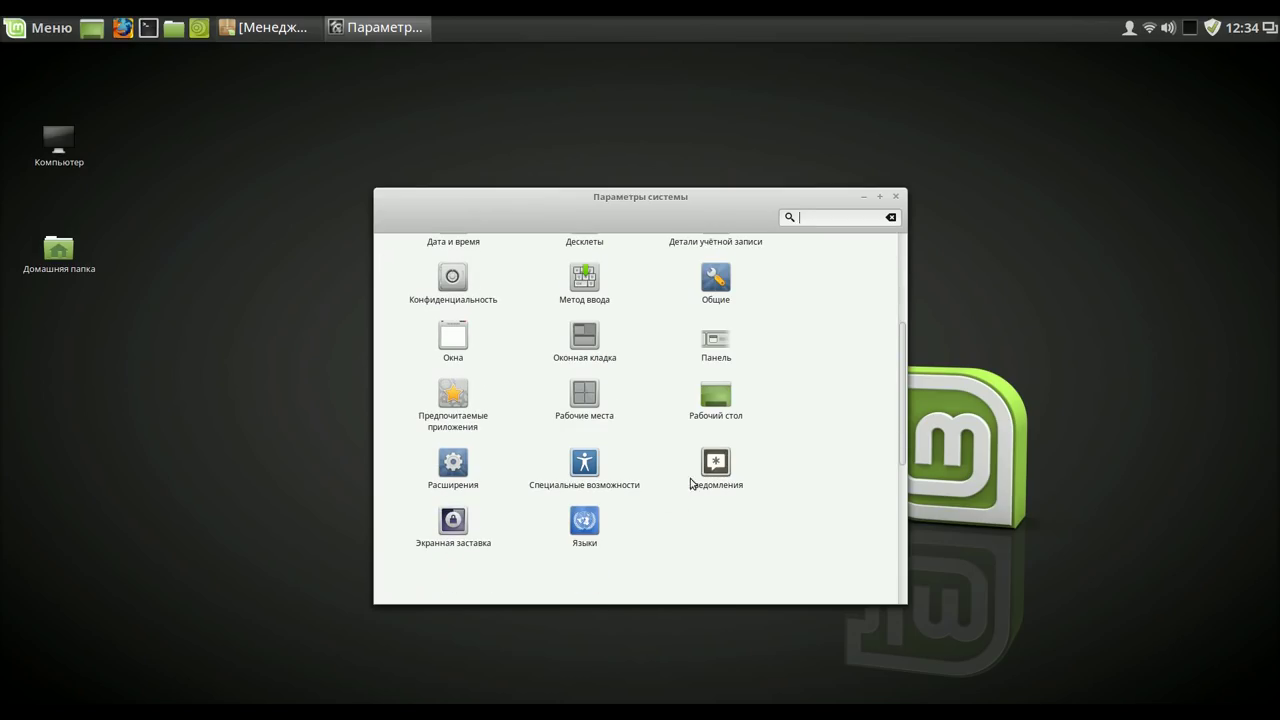
scroll(600, 532, "down", 3)
scroll(598, 530, "up", 2)
scroll(597, 528, "down", 4)
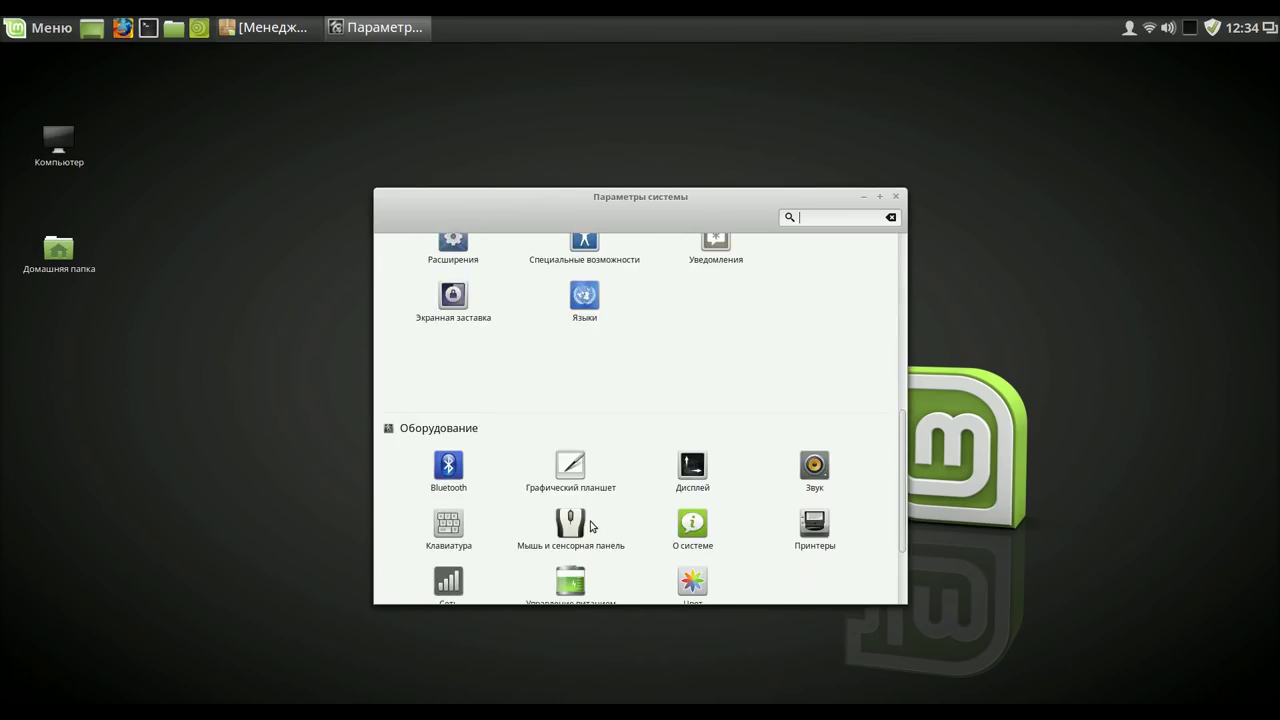
left_click(455, 525)
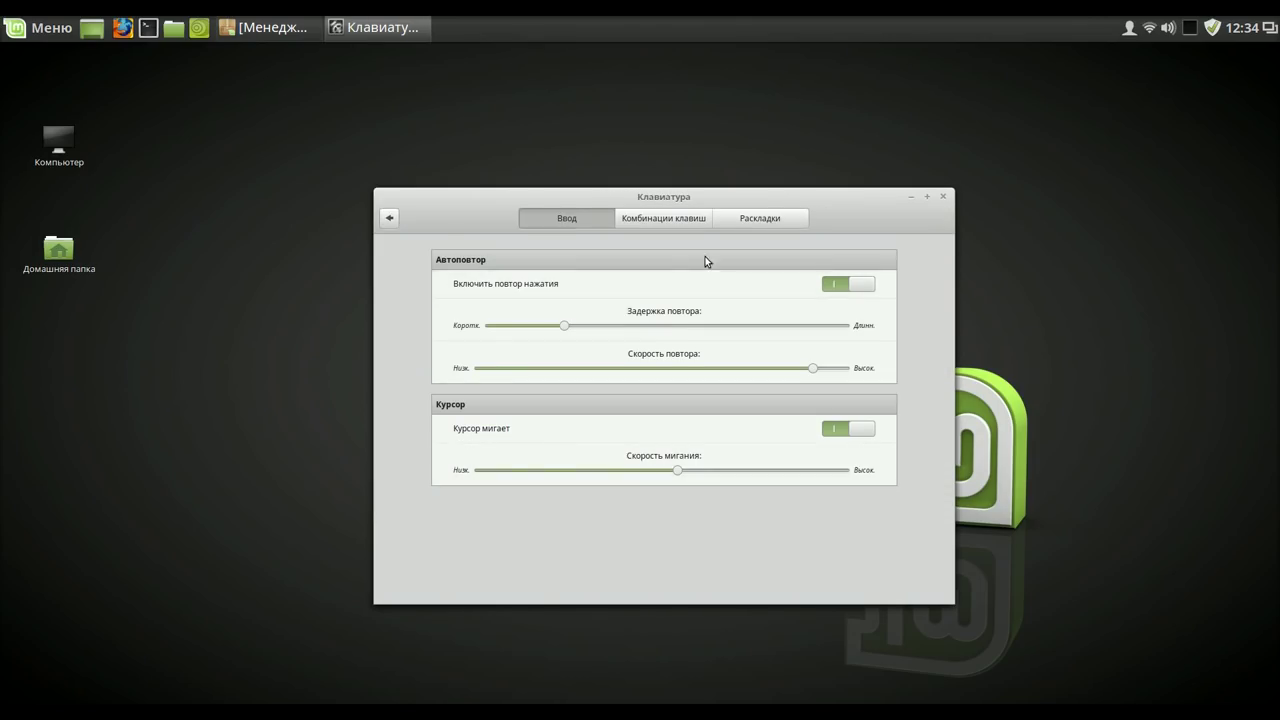
left_click(763, 214)
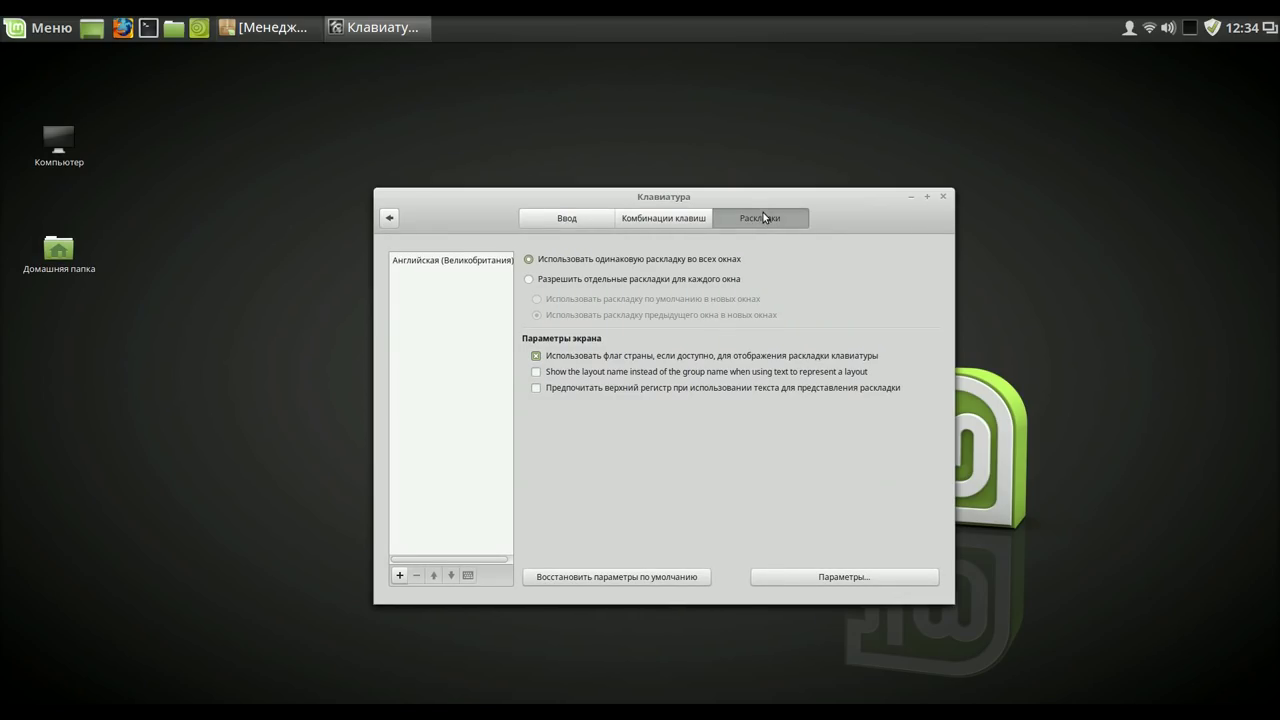
Add the standard Russian (Русская) layout to the list of keyboard layouts.
left_click(401, 576)
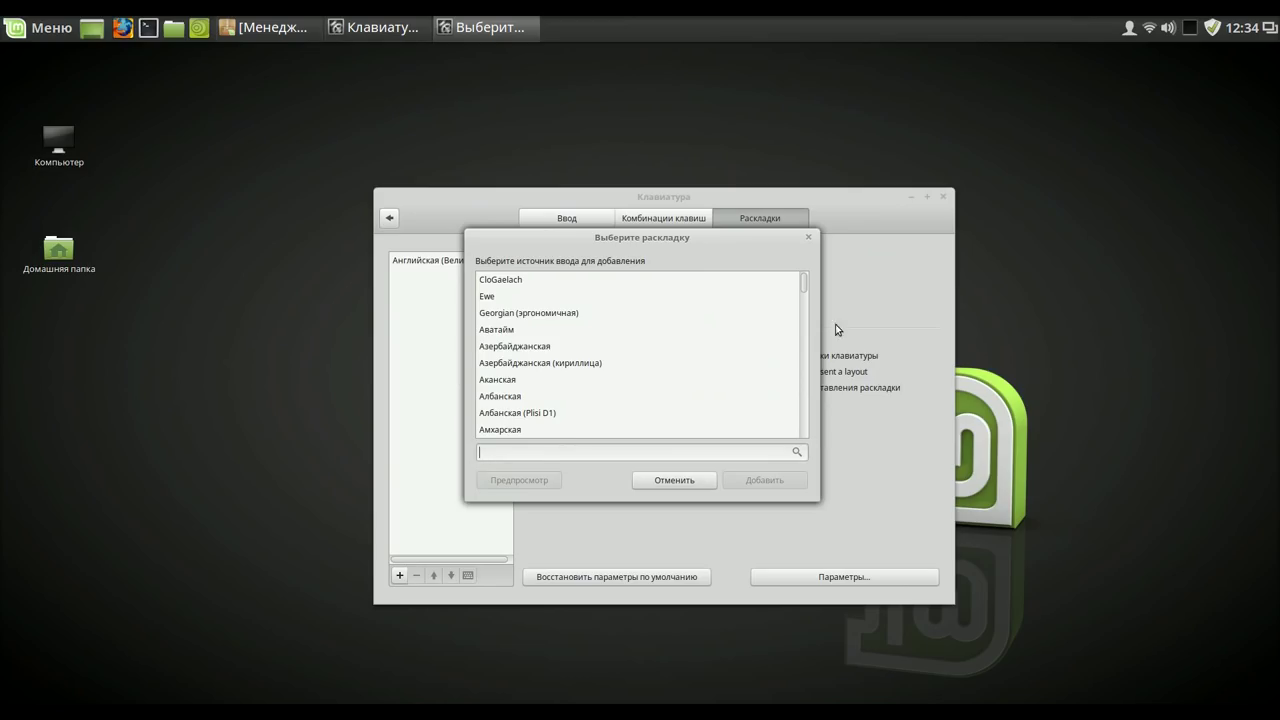
scroll(806, 284, "down", 10)
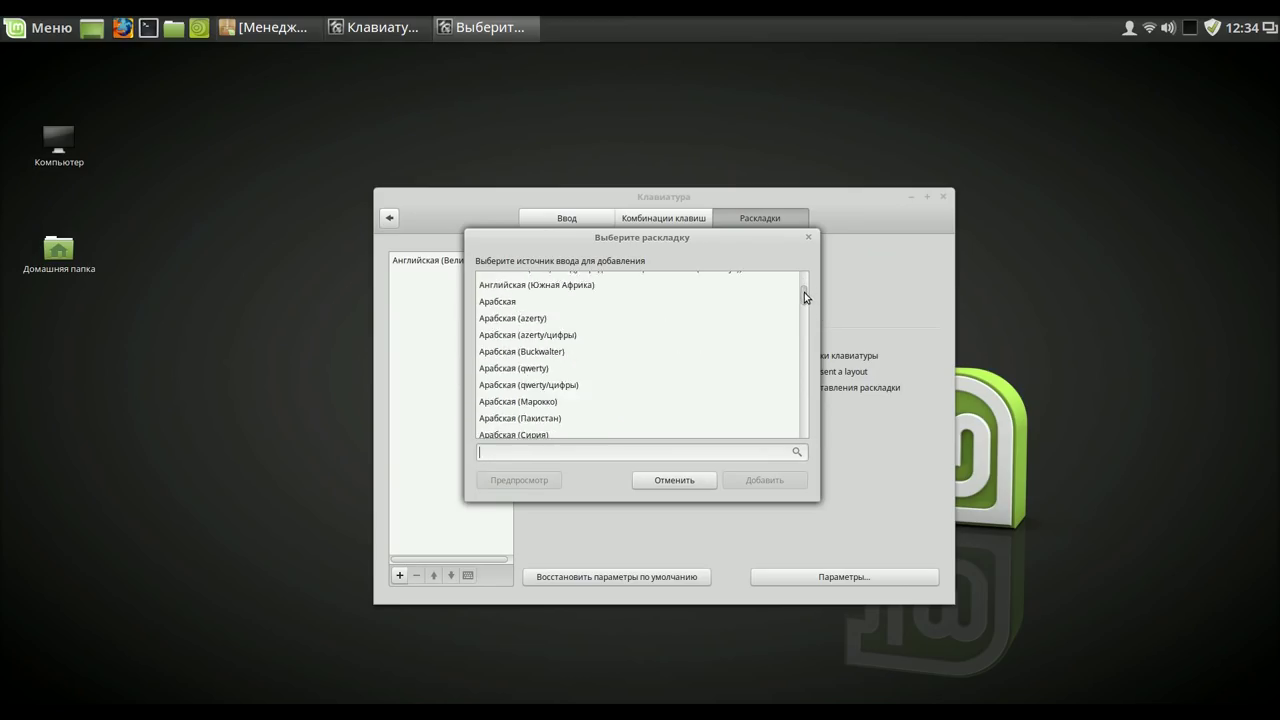
left_click_drag(808, 316, 810, 374)
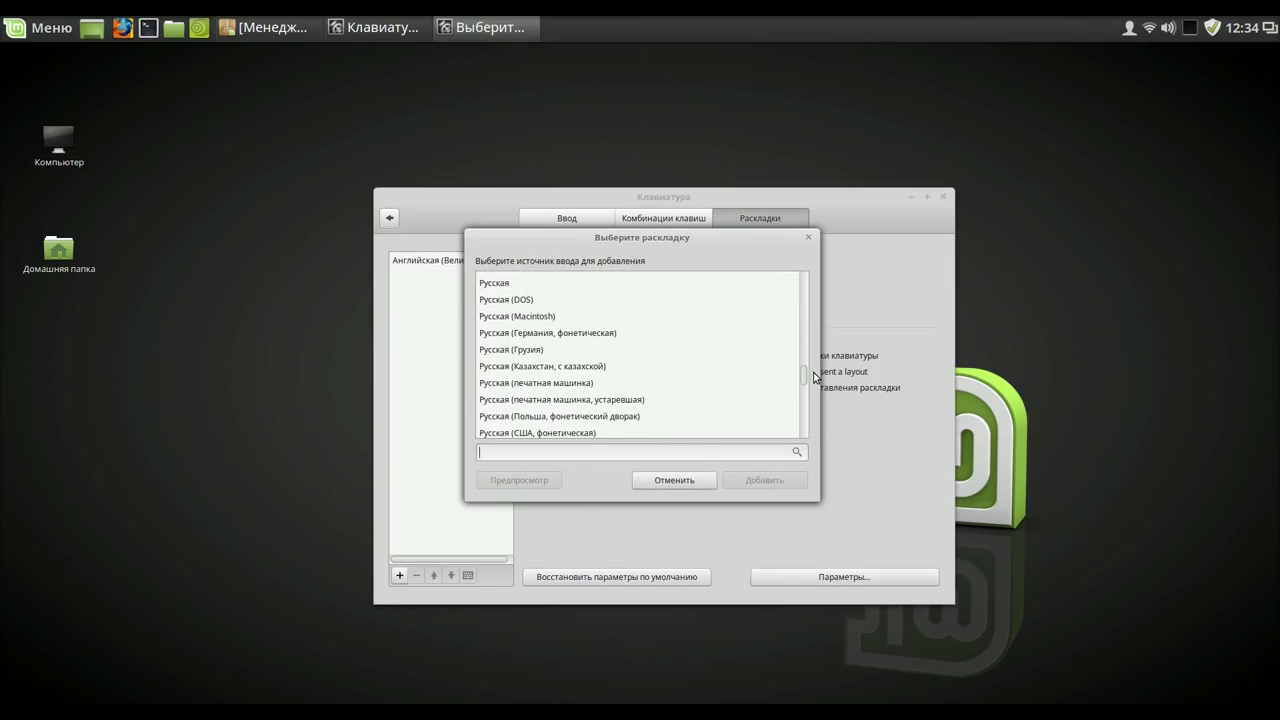
left_click(505, 287)
left_click(764, 481)
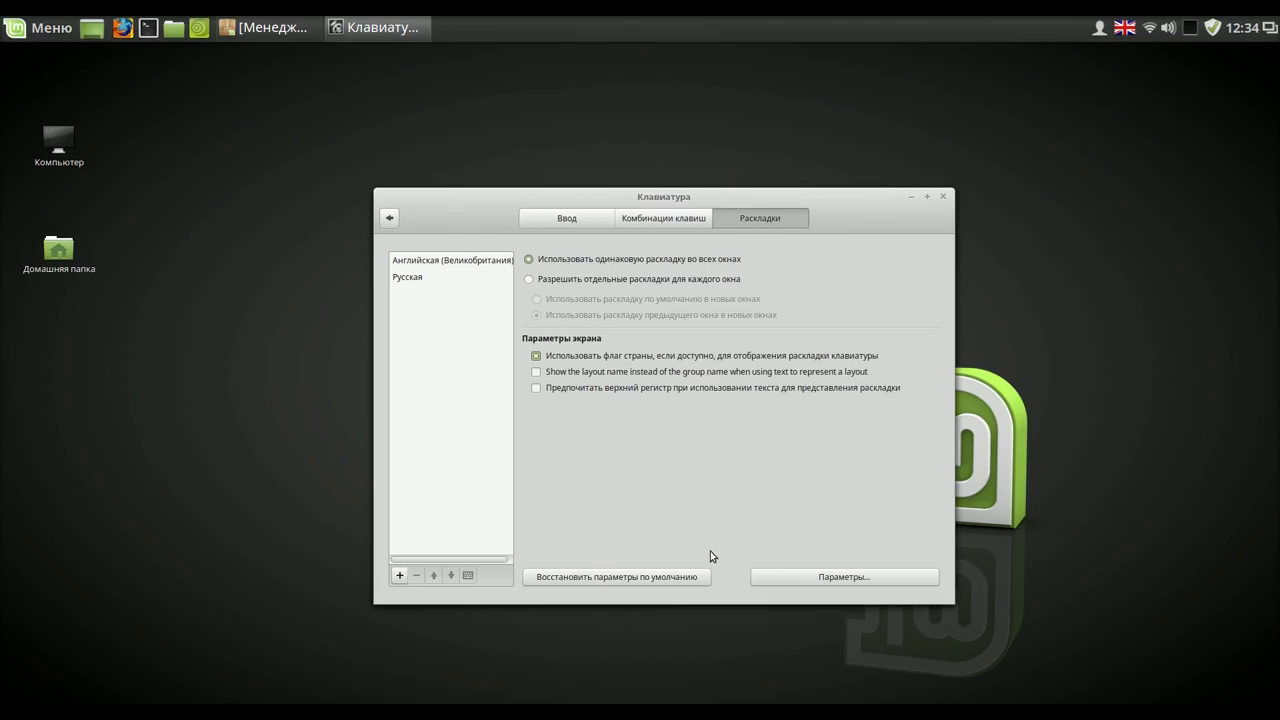
Enable Alt+Shift as the shortcut for switching to another layout, try it out, and close the layout options.
left_click(783, 582)
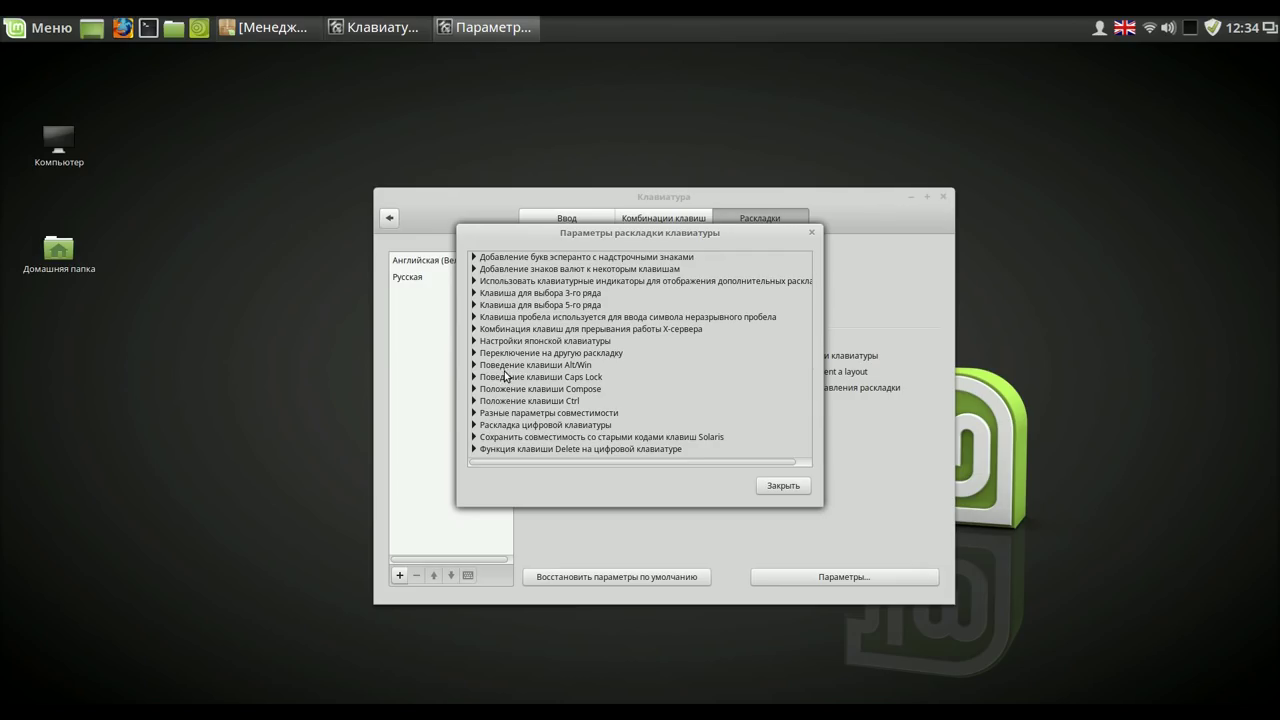
left_click(474, 353)
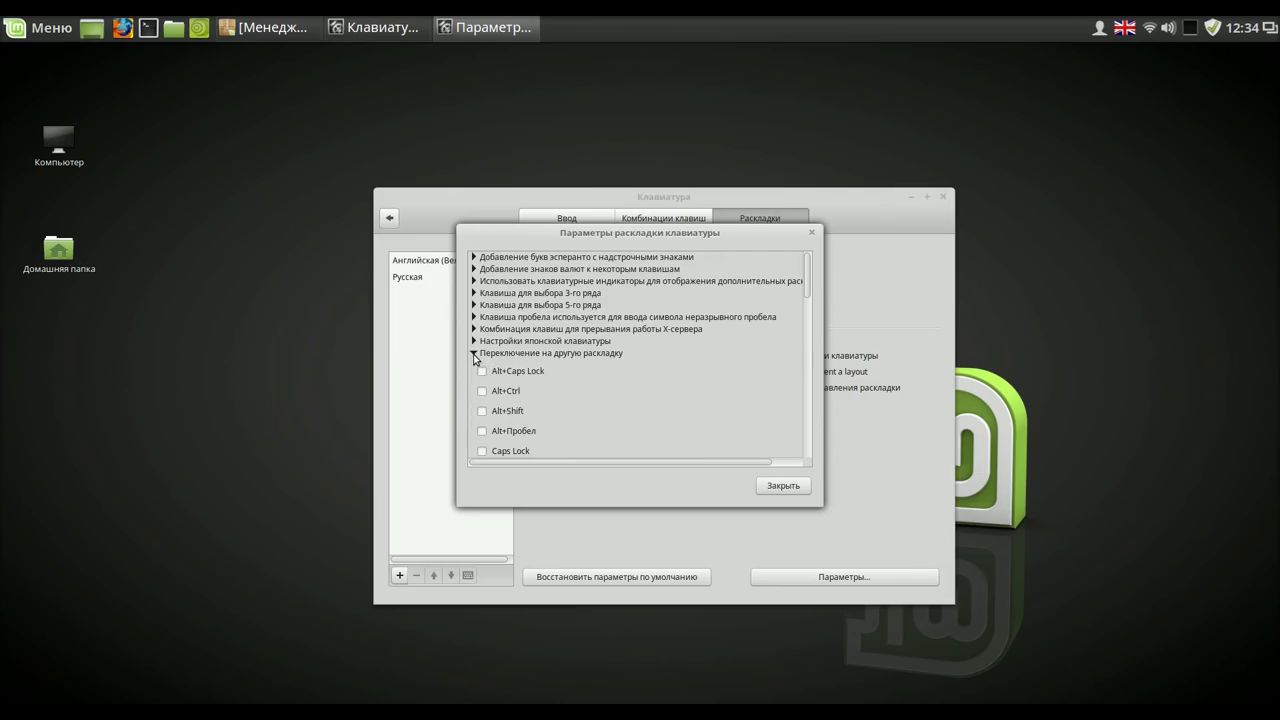
left_click(482, 413)
mouse_move(808, 286)
left_mouse_down()
mouse_move(823, 358)
mouse_move(812, 432)
mouse_move(814, 286)
left_mouse_up()
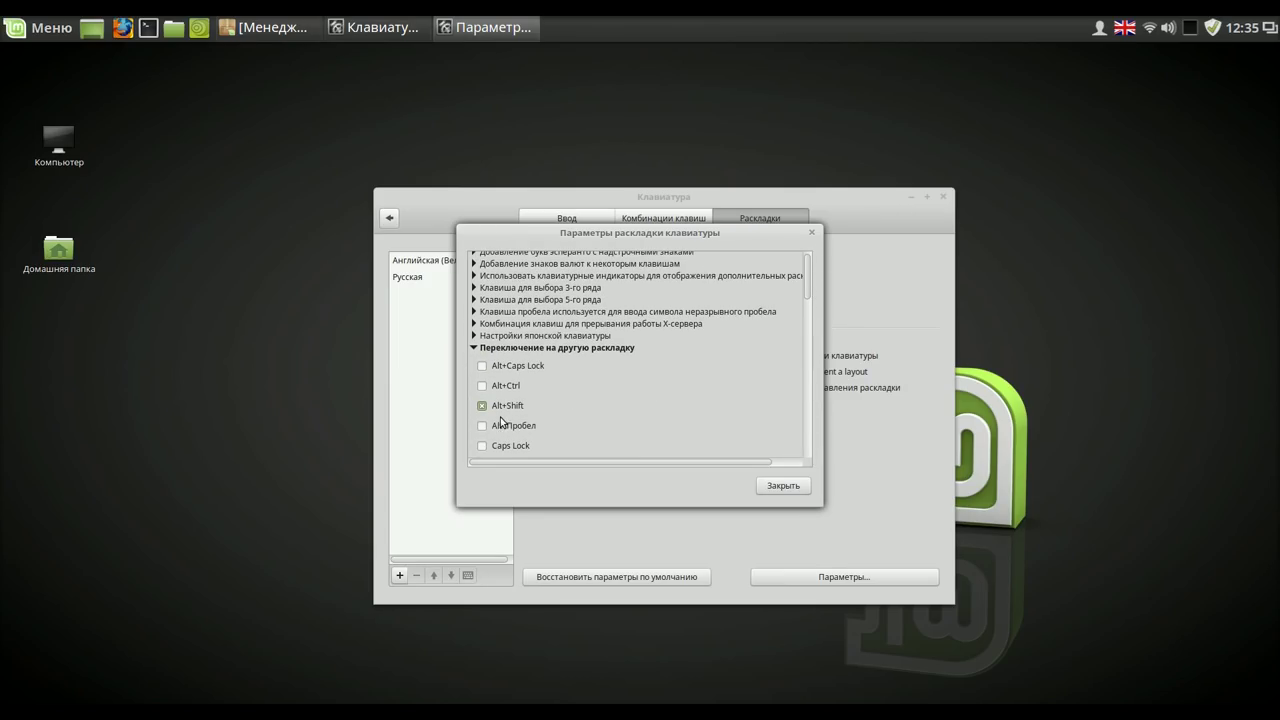
key("alt+shift")
key("alt+shift")
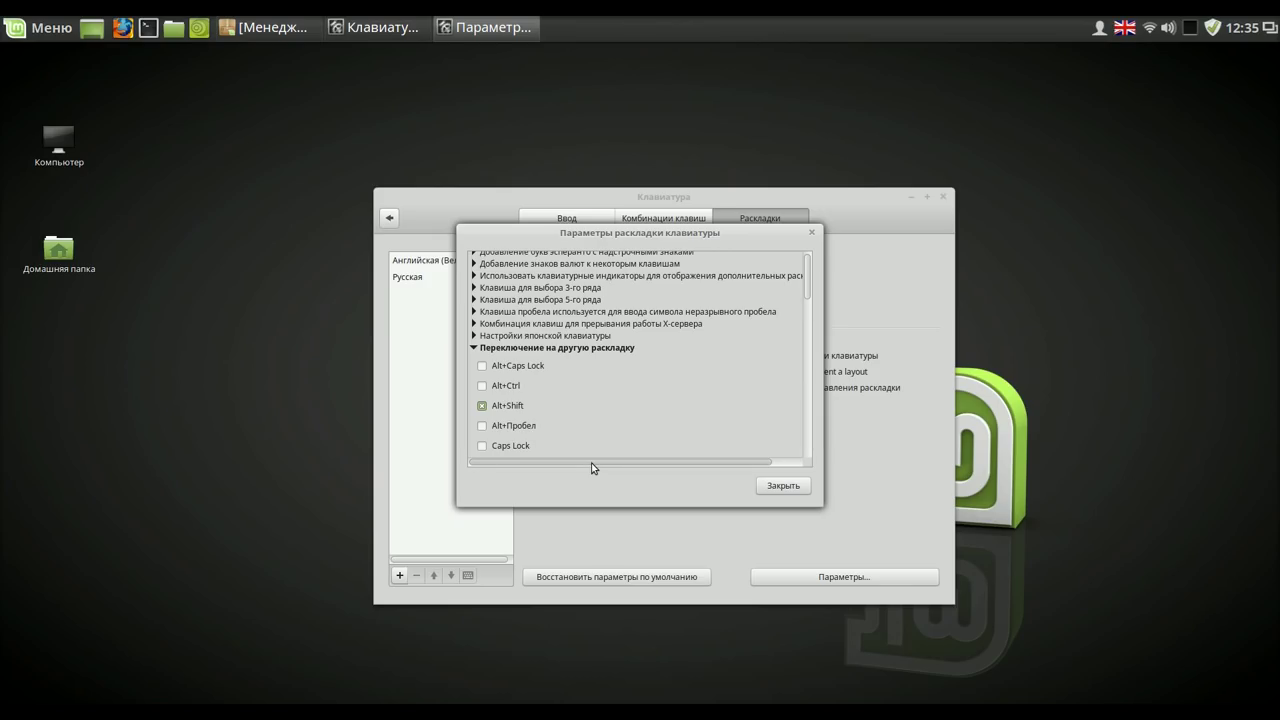
left_click(785, 487)
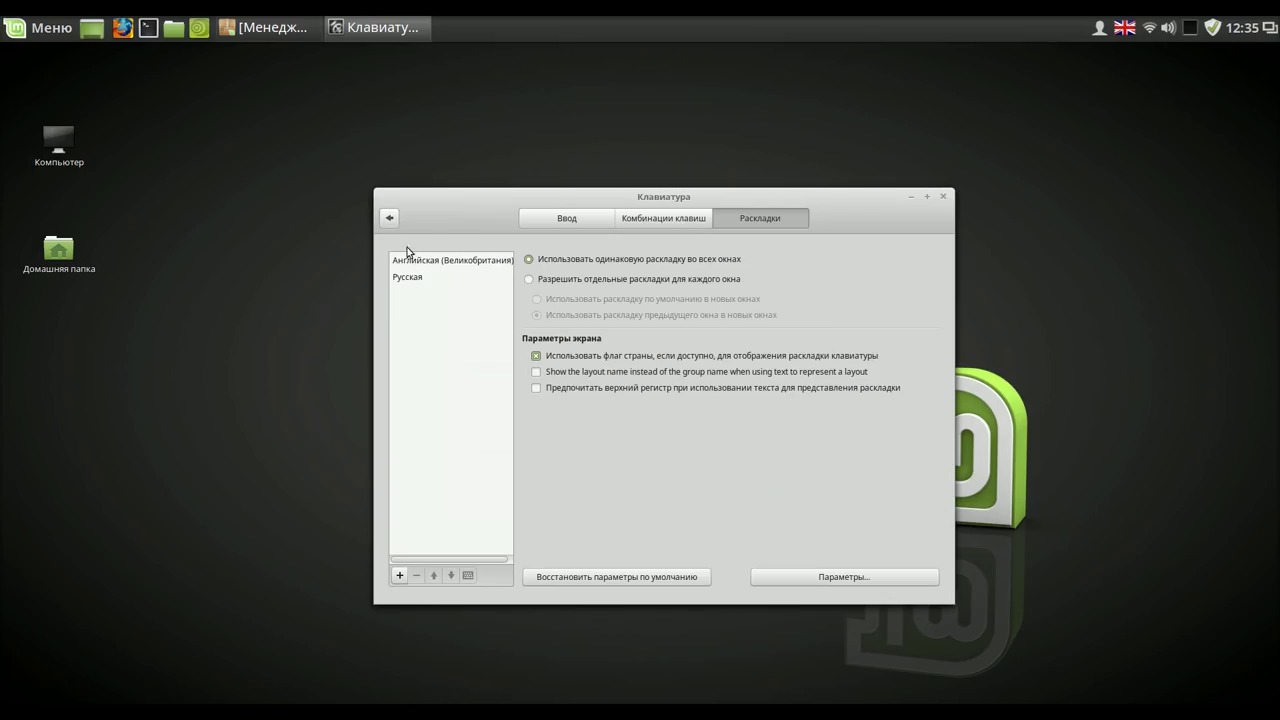
Install the missing language packs for Russian, Russia from the system's language settings and close the language installation window.
left_click(390, 217)
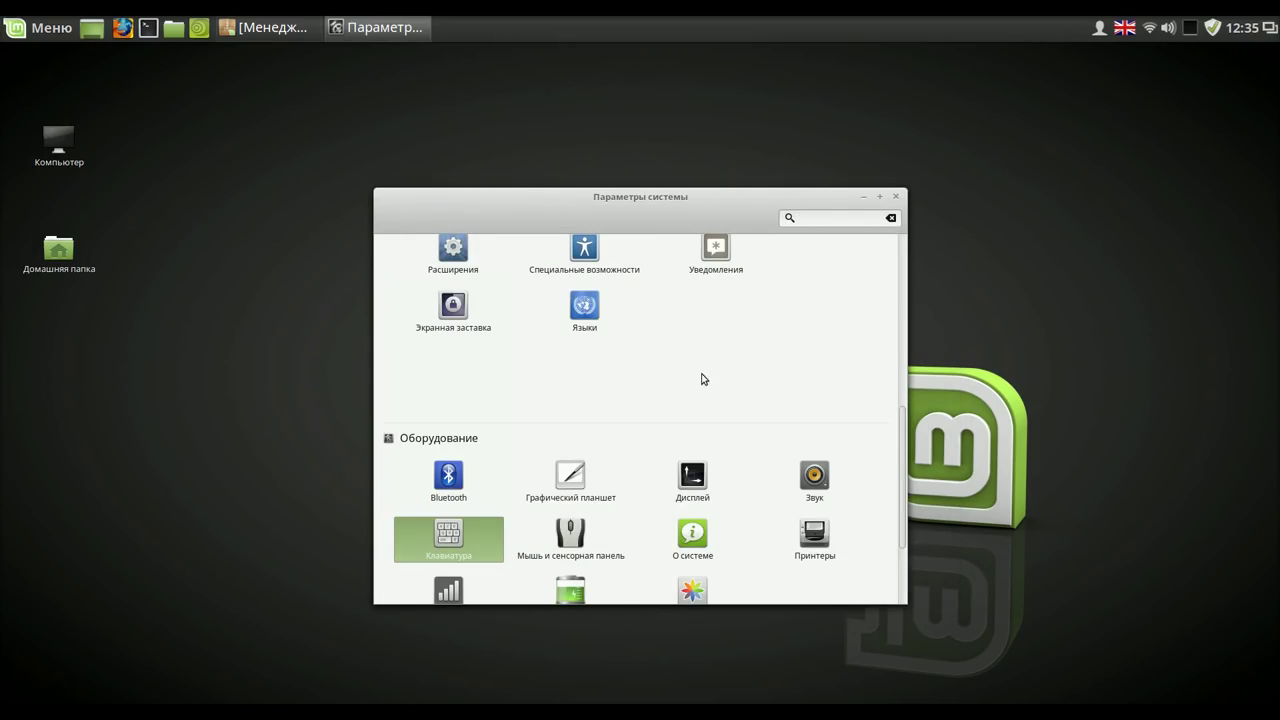
left_click(598, 317)
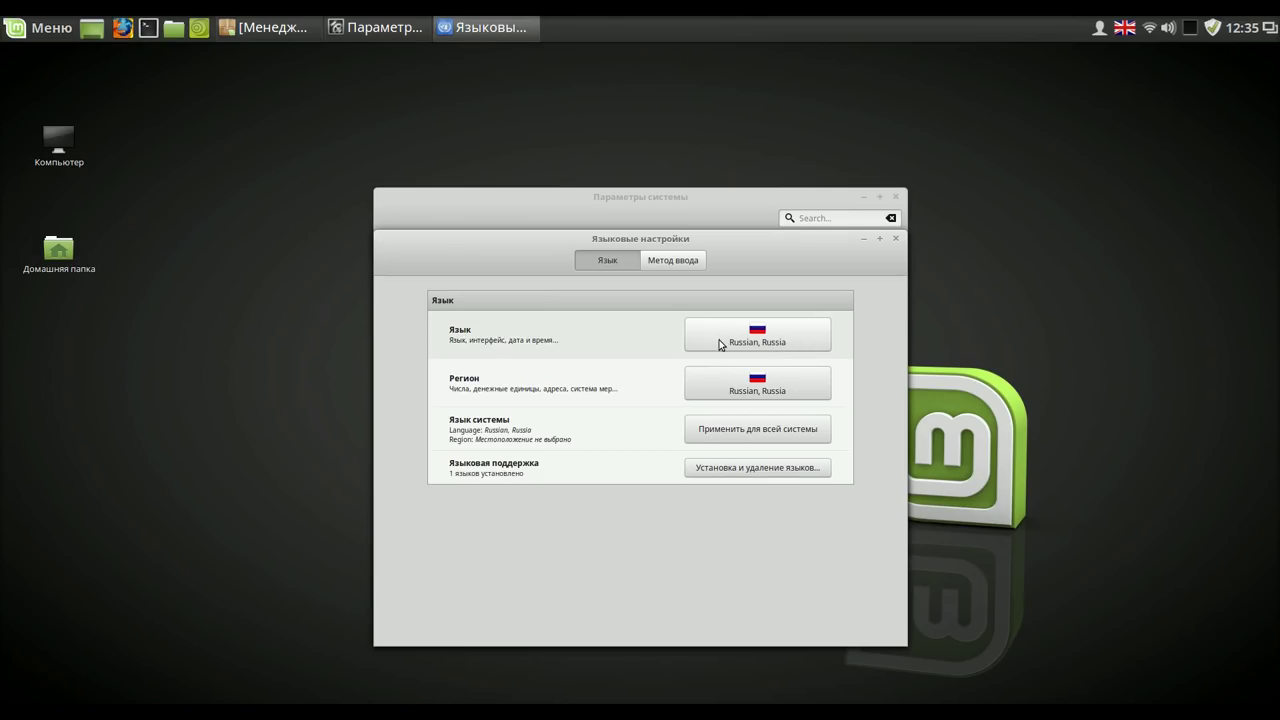
left_click(755, 388)
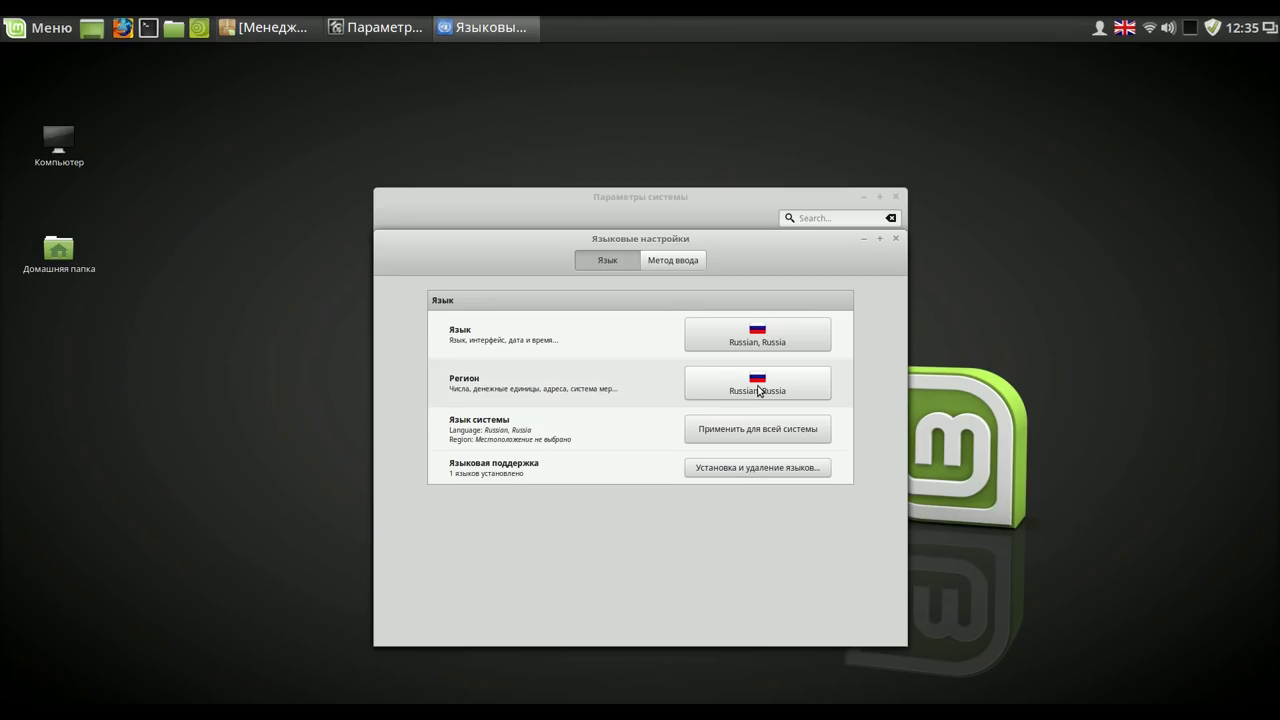
left_click(758, 390)
left_click(733, 469)
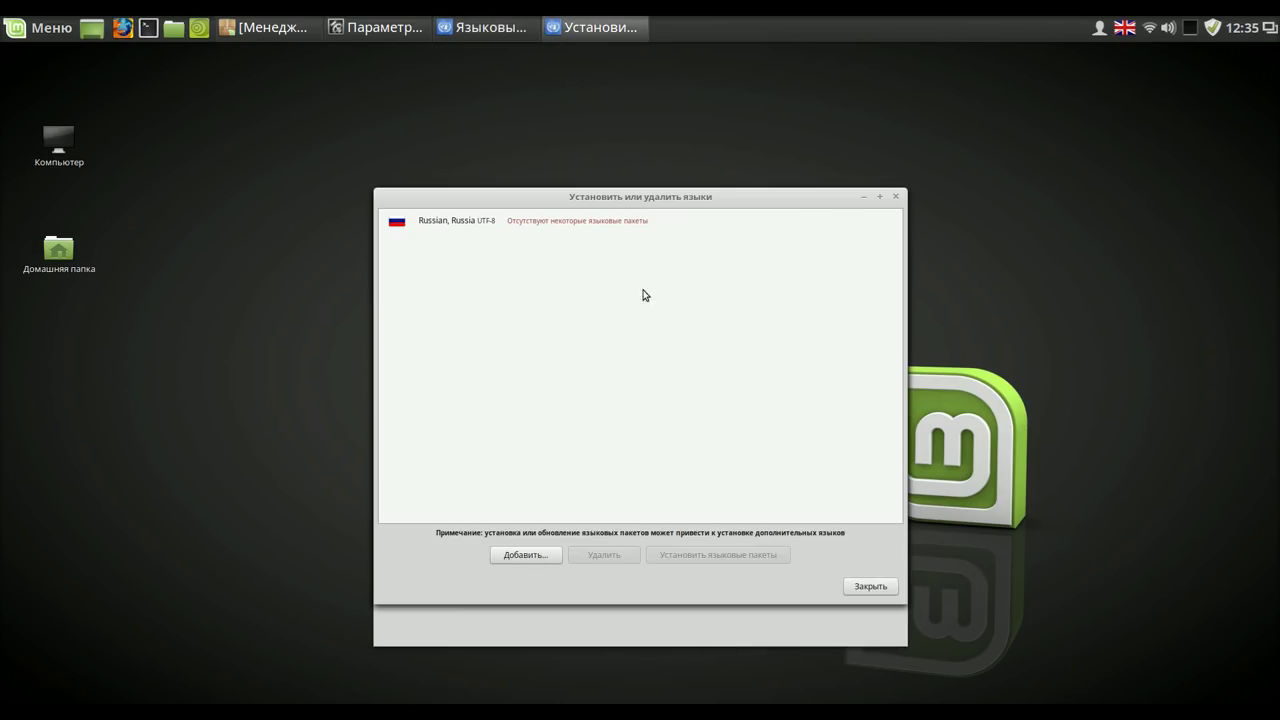
left_click(601, 226)
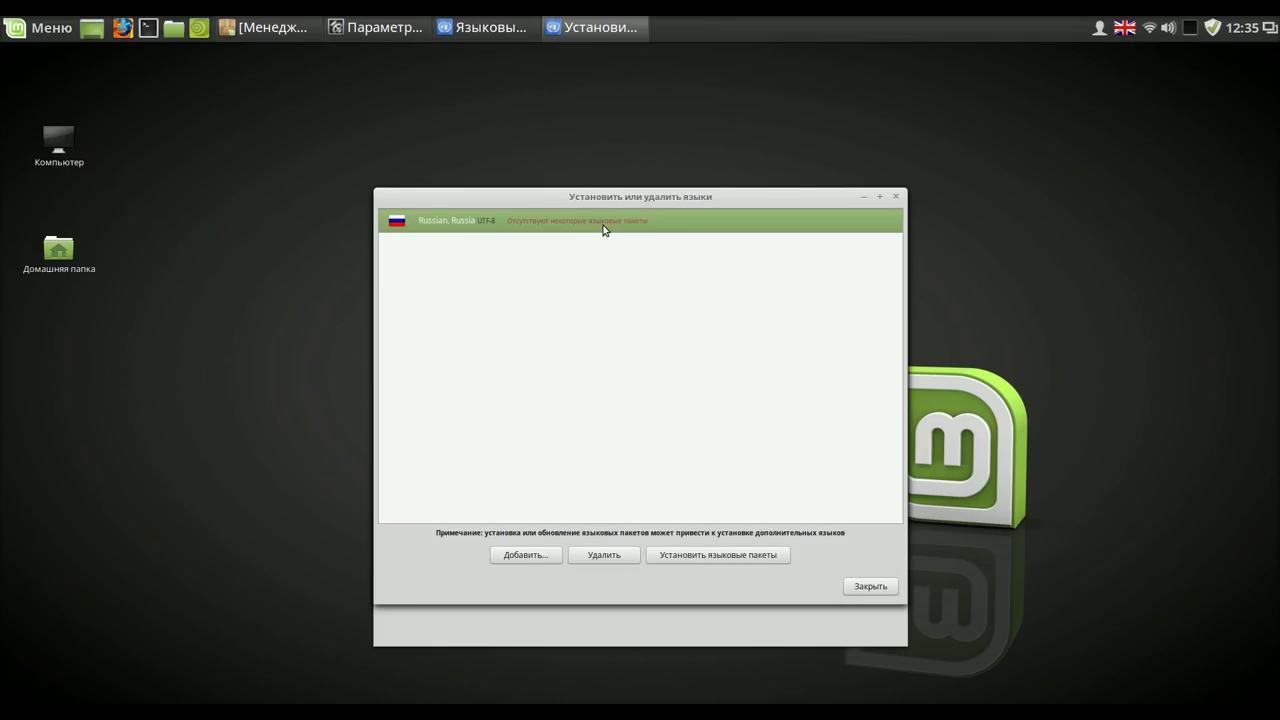
left_click(716, 555)
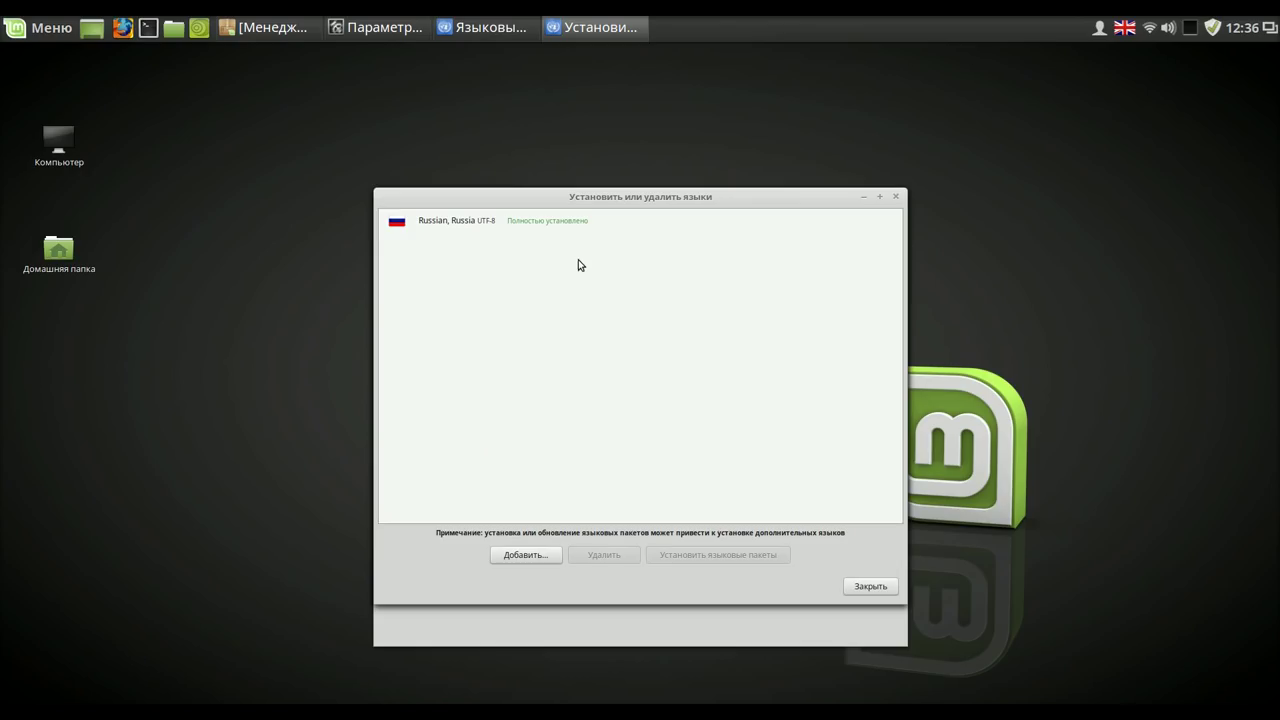
left_click(552, 225)
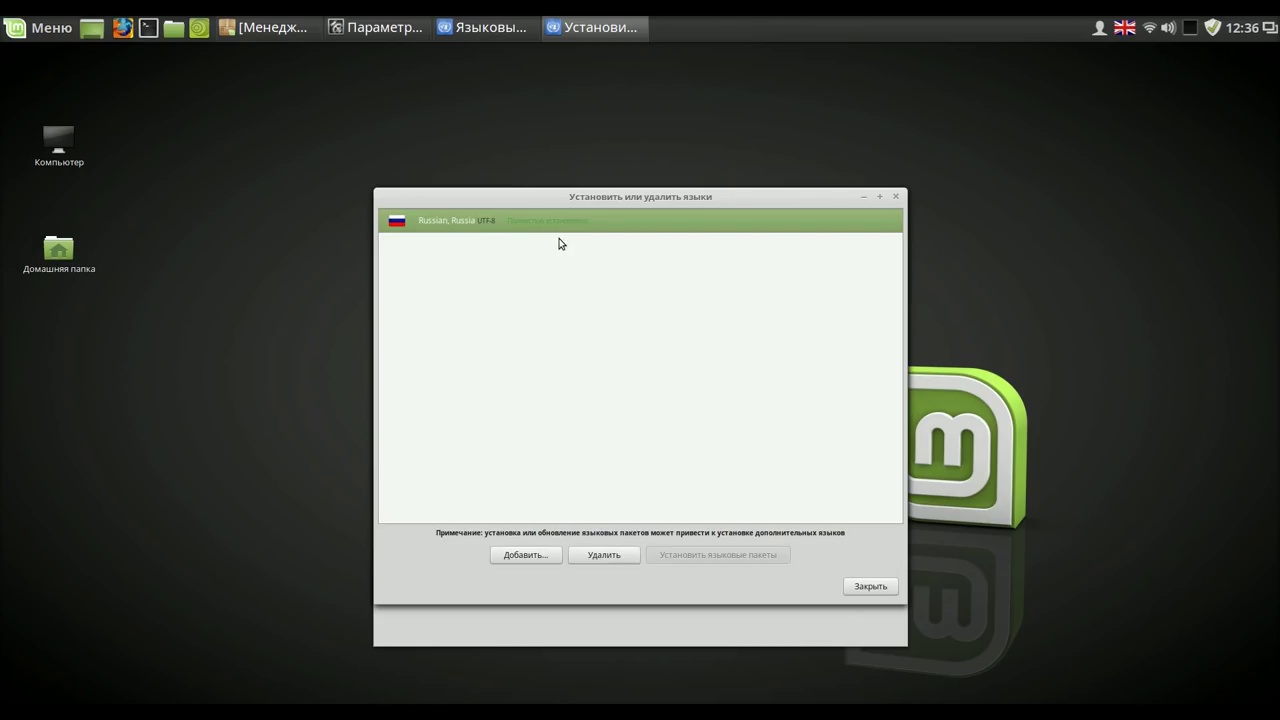
left_click(874, 588)
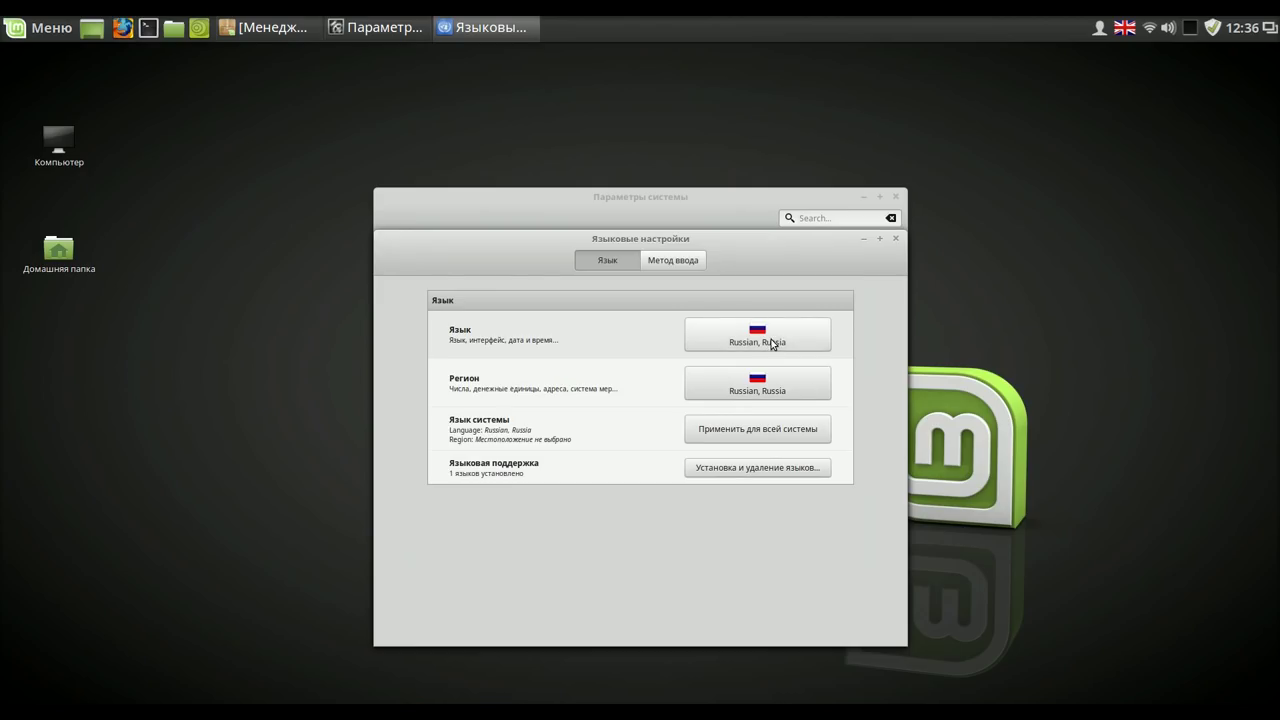
Select Russian, Russia as the region, view the language choices and input methods, and close the language settings.
left_click(767, 390)
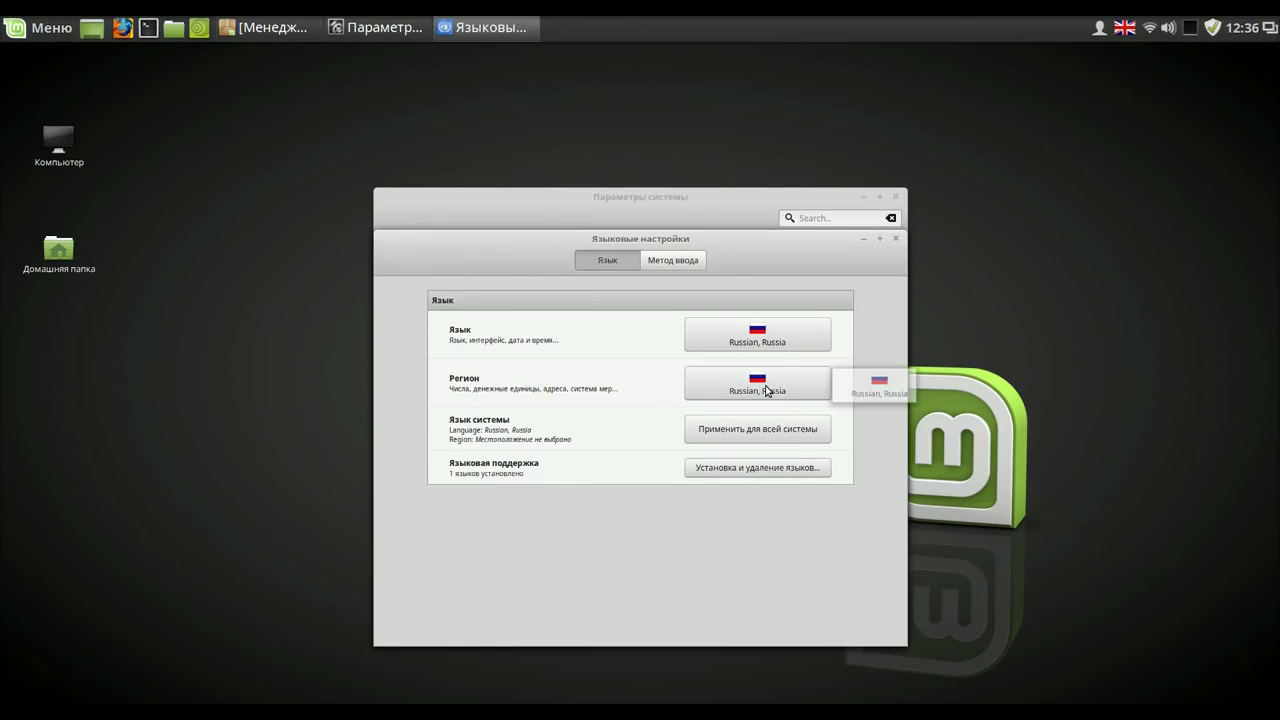
left_click(888, 383)
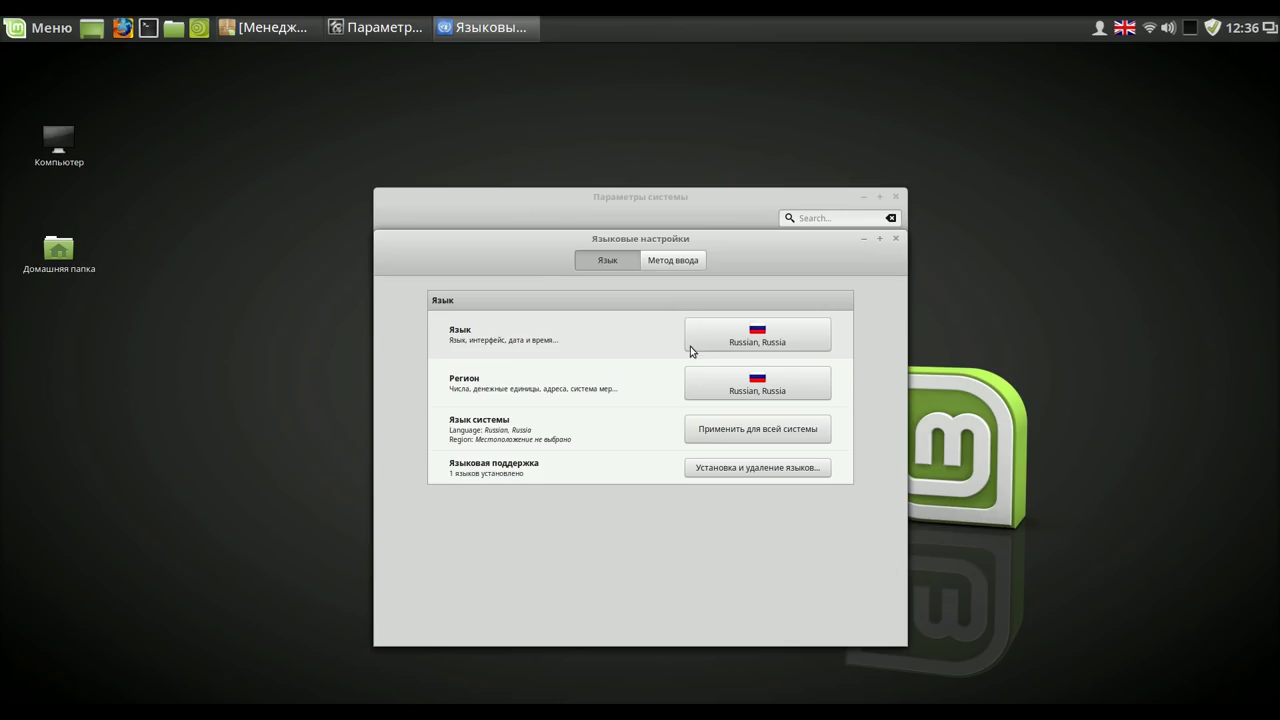
left_click(776, 335)
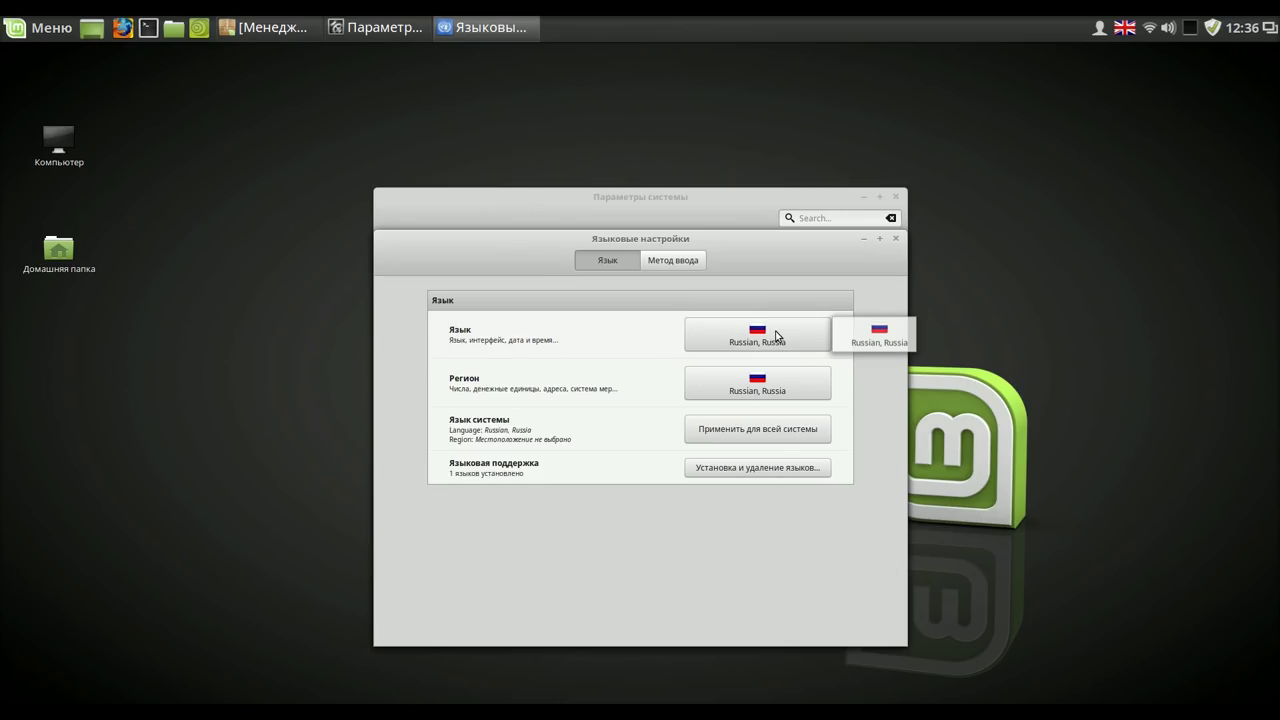
left_click(689, 262)
left_click(690, 263)
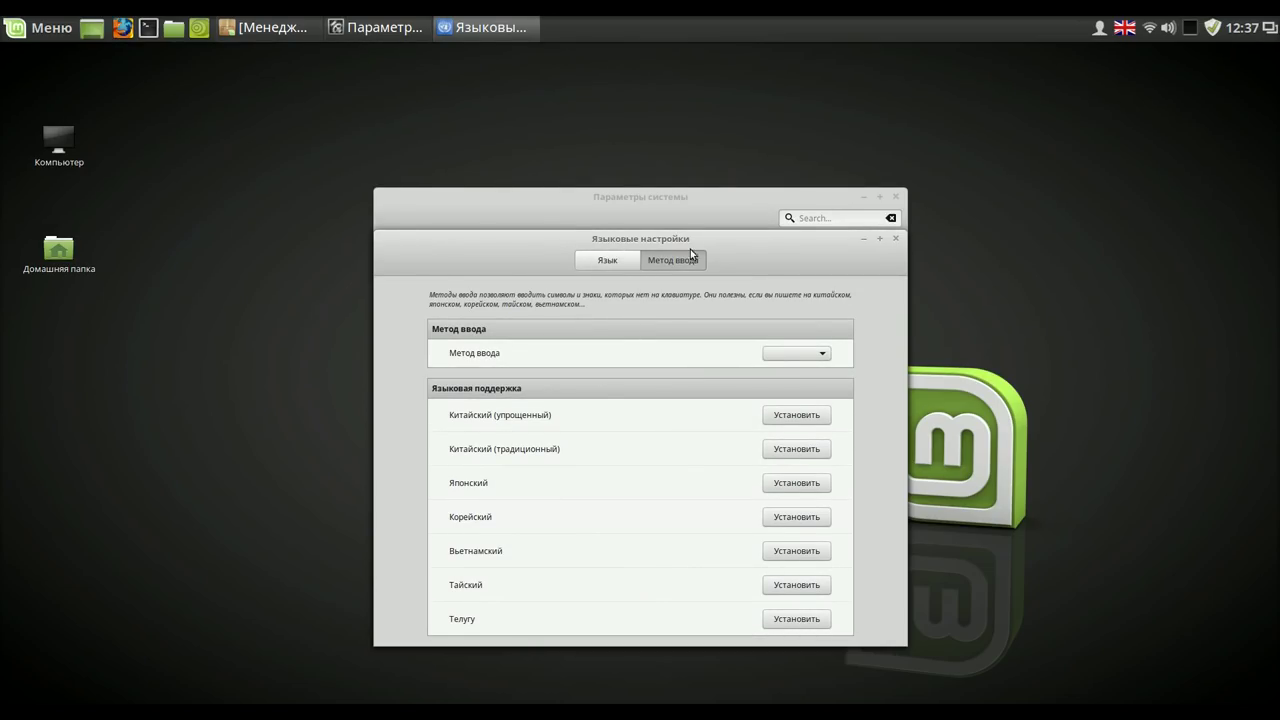
left_click(897, 239)
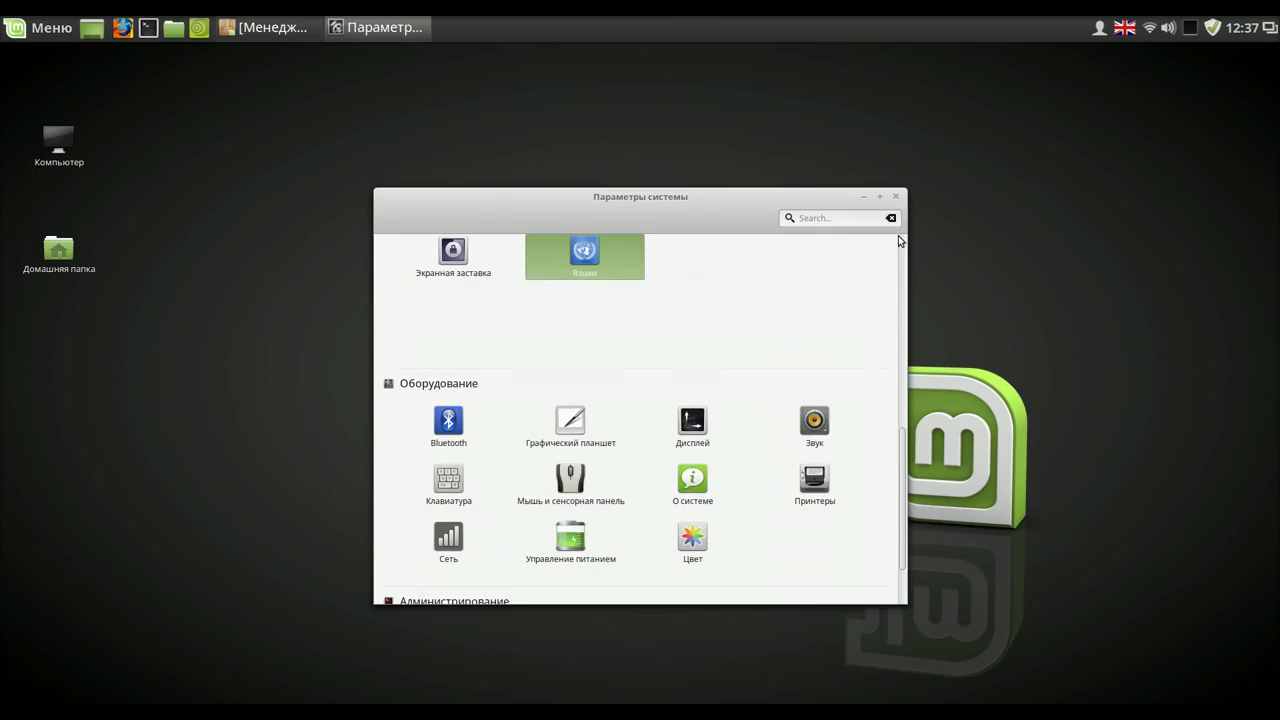
Look through the remaining categories of the system settings, move the settings window aside, and close it.
scroll(791, 397, "up", 2)
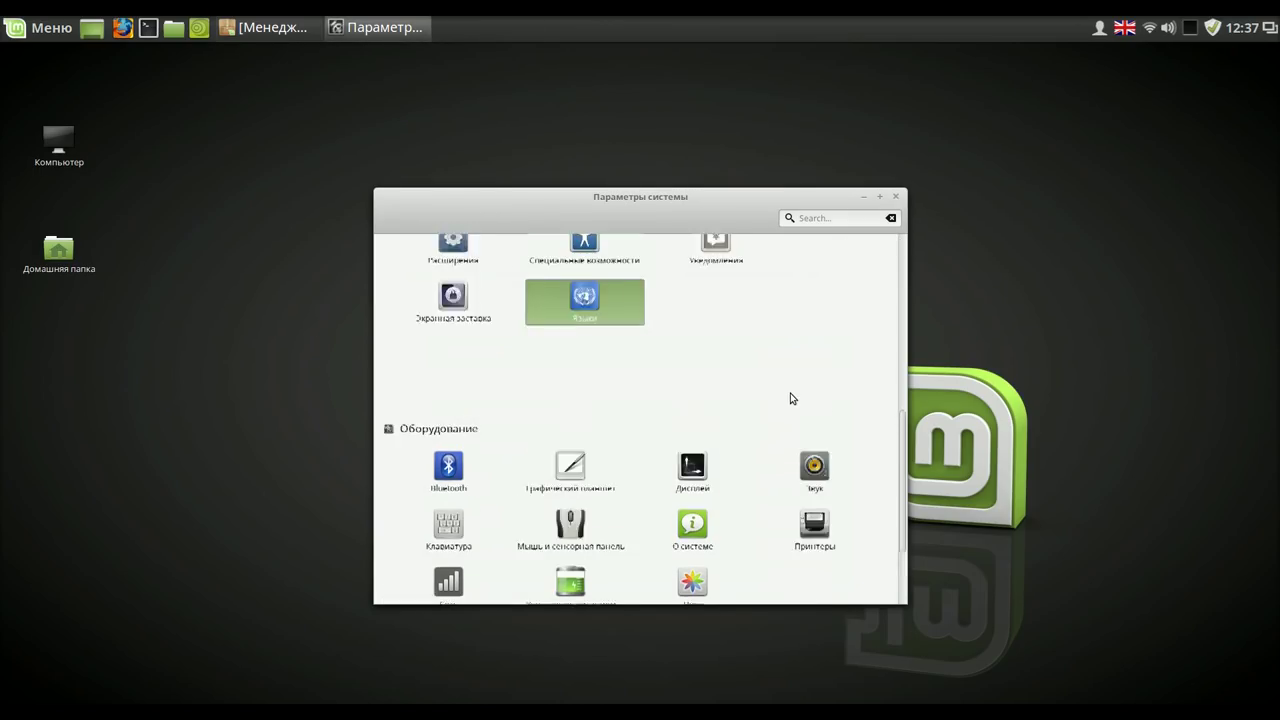
scroll(791, 398, "up", 3)
scroll(790, 397, "up", 1)
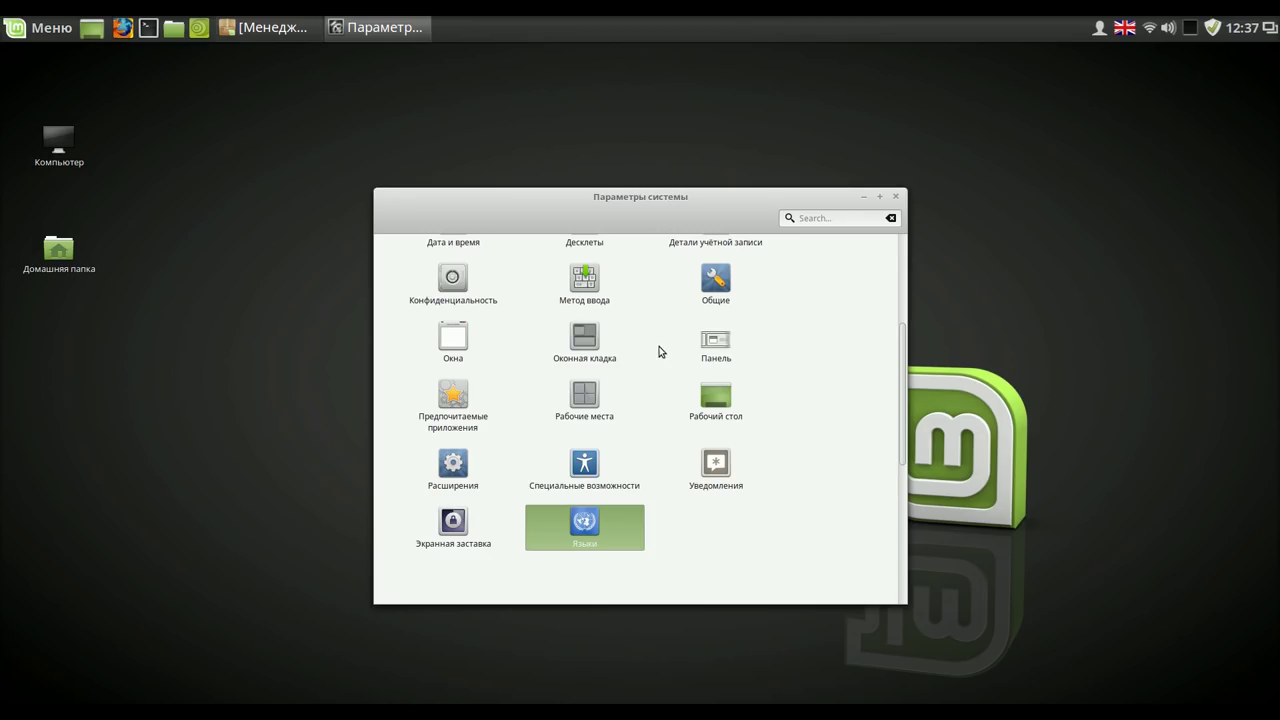
scroll(657, 356, "up", 3)
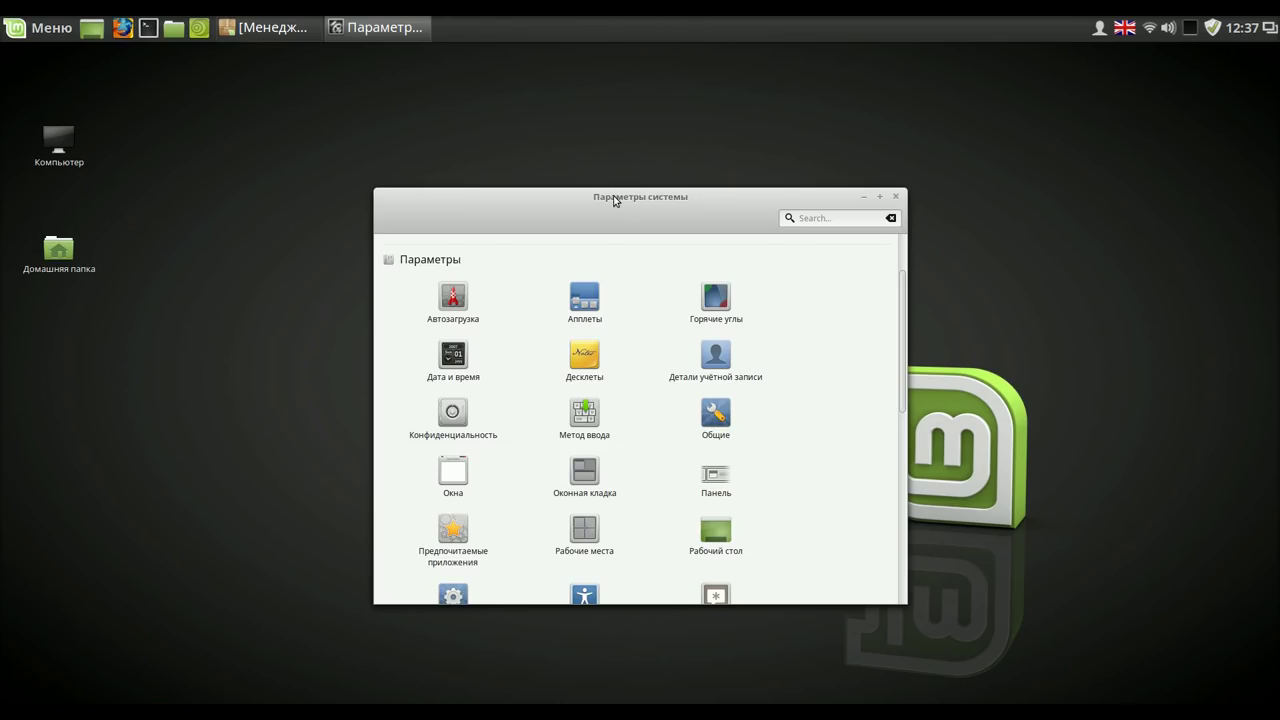
left_click_drag(615, 200, 414, 88)
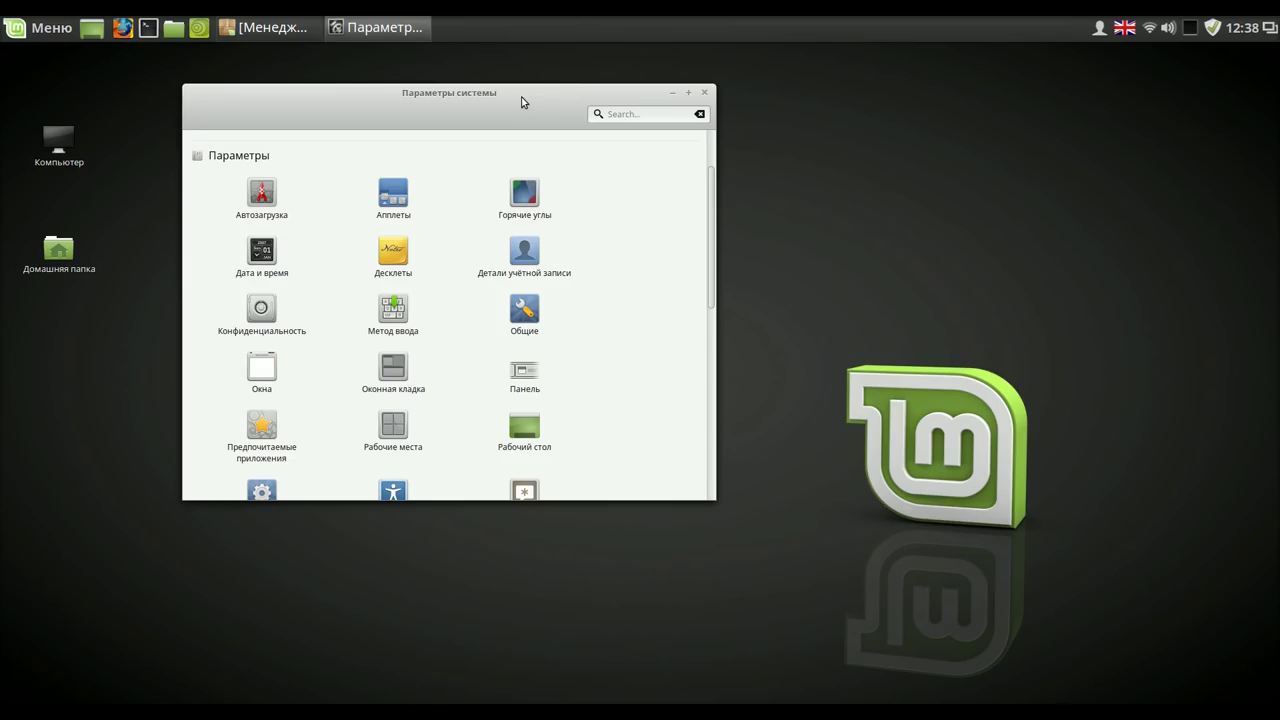
left_click_drag(521, 93, 486, 90)
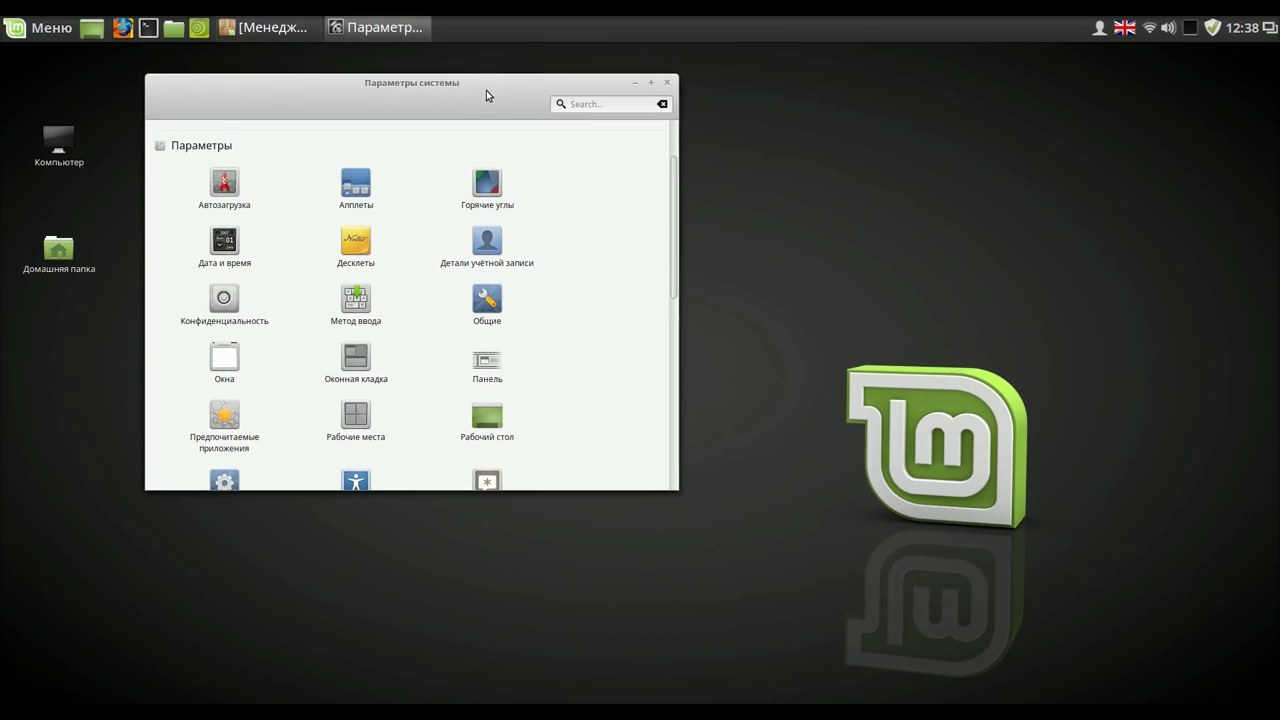
left_click(667, 83)
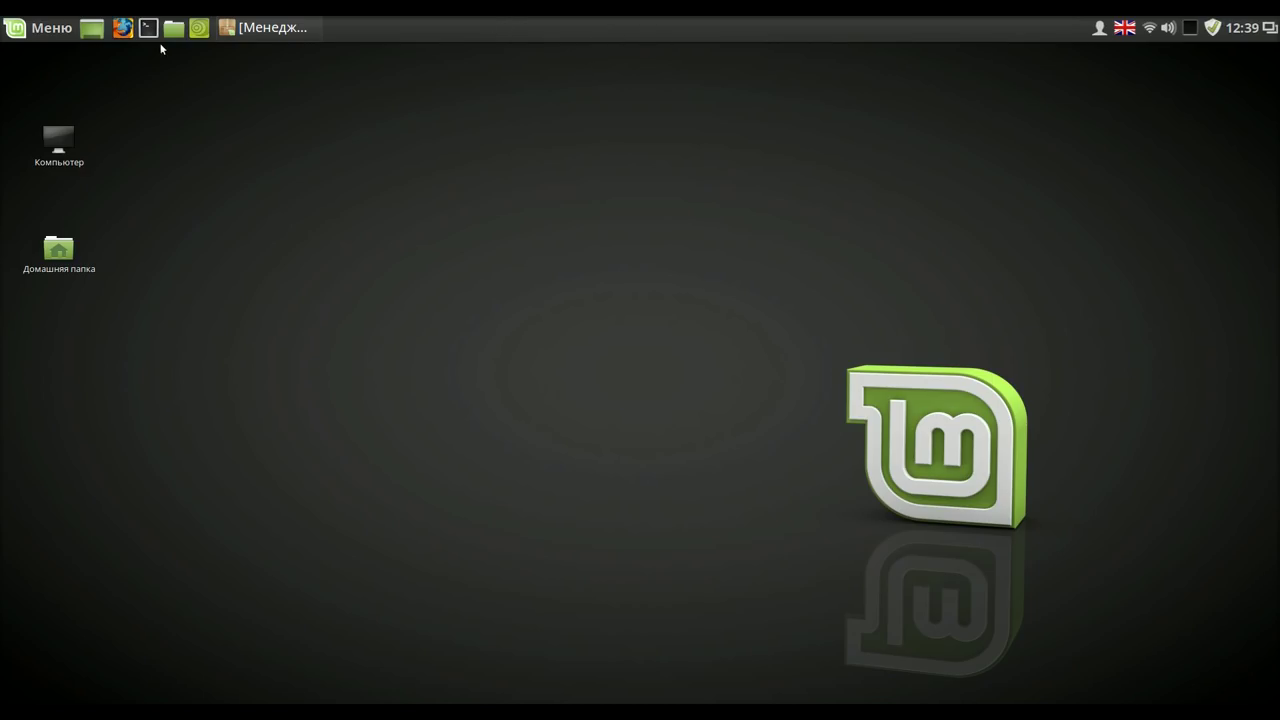
Install the Weather applet from the online applets in the system settings.
left_click(51, 33)
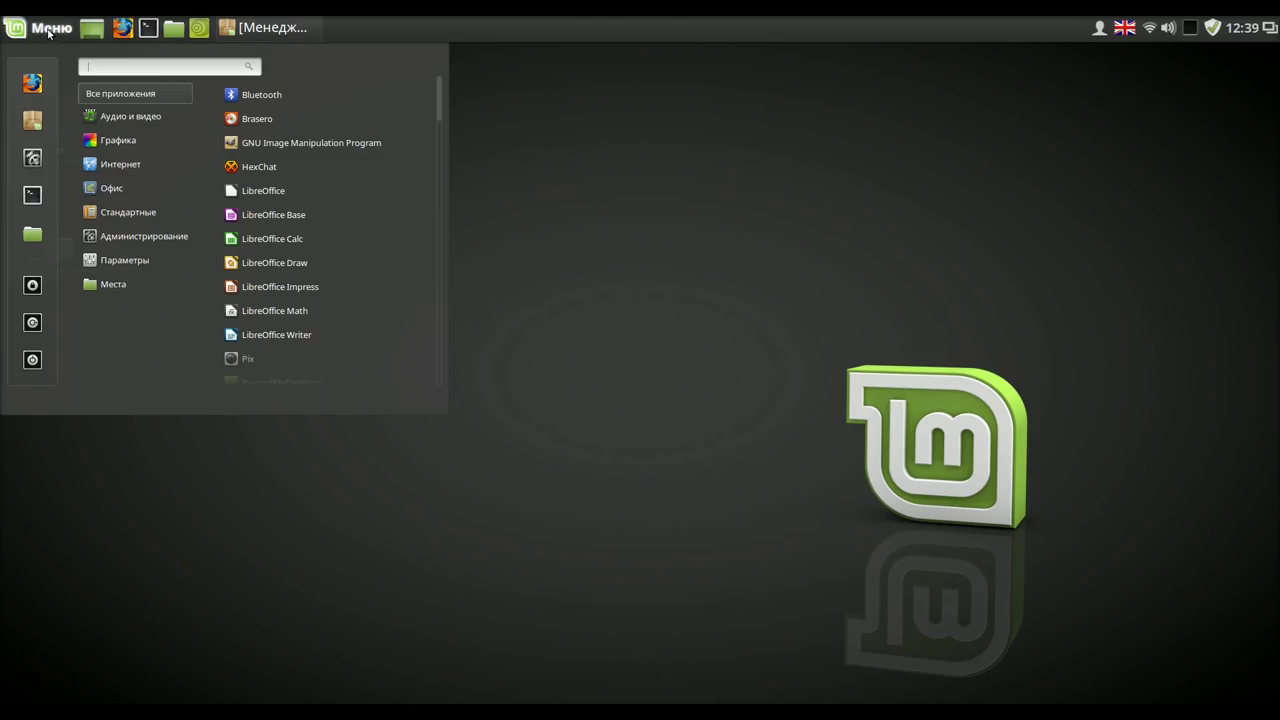
left_click(38, 160)
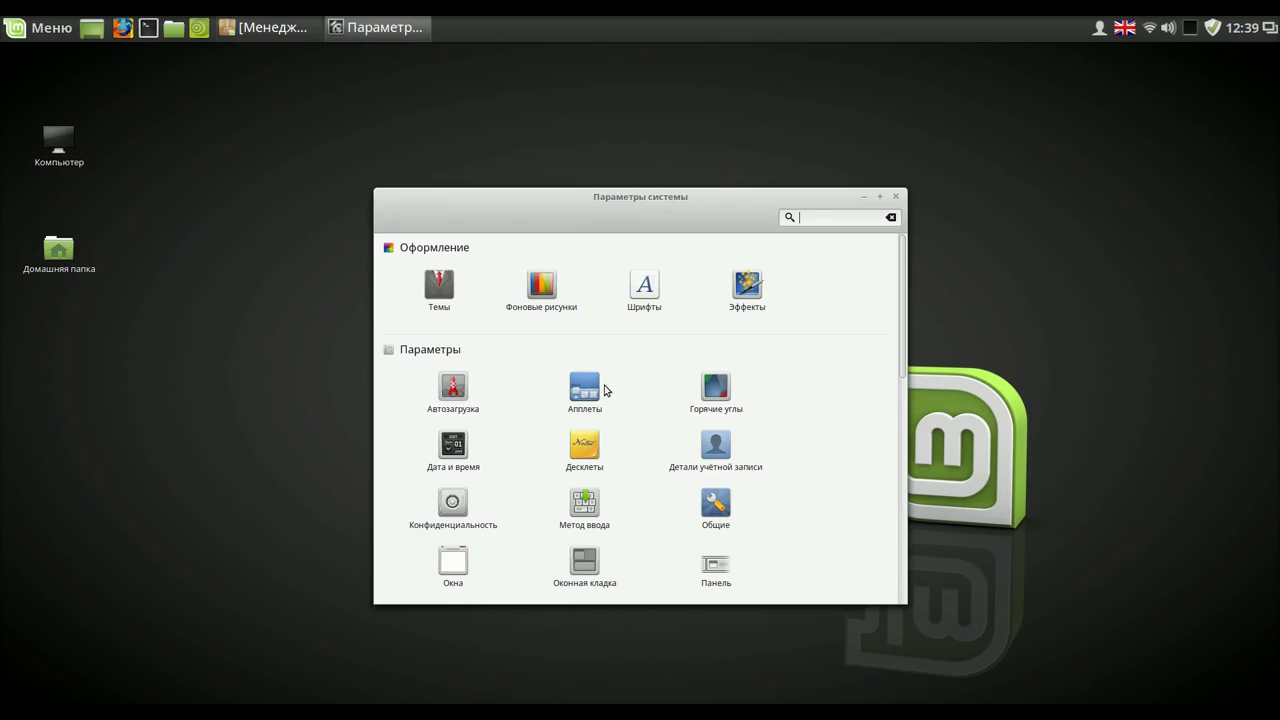
left_click(589, 393)
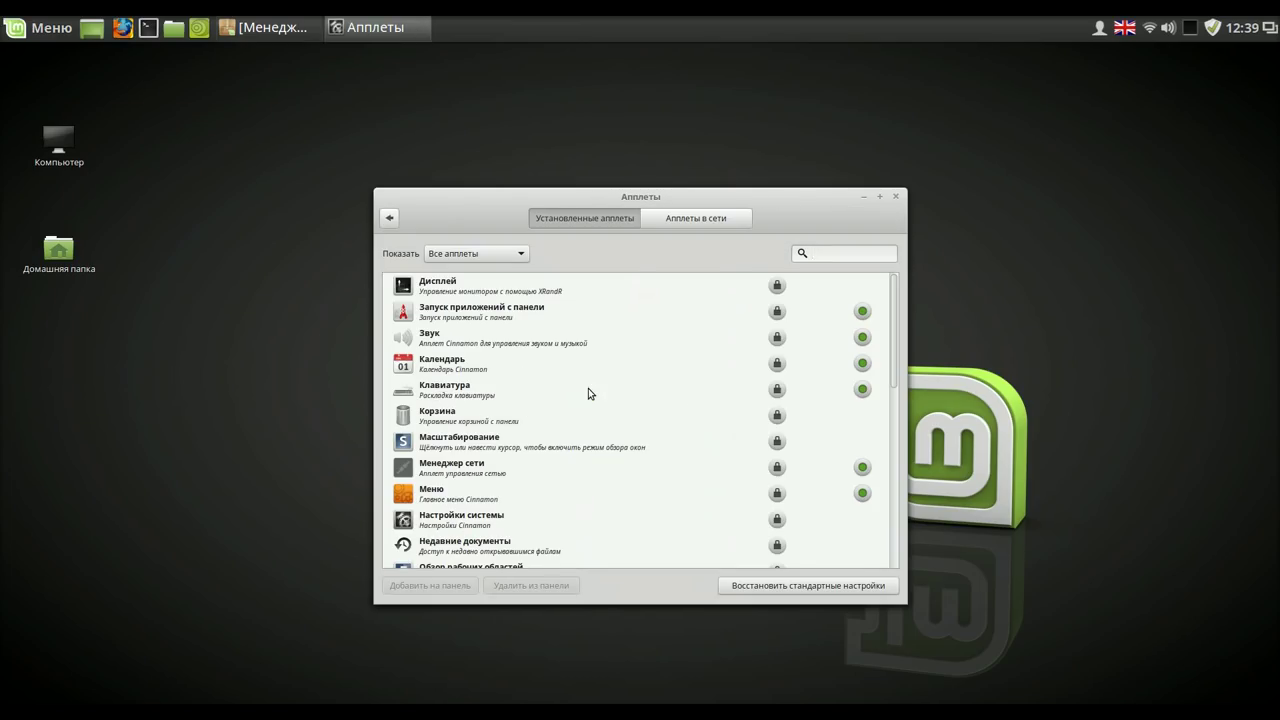
left_click(700, 220)
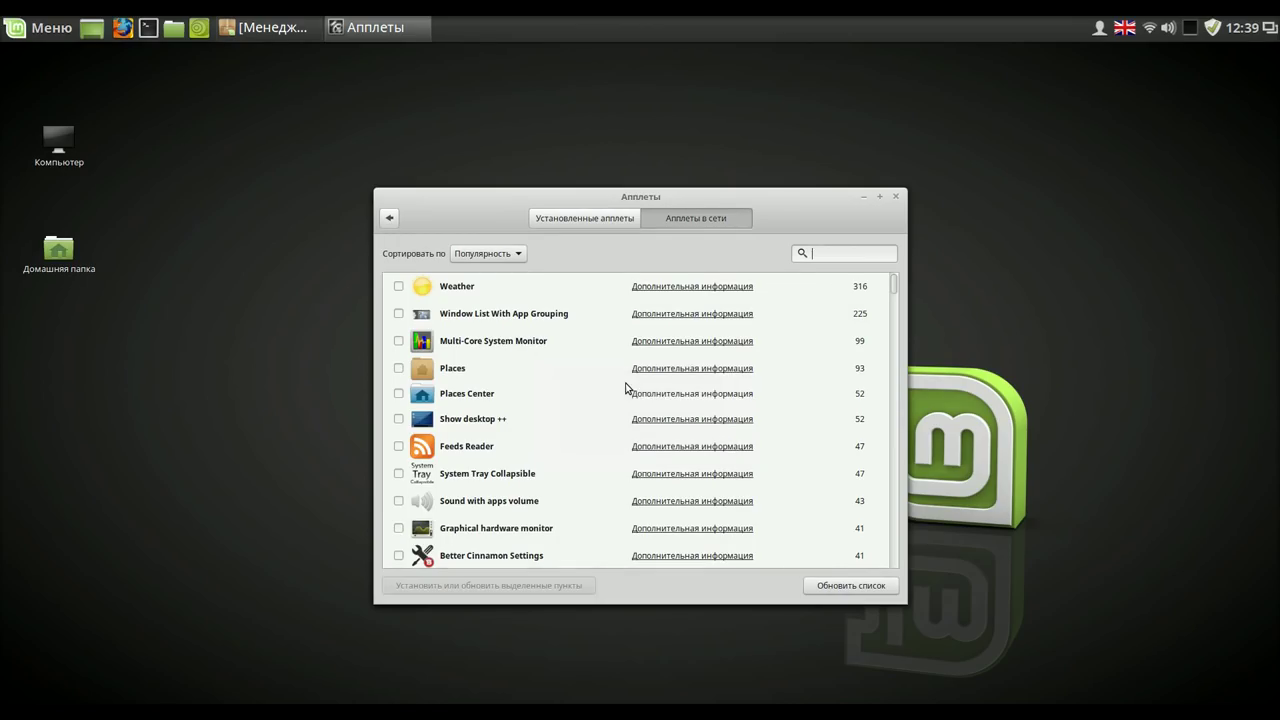
left_click(398, 287)
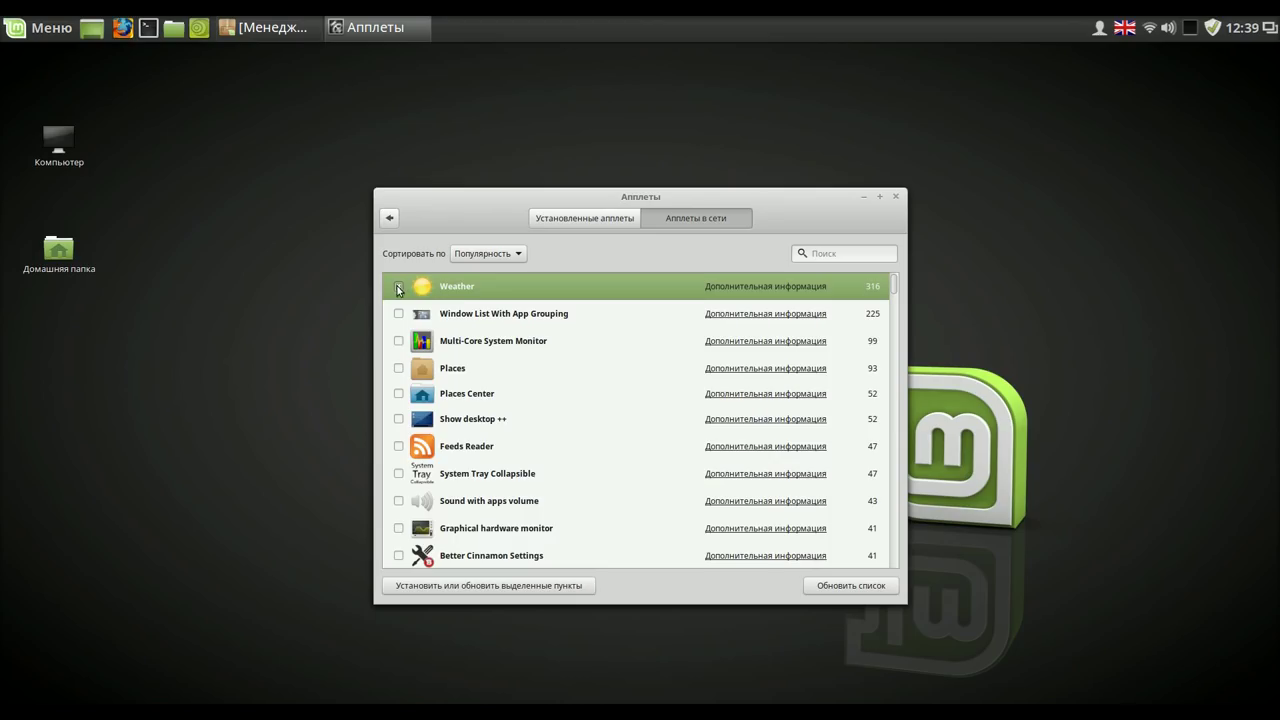
left_click(507, 587)
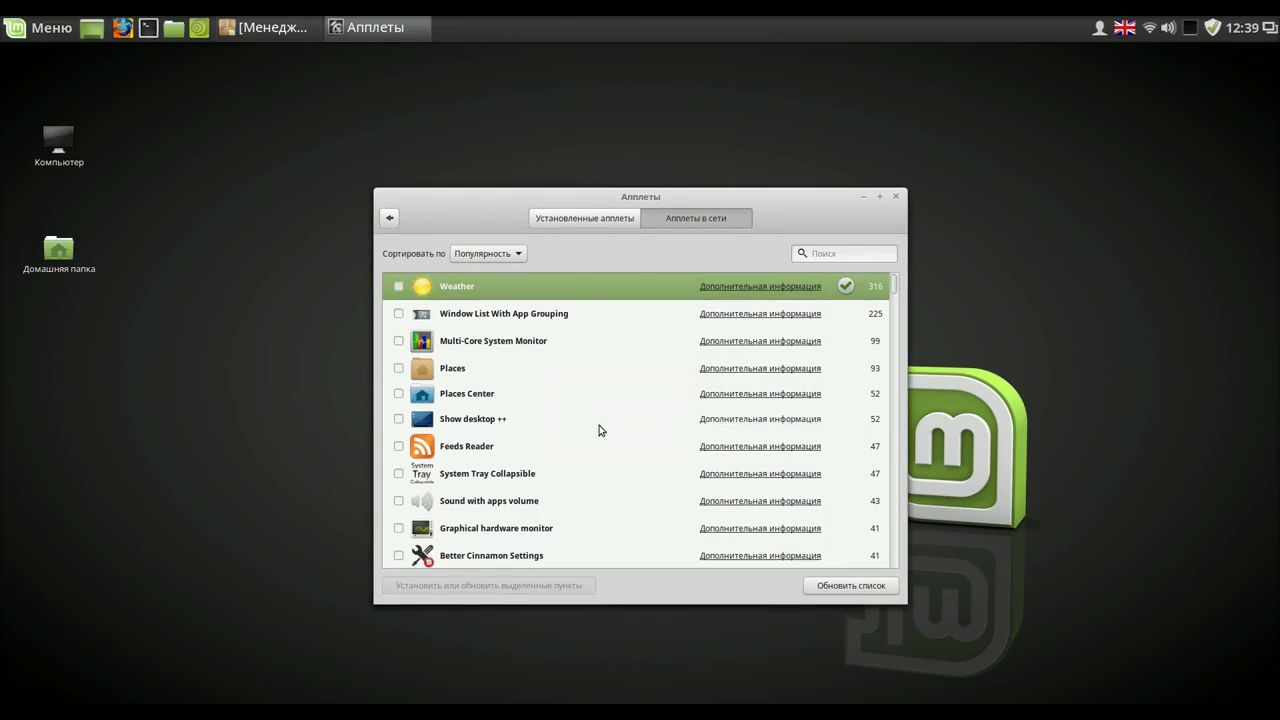
Search the online applets for "of" and install the power-off applet.
left_click(846, 254)
type("of")
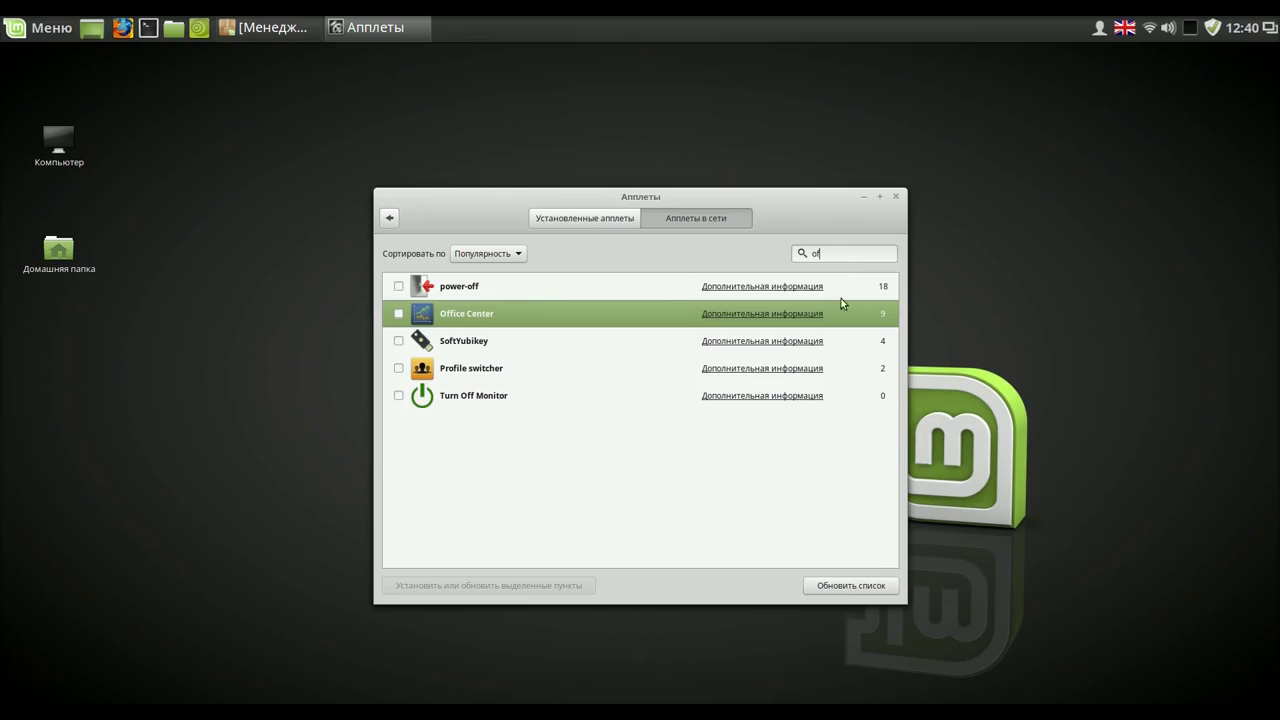
left_click(398, 287)
left_click(518, 587)
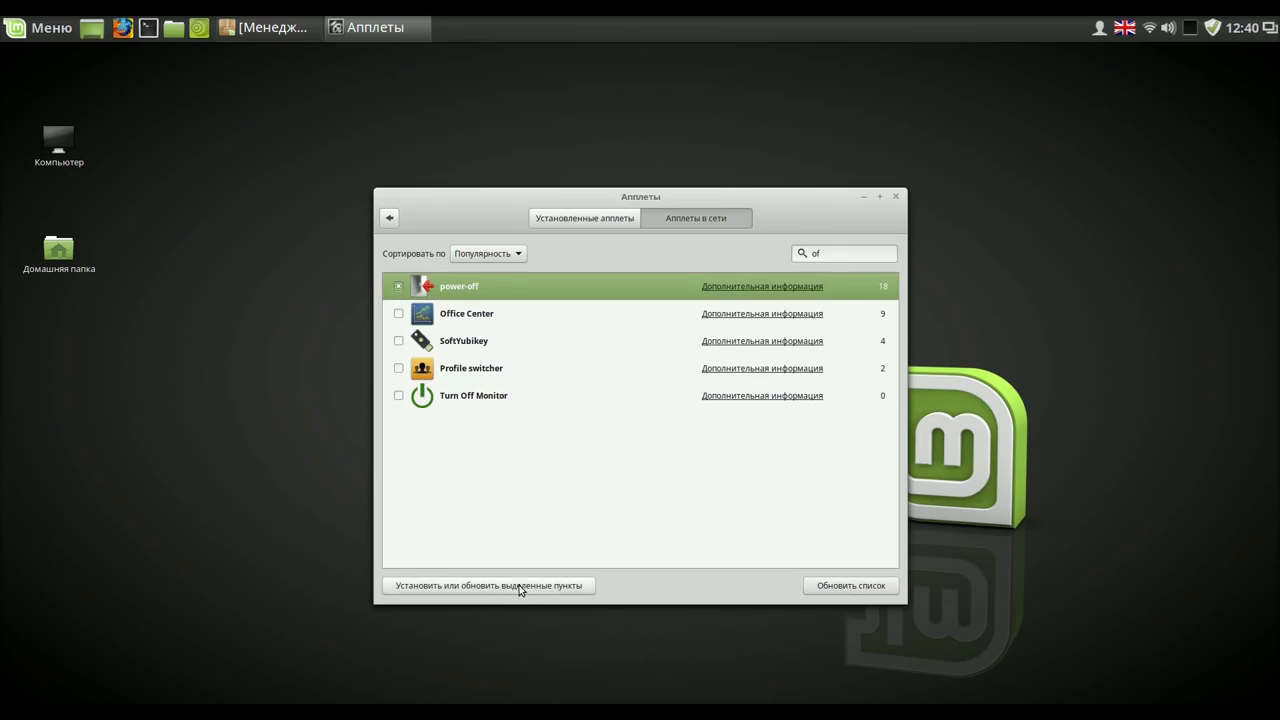
Add the installed power-off and Погода (Weather) applets to the panel.
left_click(593, 220)
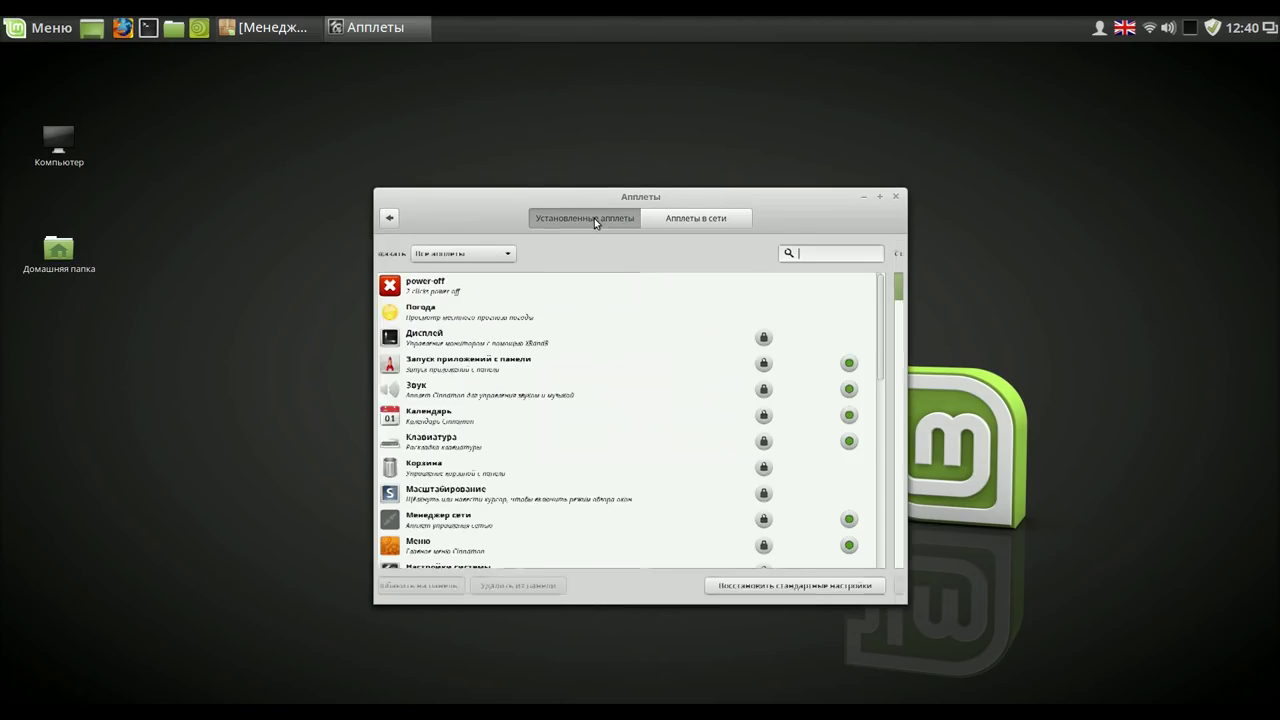
left_click(451, 298)
left_click(445, 586)
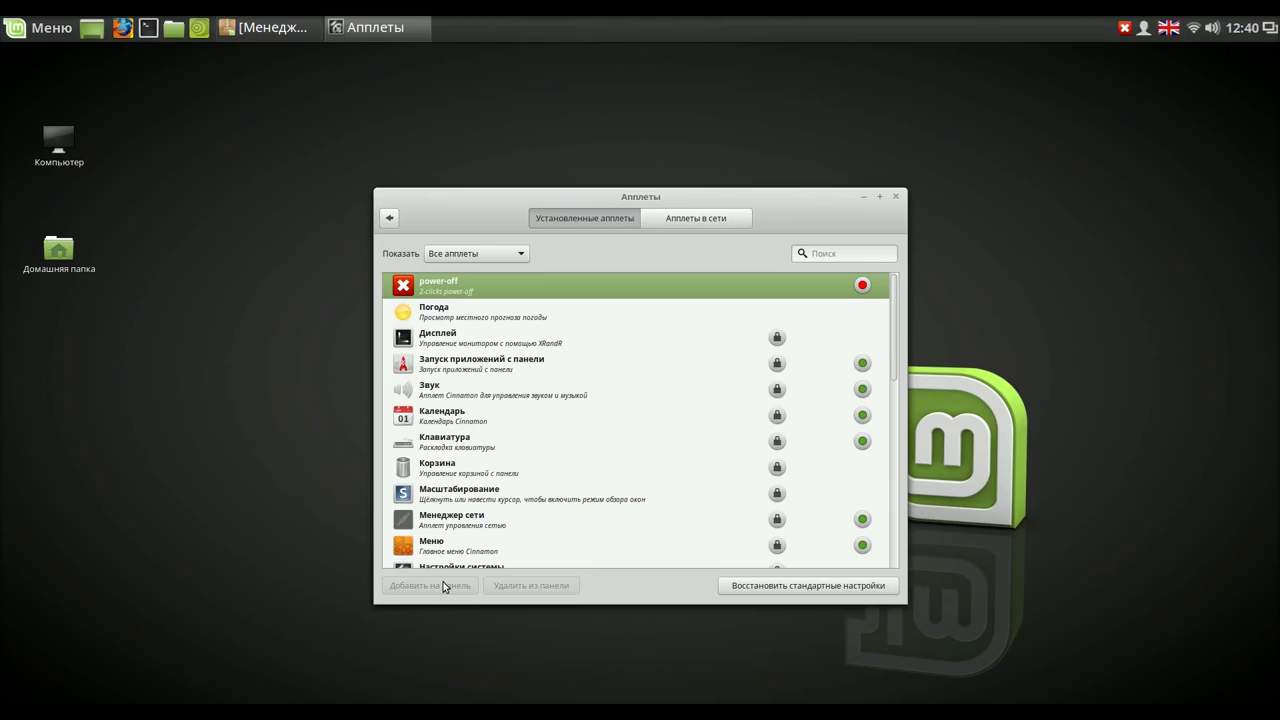
left_click(459, 313)
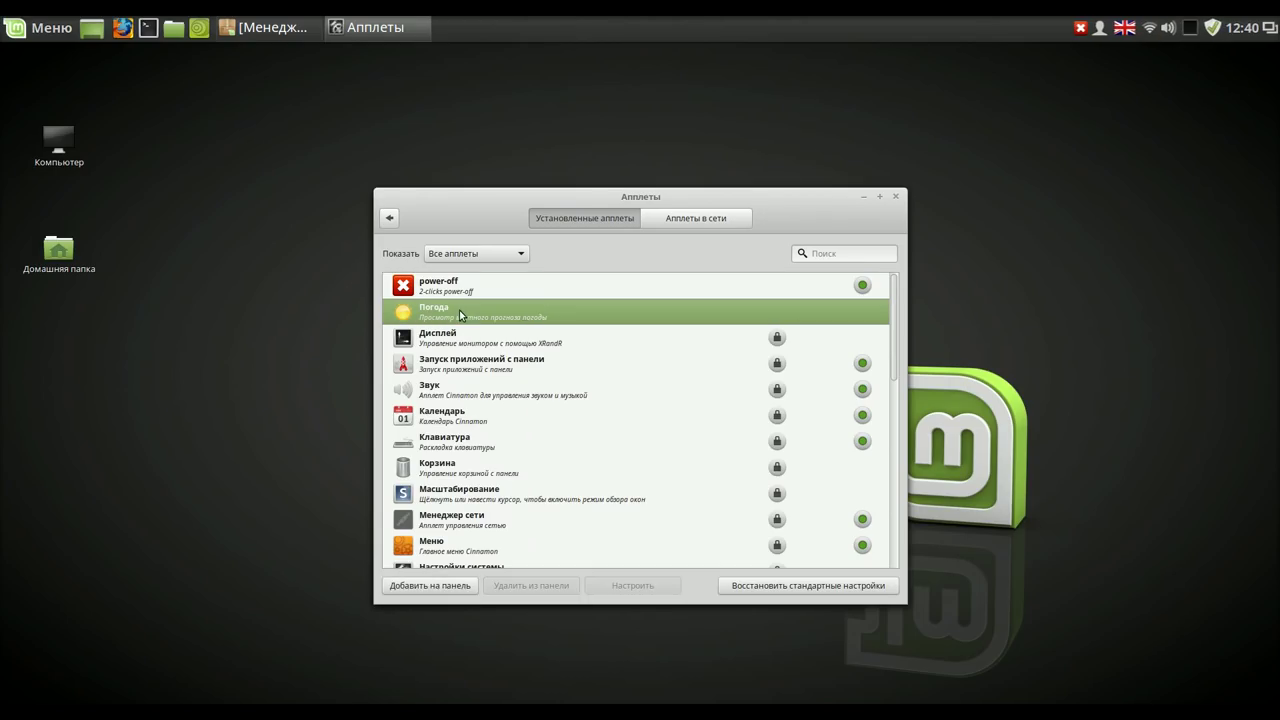
left_click(436, 588)
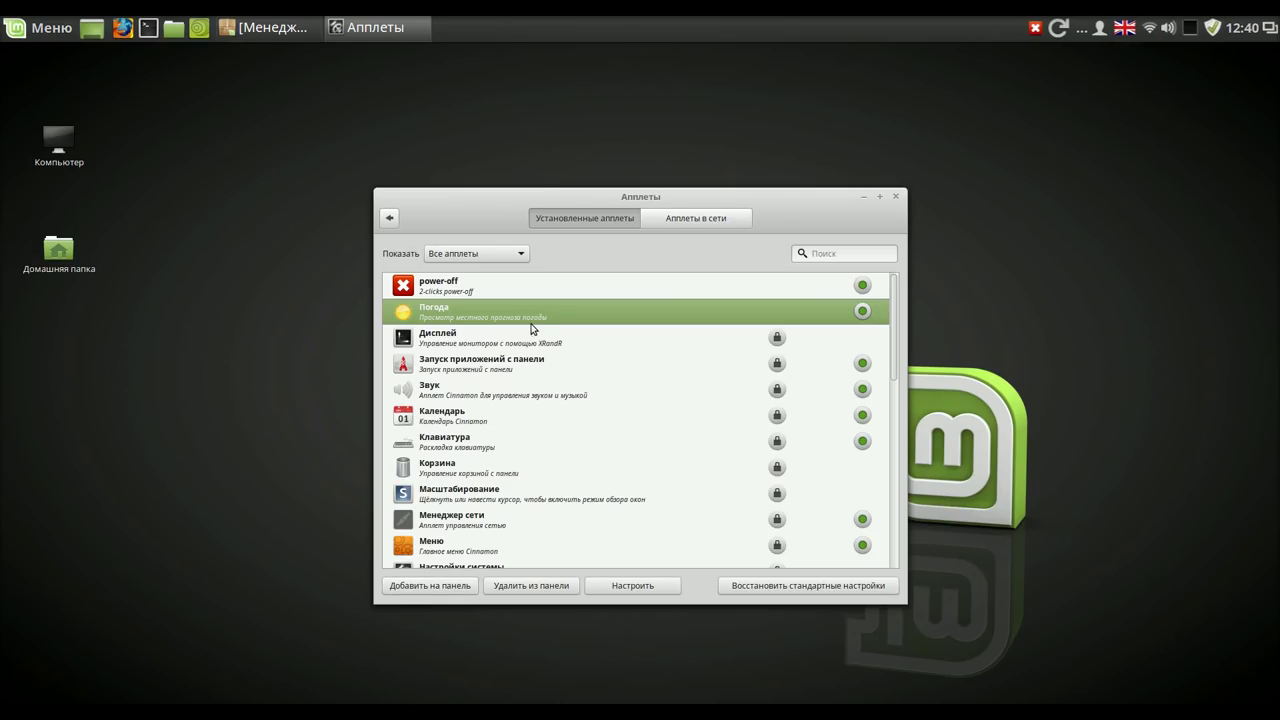
Configure the Погода applet to use мм рт. ст. for atmospheric pressure and a forecast length of 5 days.
right_click(526, 313)
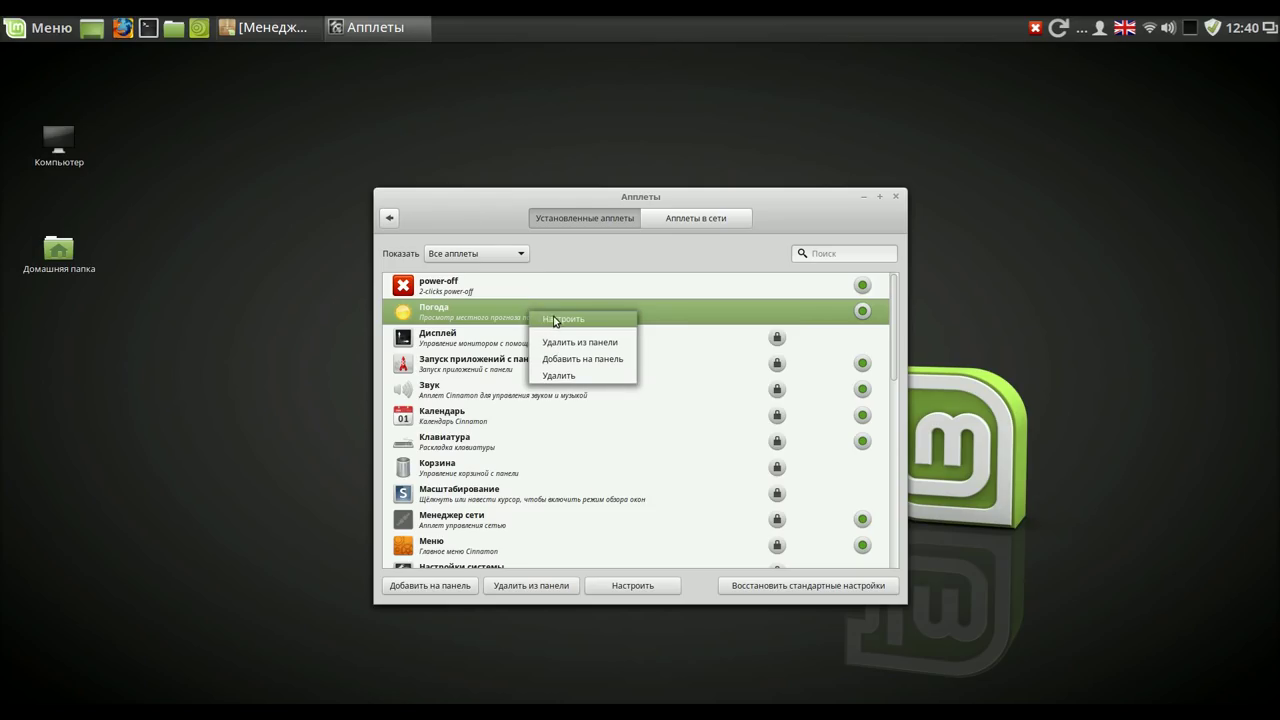
left_click(555, 320)
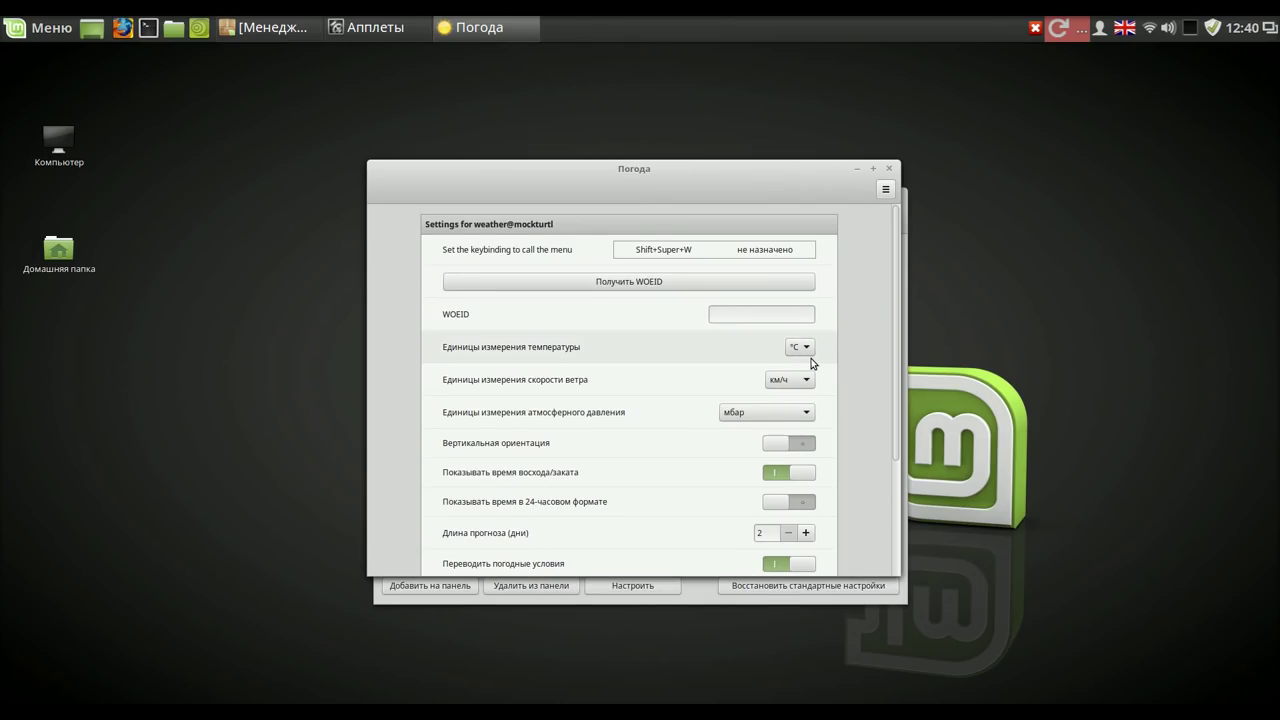
left_click(808, 414)
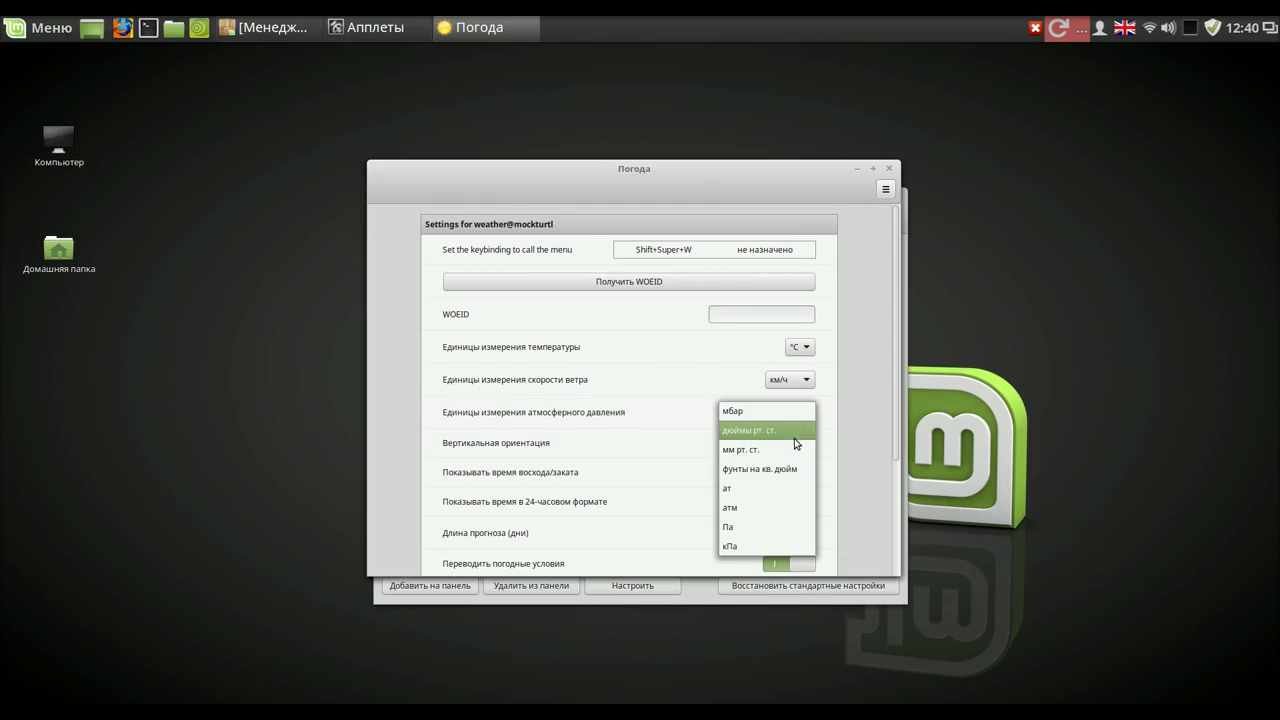
left_click(796, 450)
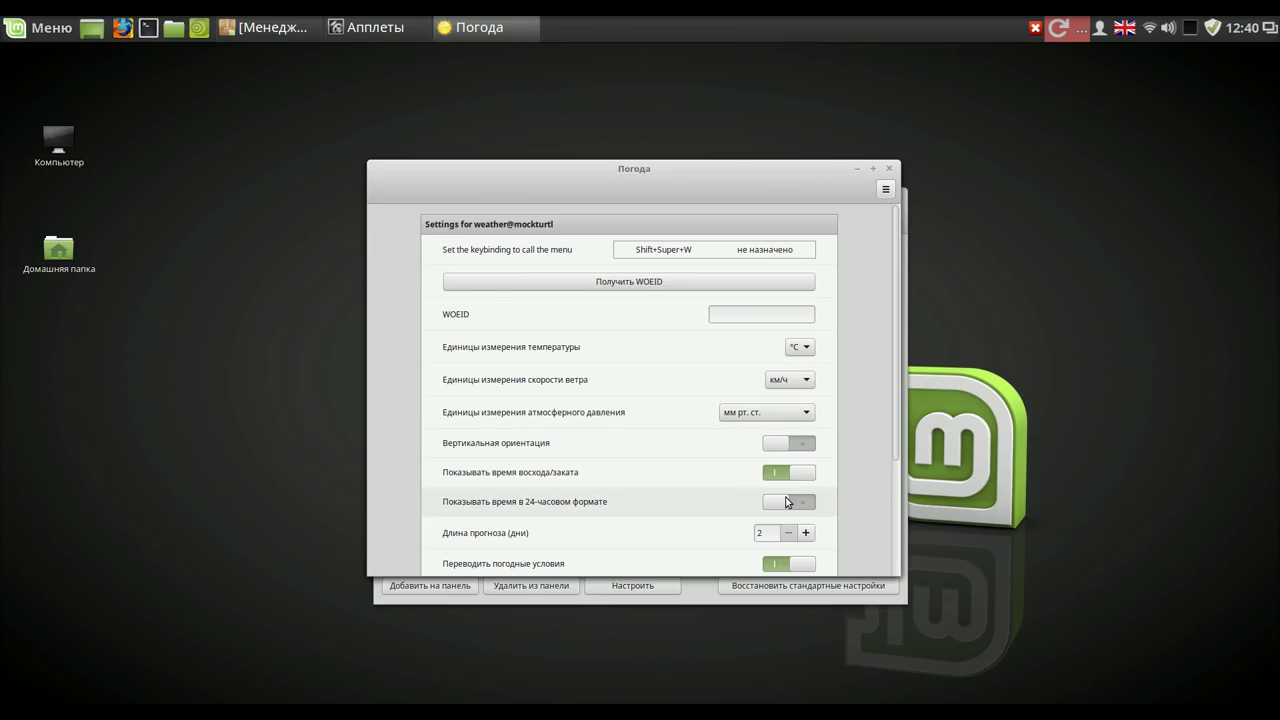
left_click(806, 533)
left_click(806, 533)
left_click(806, 533)
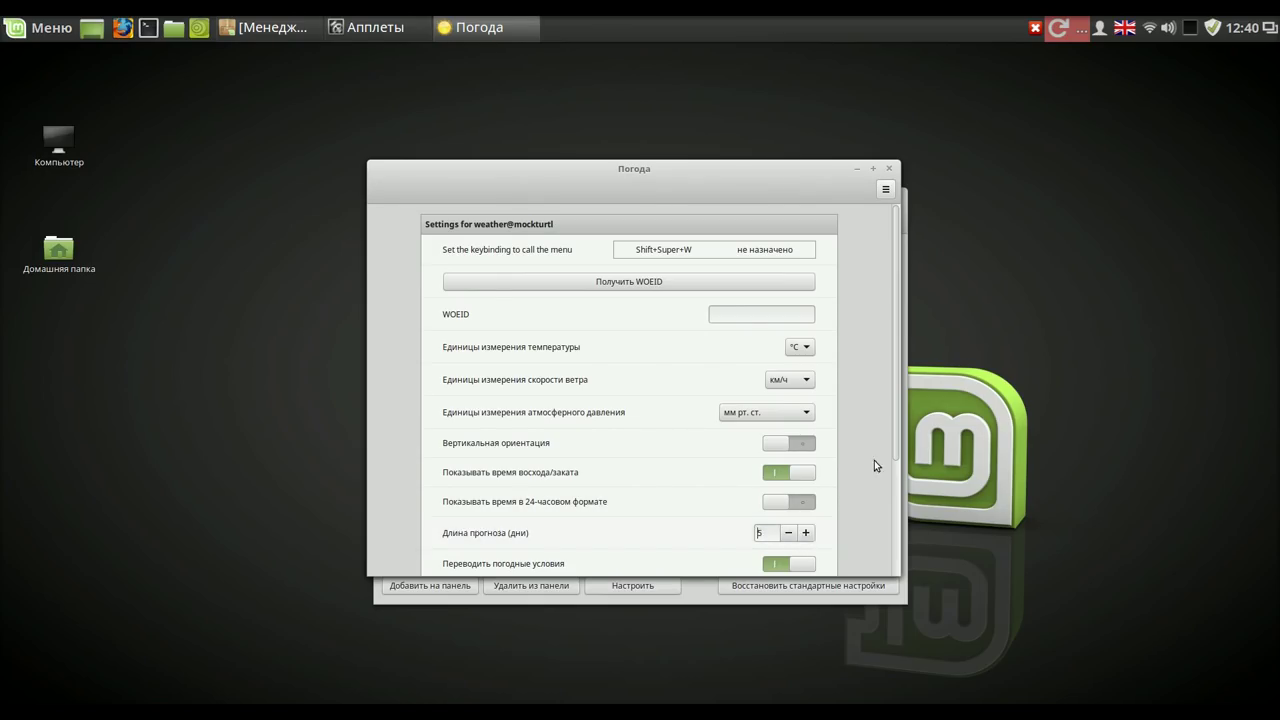
Turn off showing the meteorological conditions ("Ветрено", "Ясно") on the panel in the Погода applet's settings.
scroll(897, 447, "down", 2)
scroll(897, 447, "down", 3)
left_click(769, 486)
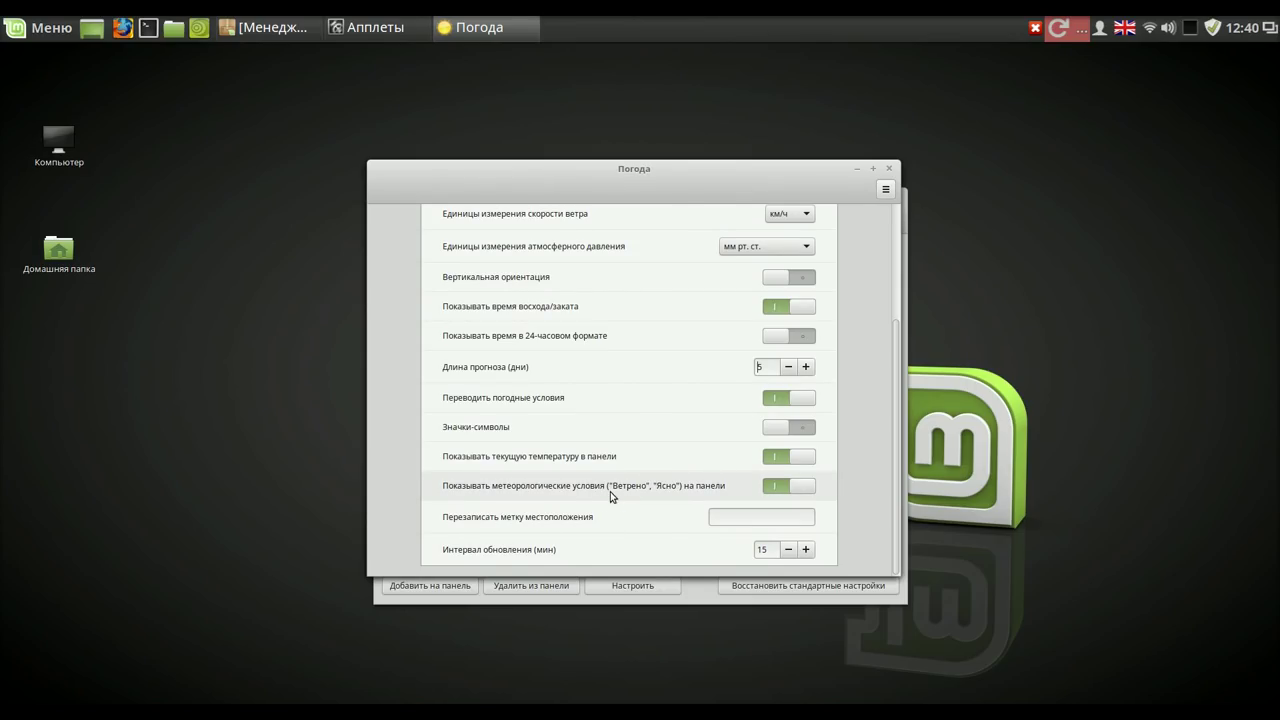
left_click(801, 486)
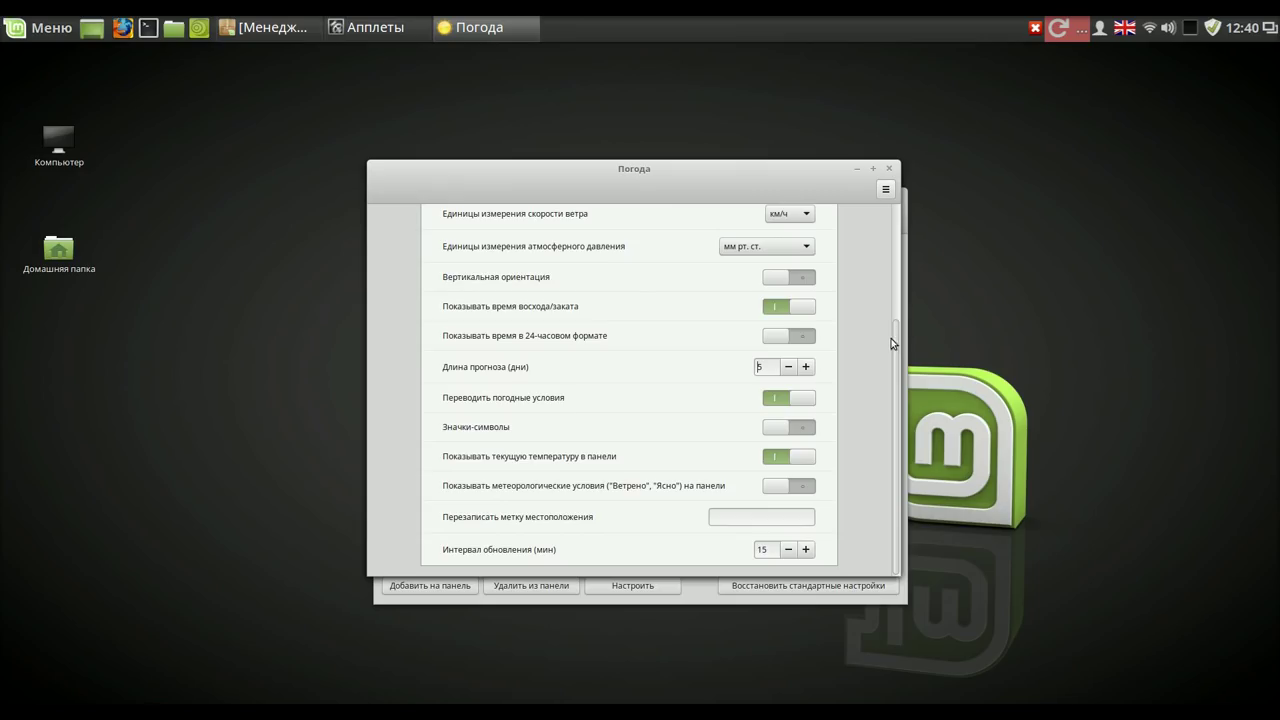
Open the WOEID lookup site from the Погода settings and search for Liverpool.
left_click_drag(896, 340, 914, 212)
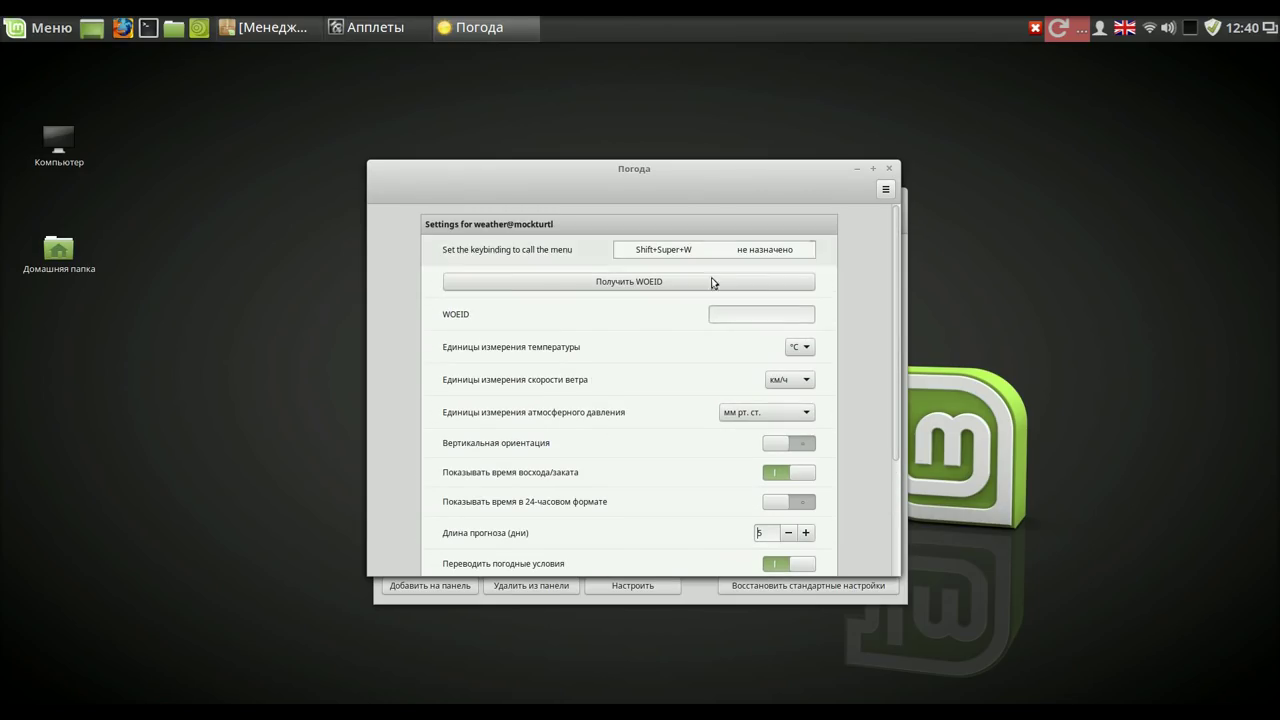
left_click(637, 288)
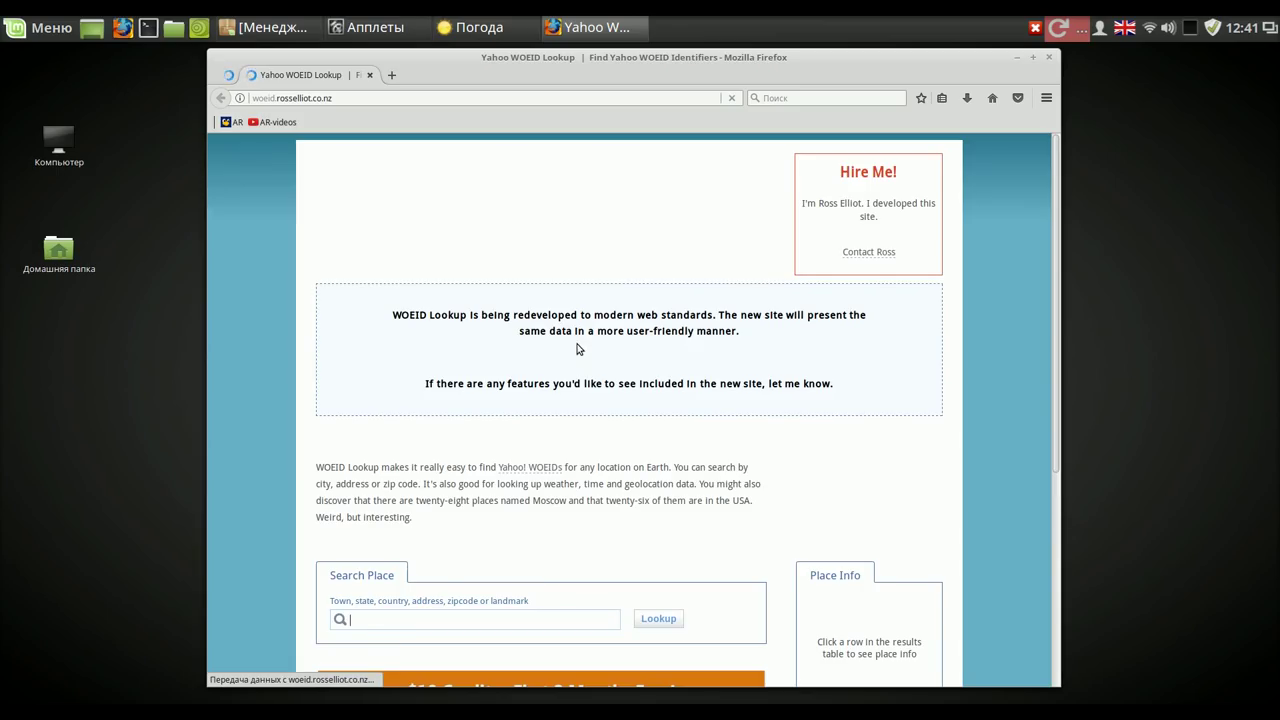
scroll(548, 608, "down", 3)
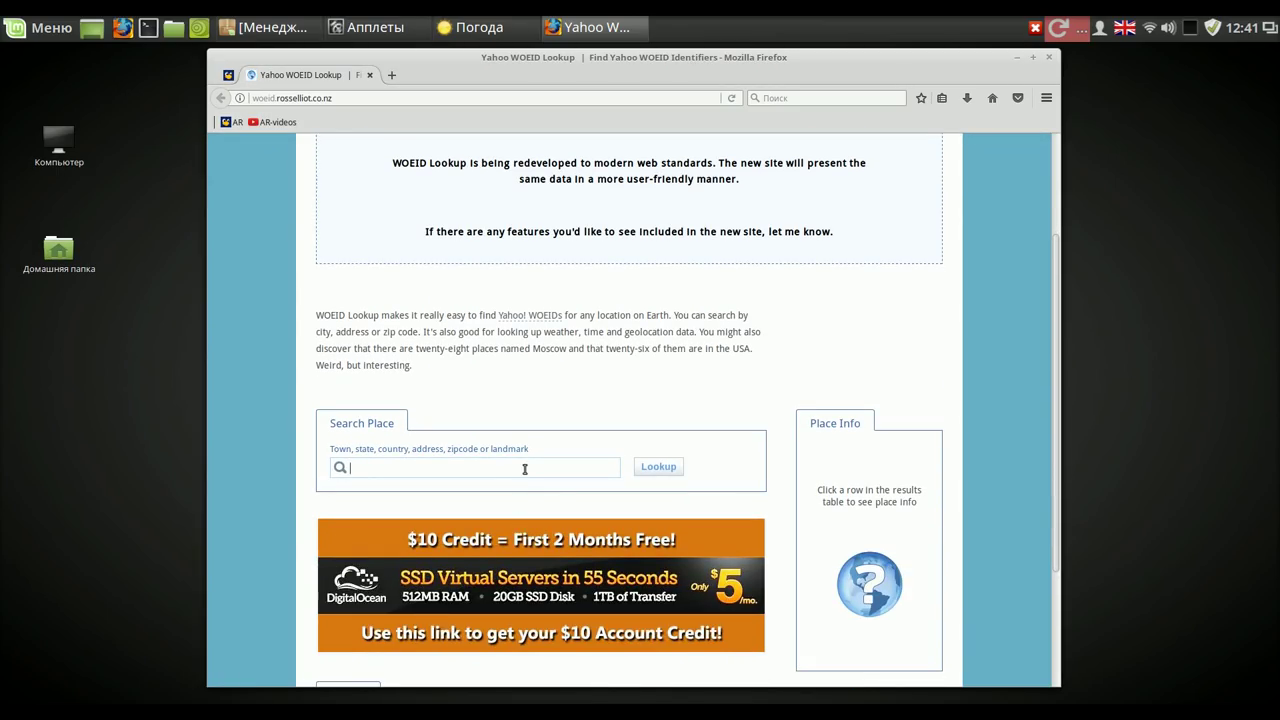
type("Civerpool")
key("Return")
scroll(533, 483, "down", 7)
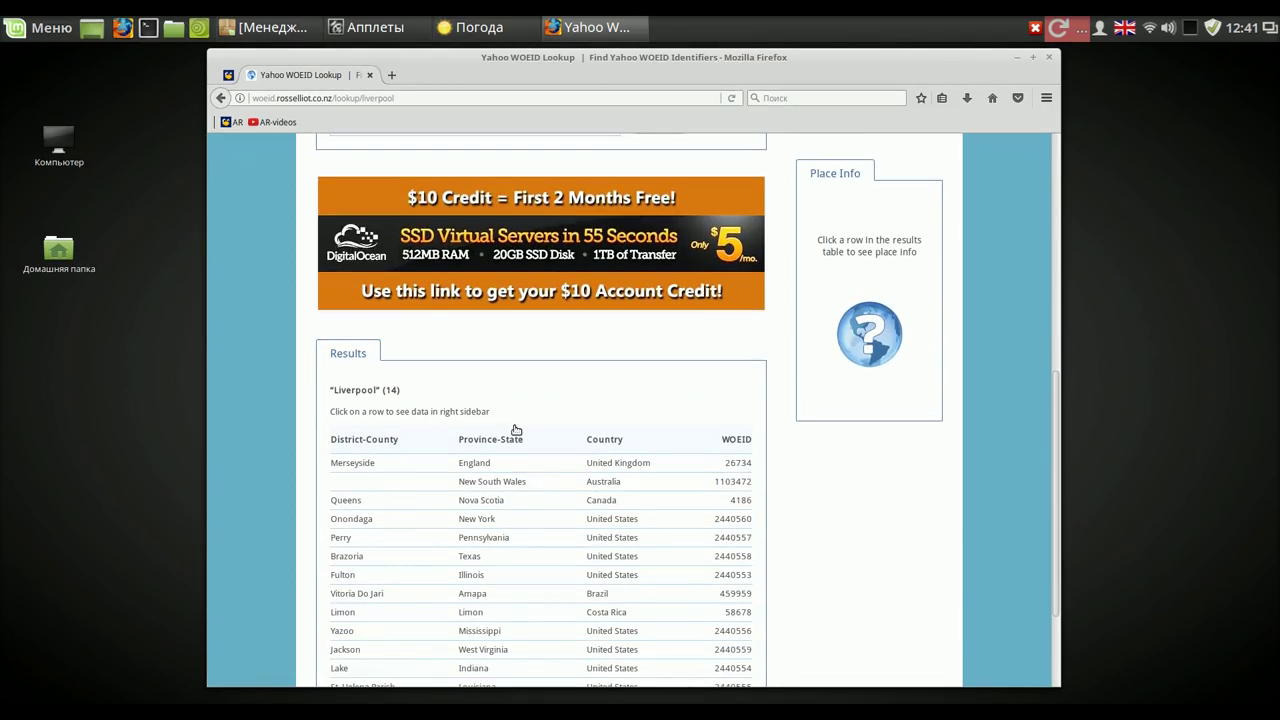
Copy the WOEID 26734 of Merseyside, England into the Погода applet's WOEID setting and close its settings.
left_click_drag(727, 465, 754, 477)
right_click(744, 466)
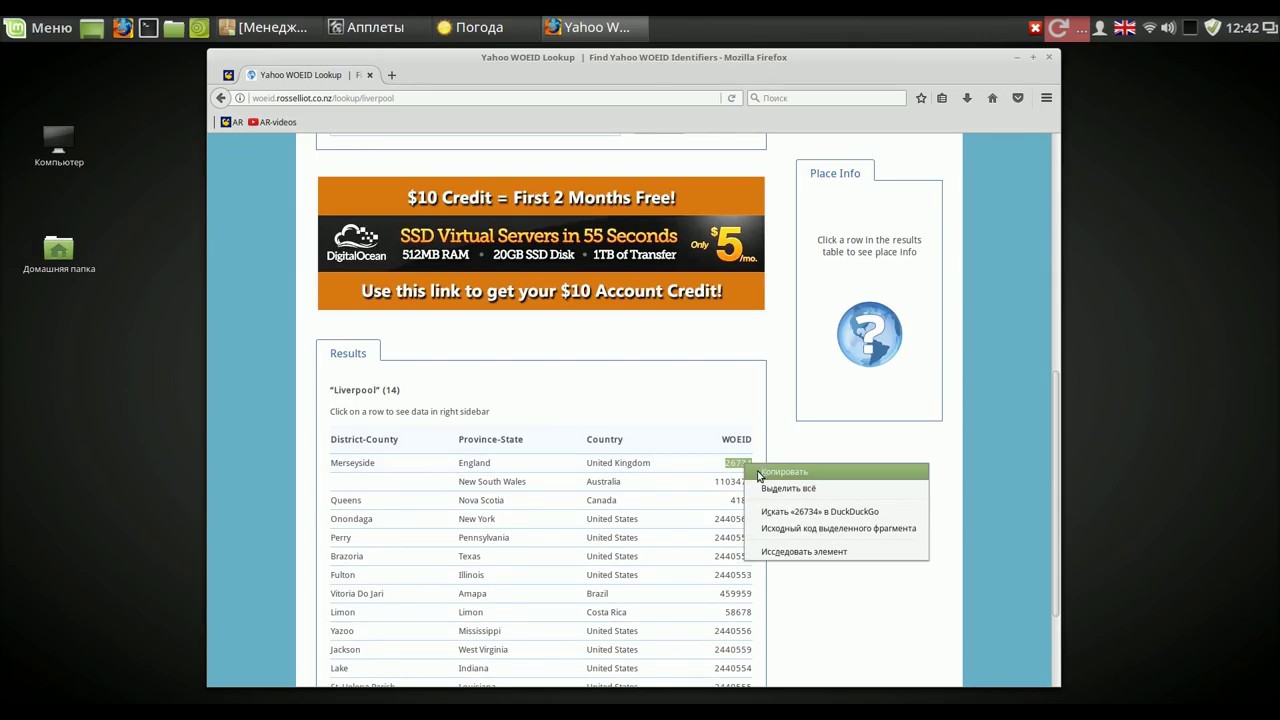
left_click(768, 474)
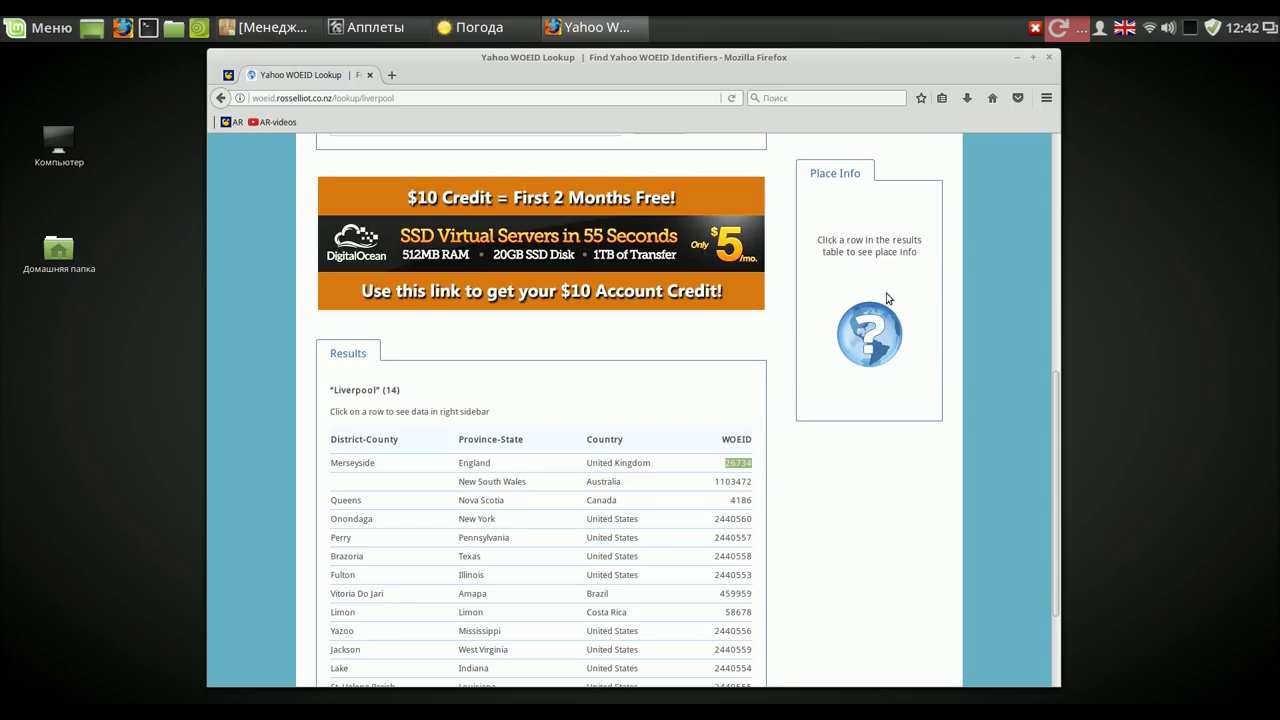
left_click(1020, 57)
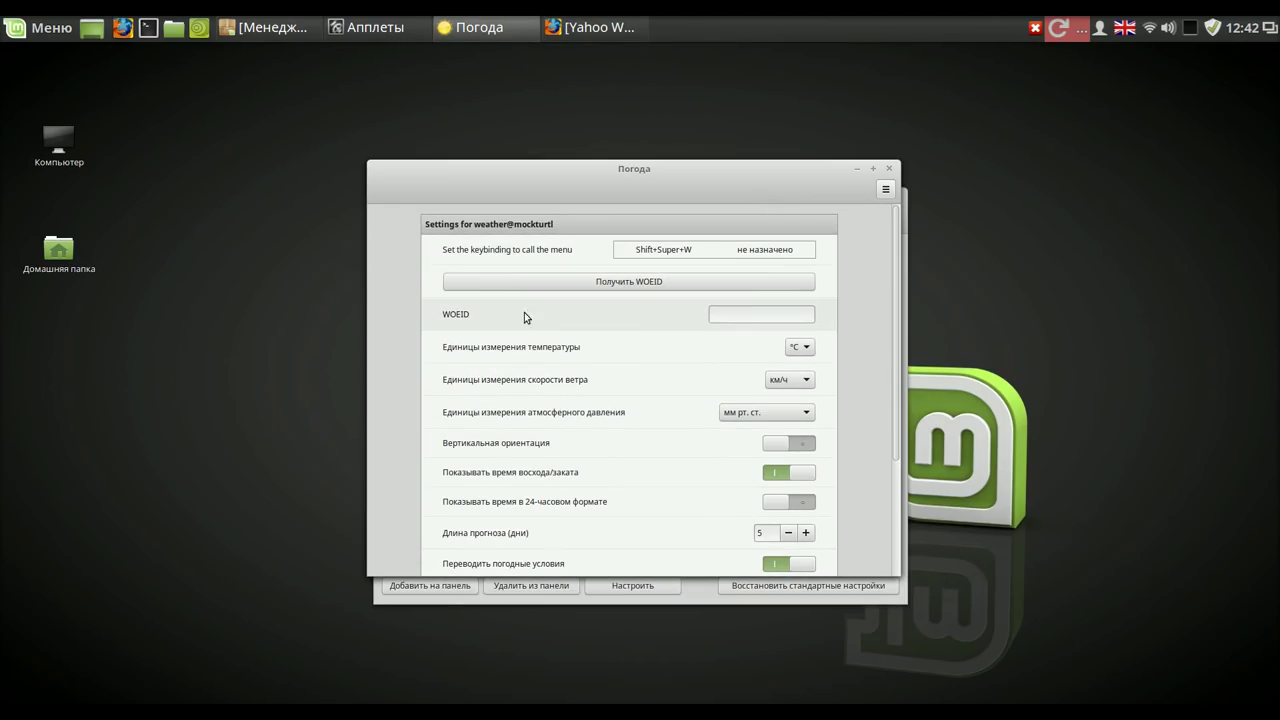
right_click(742, 315)
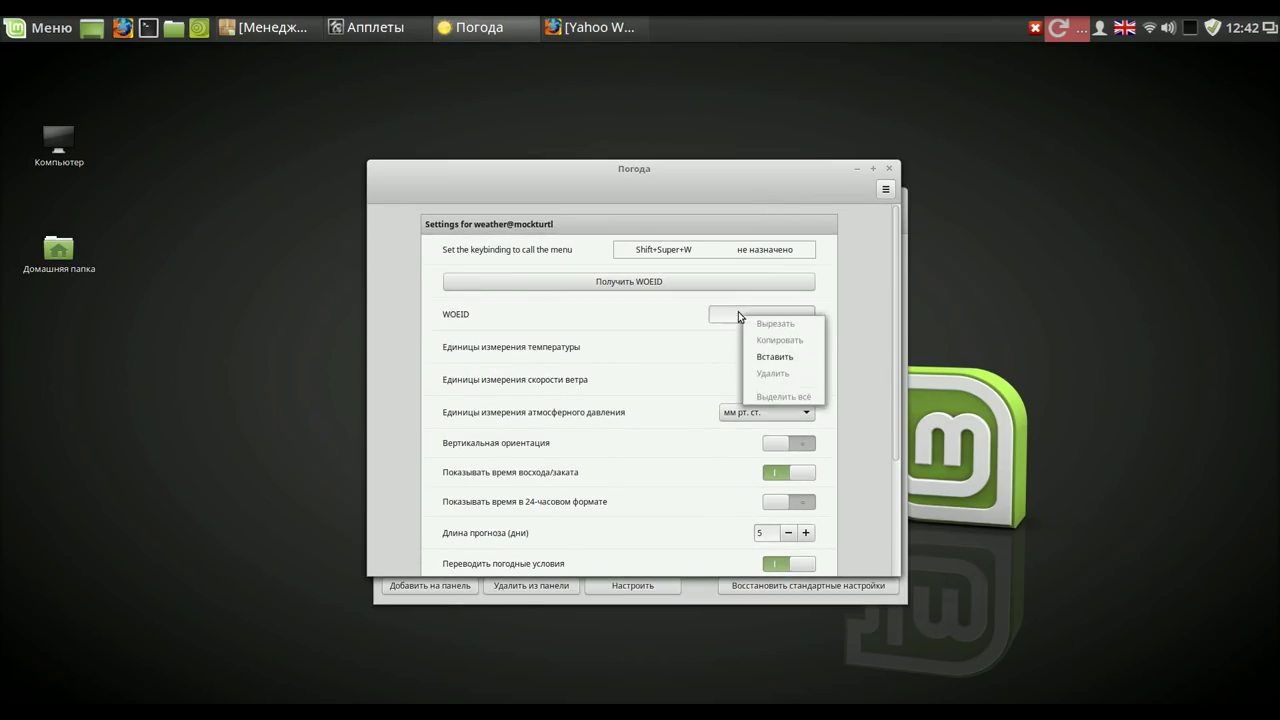
left_click(764, 357)
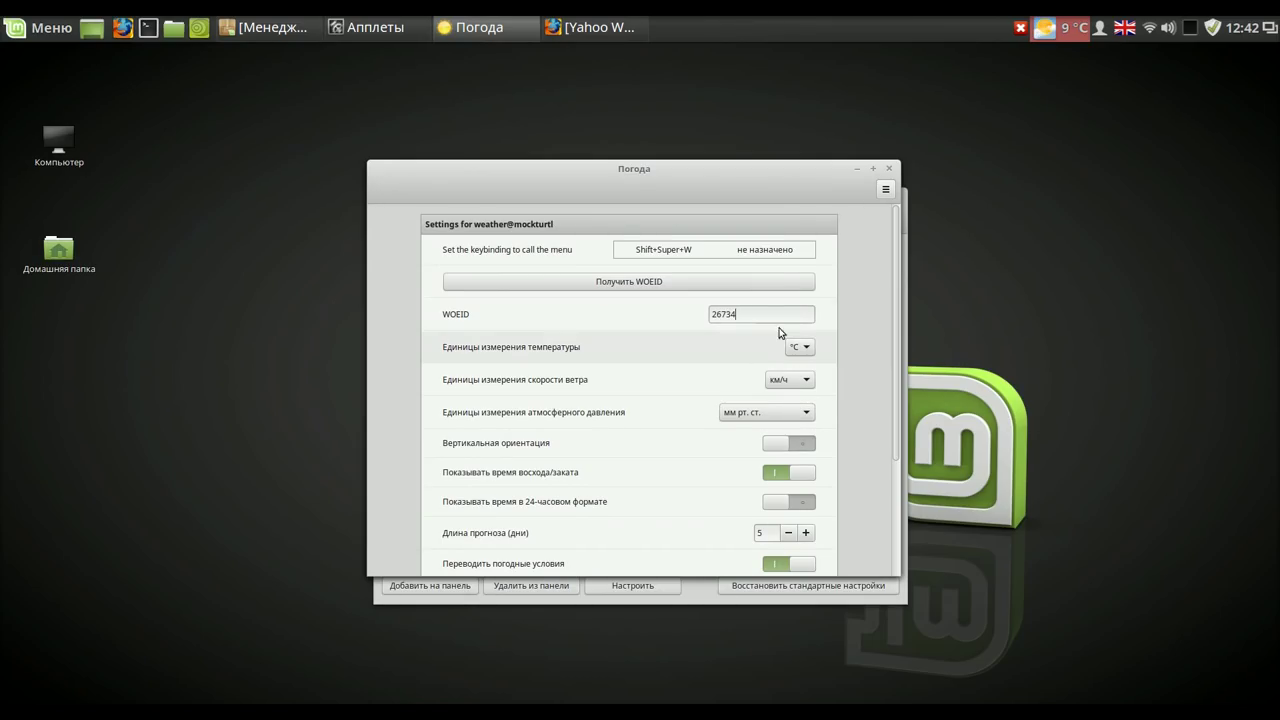
left_click(889, 170)
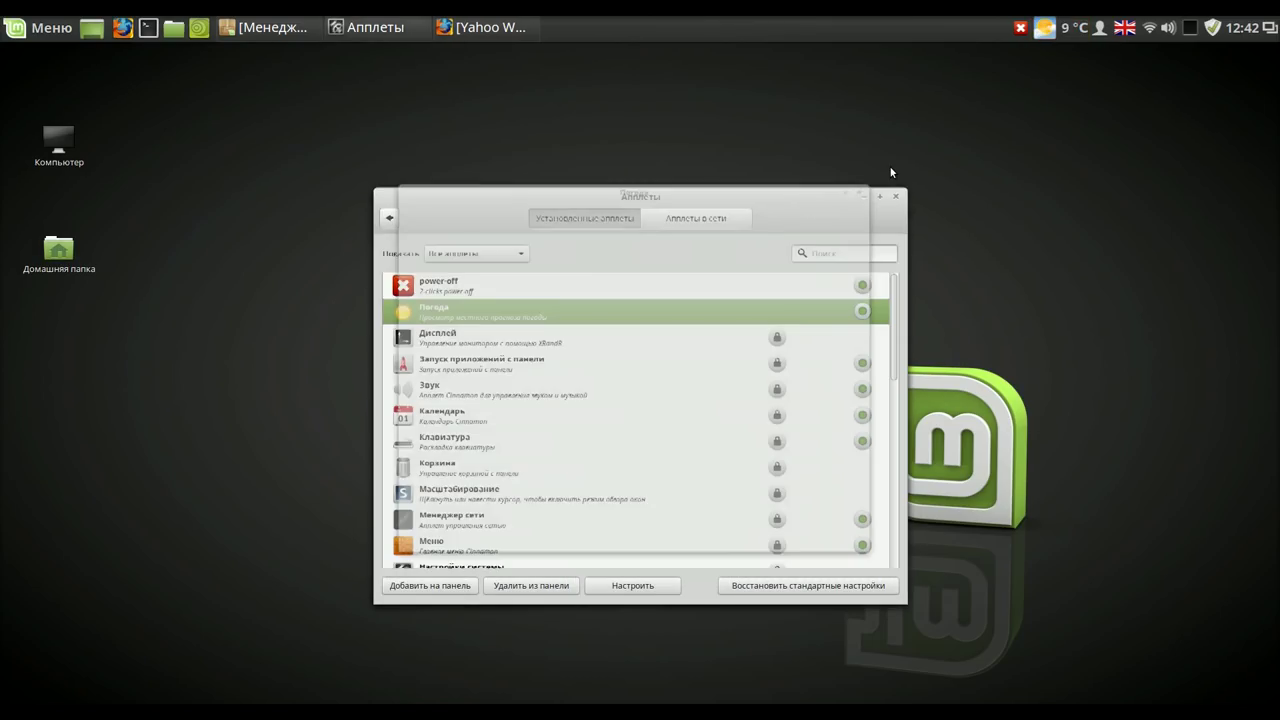
View the forecast from the weather applet, open and dismiss the power-off applet's shutdown dialog, and close the applets window.
left_click(1043, 30)
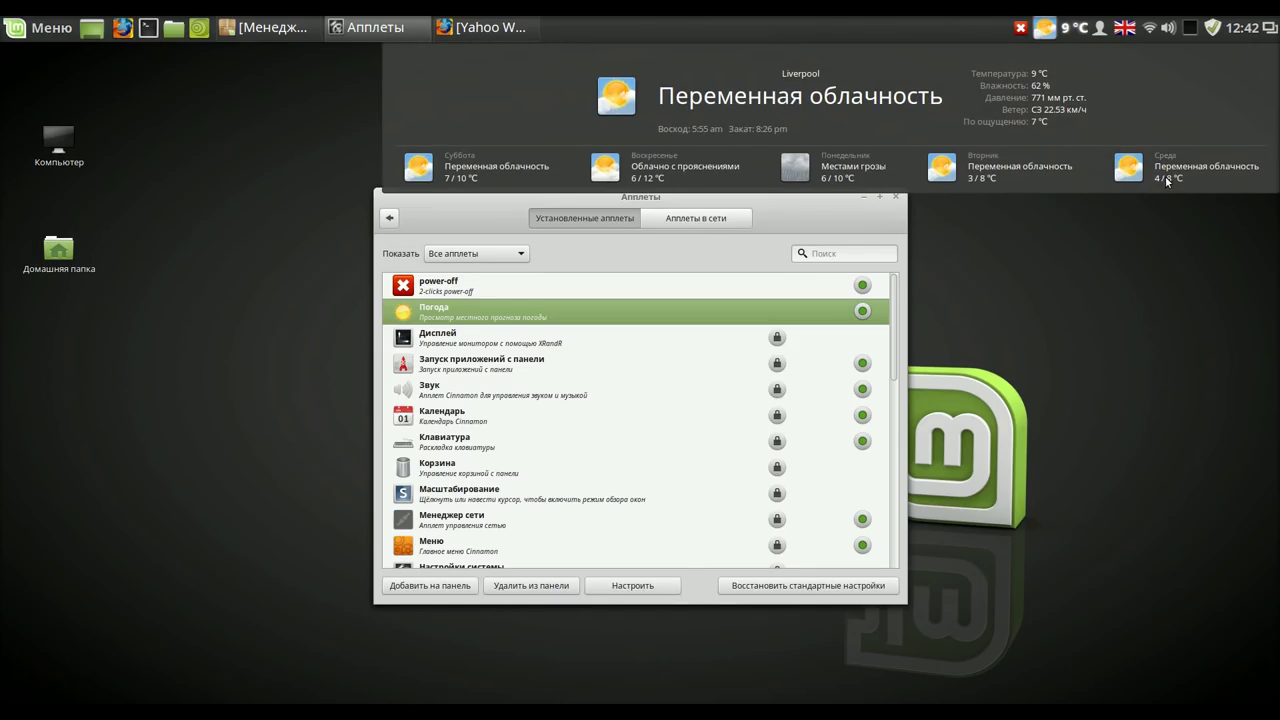
left_click(1043, 30)
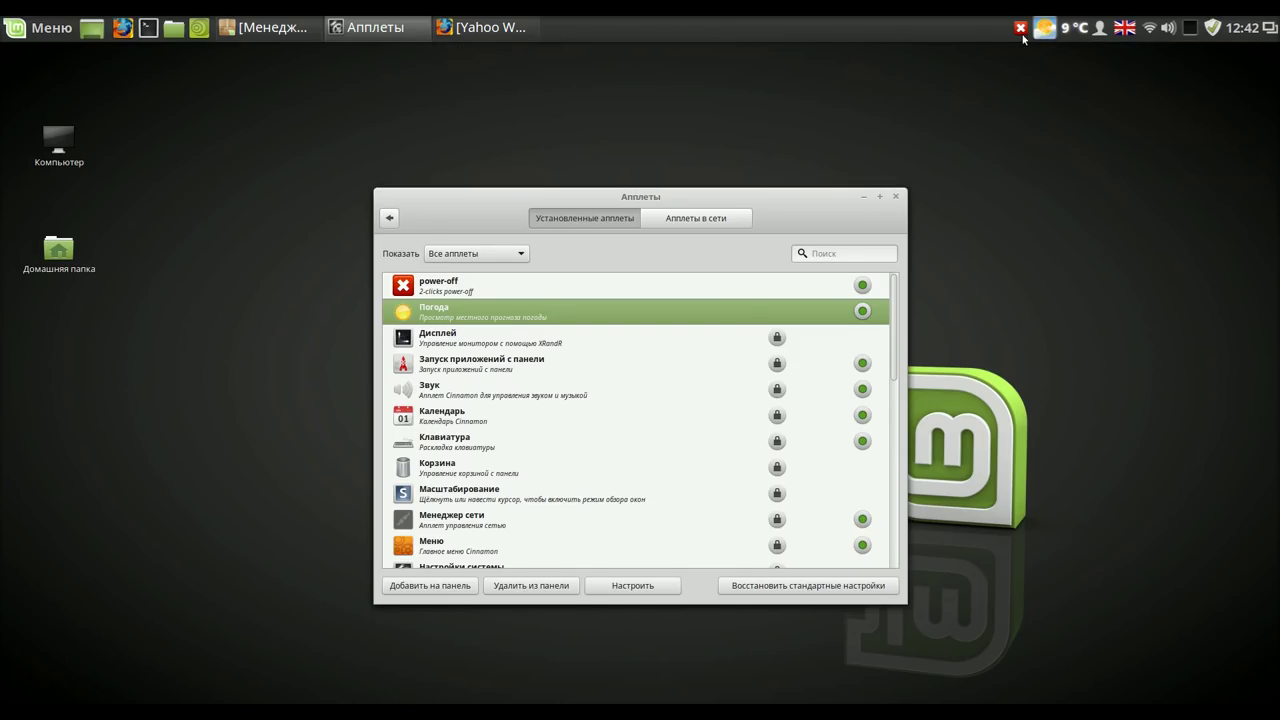
left_click(1021, 30)
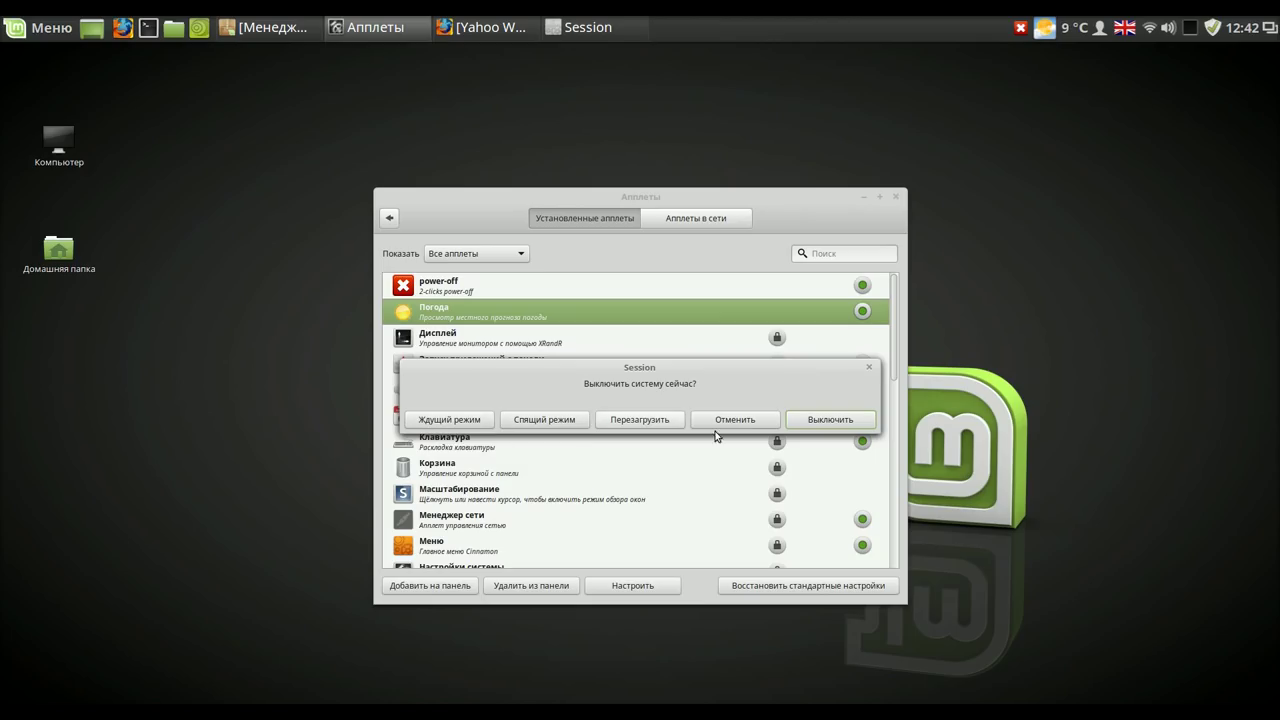
left_click(869, 367)
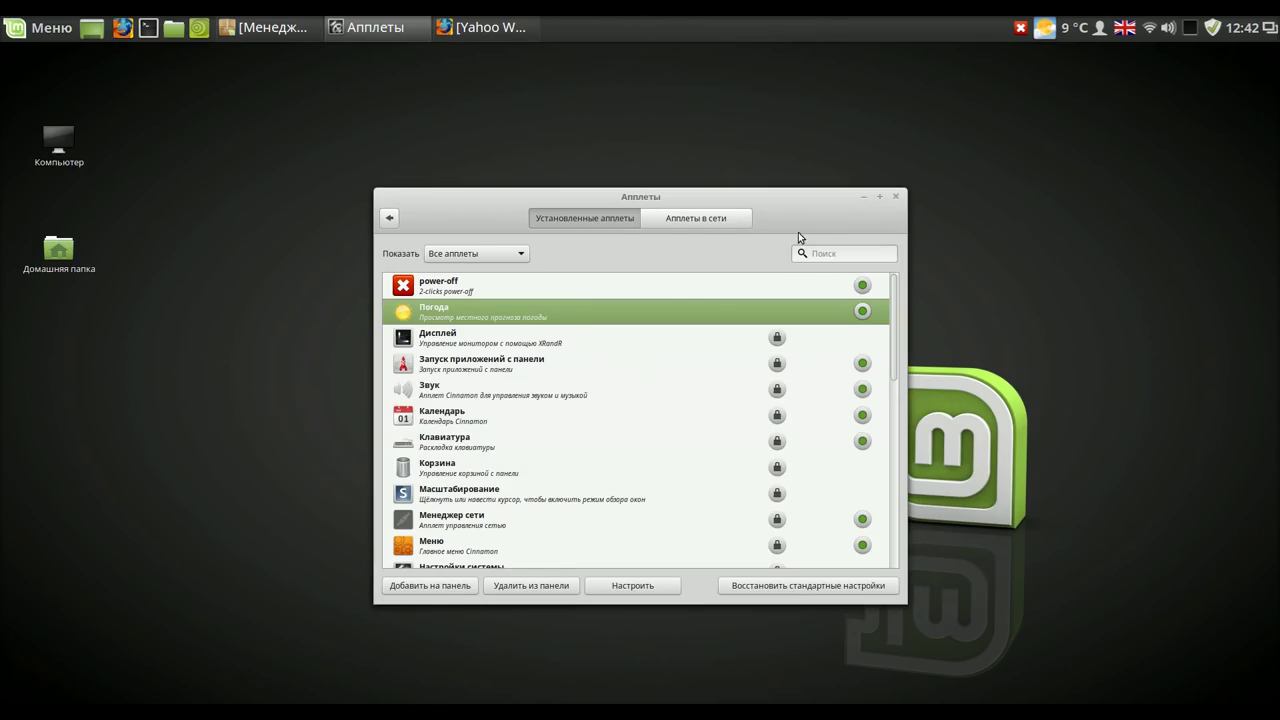
left_click(896, 198)
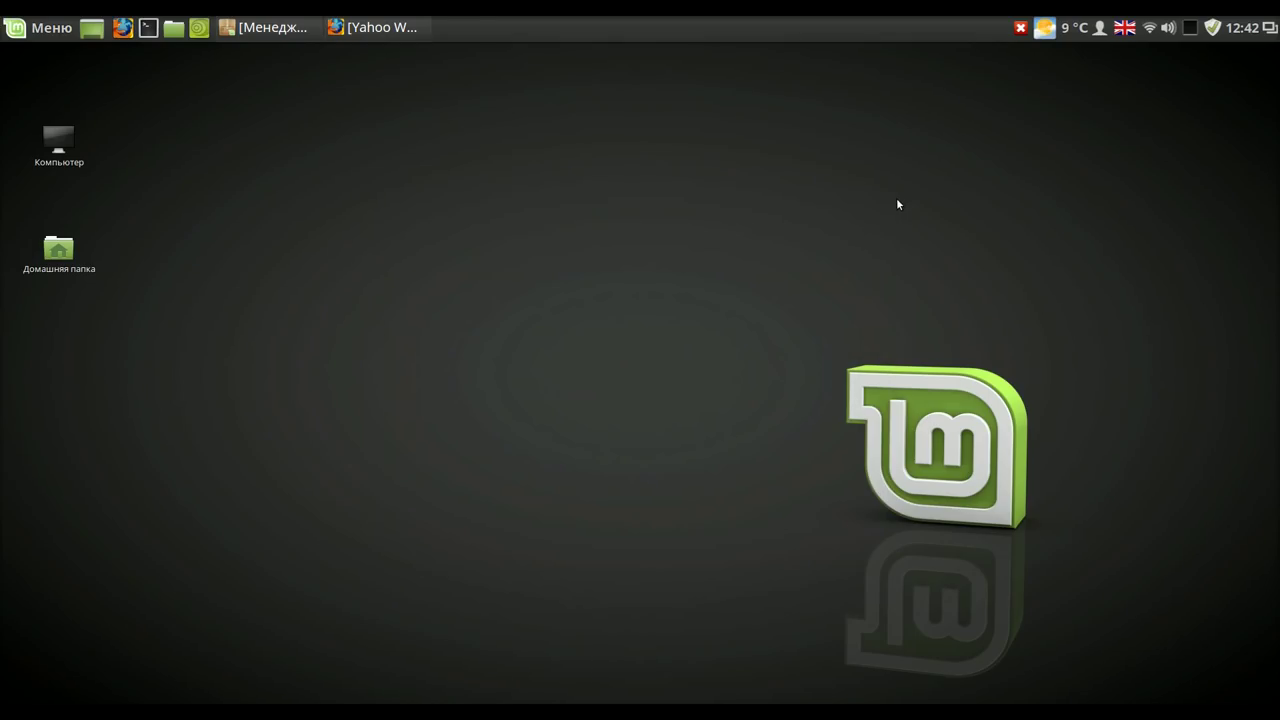
Switch to Firefox and open the MEGA storage of programs and builds from the home page of the Компьютерные советы site.
left_click(371, 29)
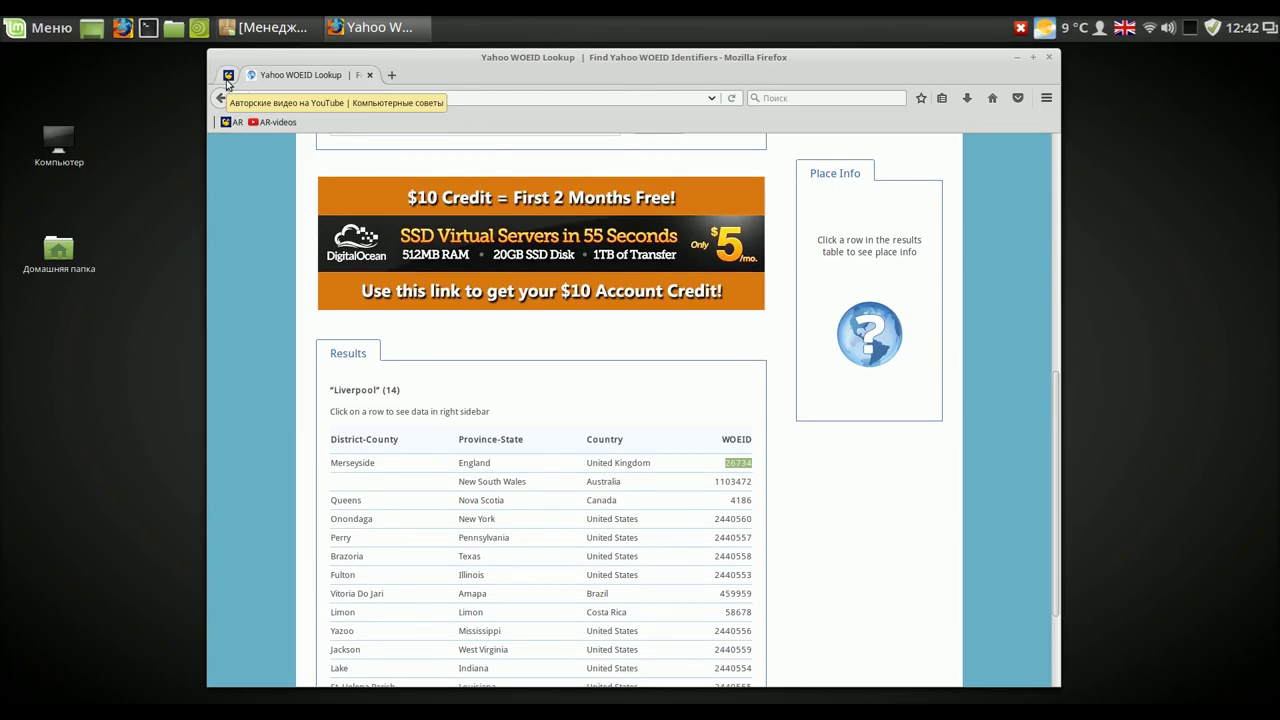
left_click(229, 79)
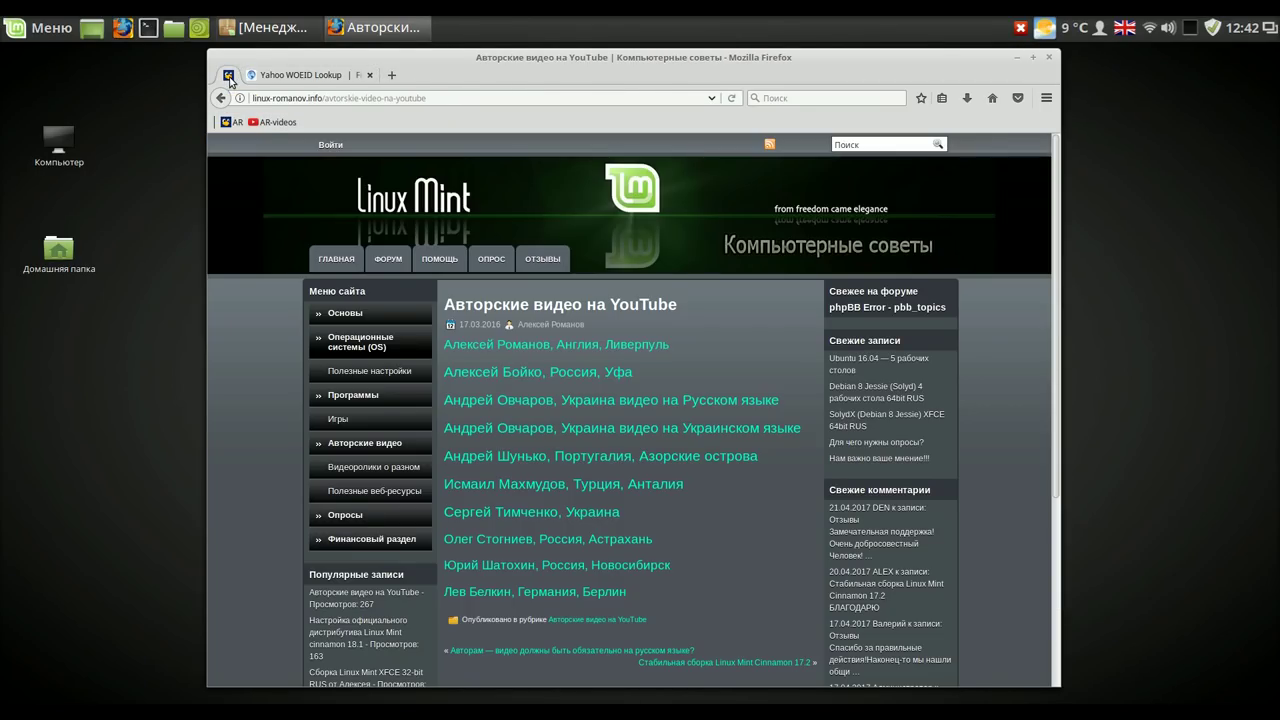
left_click(337, 264)
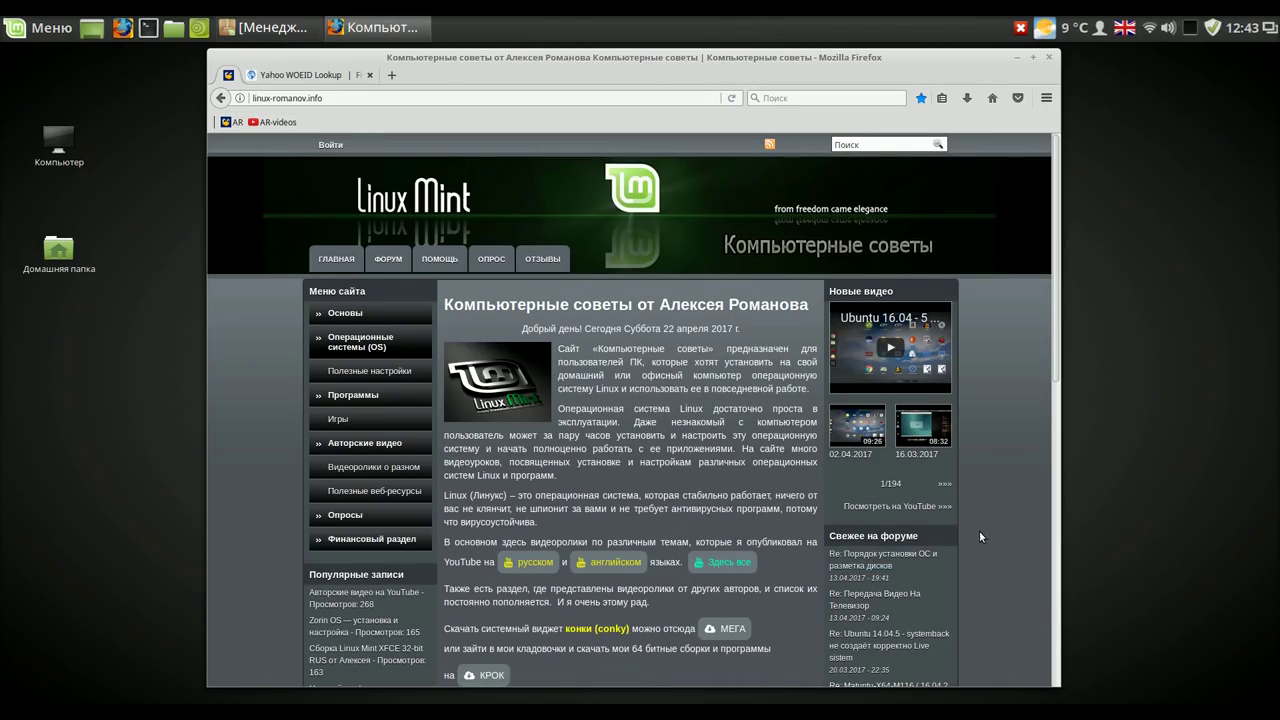
scroll(980, 528, "down", 5)
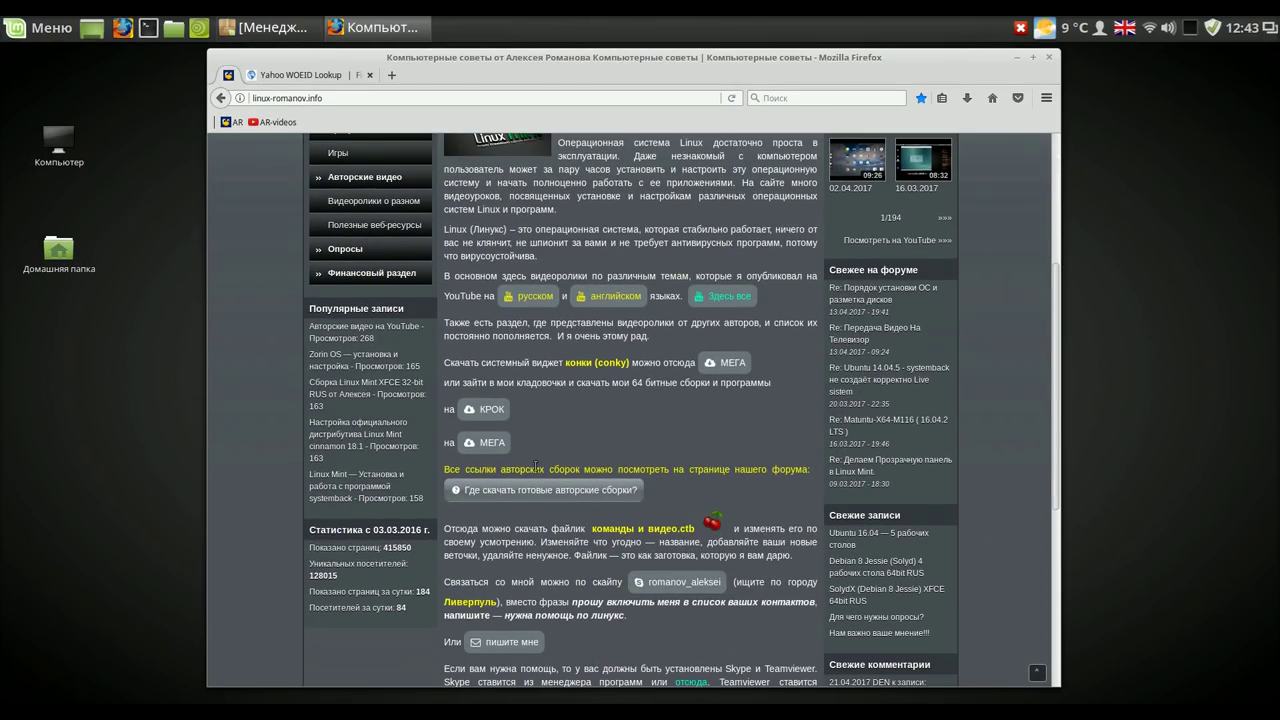
left_click(489, 444)
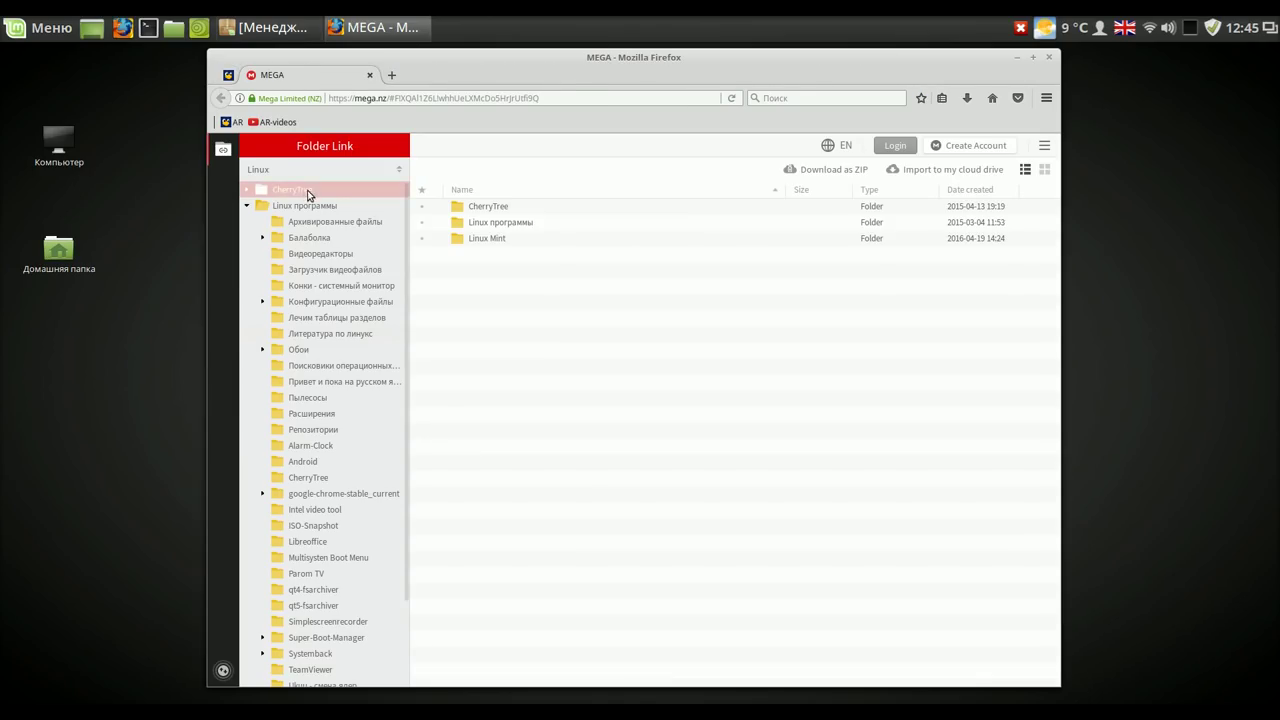
Start a standard download of команды и видео.ctb from the CherryTree folder on MEGA.
left_click(303, 190)
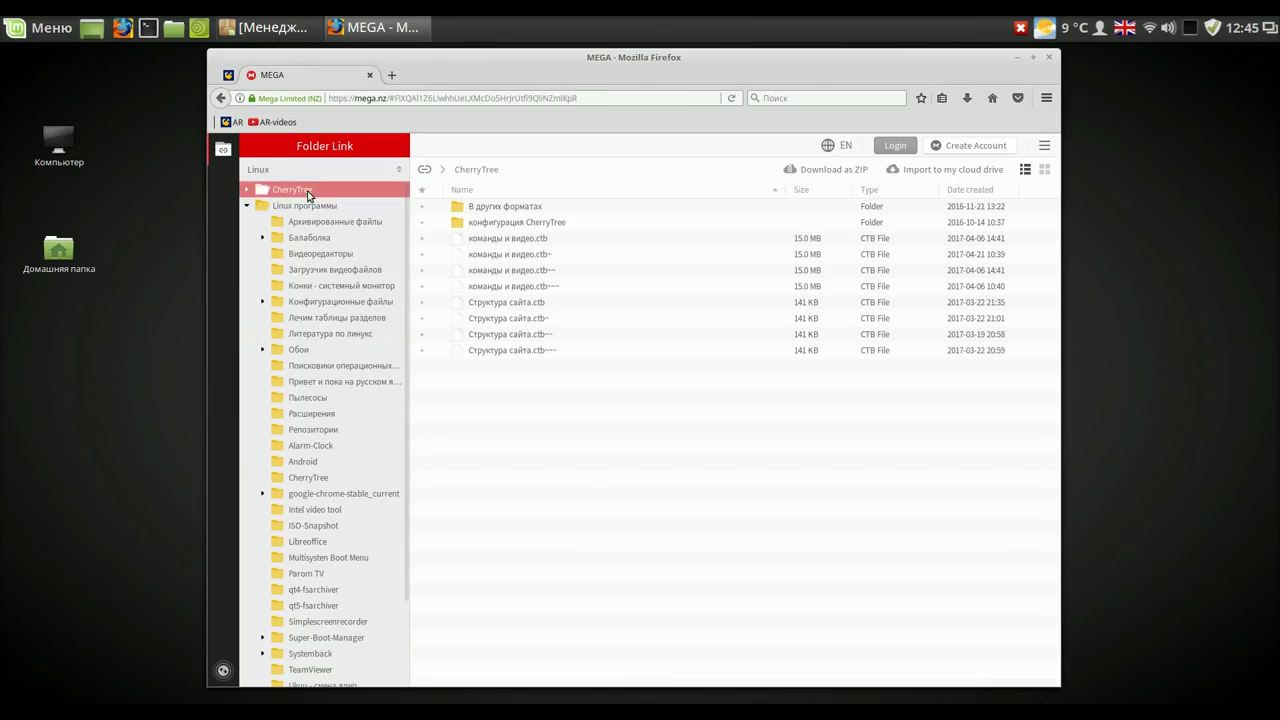
right_click(545, 243)
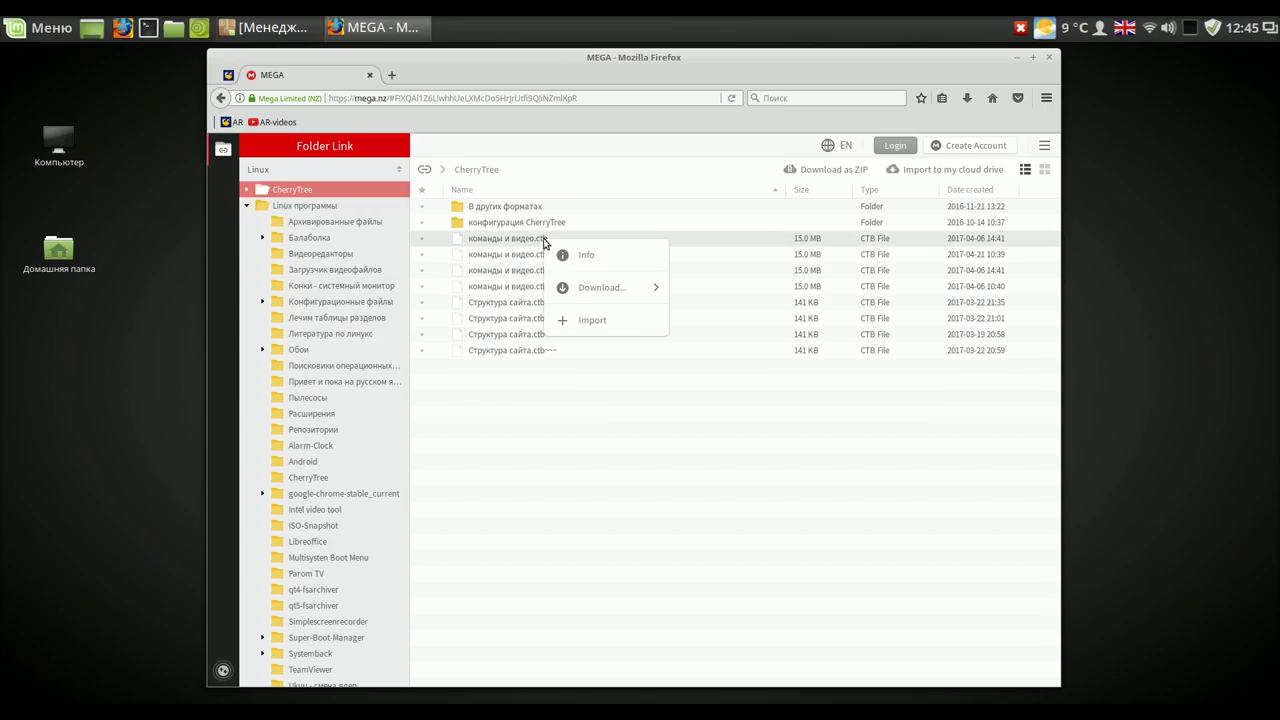
mouse_move(578, 289)
left_click(740, 288)
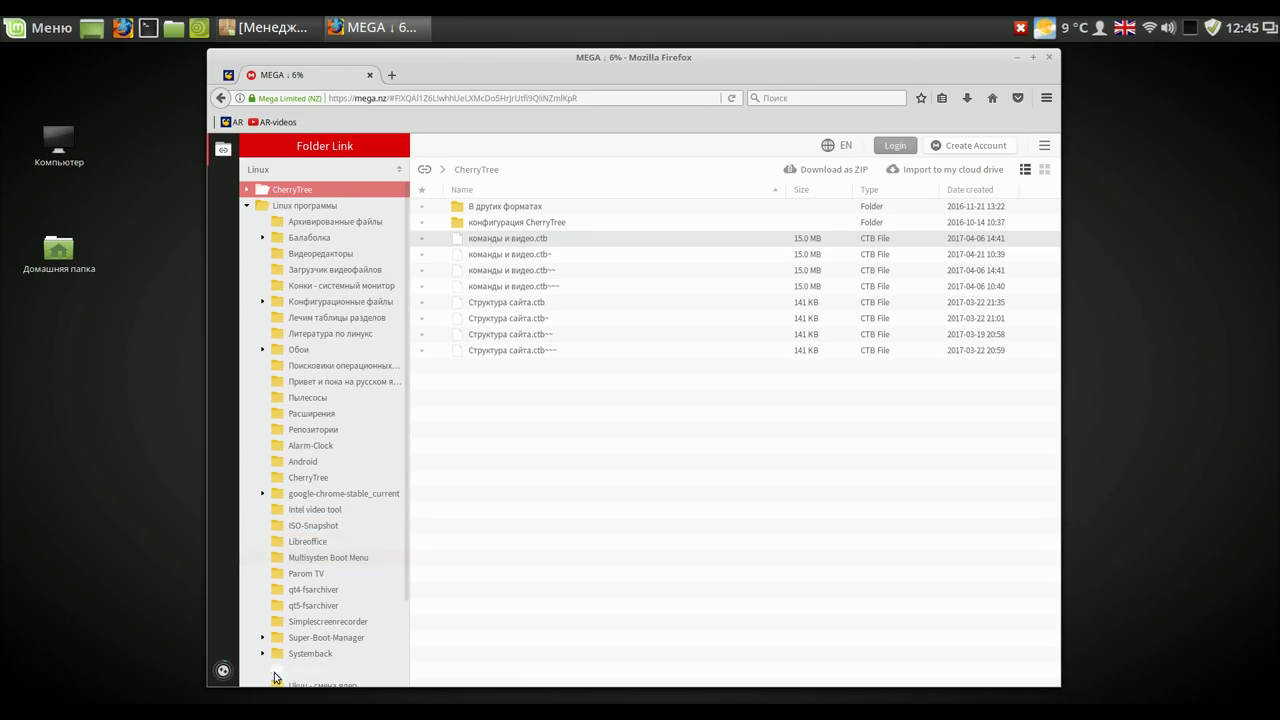
Check the browser's download list and start a standard download of simplescreenrecorder_0.3.6-1_amd64.deb from the Simplescreenrecorder folder.
left_click(339, 623)
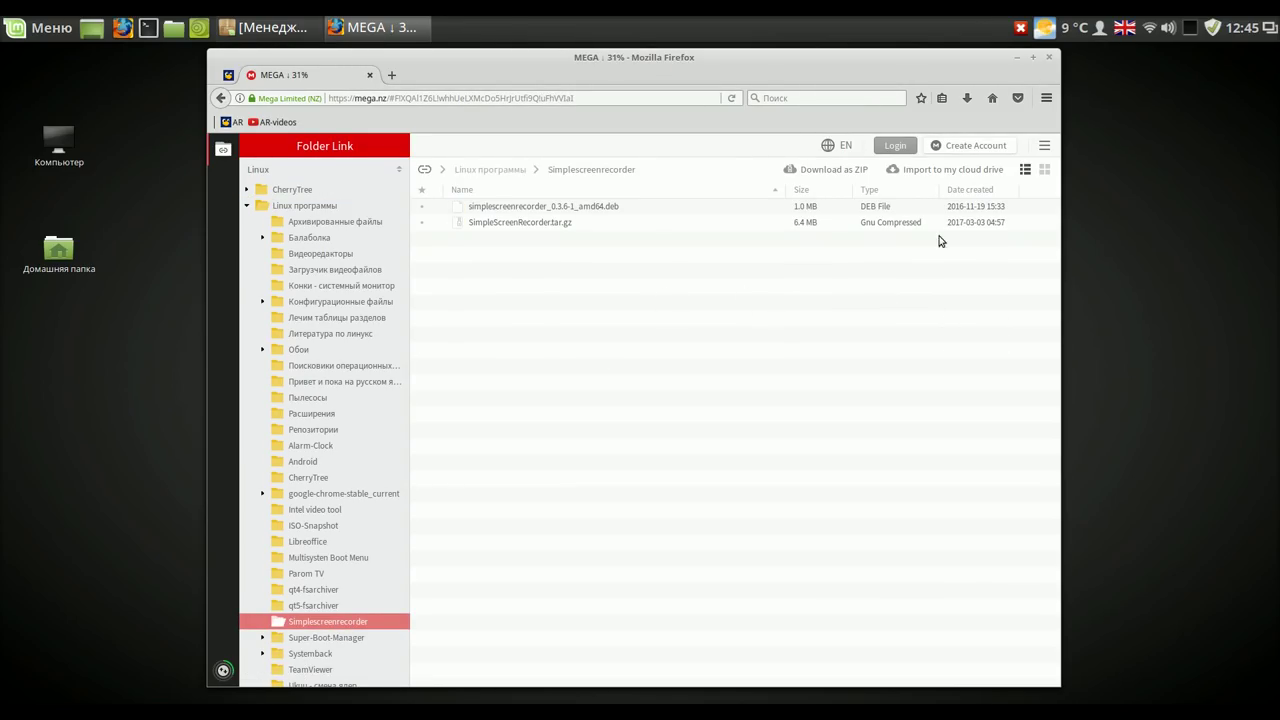
left_click(967, 99)
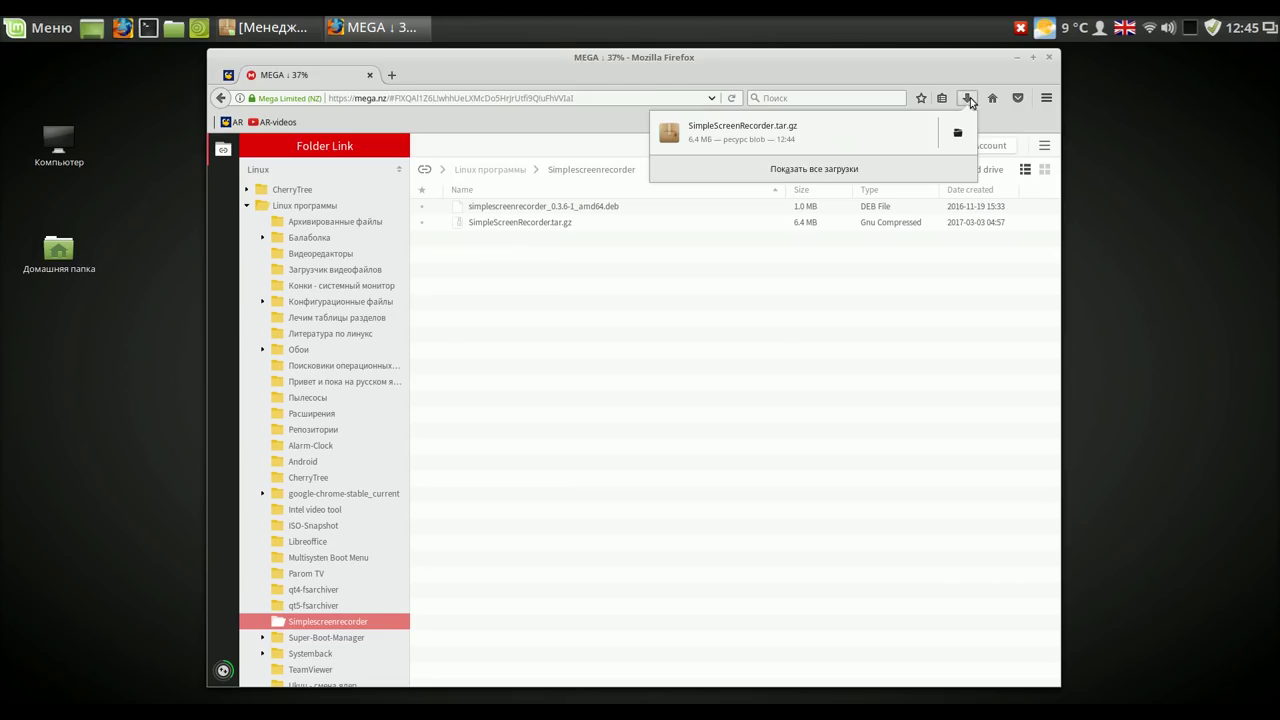
left_click(858, 170)
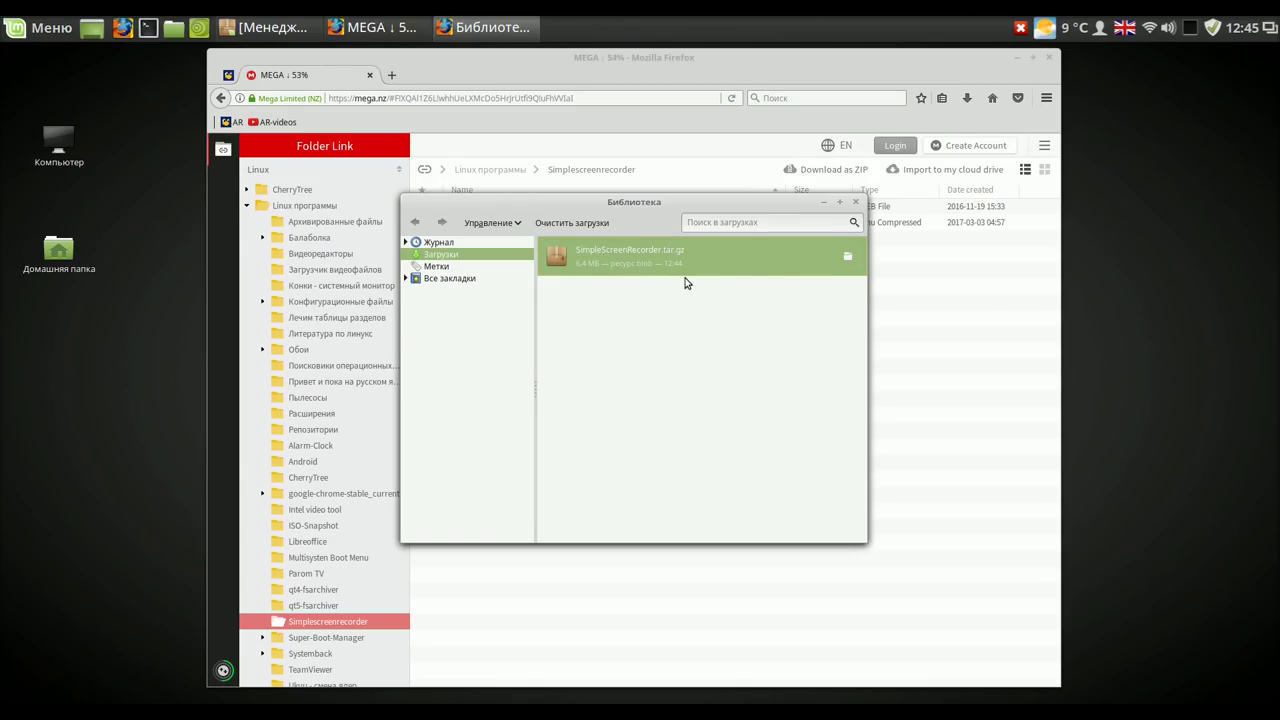
left_click(825, 204)
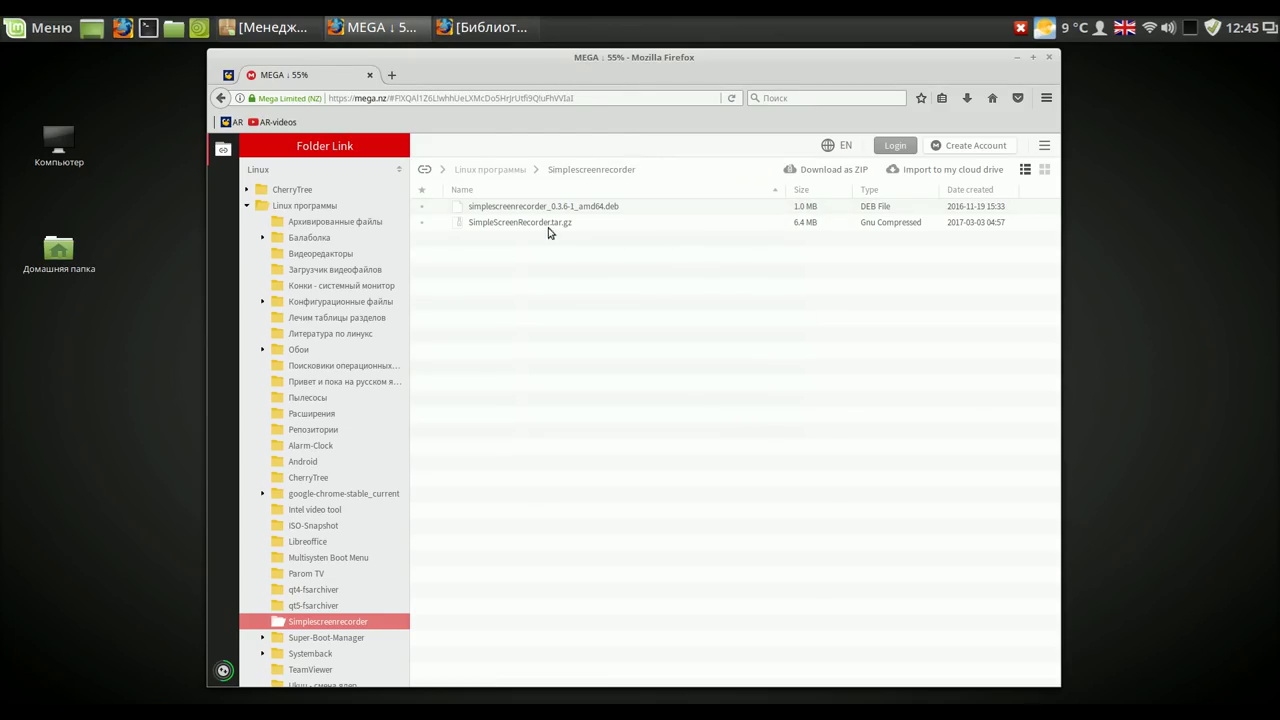
right_click(565, 207)
mouse_move(598, 254)
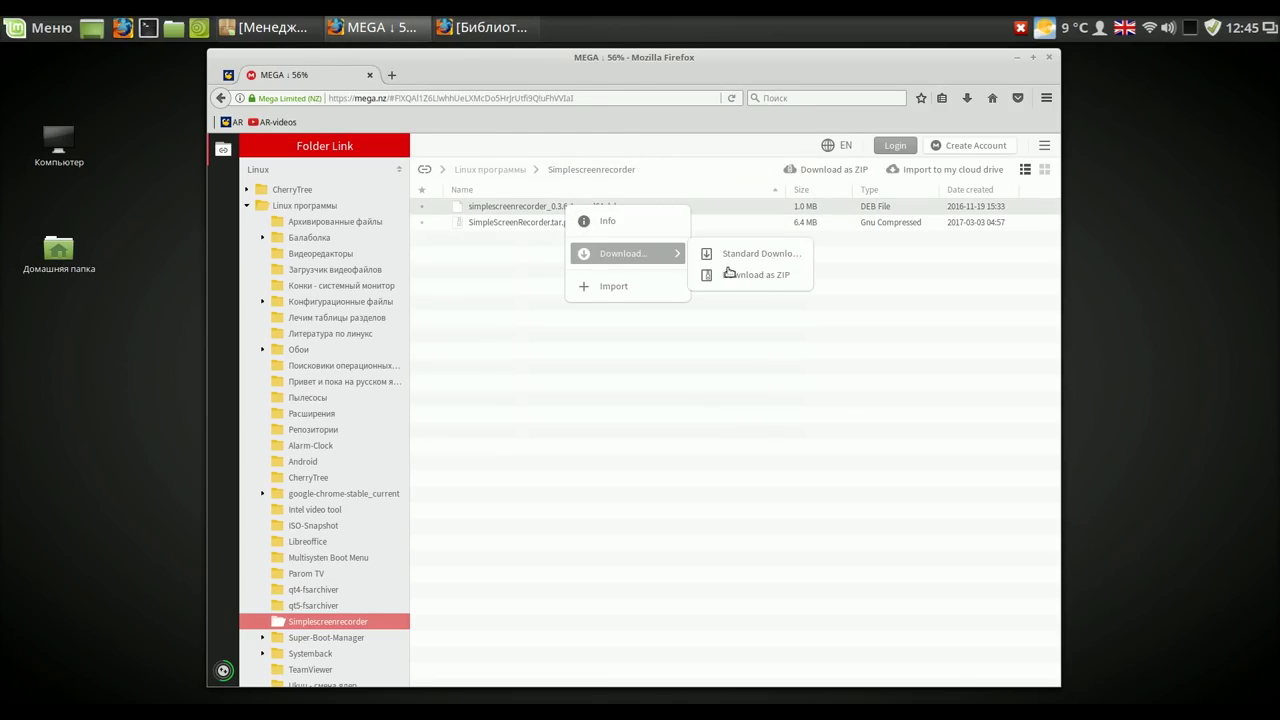
left_click(759, 254)
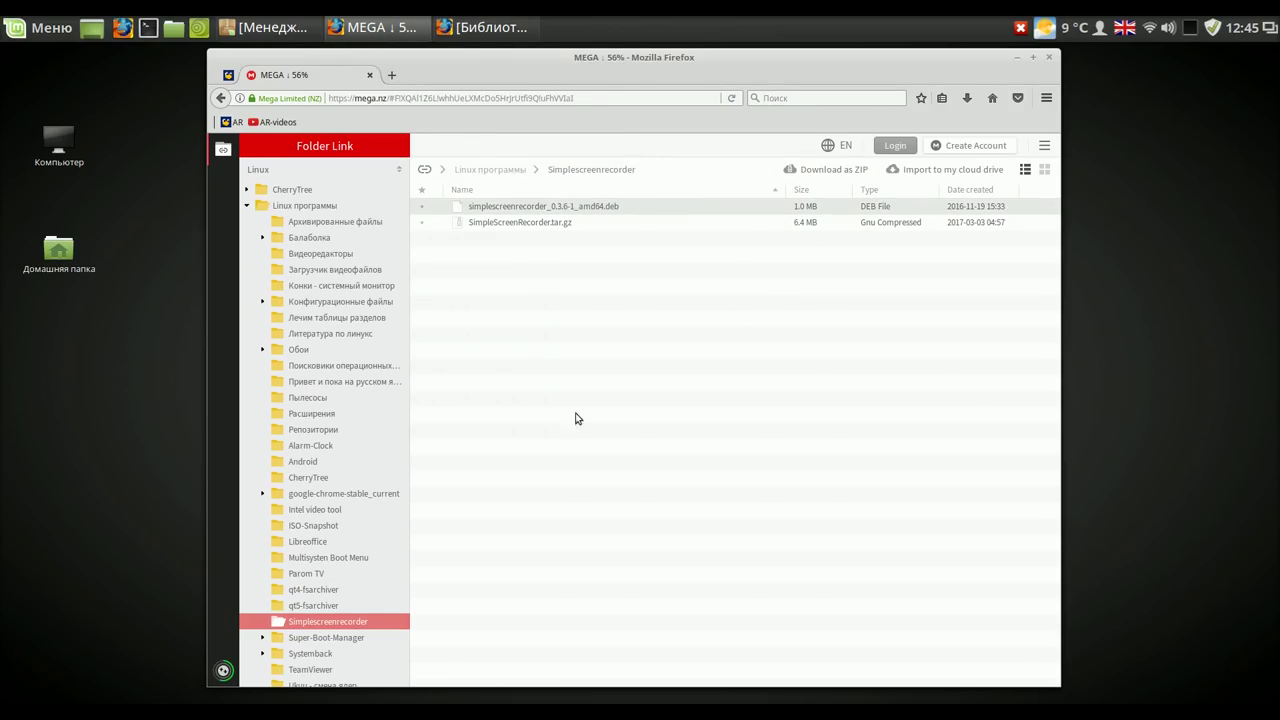
Show MEGA's transfers and save the simplescreenrecorder .deb file, applying the save choice automatically to all files of this type.
left_click(223, 671)
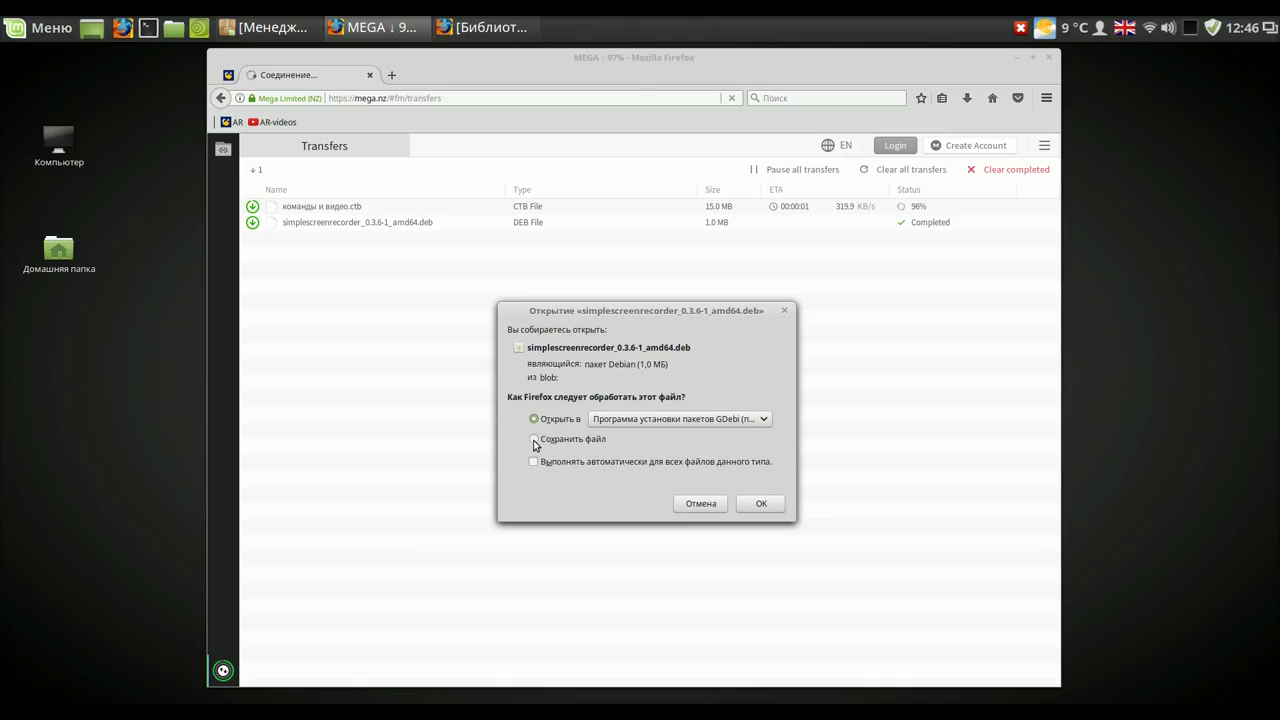
left_click(535, 441)
left_click(534, 463)
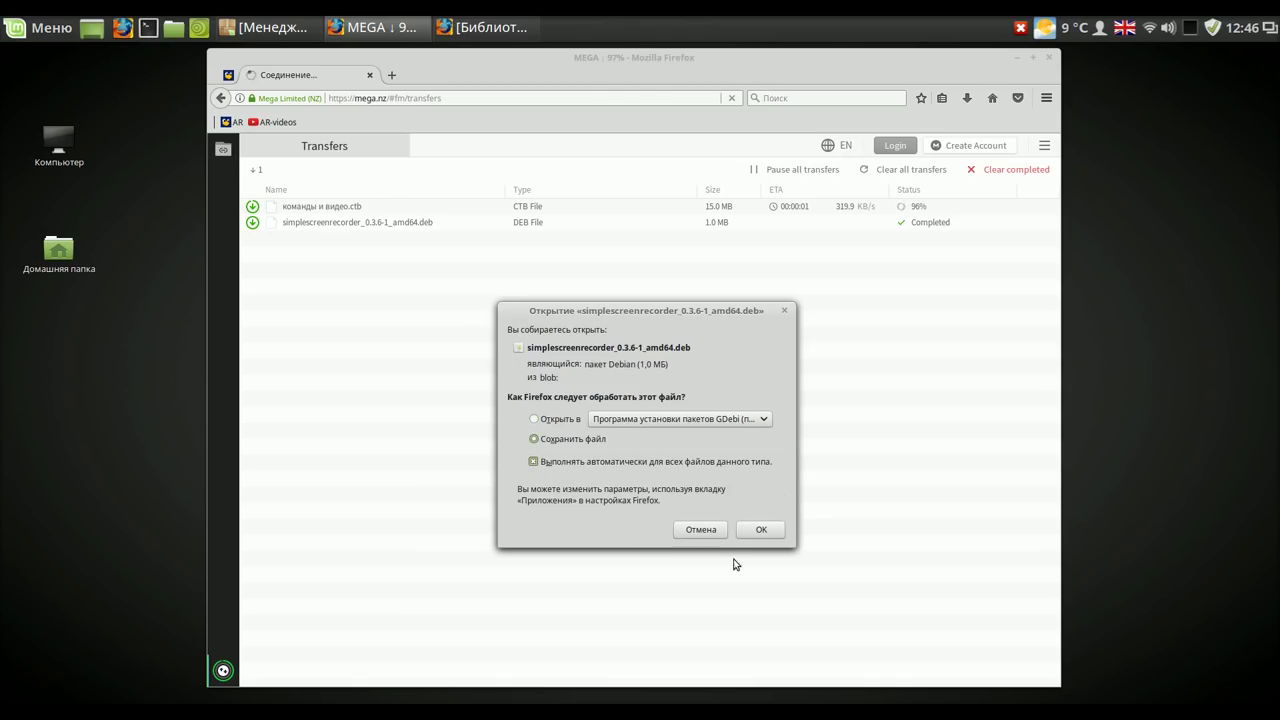
left_click(762, 531)
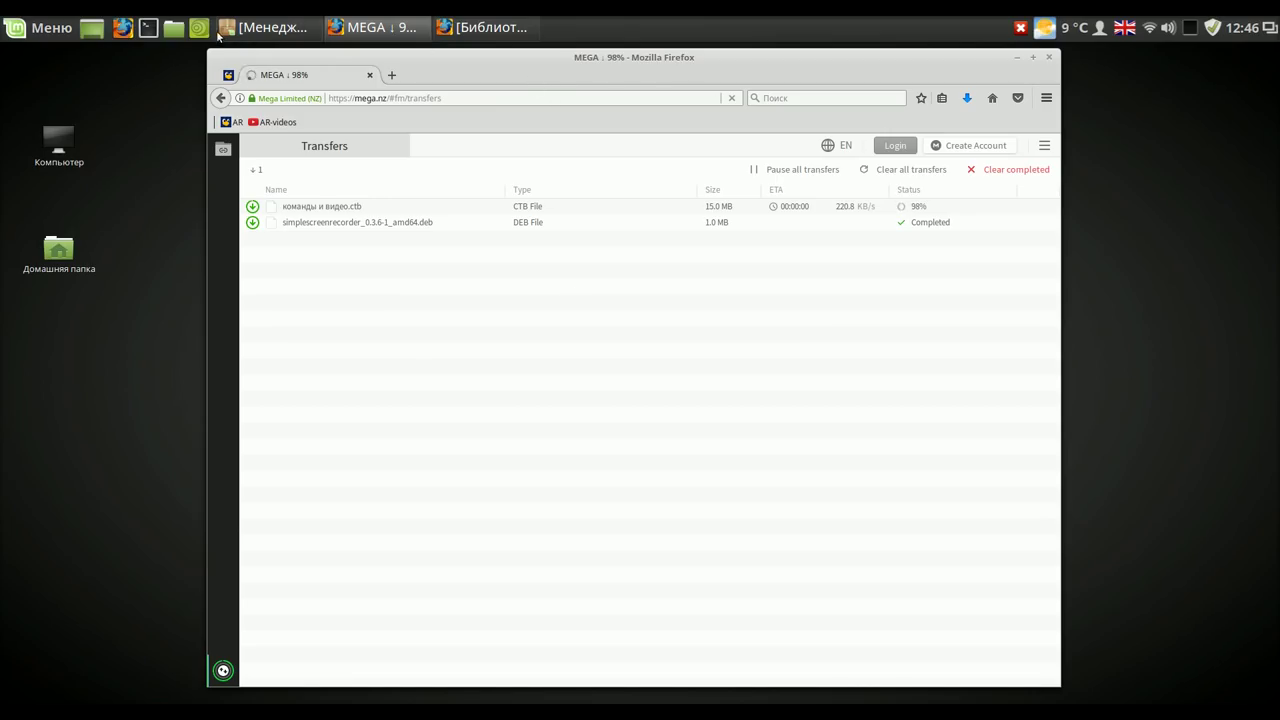
Open the Загрузки folder in the file manager and move its window lower over the browser.
left_click(178, 29)
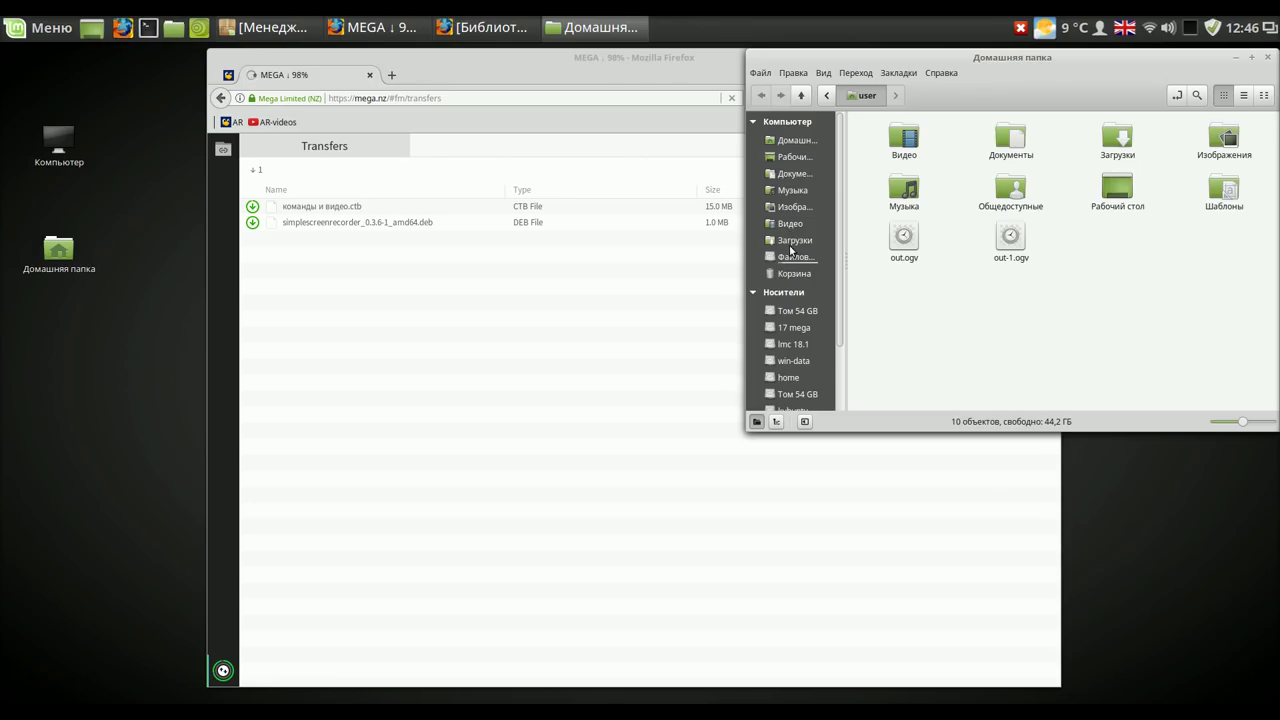
left_click(787, 240)
mouse_move(1102, 60)
left_mouse_down()
mouse_move(988, 146)
mouse_move(978, 270)
left_mouse_up()
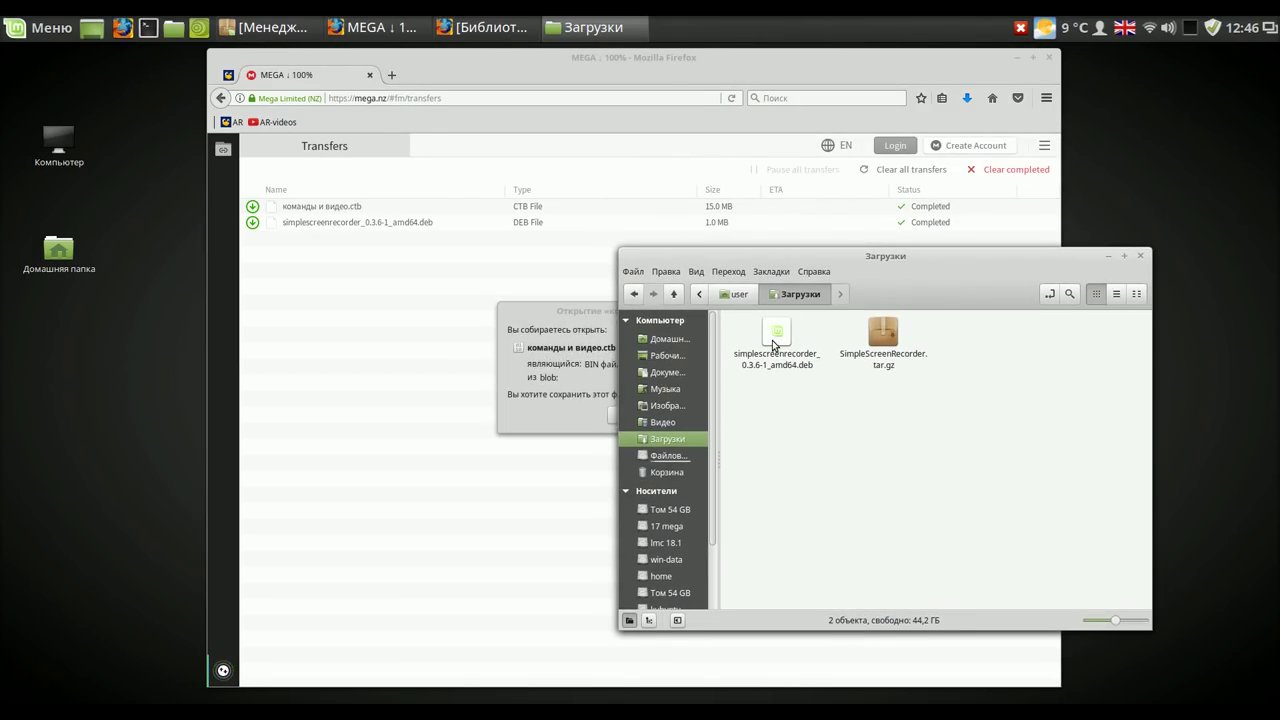
Save the downloaded команды и видео.ctb file and minimize the browser.
left_click(557, 322)
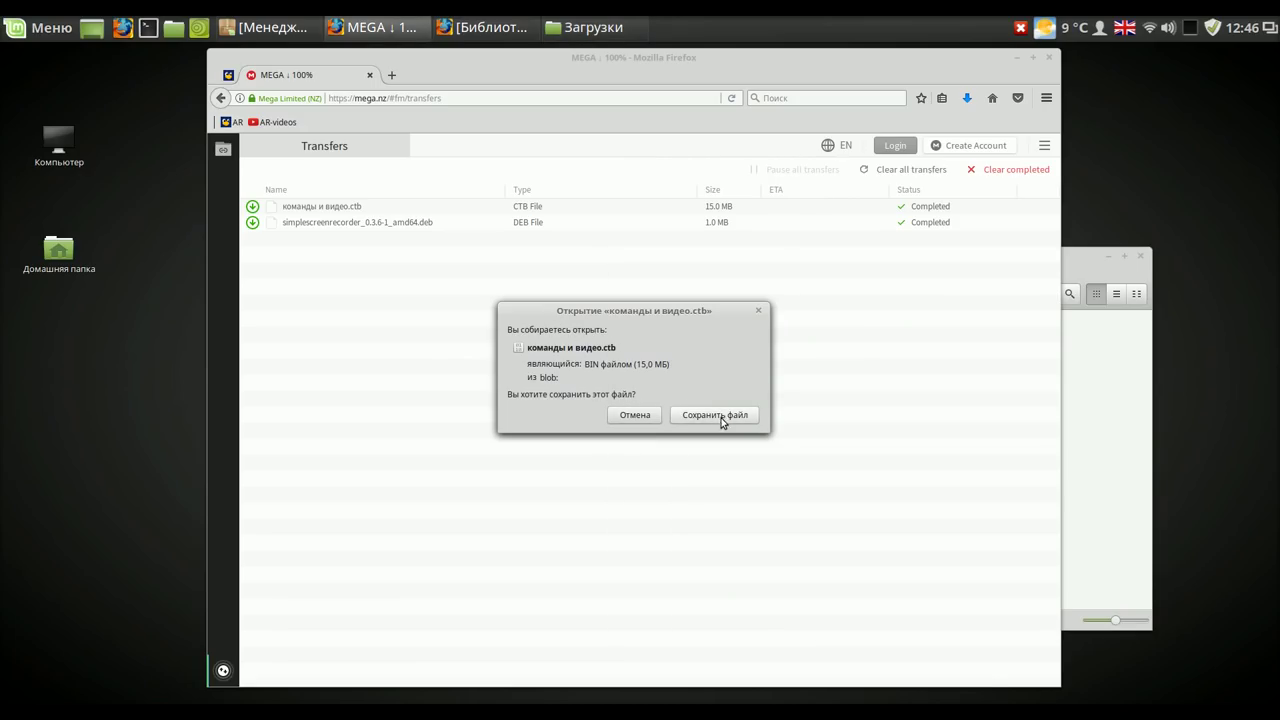
left_click(724, 416)
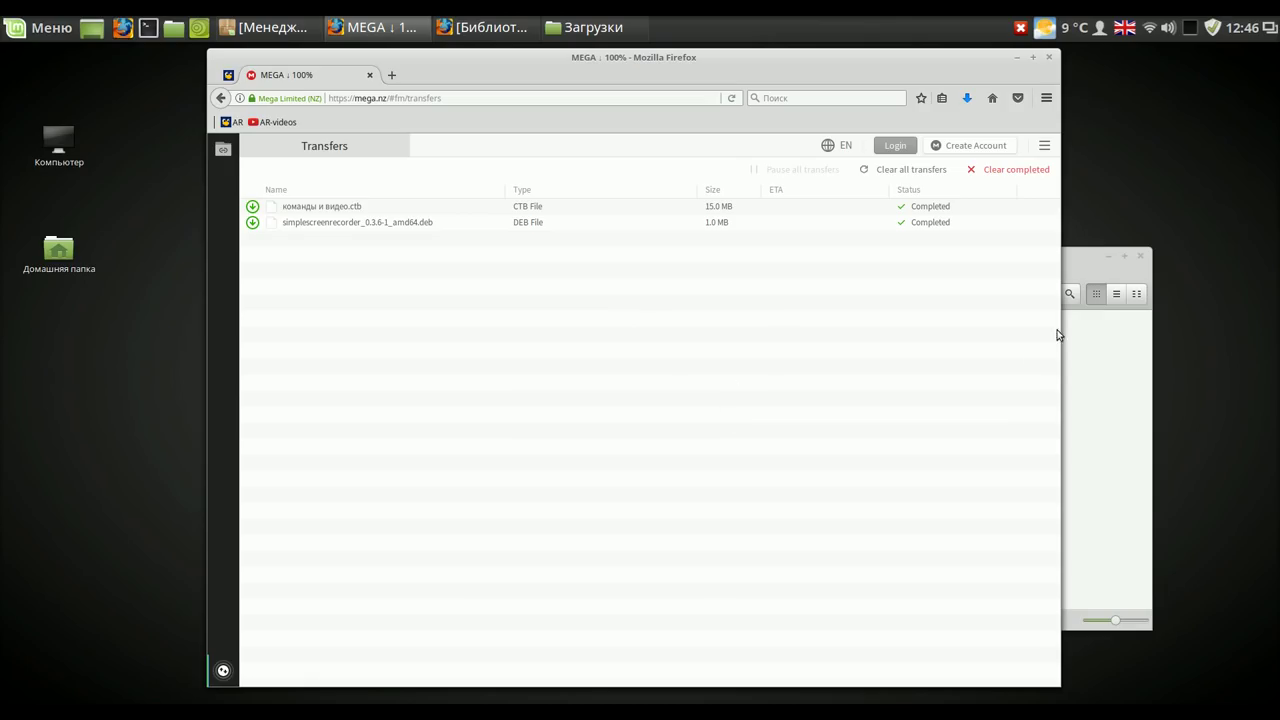
left_click(1017, 57)
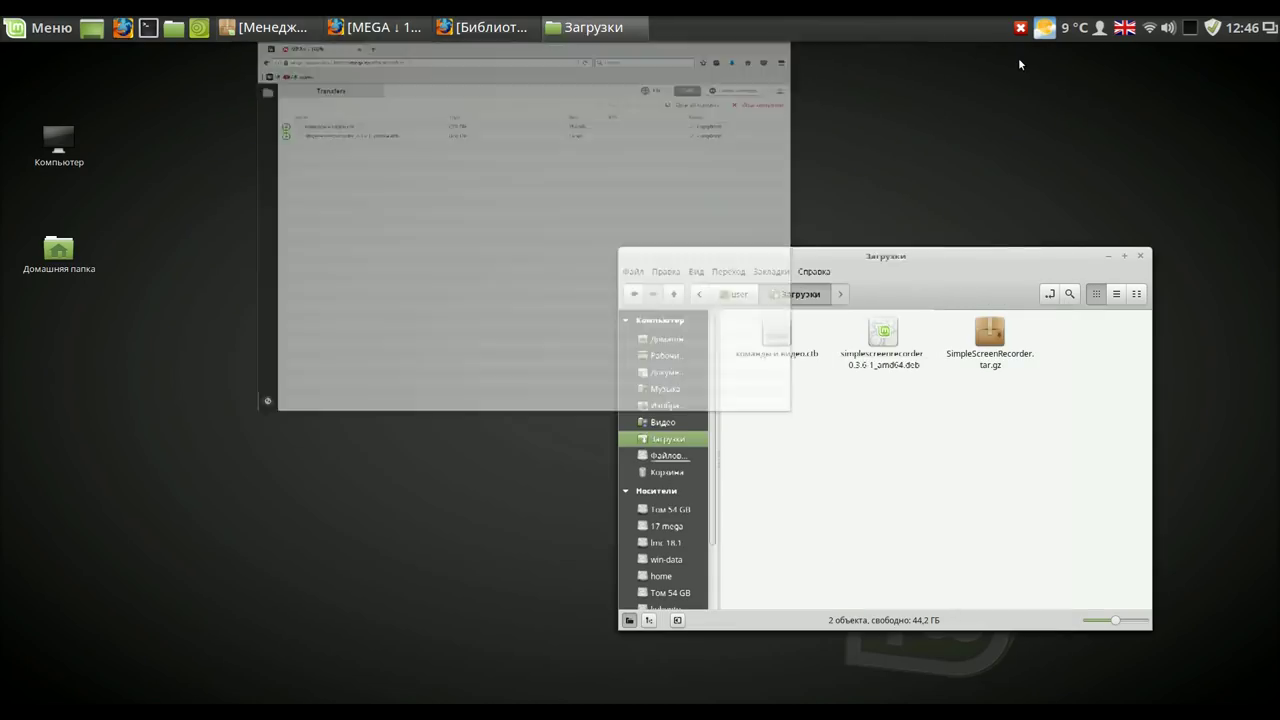
Try to install simplescreenrecorder_0.3.6-1_amd64.deb from the Загрузки folder, and close the package installer.
left_click_drag(943, 251, 685, 86)
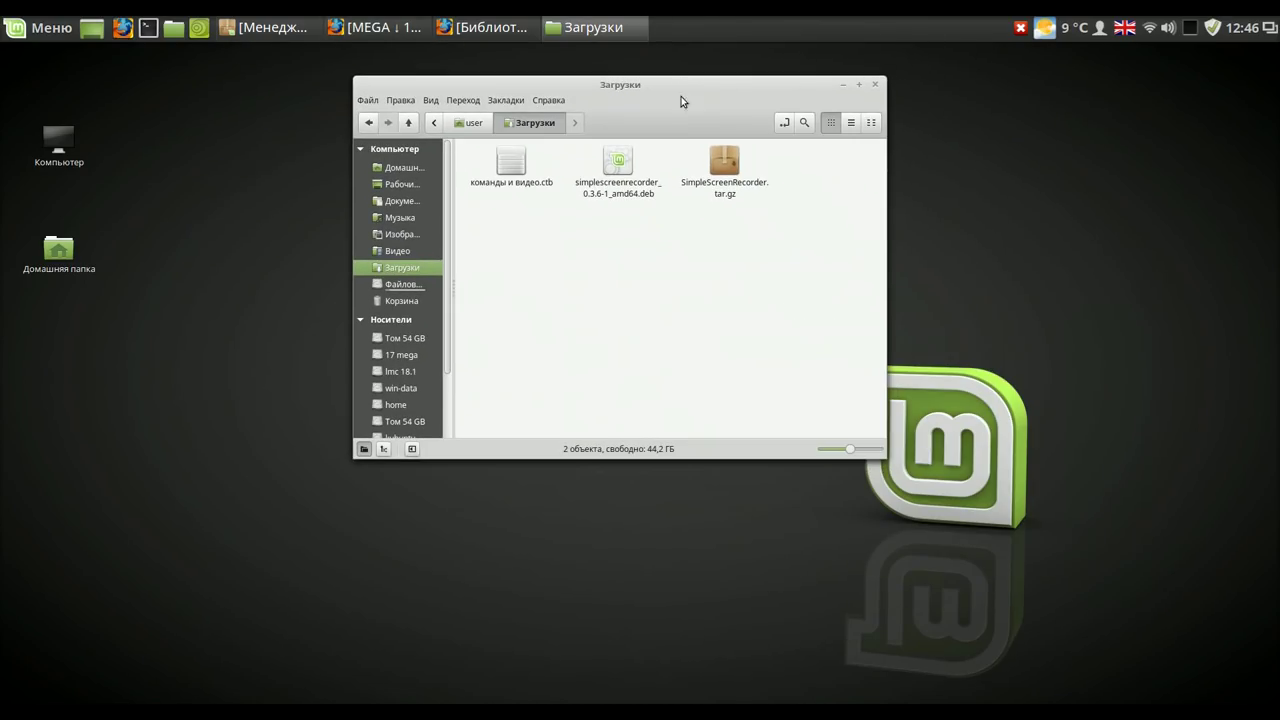
left_click(613, 168)
double_click(613, 168)
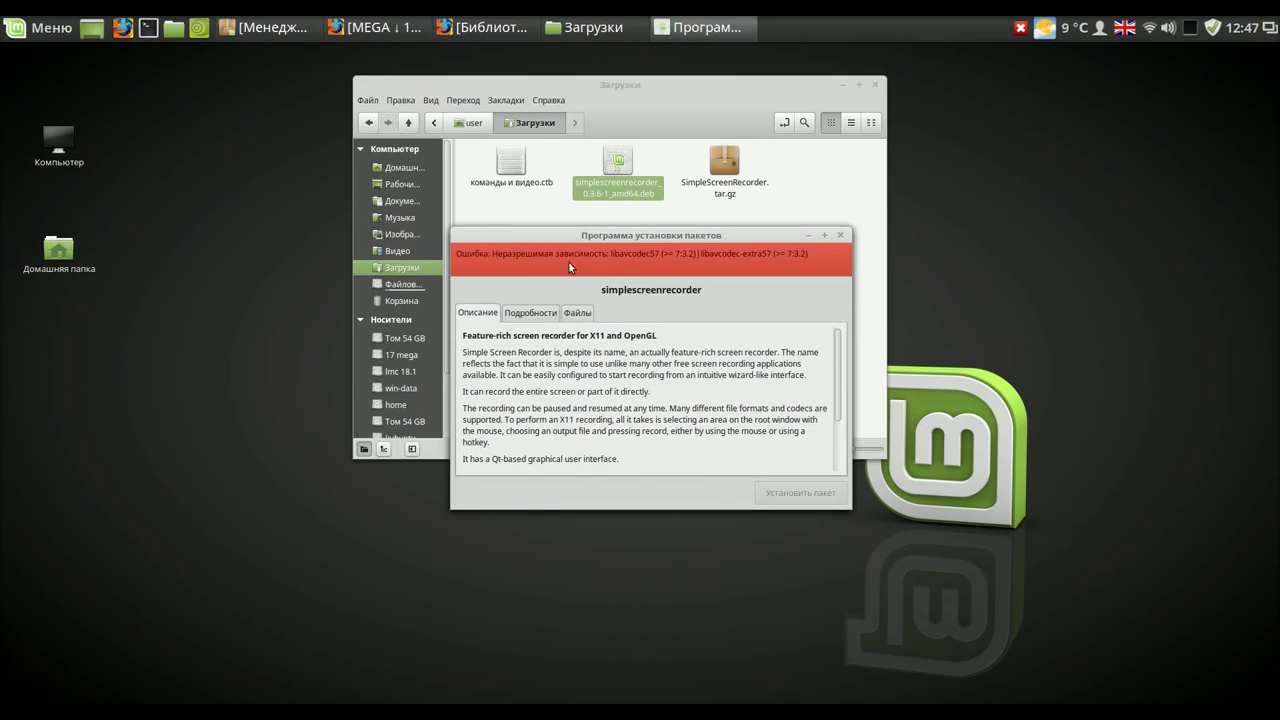
left_click(840, 235)
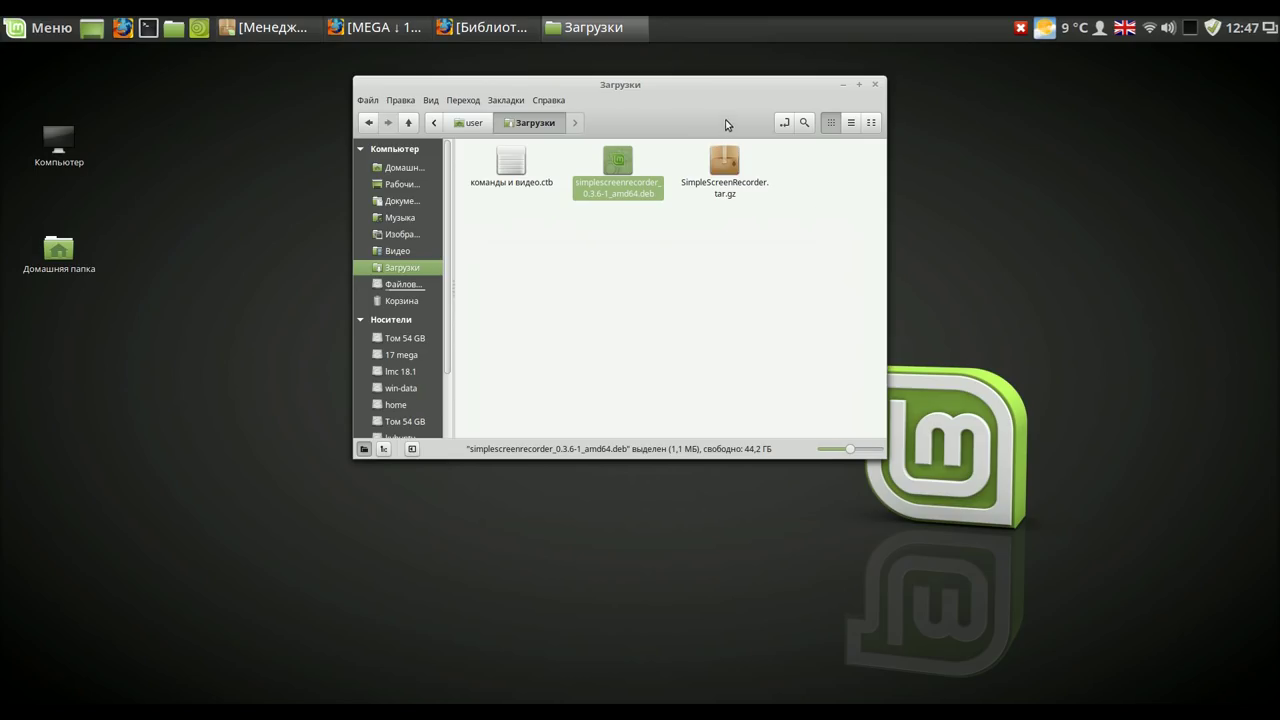
Copy команды и видео.ctb from the Загрузки folder into Документы and minimize the file manager.
left_click_drag(759, 91, 1113, 82)
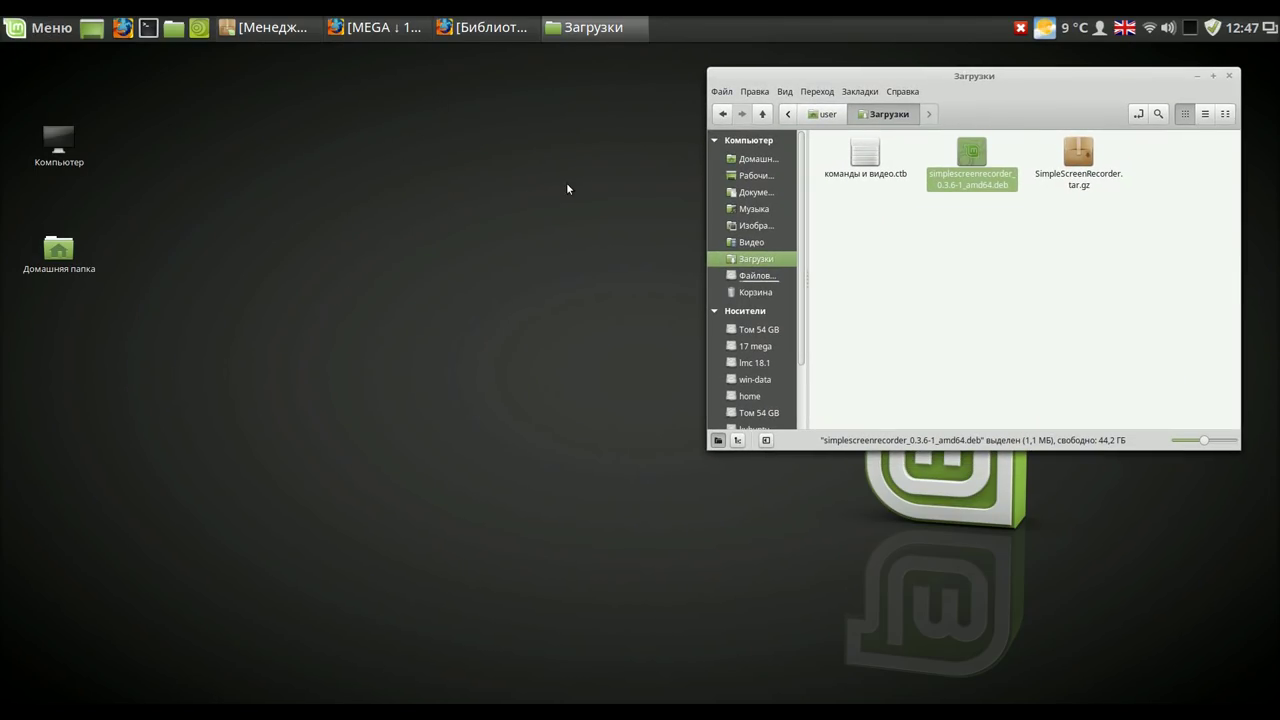
left_click(865, 154)
right_click(863, 153)
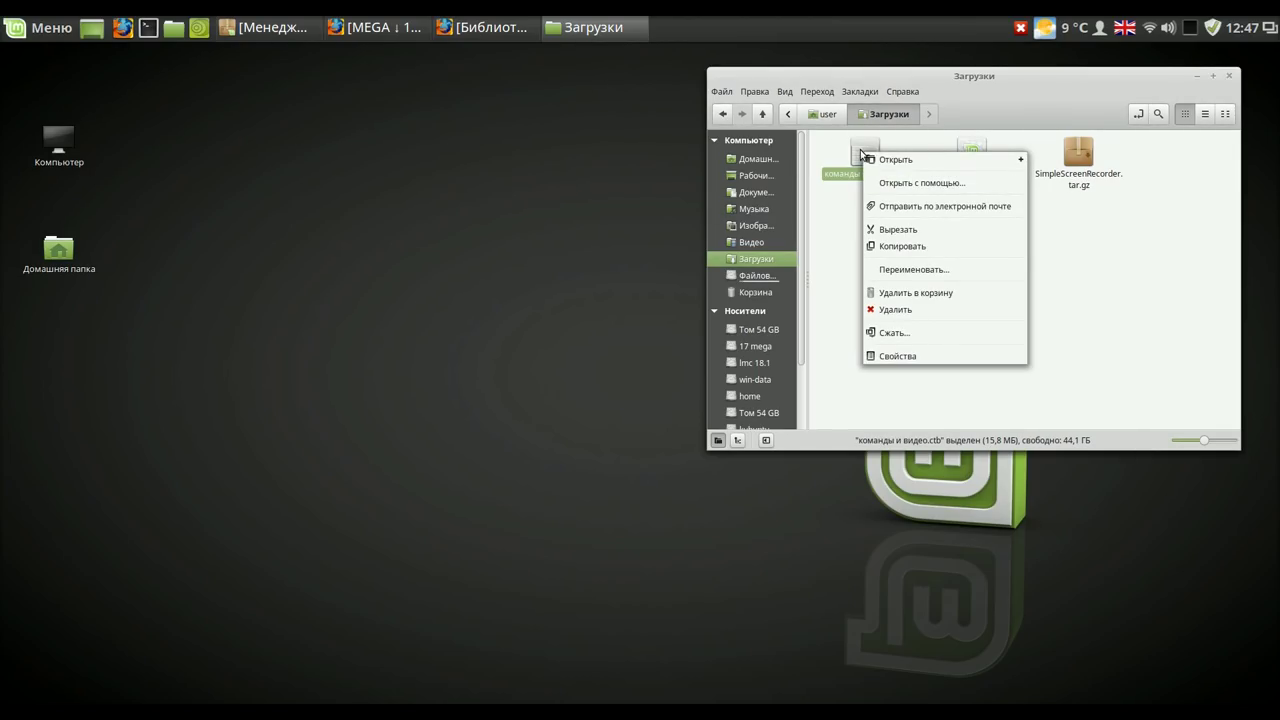
left_click(902, 247)
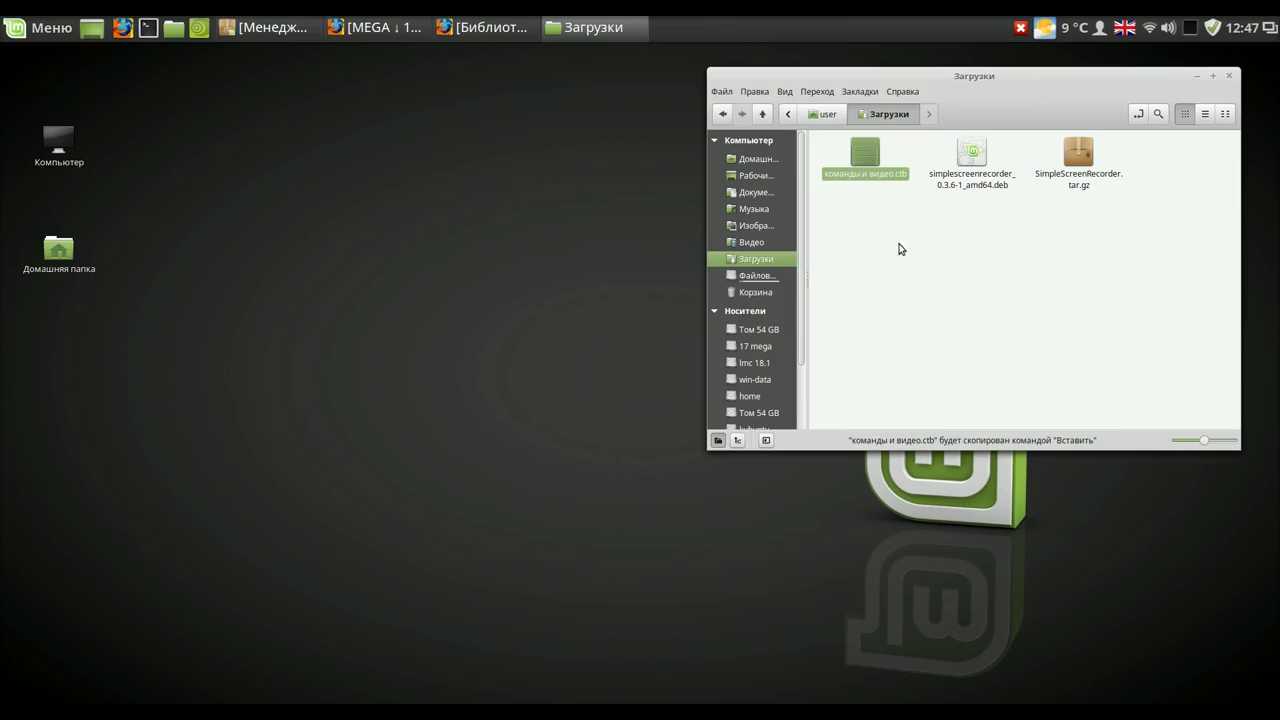
left_click(755, 192)
right_click(871, 201)
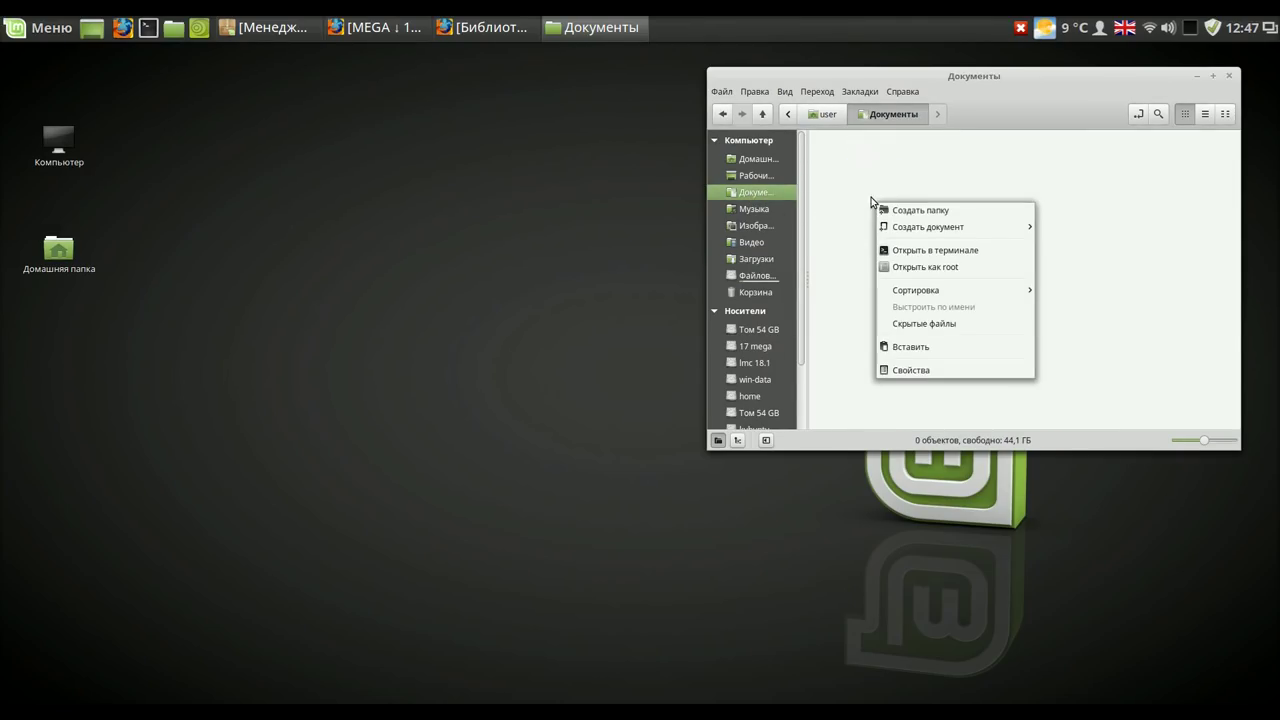
left_click(902, 344)
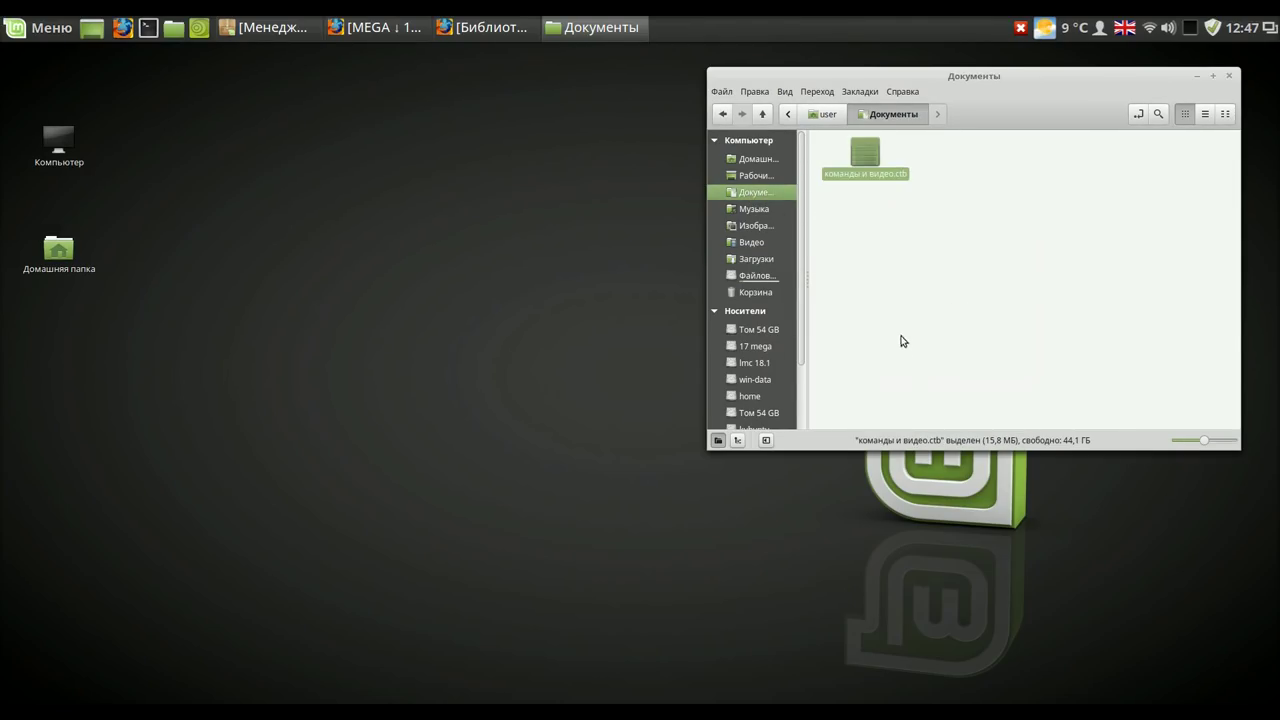
left_click(891, 305)
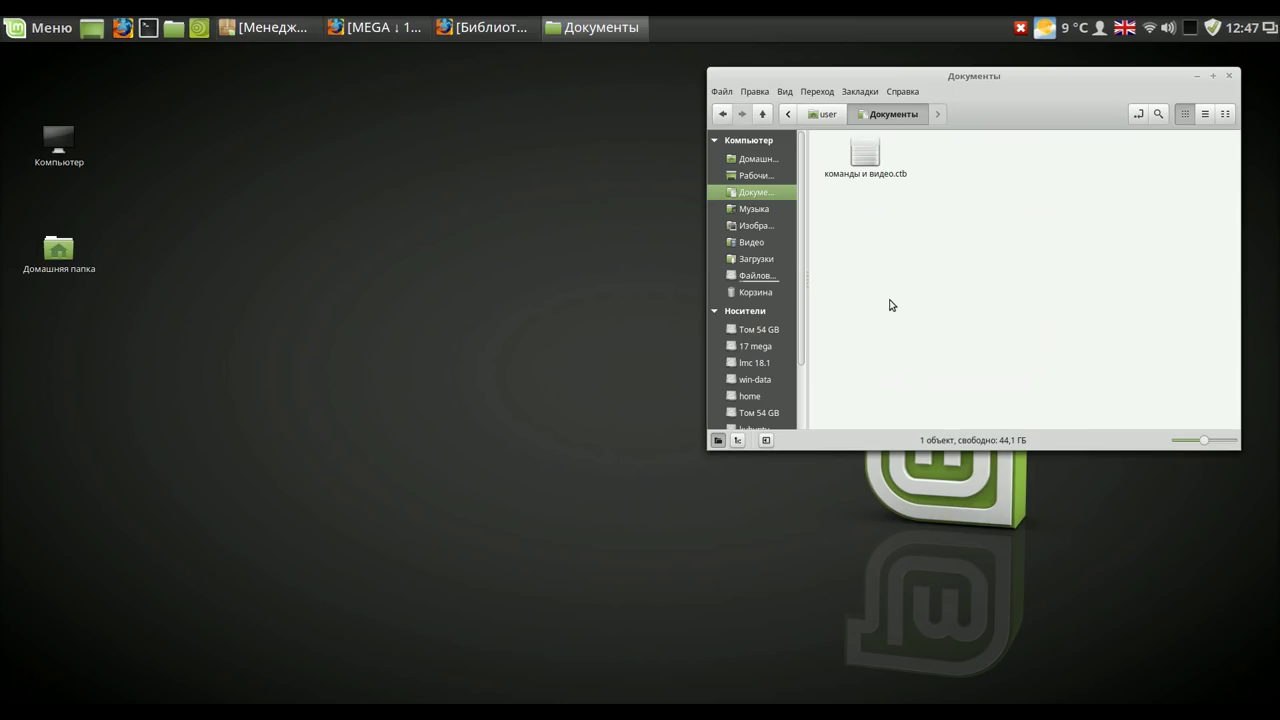
left_click(1199, 77)
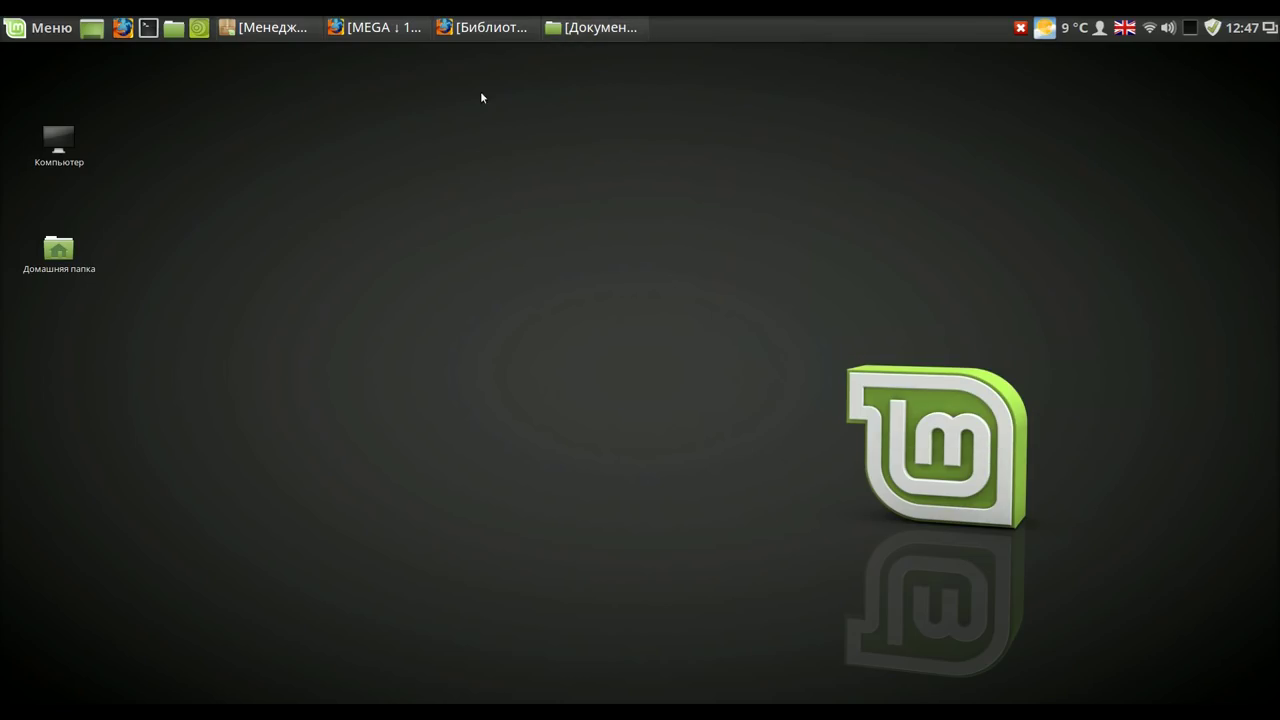
Open the software manager and search its packages for cherrytree.
left_click(50, 29)
left_click(32, 122)
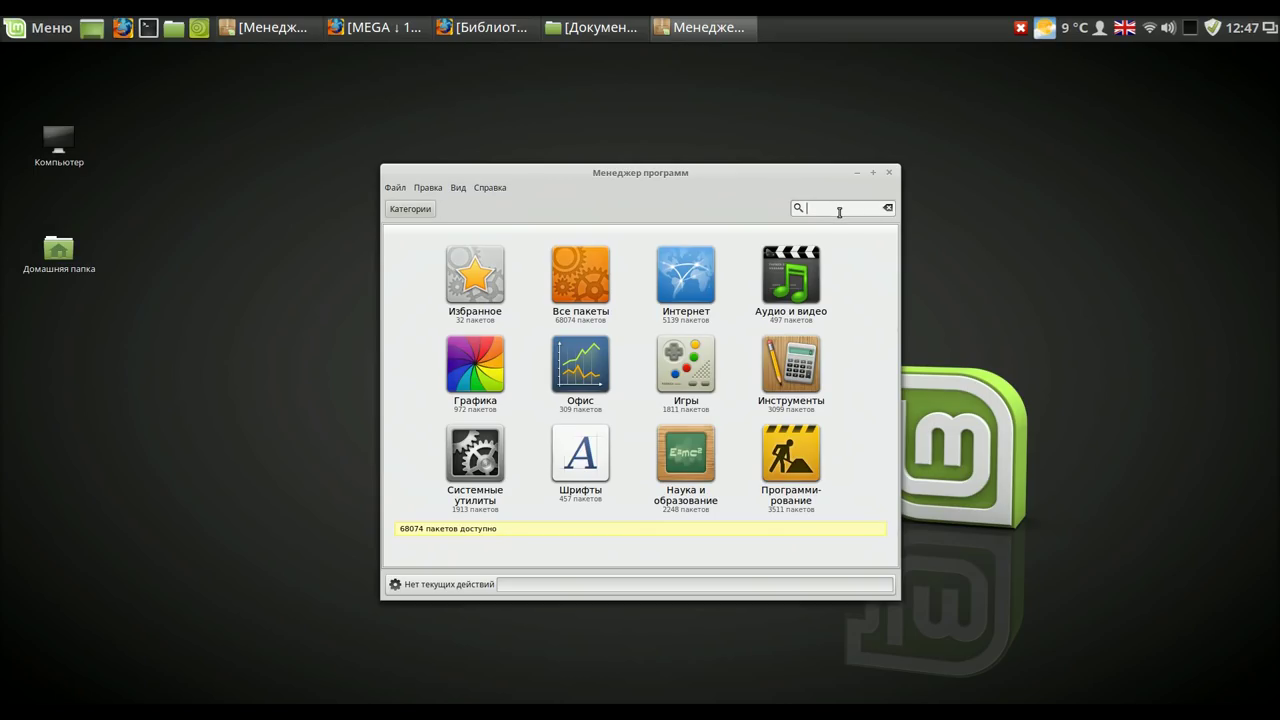
type("ch")
type("errytree")
key("Return")
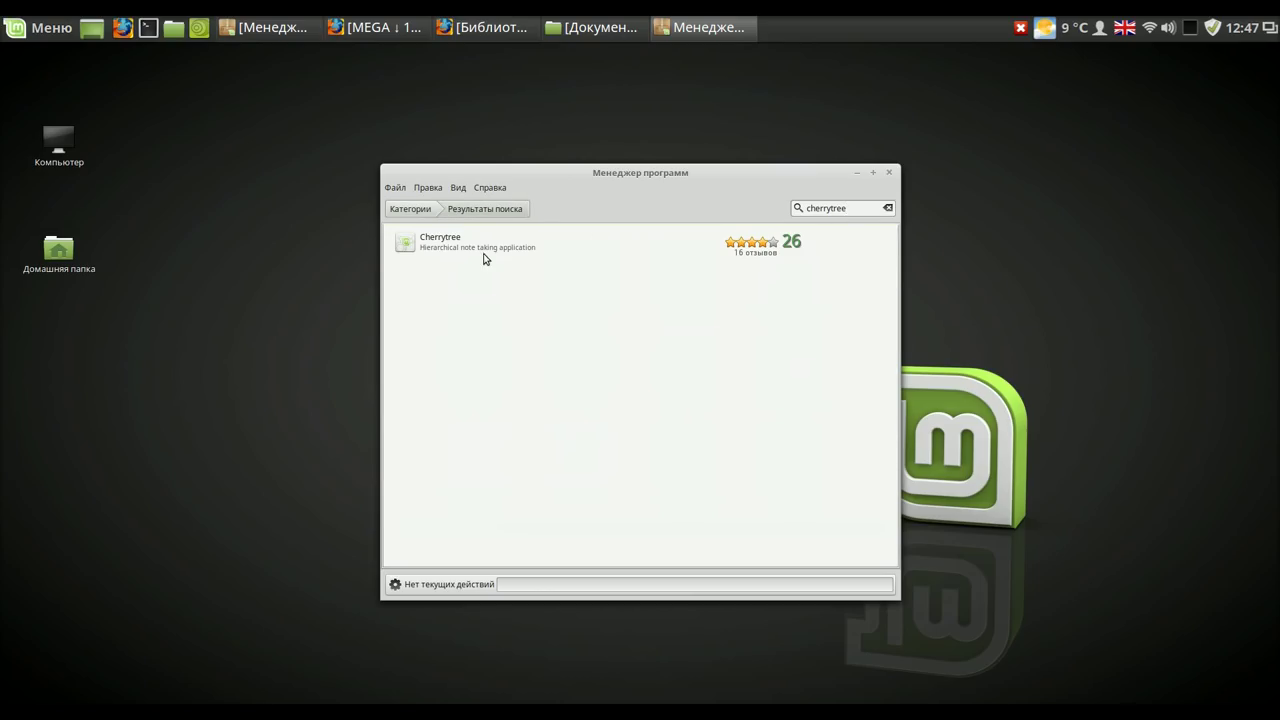
Install the Cherrytree package from the search results, wait for completion, and close the software manager.
left_click(481, 251)
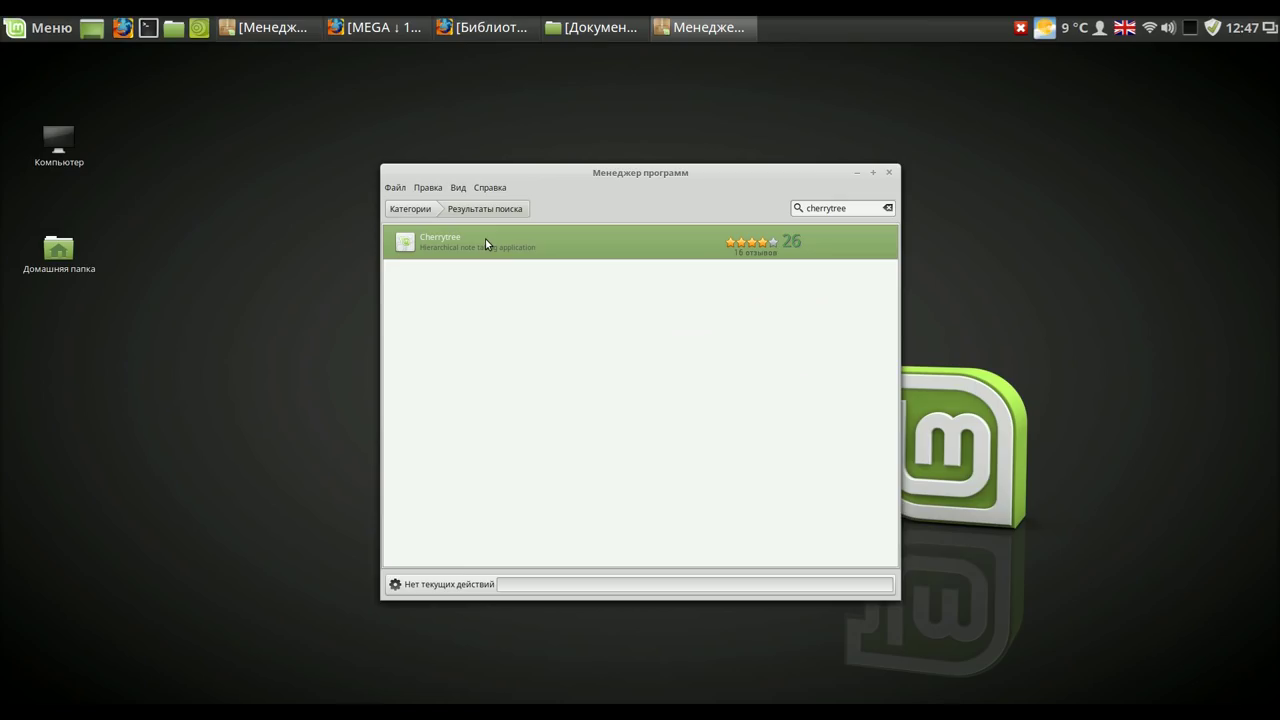
left_click(486, 241)
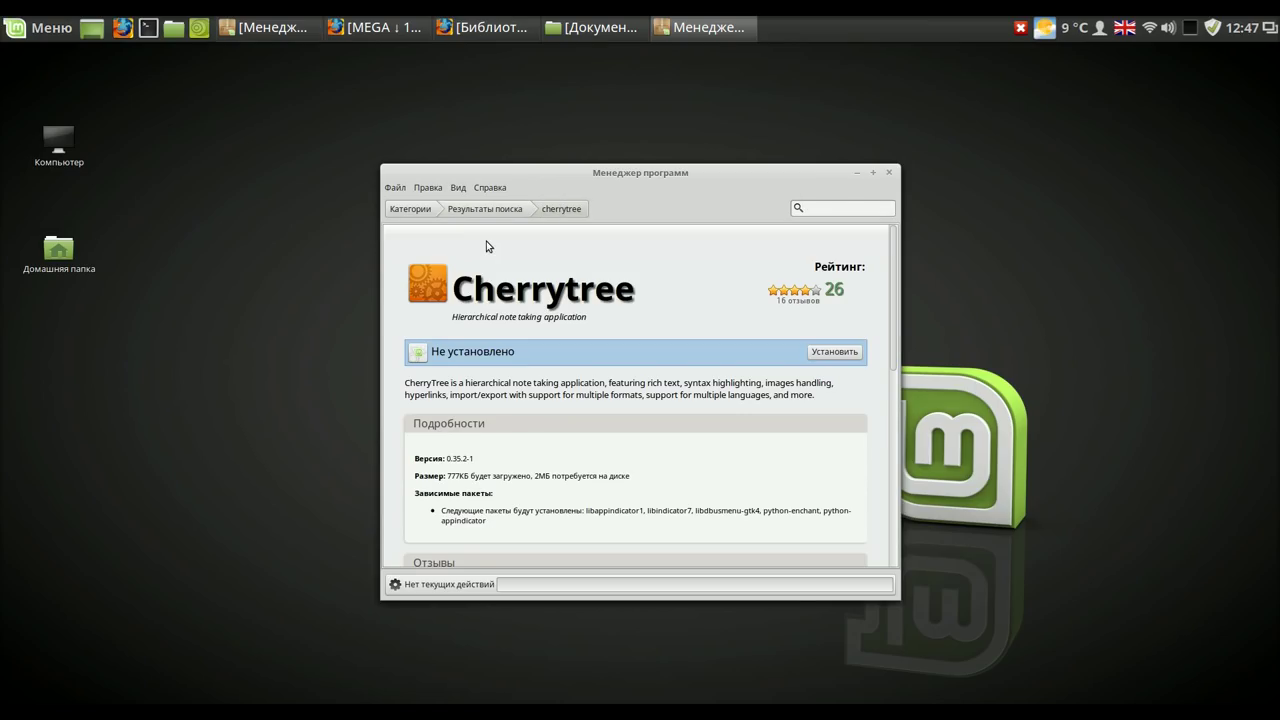
left_click(842, 356)
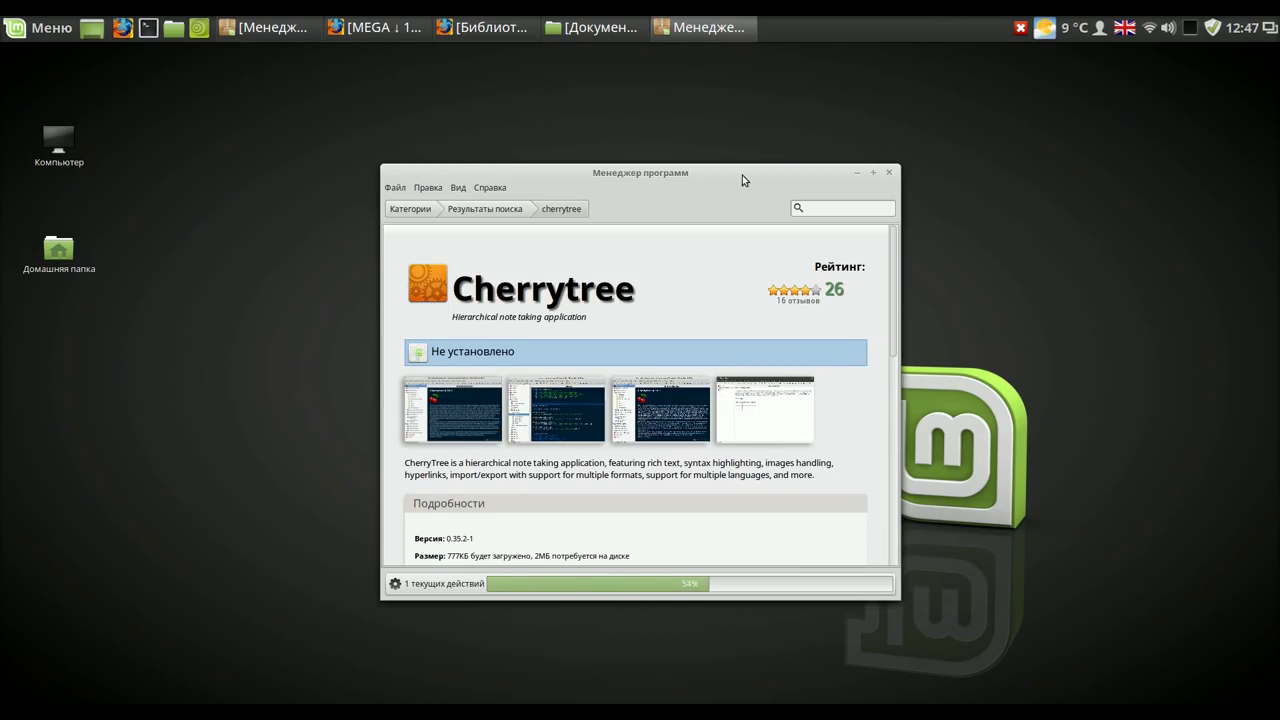
left_click_drag(743, 172, 532, 82)
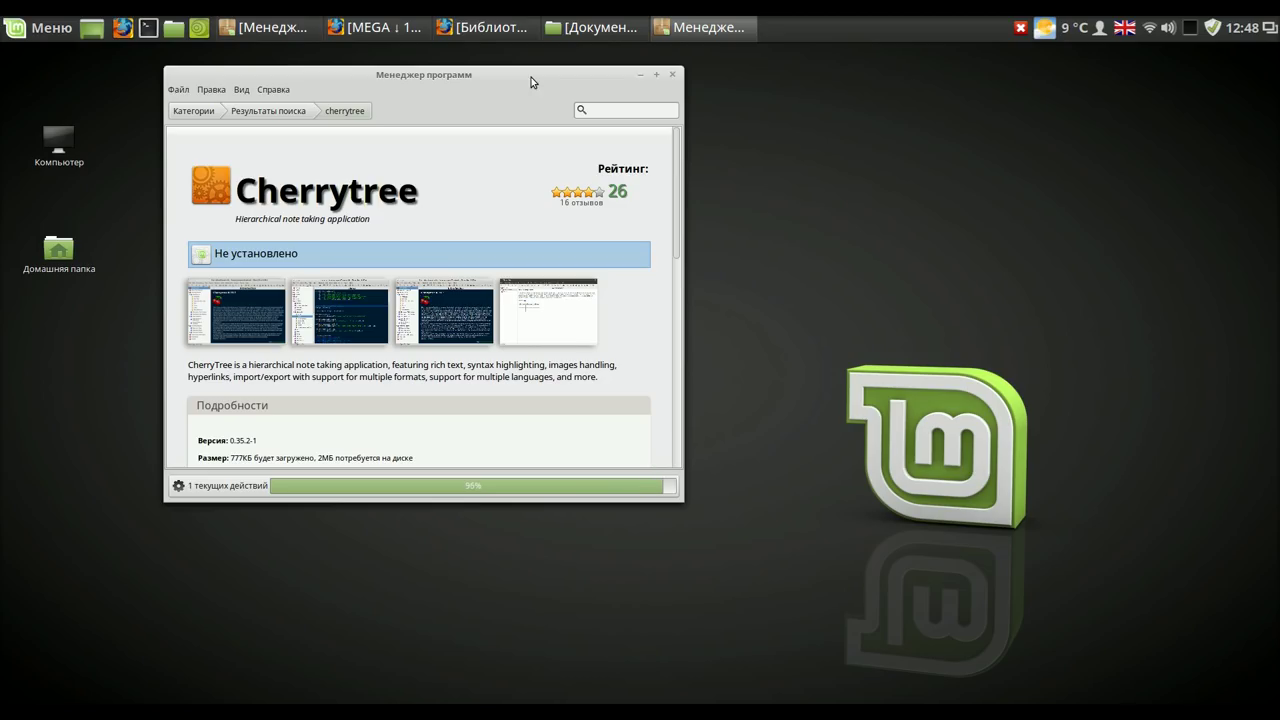
mouse_move(472, 40)
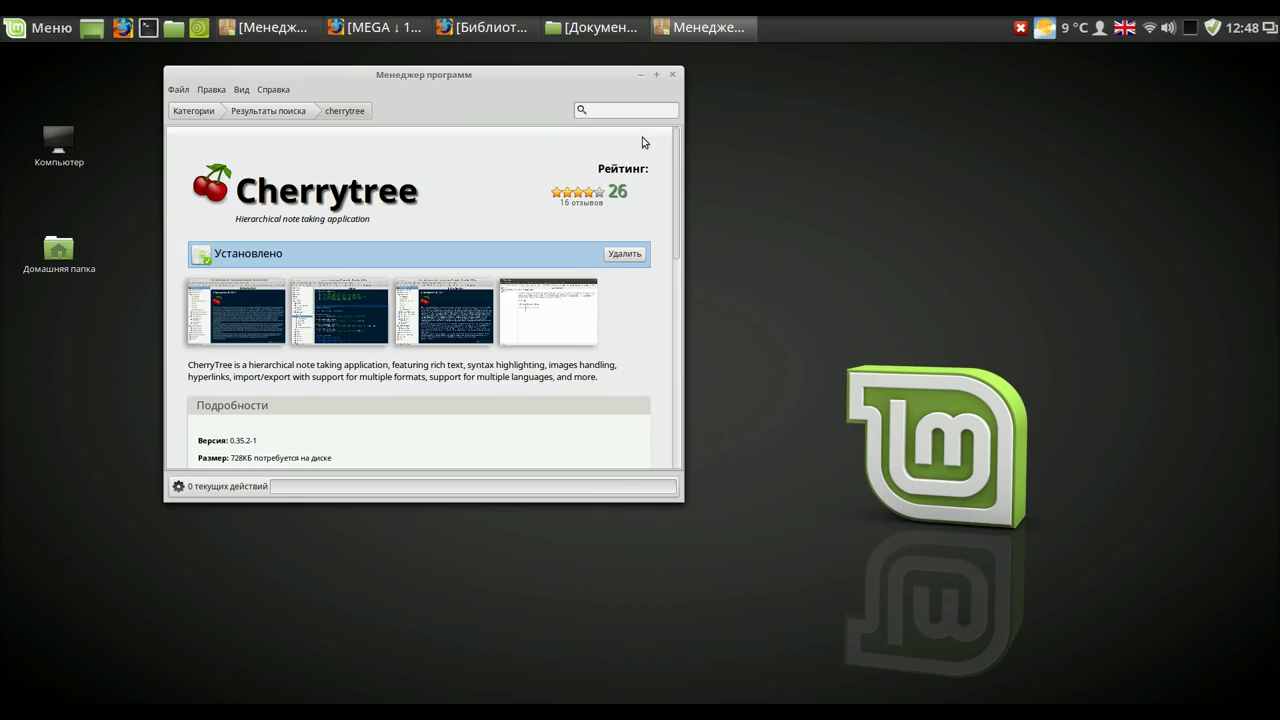
left_click(674, 75)
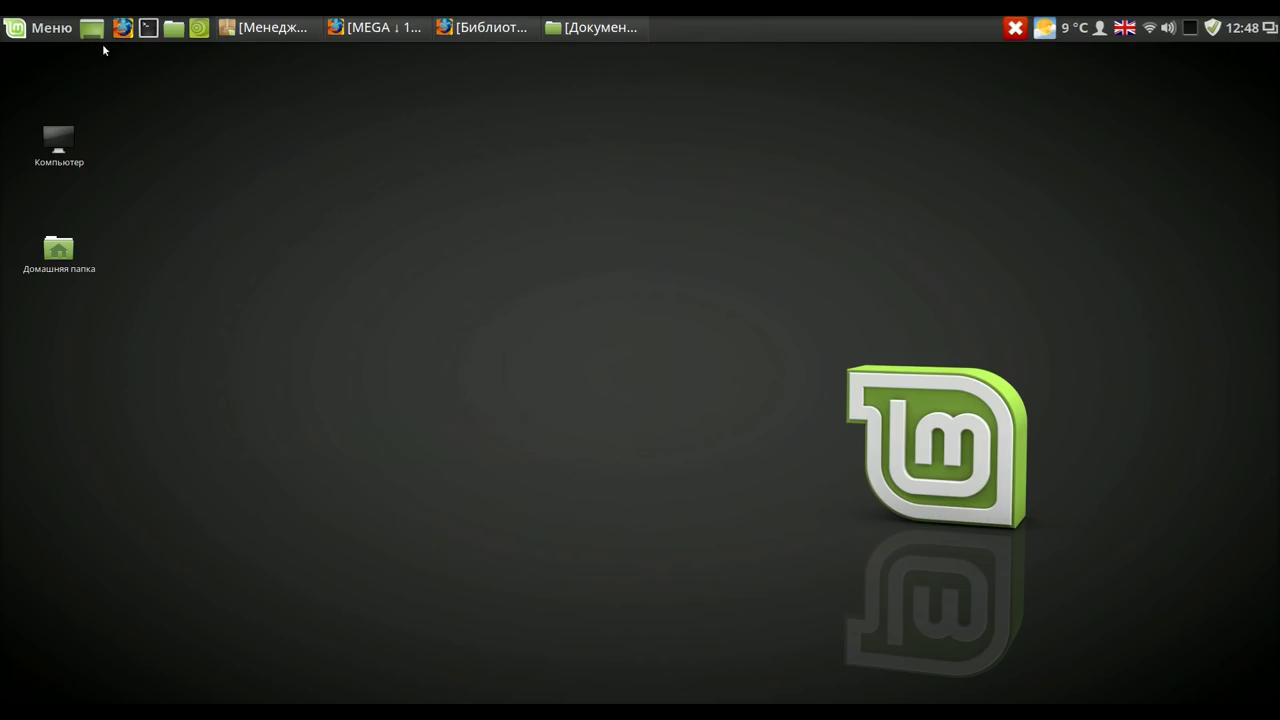
Add a CherryTree launcher to the panel and start CherryTree.
left_click(41, 28)
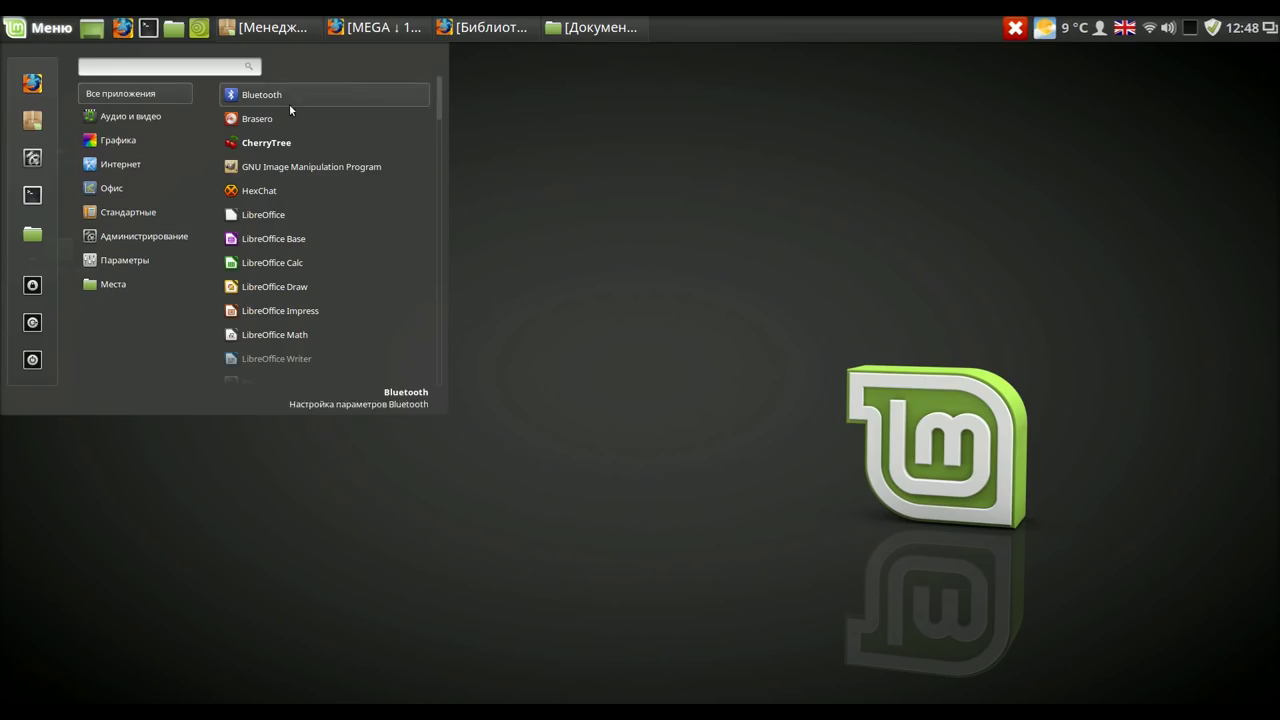
right_click(287, 148)
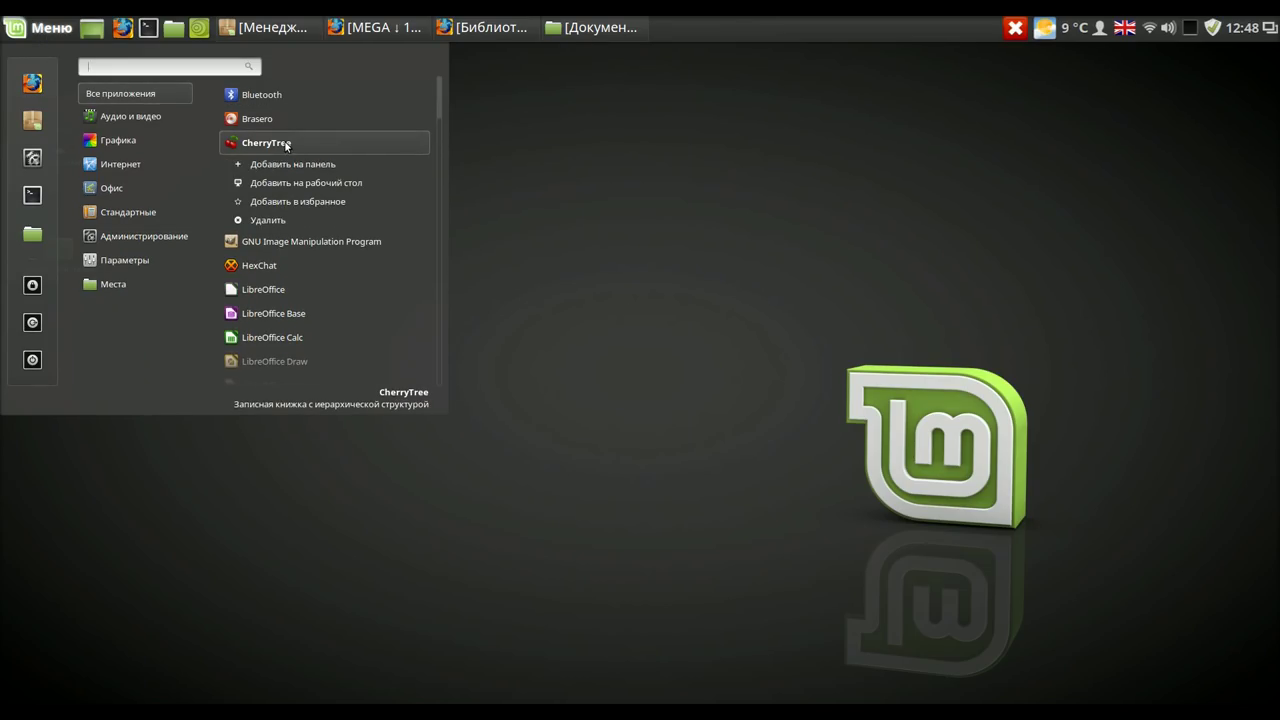
left_click(297, 166)
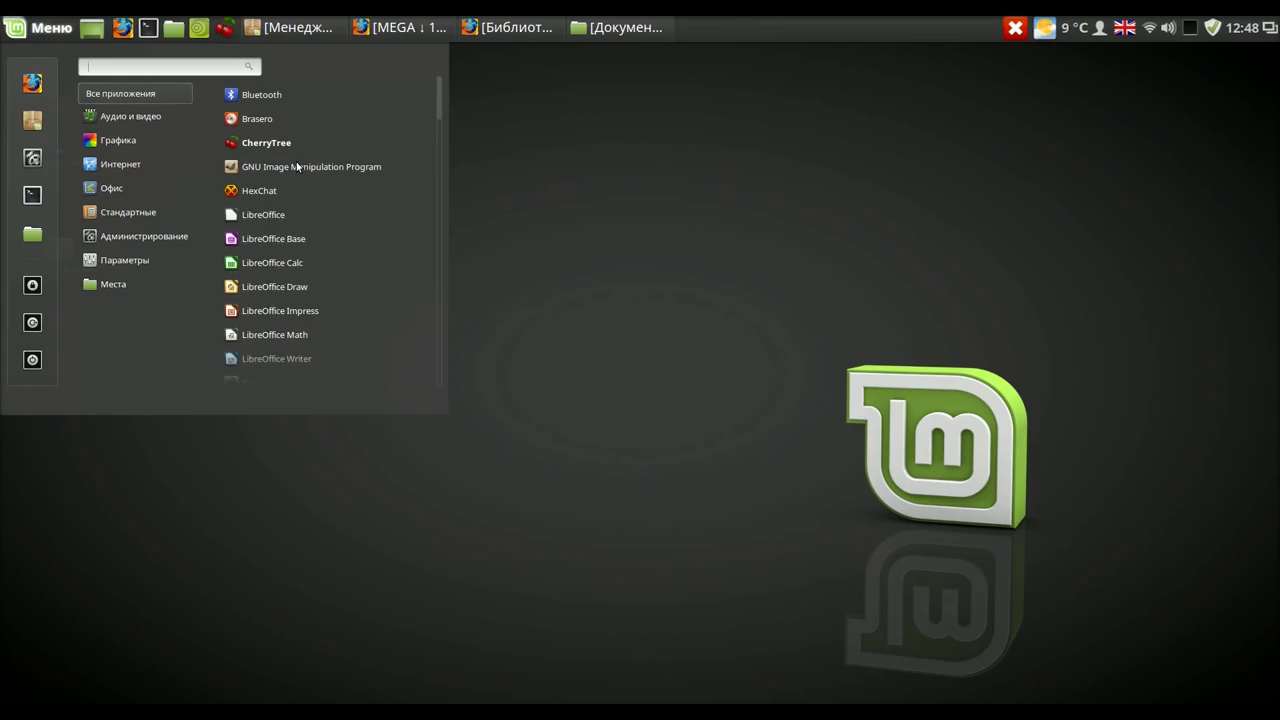
left_click(289, 147)
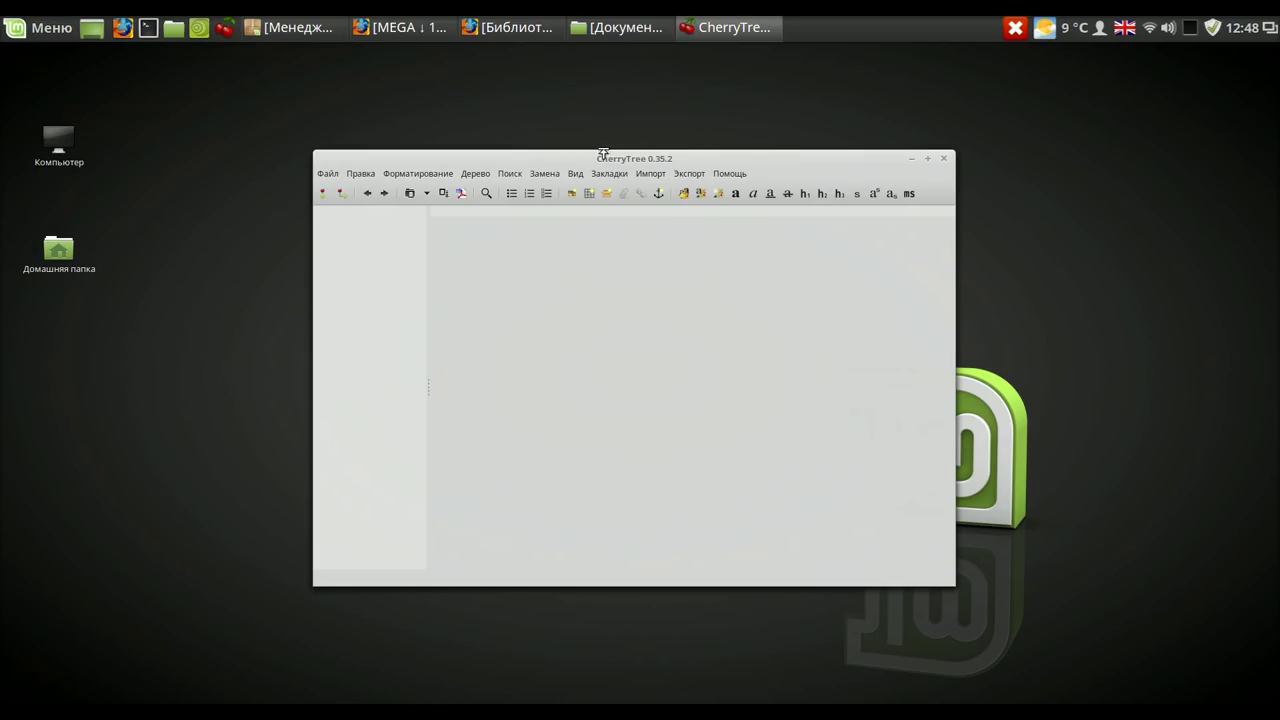
Open команды и видео.ctb from the Документы folder in CherryTree and move its window toward the desktop's upper left.
left_click(331, 175)
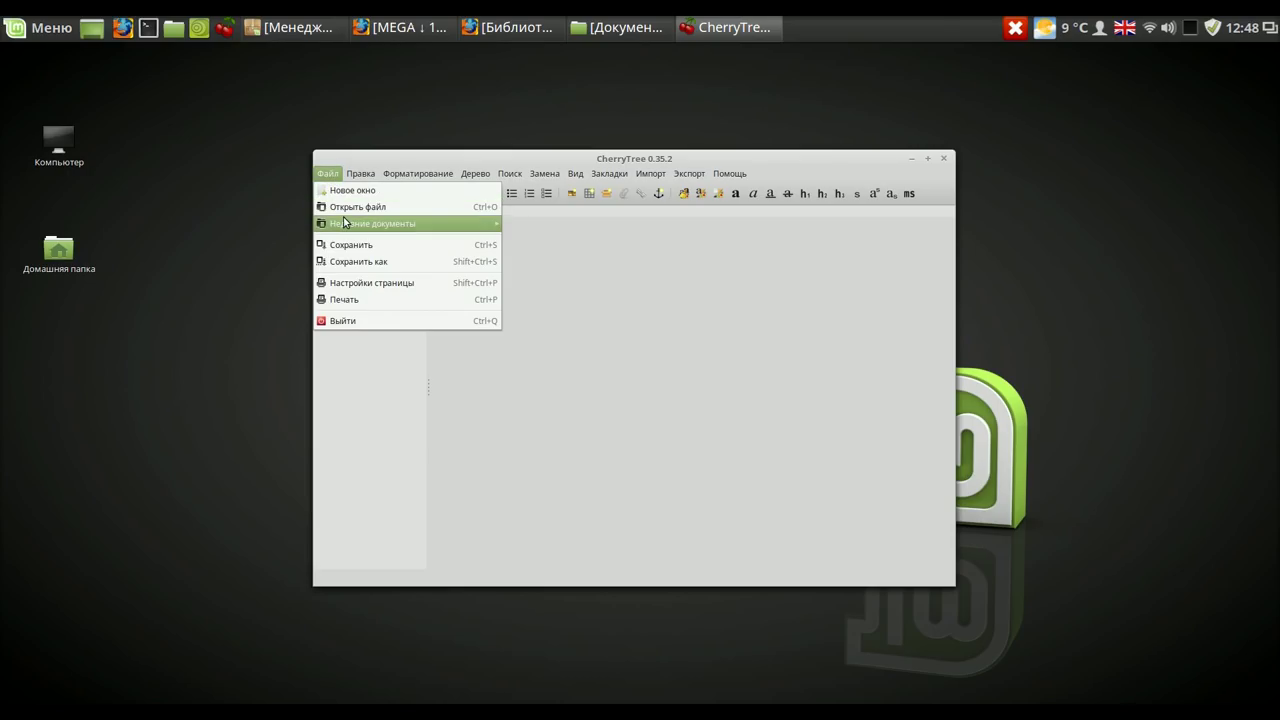
left_click(346, 207)
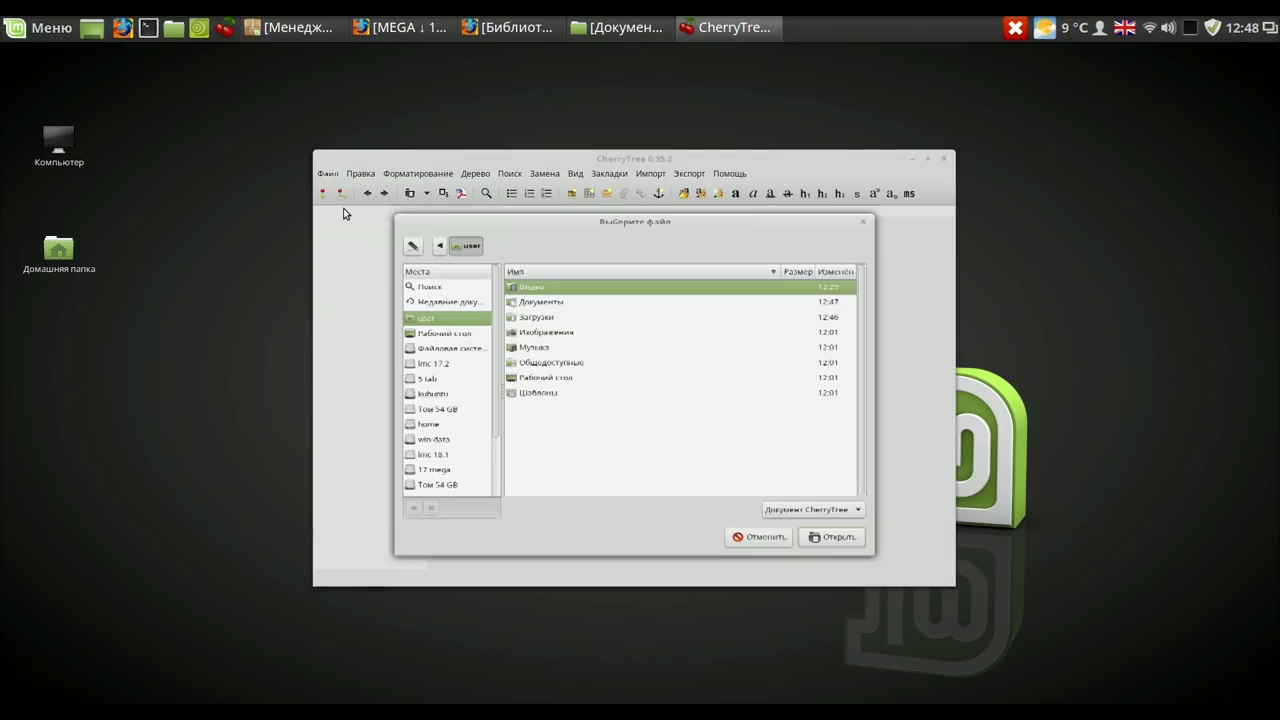
double_click(558, 295)
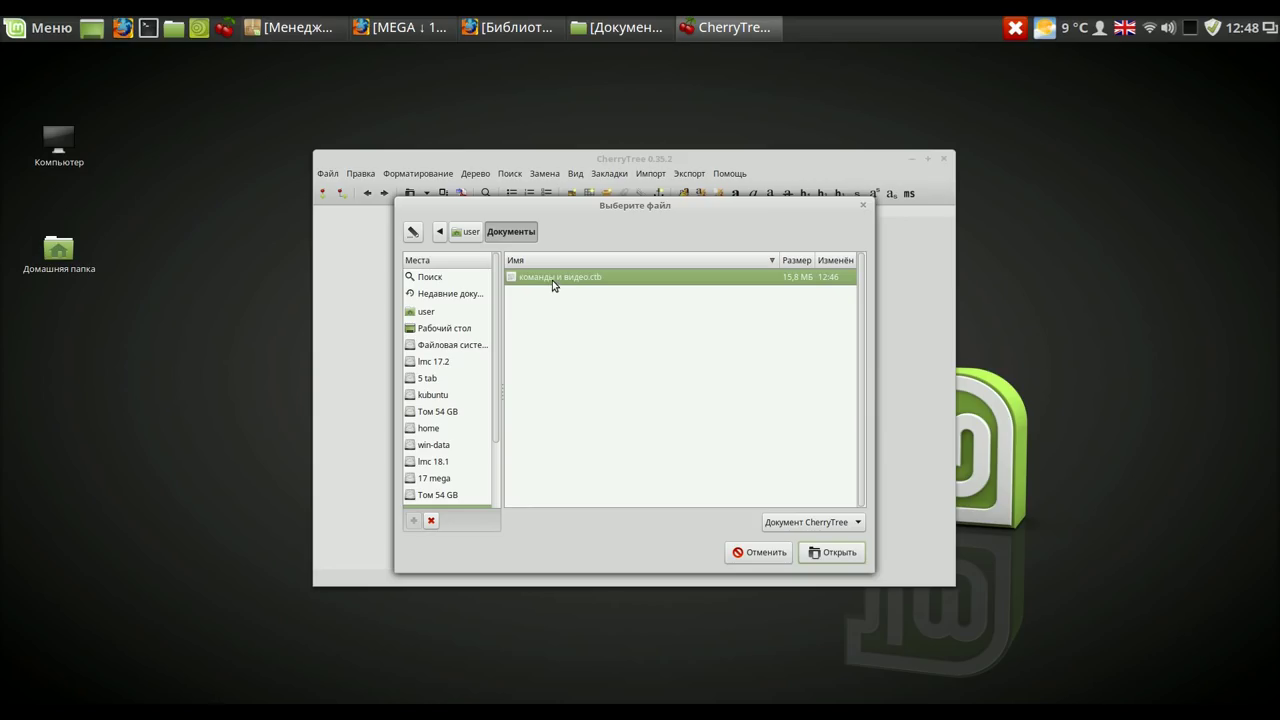
left_click(836, 555)
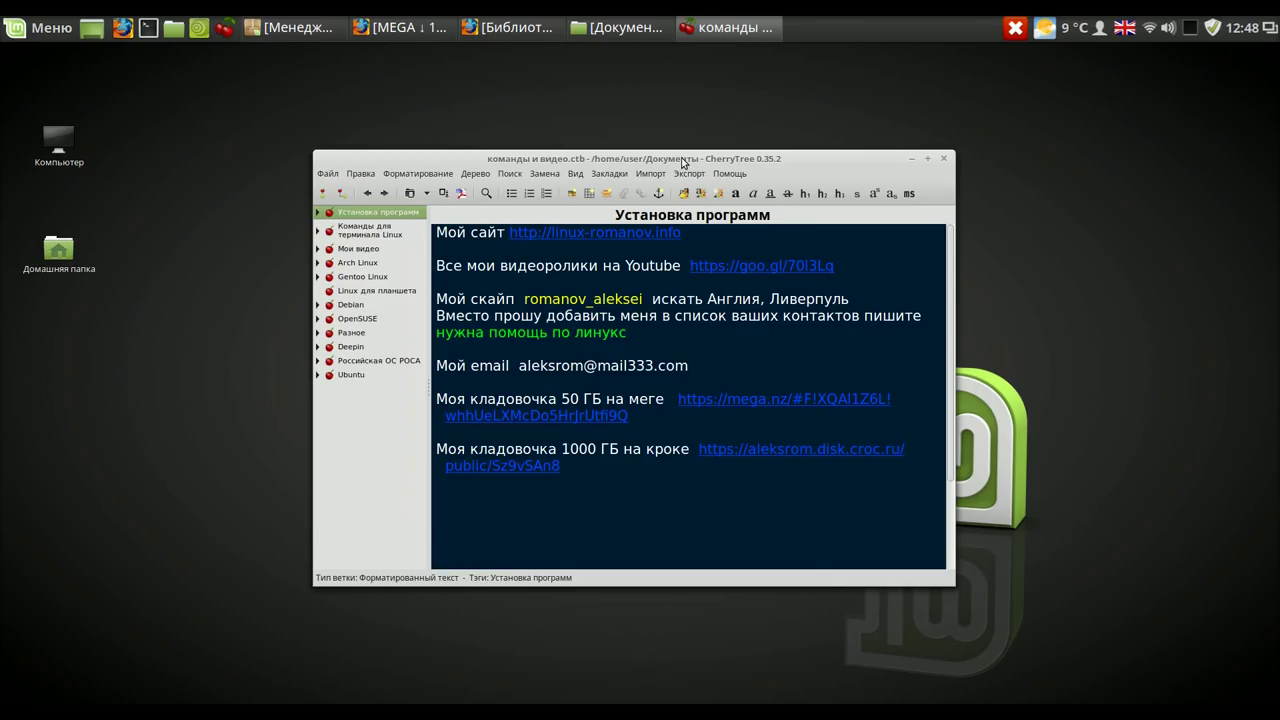
left_click_drag(686, 158, 523, 78)
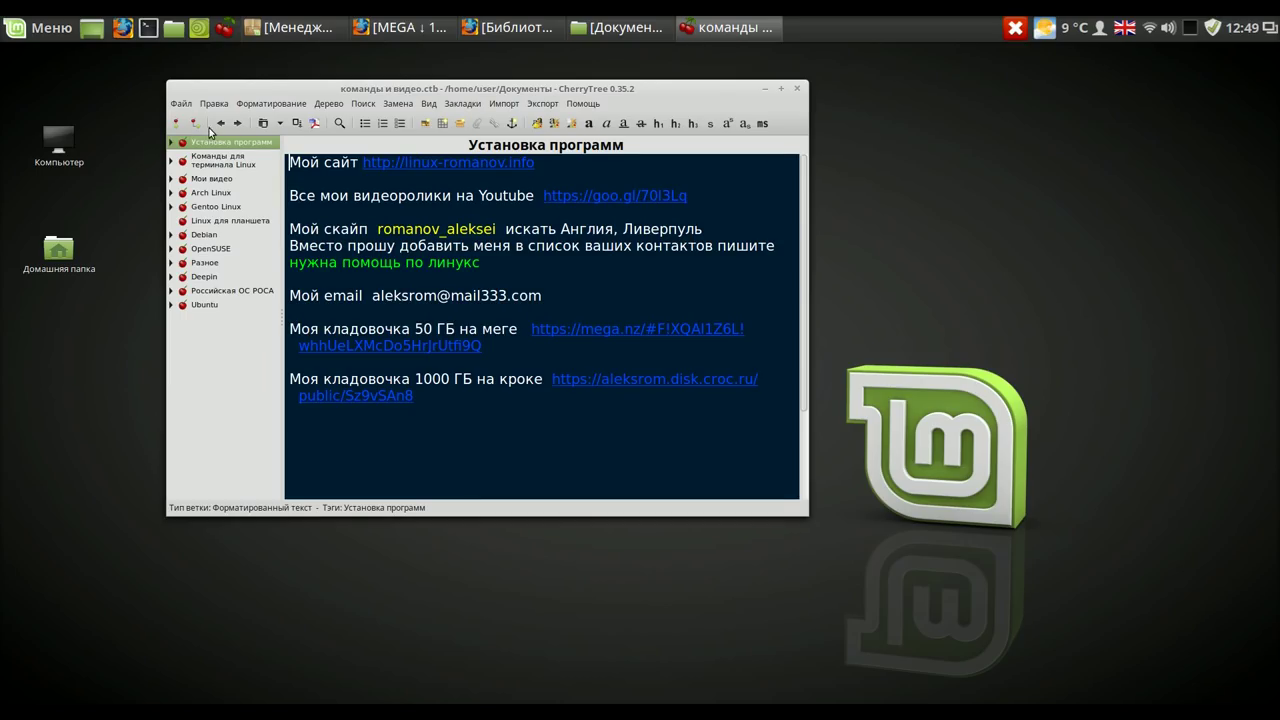
Set the website link colour to yellow #FFE100 in CherryTree's link preferences and close the preferences.
left_click(219, 104)
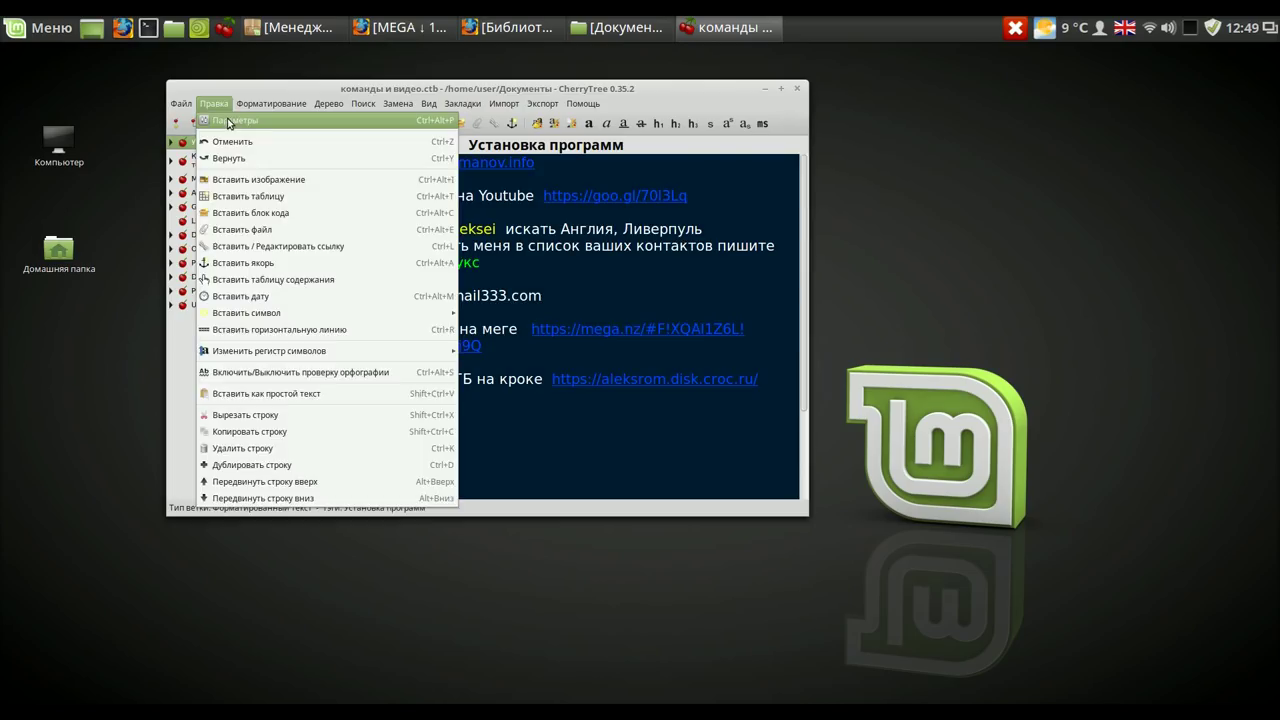
left_click(228, 121)
left_click(345, 297)
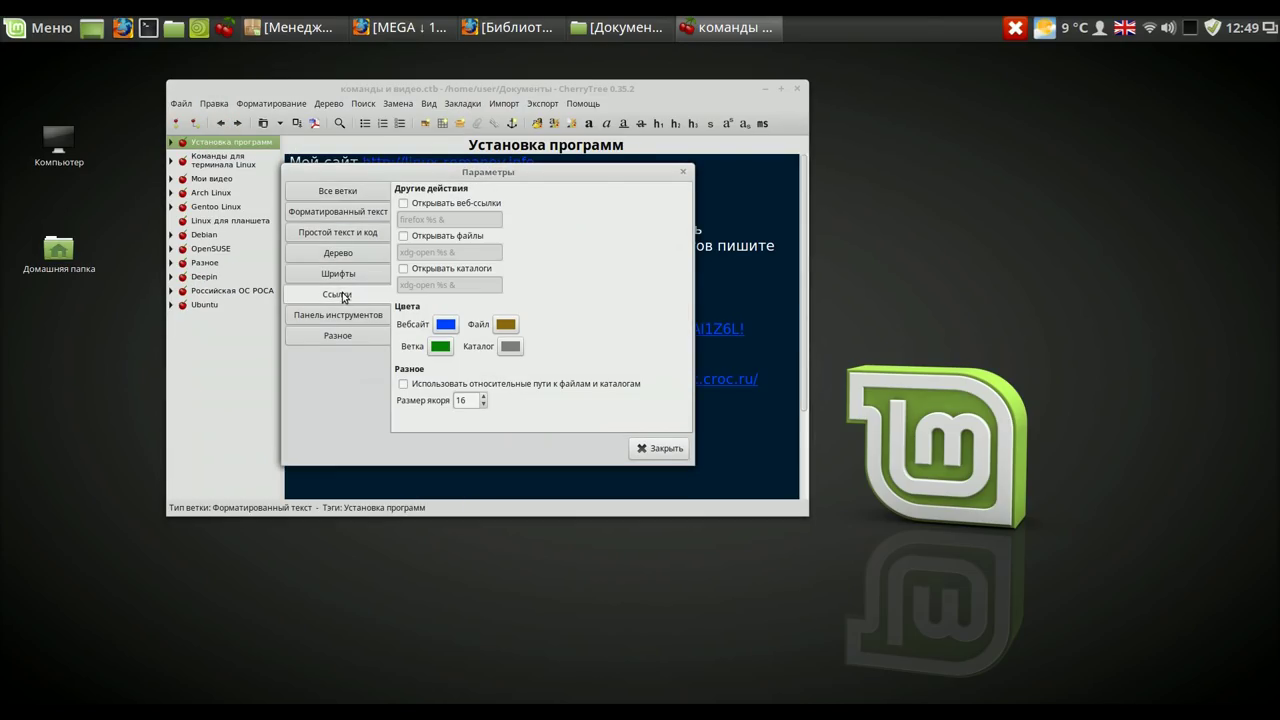
left_click(443, 326)
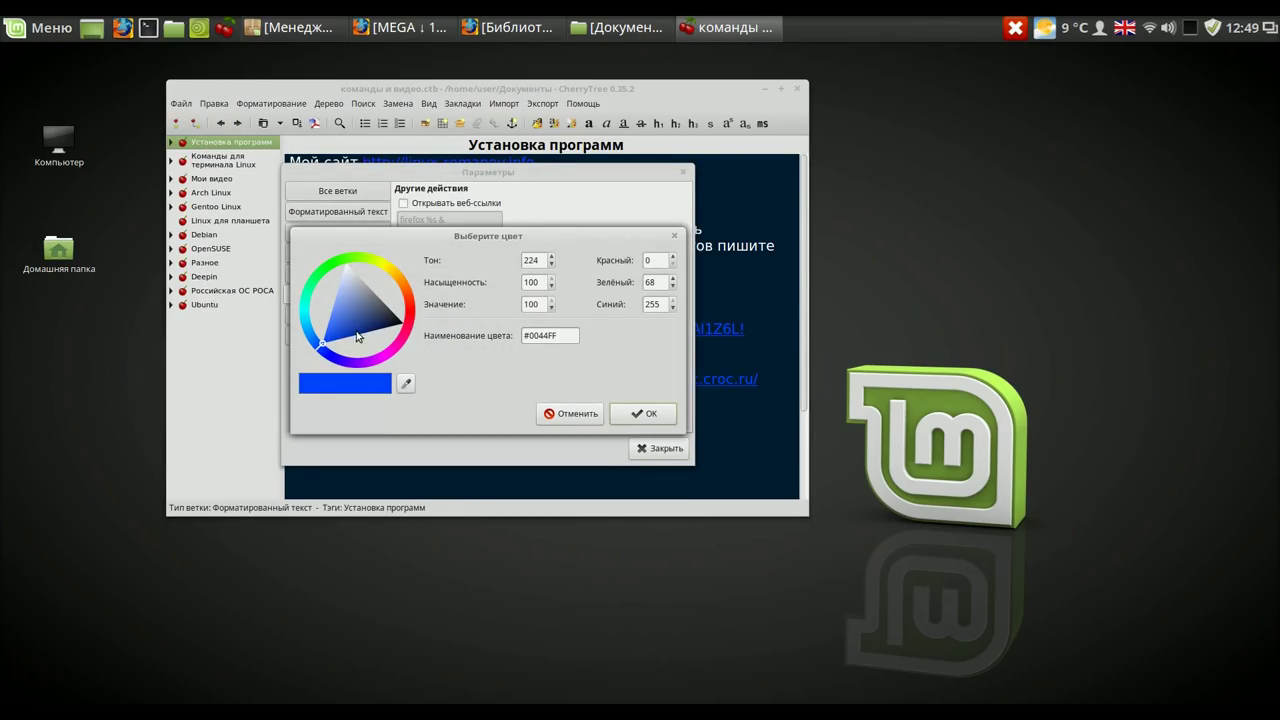
left_click(388, 275)
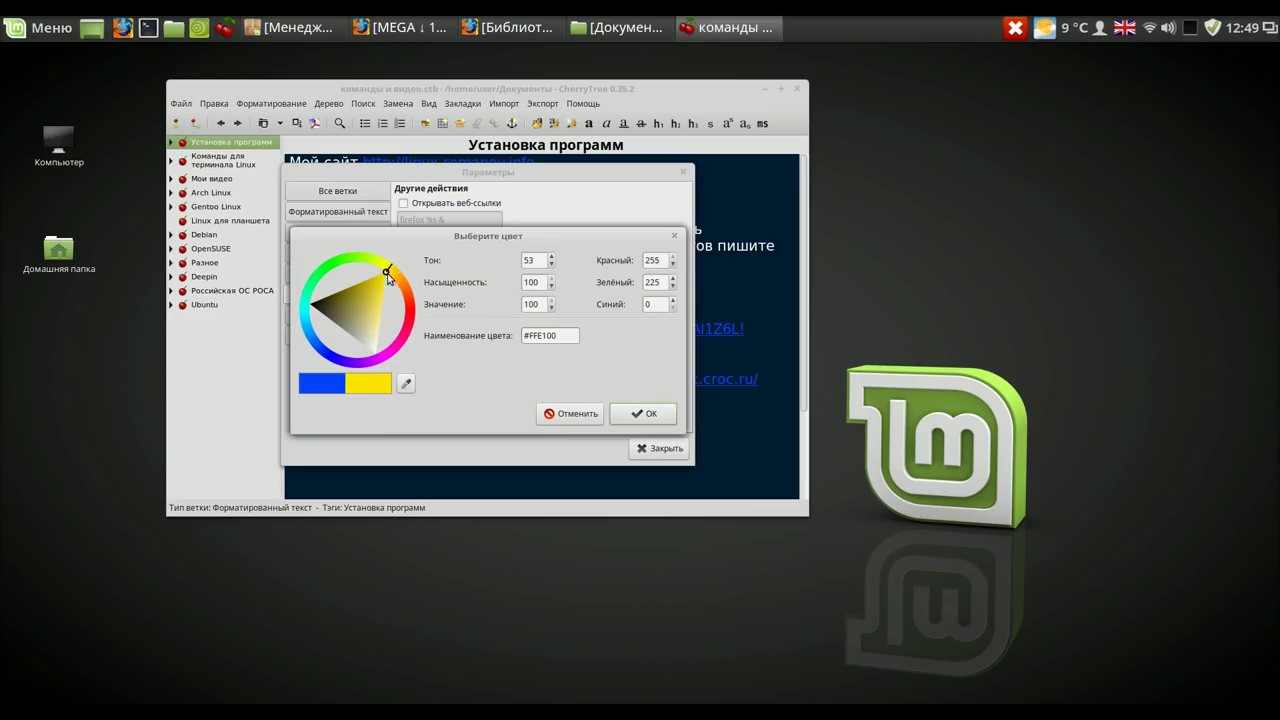
left_click(648, 414)
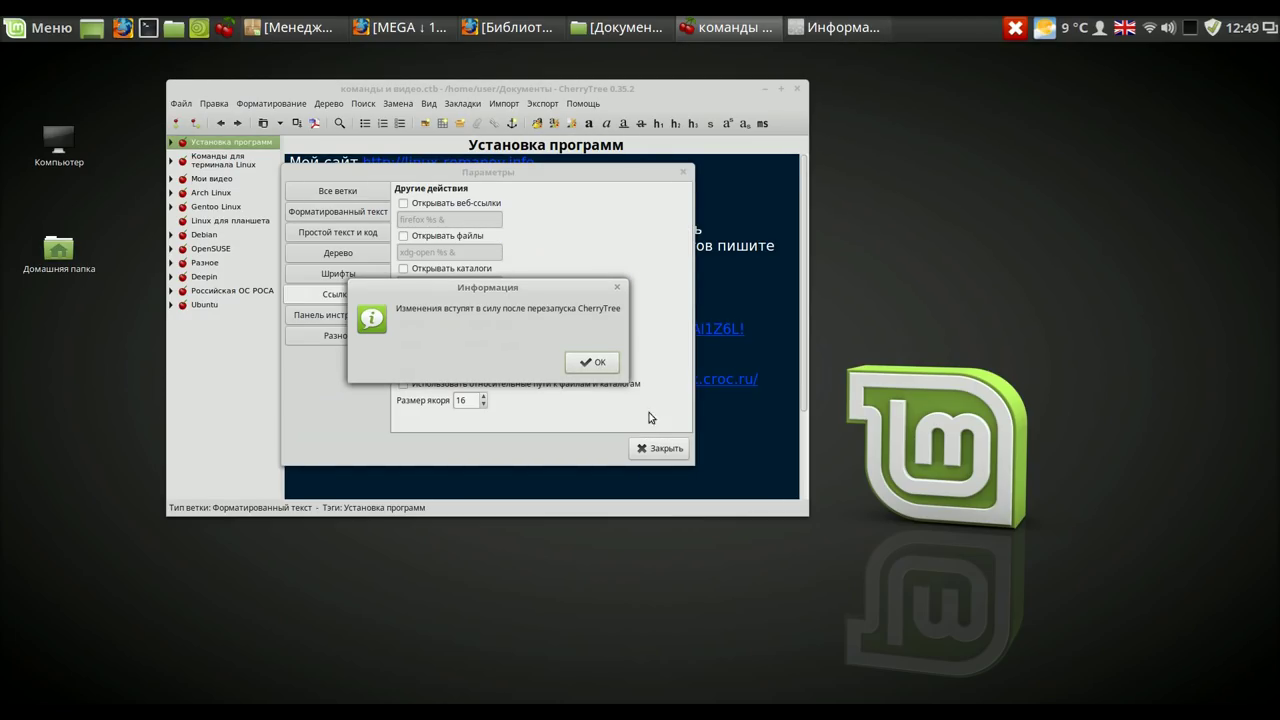
left_click(608, 364)
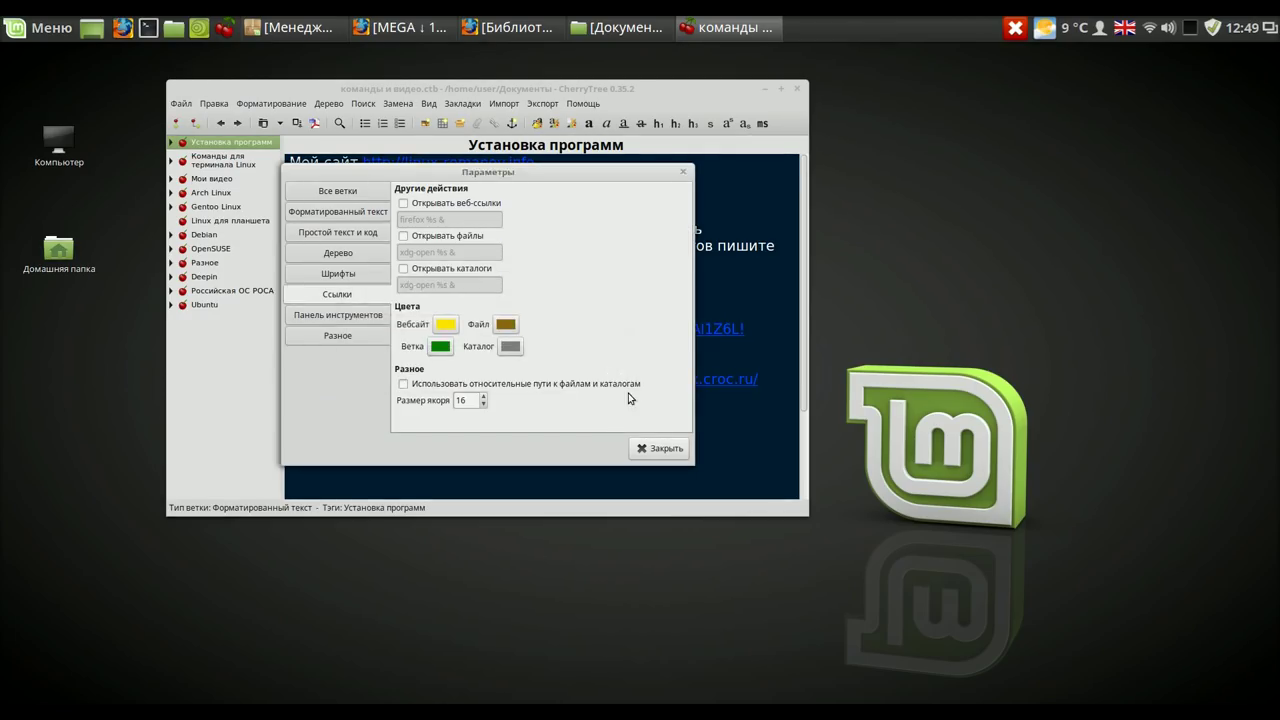
left_click(661, 448)
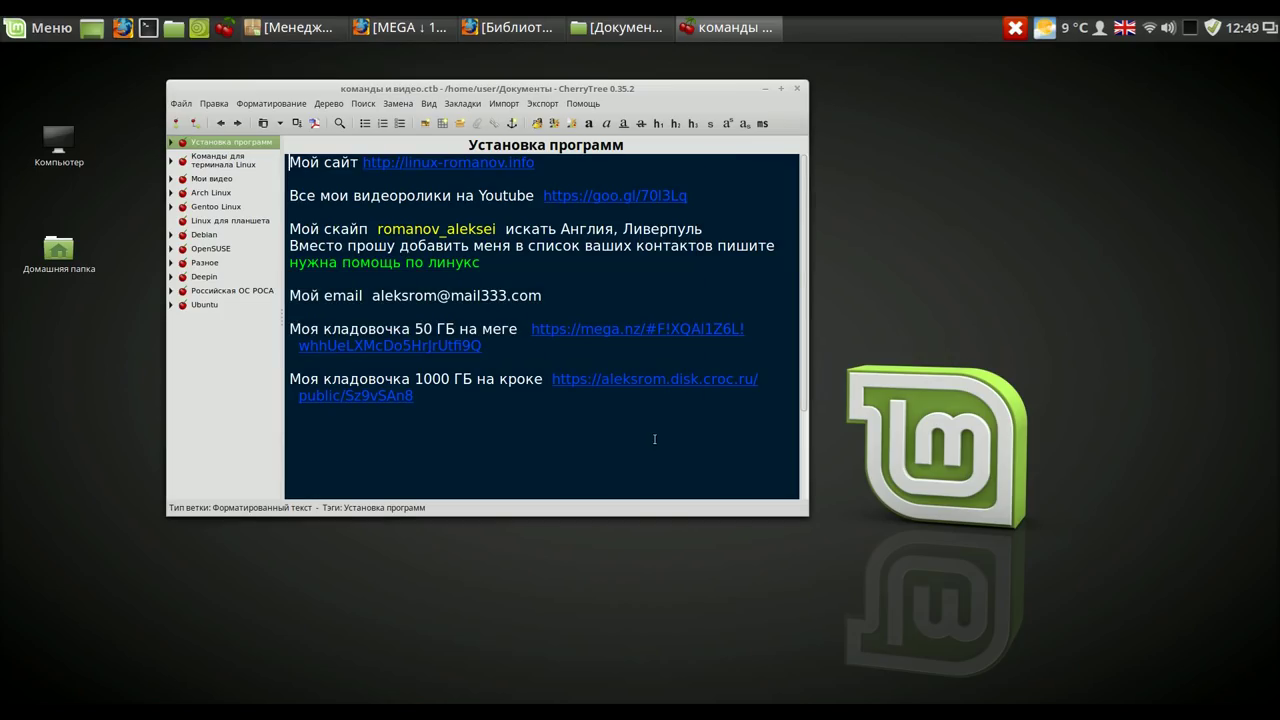
Restart CherryTree to apply the new link colour and move its window to the right side of the desktop.
left_click(797, 88)
left_click(224, 28)
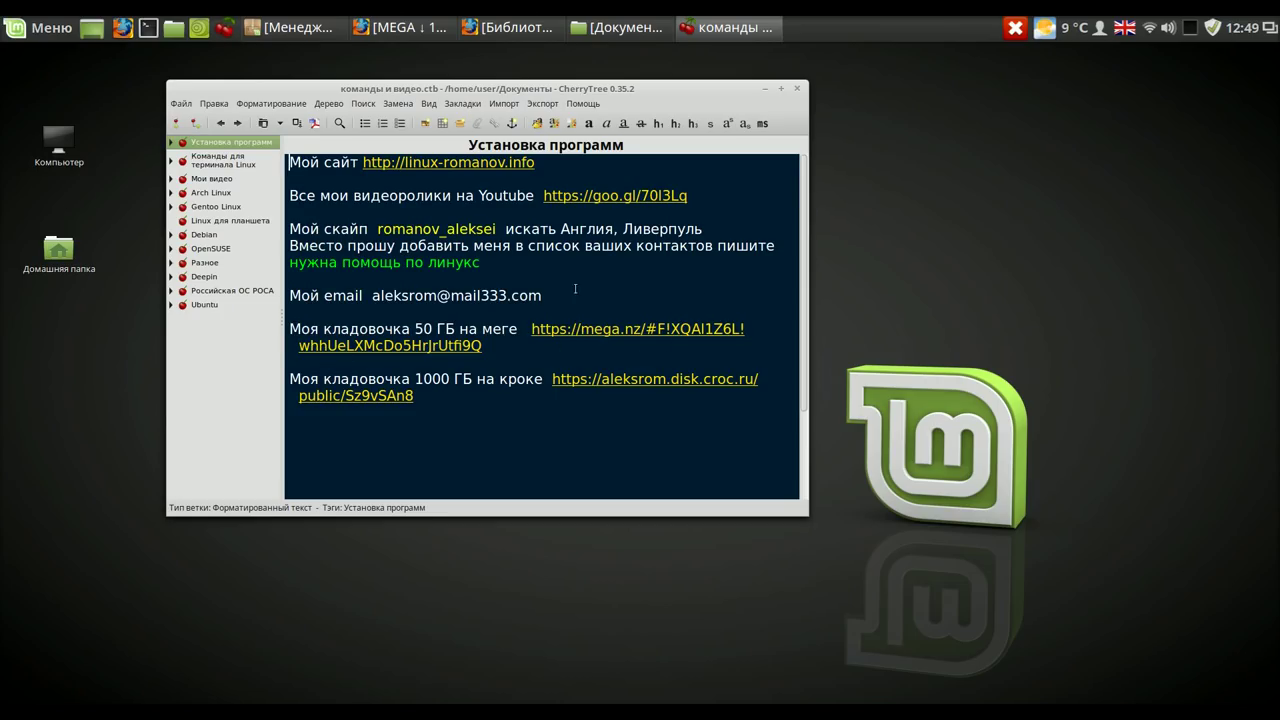
left_click_drag(678, 86, 1104, 91)
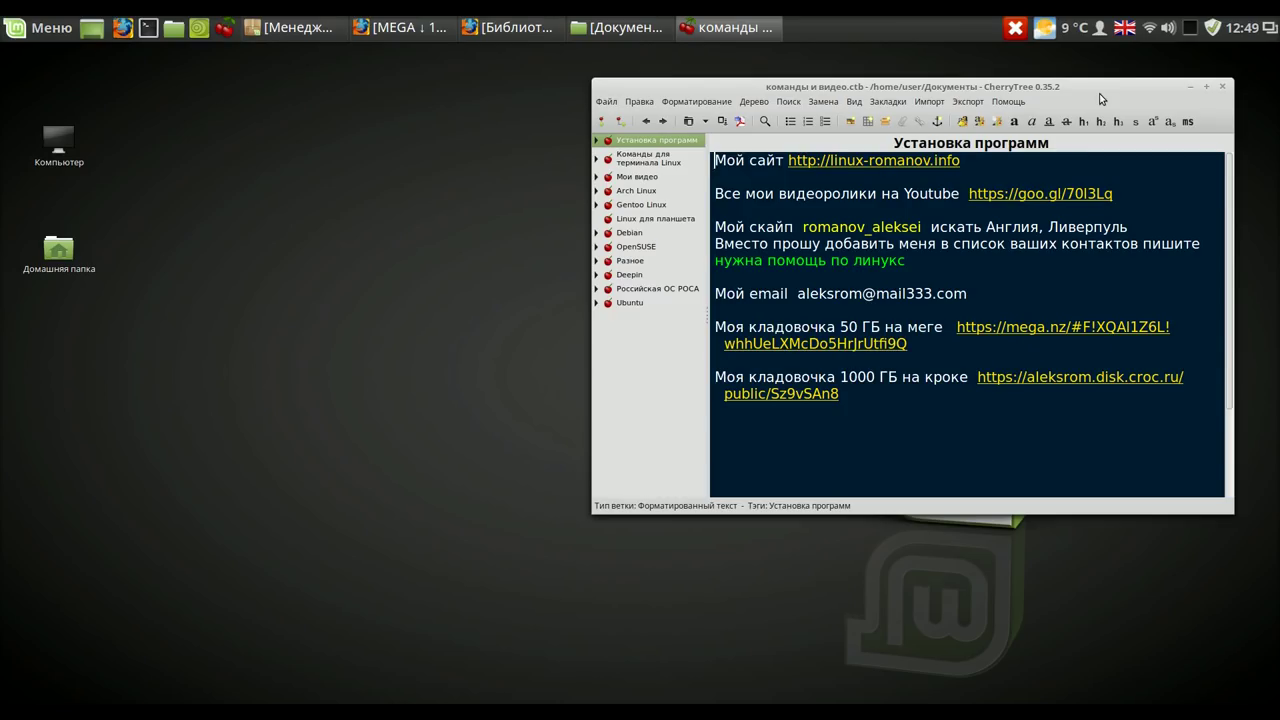
Restore the file manager and extract SimpleScreenRecorder.tar.gz in place in the Загрузки folder.
left_click(612, 30)
left_click_drag(1018, 94, 601, 154)
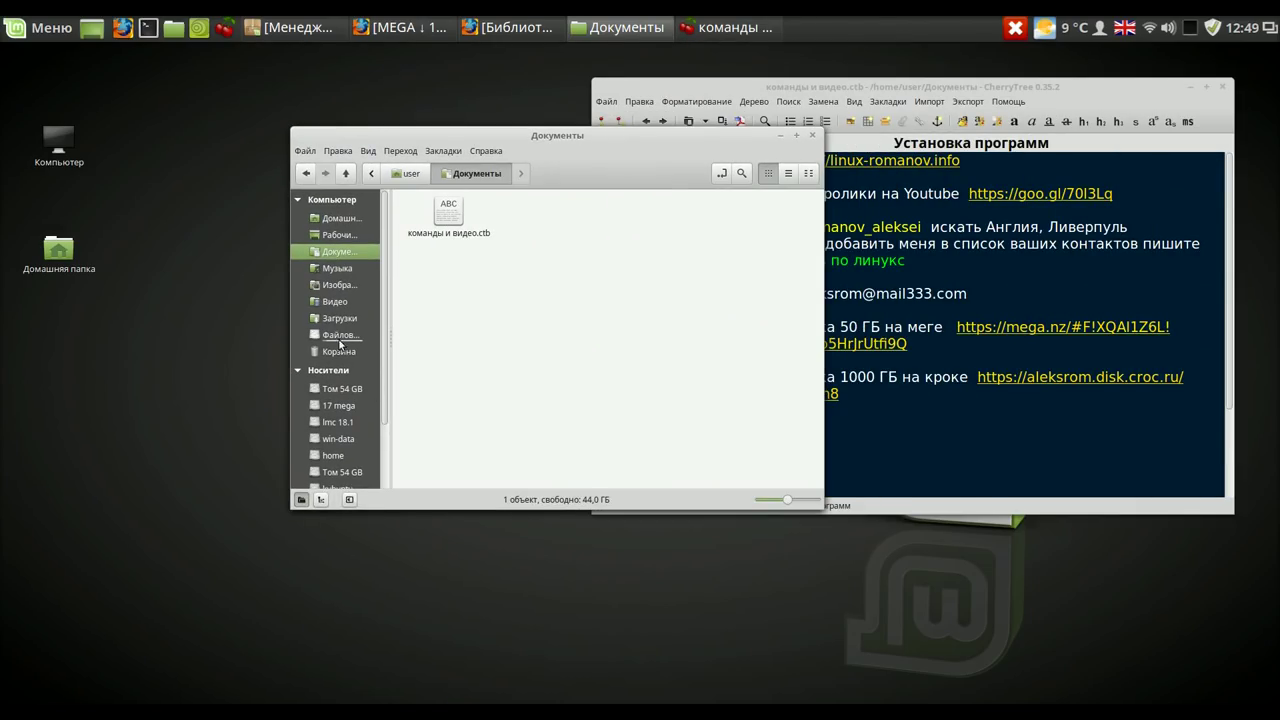
left_click(337, 318)
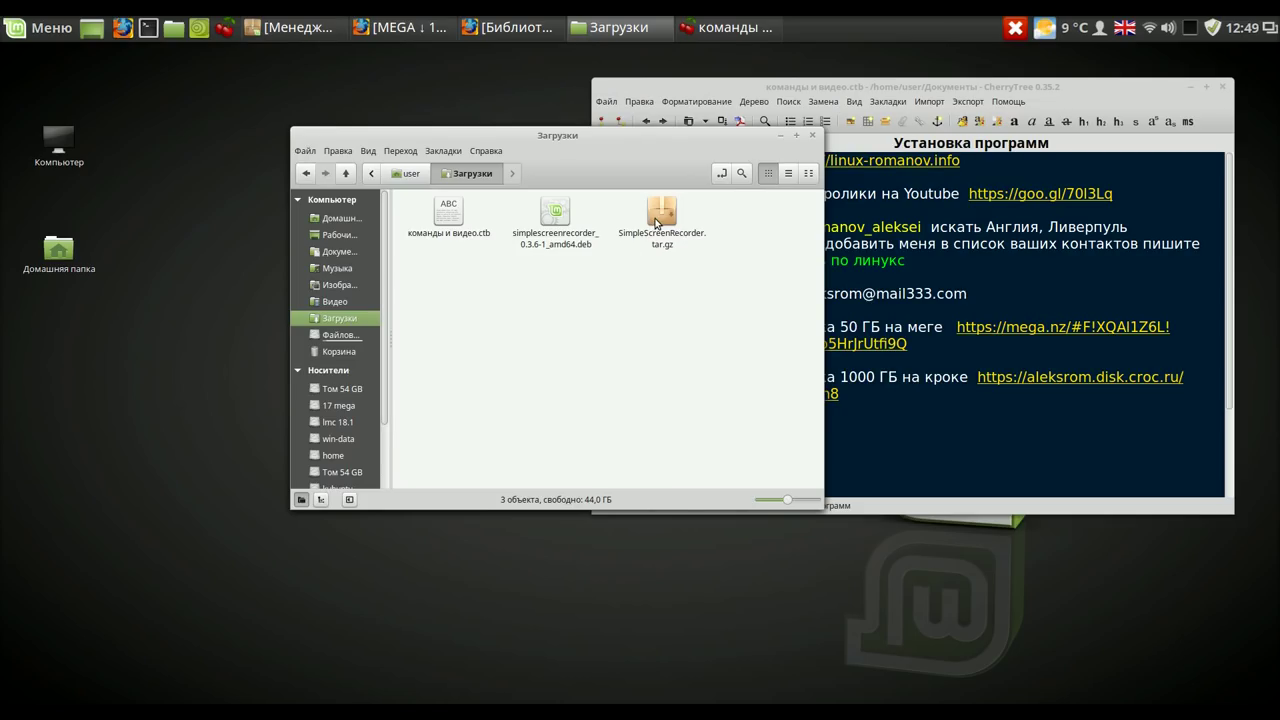
right_click(657, 222)
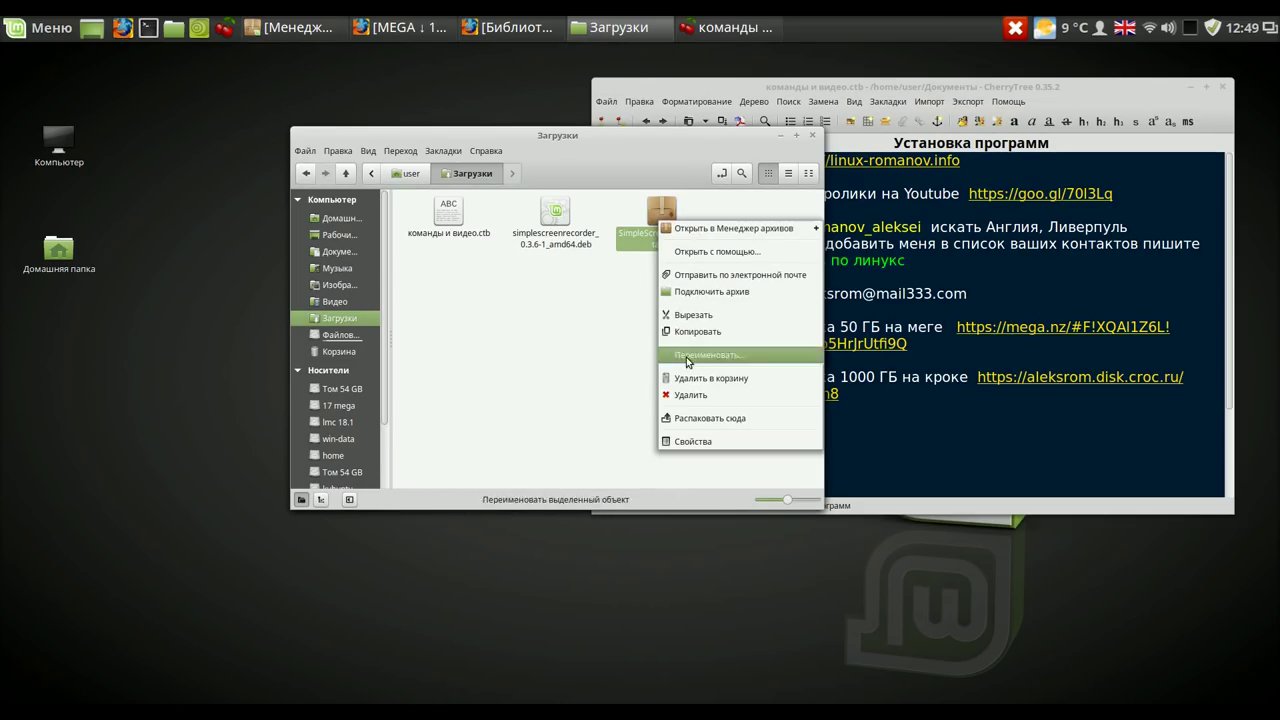
left_click(688, 419)
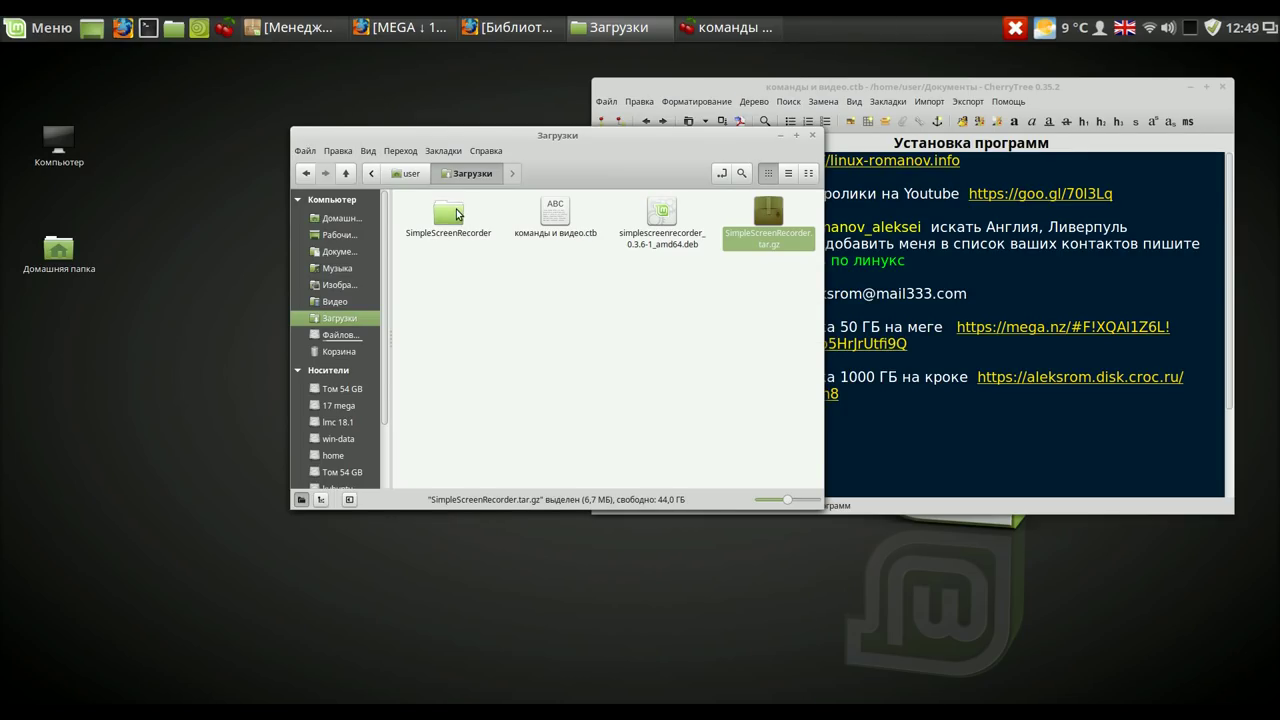
Open simplescreenrecorder_0.3.3-1_amd64.deb from the x64 subfolder of the extracted SimpleScreenRecorder folder in the package installer.
double_click(457, 214)
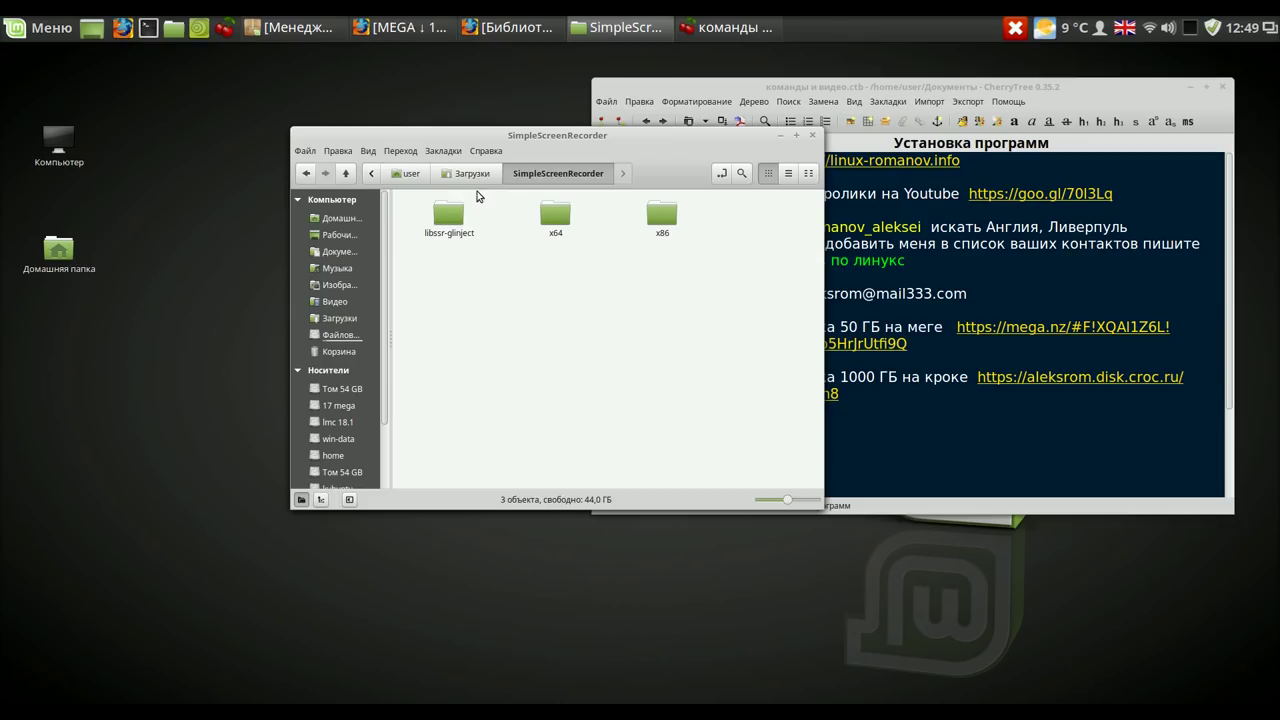
left_click_drag(701, 136, 971, 168)
left_click(833, 251)
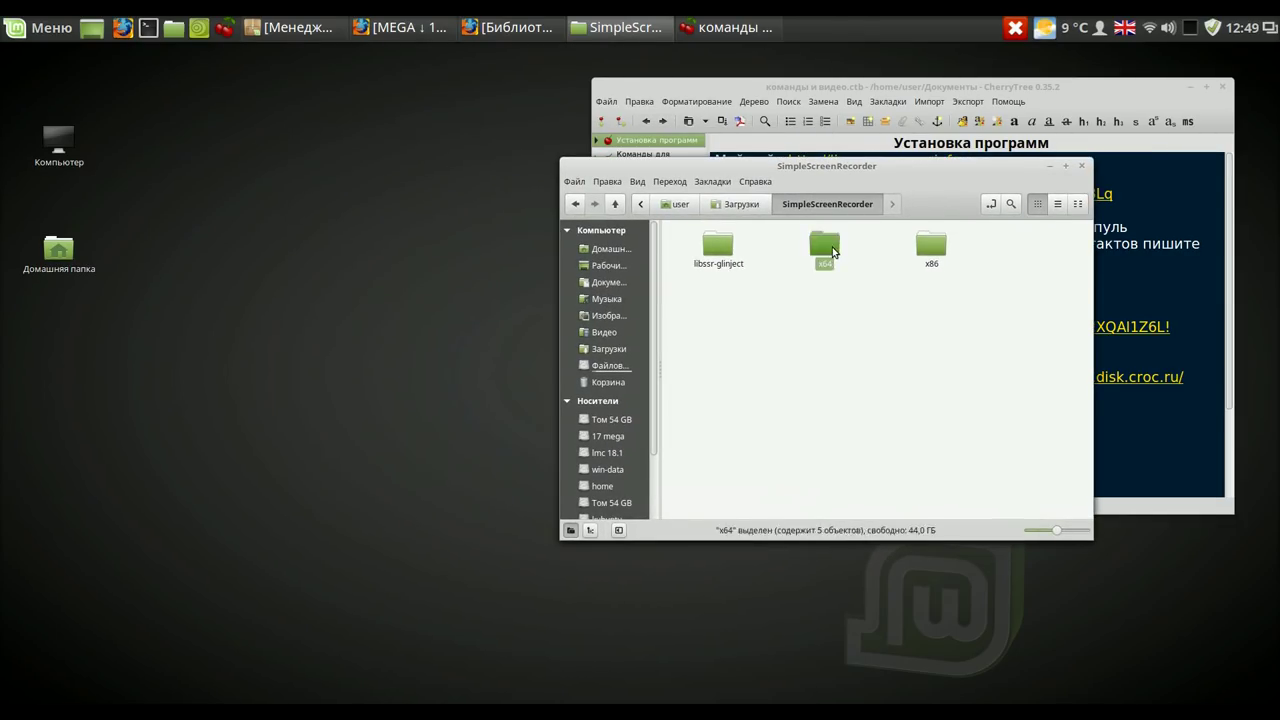
double_click(833, 251)
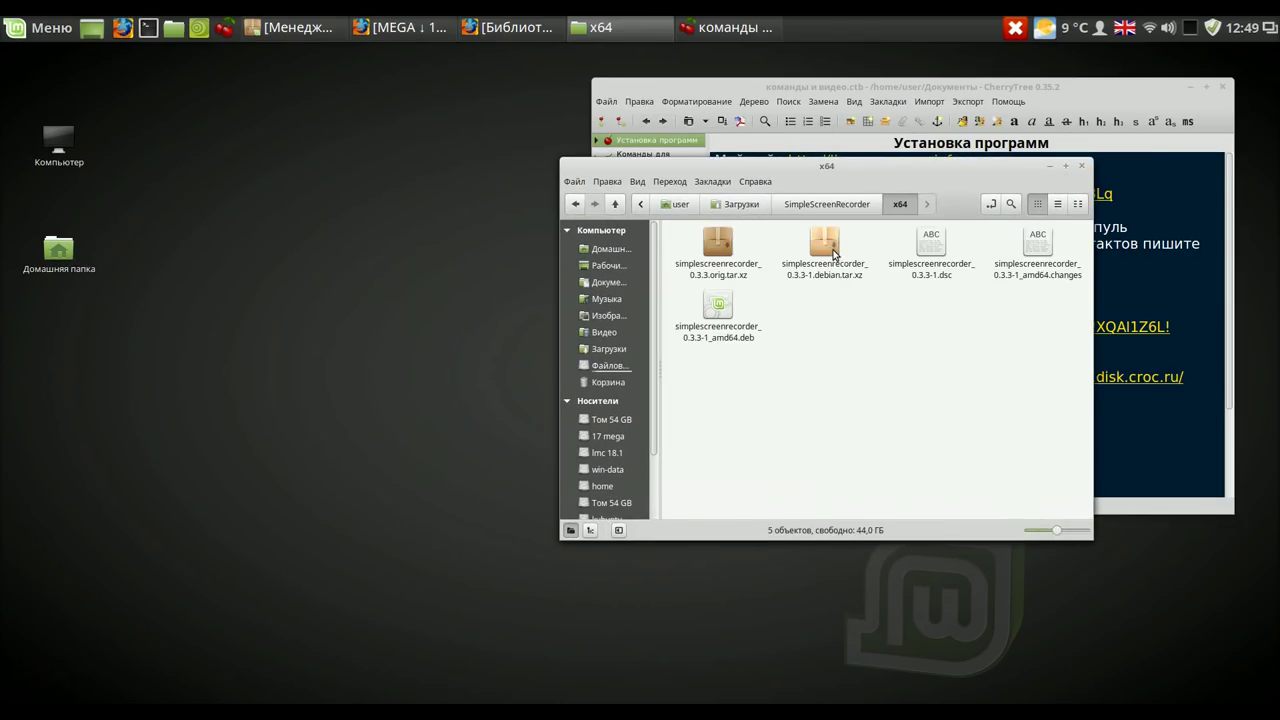
left_click(721, 309)
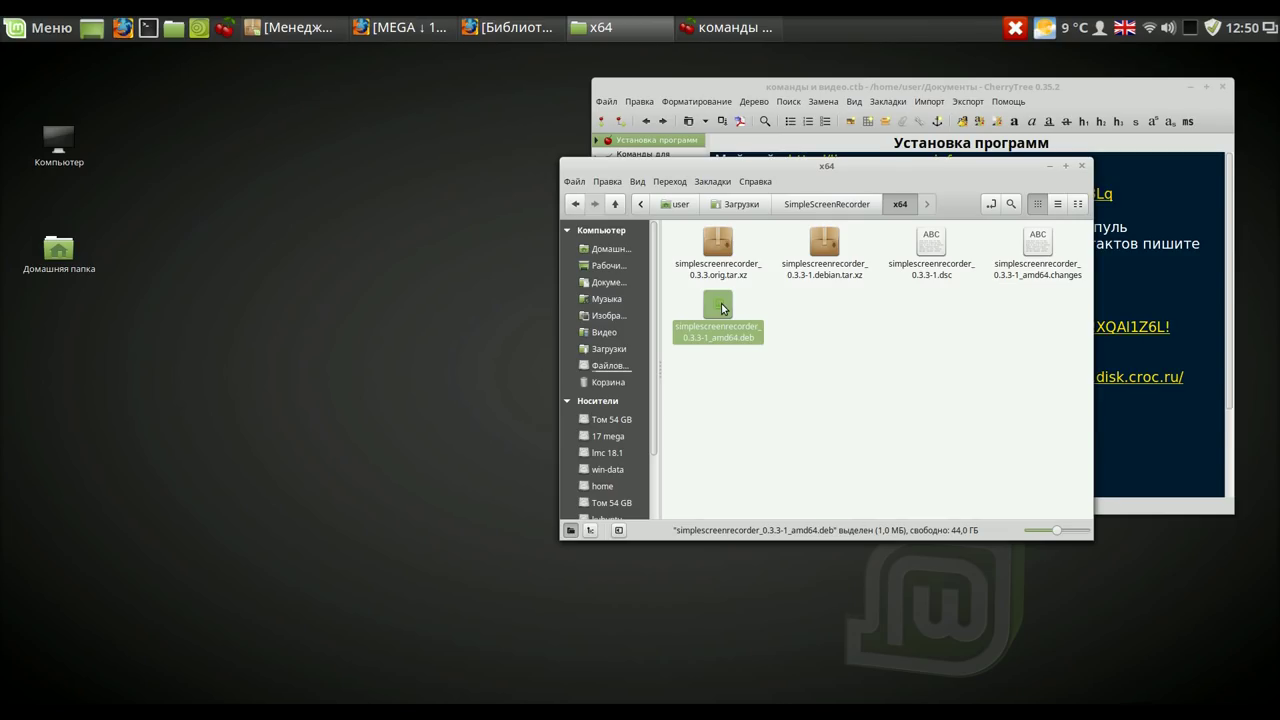
double_click(721, 309)
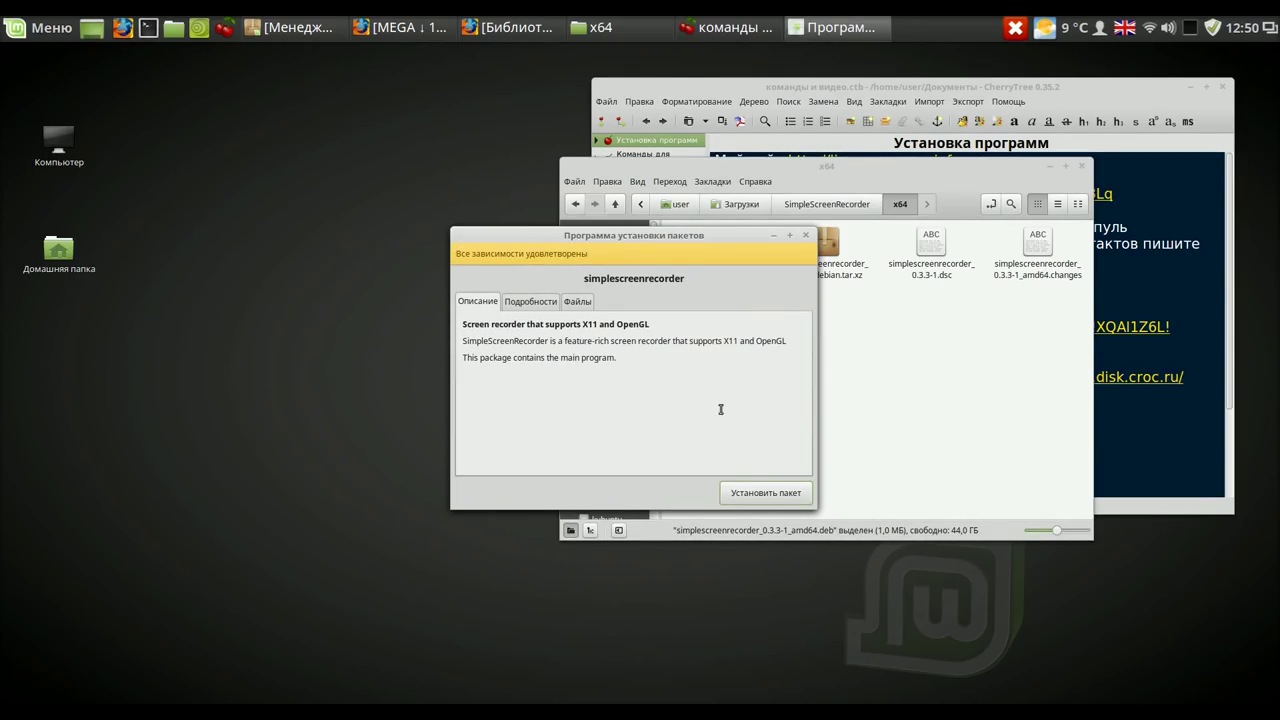
Install the simplescreenrecorder package, close the package installer and minimize the x64 folder window.
left_click(779, 495)
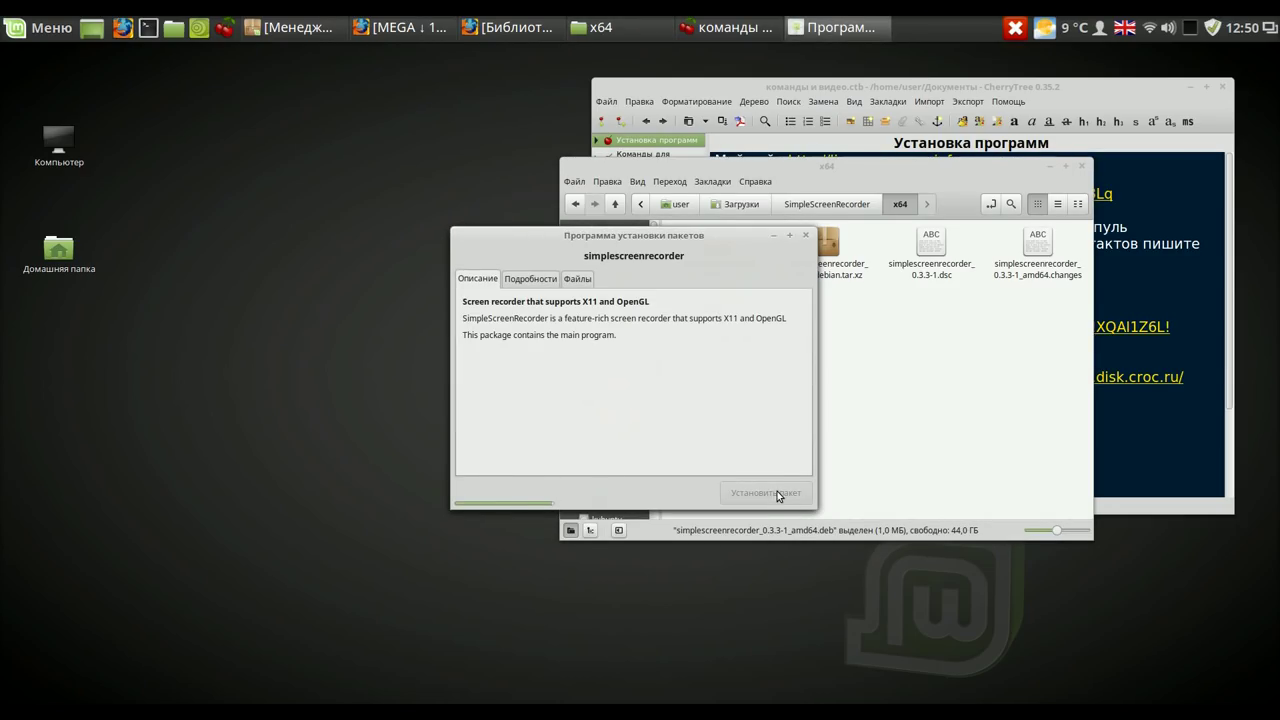
left_click(500, 408)
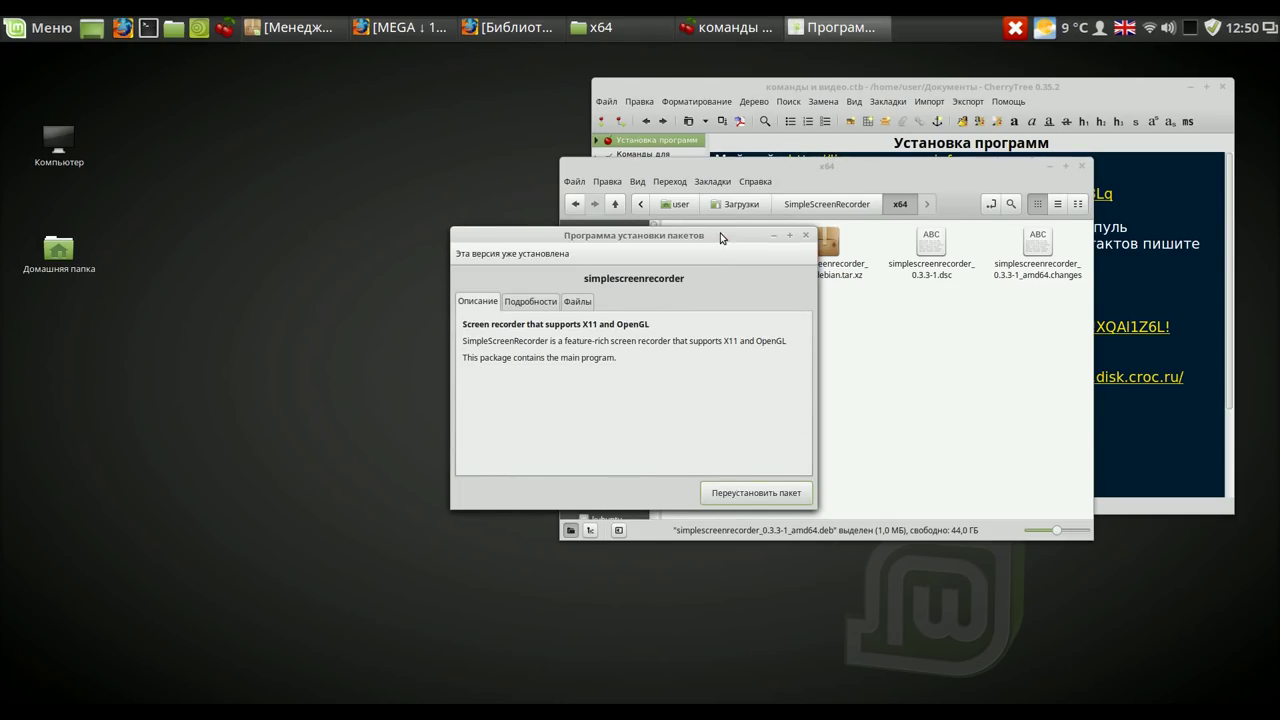
left_click_drag(720, 232, 440, 120)
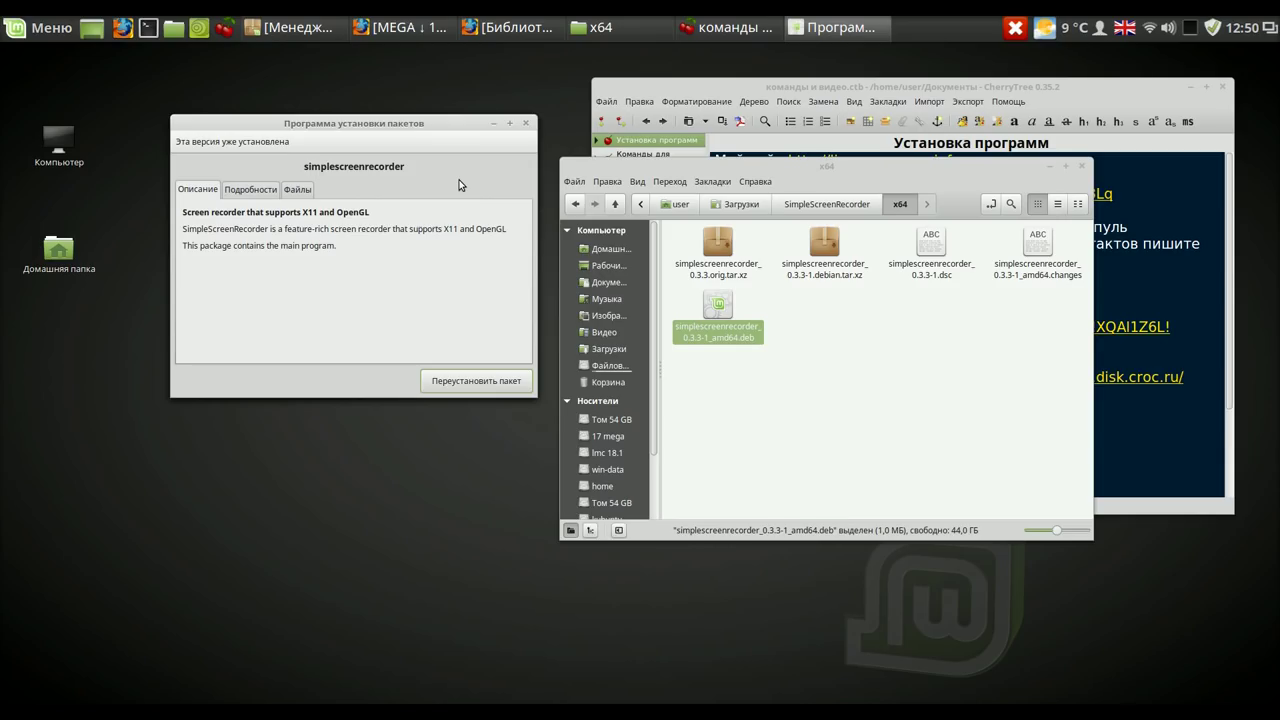
left_click(527, 124)
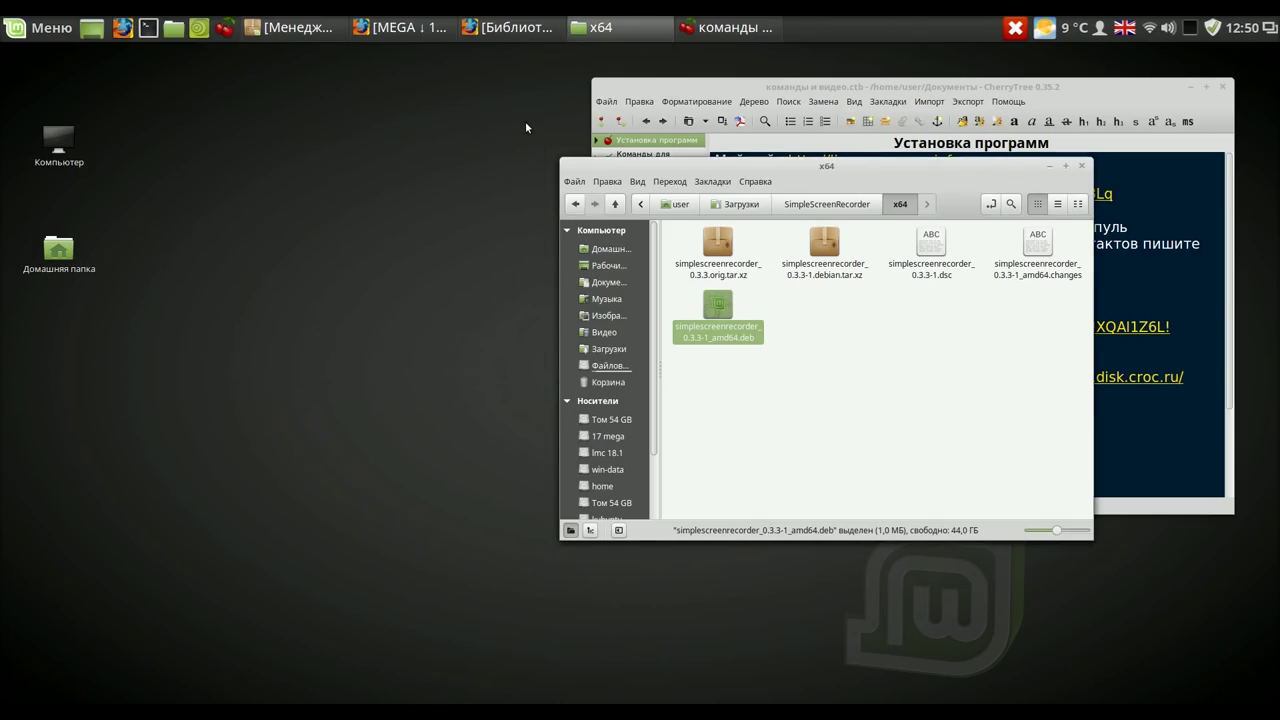
left_click(1051, 166)
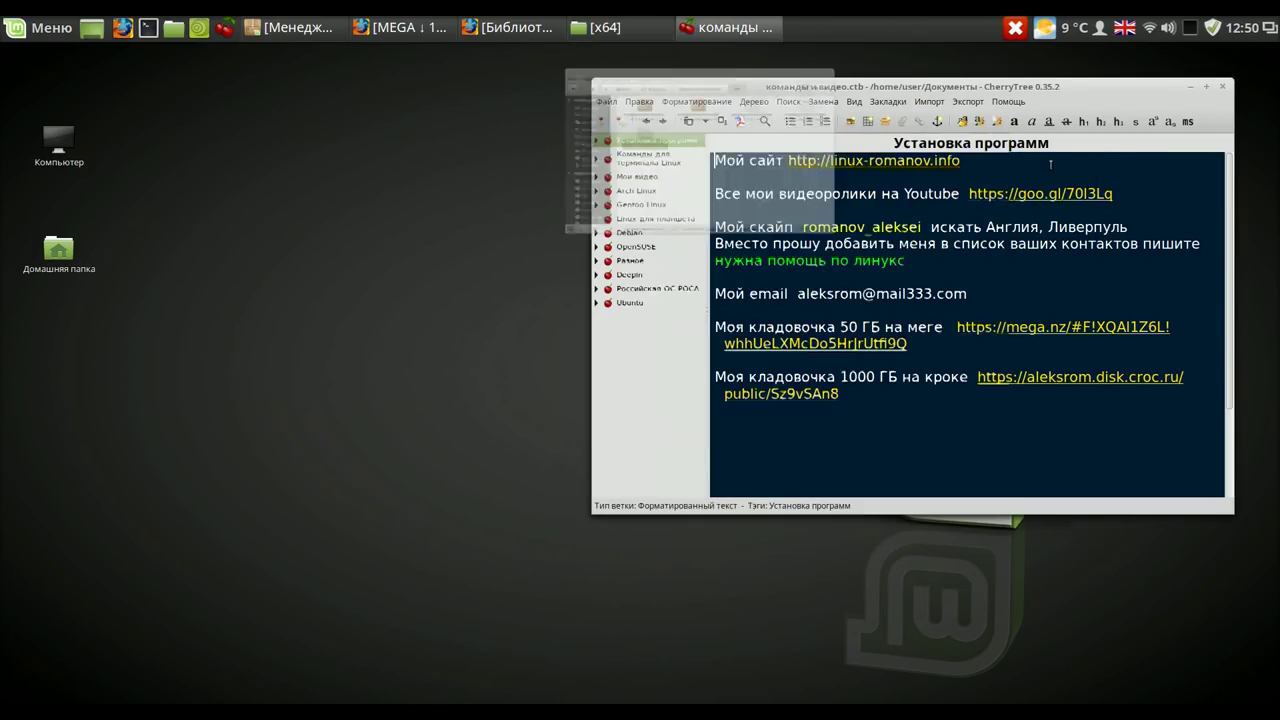
Launch SimpleScreenRecorder, move its window to the empty area beside CherryTree, and continue to the video and audio input settings.
left_click(44, 33)
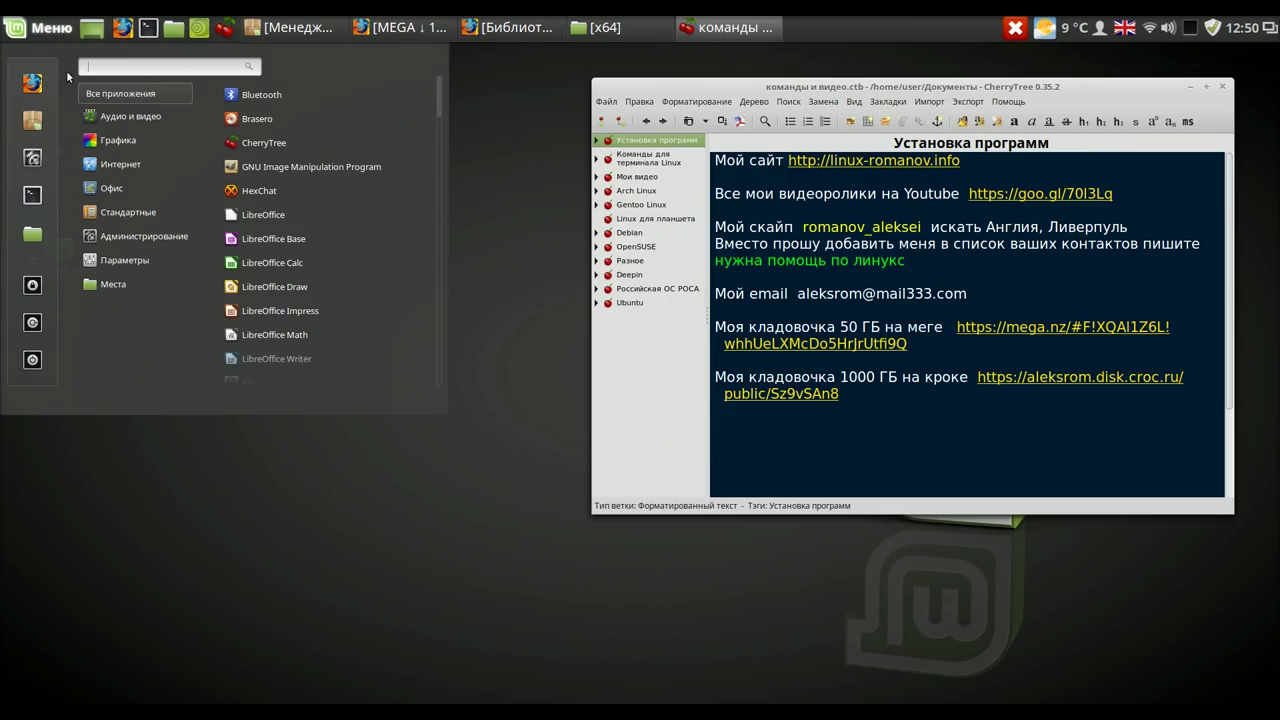
mouse_move(94, 122)
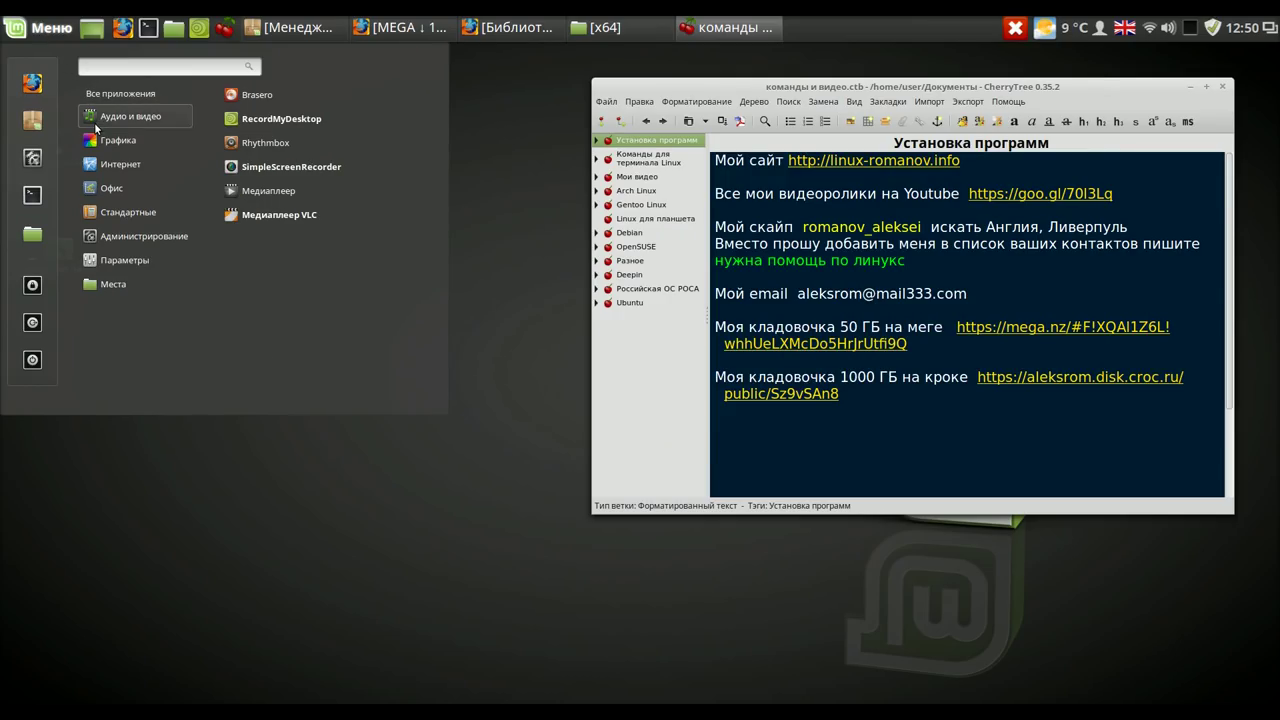
left_click(296, 170)
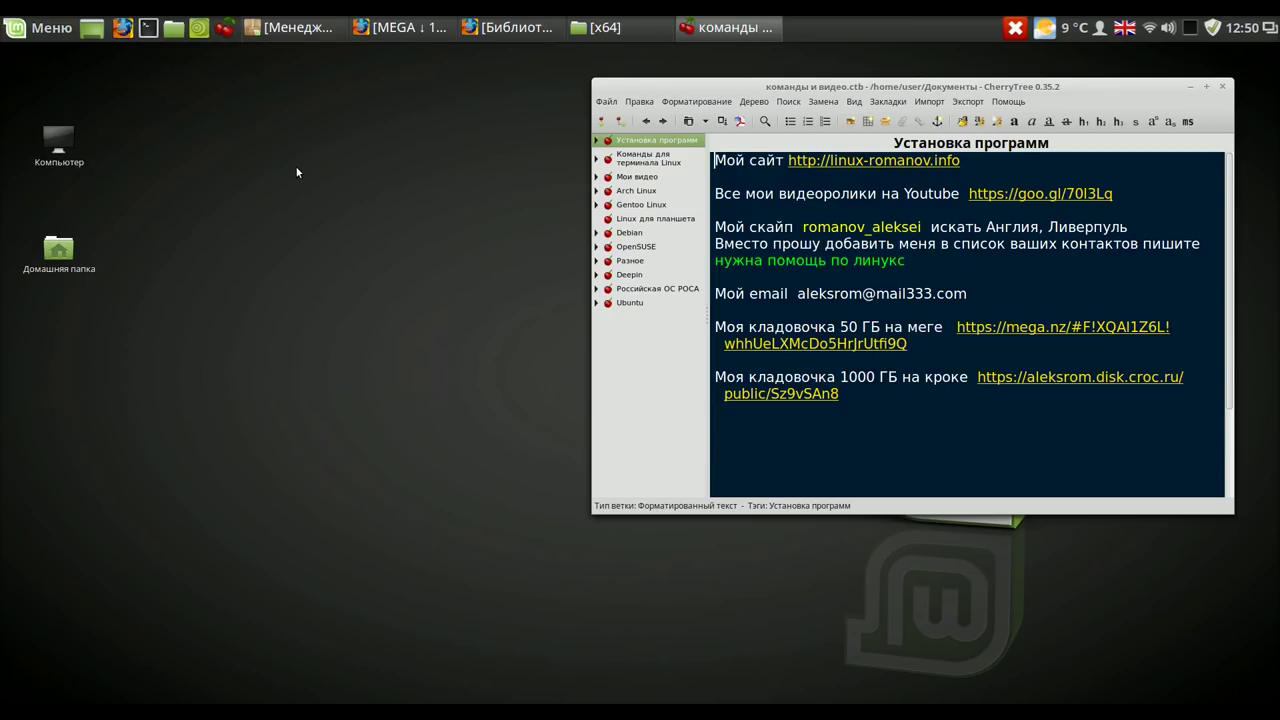
left_click_drag(670, 147, 353, 98)
left_click(308, 519)
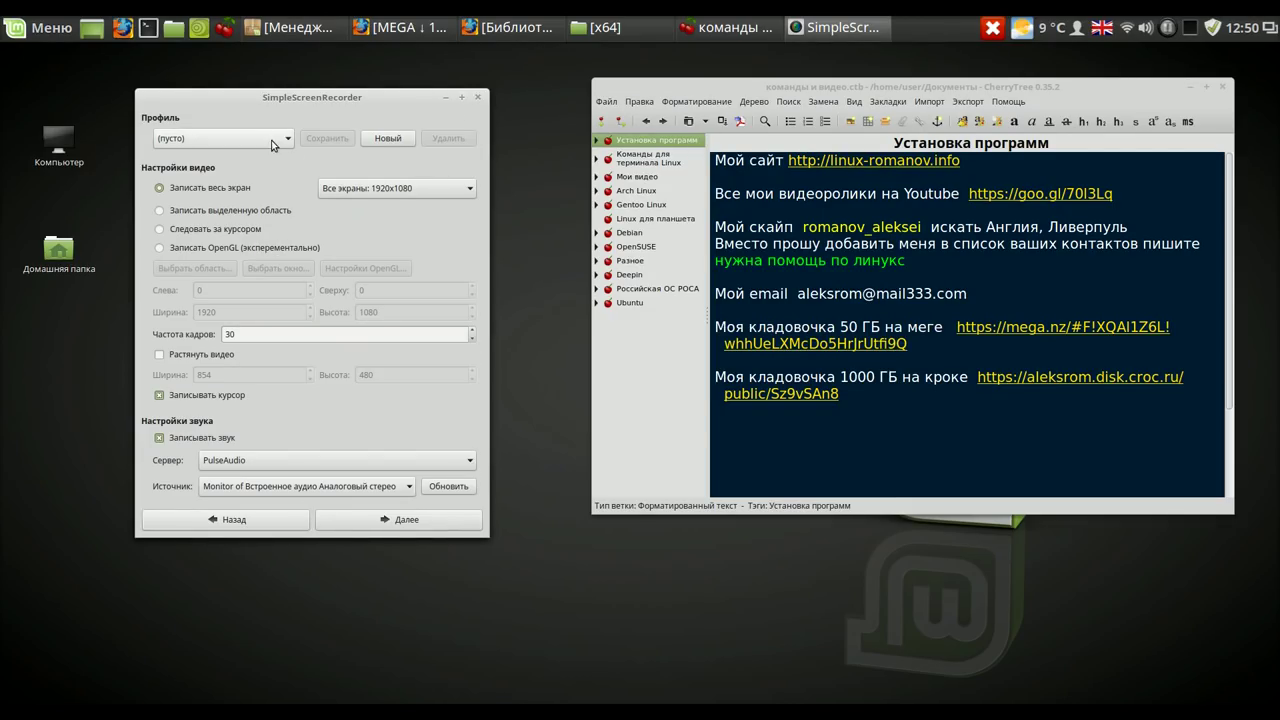
Create a new input settings profile named user.
left_click(384, 141)
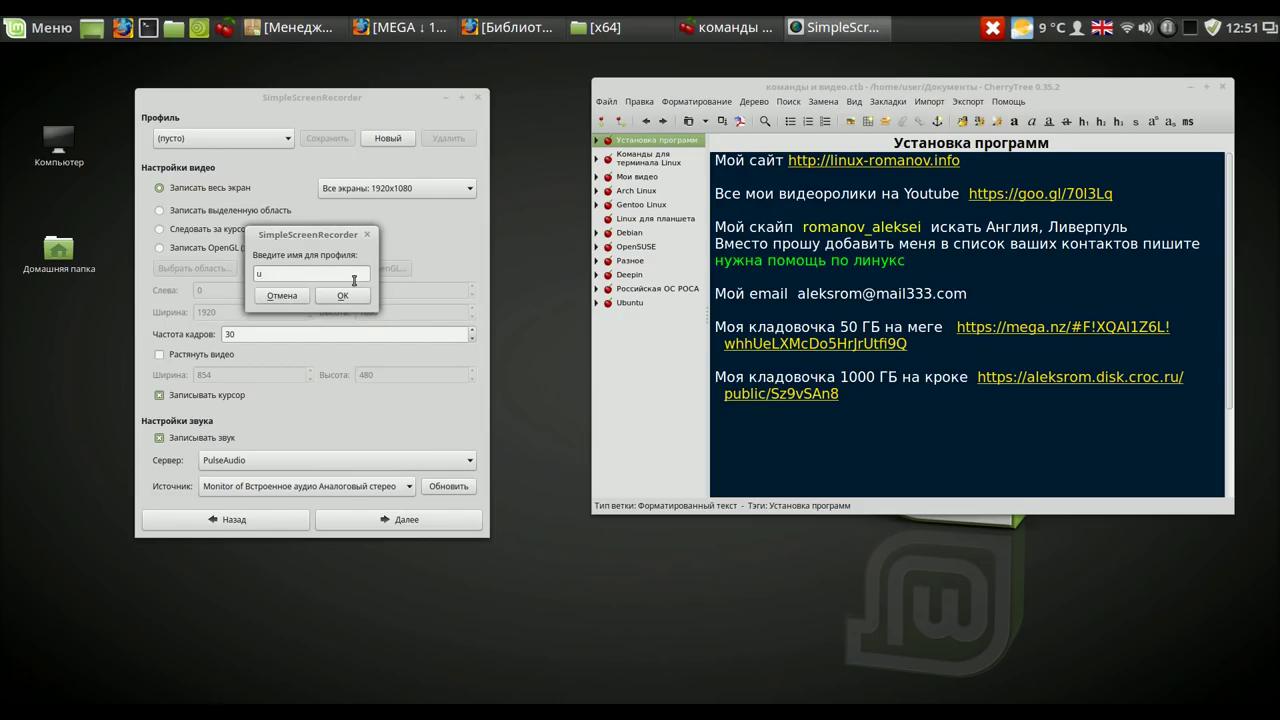
type("user")
left_click(352, 296)
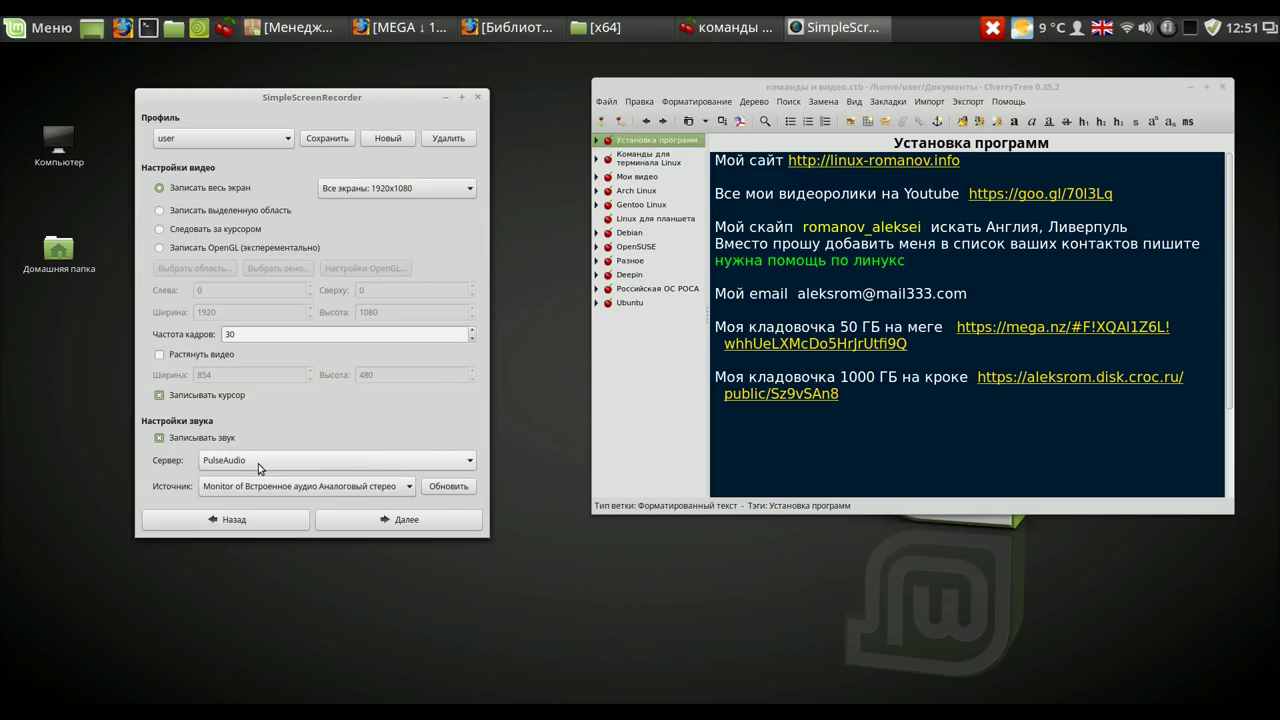
Set the audio server to ALSA and save the change by overwriting the user profile.
left_click(466, 460)
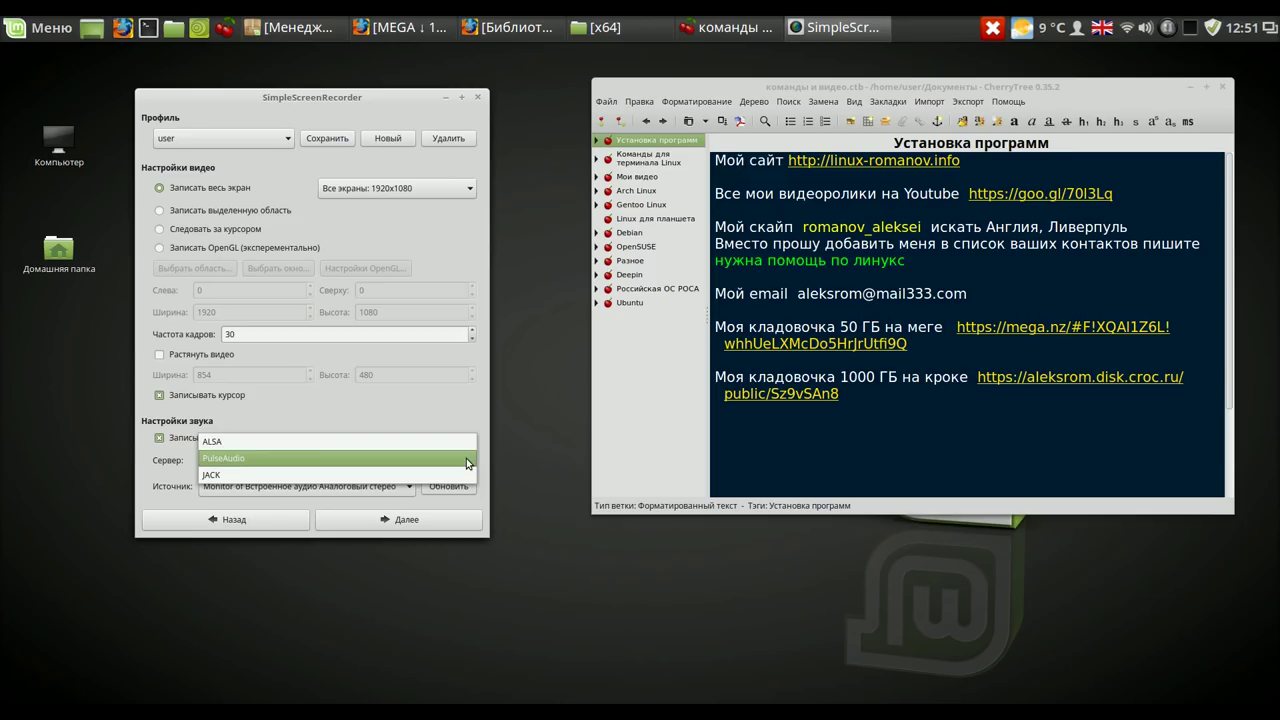
left_click(452, 442)
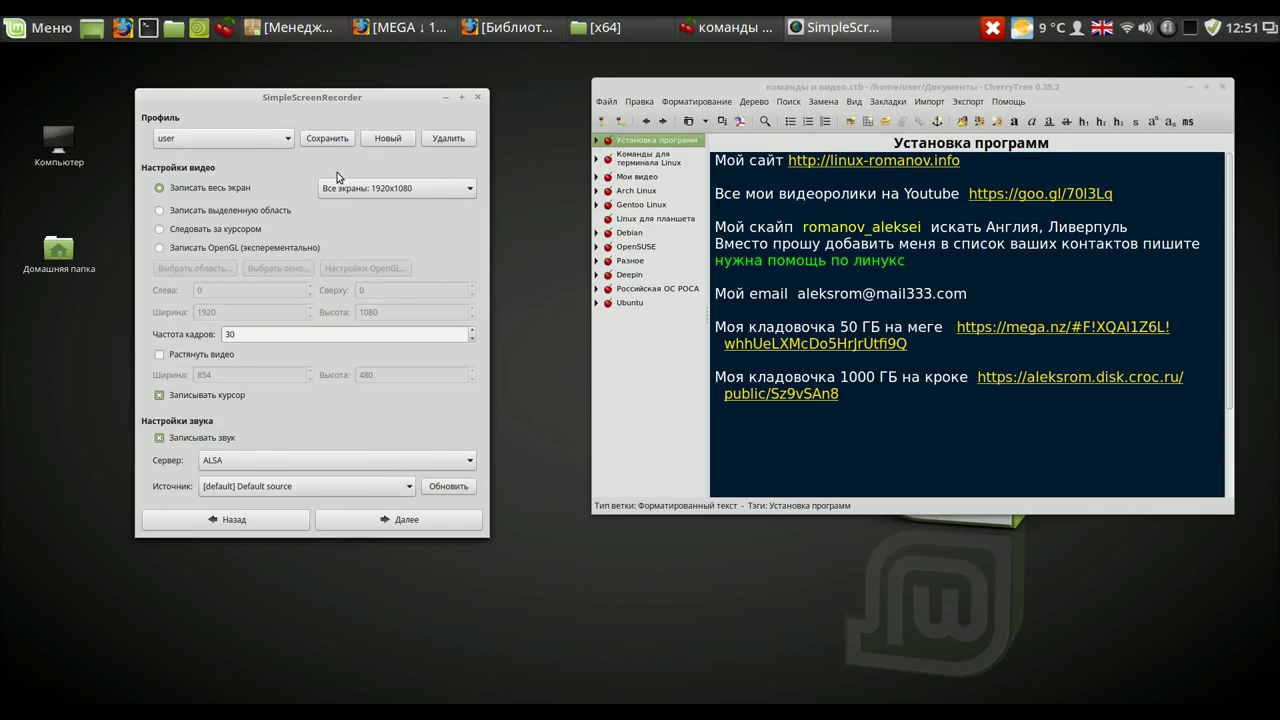
left_click(336, 141)
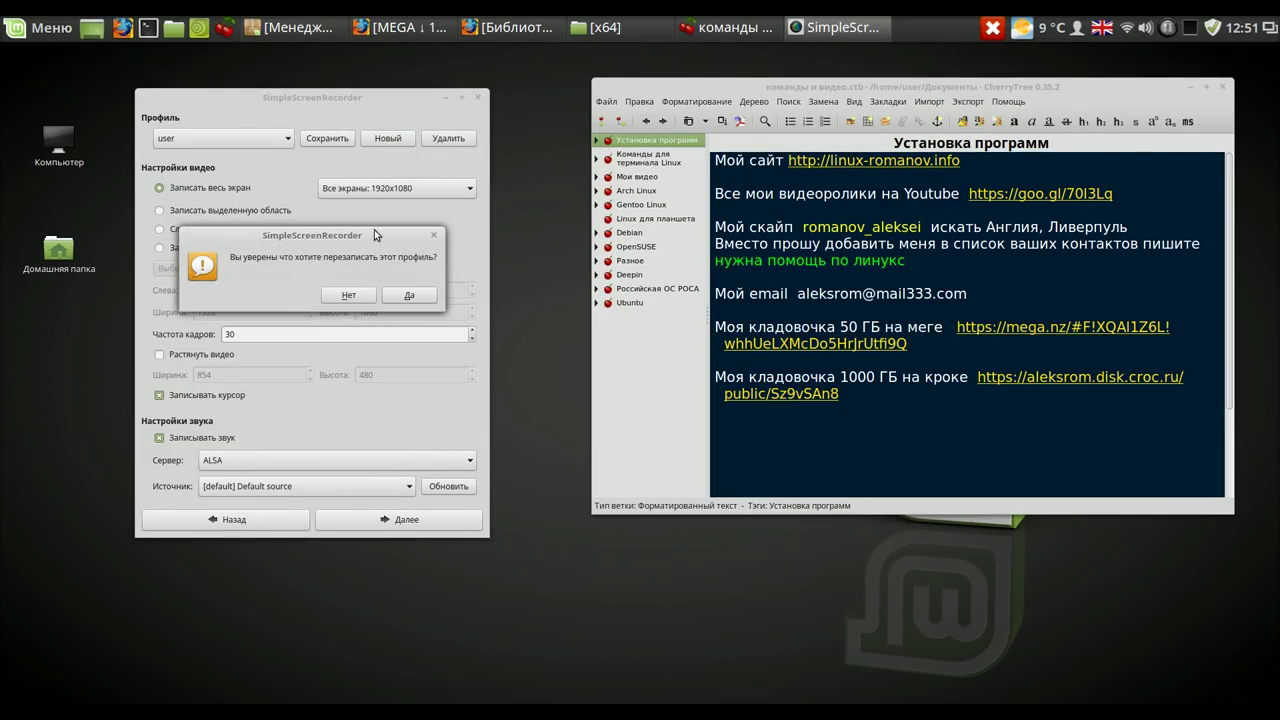
left_click(410, 297)
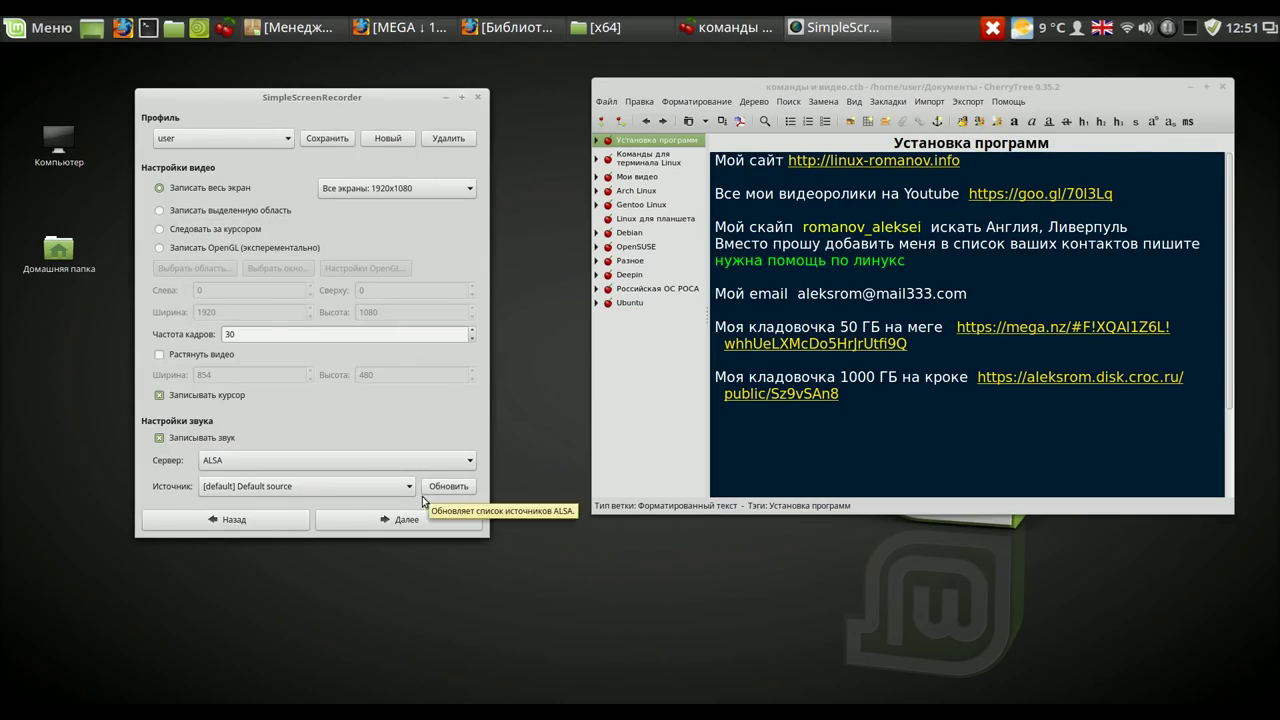
In the output settings, choose the YouTube profile and set the recording to save as 01 in the Видео folder.
left_click(406, 521)
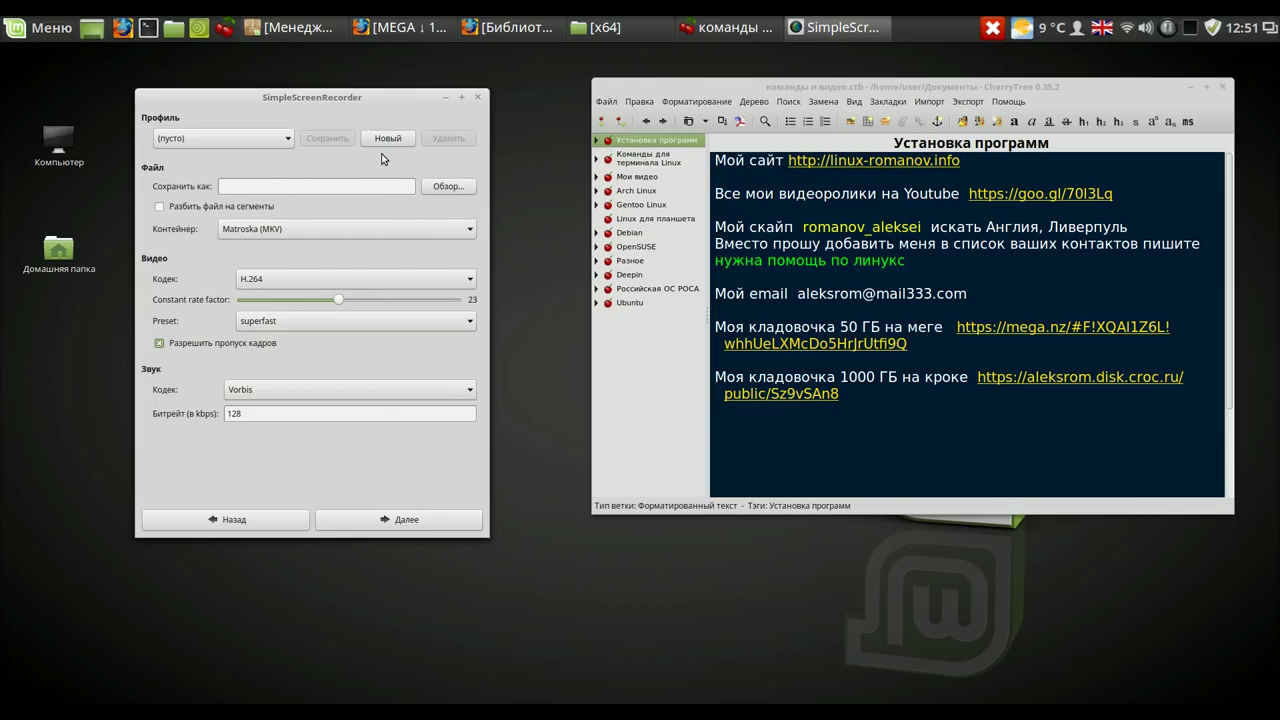
left_click(289, 141)
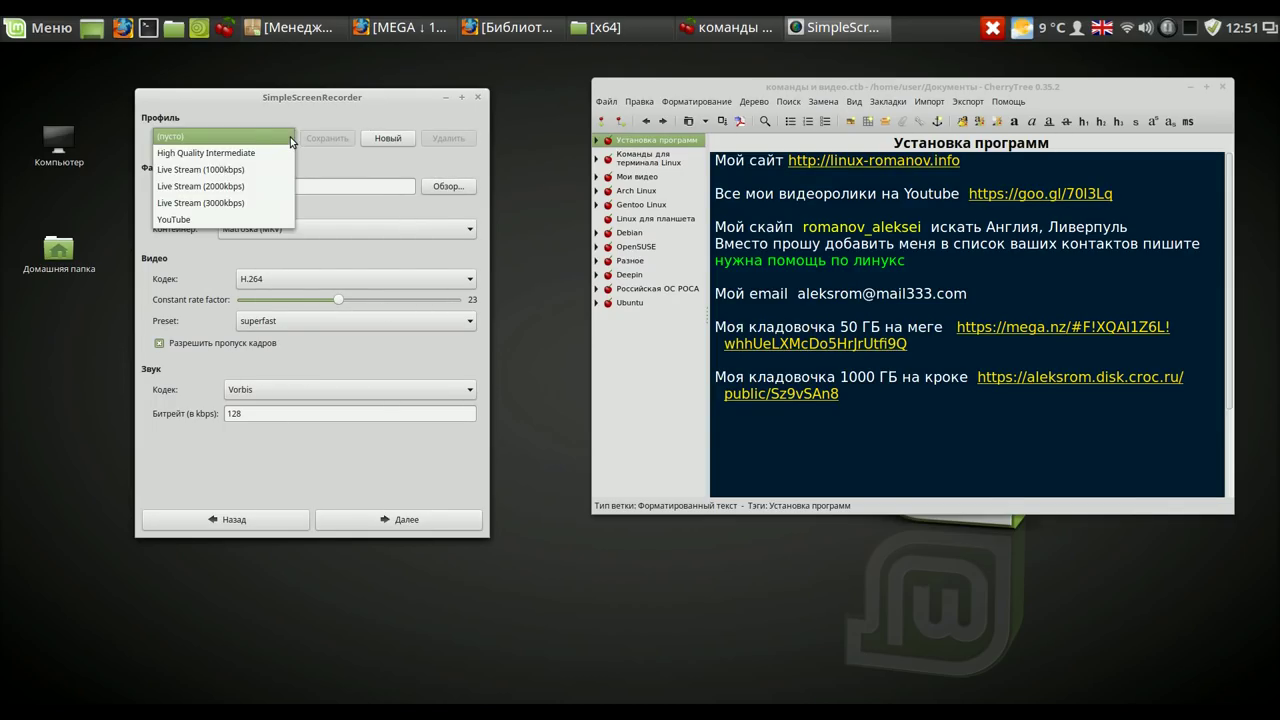
left_click(251, 220)
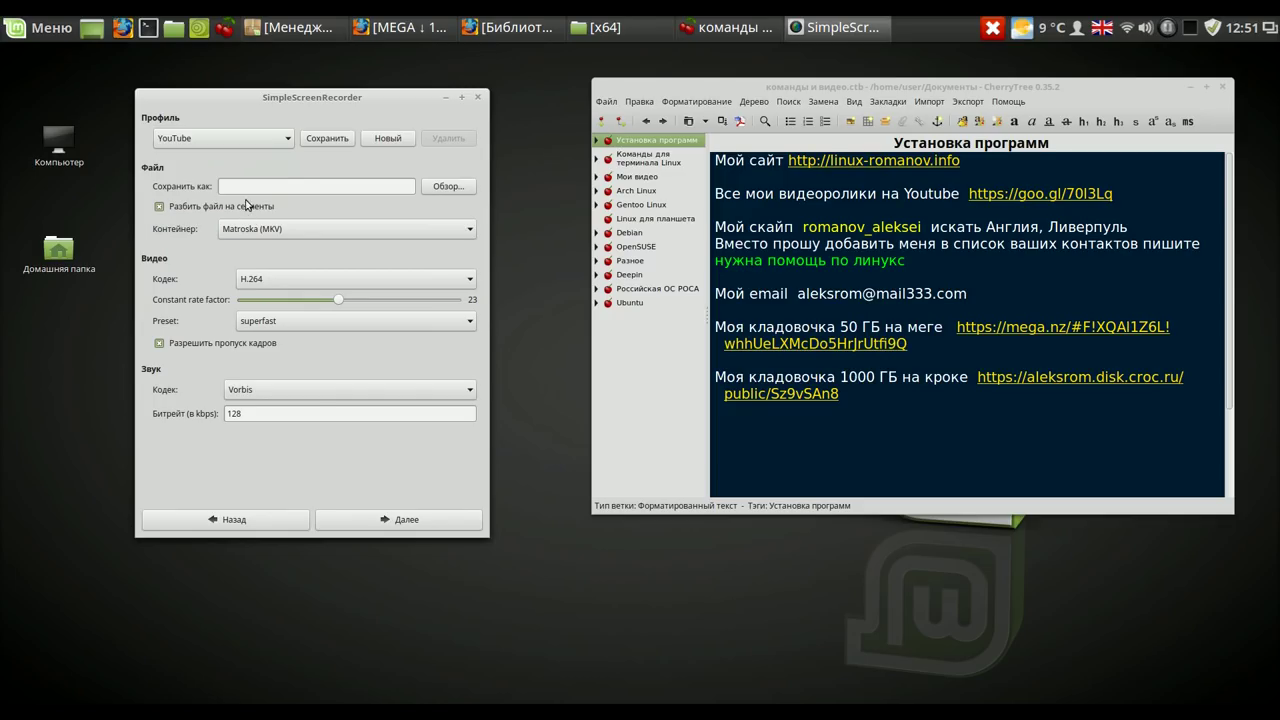
left_click(446, 190)
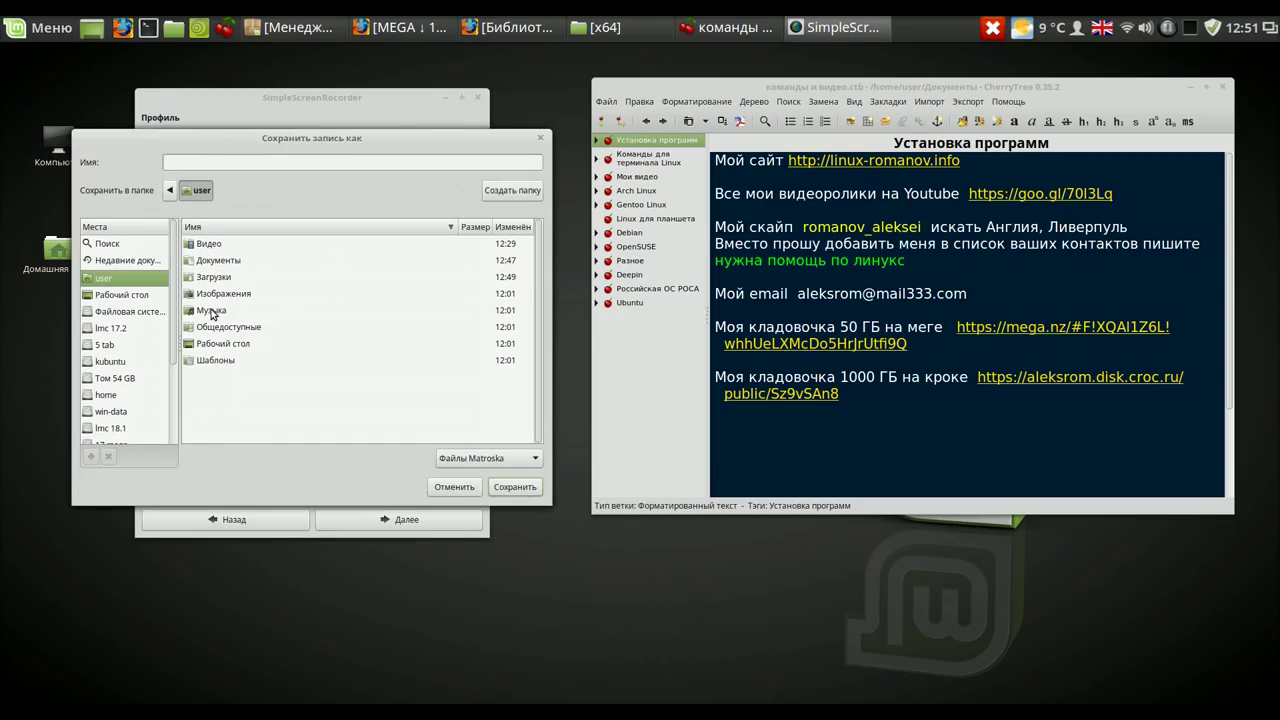
double_click(216, 246)
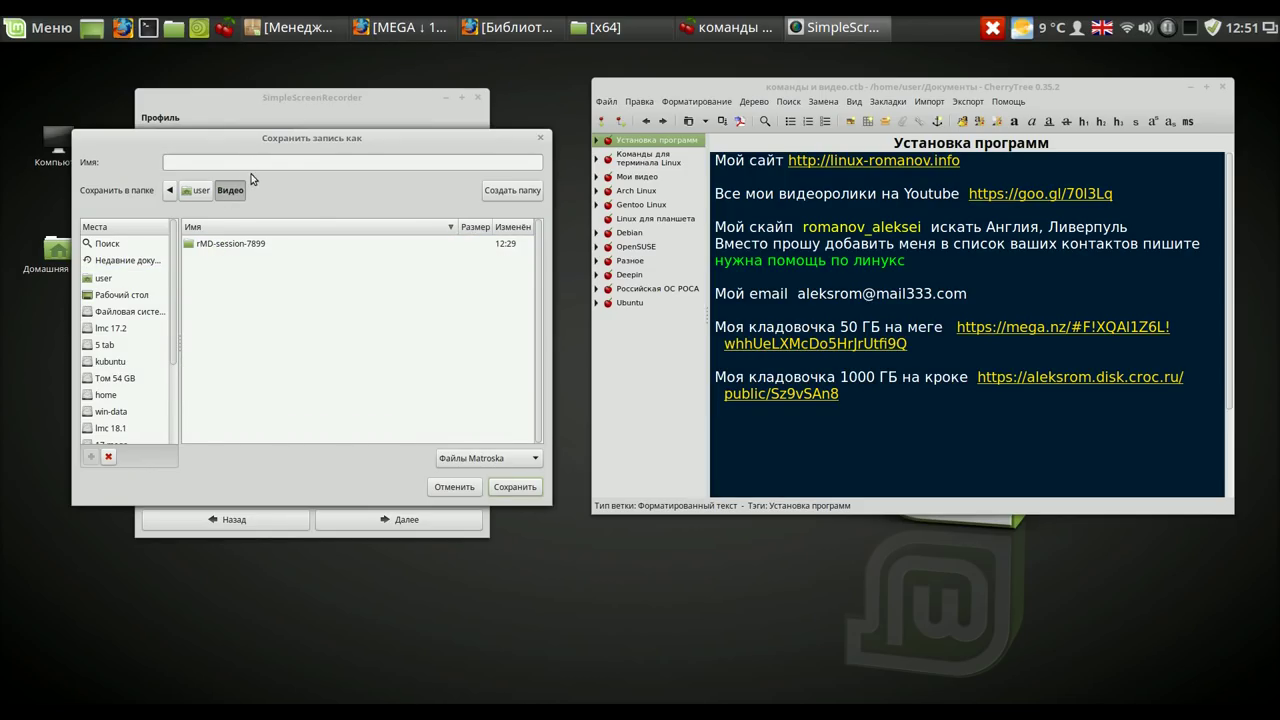
type("01")
left_click(505, 490)
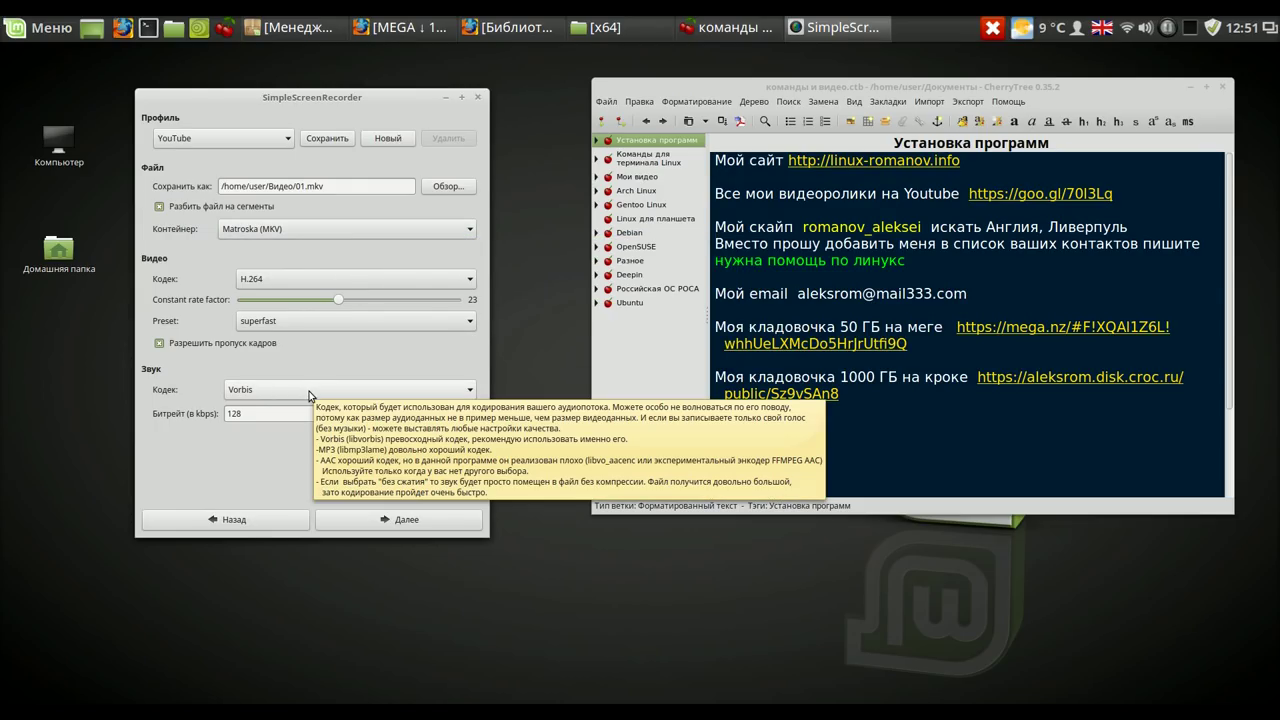
Overwrite the YouTube profile with the current output settings and continue to the recording page.
left_click(325, 139)
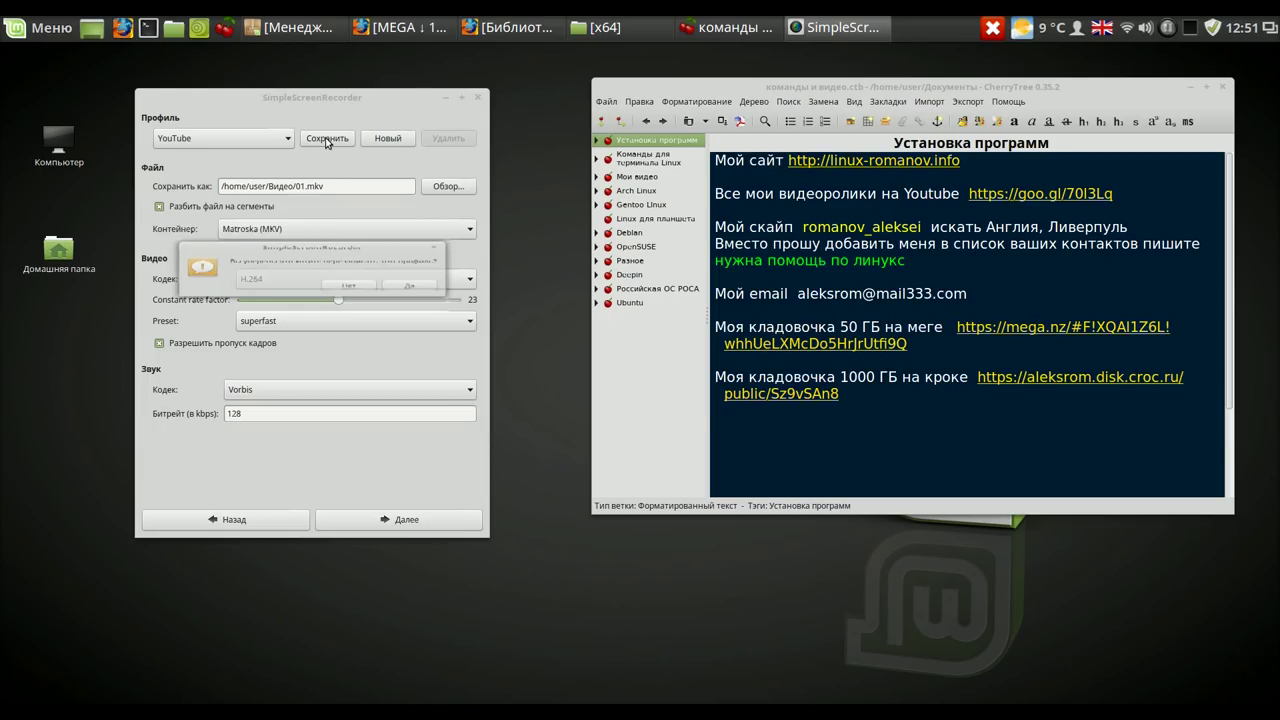
left_click(410, 295)
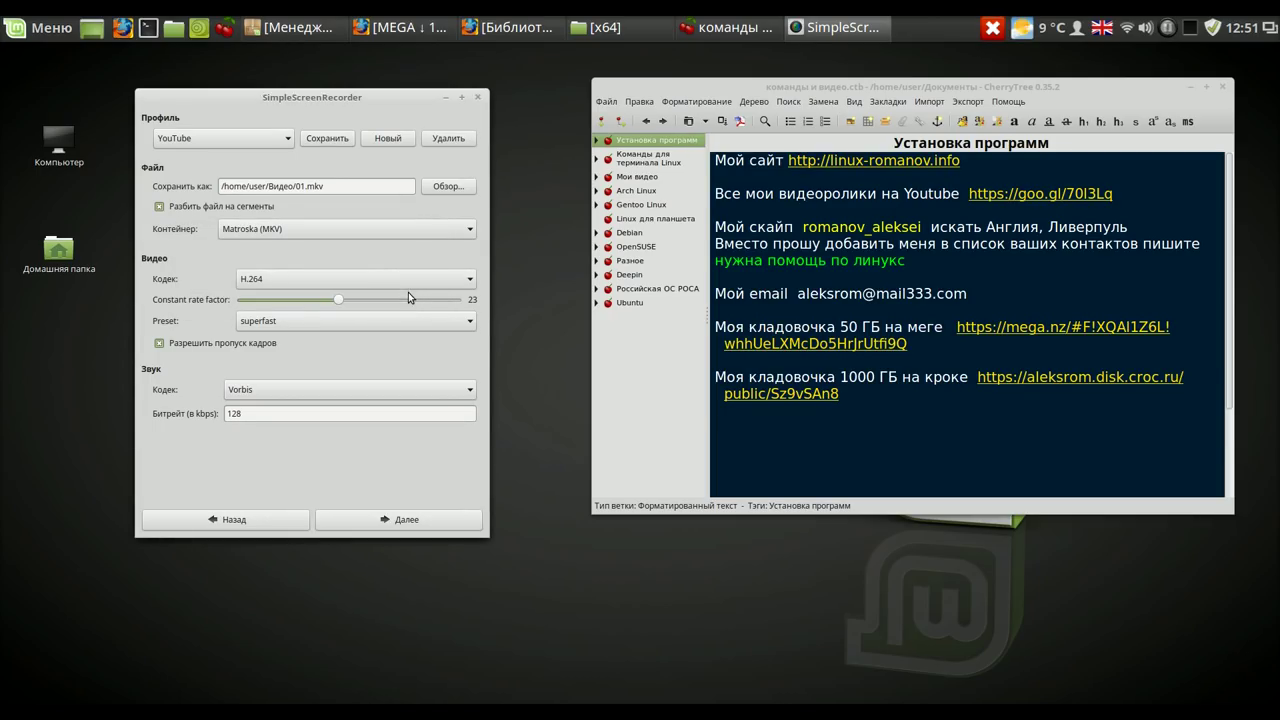
left_click(399, 520)
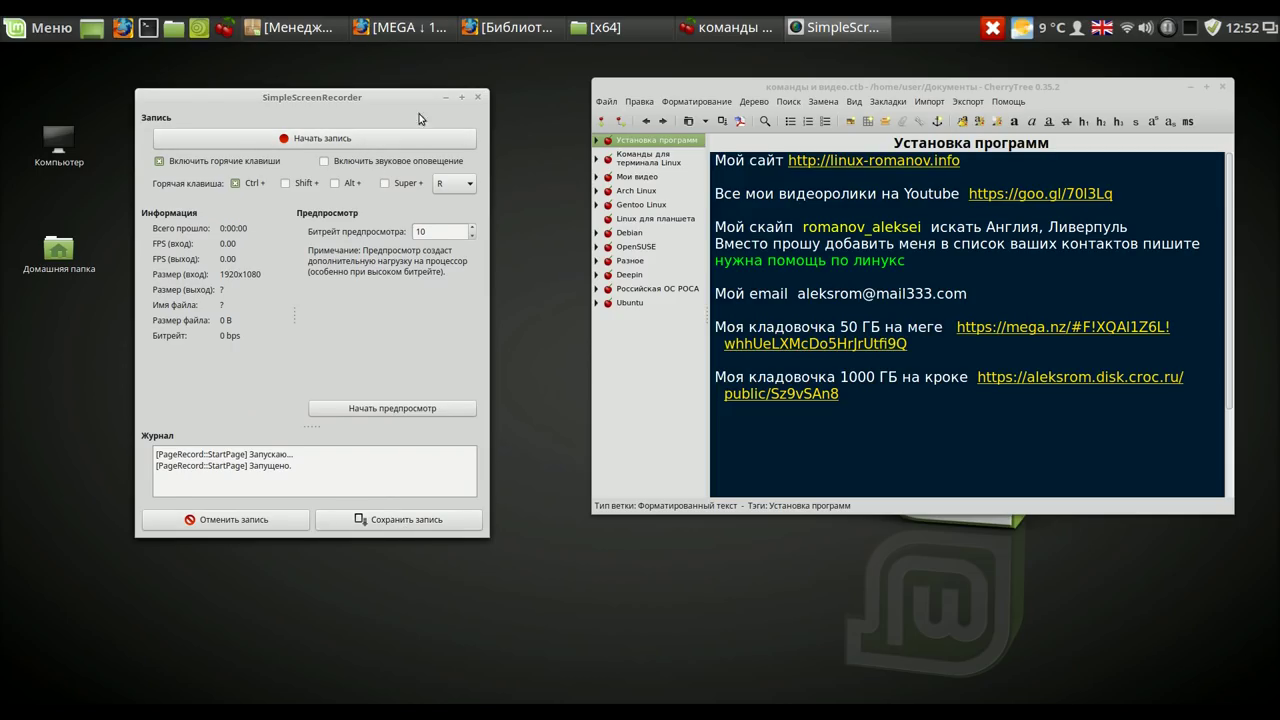
Minimize the recorder and check the output and input devices in the system sound settings, closing them when done.
left_click(446, 100)
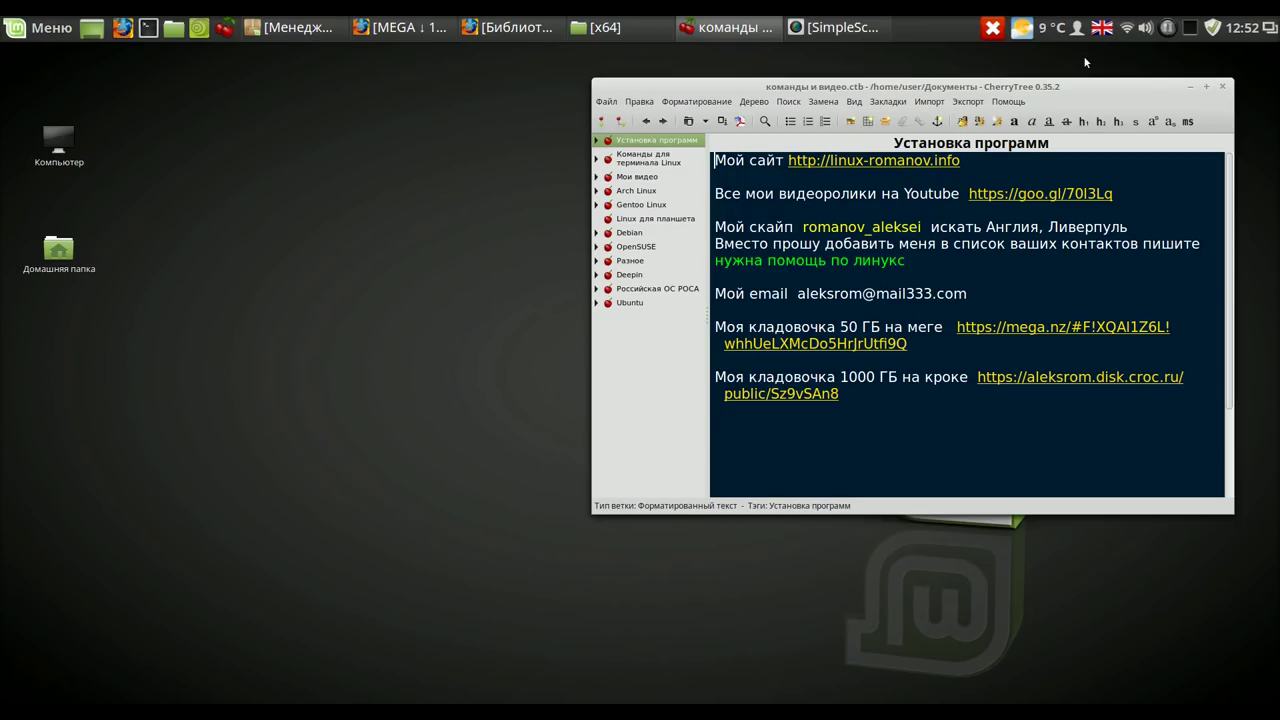
left_click(1146, 28)
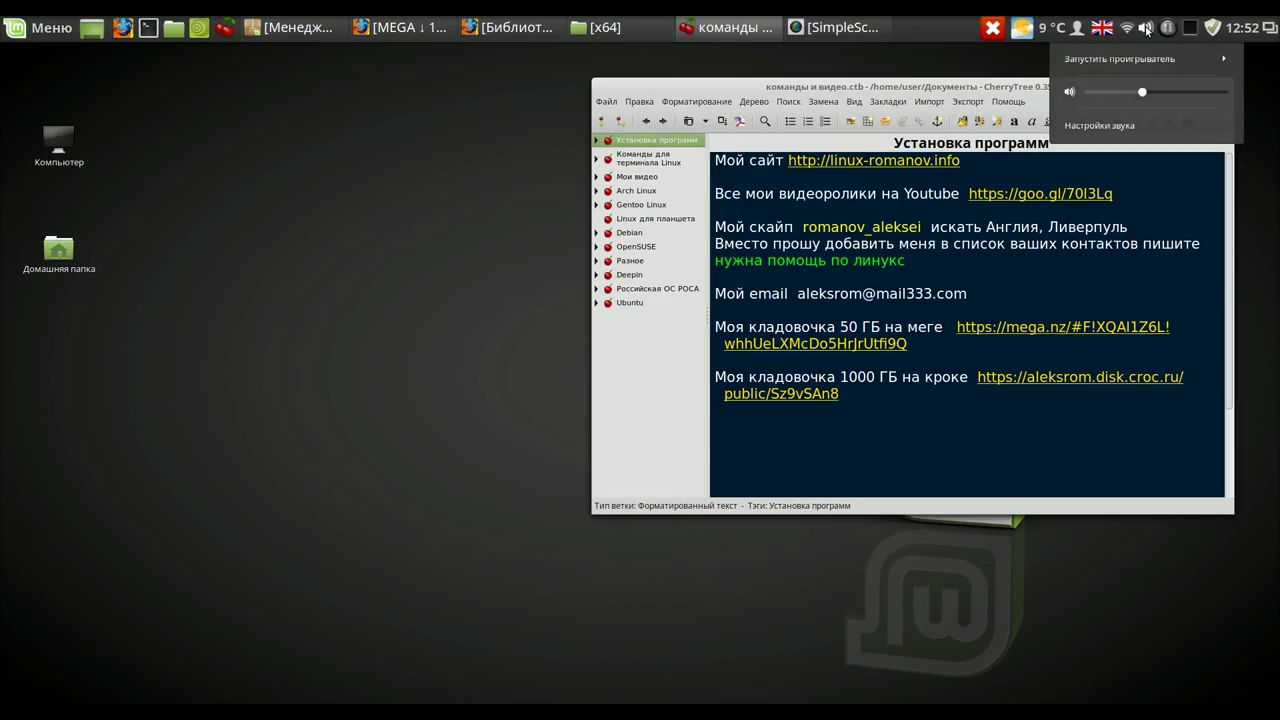
left_click(1100, 128)
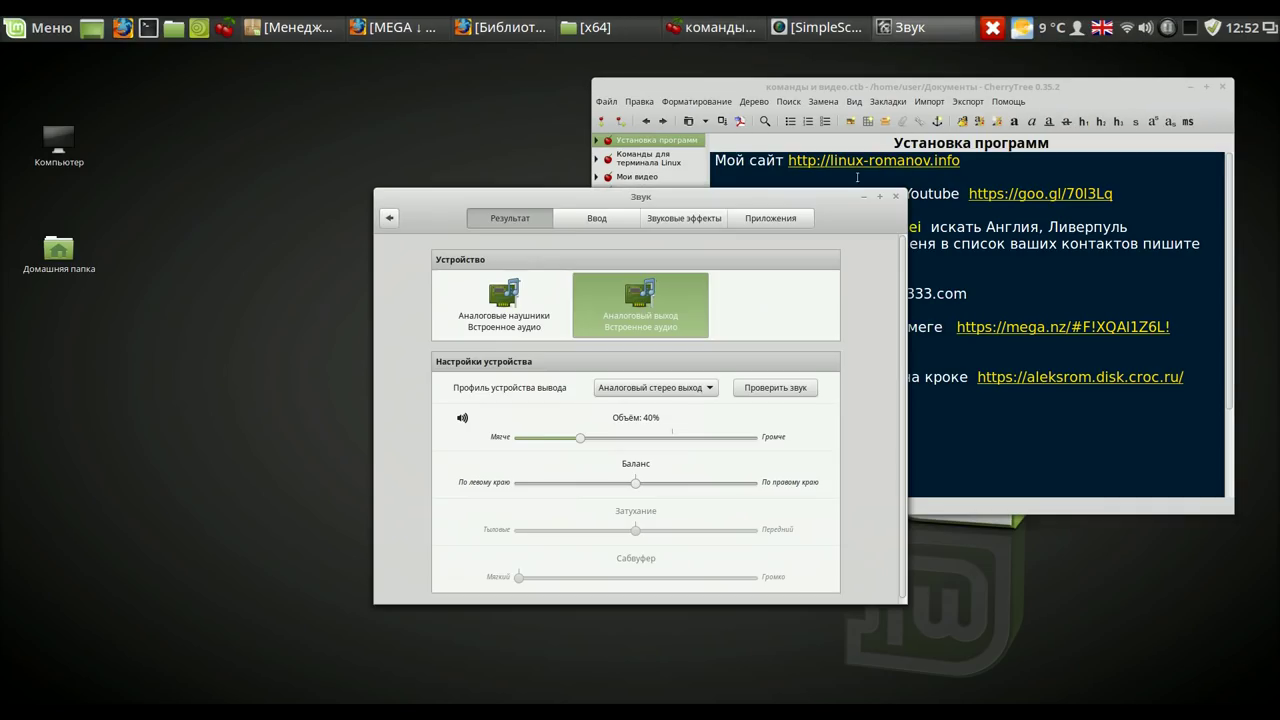
left_click(597, 217)
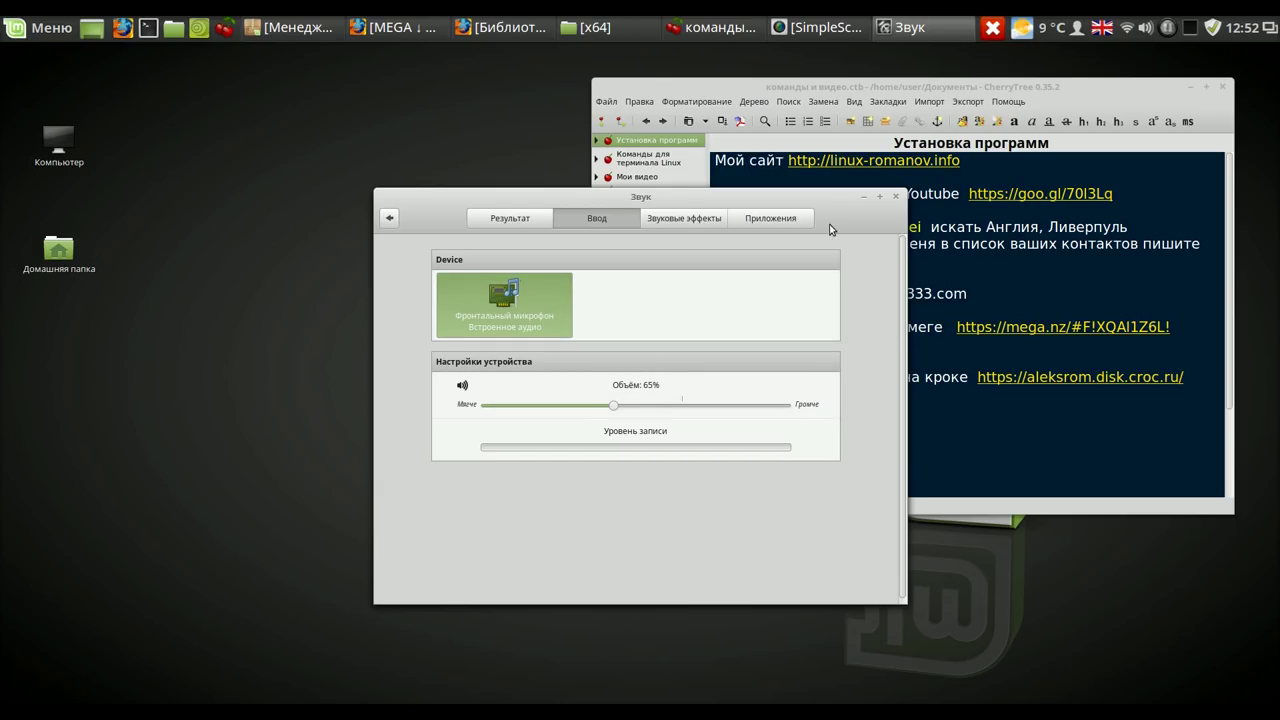
left_click(896, 197)
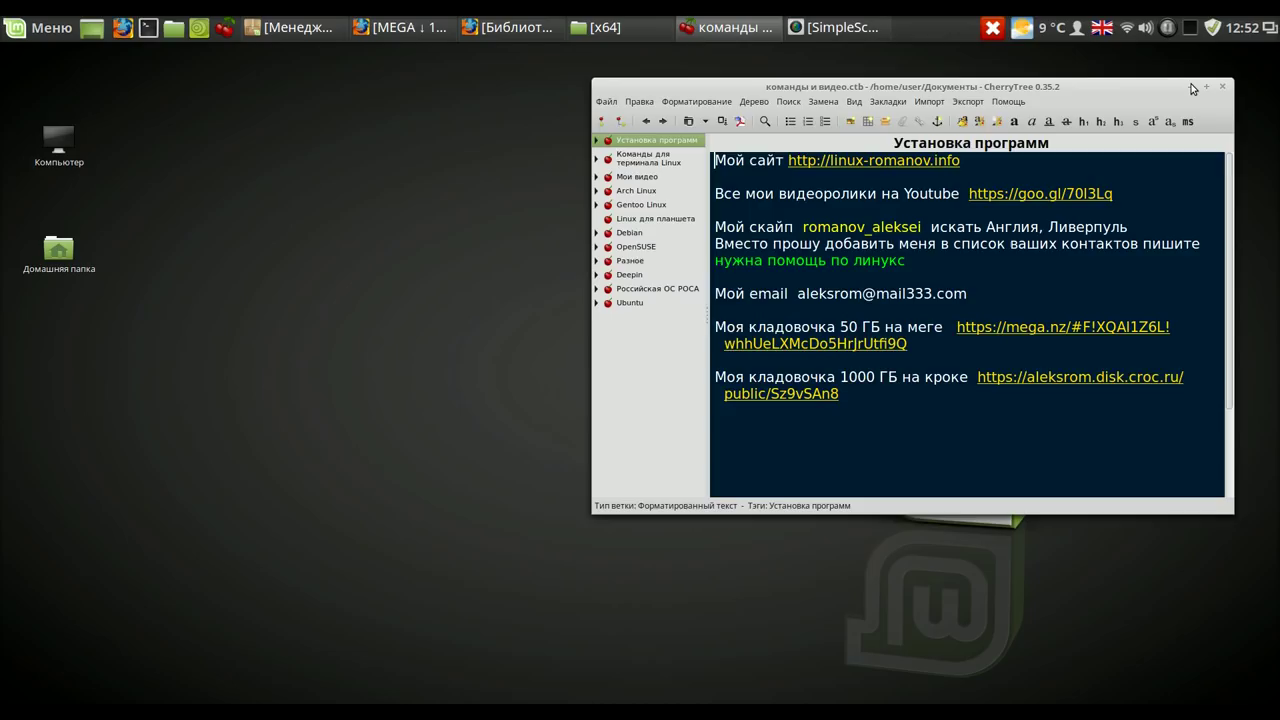
Minimize the CherryTree notes and move the SimpleScreenRecorder window closer to the centre of the desktop.
left_click(1191, 87)
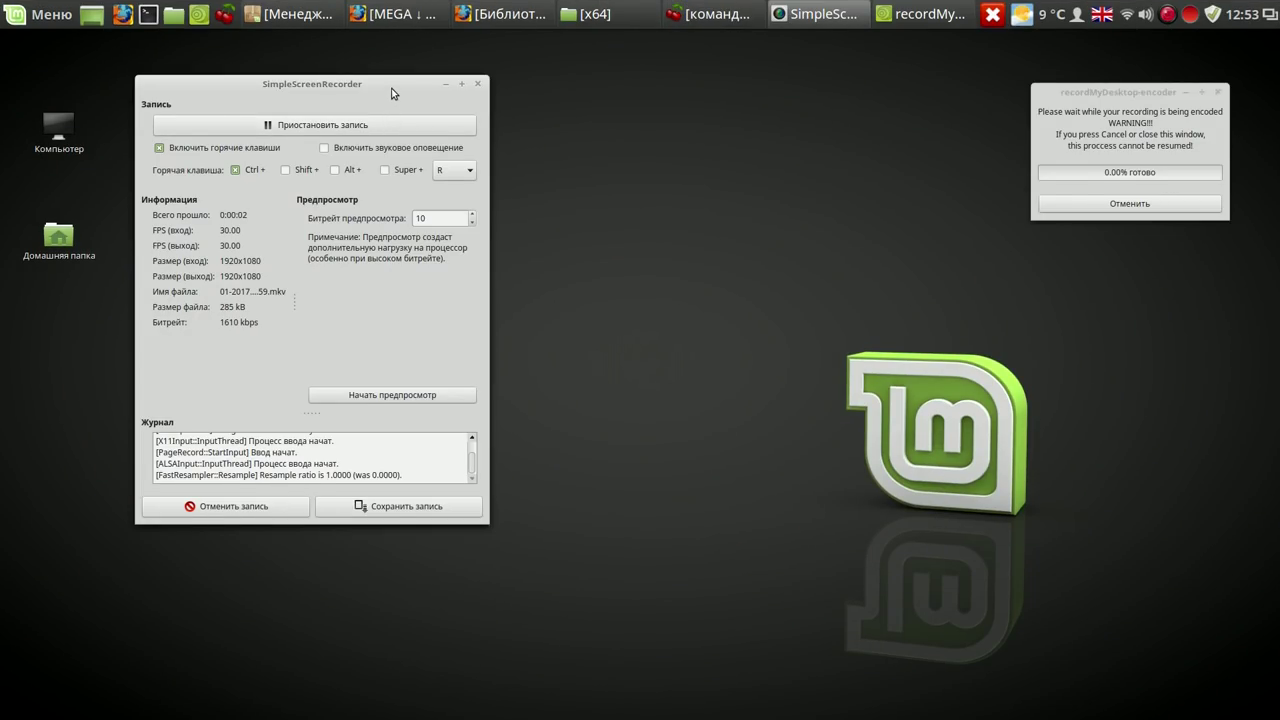
left_click_drag(392, 91, 596, 70)
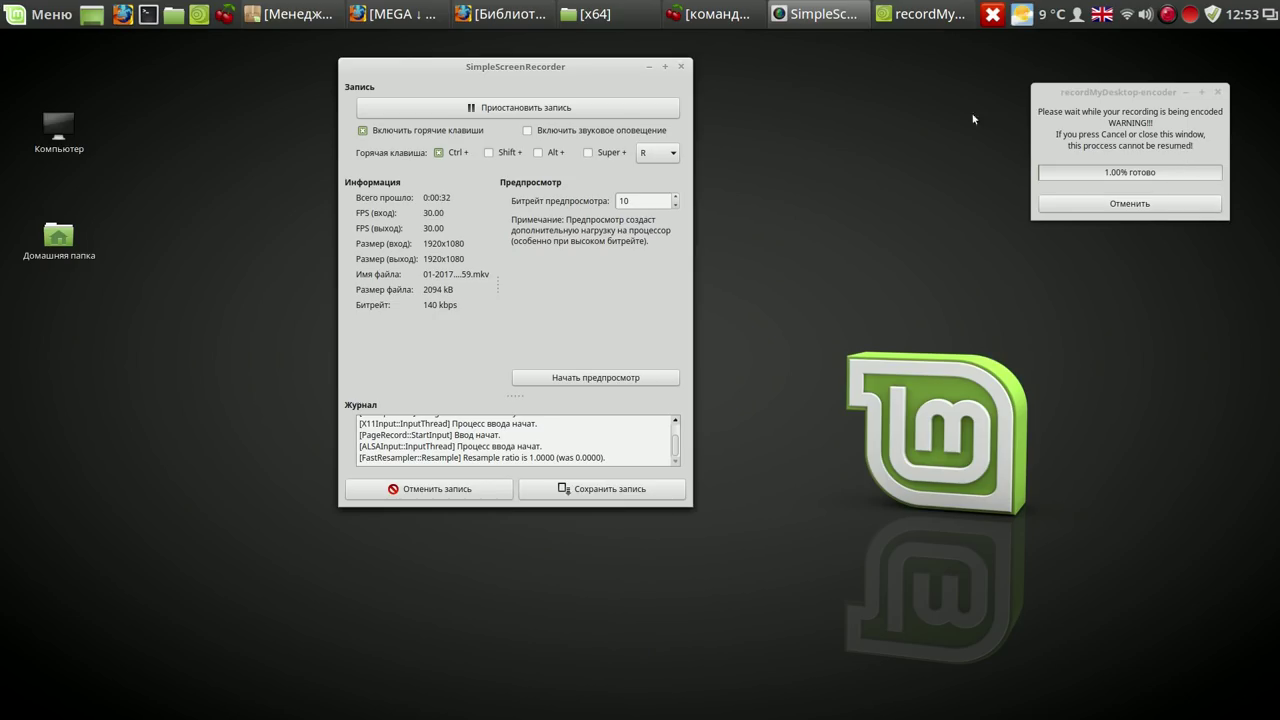
left_click_drag(589, 68, 582, 69)
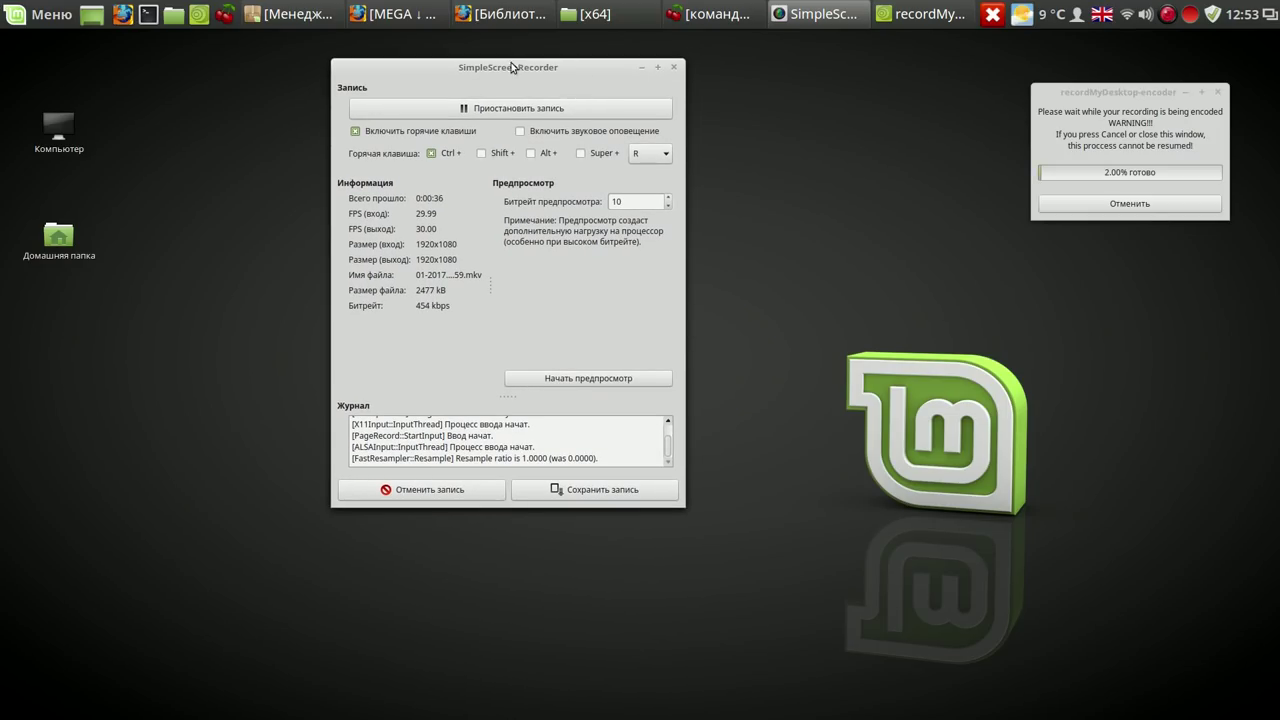
Review the SimpleScreenRecorder packages in the shared MEGA folder and in the local x64 folder, minimizing both windows.
left_click(431, 15)
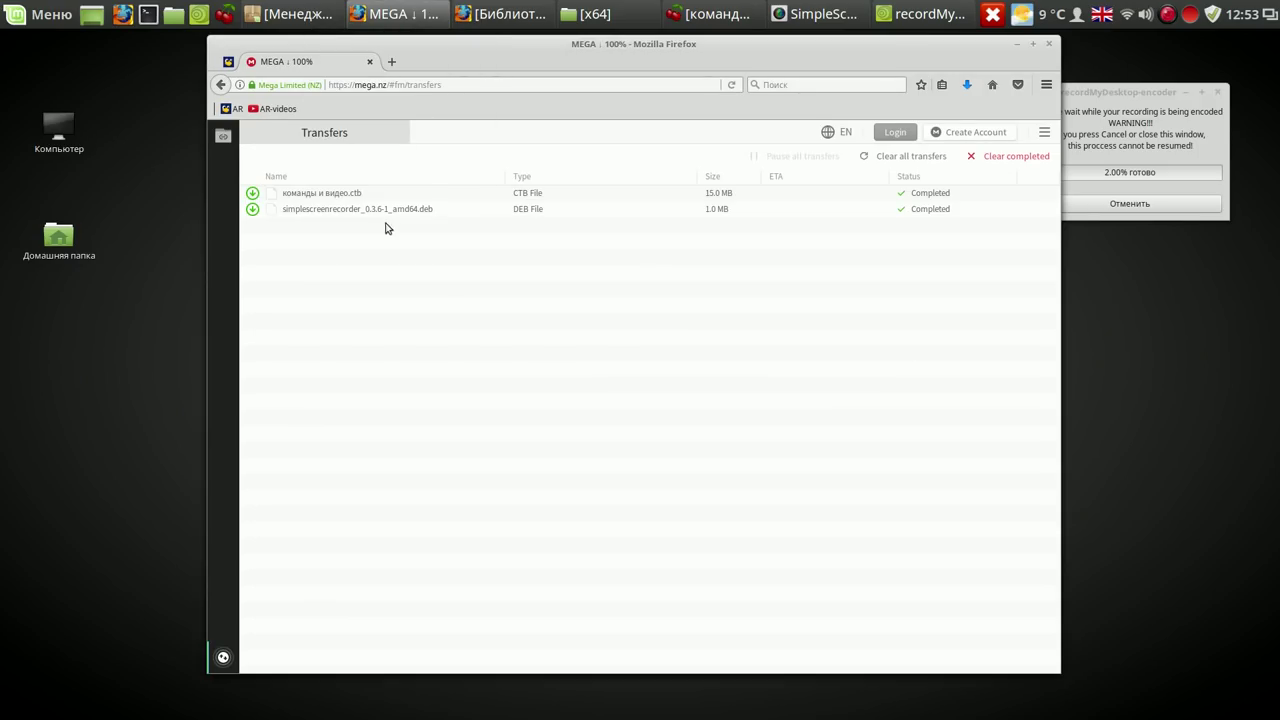
left_click(223, 138)
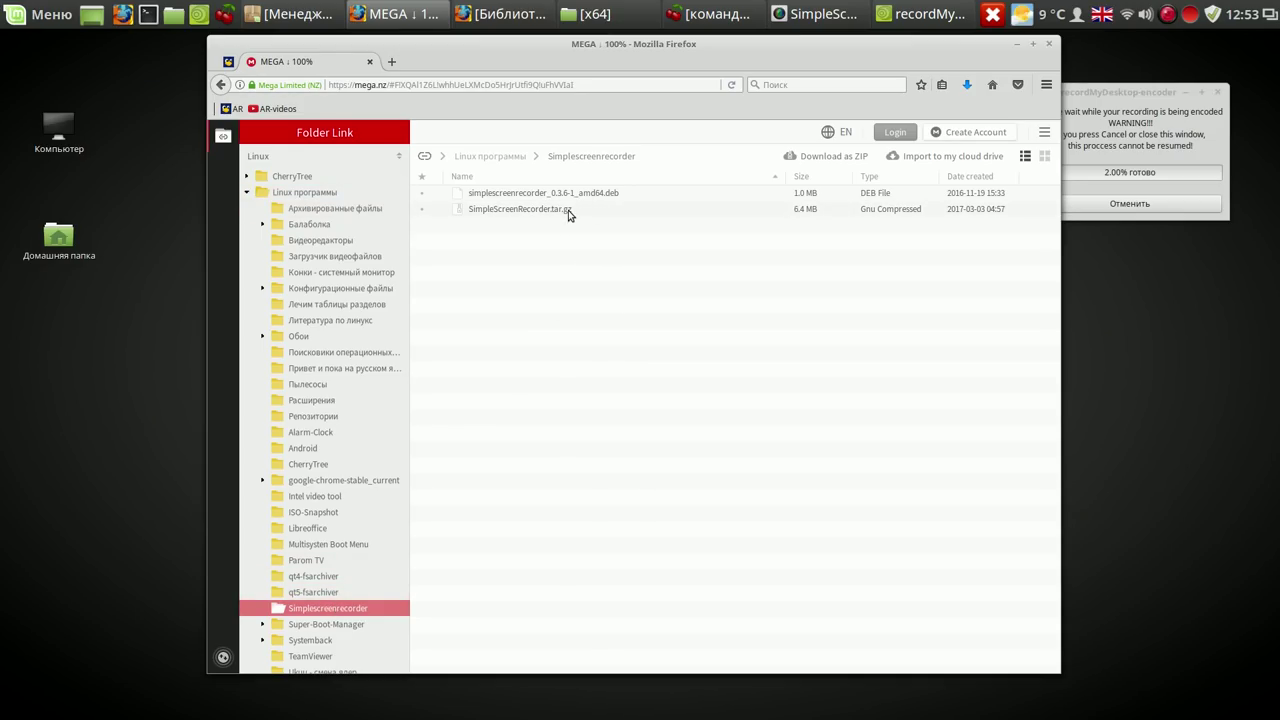
left_click(1019, 45)
left_click(614, 14)
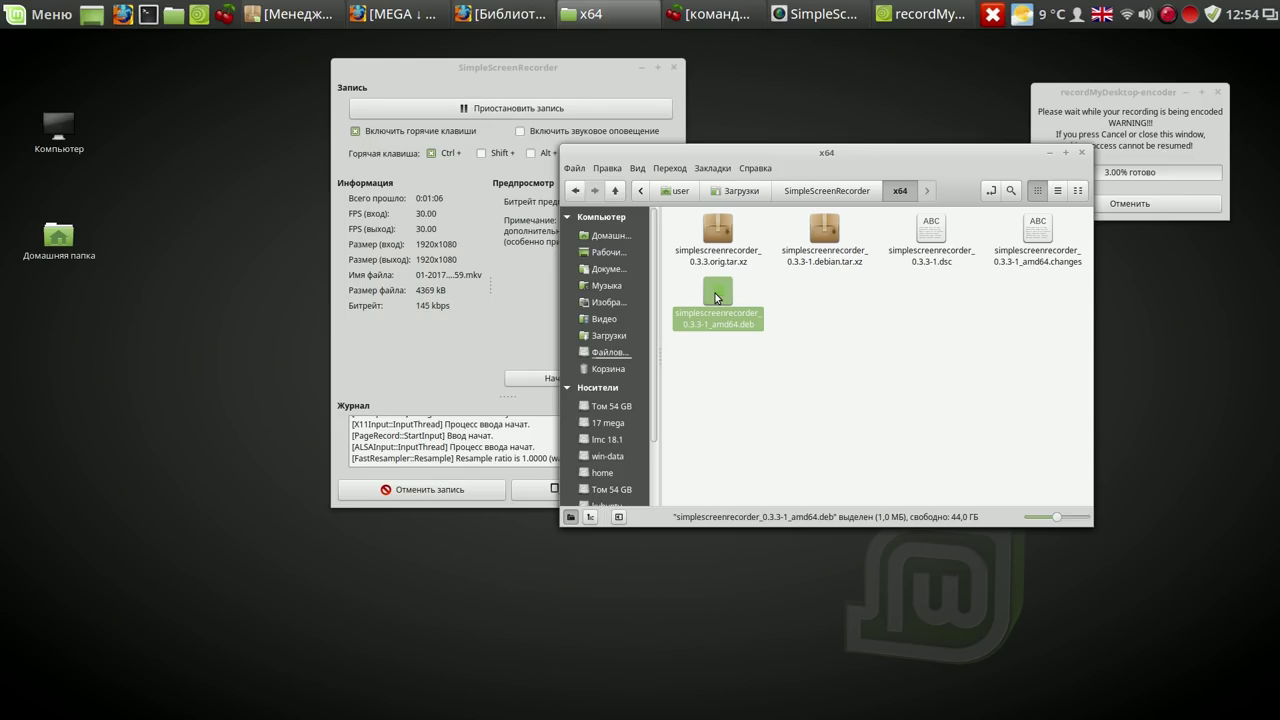
left_click(1051, 155)
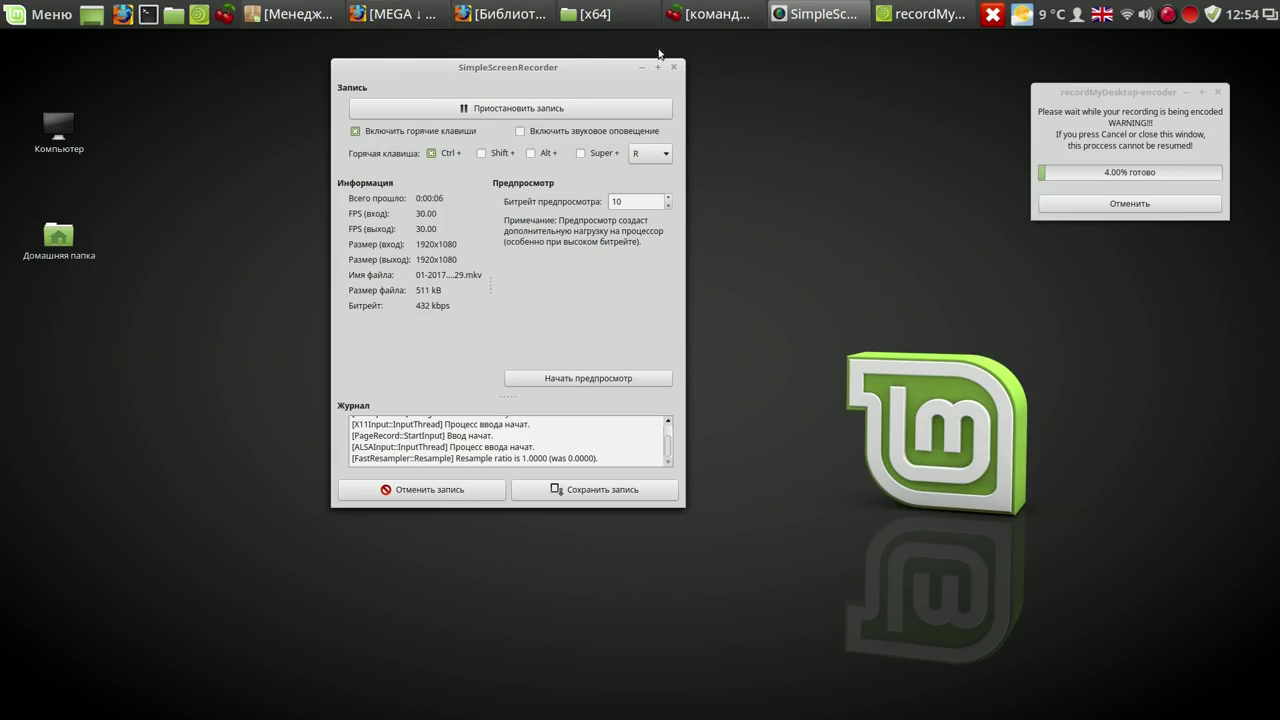
In the shared MEGA folder, look into Видеоредакторы and download helper_last.crx from Загрузчик видеофайлов as a standard download.
mouse_move(717, 20)
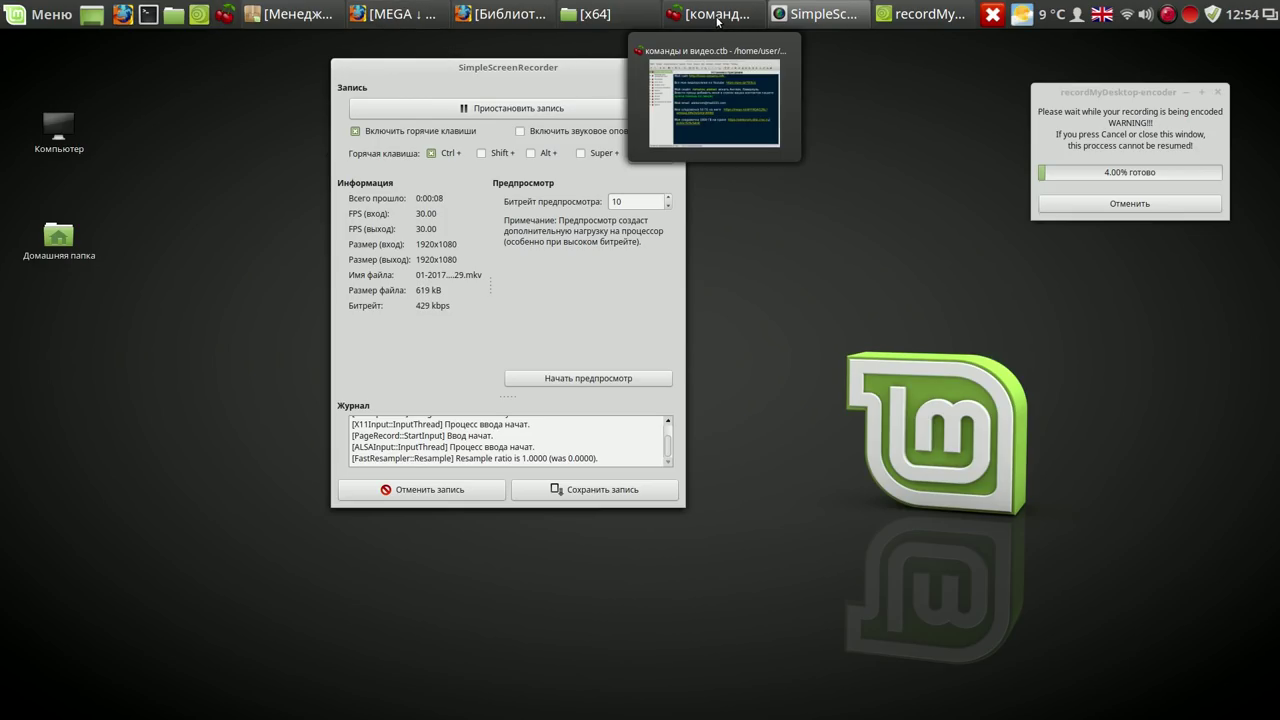
left_click(400, 16)
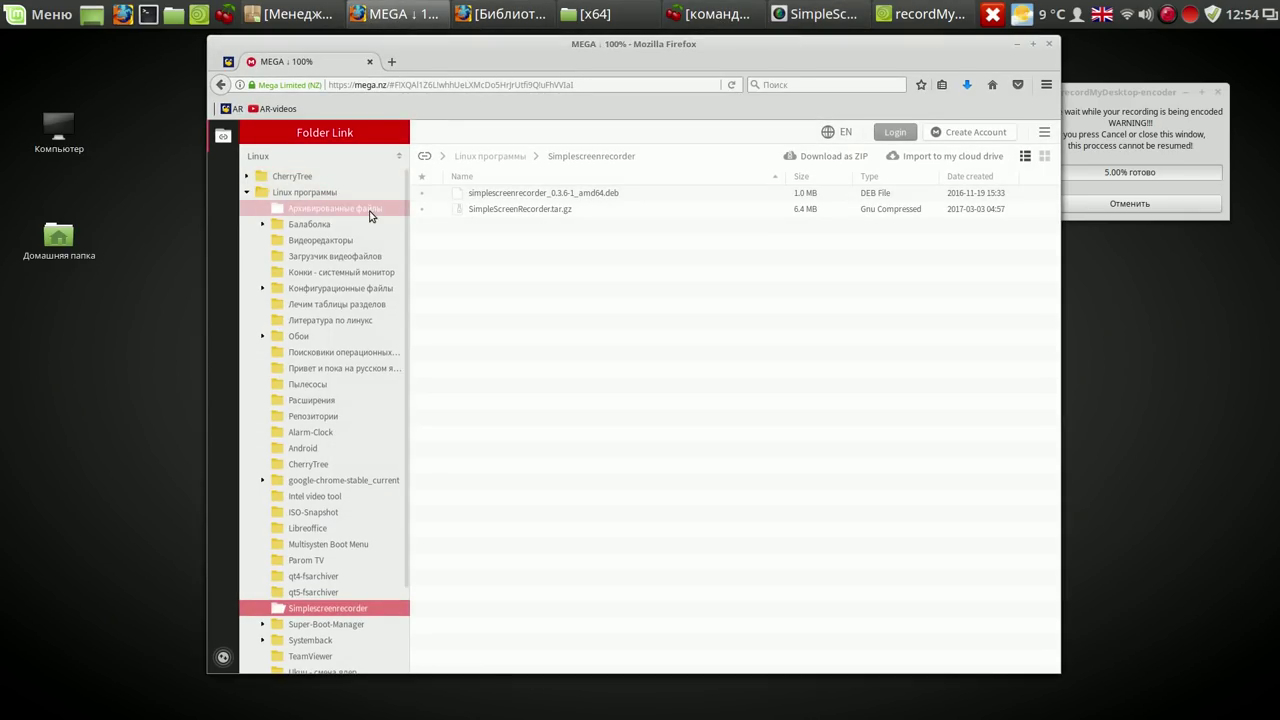
left_click(369, 247)
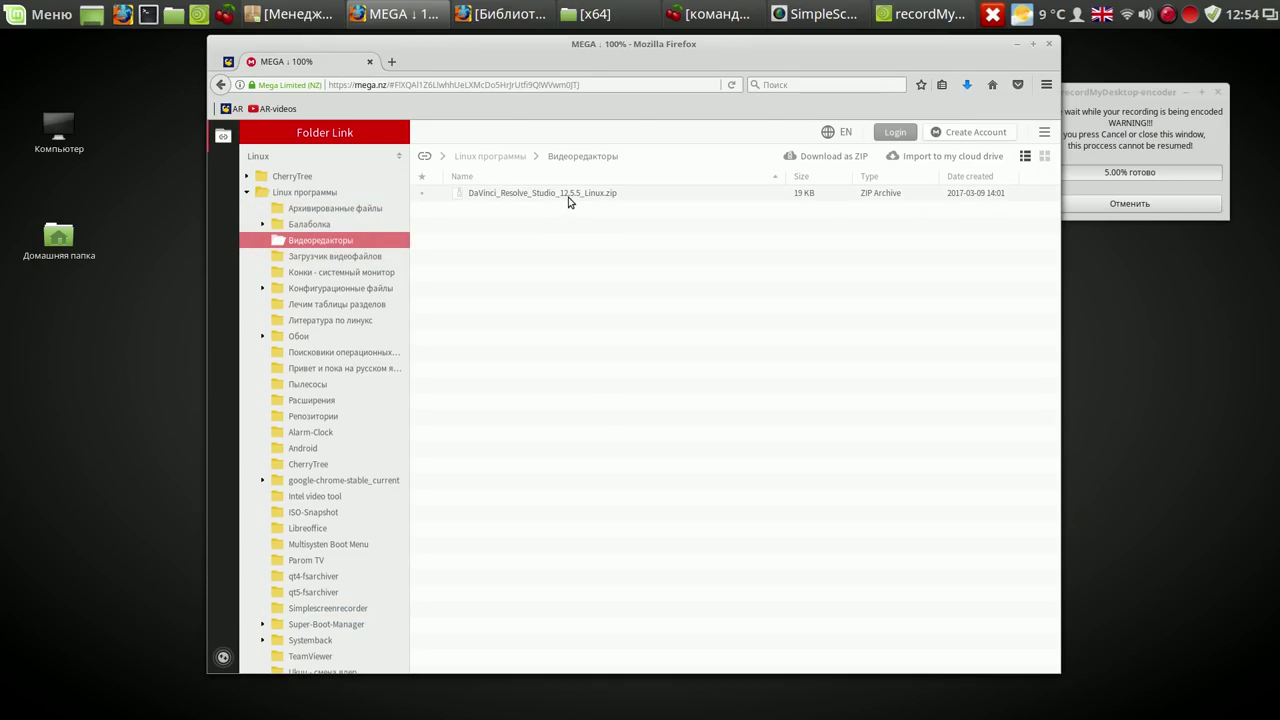
left_click(362, 262)
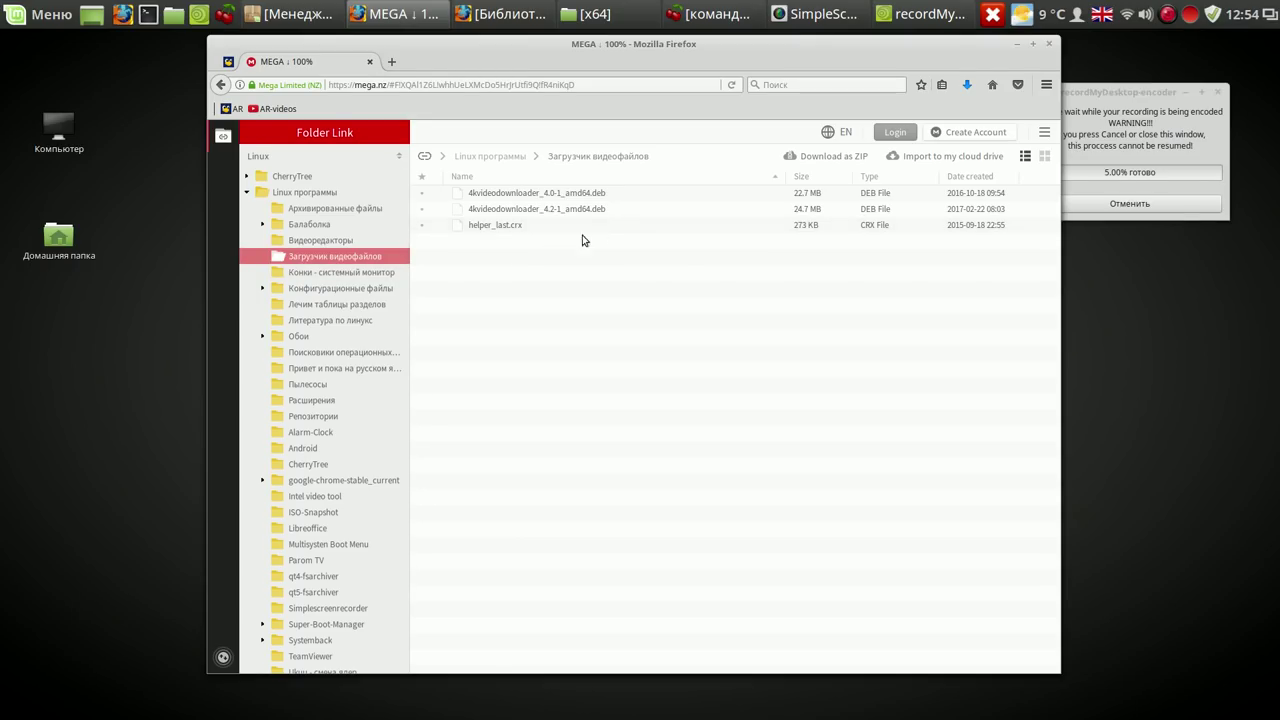
right_click(519, 228)
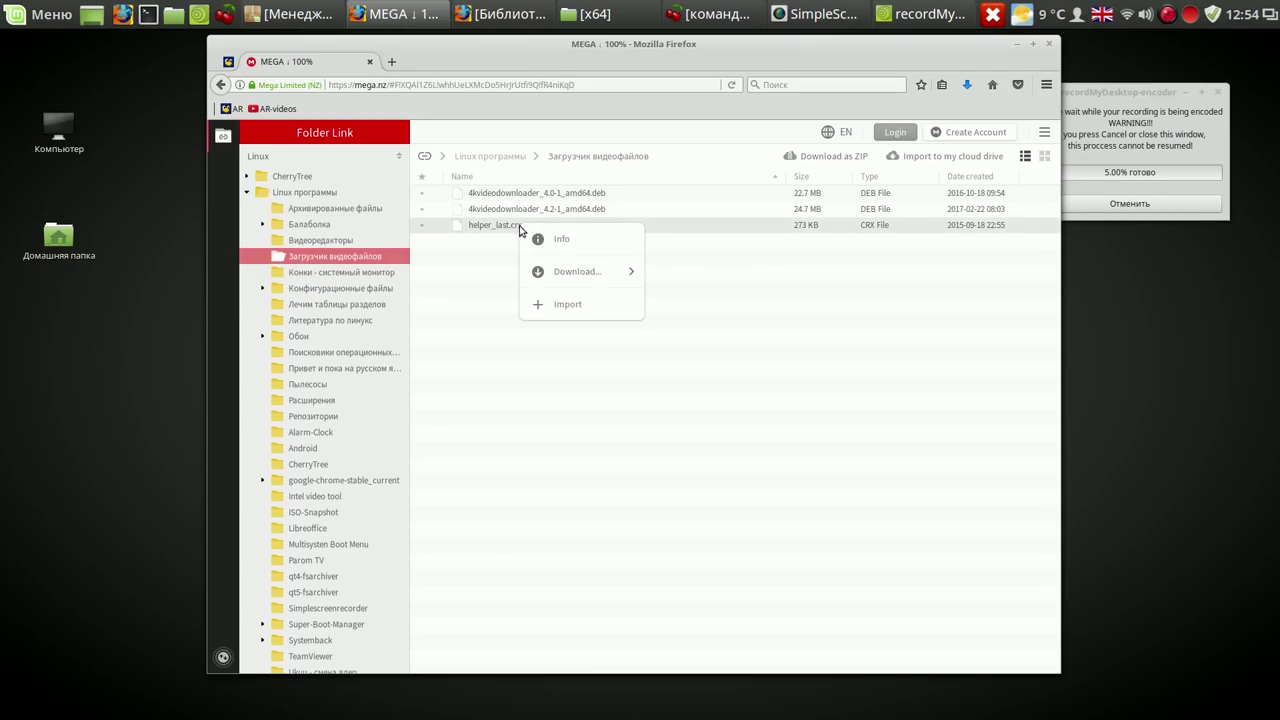
mouse_move(565, 273)
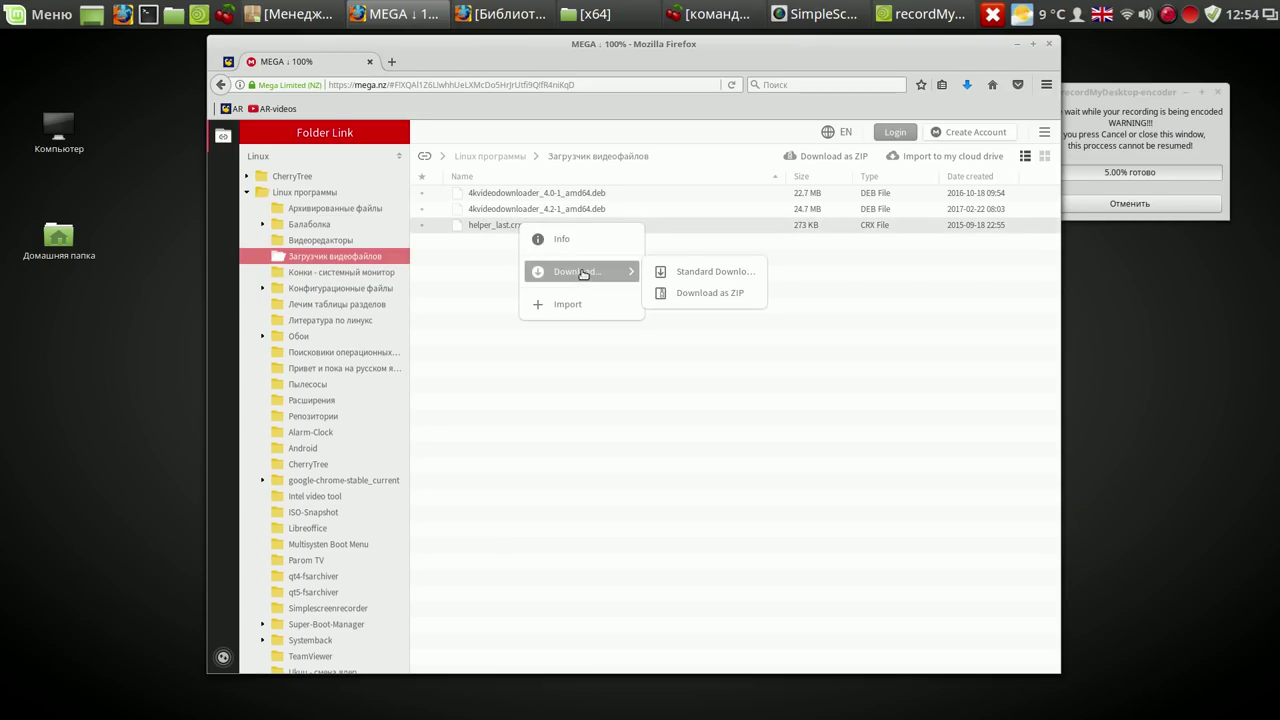
left_click(717, 271)
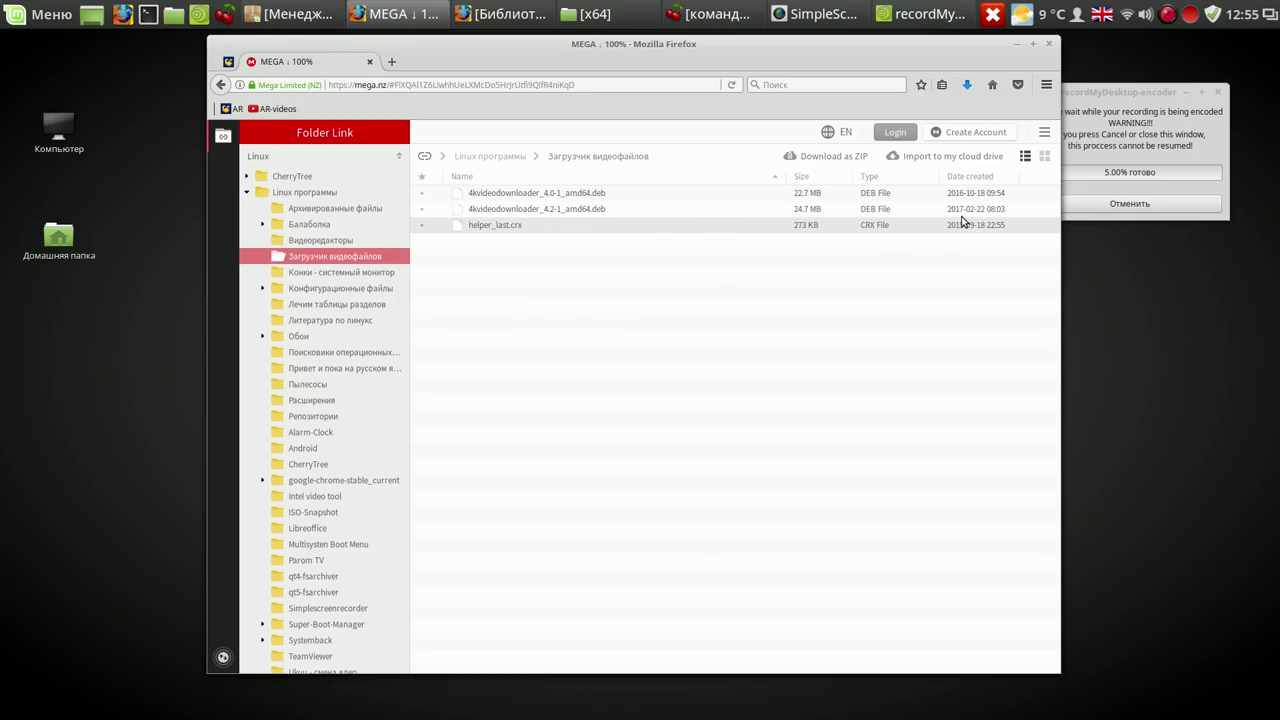
left_click(593, 211)
right_click(593, 210)
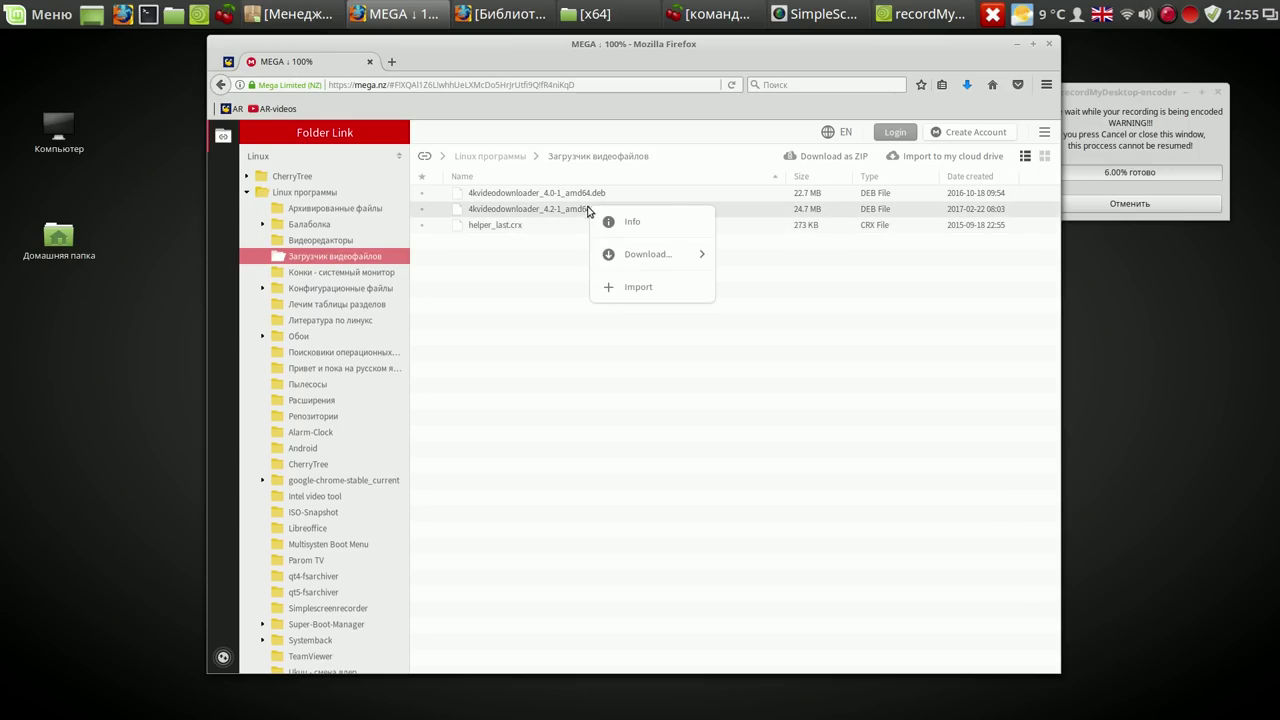
mouse_move(640, 256)
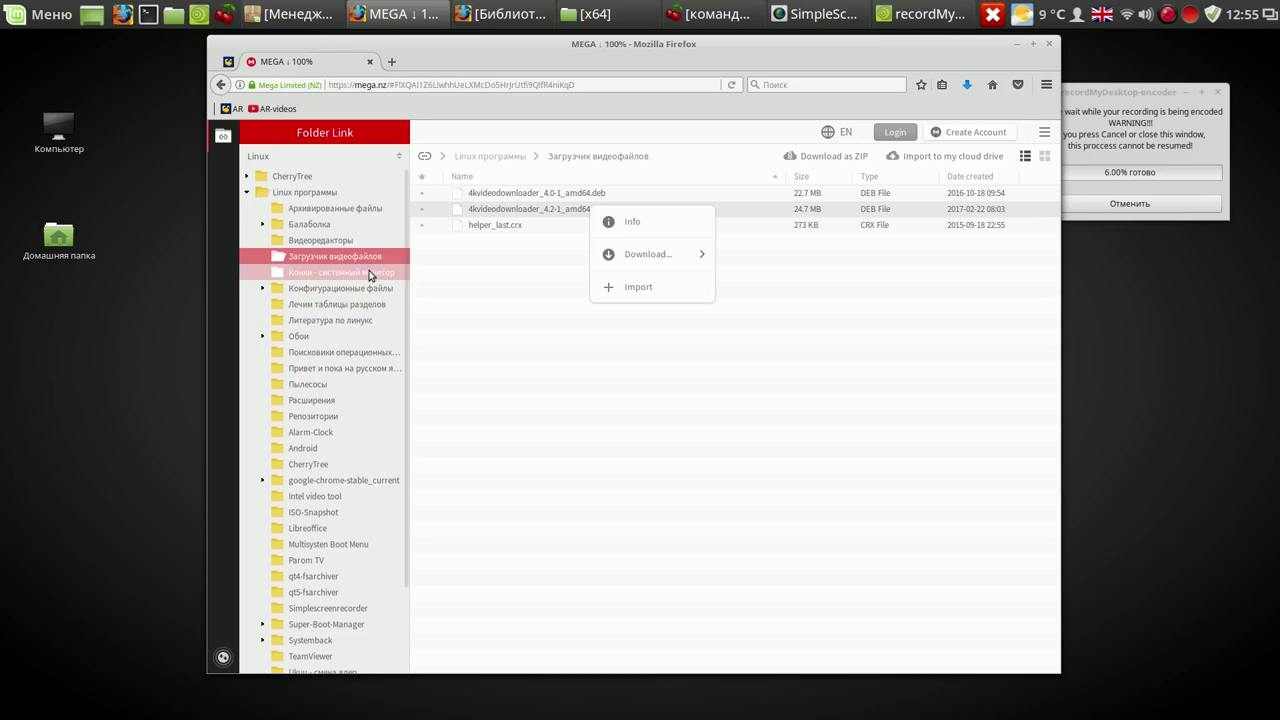
Start a standard download of conky lmc-18-rus from the Конки - системный монитор folder.
left_click(373, 278)
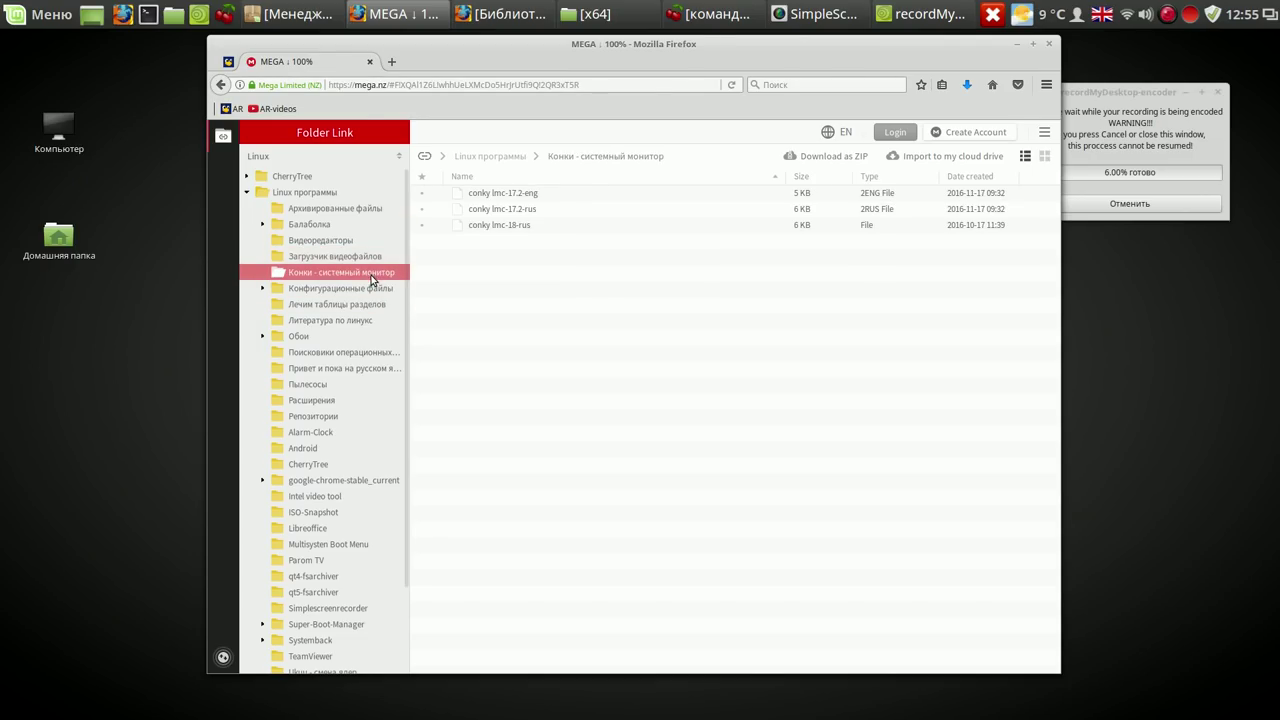
right_click(491, 224)
mouse_move(540, 269)
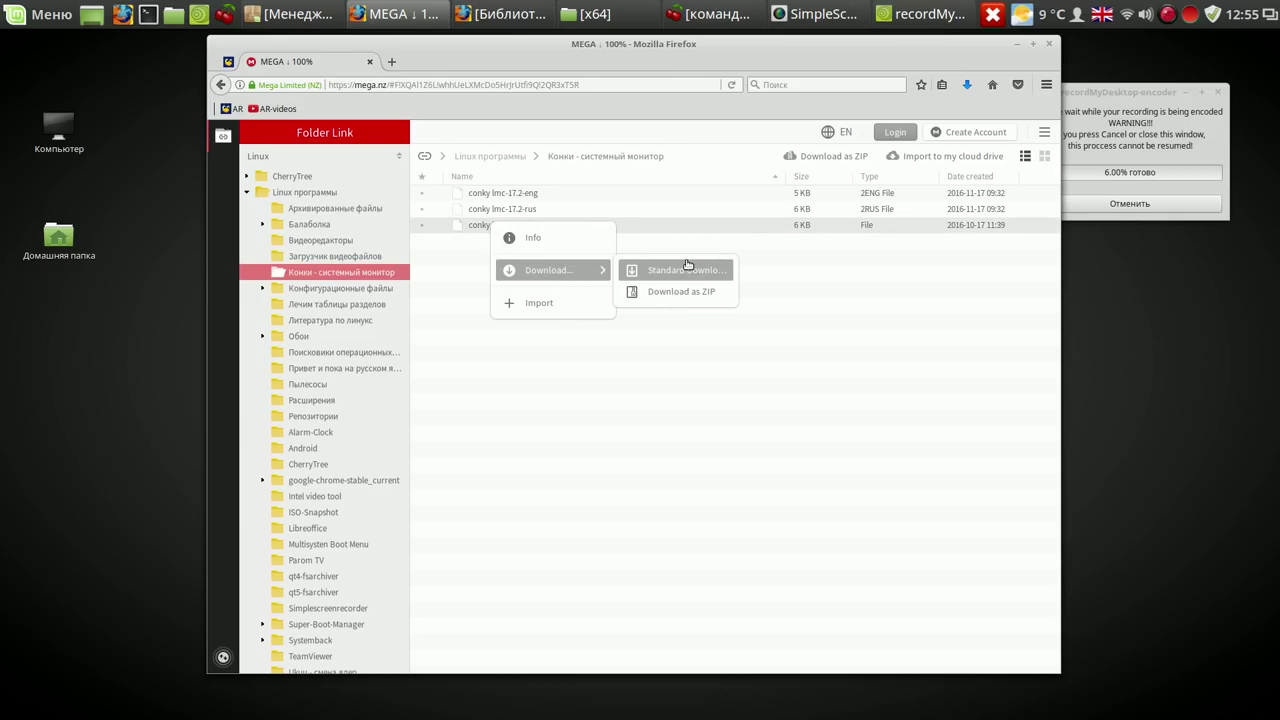
left_click(681, 270)
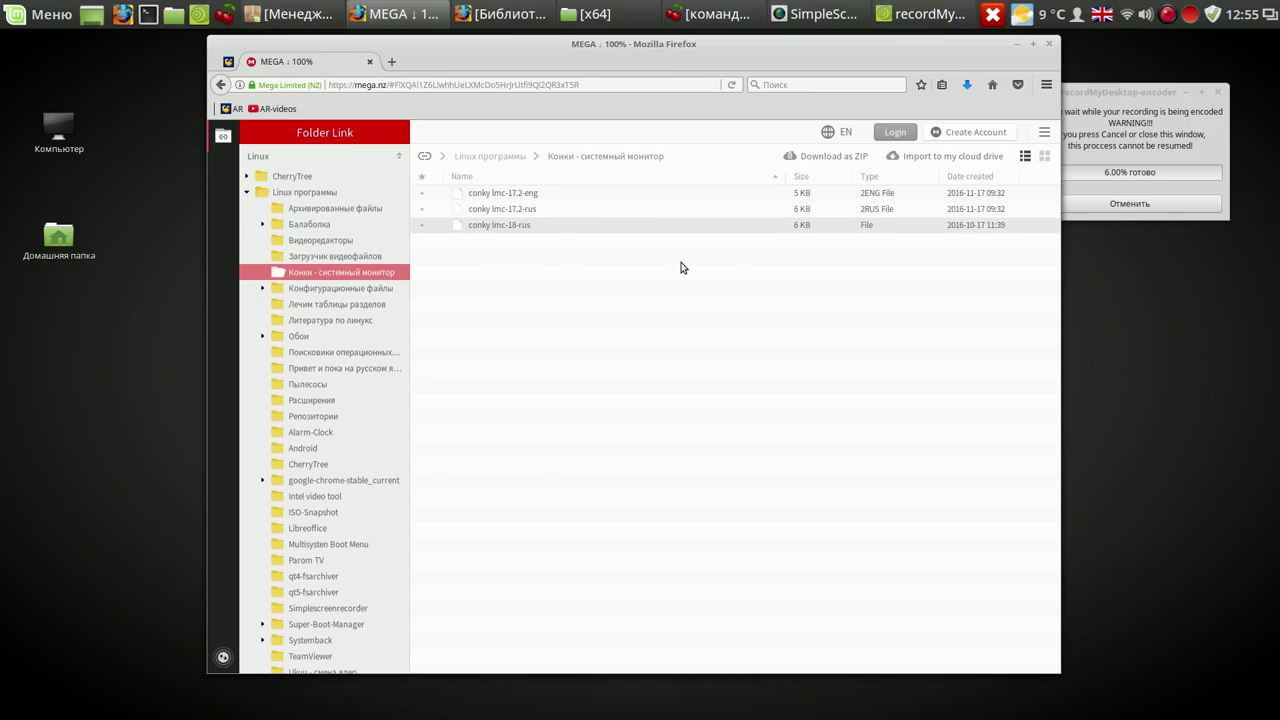
Start a standard download of conky lmc-17.2-rus from the same folder.
left_click(527, 210)
right_click(527, 209)
mouse_move(565, 254)
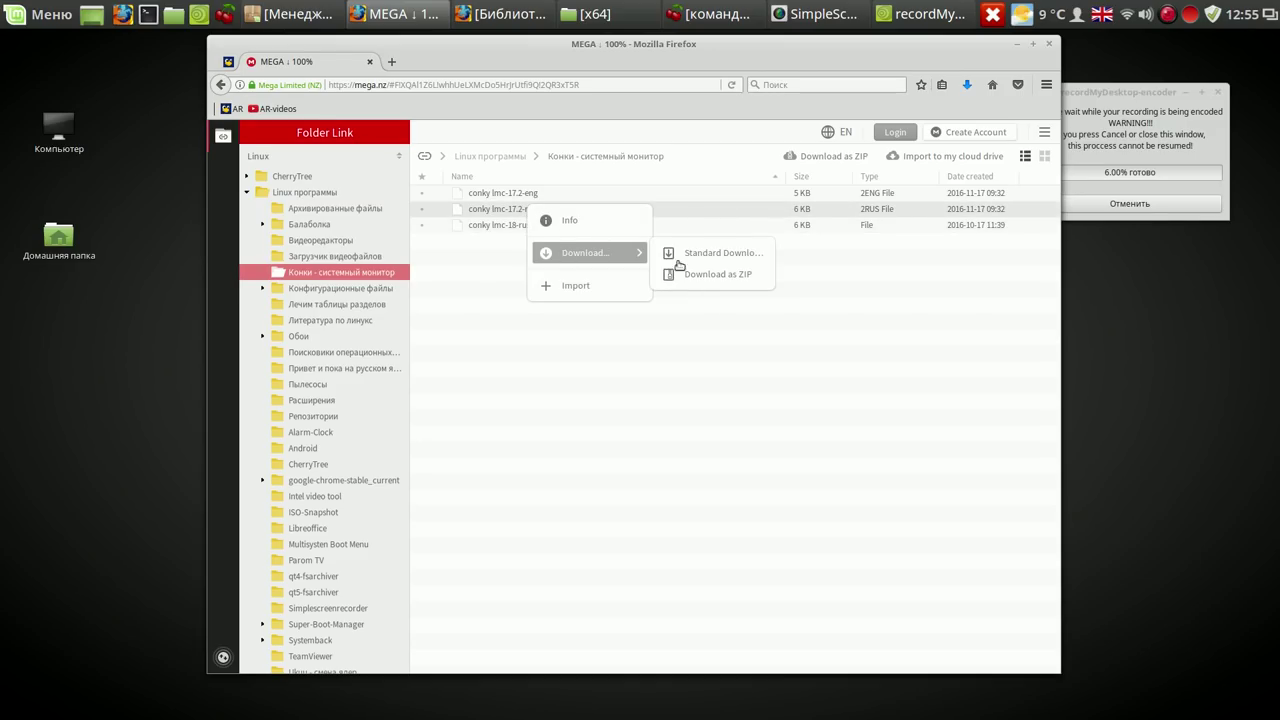
left_click(711, 252)
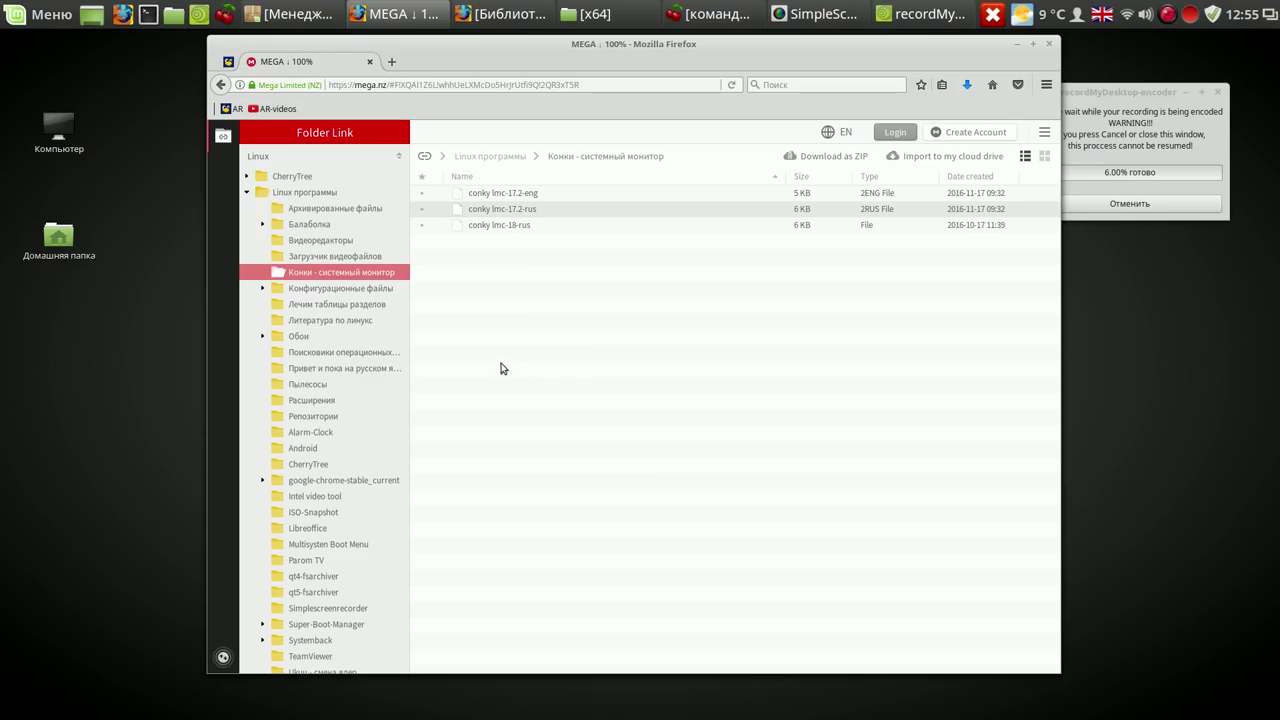
Start a standard download of logout-ru.ogg from the folder with the Russian login and logout sounds.
left_click(365, 369)
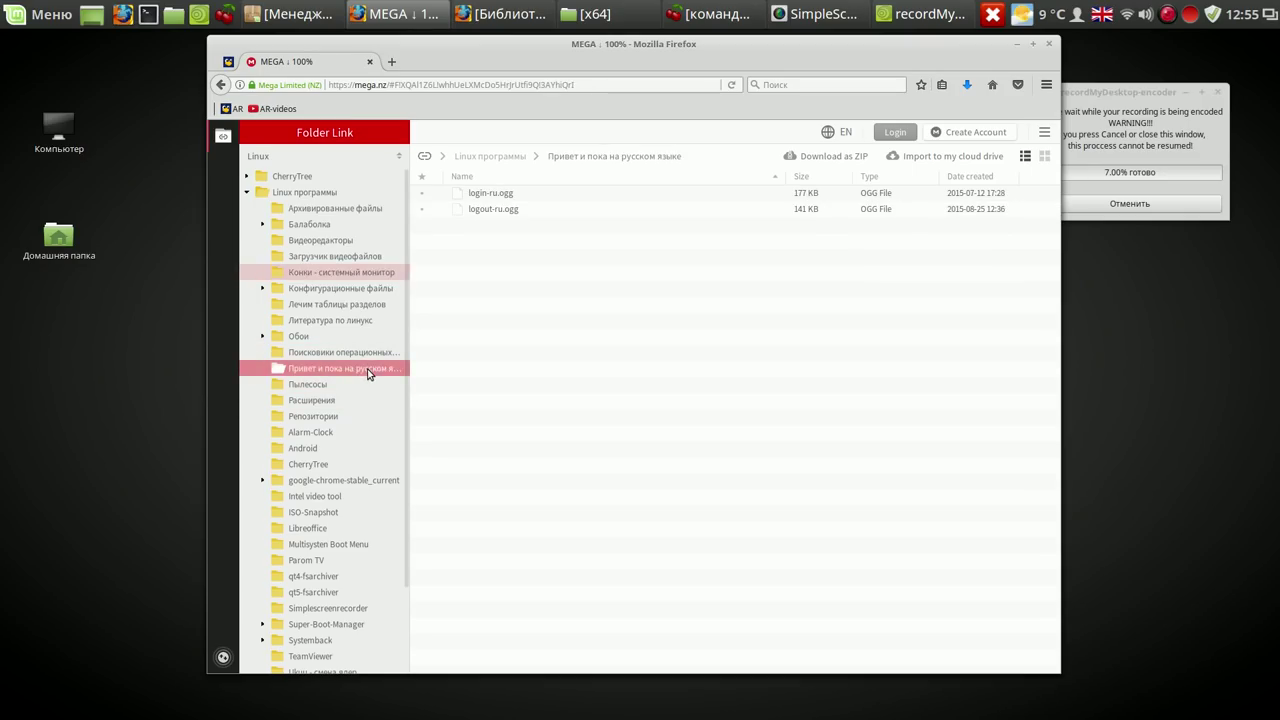
right_click(531, 208)
mouse_move(577, 258)
left_click(720, 256)
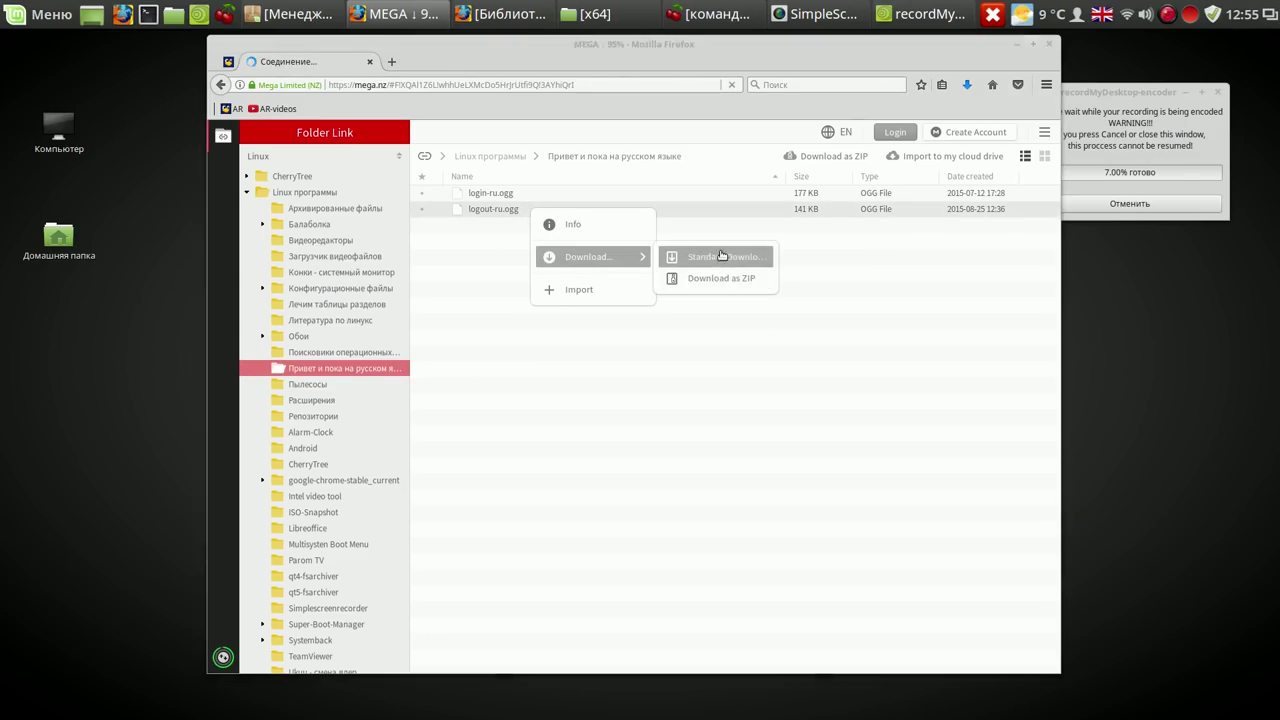
Save logout-ru.ogg to disk and make saving the automatic action for all files of this type.
left_click(695, 405)
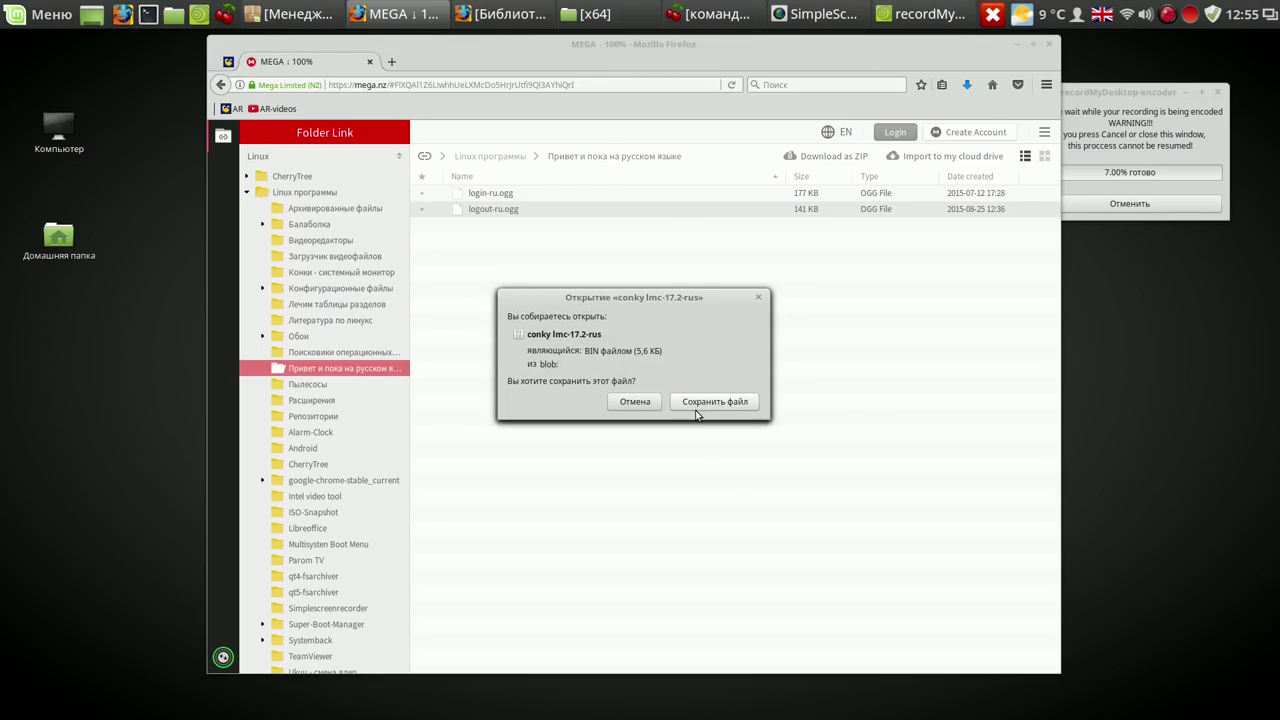
left_click(695, 405)
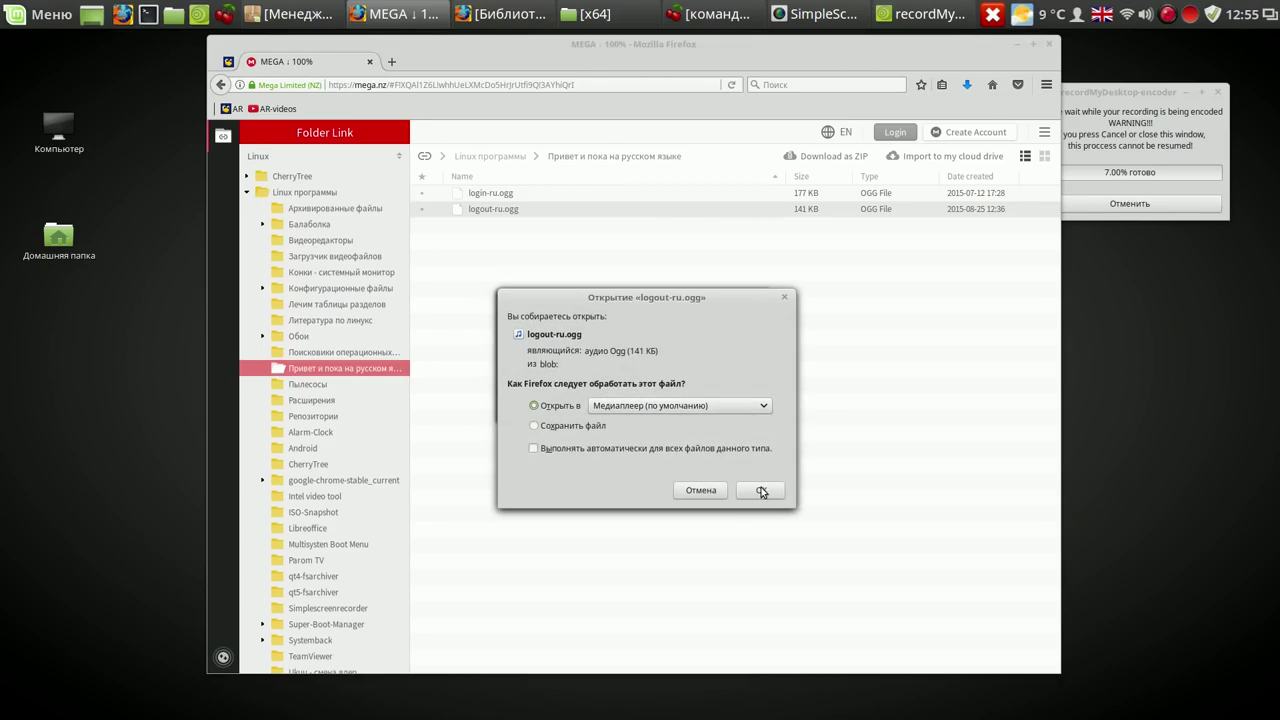
left_click(536, 426)
left_click(536, 449)
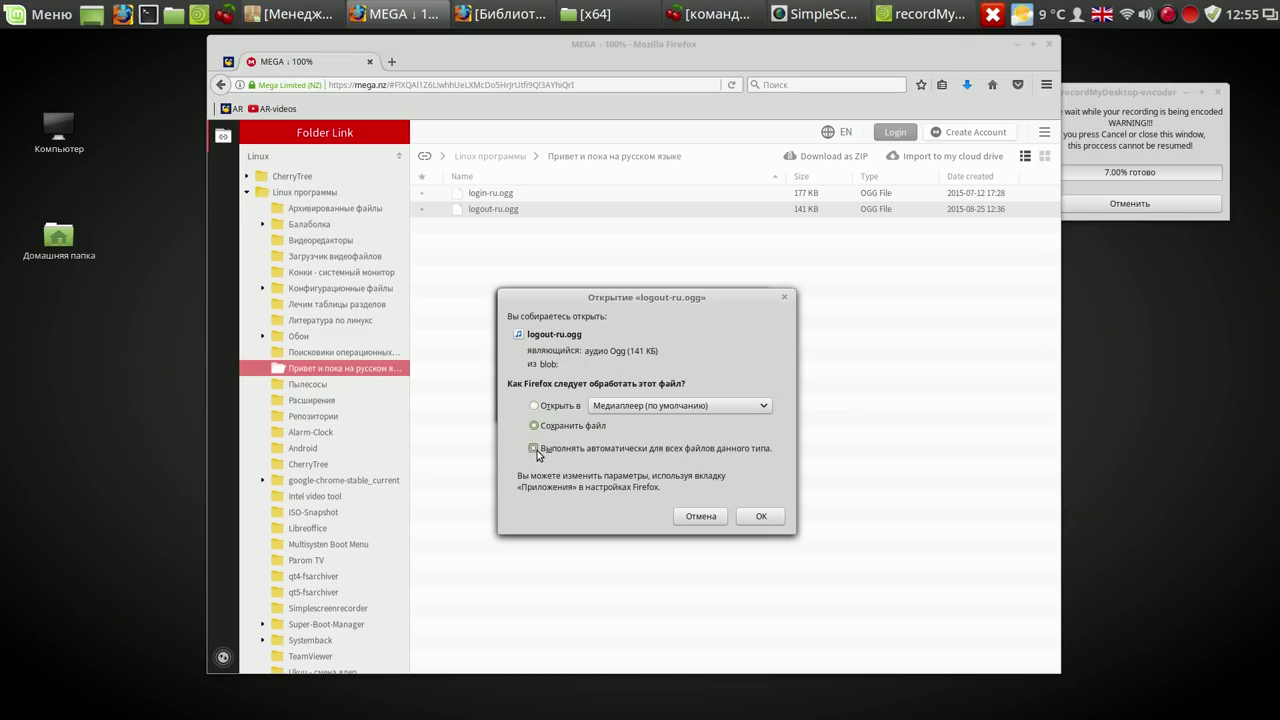
left_click(762, 517)
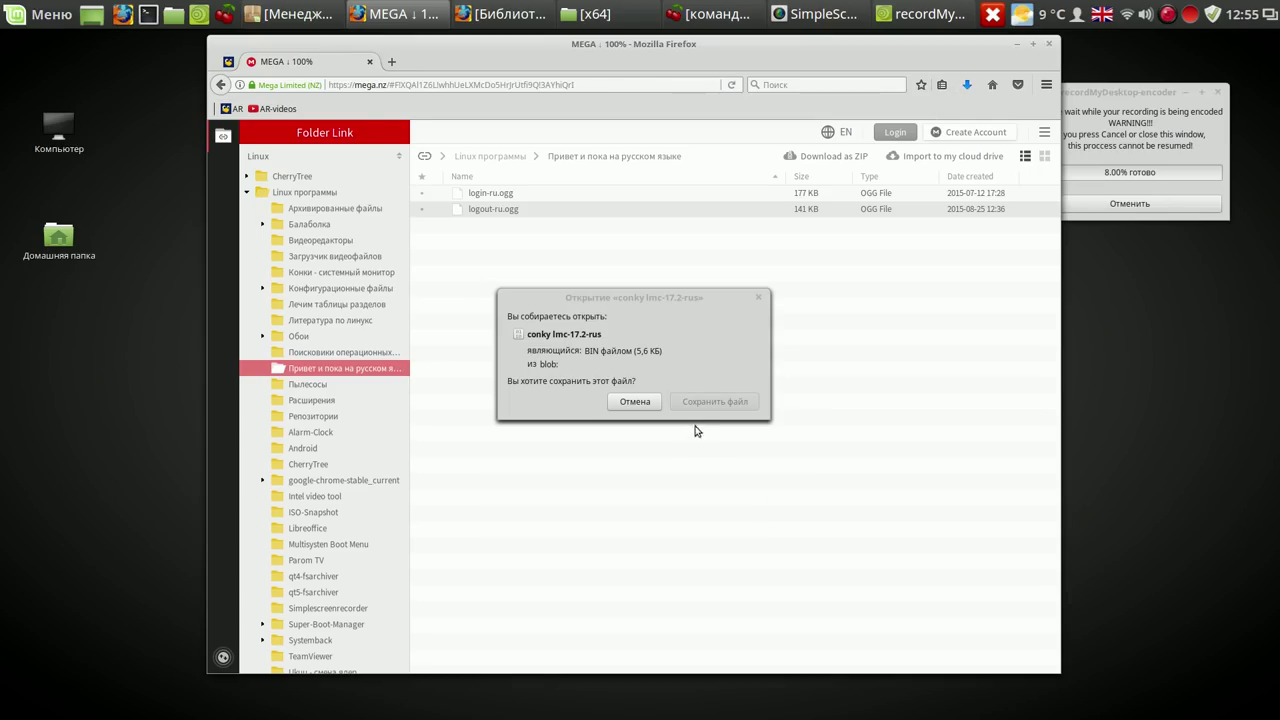
Move the conky lmc-17.2-rus download dialog off the one beneath it and save the file.
left_click(706, 297)
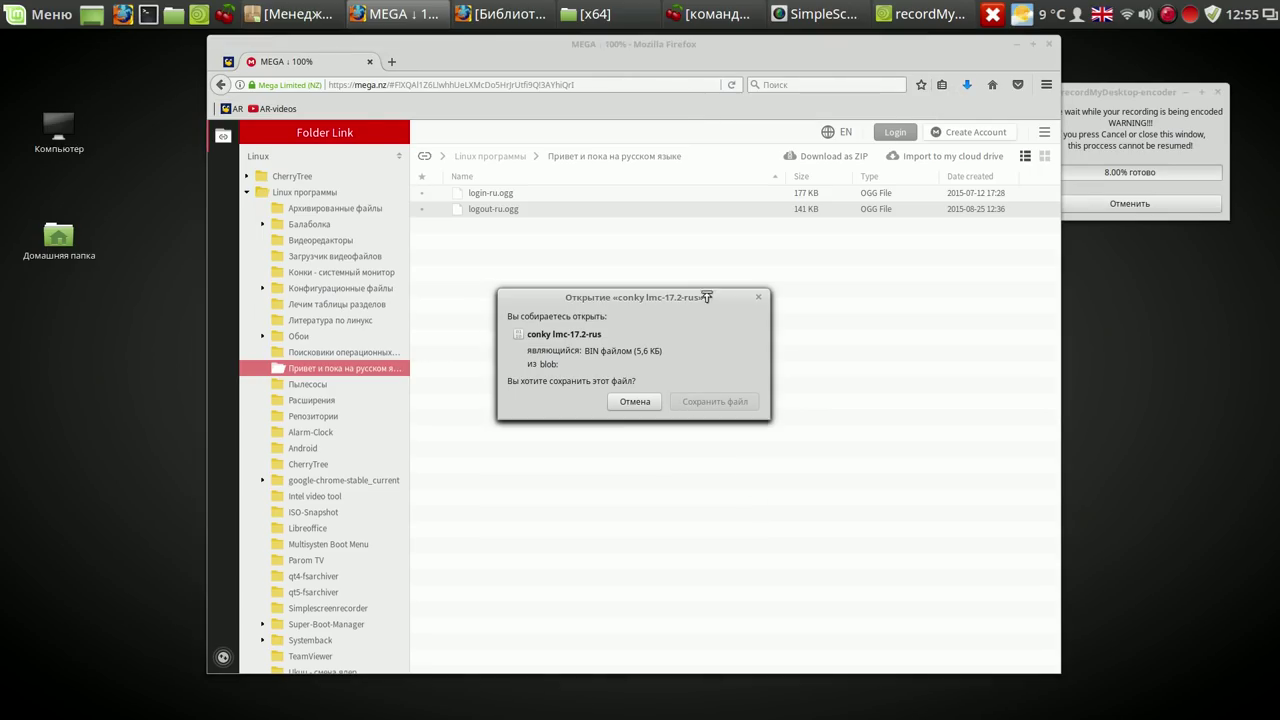
left_click_drag(699, 291, 1060, 279)
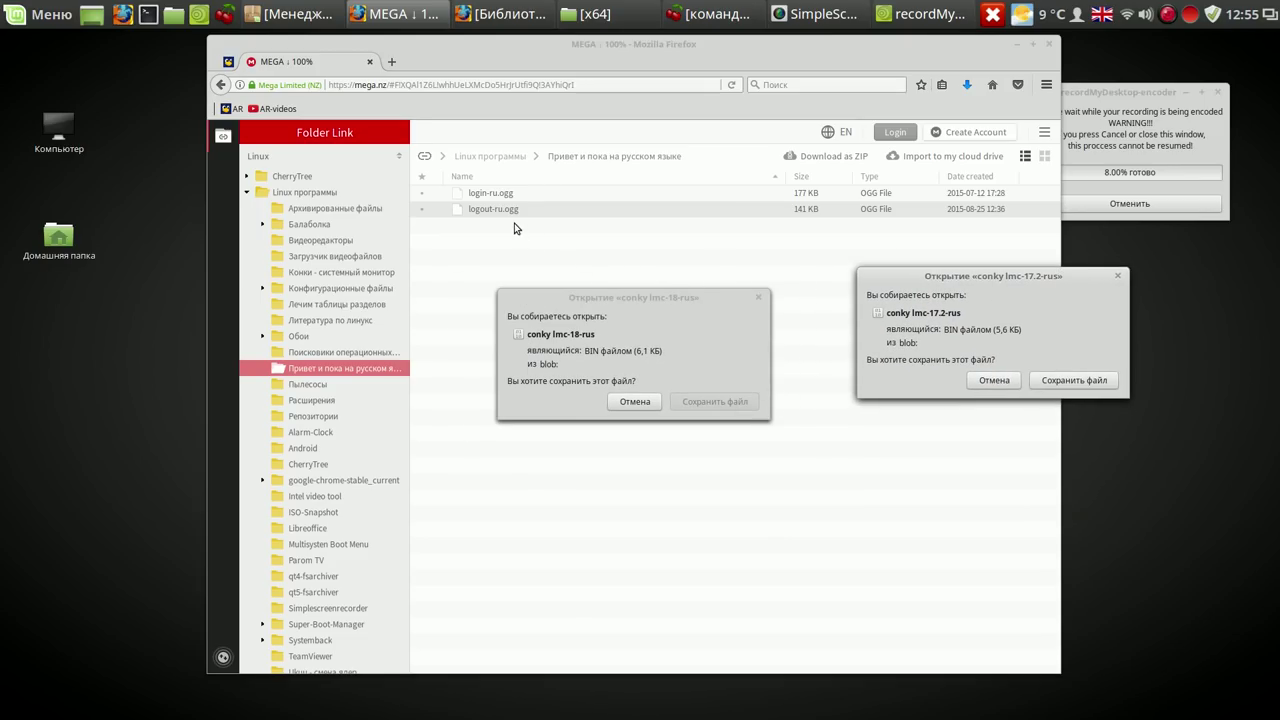
left_click(1058, 378)
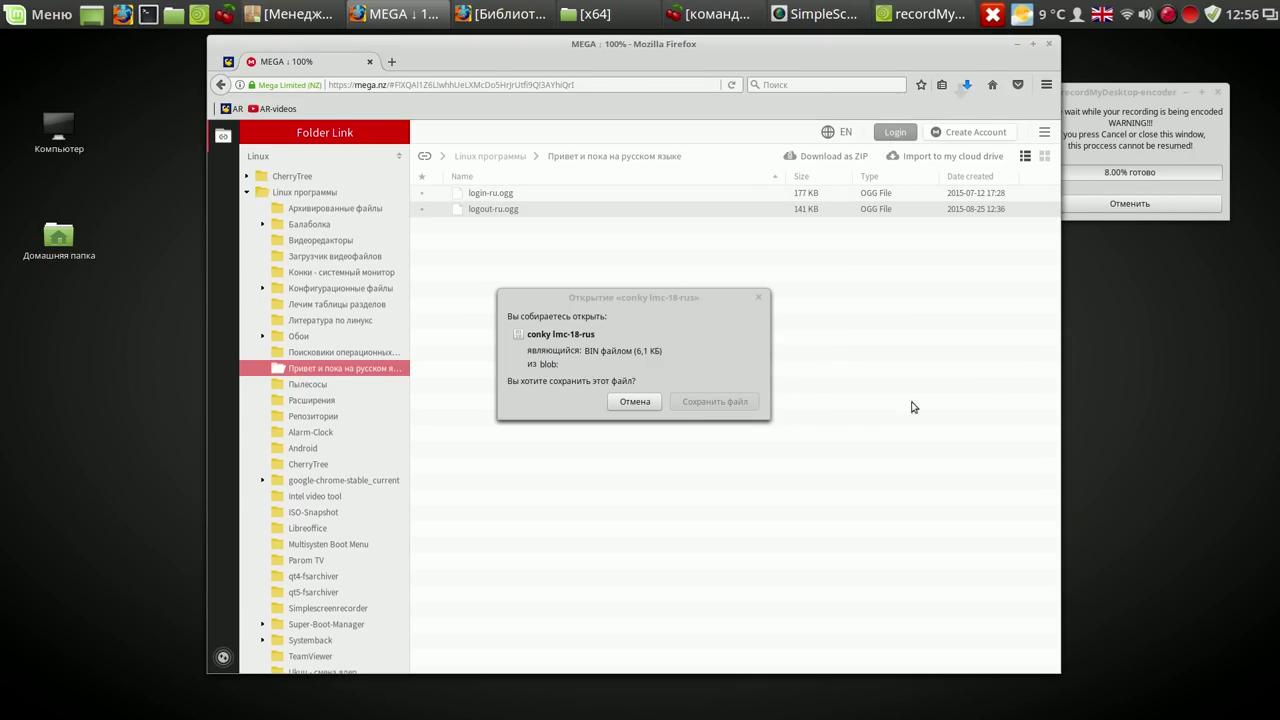
Move the conky lmc-18-rus and helper_last.crx download dialogs aside and save both files.
left_click_drag(603, 294, 1041, 324)
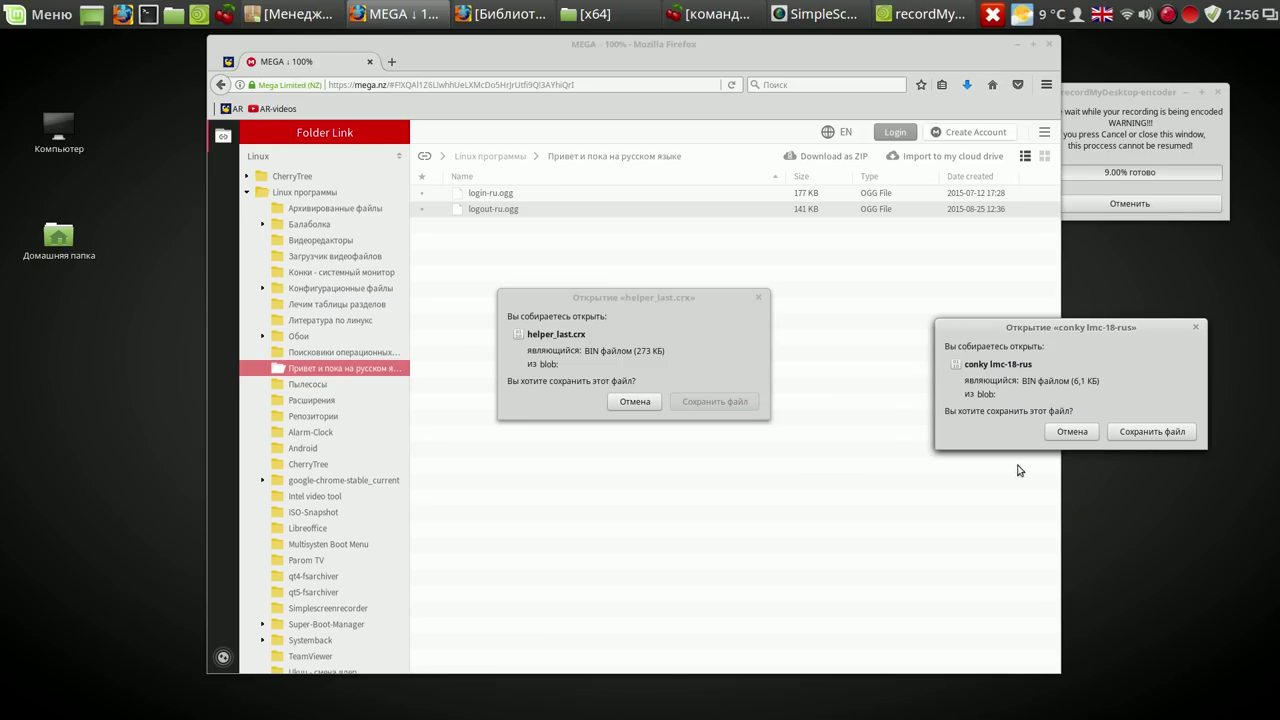
left_click(1150, 432)
left_click(699, 292)
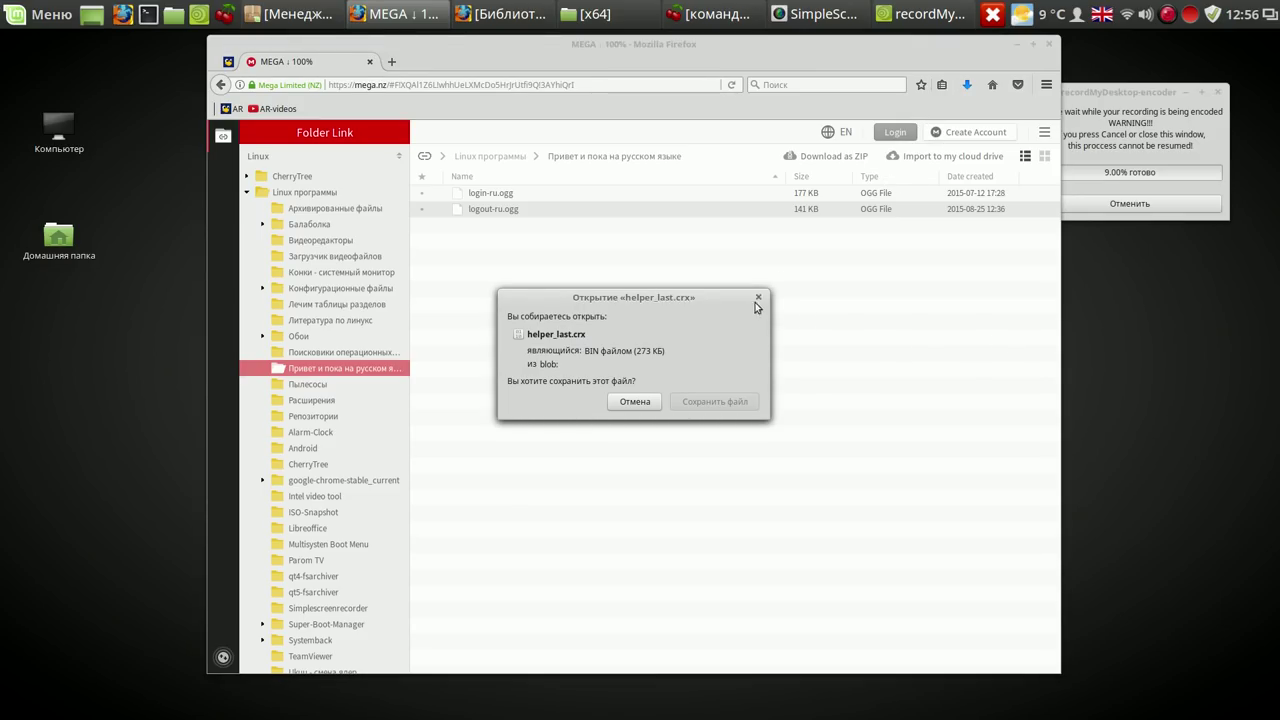
left_click_drag(666, 298, 1018, 342)
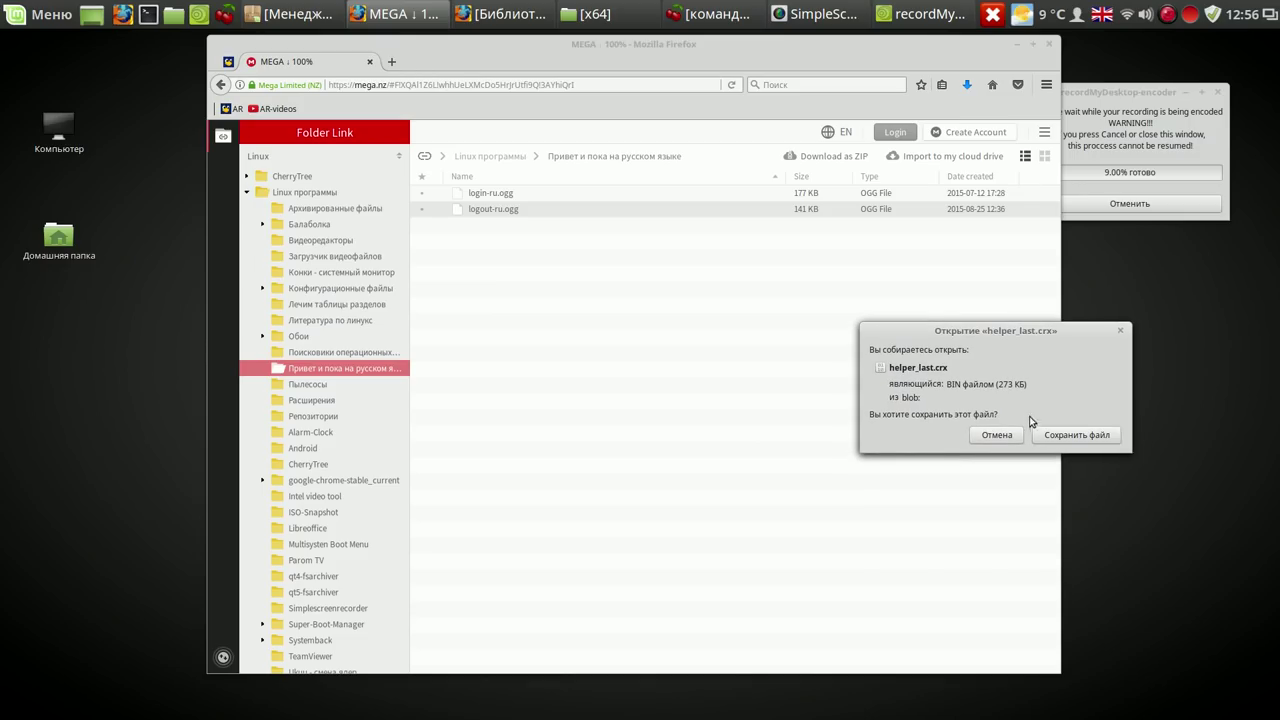
left_click(1070, 435)
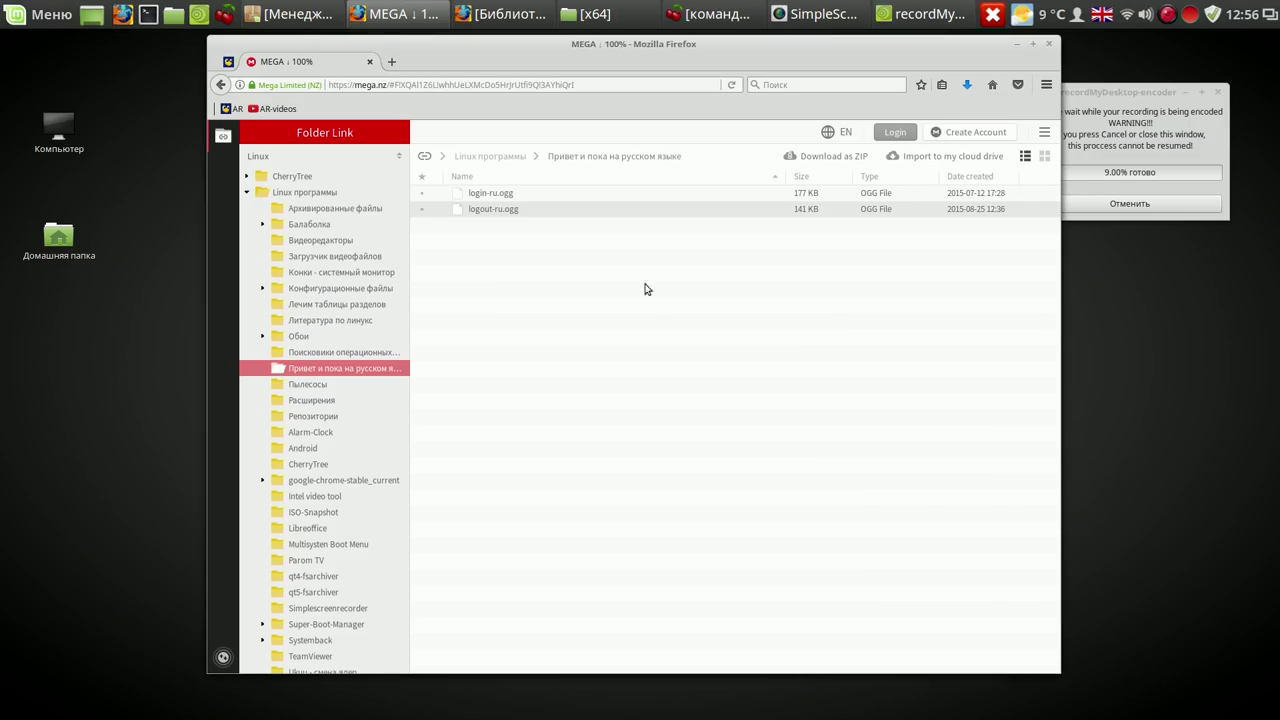
Start a standard download of login-ru.ogg from the folder with the Russian login and logout sounds.
right_click(505, 195)
mouse_move(540, 241)
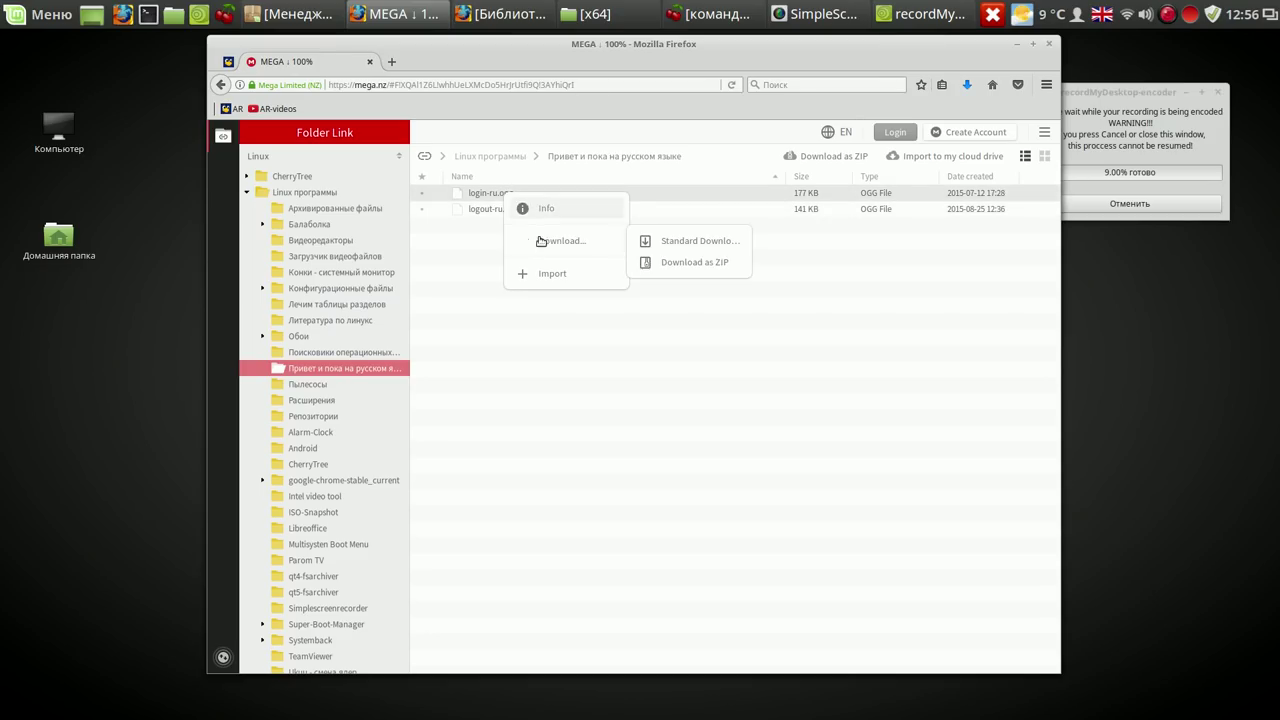
left_click(700, 241)
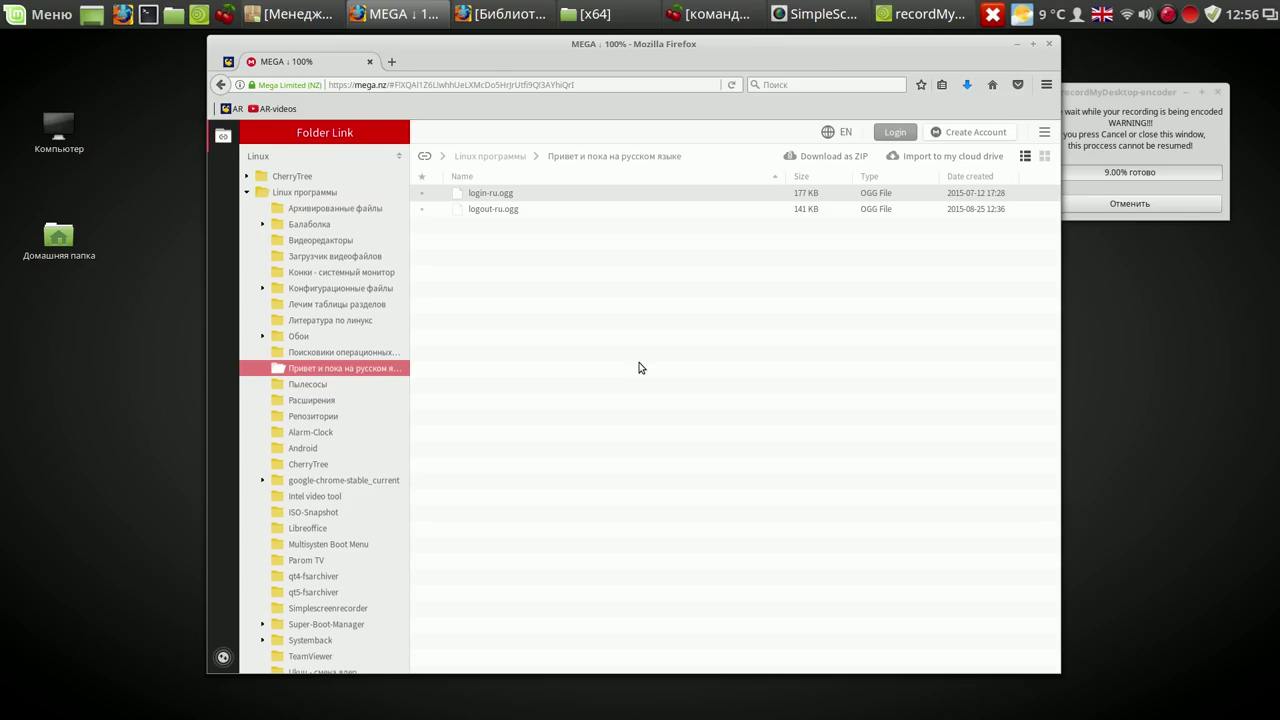
Open the Пылесосы folder and start a standard download of ubuntu-cleaner_1.0.4-1_all.deb.
left_click(322, 386)
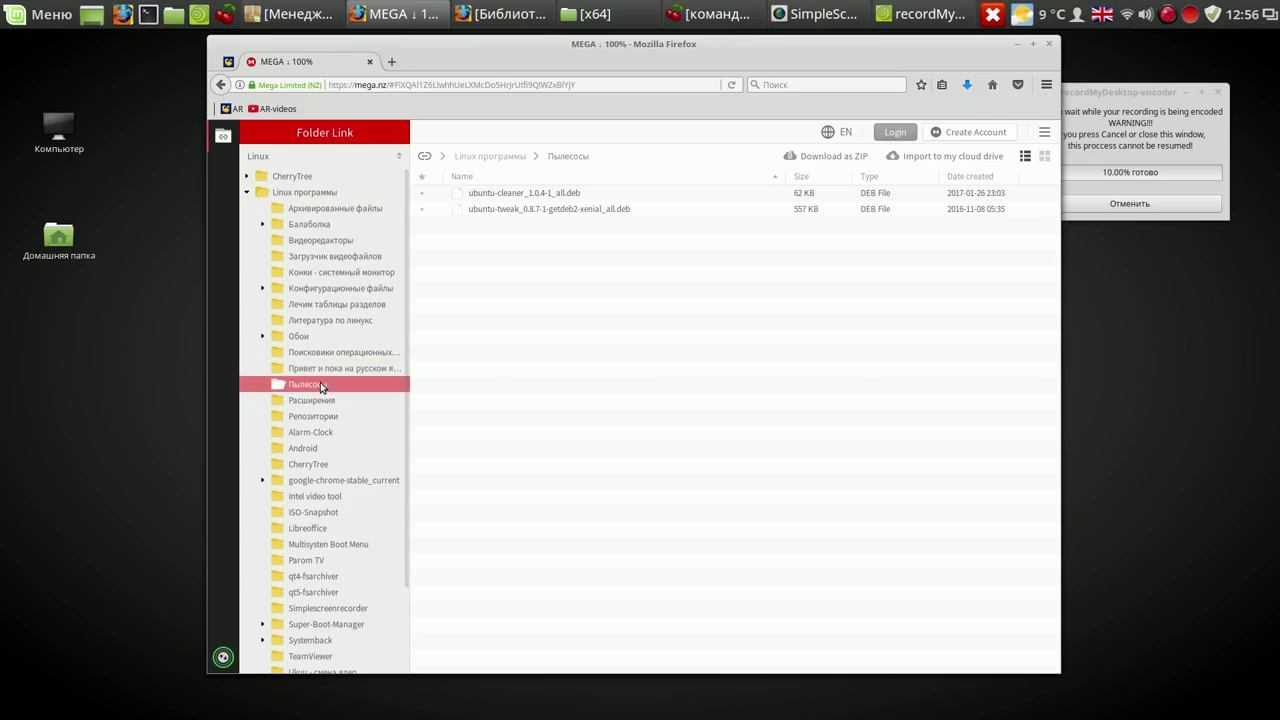
left_click(565, 197)
right_click(564, 197)
mouse_move(618, 247)
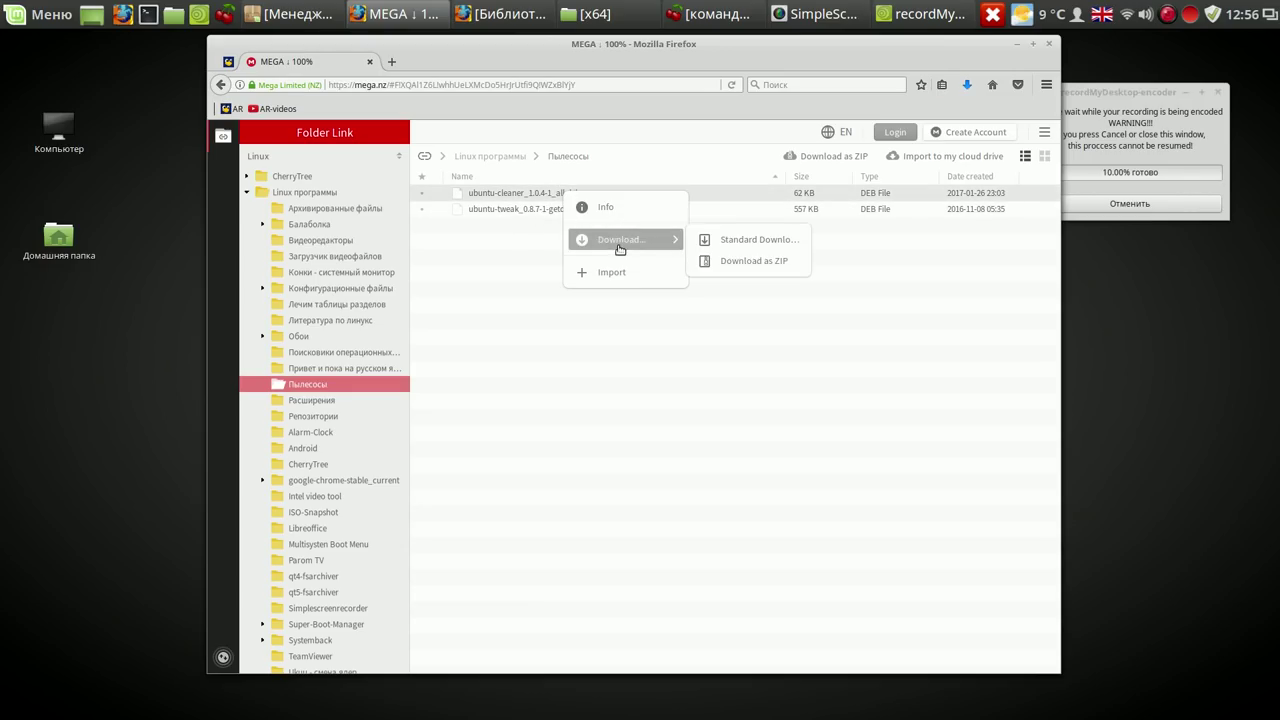
left_click(742, 243)
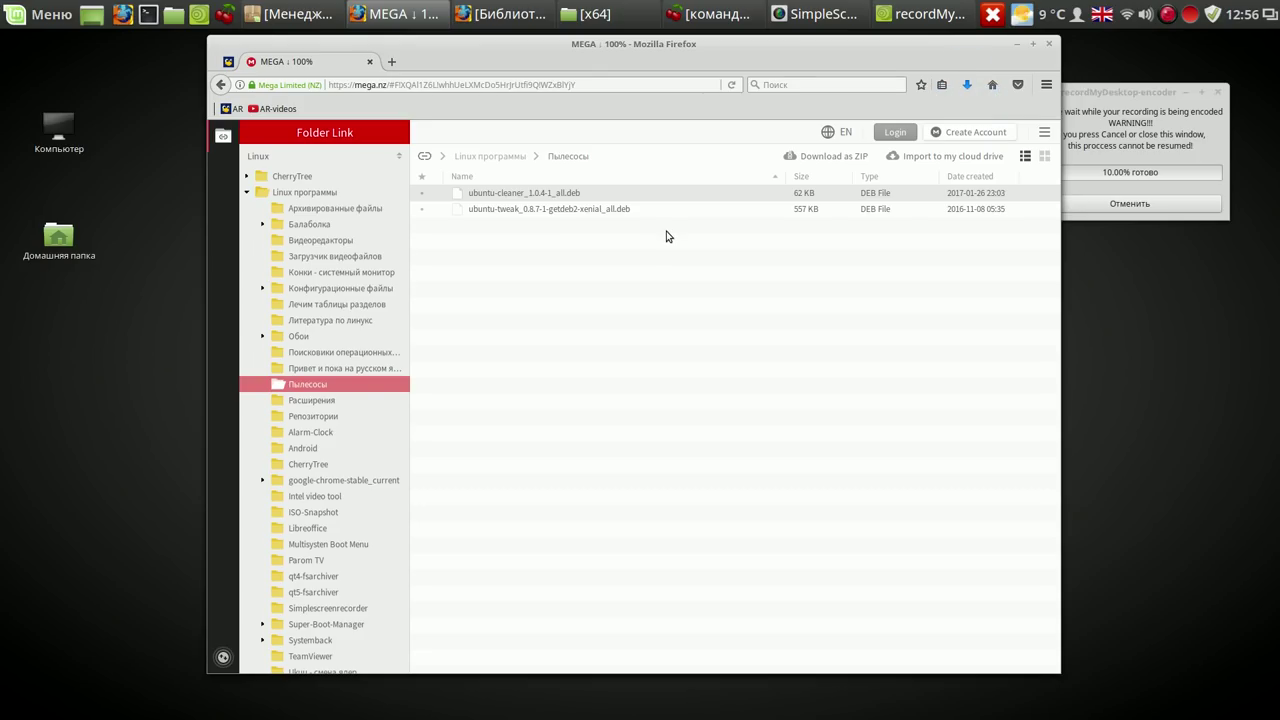
Open the Alarm-Clock folder and start a standard download of alarm-clock_1.2.5-1.2_amd64.deb.
left_click(332, 438)
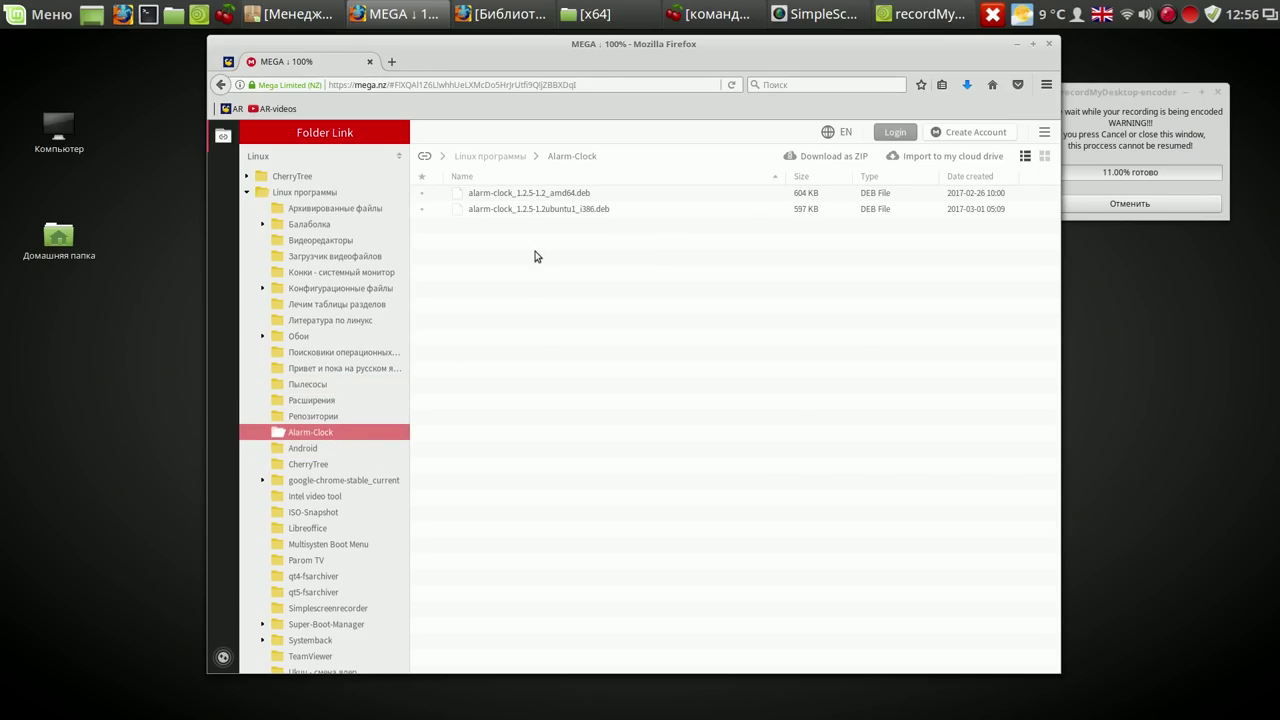
right_click(576, 190)
mouse_move(645, 240)
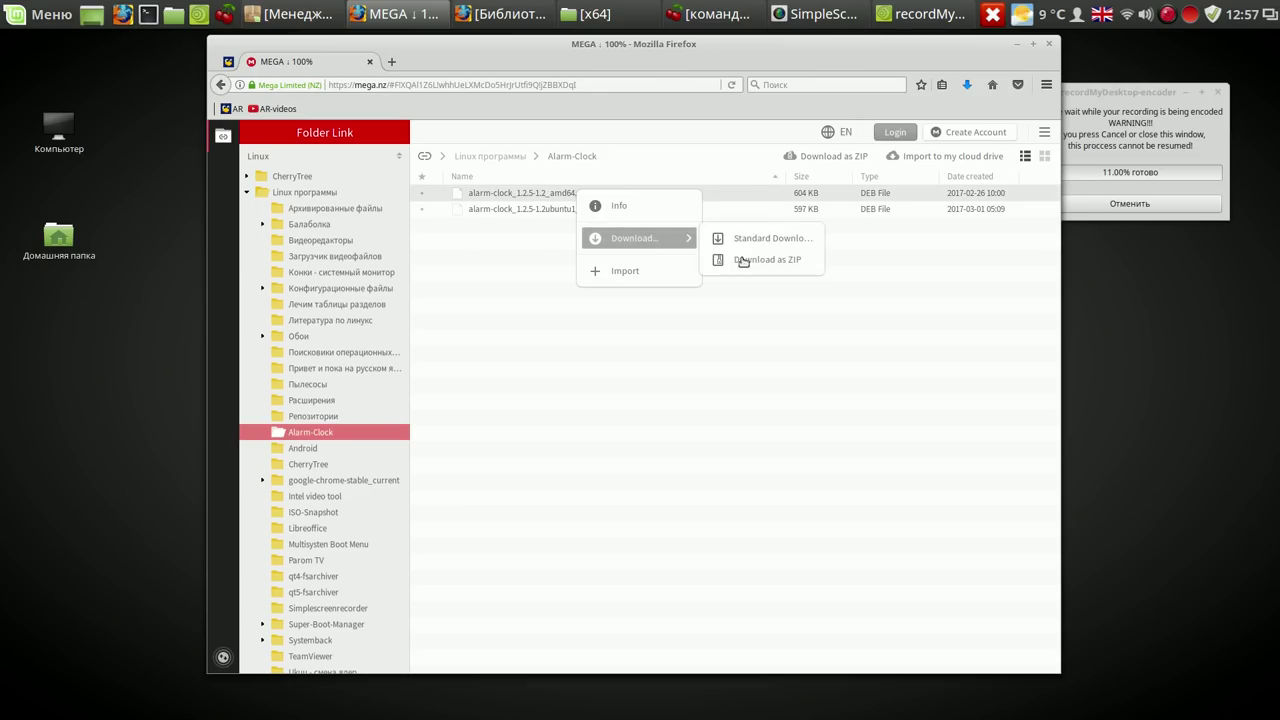
left_click(808, 238)
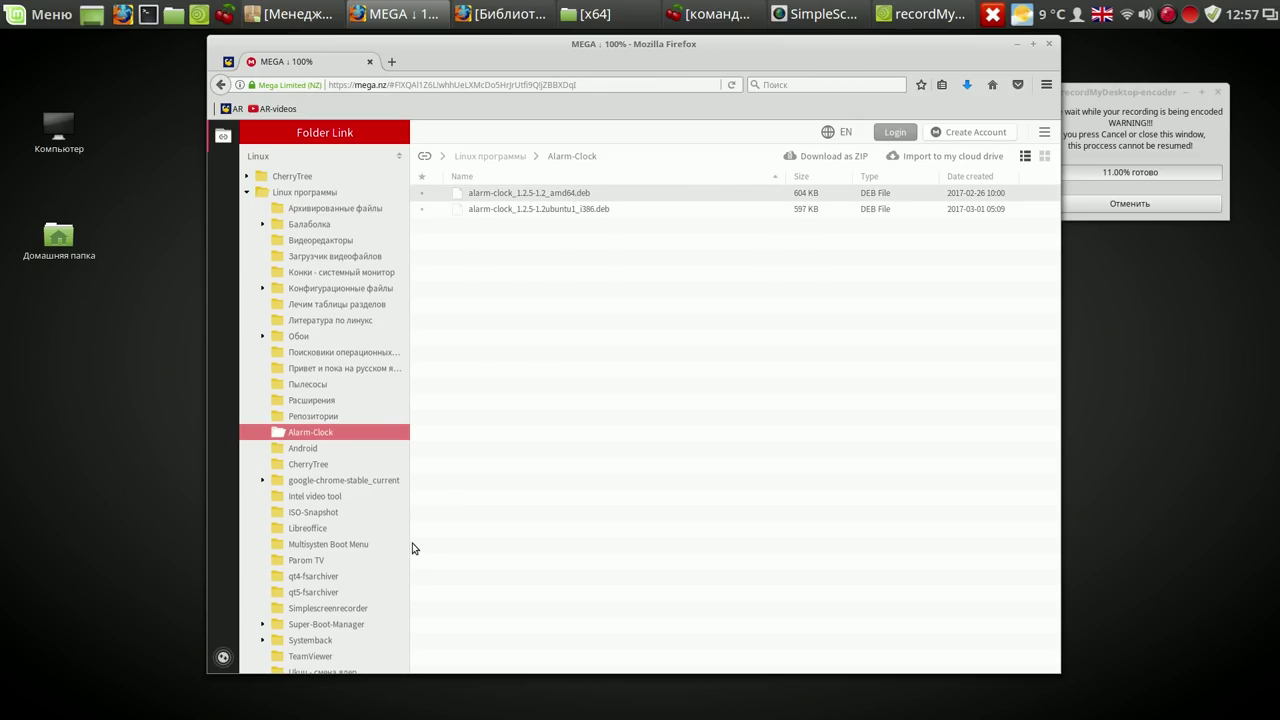
Look into the google-chrome-stable_current folder and start a standard download of paromplayer-x86-64.deb from the Parom TV folder.
left_click(386, 481)
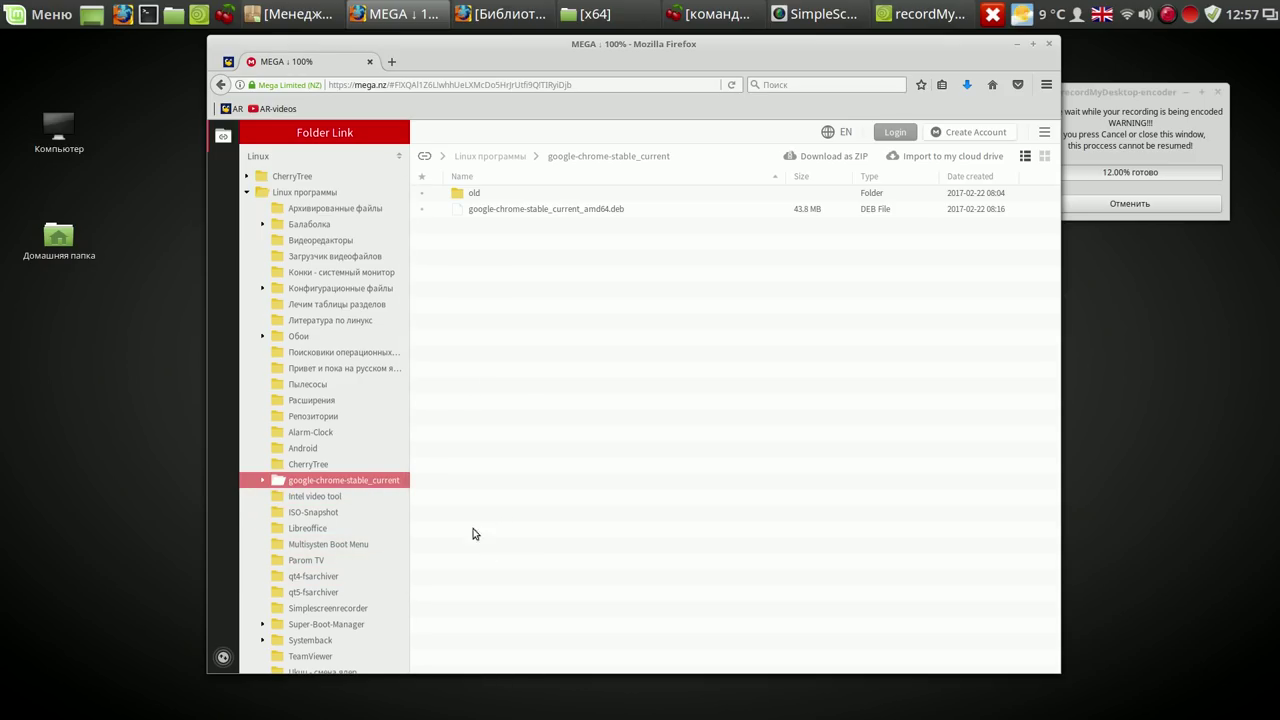
left_click(316, 560)
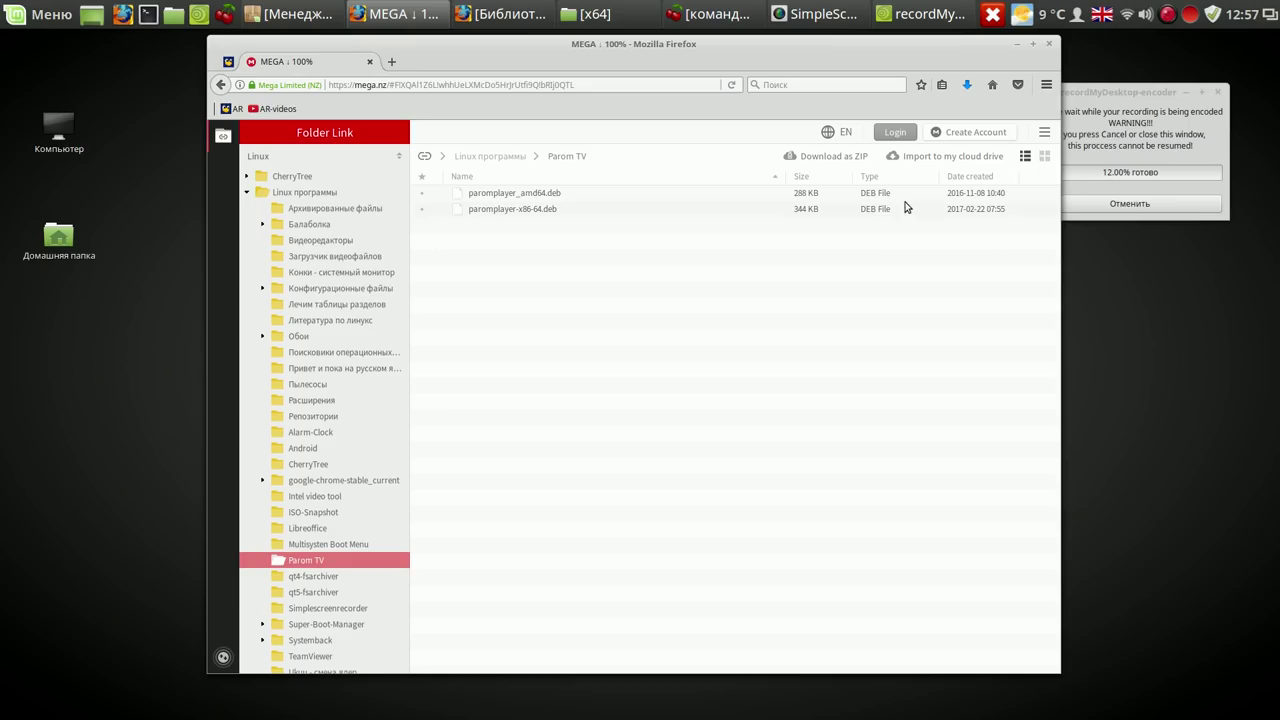
right_click(549, 211)
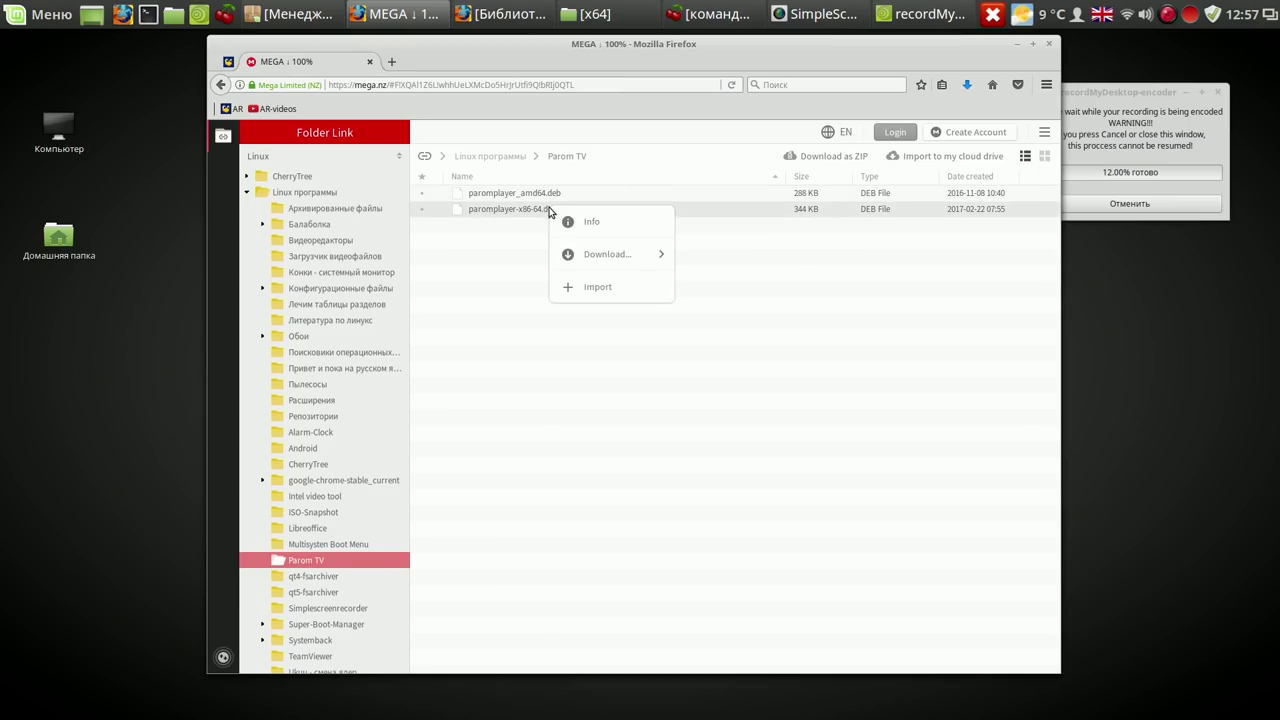
mouse_move(645, 256)
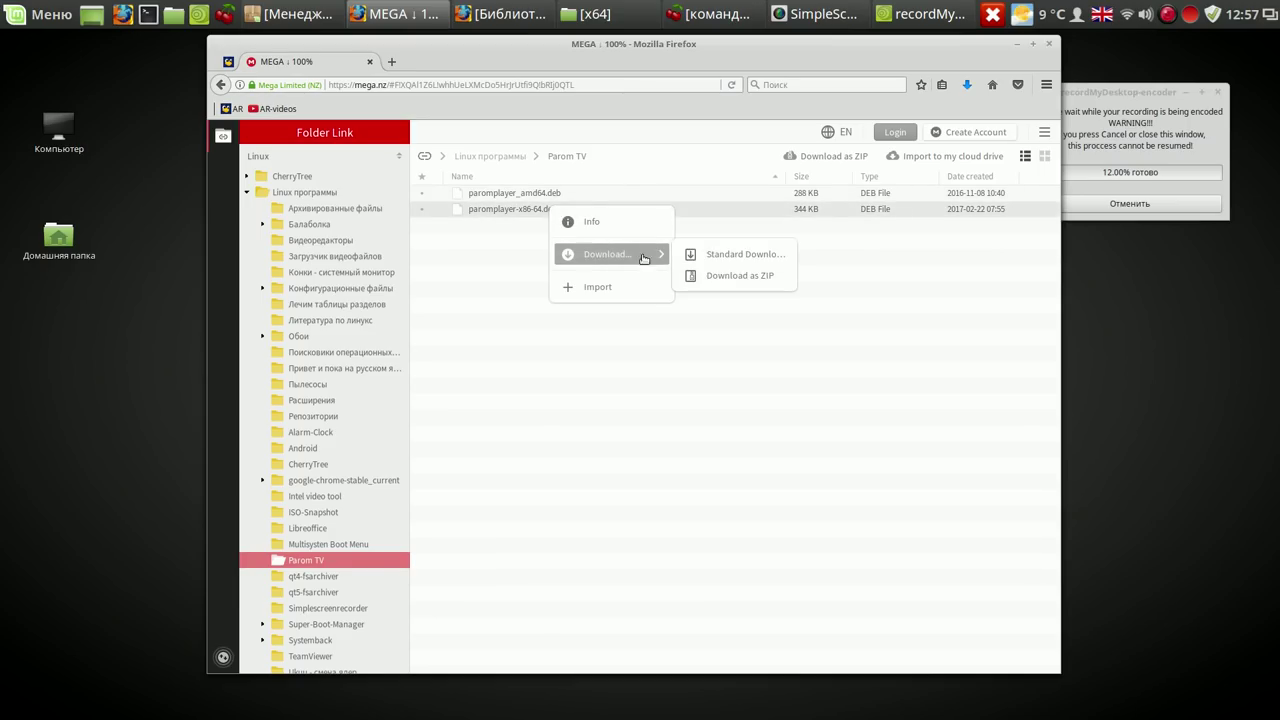
left_click(757, 256)
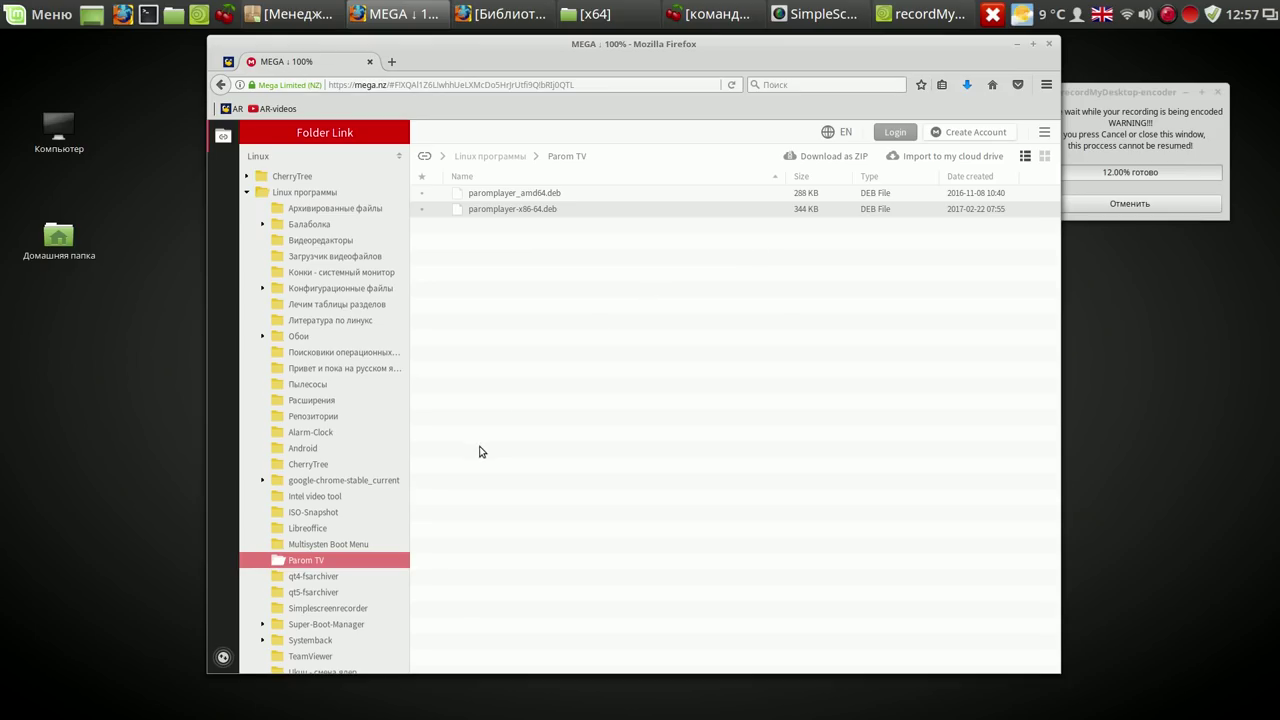
Open the qt5-fsarchiver folder and start a standard download of qt5-fsarchiver-0.8.0-0-amd64.deb.
left_click(324, 590)
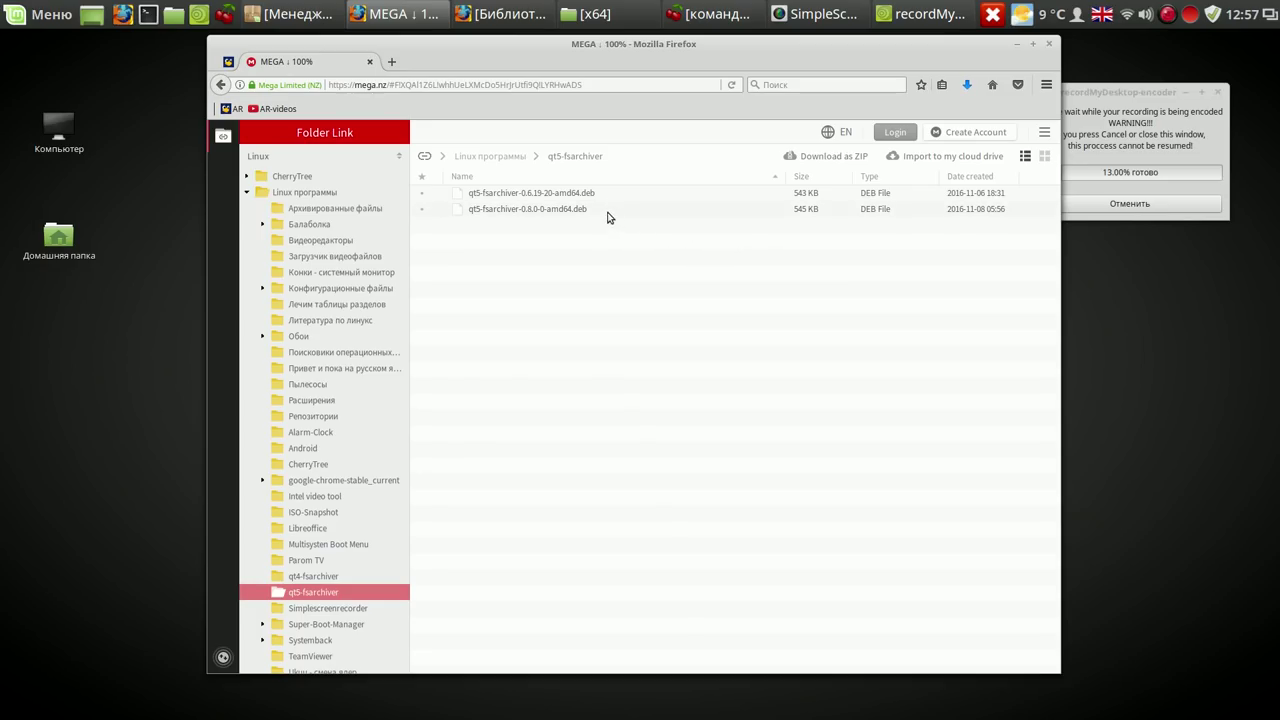
right_click(568, 210)
mouse_move(631, 257)
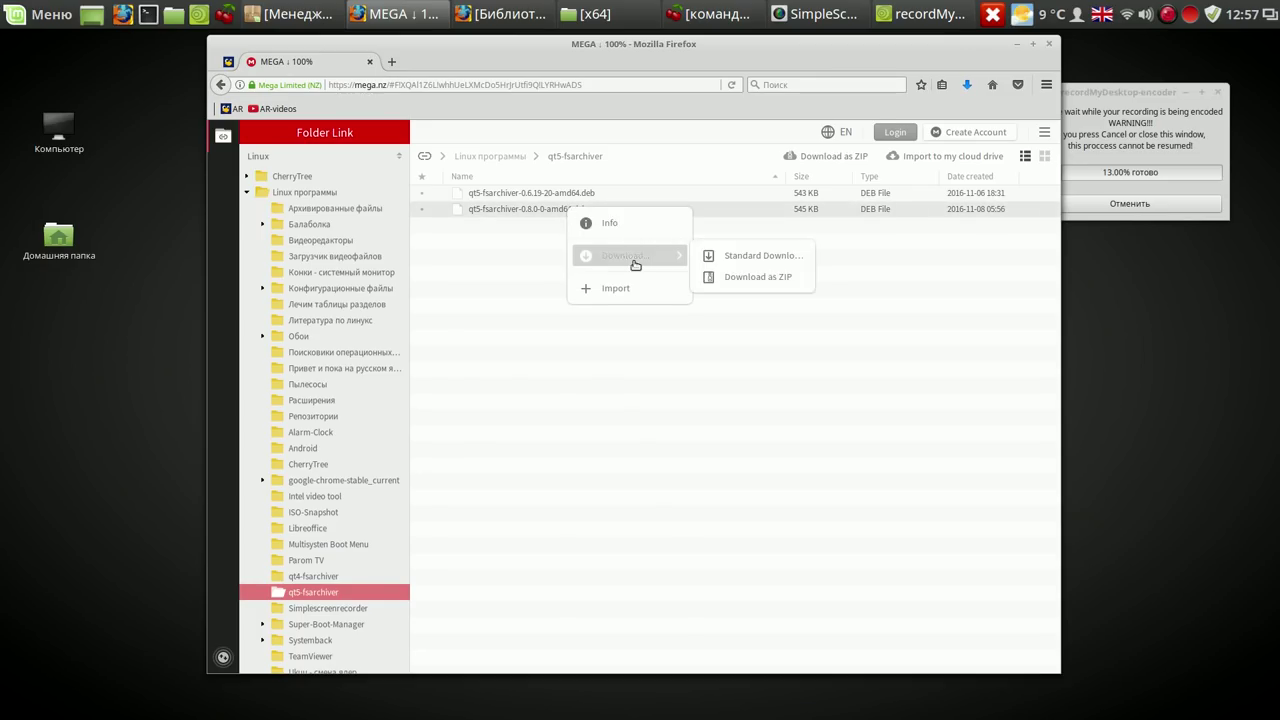
left_click(768, 255)
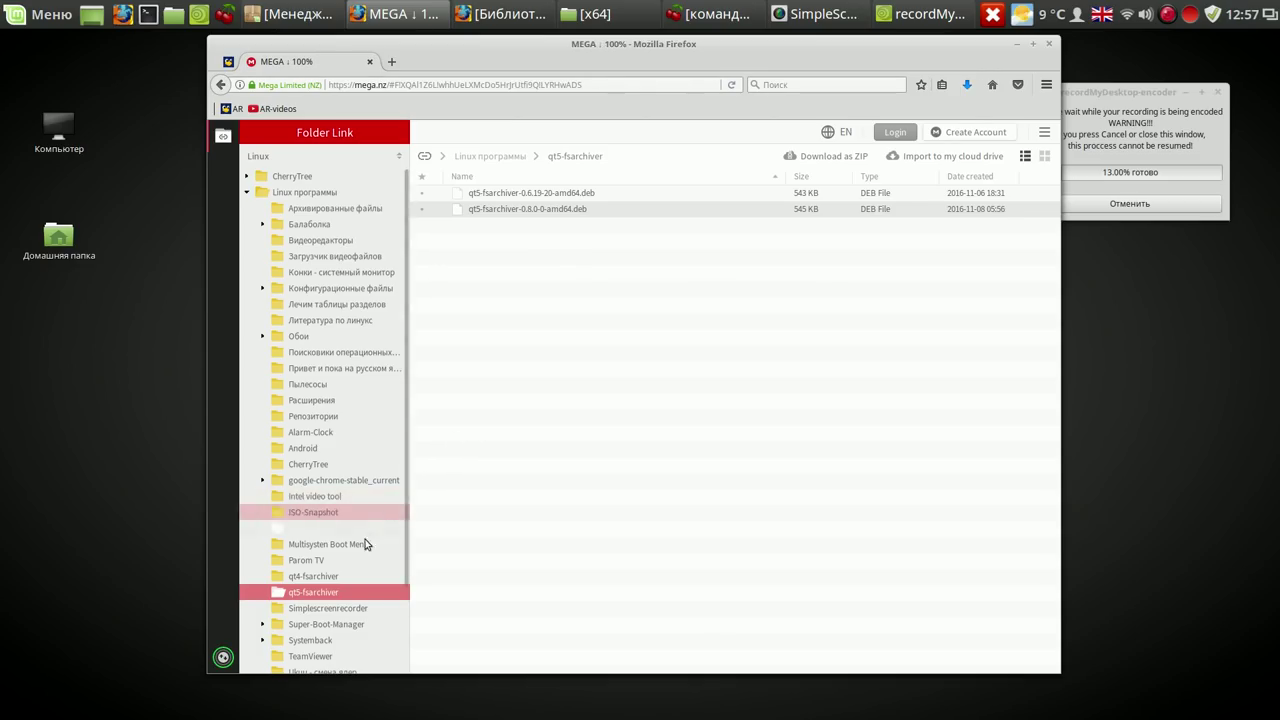
Open the Super-Boot-Manager folder and start a standard download of super-boot-manager_0.7.15_all.deb.
left_click(352, 623)
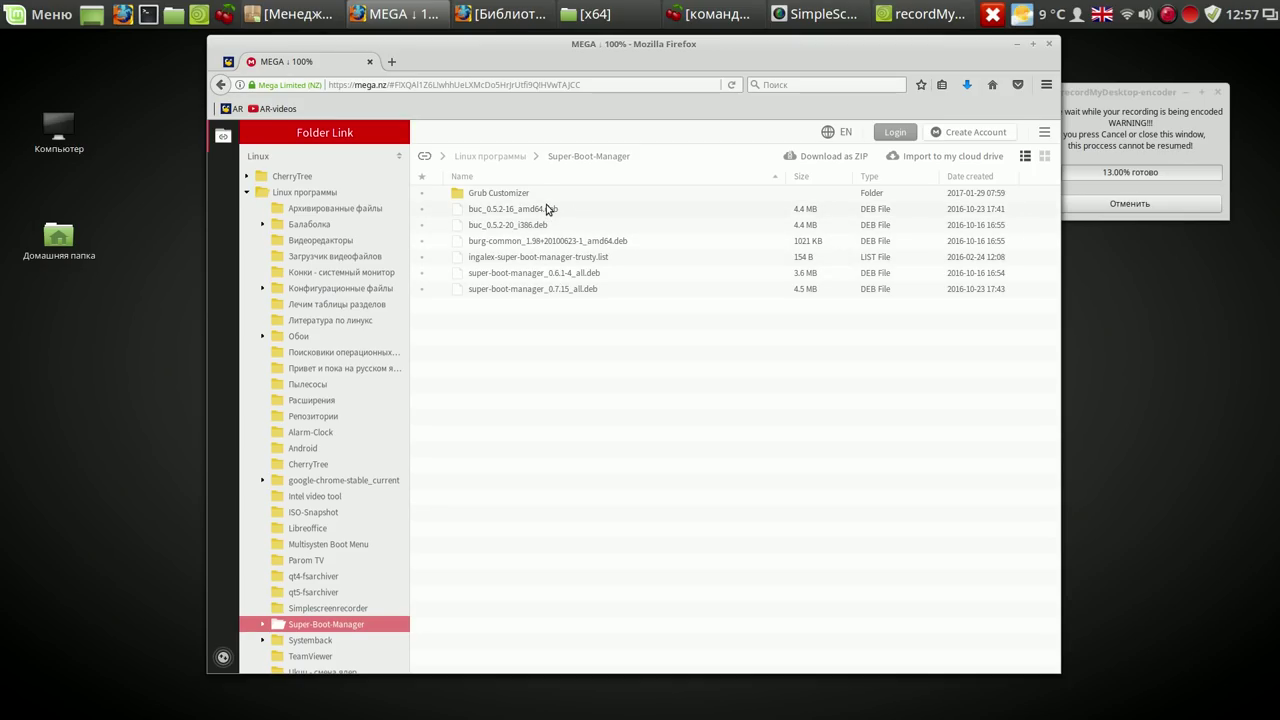
right_click(586, 291)
mouse_move(700, 342)
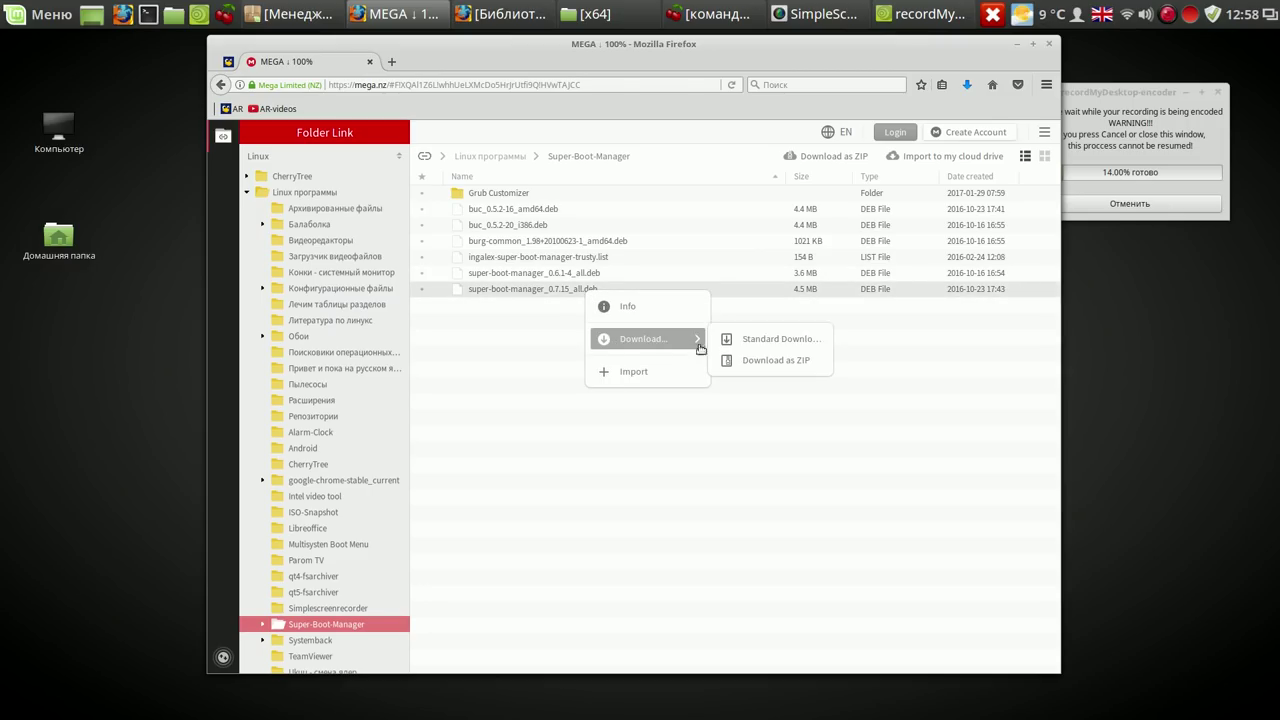
left_click(779, 337)
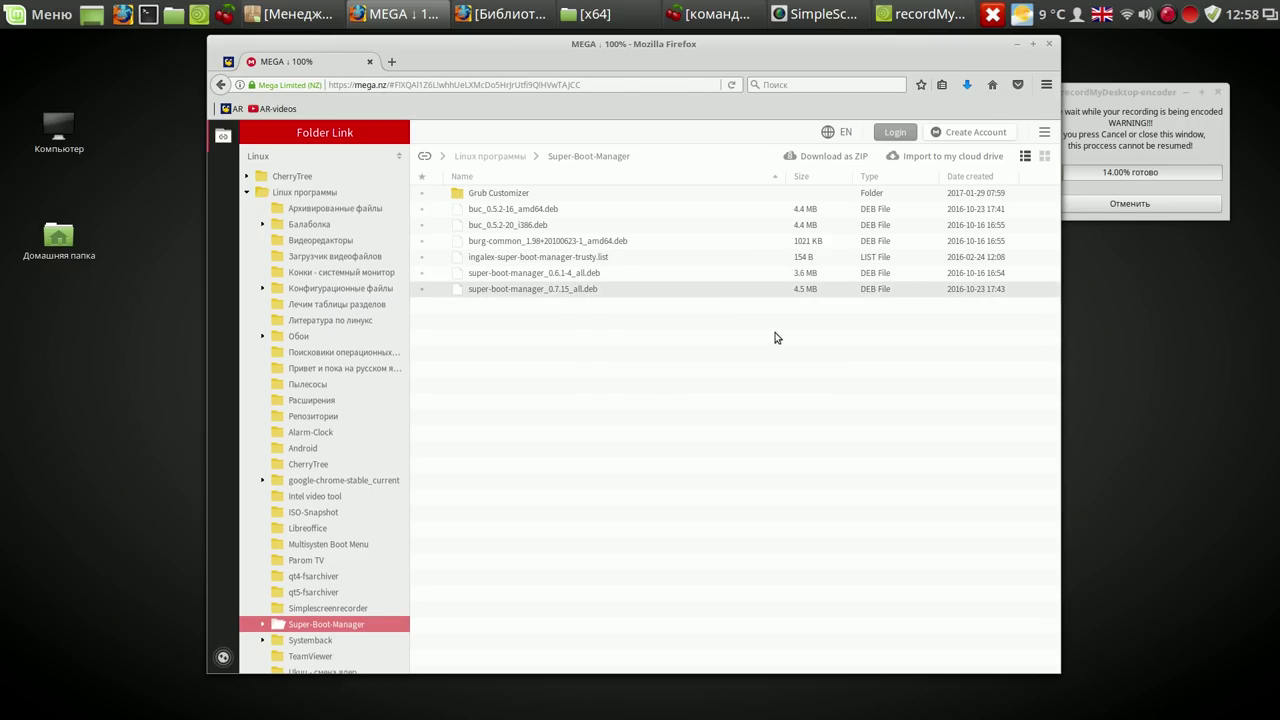
left_click(534, 228)
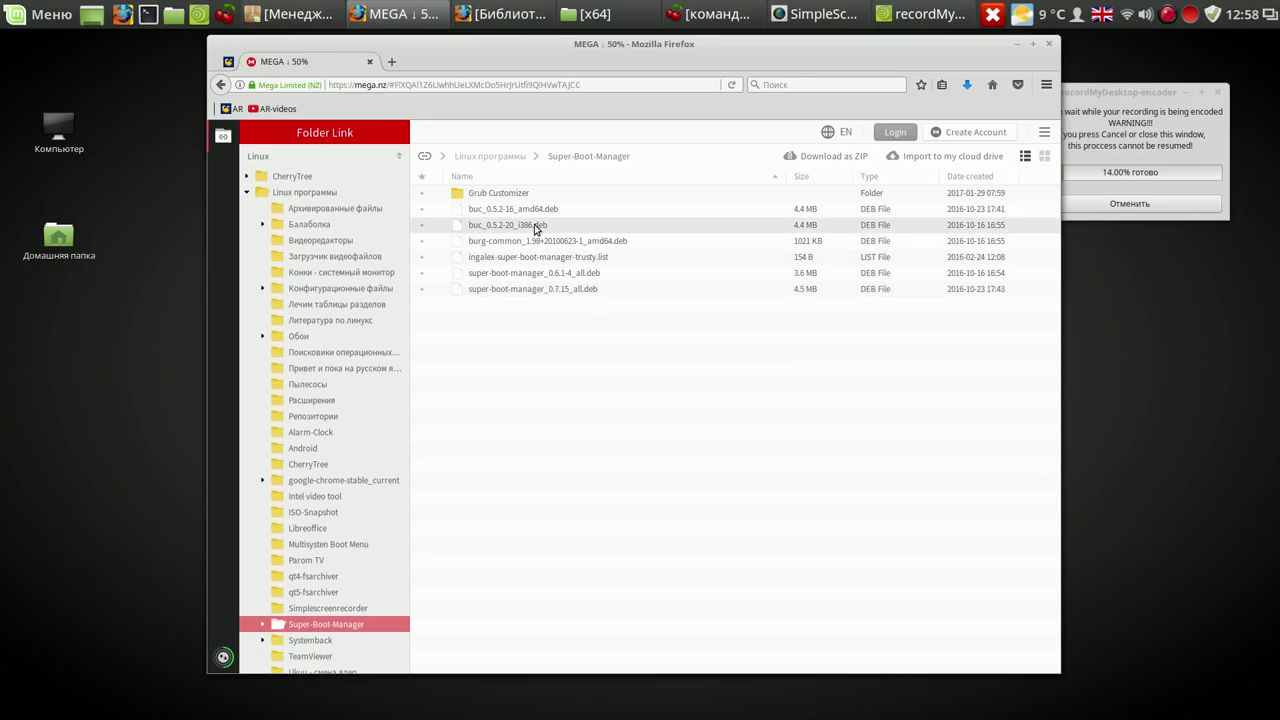
left_click(537, 207)
right_click(537, 207)
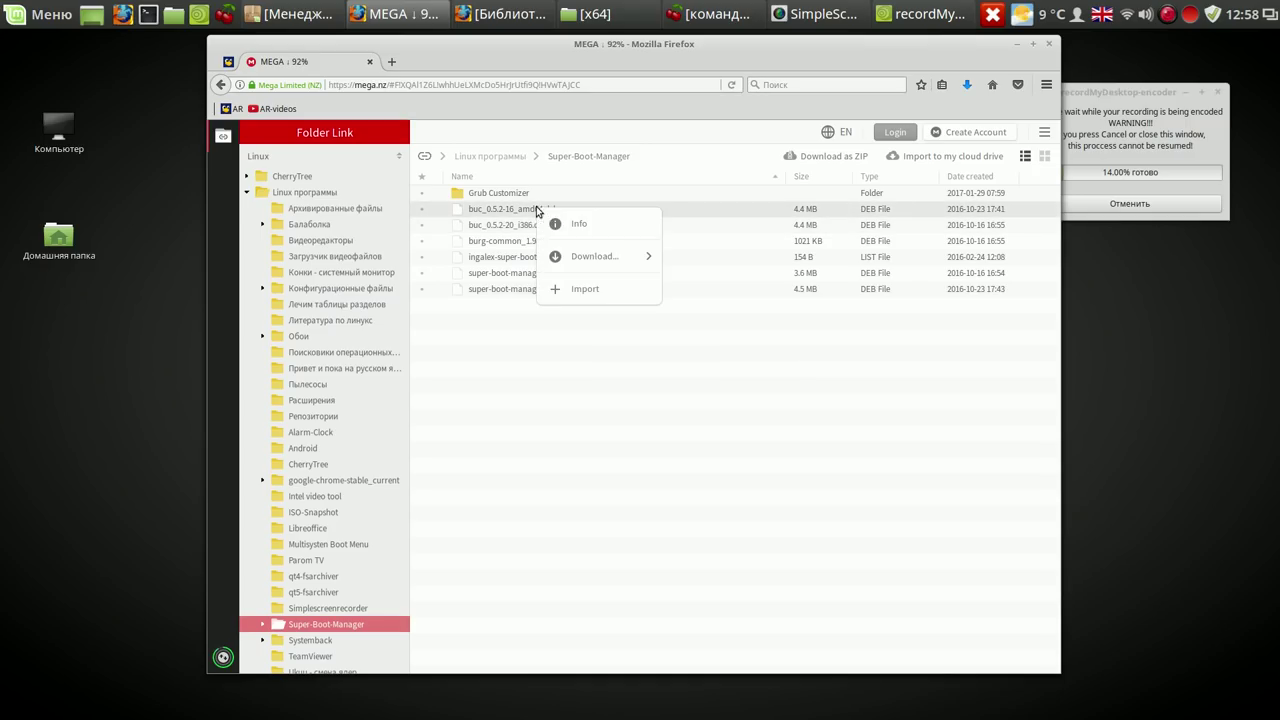
mouse_move(574, 251)
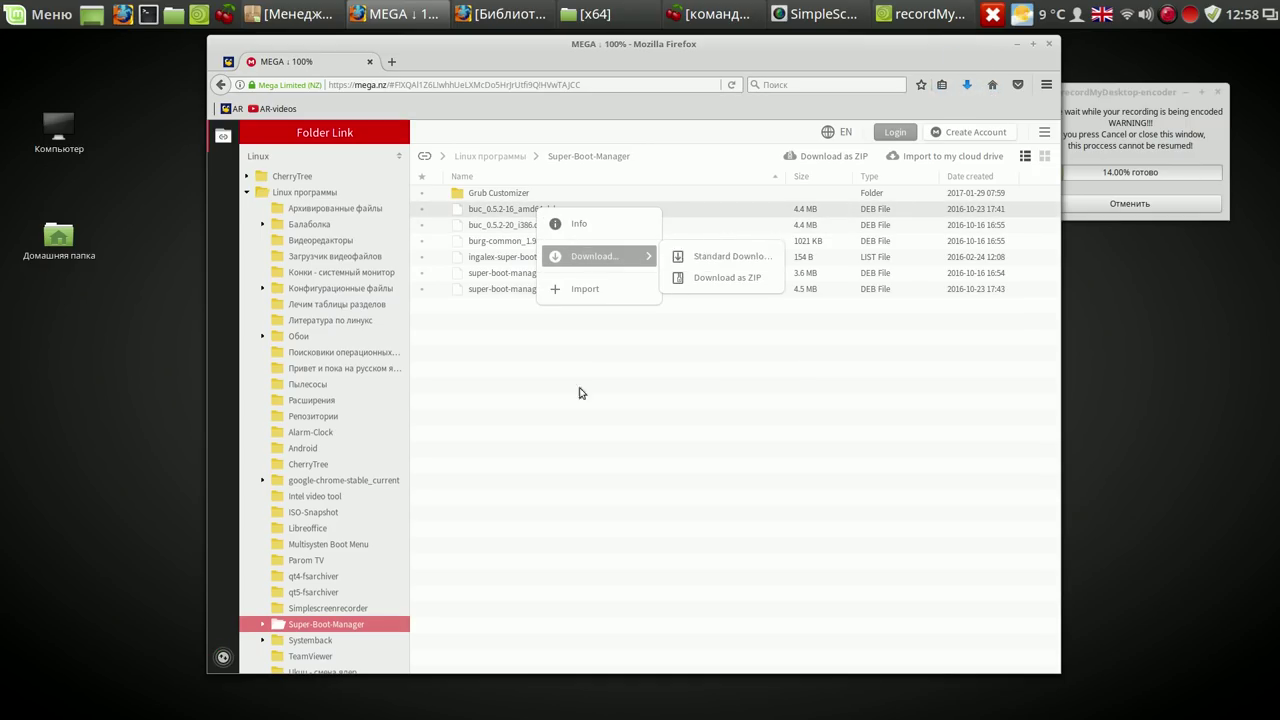
Open the Systemback folder and start a standard download of the Systemback EN_RU 7z archive.
left_click(333, 635)
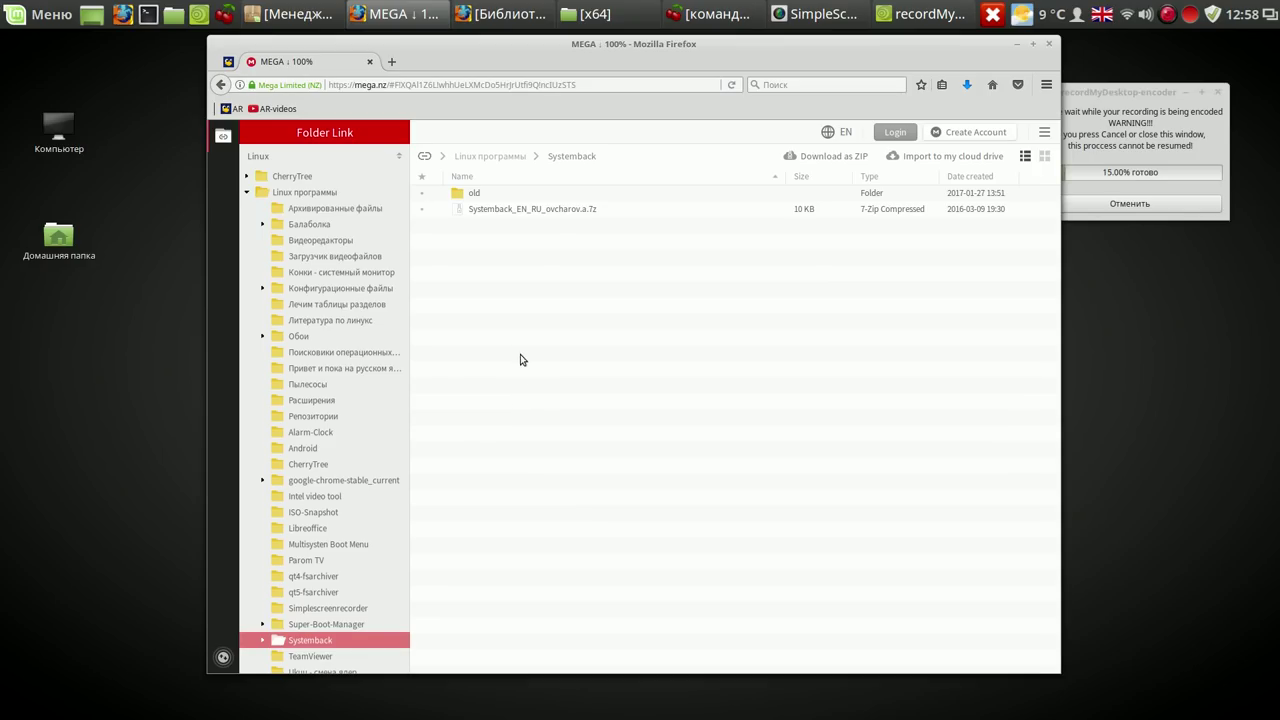
right_click(557, 213)
mouse_move(590, 257)
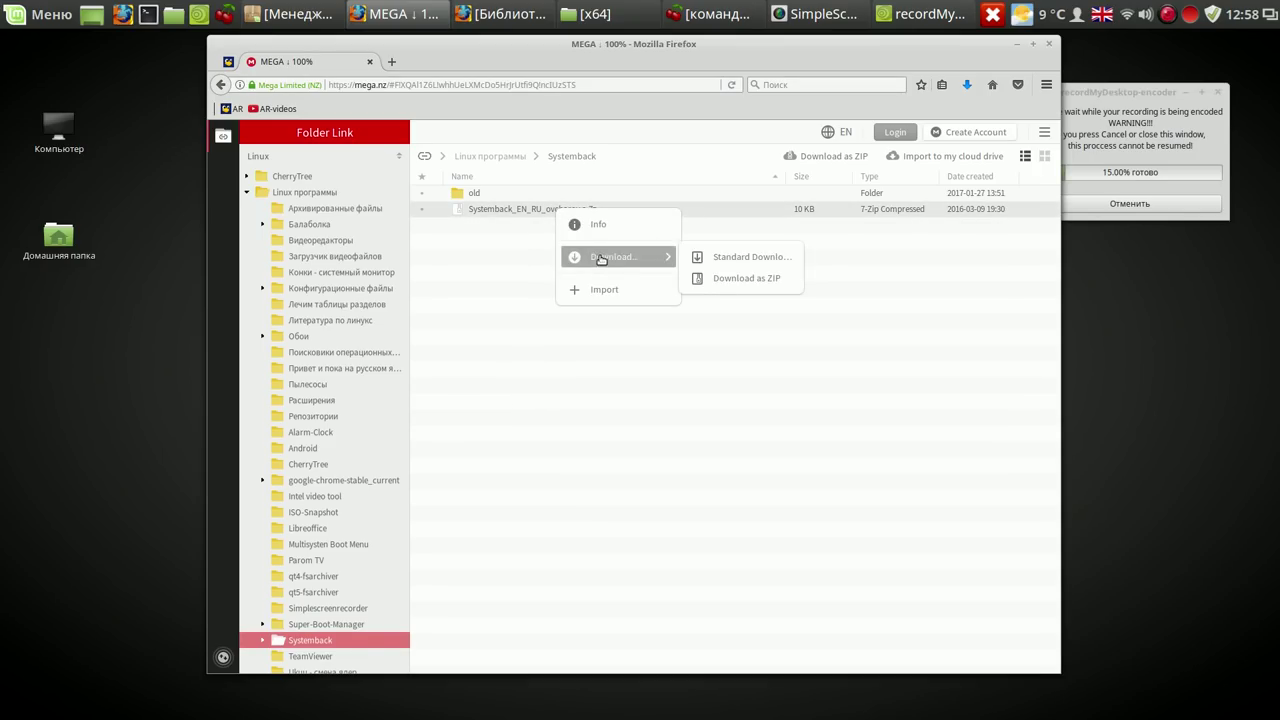
left_click(760, 257)
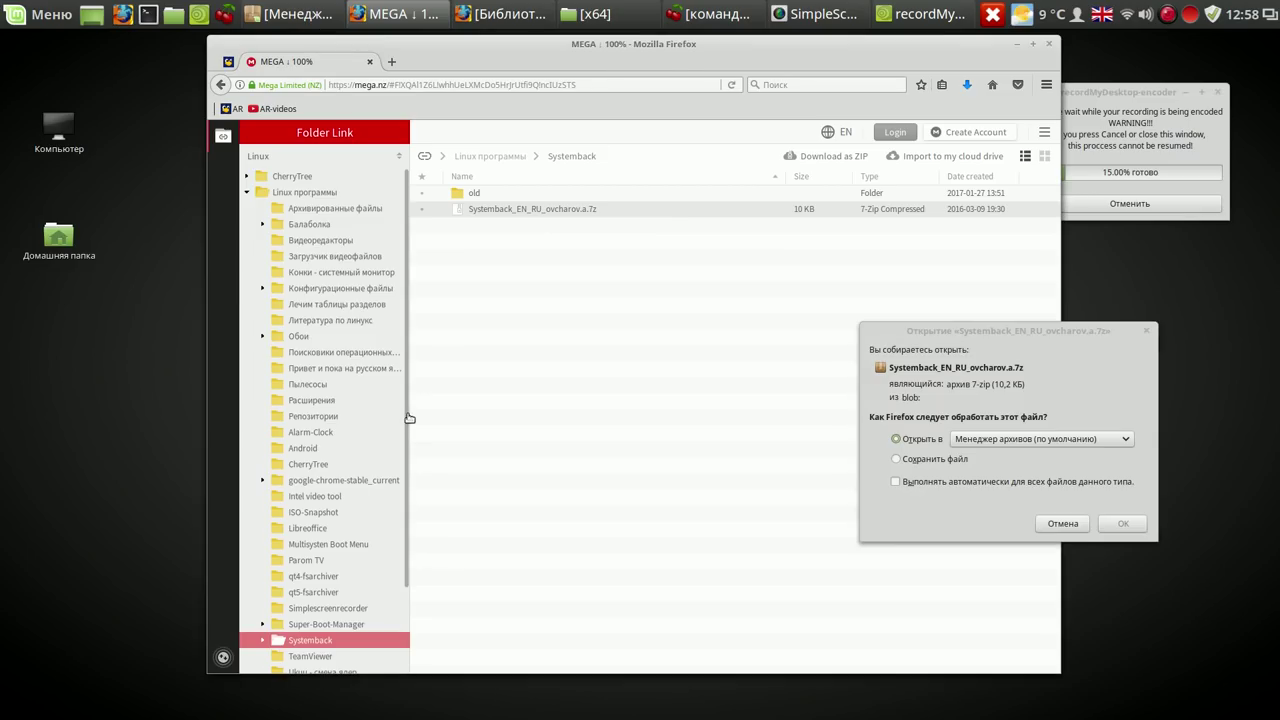
Save the Systemback archive to disk and make saving the automatic action for all files of this type.
scroll(405, 418, "down", 2)
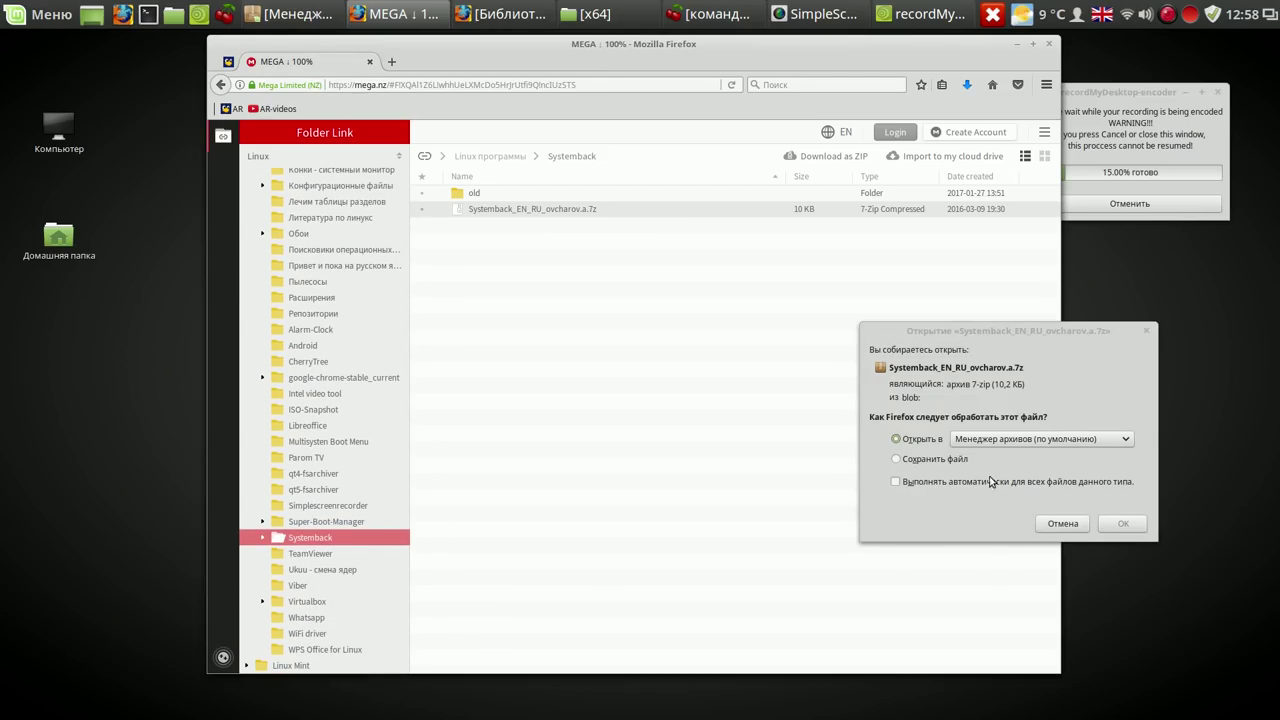
left_click(897, 459)
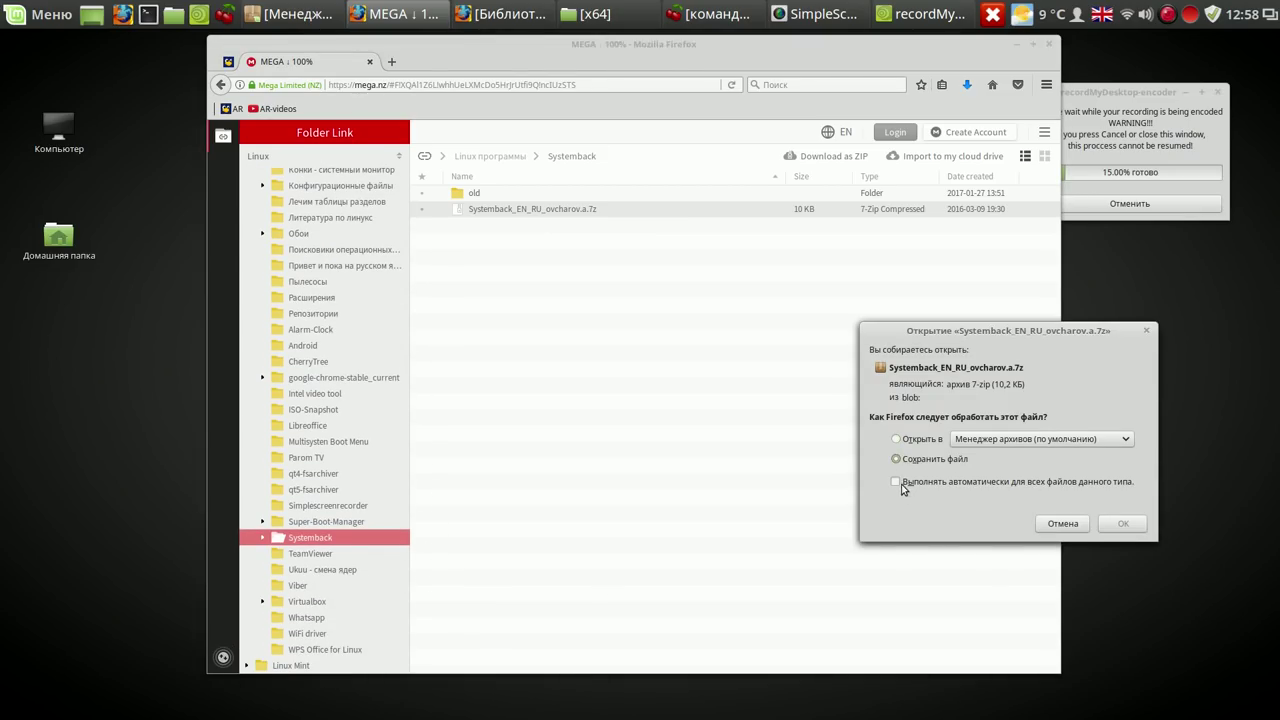
left_click(898, 482)
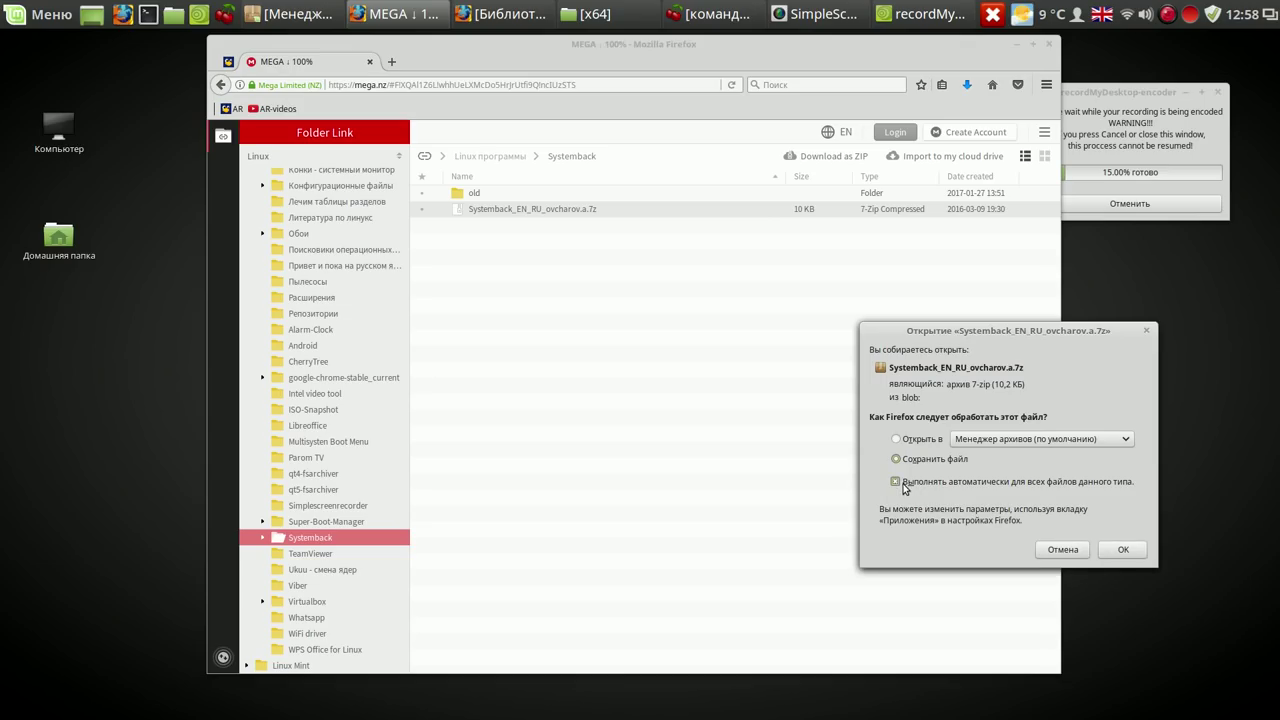
left_click(1126, 551)
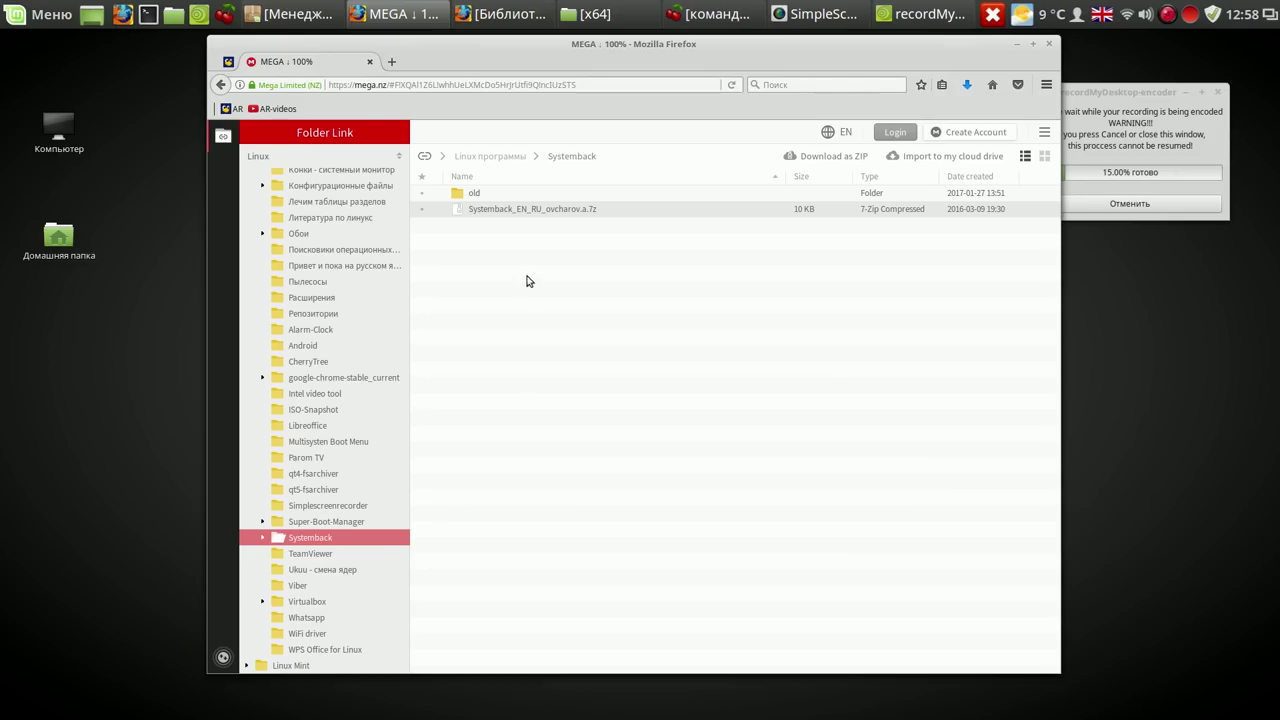
Open the Viber folder and start a standard download of viber.deb.
left_click(323, 594)
right_click(506, 192)
mouse_move(530, 238)
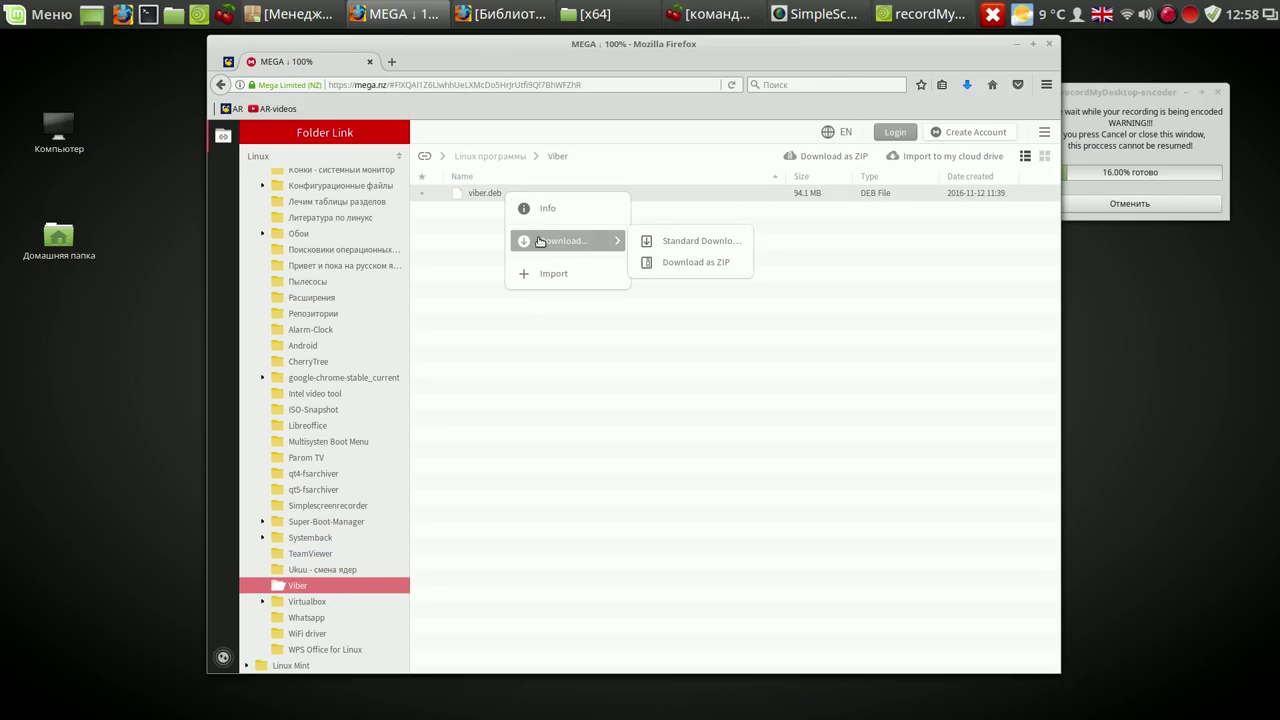
left_click(686, 240)
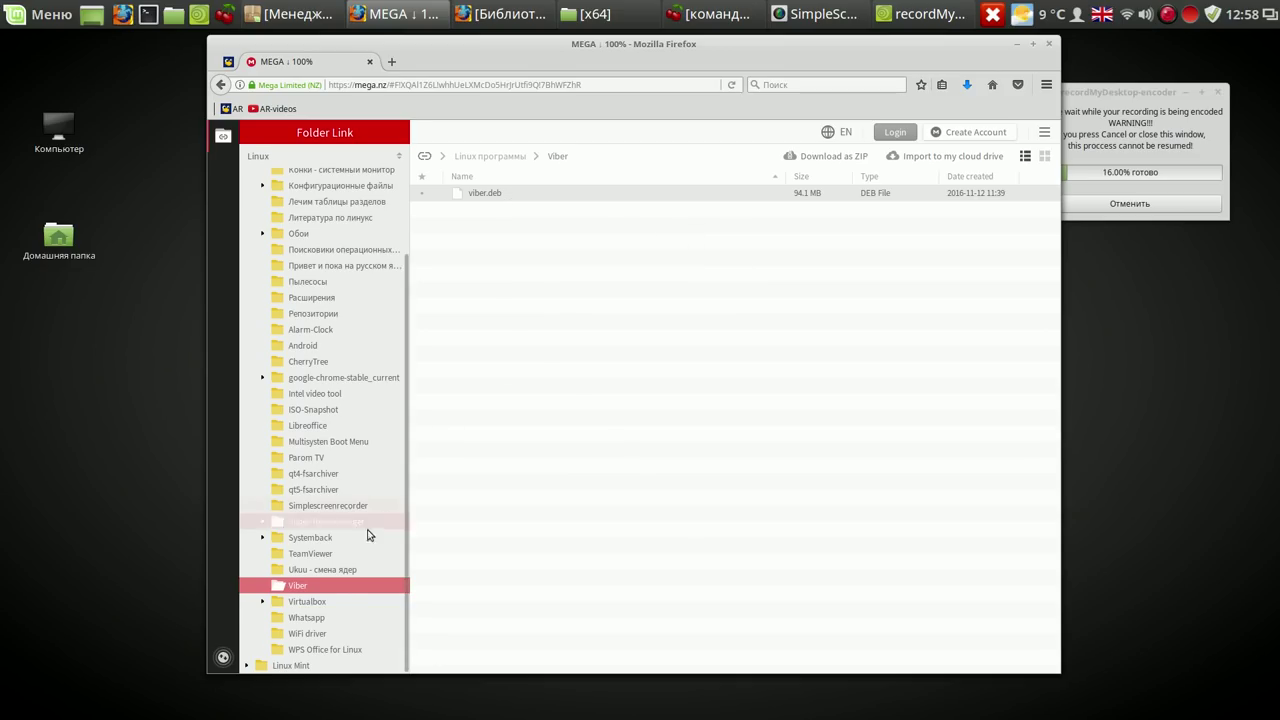
Open the Whatsapp folder and start a standard download of whatsapp-webapp_1.0_all.deb.
left_click(321, 619)
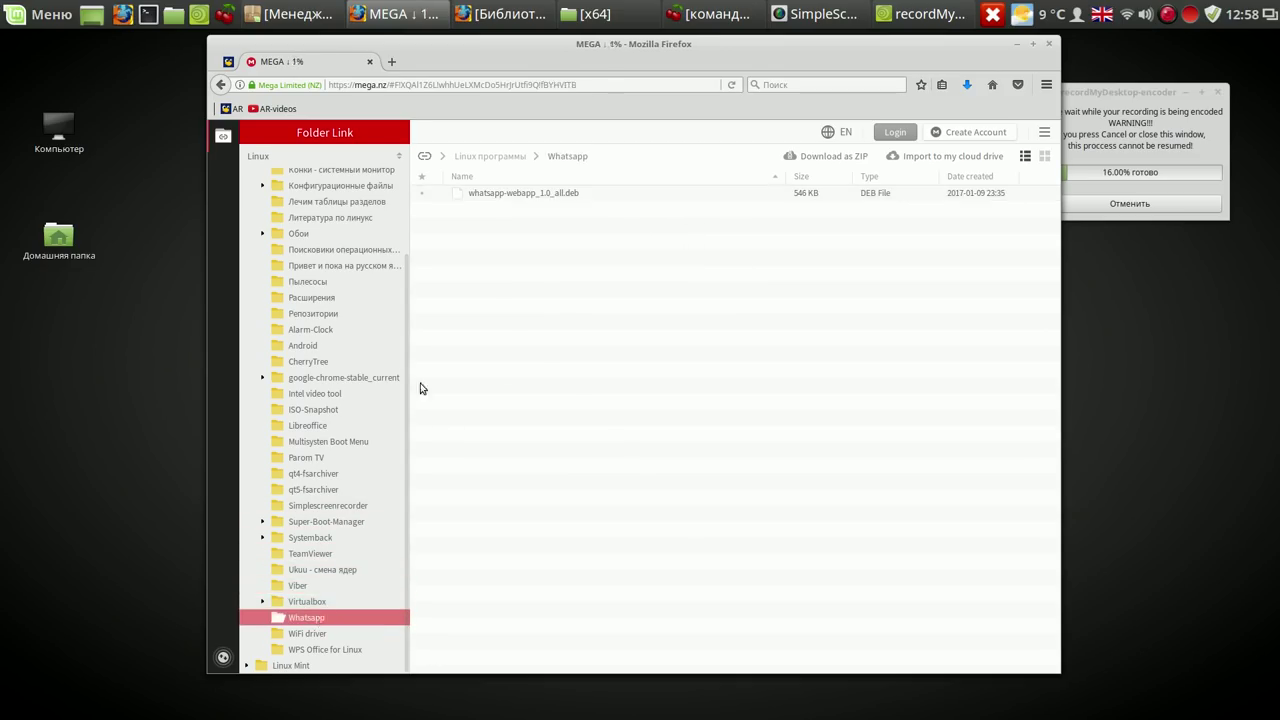
right_click(530, 193)
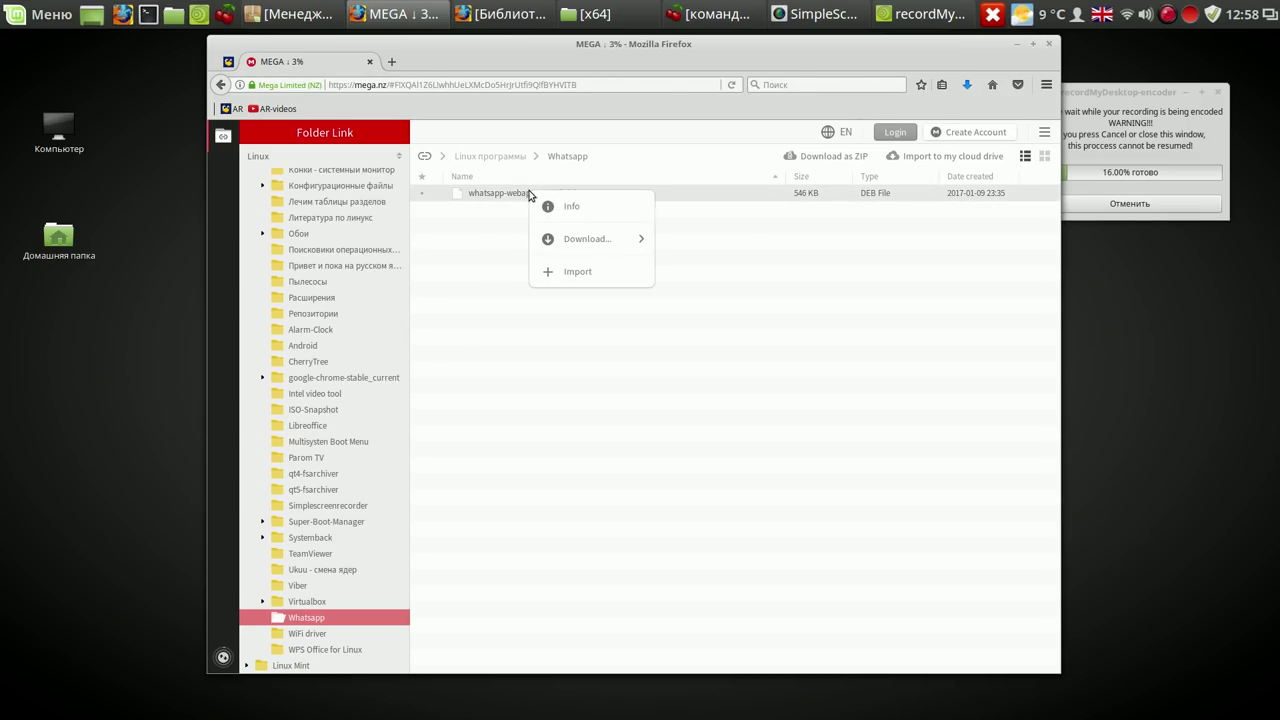
mouse_move(560, 240)
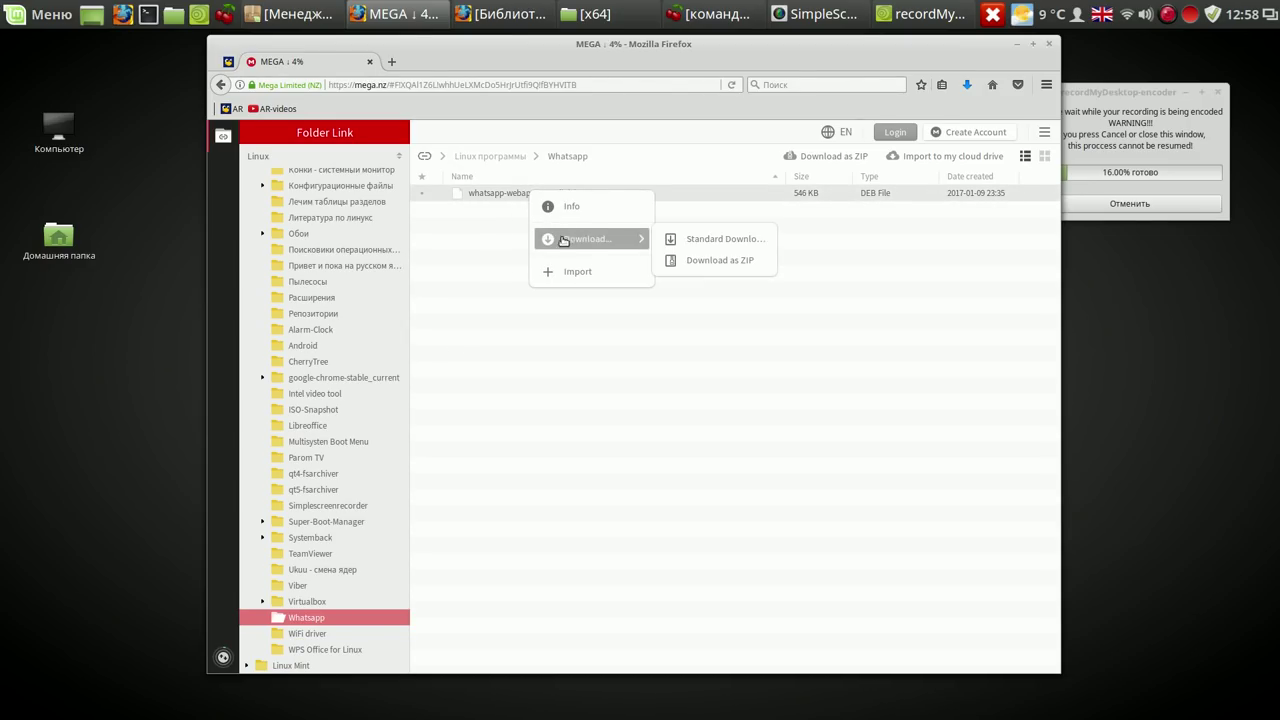
left_click(722, 238)
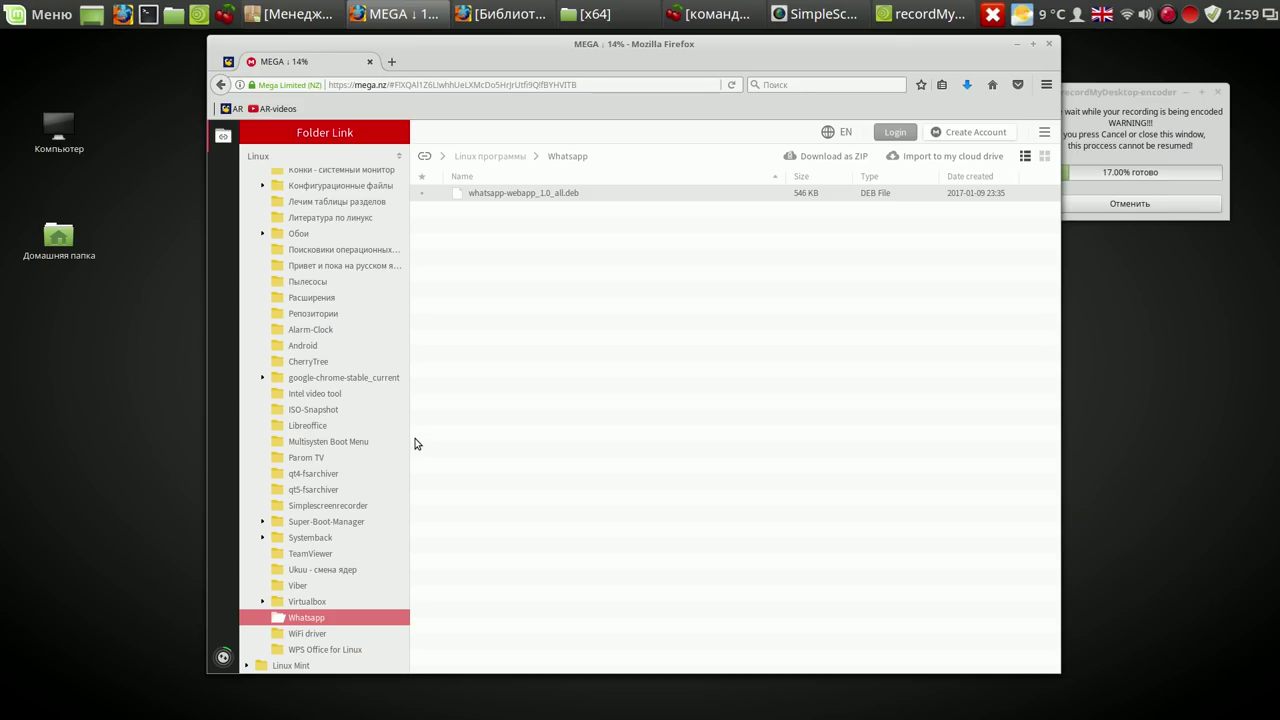
Clear the completed entries from the MEGA transfer list and minimize the browser window.
left_click(224, 657)
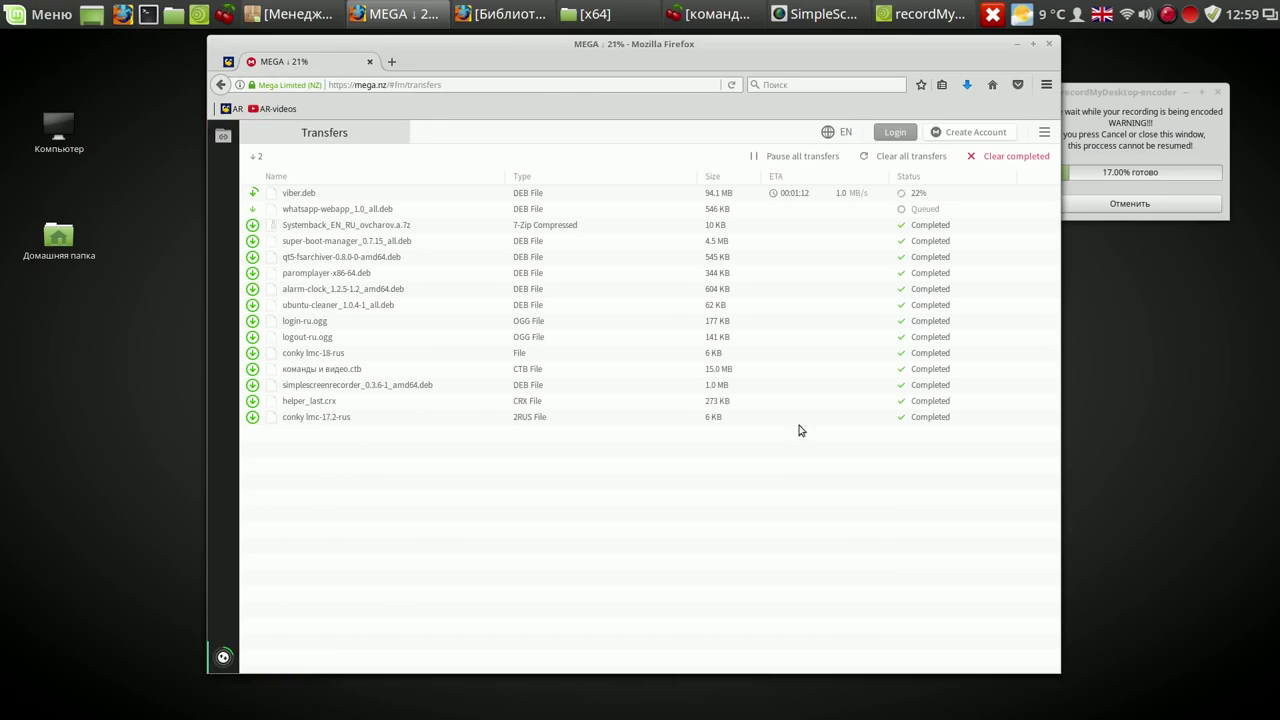
left_click(1012, 158)
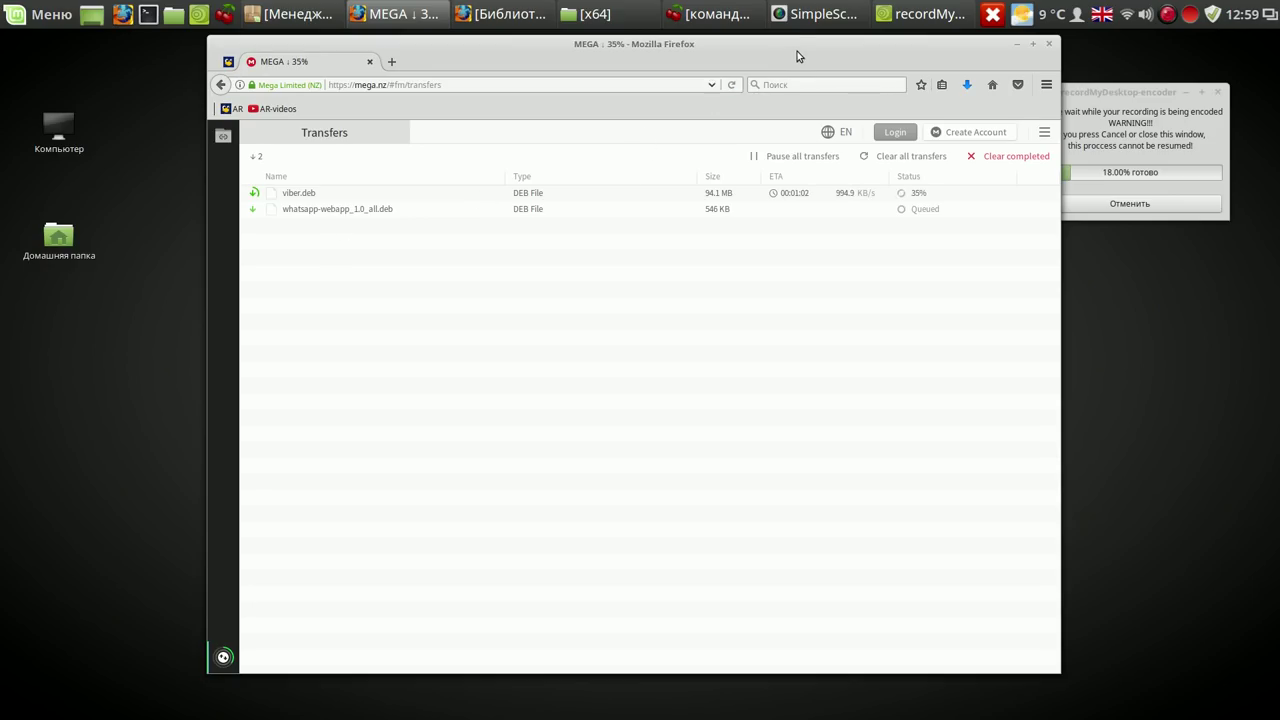
left_click_drag(797, 47, 701, 58)
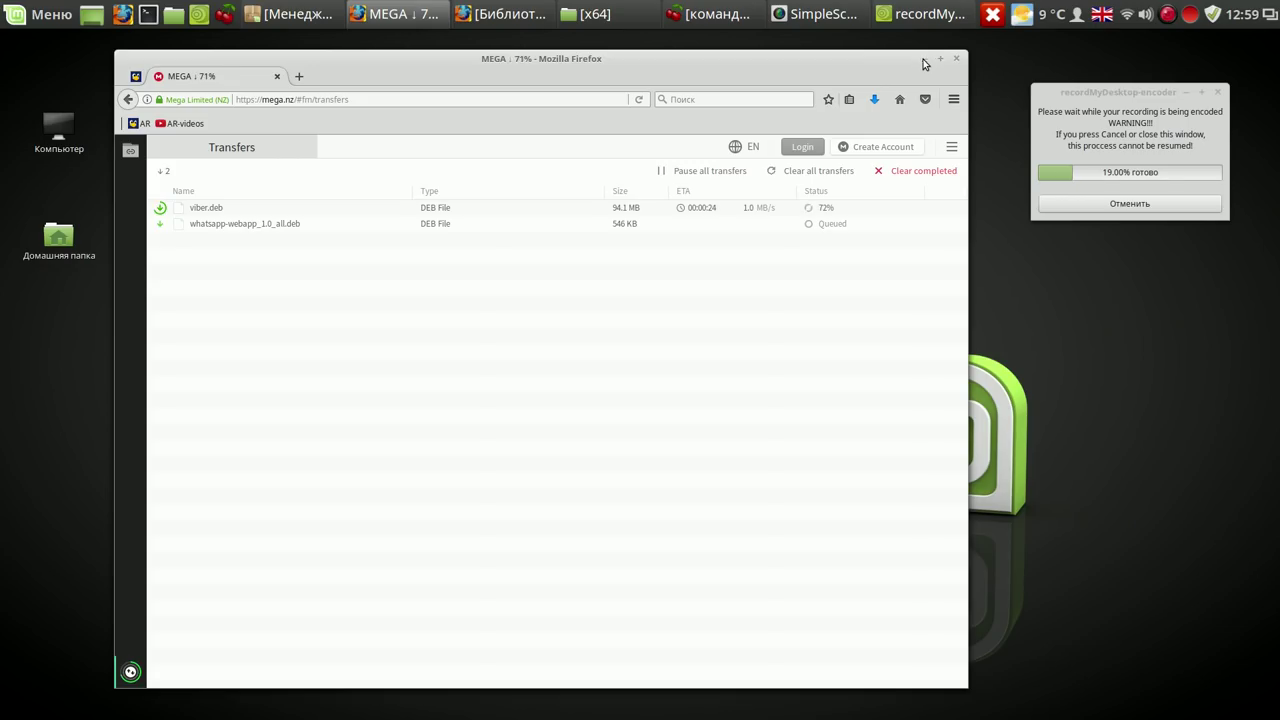
left_click(923, 58)
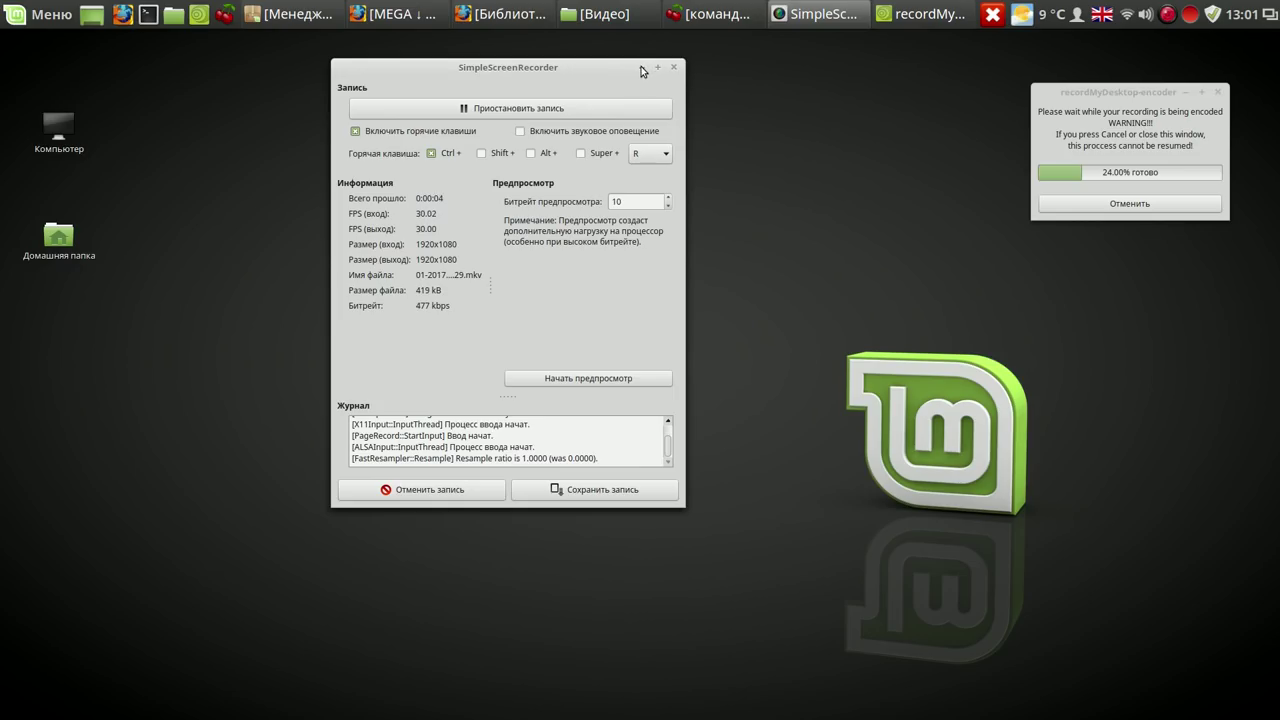
Minimize the screen recorder, find Synaptic by searching for "syn" and add it as the third favourite in the application launcher.
left_click(642, 68)
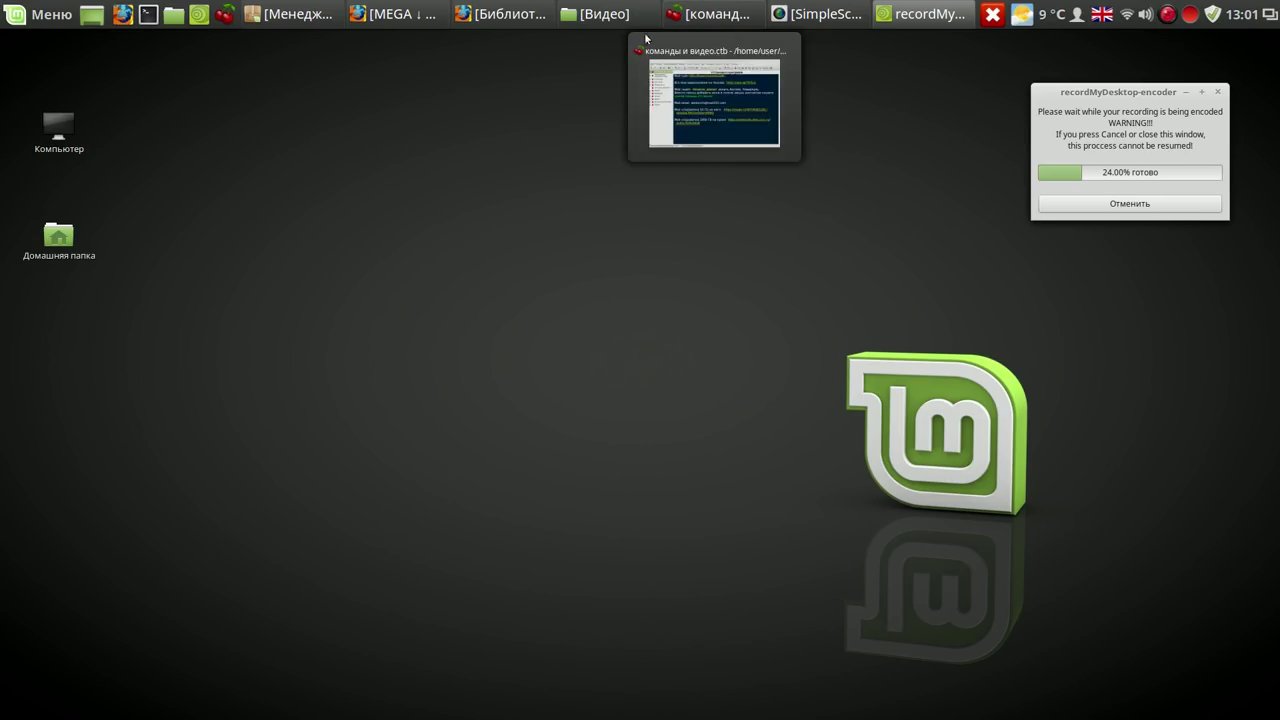
left_click(46, 22)
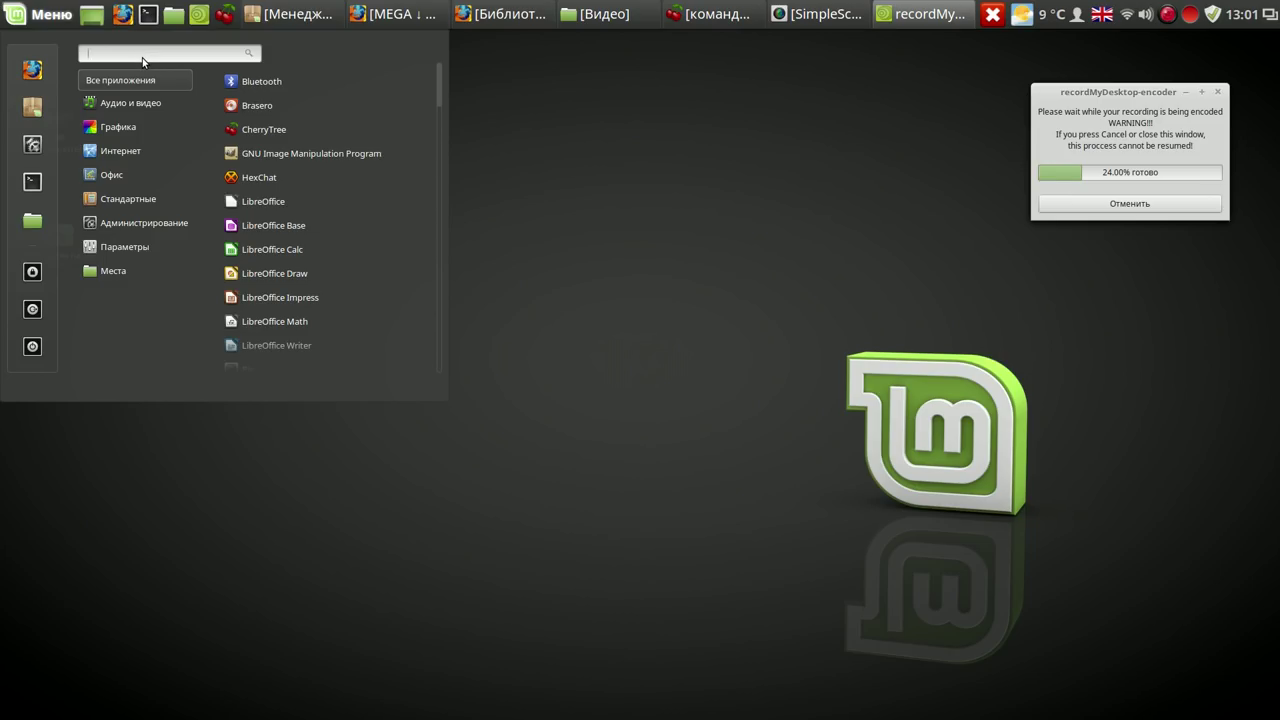
type("s")
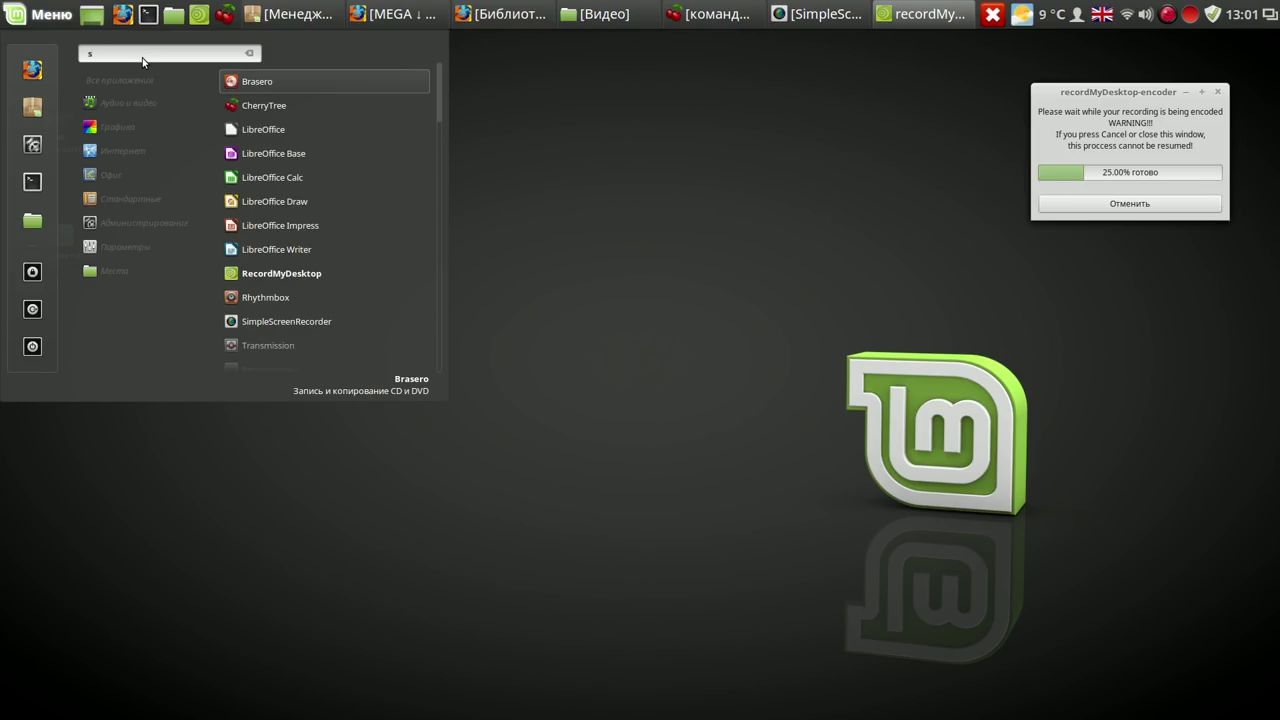
type("yn")
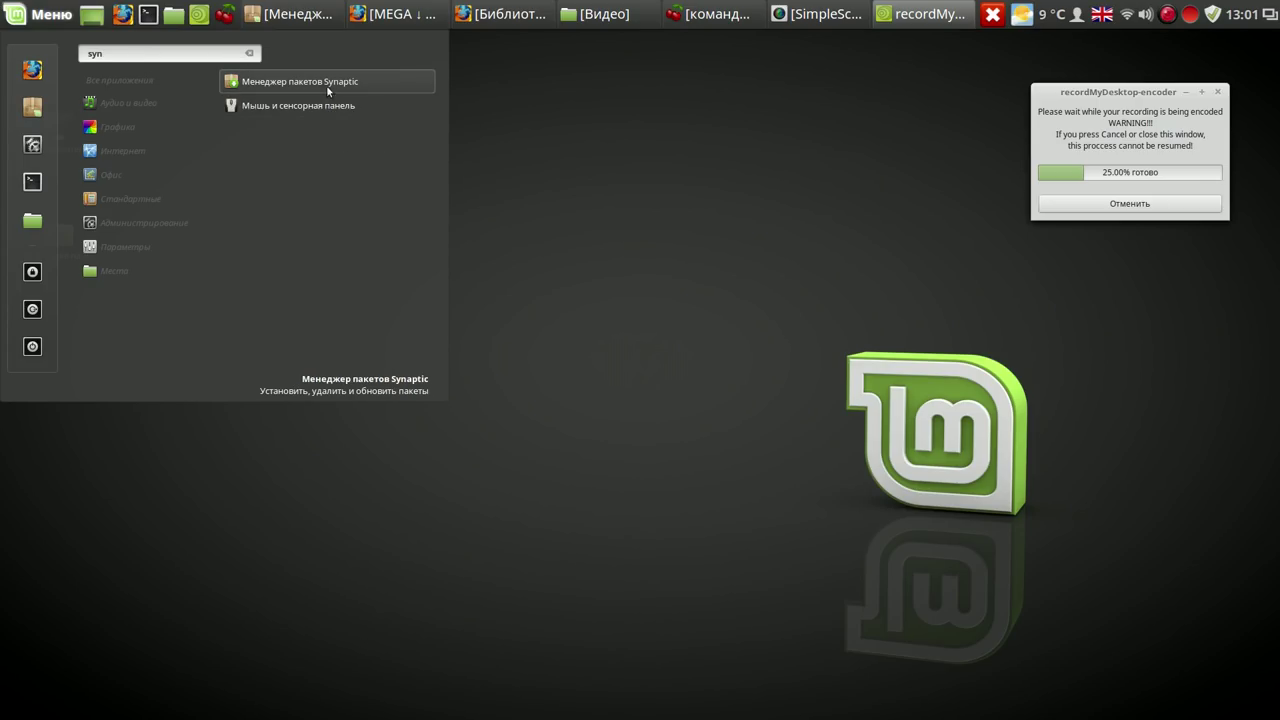
left_click_drag(281, 81, 34, 142)
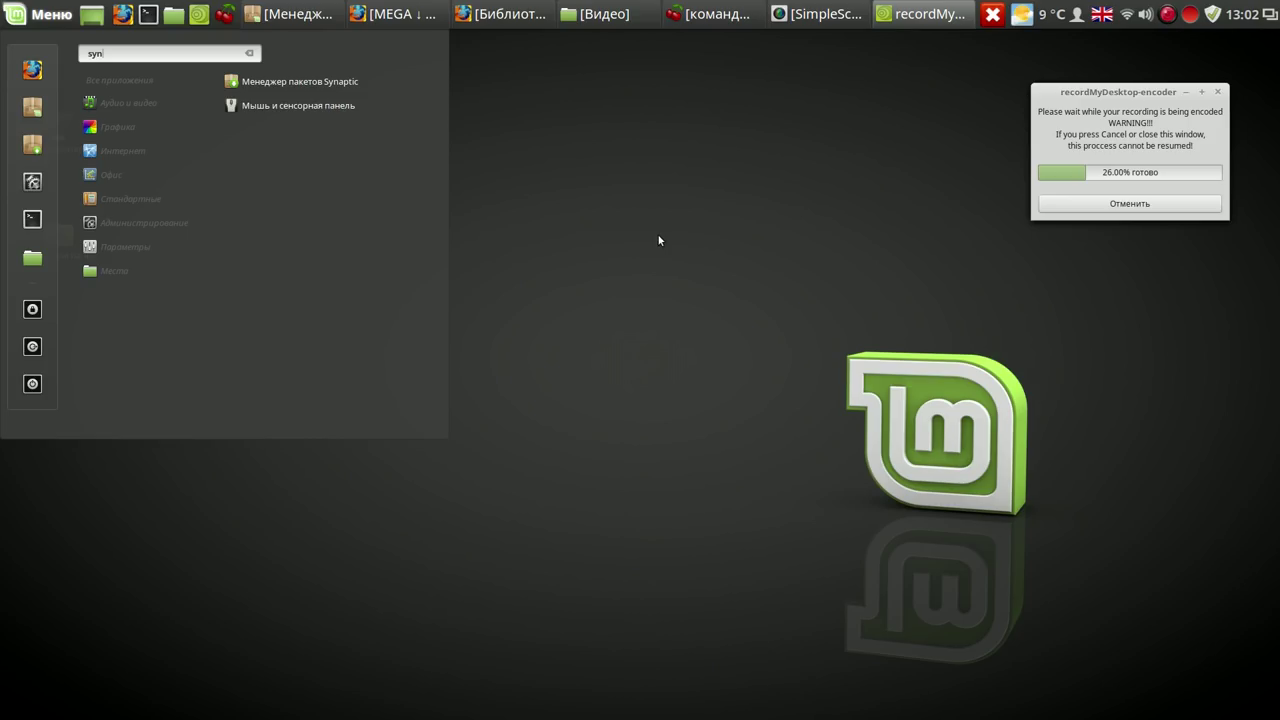
left_click(789, 96)
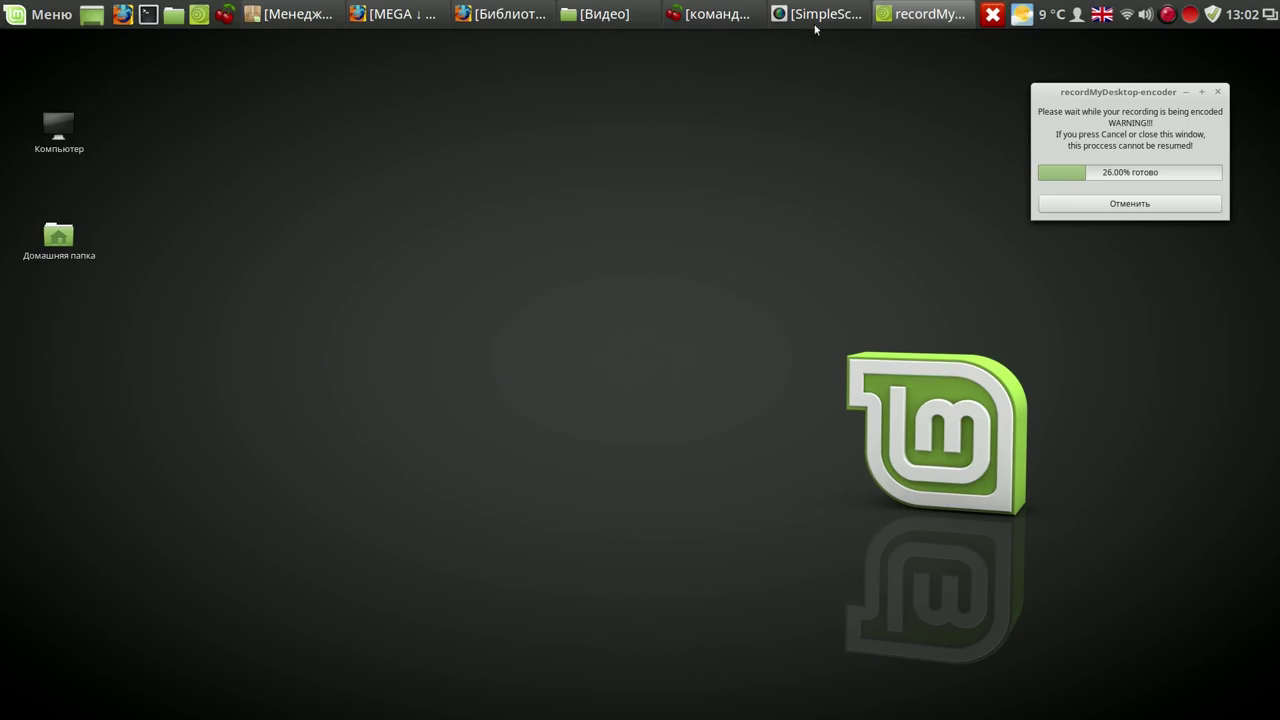
Return to the MEGA browser window and search the web for "google chrome".
left_click(1168, 15)
left_click(1186, 44)
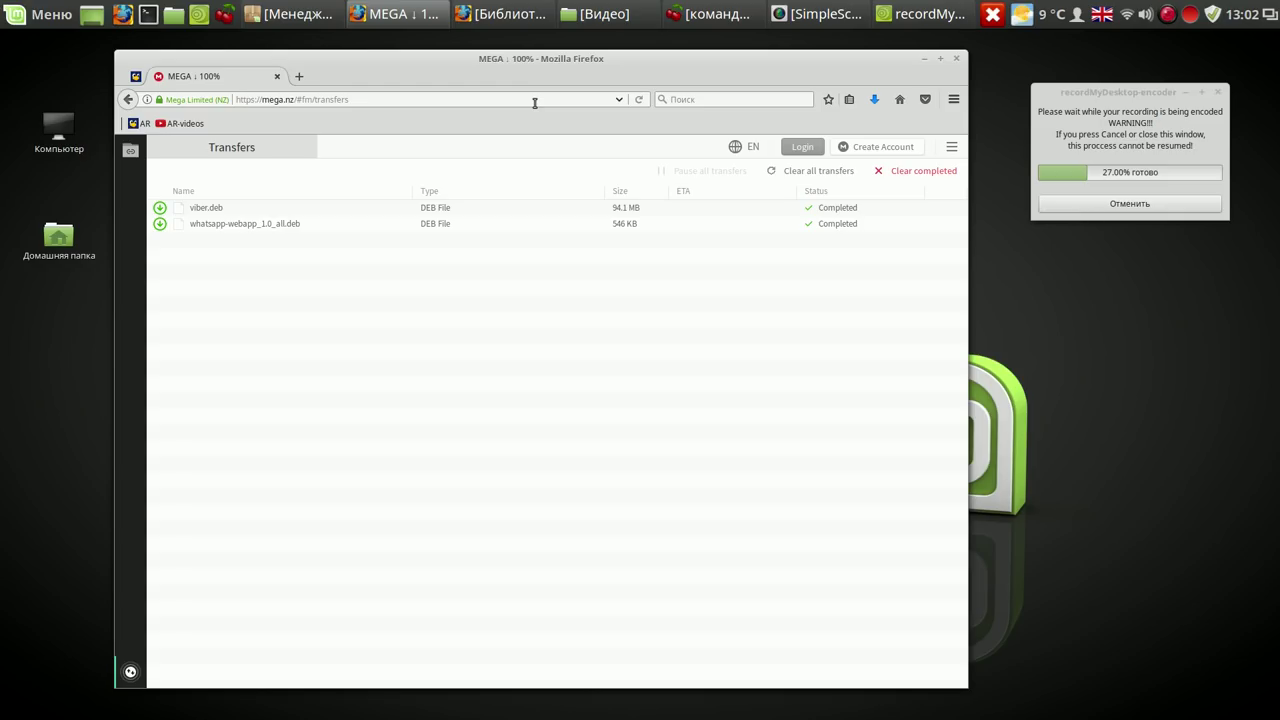
left_click(714, 100)
type("g")
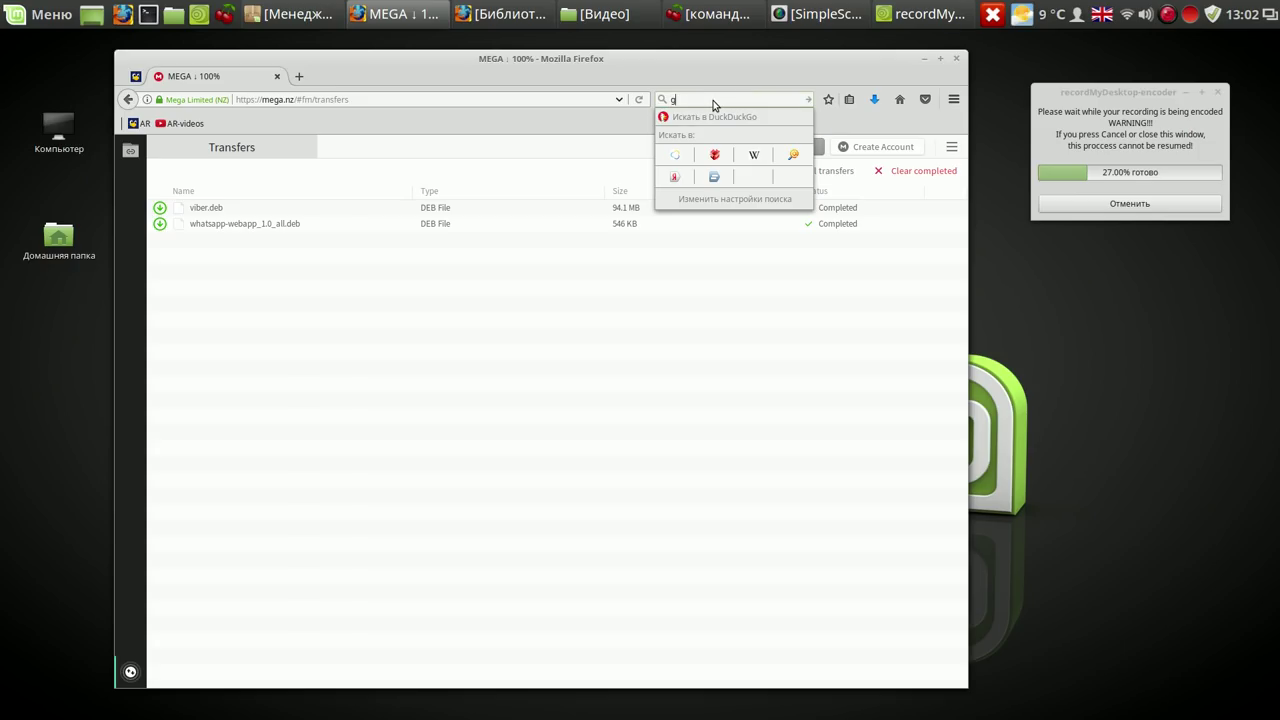
type("oogle chrome")
key("Return")
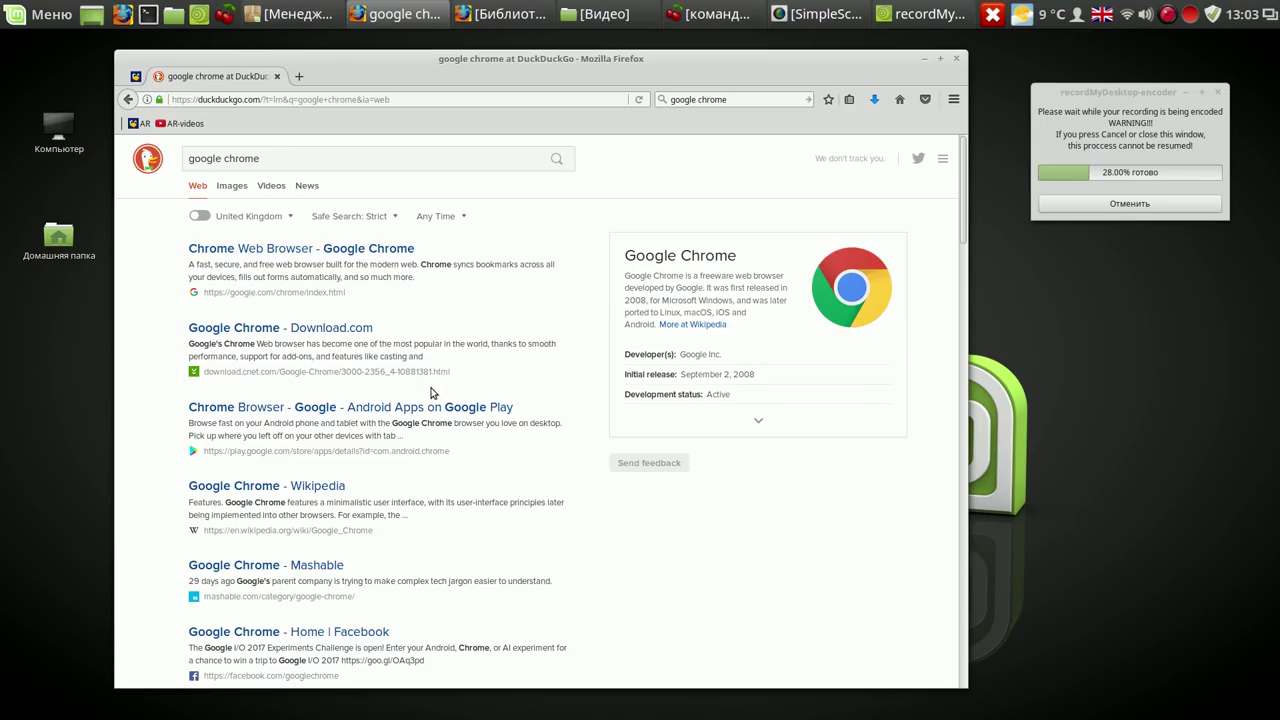
Look through the search results and open the official Chrome Web Browser page on google.com.
scroll(431, 390, "down", 2)
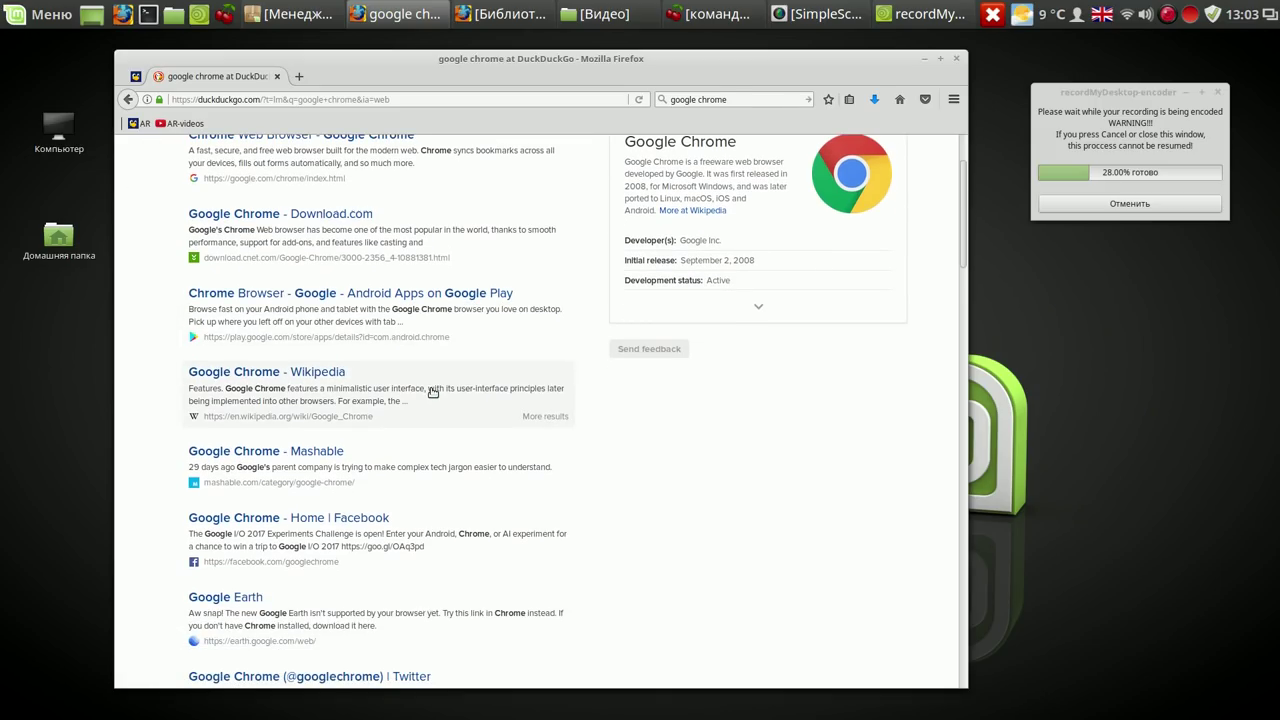
scroll(431, 398, "down", 3)
scroll(431, 401, "down", 1)
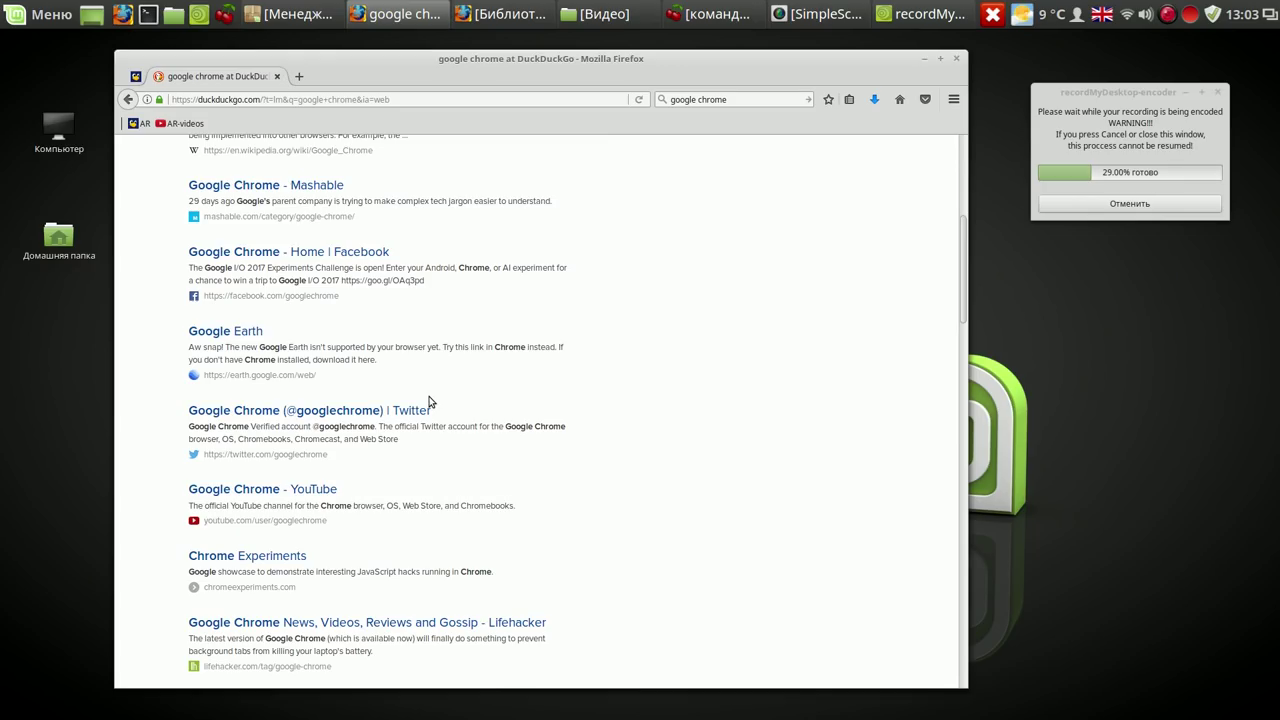
scroll(446, 400, "down", 3)
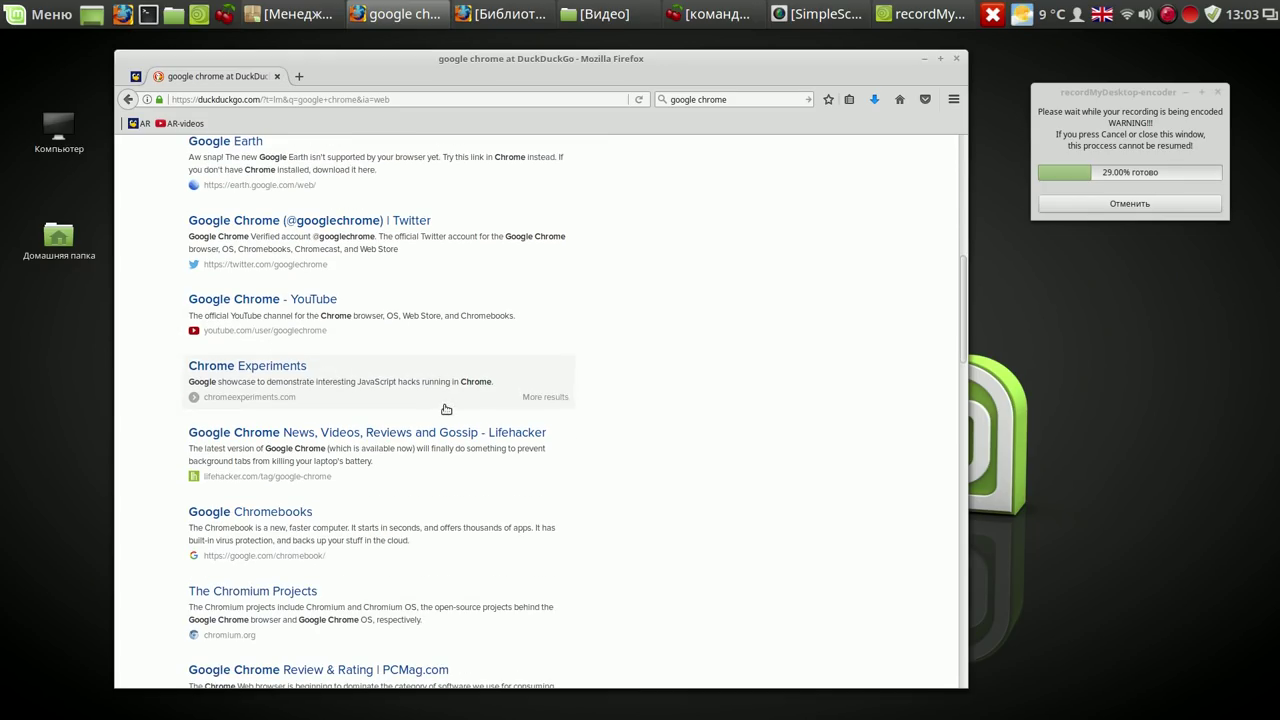
scroll(452, 555, "down", 3)
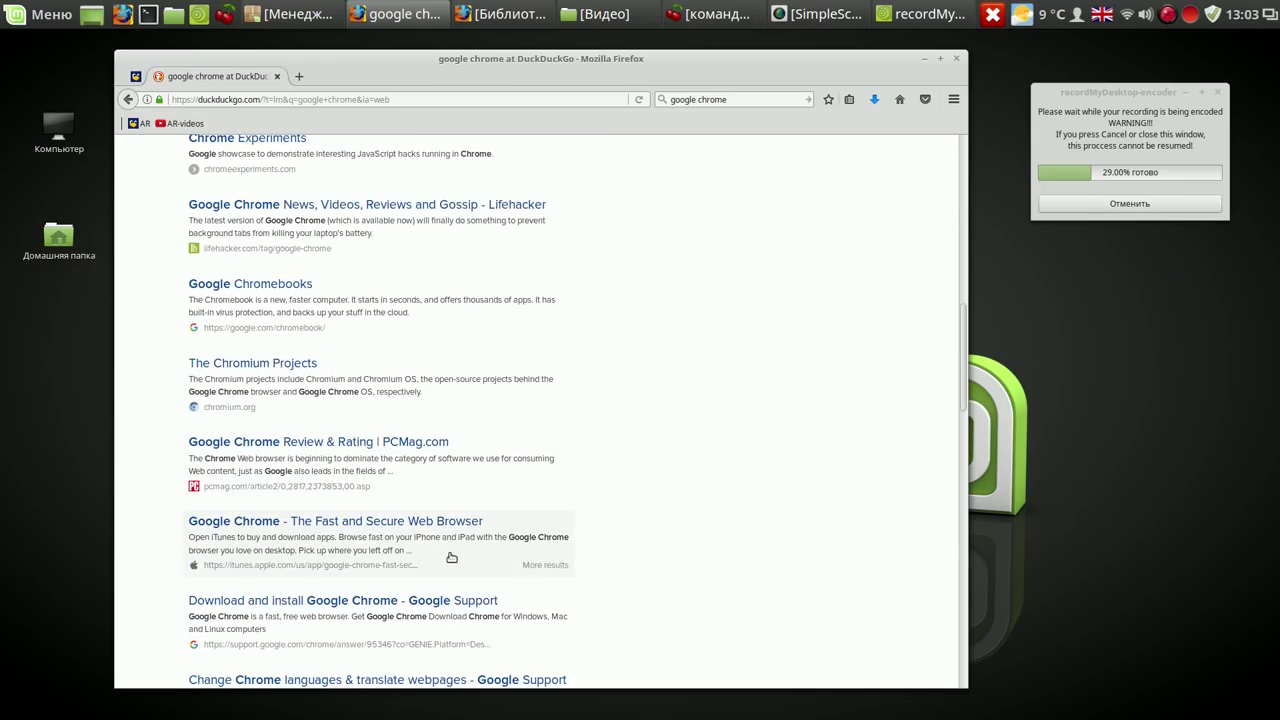
scroll(452, 557, "up", 7)
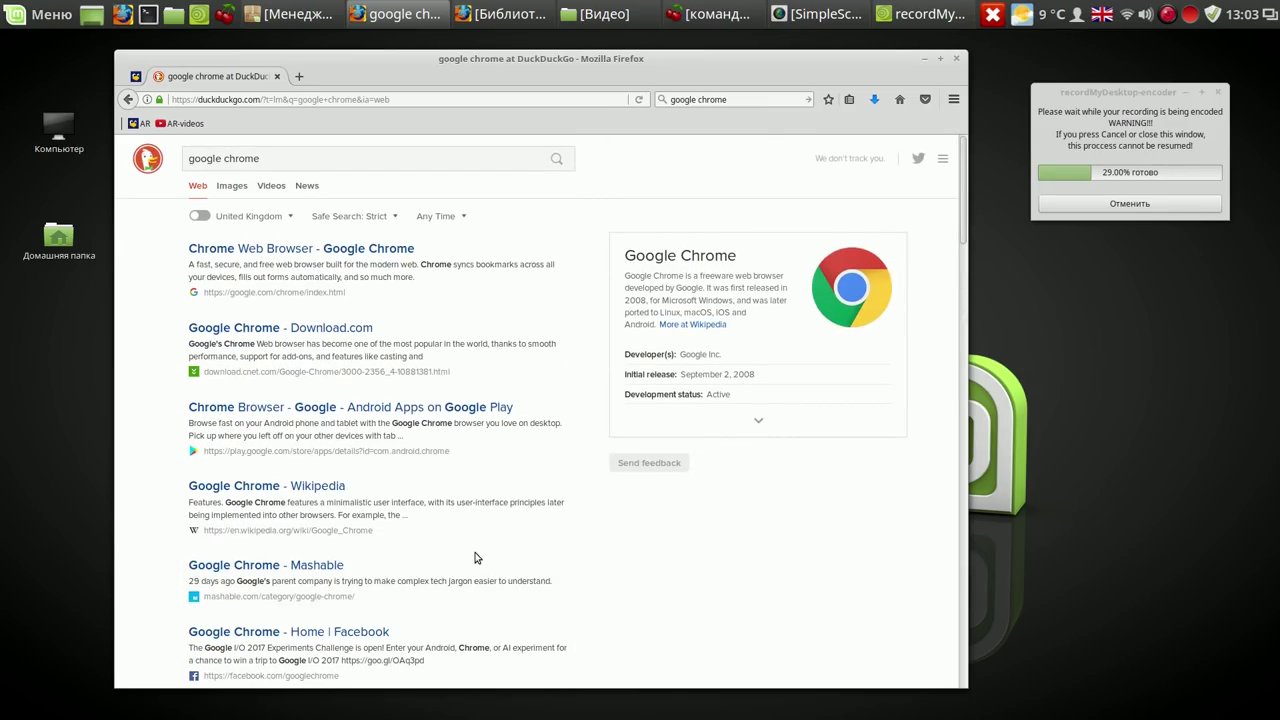
left_click(288, 294)
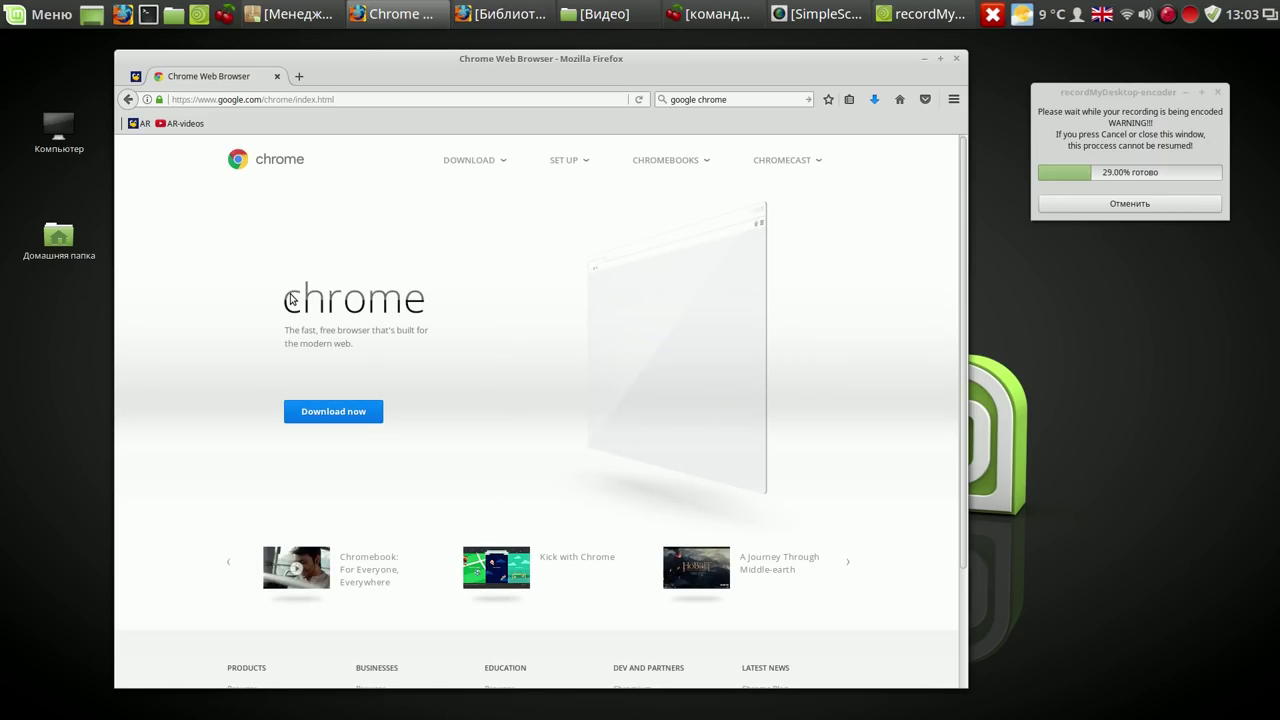
Download the 64 bit .deb Chrome package for Debian/Ubuntu, accepting the terms of service.
scroll(465, 568, "down", 1)
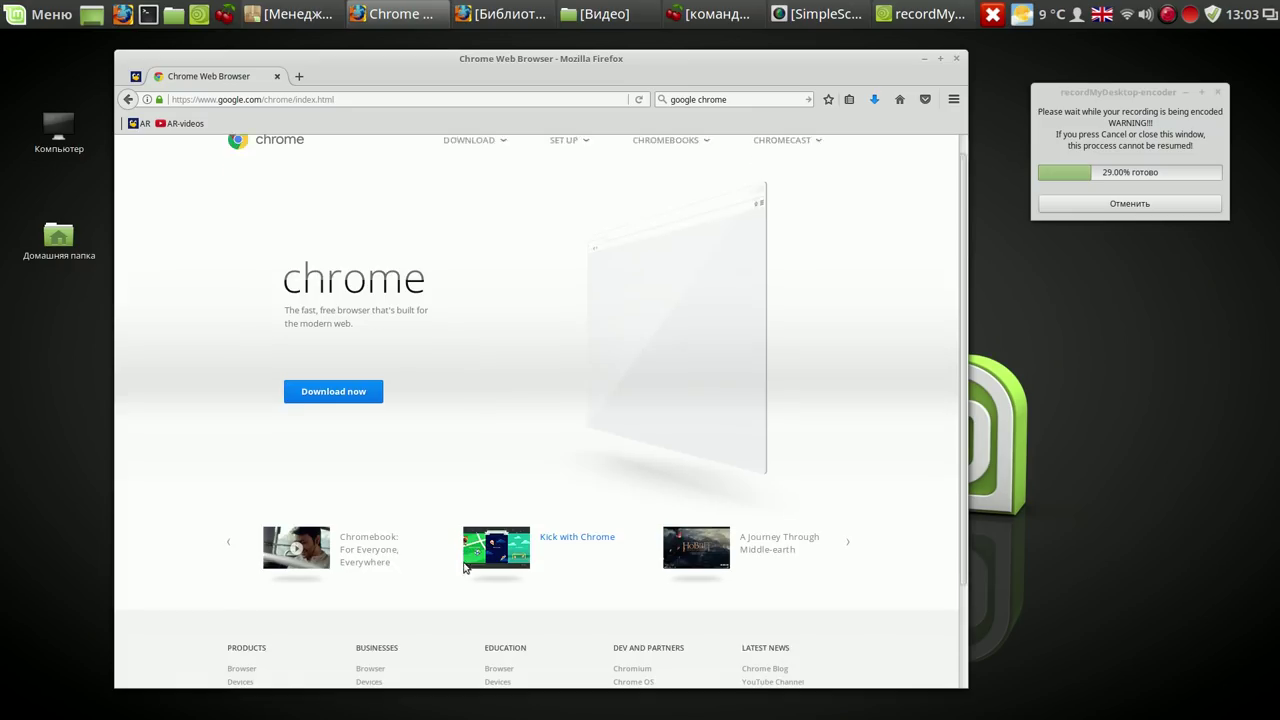
scroll(465, 568, "down", 3)
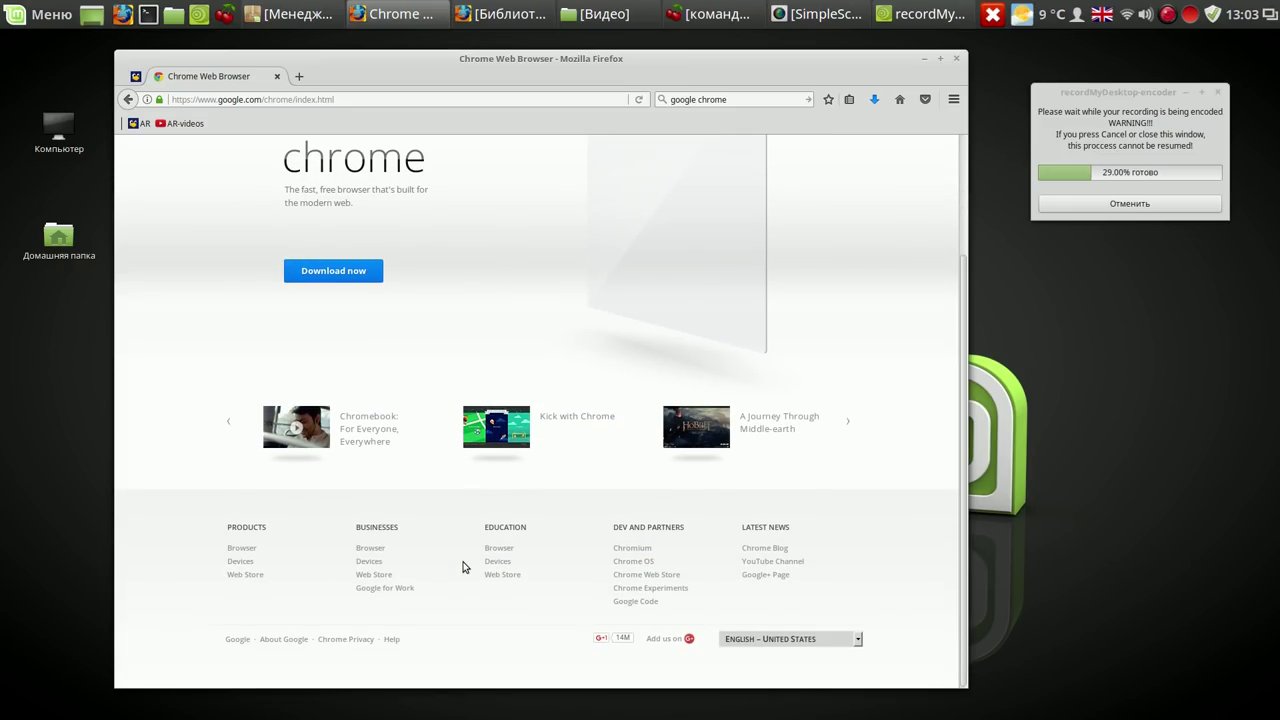
scroll(462, 567, "up", 3)
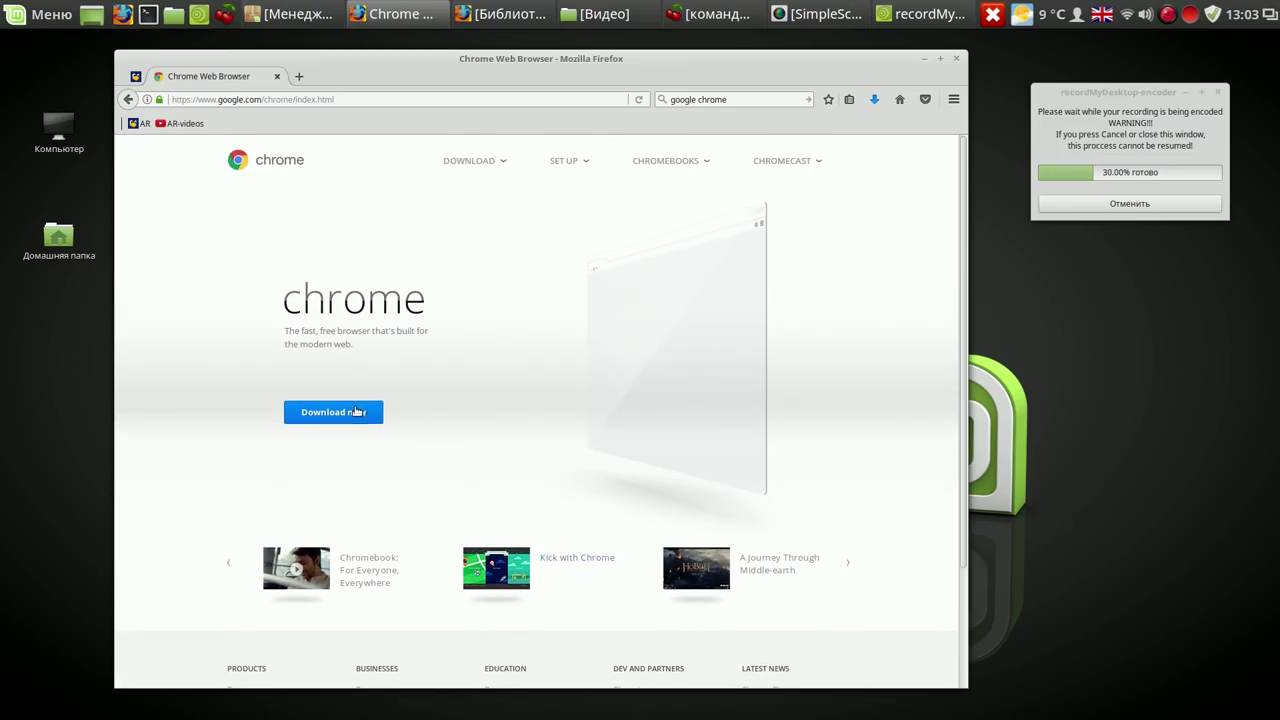
left_click(354, 413)
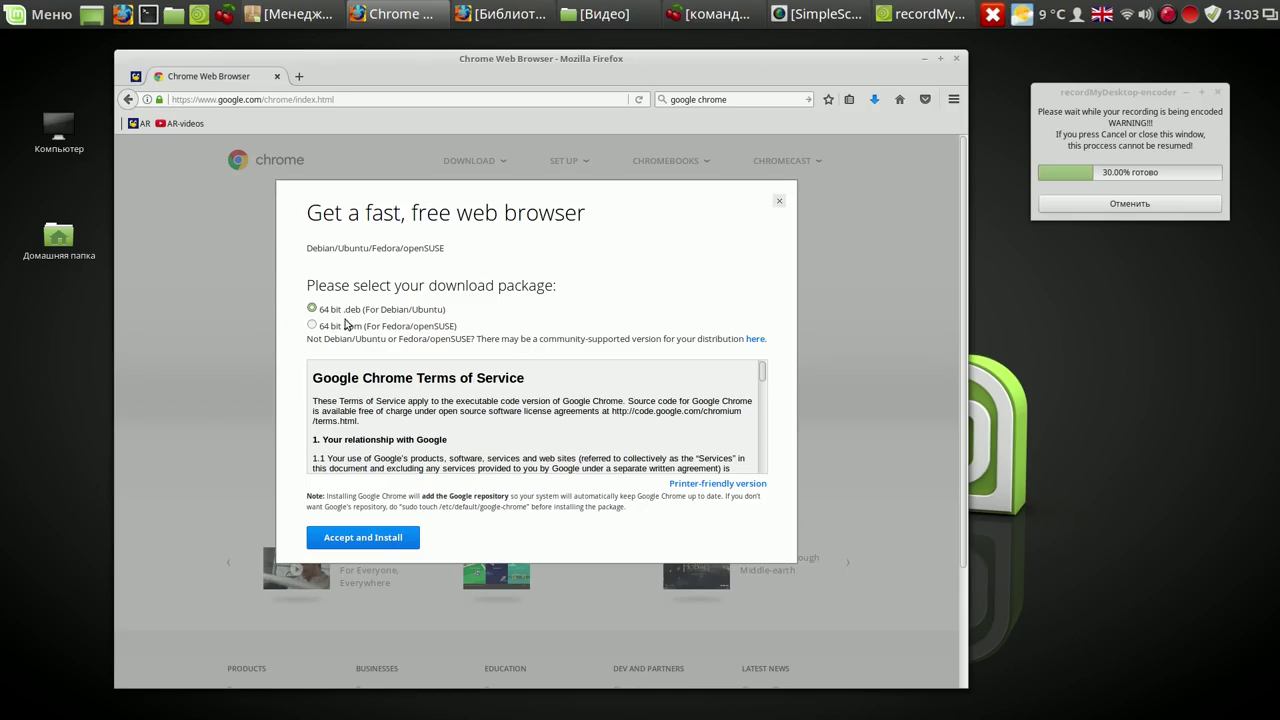
left_click(381, 541)
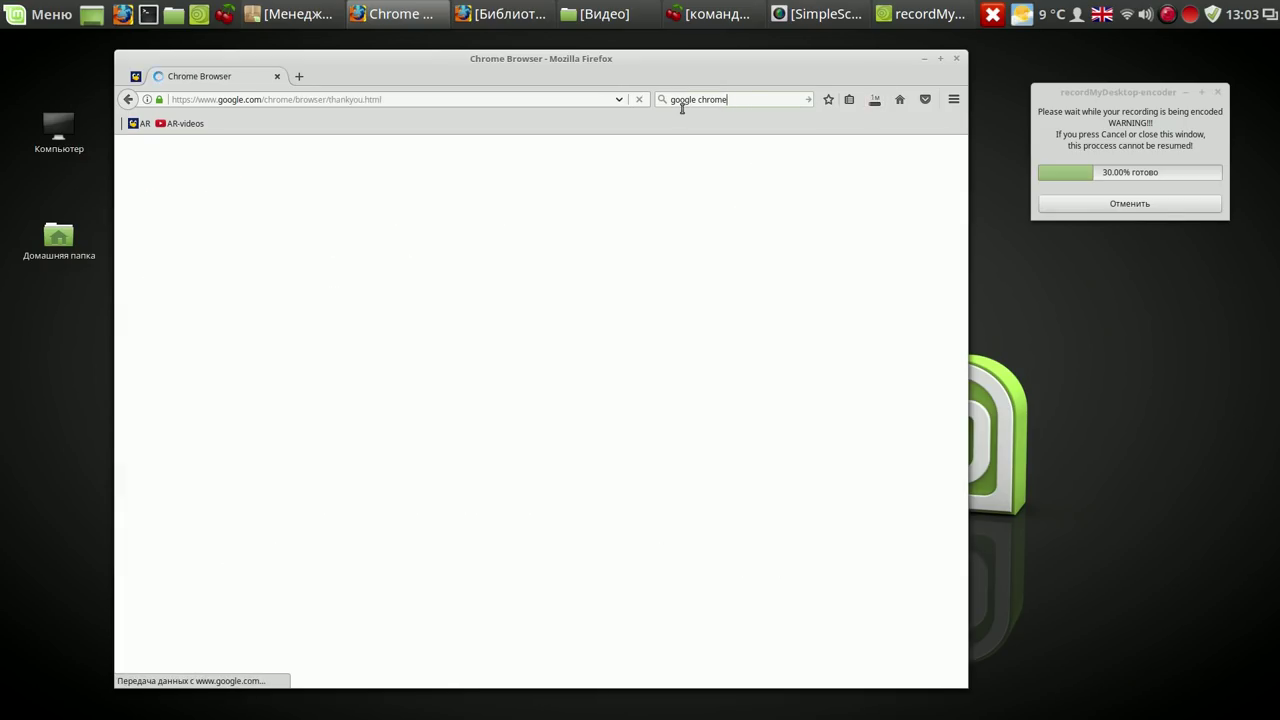
Replace the previous query with "teamviewer" and run the web search.
left_click(660, 103)
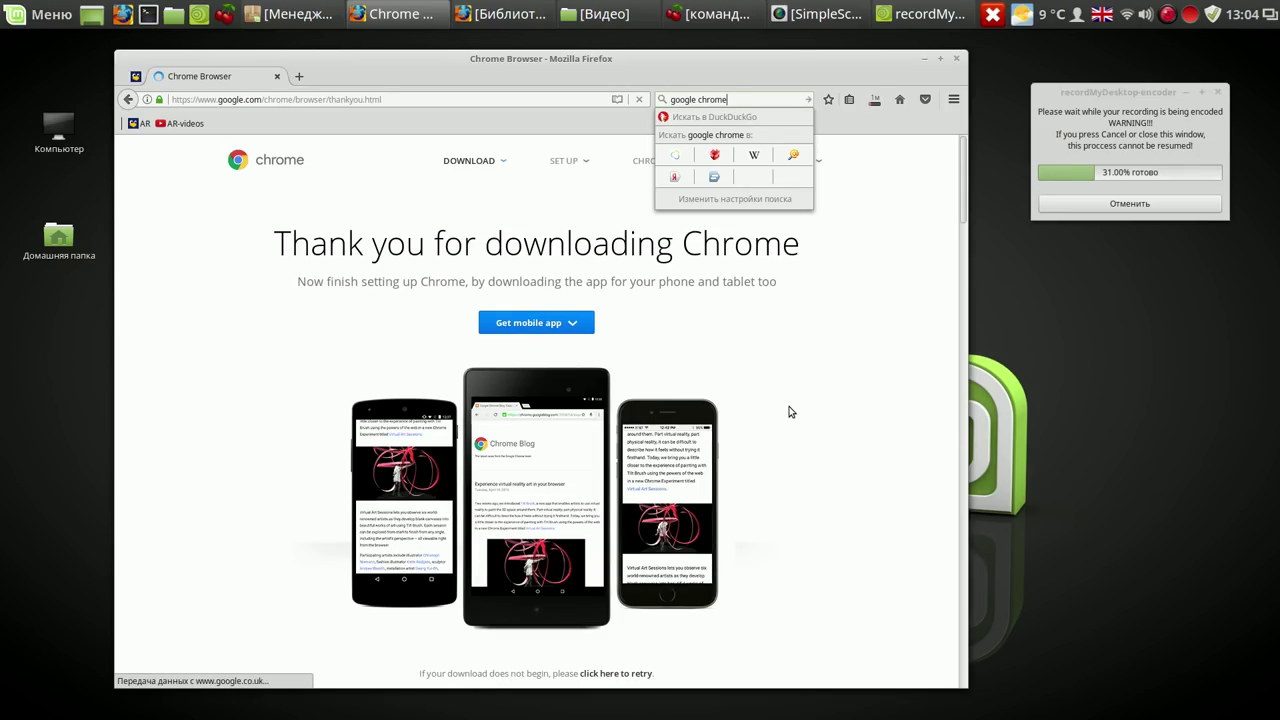
key("BackSpace")
key("BackSpace")
key("BackSpace")
key("BackSpace")
key("BackSpace")
key("BackSpace")
key("BackSpace")
key("BackSpace")
key("BackSpace")
key("BackSpace")
key("BackSpace")
key("BackSpace")
key("BackSpace")
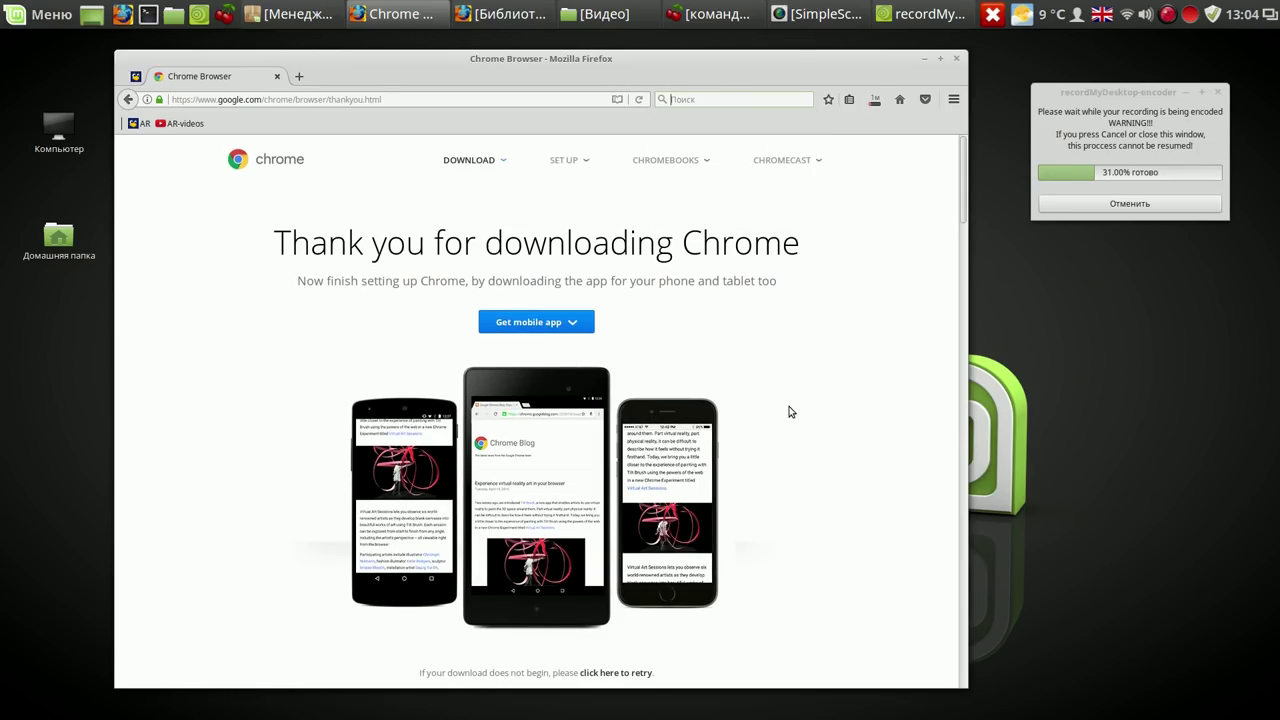
type("teamview")
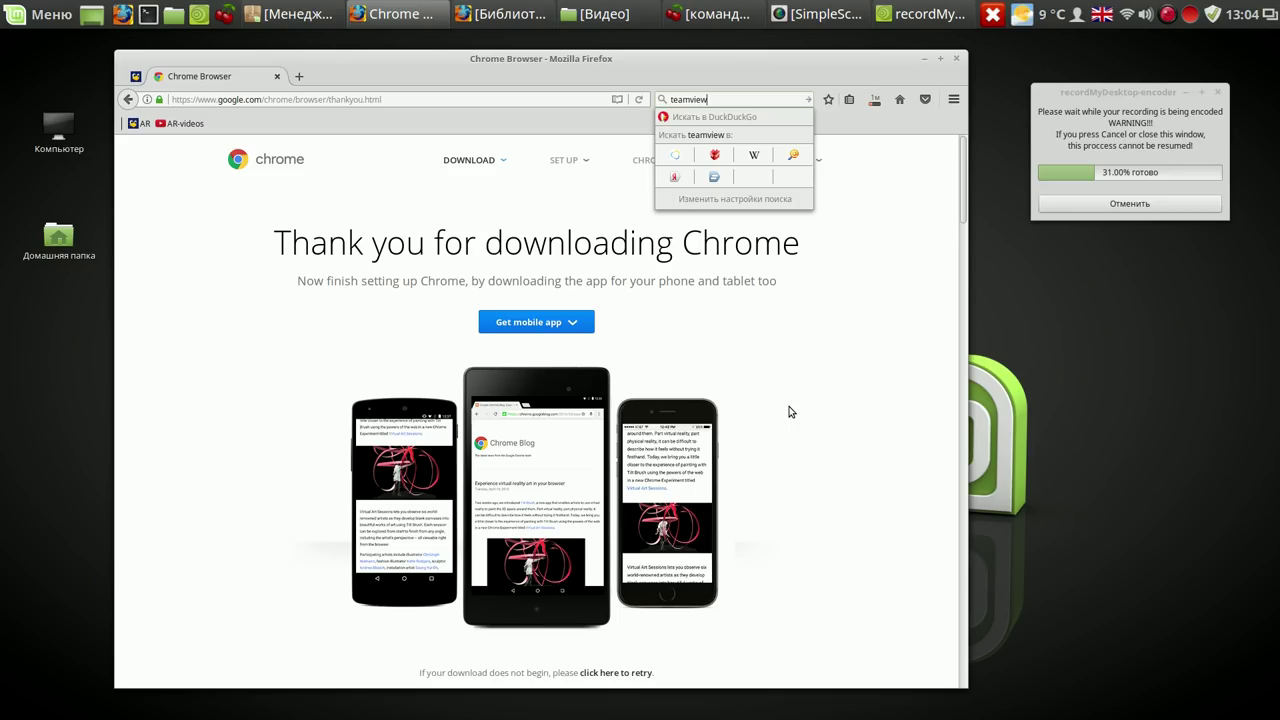
type("er")
key("Return")
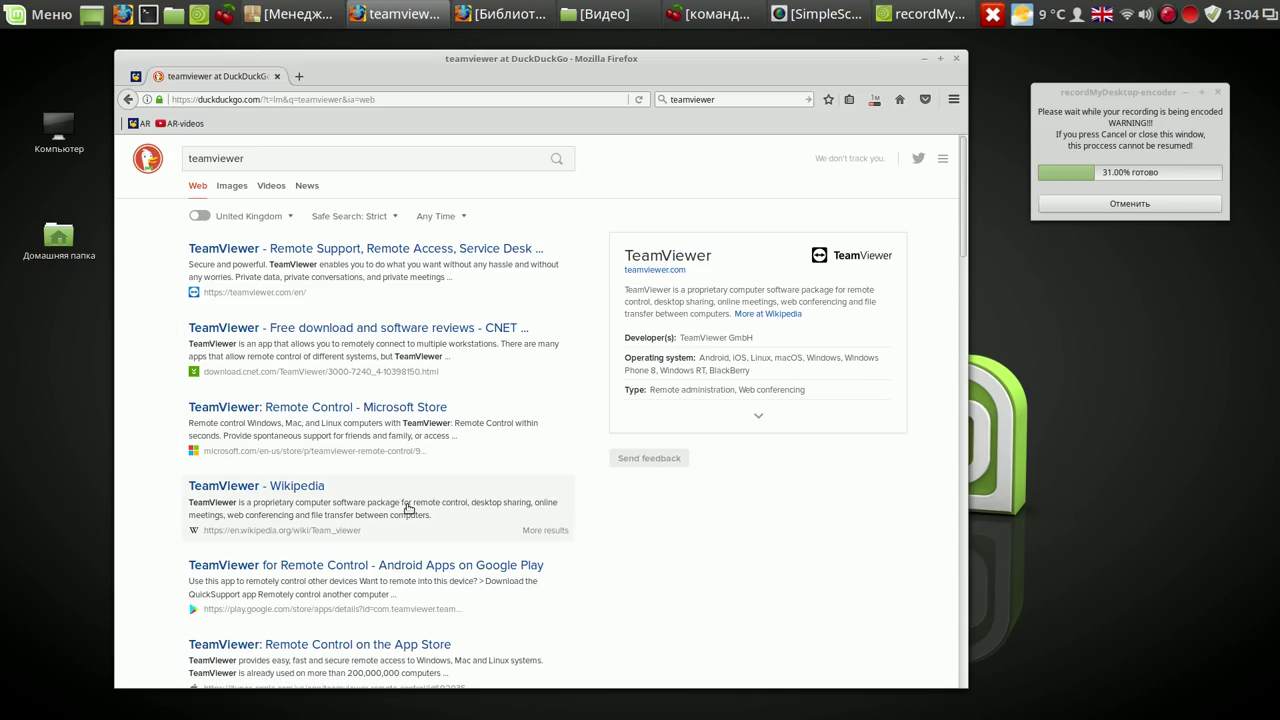
Save the Ubuntu, Debian .deb package from the official TeamViewer site and check it in the downloads list.
left_click(323, 250)
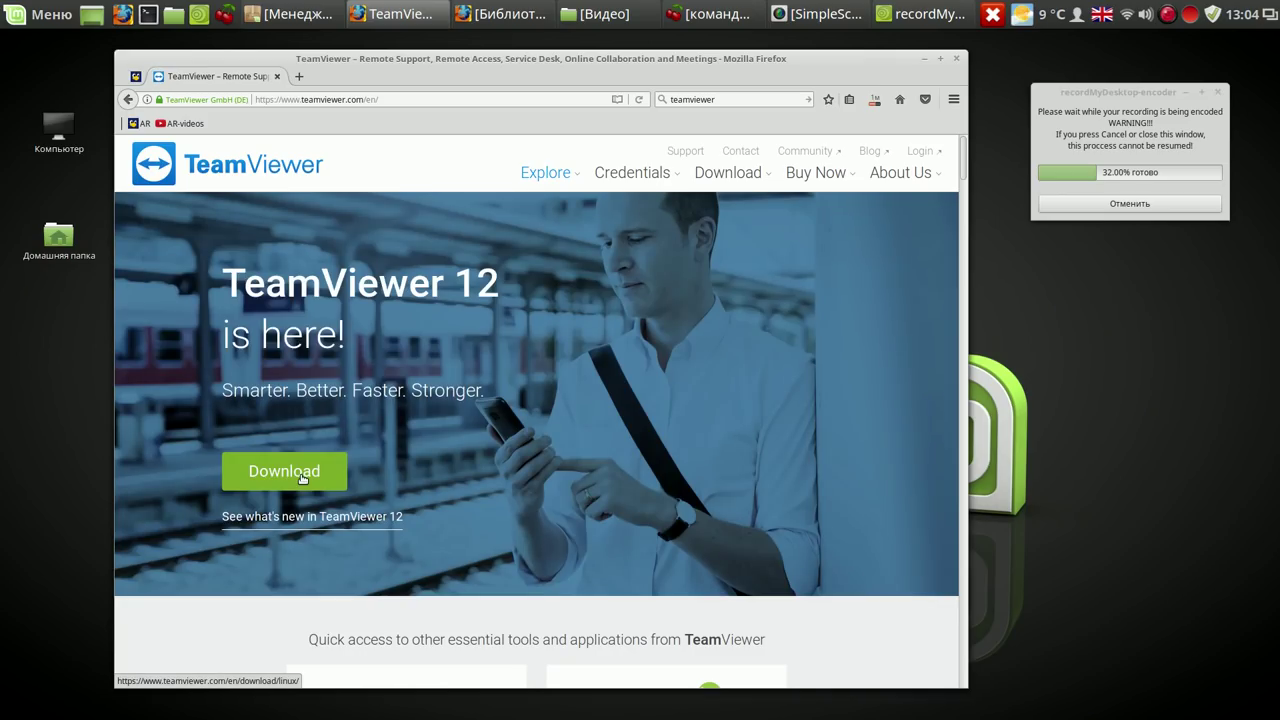
left_click(302, 476)
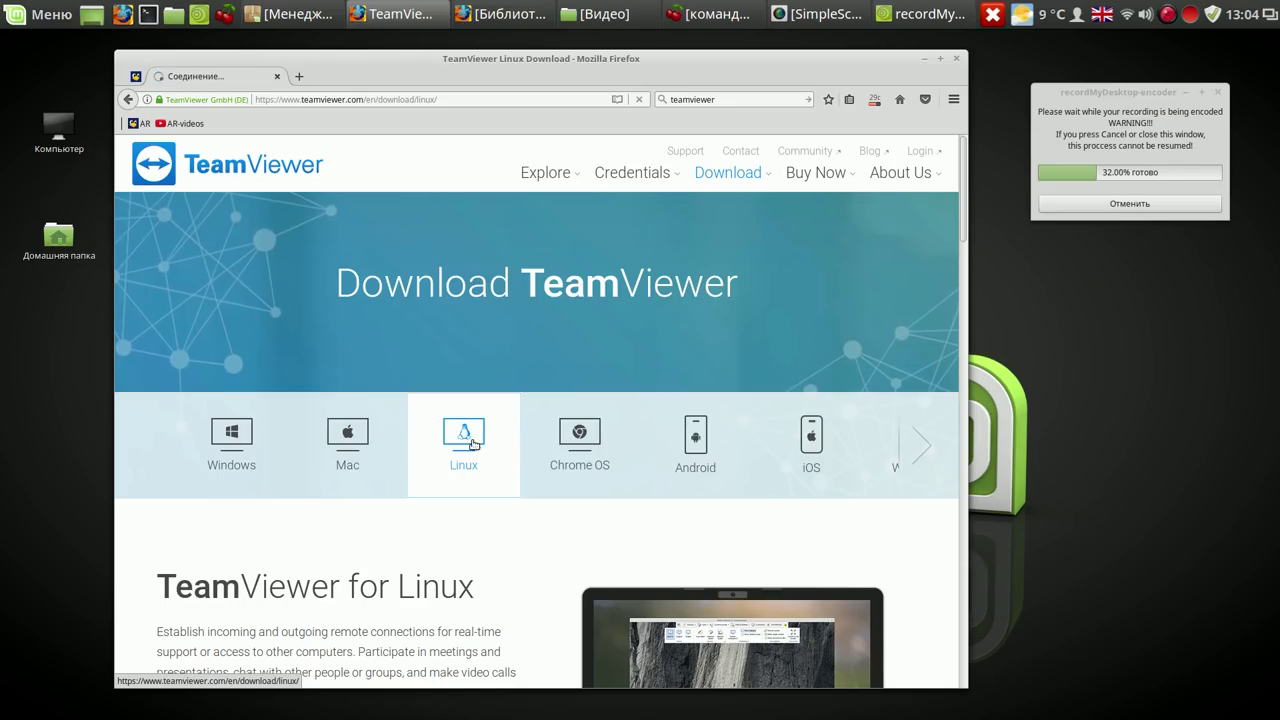
scroll(480, 470, "down", 1)
scroll(470, 468, "down", 5)
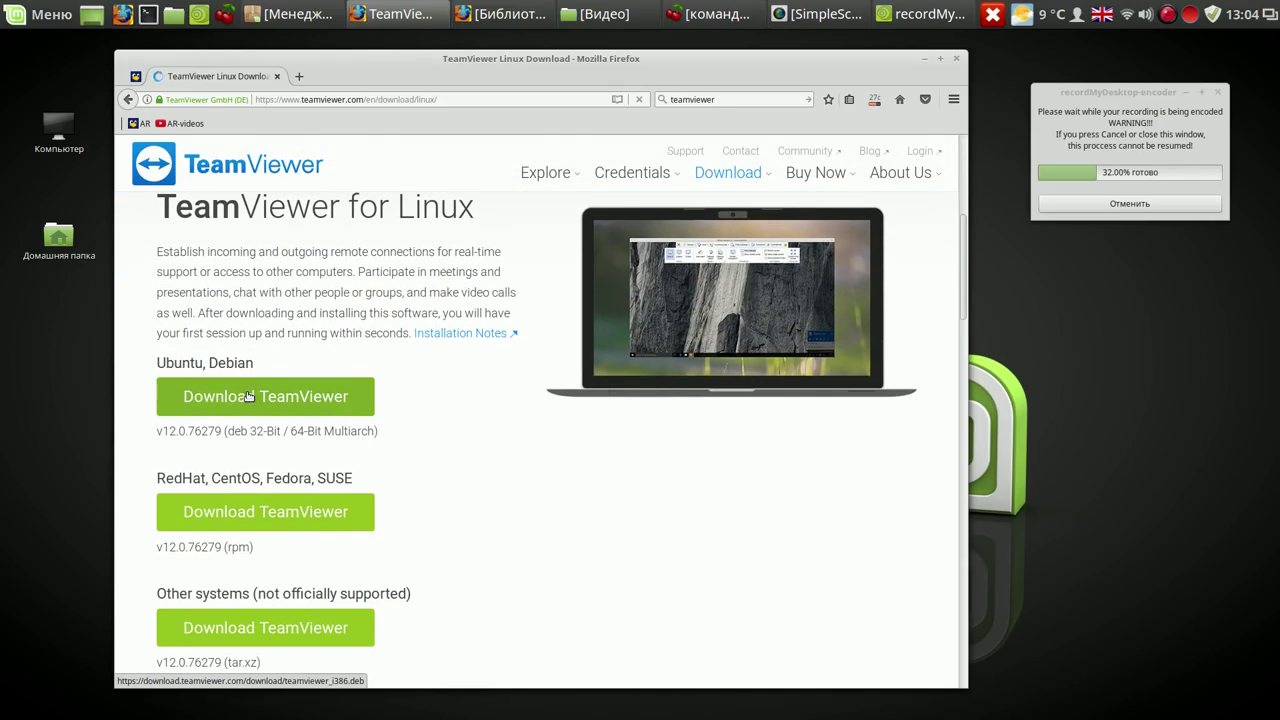
left_click(256, 399)
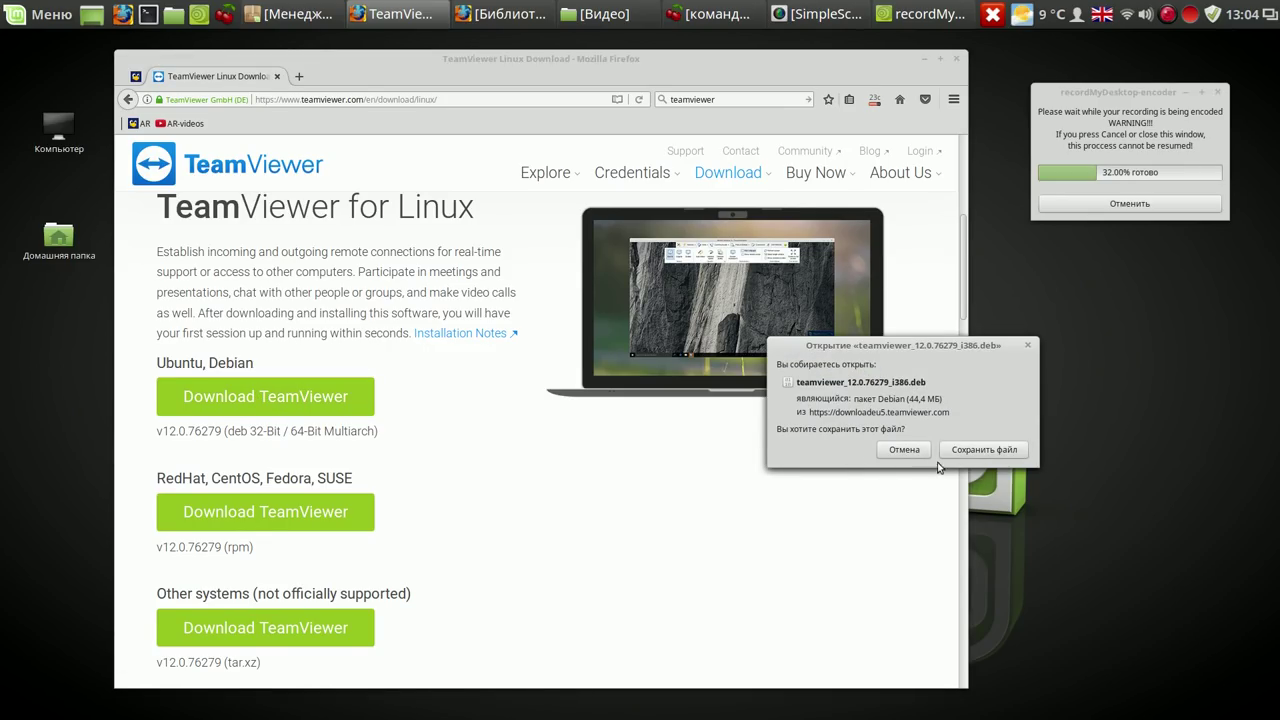
left_click(1009, 451)
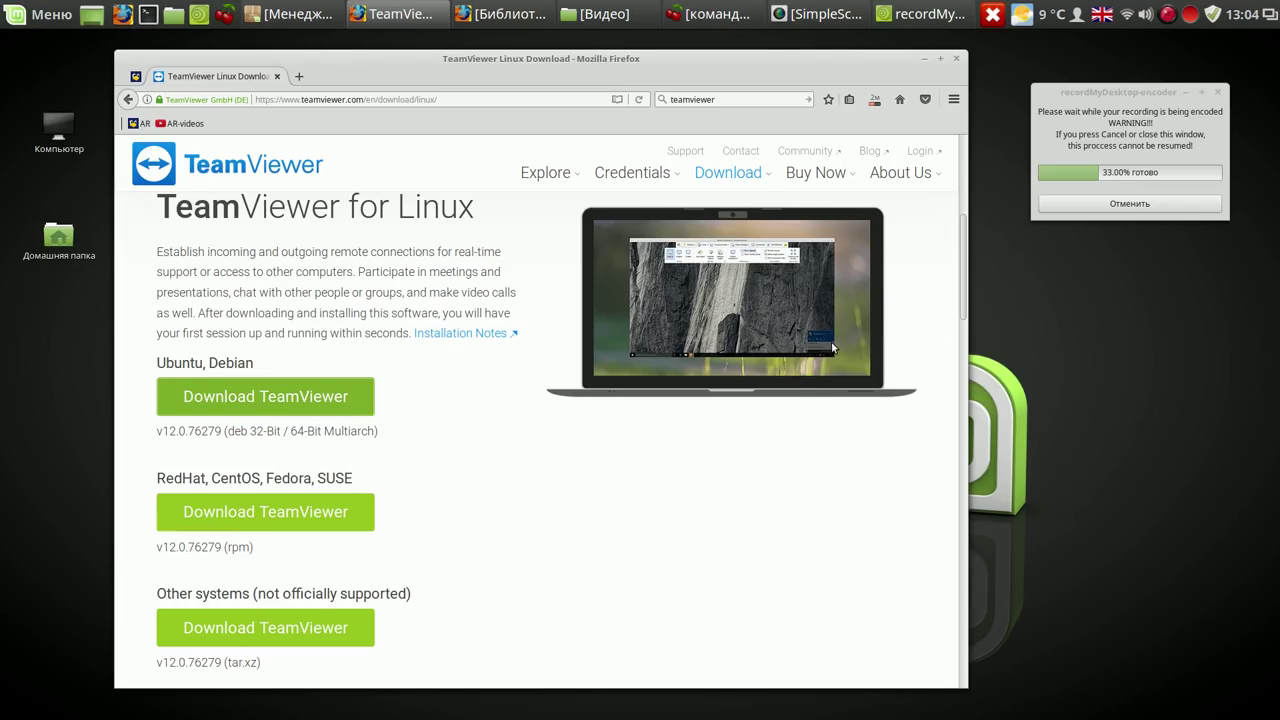
left_click(873, 103)
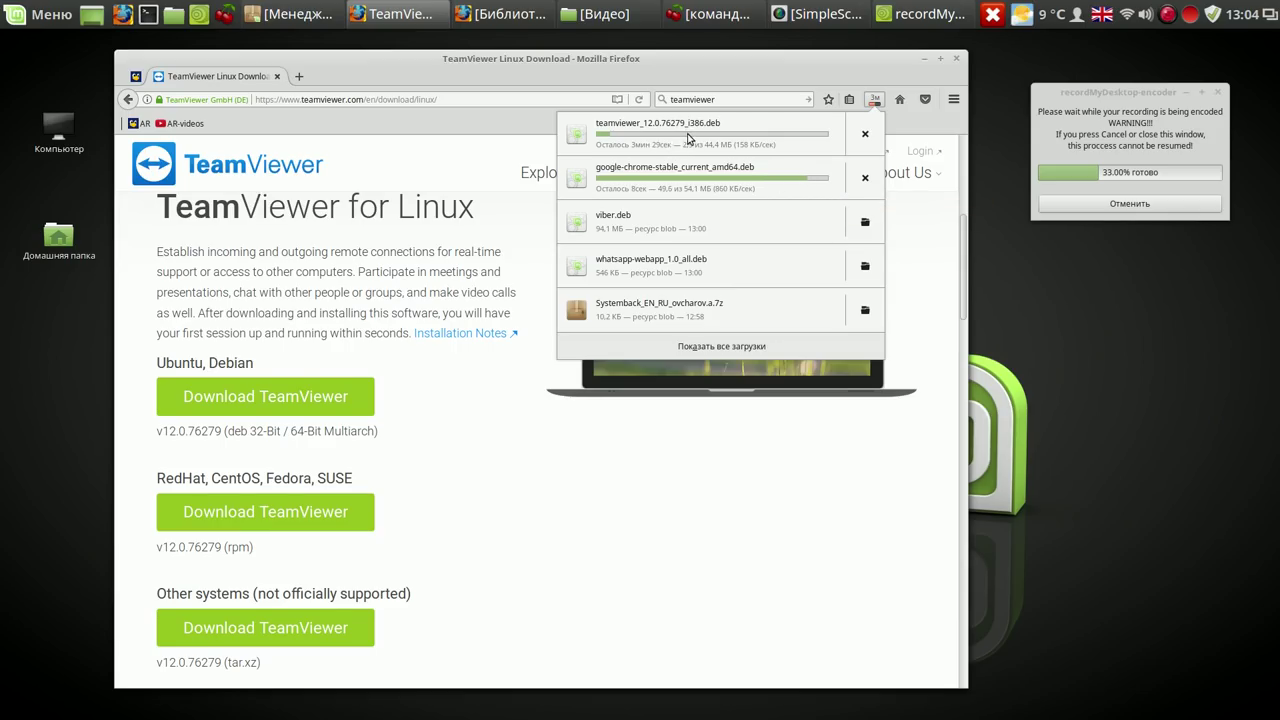
Replace the previous query with "dropbox" and run the web search.
left_click(744, 100)
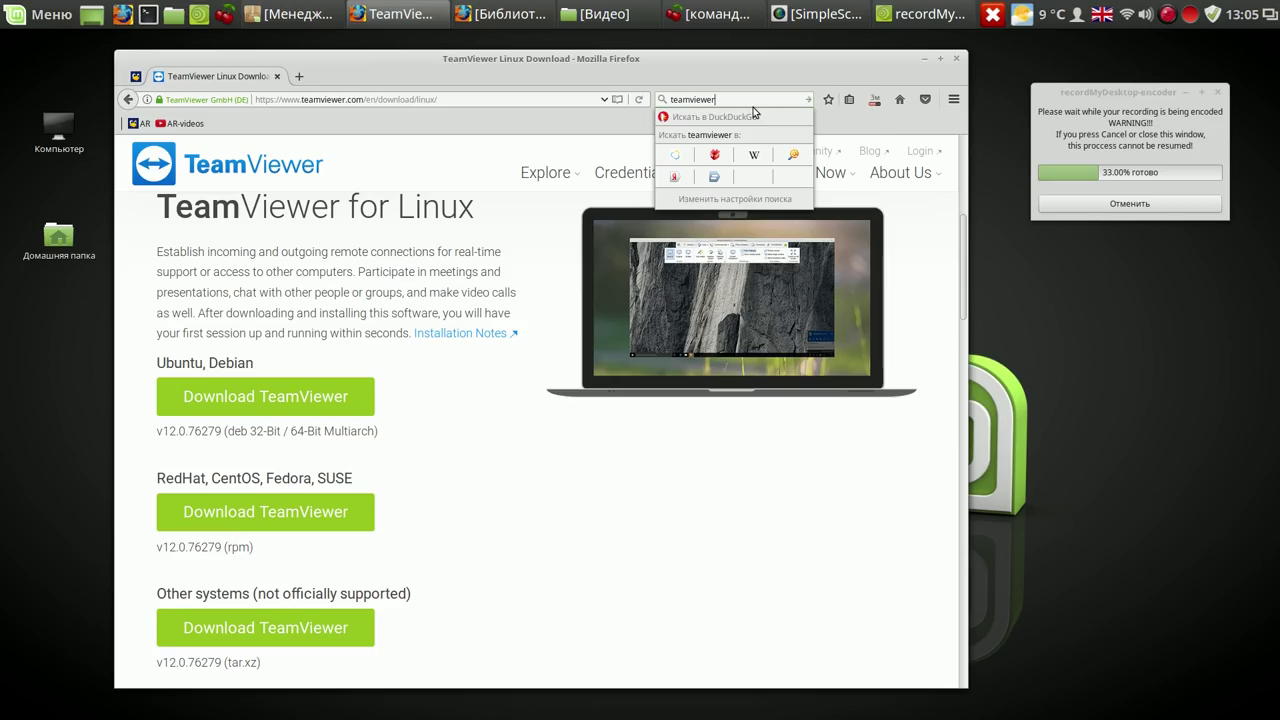
key("ctrl+a")
key("BackSpace")
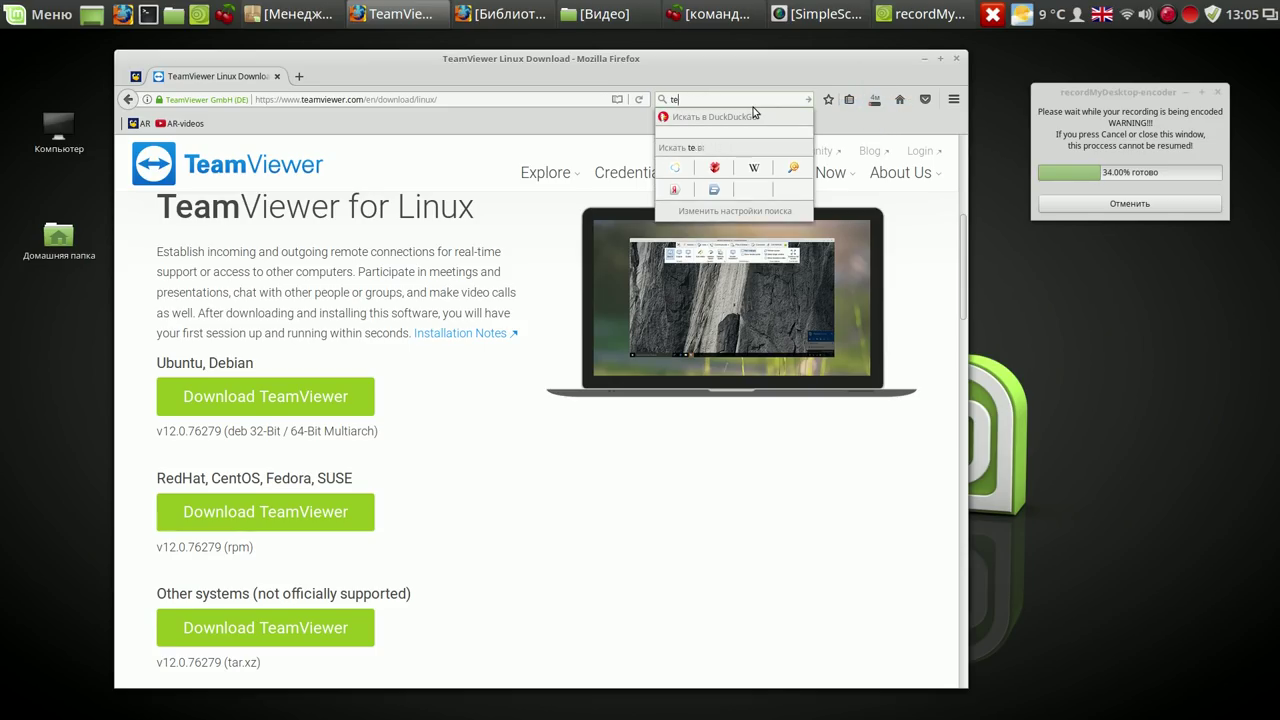
type("d")
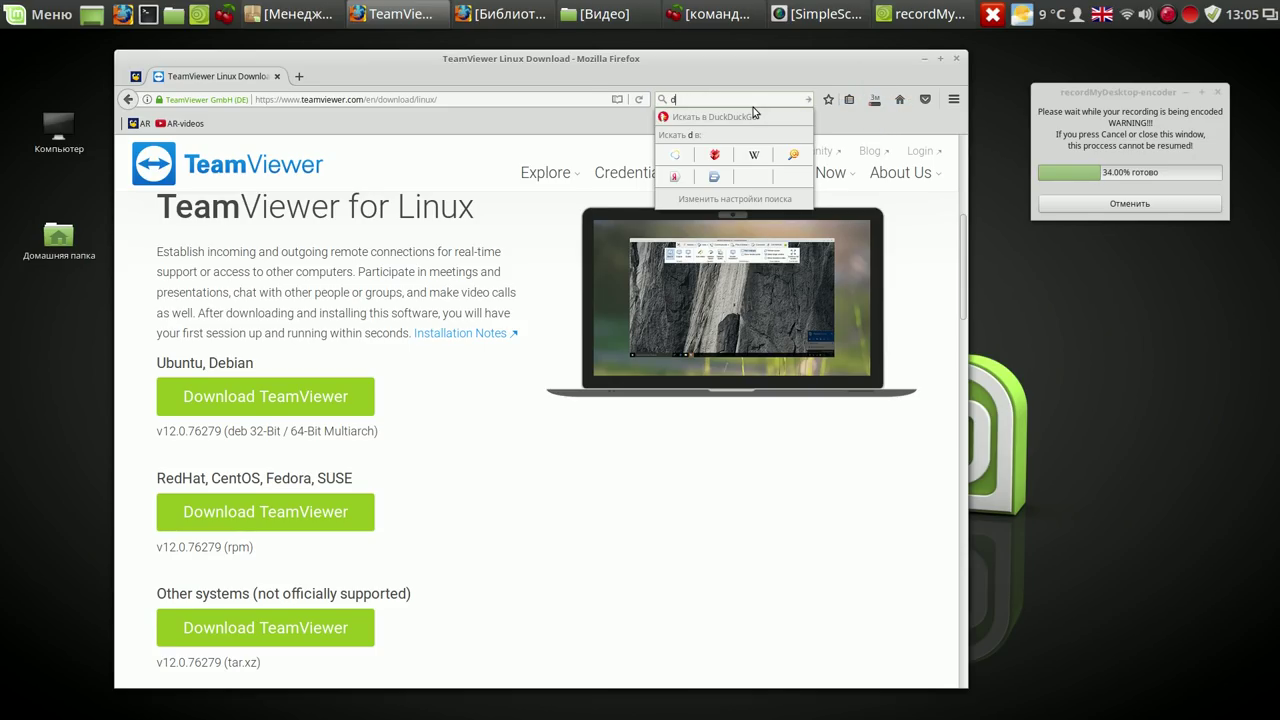
type("ropbox")
left_click(753, 112)
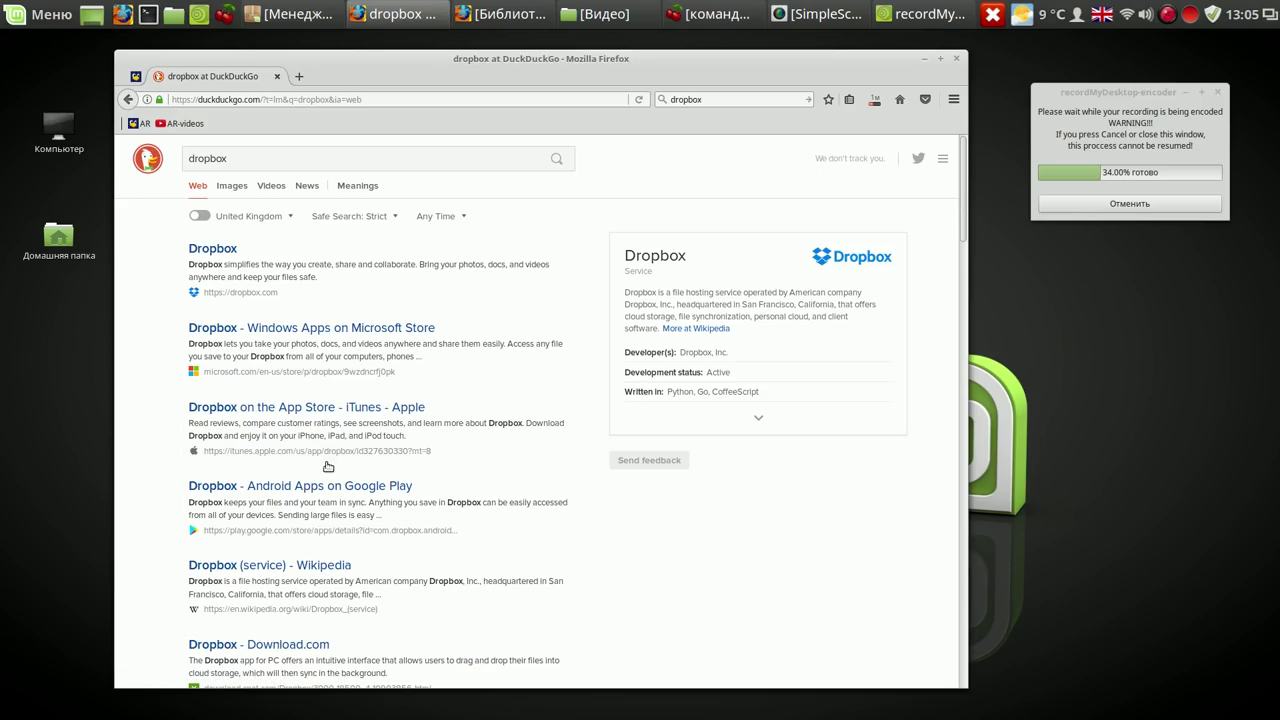
Open dropbox.com from the results in a new tab, dismiss the cookie notice and go to the app download page.
left_click_drag(189, 248, 230, 250)
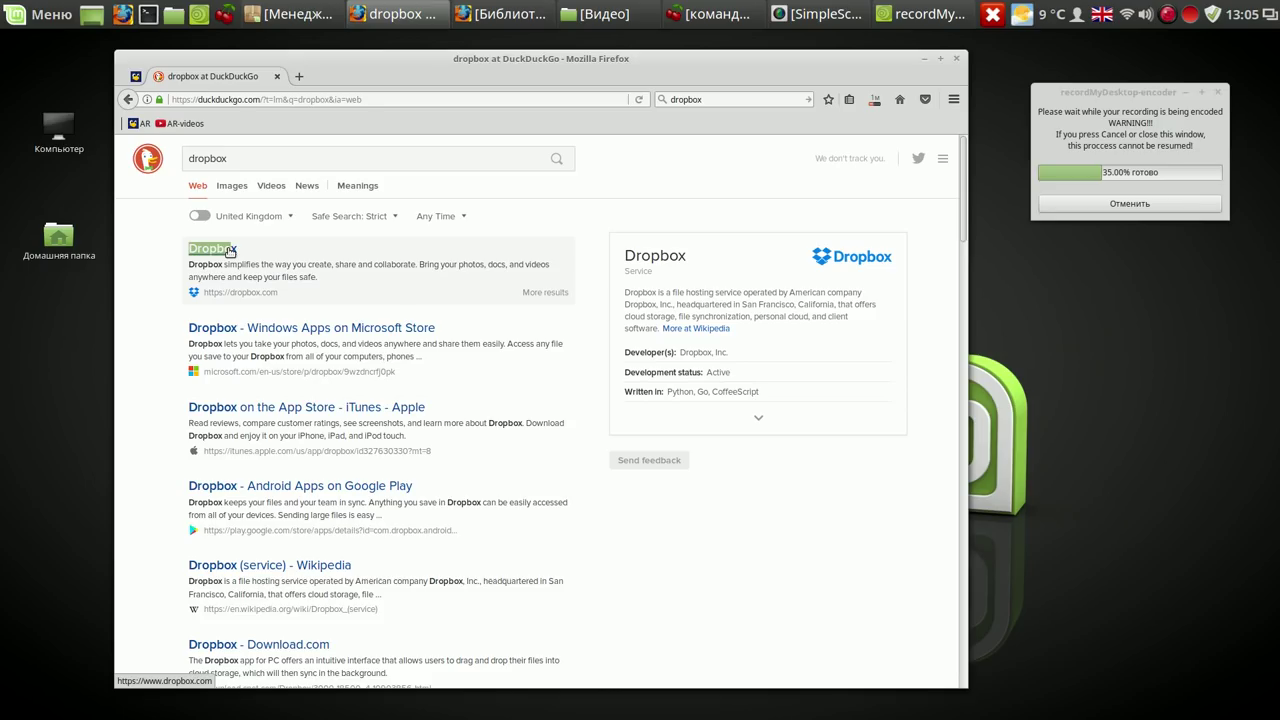
left_click(258, 292)
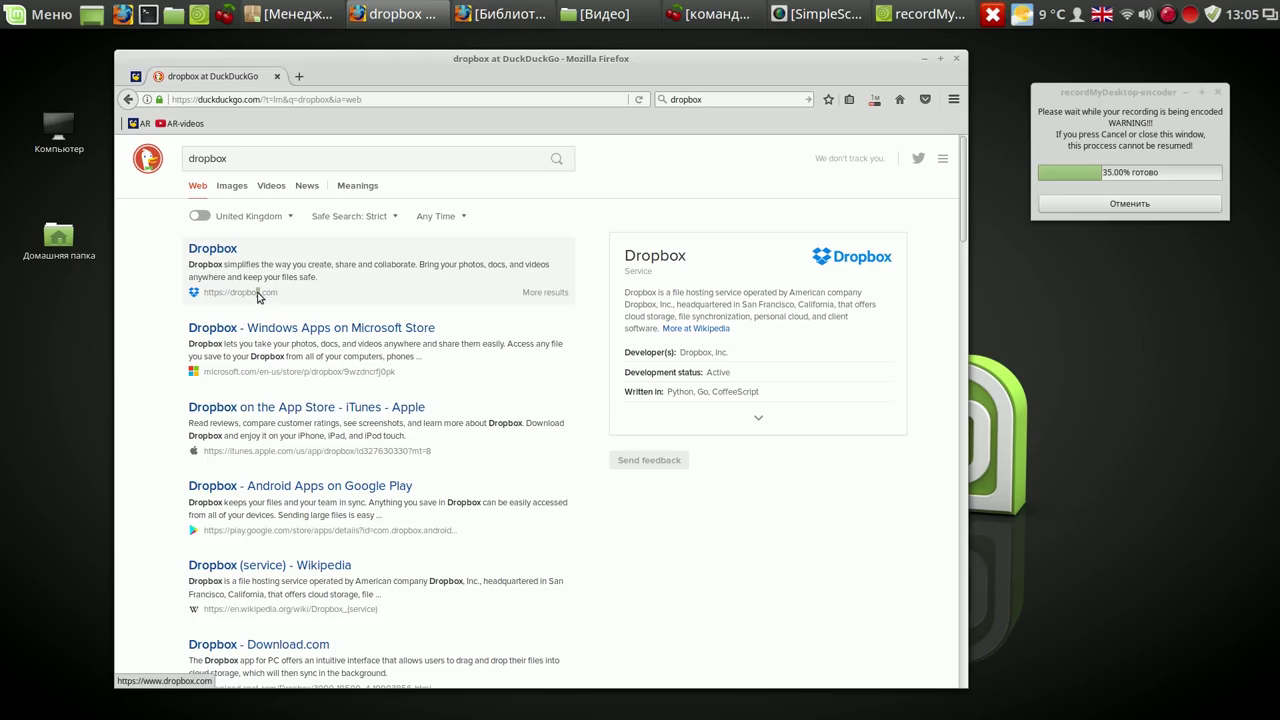
right_click(258, 293)
left_click(290, 302)
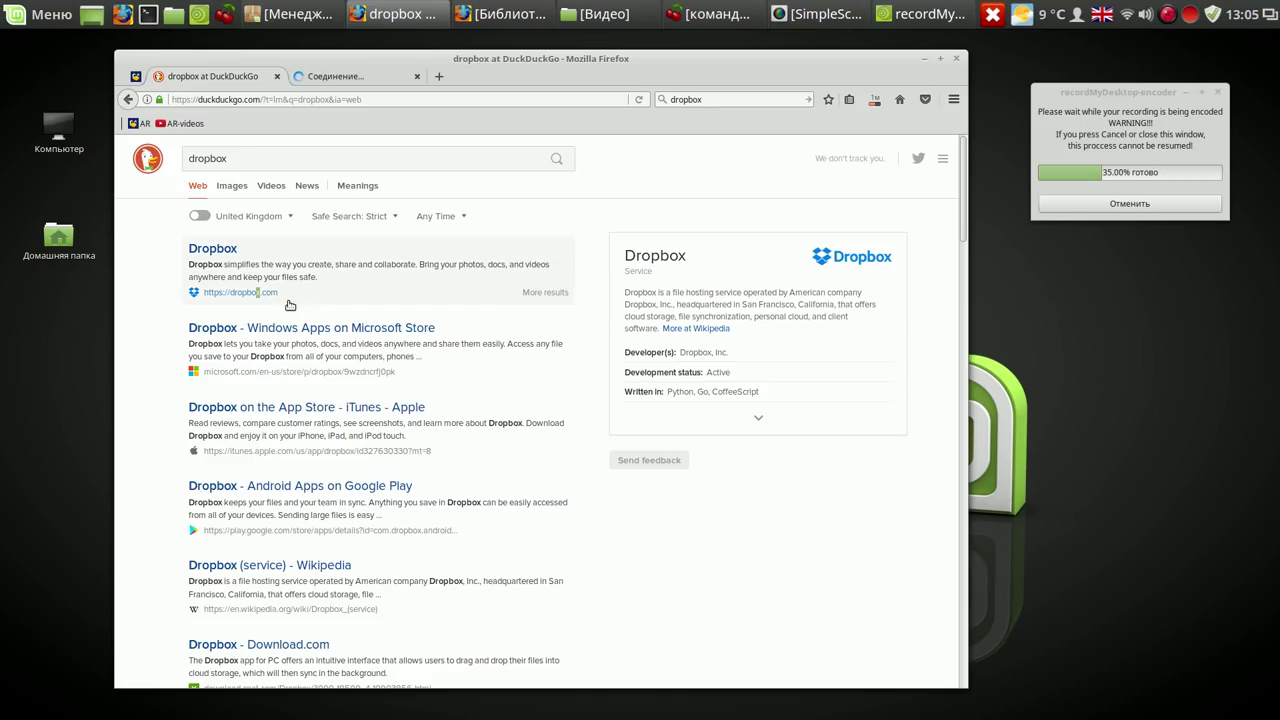
left_click(334, 78)
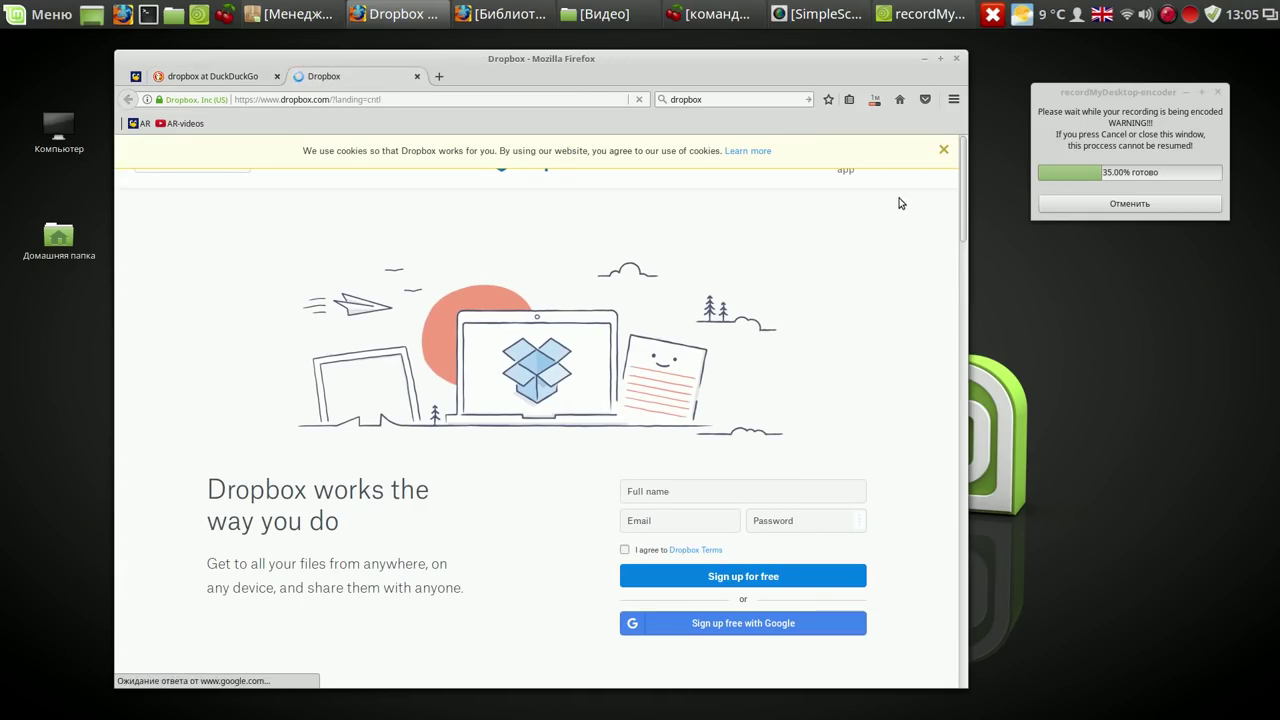
left_click(944, 151)
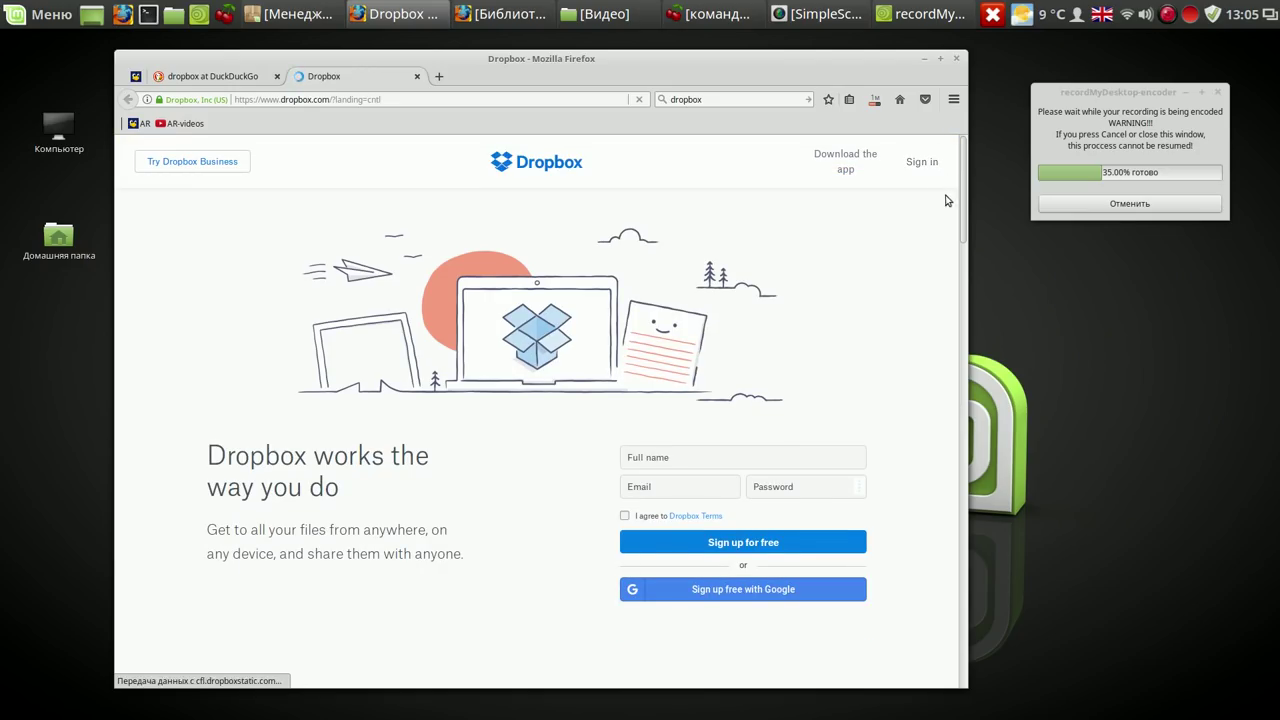
left_click(846, 161)
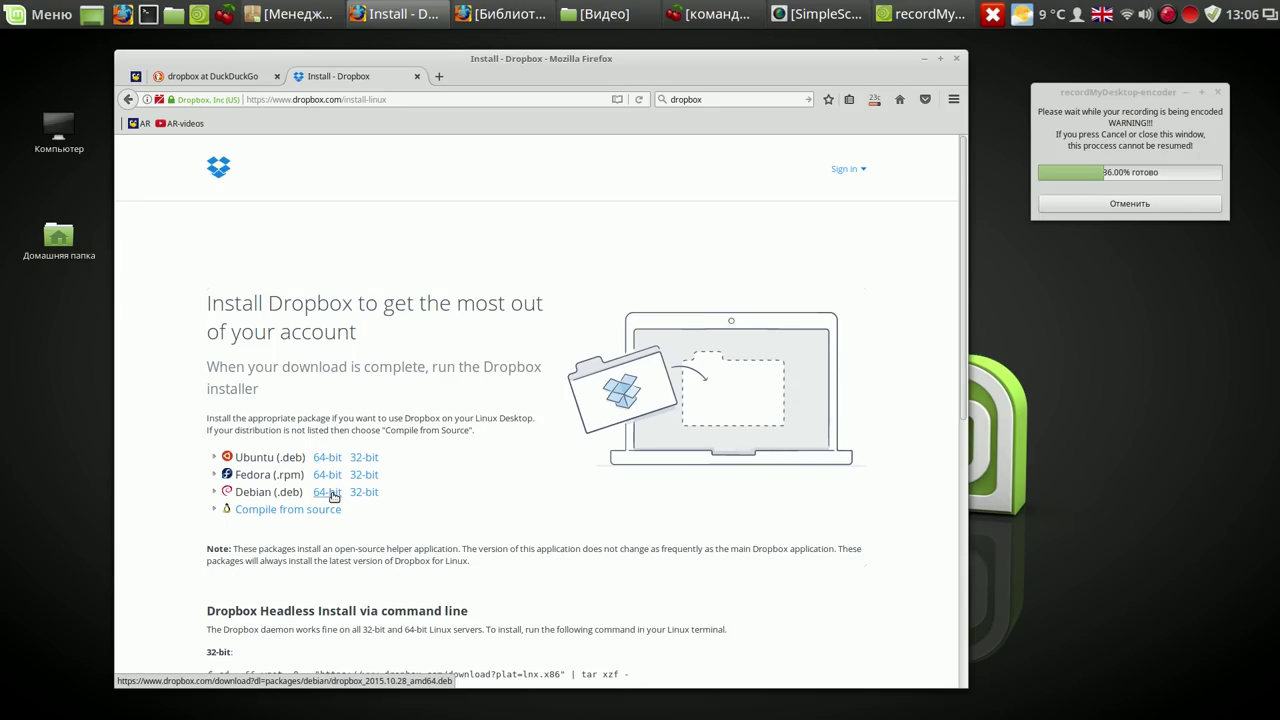
Save the 64-bit Debian .deb package of Dropbox and check it in the downloads list.
left_click(327, 492)
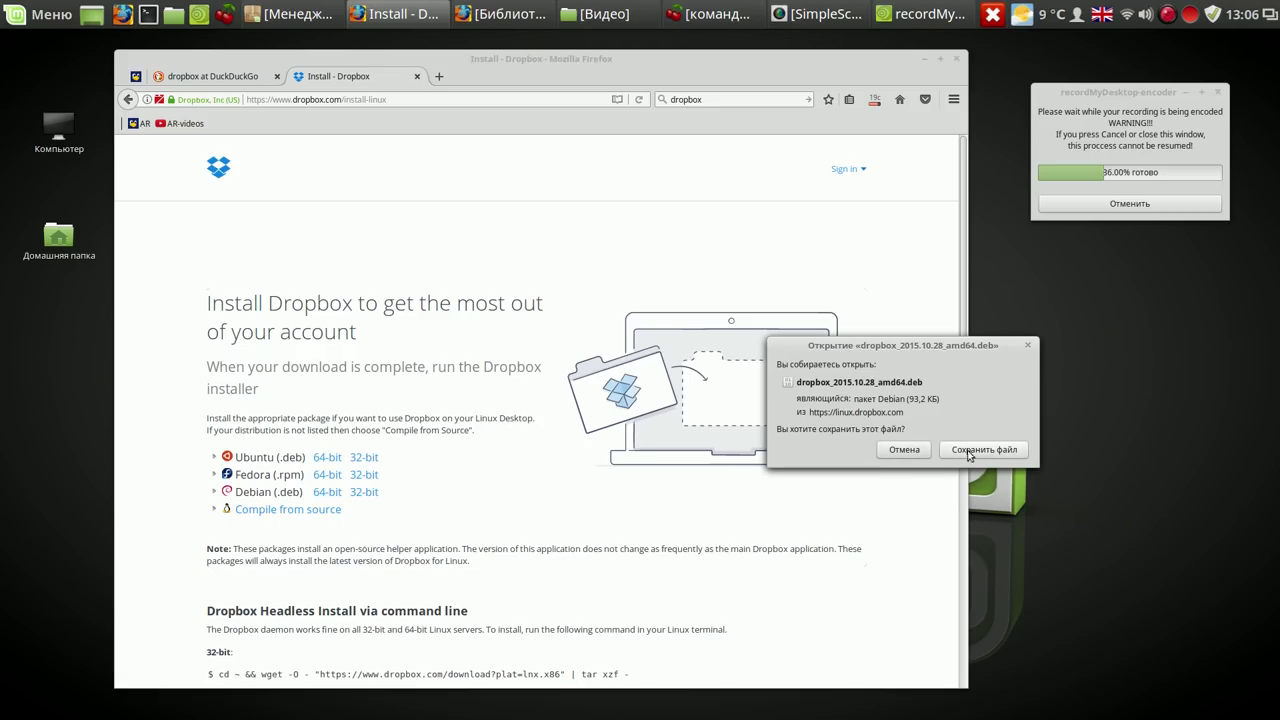
left_click(985, 452)
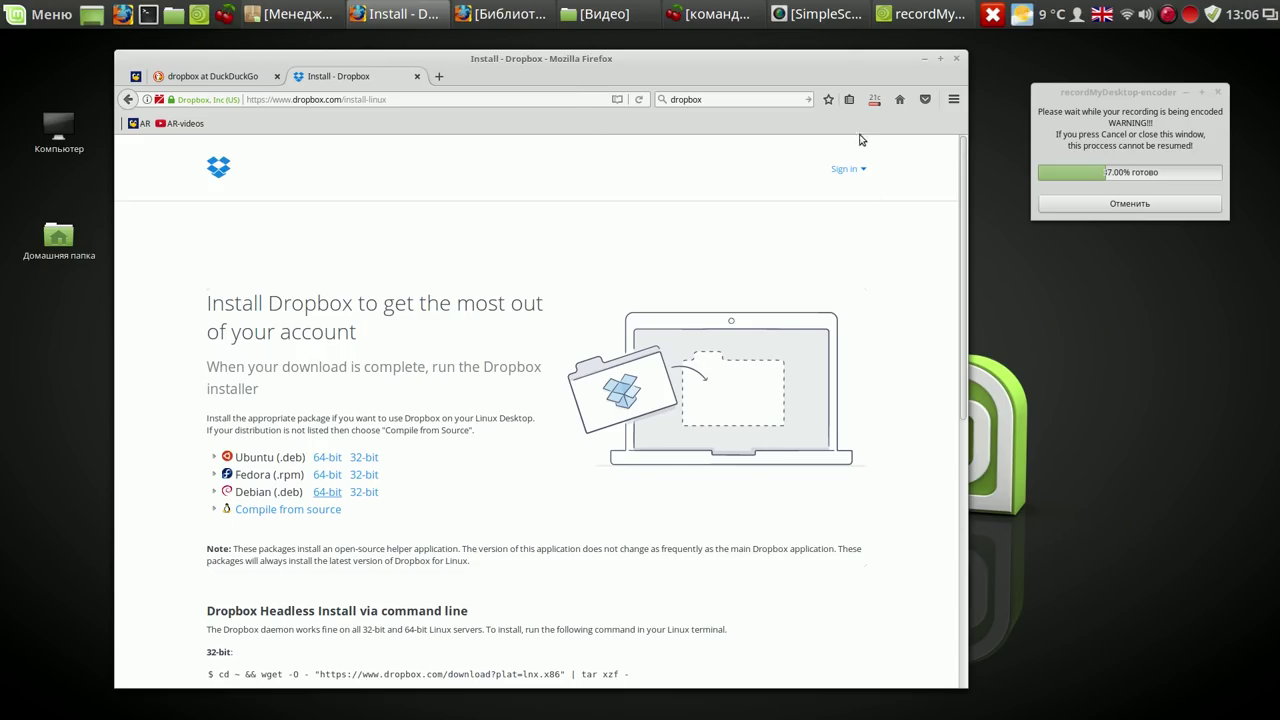
left_click(872, 104)
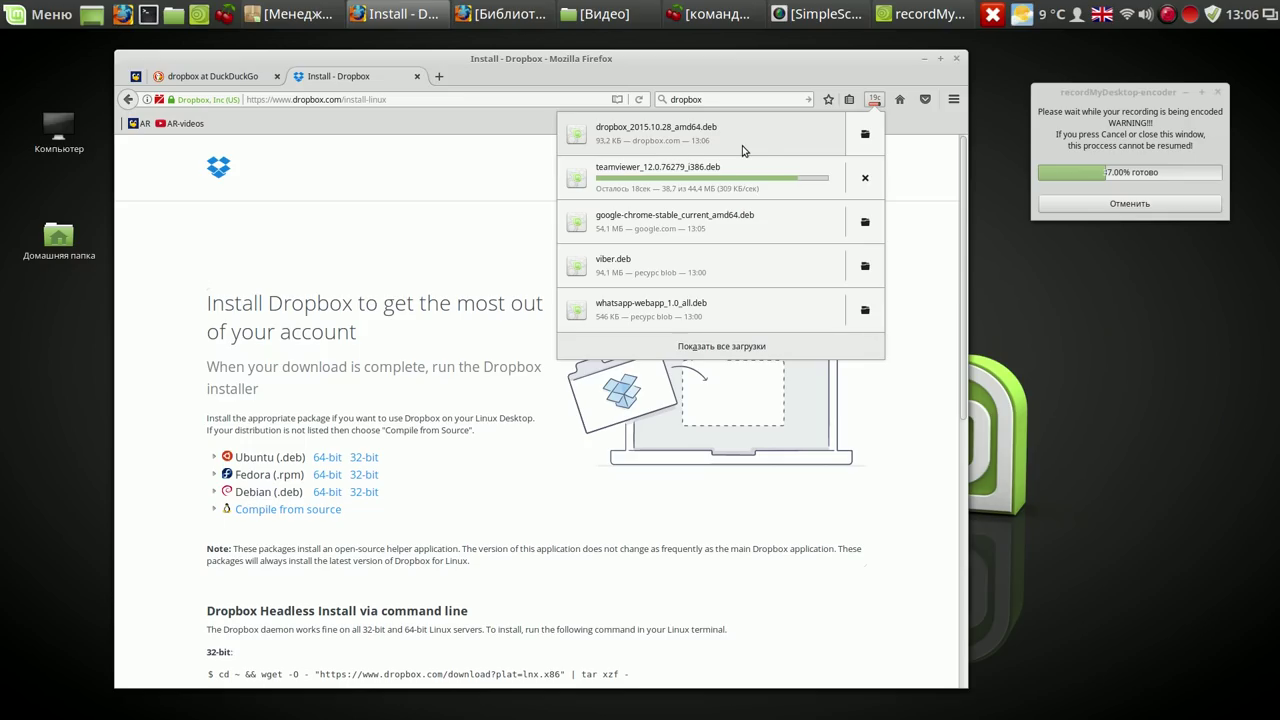
left_click(518, 182)
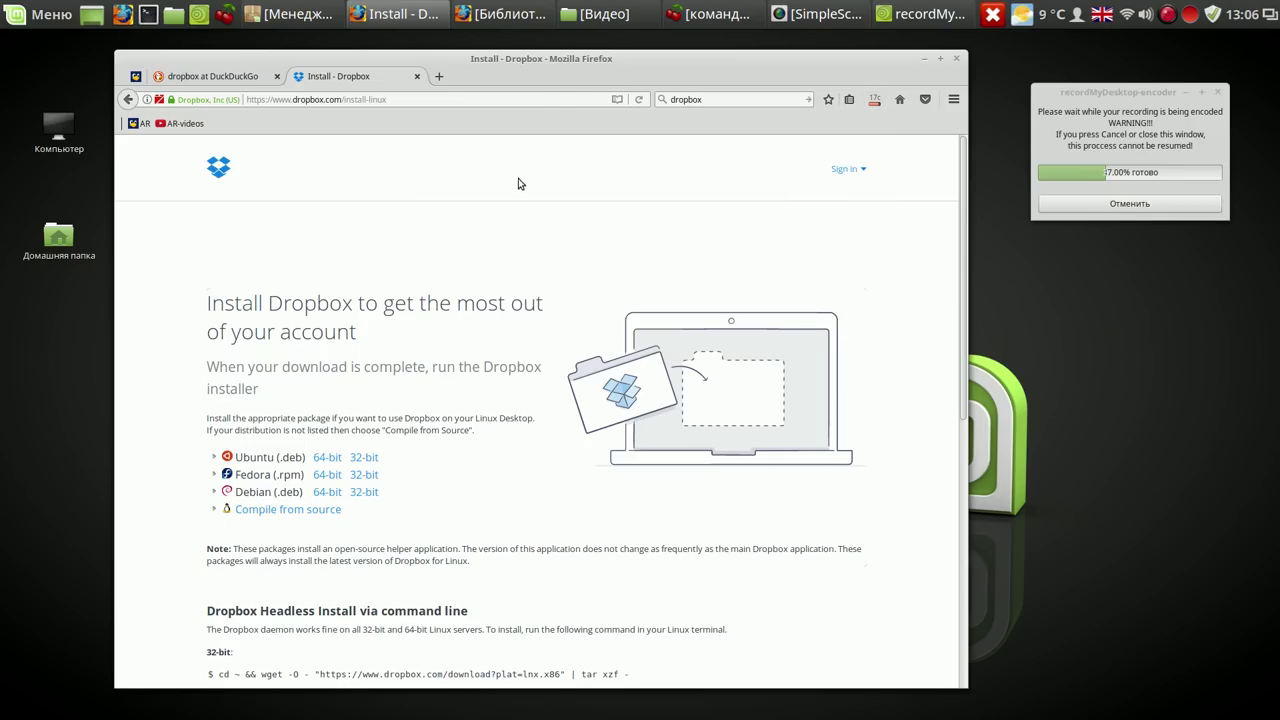
Replace the previous query with "mega nz" and run the web search.
left_click(725, 100)
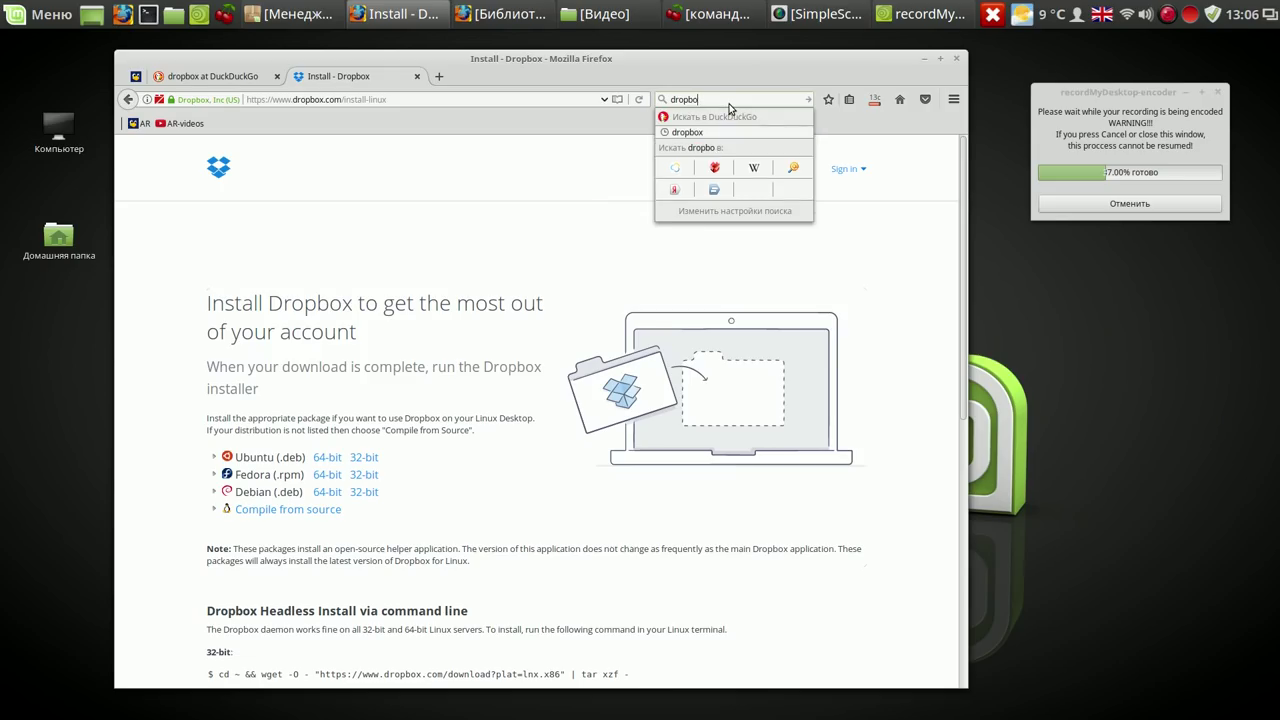
key("BackSpace")
key("BackSpace")
key("BackSpace")
key("BackSpace")
key("BackSpace")
key("BackSpace")
key("BackSpace")
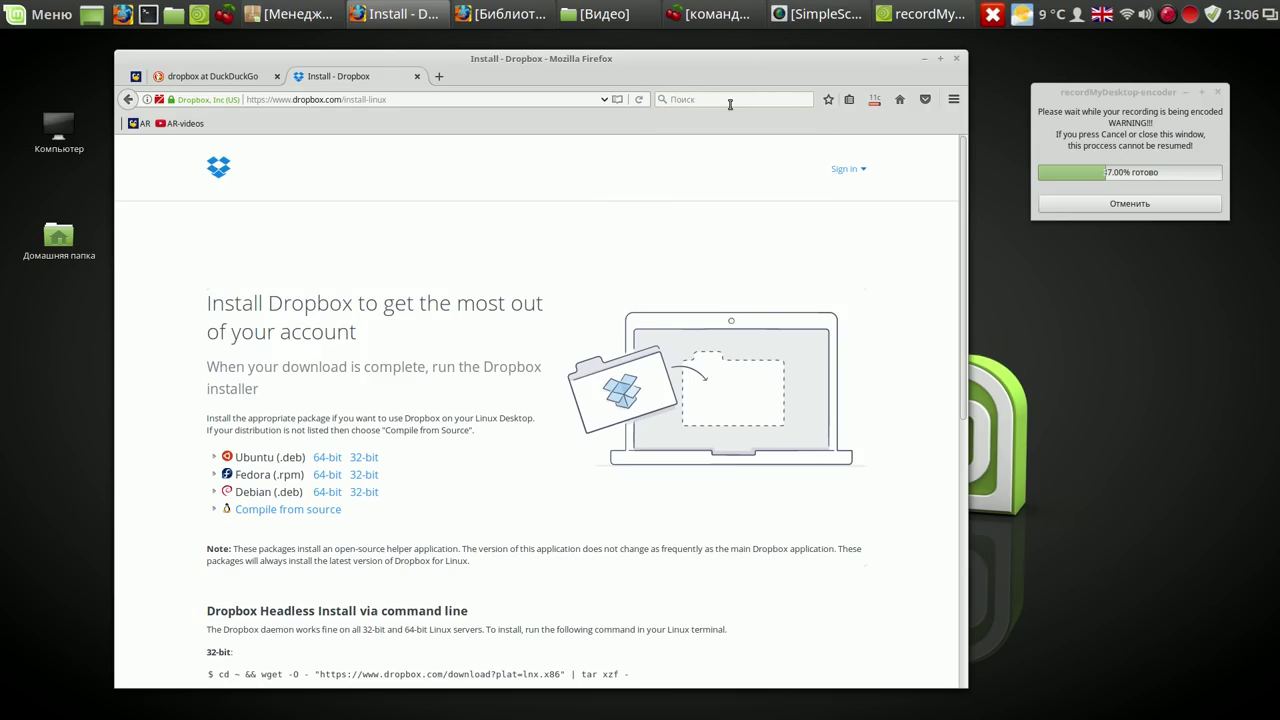
type("mega nz")
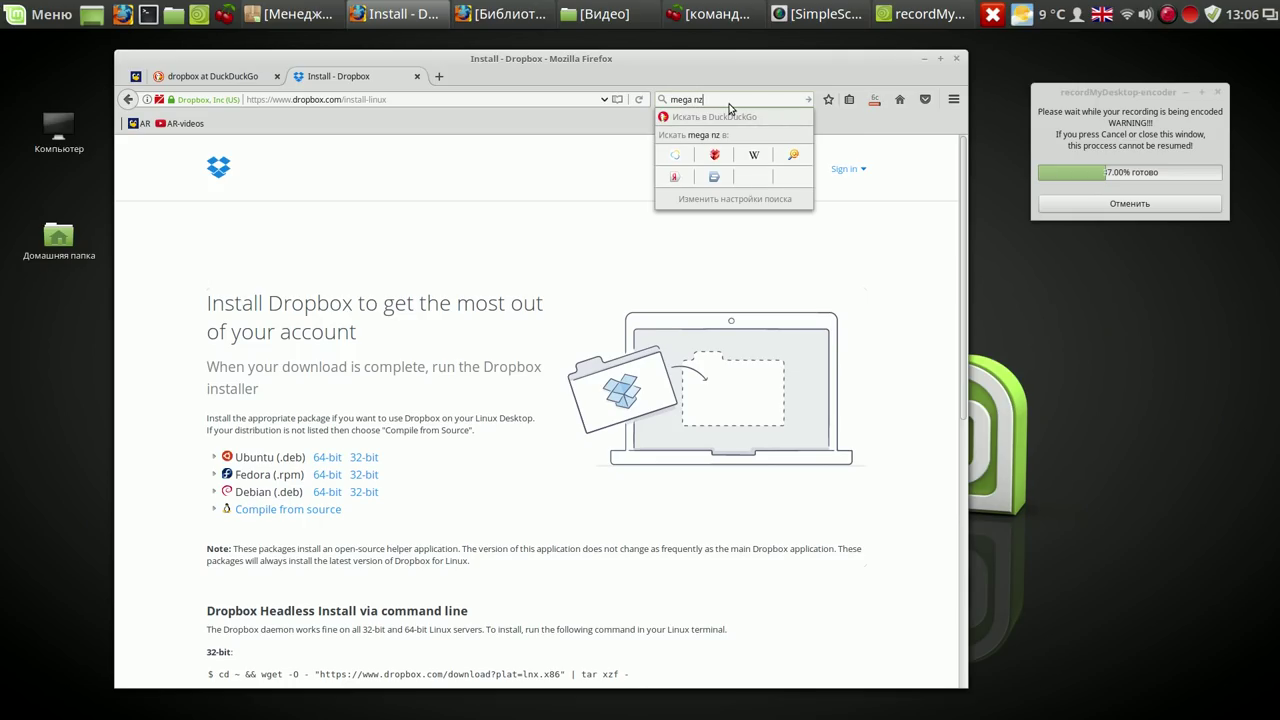
key("Return")
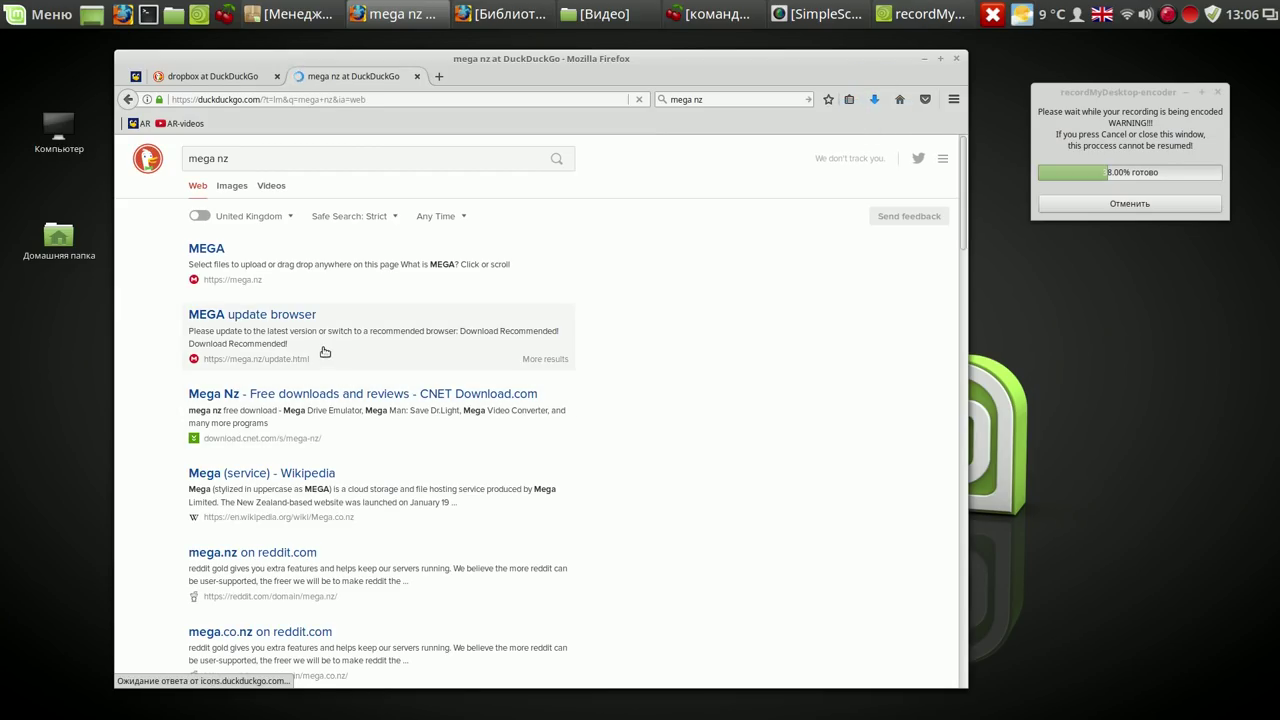
Open the official mega.nz site from the results and go to its Sync Client page.
left_click(253, 279)
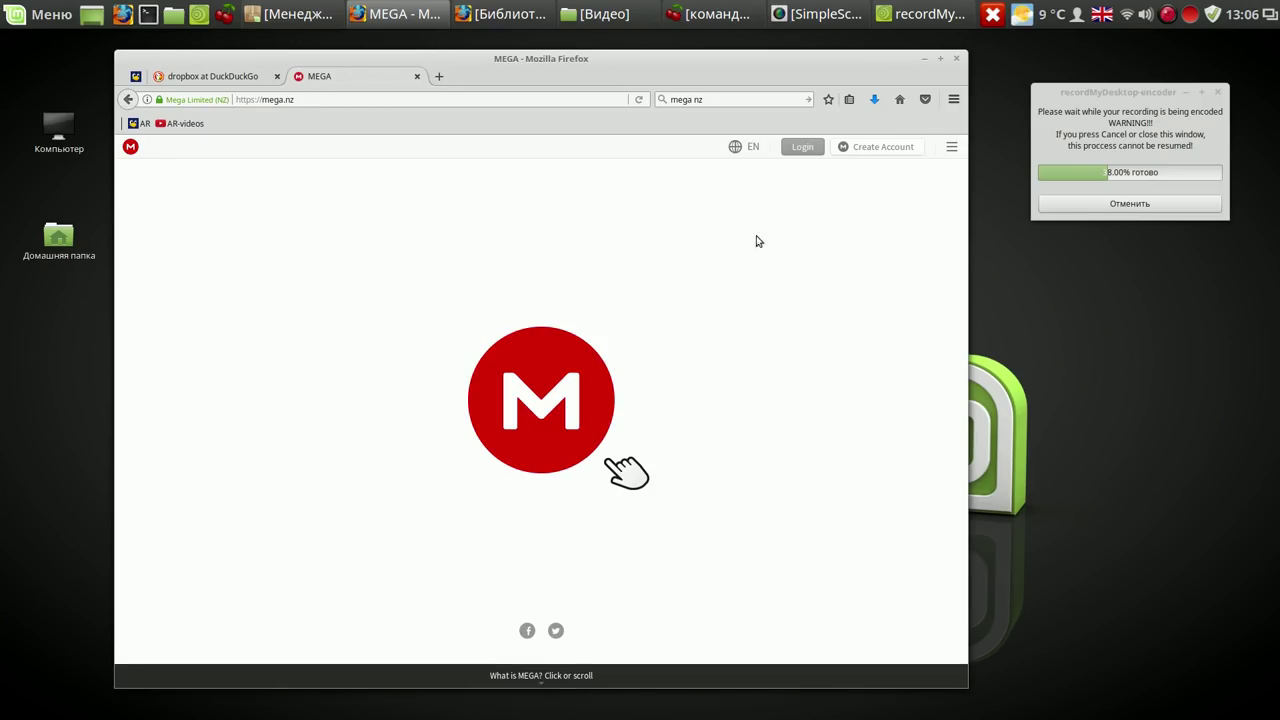
left_click(953, 149)
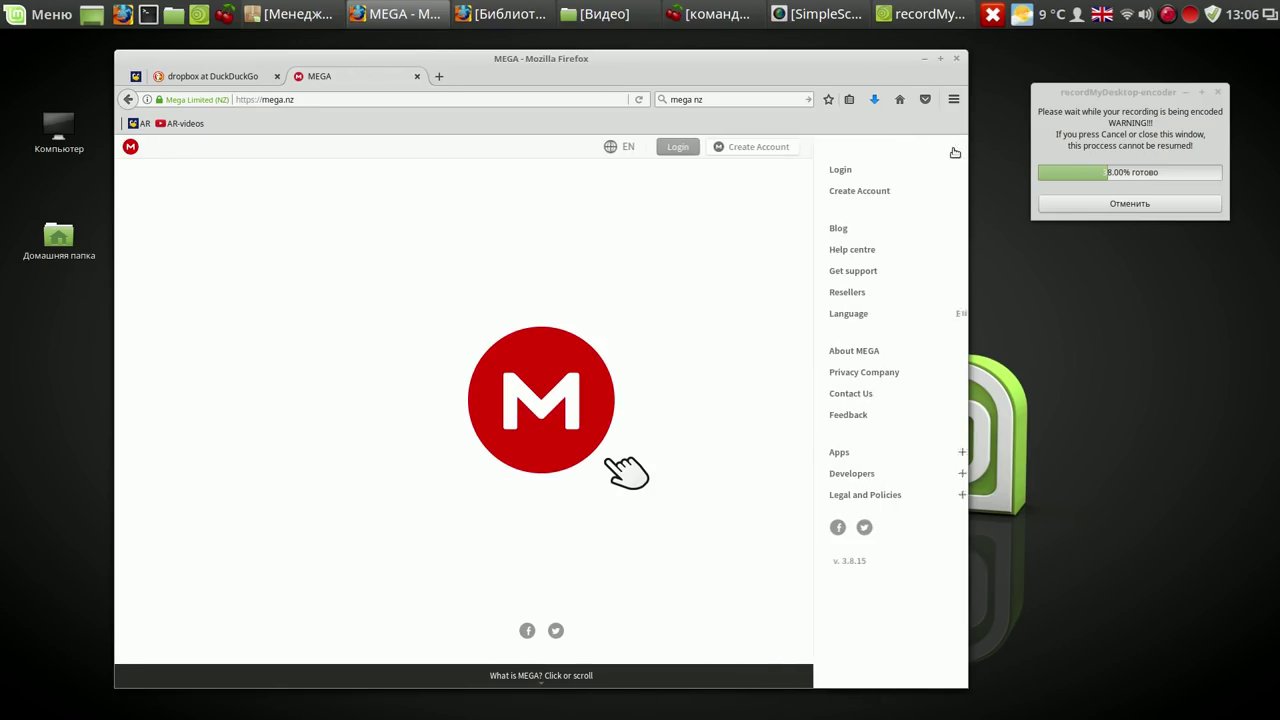
left_click(824, 454)
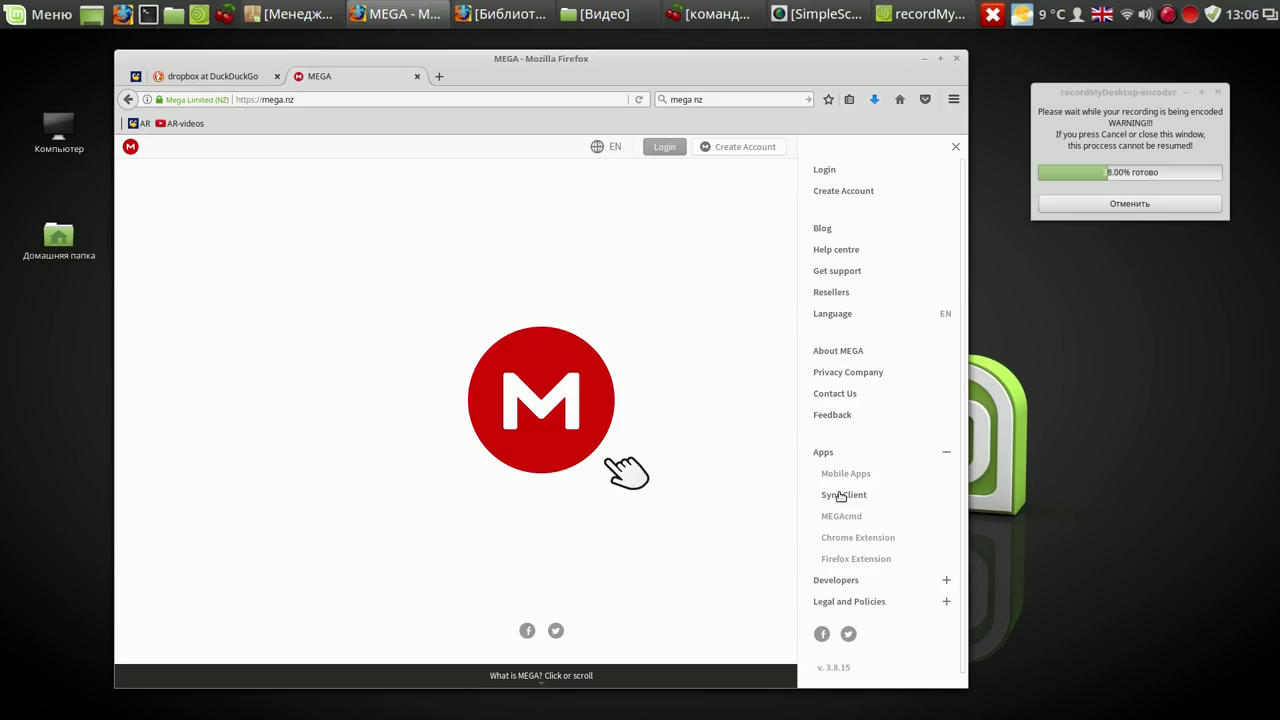
left_click(839, 495)
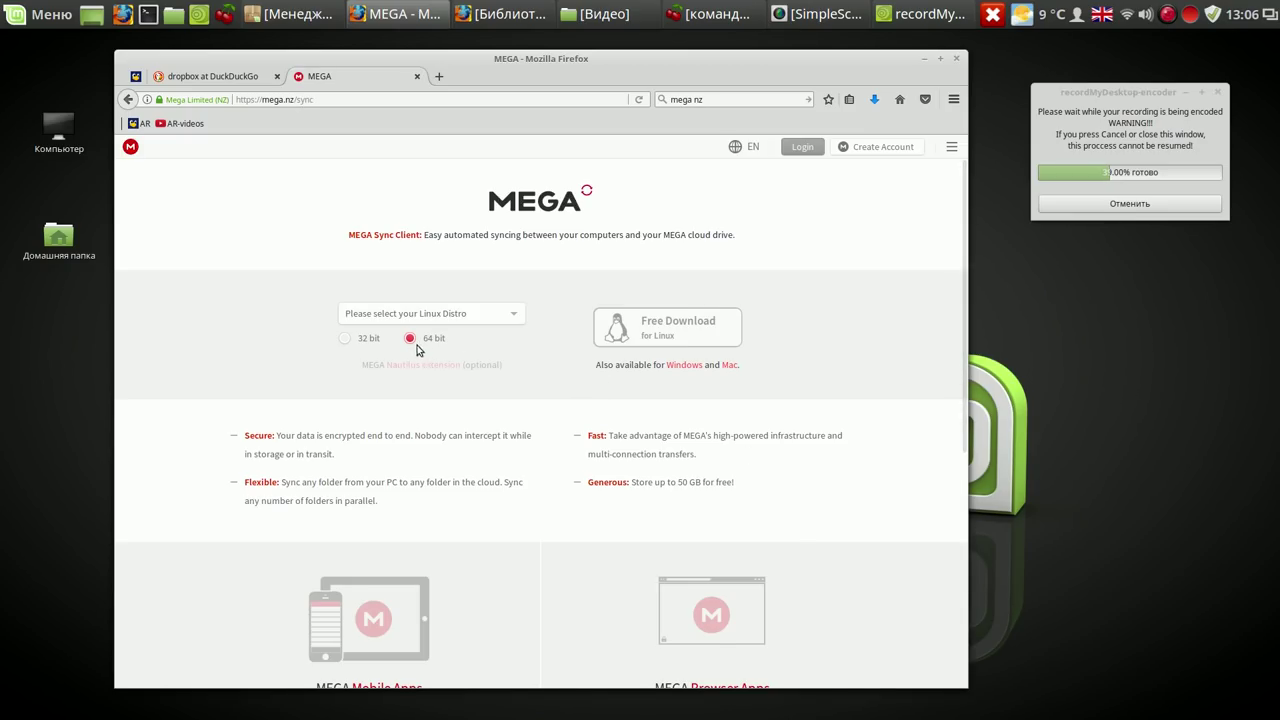
Choose Debian 8.0 as the Linux distro for the MEGA Sync Client, and review the browser's downloads list.
left_click(515, 318)
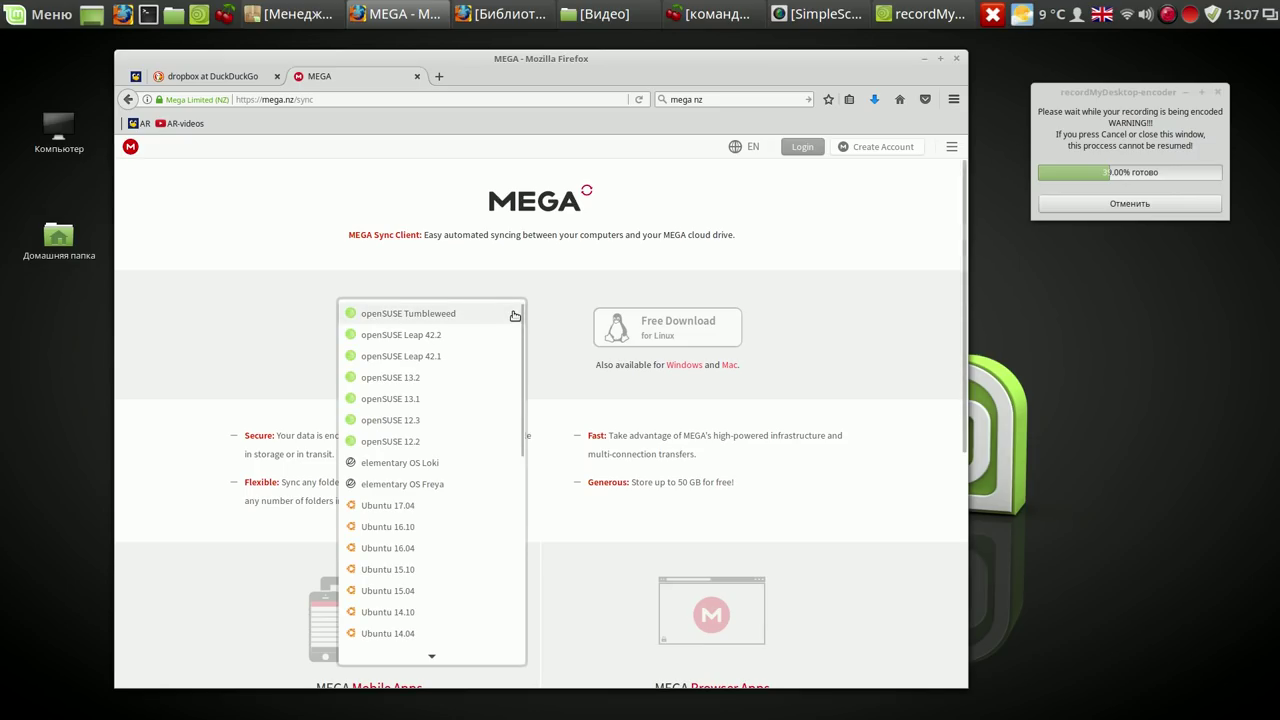
scroll(498, 494, "down", 5)
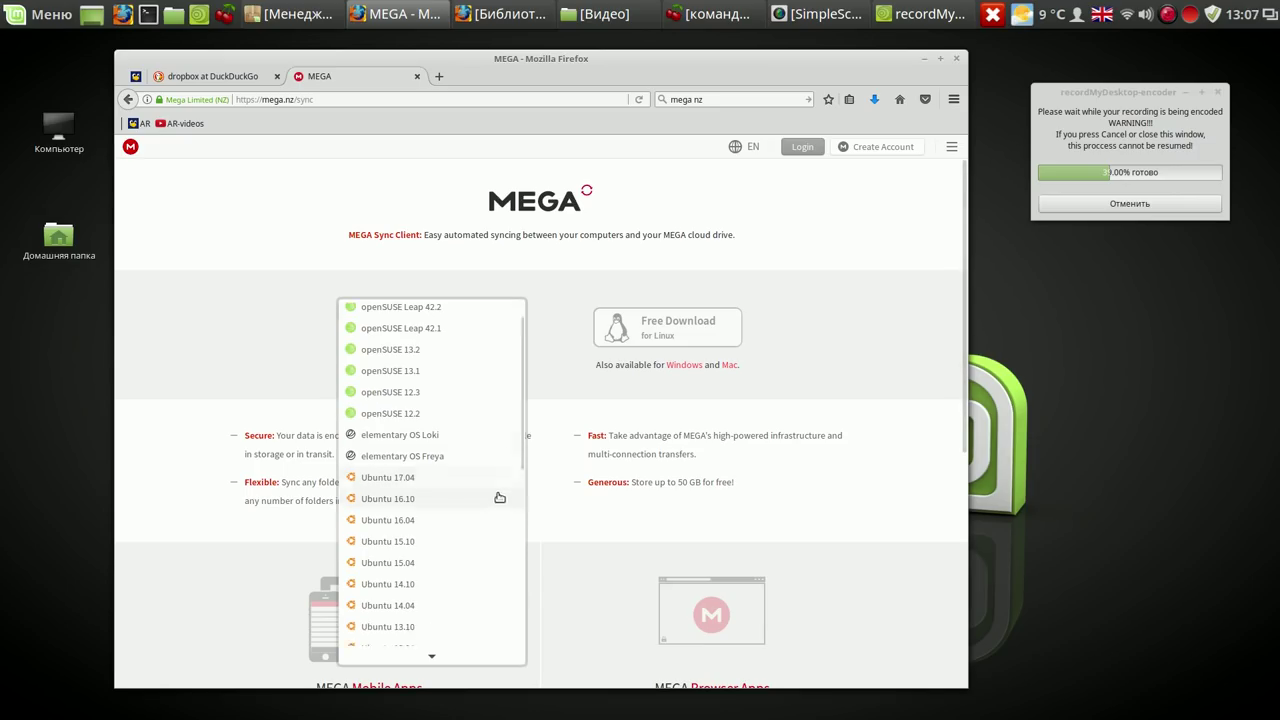
scroll(496, 492, "down", 1)
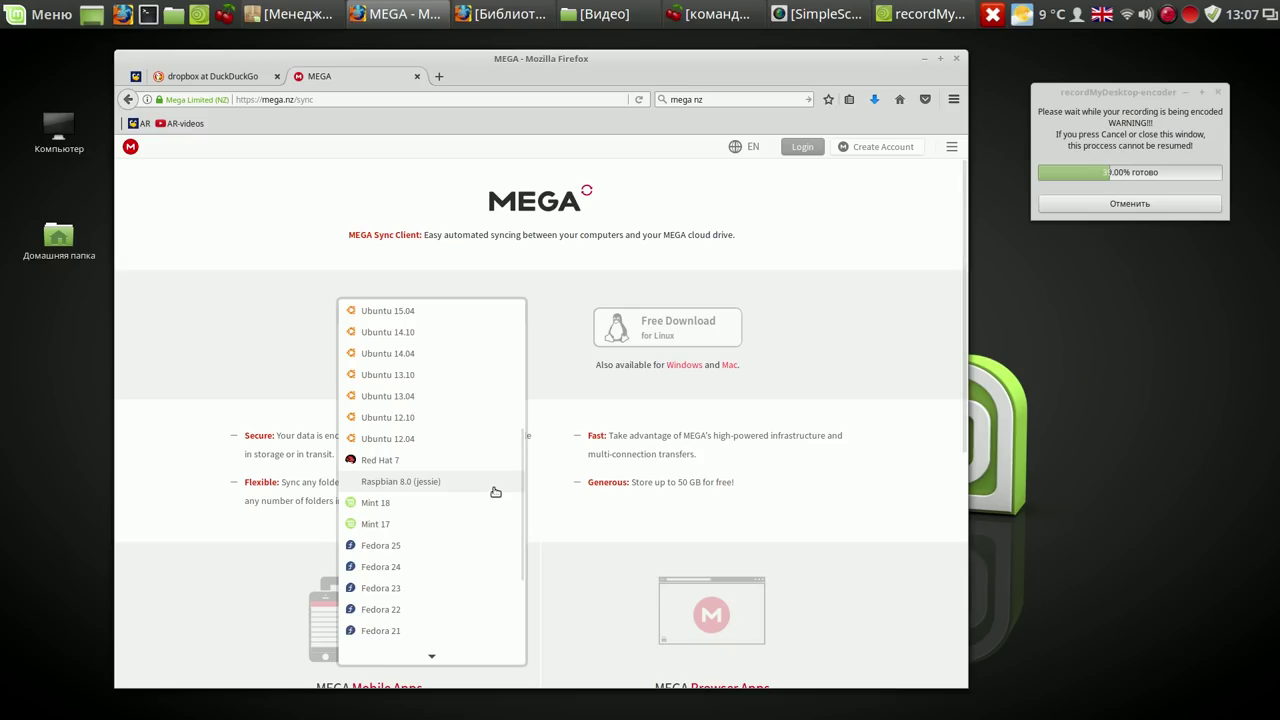
scroll(496, 492, "down", 4)
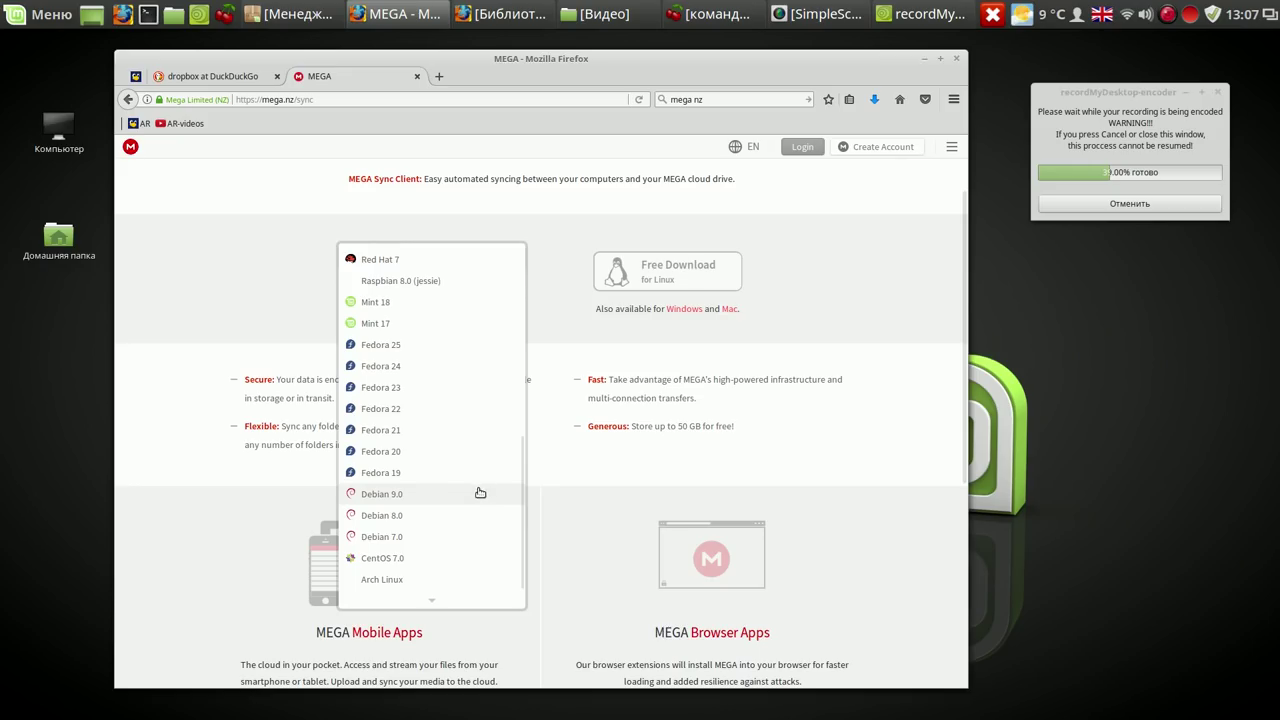
left_click(406, 515)
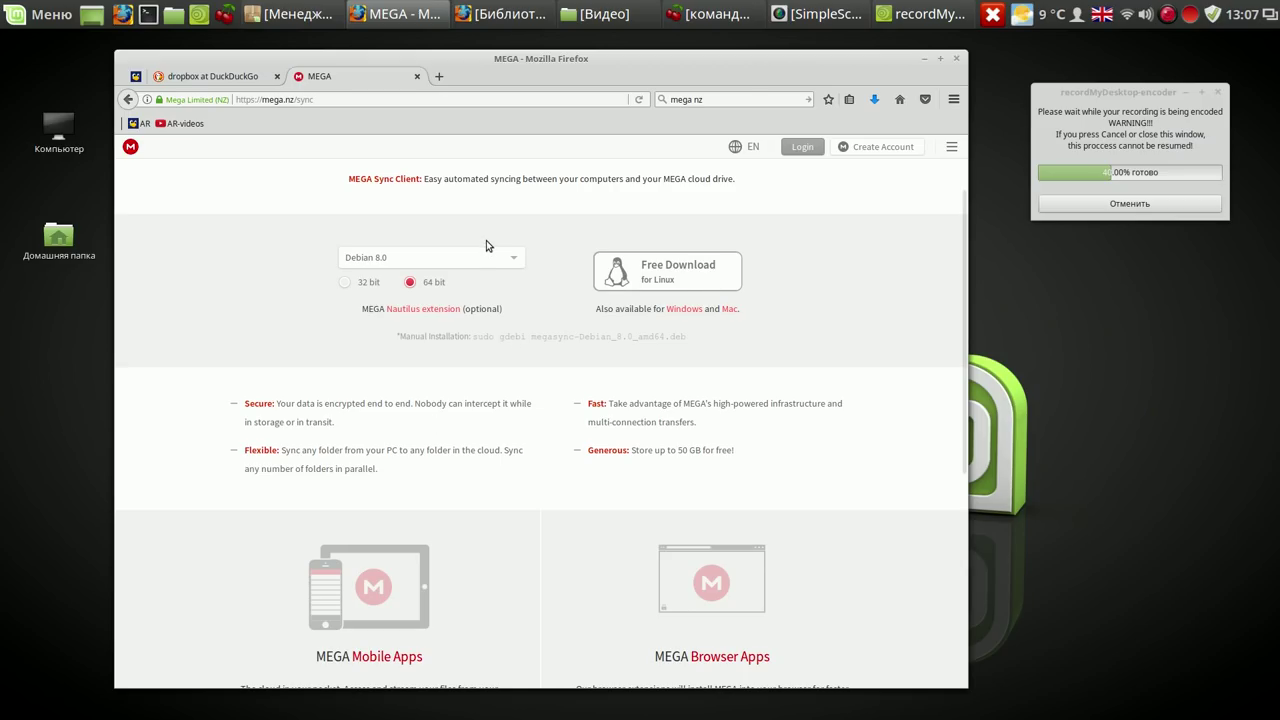
left_click(874, 100)
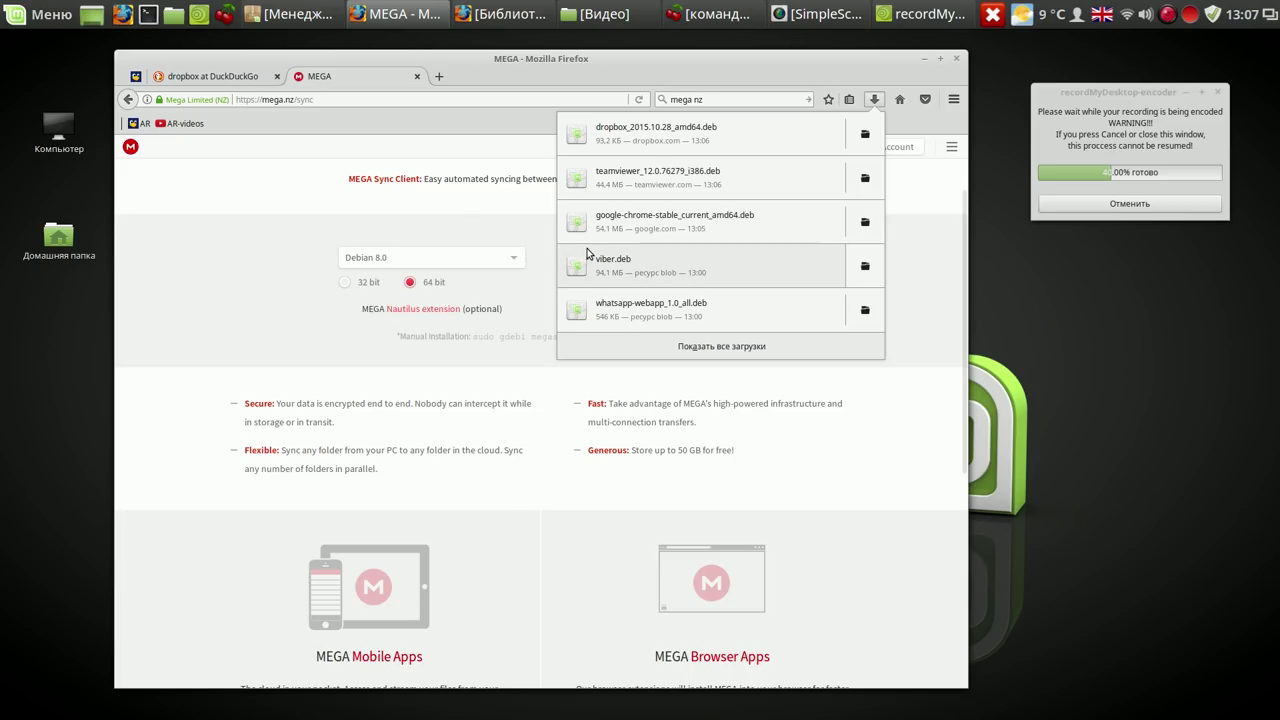
left_click(885, 71)
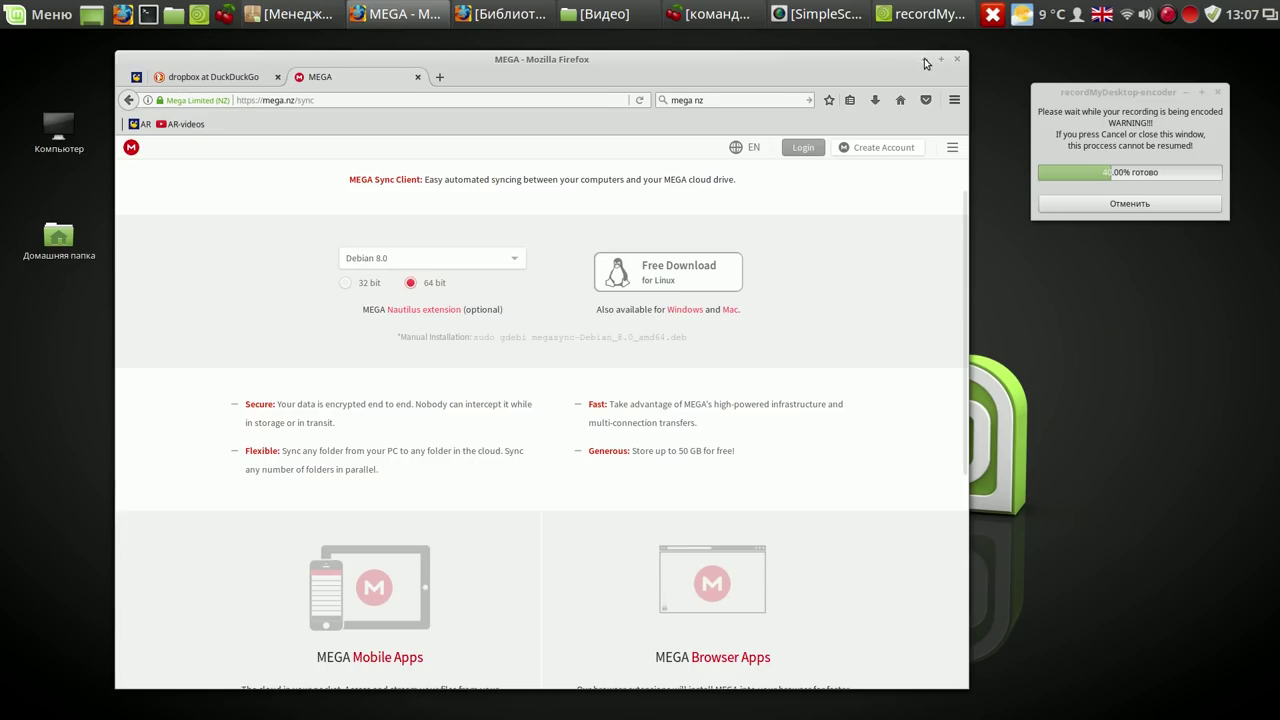
Minimise the browser, show the Загрузки folder in the file manager, and enlarge its window until all the files fit.
left_click(925, 62)
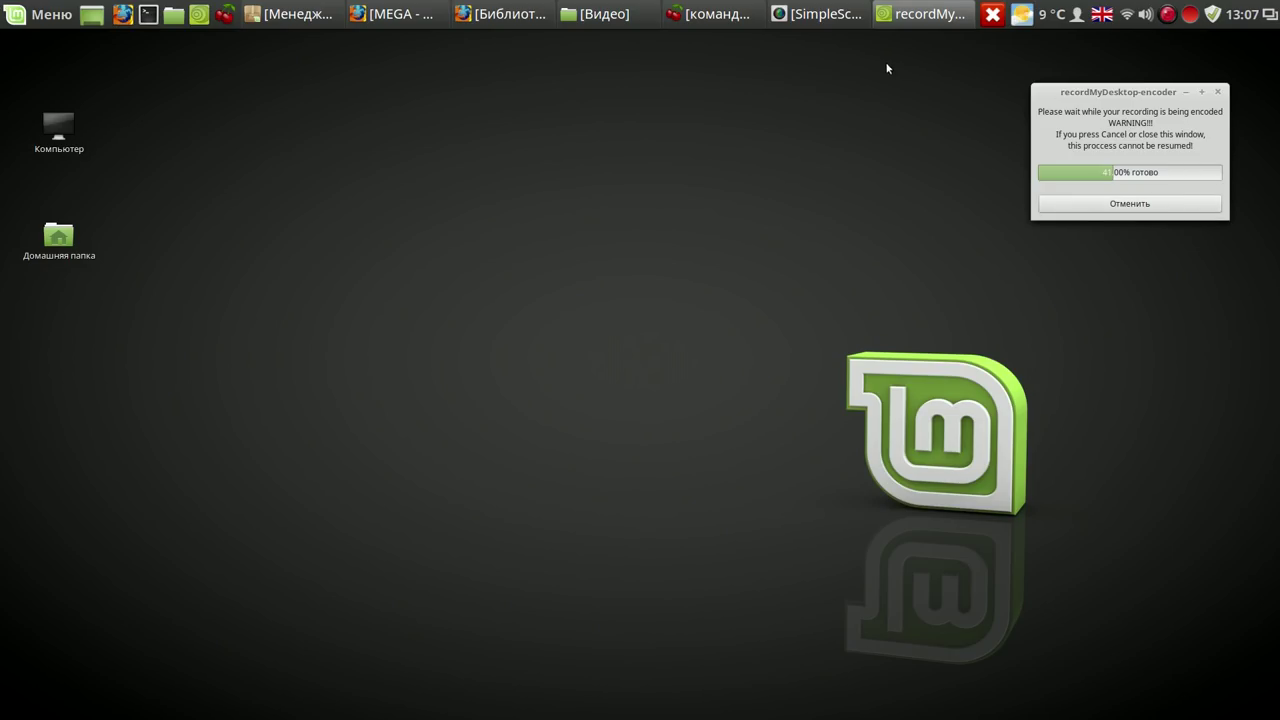
mouse_move(602, 17)
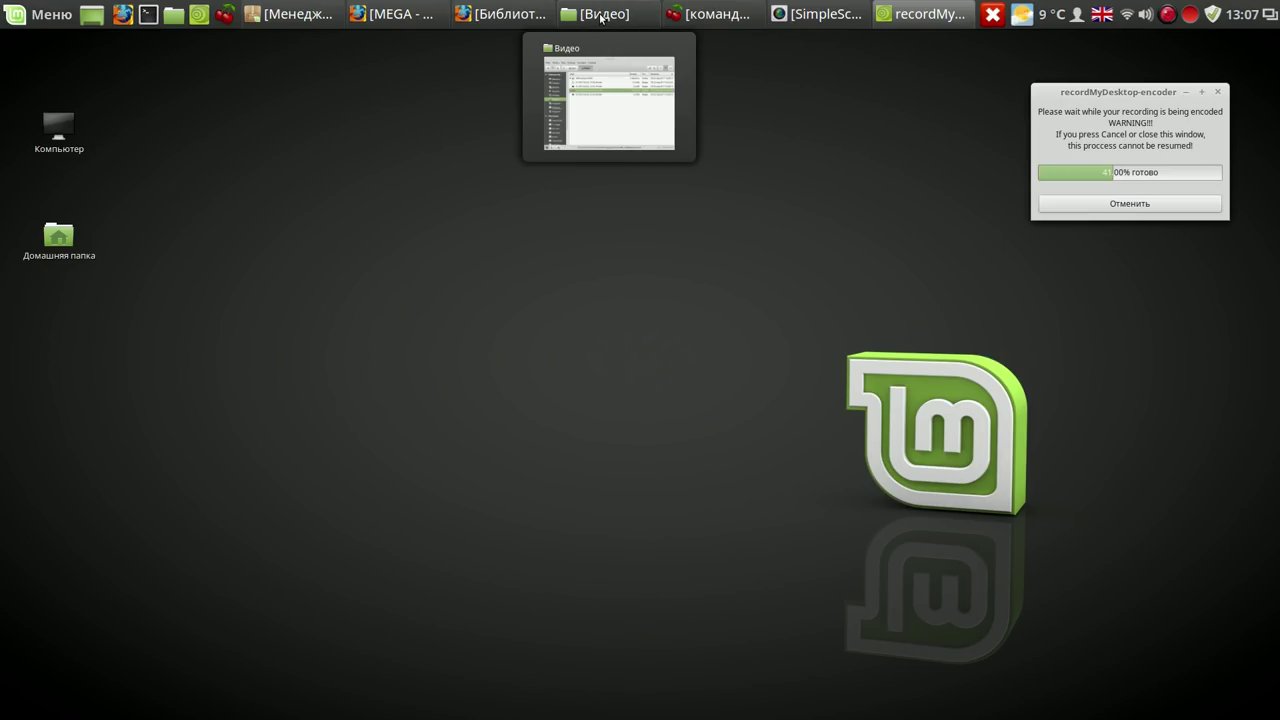
left_click(600, 14)
left_click(721, 149)
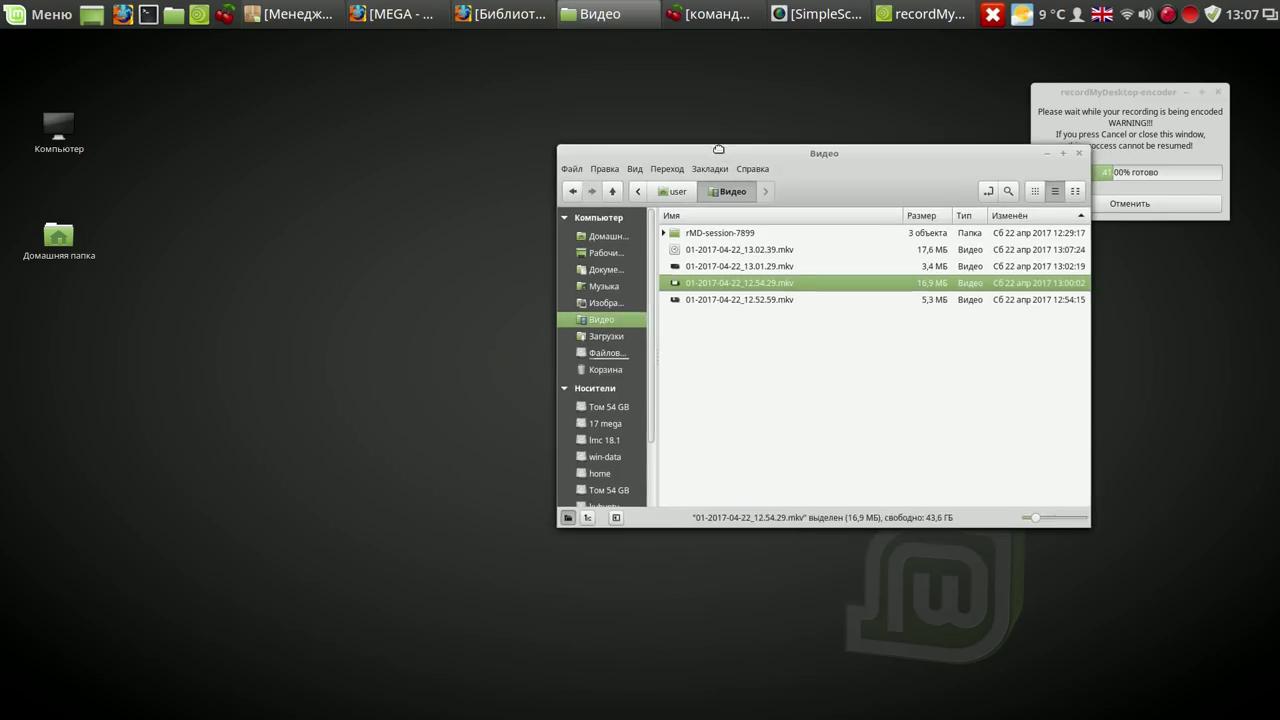
left_click_drag(718, 149, 412, 62)
left_click(291, 251)
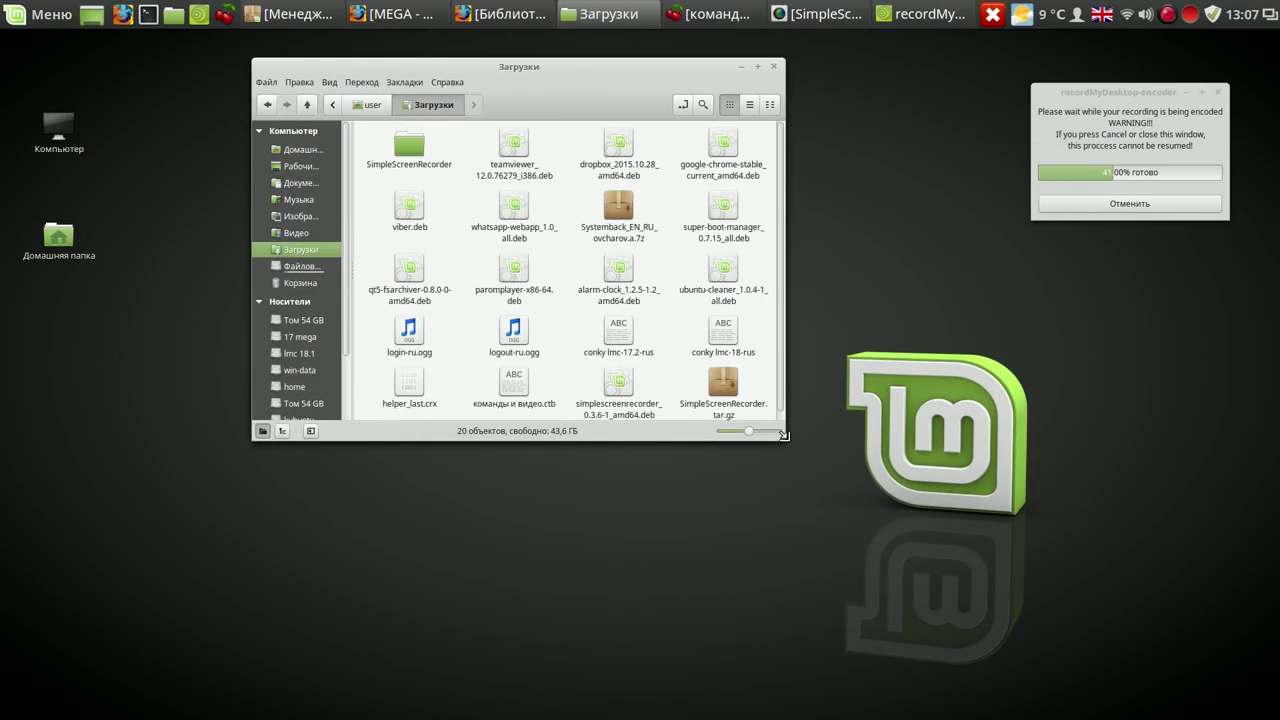
left_click_drag(784, 435, 934, 558)
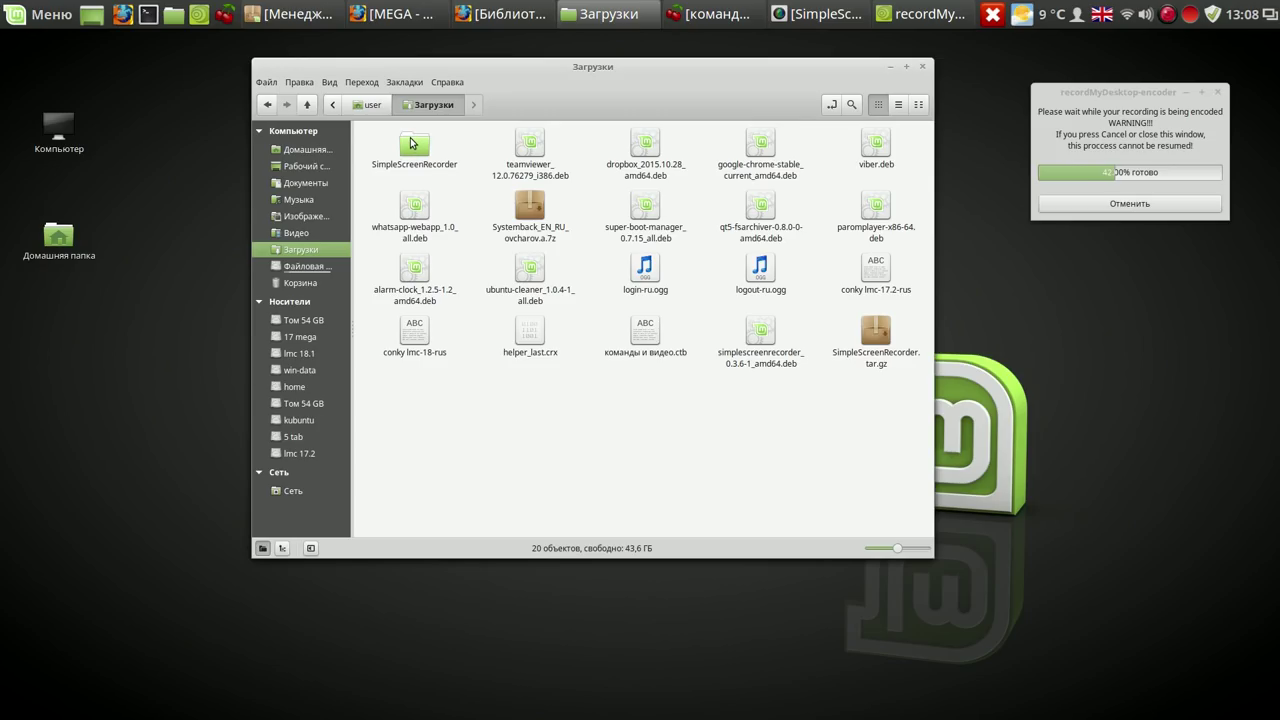
Permanently delete the SimpleScreenRecorder folder from Загрузки, keeping its archive and .deb package.
left_click(413, 144)
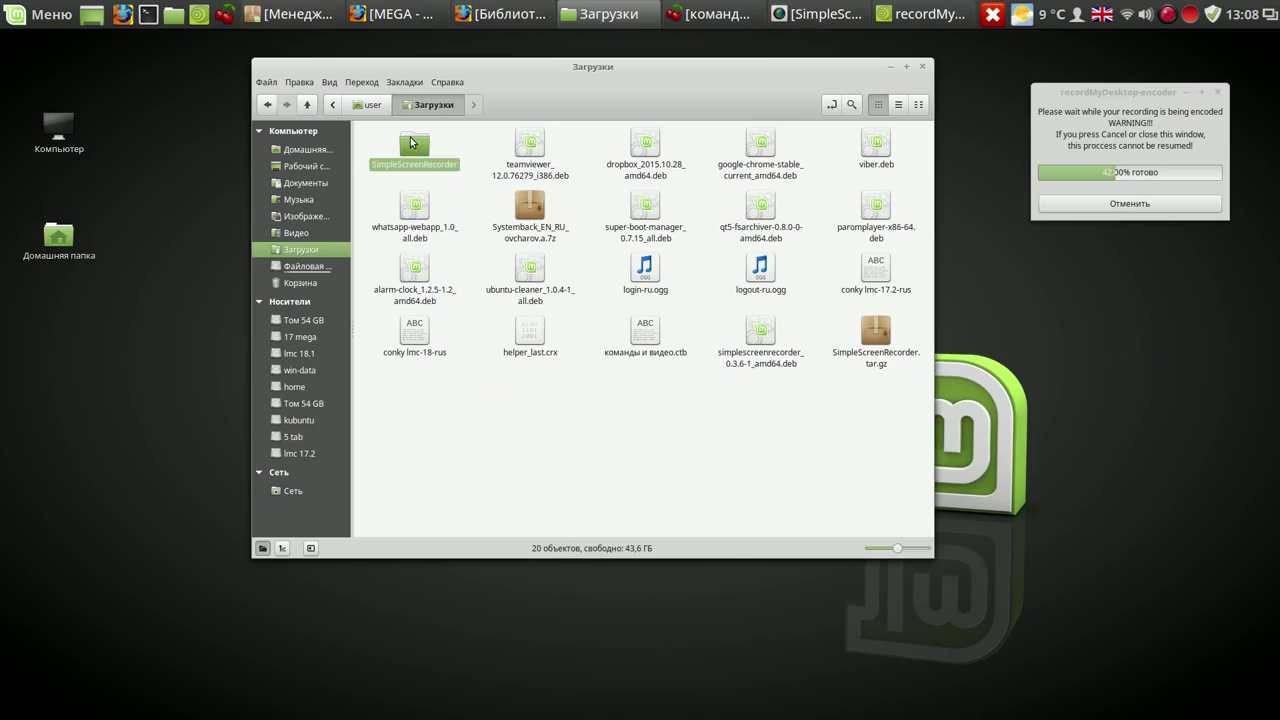
right_click(413, 144)
left_click(463, 367)
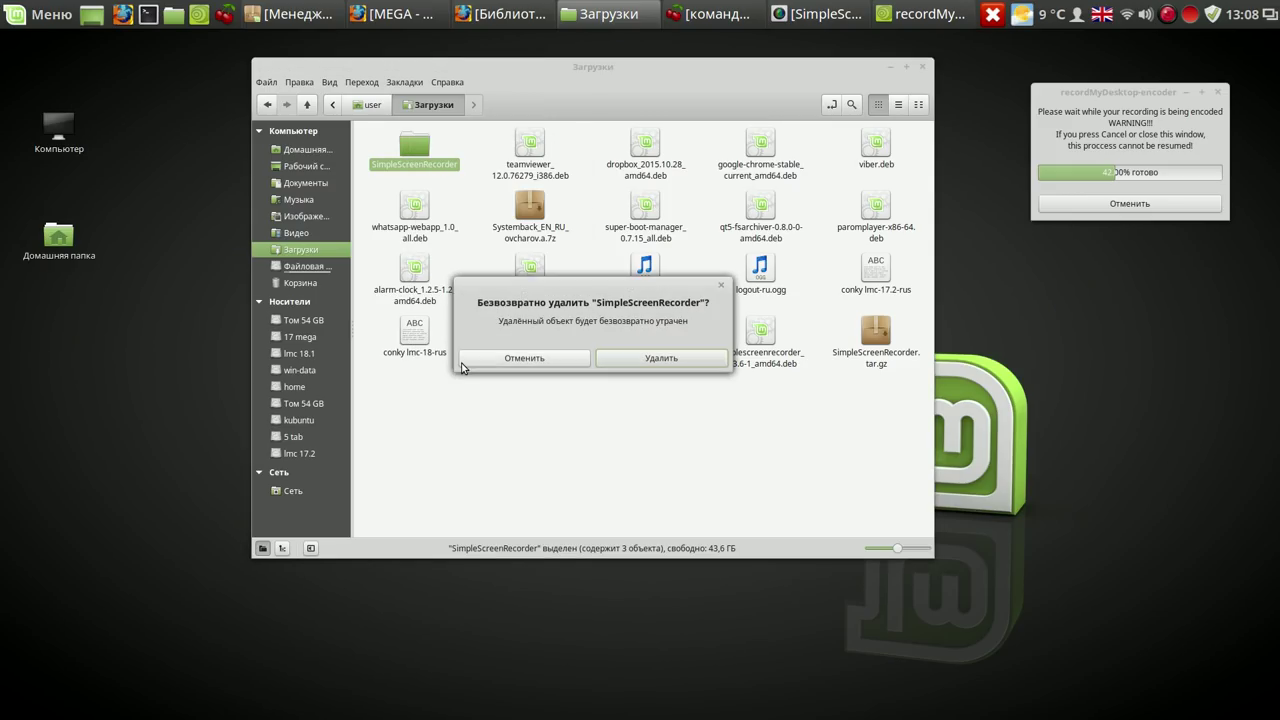
left_click(678, 360)
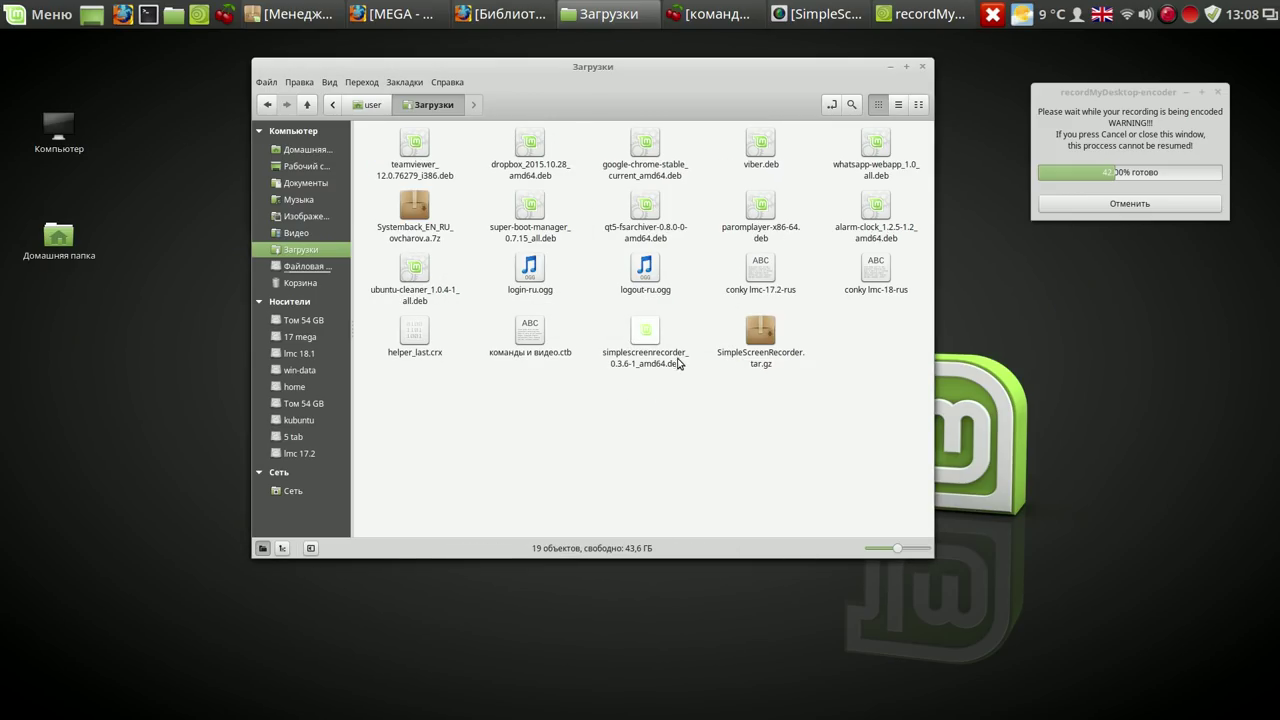
Install the google-chrome-stable_current_amd64.deb package with automatic closing after success, and close the package installer.
left_click(648, 147)
double_click(648, 145)
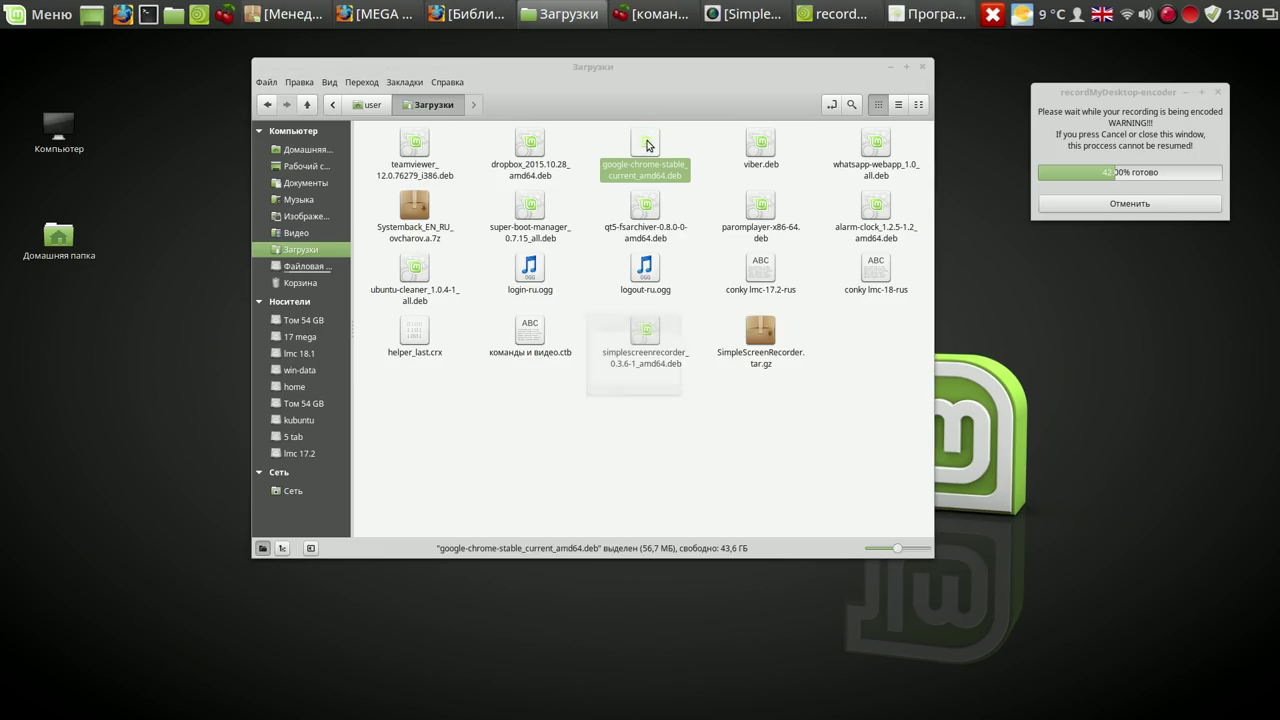
left_click_drag(682, 227, 386, 113)
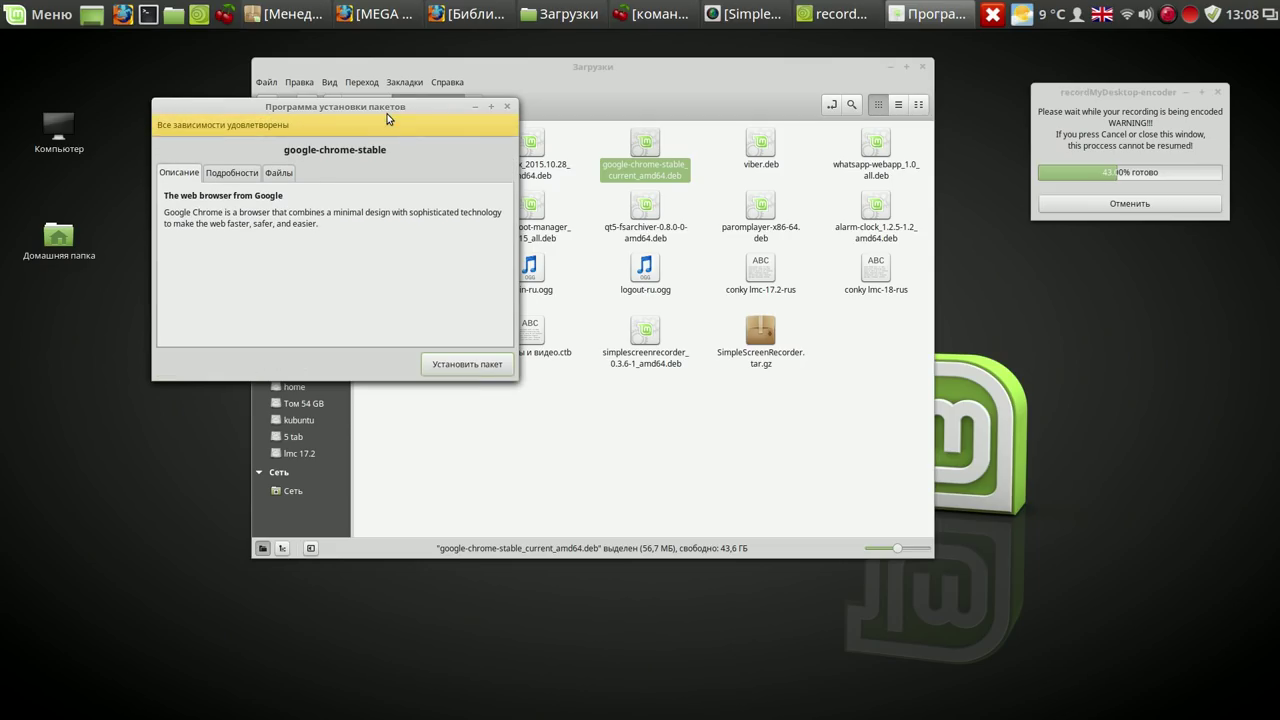
left_click(476, 367)
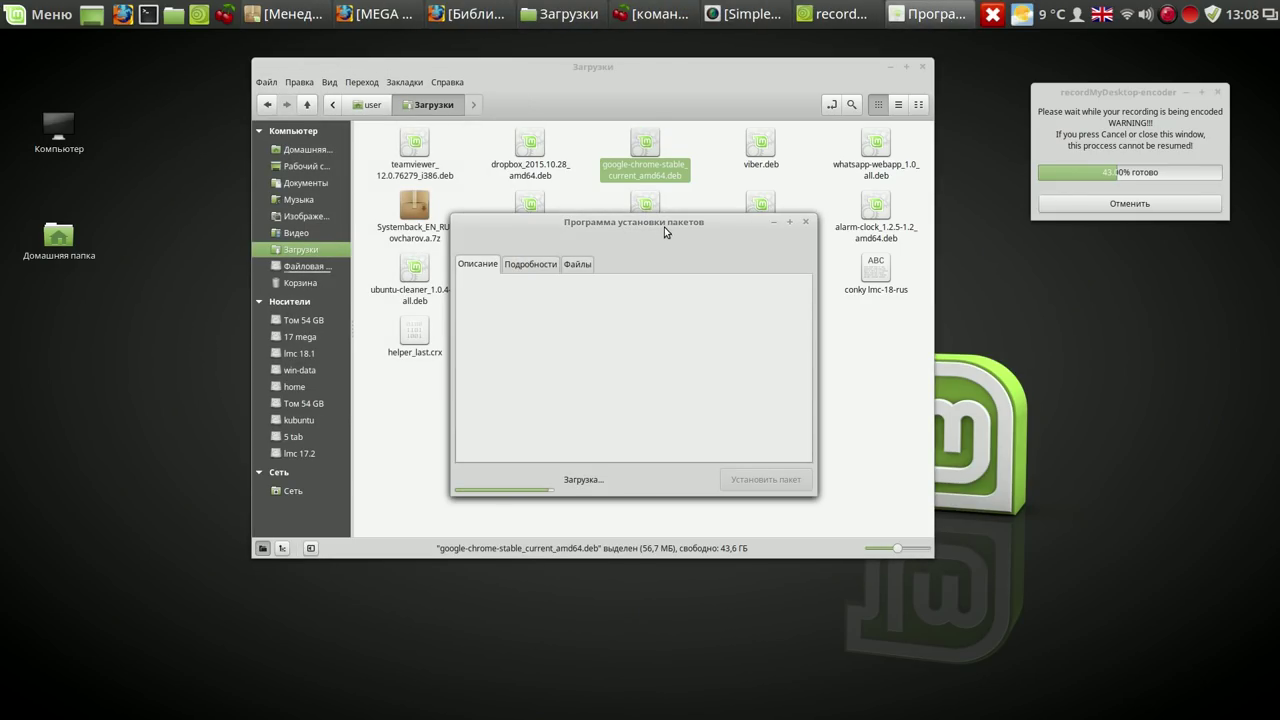
left_click_drag(680, 225, 383, 138)
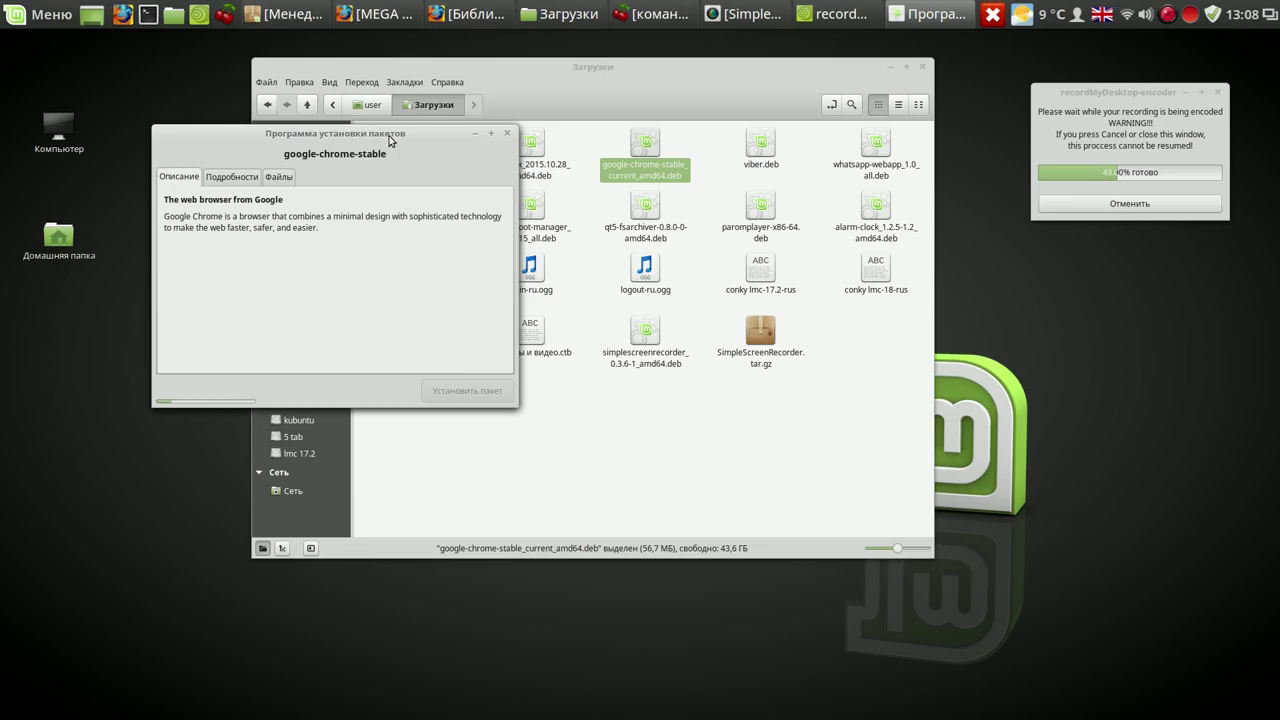
key("Return")
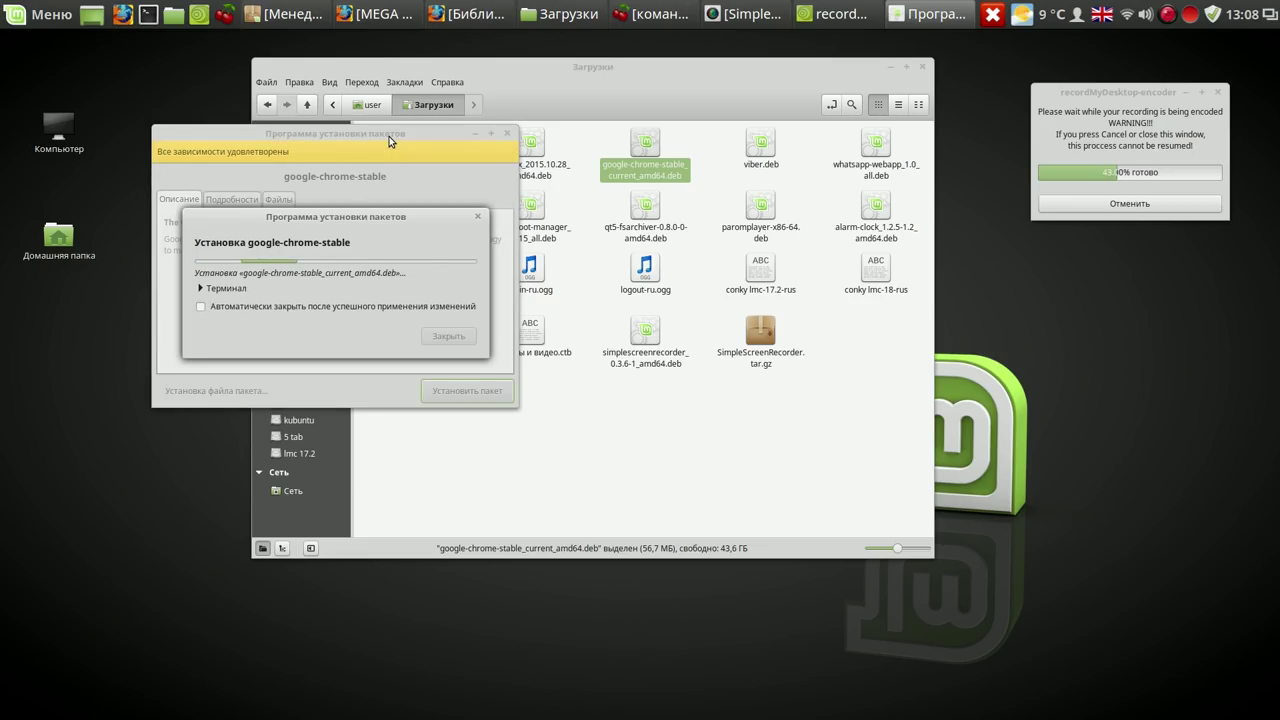
left_click(200, 306)
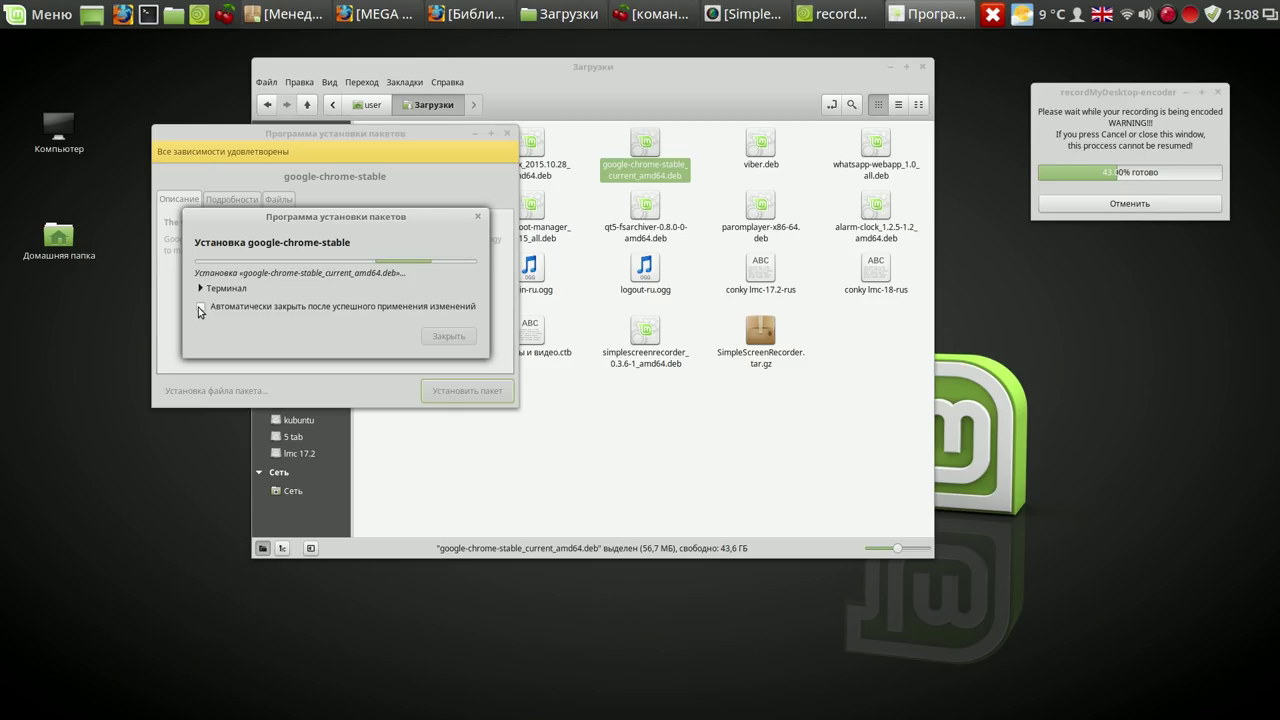
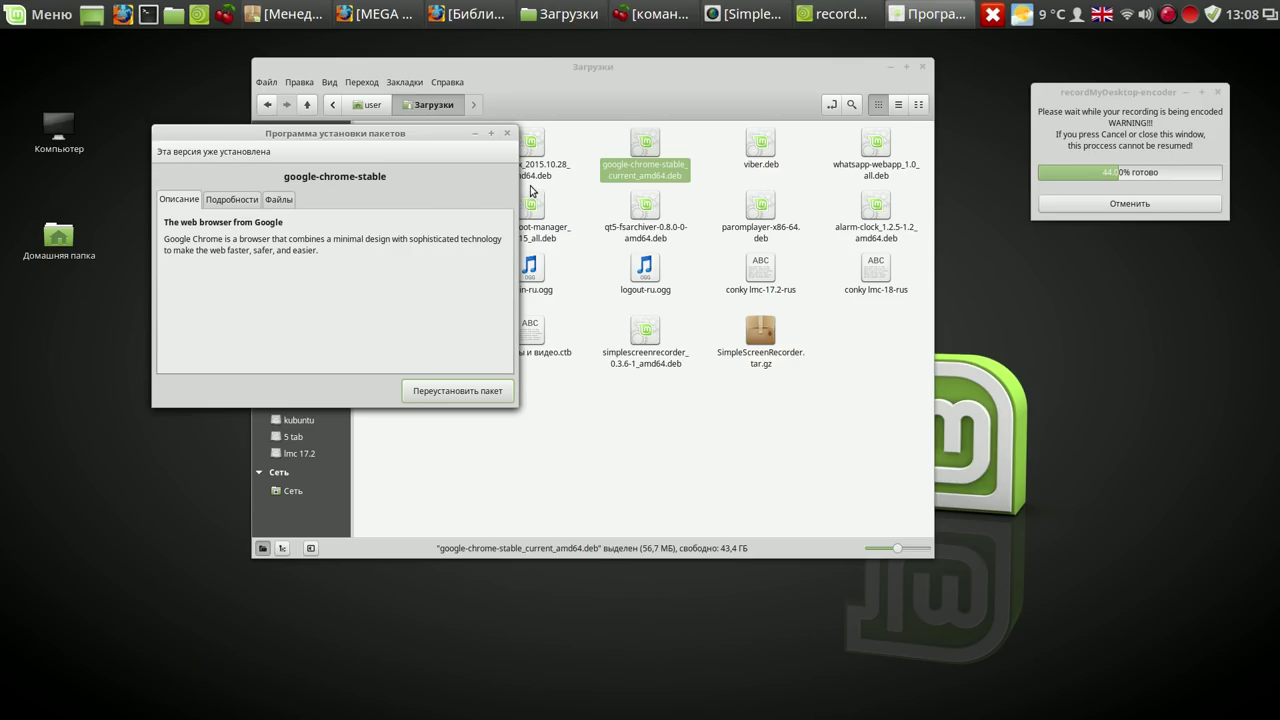
left_click(509, 134)
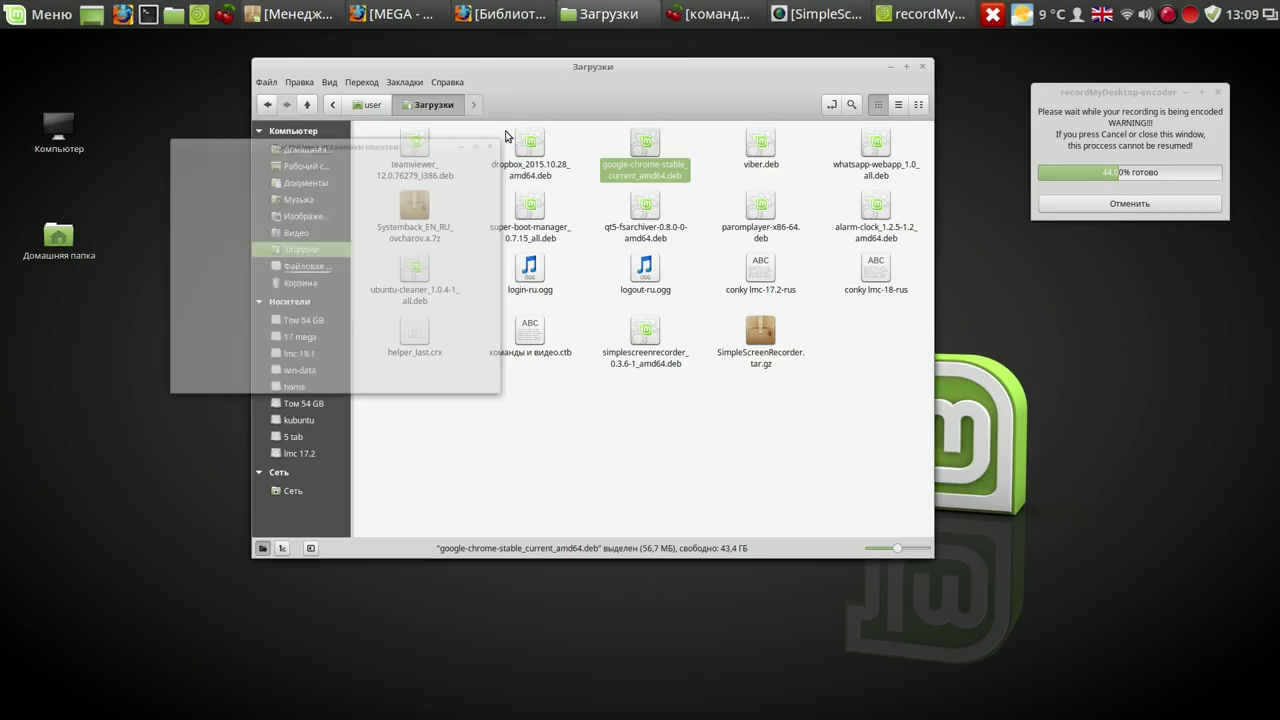
Minimise the file manager and add a Google Chrome launcher to the panel from the Интернет applications.
left_click(893, 67)
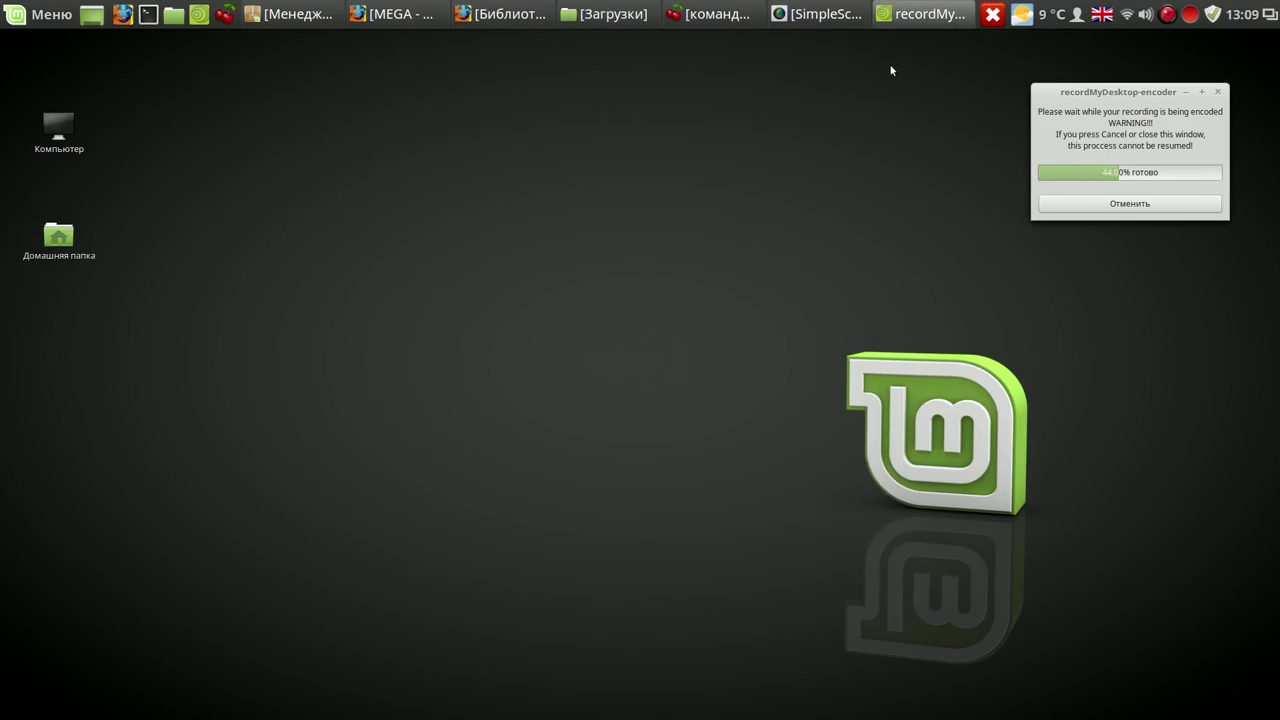
left_click(54, 20)
mouse_move(120, 153)
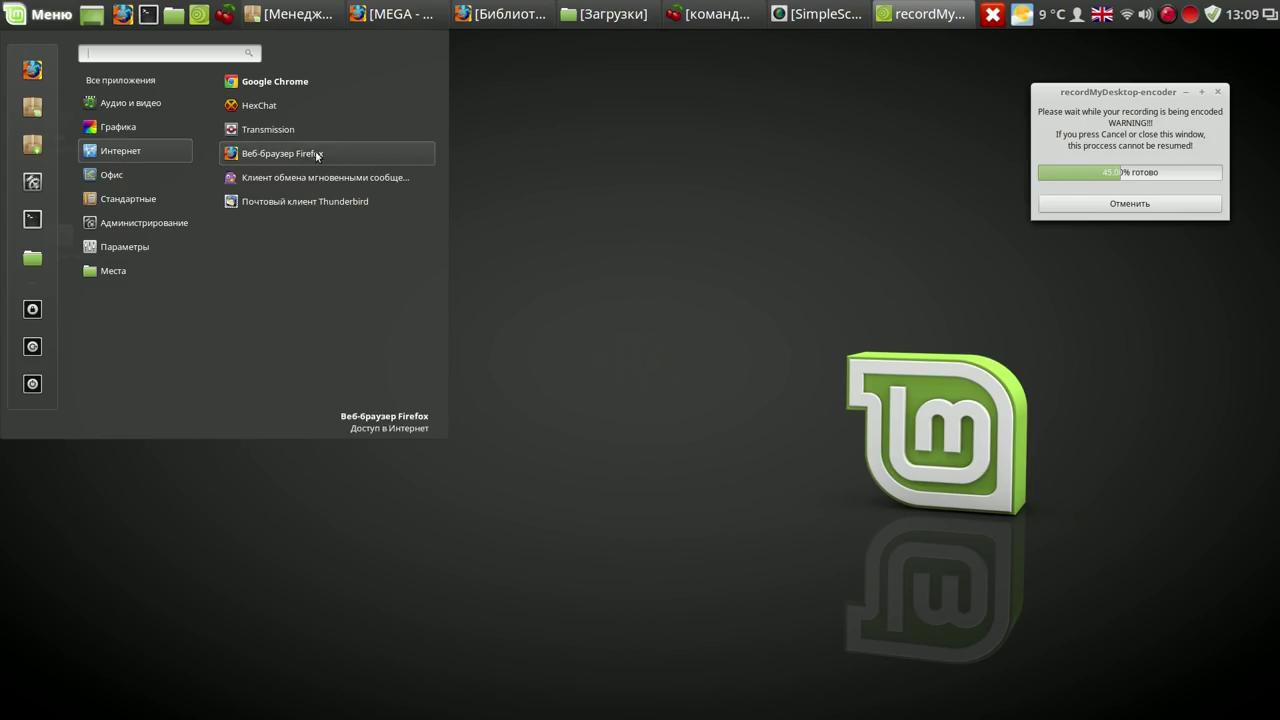
right_click(306, 83)
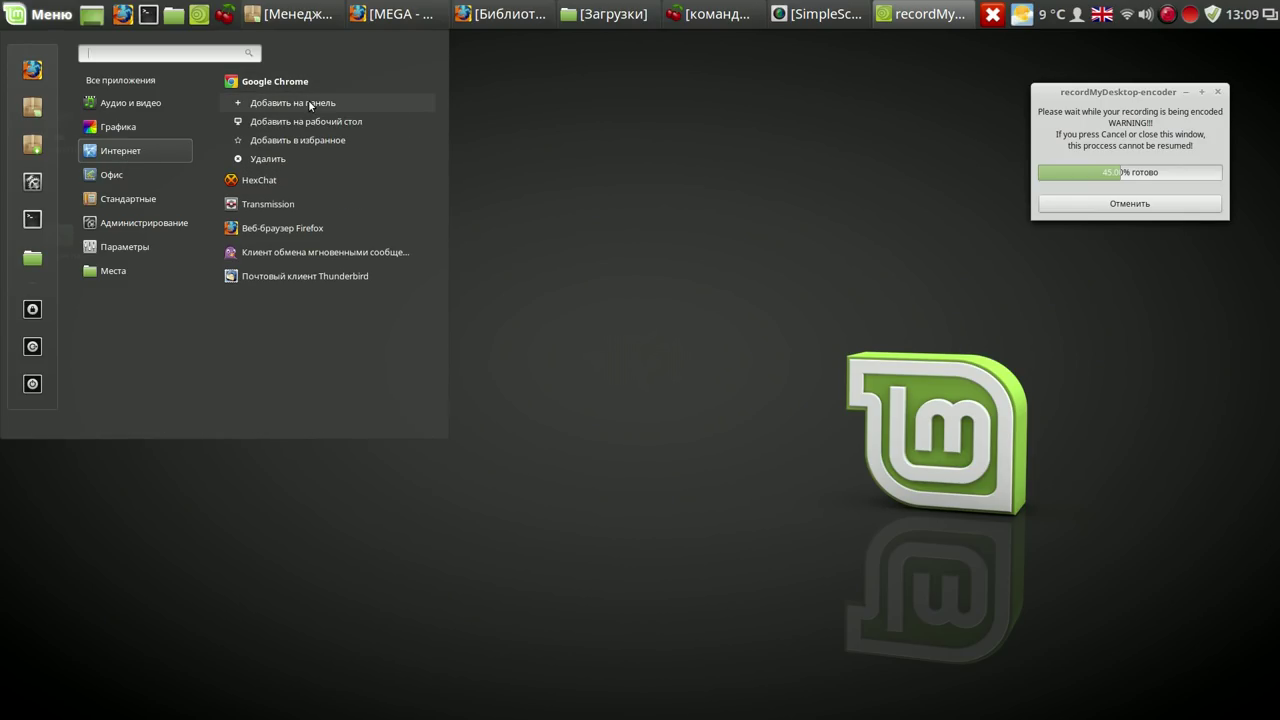
left_click(308, 100)
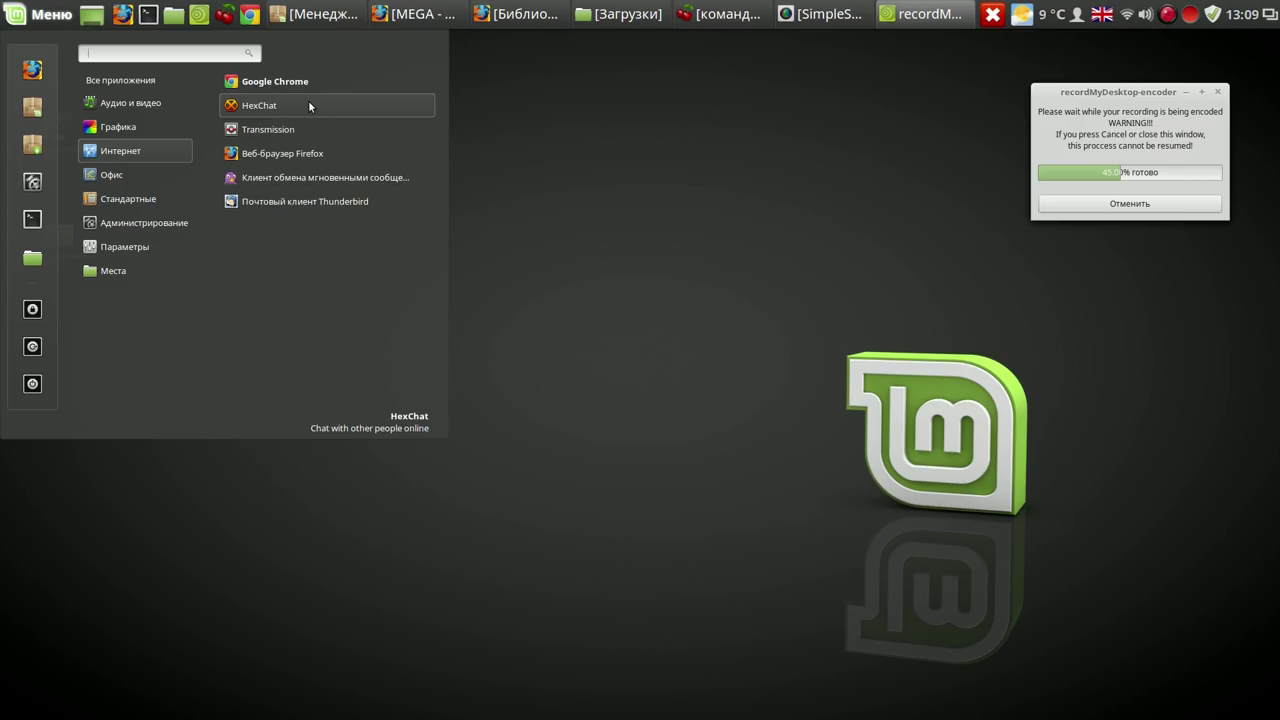
left_click(545, 179)
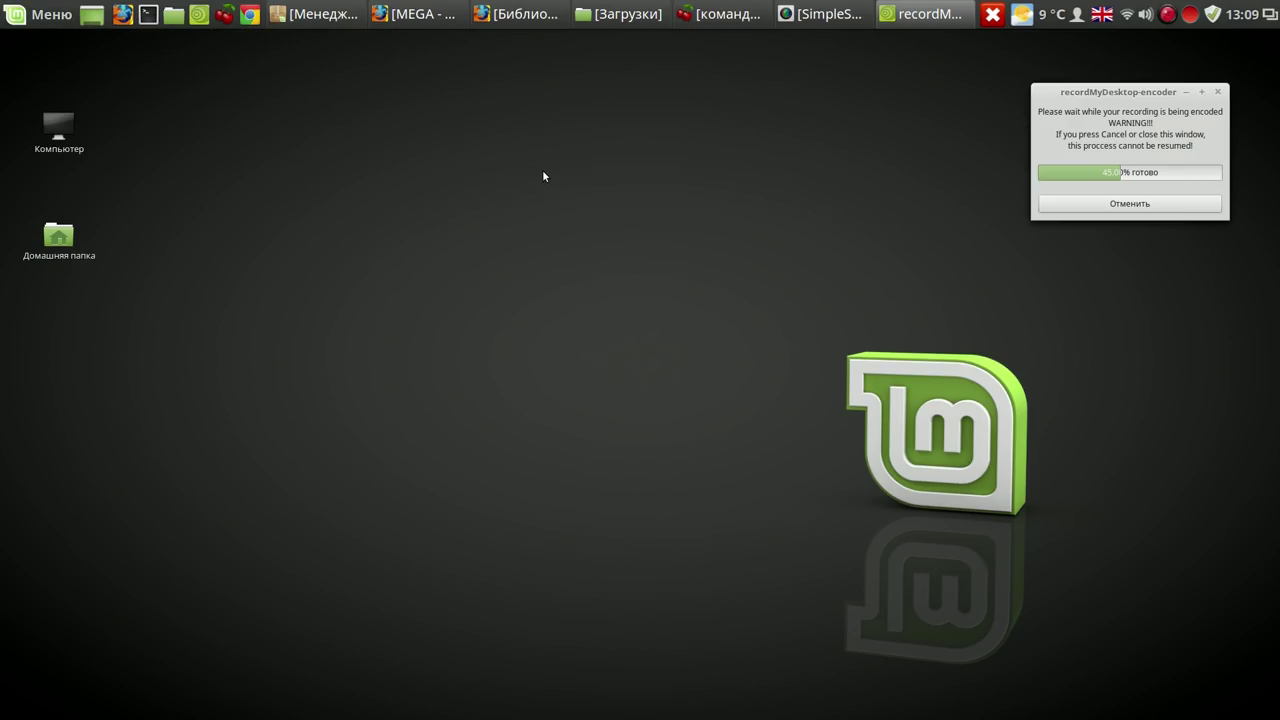
Launch Google Chrome with a blank password for the new keyring, accepting it as default browser with usage statistics and crash reports sent.
left_click(251, 15)
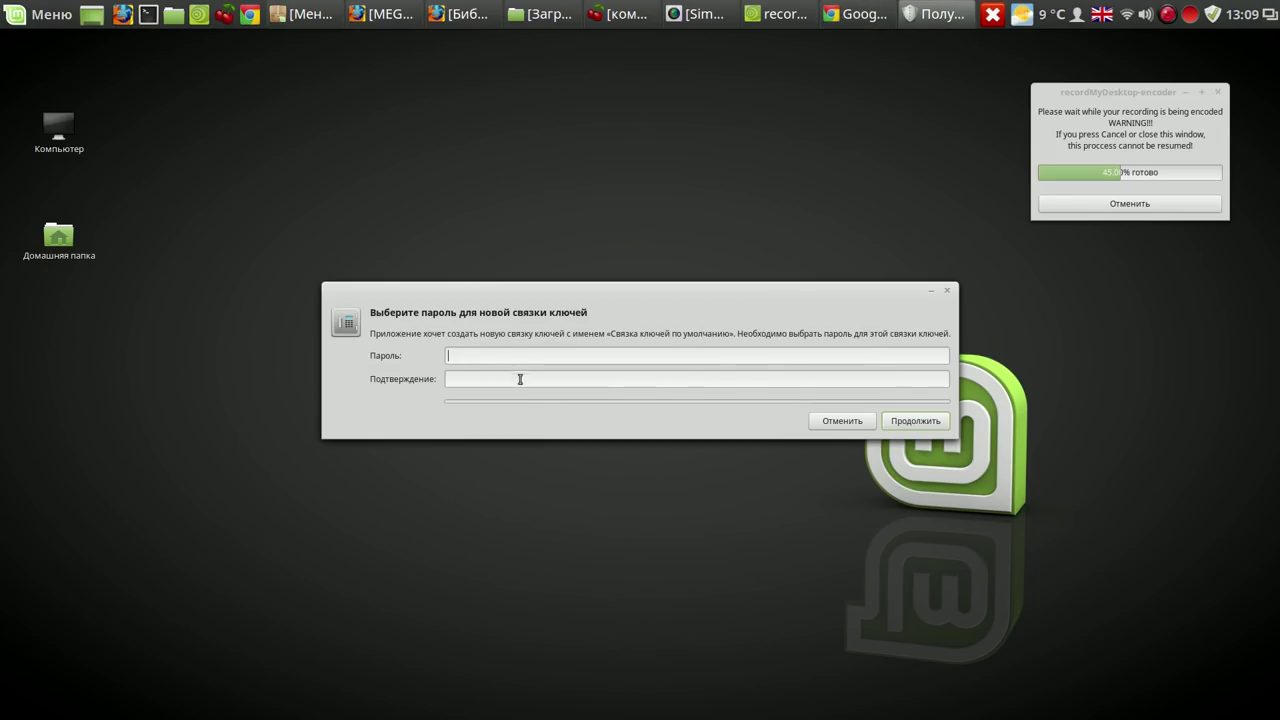
left_click(921, 427)
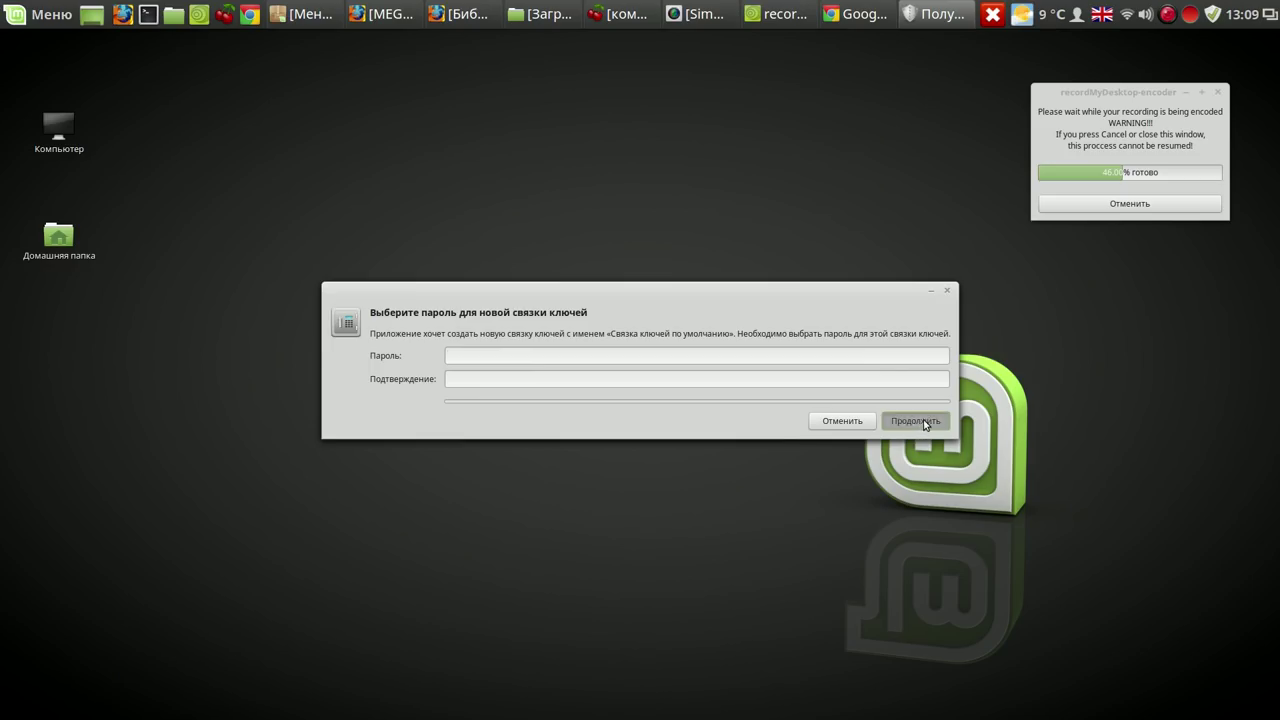
left_click(952, 370)
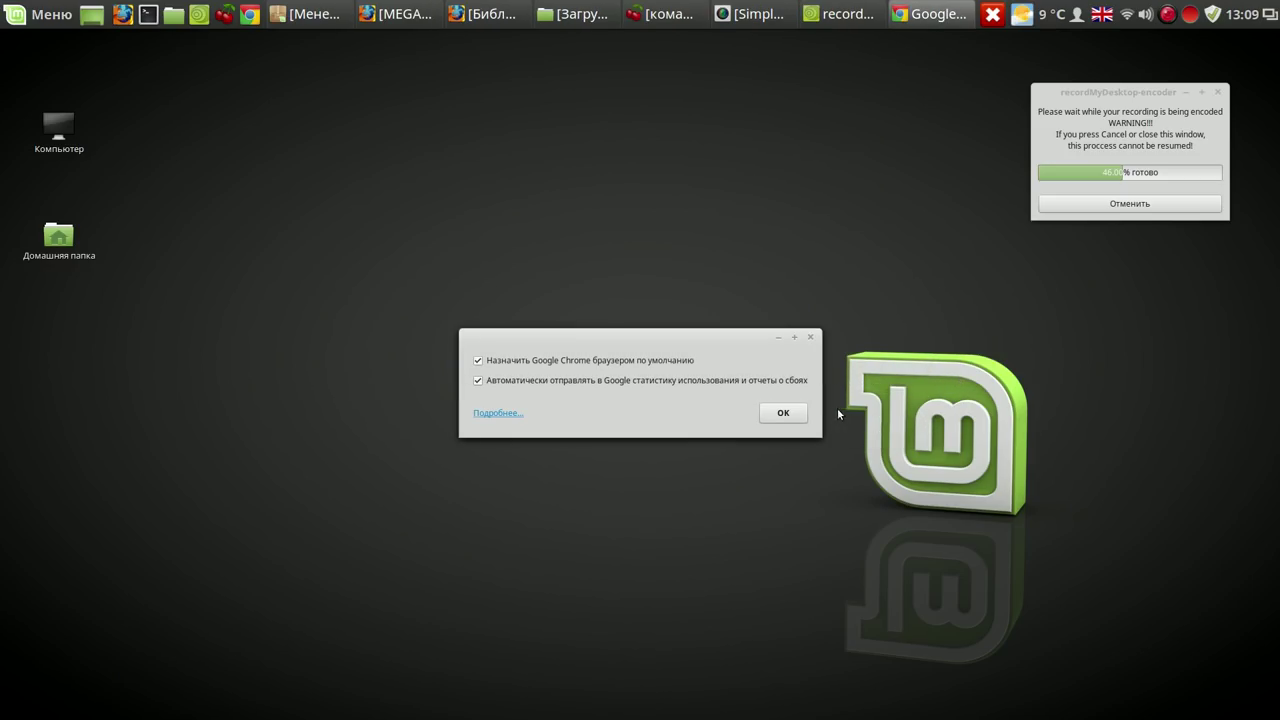
left_click(794, 413)
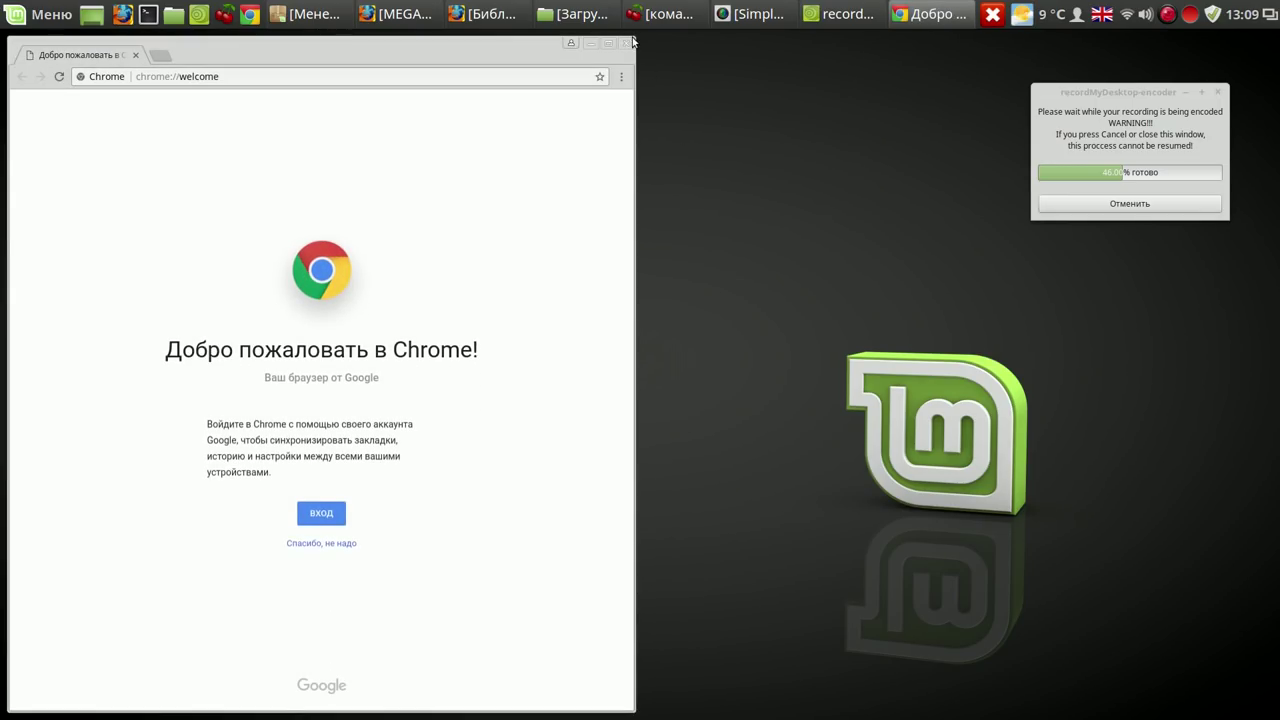
Shorten the Chrome window, move it clear of the desktop icons, and decline the Google account sign-in.
left_click_drag(632, 40, 618, 146)
left_click_drag(509, 153, 632, 50)
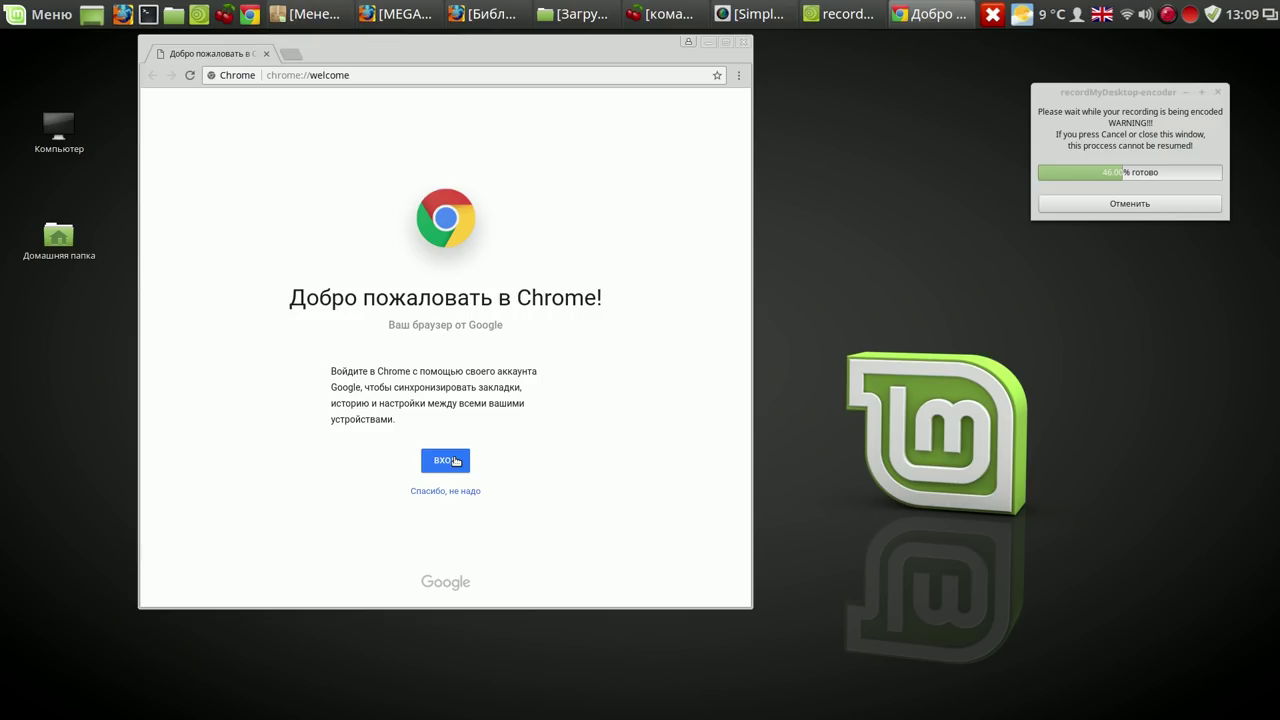
left_click(450, 490)
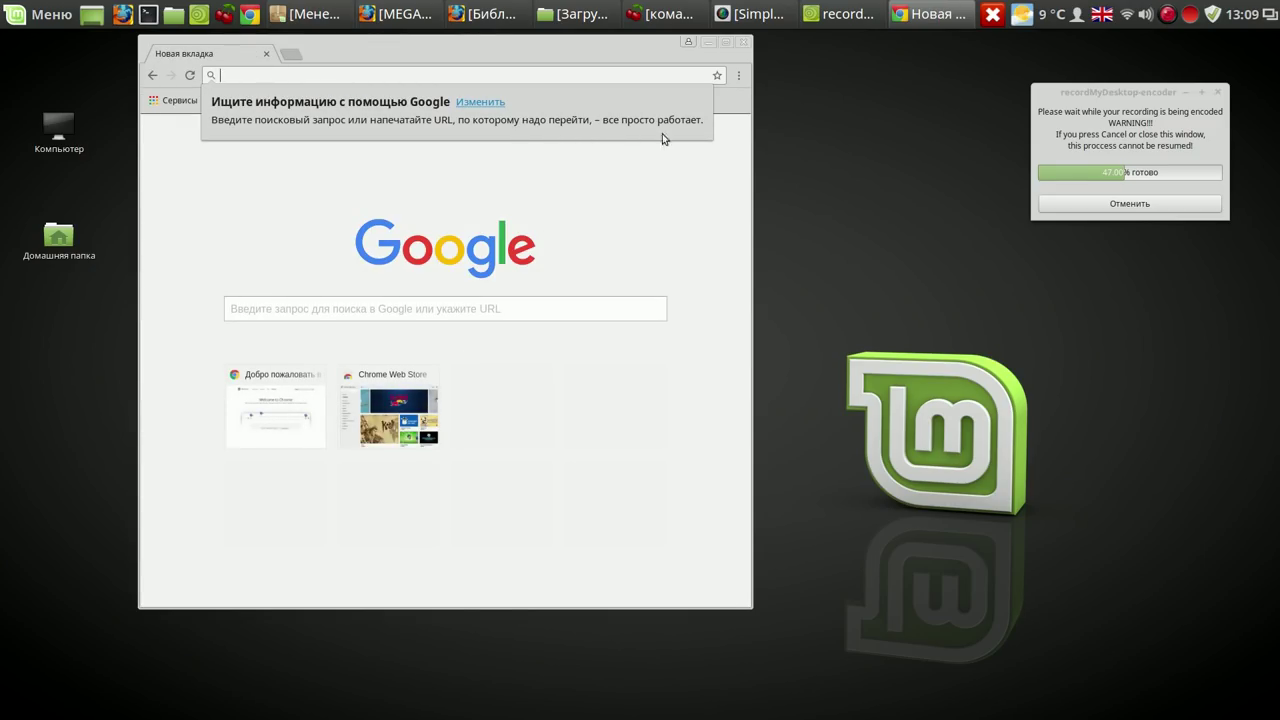
Set Chrome to reopen previously opened tabs at startup and to show the home button, bookmarks bar, and system title bar and borders.
left_click(739, 75)
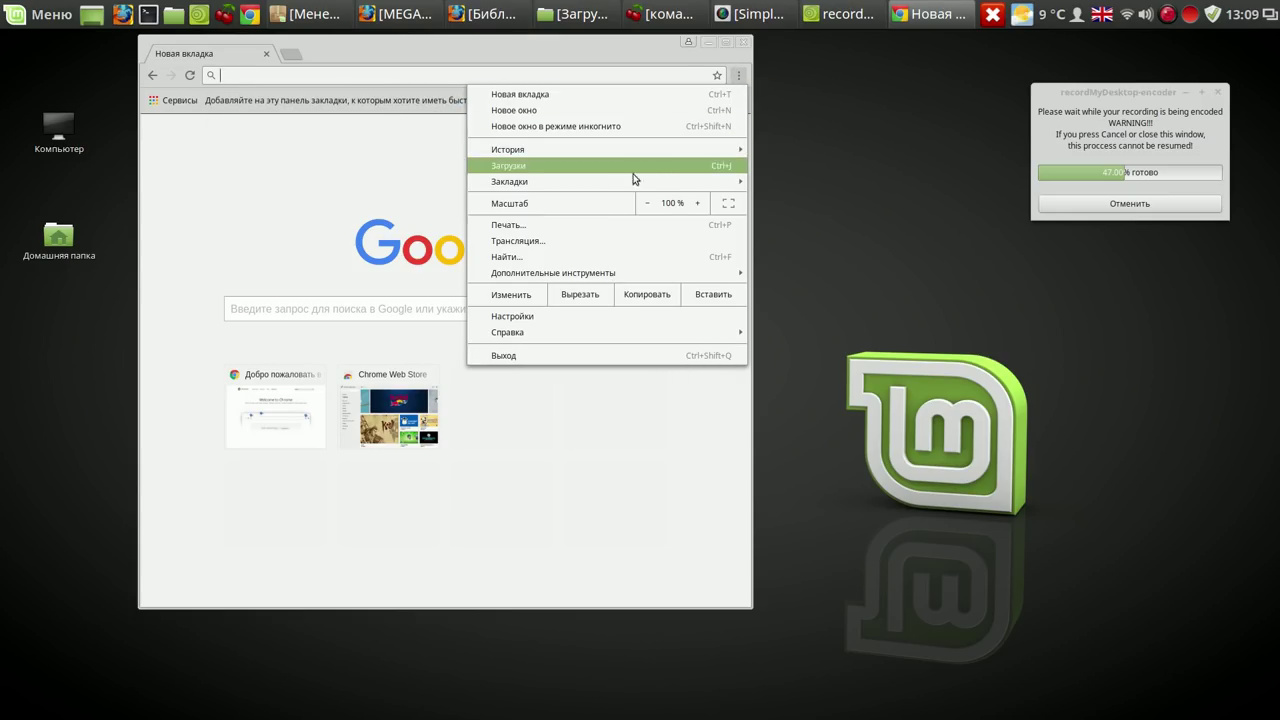
left_click(530, 314)
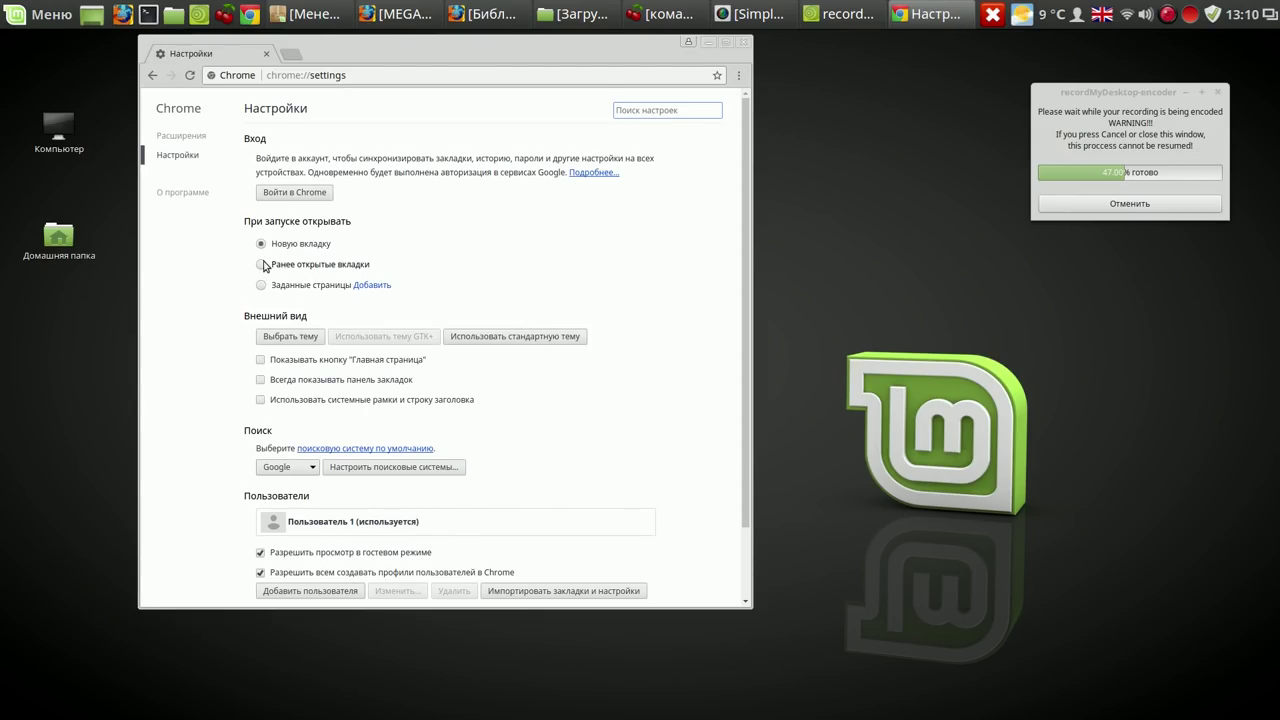
left_click(261, 265)
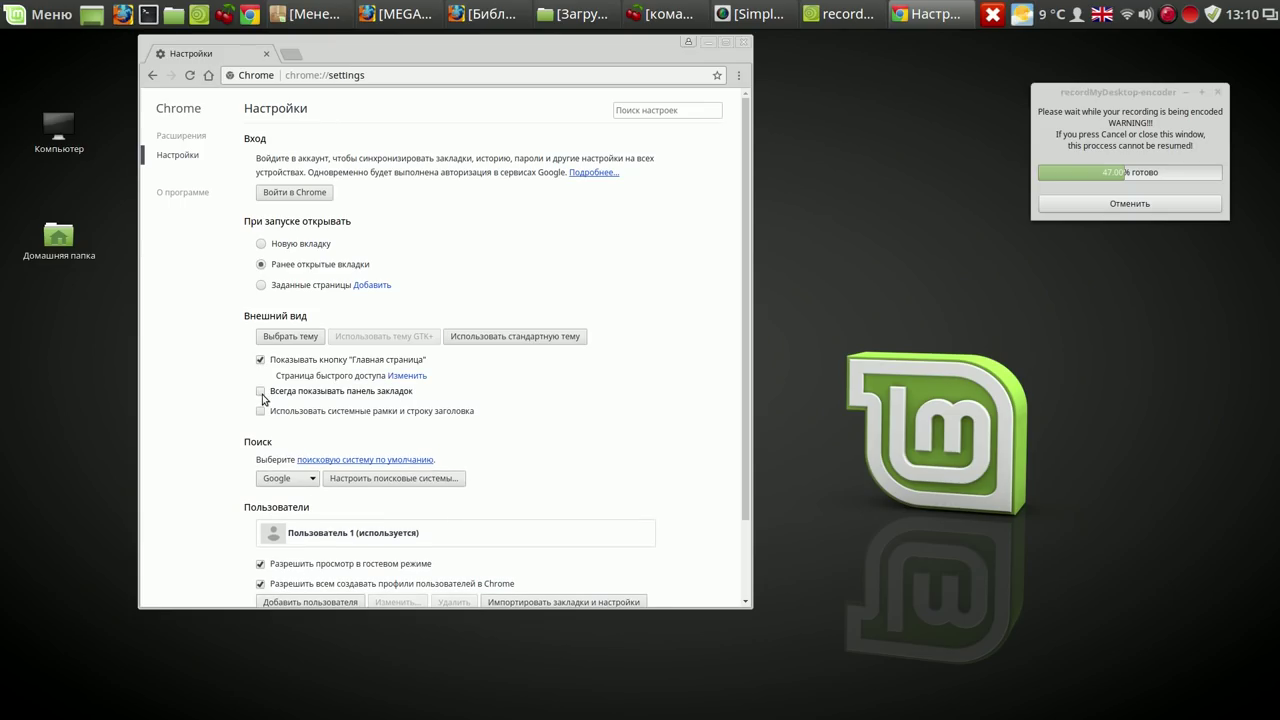
left_click(260, 391)
left_click(258, 430)
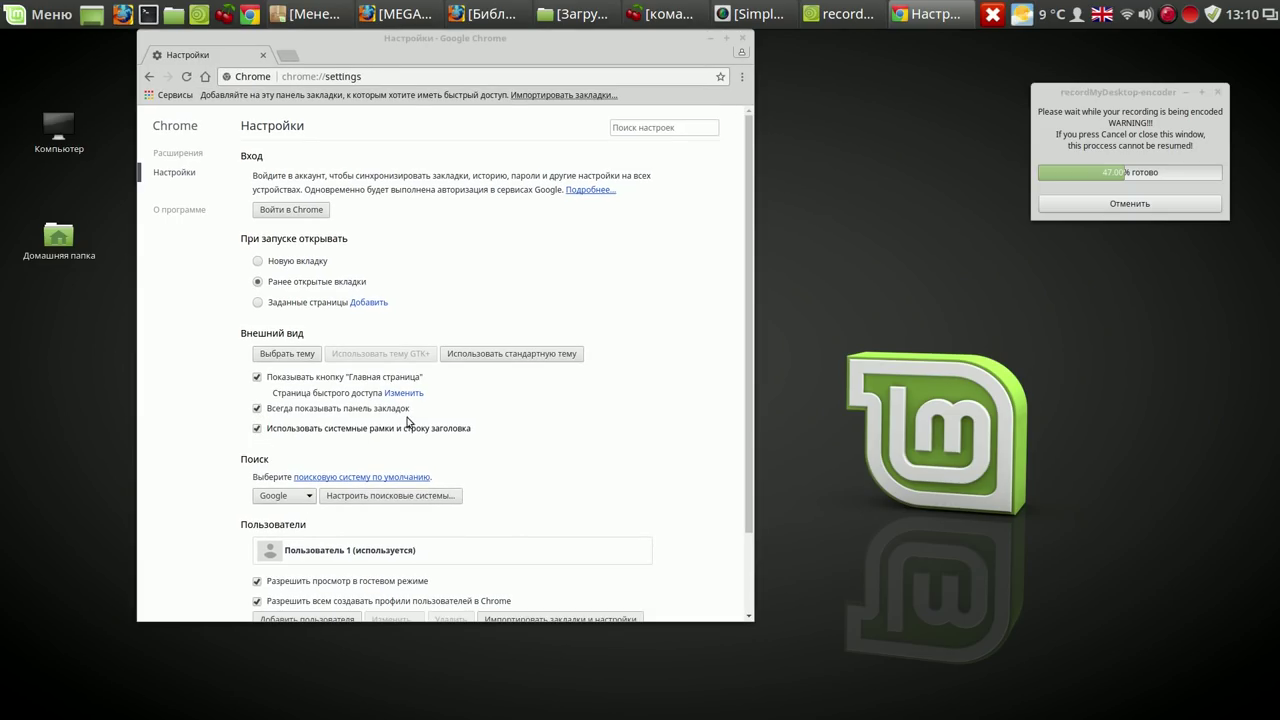
Set Chrome's home page to google.ru instead of the quick access page.
left_click(408, 393)
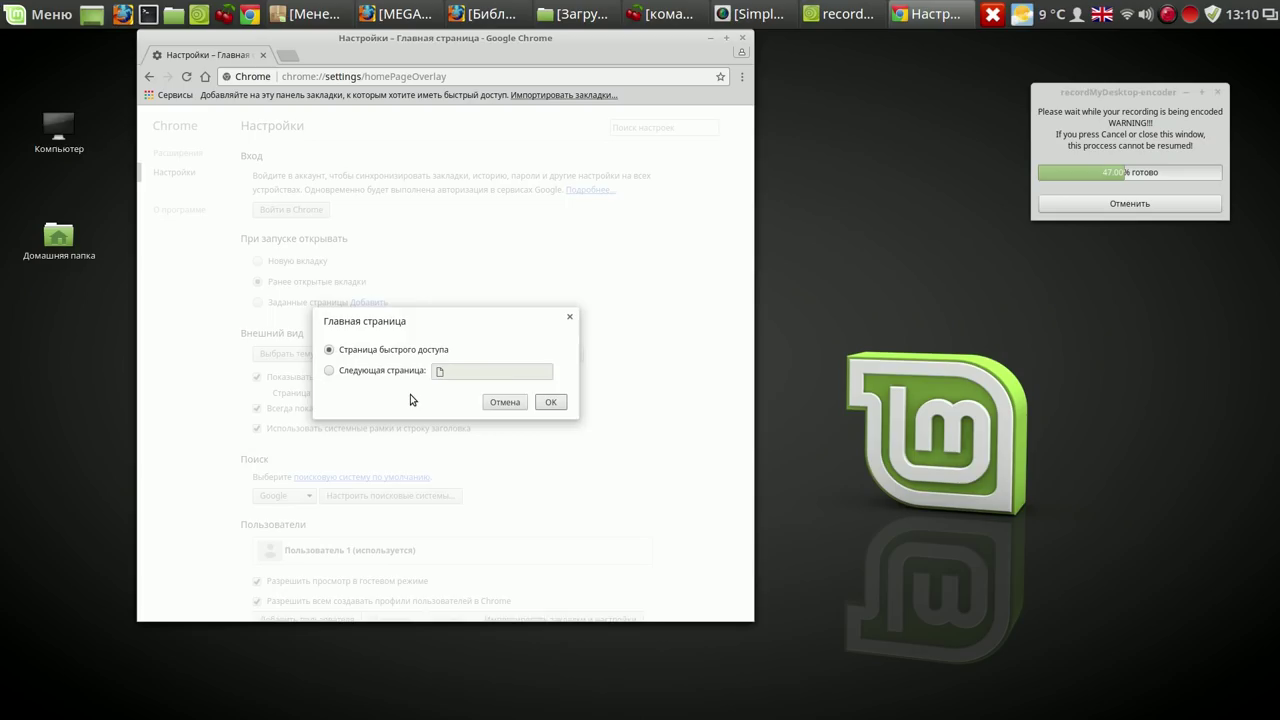
left_click(330, 371)
left_click(443, 370)
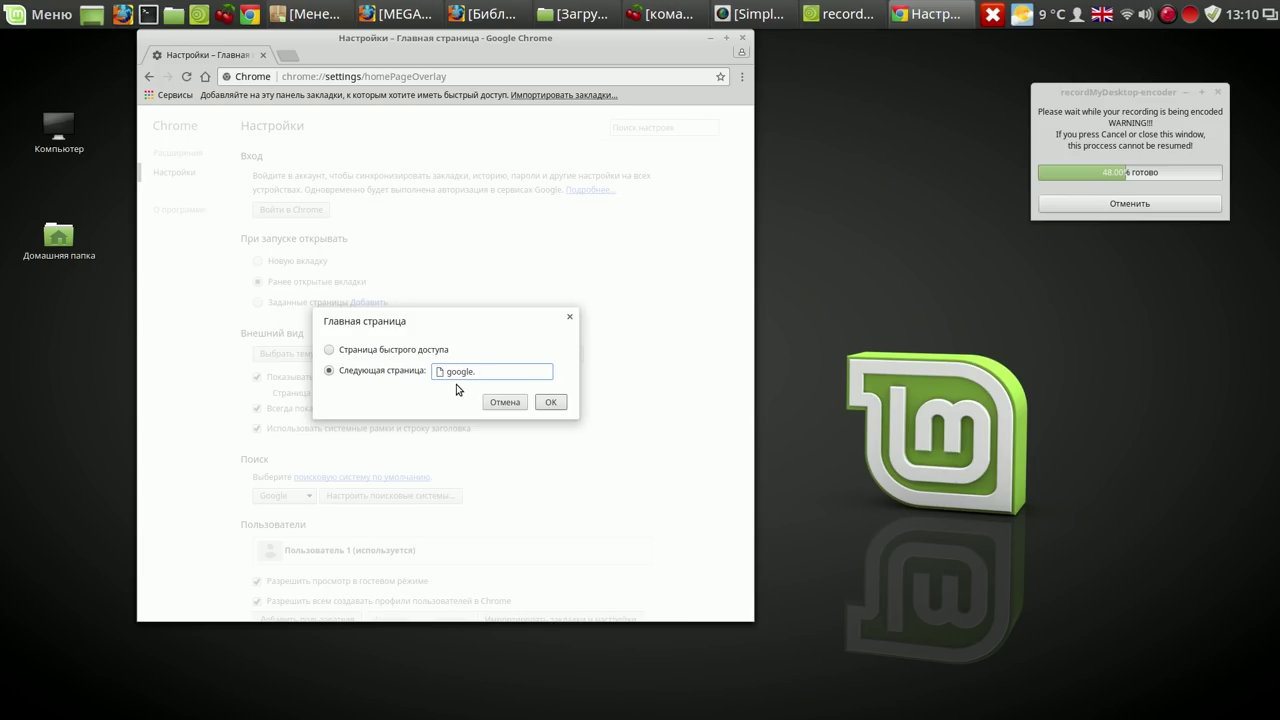
type("u")
left_click(554, 401)
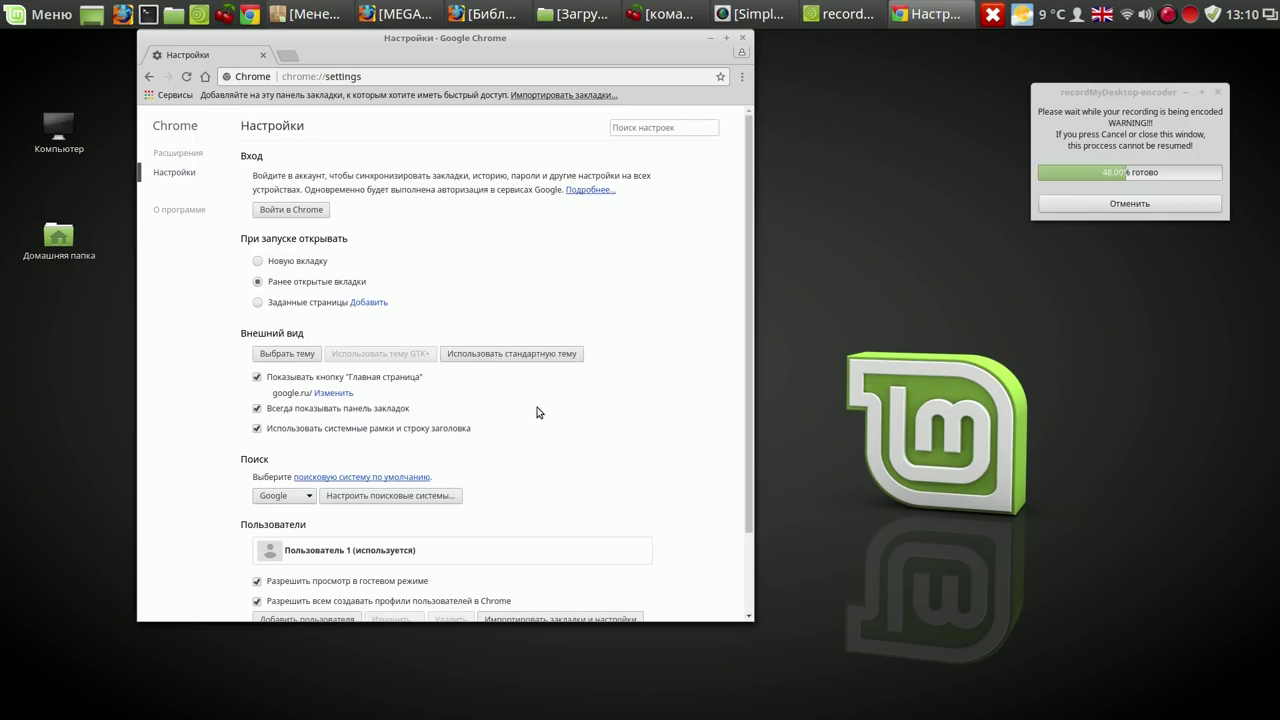
Disable guest browsing and the option letting anyone create user profiles in Chrome.
scroll(535, 408, "down", 3)
left_click(257, 484)
left_click(257, 504)
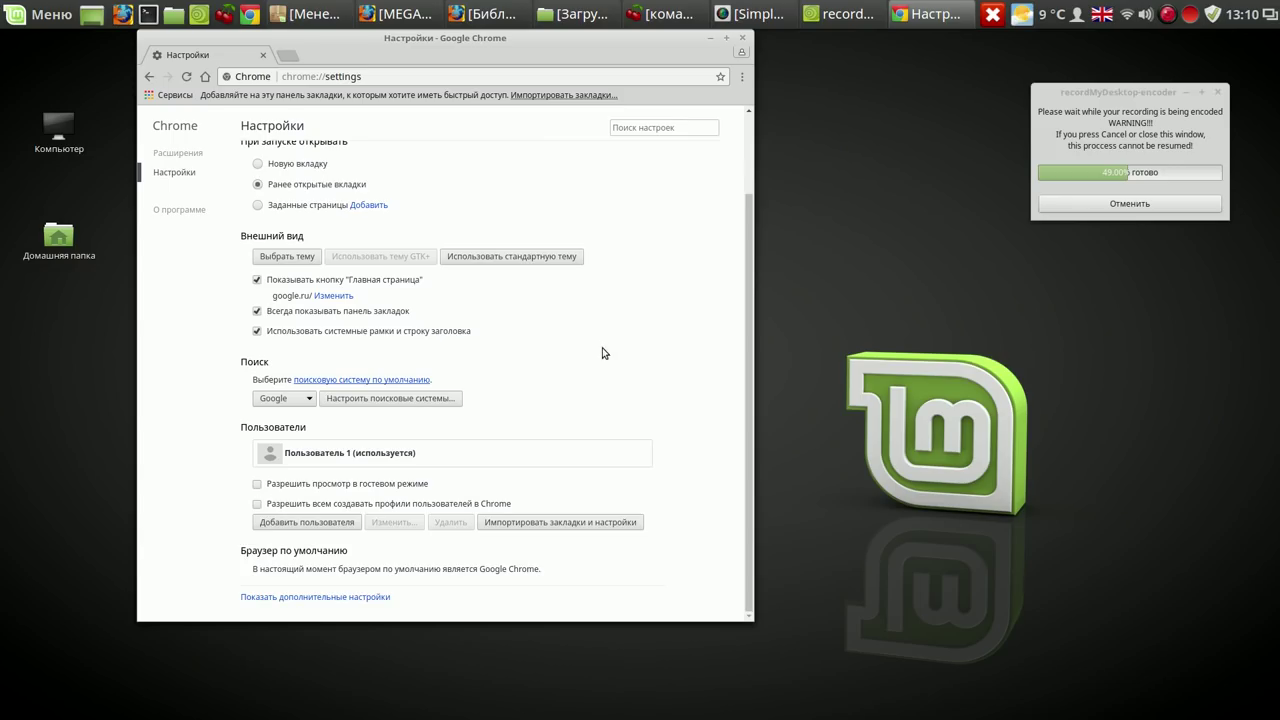
Open the Chrome Web Store's extensions page from the browser's extensions list and enlarge the window to fit it.
scroll(610, 362, "up", 2)
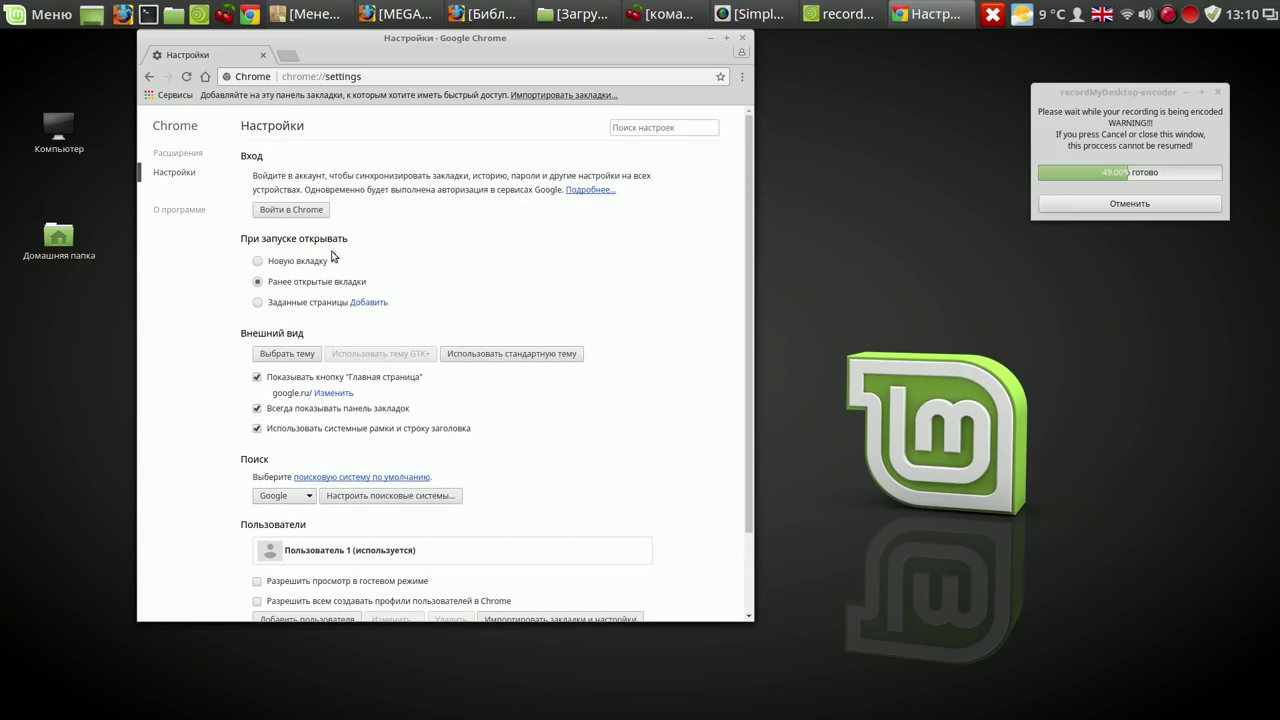
left_click(176, 156)
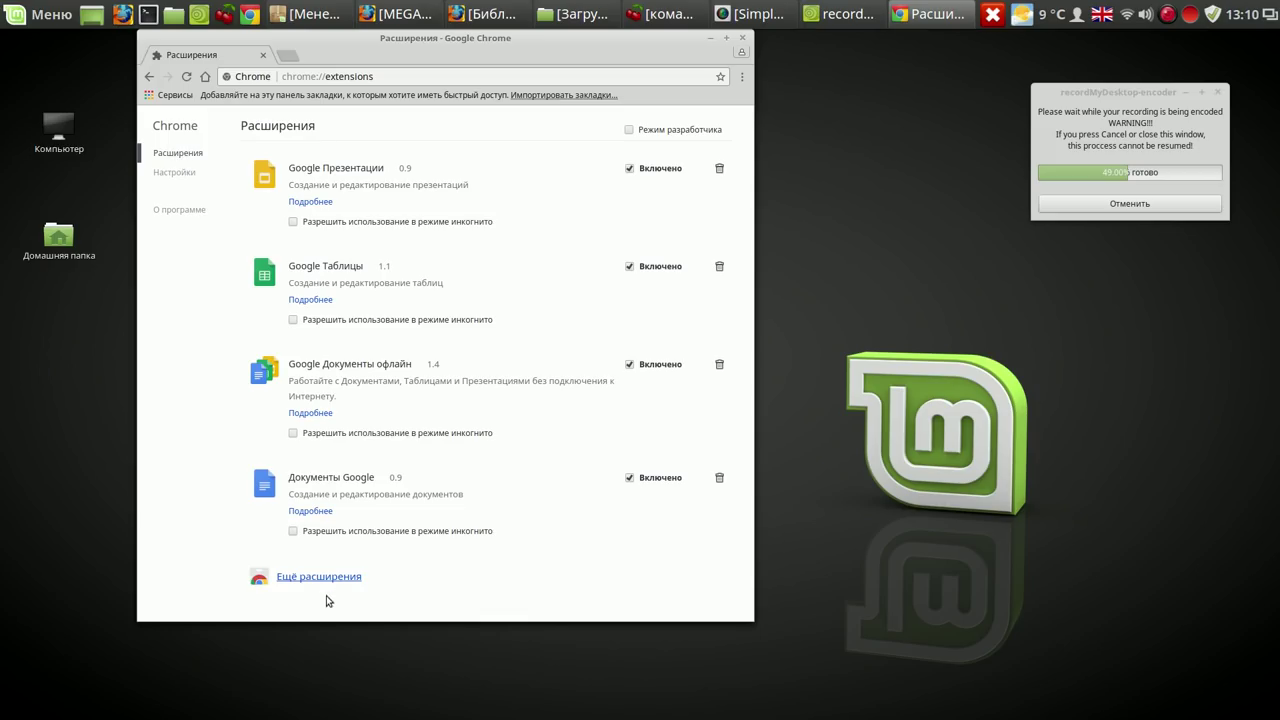
left_click(328, 579)
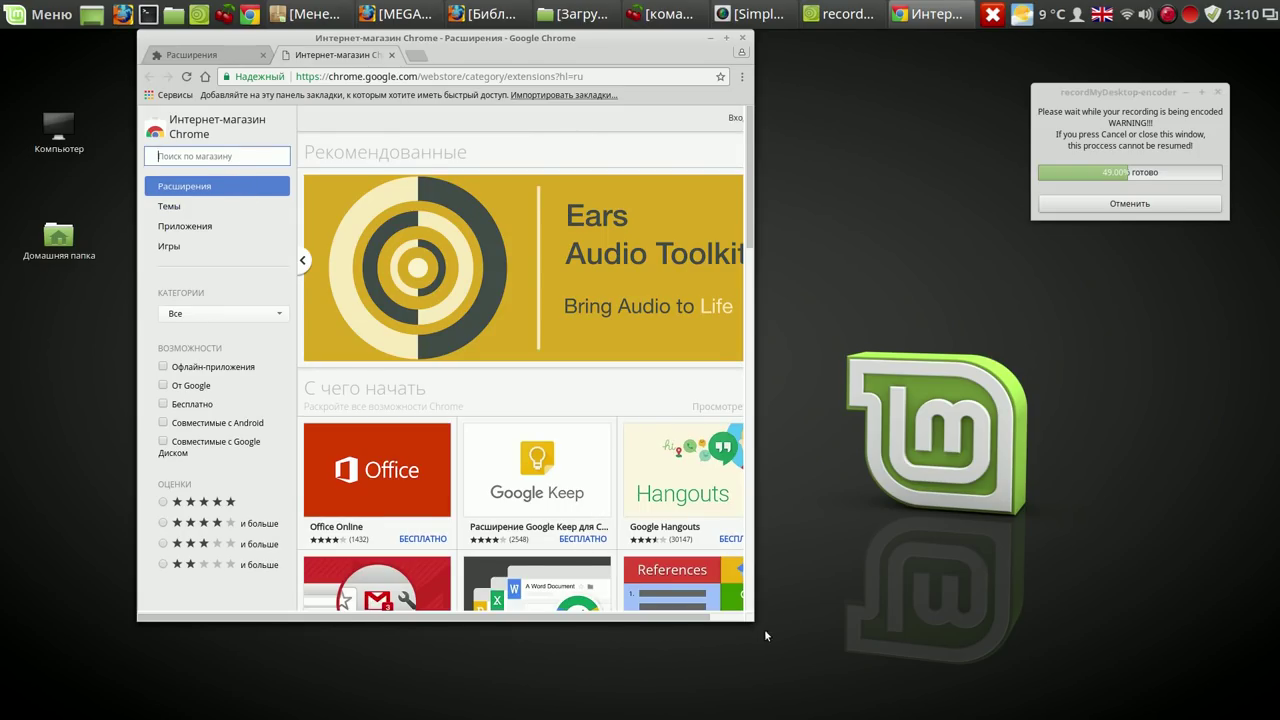
left_click_drag(751, 619, 976, 648)
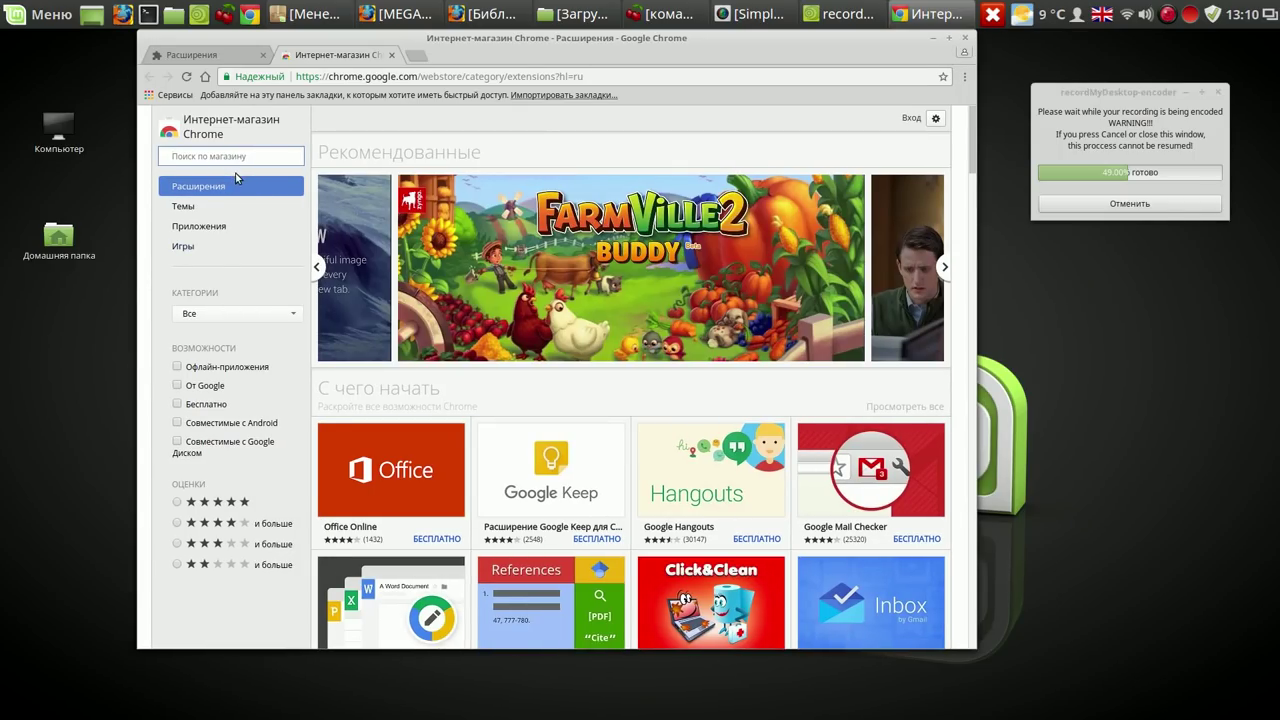
Search the web store for "magic actions for youtube" and limit the results to extensions.
type("m")
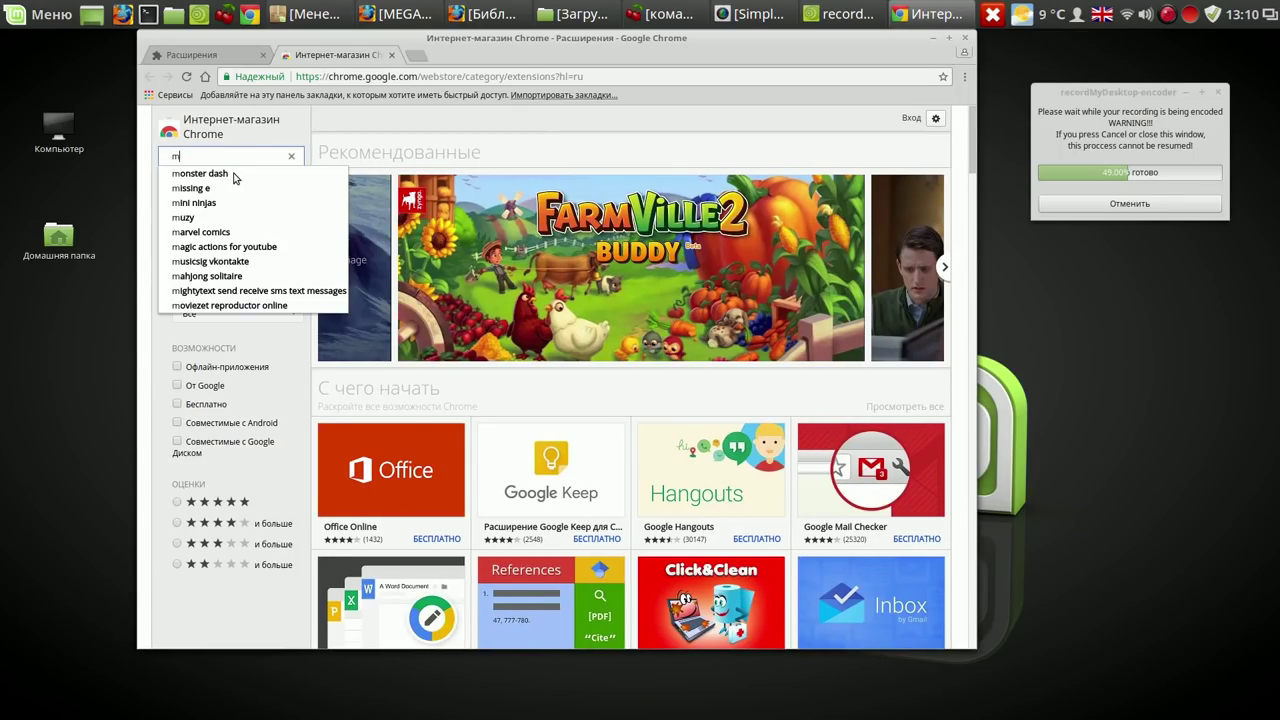
type("ag")
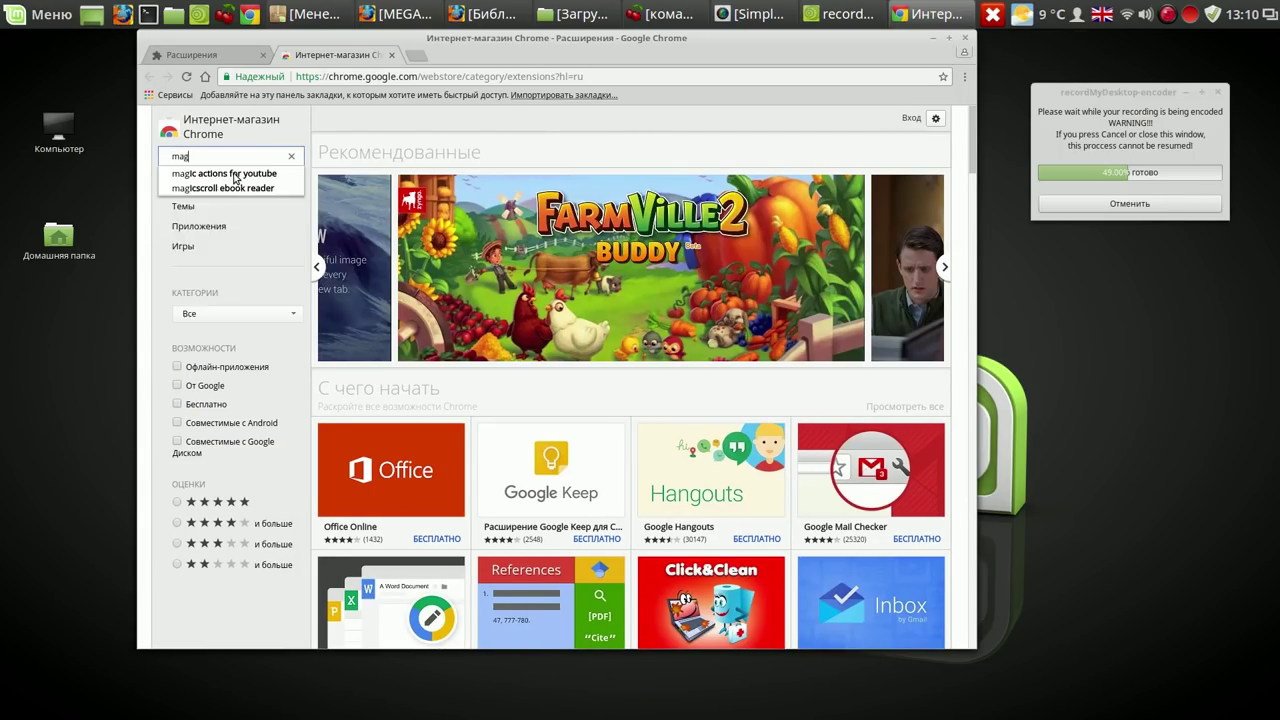
type("ic")
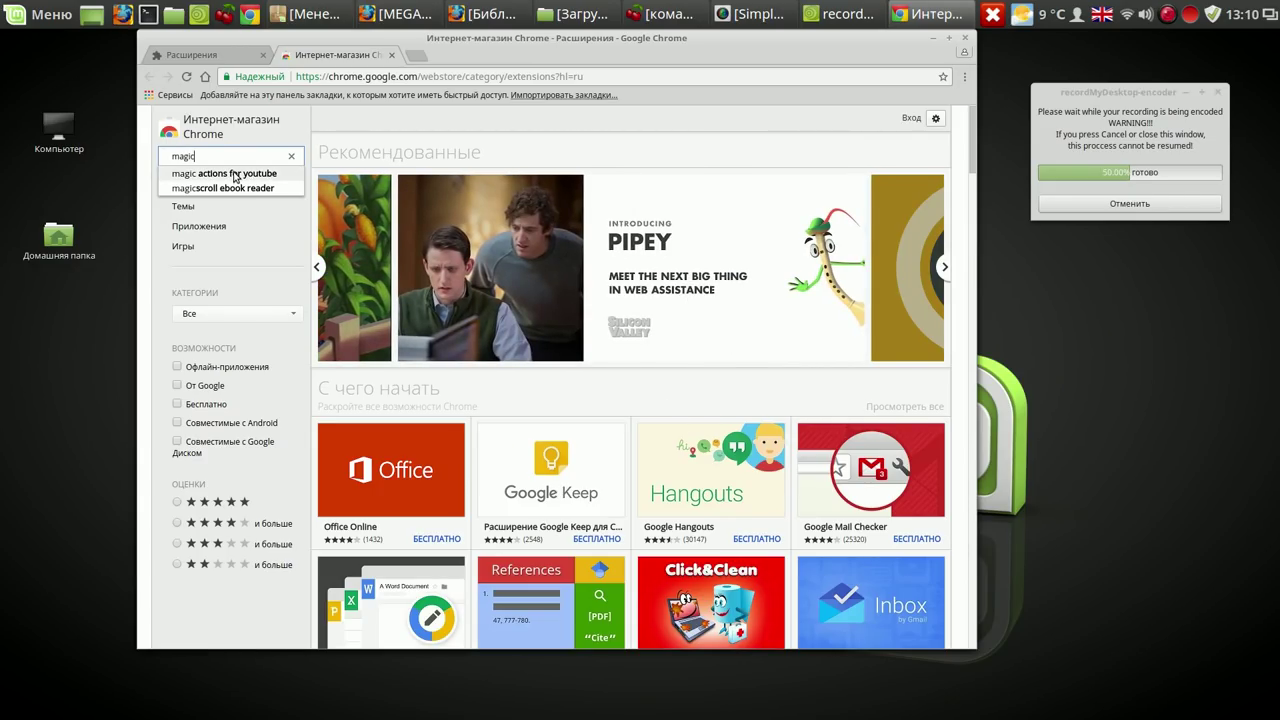
left_click(234, 175)
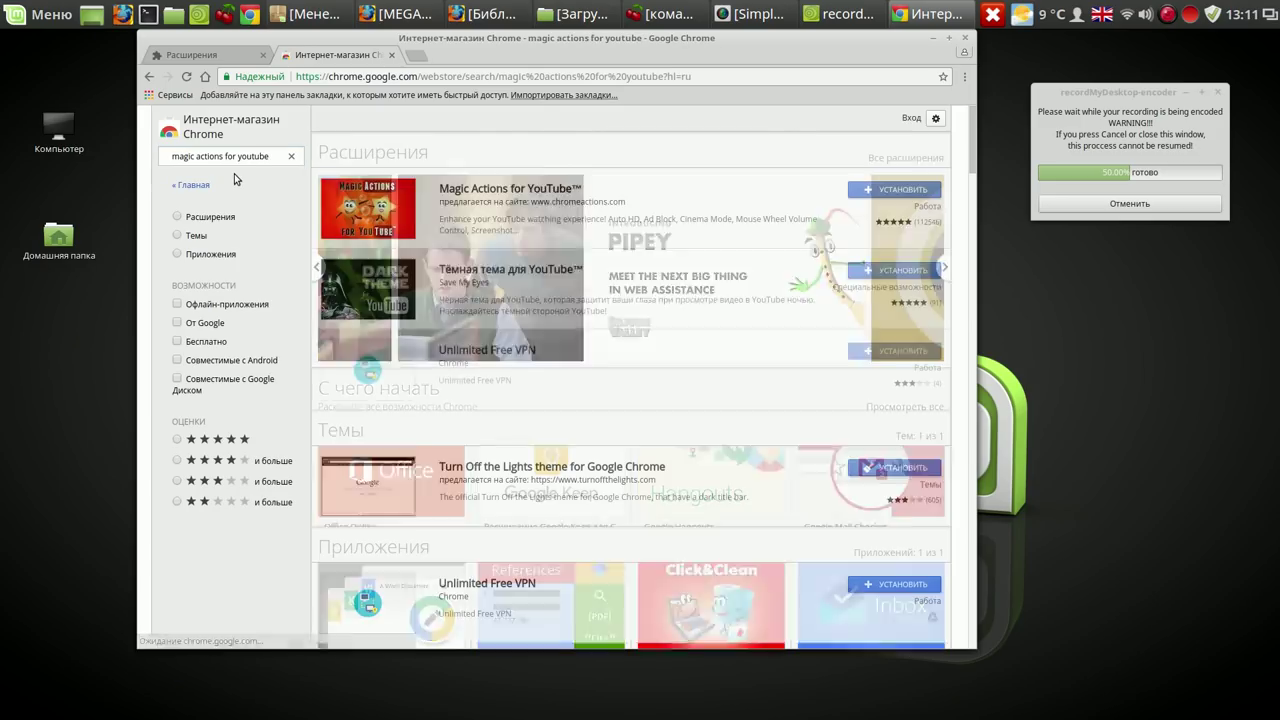
left_click(180, 218)
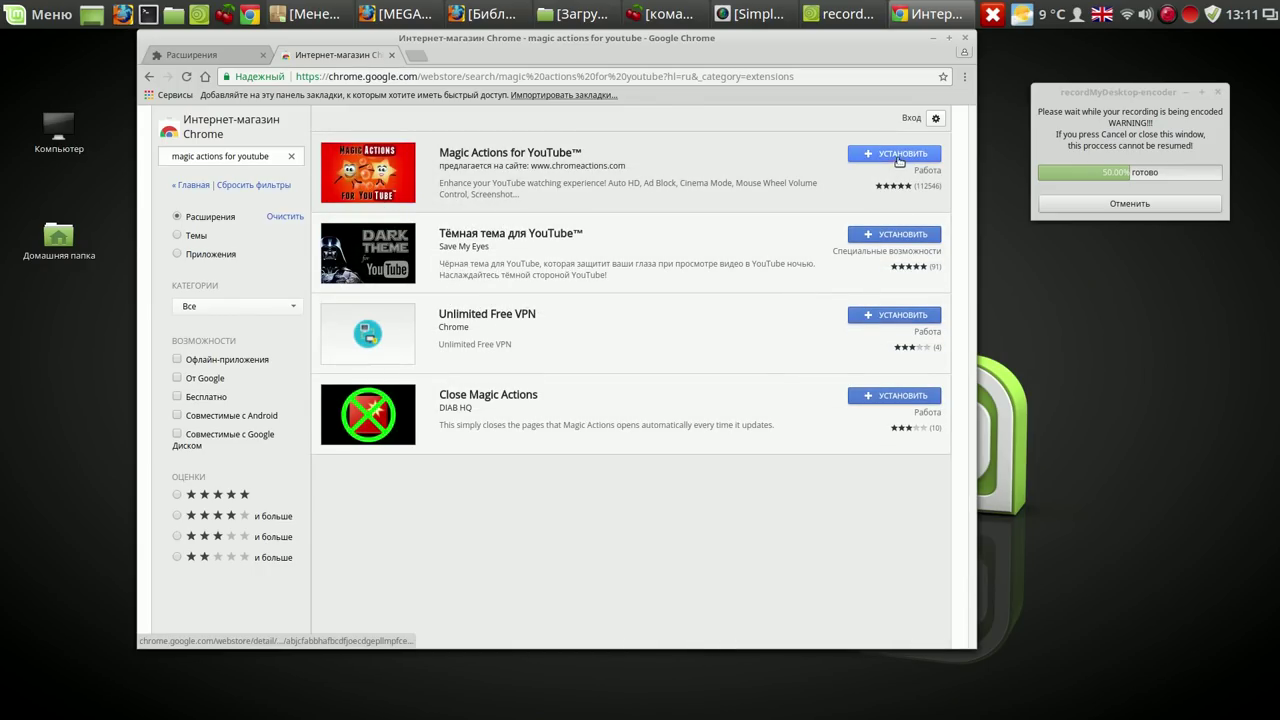
Install the Magic Actions for YouTube extension together with the recommended Click&Clean App.
left_click(901, 153)
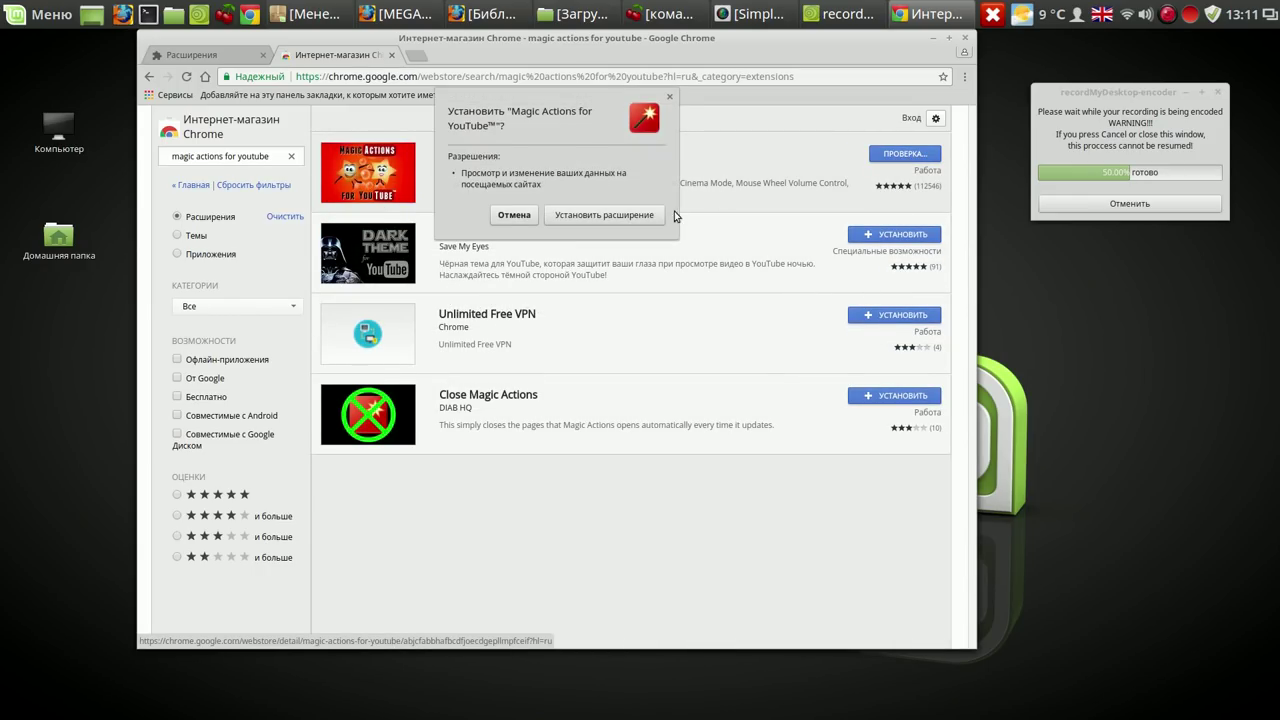
left_click(647, 215)
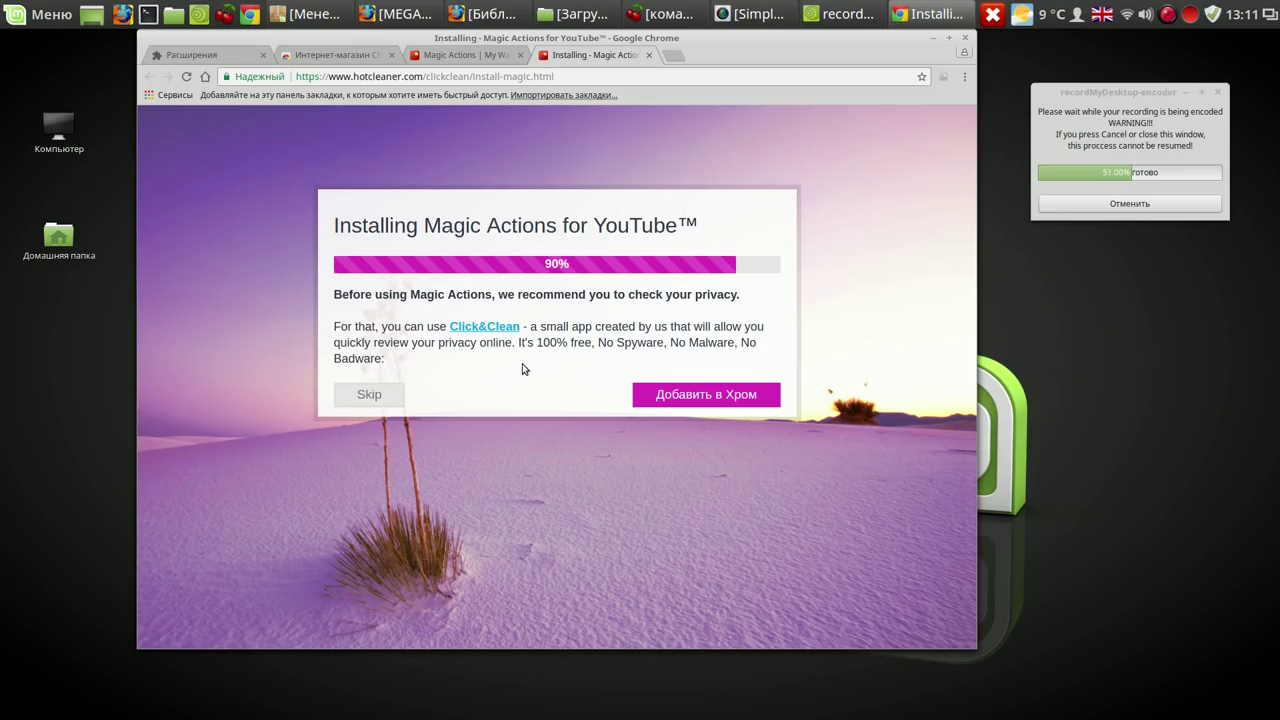
left_click(731, 397)
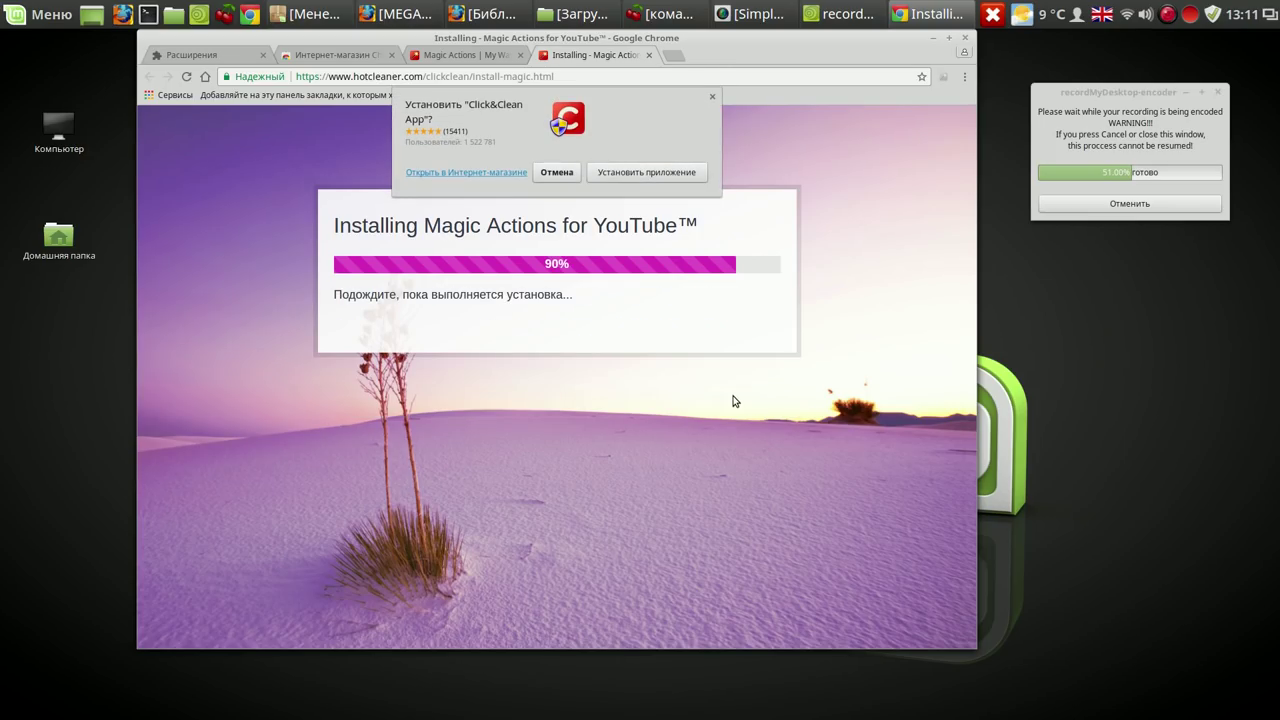
left_click(658, 172)
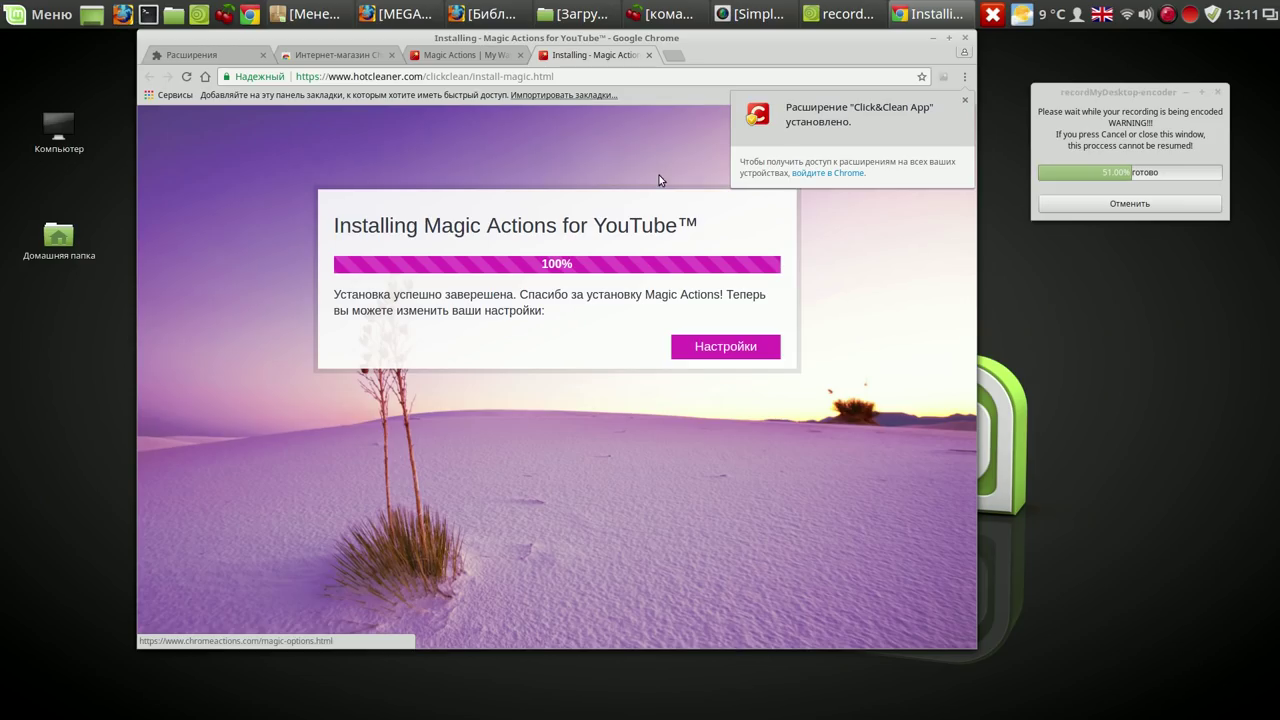
Open the Magic Actions settings without translating the page and set Auto HD to 1080p.
left_click(723, 347)
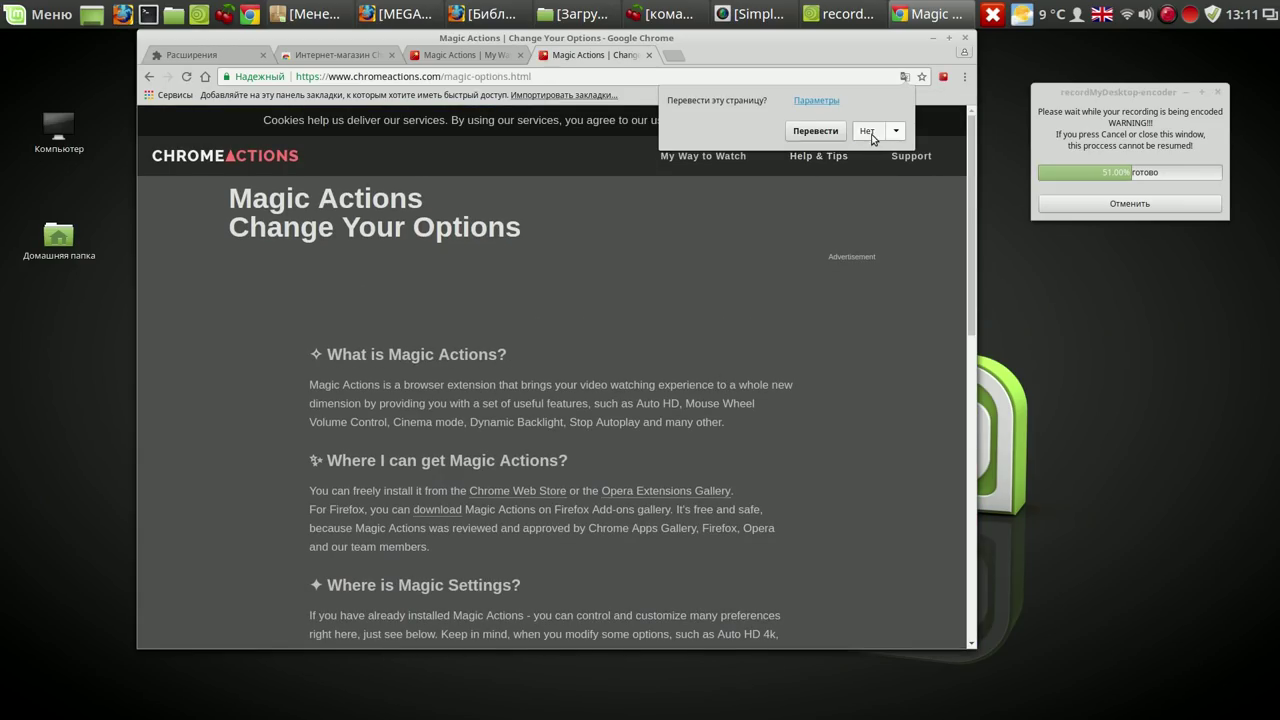
left_click(867, 131)
scroll(720, 440, "down", 6)
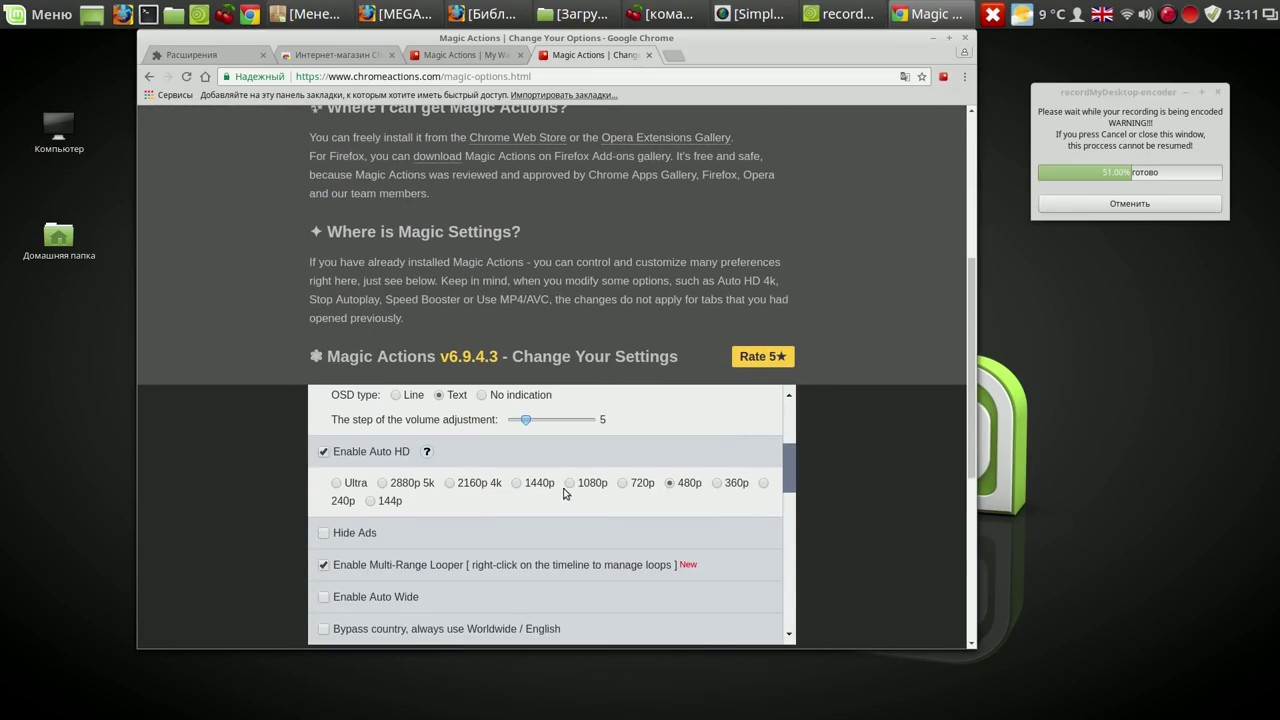
left_click(570, 483)
Enable Speed Booster in the Magic Actions settings and close both Magic Actions pages.
scroll(594, 519, "down", 3)
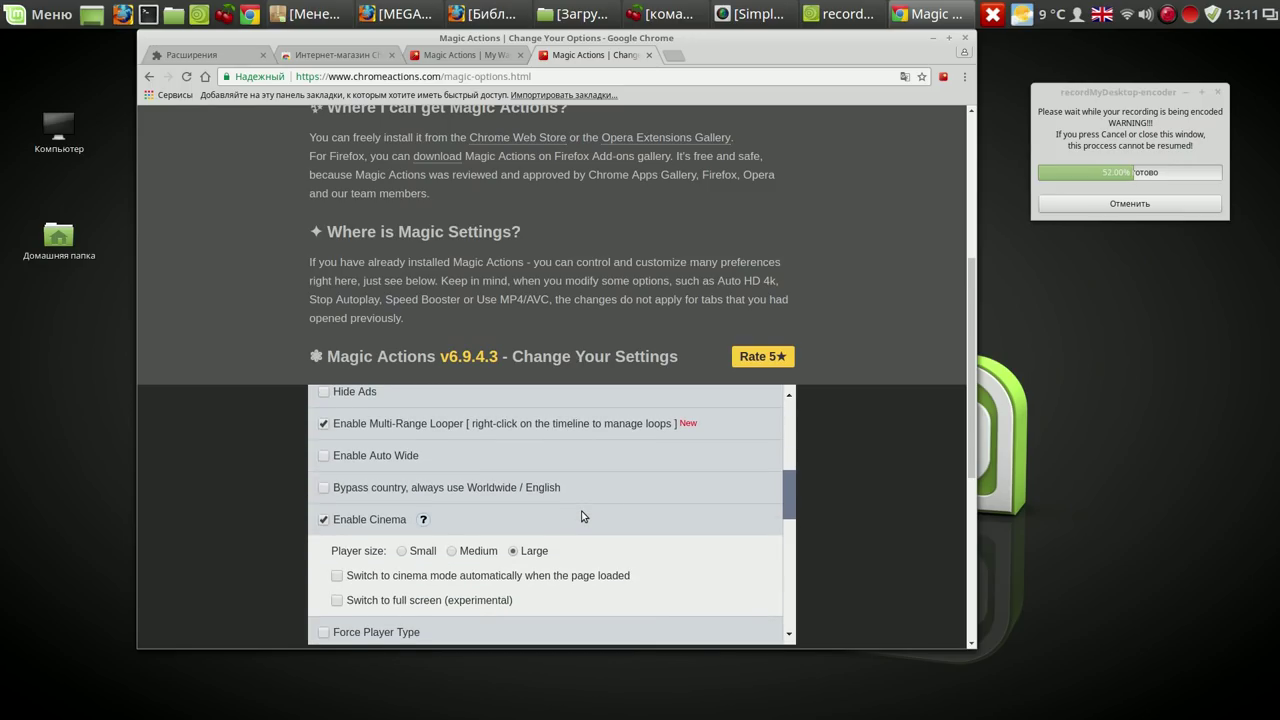
scroll(584, 516, "down", 2)
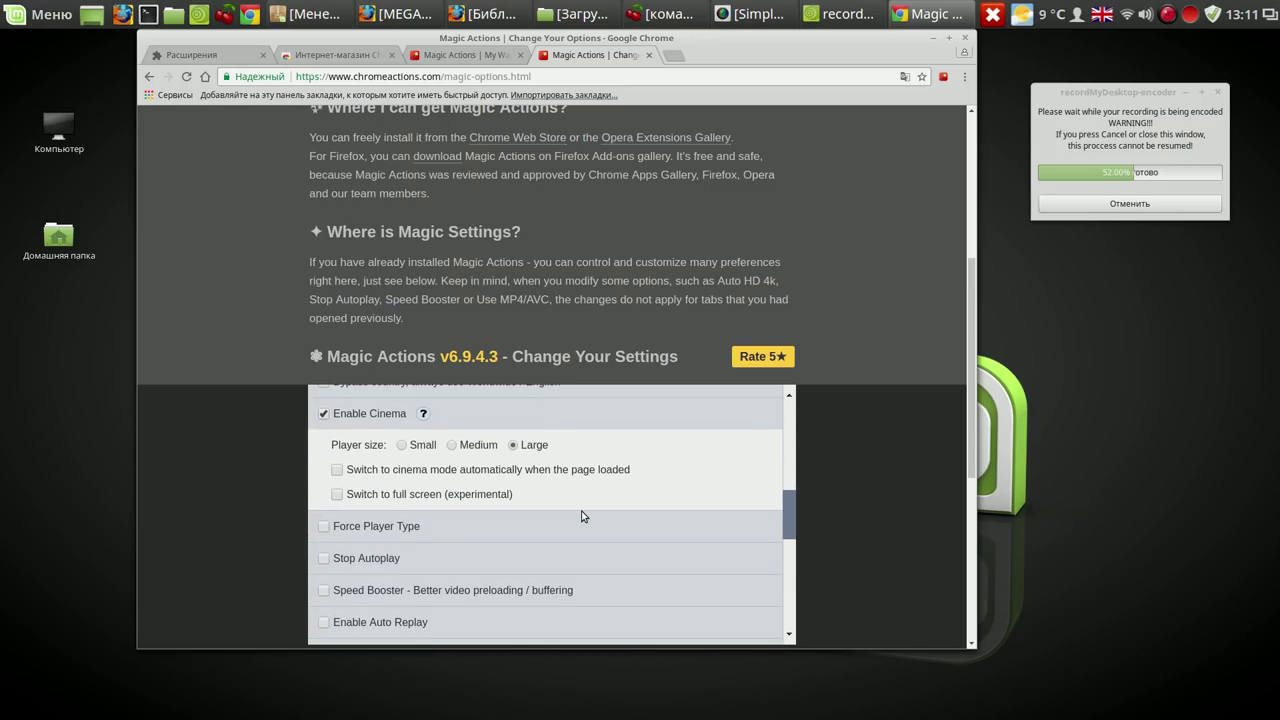
scroll(583, 516, "down", 3)
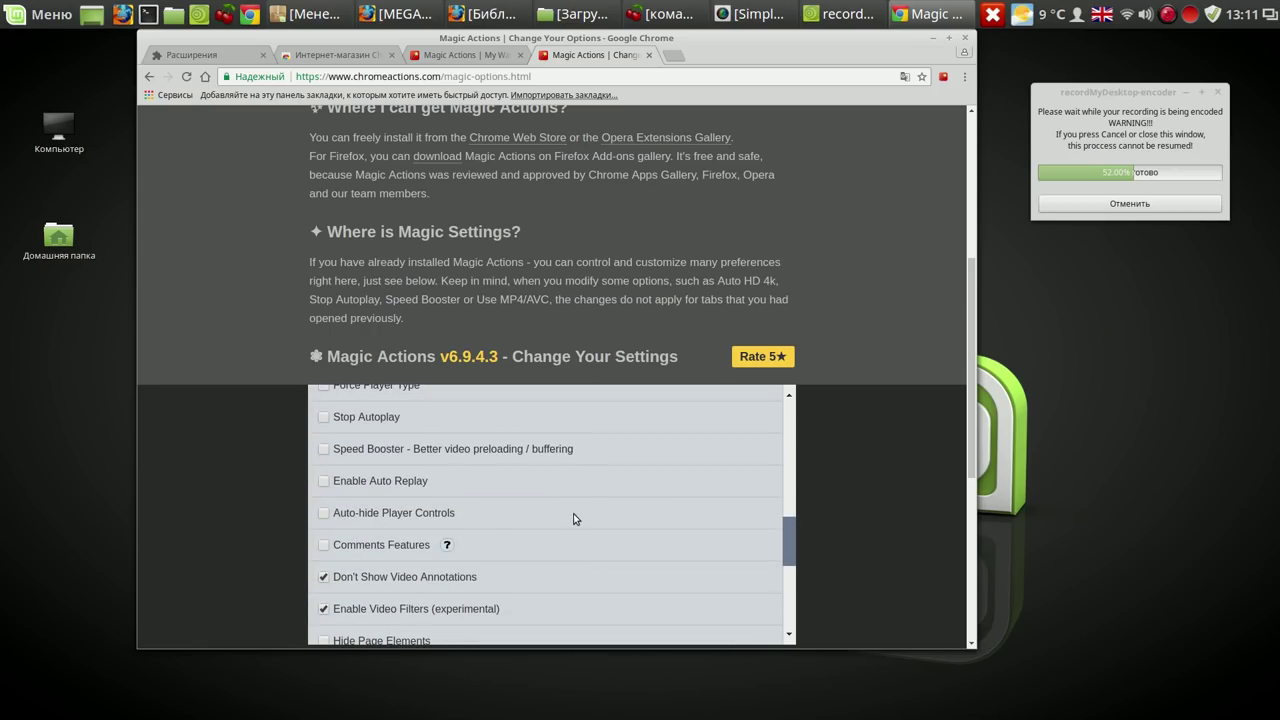
left_click(325, 450)
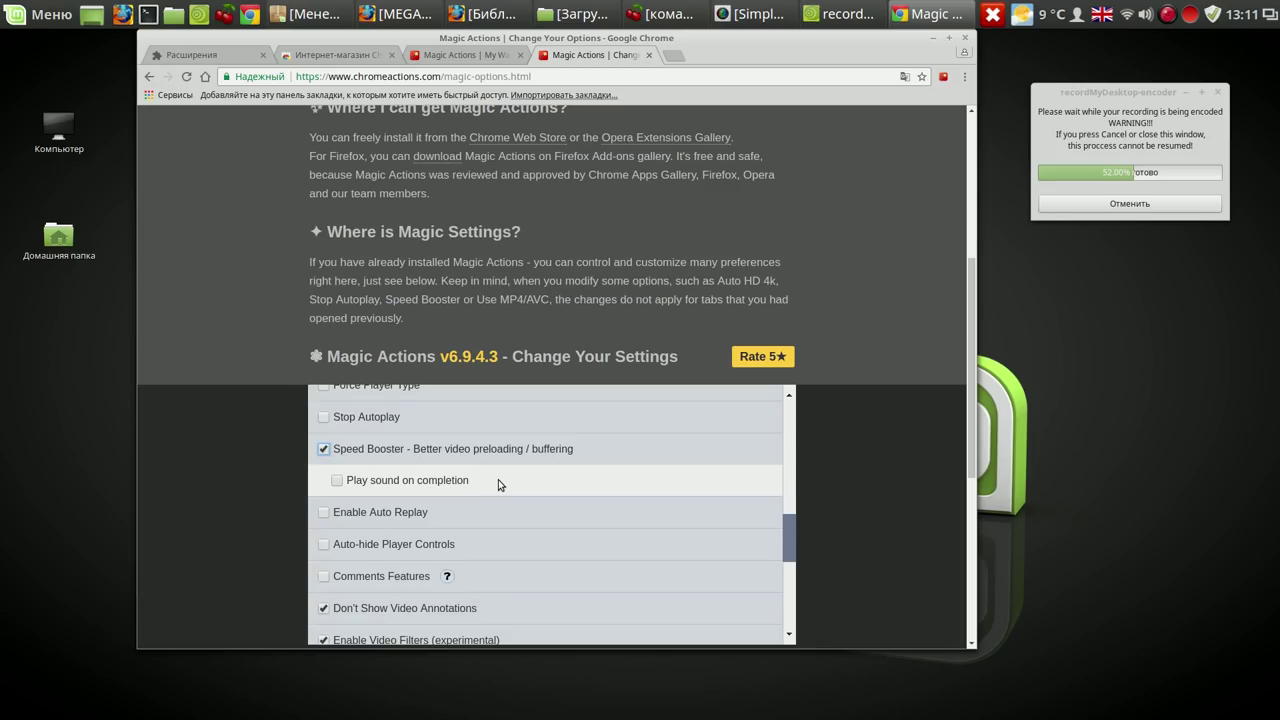
scroll(500, 490, "down", 3)
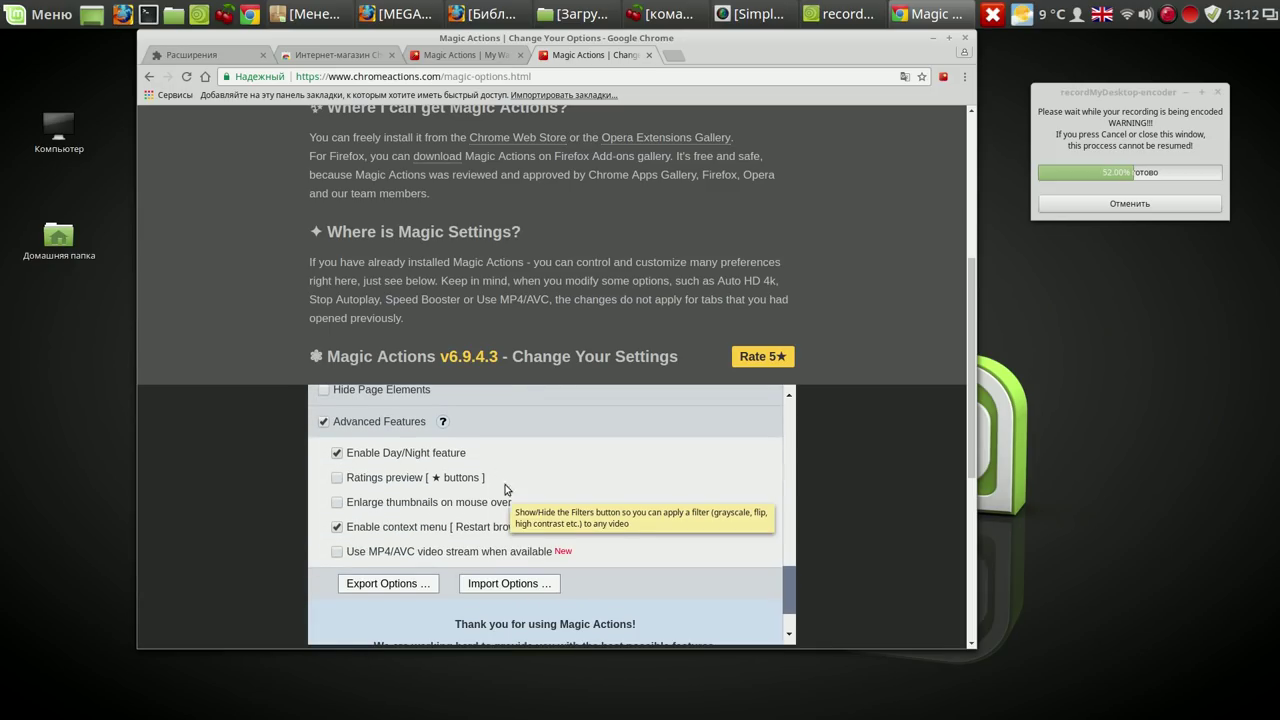
left_click(649, 56)
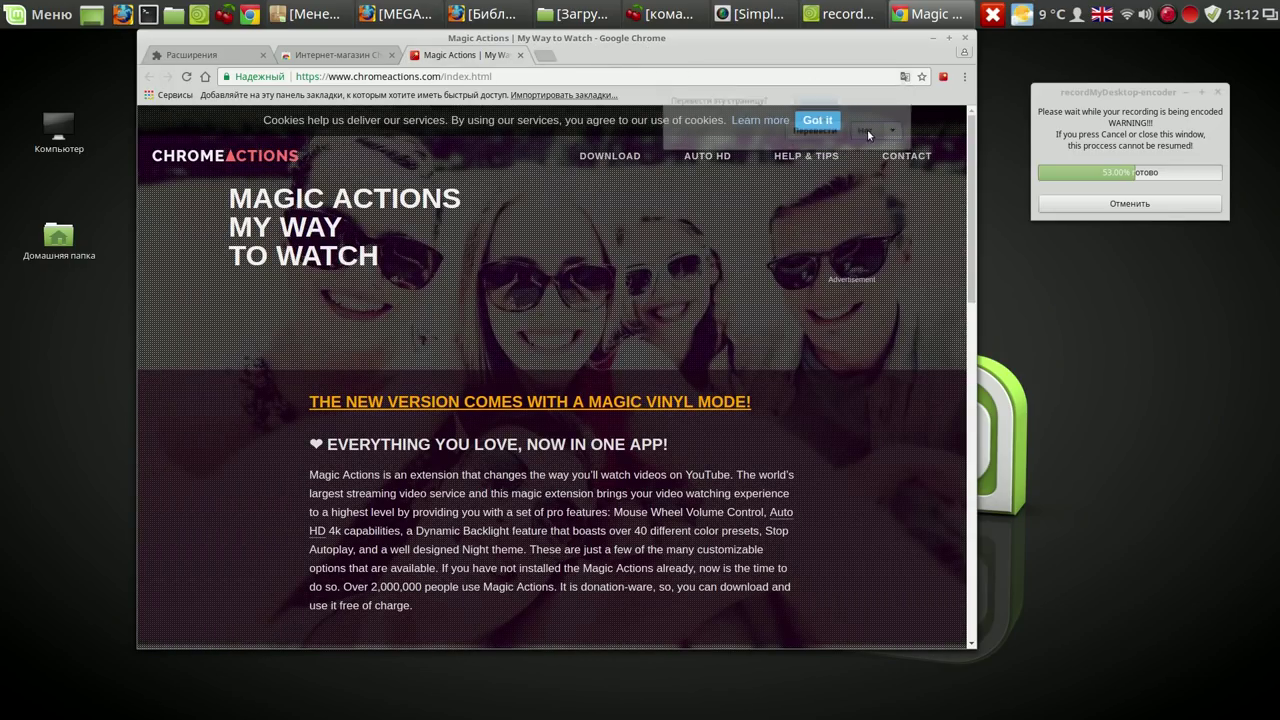
left_click(520, 55)
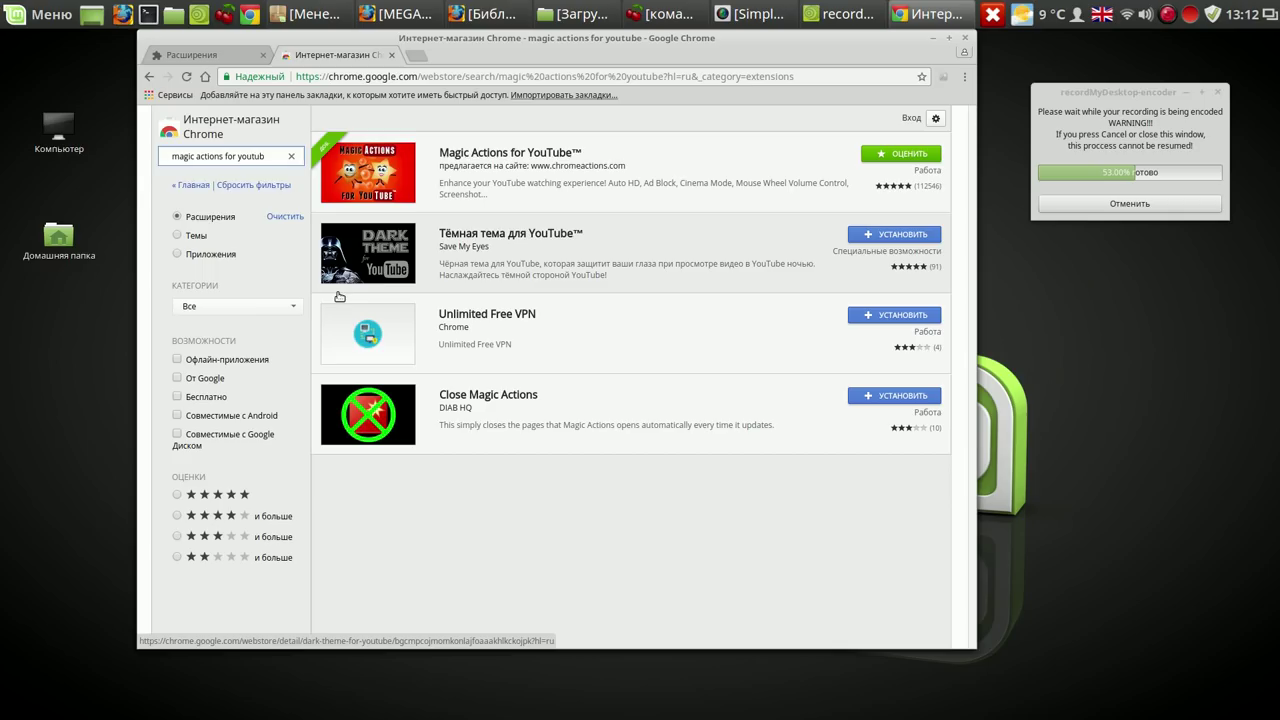
Search the web store for "adblock" and install the AdBlock extension.
key("BackSpace")
key("BackSpace")
key("BackSpace")
key("BackSpace")
key("BackSpace")
key("BackSpace")
key("BackSpace")
key("BackSpace")
key("BackSpace")
key("BackSpace")
key("BackSpace")
key("BackSpace")
key("BackSpace")
key("BackSpace")
key("BackSpace")
key("BackSpace")
key("BackSpace")
key("BackSpace")
key("BackSpace")
key("BackSpace")
type("ad")
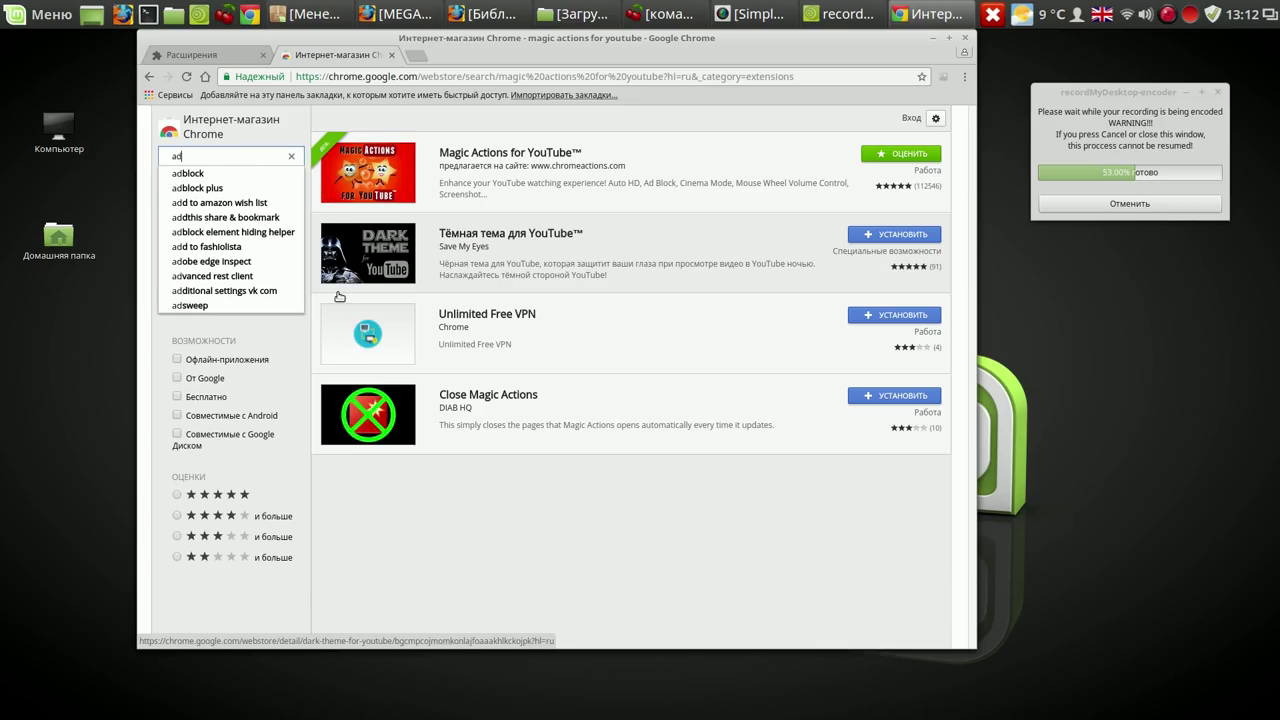
left_click(190, 173)
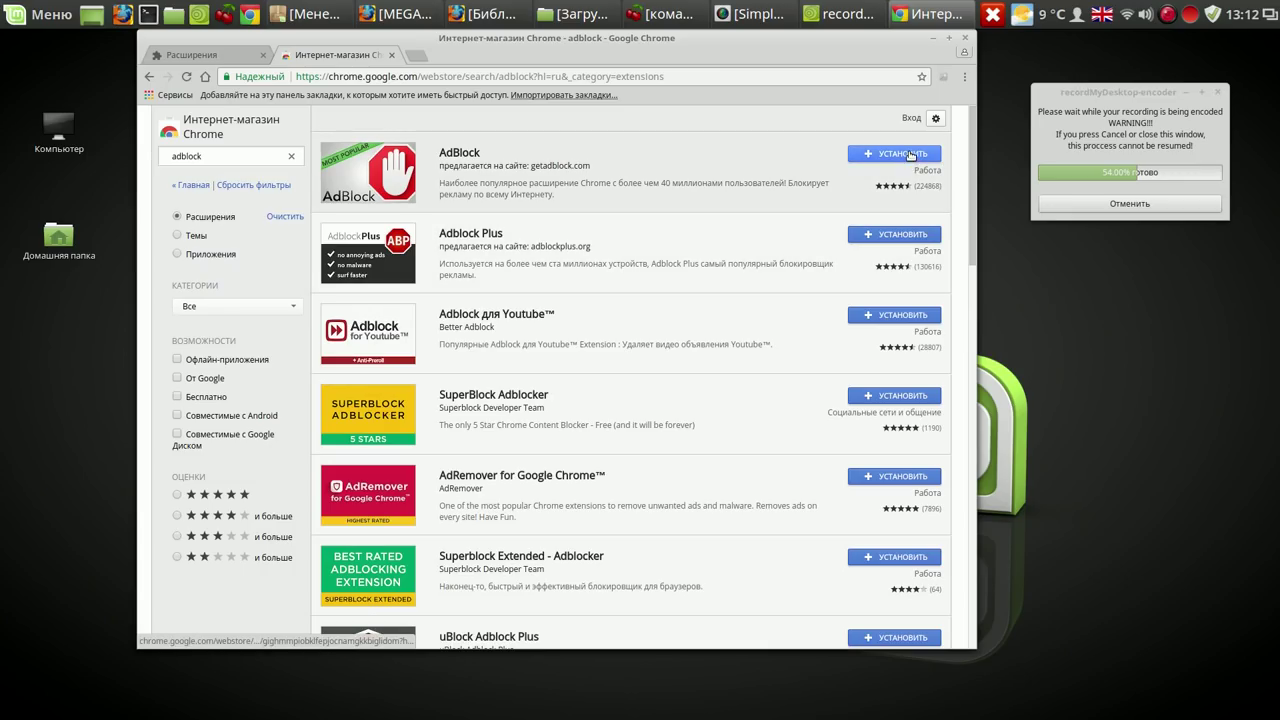
left_click(910, 155)
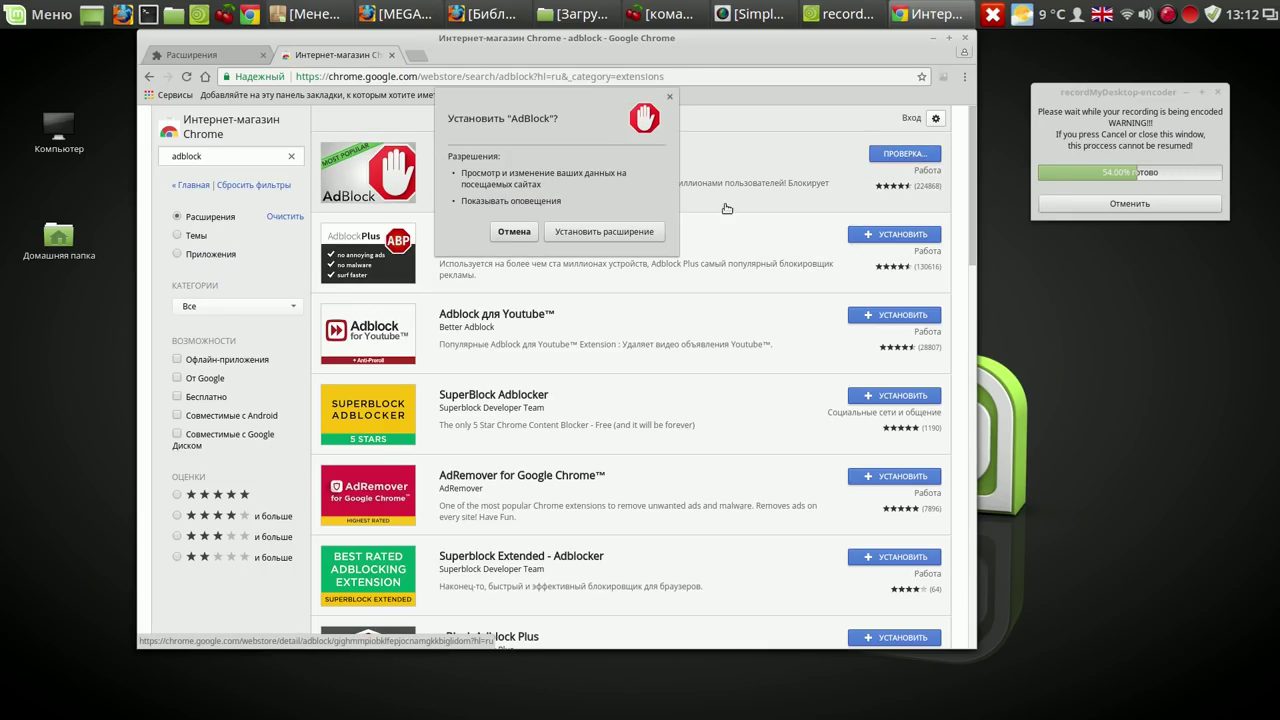
left_click(624, 237)
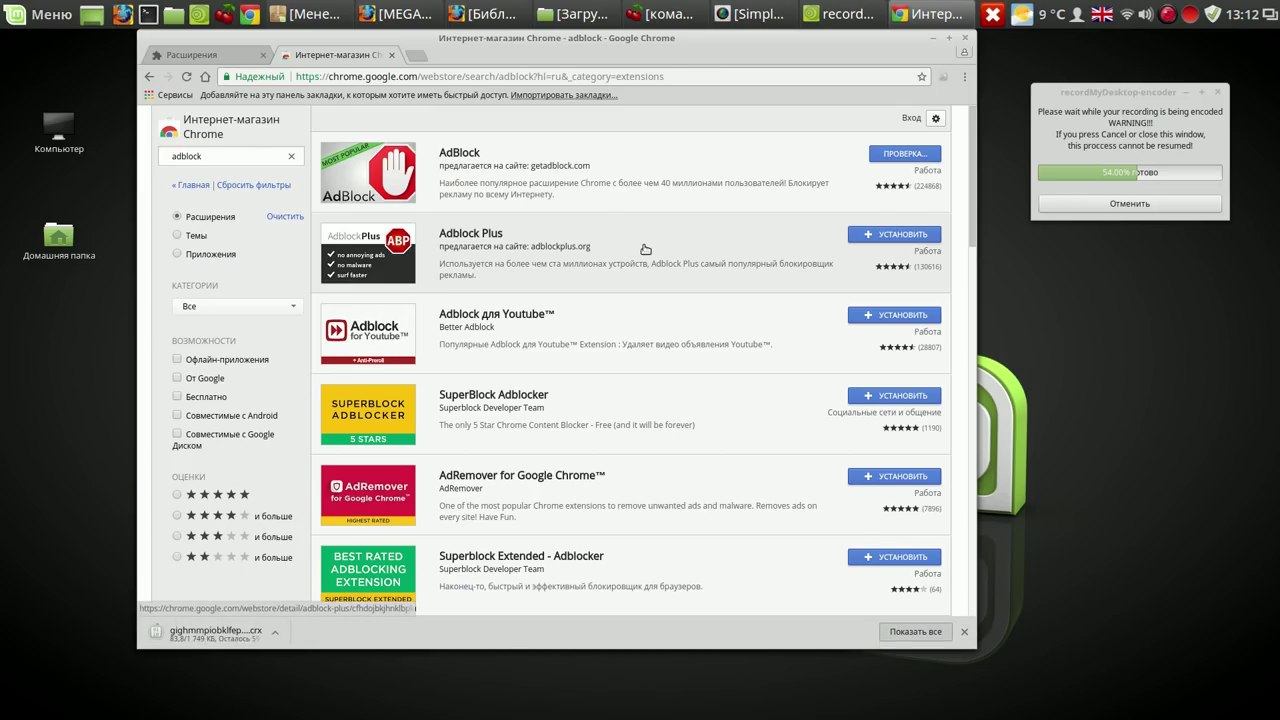
Replace the adblock query in the web store with a search for "opengate".
left_click(232, 152)
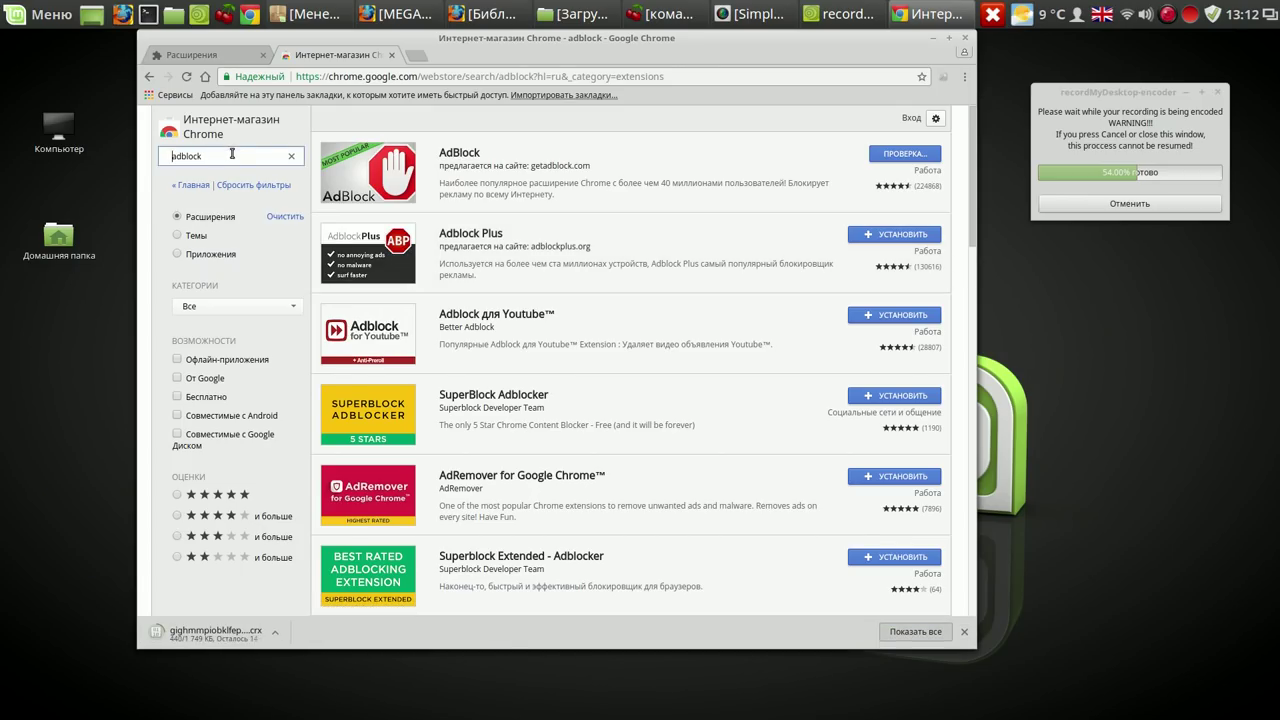
key("Delete")
key("Delete")
key("Delete")
key("Delete")
key("Delete")
key("Delete")
key("Delete")
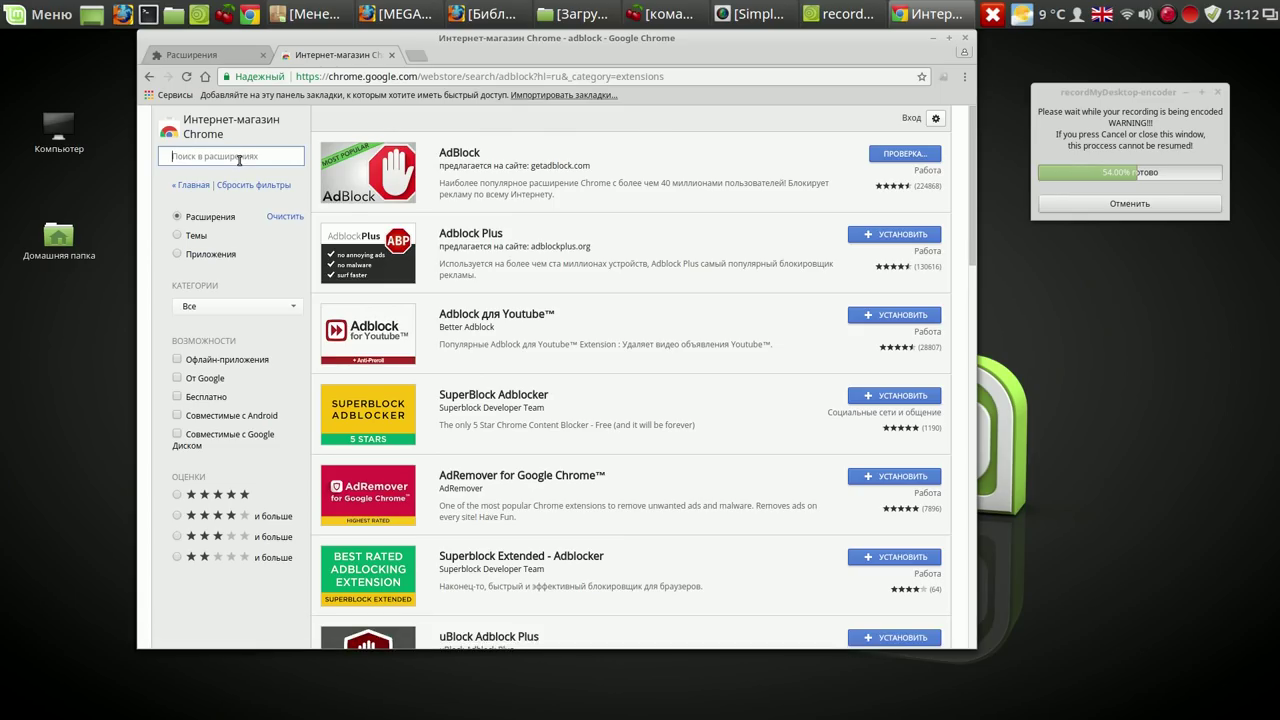
left_click(330, 58)
left_click(218, 170)
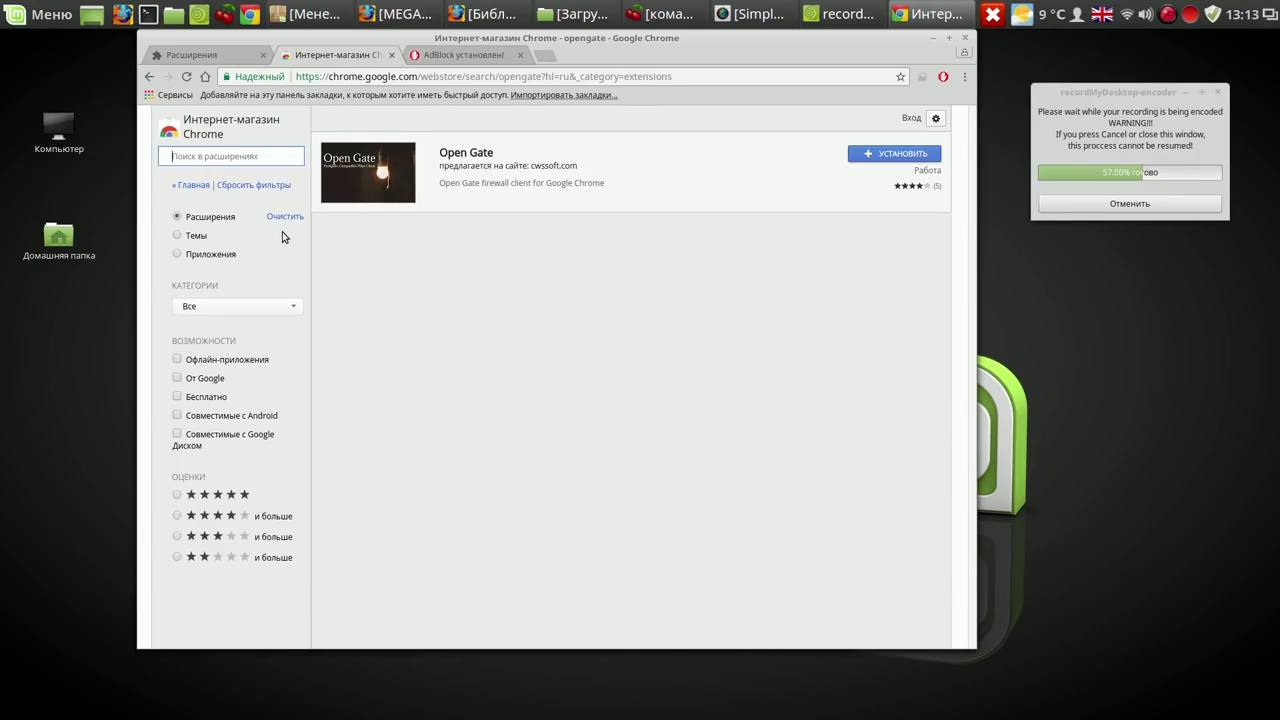
Search the web store for "proxi", install the Авто Прокси extension, and dismiss its installation notice.
type("p")
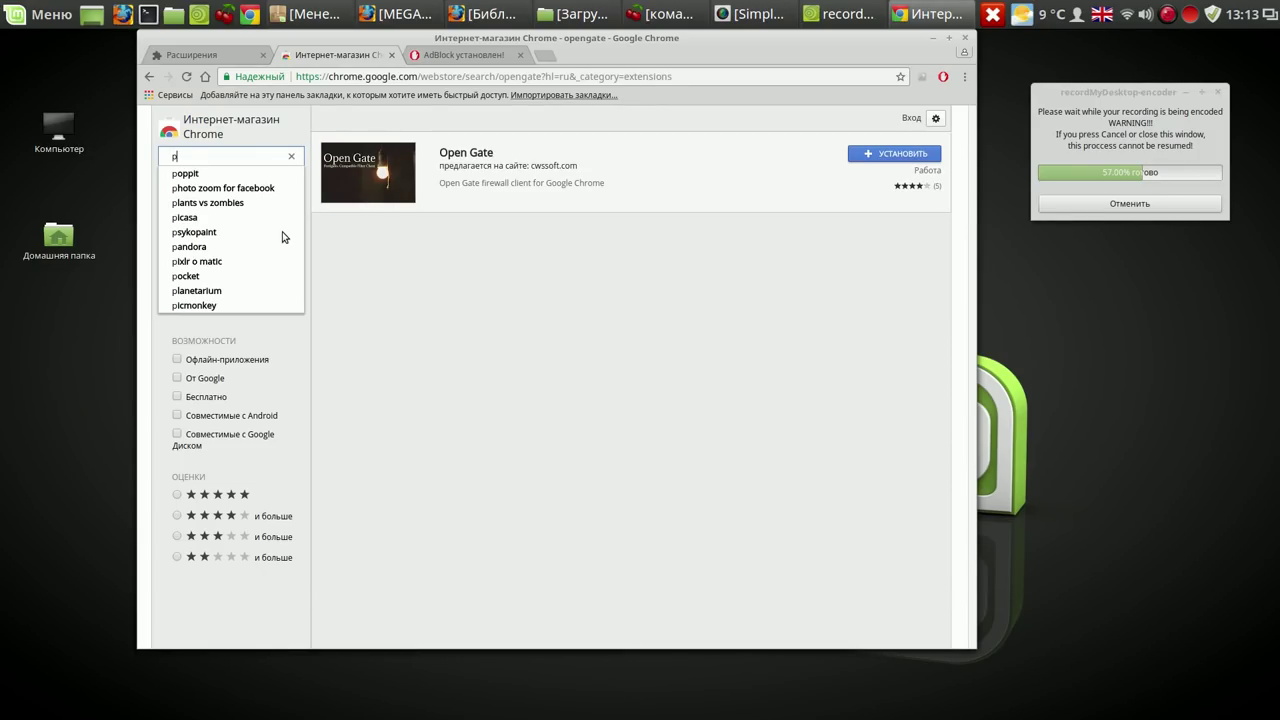
type("rox")
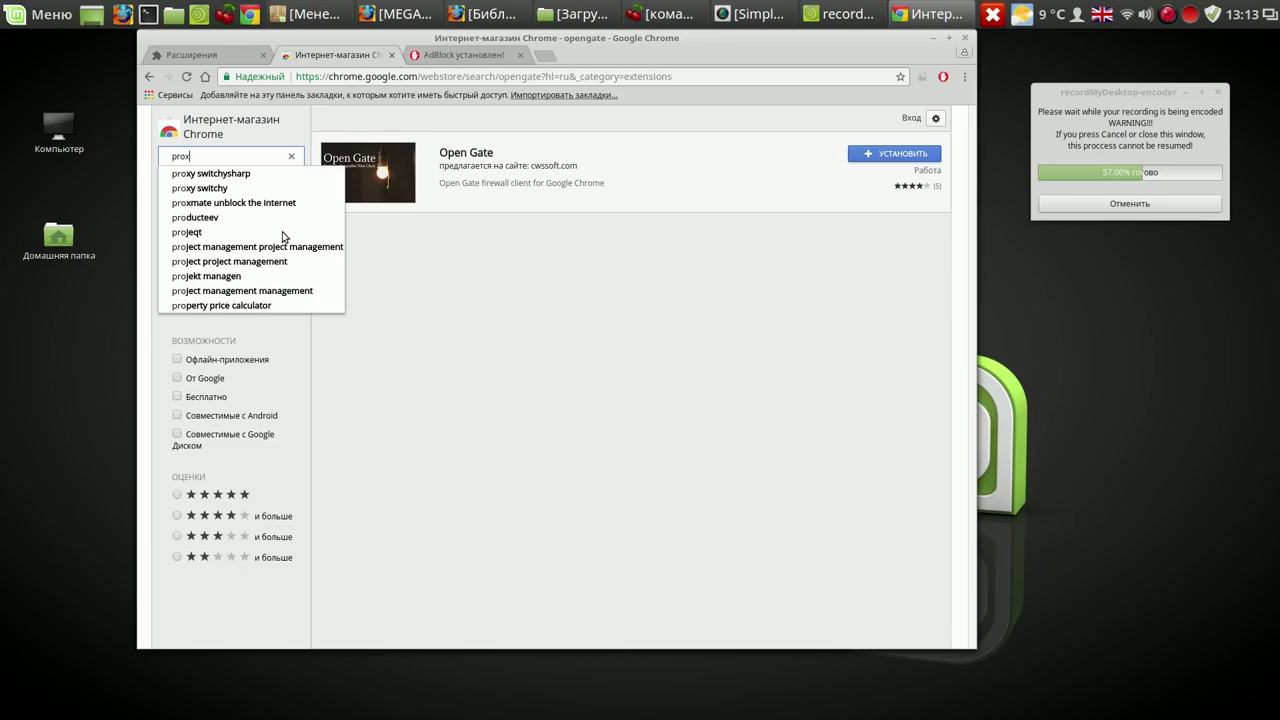
type("i")
key("Return")
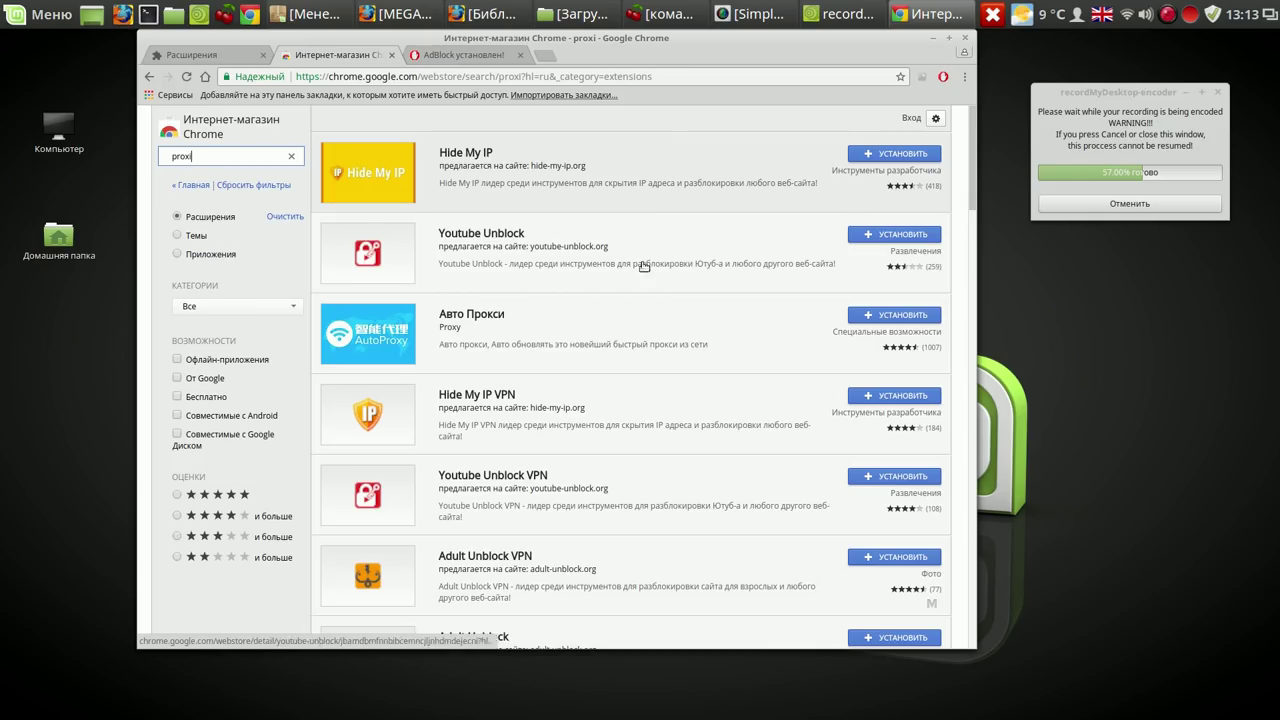
left_click(896, 316)
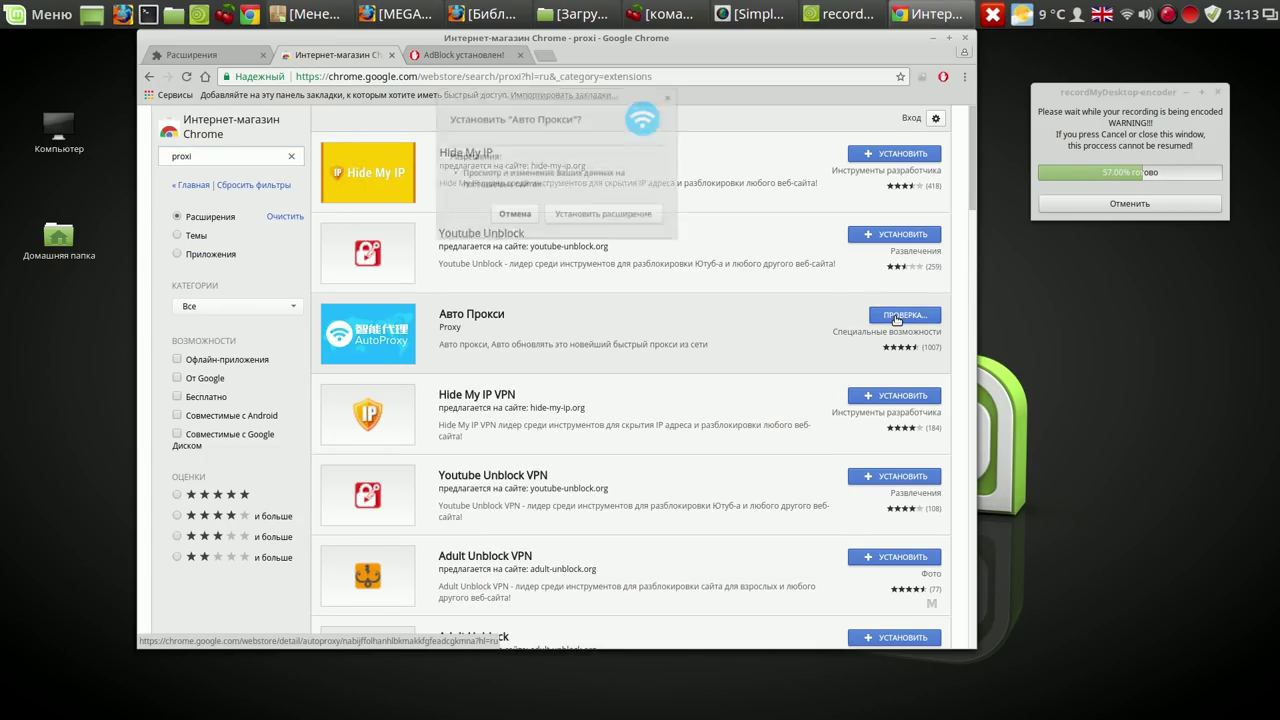
left_click(606, 216)
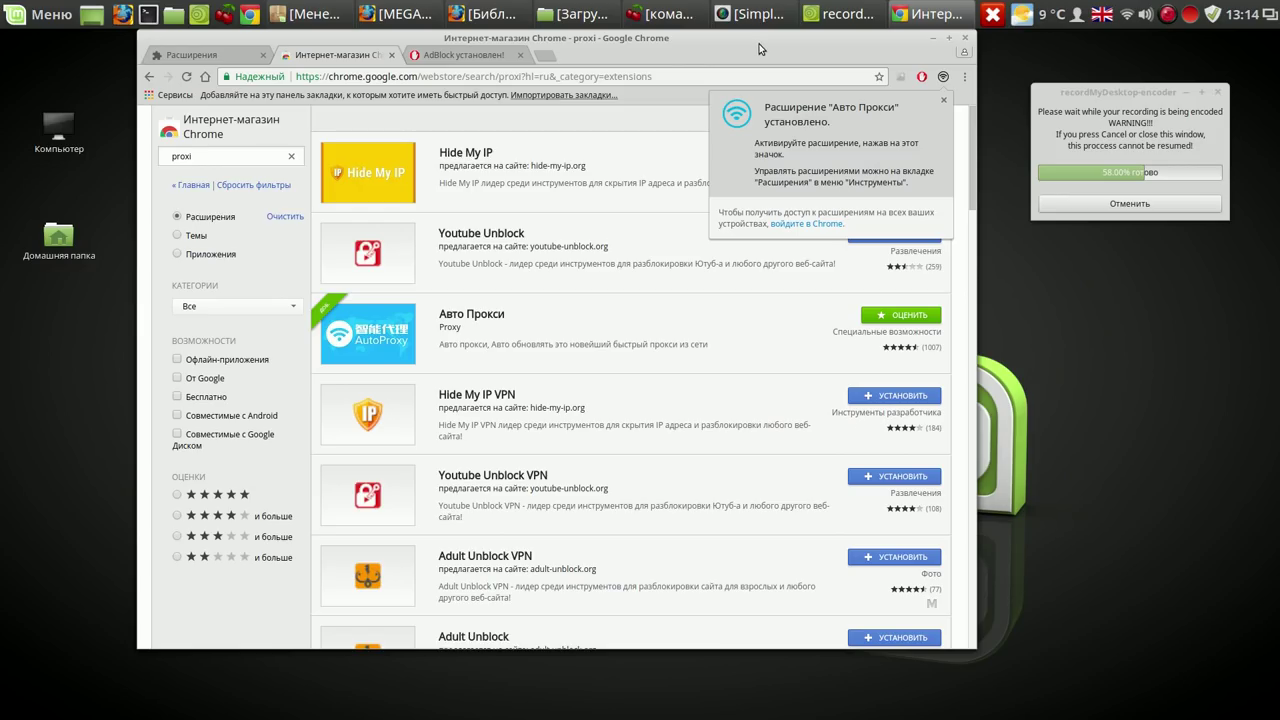
left_click(945, 105)
left_click_drag(784, 48, 787, 53)
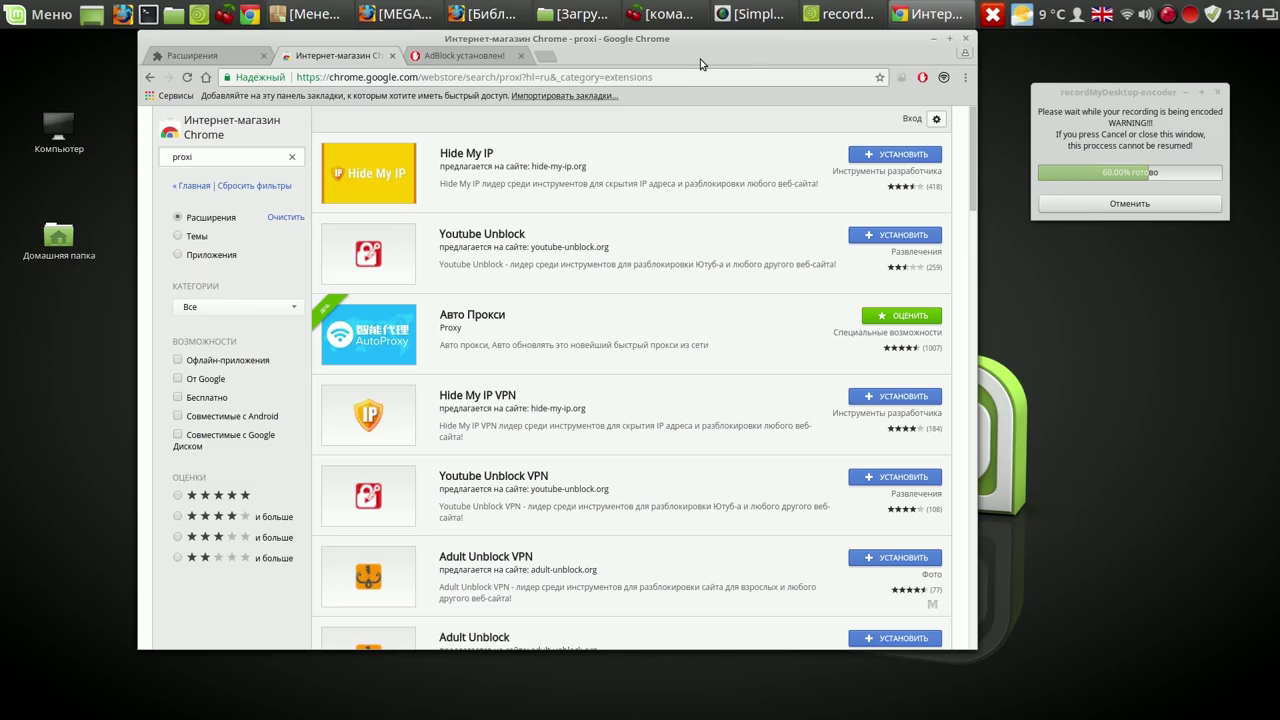
Open a new tab in Chrome and close all the other tabs.
left_click(547, 62)
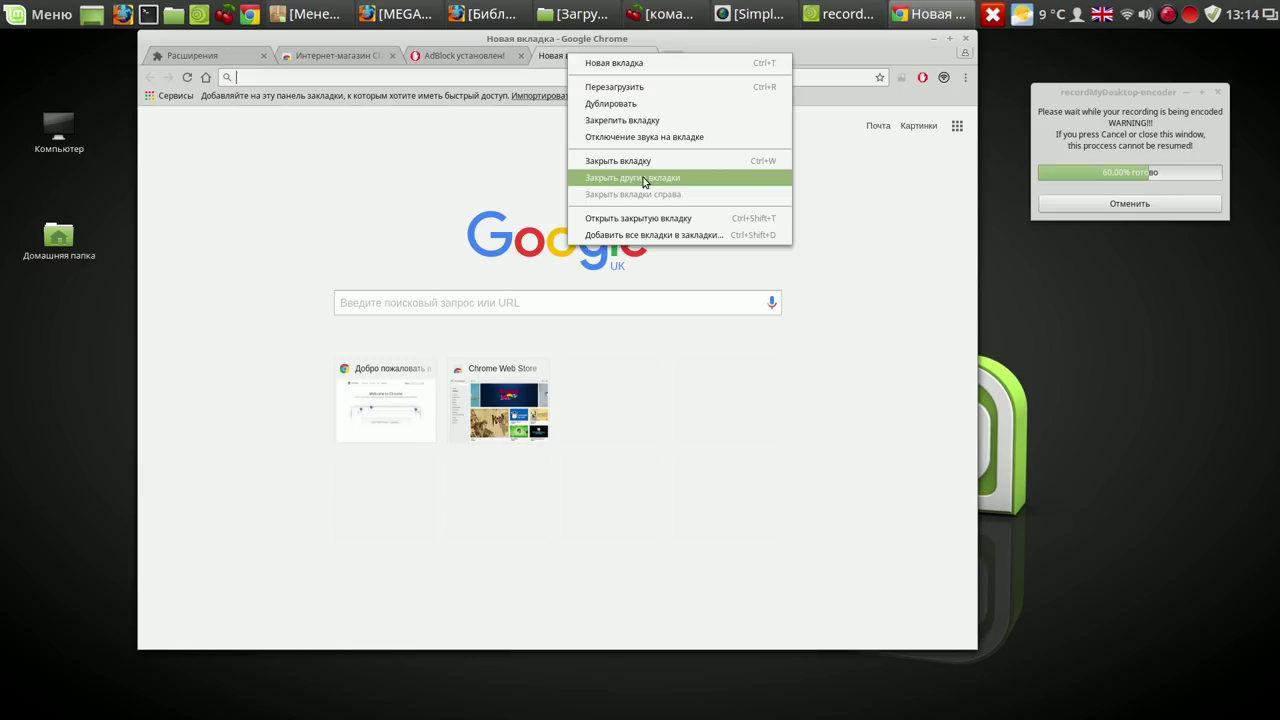
left_click(645, 177)
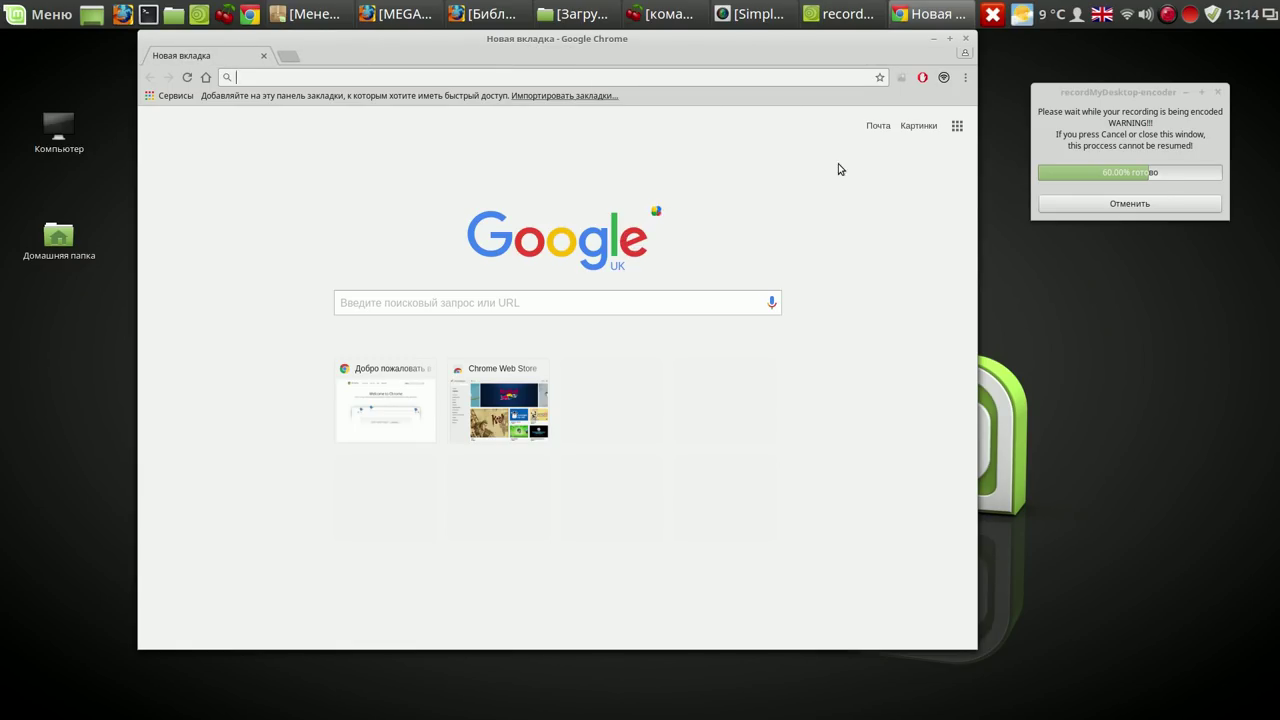
left_click(1167, 14)
left_click(1176, 38)
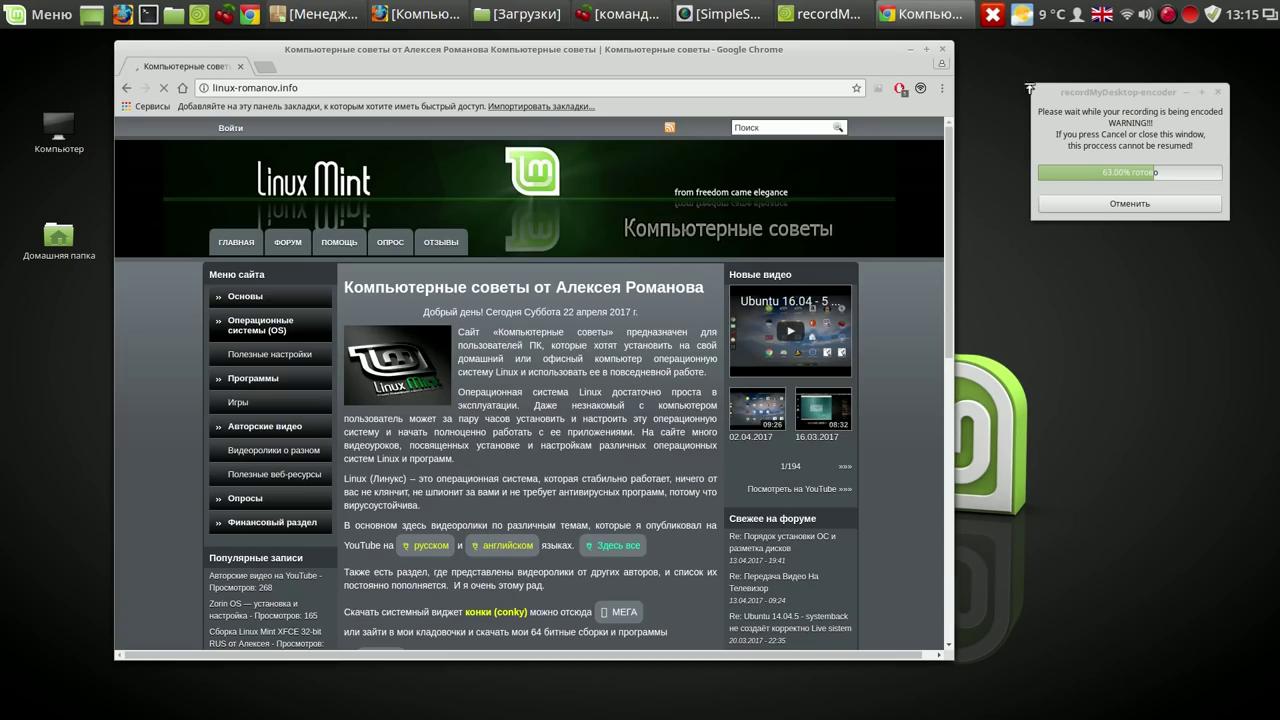
Bookmark the open Компьютерные советы site on the bookmarks bar under the name AR.
left_click(857, 89)
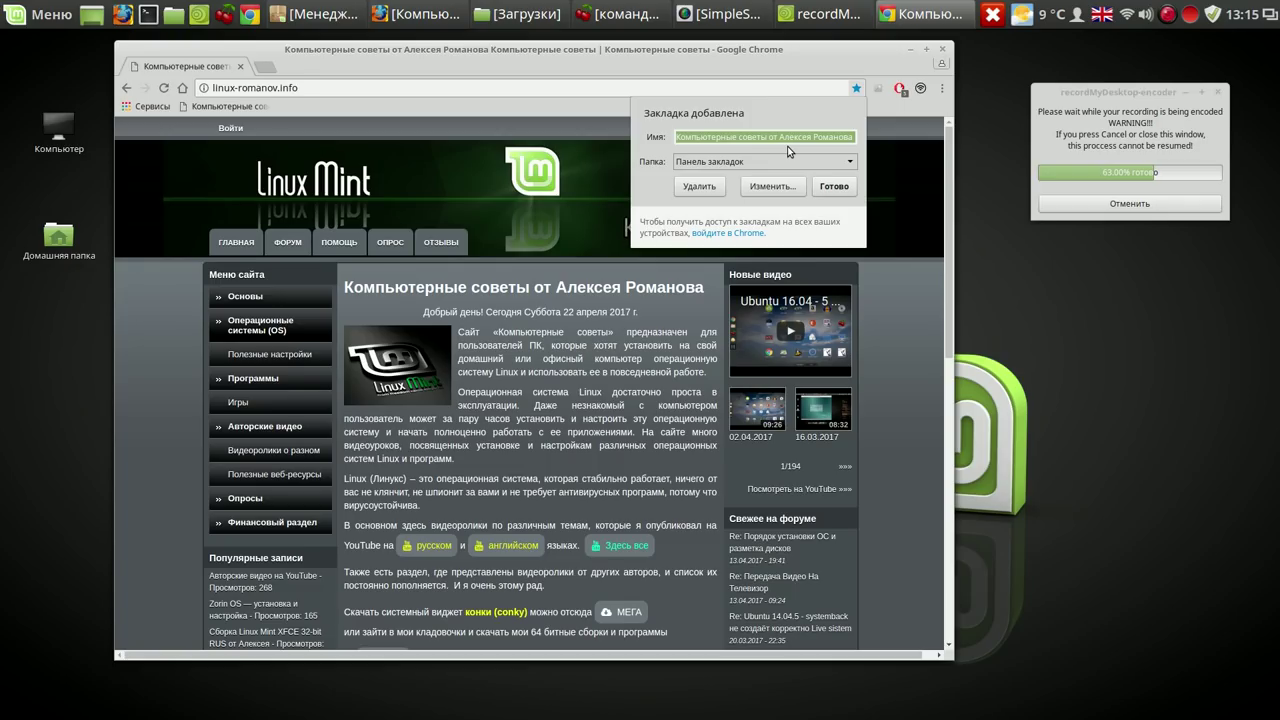
type("АR")
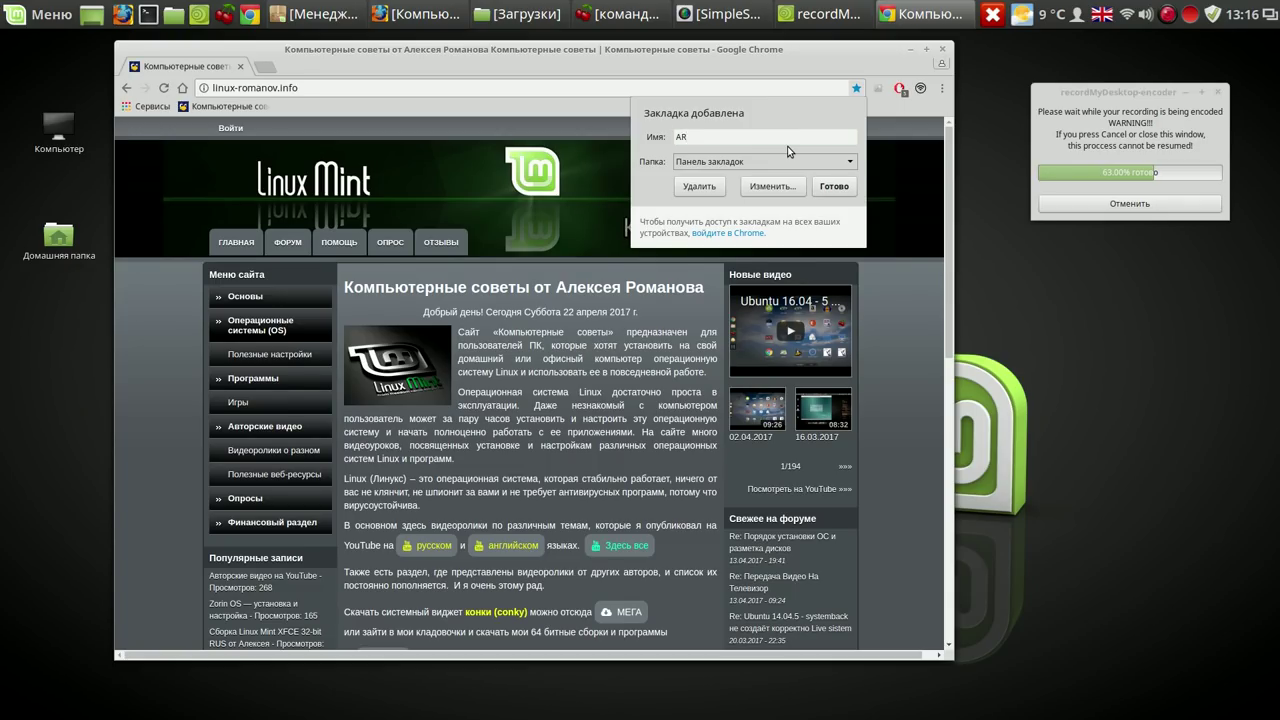
left_click(843, 188)
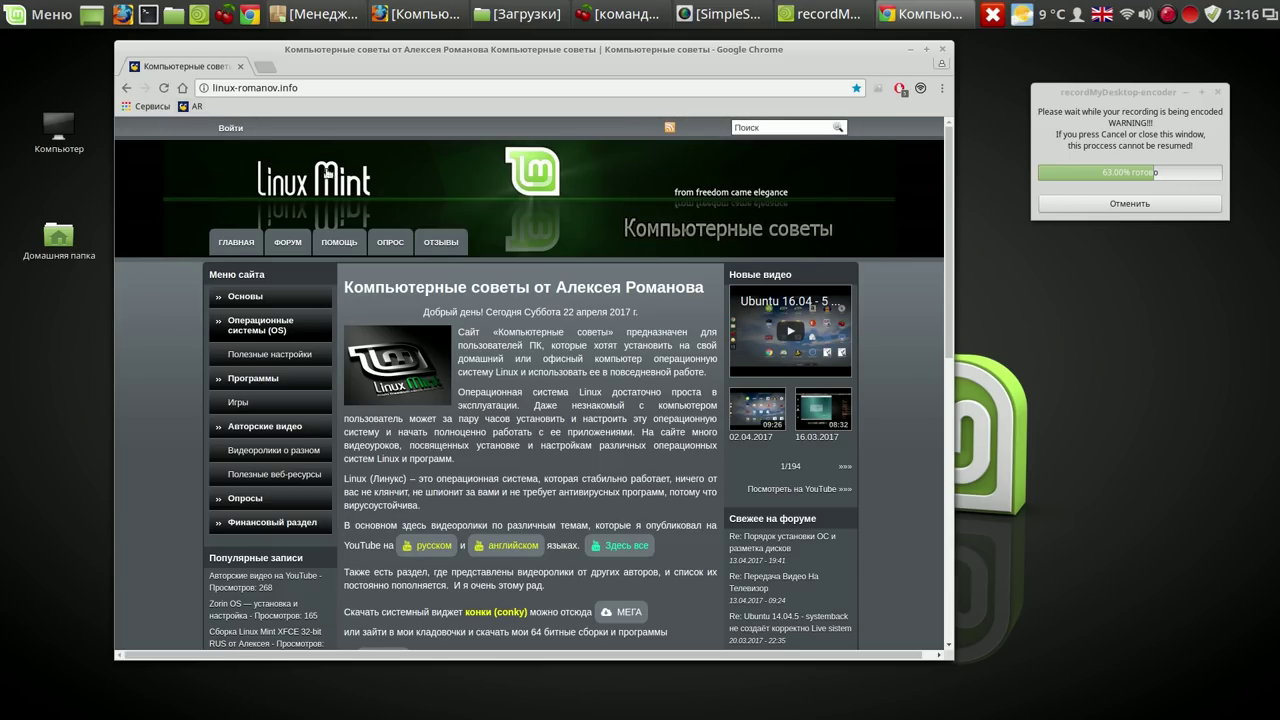
Switch to Firefox, open the AR-videos bookmark, copy the YouTube channel page's full address, and minimize Firefox.
left_click(426, 20)
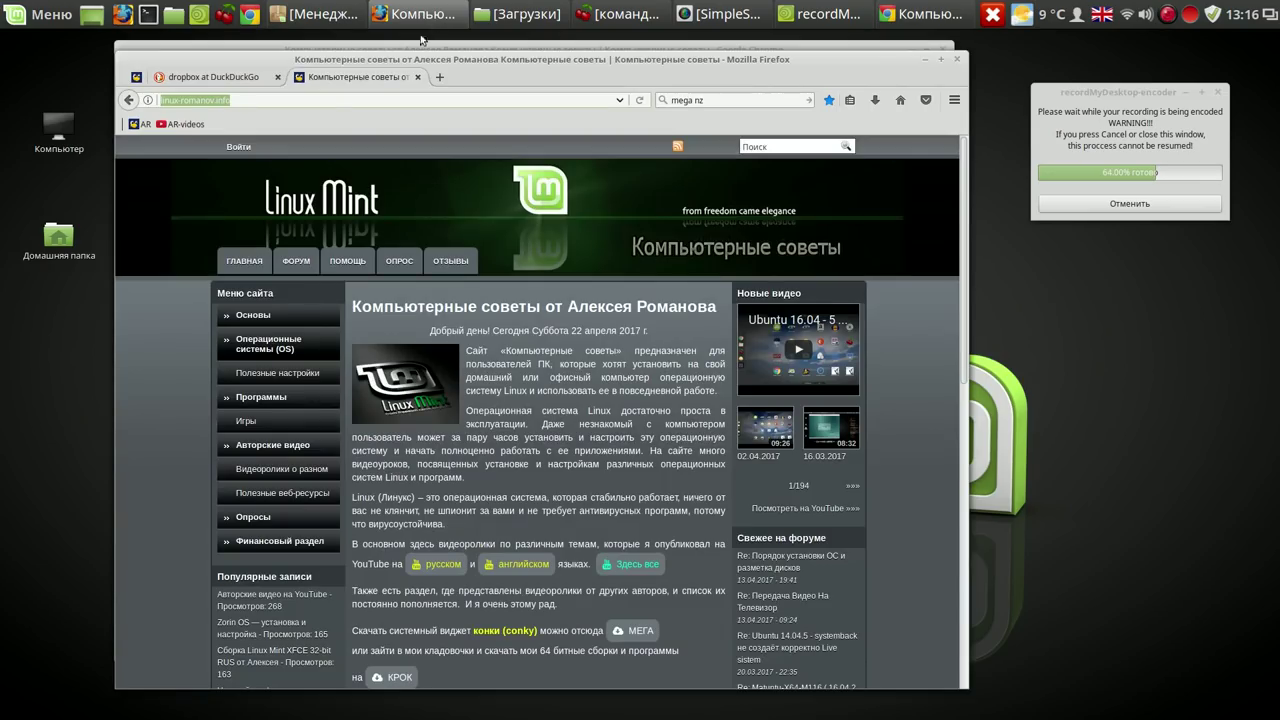
left_click(193, 127)
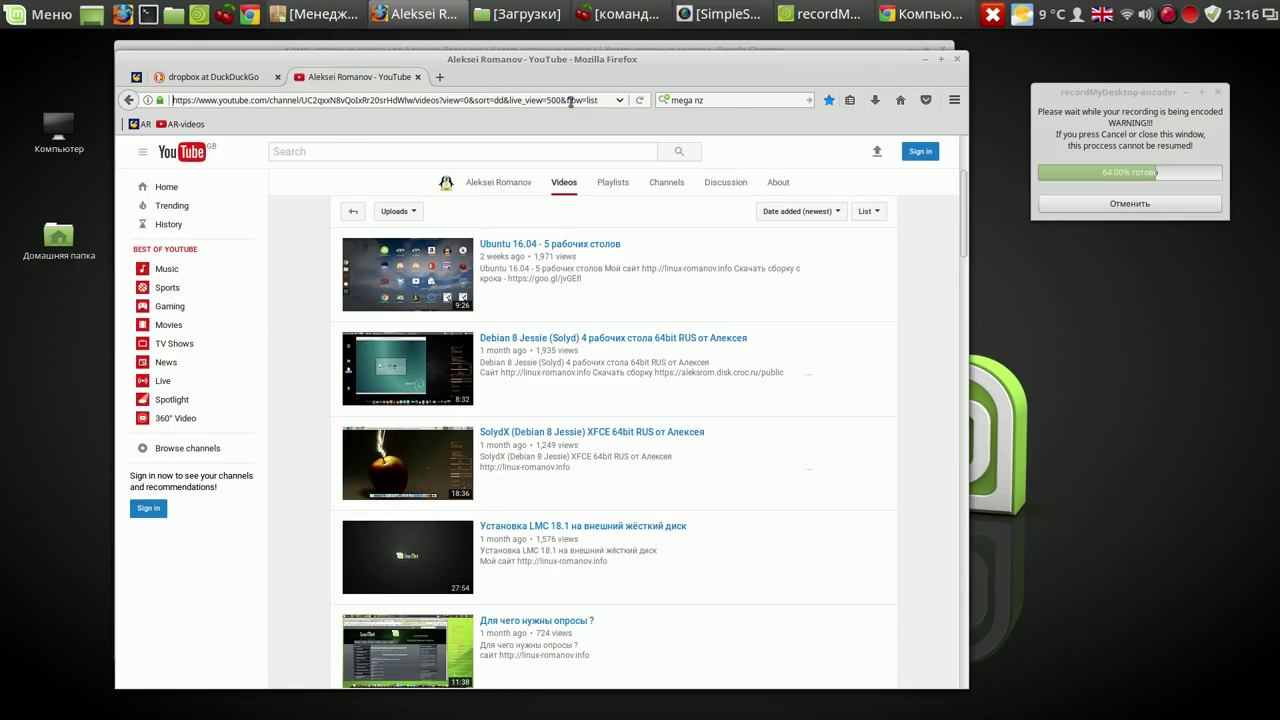
left_click_drag(604, 101, 150, 100)
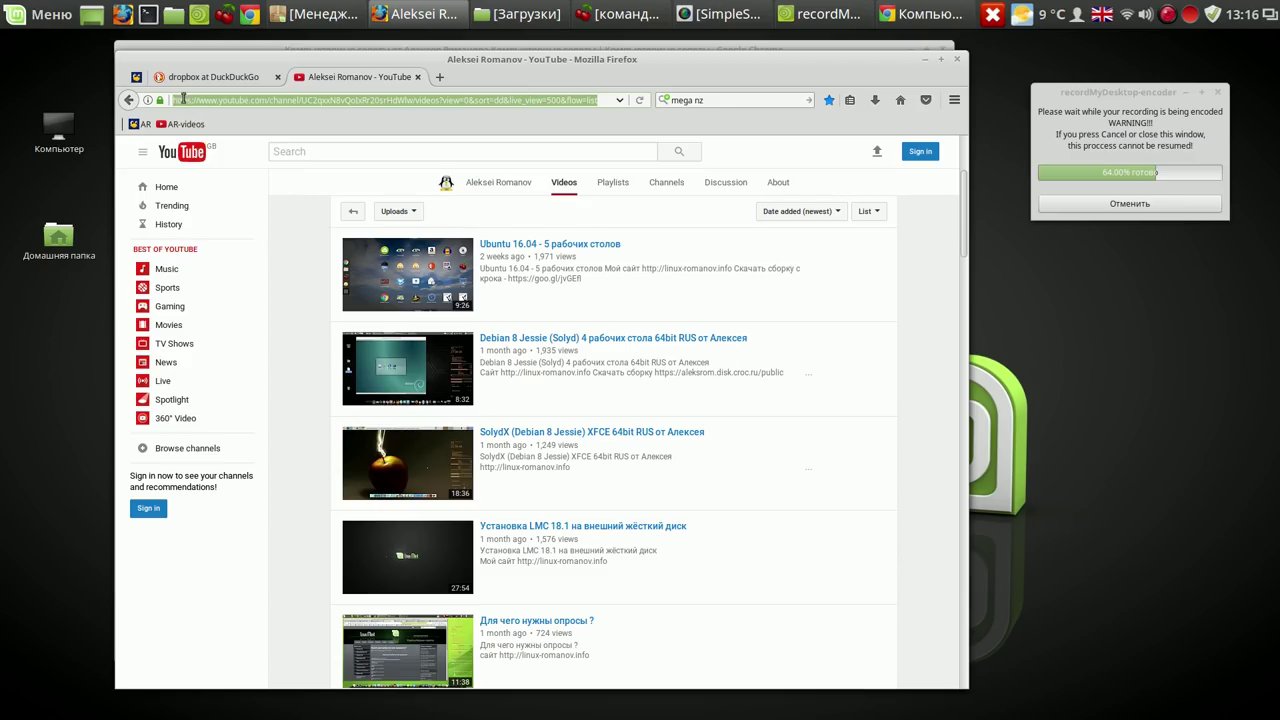
right_click(182, 104)
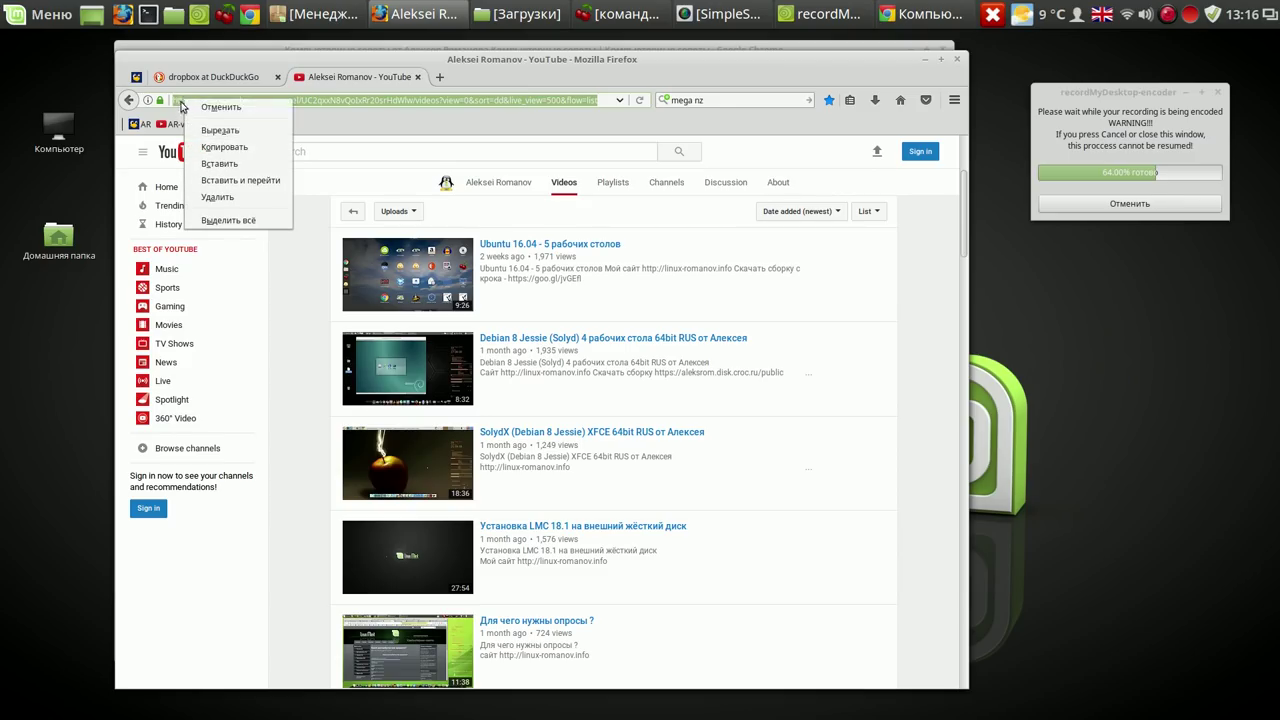
left_click(208, 150)
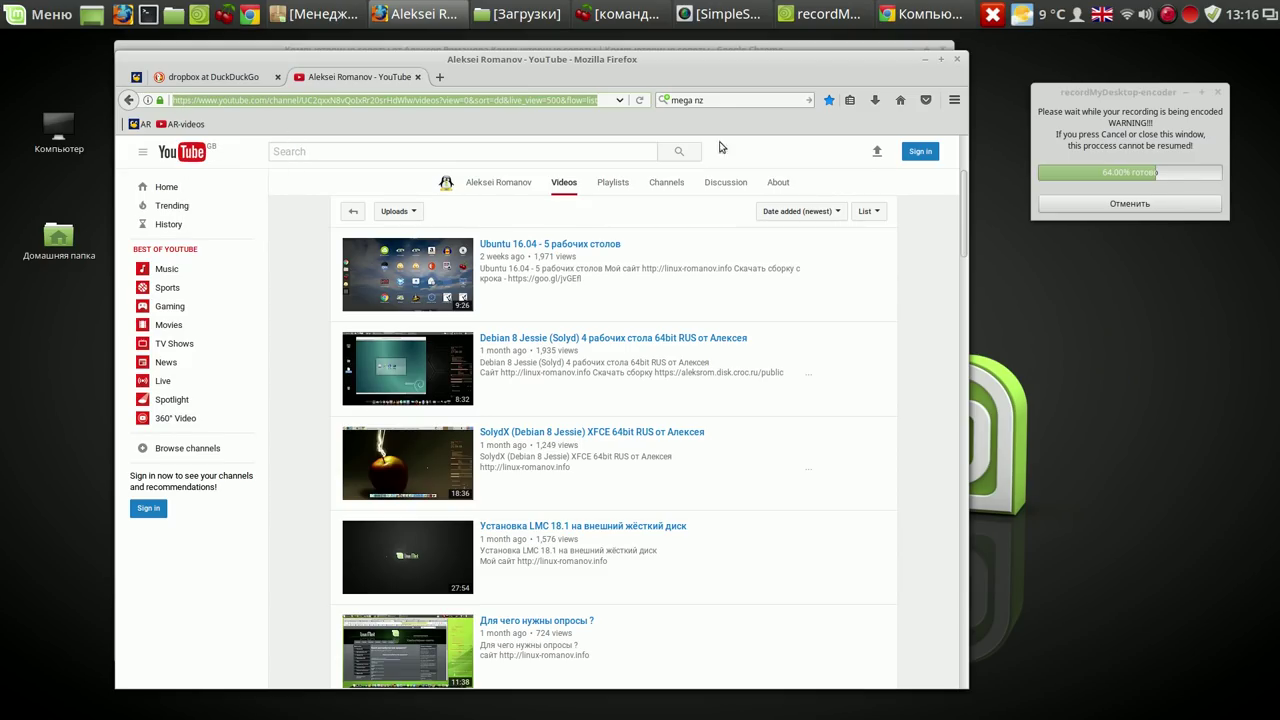
left_click(921, 59)
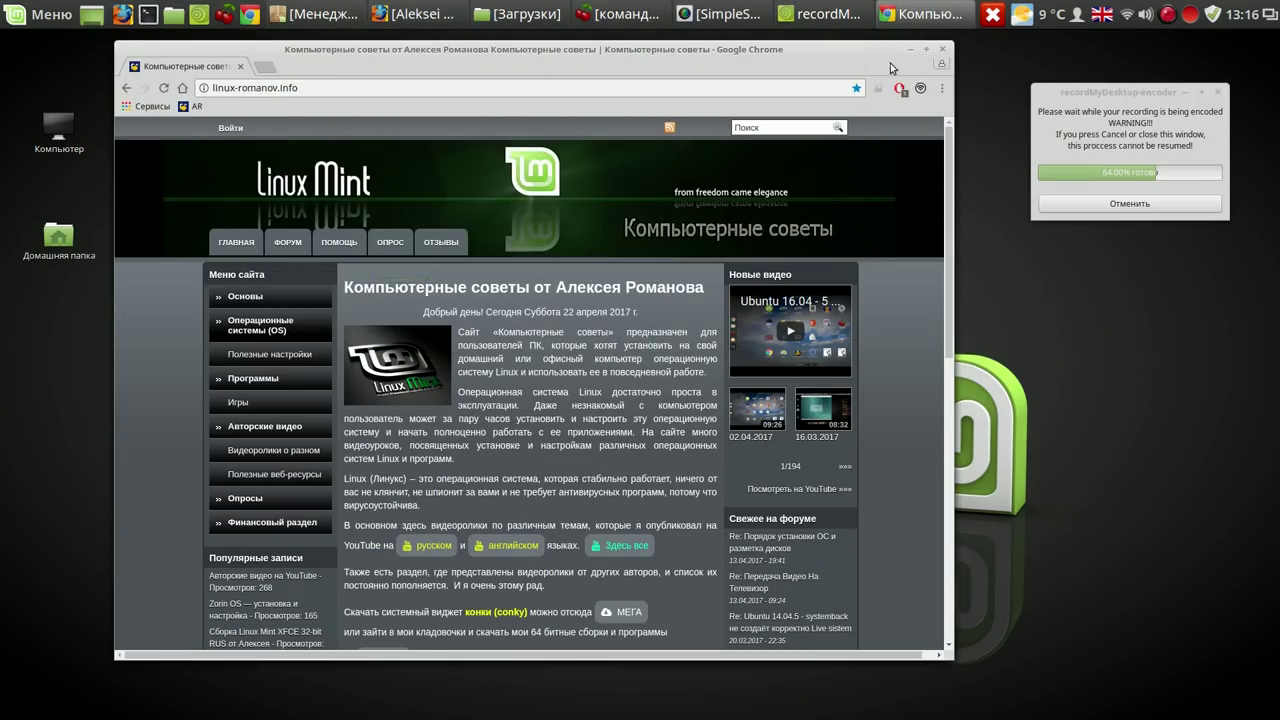
Load the copied YouTube channel address in a new Chrome tab.
left_click(270, 66)
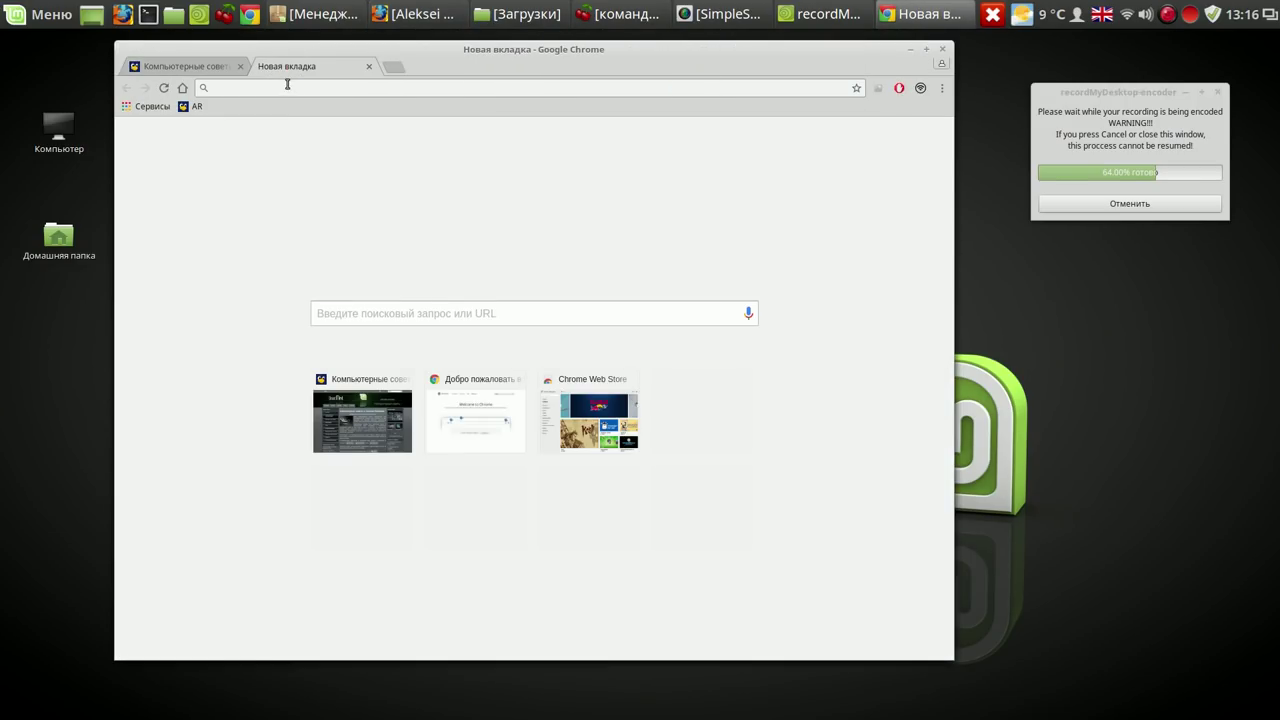
right_click(286, 87)
left_click(314, 167)
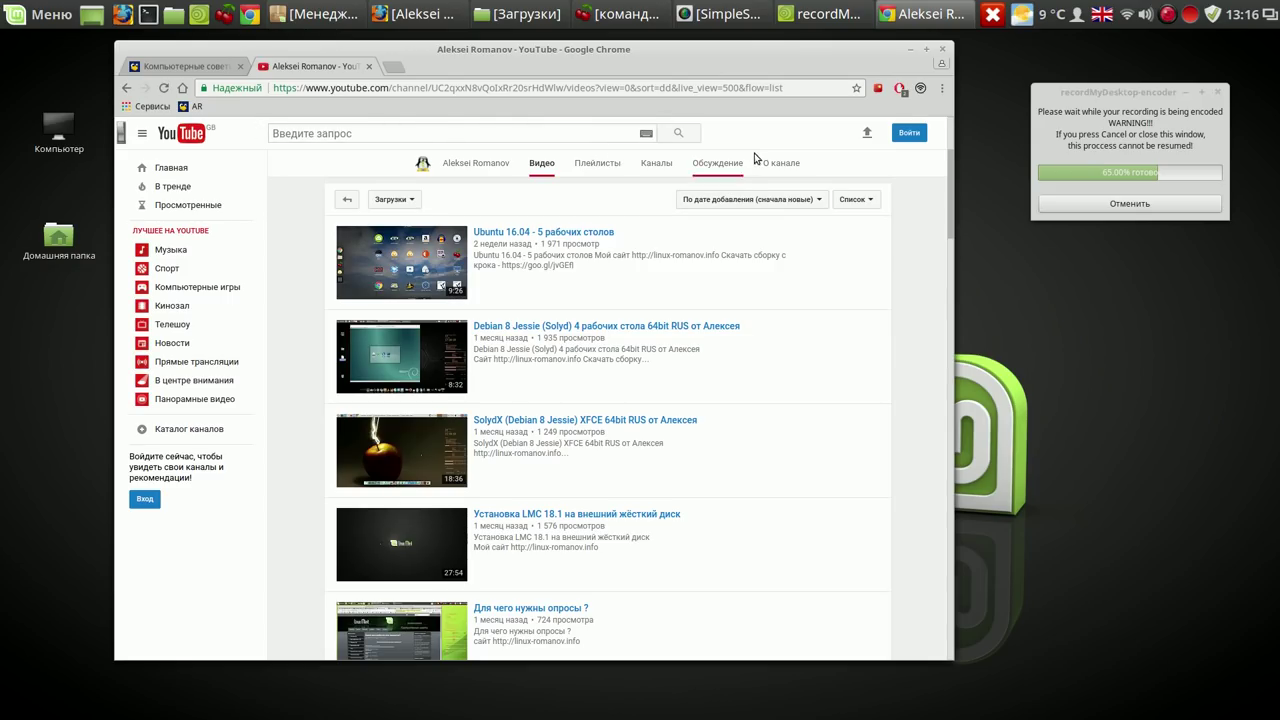
Bookmark the YouTube channel's video page on the bookmarks bar under the name AR-videos.
left_click(858, 89)
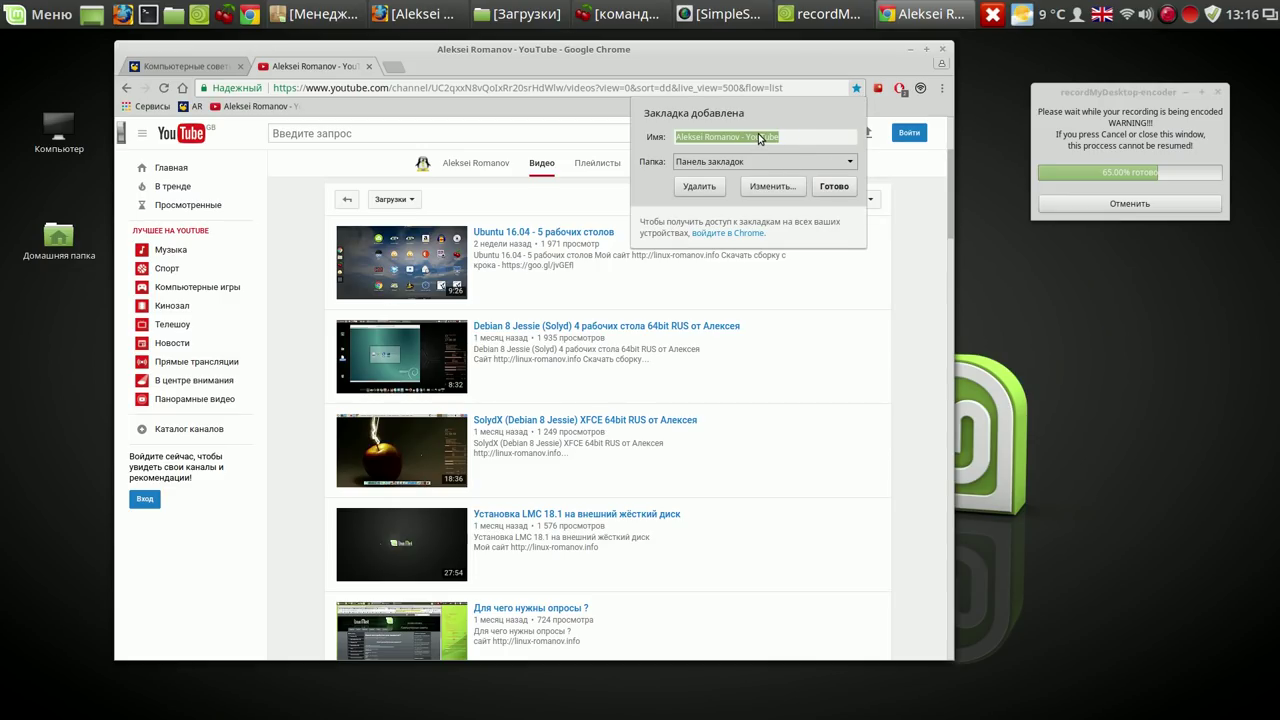
type("A")
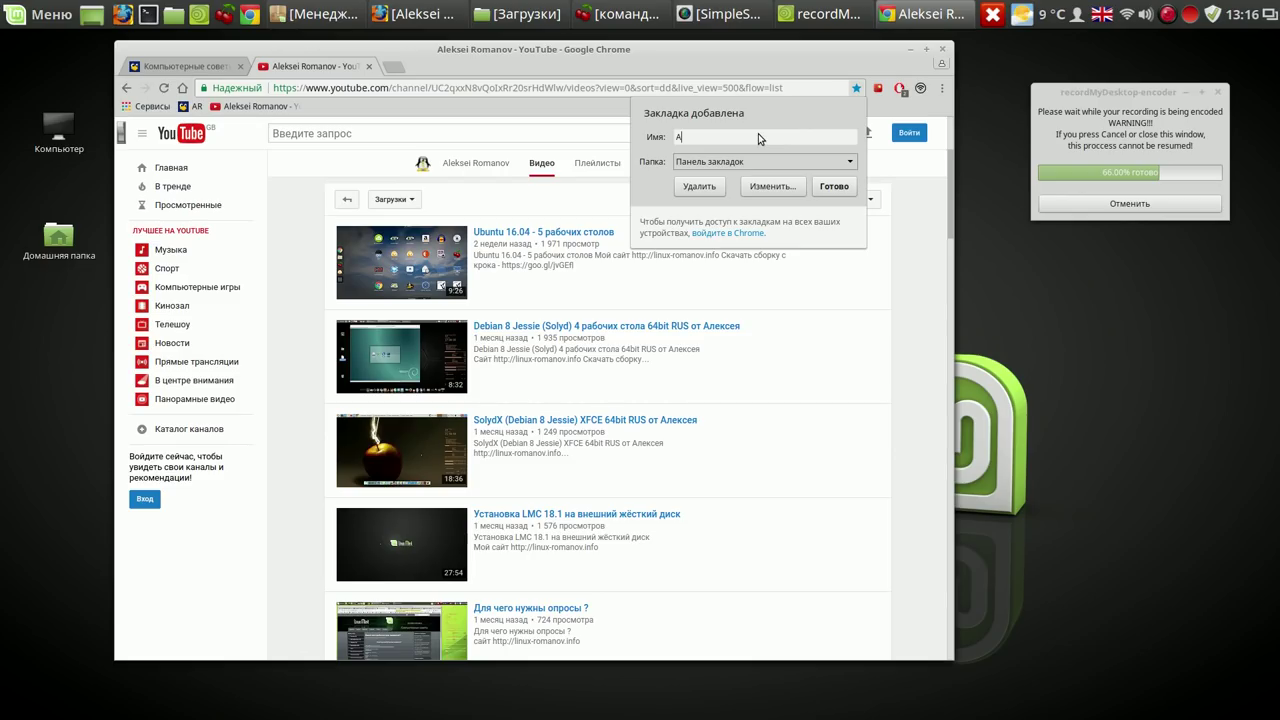
type("R-videos")
left_click(846, 185)
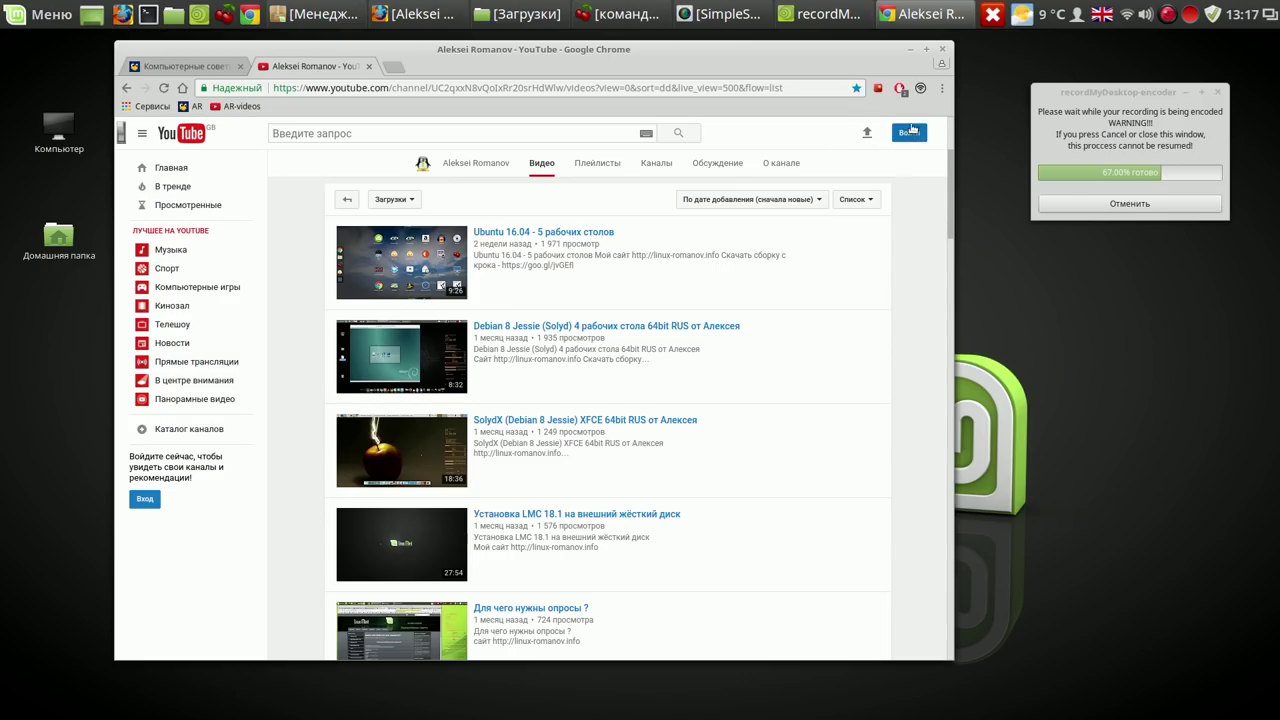
Look over the additional tools and the Chrome settings page, then close the settings.
left_click(942, 88)
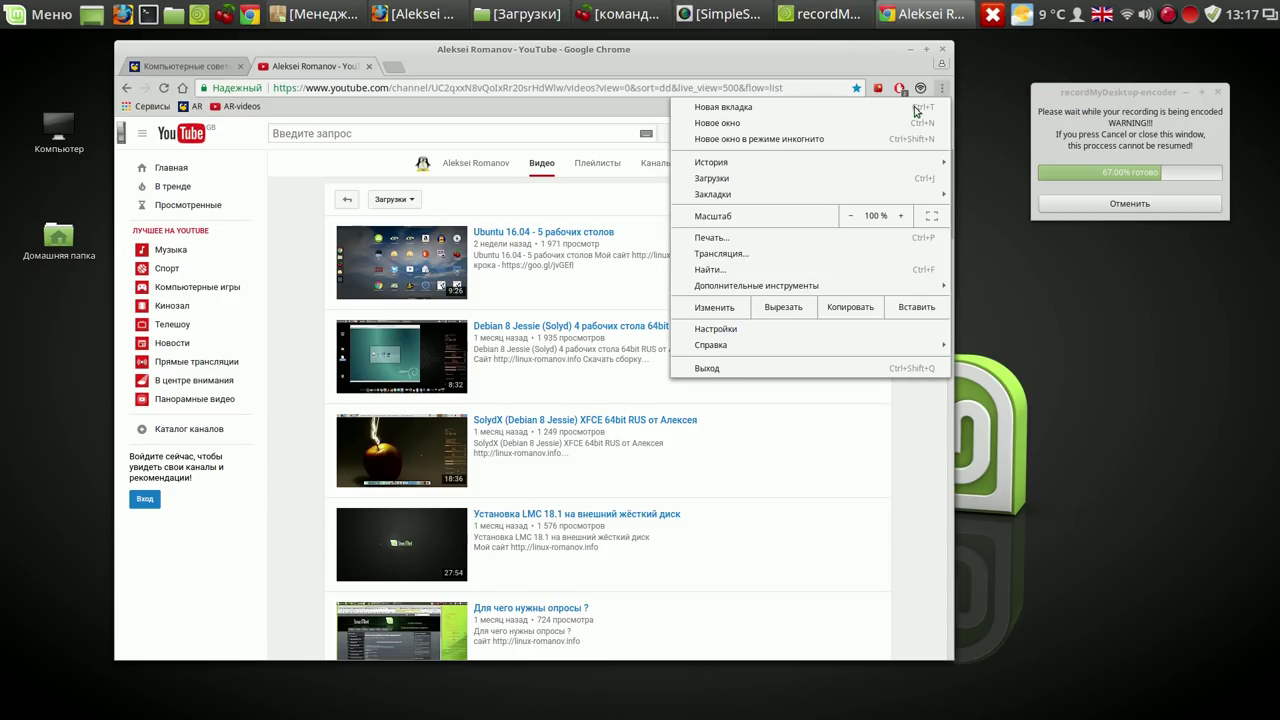
mouse_move(758, 282)
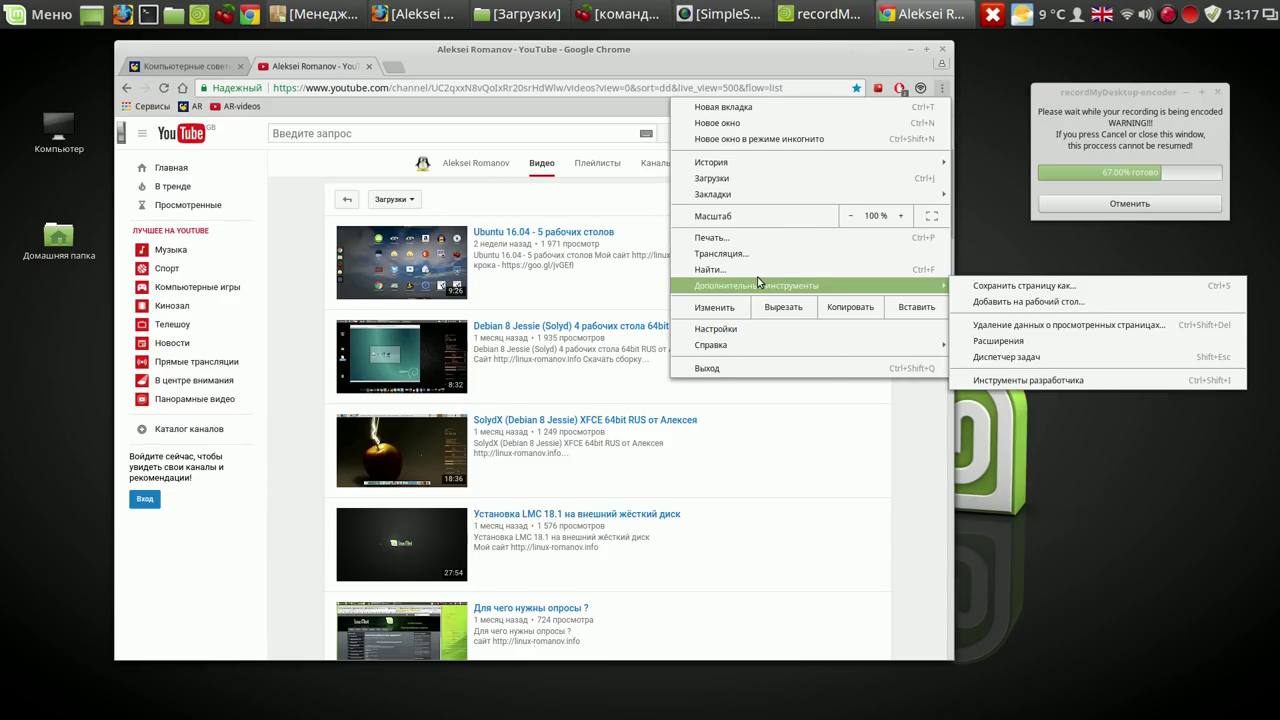
left_click(736, 330)
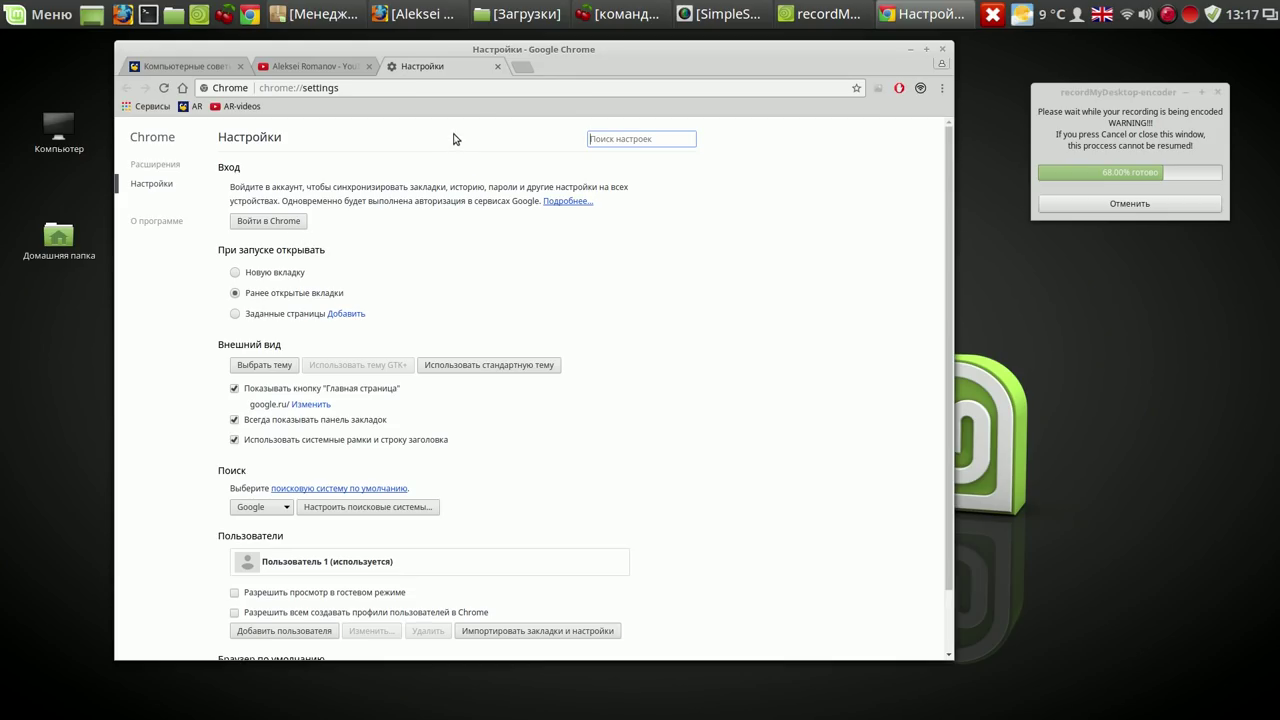
left_click(498, 67)
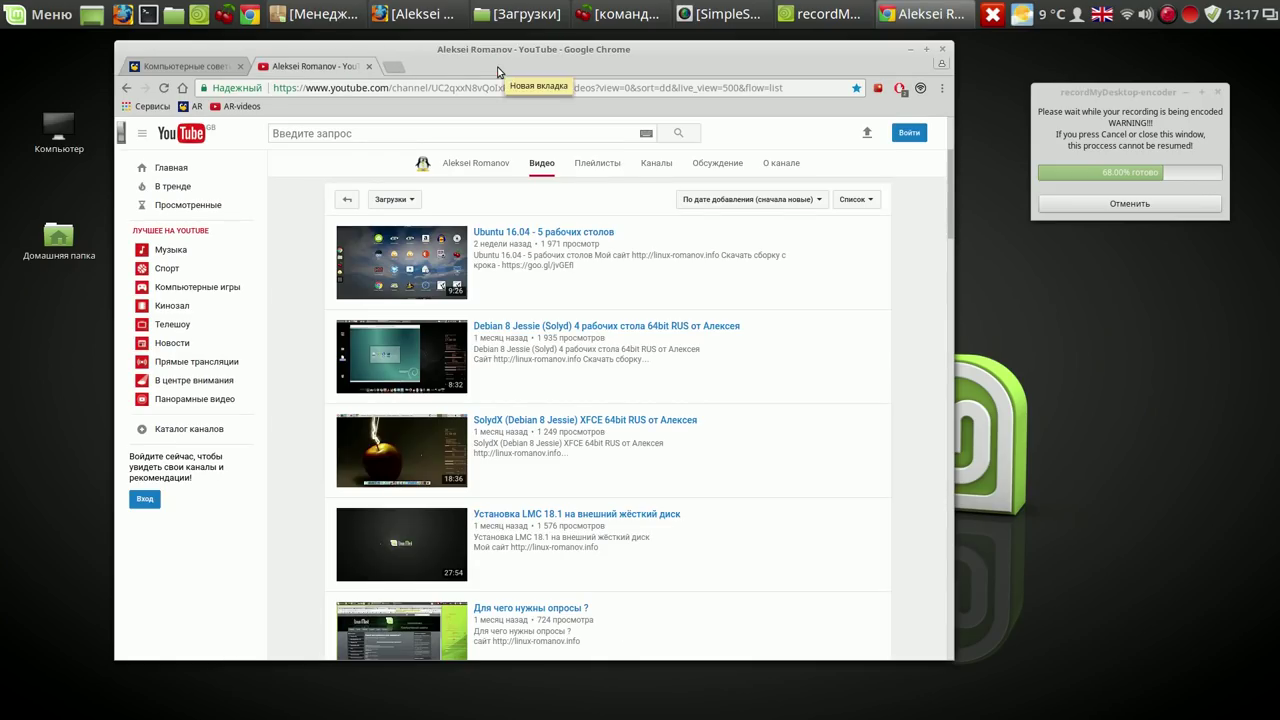
Close Chrome and permanently delete google-chrome-stable_current_amd64.deb from the Загрузки folder.
left_click(941, 52)
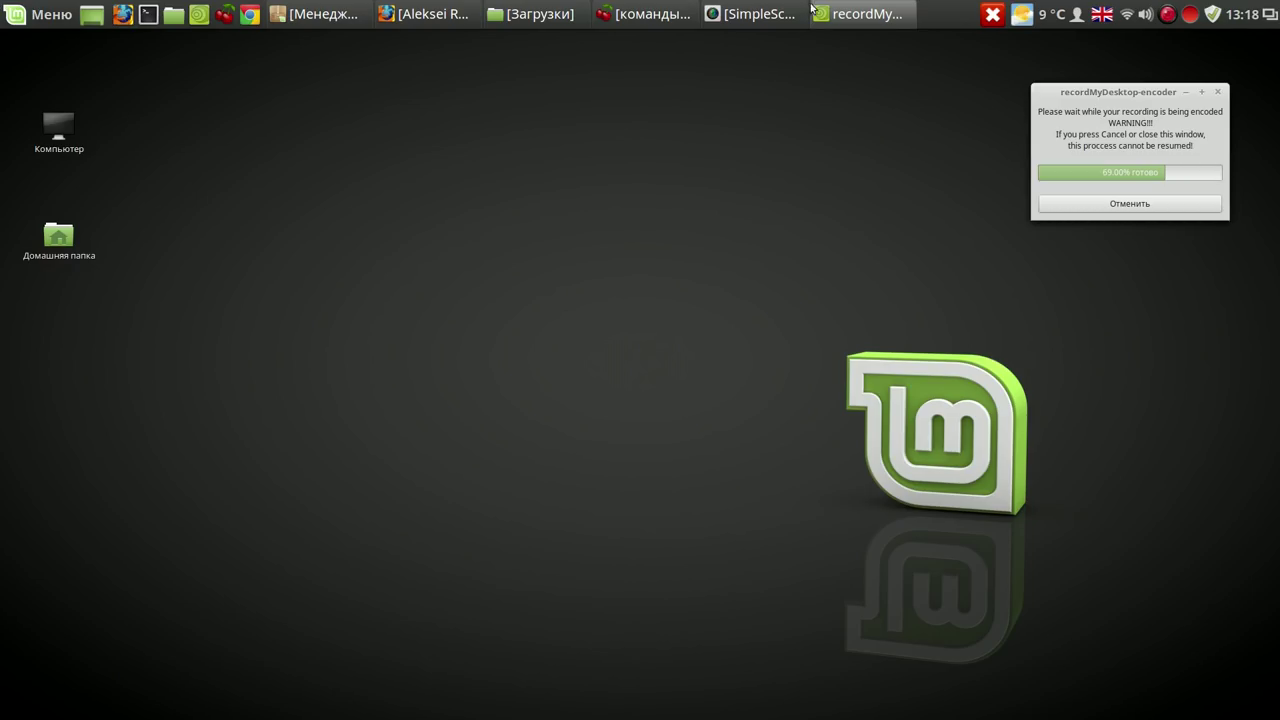
left_click(545, 14)
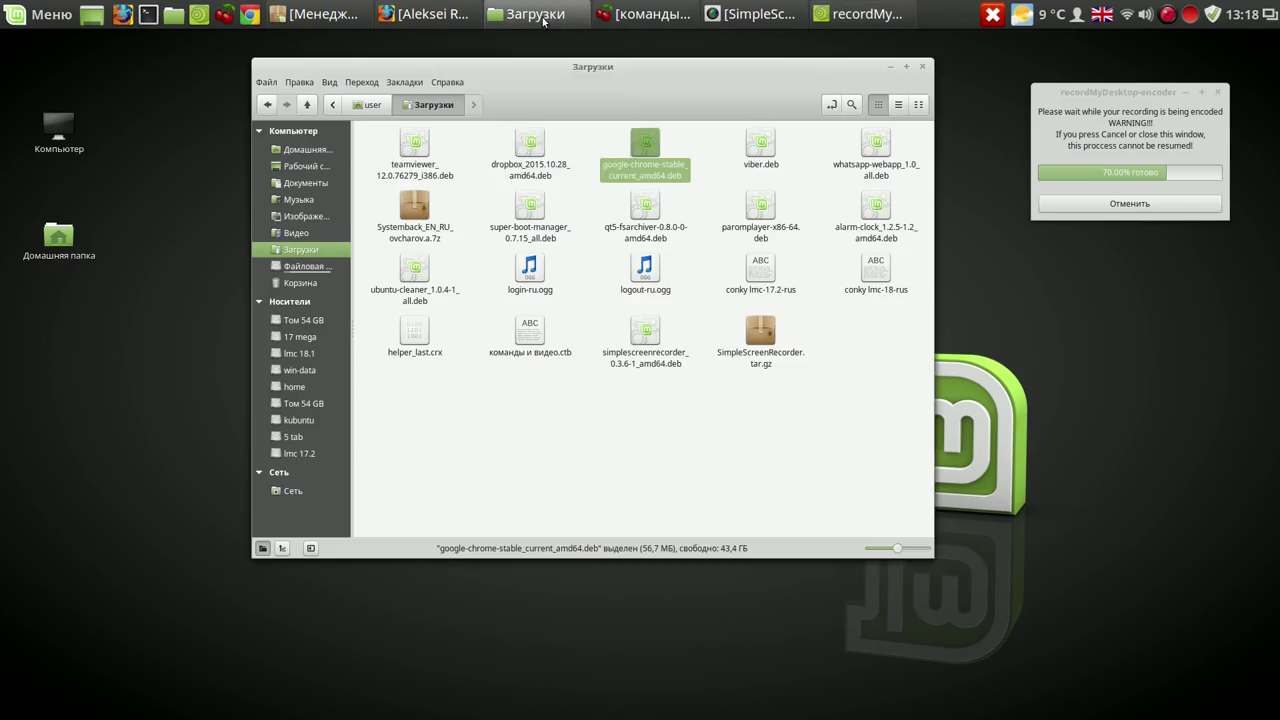
right_click(646, 147)
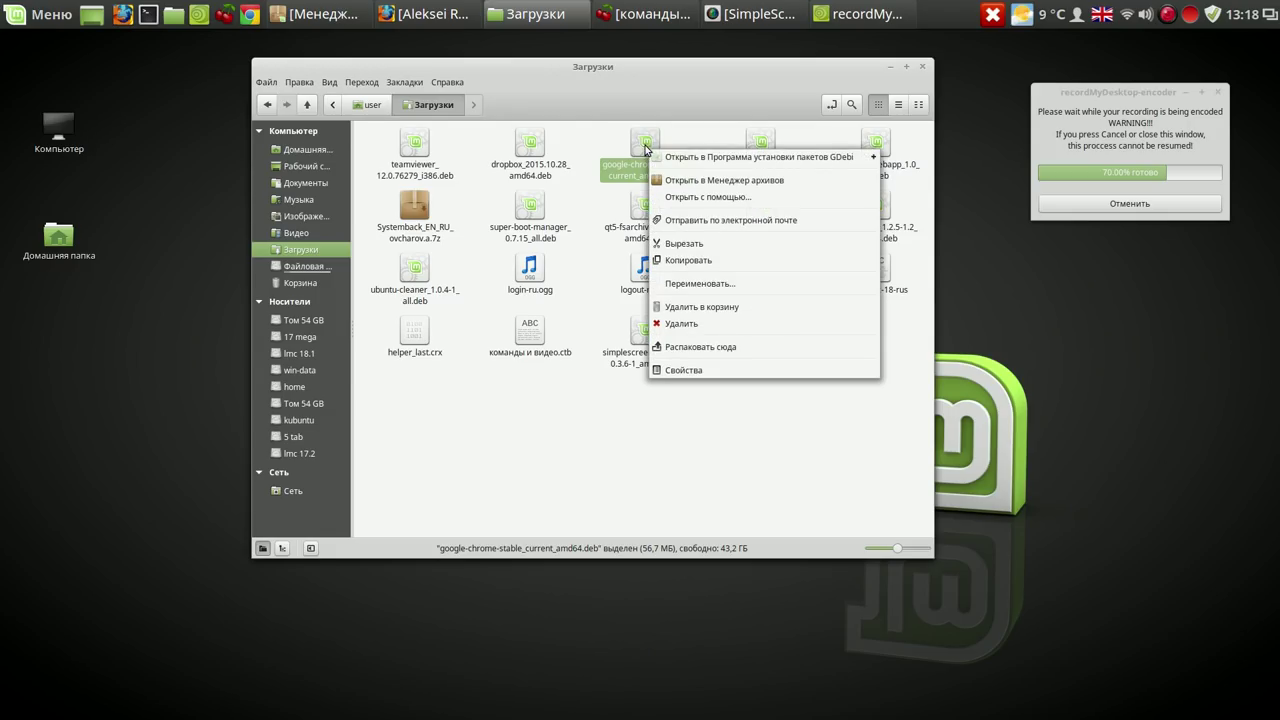
left_click(682, 324)
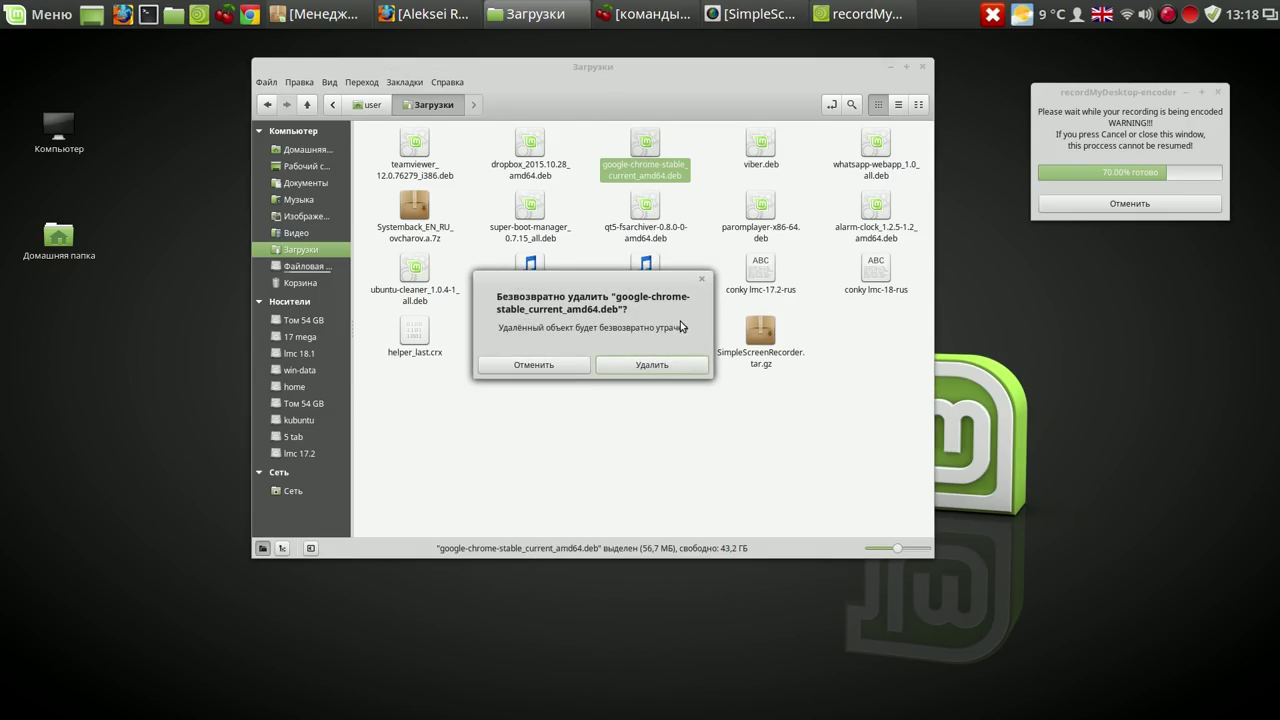
left_click(652, 365)
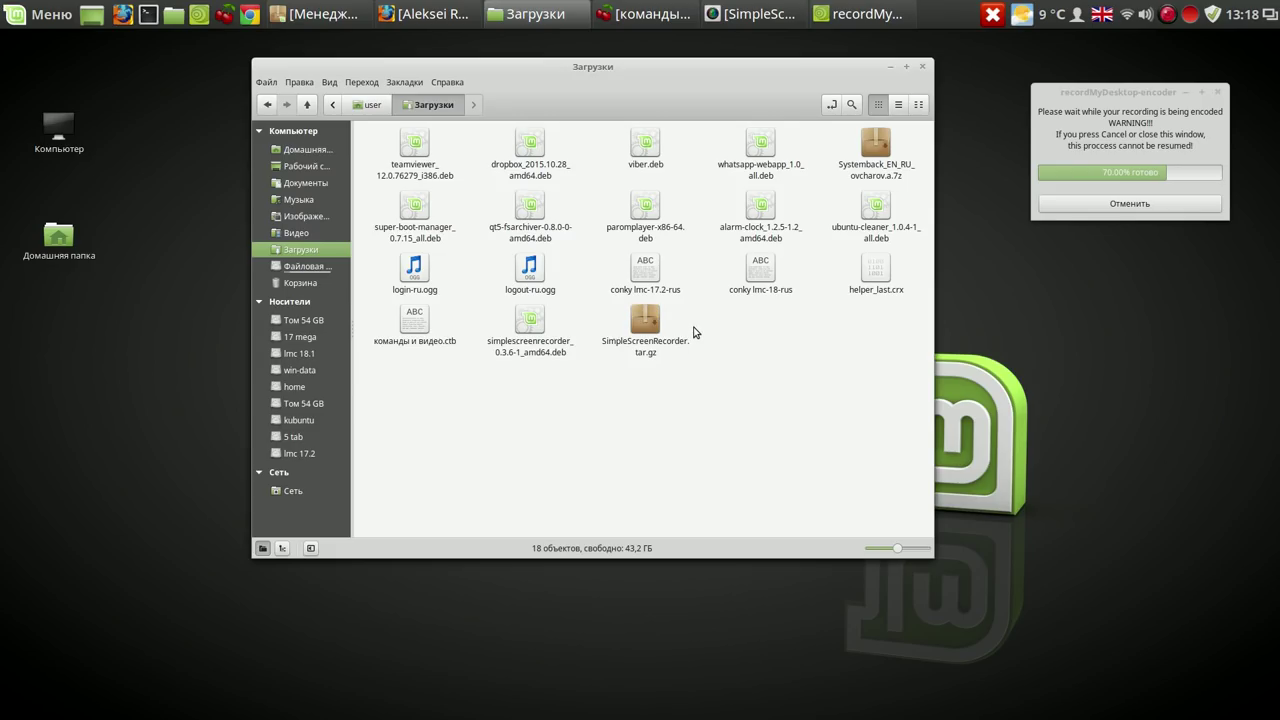
Install teamviewer_12.0.76279_i386.deb from the Загрузки folder, with the progress window set to close automatically after success.
left_click_drag(782, 66, 826, 65)
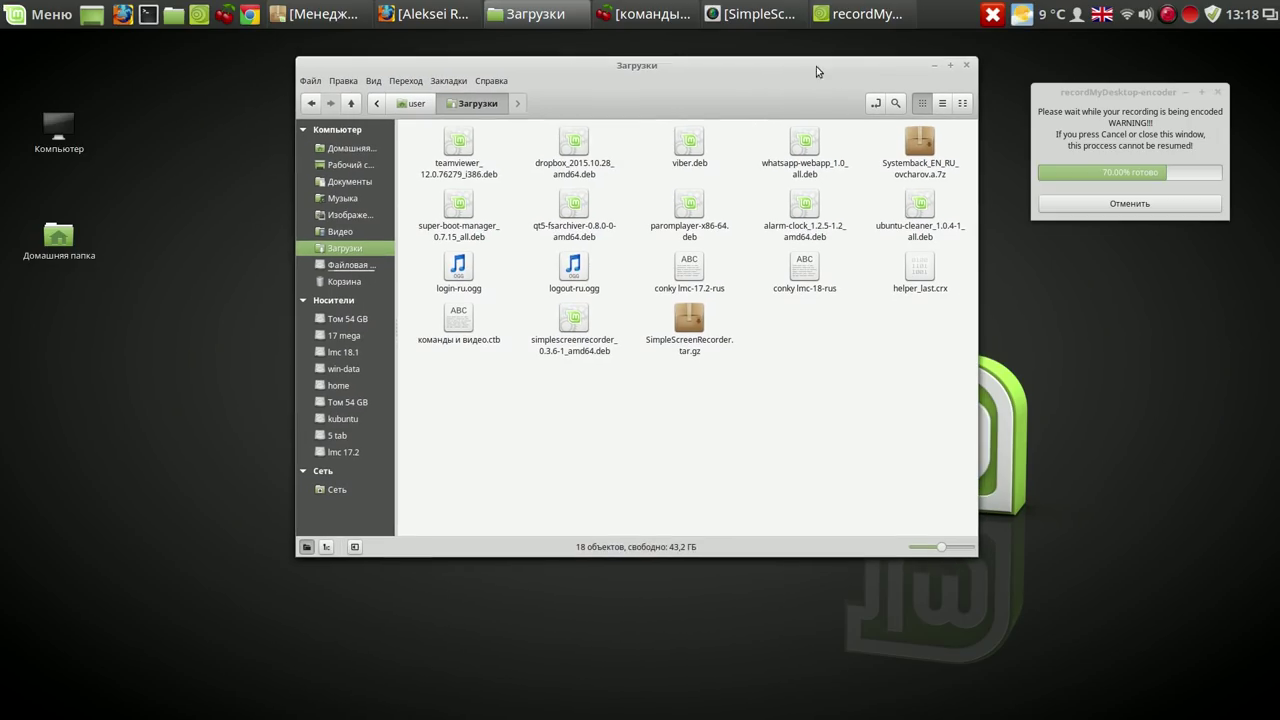
left_click(466, 146)
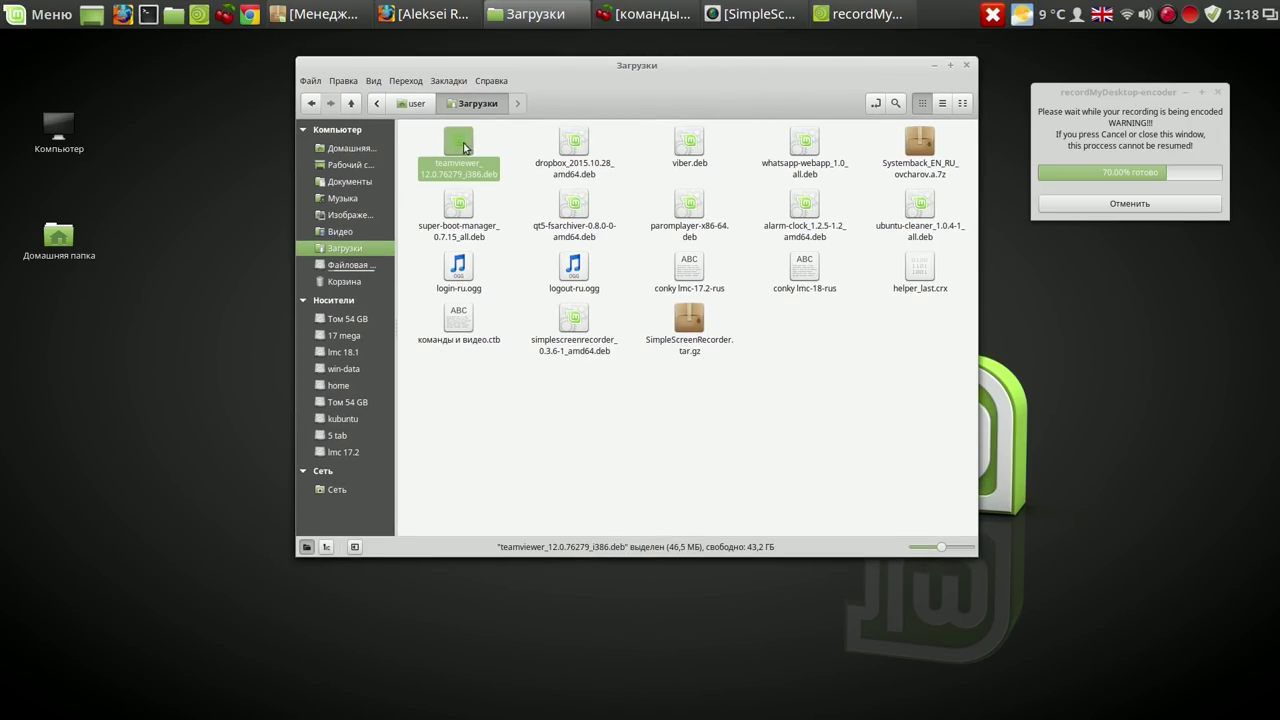
double_click(463, 146)
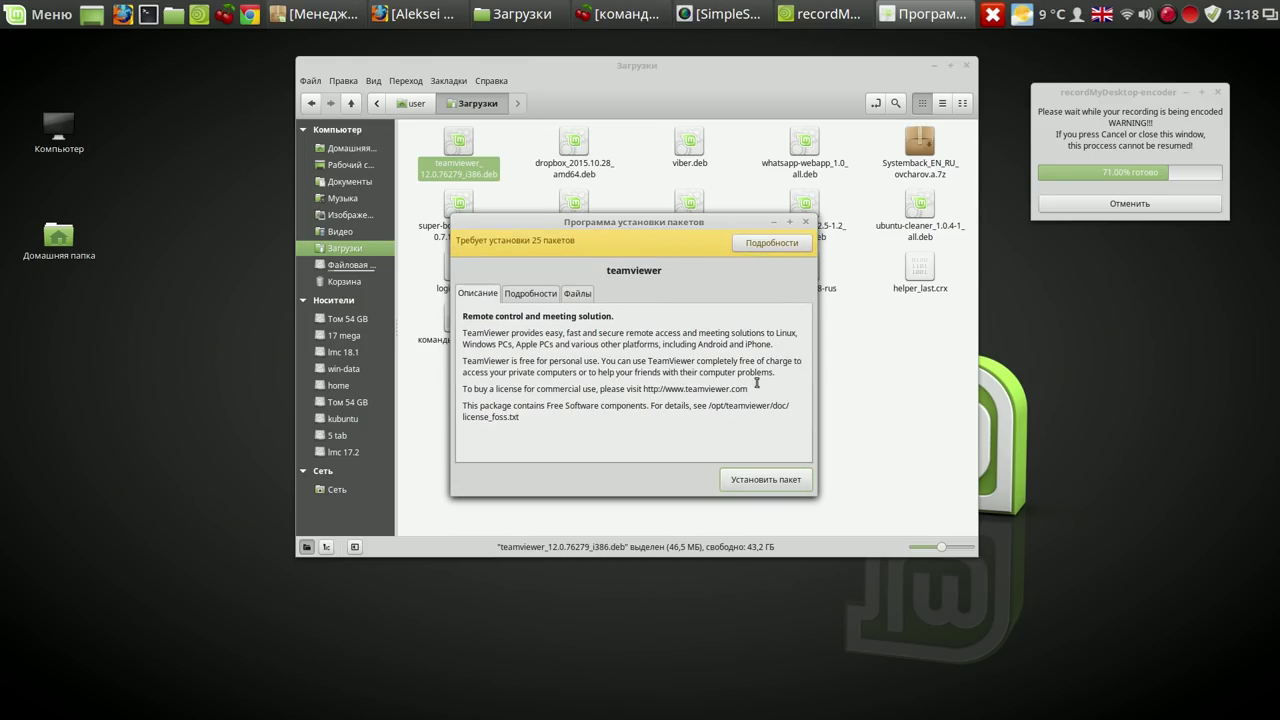
left_click(765, 486)
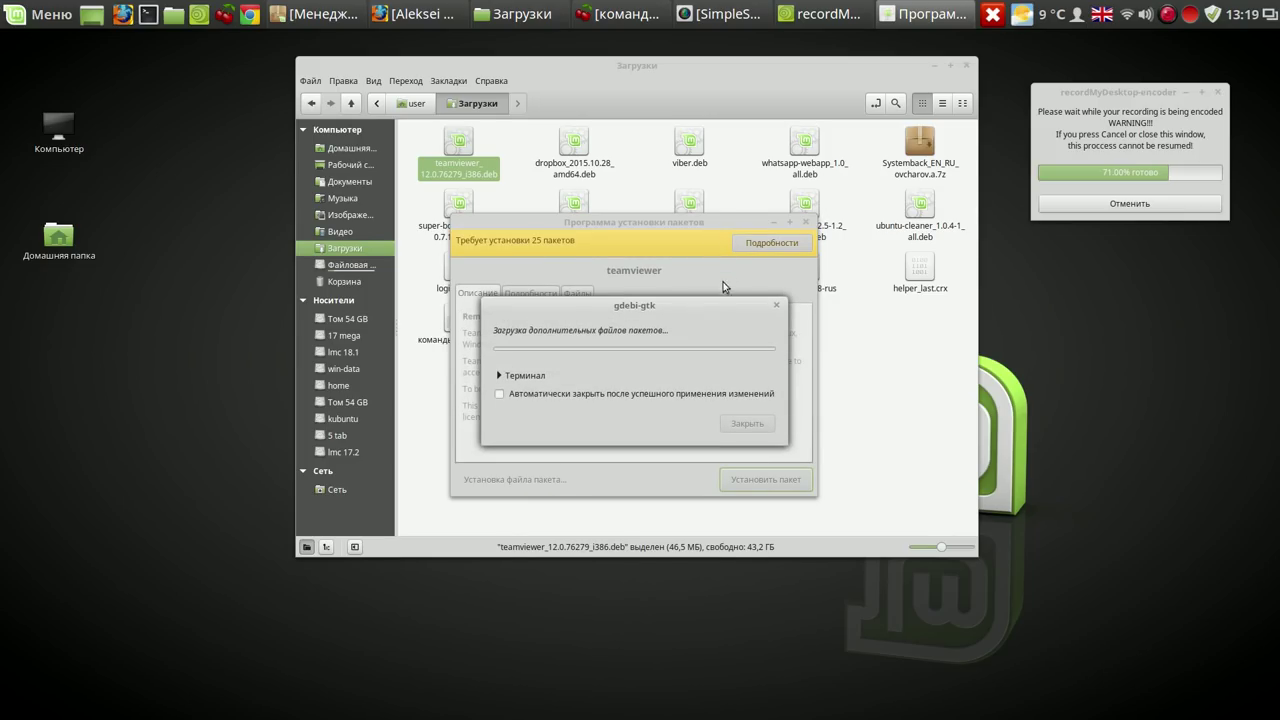
left_click(500, 394)
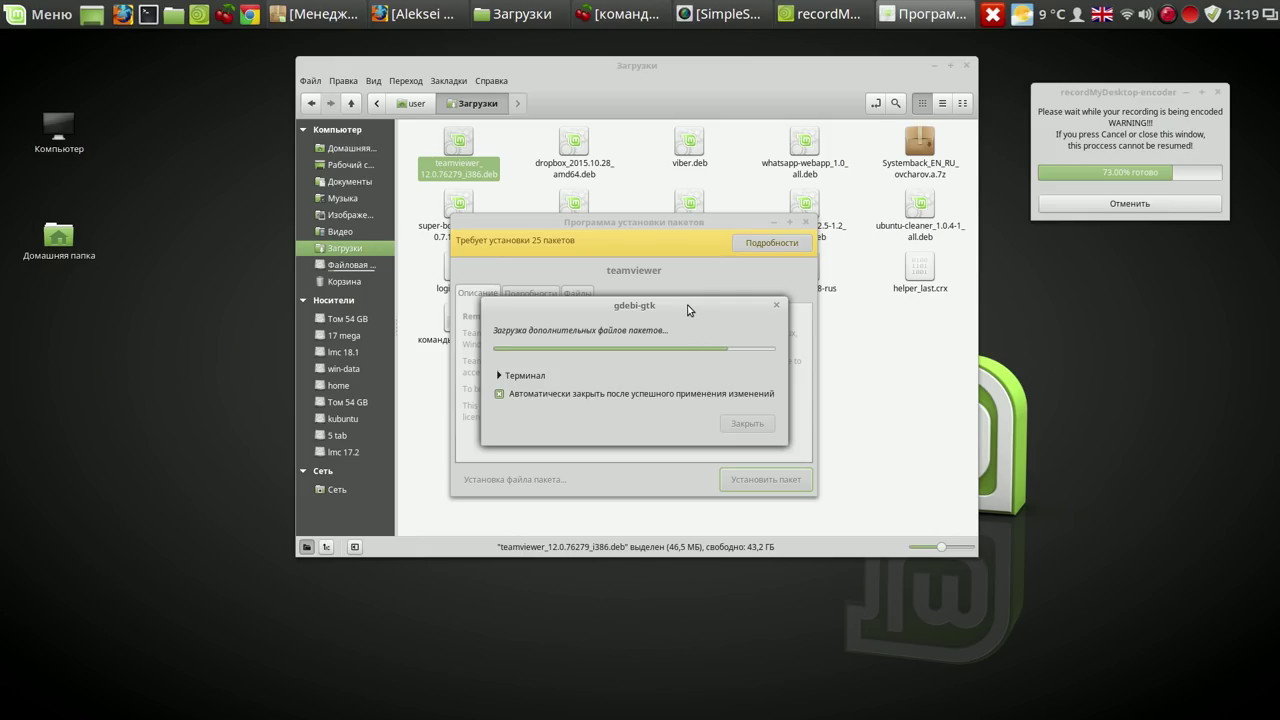
left_click_drag(687, 310, 542, 218)
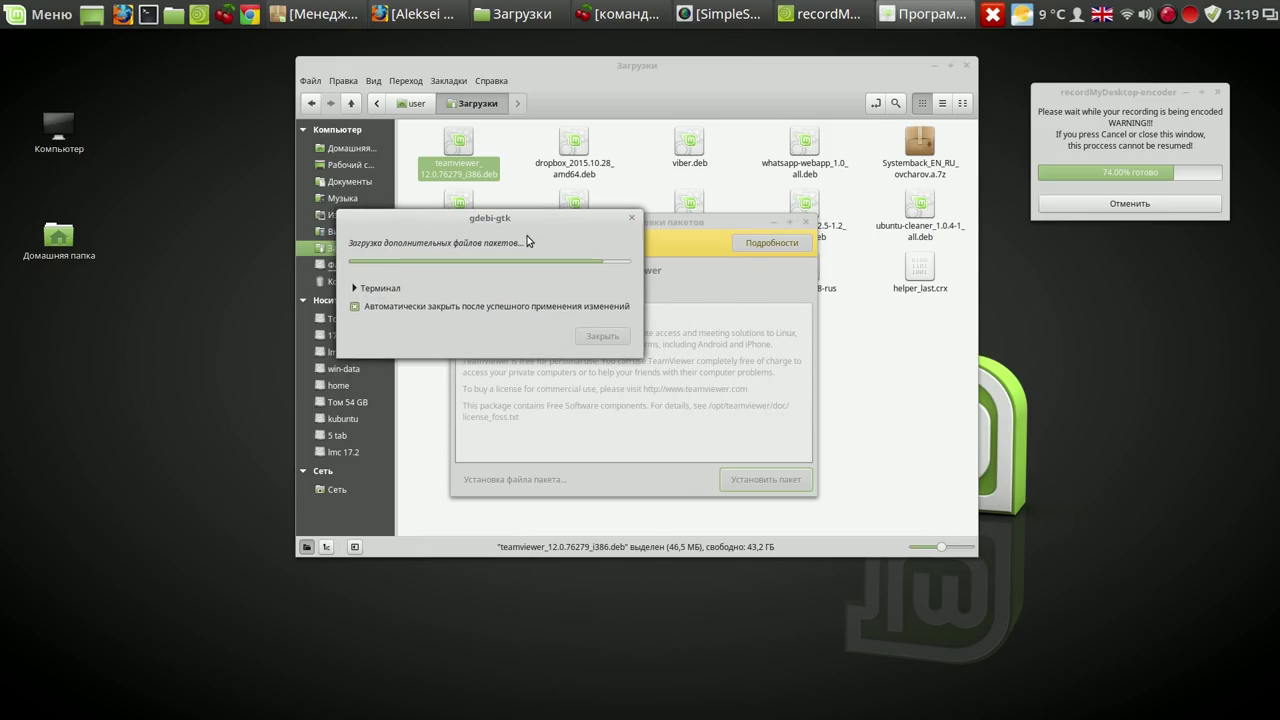
Switch to the CherryTree notes and search all nodes for conky.
left_click(635, 18)
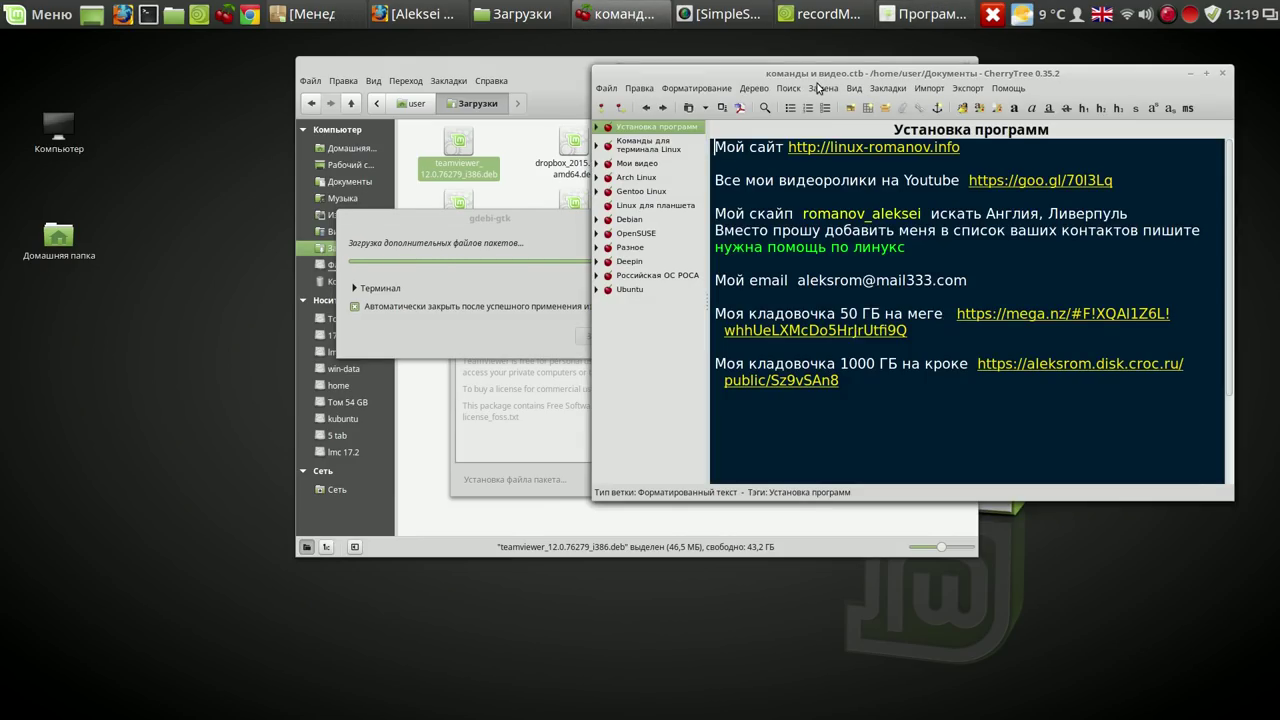
left_click_drag(767, 80, 762, 66)
left_click(765, 107)
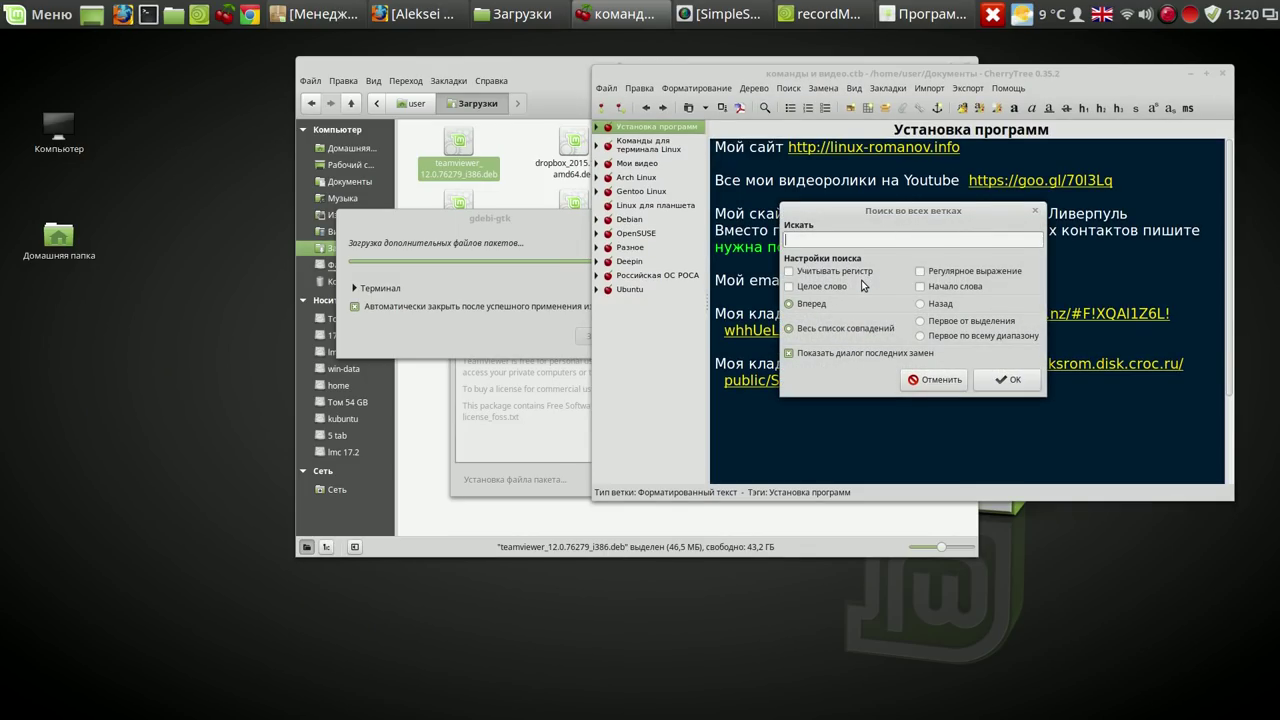
type("co")
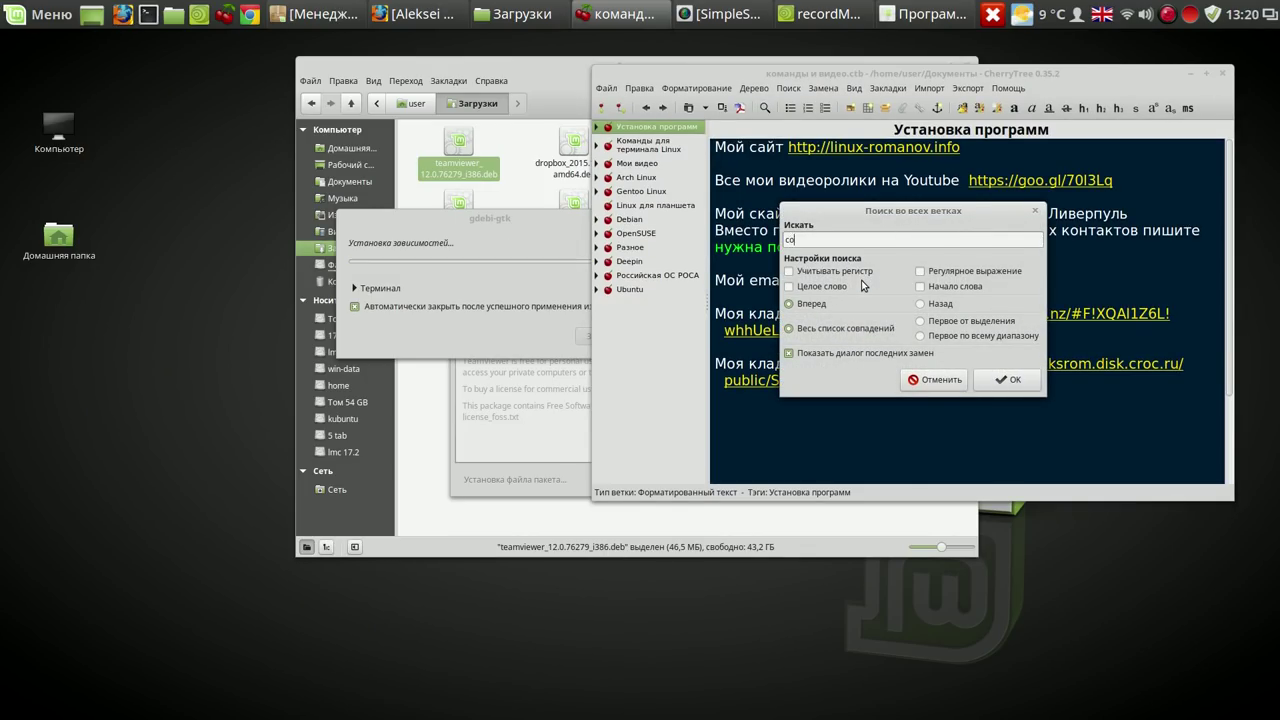
type("nky")
key("Return")
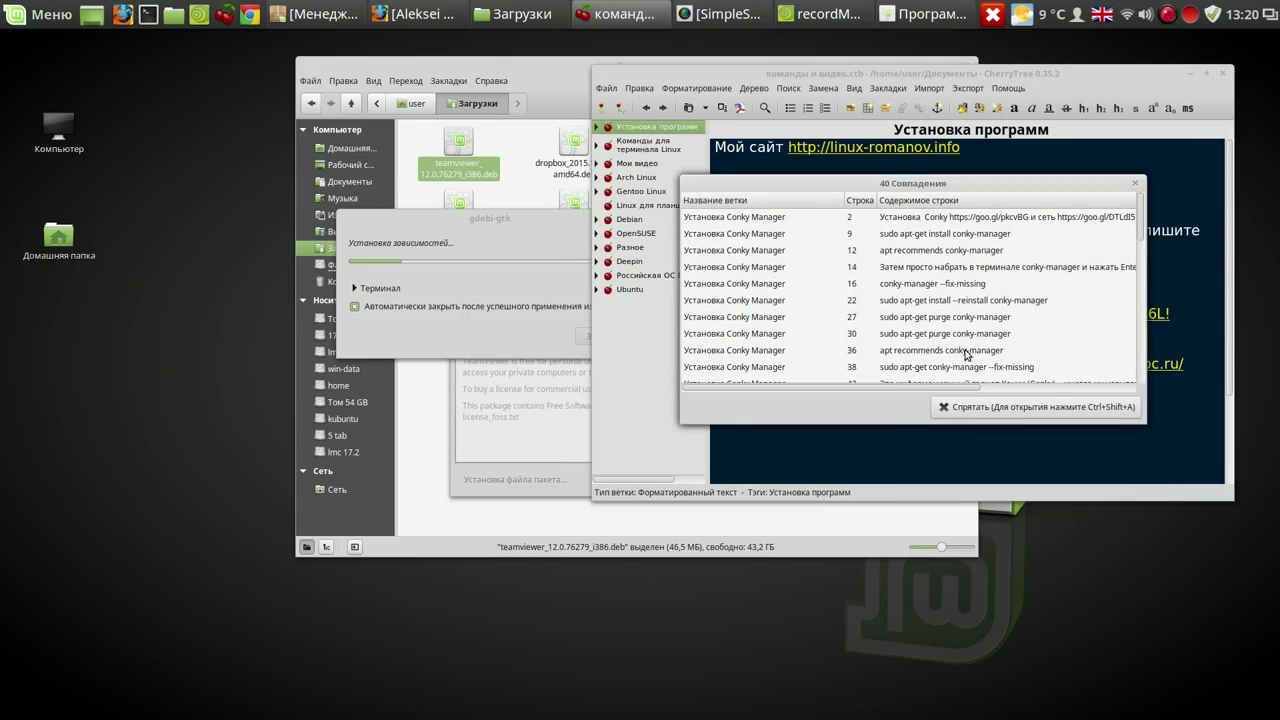
Open the matching note Установка Conky Manager, close the match list and look over its installation commands from the beginning.
left_click(955, 302)
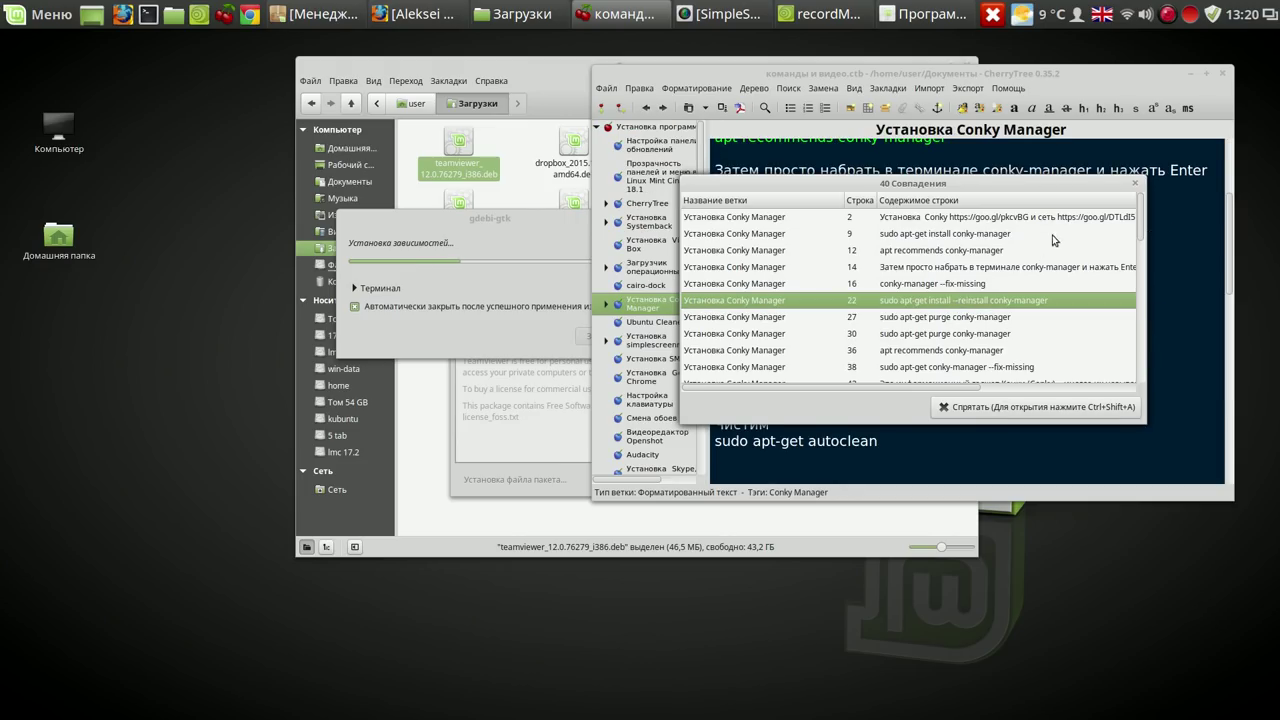
left_click_drag(1065, 186, 593, 197)
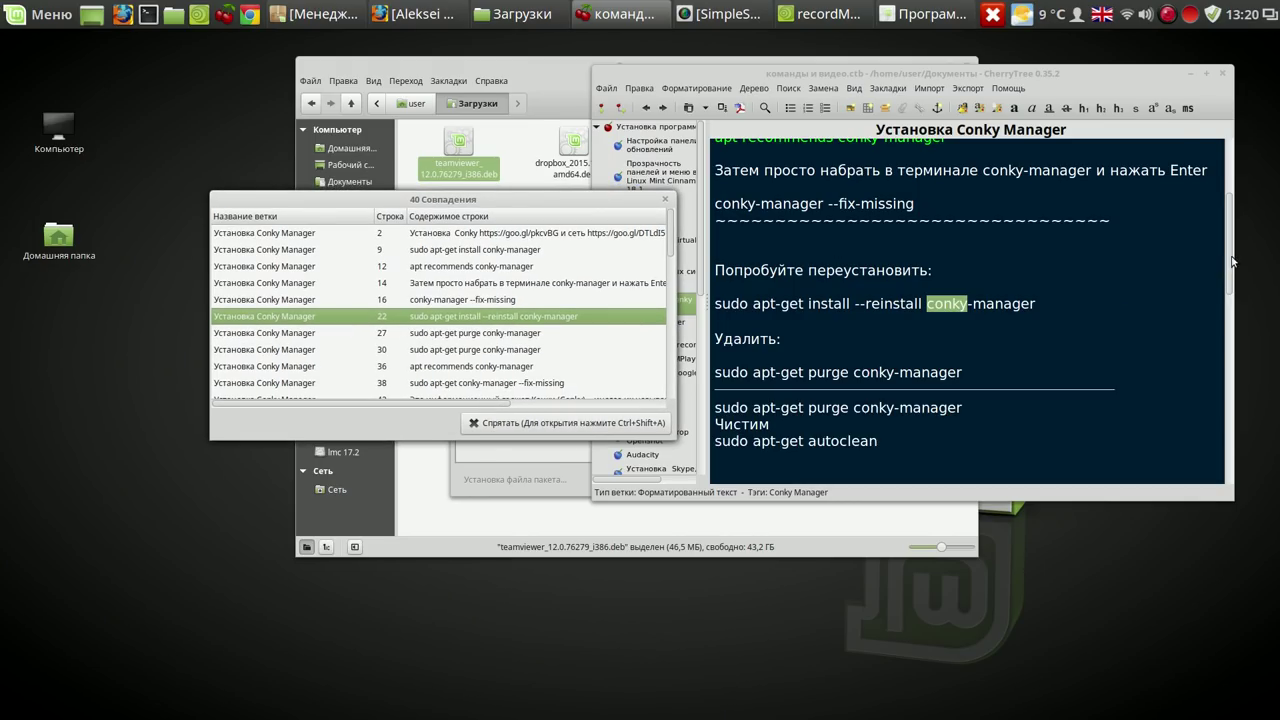
left_click(622, 422)
scroll(1235, 272, "up", 1)
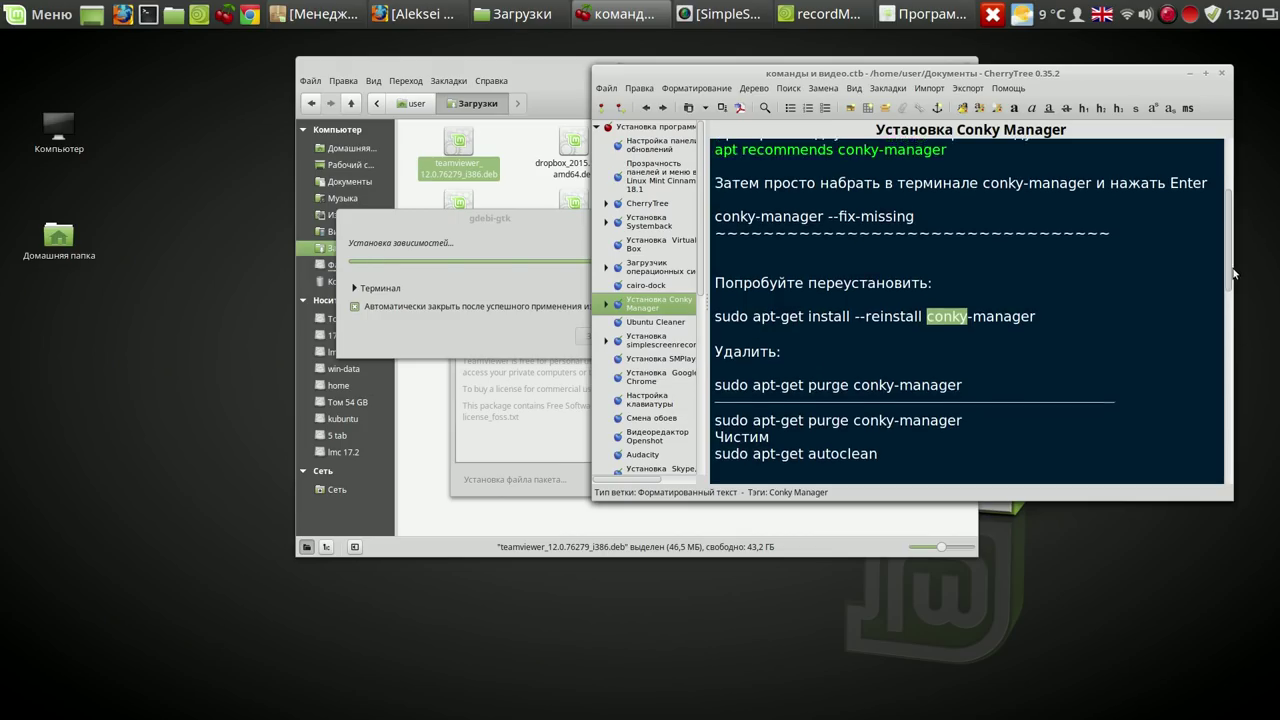
scroll(1235, 272, "up", 5)
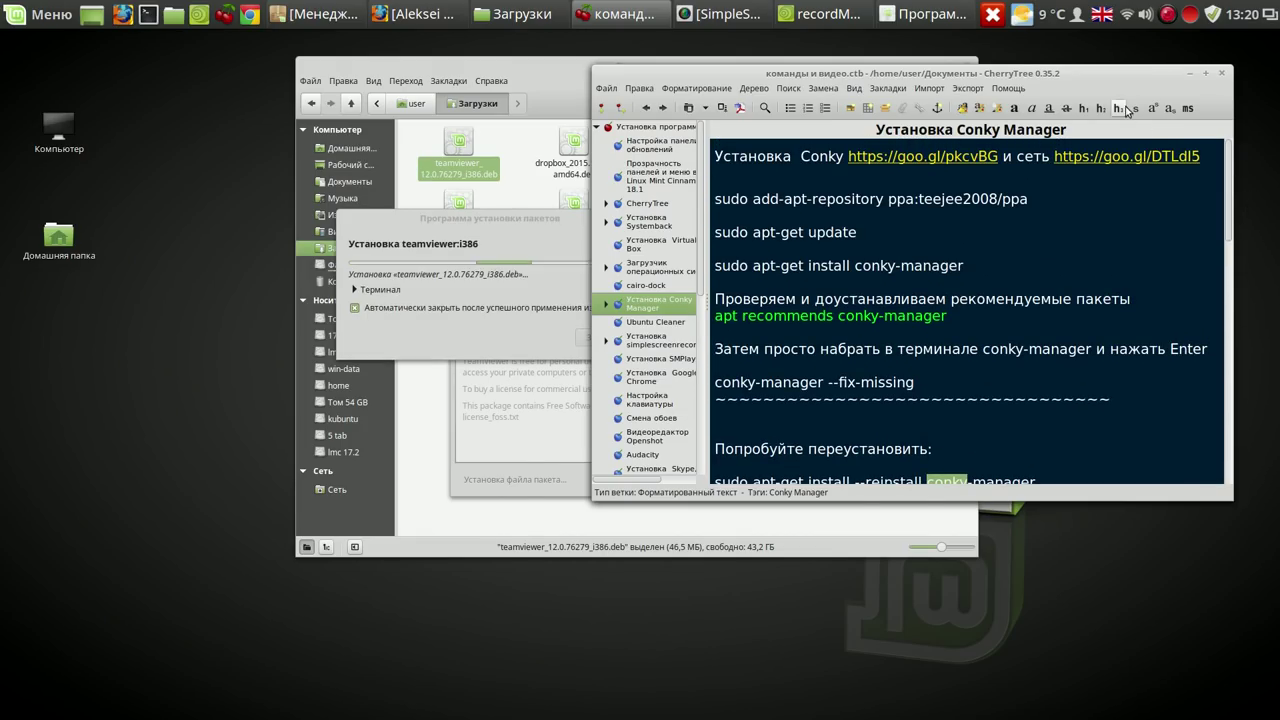
left_click_drag(1147, 75, 1193, 87)
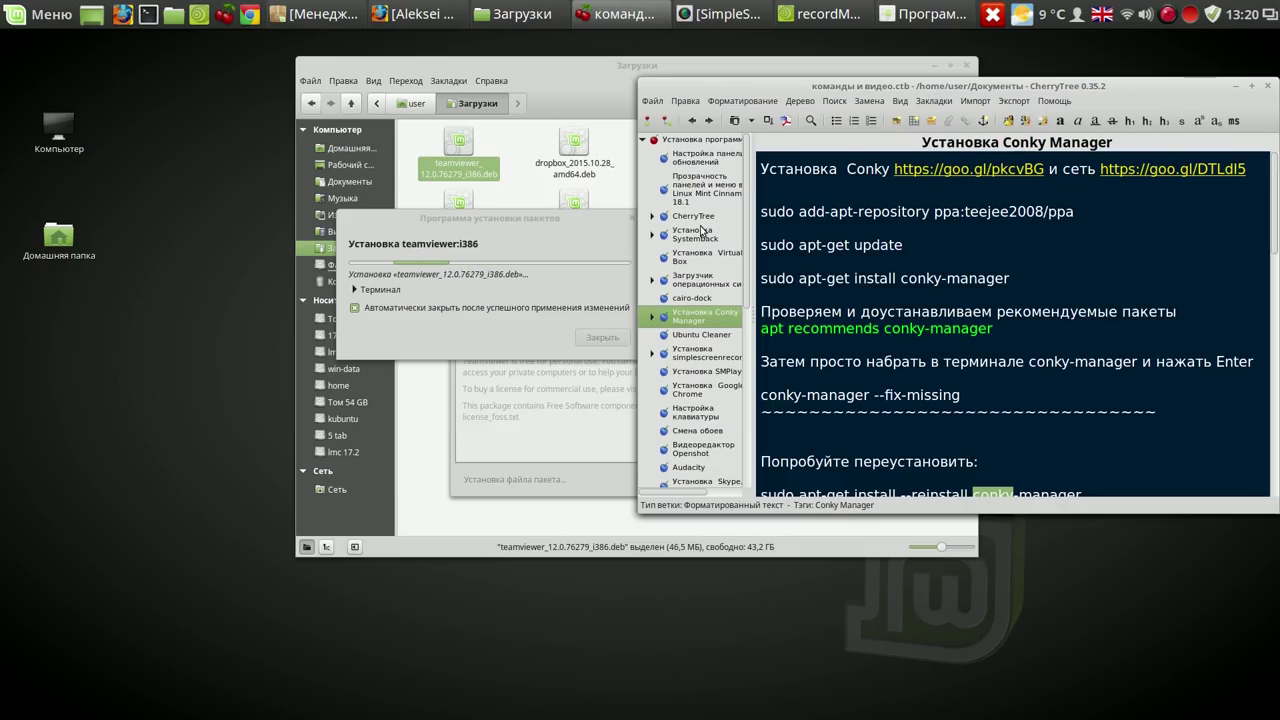
left_click(147, 18)
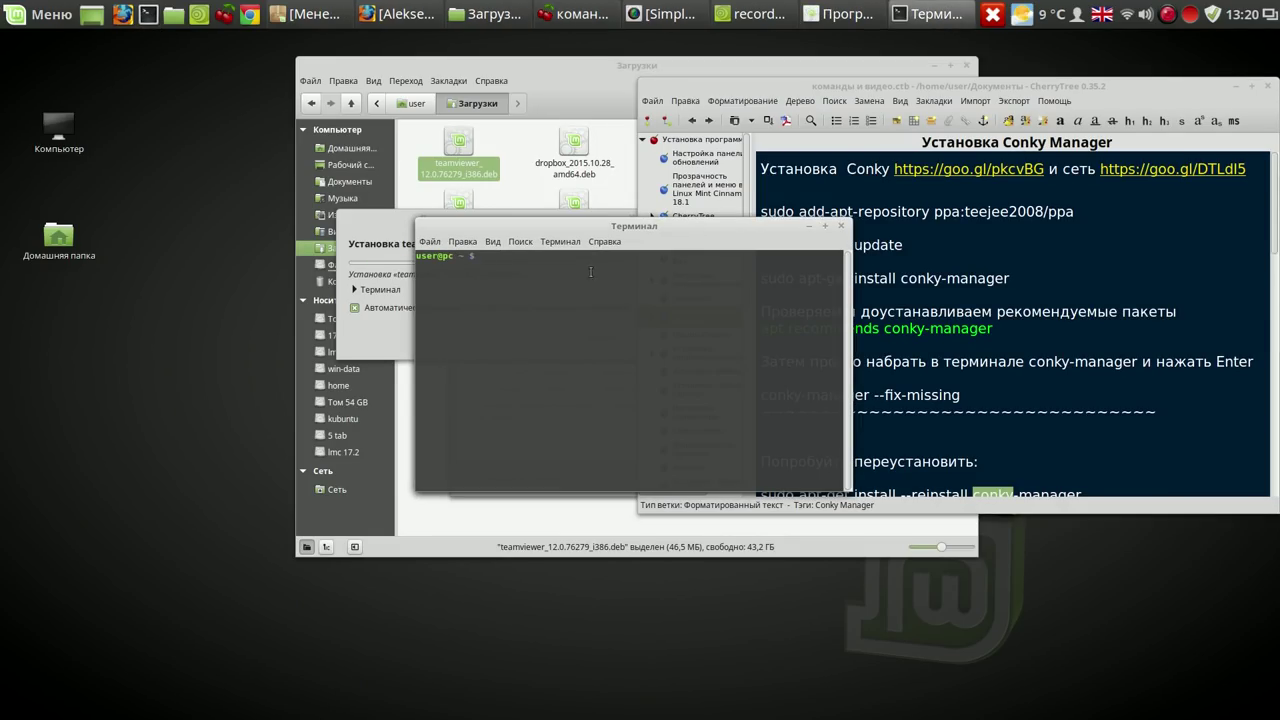
left_click_drag(480, 225, 192, 83)
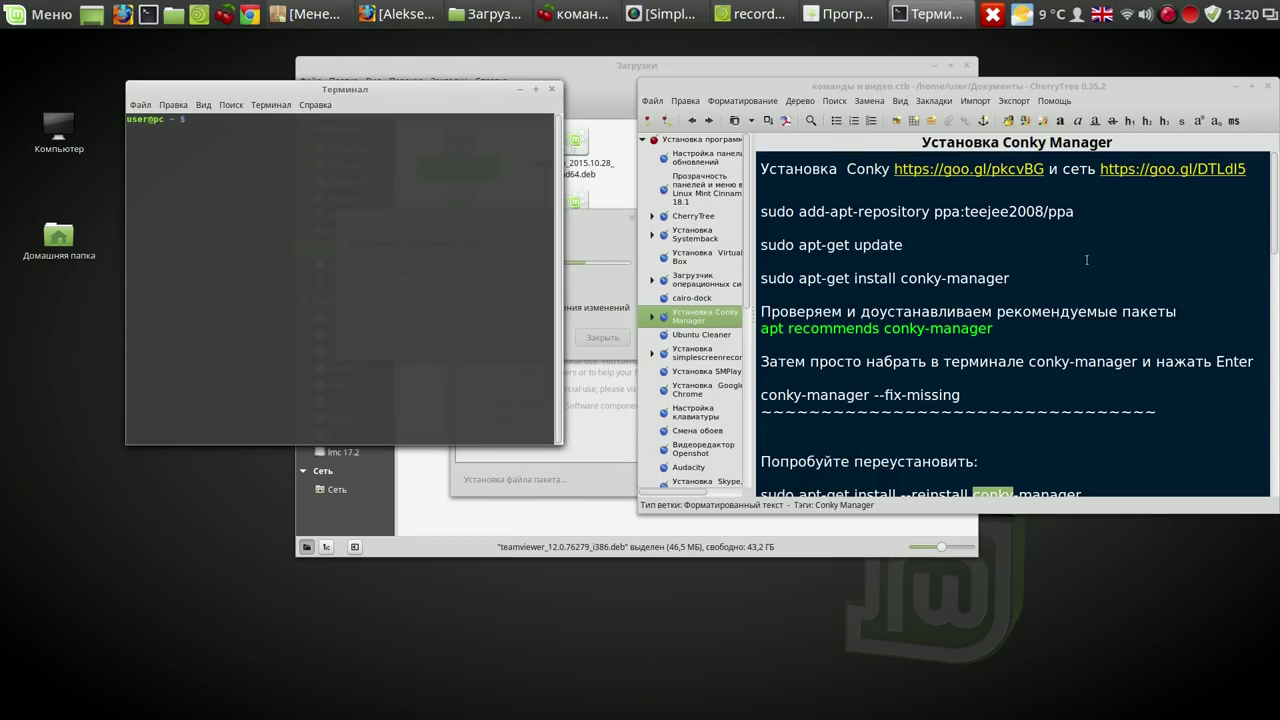
left_click_drag(1077, 212, 761, 212)
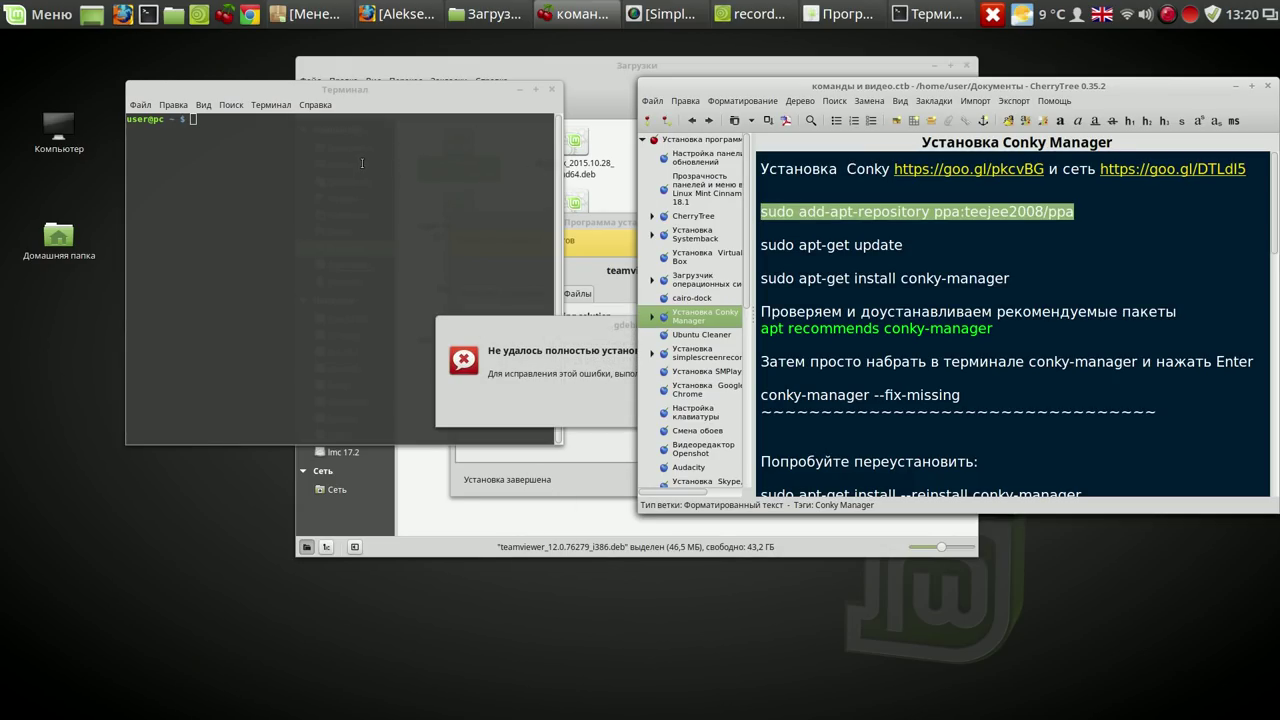
left_click(551, 89)
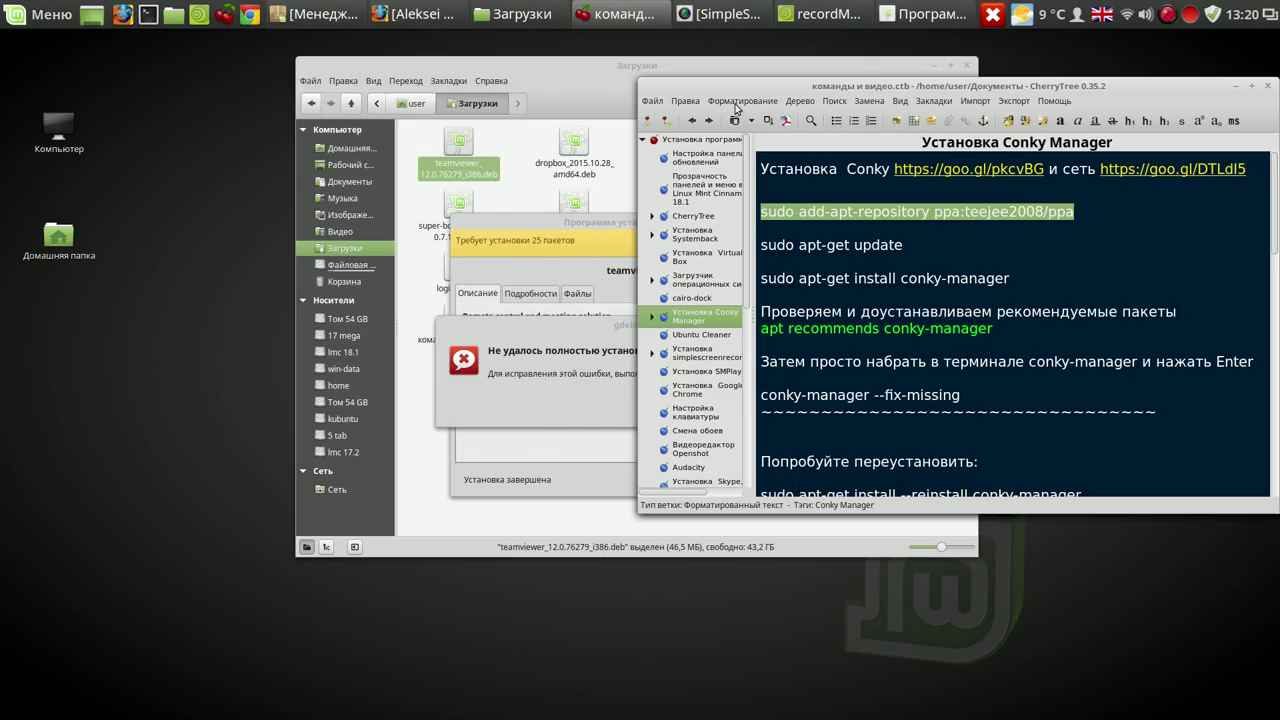
left_click(1236, 88)
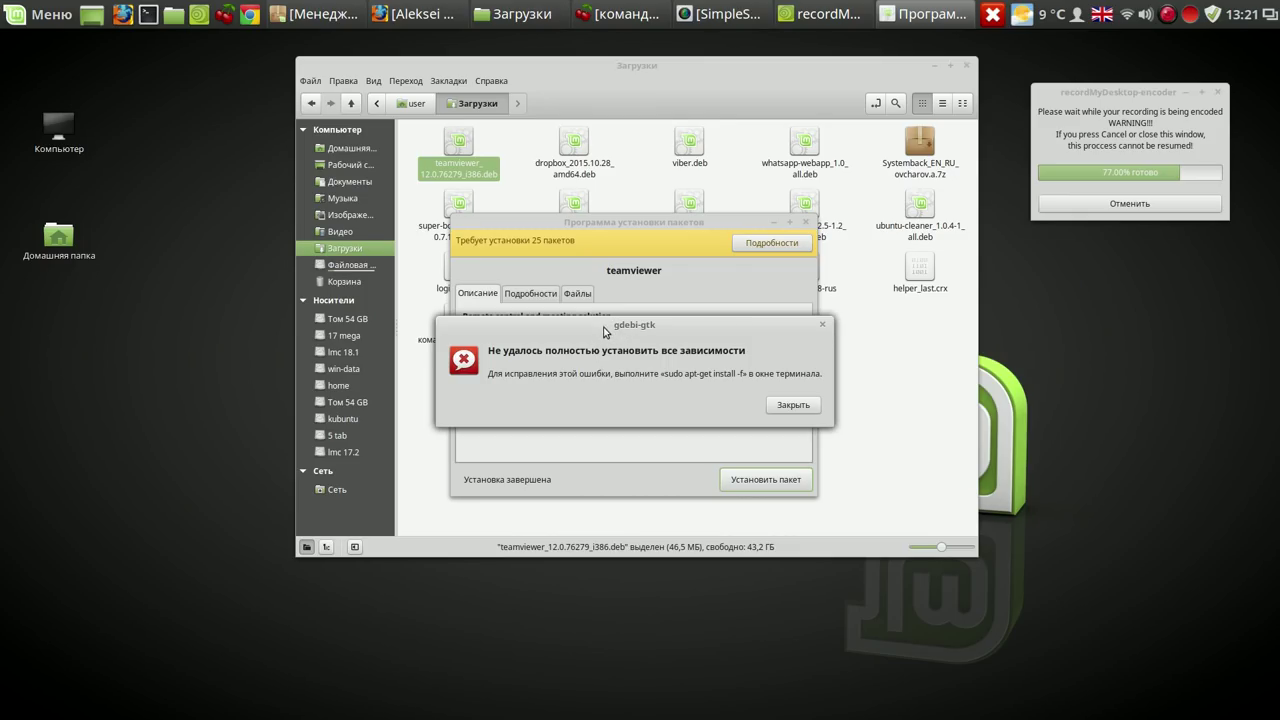
Try to repair the missing TeamViewer dependencies by running sudo apt-get -f in a new terminal, authenticating with the user password.
left_click_drag(592, 320, 711, 207)
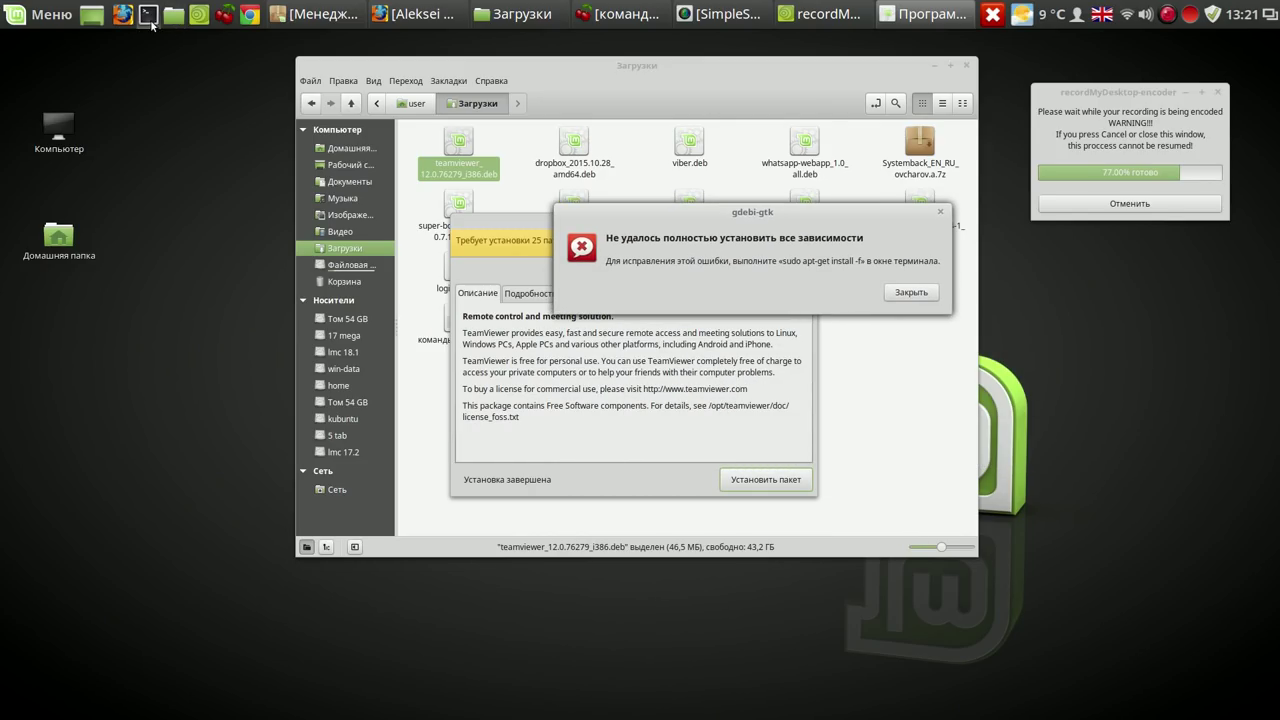
left_click(149, 14)
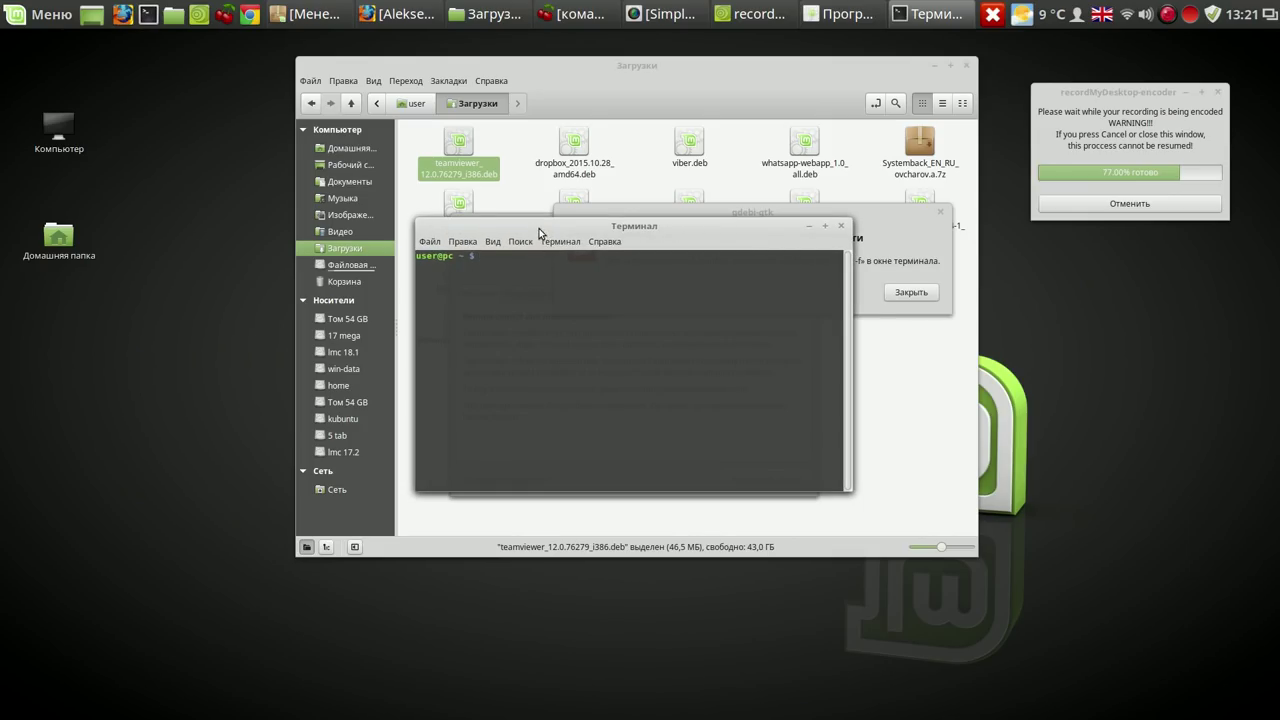
left_click_drag(540, 221, 620, 360)
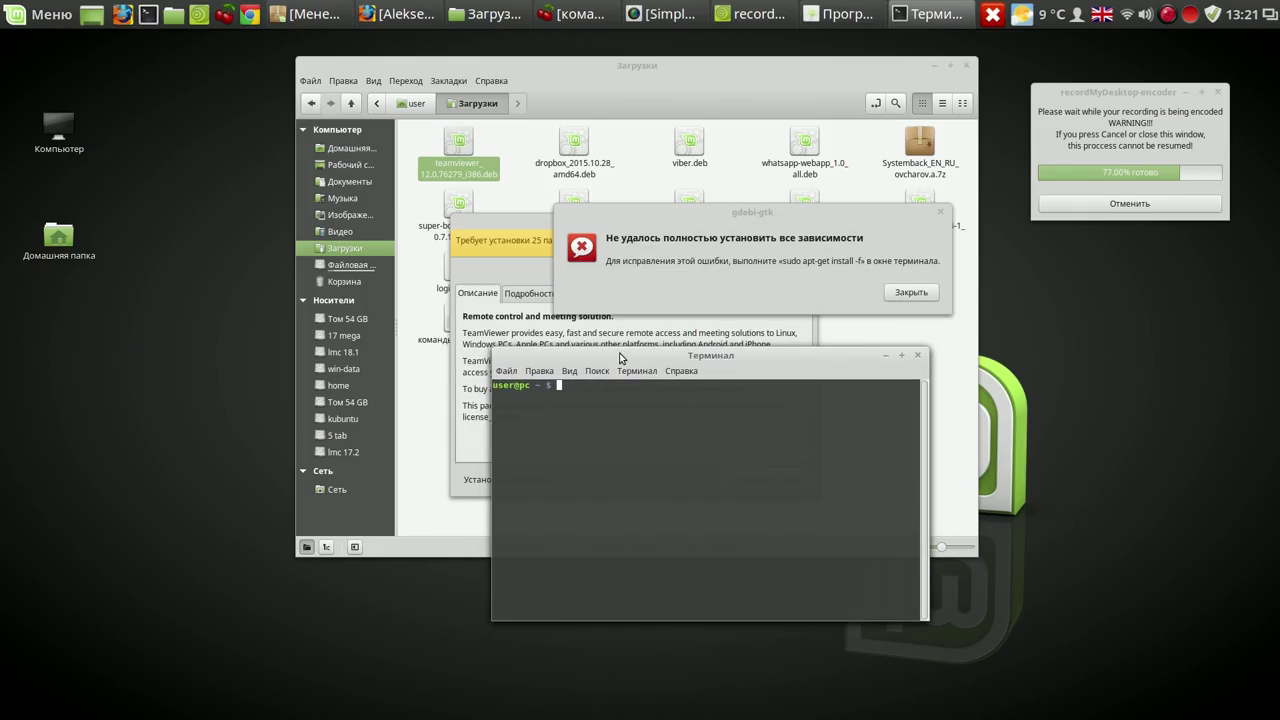
type("sudo apt-get -f")
key("Return")
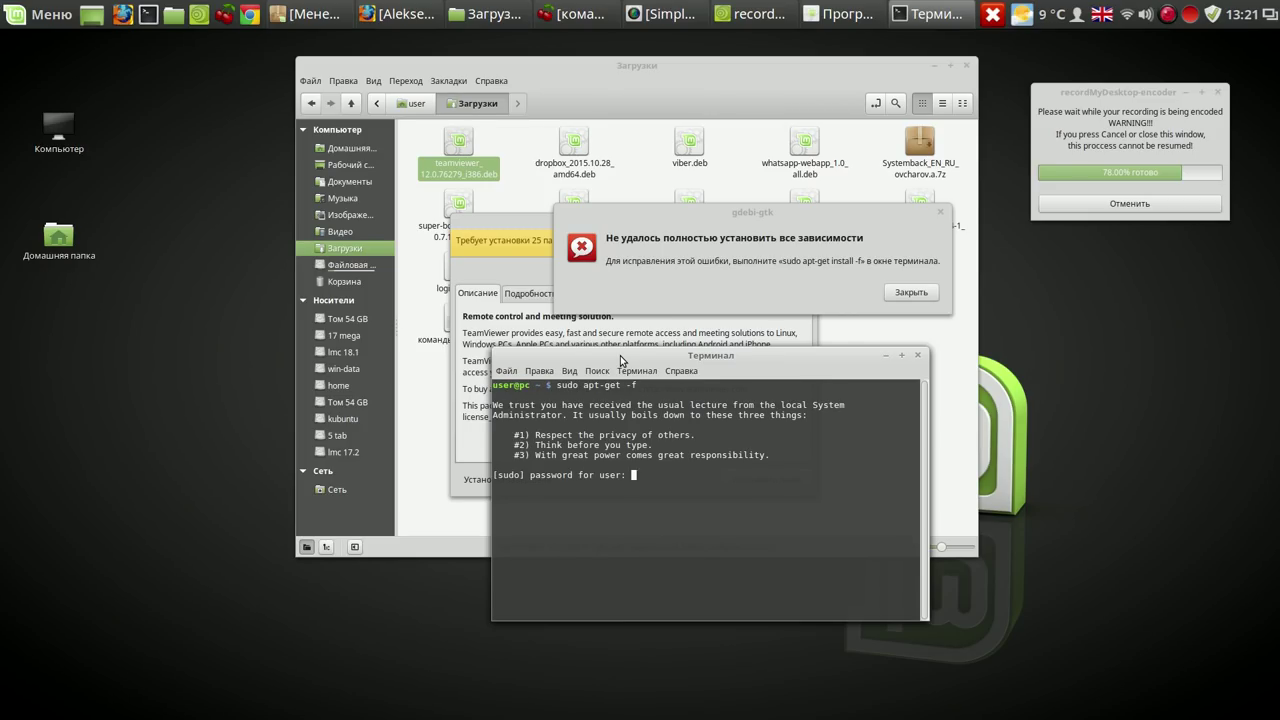
key("Return")
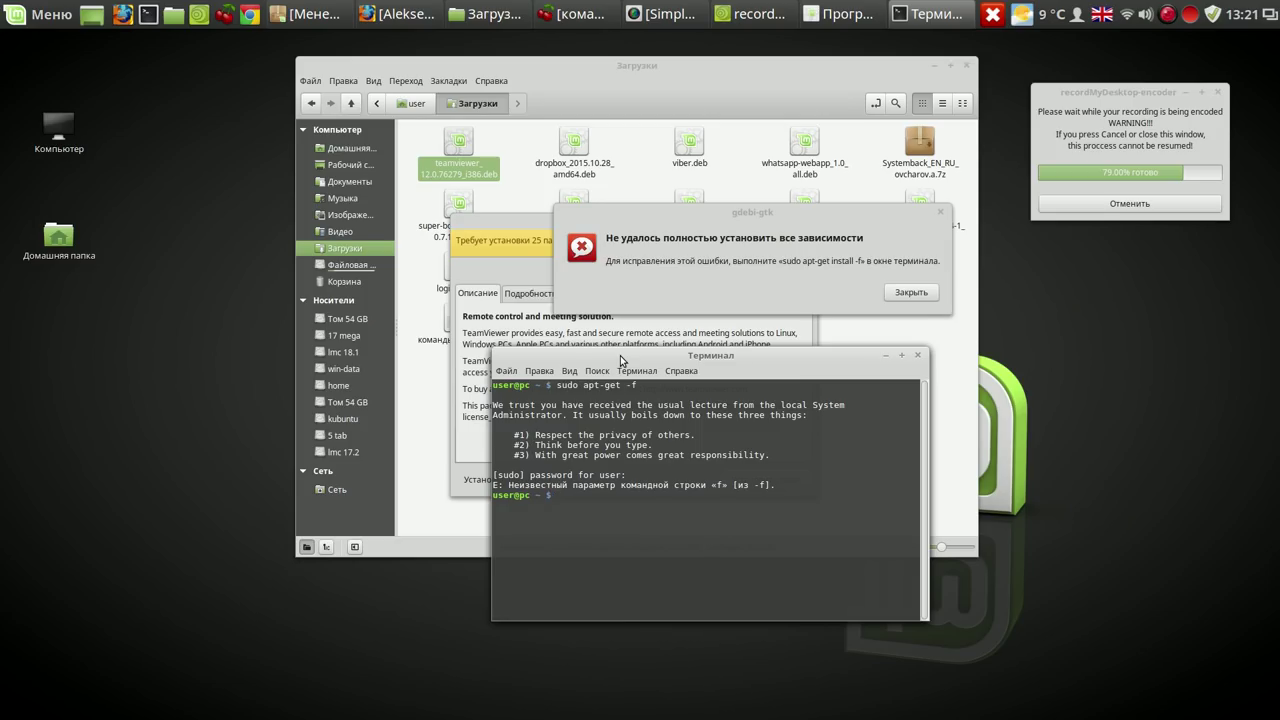
Dismiss the dependency error and close both the TeamViewer package installer and the terminal, keeping the Загрузки folder window open.
left_click(909, 294)
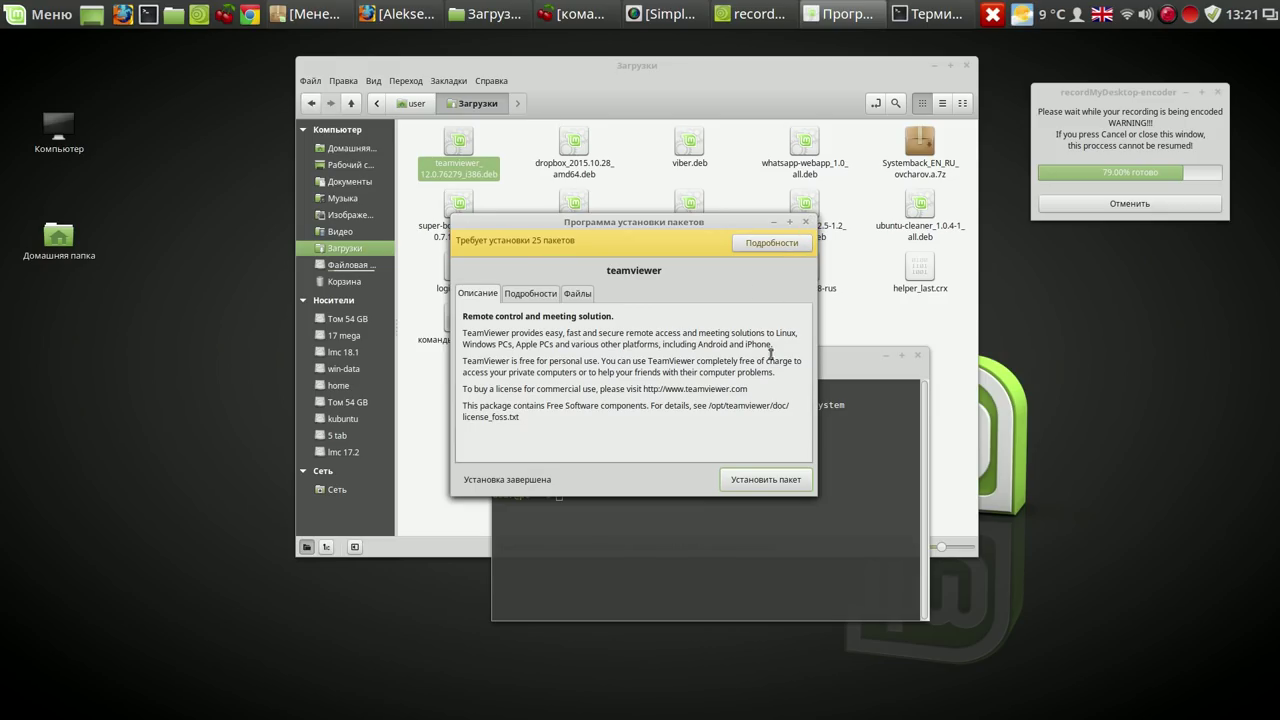
left_click(805, 221)
left_click(806, 222)
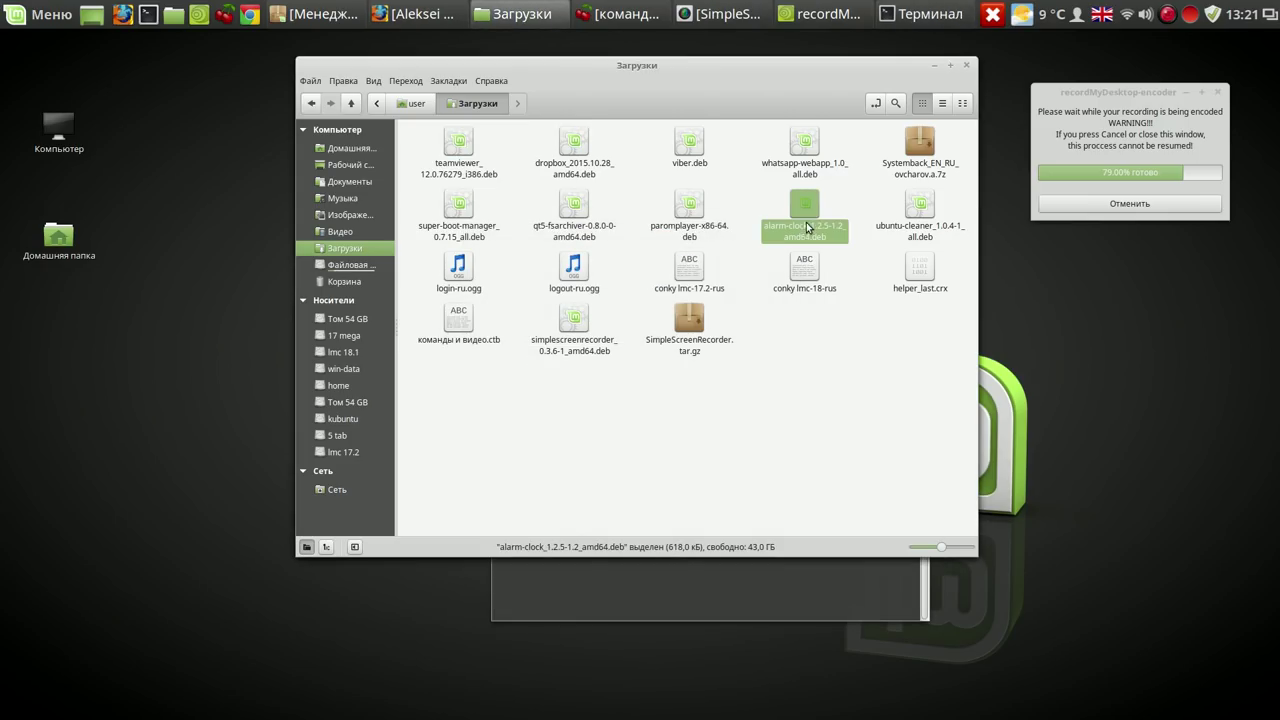
left_click(625, 572)
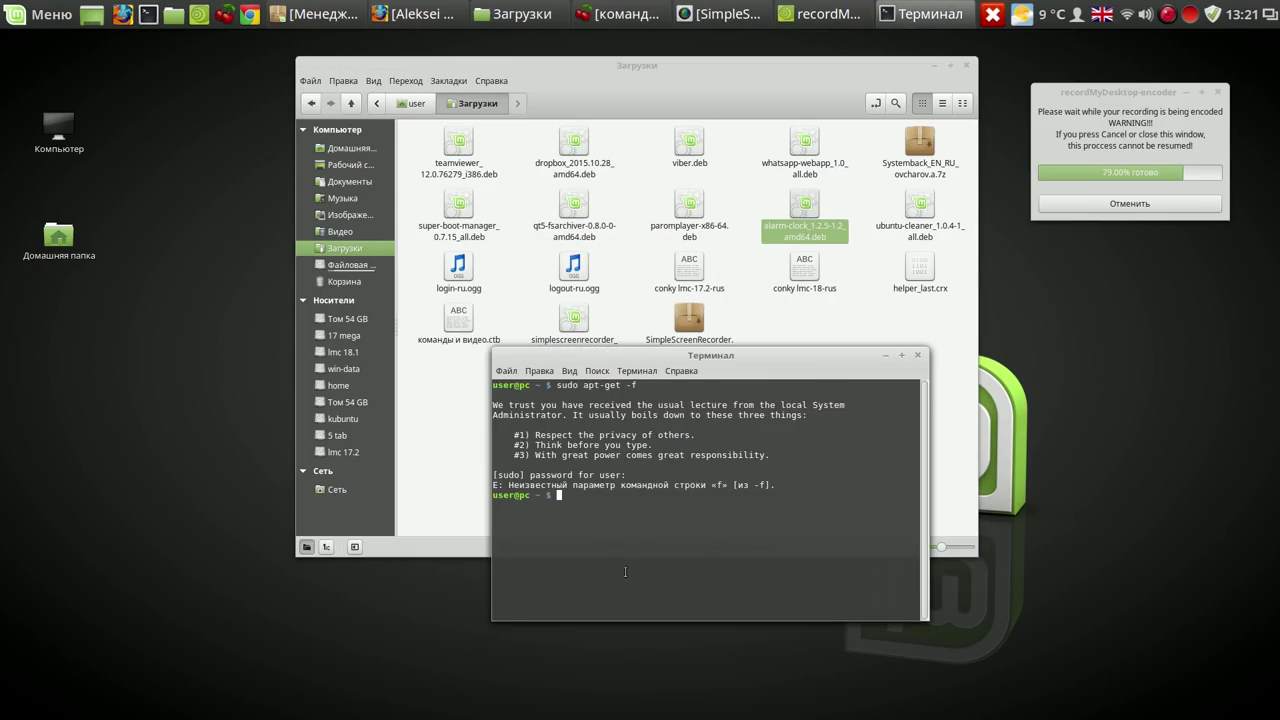
left_click_drag(790, 356, 392, 79)
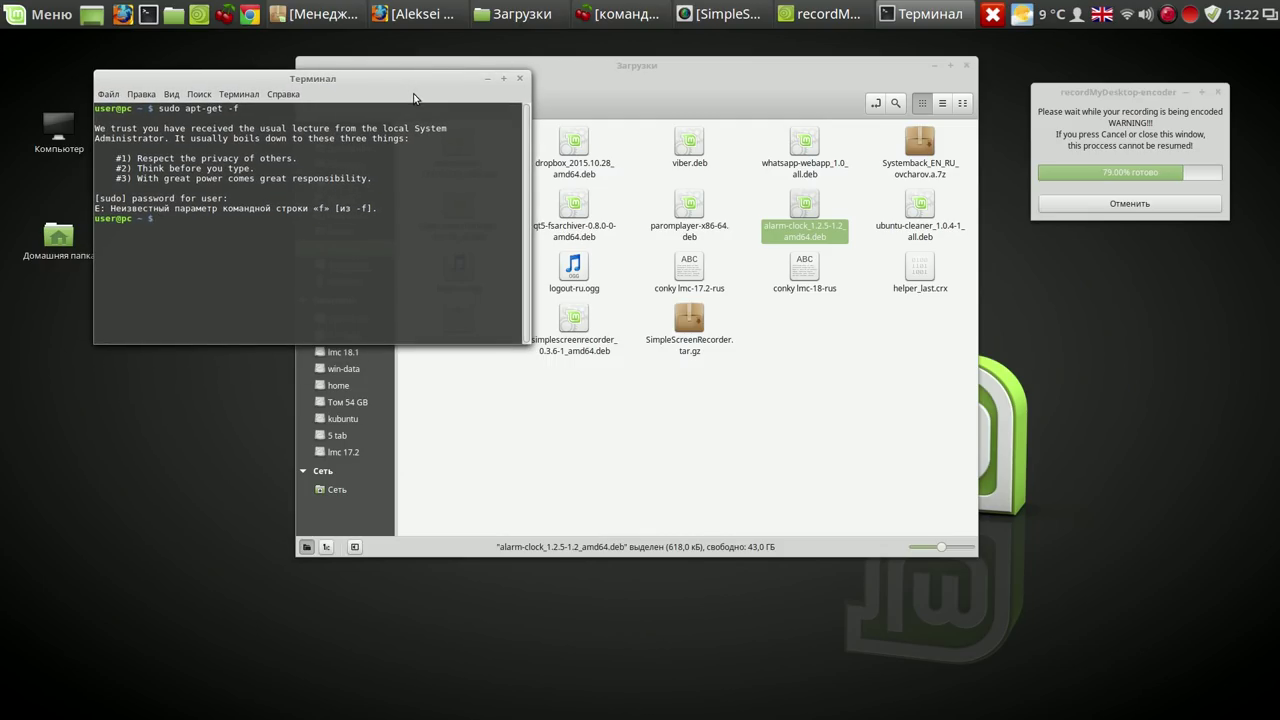
left_click_drag(716, 92, 1050, 144)
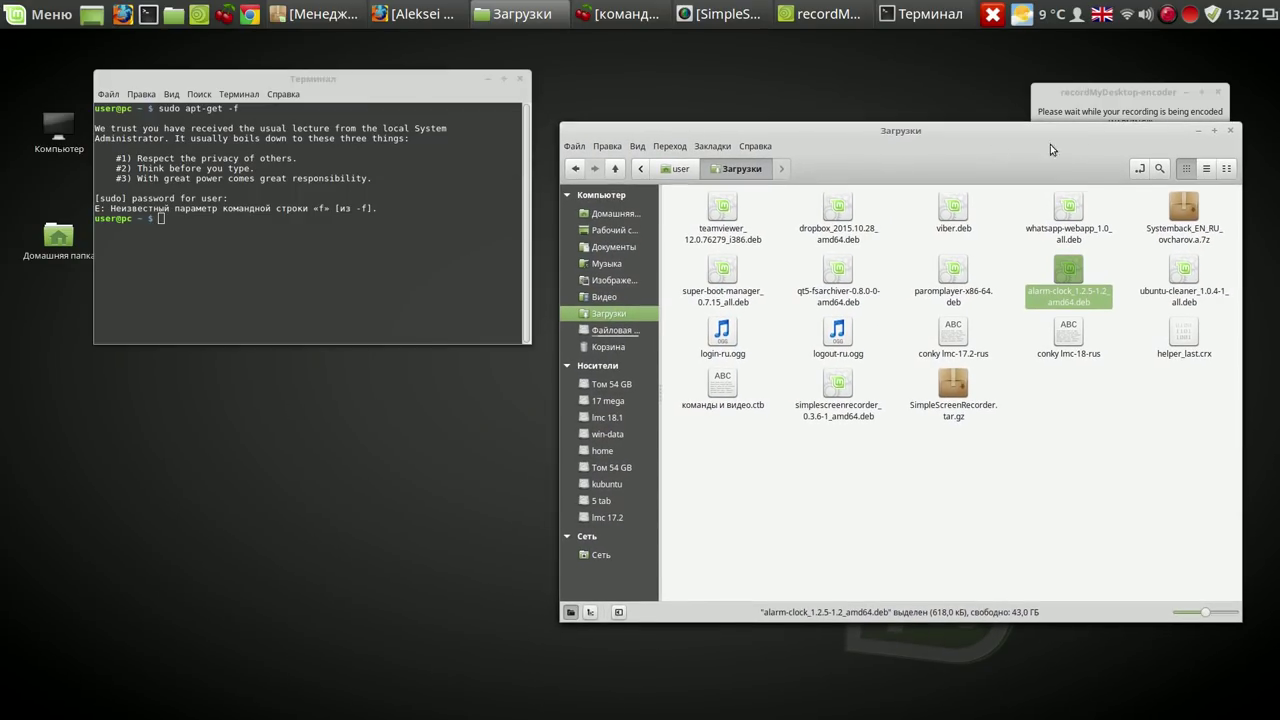
left_click(519, 79)
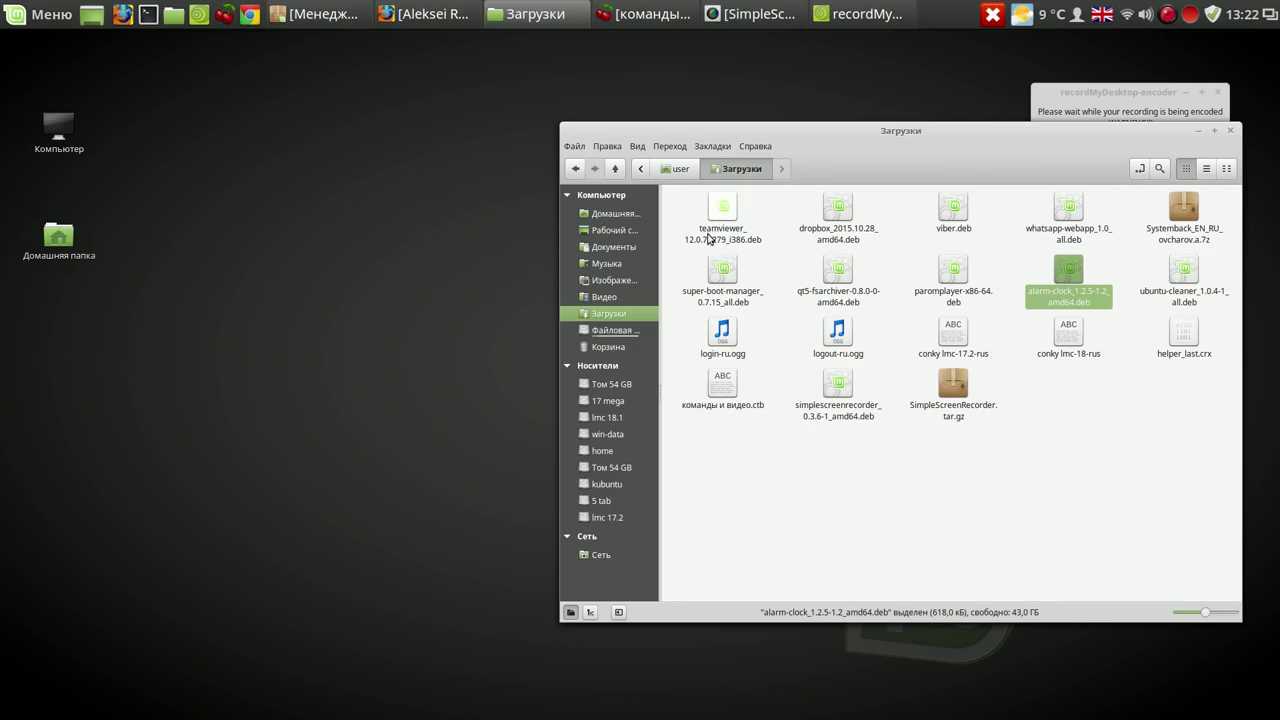
Search the Software Manager (Менеджер программ) for teamviewer, copy the search term and close the manager.
left_click(325, 20)
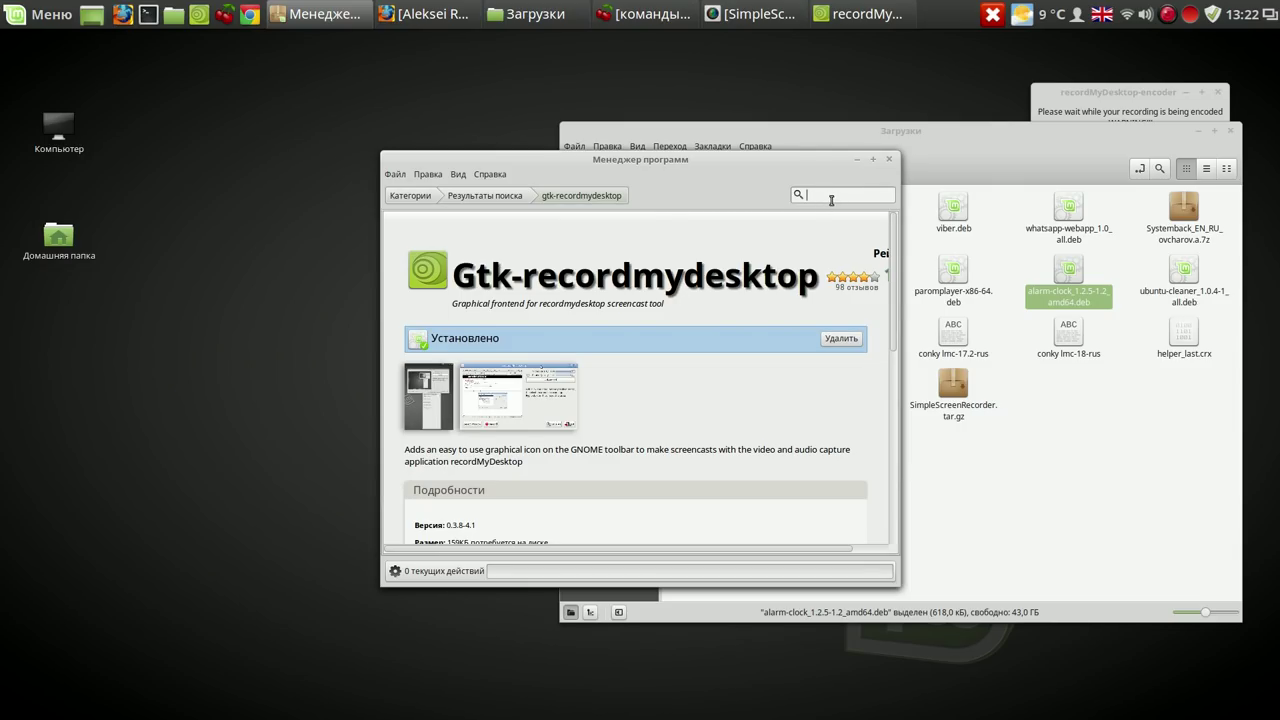
type("teamviewer")
key("Return")
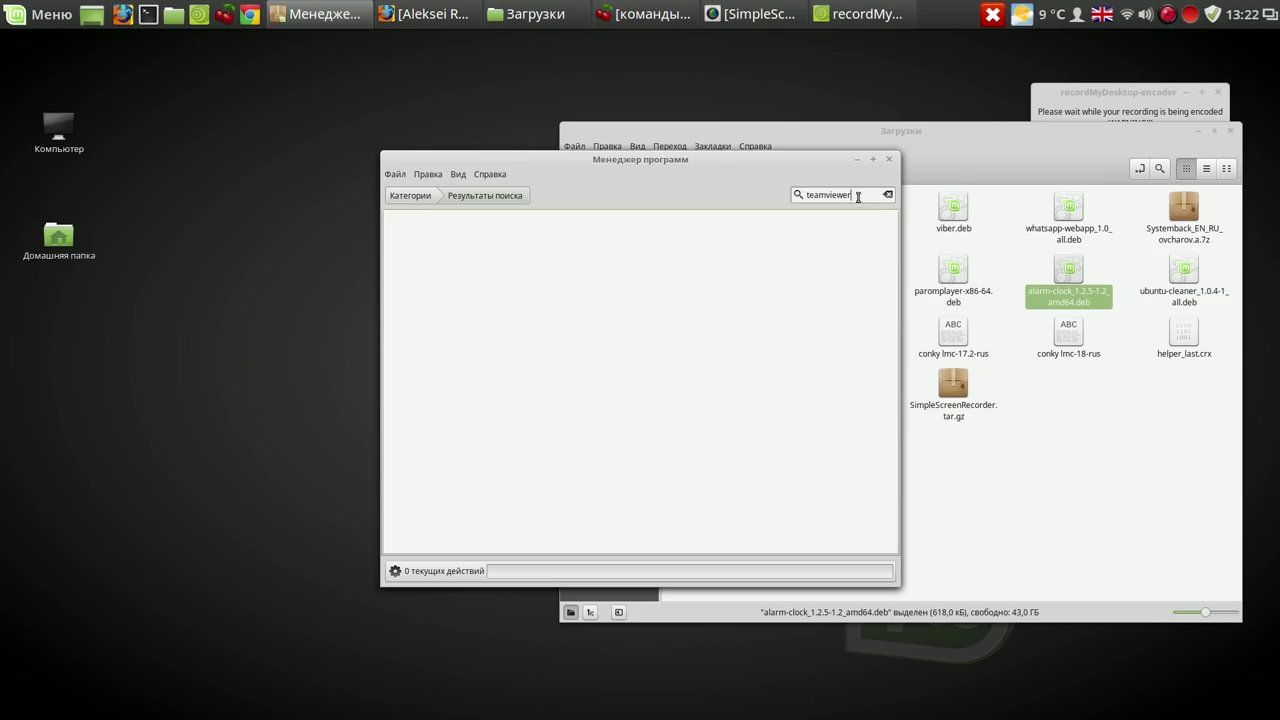
left_click_drag(858, 195, 796, 195)
right_click(812, 197)
left_click(838, 204)
left_click(891, 159)
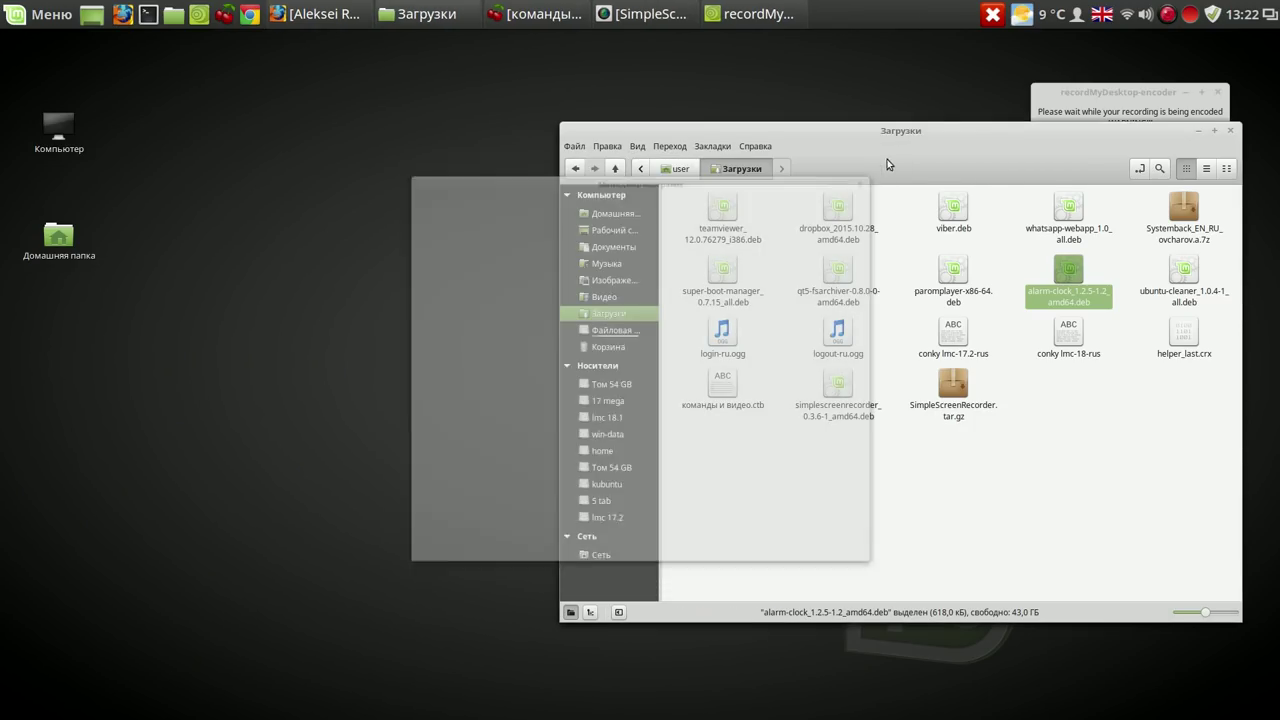
Launch the Synaptic package manager, authenticate with the user password and dismiss the broken-package notice and the introduction.
left_click(47, 14)
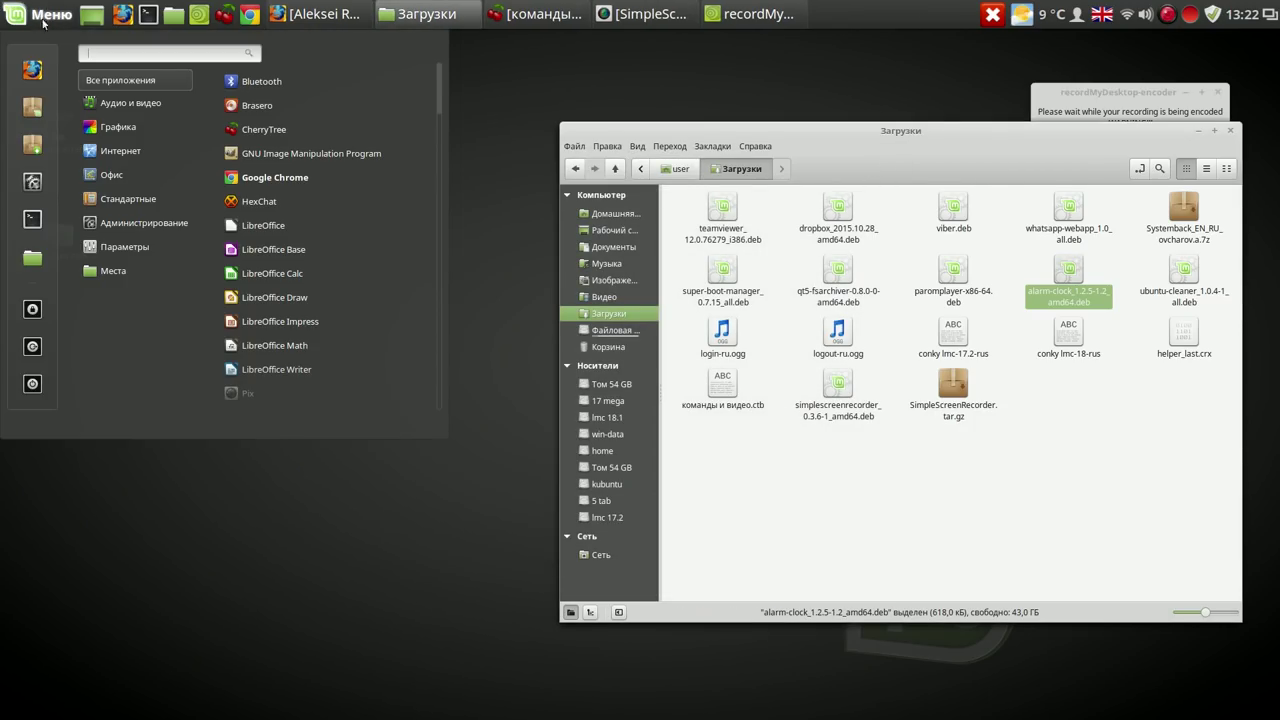
left_click(38, 151)
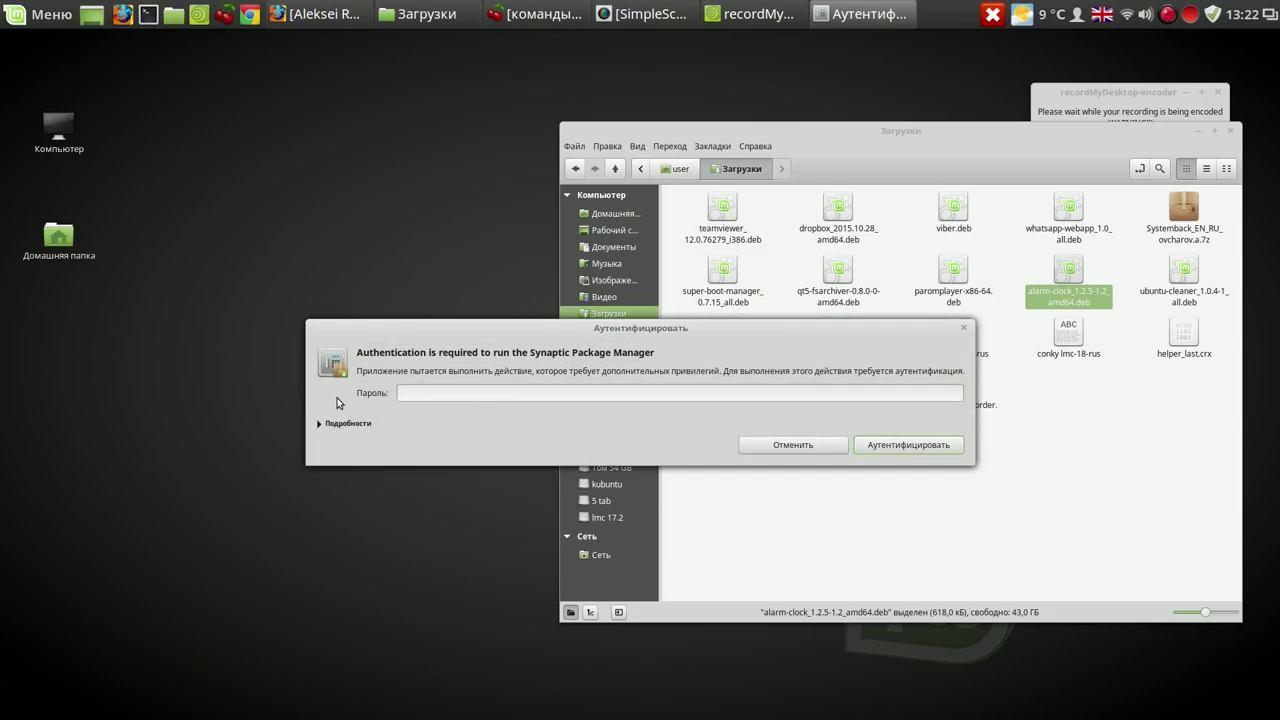
left_click(895, 442)
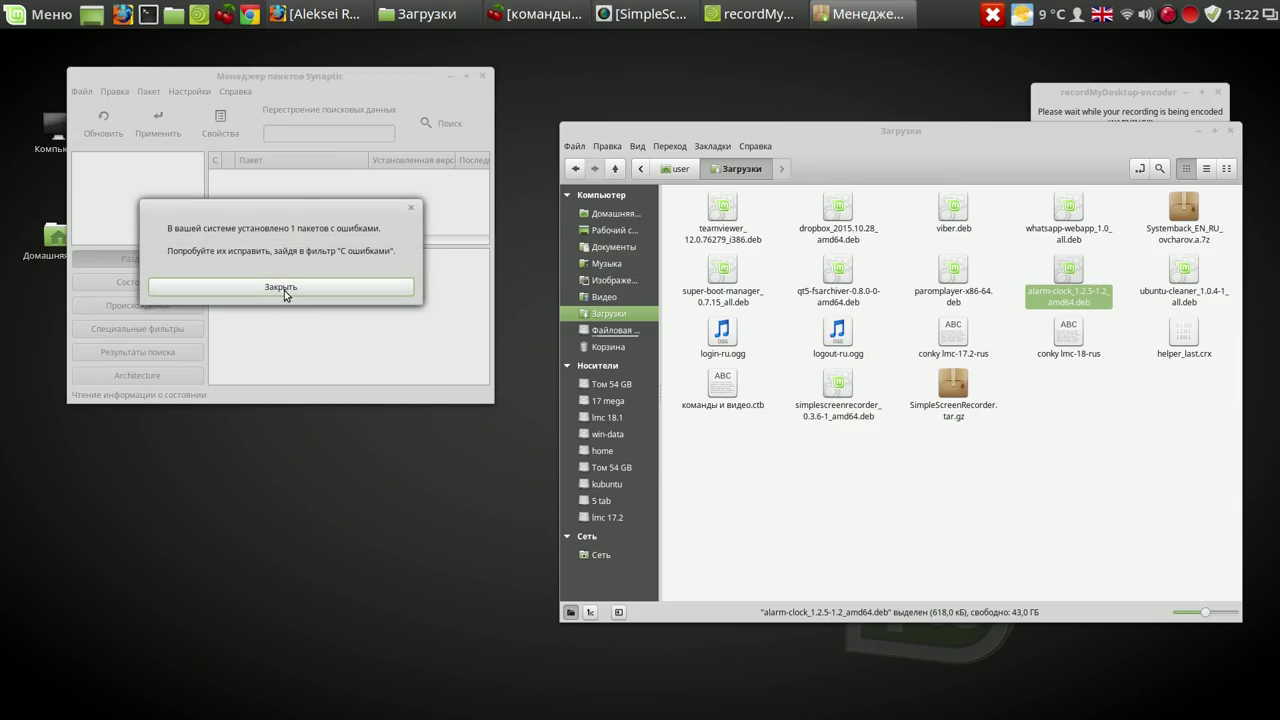
left_click(287, 287)
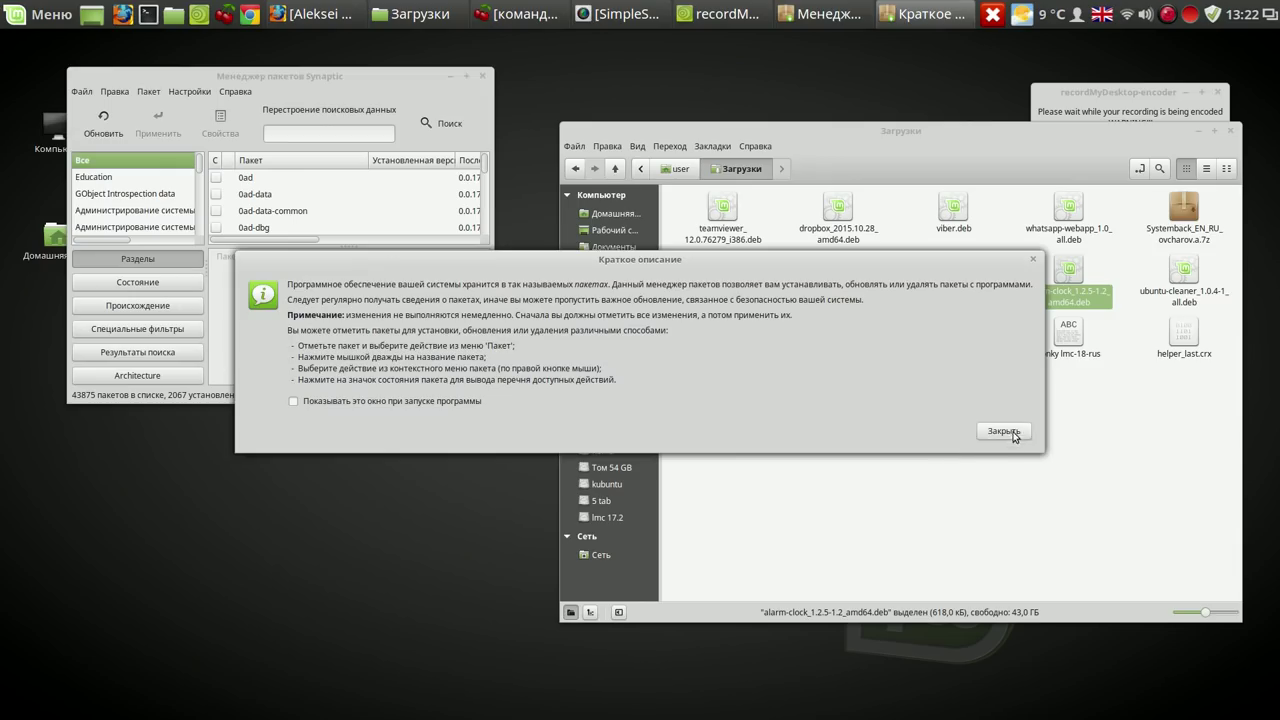
left_click(1003, 431)
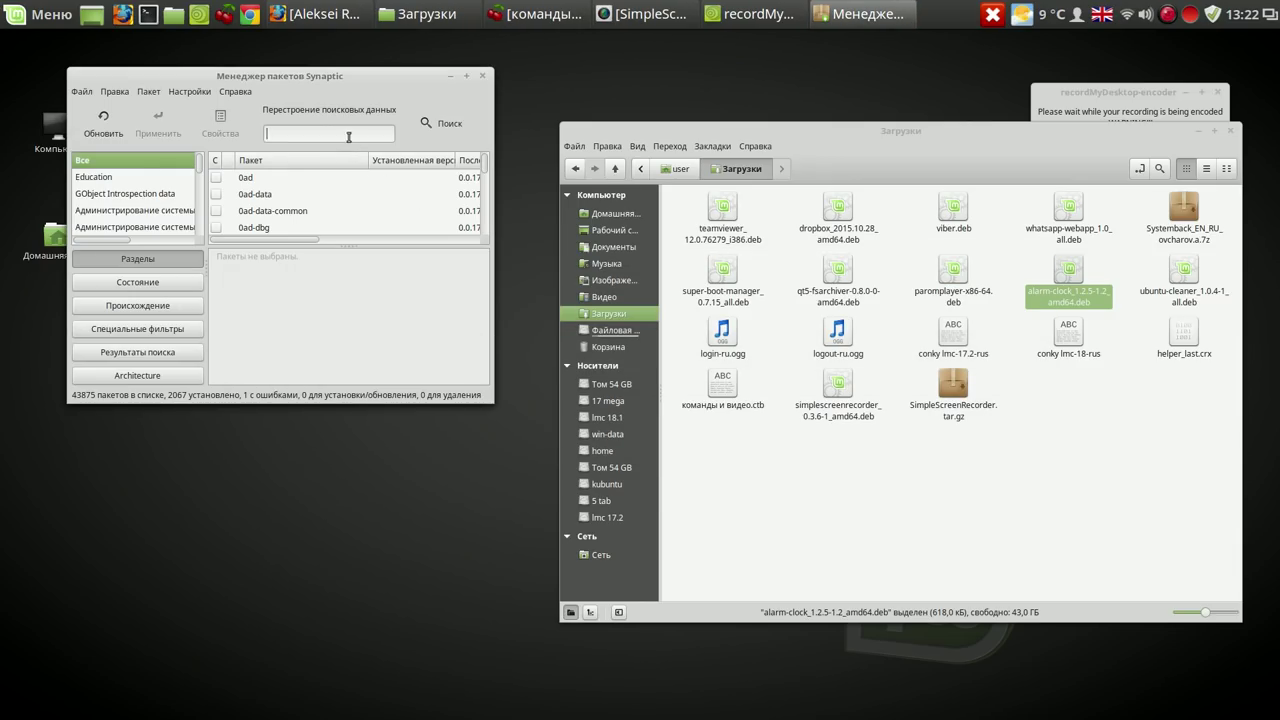
Have Synaptic fix the broken packages to resolve TeamViewer's missing dependencies.
right_click(349, 136)
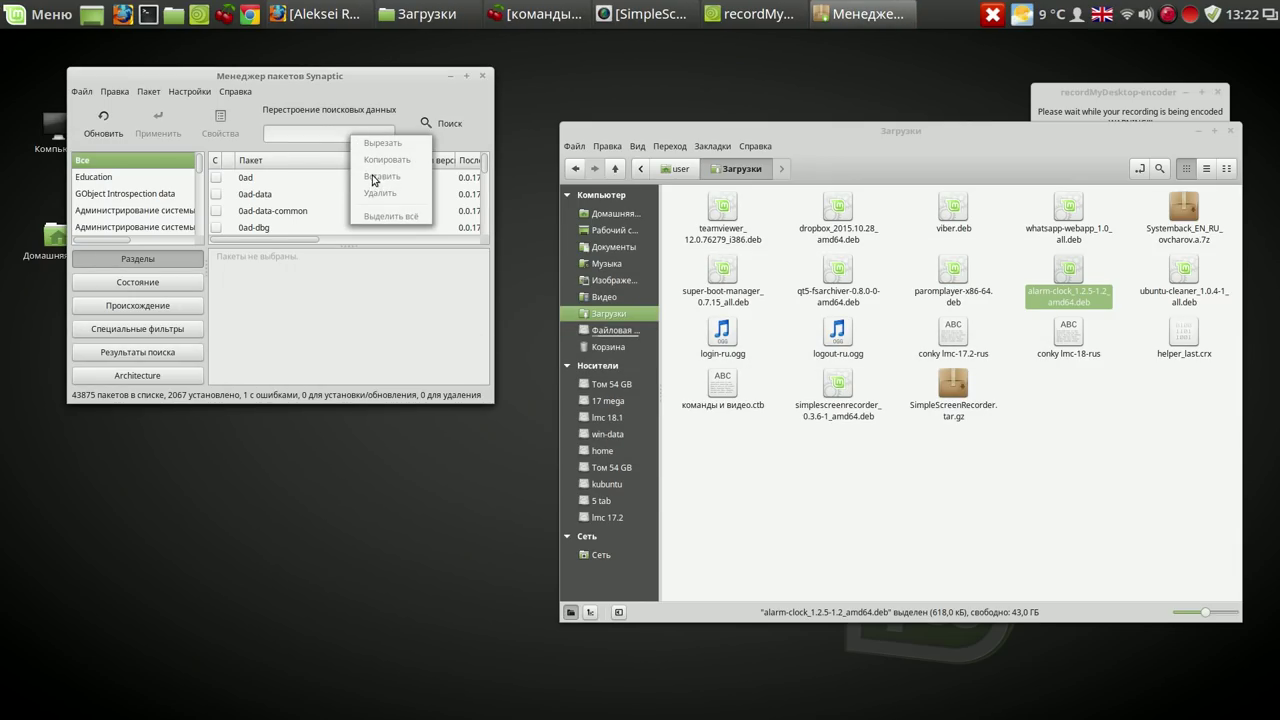
left_click(446, 124)
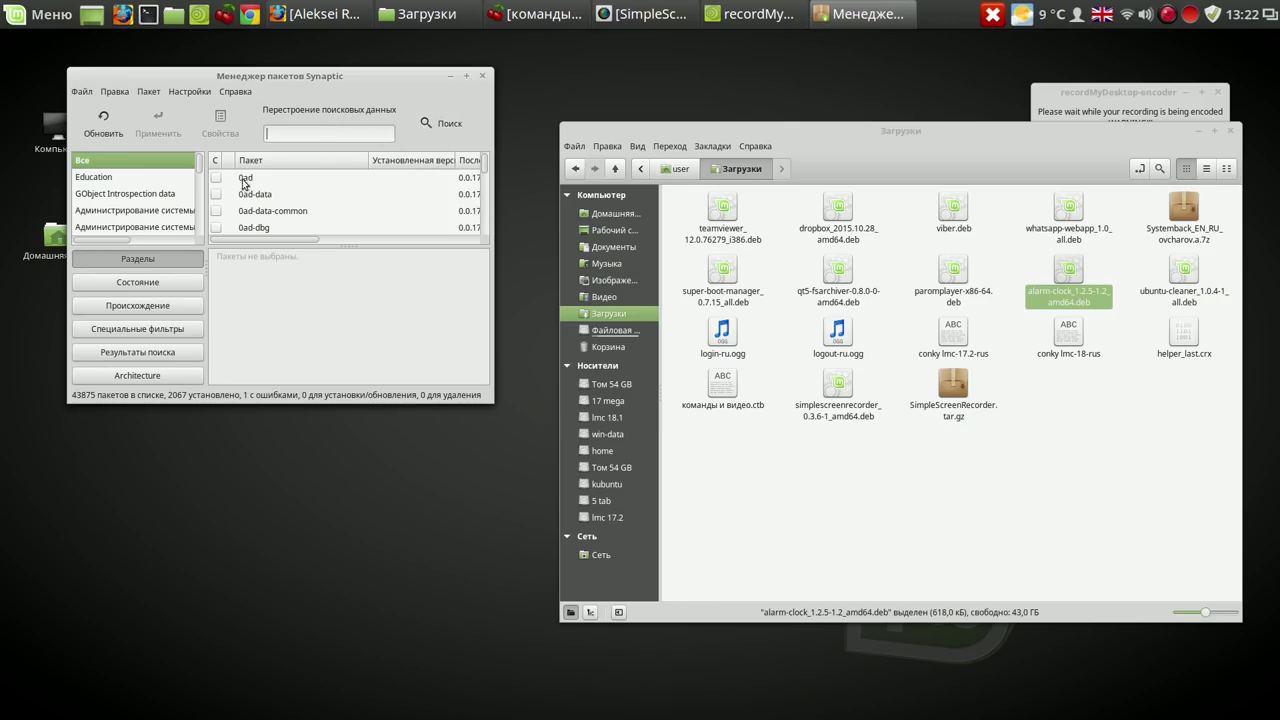
left_click(126, 92)
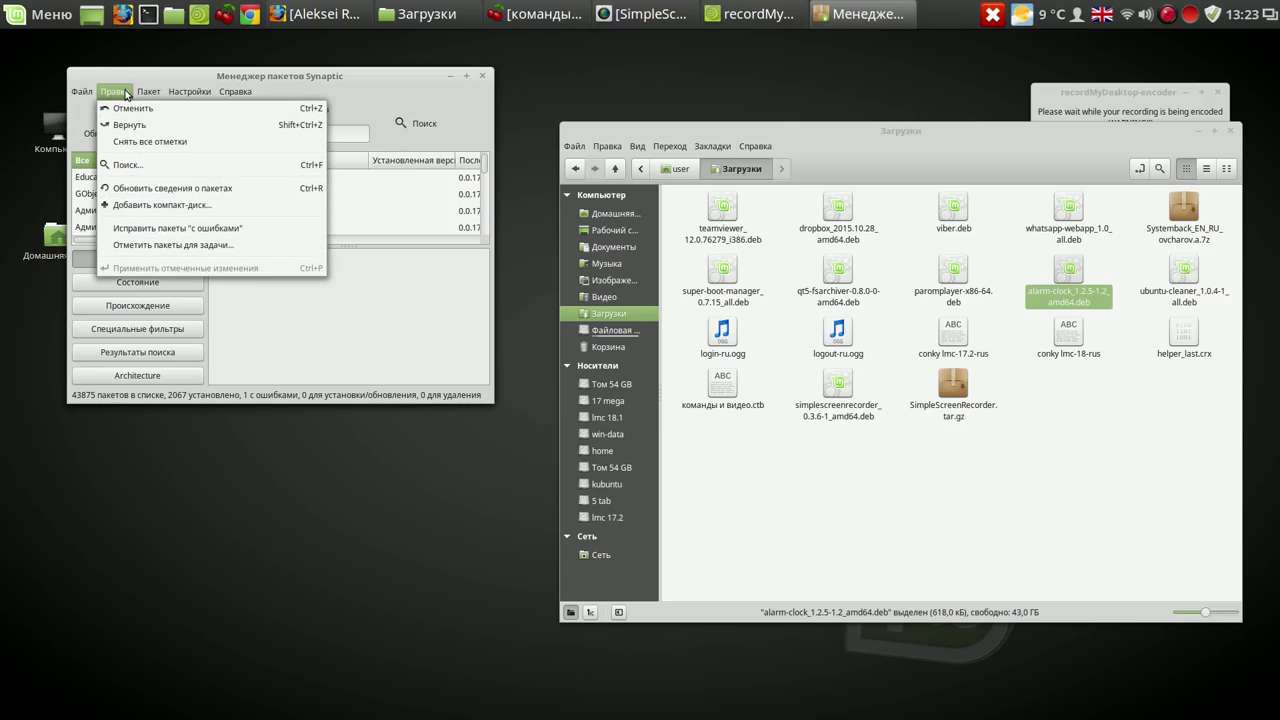
left_click(180, 228)
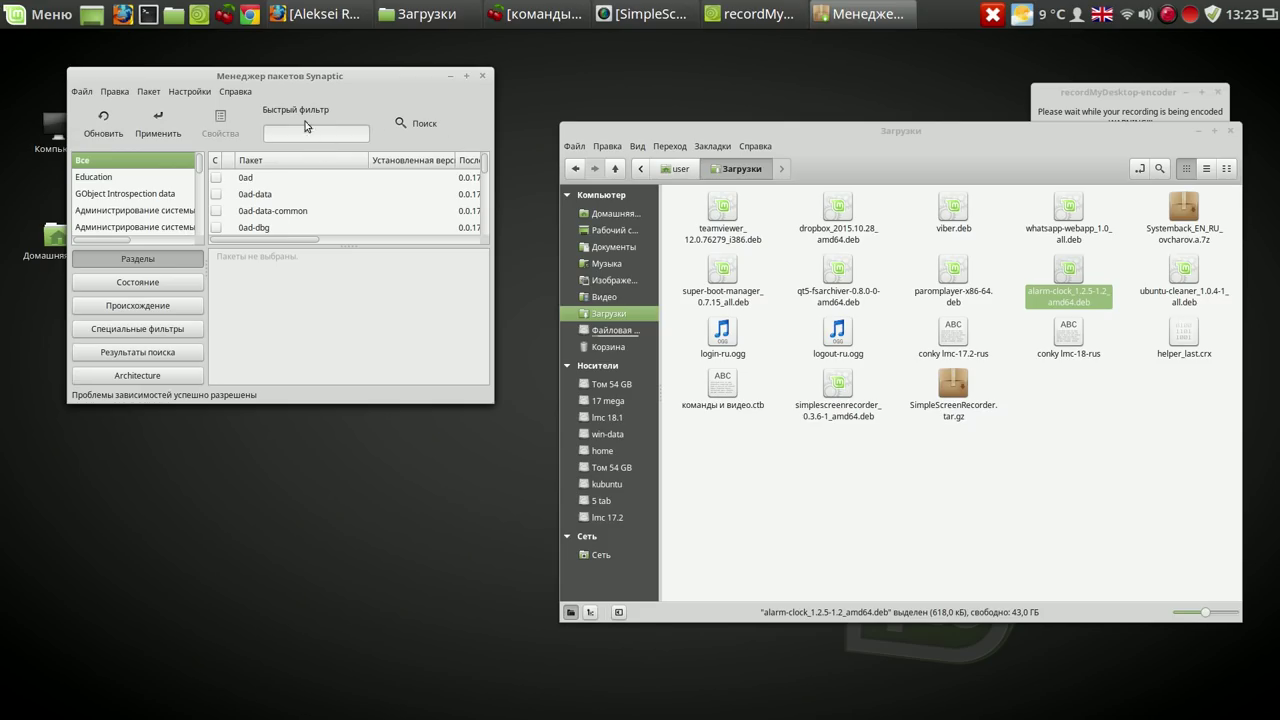
Reload the package information from the repositories, minimizing the Загрузки folder and moving the download progress dialog clear of Synaptic.
left_click(106, 126)
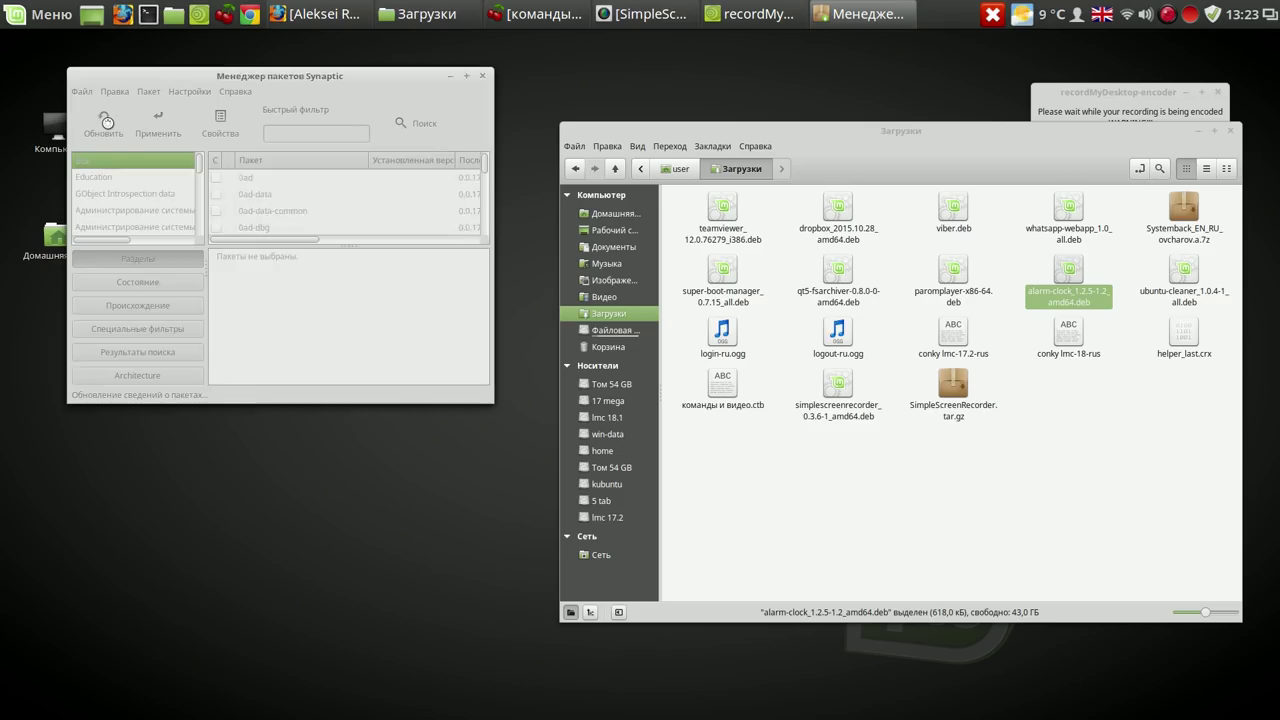
left_click(1200, 131)
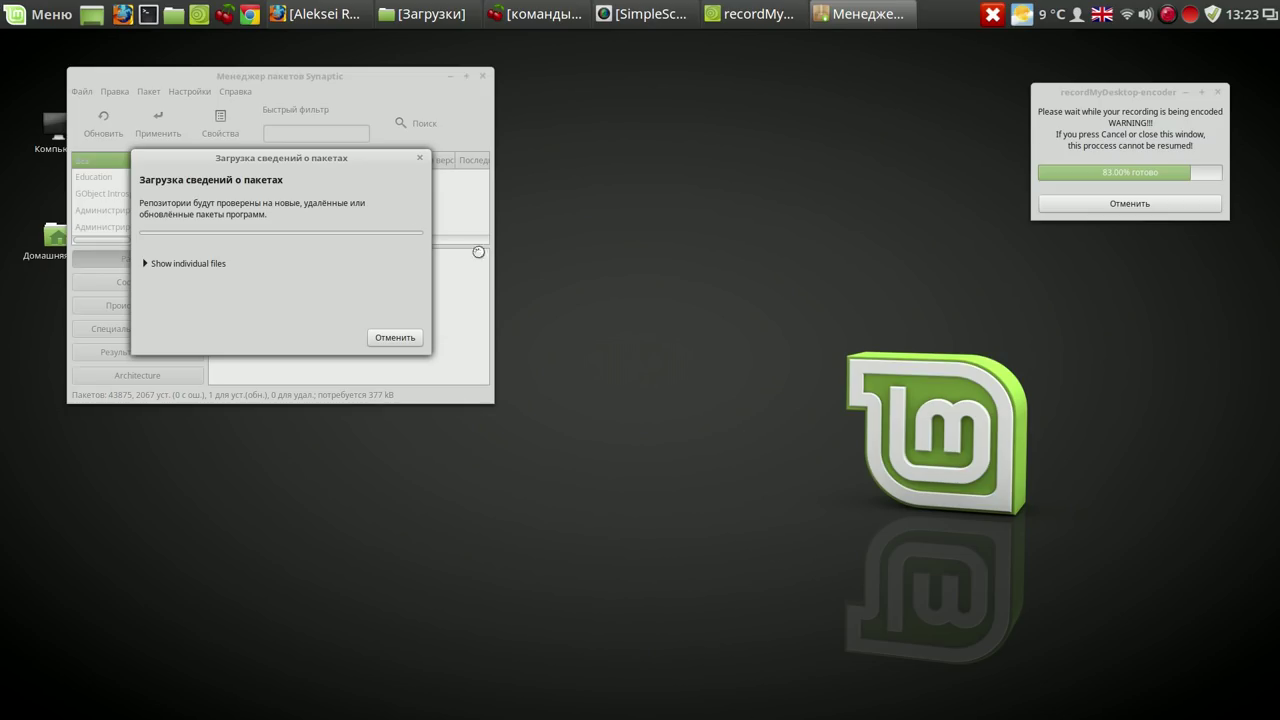
left_click_drag(353, 157, 1137, 259)
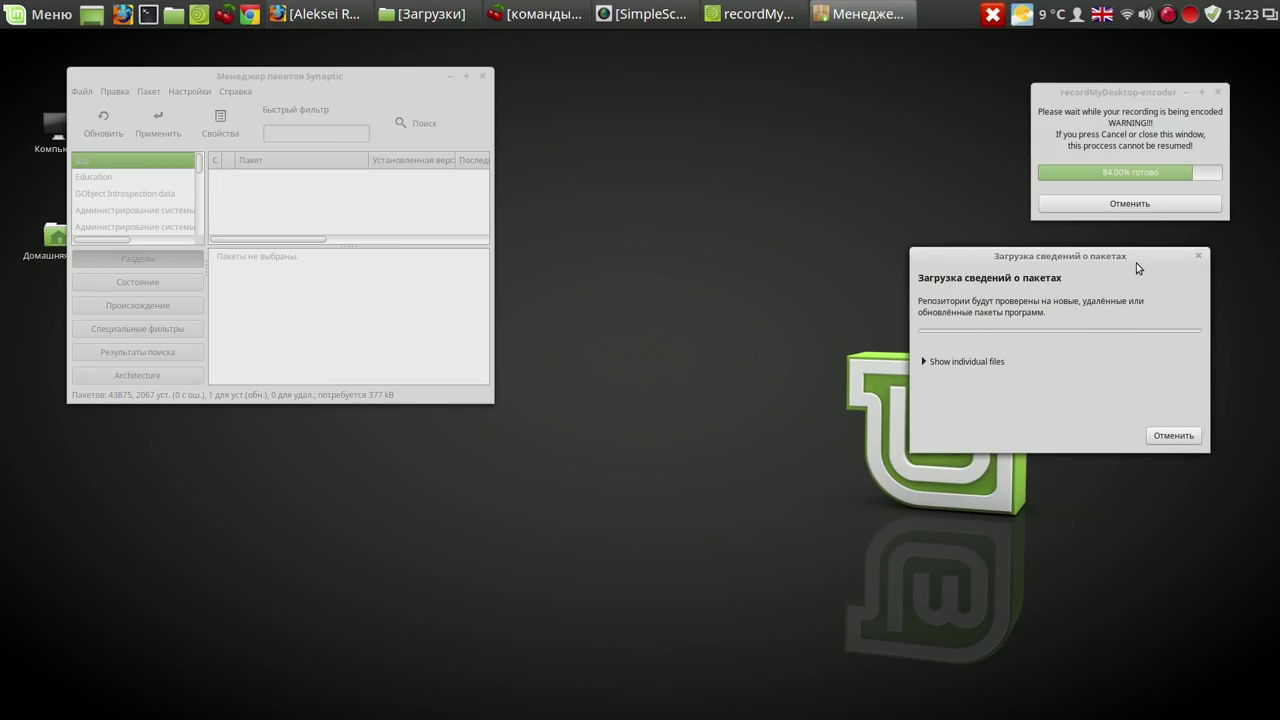
mouse_move(1136, 262)
left_mouse_down()
mouse_move(1157, 264)
mouse_move(1158, 250)
left_mouse_up()
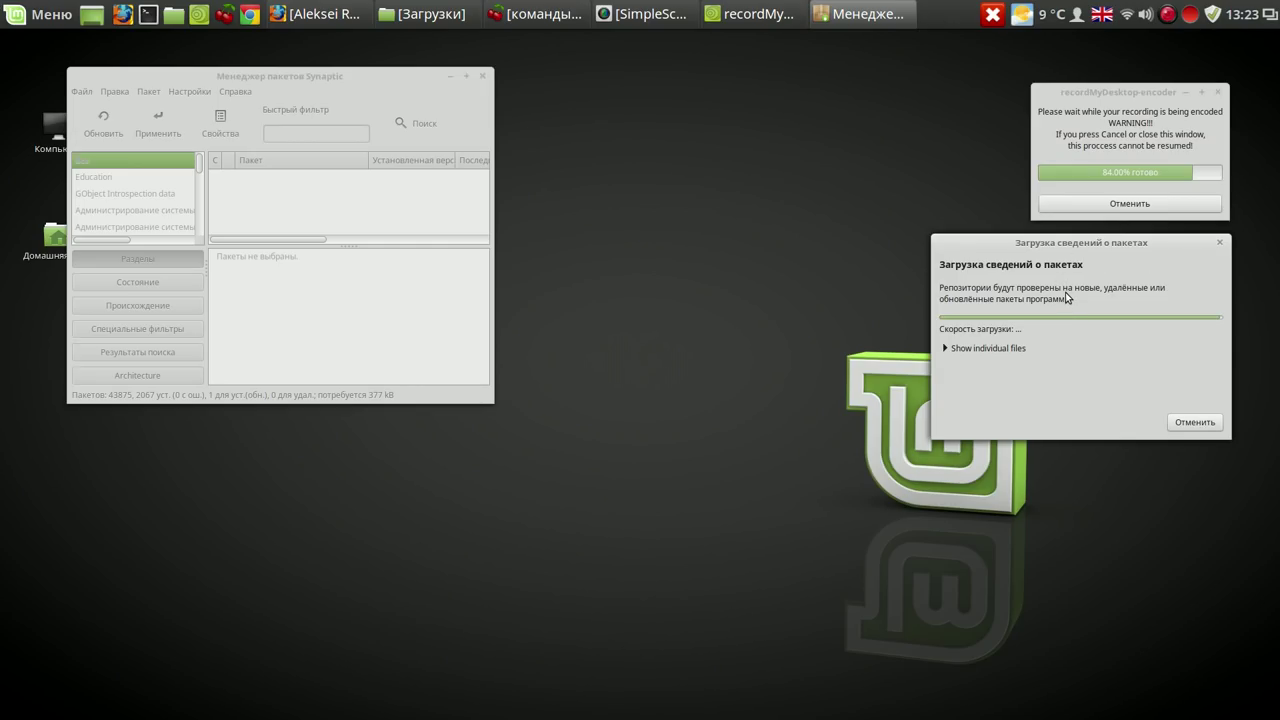
left_click(1170, 17)
left_click(1171, 42)
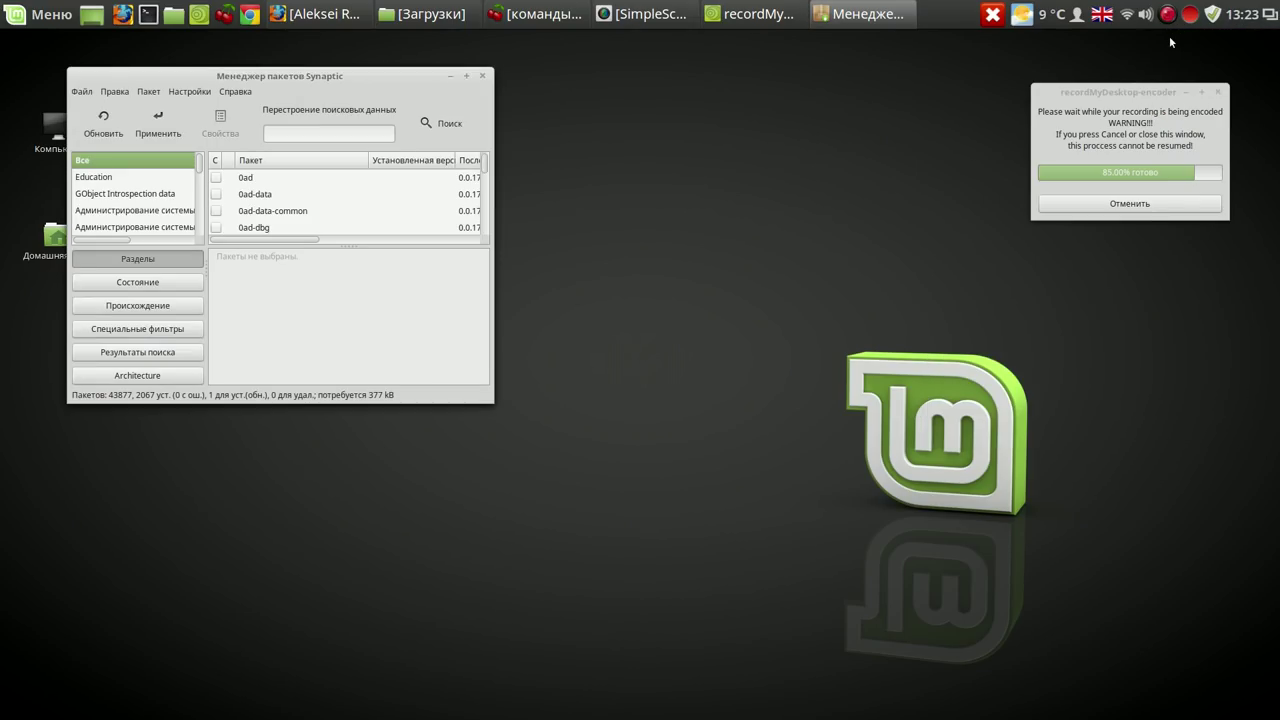
Fix the broken packages once more, apply the marked changes and confirm the installation in the summary.
left_click(116, 92)
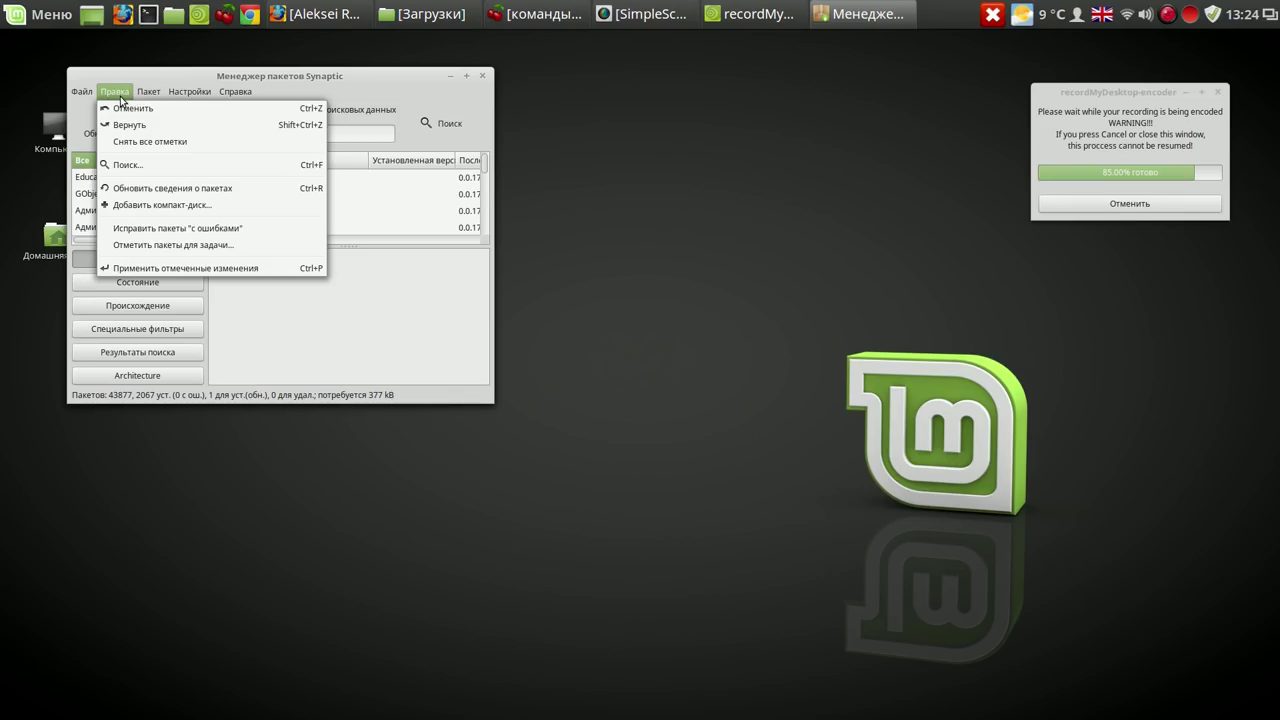
left_click(175, 230)
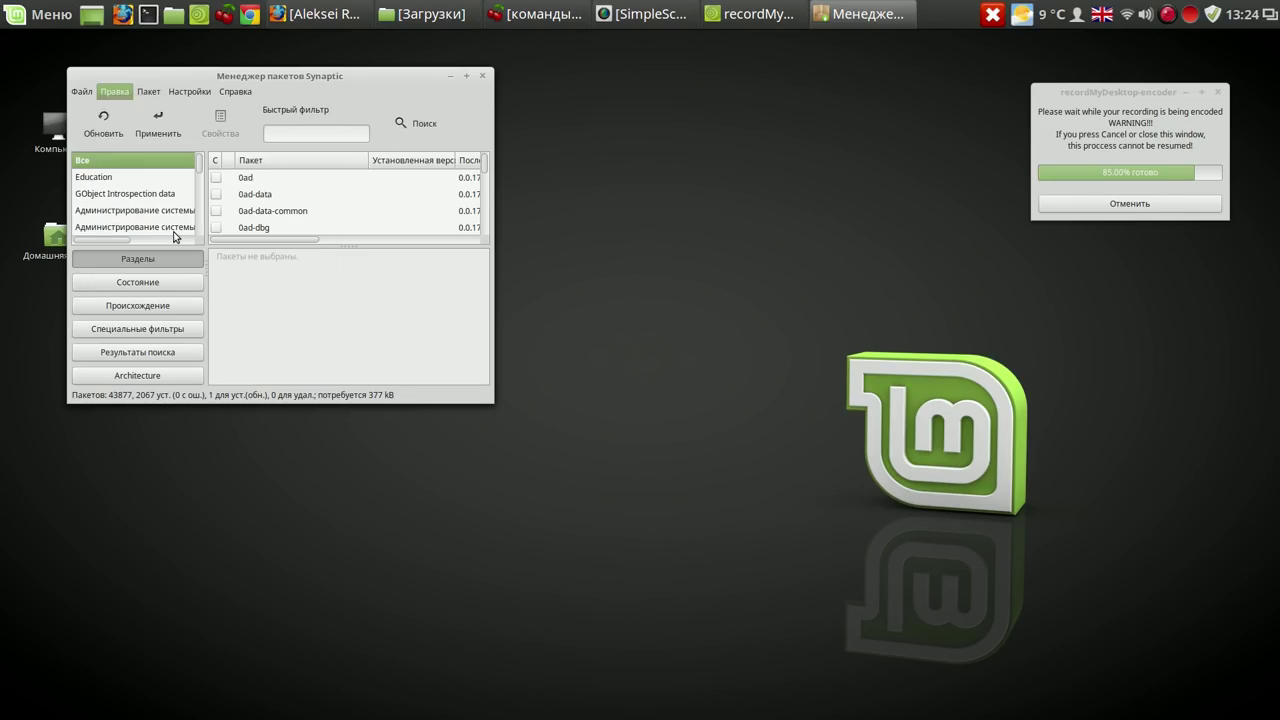
left_click(164, 129)
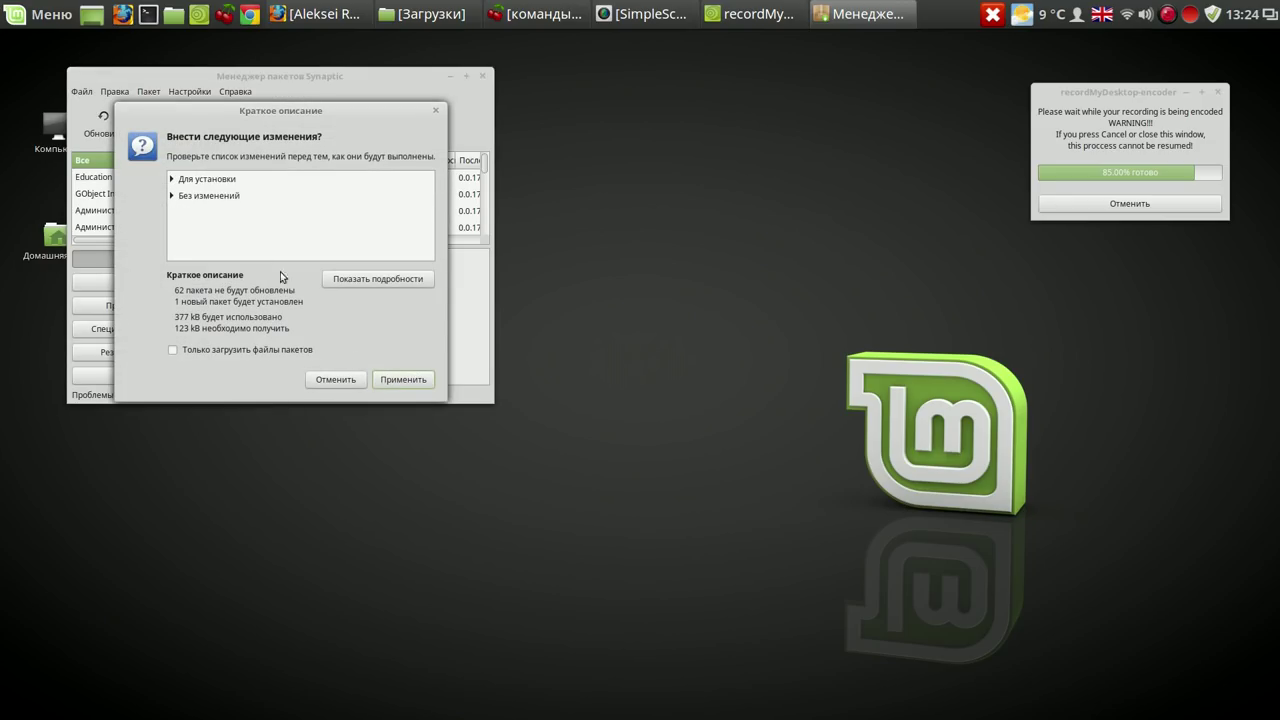
left_click(403, 380)
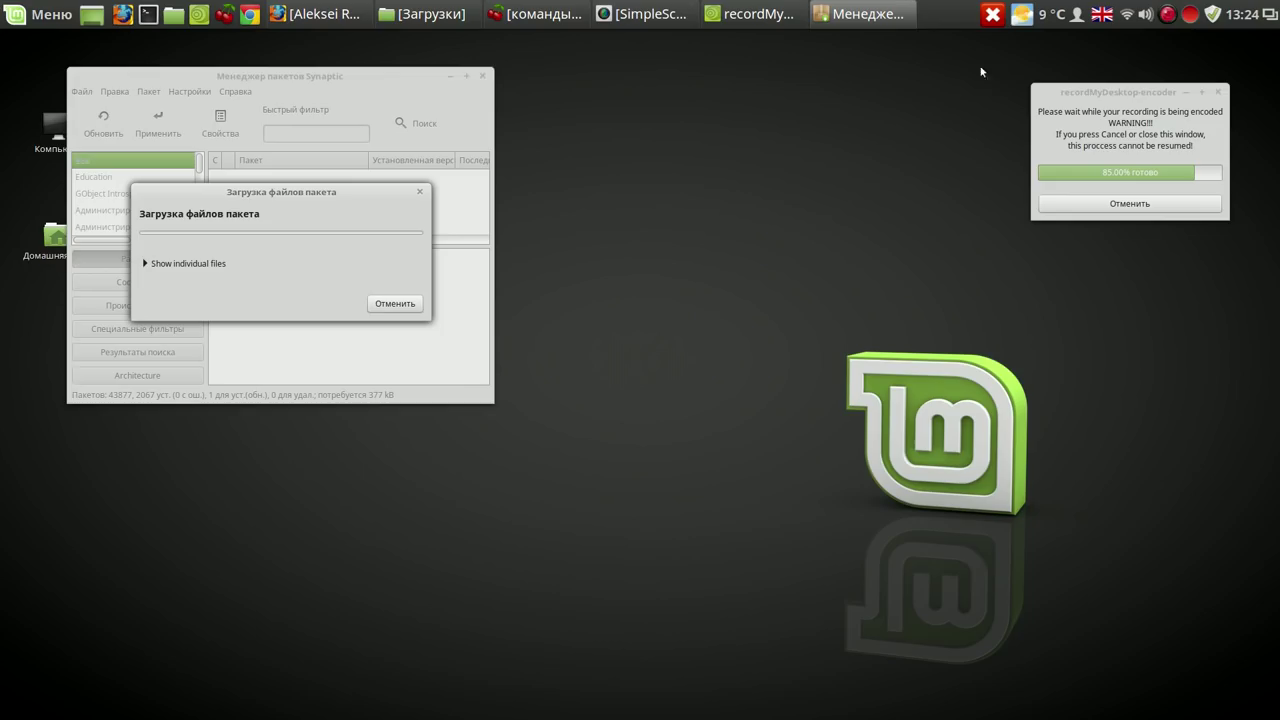
left_click(1167, 16)
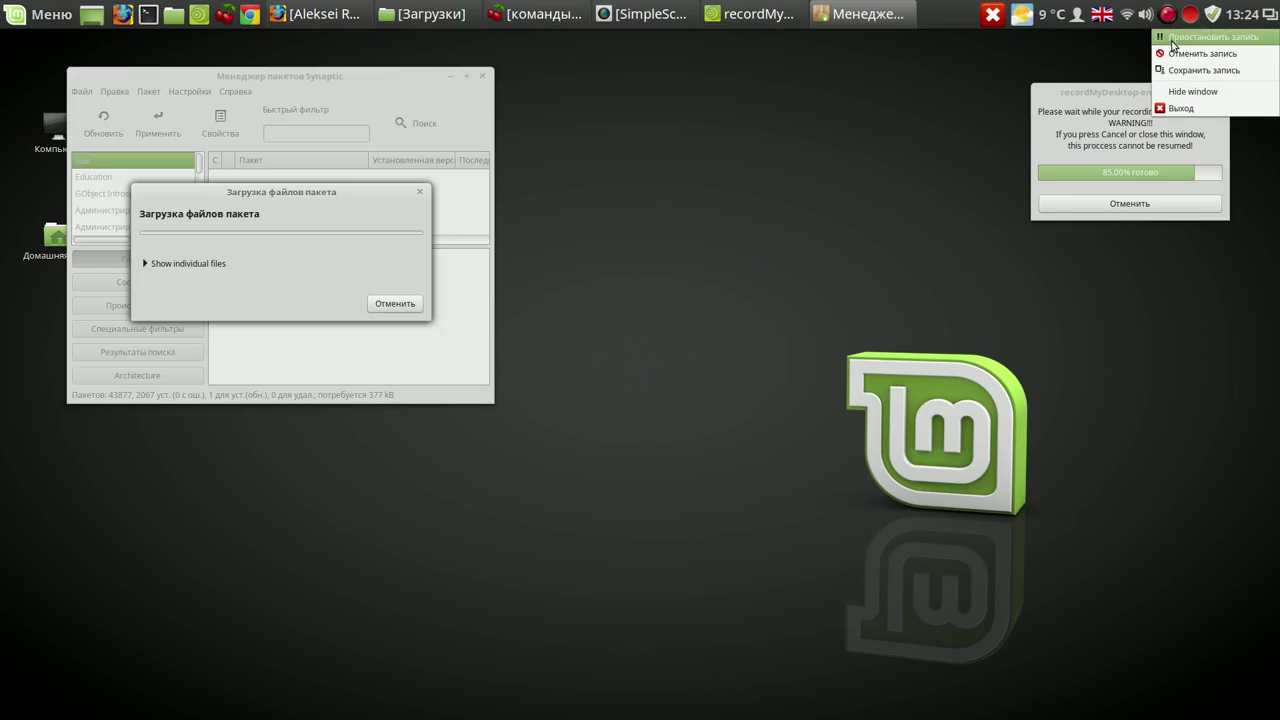
left_click(1180, 38)
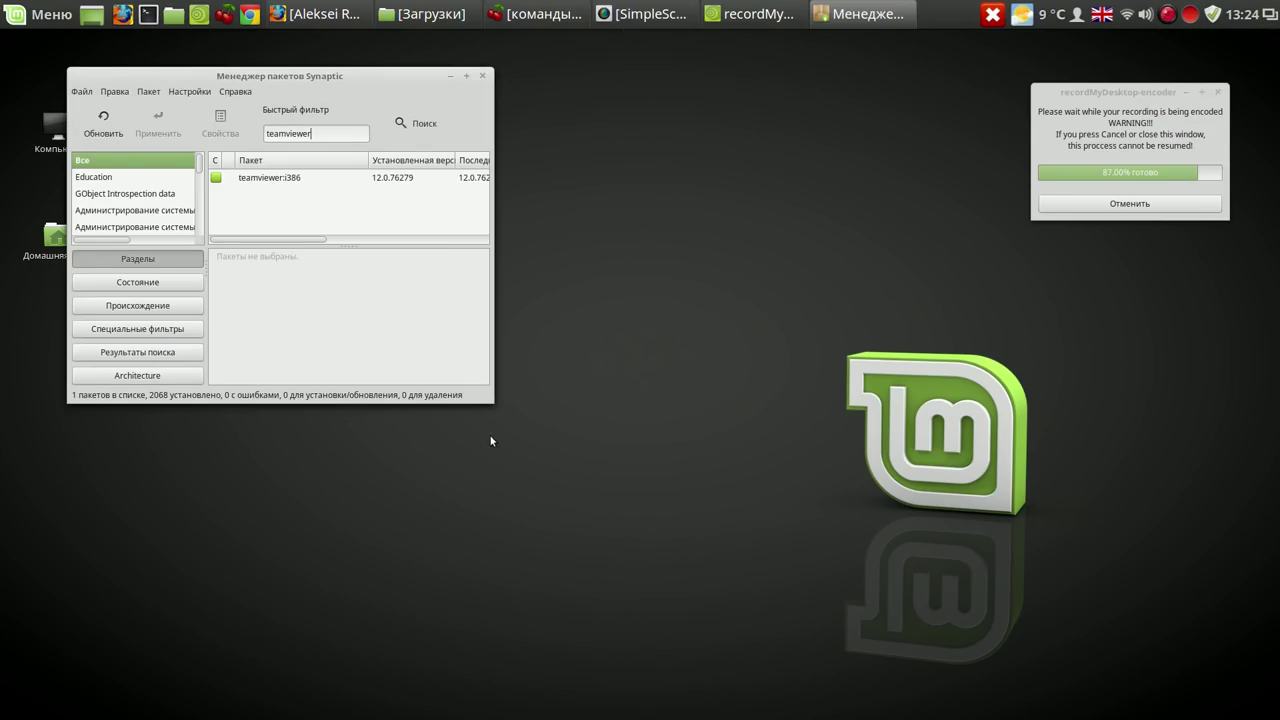
Enlarge the Synaptic window, examine the teamviewer:i386 entry and its available package actions, and minimize the window.
left_click_drag(487, 397, 890, 459)
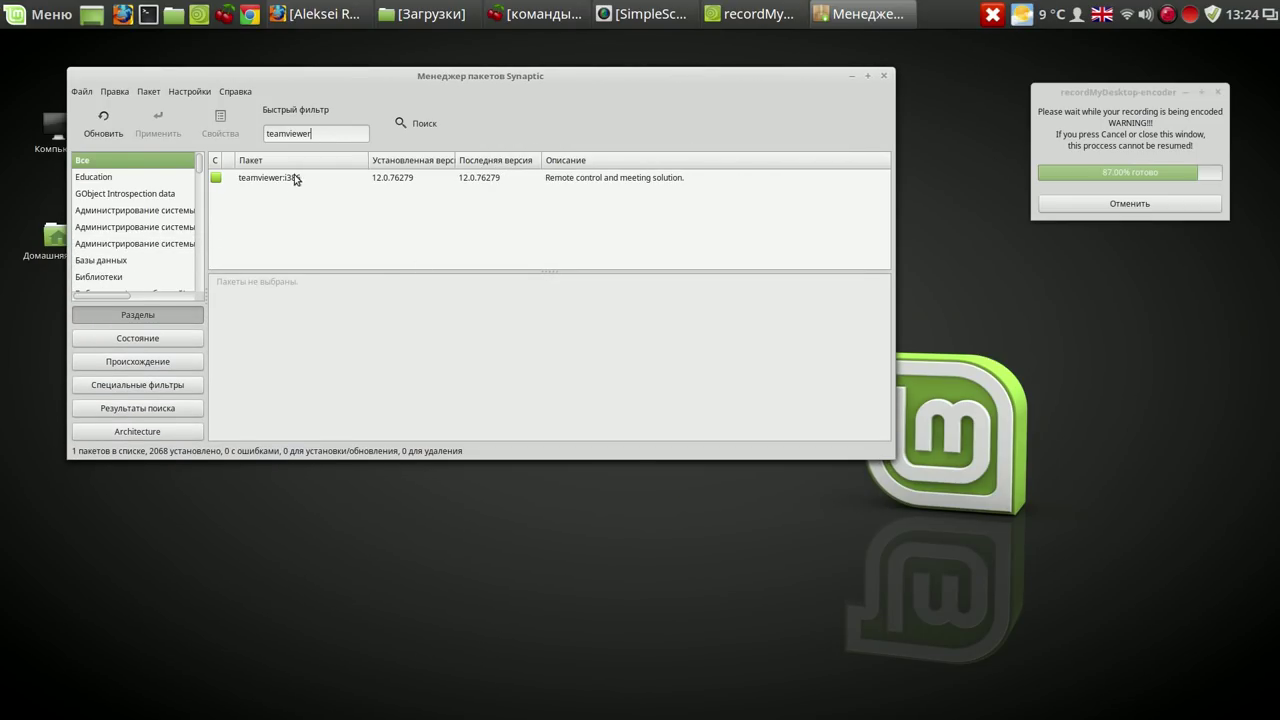
left_click(295, 180)
right_click(298, 177)
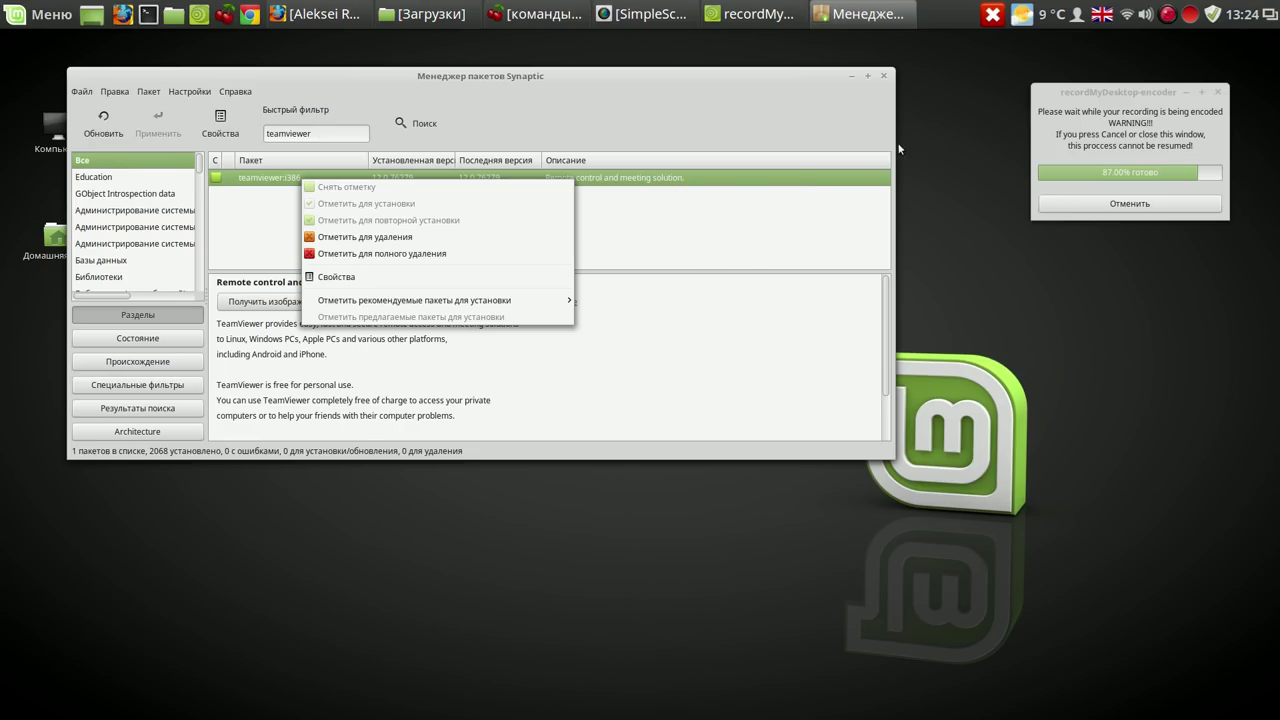
left_click(745, 250)
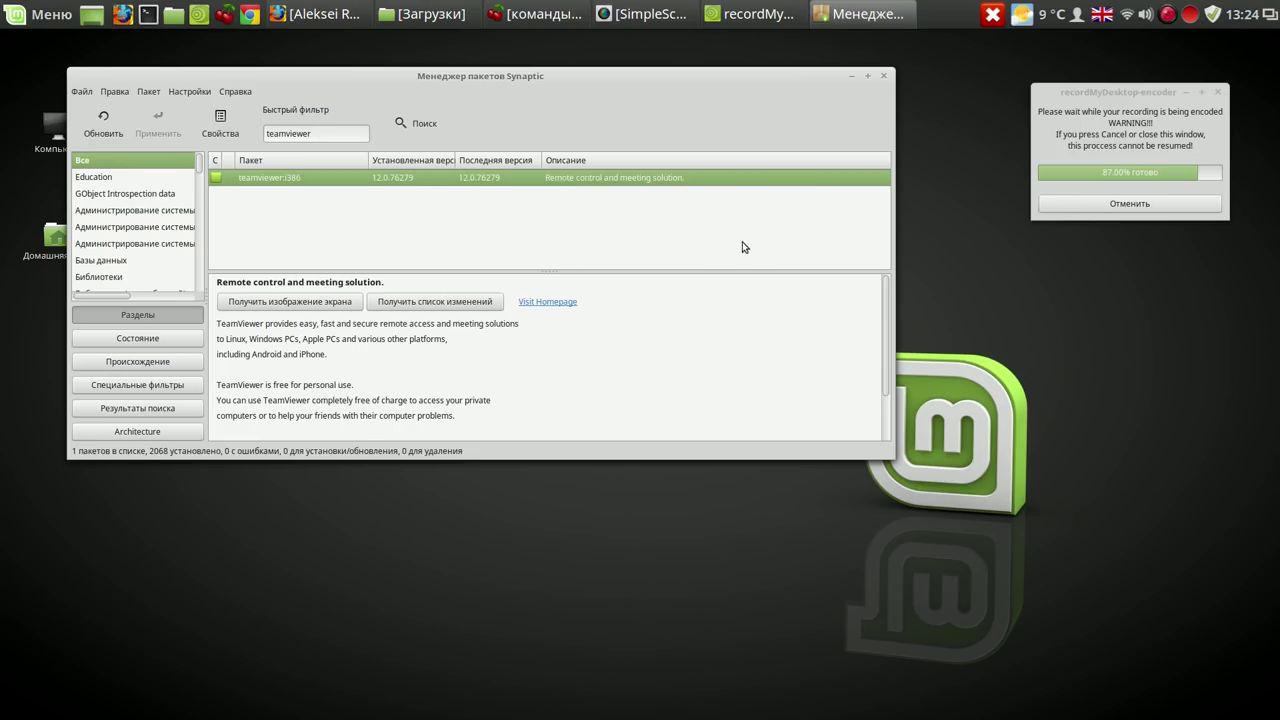
left_click(851, 77)
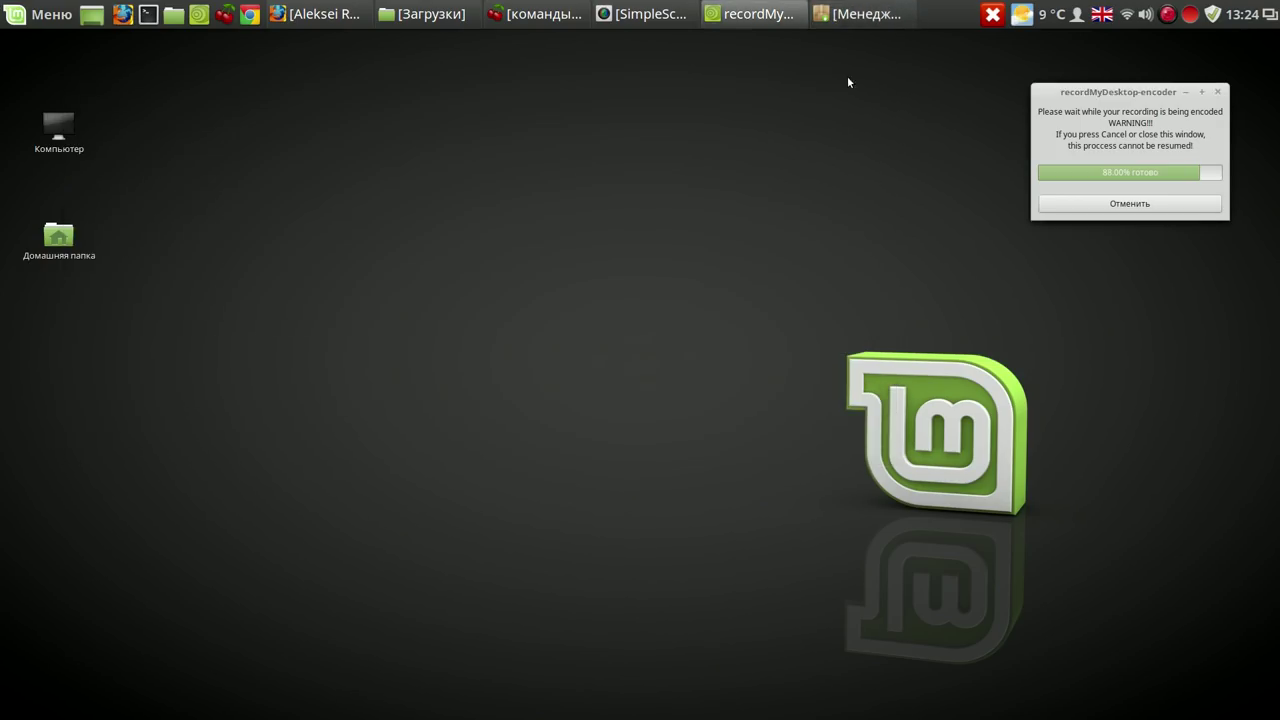
Launch TeamViewer 12 from the Internet applications, accept its licence agreement and dismiss the feature introduction.
left_click(55, 15)
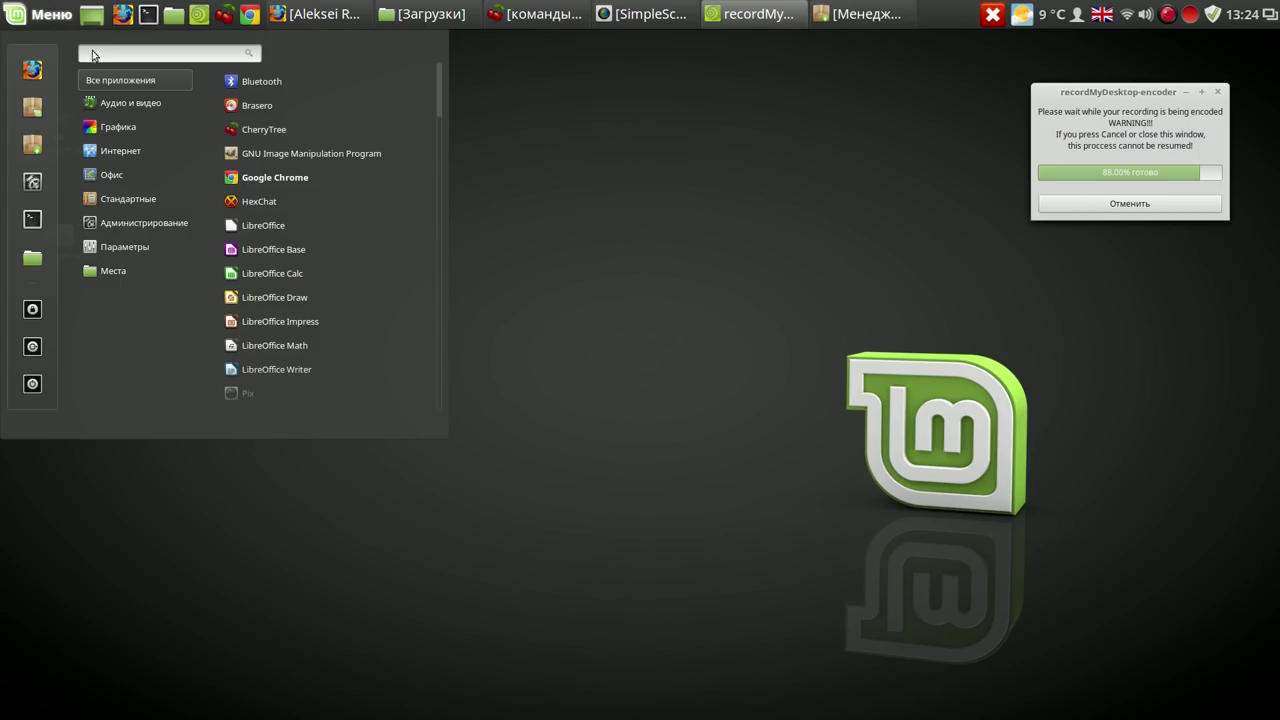
mouse_move(144, 157)
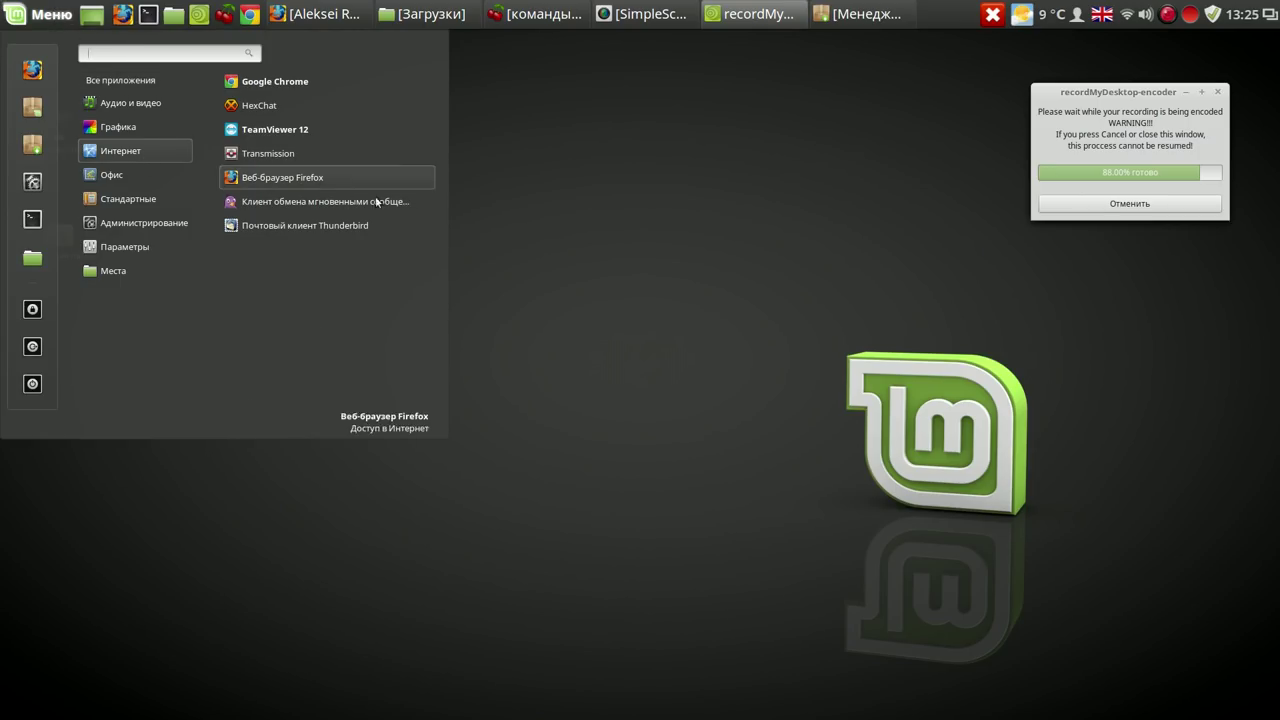
left_click(292, 133)
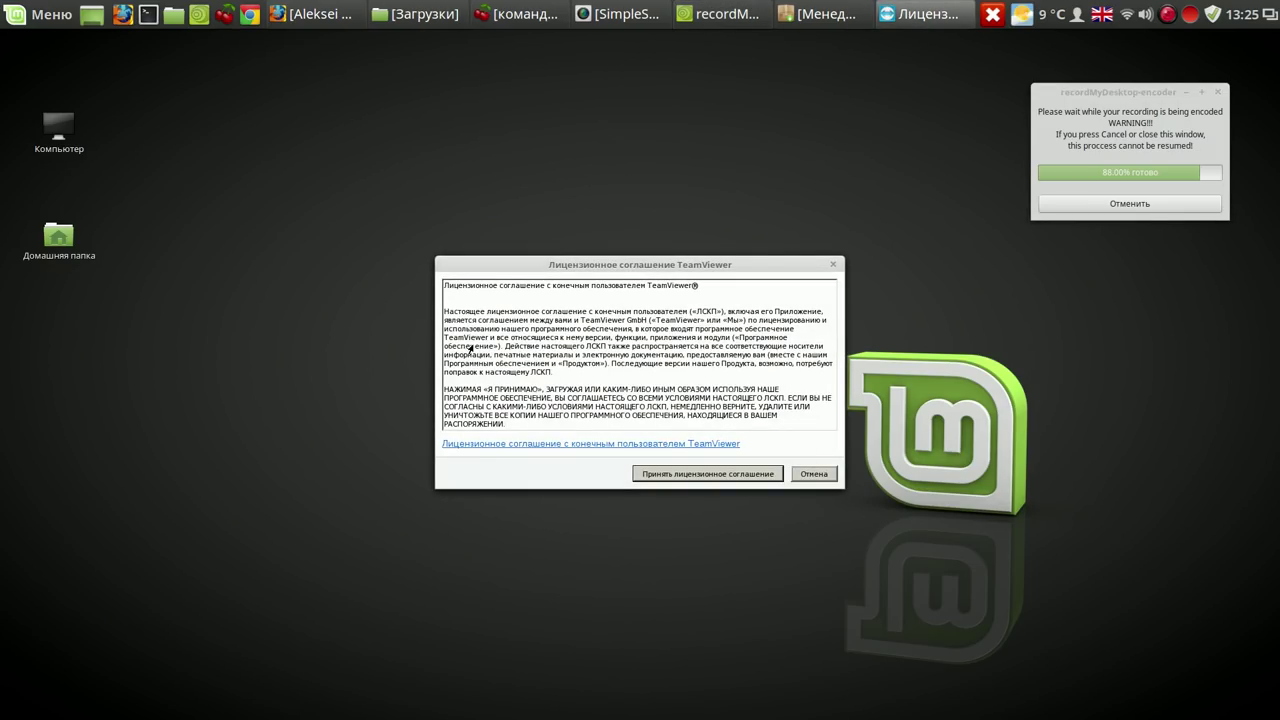
left_click(705, 476)
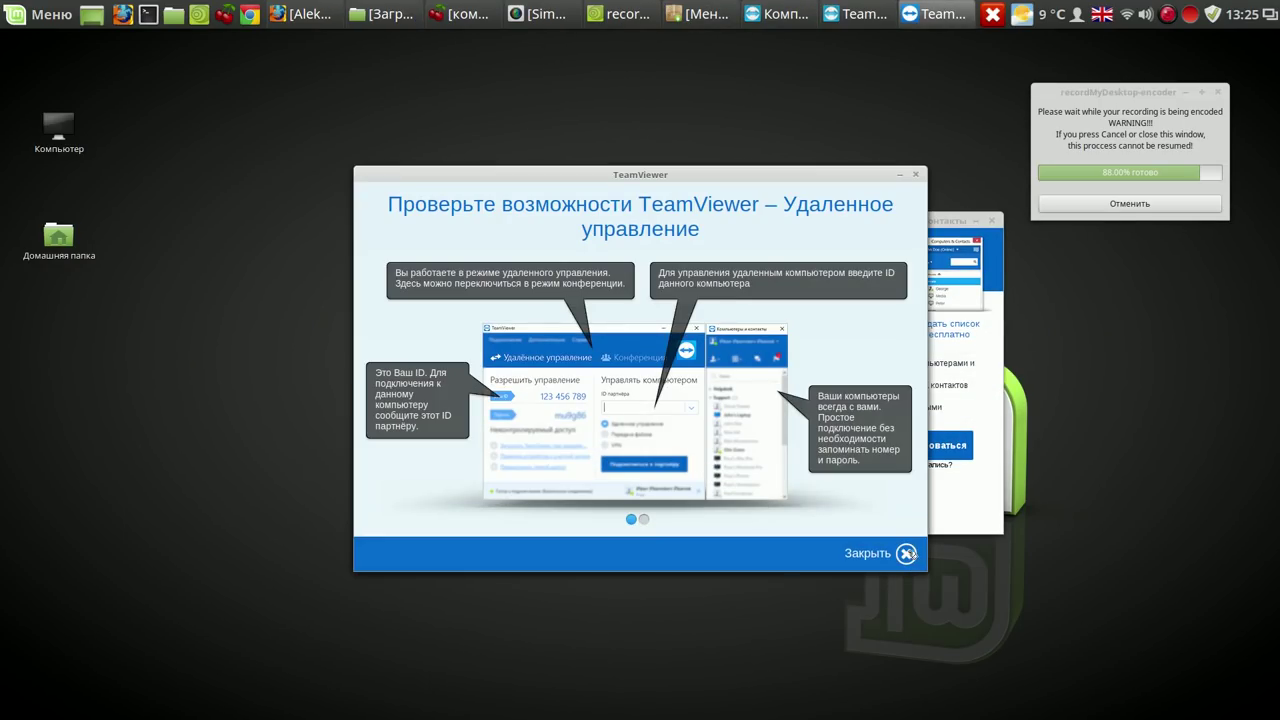
left_click(907, 553)
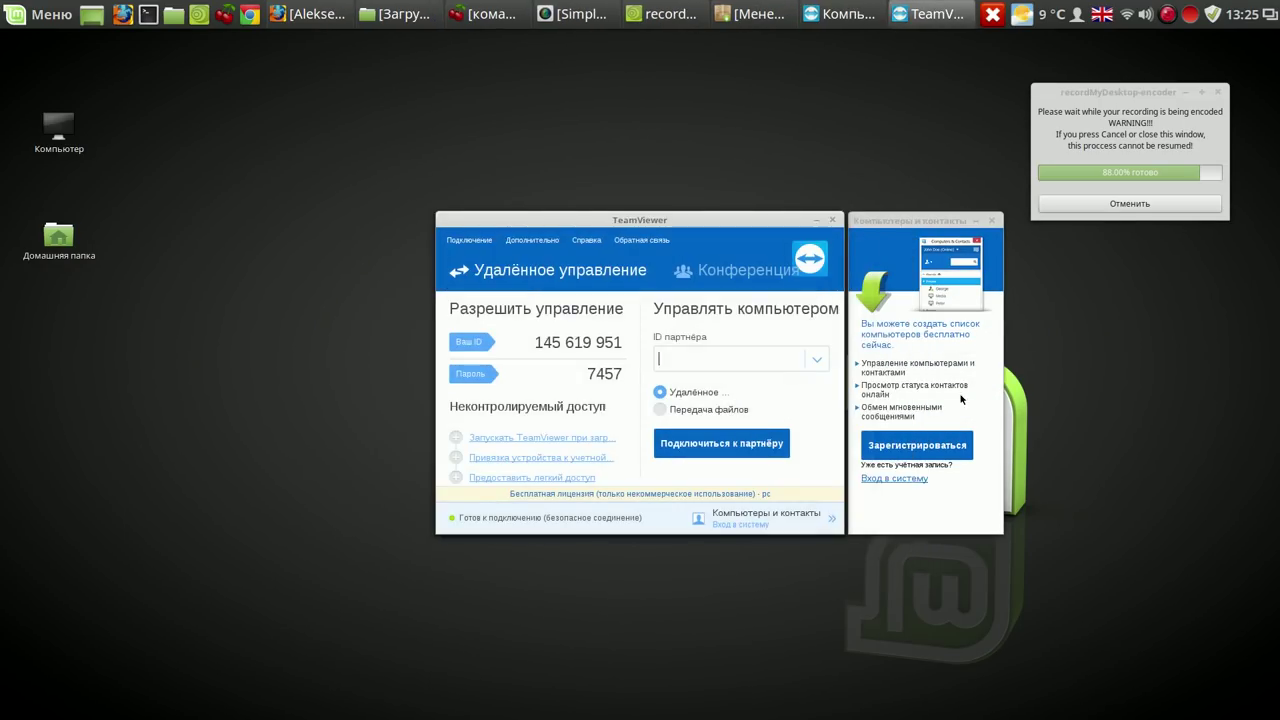
Close the Компьютеры и контакты window and quit TeamViewer.
left_click(991, 220)
left_click_drag(727, 230, 586, 162)
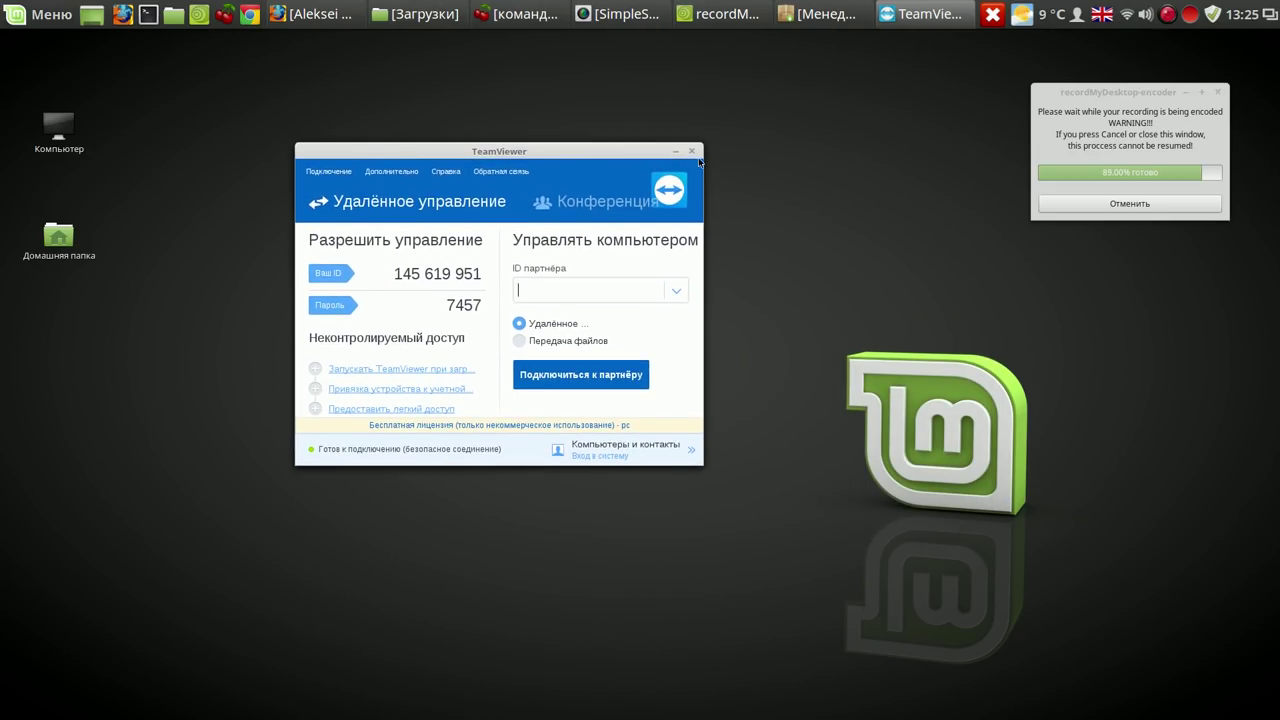
left_click(691, 151)
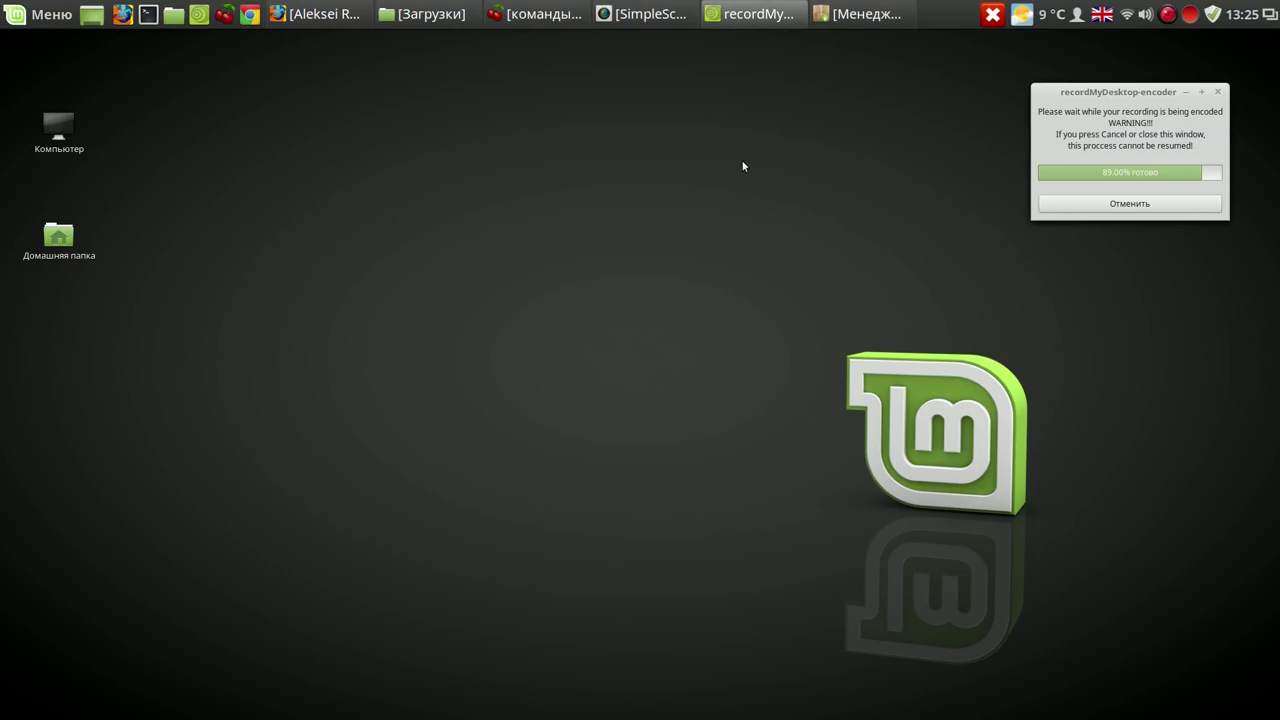
Permanently delete teamviewer_12.0.76279_i386.deb from the Загрузки folder and move the folder window toward the middle of the desktop.
left_click(418, 14)
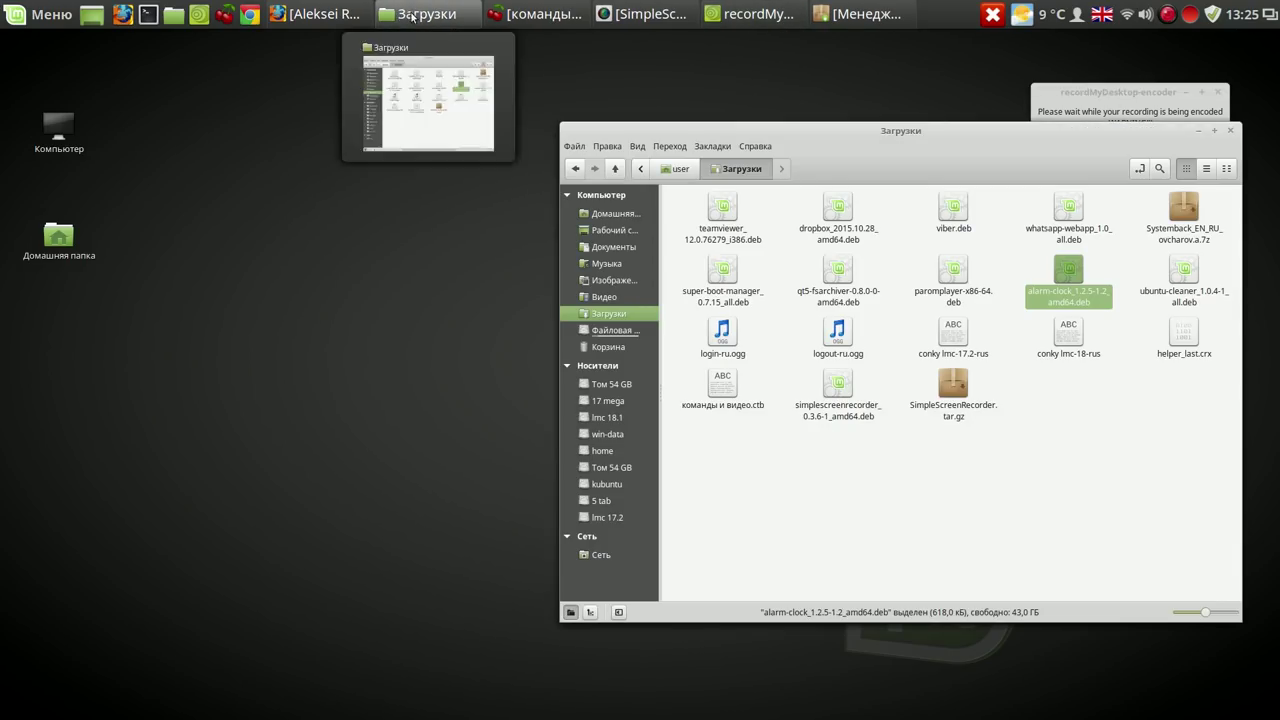
right_click(726, 215)
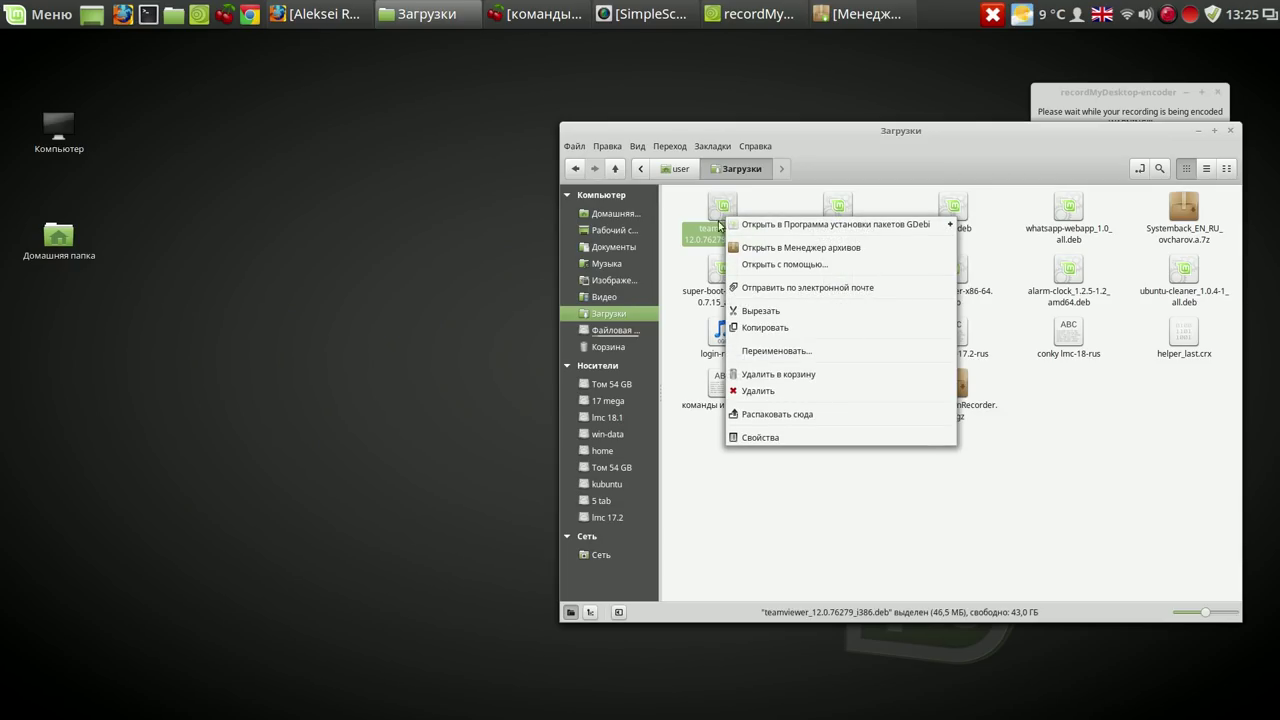
left_click(762, 391)
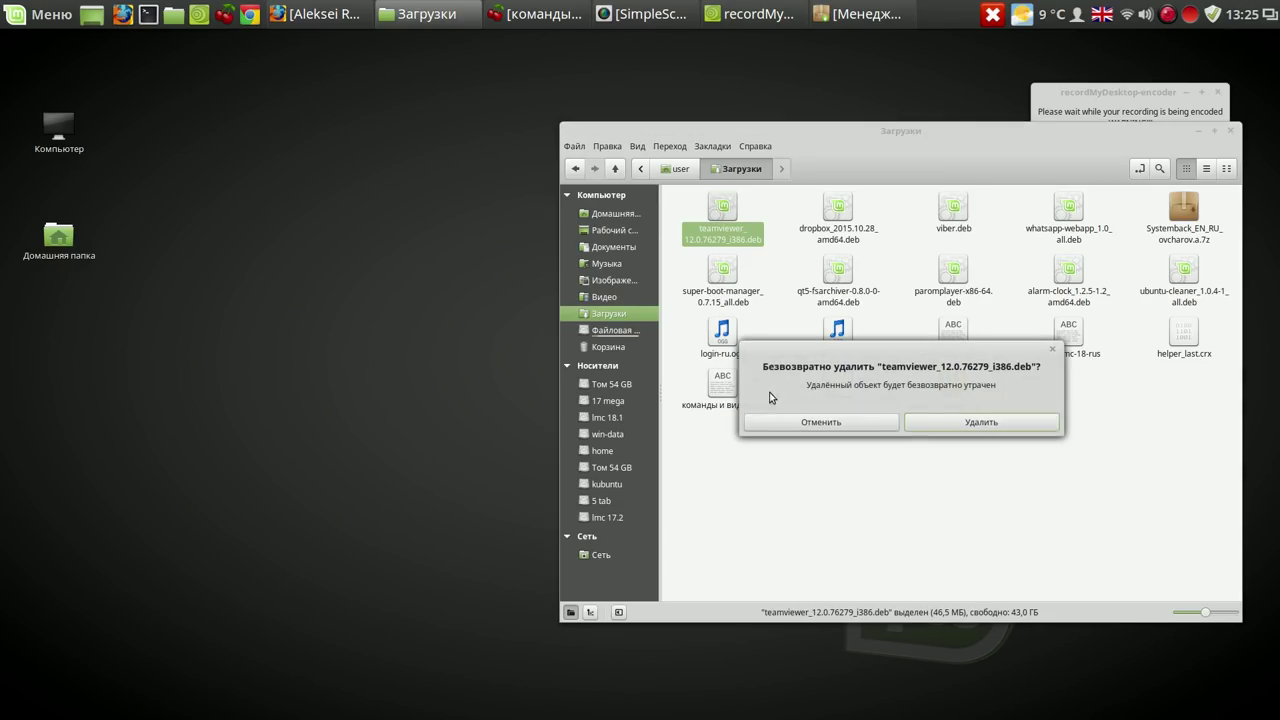
left_click(1024, 428)
left_click_drag(1040, 139, 750, 103)
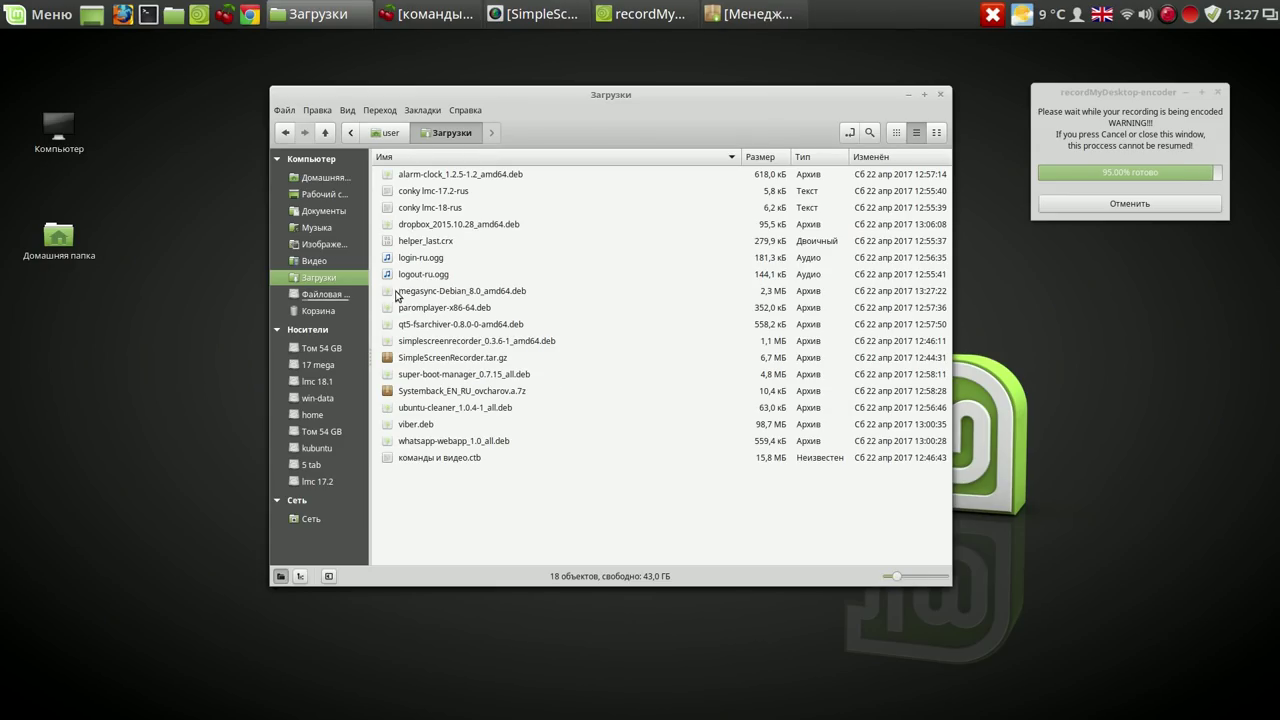
Show the Загрузки files as icons, open megasync-Debian_8.0_amd64.deb in the package installer and try to install it.
left_click(398, 292)
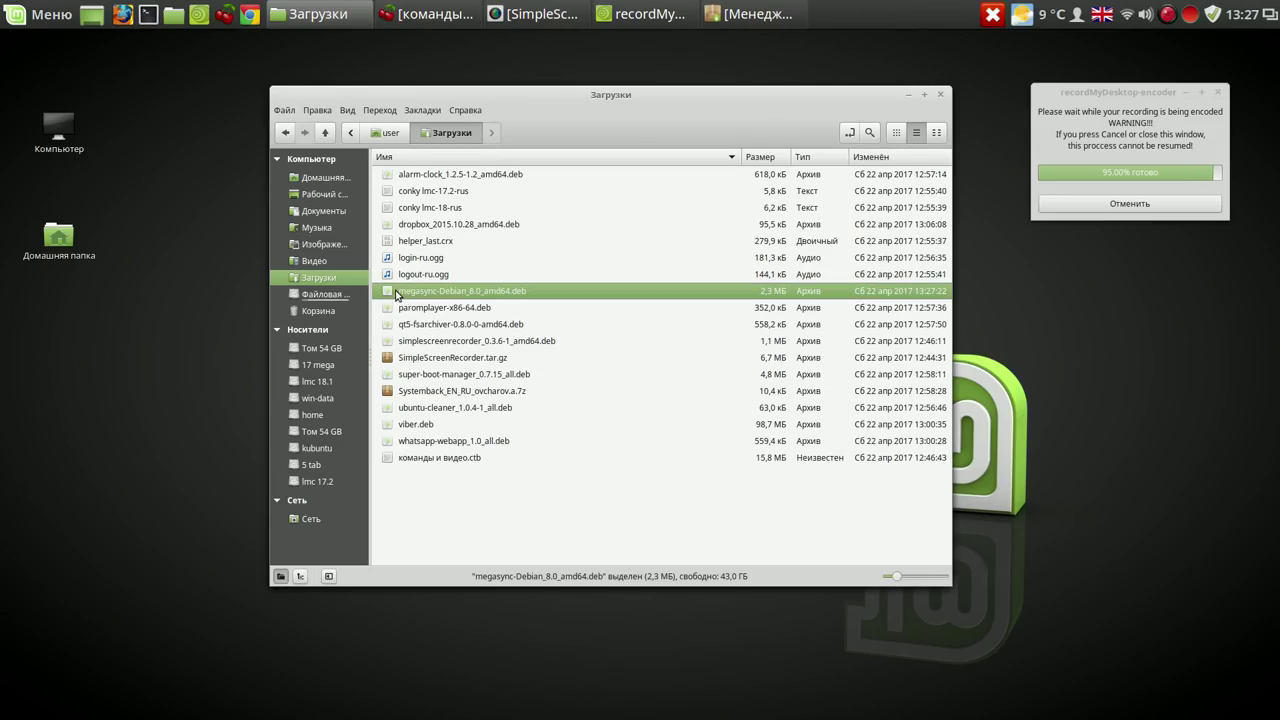
left_click(896, 132)
double_click(431, 178)
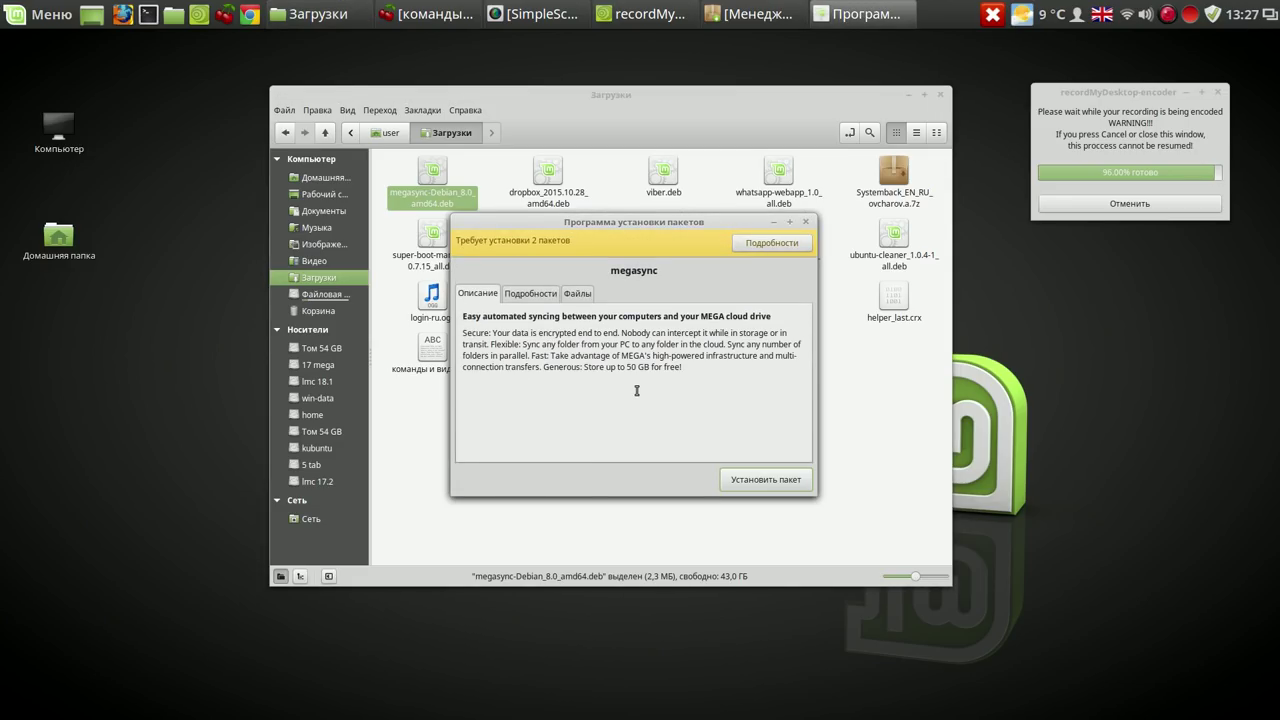
left_click(766, 479)
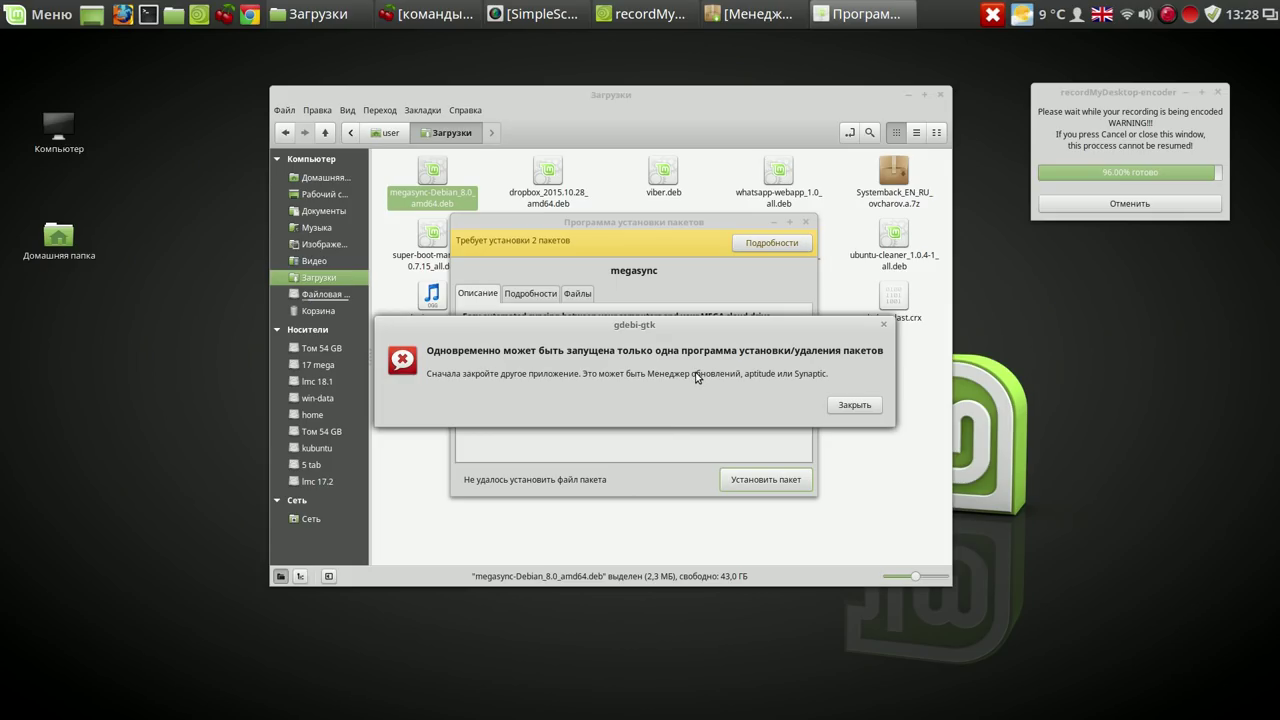
Close Synaptic, dismiss the installer's conflict error and install the megasync package.
left_click(756, 18)
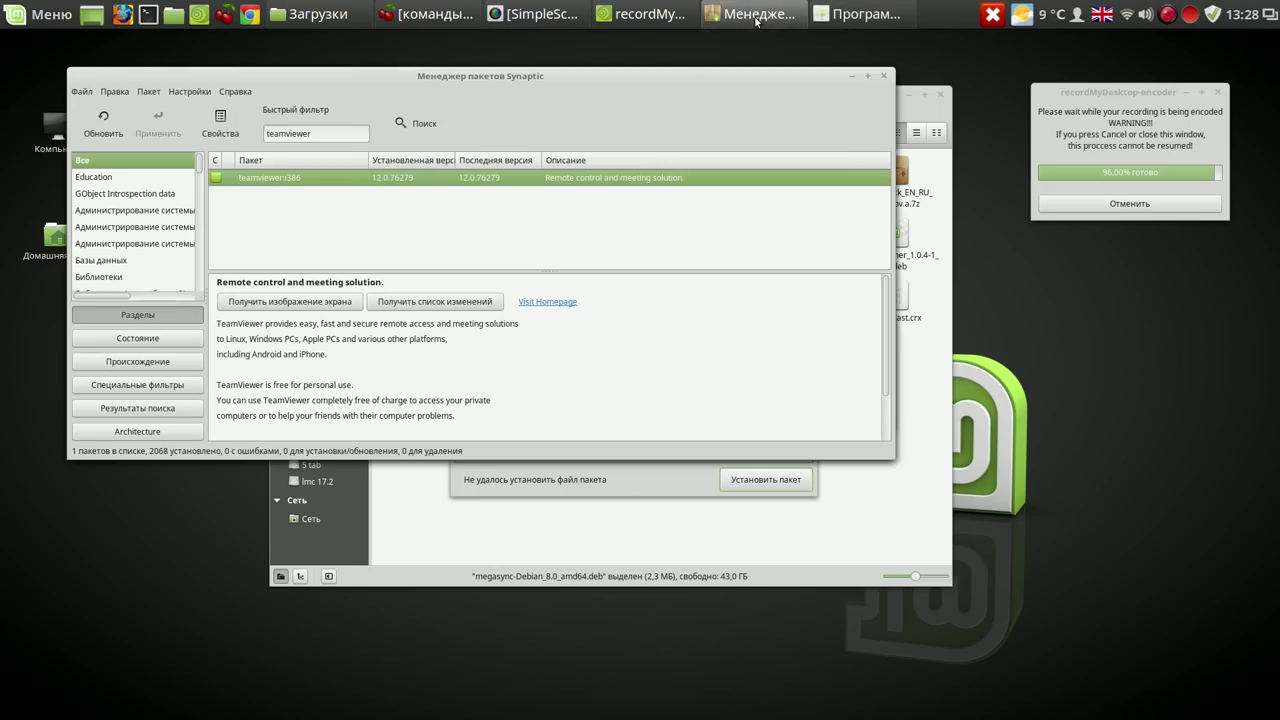
left_click(884, 77)
left_click(852, 406)
left_click(772, 485)
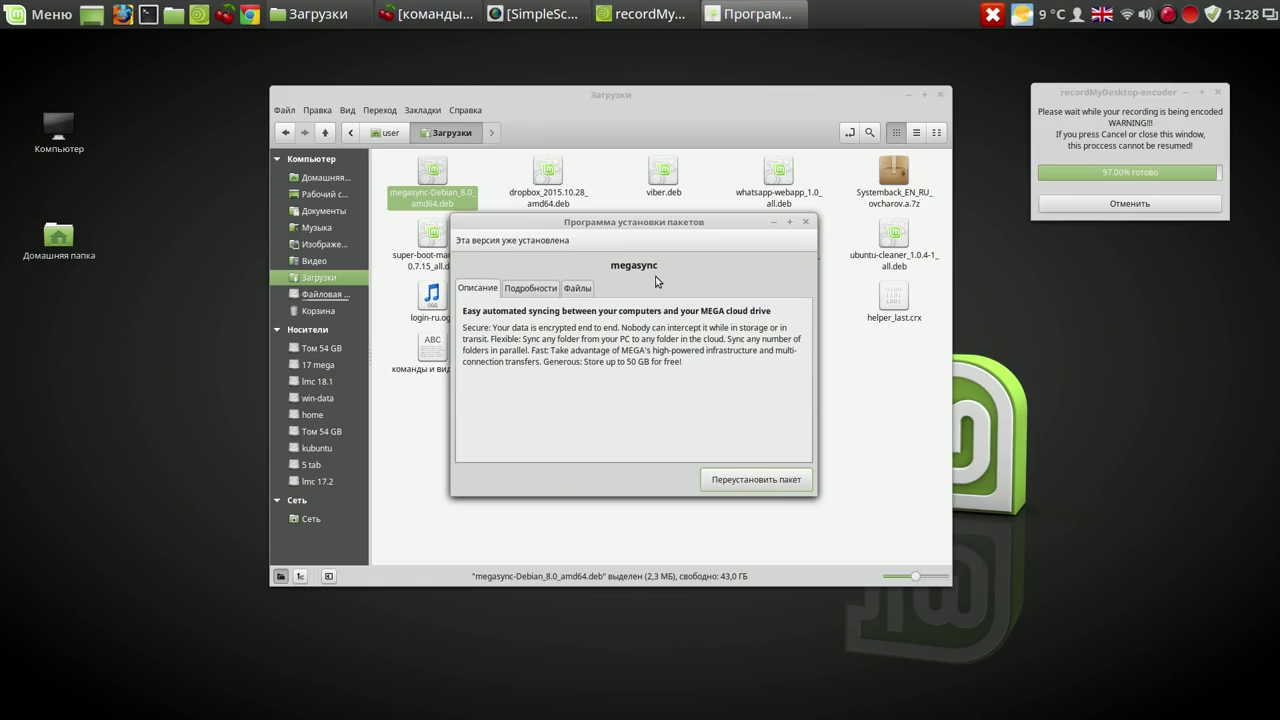
Close the package installer and permanently delete megasync-Debian_8.0_amd64.deb from the Загрузки folder.
left_click(806, 222)
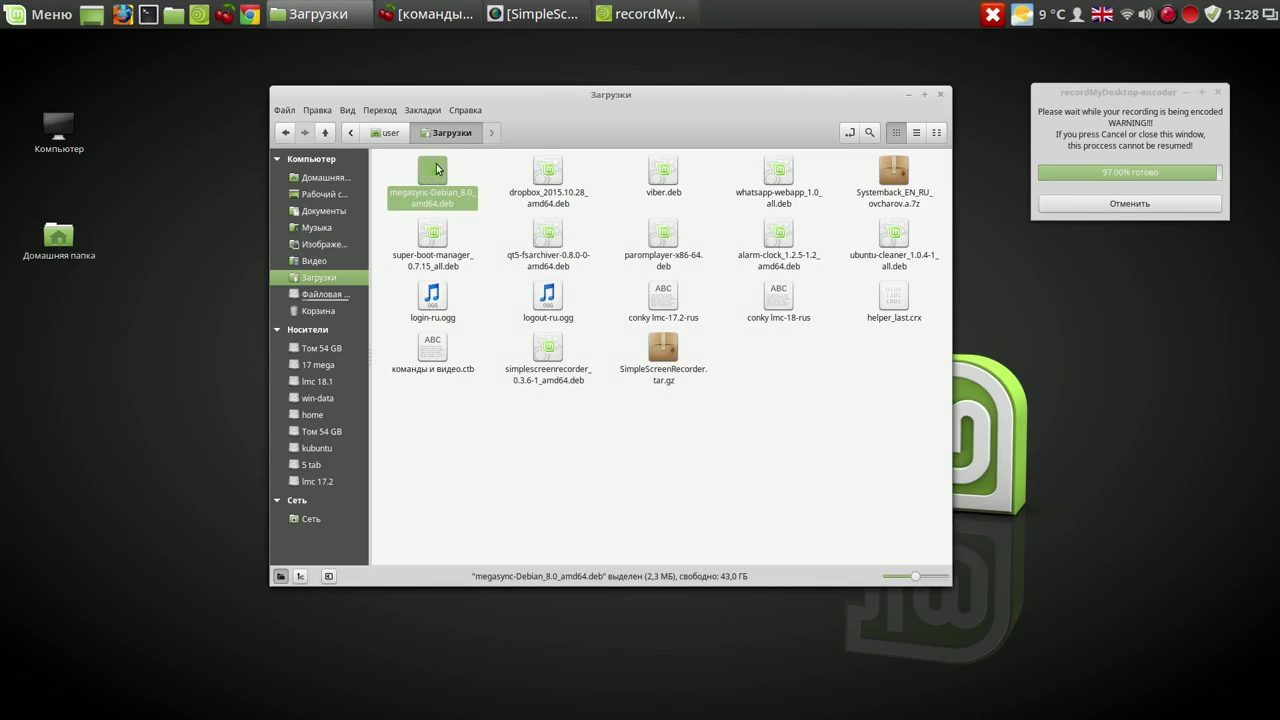
right_click(428, 180)
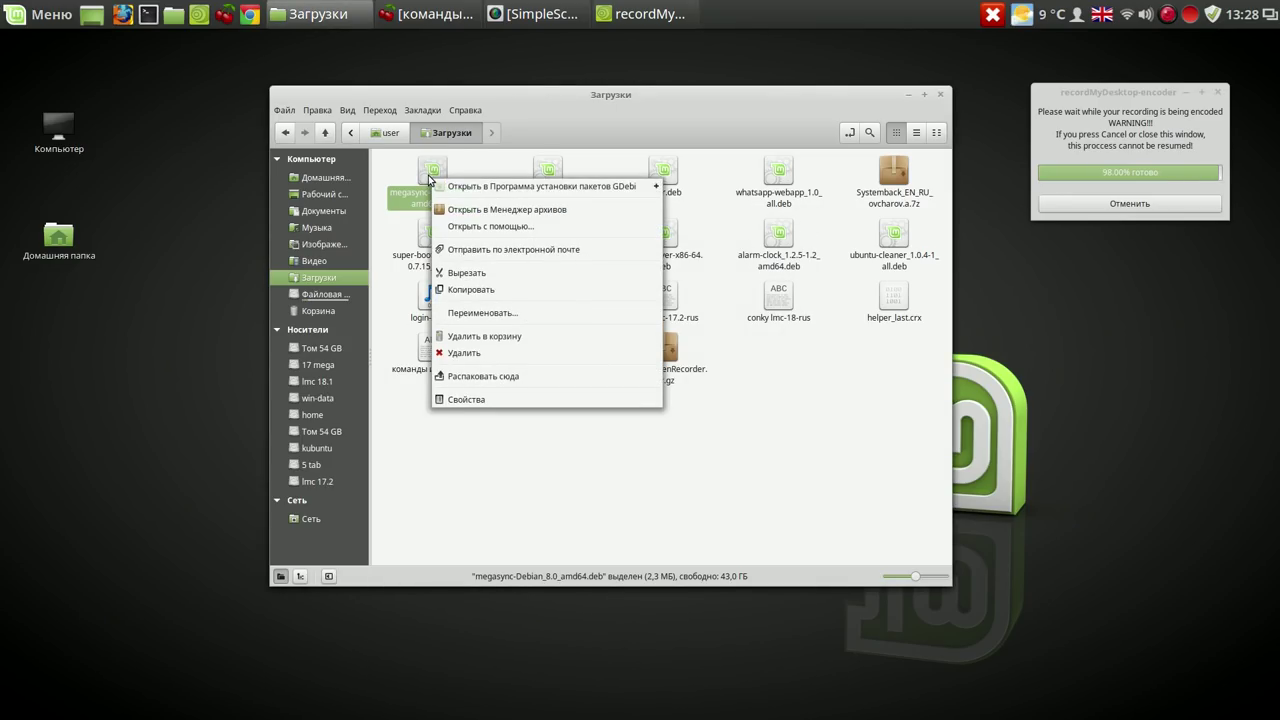
left_click(480, 355)
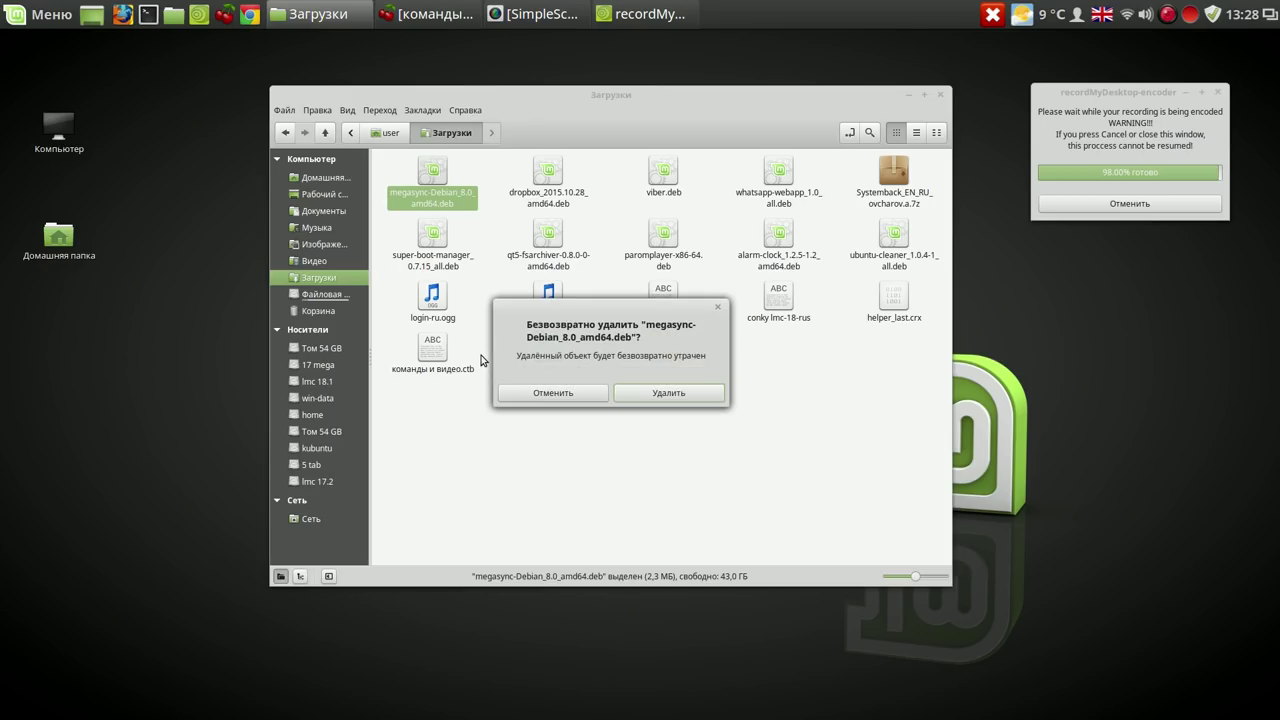
left_click(683, 396)
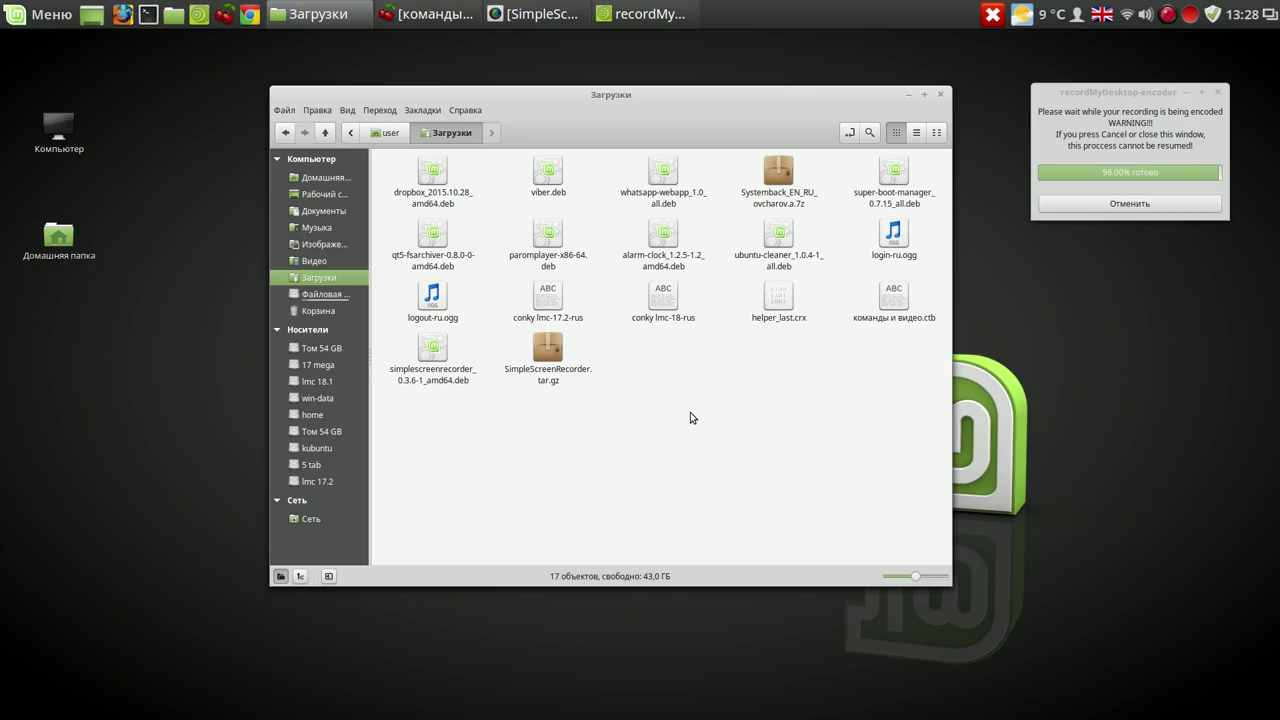
Extract the Systemback_EN_RU .7z archive into the Загрузки folder and open the extracted folder.
mouse_move(437, 22)
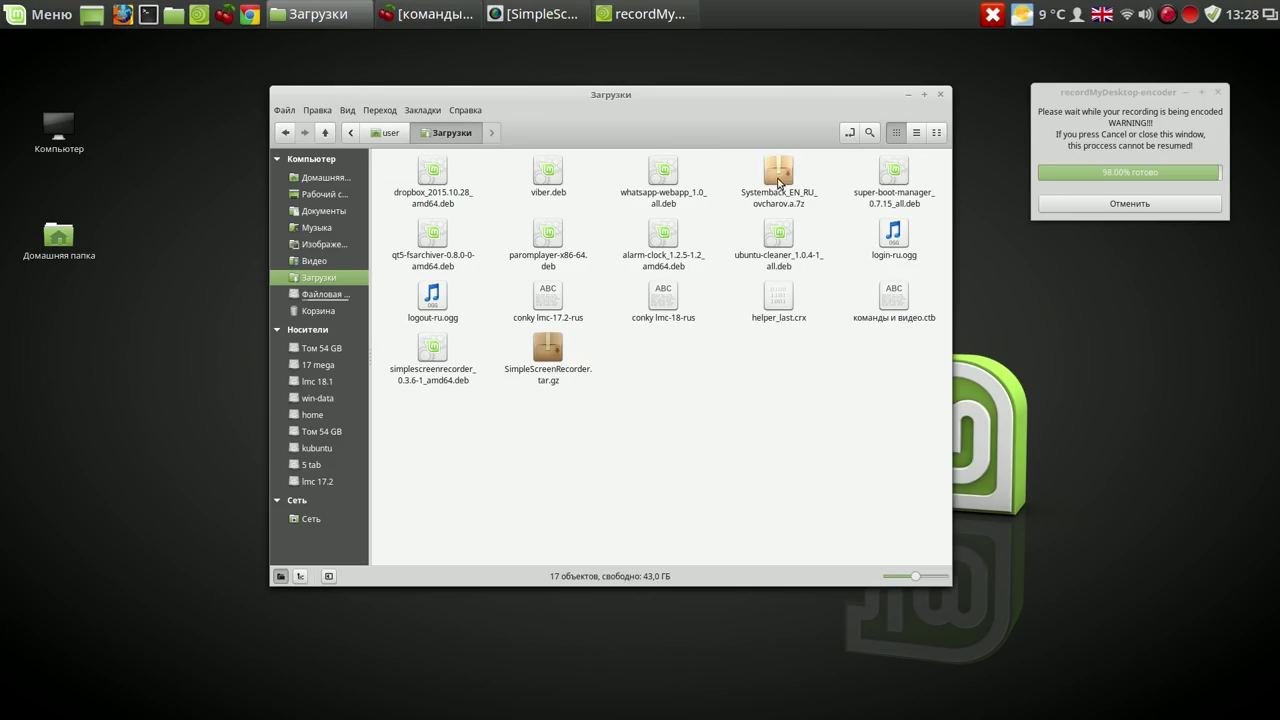
right_click(776, 183)
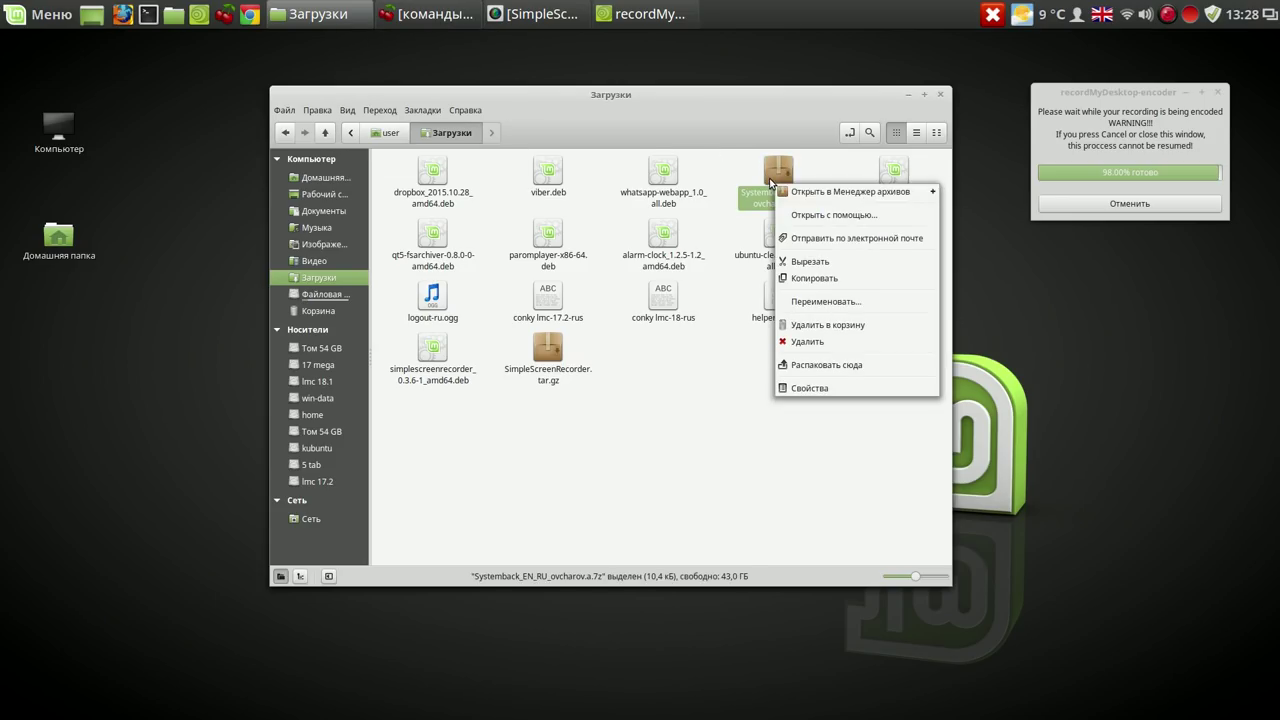
left_click(826, 365)
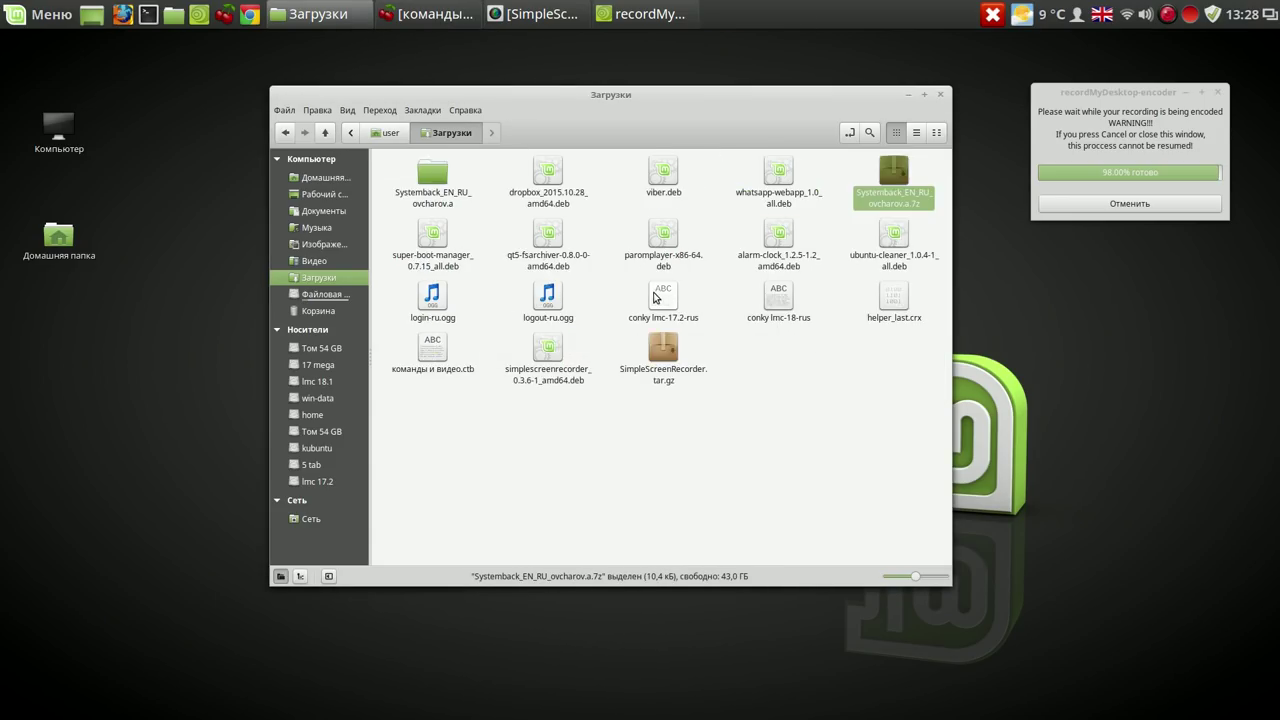
double_click(421, 179)
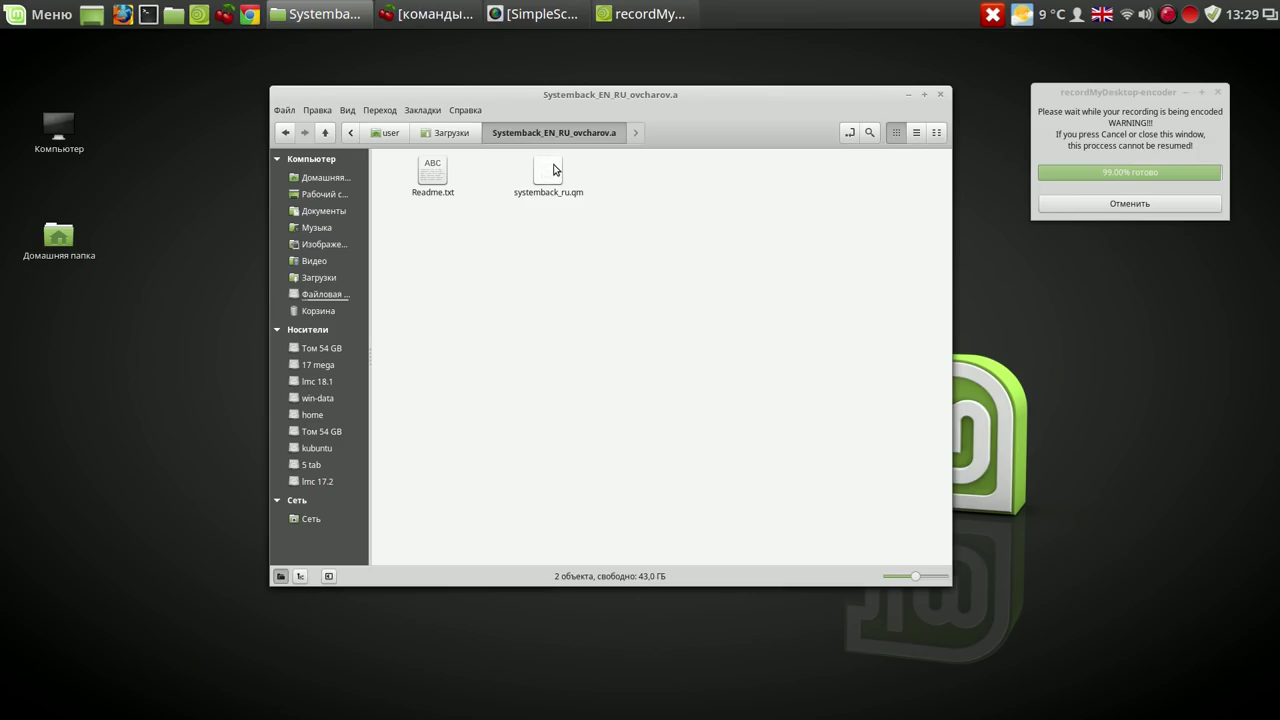
Switch to CherryTree, show the repository commands in the Установка Systemback note and minimize the extracted Systemback folder's window.
left_click(408, 18)
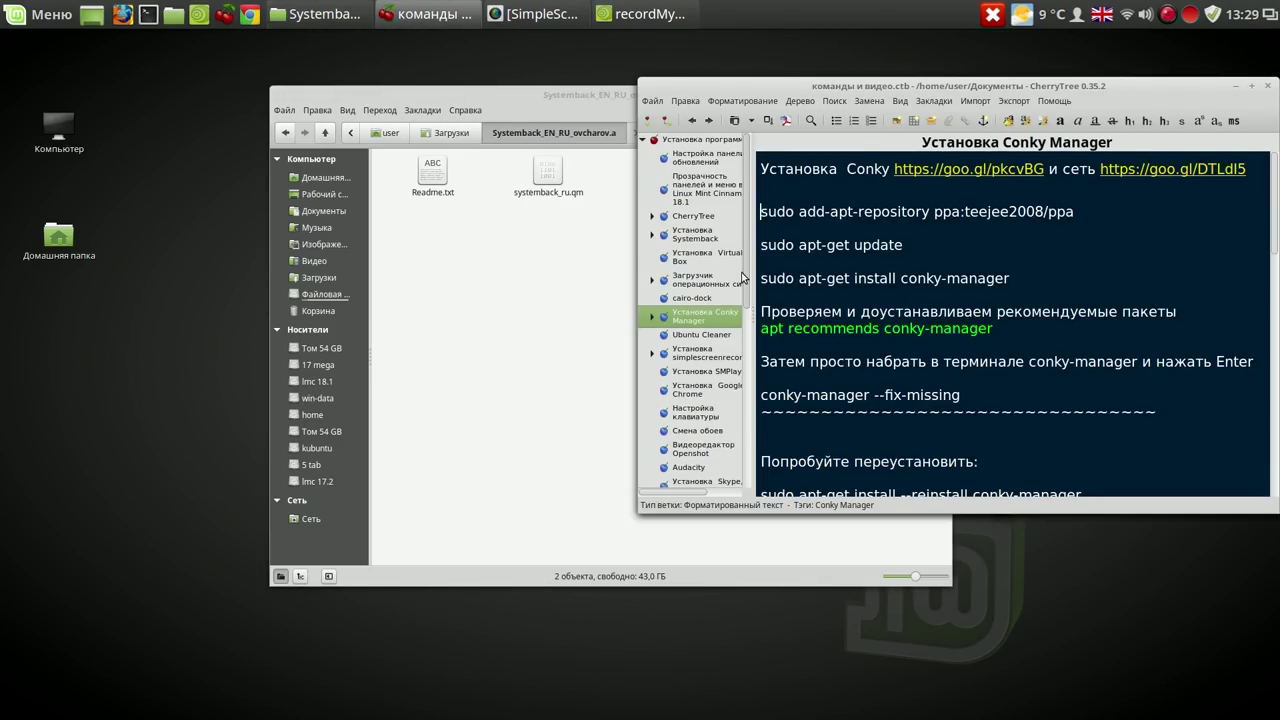
left_click(695, 238)
scroll(990, 446, "down", 3)
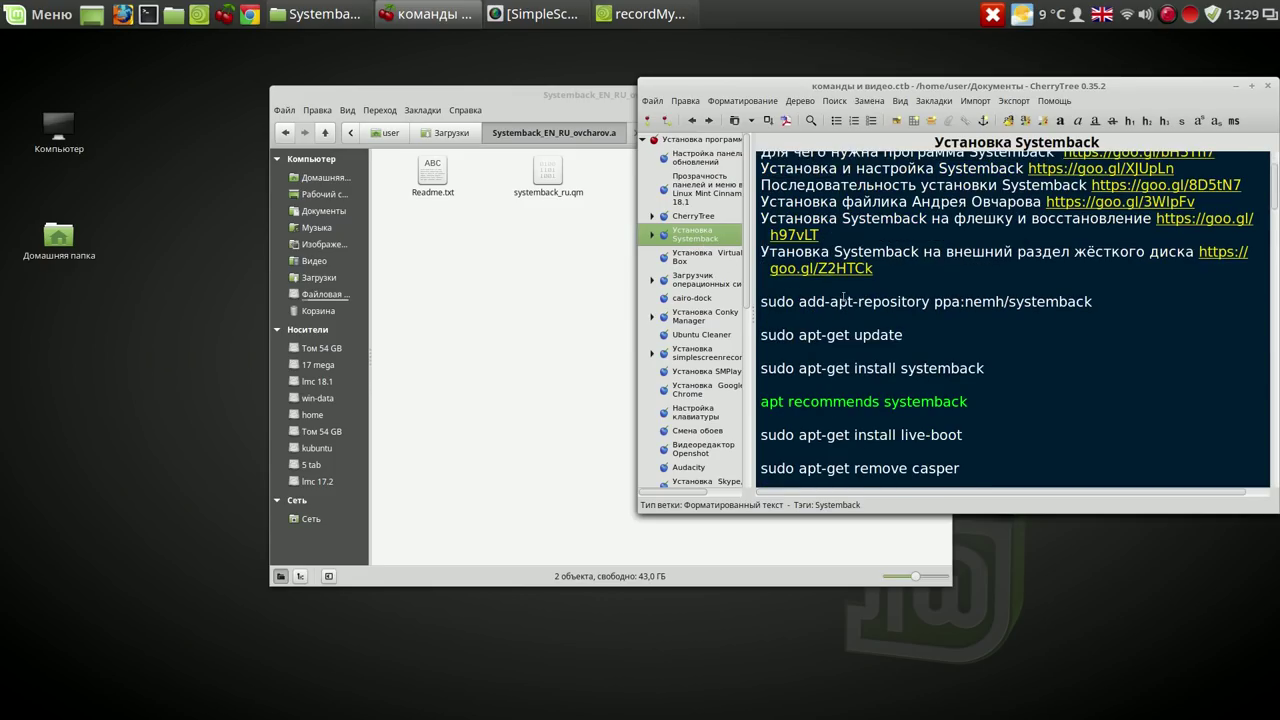
left_click_drag(585, 105, 660, 87)
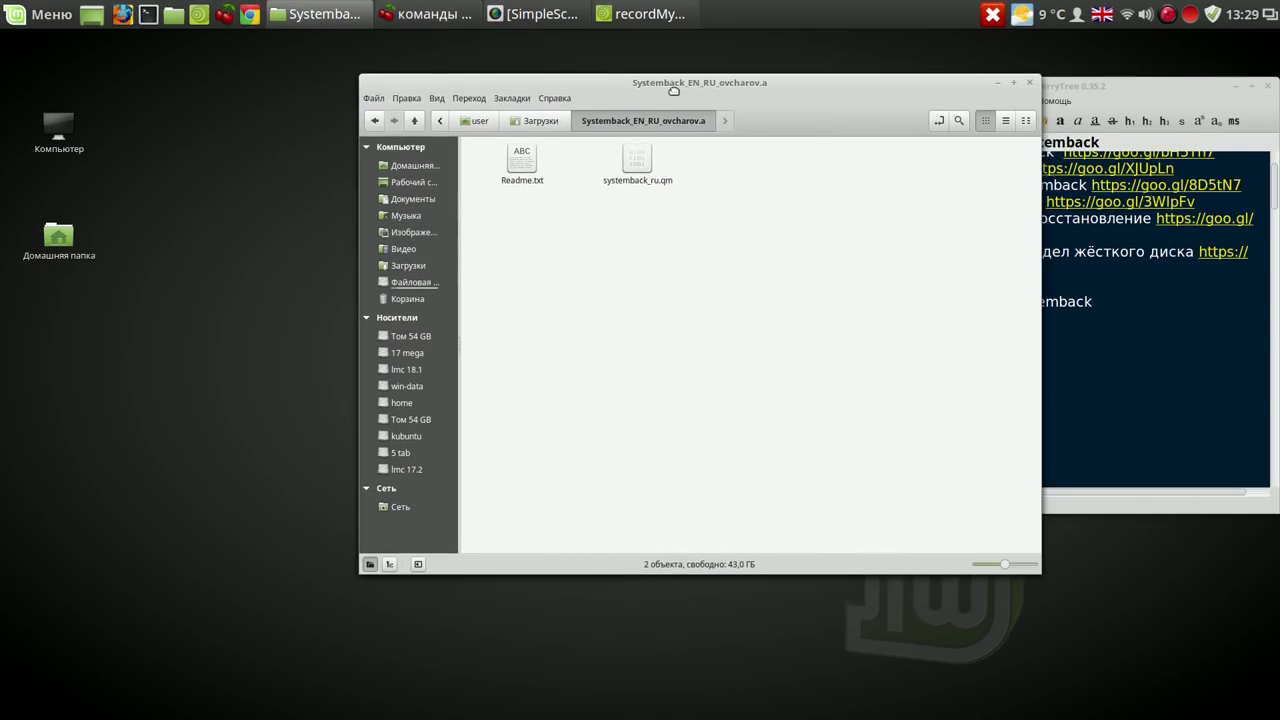
left_click(996, 81)
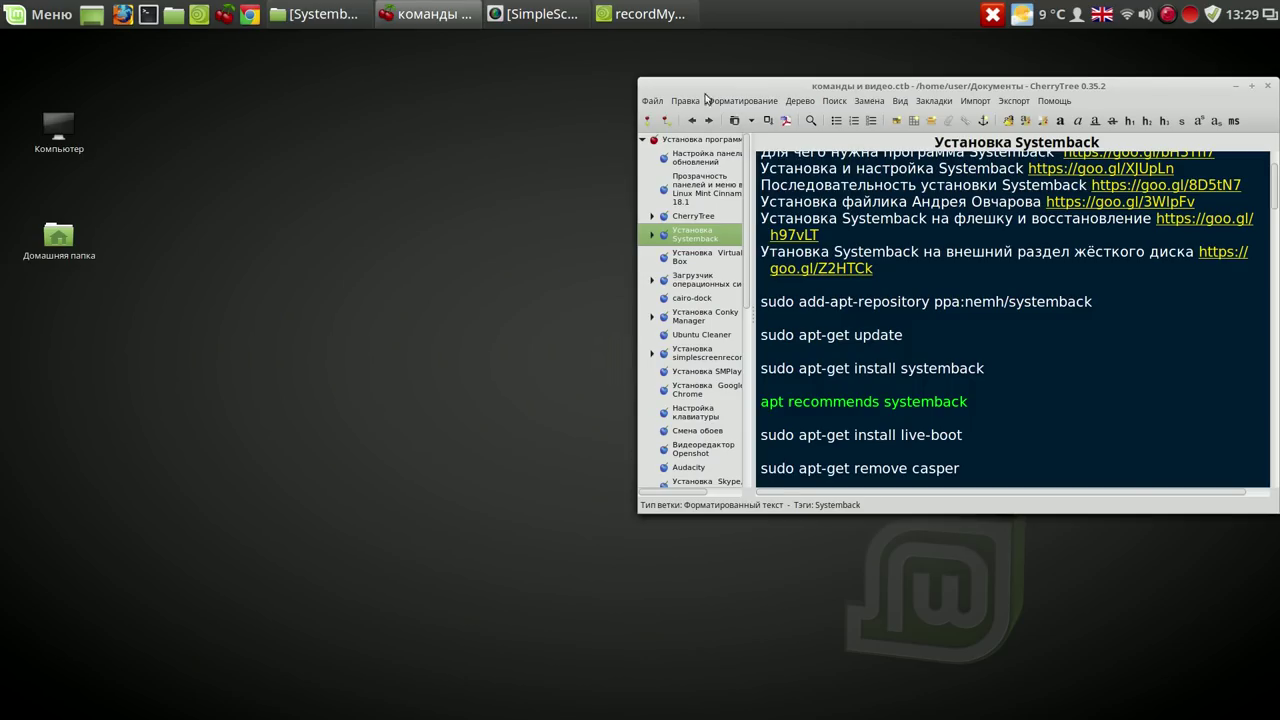
Open a terminal and copy the command sudo add-apt-repository ppa:nemh/systemback into it from the Systemback note.
left_click(149, 14)
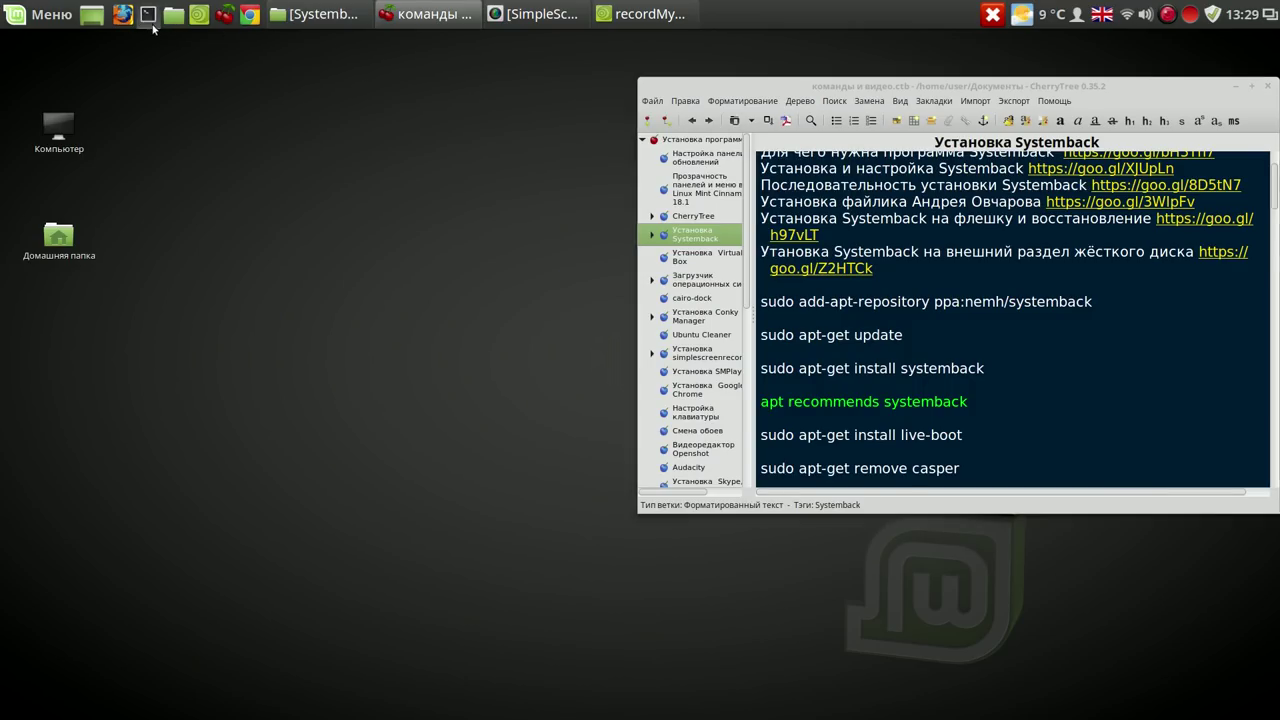
left_click_drag(286, 114, 268, 99)
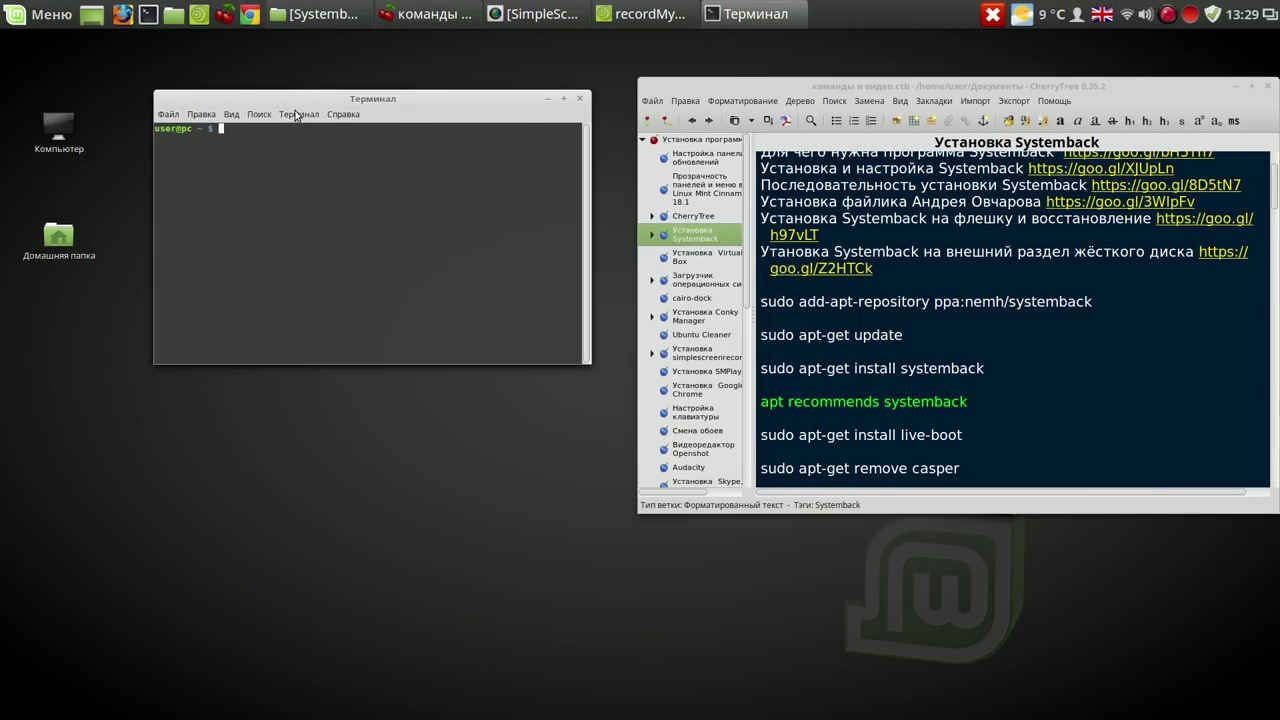
left_click_drag(1090, 307, 750, 301)
middle_click(551, 262)
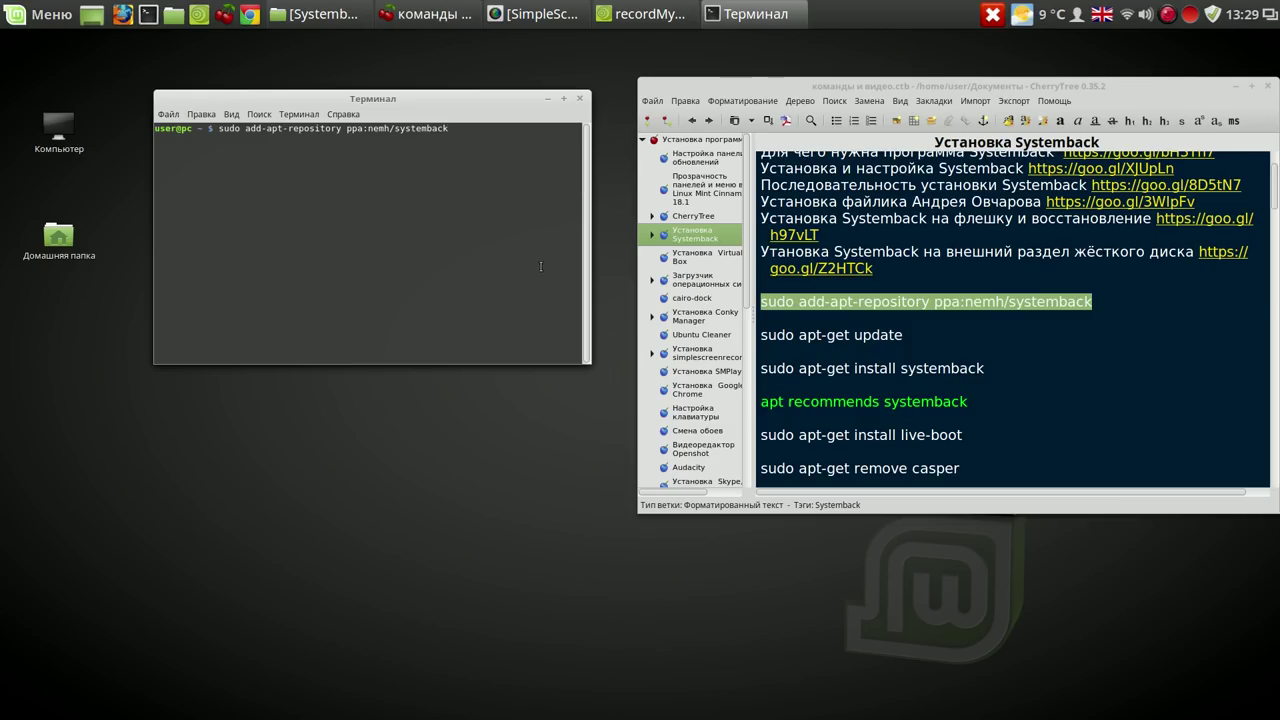
Try to add the ppa:nemh/systemback repository with sudo add-apt-repository, entering the account password for authorization.
key("Return")
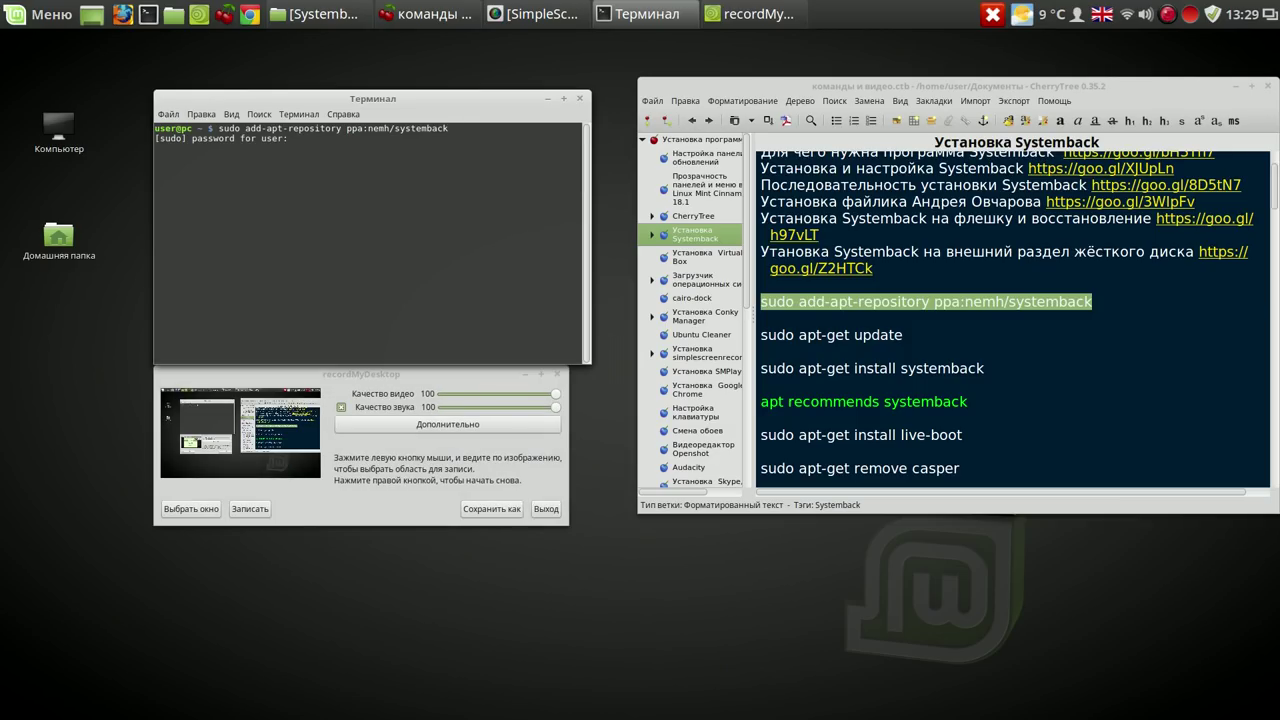
key("Return")
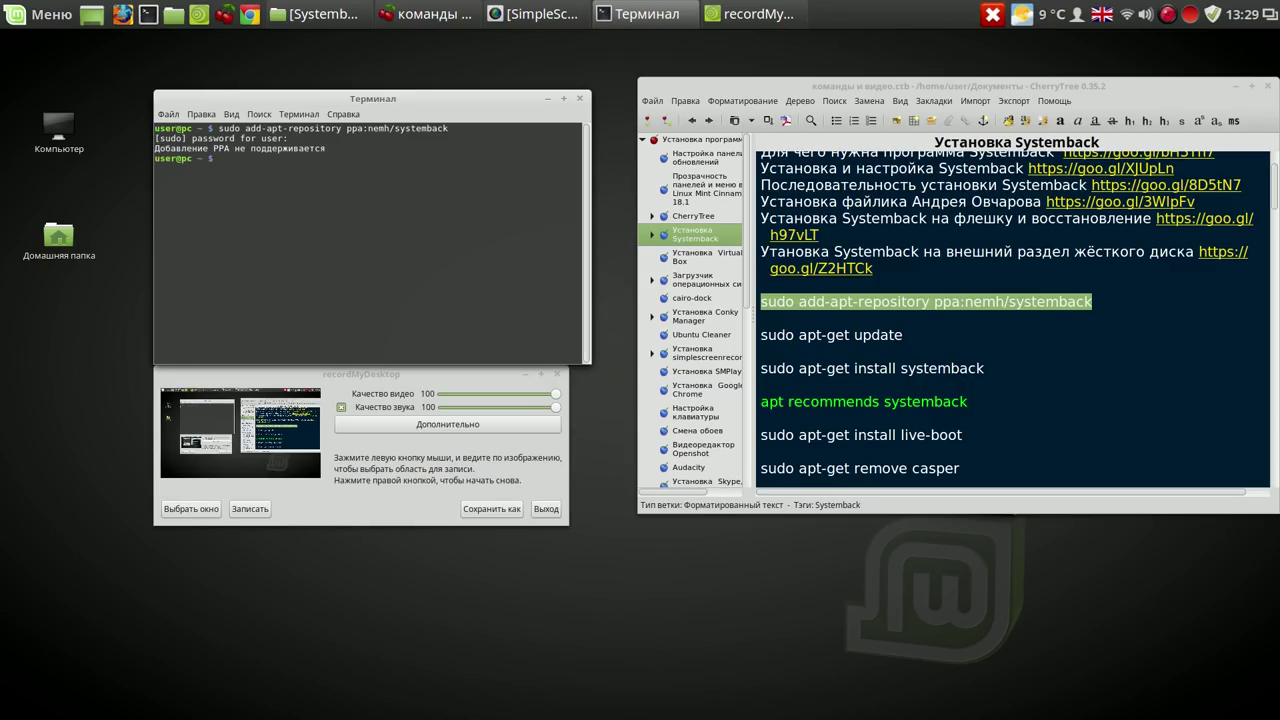
Clear the desktop by closing the terminal and recordMyDesktop and minimizing the CherryTree notes.
left_click(582, 99)
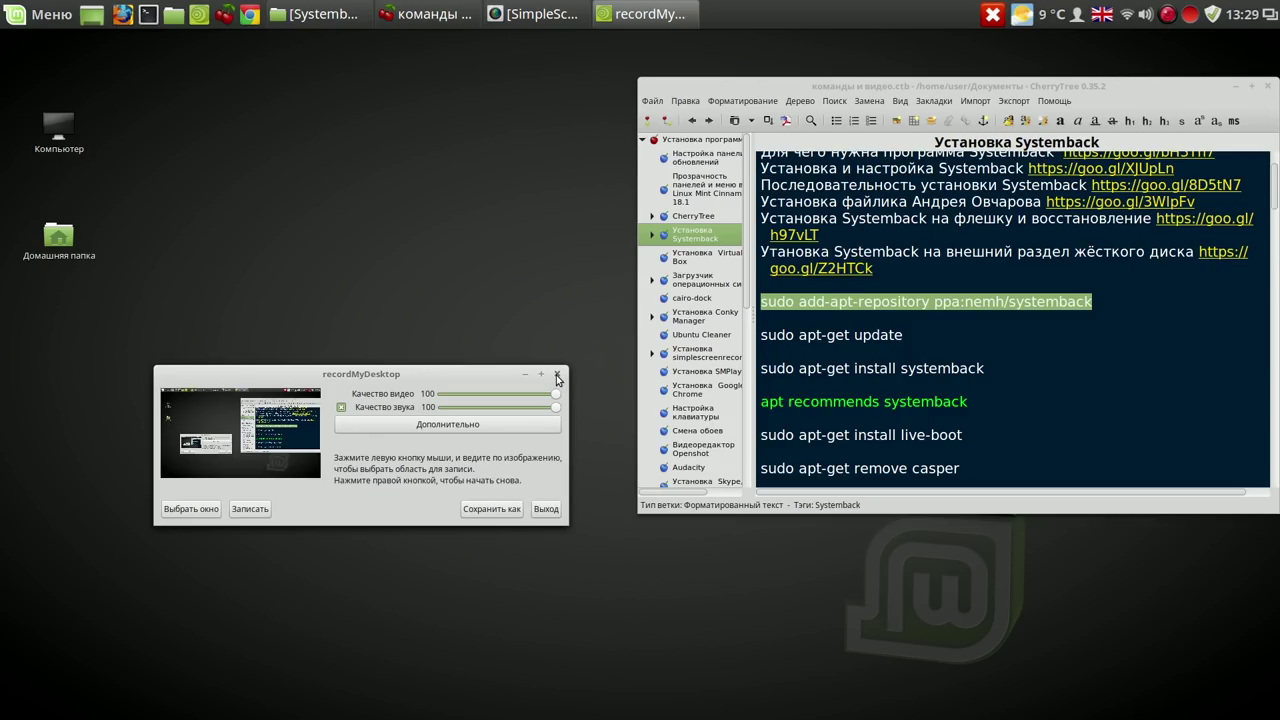
left_click(549, 512)
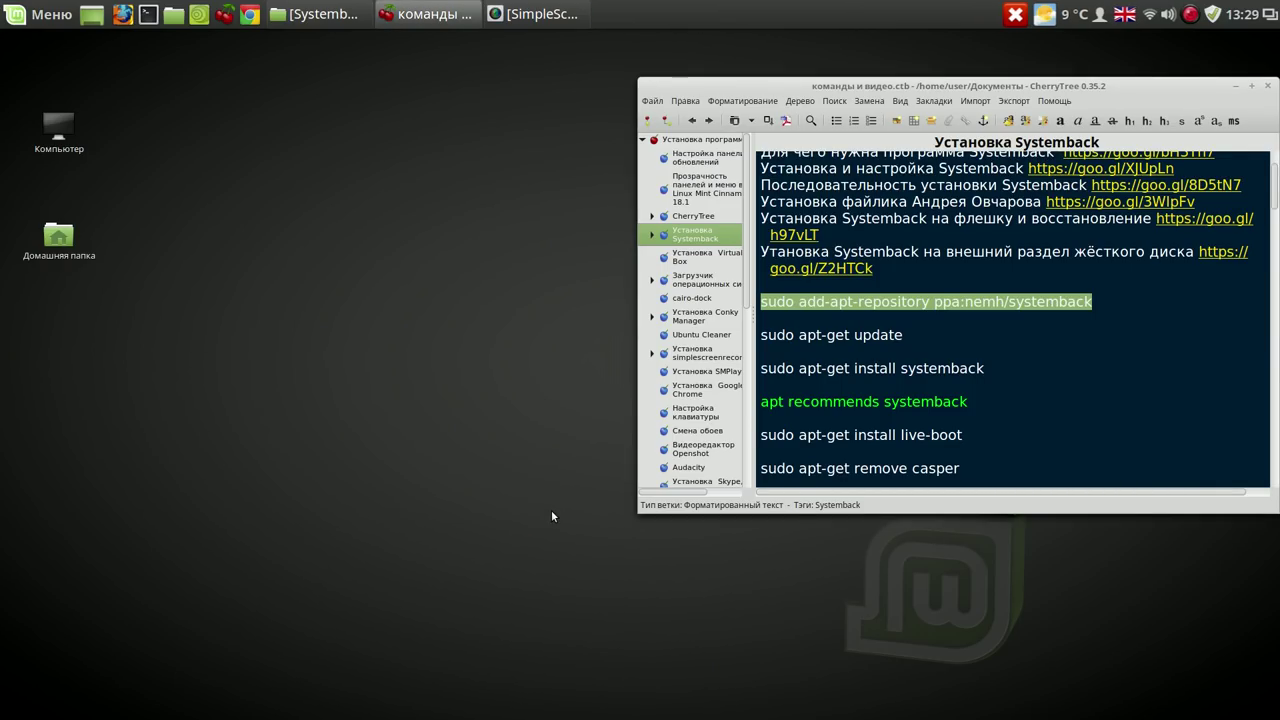
left_click_drag(799, 83, 465, 64)
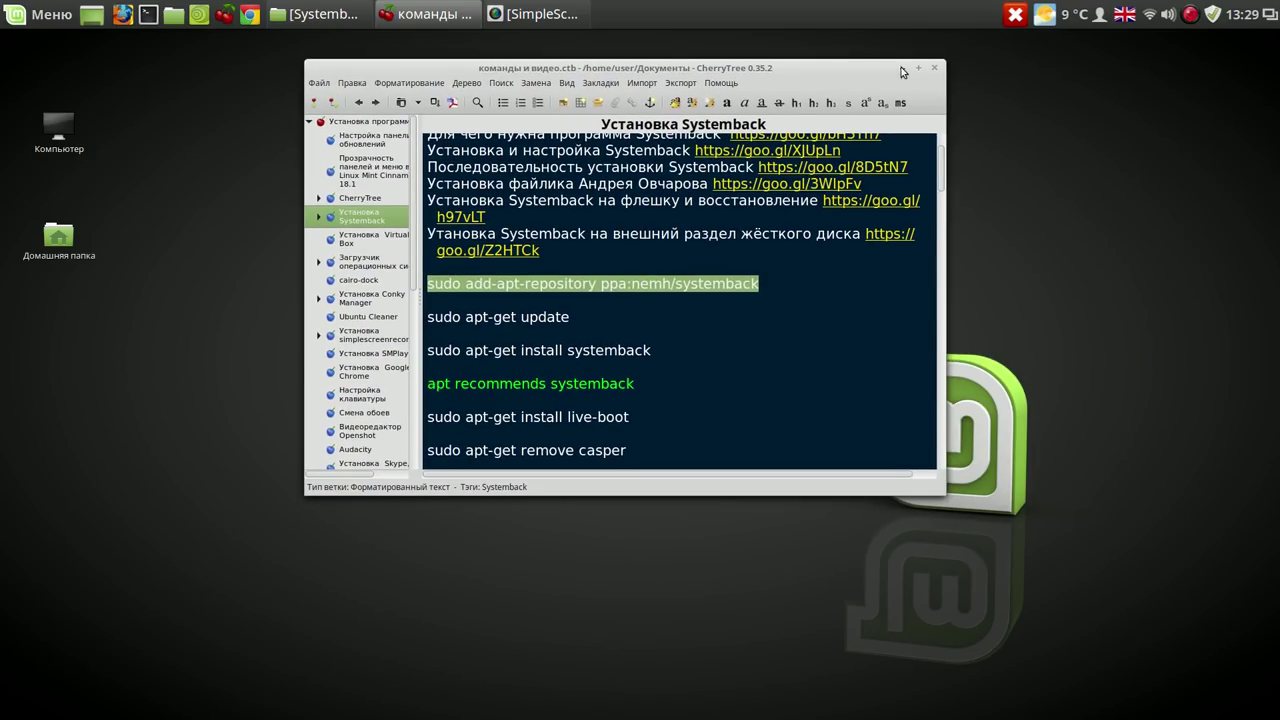
left_click(902, 69)
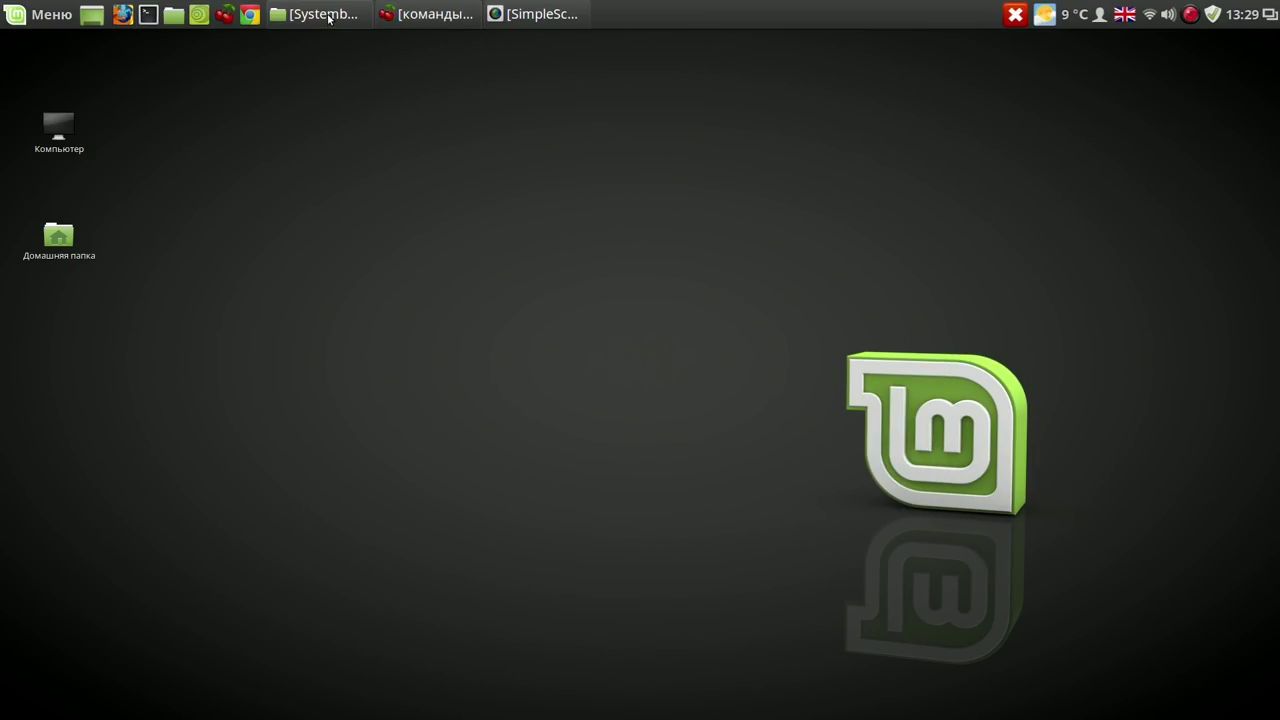
Look through the Systemback_EN_RU_ovcharov.a folder and its parent Downloads folder, and minimize the file manager.
left_click(328, 16)
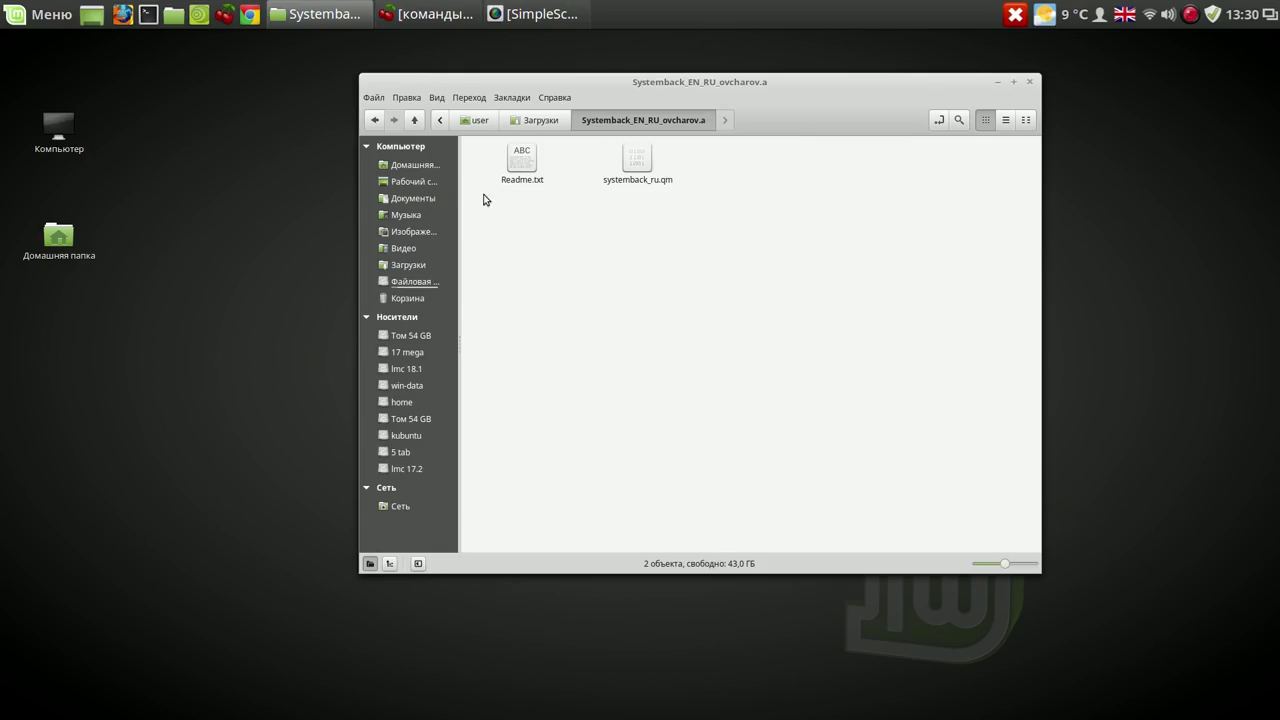
left_click(539, 124)
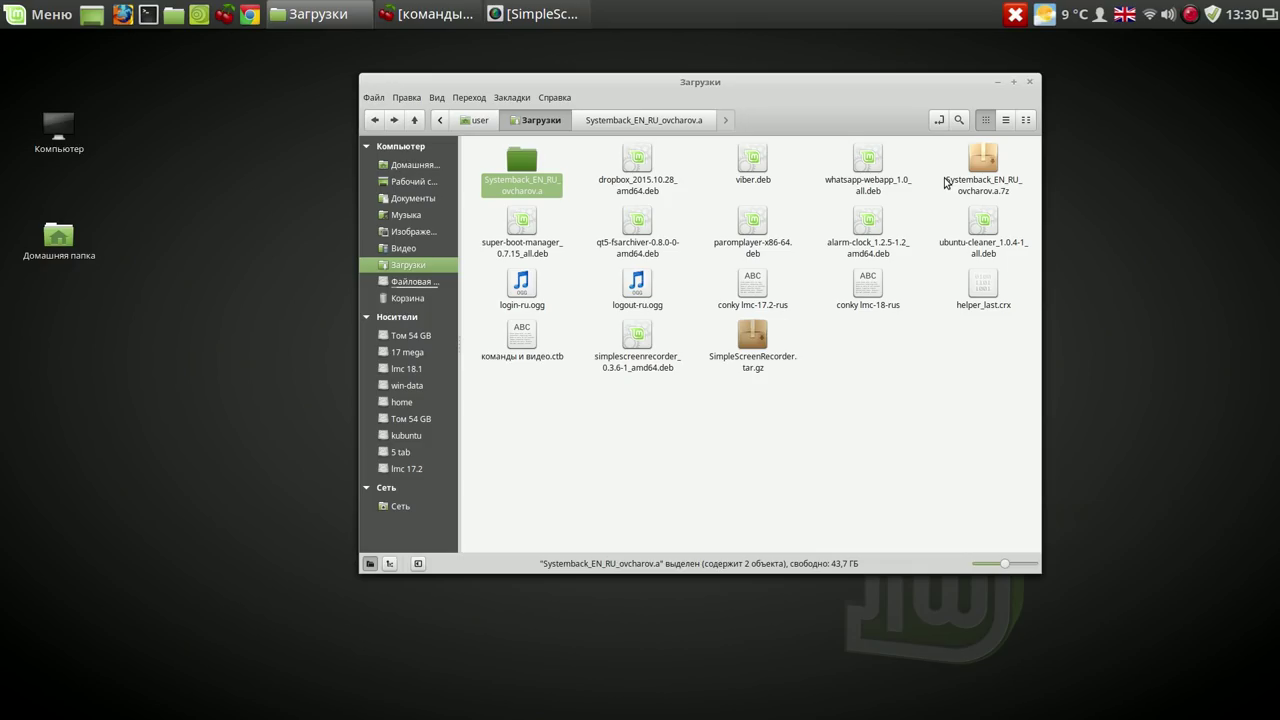
left_click(997, 83)
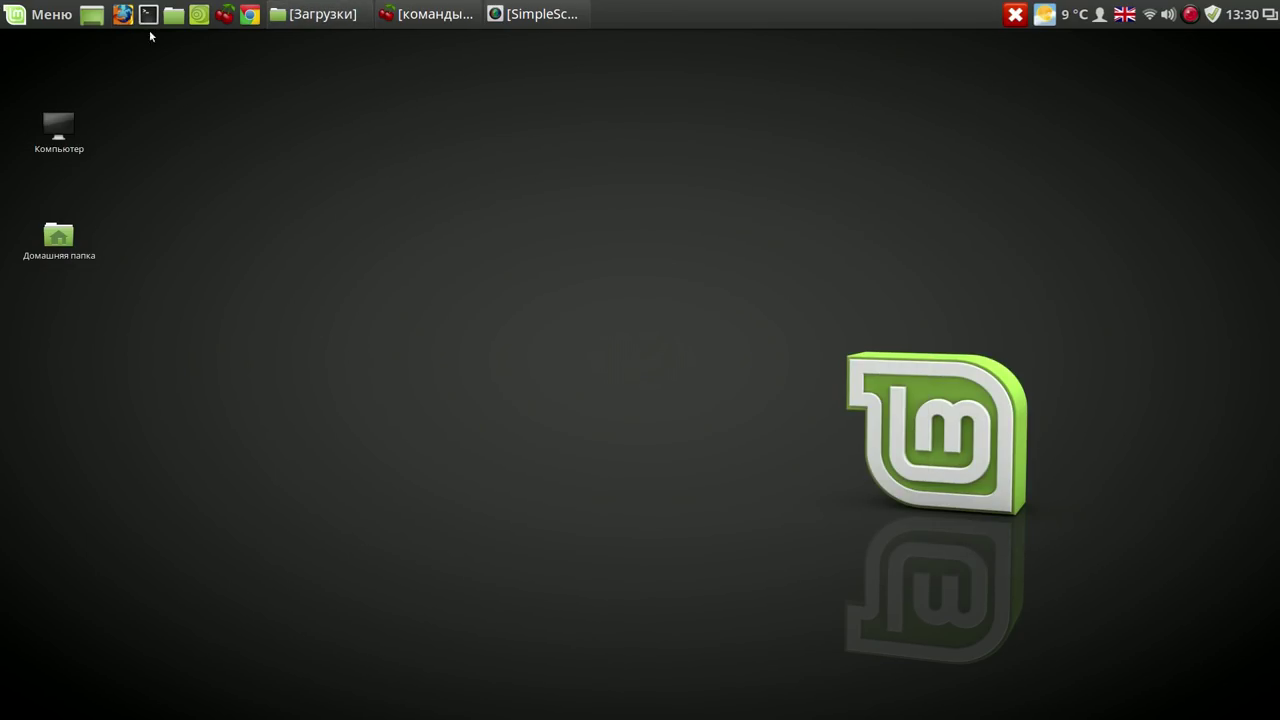
Open the Software Manager and search its packages for systemback.
left_click(30, 20)
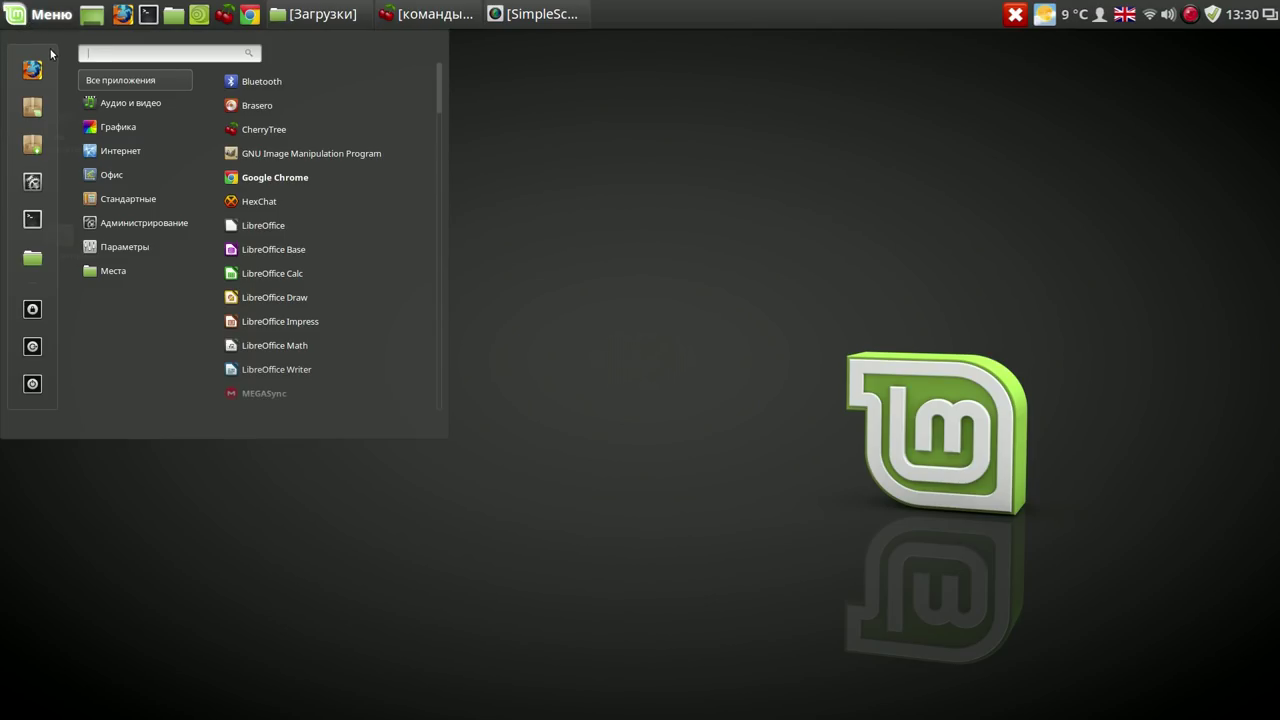
left_click(33, 108)
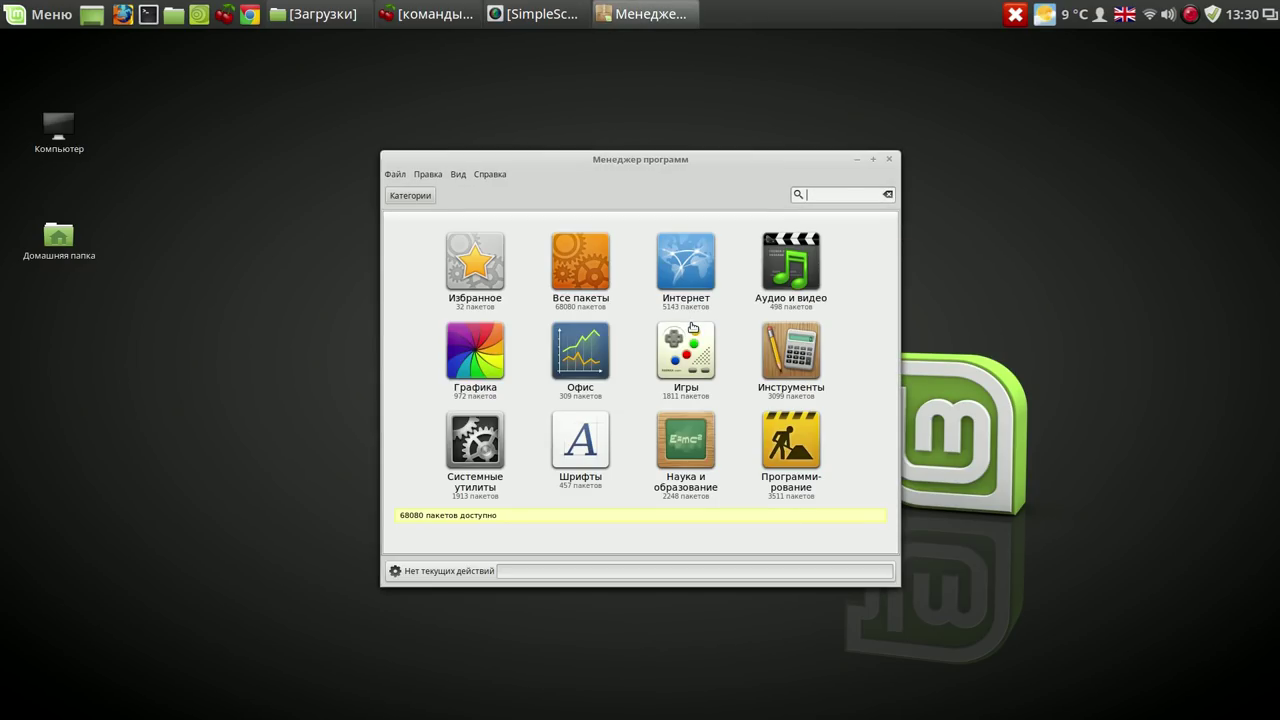
type("systemback")
key("Return")
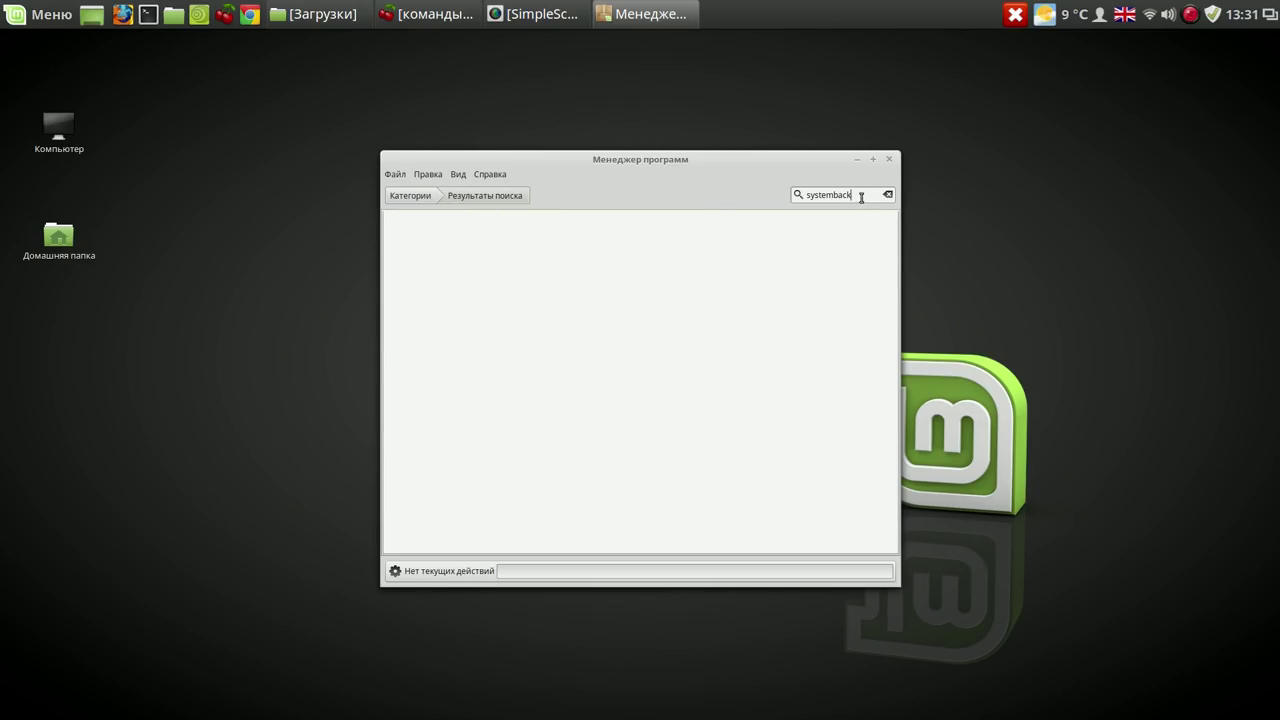
Copy the search term systemback and close the Software Manager.
left_click_drag(862, 193, 805, 206)
right_click(812, 192)
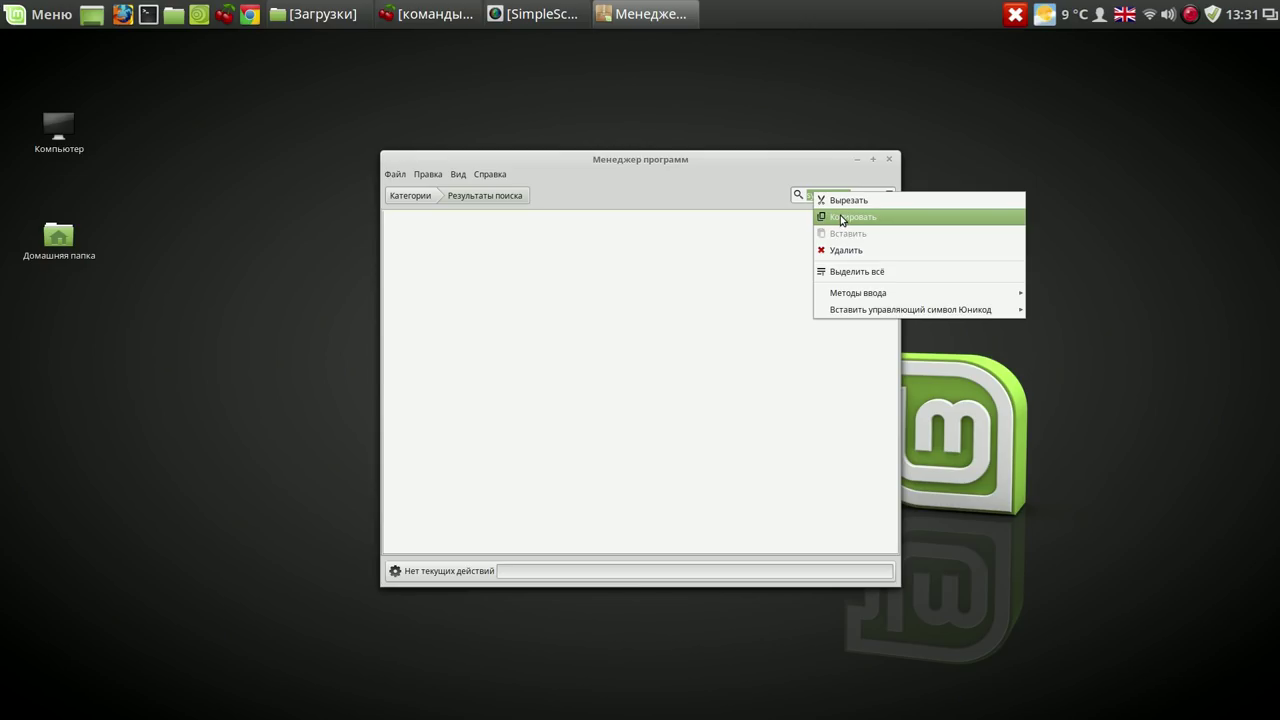
left_click(843, 218)
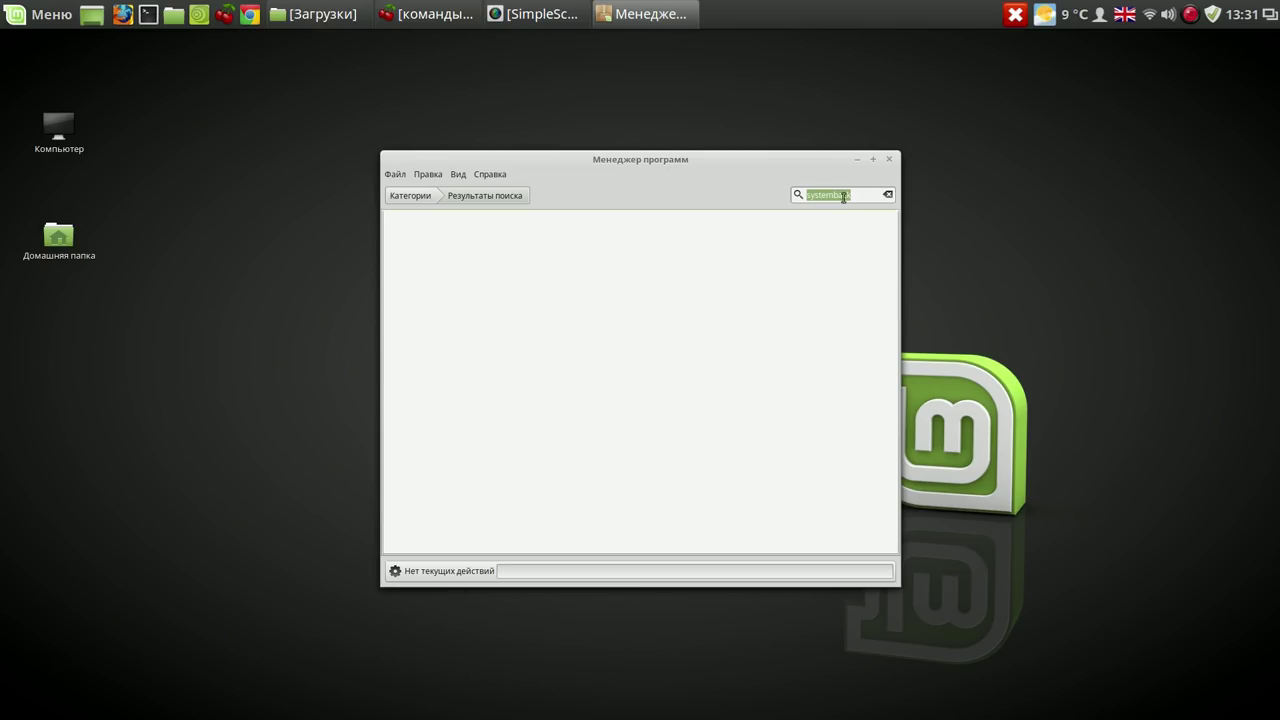
left_click(888, 160)
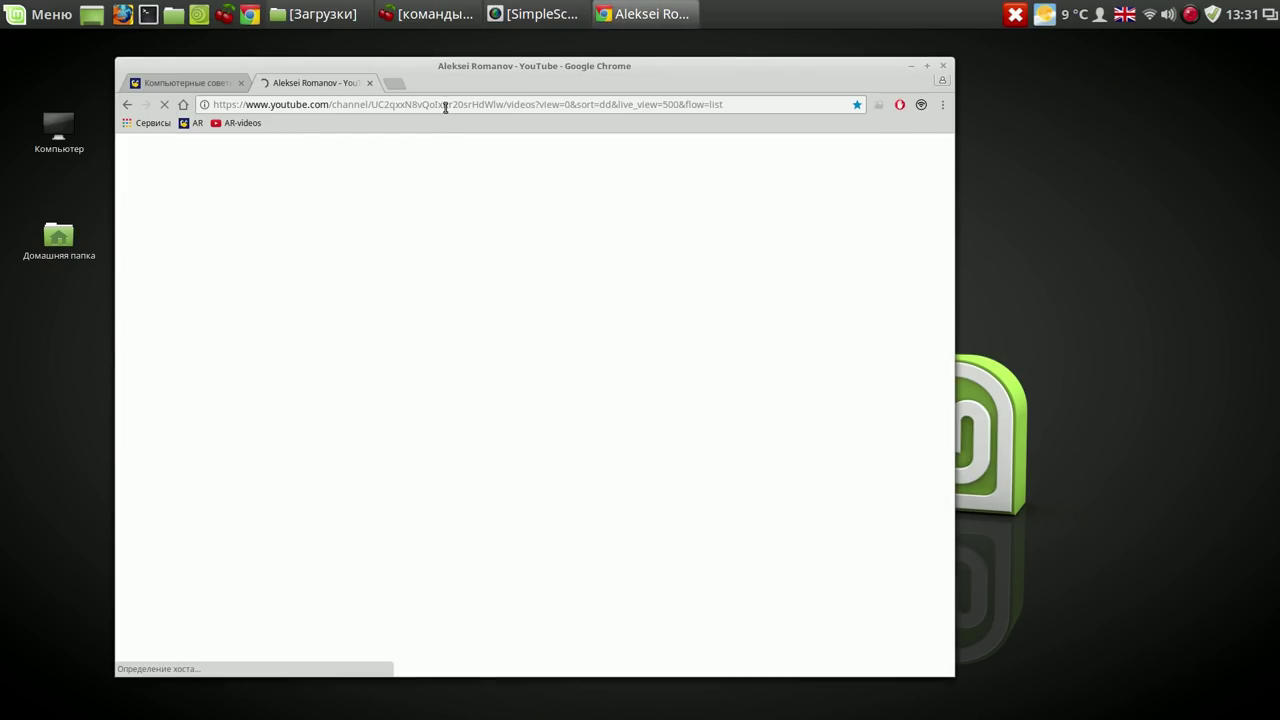
Switch to Google Chrome and search Google for the copied term systemback in a new tab.
left_click(584, 105)
key("ctrl+v")
key("alt+Return")
left_click(322, 312)
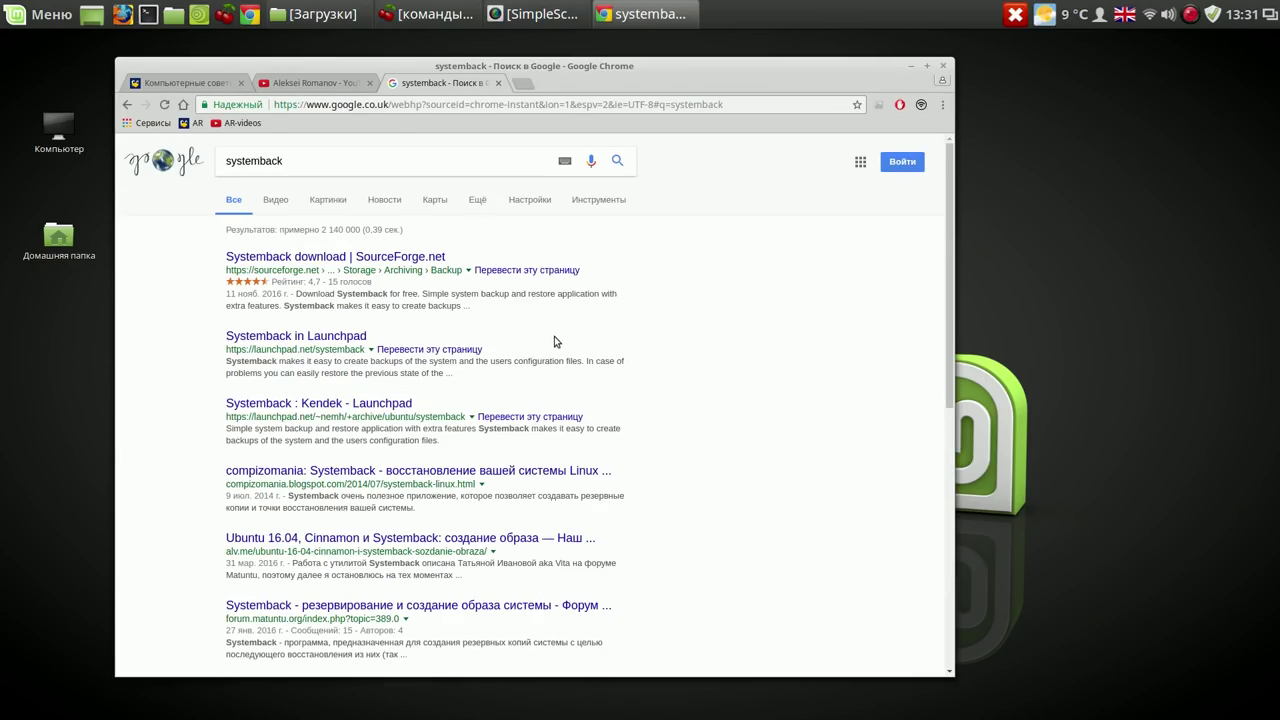
Open the SourceForge Systemback download result in a new tab and switch to it.
right_click(360, 263)
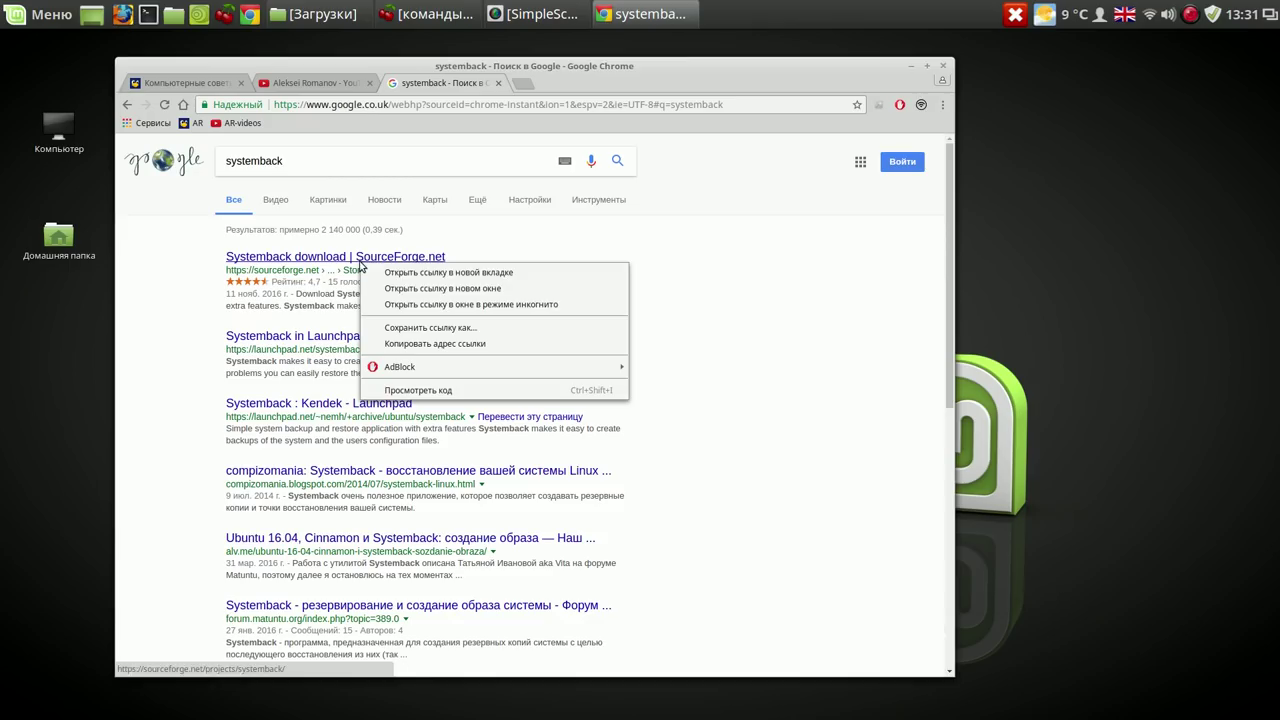
left_click(461, 272)
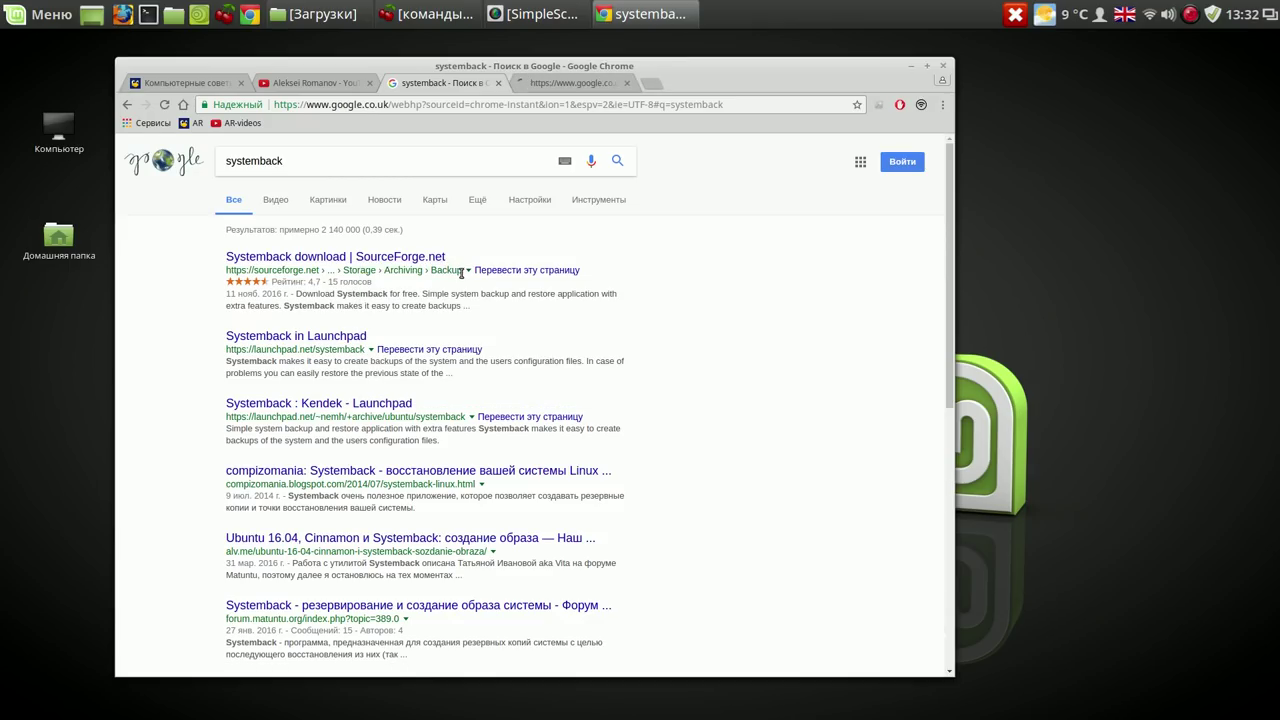
left_click(560, 82)
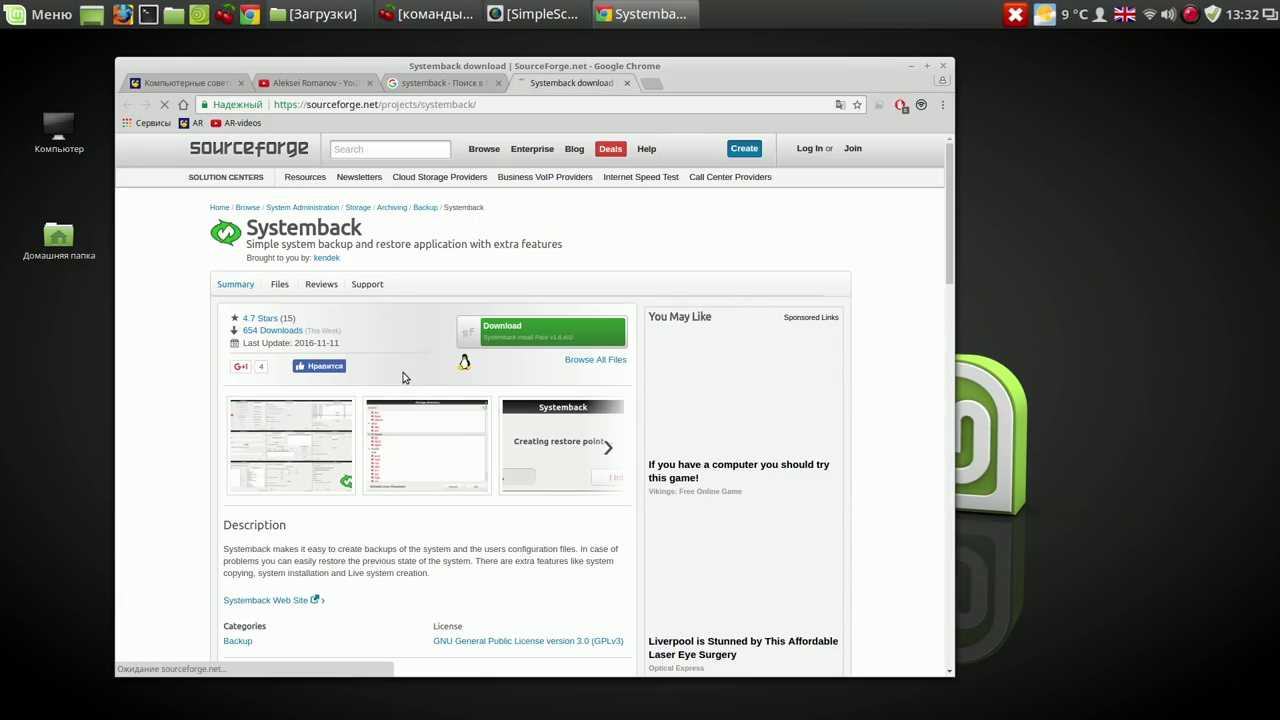
Download Systemback_Install_Pack_v1.8.402.tar.xz from the 1.8 folder of the project's files.
left_click(279, 286)
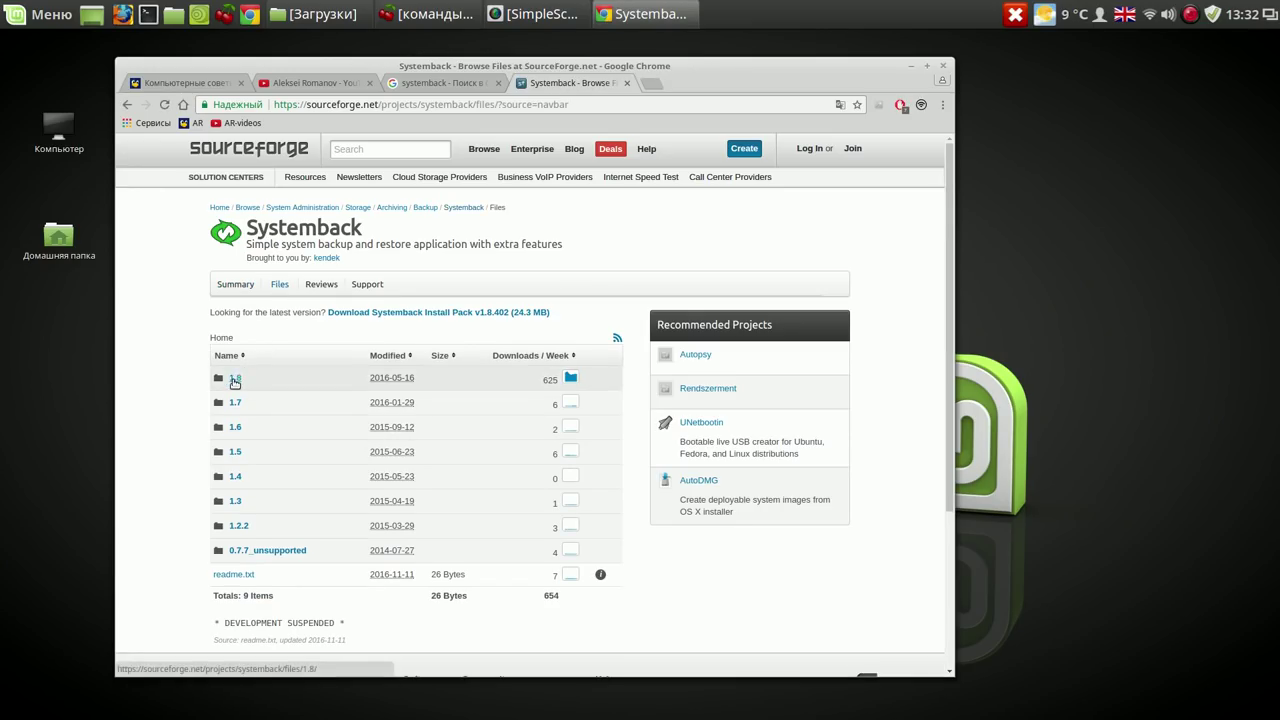
left_click(235, 380)
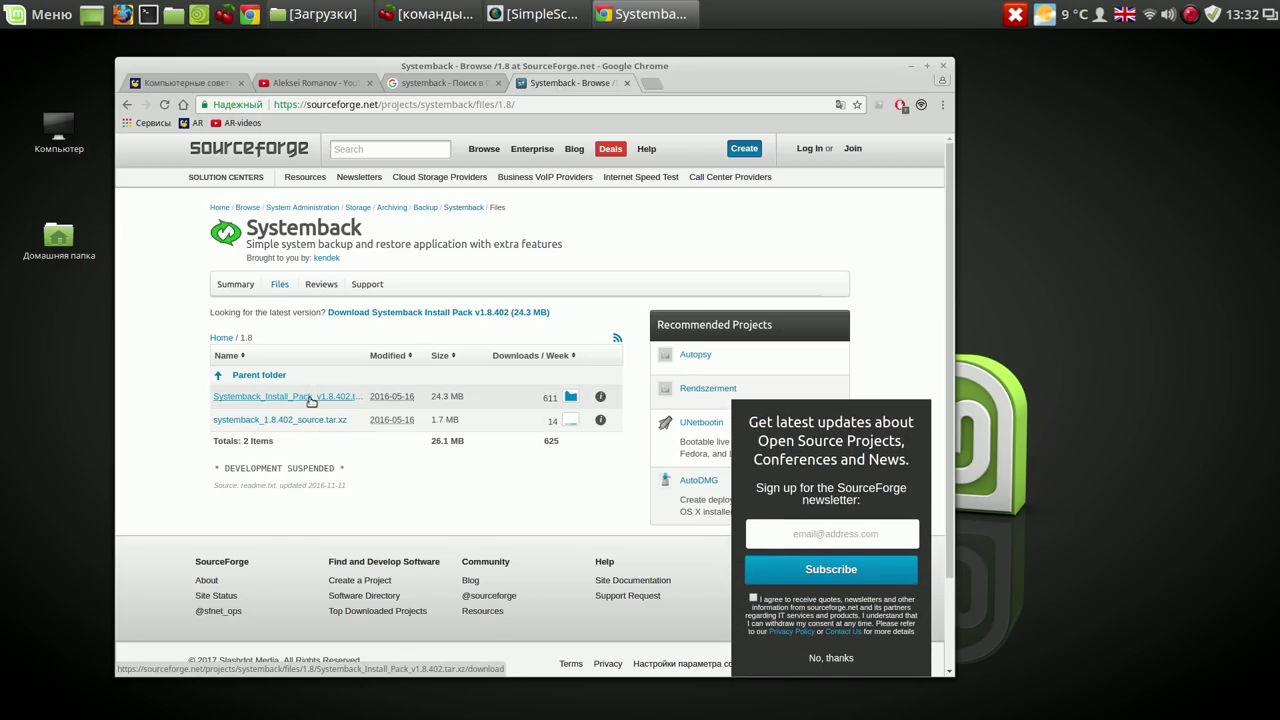
left_click(309, 398)
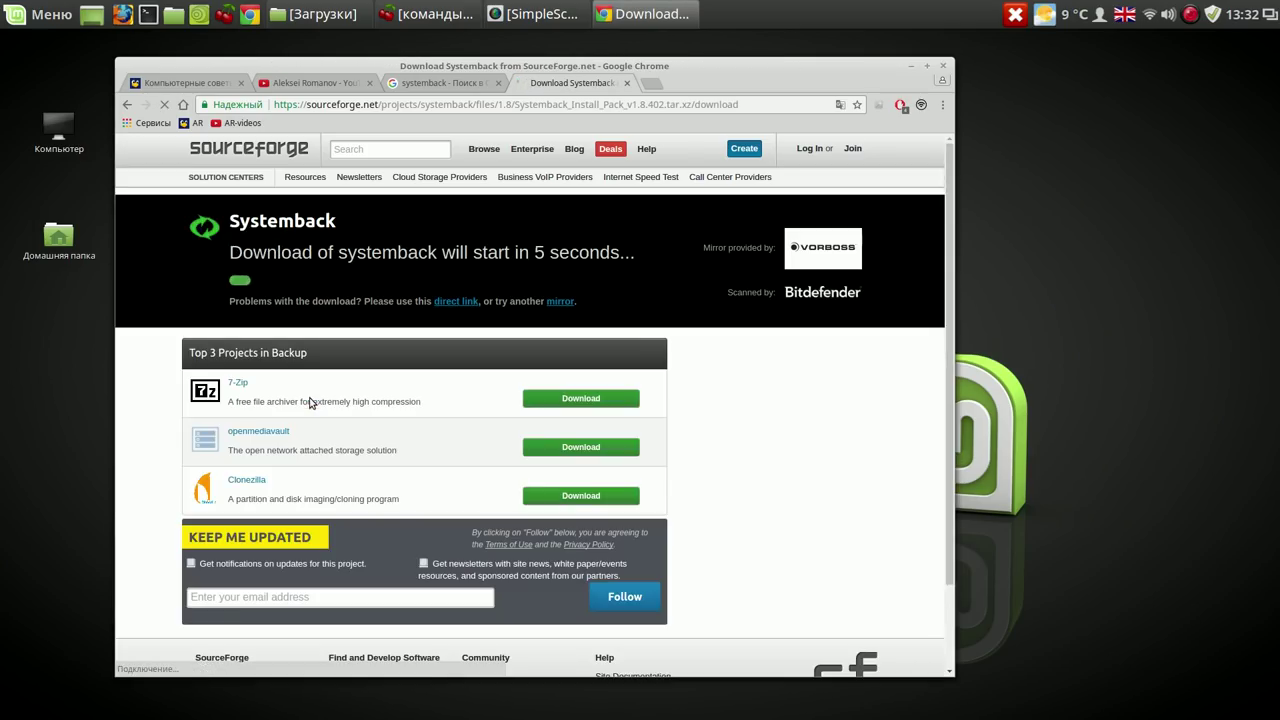
scroll(396, 480, "down", 2)
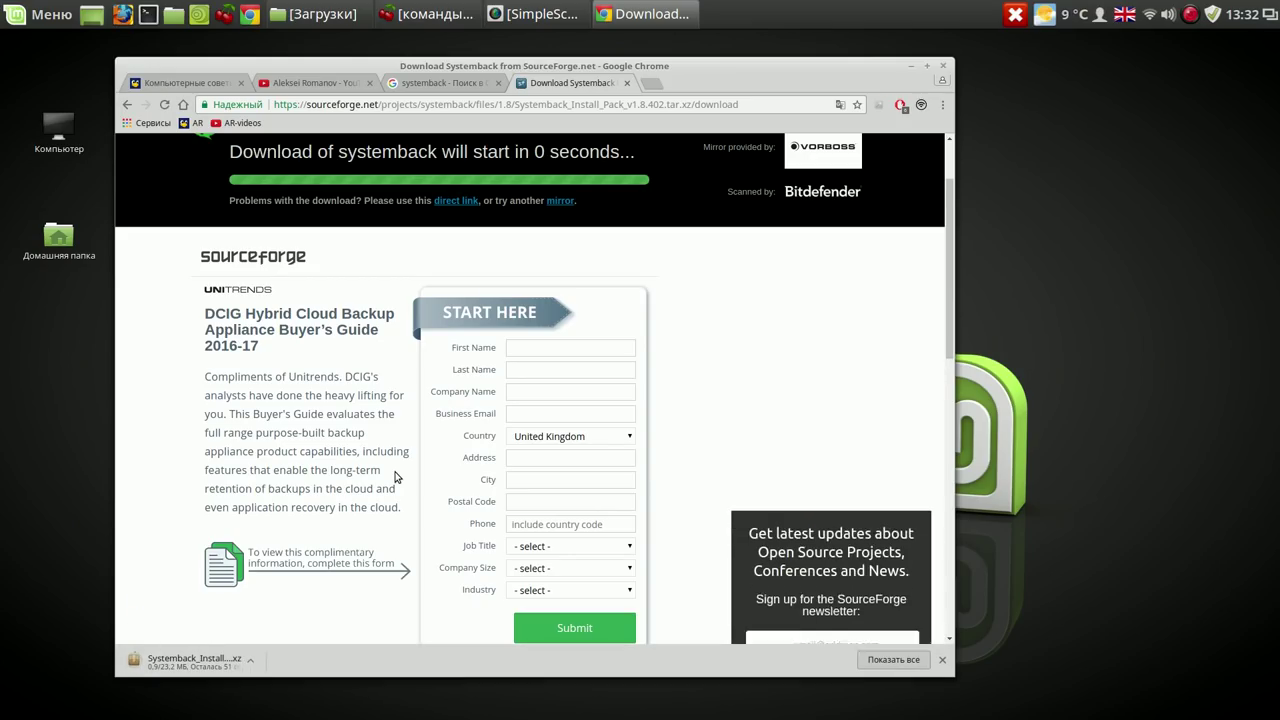
Review the Google search results and return to the SourceForge 1.8 file listing.
left_click(430, 88)
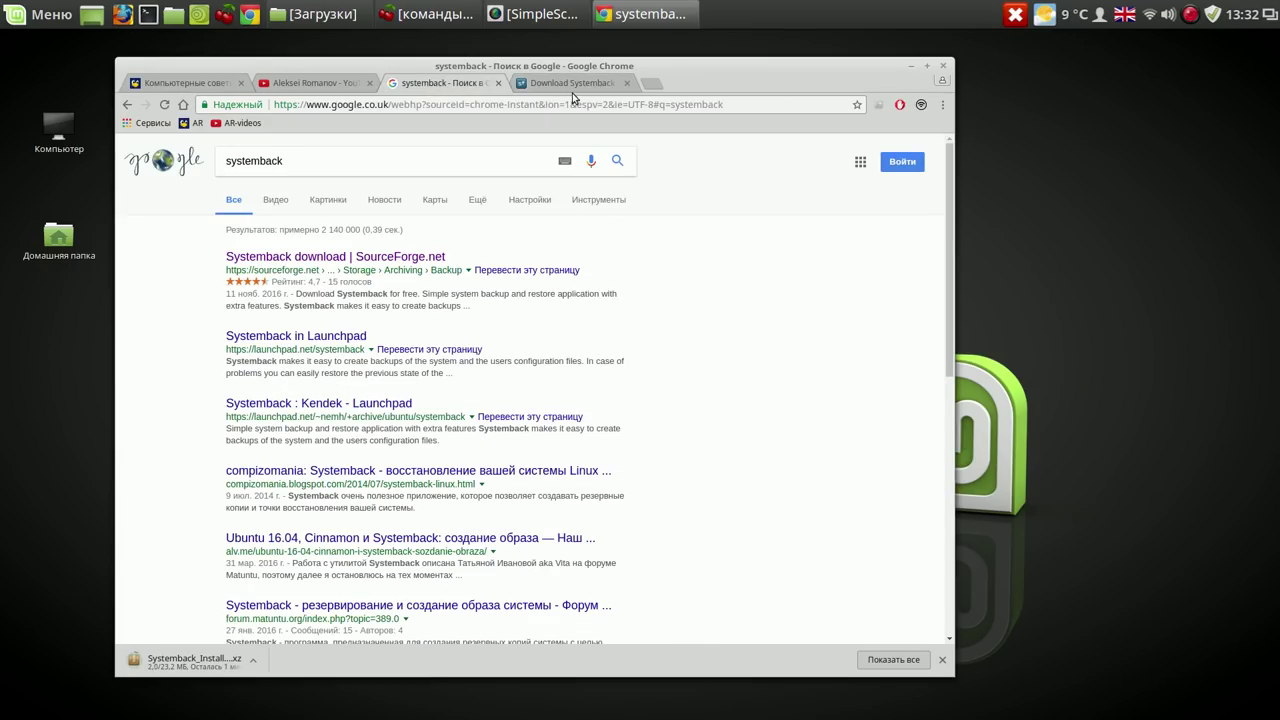
left_click(575, 85)
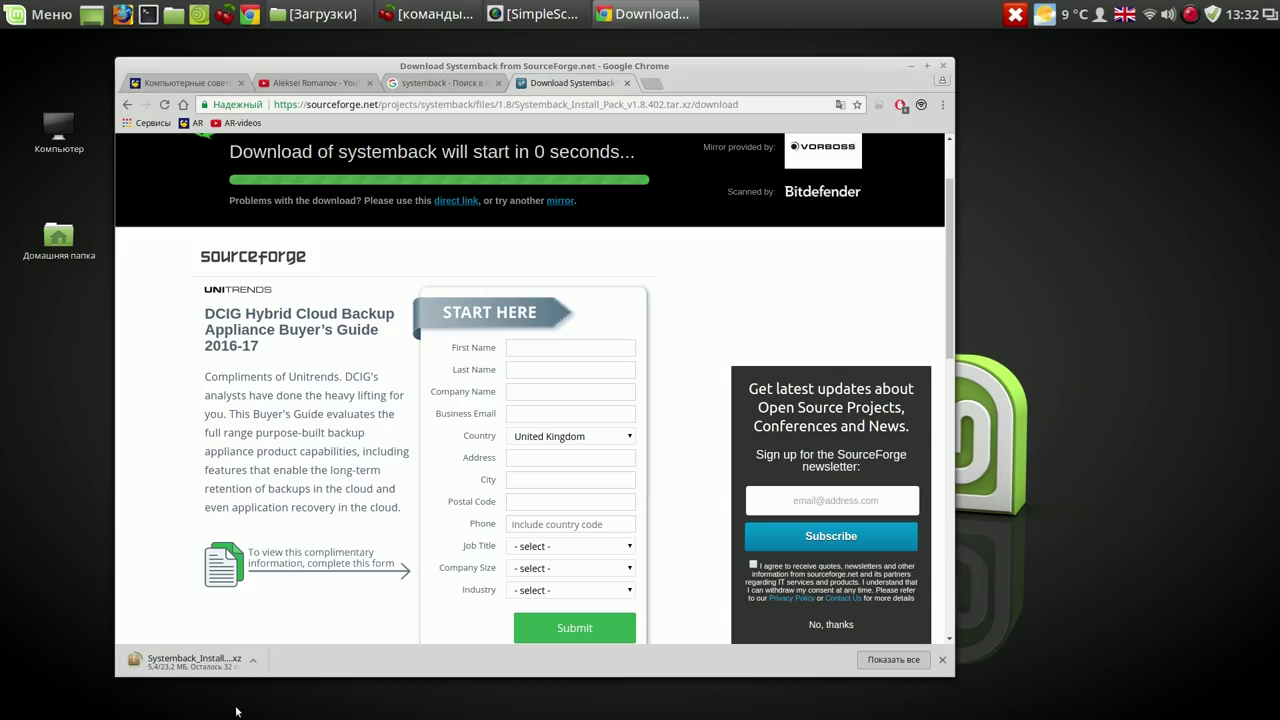
left_click(127, 105)
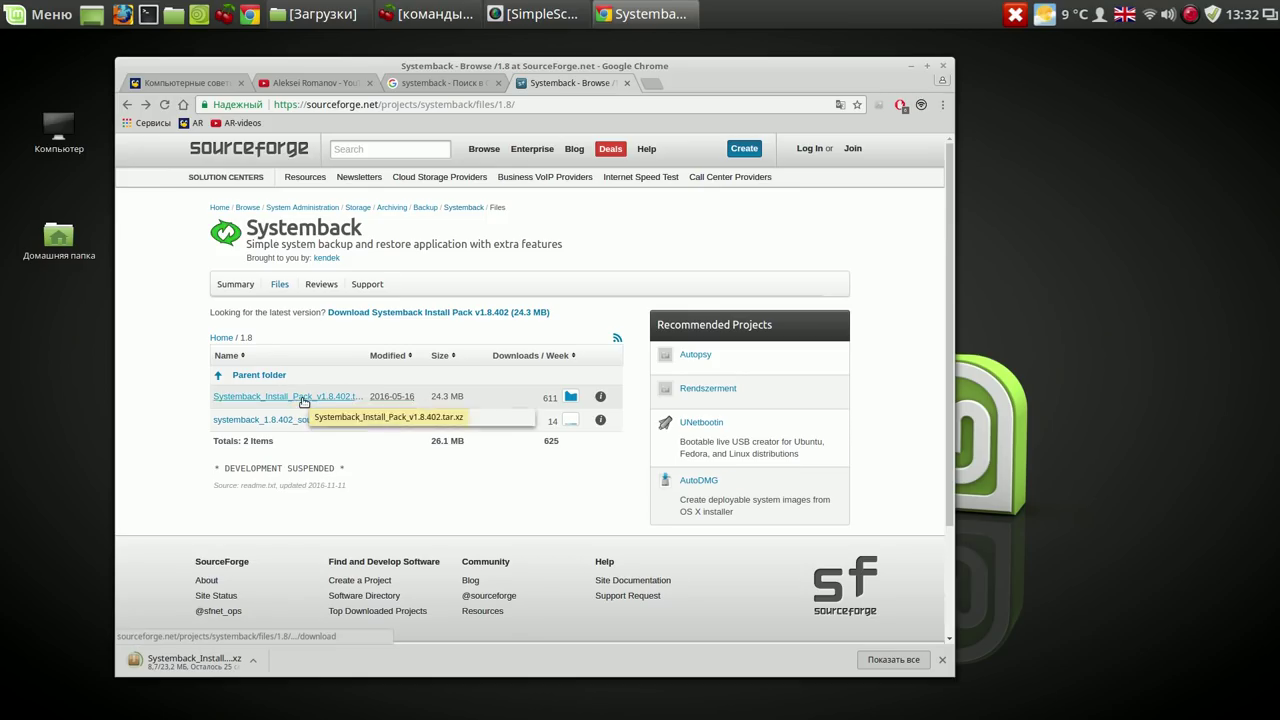
Show the browser's full download list and open the folder containing the Systemback install pack archive.
left_click(927, 68)
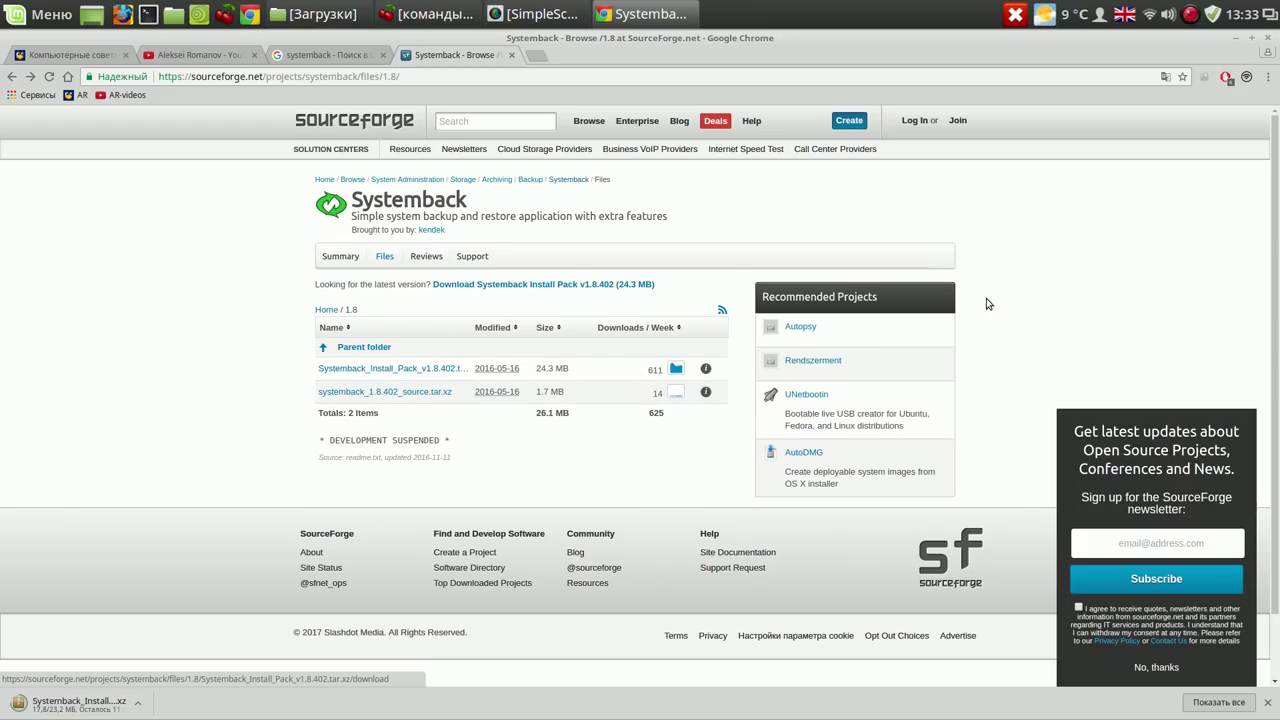
left_click(1221, 704)
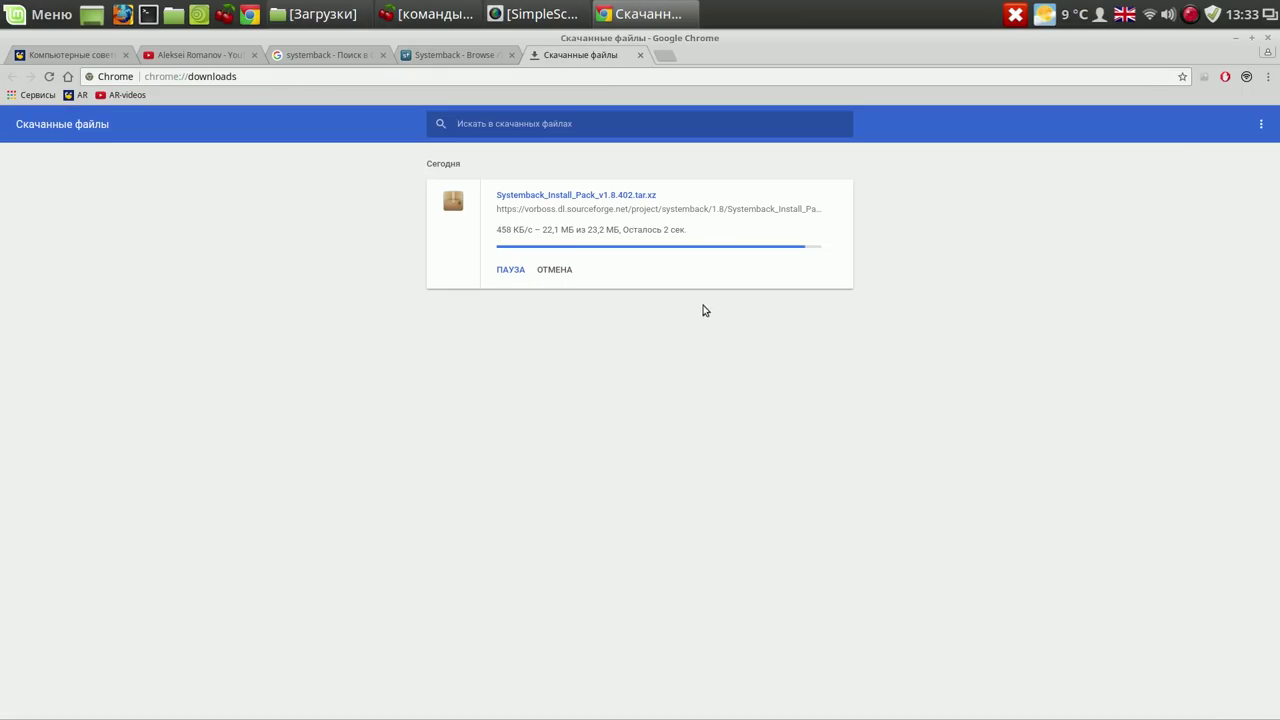
left_click(1250, 37)
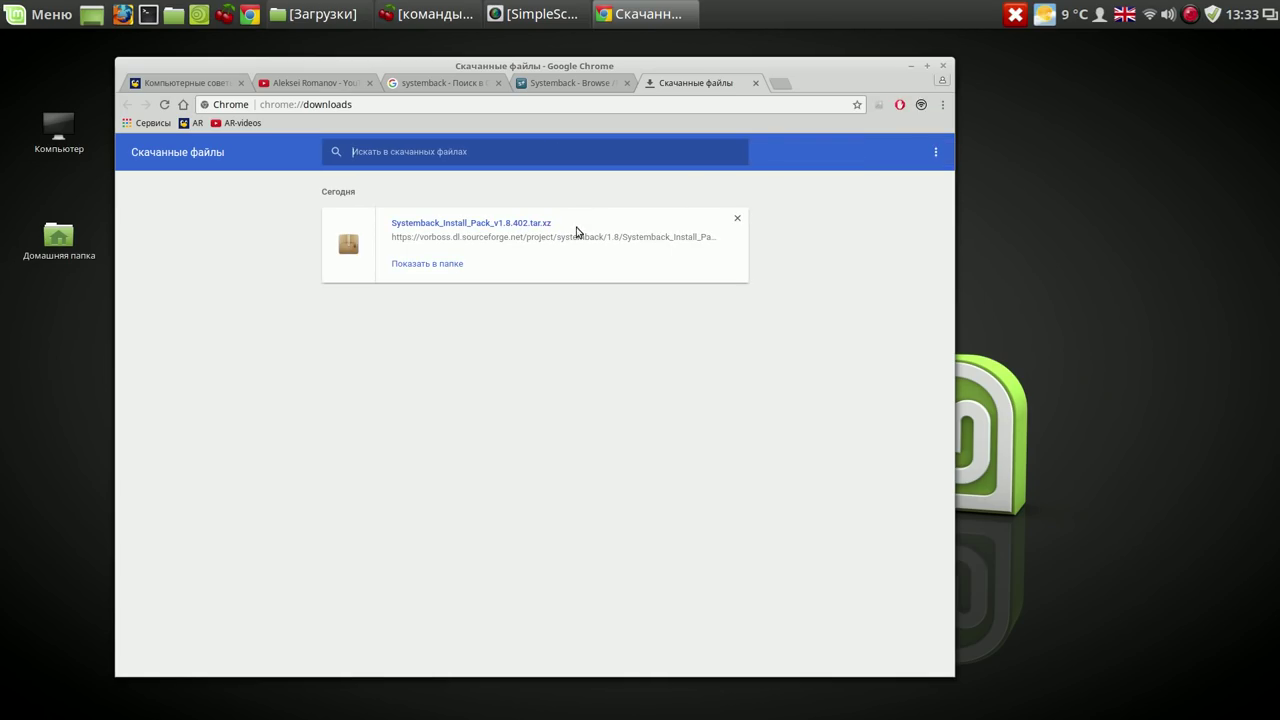
left_click(428, 264)
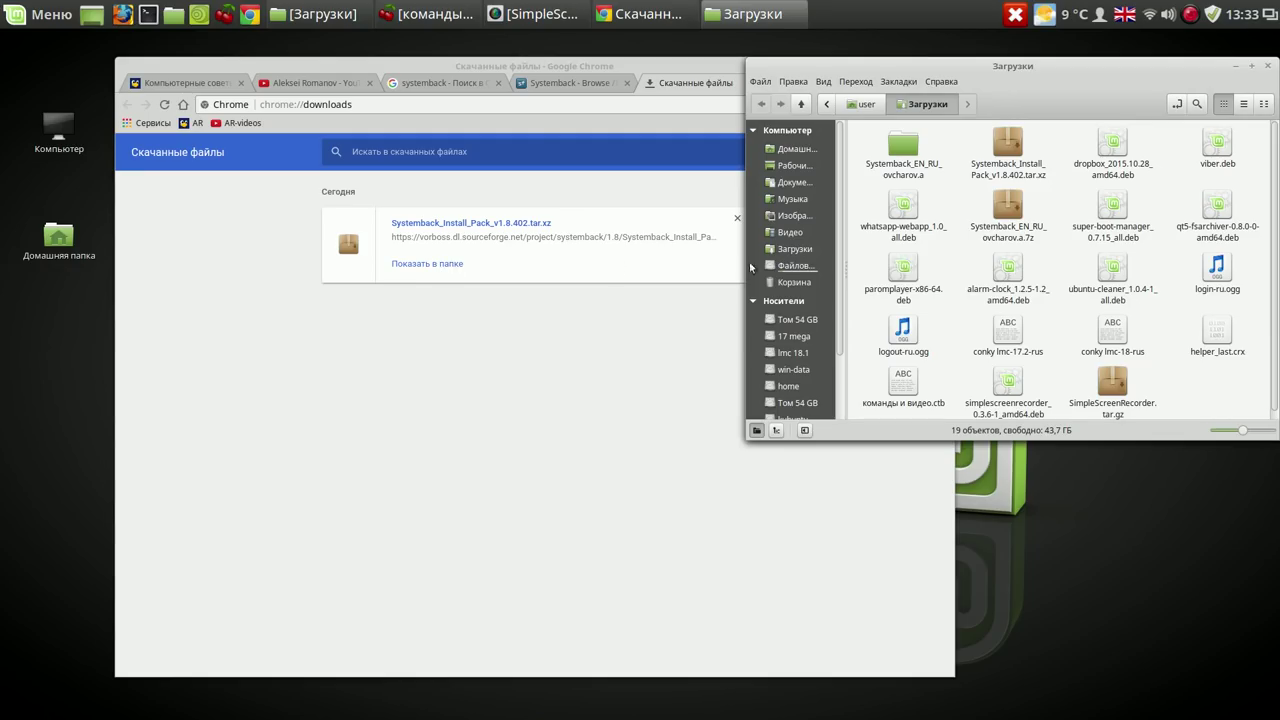
Extract Systemback_Install_Pack_v1.8.402.tar.xz into the Downloads folder and open the extracted Systemback_Install_Pack_v1.8.402 folder.
left_click(1008, 141)
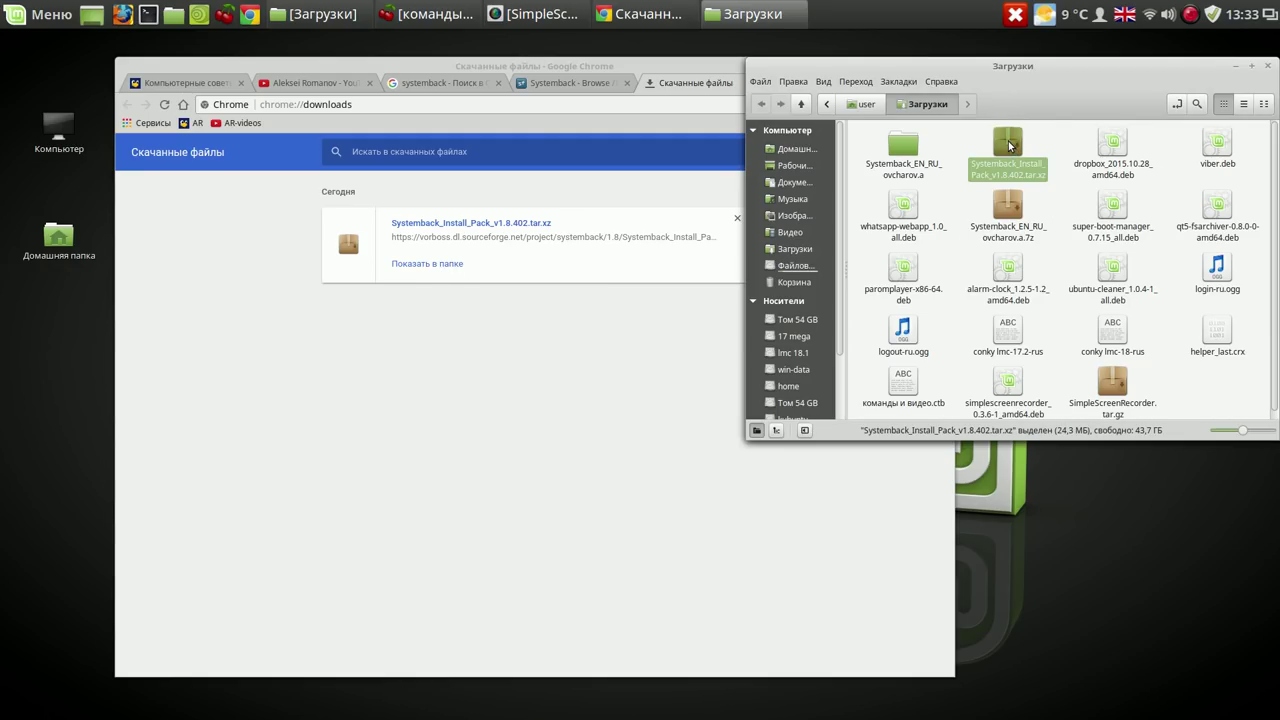
right_click(1008, 139)
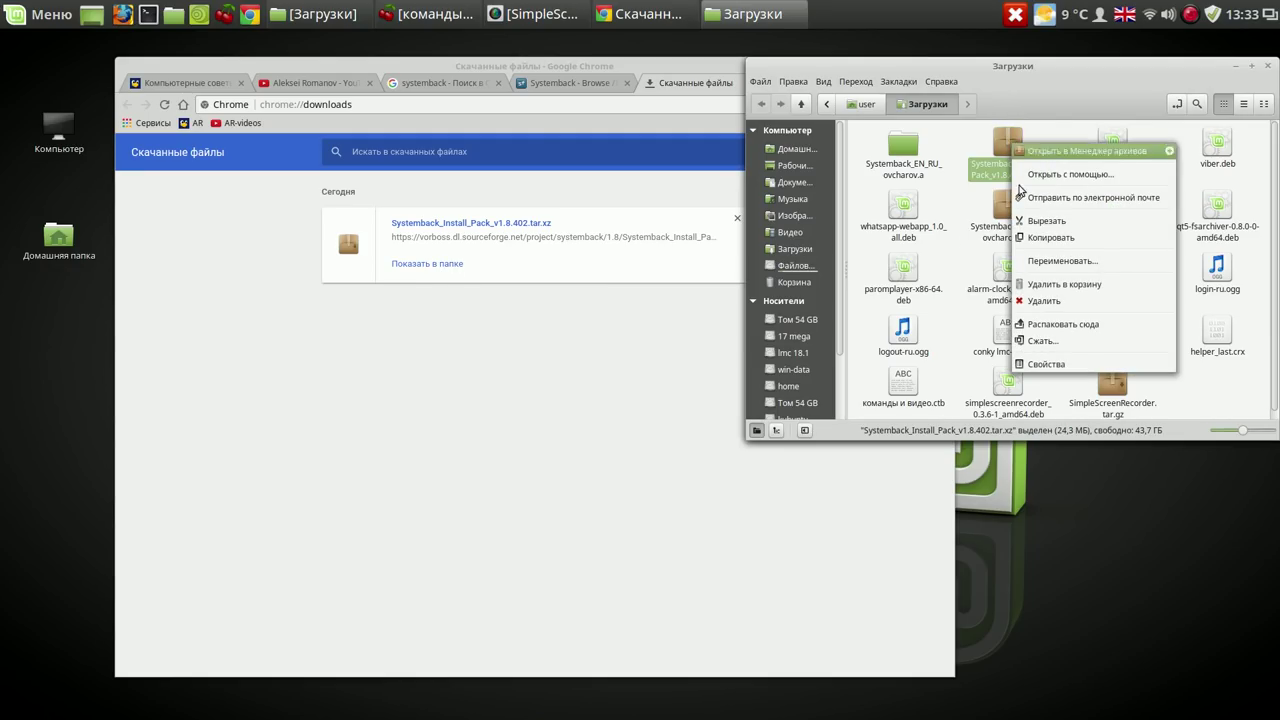
left_click(1048, 322)
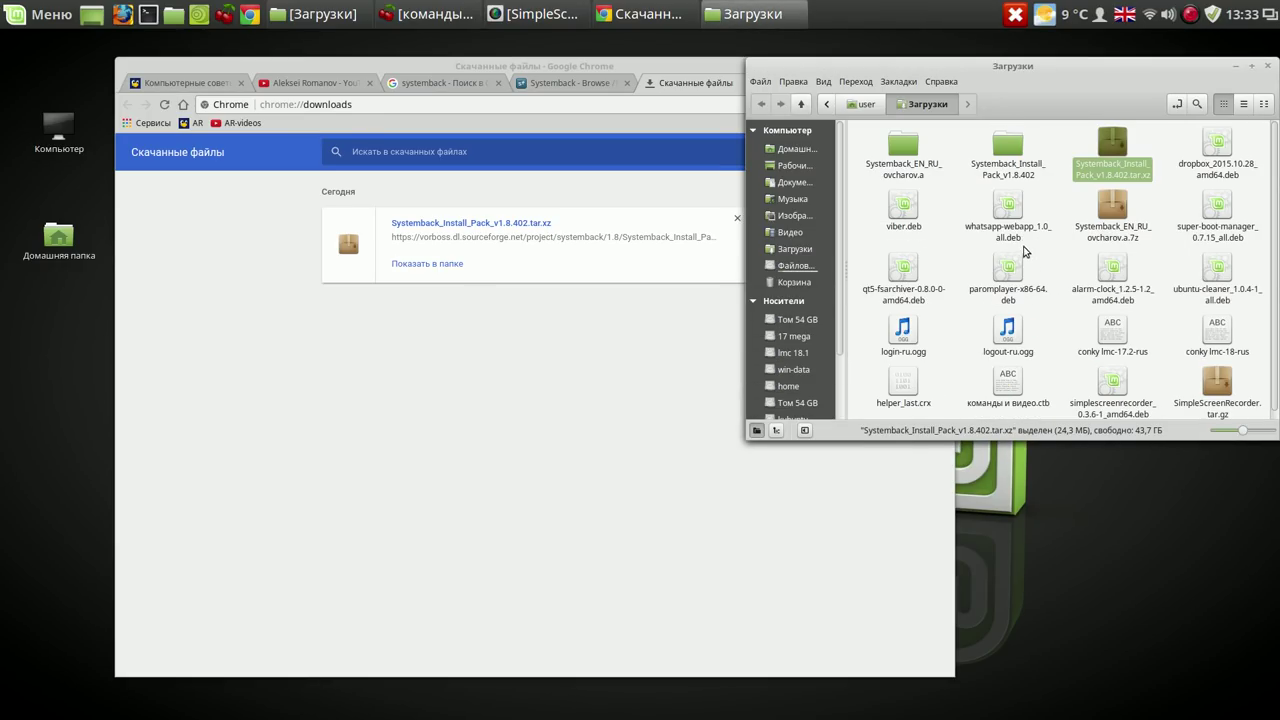
left_click(997, 146)
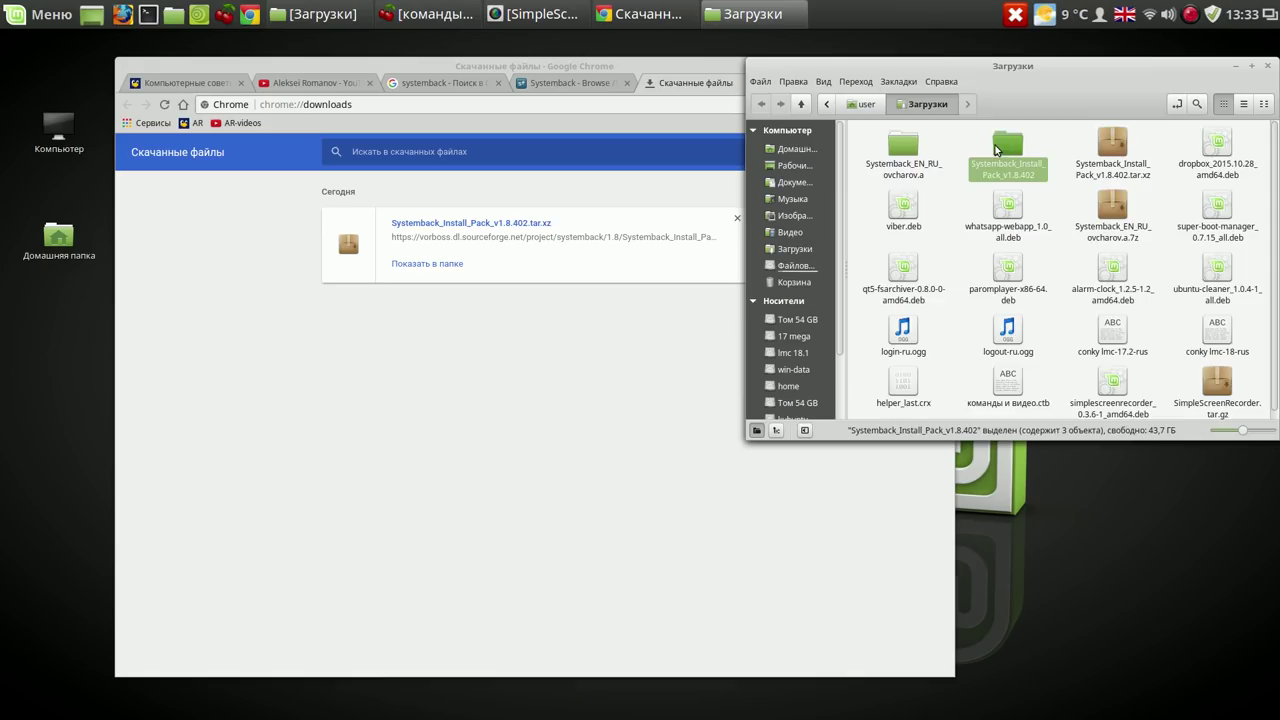
double_click(995, 146)
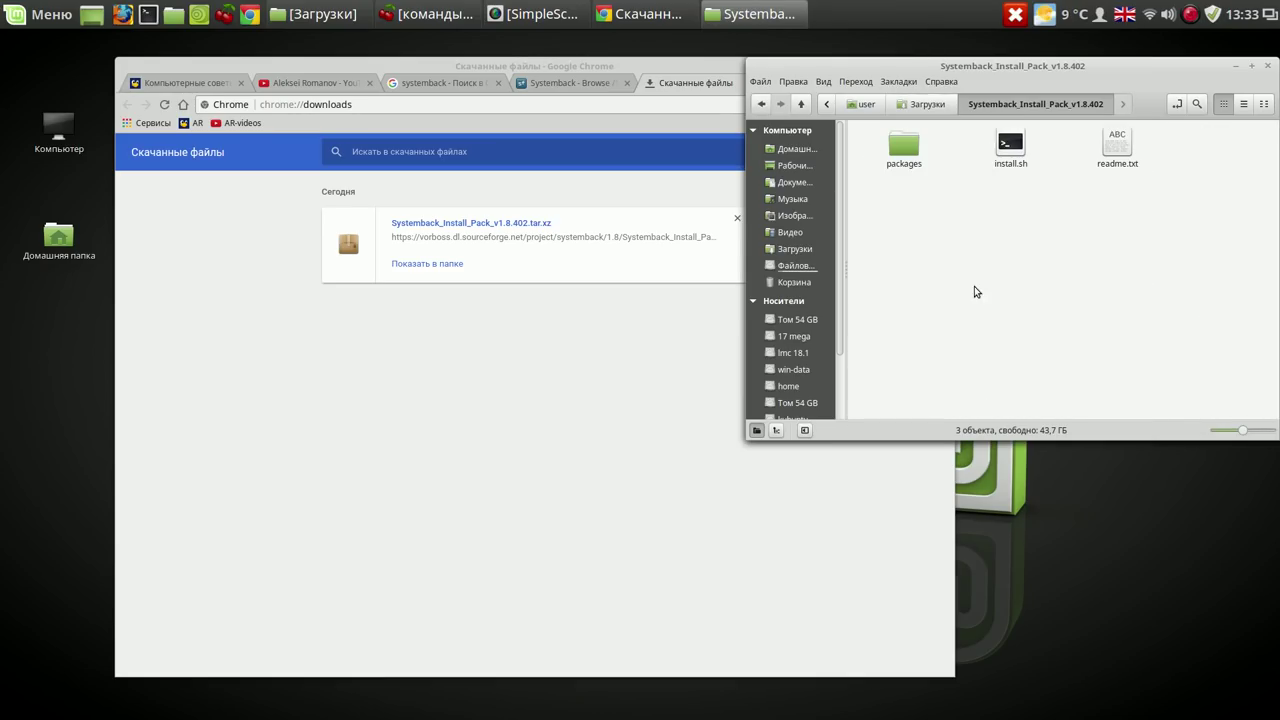
Close the browser's downloads list and minimize the browser, leaving the extracted install pack folder open.
left_click(624, 384)
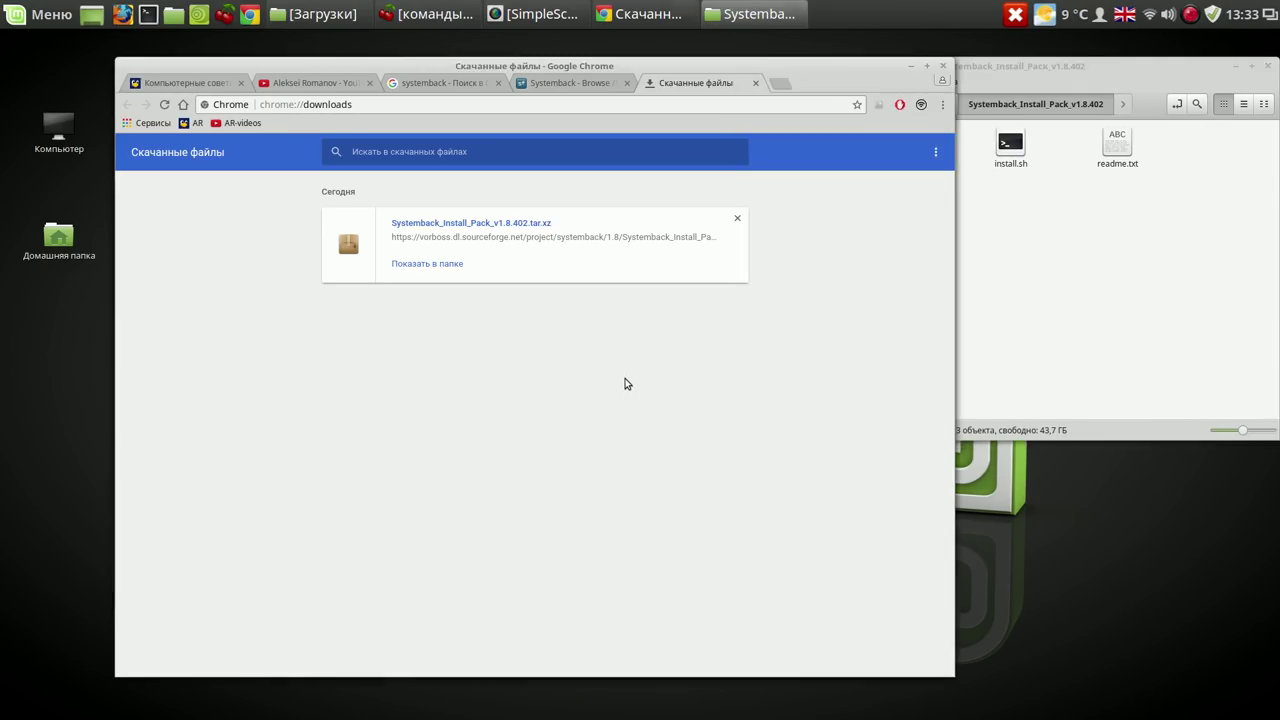
left_click(755, 82)
left_click(910, 66)
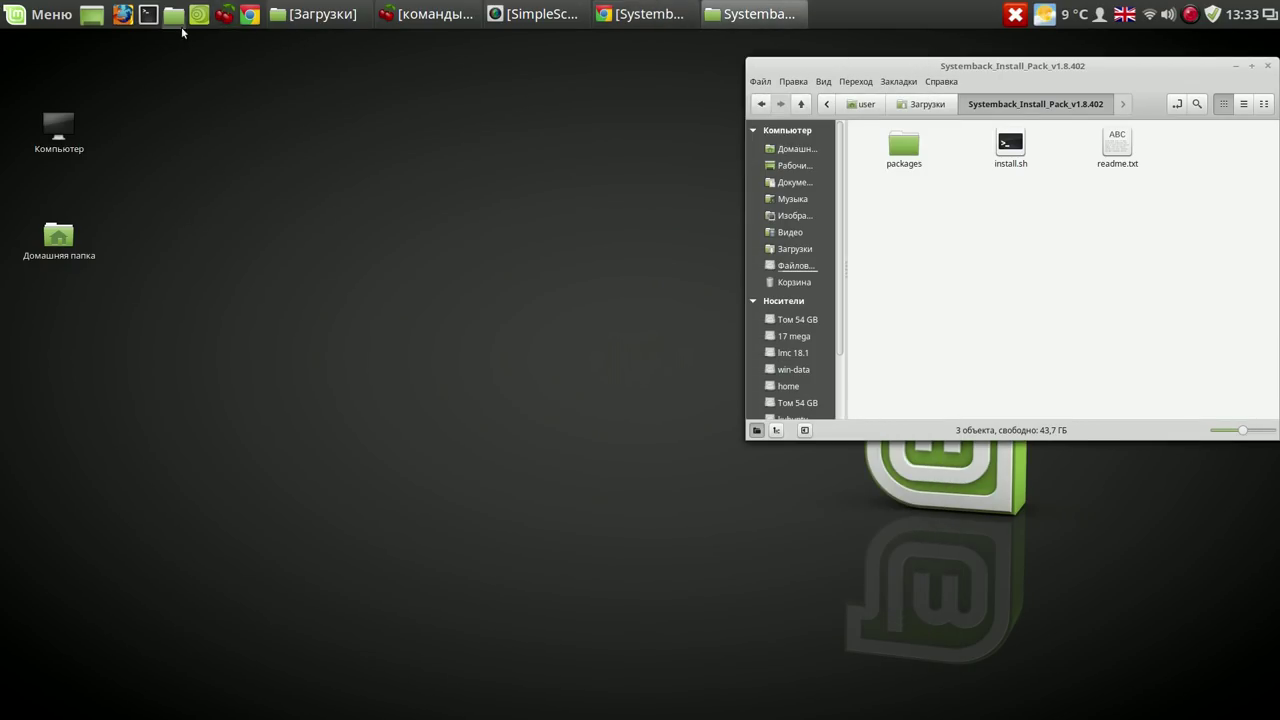
Open a terminal beside the folder window and switch to the root account with su, entering the root password.
left_click(150, 16)
left_click_drag(553, 226, 286, 48)
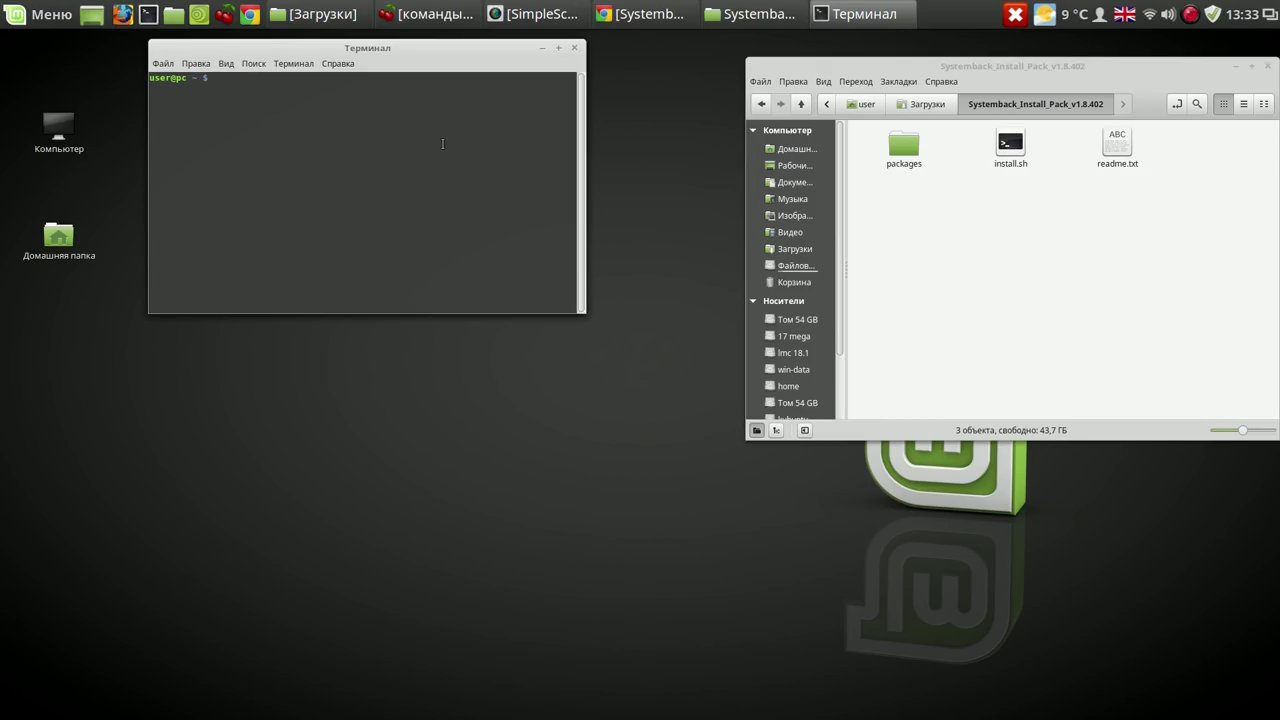
type("su")
key("Return")
key("Return")
Run install.sh from the Systemback_Install_Pack_v1.8.402 folder in the root terminal and choose the release to install for.
left_click_drag(1007, 149, 312, 101)
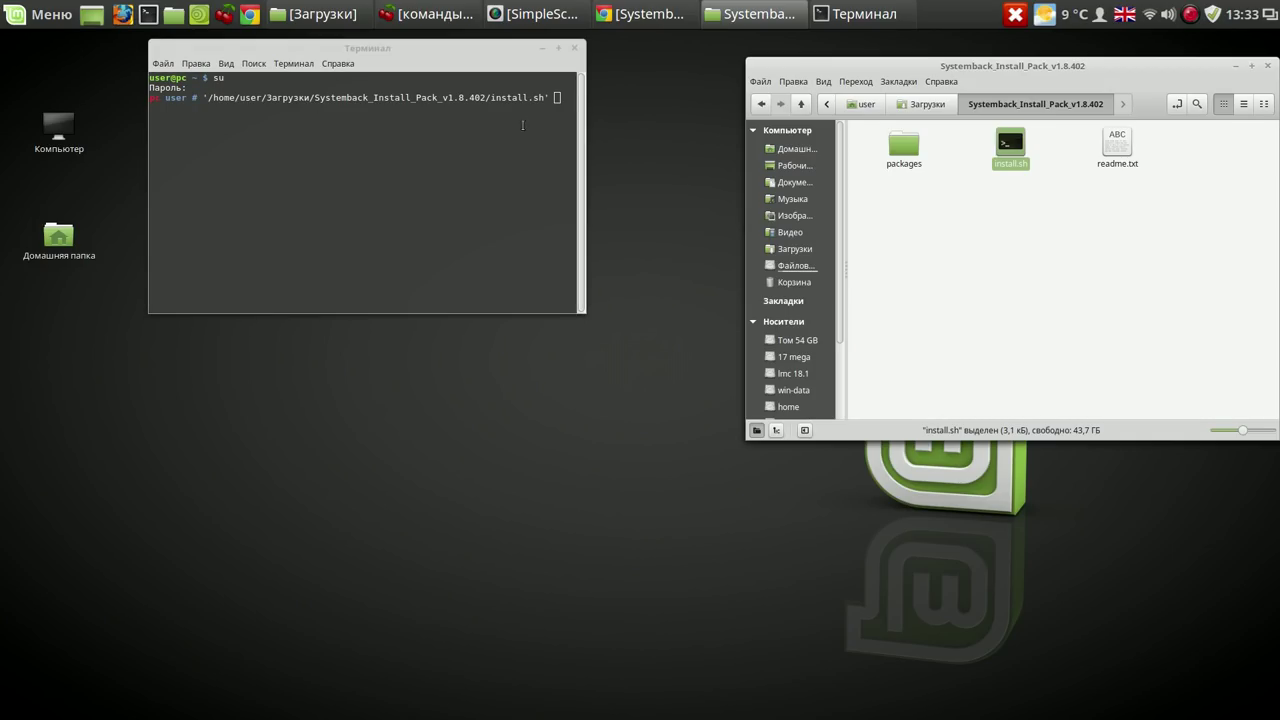
left_click(532, 174)
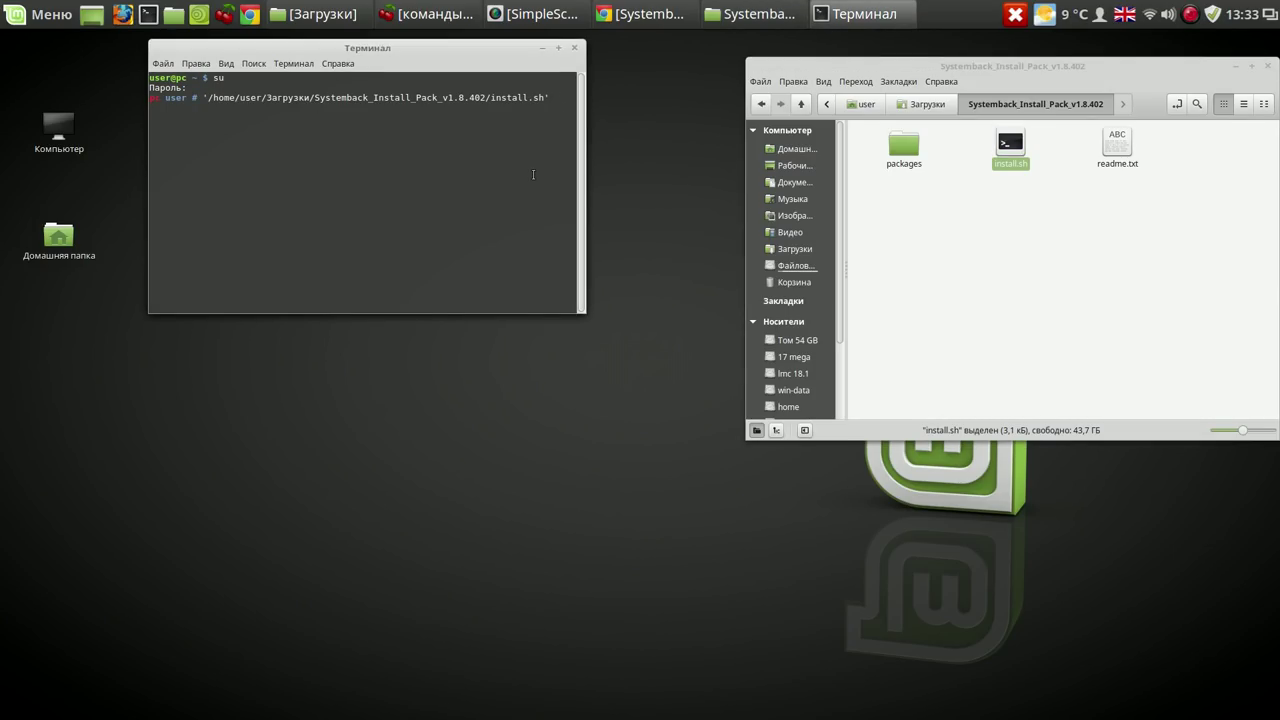
key("Return")
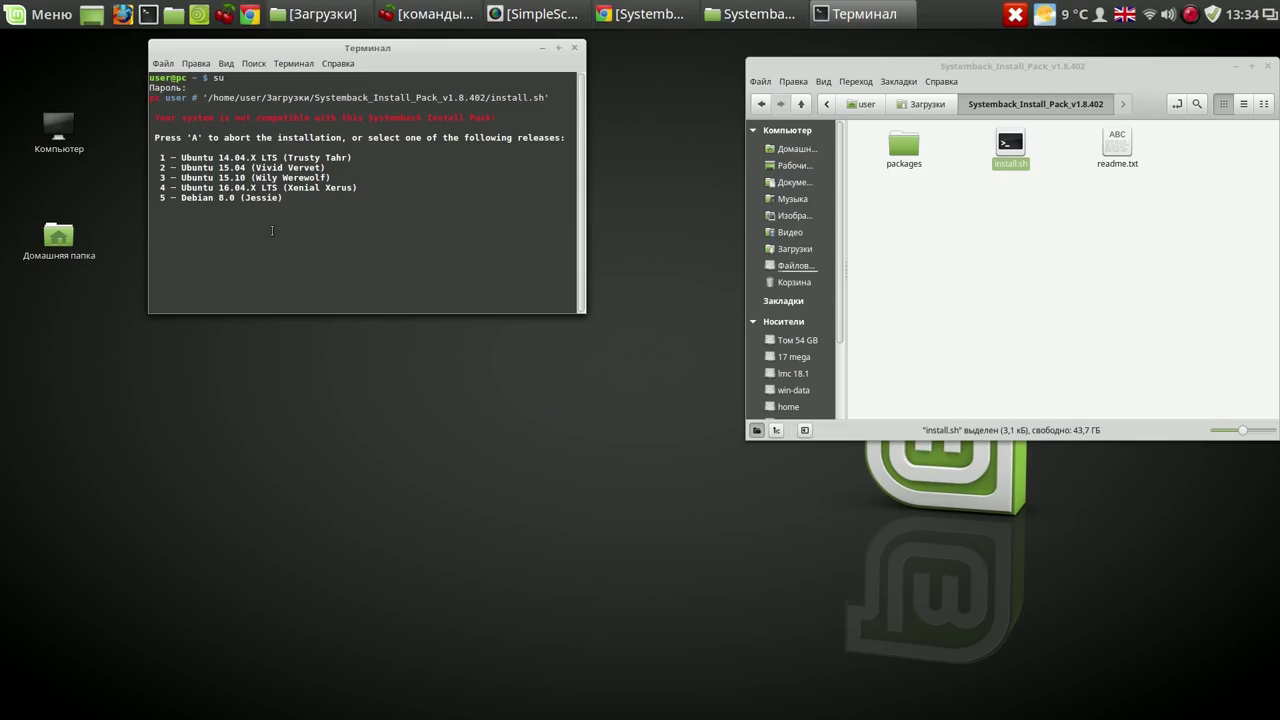
key("4")
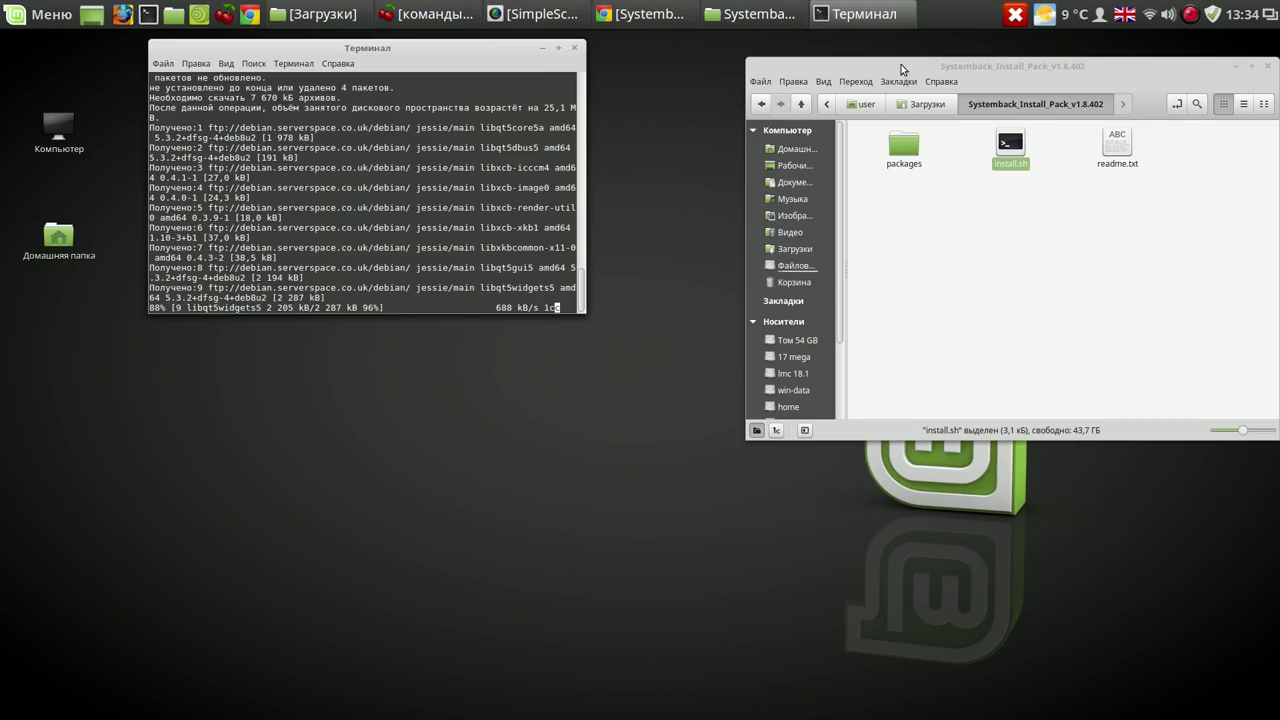
Look through the install pack's packages folder while the installation runs.
double_click(904, 146)
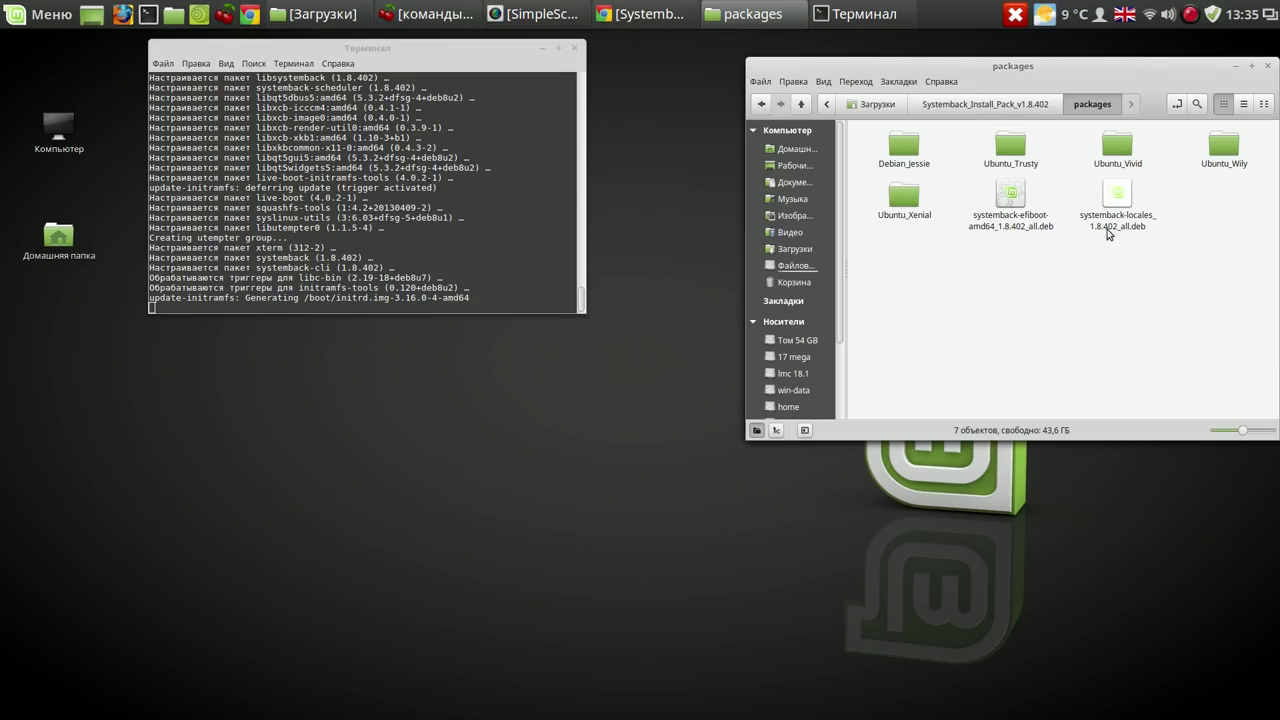
left_click_drag(1143, 74, 1062, 78)
left_click(913, 112)
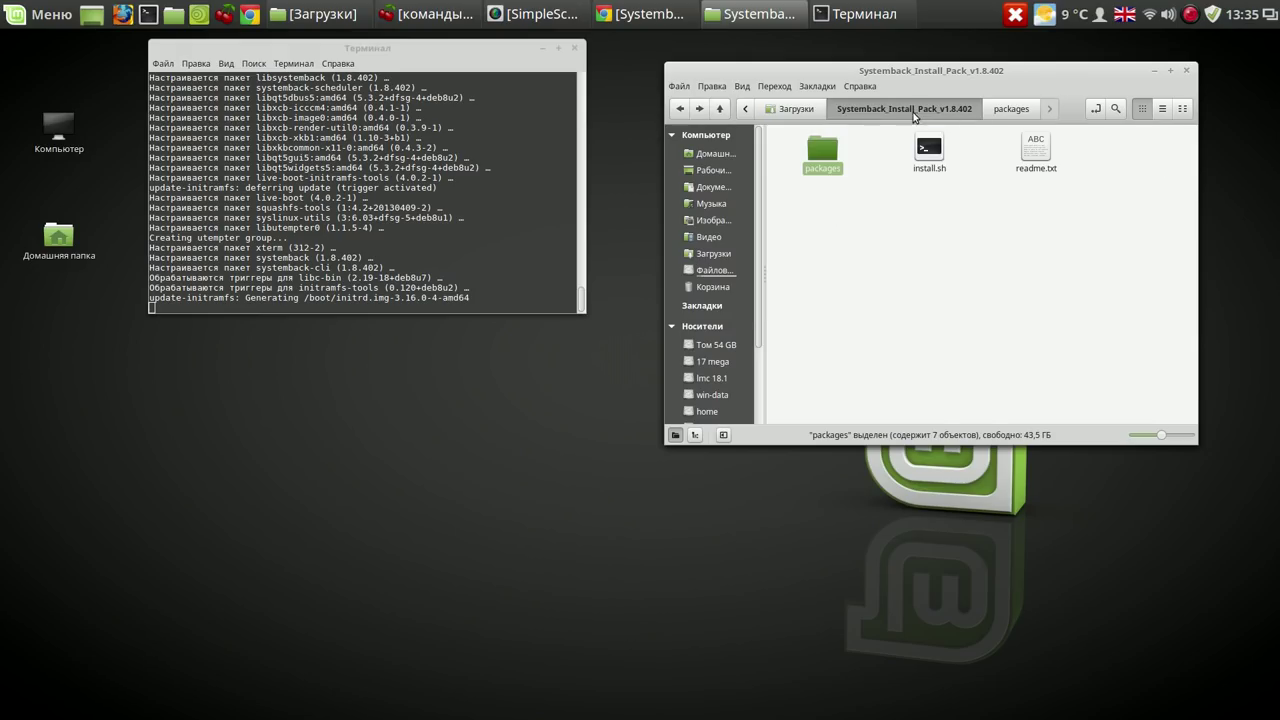
double_click(812, 155)
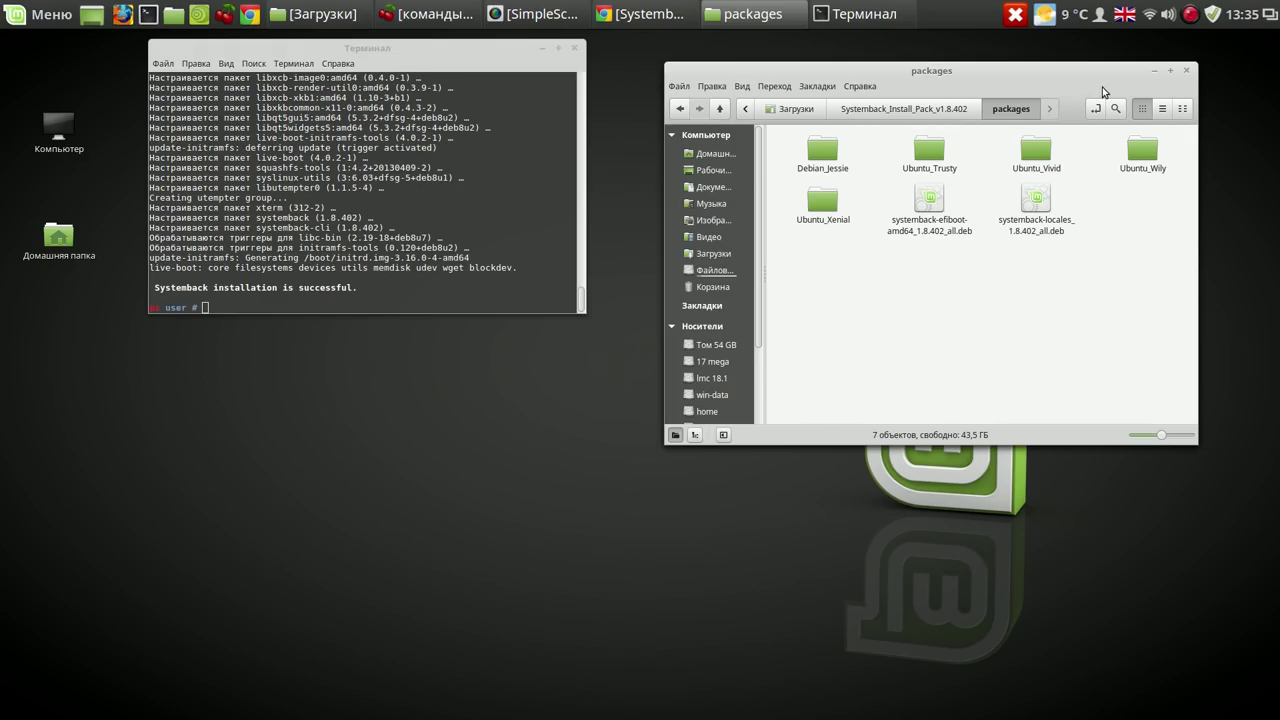
Close the terminal, confirming the prompt, and open the Systemback EN_RU translation folder in Downloads.
left_click(574, 48)
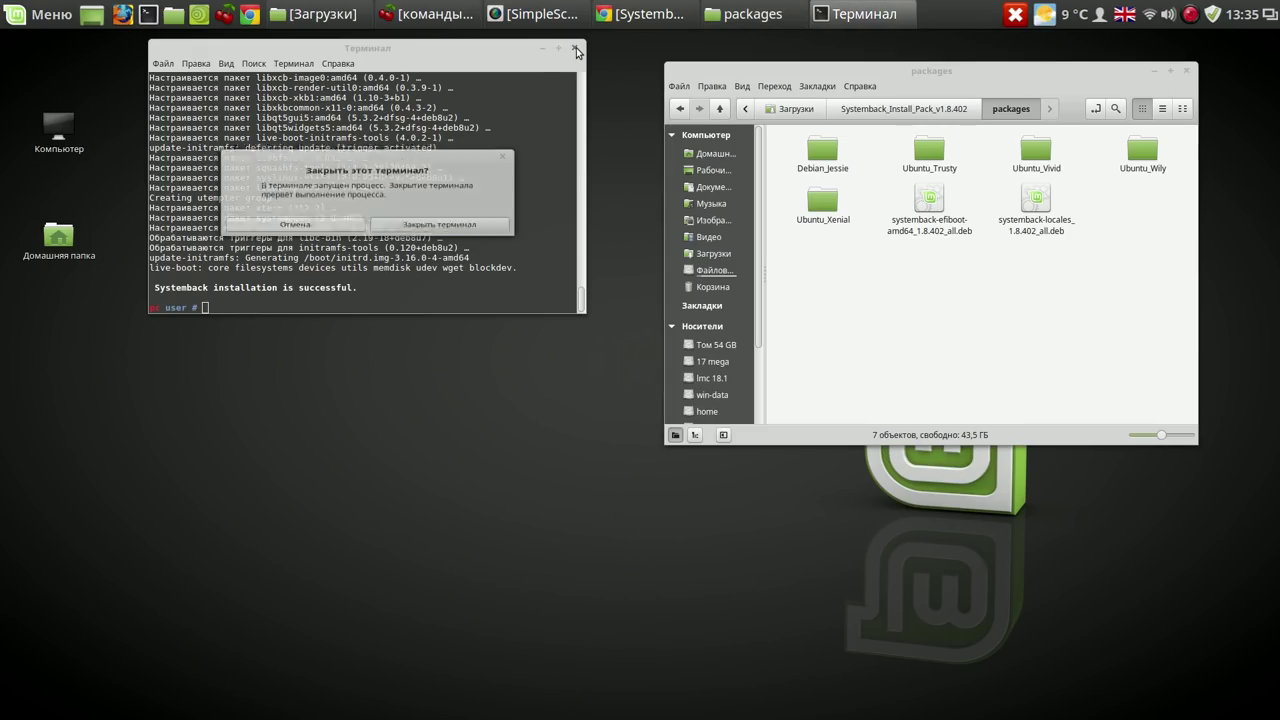
left_click(479, 238)
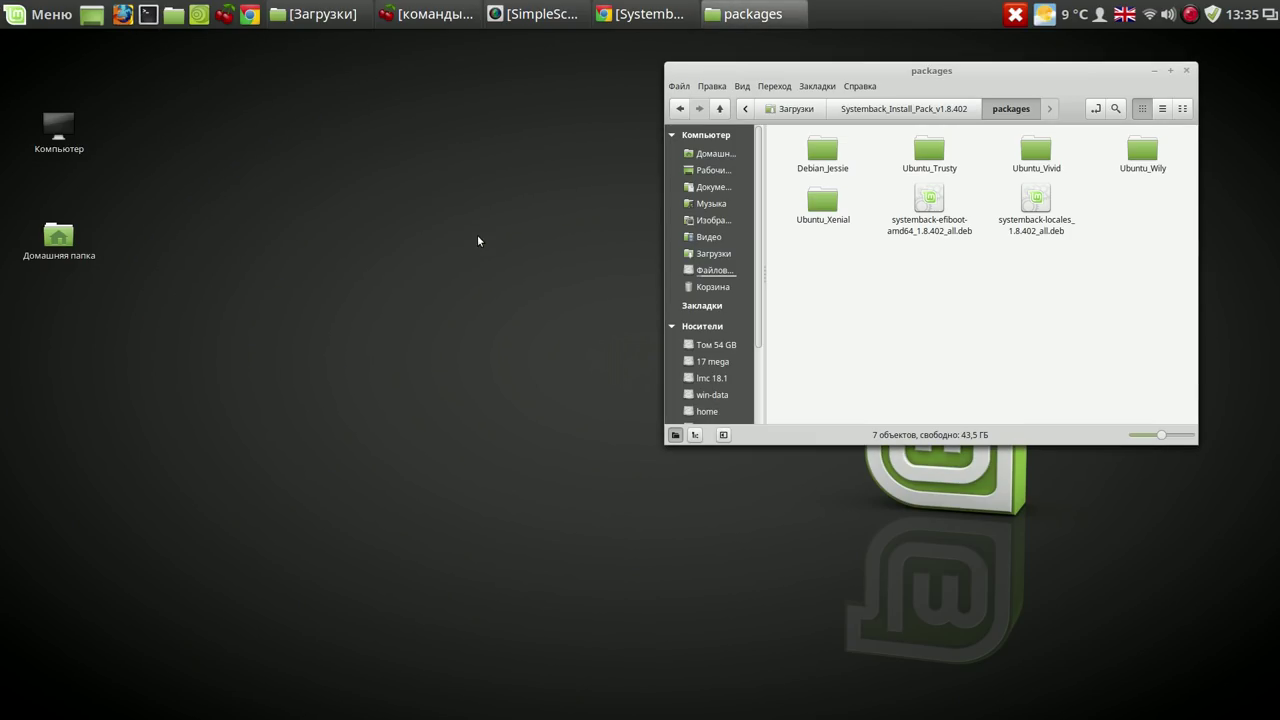
left_click(800, 109)
double_click(823, 150)
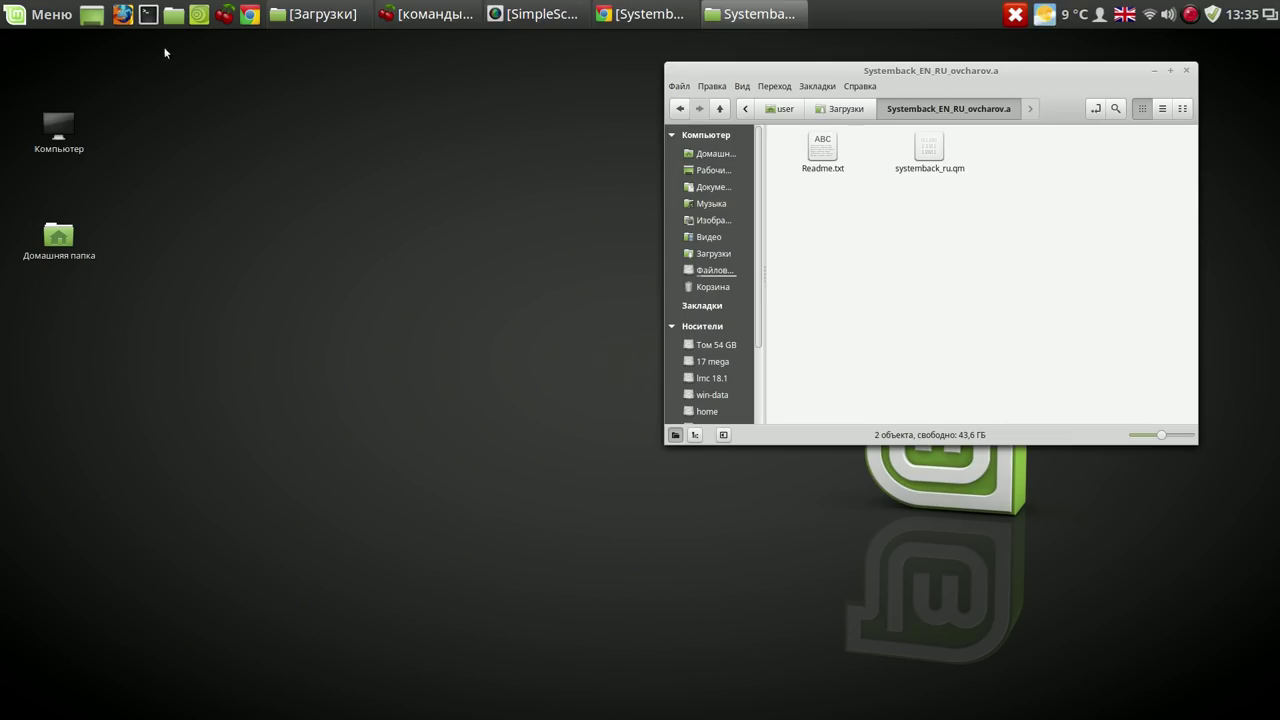
Search the applications menu for "sys" and add the Systemback launcher to the panel.
left_click(58, 17)
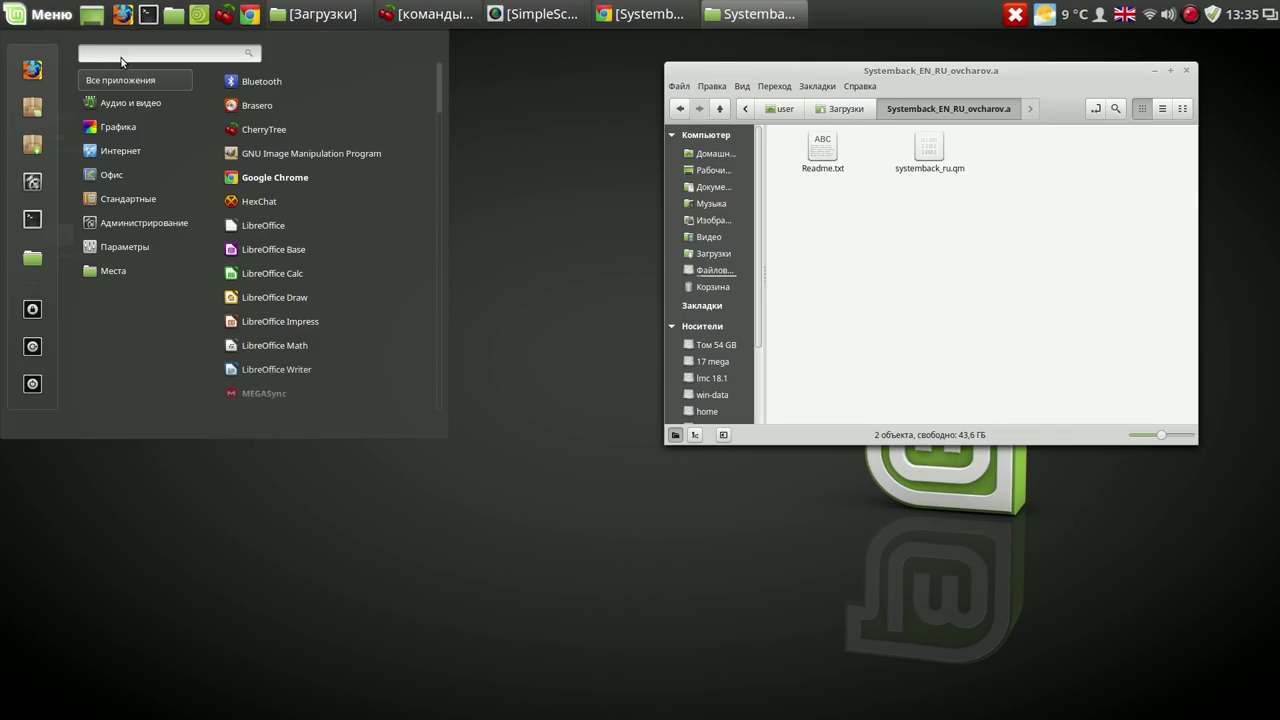
type("s")
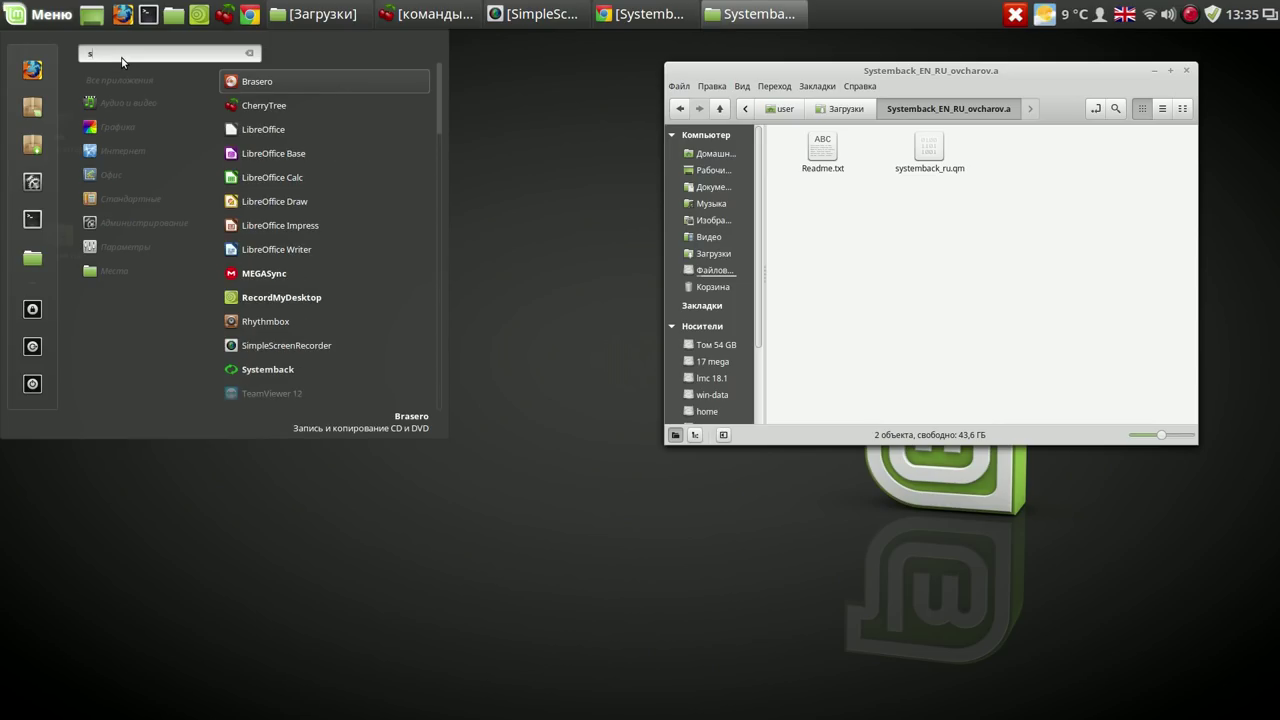
type("ys")
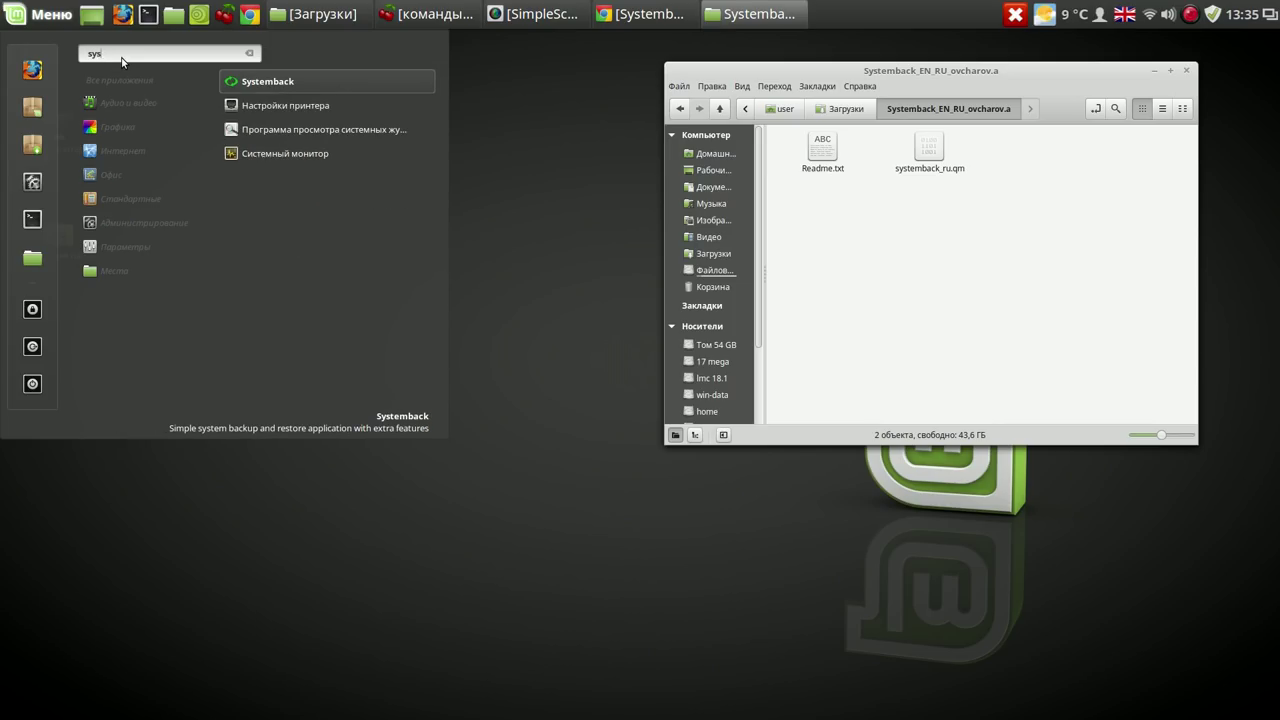
right_click(296, 81)
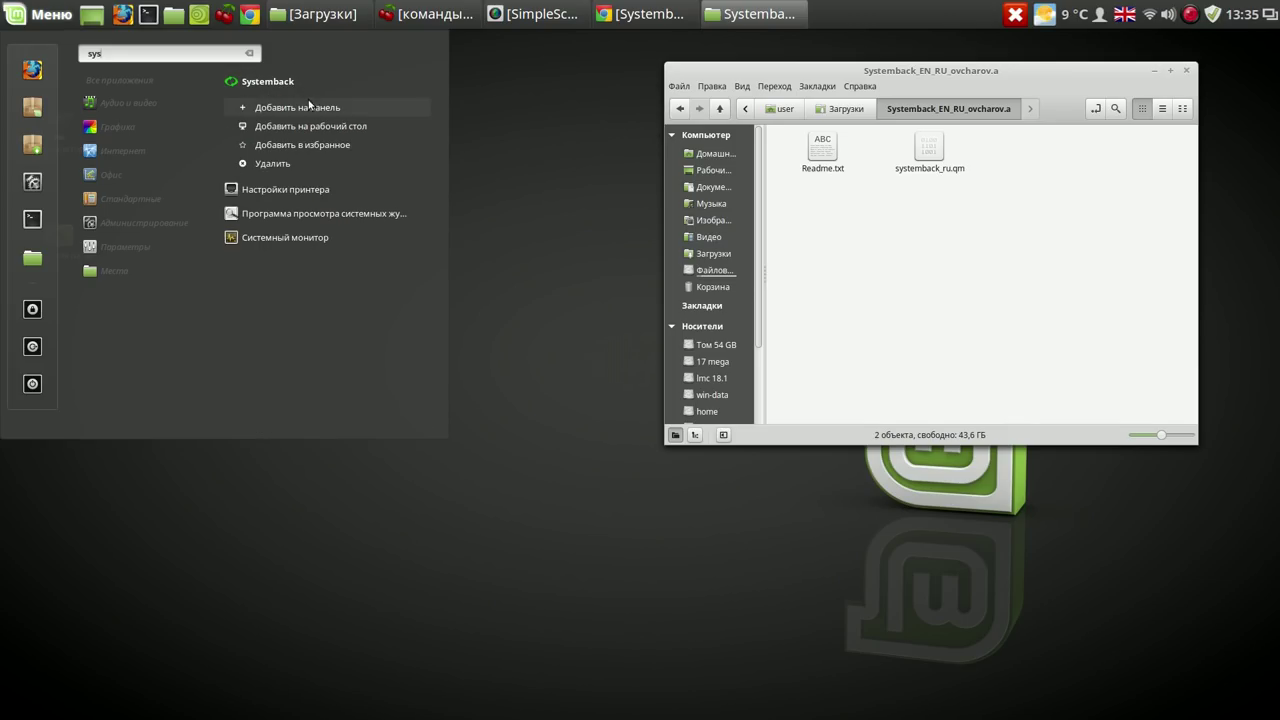
left_click(310, 110)
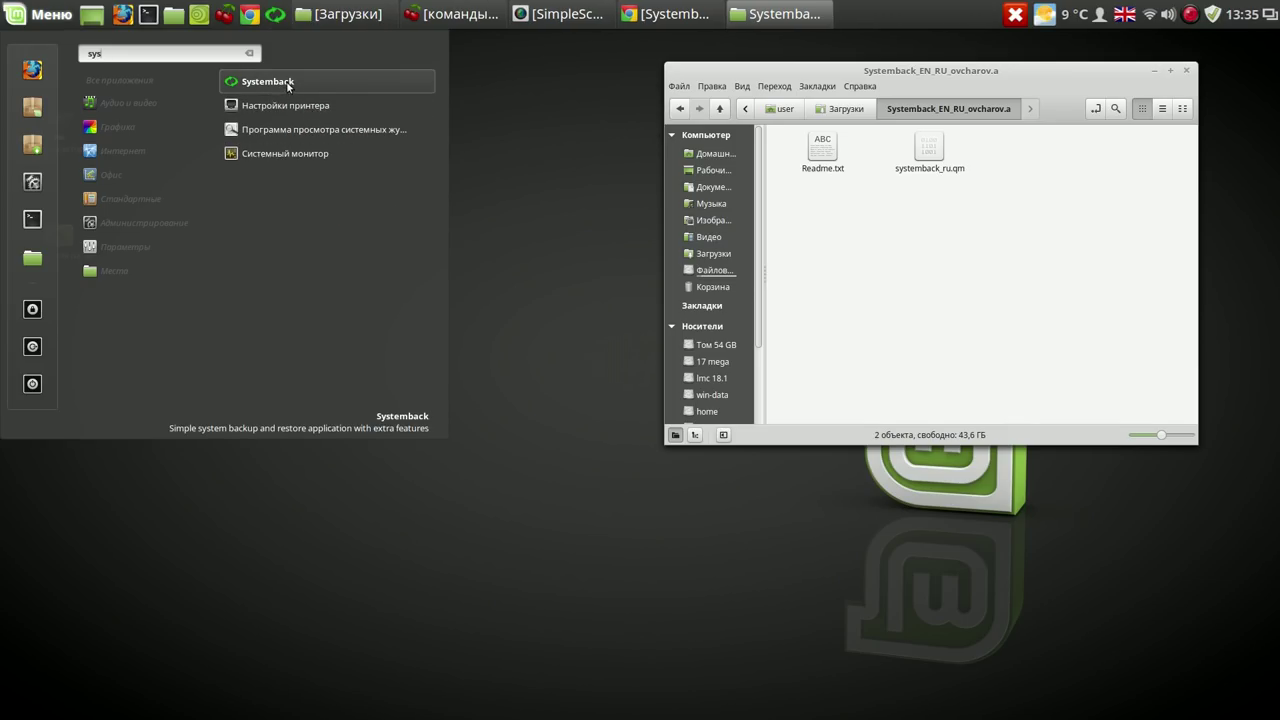
Launch Systemback, authenticate with the administrator password, and move its window clear of the folder window.
left_click(286, 83)
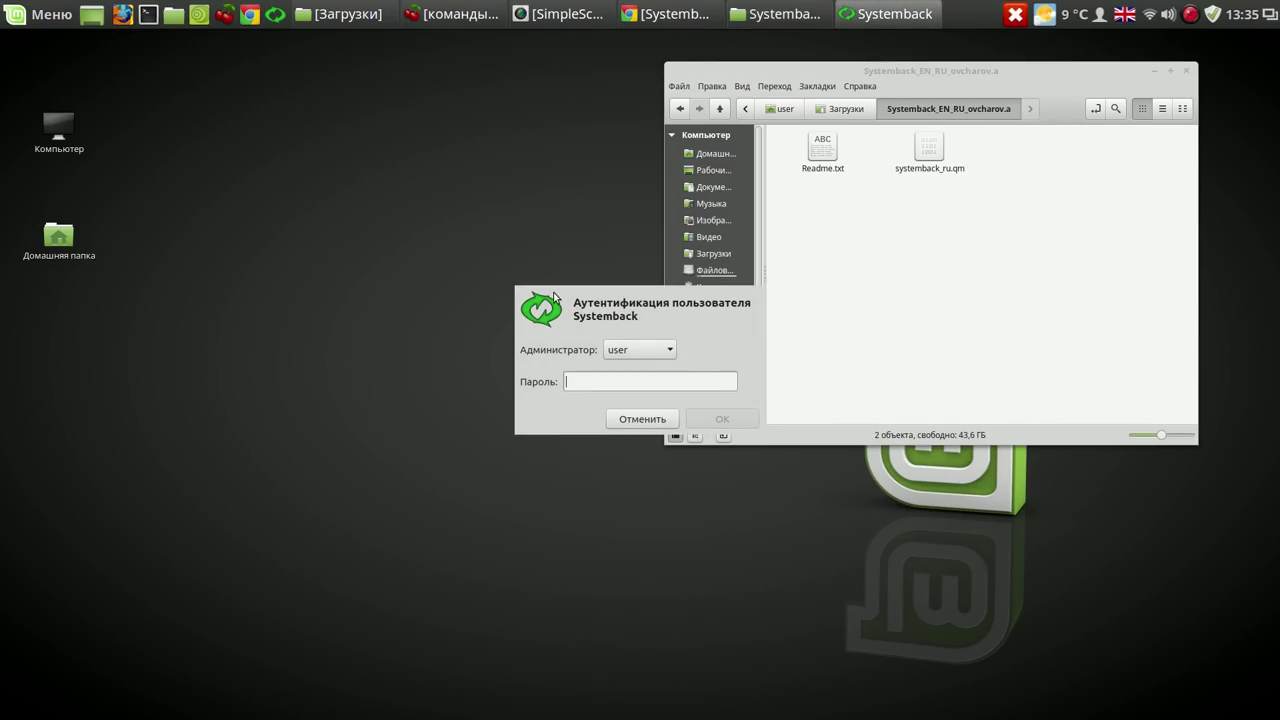
type("****")
left_click(712, 422)
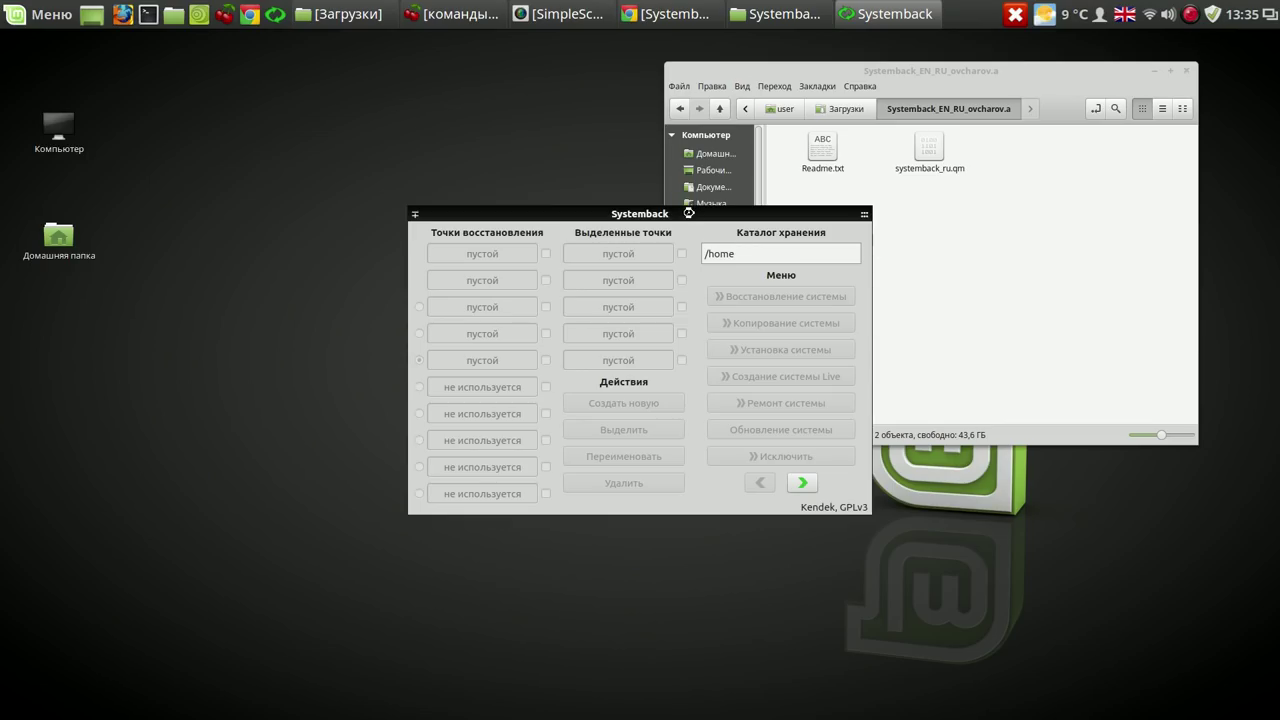
left_click_drag(695, 212, 395, 77)
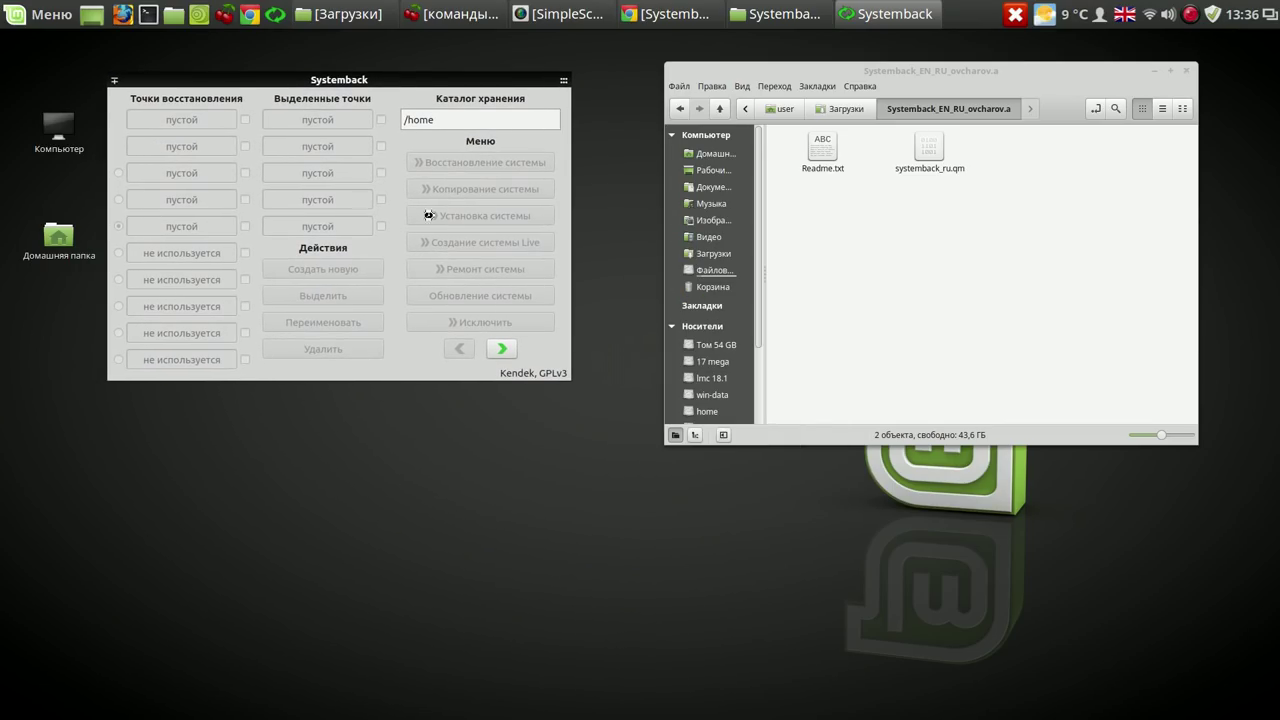
In Systemback's settings, enable automatic Live iso image creation and override the interface language with Русский.
left_click(506, 349)
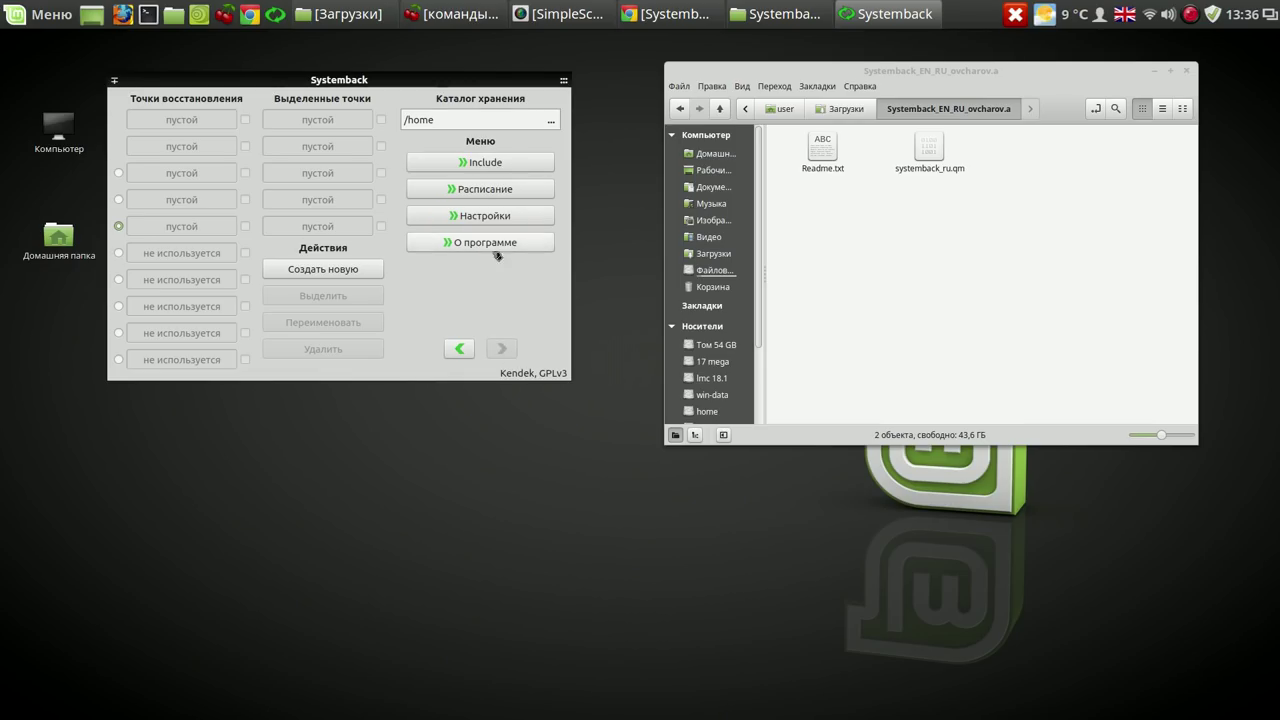
left_click(487, 217)
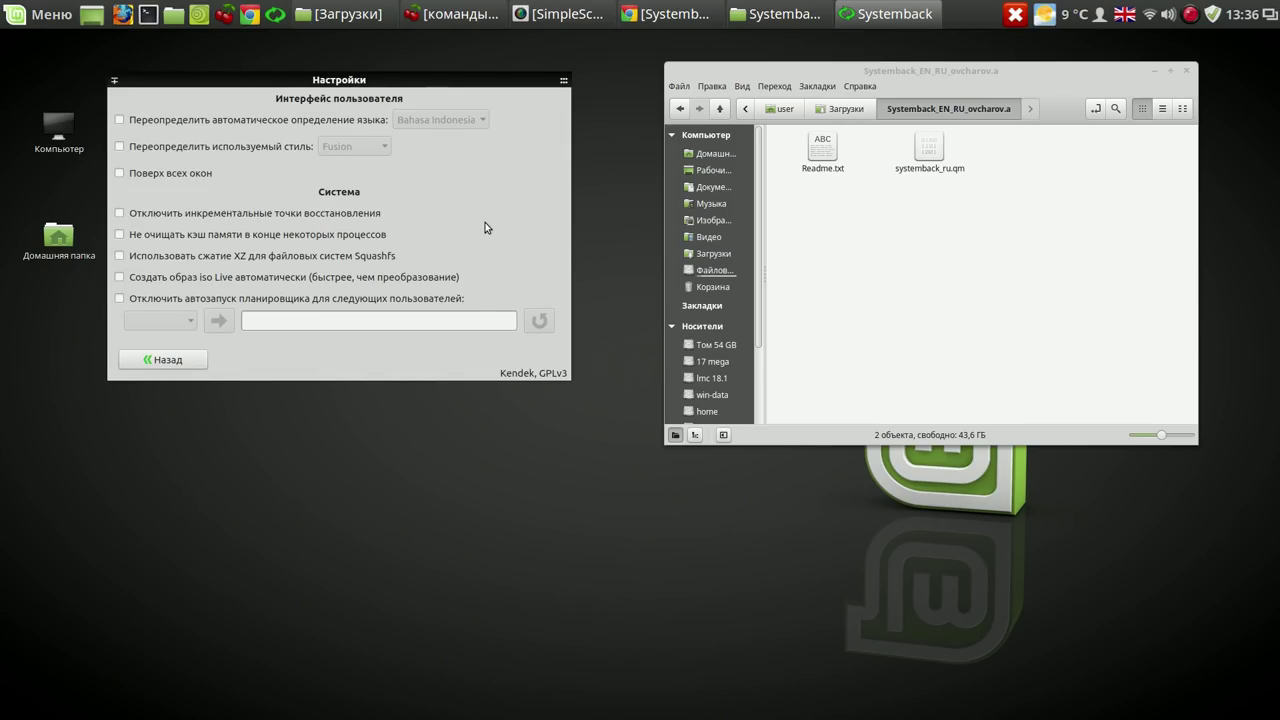
left_click(122, 278)
left_click(120, 120)
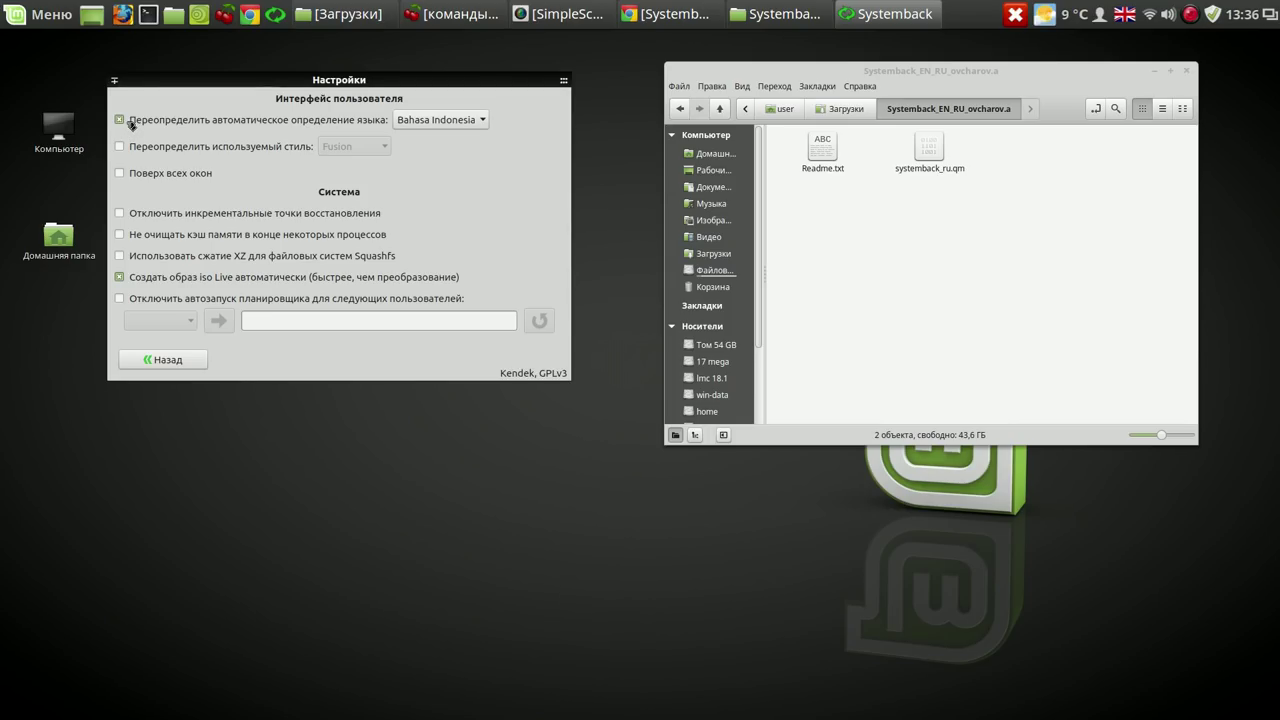
left_click(481, 121)
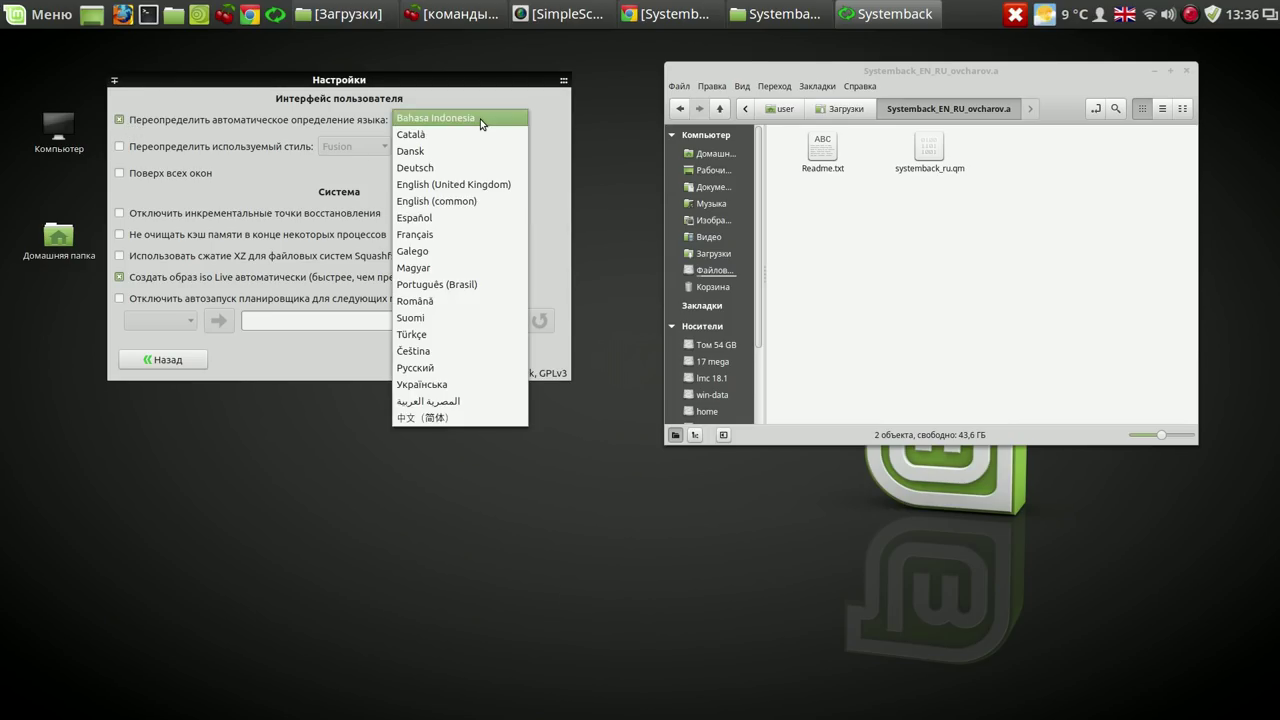
left_click(446, 369)
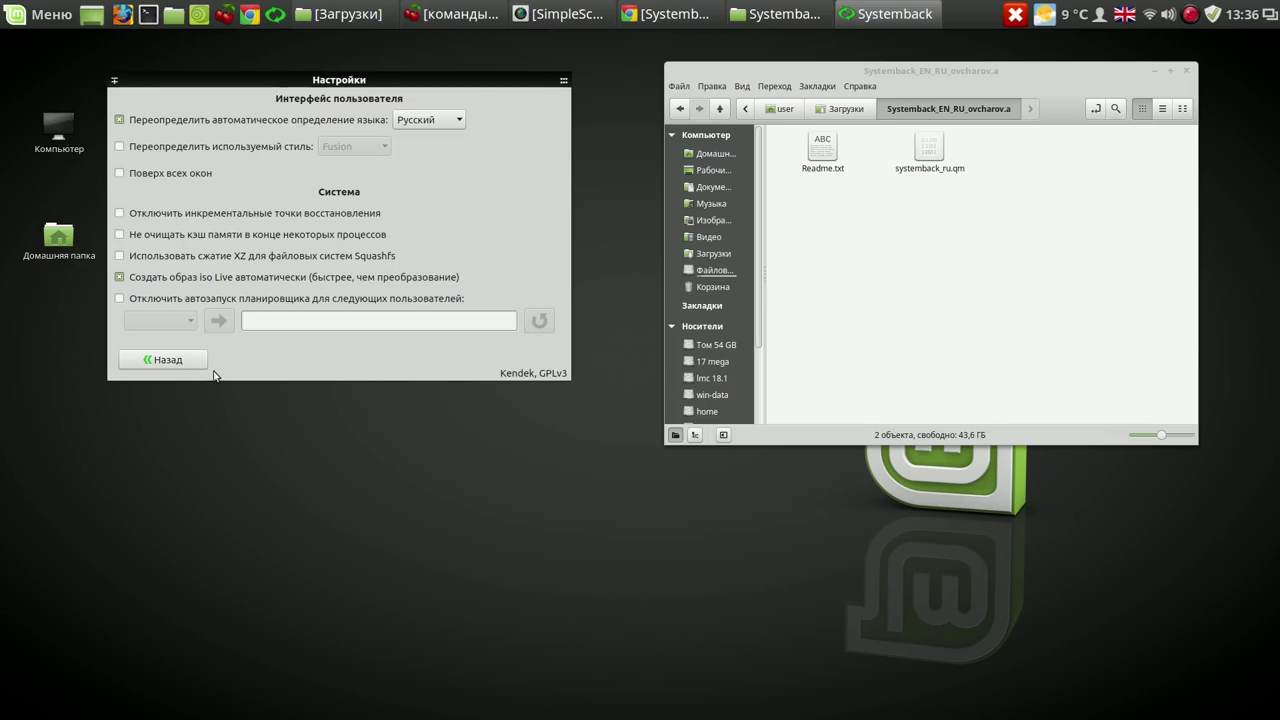
left_click(170, 362)
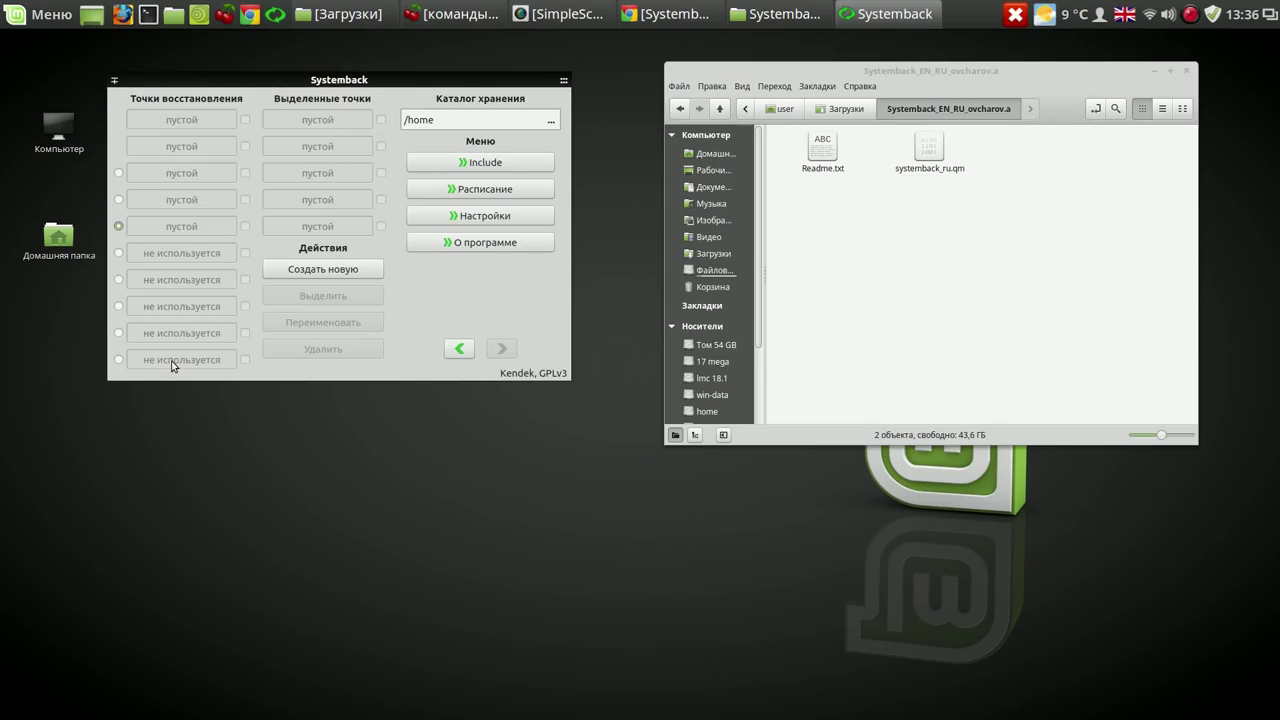
Start creating a new Live system in Systemback with the working directory /home and the name auto.
left_click(457, 349)
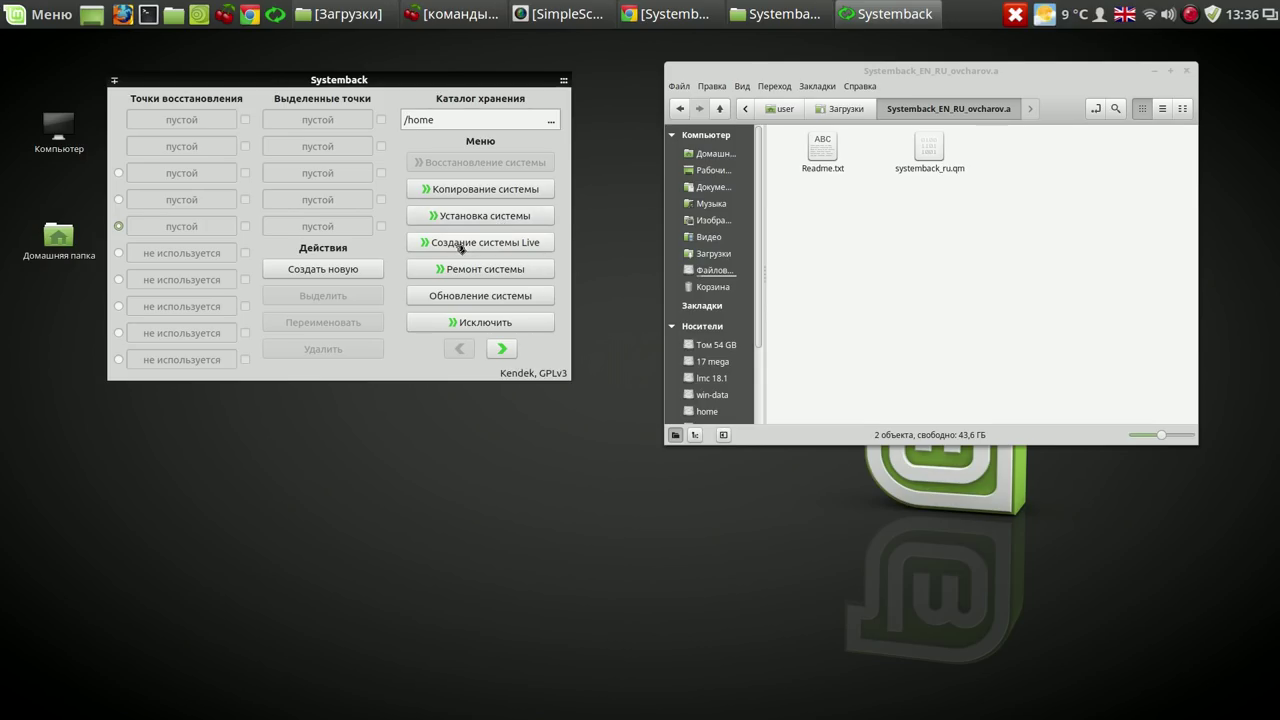
left_click(461, 248)
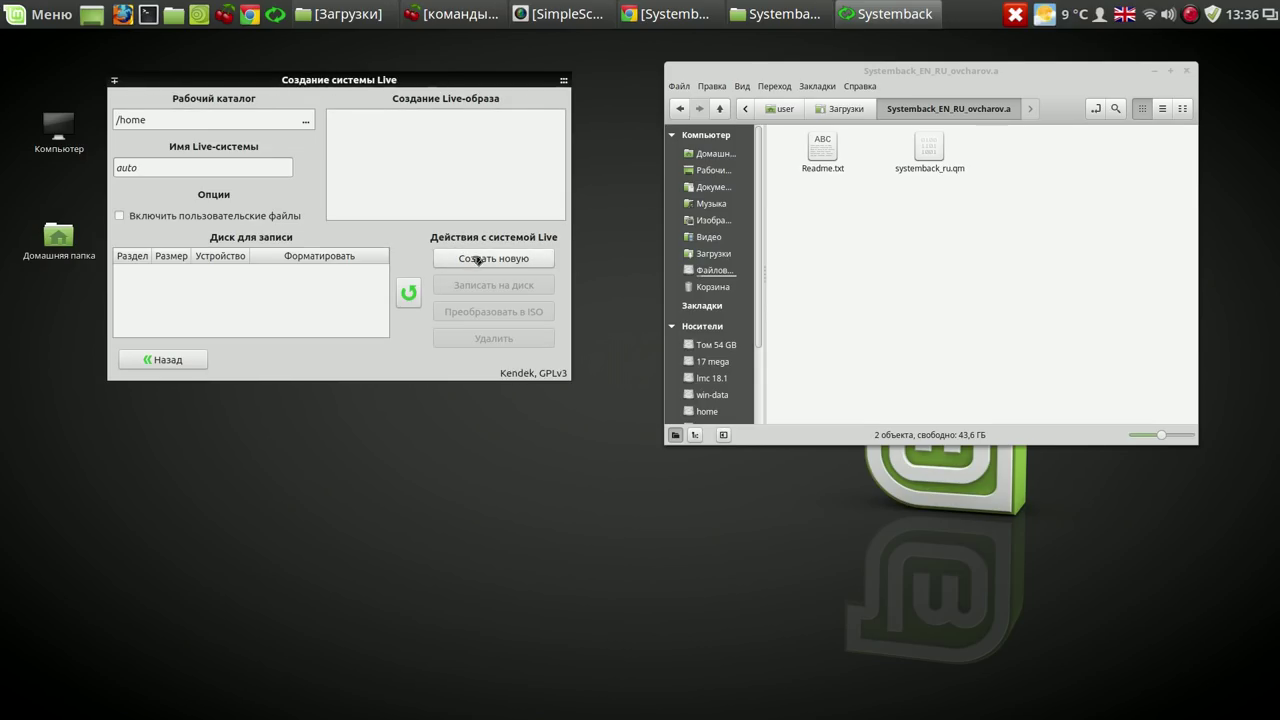
left_click(478, 259)
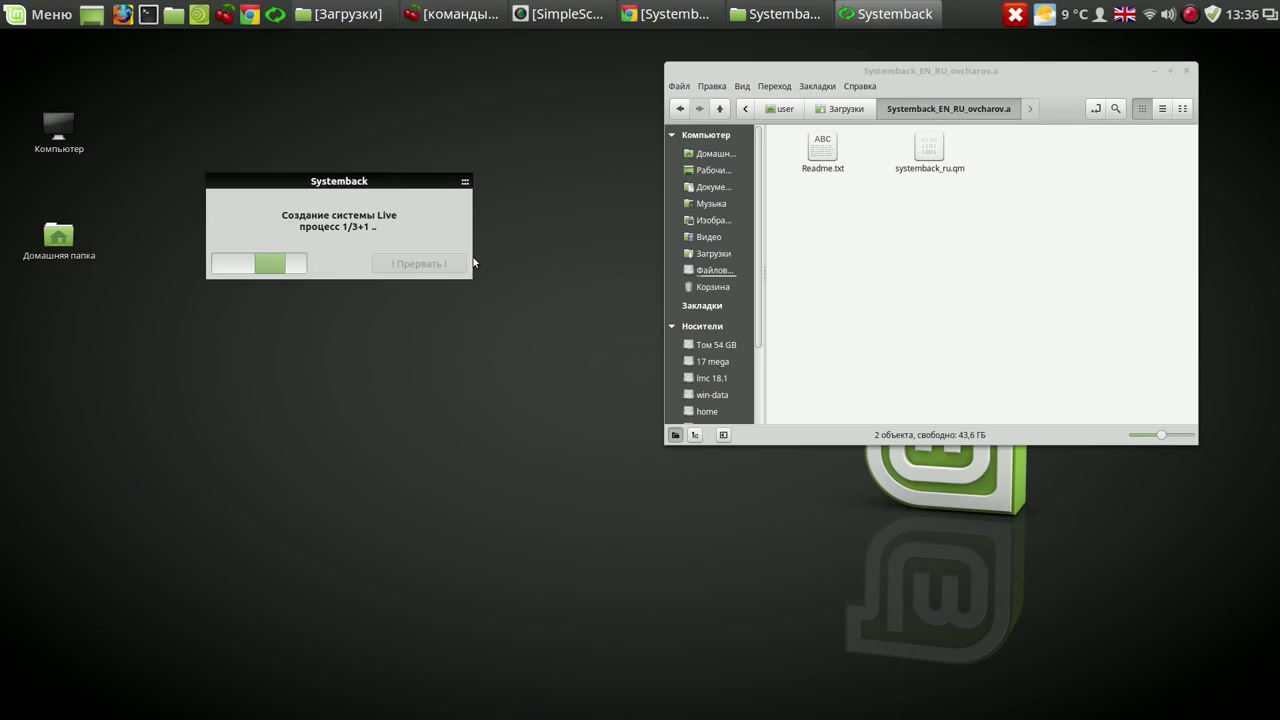
left_click_drag(388, 182, 490, 135)
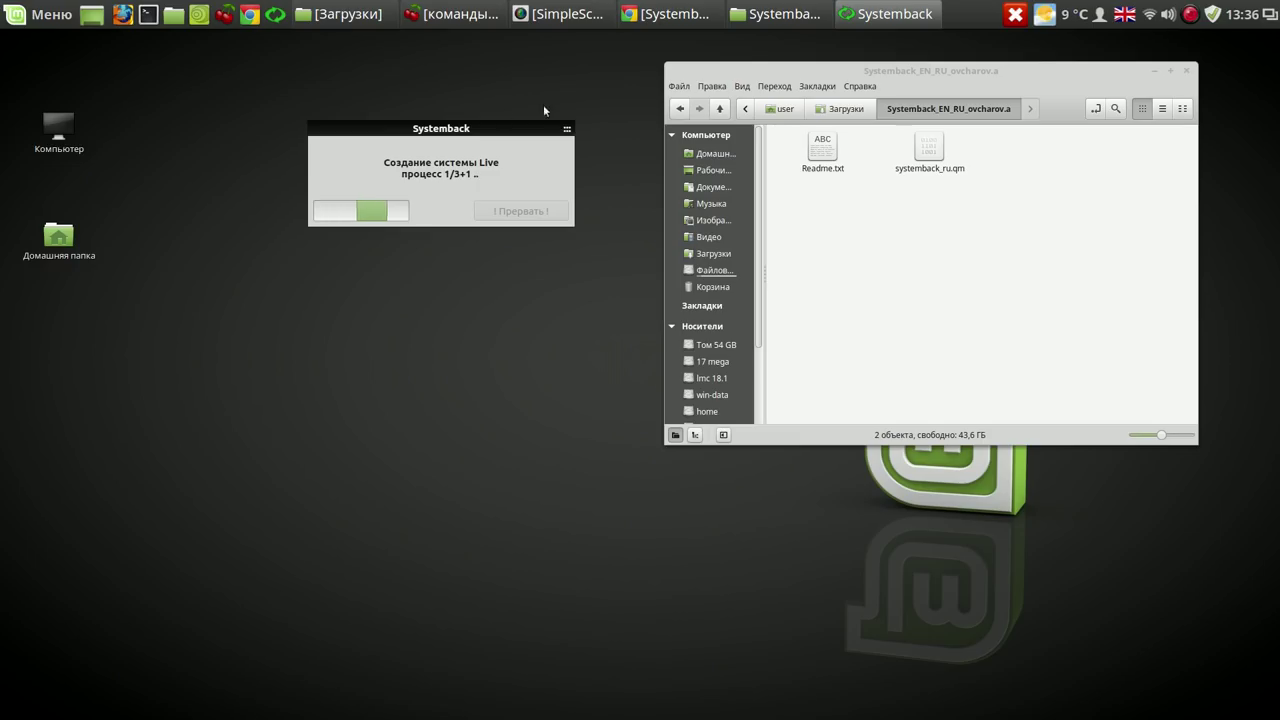
Look through the Systemback video archive on linux-romanov.info under the backup and recovery programs, and minimize the browser.
left_click(682, 20)
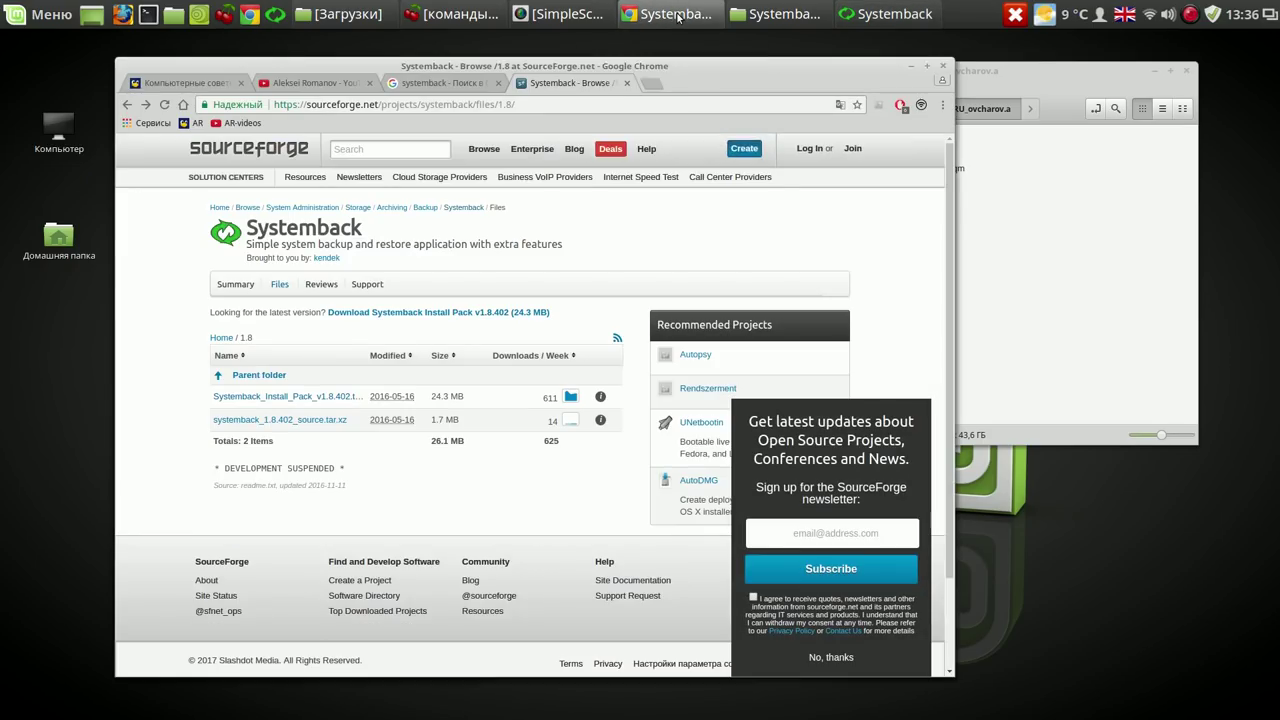
left_click(183, 83)
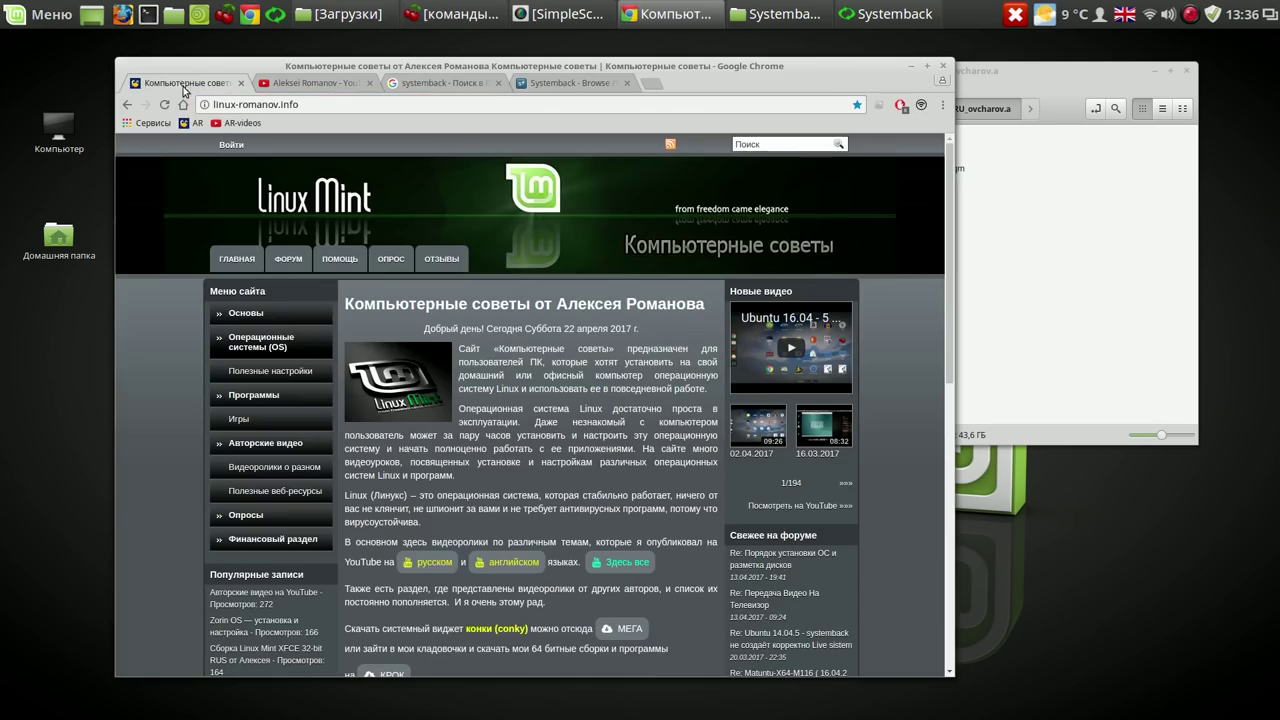
left_click(258, 402)
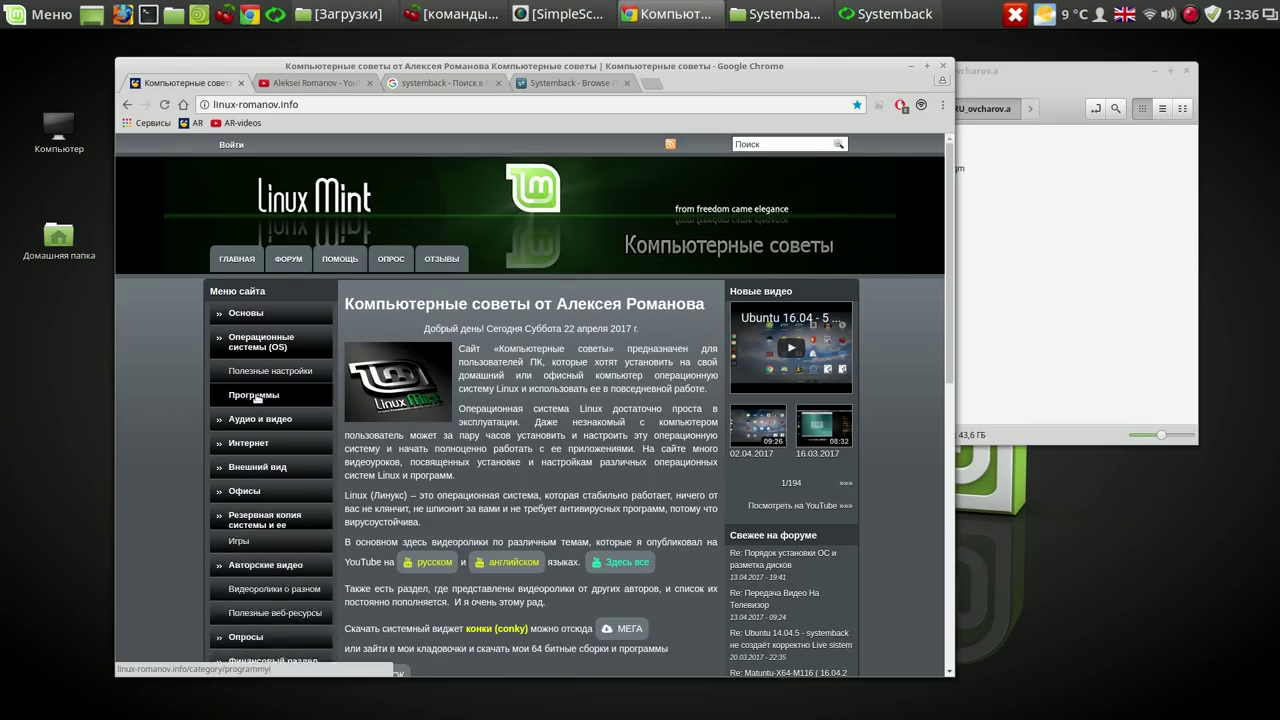
scroll(283, 432, "down", 2)
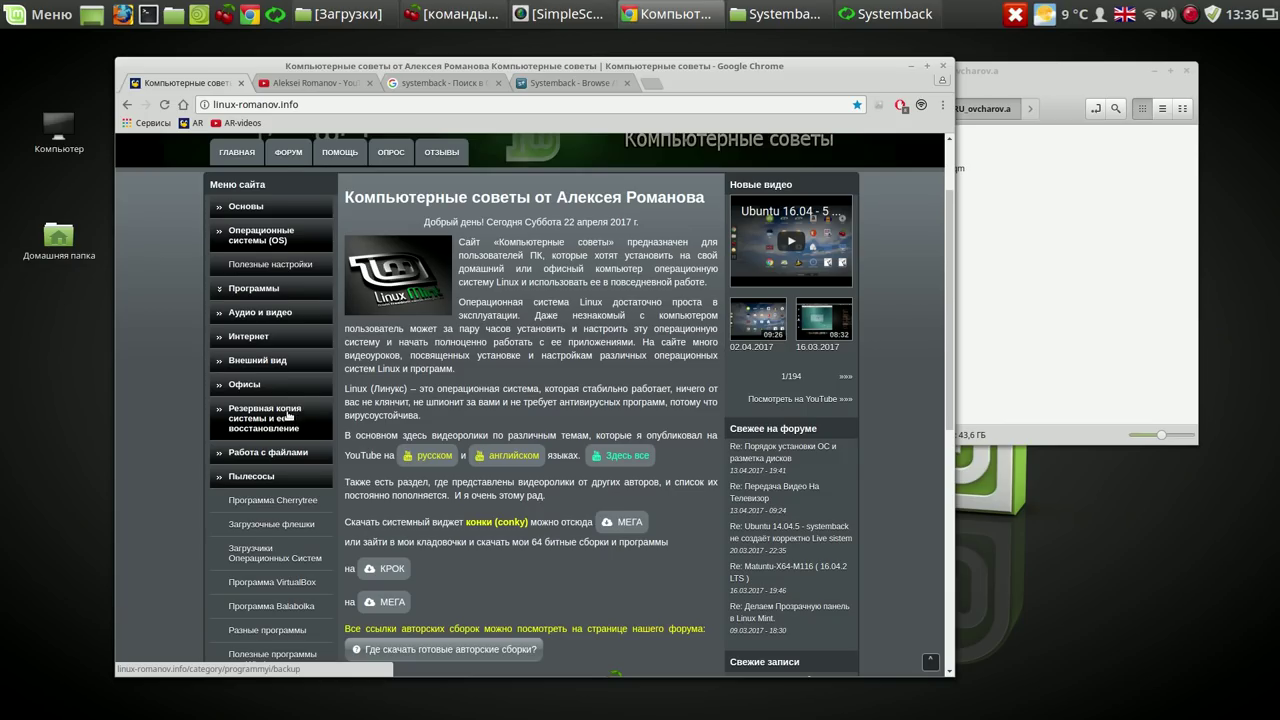
left_click(280, 418)
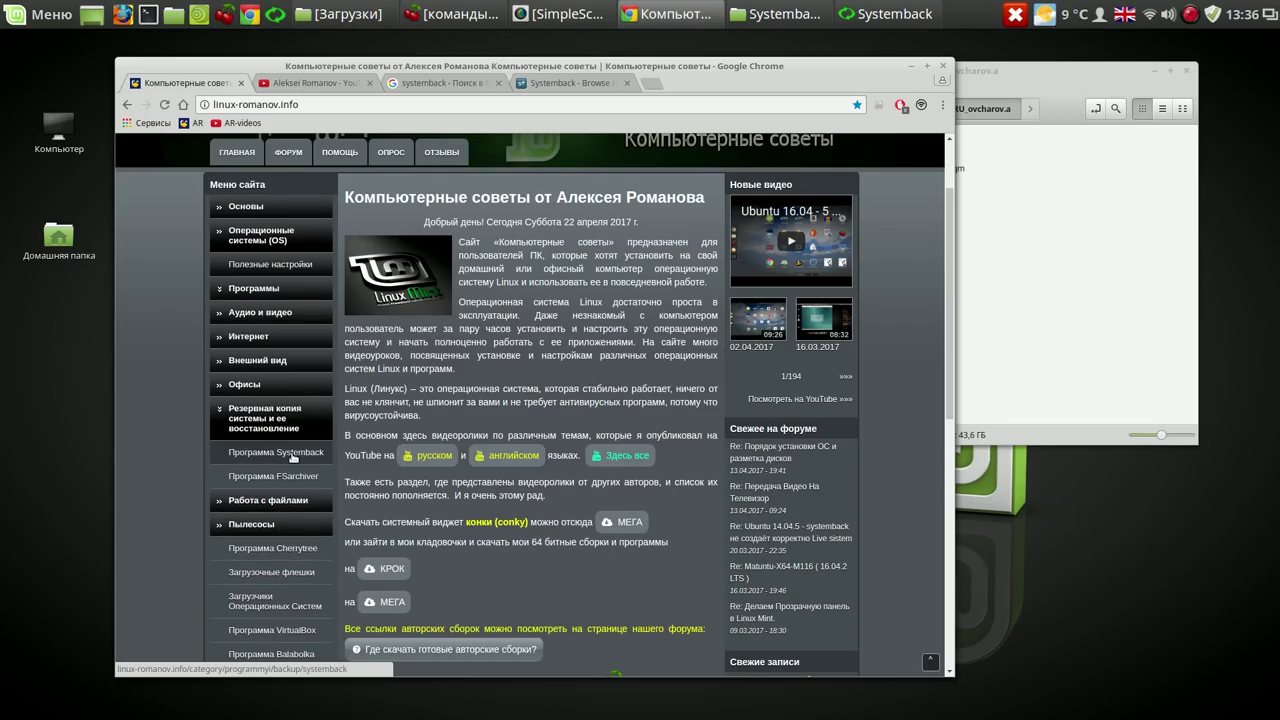
left_click(293, 457)
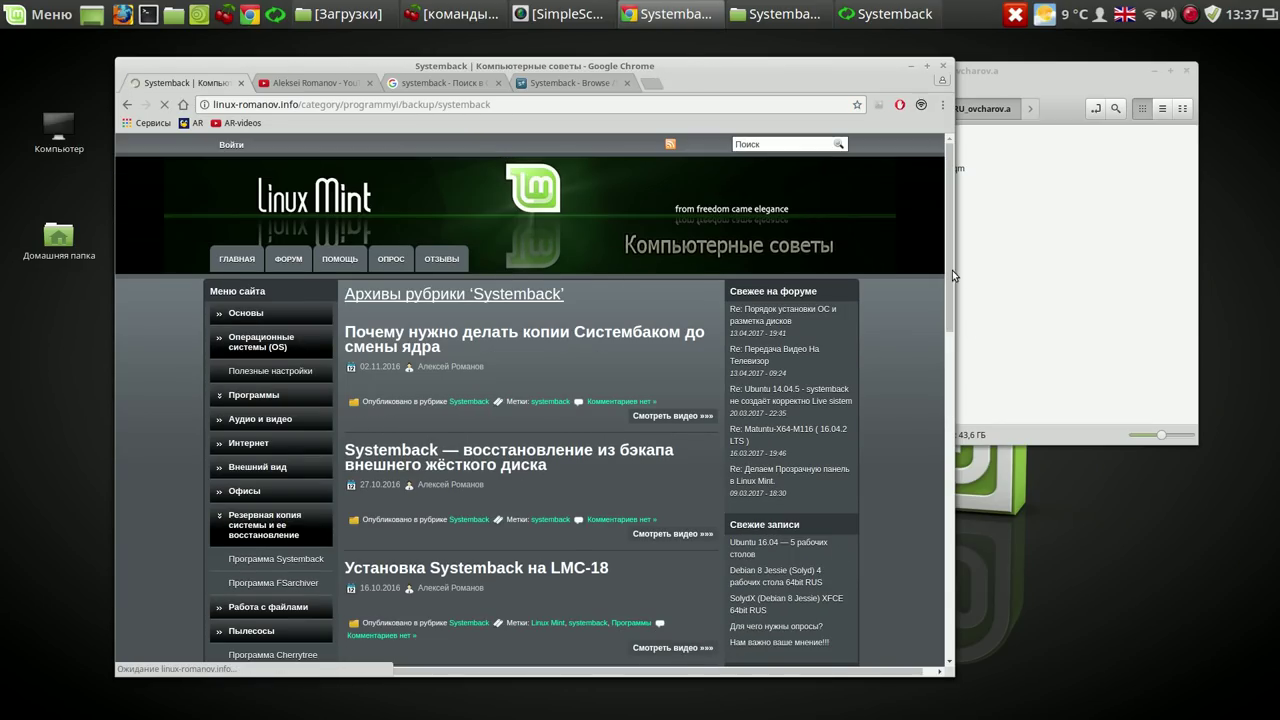
scroll(950, 290, "down", 2)
left_click_drag(956, 311, 951, 203)
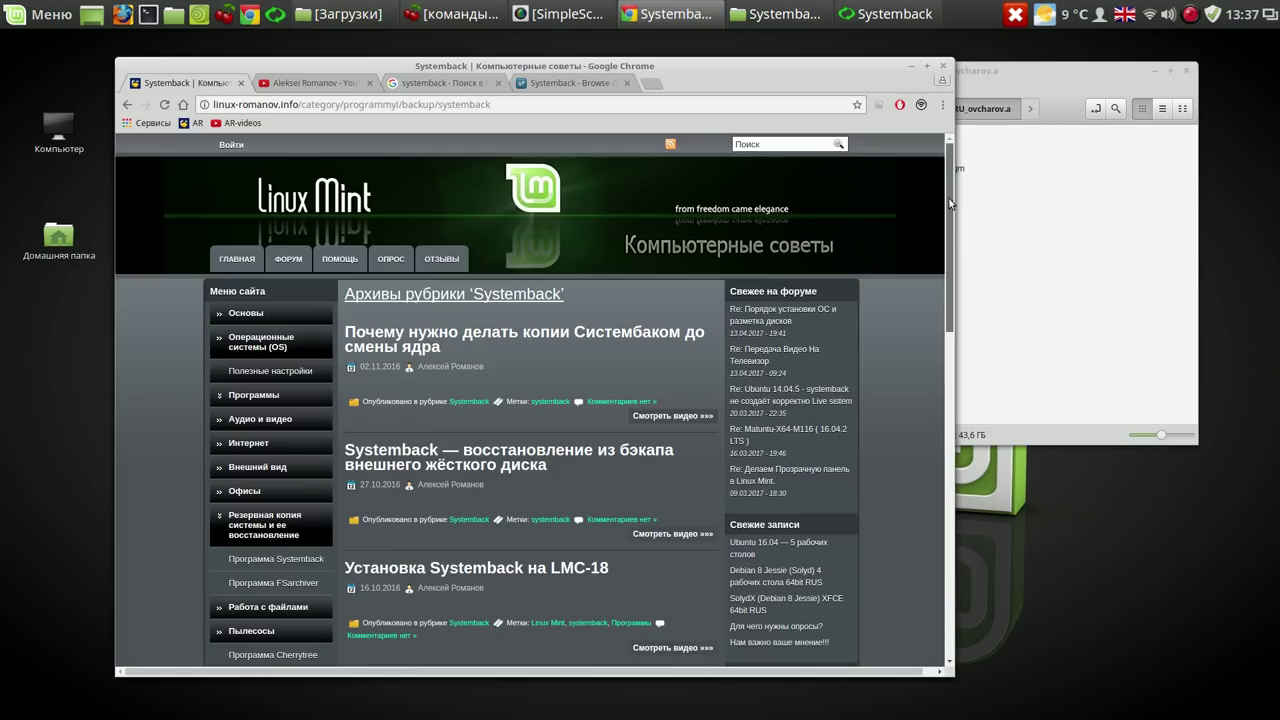
left_click(912, 67)
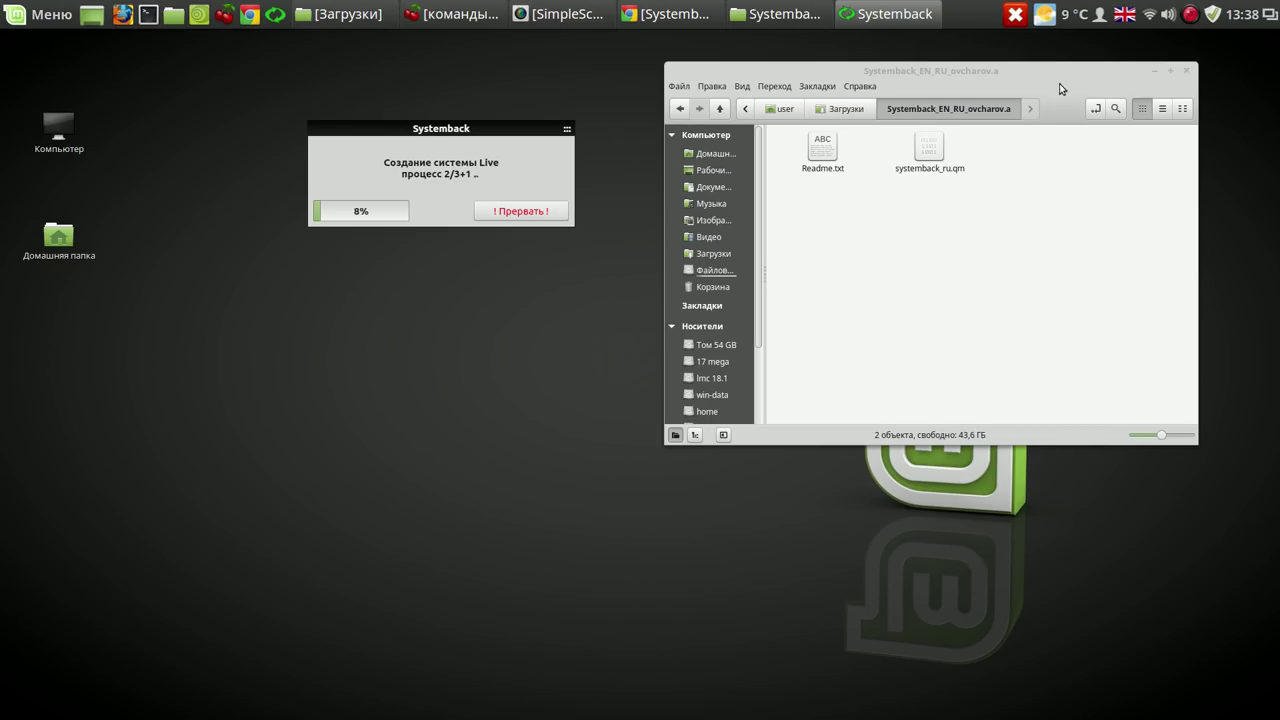
Minimize the Systemback_EN_RU_ovcharov.a folder window and move the Systemback progress window to the desktop's upper-right area.
left_click_drag(490, 133, 376, 82)
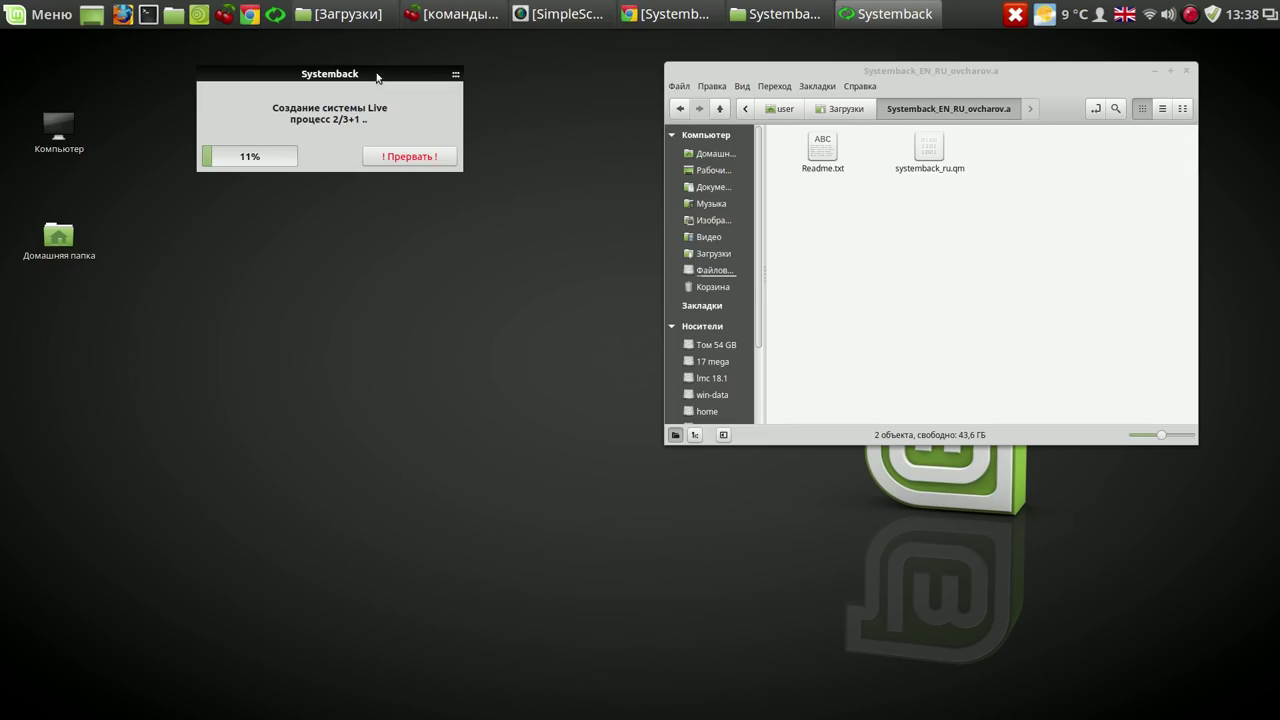
left_click(1153, 72)
left_click_drag(365, 73, 1128, 75)
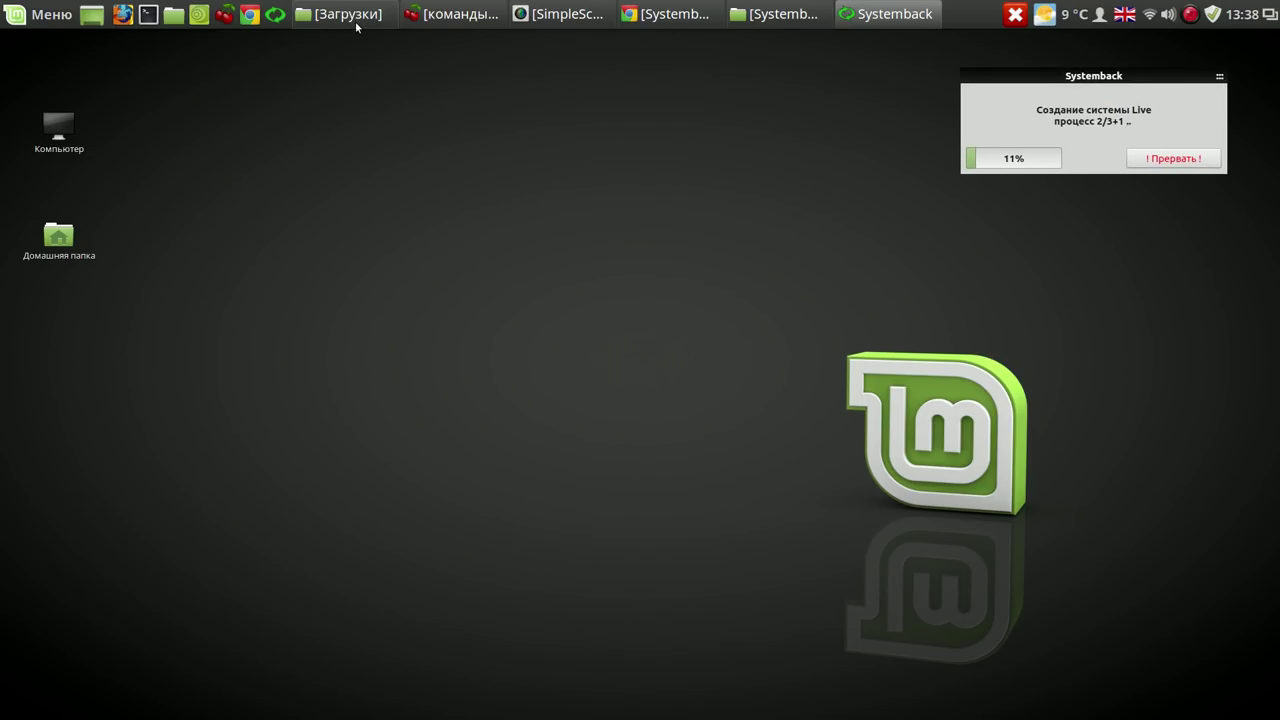
Switch to CherryTree, widen its node tree, and show the "Установка Virtual Box" note with the window moved into the clear.
mouse_move(356, 22)
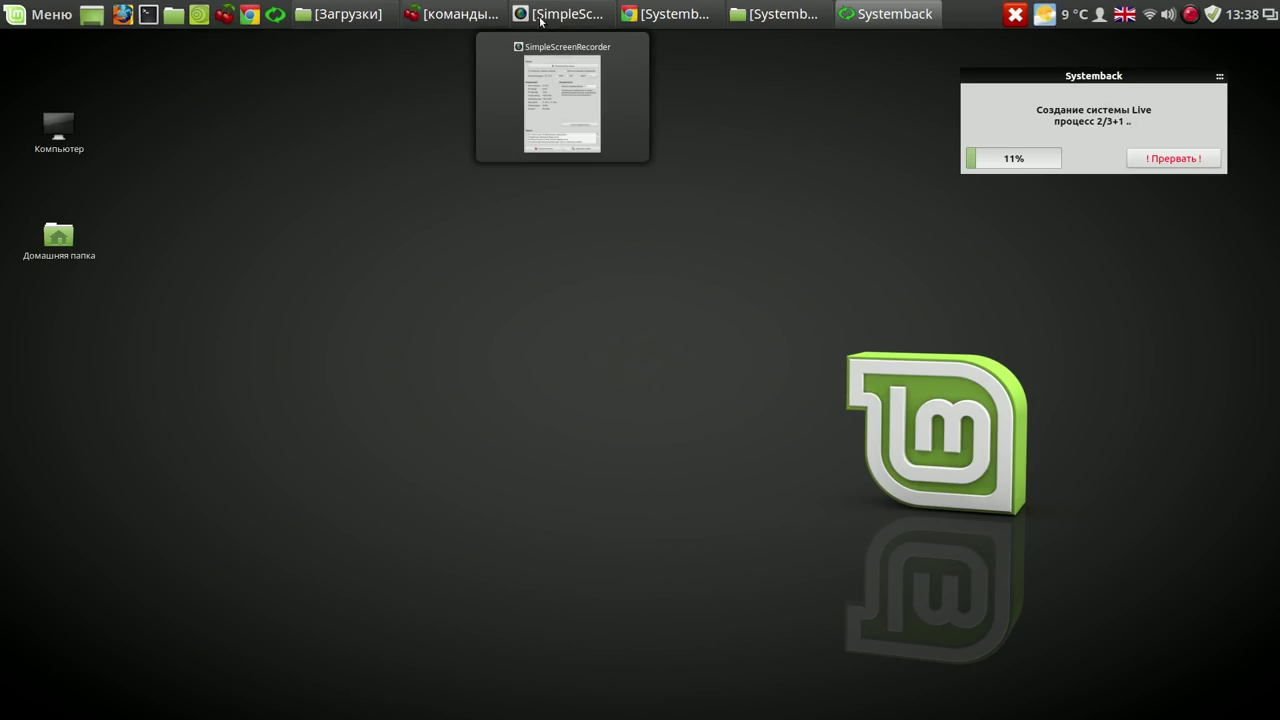
left_click(478, 18)
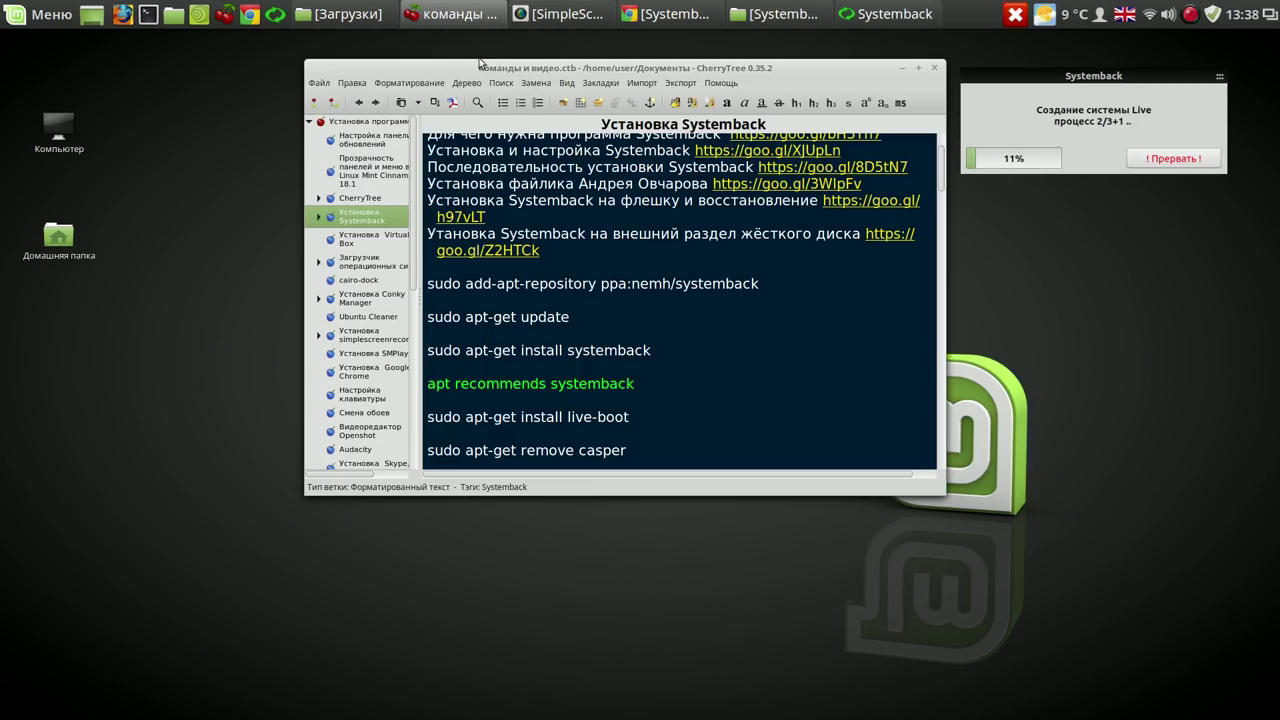
left_click_drag(419, 234, 530, 274)
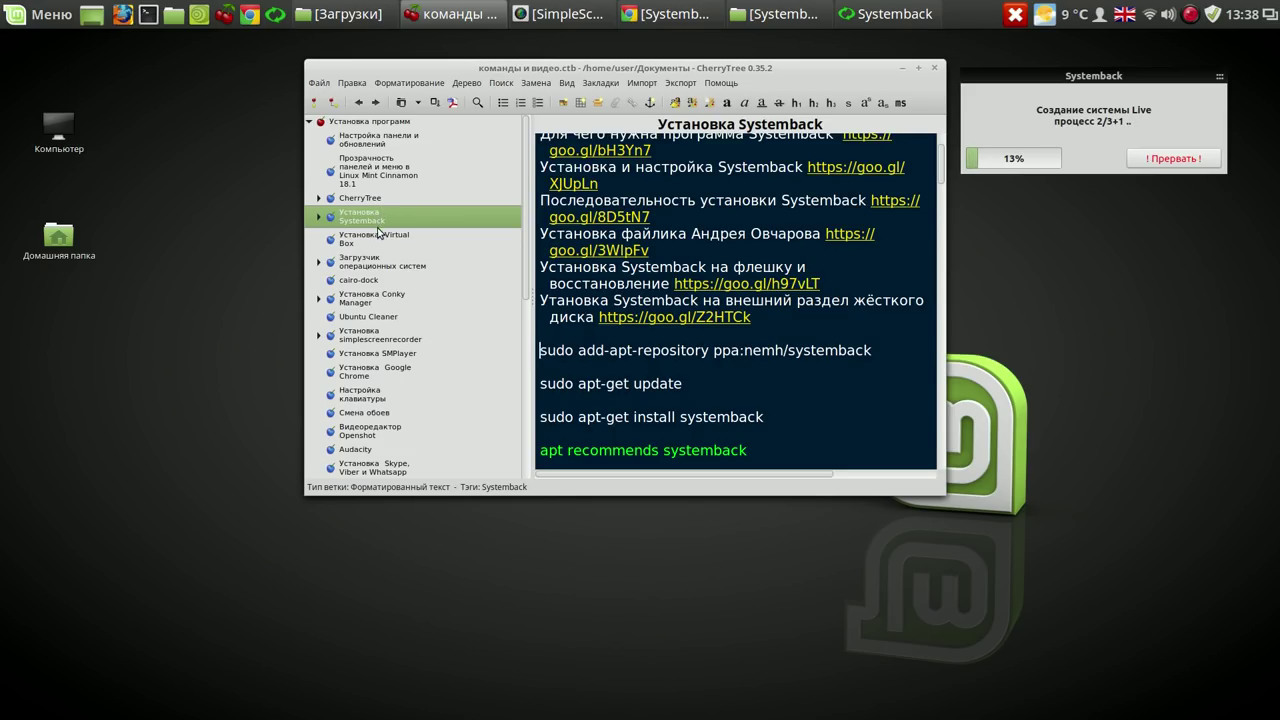
left_click(374, 243)
left_click_drag(797, 73, 915, 147)
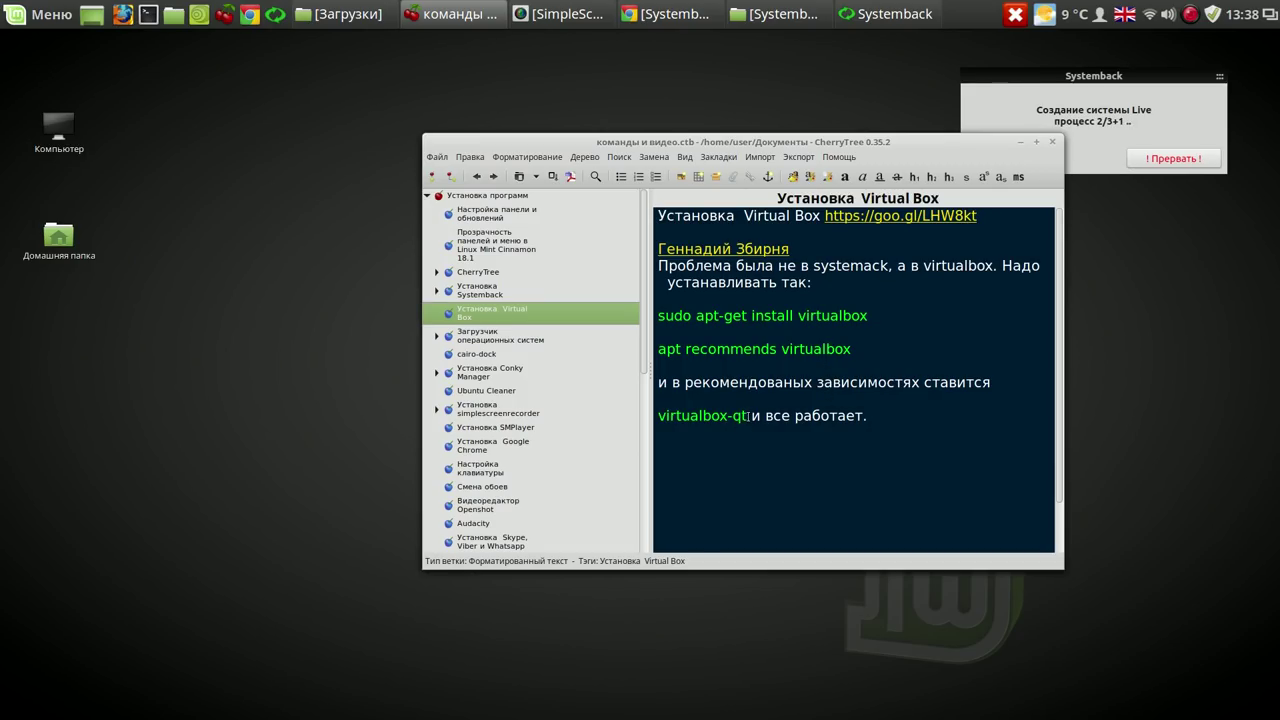
Append the copied "-qt" to the note's install command so it reads "sudo apt-get install virtualbox-qt".
left_click_drag(749, 417, 729, 421)
right_click(732, 418)
left_click(762, 444)
left_click(874, 315)
right_click(874, 316)
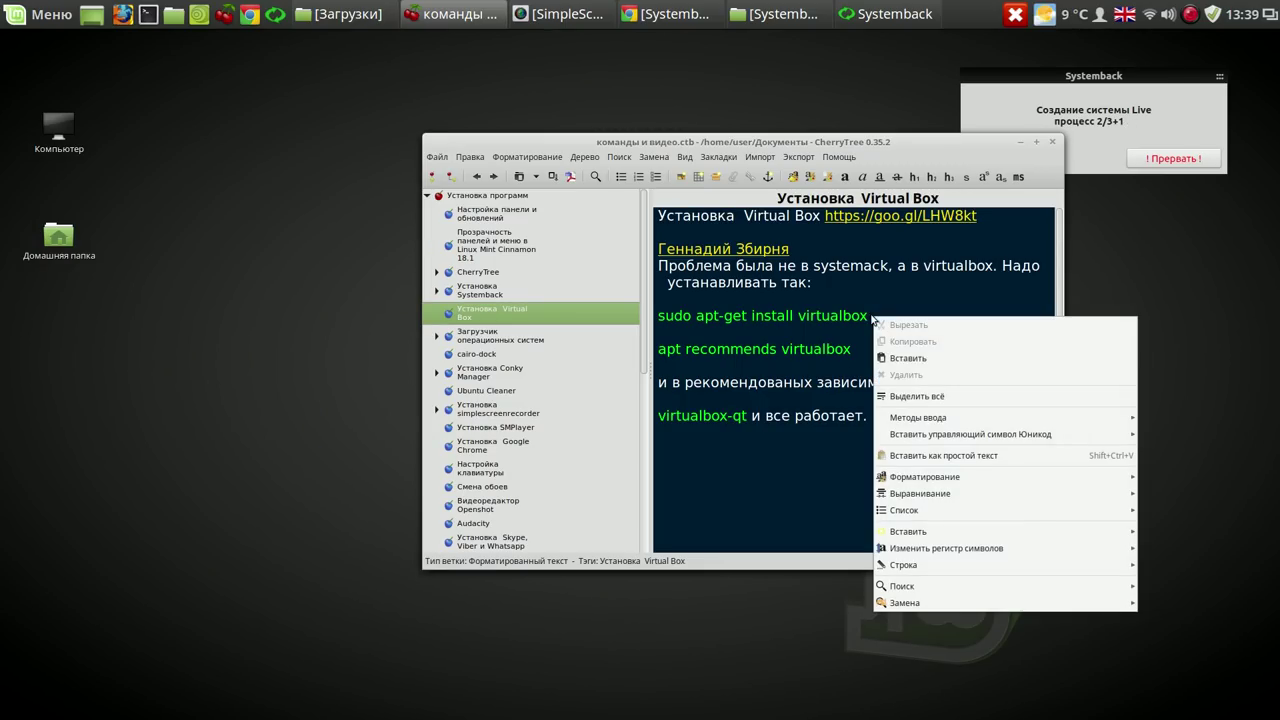
left_click(903, 360)
Try to run "sudo apt-get install virtualbox-qt" from the note in a terminal with the sudo password, and close the terminal.
left_click(147, 16)
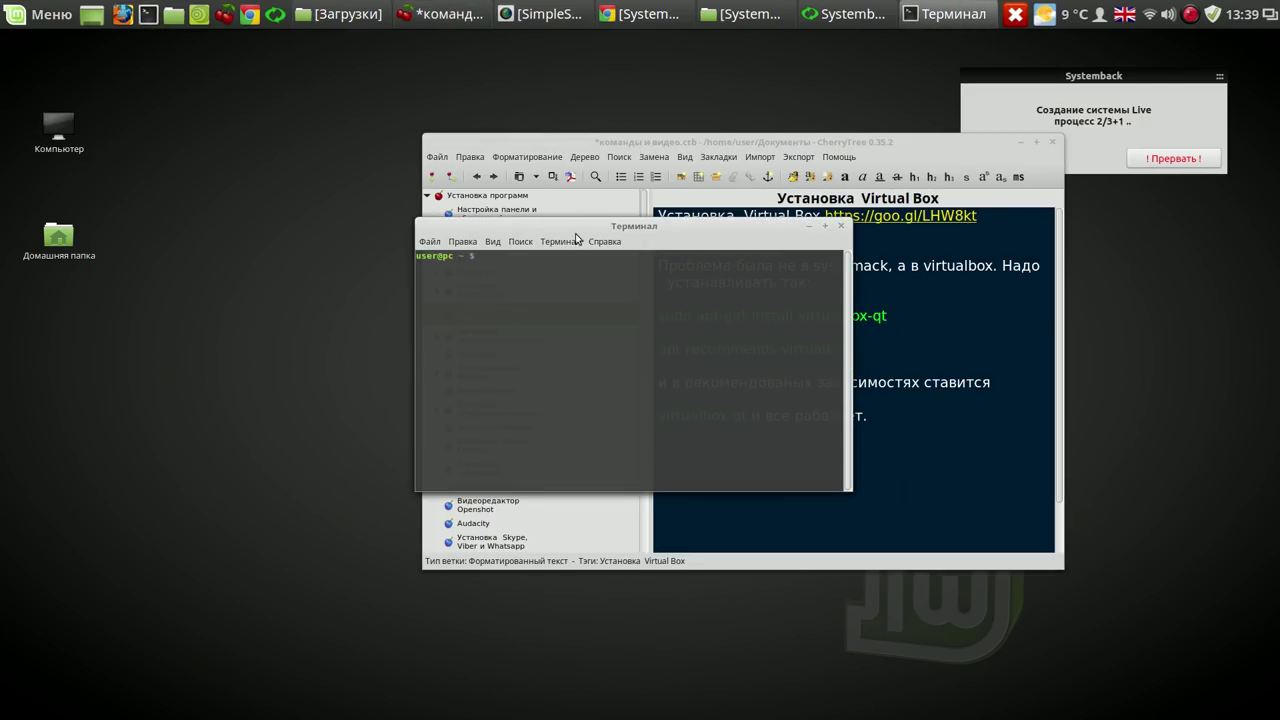
left_click(888, 316)
triple_click(888, 316)
left_click_drag(888, 316, 658, 316)
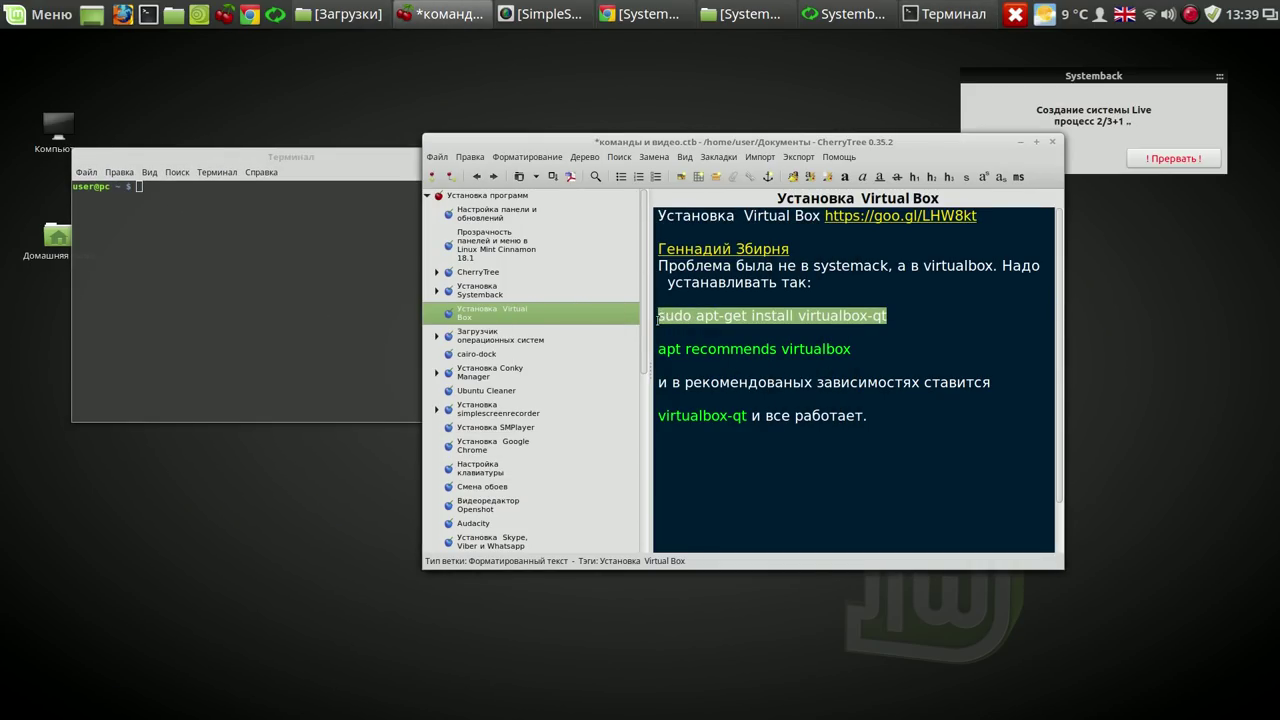
middle_click(336, 266)
key("Return")
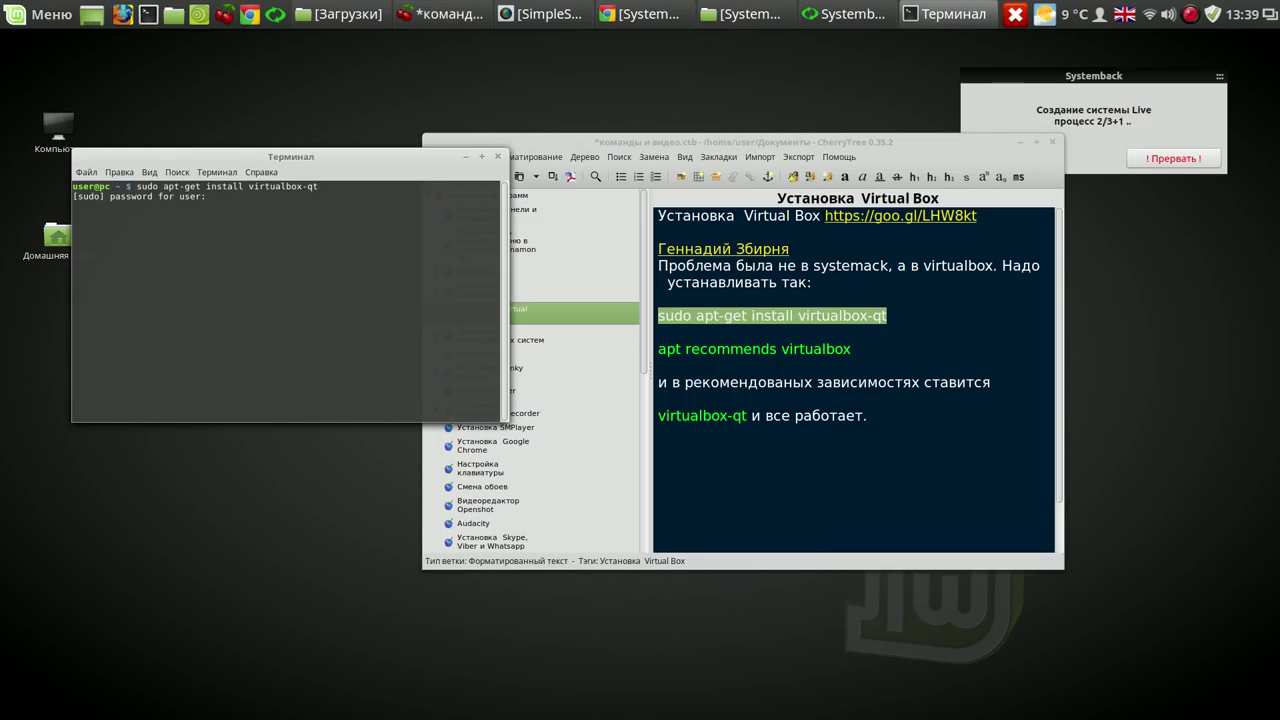
key("Return")
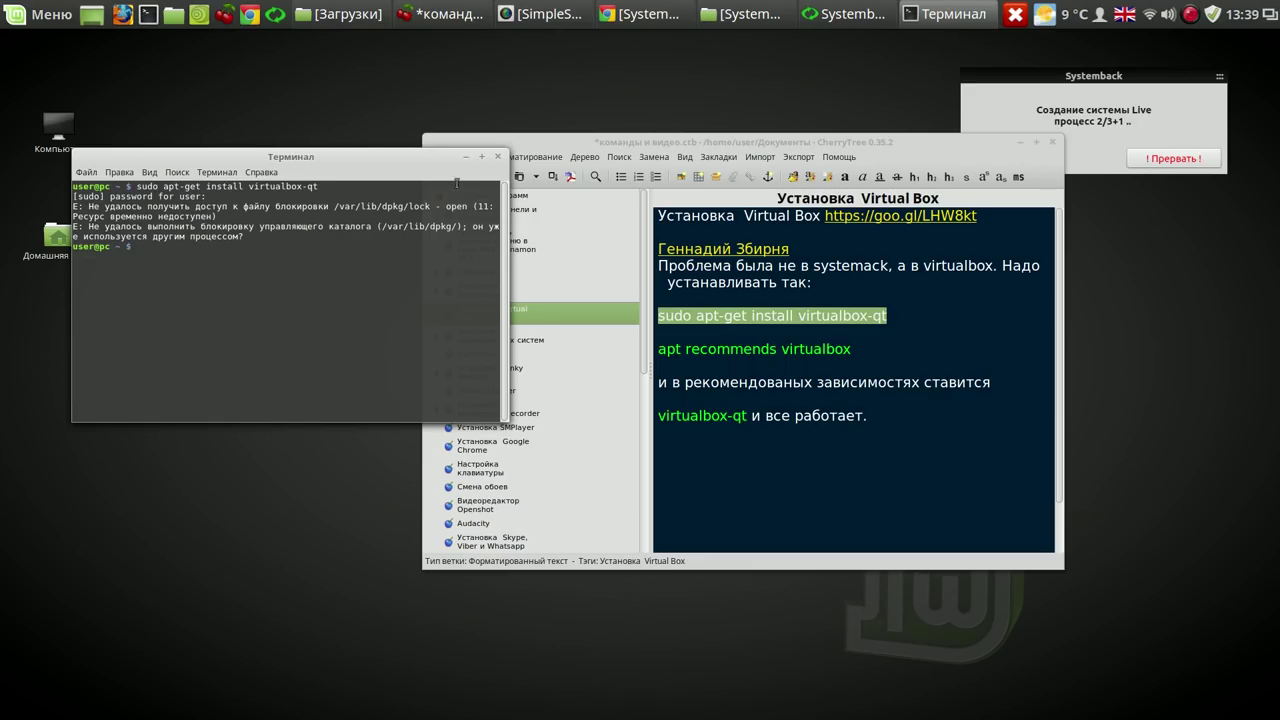
left_click(498, 157)
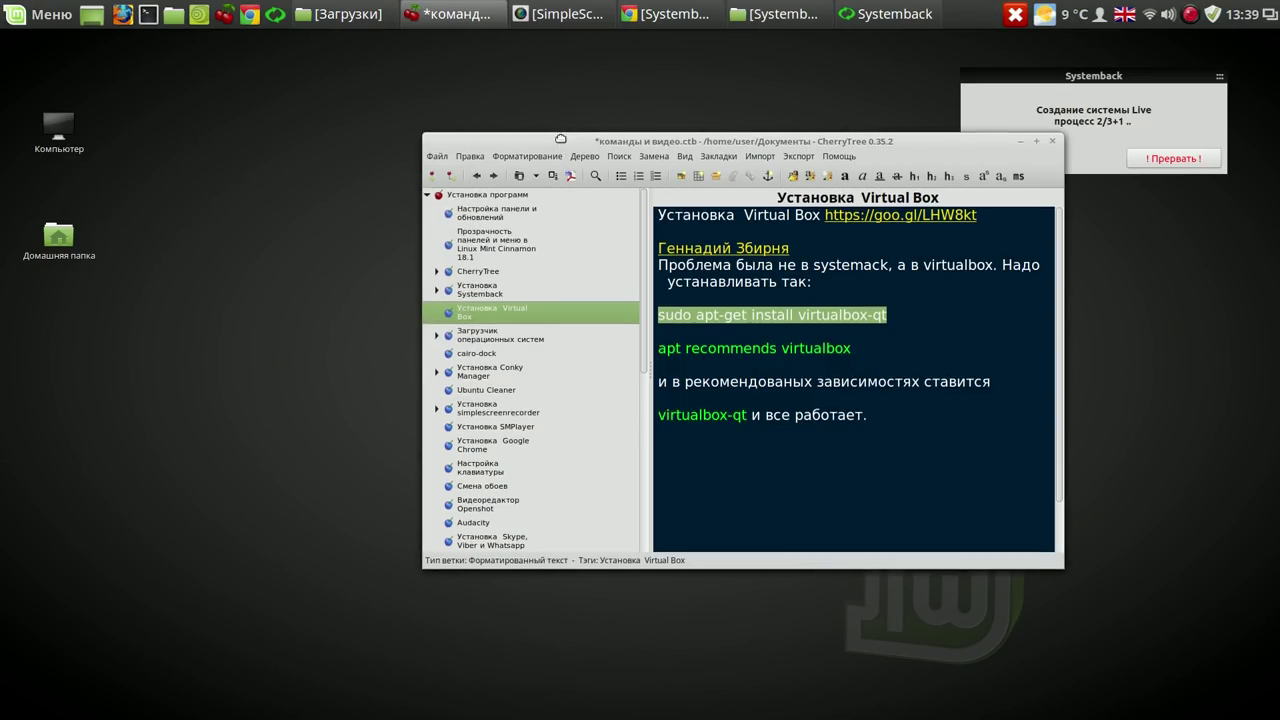
Move the CherryTree window clear of the Systemback progress window and minimize it.
left_click_drag(560, 141, 285, 101)
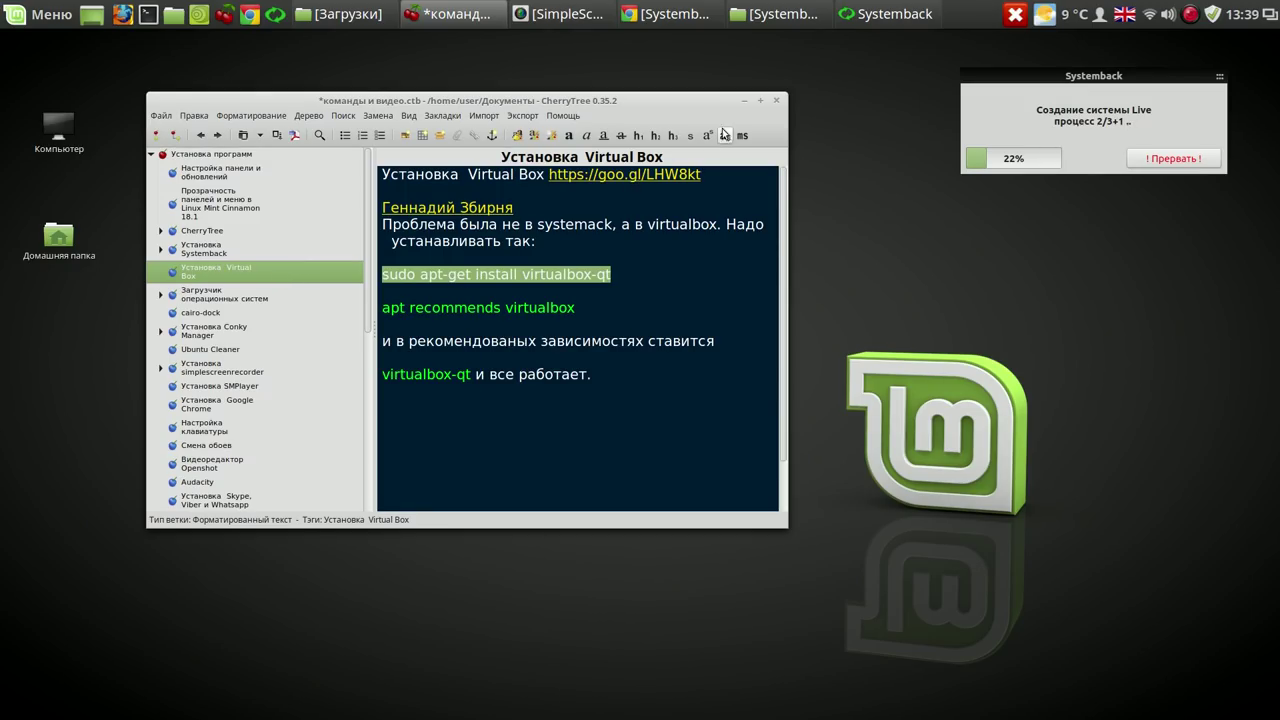
left_click(746, 101)
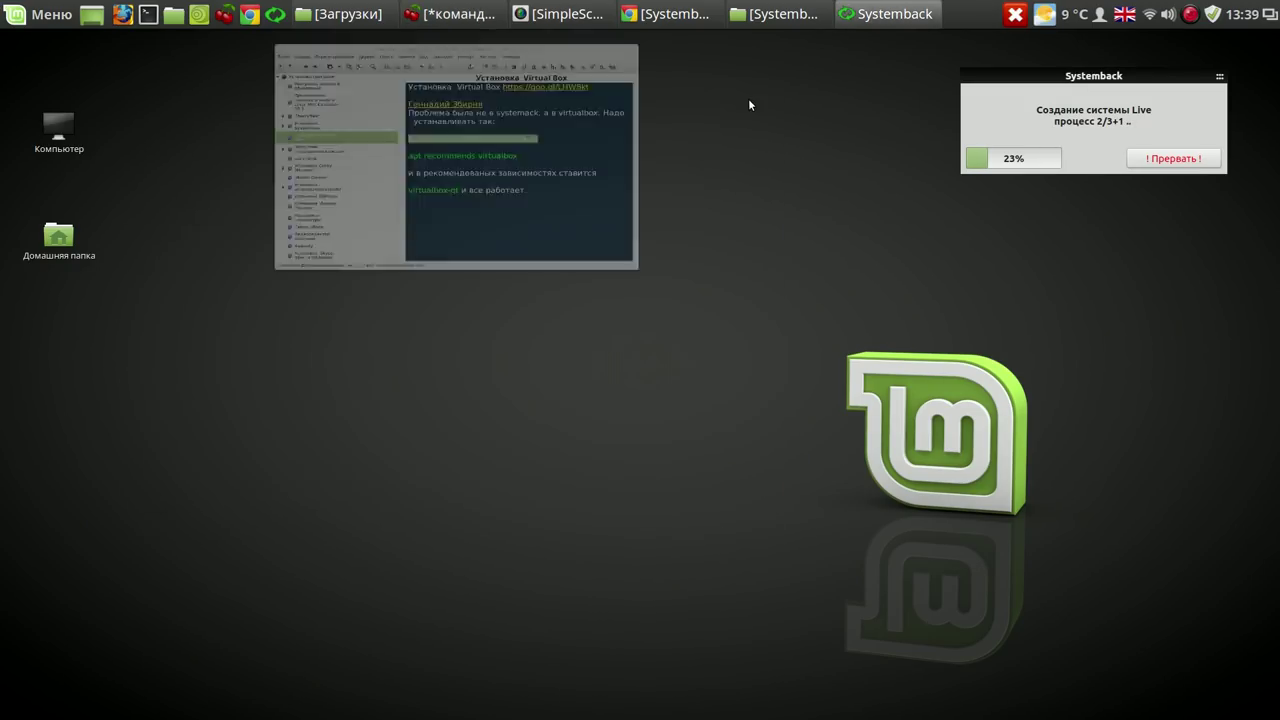
right_click(1189, 14)
left_click(1190, 37)
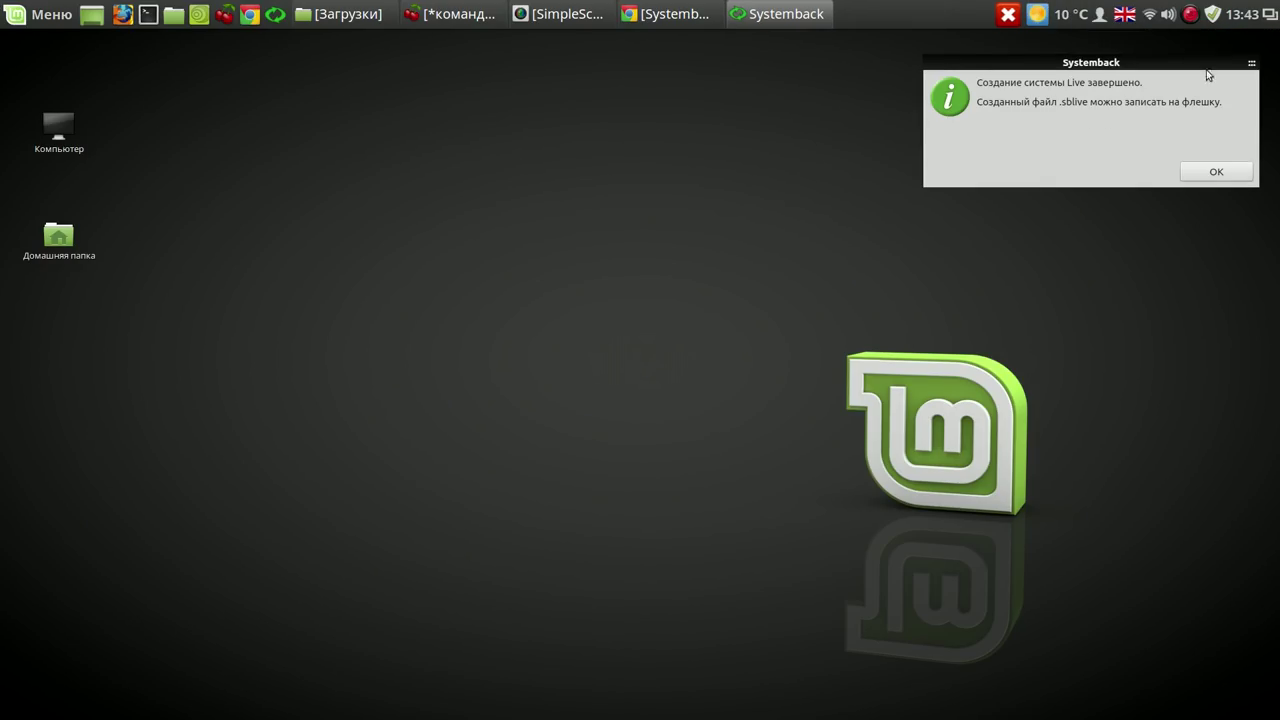
Acknowledge the finished Live creation, select systemback_live_2017-04-22 in the Live image list, and close Systemback.
left_click(1232, 170)
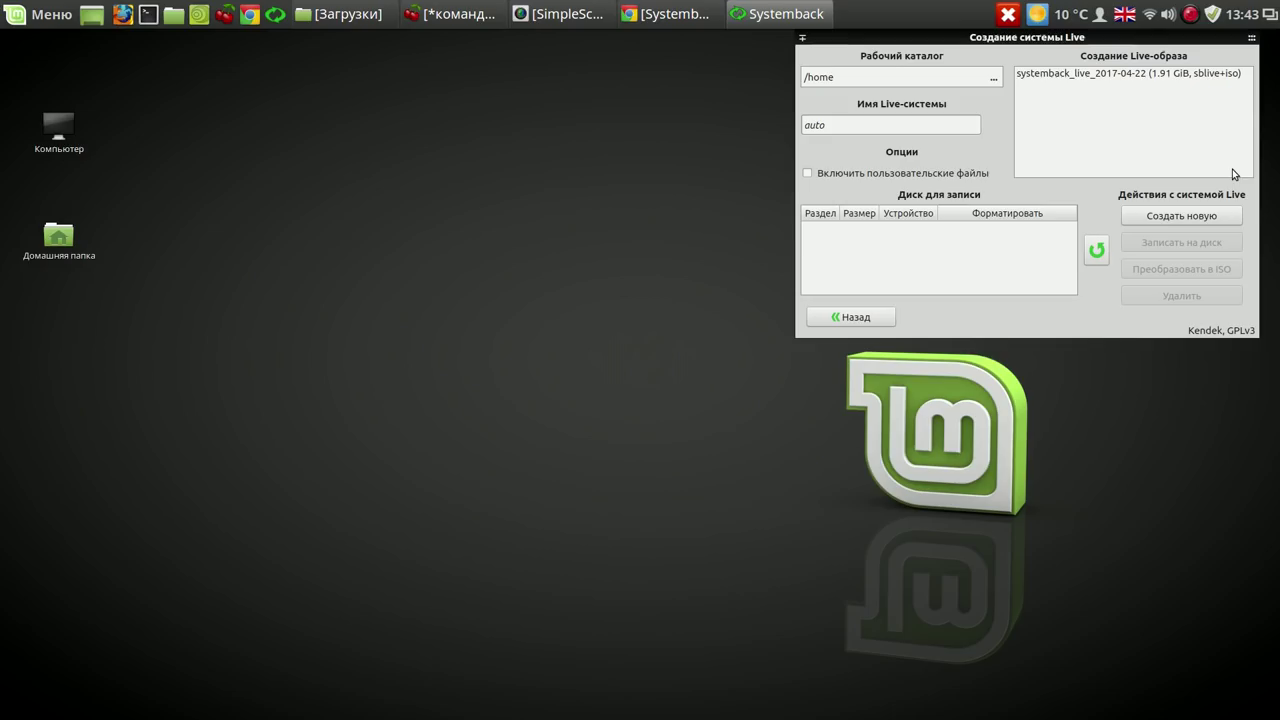
left_click(1179, 81)
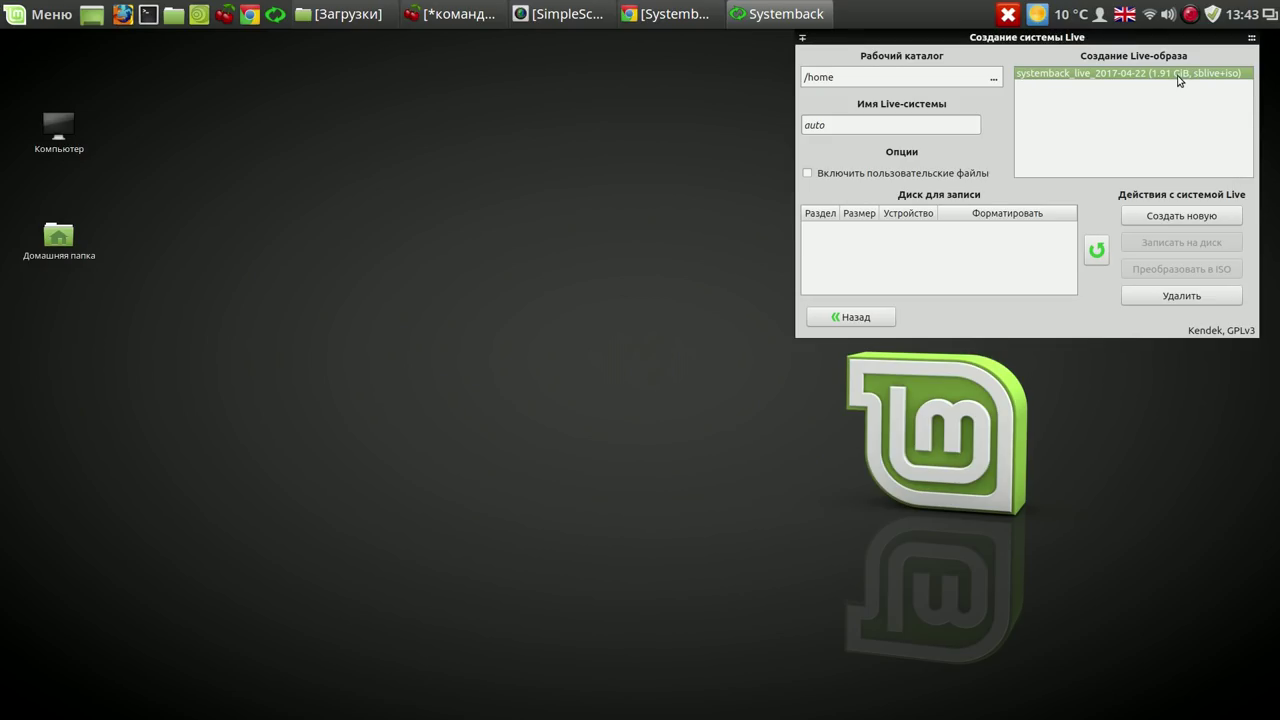
left_click(1245, 47)
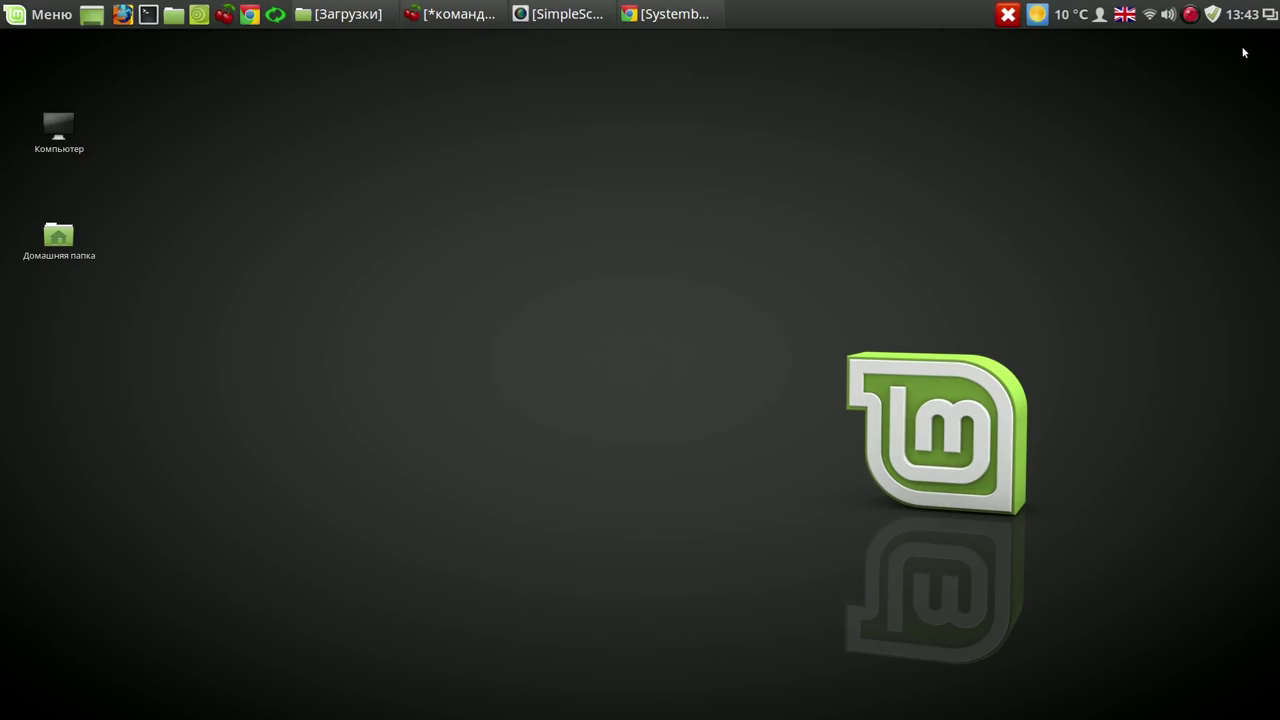
Restore the CherryTree Virtual Box note and place a new terminal window beside it.
left_click(470, 17)
left_click_drag(635, 104, 1083, 76)
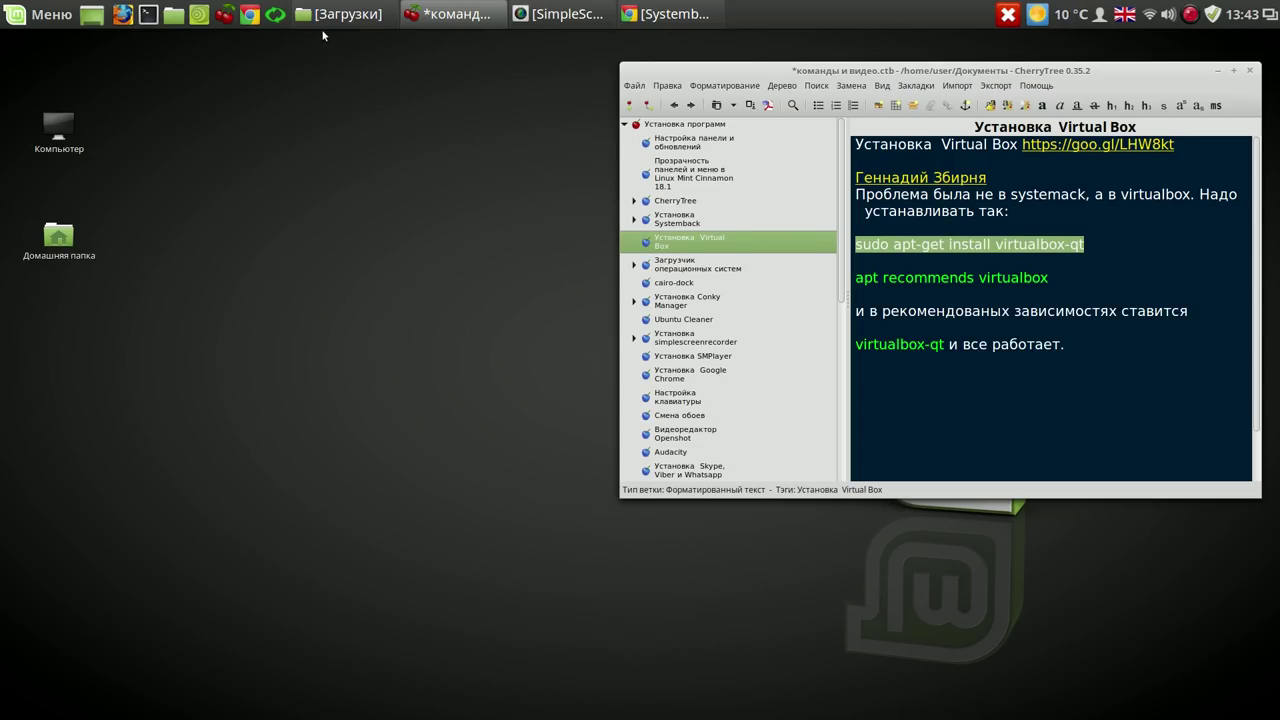
mouse_move(320, 27)
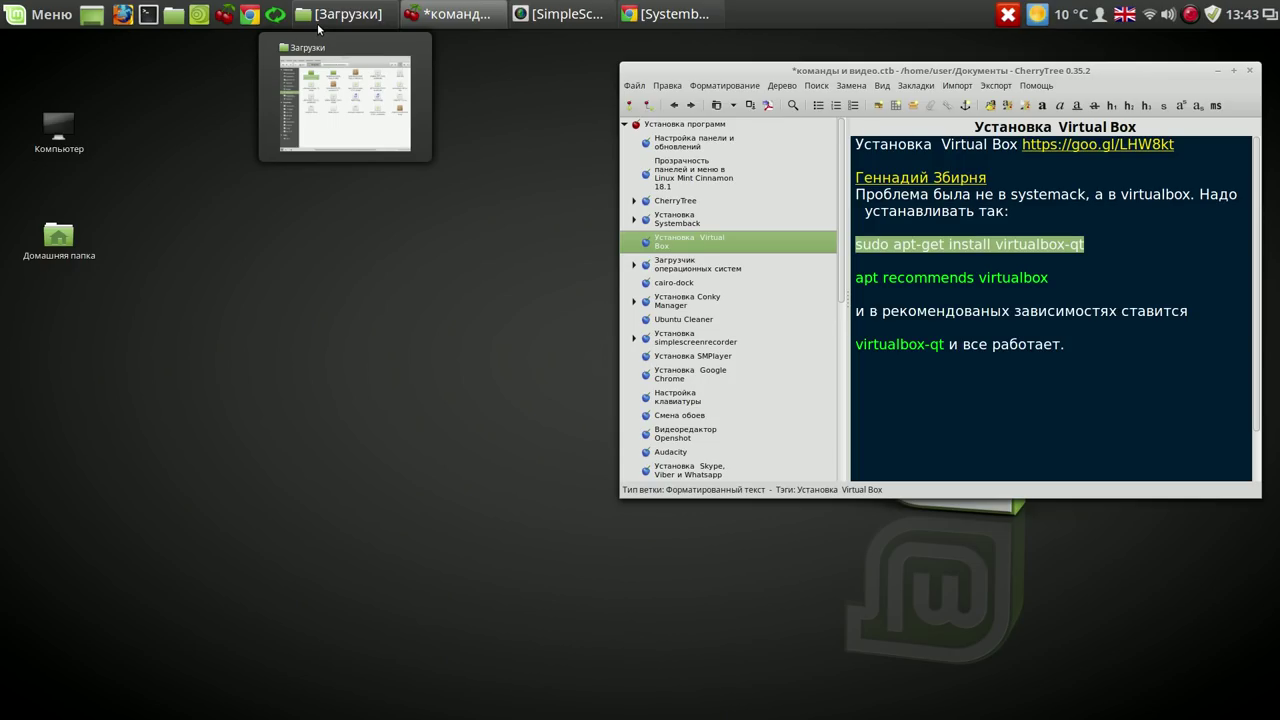
left_click(148, 14)
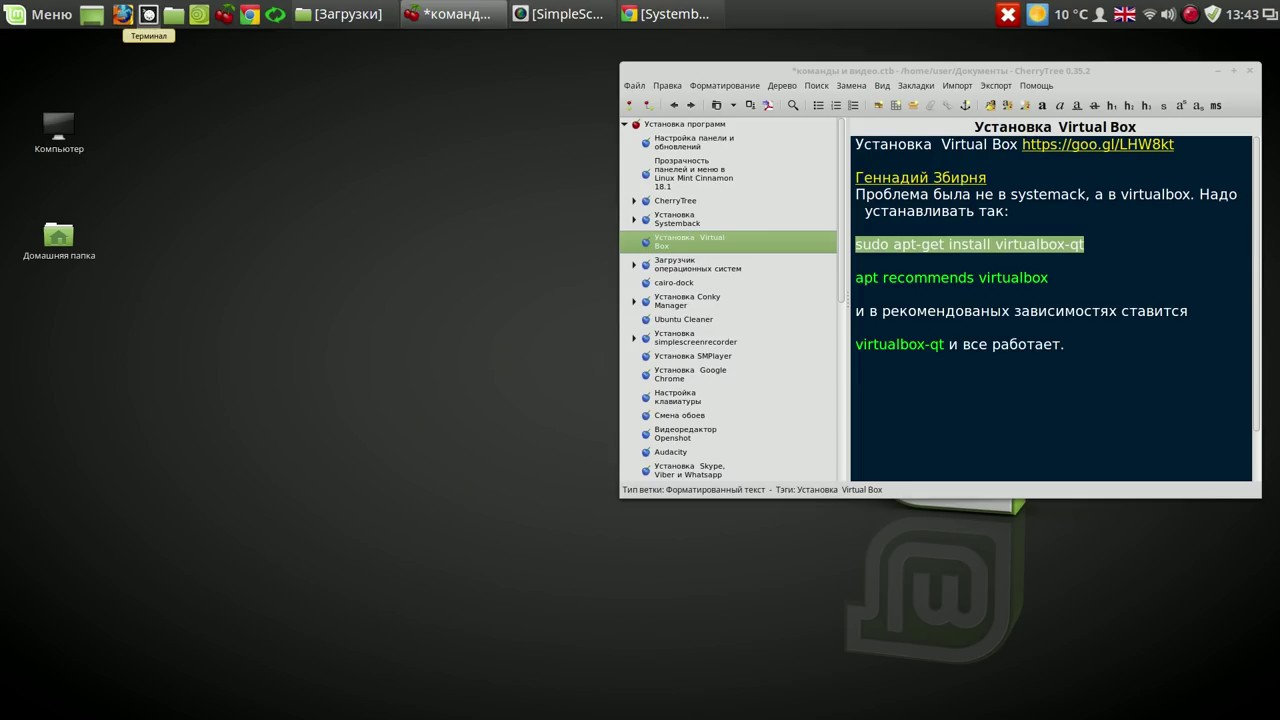
left_click_drag(714, 224, 421, 105)
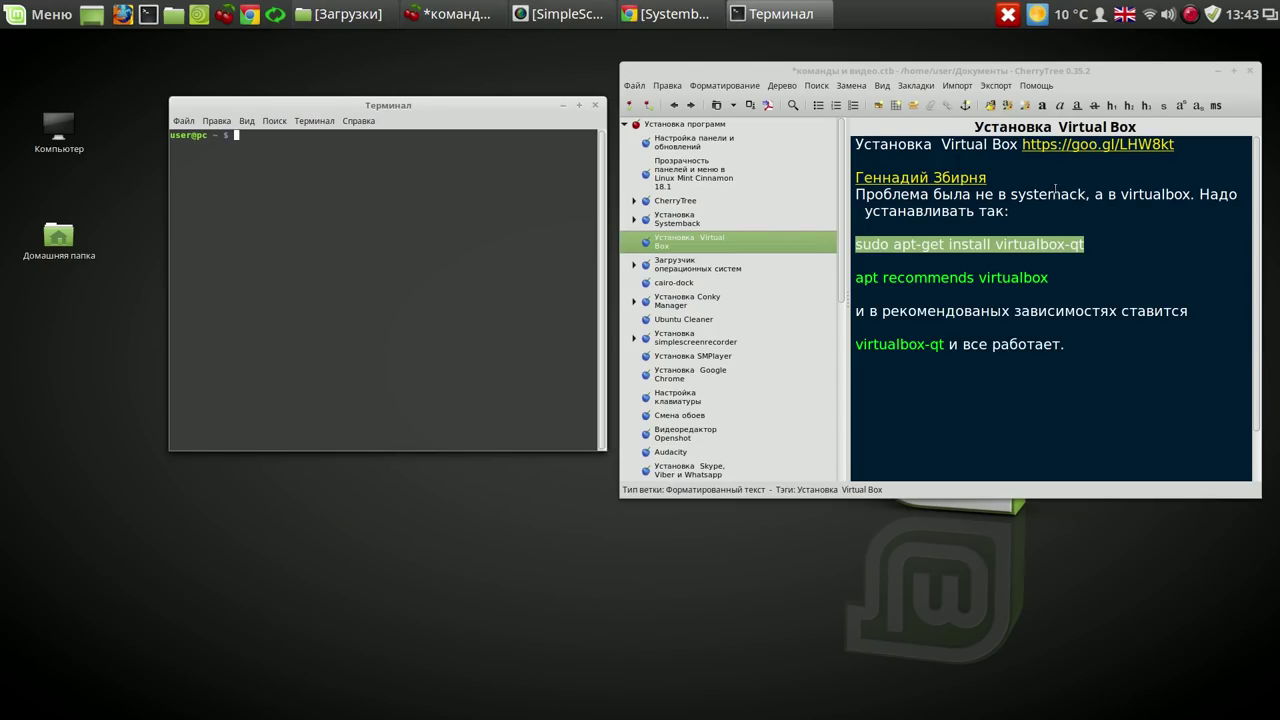
Run "sudo apt-get install virtualbox-qt" from the note in the terminal, enter the sudo password, and accept the installation.
left_click(1018, 252)
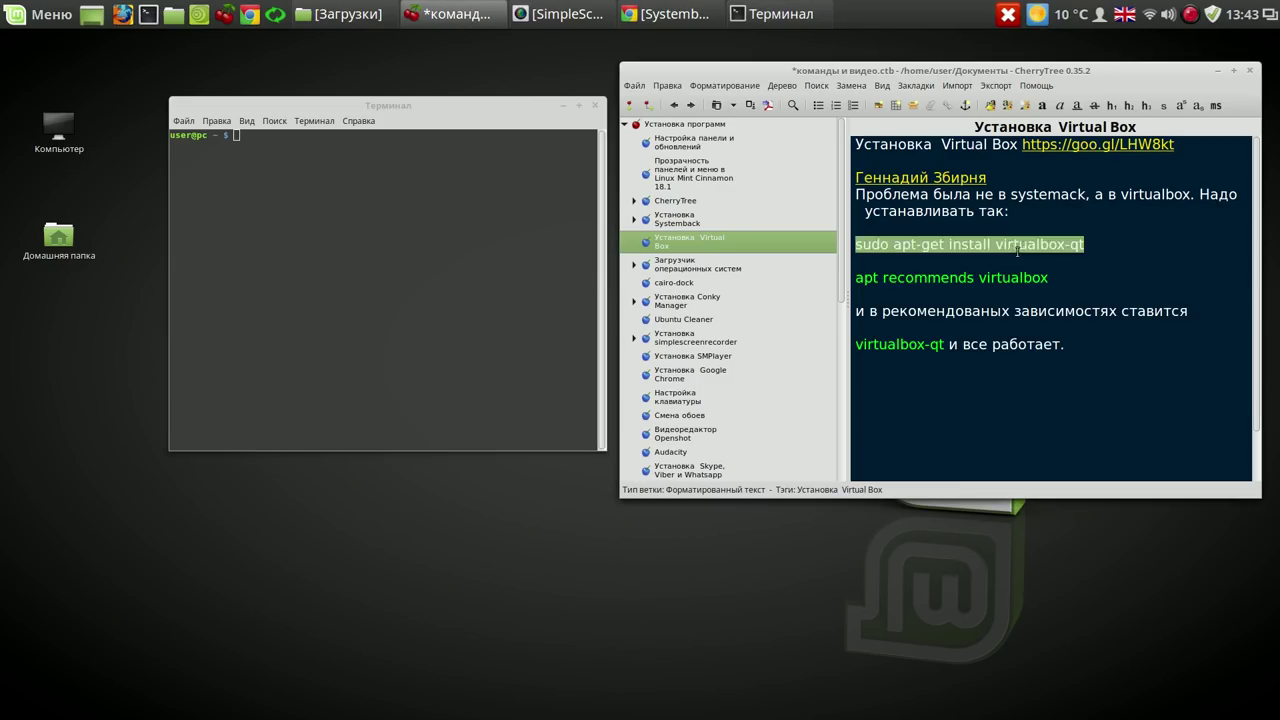
left_click(1018, 252)
left_click_drag(1088, 244, 856, 248)
left_click(466, 210)
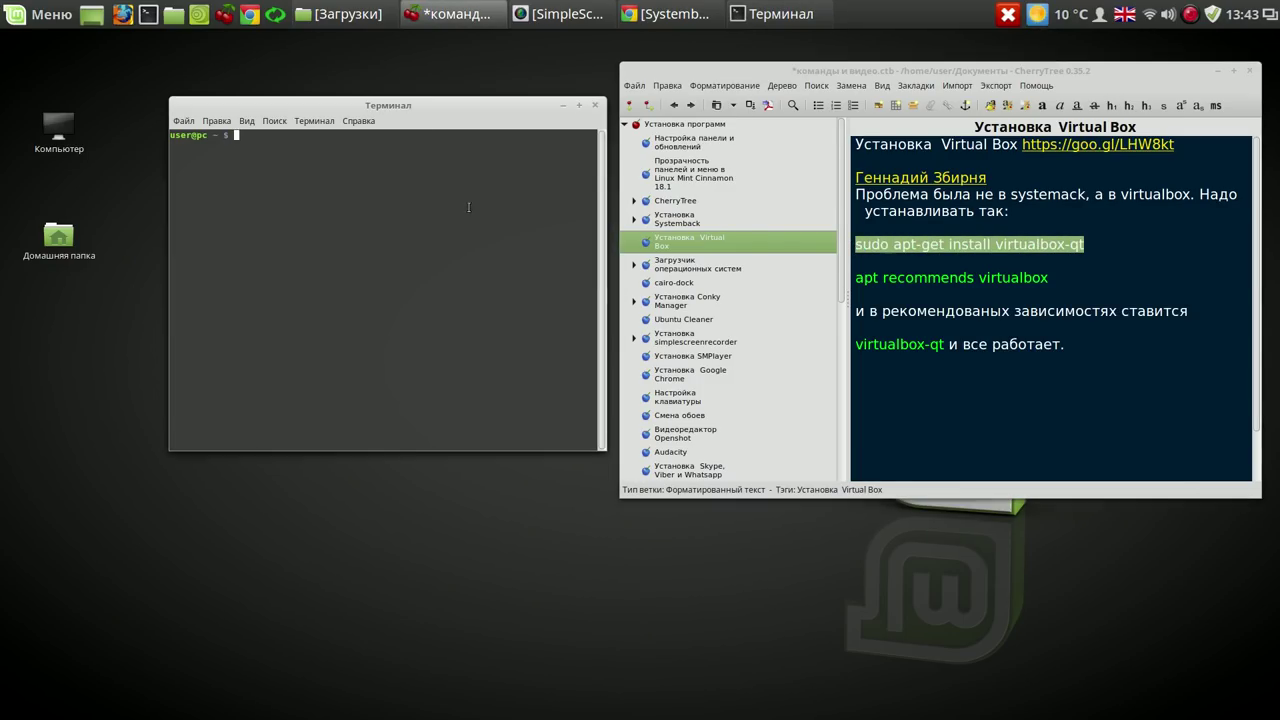
middle_click(466, 210)
key("Return")
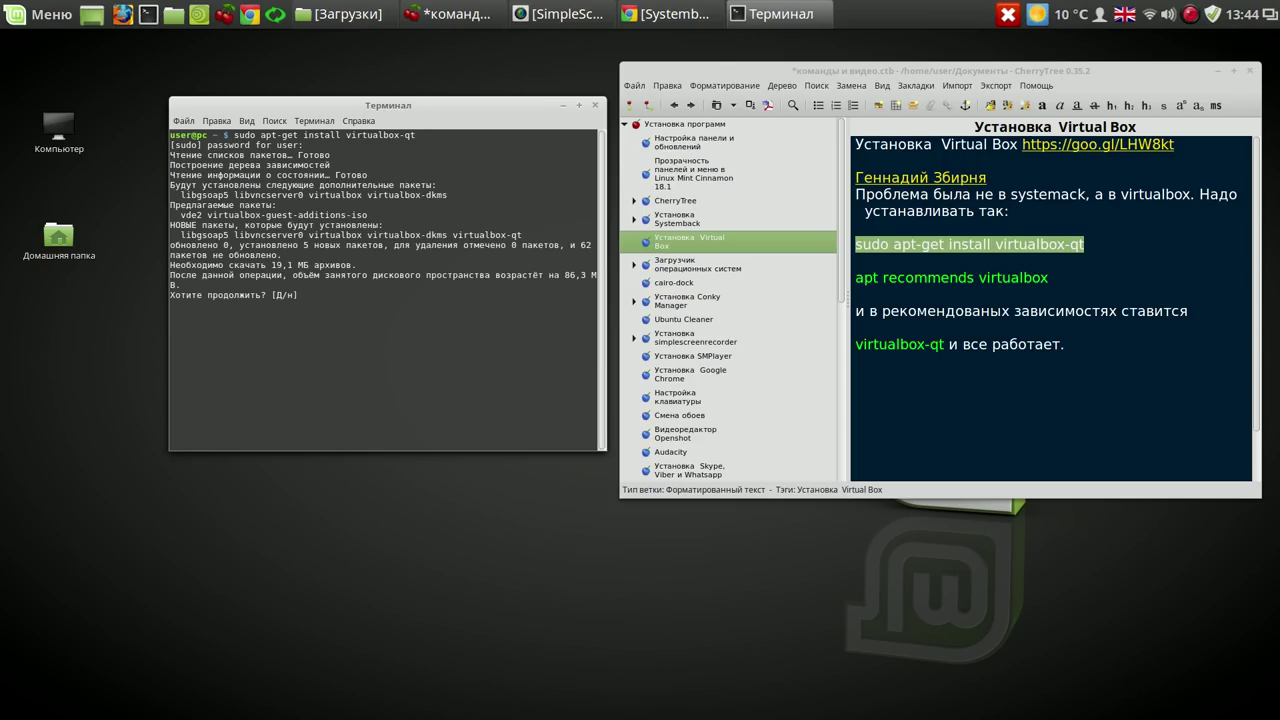
key("Return")
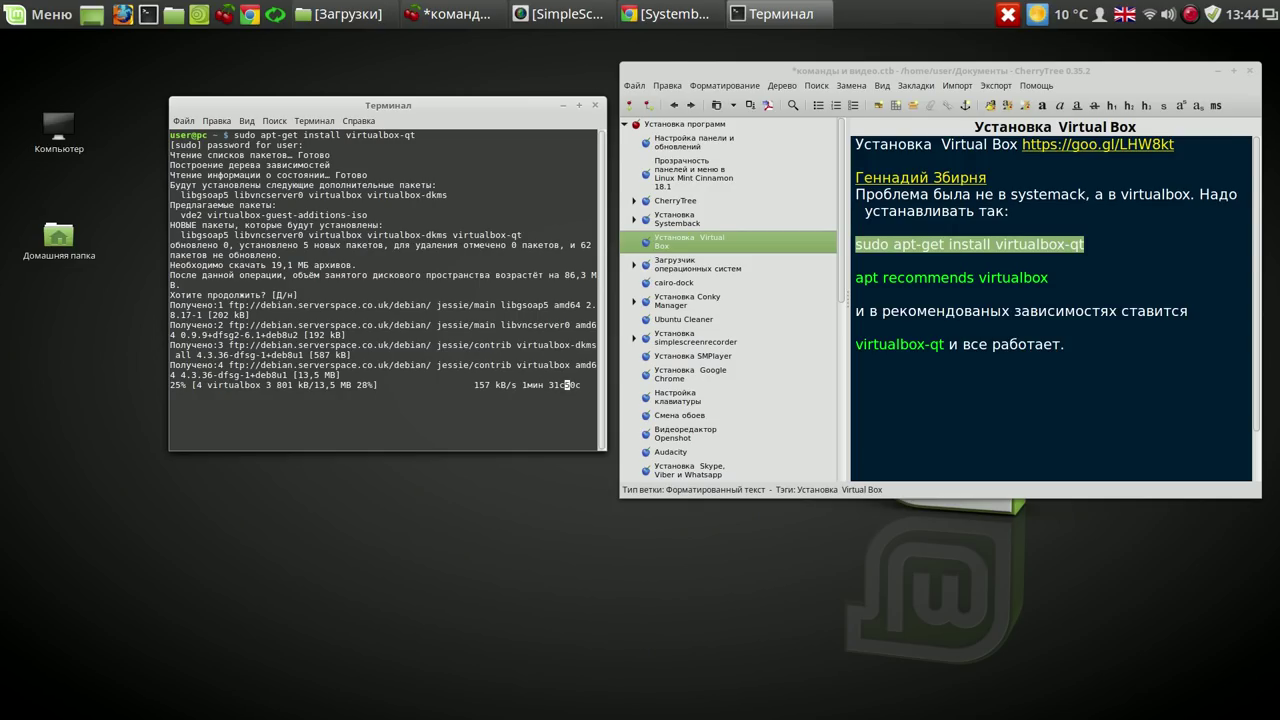
left_click(1189, 14)
left_click(1189, 38)
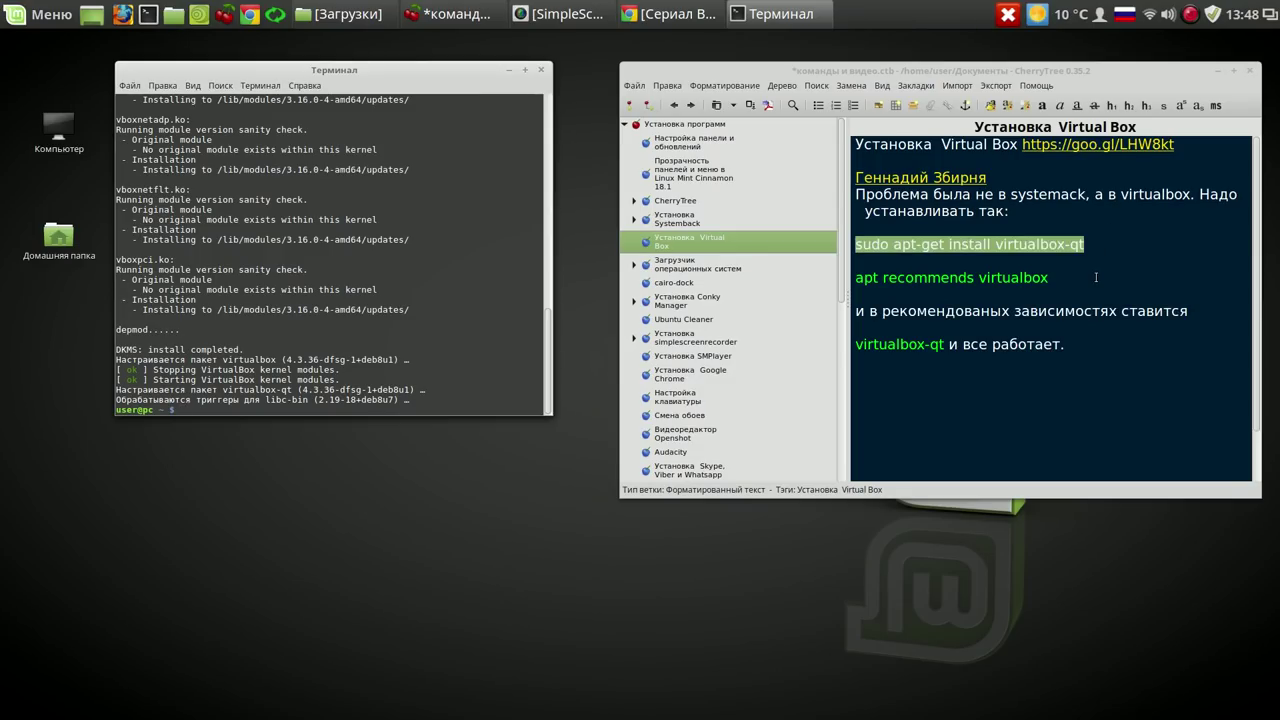
Run "apt recommends virtualbox" from the CherryTree note in the terminal.
left_click(1090, 251)
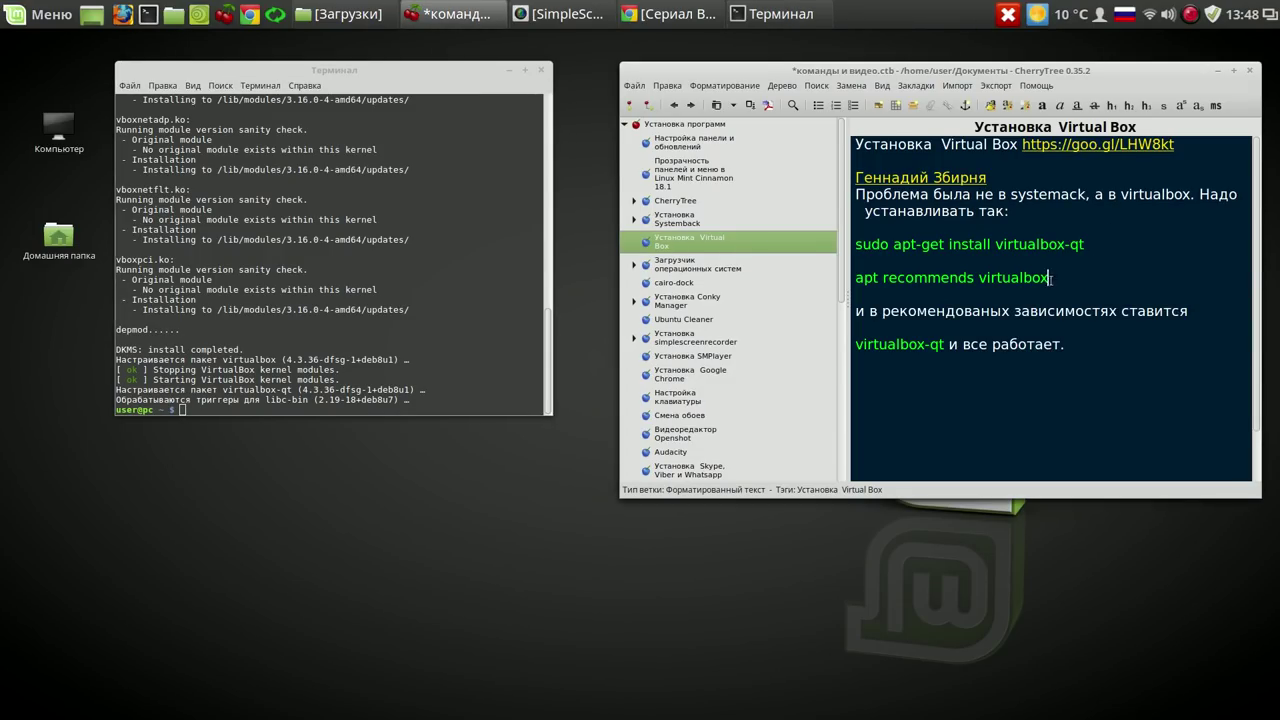
left_click_drag(1051, 279, 855, 280)
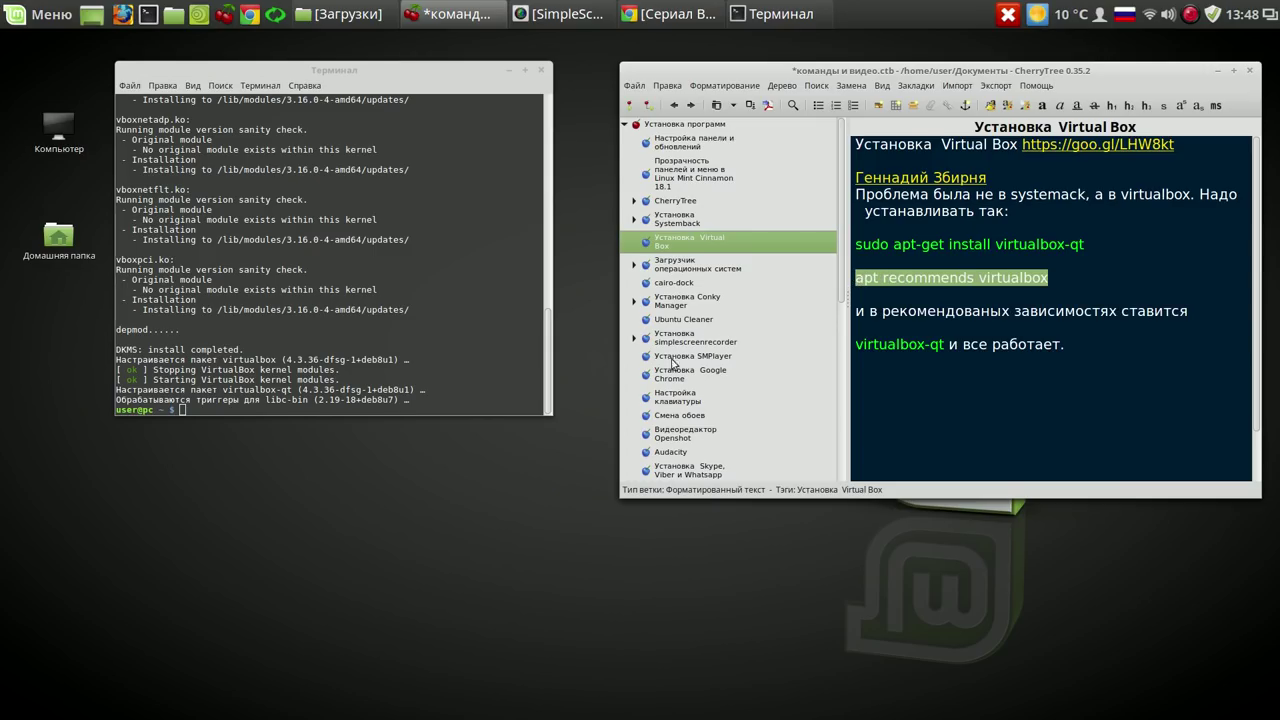
middle_click(442, 410)
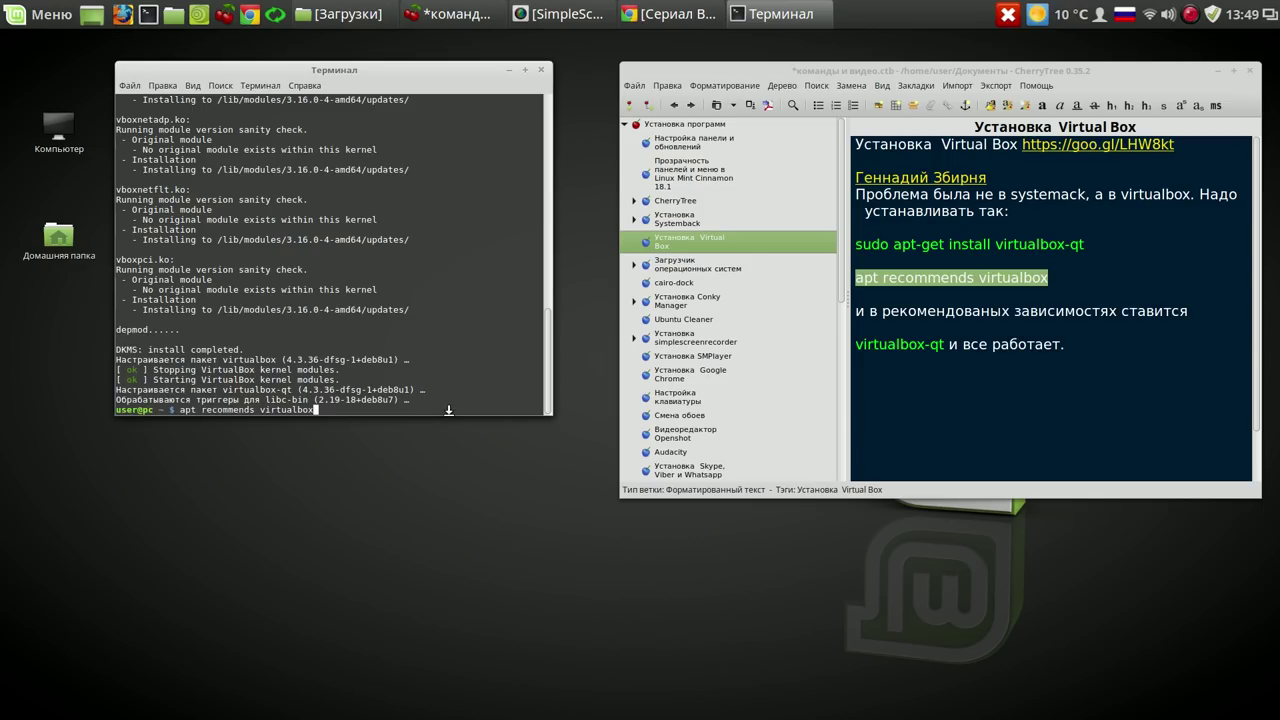
key("Return")
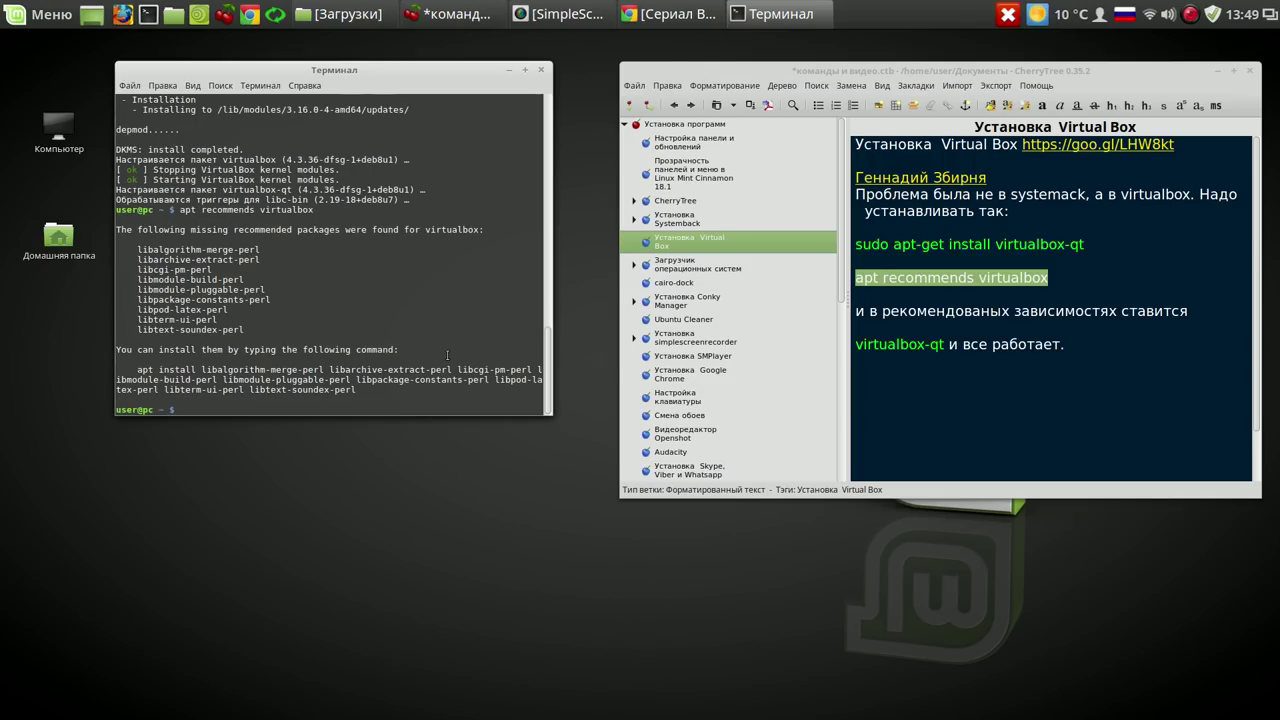
Copy the suggested "apt install" command for the missing recommended Perl packages, run it in the terminal, and accept the installation.
triple_click(138, 368)
left_click(138, 368)
left_click_drag(138, 368, 358, 389)
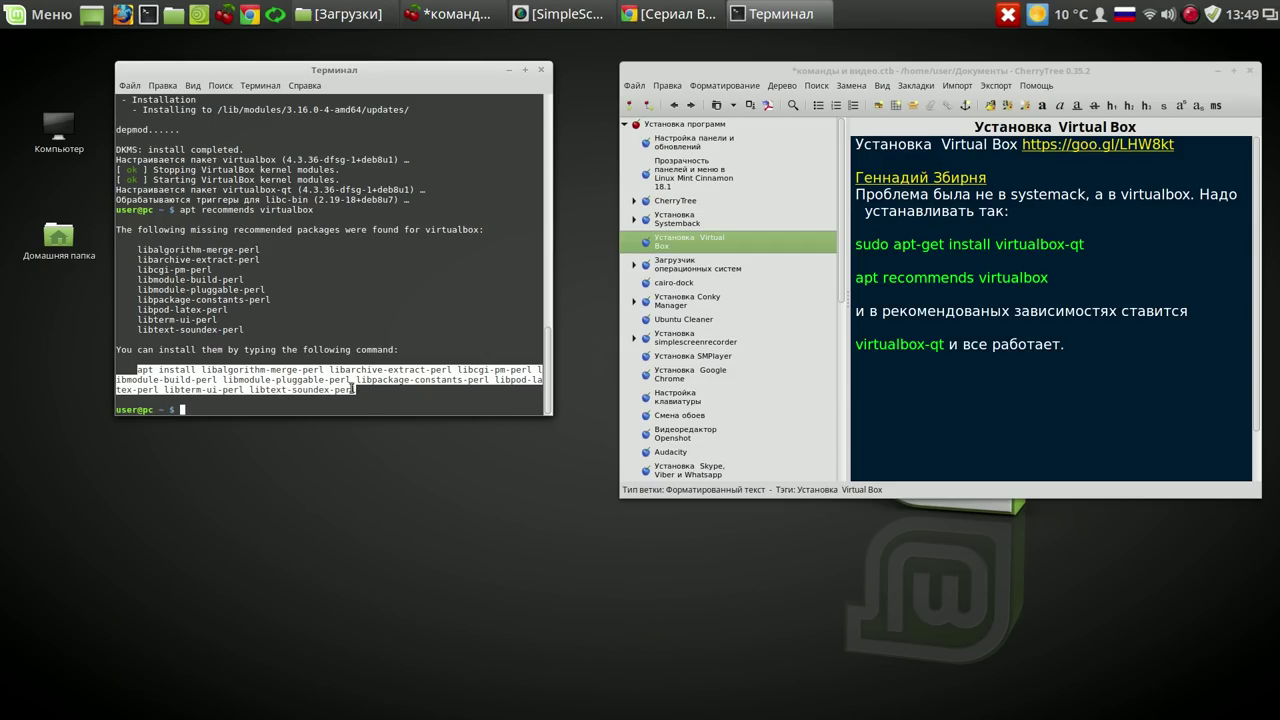
right_click(334, 386)
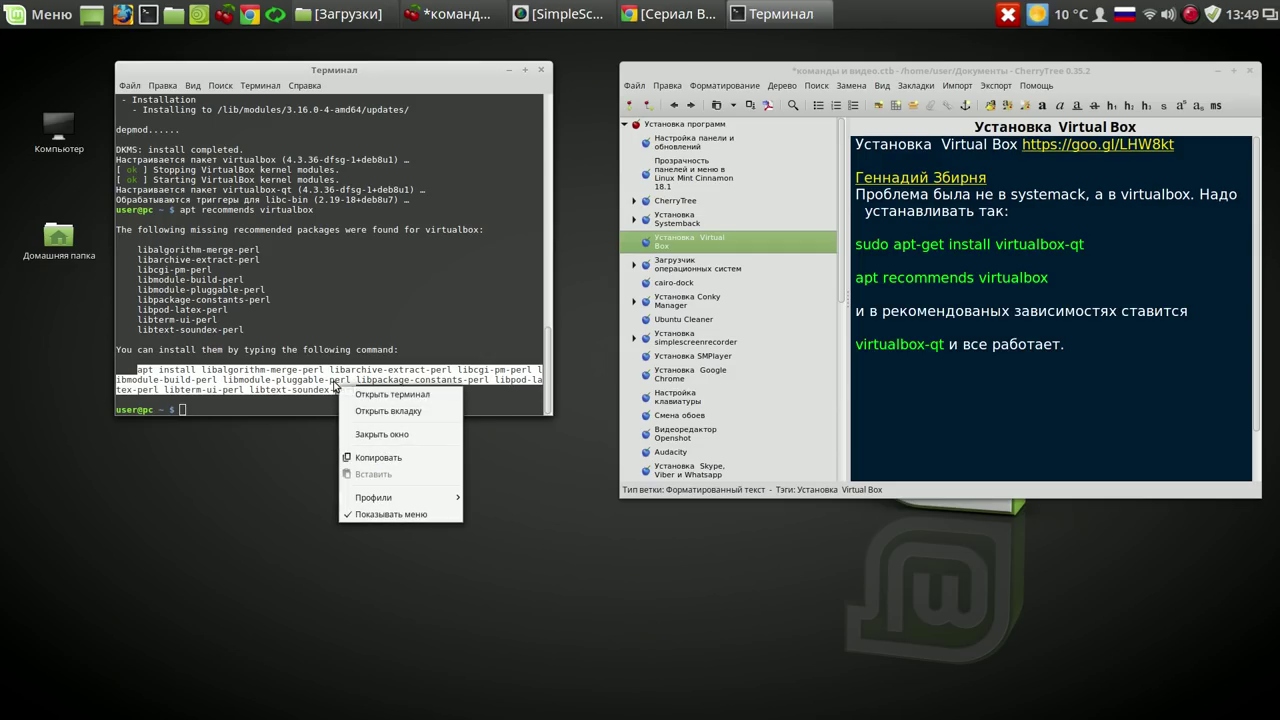
left_click(380, 457)
left_click(336, 409)
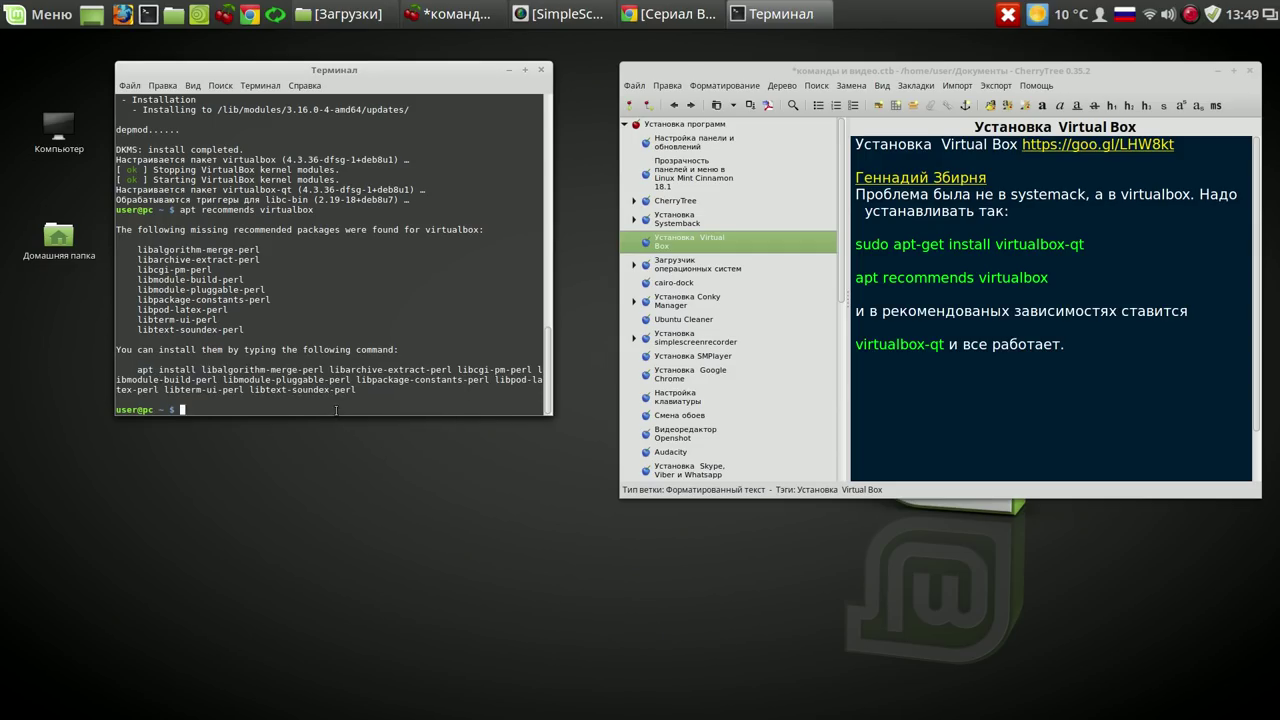
key("ctrl+shift+v")
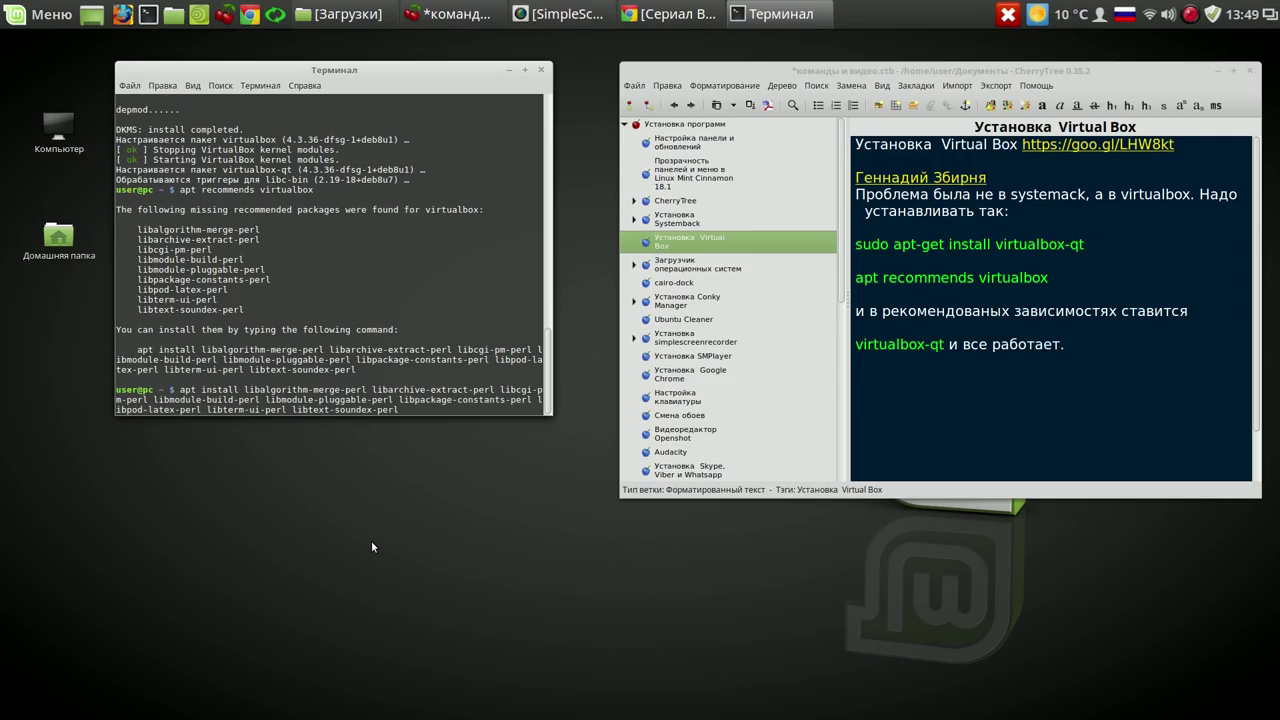
key("Return")
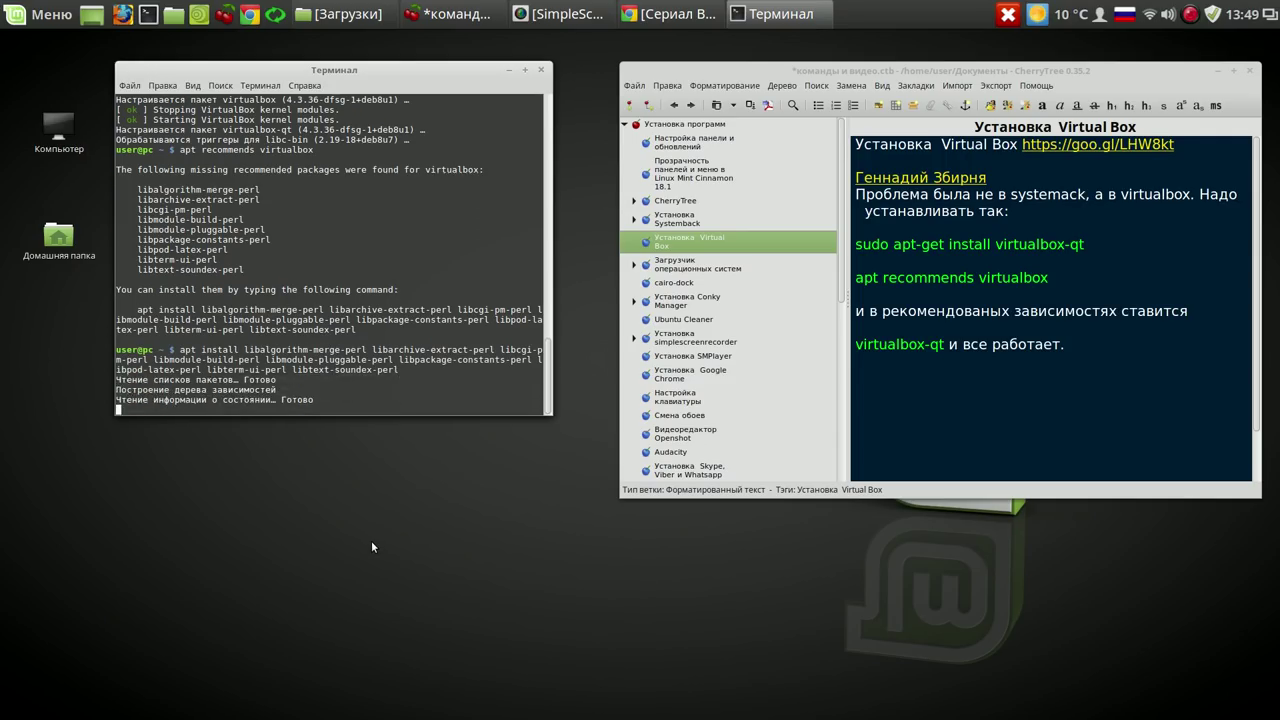
key("Return")
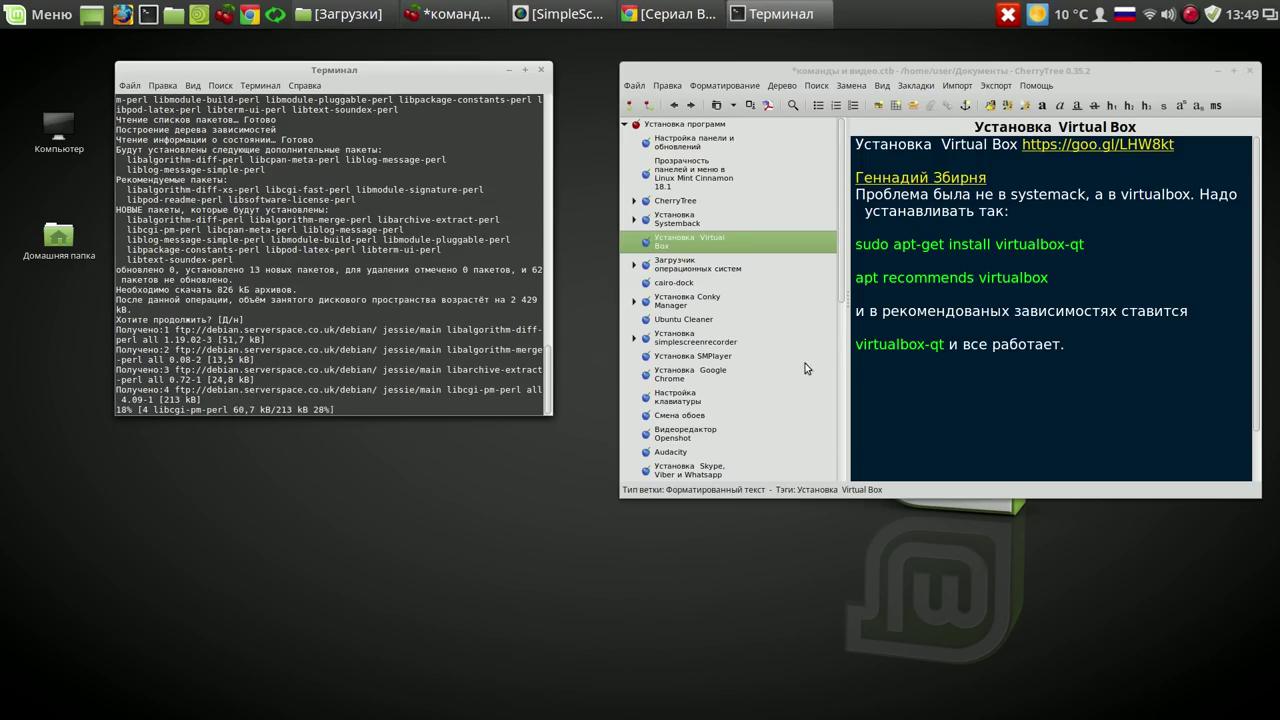
Close the terminal and minimize the CherryTree window.
left_click(1190, 15)
left_click(1197, 37)
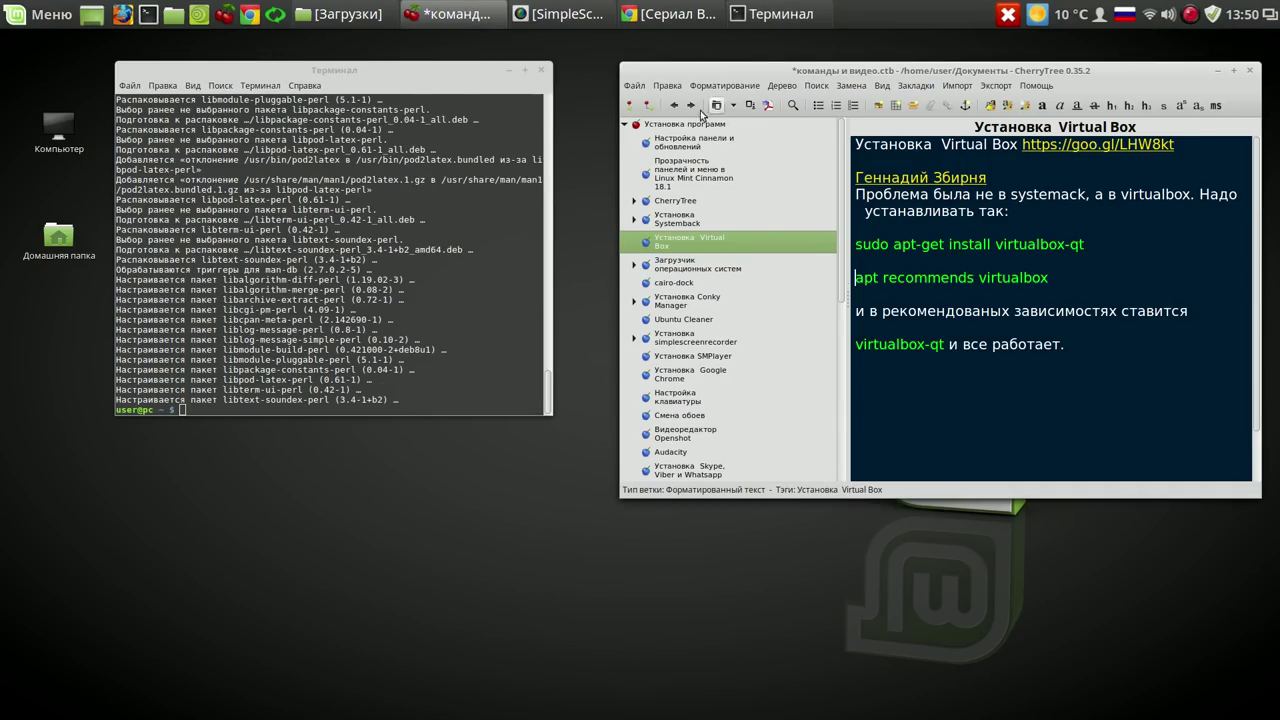
left_click(541, 70)
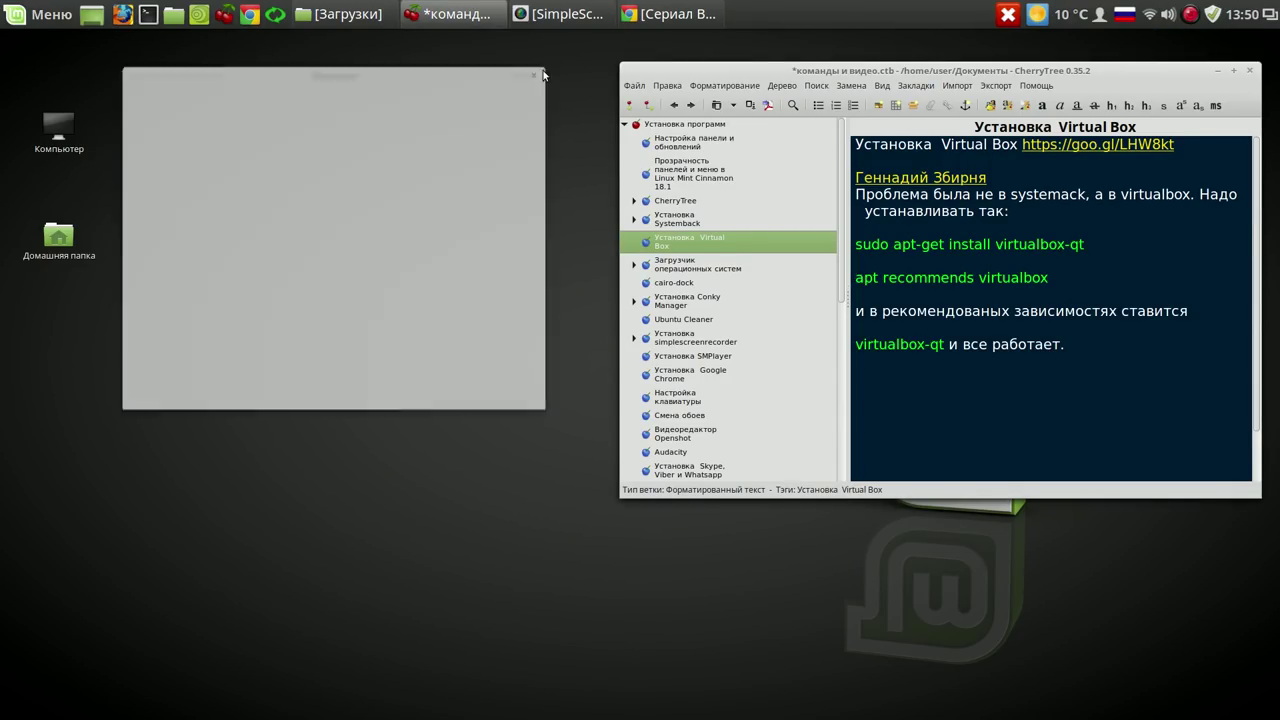
left_click(1216, 70)
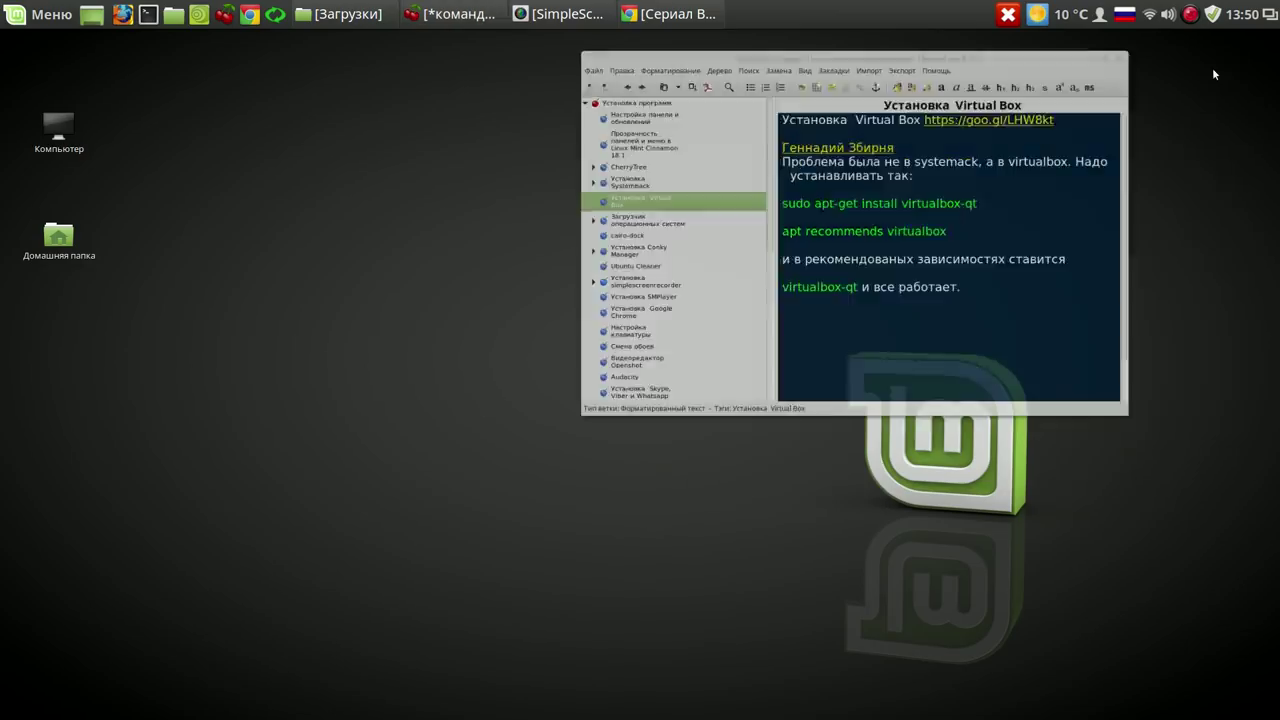
Add a VirtualBox launcher from the accessories category to the panel and start VirtualBox.
left_click(37, 22)
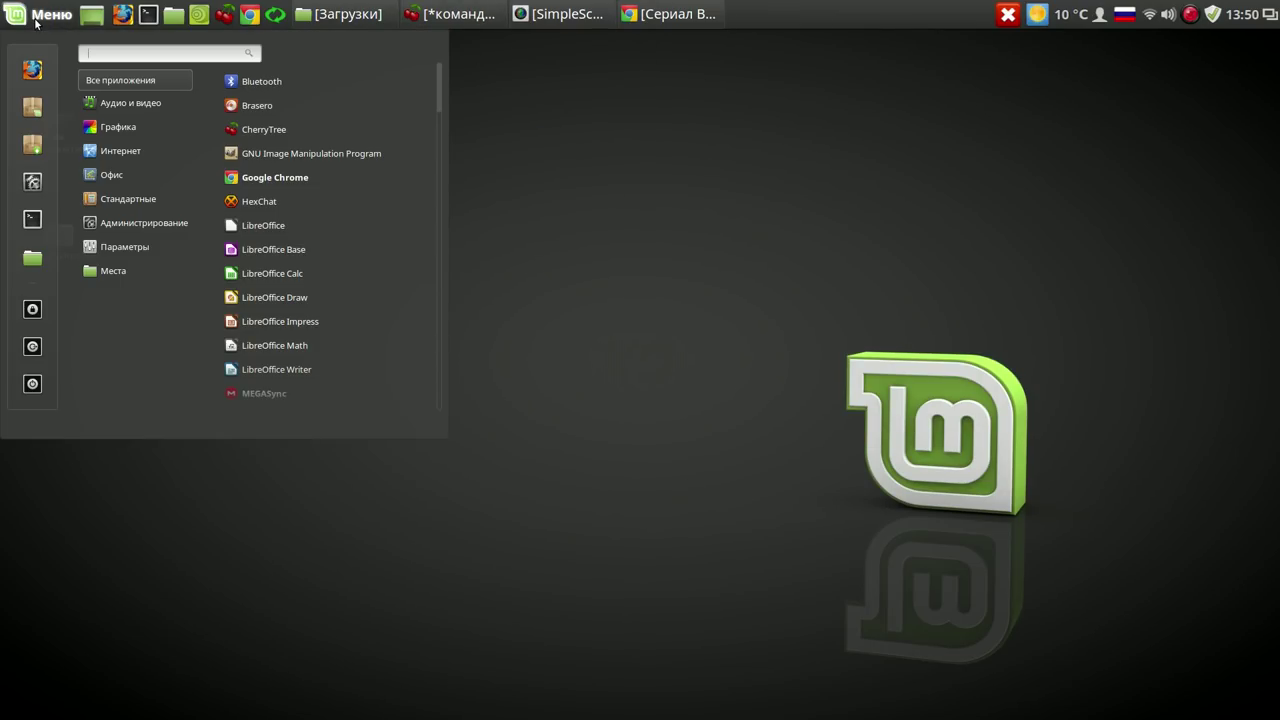
left_click(128, 224)
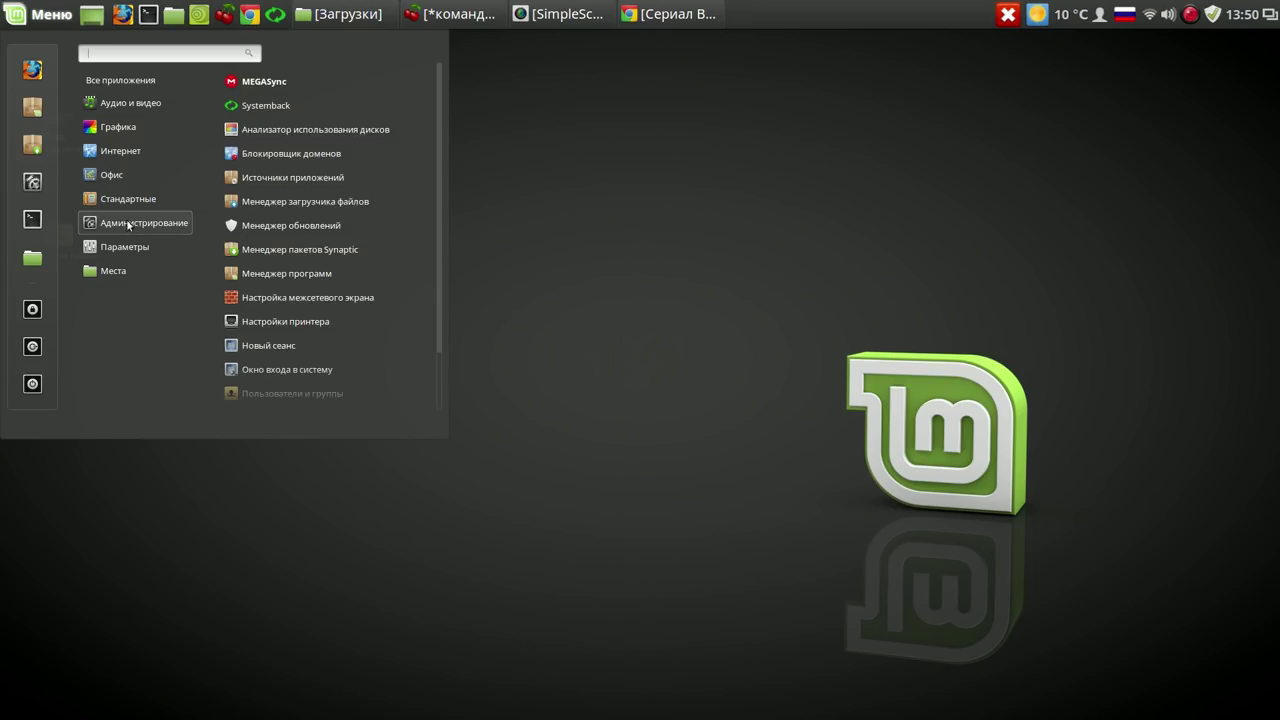
mouse_move(129, 205)
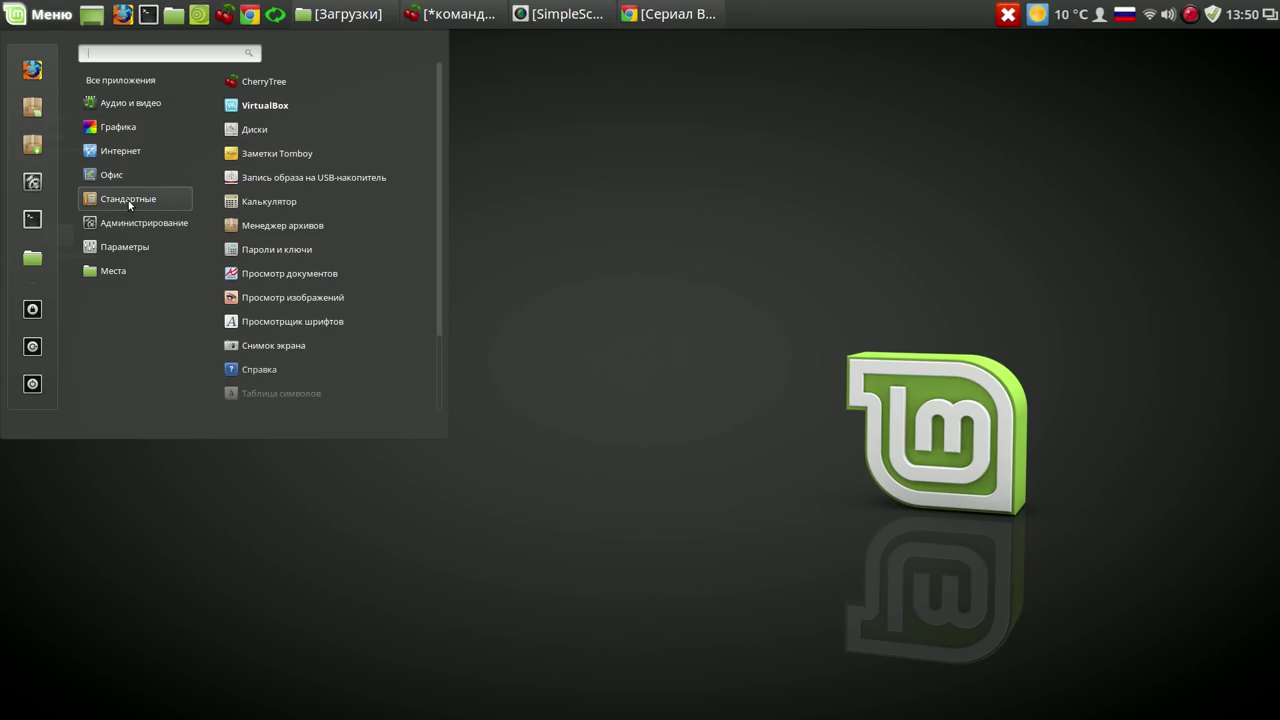
right_click(333, 112)
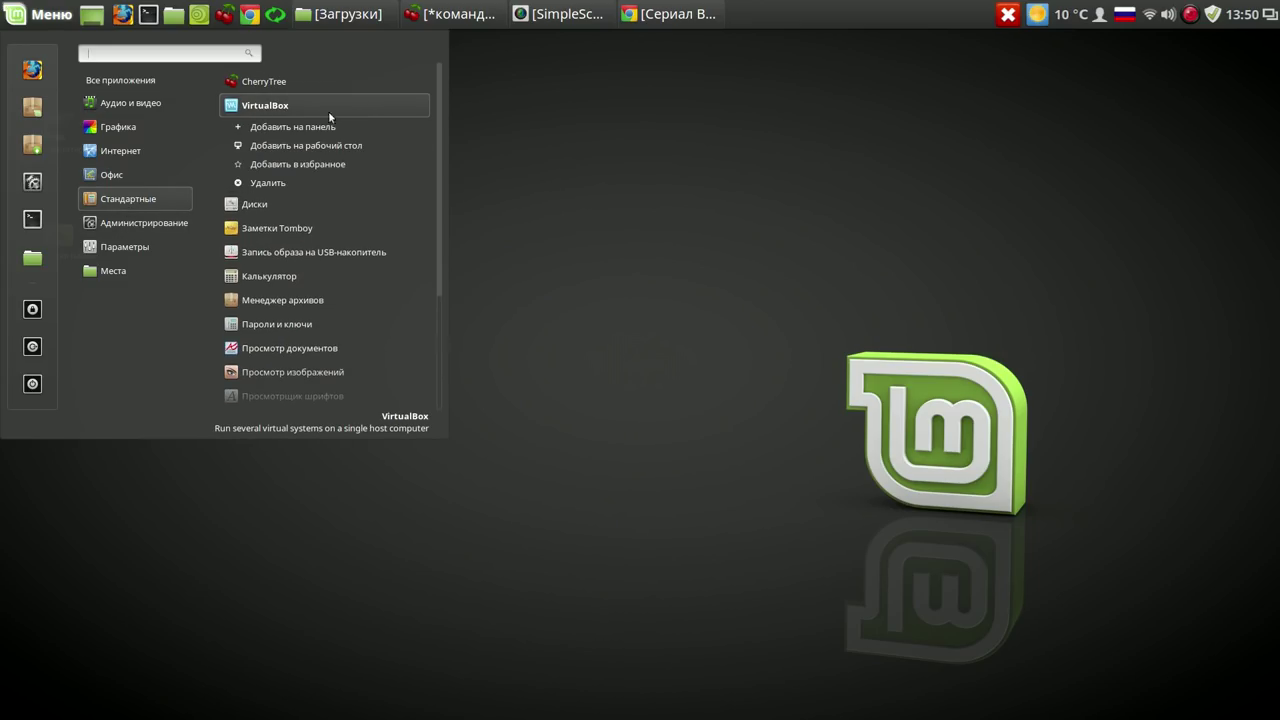
left_click(313, 127)
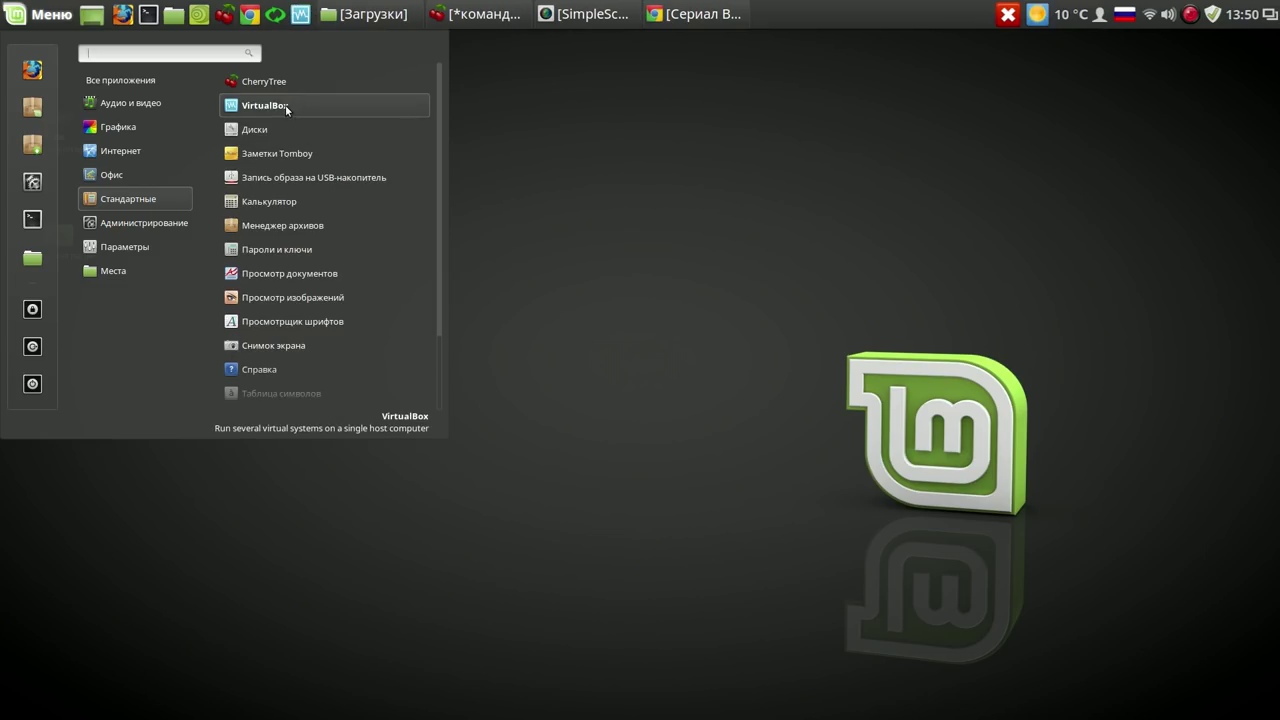
left_click(286, 108)
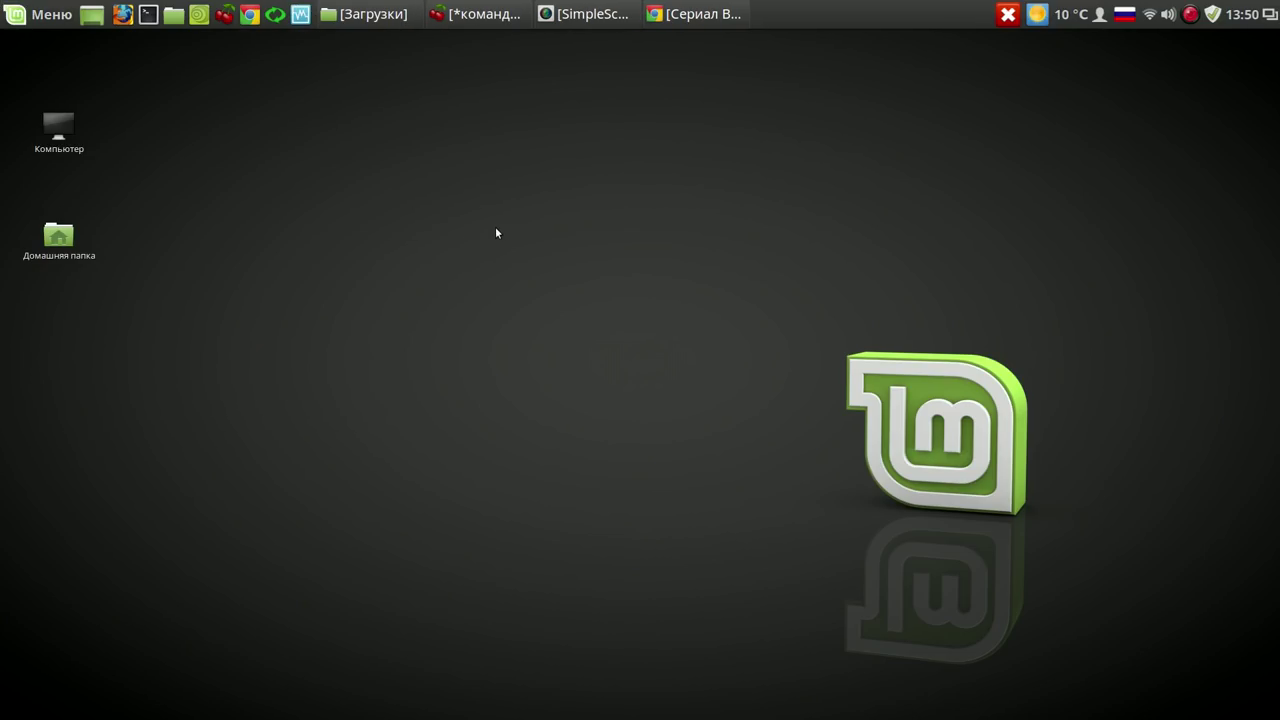
left_click(302, 15)
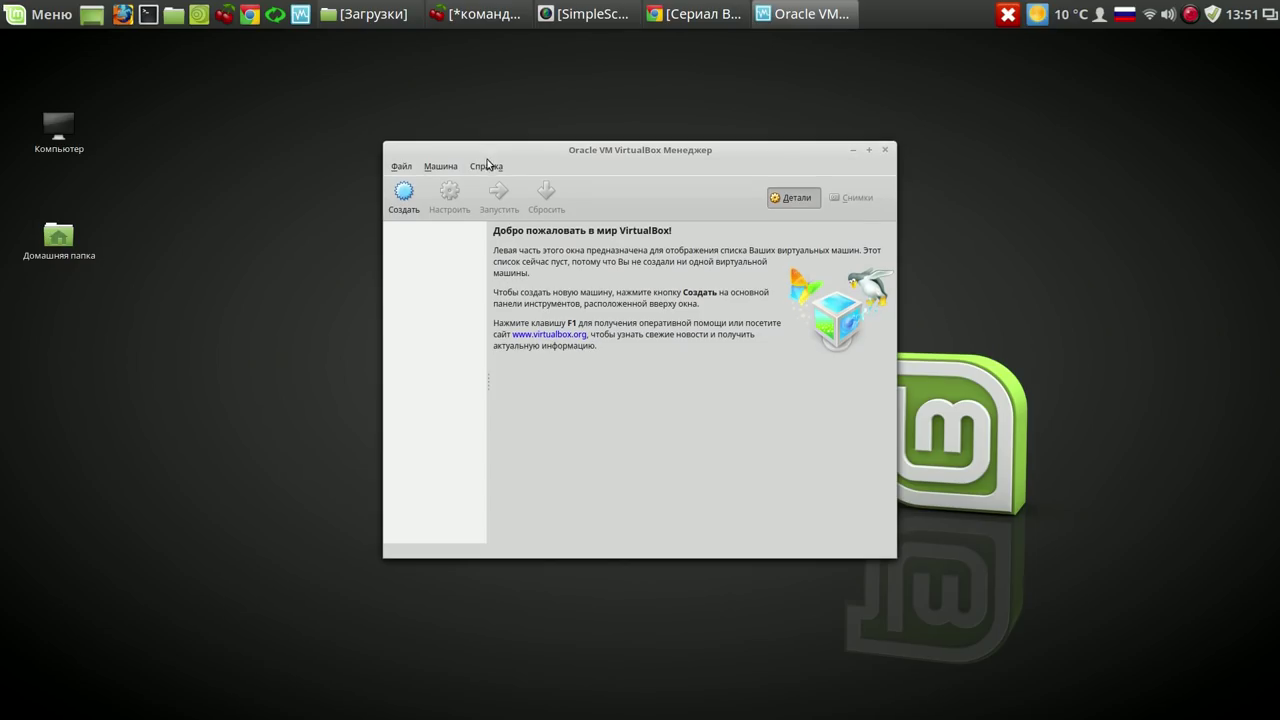
Start a new virtual machine named "еуые" with type Linux and version Ubuntu (64-bit), and proceed to the memory size.
left_click(220, 140)
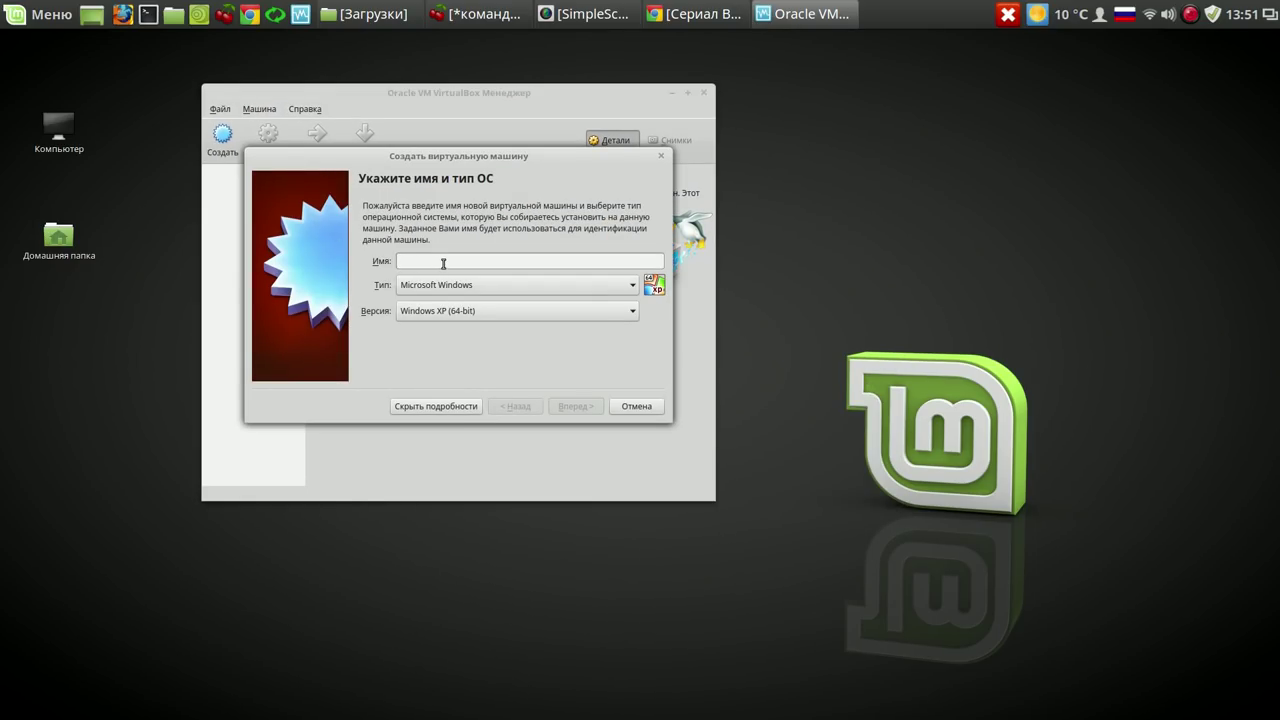
type("eyше")
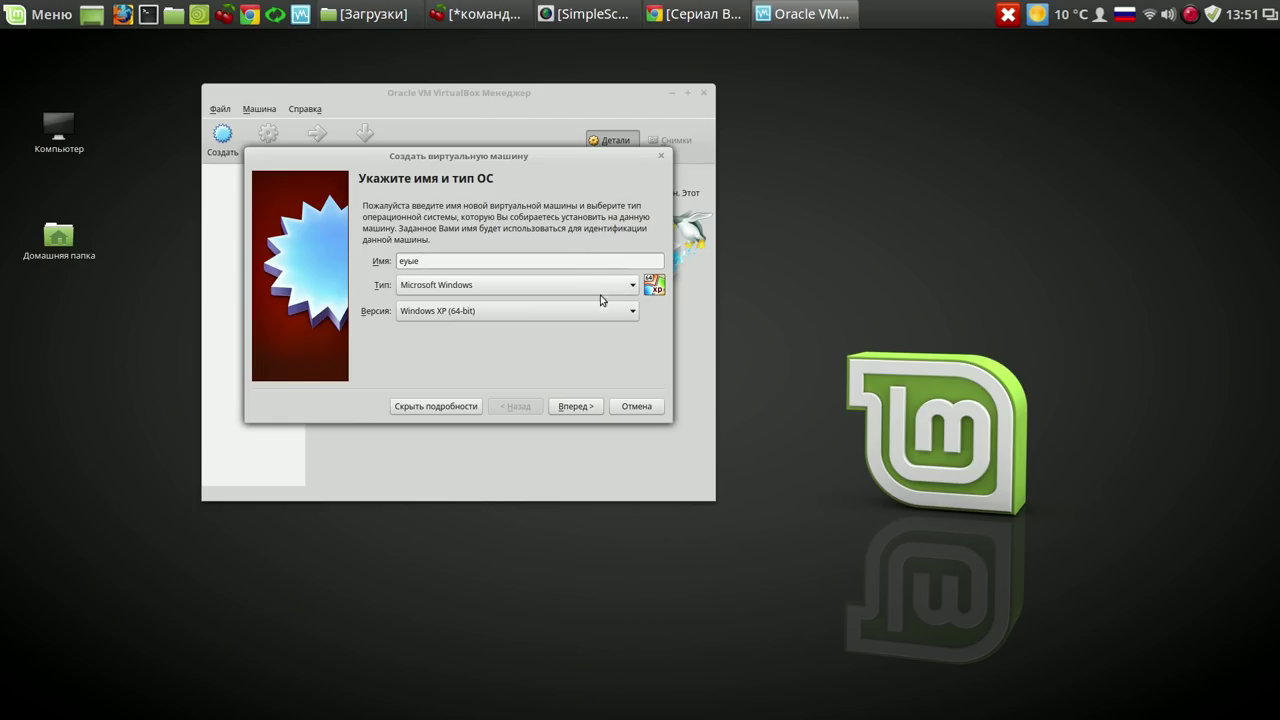
left_click(606, 283)
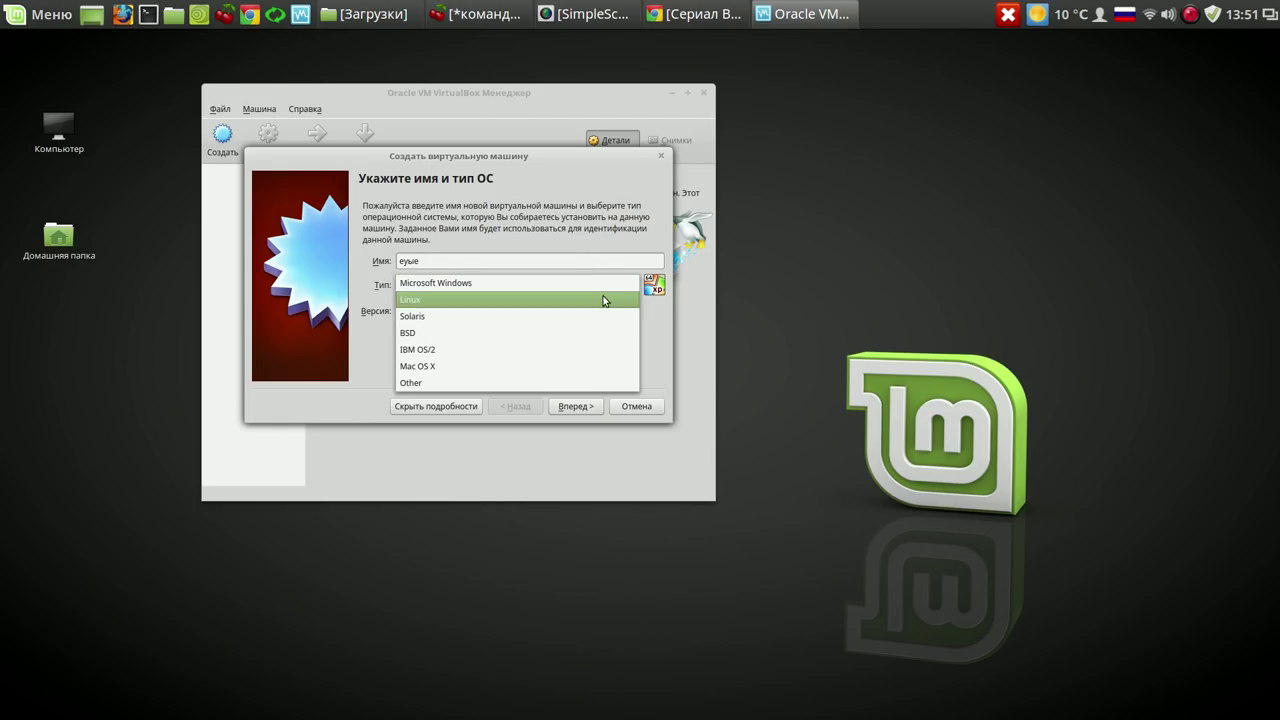
left_click(603, 300)
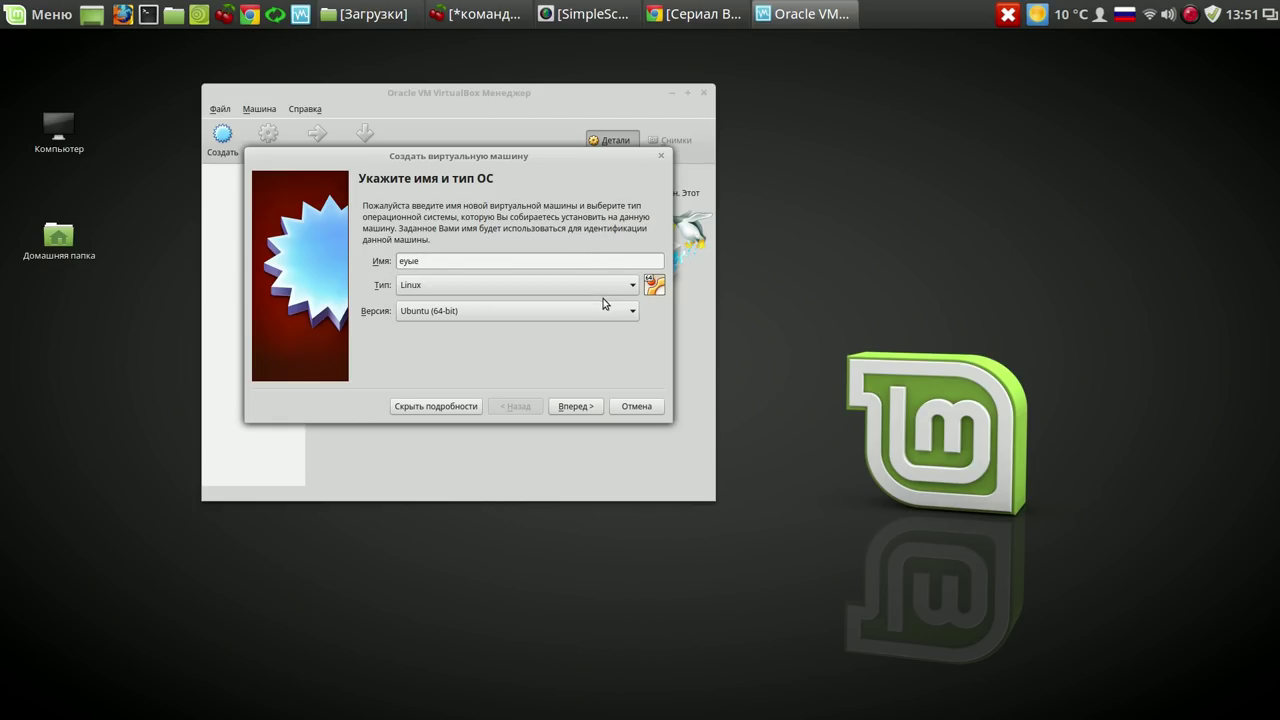
left_click(587, 408)
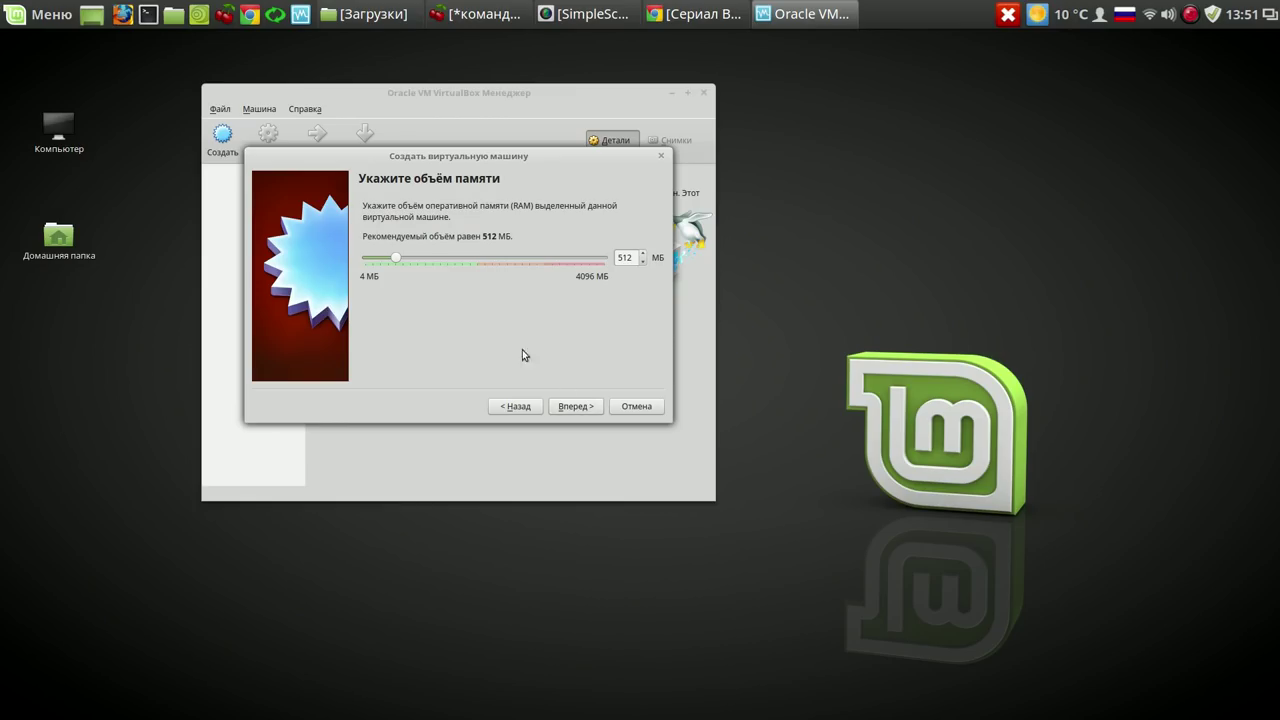
Set the machine's memory to 1574 MB and choose a new dynamically allocated VDI virtual hard disk.
left_click_drag(400, 260, 460, 266)
left_click(587, 408)
left_click(582, 408)
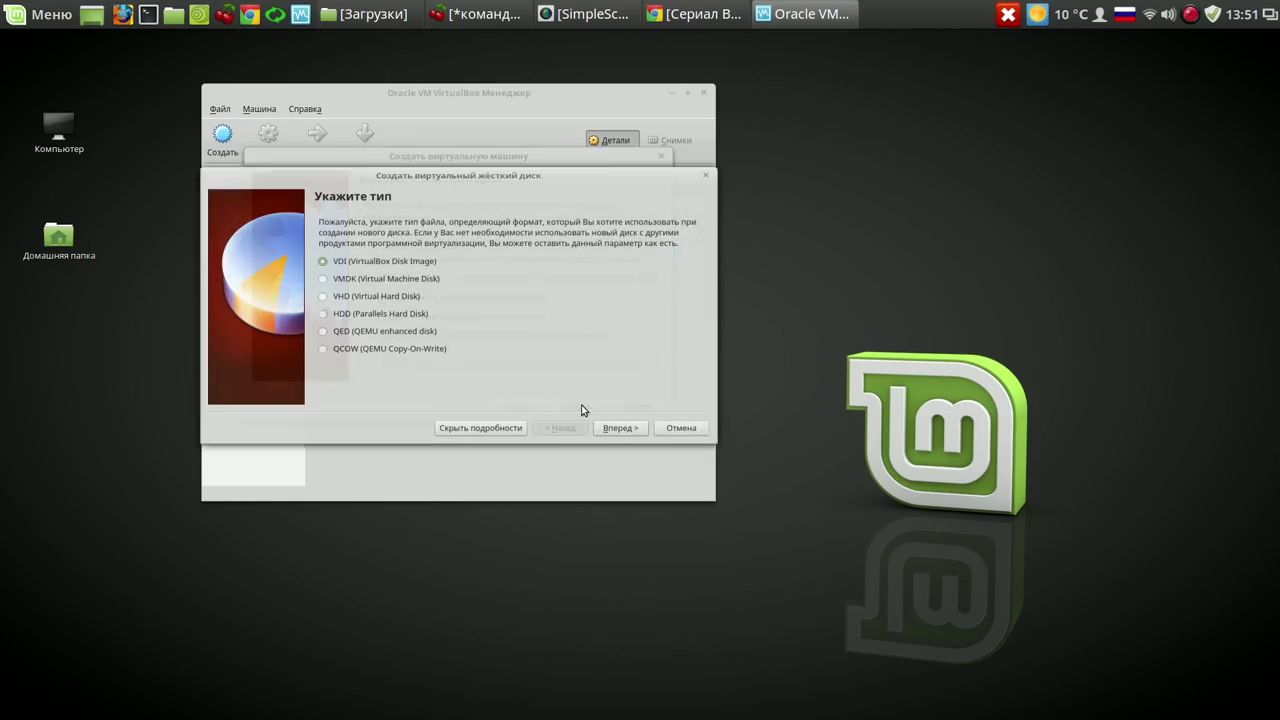
left_click(609, 436)
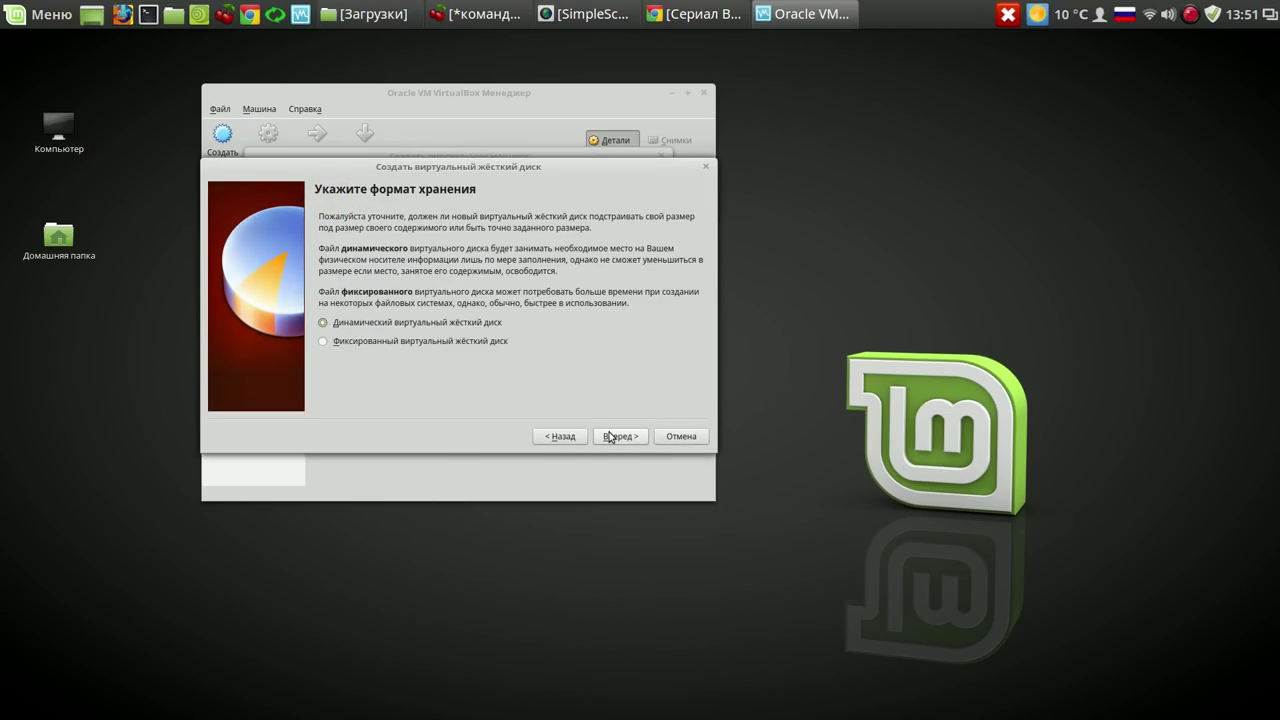
left_click(610, 437)
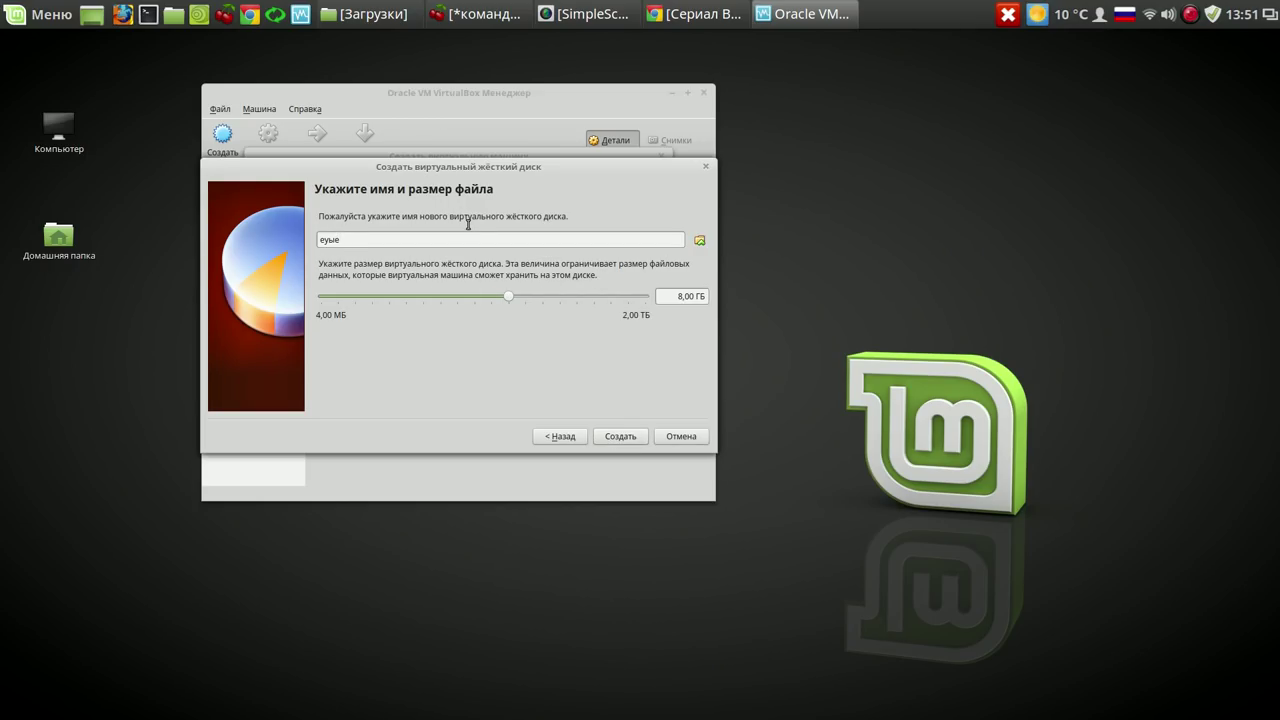
Switch to the English keyboard layout, name the virtual disk "test", and create it with a size of 8.00 GB.
key("alt+shift")
key("BackSpace")
key("BackSpace")
key("BackSpace")
type("t")
left_click(621, 438)
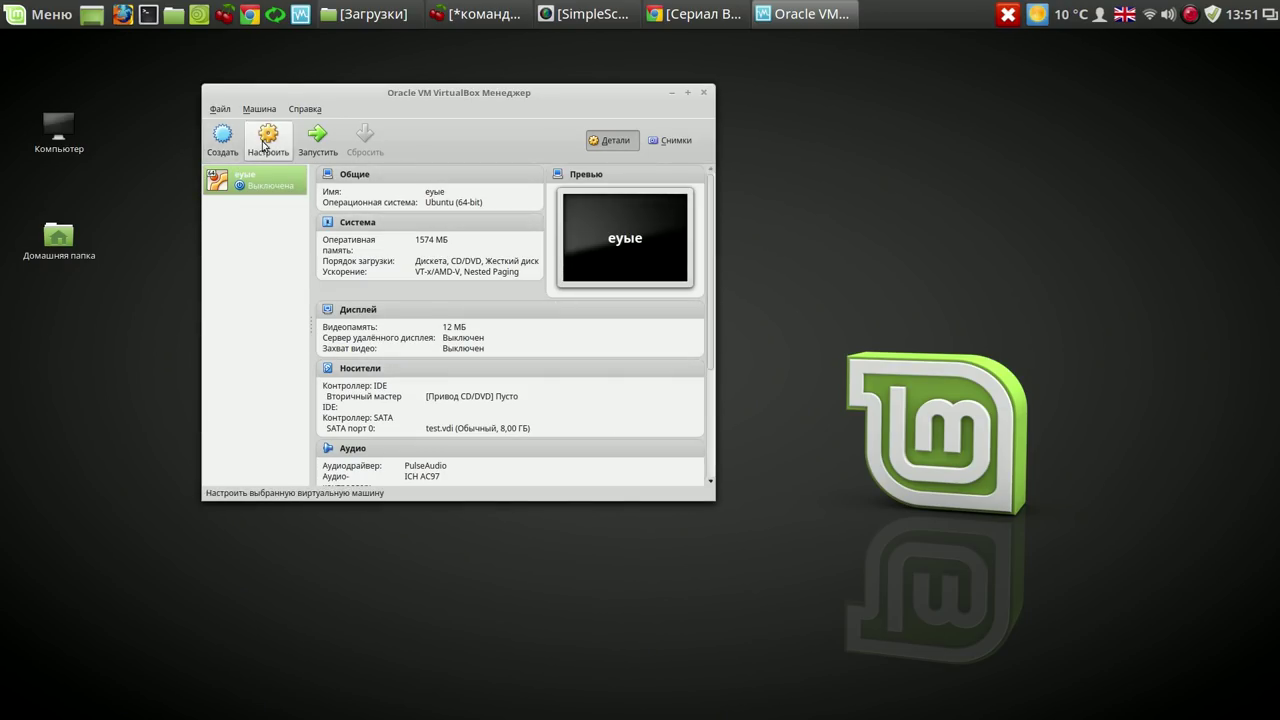
Open the new virtual machine's settings and change its name to "test".
left_click(267, 138)
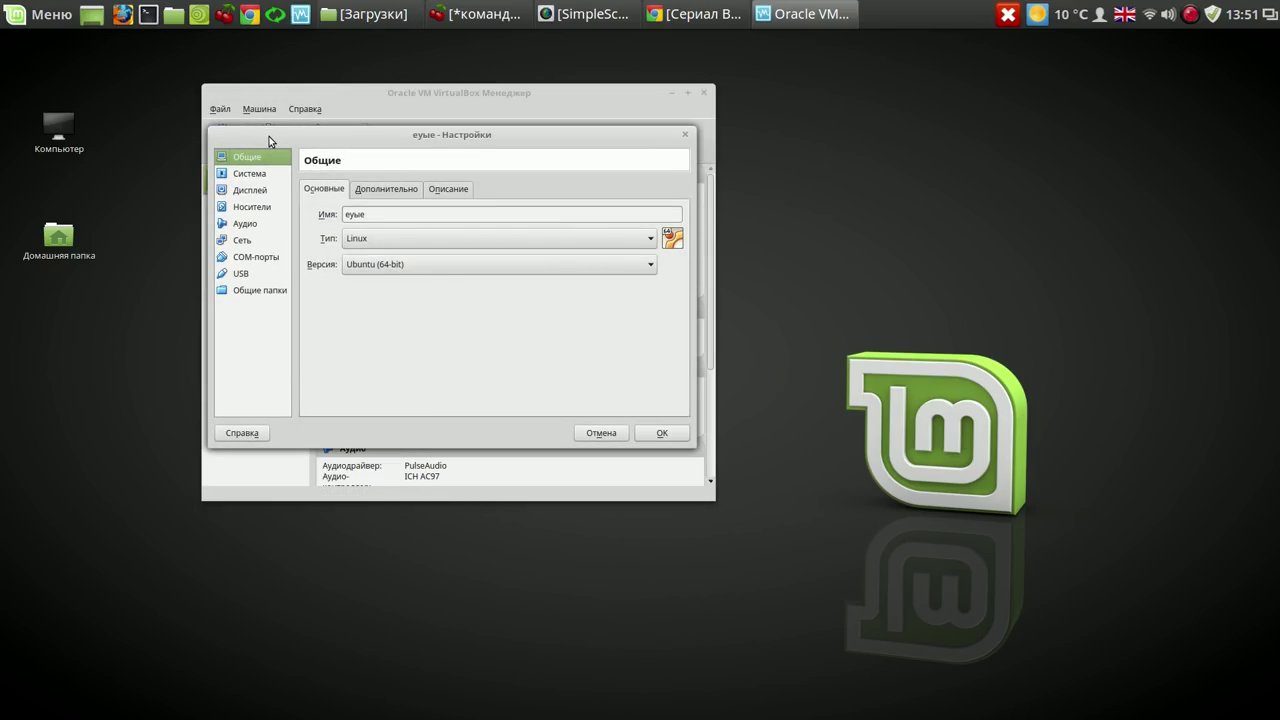
left_click(370, 214)
key("BackSpace")
key("BackSpace")
key("BackSpace")
key("BackSpace")
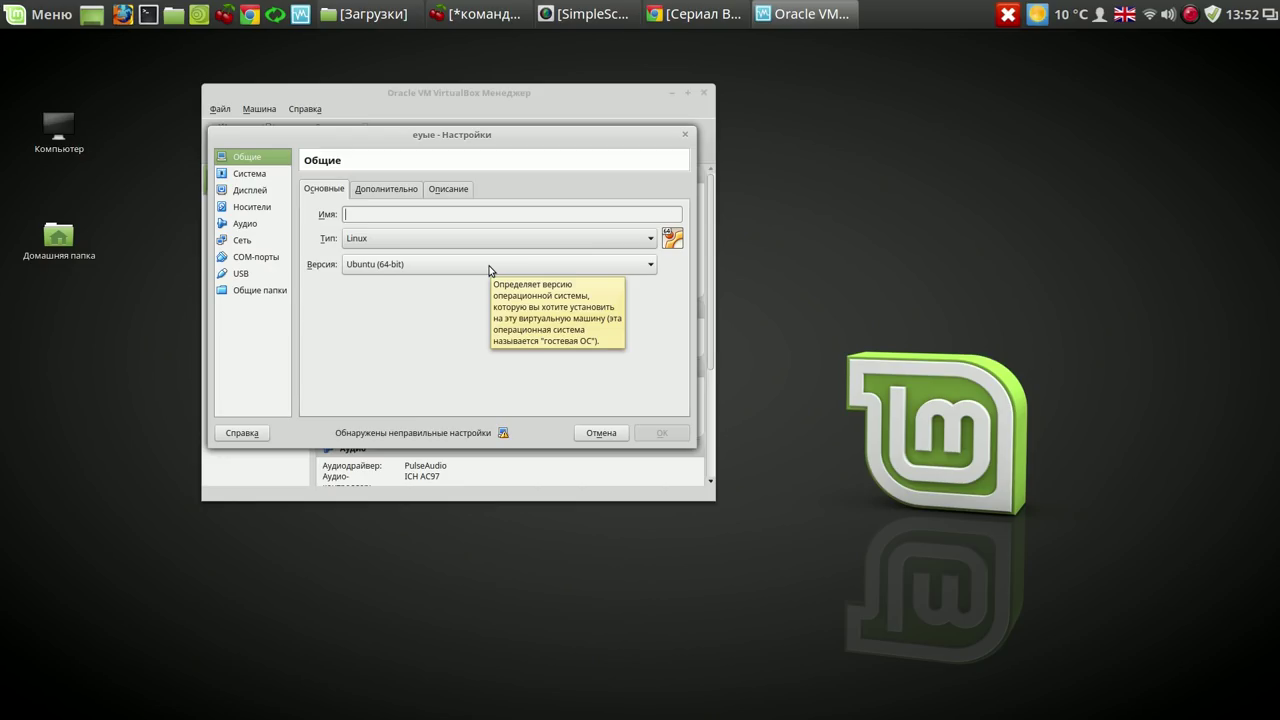
type("test")
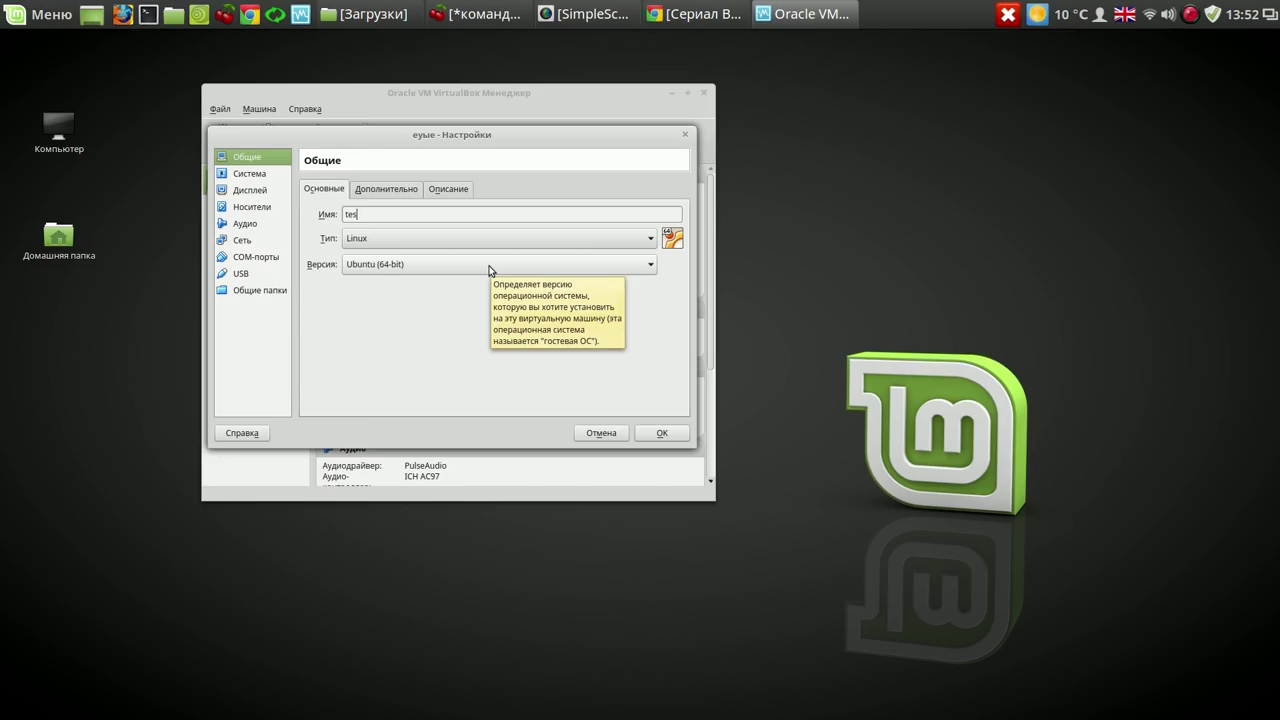
Increase the number of processors in the virtual machine's system settings.
left_click(241, 175)
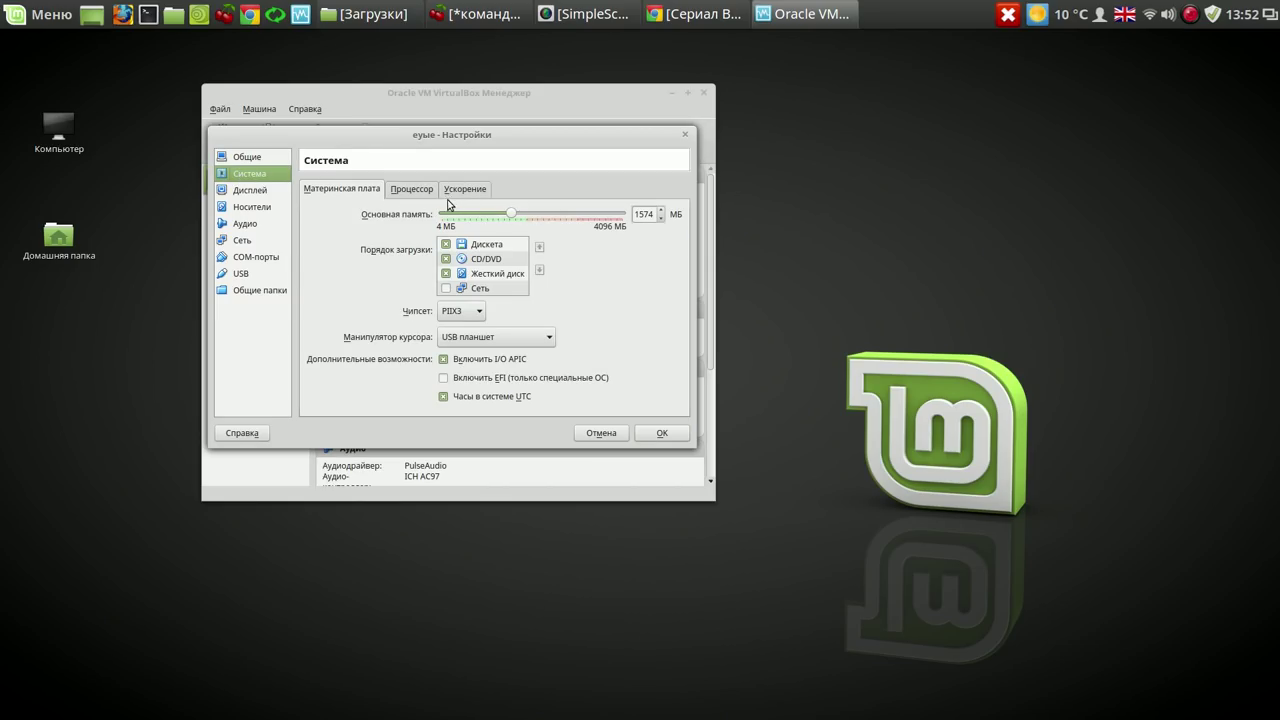
left_click(422, 194)
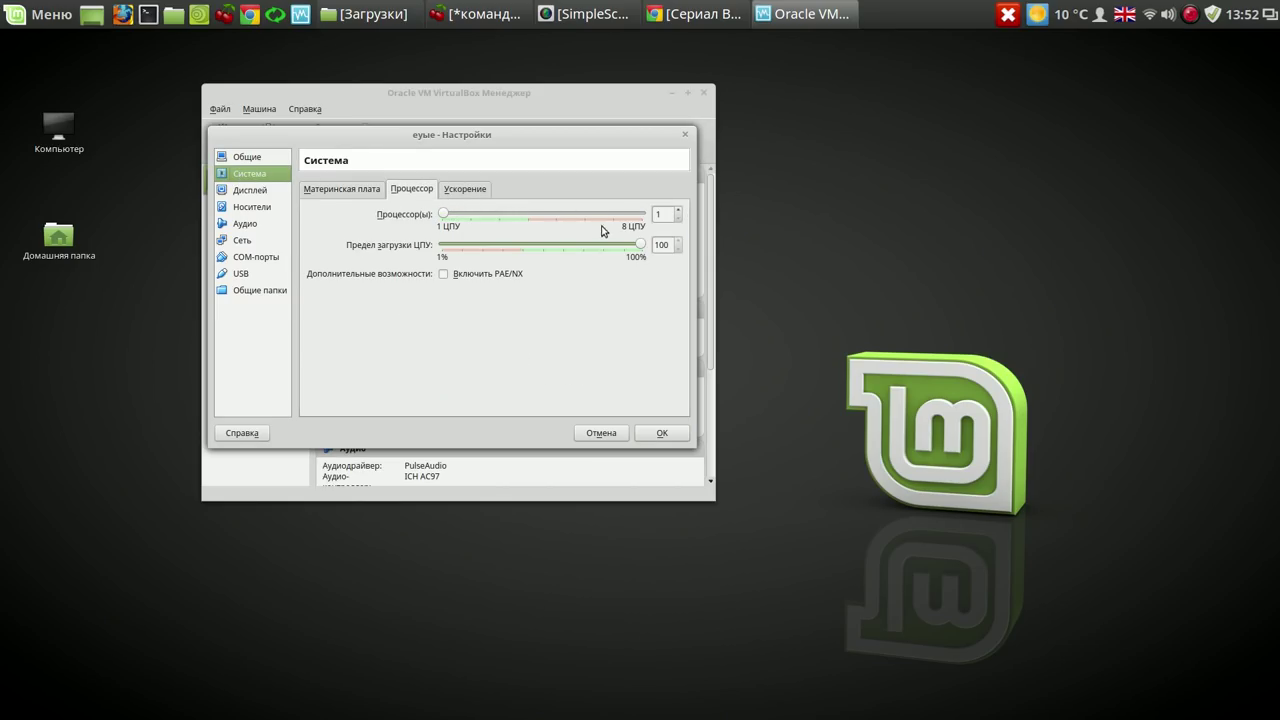
left_click(678, 211)
Raise the virtual machine's video memory to 119 MB in its display settings.
left_click(260, 191)
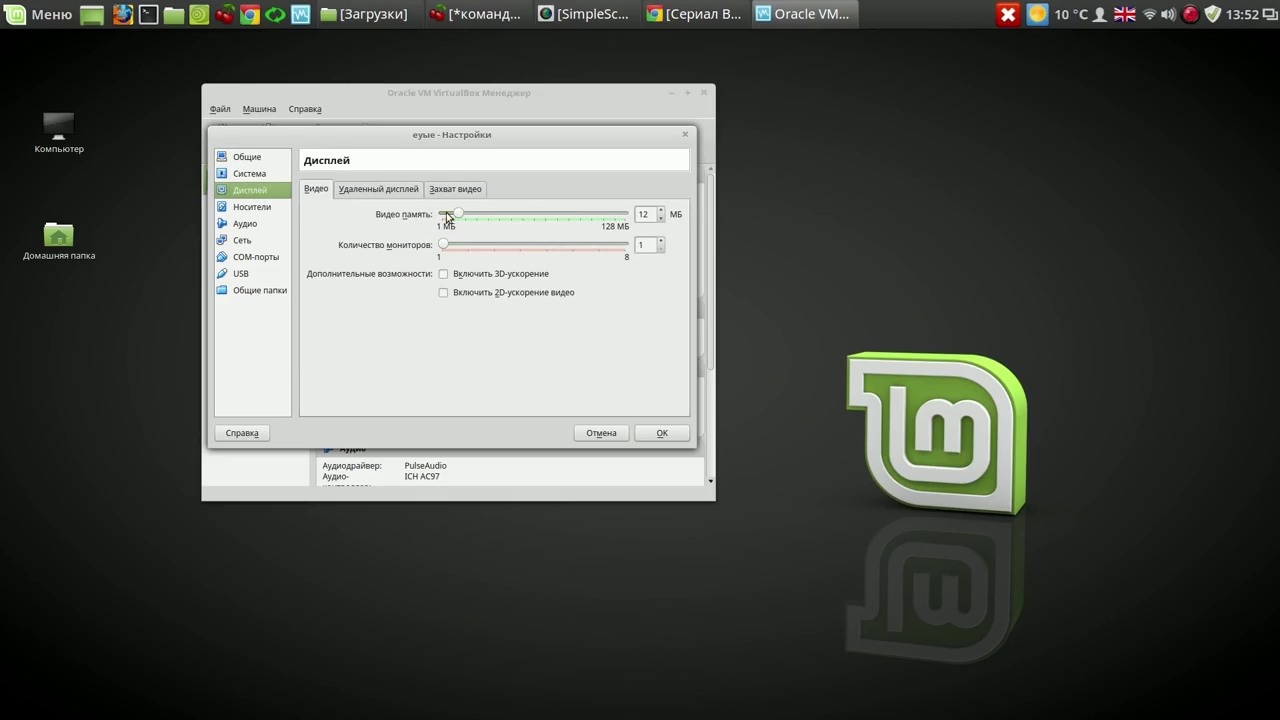
left_click_drag(459, 218, 613, 233)
Load systemback_live_2017-04-22.iso from /home into the empty IDE optical drive and save the virtual machine's settings.
left_click(244, 212)
left_click(362, 220)
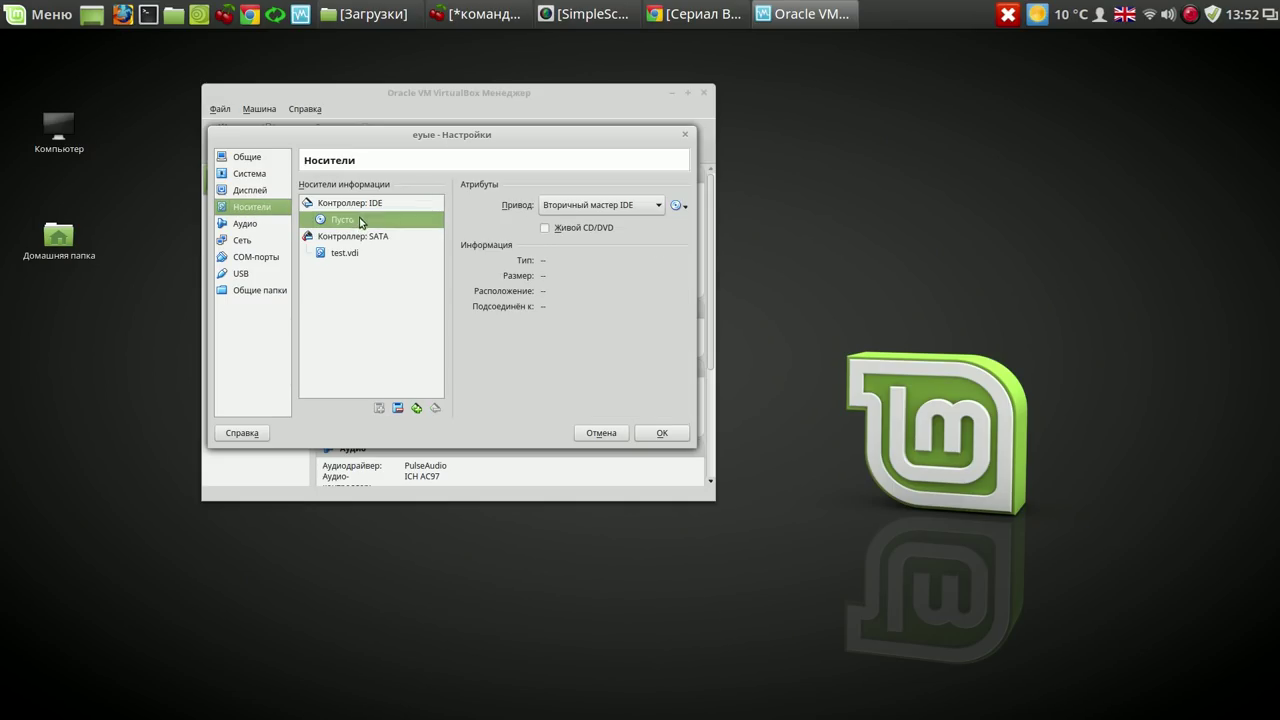
left_click(681, 207)
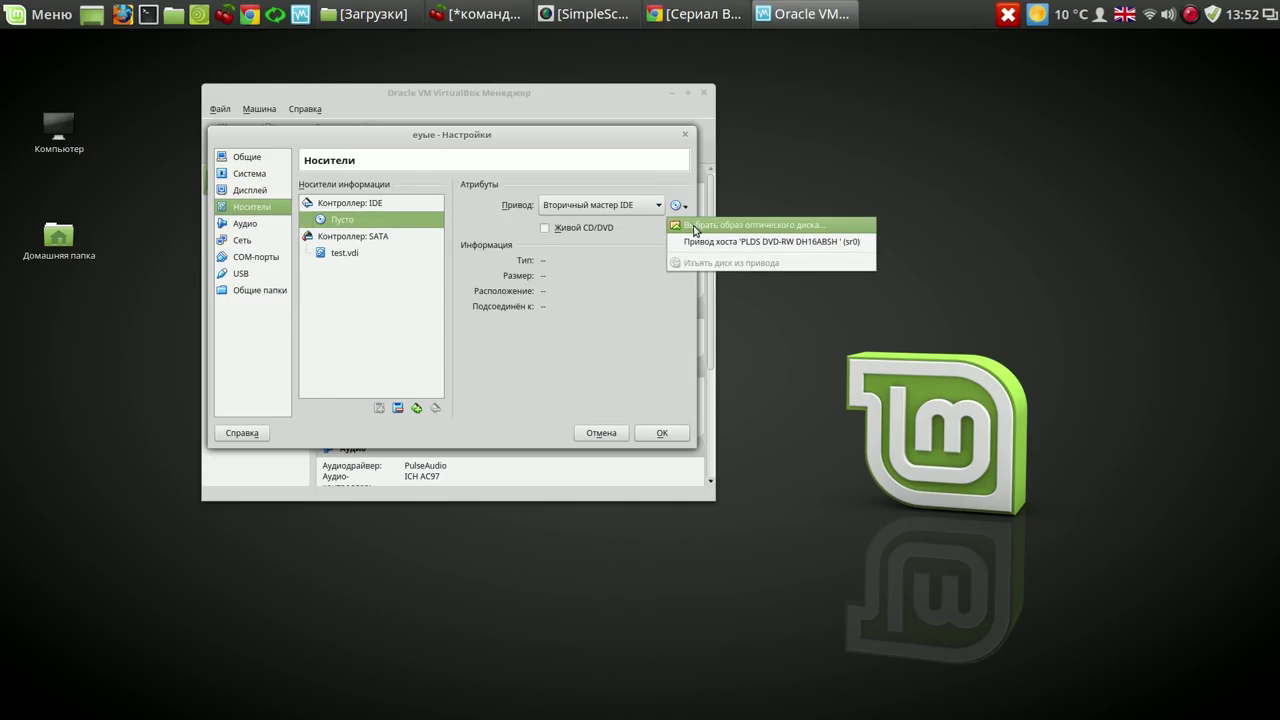
left_click(687, 223)
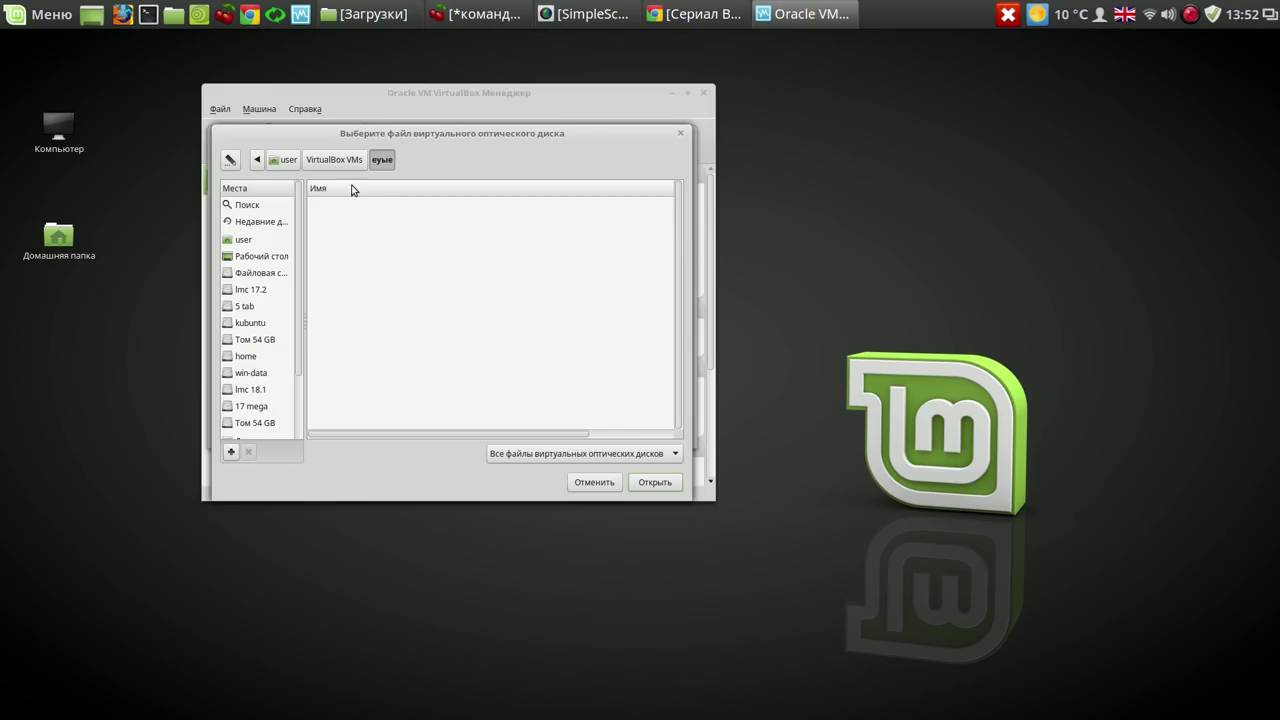
left_click(288, 161)
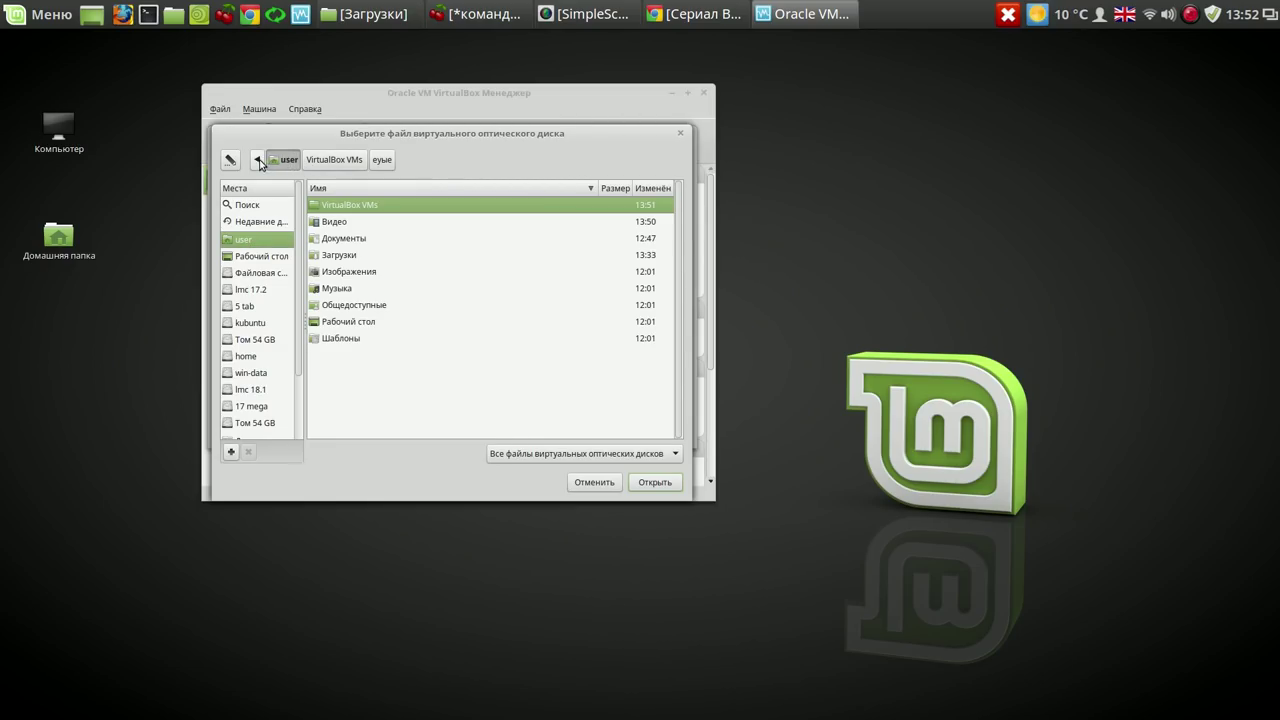
left_click(258, 161)
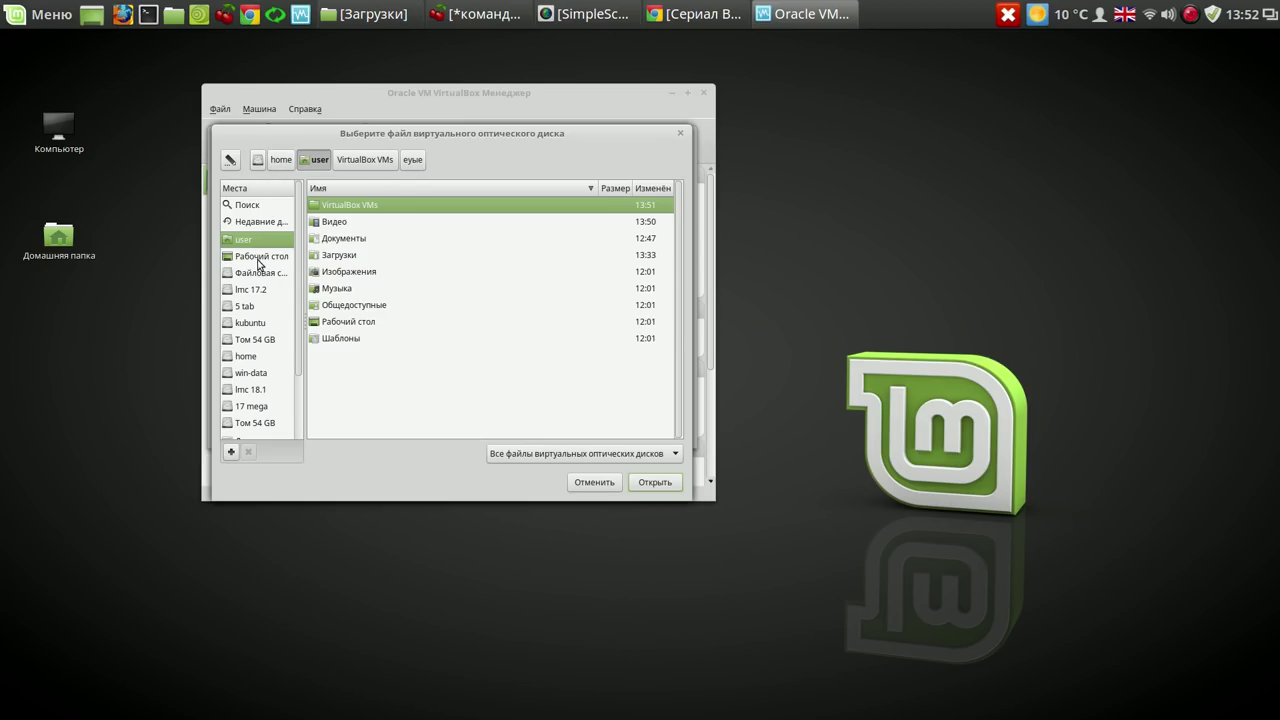
left_click(259, 273)
double_click(320, 271)
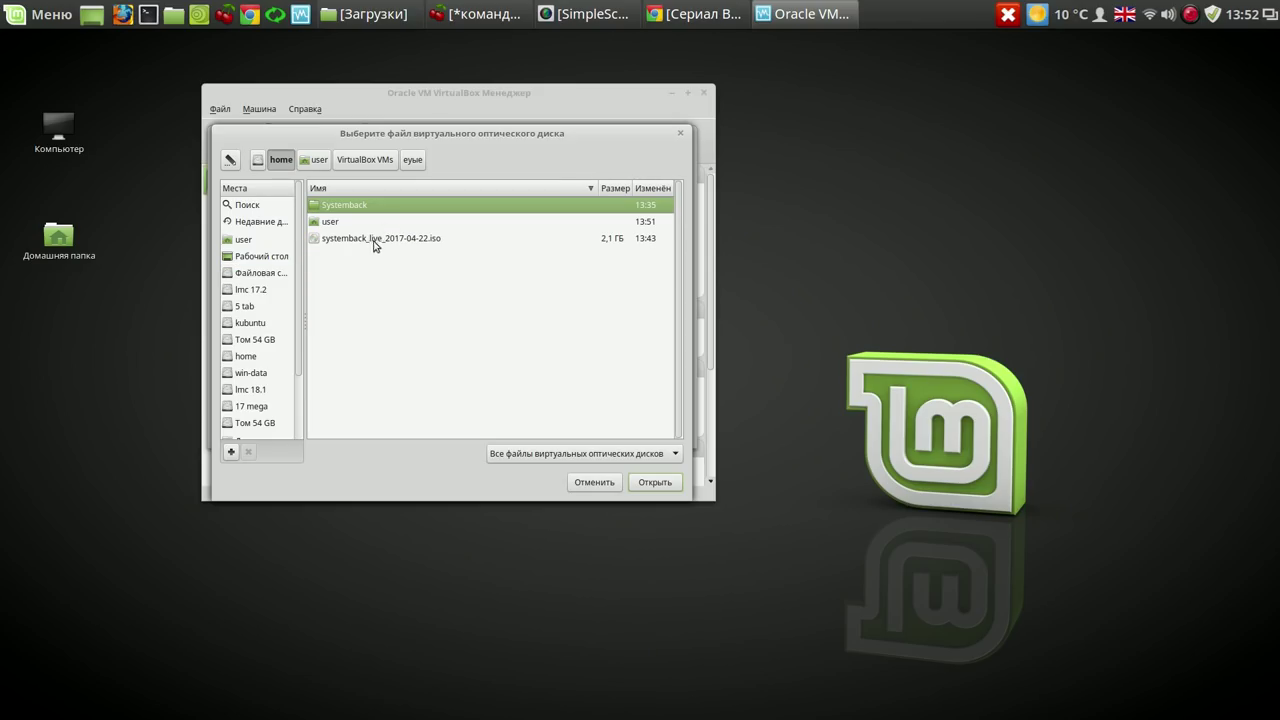
left_click(376, 243)
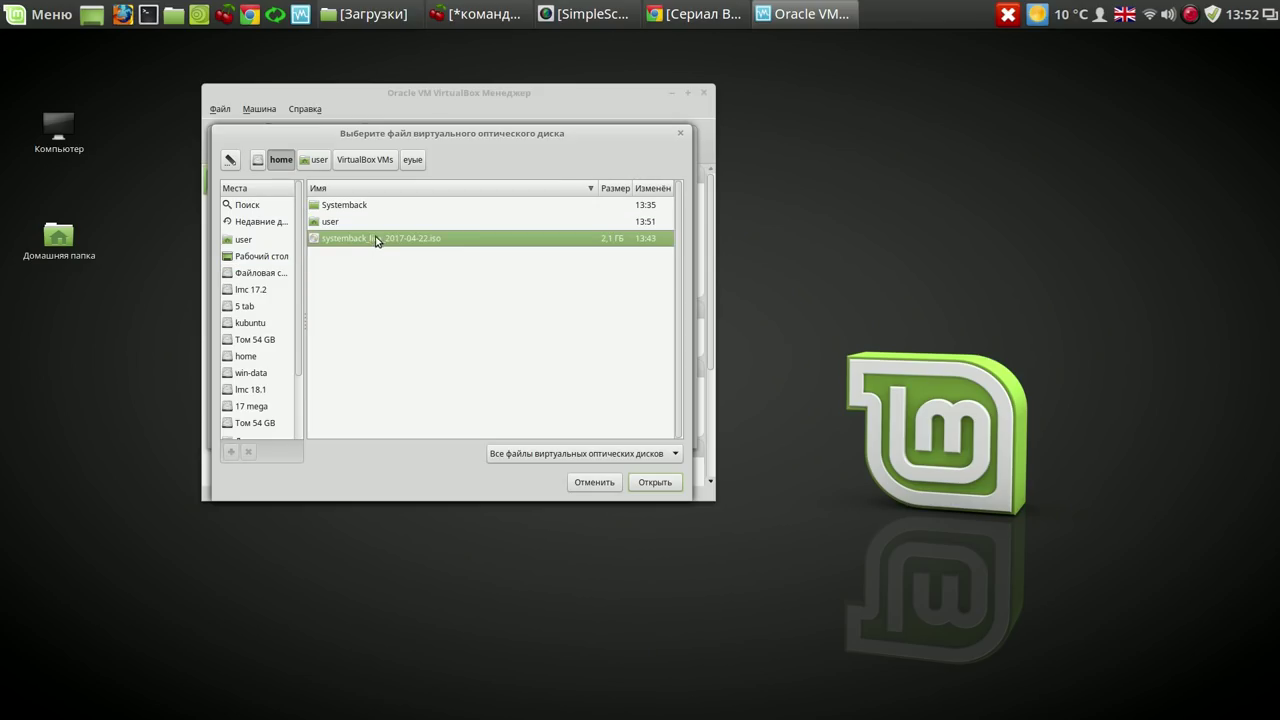
left_click(652, 483)
left_click(664, 435)
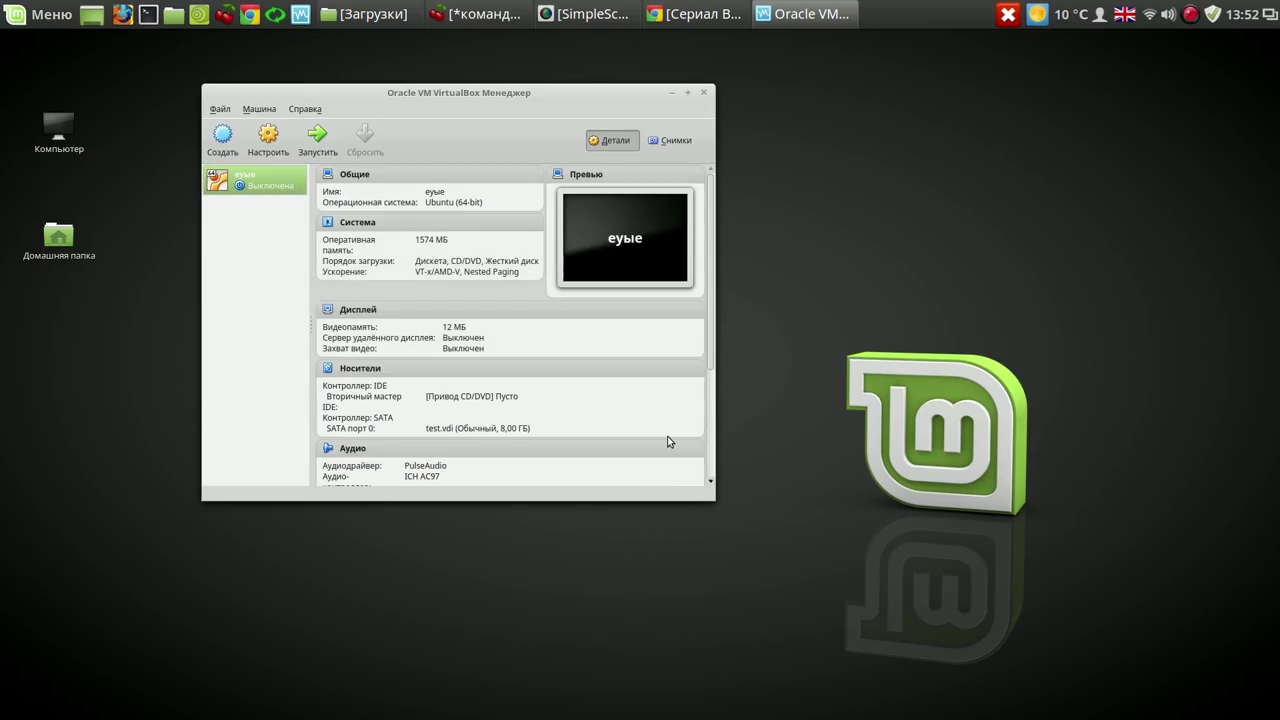
Start the test virtual machine from the Systemback Live image.
left_click(318, 138)
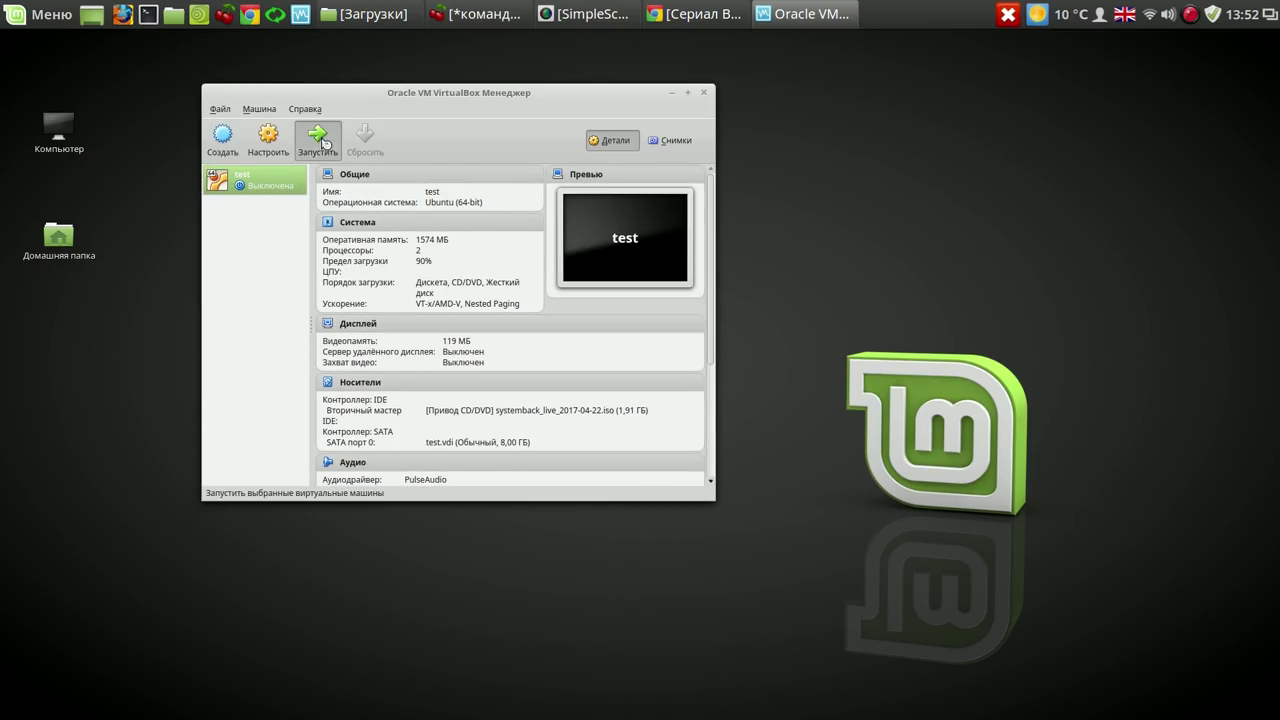
left_click(837, 233)
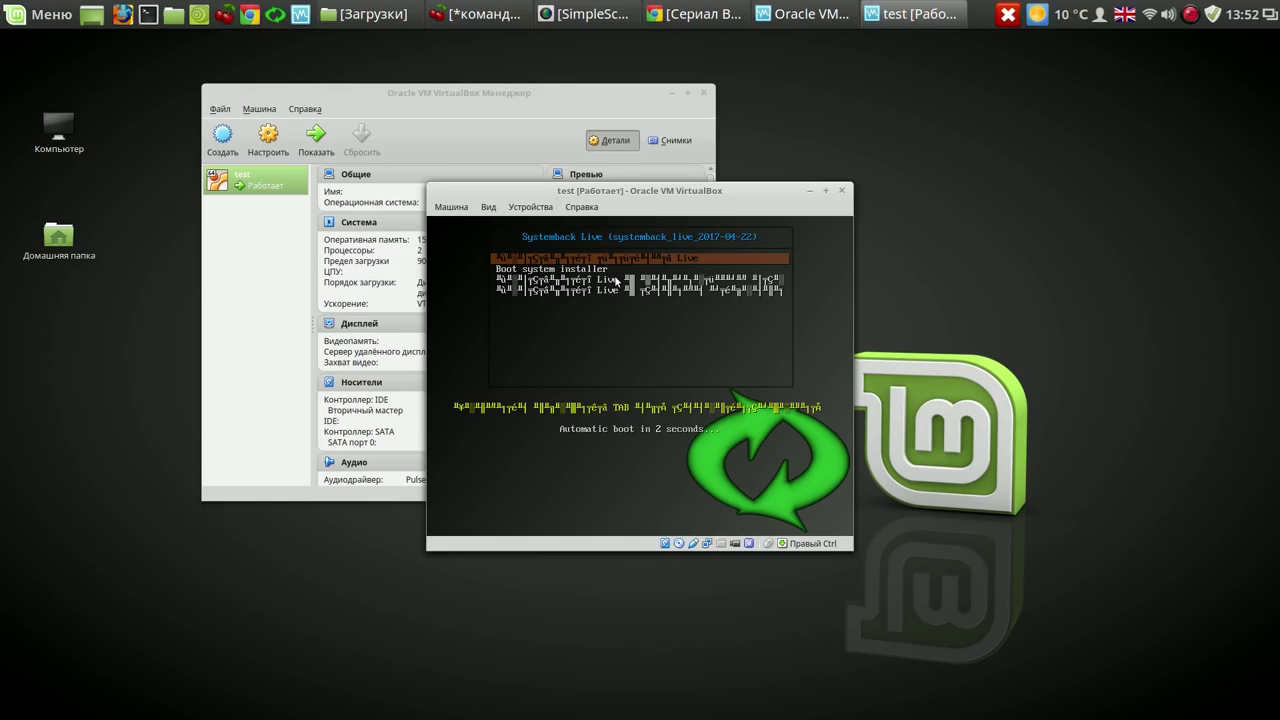
Power off the test virtual machine and close the VirtualBox manager.
left_click(842, 191)
left_click(592, 384)
left_click(718, 410)
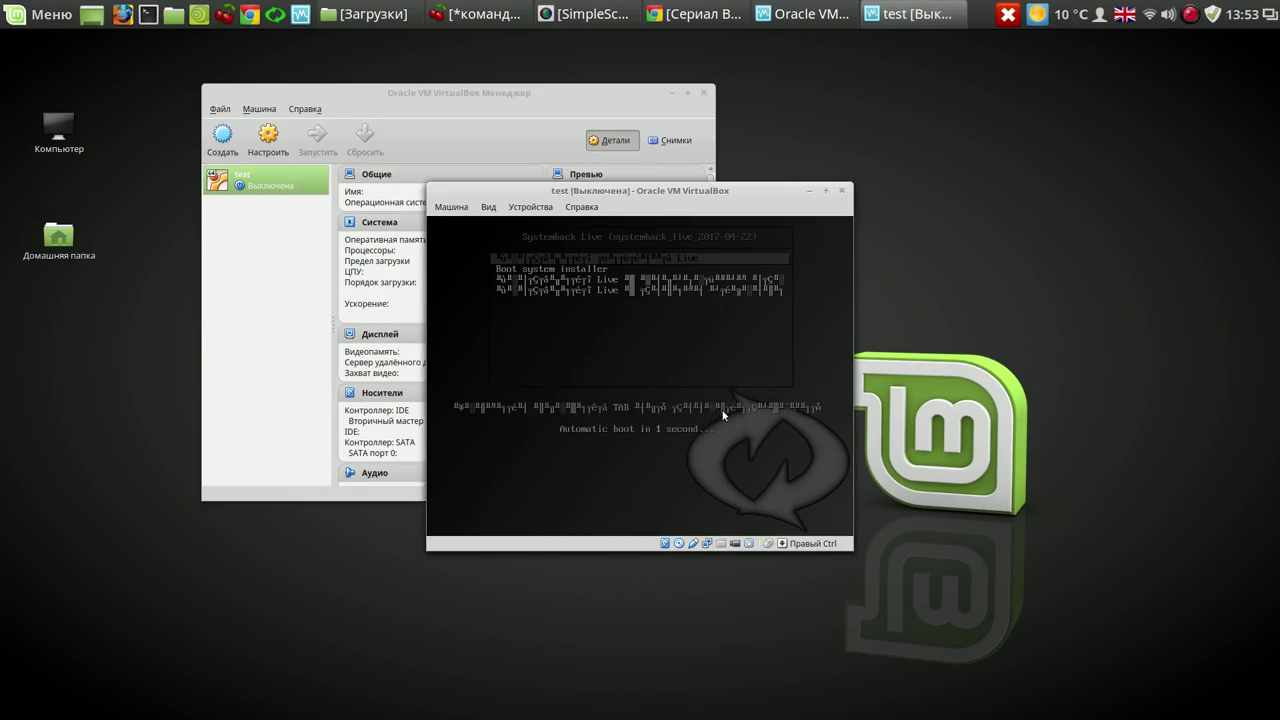
left_click(703, 93)
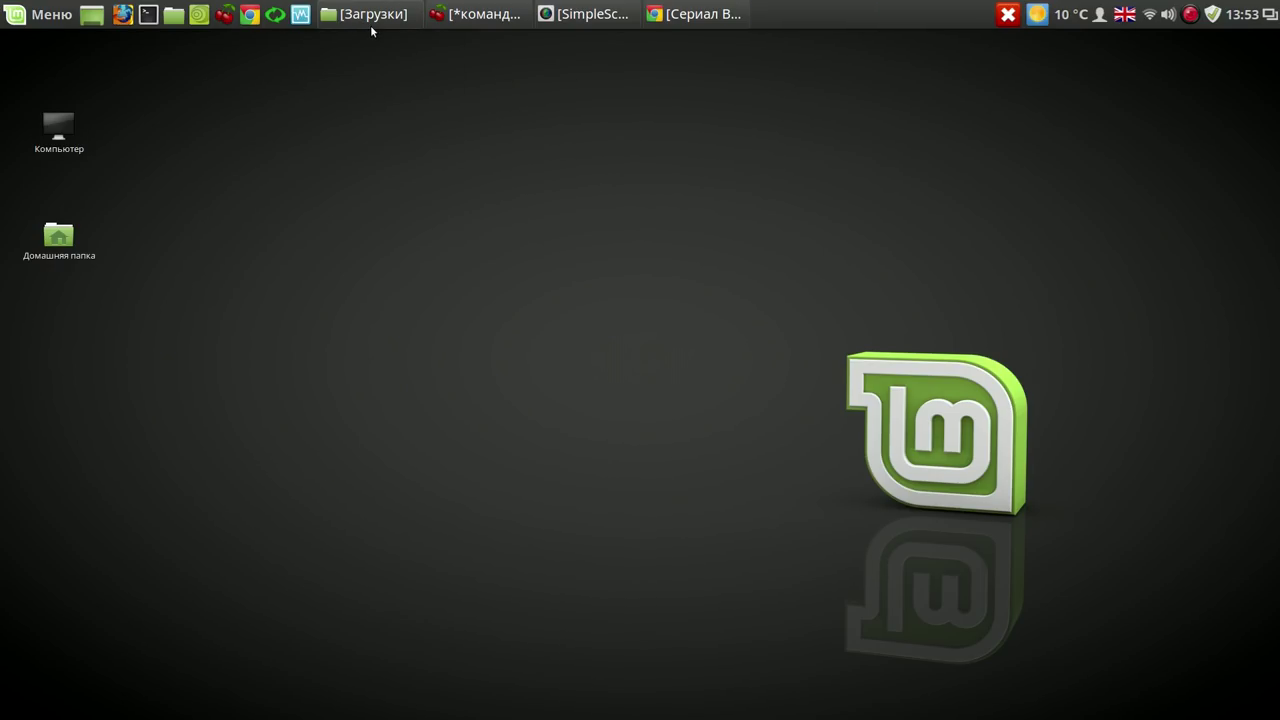
Copy systemback_ru.qm from the unpacked Systemback EN_RU translation folder in the Загрузки directory.
mouse_move(371, 30)
mouse_move(508, 22)
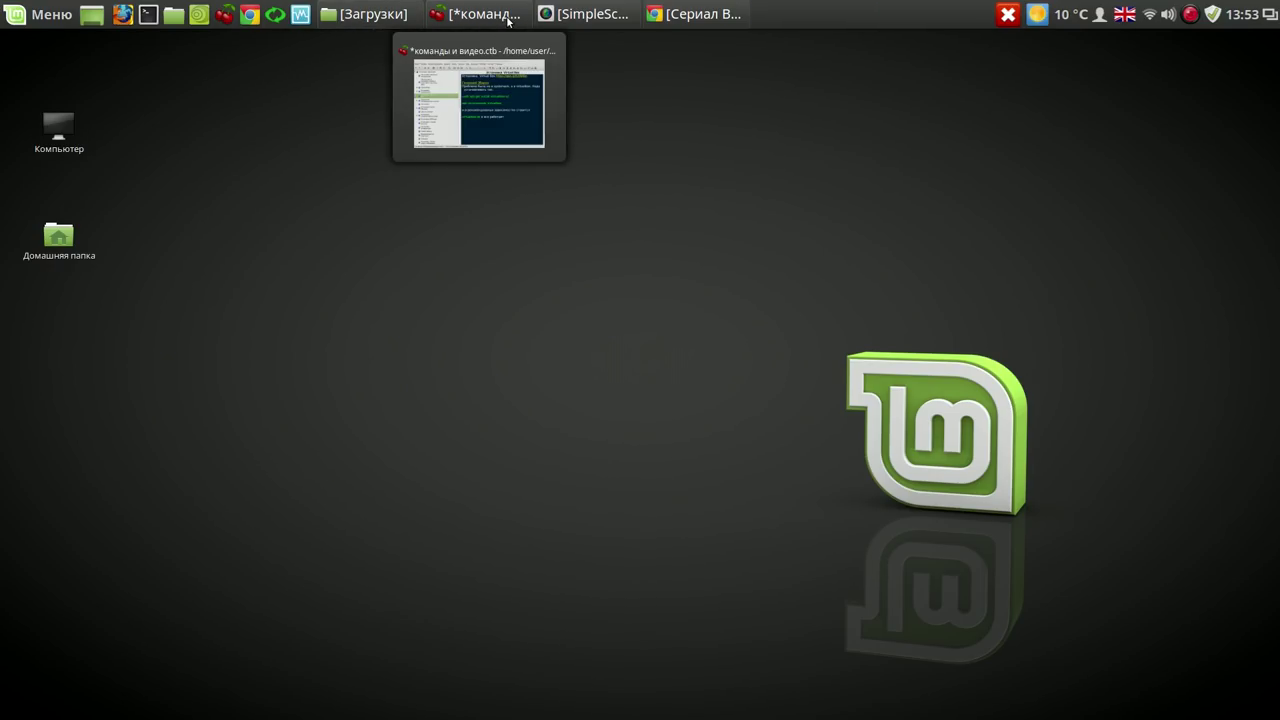
left_click(361, 16)
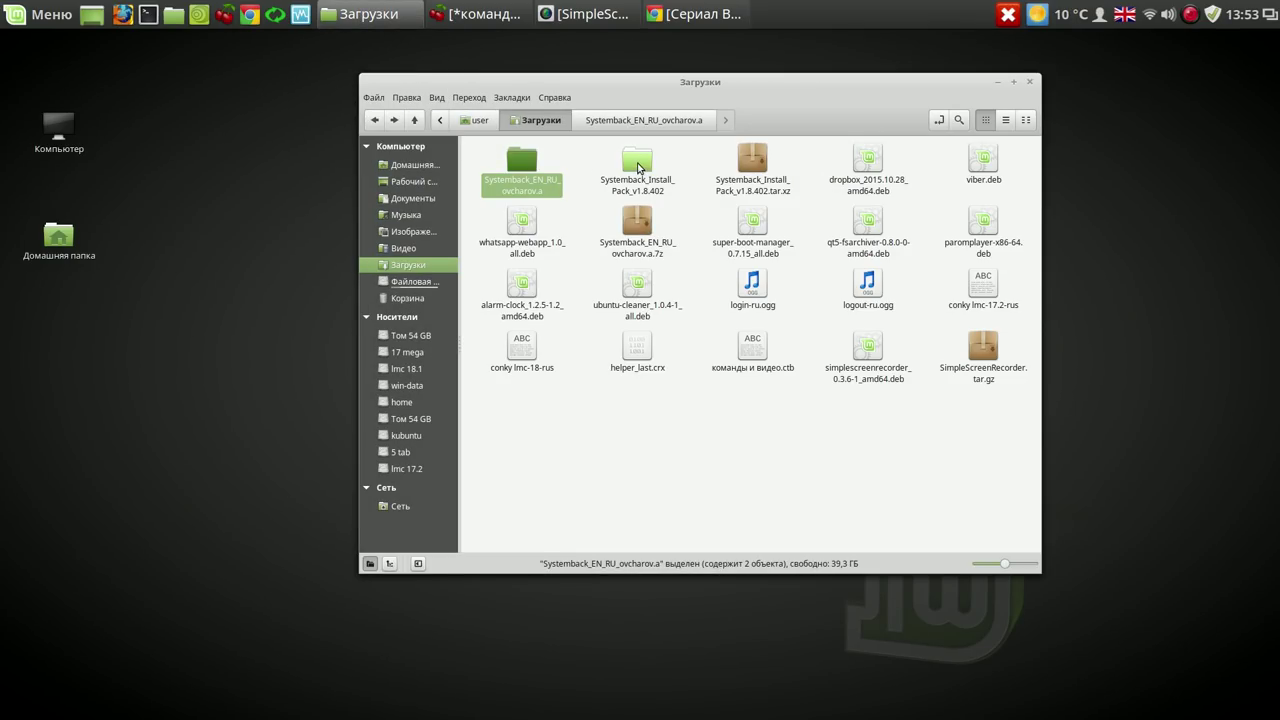
double_click(532, 163)
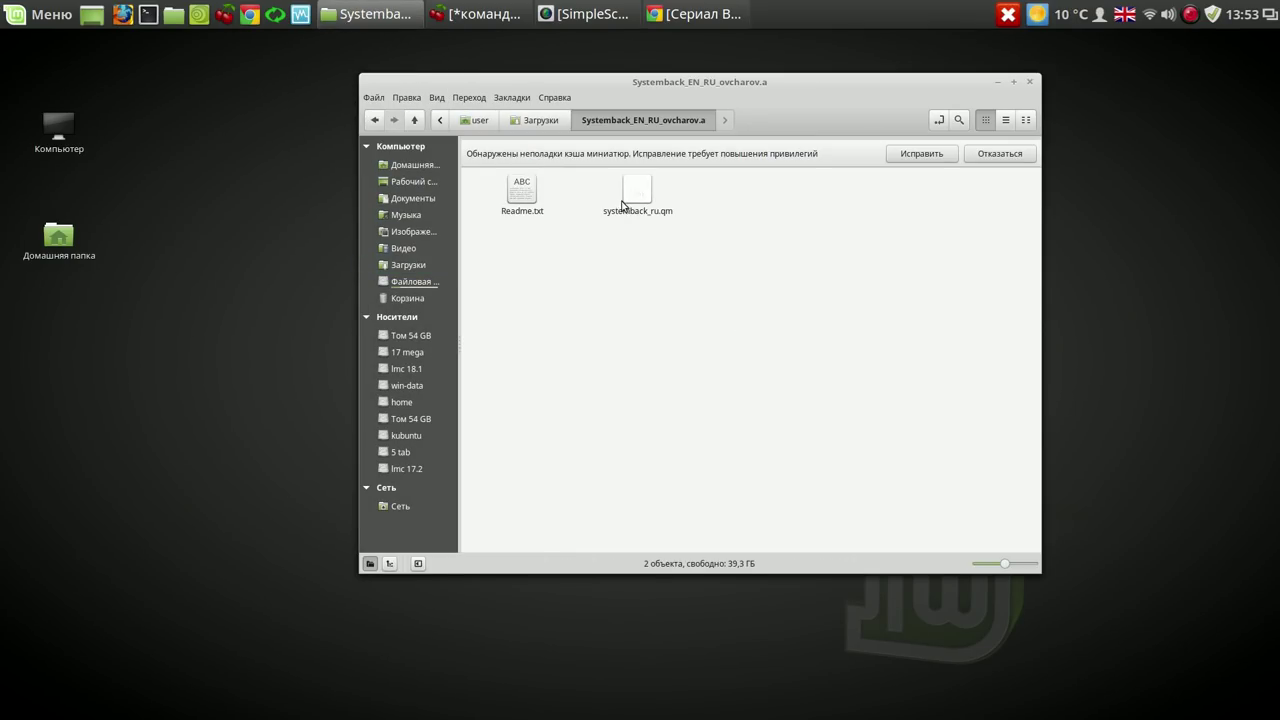
right_click(626, 200)
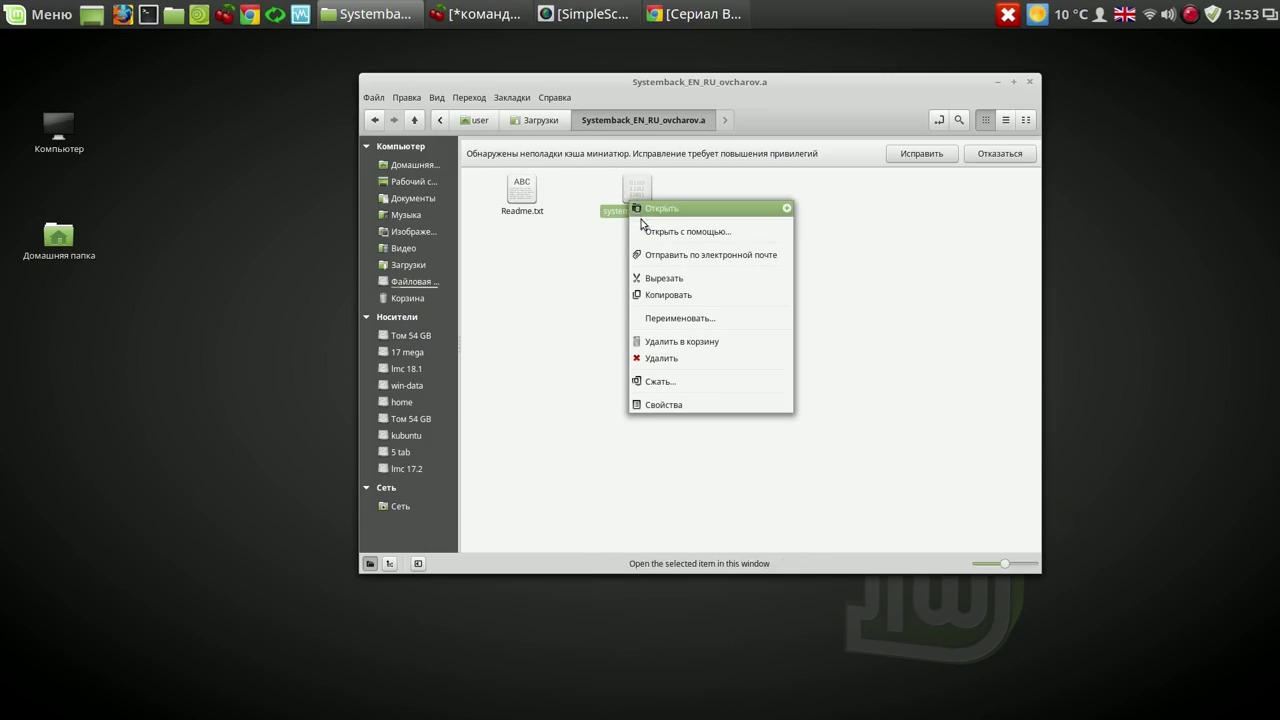
left_click(670, 294)
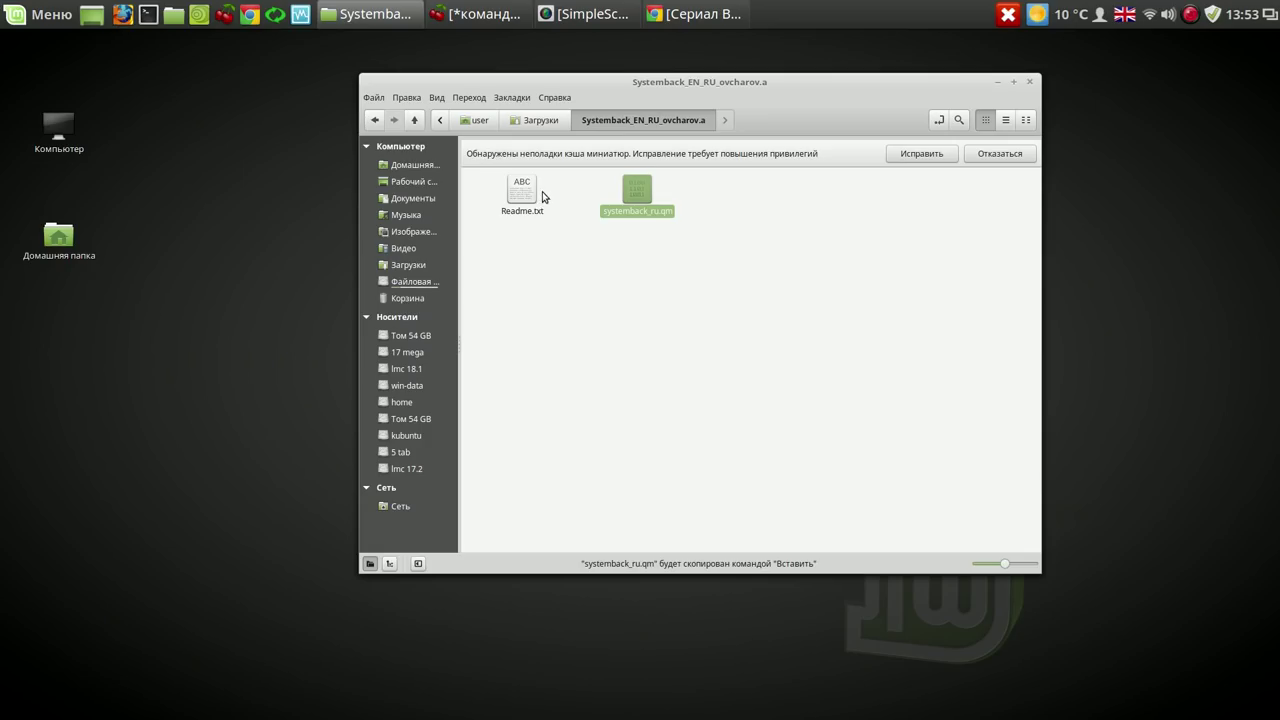
Go to the /usr/share/systemback/lang folder in the file manager.
left_click(416, 121)
left_click(416, 120)
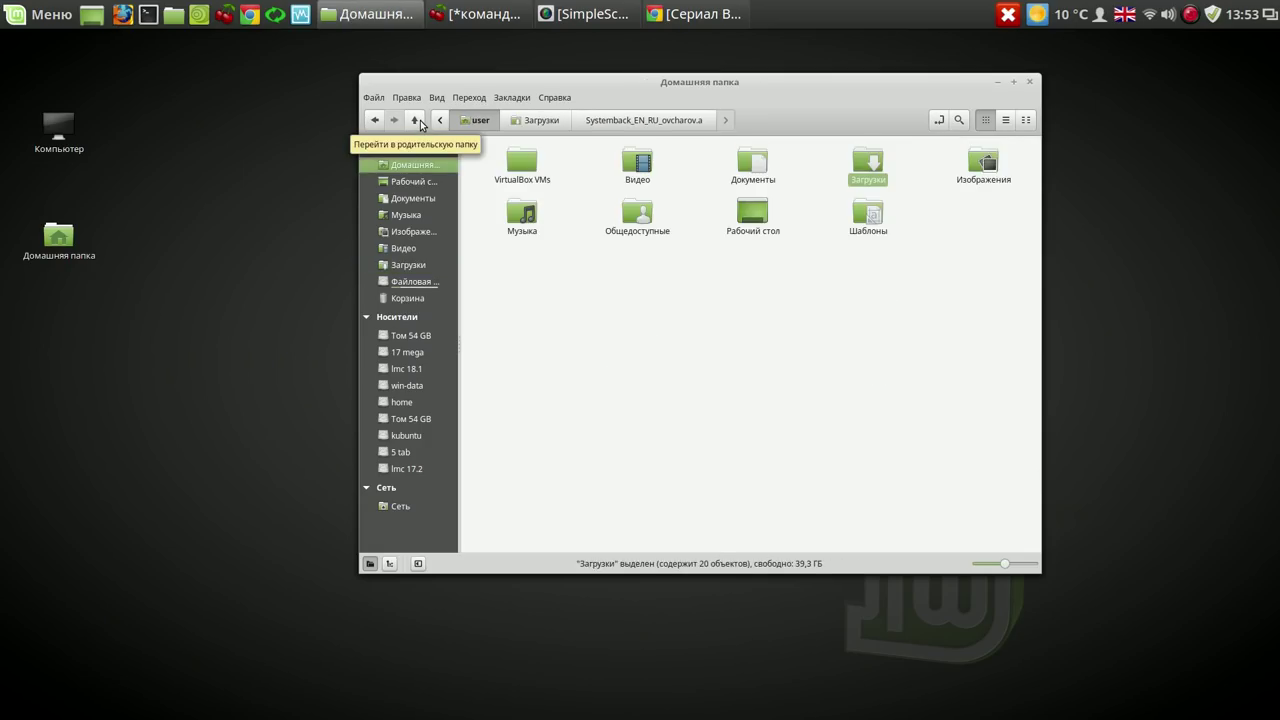
left_click(418, 120)
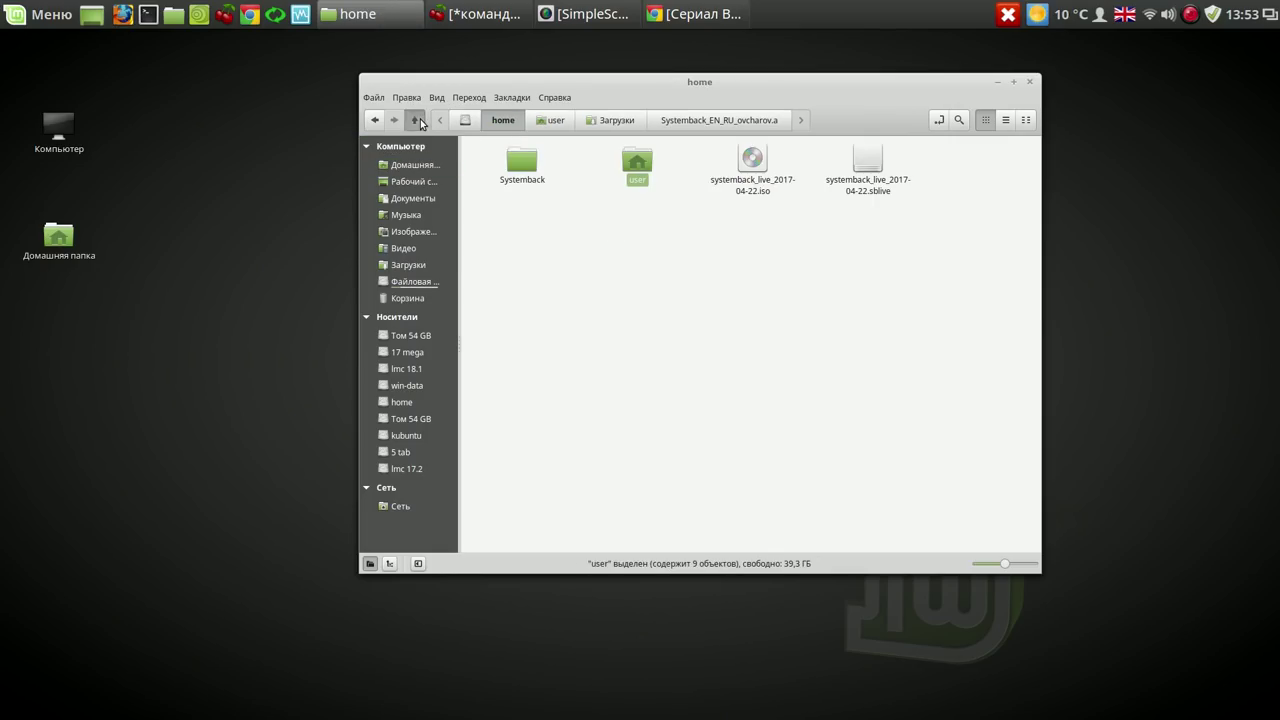
left_click(418, 120)
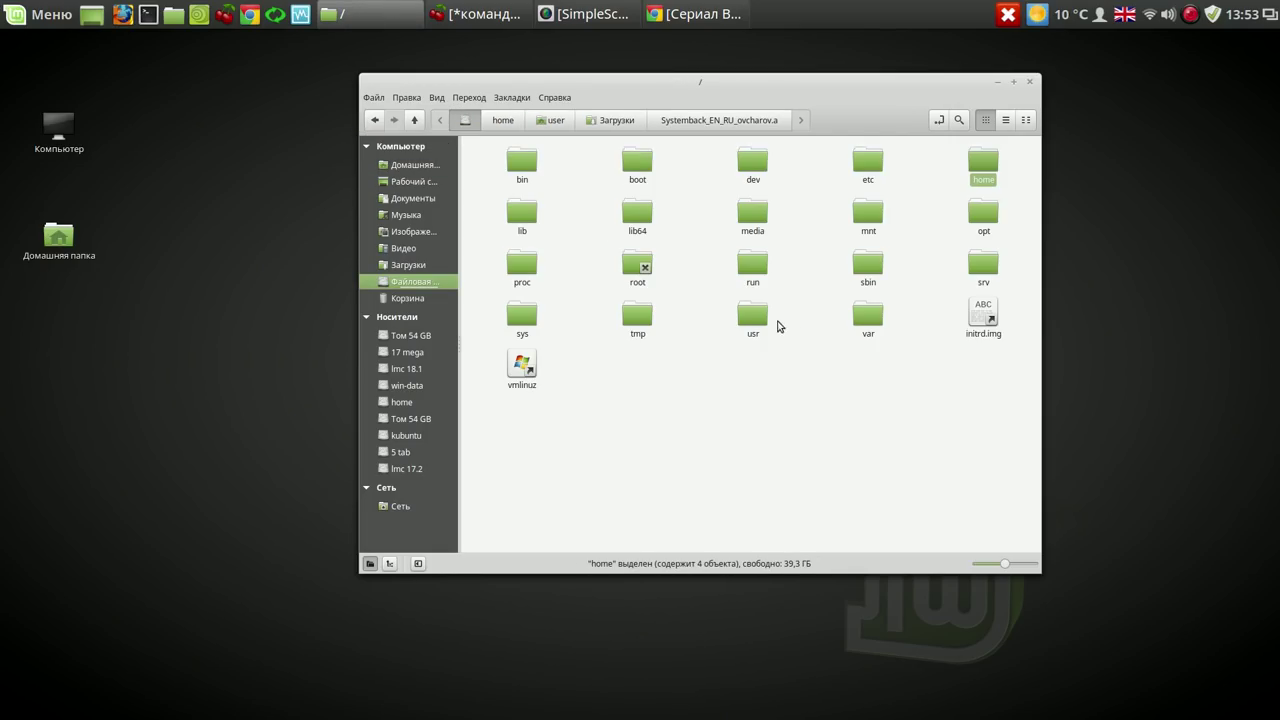
double_click(761, 316)
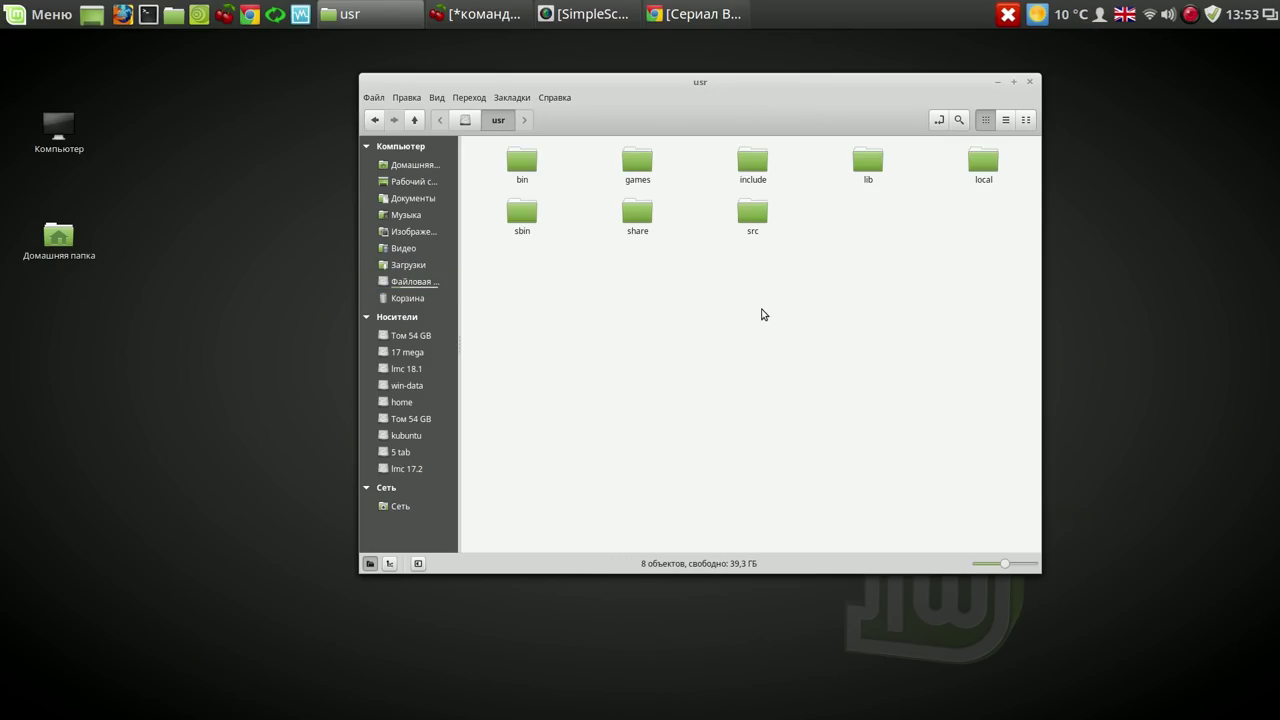
double_click(639, 213)
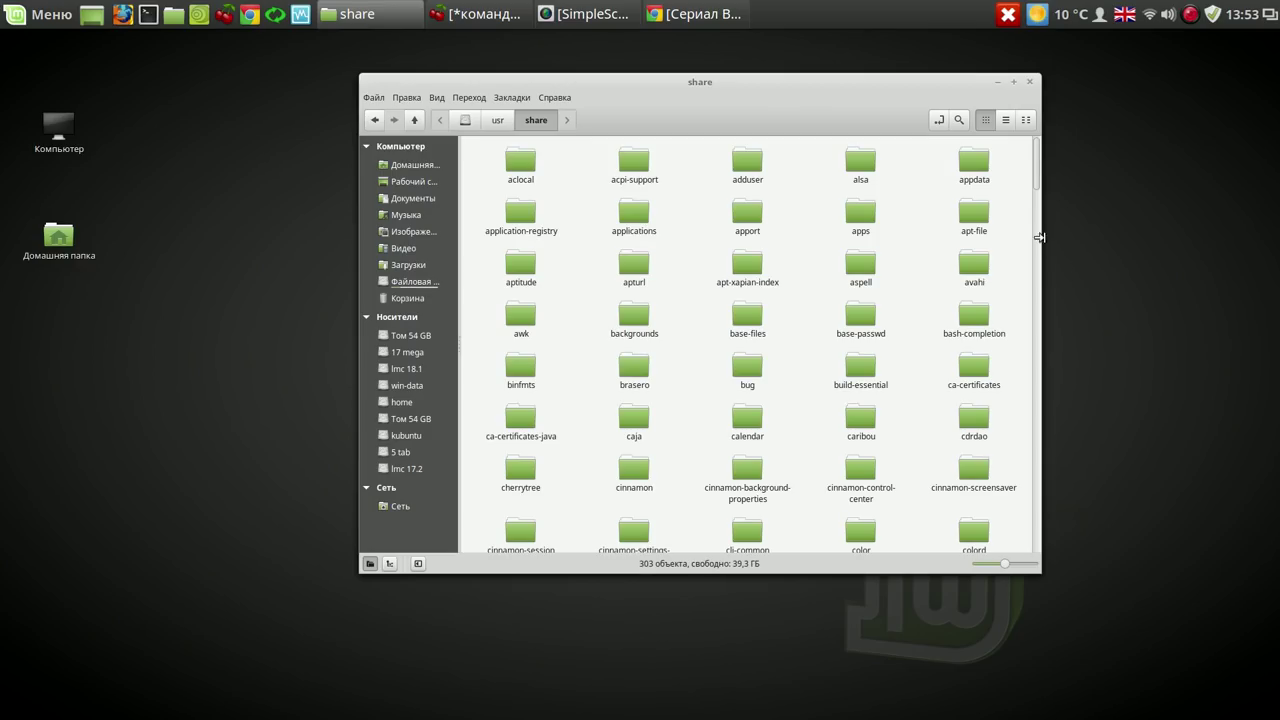
left_click_drag(1035, 170, 1035, 487)
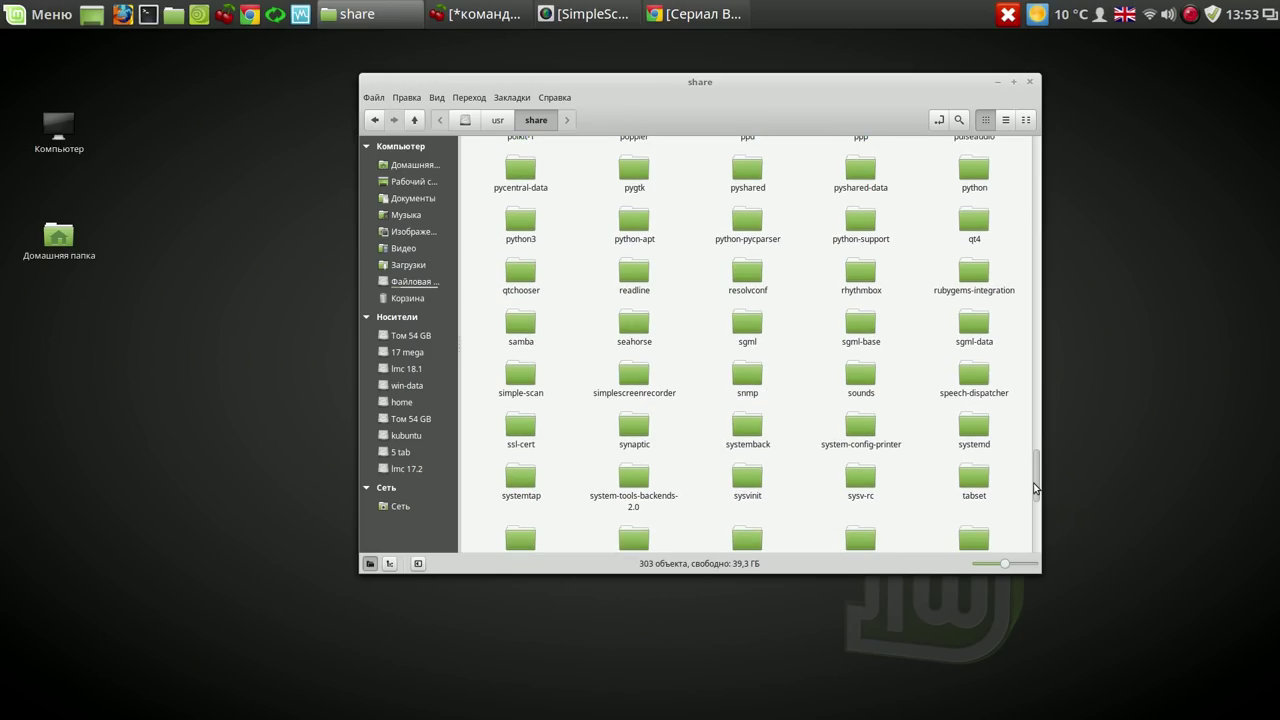
left_click(738, 428)
double_click(738, 428)
left_click(535, 181)
double_click(535, 181)
Reopen the lang folder as root, authenticating with the account password.
right_click(729, 420)
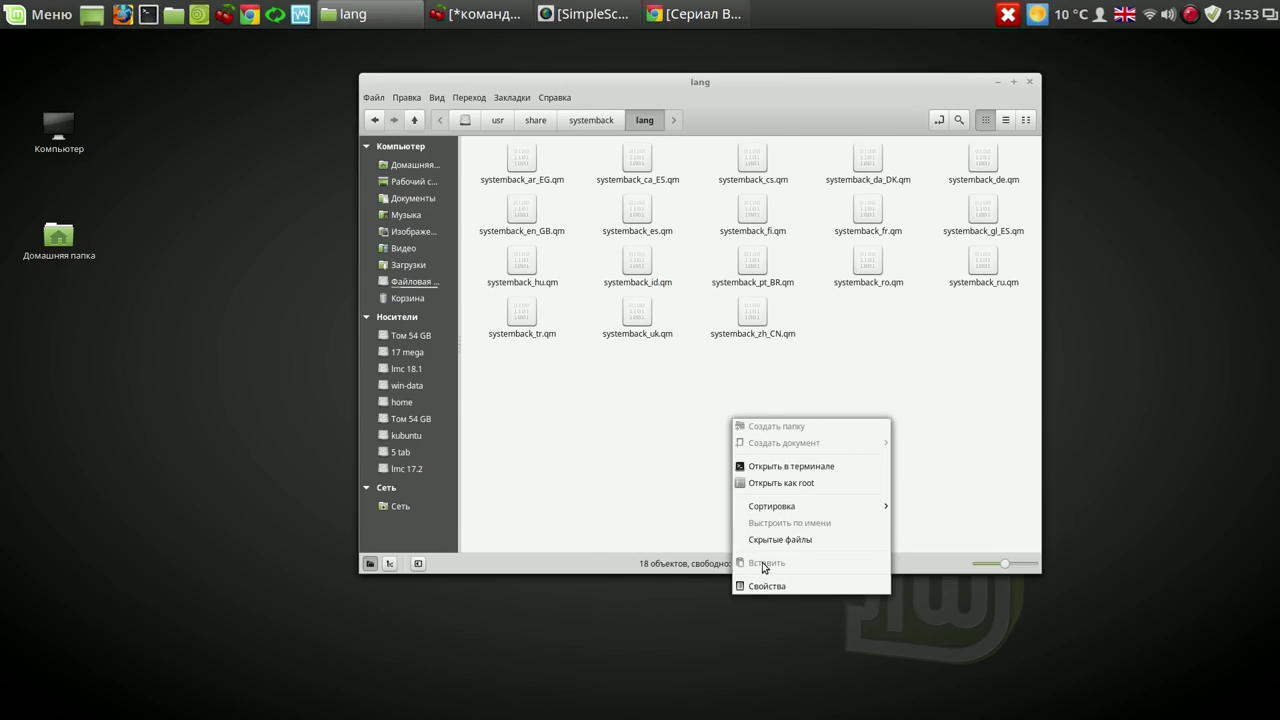
left_click(797, 485)
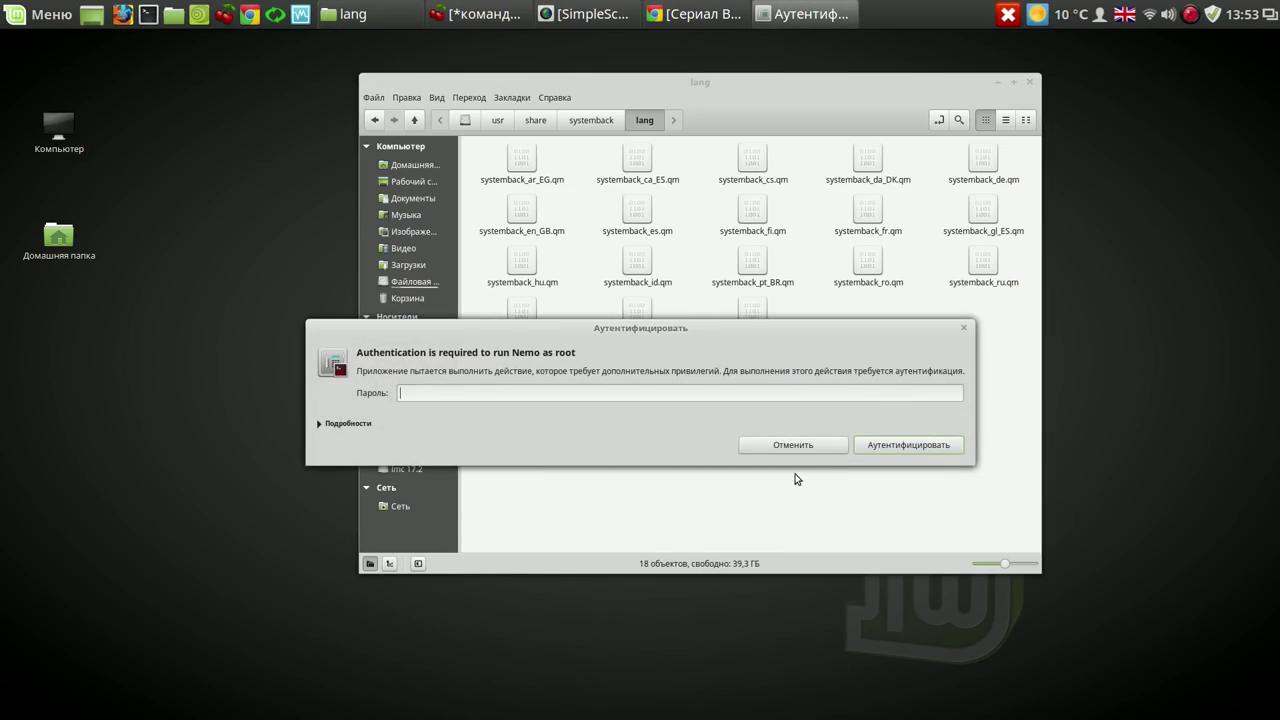
left_click(889, 446)
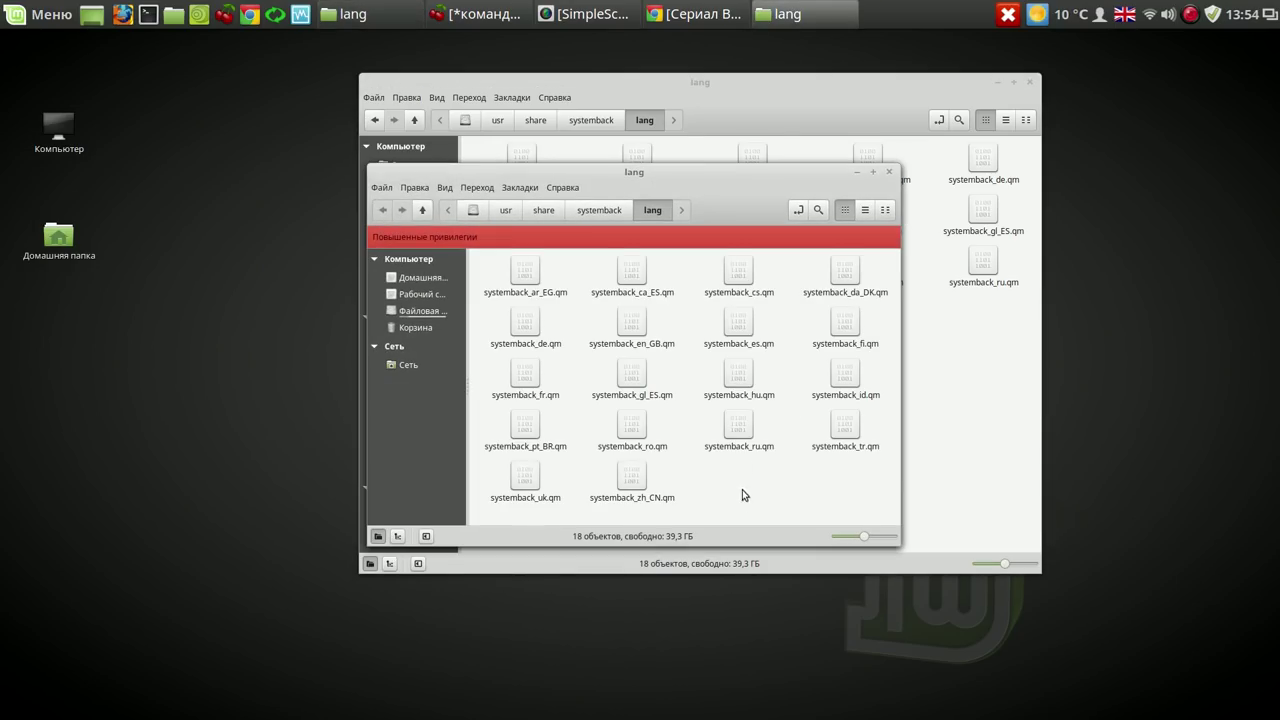
Paste the copied systemback_ru.qm into the lang folder, replacing the existing file, and close both file manager windows.
right_click(752, 486)
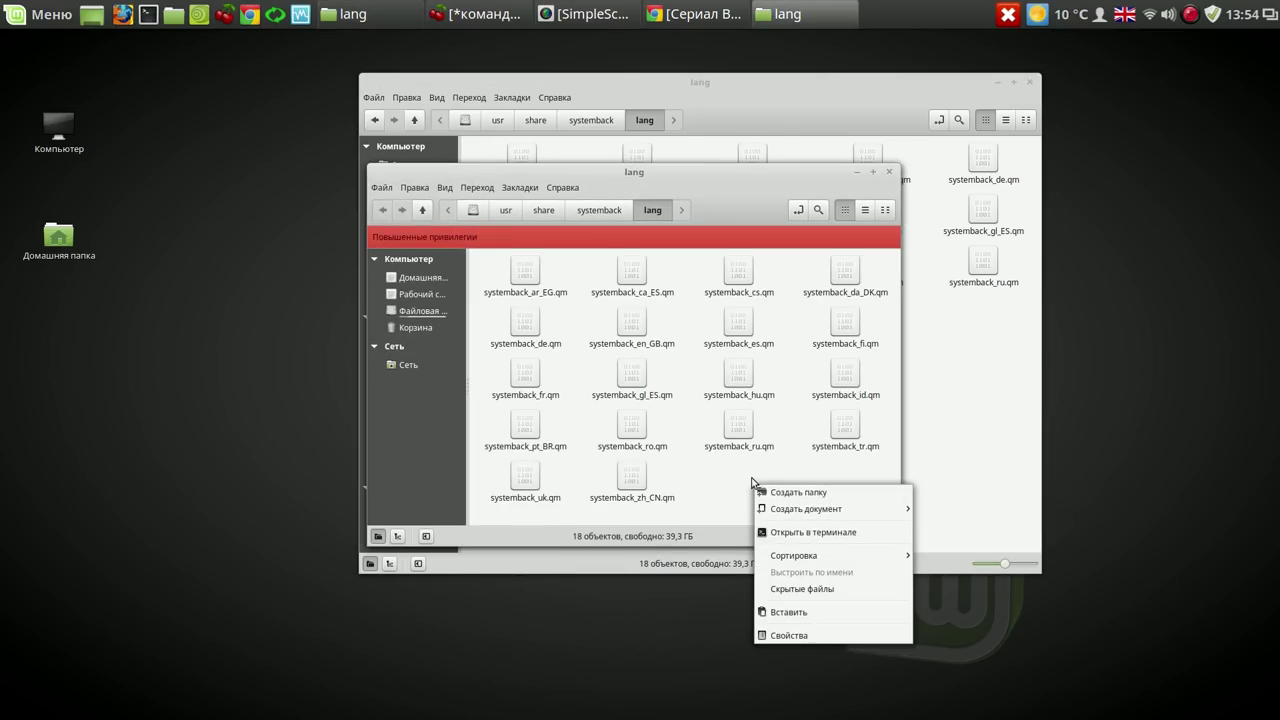
left_click(805, 612)
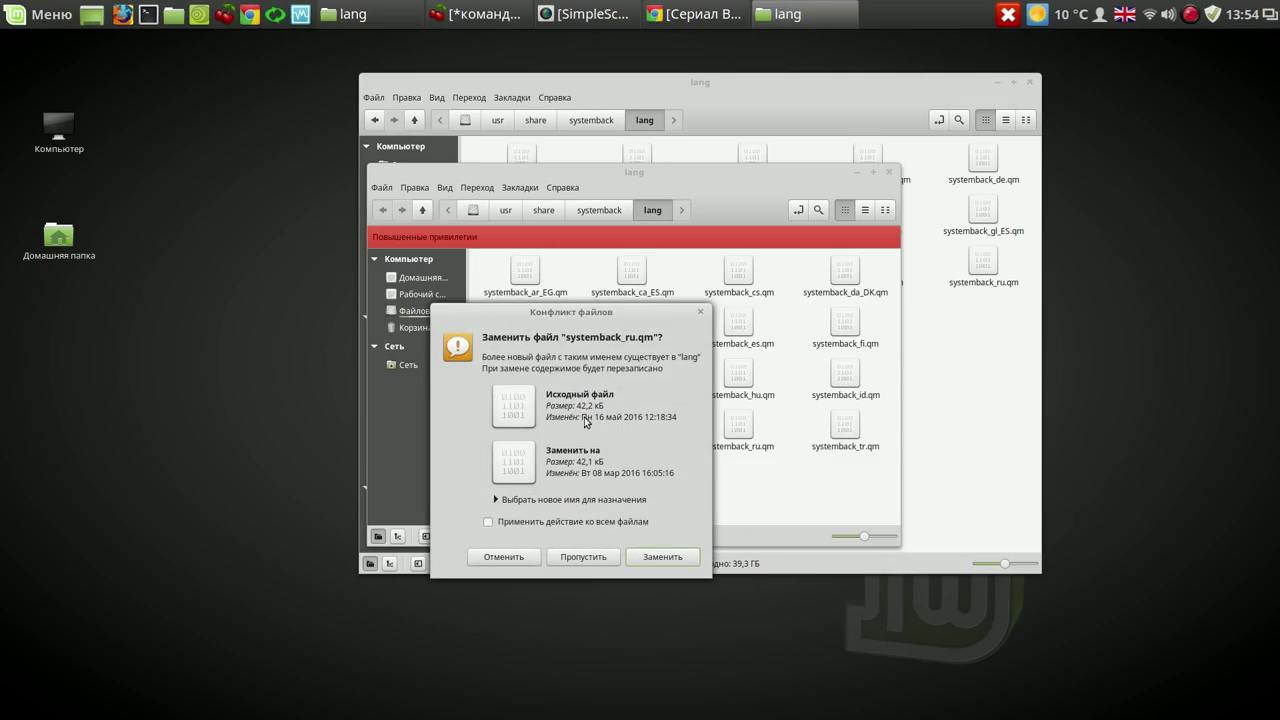
left_click(661, 556)
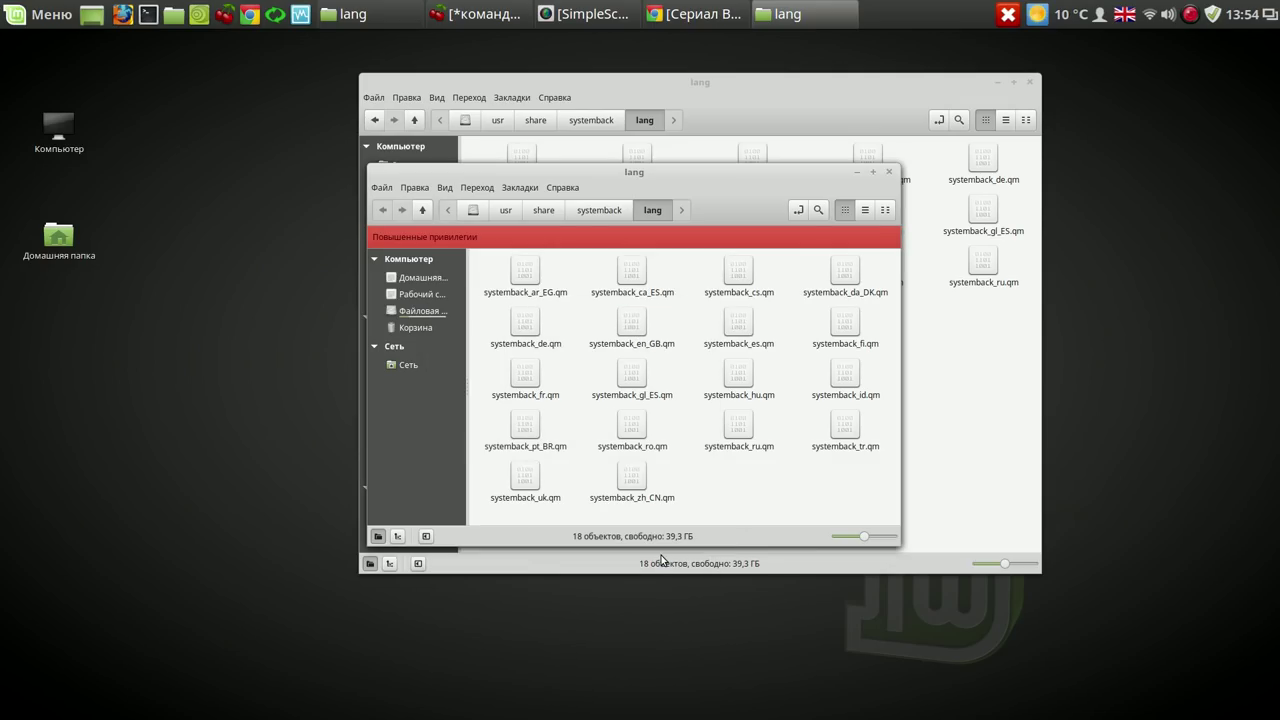
left_click(891, 174)
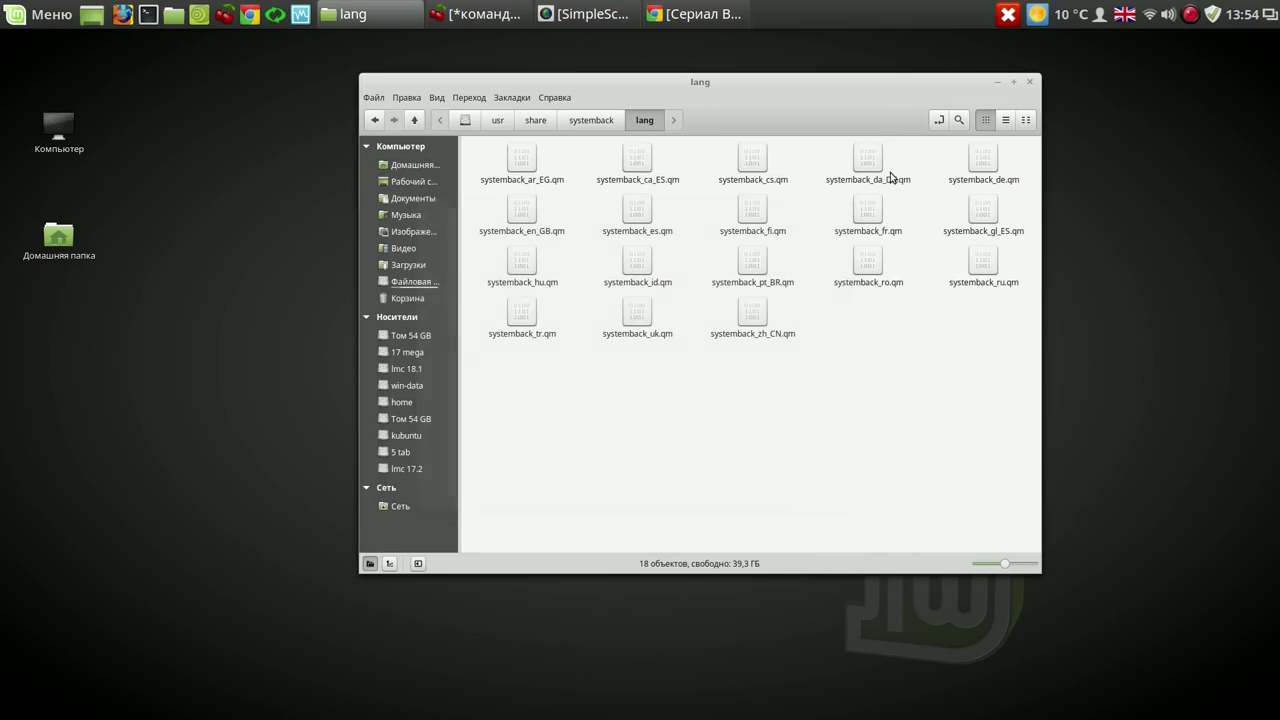
left_click(1030, 83)
Launch Systemback and authenticate with the administrator password.
left_click(274, 20)
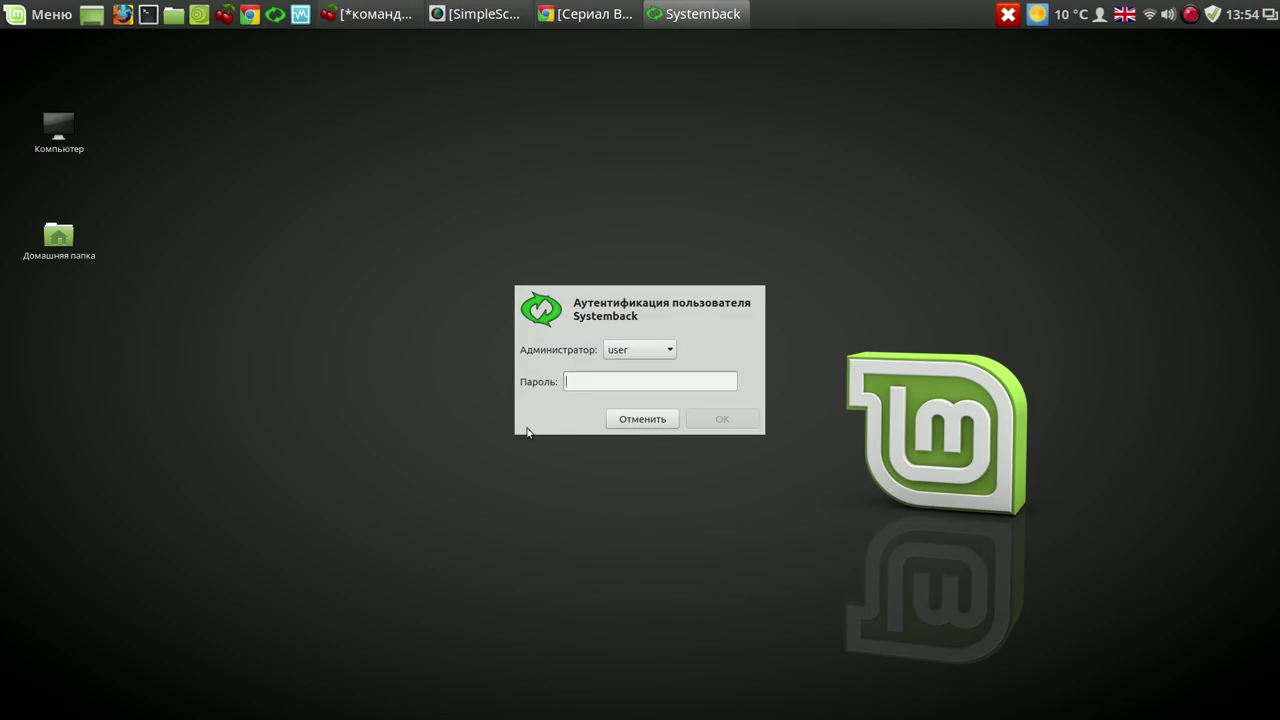
type("1")
left_click(722, 418)
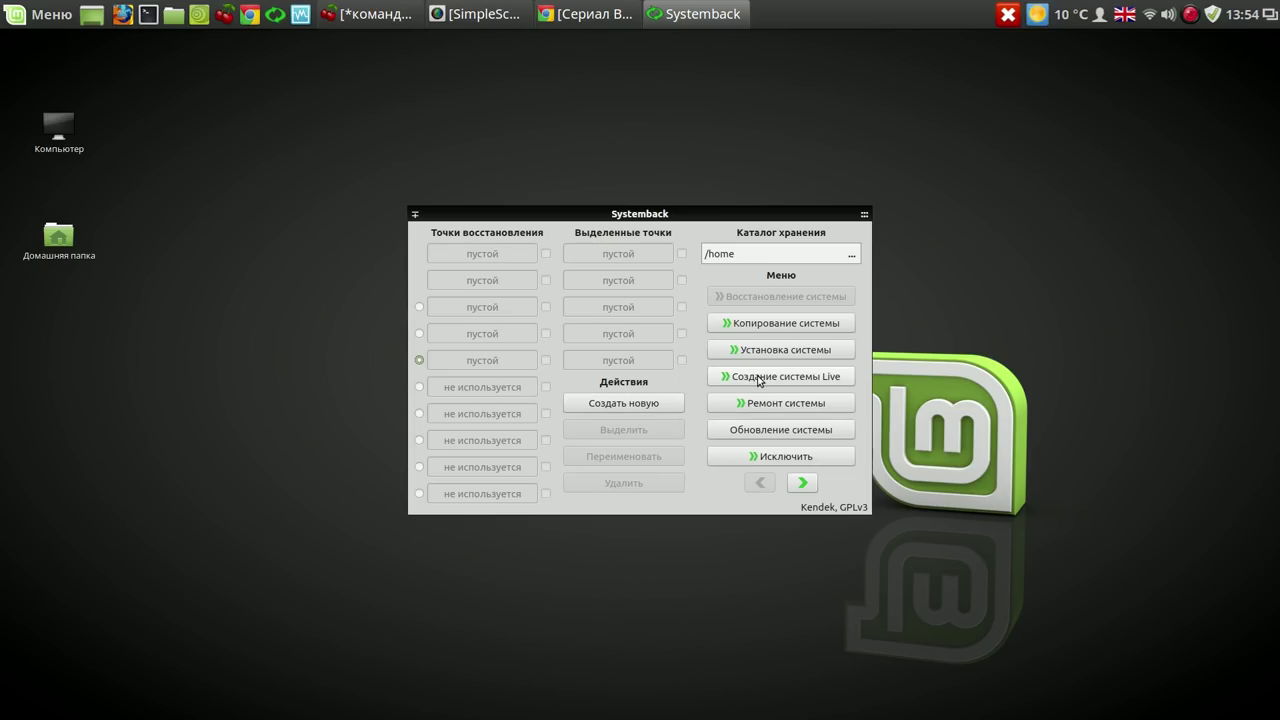
Review the Systemback settings, including the interface language and automatic Live iso options, and return to the main menu.
left_click(802, 482)
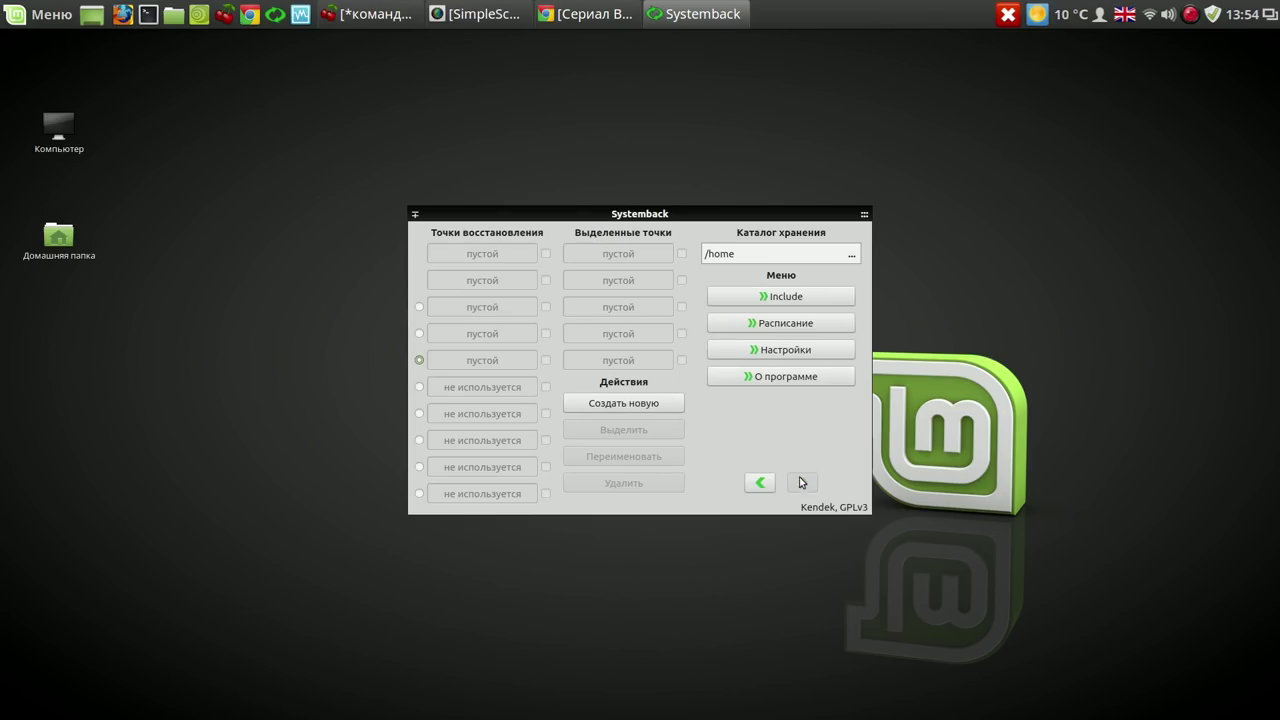
left_click(774, 351)
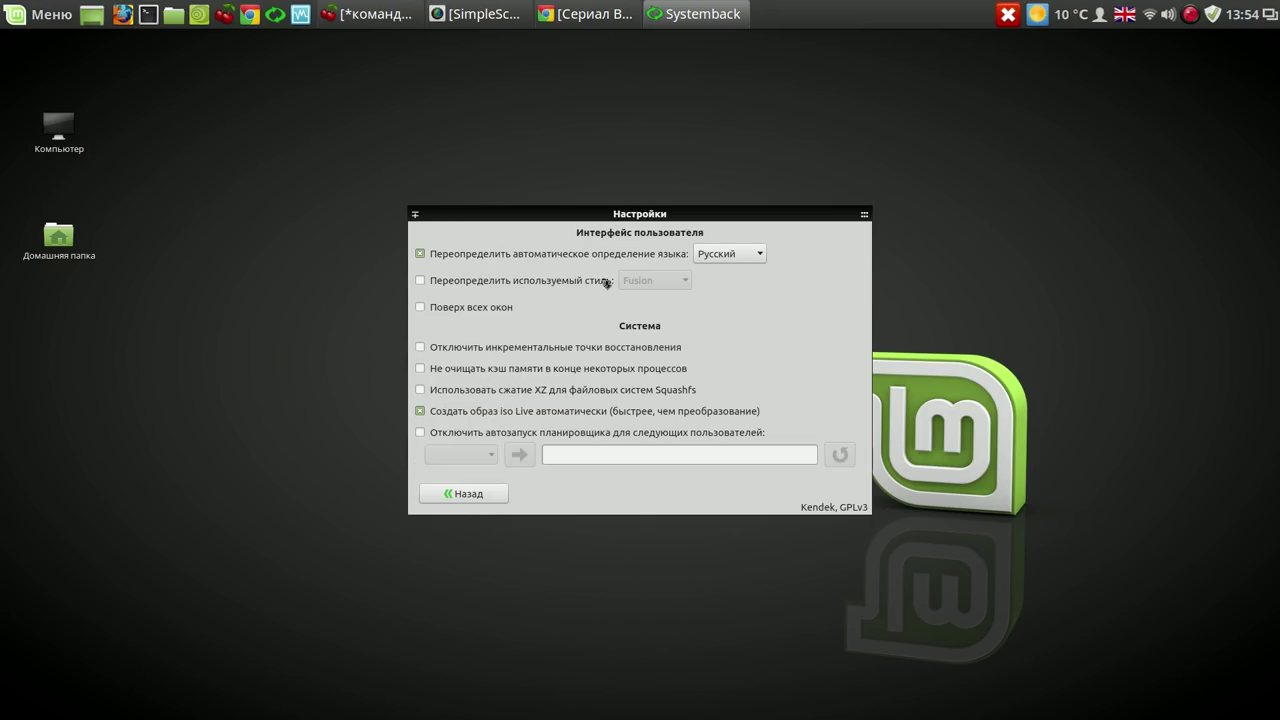
left_click(479, 495)
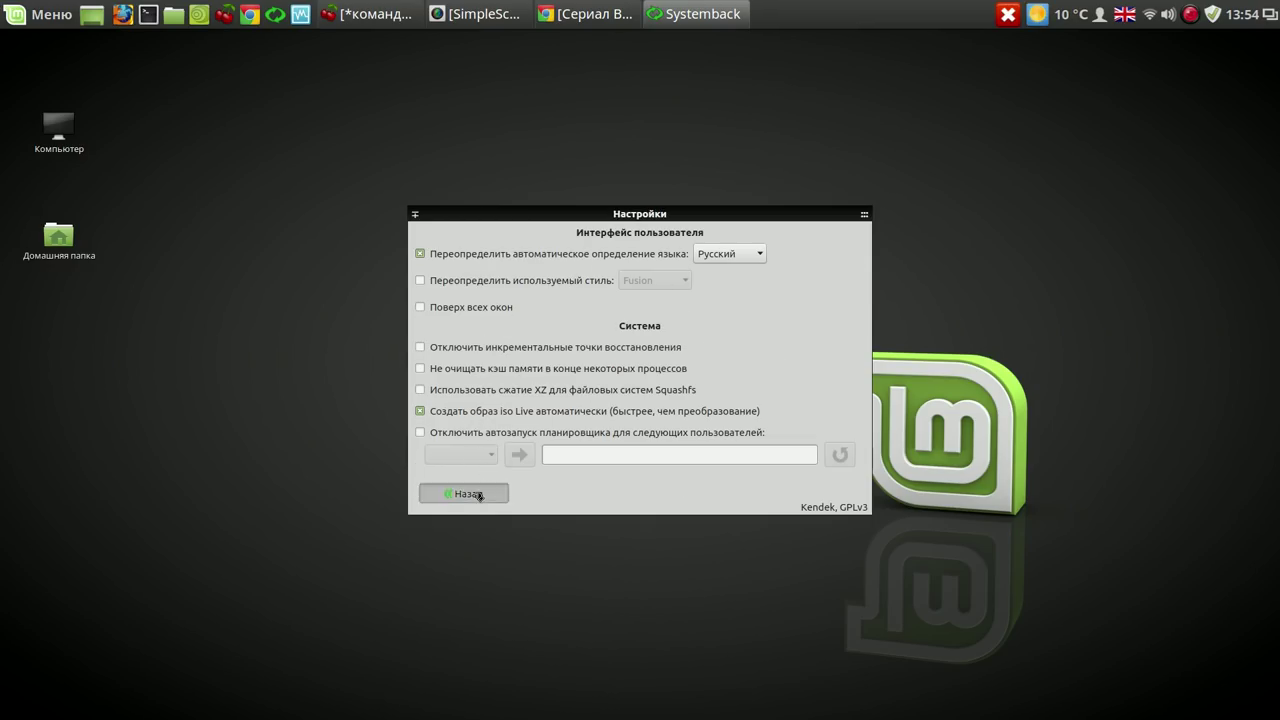
left_click(758, 482)
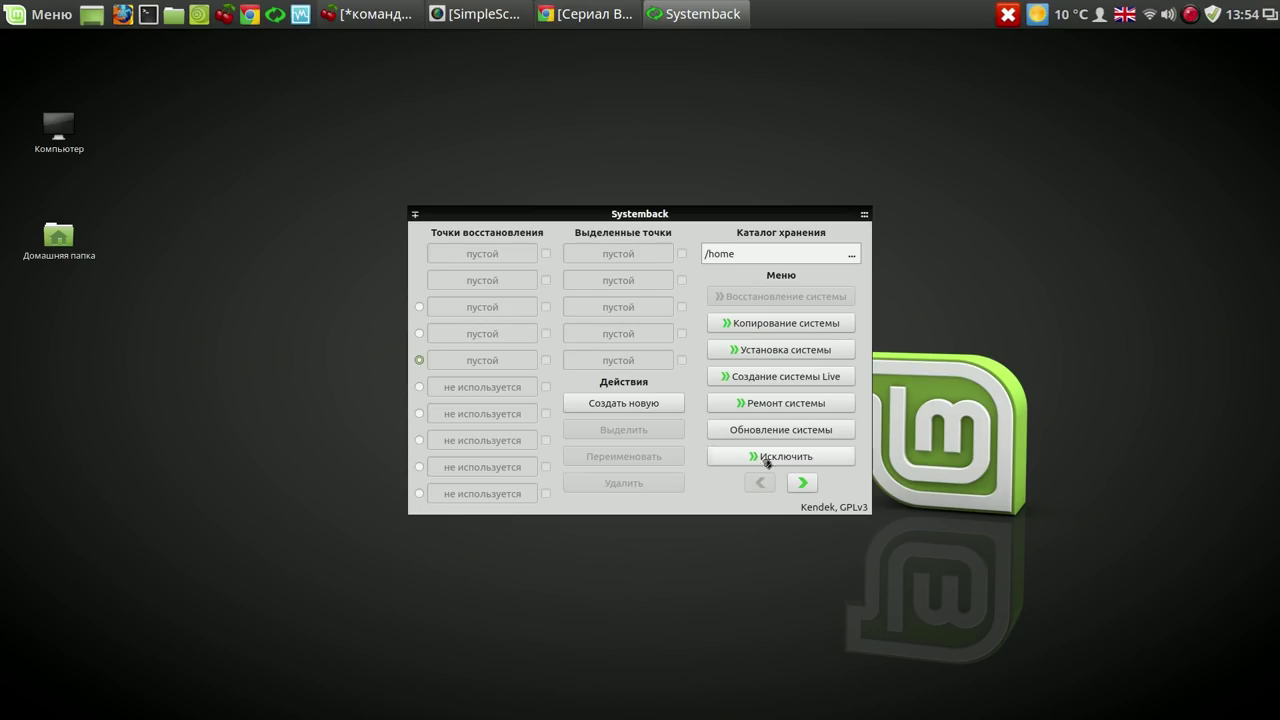
Delete the existing systemback_live_2017-04-22 image from the list of created Live systems.
left_click(799, 377)
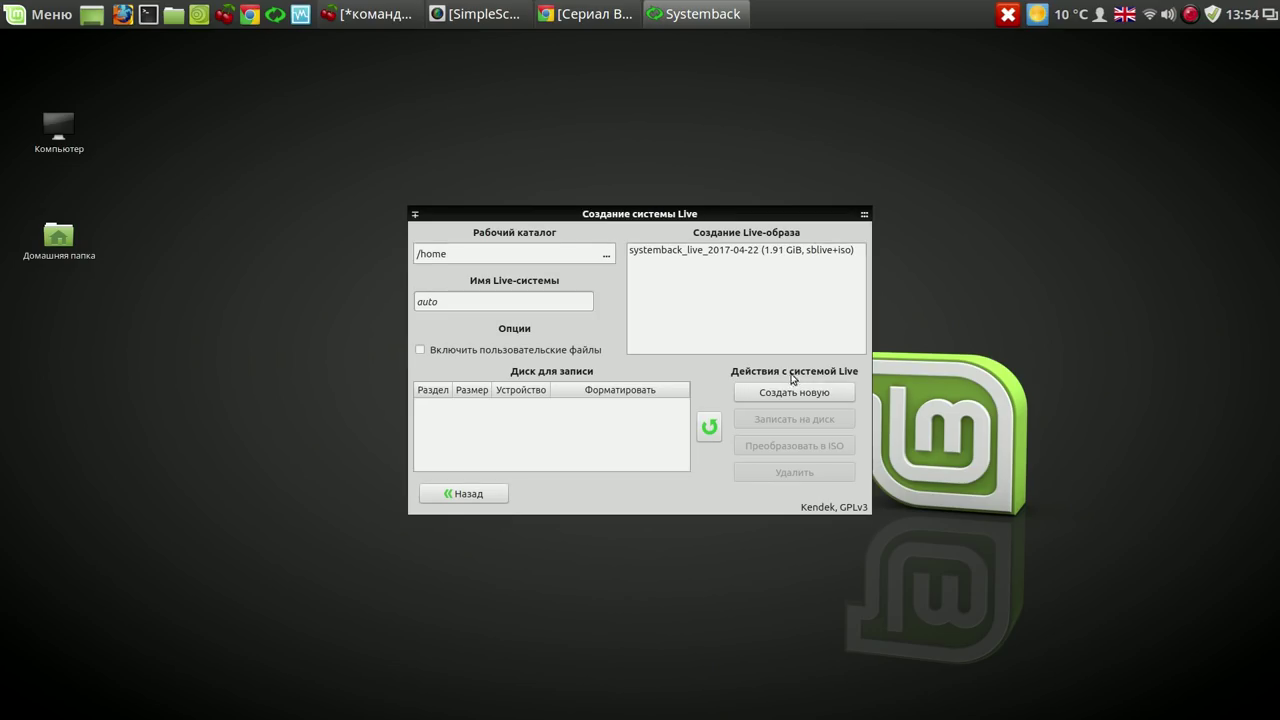
left_click(761, 256)
left_click(791, 474)
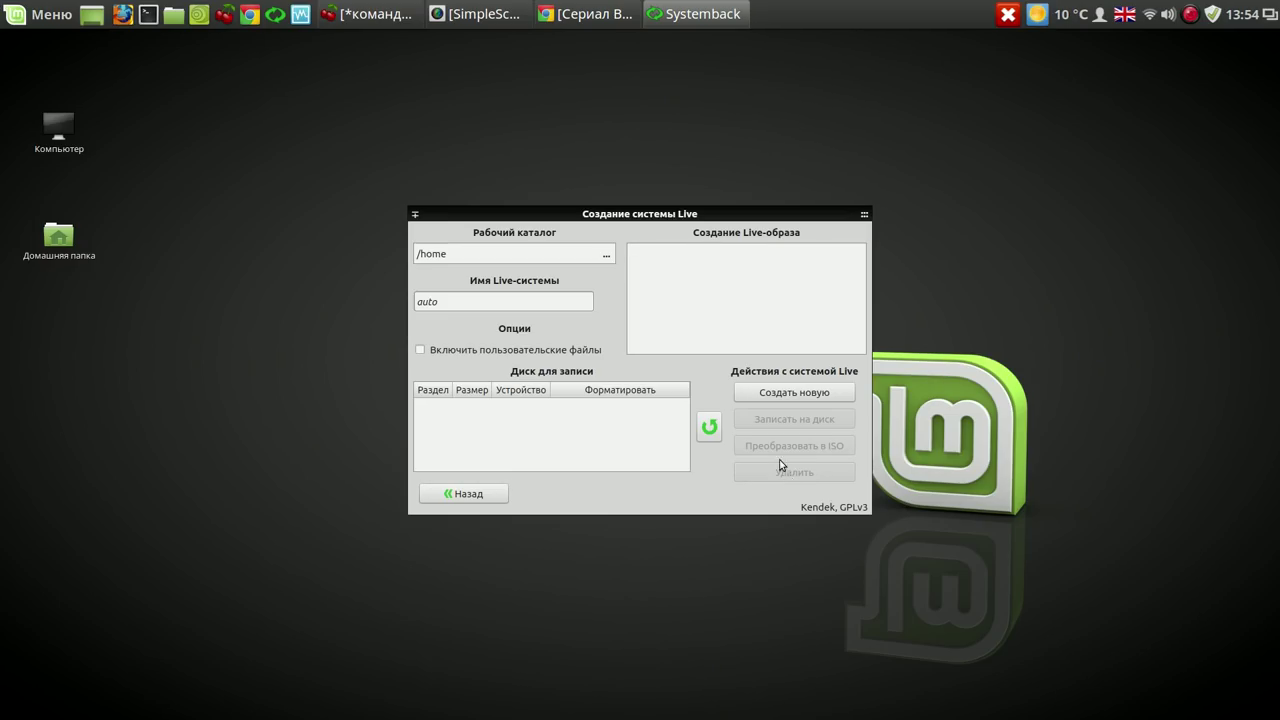
Create a new Live system in /home without user files, dismiss the completion message, and close Systemback.
left_click(805, 394)
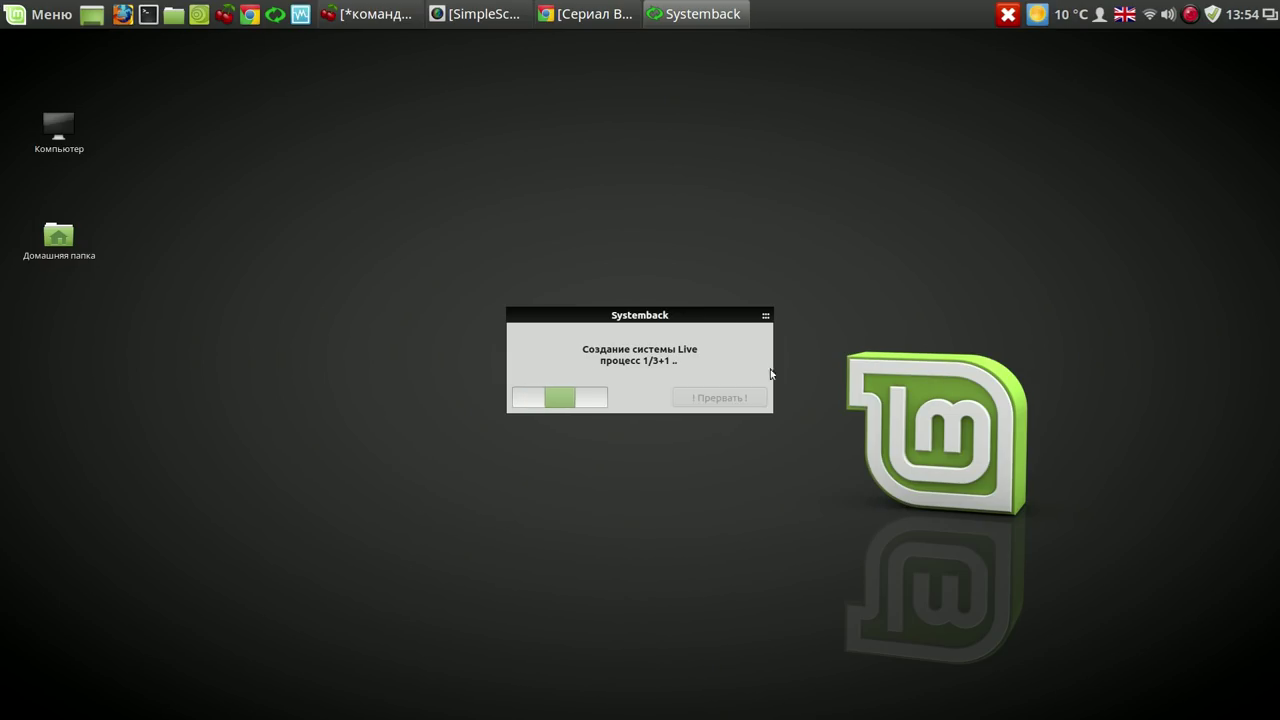
left_click_drag(725, 320, 1189, 109)
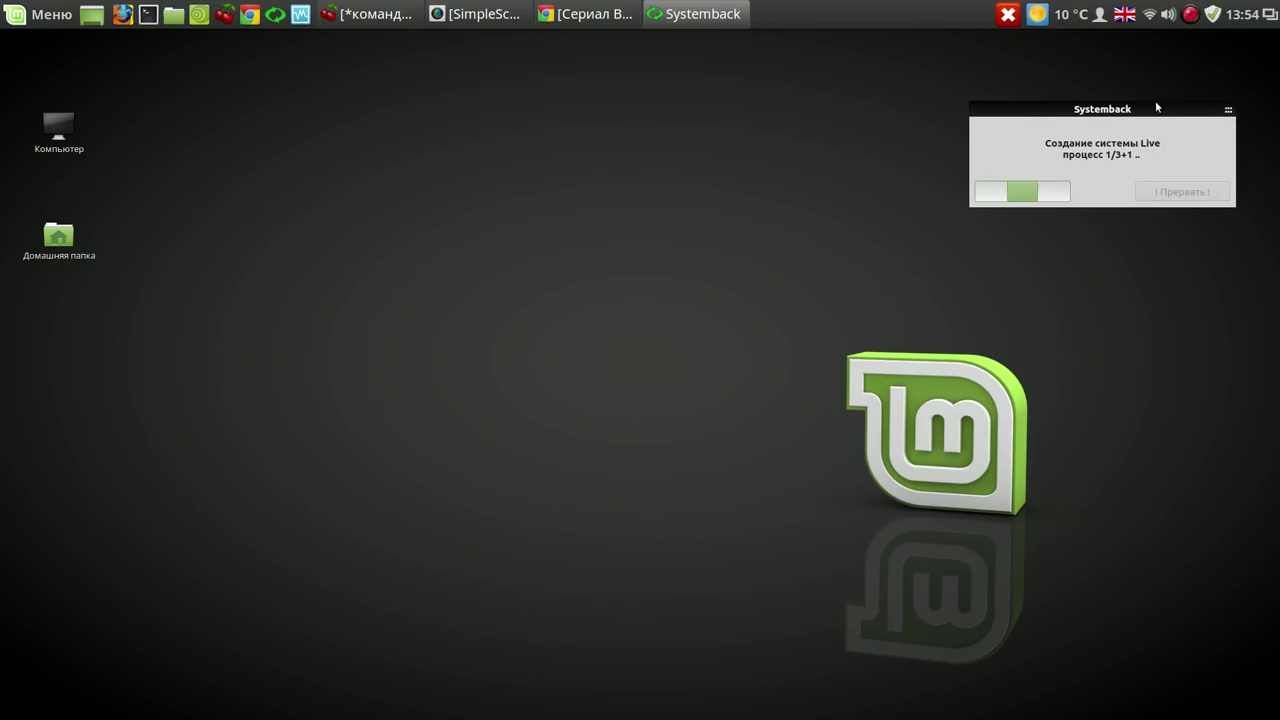
left_click_drag(1153, 109, 1105, 101)
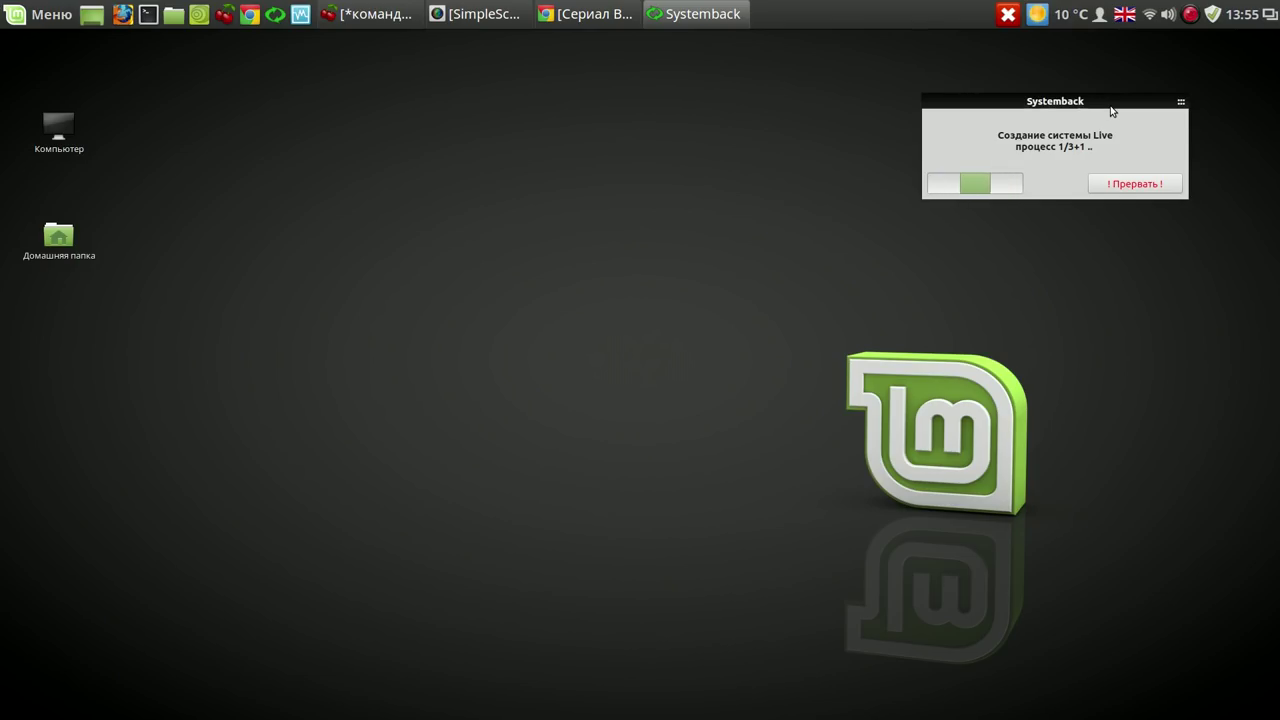
left_click(1190, 14)
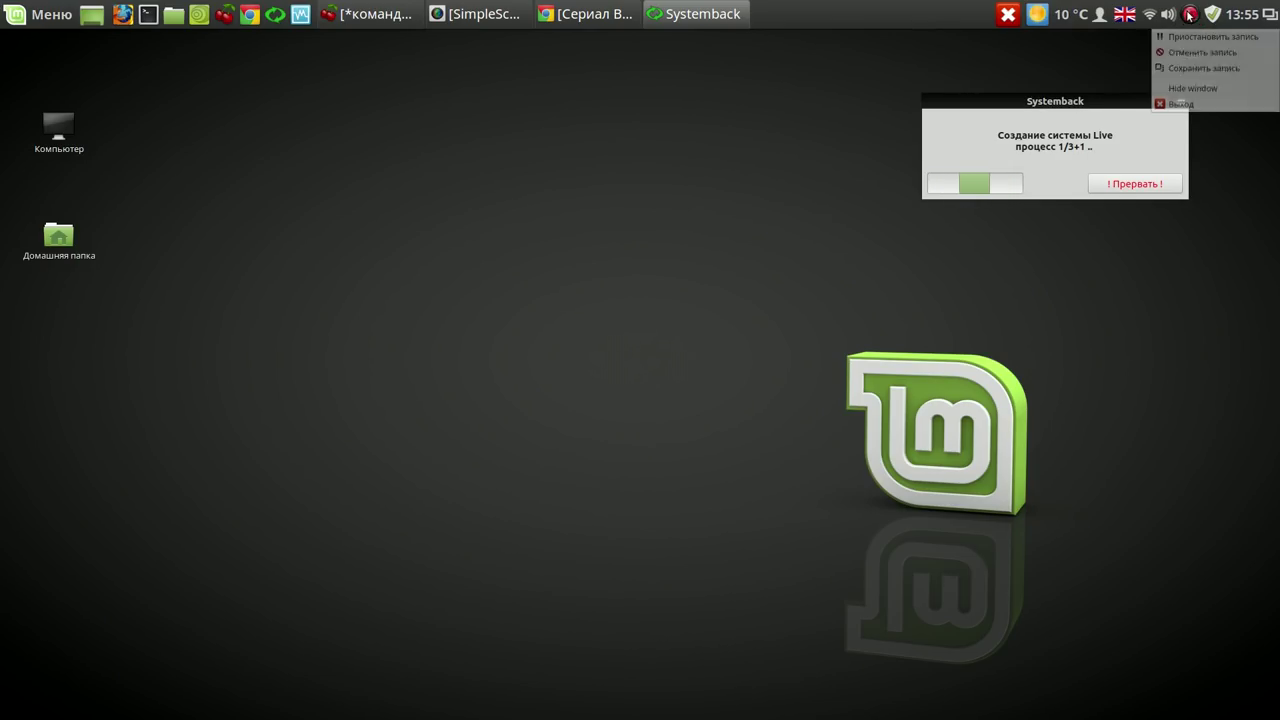
left_click(1193, 37)
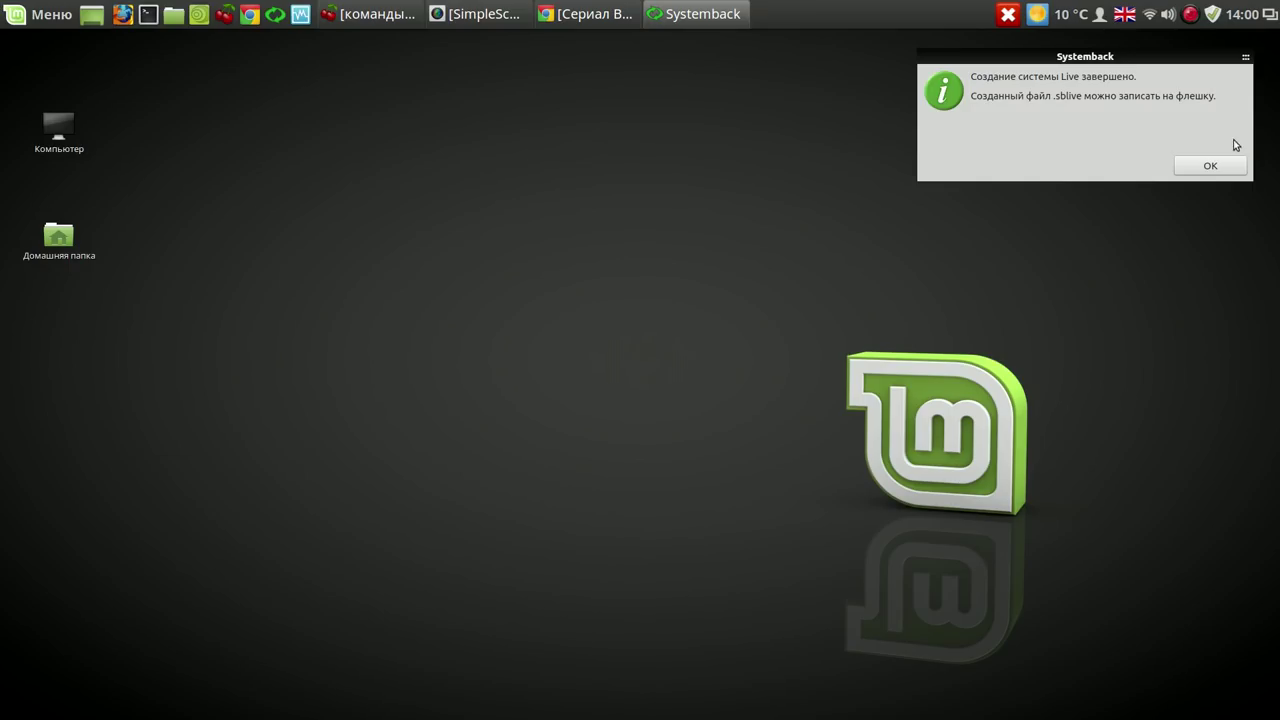
left_click(1225, 172)
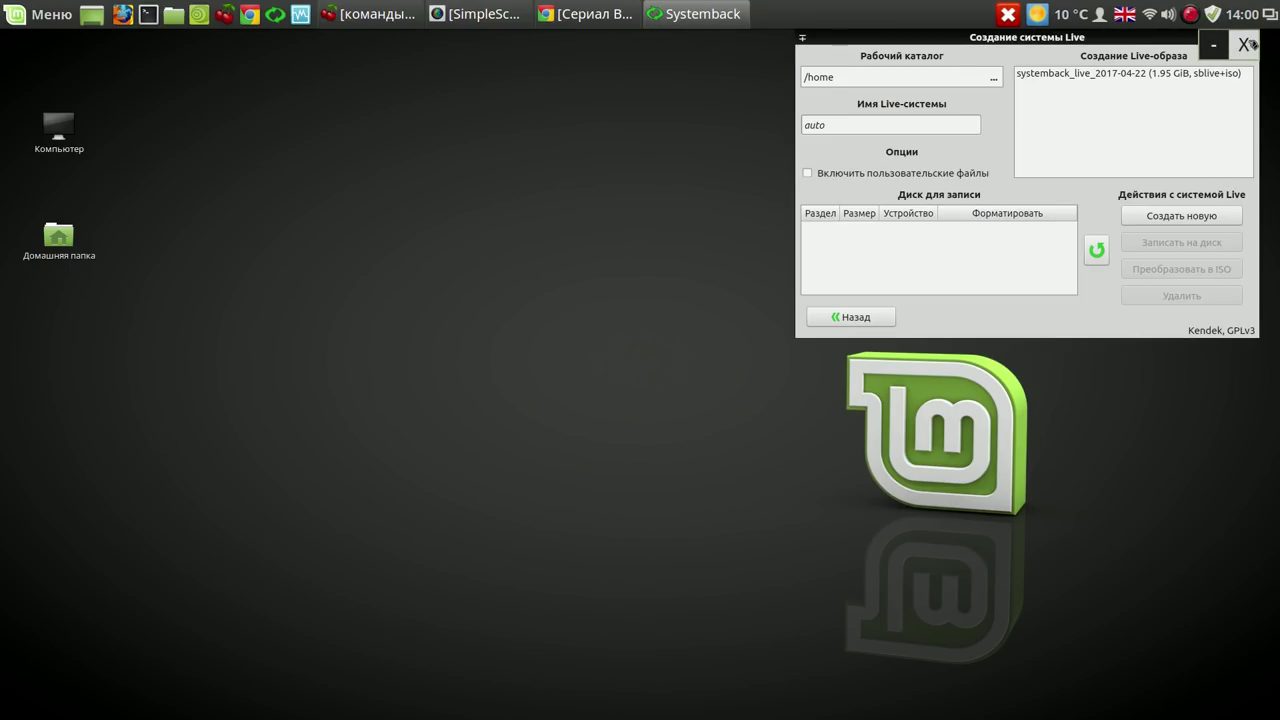
left_click(1244, 47)
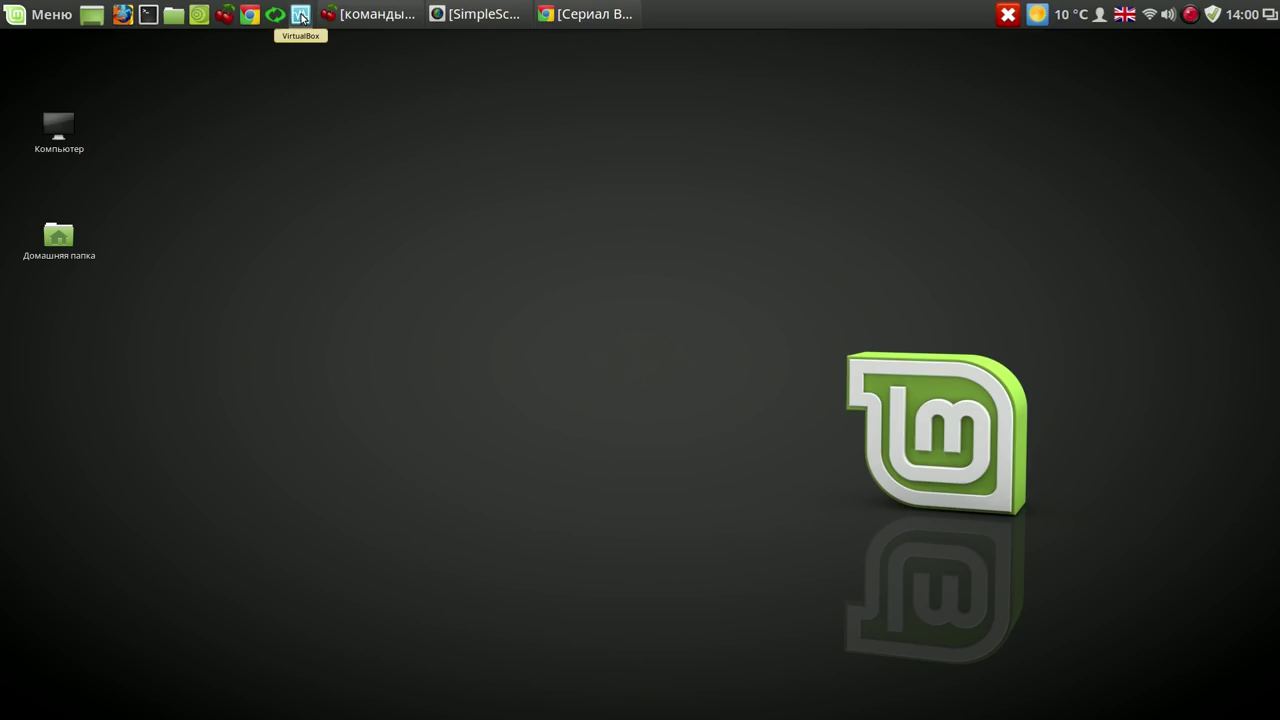
Open VirtualBox and load /home/systemback_live_2017-04-22.iso into the test machine's IDE optical drive.
left_click(302, 16)
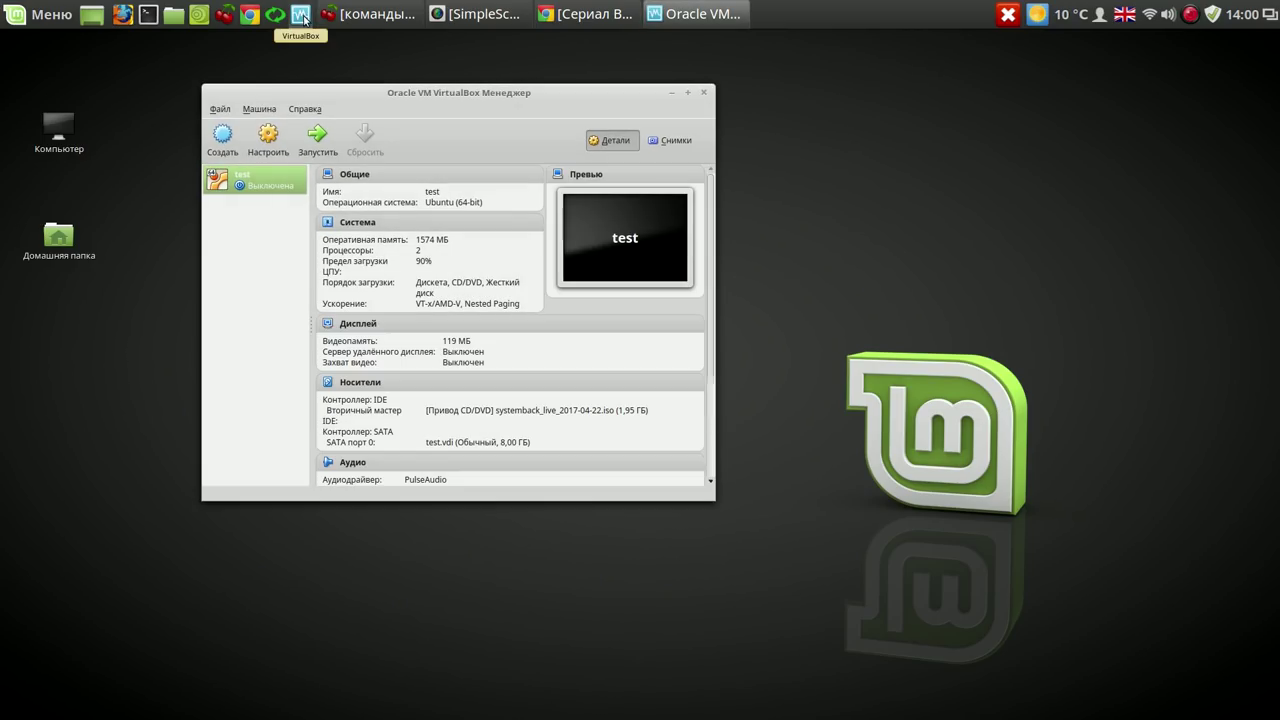
left_click(273, 139)
left_click(246, 210)
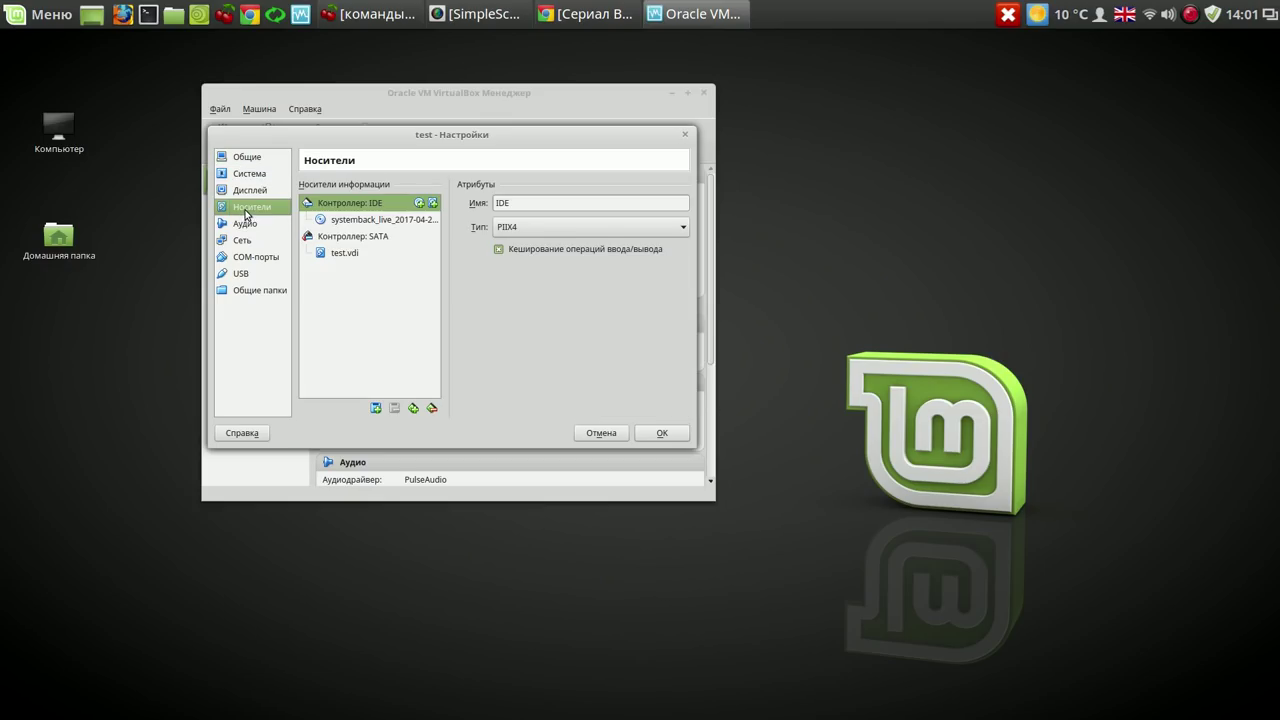
left_click(362, 220)
left_click(677, 206)
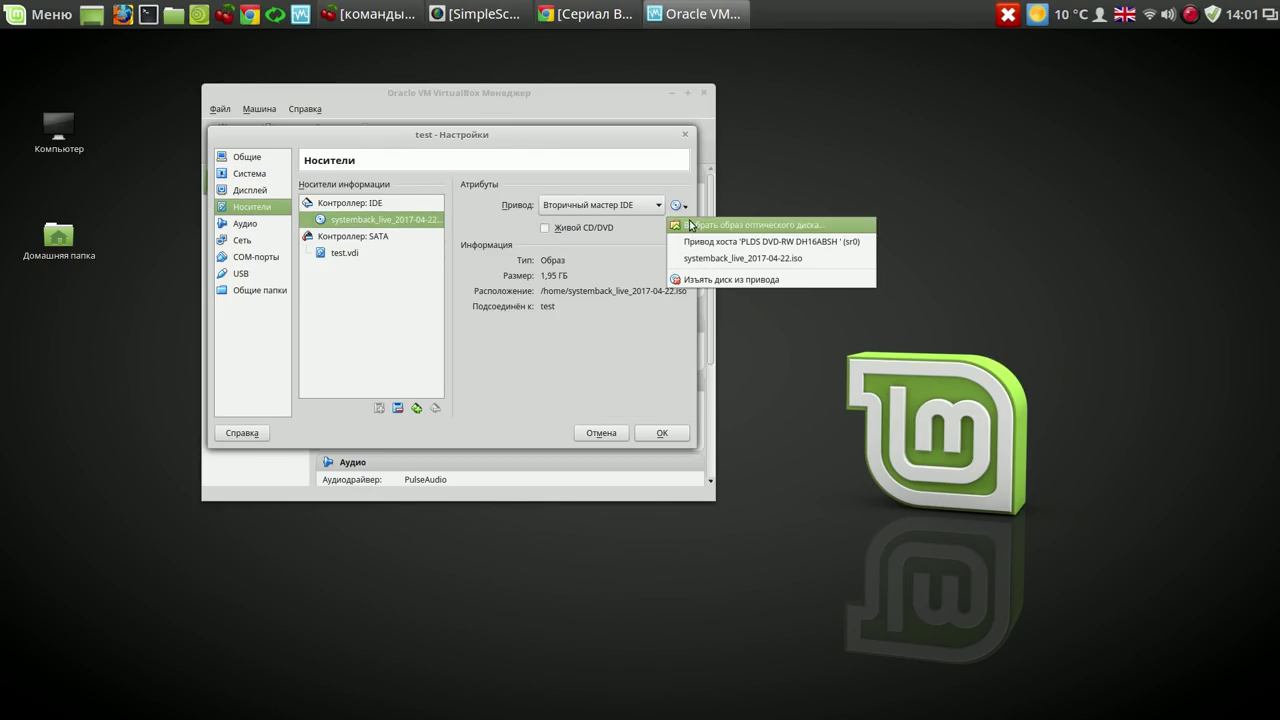
left_click(691, 225)
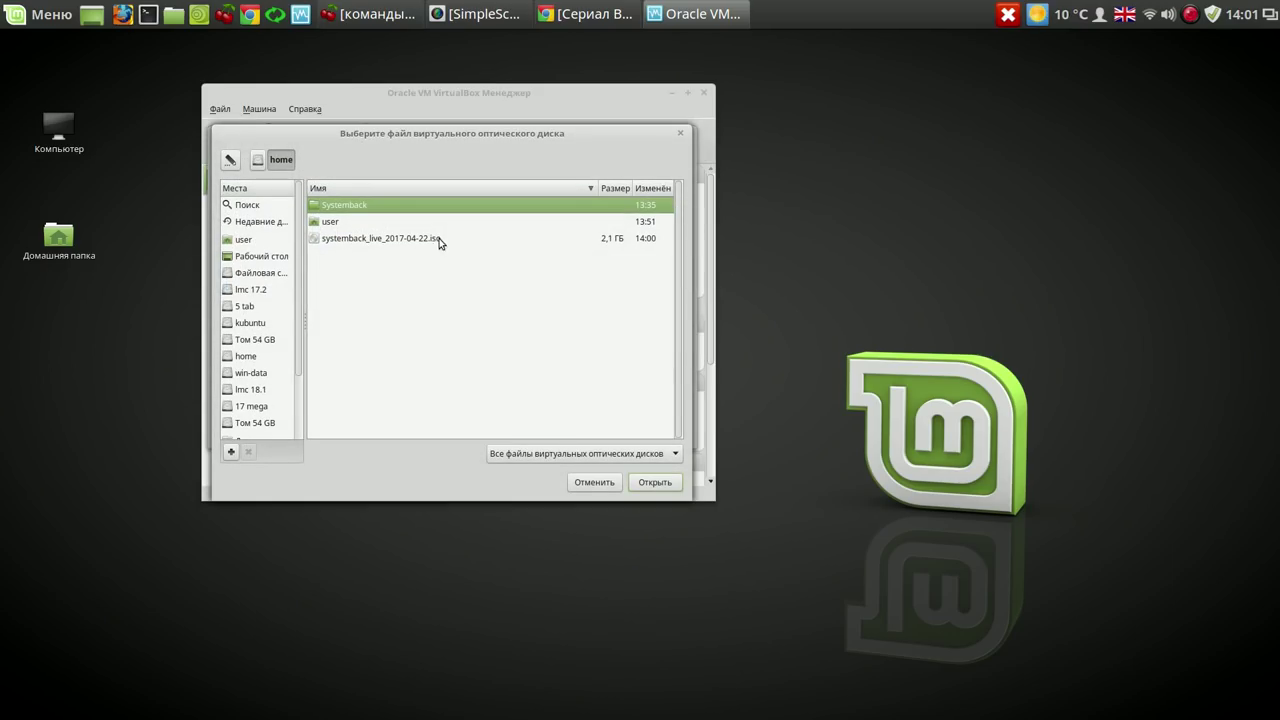
left_click(436, 239)
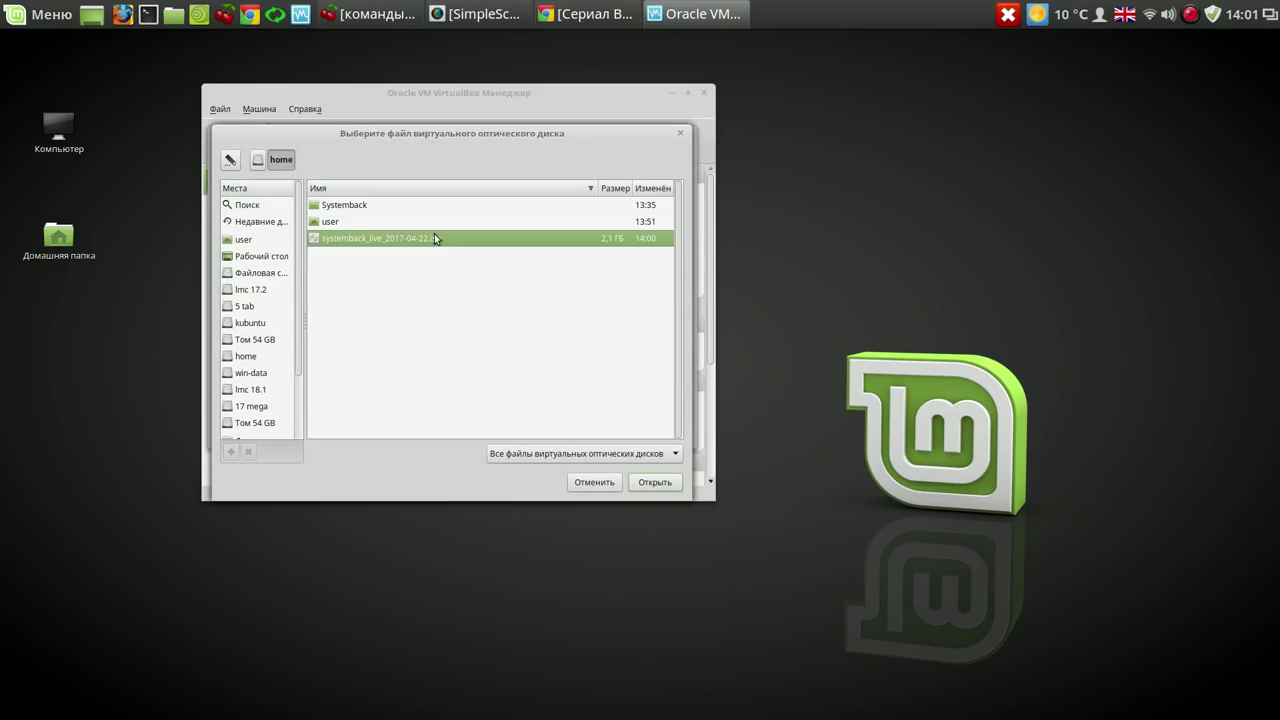
left_click(652, 484)
left_click(665, 434)
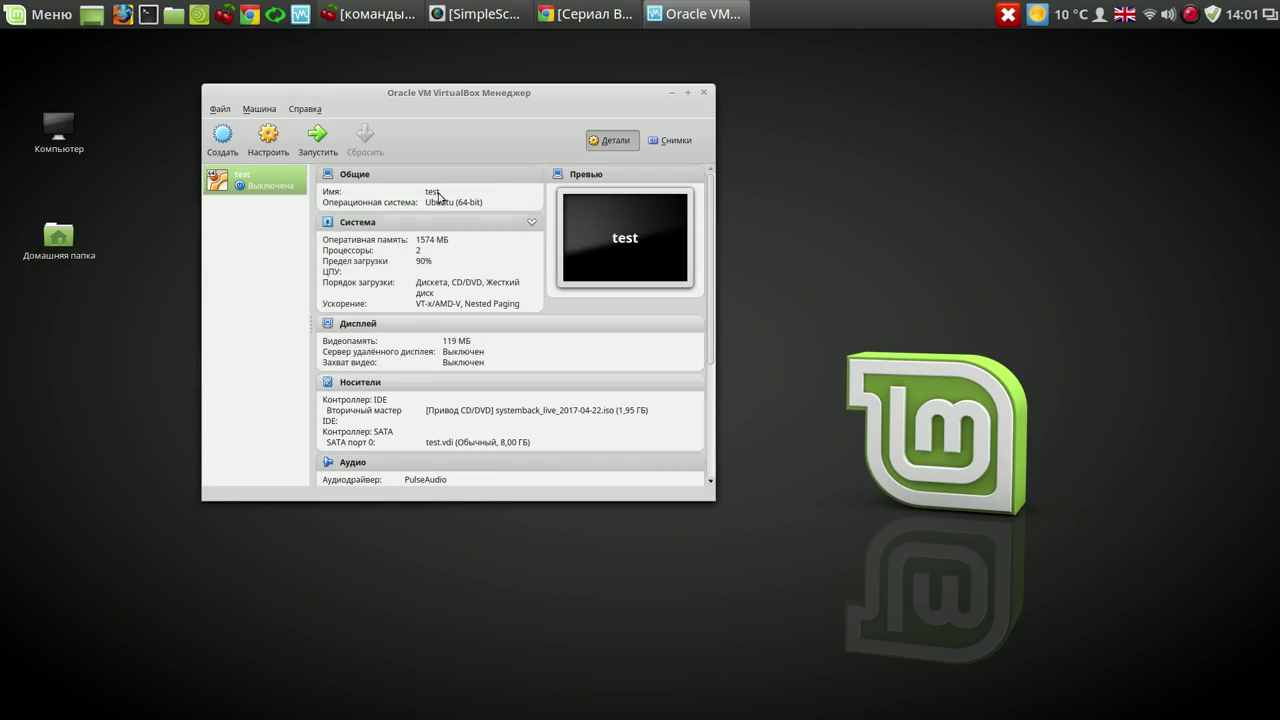
Start the test virtual machine, boot the Live system, and dismiss the mouse integration notice.
left_click(318, 136)
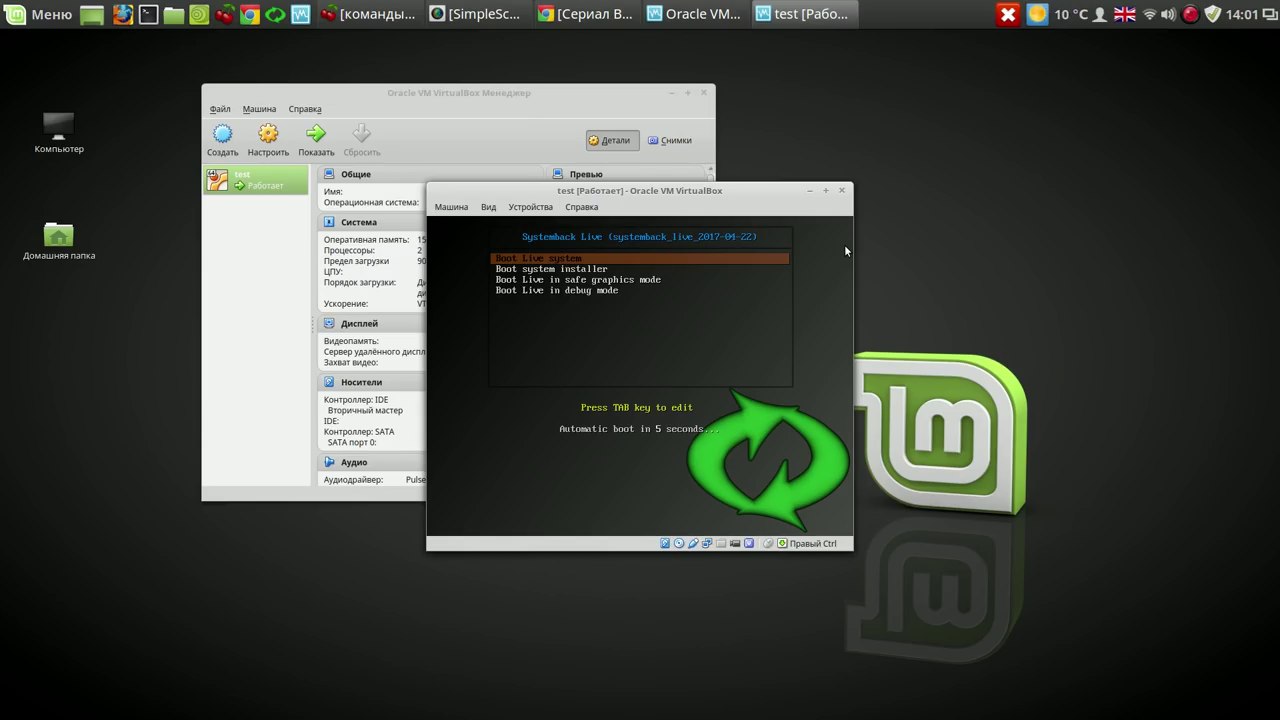
key("Return")
key("Return")
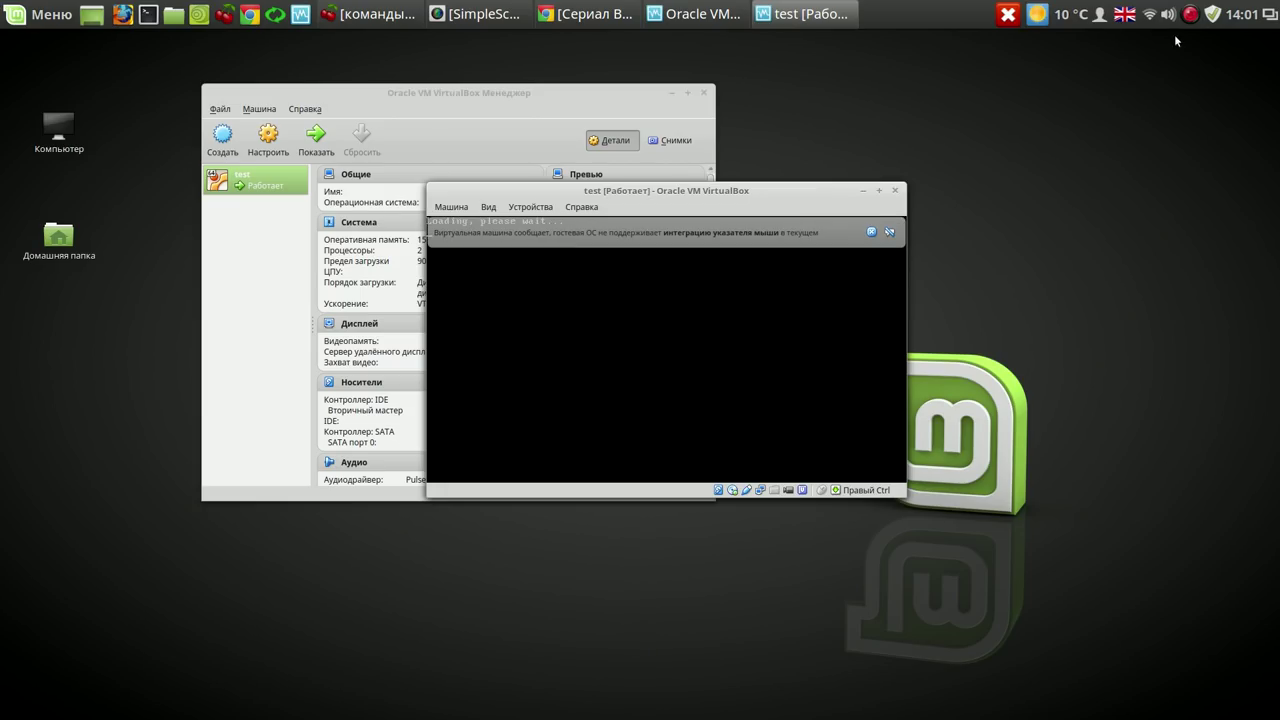
left_click(889, 232)
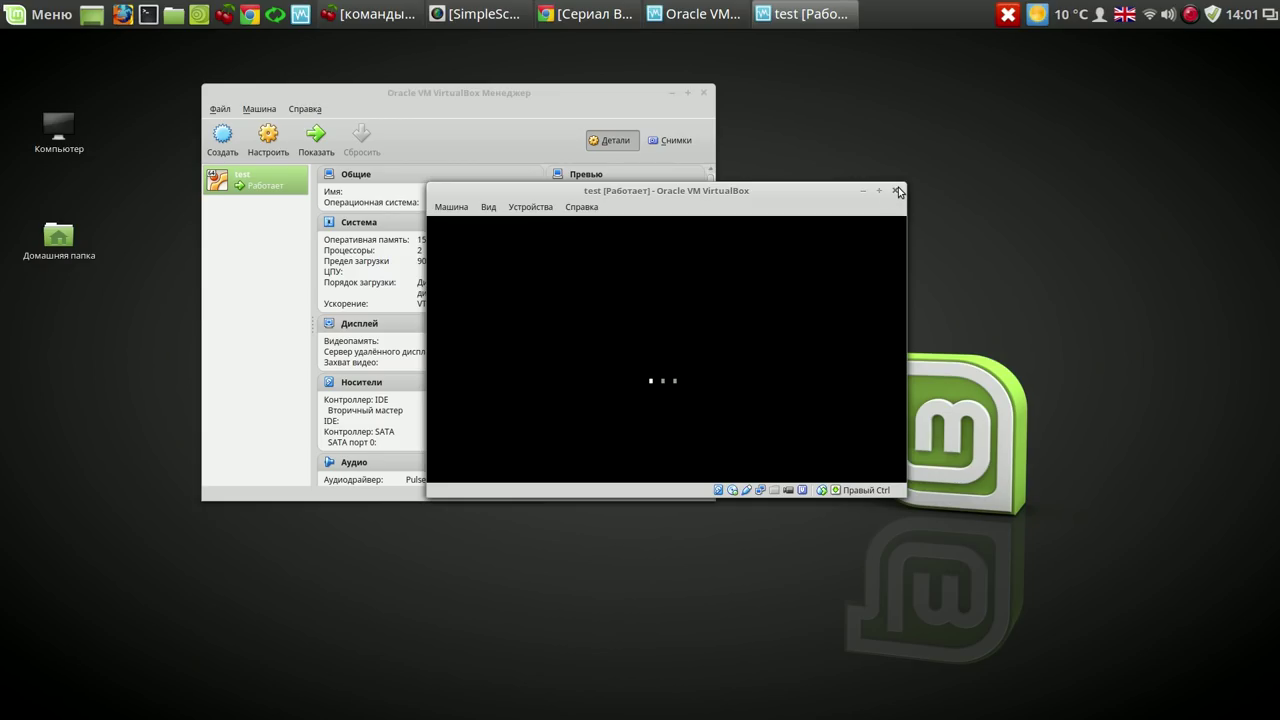
Reposition the running test machine's window and enlarge it until the guest's whole desktop panel fits.
left_click_drag(836, 187, 873, 106)
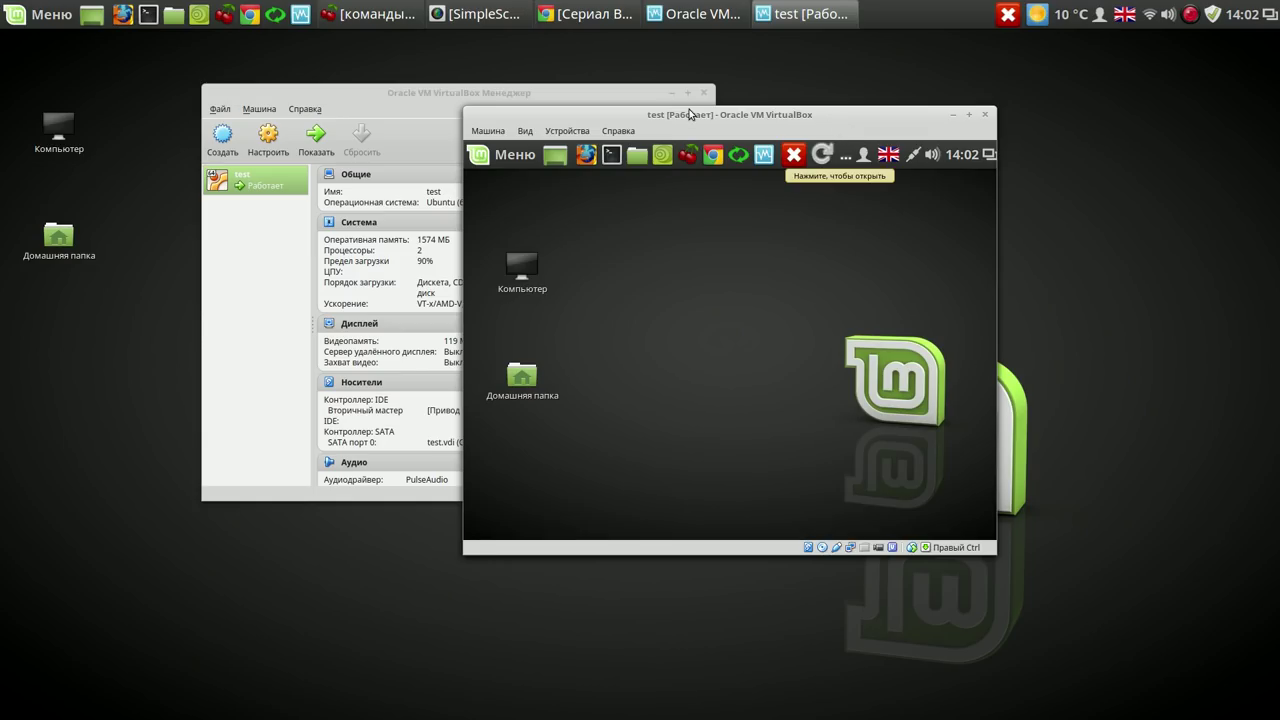
left_click_drag(852, 121, 579, 80)
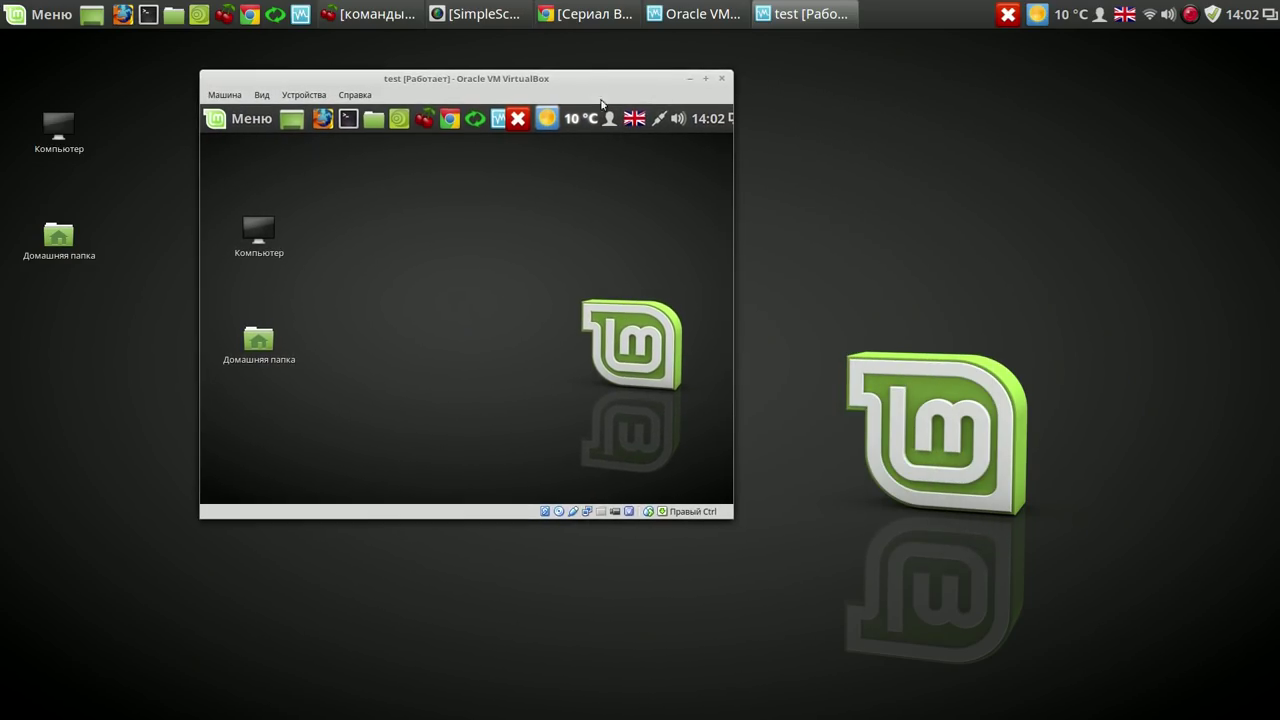
left_click_drag(734, 520, 977, 657)
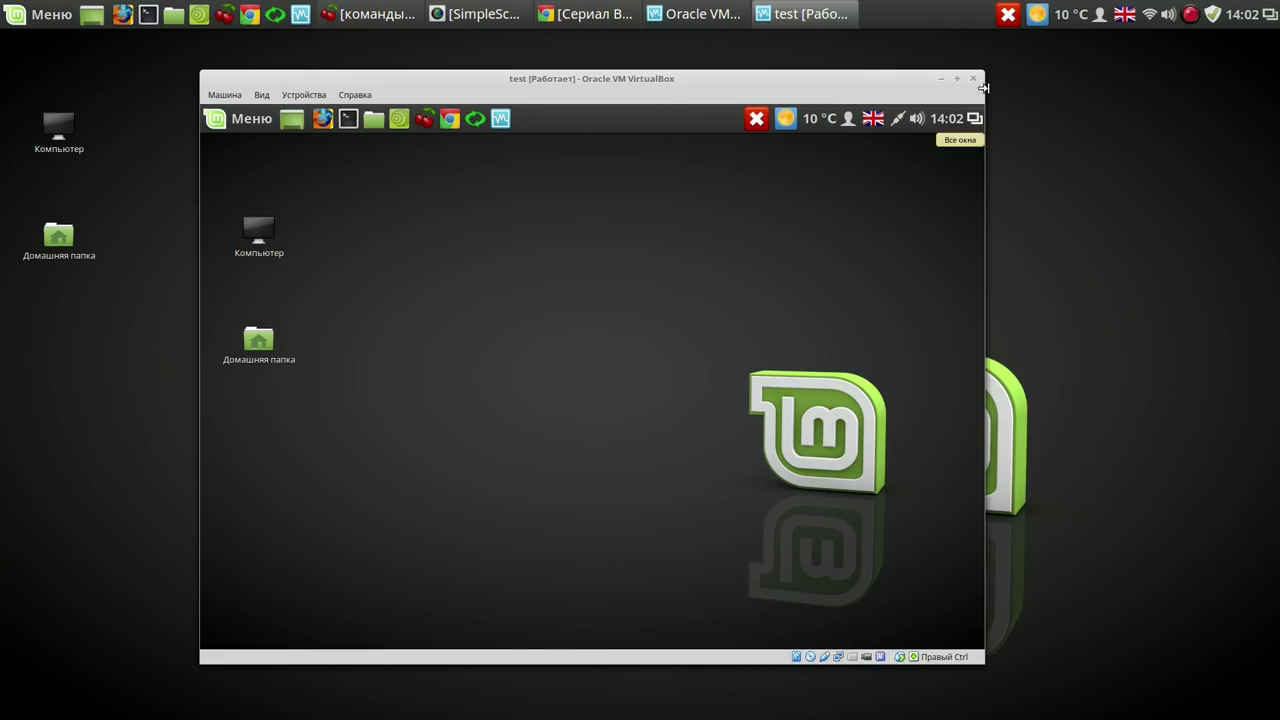
Power off the test virtual machine and close the VirtualBox manager.
left_click(972, 78)
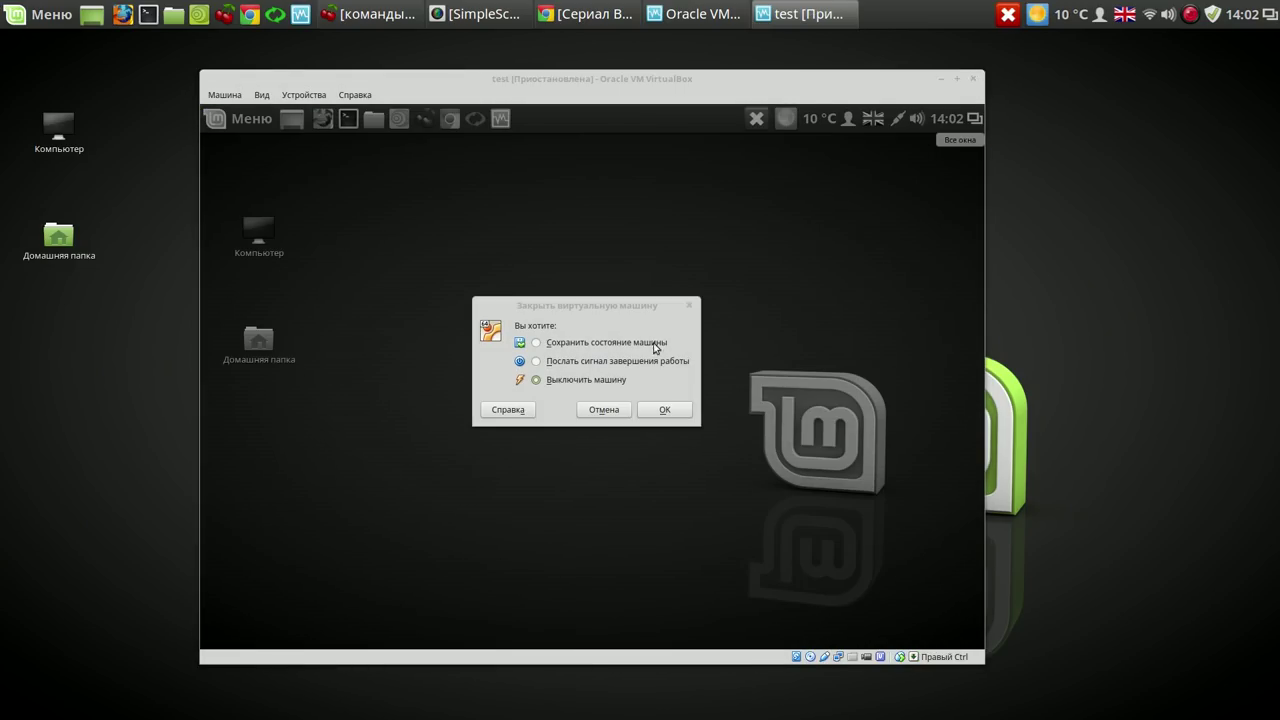
left_click(661, 410)
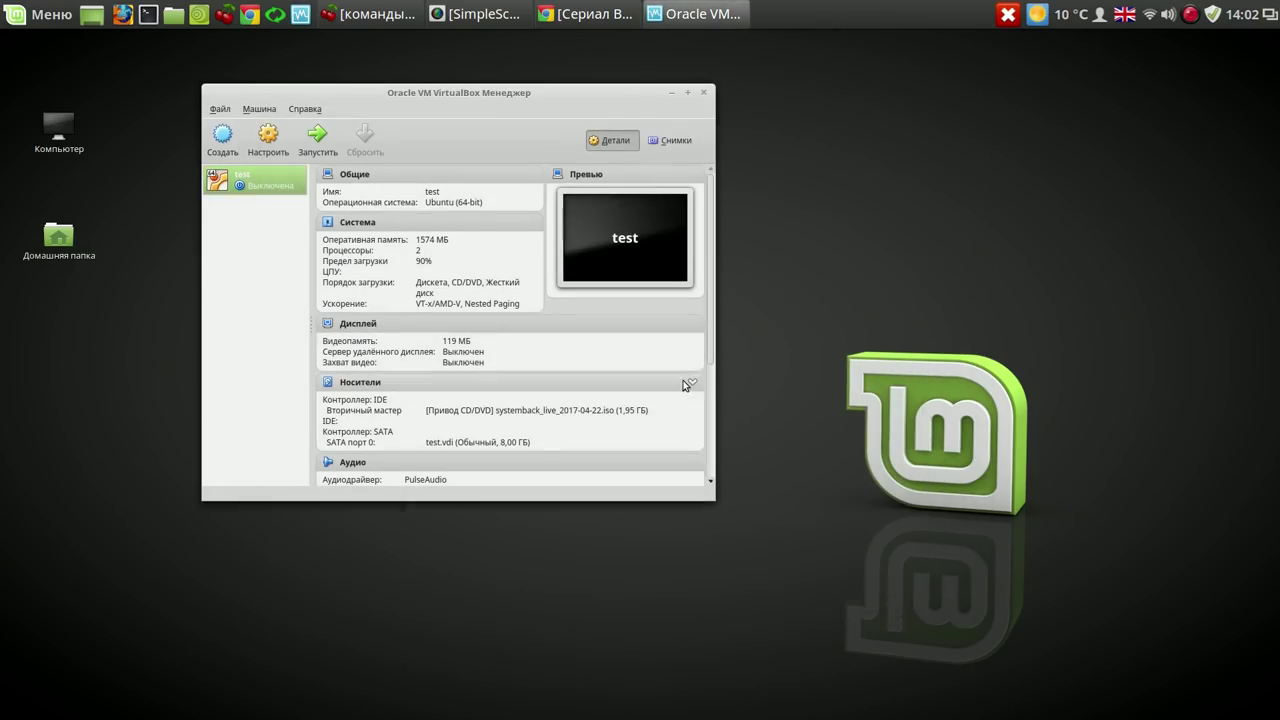
left_click(705, 93)
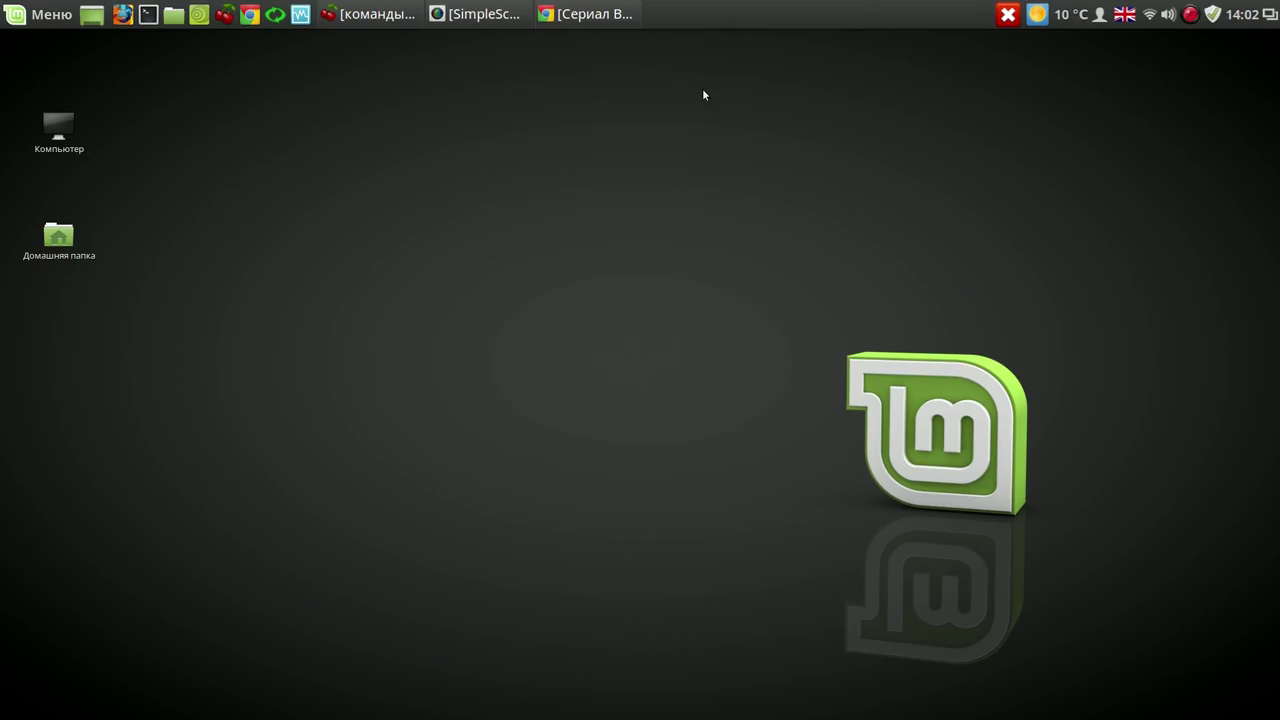
Bring up the CherryTree notes on installing Conky Manager and open a terminal window beside them.
left_click(377, 14)
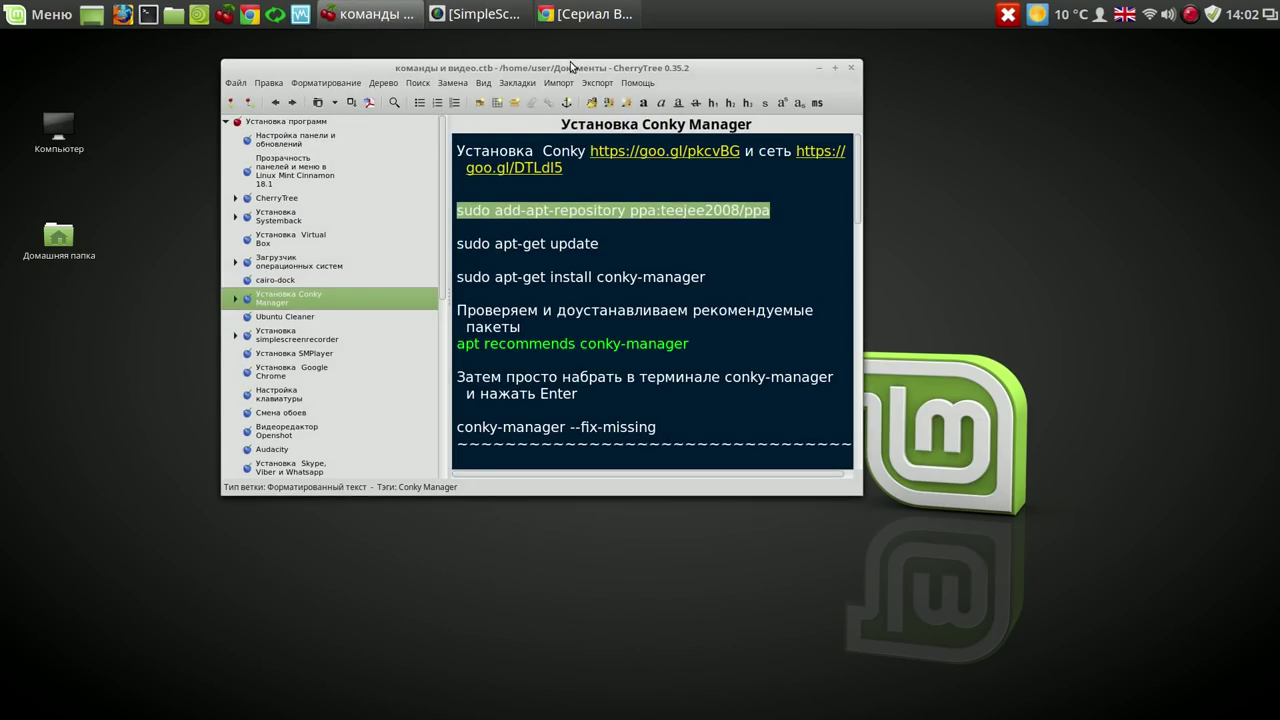
left_click_drag(577, 76, 917, 83)
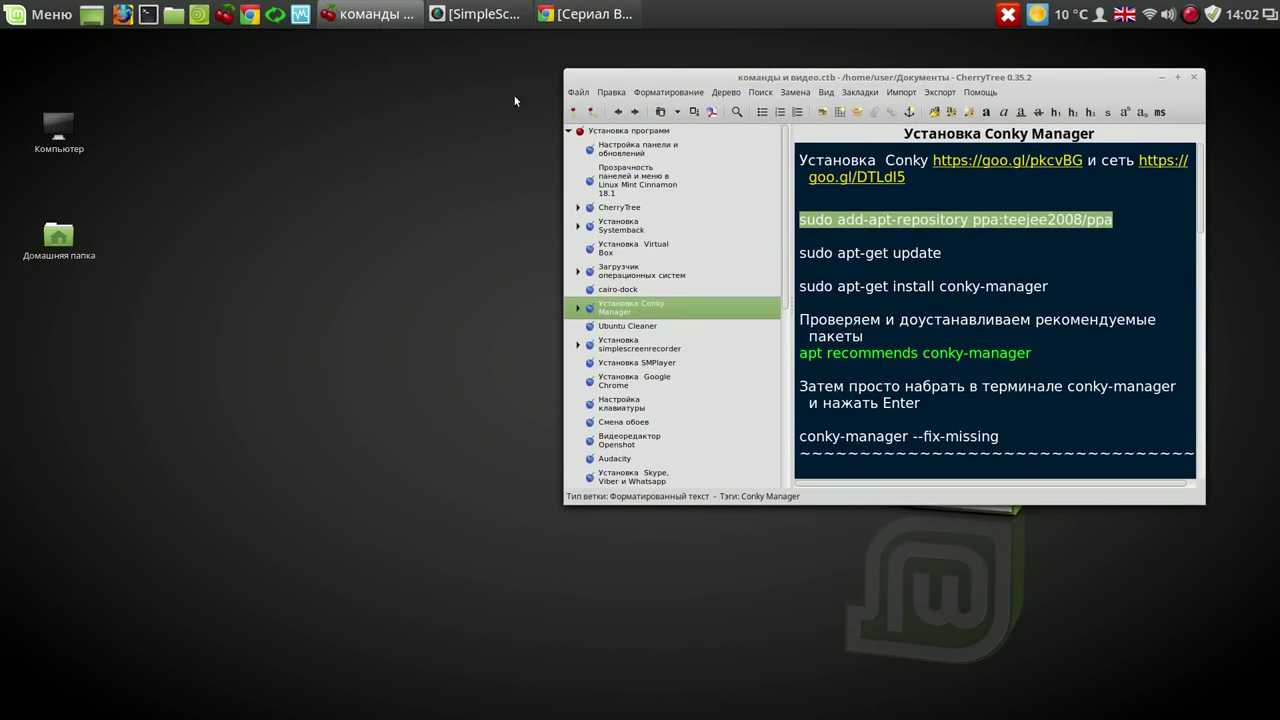
left_click(150, 15)
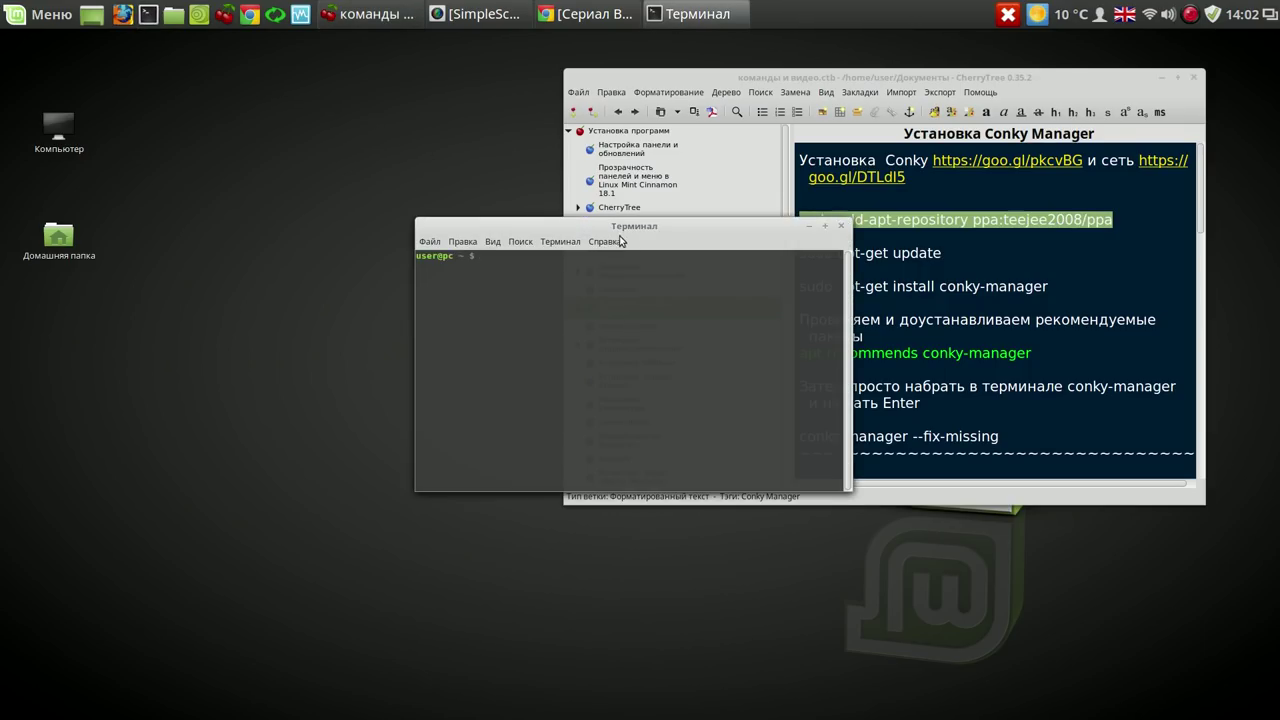
left_click_drag(624, 228, 319, 131)
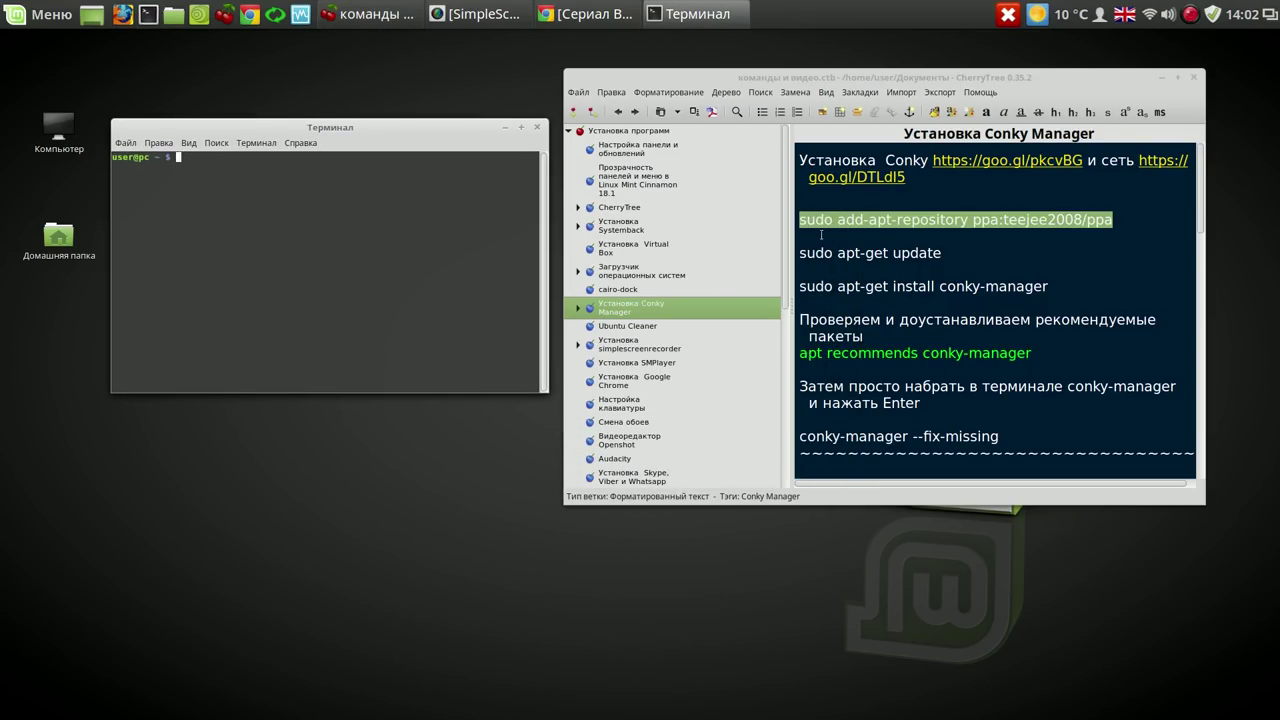
Try to add the Conky Manager repository with sudo add-apt-repository ppa:teejee2008/ppa, entering the account password for sudo.
middle_click(386, 220)
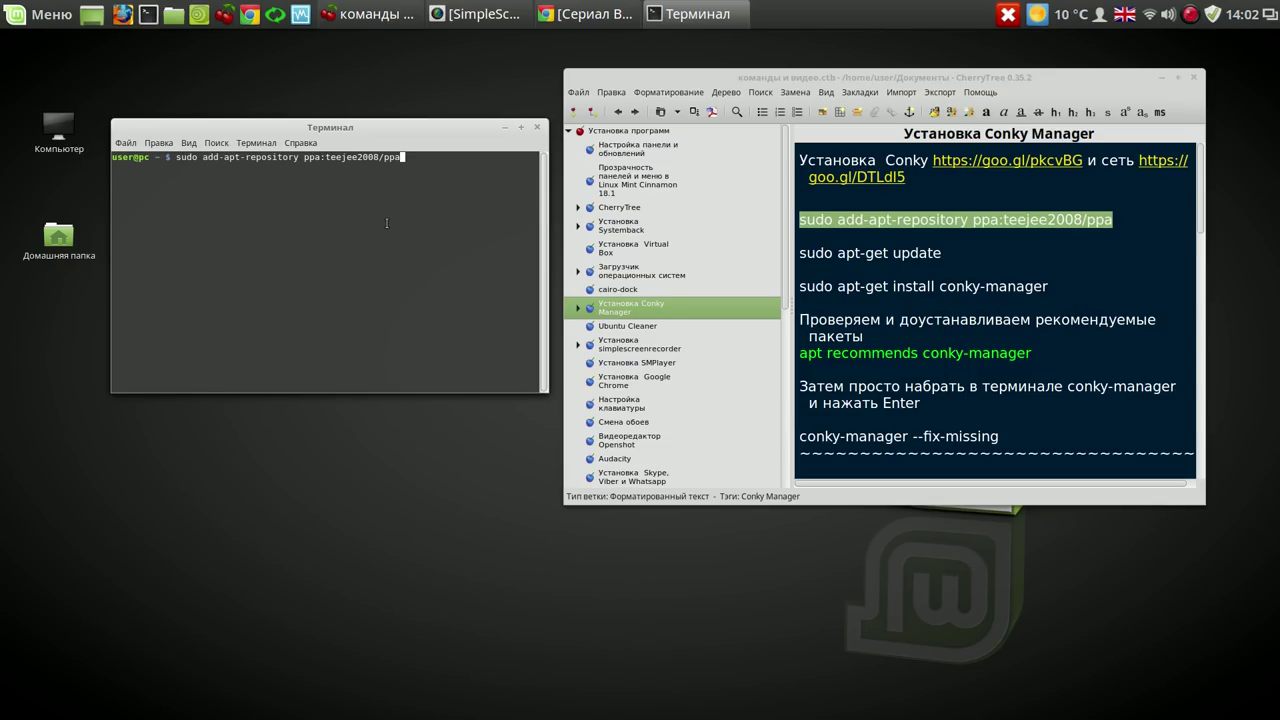
key("Return")
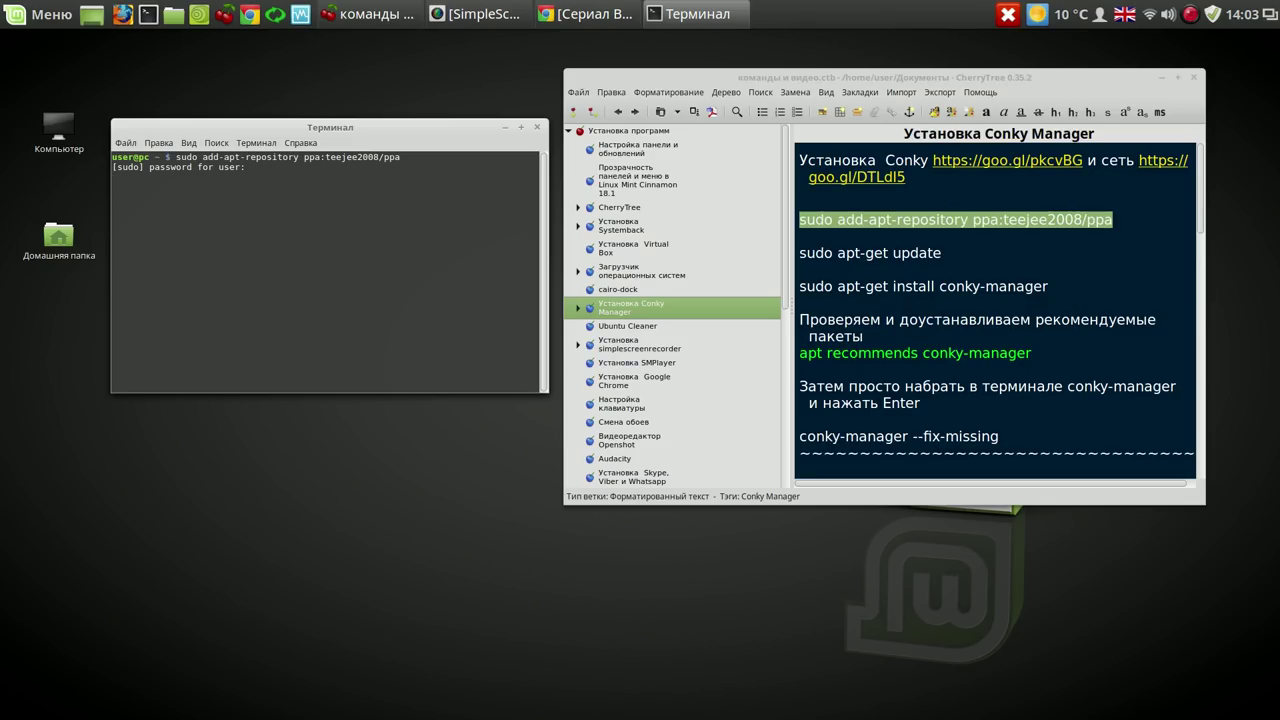
key("Return")
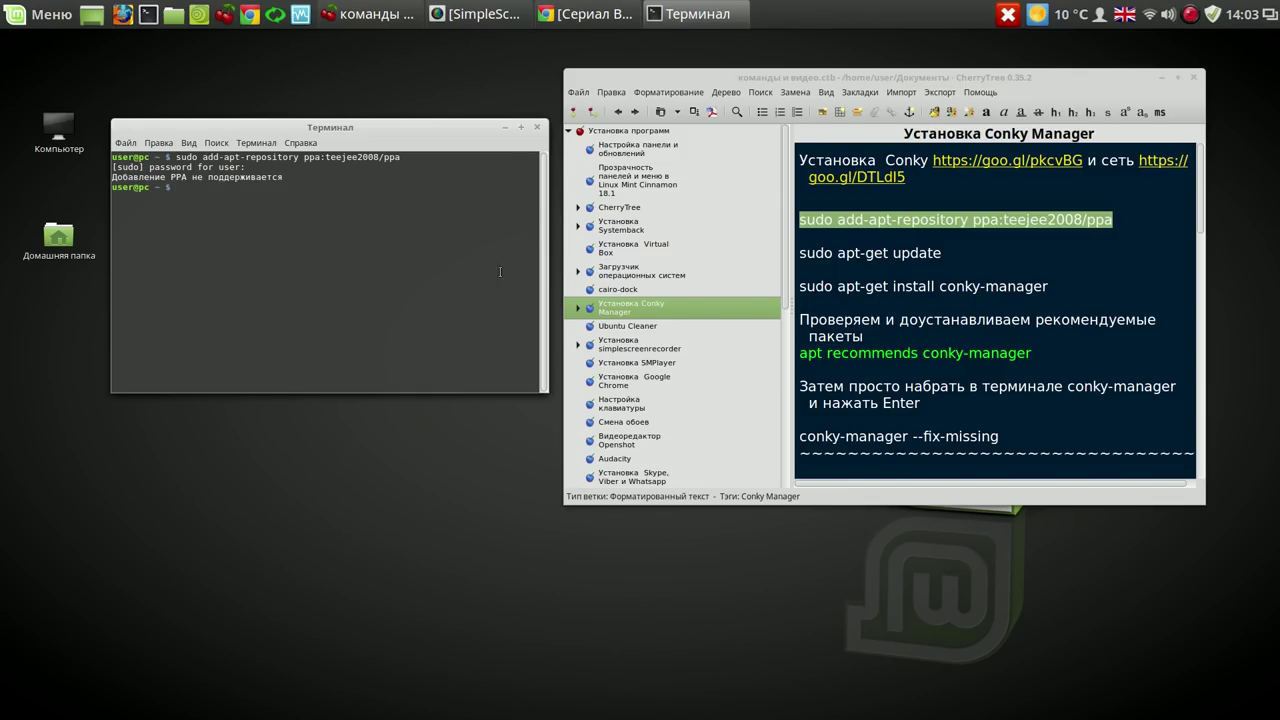
Close the terminal and copy the forum post's two wget and dpkg commands for the i386 and amd64 Conky Manager packages from Chrome.
left_click(536, 127)
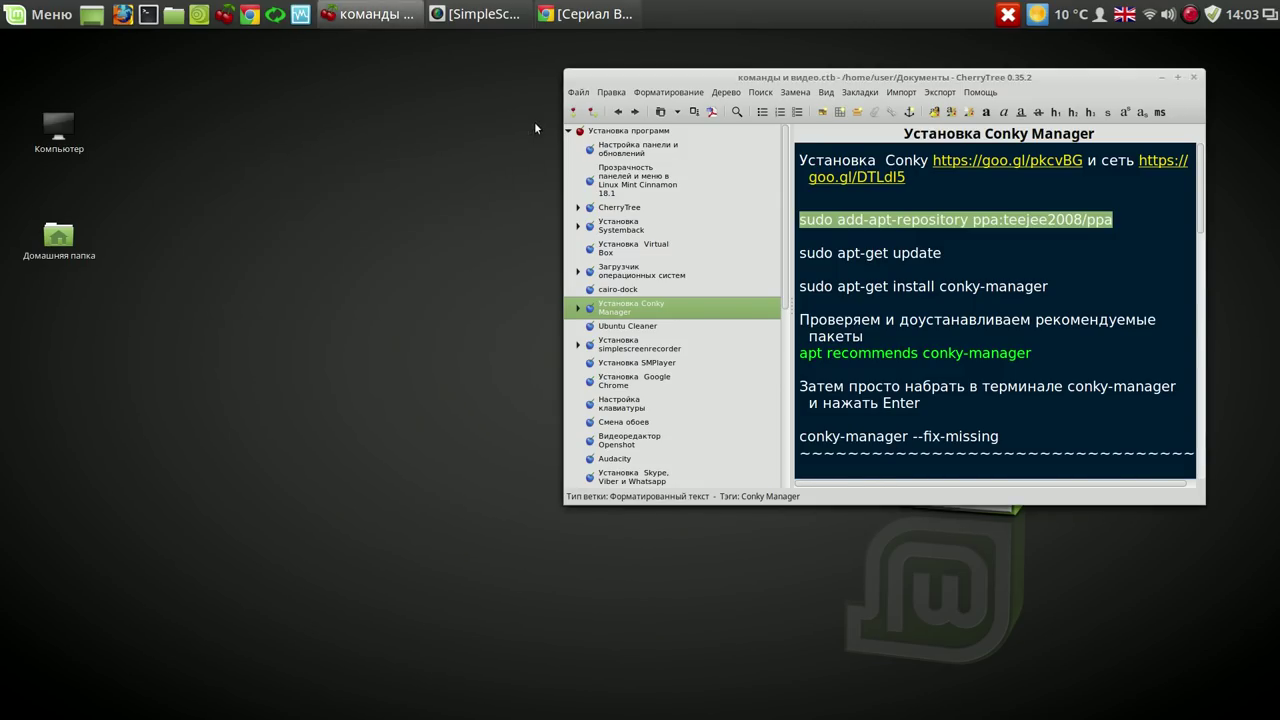
left_click(33, 13)
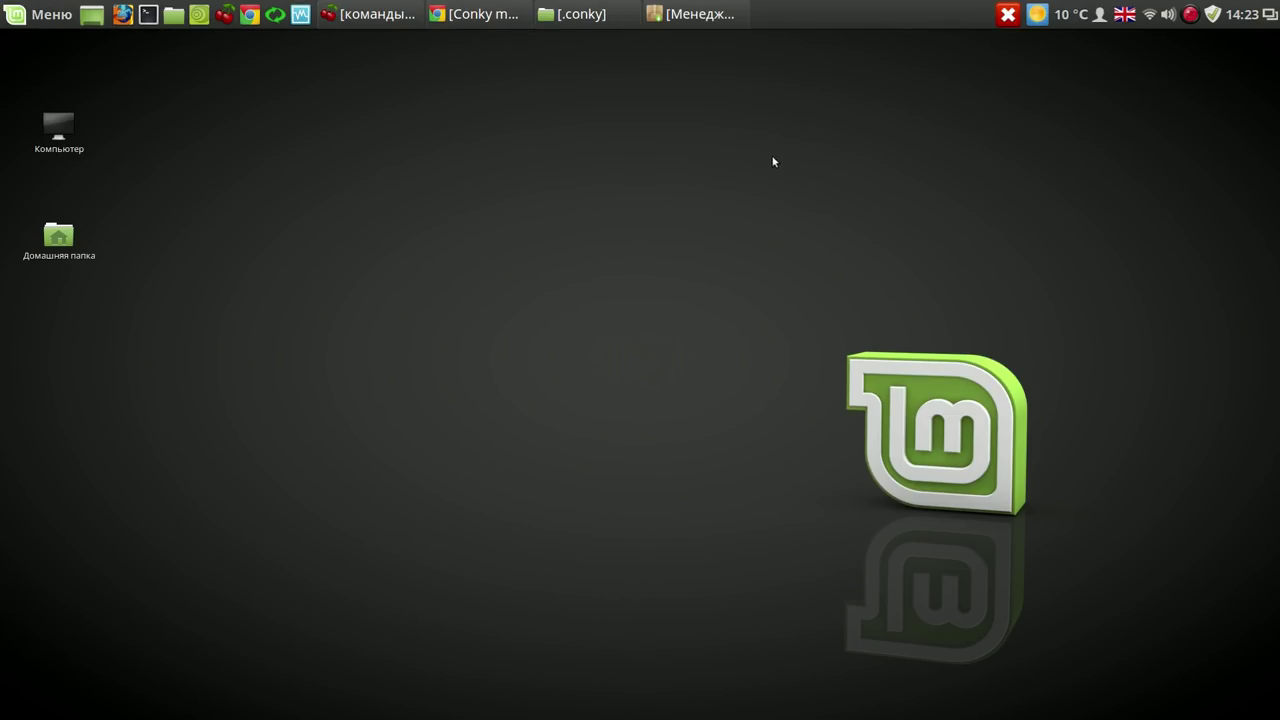
left_click(405, 18)
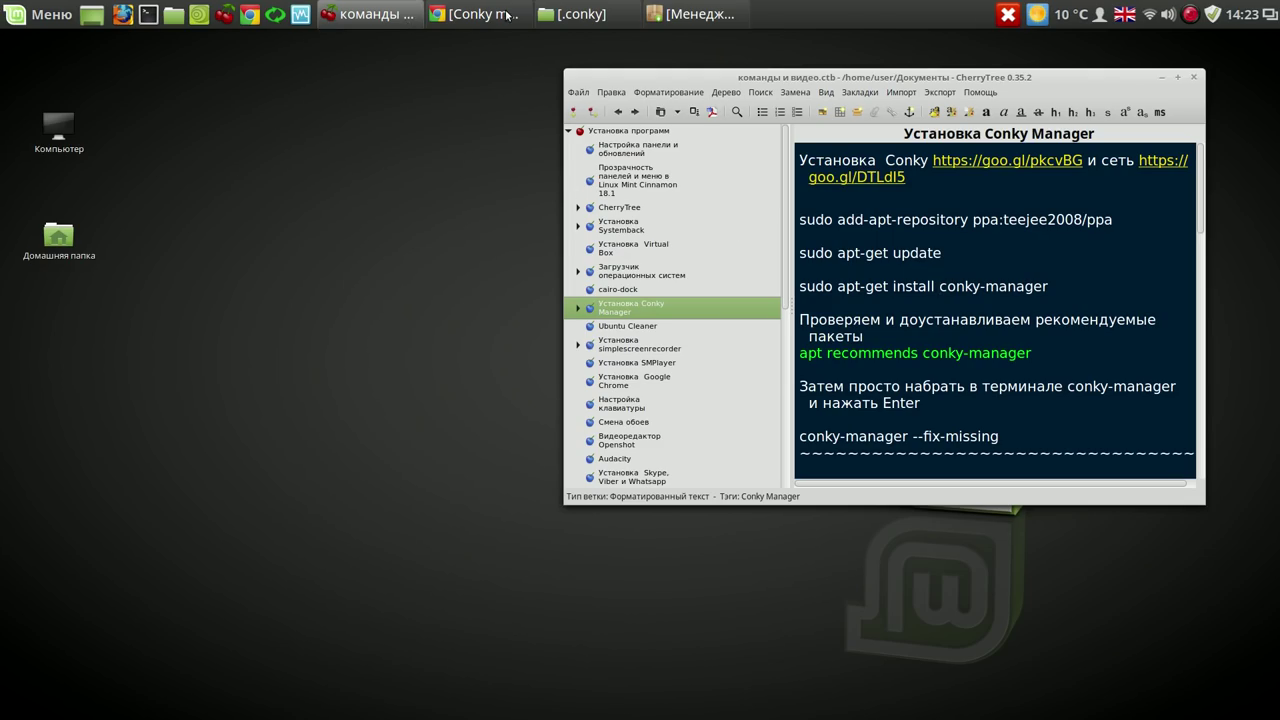
mouse_move(507, 17)
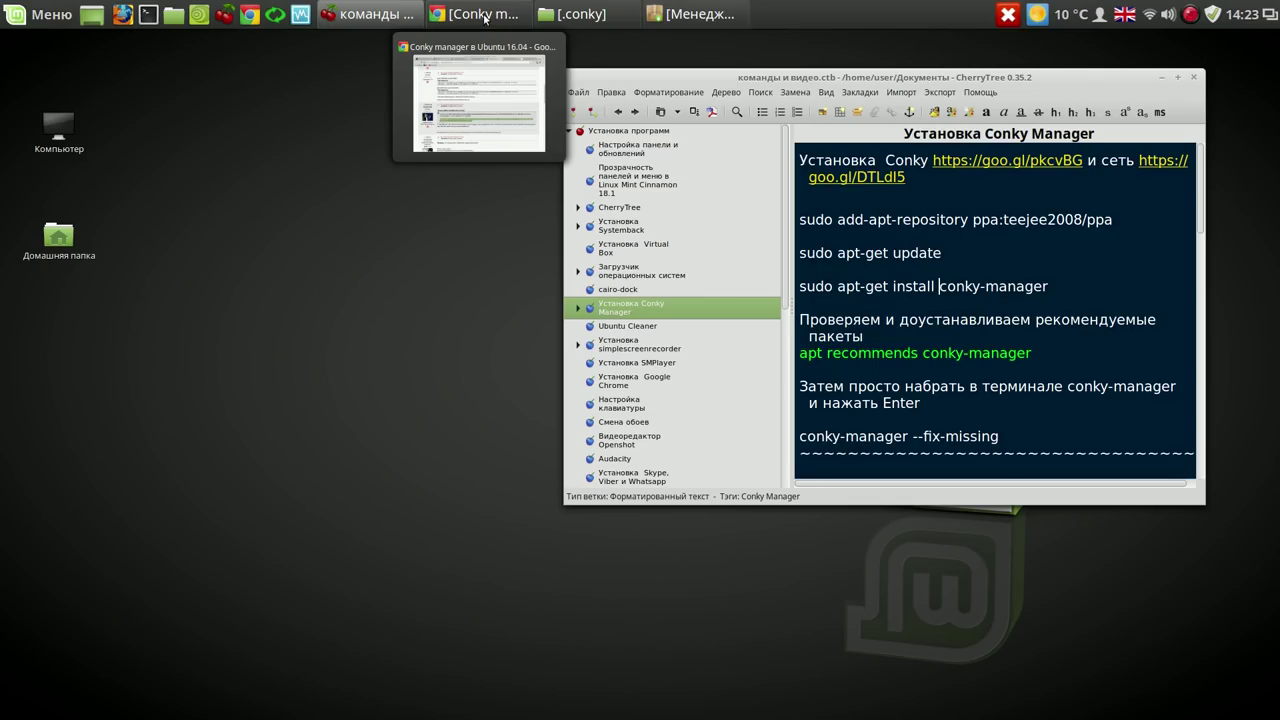
left_click(485, 18)
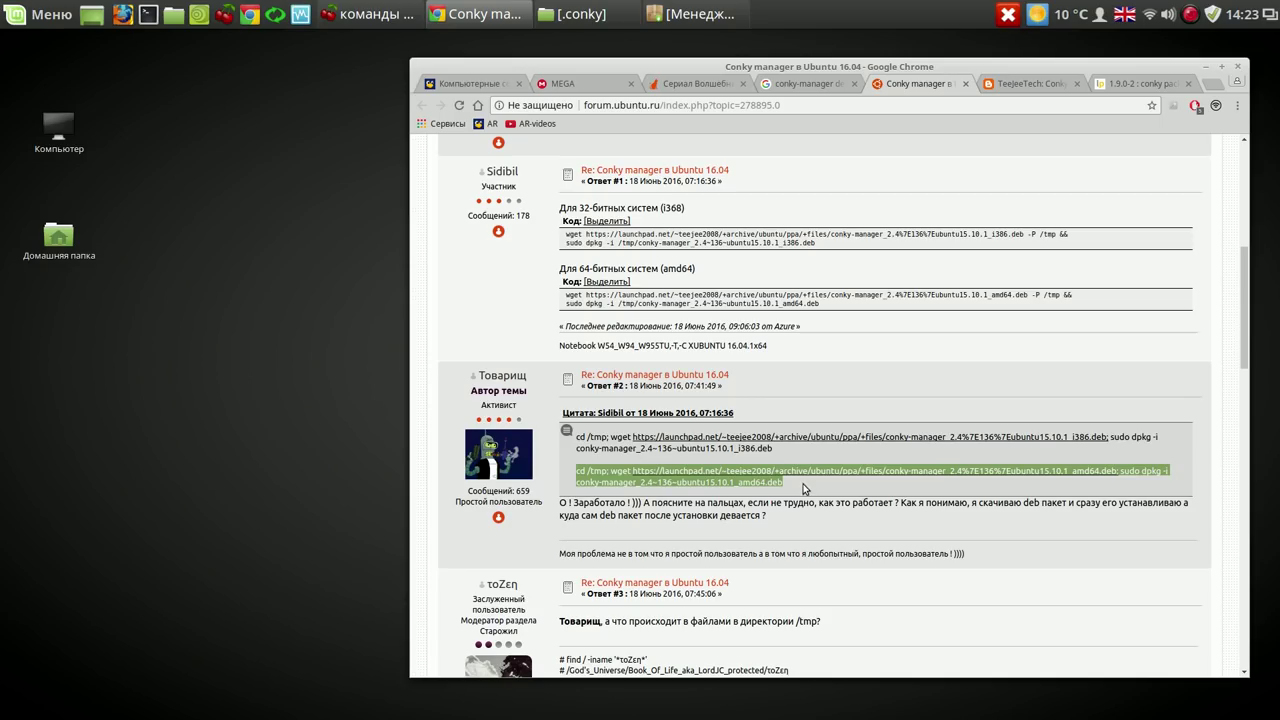
left_click_drag(576, 437, 761, 489)
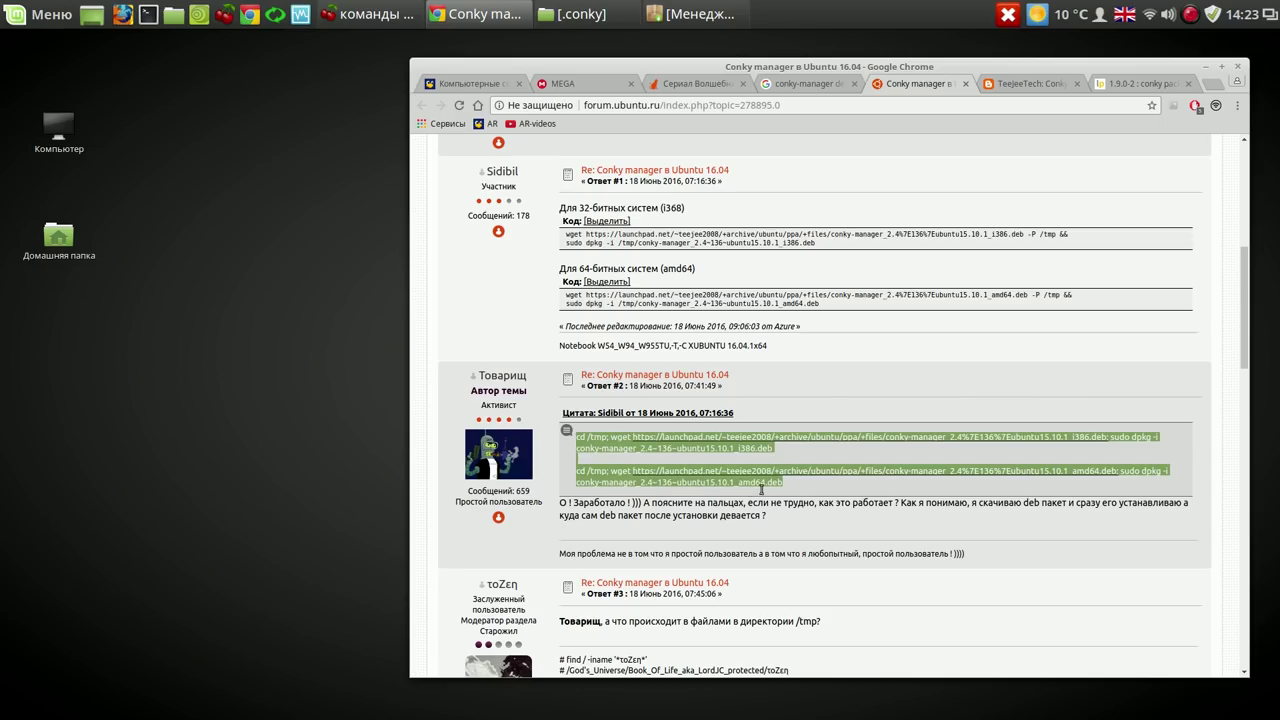
right_click(754, 441)
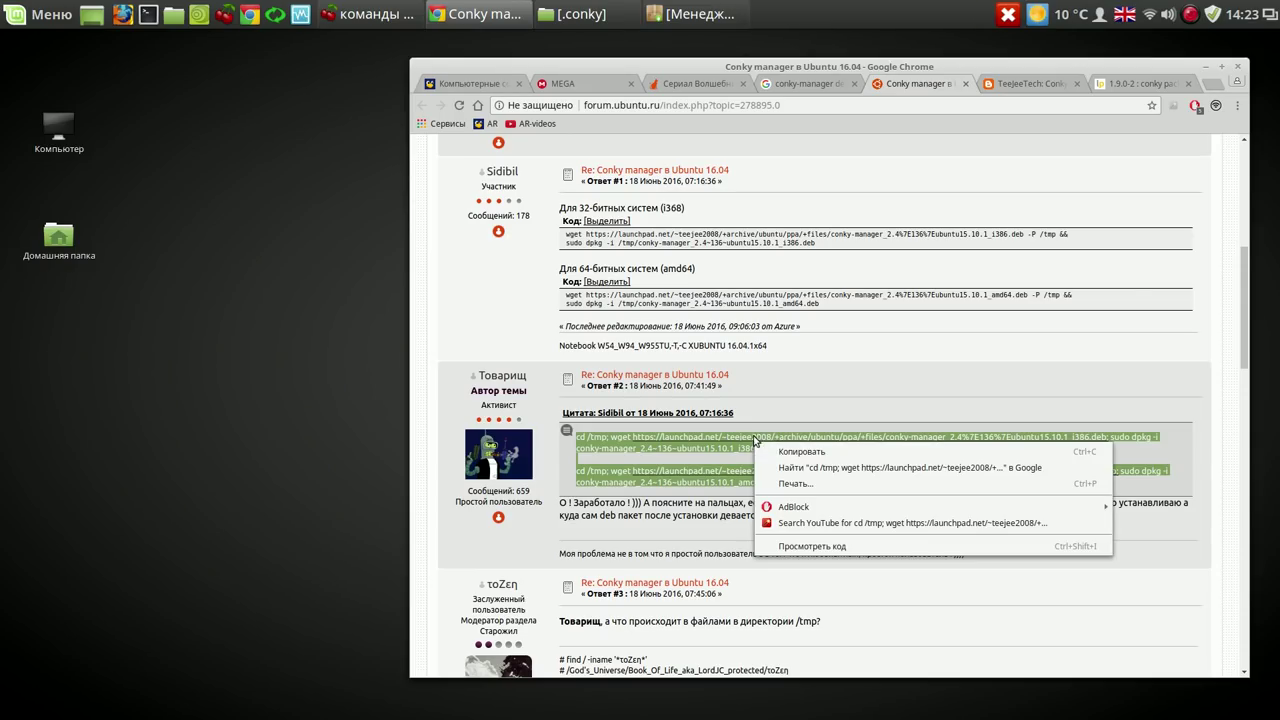
left_click(780, 452)
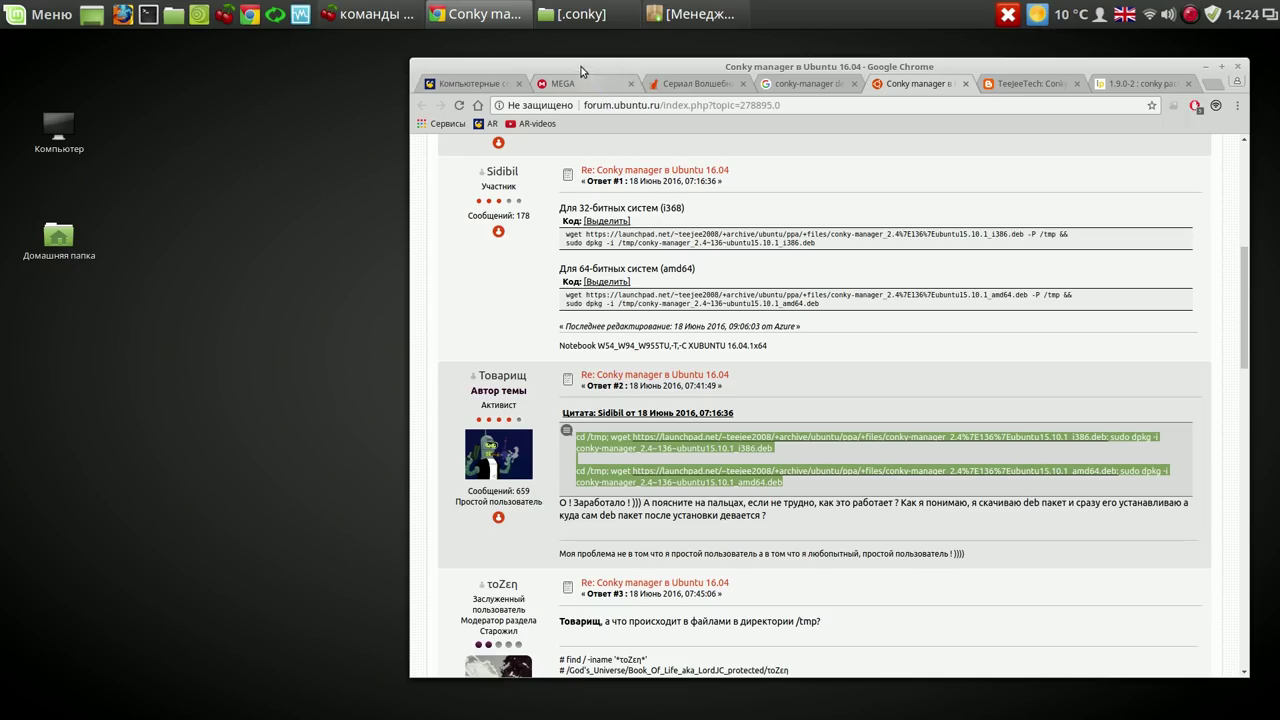
Paste the copied wget and dpkg commands above the existing text of the CherryTree note on installing Conky Manager, separated by blank lines.
left_click(387, 20)
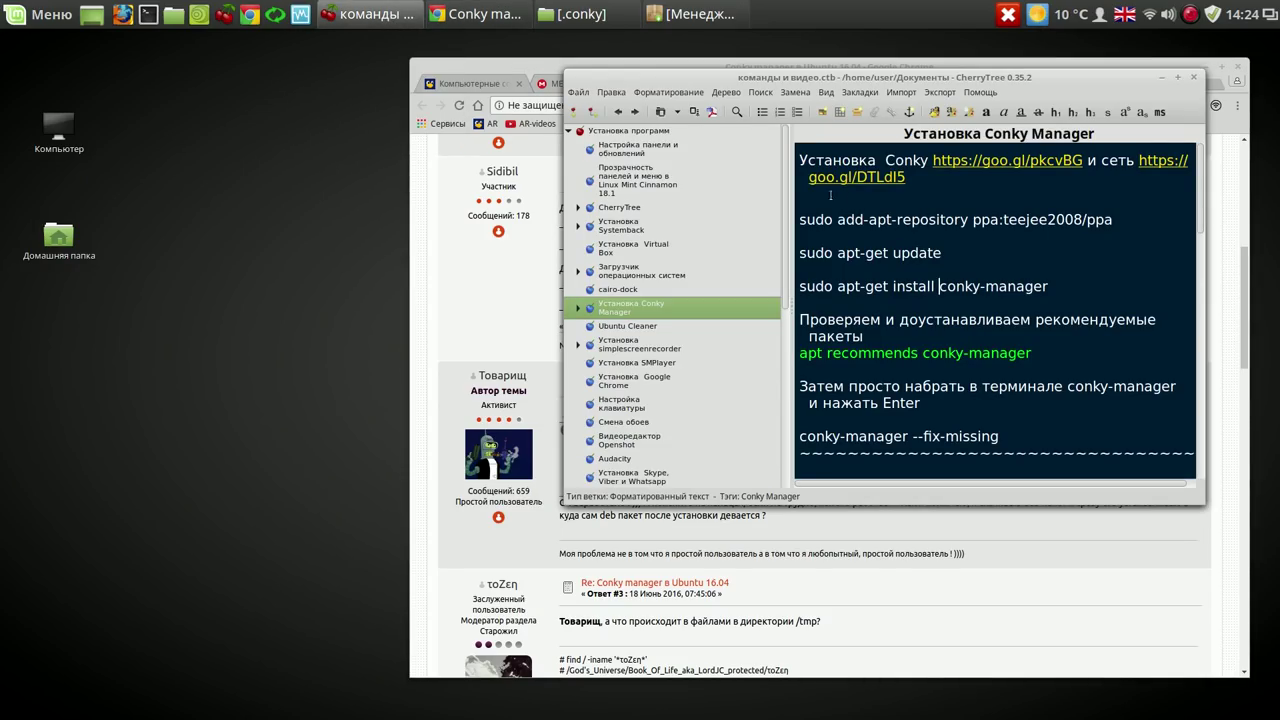
left_click(798, 159)
key("Return")
key("Return")
key("Return")
key("Return")
right_click(810, 155)
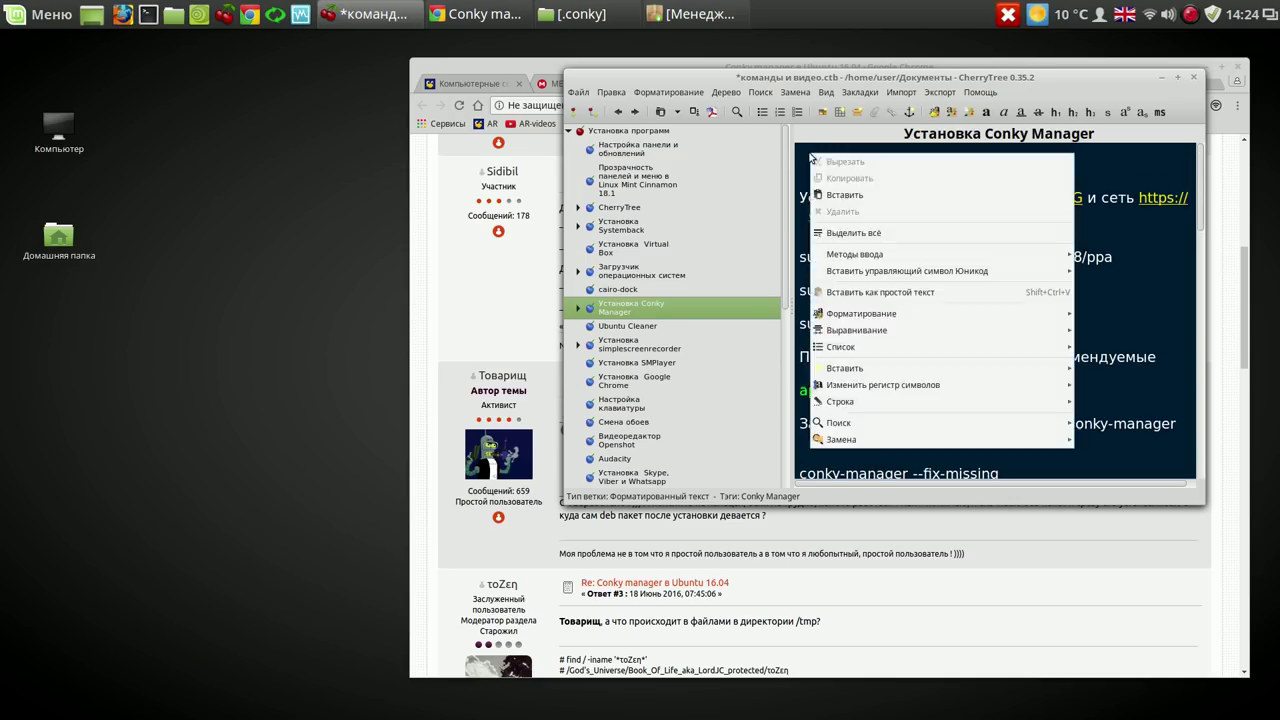
left_click(878, 200)
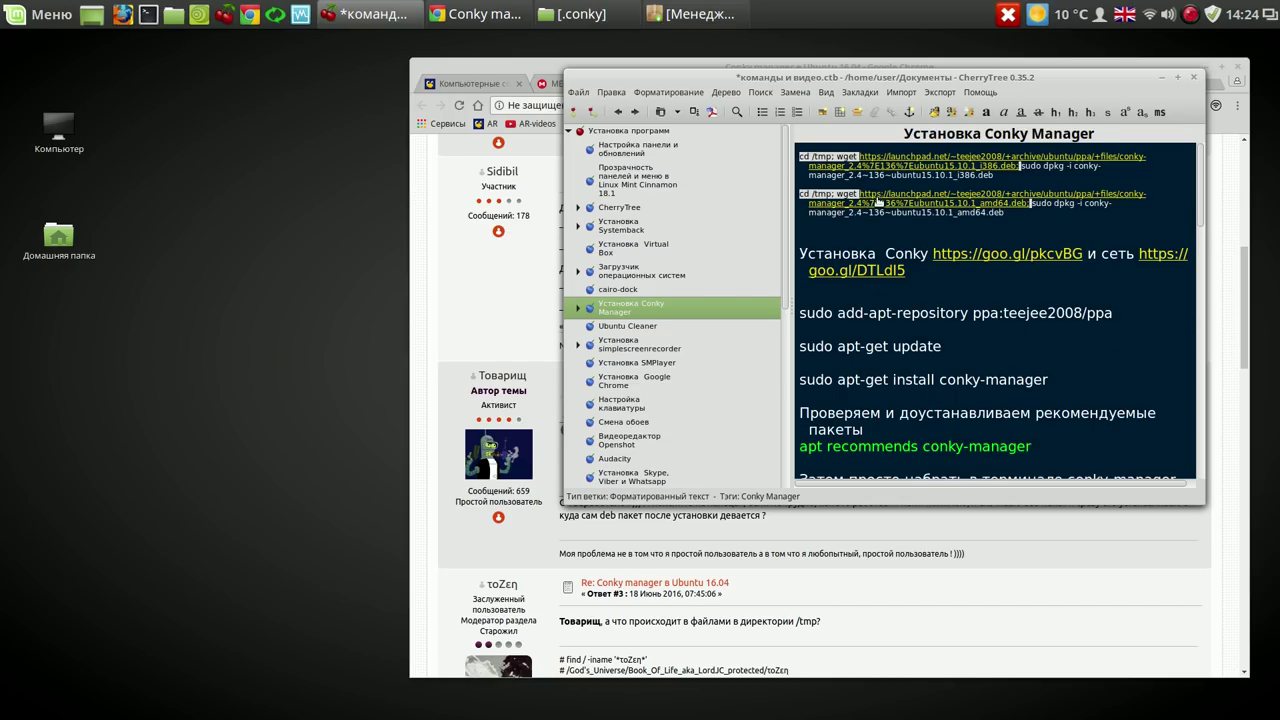
Enlarge both pasted commands with the h1 heading format and highlight the 136~ubuntu15.10.1_amd64 part of the second package name.
left_click_drag(1036, 232, 780, 166)
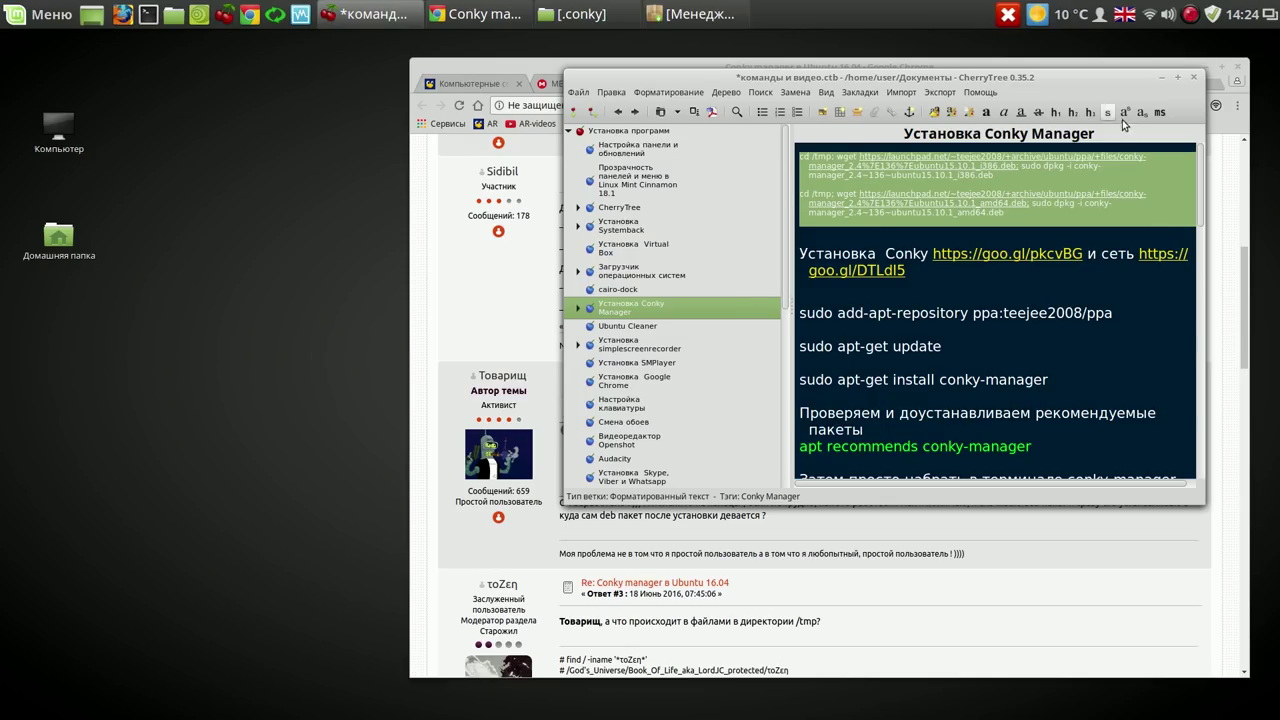
left_click(1056, 111)
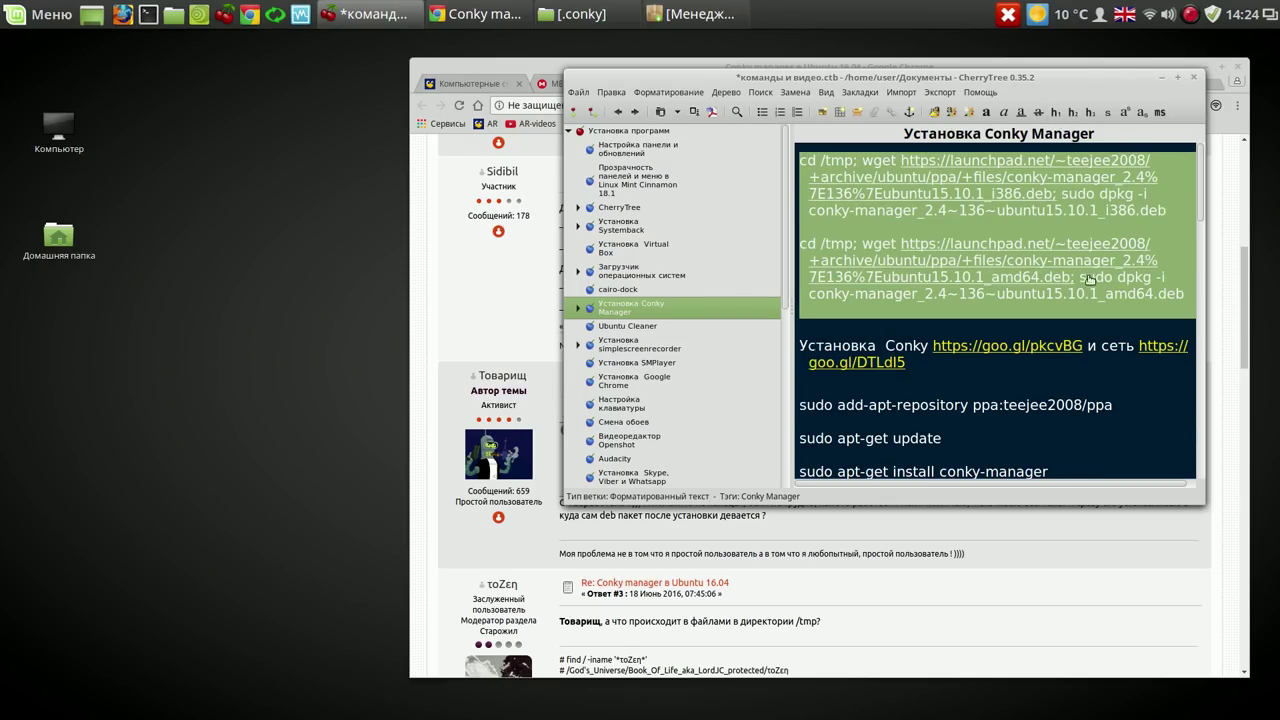
left_click(1046, 320)
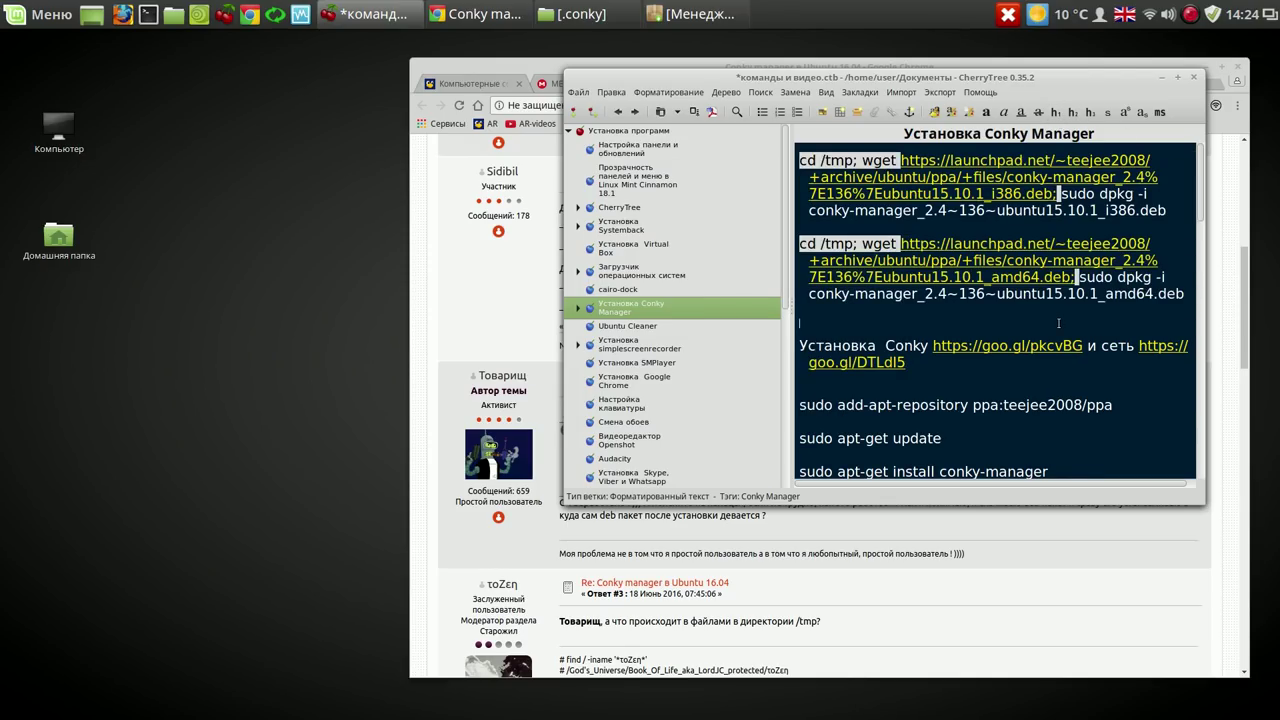
left_click_drag(1155, 293, 958, 294)
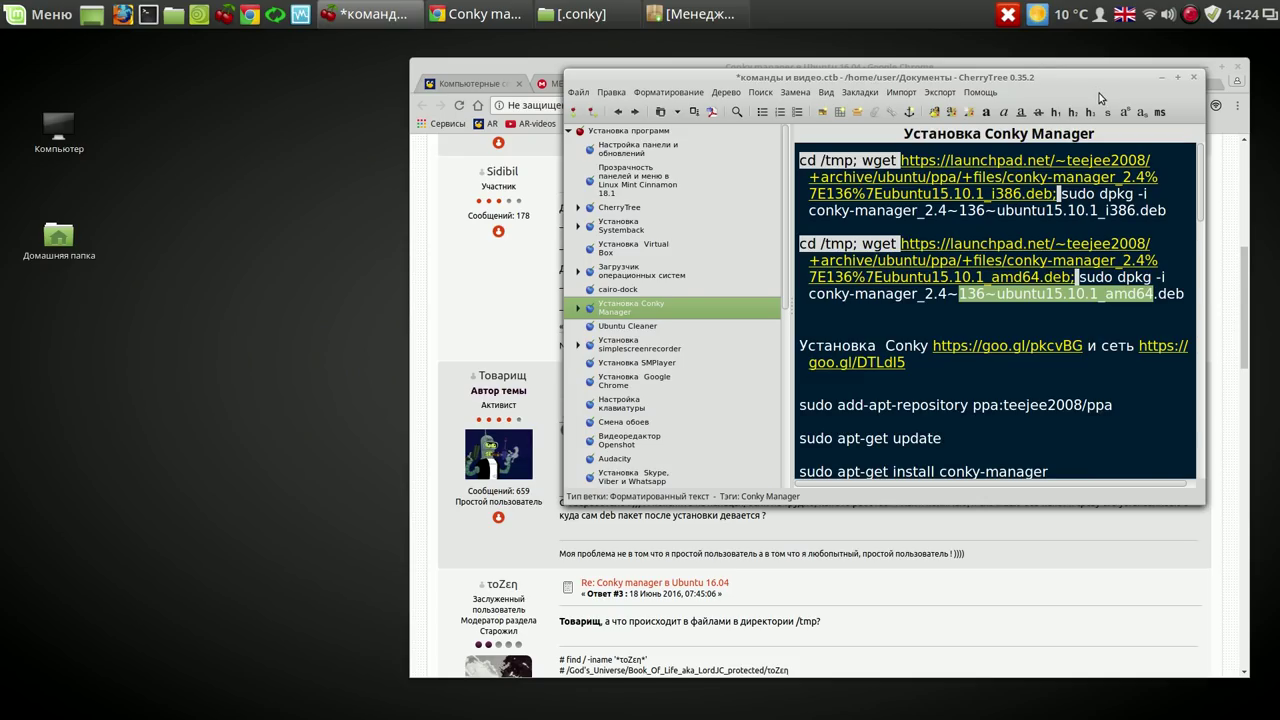
Minimize the notes and browser windows, launch Conky Manager and enable the conky lmc-18-rus widget.
left_click(1163, 78)
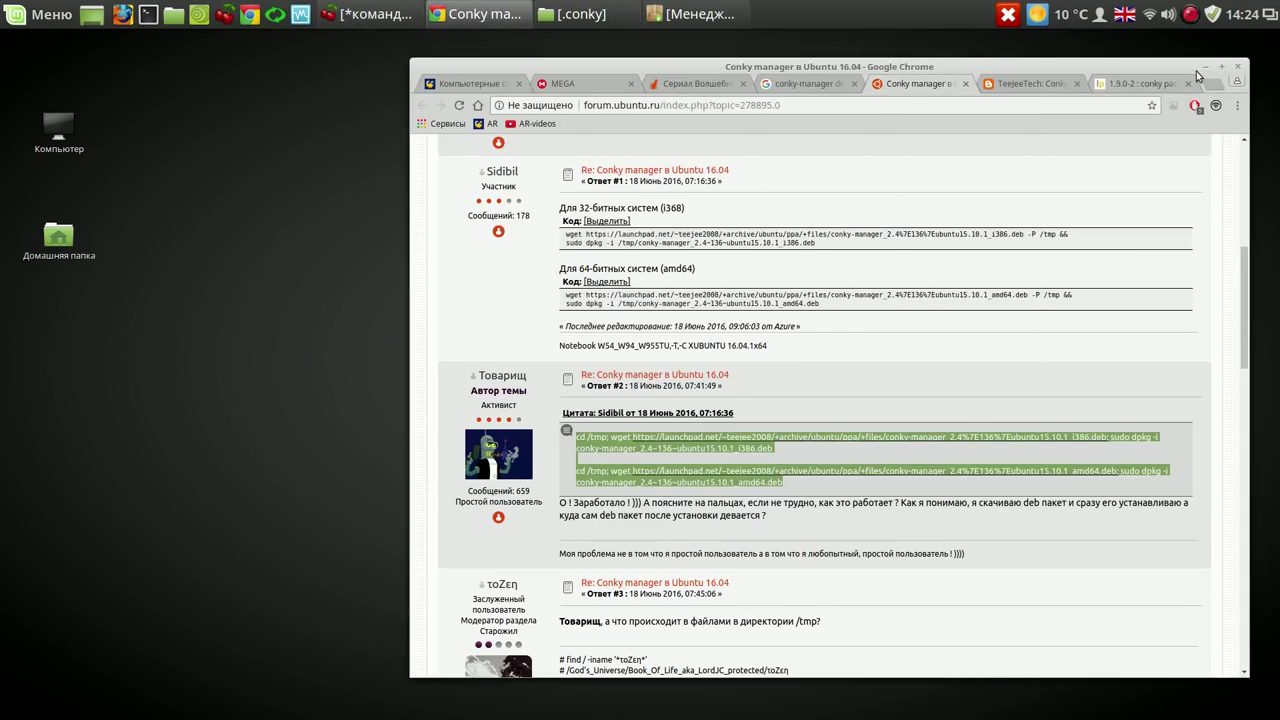
left_click(1205, 65)
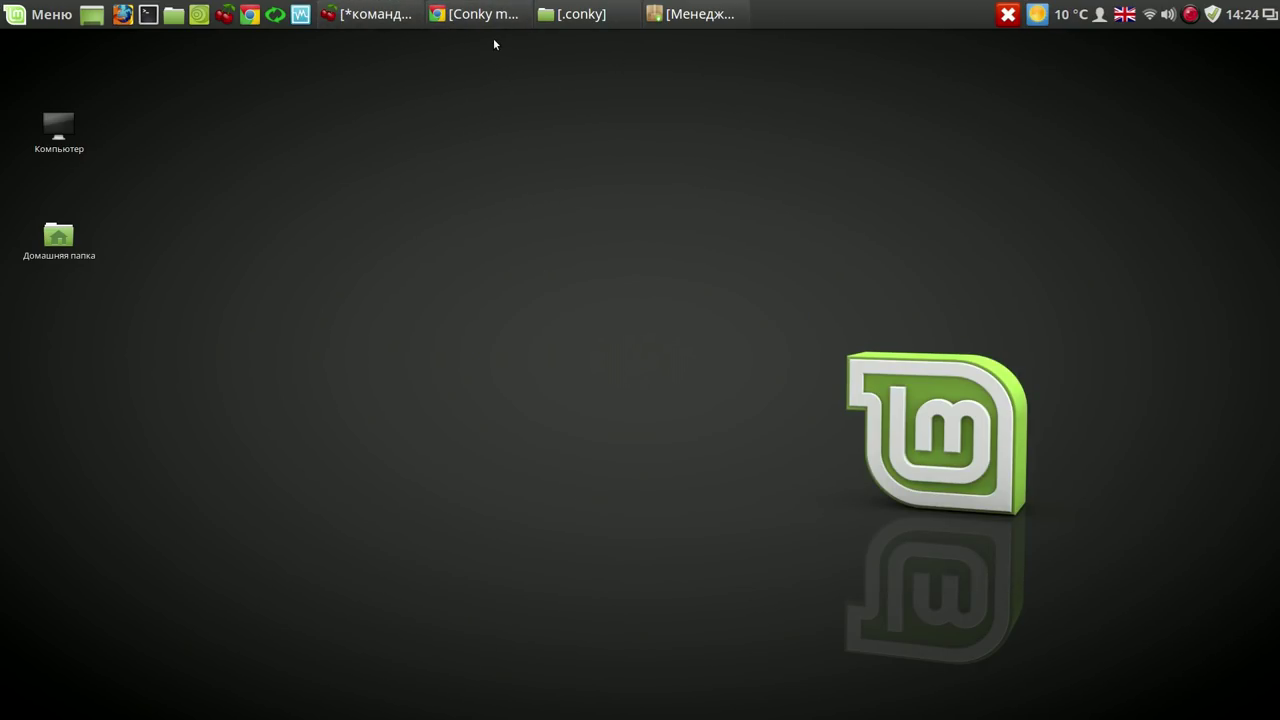
left_click(45, 14)
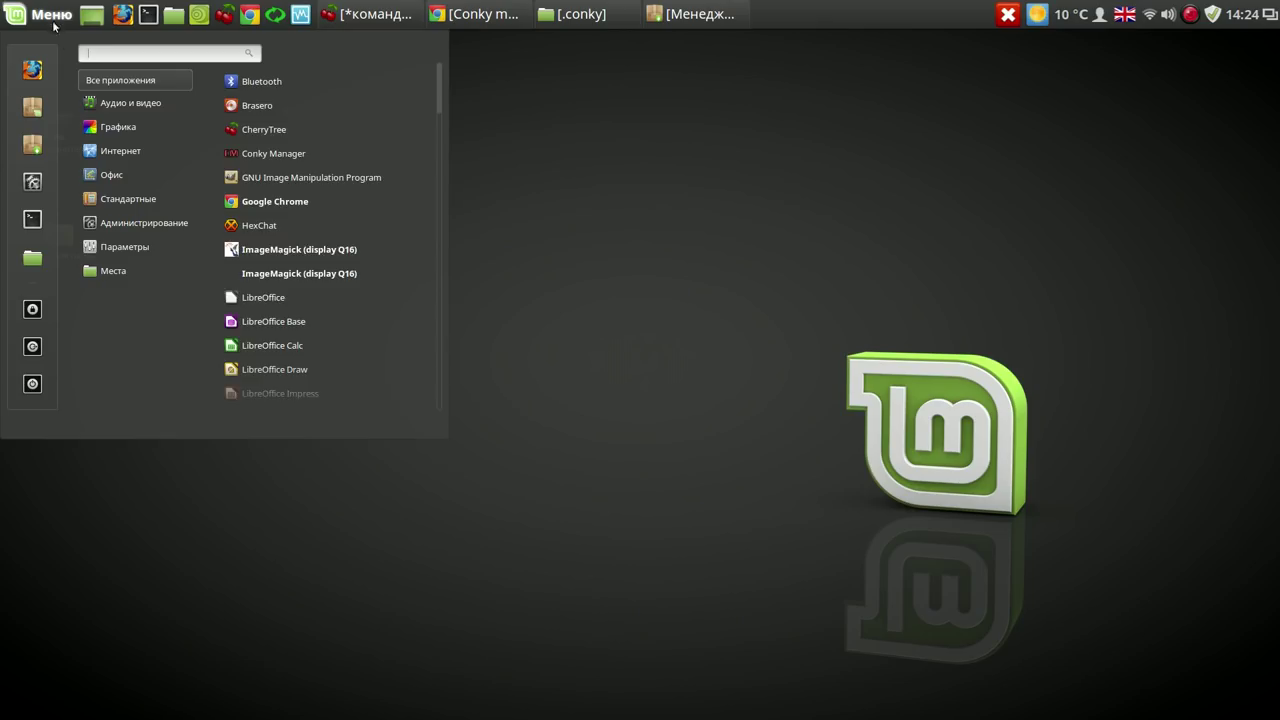
mouse_move(143, 80)
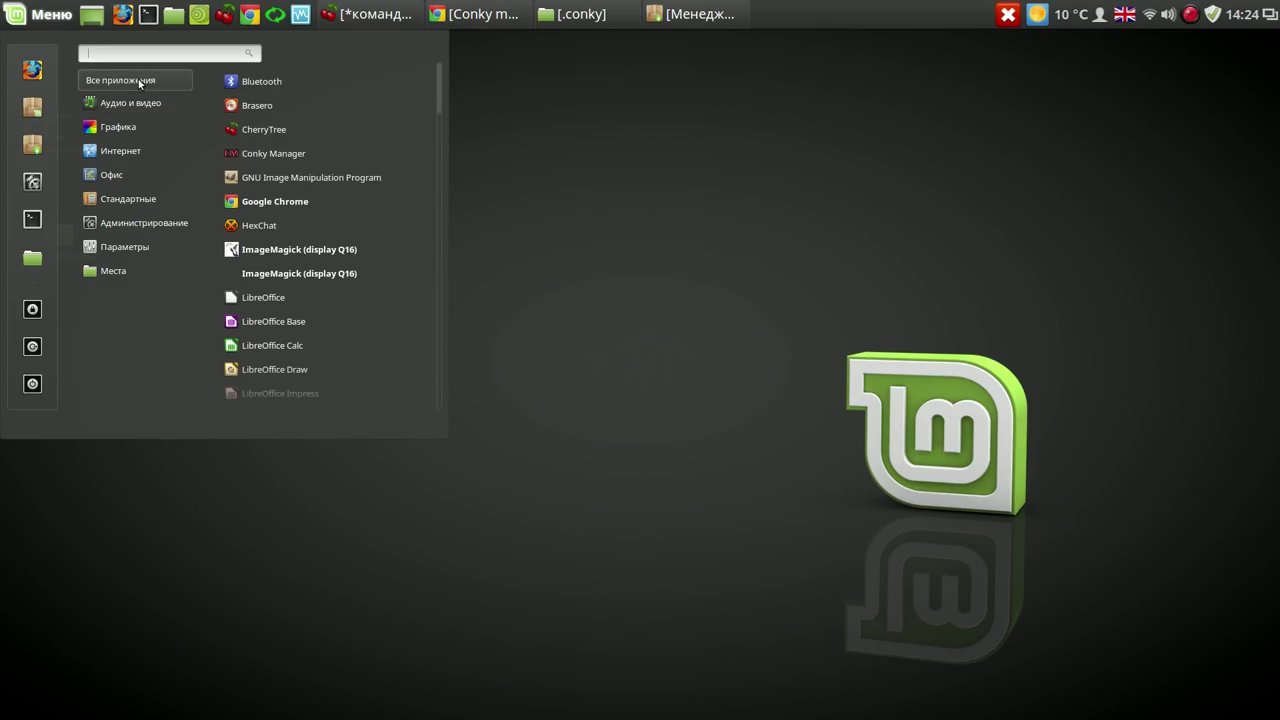
left_click(304, 153)
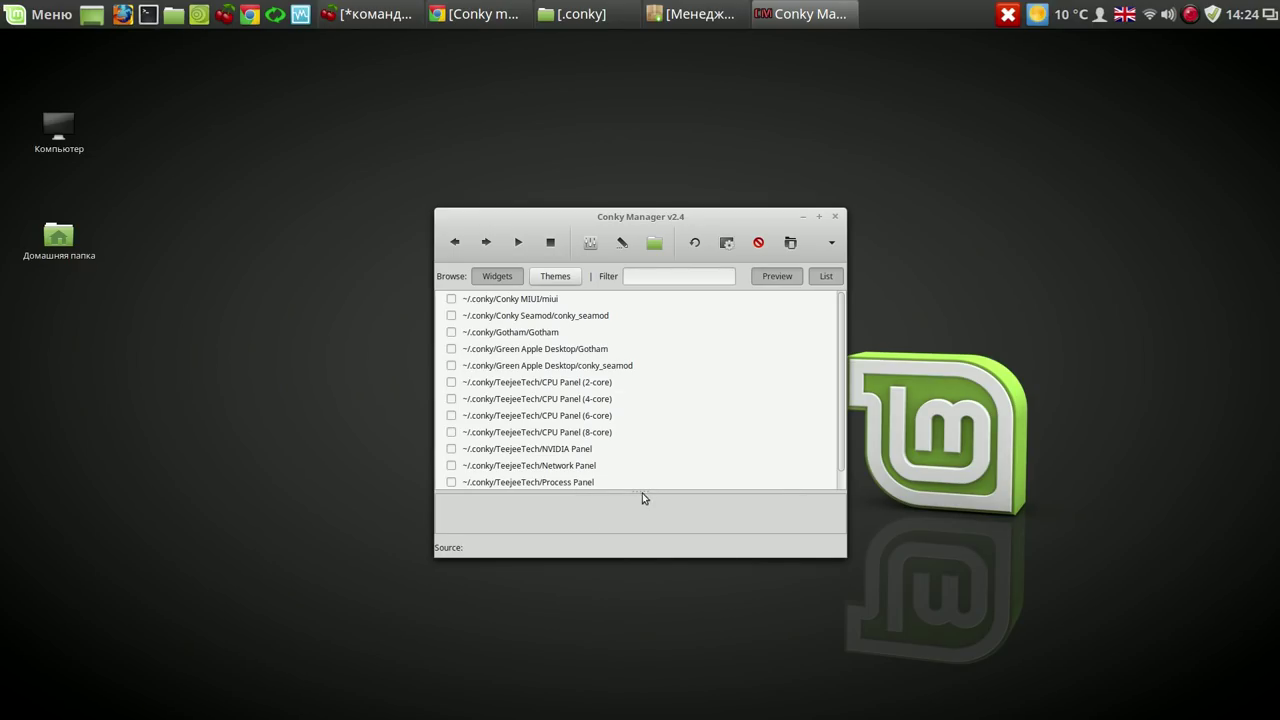
scroll(840, 485, "down", 2)
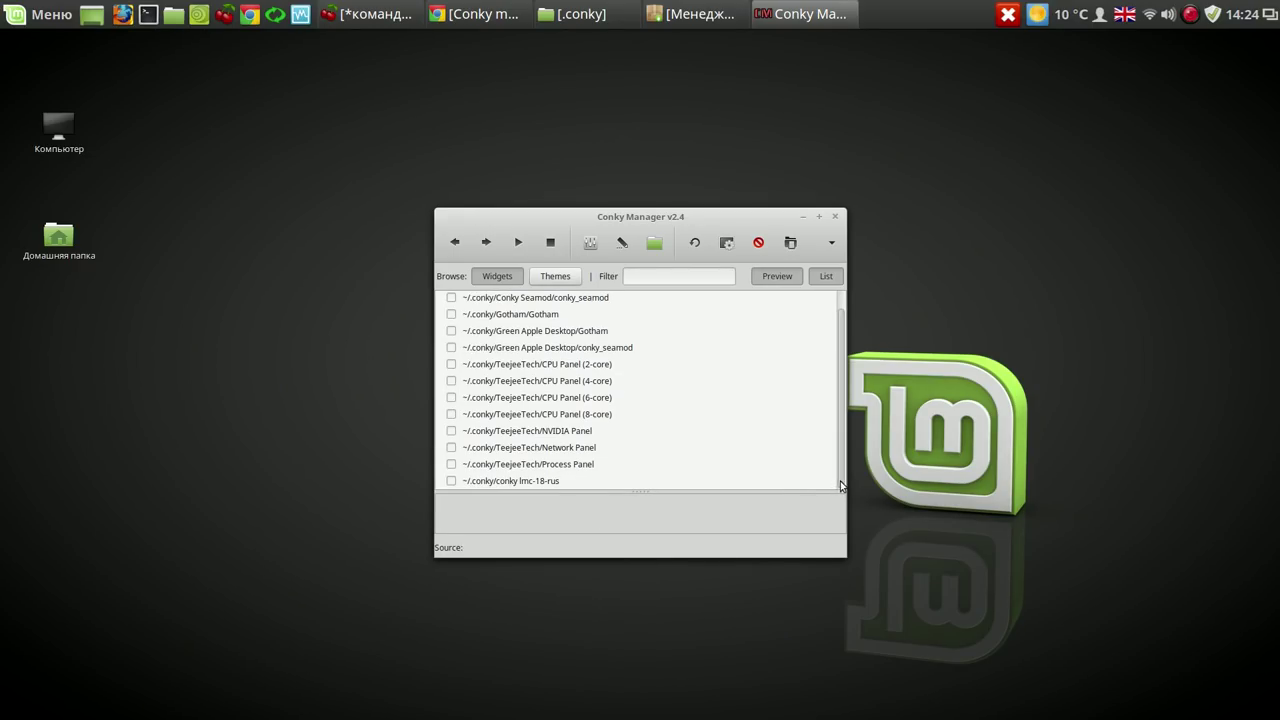
left_click(450, 484)
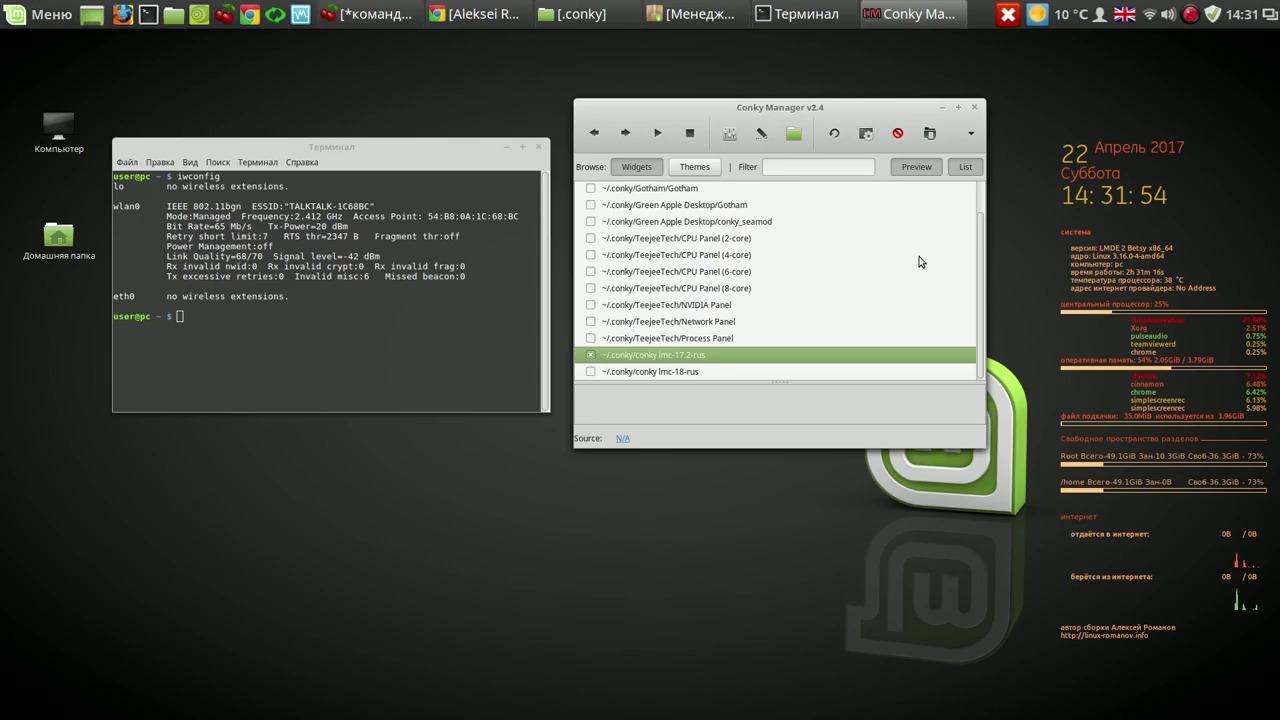
Check the interface name in the terminal's iwconfig output and apply wlan0 as the network interface of the conky lmc-17.2-rus widget.
left_click(729, 134)
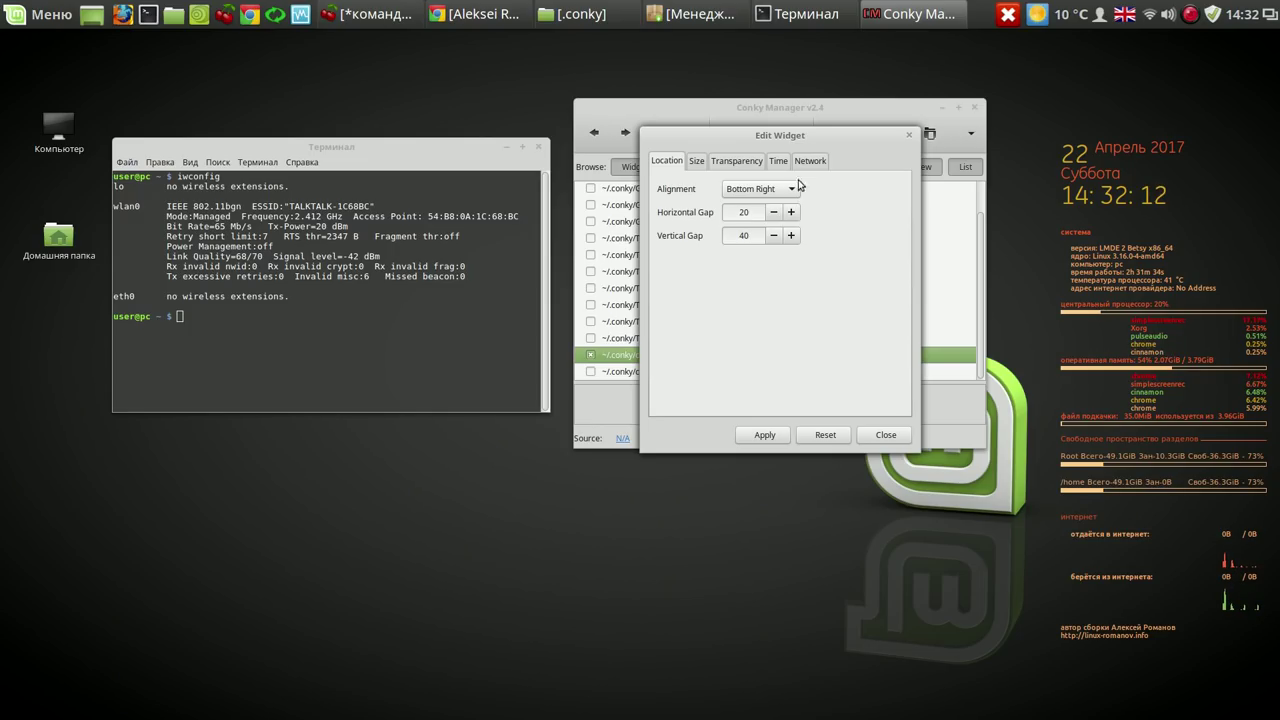
left_click(815, 167)
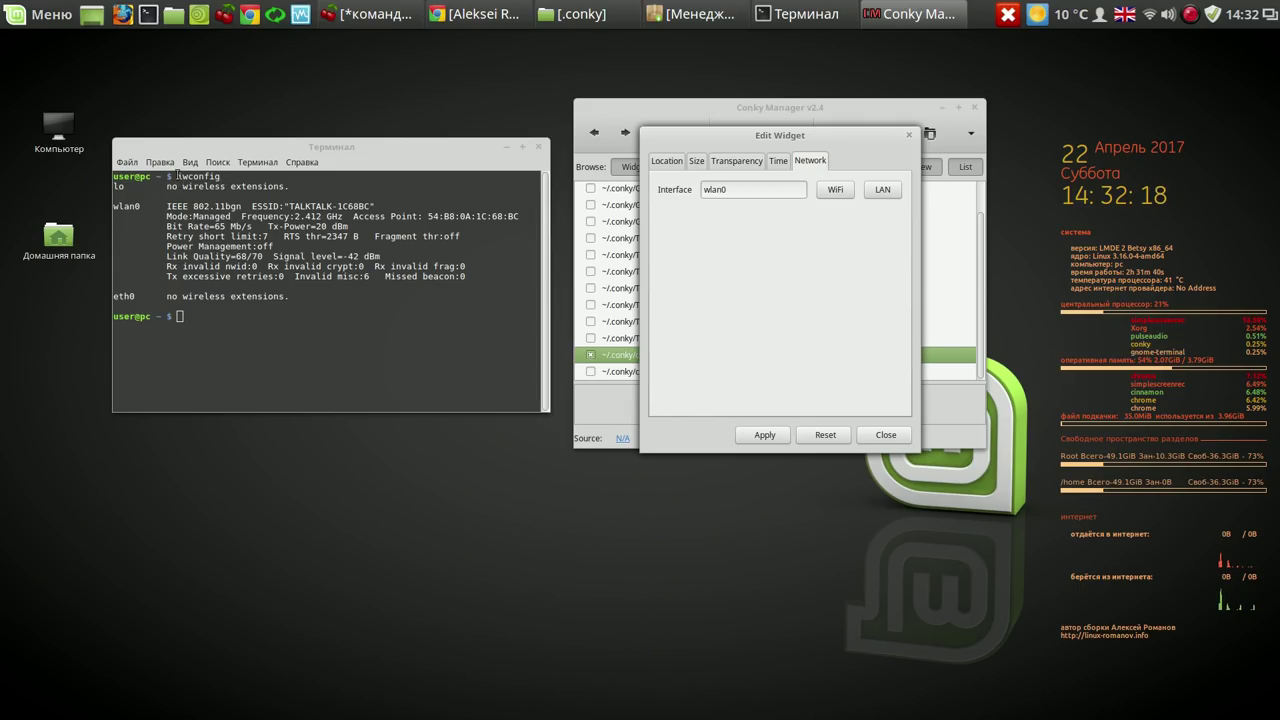
left_click(178, 176)
left_click_drag(178, 176, 229, 177)
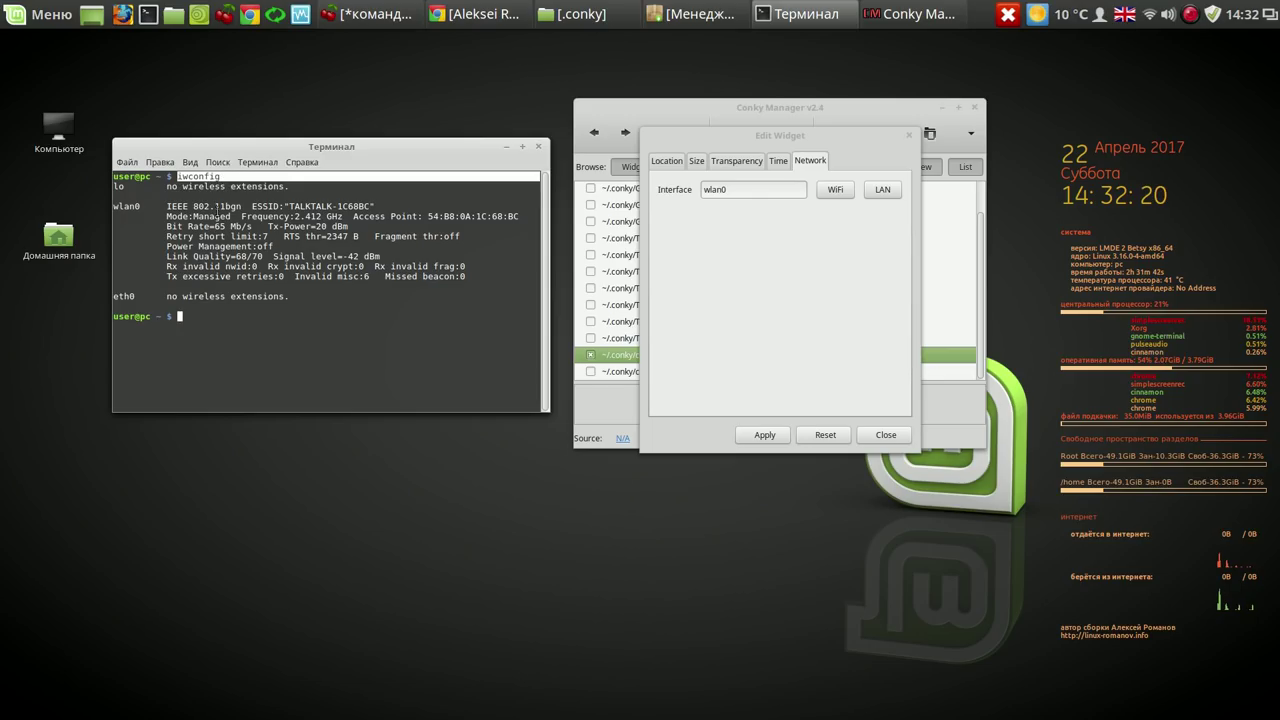
left_click(218, 211)
left_click_drag(143, 207, 113, 207)
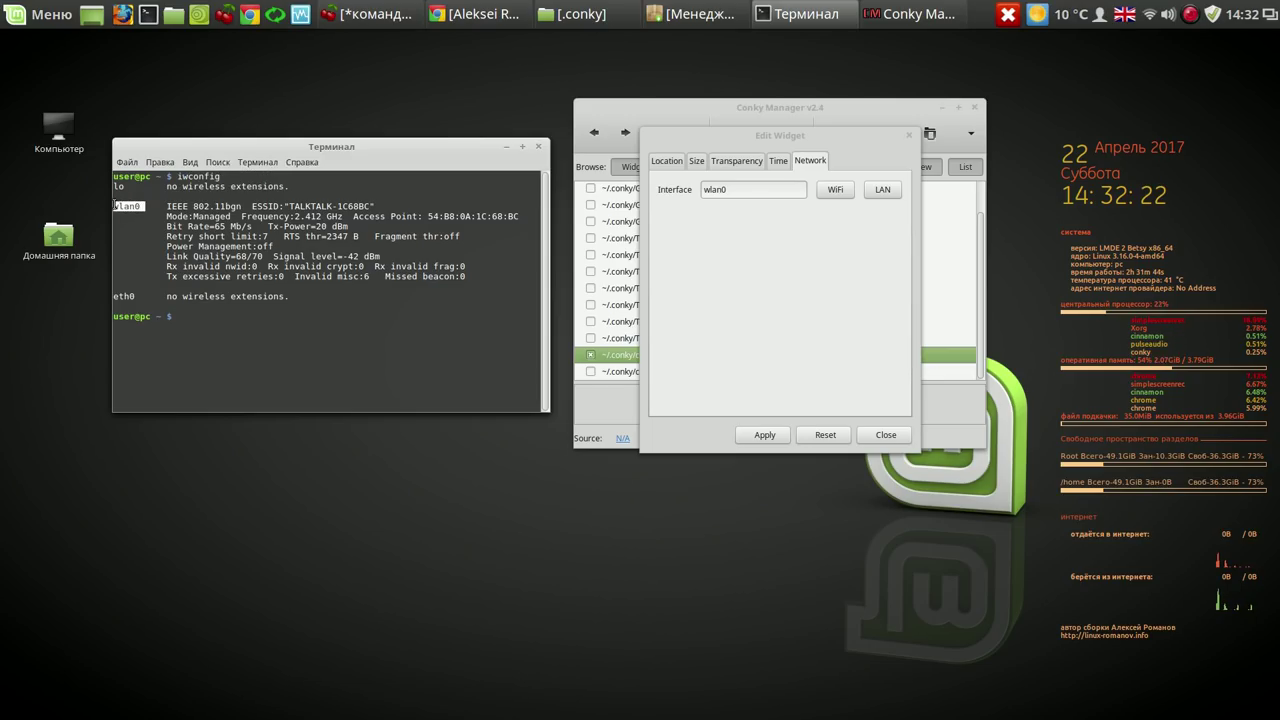
left_click(737, 215)
left_click(768, 437)
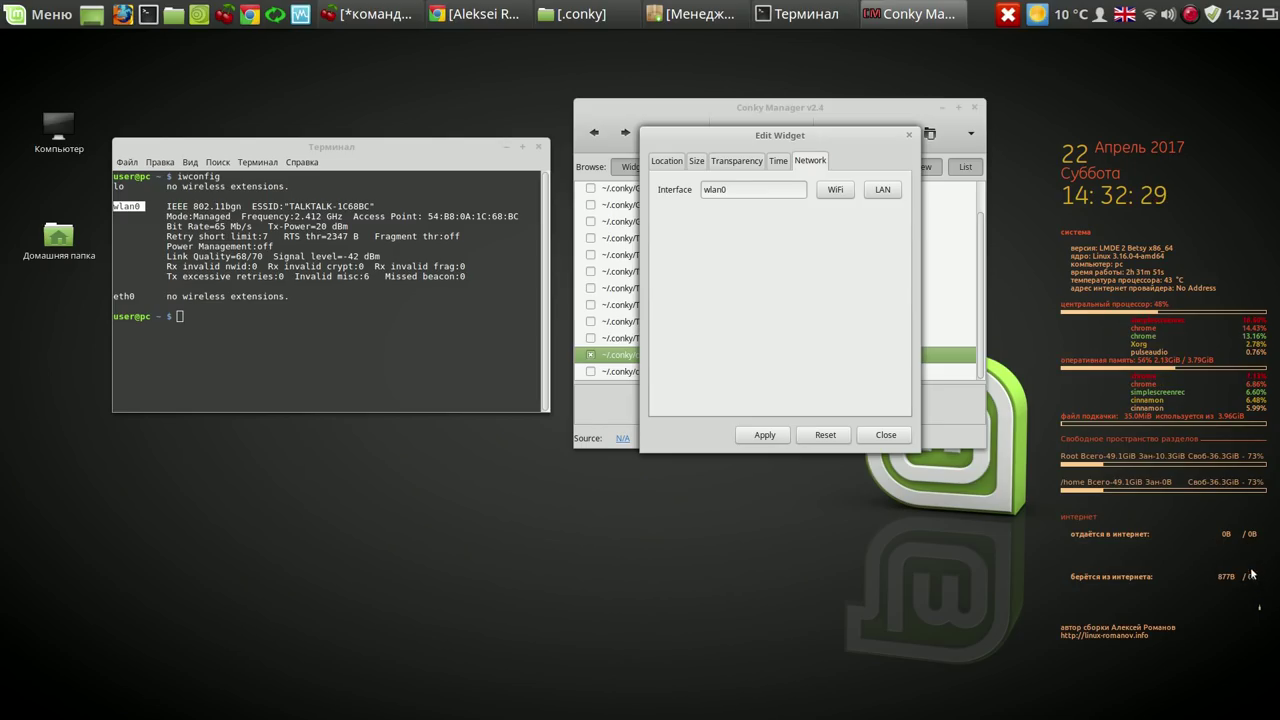
left_click(886, 436)
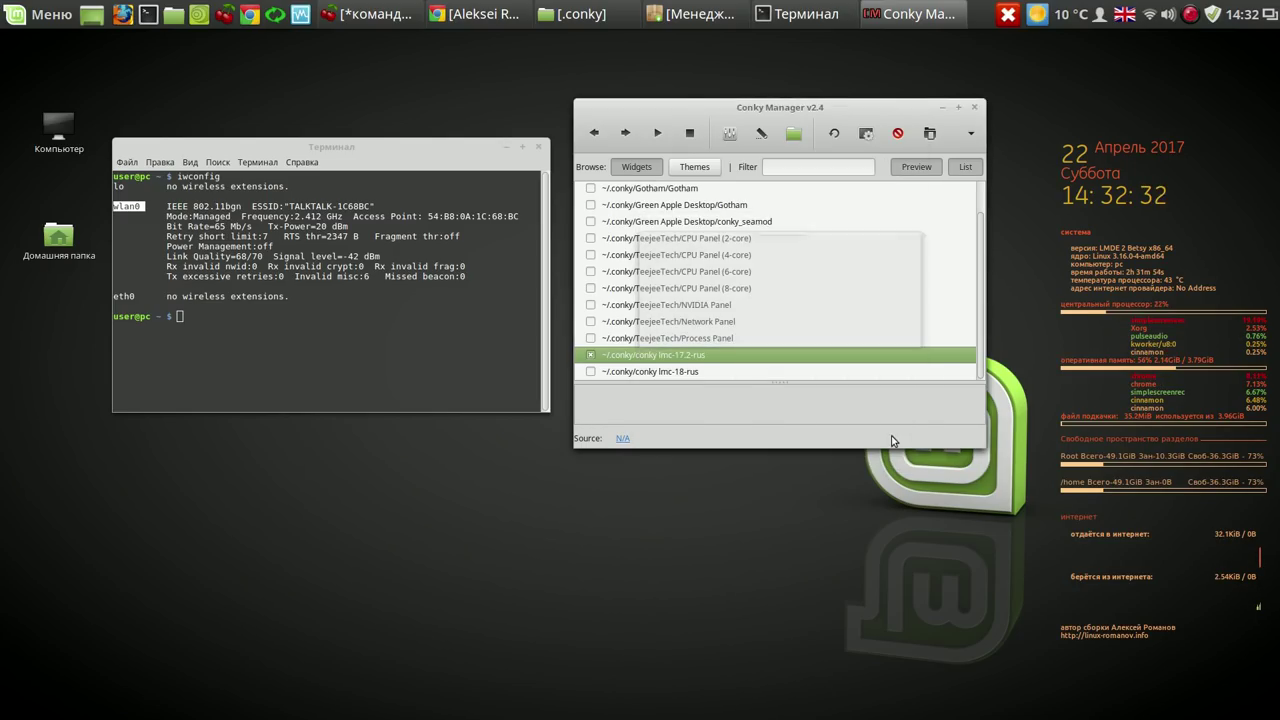
Turn on running Conky at system startup in the application settings and close Conky Manager.
left_click(970, 134)
left_click(988, 160)
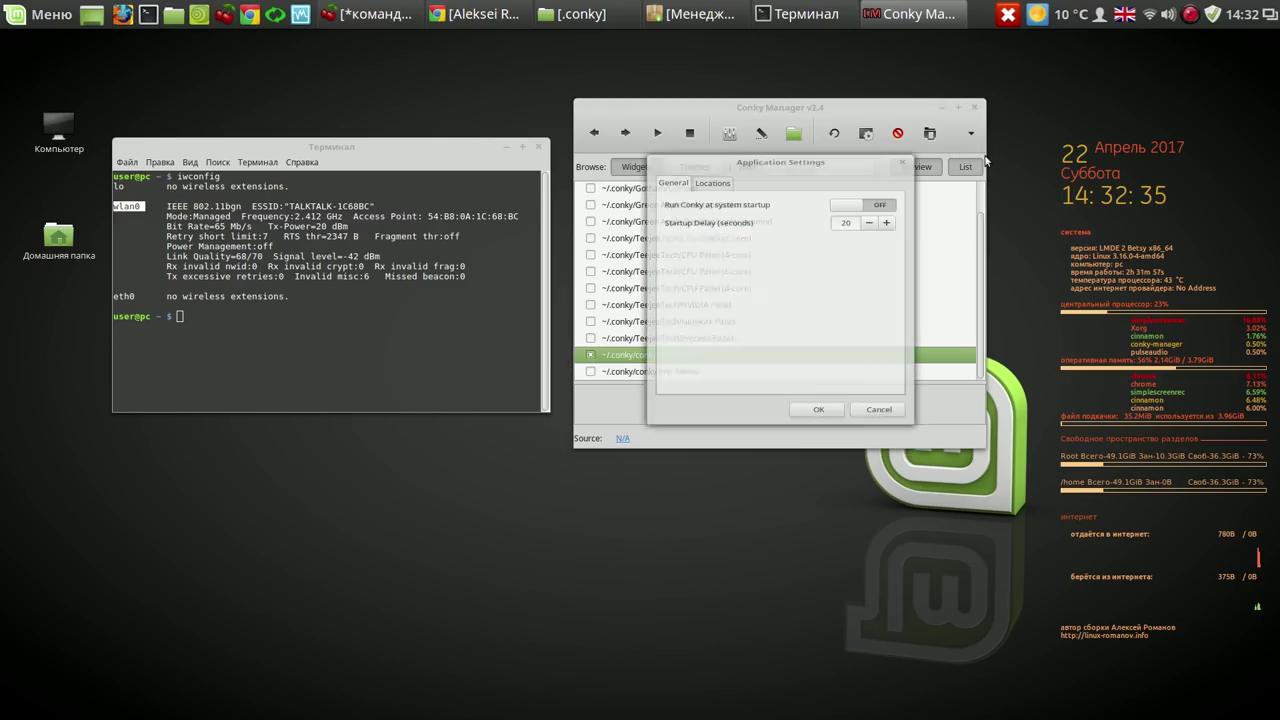
left_click(884, 192)
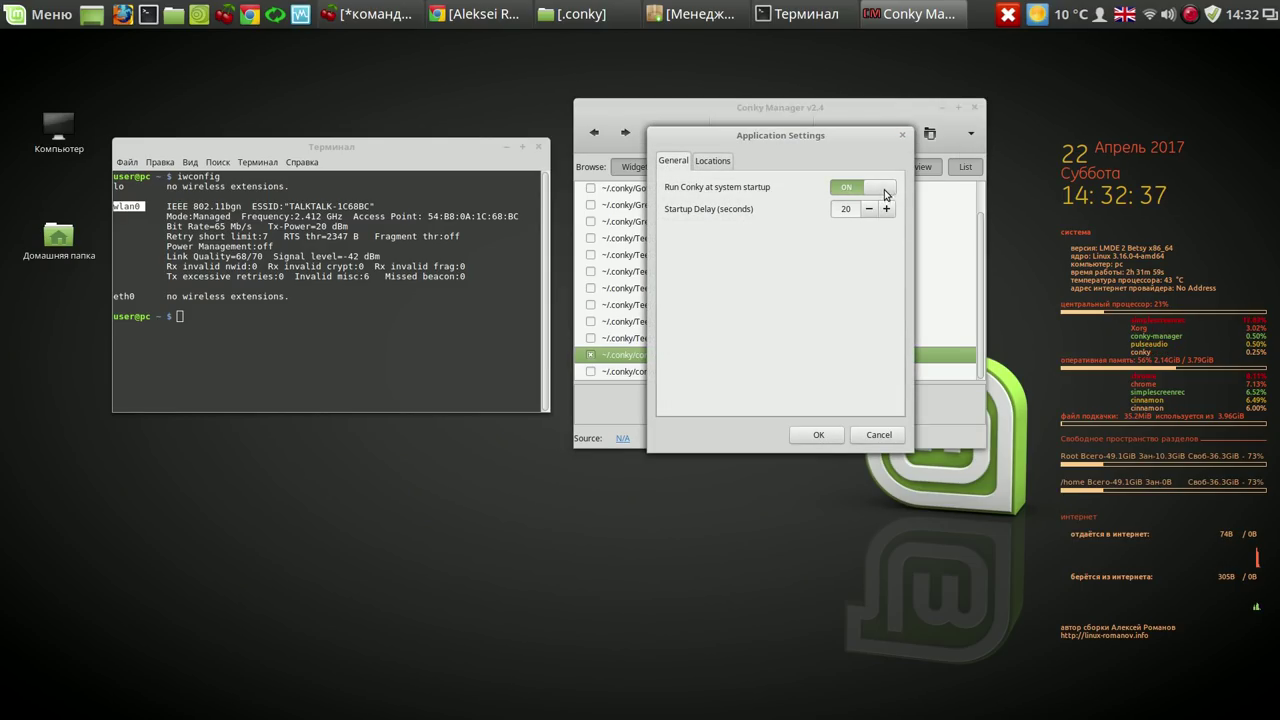
left_click(819, 435)
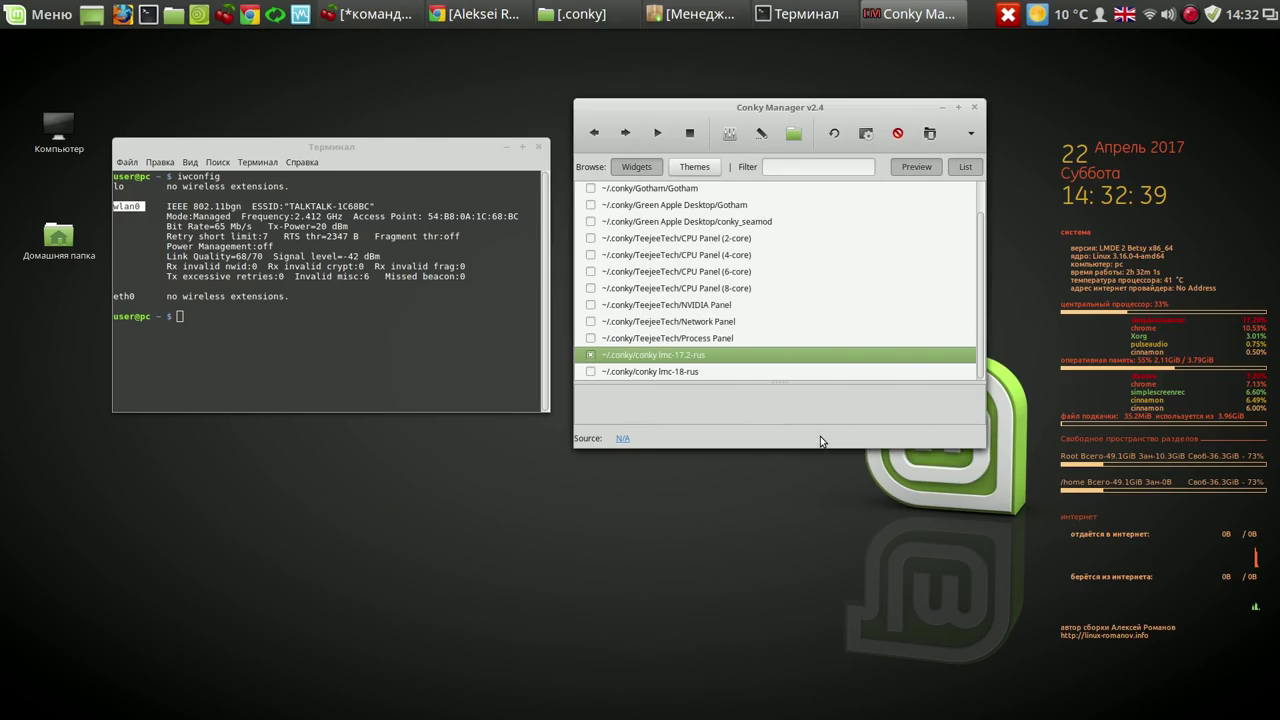
left_click(975, 110)
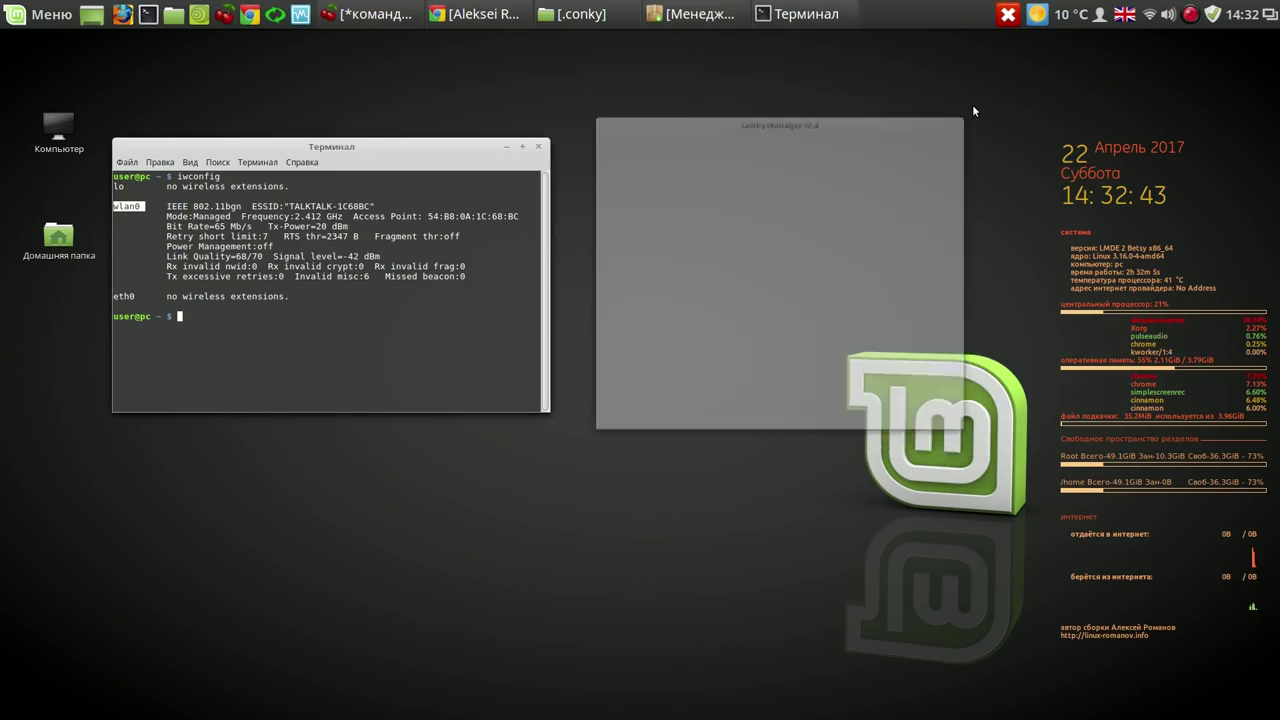
Close the terminal, switch to Chrome and reload the widget author's YouTube channel video list.
left_click(539, 146)
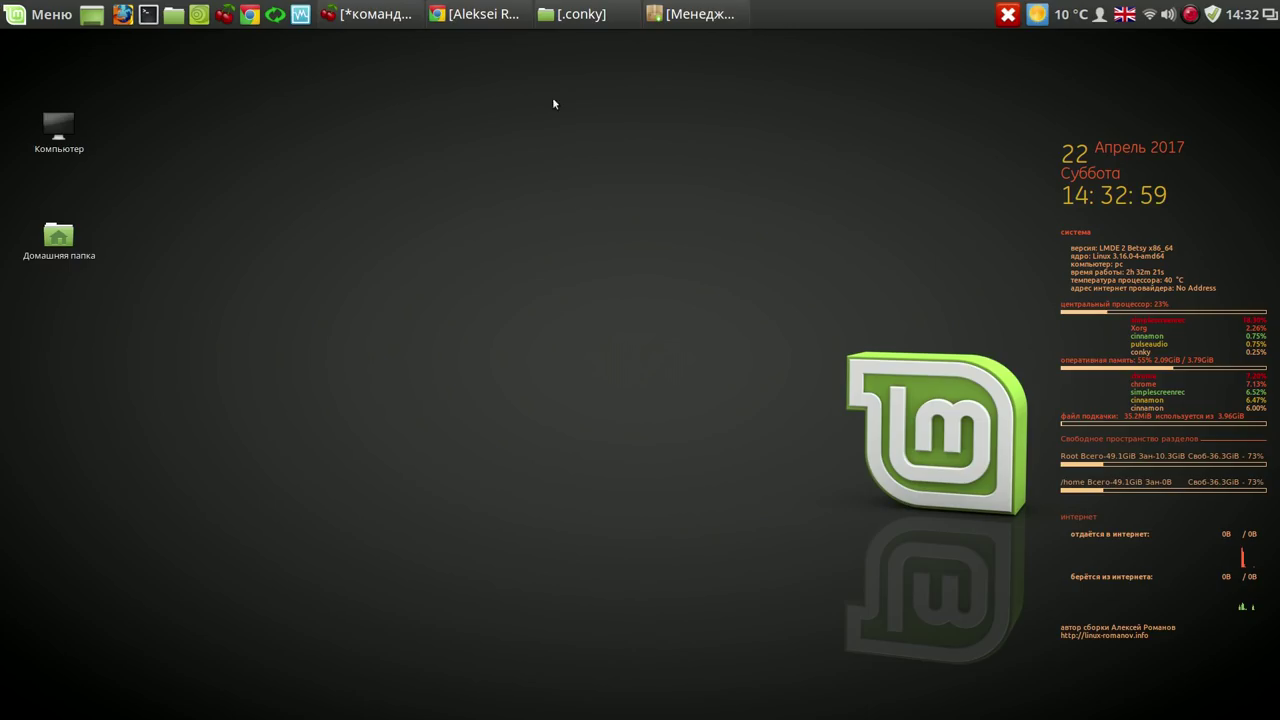
left_click(490, 16)
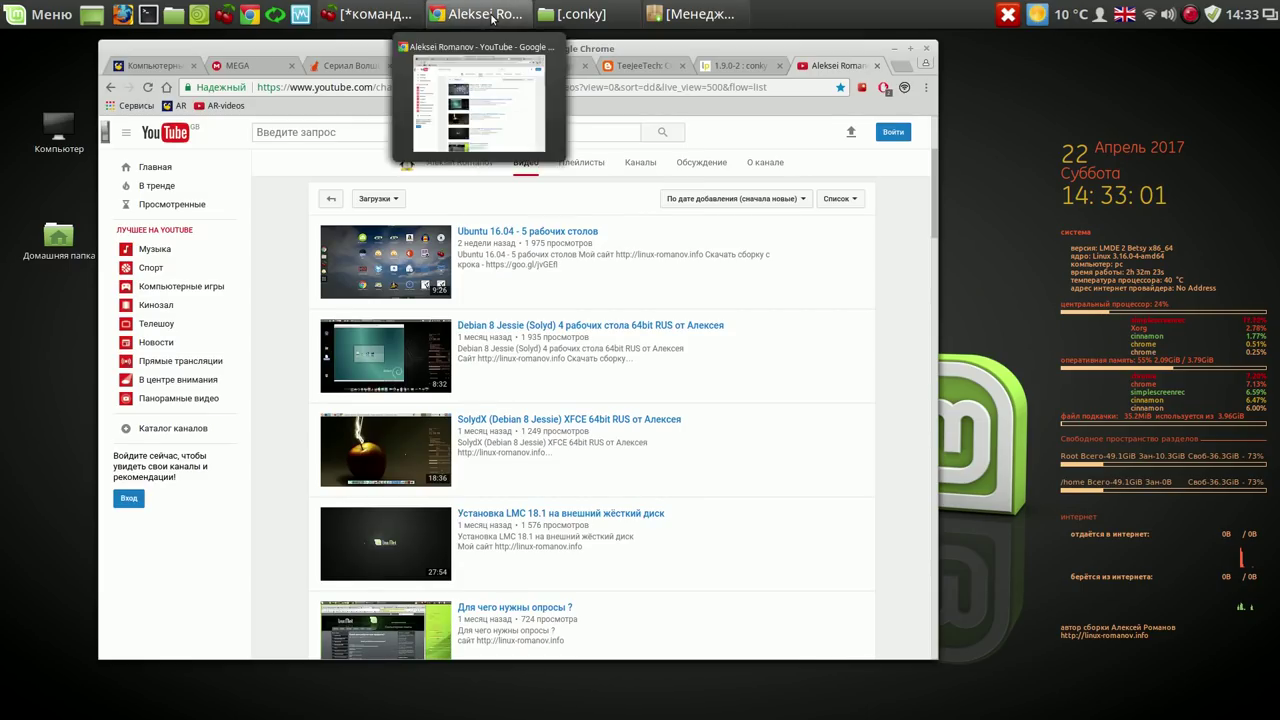
left_click(149, 88)
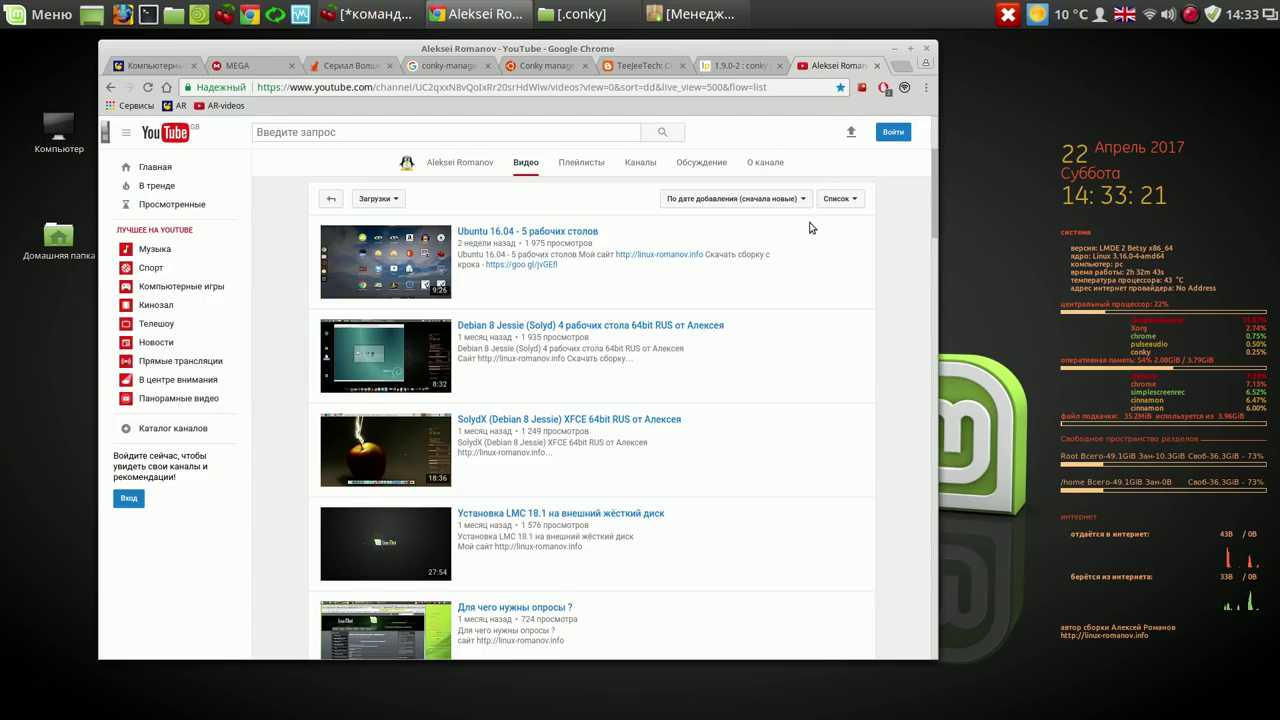
Minimize the browser, look through the program installation topics in the CherryTree notes, and minimize the notes.
left_click(895, 48)
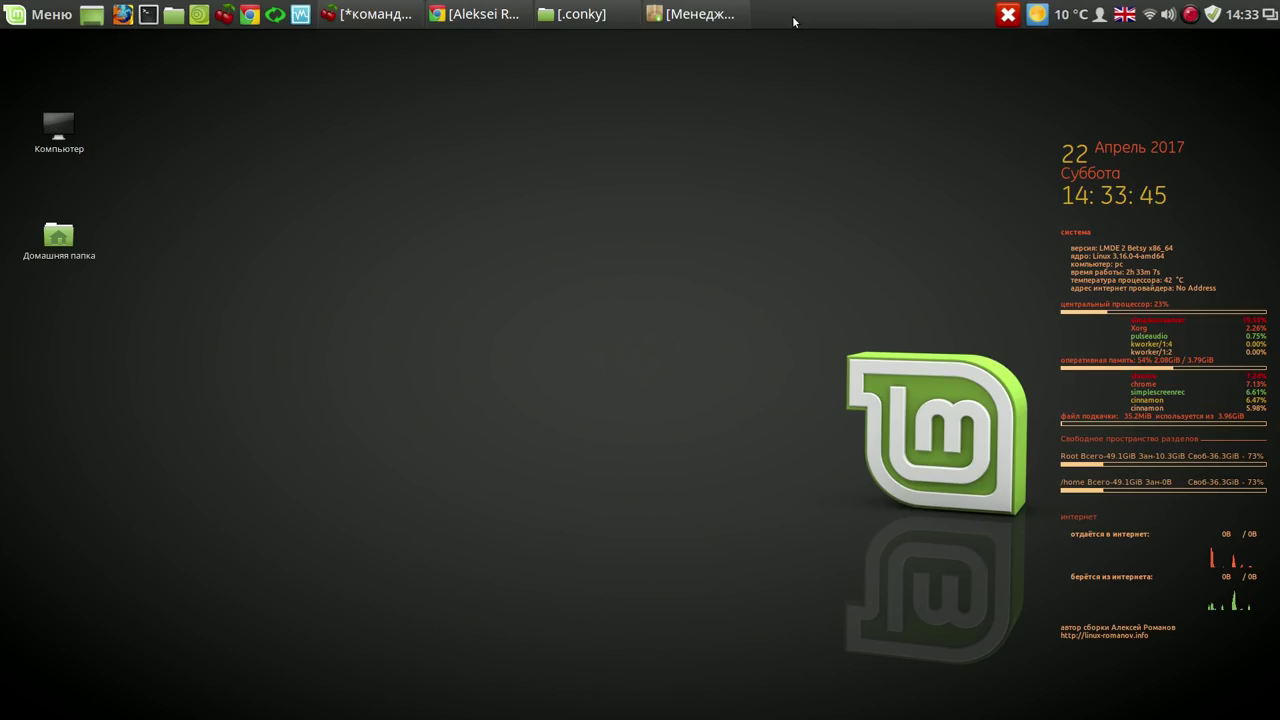
left_click(376, 17)
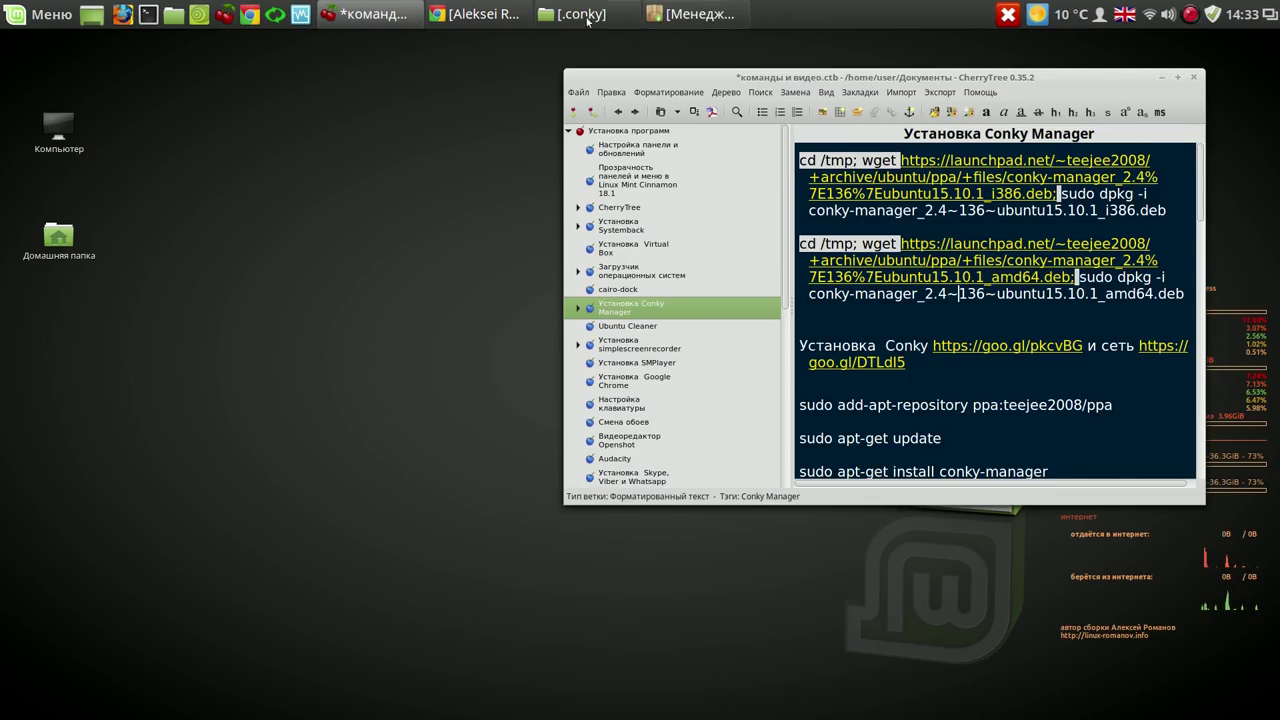
mouse_move(326, 12)
left_click_drag(786, 287, 788, 312)
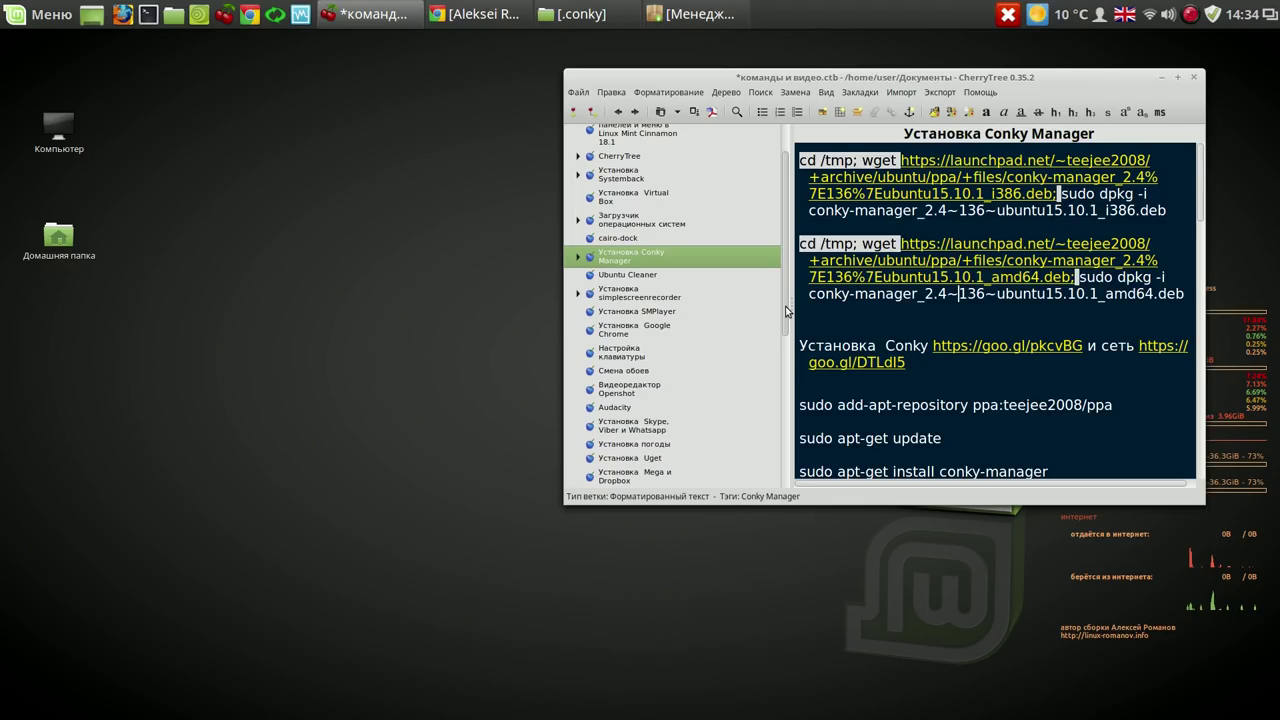
left_click_drag(787, 312, 787, 391)
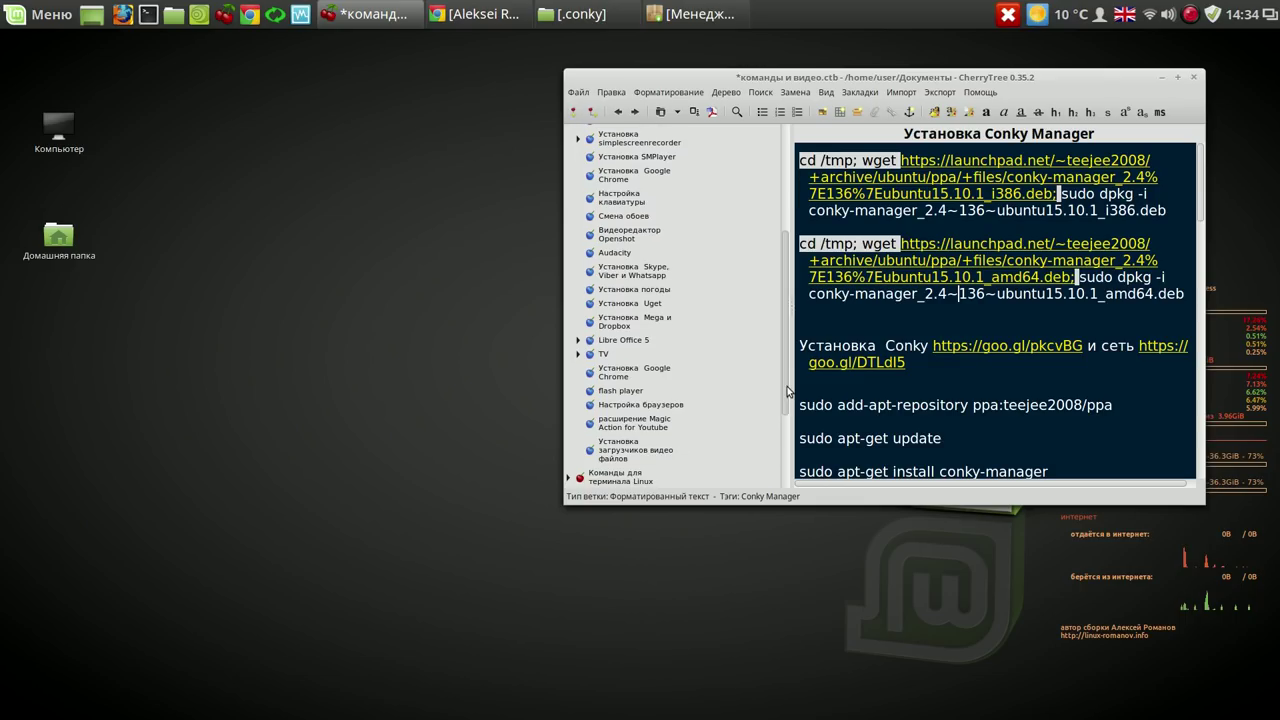
left_click(1162, 77)
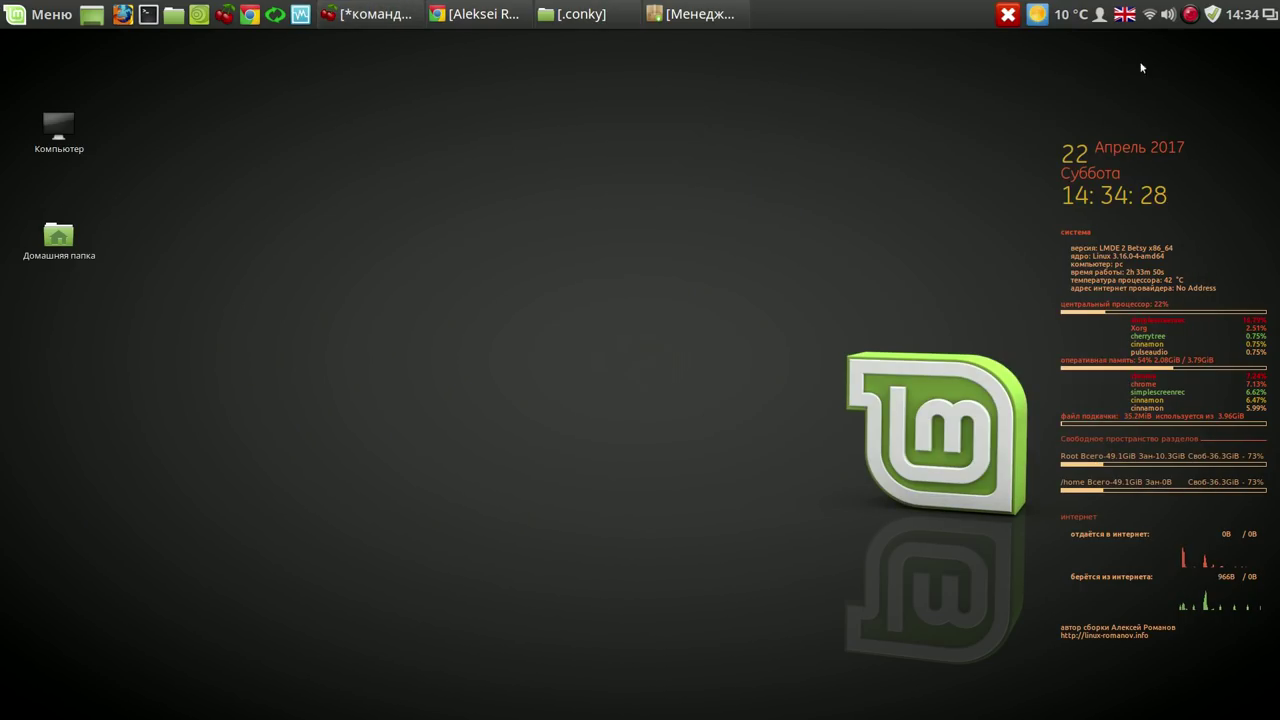
Switch to the Synaptic package manager and filter the package list by "cairo".
left_click(34, 16)
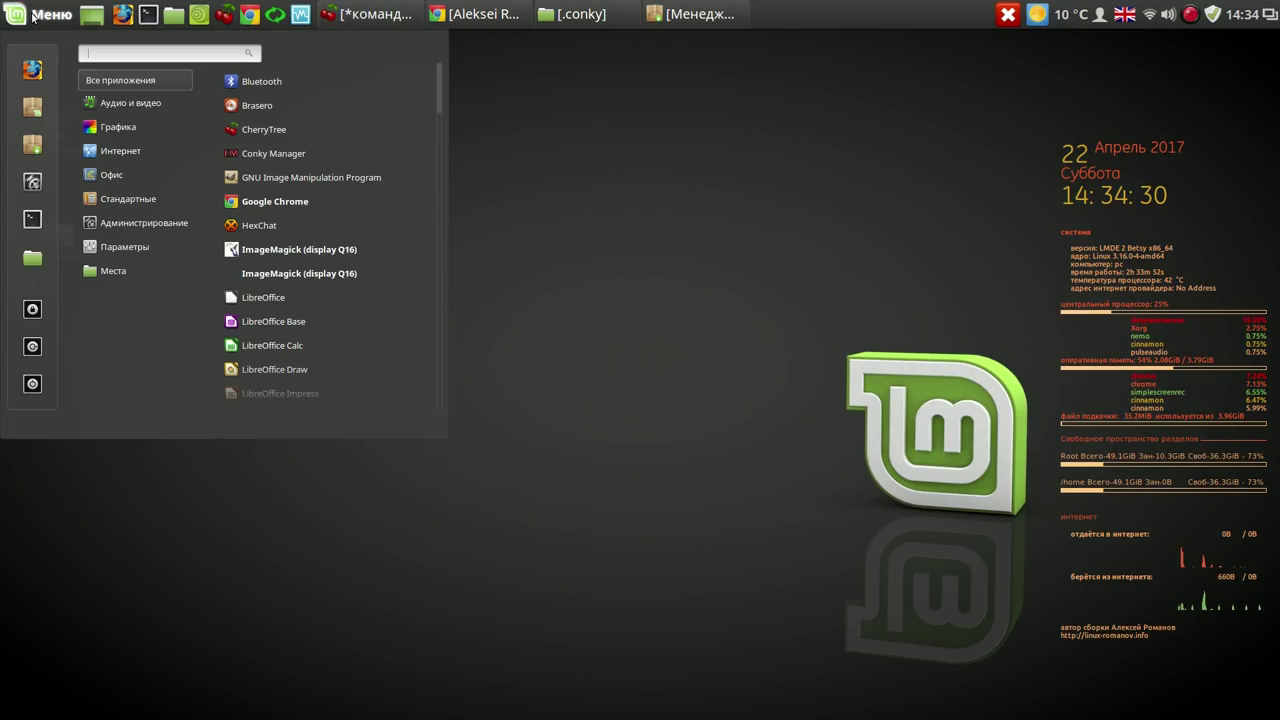
left_click(733, 17)
left_click(733, 17)
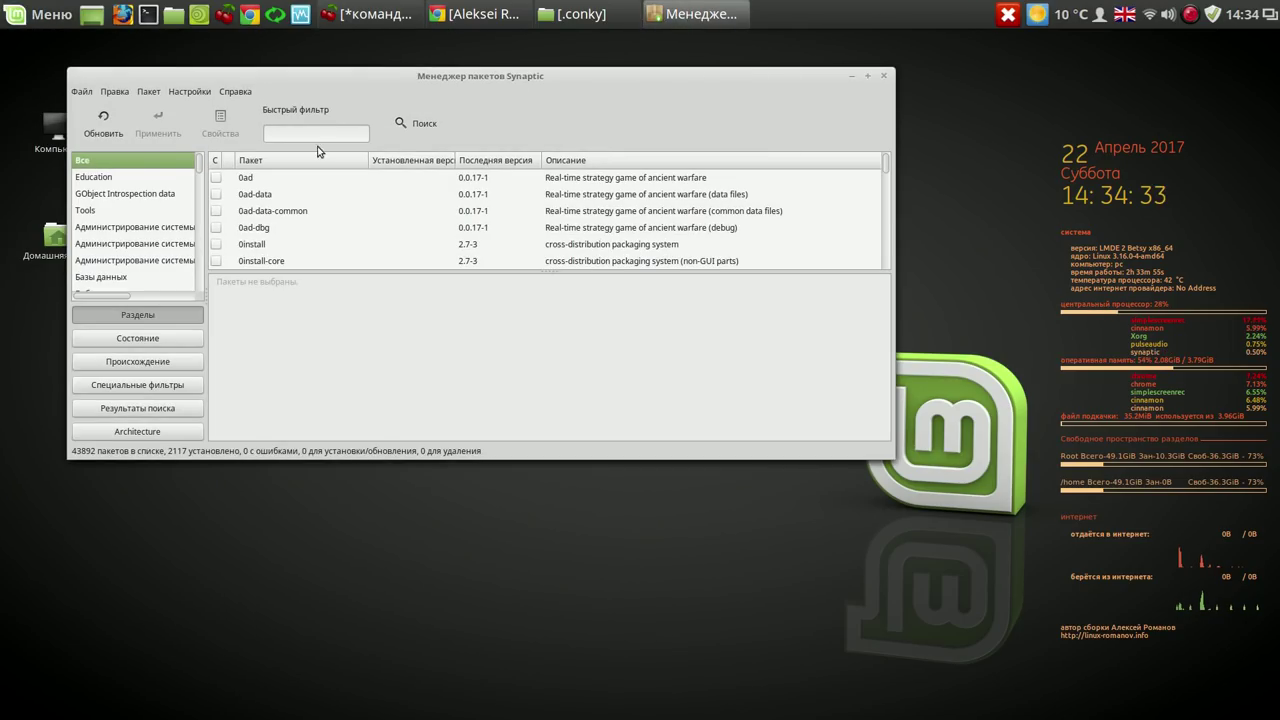
type("cairo")
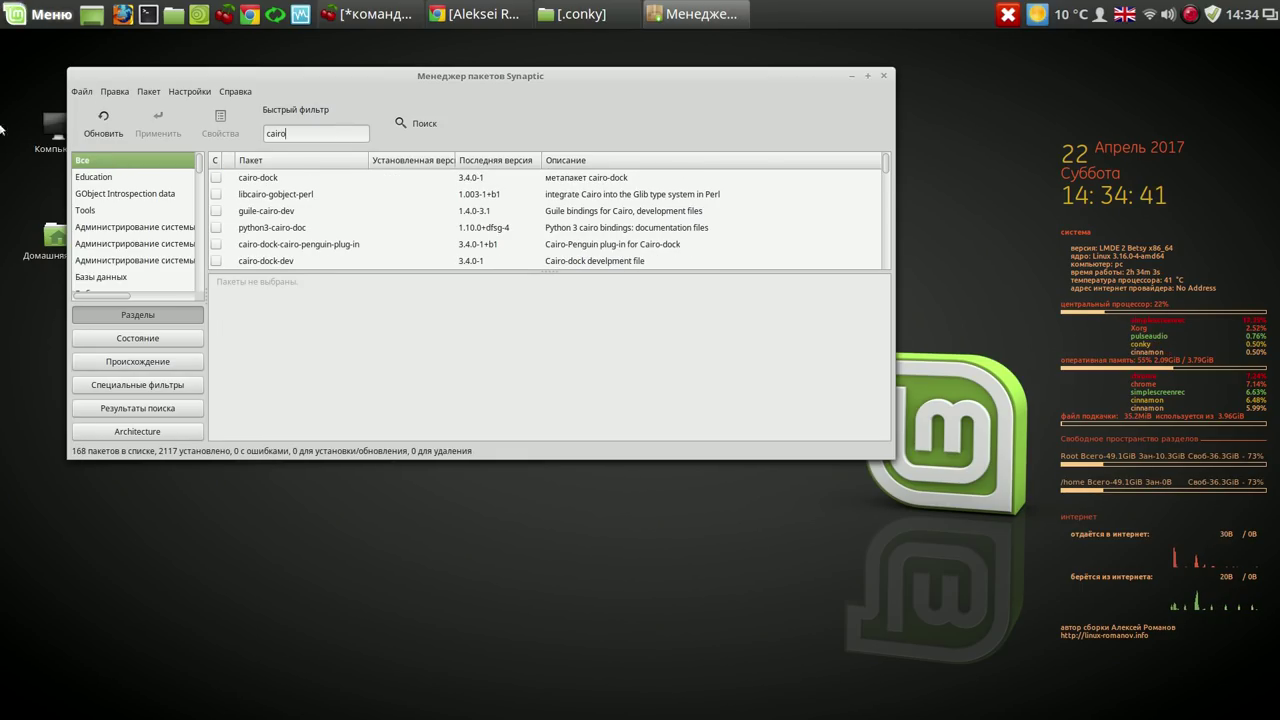
Install the cairo-dock package together with its required dependencies, and close Synaptic.
left_click(250, 183)
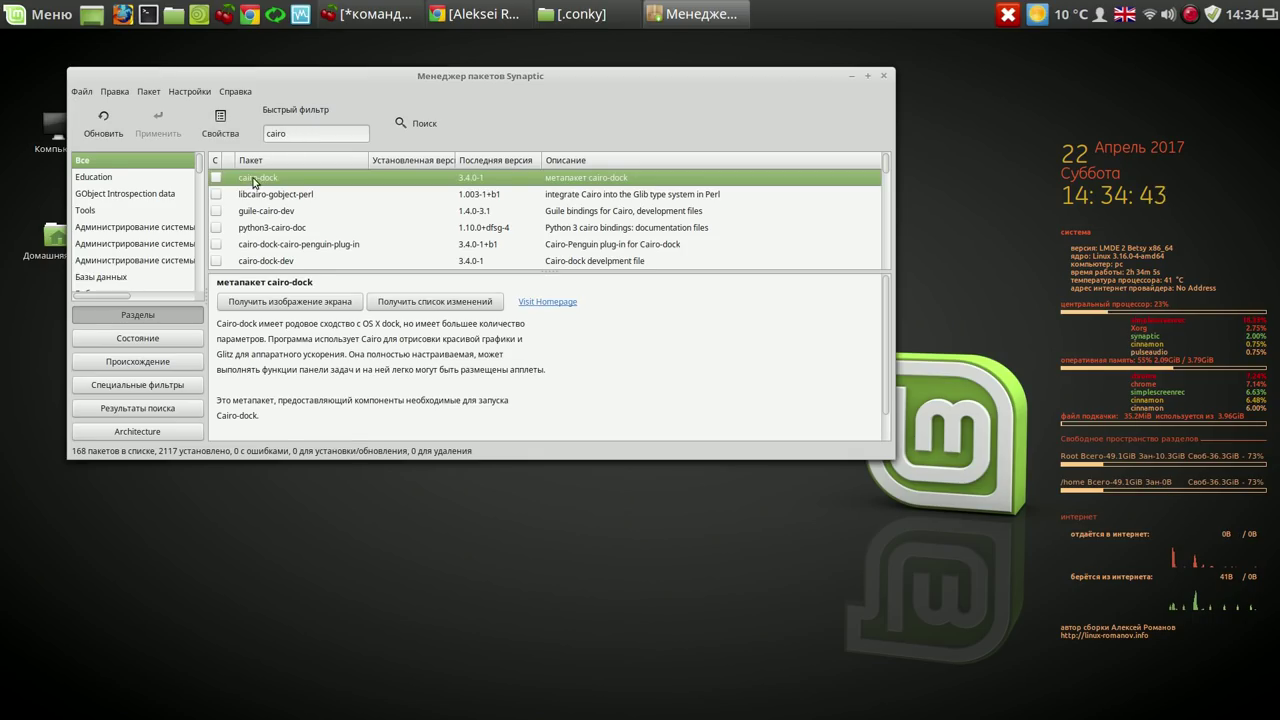
right_click(253, 179)
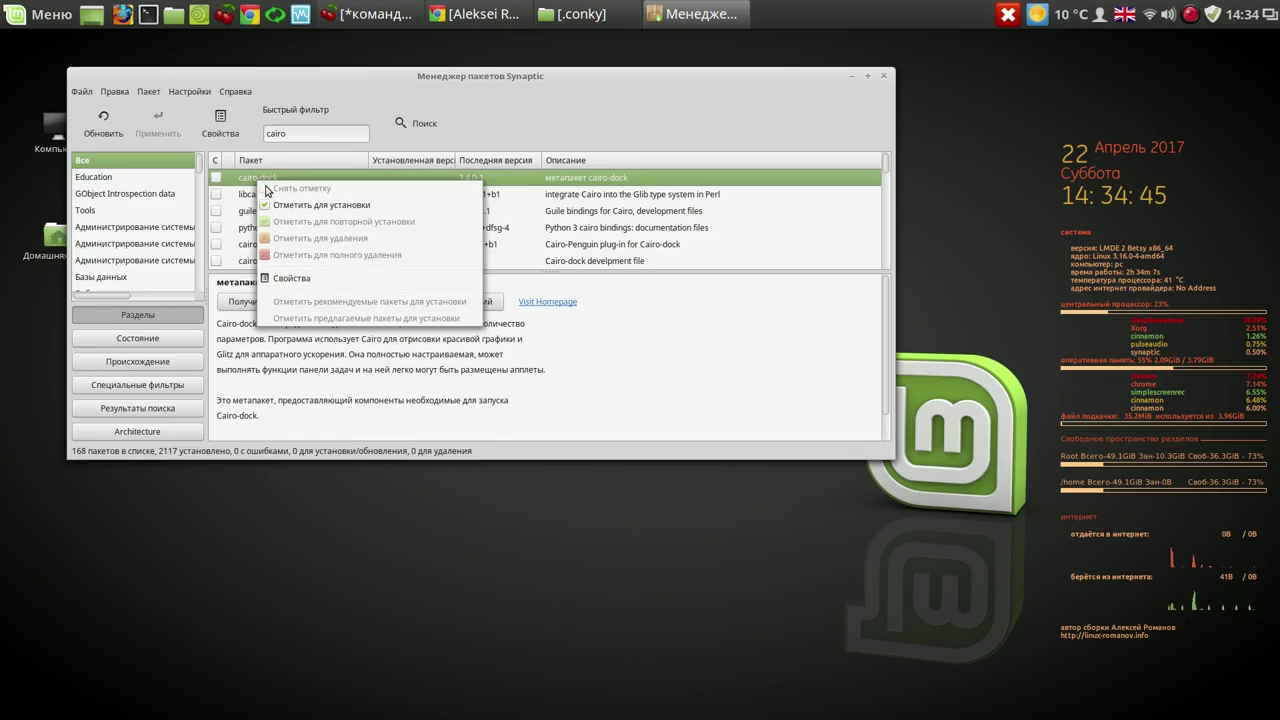
left_click(305, 206)
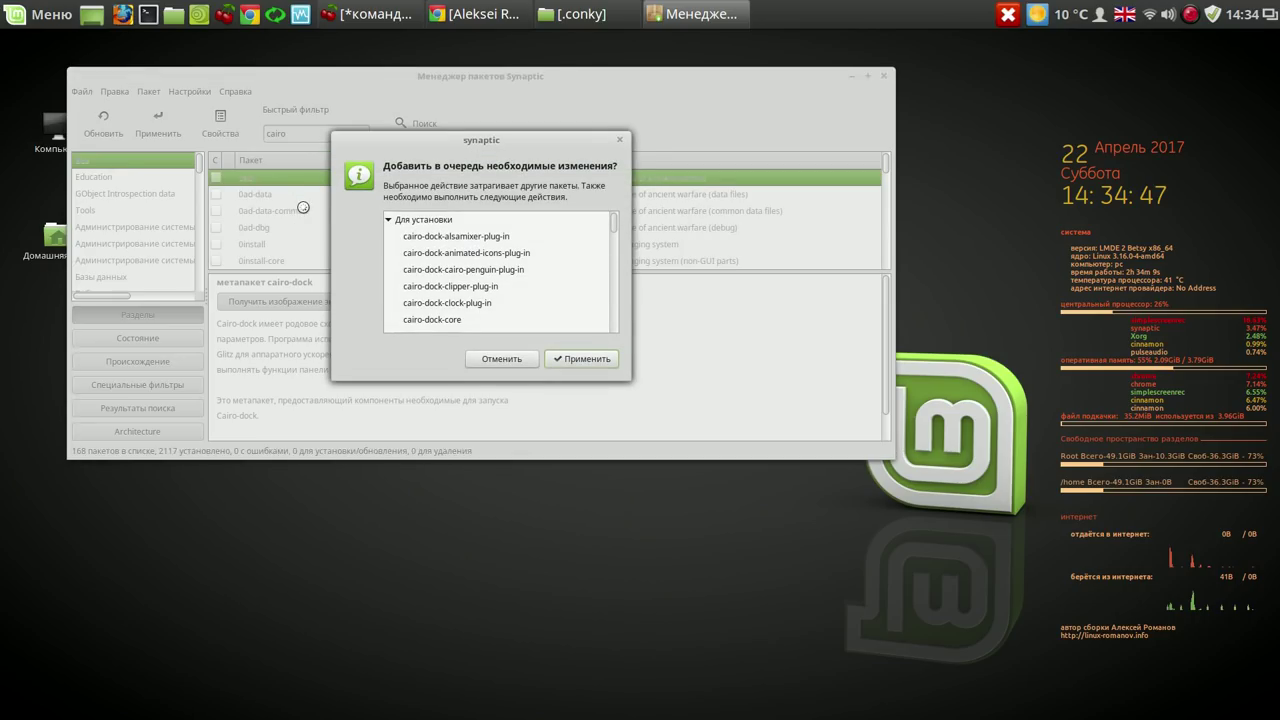
left_click(585, 364)
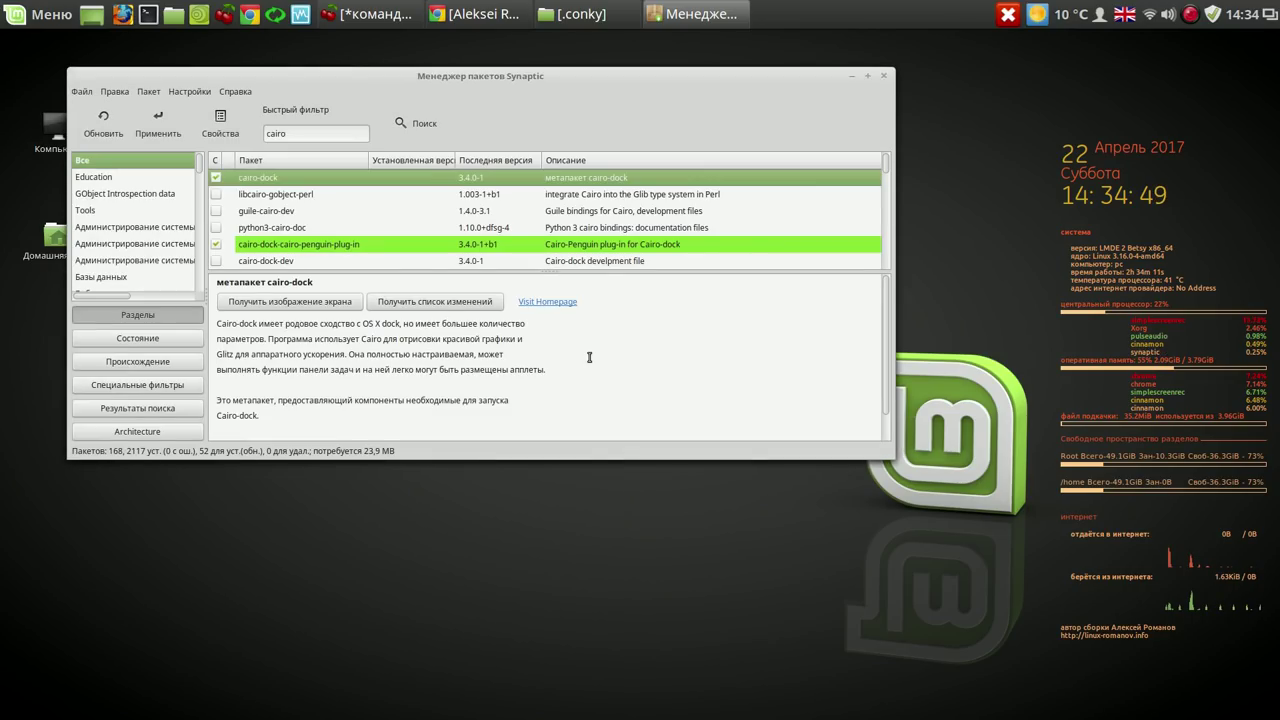
left_click(170, 122)
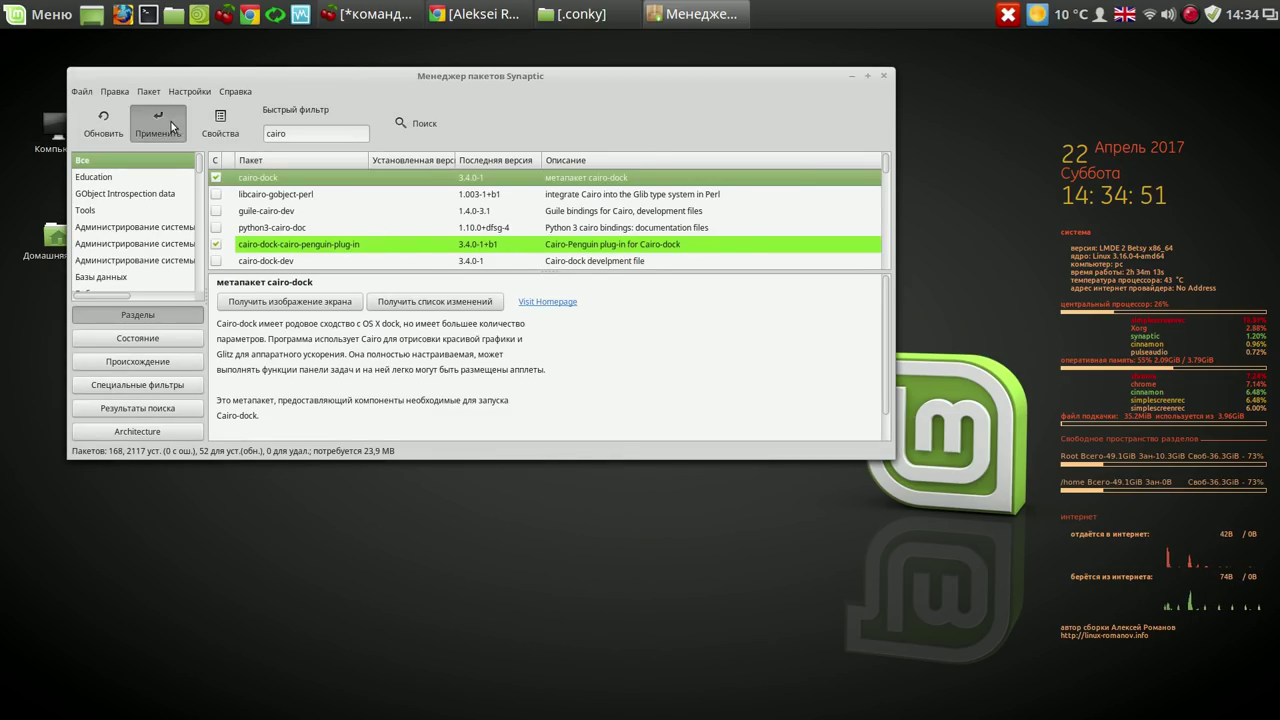
left_click(620, 405)
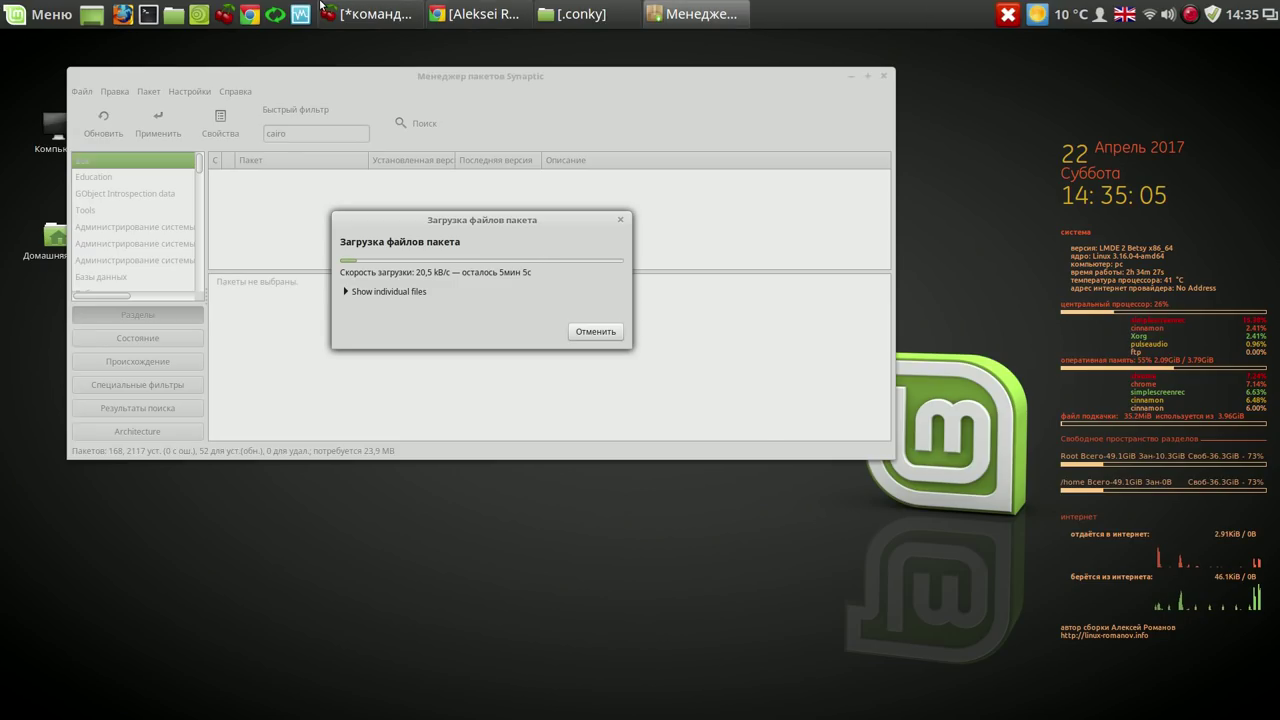
mouse_move(320, 6)
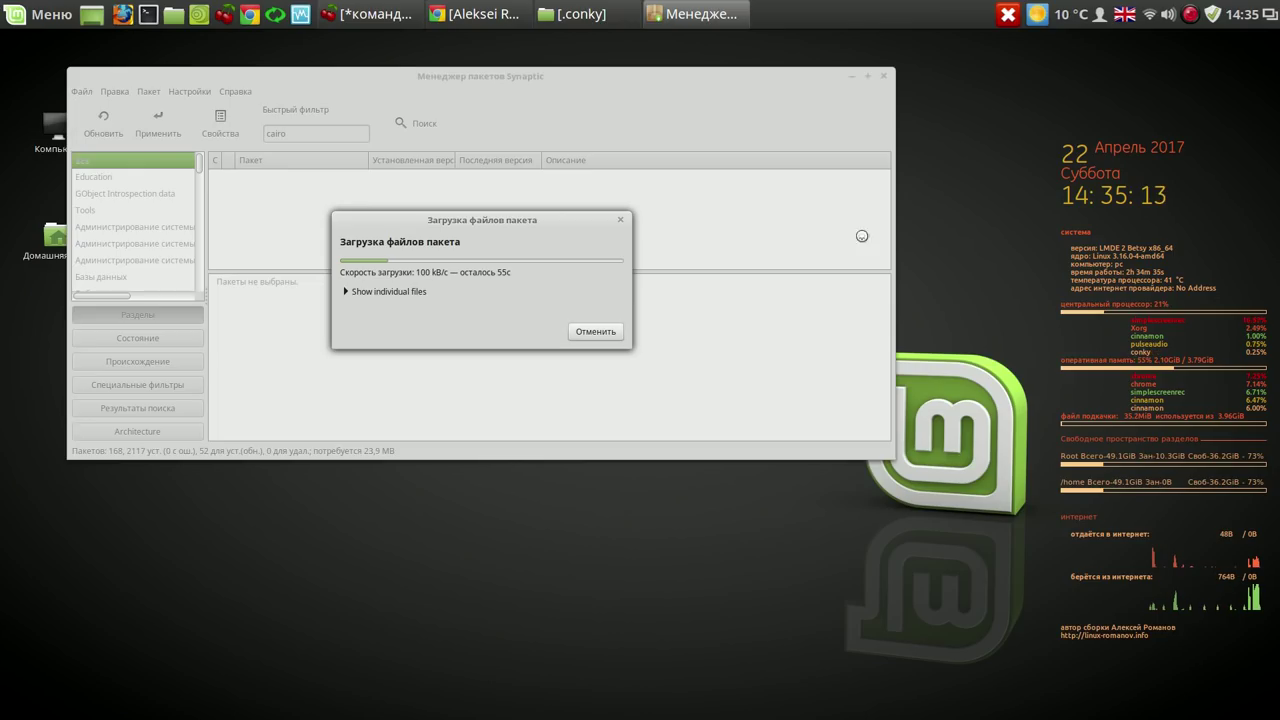
left_click(1189, 18)
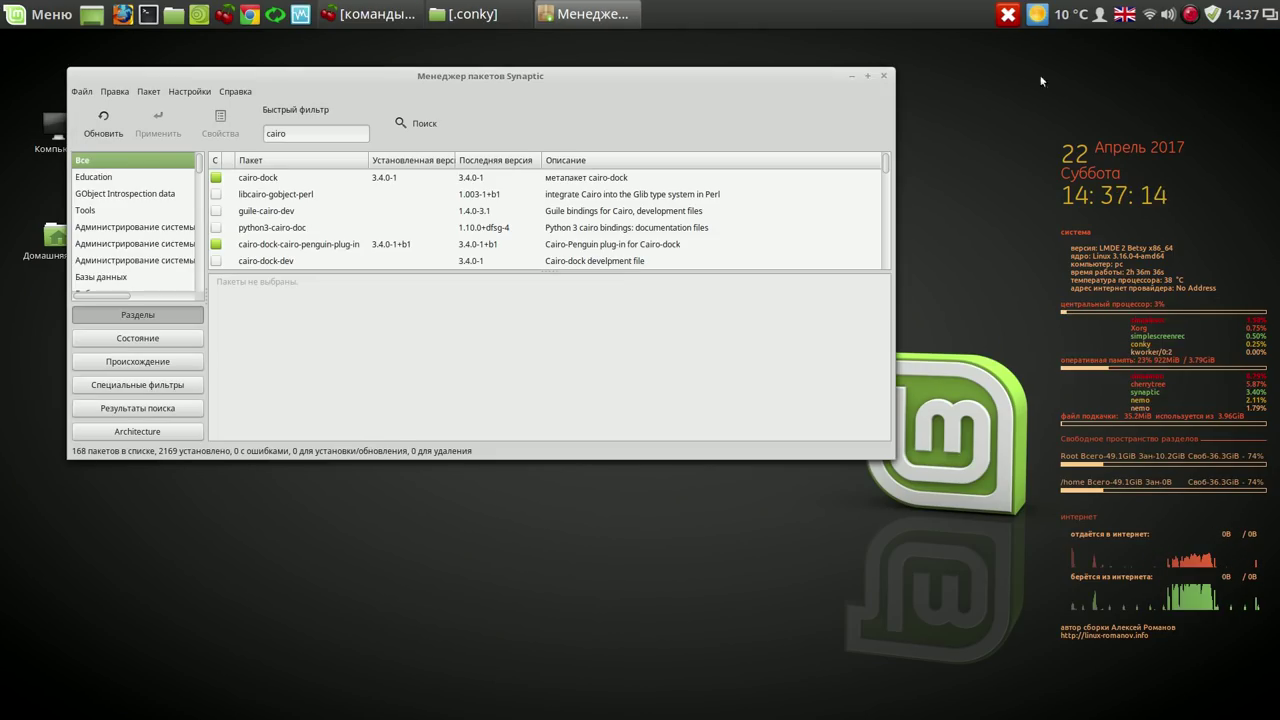
left_click(883, 76)
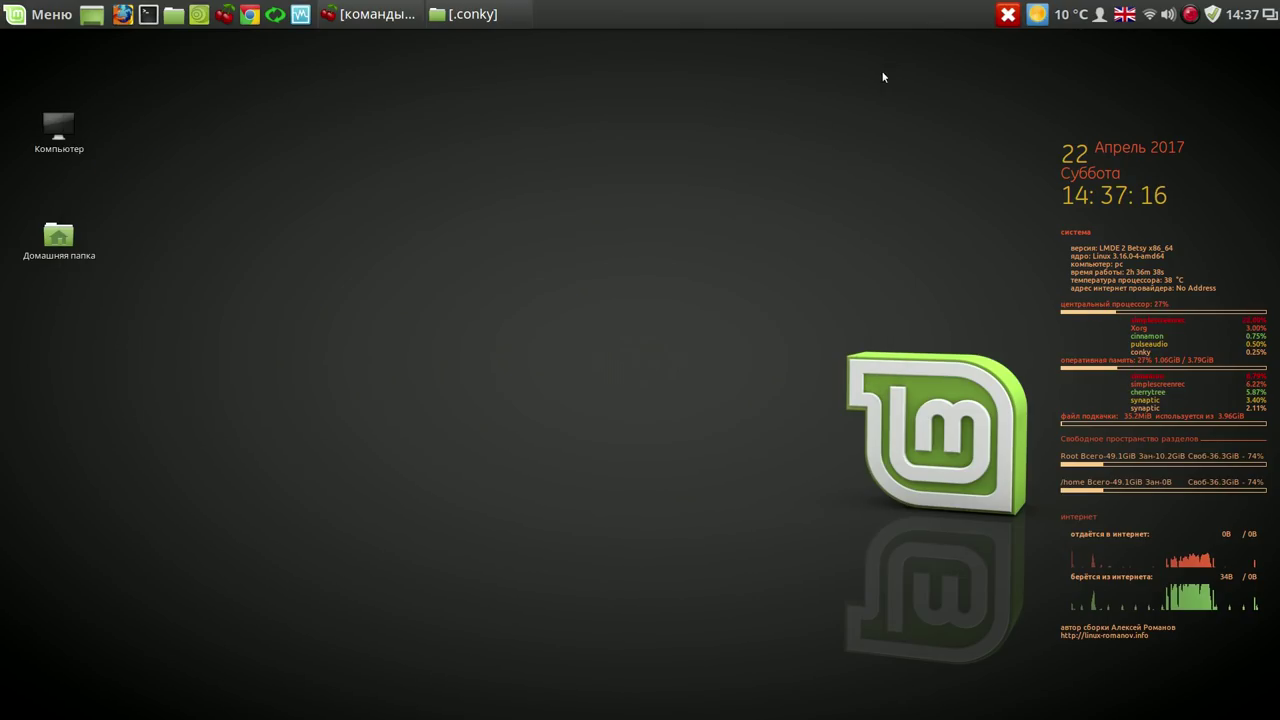
Launch Cairo-Dock in its normal mode and dismiss the OpenGL prompt.
left_click(60, 14)
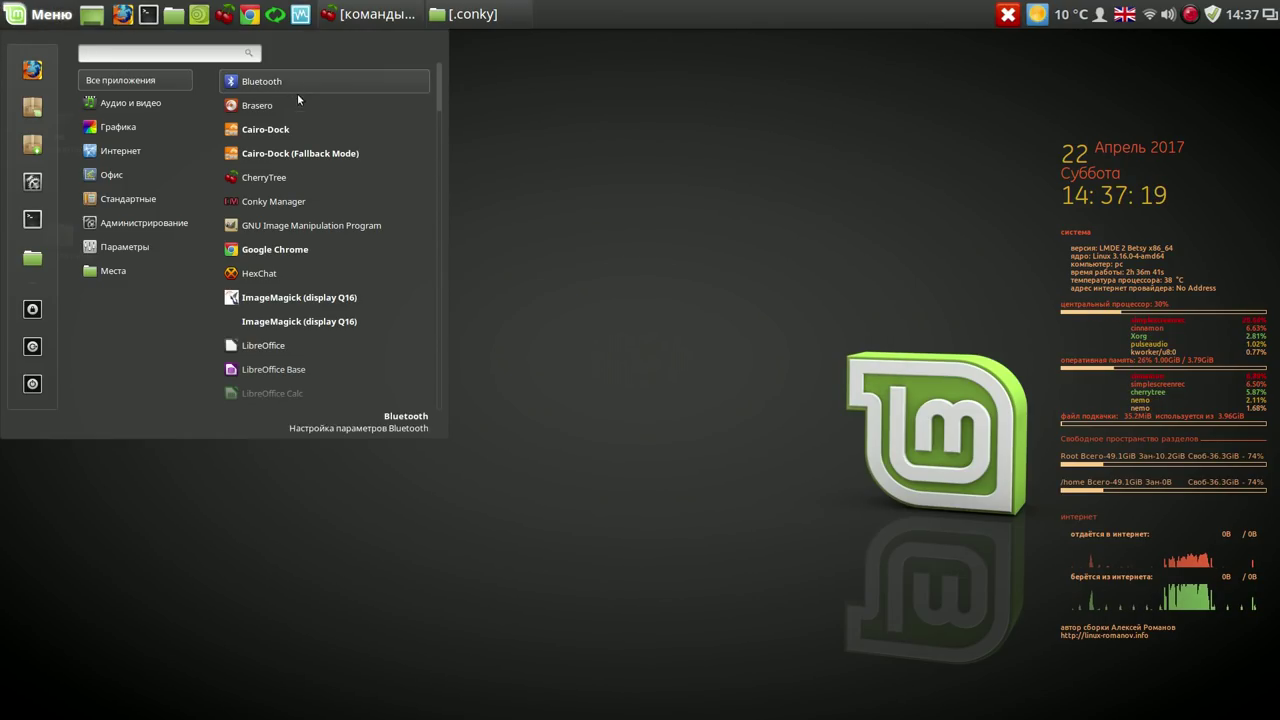
left_click(289, 130)
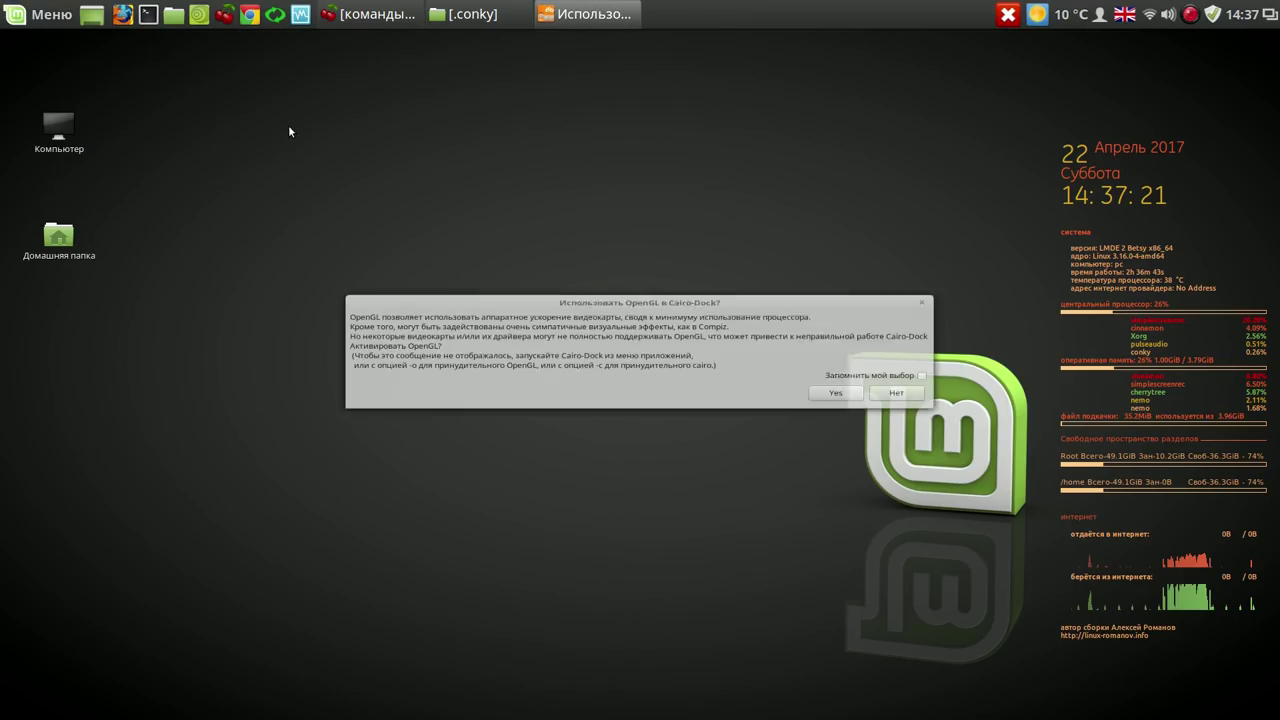
left_click(917, 293)
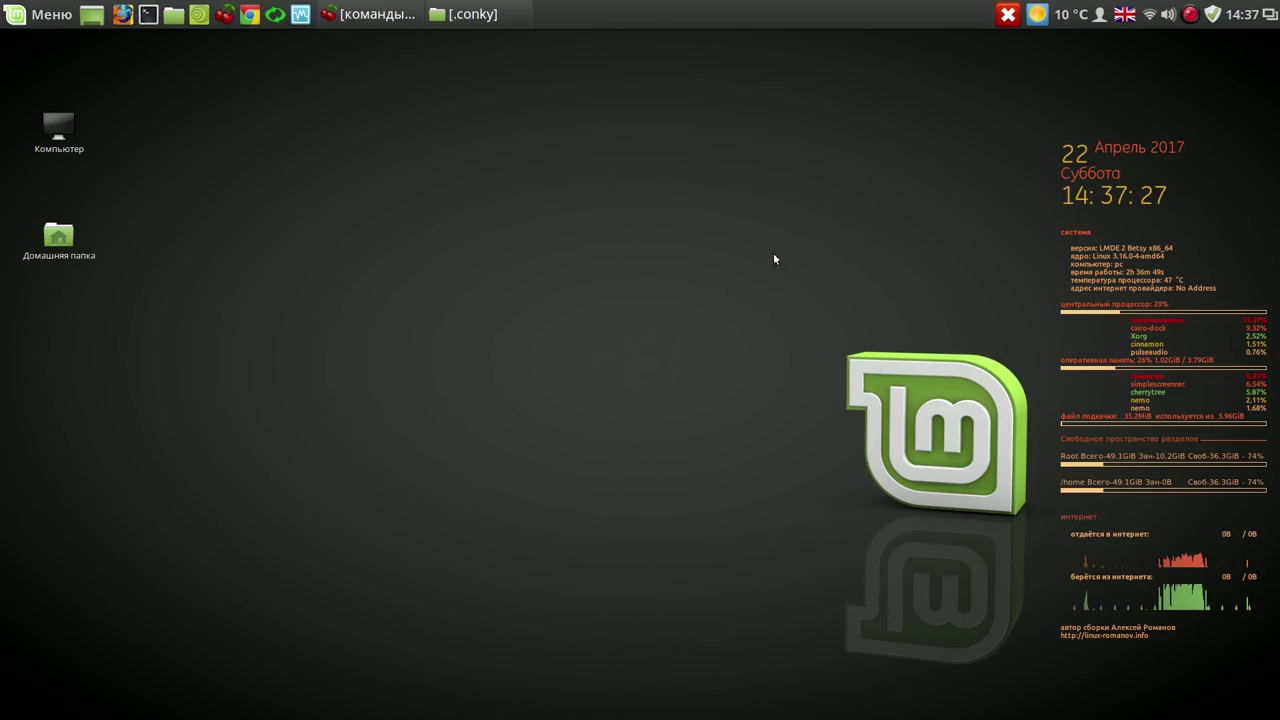
Add a Cairo-Dock launcher to the desktop panel and move it directly in front of the Firefox launcher.
left_click(55, 17)
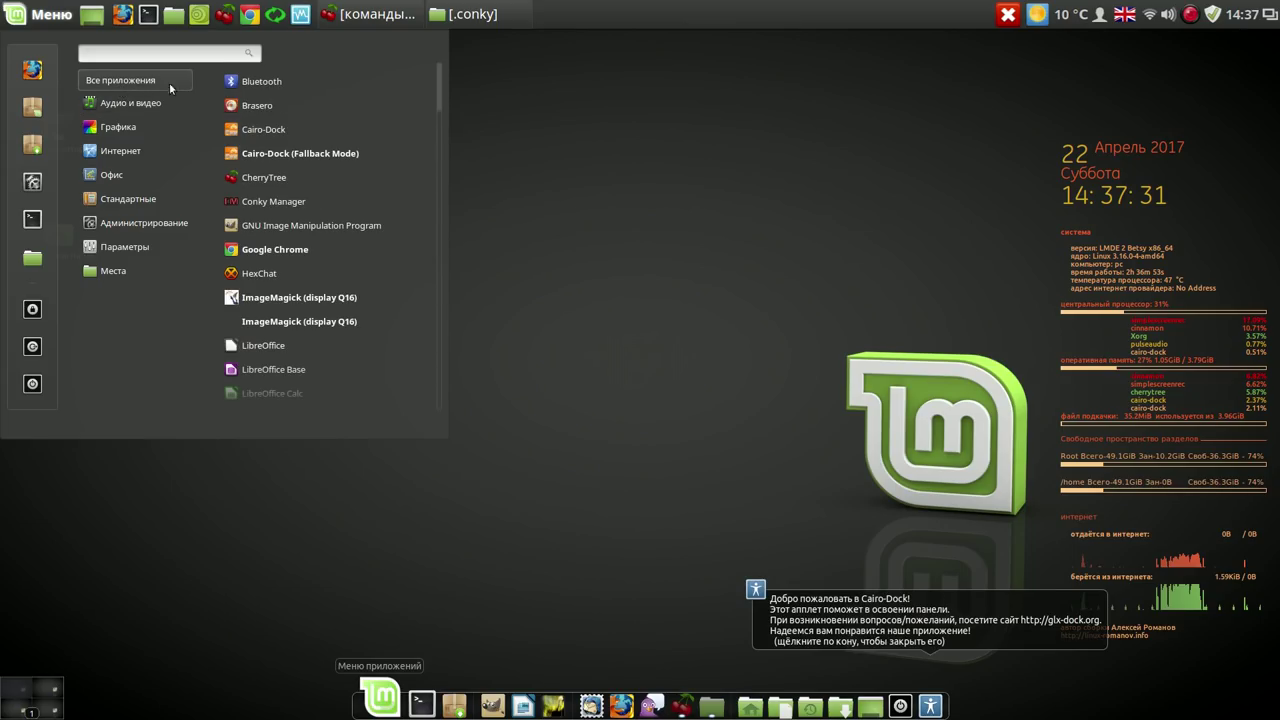
right_click(265, 129)
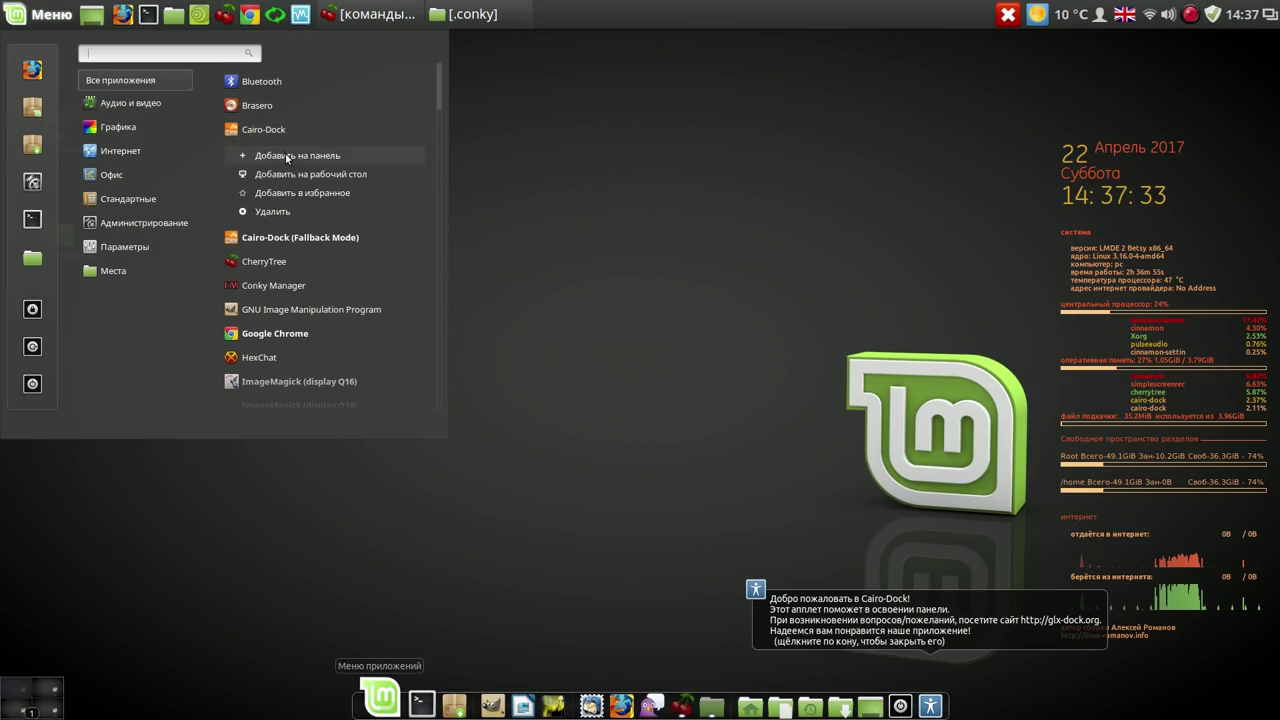
left_click(285, 155)
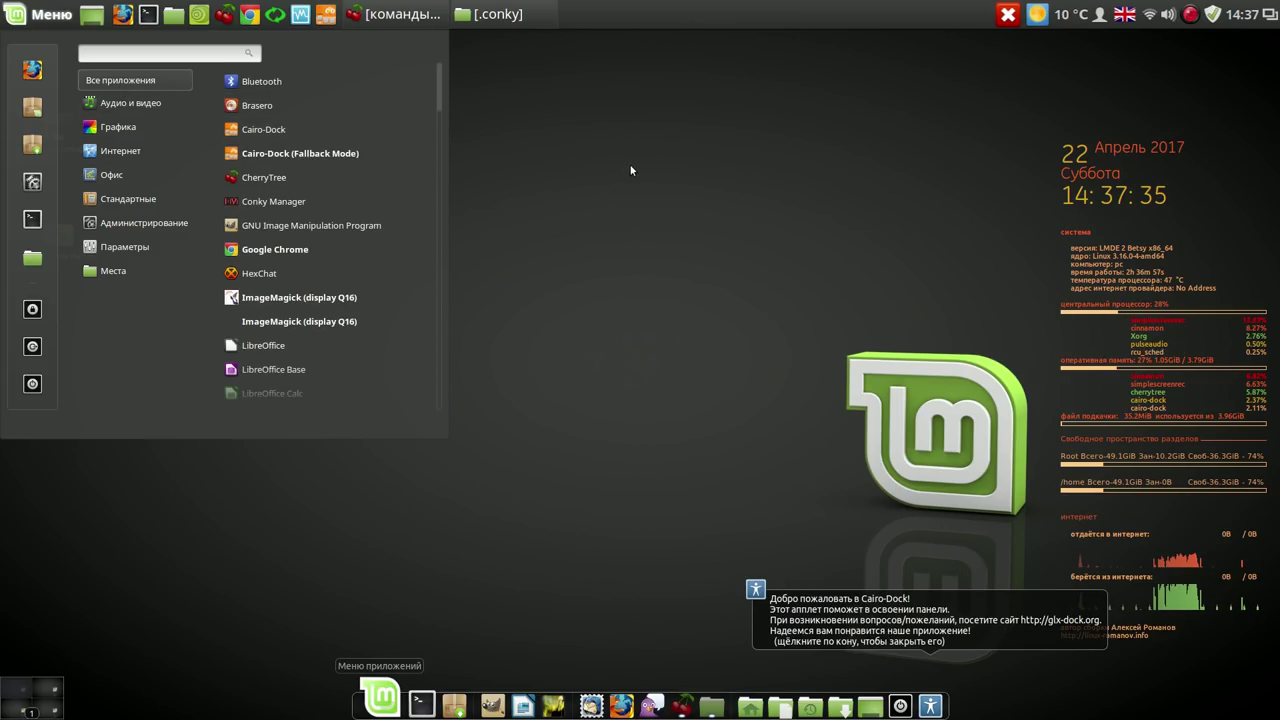
left_click(627, 166)
left_click_drag(328, 15, 107, 18)
left_click_drag(326, 15, 112, 18)
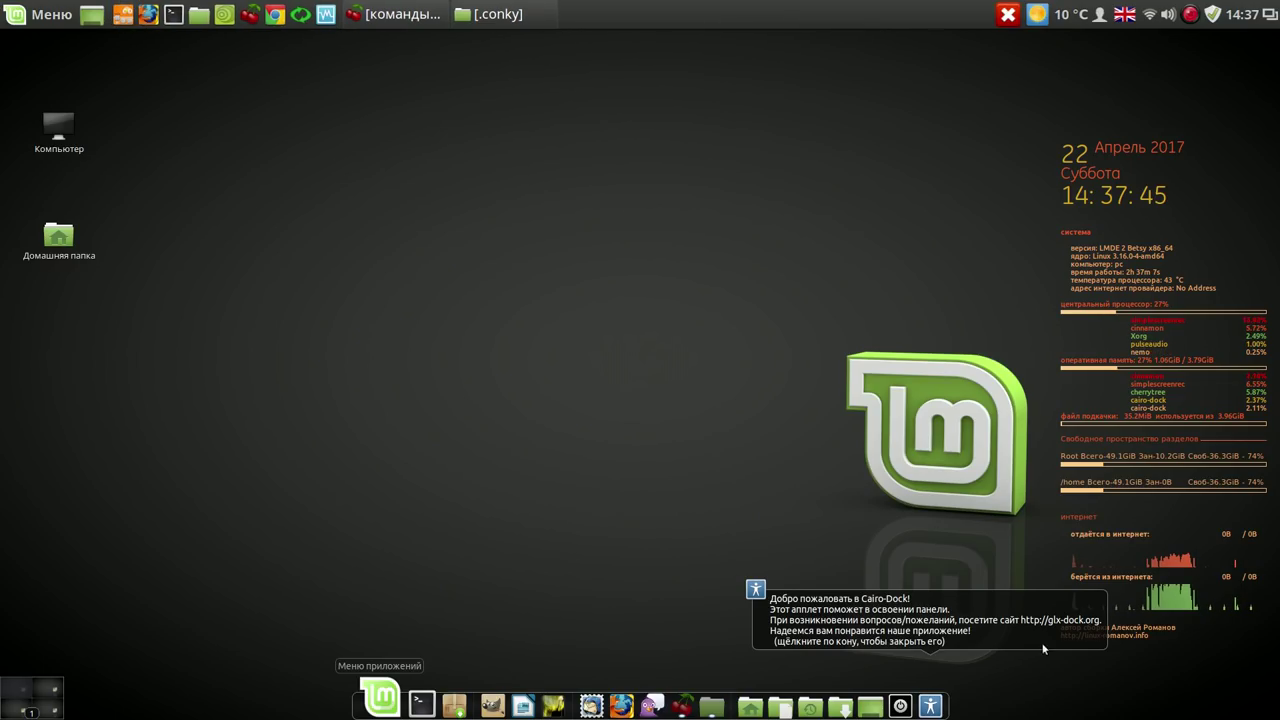
Dismiss Cairo-Dock's welcome message and remove the Справка applet from the dock, confirming the deletion.
left_click(966, 643)
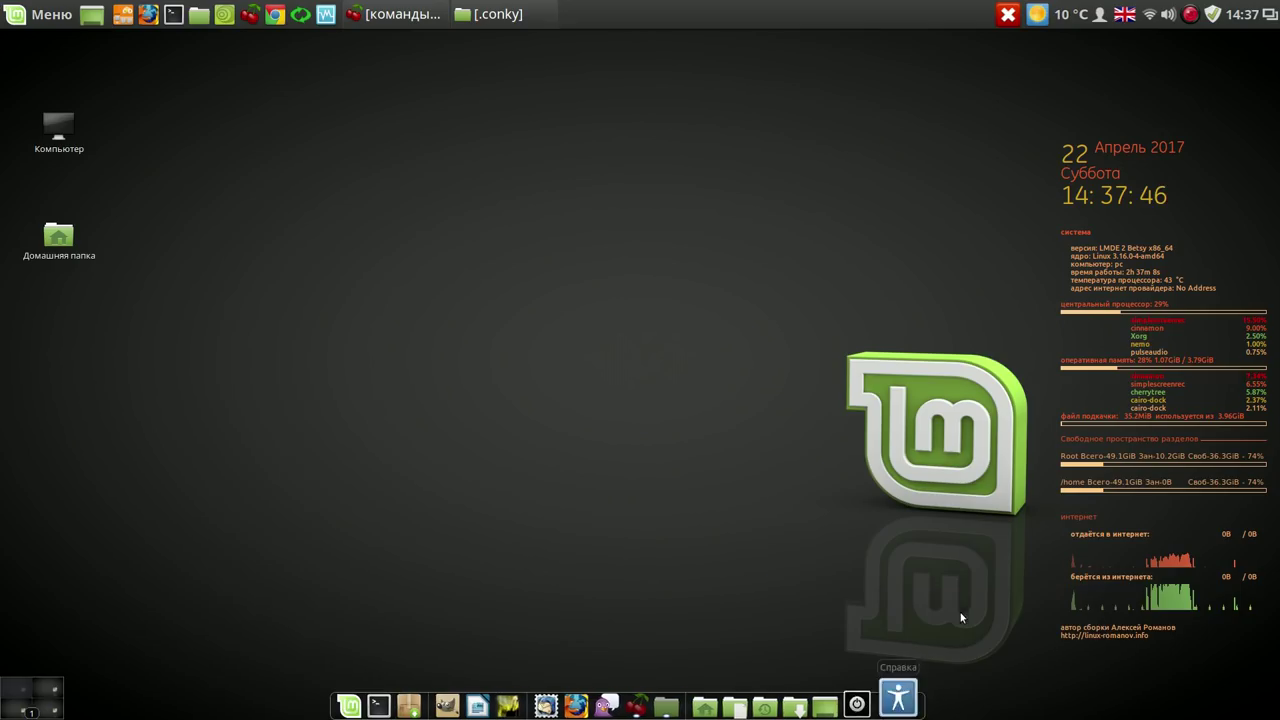
right_click(908, 700)
mouse_move(925, 600)
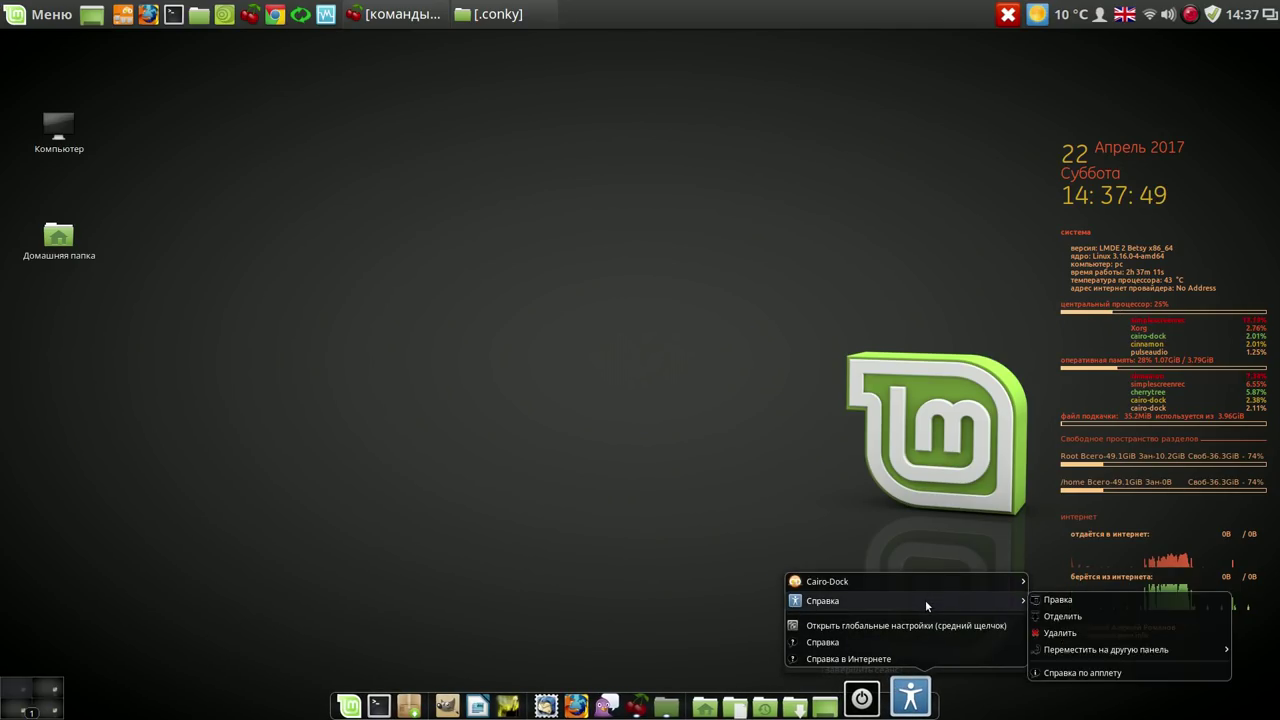
left_click(1080, 633)
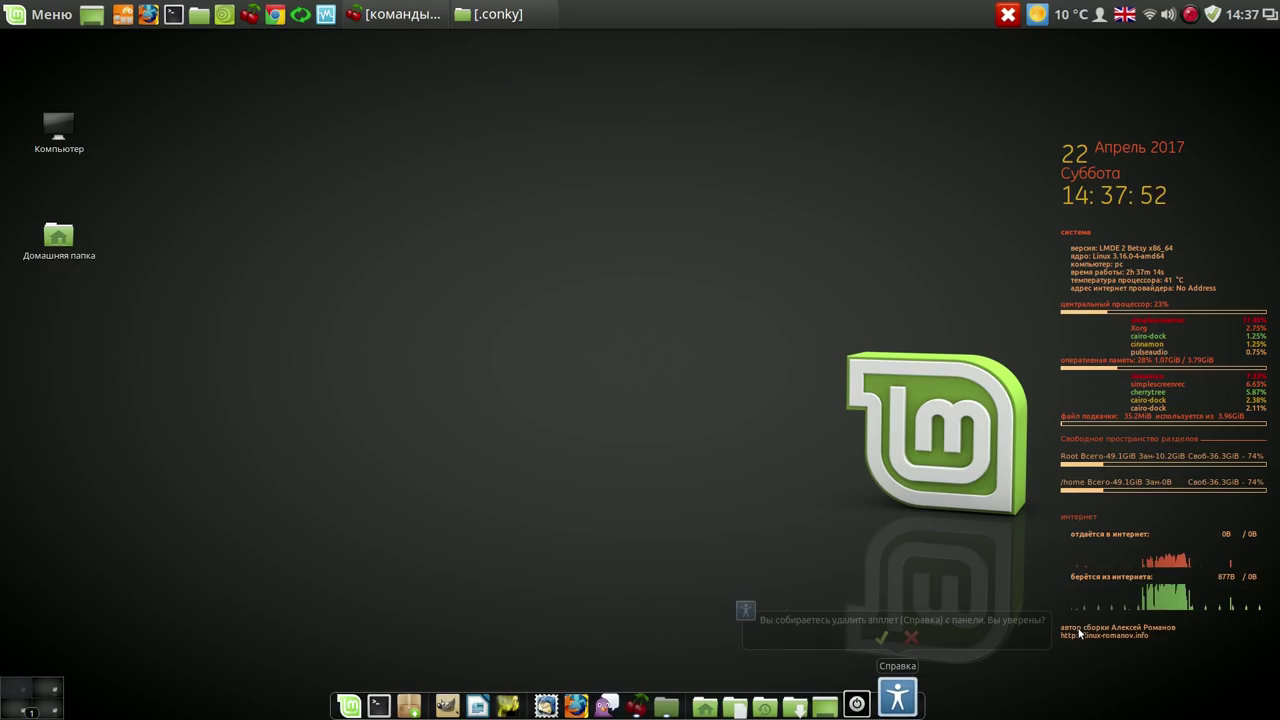
left_click(882, 638)
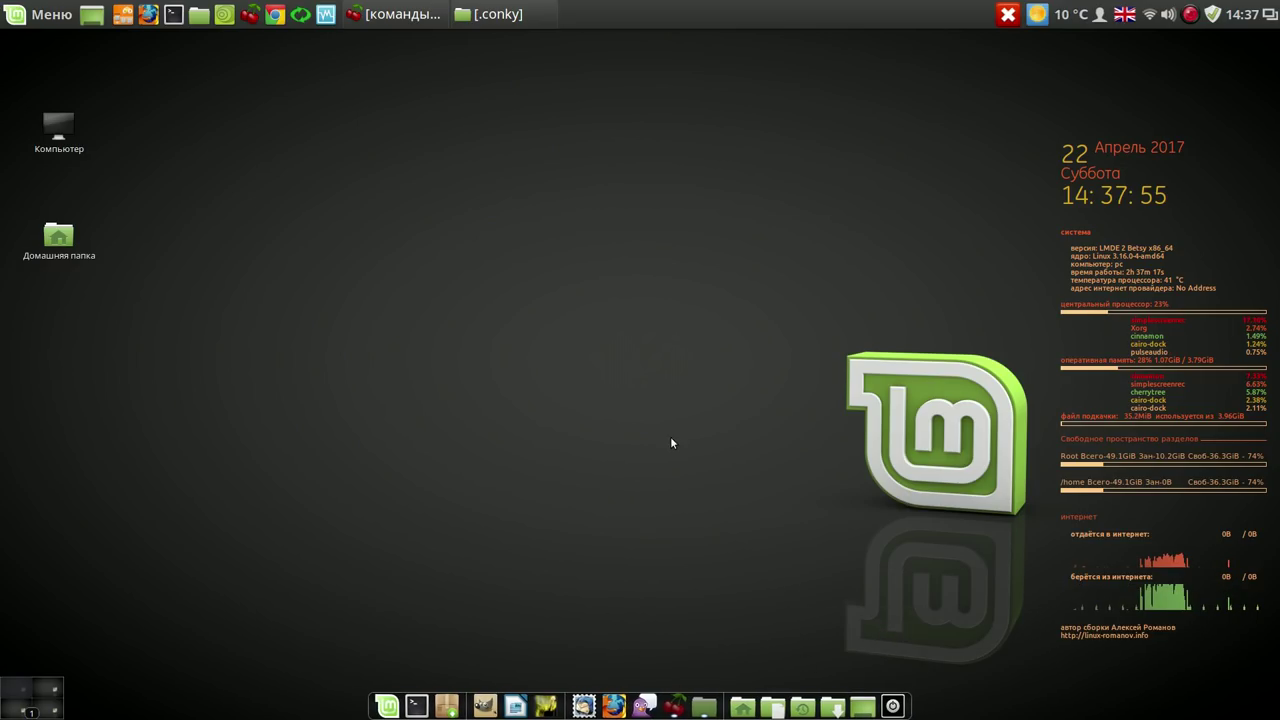
Quit Cairo-Dock and confirm the exit.
right_click(369, 716)
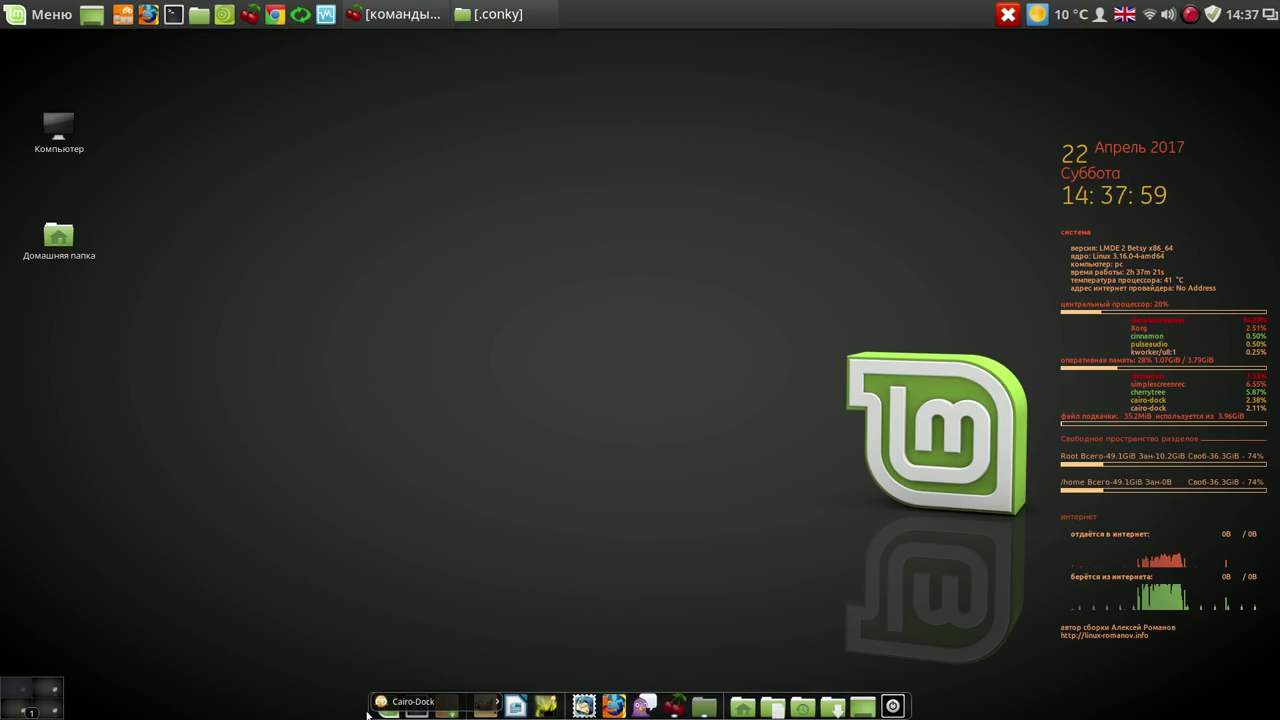
mouse_move(430, 702)
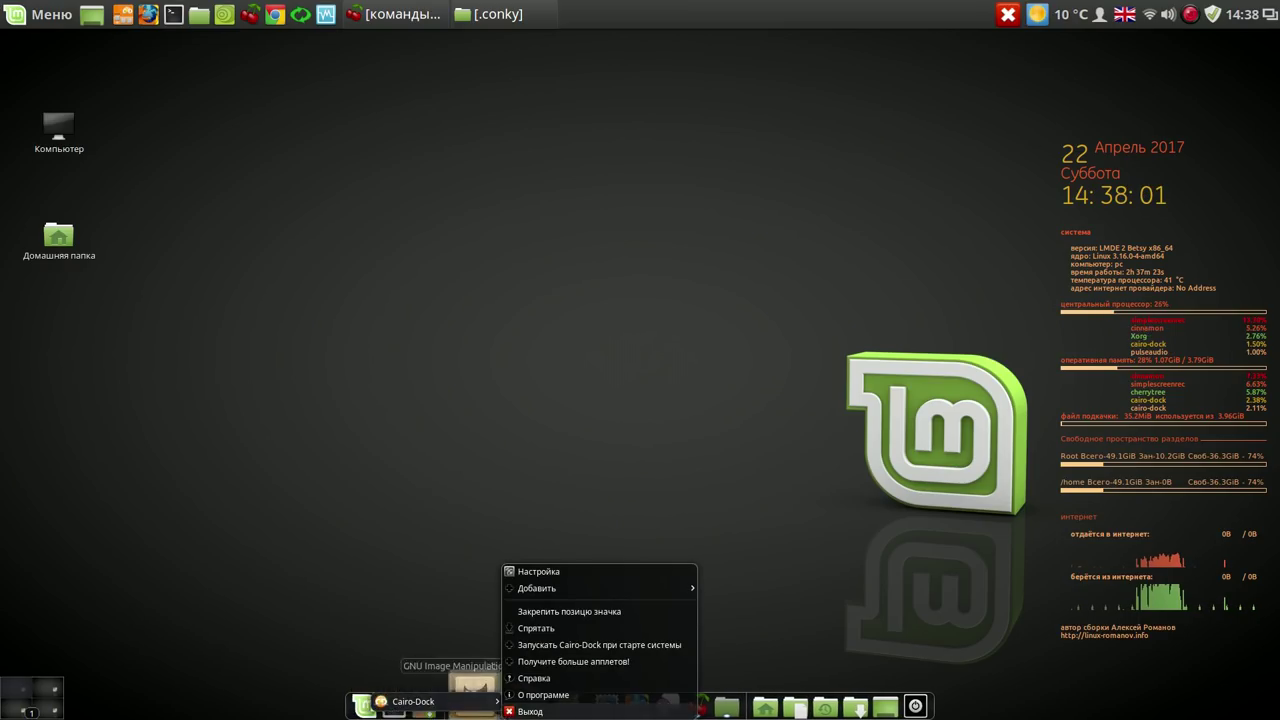
left_click(528, 711)
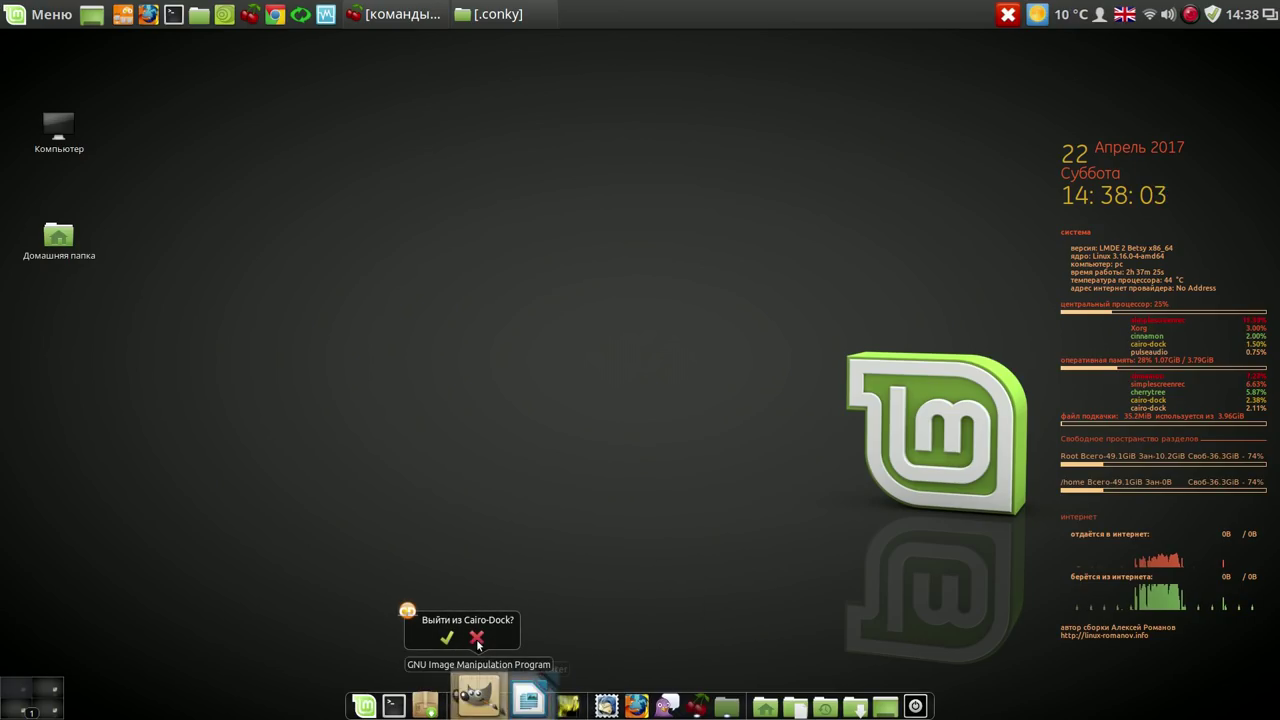
left_click(446, 640)
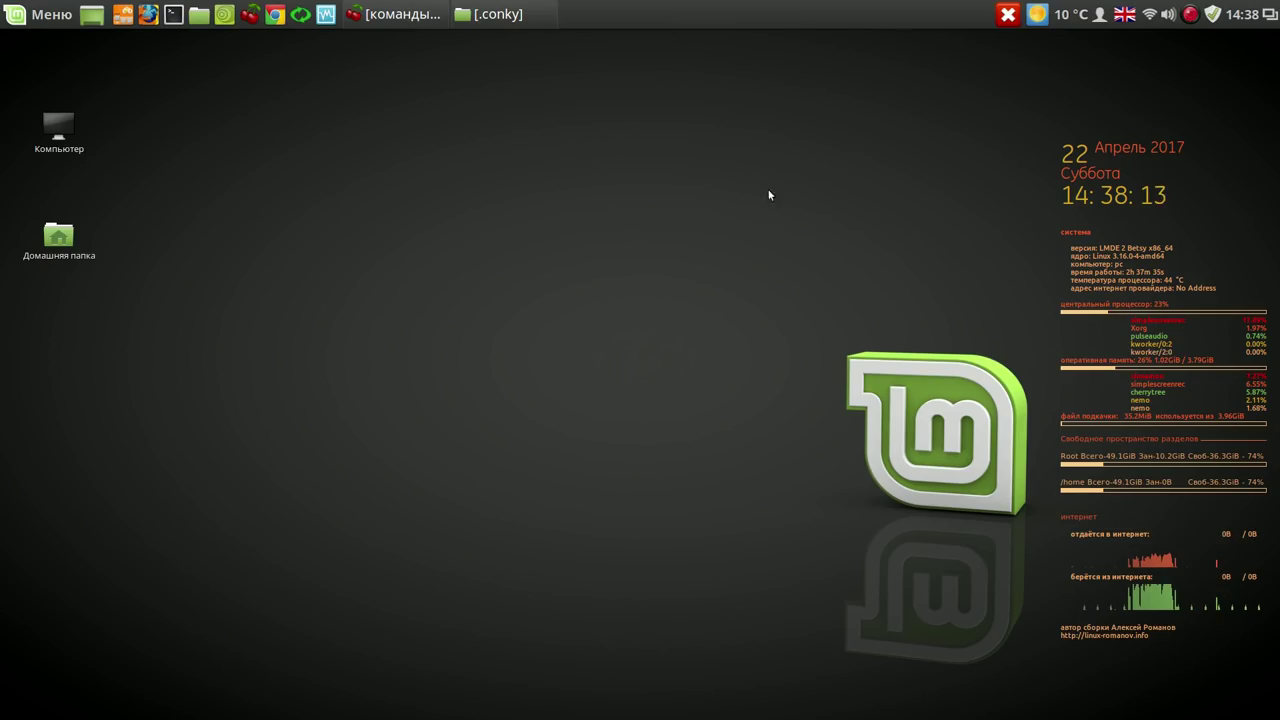
Relaunch Cairo-Dock from its panel launcher, enabling OpenGL and having it remember the choice.
left_click(123, 18)
left_click(921, 380)
left_click(836, 401)
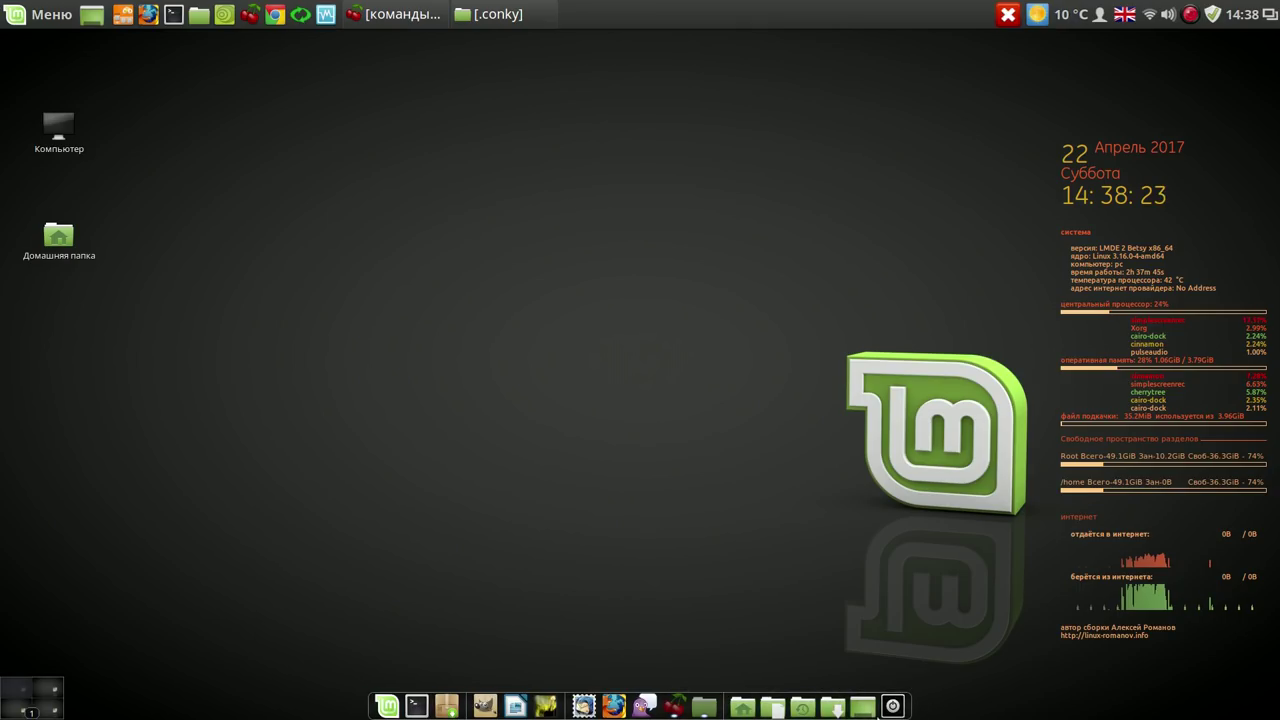
Return the detached Переключатель applet to the dock and place it at the end, after the shutdown icon.
right_click(25, 708)
mouse_move(116, 437)
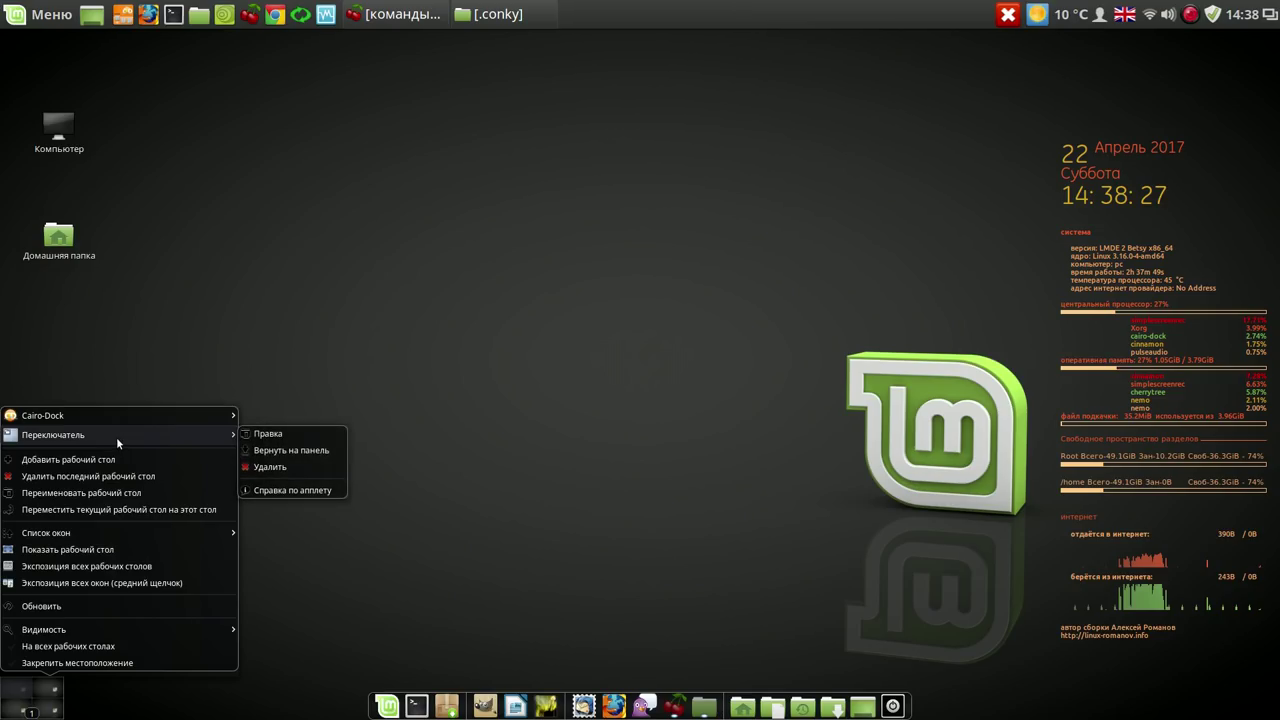
left_click(284, 452)
left_click_drag(478, 698, 905, 704)
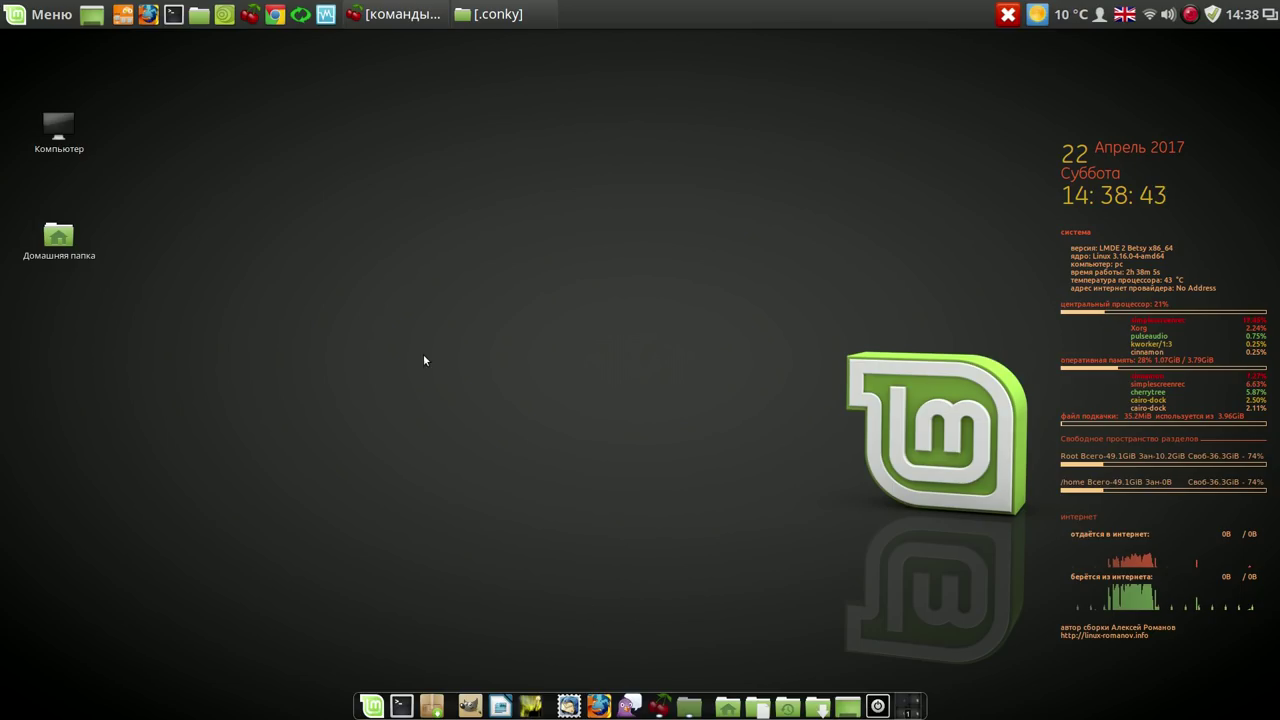
Add VirtualBox to Cairo-Dock from the Стандартные category of the dock's application menu.
left_click(326, 15)
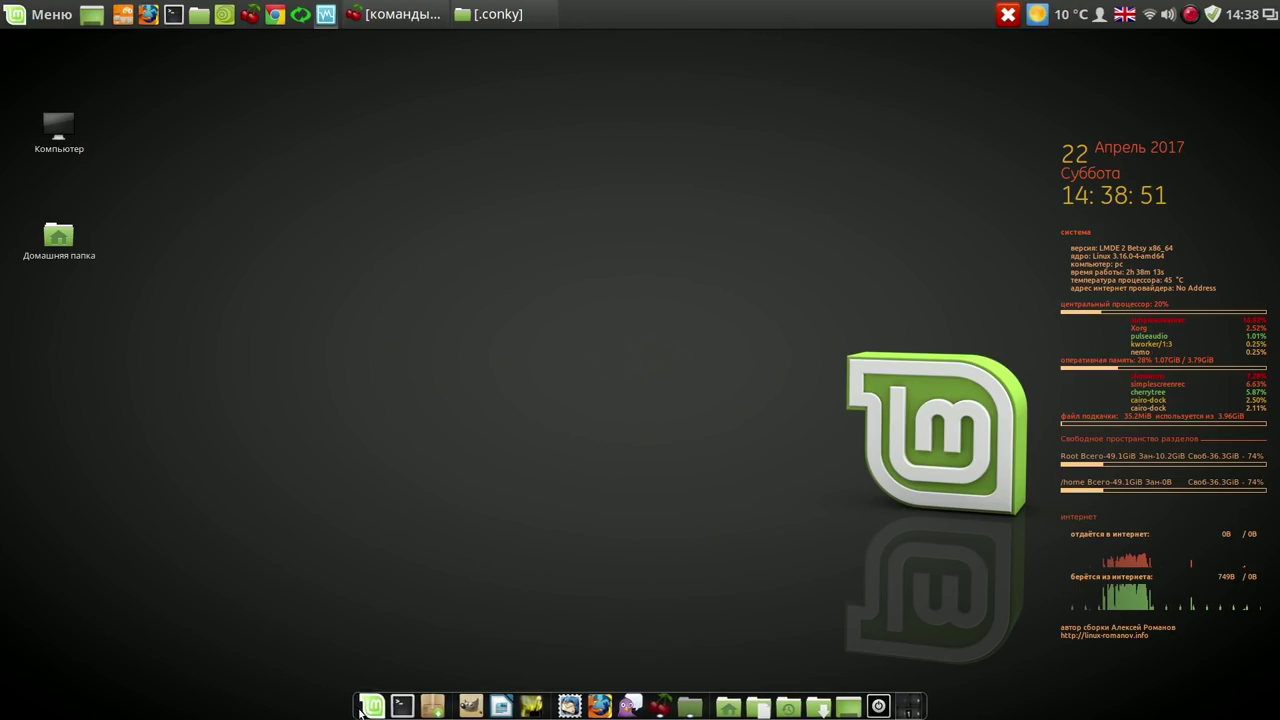
left_click(372, 707)
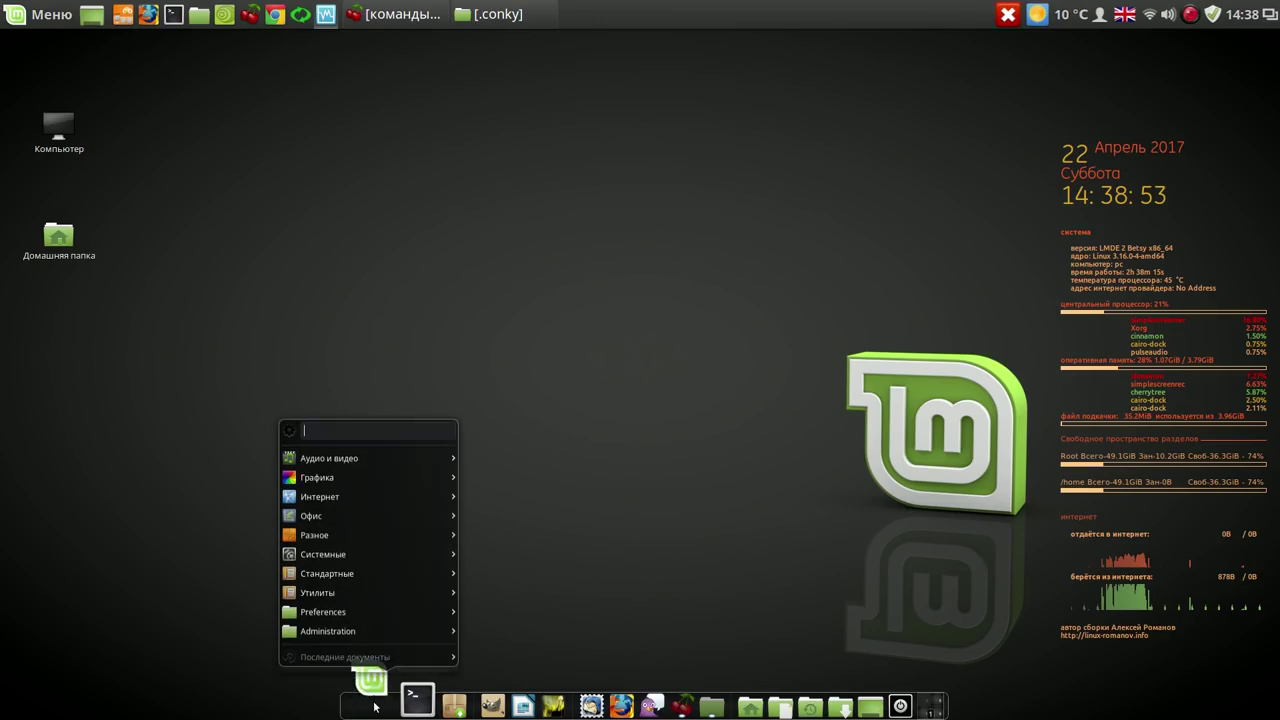
mouse_move(349, 597)
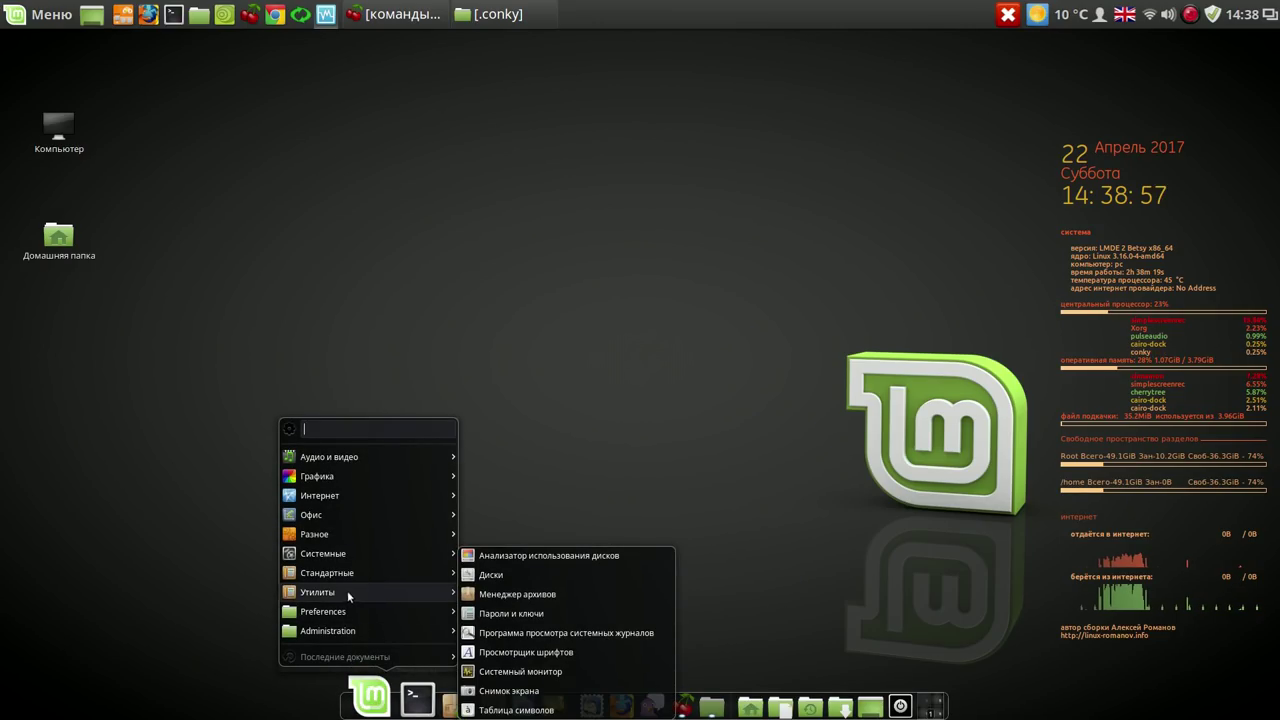
mouse_move(343, 572)
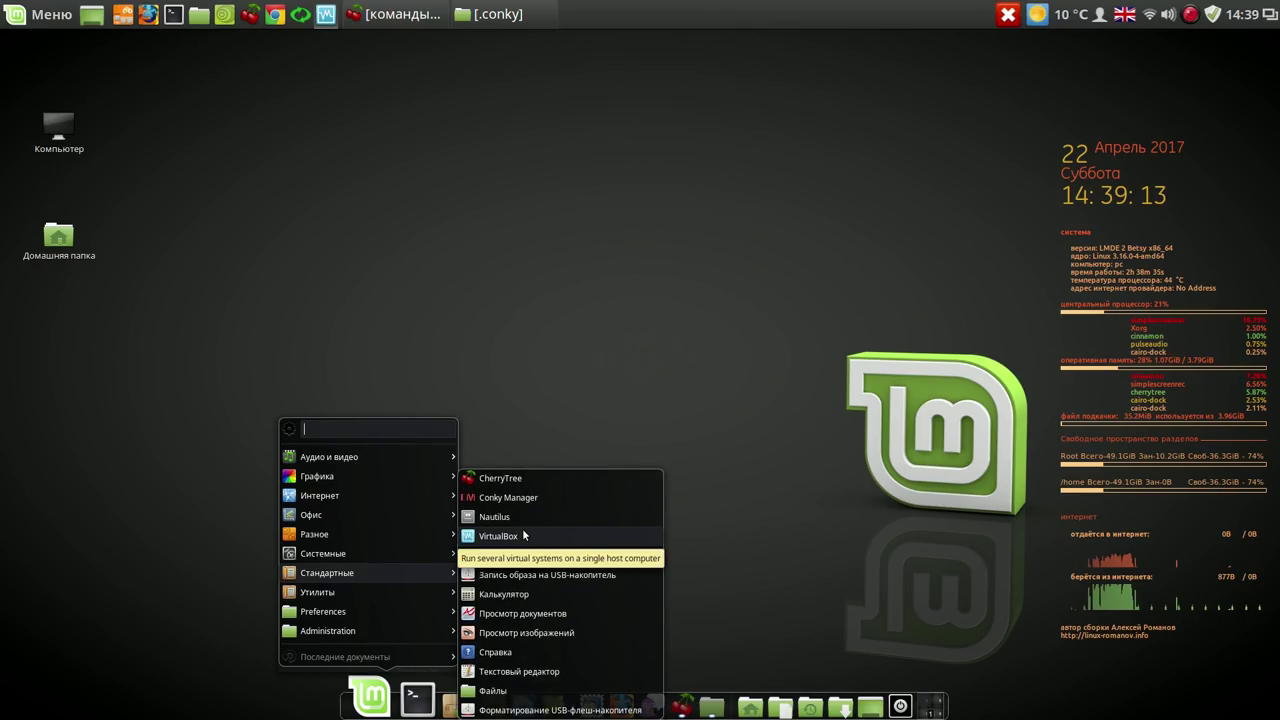
left_click(523, 537)
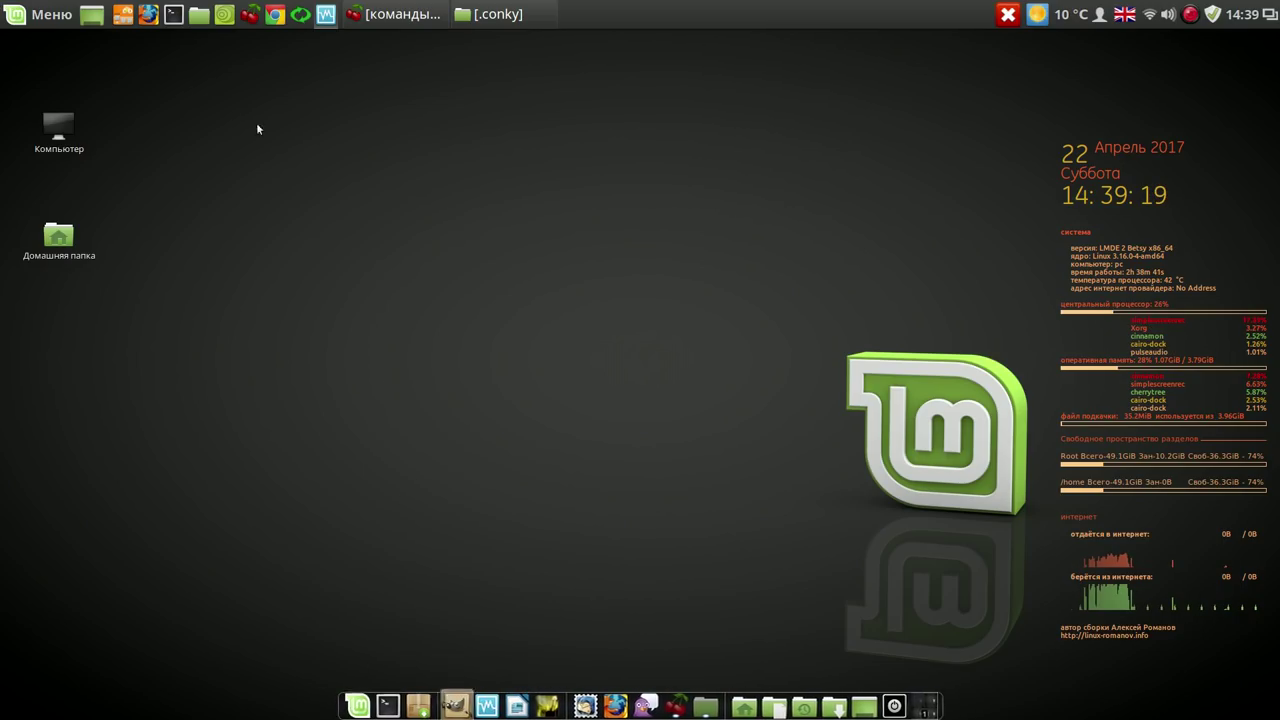
Remove the VirtualBox and Systemback launchers from the Cinnamon panel.
right_click(324, 15)
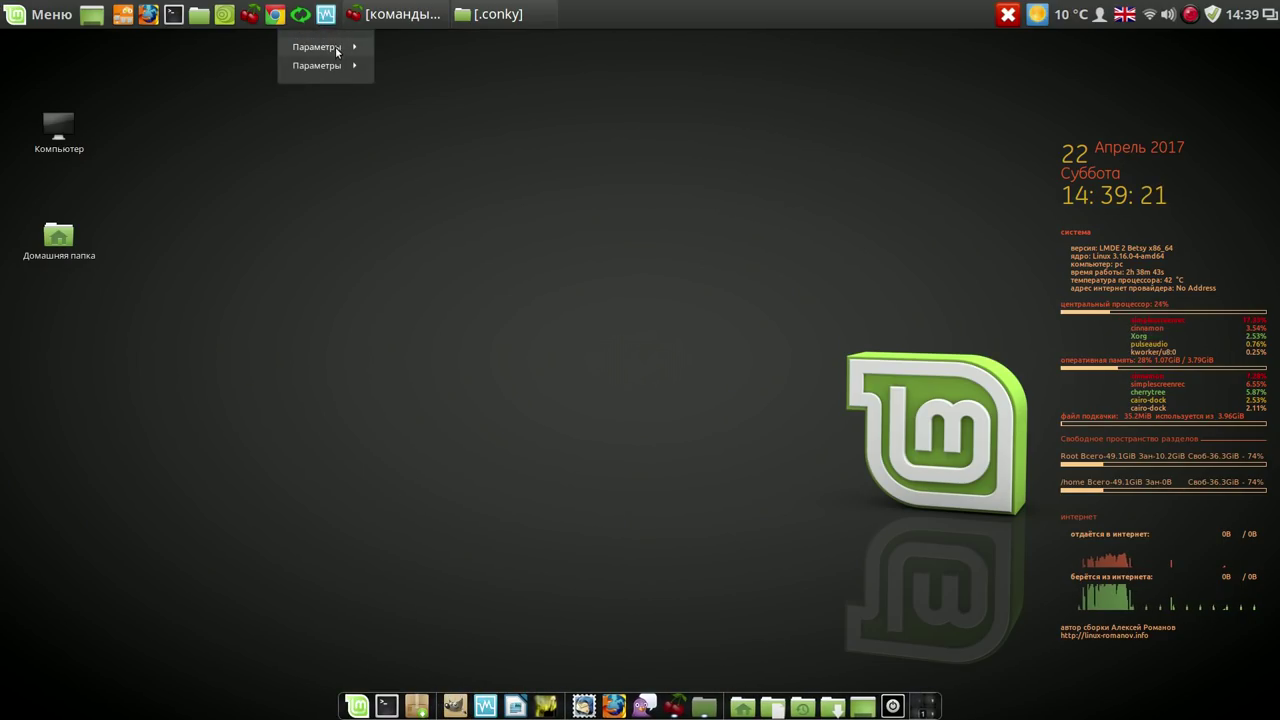
left_click(333, 49)
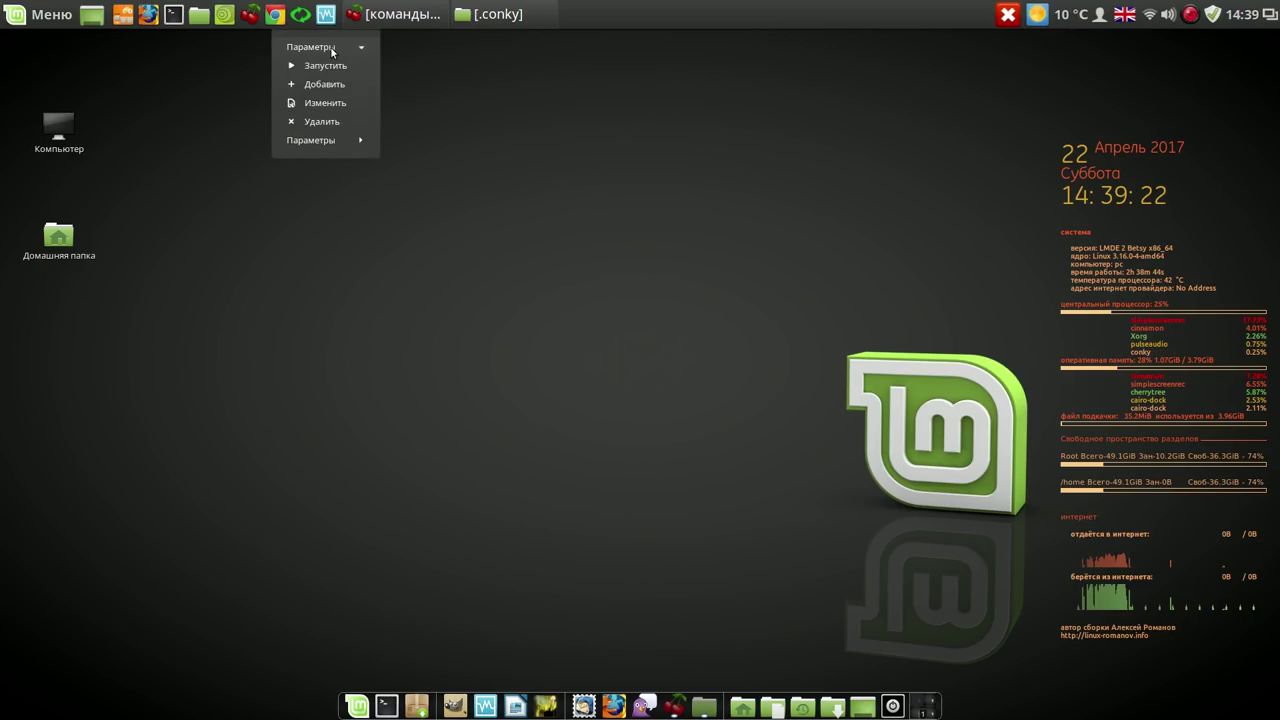
left_click(334, 121)
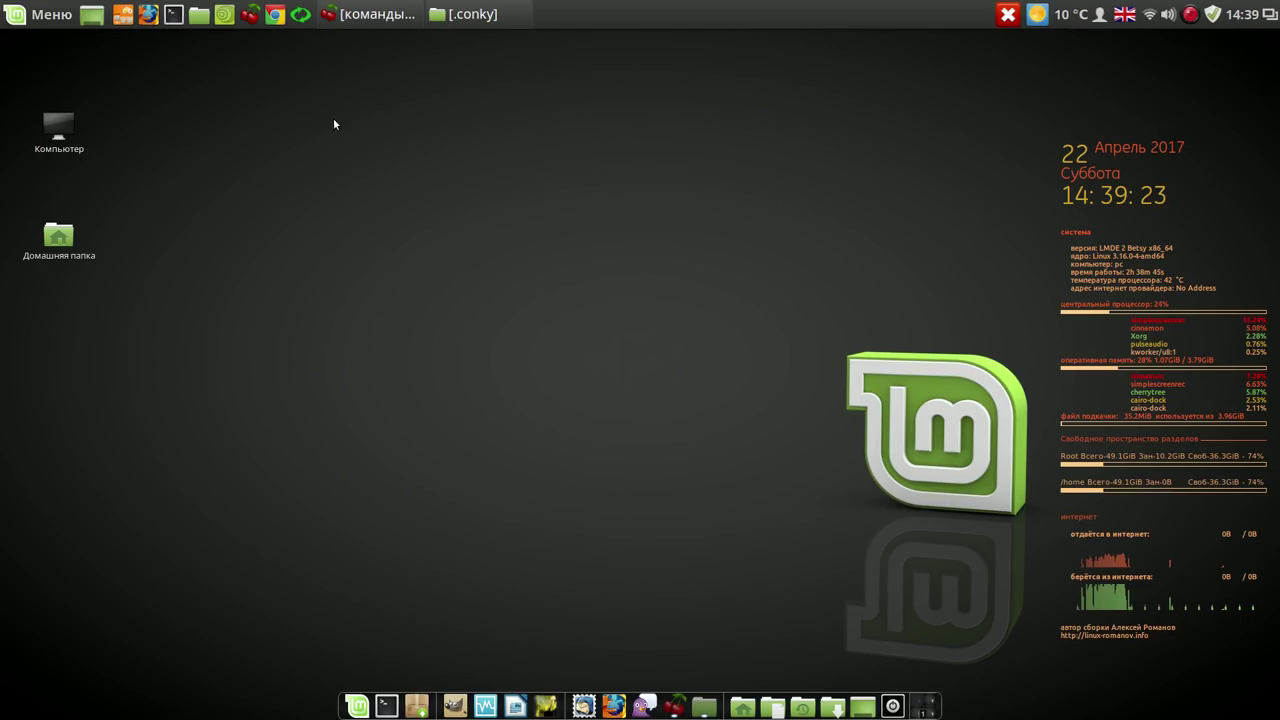
right_click(300, 18)
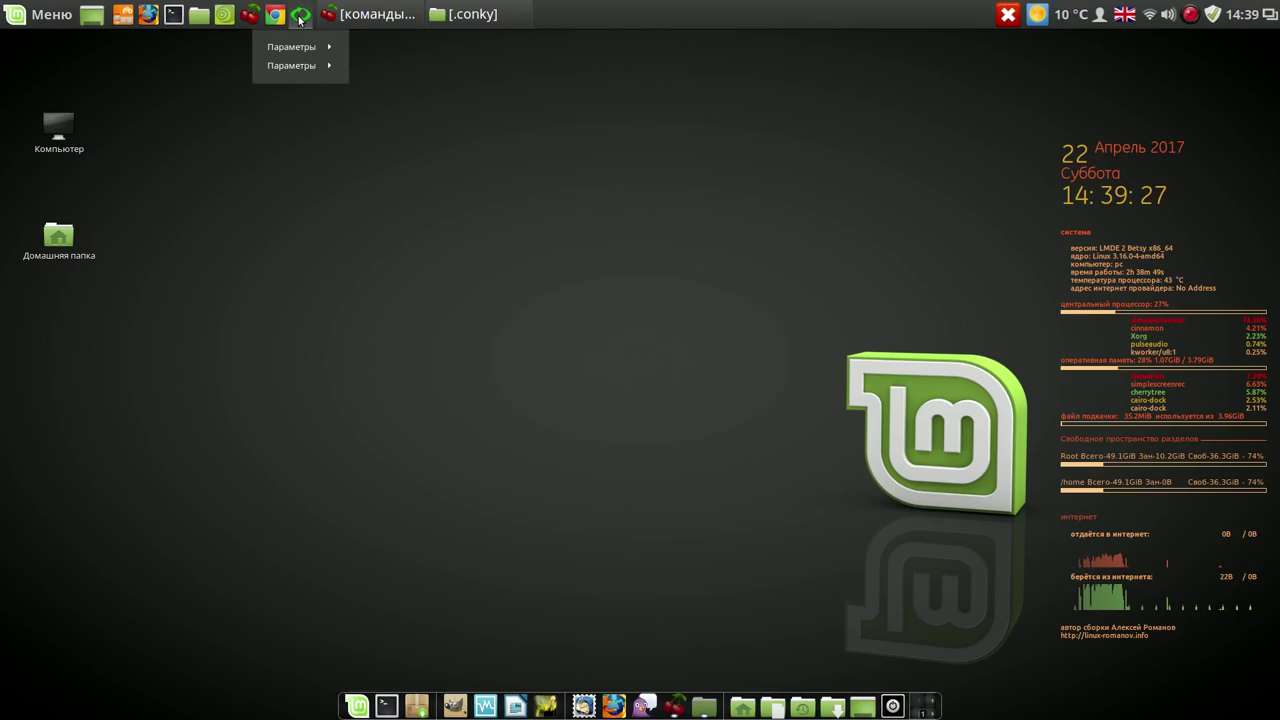
left_click(310, 48)
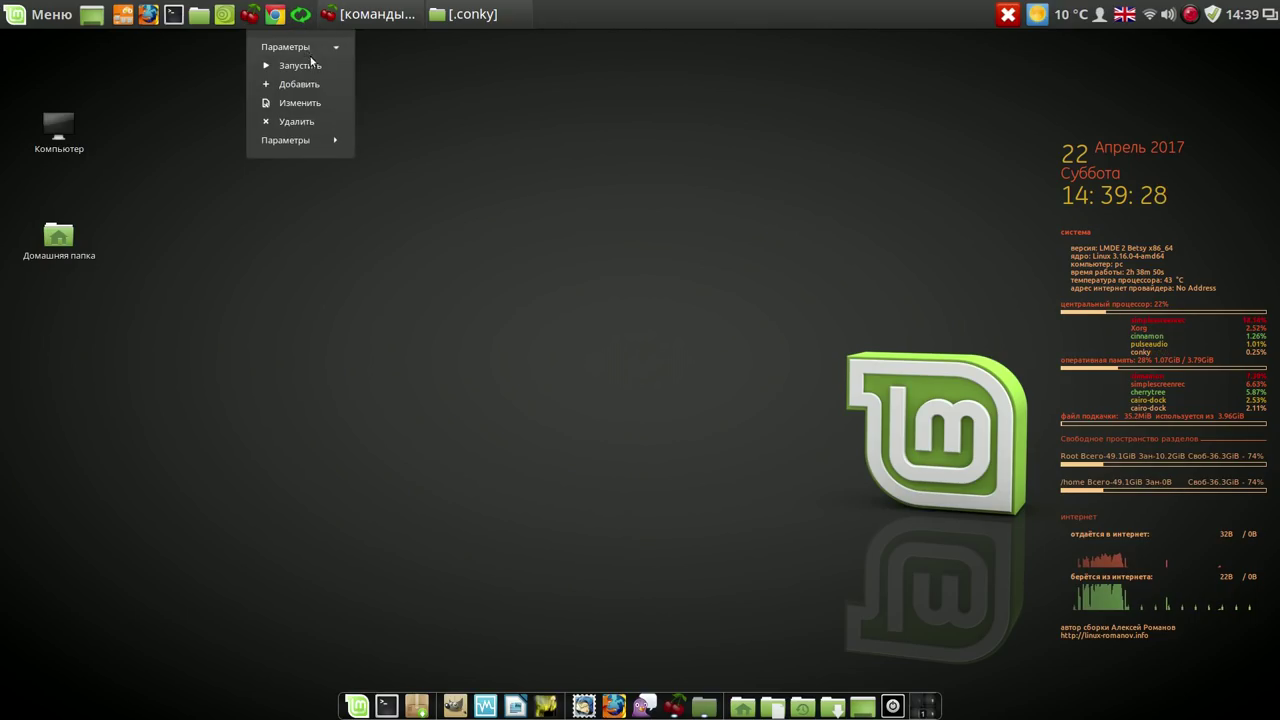
left_click(296, 121)
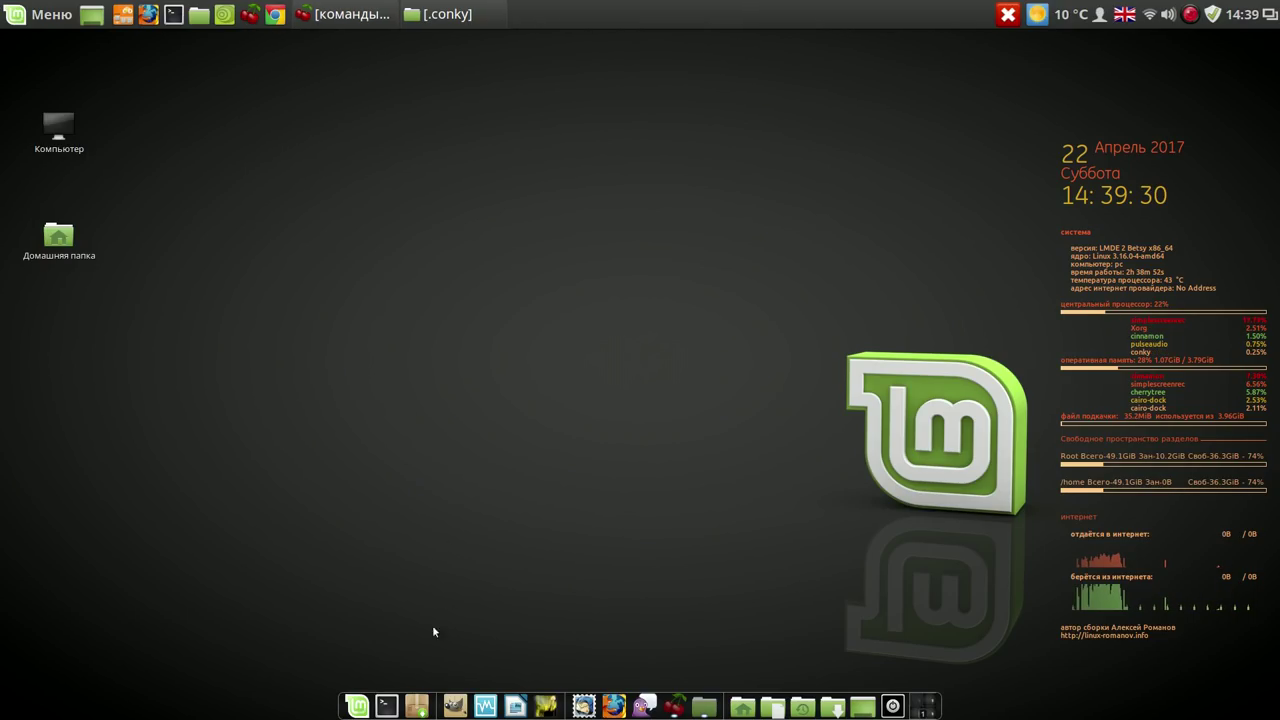
Add Systemback to Cairo-Dock from the Системные category of the dock's application menu.
left_click(358, 703)
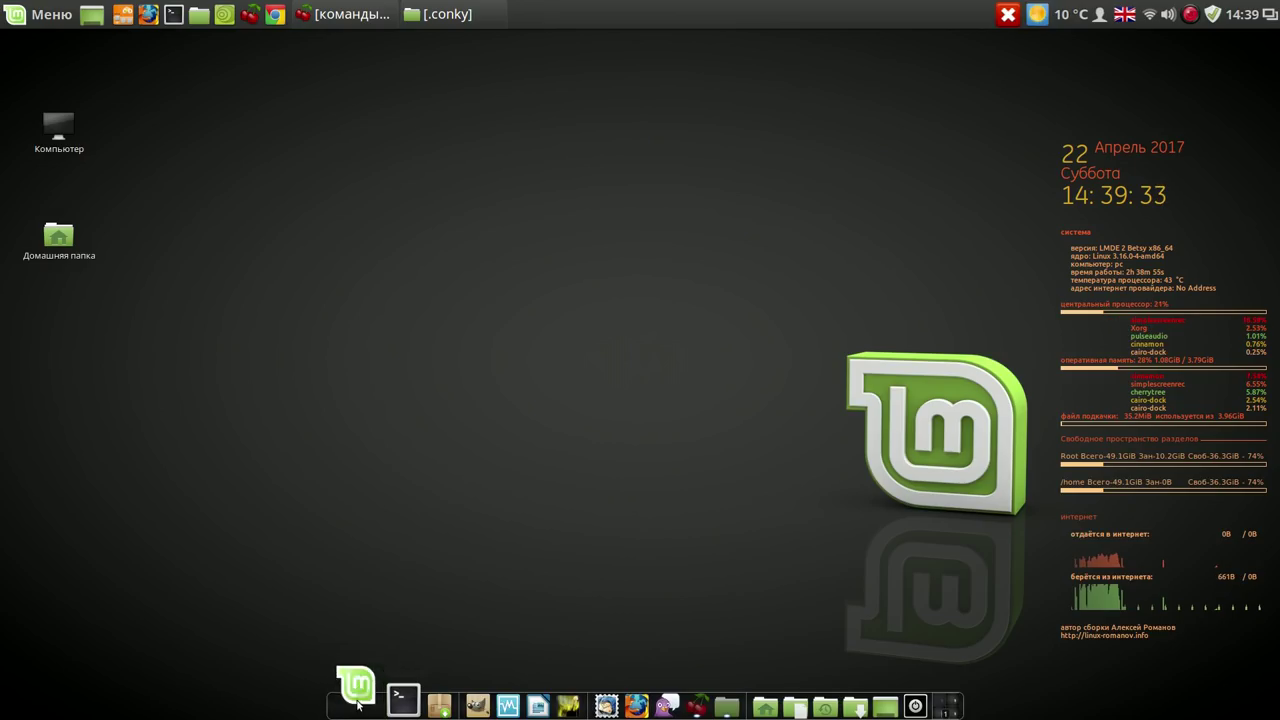
mouse_move(318, 565)
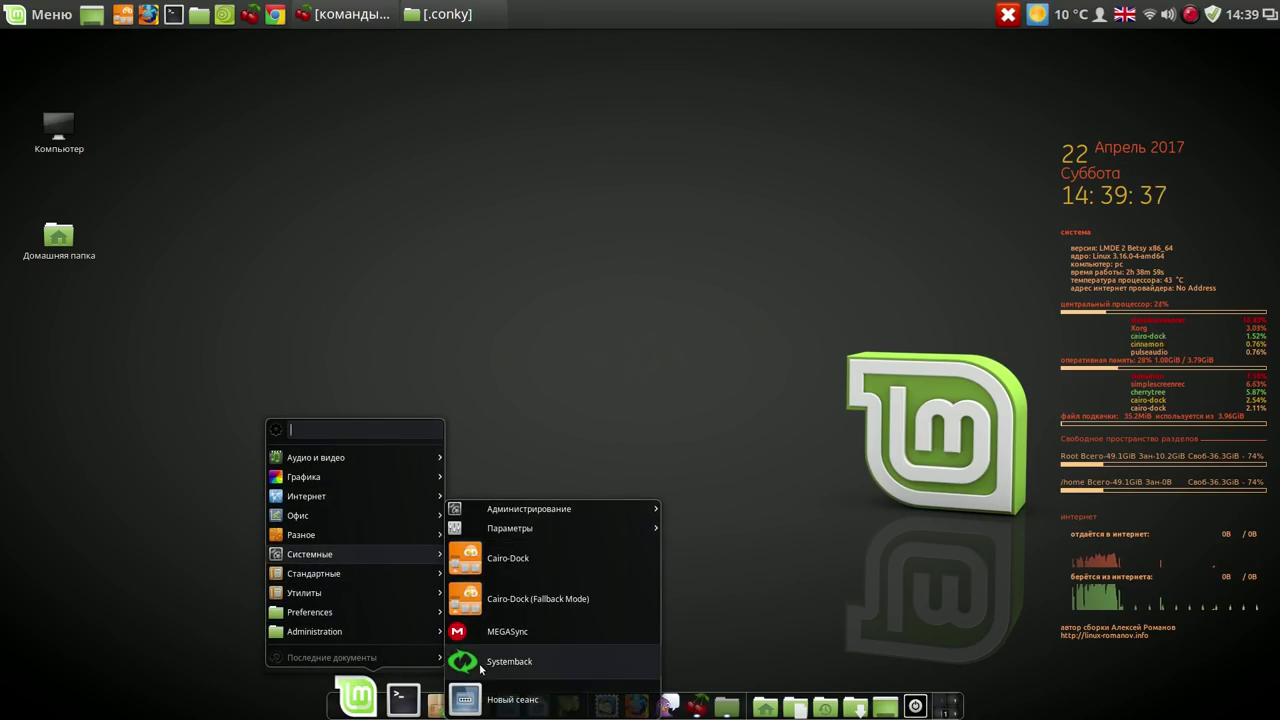
left_click(470, 661)
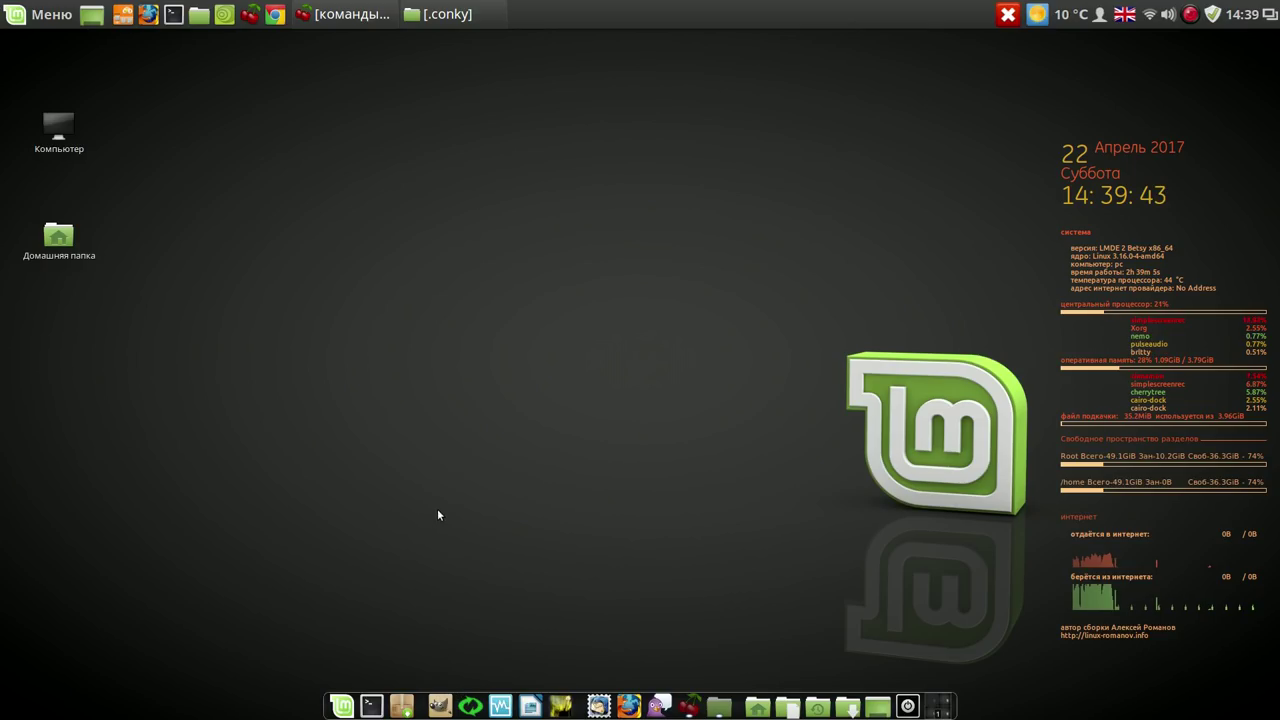
Remove the GNU Image Manipulation Program icon from Cairo-Dock and confirm the deletion.
right_click(441, 703)
mouse_move(424, 636)
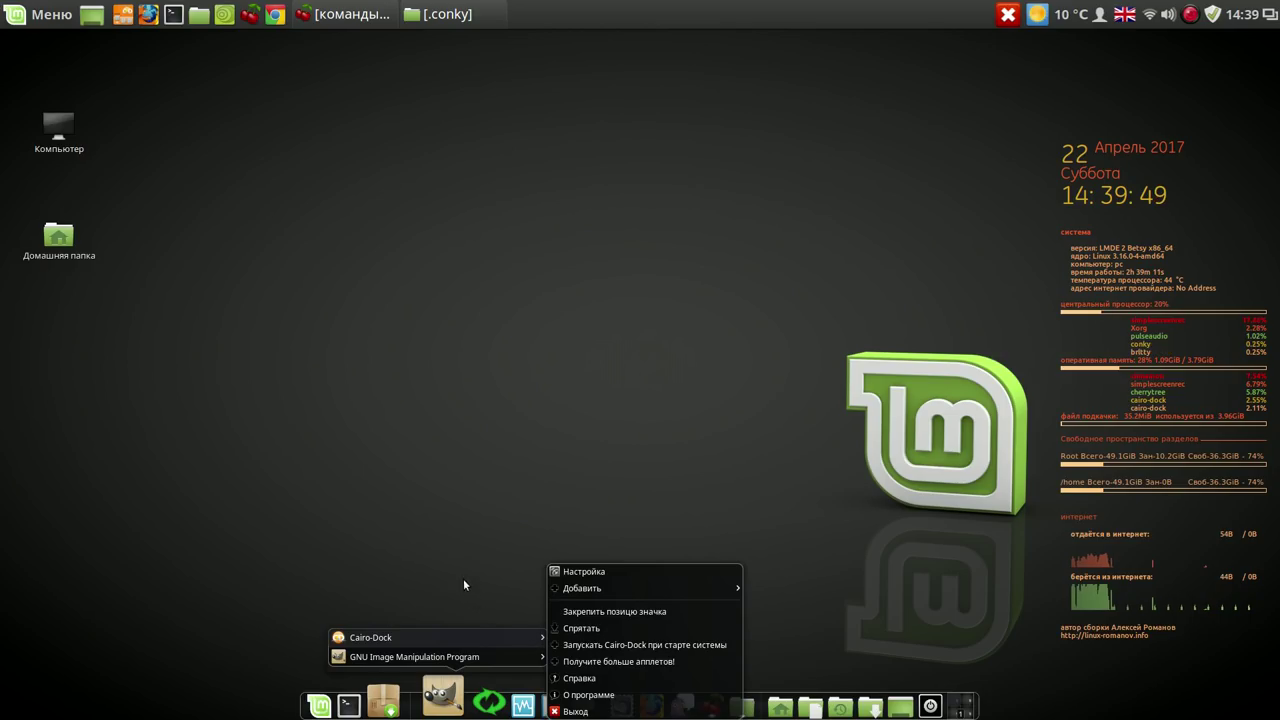
mouse_move(500, 657)
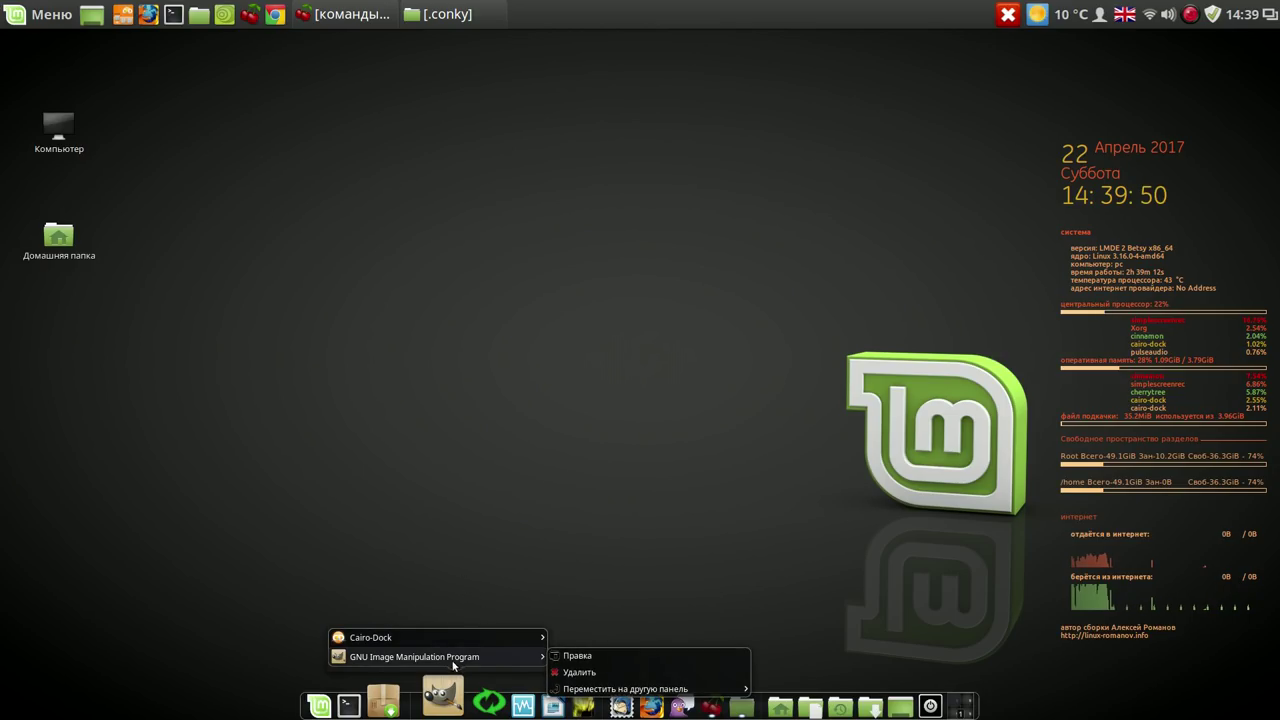
left_click(580, 672)
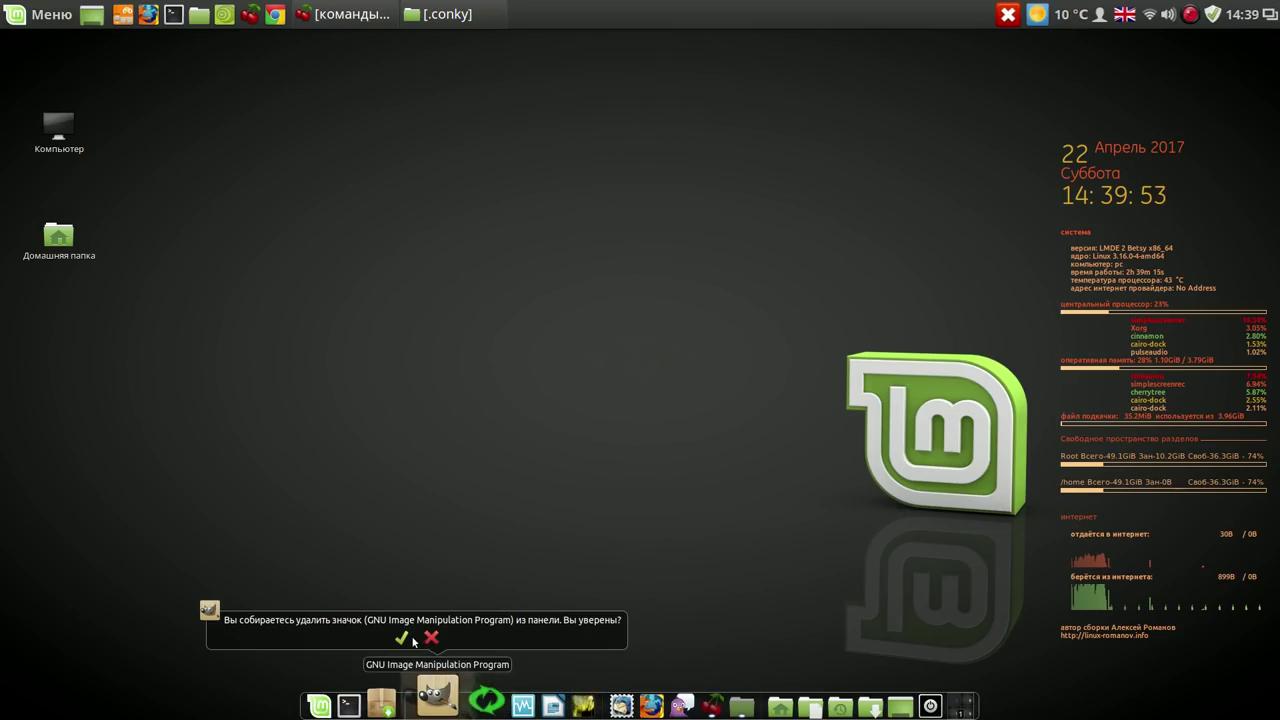
left_click(404, 637)
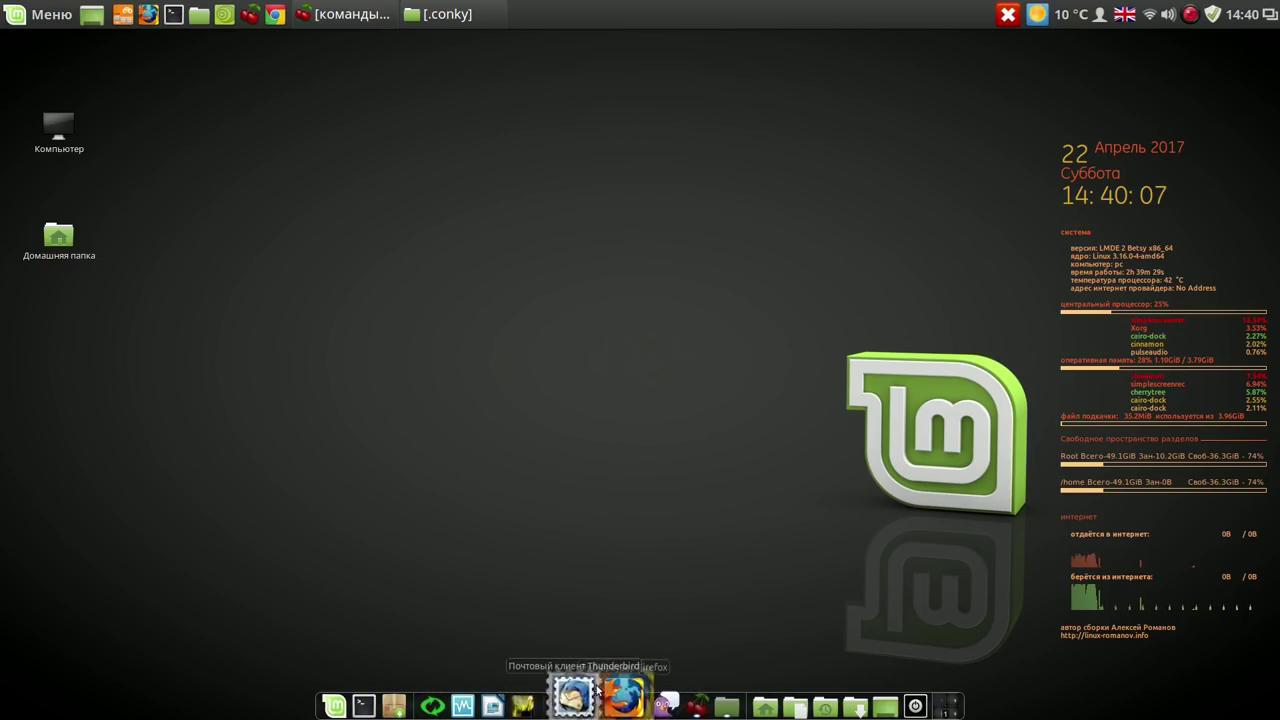
Remove the Thunderbird mail client icon from Cairo-Dock and confirm the deletion.
right_click(578, 682)
mouse_move(622, 658)
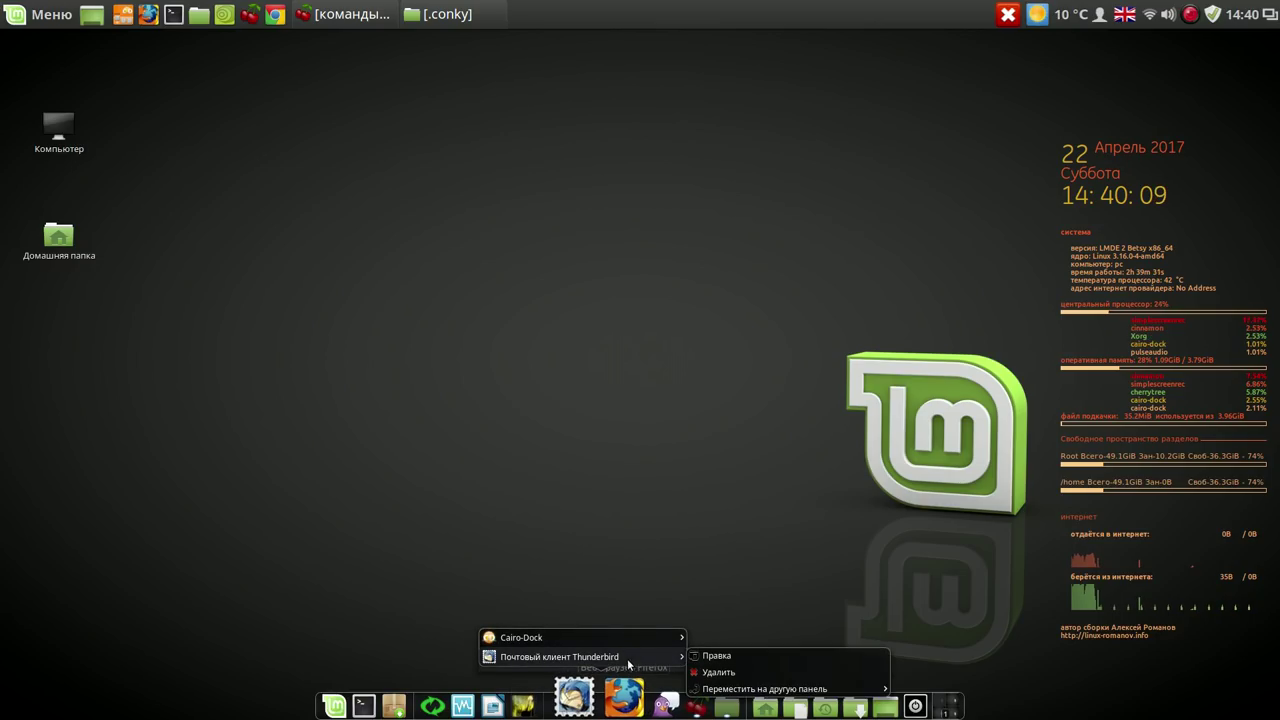
left_click(730, 674)
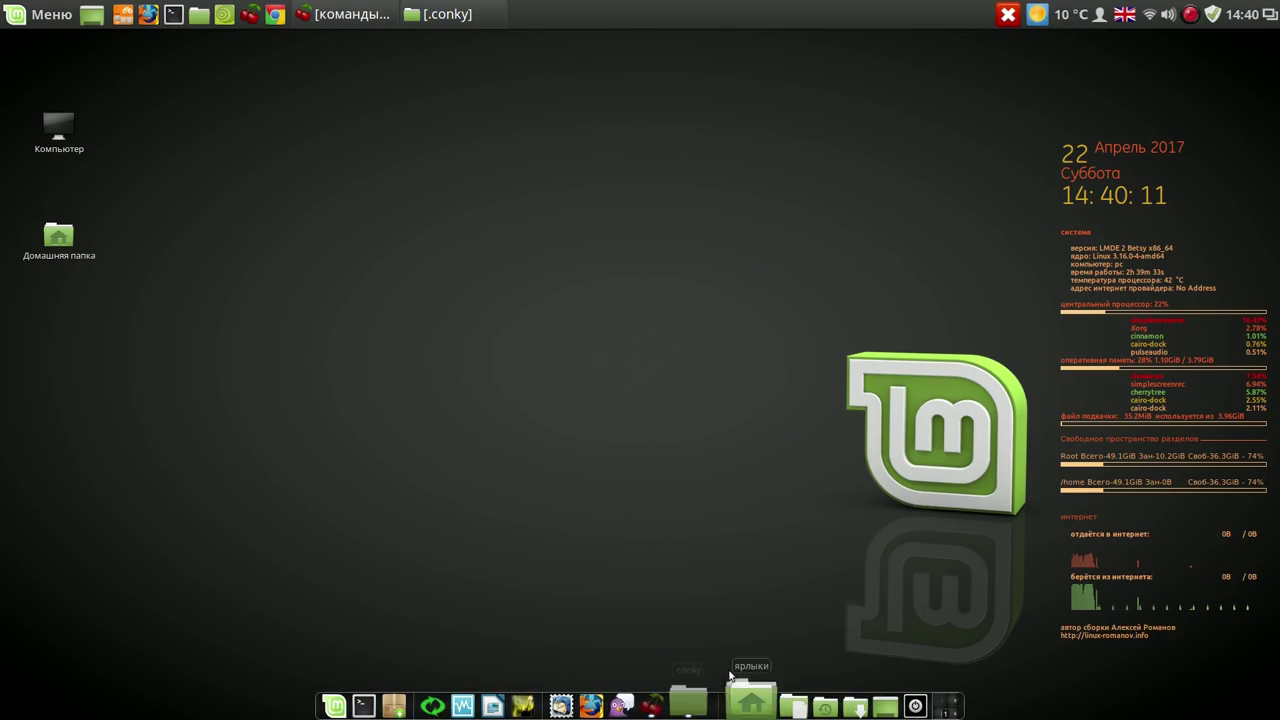
left_click(547, 637)
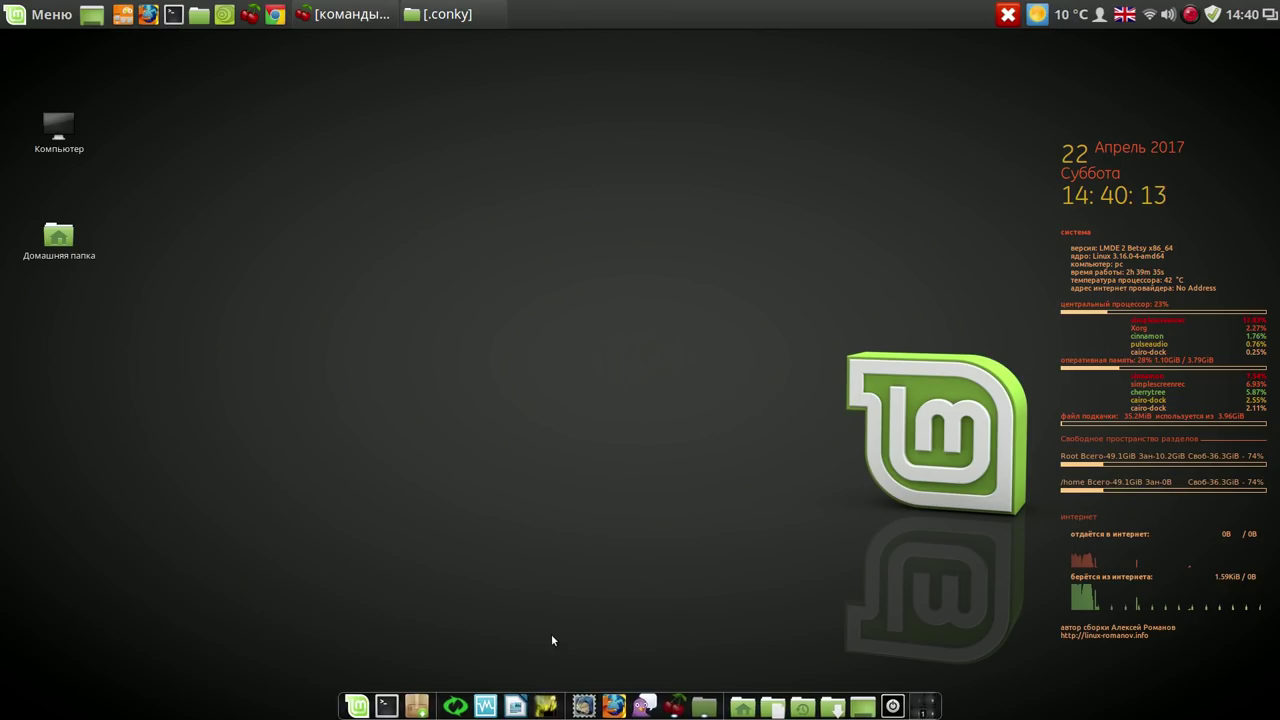
Remove the Муз.Проигрыватель applet from Cairo-Dock and confirm the deletion.
right_click(554, 708)
mouse_move(560, 620)
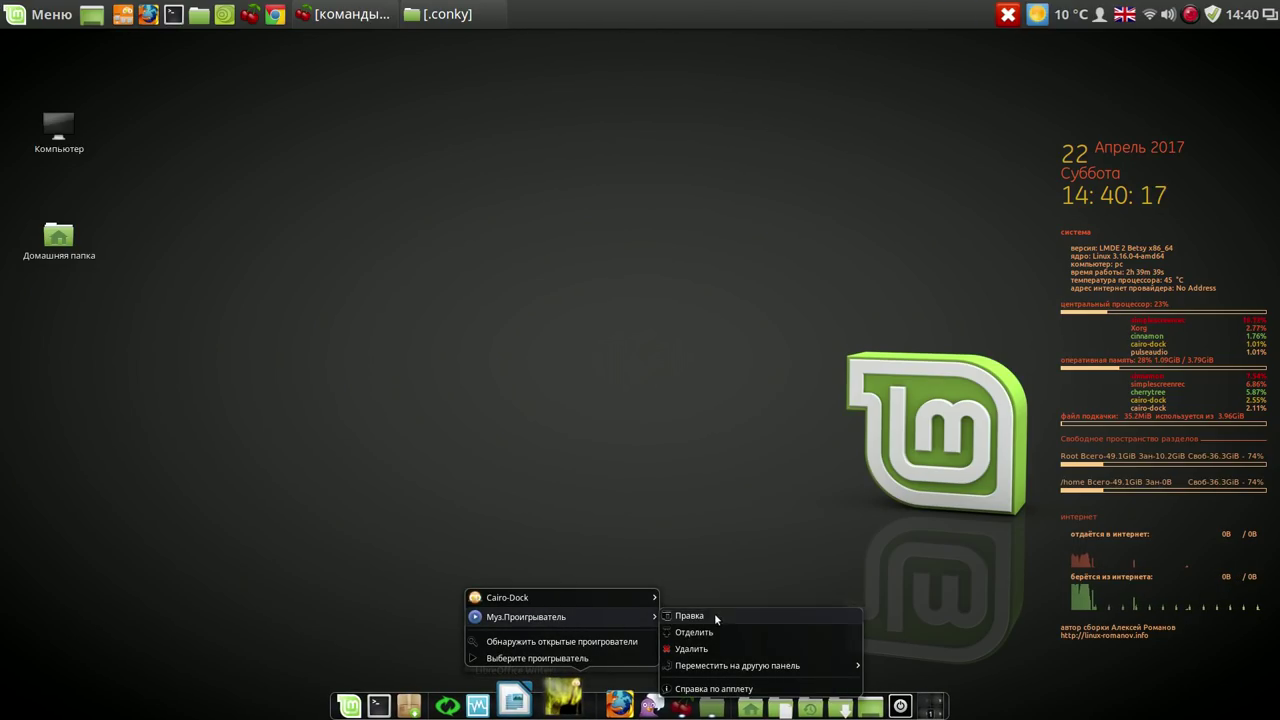
left_click(692, 648)
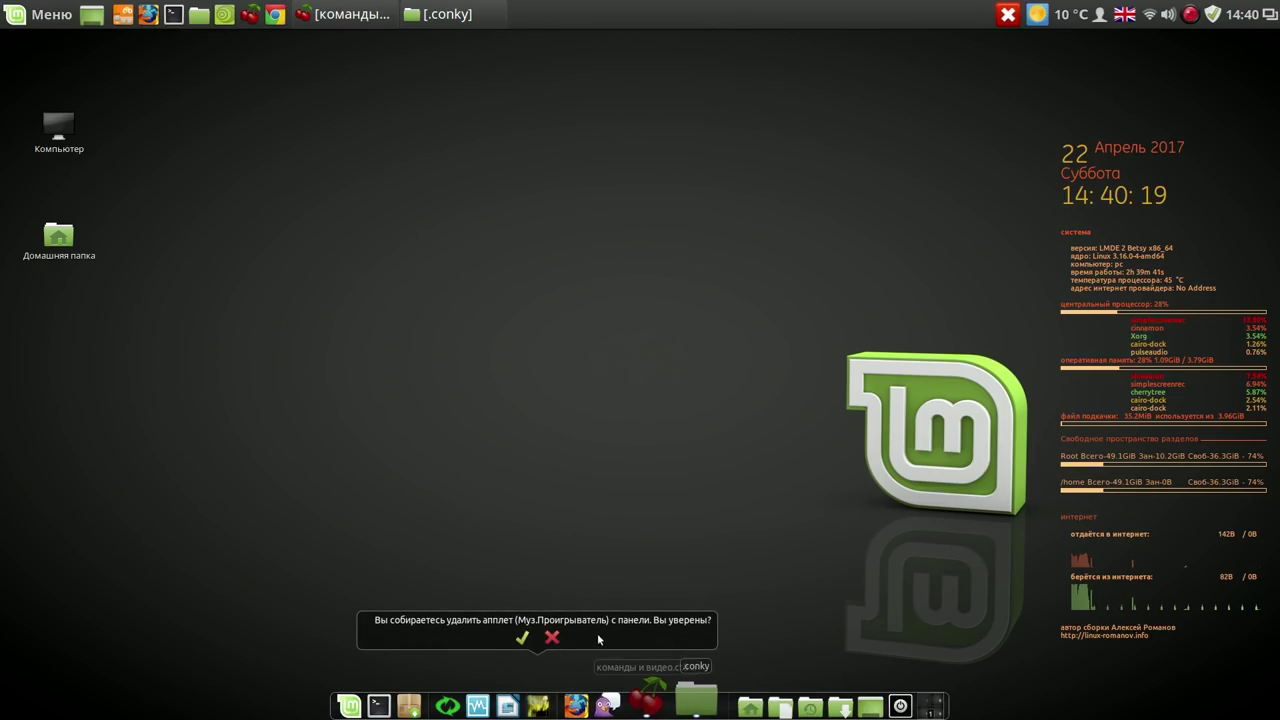
left_click(523, 636)
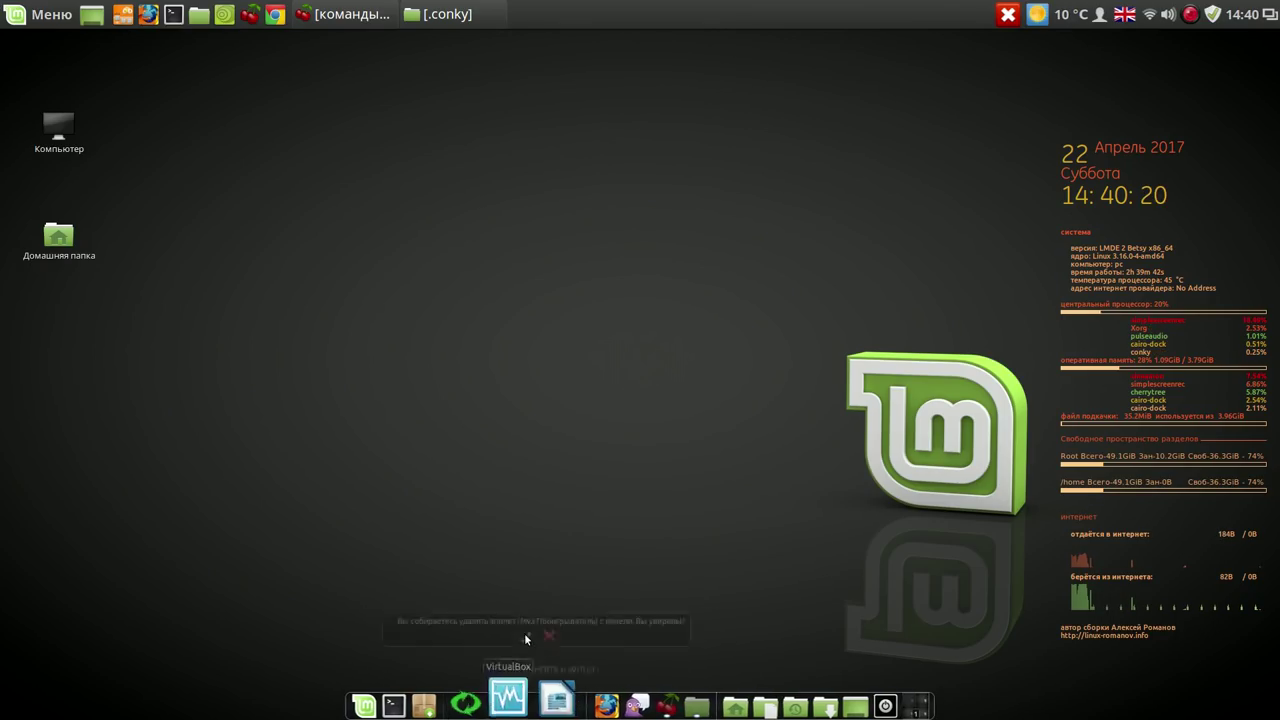
Remove the LibreOffice Writer icon from Cairo-Dock and confirm the deletion.
right_click(538, 685)
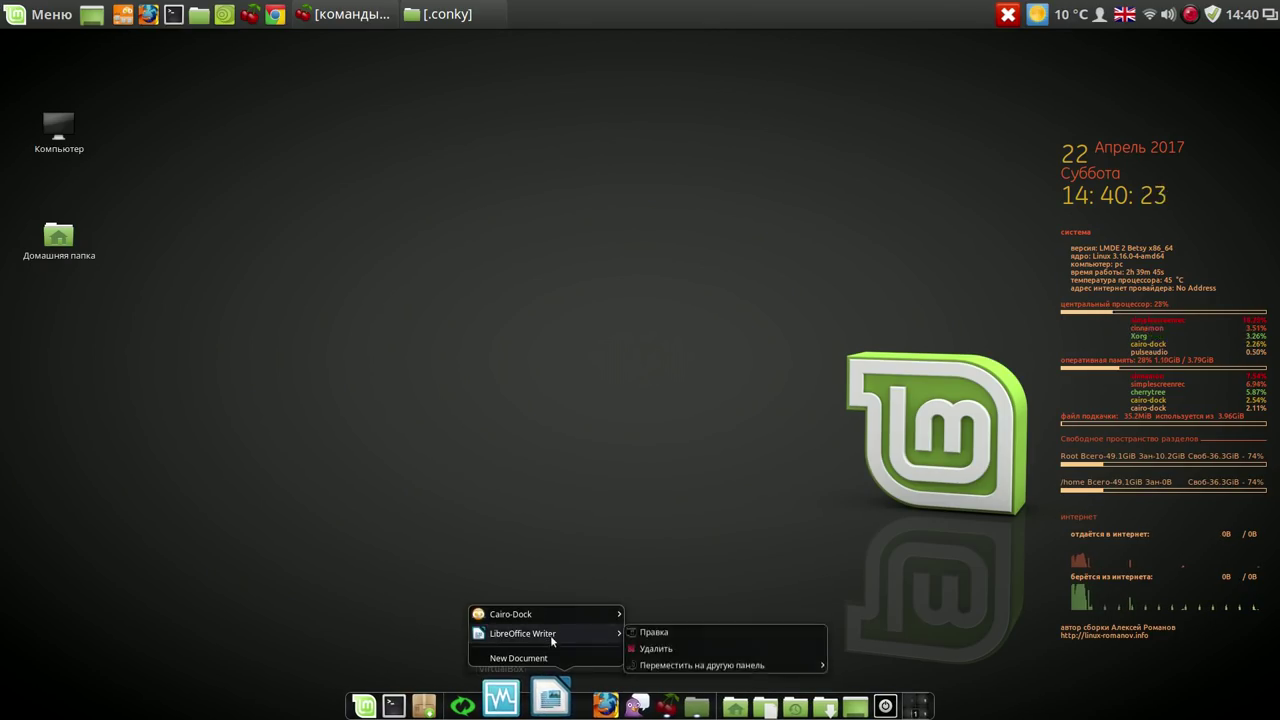
mouse_move(622, 635)
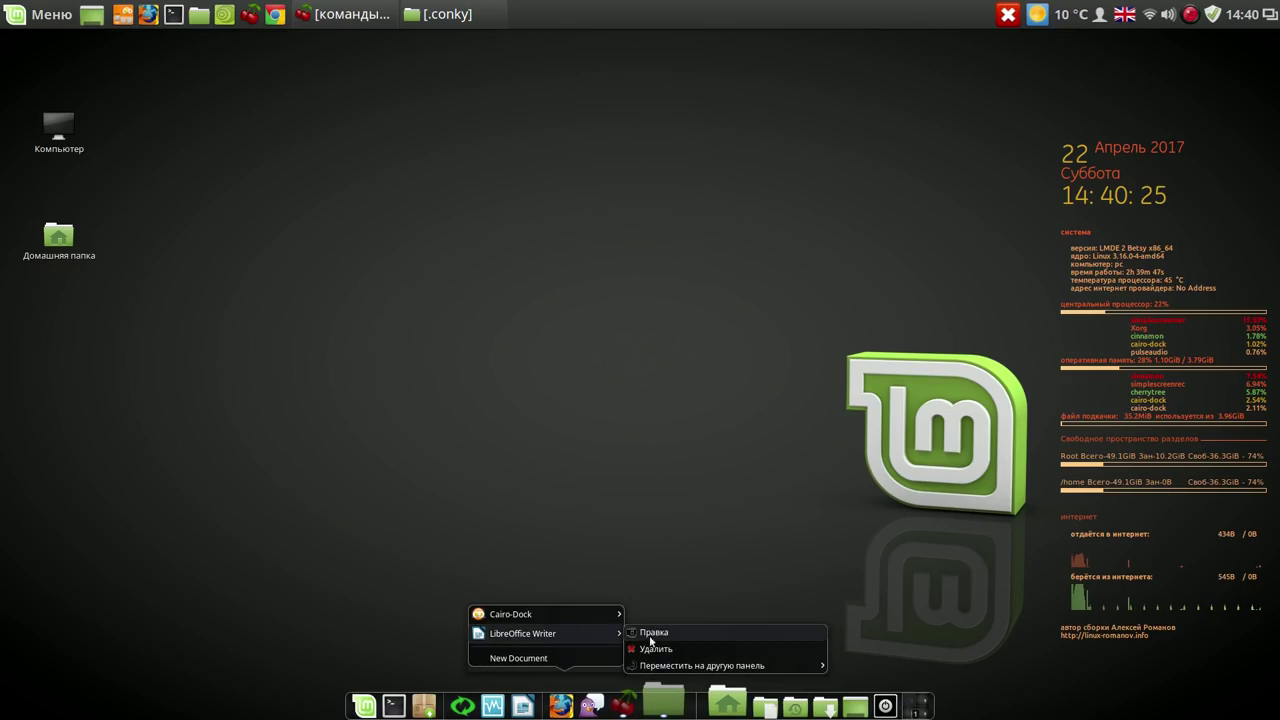
left_click(654, 647)
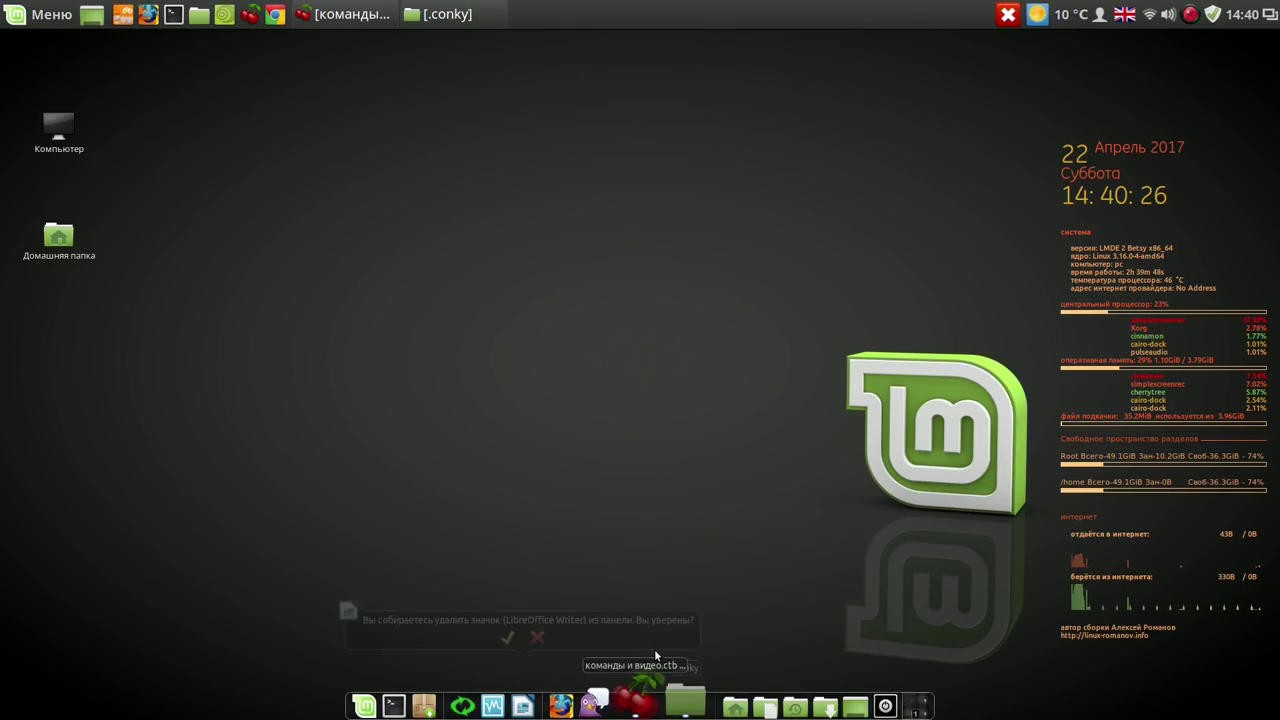
left_click(507, 637)
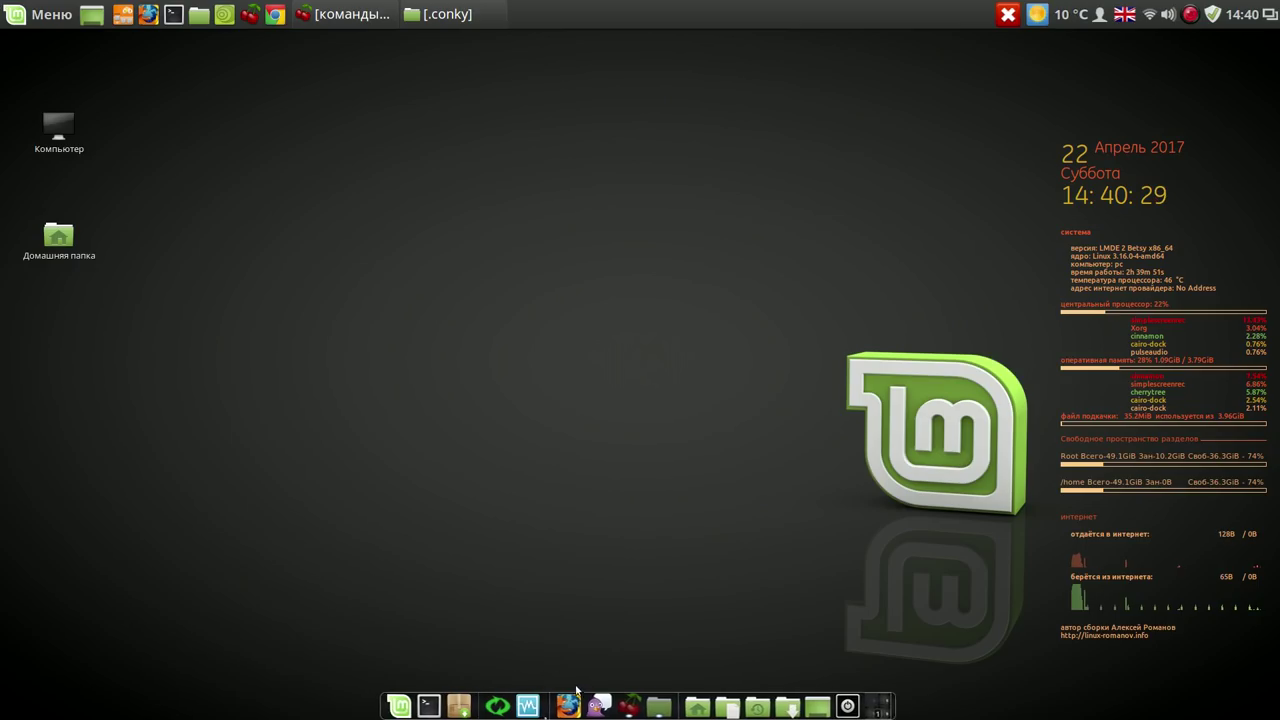
Remove the Pidgin messaging client icon from Cairo-Dock and confirm the deletion.
right_click(600, 706)
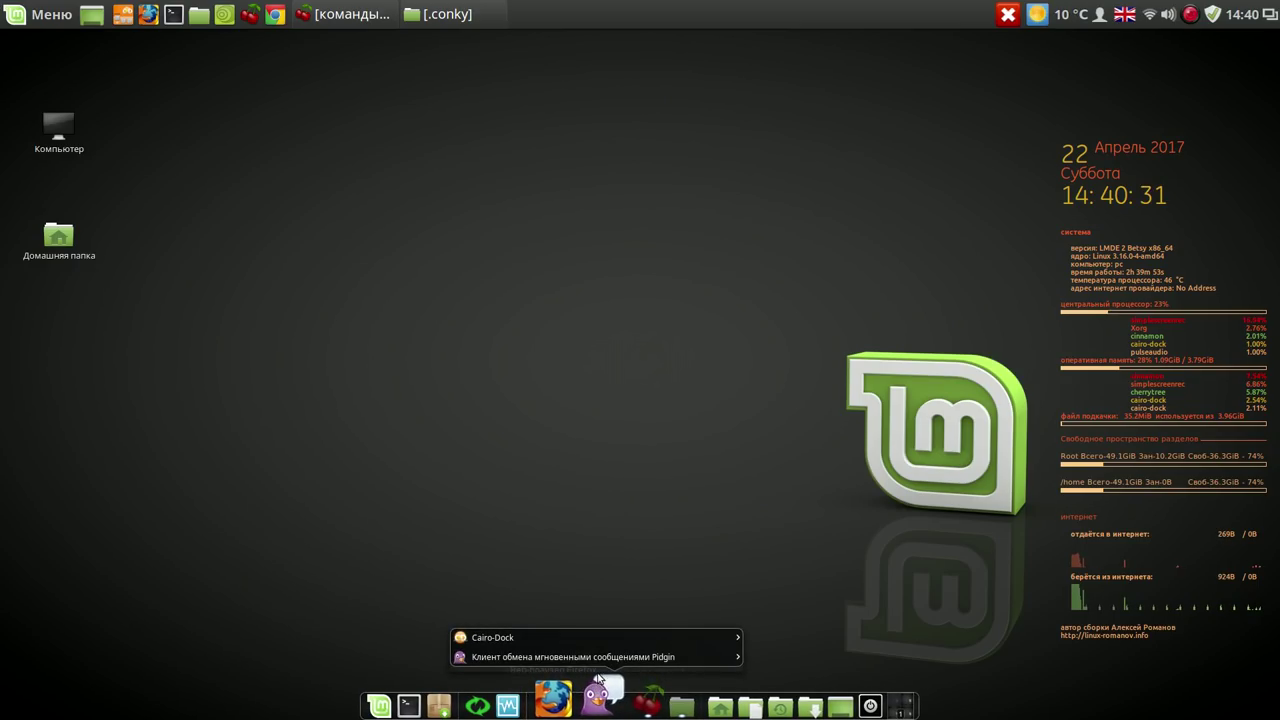
mouse_move(684, 664)
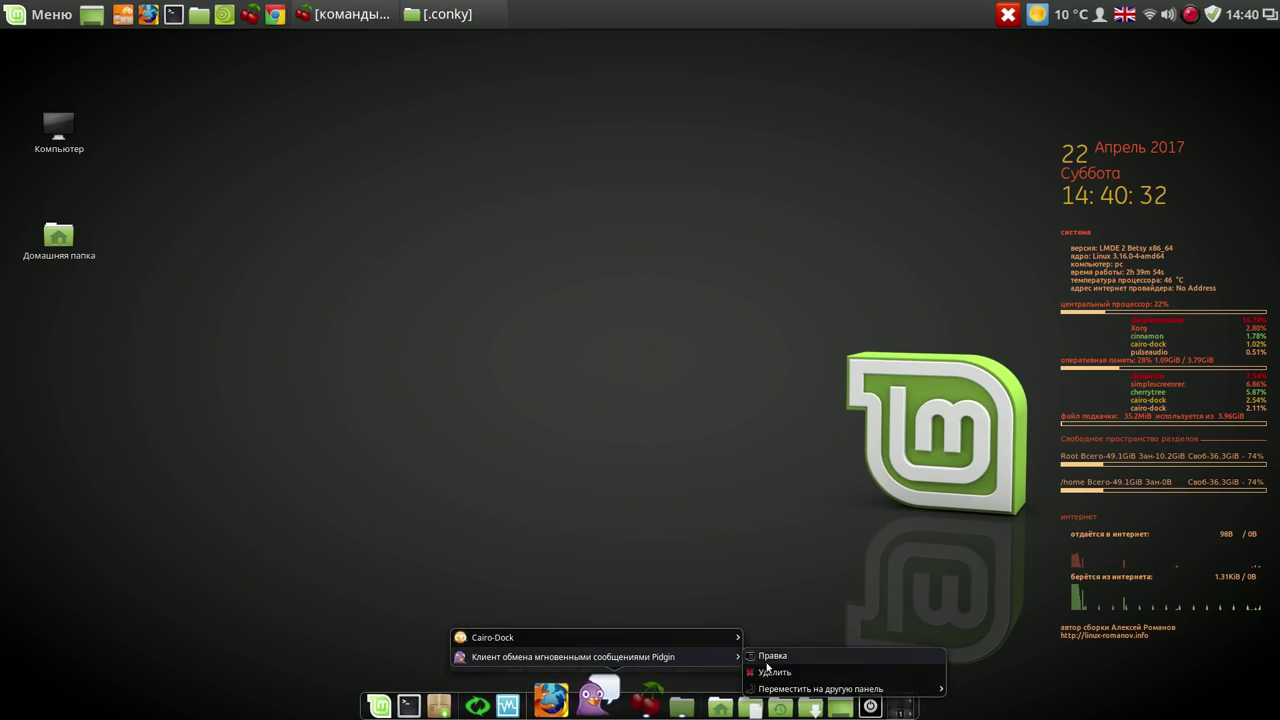
left_click(767, 669)
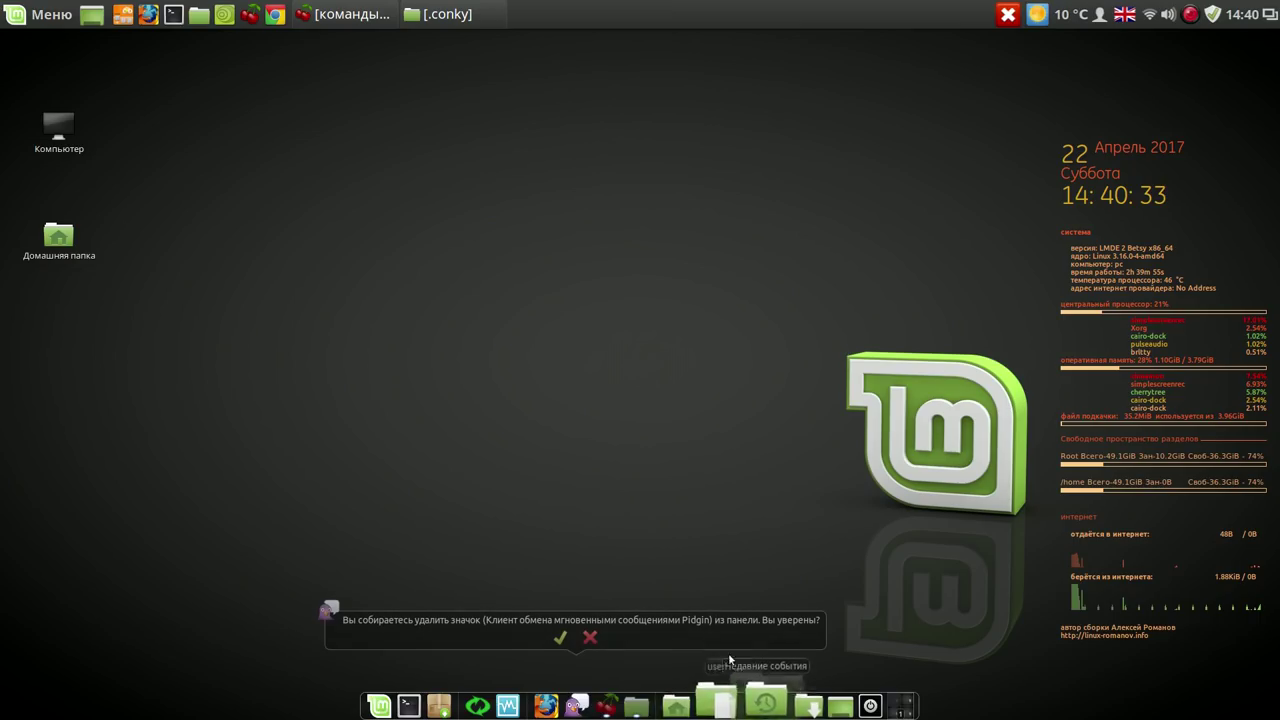
left_click(561, 638)
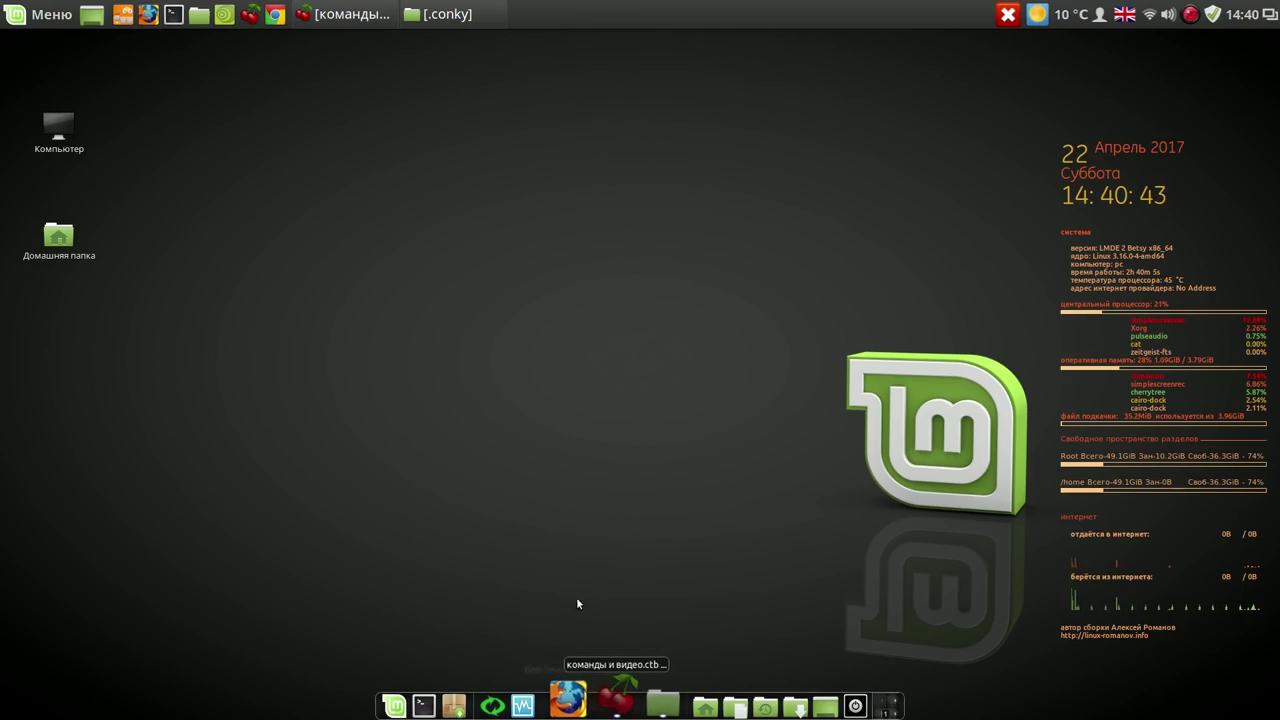
Remove the green spiral launcher between the folder and CherryTree launchers from the Cinnamon panel.
right_click(226, 13)
left_click(226, 46)
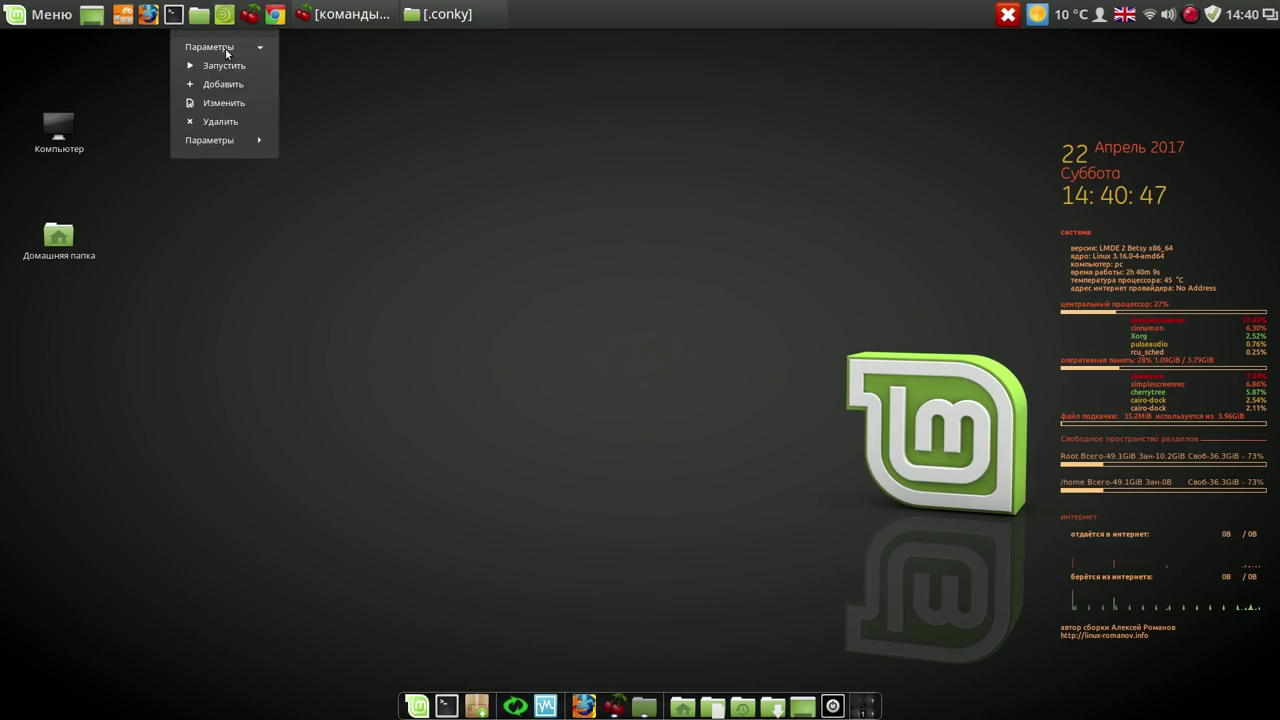
left_click(227, 119)
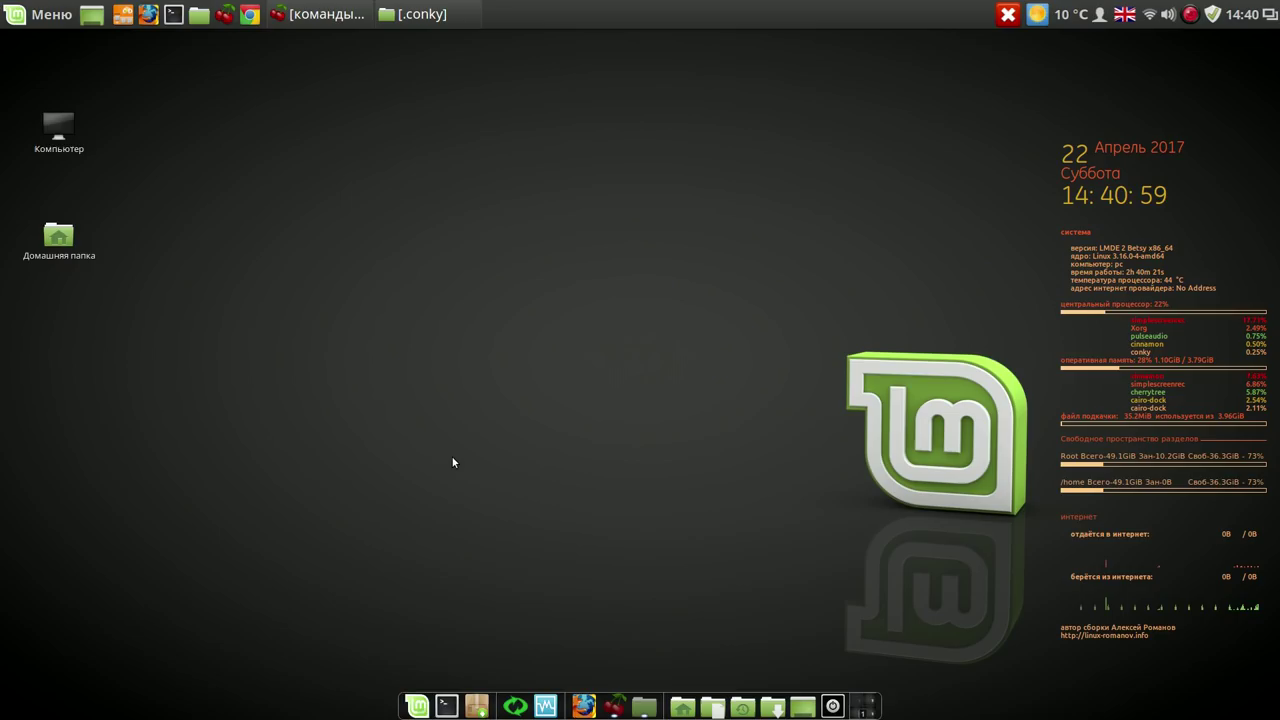
Add a TeamViewer 12 launcher to Cairo-Dock from the Интернет applications, placing it just before Firefox.
left_click(421, 705)
mouse_move(419, 493)
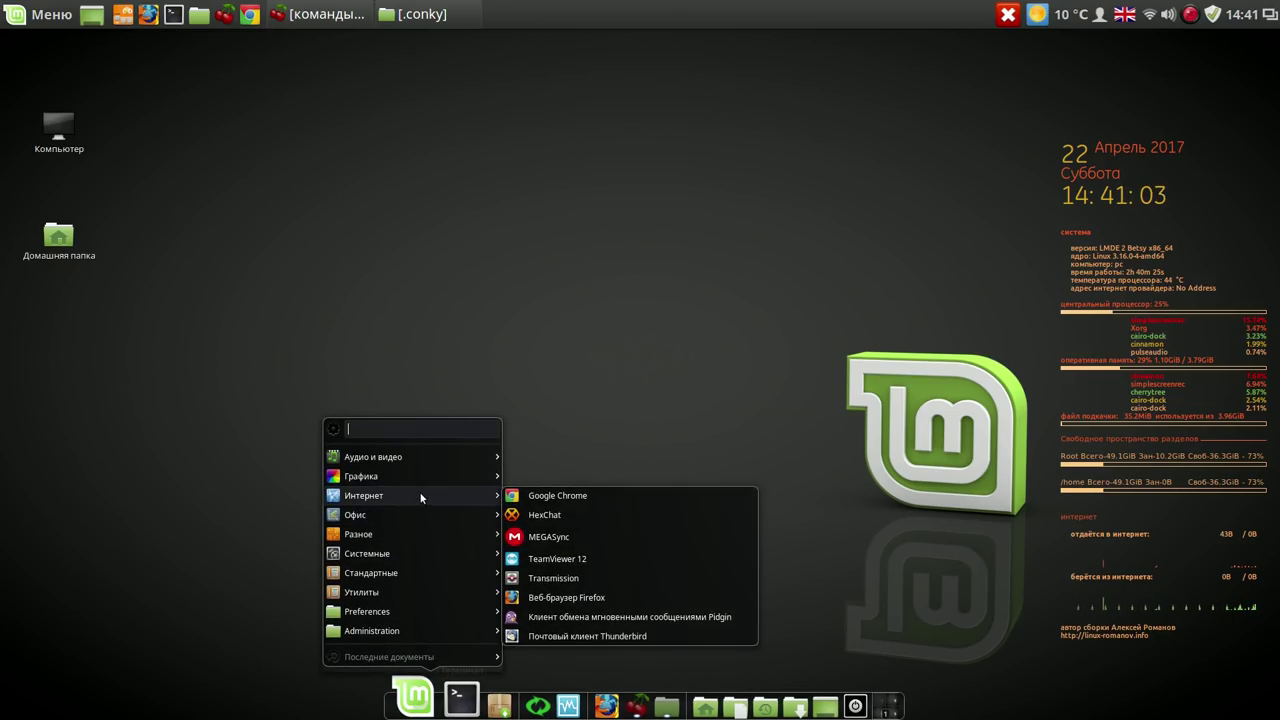
left_click(542, 557)
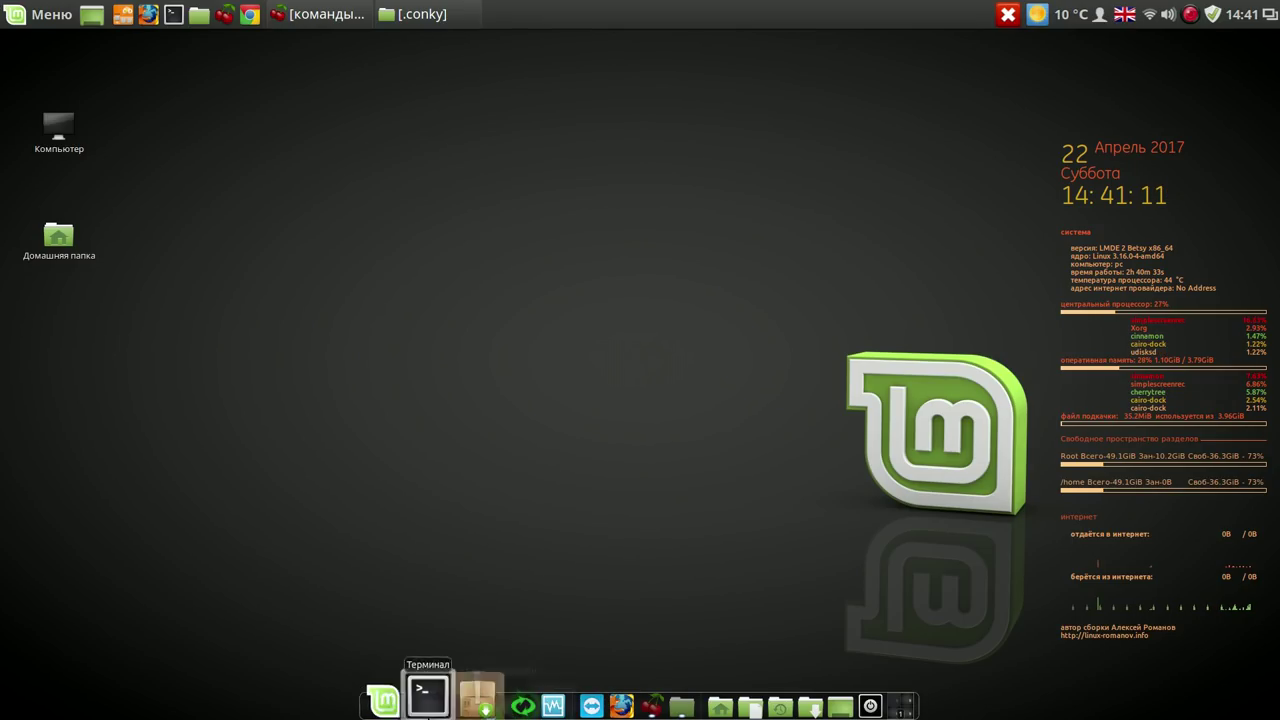
Add a SimpleScreenRecorder launcher from Аудио и видео to Cairo-Dock between Firefox and CherryTree, leaving the CherryTree window minimized.
left_click(411, 708)
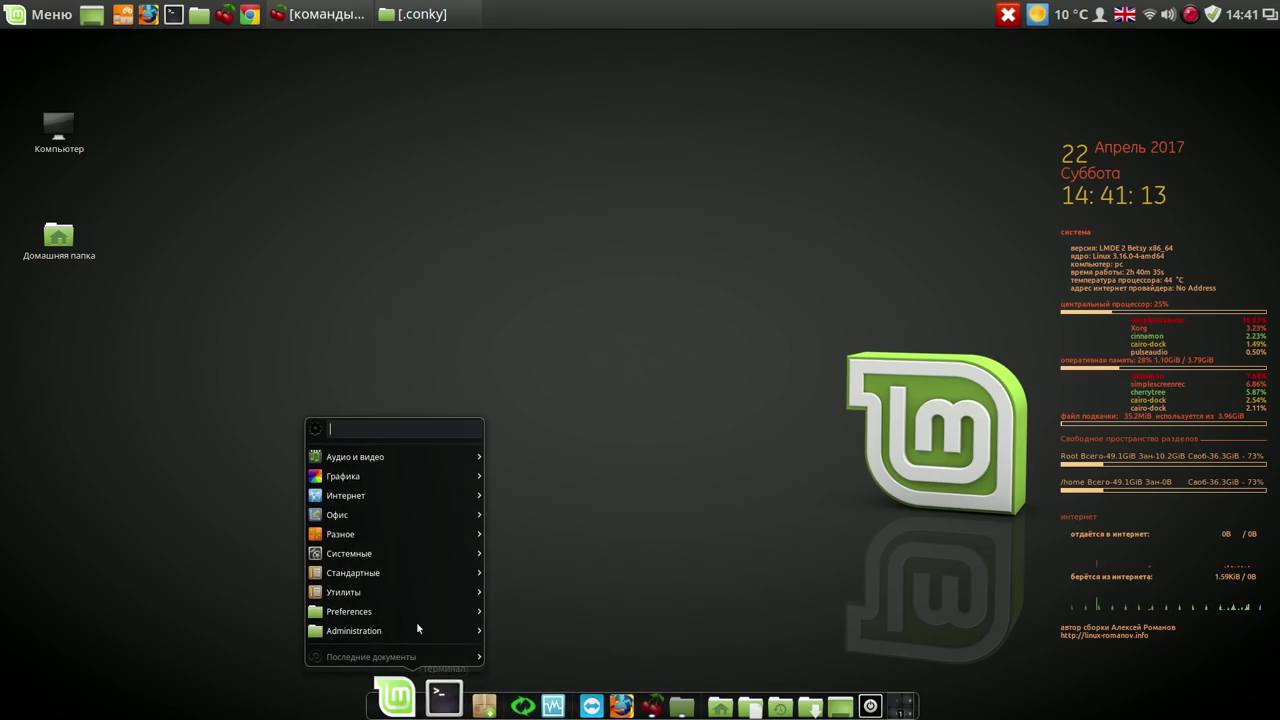
mouse_move(412, 507)
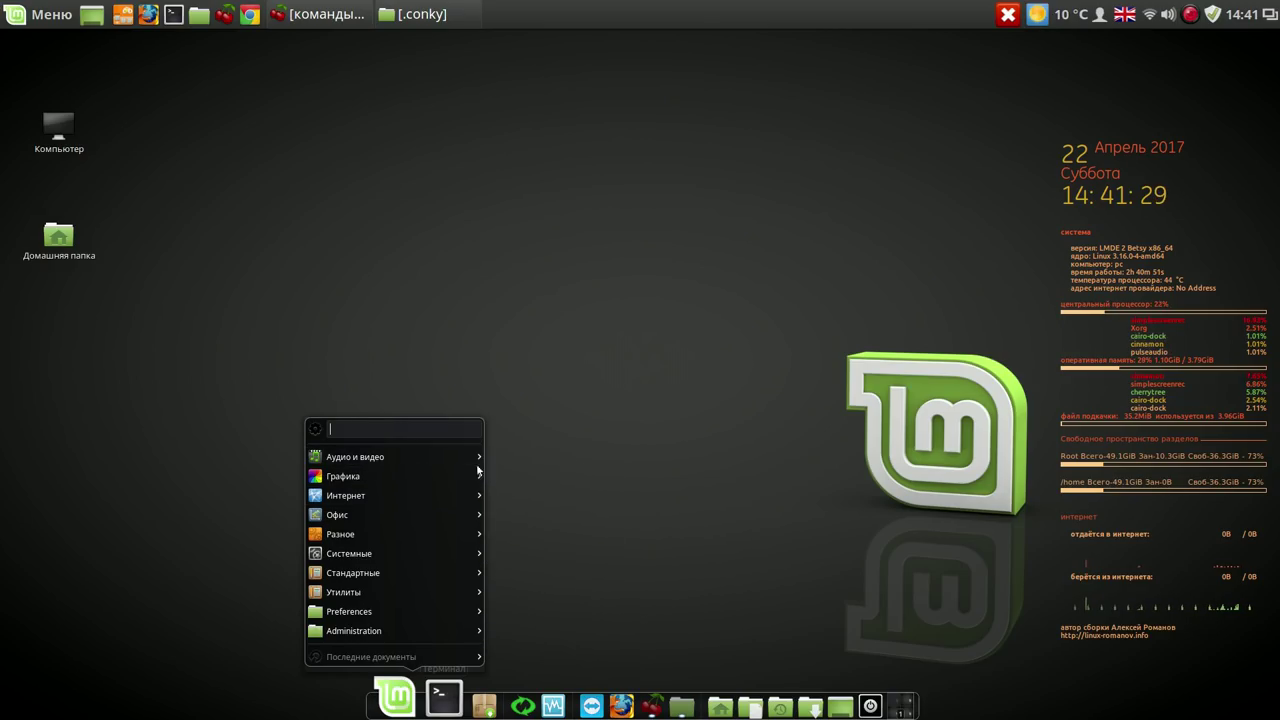
mouse_move(467, 459)
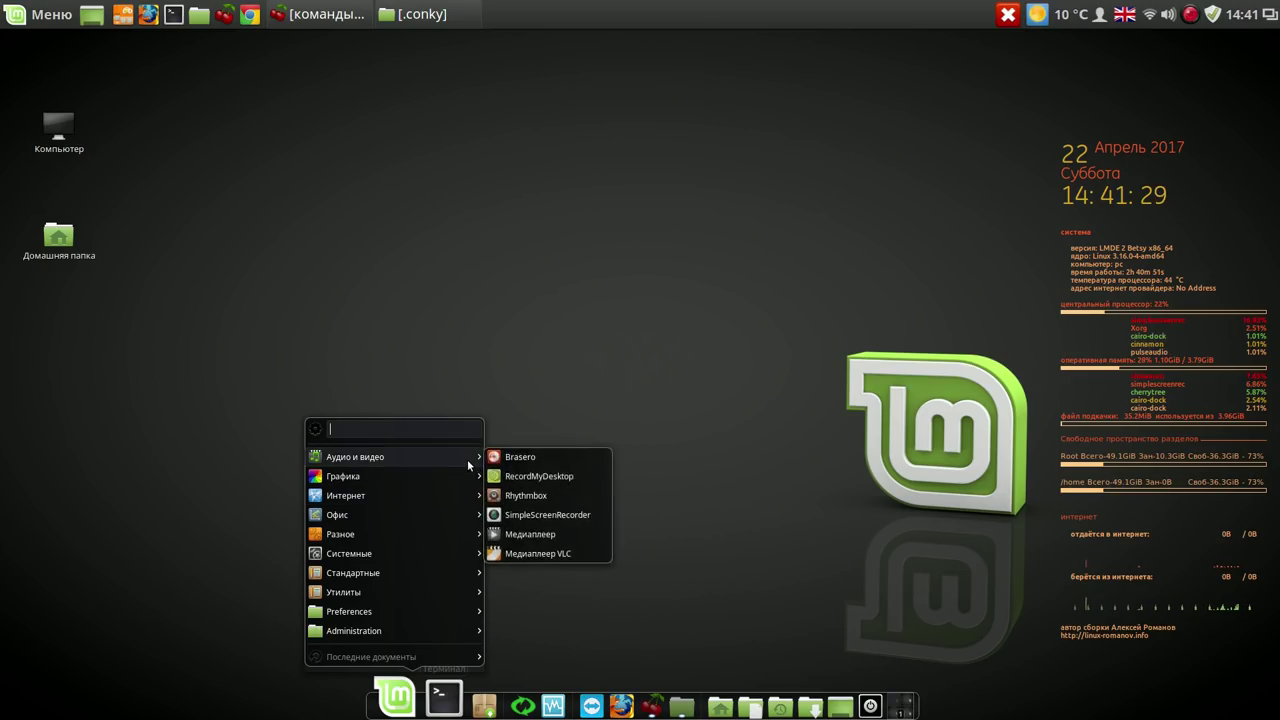
left_click(547, 516)
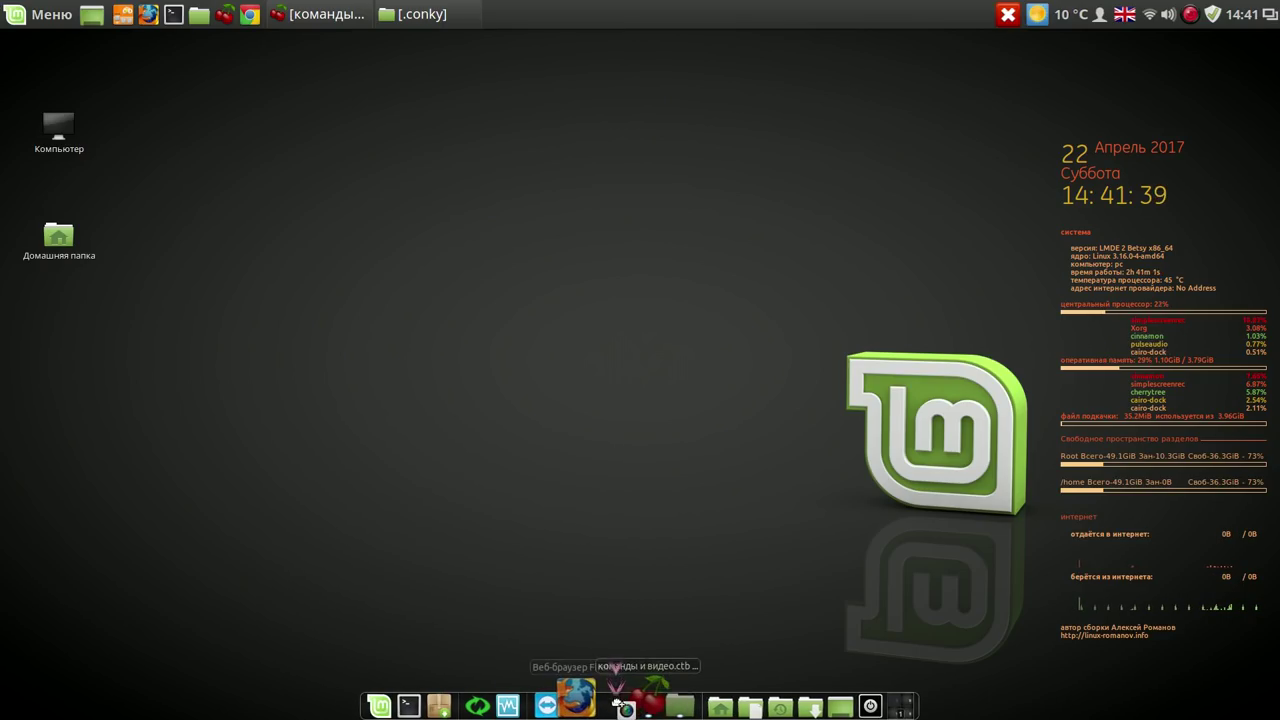
left_click(629, 702)
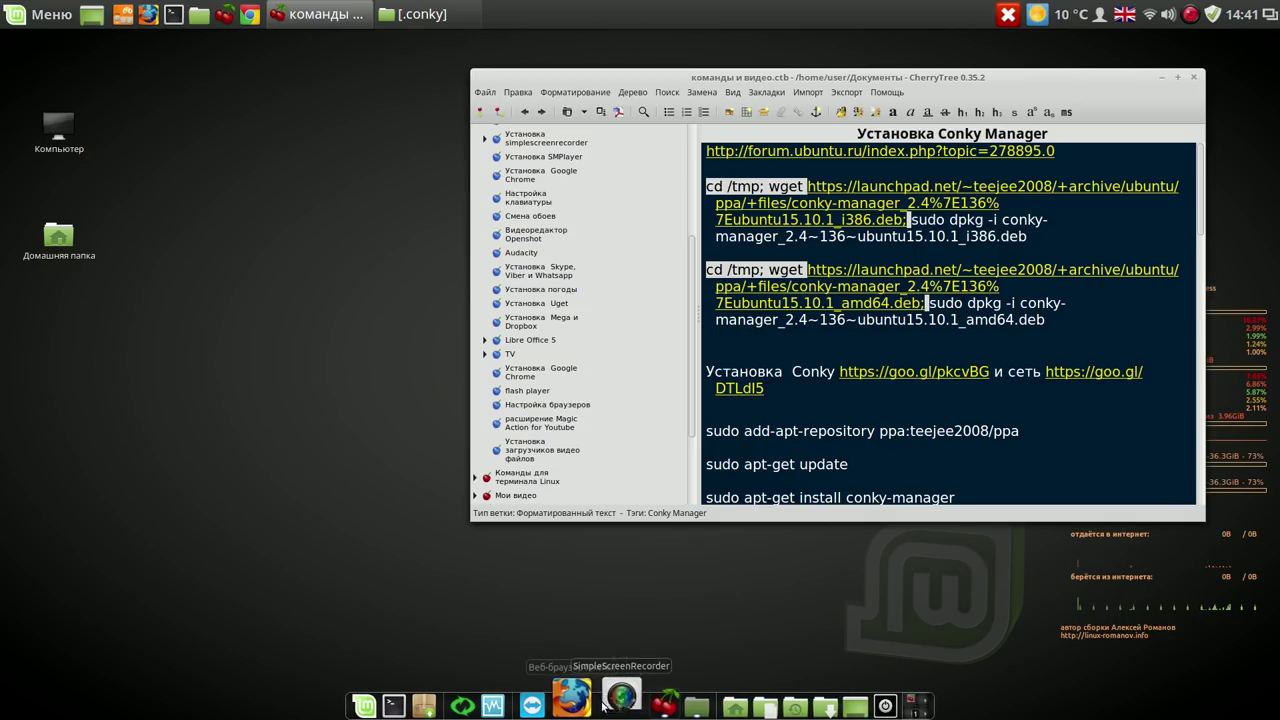
left_click(1160, 78)
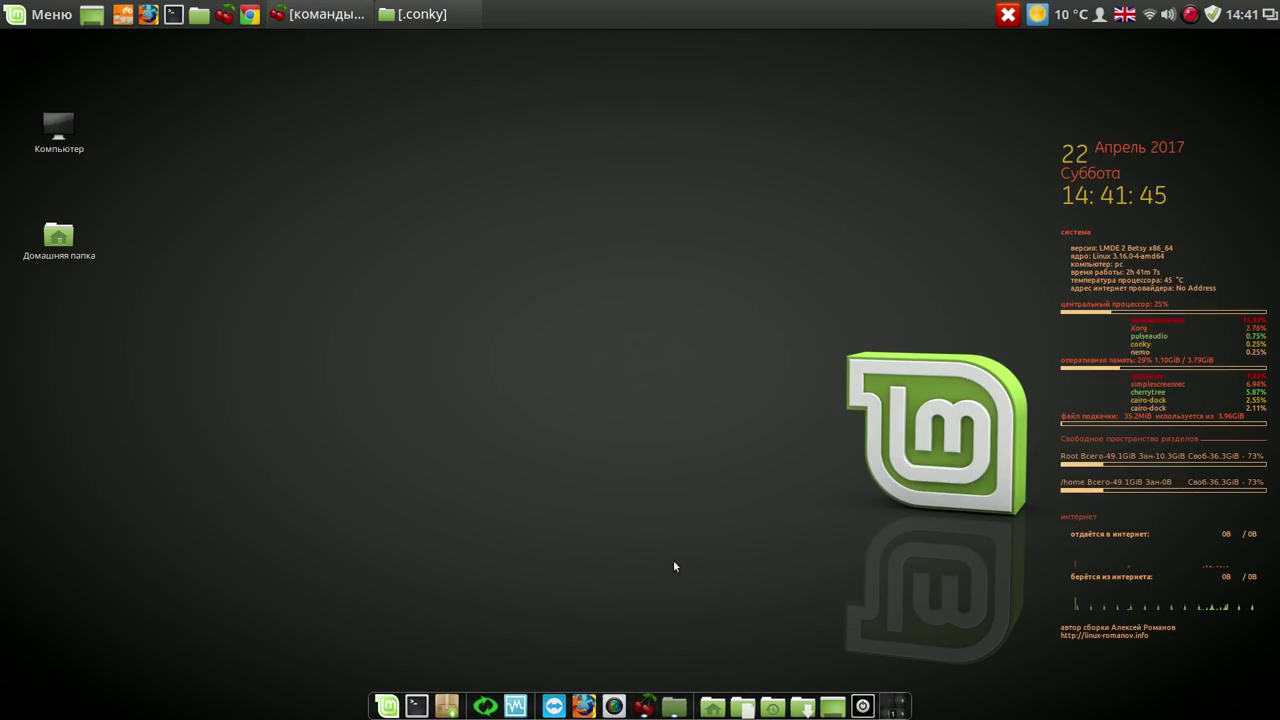
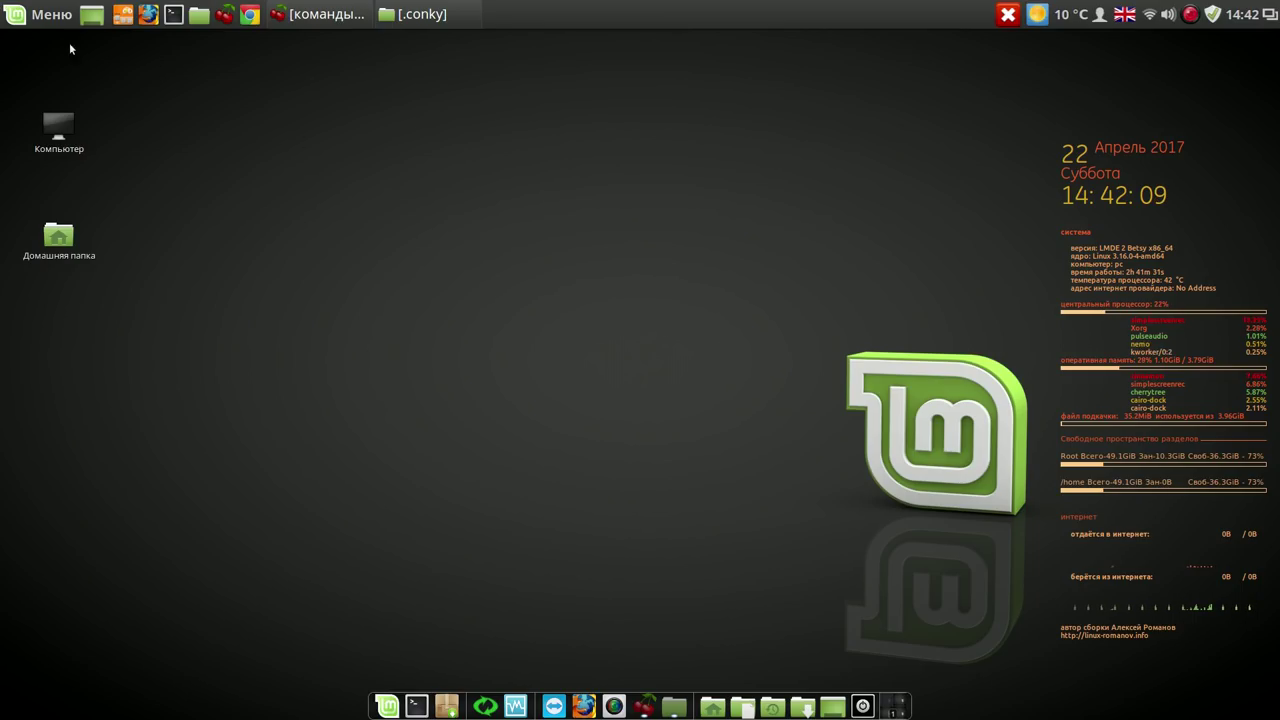
Open the Linux Mint Software Manager (Менеджер программ) and search for openshot.
left_click(30, 15)
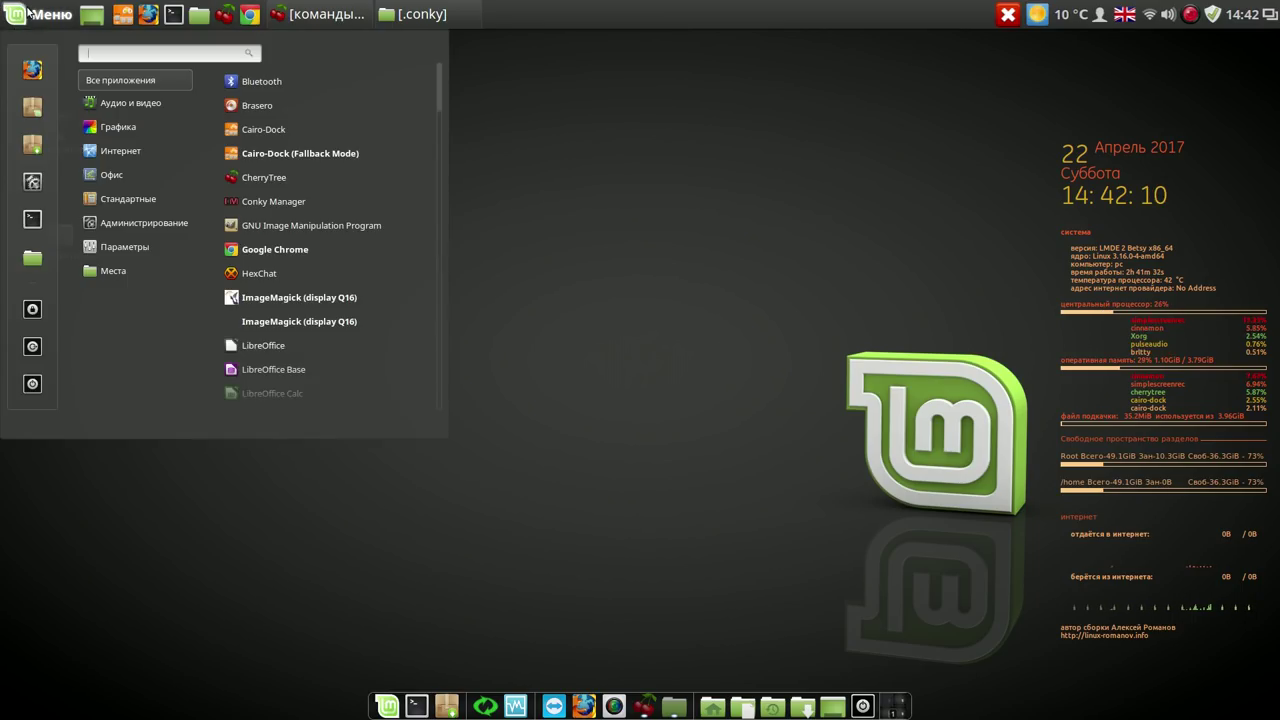
left_click(32, 102)
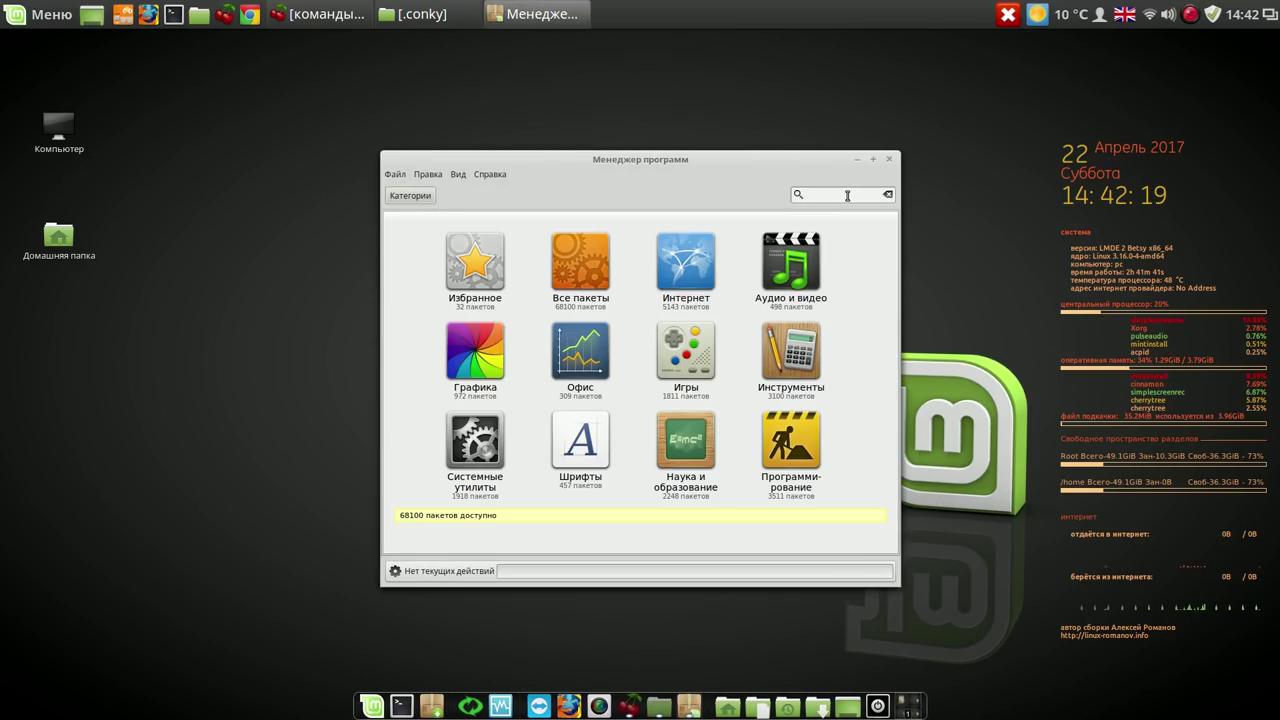
type("pensh")
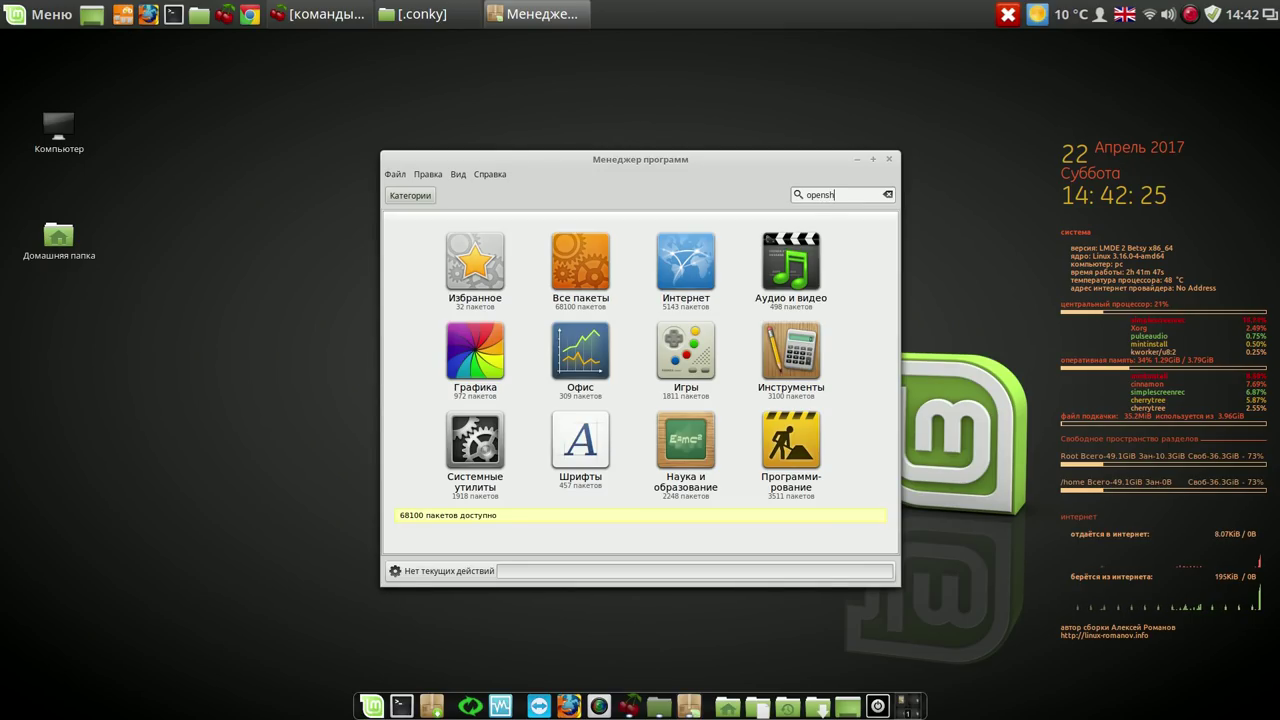
type("ot")
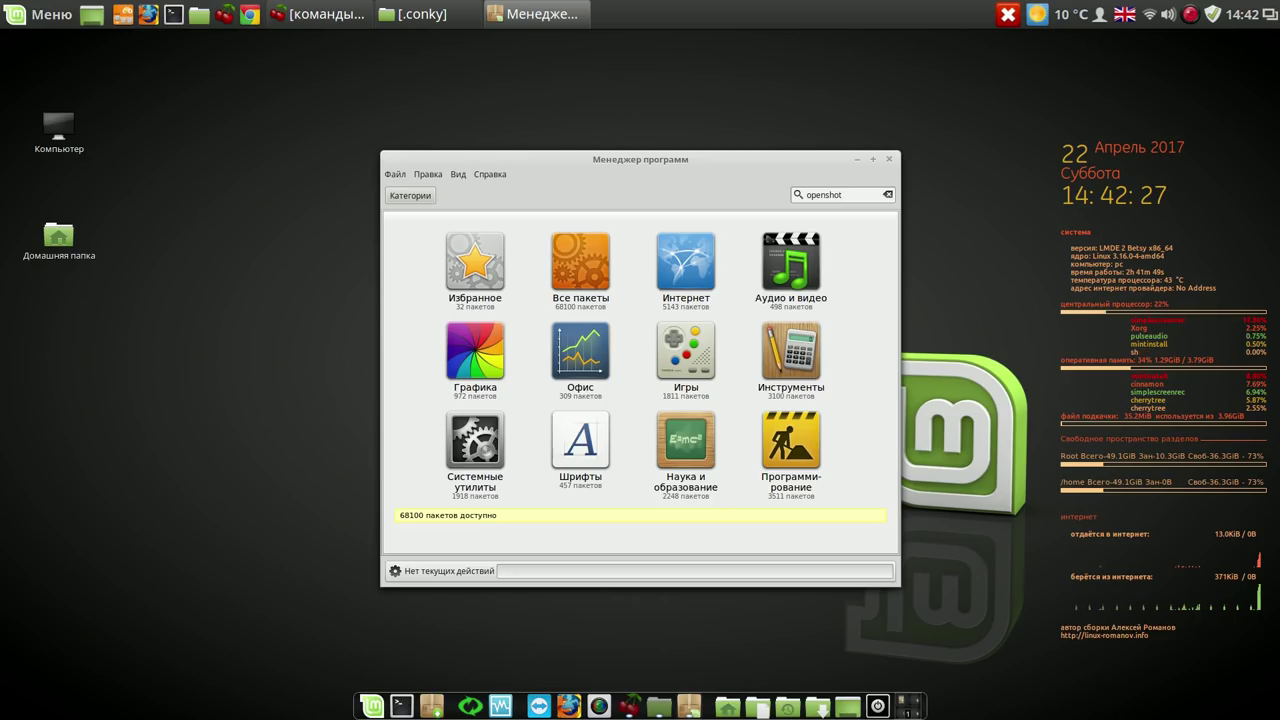
key("Return")
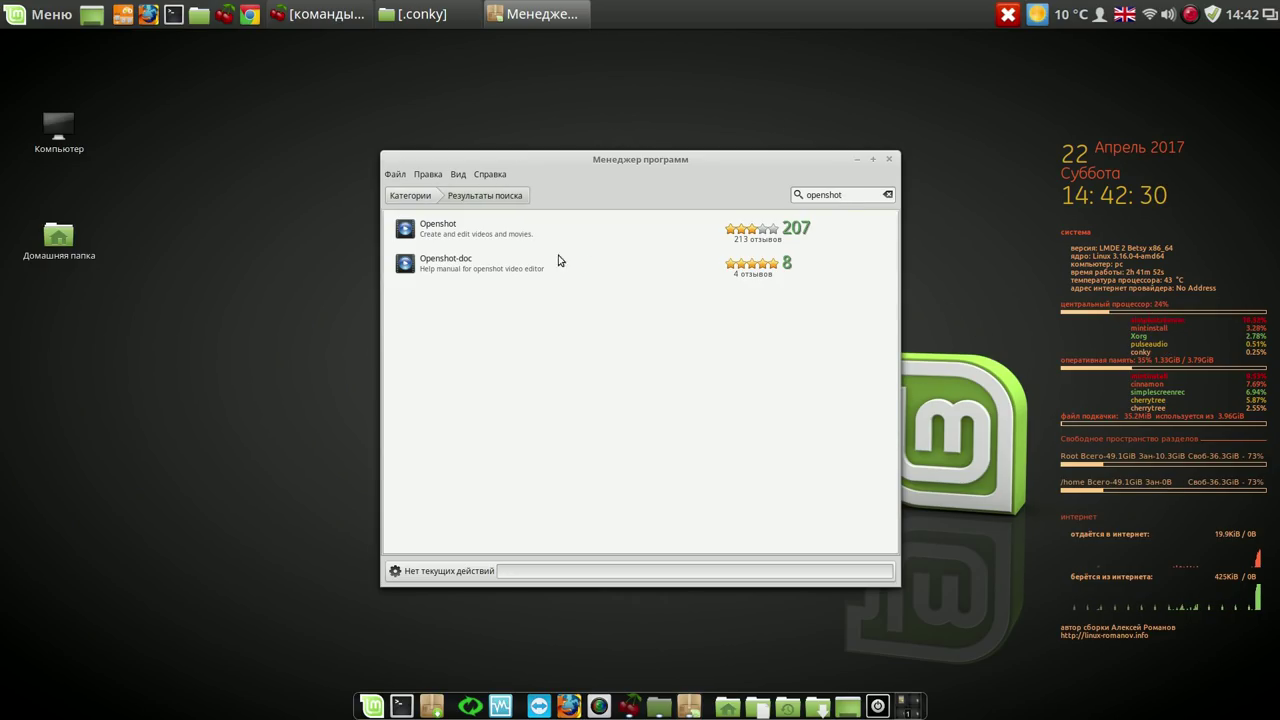
Open the Openshot package details from the search results and start its installation.
left_click(501, 231)
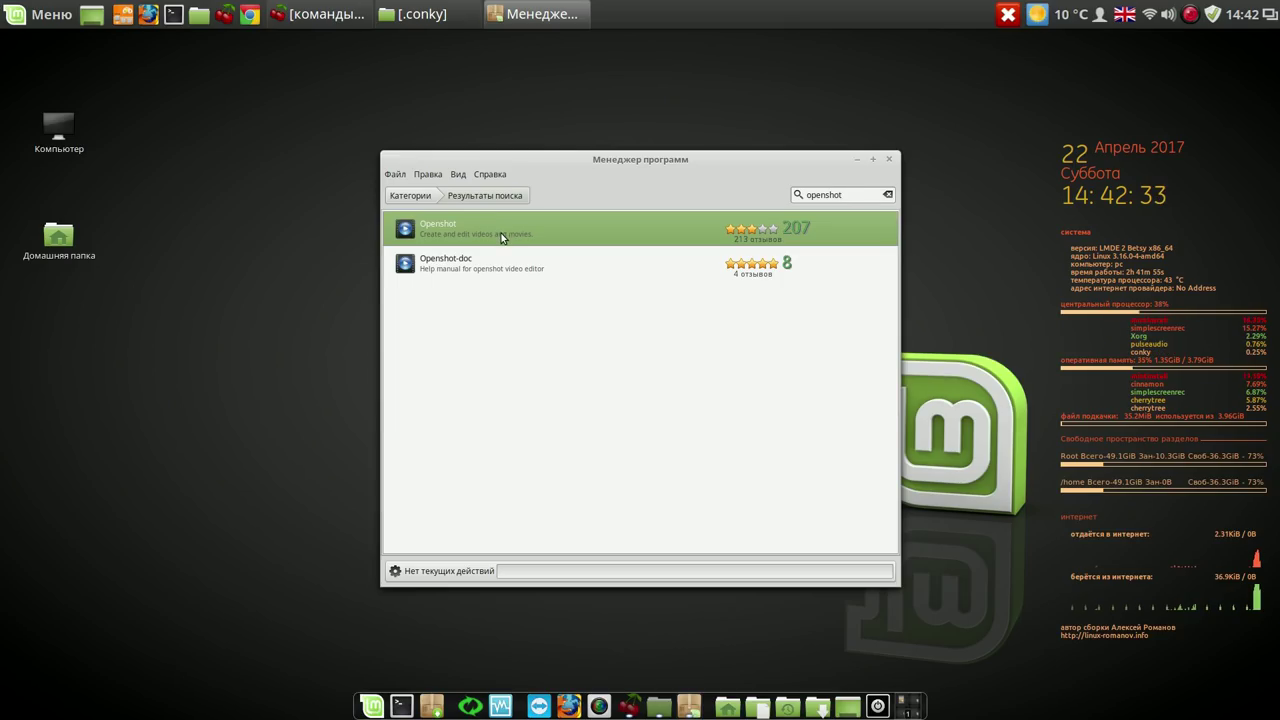
double_click(501, 235)
left_click(836, 340)
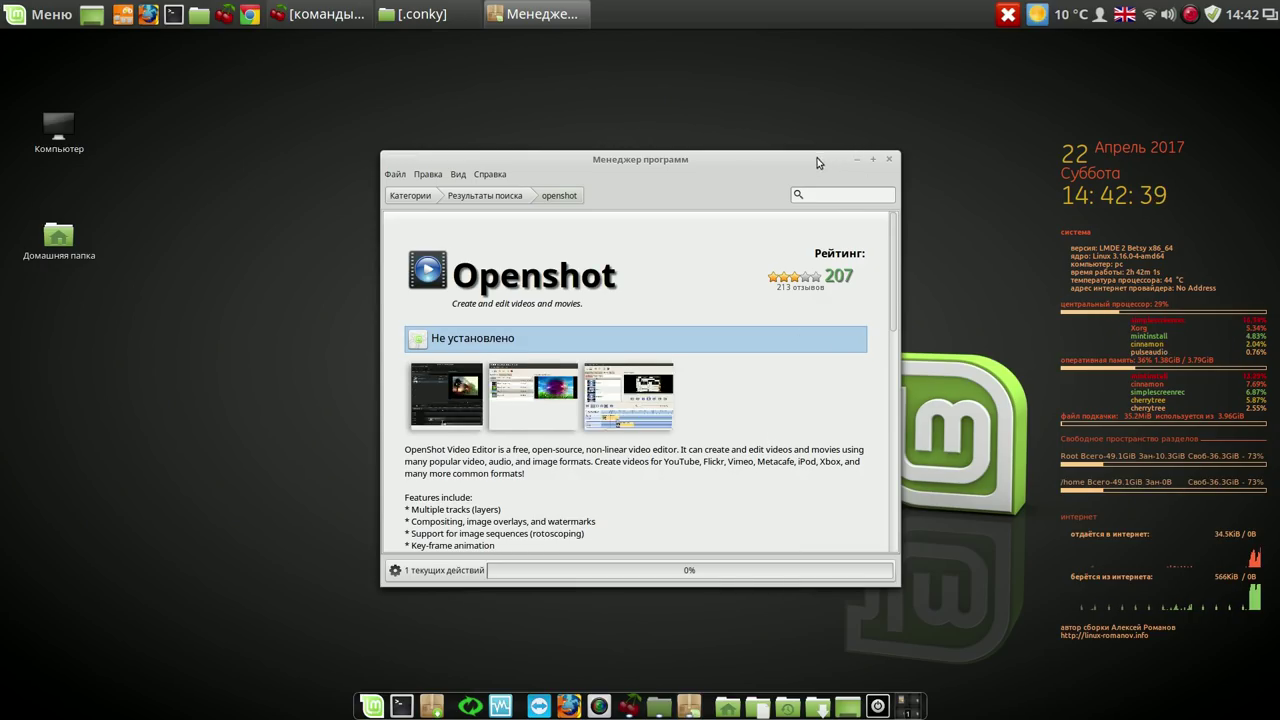
Launch the newly installed OpenShot Video Editor from the dock's prompt.
left_click_drag(860, 148, 942, 54)
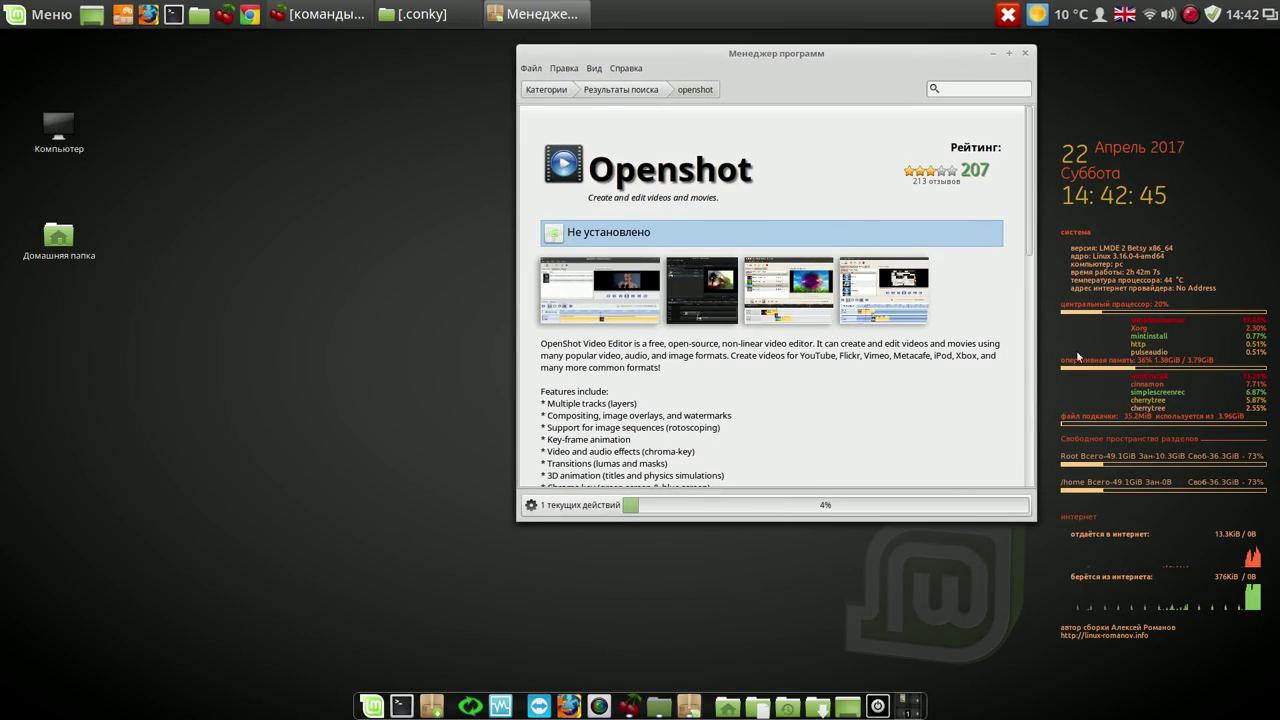
left_click(1190, 14)
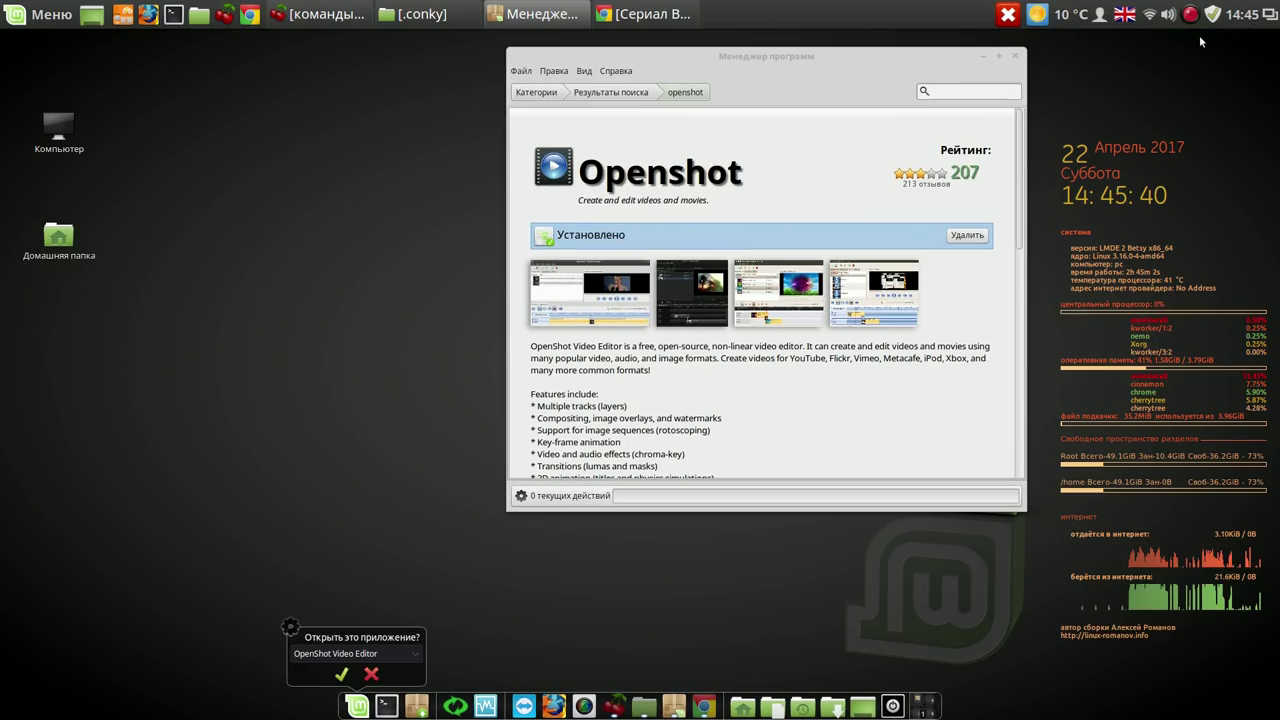
left_click(344, 676)
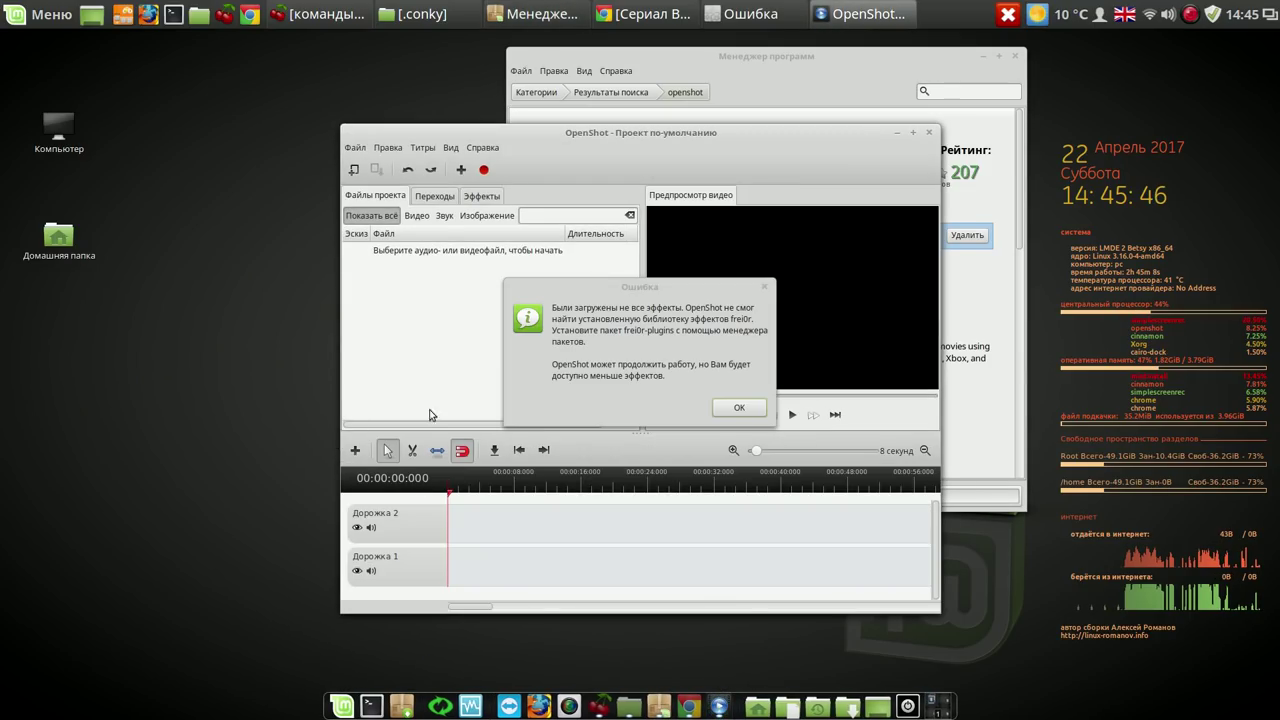
Copy the word frei0r from the missing-effects error message, dismiss the message and close OpenShot.
left_click(645, 326)
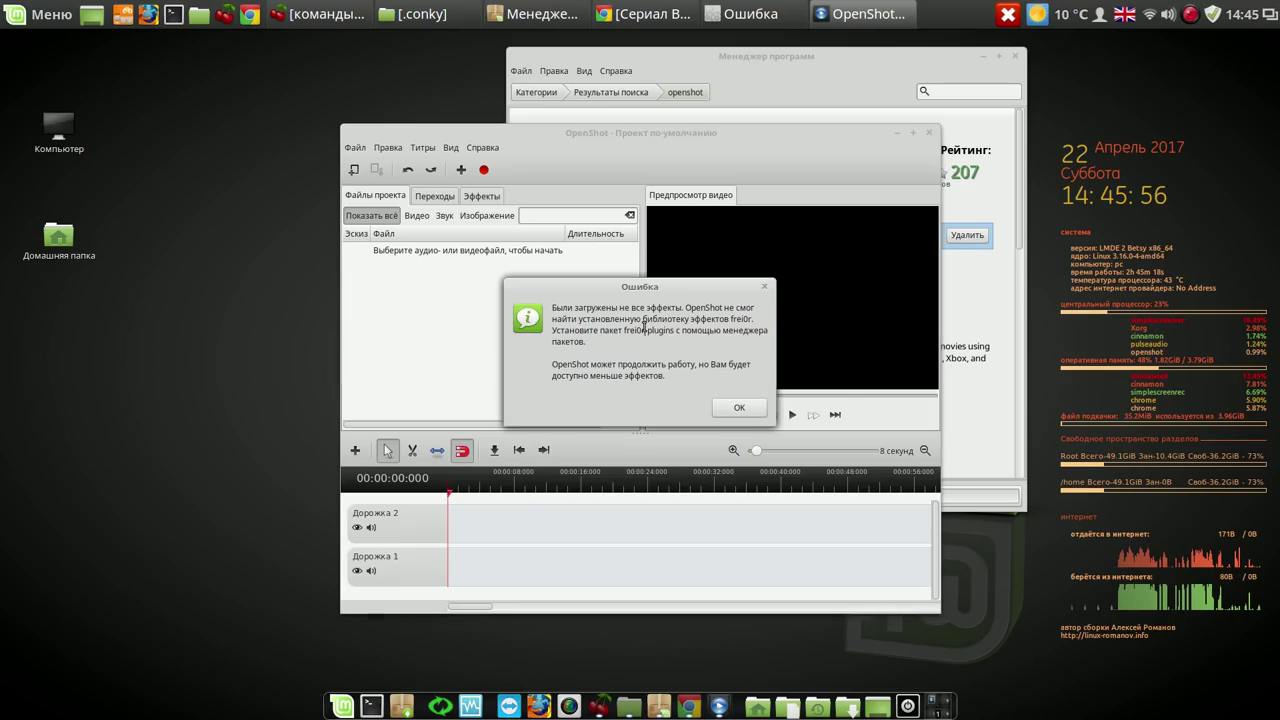
left_click_drag(645, 330, 627, 338)
right_click(632, 330)
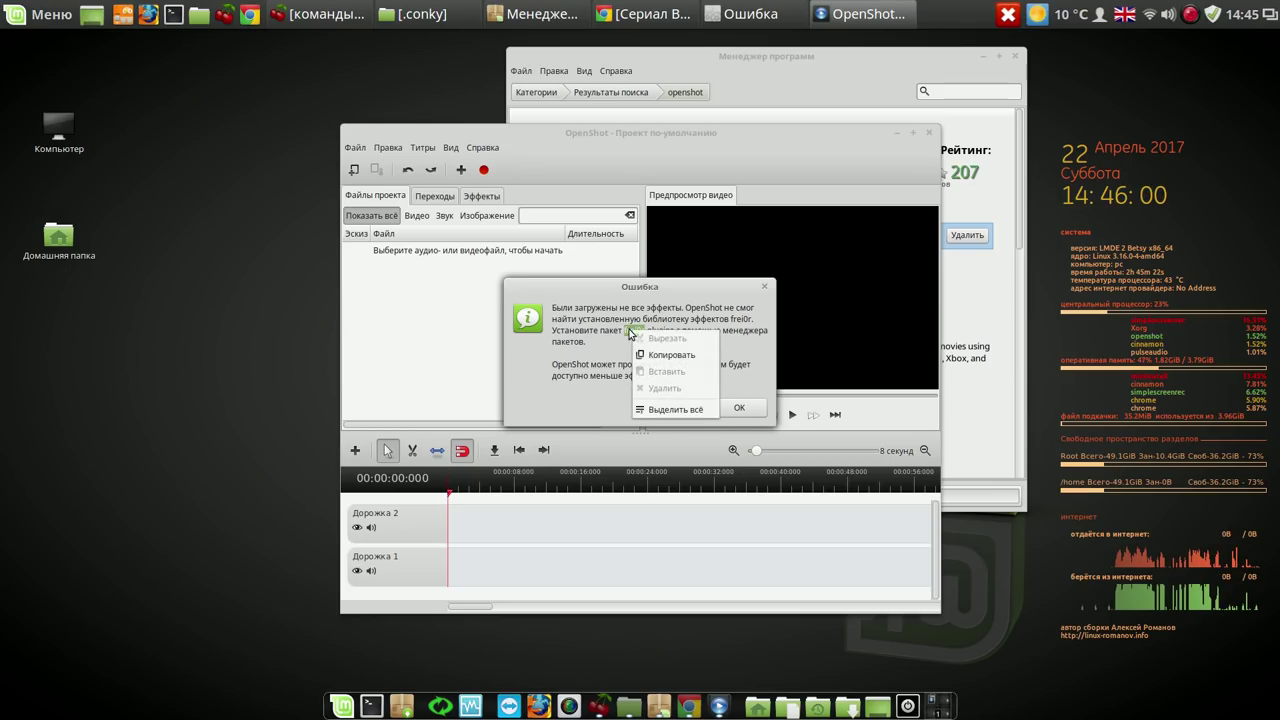
left_click(661, 353)
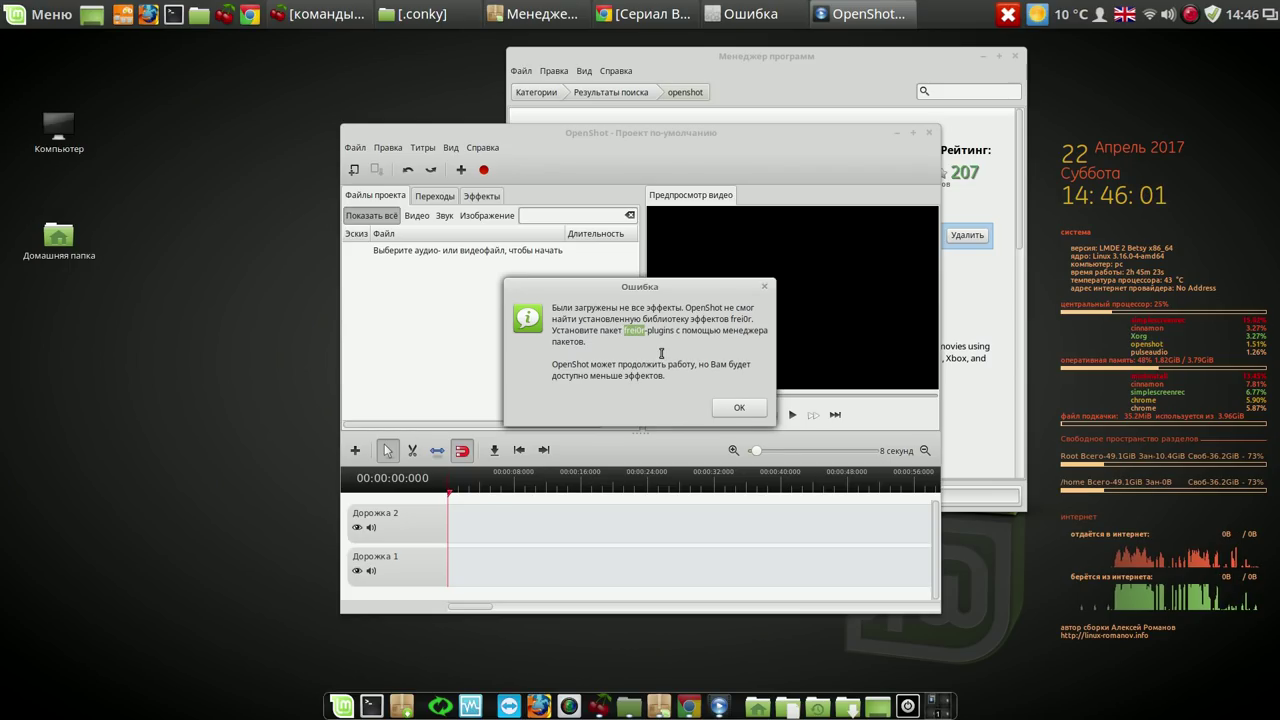
left_click(725, 410)
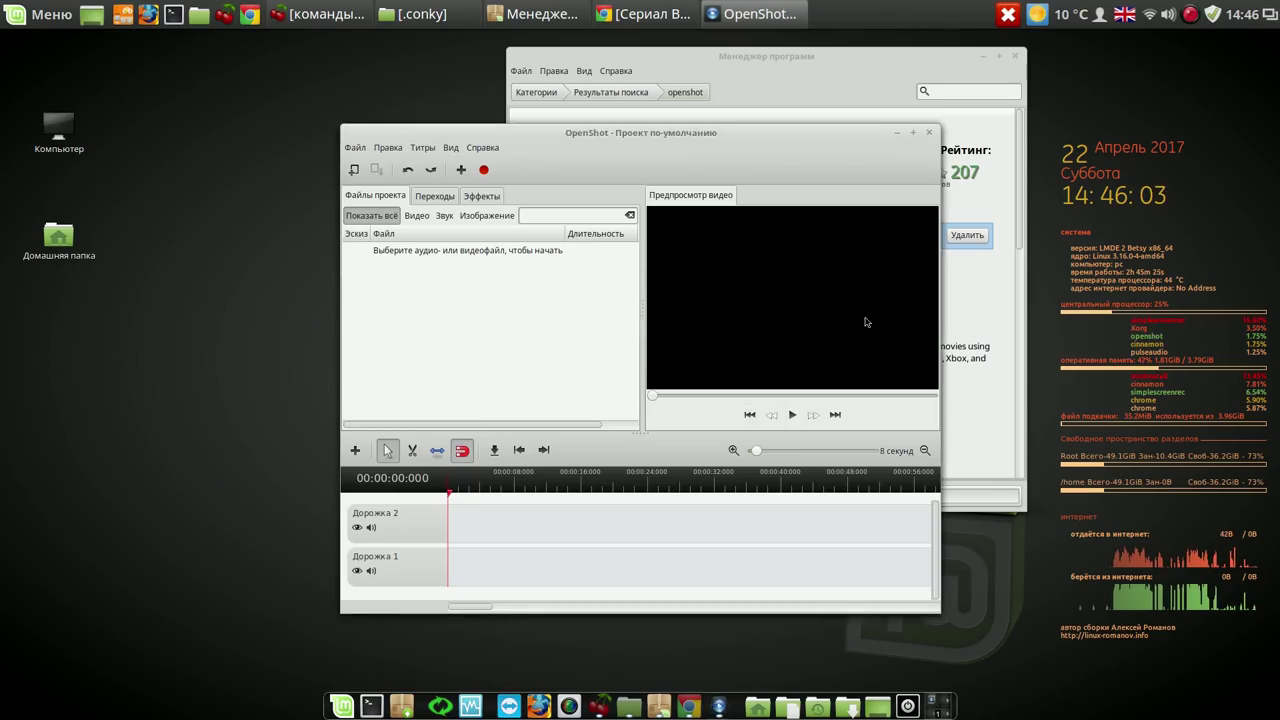
left_click(928, 132)
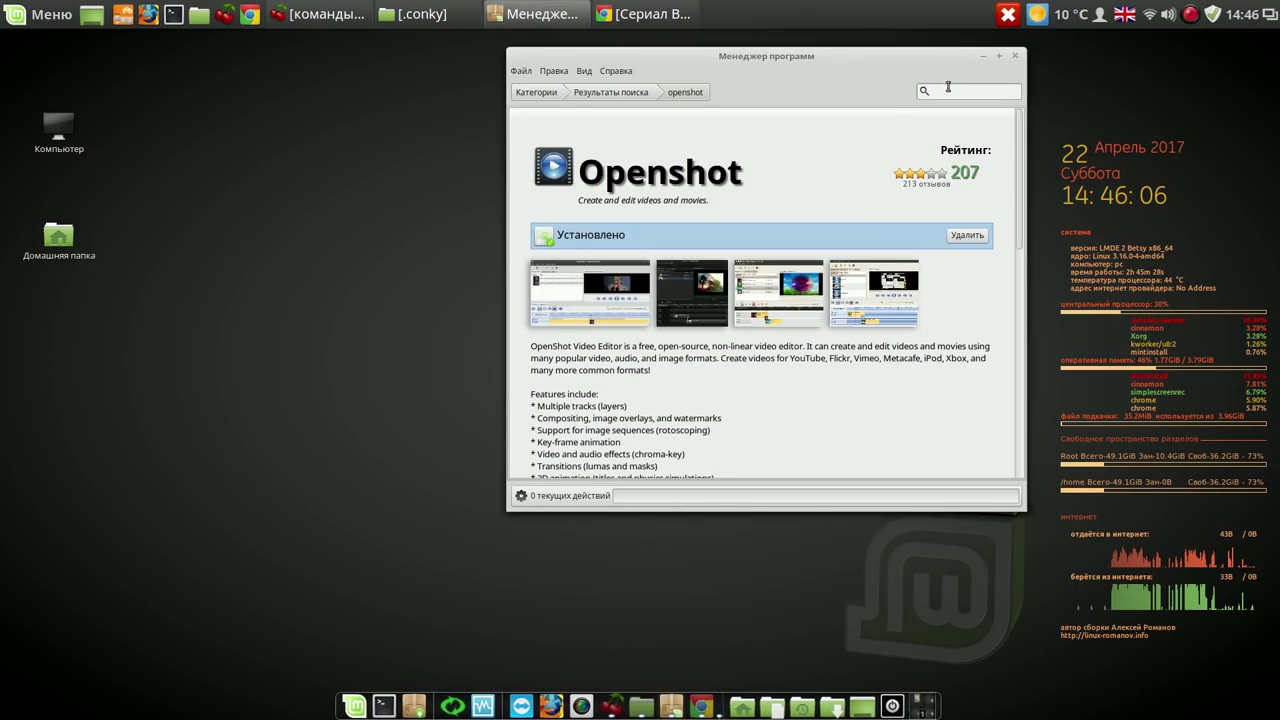
Search the software manager for the copied name frei0r and install the Frei0r-plugins package.
right_click(944, 91)
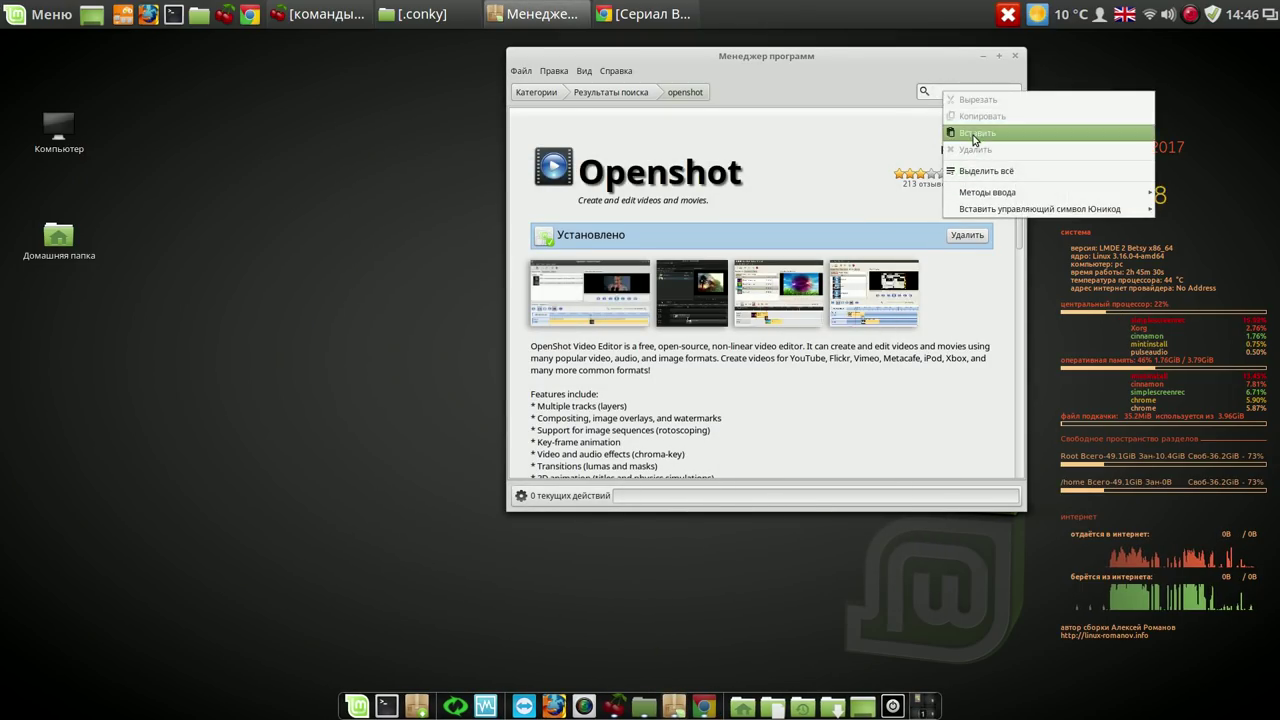
left_click(975, 135)
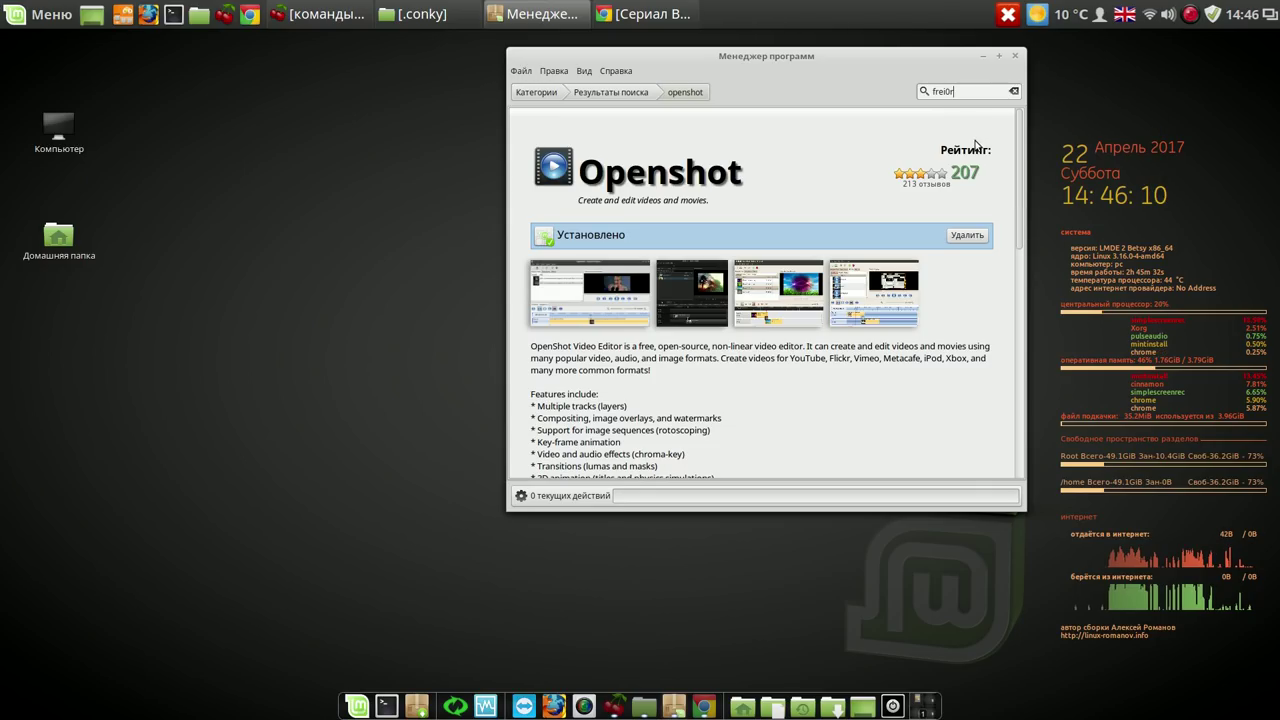
key("Return")
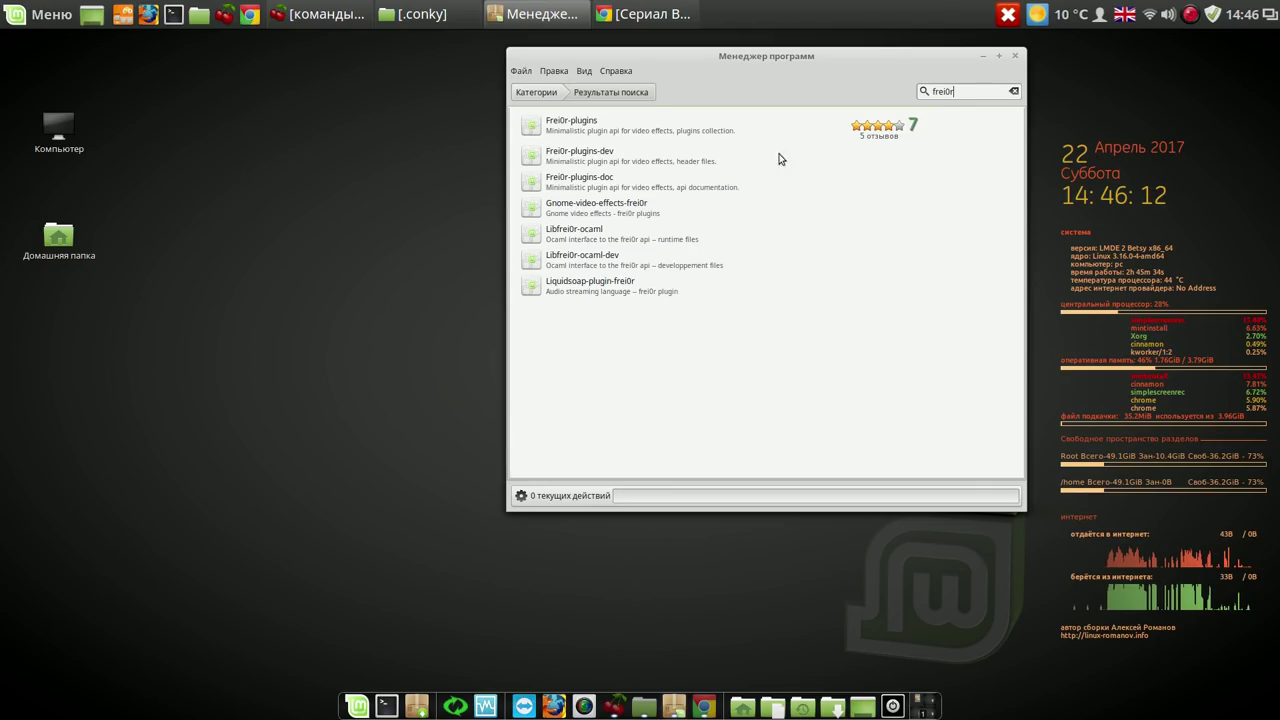
left_click(585, 130)
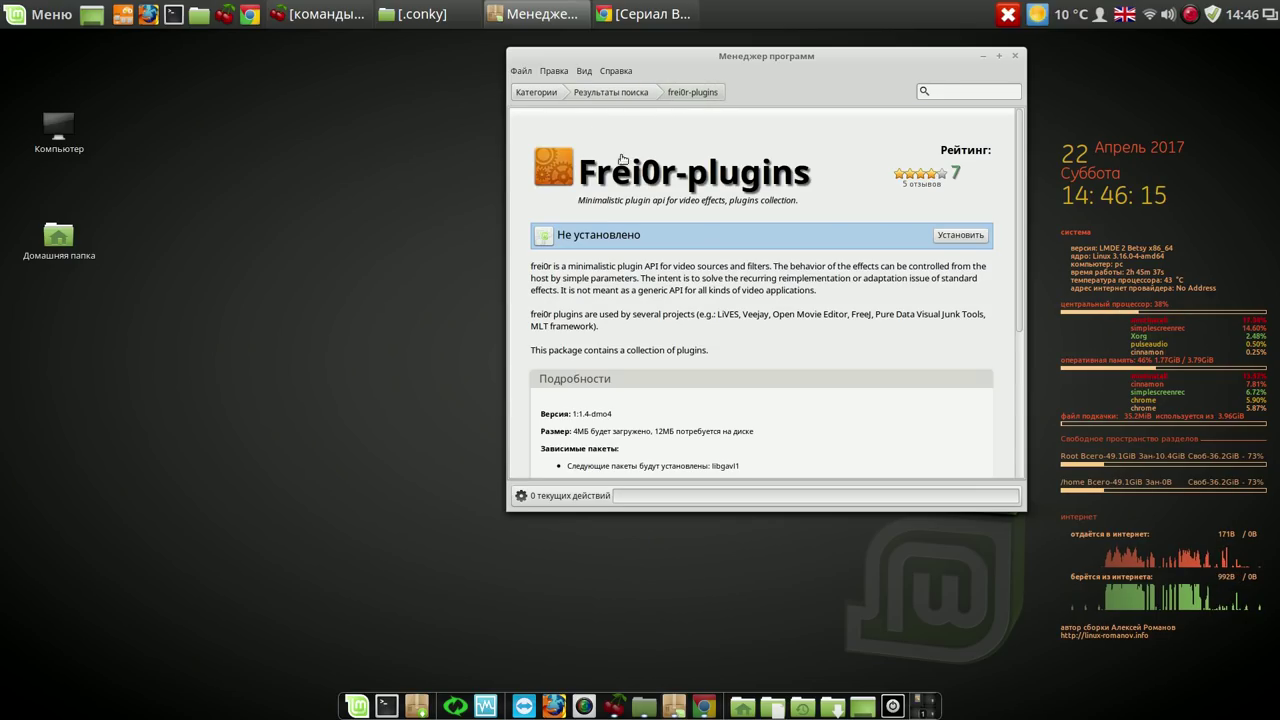
left_click(968, 236)
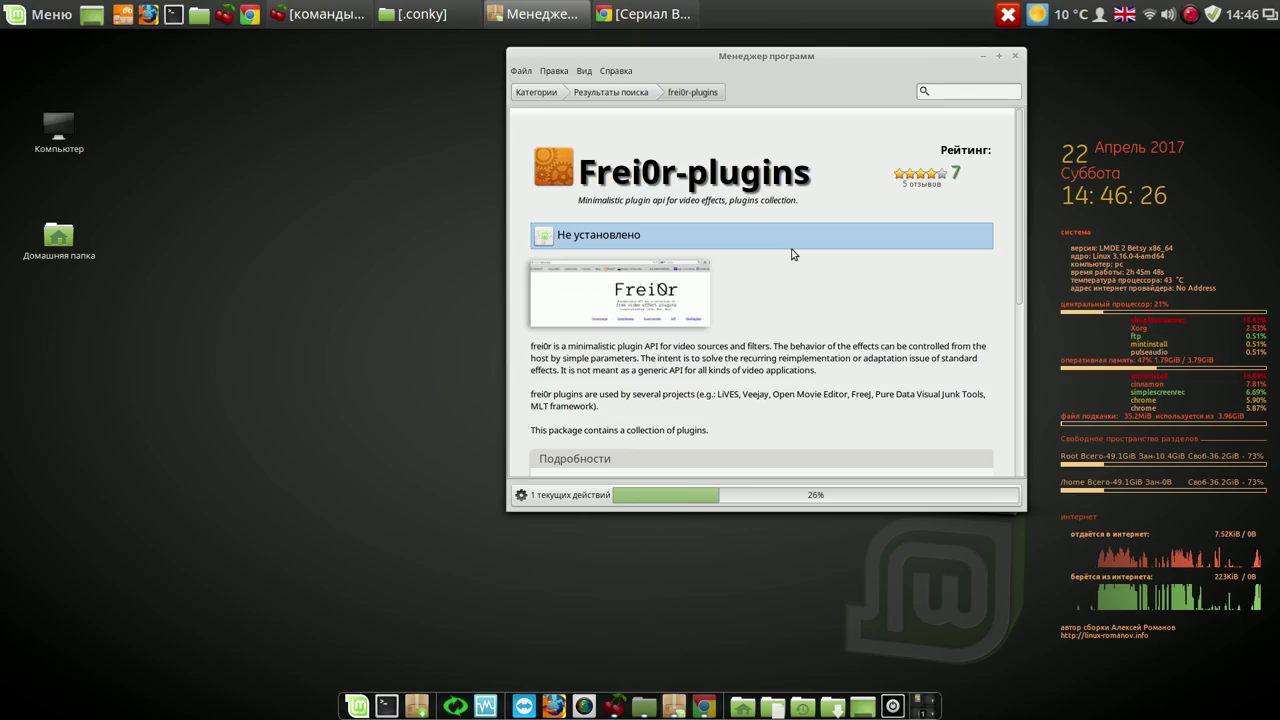
Add the OpenShot Video Editor launcher from the audio and video applications to the dock and start the editor from it.
left_click(357, 708)
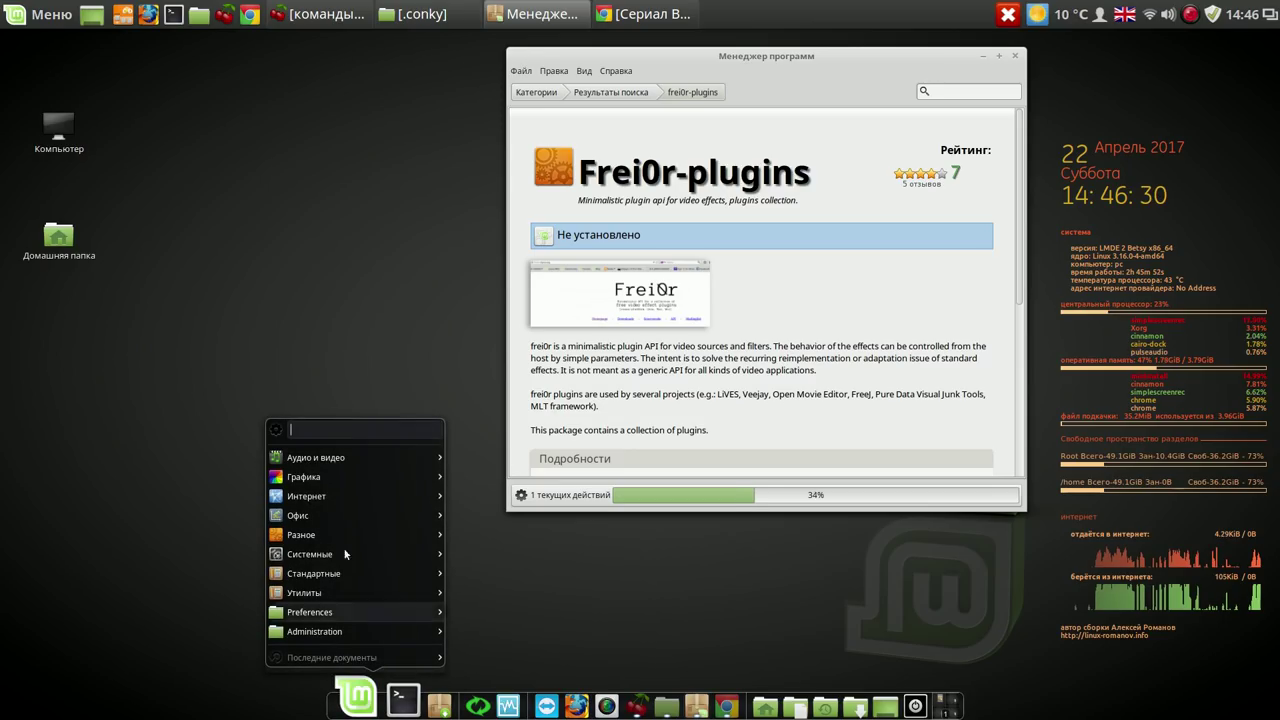
mouse_move(336, 459)
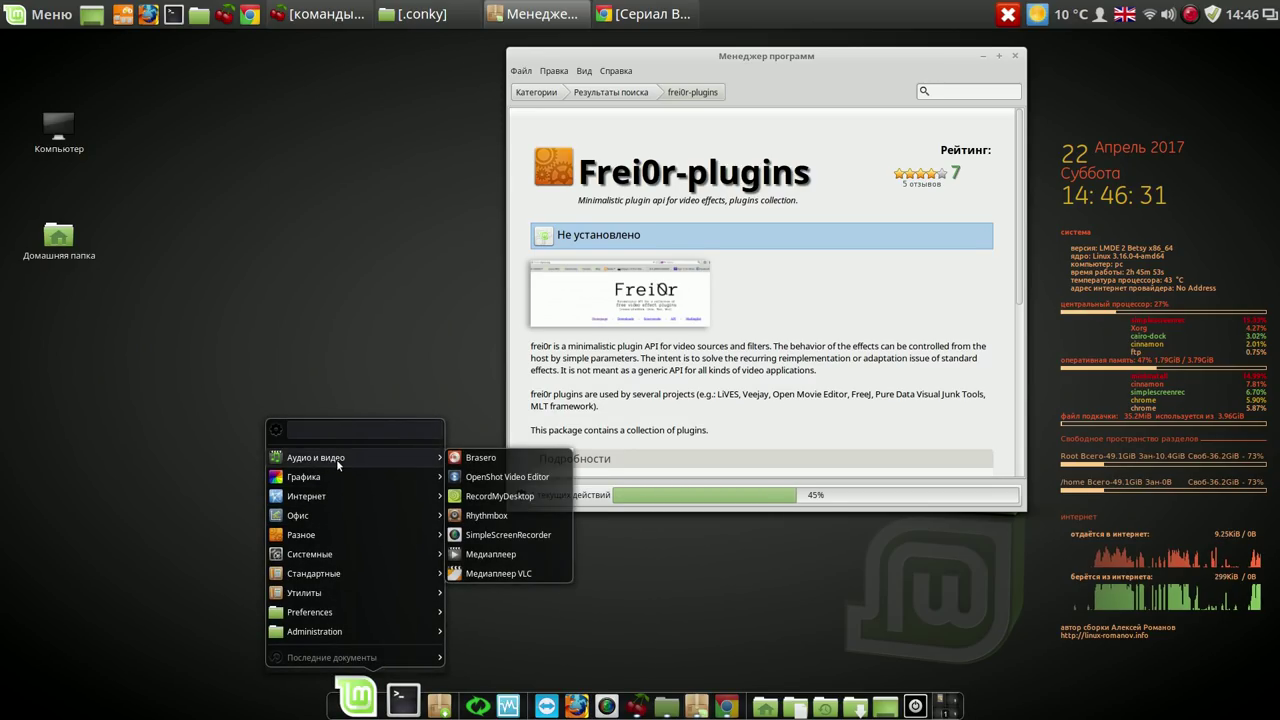
left_click(514, 476)
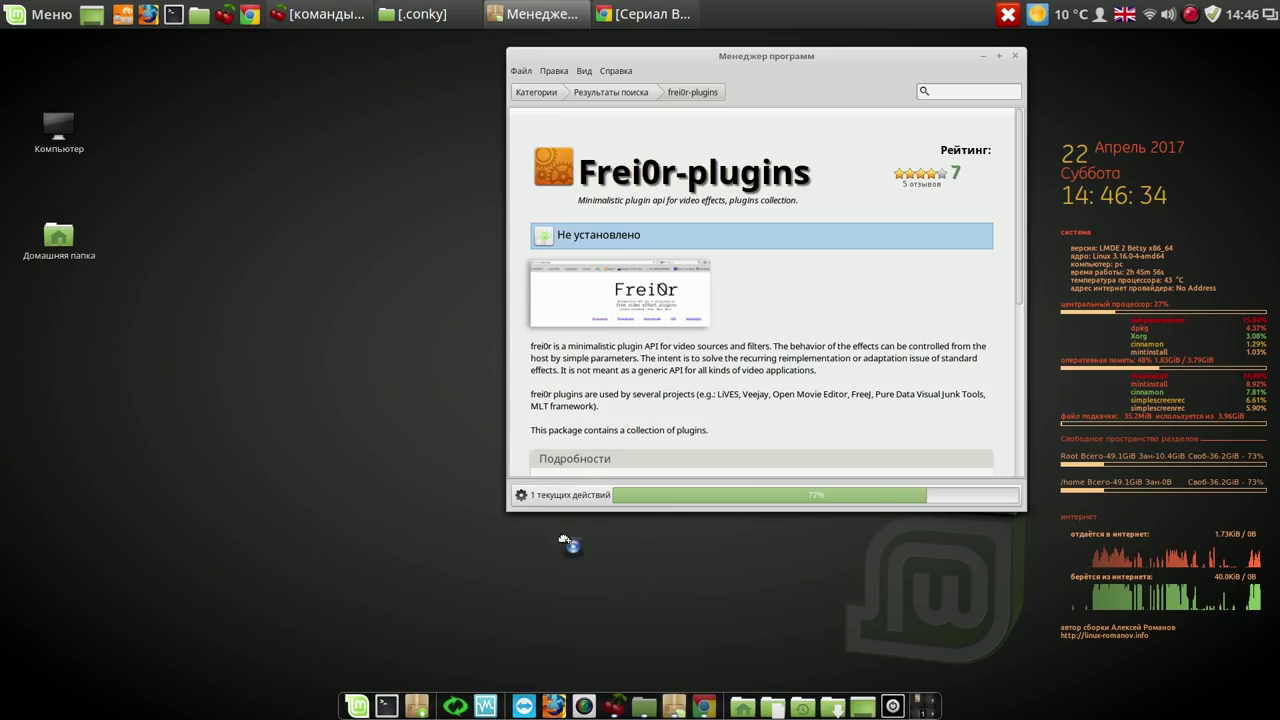
left_click(566, 705)
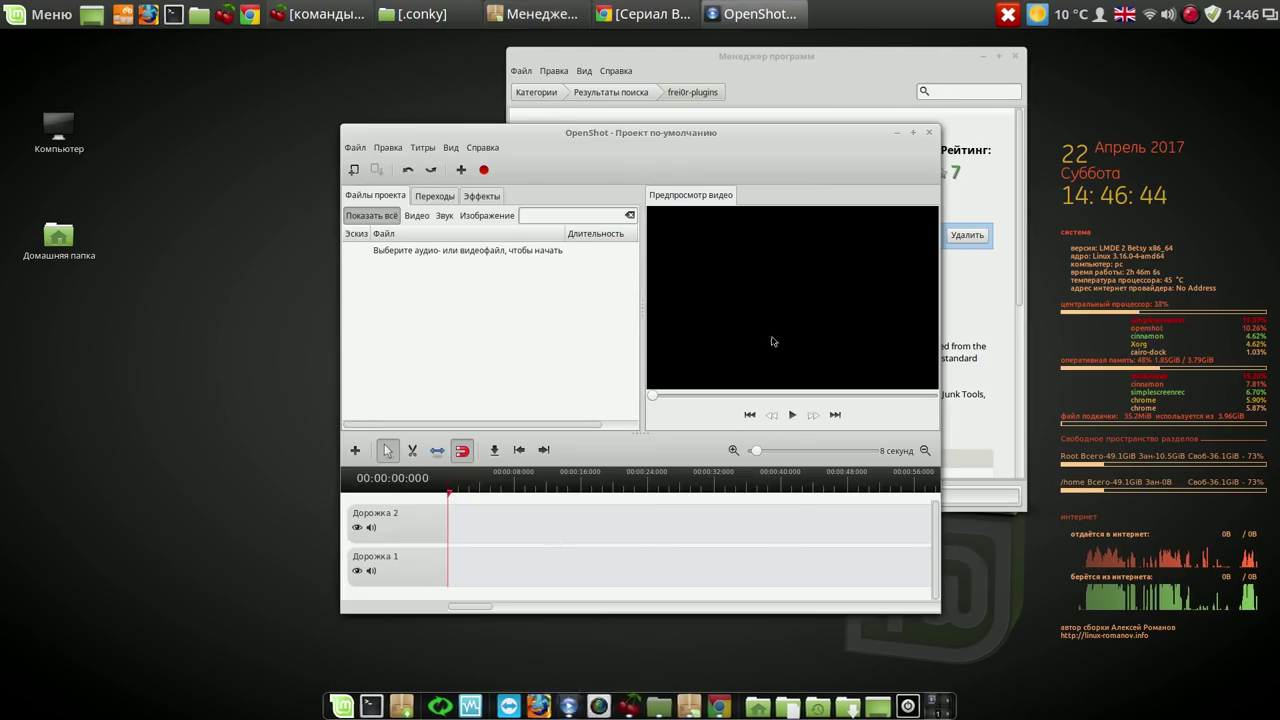
left_click(984, 57)
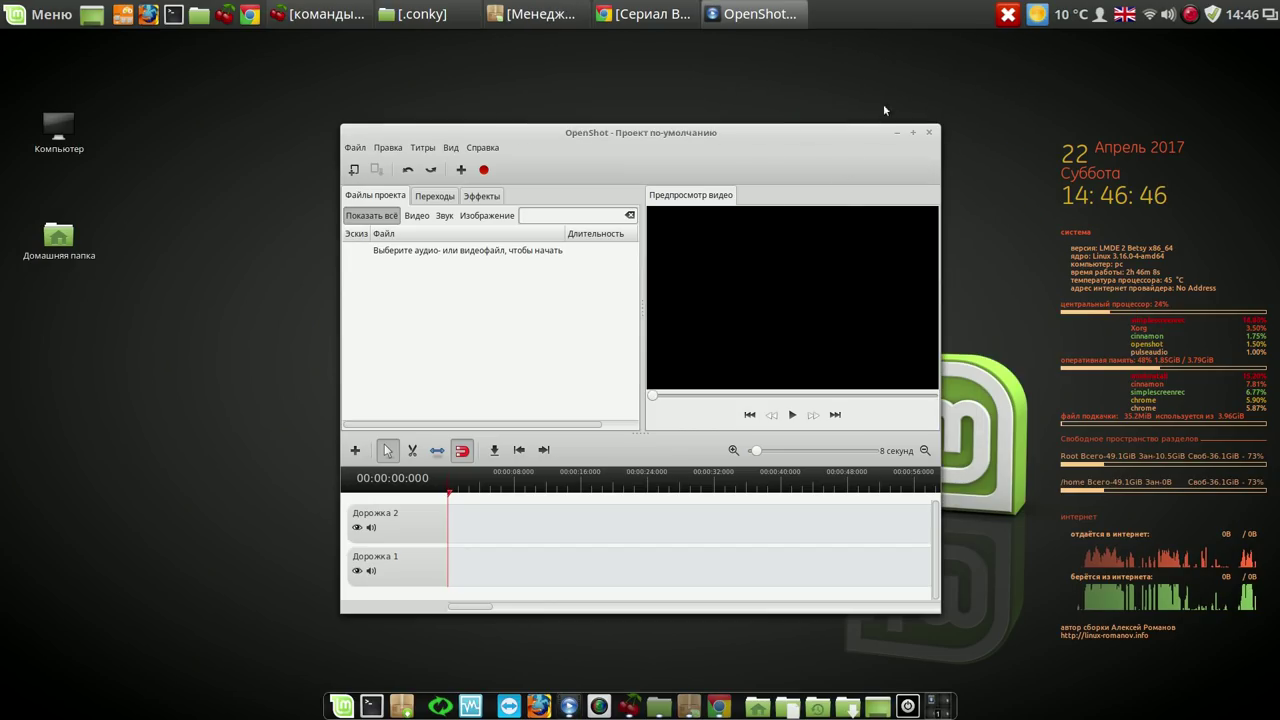
left_click_drag(823, 140, 683, 80)
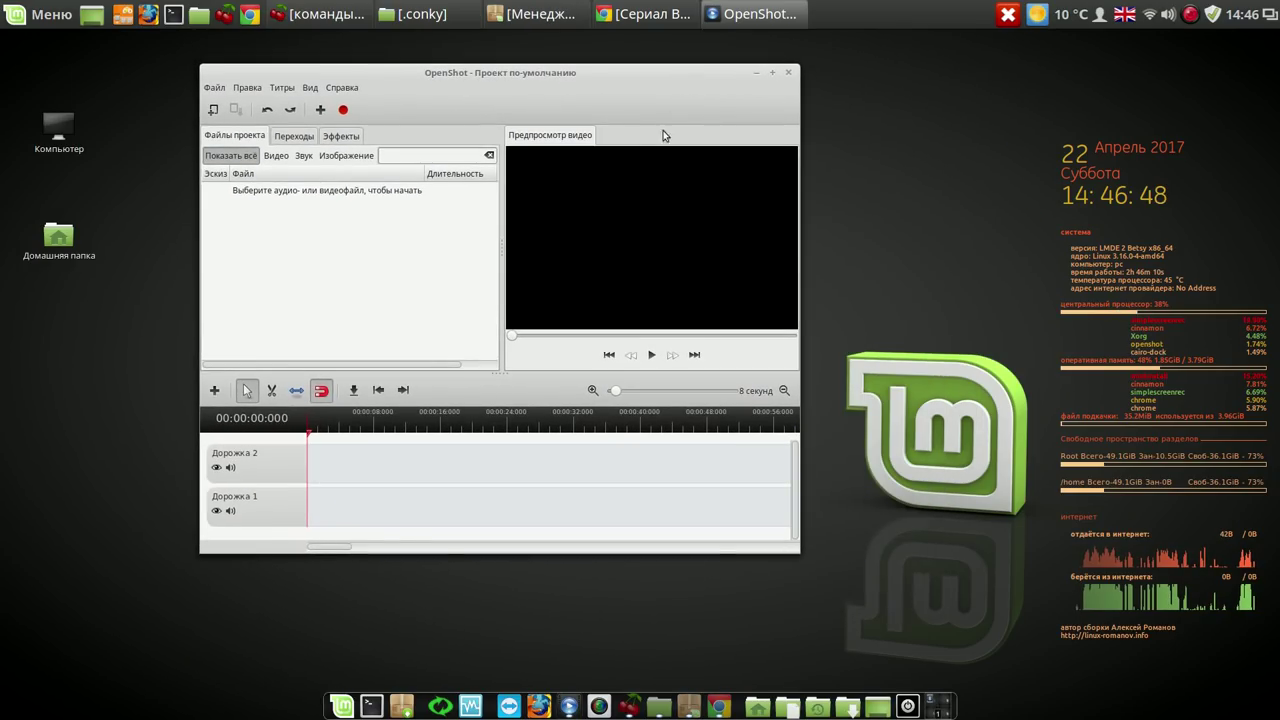
left_click(321, 111)
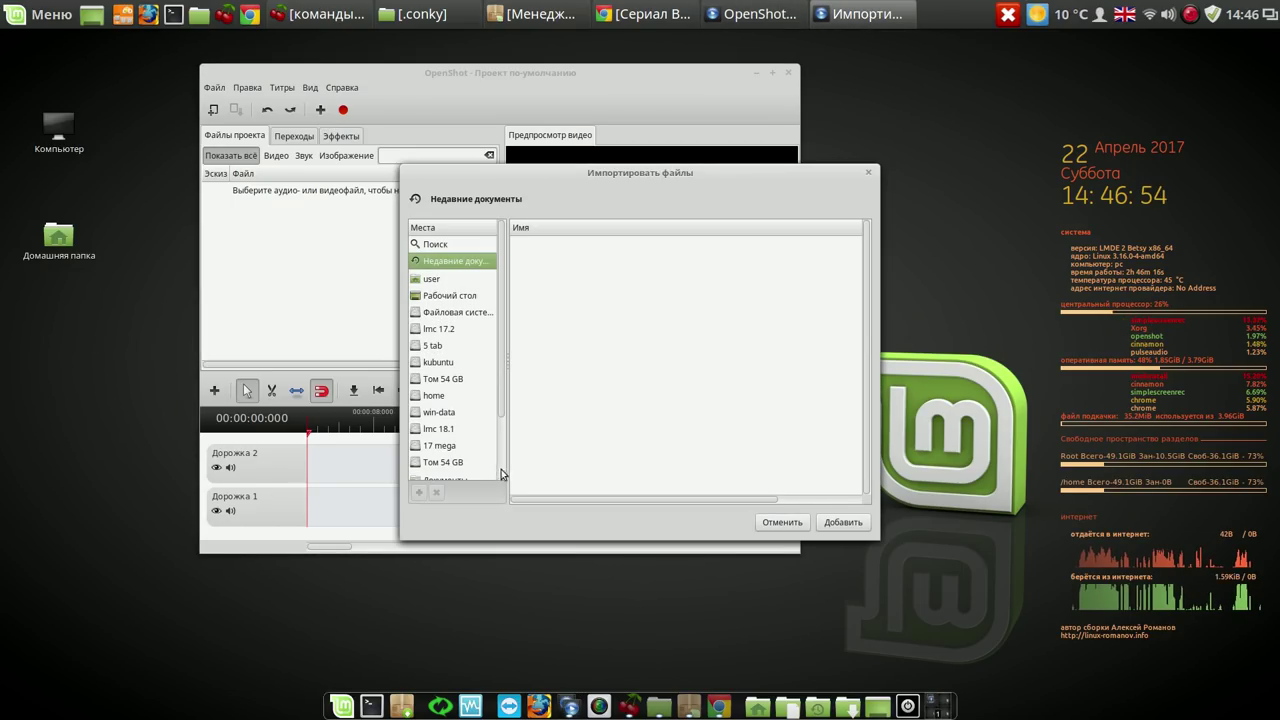
scroll(498, 476, "down", 3)
left_click(433, 456)
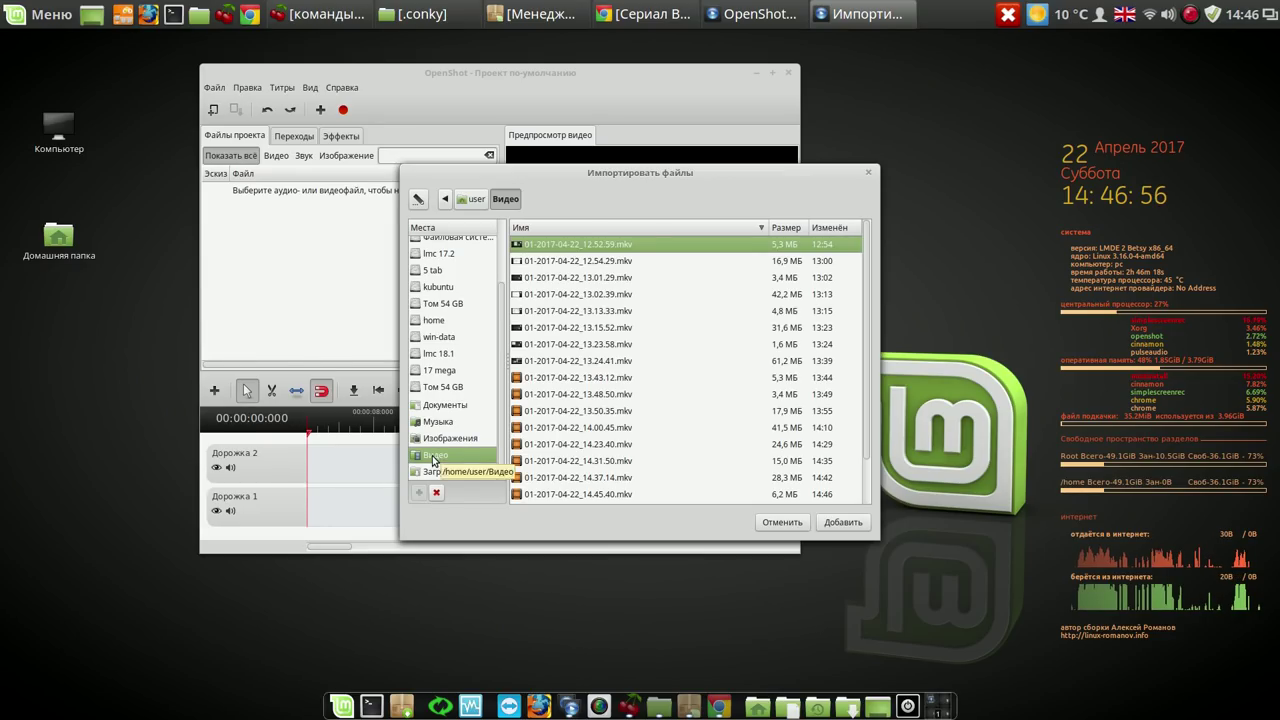
left_click(608, 344)
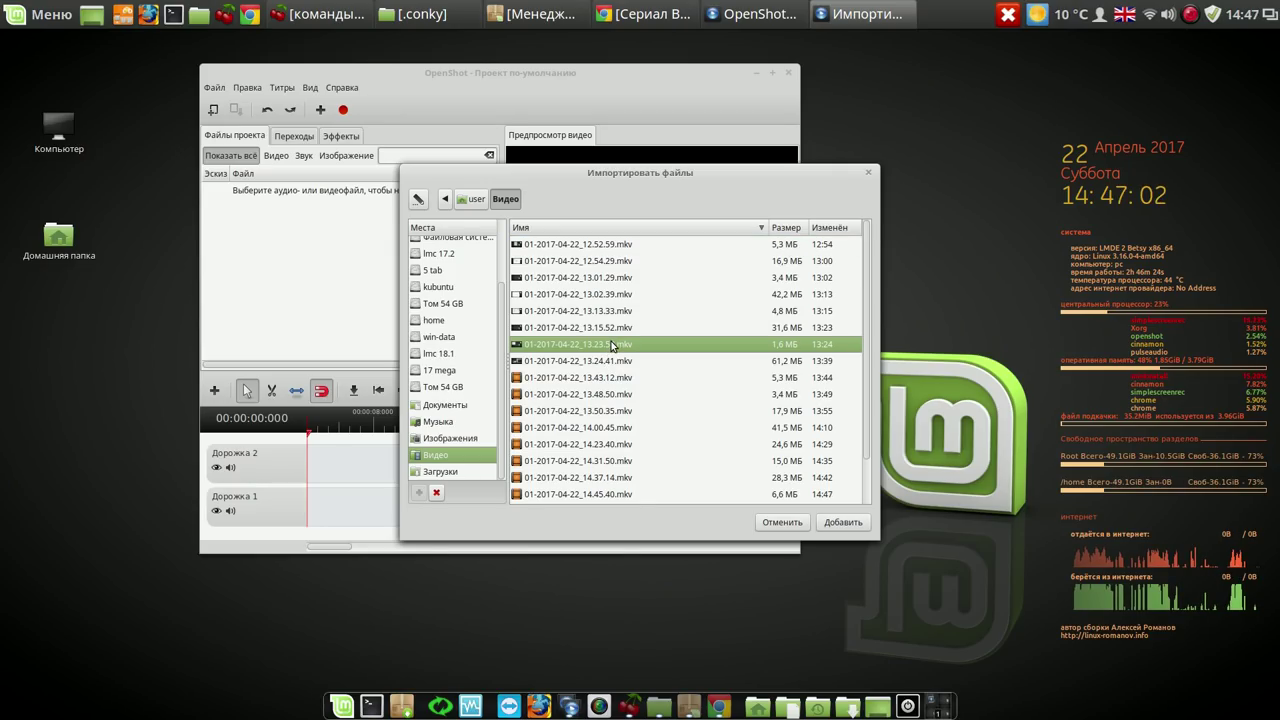
key("shift+Down")
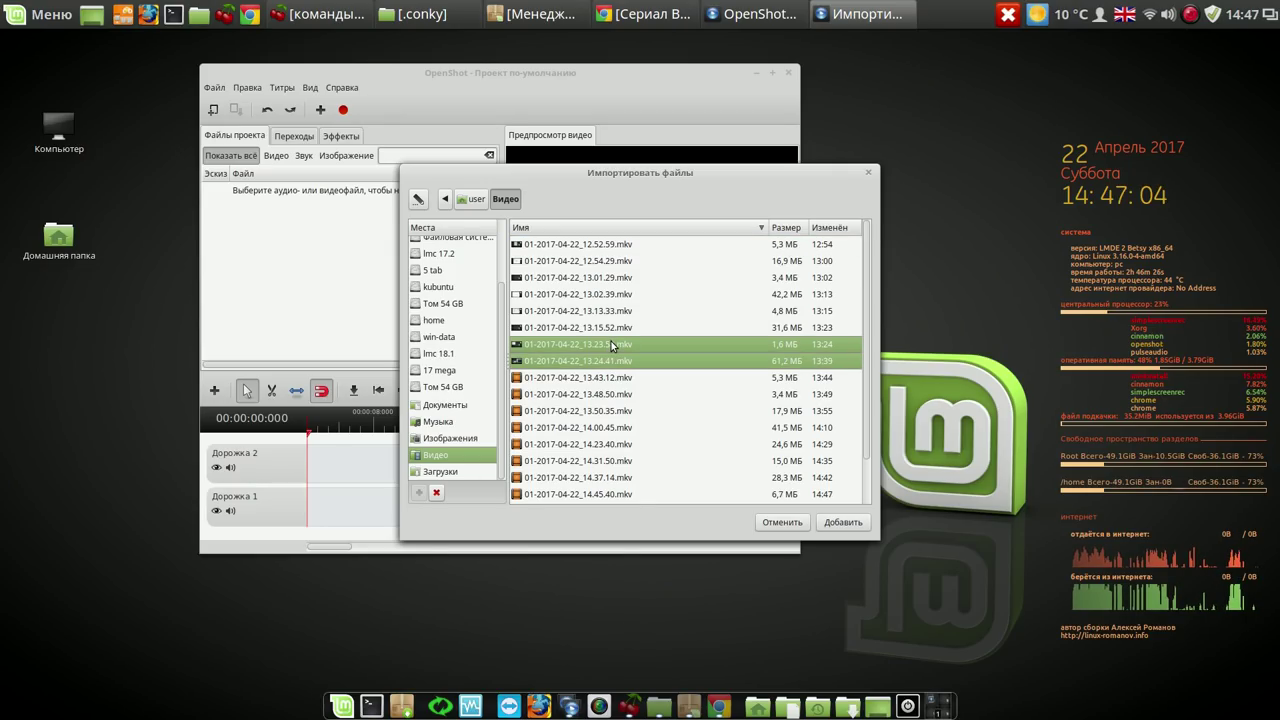
left_click(866, 524)
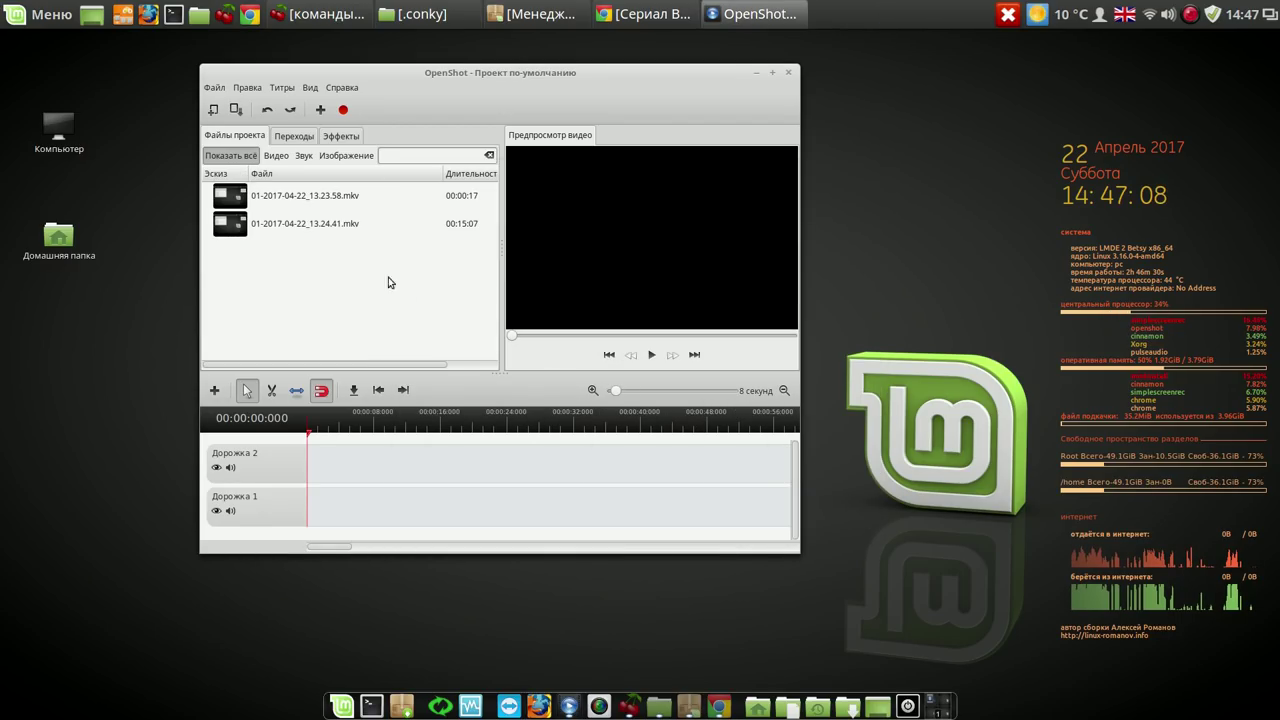
Add both imported clips to the timeline on Дорожка 2, starting at 0 seconds with no fade or transition.
left_click(308, 215)
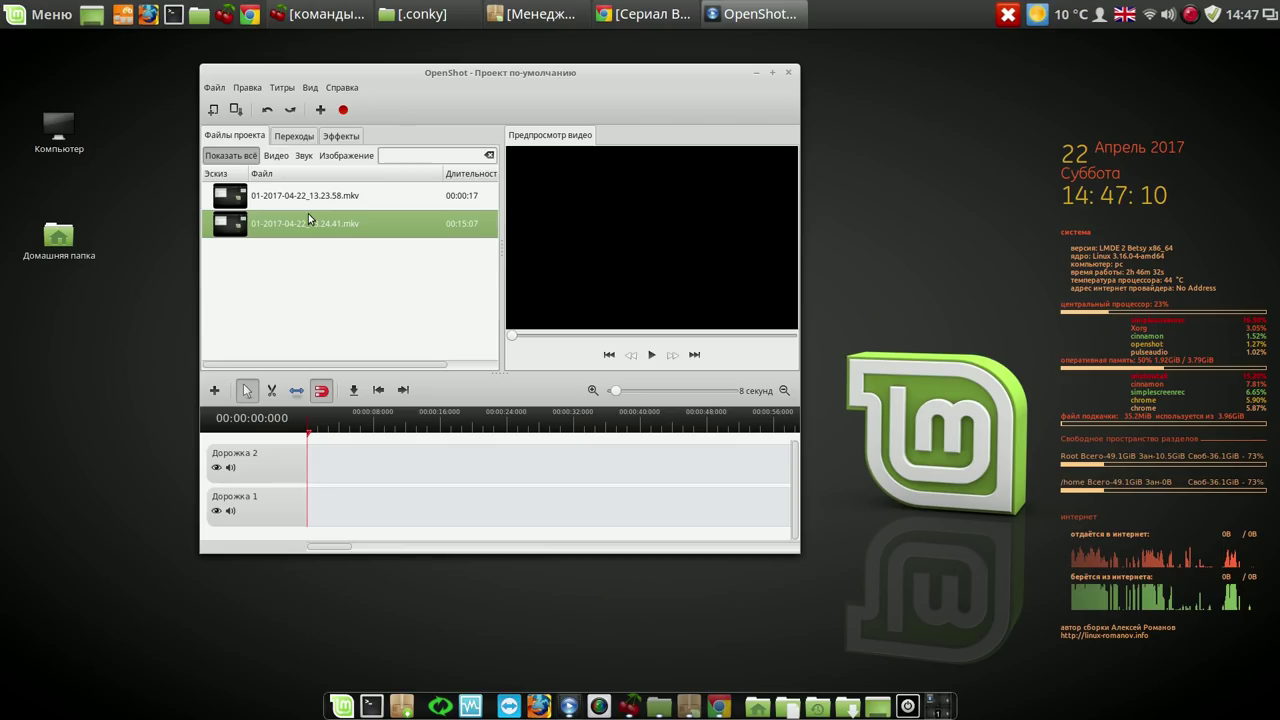
key("ctrl+a")
right_click(325, 197)
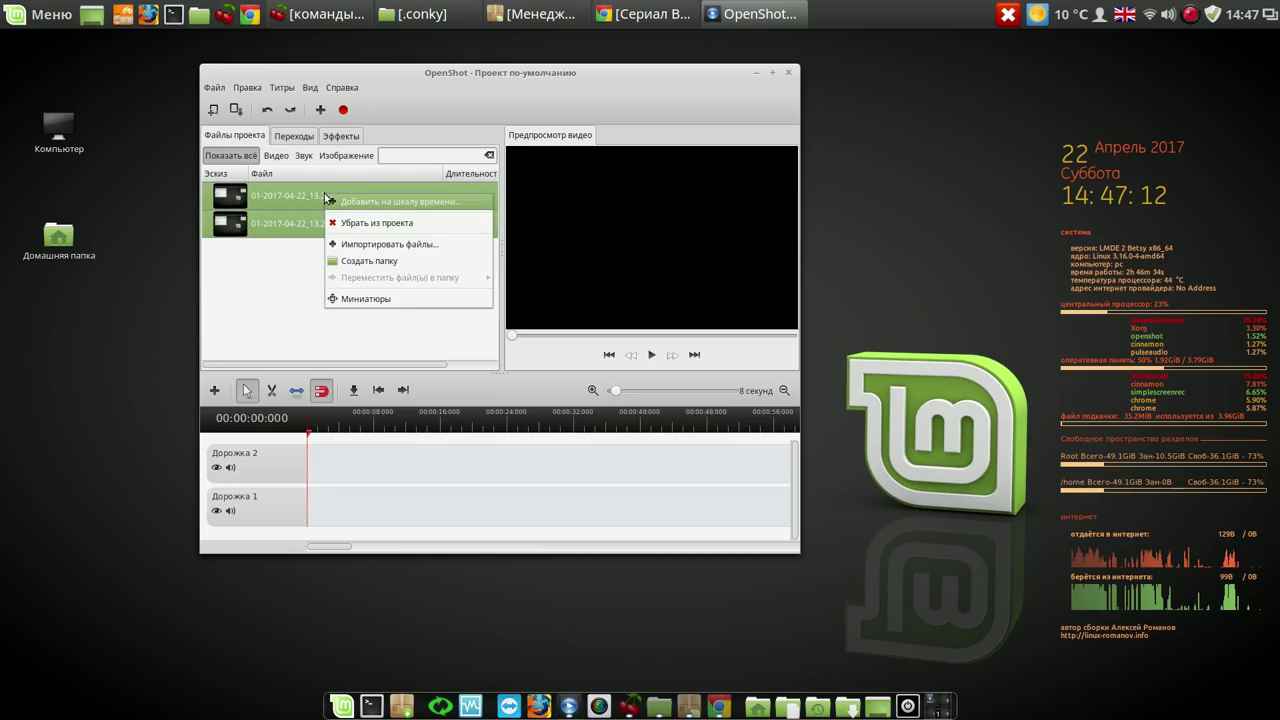
left_click(395, 203)
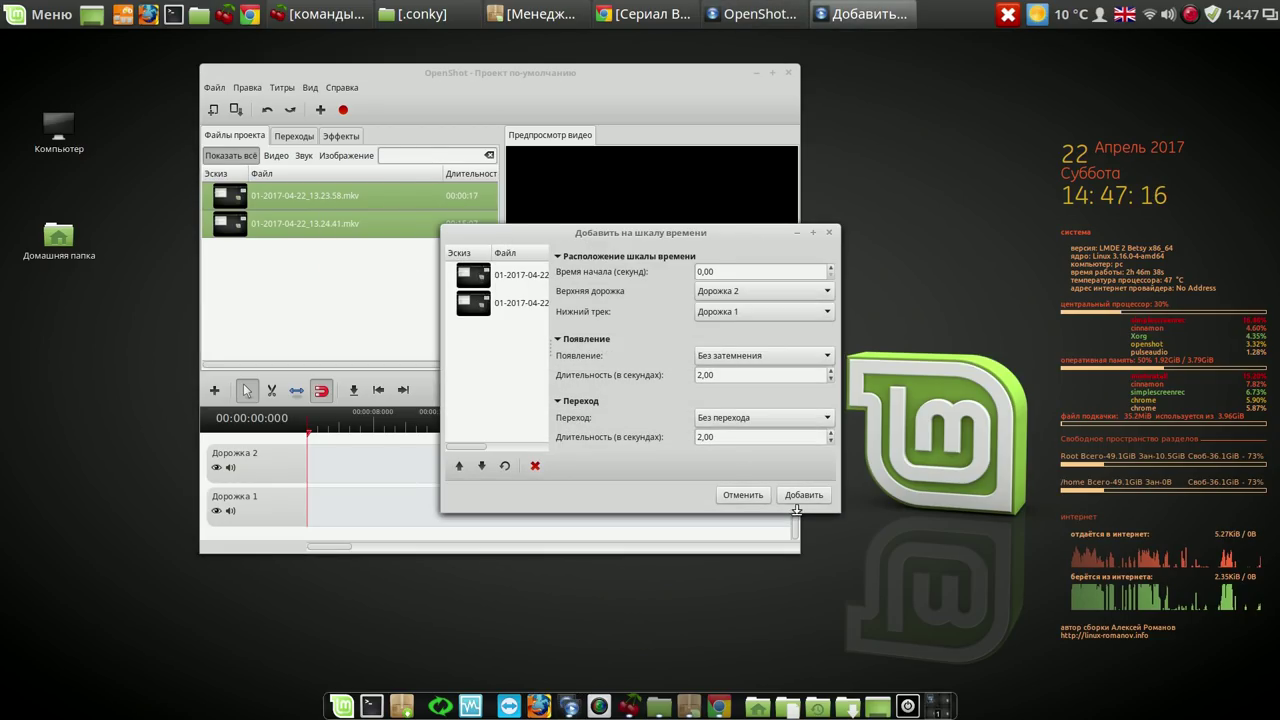
left_click(805, 495)
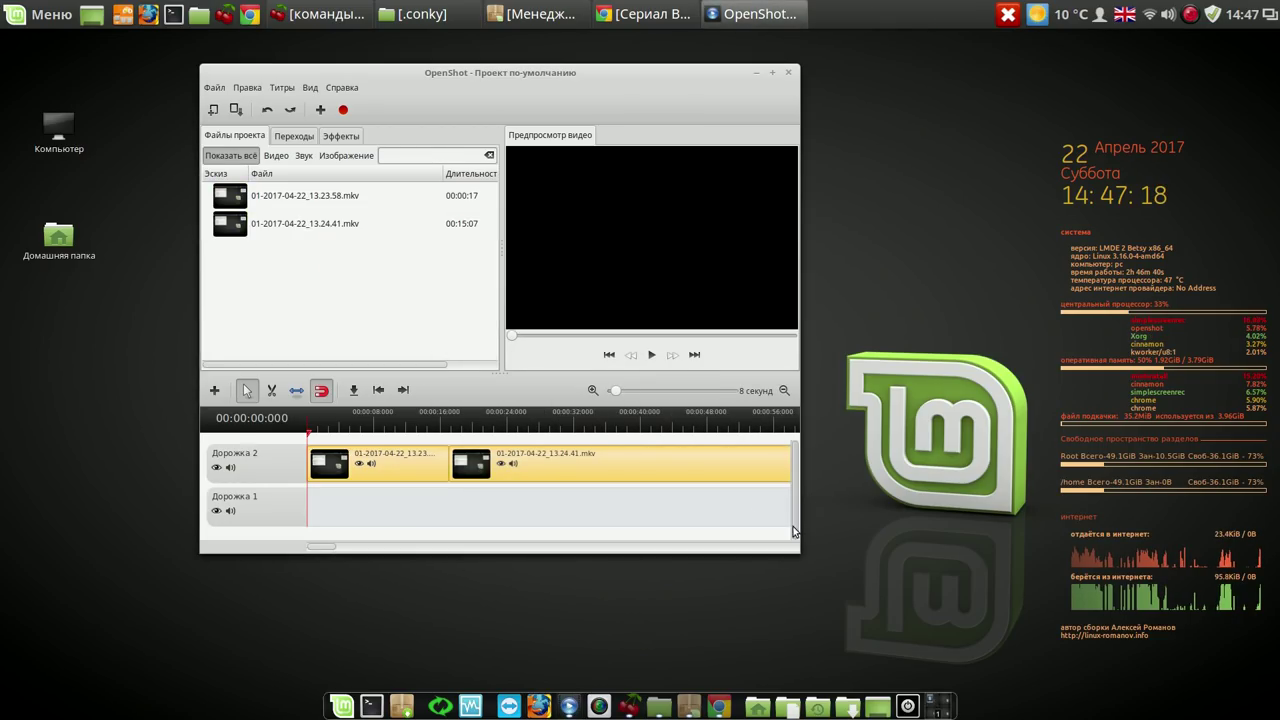
Cut the second clip on Дорожка 2 at about 0:40, removing the part before the cut and closing the gap.
left_click_drag(799, 552, 1249, 609)
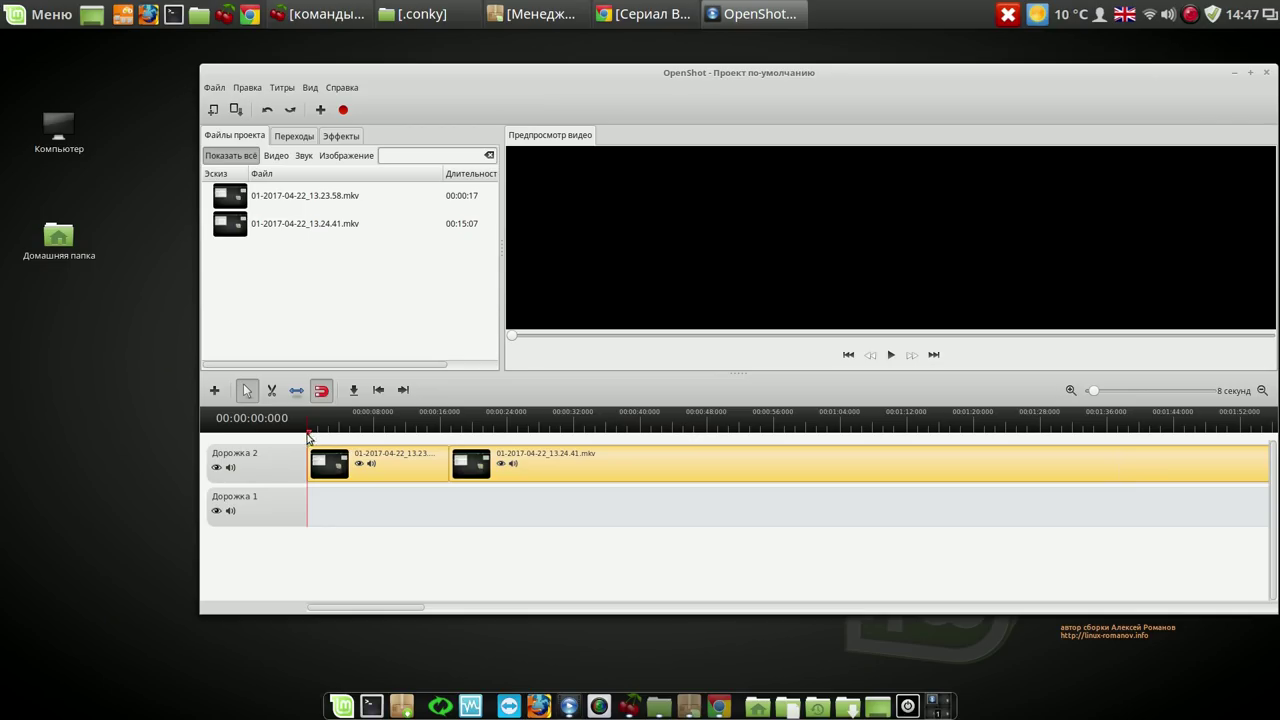
left_click(273, 390)
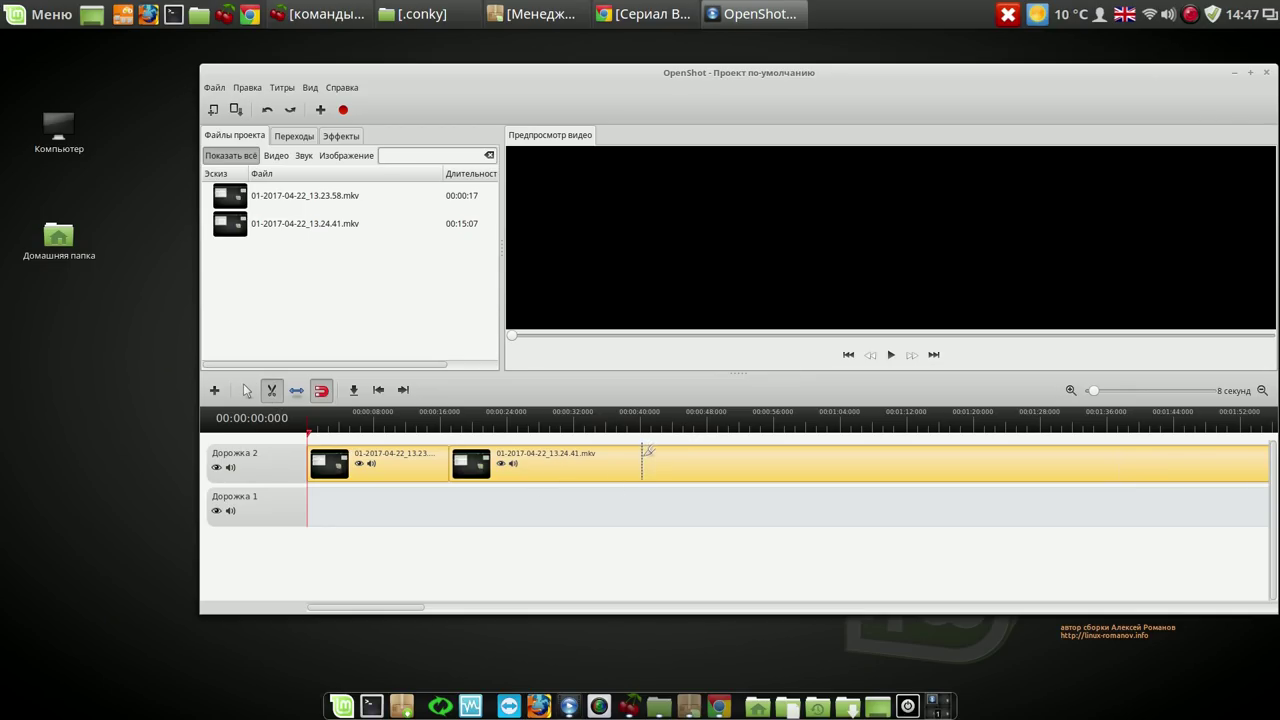
left_click(646, 452)
left_click(247, 390)
right_click(574, 470)
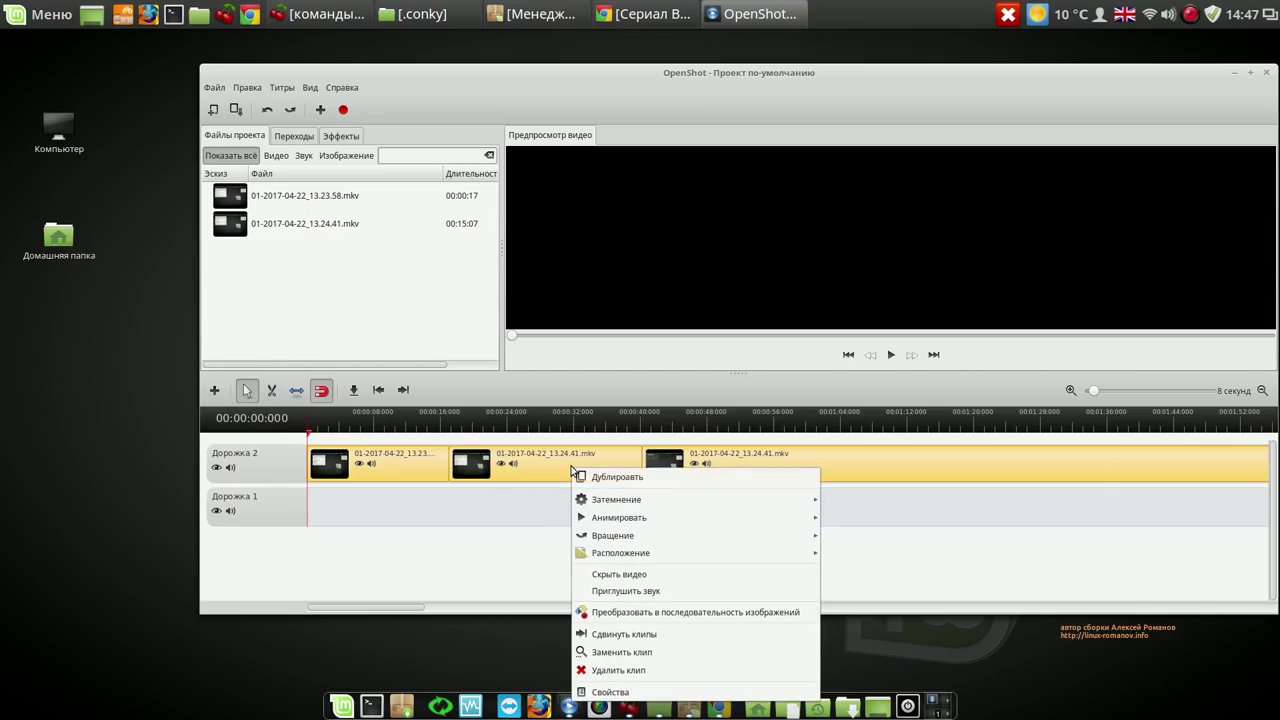
left_click(619, 671)
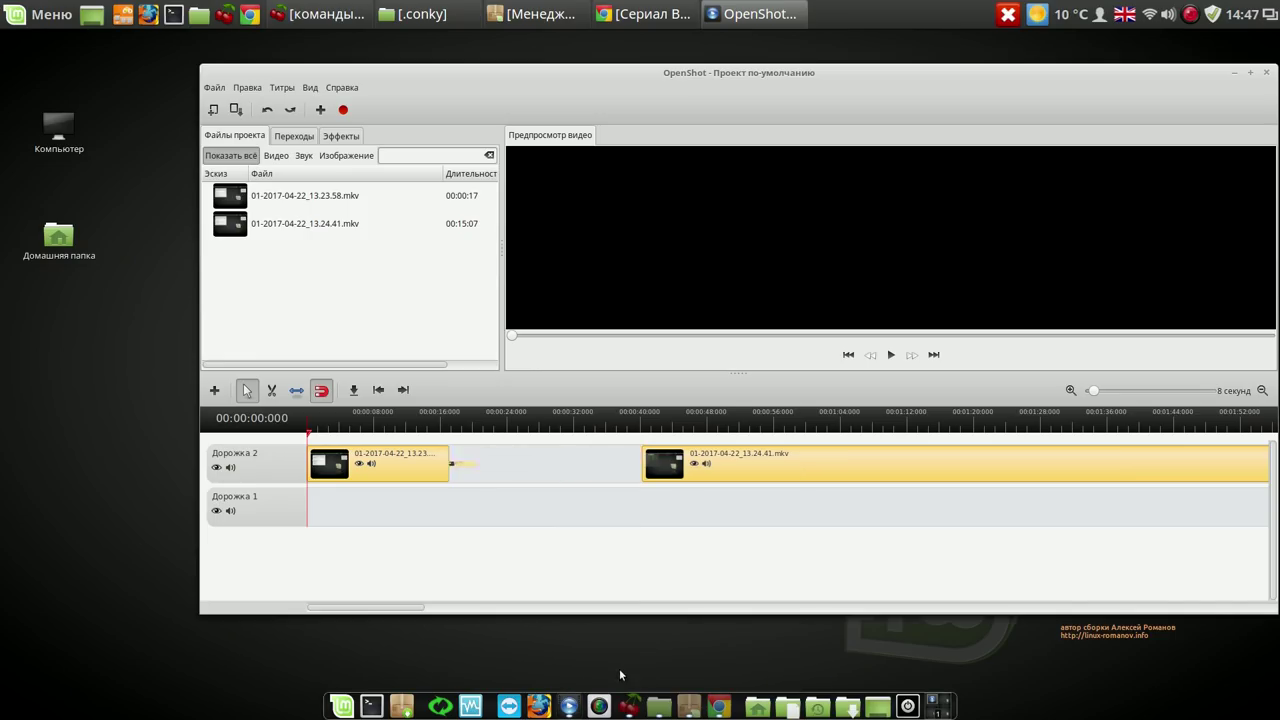
left_click_drag(808, 455, 605, 452)
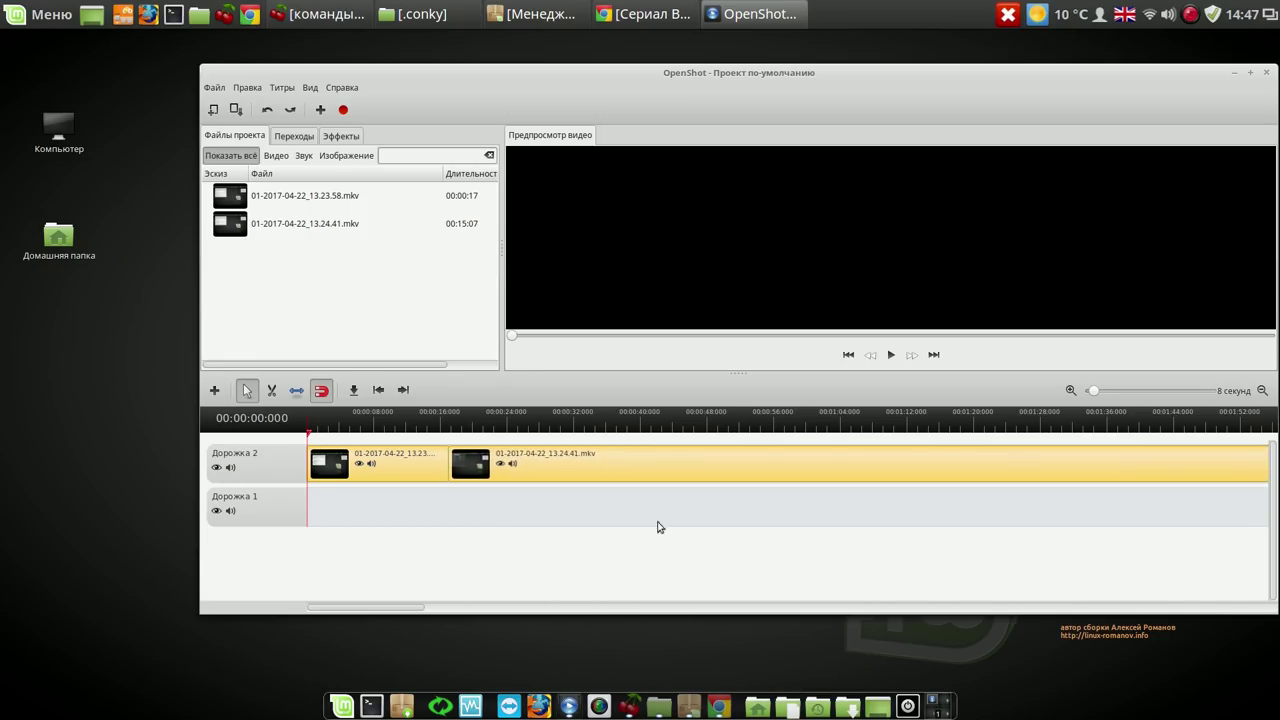
Cut the second clip on Дорожка 2 at about 1:25 and delete the part after the cut.
left_click(272, 392)
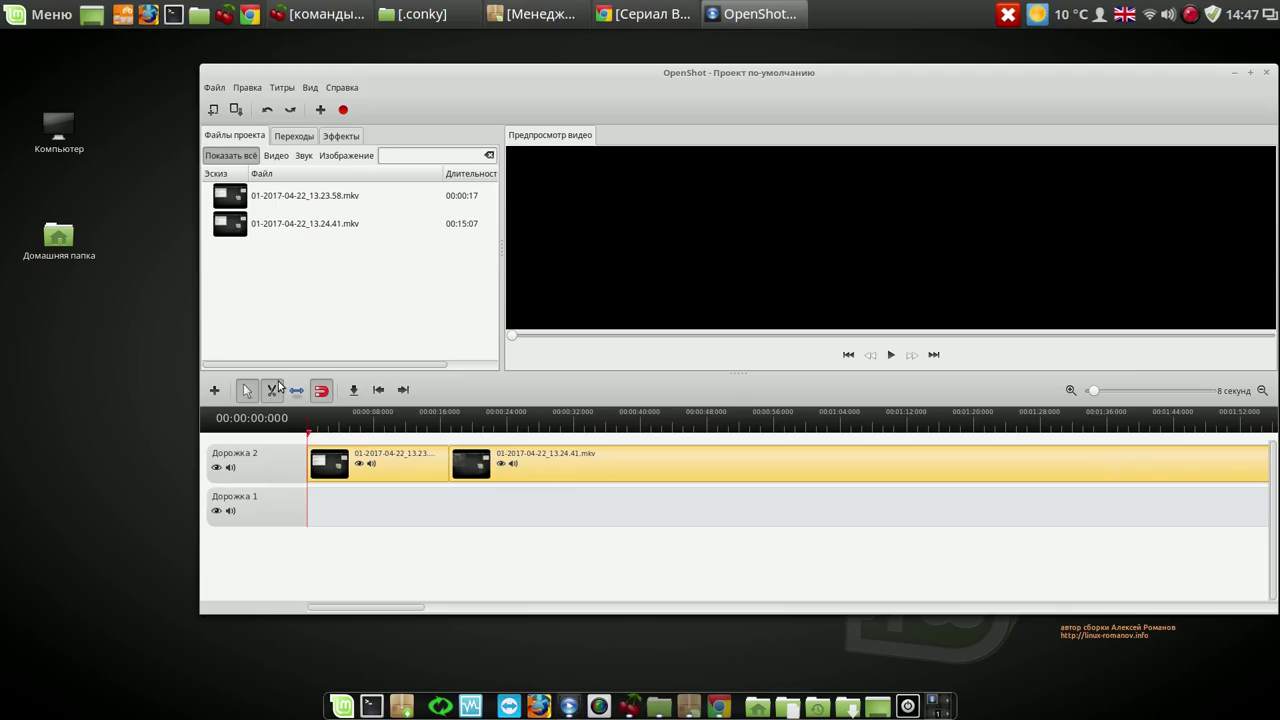
left_click(1014, 456)
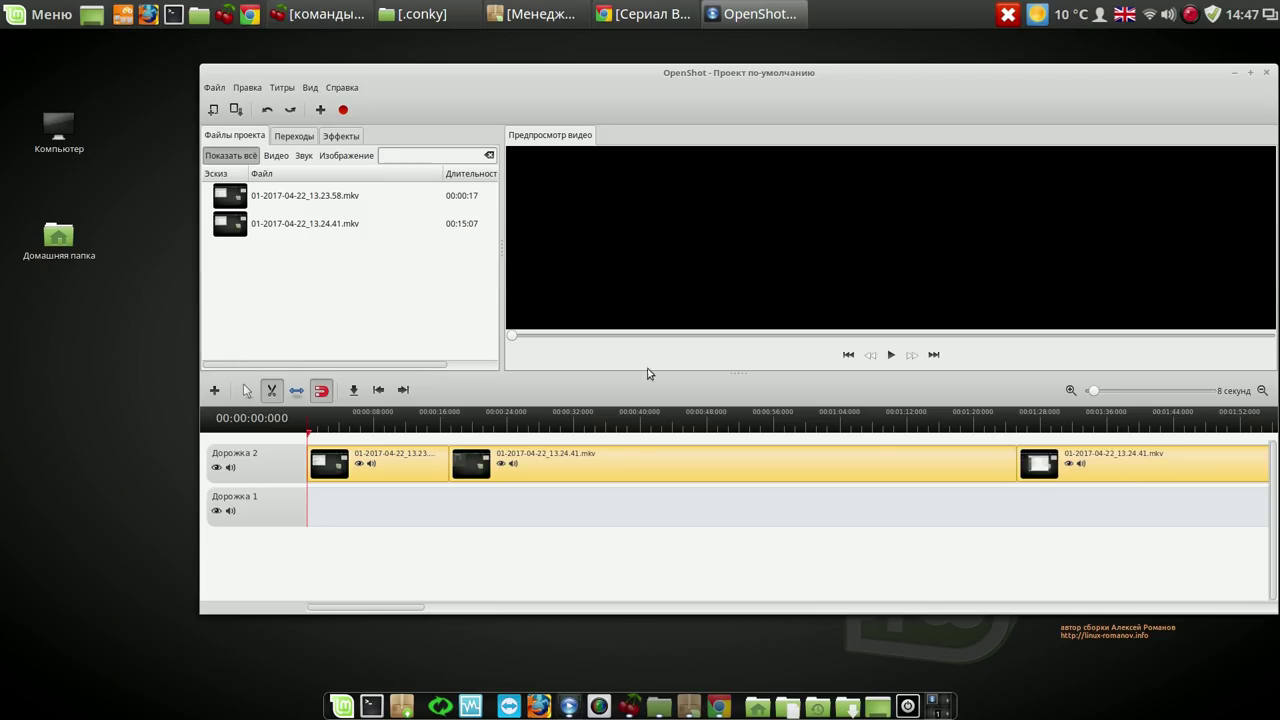
left_click(247, 390)
right_click(1116, 477)
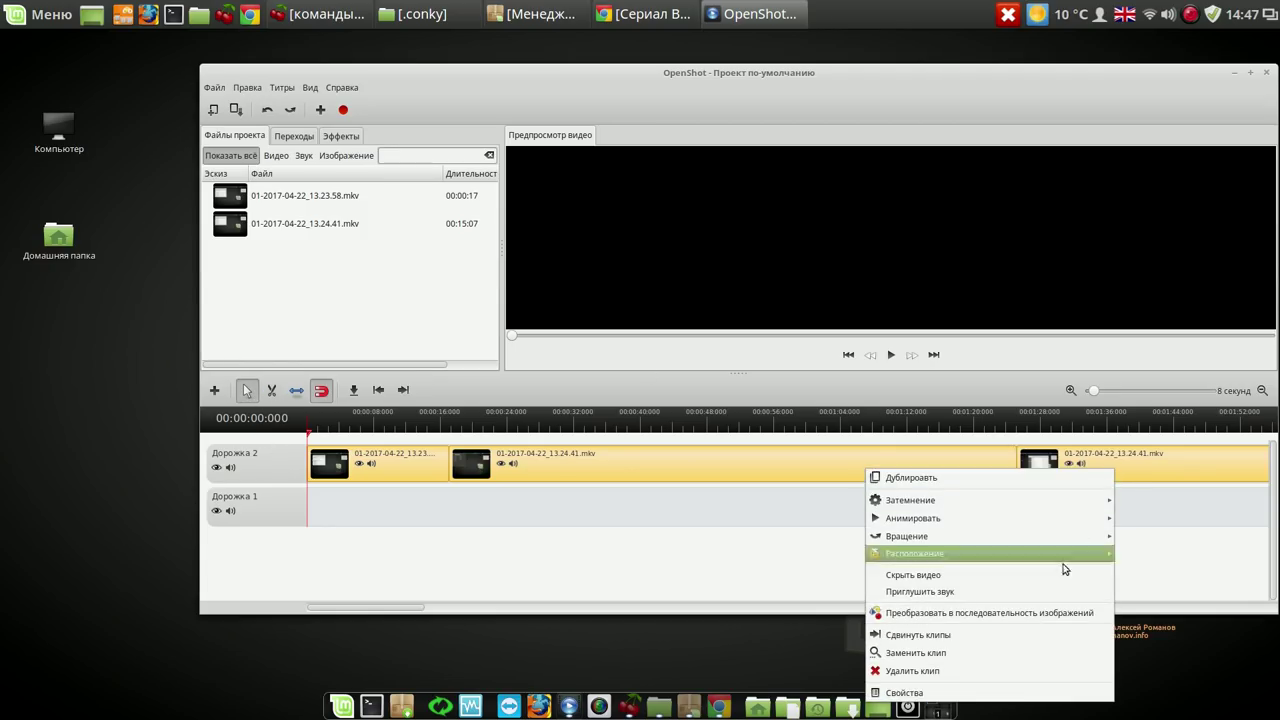
left_click(1000, 672)
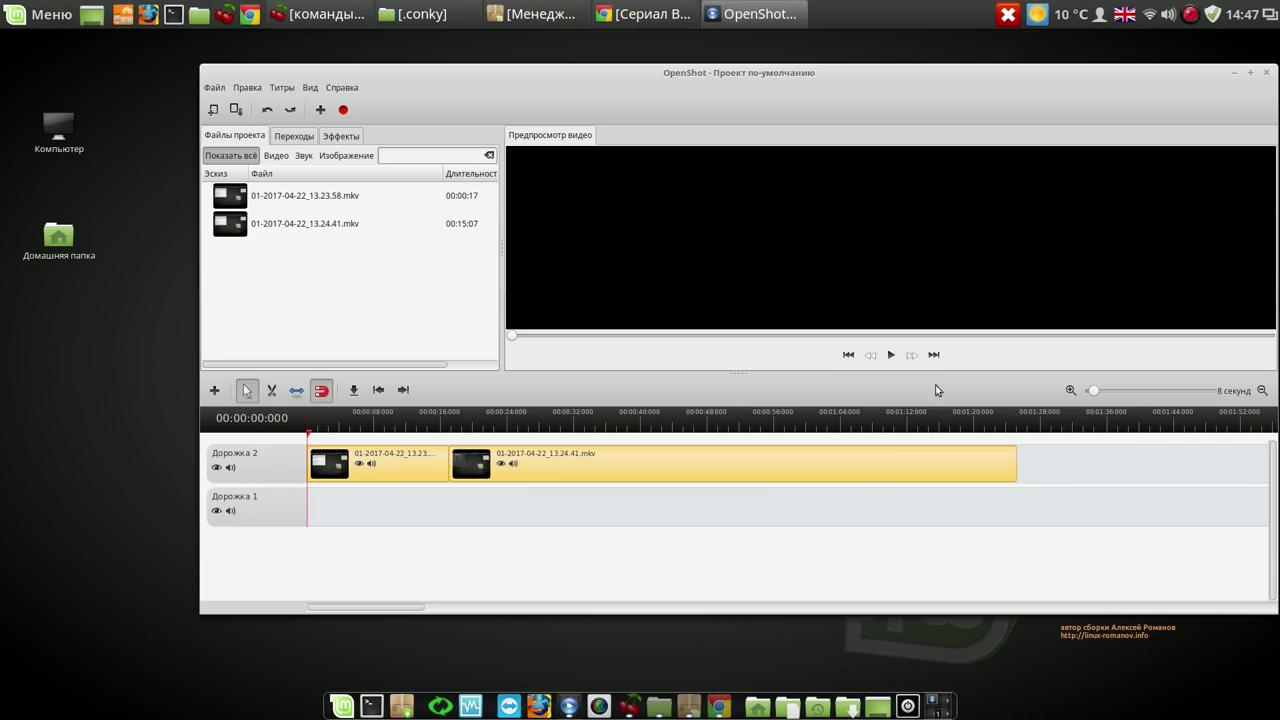
Close OpenShot without saving the project and search for smplayer in the software manager.
left_click(1268, 76)
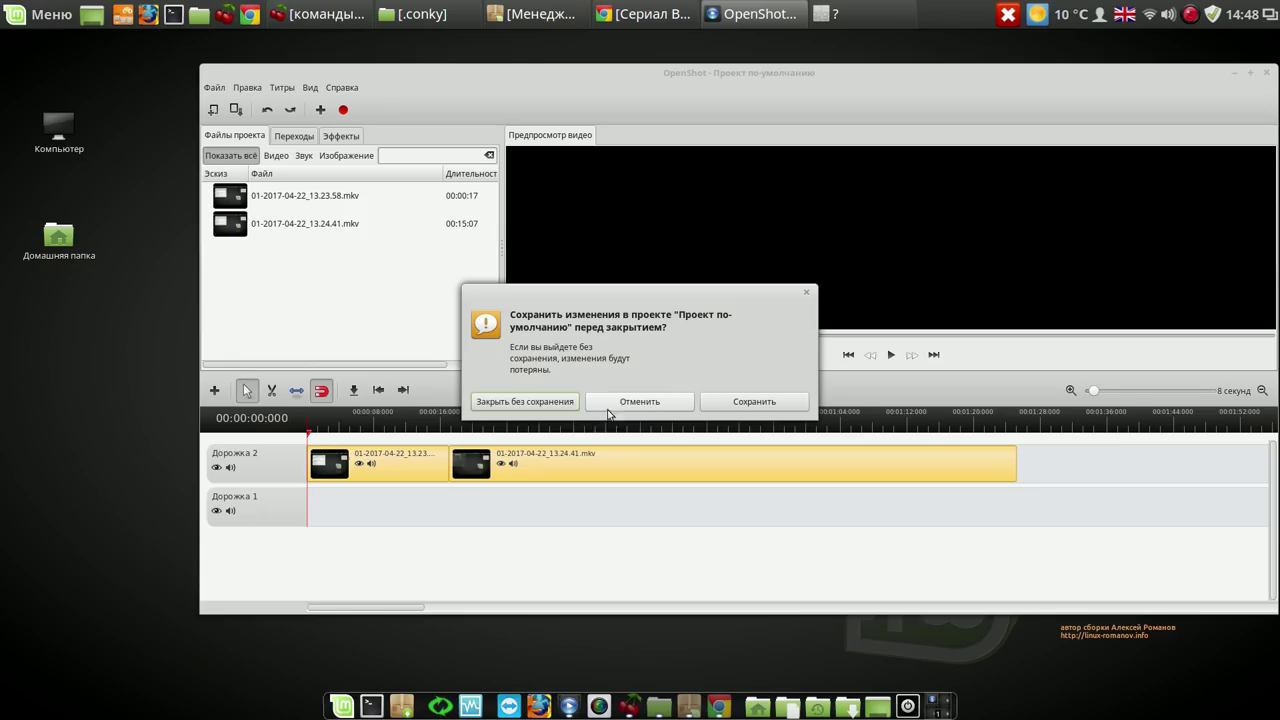
left_click(525, 401)
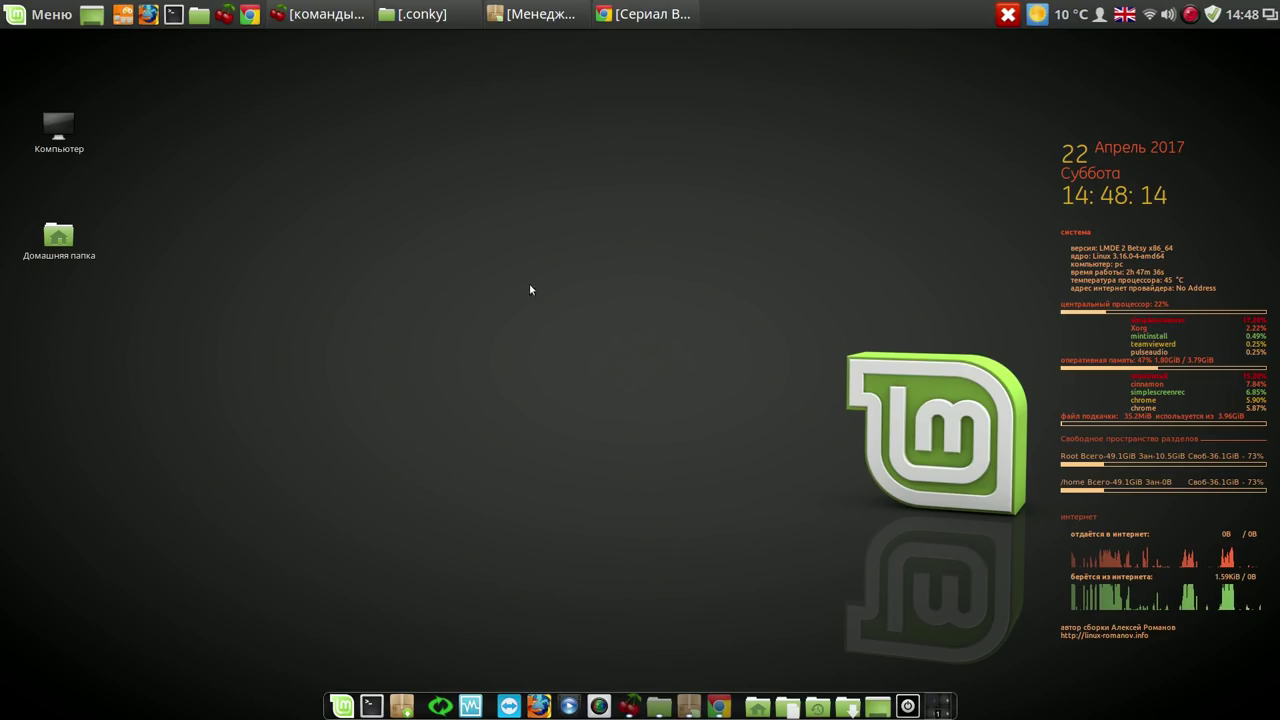
left_click(545, 17)
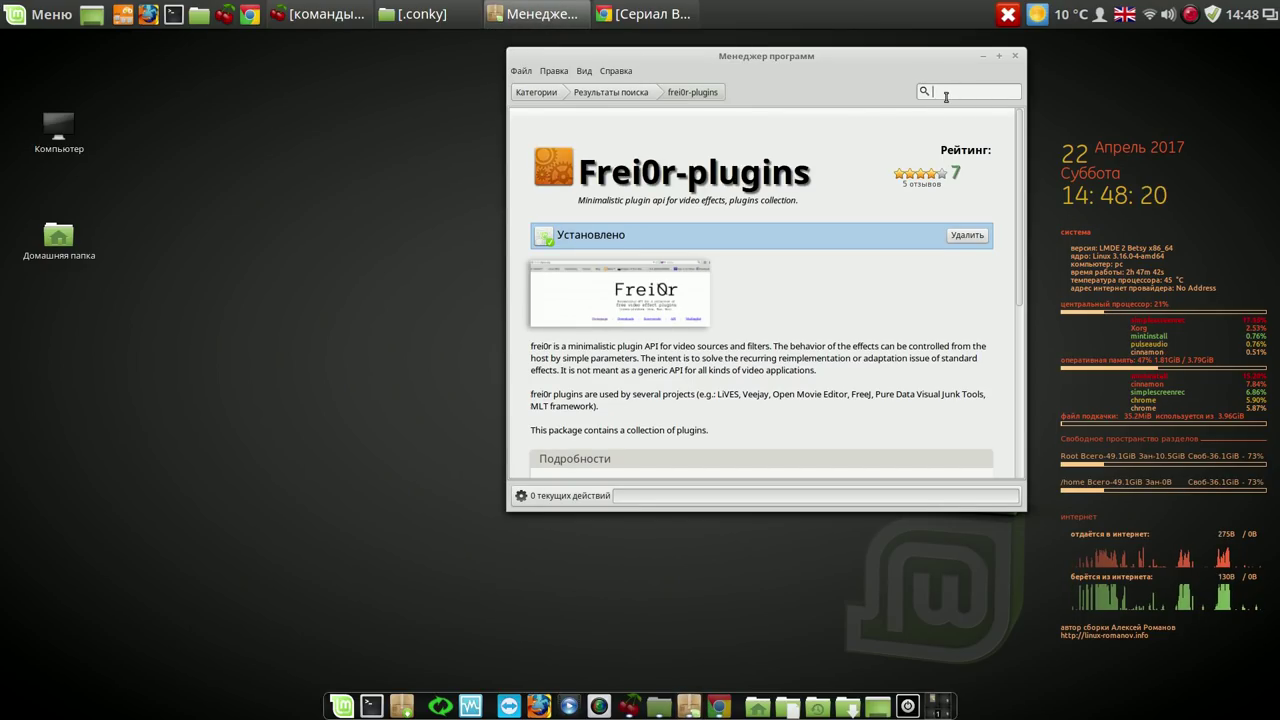
type("s")
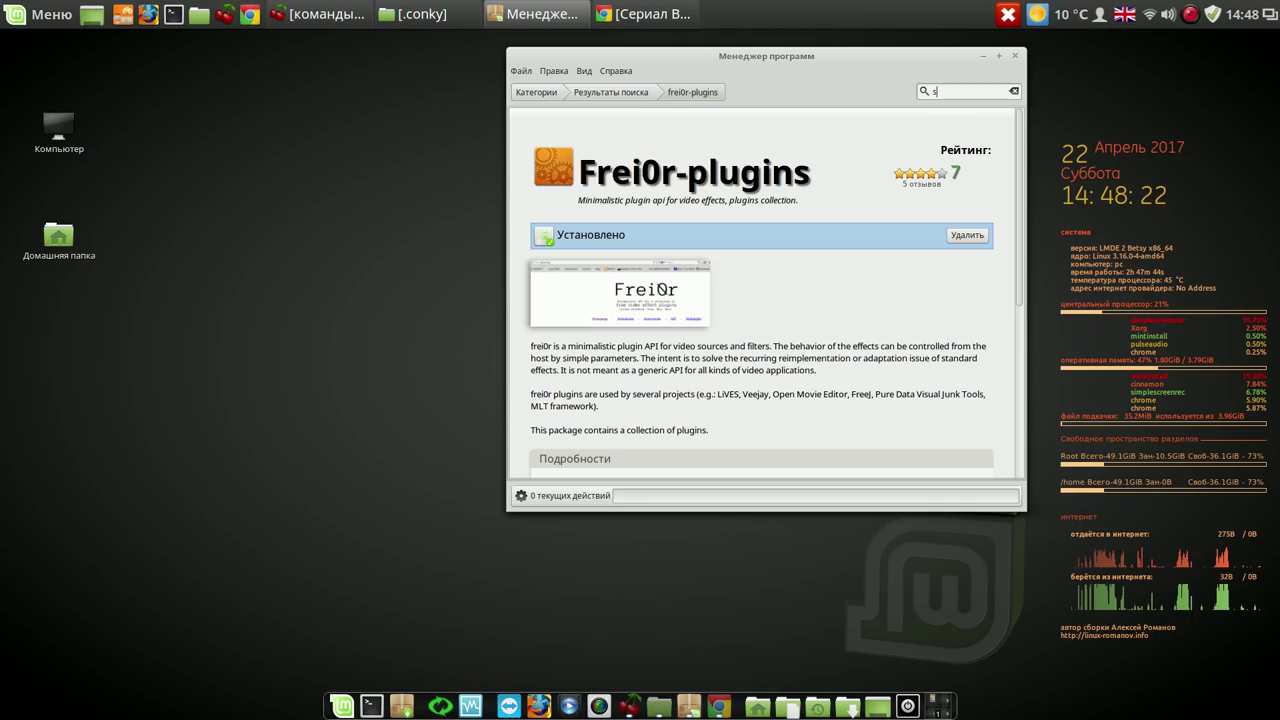
type("m")
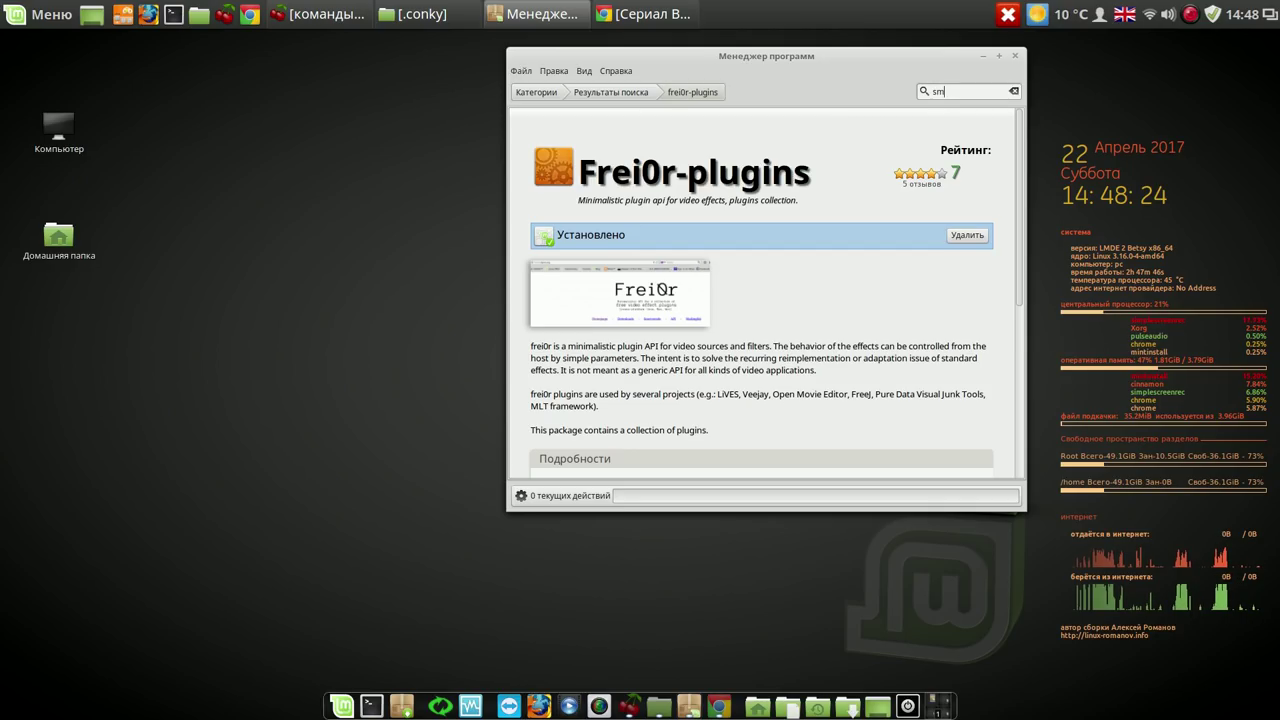
type("pla")
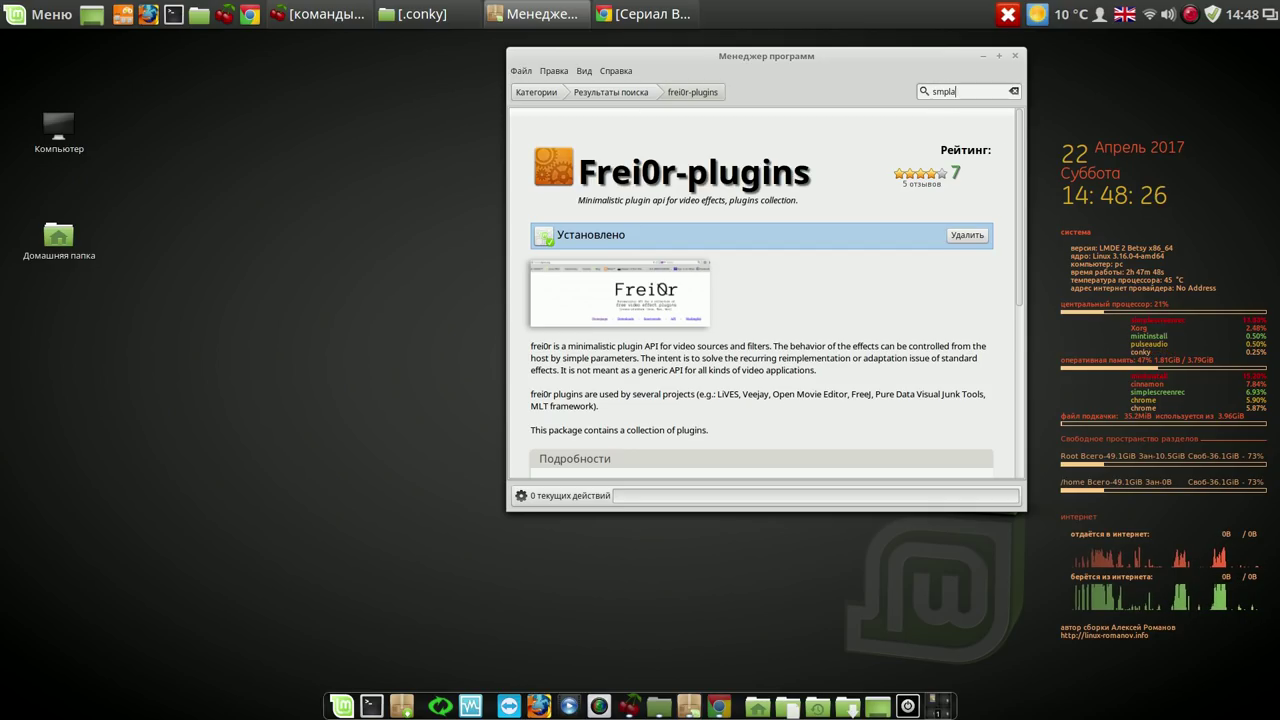
type("yer")
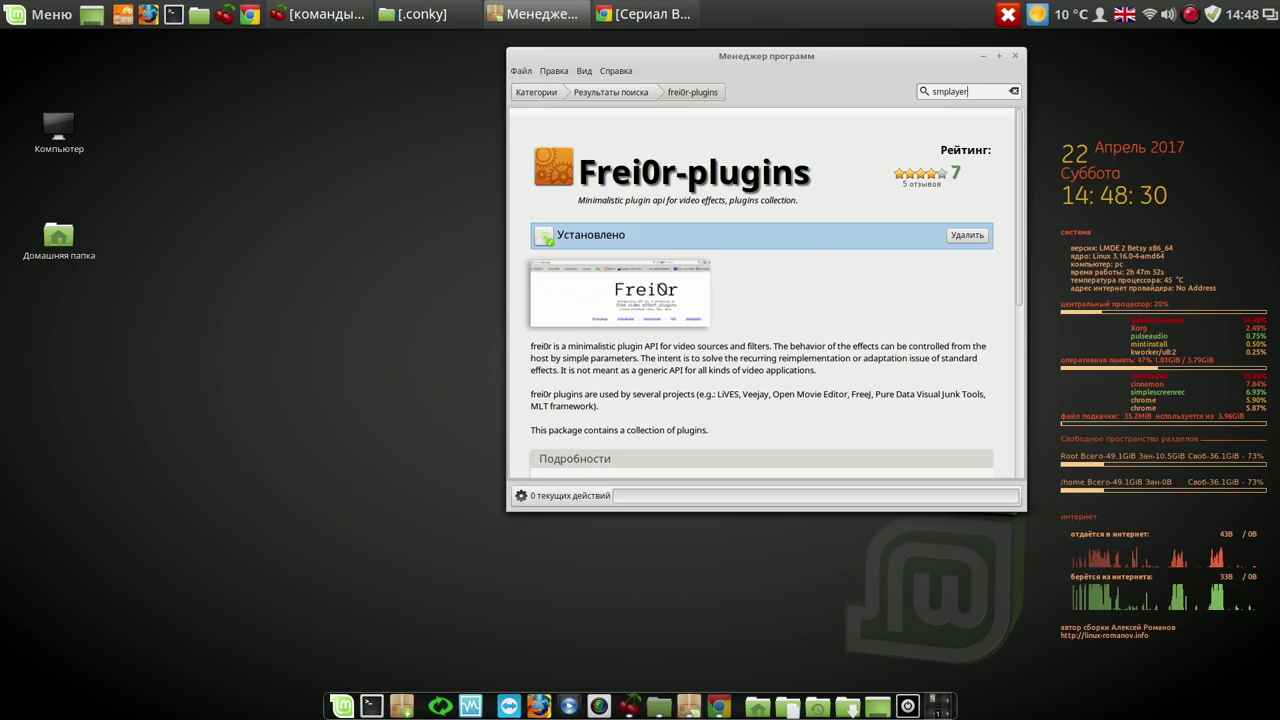
key("Return")
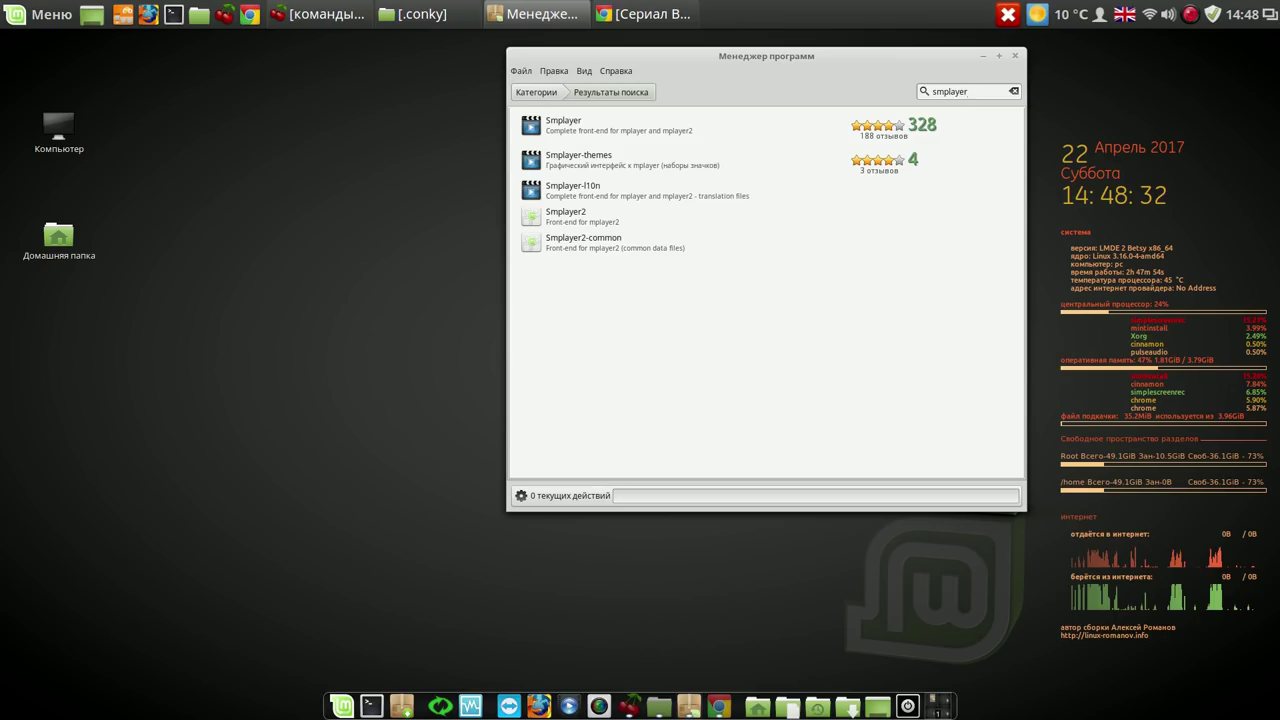
Install Smplayer from the search results and open the player using the Добавить в очередь SMPlayer launcher.
left_click(625, 124)
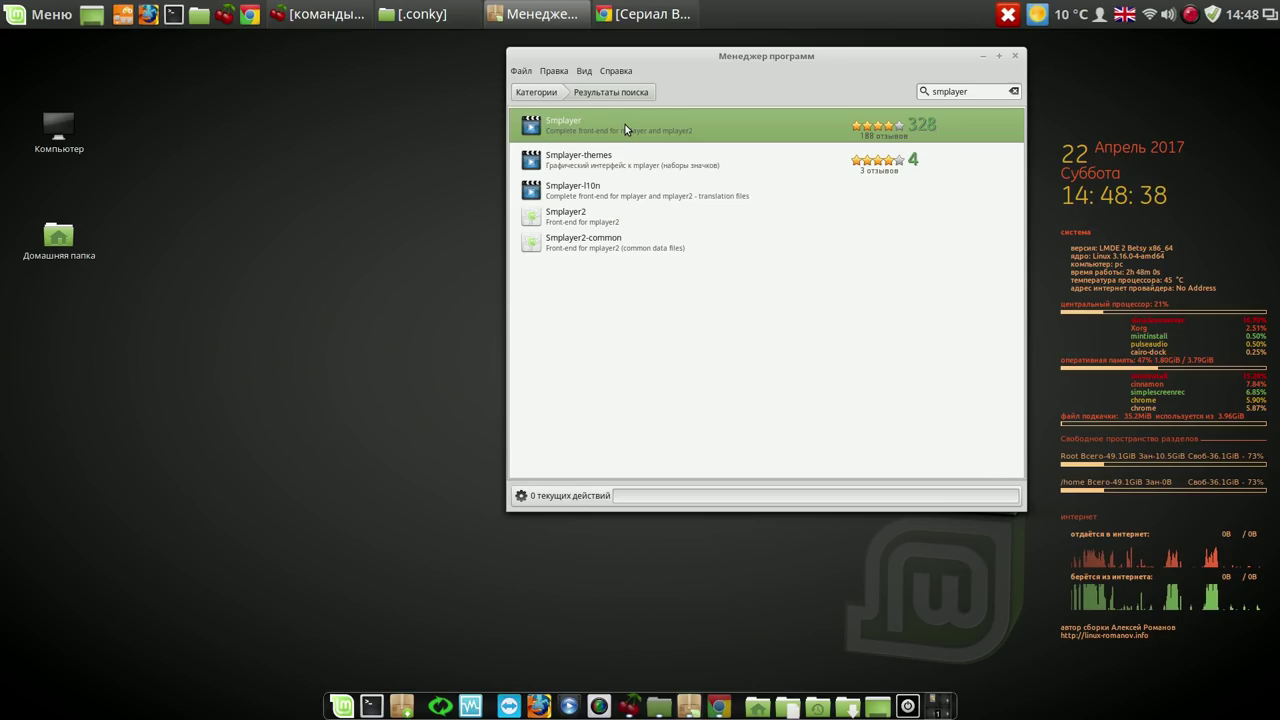
double_click(625, 124)
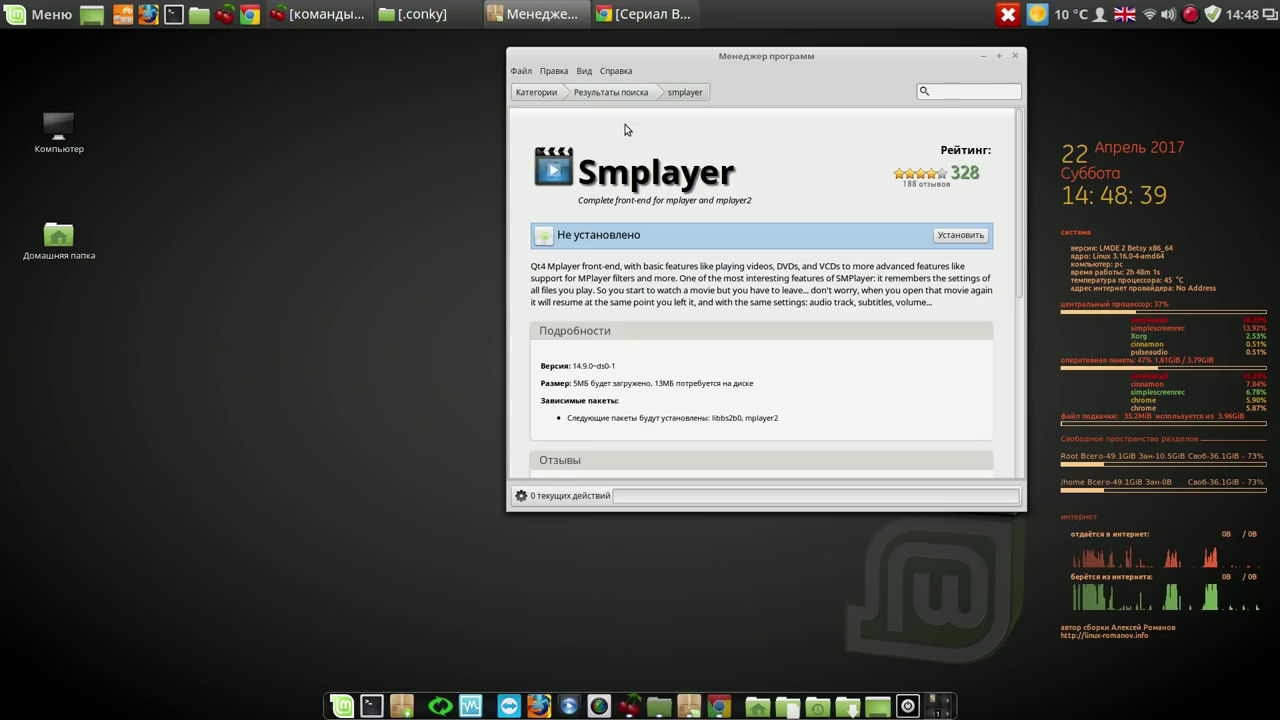
left_click(966, 237)
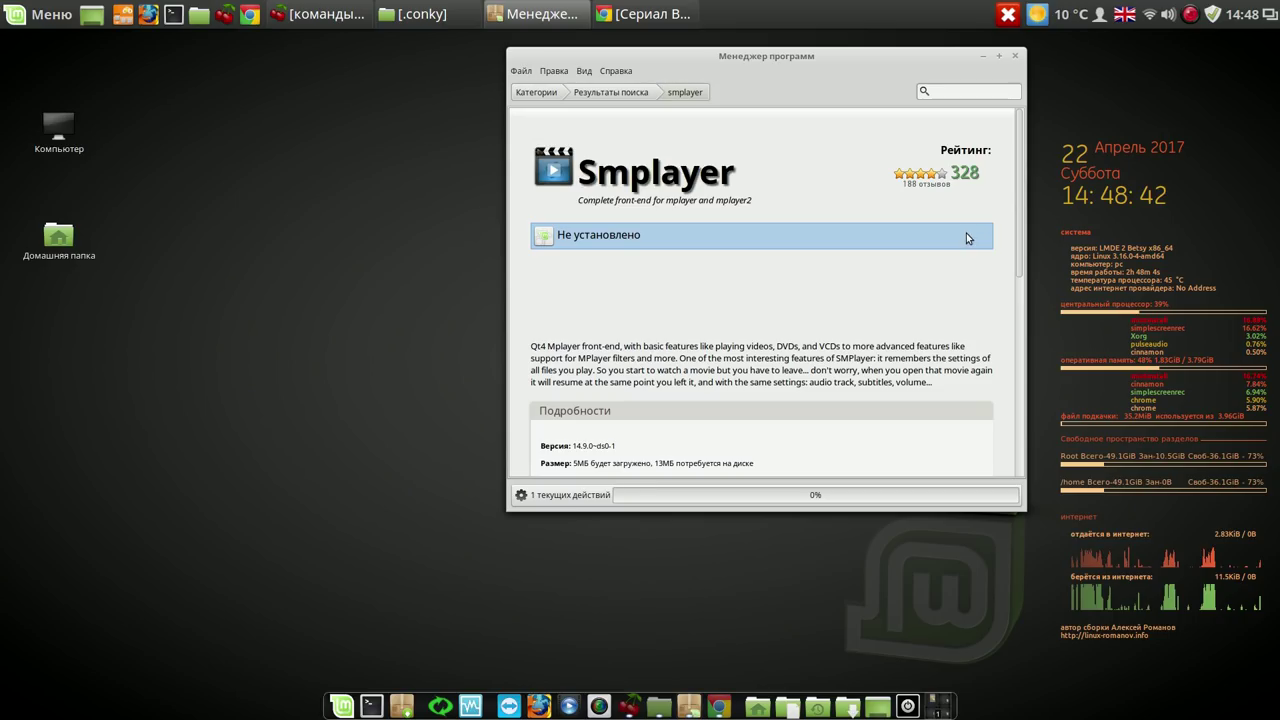
left_click(1190, 14)
left_click(1201, 36)
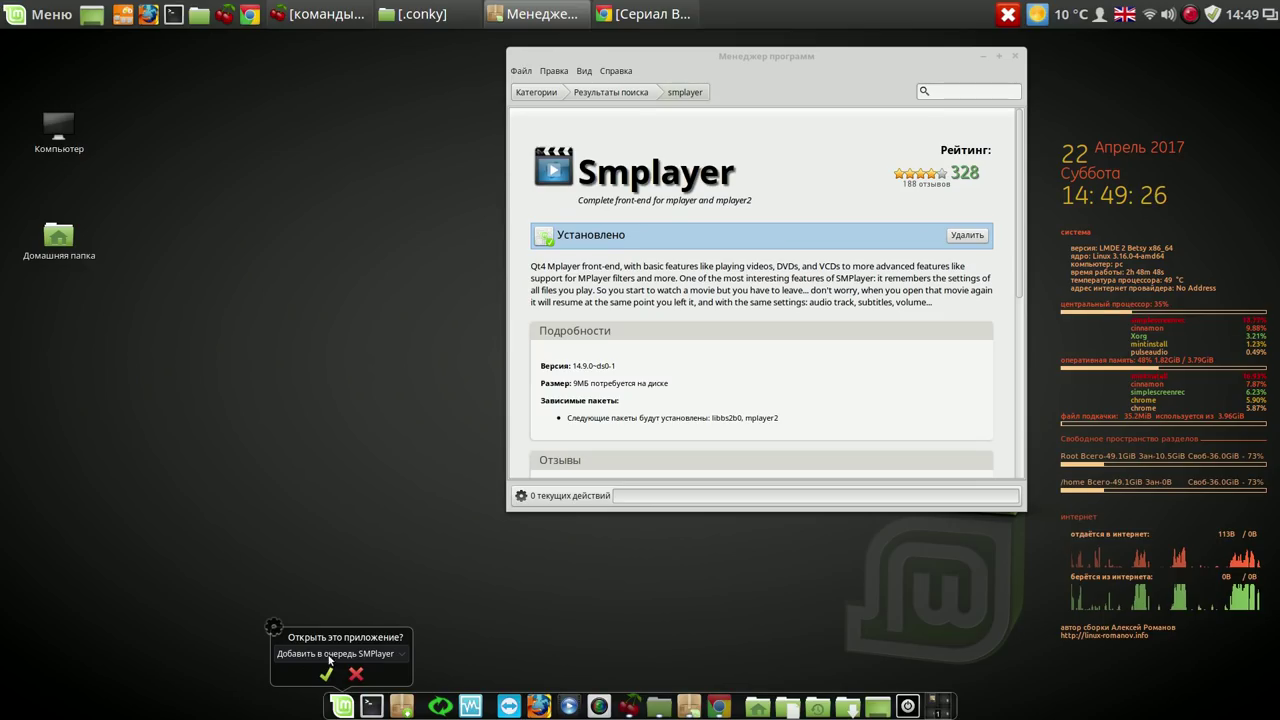
left_click(327, 675)
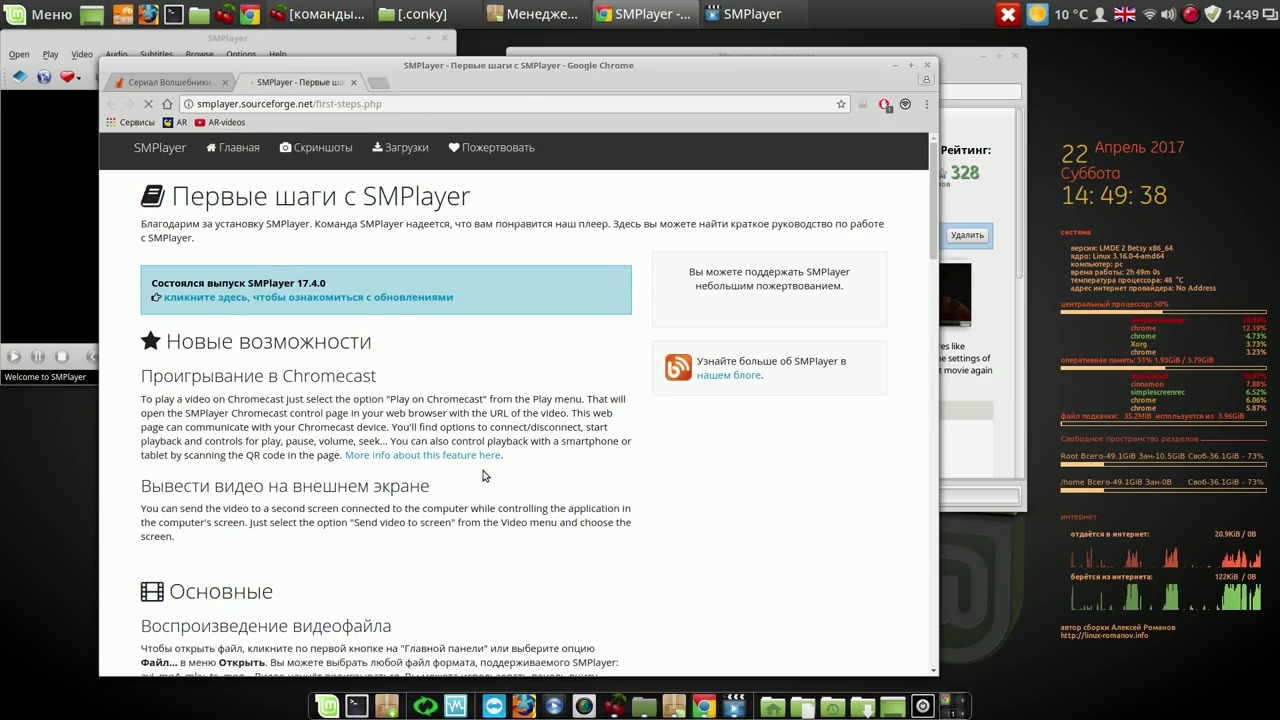
Look through the SMPlayer first-steps guide in Chrome, accept the site's cookie notice, and close the browser.
scroll(483, 470, "down", 4)
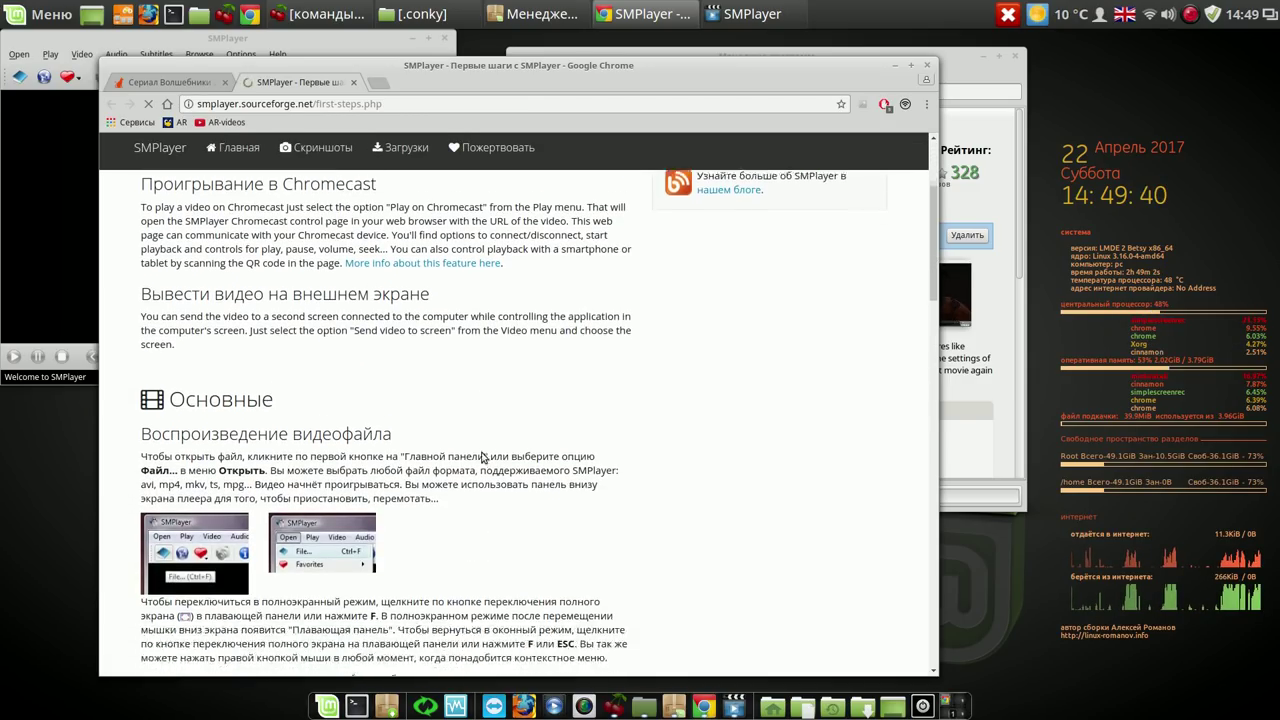
scroll(483, 457, "down", 2)
scroll(478, 448, "down", 6)
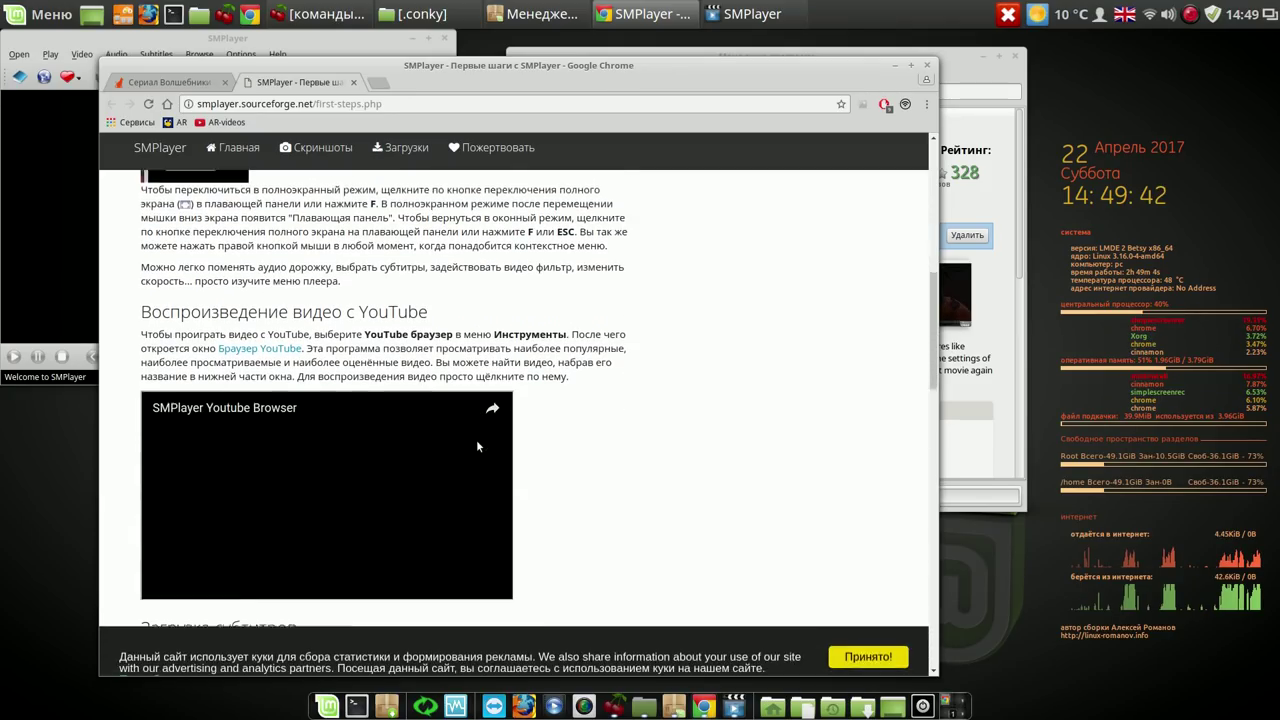
scroll(476, 439, "down", 8)
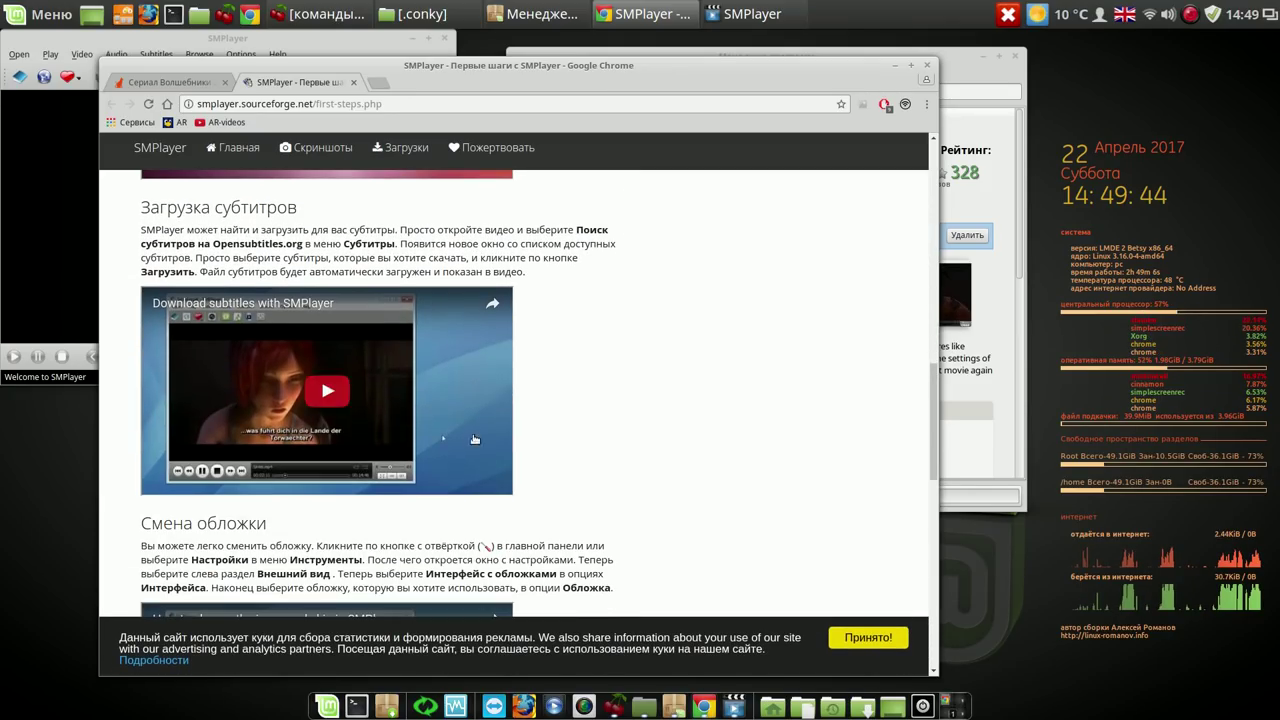
left_click(858, 637)
scroll(722, 582, "down", 3)
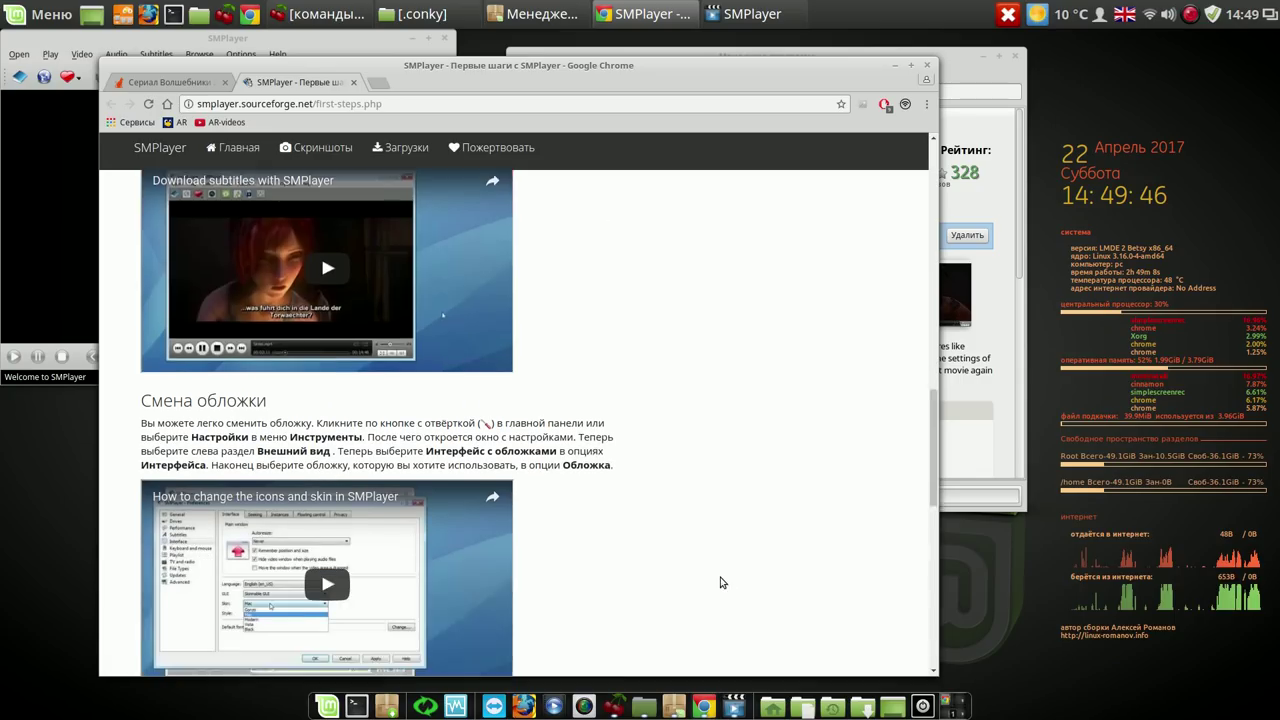
scroll(722, 582, "down", 4)
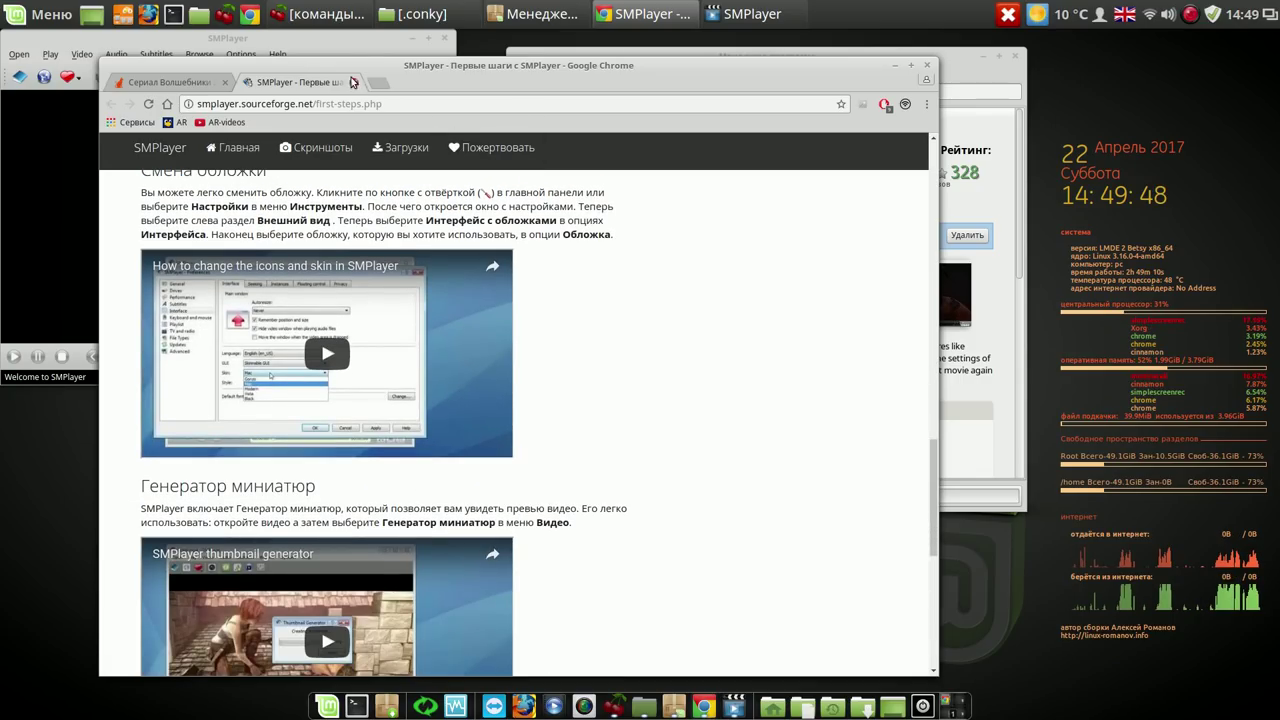
left_click(351, 81)
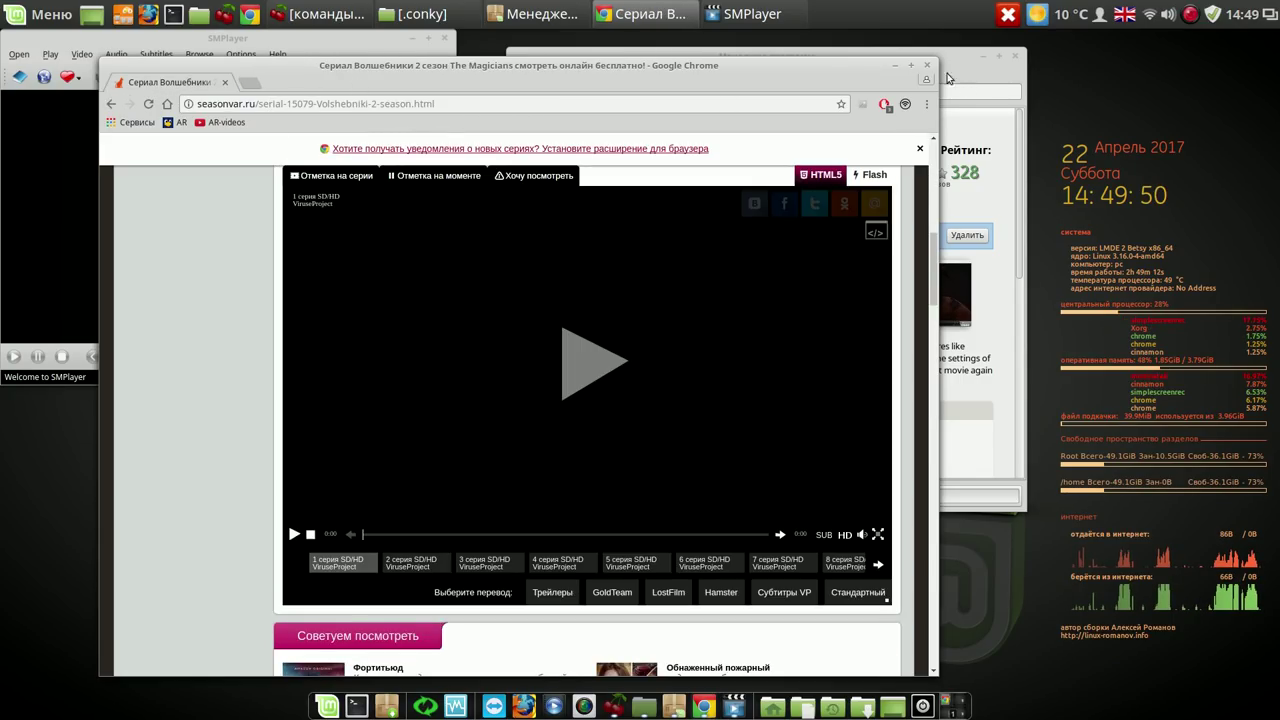
left_click(926, 65)
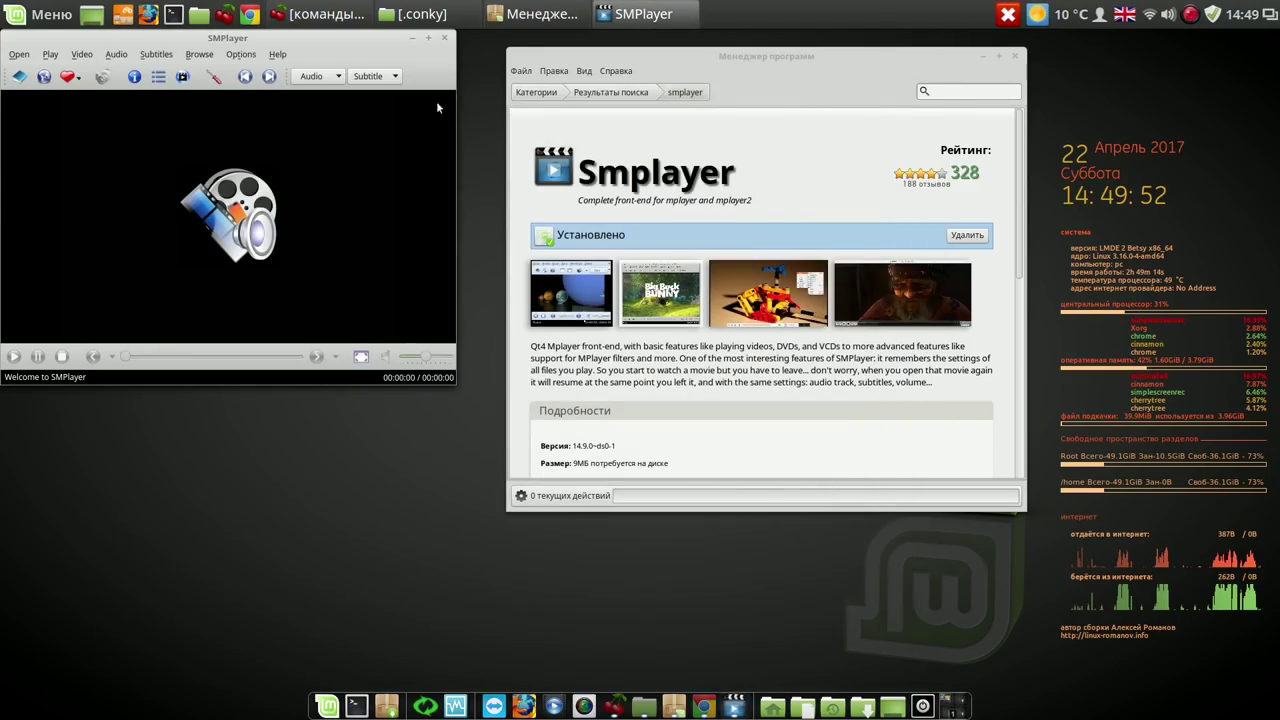
Look over SMPlayer's help options and try to open its YouTube browser.
left_click(278, 56)
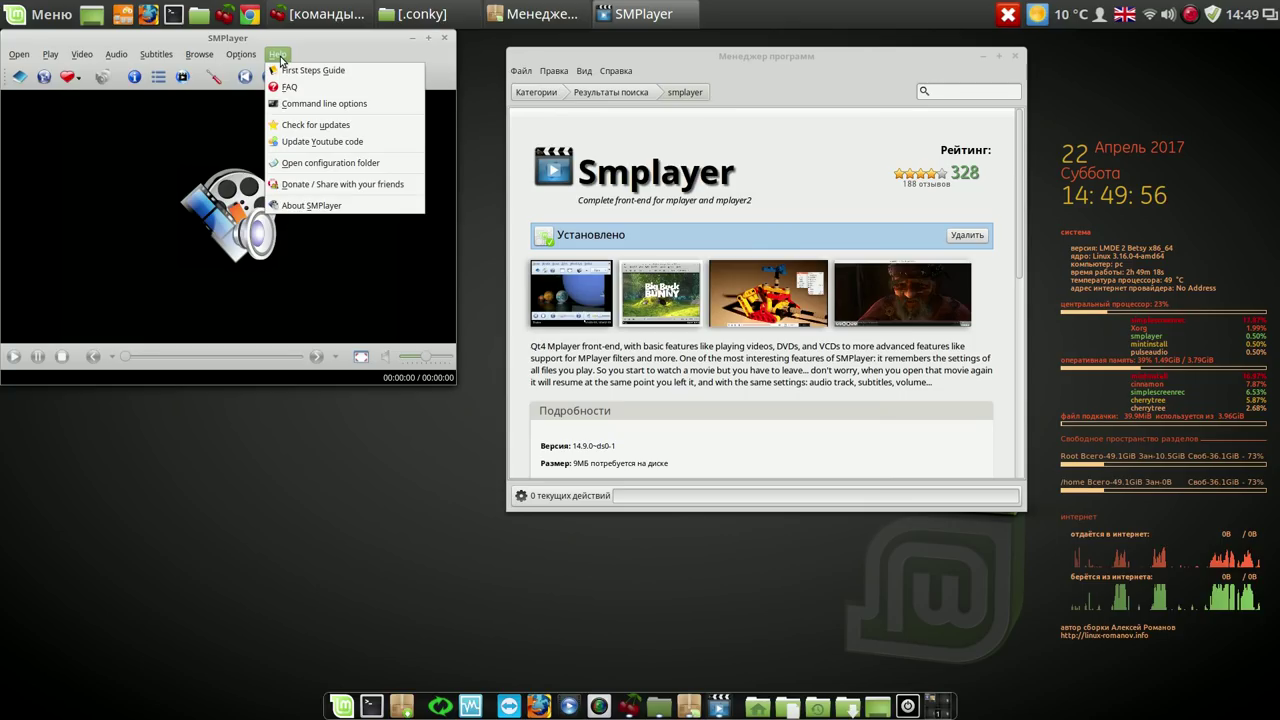
mouse_move(241, 57)
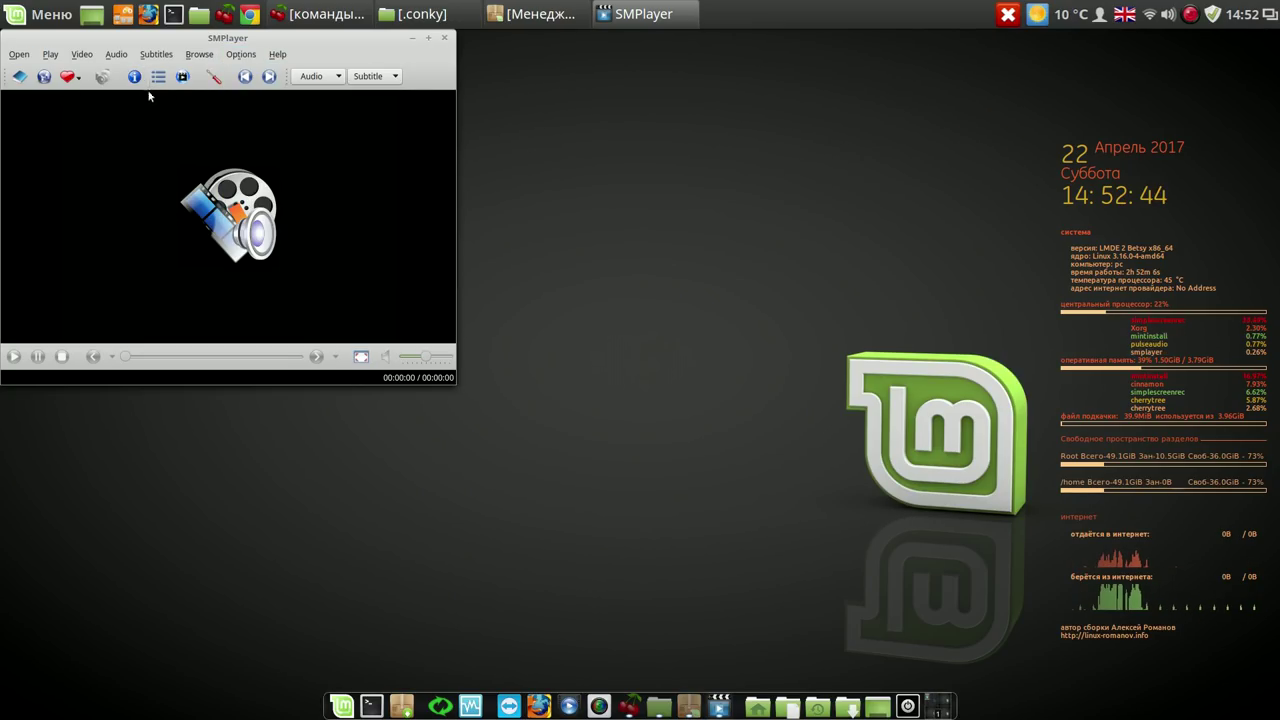
left_click(183, 77)
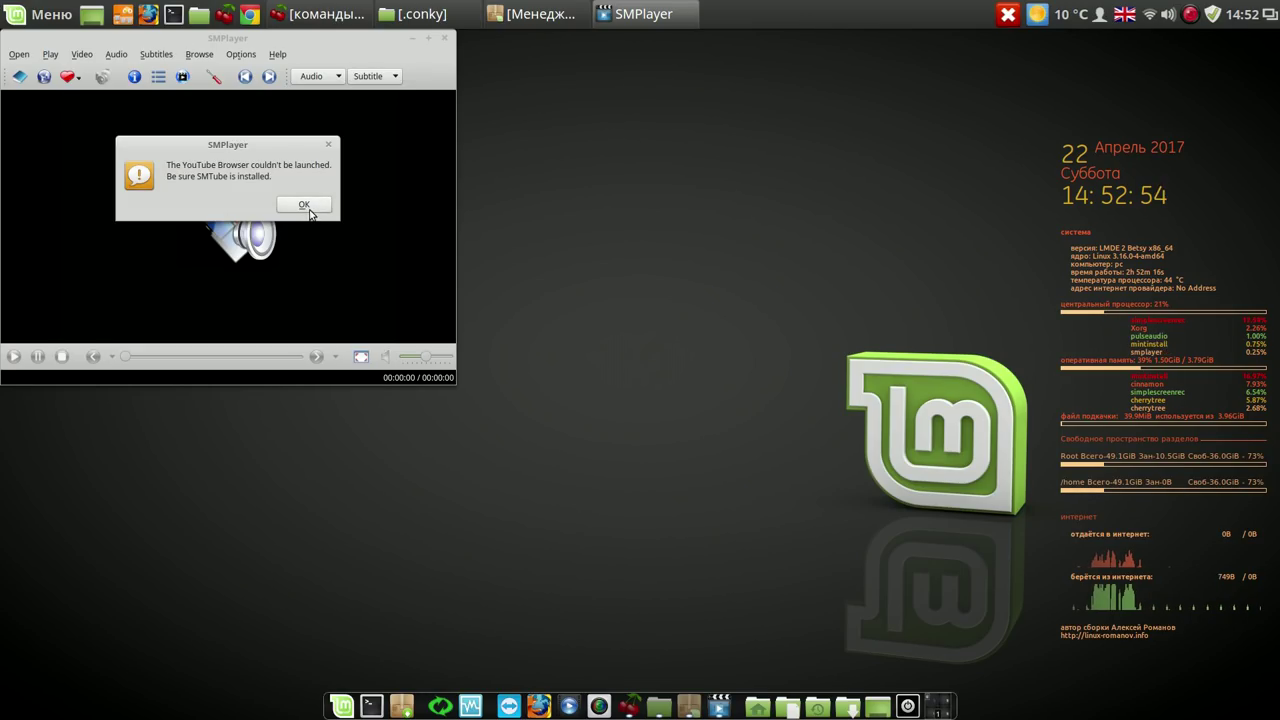
left_click(307, 205)
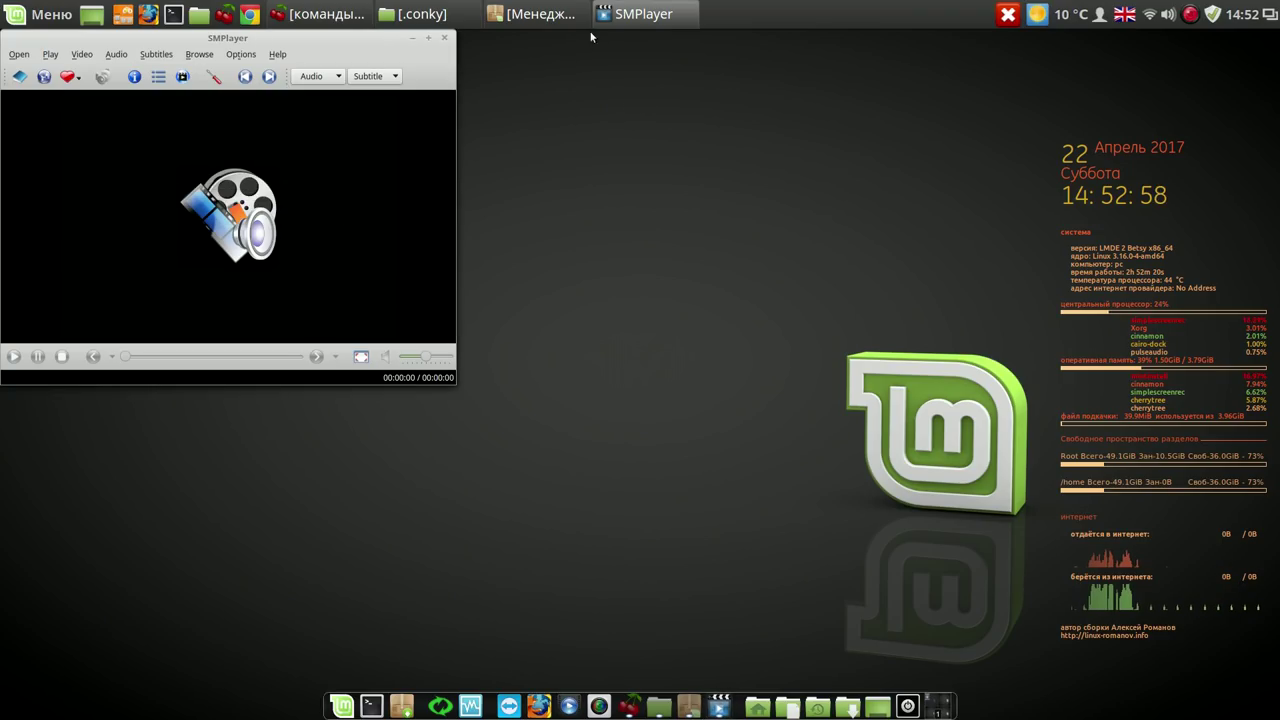
Search the software manager for smtube, close SMPlayer, and start installing the Smtube package.
left_click(549, 16)
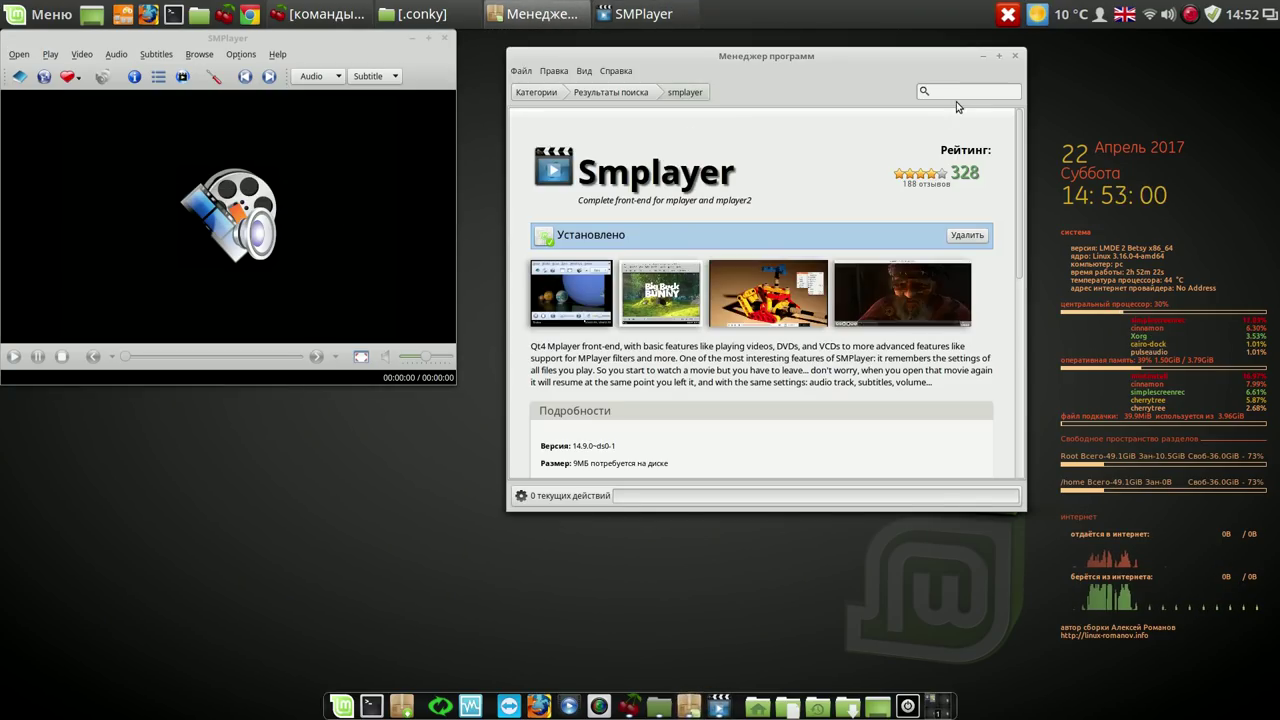
type("smtube")
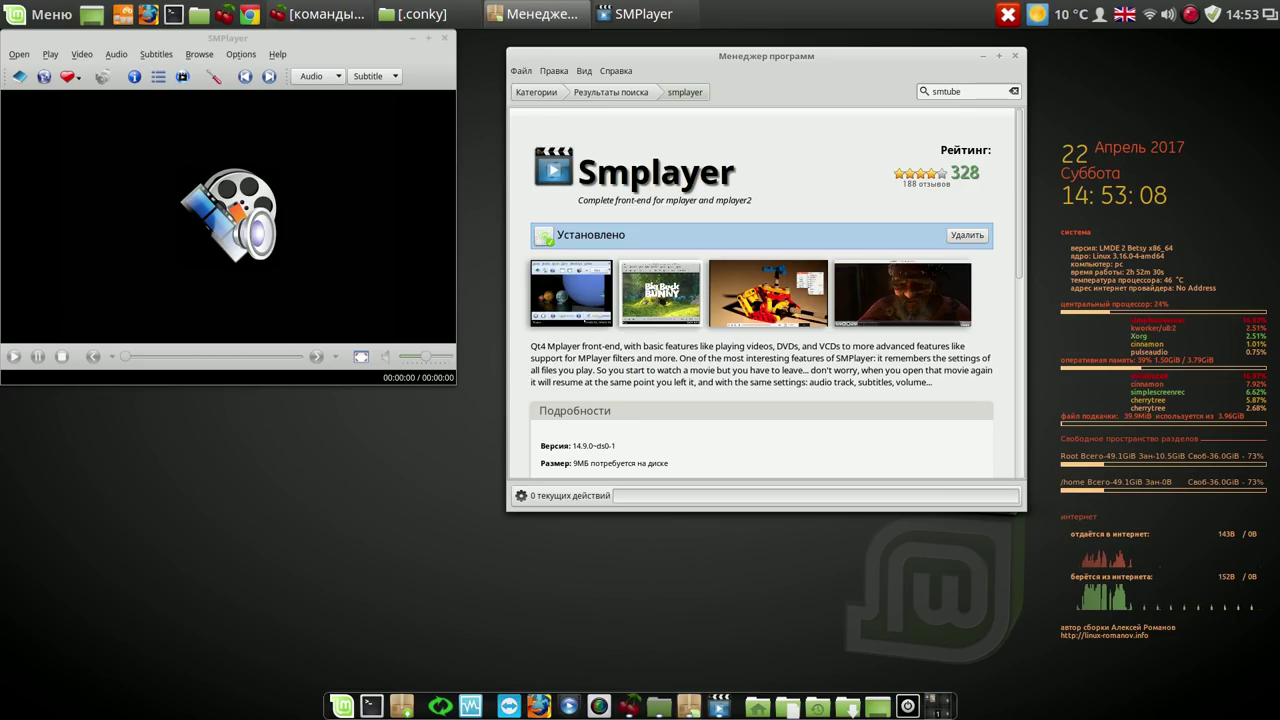
key("Return")
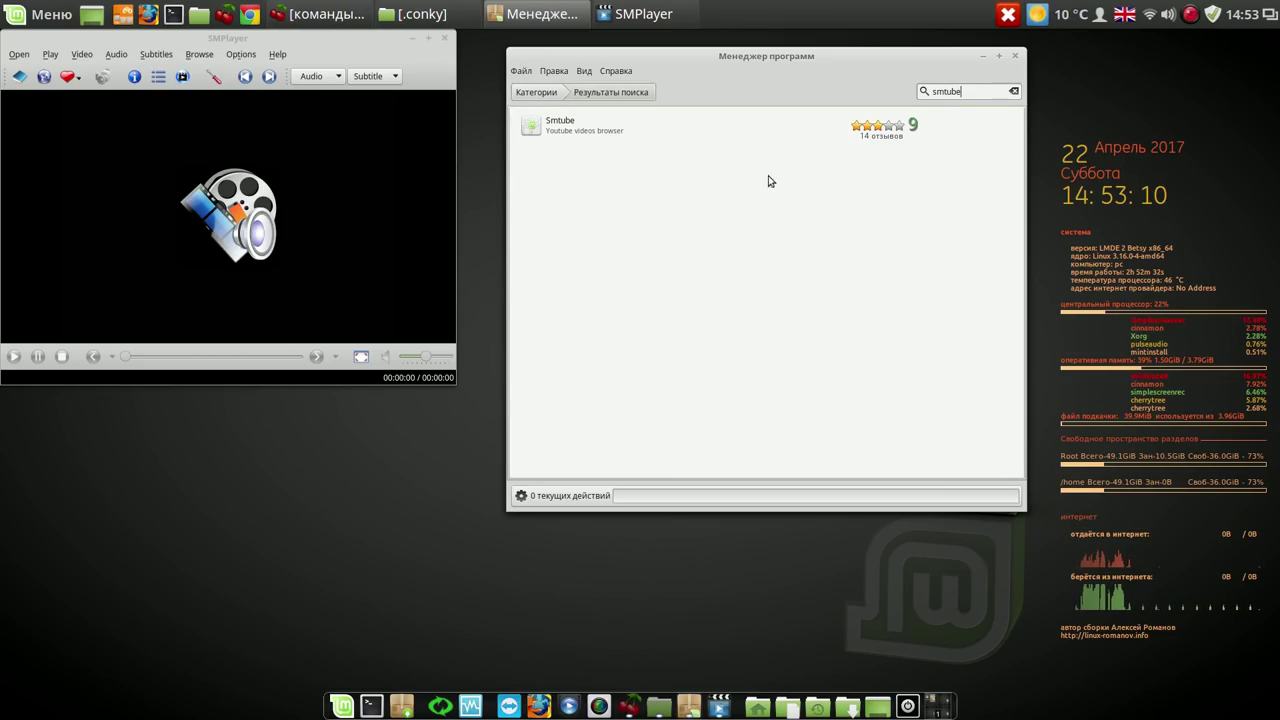
left_click(622, 130)
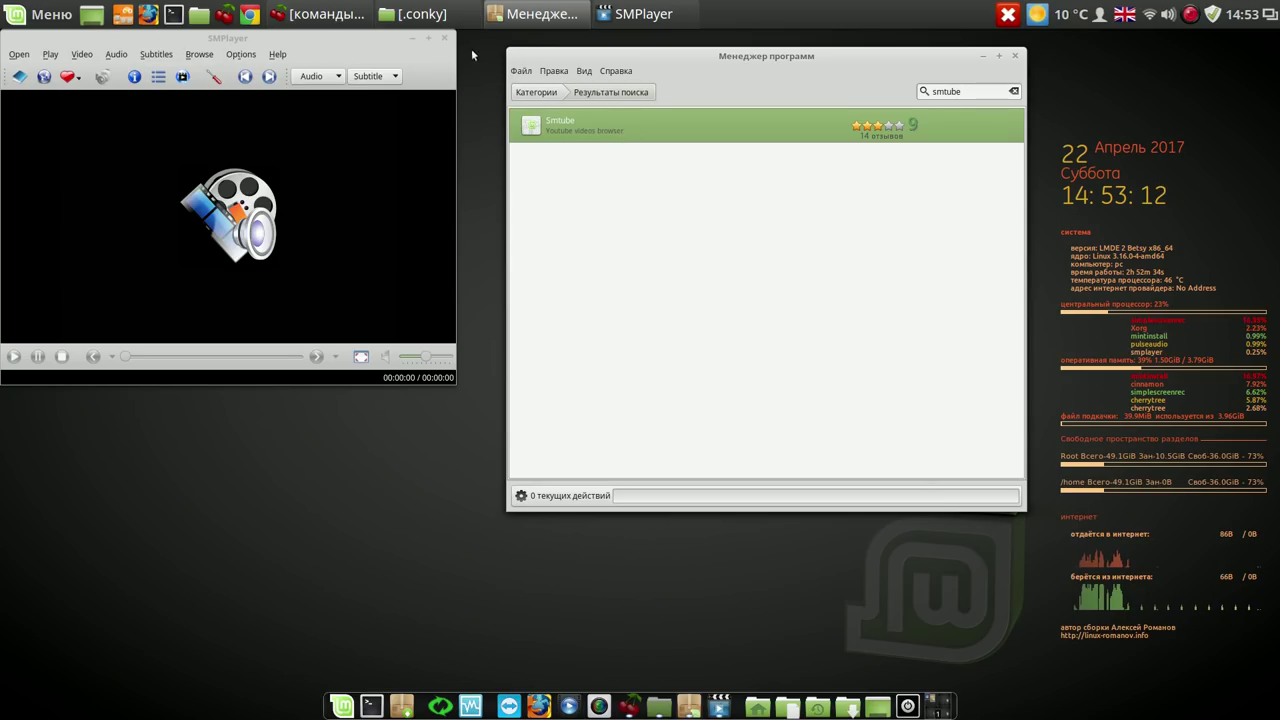
left_click(445, 37)
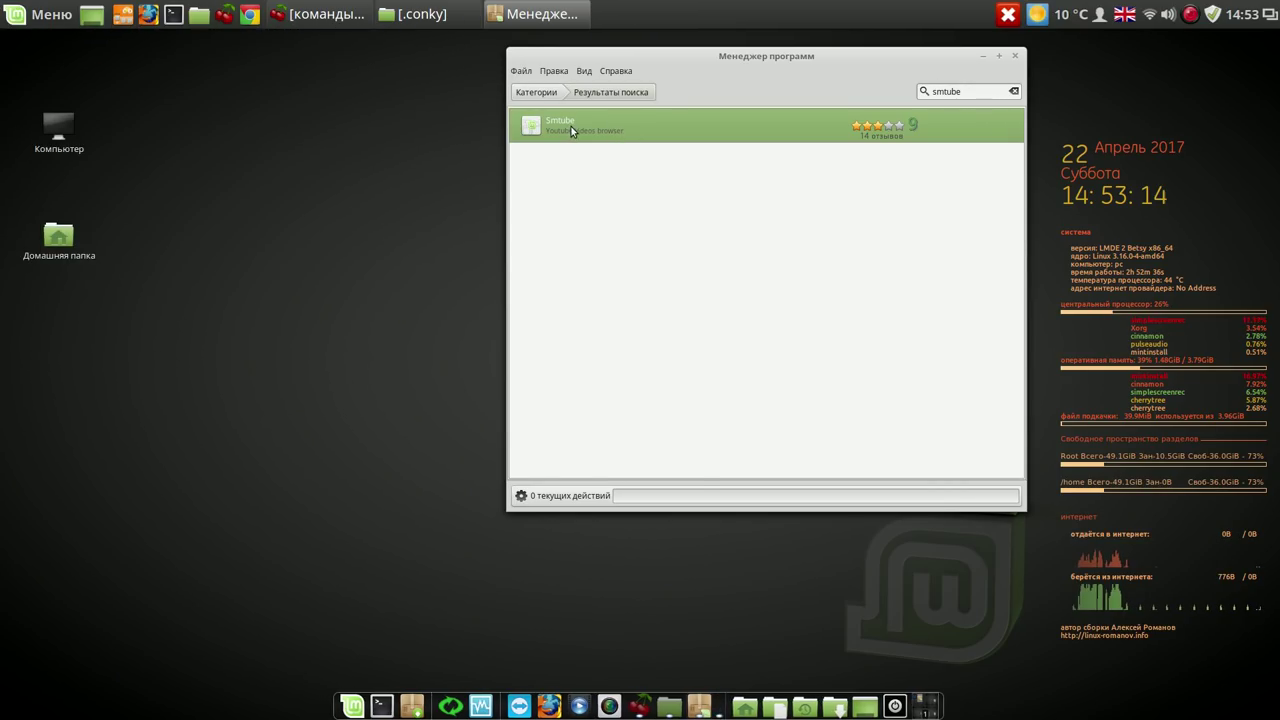
double_click(570, 128)
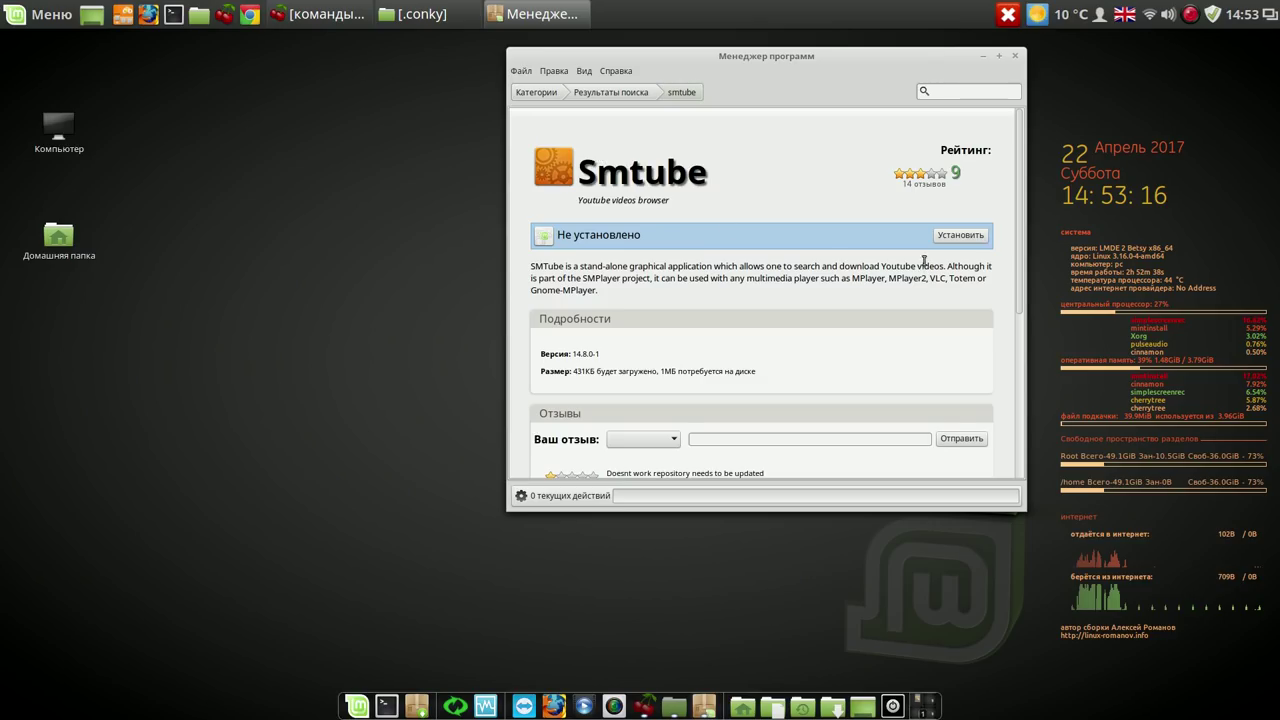
left_click(976, 241)
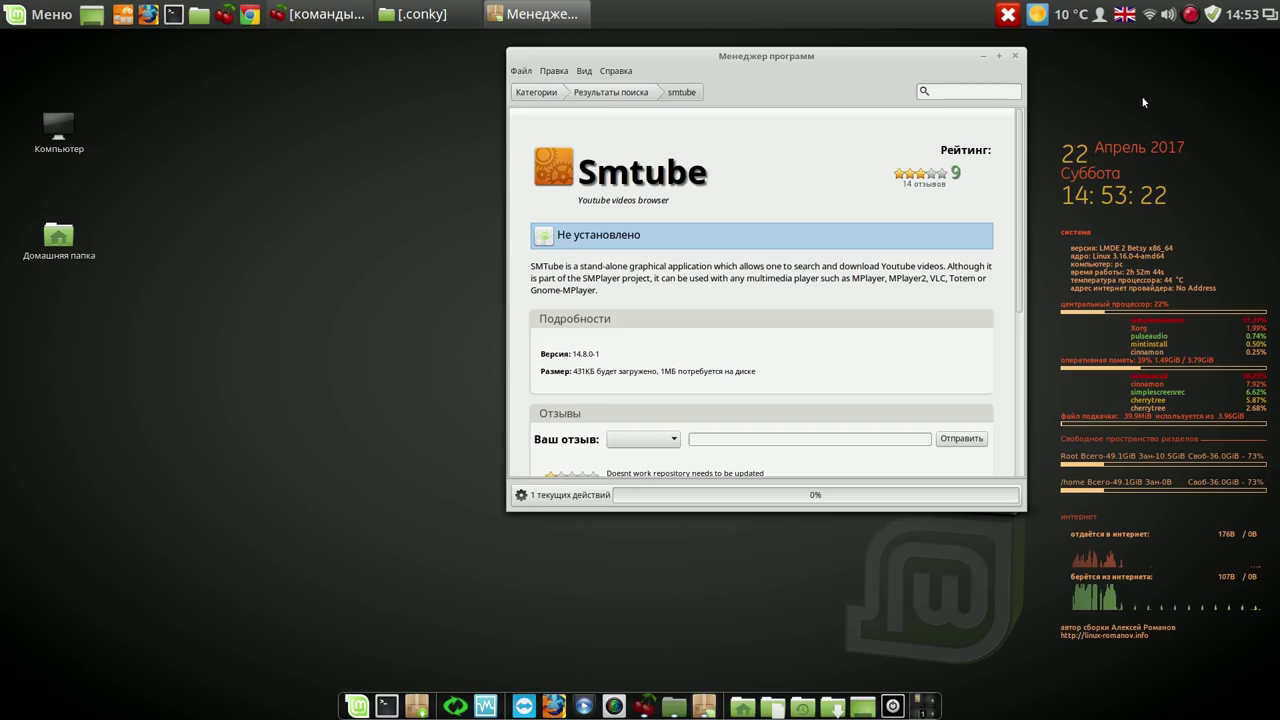
Minimize the software manager and dismiss the prompt offering to open SMPlayer YouTube Browser.
left_click(1190, 15)
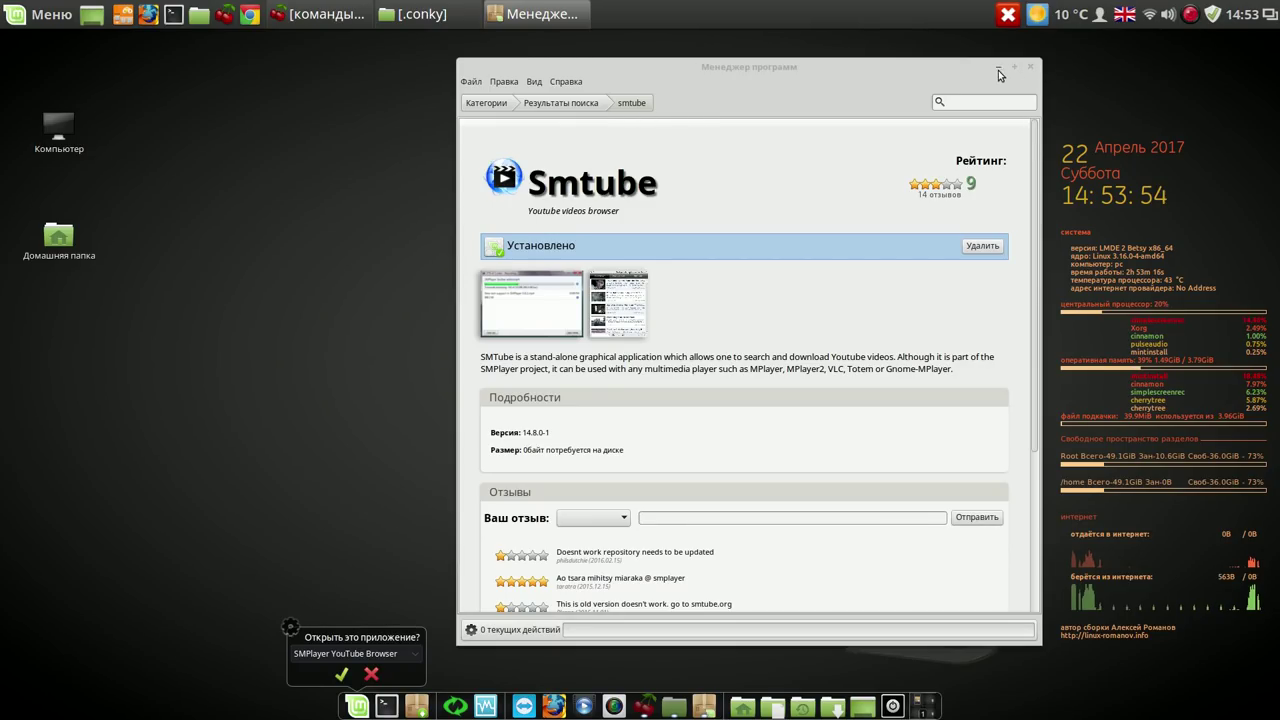
left_click(998, 70)
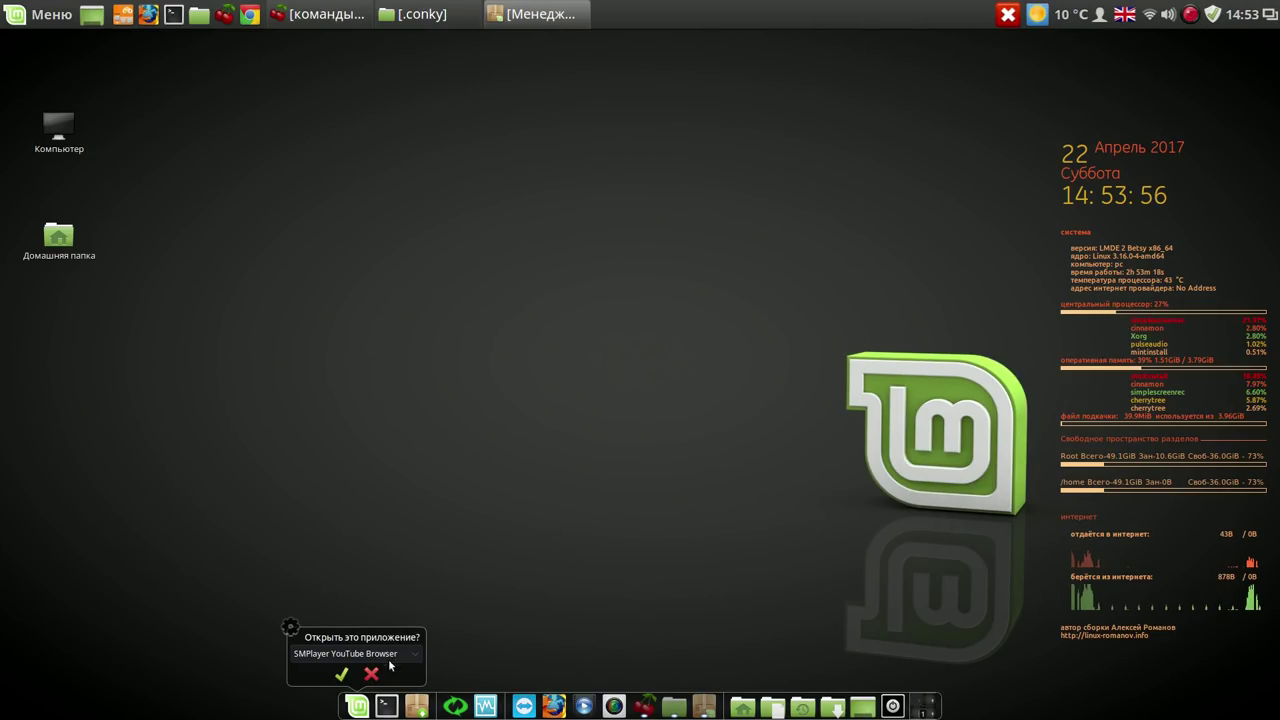
left_click(372, 675)
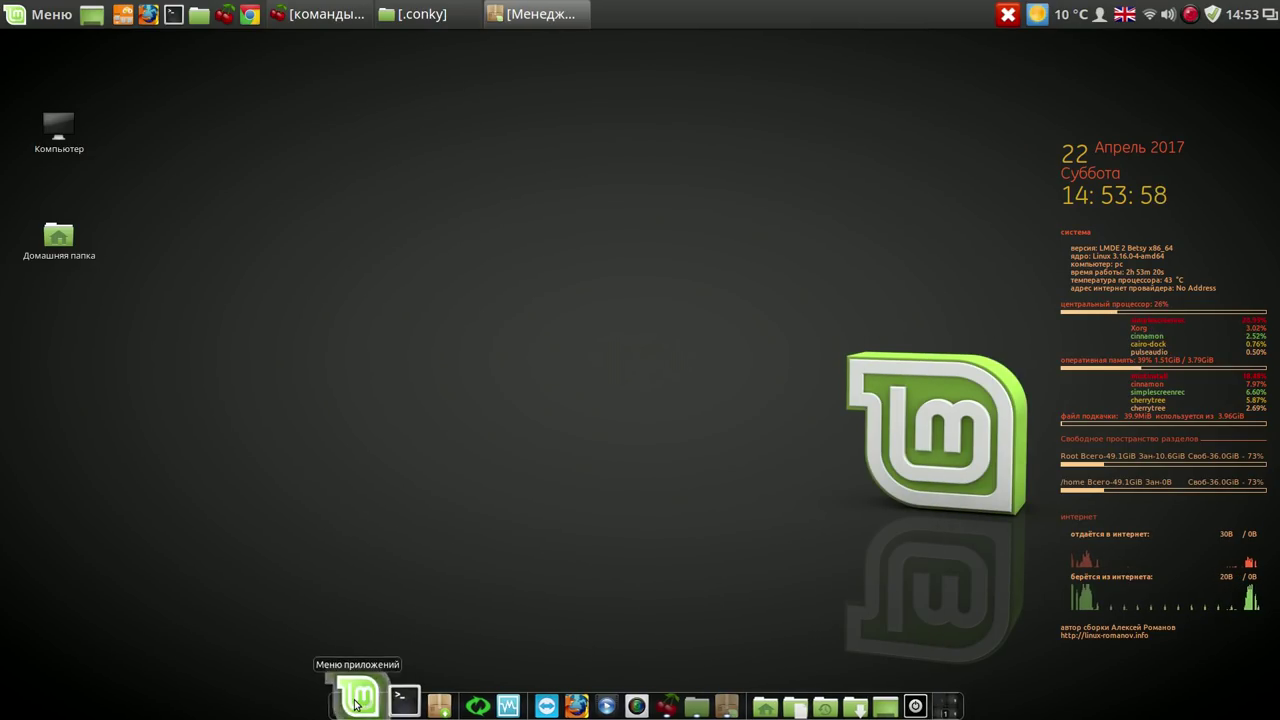
Add an SMPlayer launcher from the Аудио и видео programs to the dock, beside OpenShot Video Editor.
left_click(355, 702)
mouse_move(326, 462)
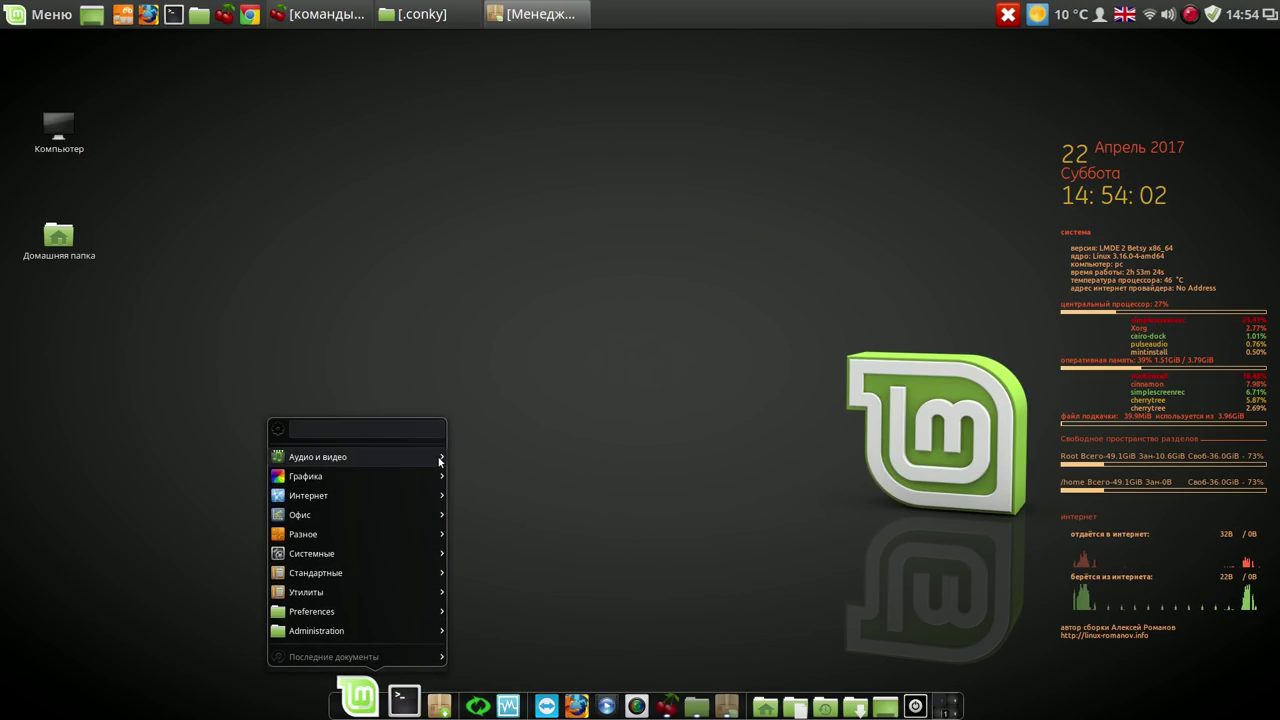
mouse_move(440, 457)
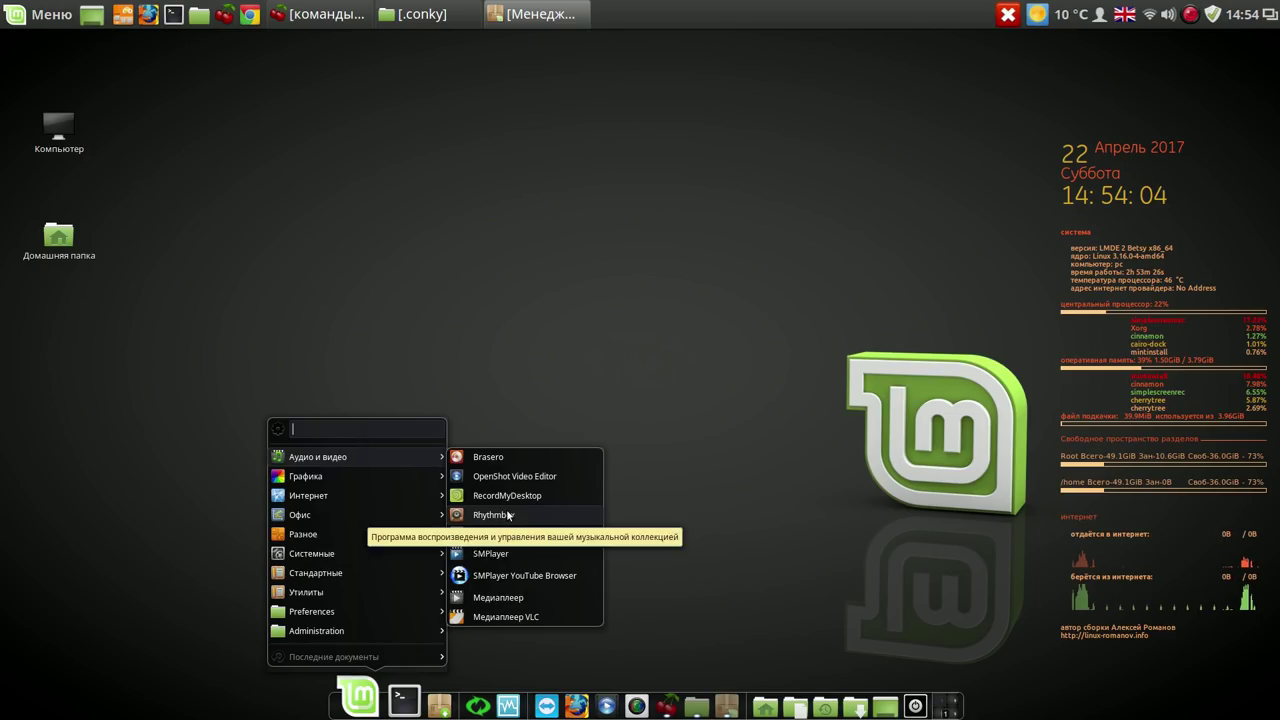
left_click(490, 553)
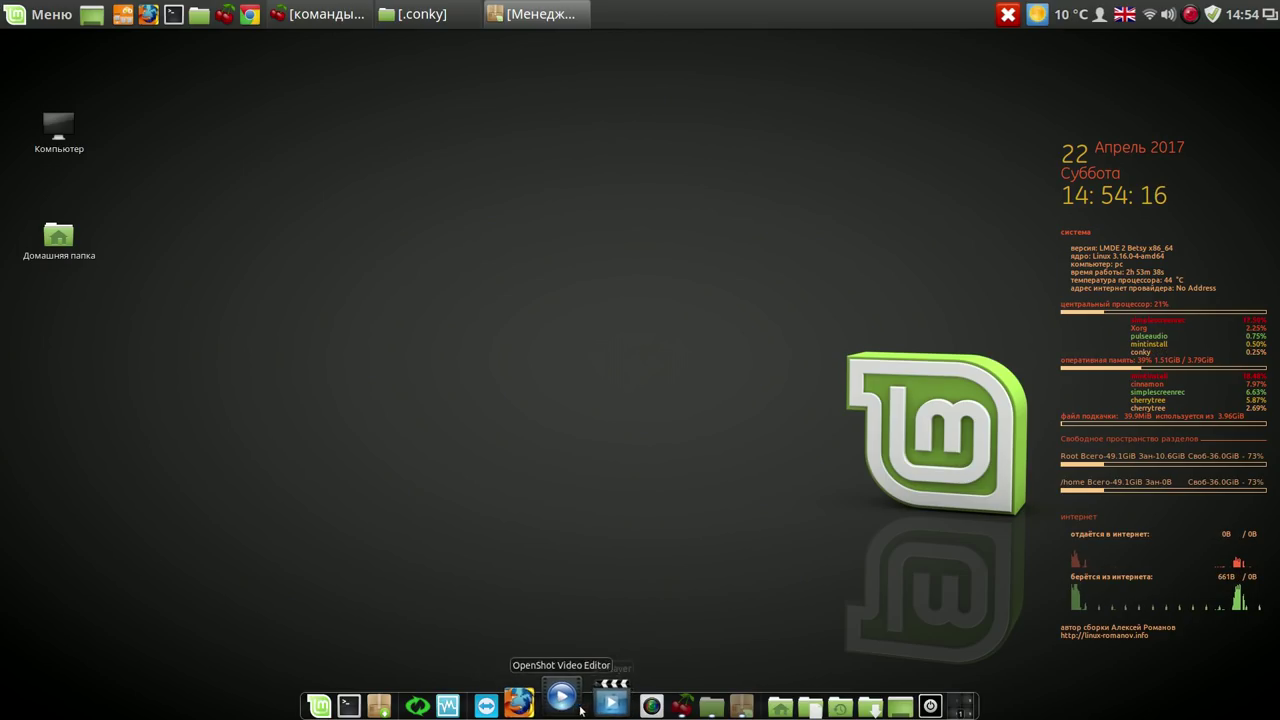
Launch SMPlayer from the dock, try its YouTube browser, and close both windows.
left_click(597, 697)
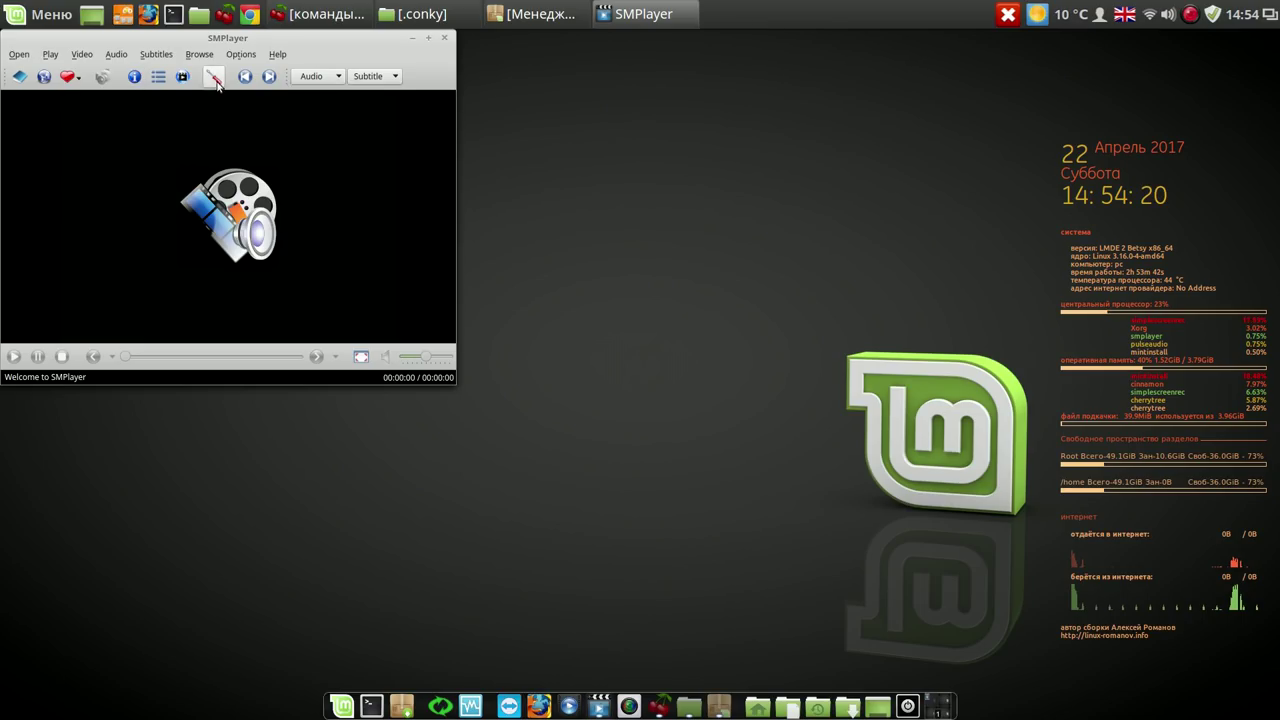
left_click(183, 77)
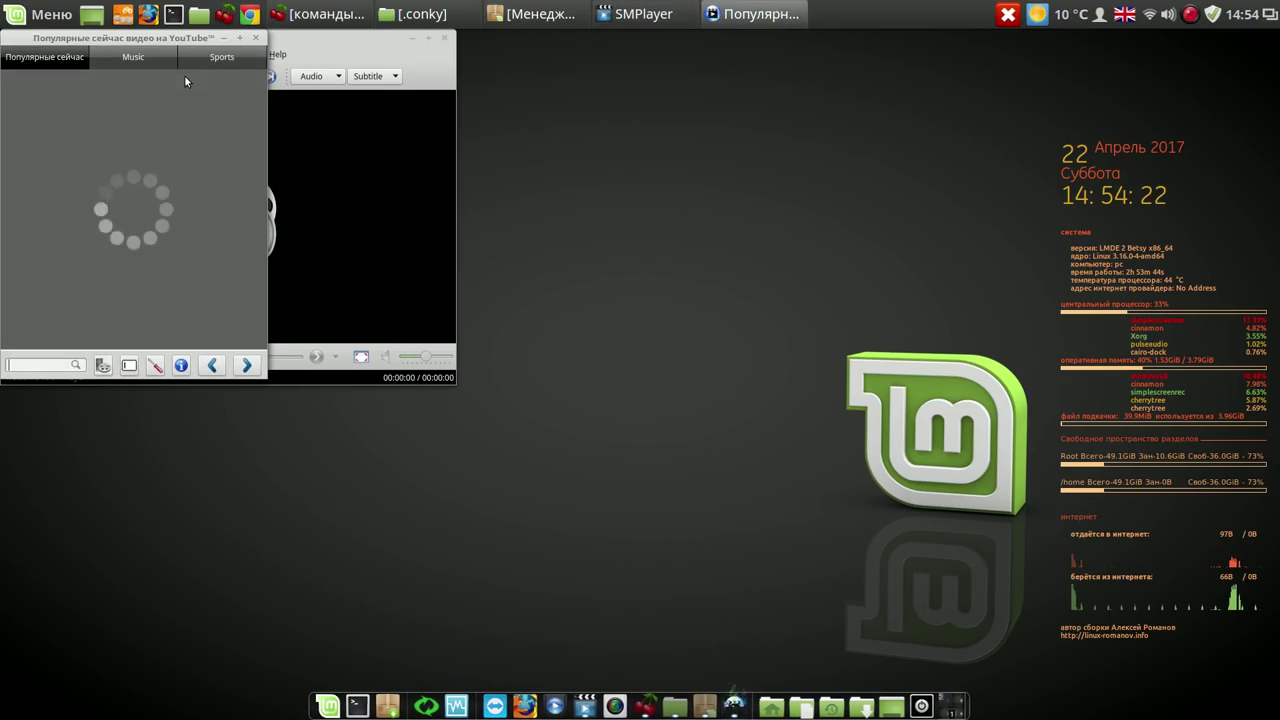
left_click_drag(231, 63, 866, 78)
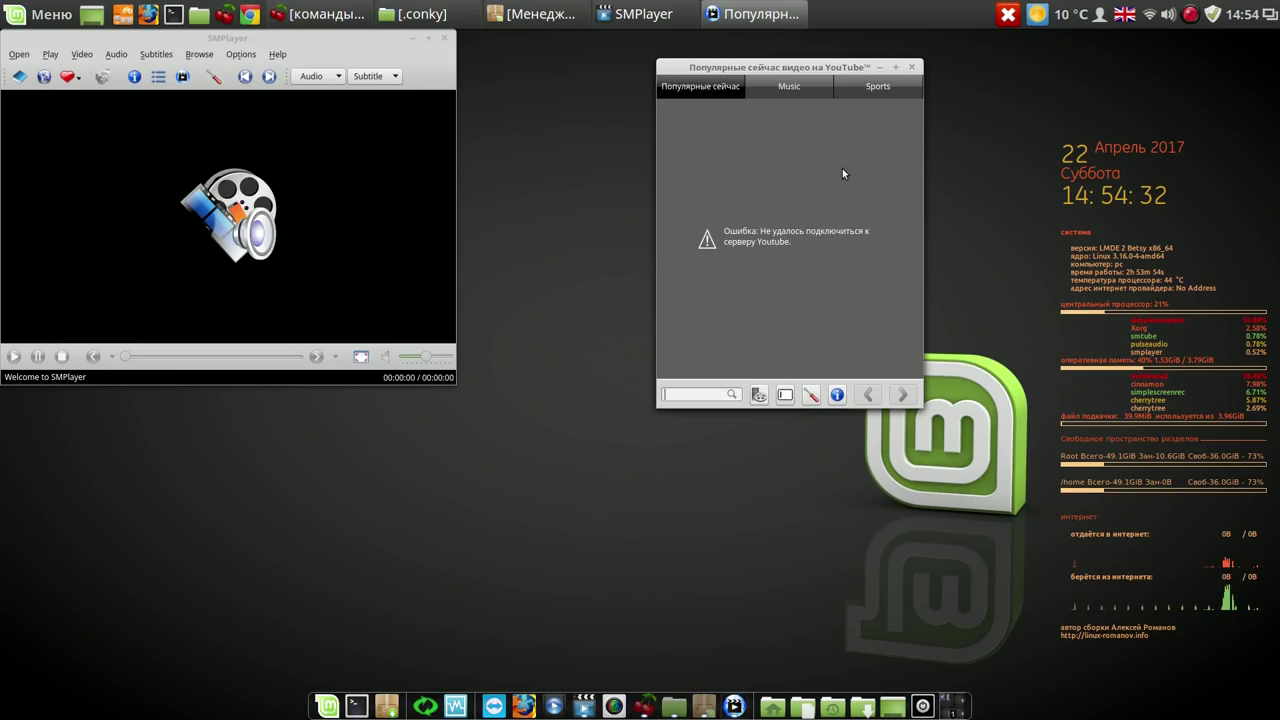
left_click(913, 67)
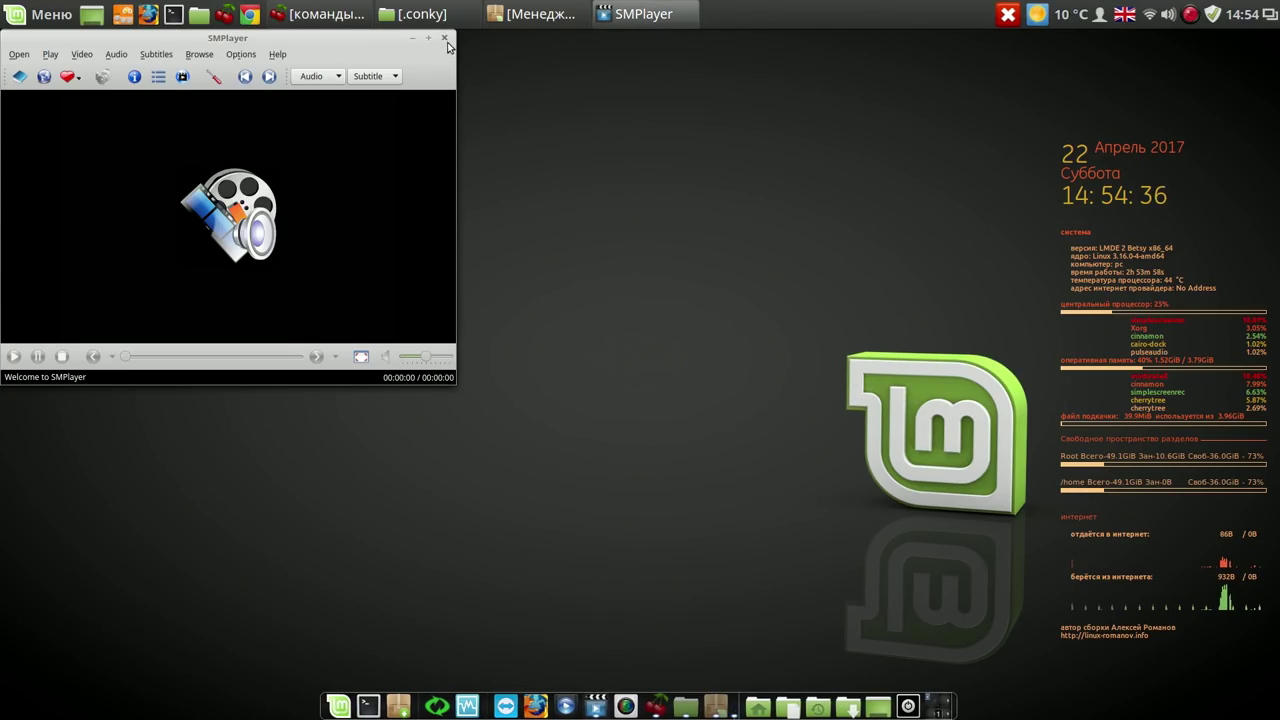
left_click_drag(387, 37, 565, 128)
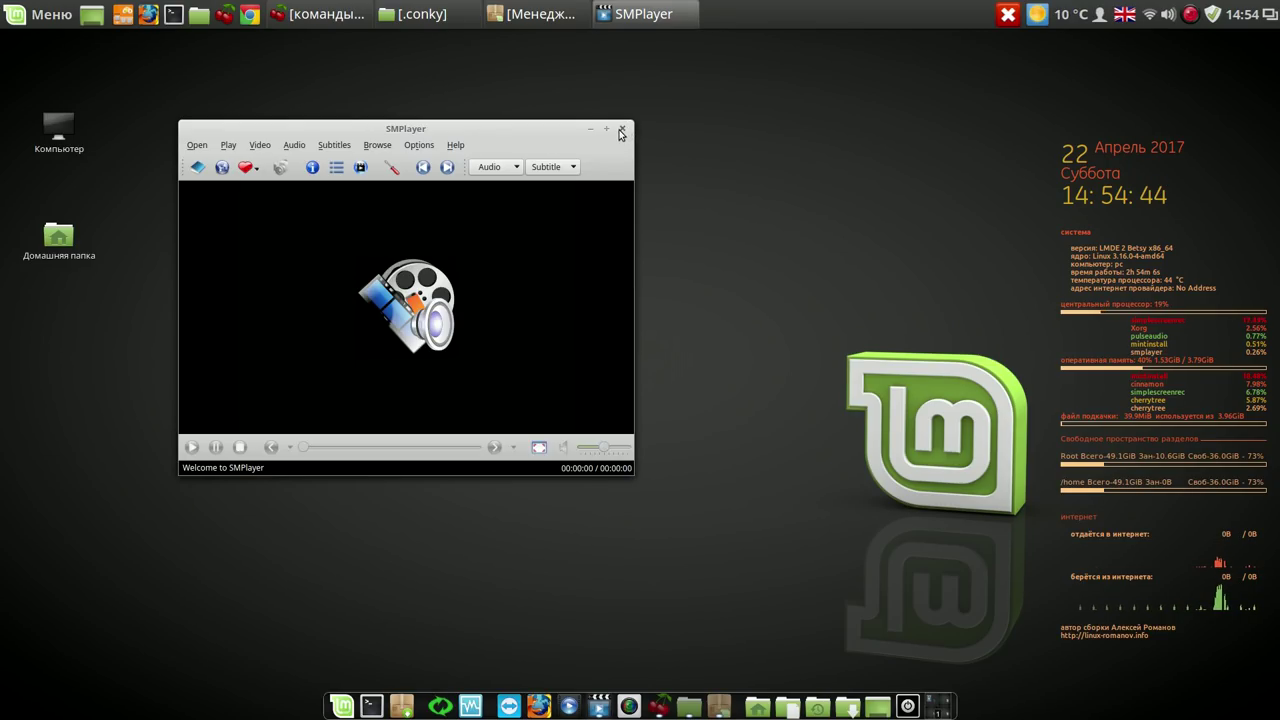
left_click(621, 131)
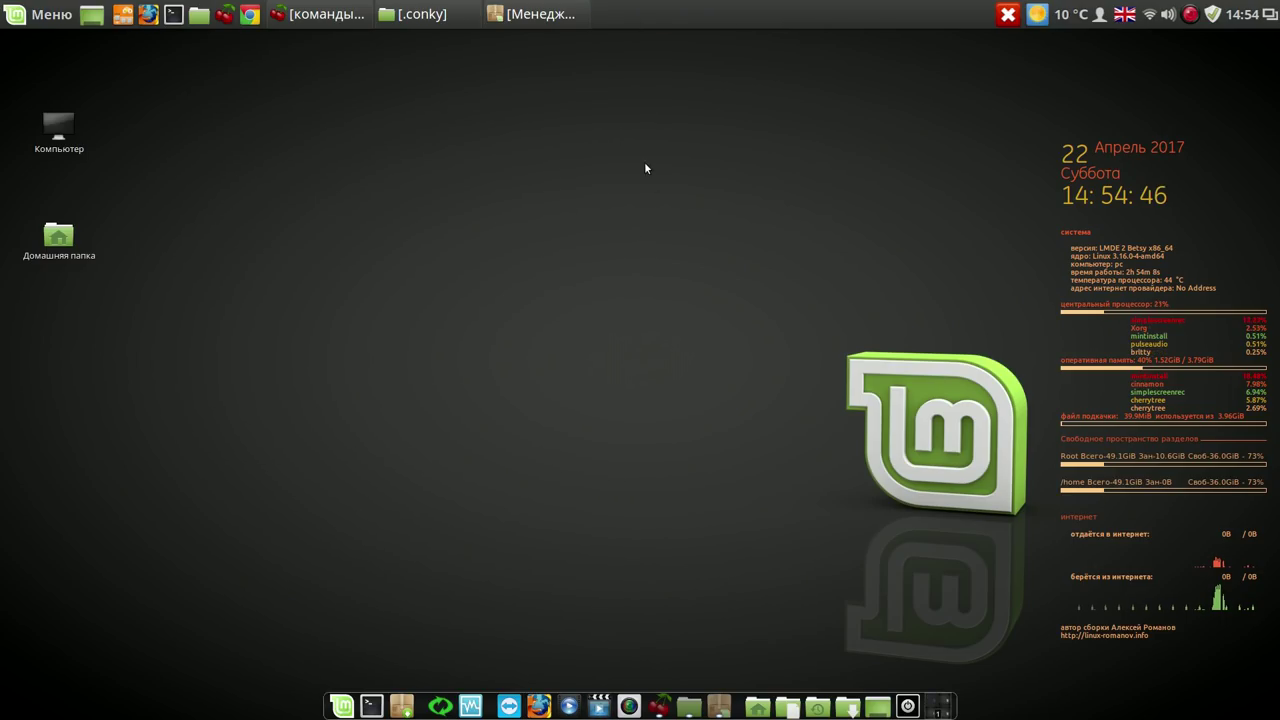
Restore the software manager, search for audacity, and install the Audacity package.
left_click(540, 14)
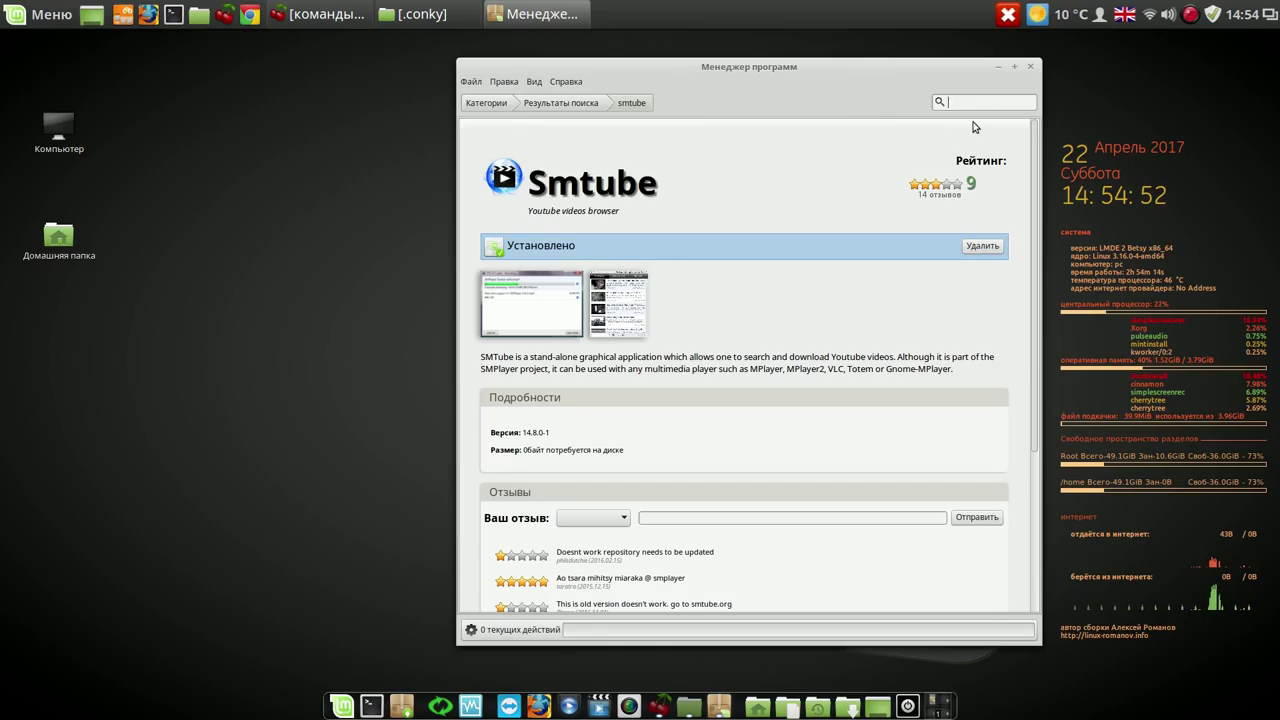
type("udacity")
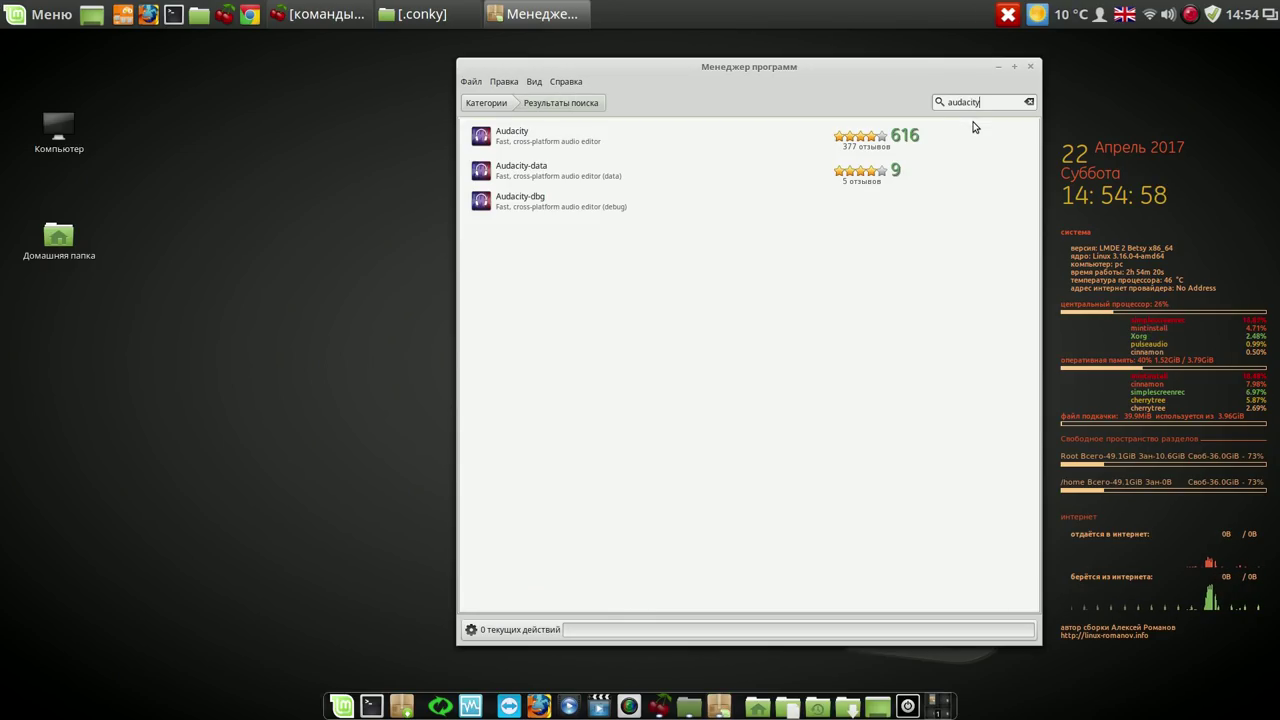
left_click(552, 143)
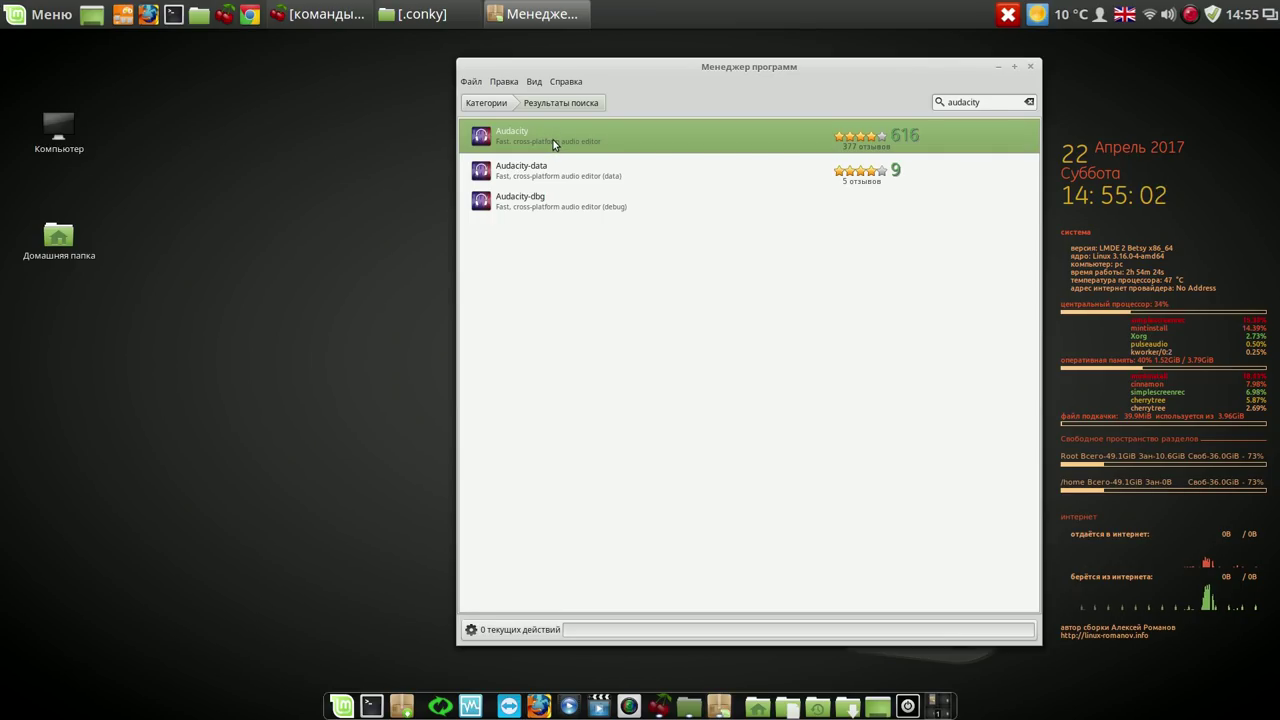
double_click(553, 145)
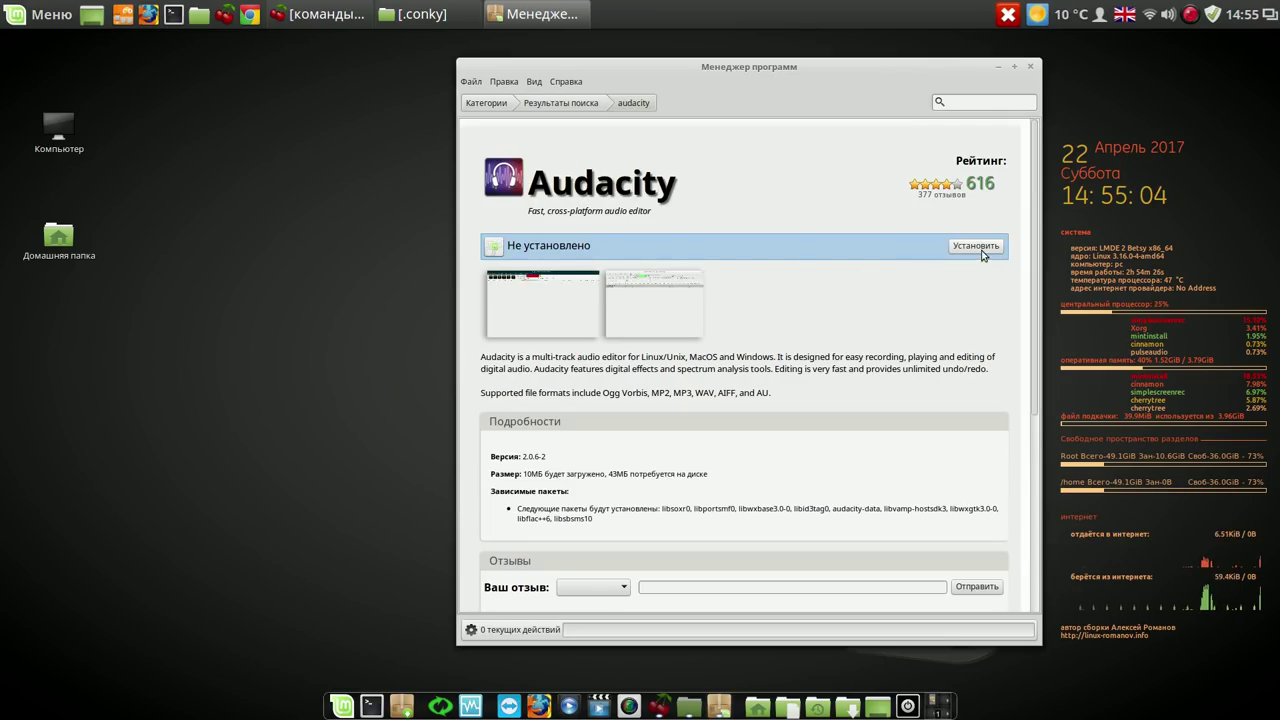
left_click(984, 248)
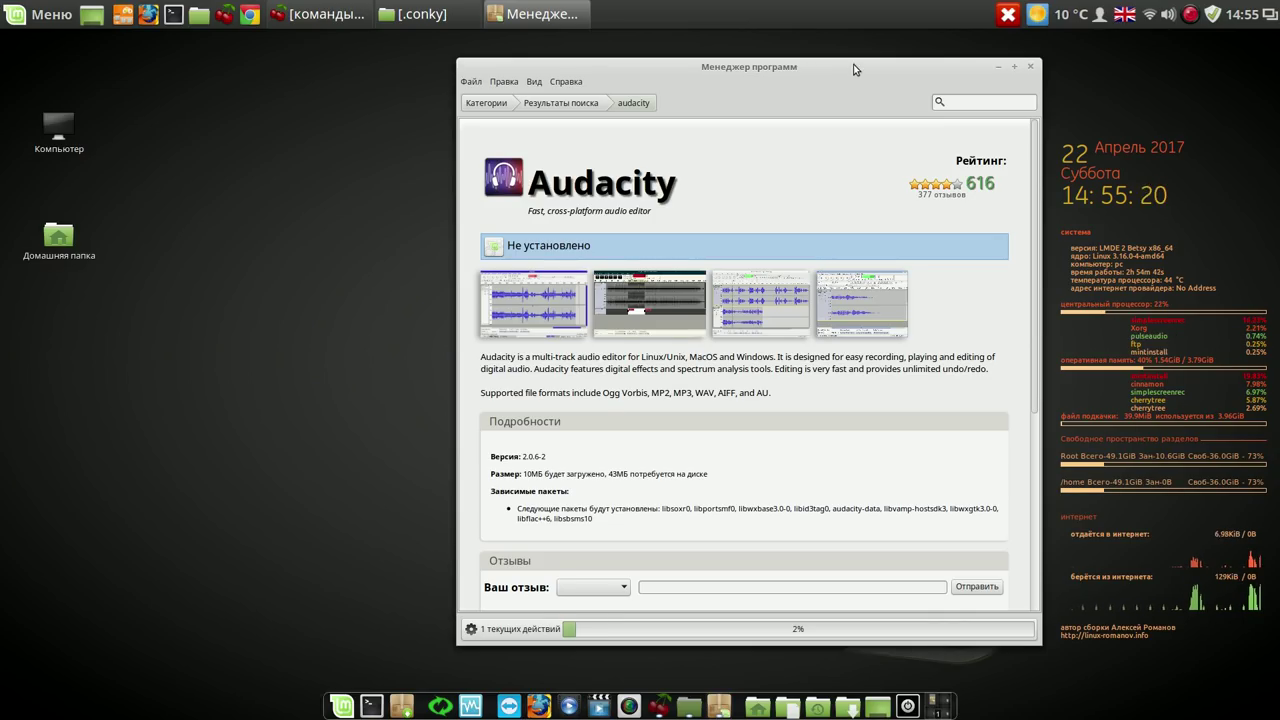
mouse_move(853, 63)
left_mouse_down()
mouse_move(800, 49)
mouse_move(828, 63)
left_mouse_up()
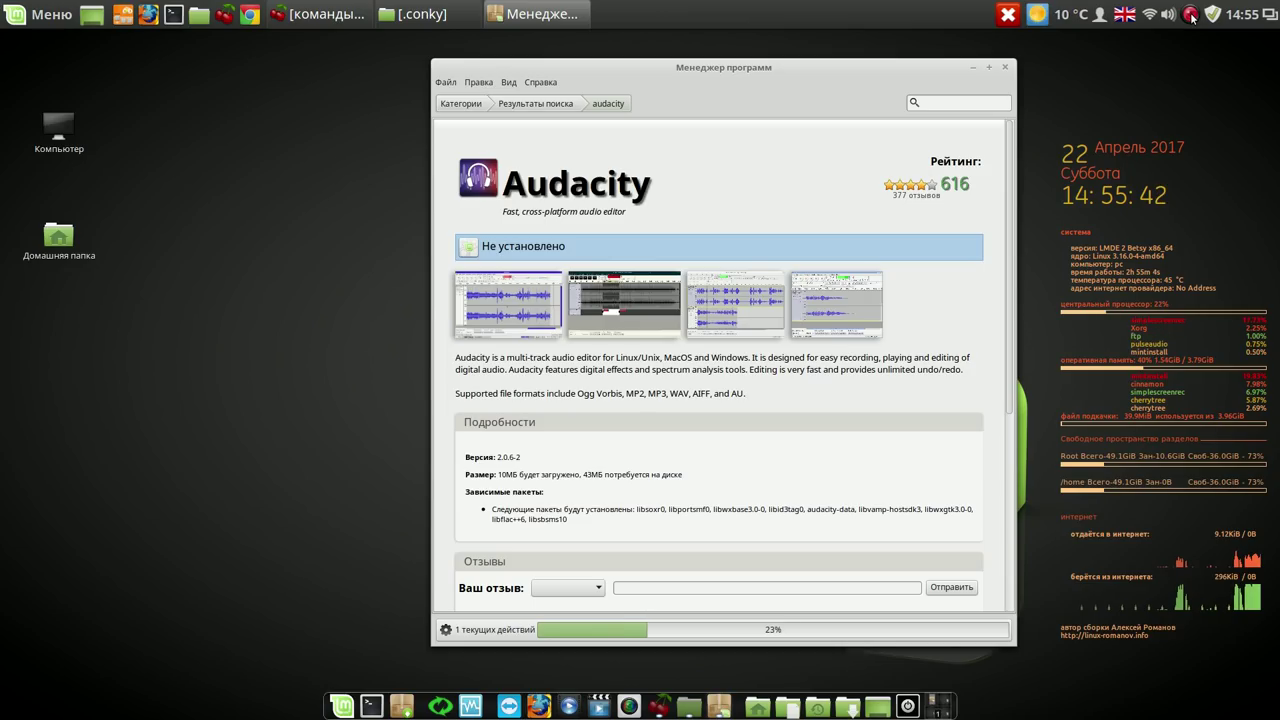
left_click(1192, 16)
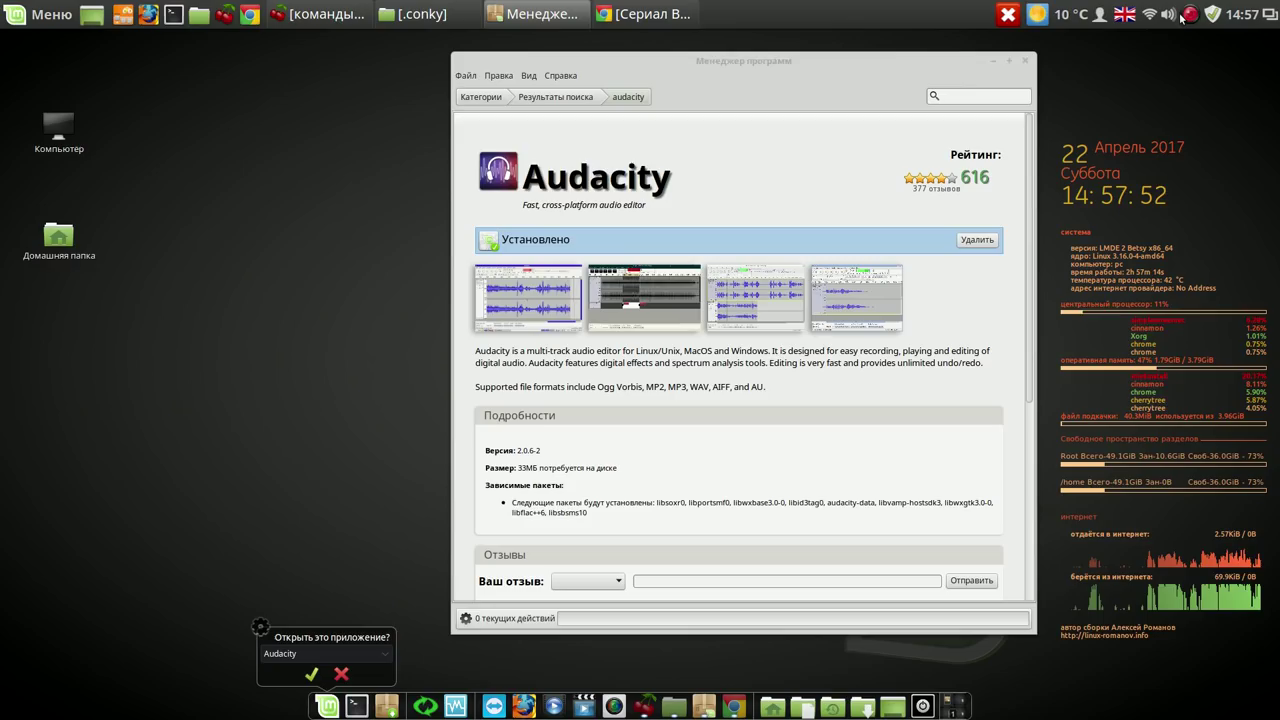
Add an Audacity launcher from the Аудио и видео programs to the dock, between Firefox and OpenShot, and minimize the software manager.
left_click(322, 694)
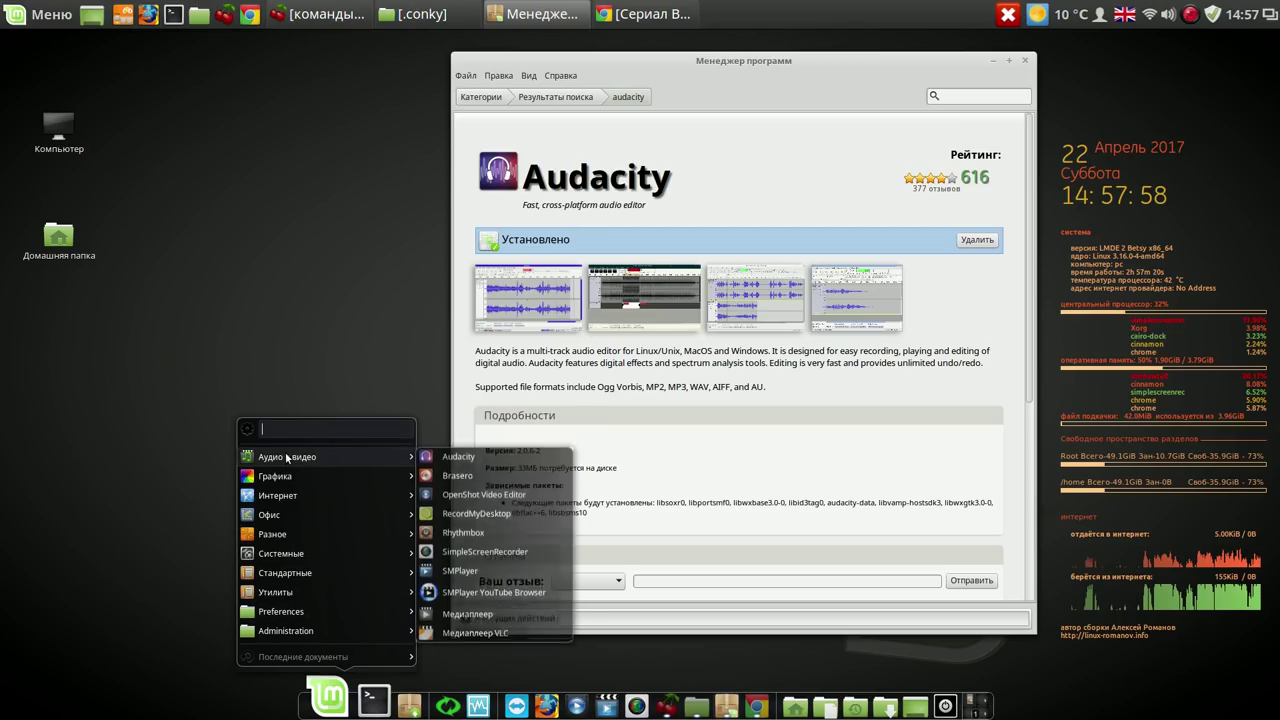
mouse_move(409, 470)
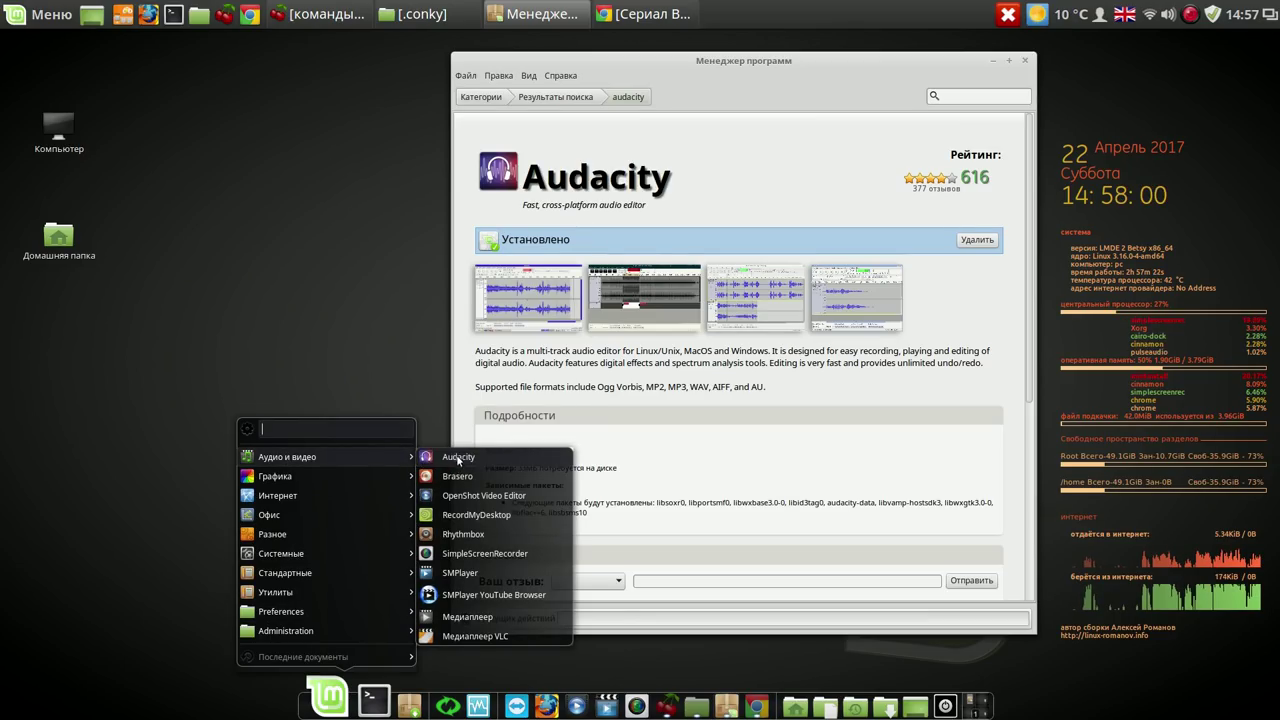
left_click(460, 452)
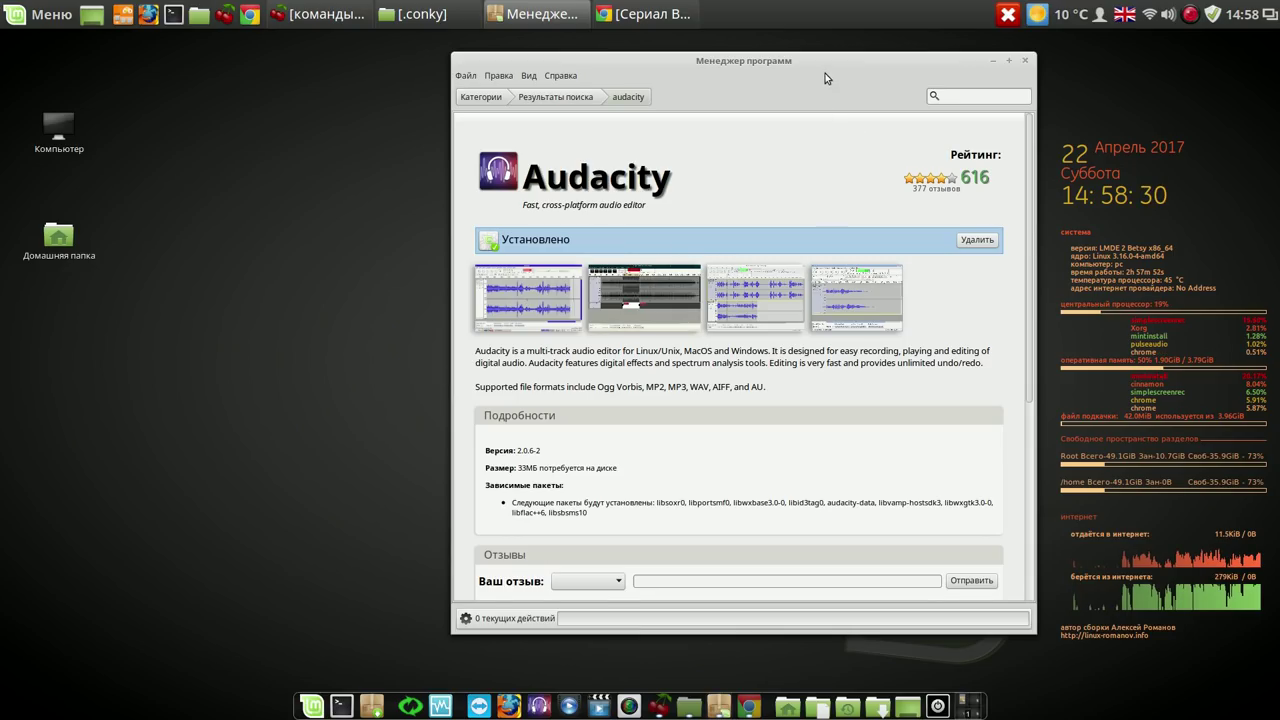
mouse_move(828, 60)
left_mouse_down()
mouse_move(770, 49)
mouse_move(835, 49)
mouse_move(818, 53)
left_mouse_up()
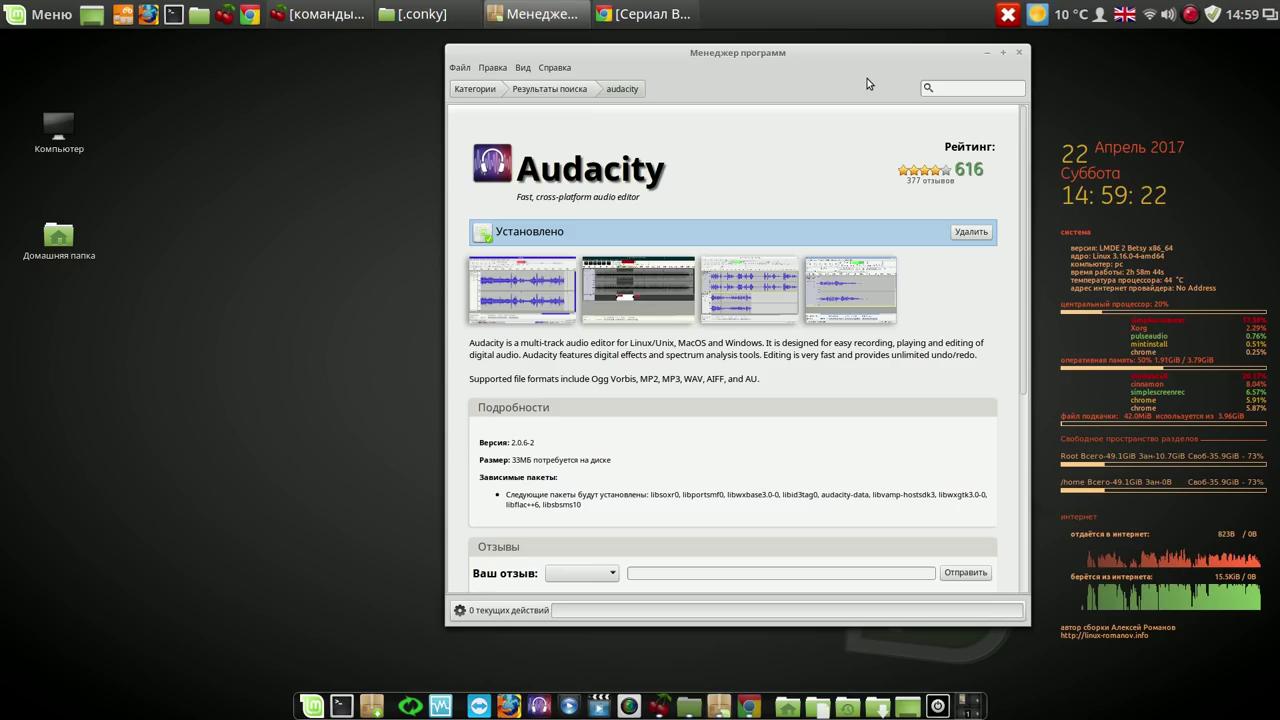
left_click(988, 55)
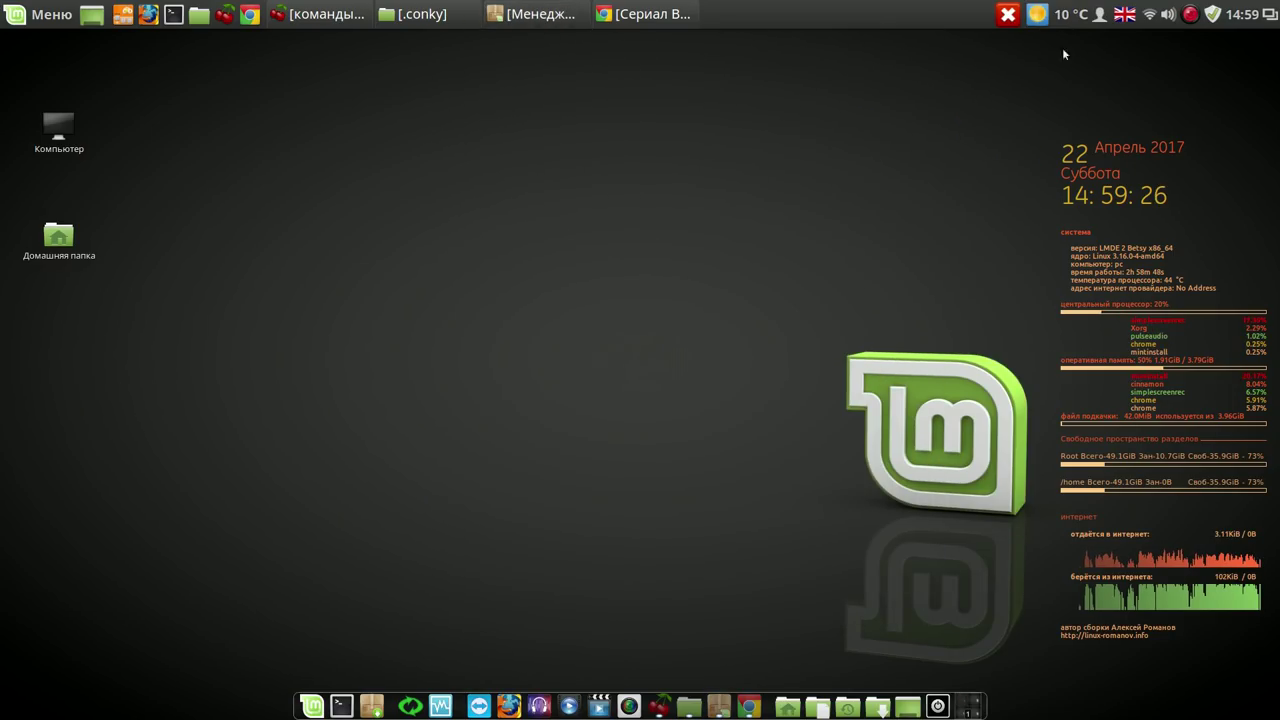
right_click(1190, 15)
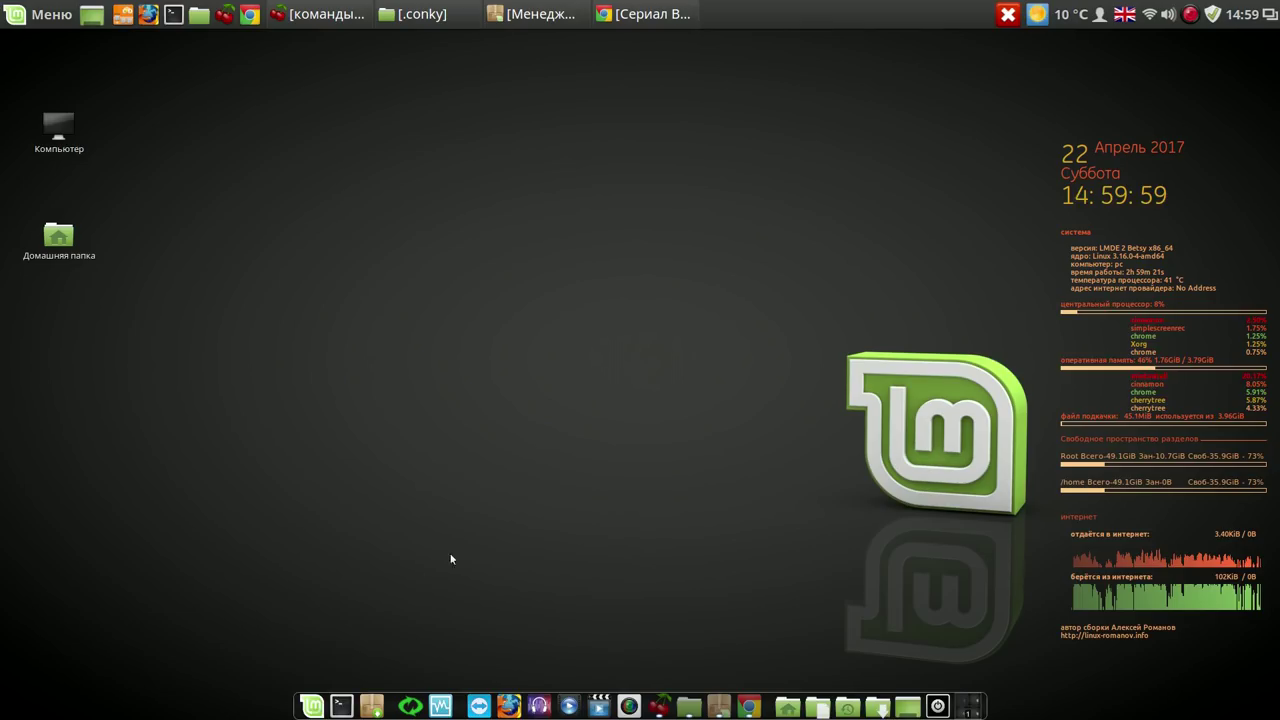
left_click(317, 702)
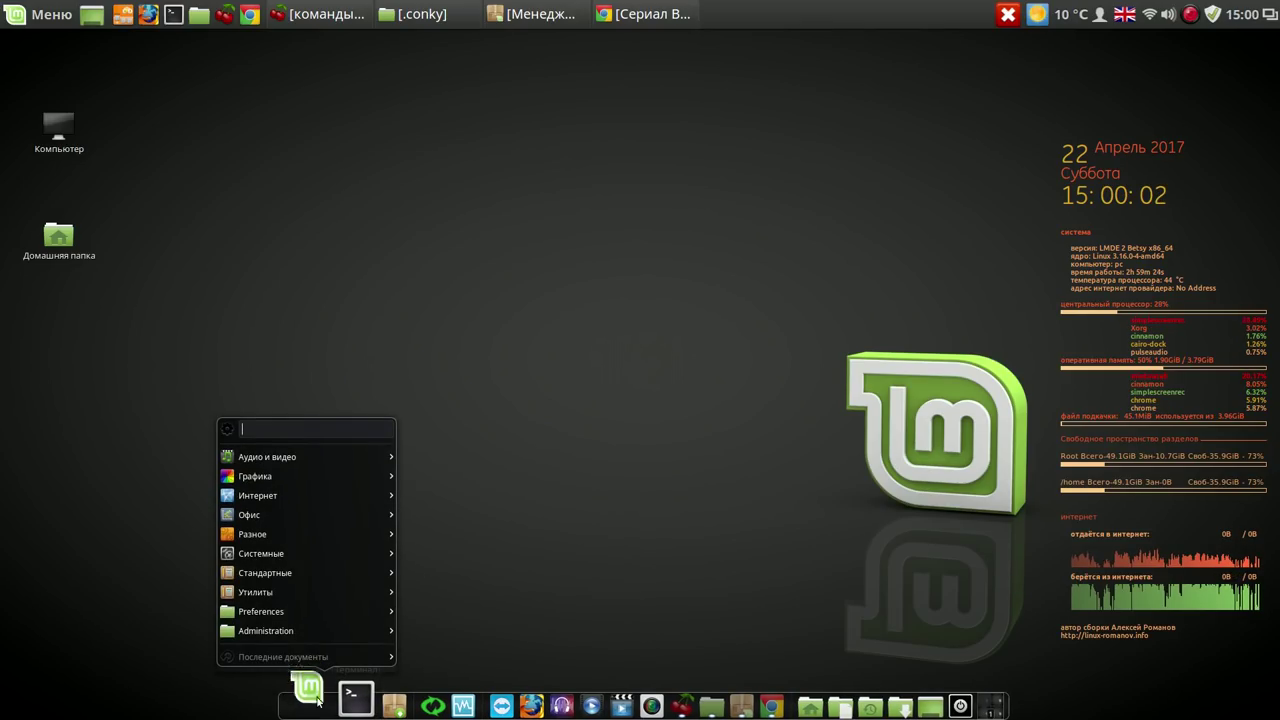
mouse_move(290, 573)
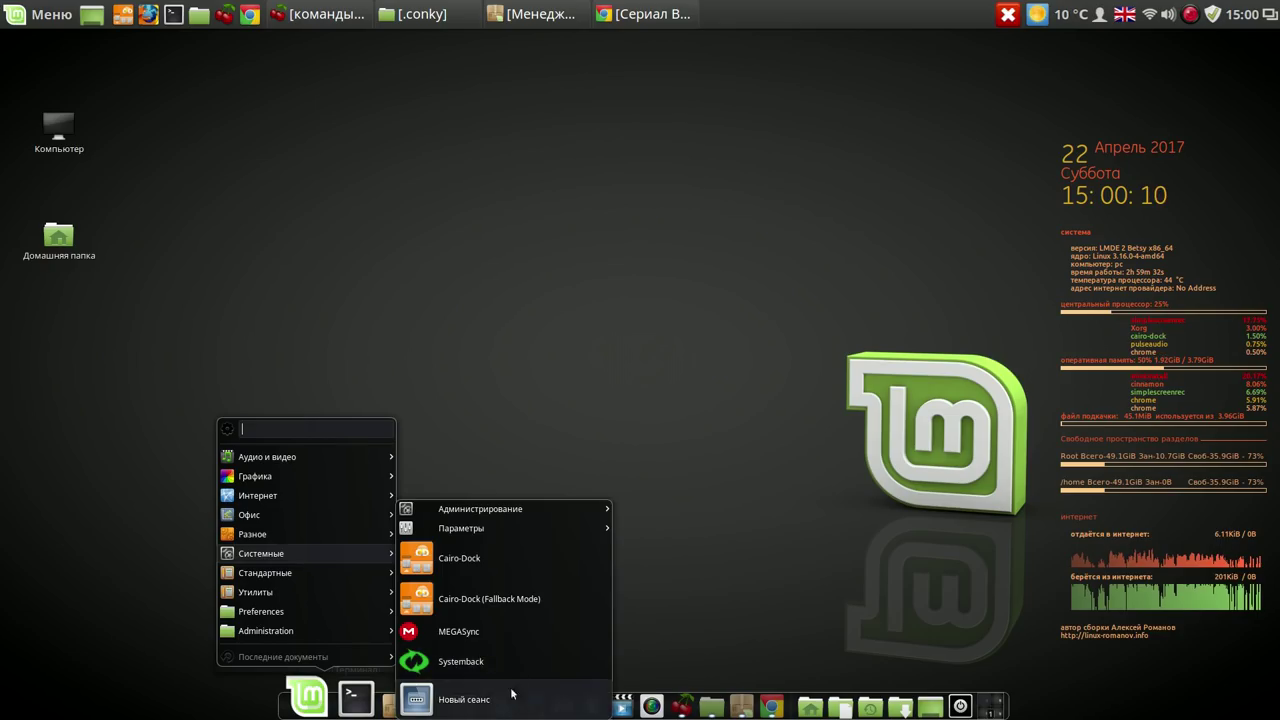
left_click(545, 522)
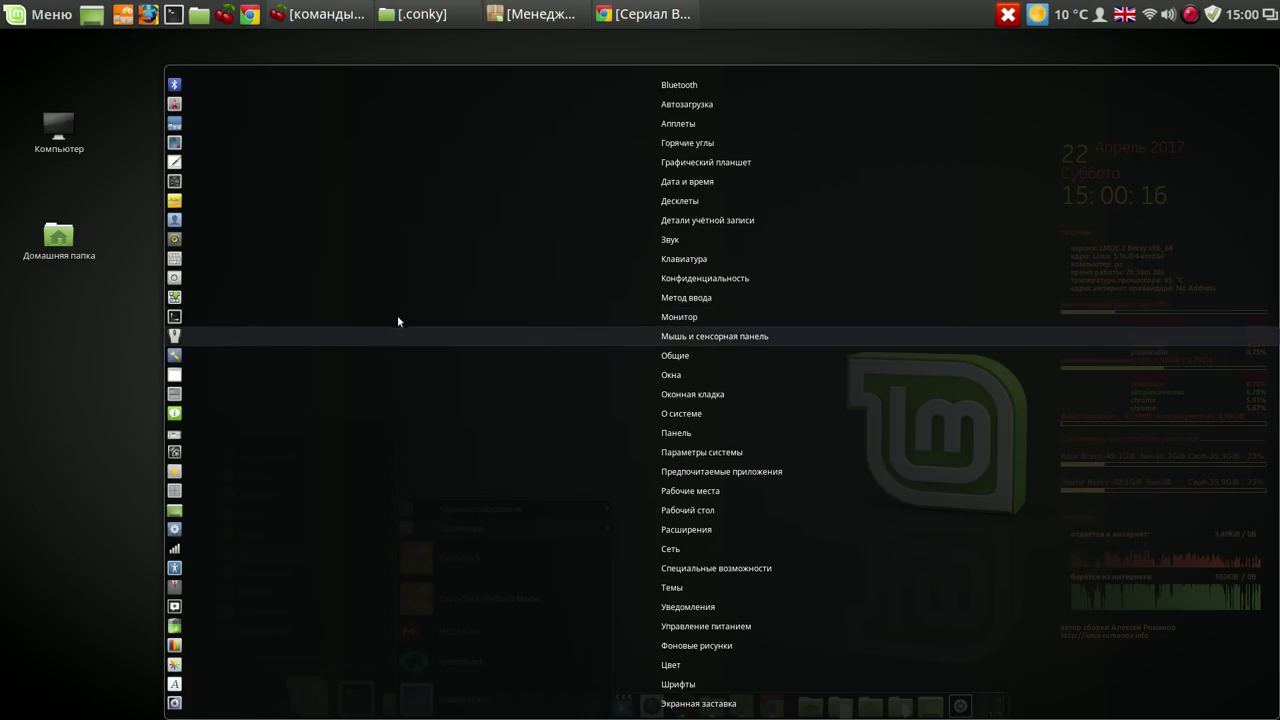
left_click(181, 318)
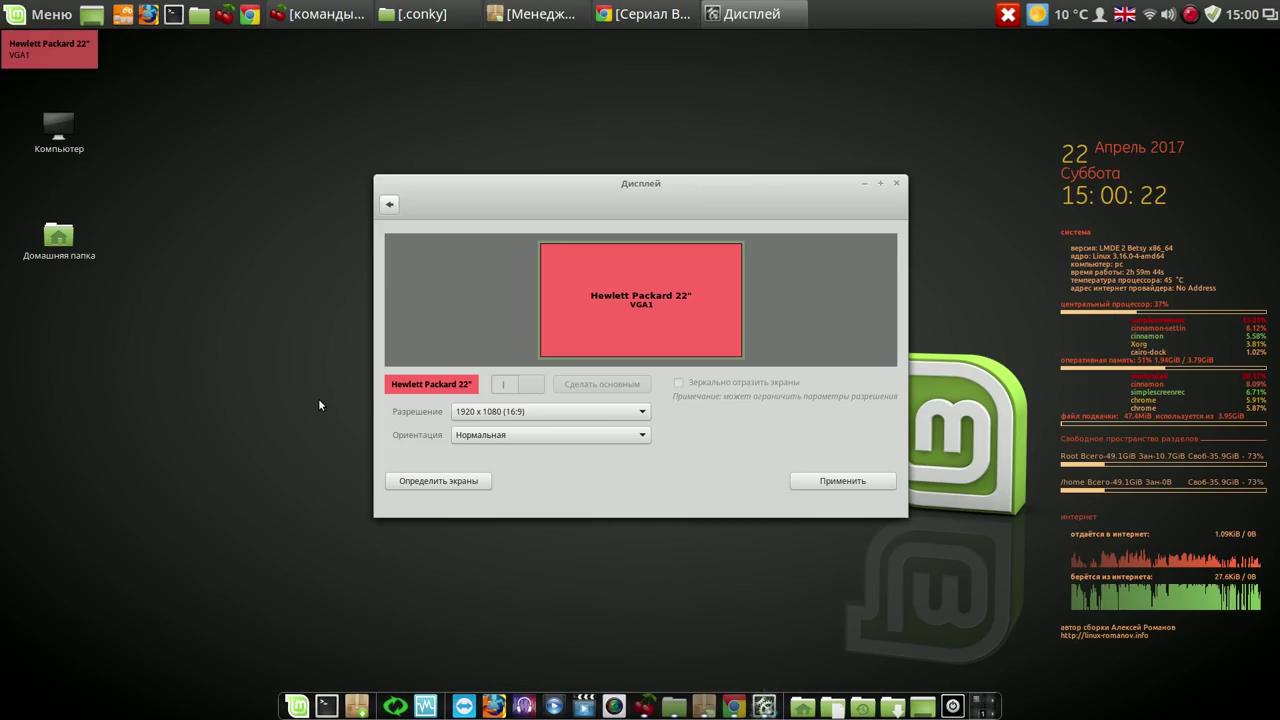
left_click(897, 185)
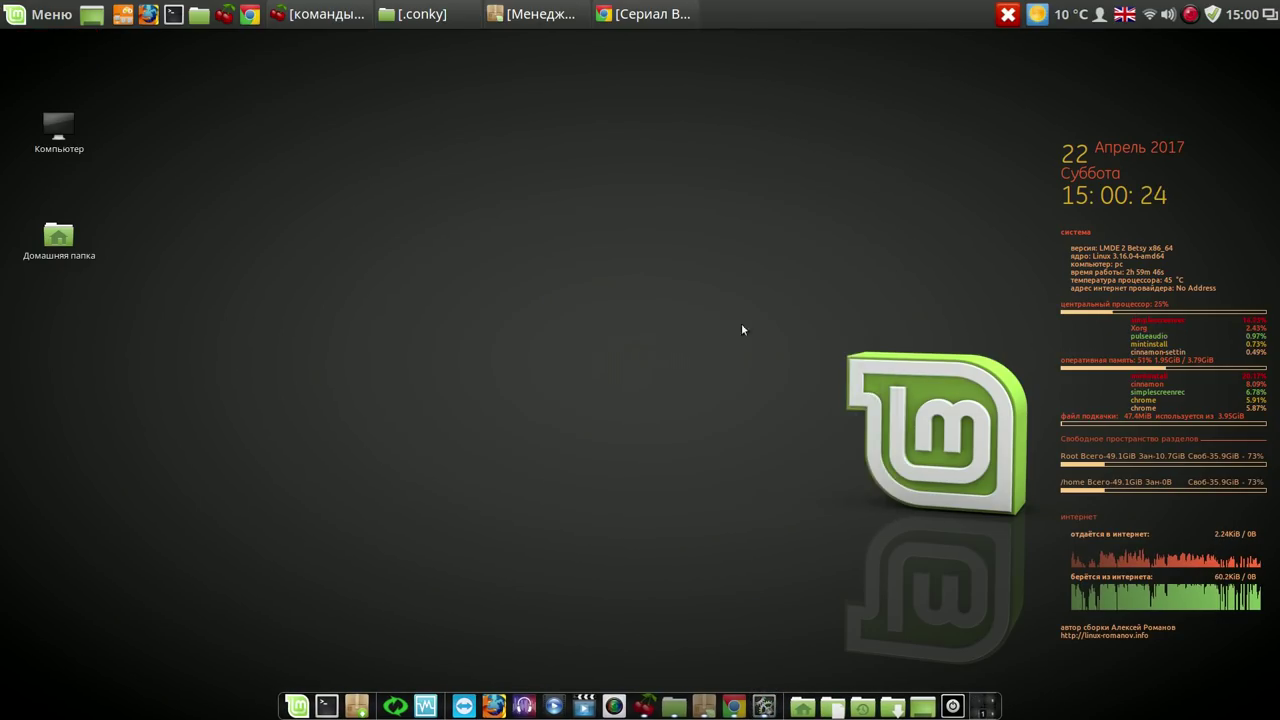
Add a Системный монитор launcher from the Утилиты programs to the dock, between the applications launcher and the terminal.
left_click(300, 704)
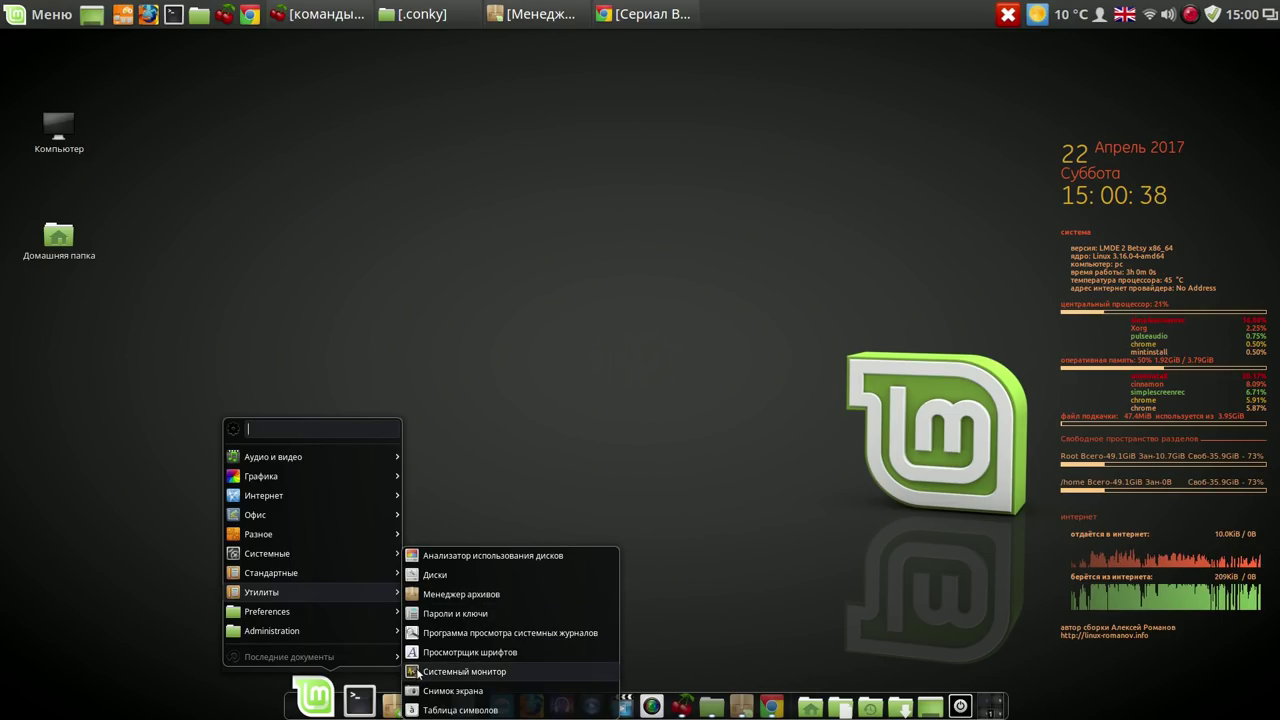
left_click(416, 673)
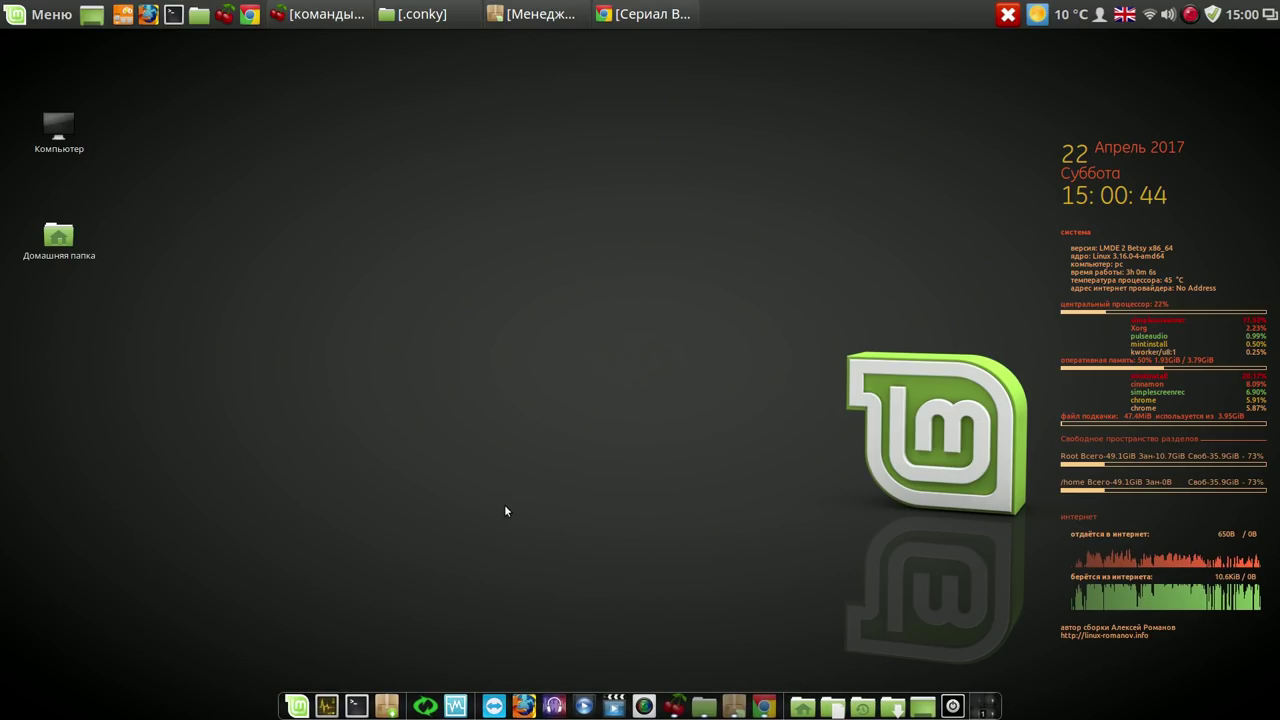
left_click(386, 705)
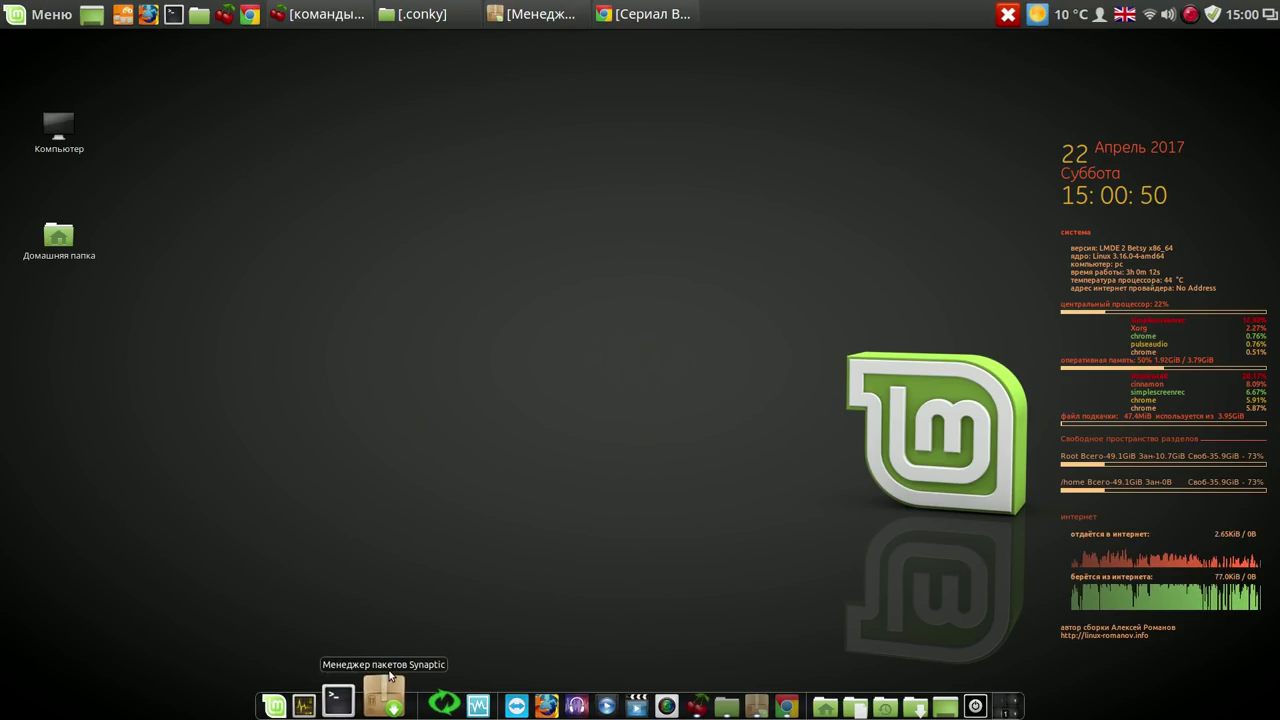
left_click(296, 700)
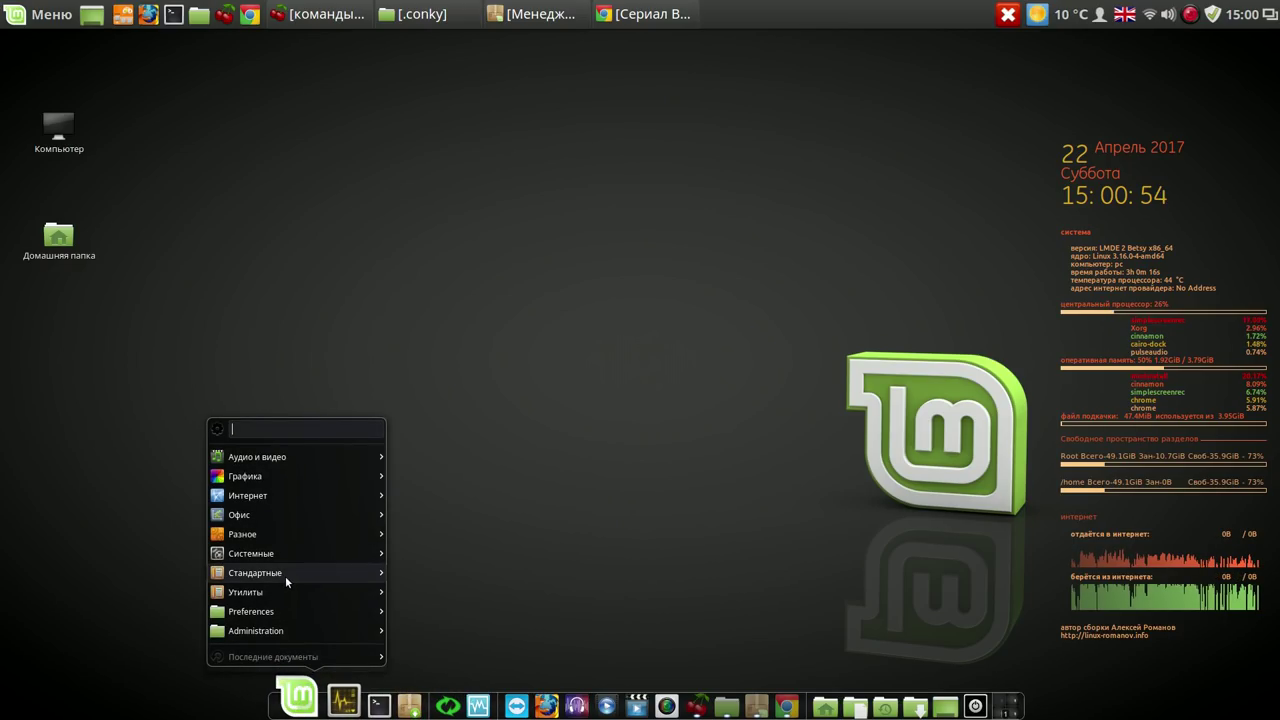
mouse_move(285, 576)
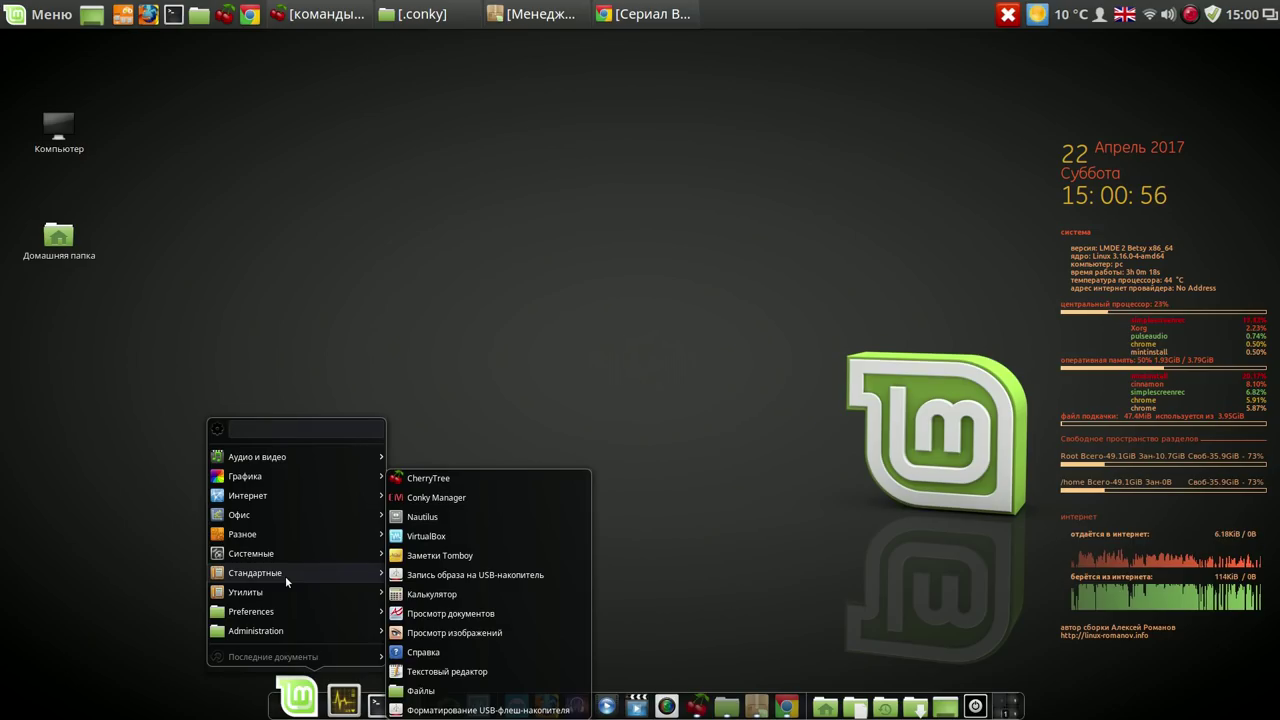
Make the running Менеджер программ a permanent dock launcher, placed just after Synaptic, and close its window.
right_click(737, 707)
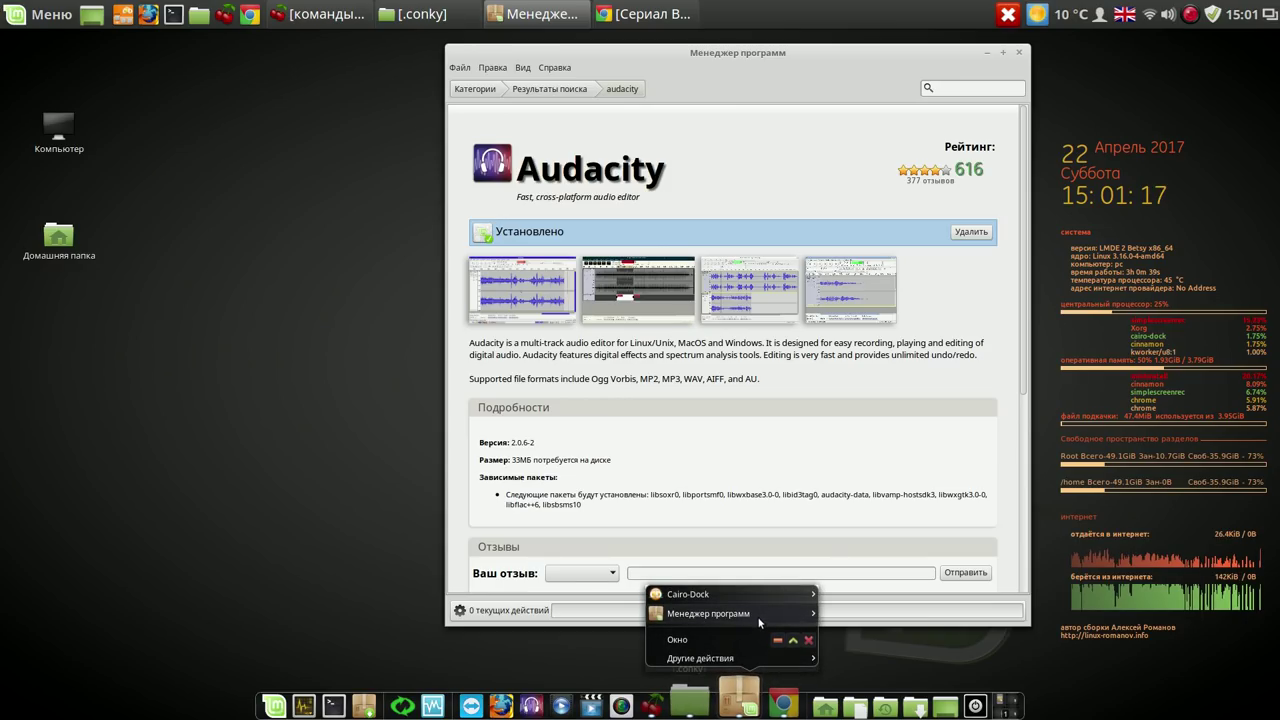
mouse_move(759, 622)
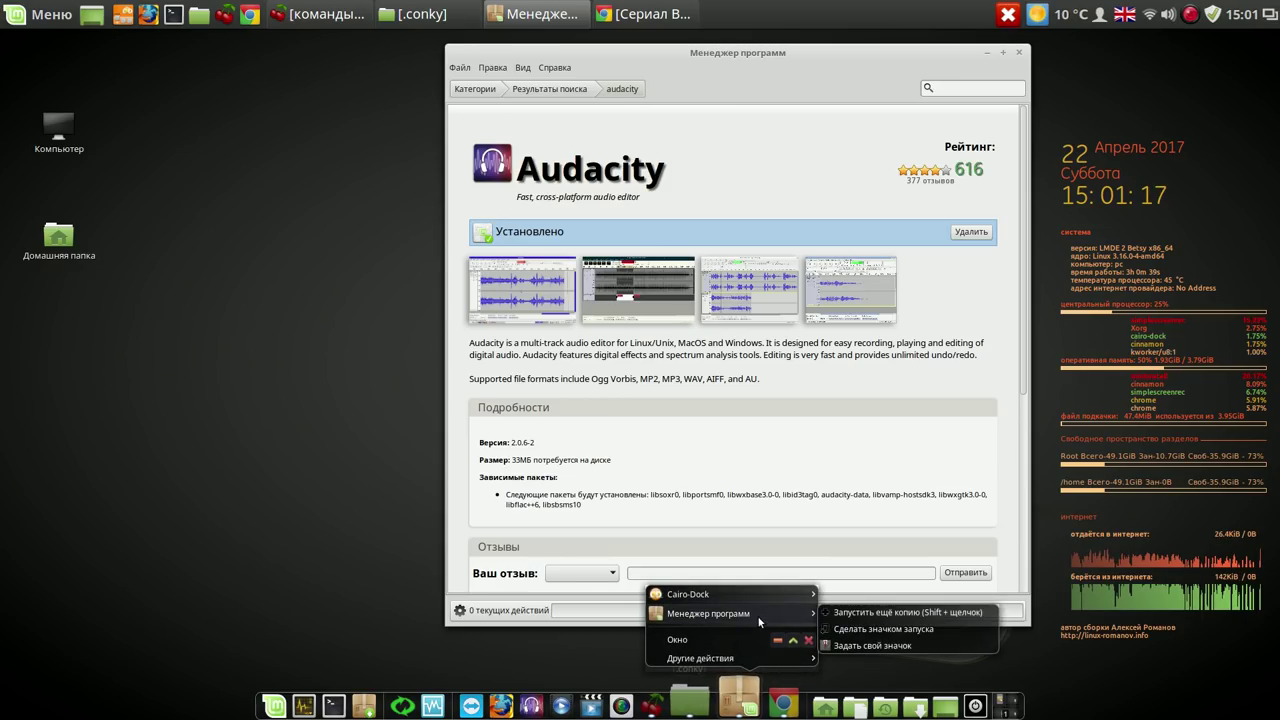
left_click(884, 628)
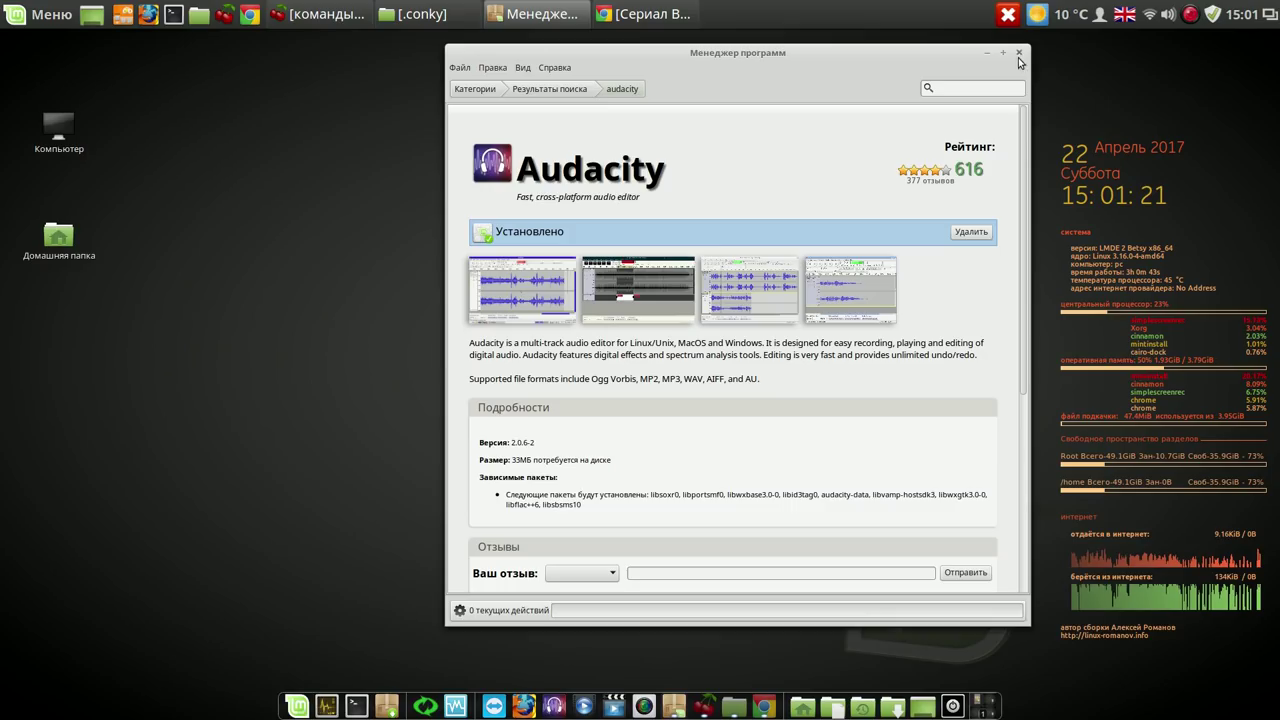
left_click_drag(1019, 52, 1019, 55)
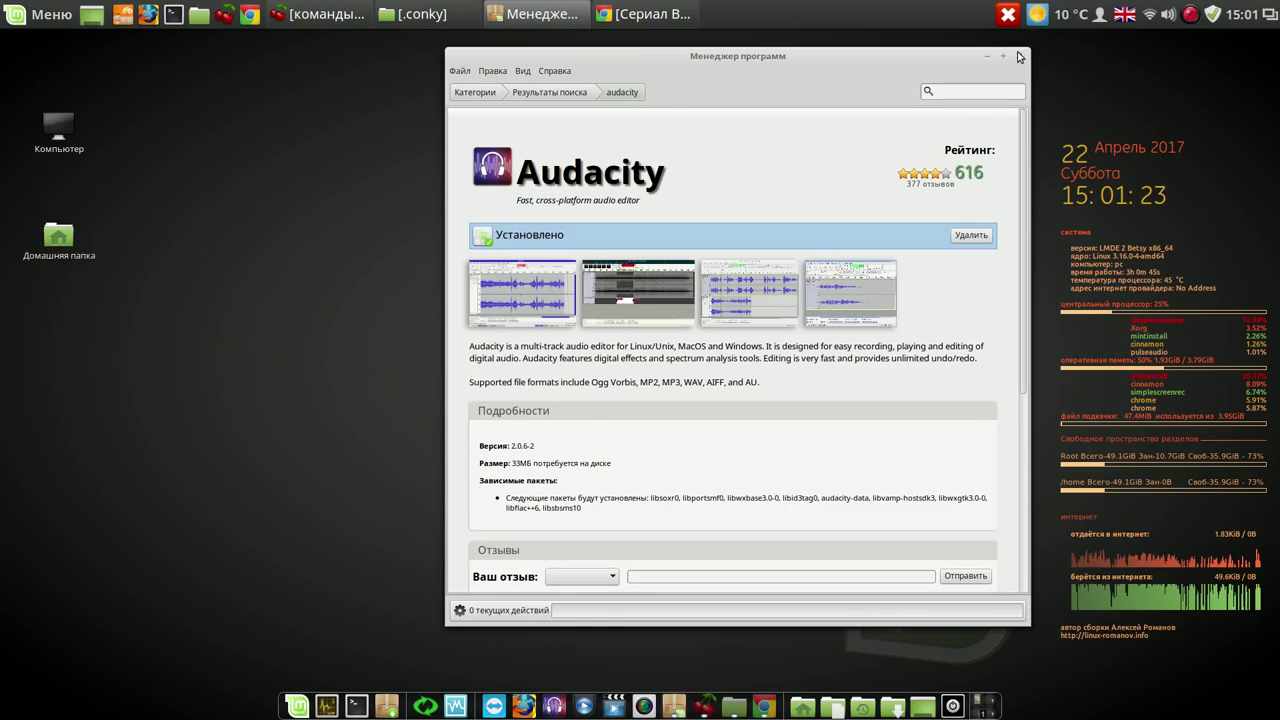
left_click(1020, 58)
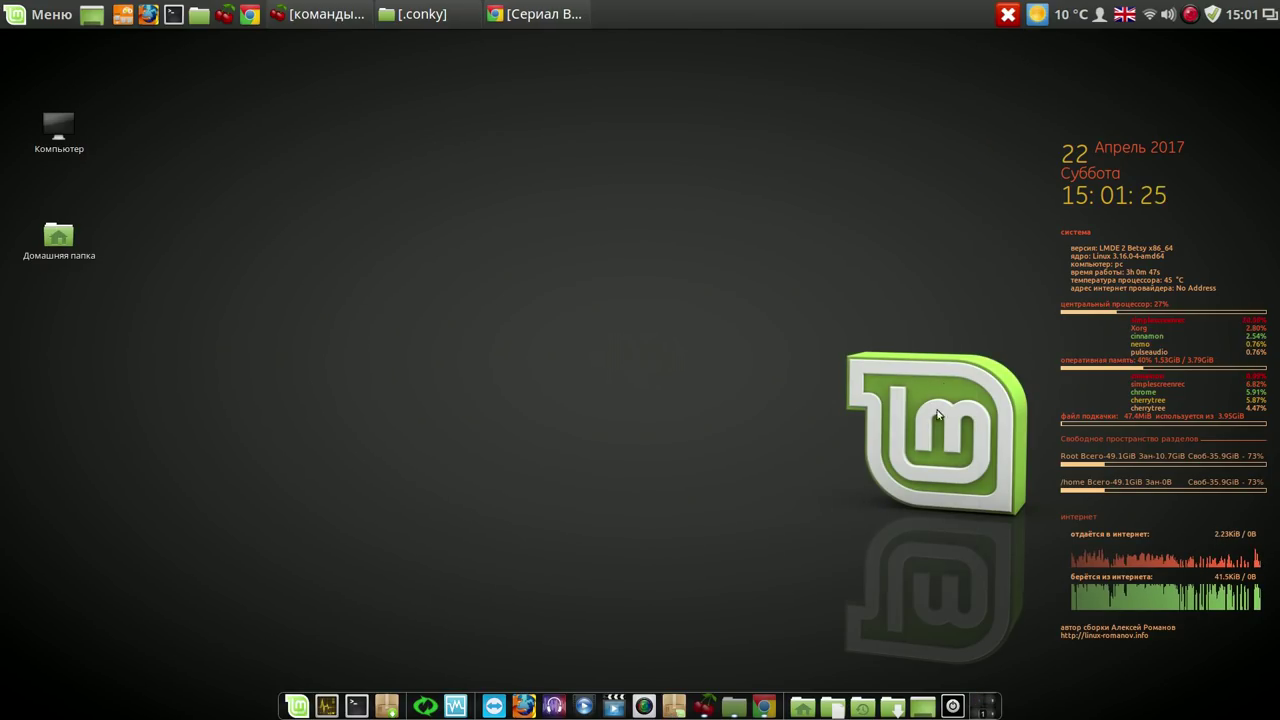
left_click_drag(674, 702, 423, 696)
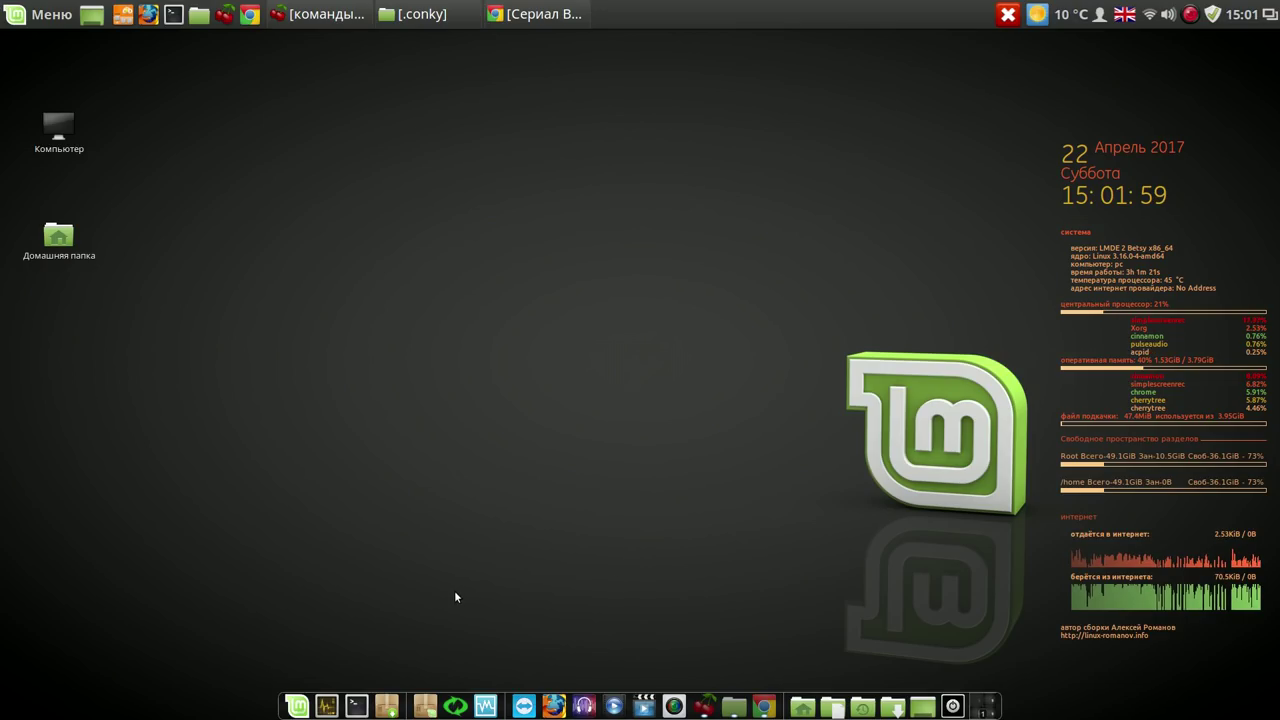
Quit Cairo-Dock and confirm the exit.
right_click(298, 706)
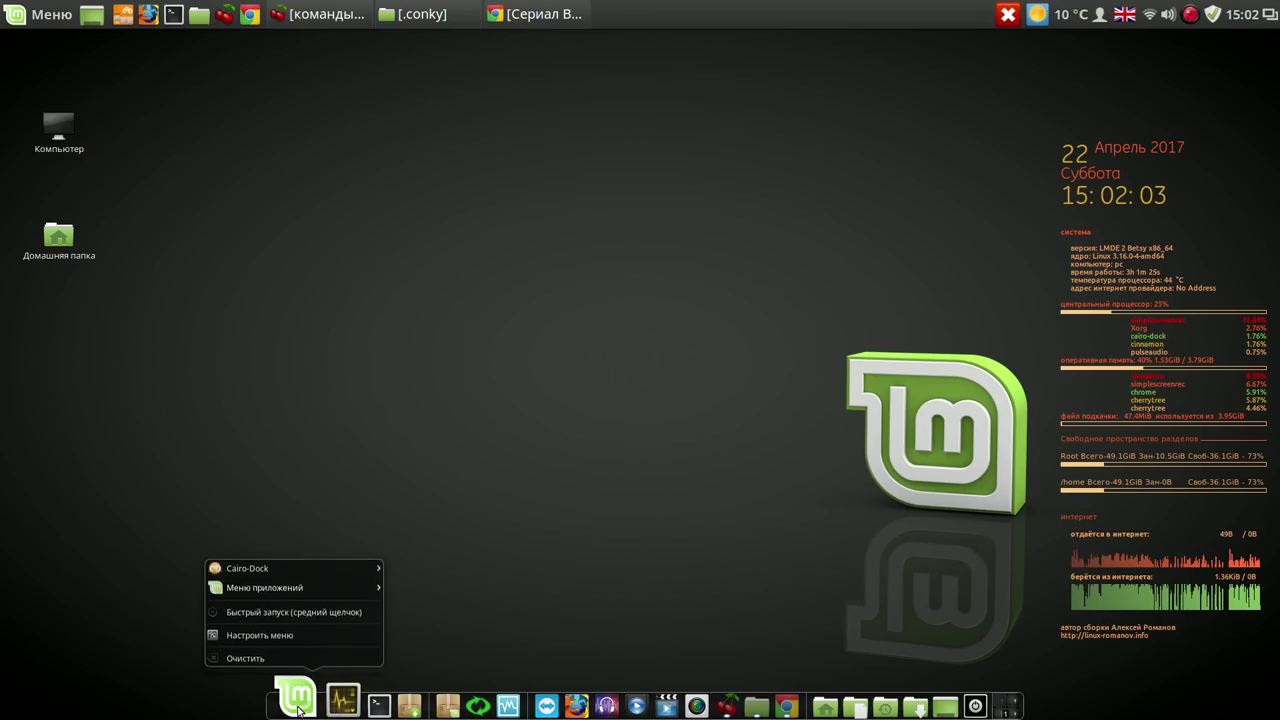
mouse_move(297, 589)
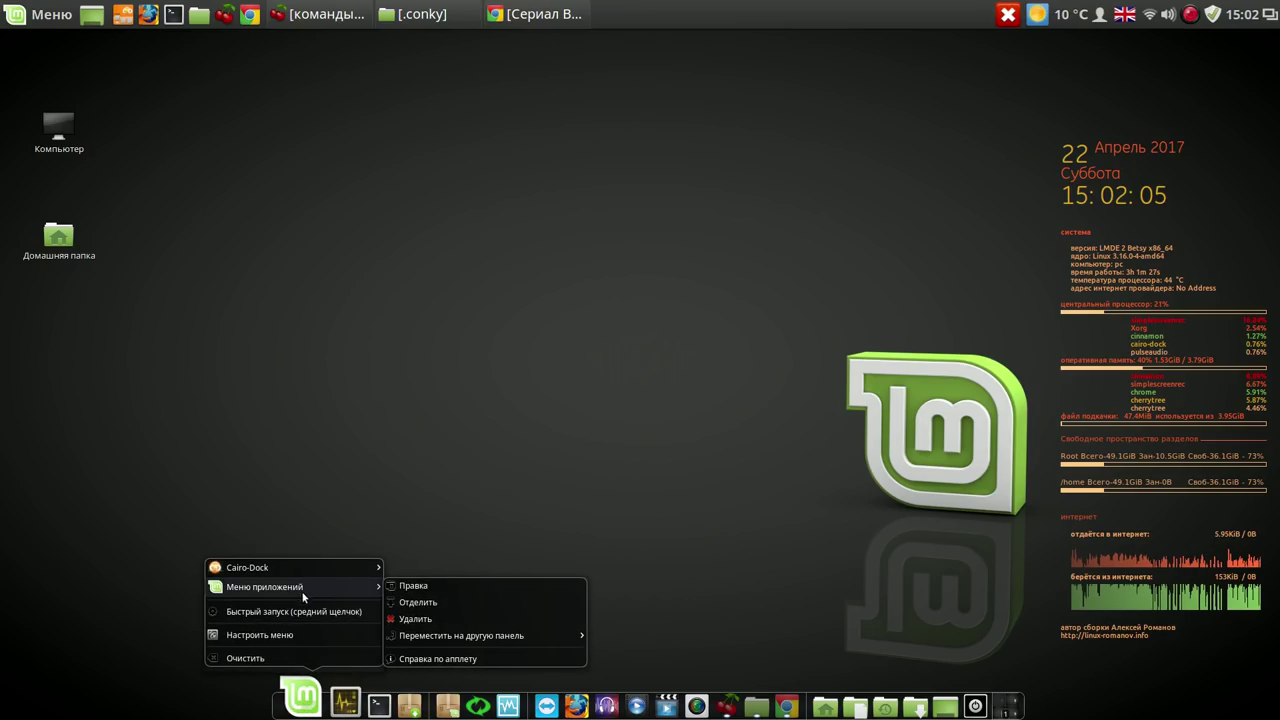
mouse_move(324, 564)
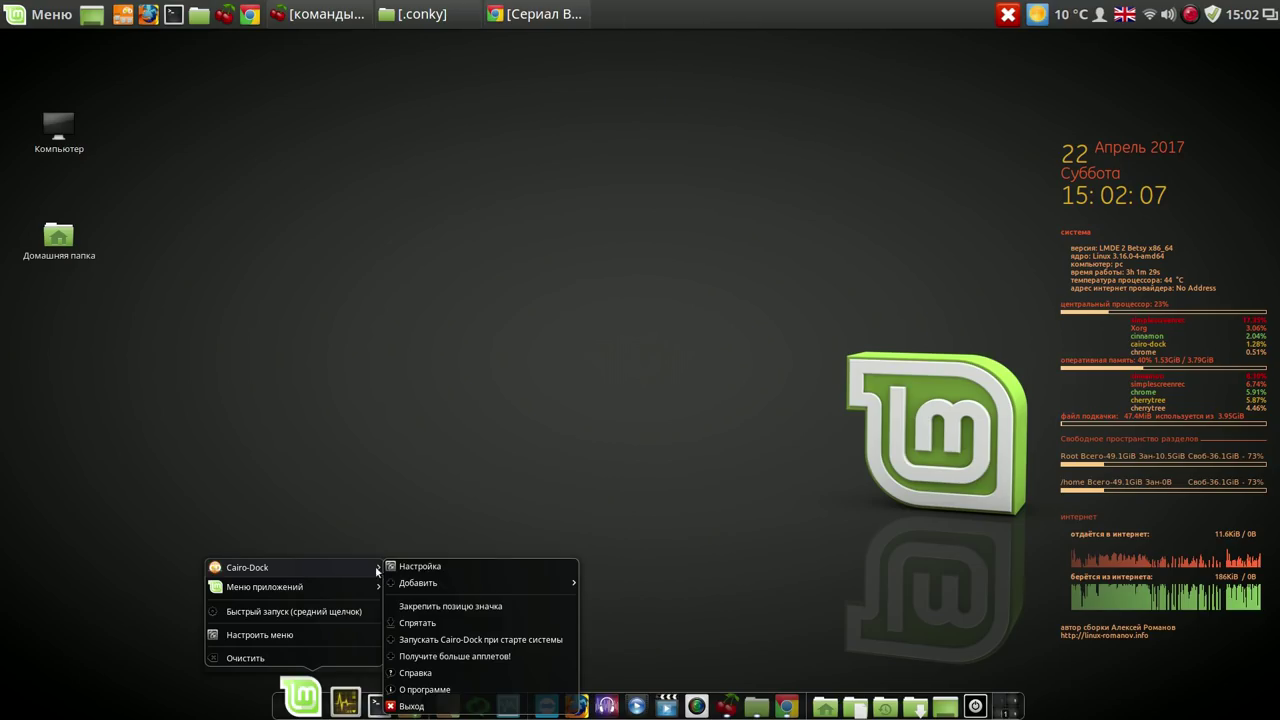
left_click(412, 706)
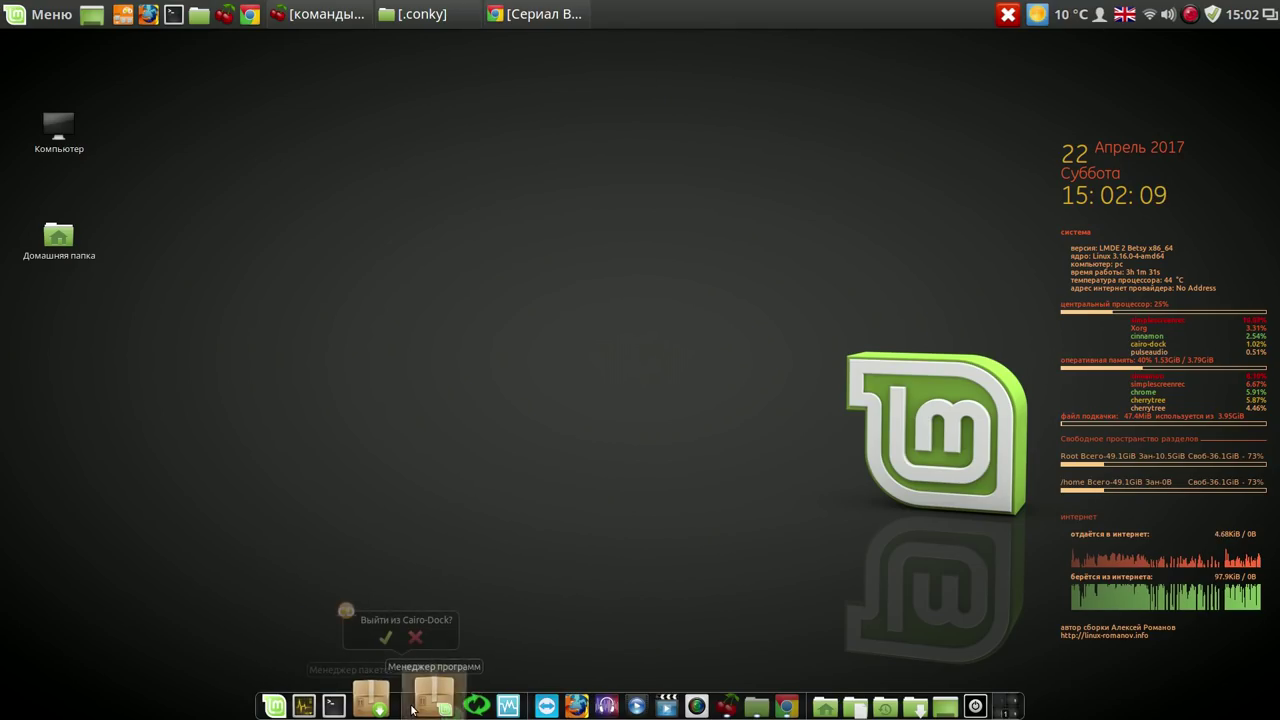
left_click(388, 642)
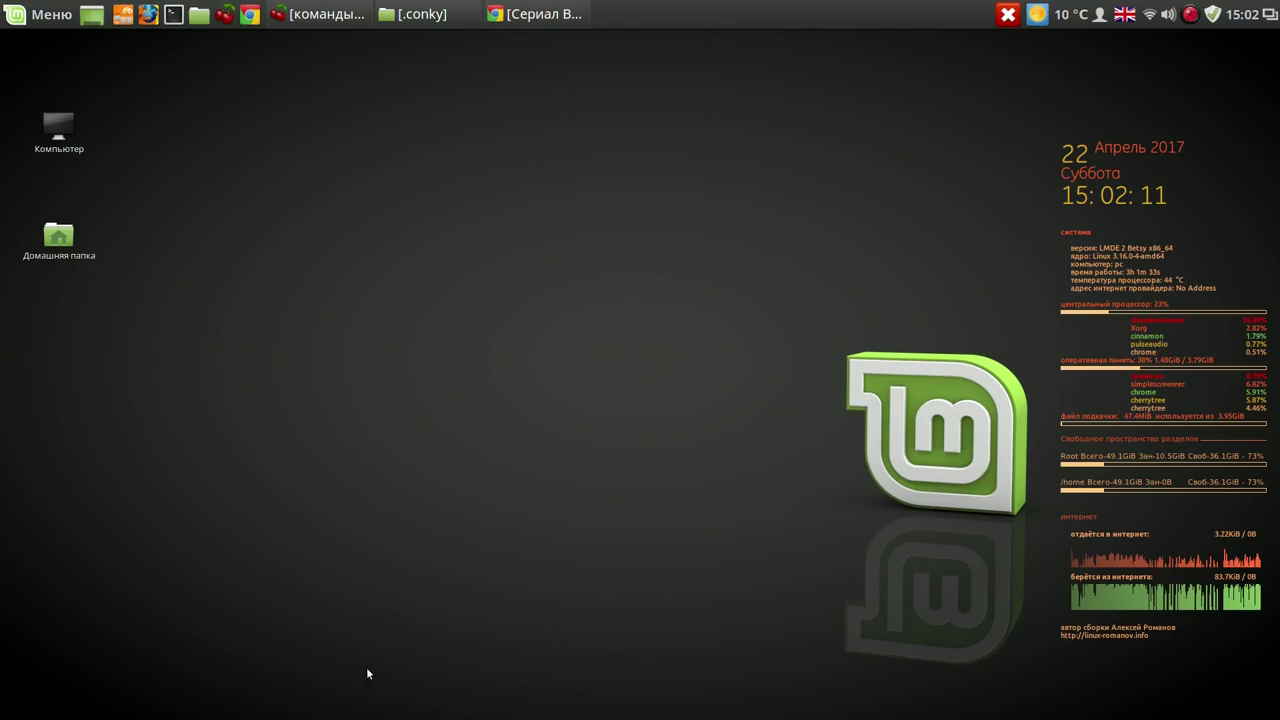
Open the Автозагрузка settings in Параметры системы and remove the mintwelcome entry.
left_click(58, 20)
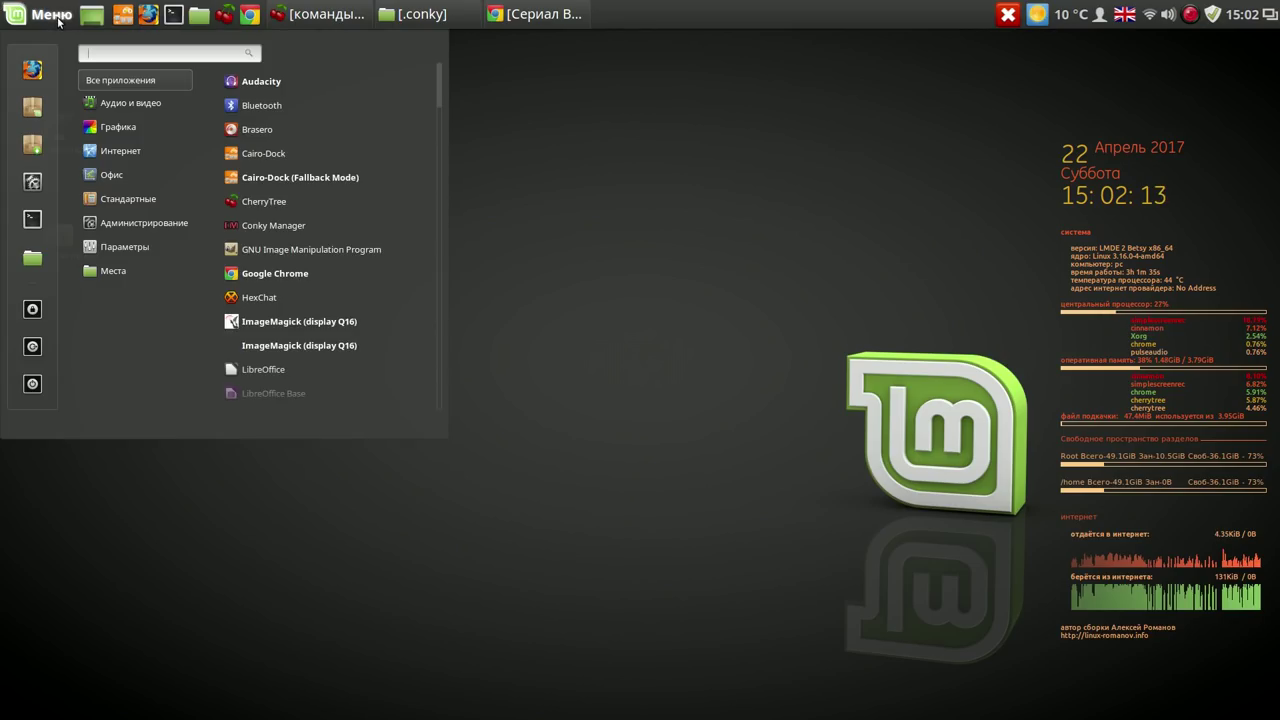
left_click(35, 182)
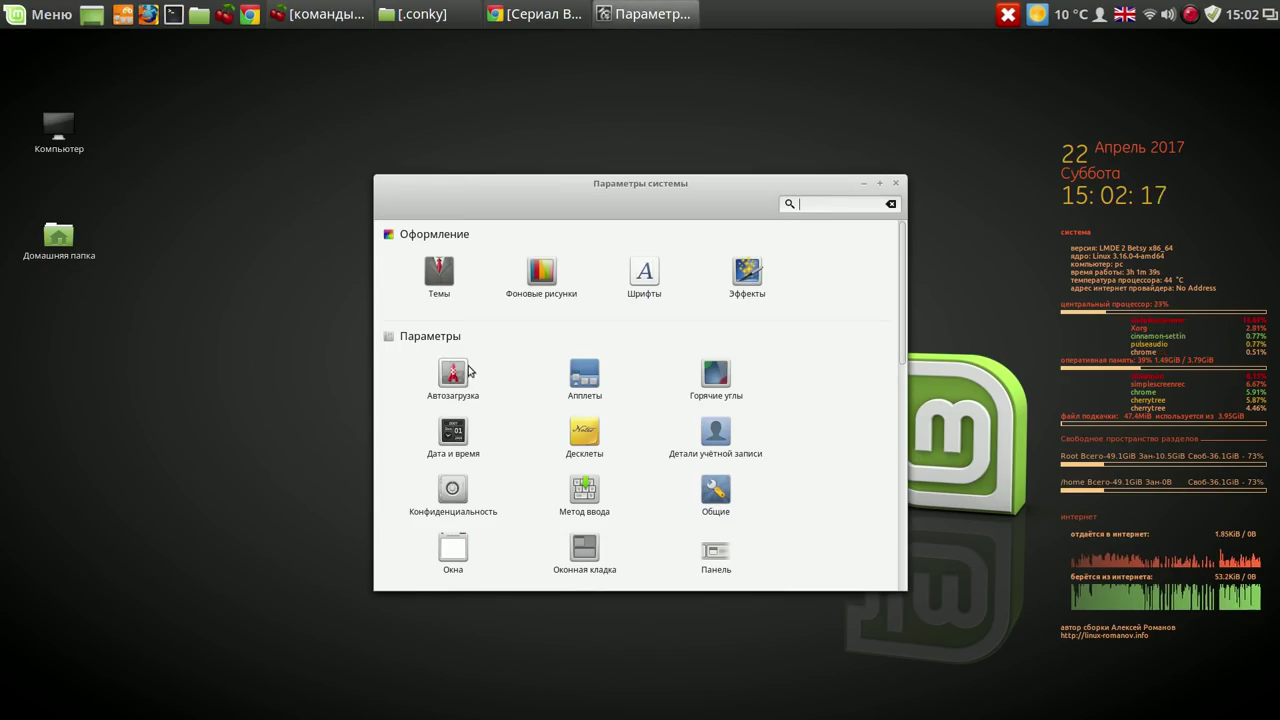
left_click(461, 371)
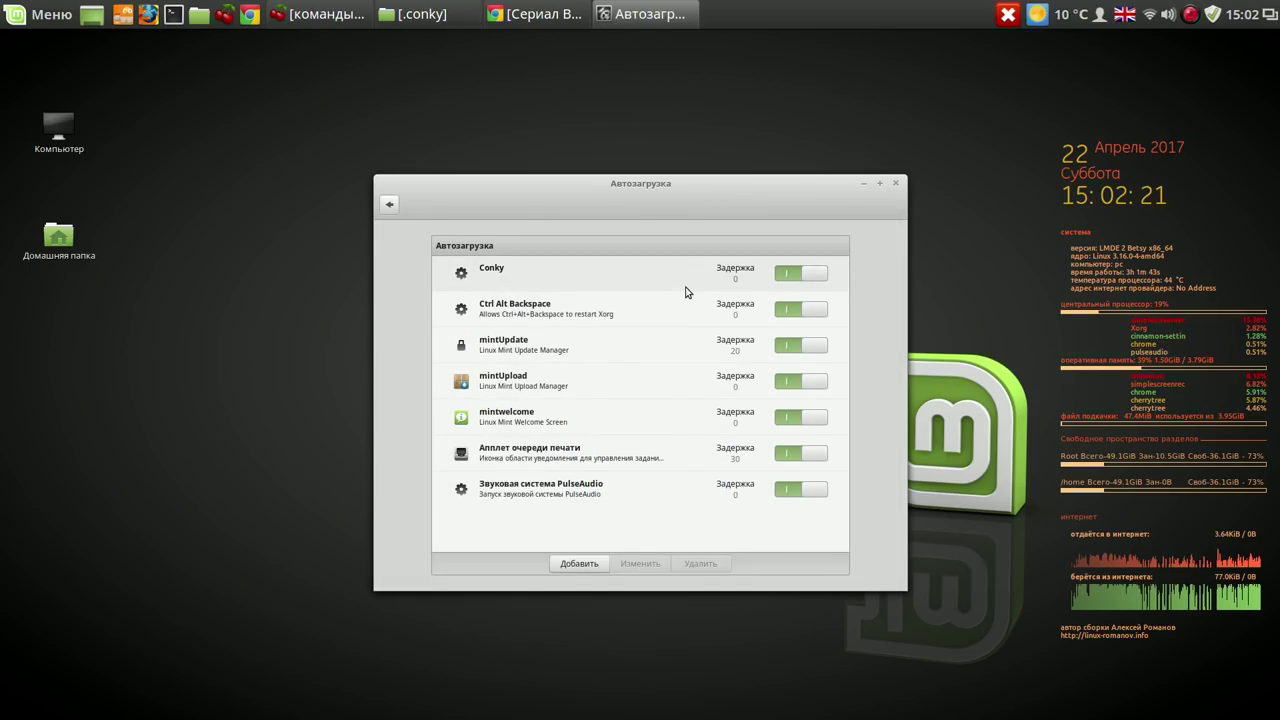
left_click(618, 422)
left_click(704, 564)
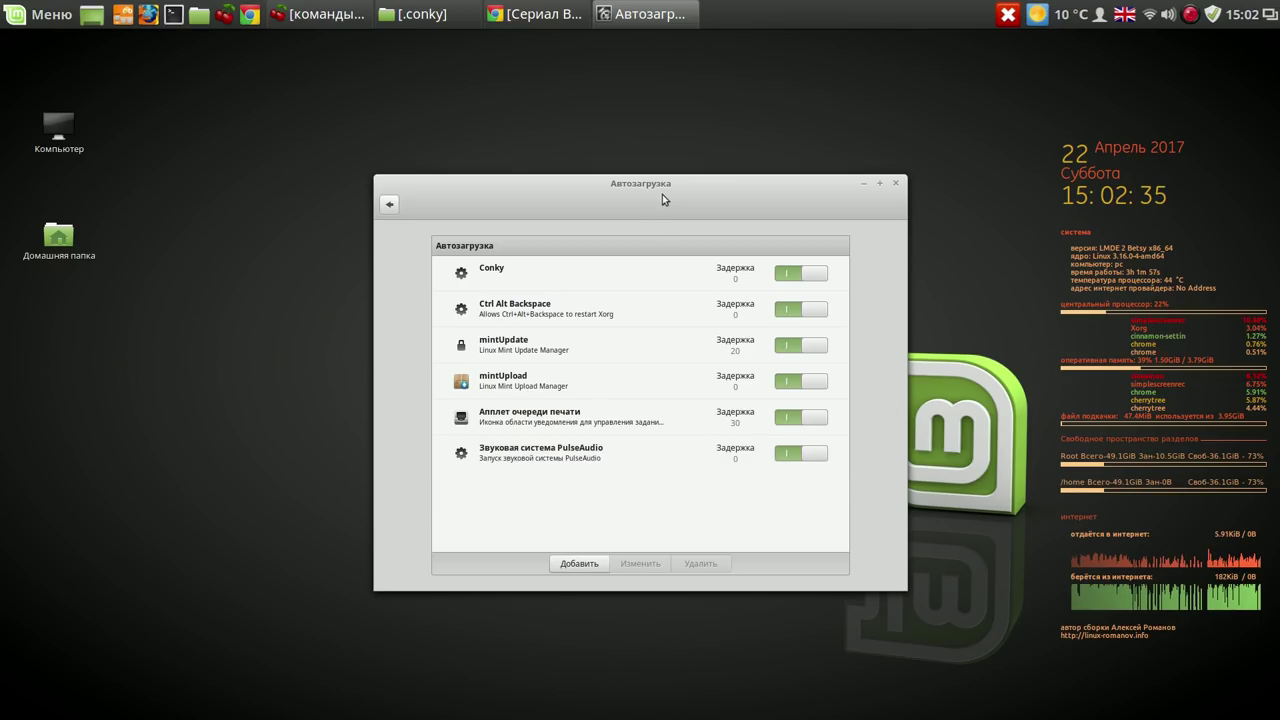
Start Cairo-Dock again and close the Автозагрузка window.
left_click_drag(700, 187, 595, 67)
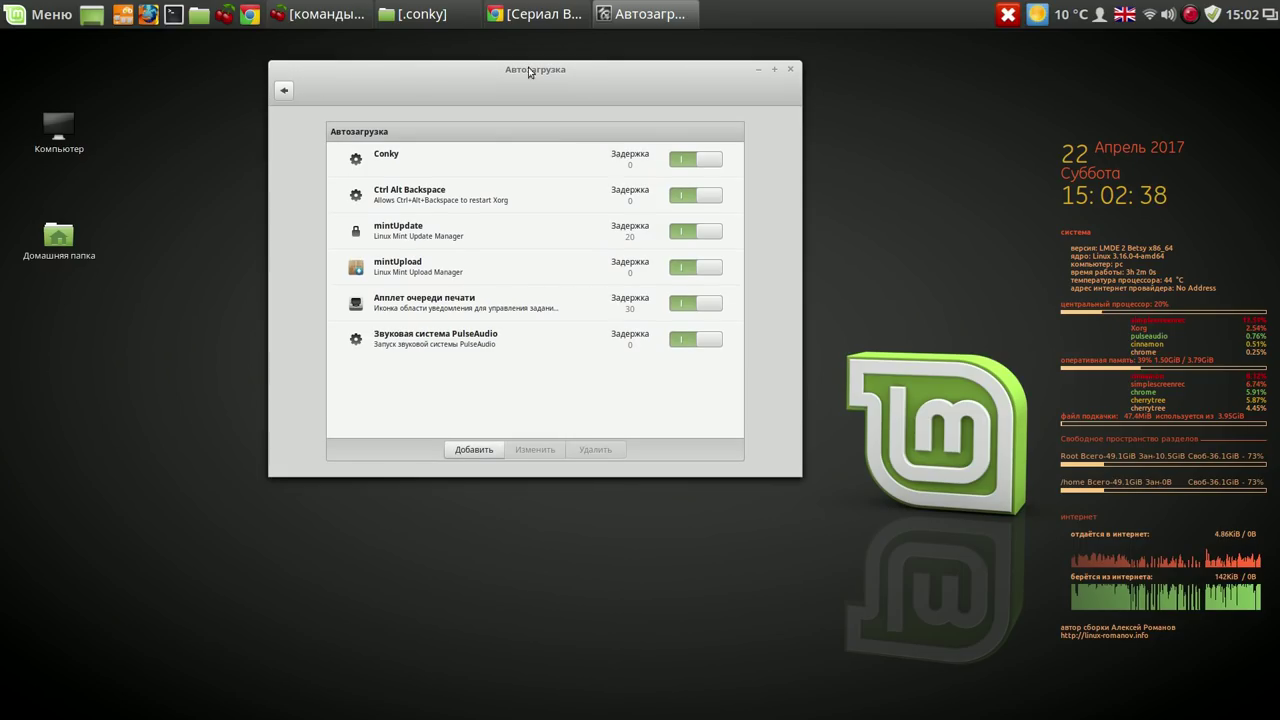
left_click(128, 18)
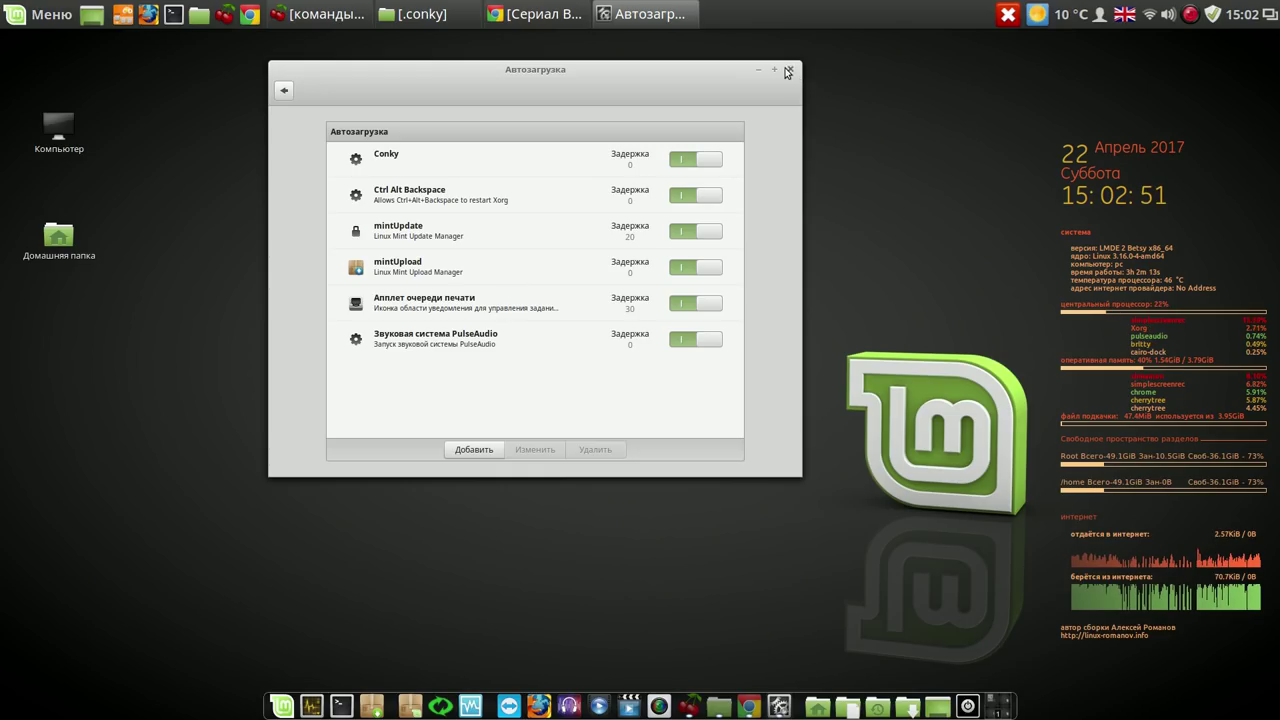
left_click_drag(793, 68, 794, 72)
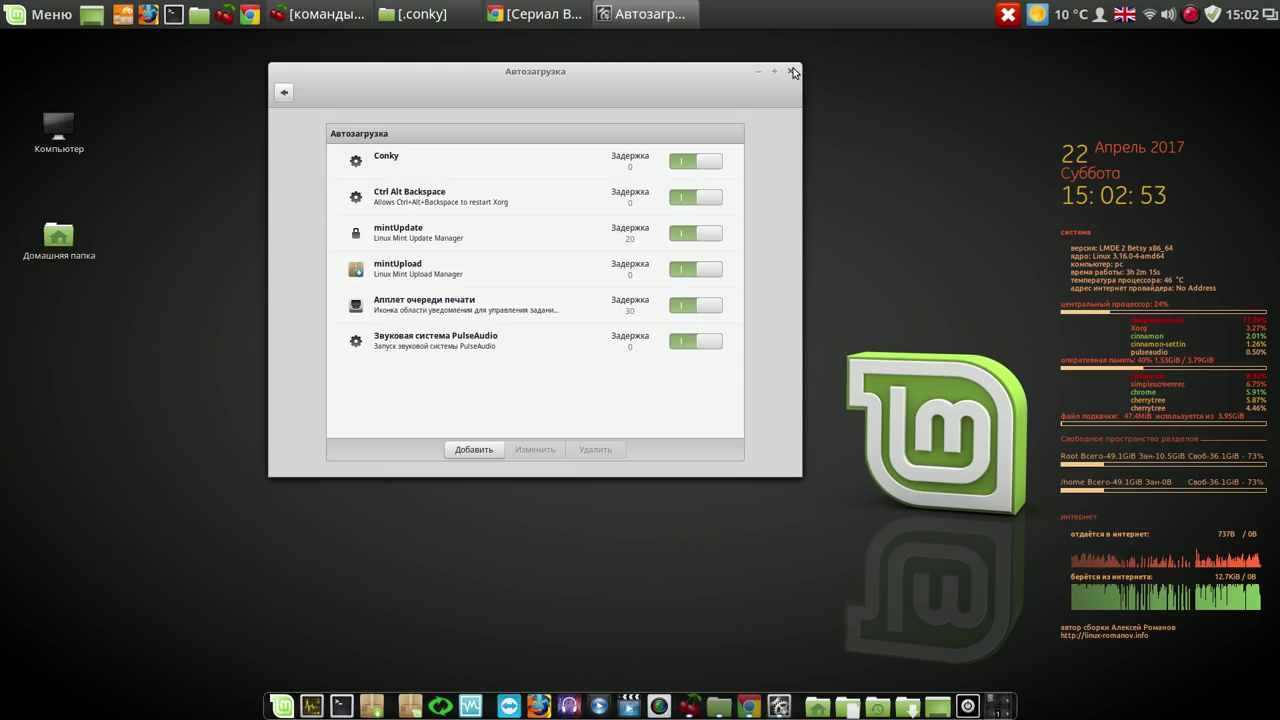
left_click(791, 70)
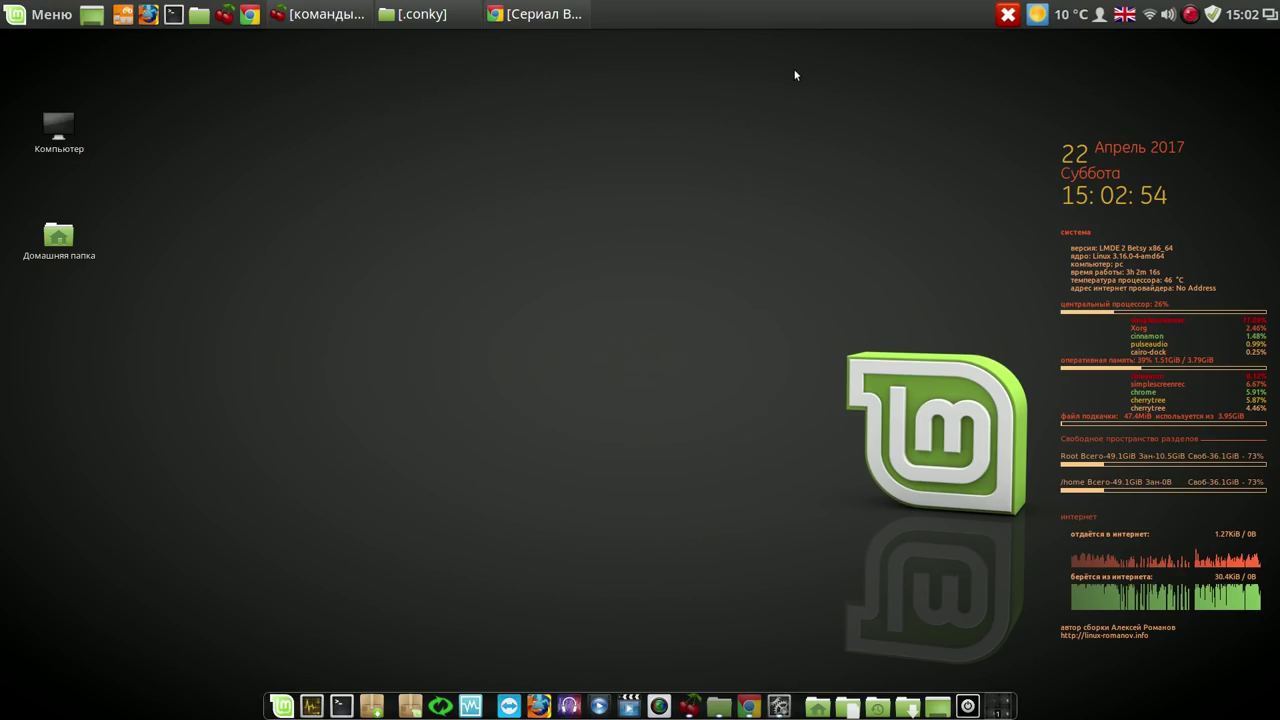
right_click(1190, 16)
left_click(1193, 37)
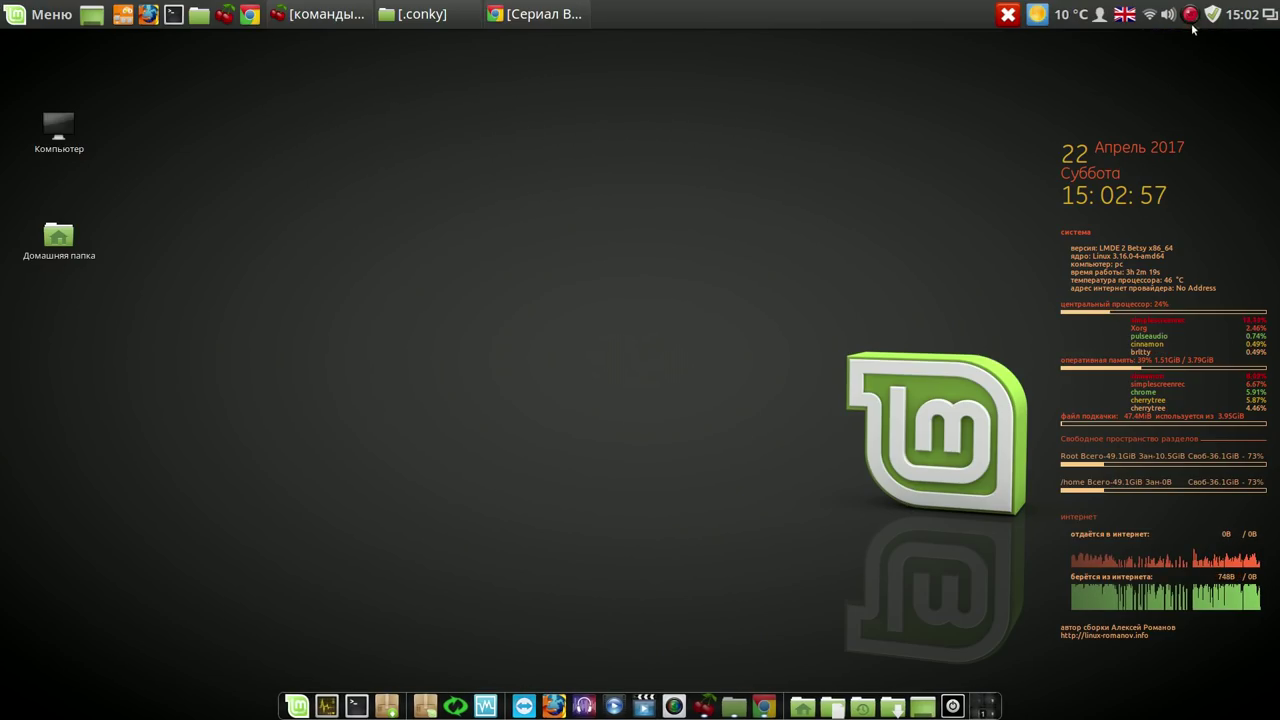
right_click(1190, 16)
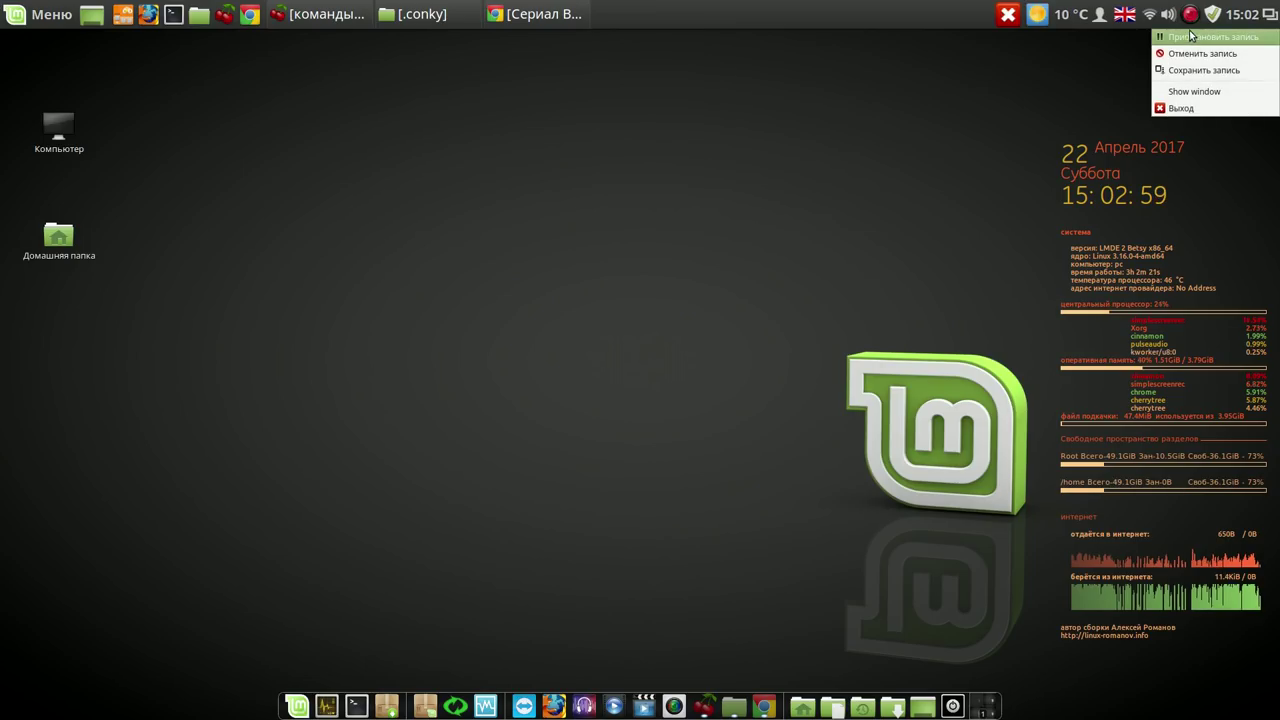
left_click(1191, 39)
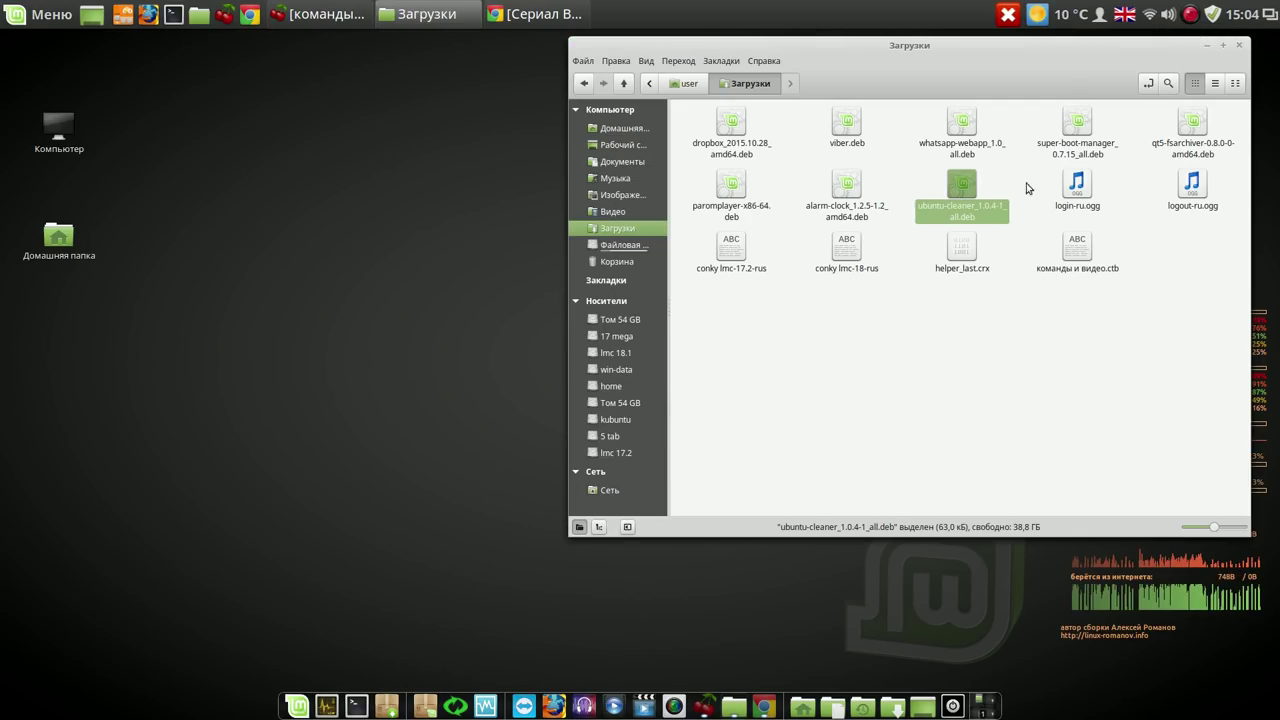
Install the ubuntu-cleaner_1.0.4-1_all.deb package from the Загрузки folder.
left_click(961, 248)
left_click(957, 187)
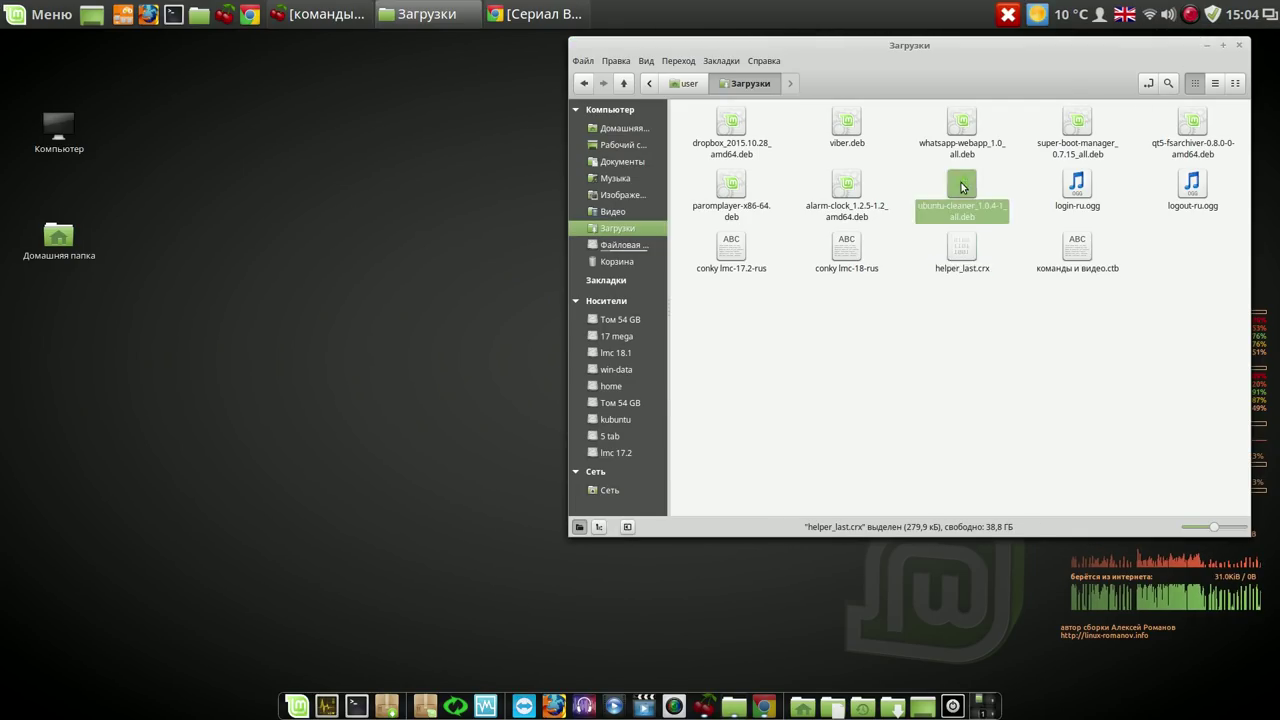
double_click(962, 188)
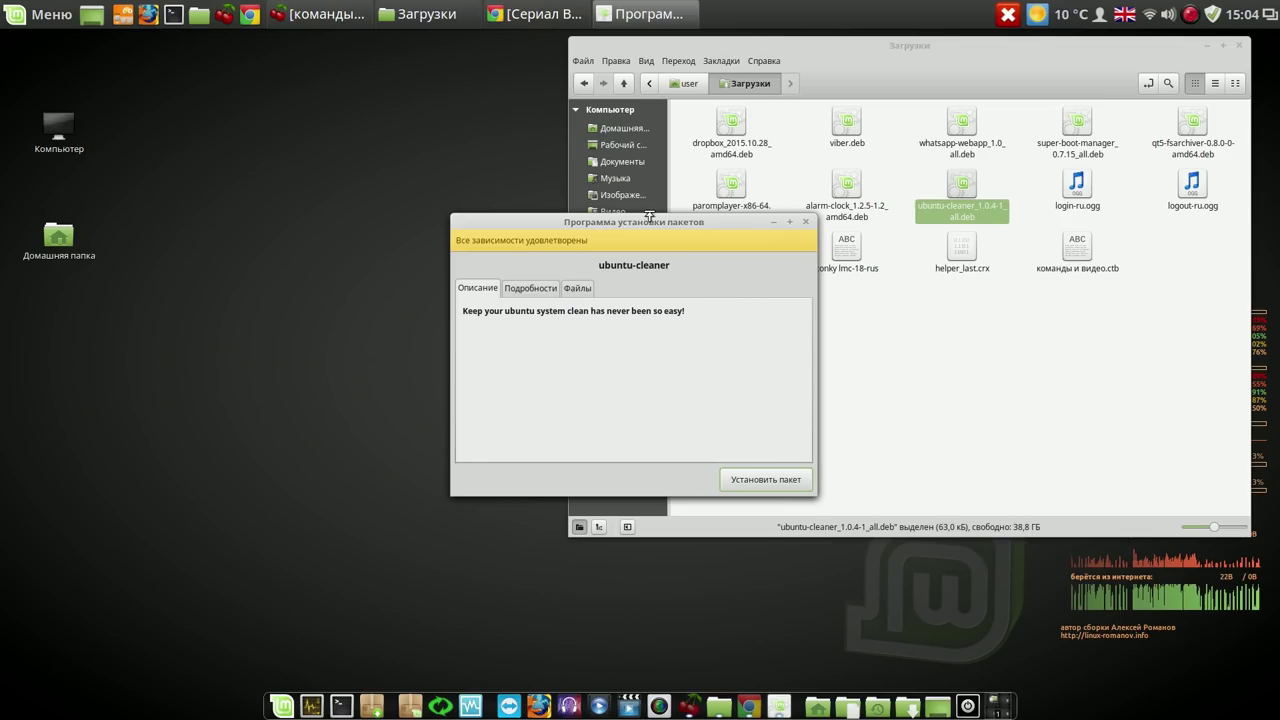
left_click(770, 480)
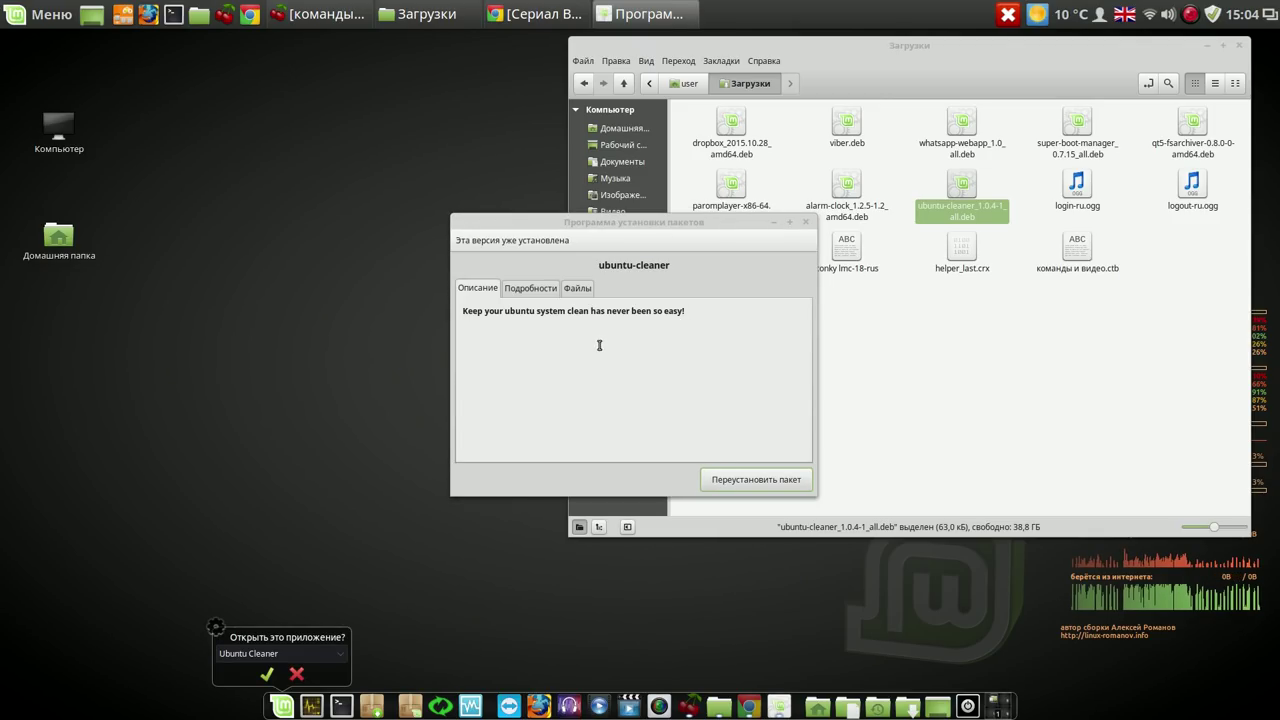
Launch the newly installed Ubuntu Cleaner, close the package installer, and reposition the cleaner window.
left_click(268, 676)
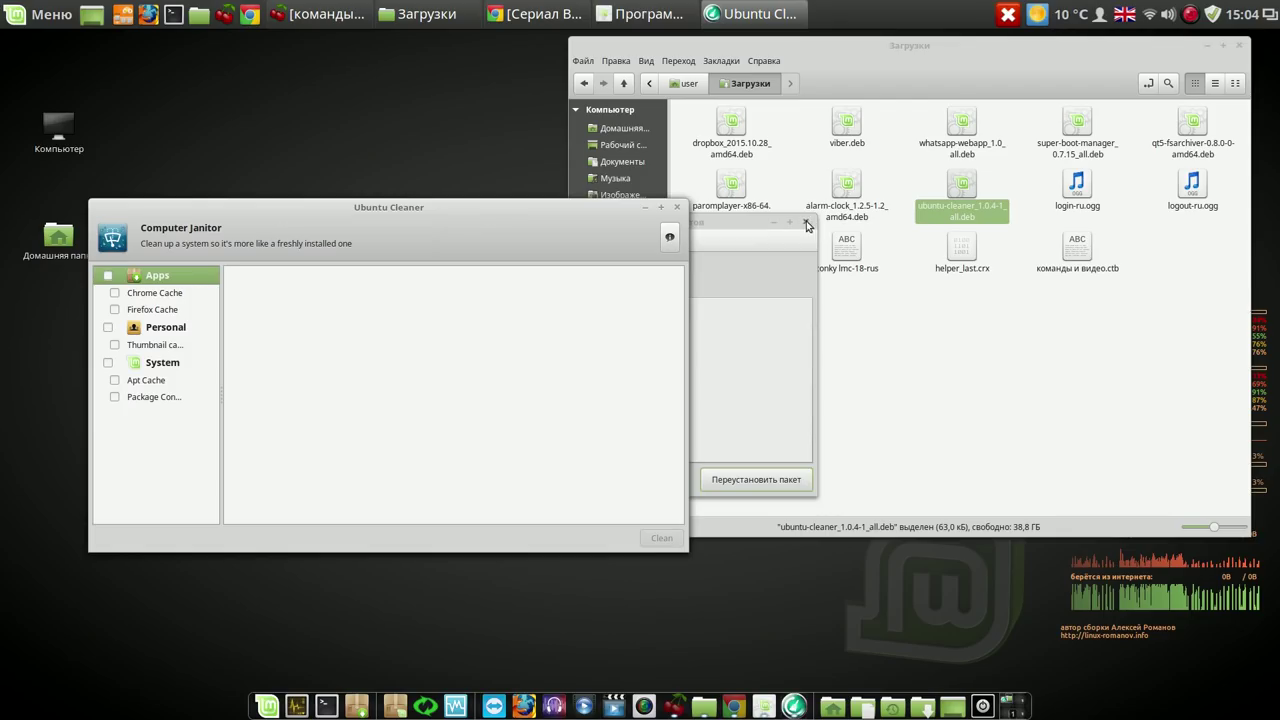
left_click(807, 221)
left_click_drag(571, 210, 631, 163)
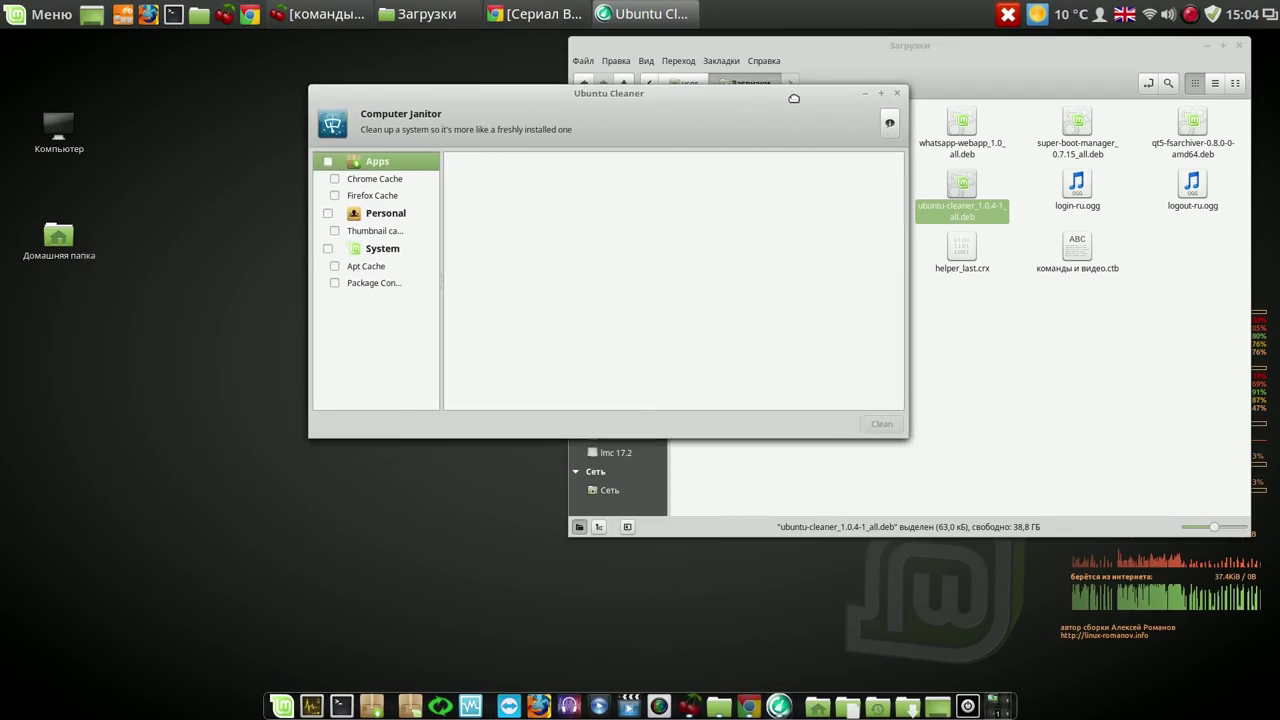
Scan the Apps, Personal and System categories for cleanable files in Ubuntu Cleaner.
left_click(323, 159)
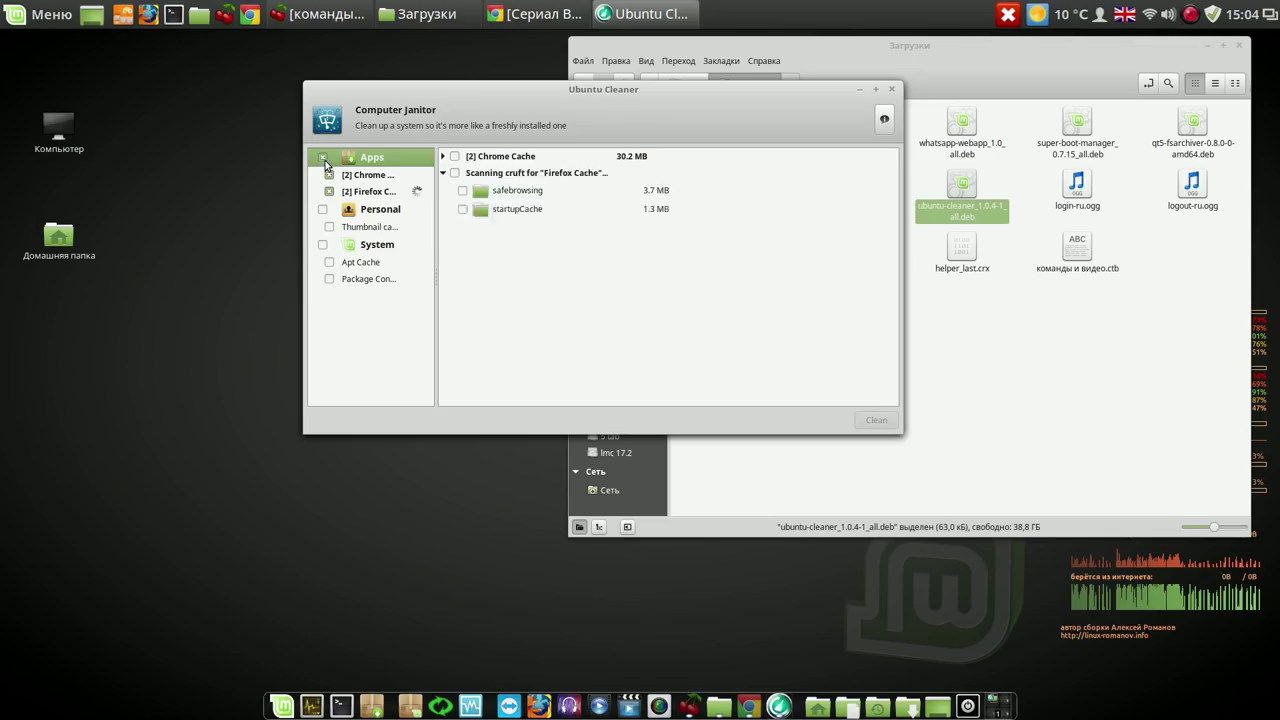
left_click(323, 210)
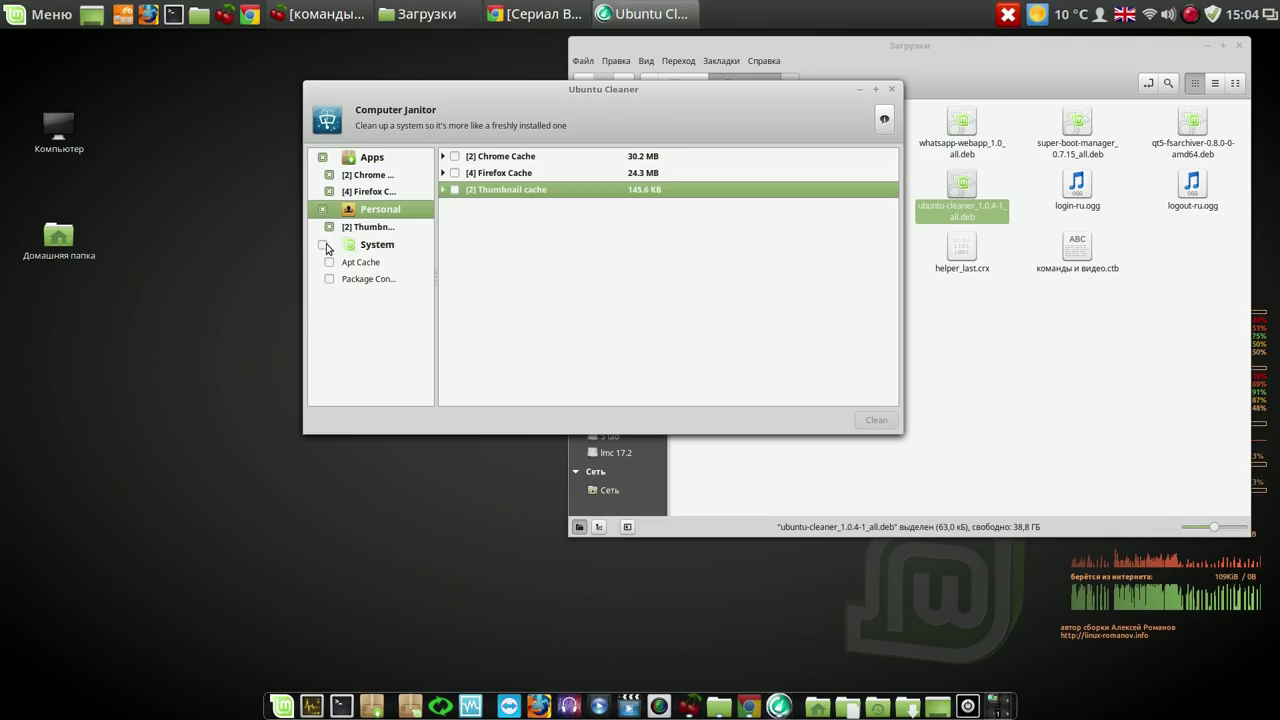
left_click(323, 245)
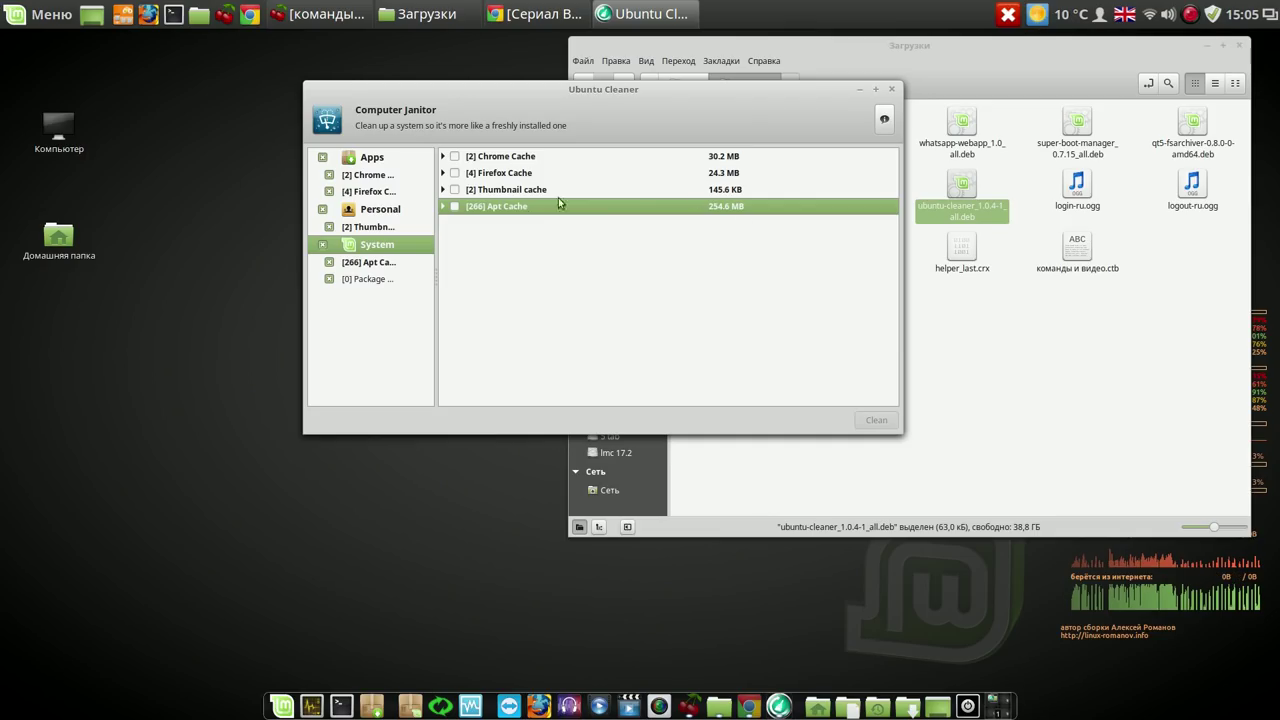
Select the Chrome, Firefox, Thumbnail and Apt caches and clean them, authenticating with the account password.
left_click(455, 157)
left_click(455, 173)
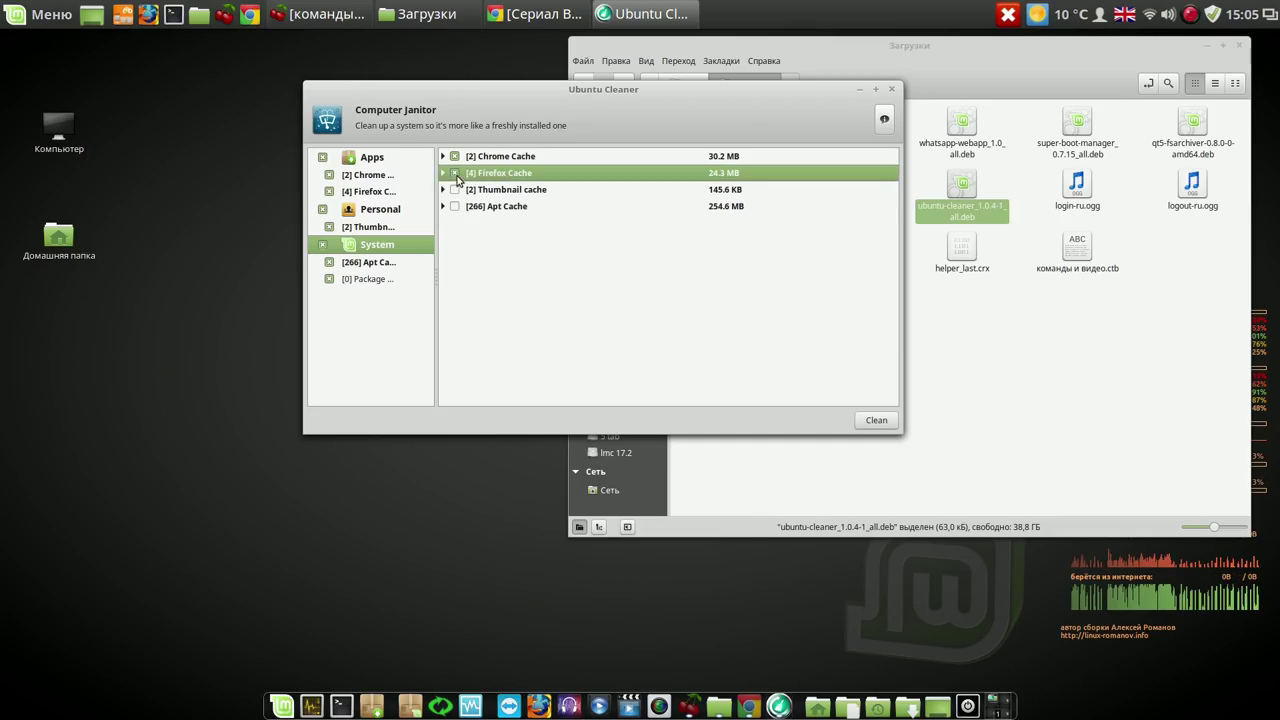
left_click(455, 190)
left_click(455, 206)
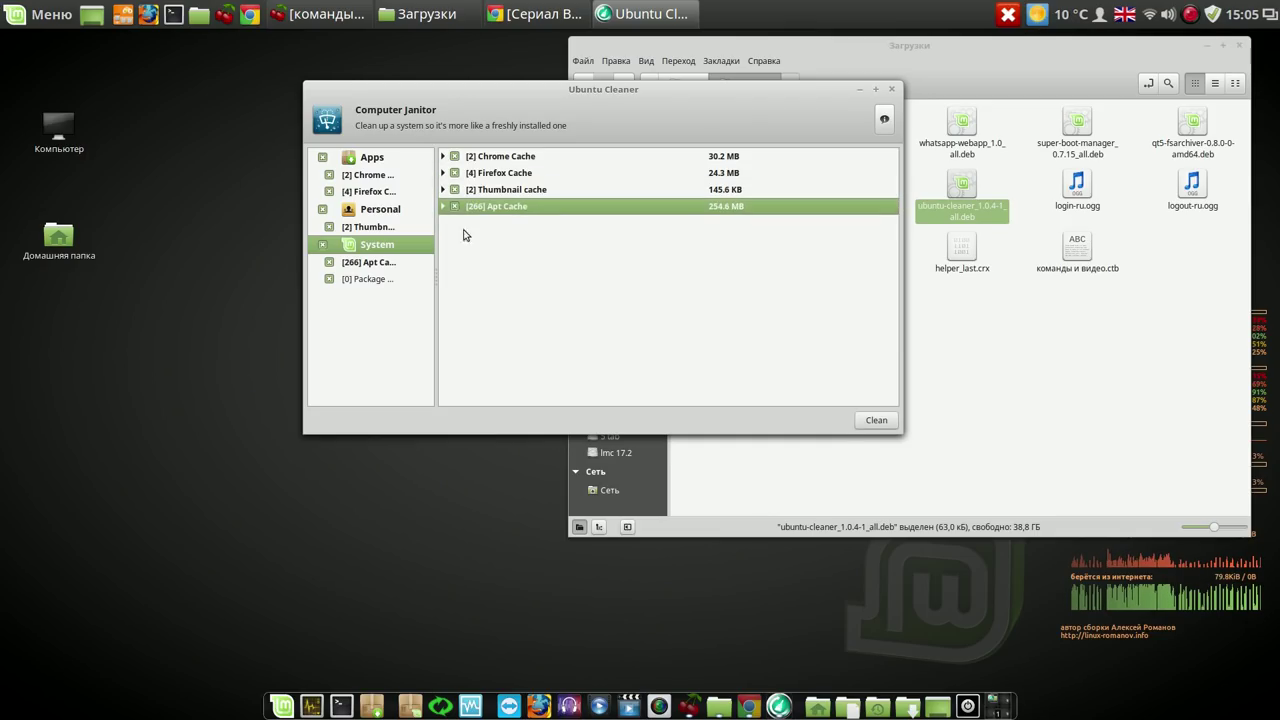
left_click(884, 426)
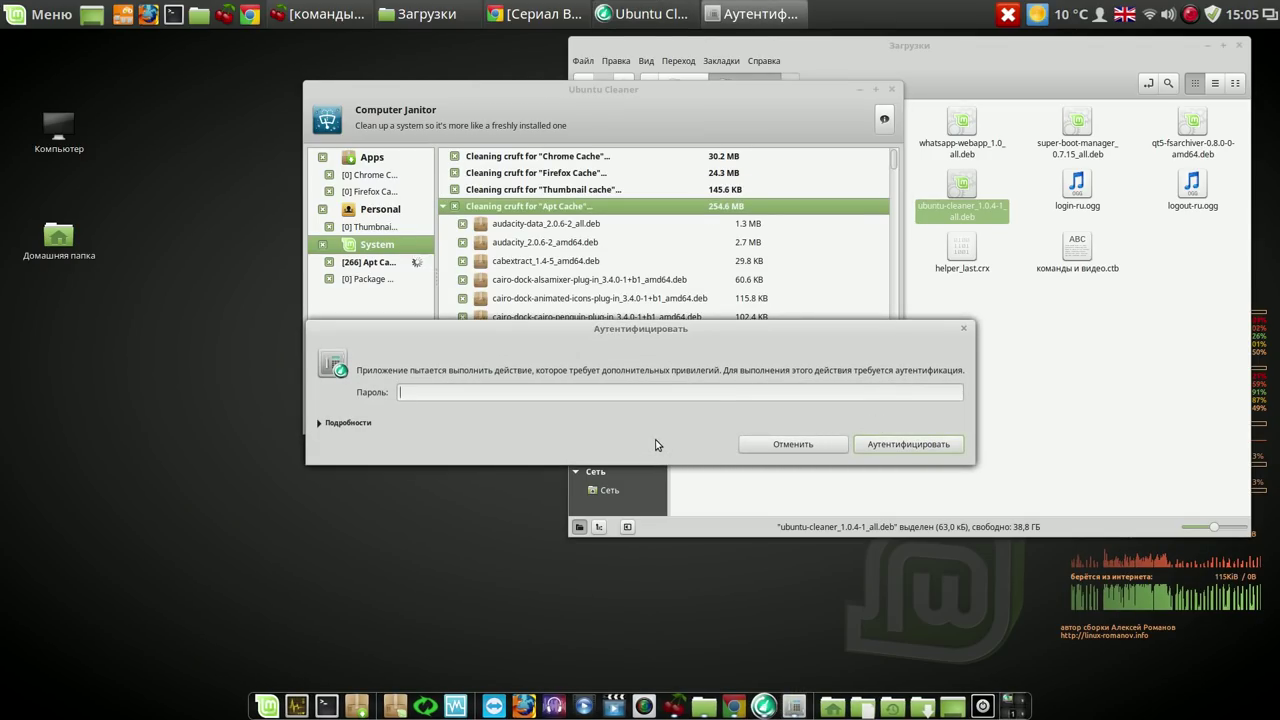
type("•")
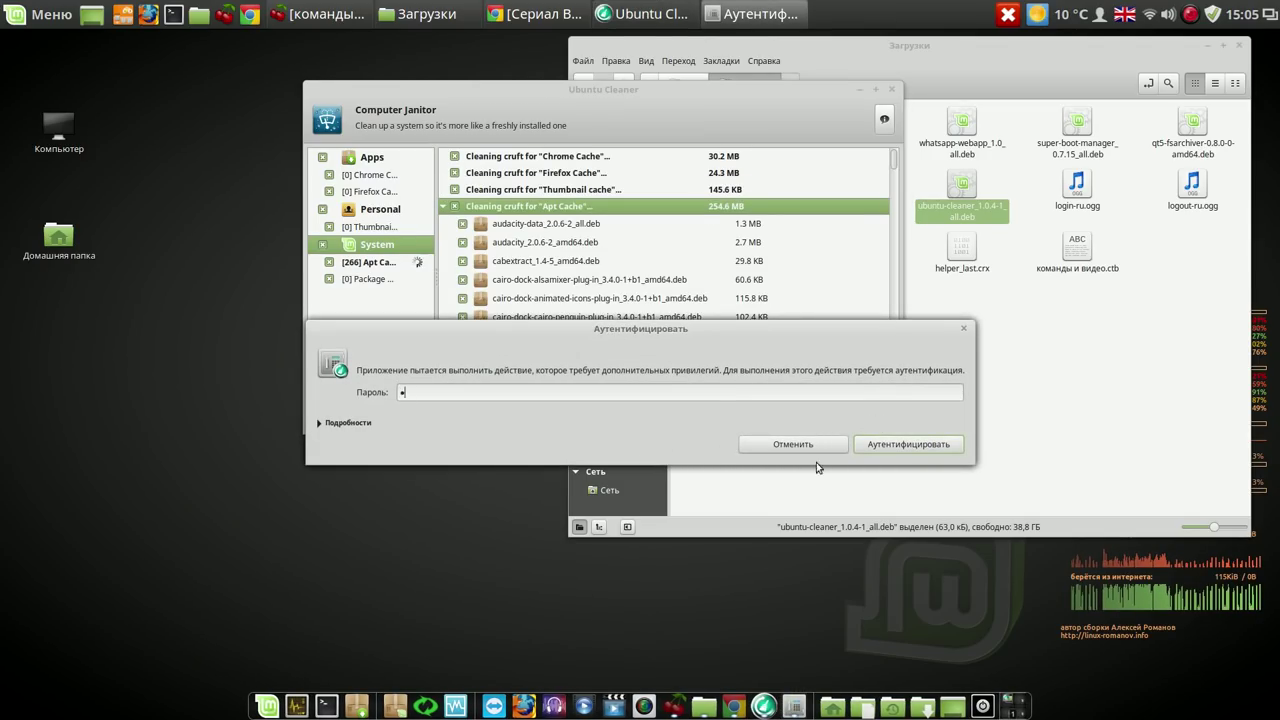
left_click(893, 443)
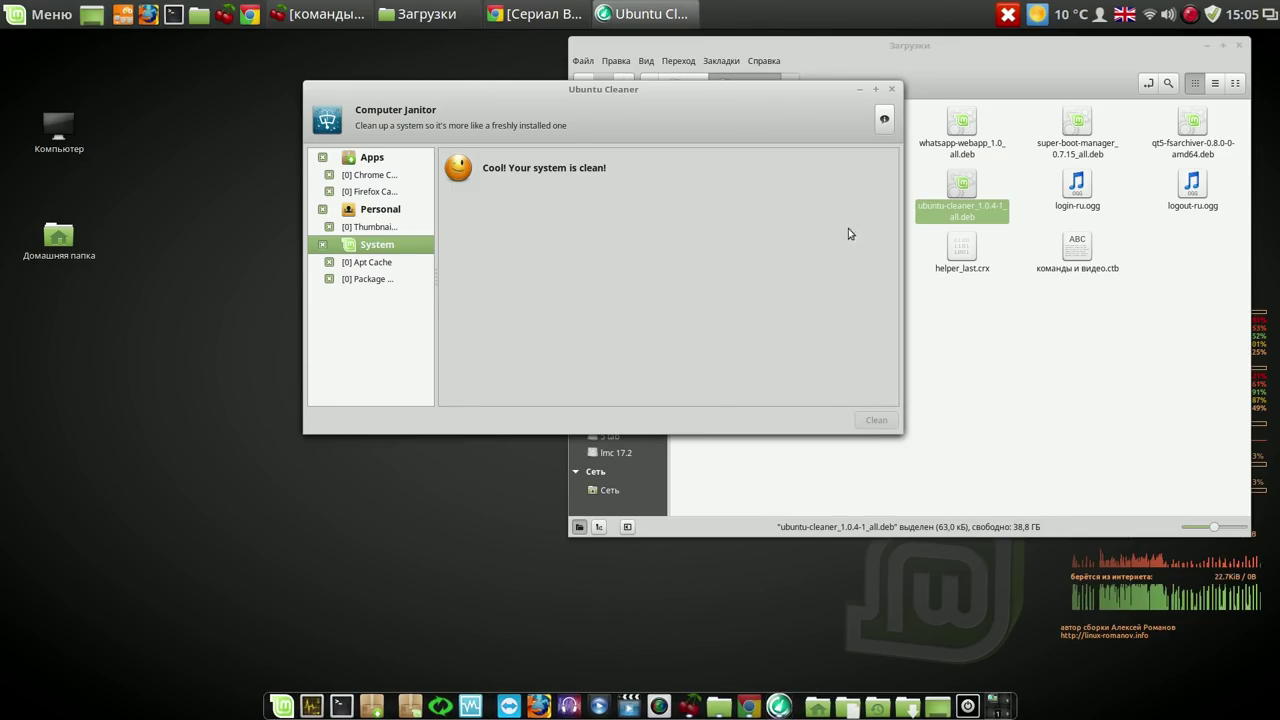
Make Ubuntu Cleaner a permanent Cairo-Dock launcher placed just before Systemback, and close the cleaner window.
right_click(785, 695)
mouse_move(769, 615)
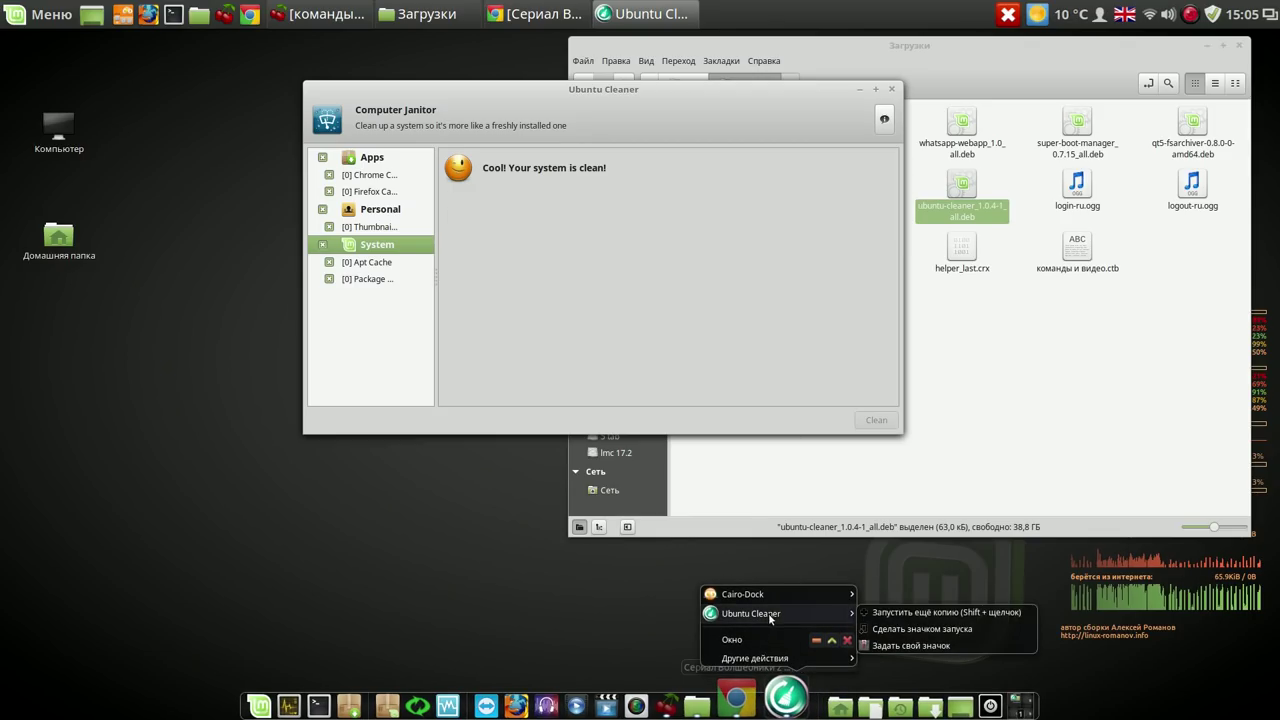
left_click(904, 629)
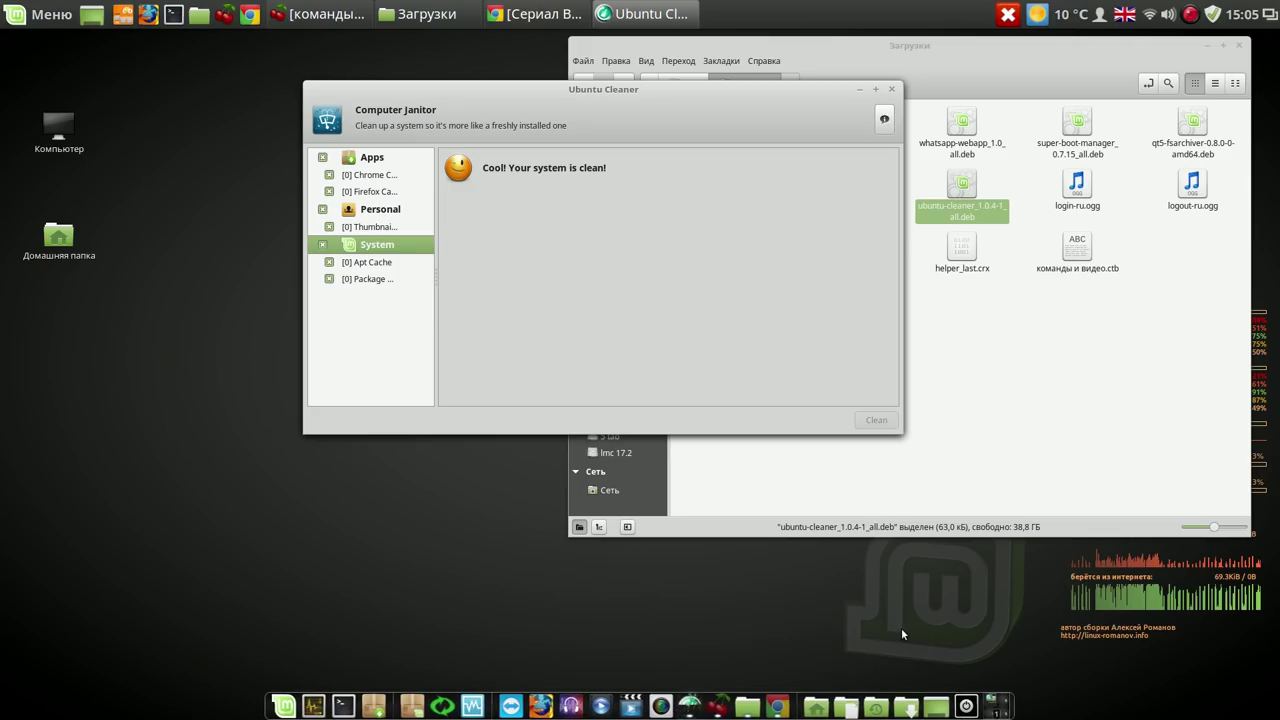
left_click_drag(693, 705, 441, 712)
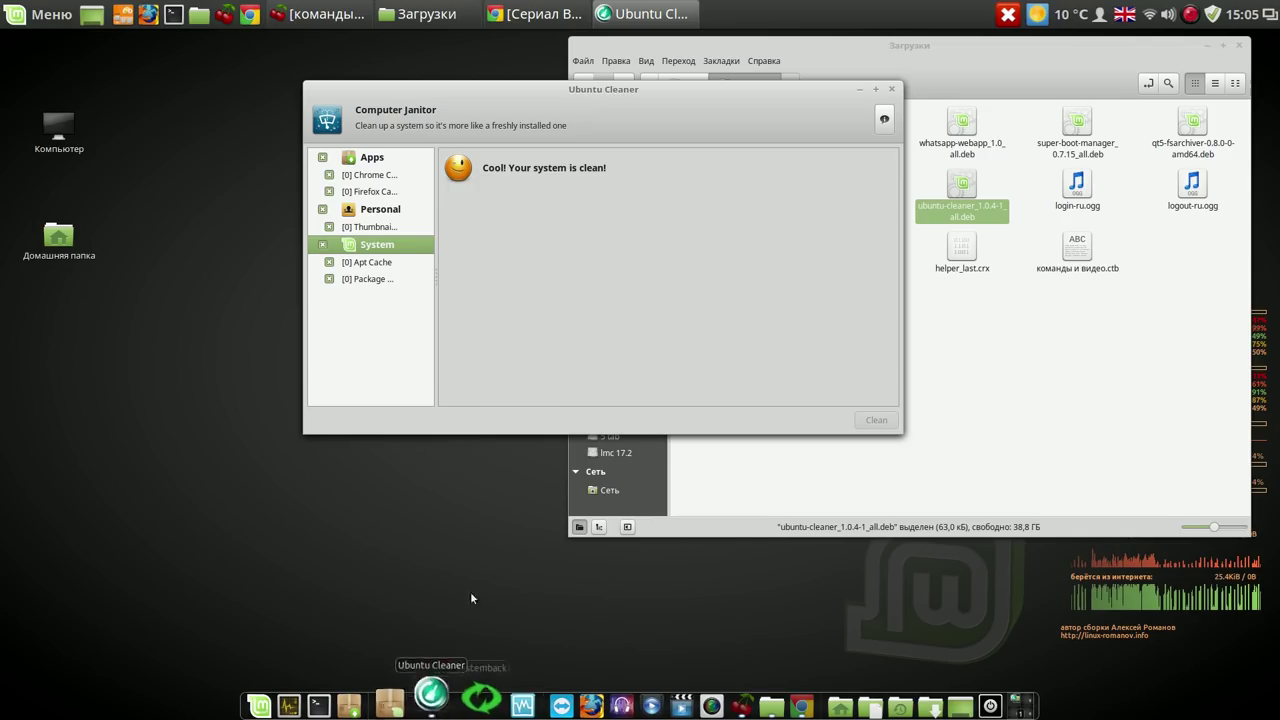
left_click(894, 90)
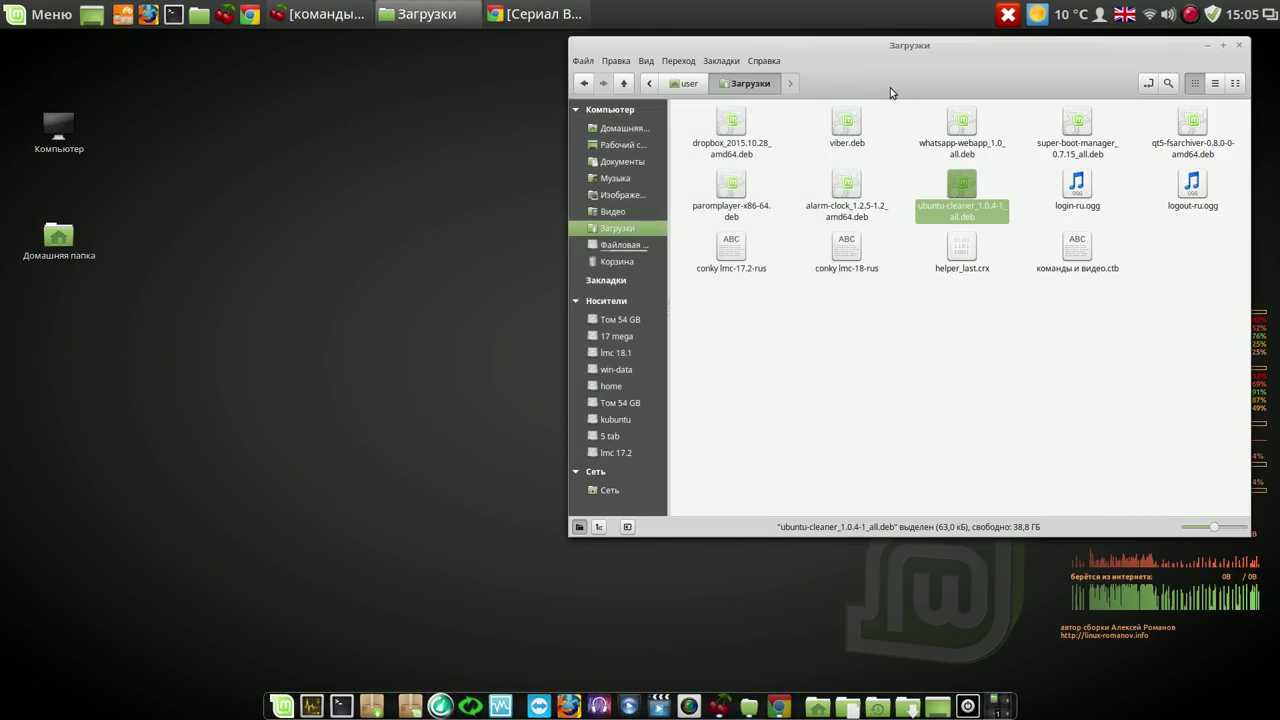
Delete the ubuntu-cleaner_1.0.4-1_all.deb file from Загрузки and reposition the folder window to uncover the Conky display.
right_click(960, 190)
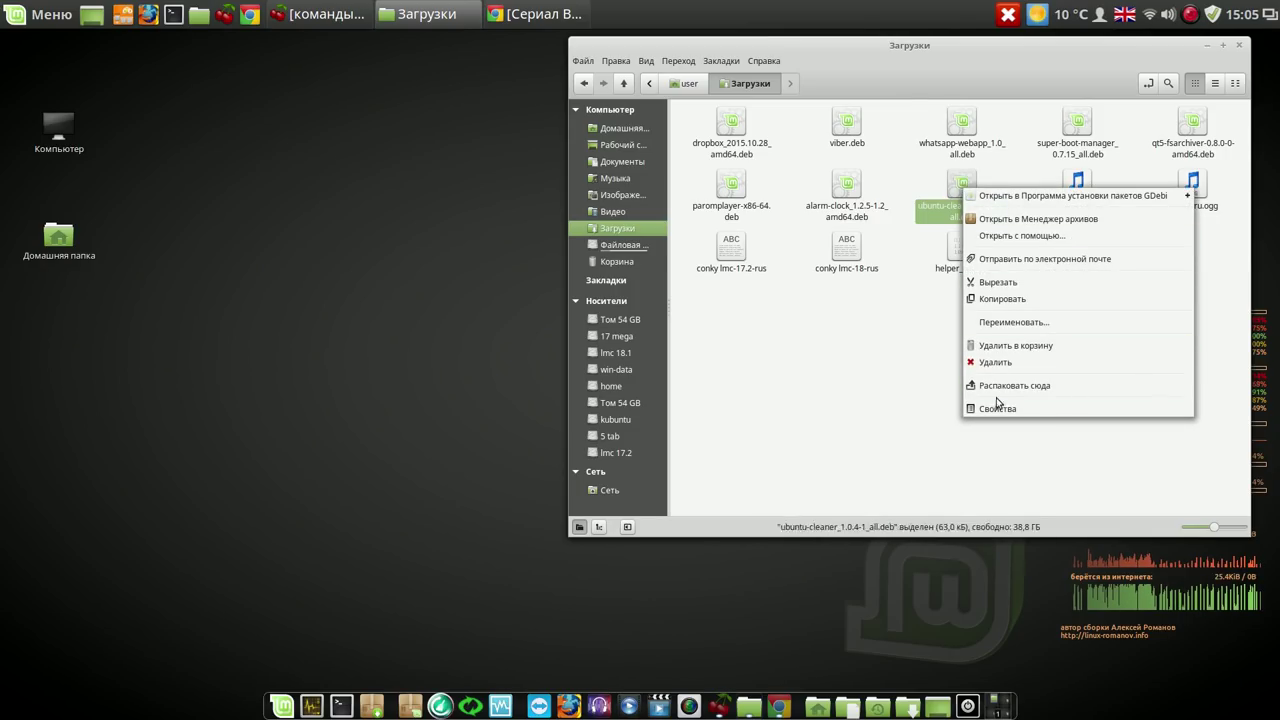
left_click(998, 364)
left_click(1012, 337)
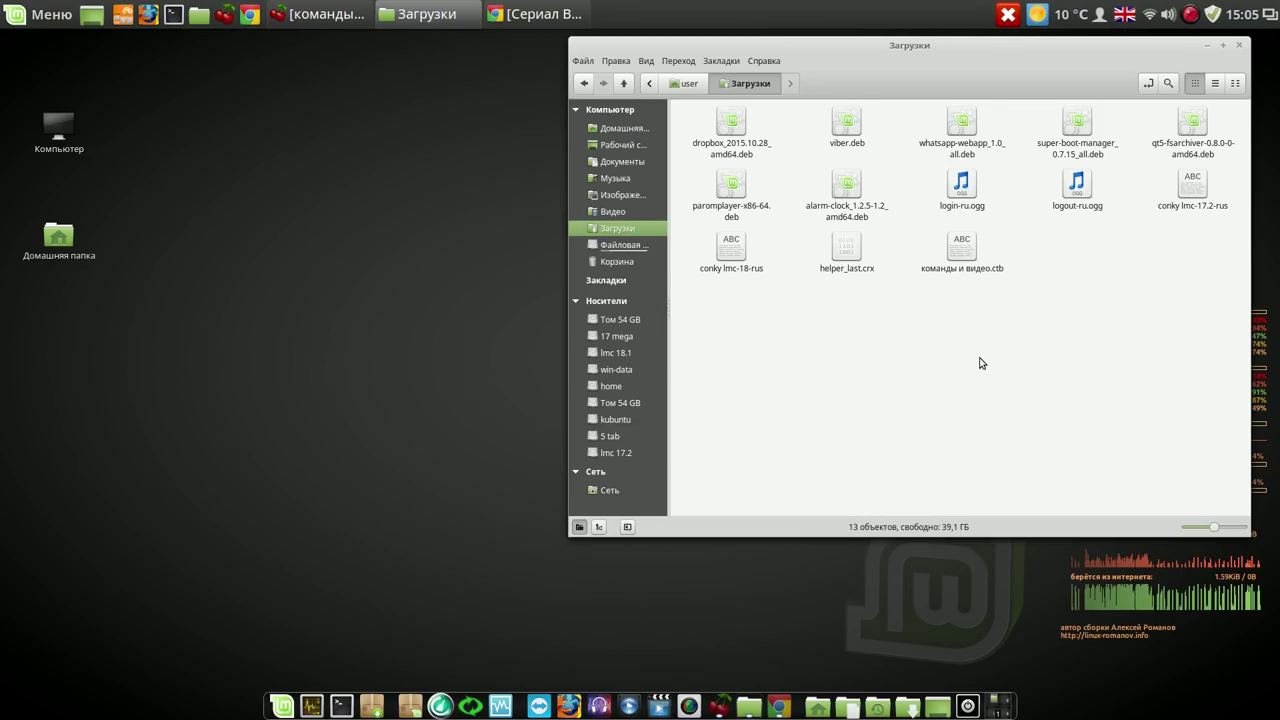
left_click_drag(1075, 64, 873, 93)
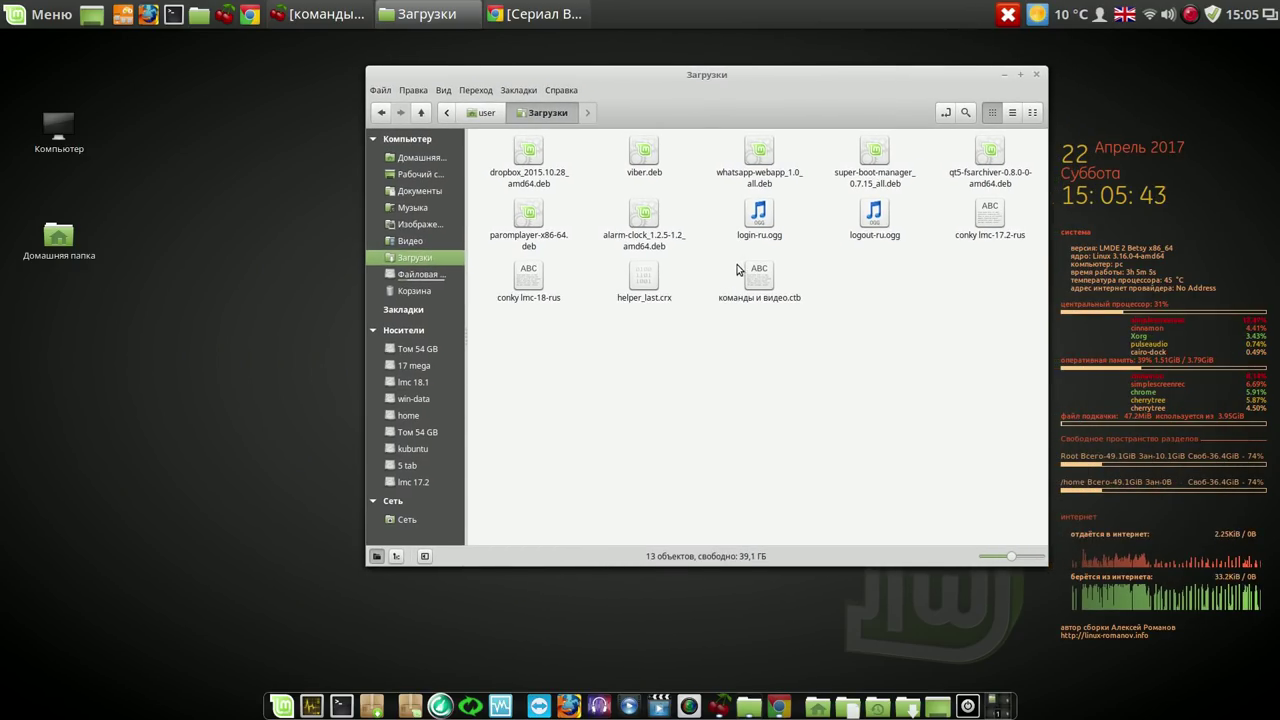
Install the alarm-clock_1.2.5-1.2_amd64.deb package from the Загрузки folder and close the package installer.
double_click(650, 218)
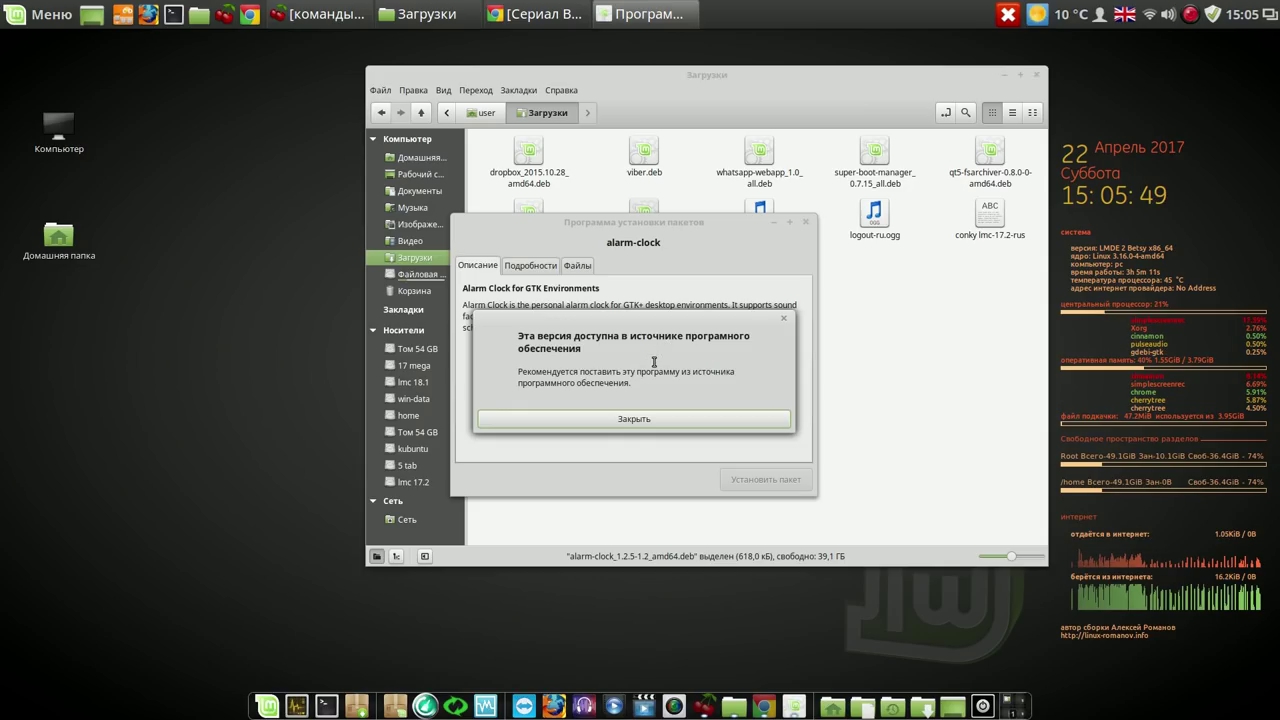
left_click(634, 420)
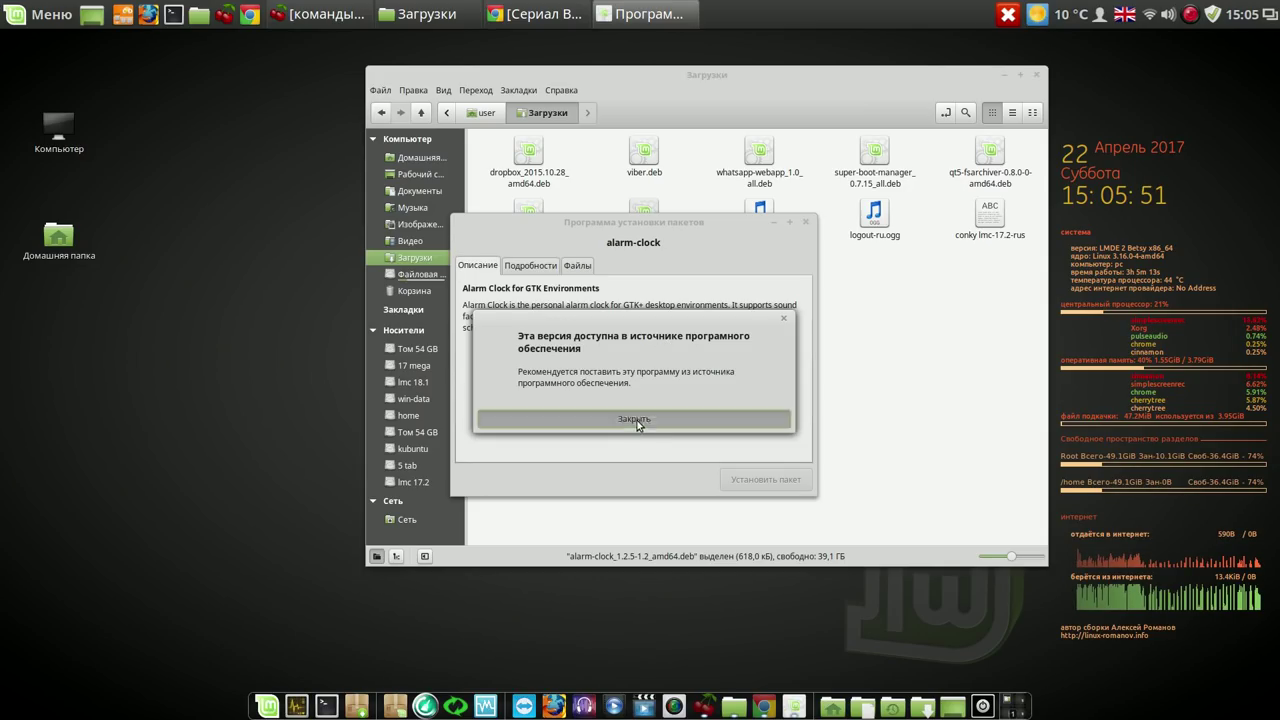
left_click(793, 483)
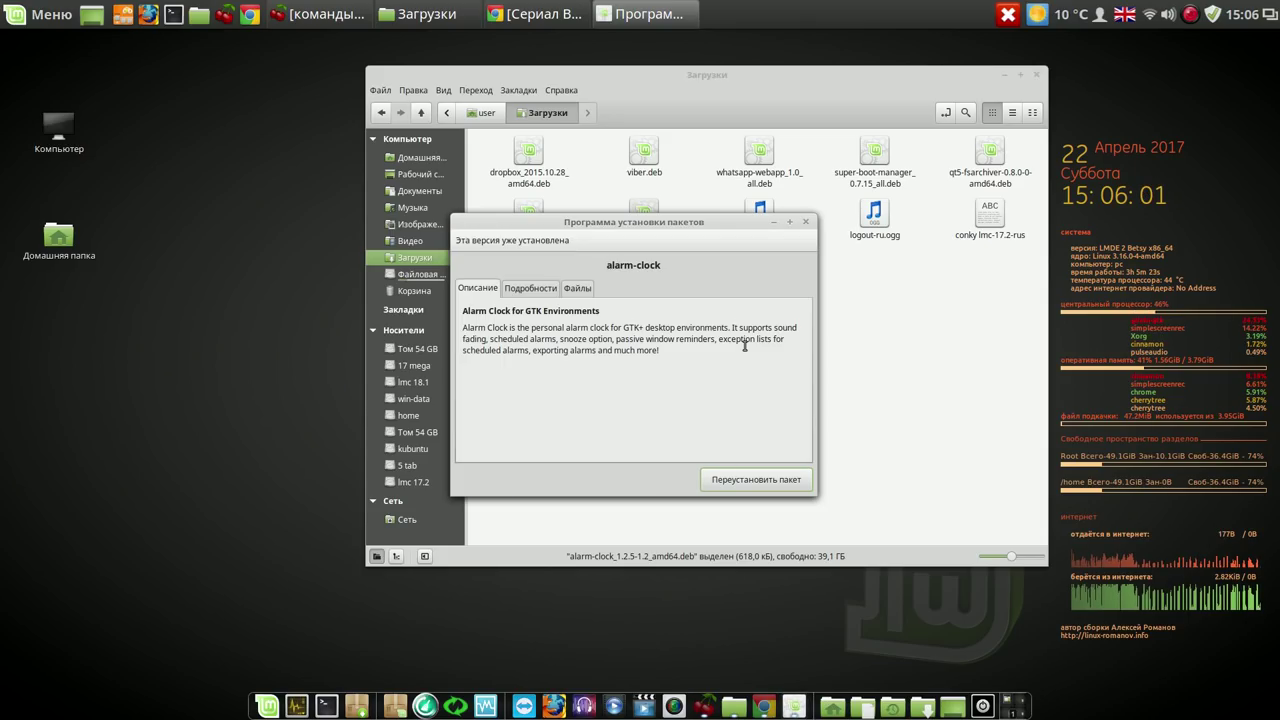
left_click(808, 222)
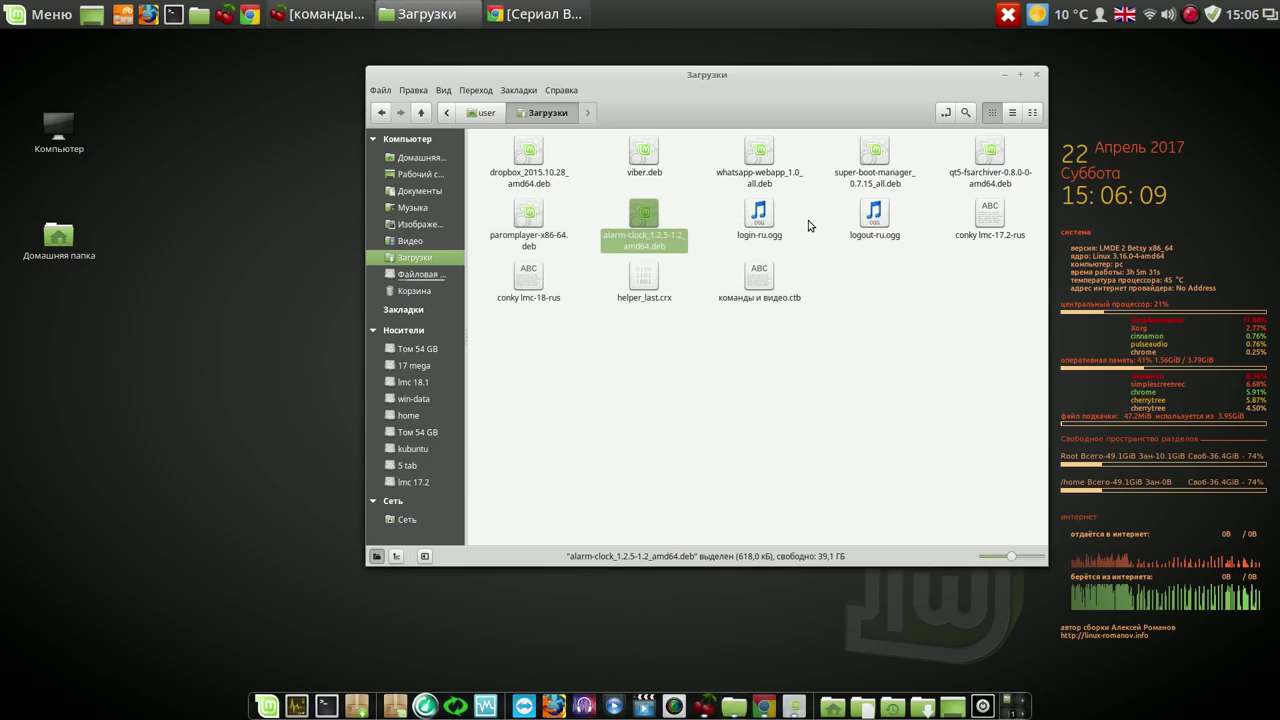
Launch the newly installed Alarm Clock and minimize the Загрузки window.
left_click(40, 17)
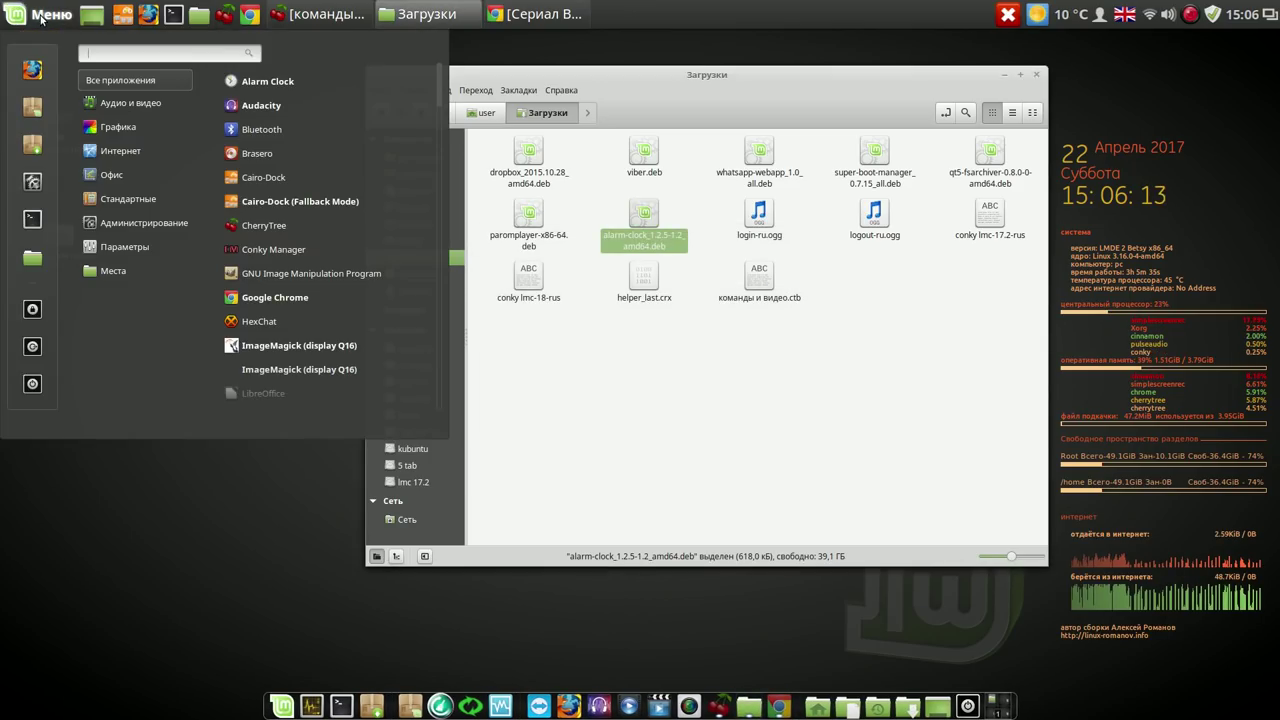
right_click(303, 83)
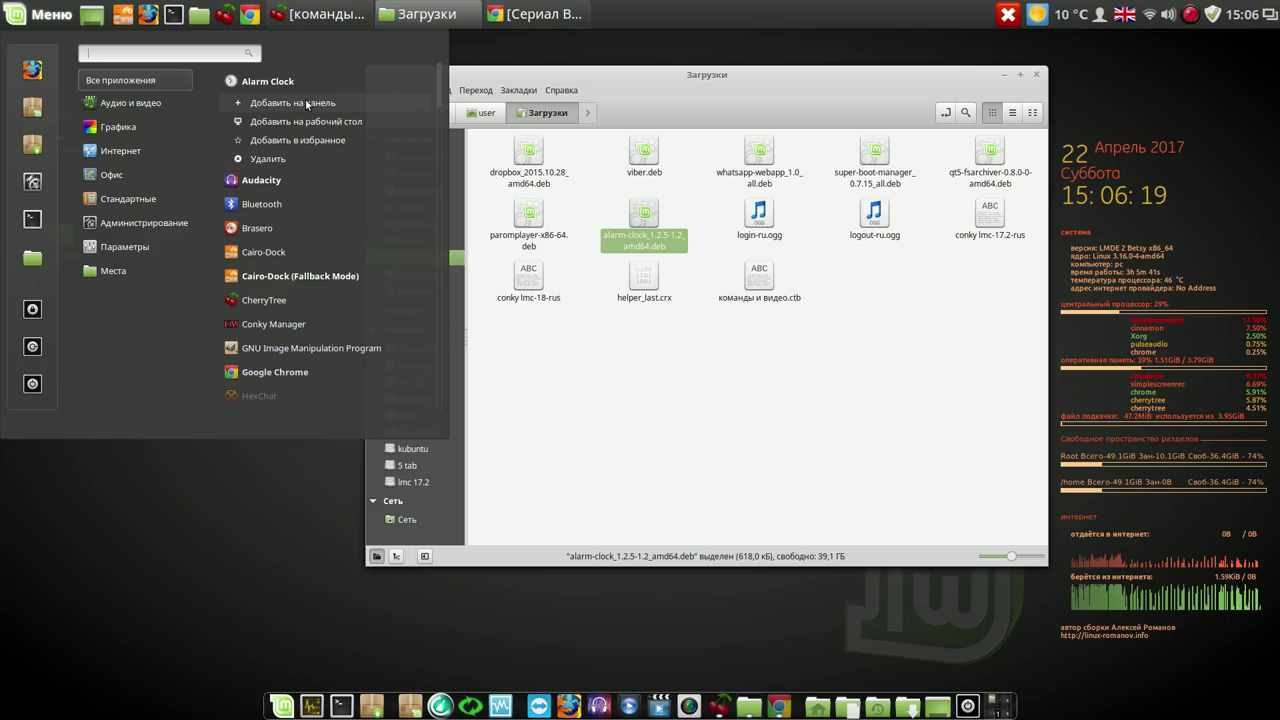
left_click(288, 82)
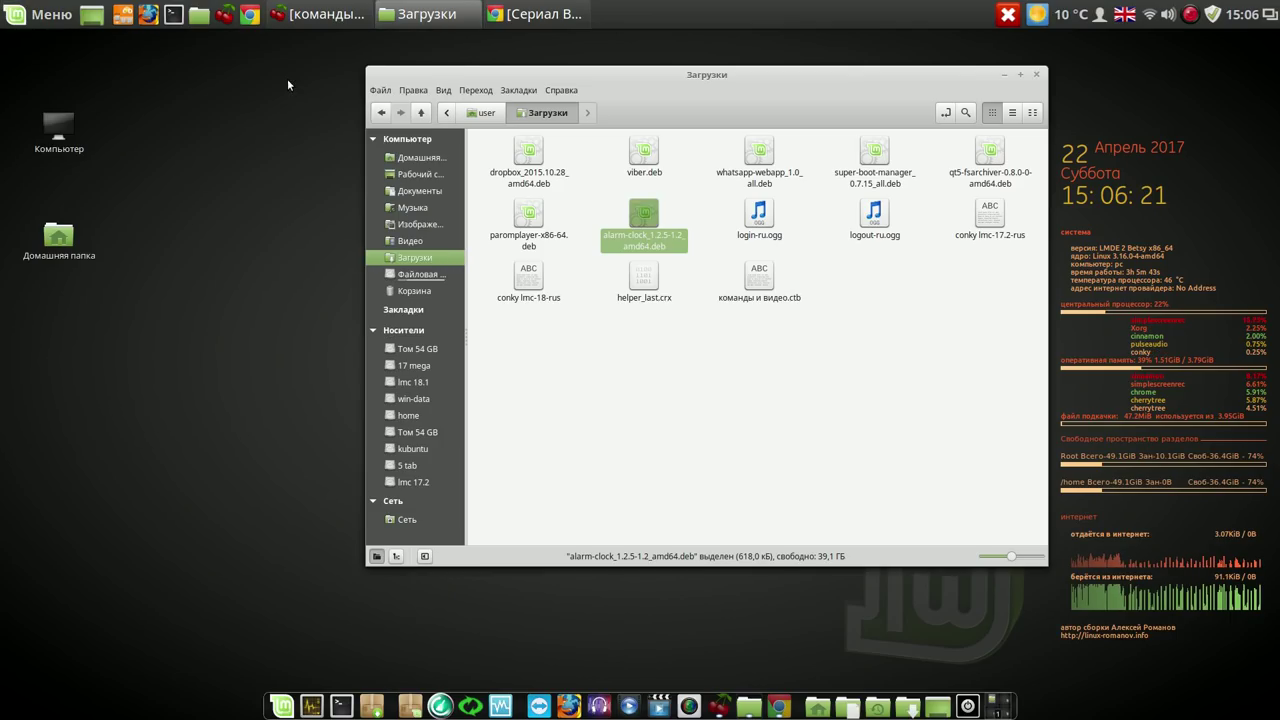
left_click(1003, 77)
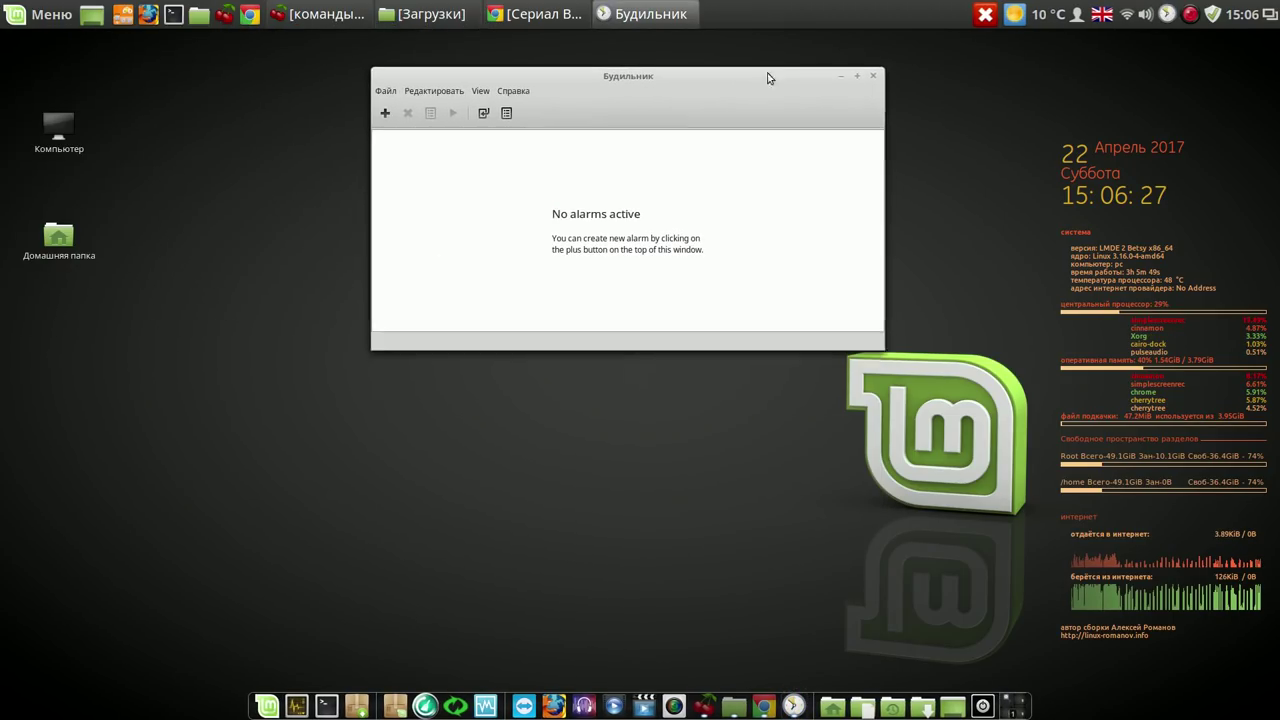
Set the alarm clock to minimize on launch and start automatically with GNOME.
left_click(440, 91)
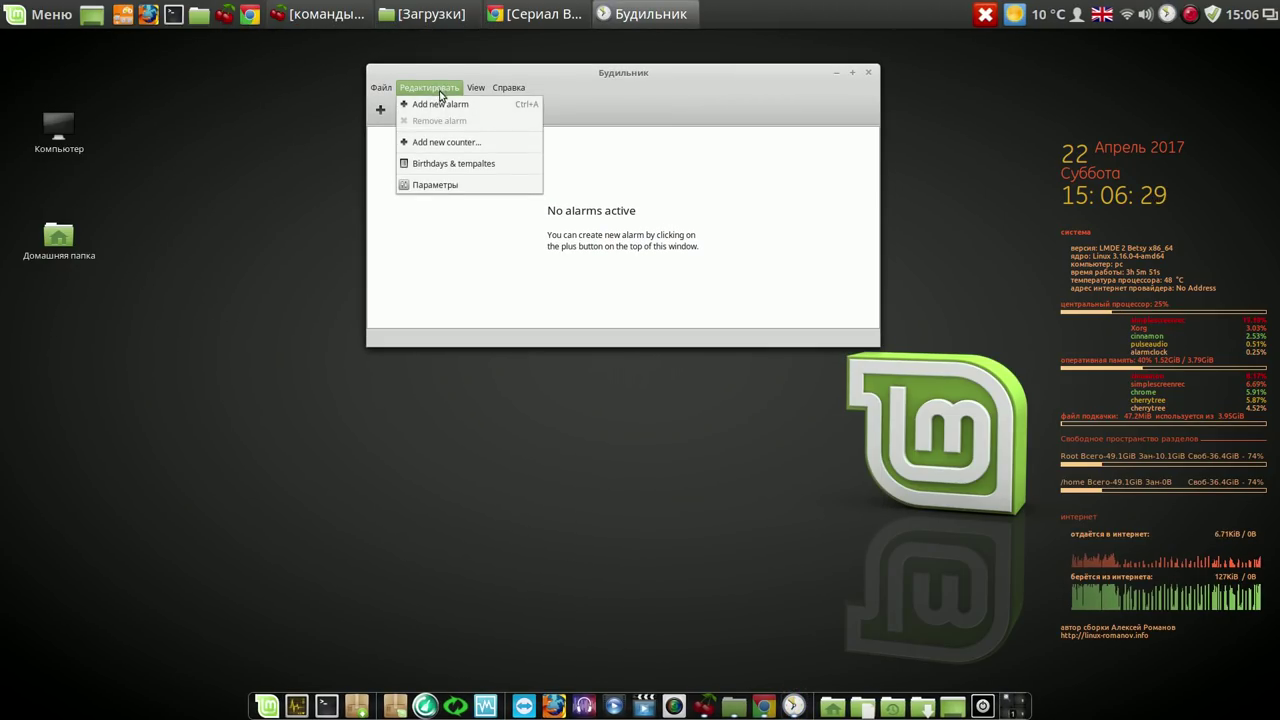
left_click(436, 187)
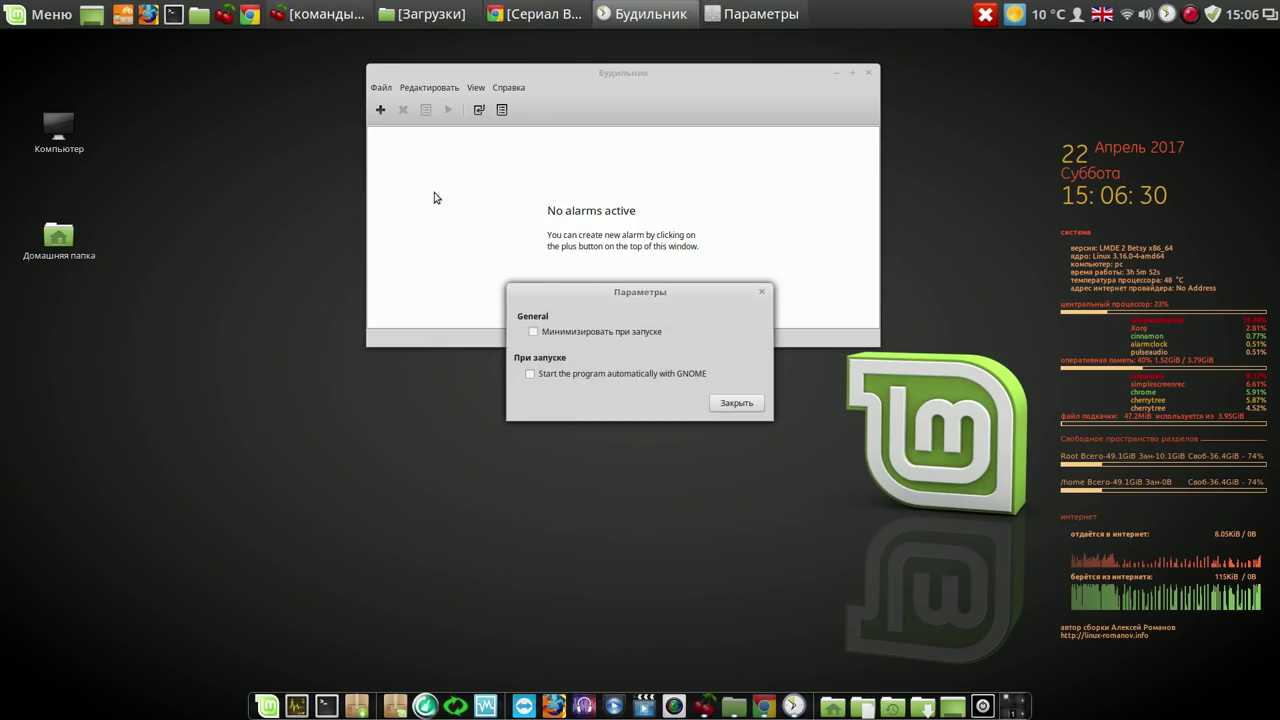
left_click(533, 332)
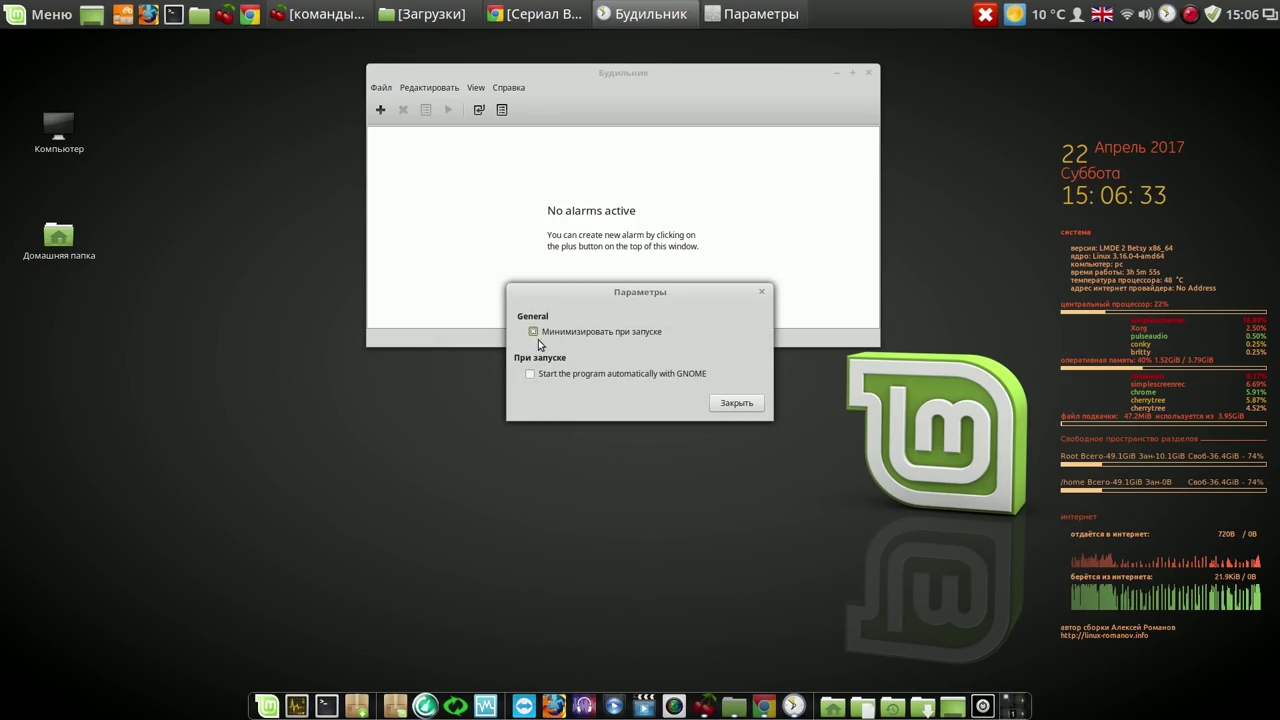
left_click(531, 375)
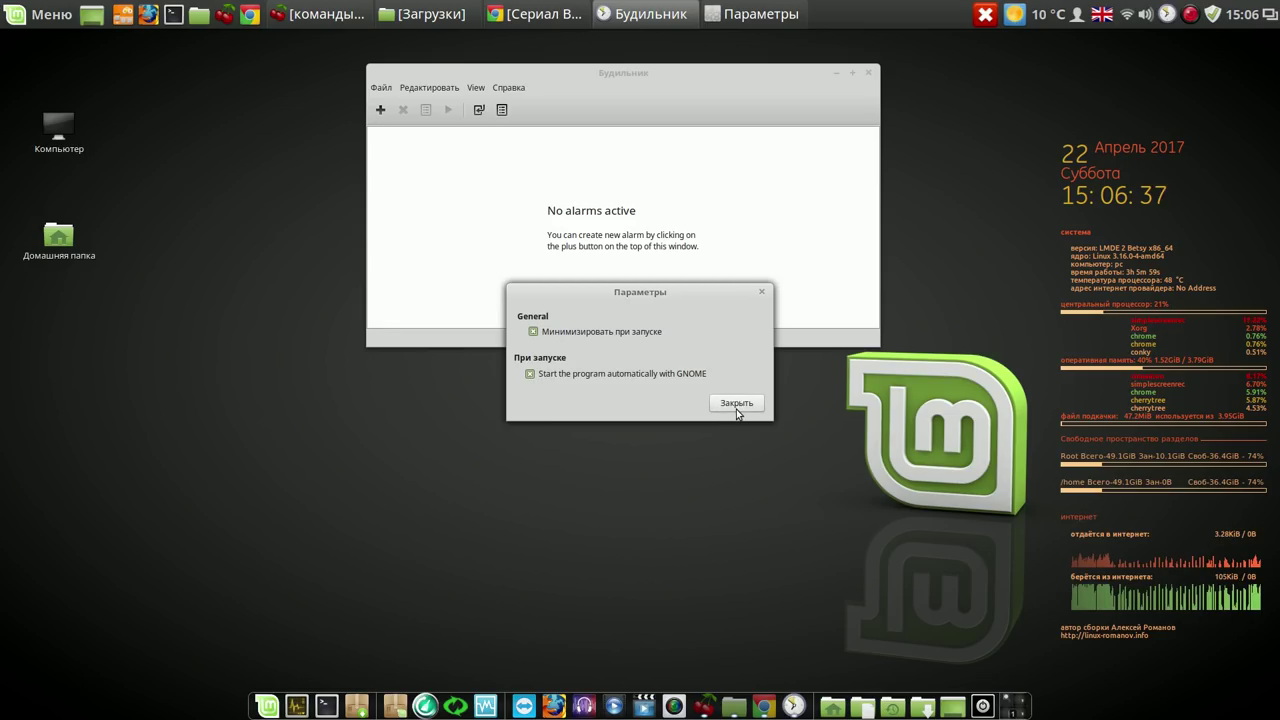
left_click(737, 406)
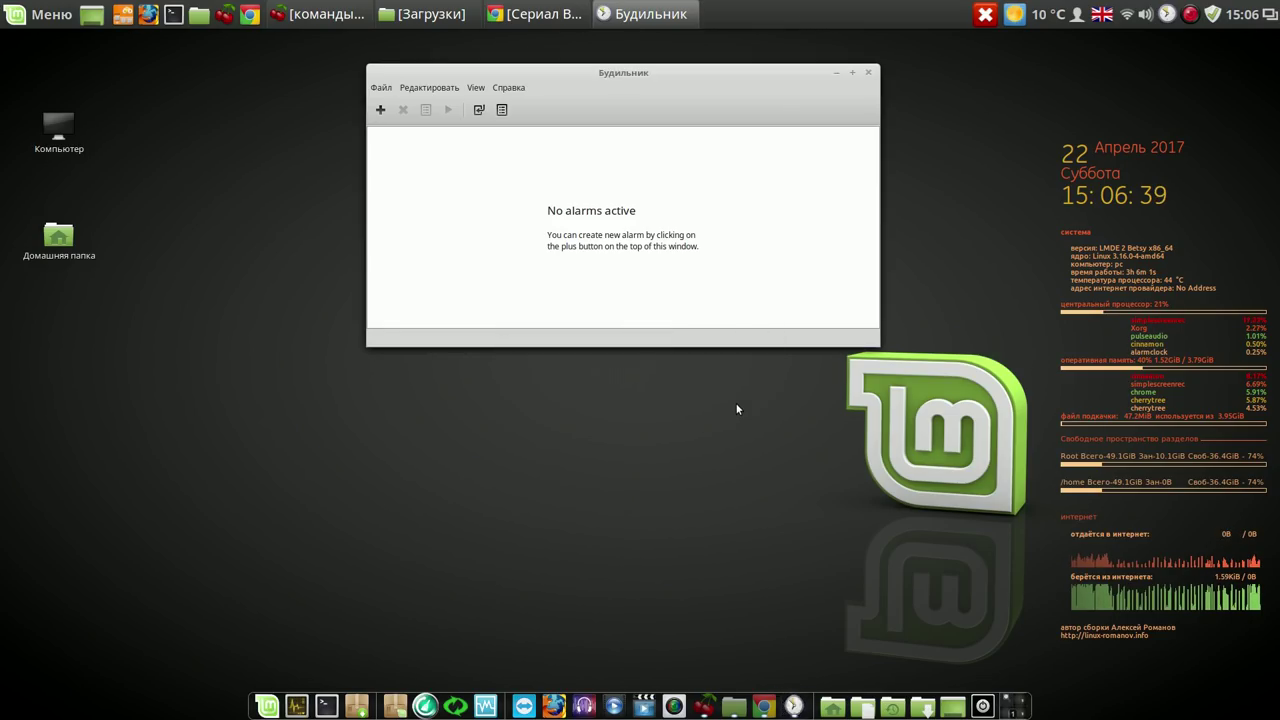
Begin a new alarm, set its time to 15:08, and check the calendar for its single-day date.
left_click_drag(757, 86, 675, 85)
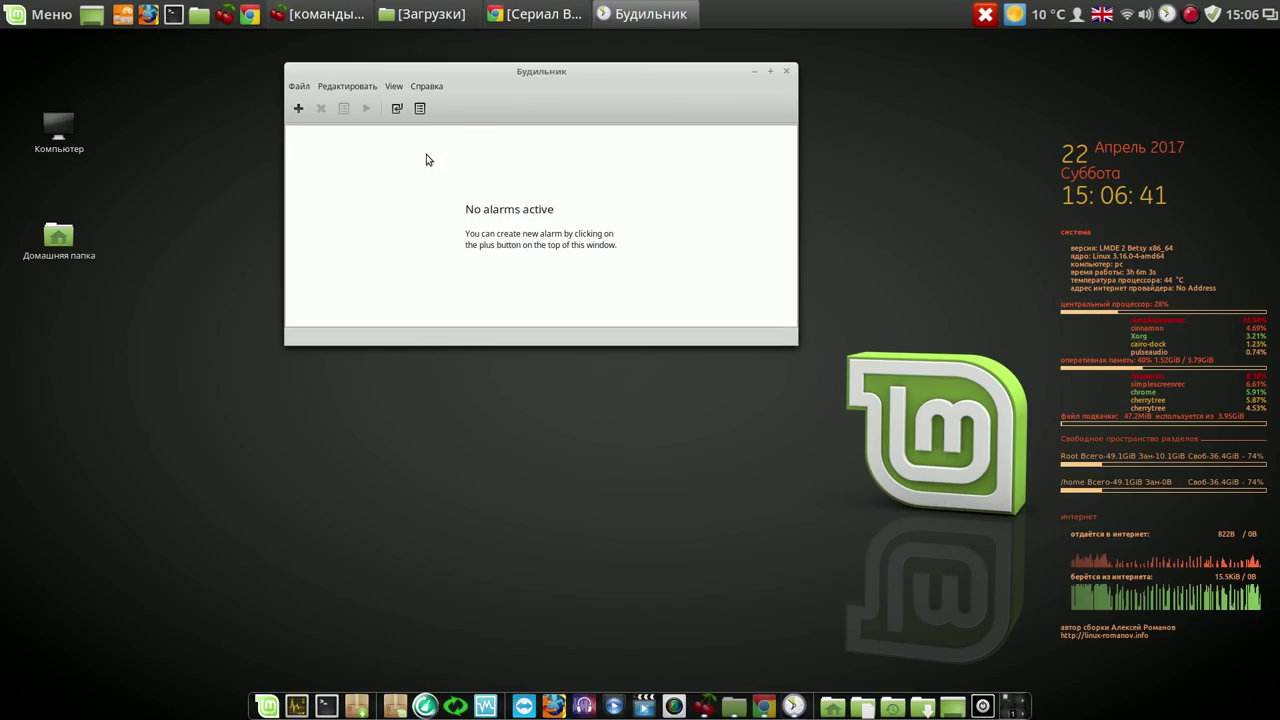
left_click(298, 110)
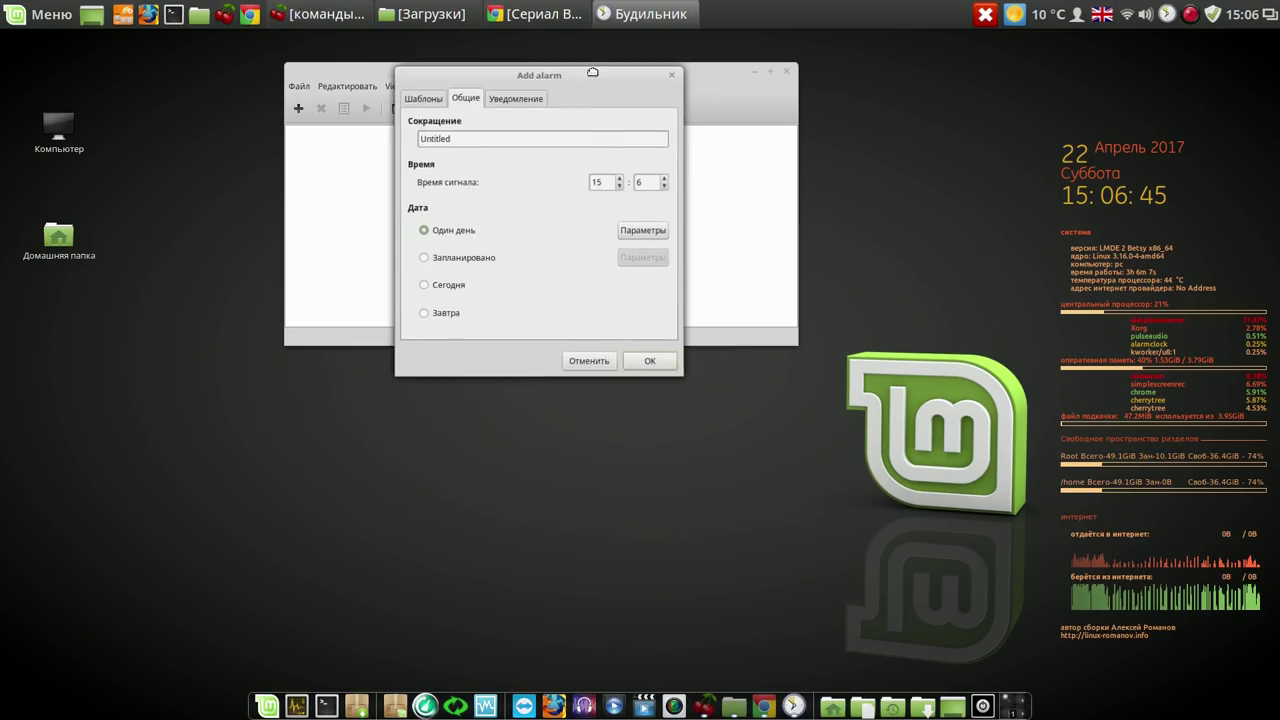
left_click_drag(600, 77, 518, 178)
left_click(585, 281)
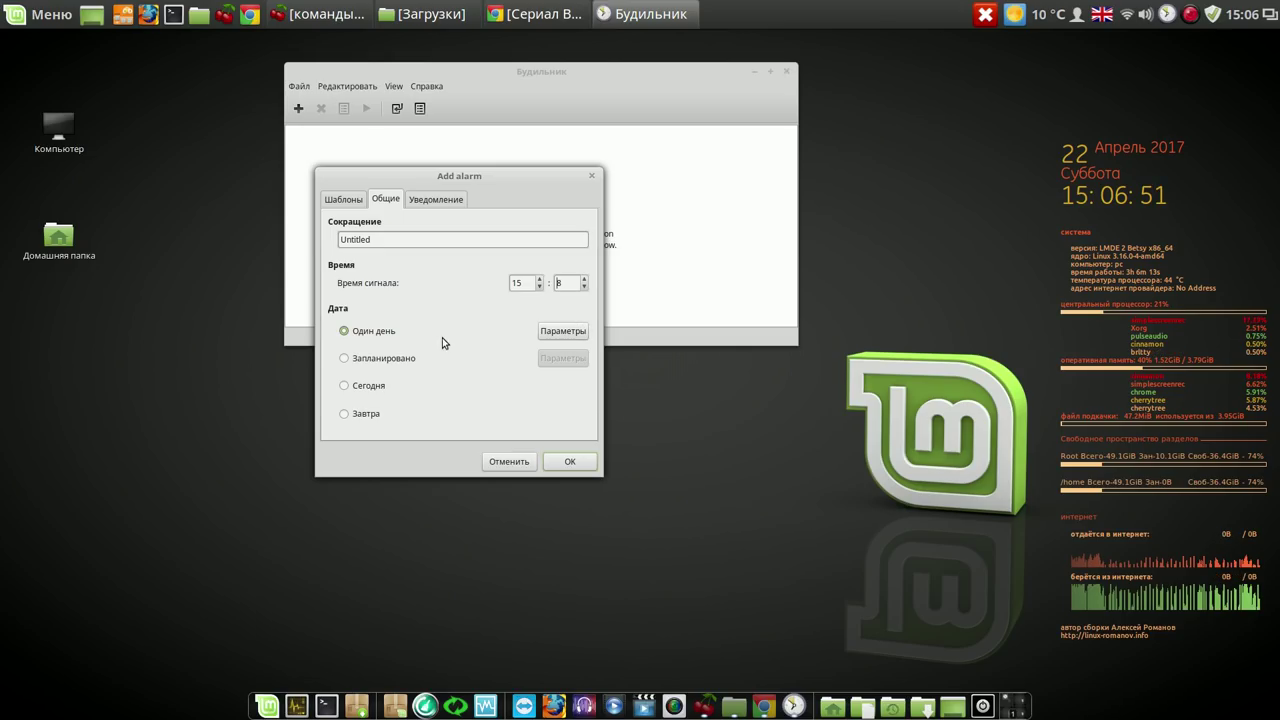
left_click(545, 333)
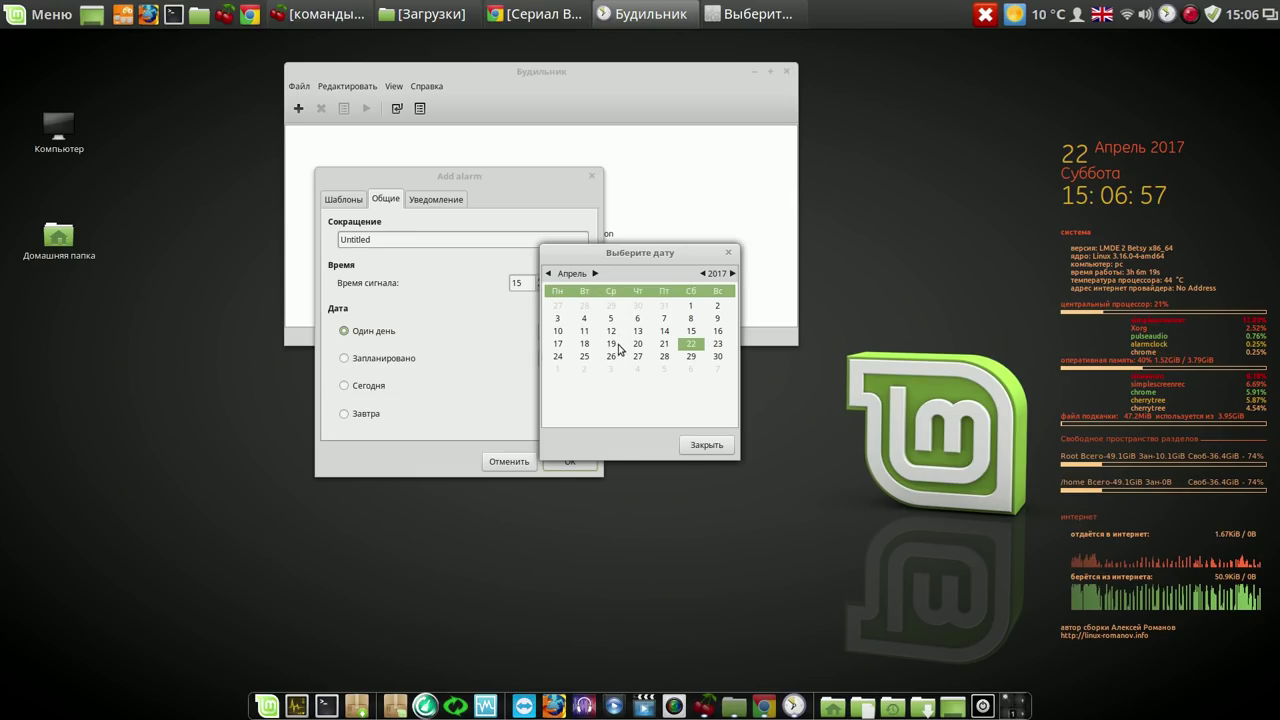
left_click(446, 402)
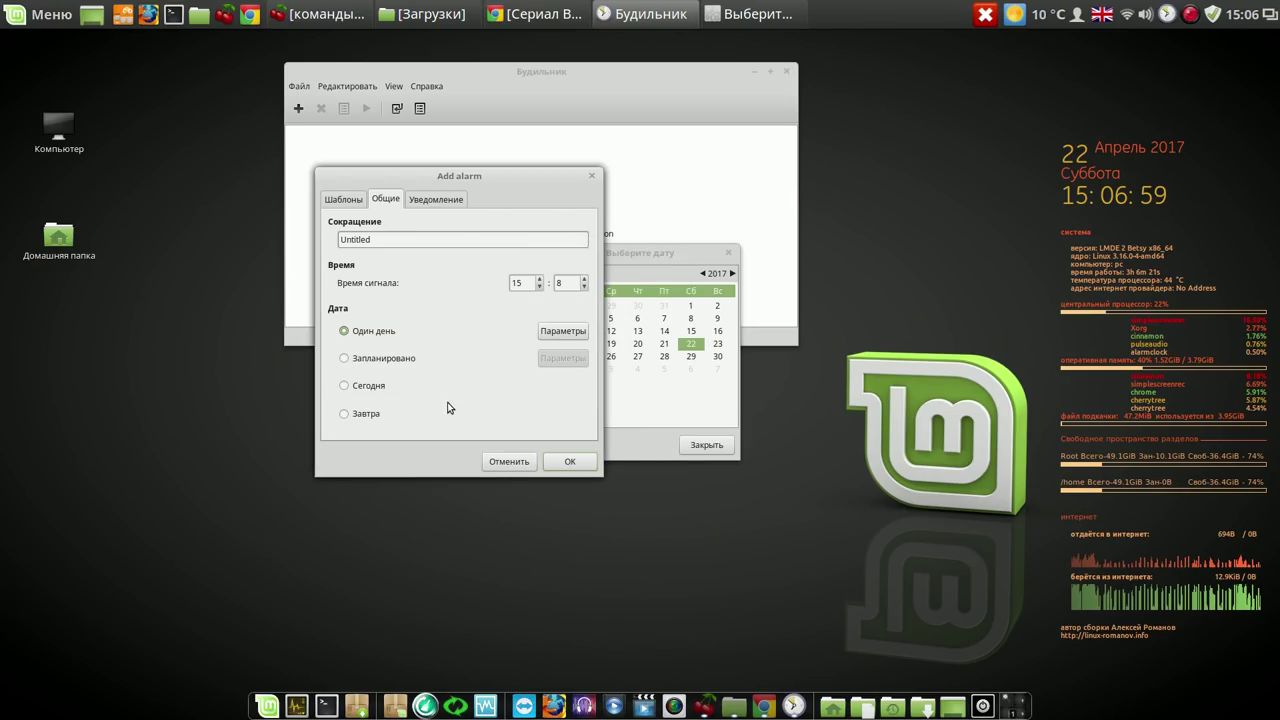
Enable the passive popup and dialog window notifications for the alarm, review its general settings and save it.
left_click(449, 206)
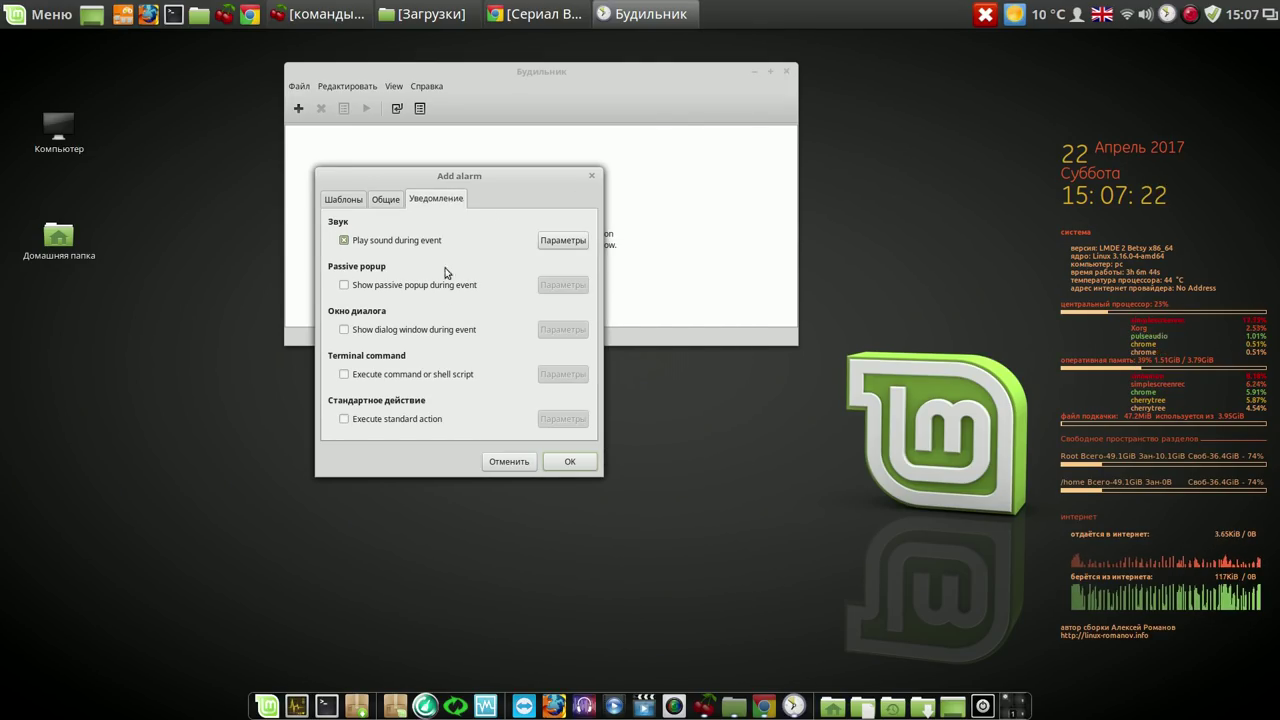
left_click(345, 287)
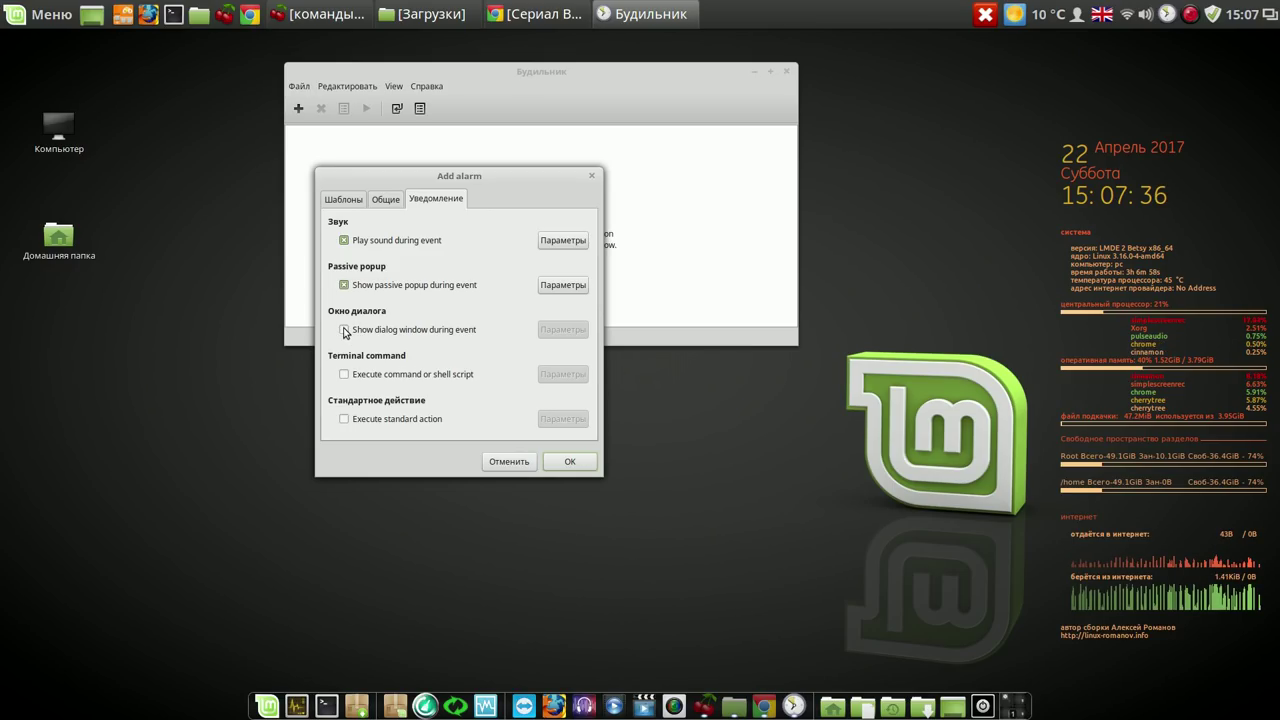
left_click(344, 330)
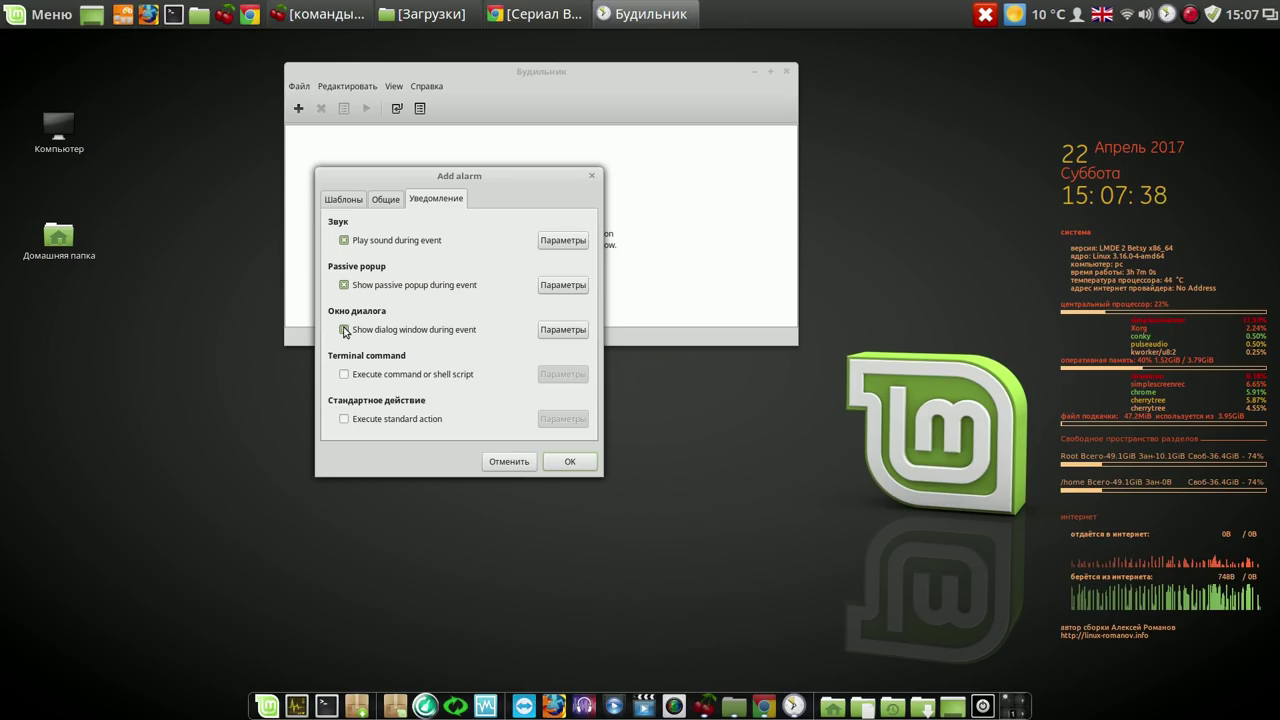
left_click(387, 200)
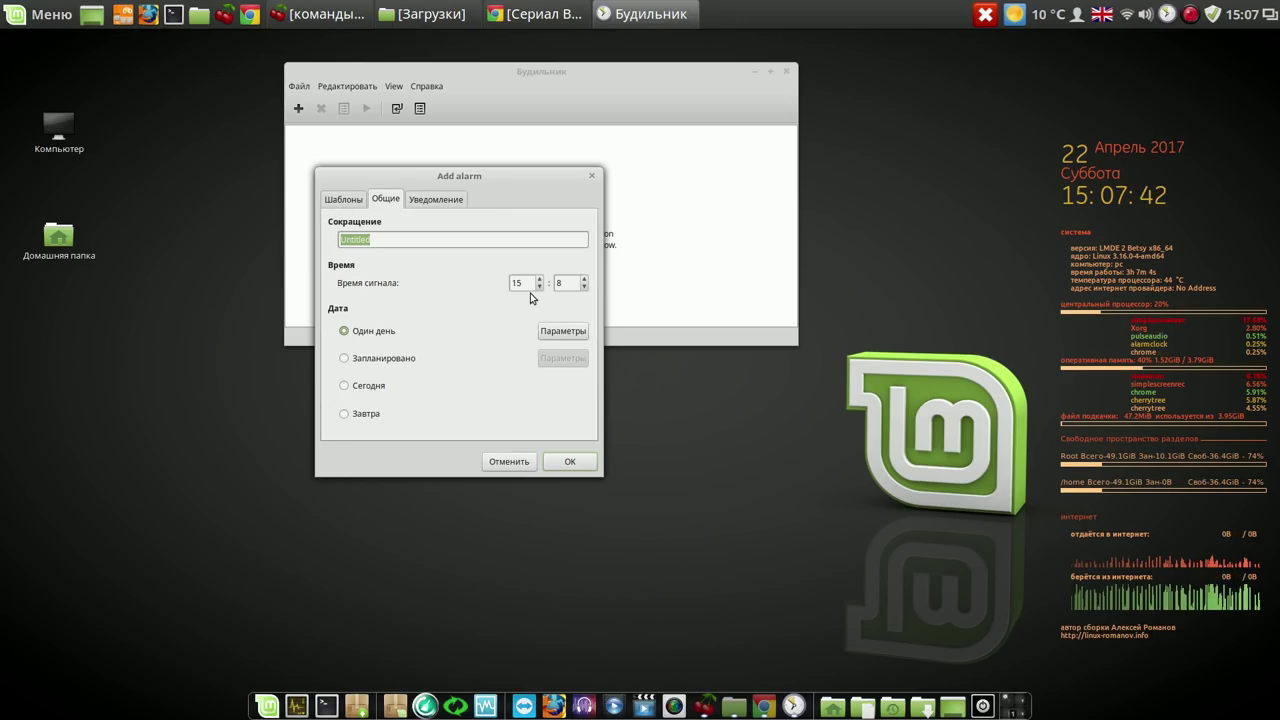
left_click(574, 463)
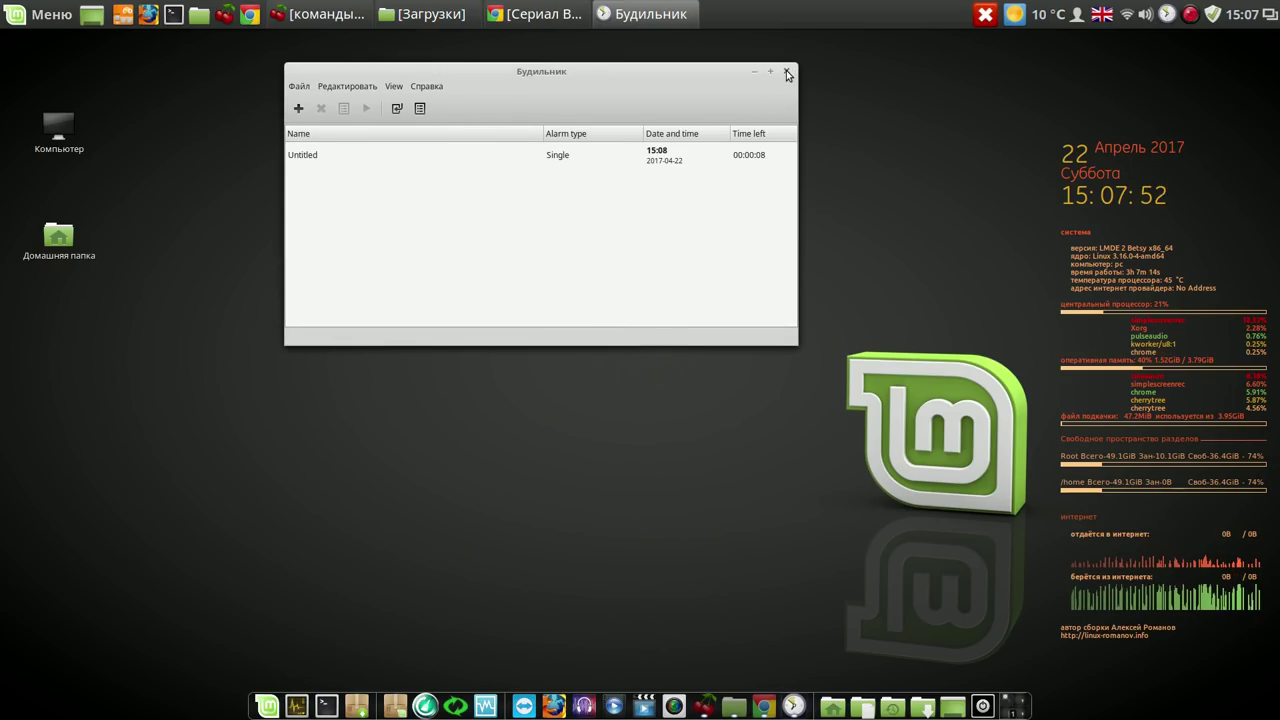
Close the alarm list window and dismiss the dialog message of the 15:08 alarm.
left_click(787, 73)
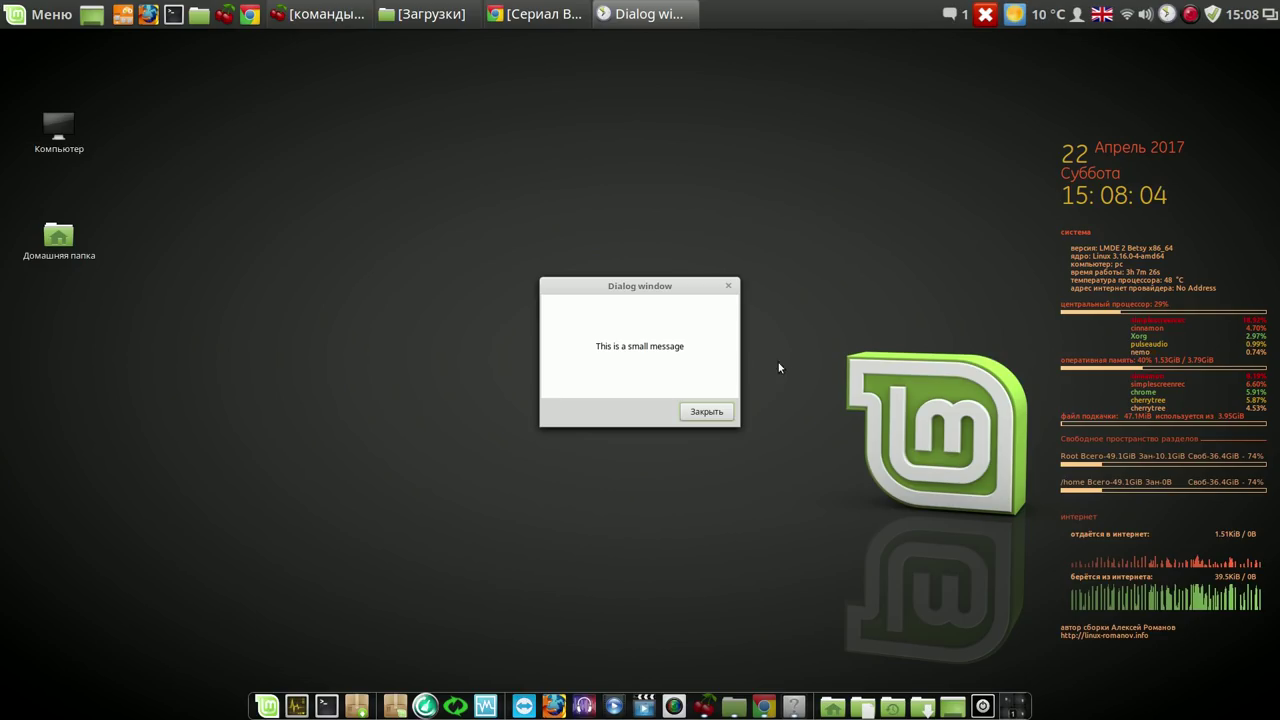
left_click(715, 413)
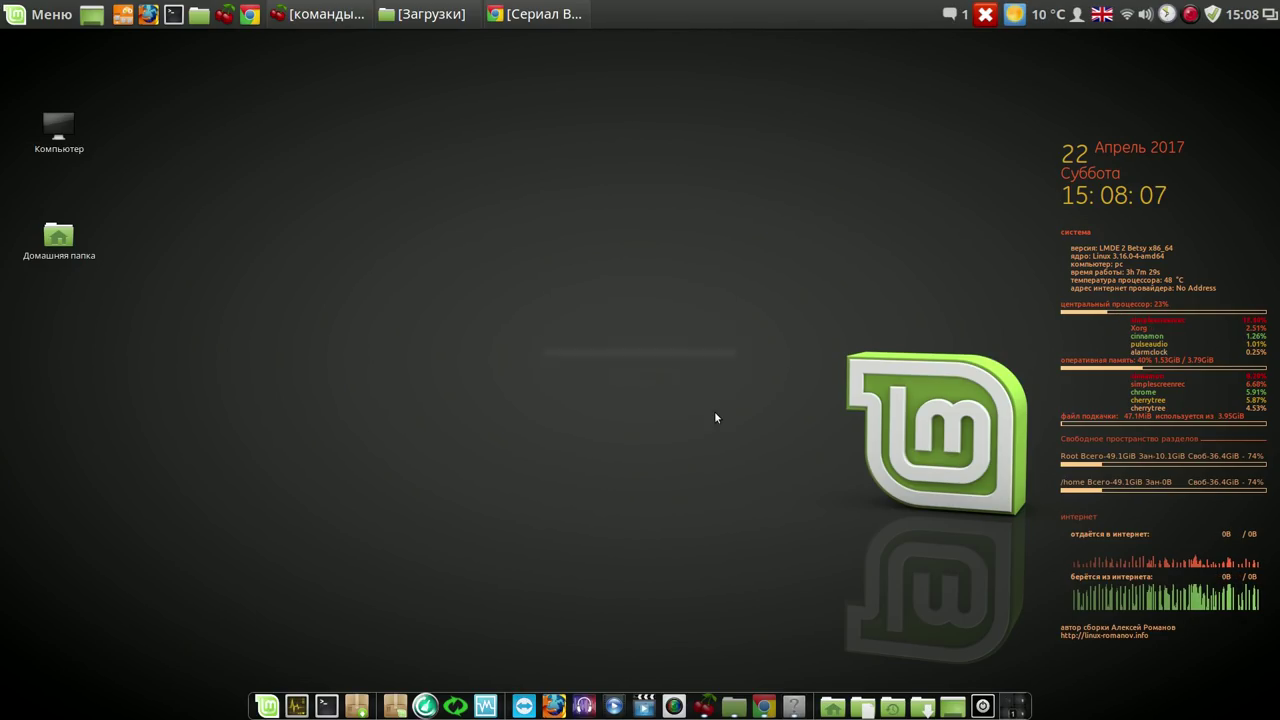
Reopen the alarm clock, examine the custom sound file option for a new alarm, and close everything without saving.
left_click(1168, 14)
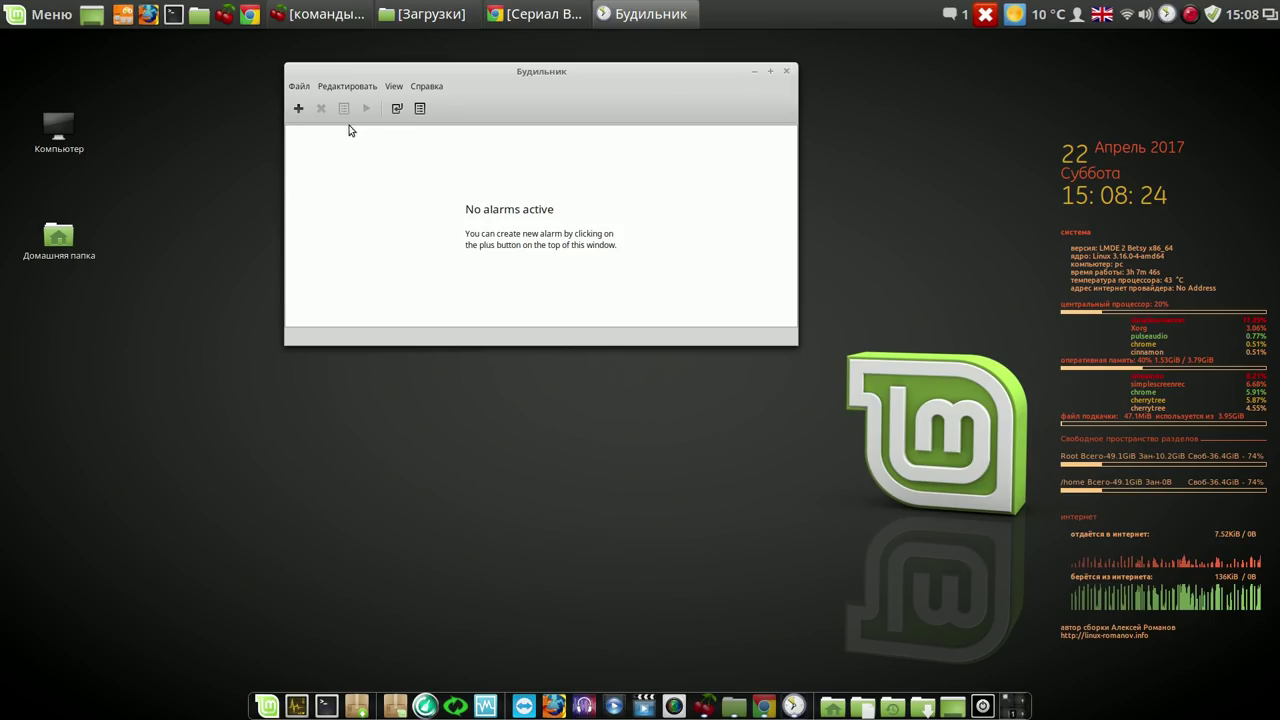
left_click(298, 108)
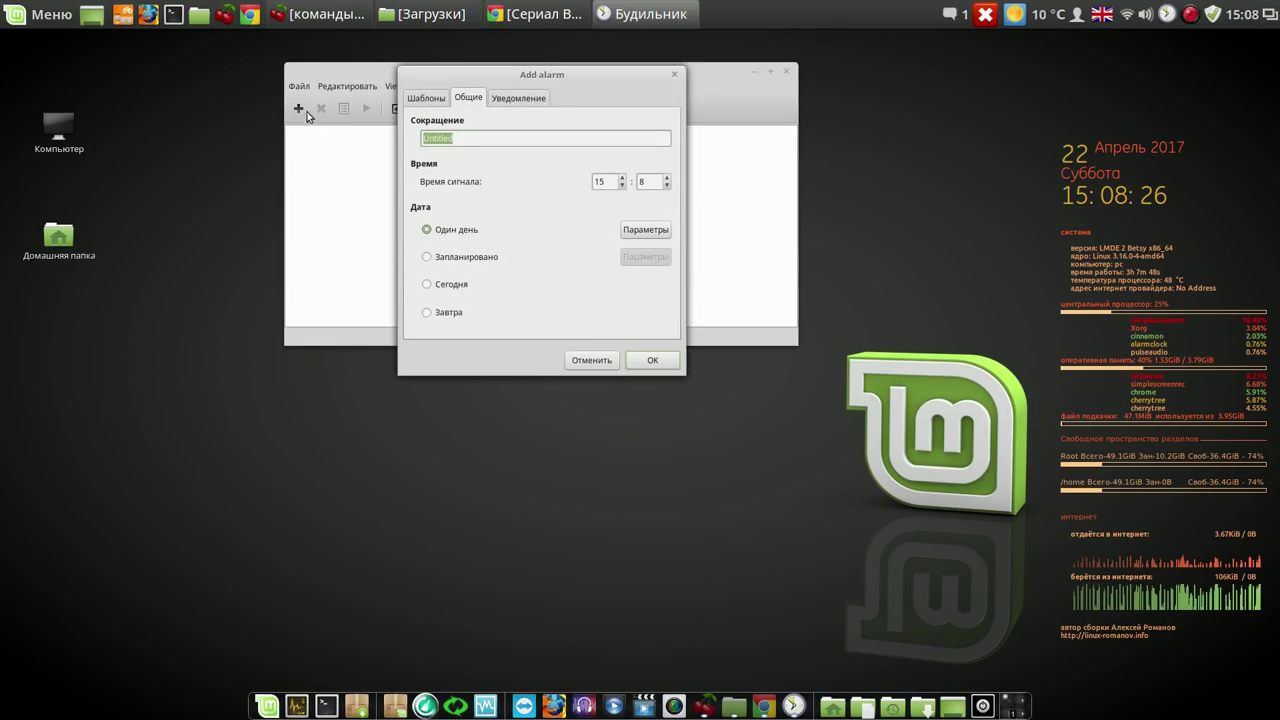
left_click(542, 100)
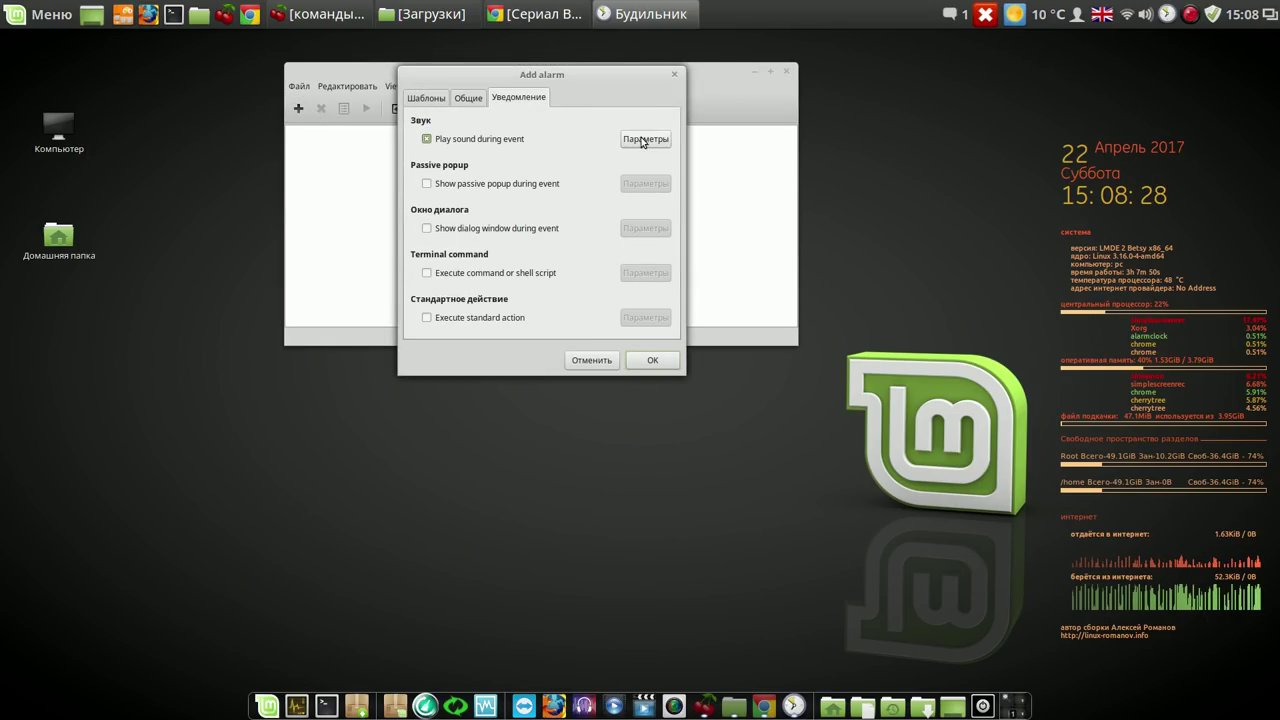
left_click(655, 141)
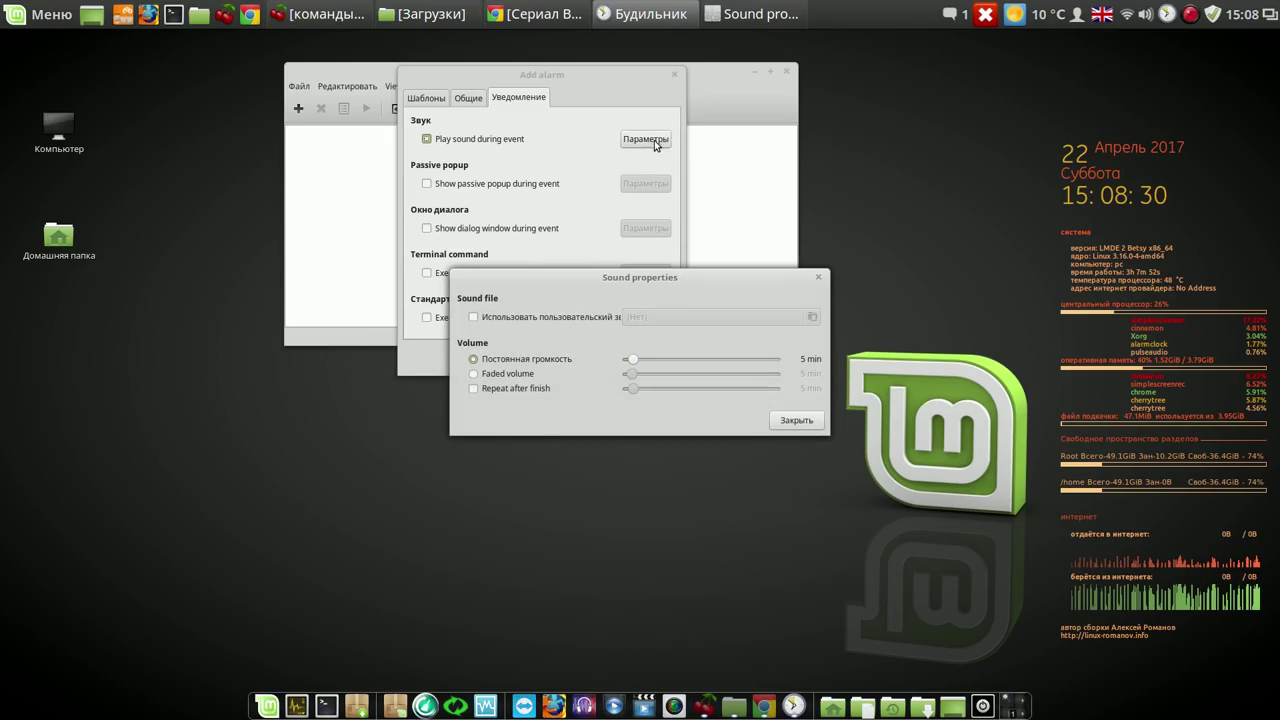
left_click(474, 317)
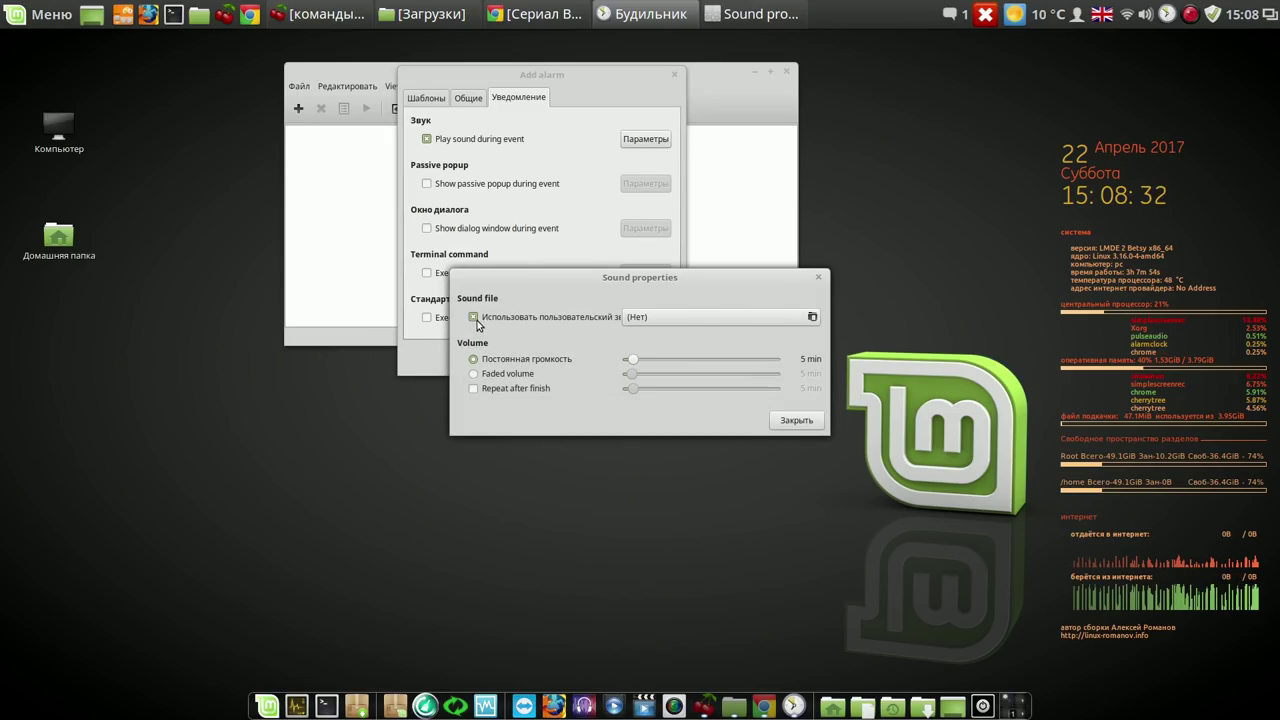
left_click(810, 317)
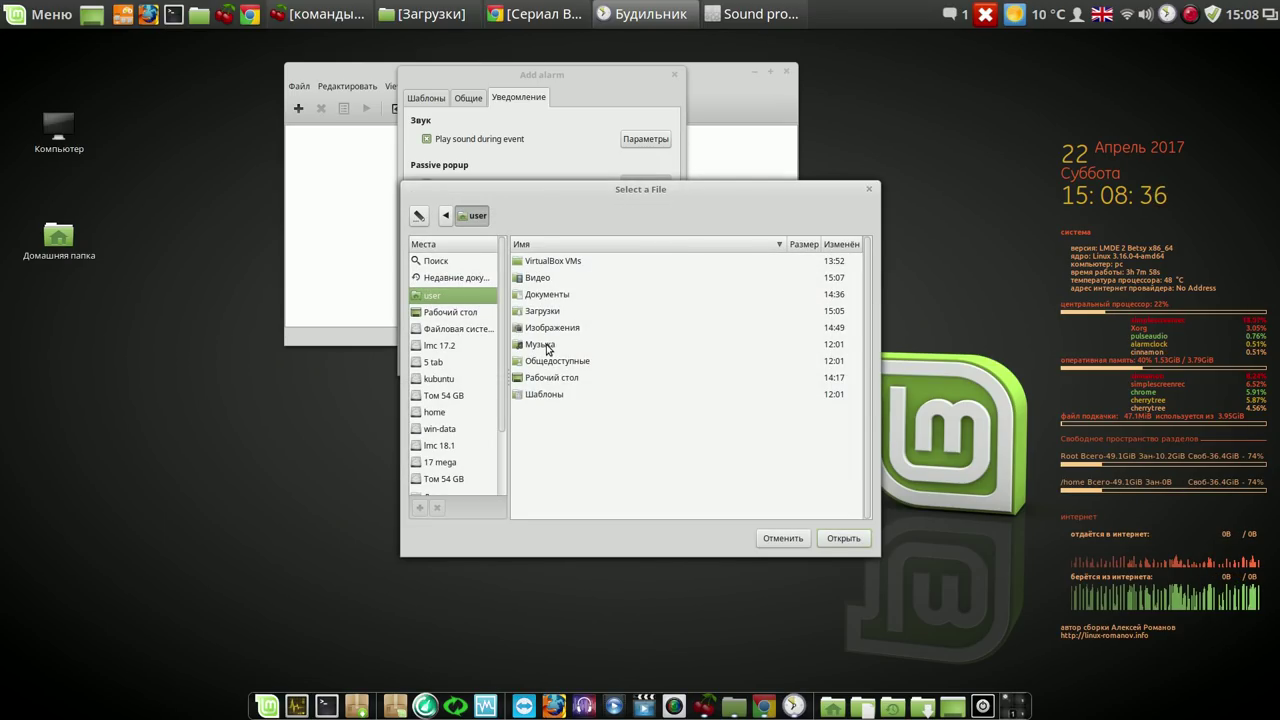
left_click(783, 537)
left_click(796, 422)
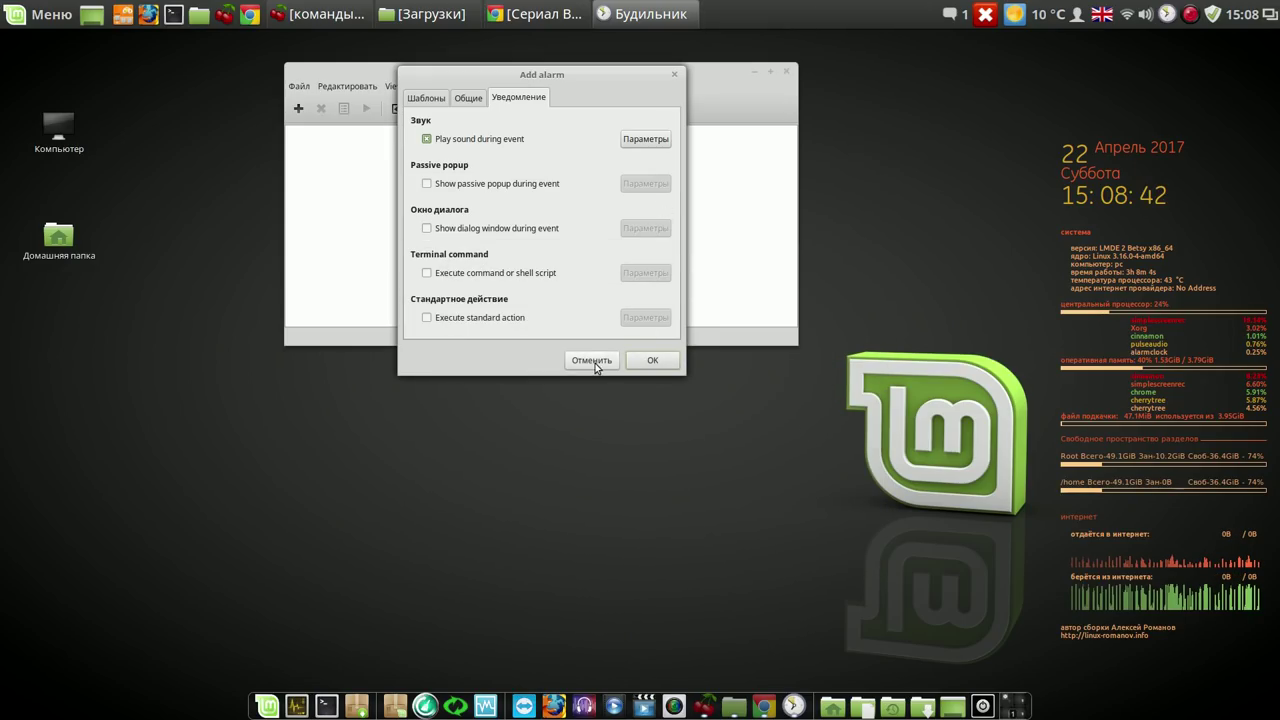
left_click(592, 360)
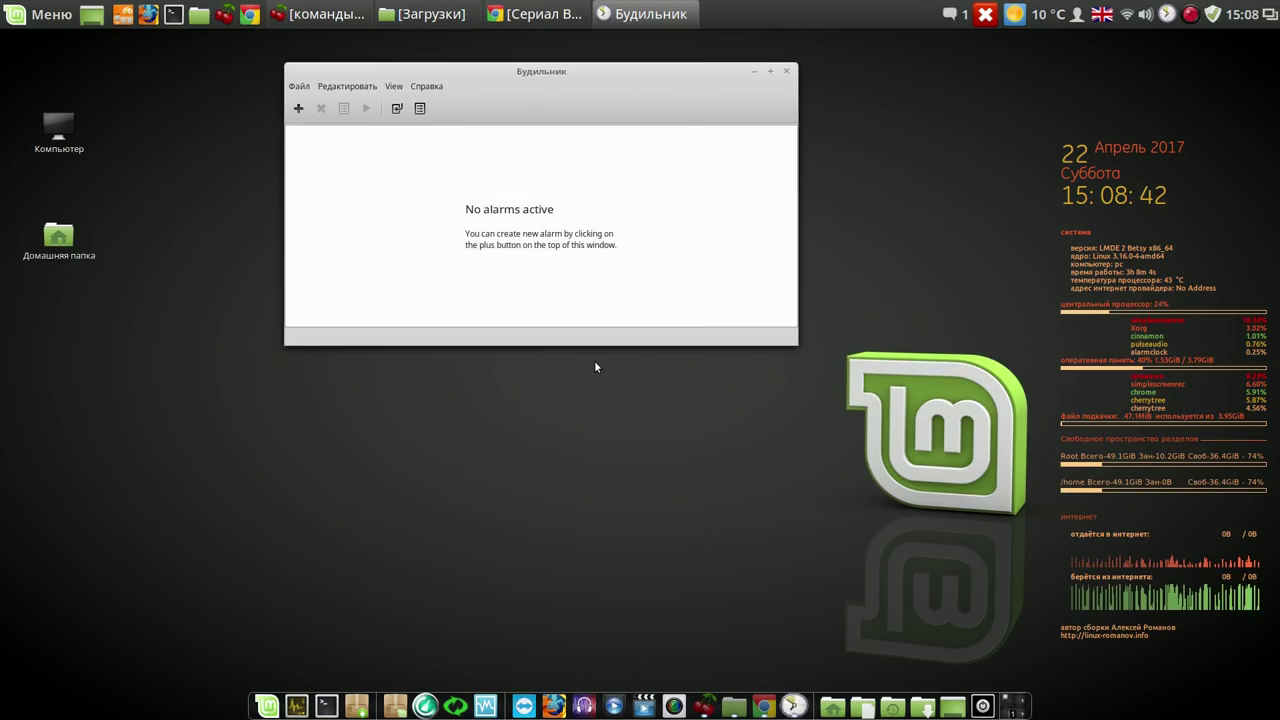
left_click(786, 72)
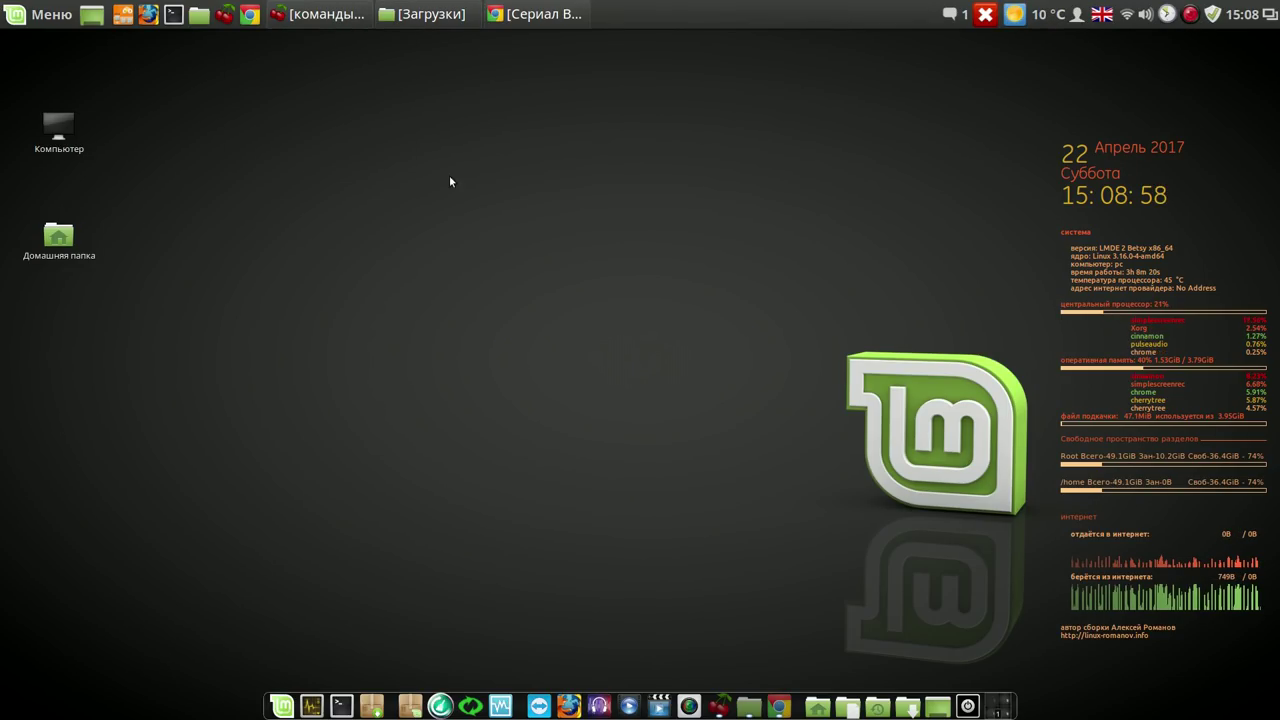
Install the paromplayer-x86-64.deb package from the Загрузки folder, launch Parom.TV плеер and close the package installer.
left_click(323, 22)
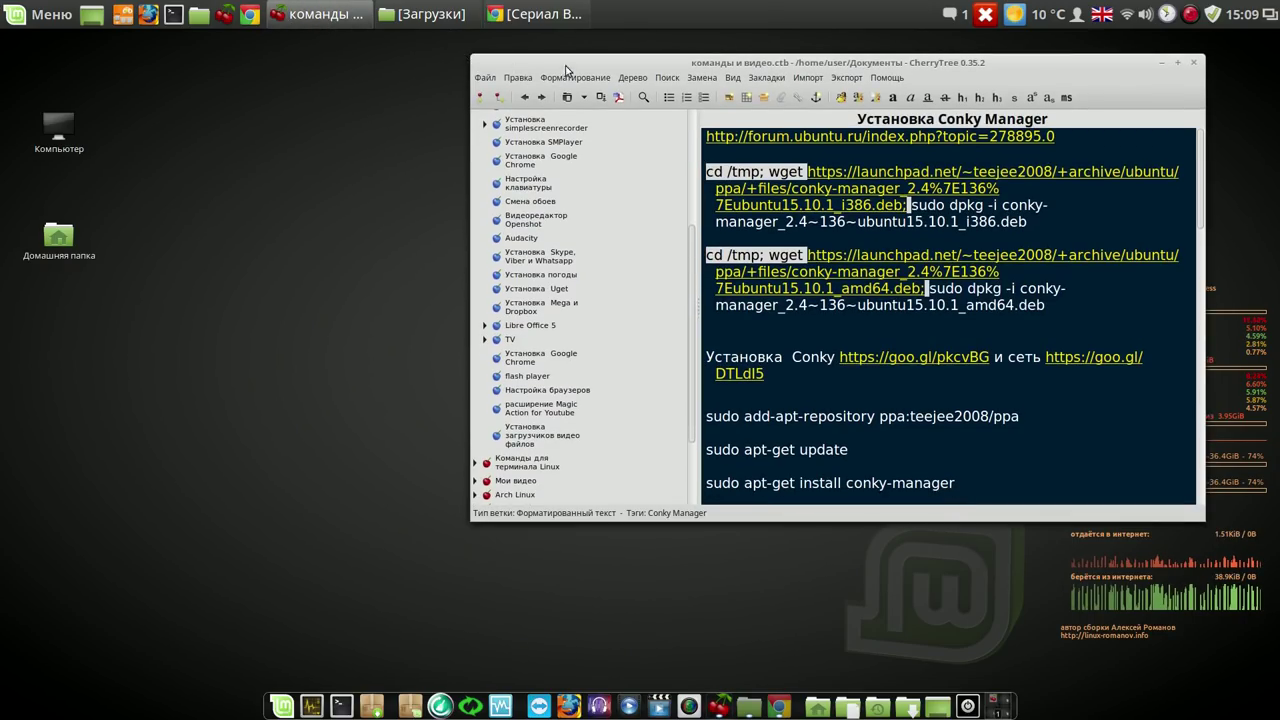
scroll(612, 265, "up", 3)
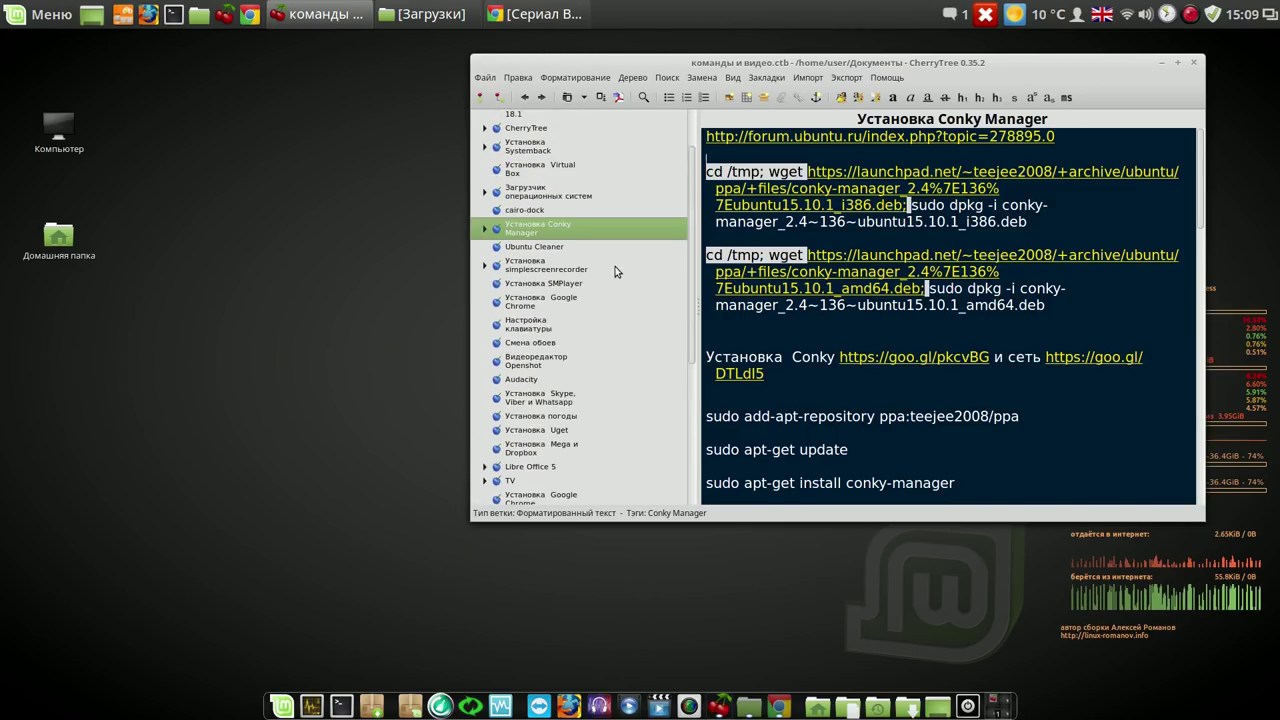
key("alt+Tab")
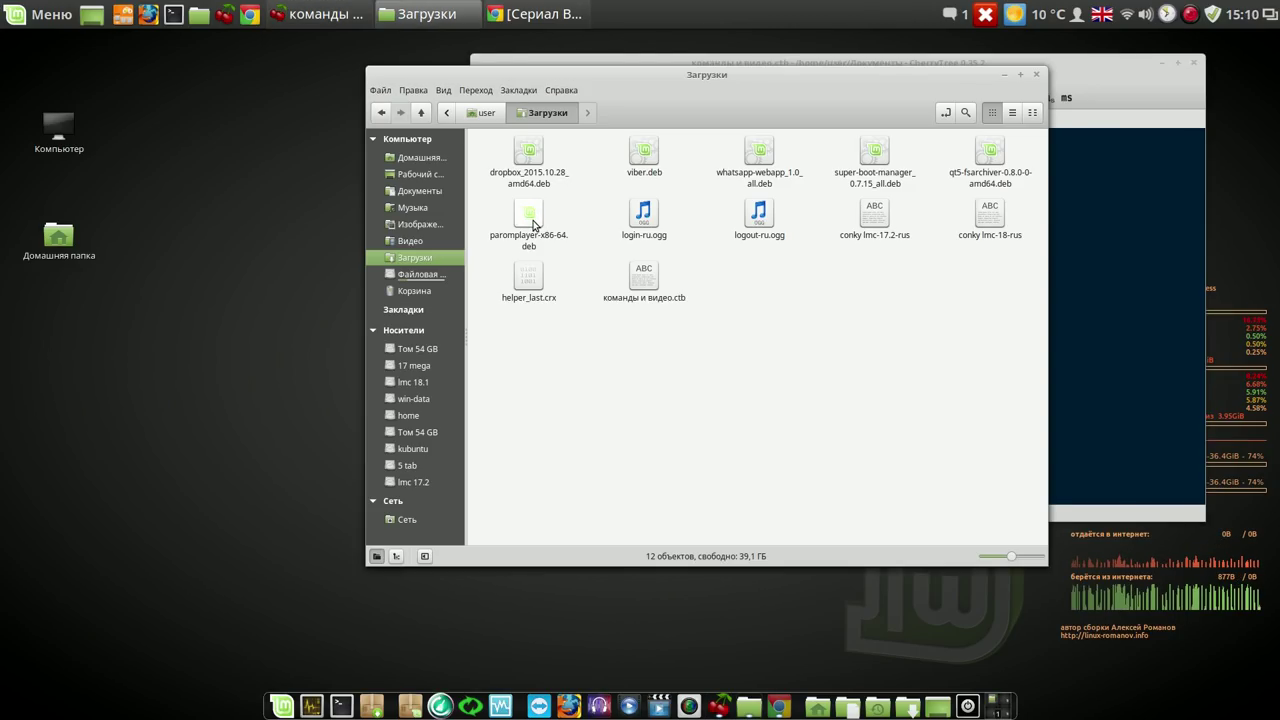
double_click(530, 220)
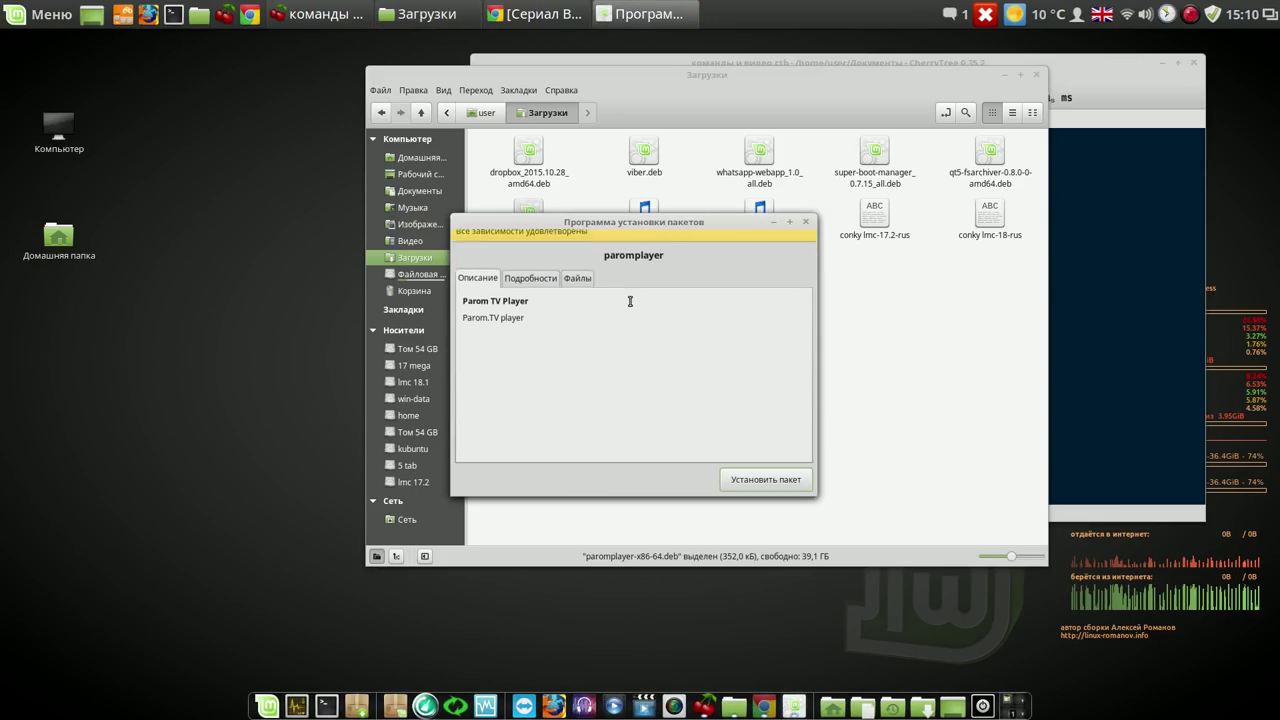
left_click(747, 478)
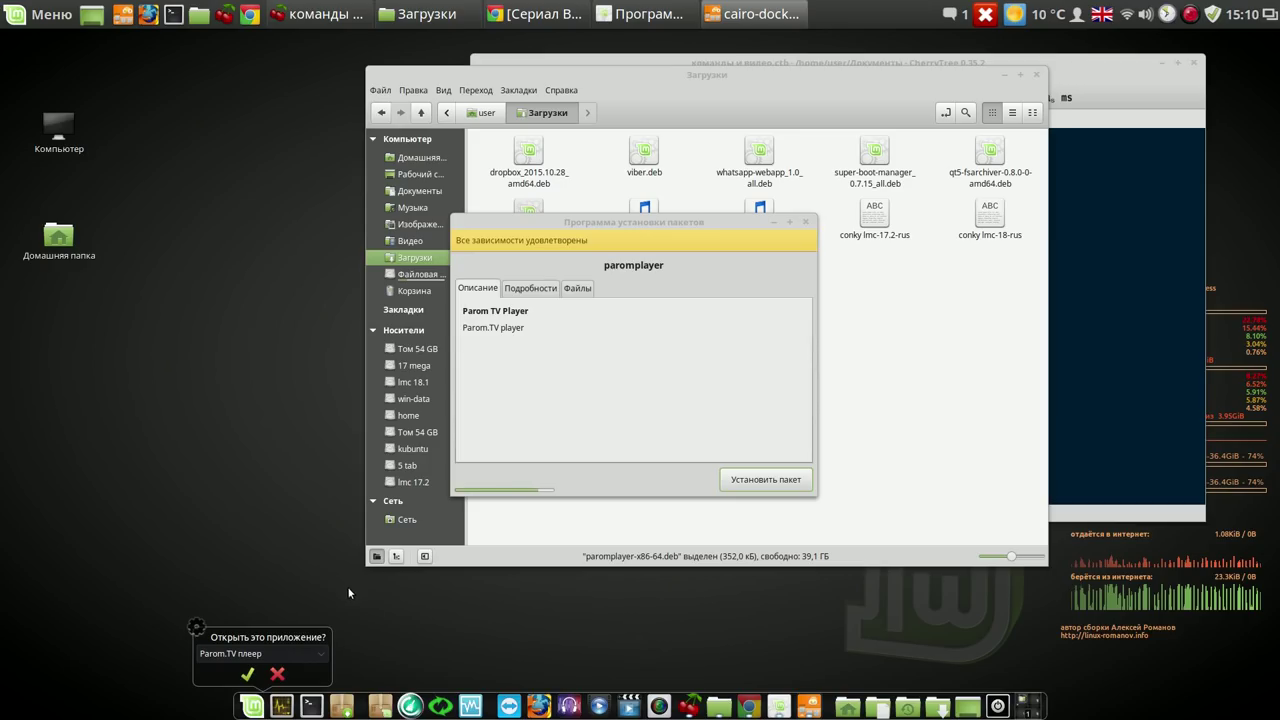
left_click(248, 675)
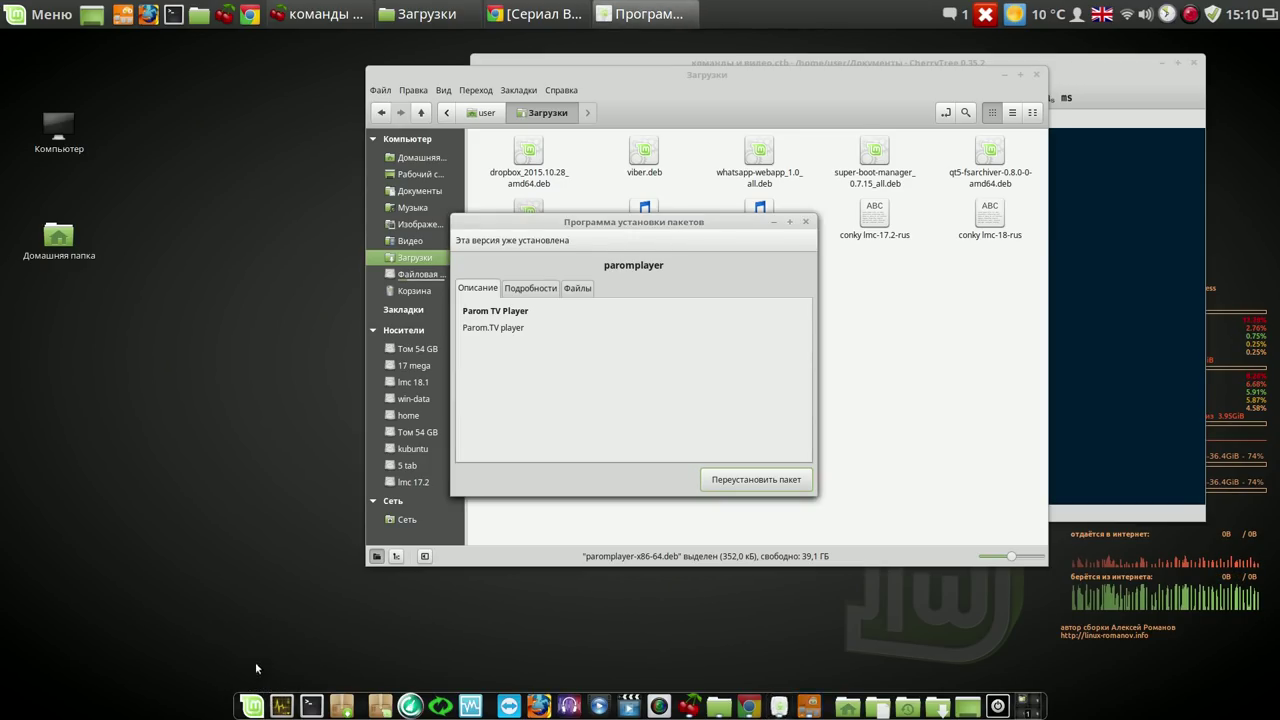
left_click(807, 223)
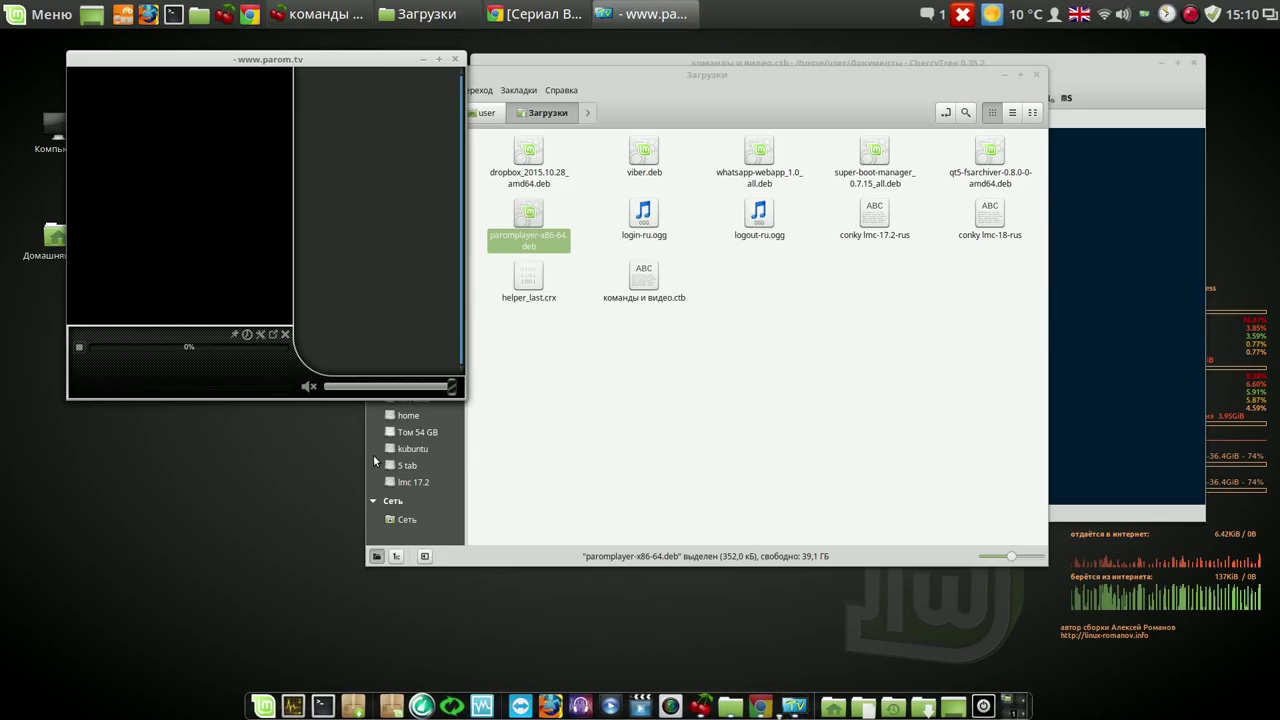
Enlarge the player window, test playback of the РТР-Планета channel, pause it and close the player.
left_click_drag(458, 393, 693, 512)
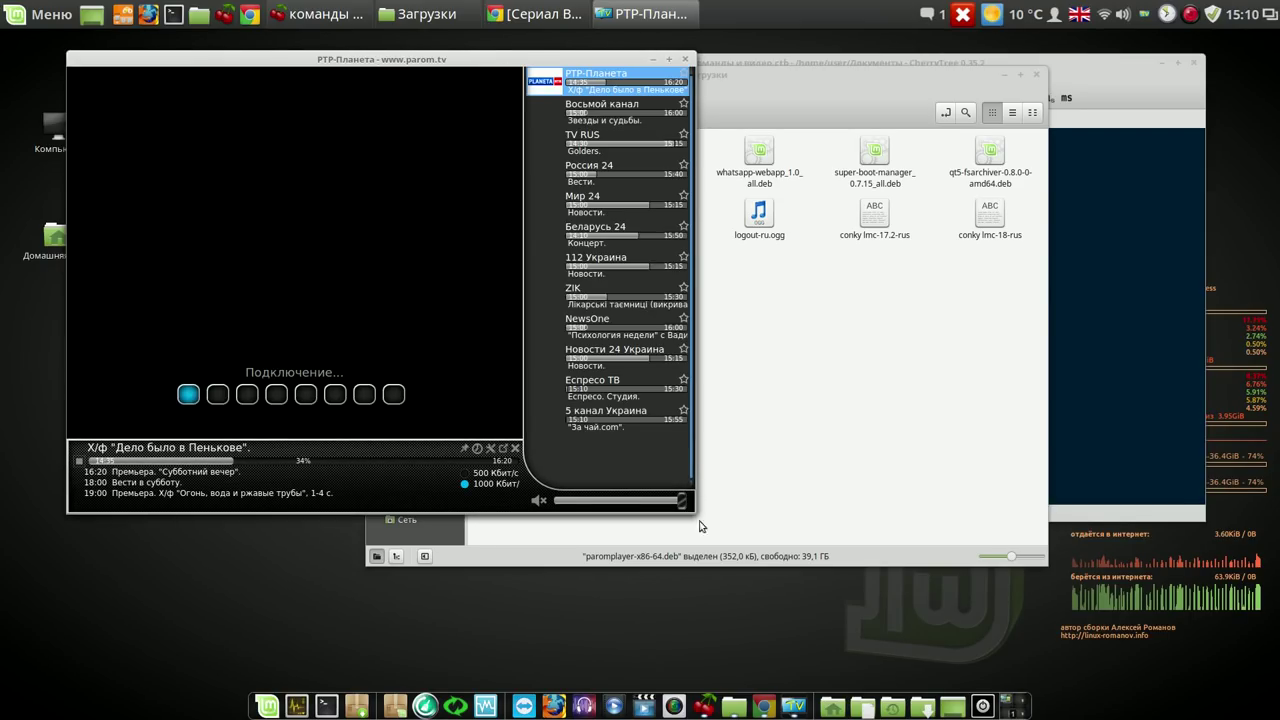
left_click(616, 90)
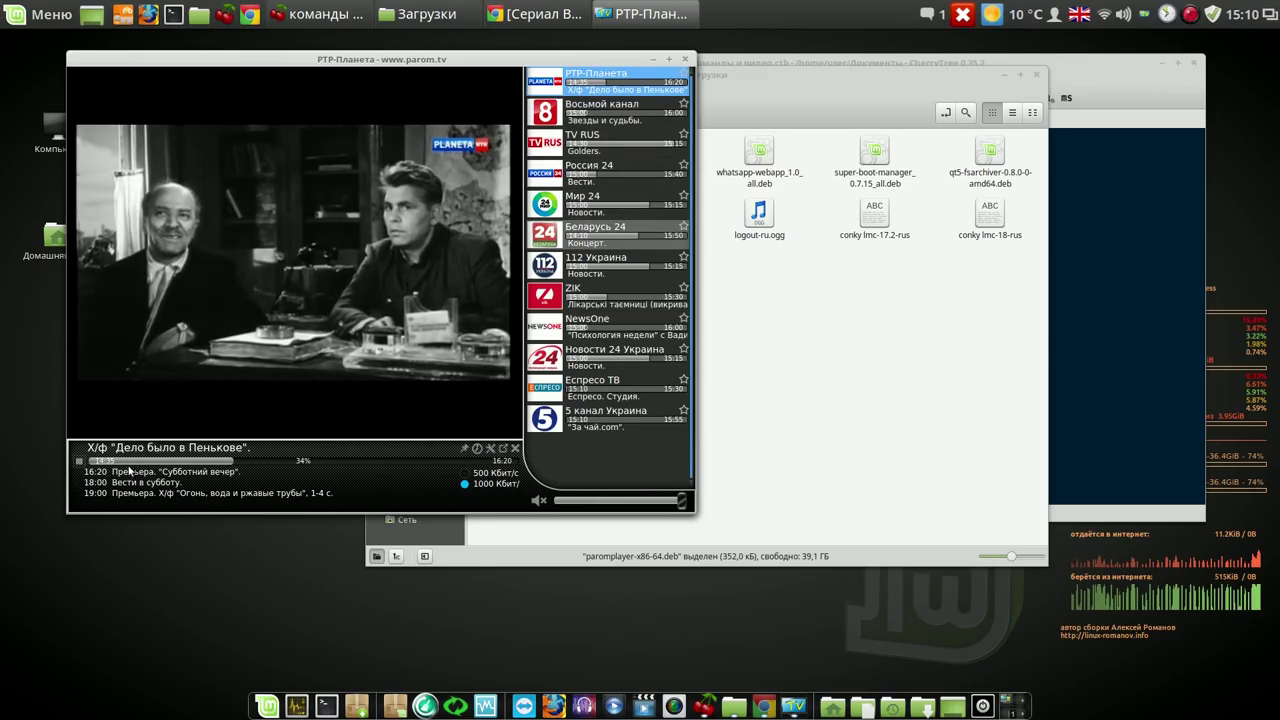
left_click(80, 463)
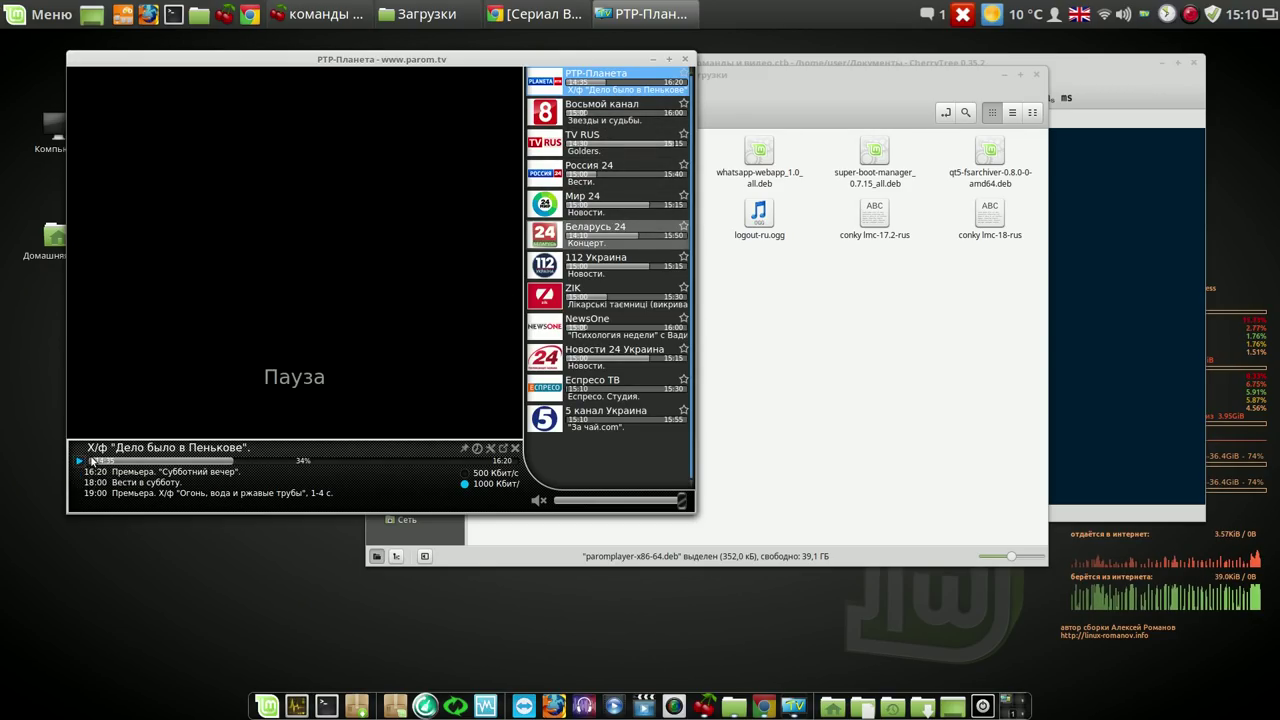
left_click(686, 61)
left_click(686, 61)
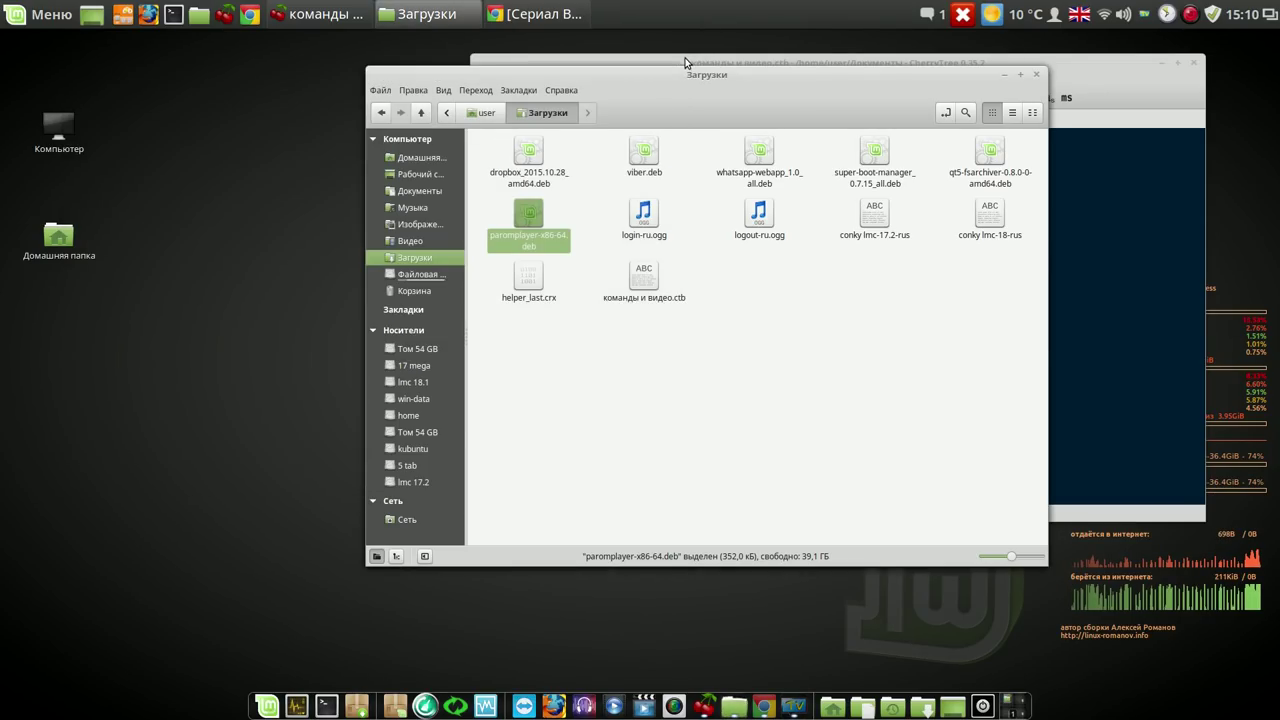
right_click(522, 220)
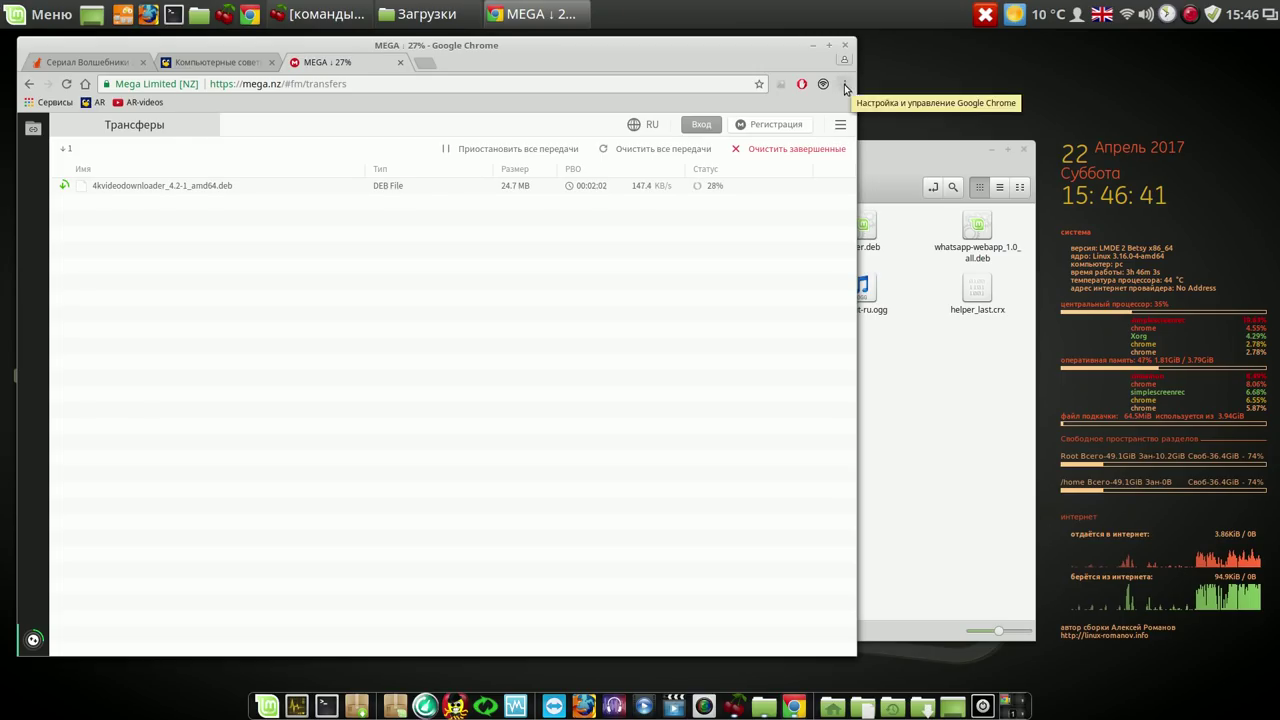
Open the Расширения page in Google Chrome's settings.
left_click(842, 127)
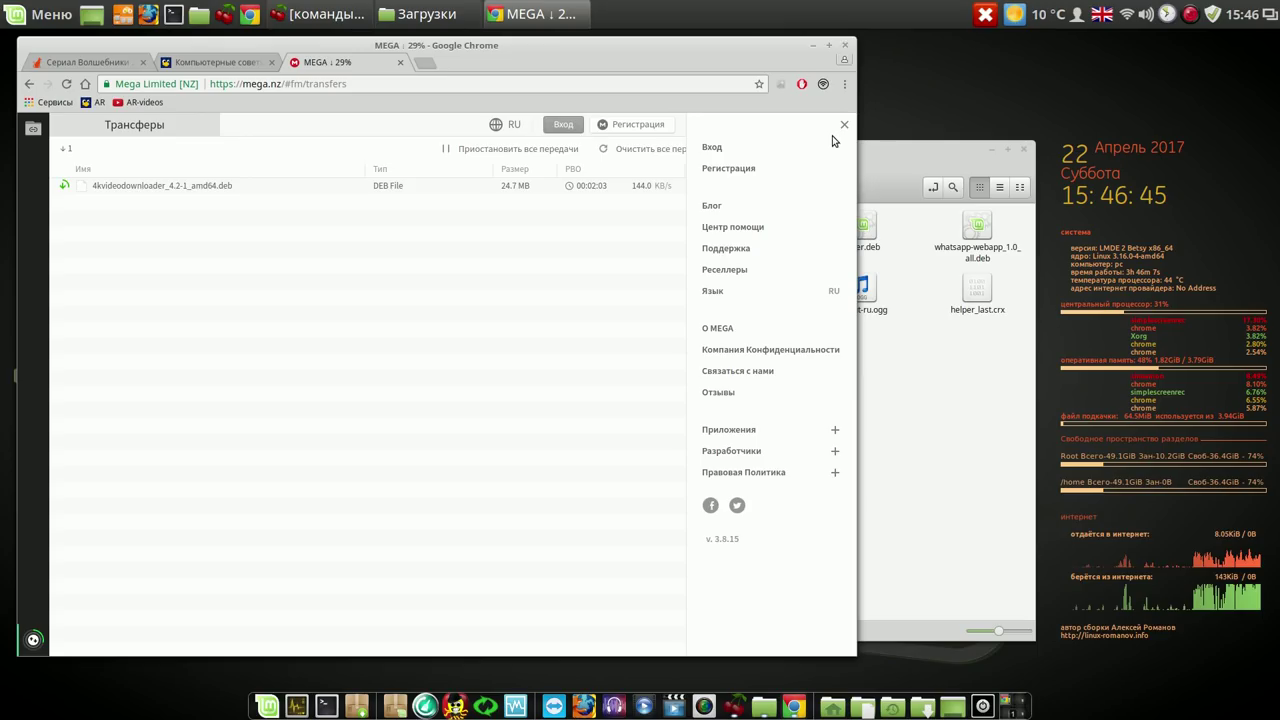
left_click(845, 85)
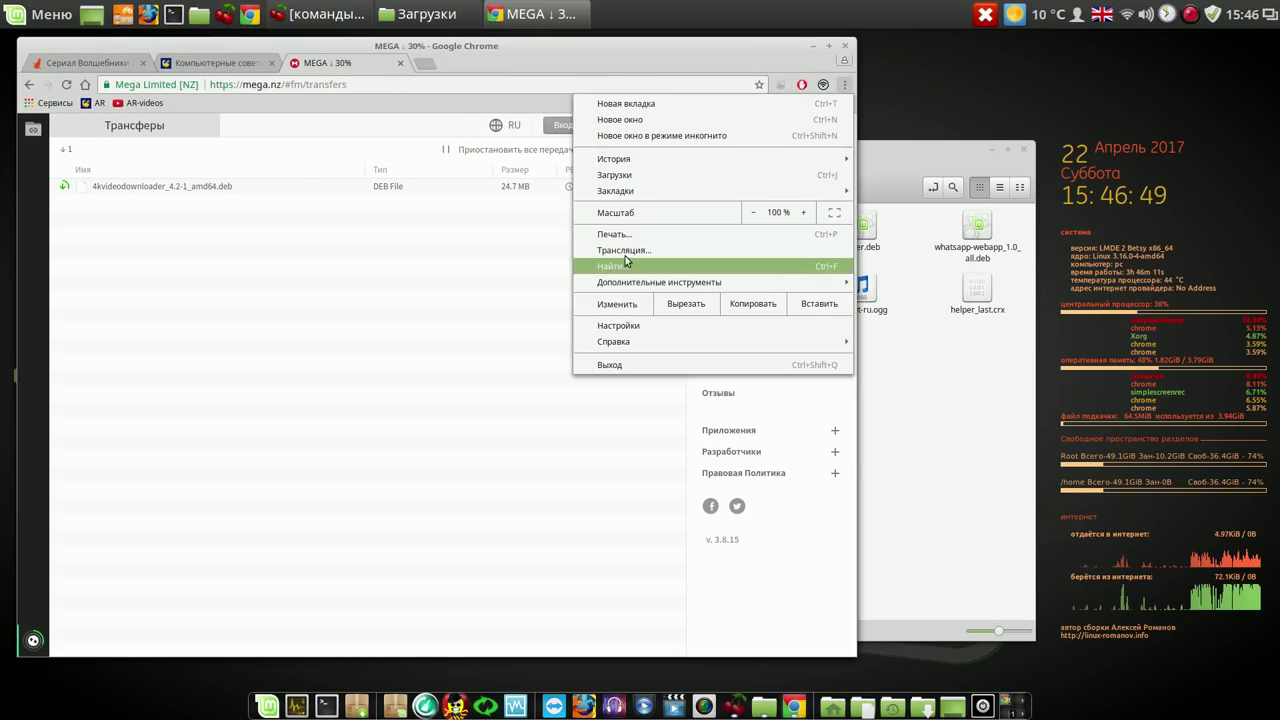
left_click(643, 326)
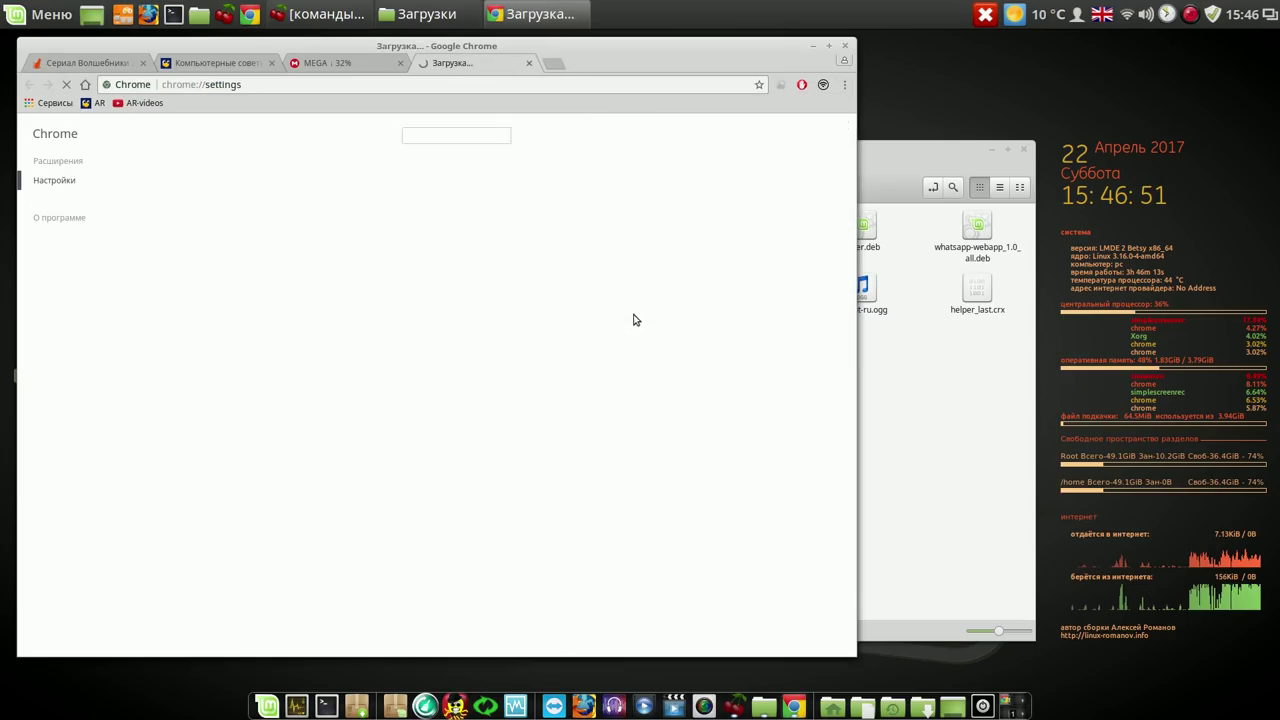
left_click(56, 163)
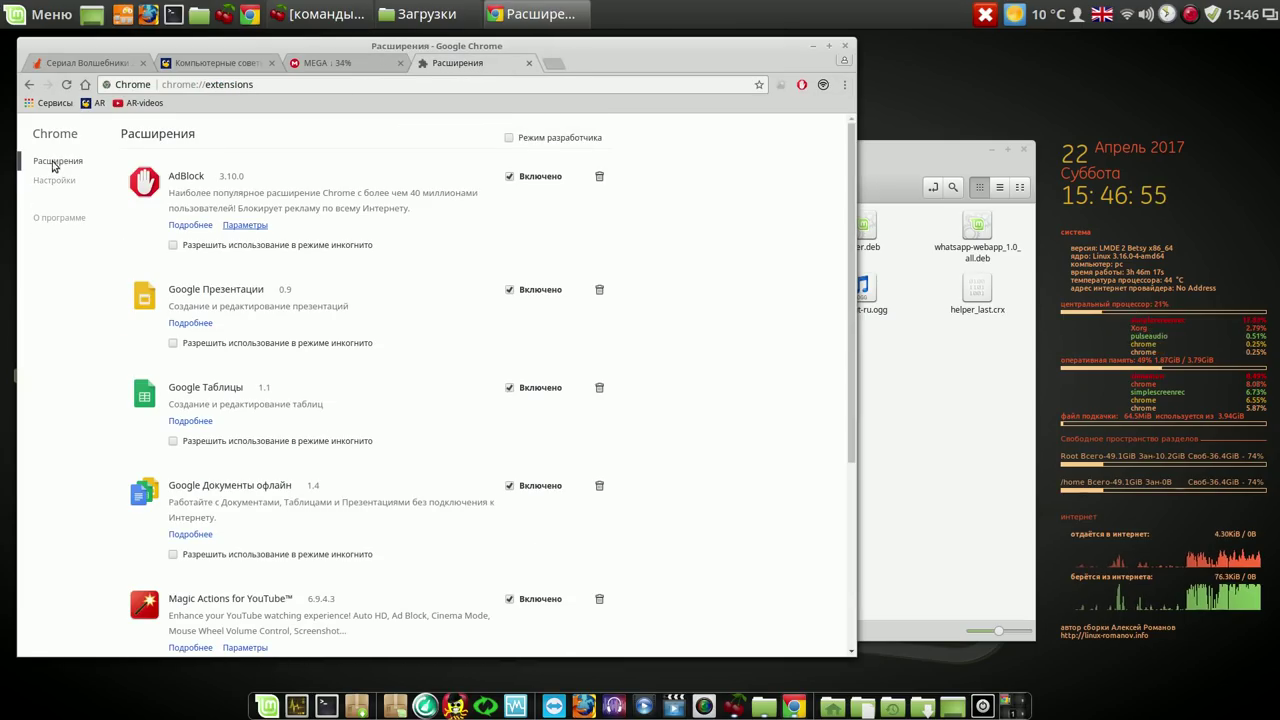
Add helper_last.crx from the Загрузки folder to the Chrome extensions and install SaveFrom.net помощник.
left_click(934, 388)
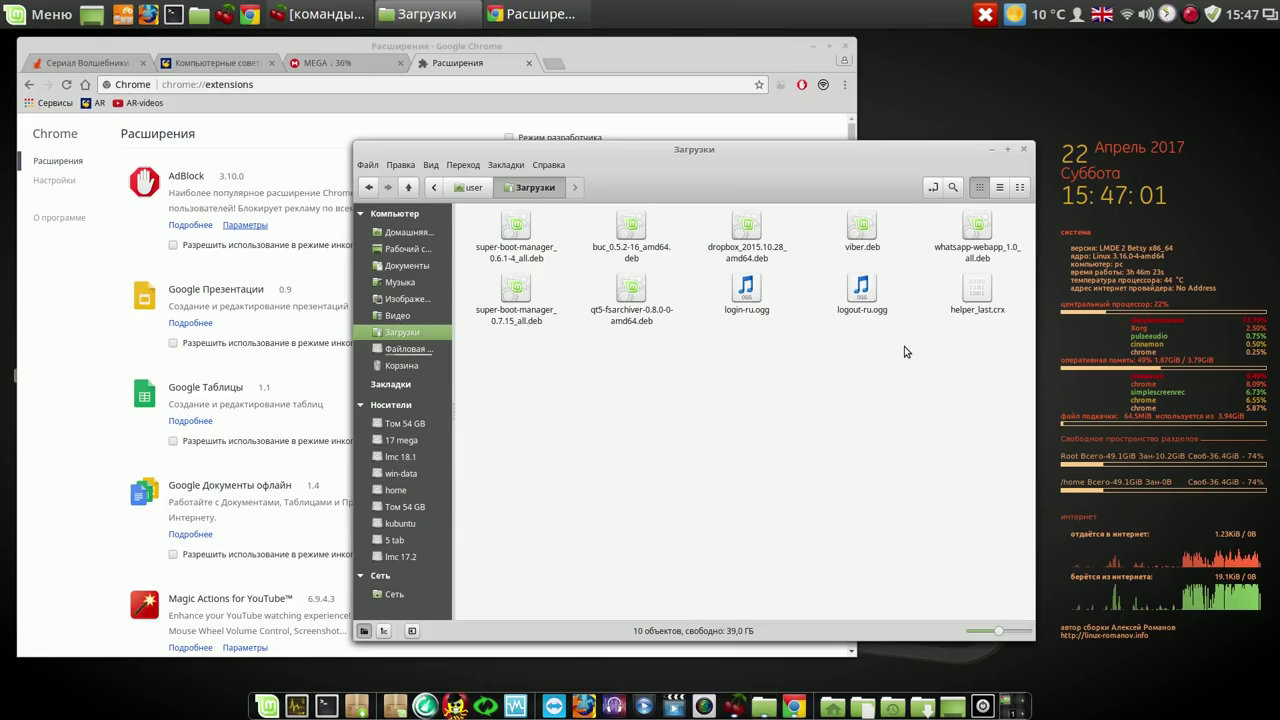
left_click_drag(981, 292, 200, 289)
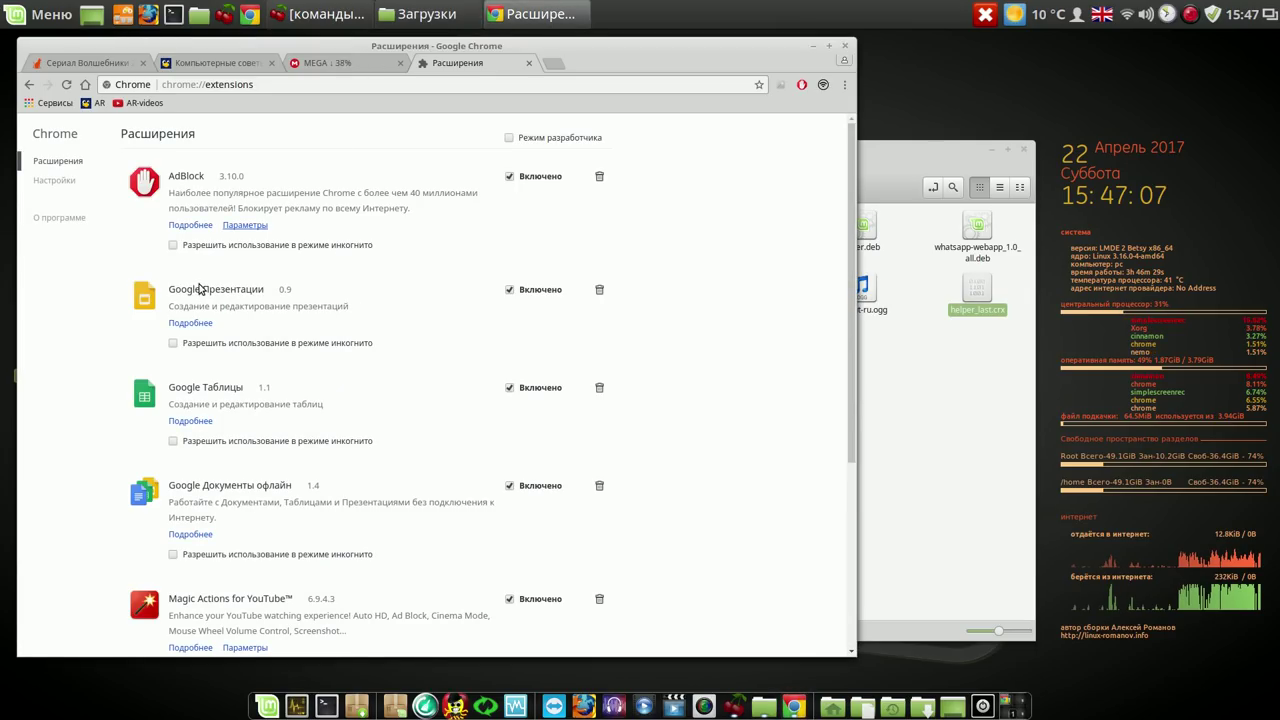
scroll(700, 440, "down", 4)
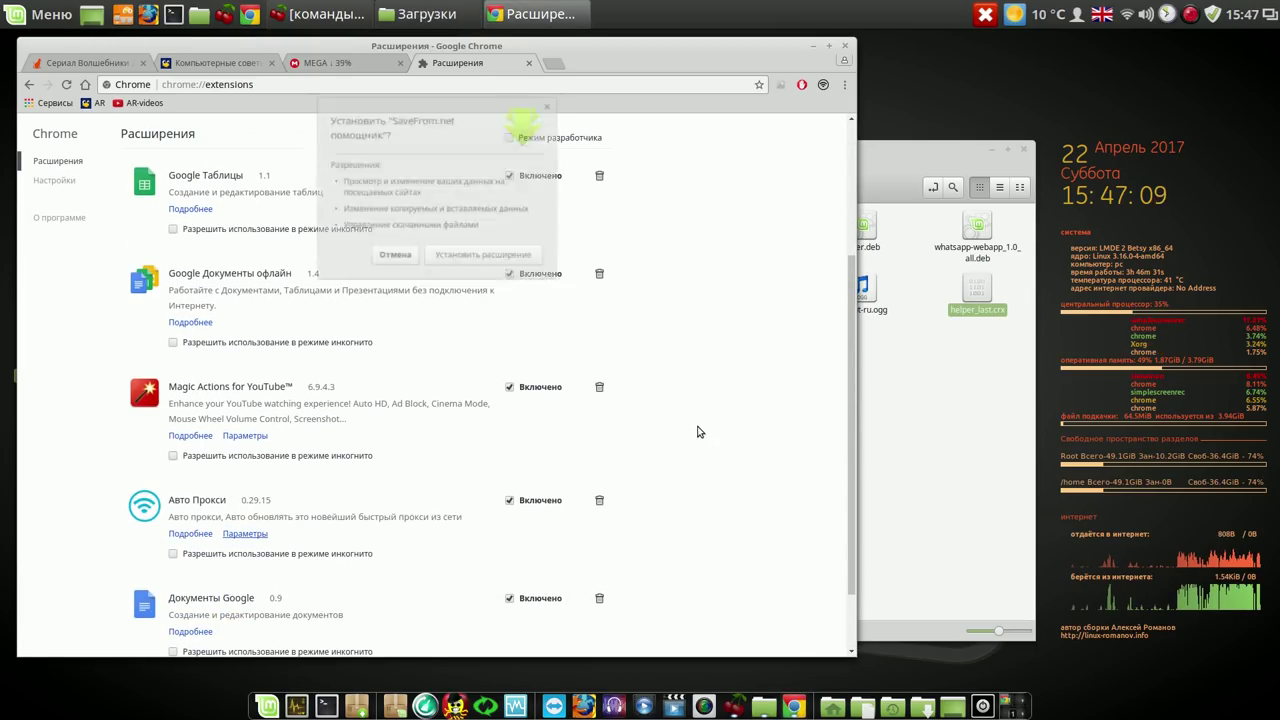
left_click(475, 257)
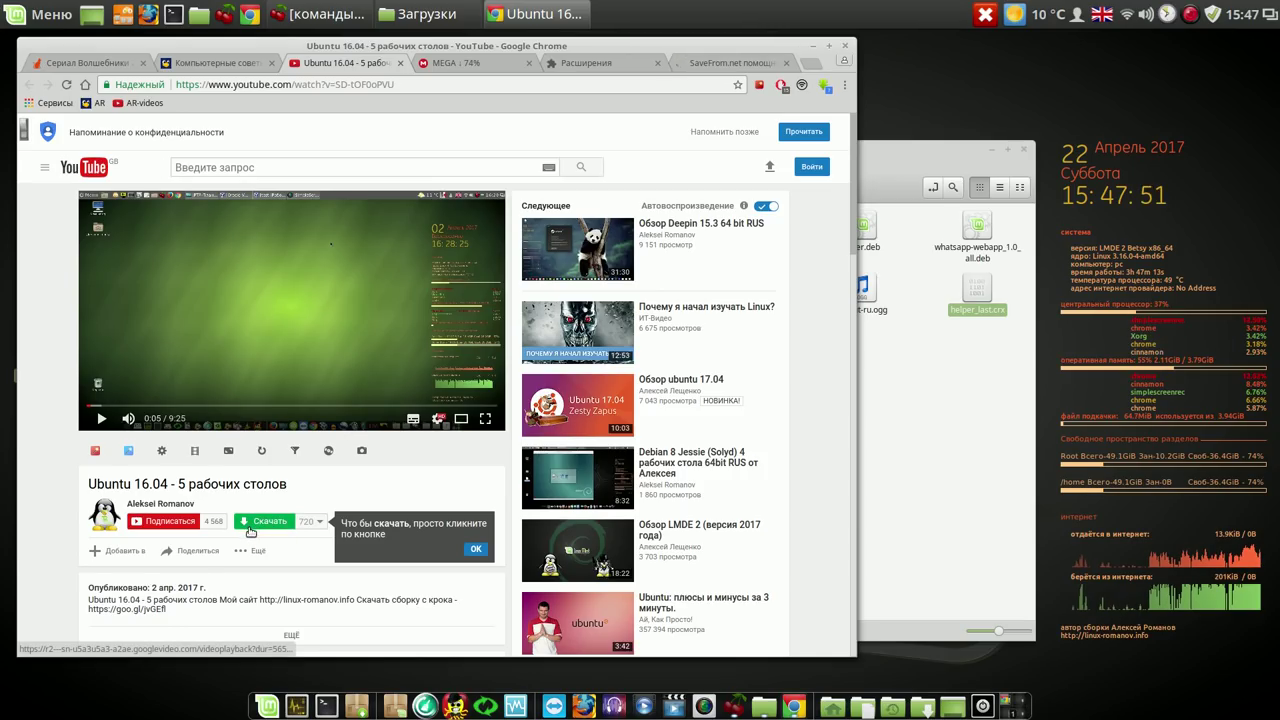
Examine the full list of download formats for the YouTube video "Ubuntu 16.04 - 5 рабочих столов" and close it.
left_click(319, 522)
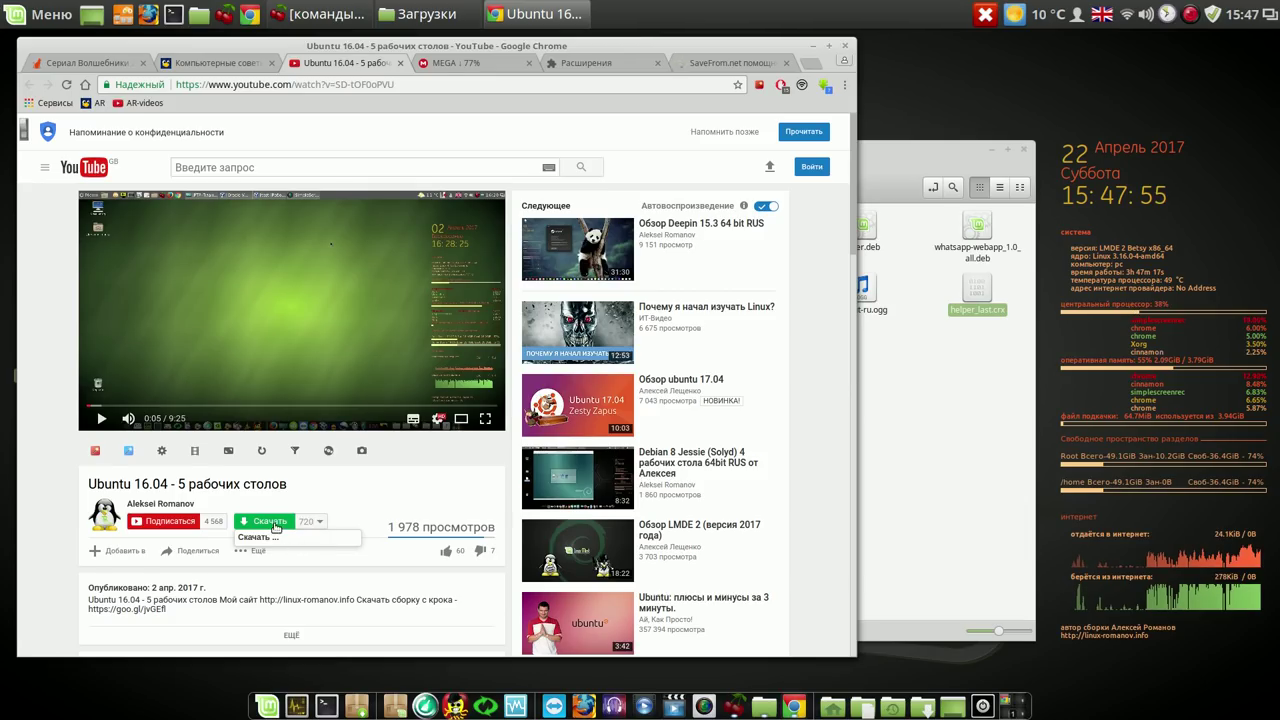
left_click(306, 522)
left_click(305, 523)
left_click(318, 523)
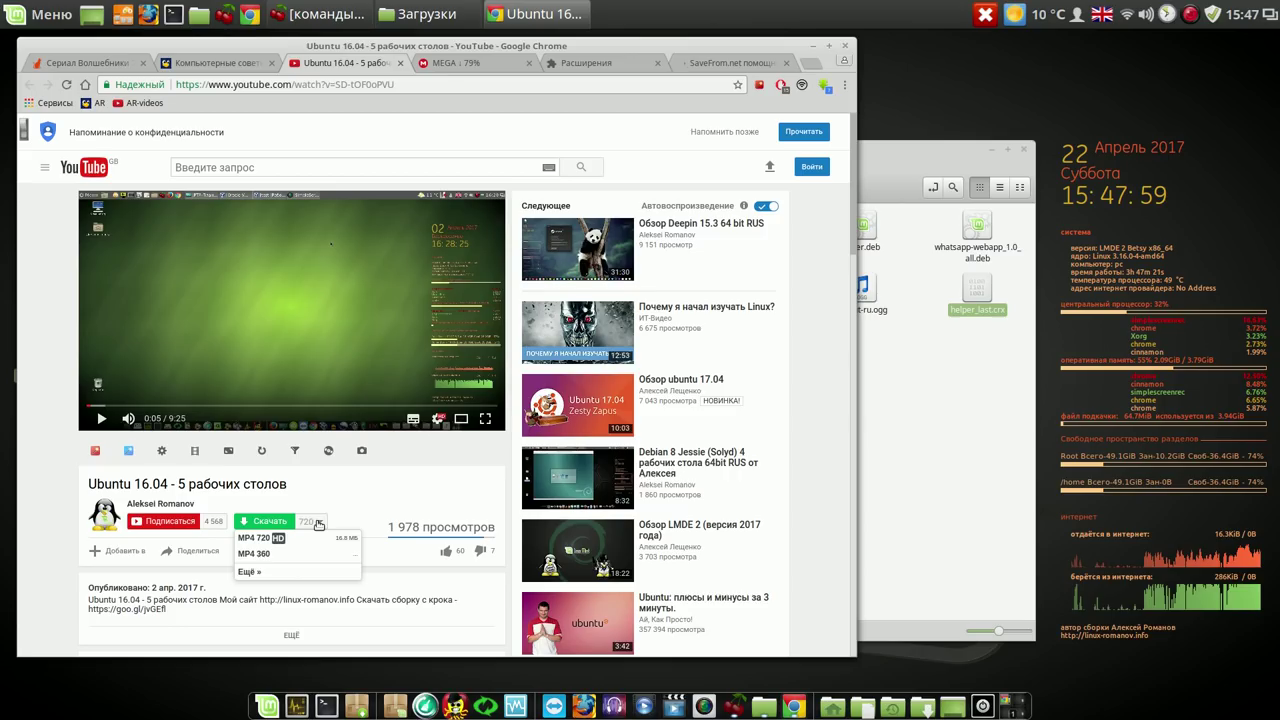
left_click(311, 576)
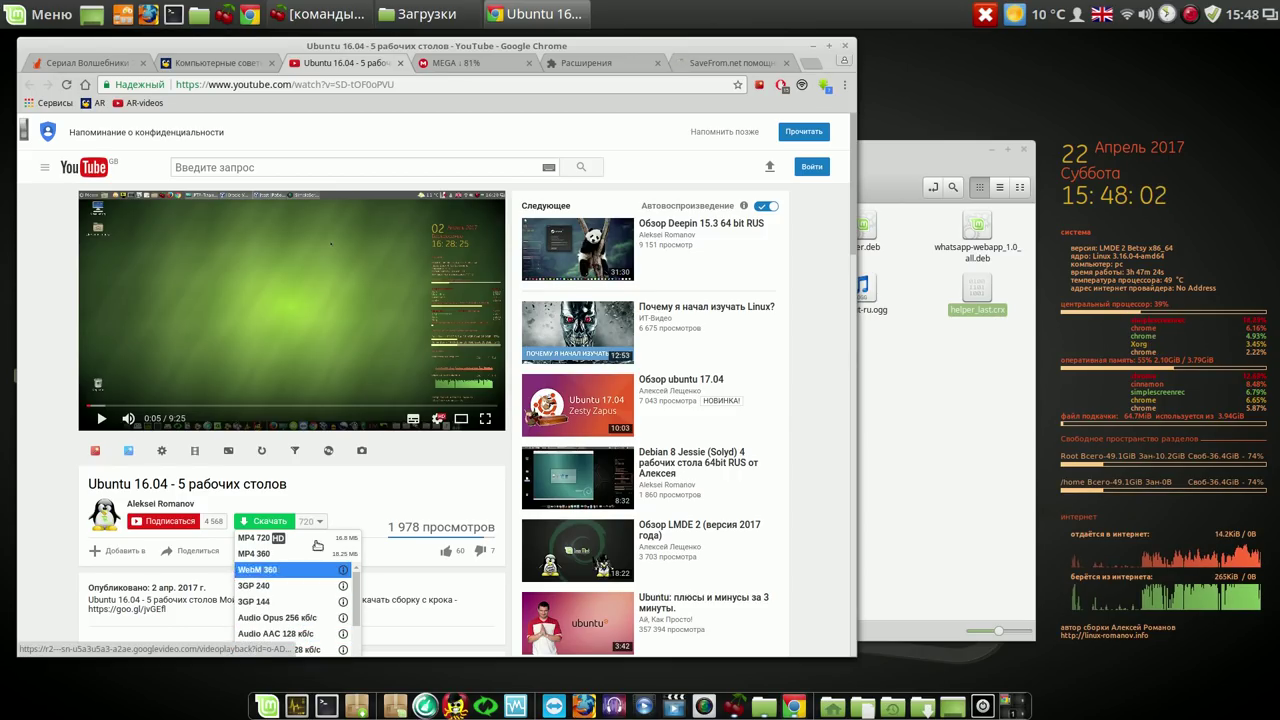
left_click(390, 481)
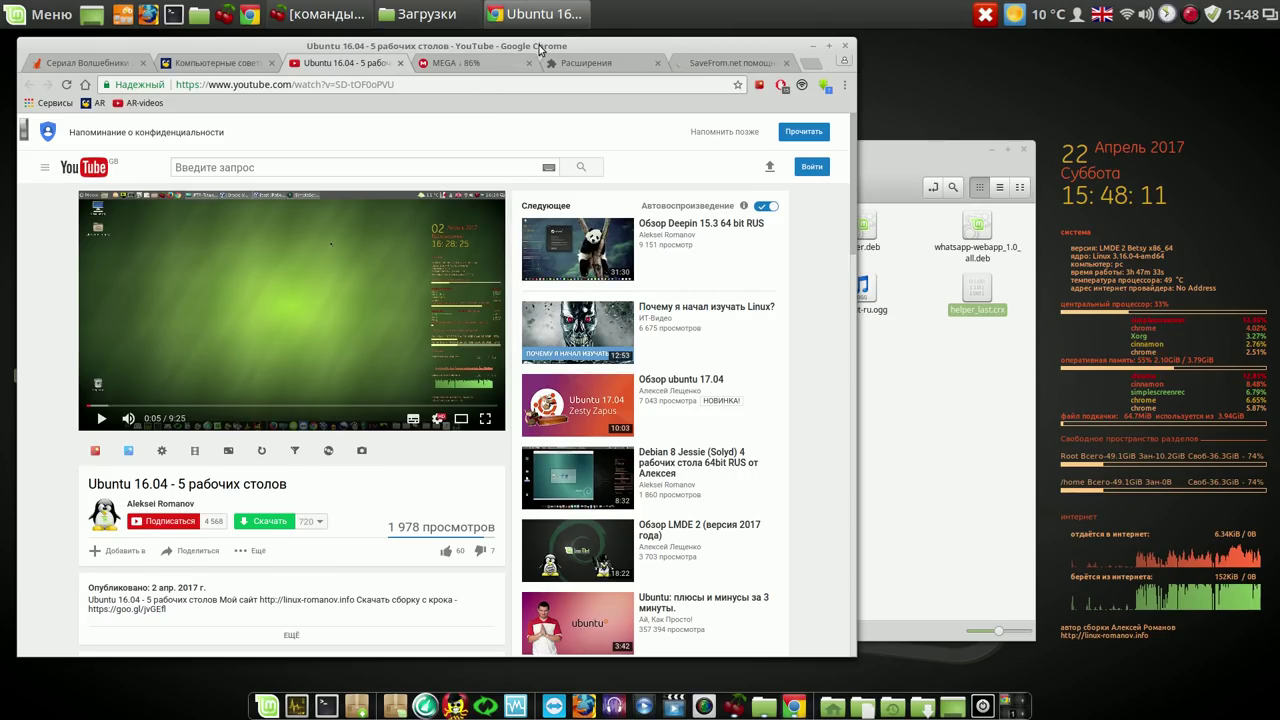
Expand the description of the "Ubuntu 16.04 - 5 рабочих столов" video and open the related video about setting up Linux Mint Cinnamon 18.1.
left_click_drag(539, 44, 536, 45)
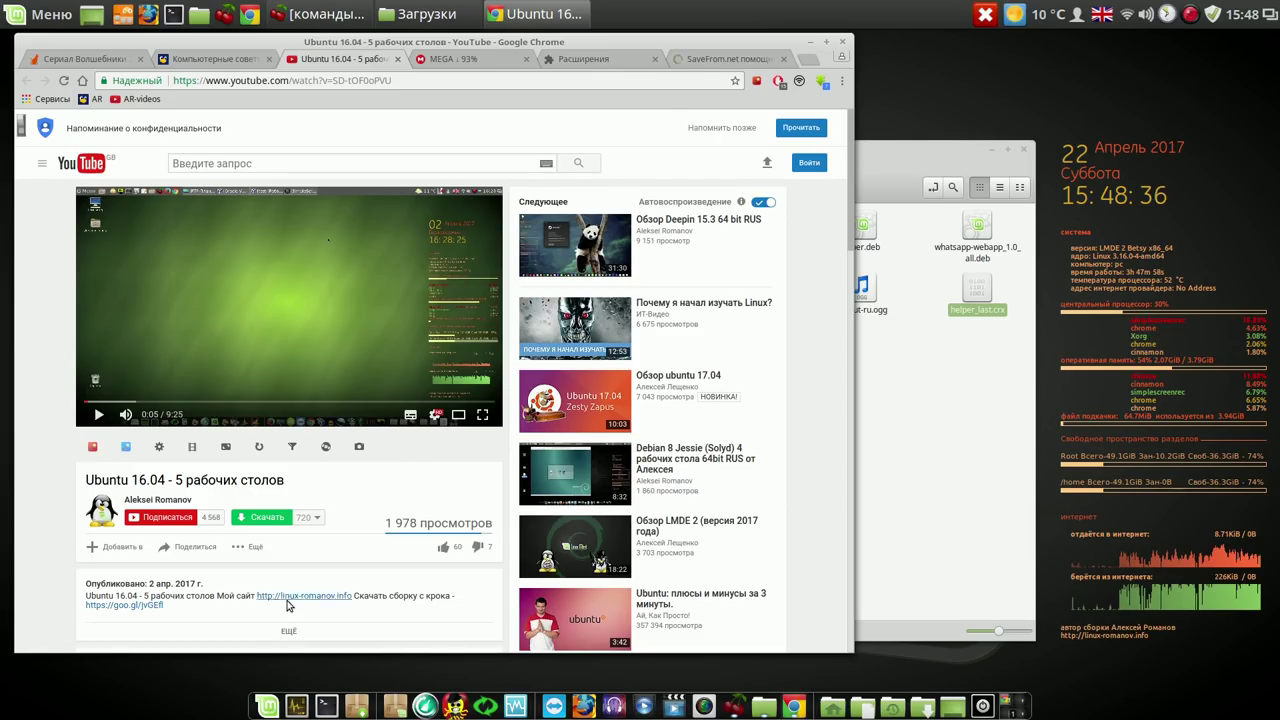
left_click(297, 631)
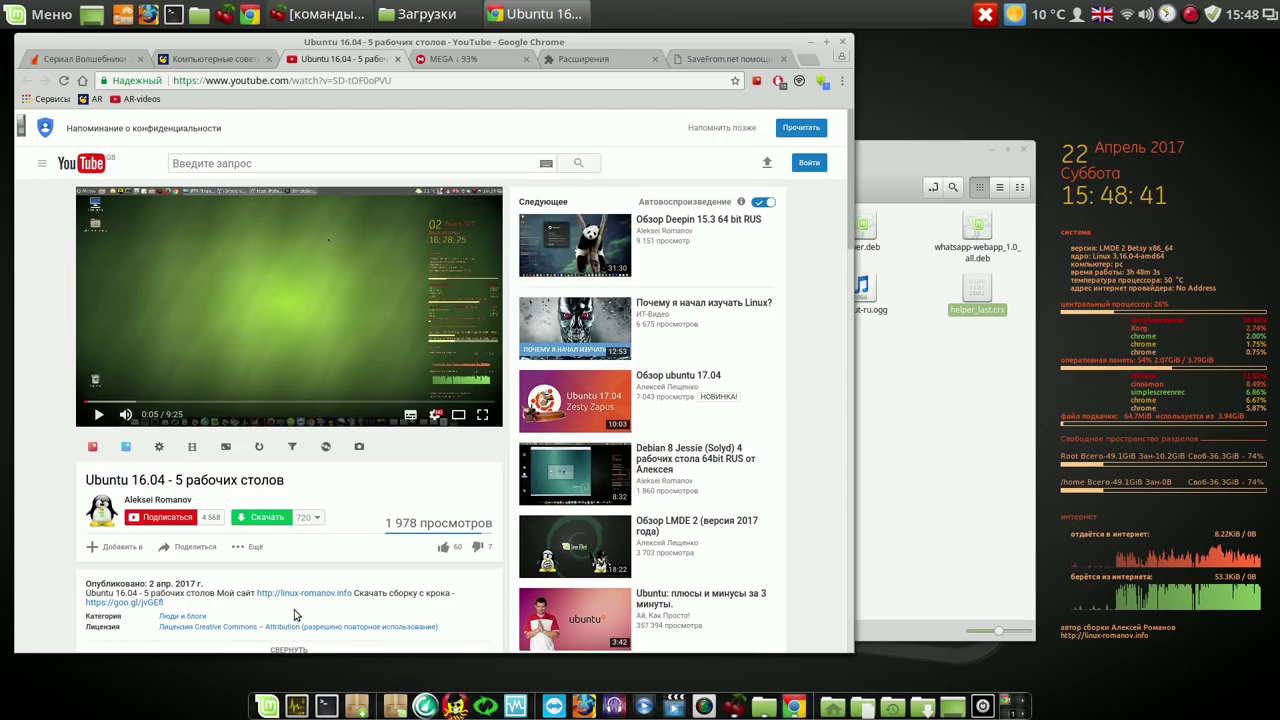
scroll(640, 518, "down", 3)
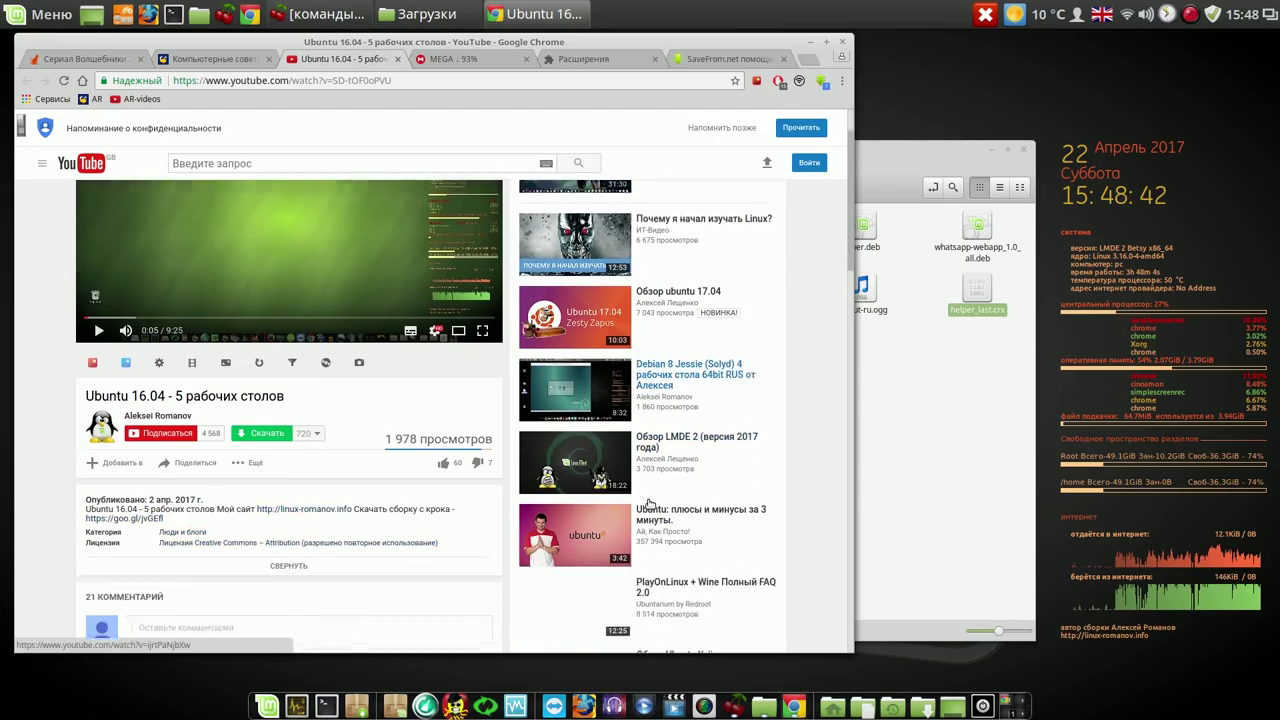
scroll(645, 520, "down", 3)
left_click(645, 520)
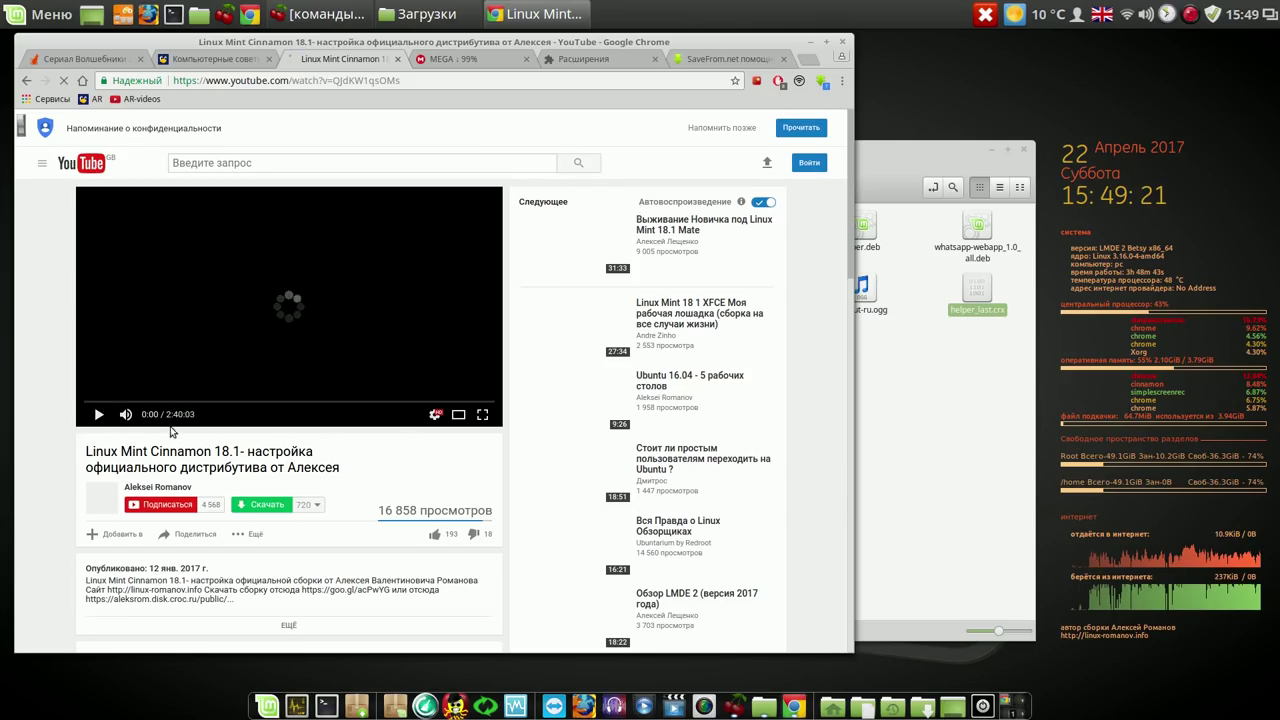
Expand the Linux Mint Cinnamon 18.1 video's description and view its full list of program installation links.
scroll(400, 446, "down", 2)
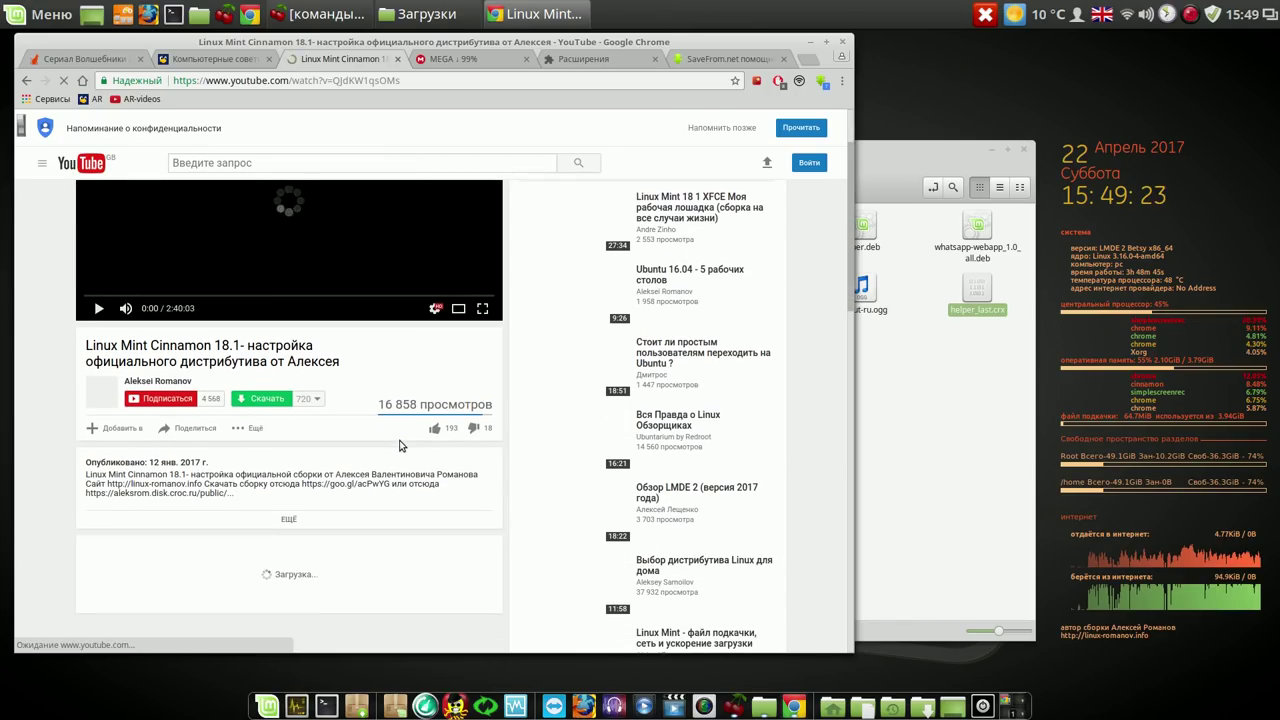
left_click(289, 520)
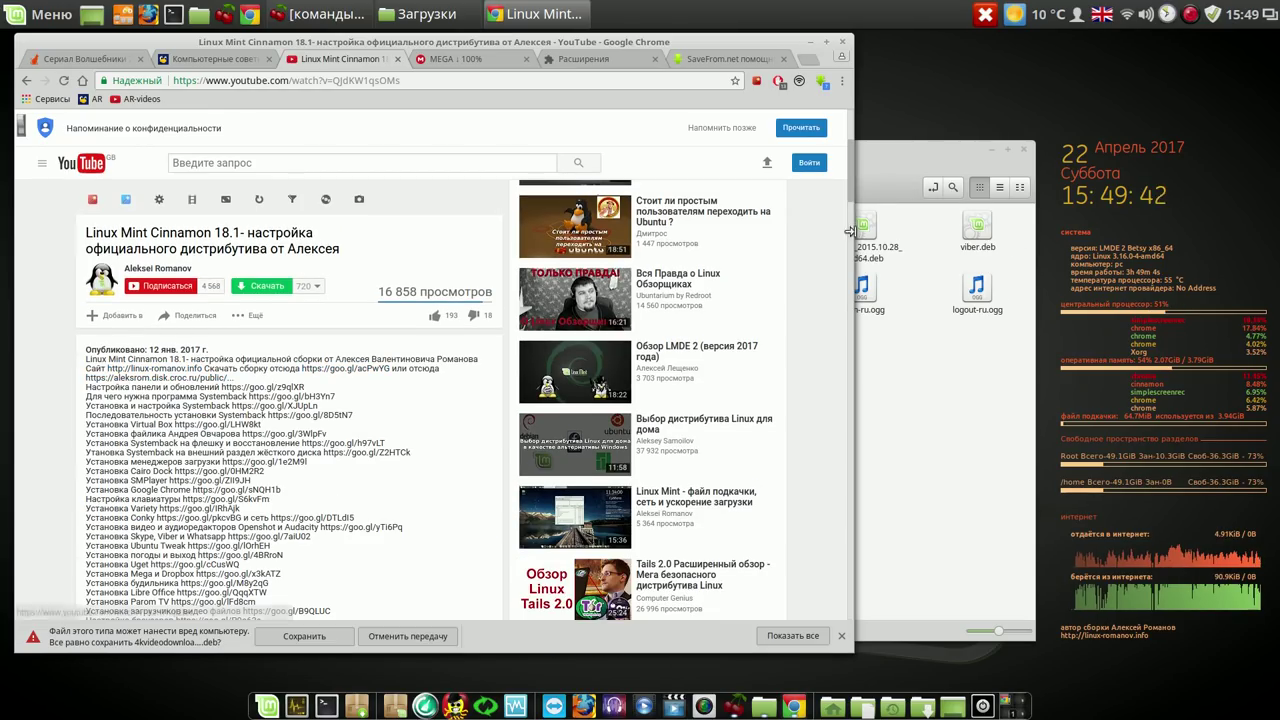
left_click_drag(849, 183, 848, 195)
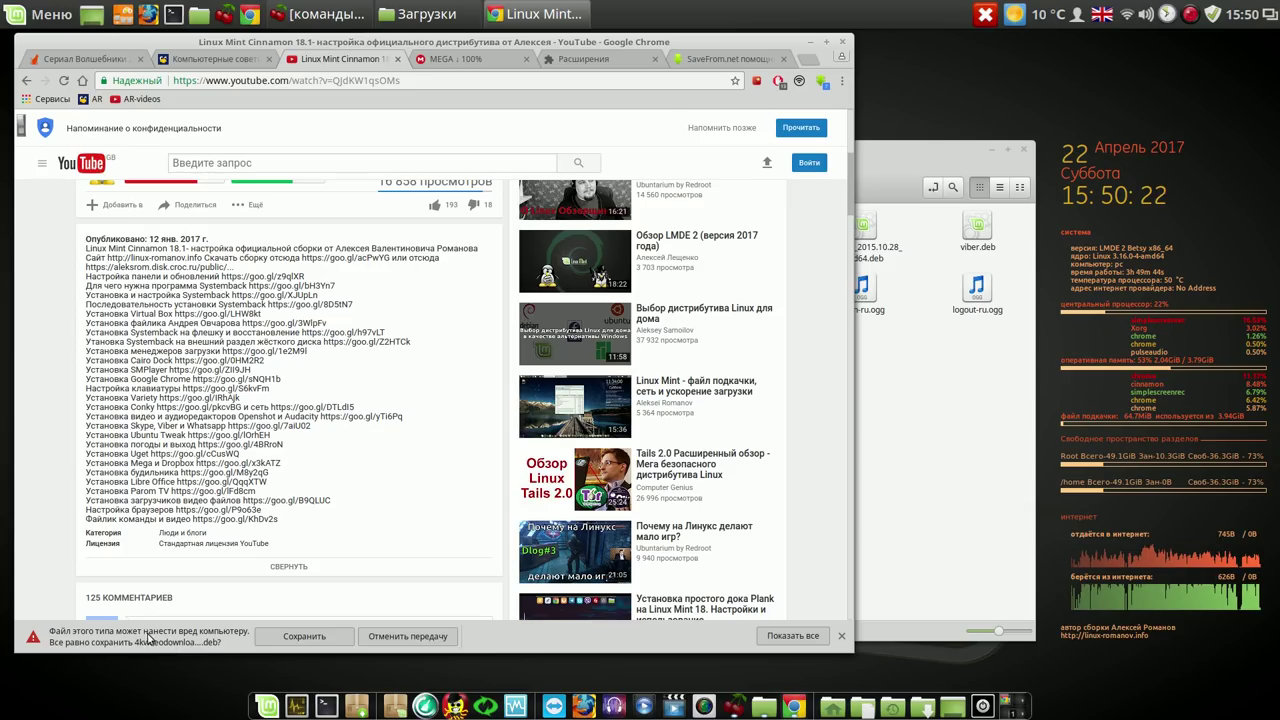
Keep the downloaded 4kvideodownloader package and install 4kvideodownloader_4.2-1_amd64.deb from the Загрузки folder.
left_click(322, 636)
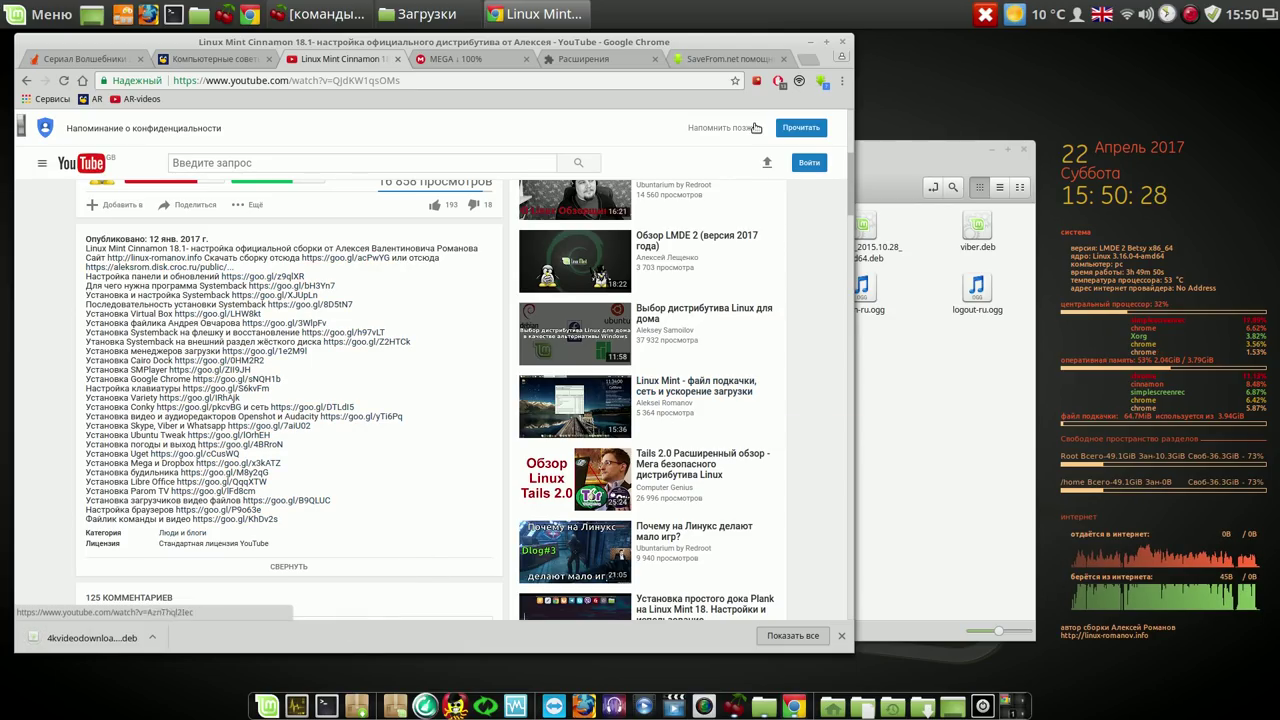
left_click(812, 44)
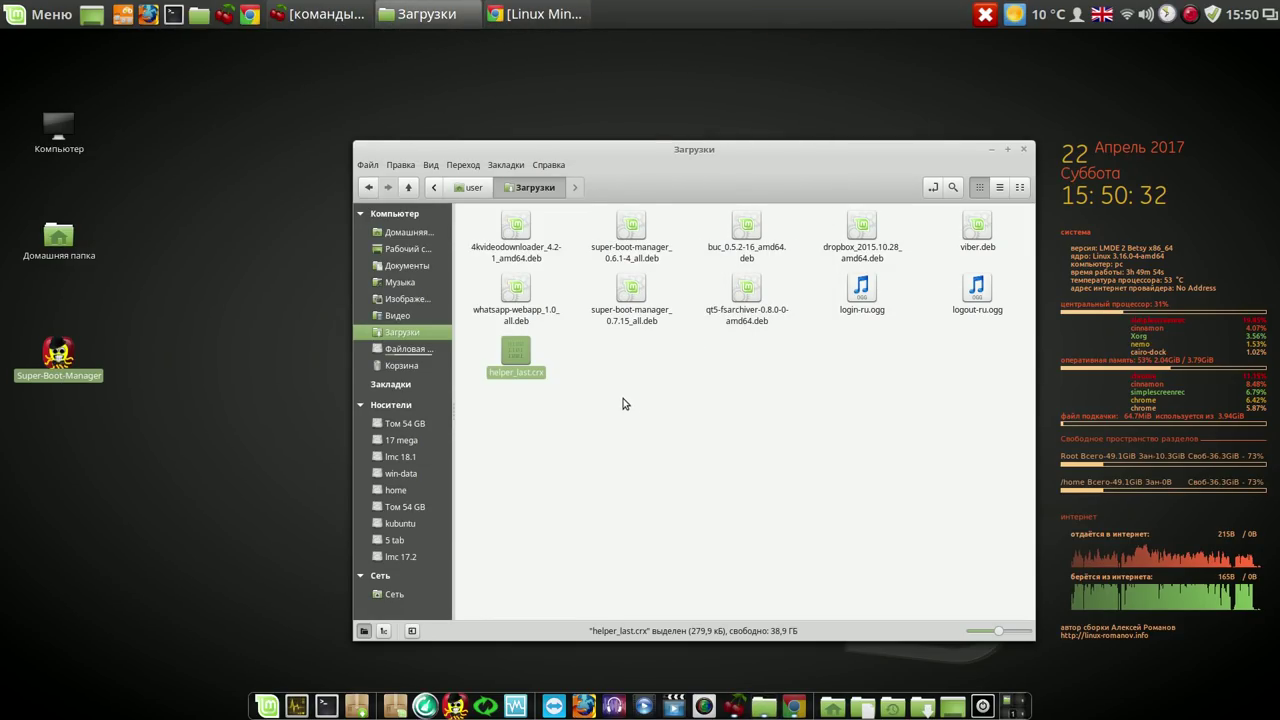
left_click(624, 399)
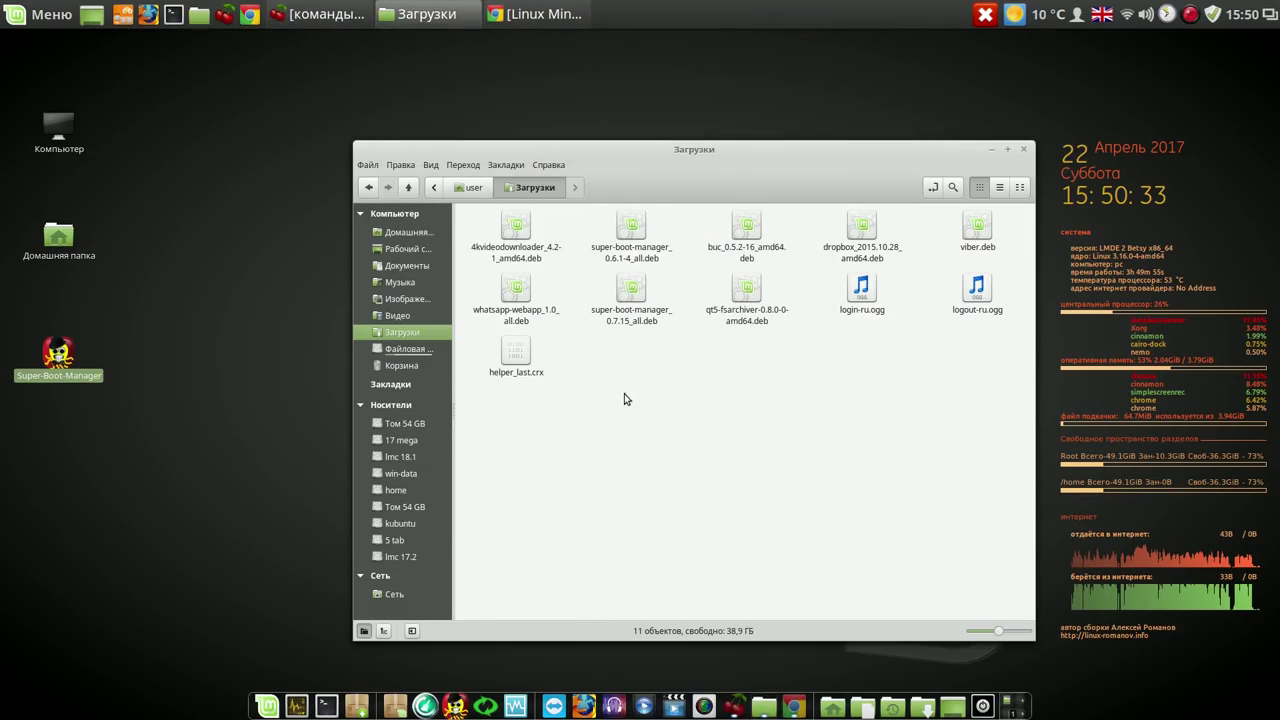
left_click(510, 232)
double_click(516, 230)
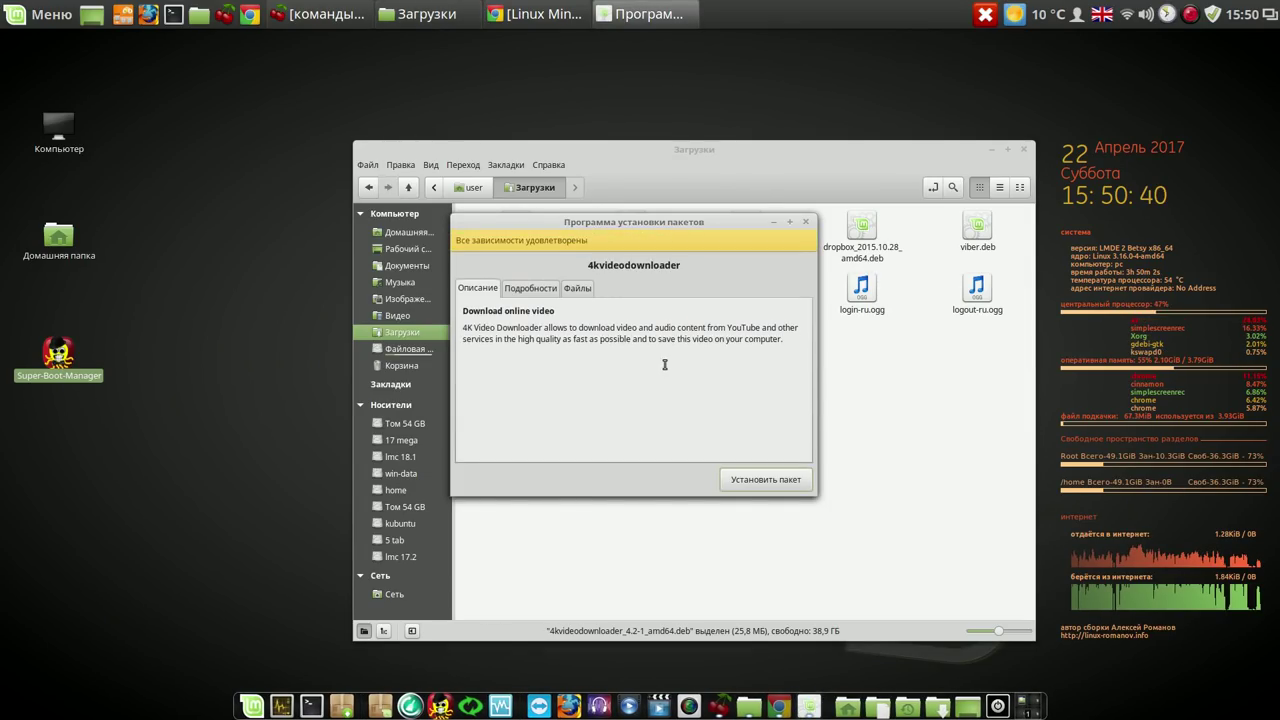
left_click(752, 481)
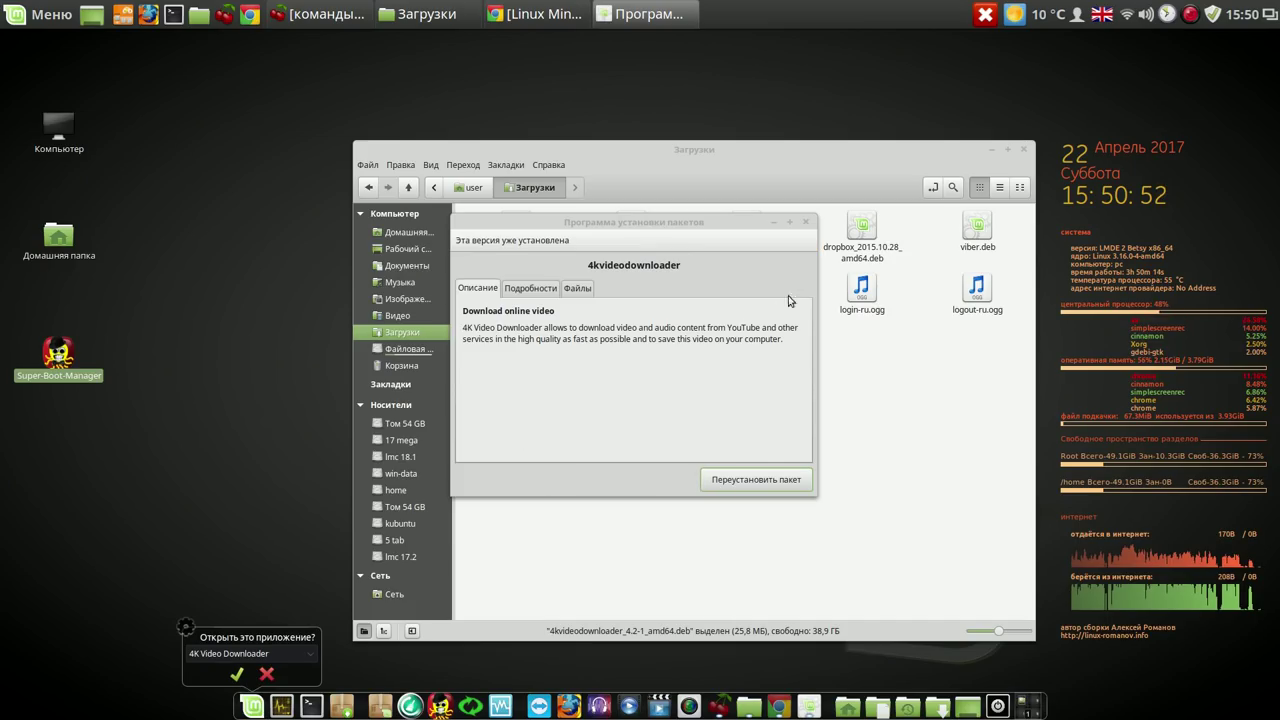
left_click(807, 223)
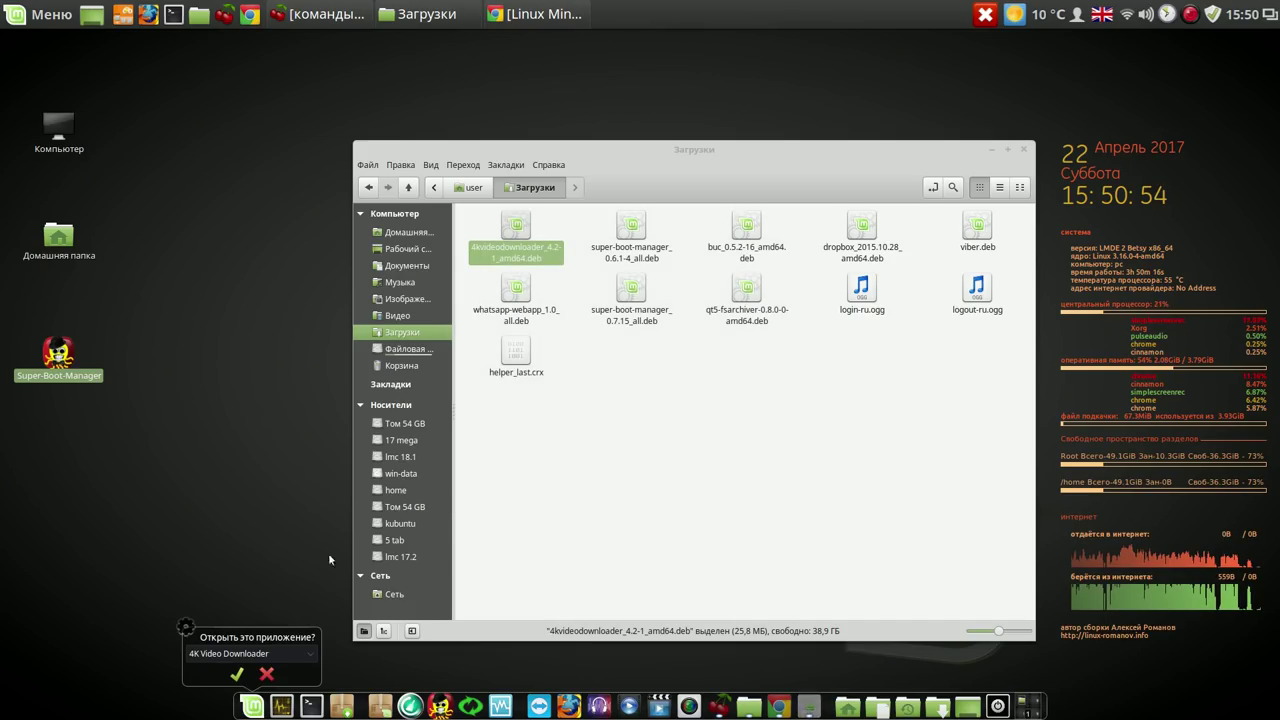
Launch 4K Video Downloader and copy the address of the Linux Mint Cinnamon 18.1 YouTube video, clearing the other windows away.
left_click(238, 676)
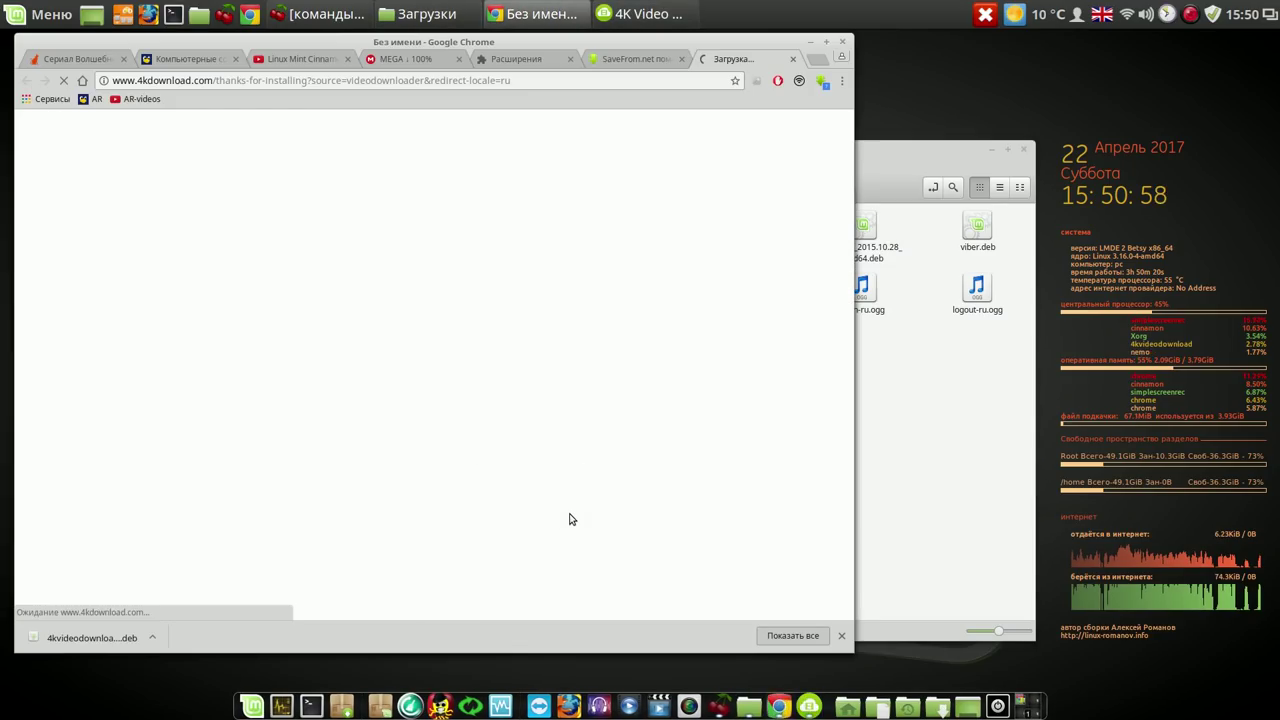
left_click(310, 59)
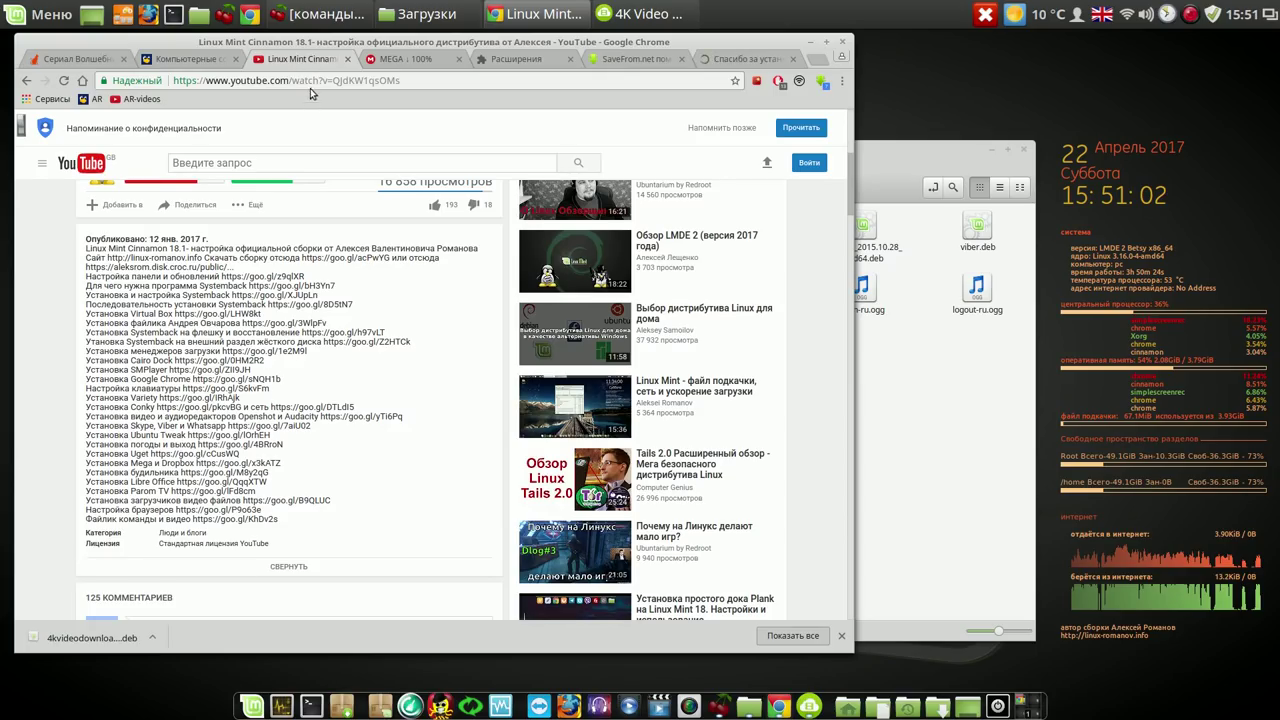
left_click(311, 88)
right_click(310, 86)
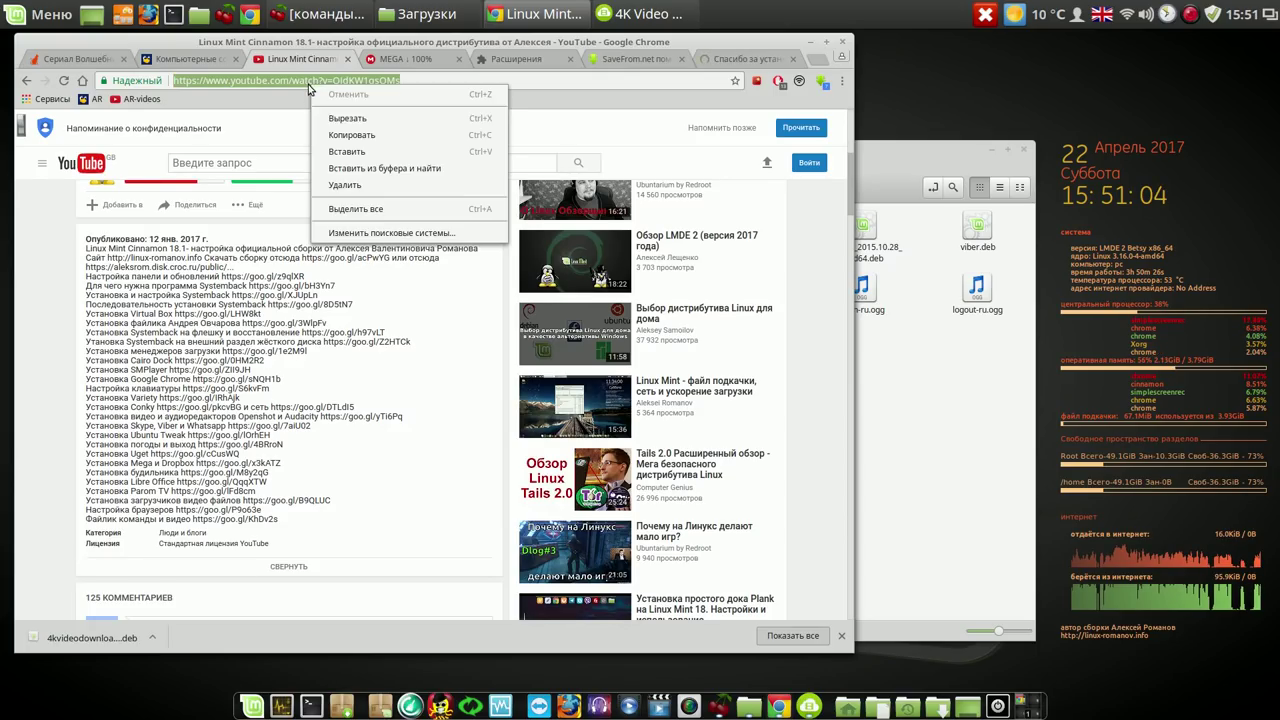
left_click(349, 136)
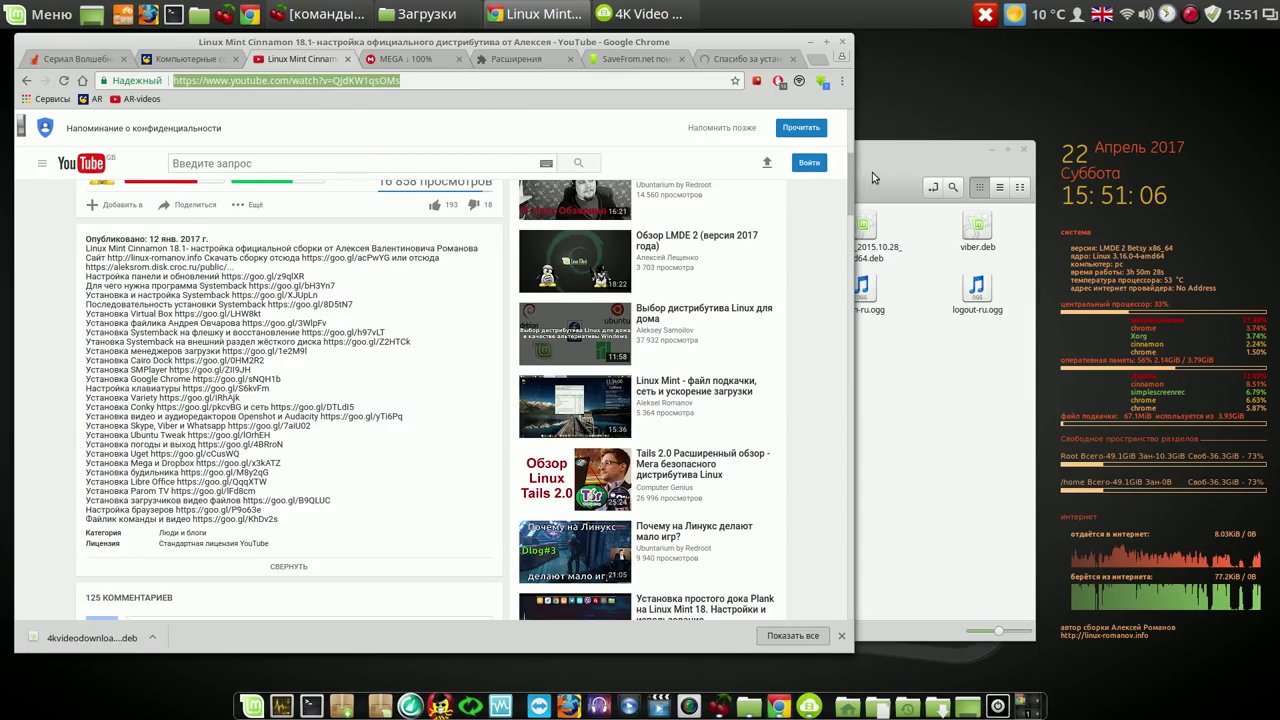
left_click(808, 42)
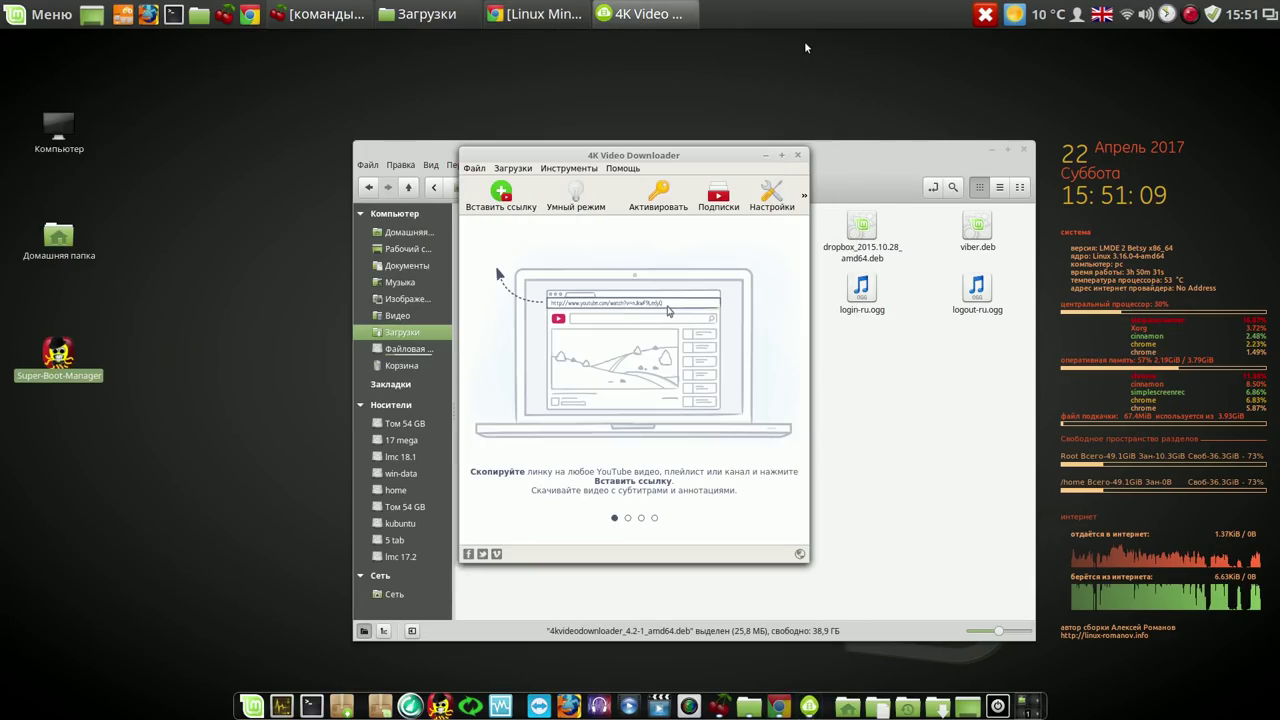
left_click(991, 151)
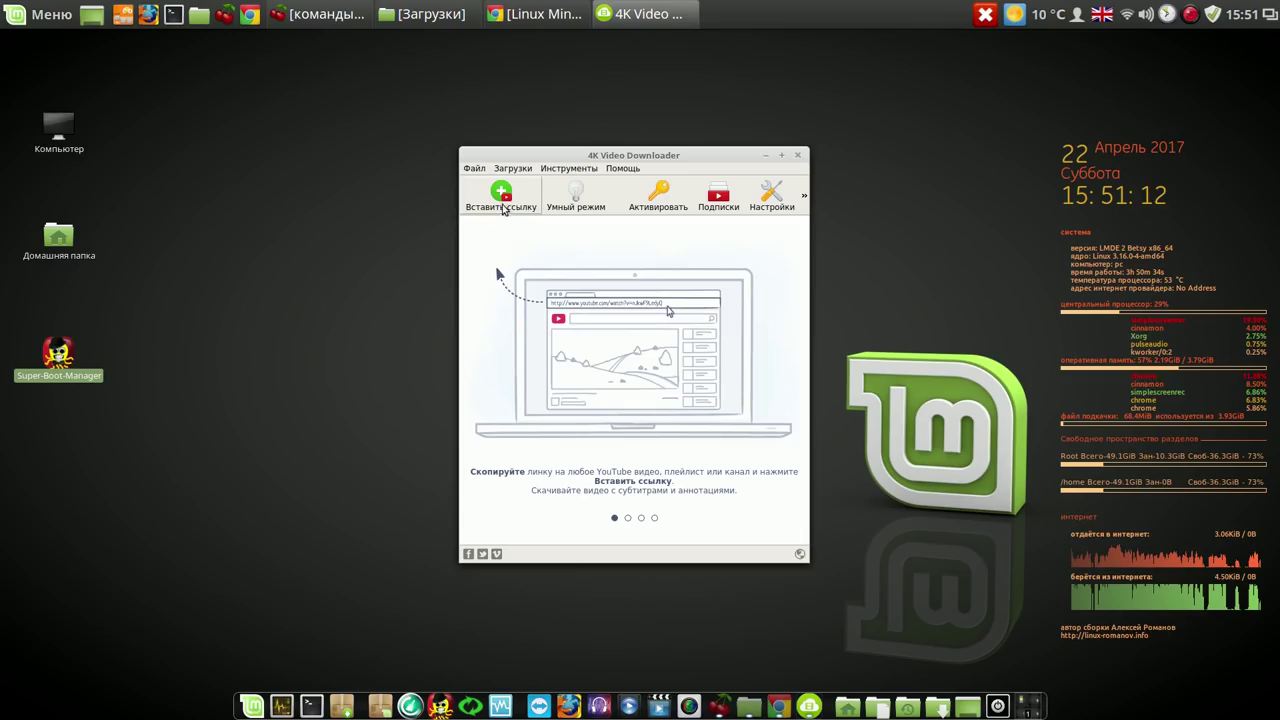
Insert the copied video link in 4K Video Downloader, select HD 1080p quality, and close the dialog and the program without downloading.
left_click(504, 209)
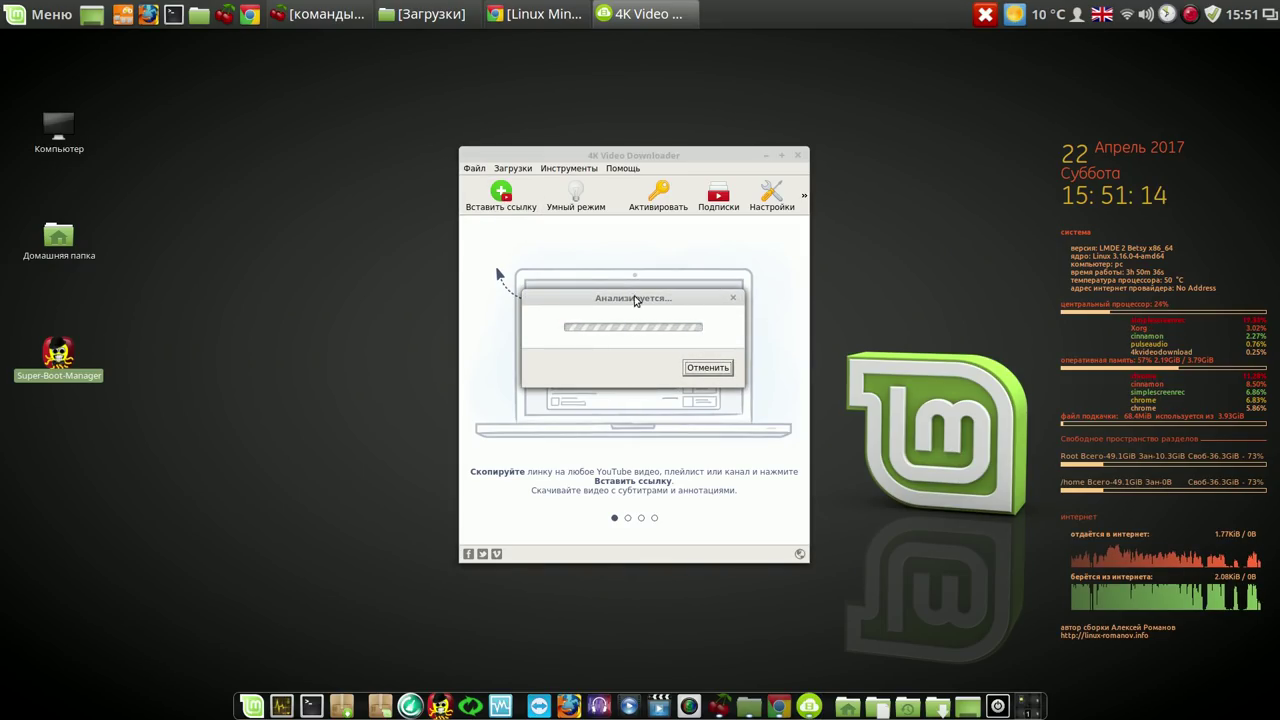
left_click_drag(634, 300, 320, 152)
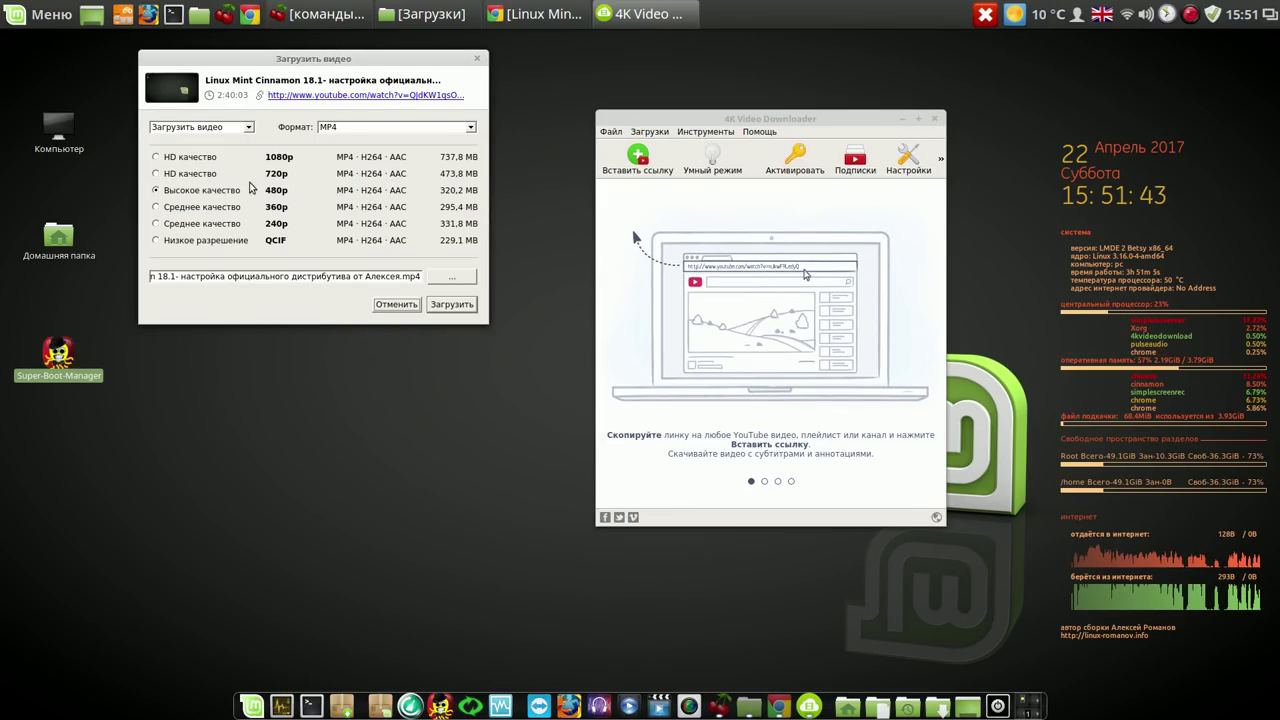
left_click(157, 158)
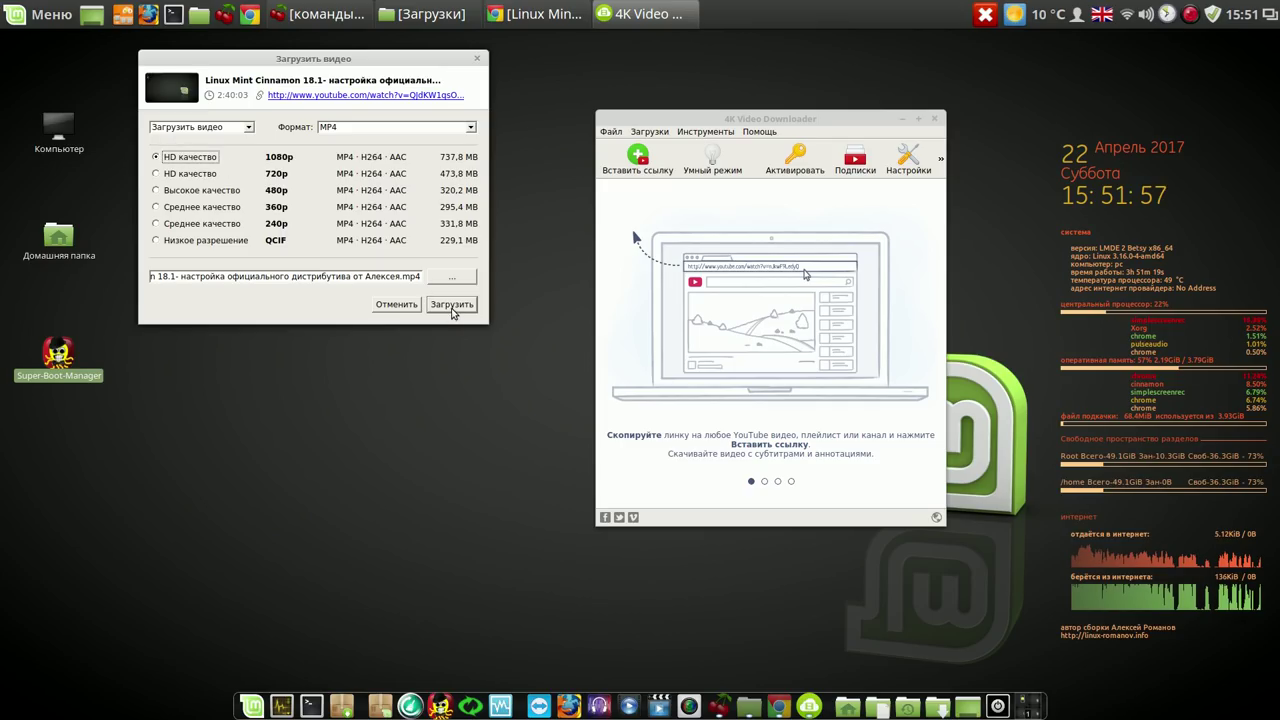
left_click(478, 58)
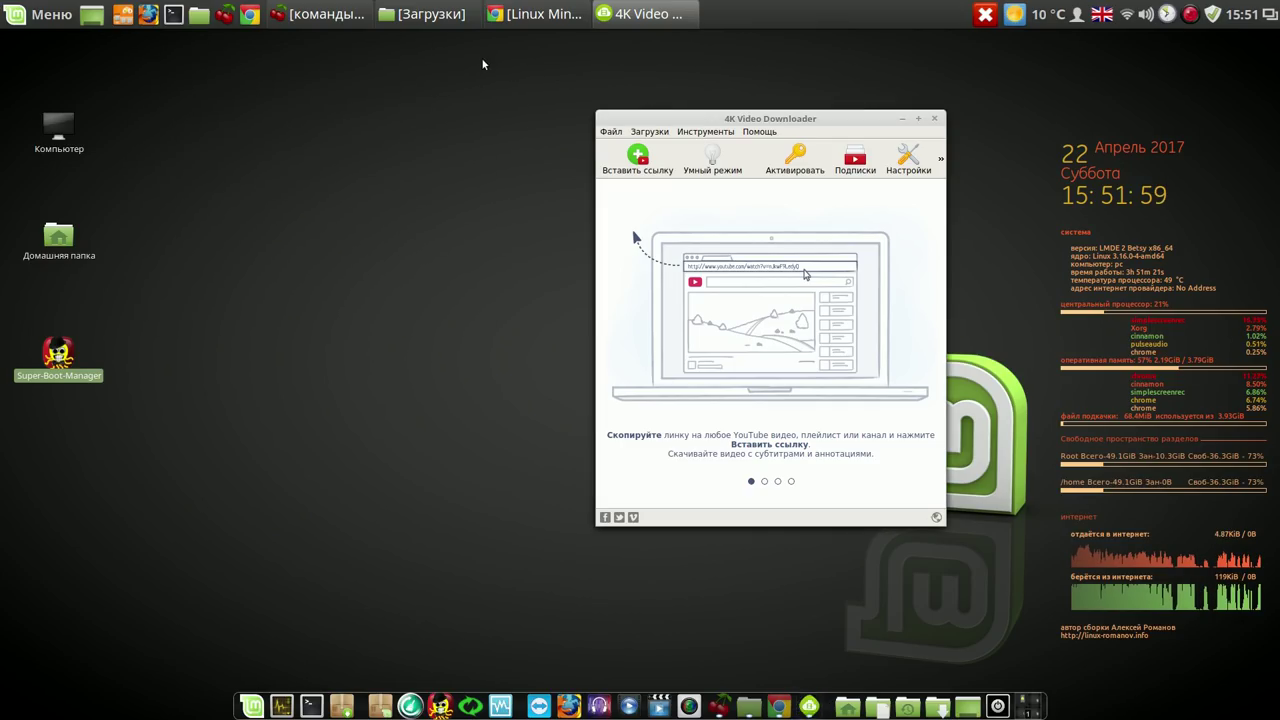
left_click(934, 119)
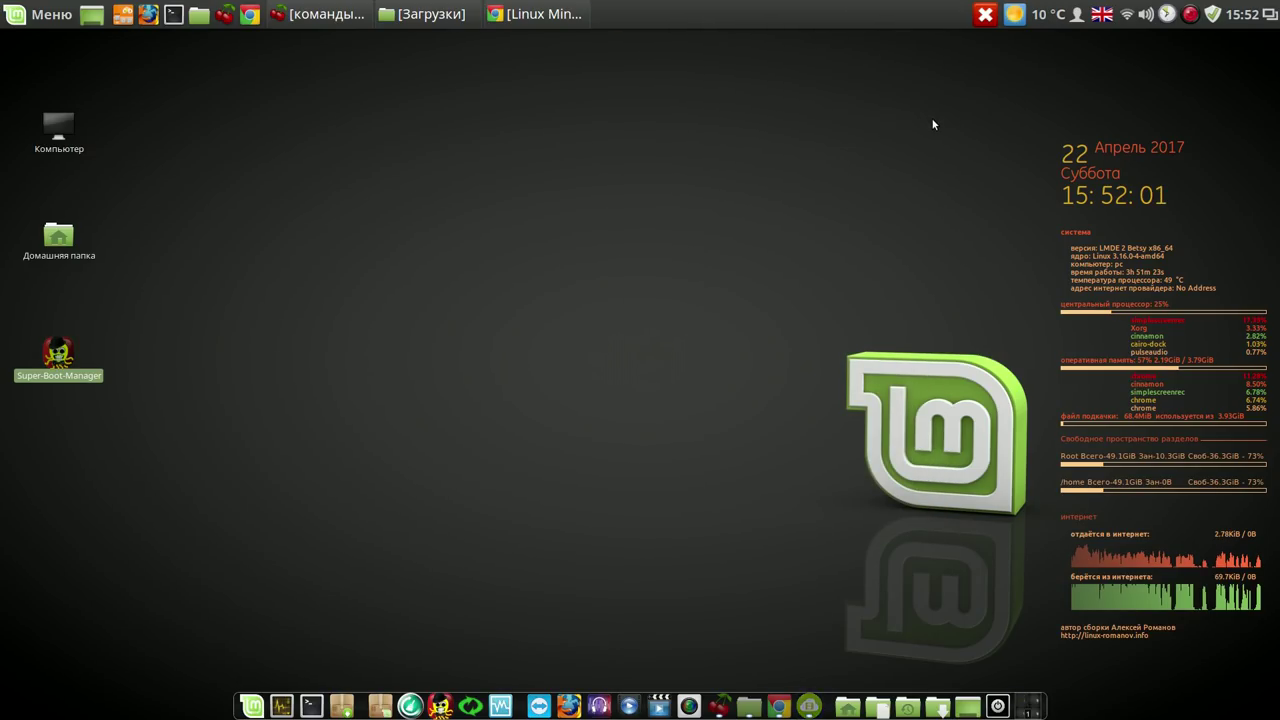
Return to the Linux Mint Cinnamon 18.1 video in Google Chrome and collapse its description.
mouse_move(535, 19)
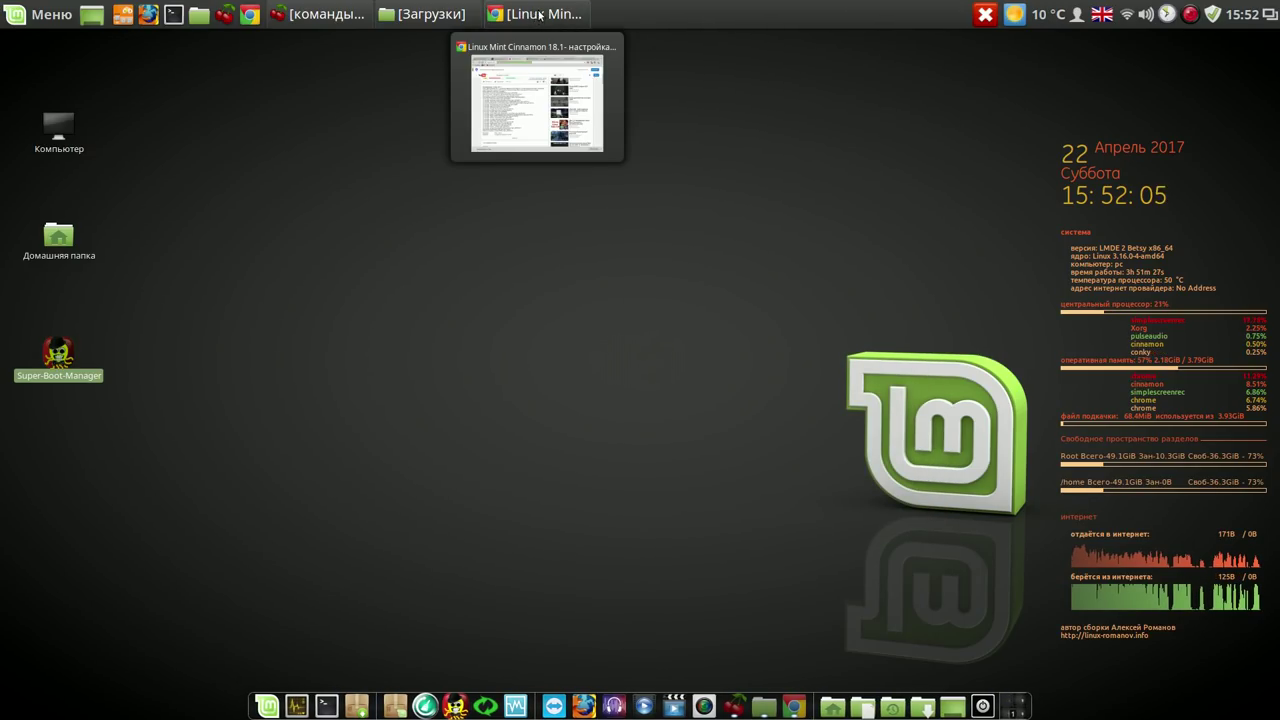
left_click(537, 14)
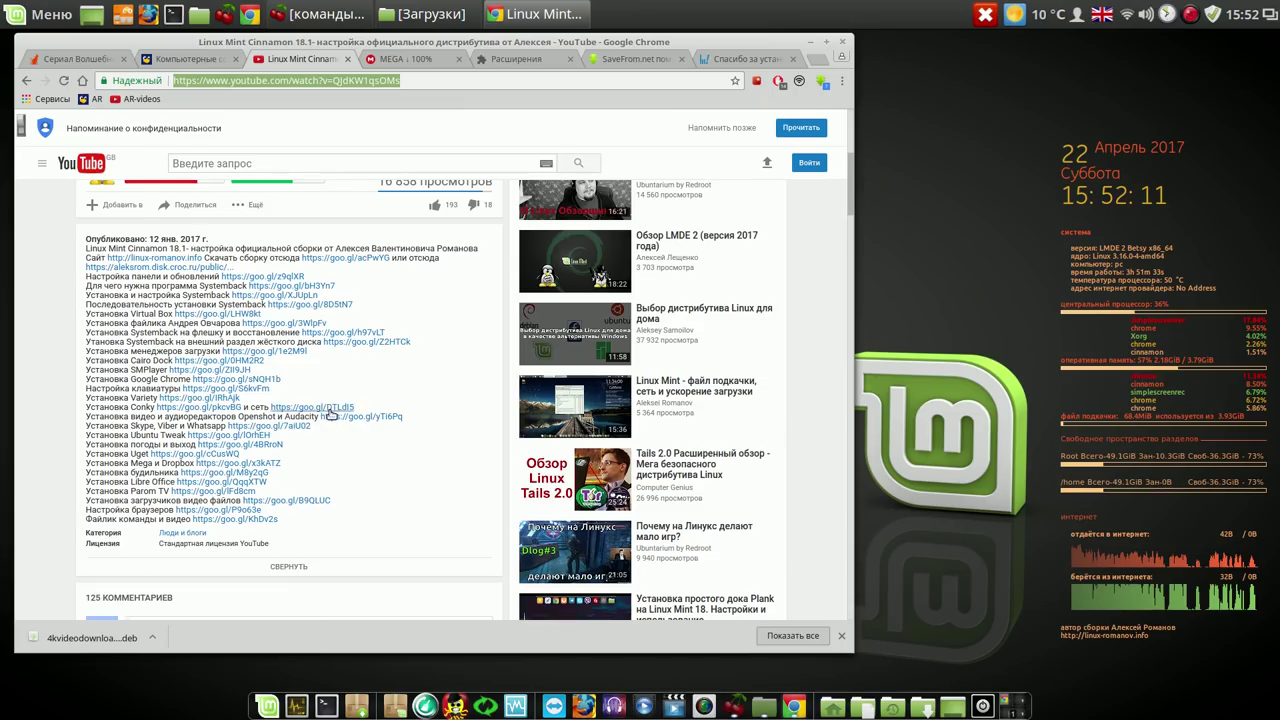
left_click(288, 566)
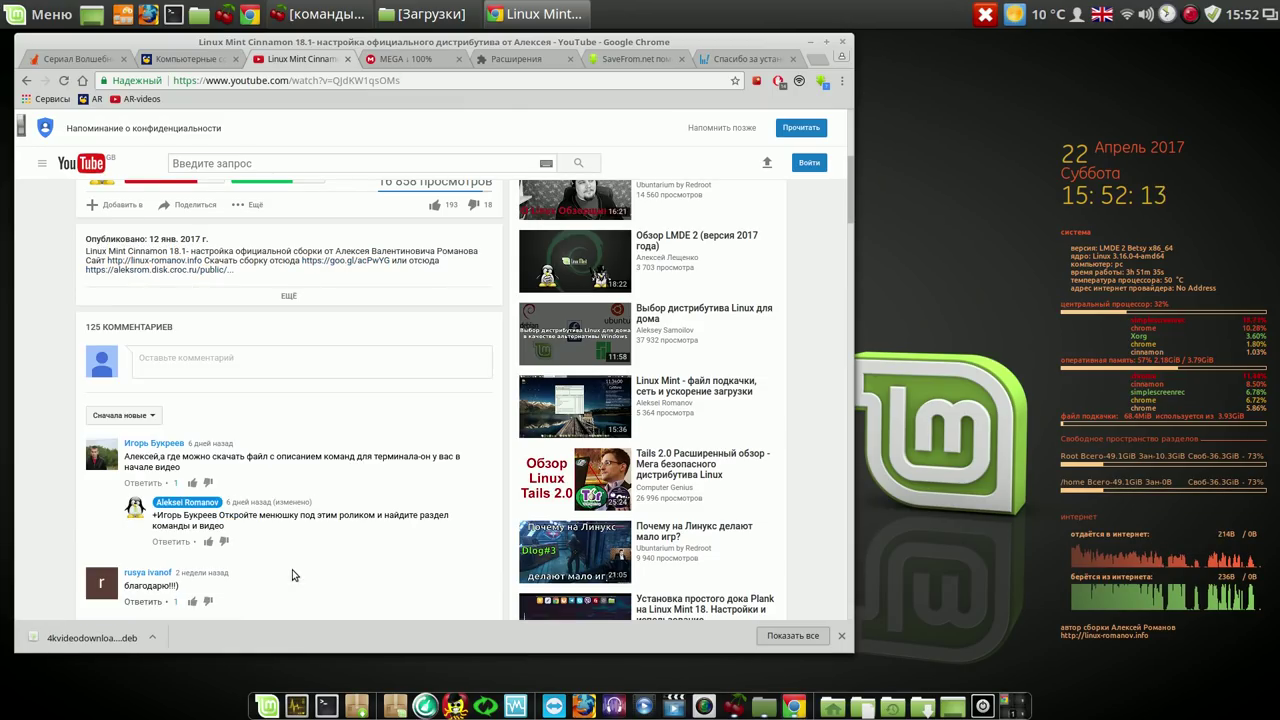
scroll(284, 486, "up", 3)
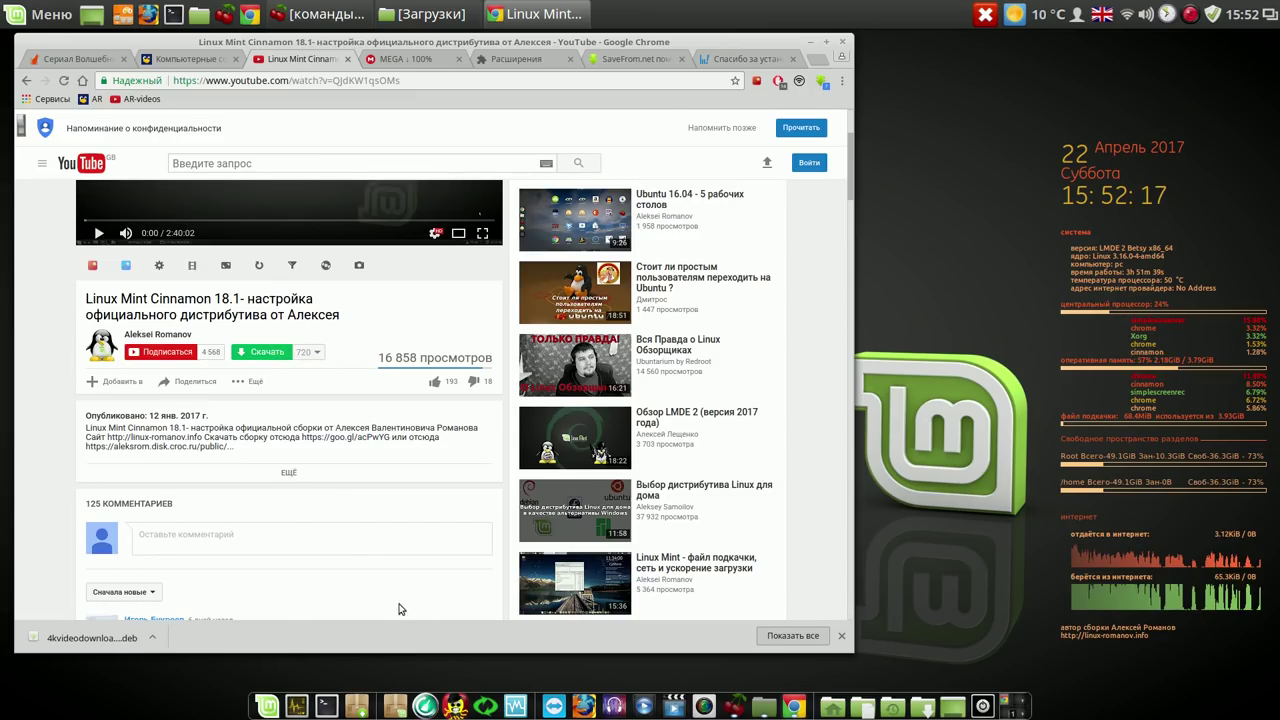
Add 4K Video Downloader from the Интернет applications to the dock and minimize the browser window.
left_click(268, 700)
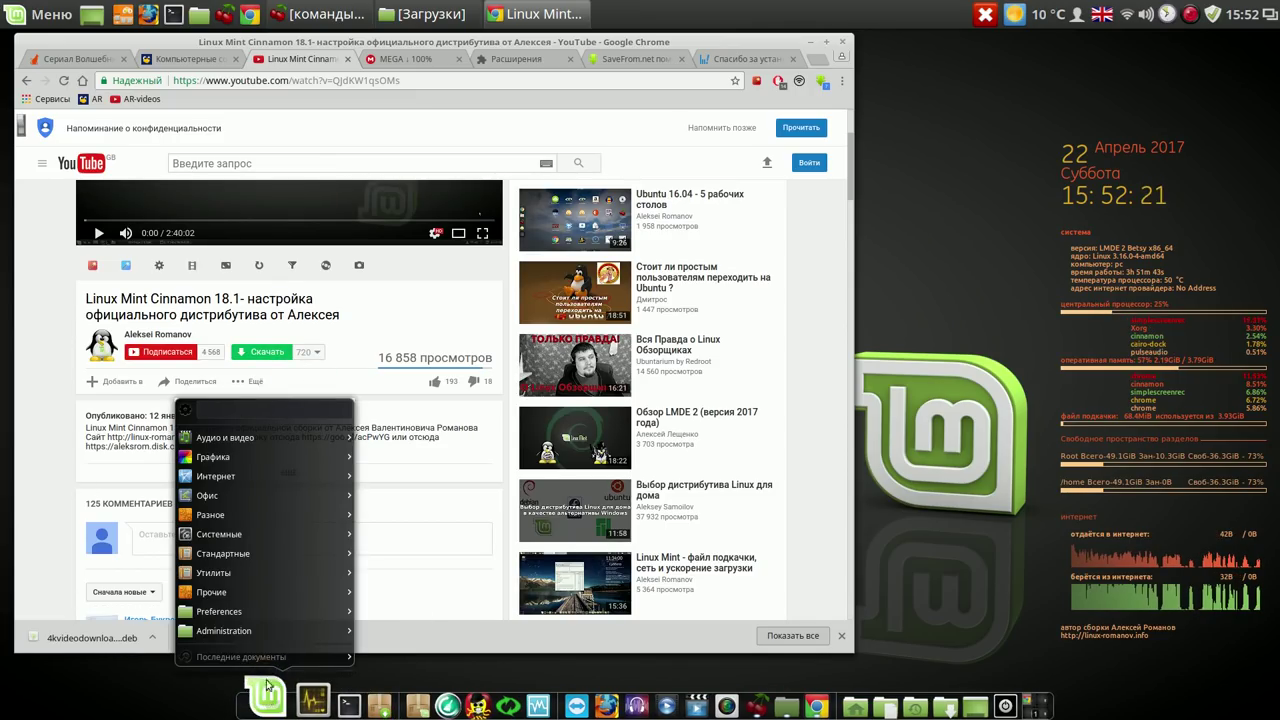
mouse_move(241, 440)
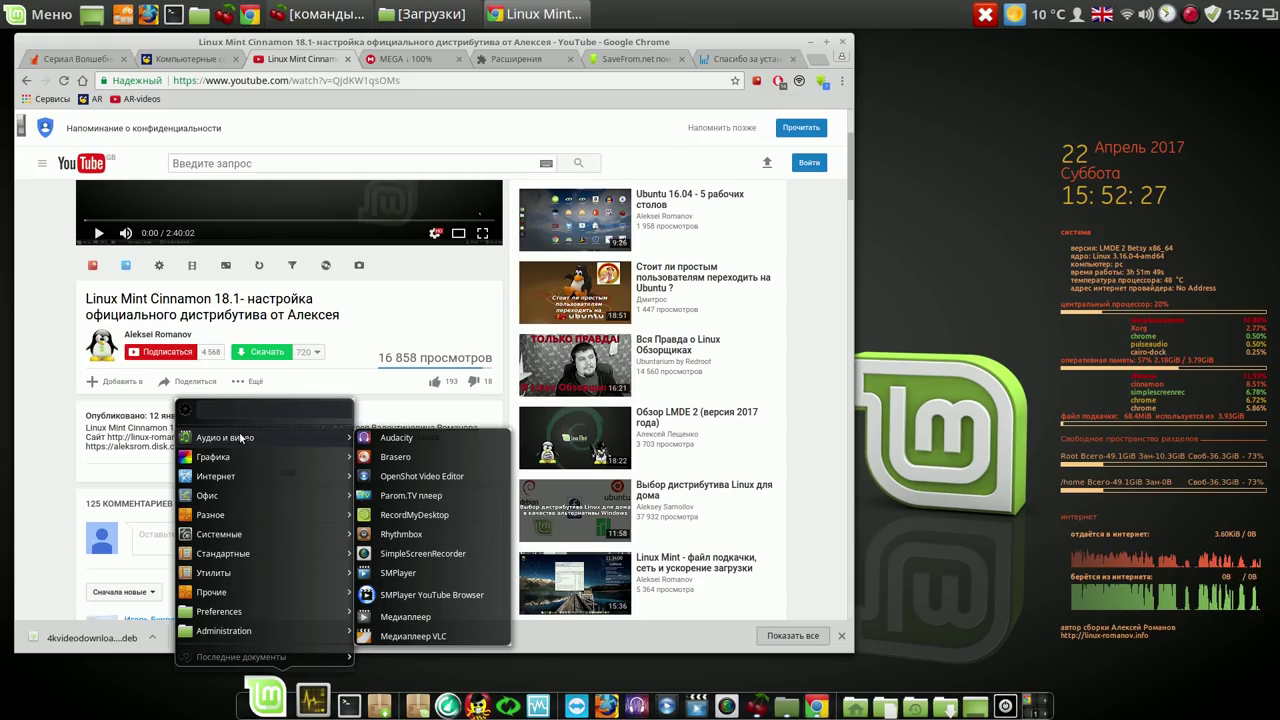
mouse_move(239, 478)
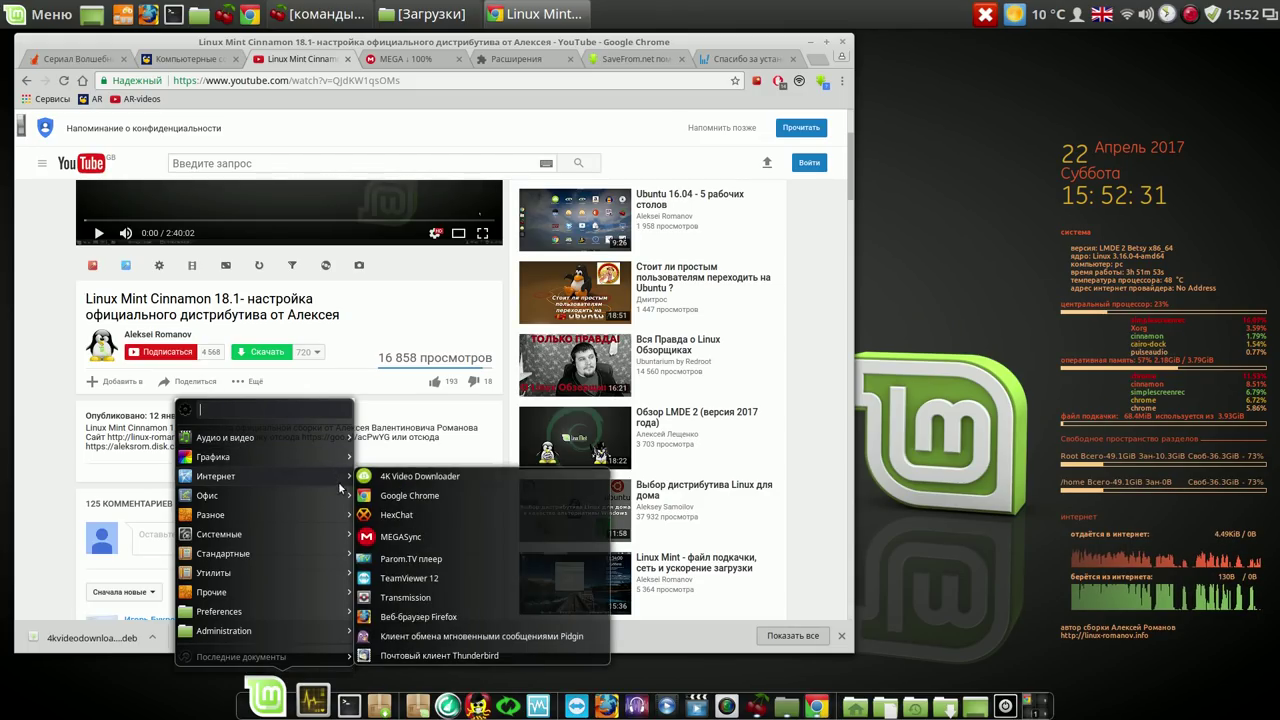
left_click(382, 483)
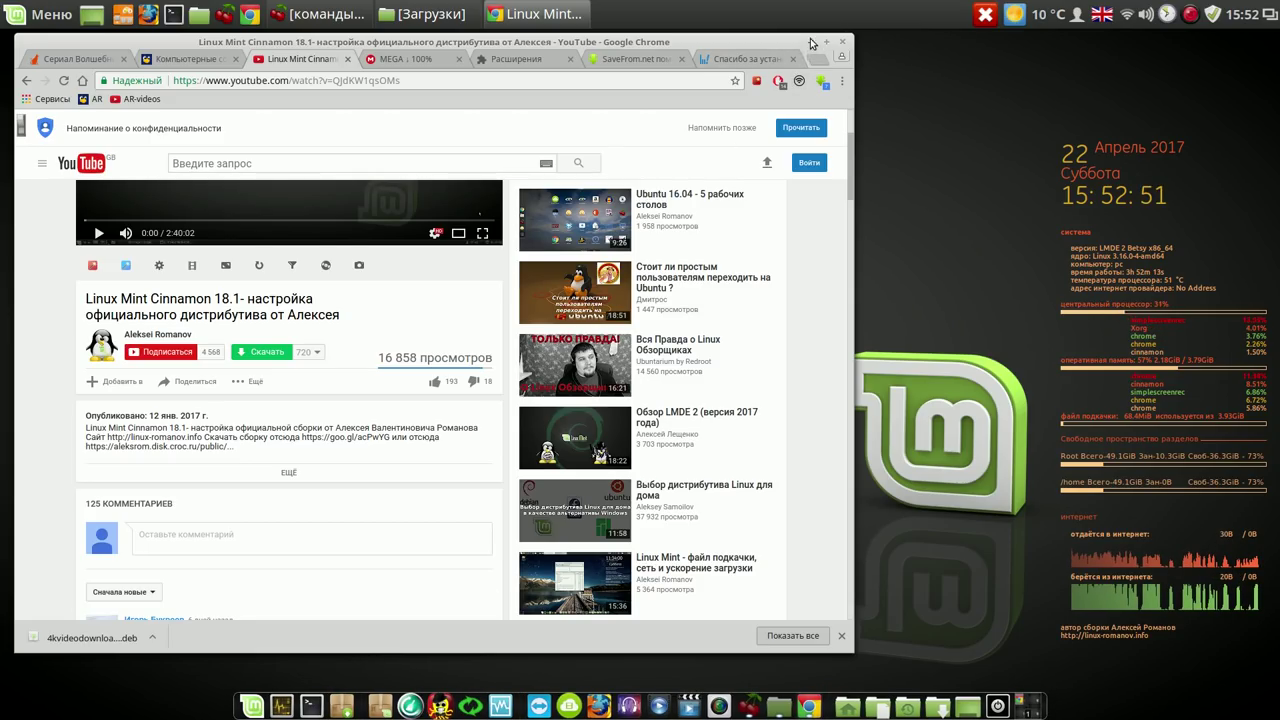
left_click_drag(809, 38, 752, 43)
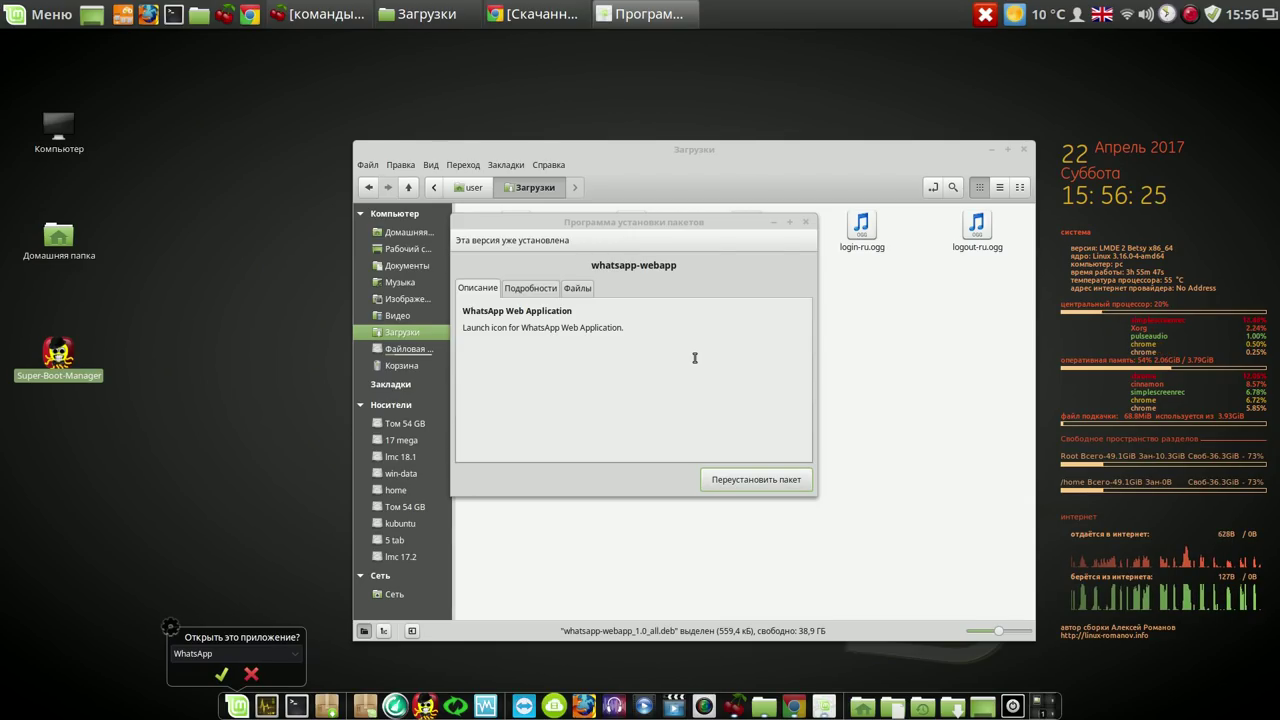
Launch the installed WhatsApp web application and close the whatsapp-webapp package installer.
left_click(222, 677)
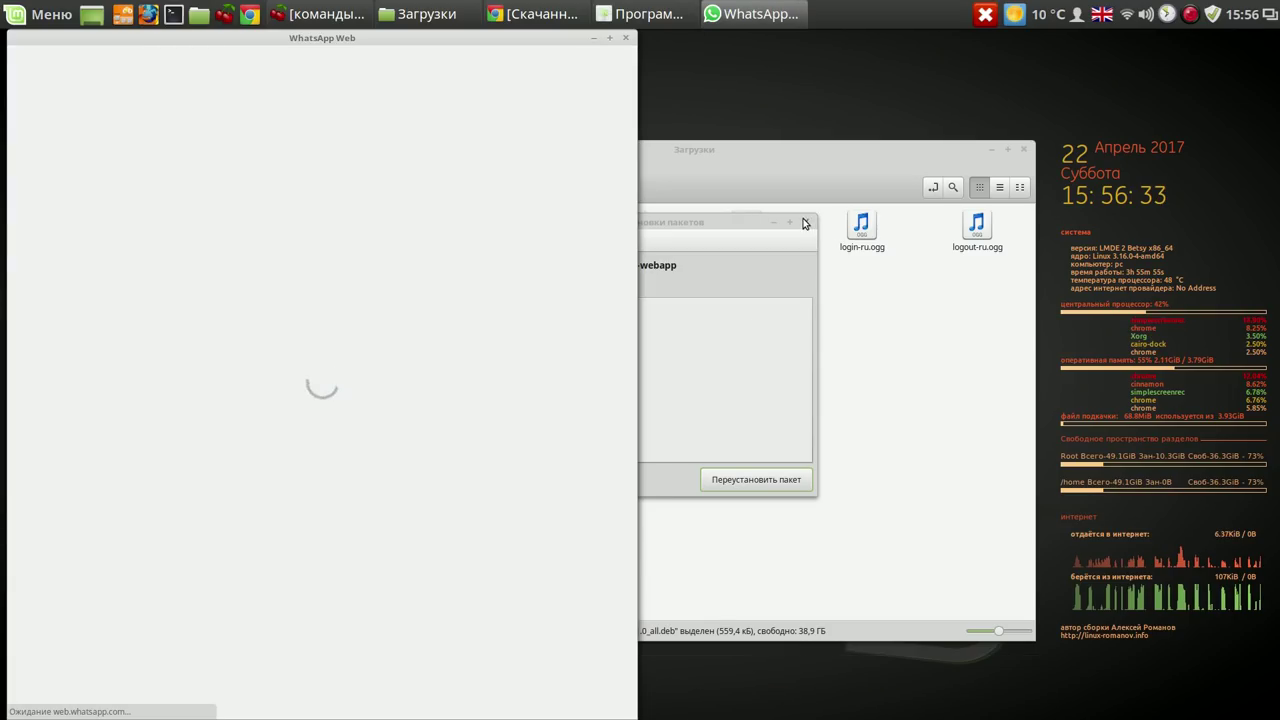
left_click(807, 222)
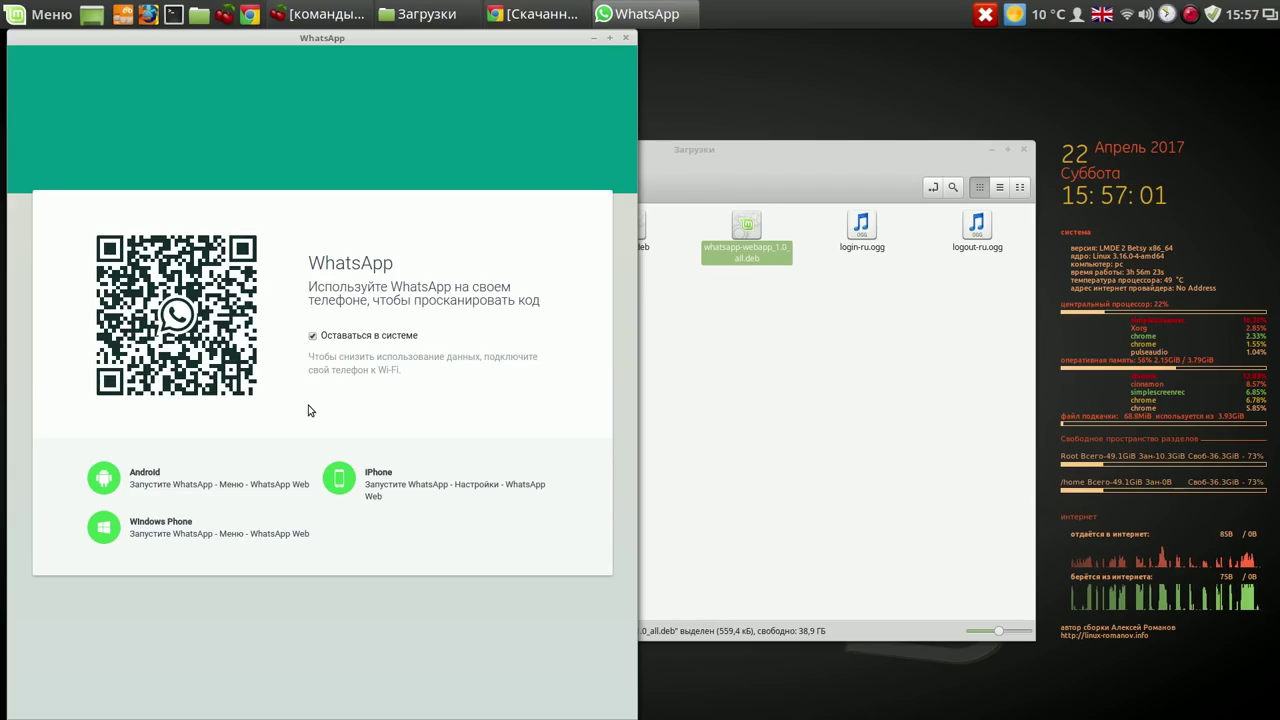
Close WhatsApp and install the viber.deb package from the Загрузки folder.
left_click(626, 39)
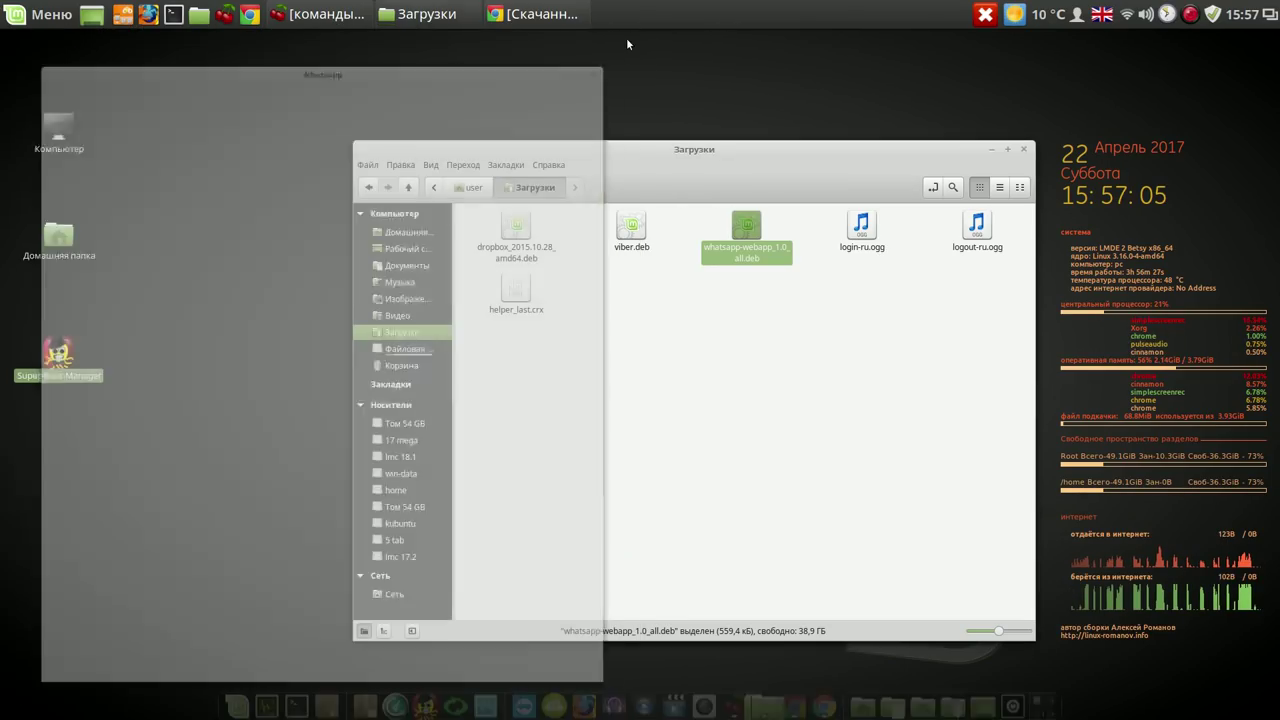
left_click_drag(736, 160, 650, 167)
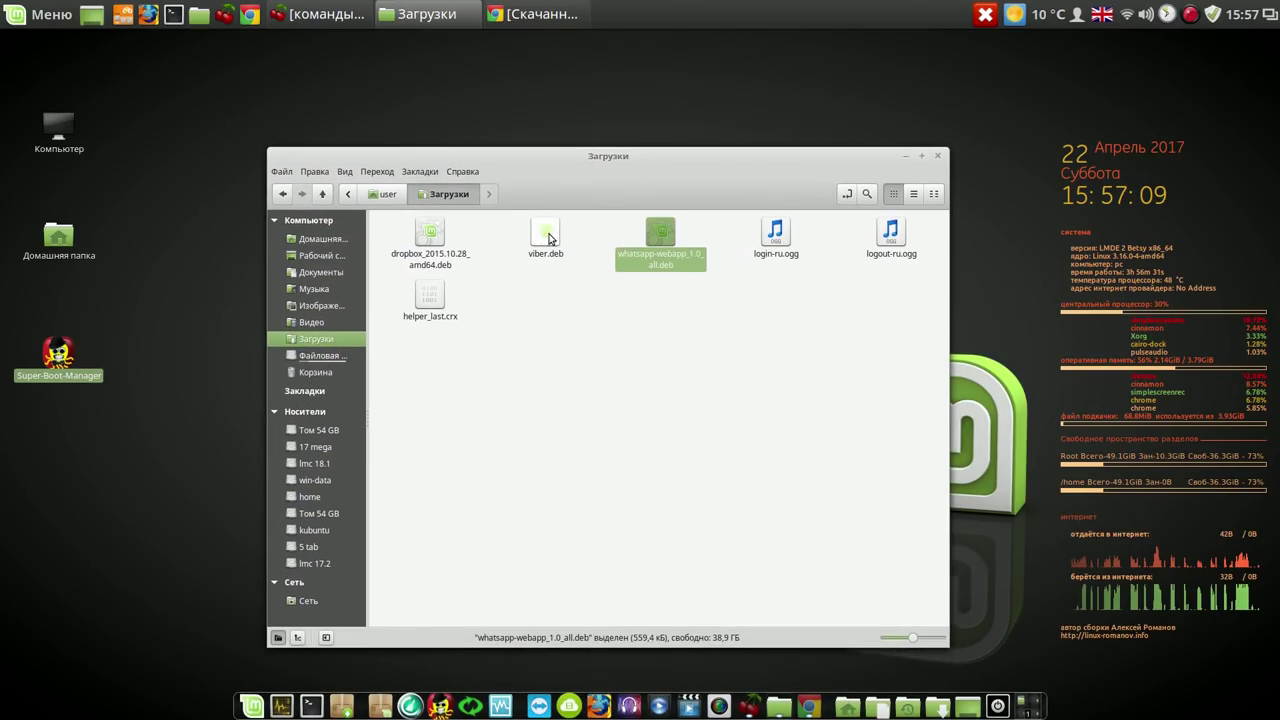
double_click(546, 236)
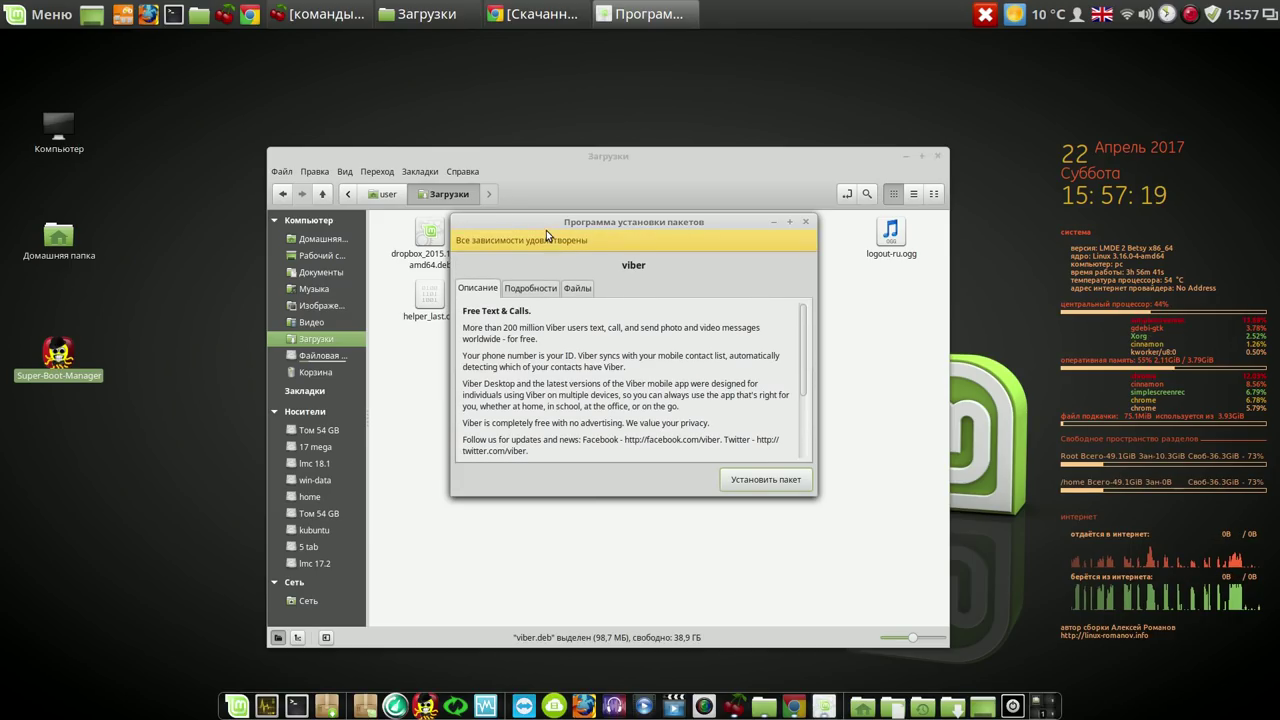
left_click(764, 482)
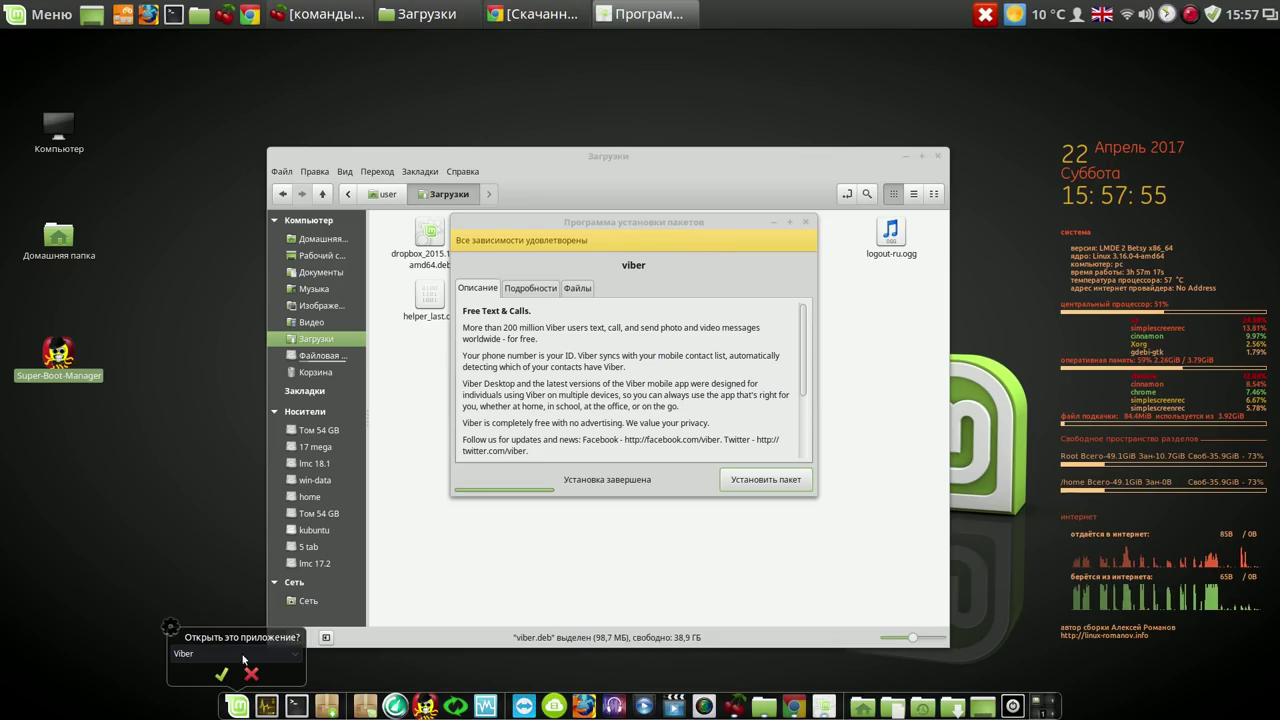
Launch Viber, confirm having it on a mobile phone, and close Viber and the package installer without entering a phone number.
left_click(224, 679)
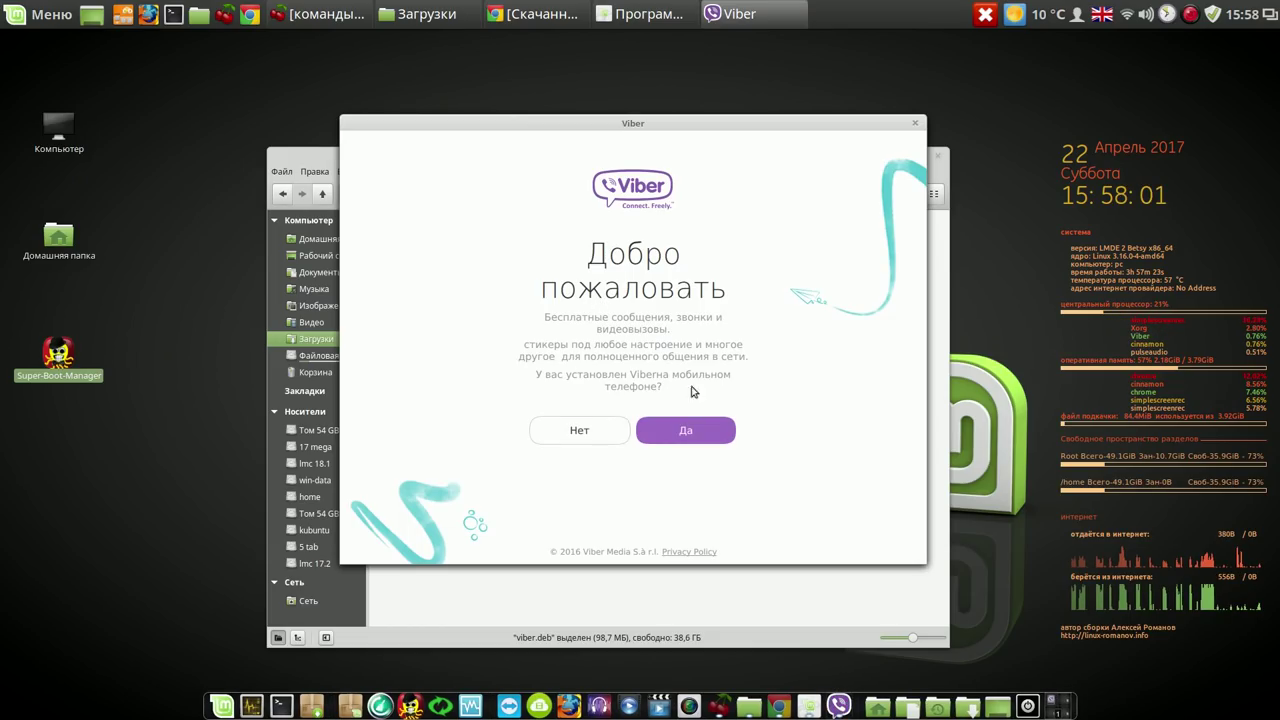
left_click(699, 432)
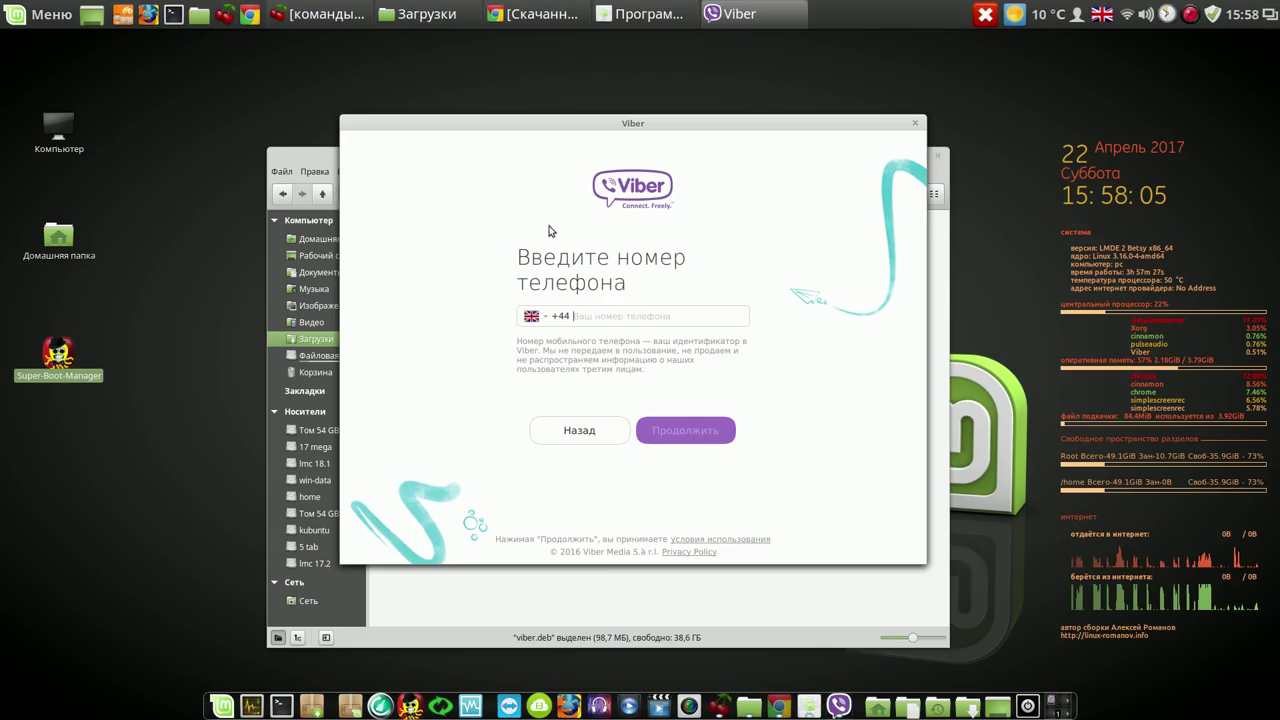
left_click(915, 127)
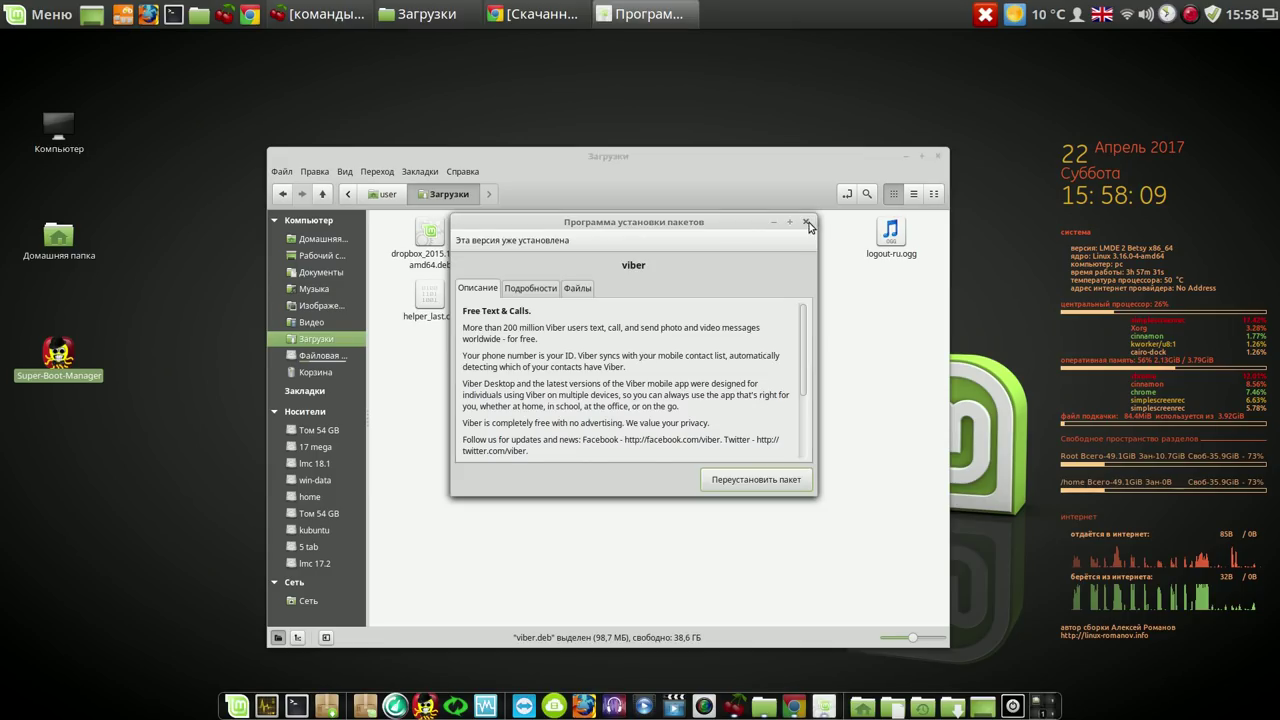
left_click(807, 222)
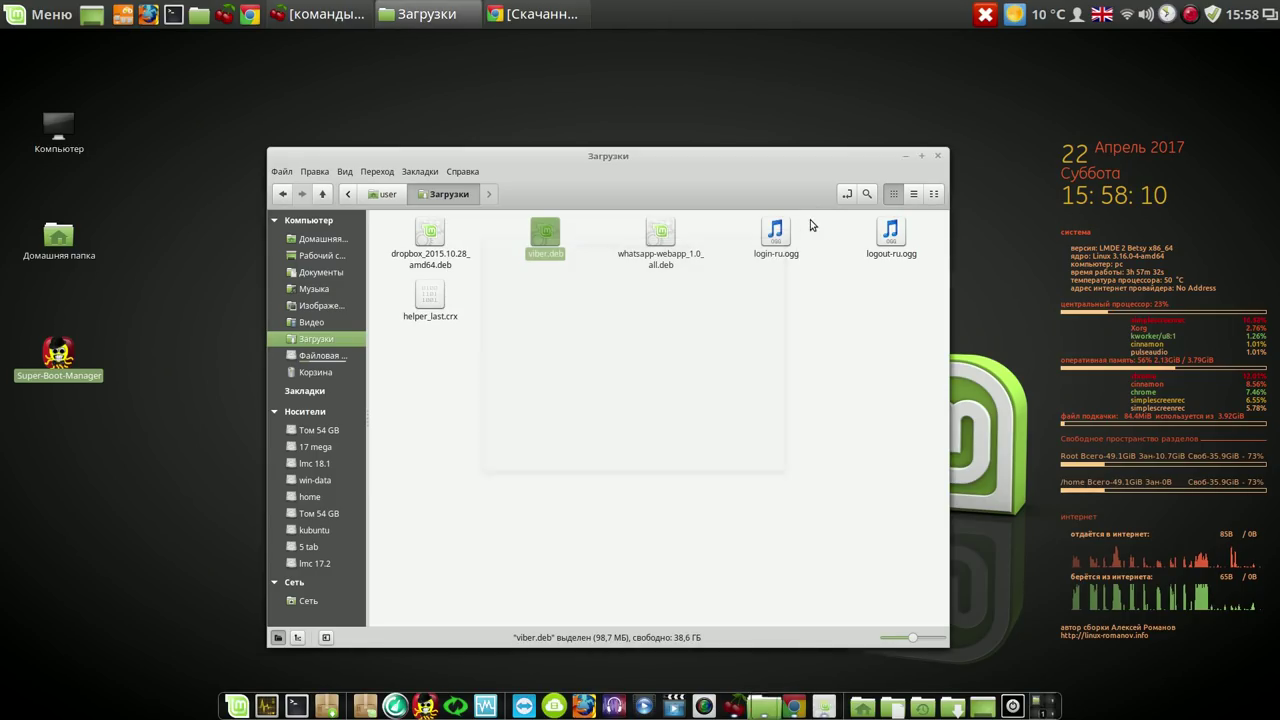
Install the dropbox_2015.10.28_amd64.deb package and launch Dropbox, cancelling the download of its proprietary daemon.
left_click(430, 236)
double_click(430, 236)
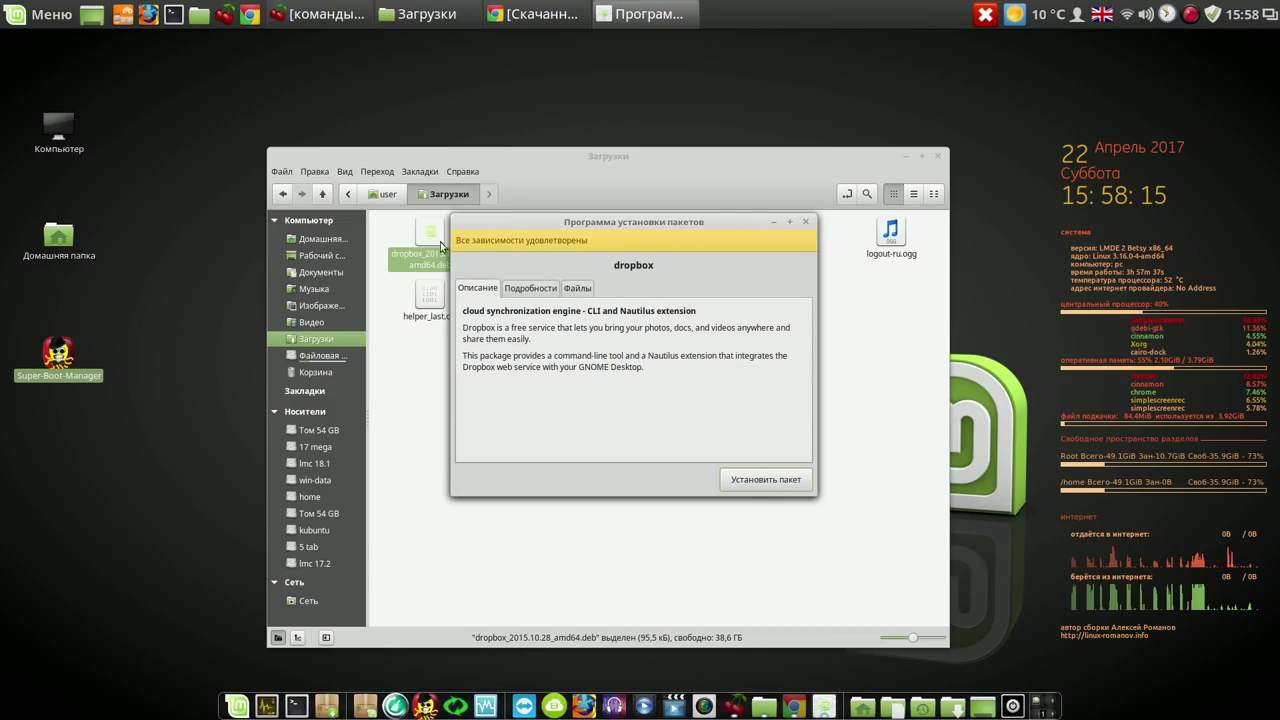
left_click(779, 484)
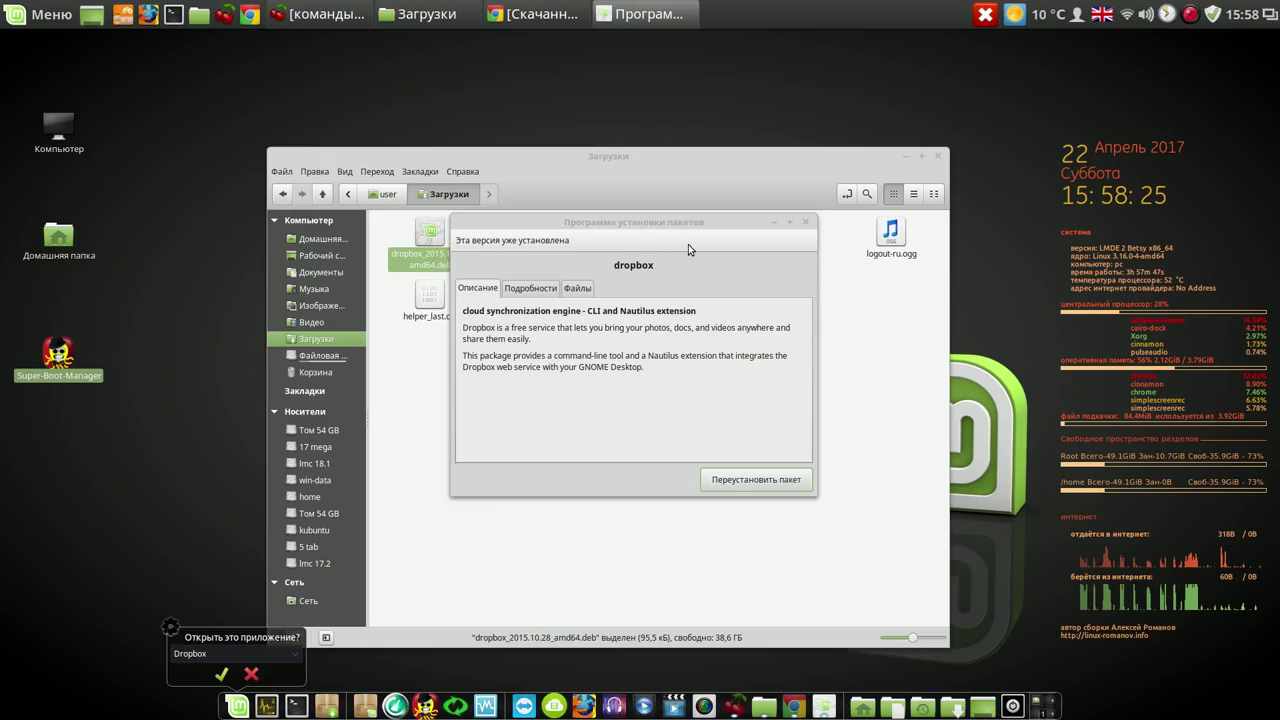
left_click(806, 226)
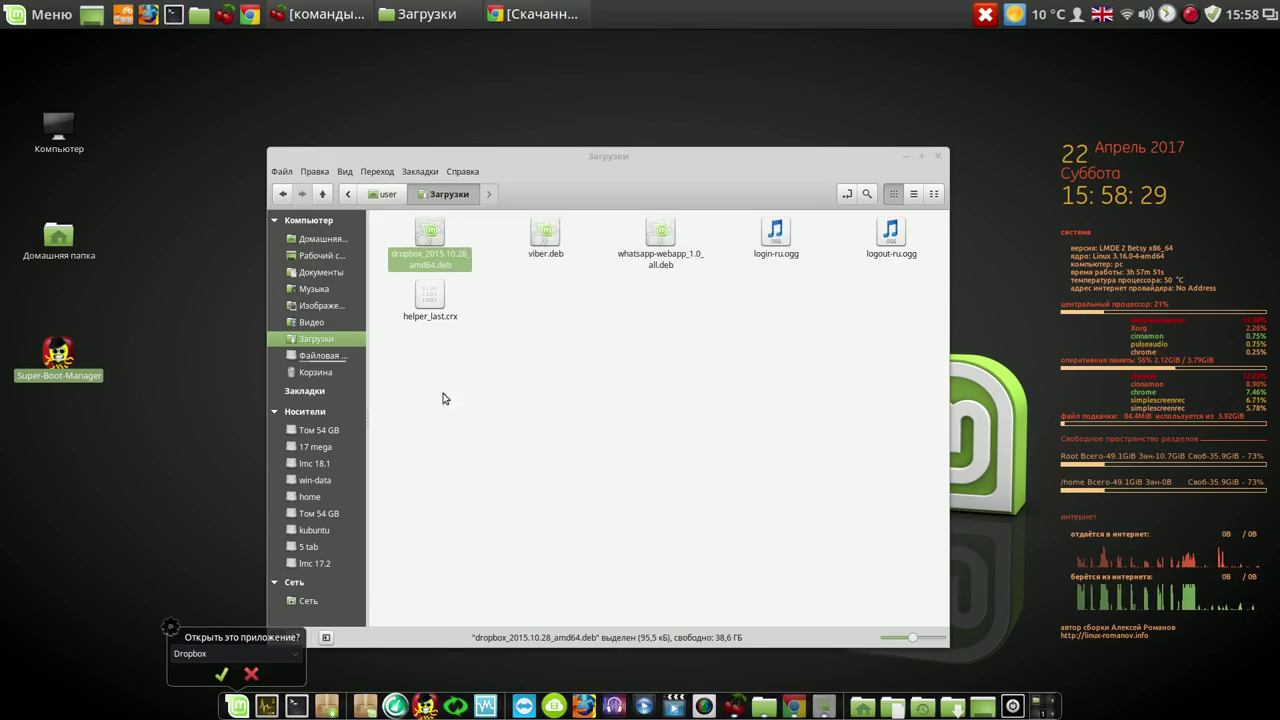
left_click(221, 676)
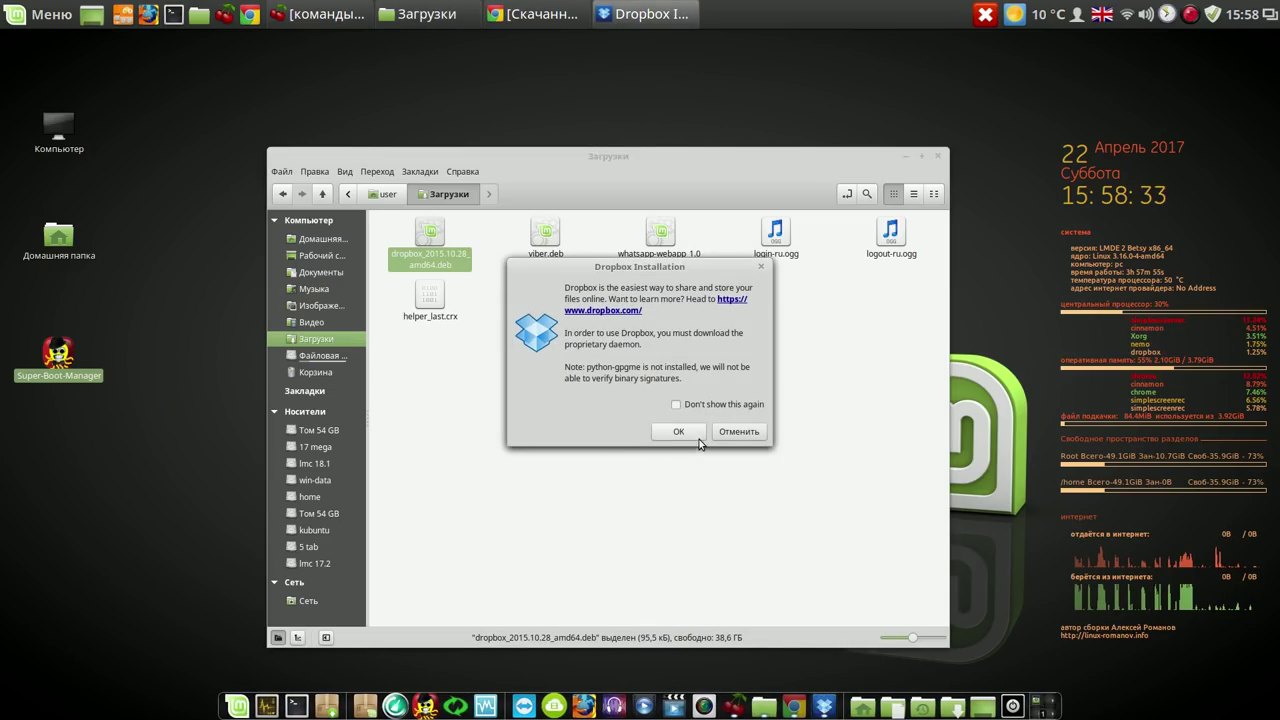
left_click(754, 437)
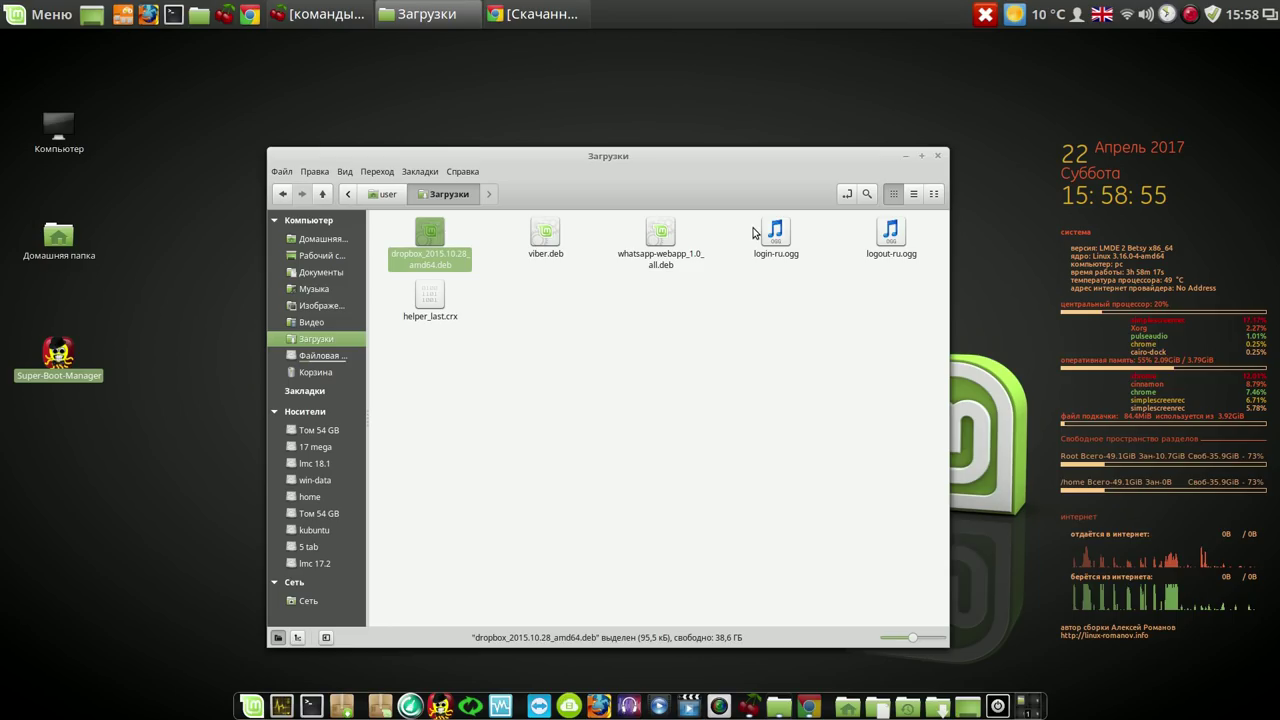
Copy login-ru.ogg and logout-ru.ogg from the Загрузки folder and browse up through the parent folders.
left_click_drag(755, 217, 898, 255)
right_click(886, 238)
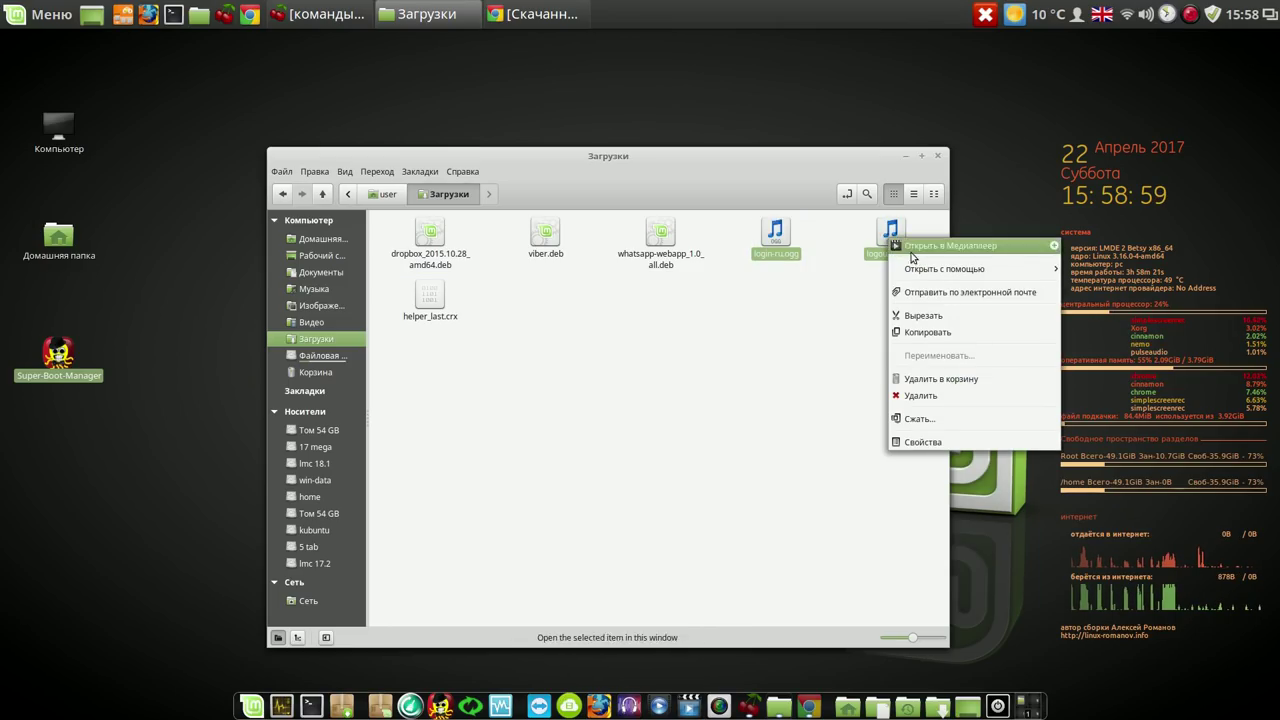
left_click(940, 335)
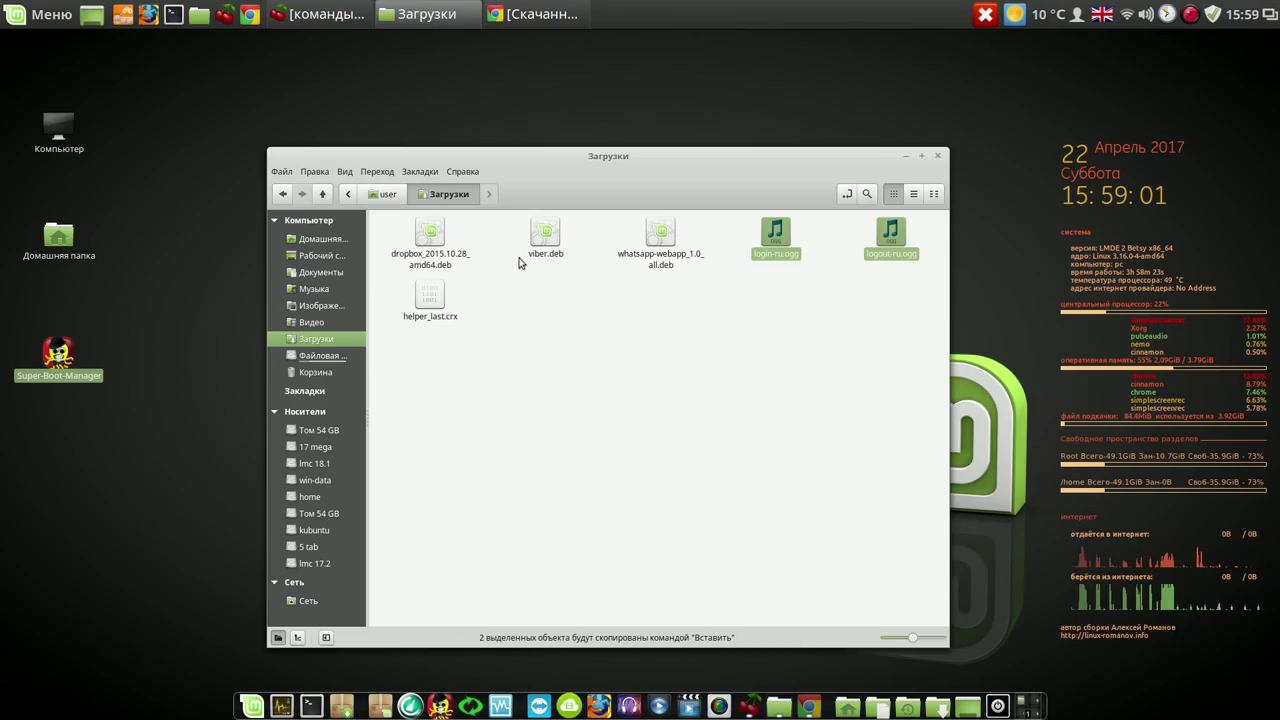
left_click(323, 199)
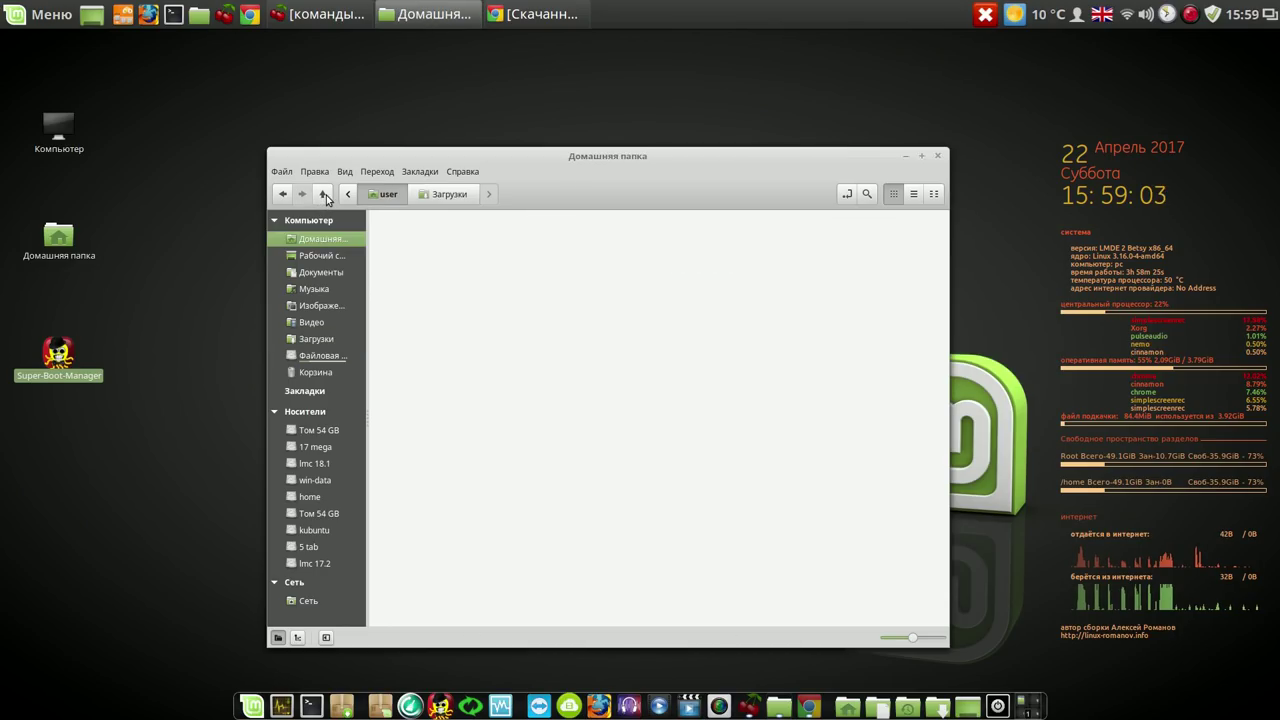
left_click(324, 197)
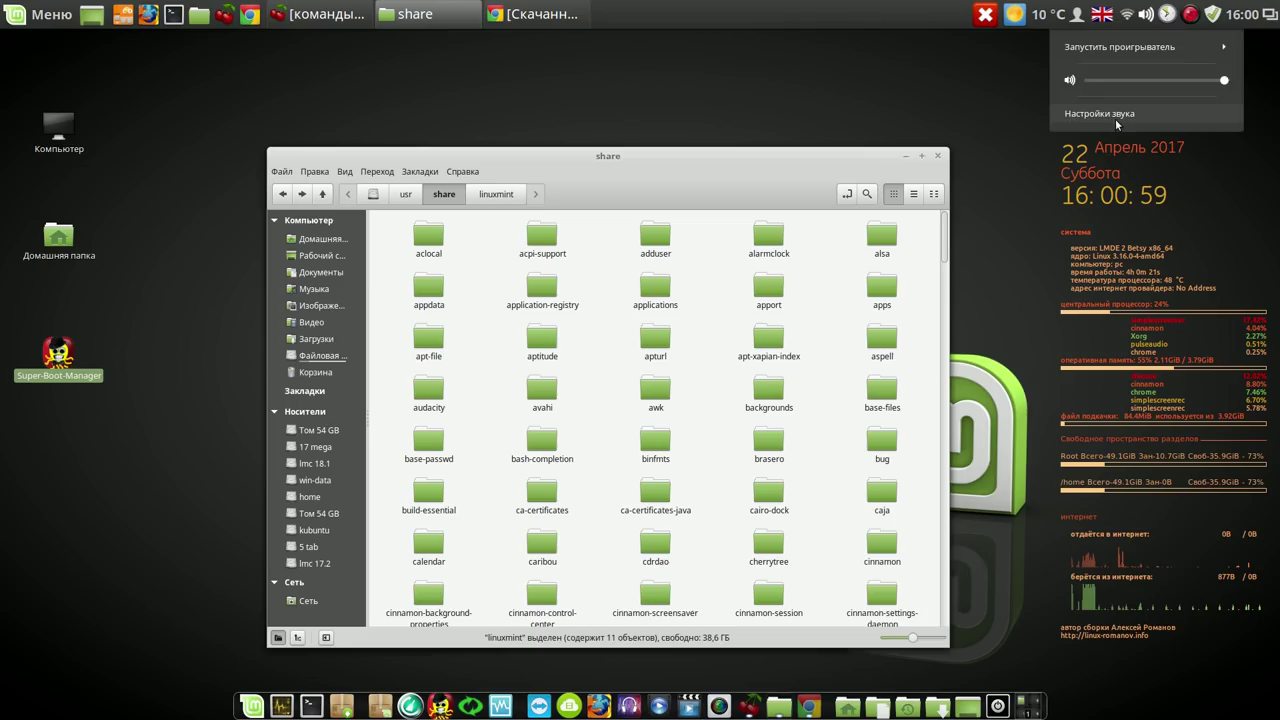
Open the sound effects settings and check which folder holds the sound file for starting Cinnamon.
left_click(1111, 113)
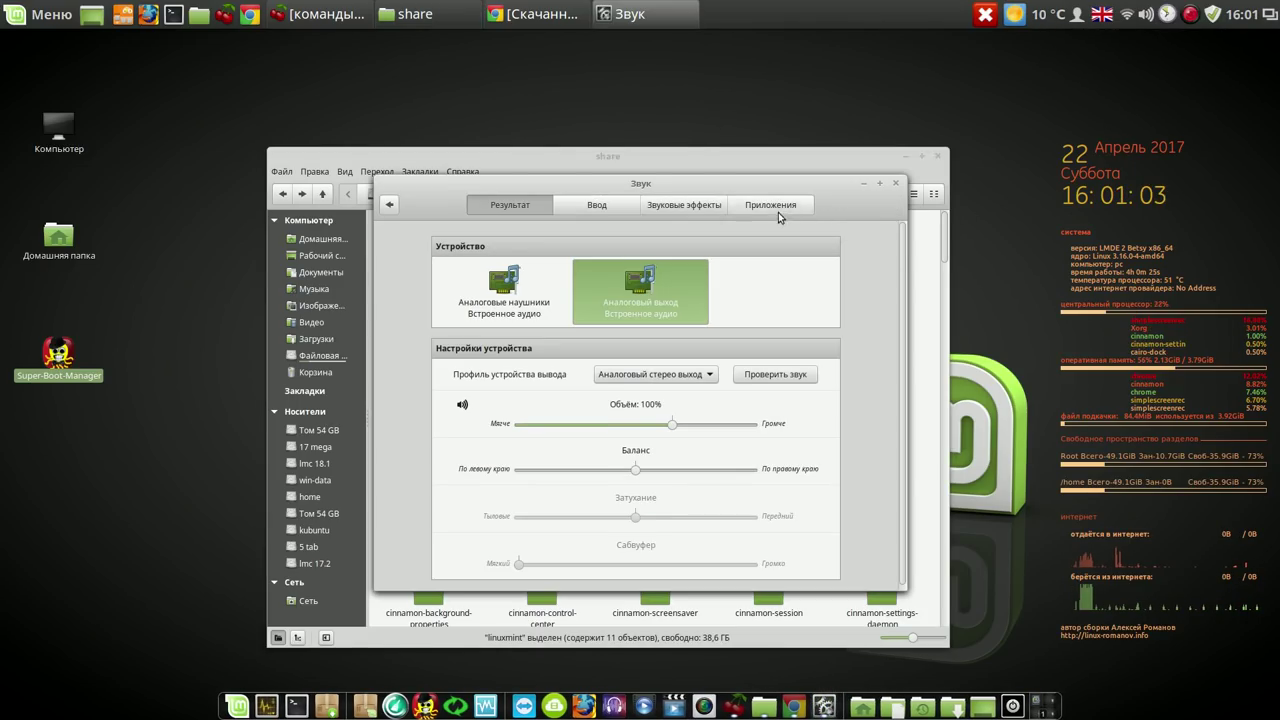
left_click(707, 205)
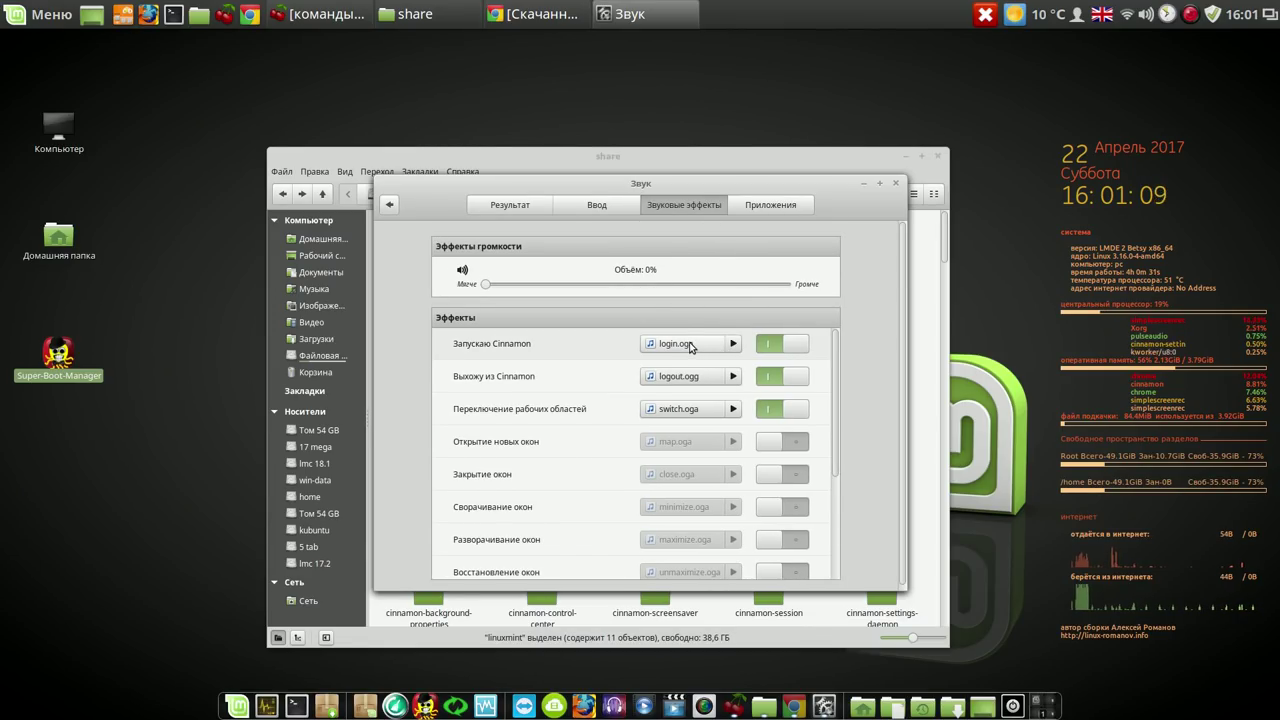
left_click(690, 345)
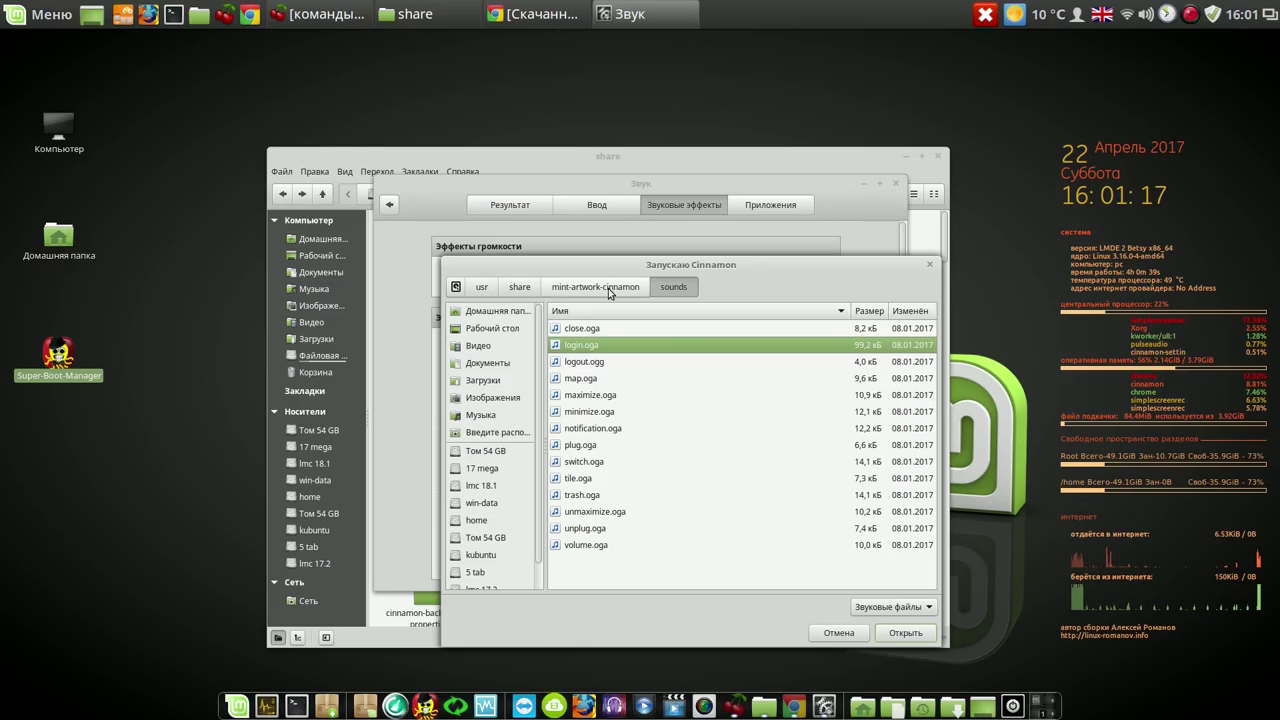
Bring the file manager forward and open the sounds folder inside /usr/share/mint-artwork-cinnamon.
left_click(782, 162)
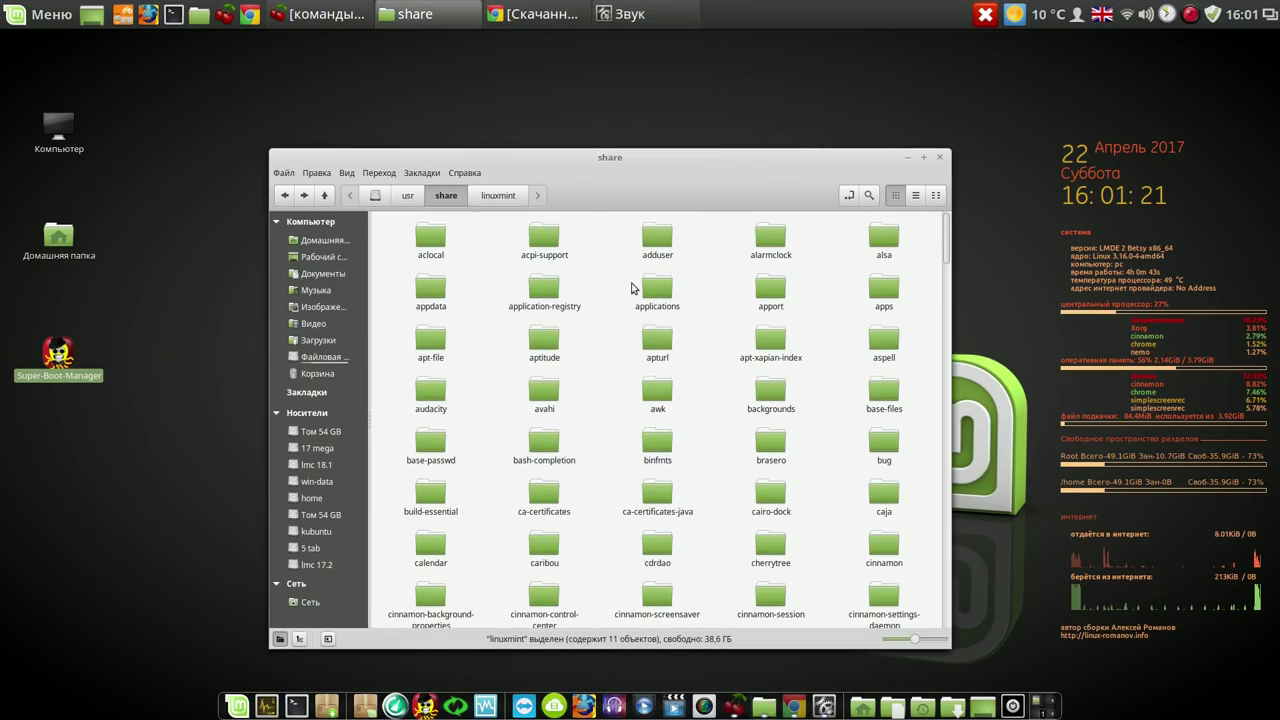
scroll(578, 434, "down", 5)
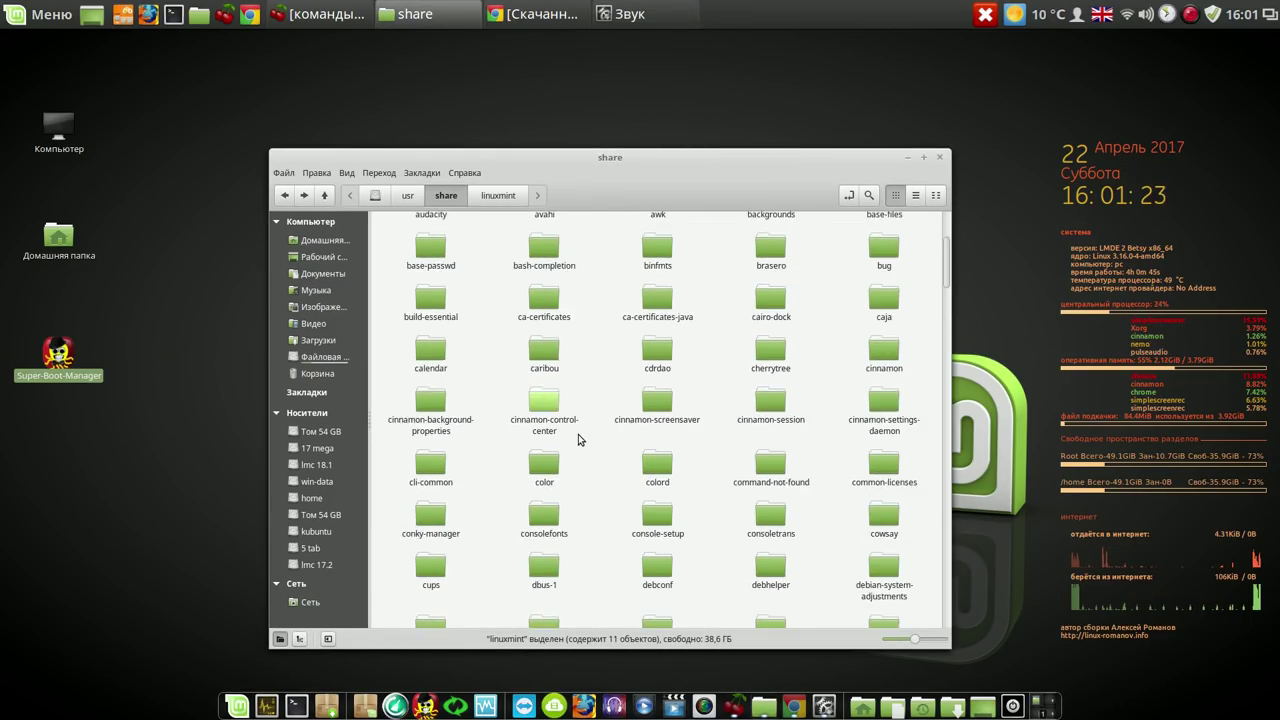
scroll(578, 440, "down", 8)
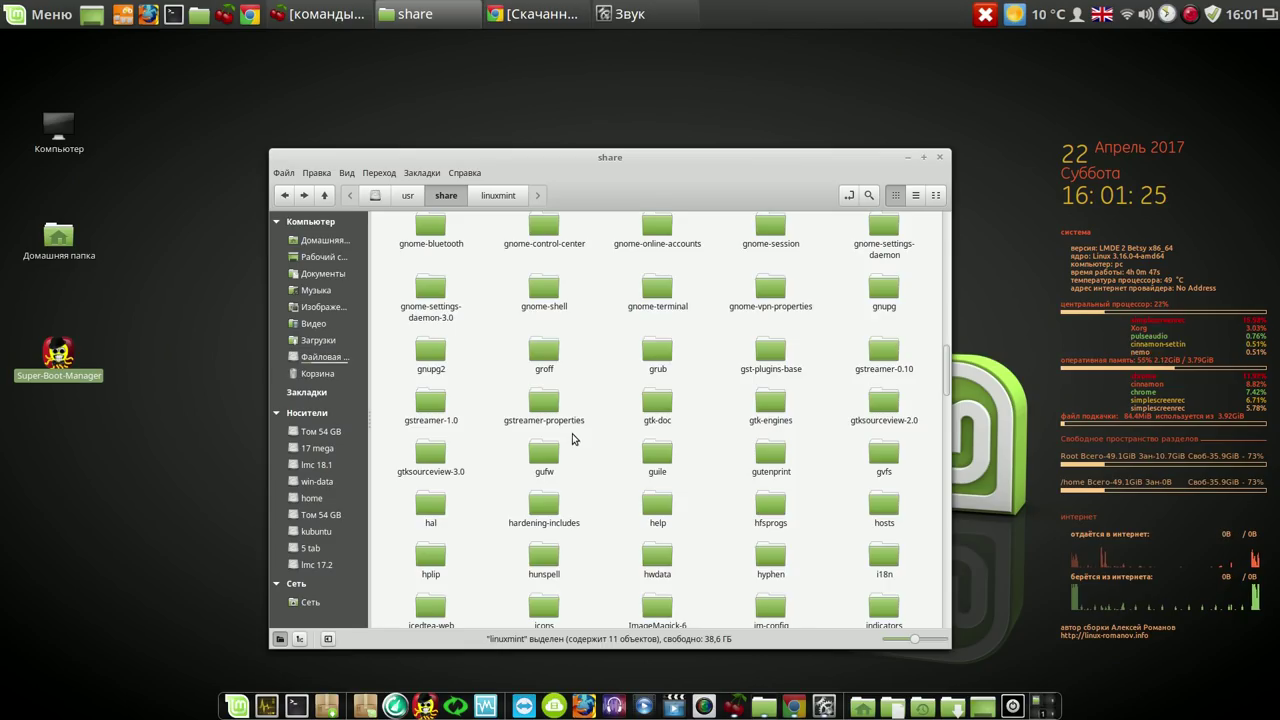
scroll(573, 437, "down", 4)
scroll(573, 437, "down", 5)
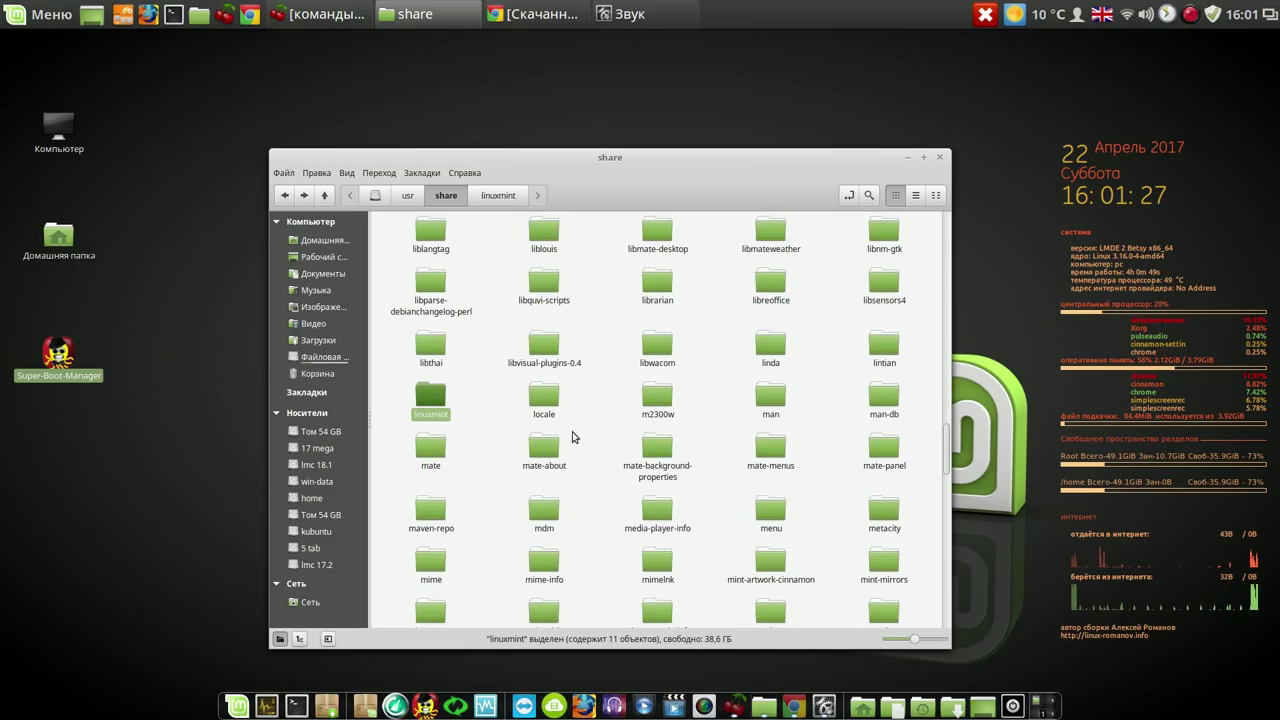
scroll(573, 437, "down", 3)
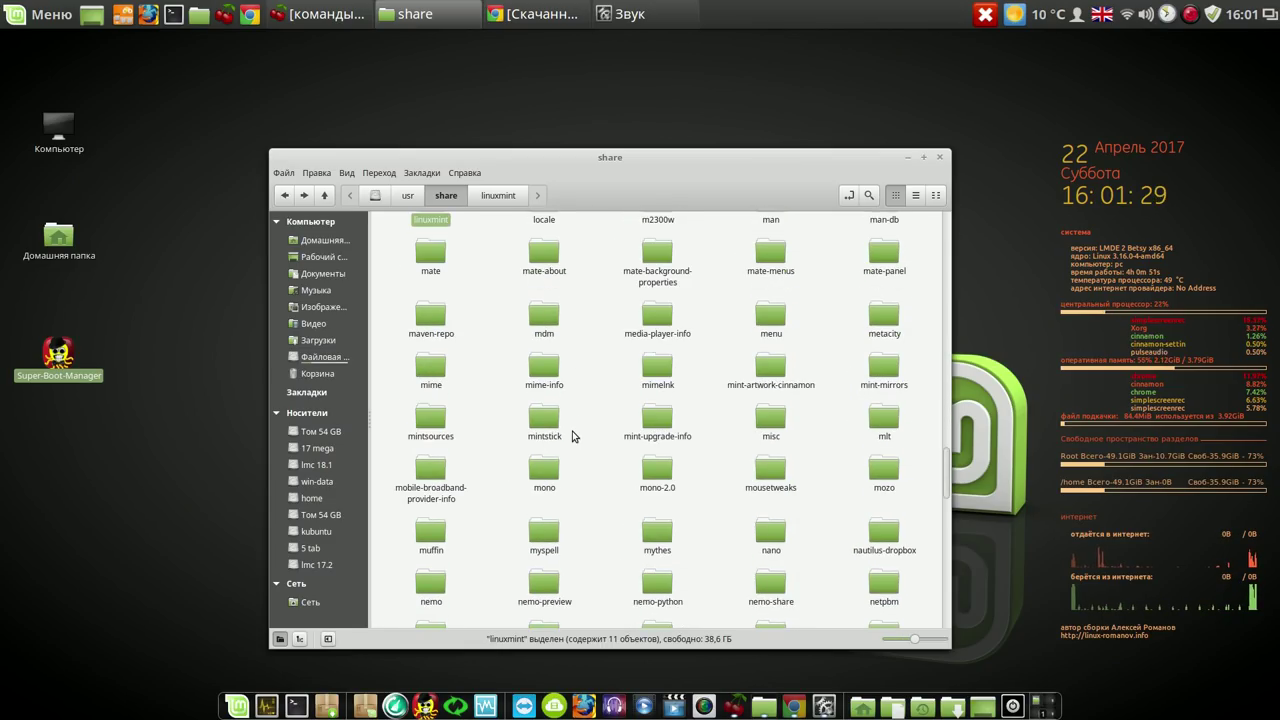
double_click(768, 368)
double_click(545, 240)
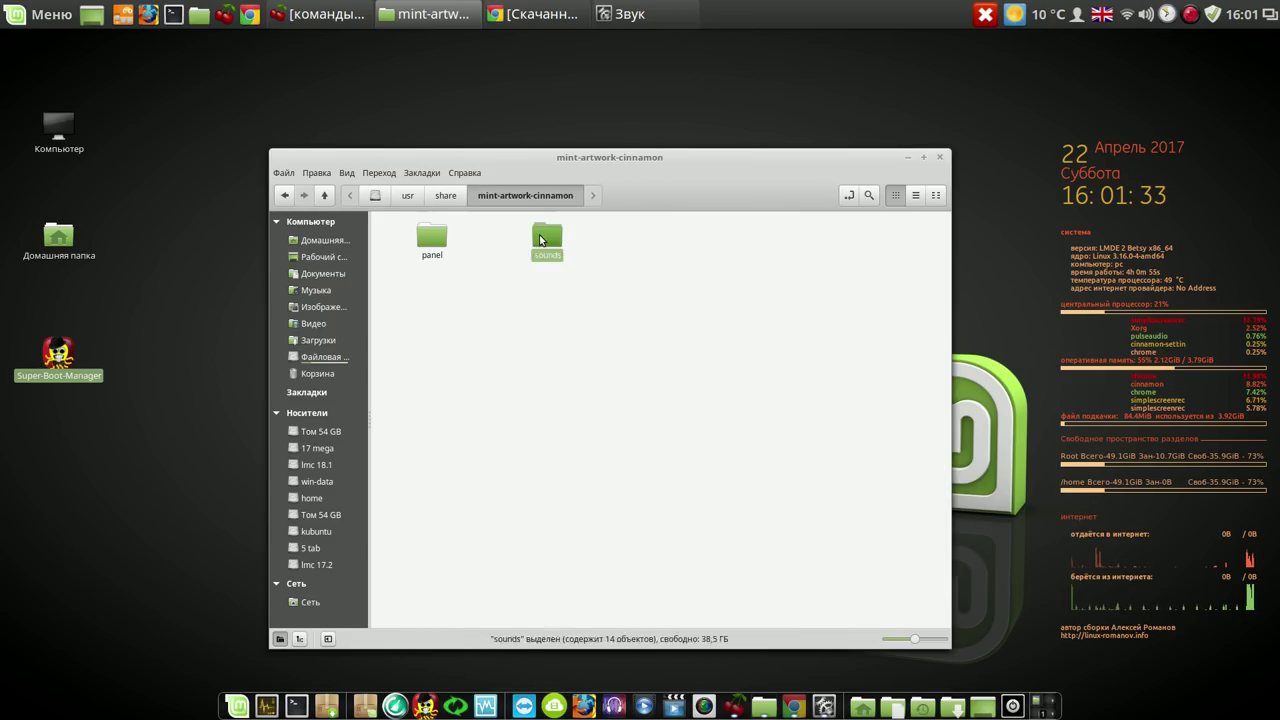
Reopen the sounds folder as root, authenticating with the account password.
right_click(629, 432)
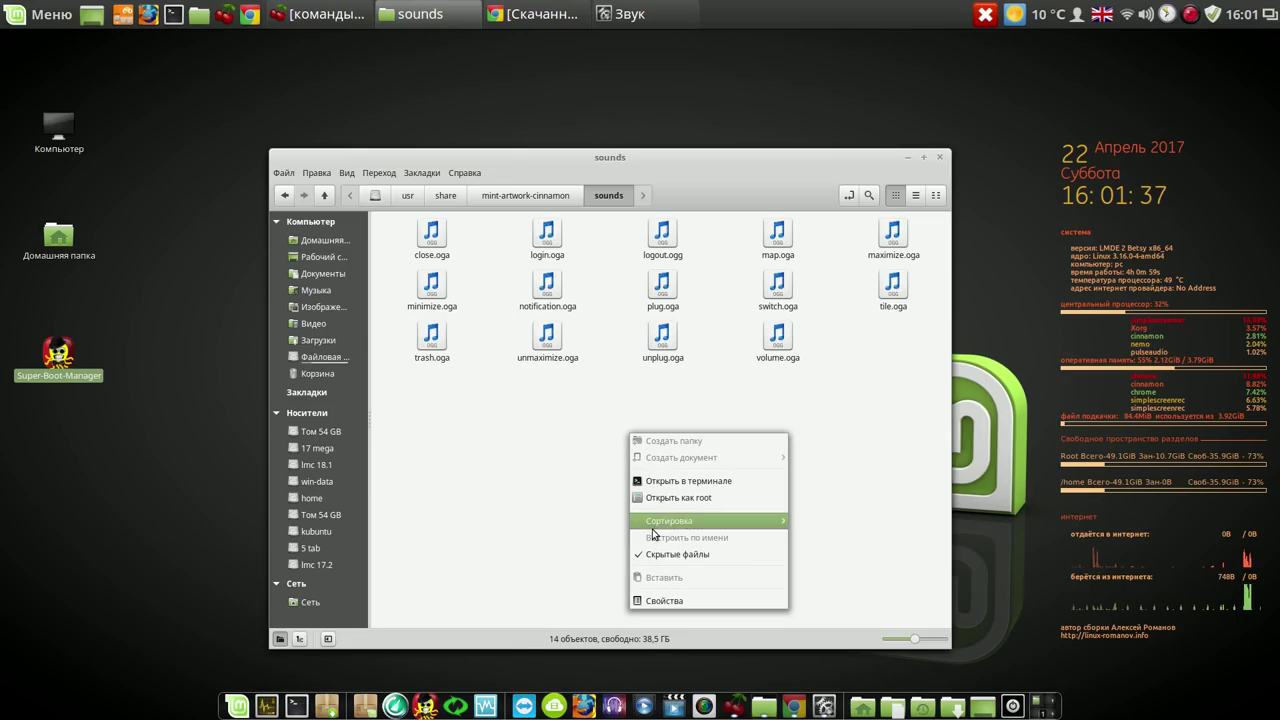
left_click(676, 498)
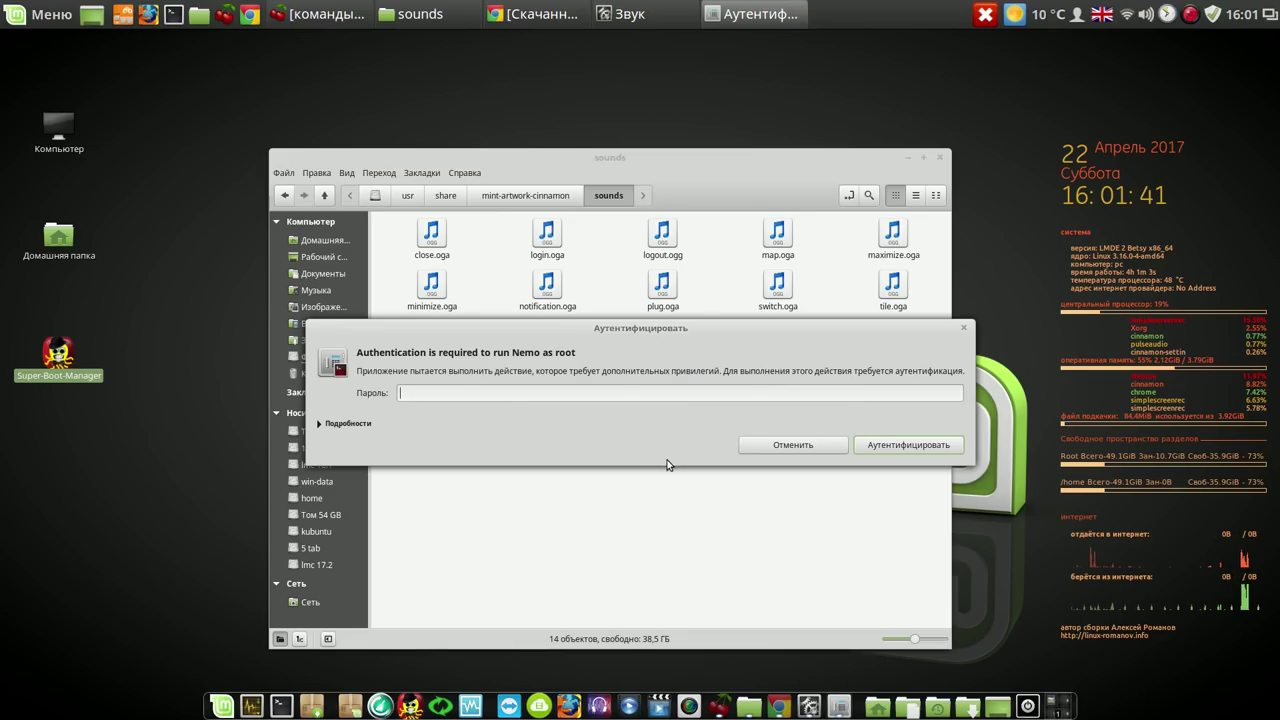
type("1")
left_click(895, 450)
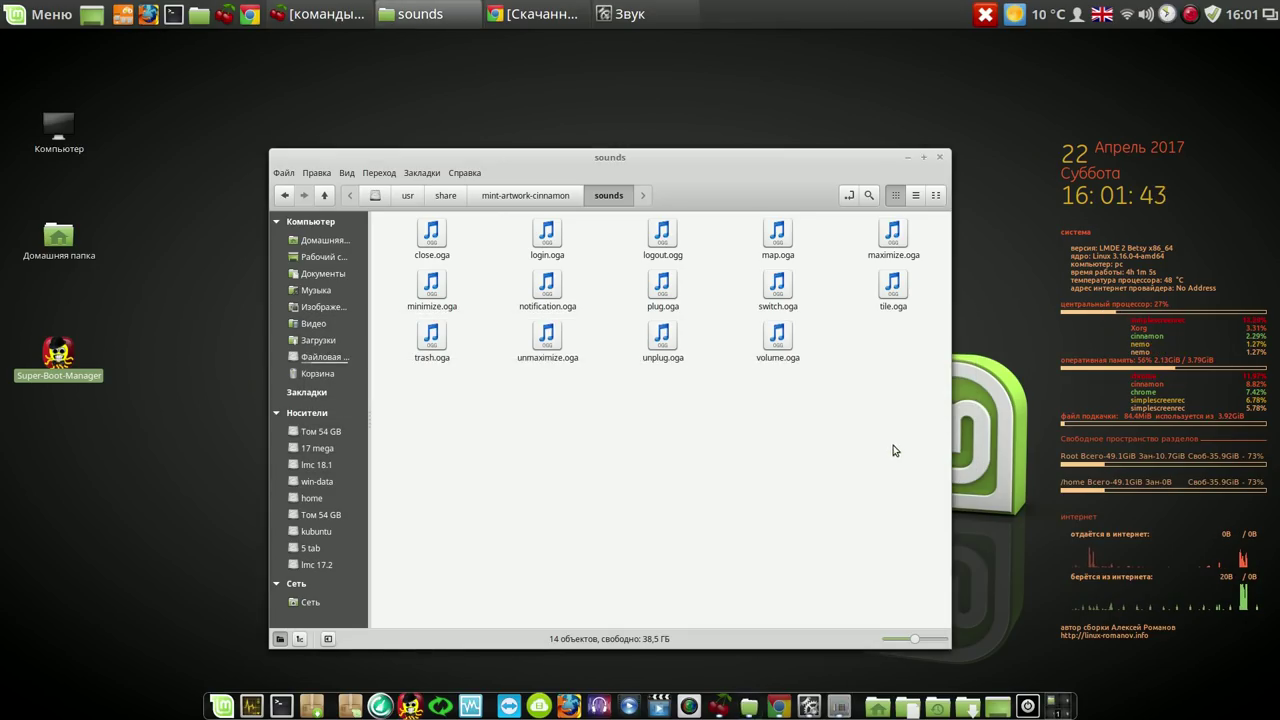
Paste the two copied login and logout sound files into the root sounds folder and close both file manager windows.
right_click(724, 450)
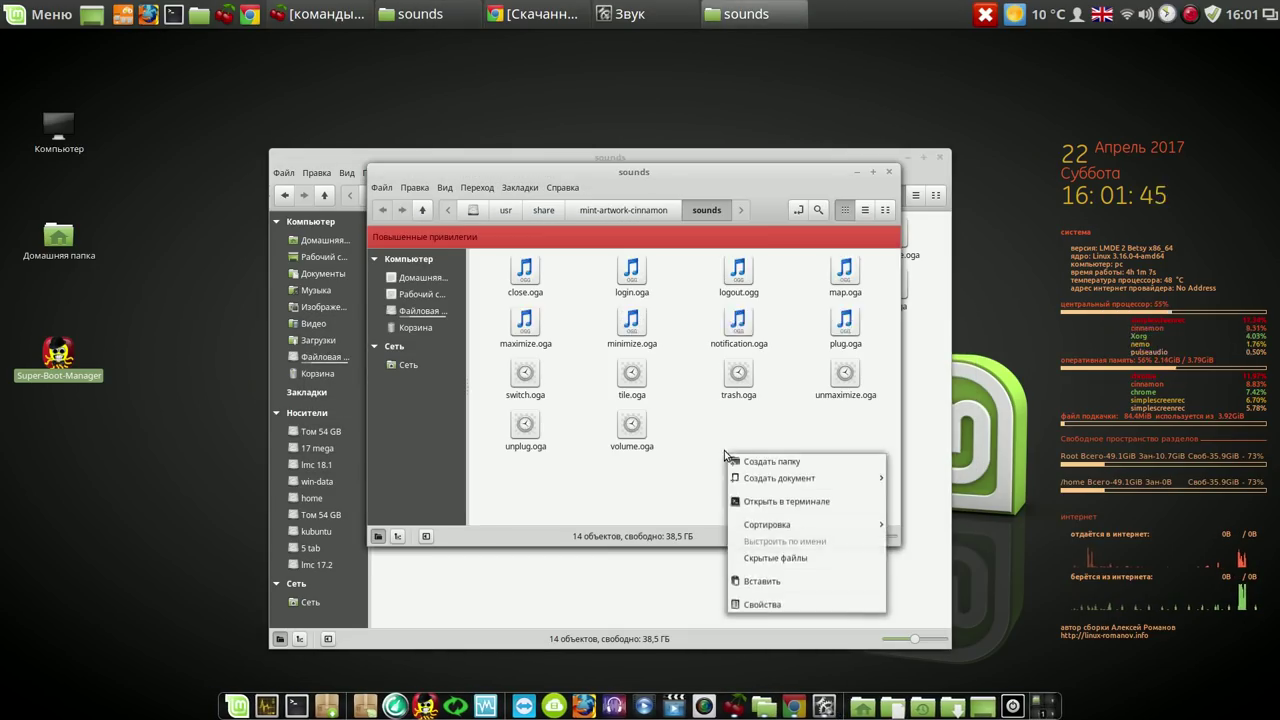
left_click(767, 591)
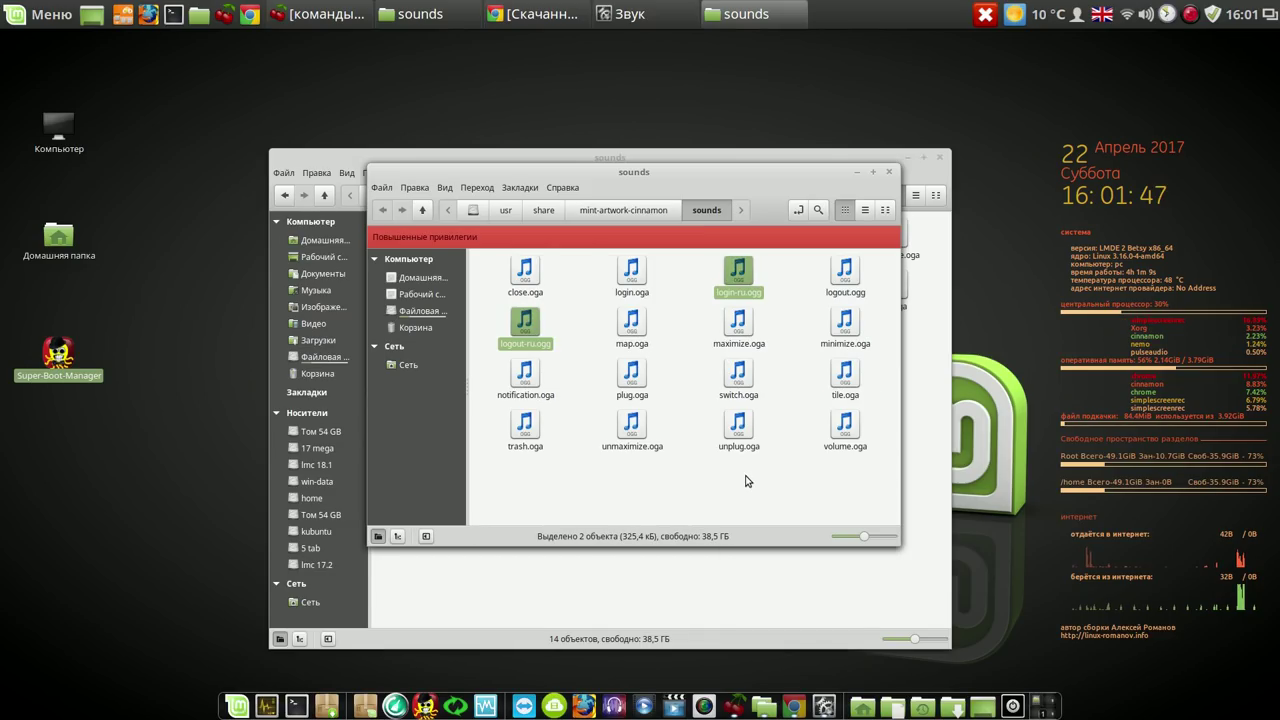
left_click(892, 172)
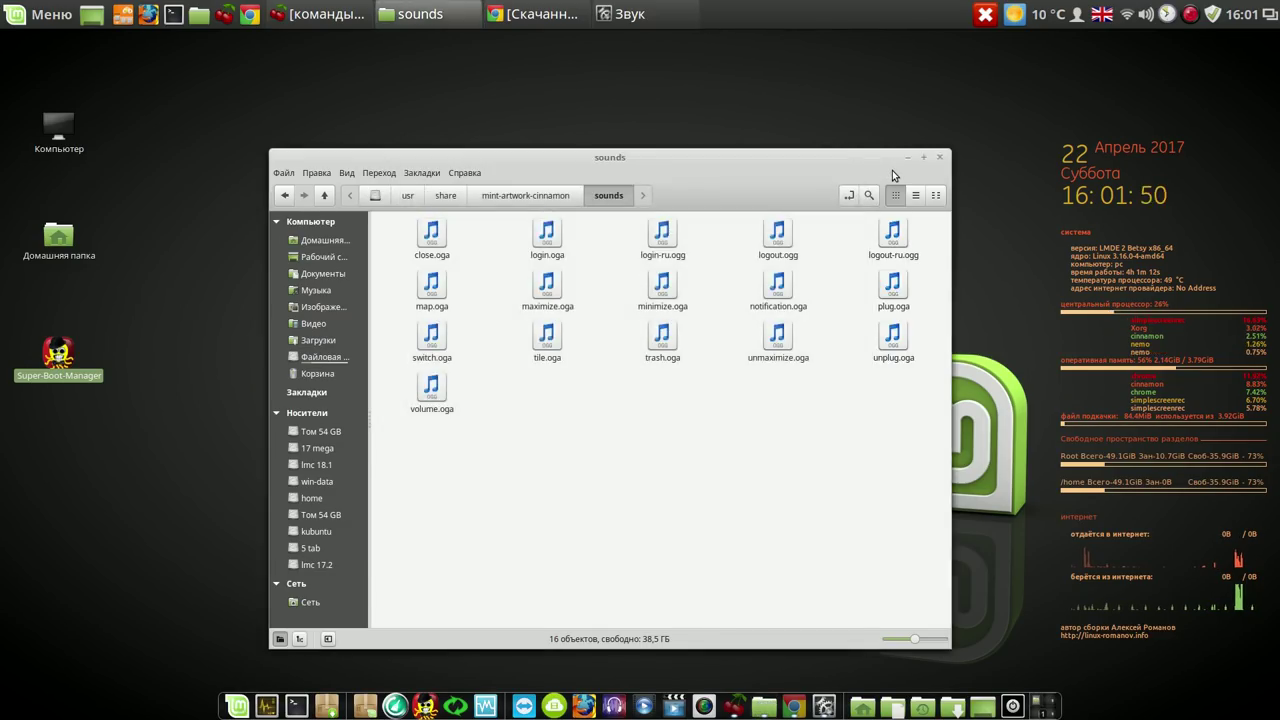
left_click(942, 157)
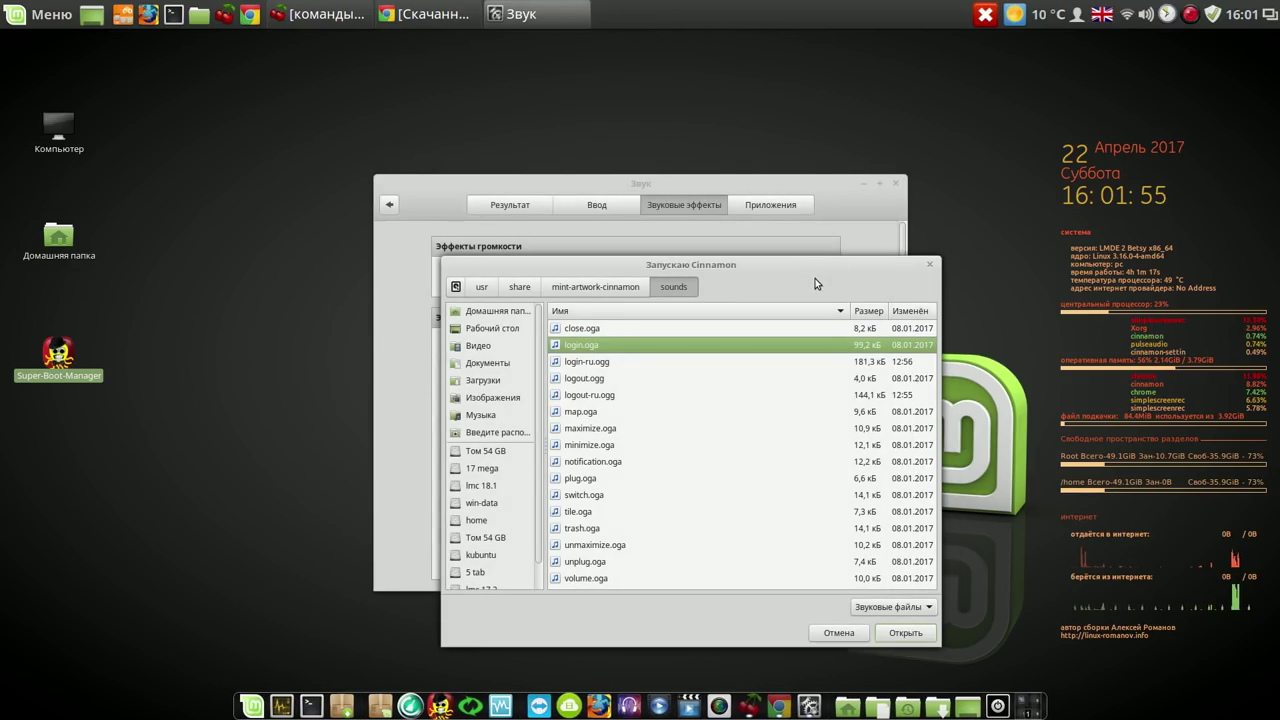
Set the sound effect for starting Cinnamon to login-ru.ogg from the mint-artwork-cinnamon sounds folder.
left_click(928, 266)
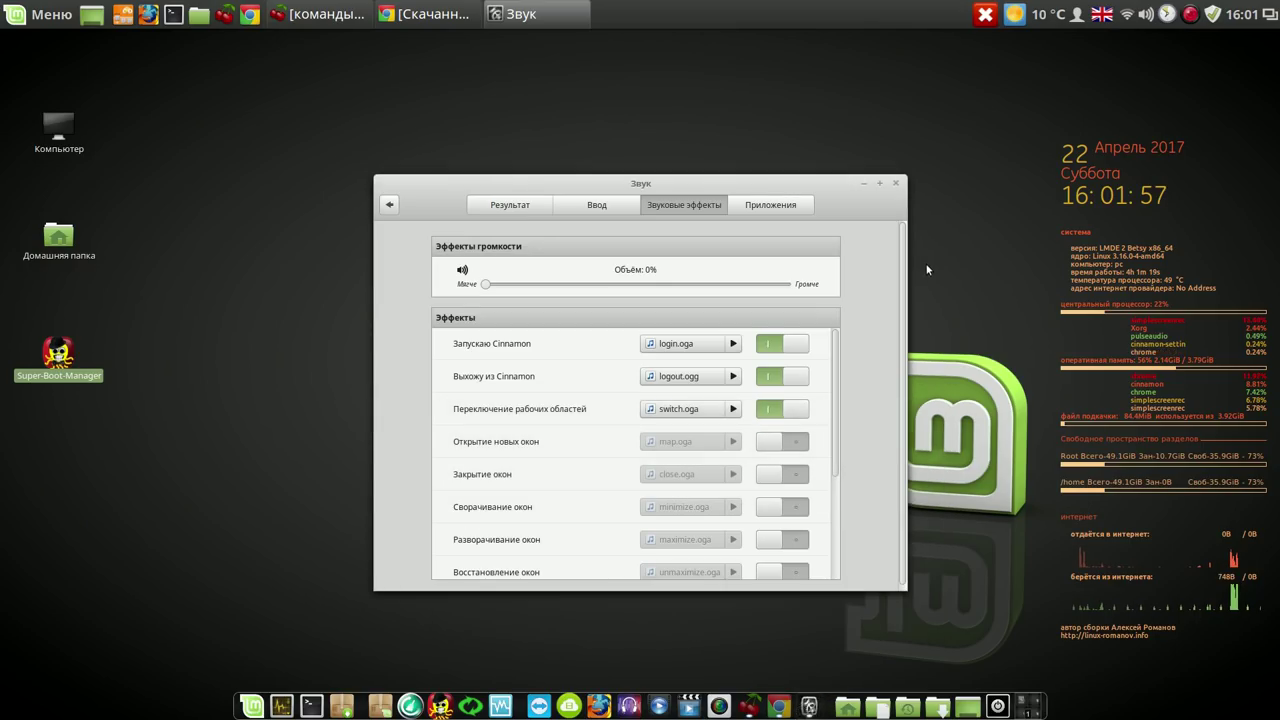
left_click(680, 344)
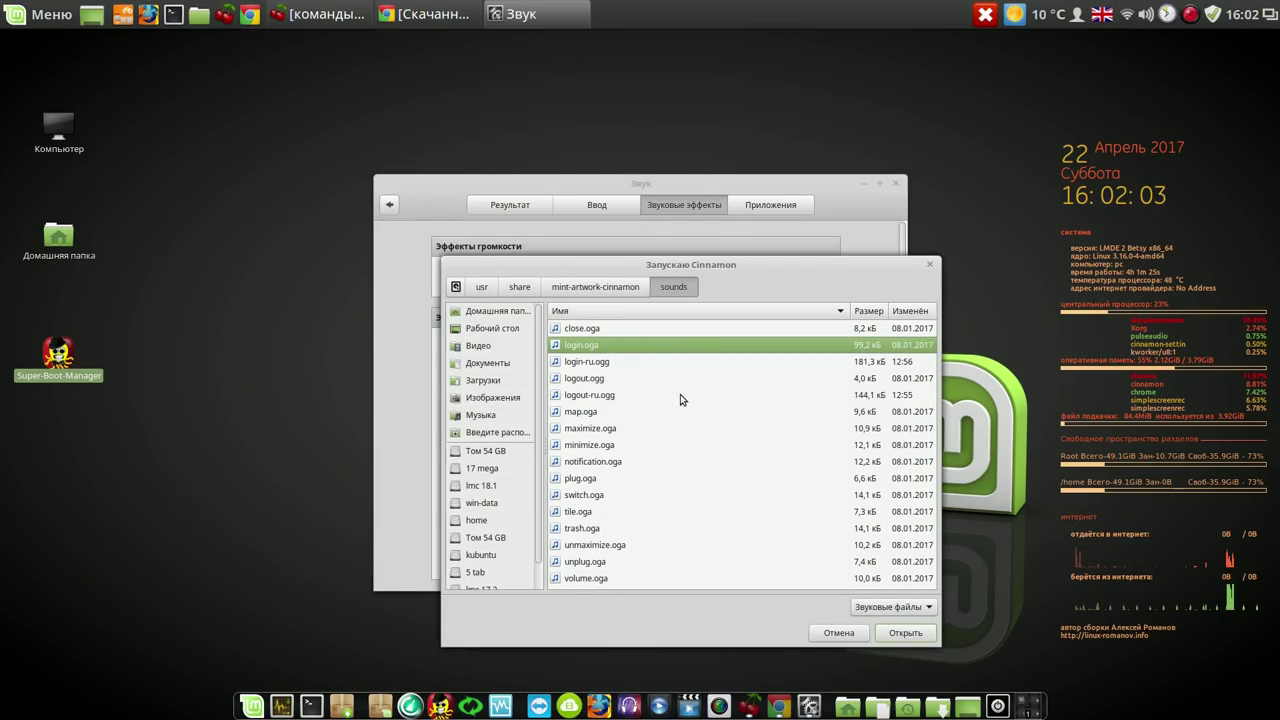
left_click(598, 365)
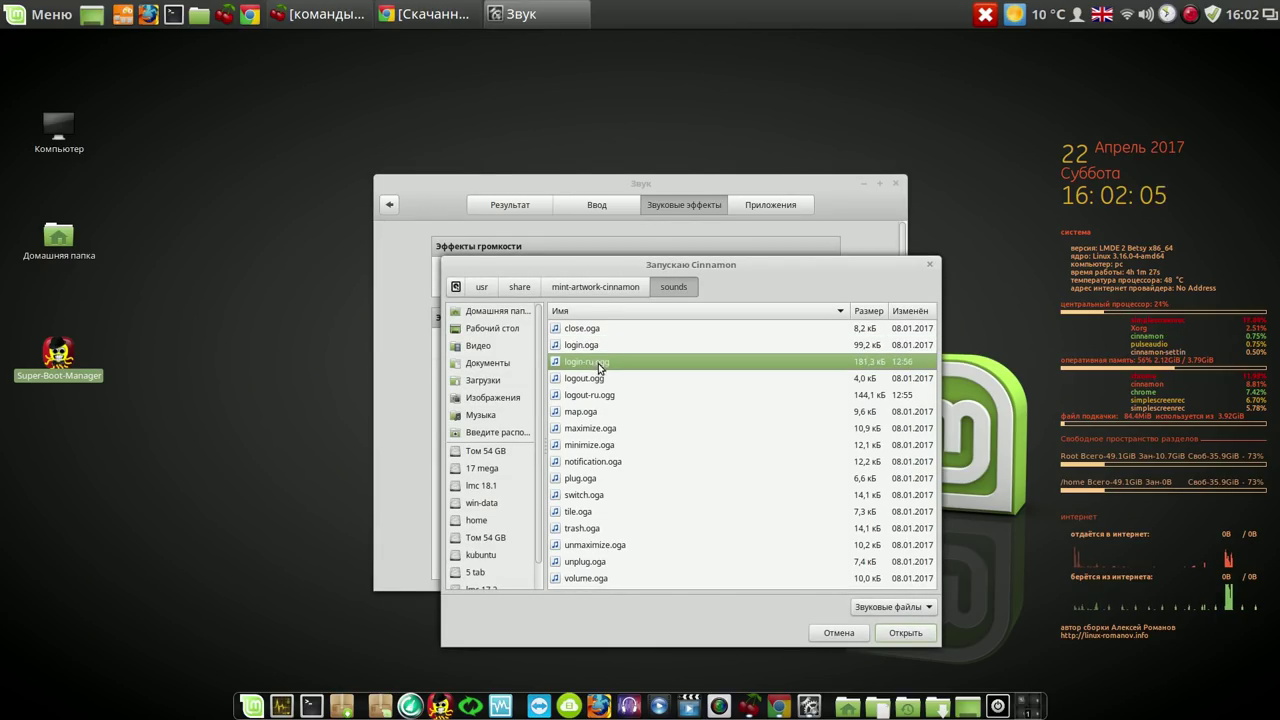
left_click(904, 634)
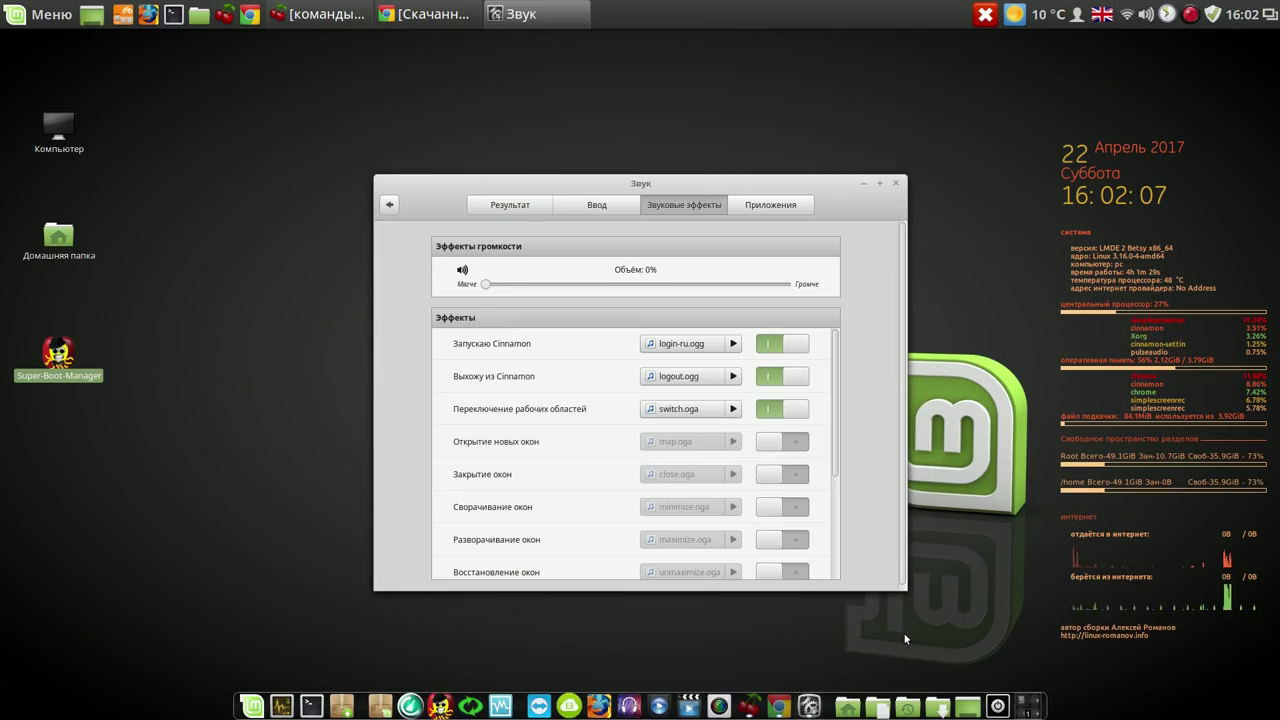
Set the sound effect for leaving Cinnamon to logout-ru.ogg.
left_click(677, 377)
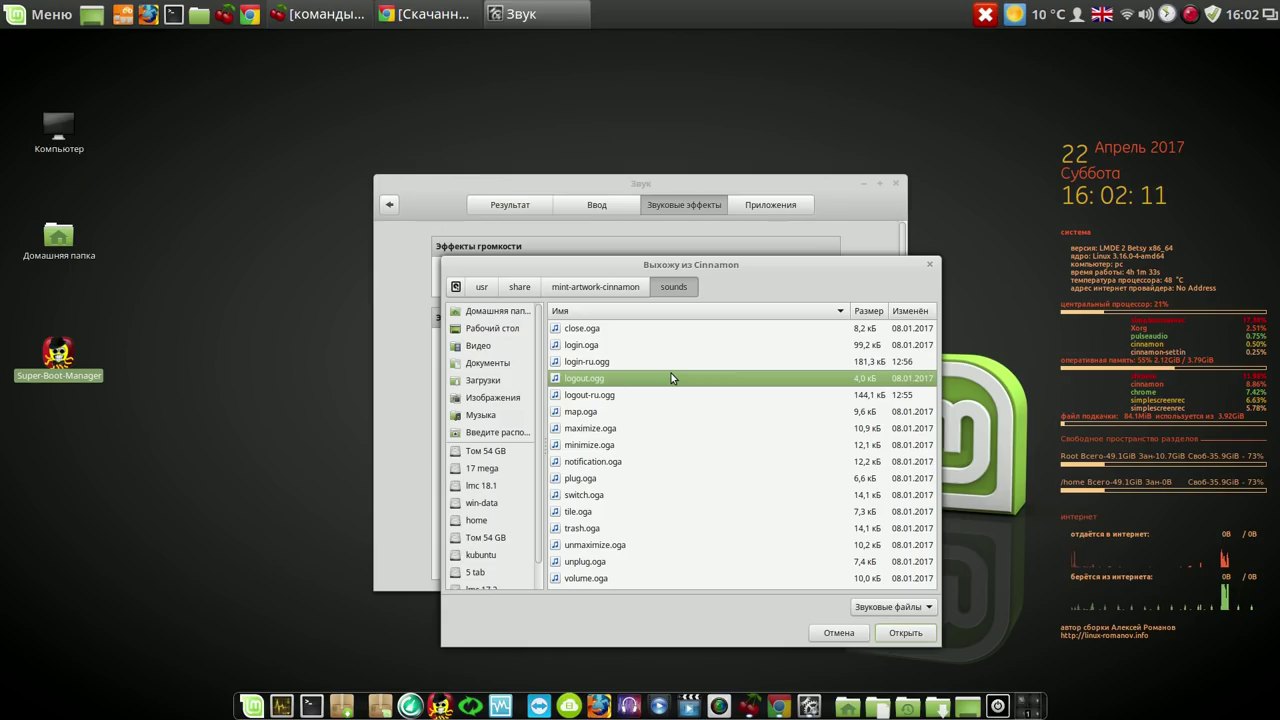
left_click(618, 397)
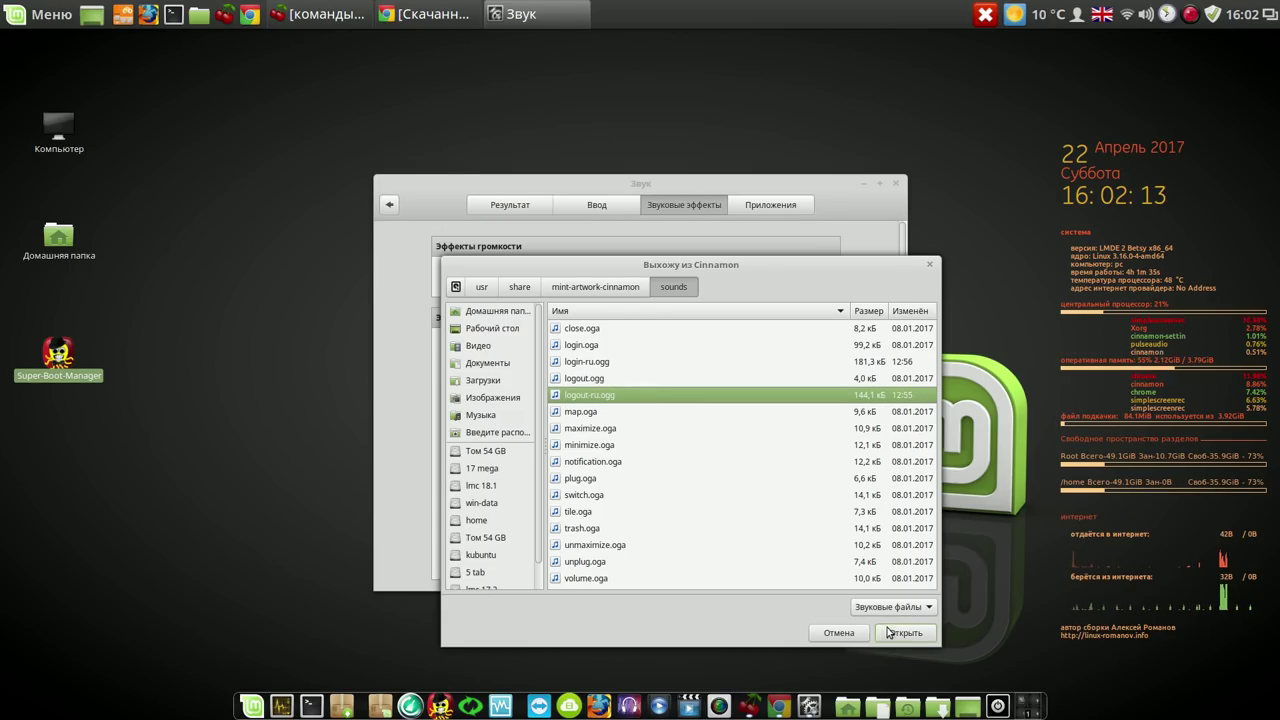
left_click(905, 633)
Raise the sound effects volume to about 54%, play the new login and logout sounds, and close the sound settings.
left_click(648, 284)
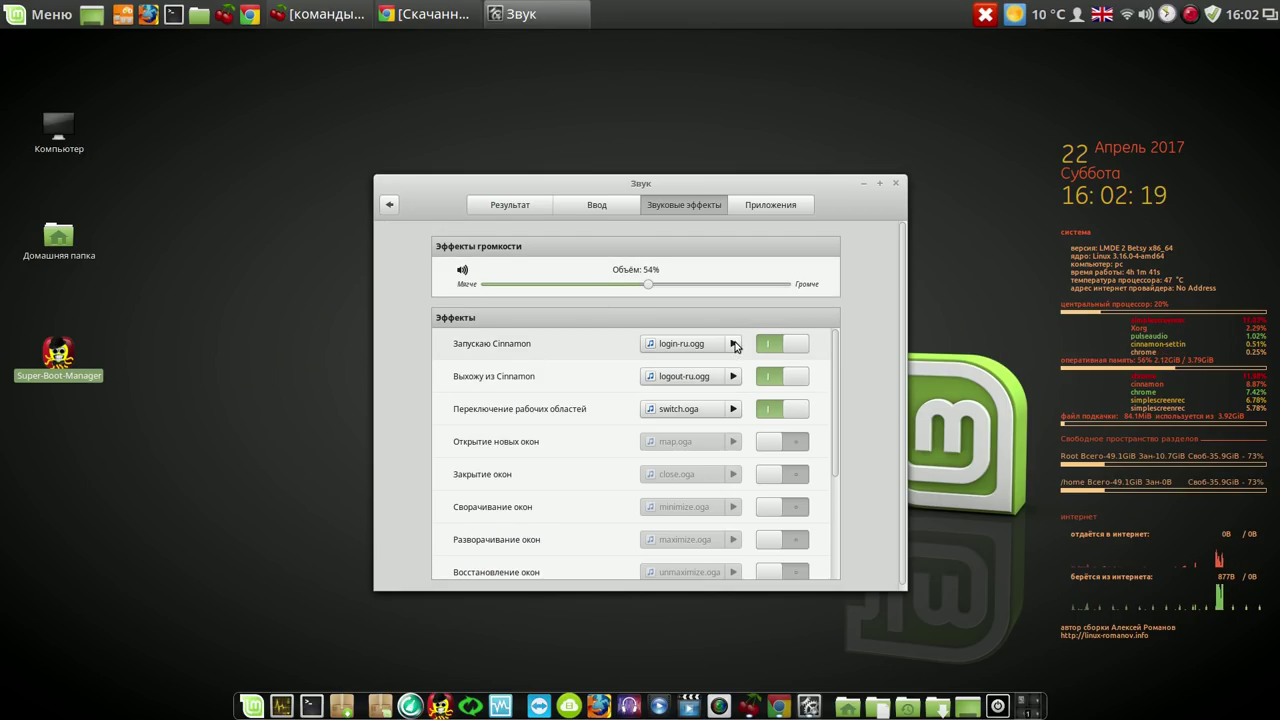
left_click(735, 344)
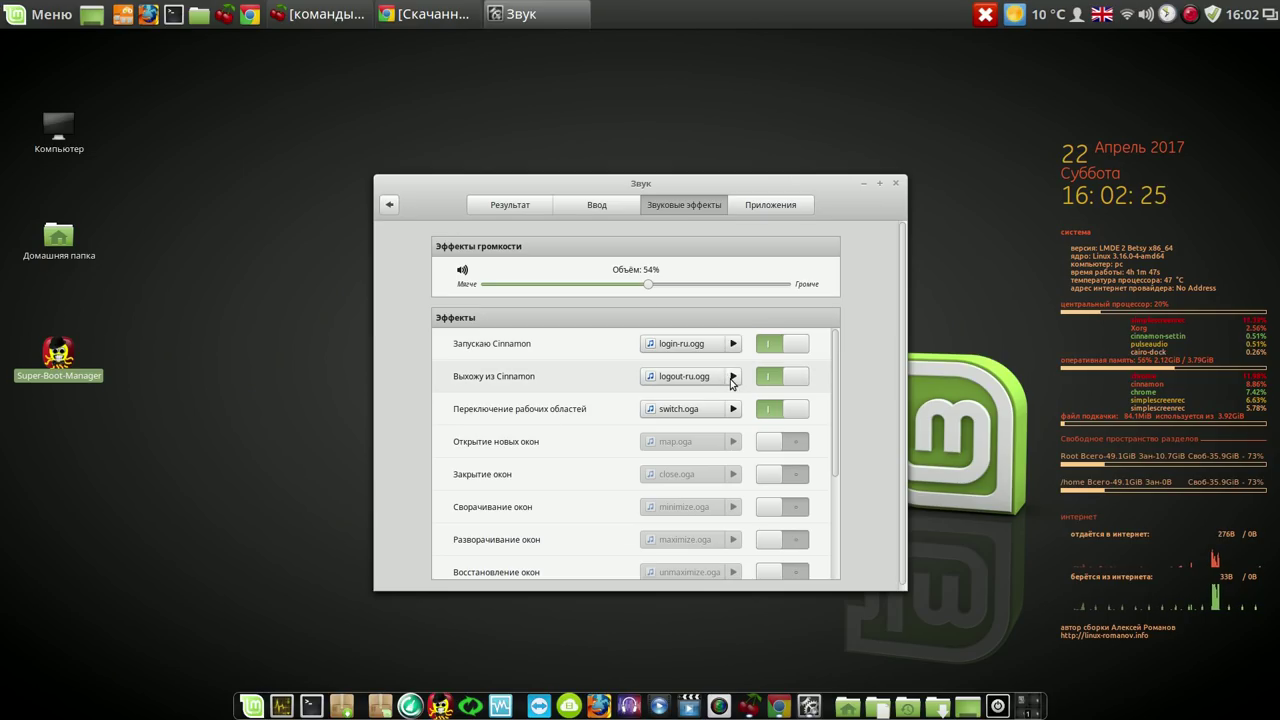
left_click(733, 381)
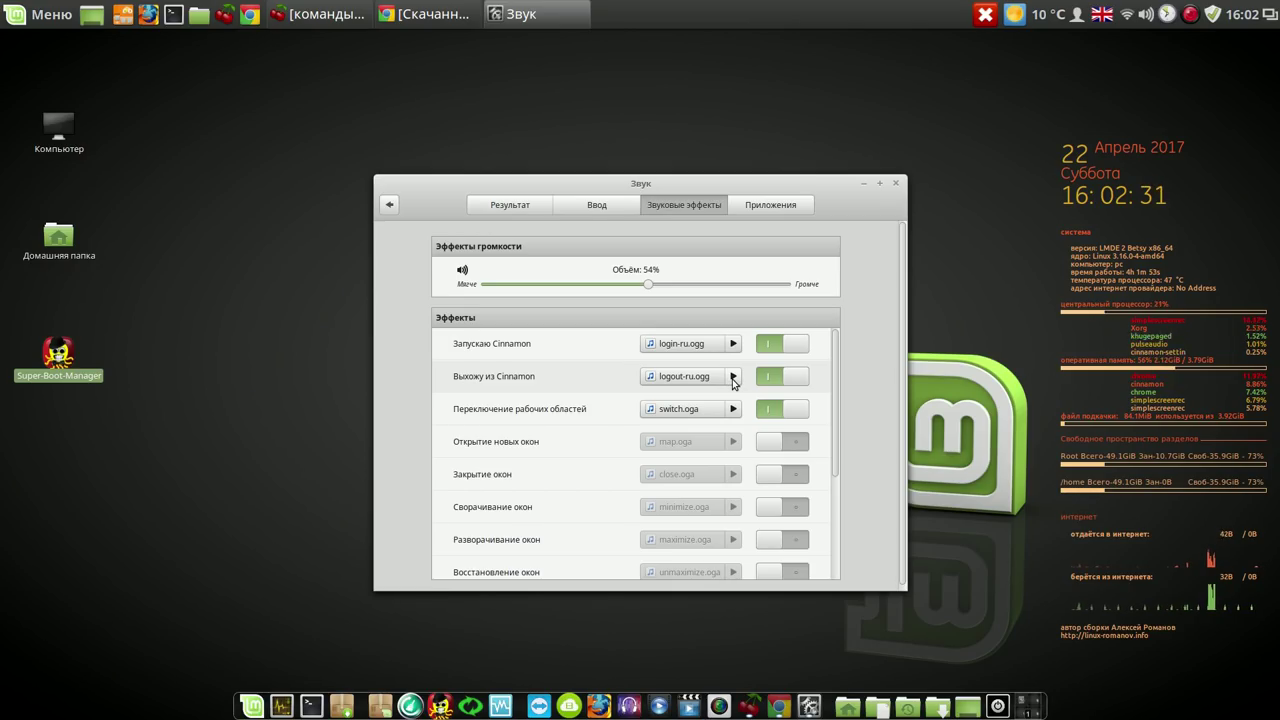
left_click(897, 186)
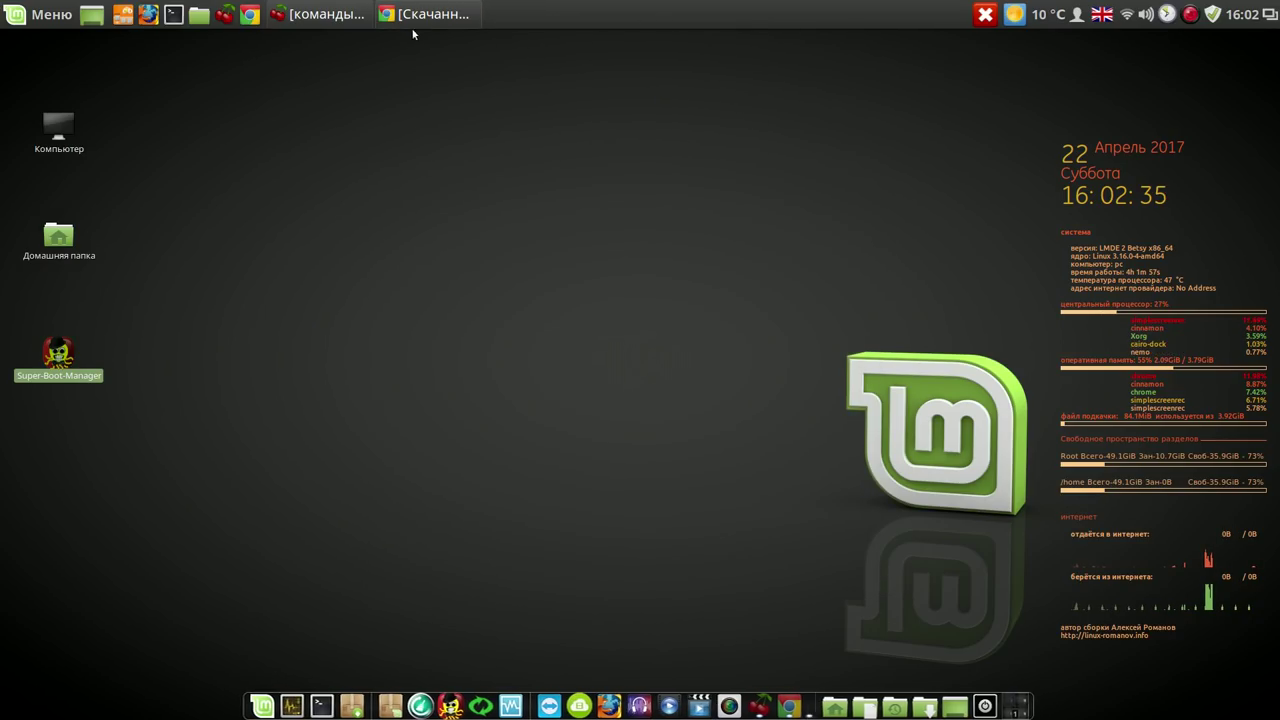
Permanently delete all the installer, sound and extension files in the Downloads (Загрузки) folder.
left_click(198, 17)
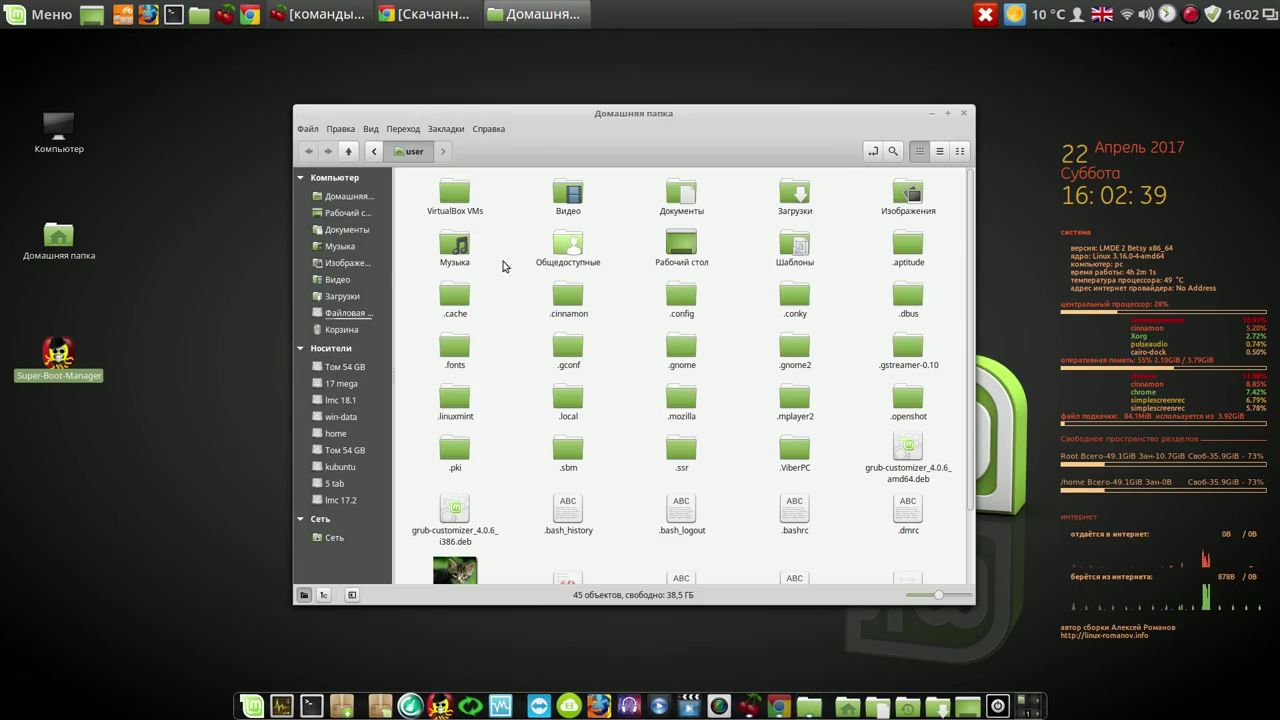
left_click(341, 298)
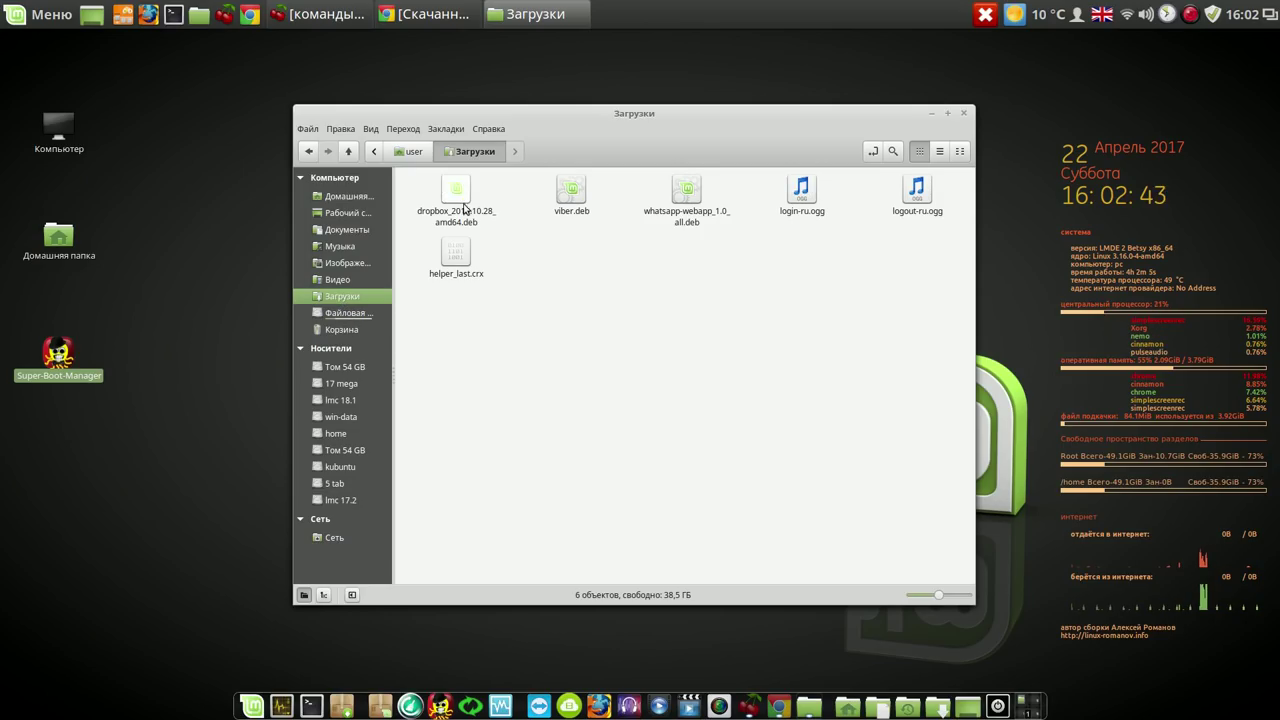
left_click_drag(406, 197, 931, 317)
right_click(691, 195)
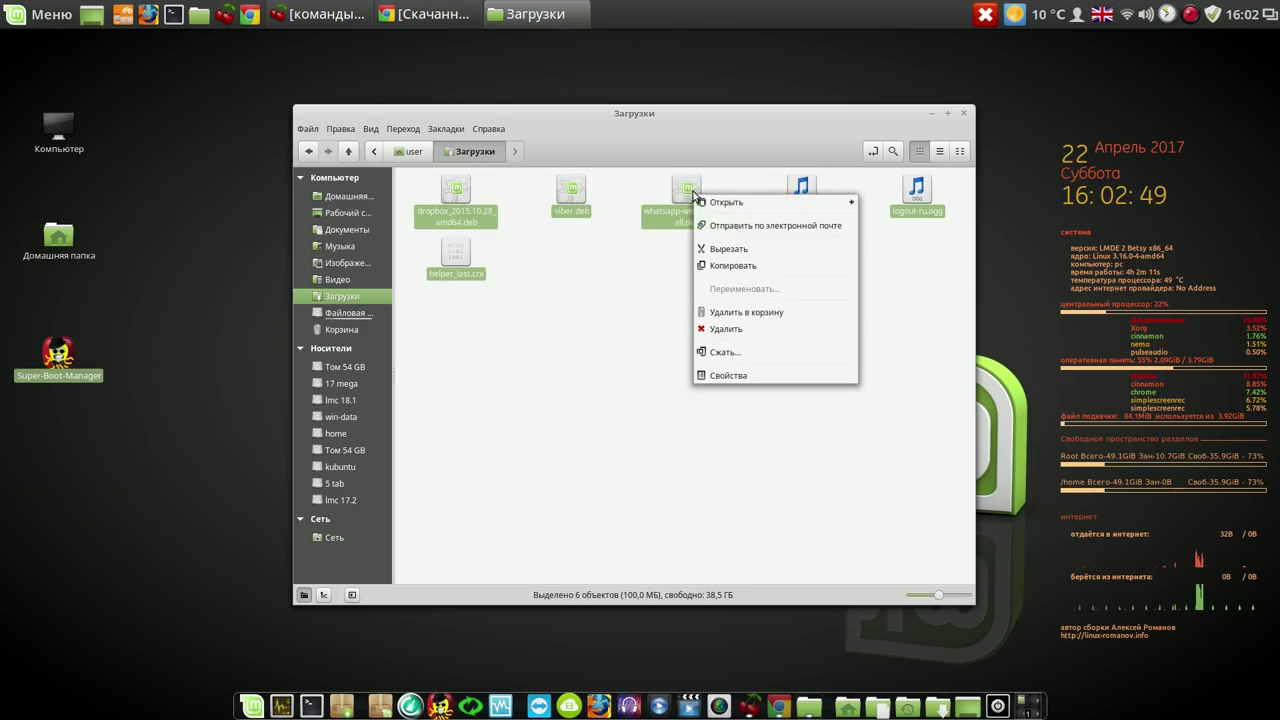
left_click(737, 333)
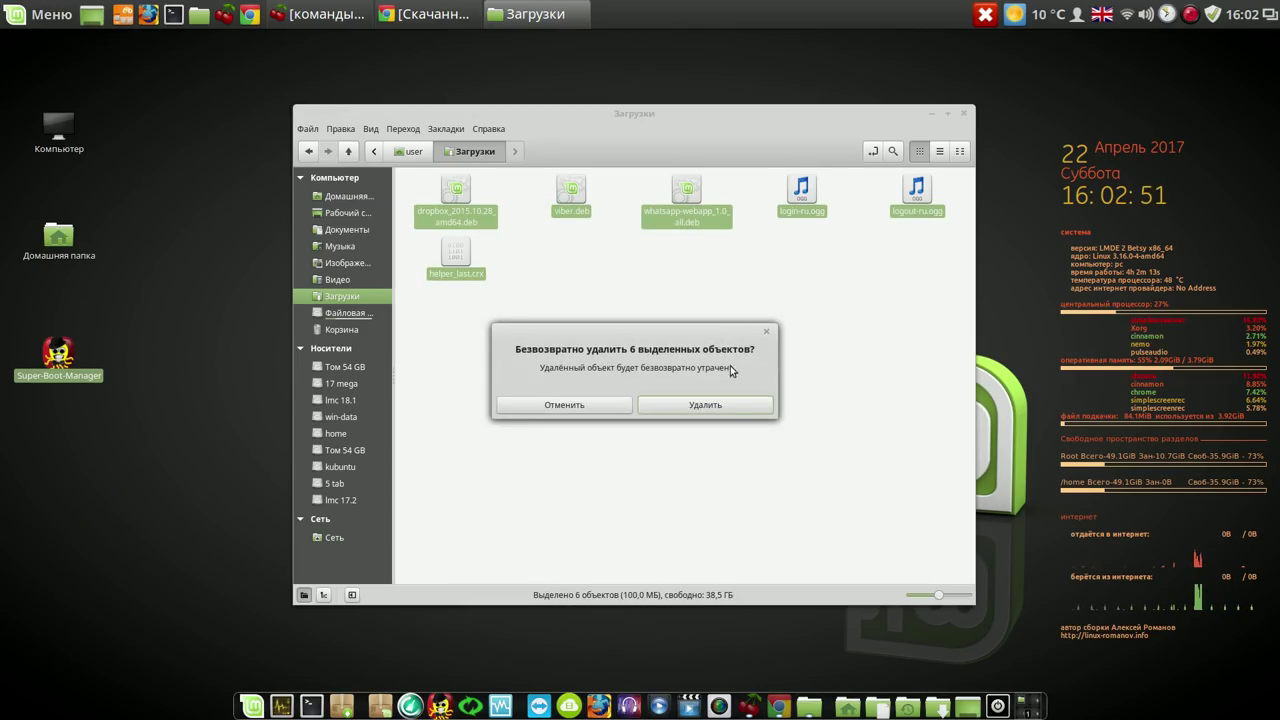
left_click(731, 405)
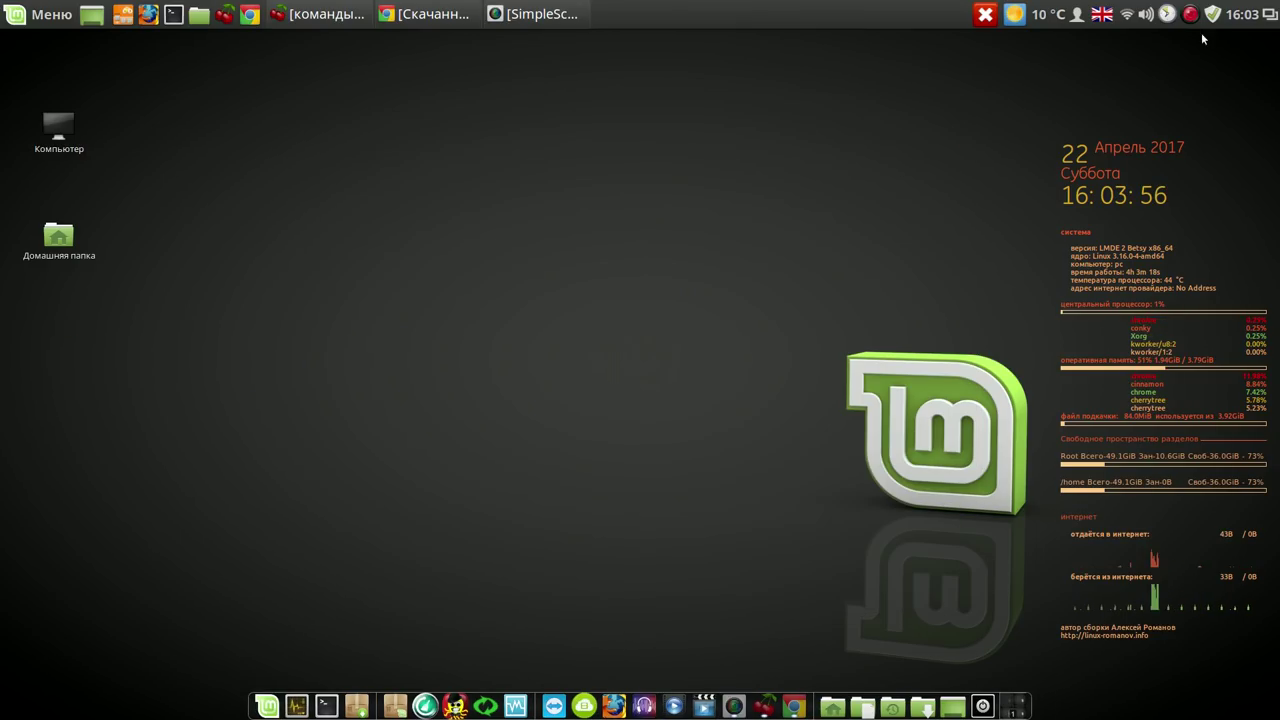
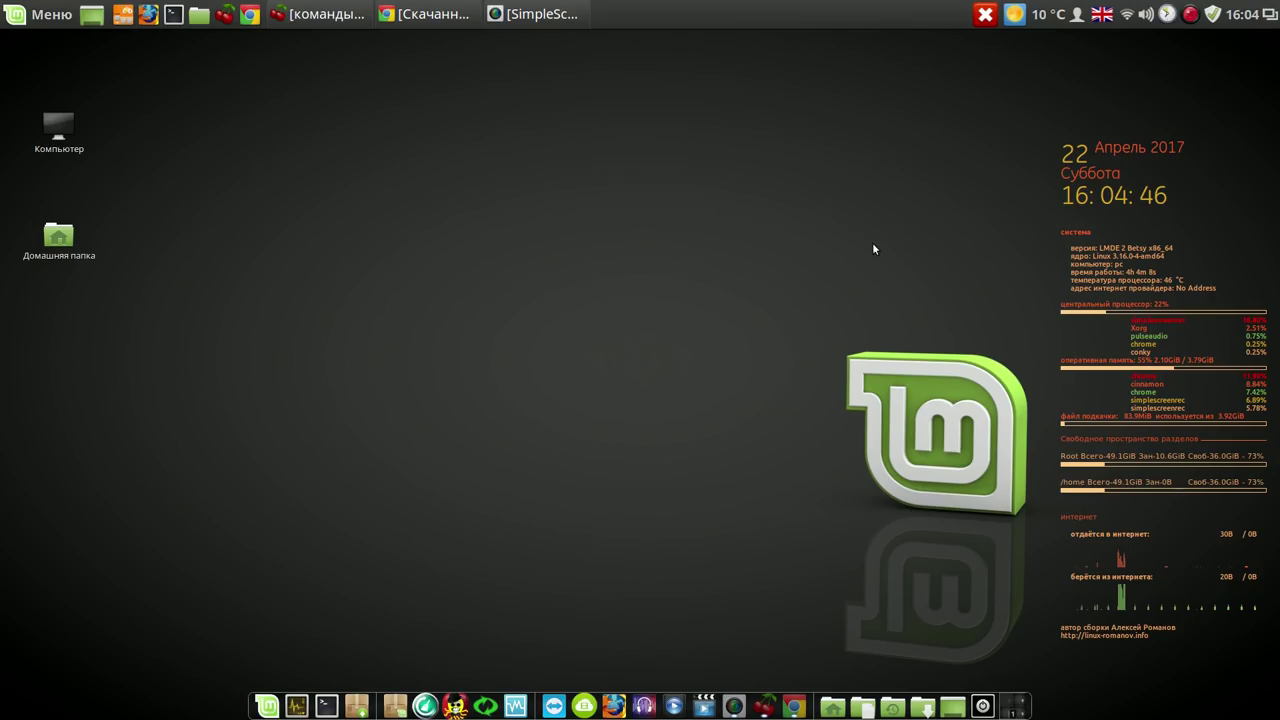
Uninstall HexChat from the internet applications, confirm its removal and dismiss the resulting dialogs.
left_click(47, 12)
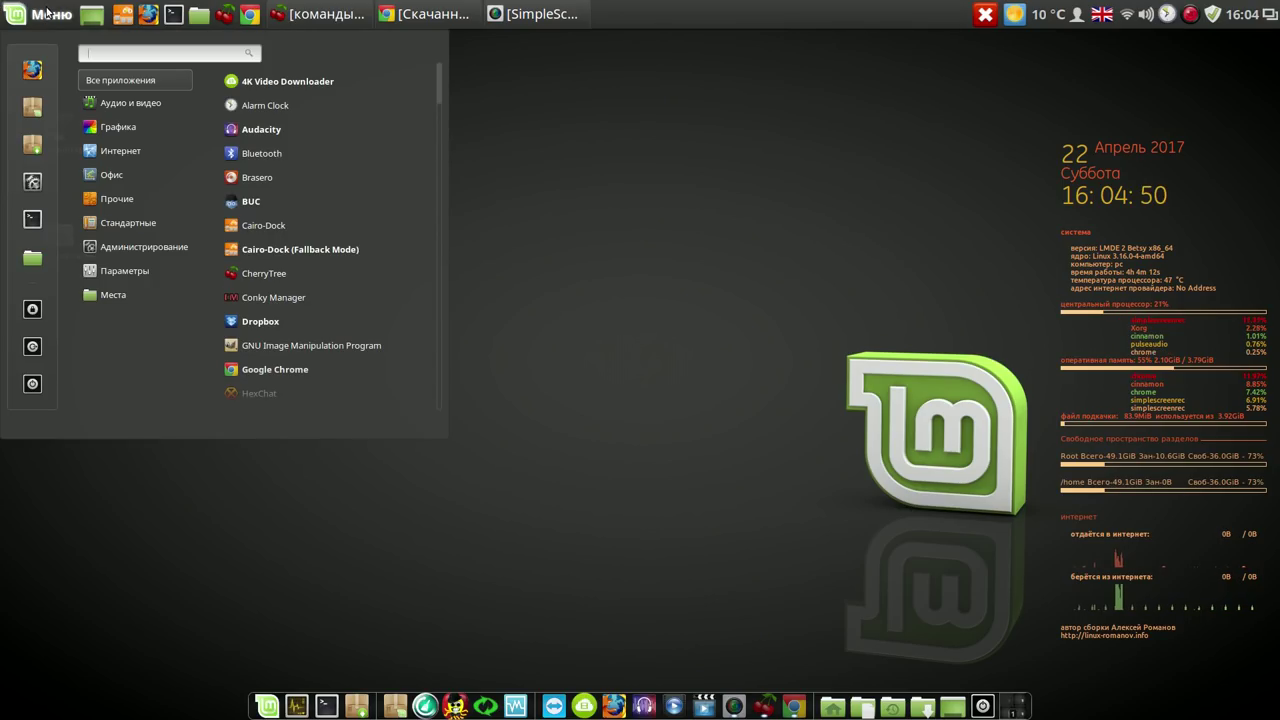
mouse_move(120, 150)
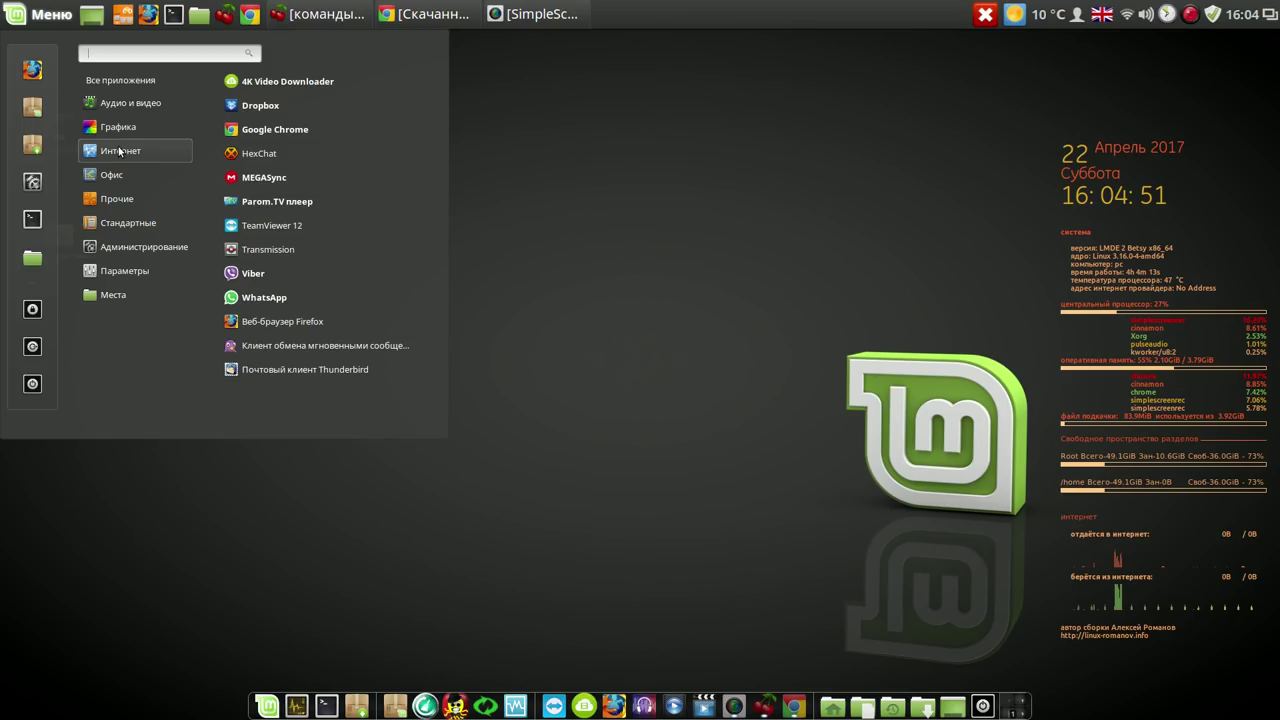
right_click(321, 153)
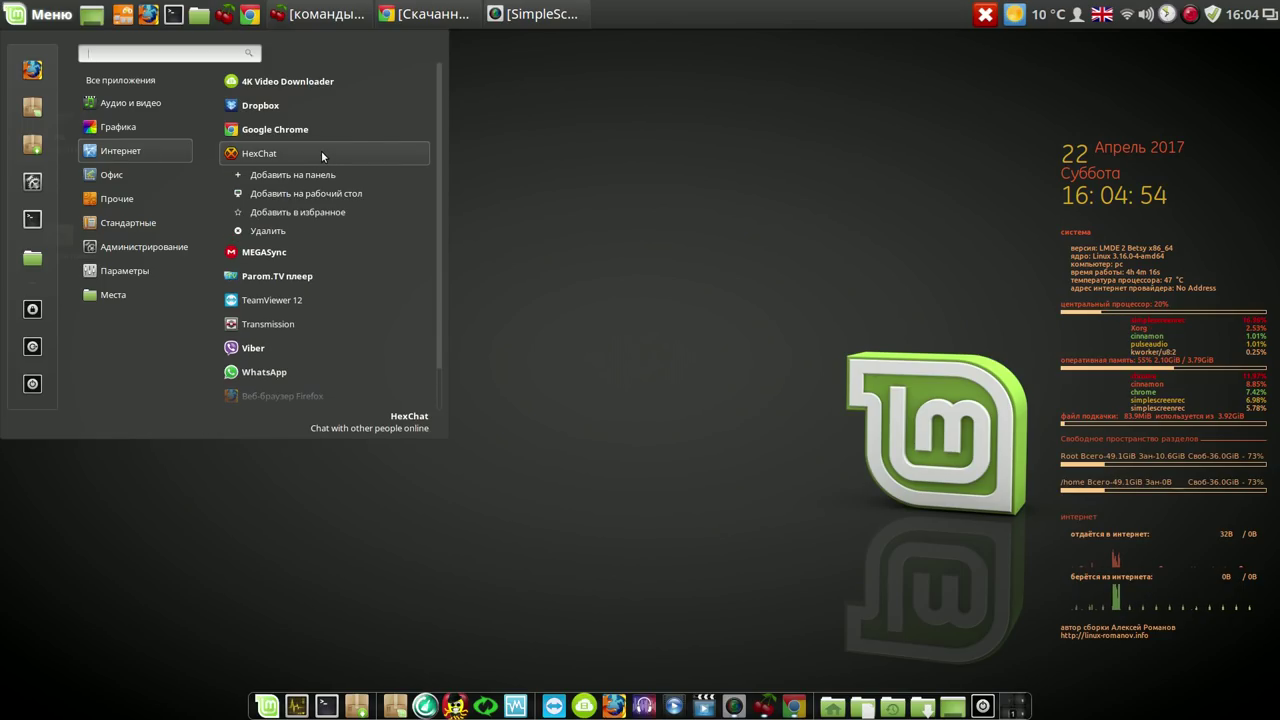
left_click(282, 233)
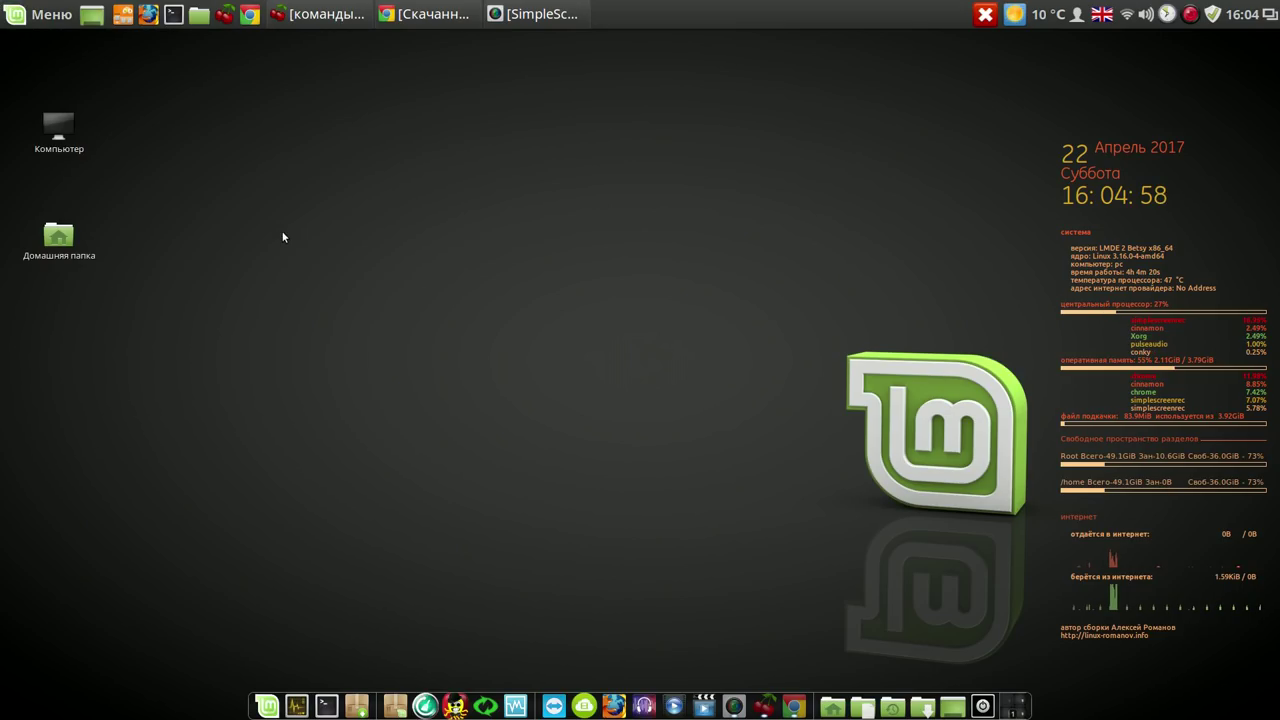
left_click(686, 426)
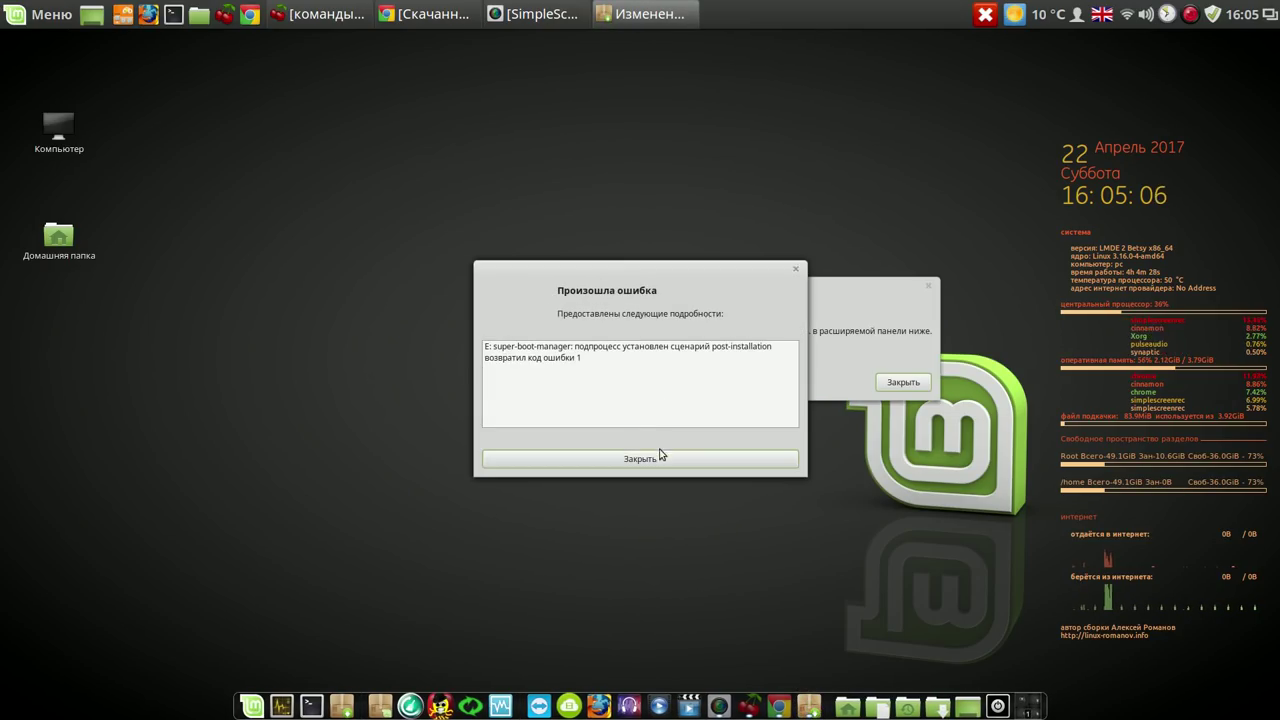
left_click(653, 460)
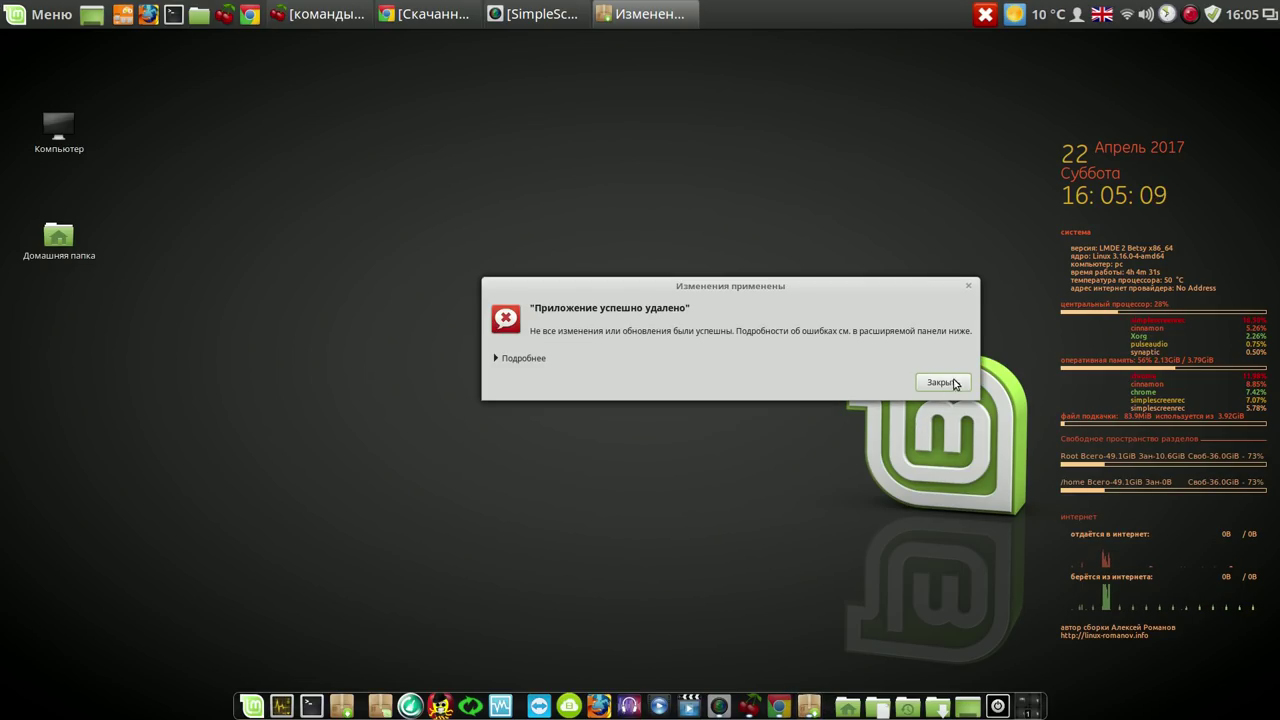
left_click(942, 383)
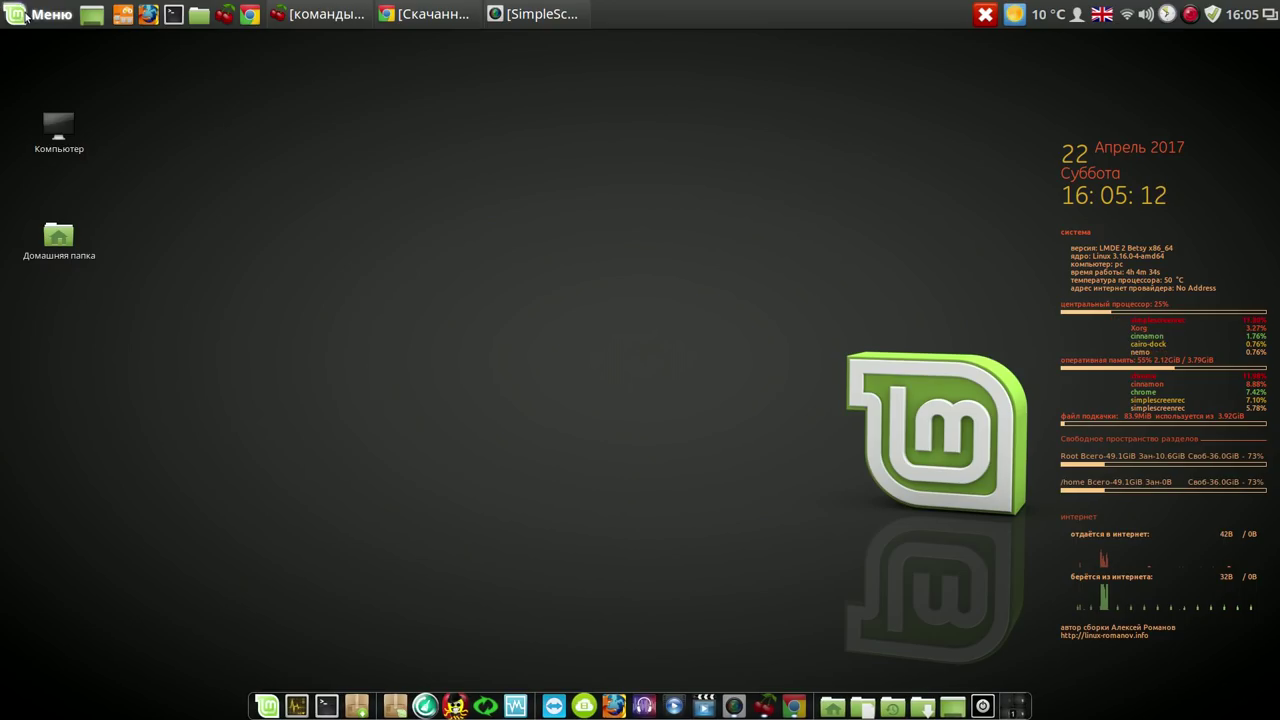
Uninstall the Thunderbird mail client from the internet applications, confirm its removal and dismiss the resulting dialogs.
left_click(25, 14)
mouse_move(96, 150)
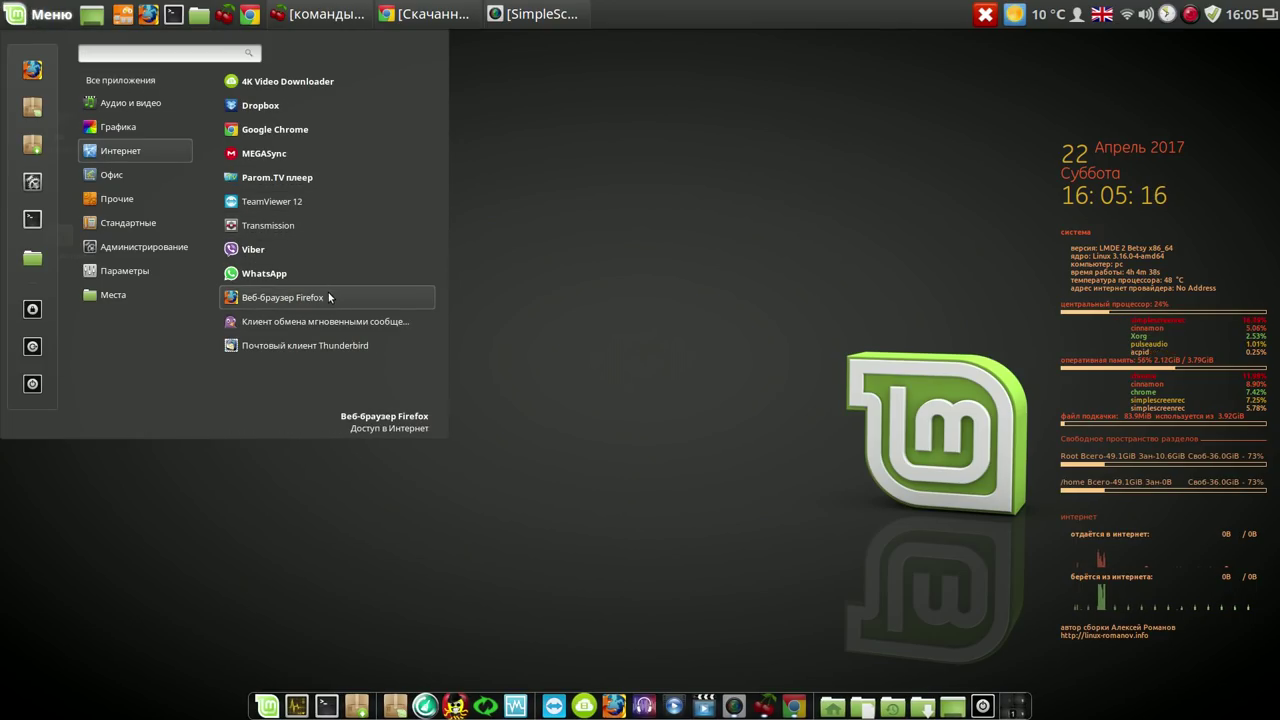
right_click(327, 347)
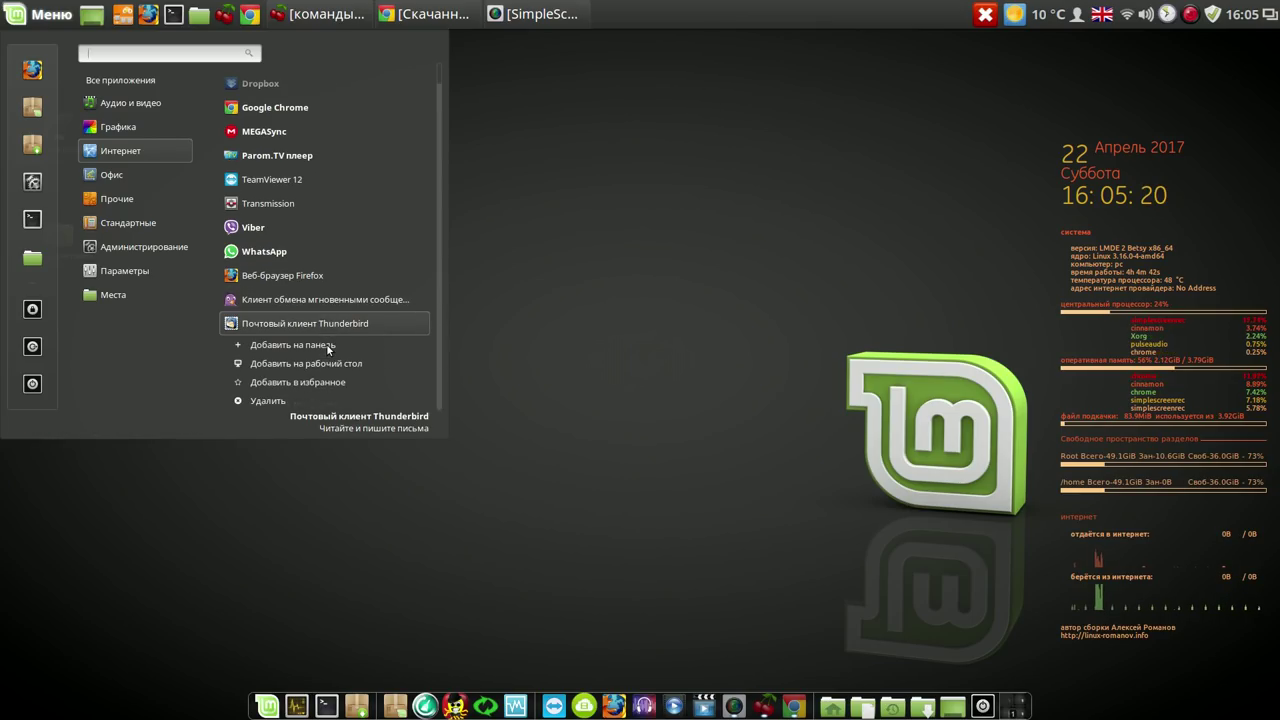
left_click(277, 403)
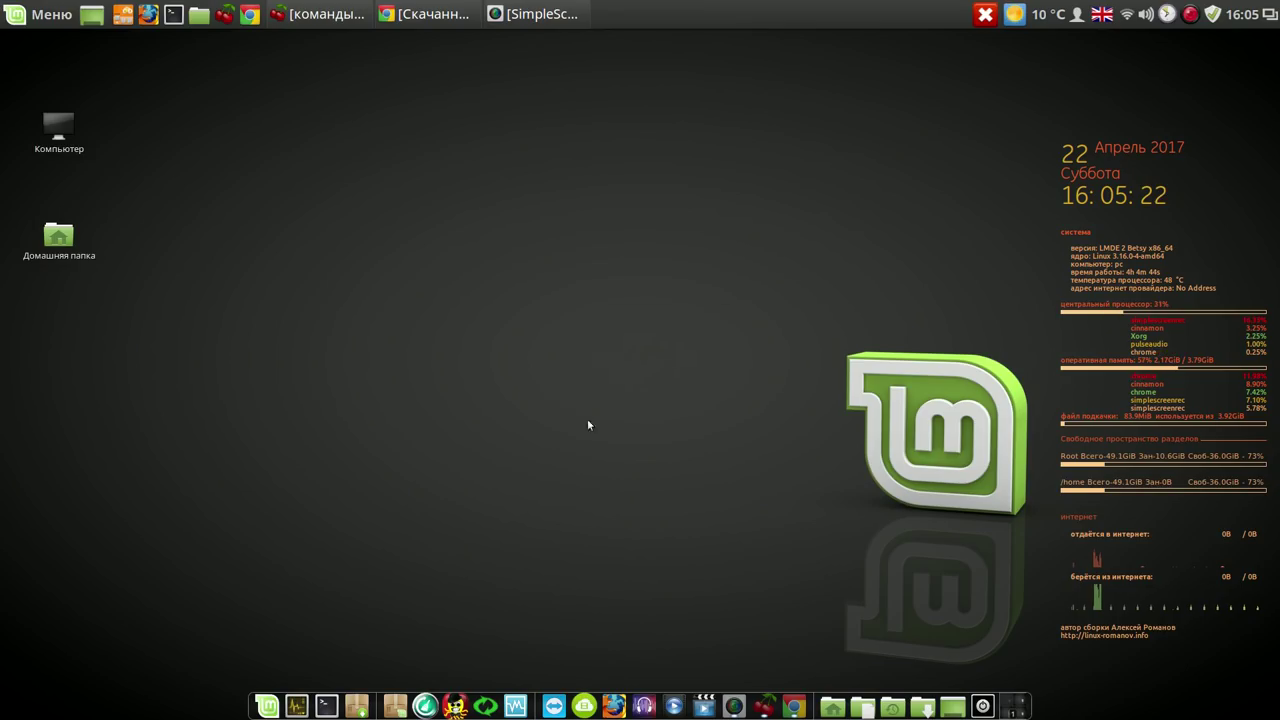
left_click(689, 428)
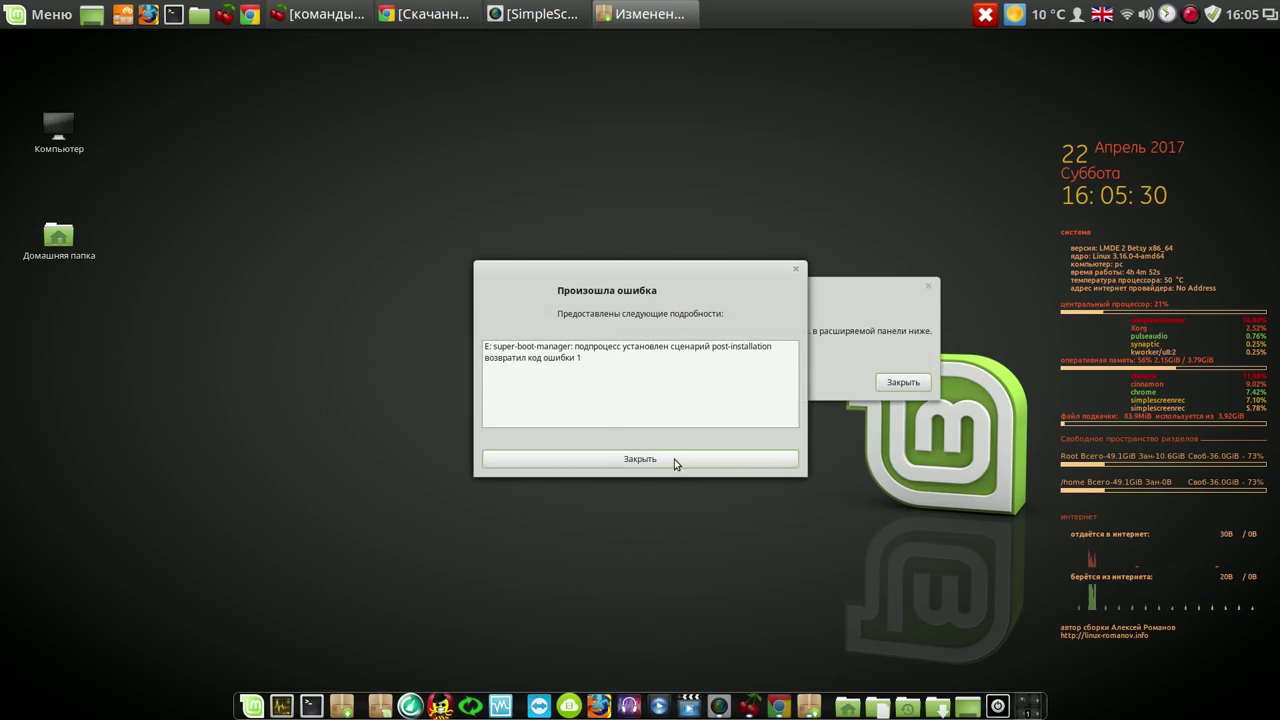
left_click(676, 462)
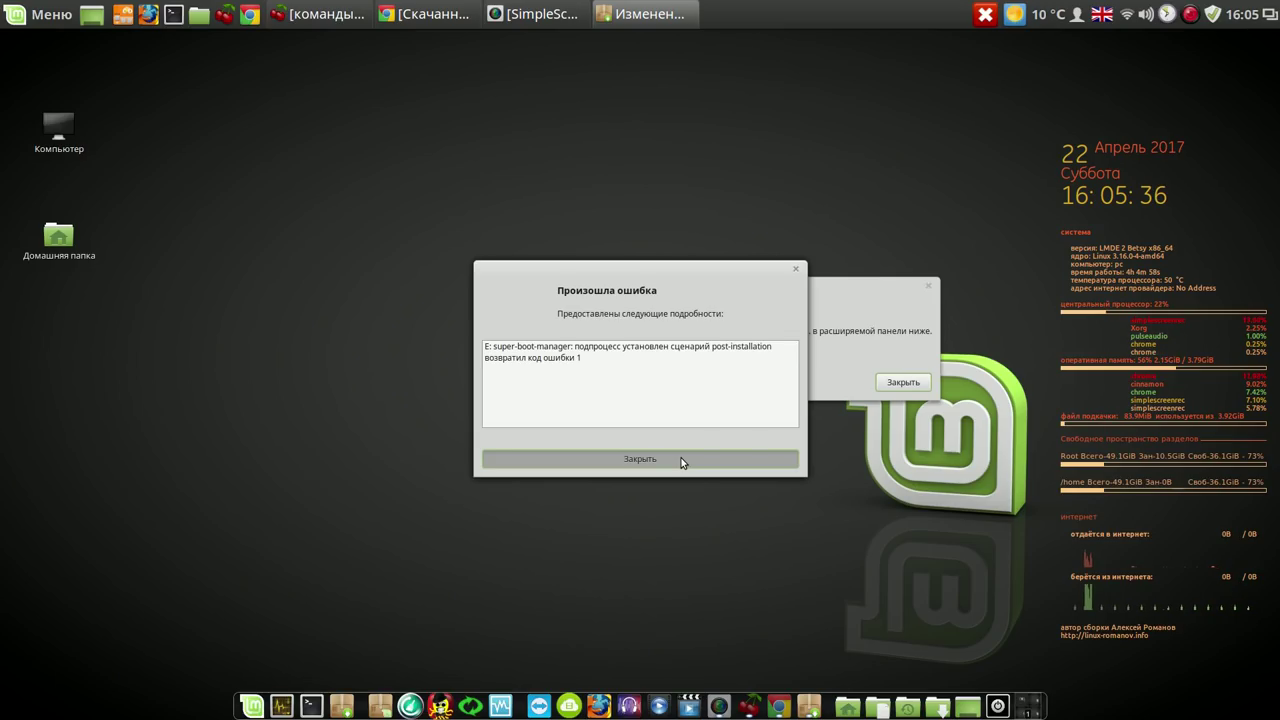
left_click(682, 461)
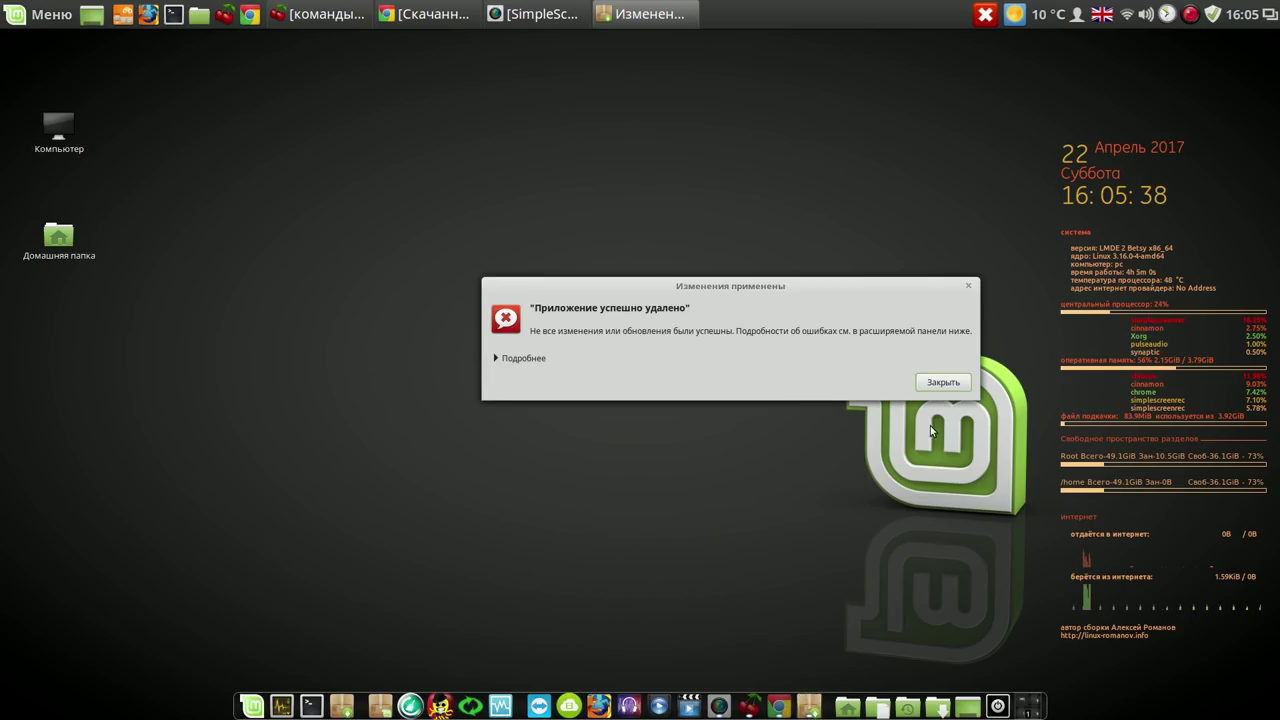
left_click(953, 383)
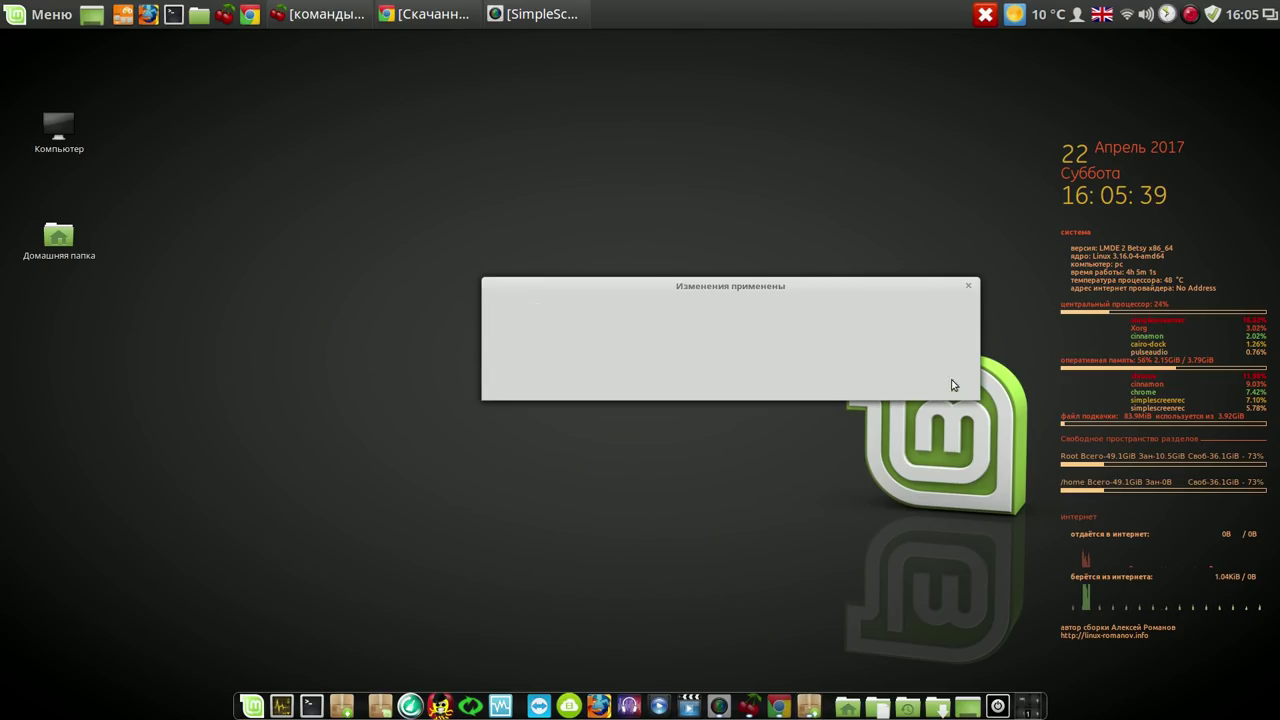
Search the installed applications for "su", uninstall Super-Boot-Manager and confirm its removal.
left_click(53, 14)
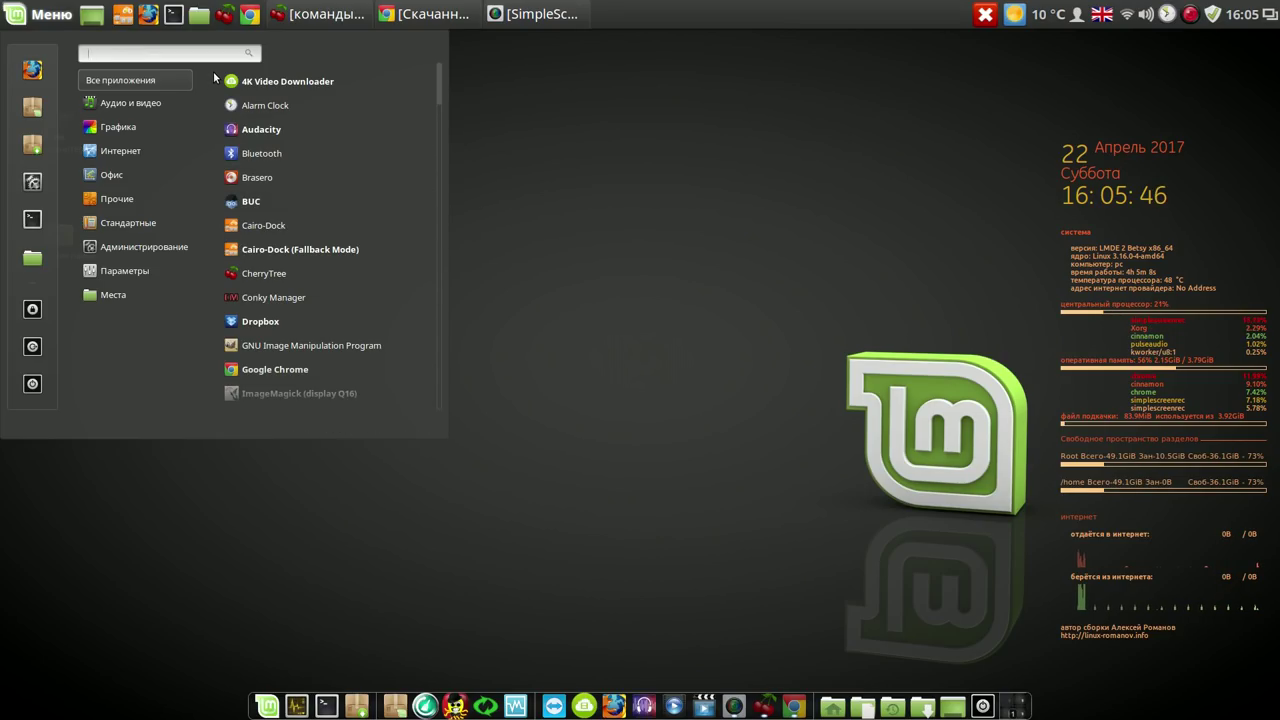
type("su")
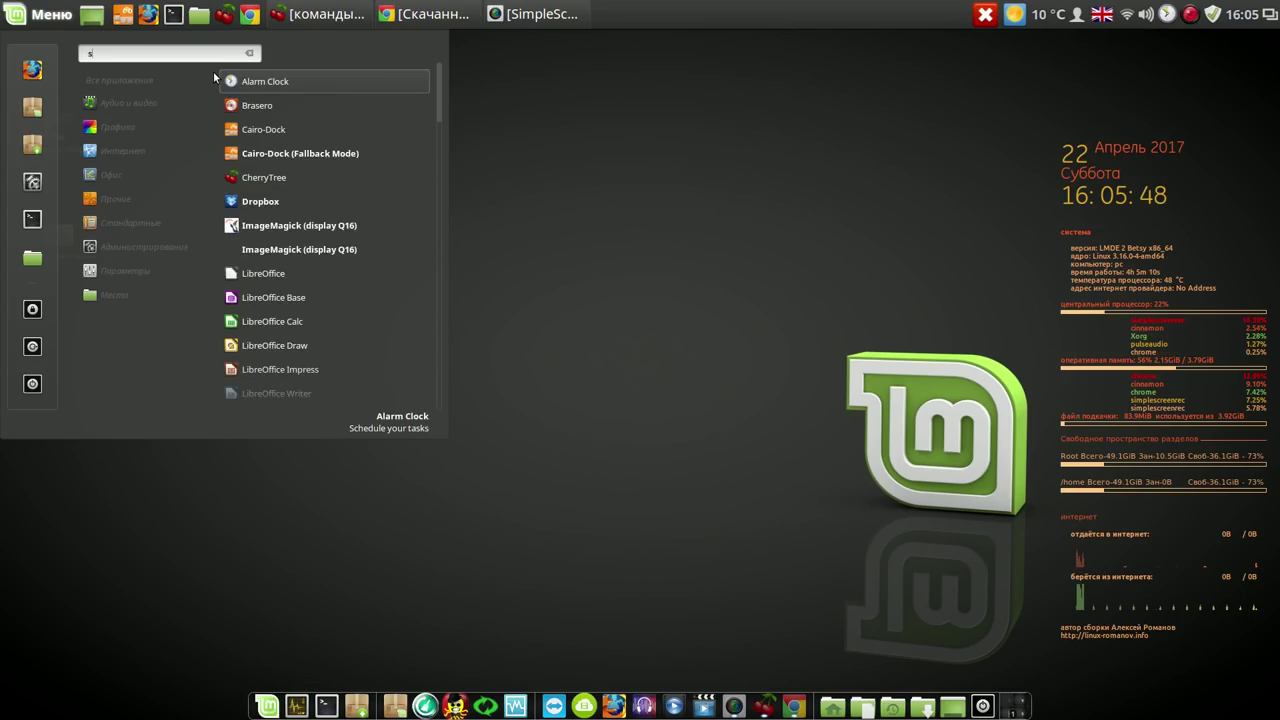
right_click(285, 106)
left_click(280, 188)
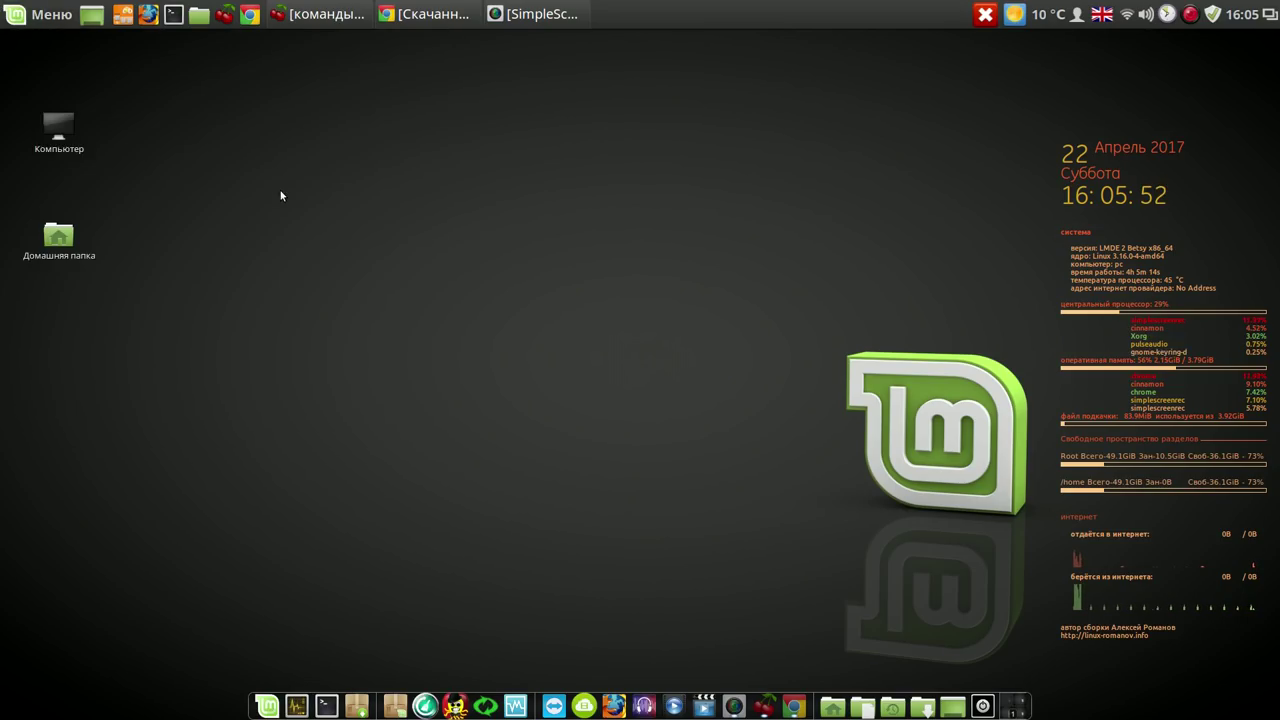
left_click(688, 426)
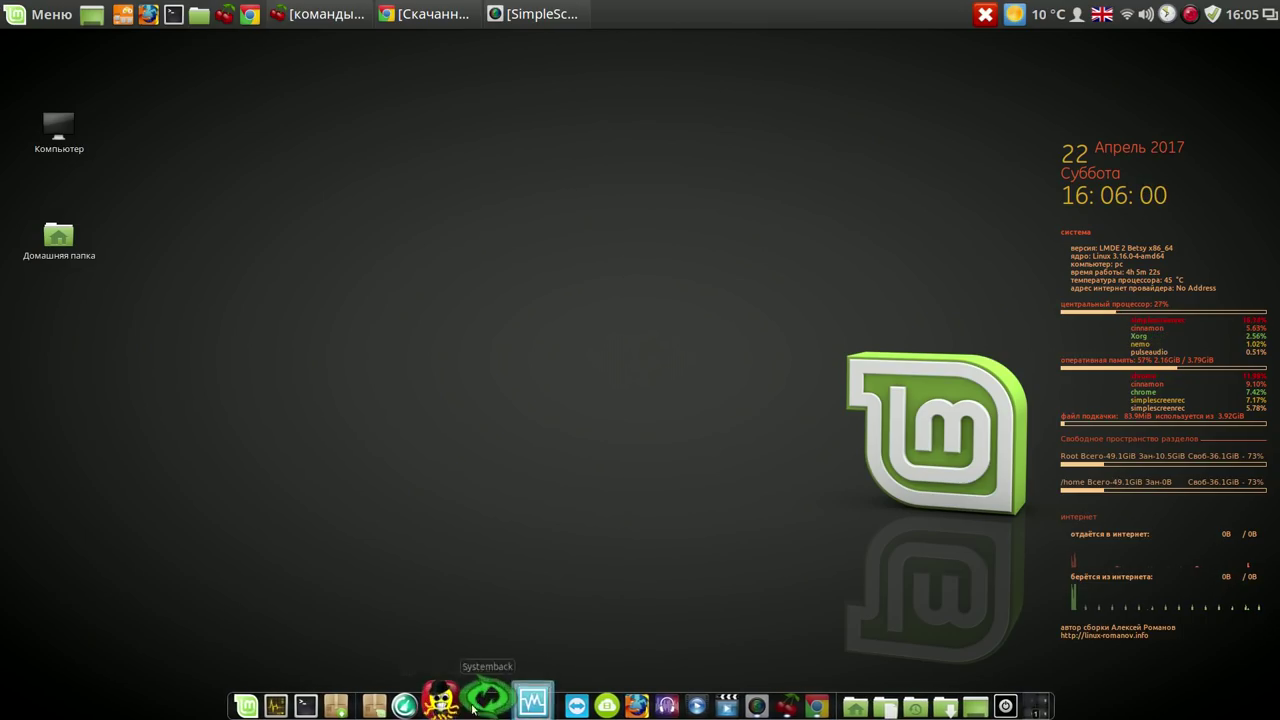
Remove the Super-Boot-Manager launcher from the Cairo-Dock and confirm its removal.
right_click(460, 678)
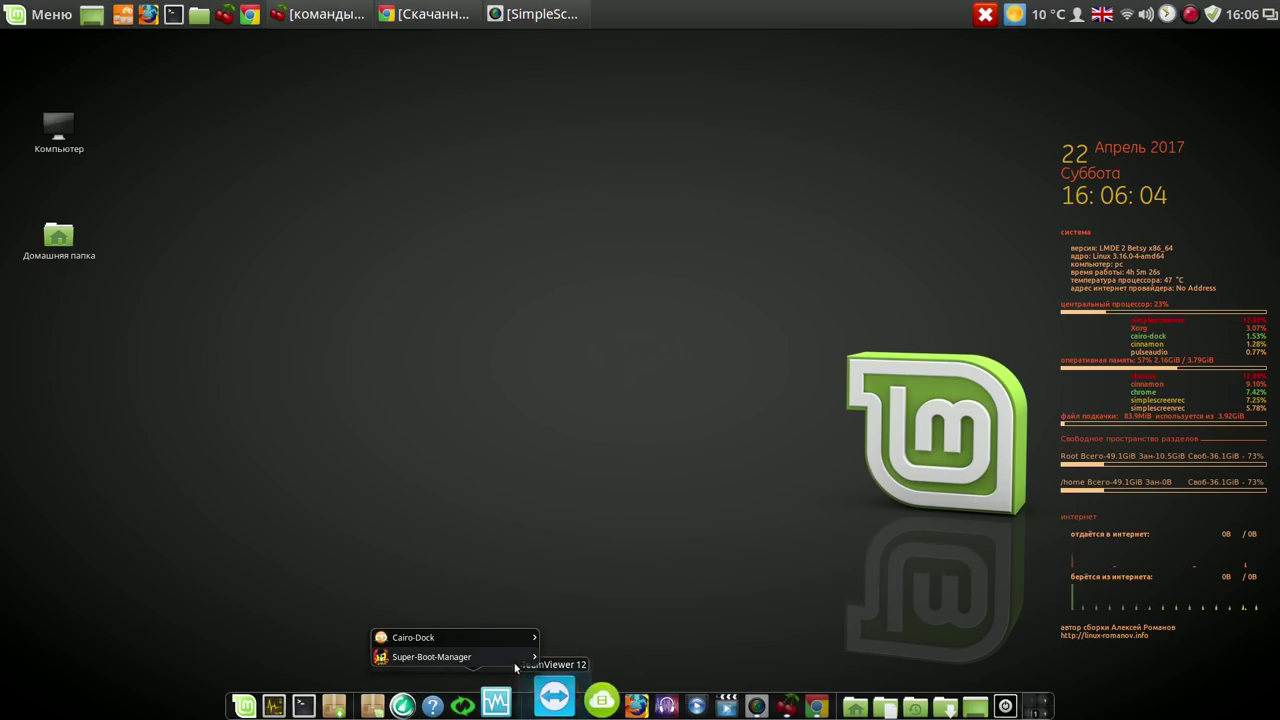
mouse_move(525, 655)
left_click(574, 673)
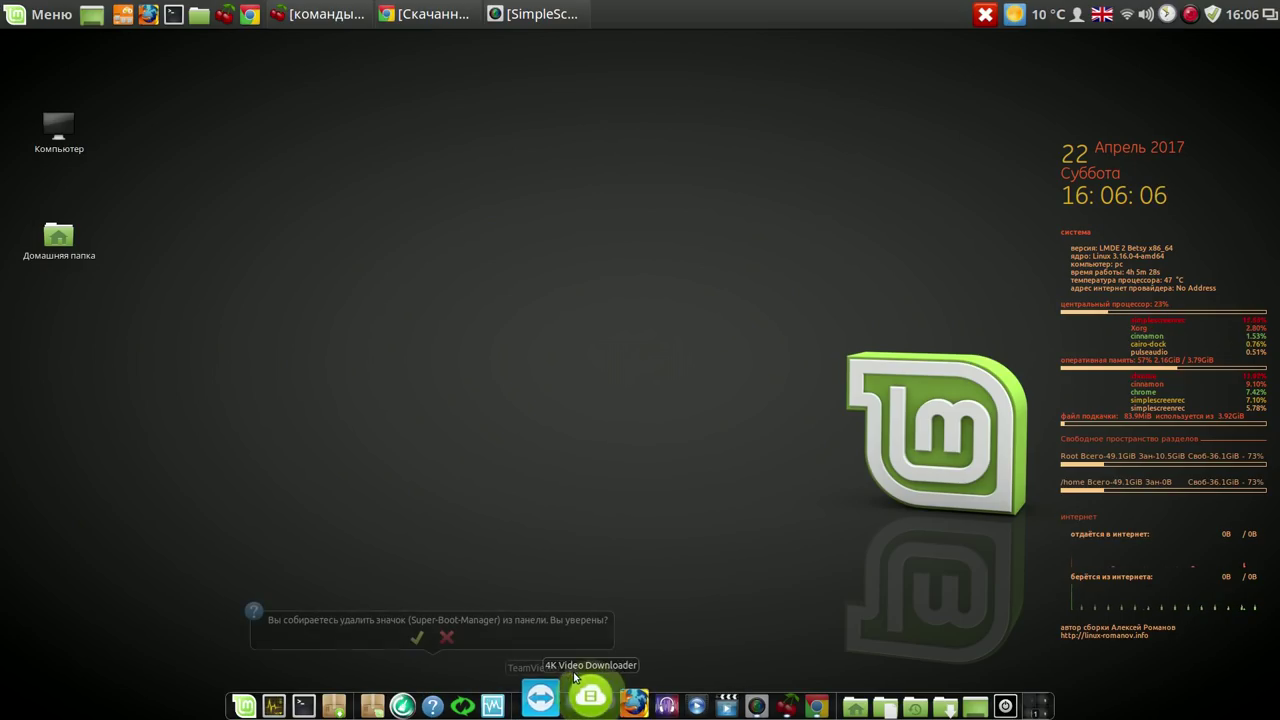
left_click(420, 641)
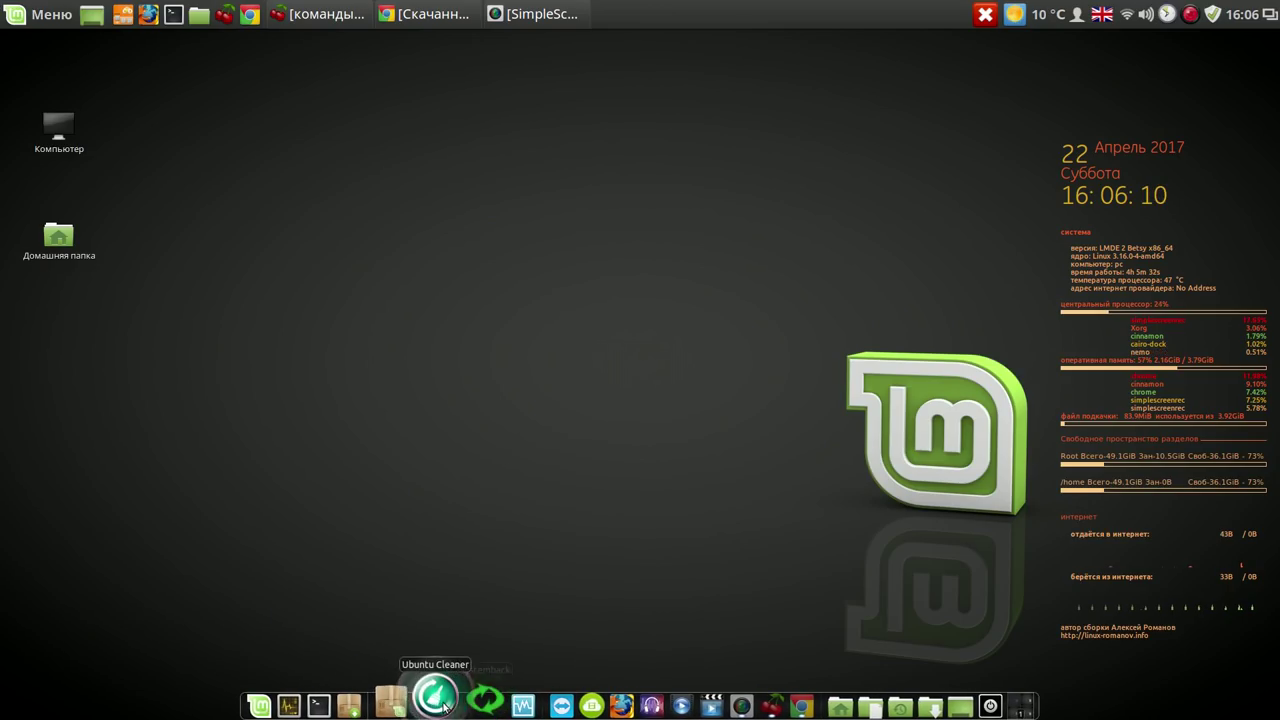
Launch Ubuntu Cleaner from the dock and scan the Apps, Personal and System categories.
left_click_drag(440, 705, 482, 436)
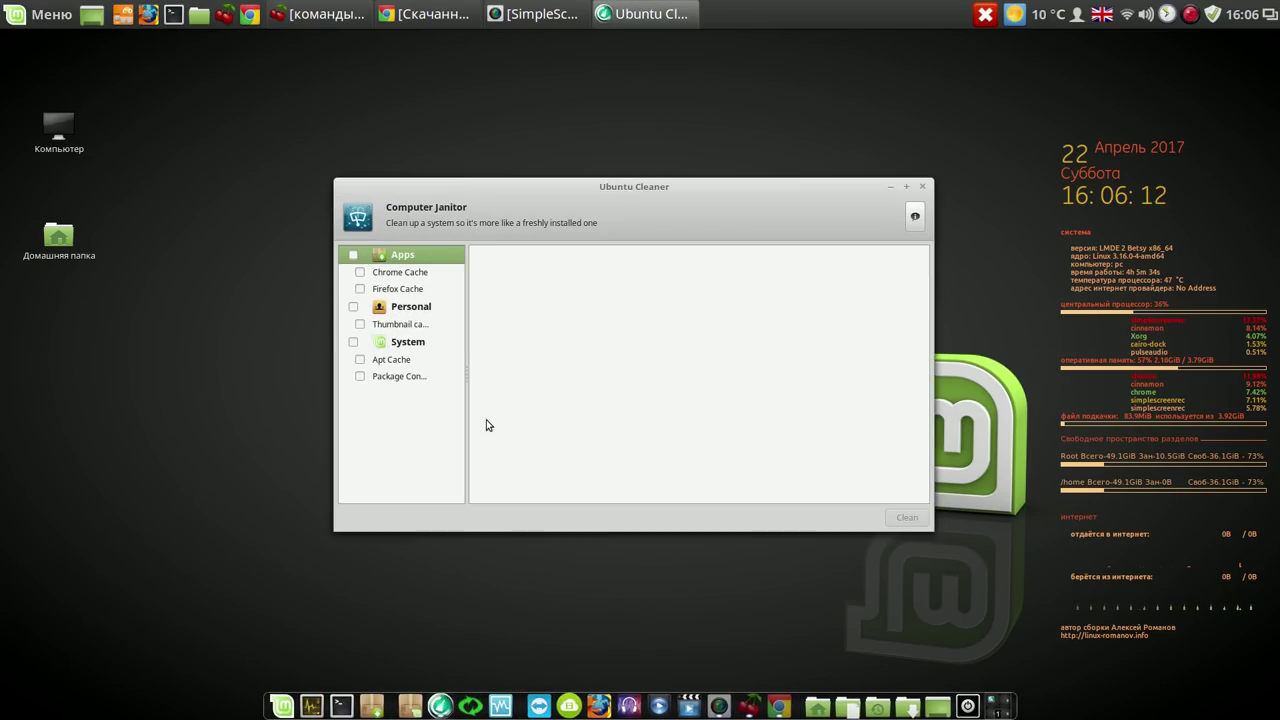
left_click(353, 255)
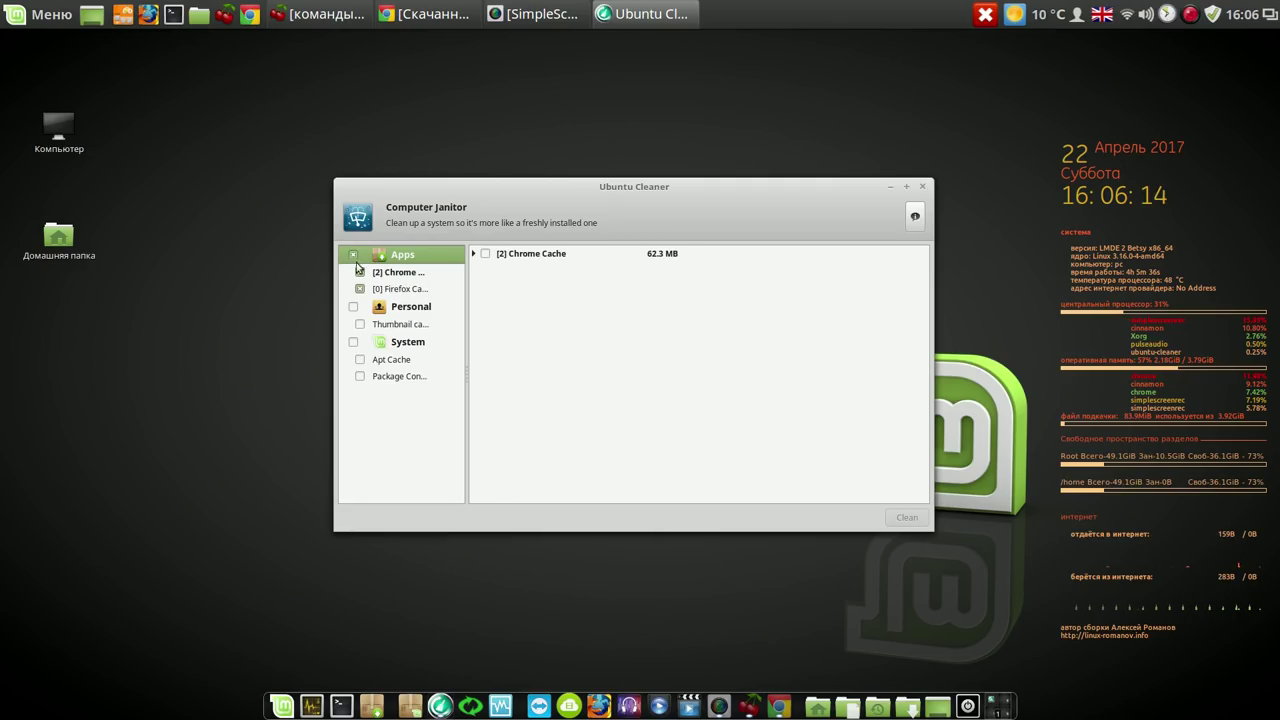
left_click(353, 306)
left_click(352, 342)
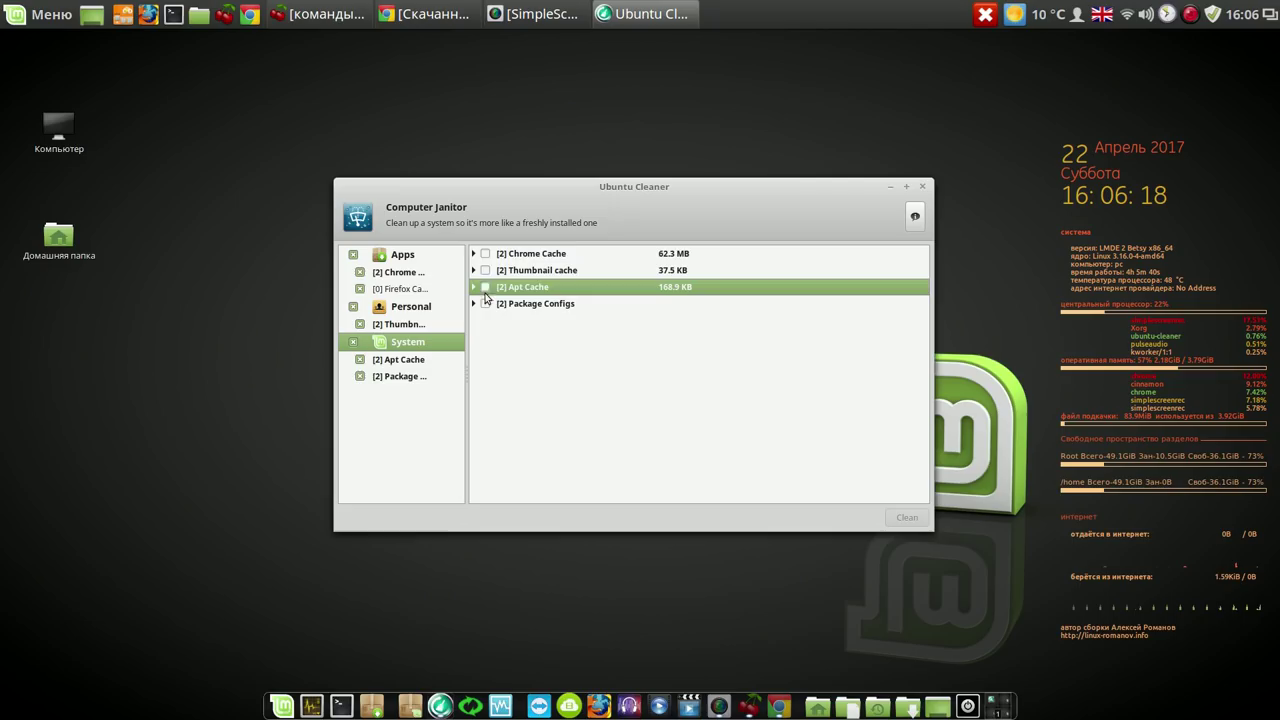
Clean the Chrome cache, thumbnail cache, Apt cache and package configs, authenticate with the account password, and close Ubuntu Cleaner.
left_click(485, 254)
left_click(485, 271)
left_click(485, 287)
left_click(485, 304)
left_click(907, 517)
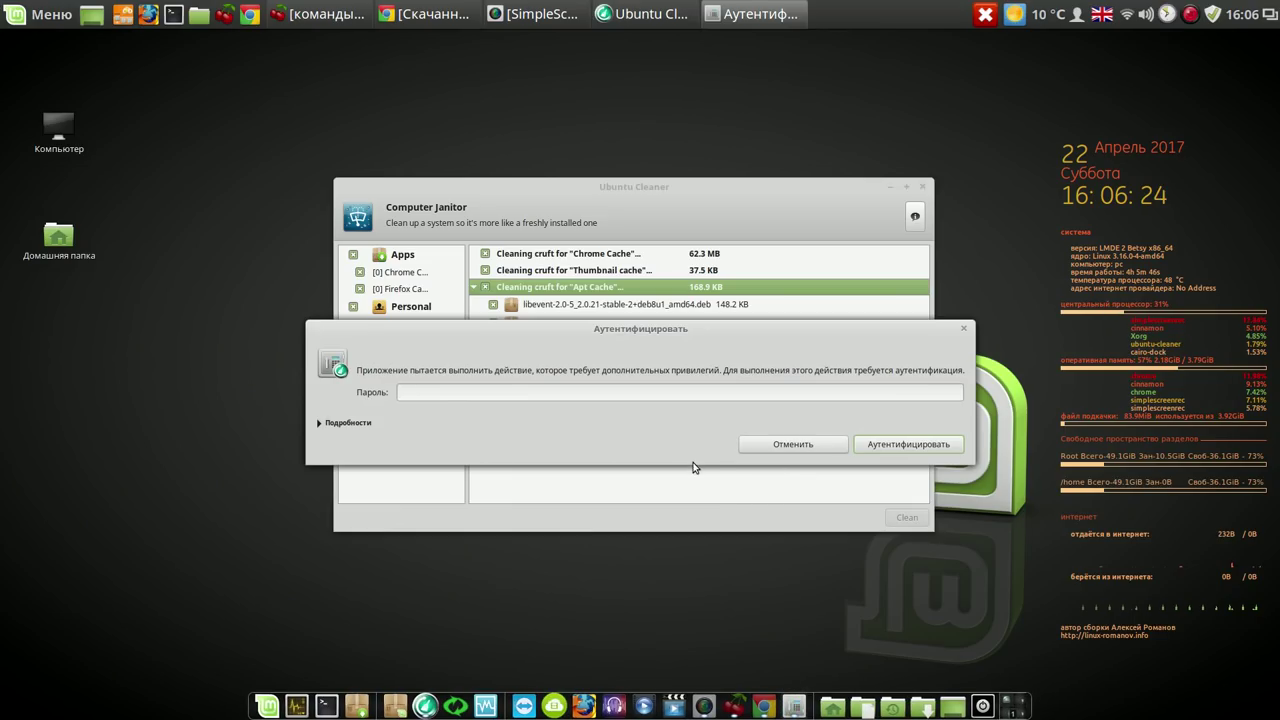
type("•")
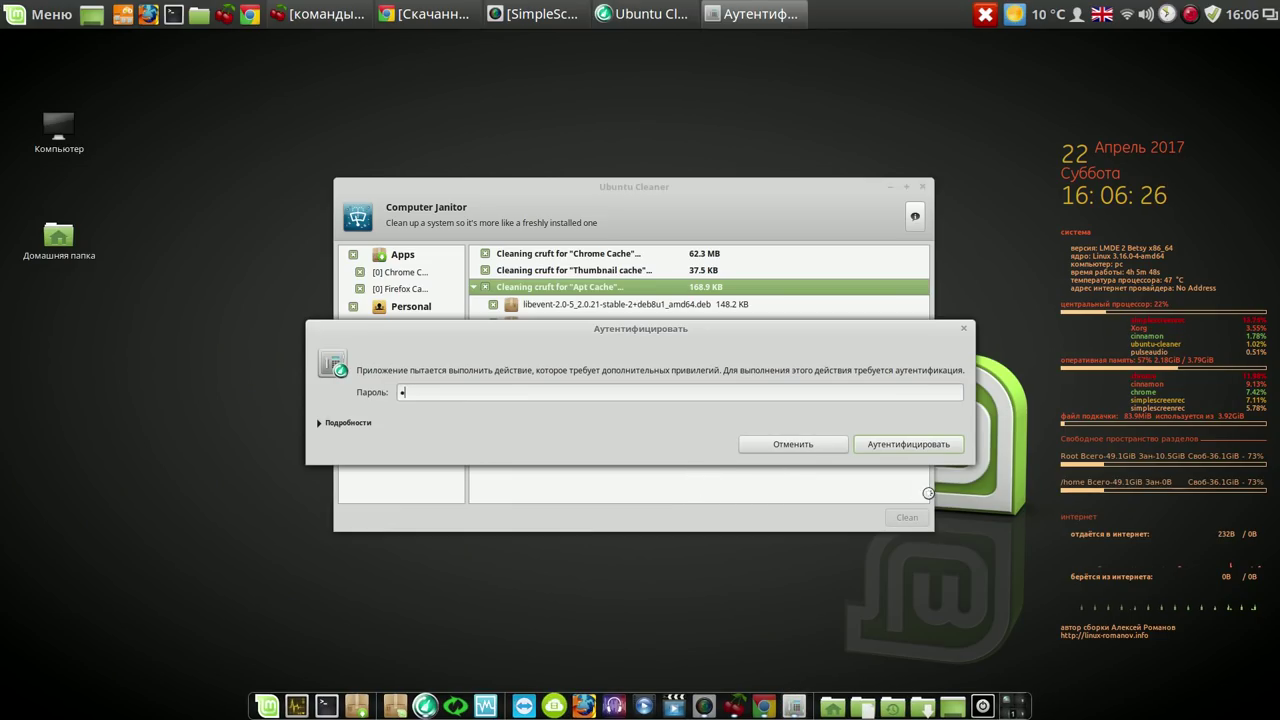
left_click(918, 443)
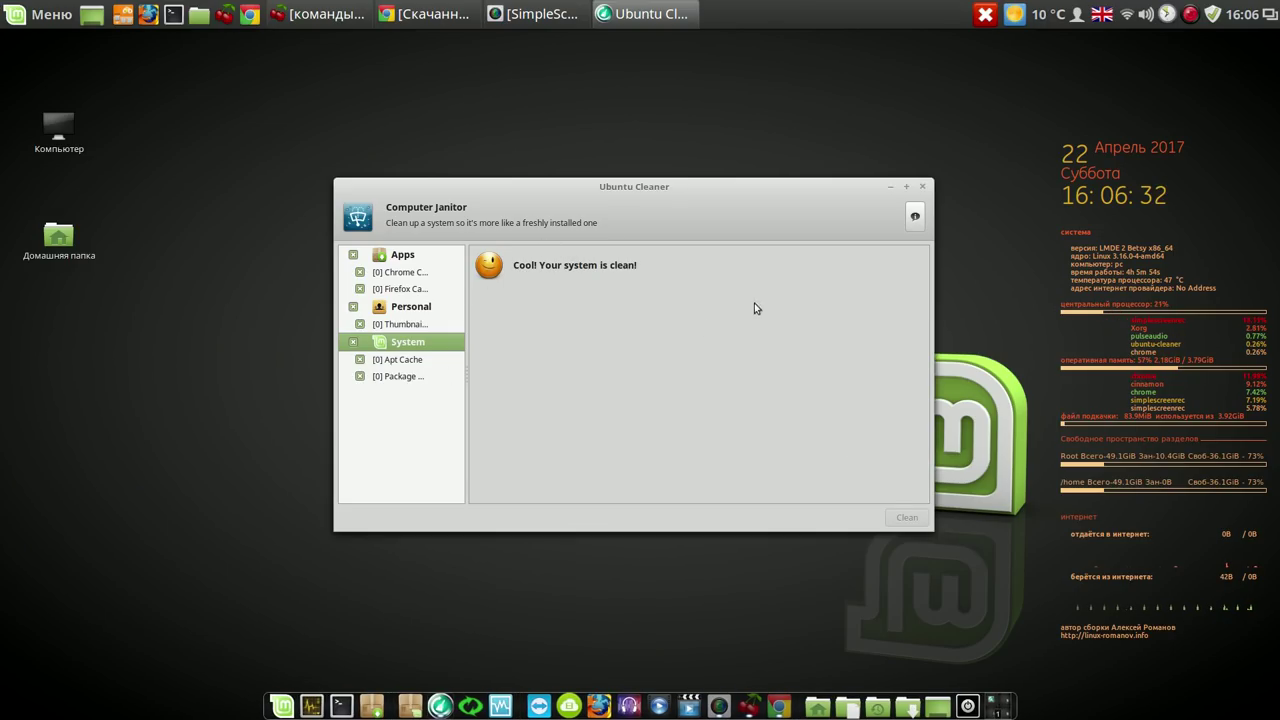
left_click(923, 187)
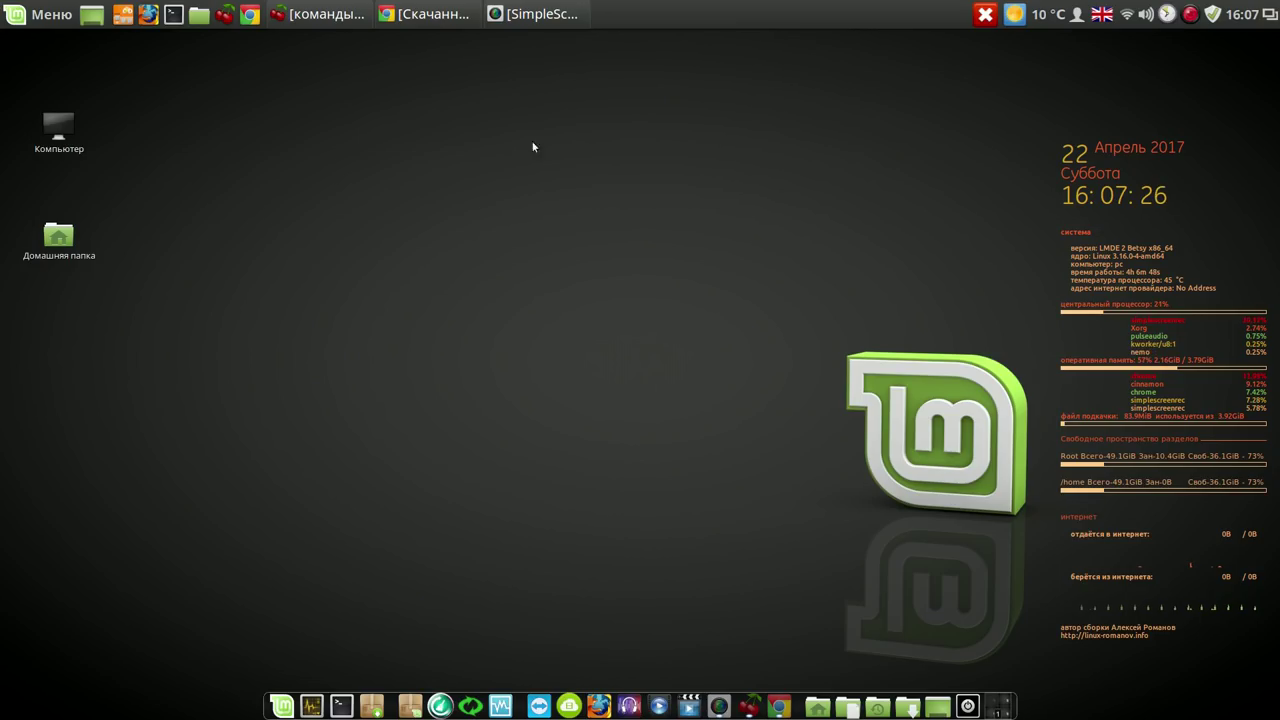
Switch to Chrome, show the Linux Mint Cinnamon 18.1 YouTube video and review the installation links in its expanded description.
left_click(460, 14)
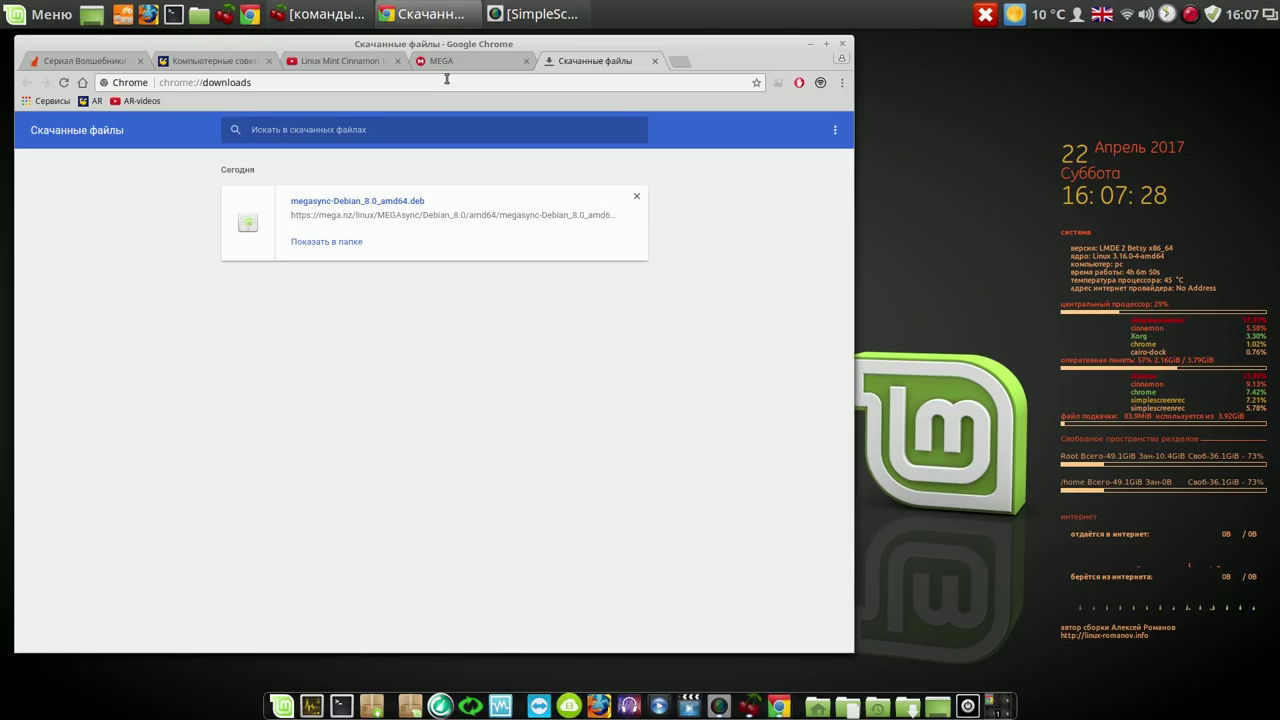
left_click(350, 62)
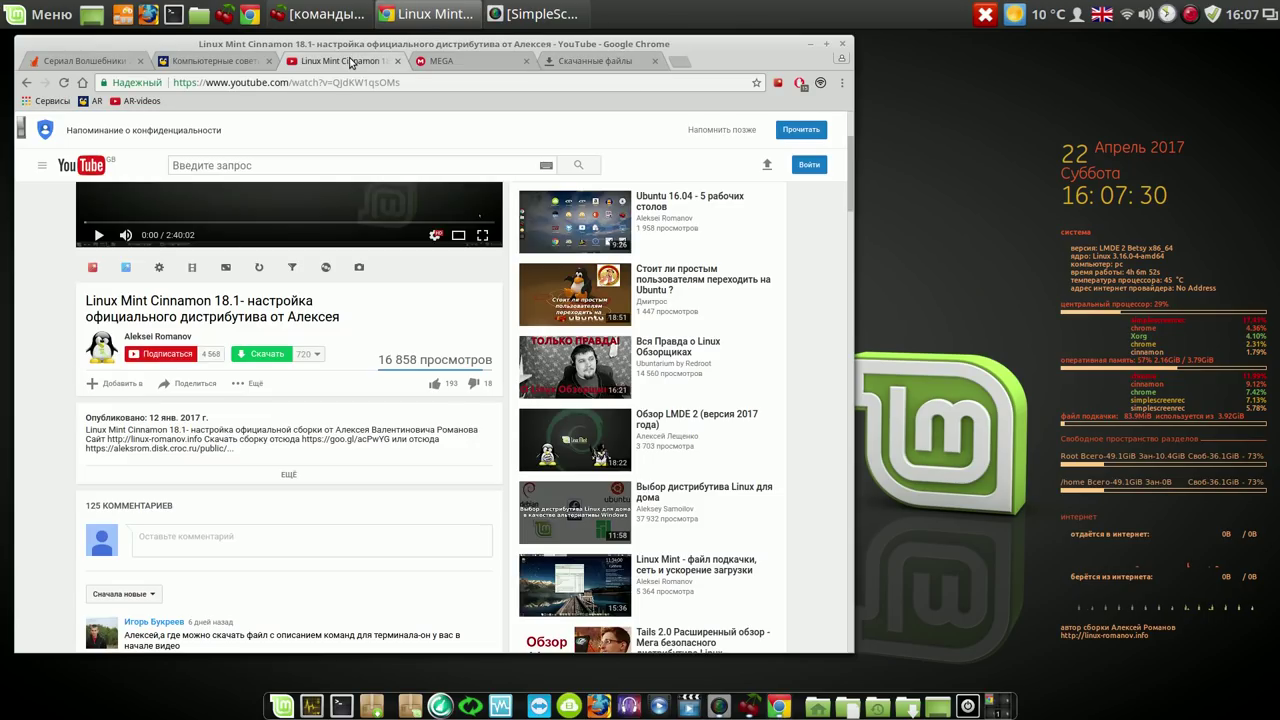
left_click(289, 477)
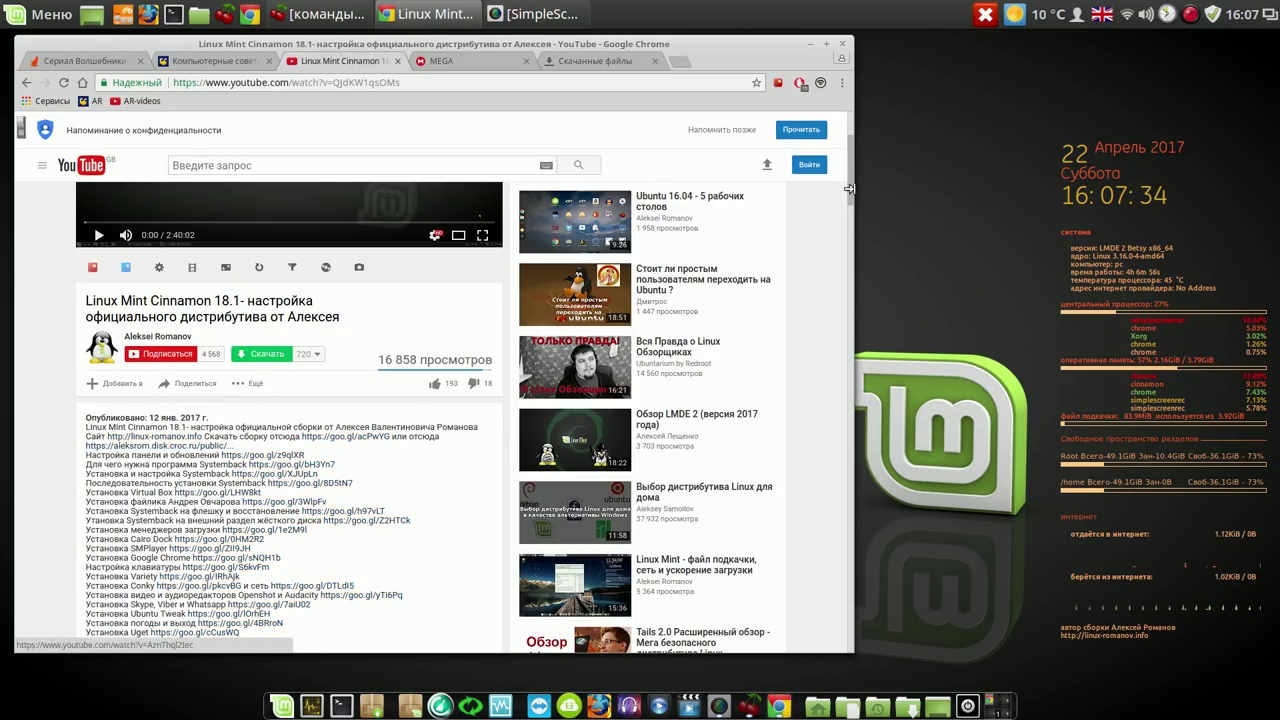
left_click_drag(850, 157, 844, 197)
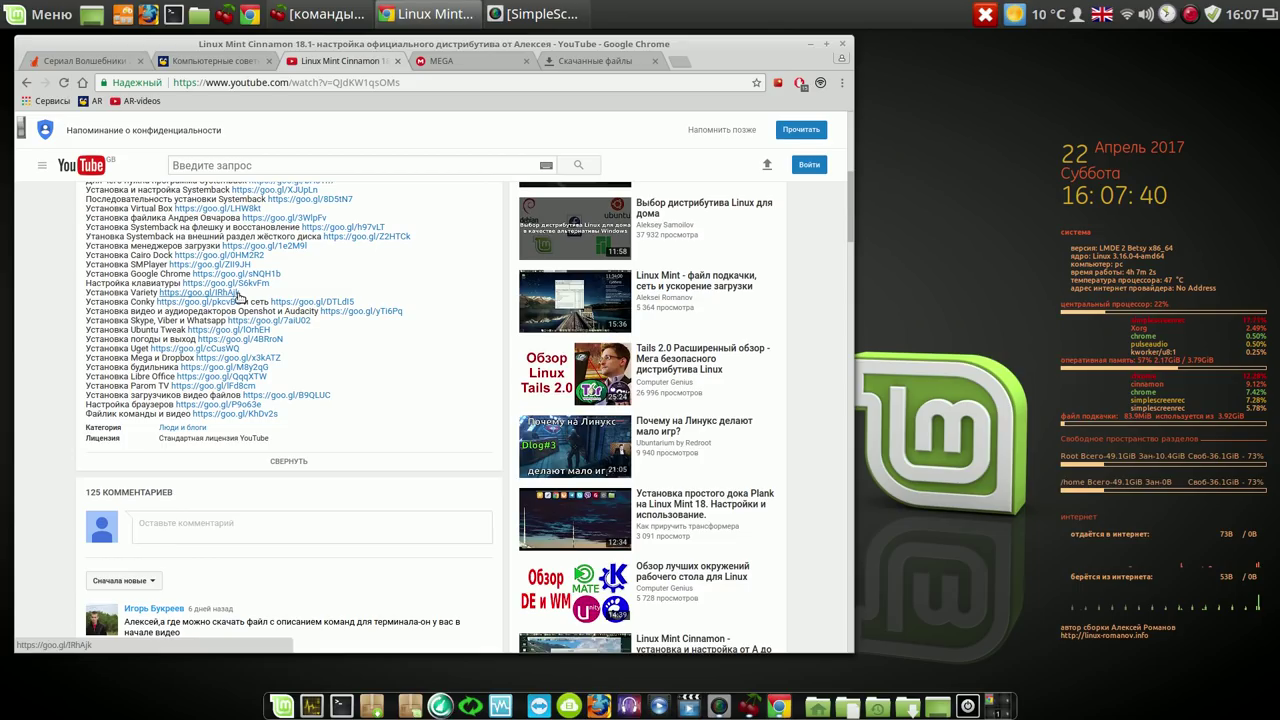
mouse_move(853, 240)
left_mouse_down()
mouse_move(848, 195)
mouse_move(852, 226)
left_mouse_up()
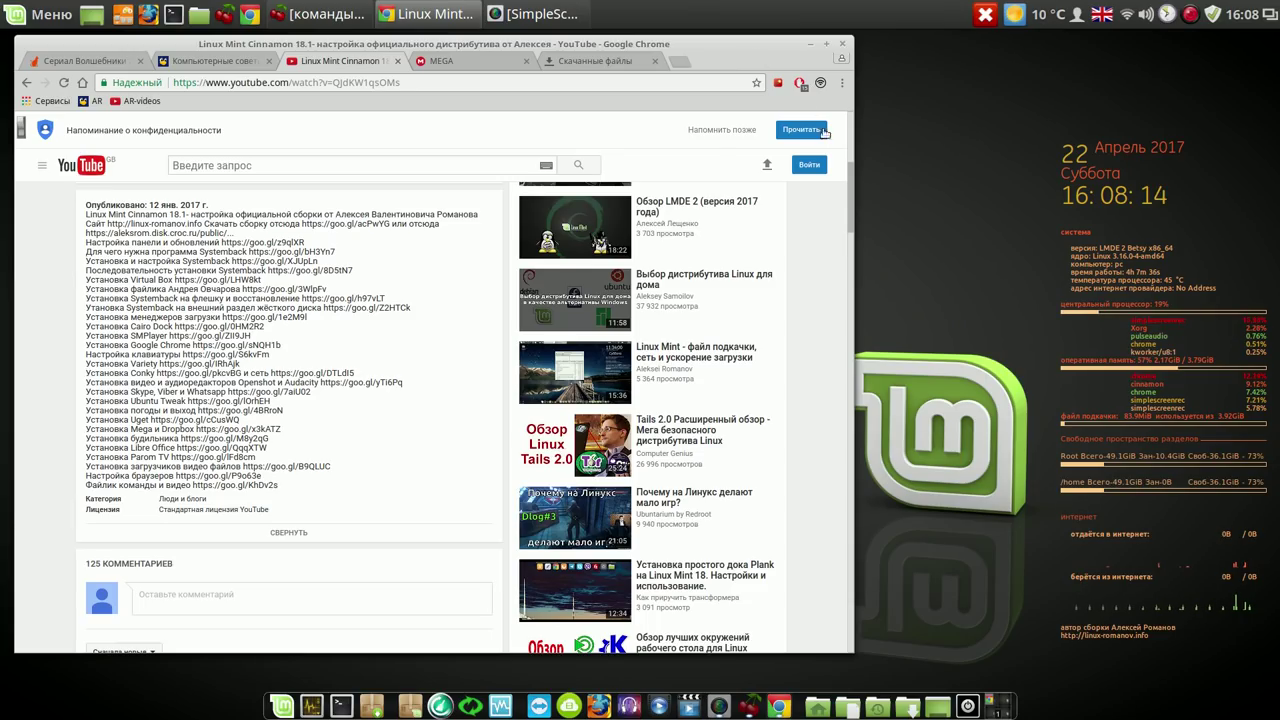
left_click_drag(853, 198, 851, 125)
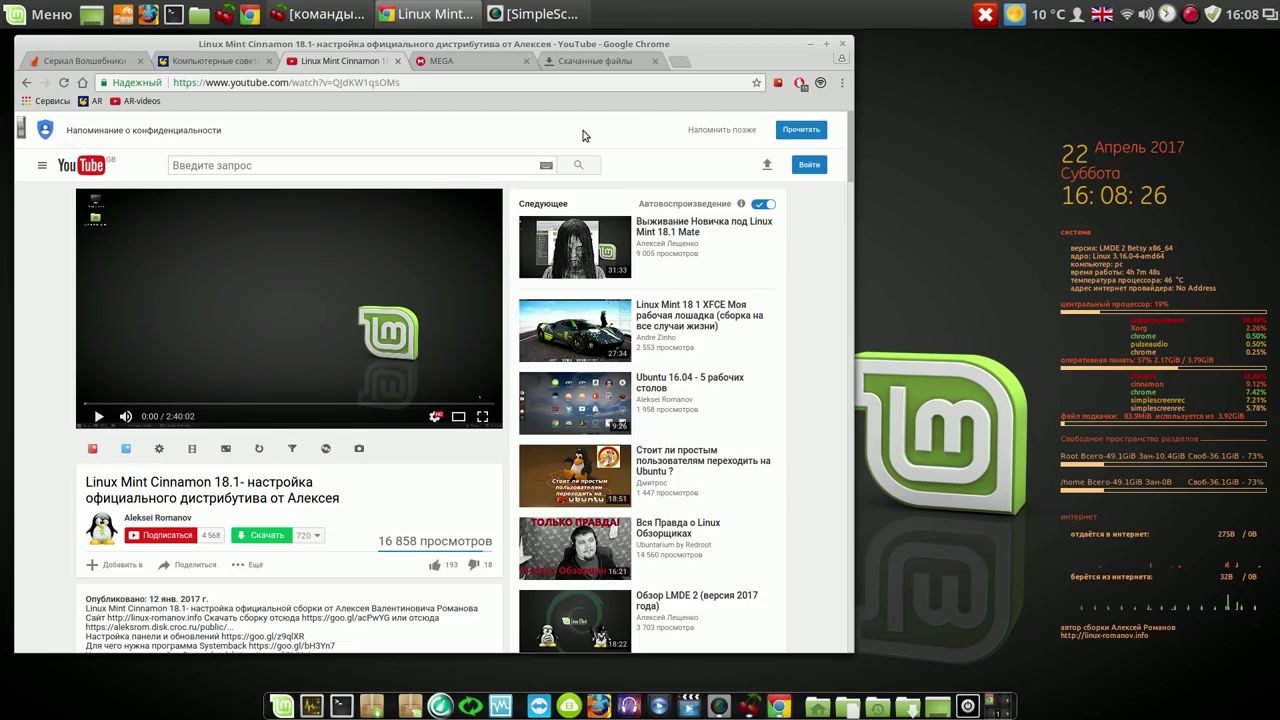
Open YouTube's privacy reminder above the video page.
left_click(793, 129)
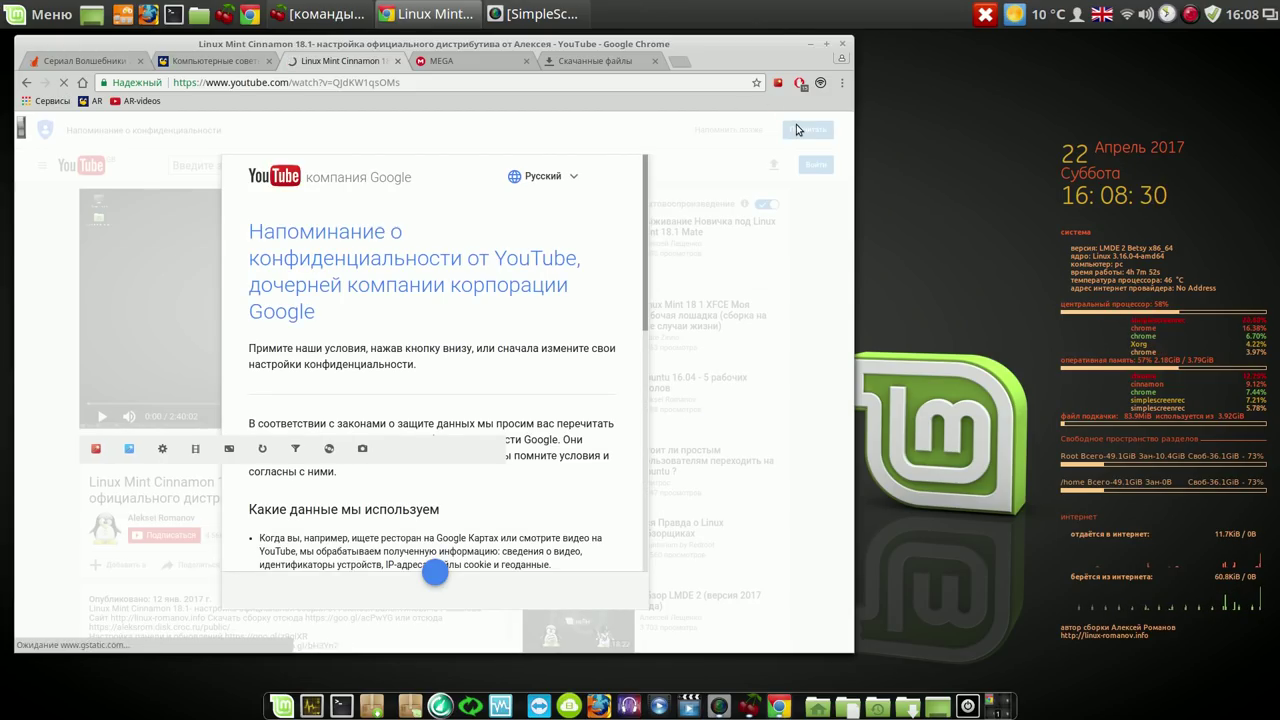